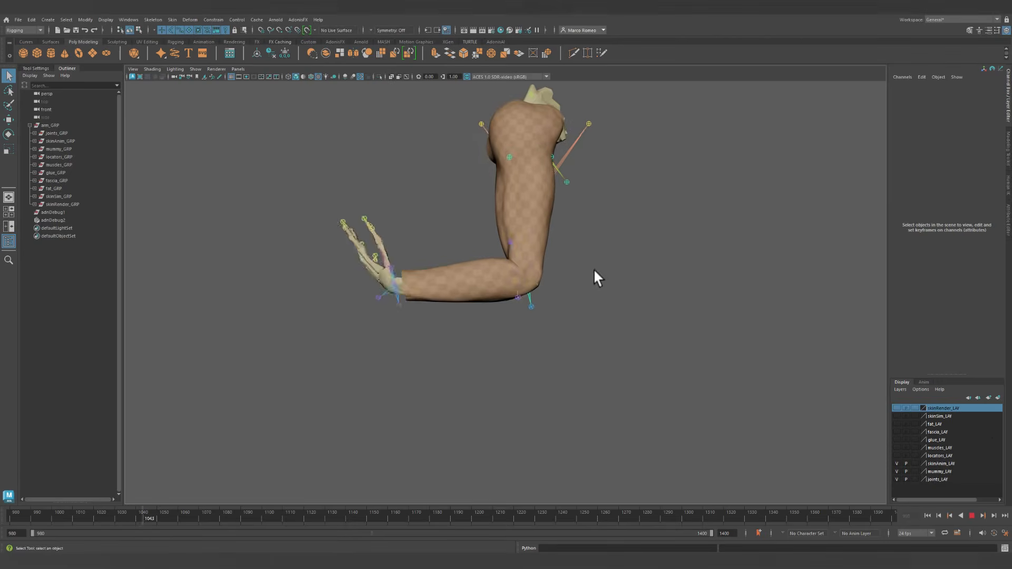
Stop playback, return to the start frame, and show skinRender_LAY in place of skinAnim_LAY.
click(972, 516)
click(928, 516)
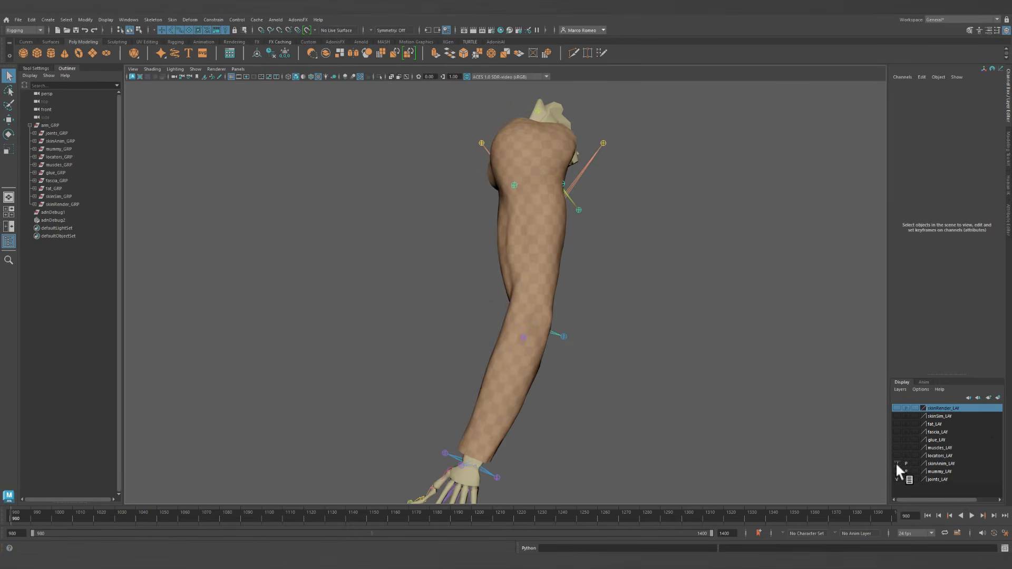
click(896, 463)
click(896, 408)
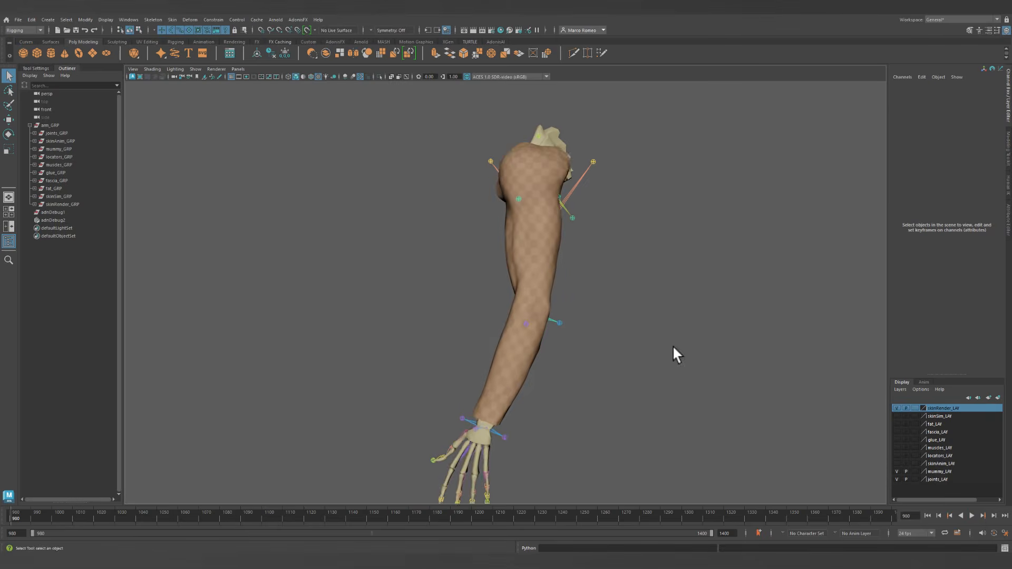
Play the animation to examine the render skin's deformation from several angles, and return to the start frame.
click(972, 514)
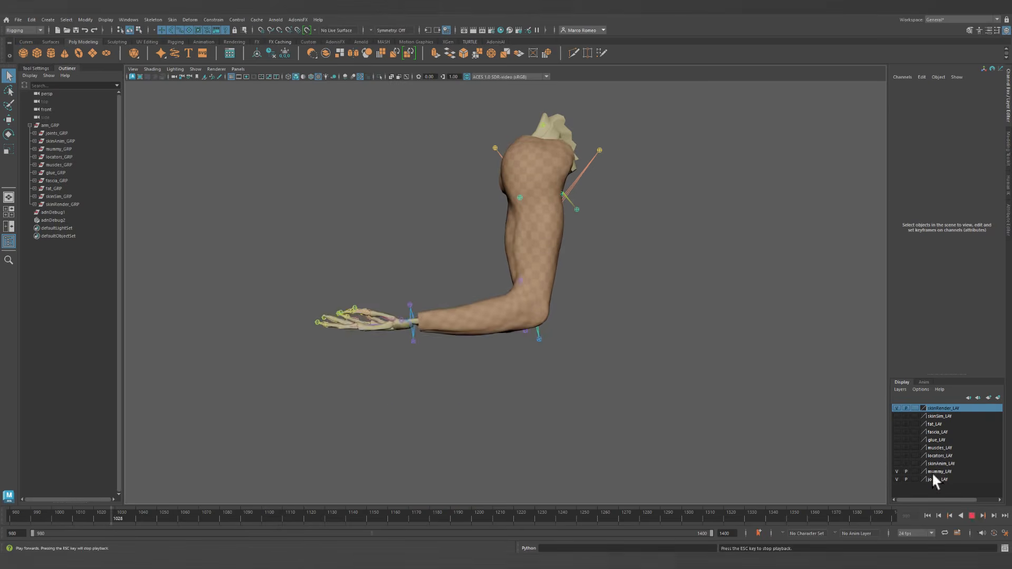
alt+drag(678, 330, 697, 325)
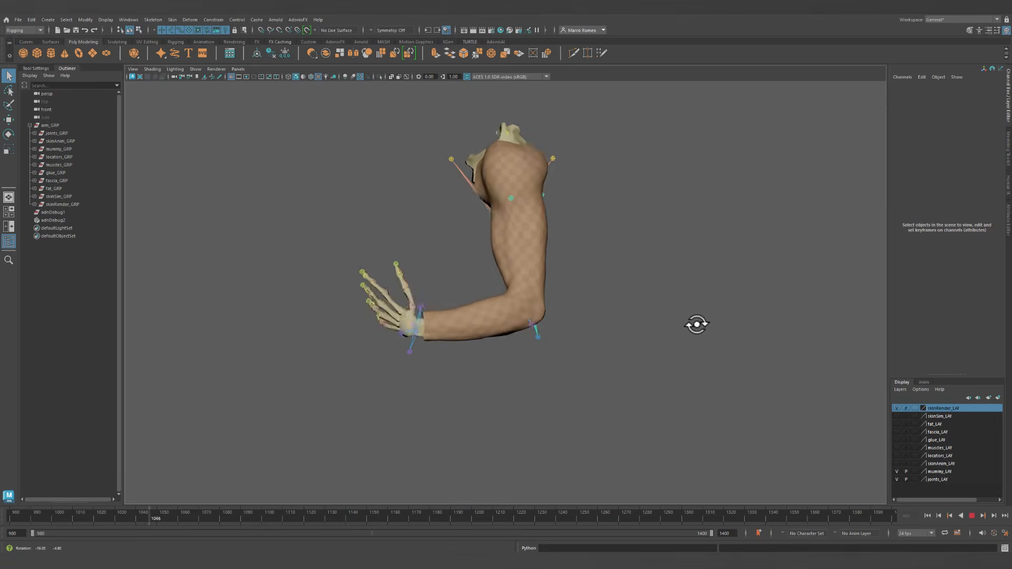
click(927, 515)
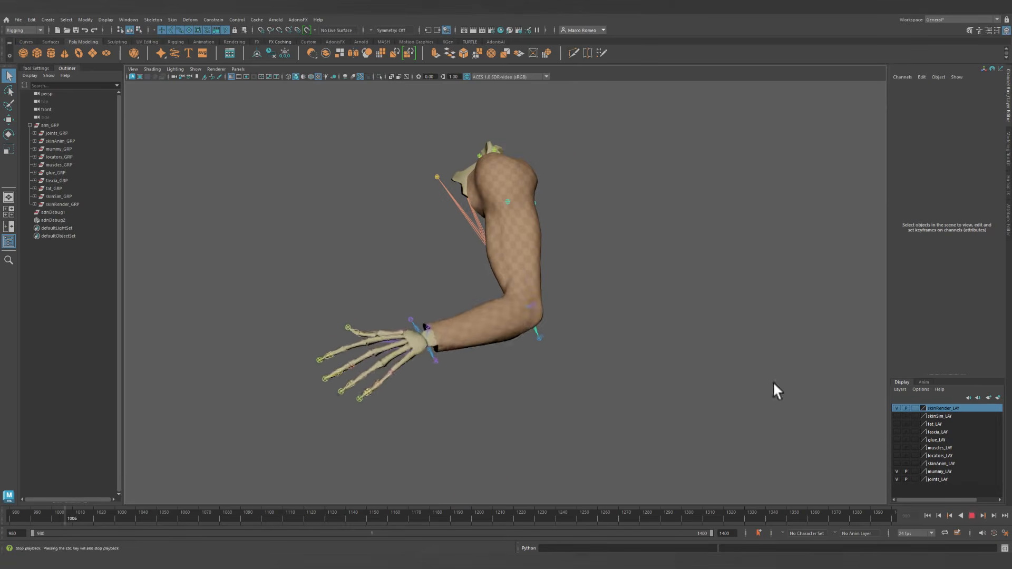
alt+right_drag(641, 309, 630, 289)
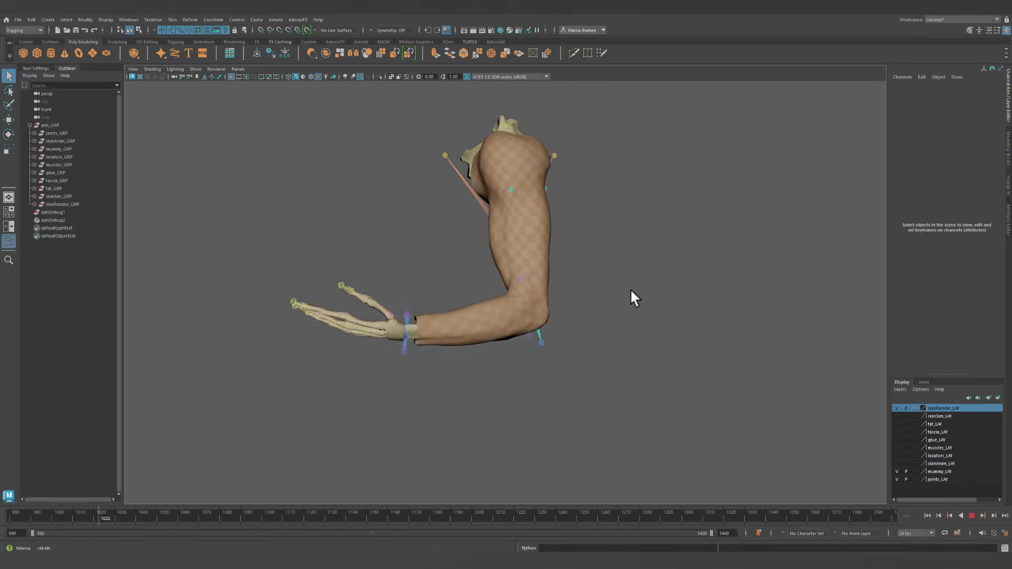
click(972, 515)
click(930, 514)
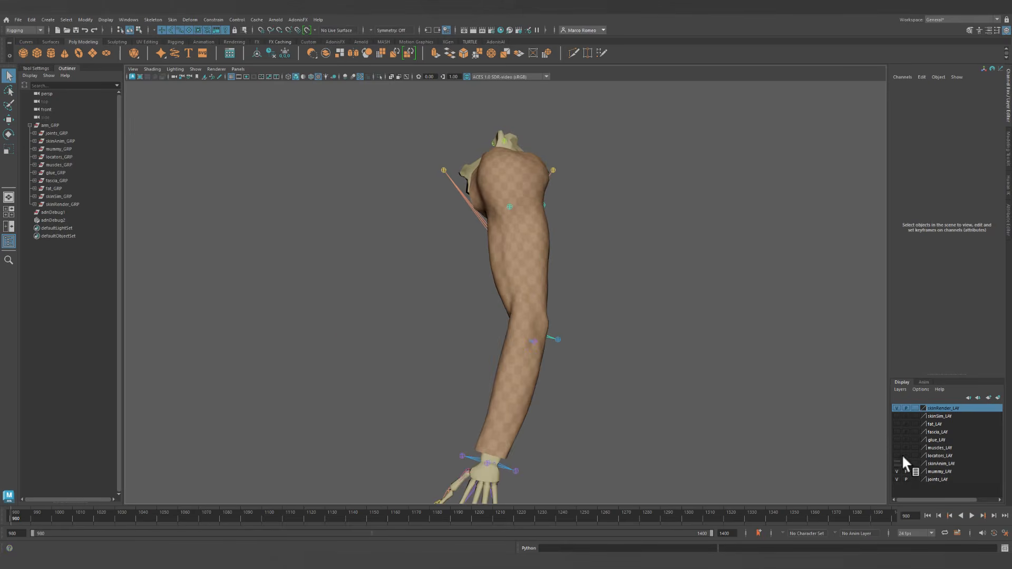
Replace skinRender_LAY with locators_LAY in the view, play the animation to examine the locators, and return to the start frame.
click(896, 408)
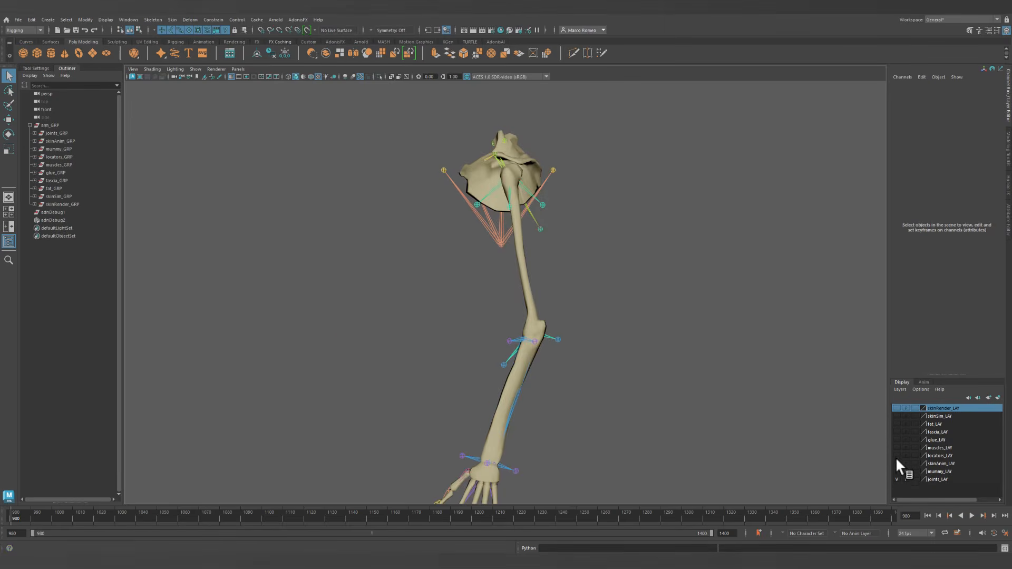
click(896, 471)
alt+drag(599, 387, 622, 360)
click(972, 515)
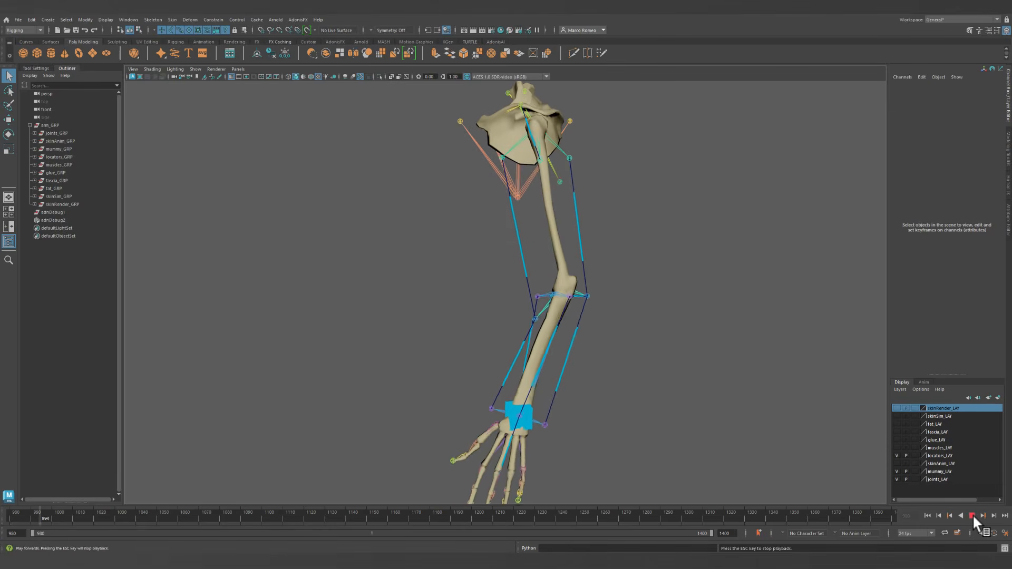
alt+drag(713, 293, 663, 314)
click(972, 515)
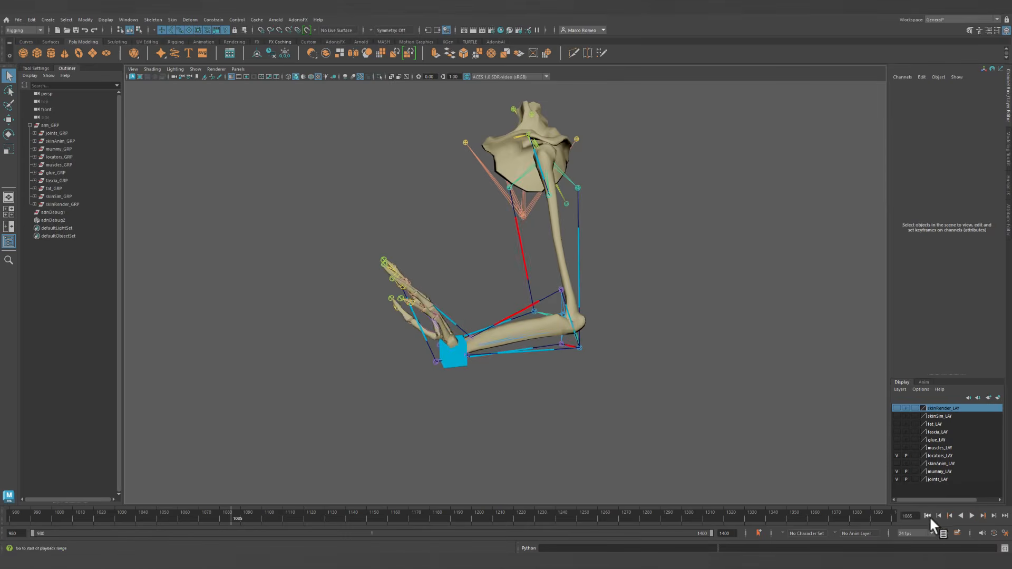
click(928, 516)
Show muscles_LAY instead of locators_LAY, play the animation, and restart it from the first frame.
click(896, 456)
click(896, 448)
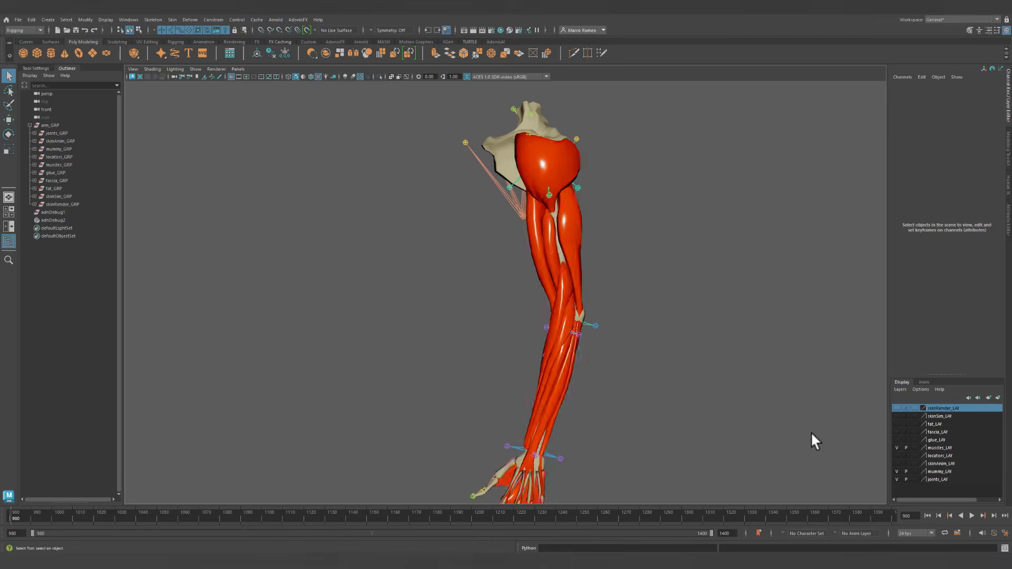
alt+drag(812, 433, 762, 393)
click(972, 515)
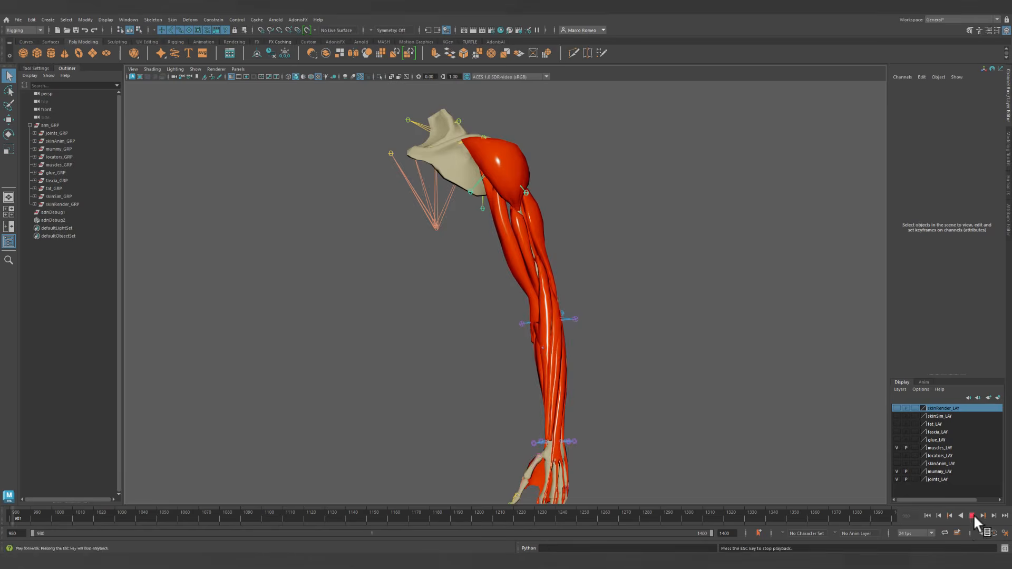
alt+drag(688, 378, 627, 397)
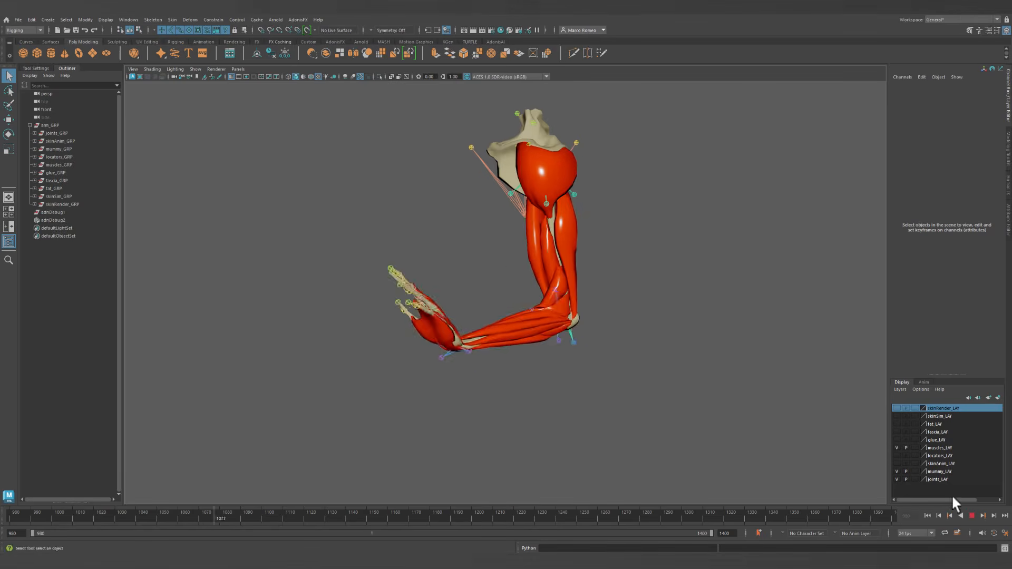
click(928, 515)
Examine the muscle deformation up close from several angles during playback, and return to the start frame.
alt+drag(680, 363, 651, 356)
click(658, 512)
alt+right_drag(737, 399, 662, 378)
mouse_move(663, 378)
alt+mouse_down()
mouse_move(699, 366)
mouse_move(703, 350)
mouse_move(679, 372)
alt+mouse_up()
alt+right_drag(679, 371, 708, 379)
alt+drag(708, 379, 703, 377)
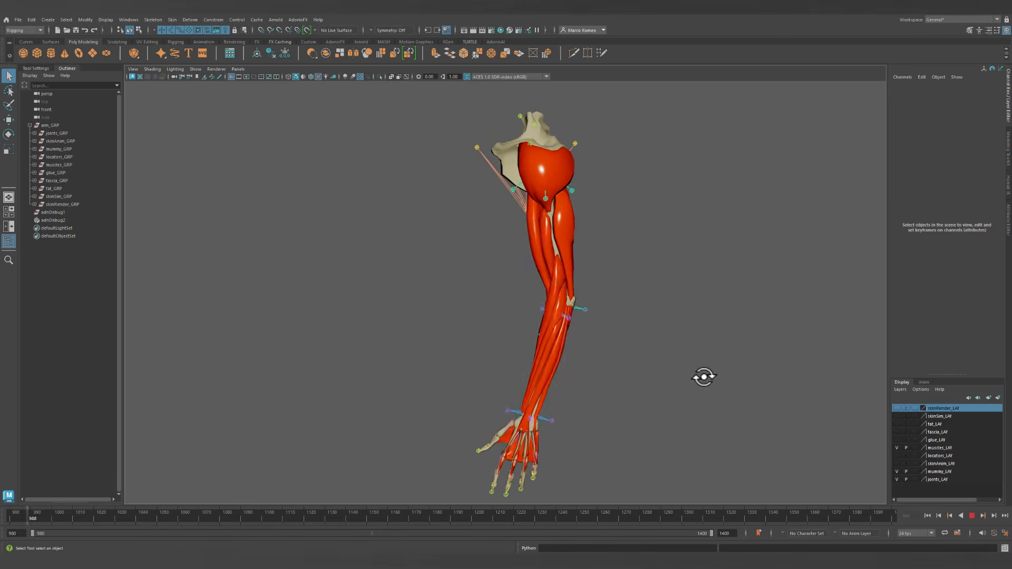
alt+right_drag(544, 293, 612, 316)
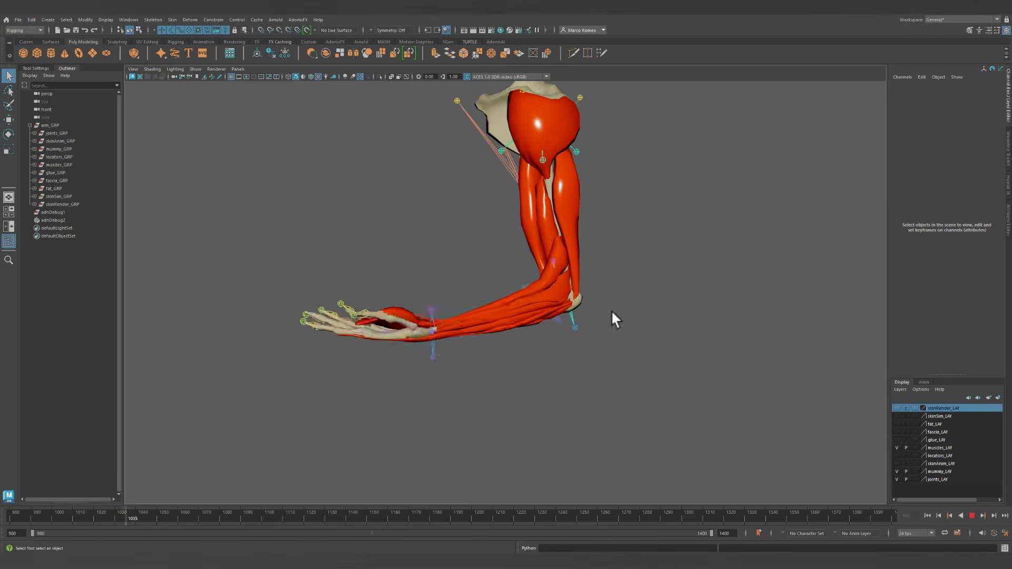
click(971, 515)
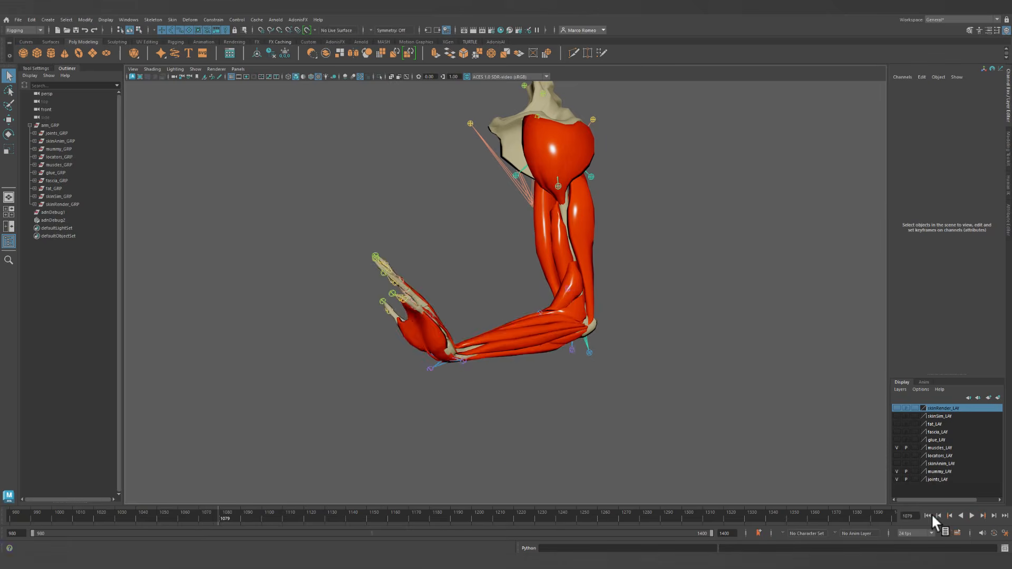
click(928, 515)
Show glue_LAY in place of muscles_LAY and play the animation to examine the glued muscles around the arm.
click(900, 447)
click(897, 447)
click(896, 439)
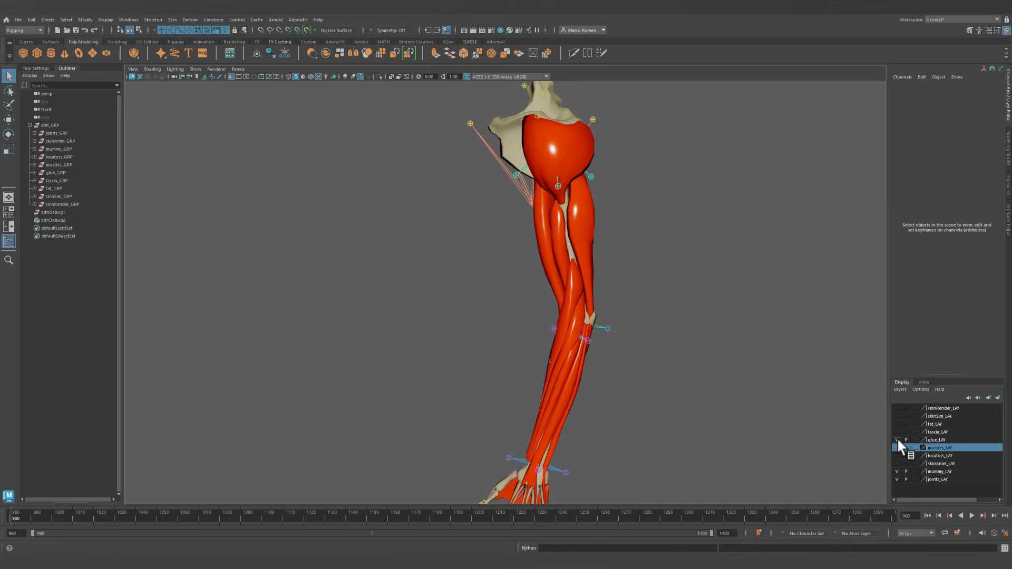
alt+drag(691, 391, 652, 373)
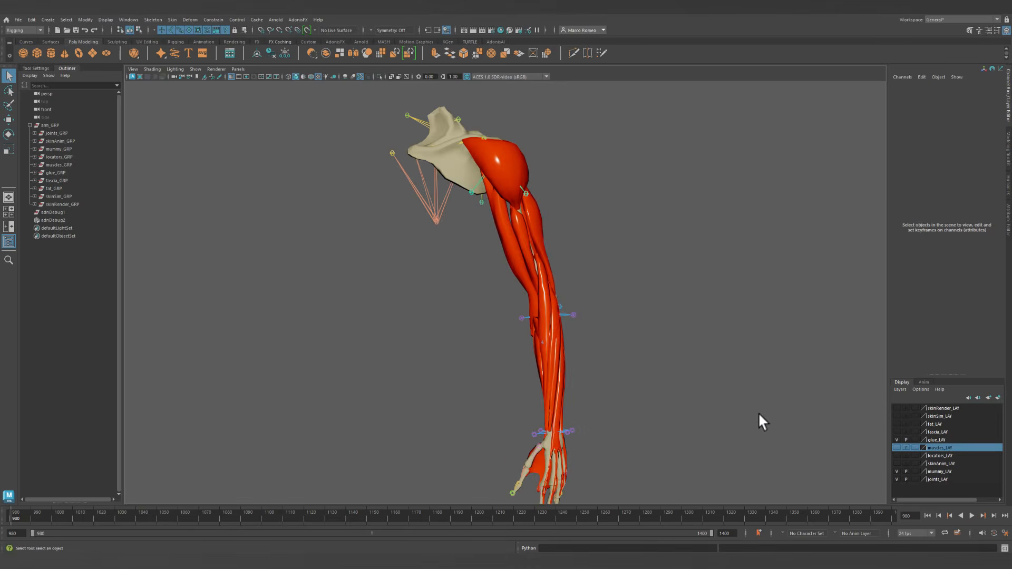
alt+drag(759, 414, 750, 384)
click(971, 515)
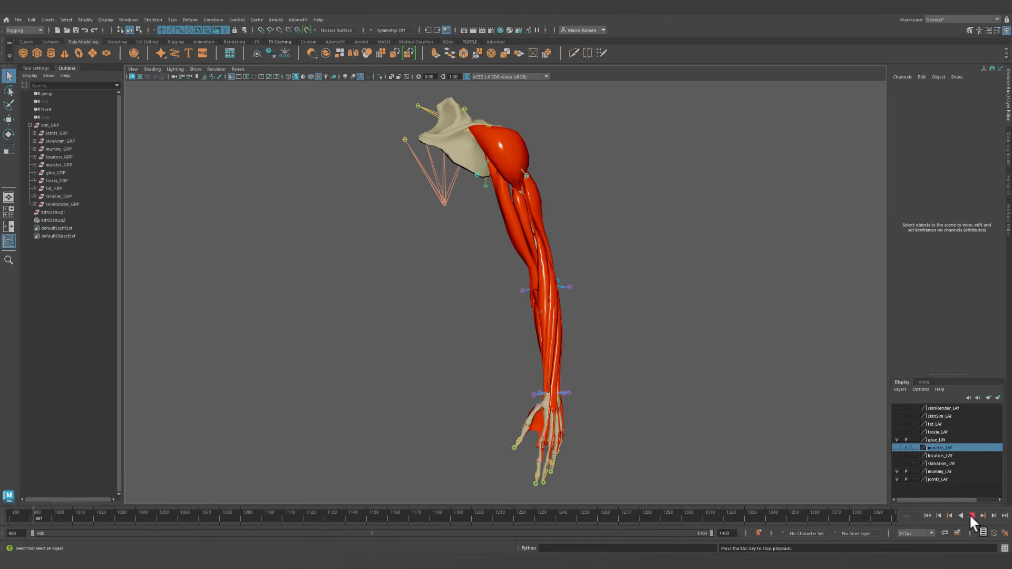
alt+drag(628, 214, 542, 274)
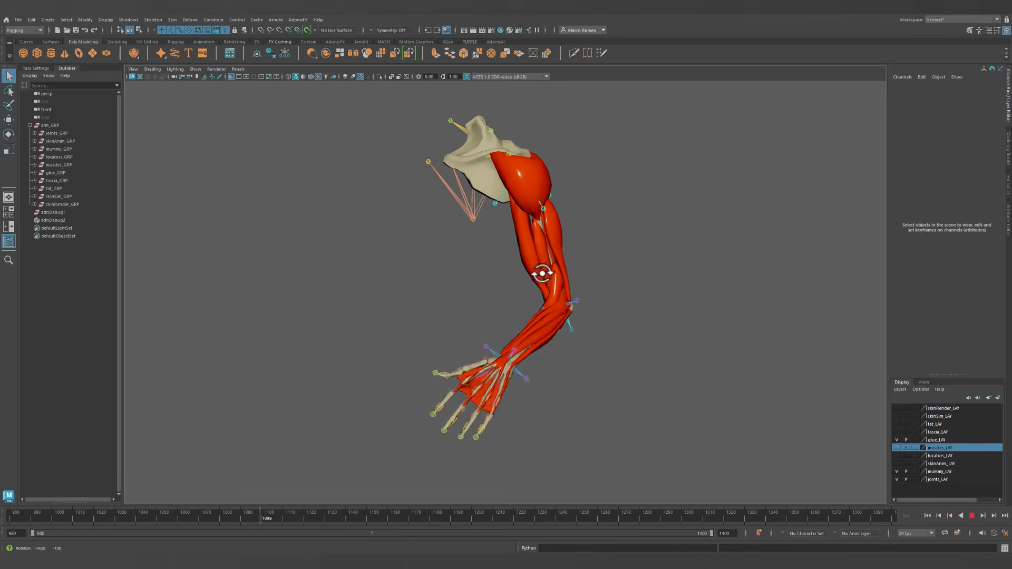
Switch the visible layer from glue_LAY to fascia_LAY and examine the fascia during playback.
click(896, 439)
click(897, 431)
alt+drag(780, 316, 686, 306)
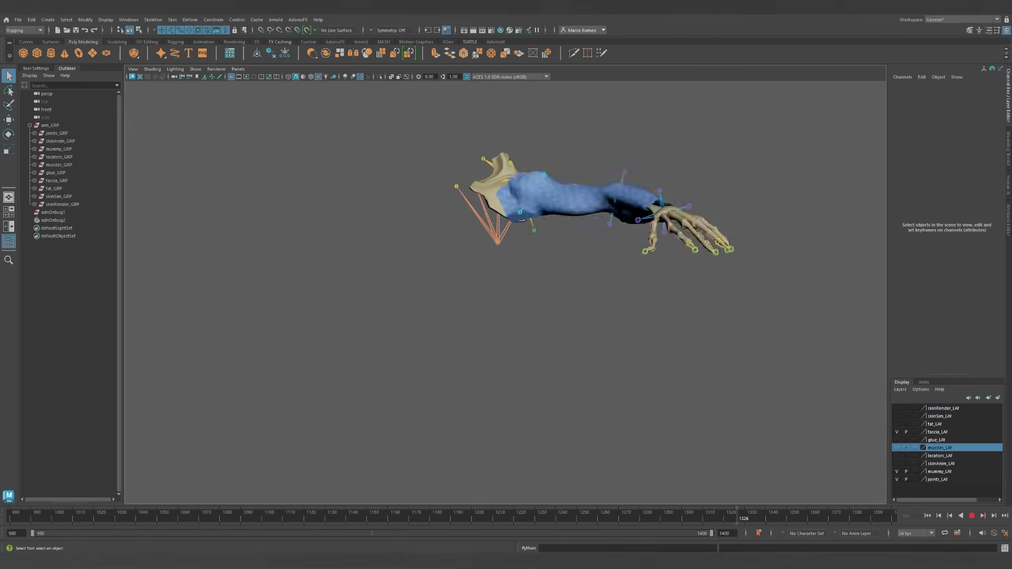
Hide fascia_LAY, show fat_LAY, and examine the fat layer's motion from different angles during playback.
click(896, 432)
click(896, 424)
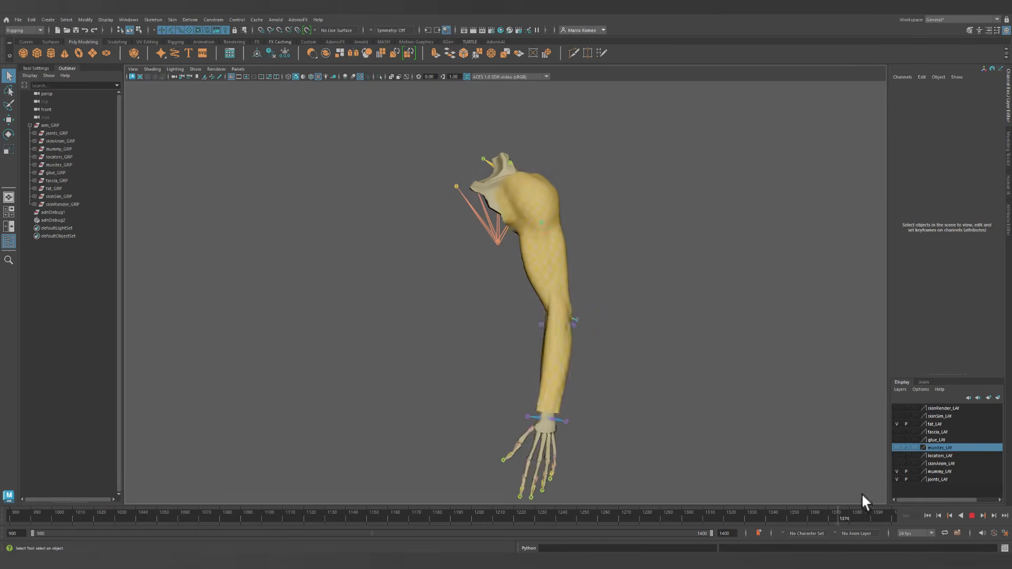
click(576, 513)
mouse_move(757, 312)
alt+mouse_down()
mouse_move(709, 310)
mouse_move(757, 298)
mouse_move(701, 314)
alt+mouse_up()
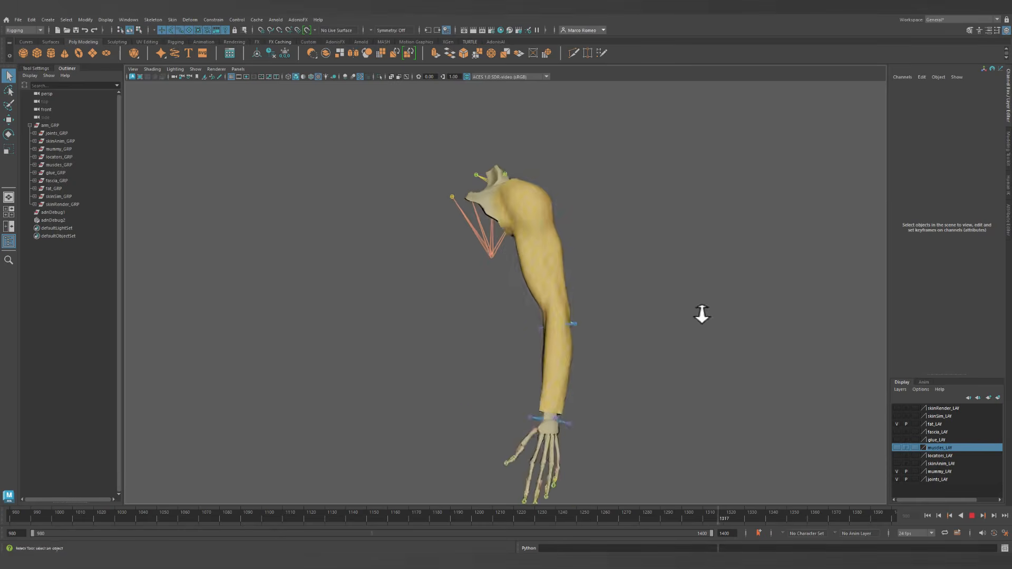
alt+right_drag(701, 314, 716, 335)
alt+drag(717, 334, 680, 323)
alt+right_drag(680, 323, 691, 321)
mouse_move(691, 320)
alt+mouse_down()
mouse_move(700, 323)
mouse_move(673, 323)
mouse_move(684, 301)
alt+mouse_up()
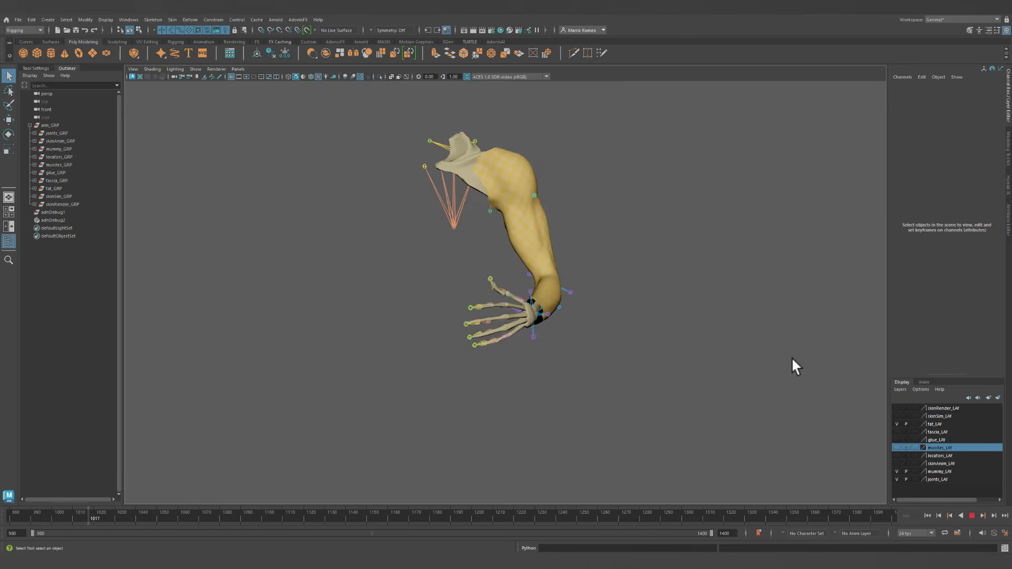
Hide fat_LAY, show skinSim_LAY, and examine the simulated skin while the animation plays.
click(897, 424)
click(896, 416)
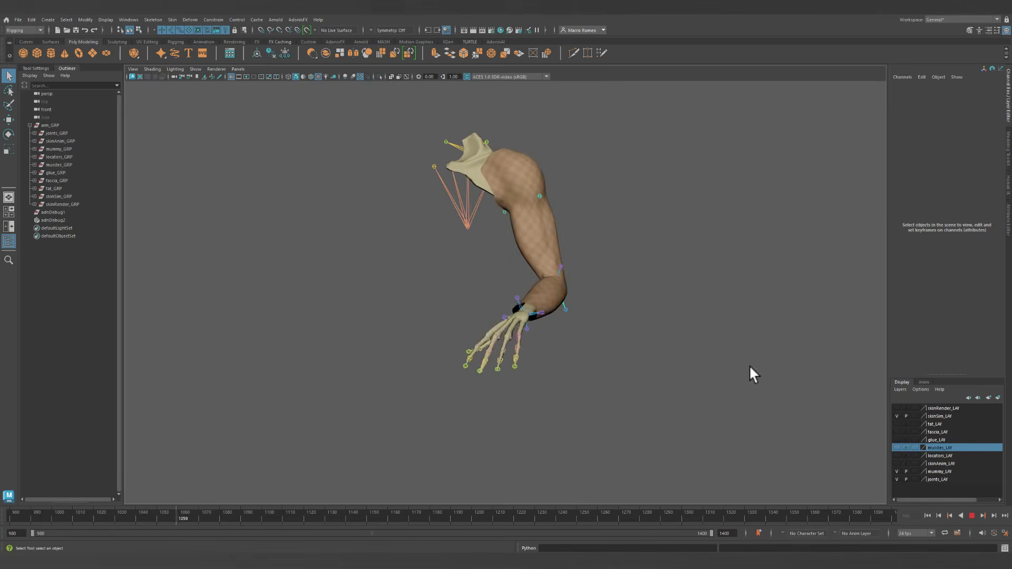
alt+drag(750, 367, 671, 332)
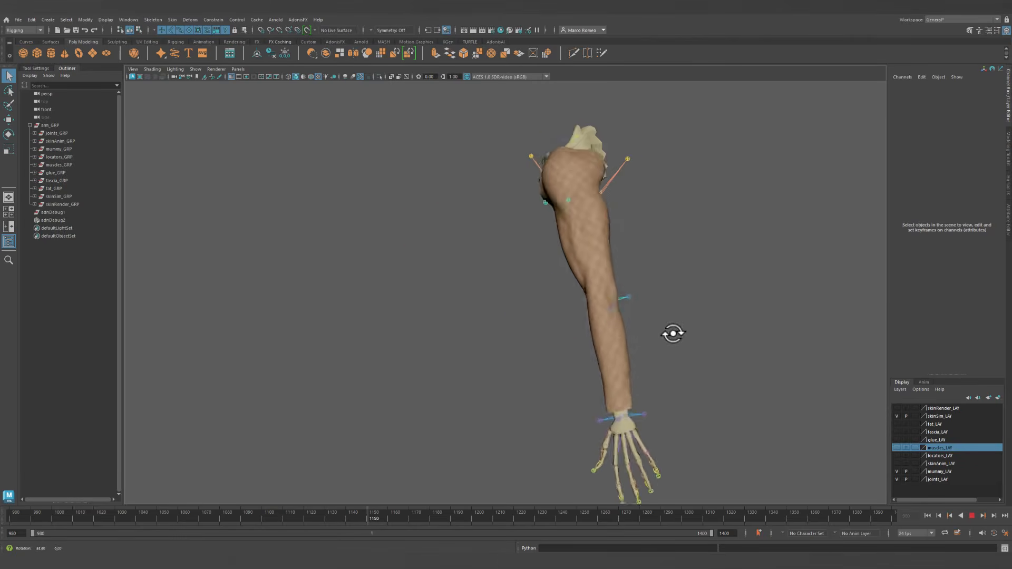
Show skinRender_LAY instead of skinSim_LAY, examine the final skin during playback, and return to the start frame.
click(896, 416)
click(896, 408)
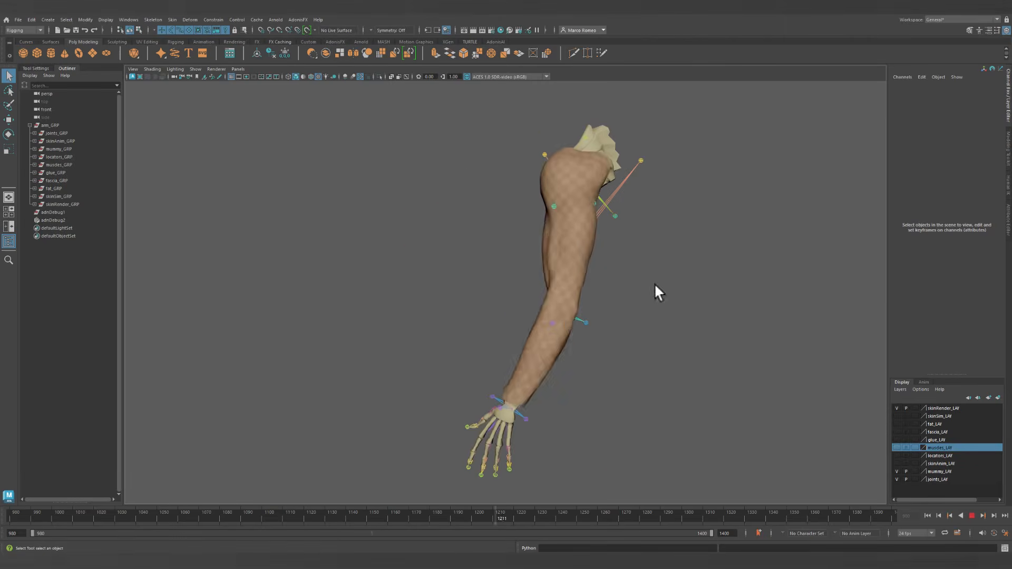
alt+drag(655, 284, 678, 309)
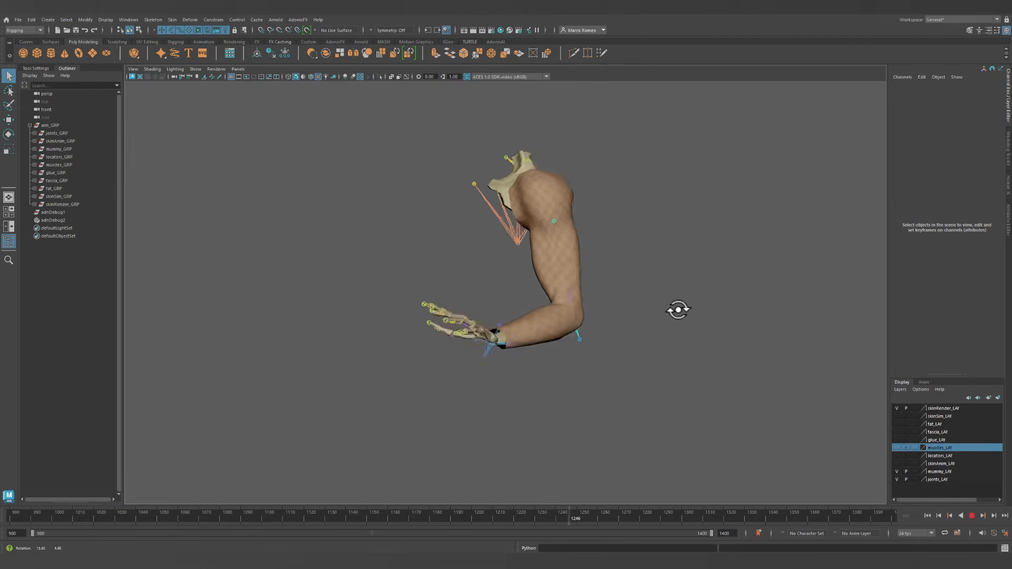
click(971, 516)
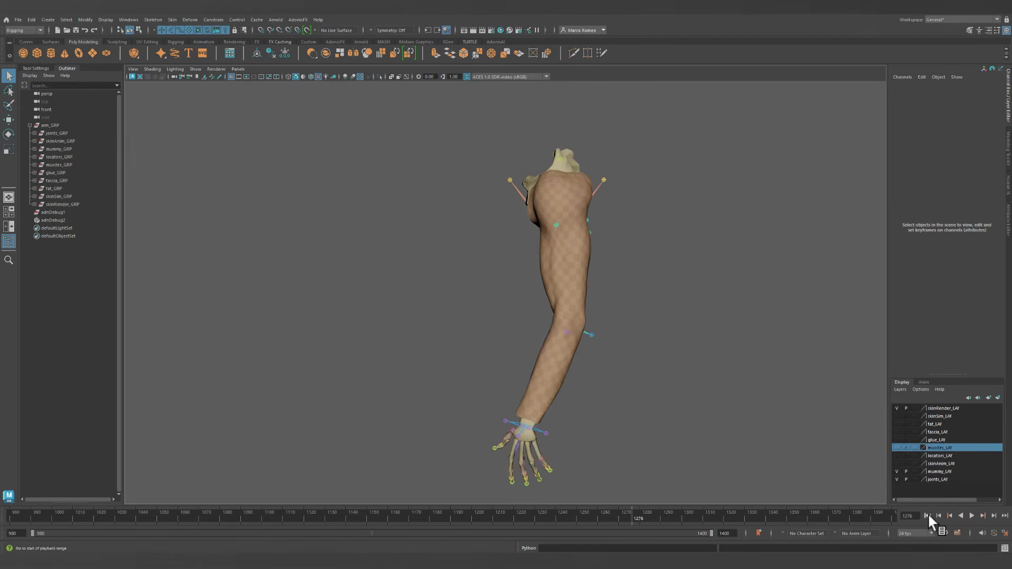
click(928, 516)
alt+drag(673, 288, 694, 285)
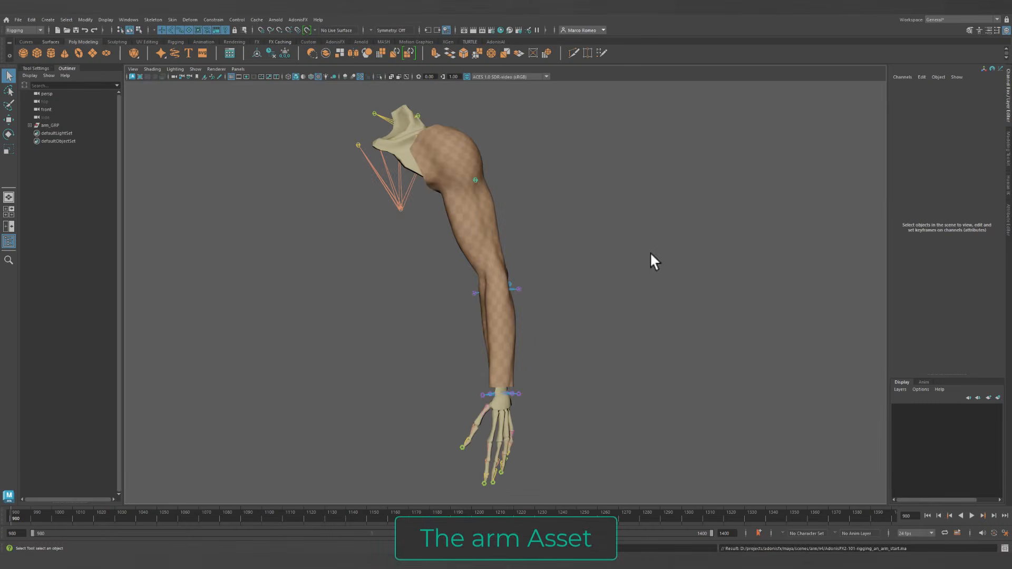
Examine the starting arm asset by expanding arm_GRP and mummy_GRP in the scene hierarchy and selecting mummy_GRP.
alt+drag(650, 252, 446, 207)
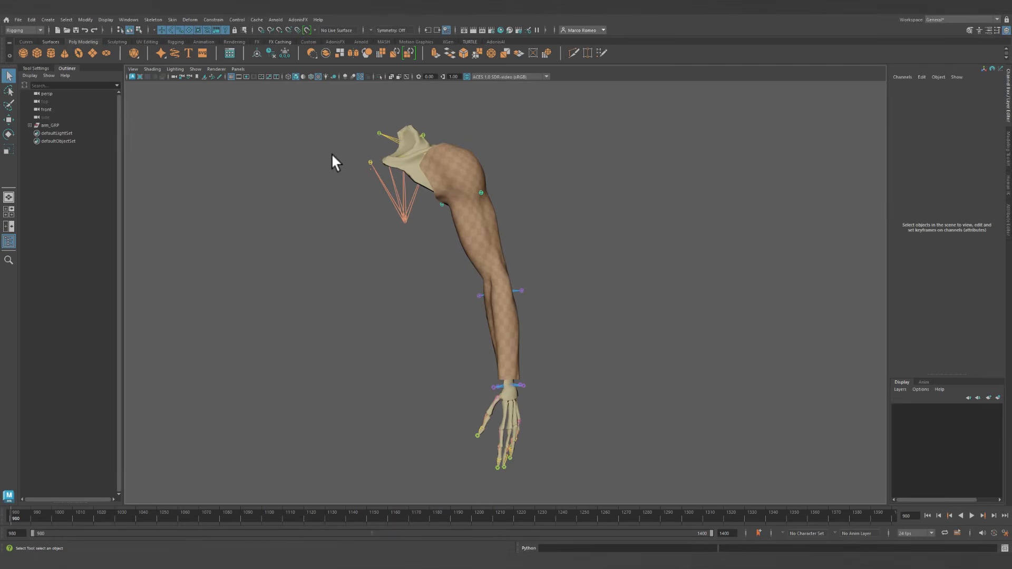
click(29, 126)
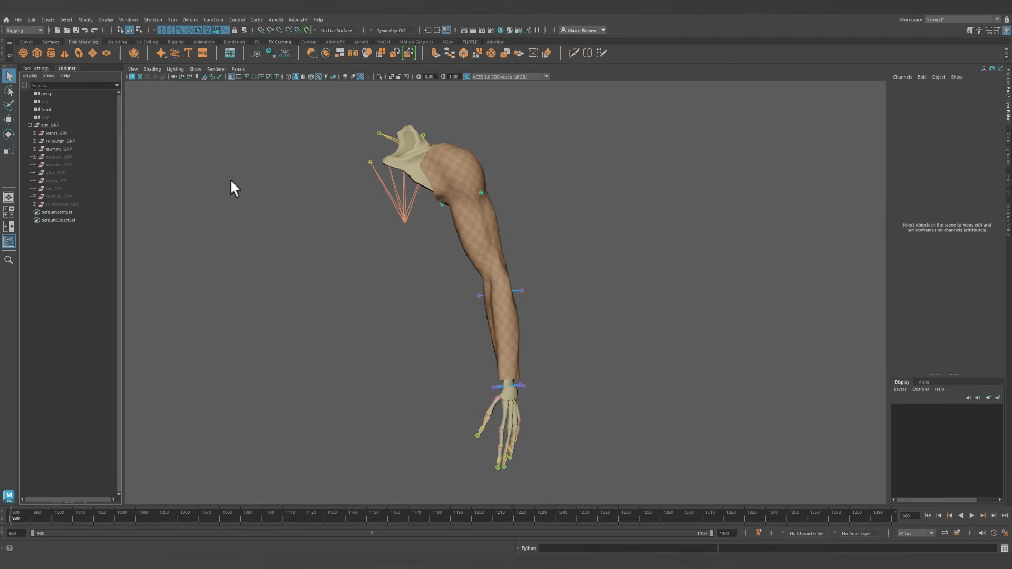
alt+drag(231, 185, 266, 193)
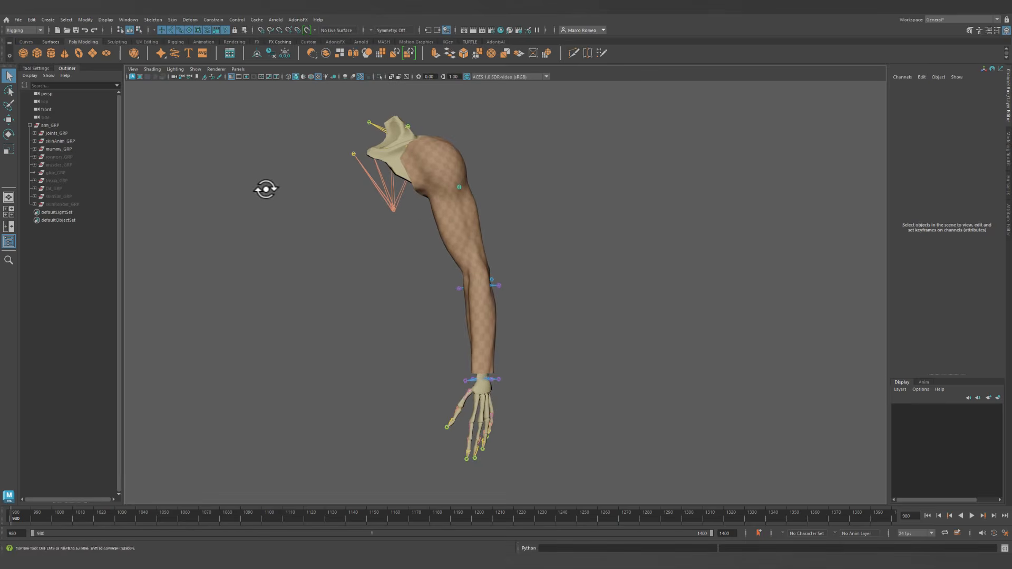
click(34, 149)
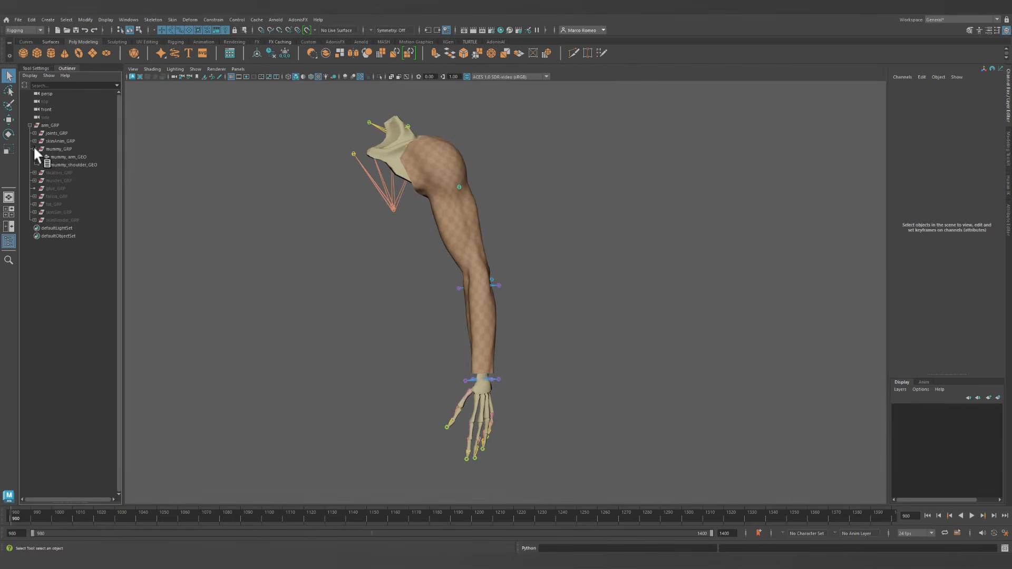
click(53, 150)
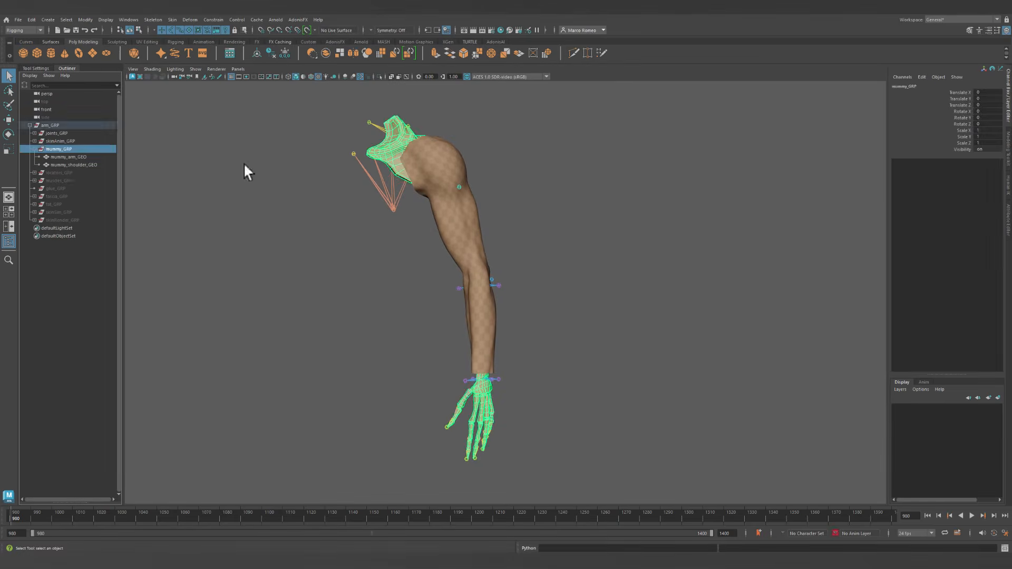
Isolate mummy_GRP in the viewport and examine the shoulder and arm bones from several angles.
alt+drag(443, 220, 346, 226)
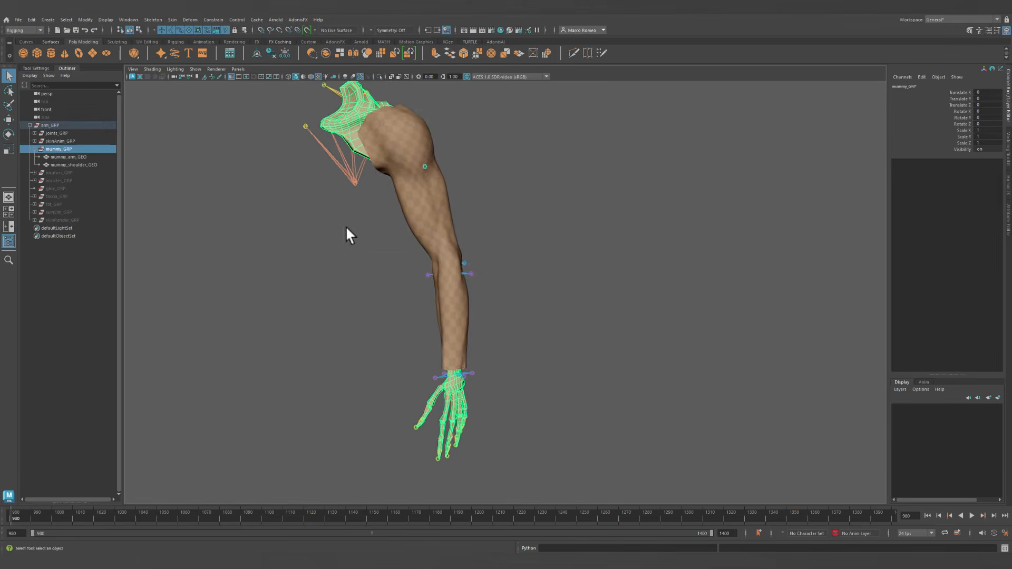
click(379, 76)
mouse_move(464, 190)
alt+mouse_down()
mouse_move(474, 196)
mouse_move(451, 185)
alt+mouse_up()
alt+middle_drag(451, 184, 452, 222)
alt+drag(419, 197, 449, 198)
alt+right_drag(332, 188, 438, 269)
alt+middle_drag(443, 273, 448, 191)
alt+right_drag(447, 190, 511, 285)
alt+drag(469, 266, 547, 265)
alt+drag(436, 194, 382, 235)
alt+right_drag(530, 272, 455, 264)
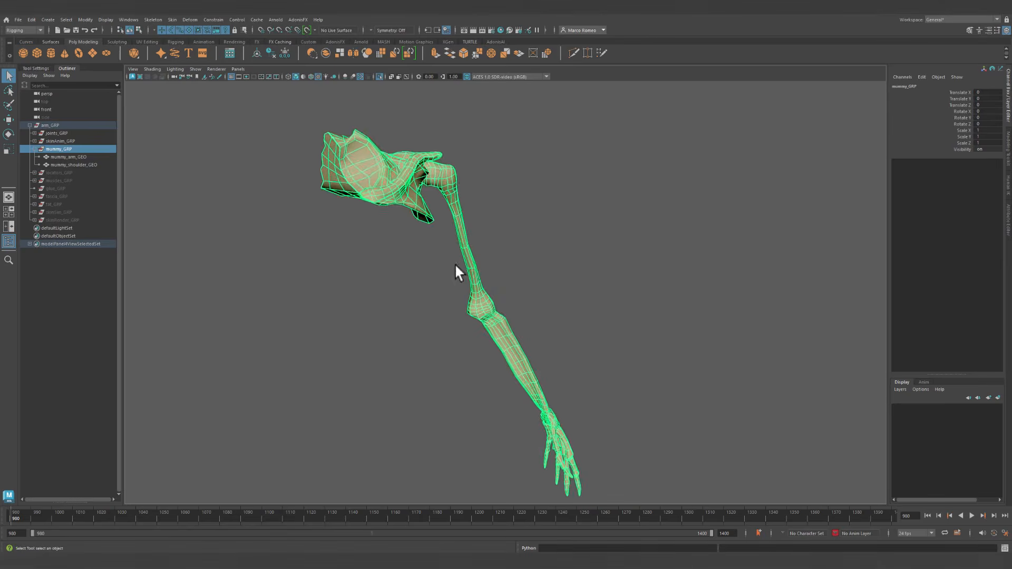
alt+drag(455, 264, 425, 191)
Select mummy_arm_GEO and examine its mesh around the elbow, forearm and hand from several angles.
click(426, 193)
click(414, 193)
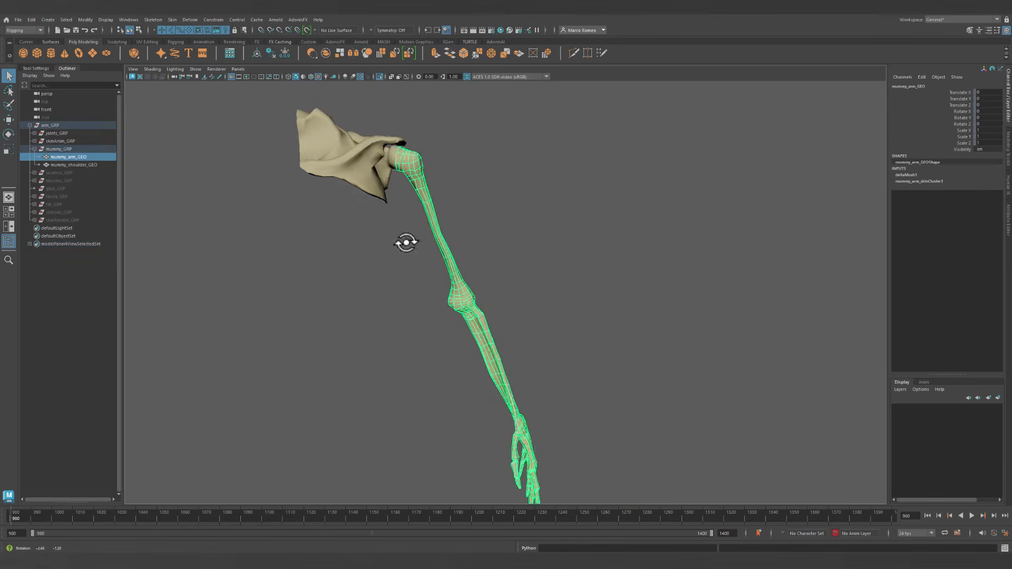
alt+drag(406, 239, 395, 226)
alt+right_drag(395, 226, 501, 330)
alt+drag(501, 330, 550, 322)
alt+drag(435, 286, 468, 276)
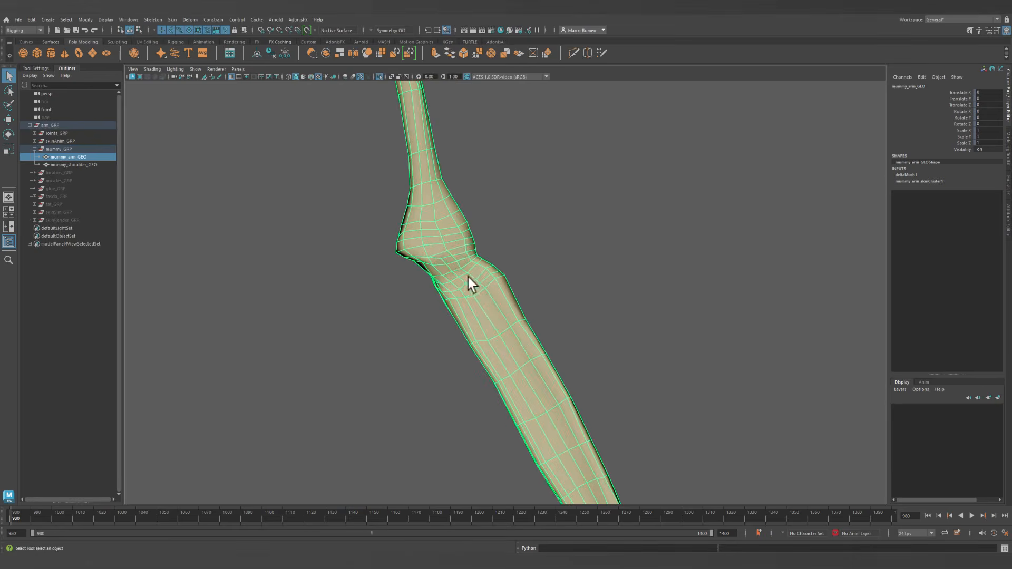
alt+right_drag(572, 287, 469, 235)
alt+drag(469, 235, 517, 280)
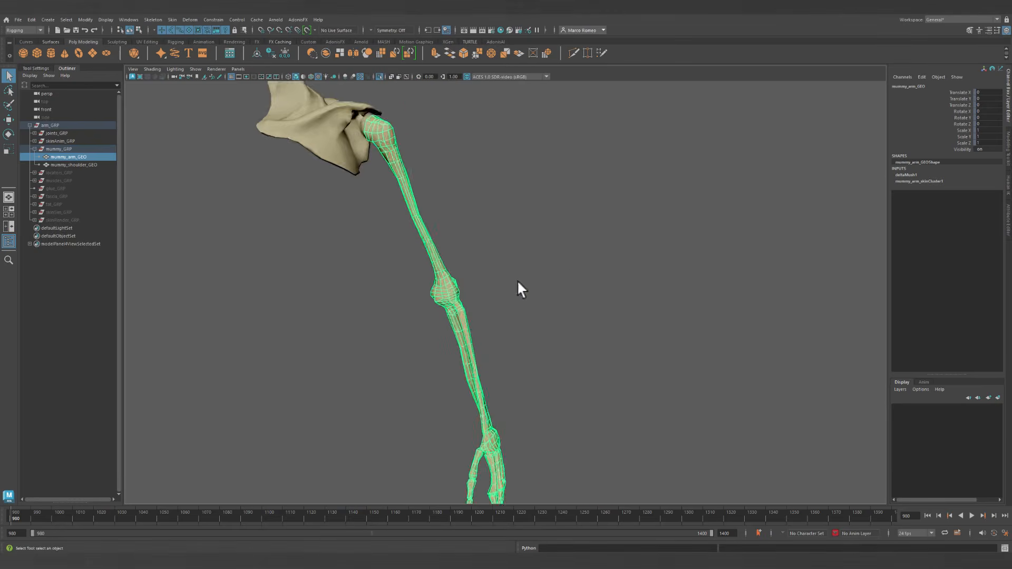
alt+right_drag(517, 280, 454, 249)
alt+middle_drag(454, 248, 475, 252)
alt+drag(474, 253, 438, 258)
alt+right_drag(438, 258, 529, 307)
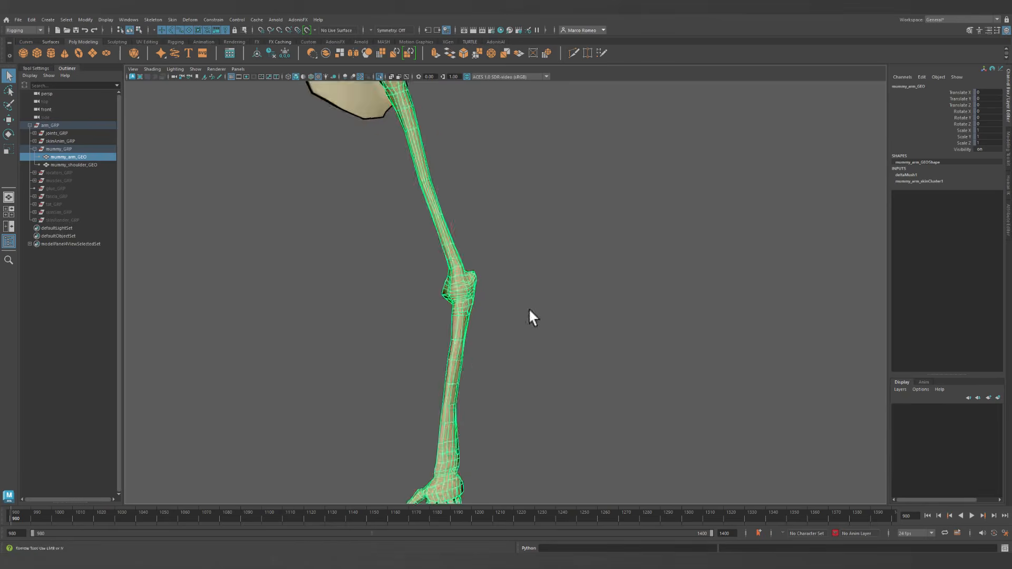
alt+drag(530, 308, 607, 289)
alt+right_drag(608, 289, 517, 250)
alt+middle_drag(518, 250, 505, 233)
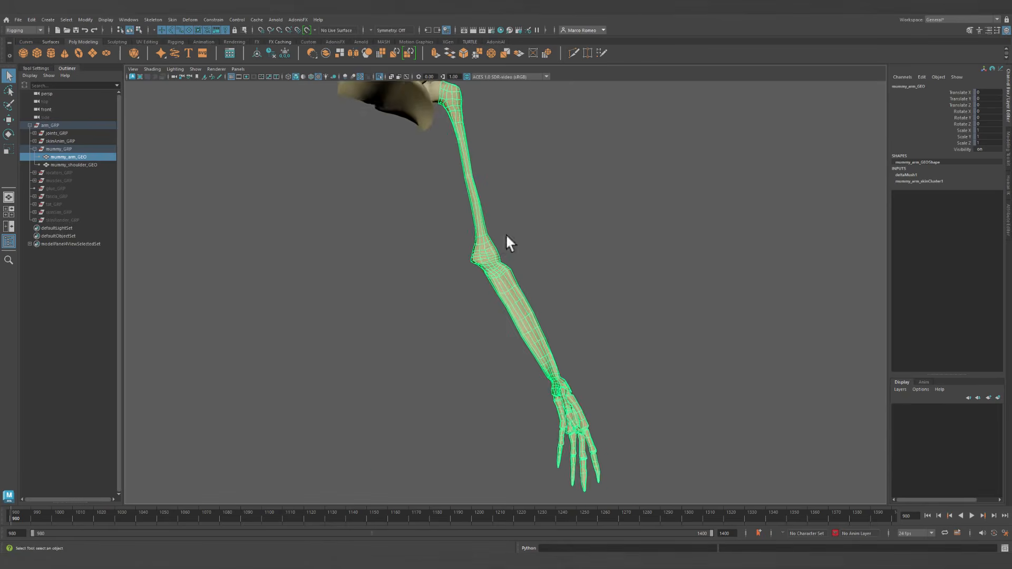
alt+drag(505, 233, 482, 282)
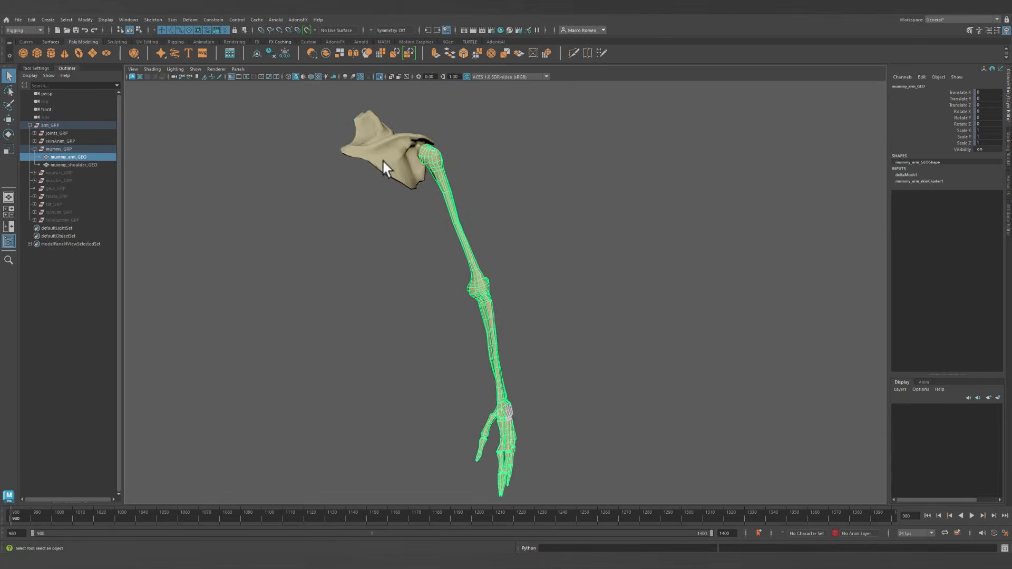
Inspect mummy_shoulder_GEO by selecting it, and hide the whole mummy_GRP.
click(382, 159)
click(558, 305)
alt+drag(558, 304, 448, 296)
click(52, 149)
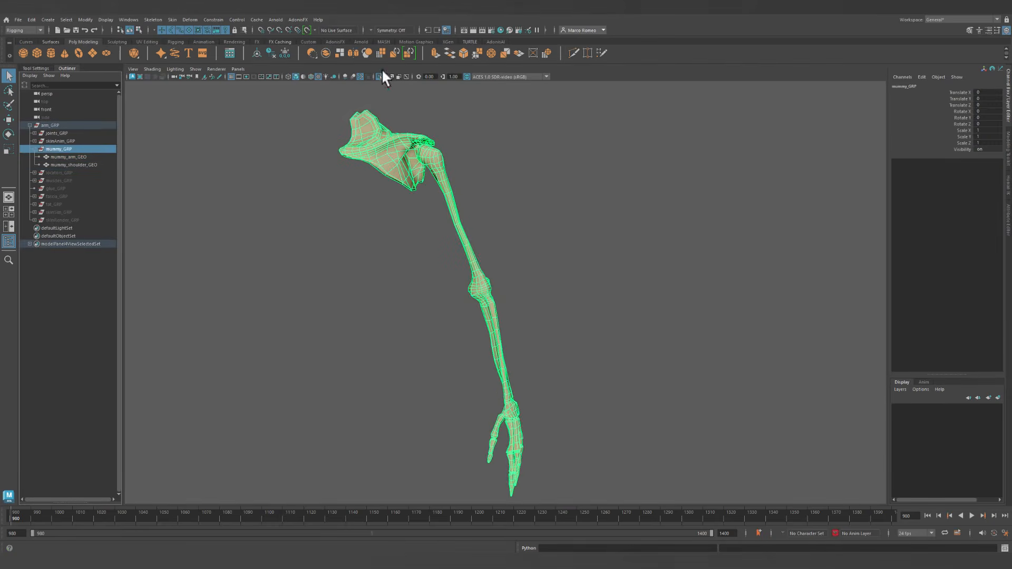
key(ctrl+h)
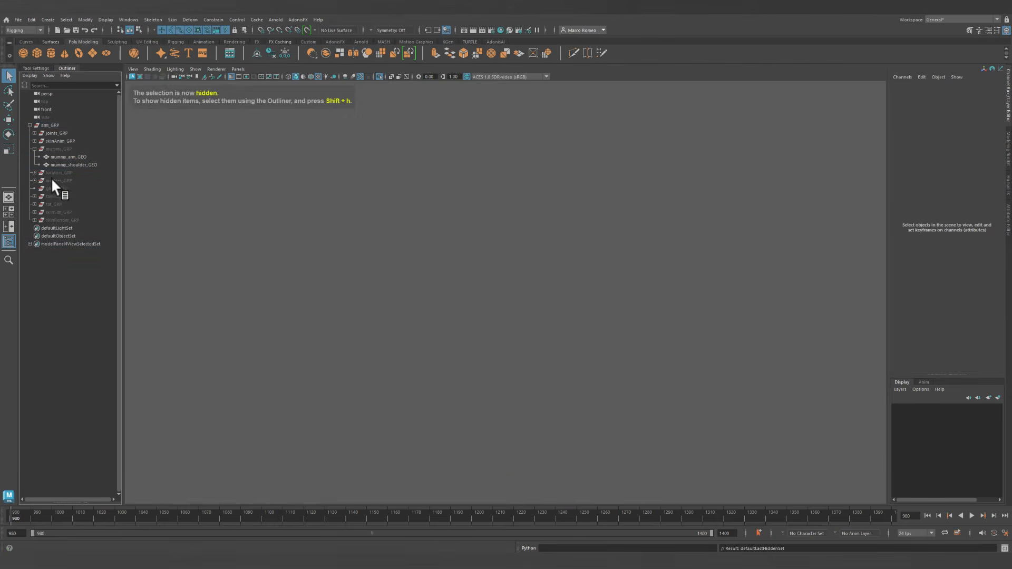
Expand and show locators_GRP, and turn off the viewport isolation.
click(53, 180)
click(53, 173)
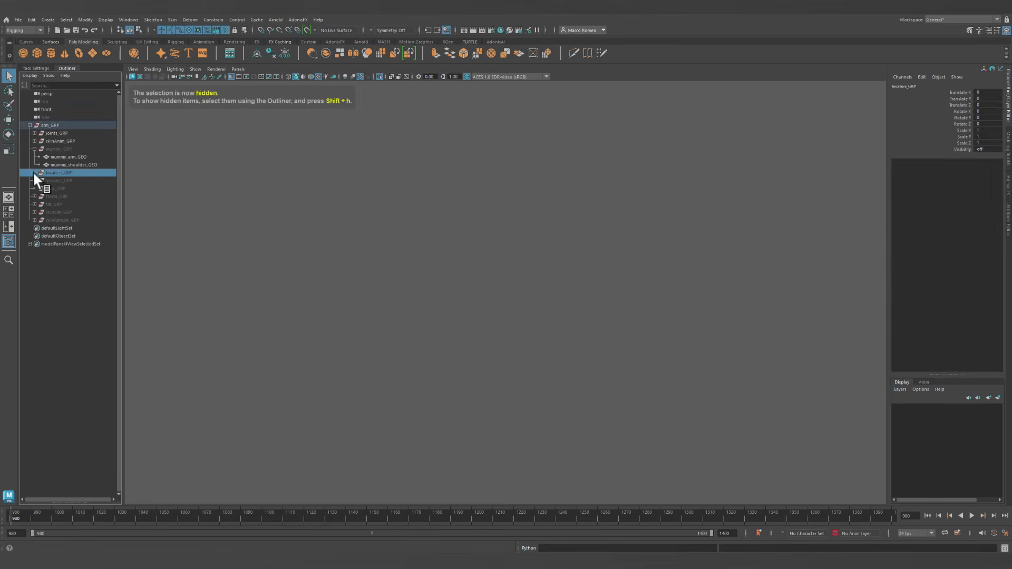
click(34, 172)
key(shift+h)
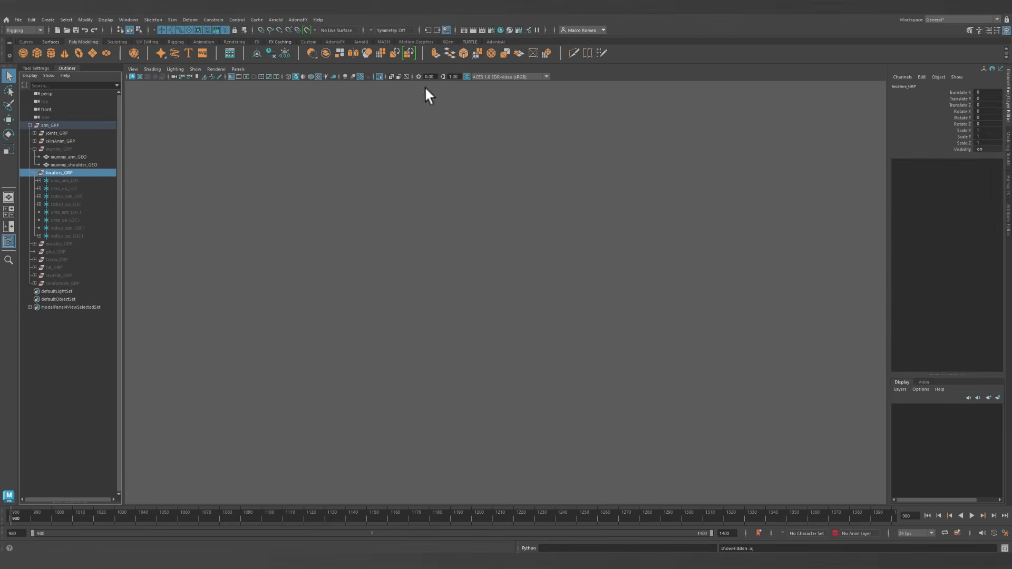
click(378, 76)
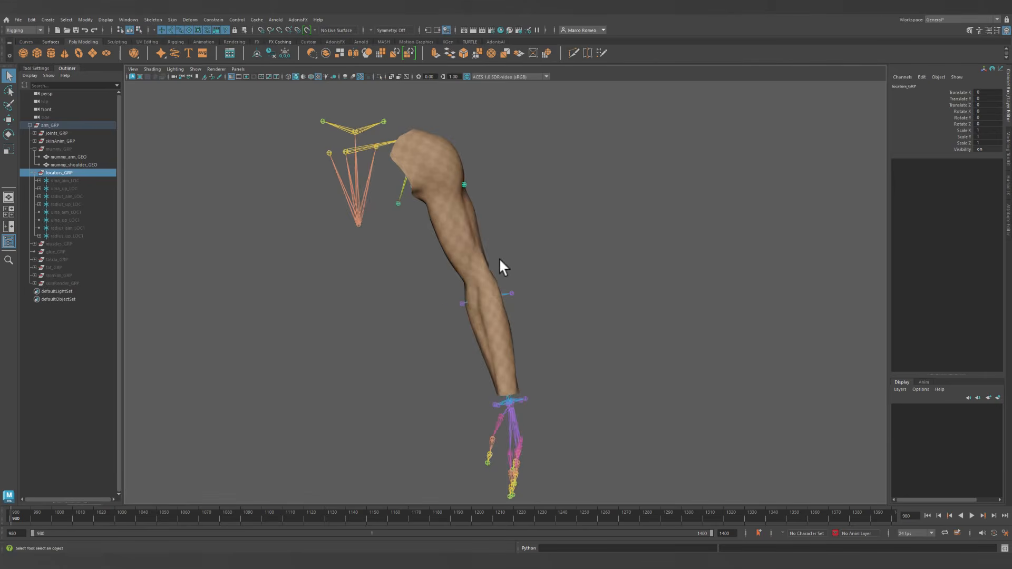
Examine the wrist area and select all the locators from ulna_aim_LOC through radius_up_LOC1.
mouse_move(500, 266)
alt+mouse_down()
mouse_move(479, 262)
mouse_move(495, 261)
alt+mouse_up()
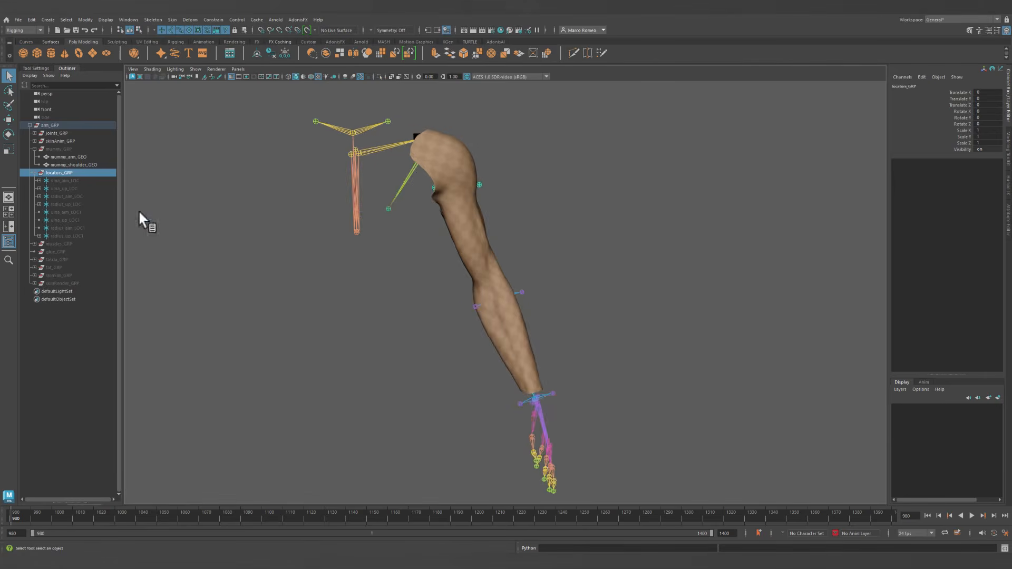
alt+drag(628, 323, 574, 309)
alt+right_drag(461, 309, 542, 364)
alt+middle_drag(542, 363, 566, 288)
alt+right_drag(567, 288, 615, 397)
click(63, 180)
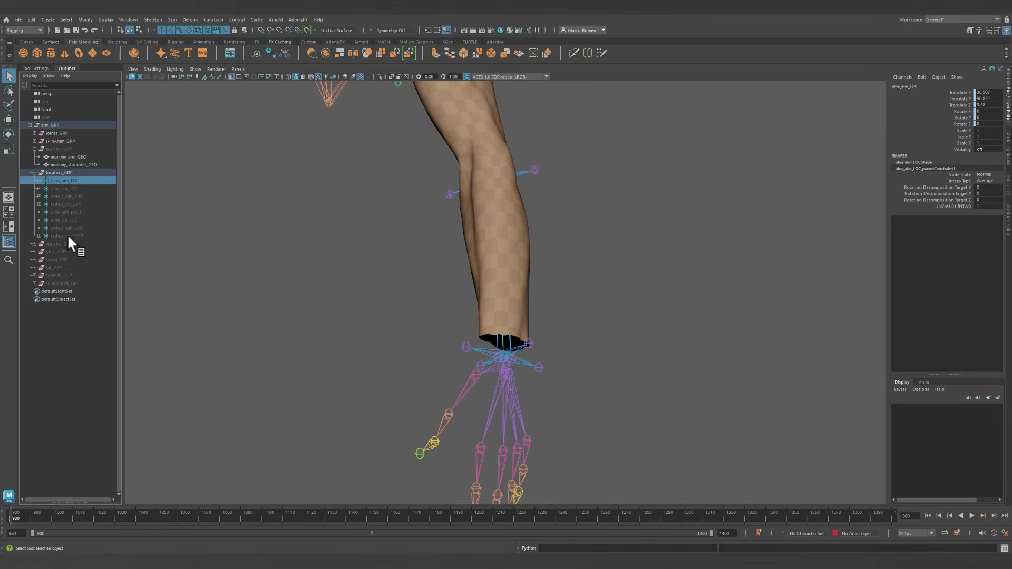
shift+click(68, 235)
alt+drag(582, 361, 547, 383)
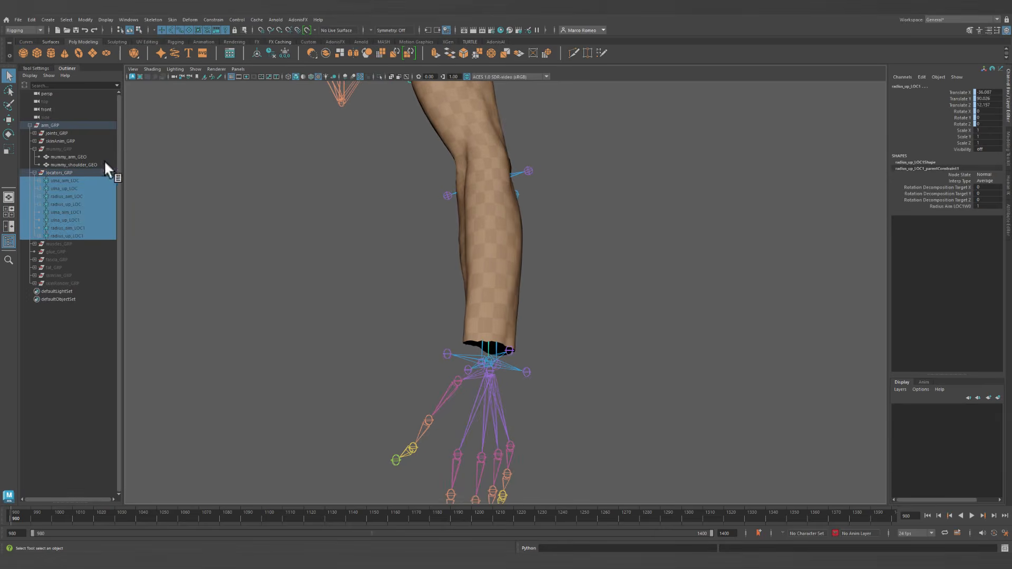
Hide skinAnim_GRP and examine the forearm joints by selecting the radius joint.
click(59, 141)
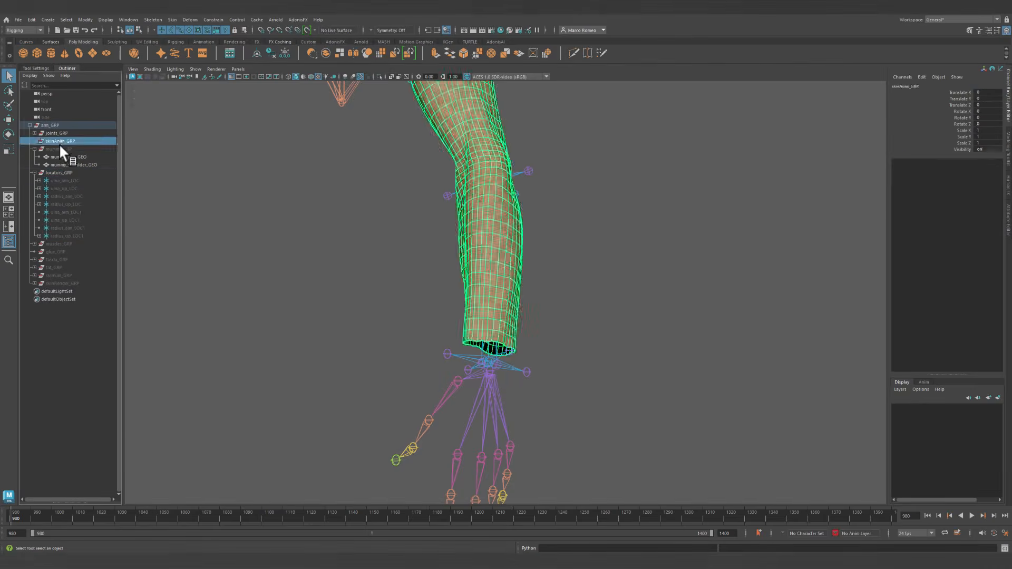
key(ctrl+h)
alt+drag(649, 372, 619, 368)
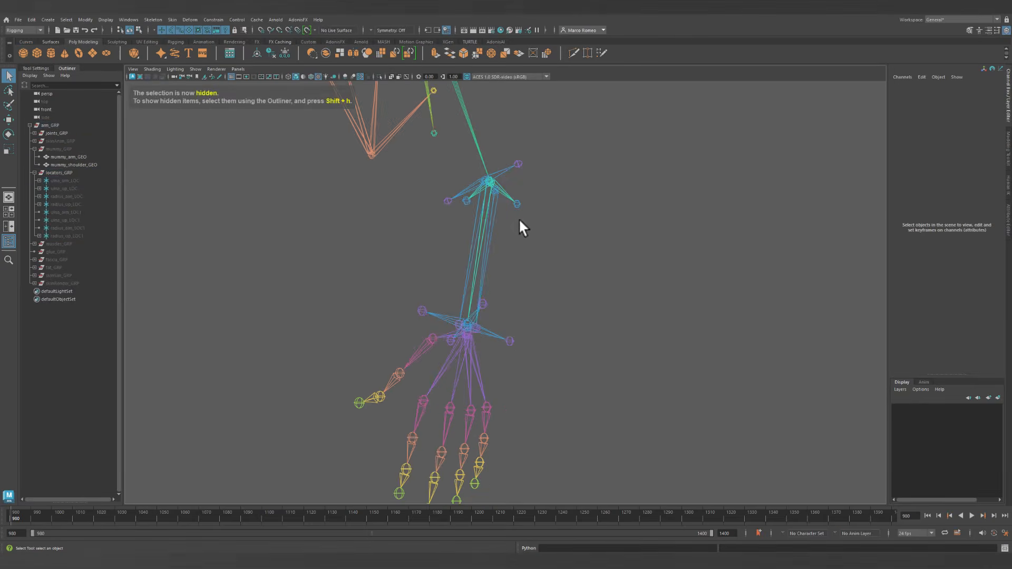
click(489, 225)
alt+drag(474, 223, 506, 273)
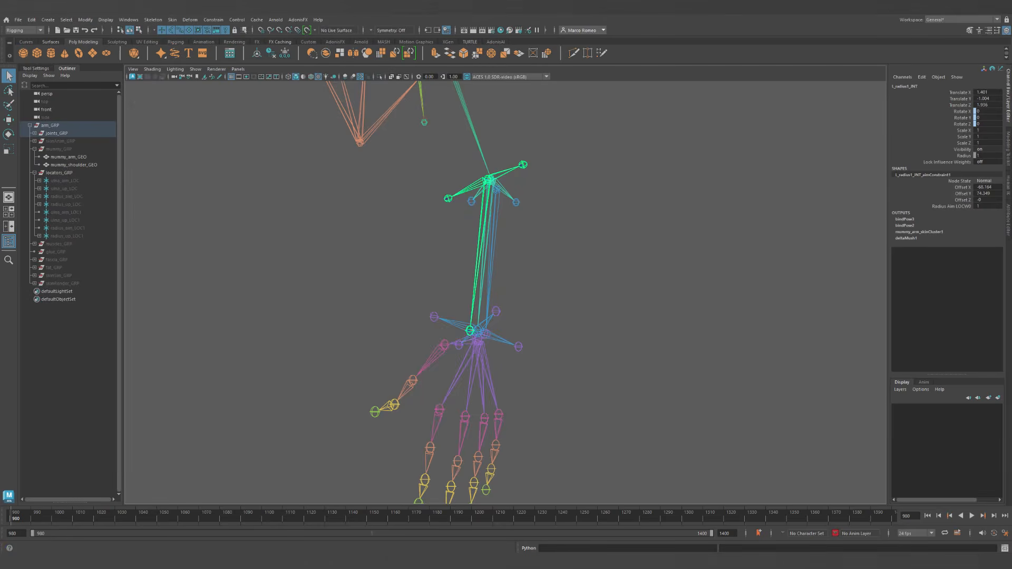
Check the forearm joints at the start of the timeline and hide locators_GRP.
mouse_move(9, 517)
mouse_down()
mouse_move(171, 523)
mouse_move(11, 522)
mouse_up()
click(58, 173)
key(ctrl+h)
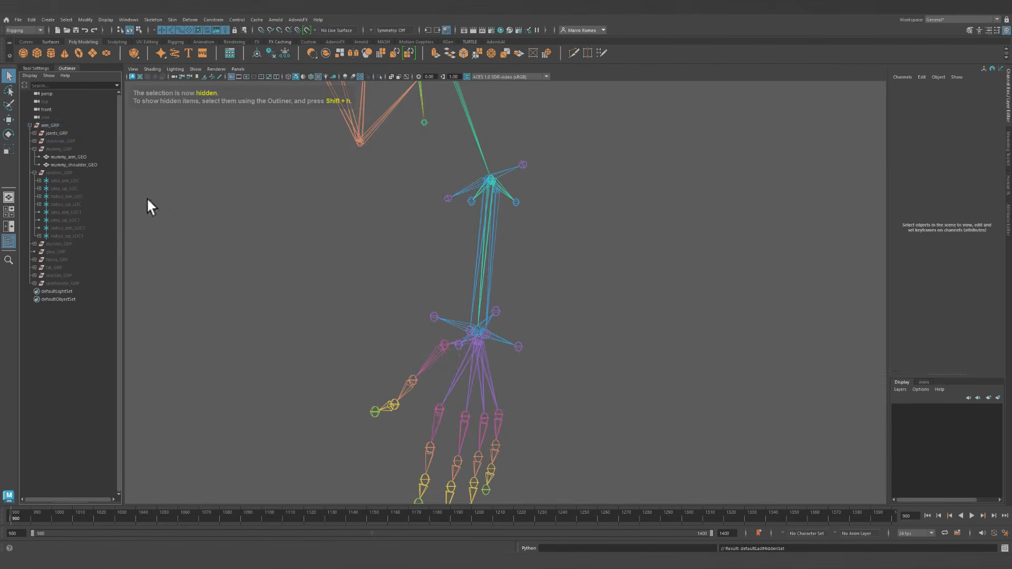
Show muscles_GRP to examine the arm muscles from another angle, and hide the group again.
click(55, 244)
key(shift+h)
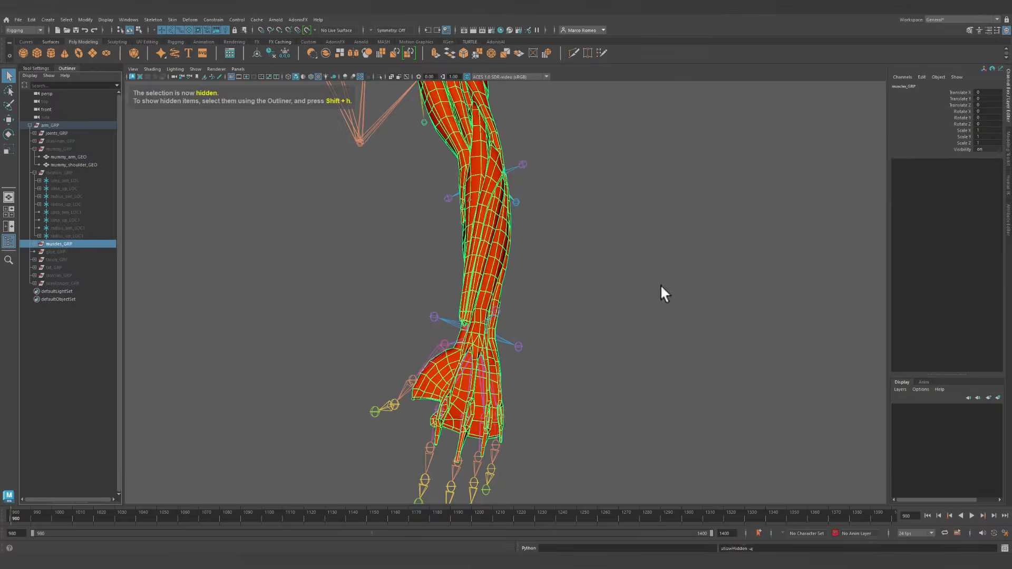
click(599, 282)
alt+drag(600, 291, 519, 267)
click(59, 241)
key(ctrl+h)
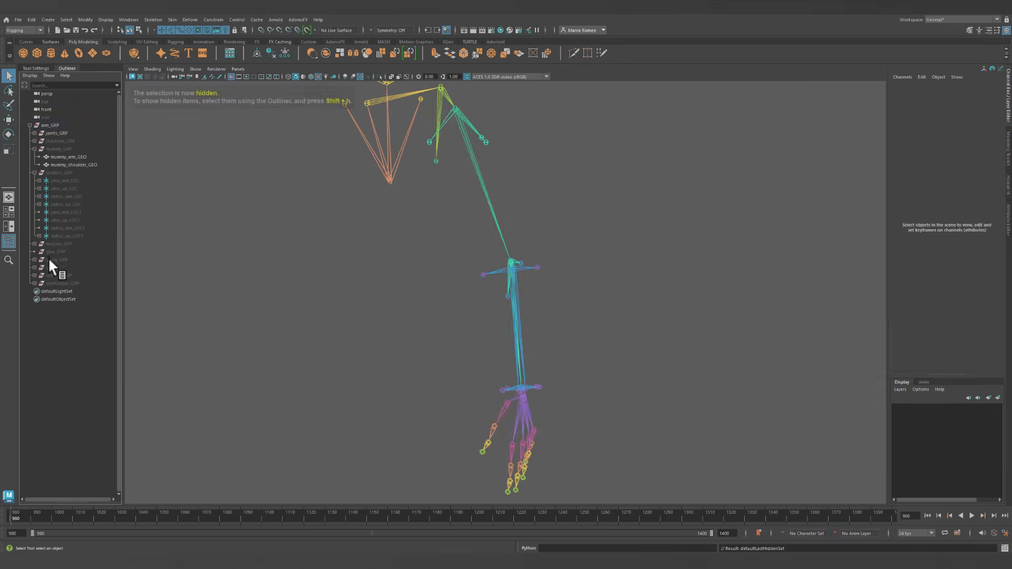
Show fascia_GRP, fat_GRP, skinSim_GRP and skinRender_GRP one after another to examine each layer's geometry.
click(53, 259)
alt+drag(523, 245, 495, 235)
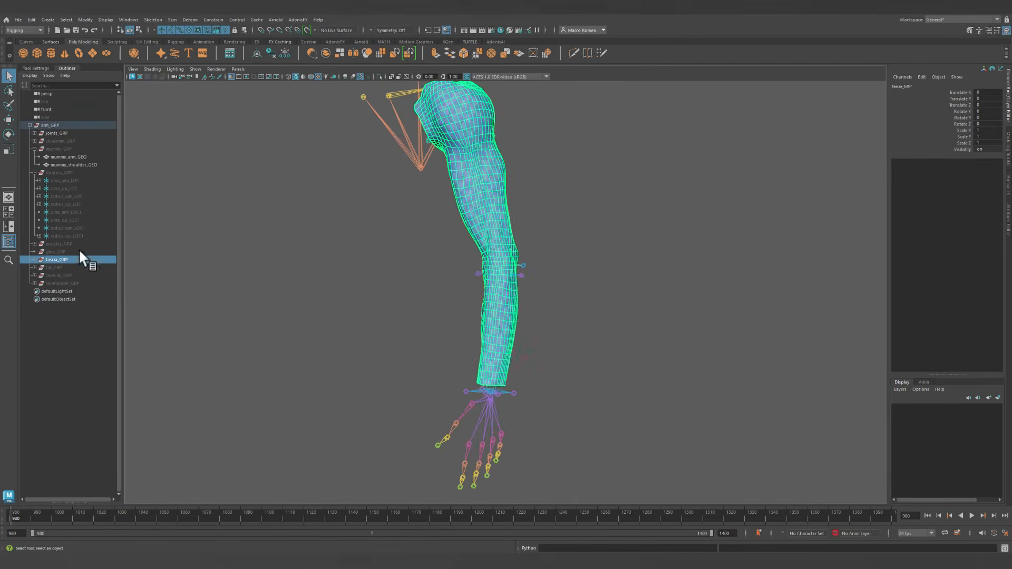
click(55, 267)
key(shift+h)
mouse_move(600, 221)
alt+mouse_down()
mouse_move(533, 223)
mouse_move(596, 208)
mouse_move(555, 222)
mouse_move(589, 231)
alt+mouse_up()
click(57, 275)
key(shift+h)
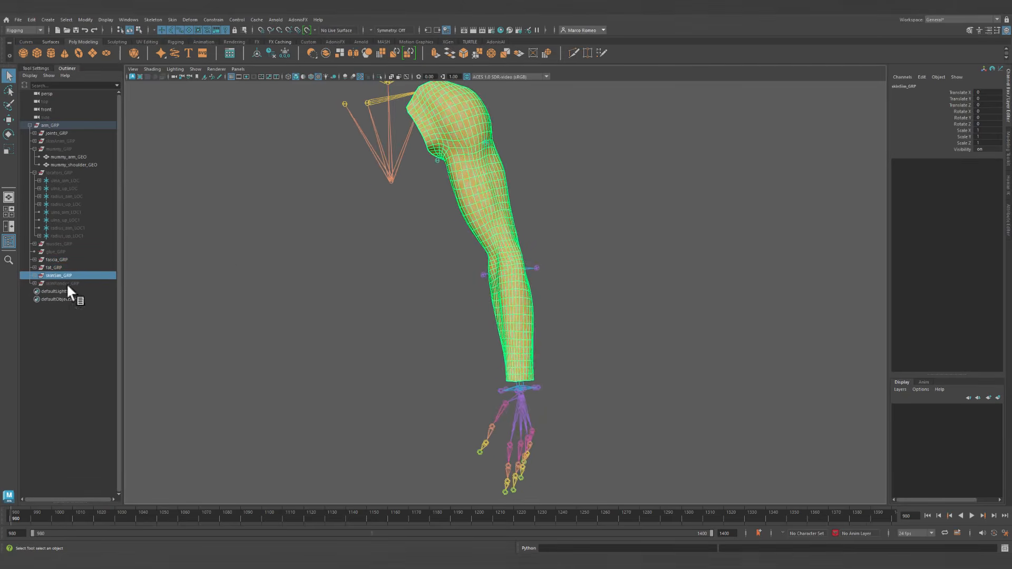
click(59, 283)
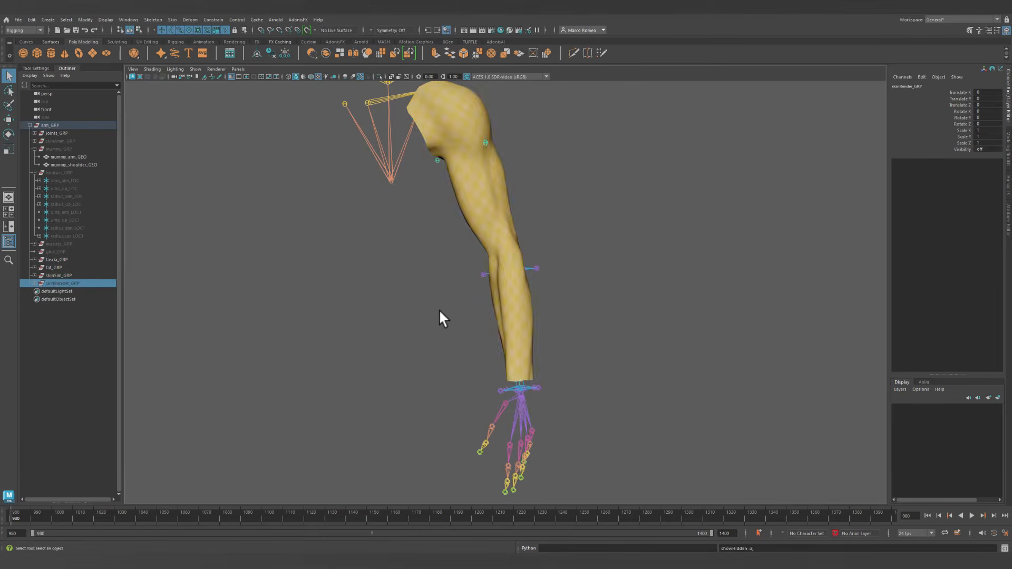
key(shift+h)
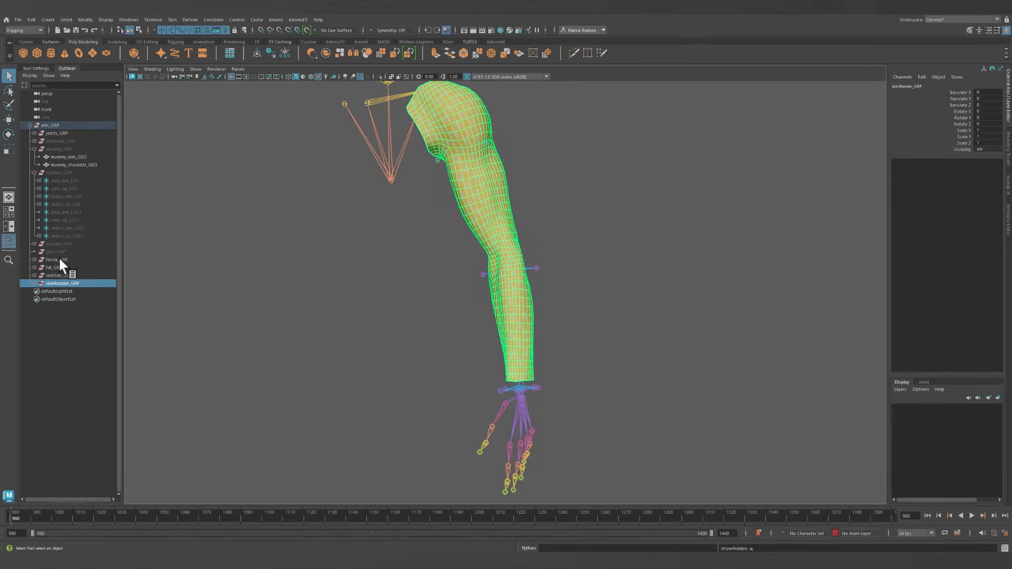
Hide the four groups fascia_GRP, fat_GRP, skinSim_GRP and skinRender_GRP together.
alt+drag(557, 252, 510, 265)
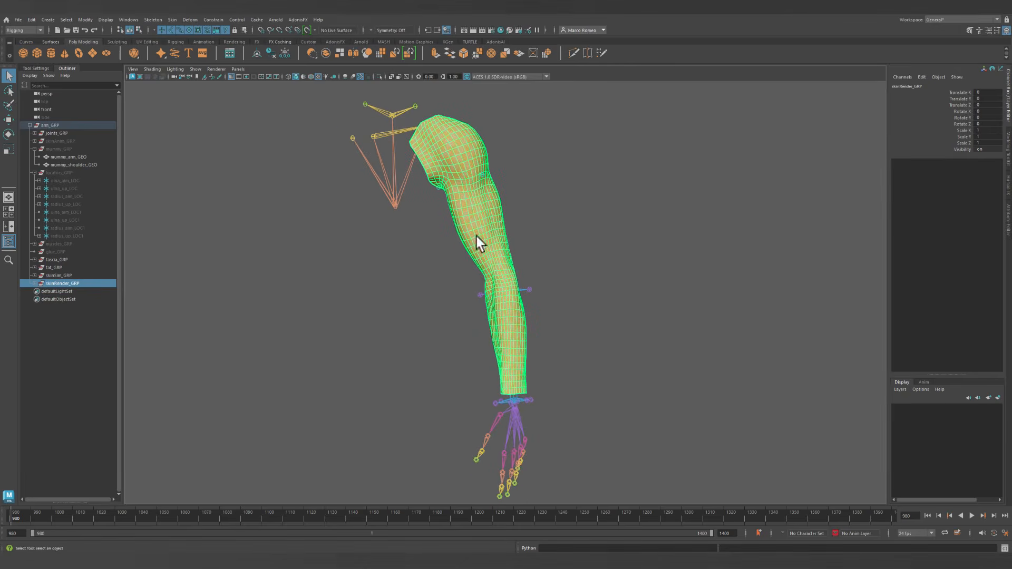
click(52, 275)
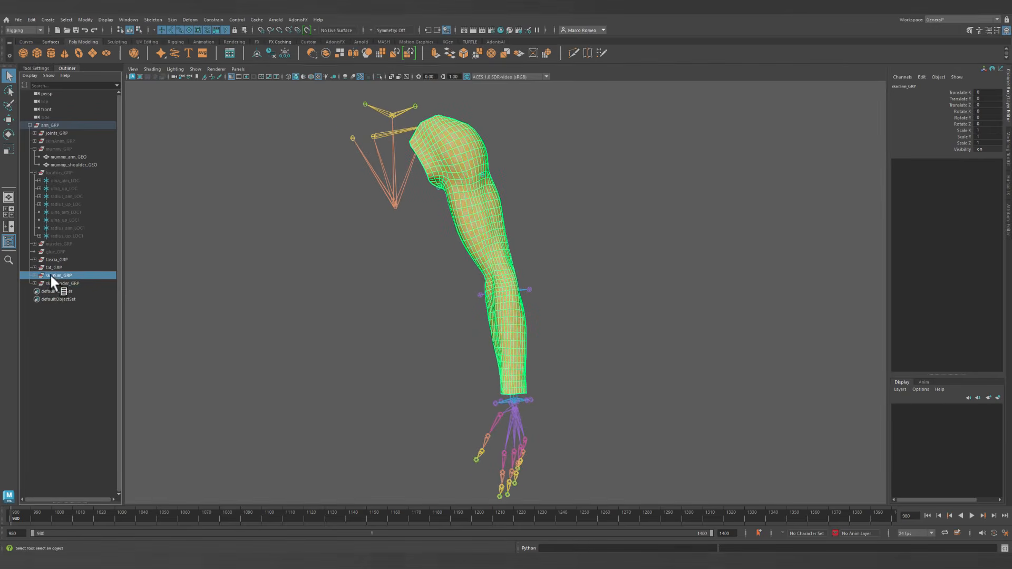
click(58, 260)
shift+click(58, 283)
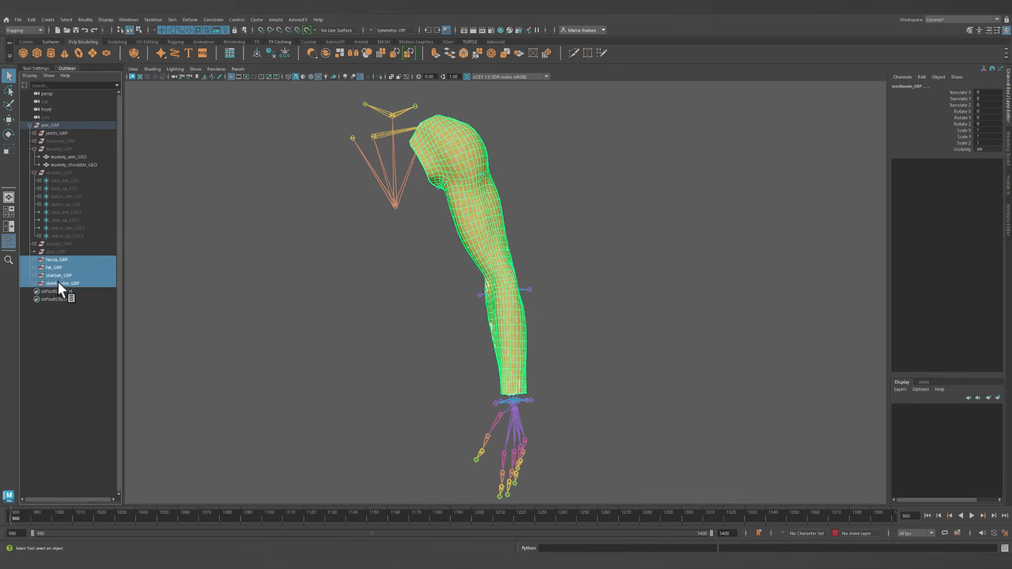
key(ctrl+h)
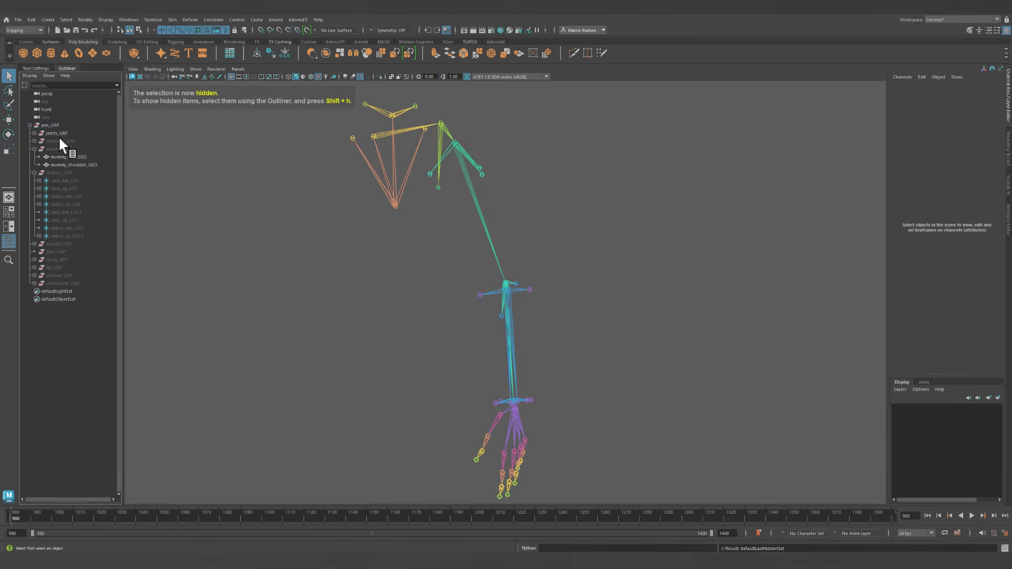
Show skinAnim_GRP again and clear the selection.
click(60, 141)
key(shift+h)
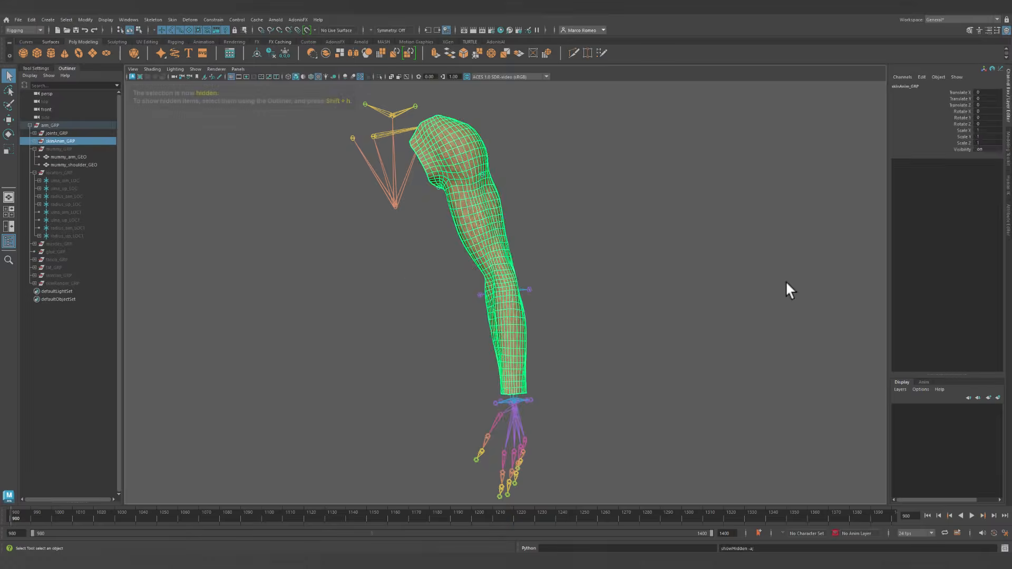
click(788, 288)
Play the animation to examine the skin's deformation at the elbow, stop it, and return to start frame 900.
click(972, 515)
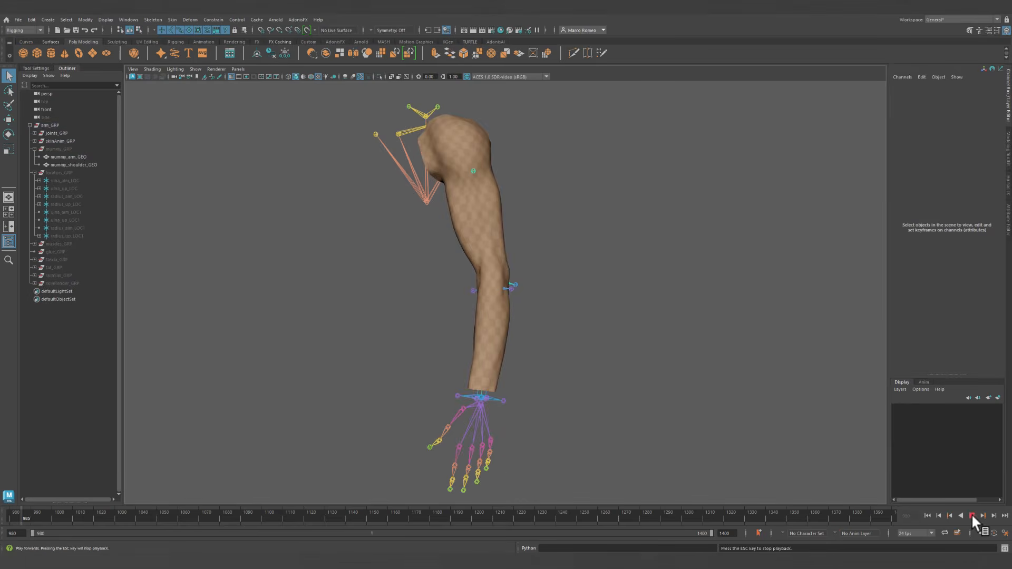
alt+right_drag(606, 305, 887, 435)
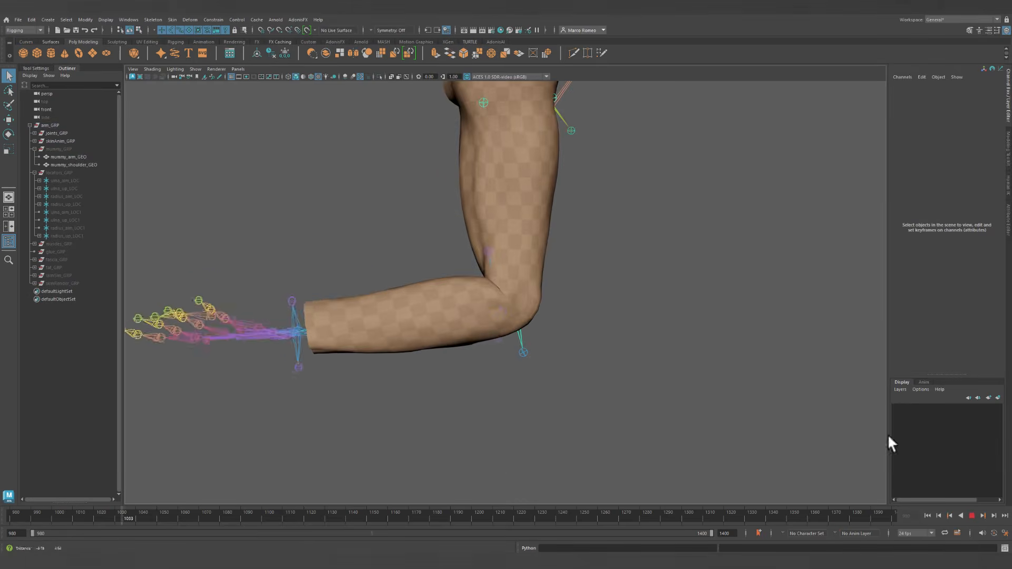
click(972, 515)
alt+drag(579, 255, 533, 295)
click(927, 515)
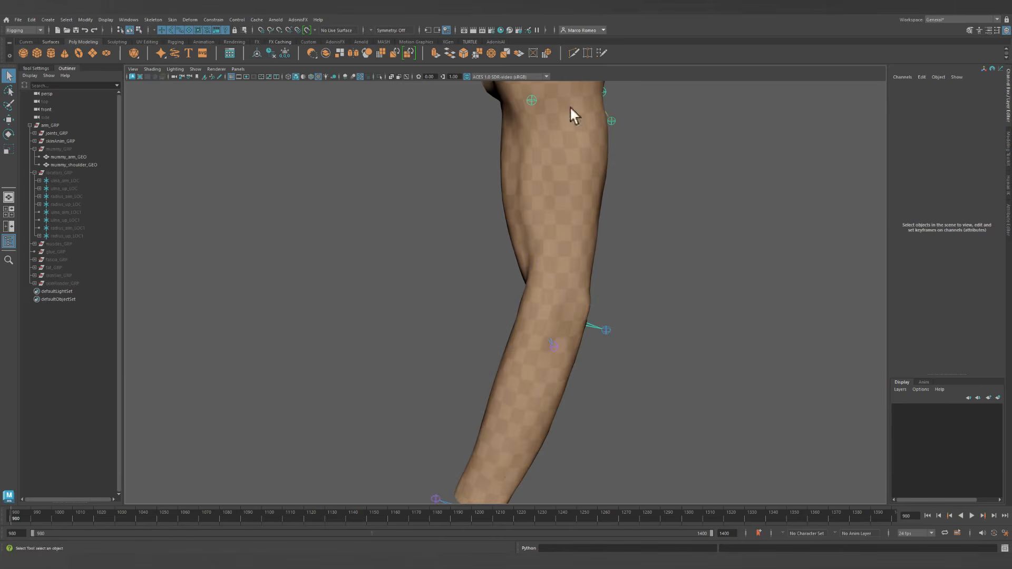
key(a)
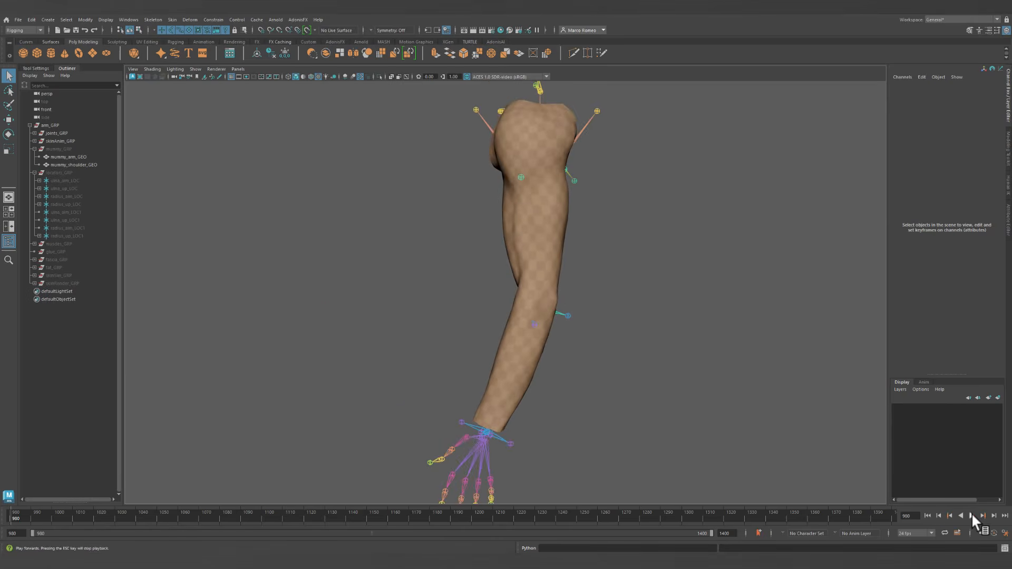
Play the animation in two passes to examine the skin as the forearm bends, stop it, and return to start frame 900.
click(972, 516)
click(972, 515)
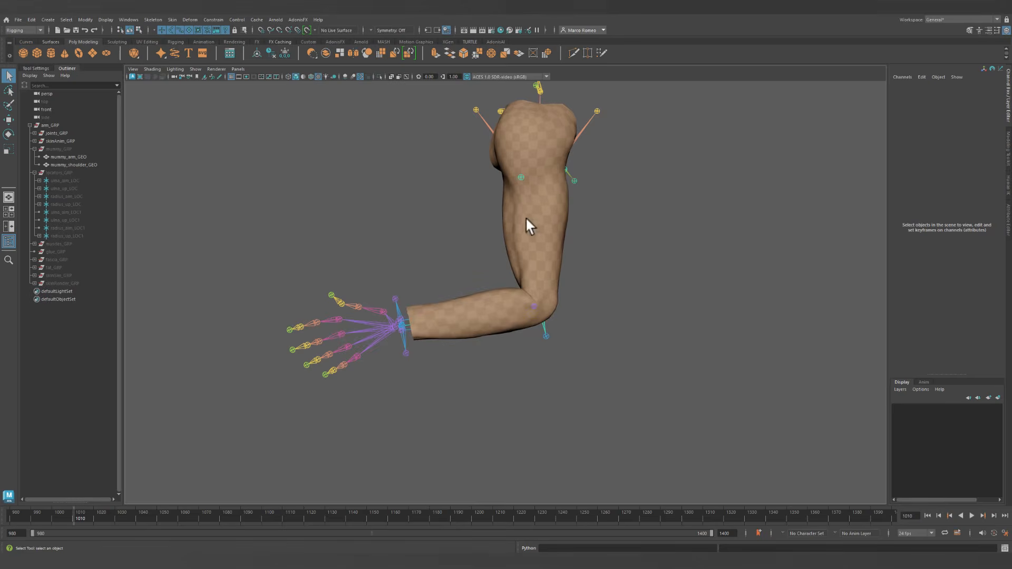
click(972, 515)
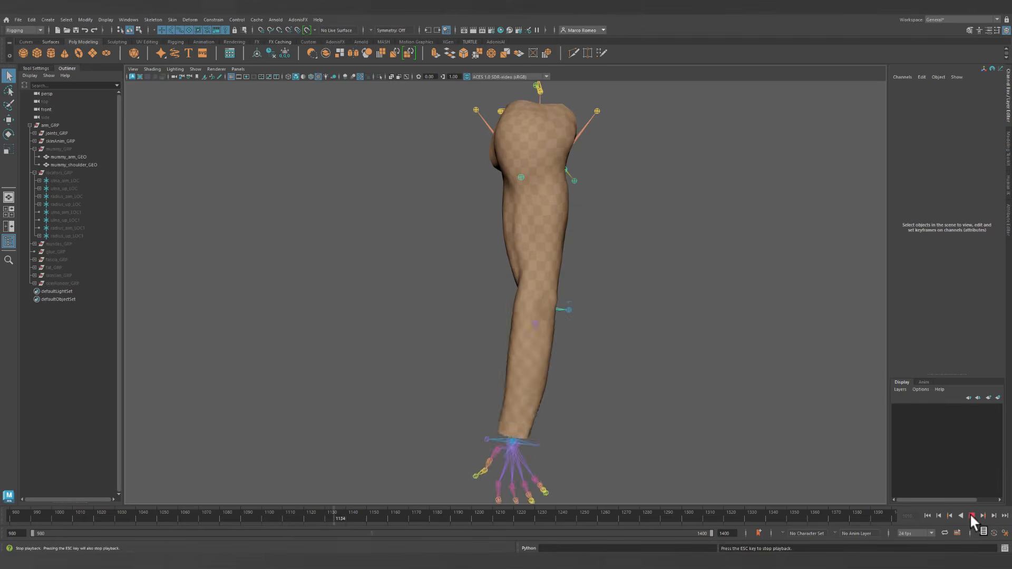
click(971, 514)
click(927, 516)
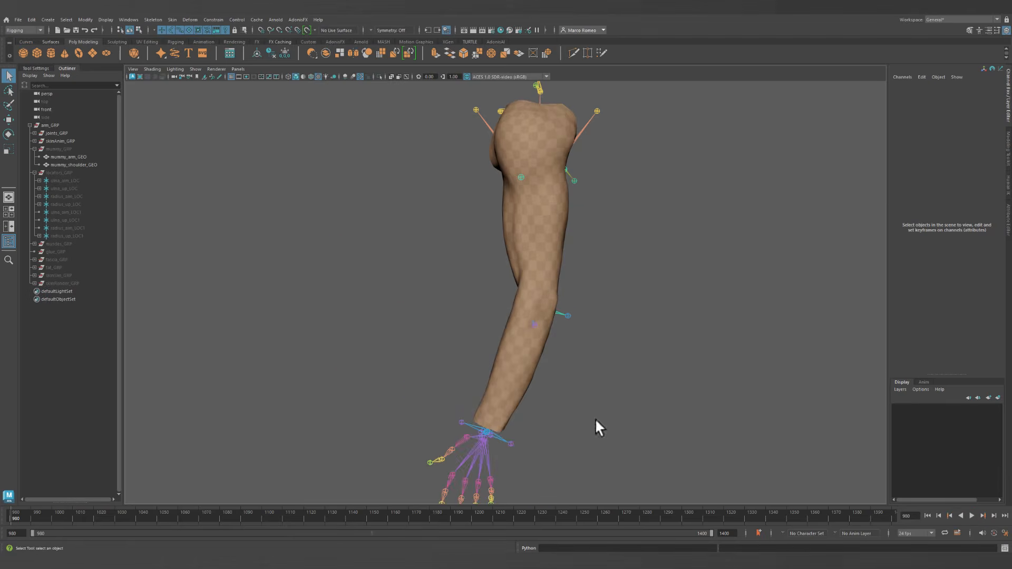
Scrub to frame 1042 and examine the skin deformation at the bent elbow from several angles.
drag(63, 516, 141, 522)
alt+right_drag(475, 331, 689, 424)
alt+drag(651, 403, 627, 390)
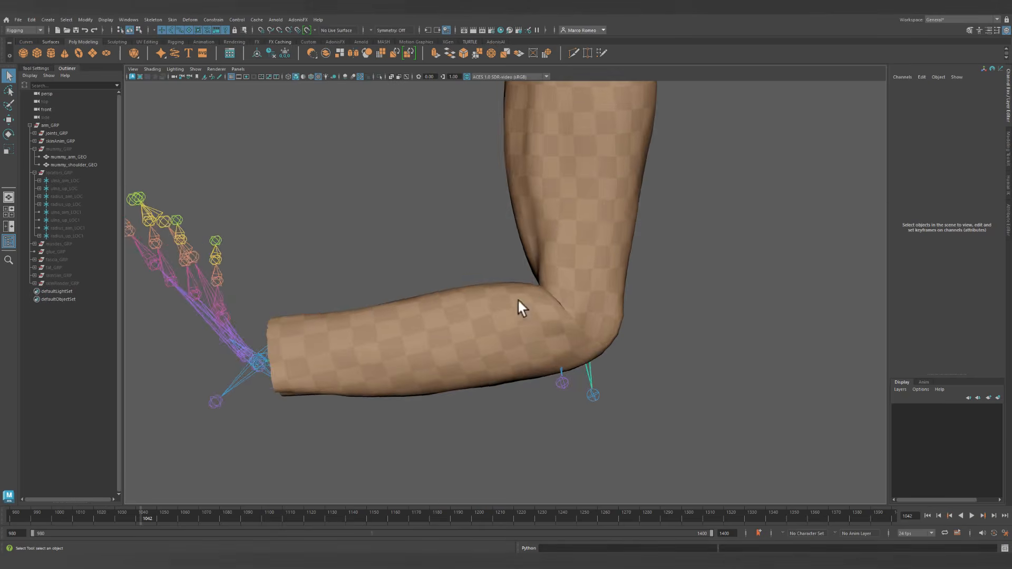
alt+drag(409, 336, 362, 365)
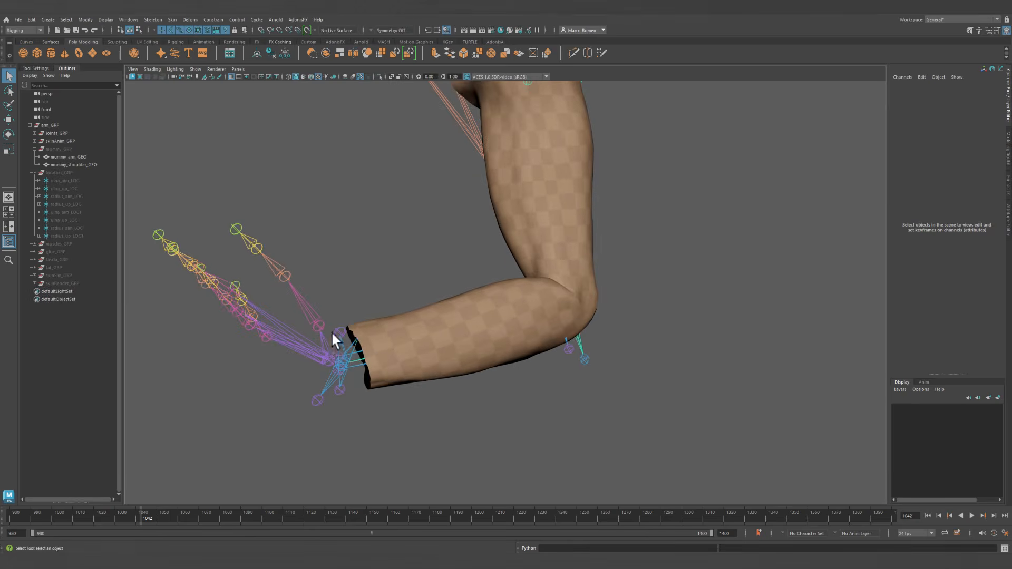
alt+drag(332, 333, 371, 336)
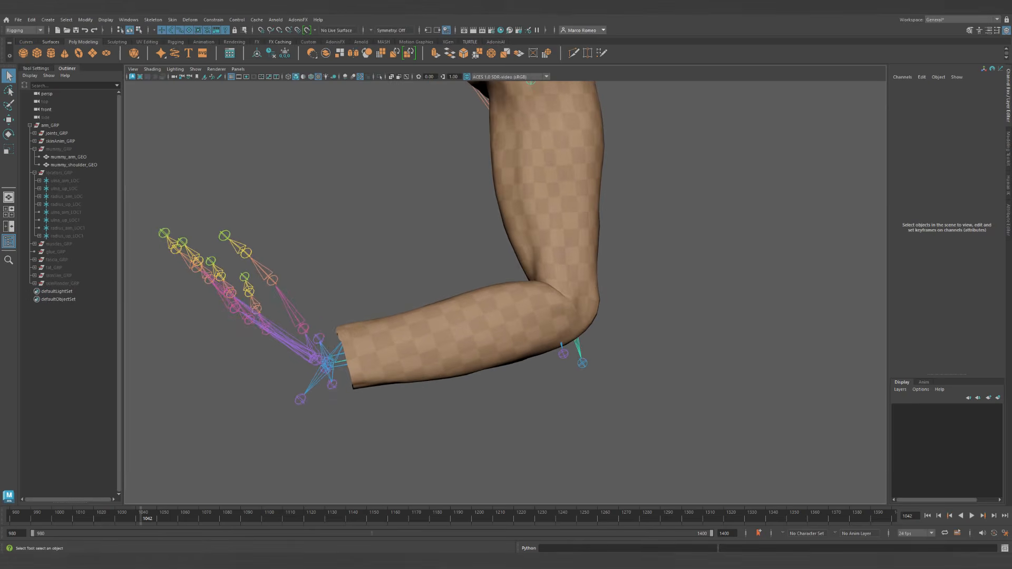
Scrub back to frame 900 to look over the whole arm, and collapse the locators group in the hierarchy.
drag(148, 513, 13, 522)
alt+right_drag(682, 357, 520, 299)
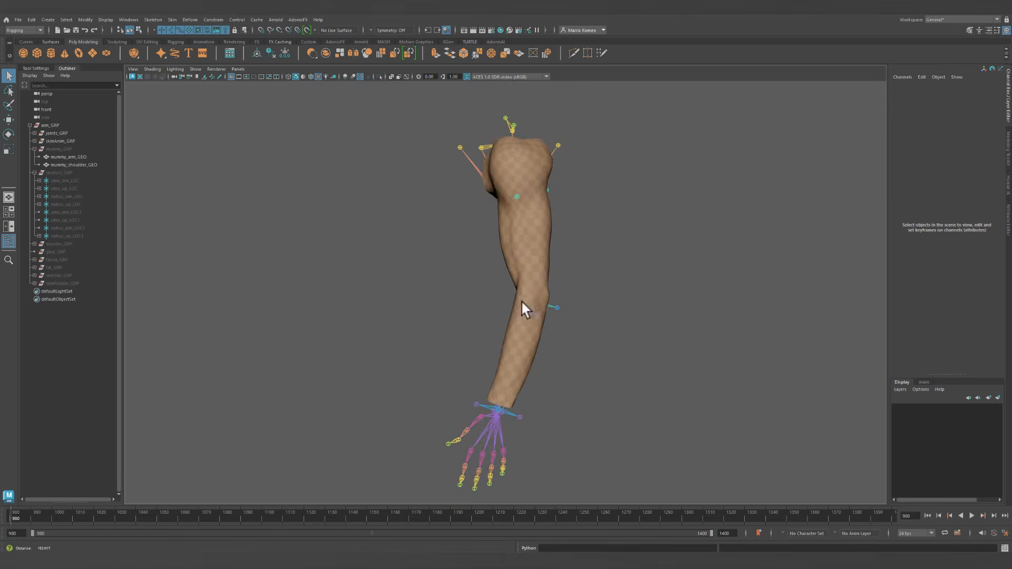
mouse_move(521, 299)
alt+mouse_down()
mouse_move(554, 323)
mouse_move(599, 317)
mouse_move(519, 320)
alt+mouse_up()
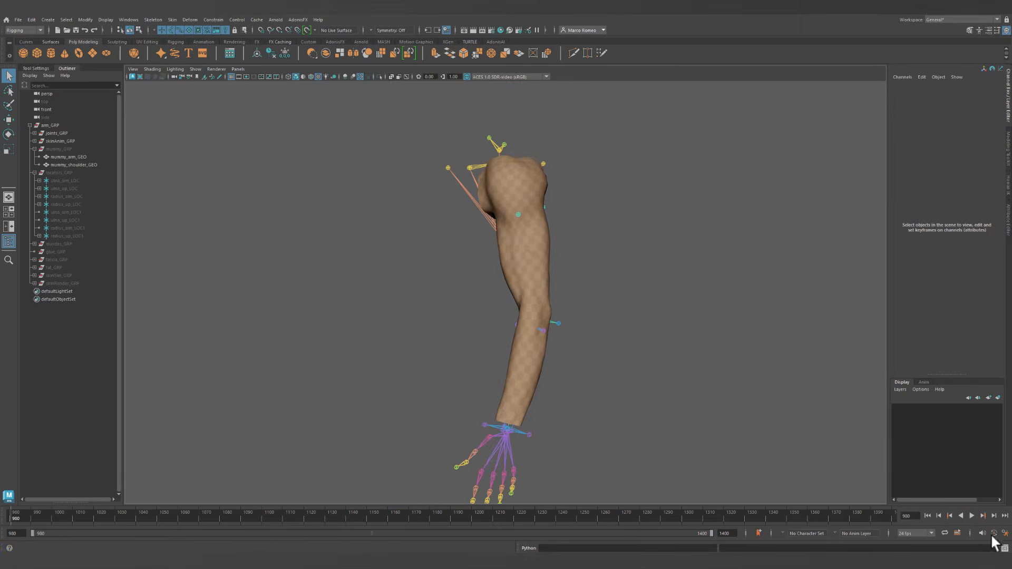
alt+drag(474, 295, 537, 305)
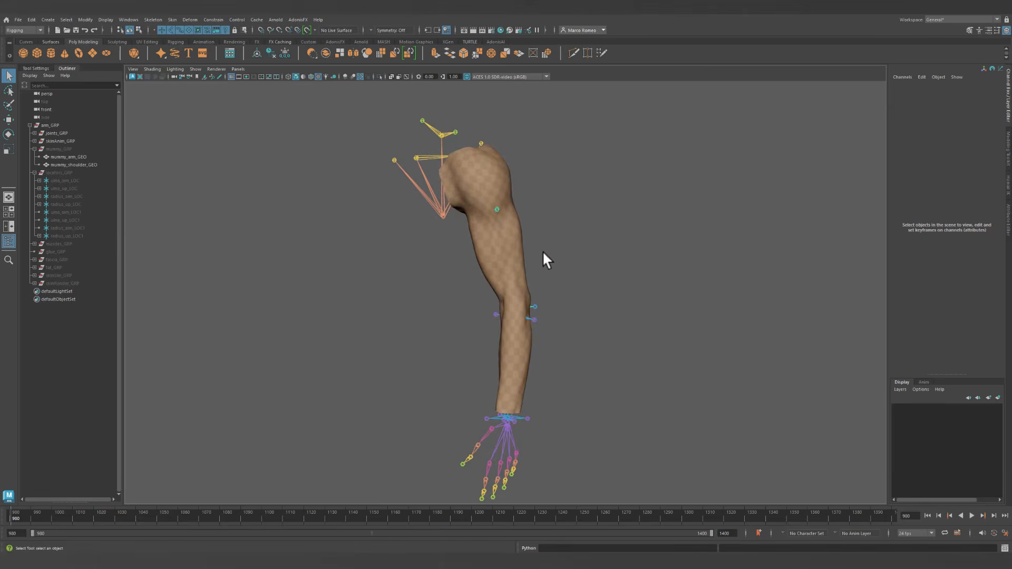
alt+drag(543, 252, 553, 269)
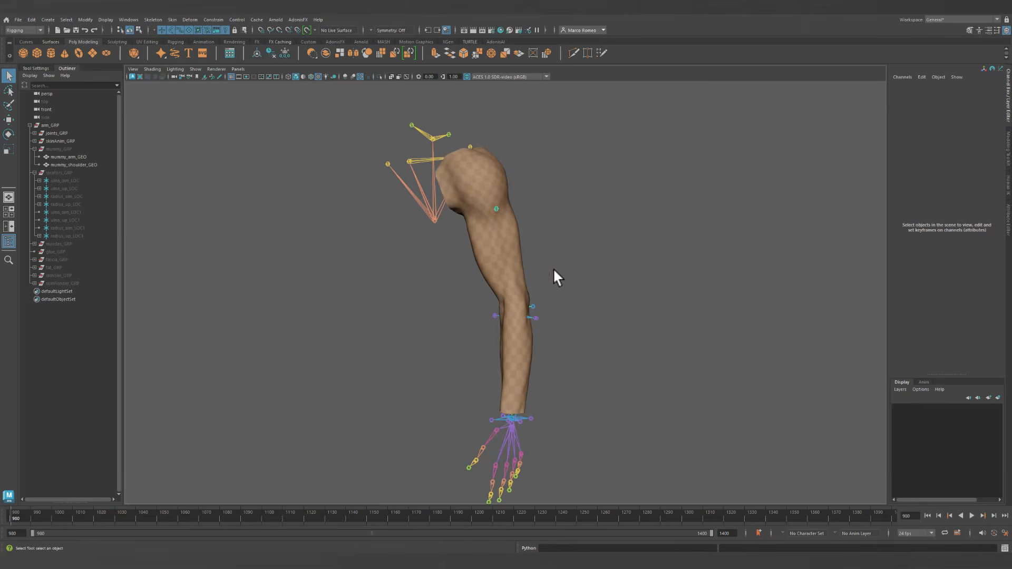
click(34, 173)
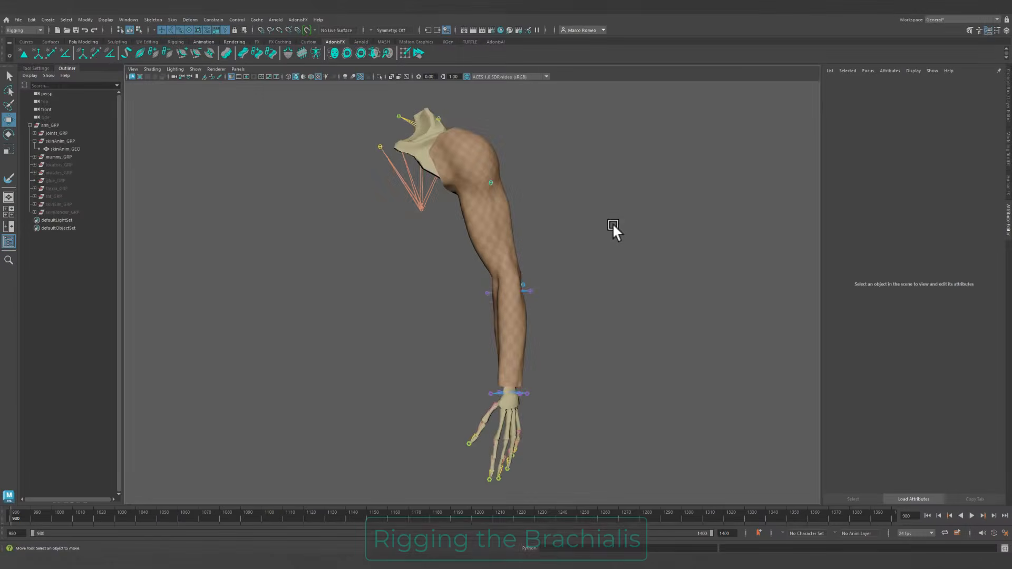
Hide skinAnim_GRP to expose the skeleton geometry underneath.
alt+drag(612, 232, 600, 212)
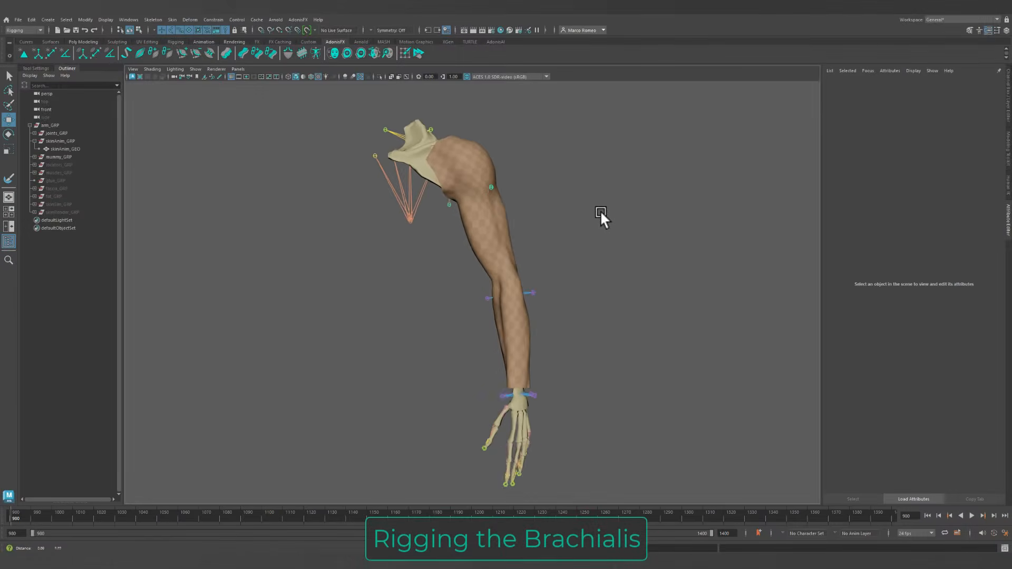
scroll(518, 241, up, 2)
alt+middle_drag(517, 241, 519, 205)
scroll(580, 232, down, 1)
alt+drag(581, 232, 612, 221)
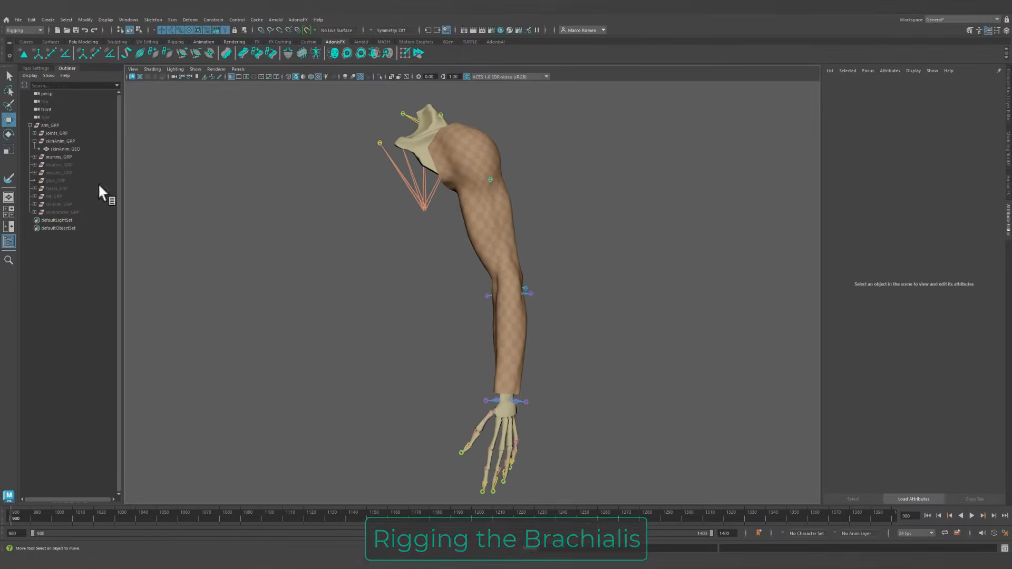
alt+drag(546, 188, 507, 210)
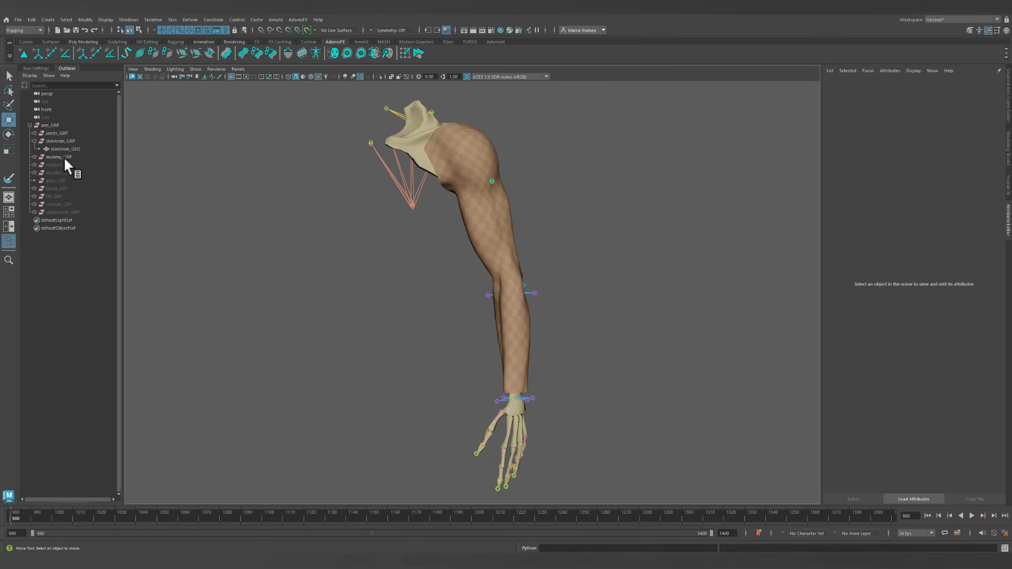
click(61, 141)
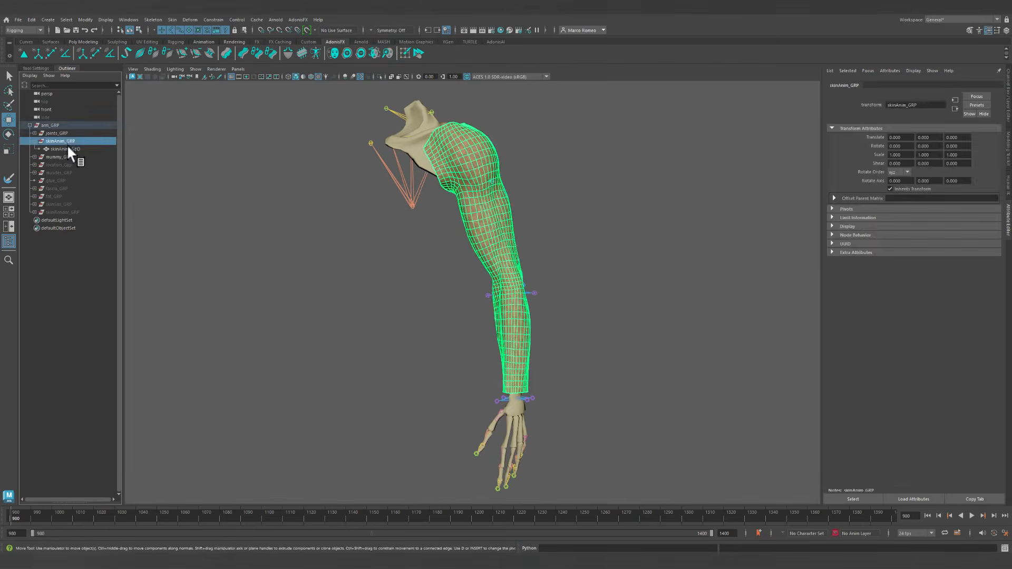
key(ctrl+h)
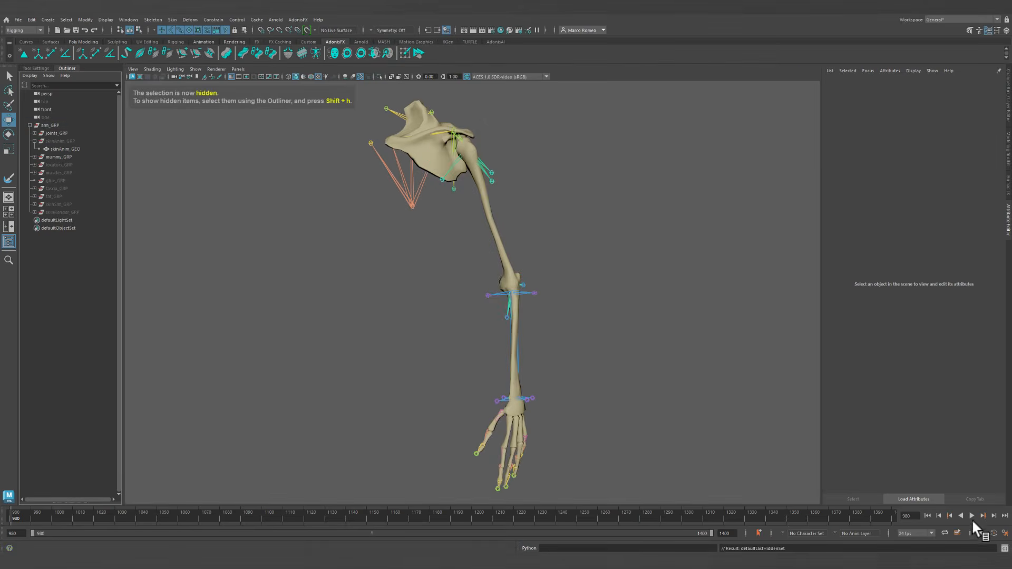
Play the skeleton's animation briefly to check its speed, stop it, and return to the start frame.
click(971, 516)
click(970, 516)
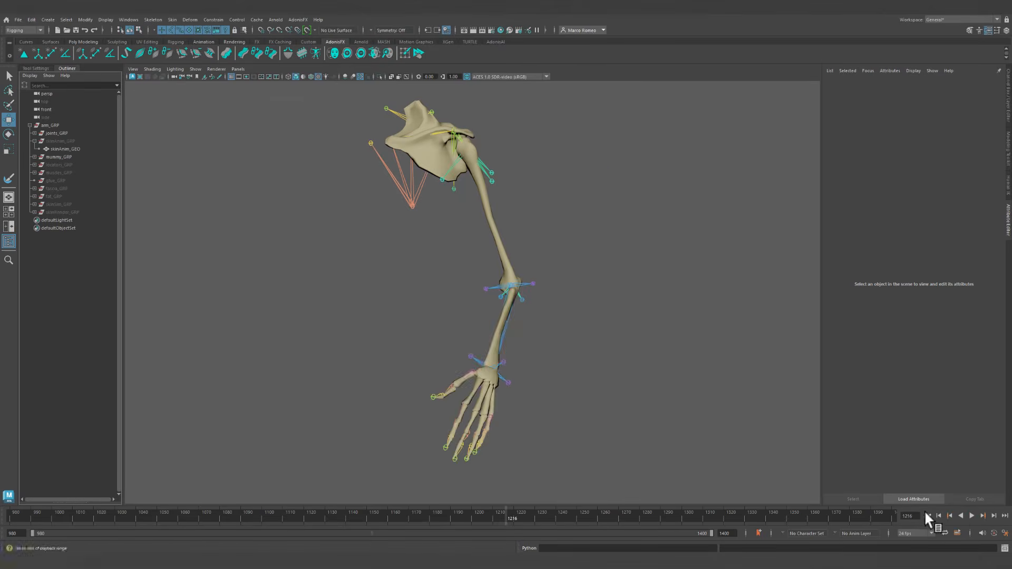
click(928, 517)
Set the time slider's maximum playback speed to 24 fps x 1 and save the preferences.
click(1005, 534)
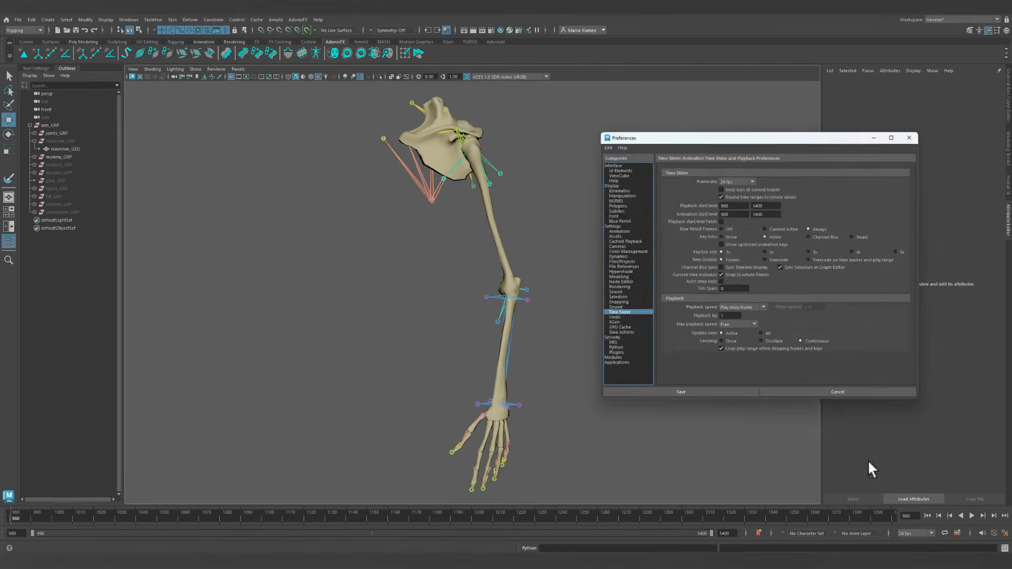
click(743, 327)
click(728, 342)
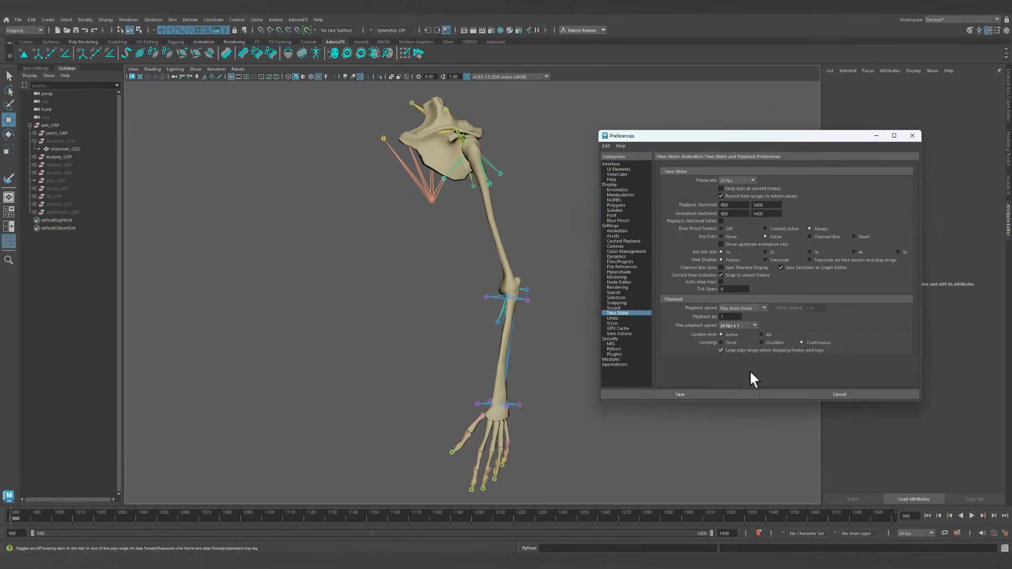
click(711, 395)
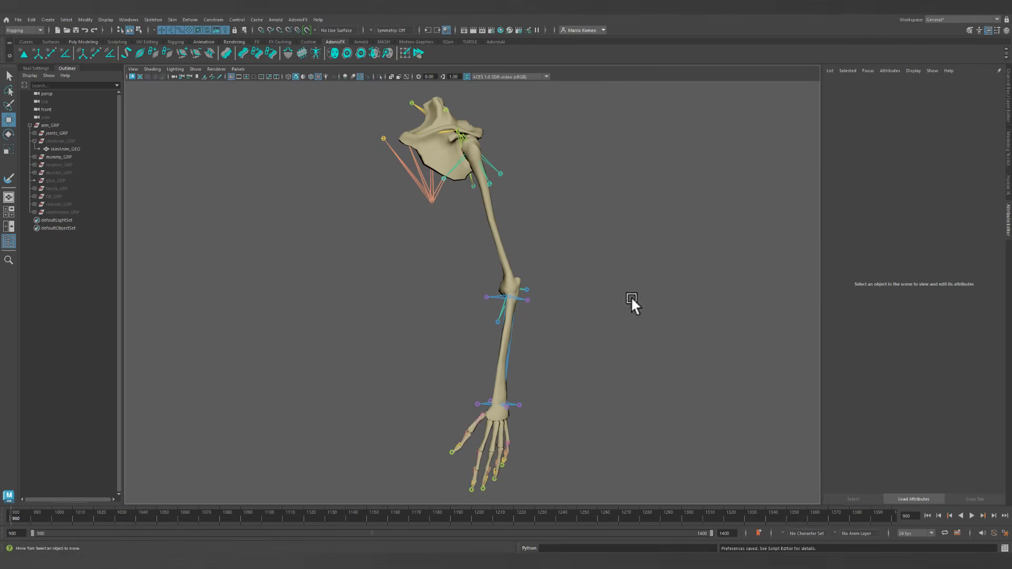
Play the skeleton's animation at the capped 24 fps speed, stop it, and go back to frame 900.
click(971, 515)
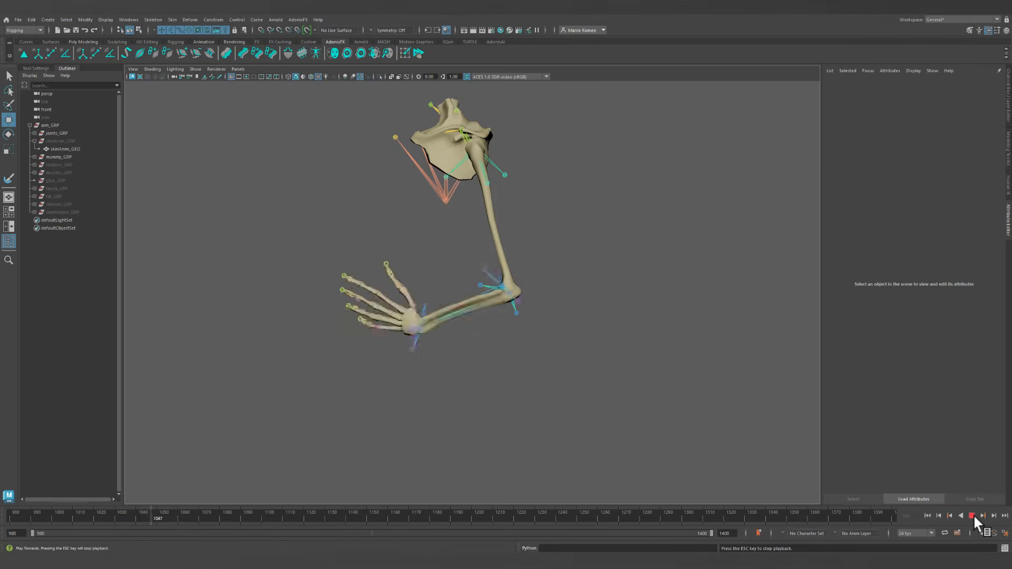
click(973, 515)
click(927, 515)
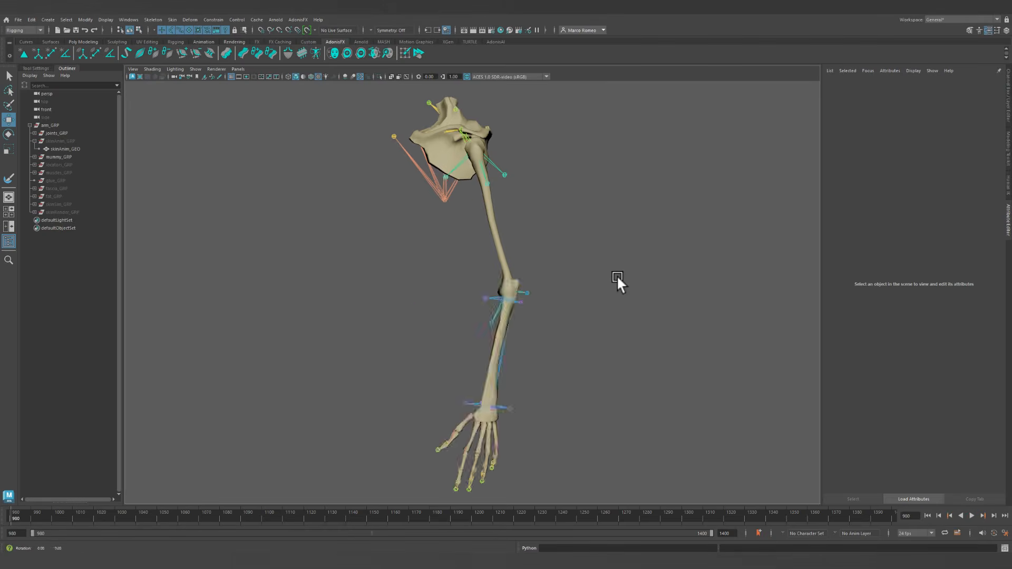
Select the arm bones mesh, switch from the Attribute Editor to the Channel Box, and clear the selection.
click(516, 278)
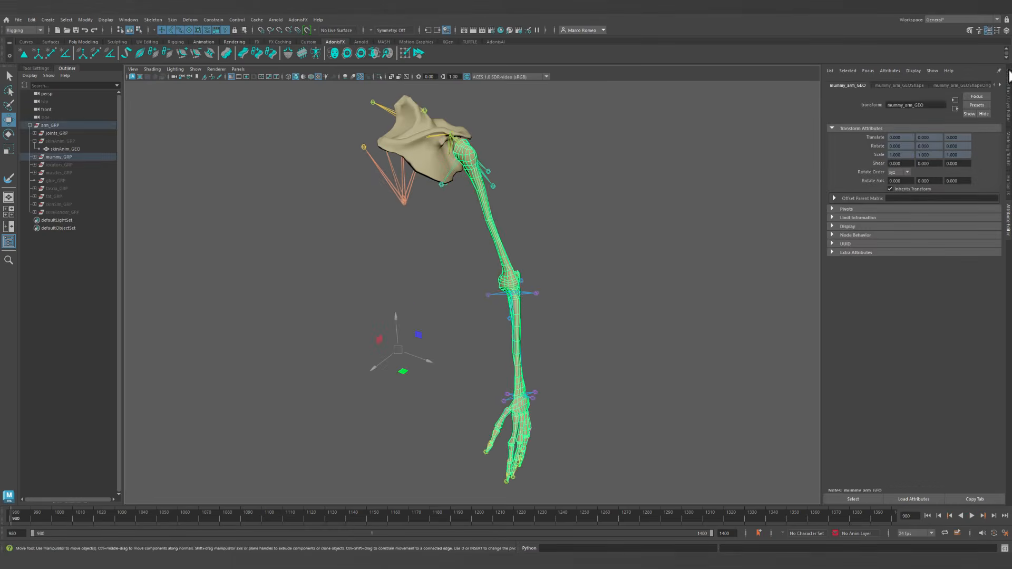
click(1008, 96)
click(717, 297)
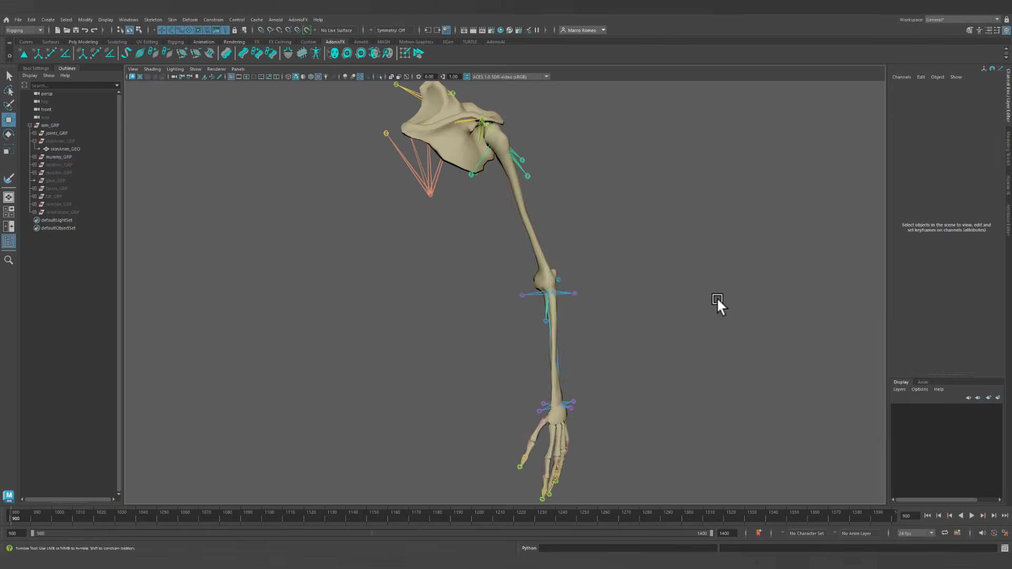
mouse_move(717, 298)
alt+mouse_down()
mouse_move(701, 292)
mouse_move(710, 294)
alt+mouse_up()
alt+middle_drag(674, 264, 691, 258)
alt+right_drag(698, 264, 688, 269)
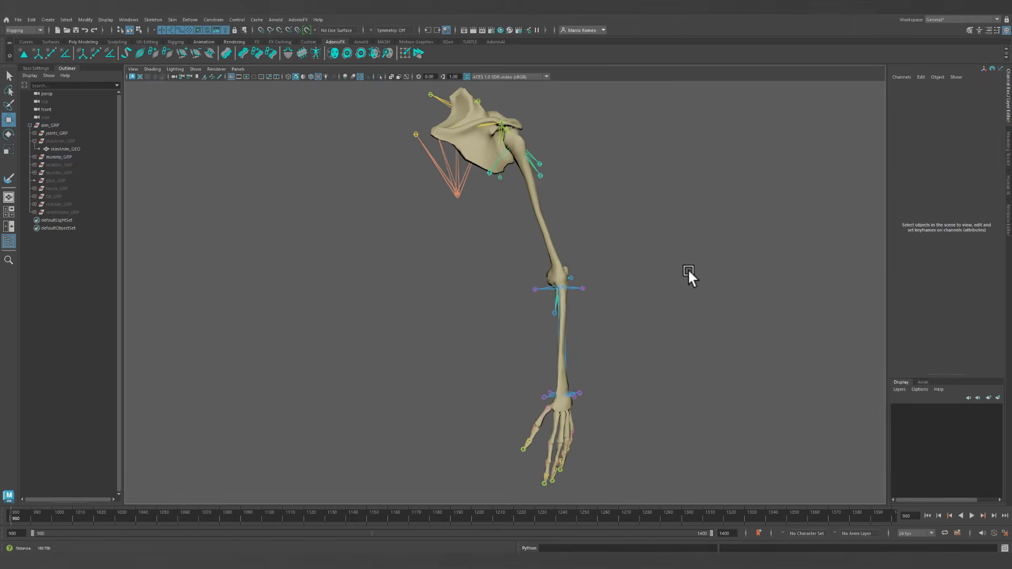
mouse_move(688, 269)
alt+mouse_down()
mouse_move(693, 261)
mouse_move(662, 262)
mouse_move(671, 261)
alt+mouse_up()
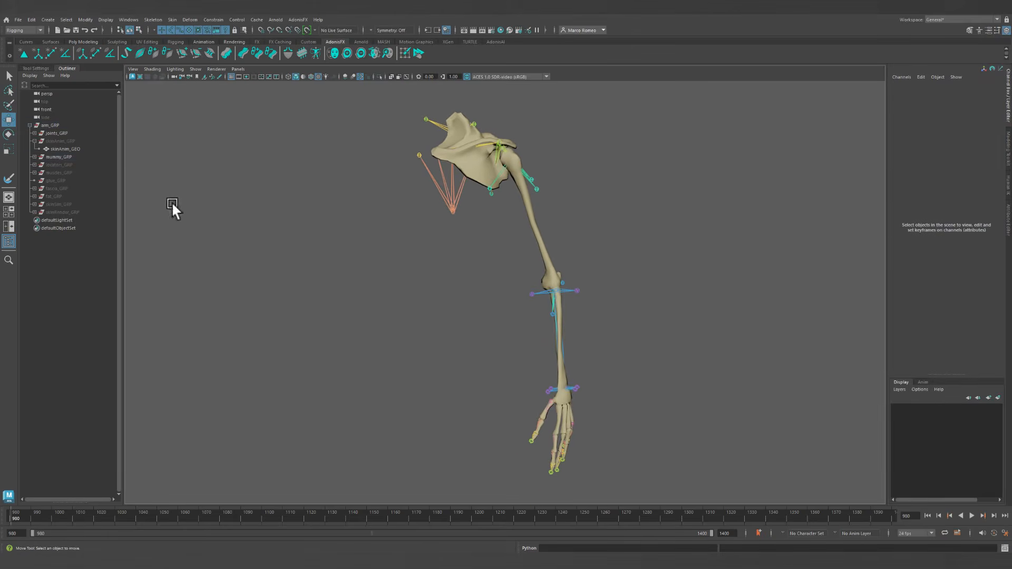
Expand muscles_GRP in the hierarchy and show the whole muscle group over the skeleton.
click(34, 172)
click(52, 173)
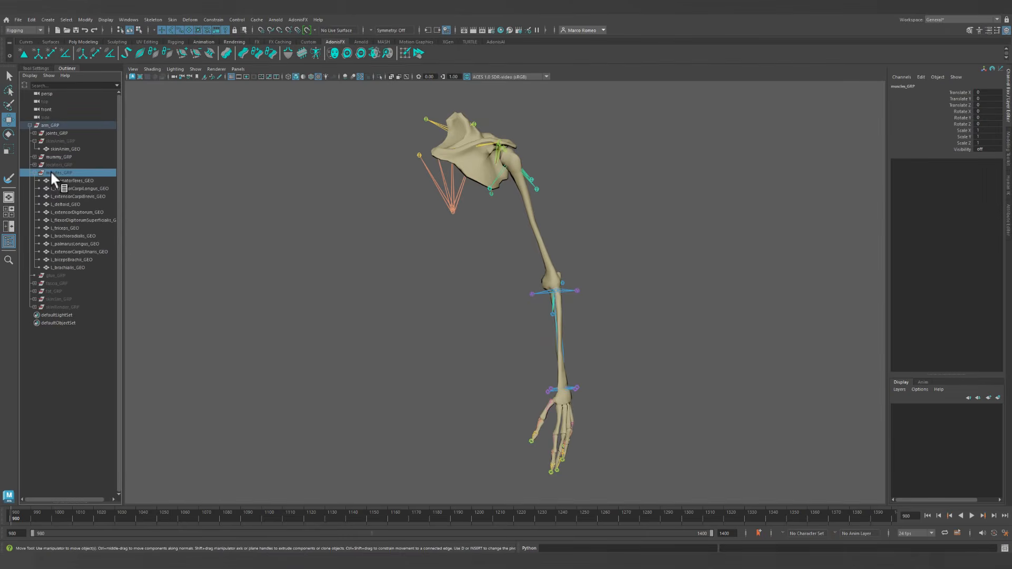
key(shift+h)
alt+drag(616, 301, 549, 232)
alt+right_drag(548, 233, 614, 286)
alt+middle_drag(615, 287, 594, 378)
alt+right_drag(594, 377, 627, 377)
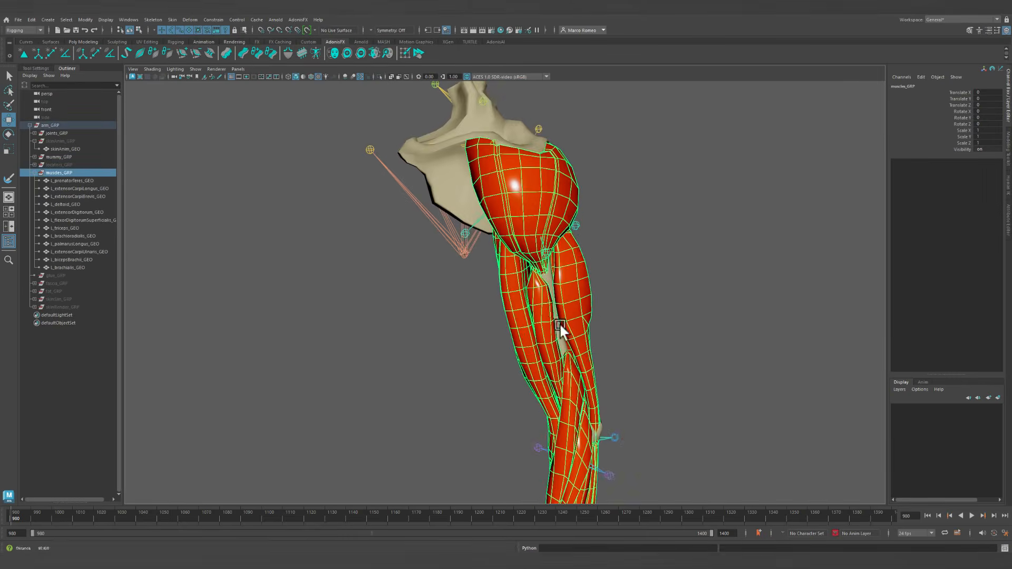
Pick out the brachialis on the upper arm and hide all the other muscles, from L_pronatorTeres_GEO through L_bicepsBrachii_GEO.
key(q)
click(543, 297)
alt+drag(544, 300, 548, 312)
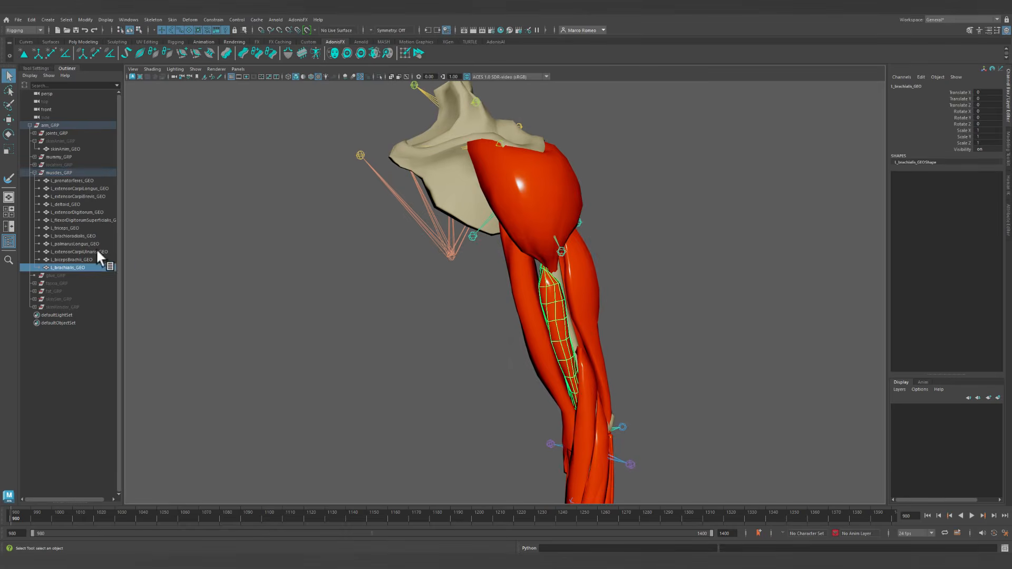
click(82, 259)
shift+click(75, 180)
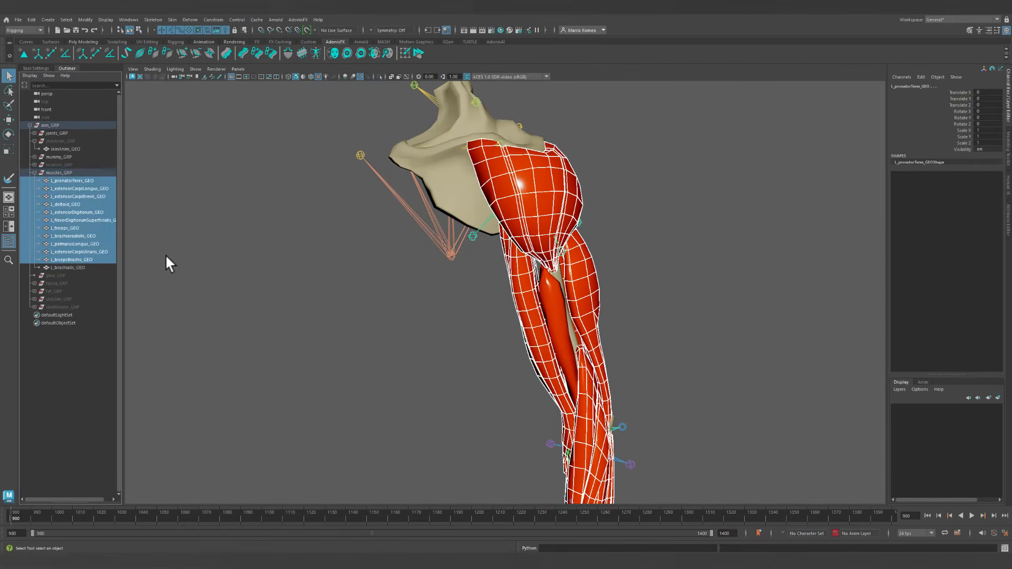
key(ctrl+h)
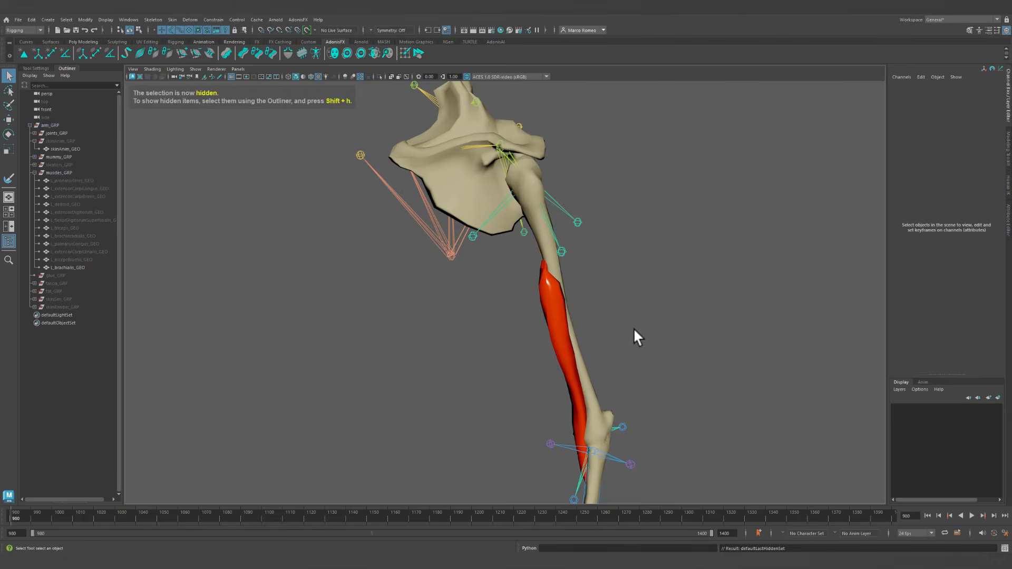
Select the mummy_arm_GEO bones mesh and add L_brachialis_GEO to the selection last.
alt+drag(635, 335, 675, 274)
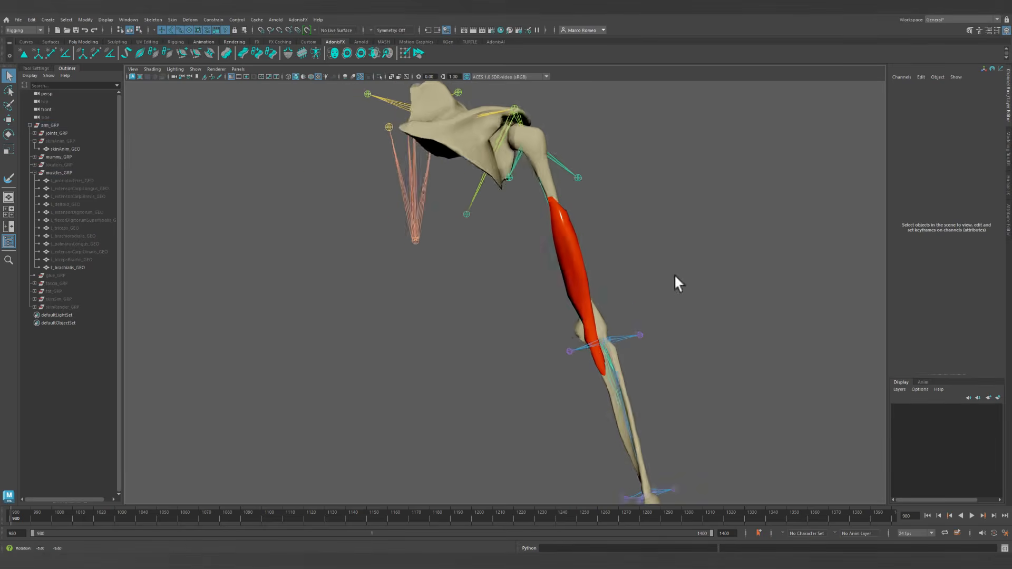
alt+right_drag(674, 275, 717, 370)
alt+middle_drag(717, 370, 633, 306)
alt+drag(633, 305, 592, 325)
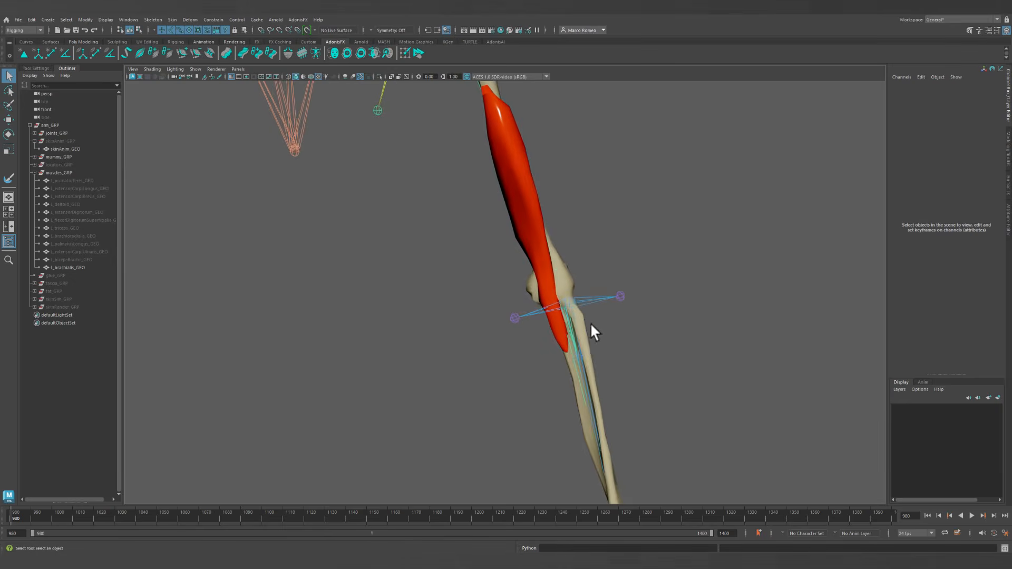
click(584, 321)
alt+drag(691, 323, 663, 353)
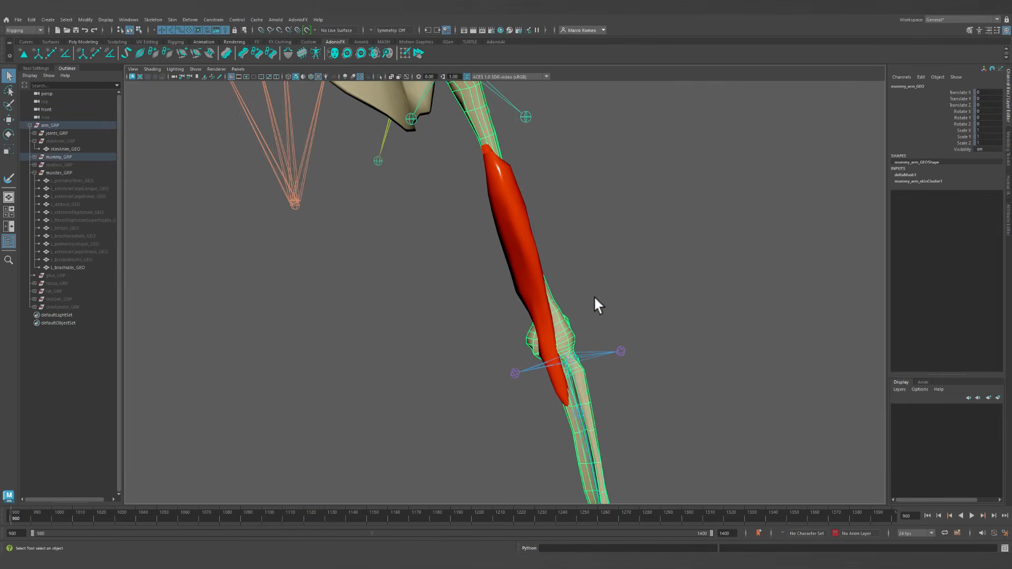
alt+drag(564, 312, 574, 215)
click(515, 178)
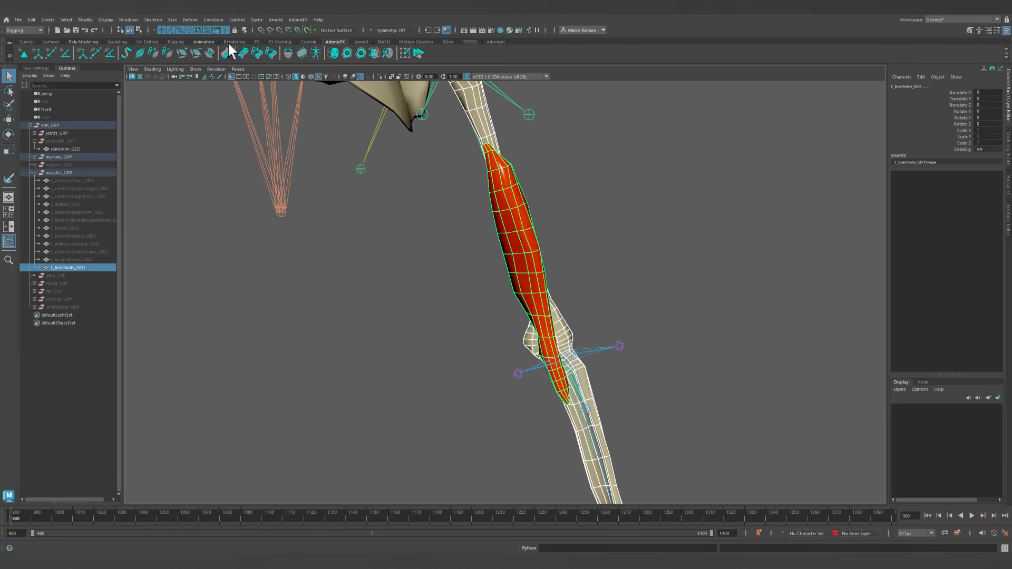
Create an AdnMuscle named L_brachialis_GEO_AdnMuscle on the brachialis with 10 iterations, Muscle material and a start time of 980.
click(140, 51)
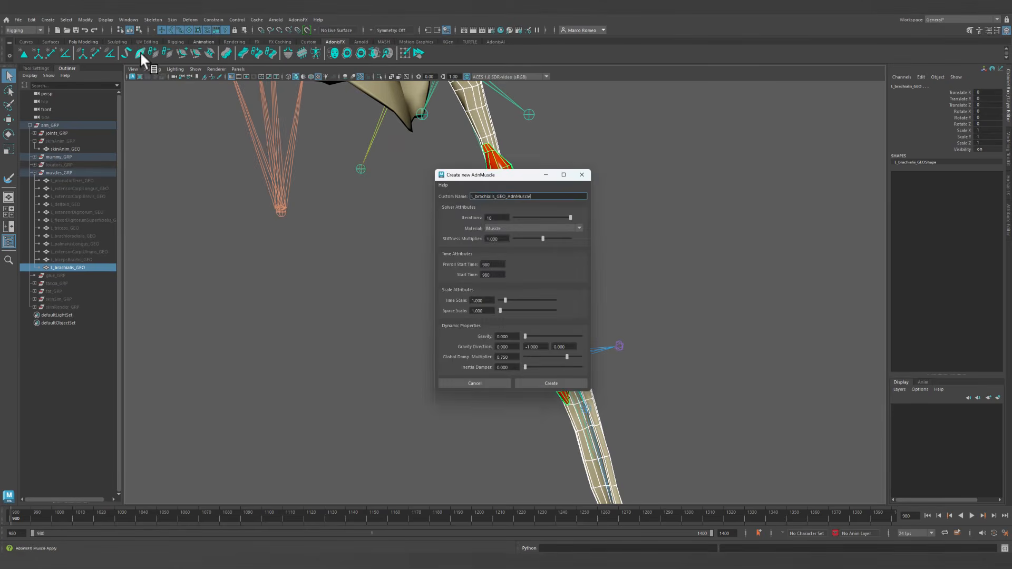
drag(499, 174, 332, 207)
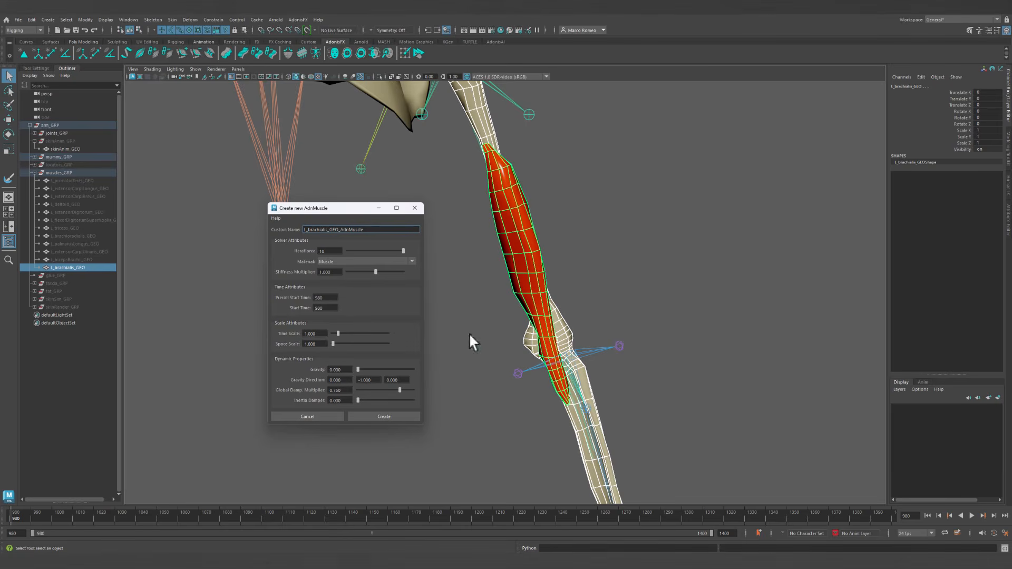
click(397, 416)
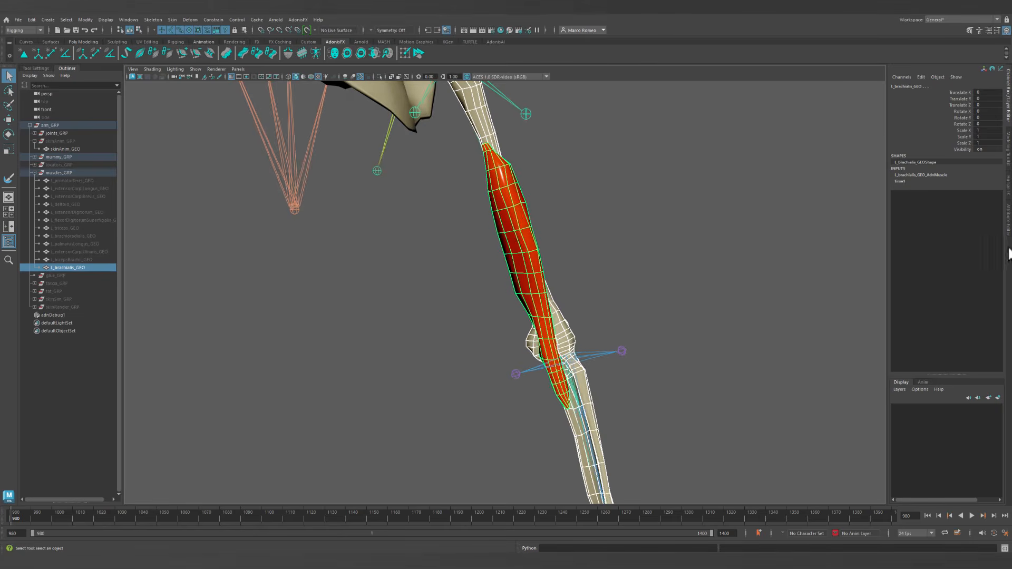
Show the attributes of the L_brachialis_GEO_AdnMuscle node.
click(1008, 235)
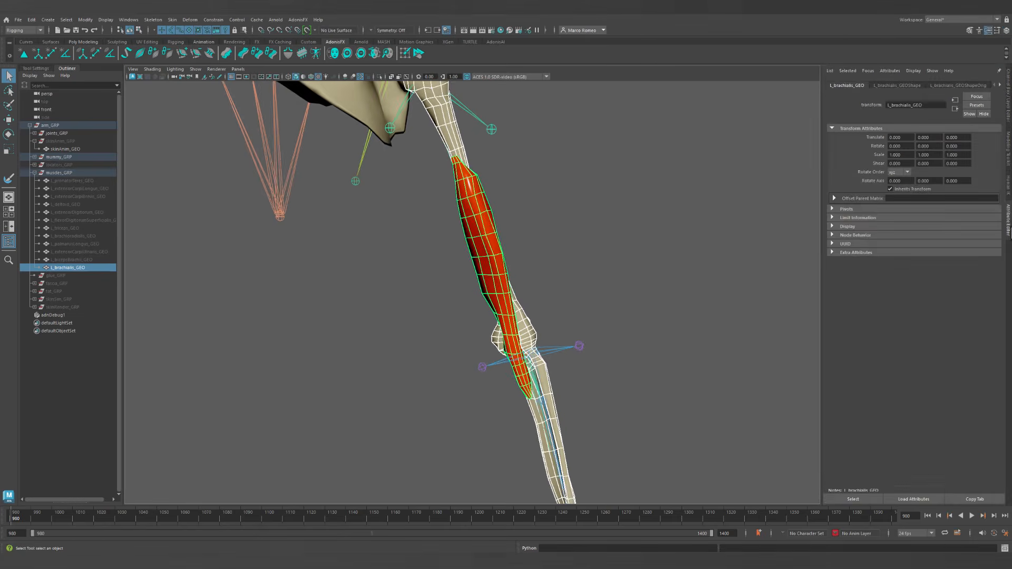
click(1000, 85)
click(902, 85)
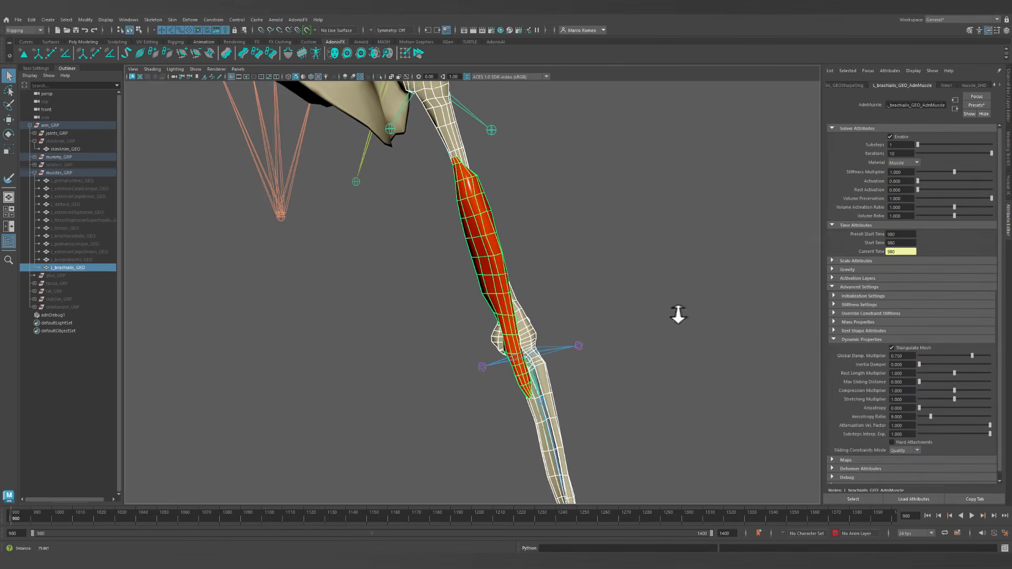
Examine the brachialis and how it sits against the humerus and elbow bones from several angles.
alt+right_drag(678, 314, 618, 251)
alt+drag(618, 251, 596, 257)
alt+middle_drag(596, 258, 595, 296)
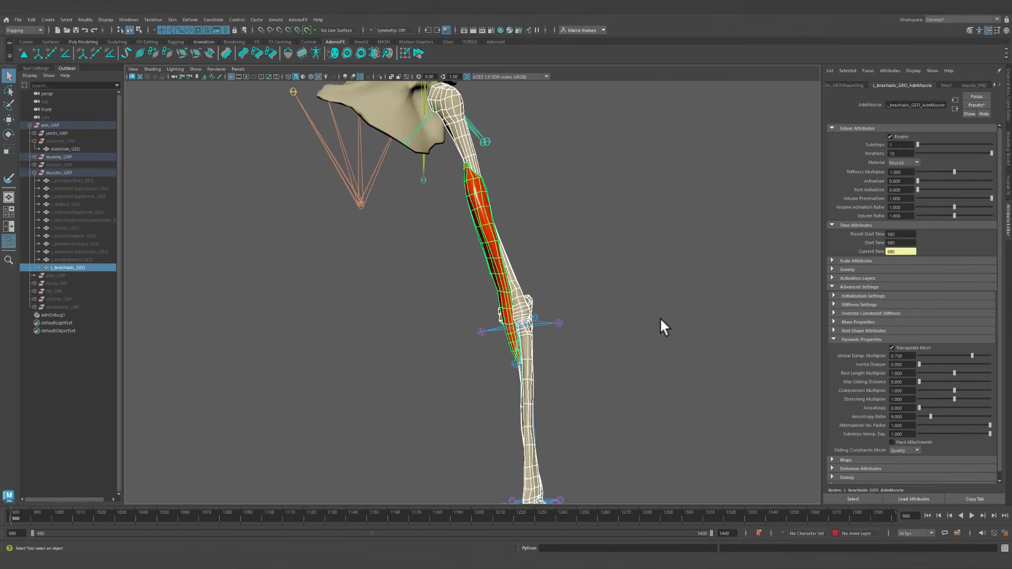
alt+right_drag(661, 319, 657, 319)
alt+drag(656, 319, 666, 317)
alt+middle_drag(666, 317, 668, 300)
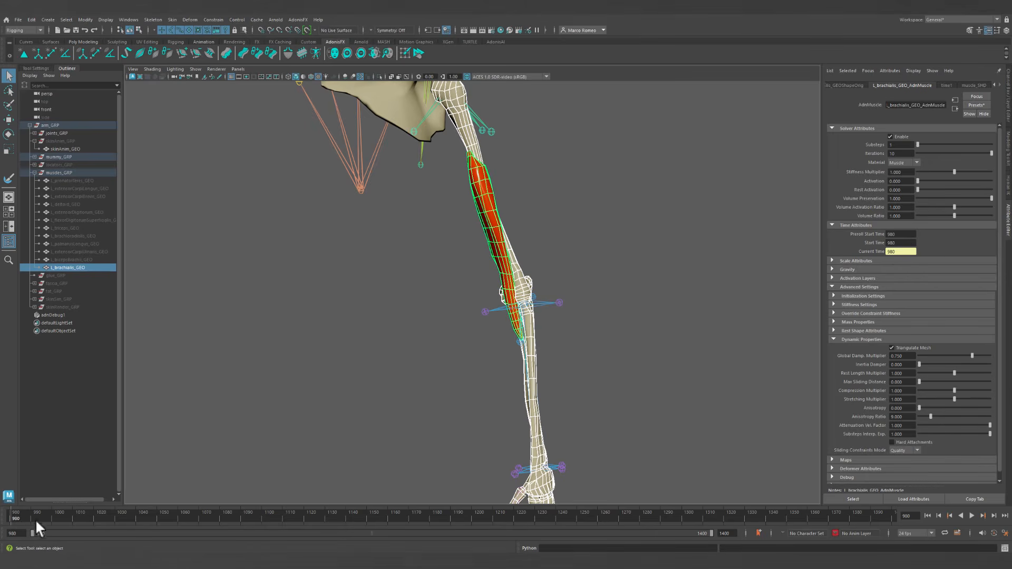
alt+drag(443, 284, 452, 285)
alt+right_drag(451, 285, 521, 275)
alt+middle_drag(522, 275, 515, 325)
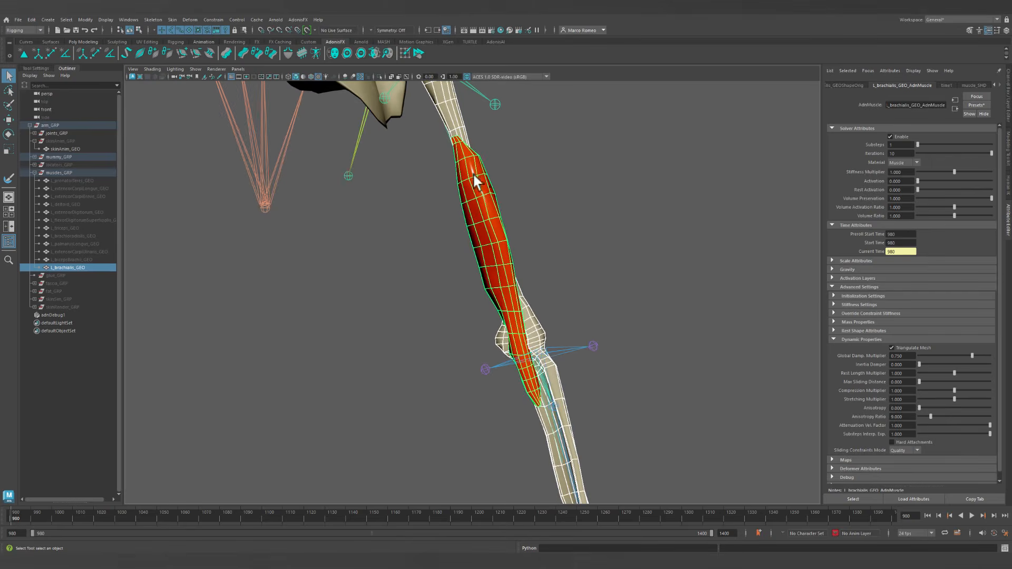
alt+drag(600, 244, 599, 245)
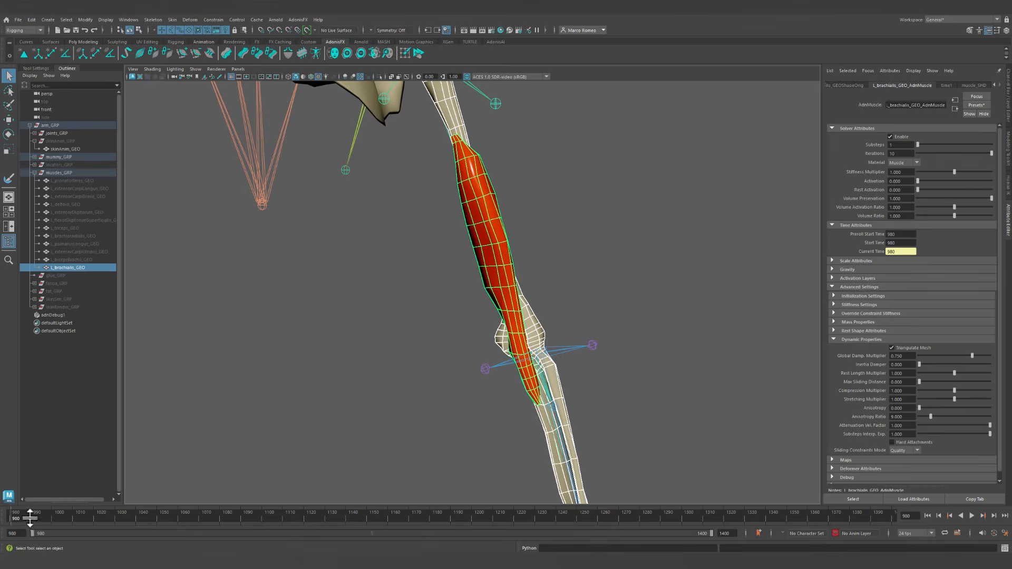
Play the arm animation to check how the muscle behaves without attachments, and return to start frame 980.
drag(30, 517, 362, 518)
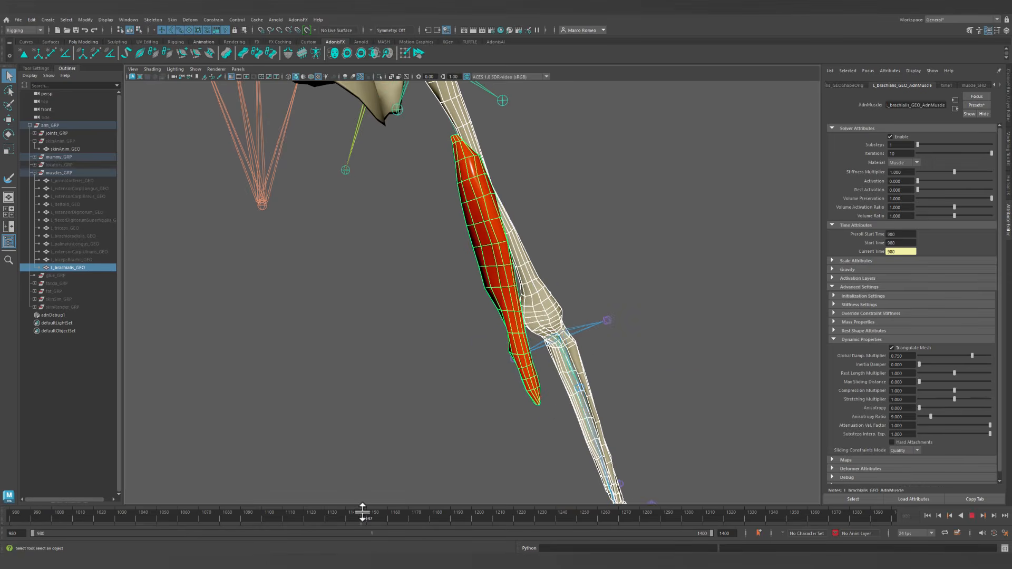
click(927, 516)
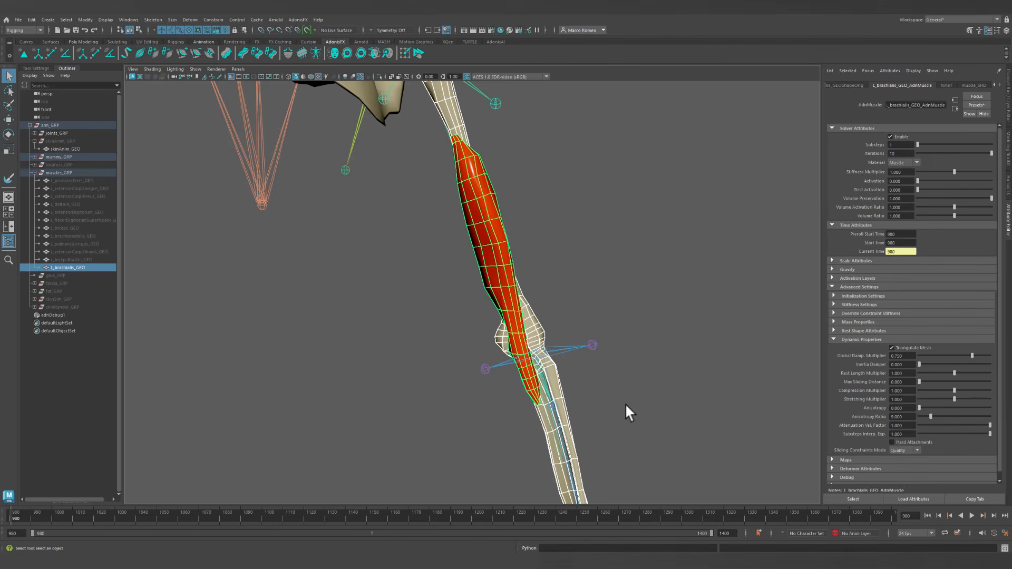
alt+drag(434, 297, 523, 283)
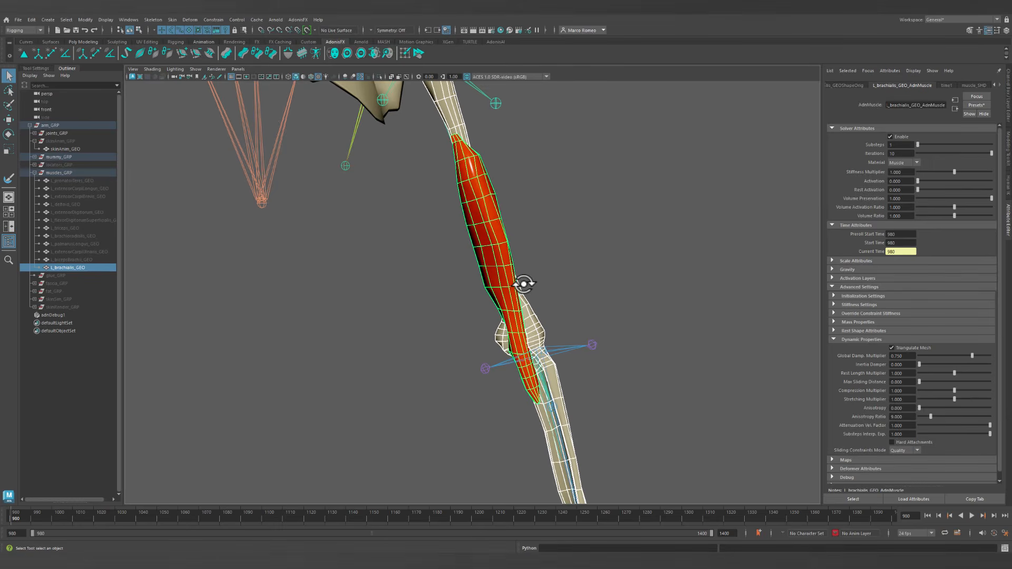
alt+drag(609, 273, 582, 275)
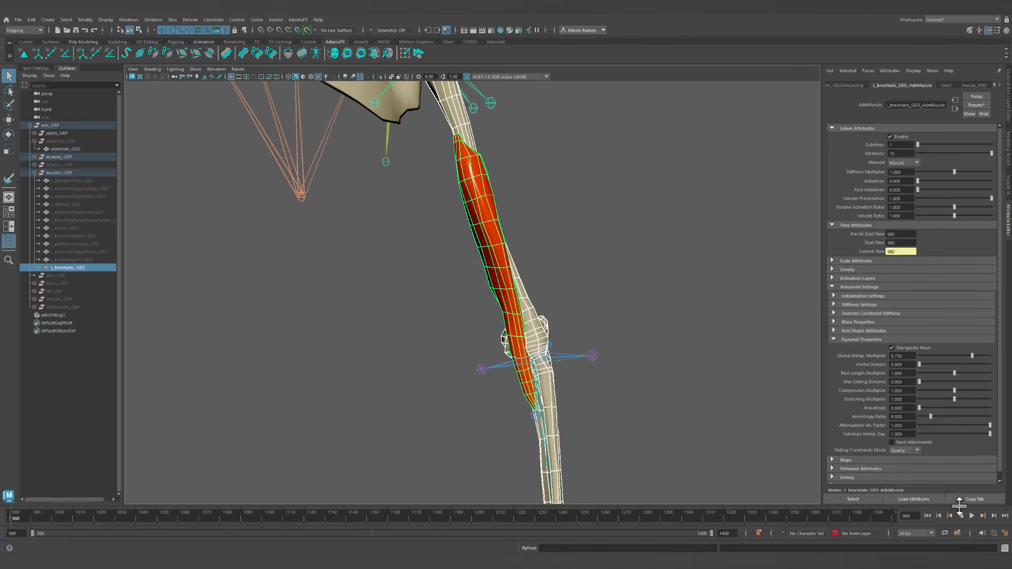
click(972, 516)
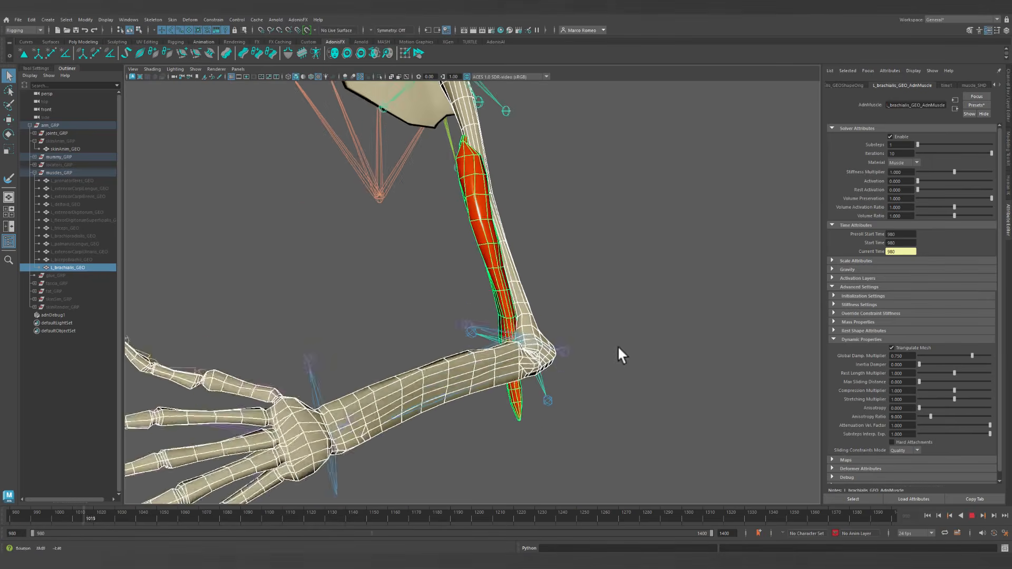
click(972, 516)
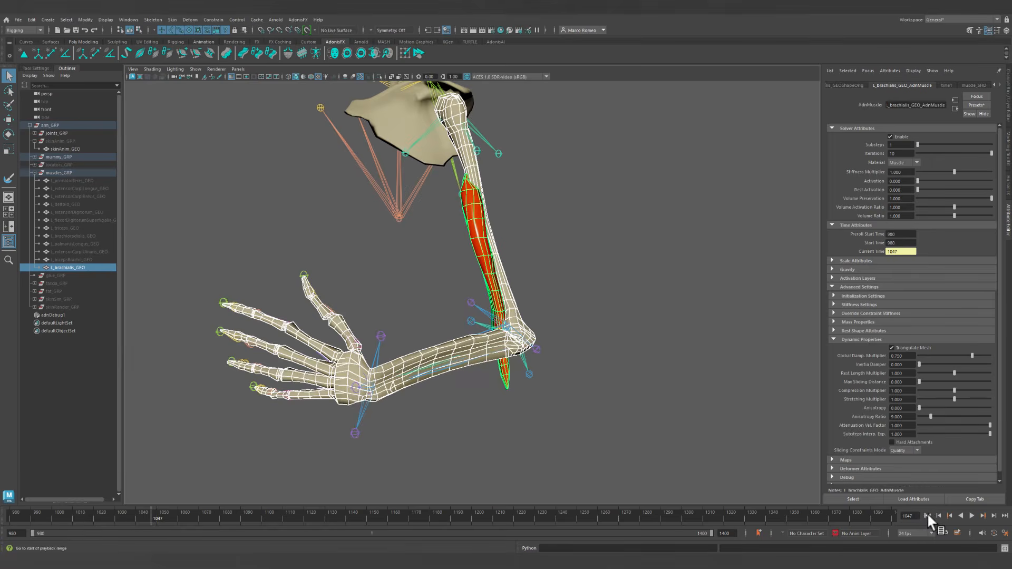
click(927, 516)
alt+drag(804, 474, 636, 364)
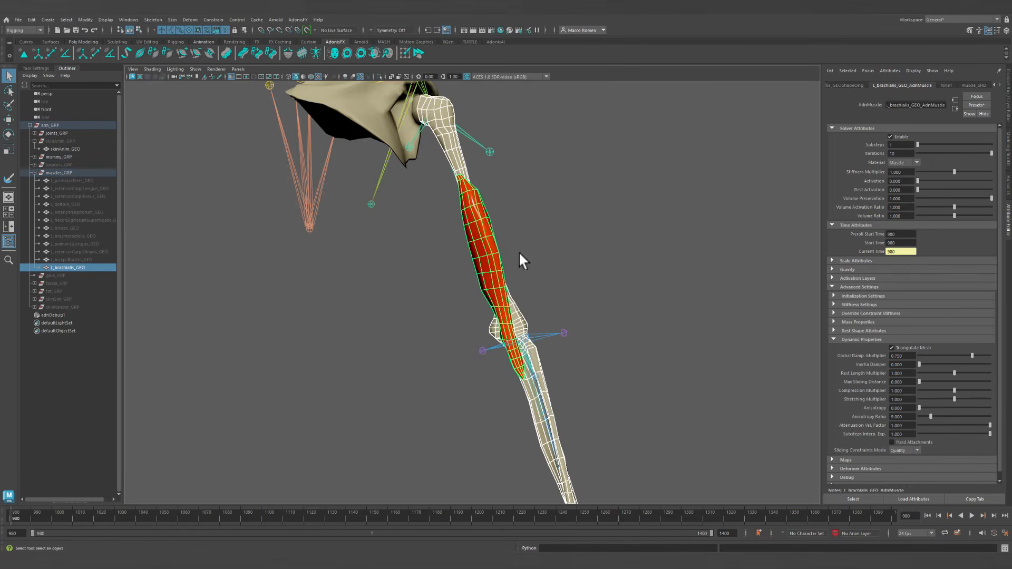
Open the AdonisFX Paint Tool for the brachialis with Attachments To Geometry as the attribute and mummy_arm_GEO as the influence.
scroll(565, 286, up, 4)
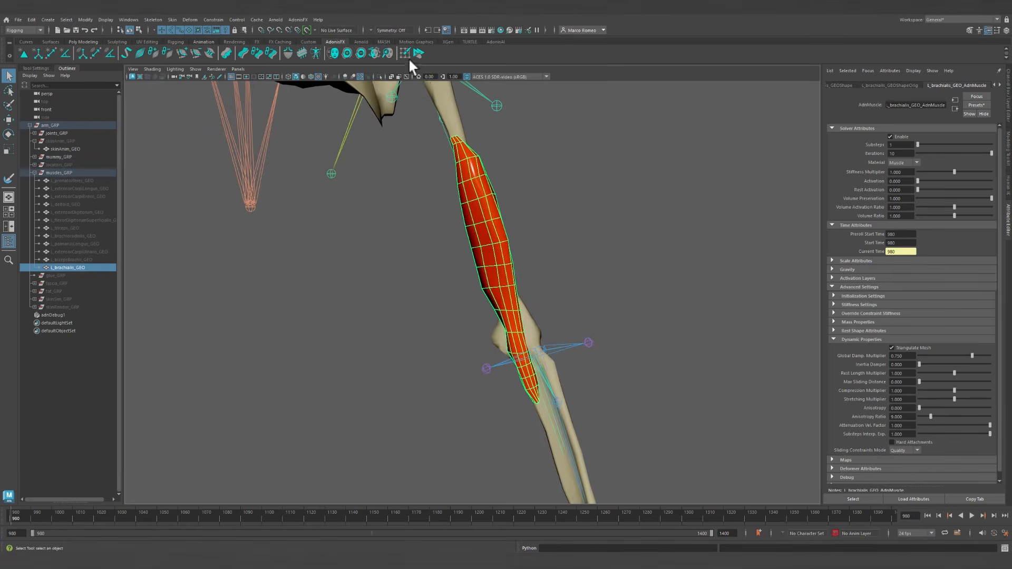
click(407, 55)
drag(513, 220, 677, 162)
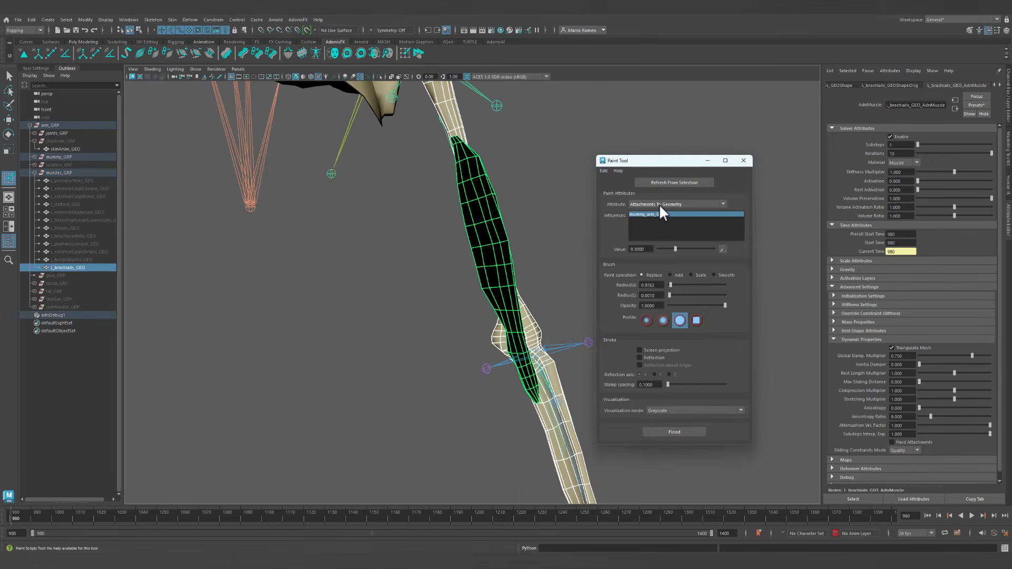
click(658, 204)
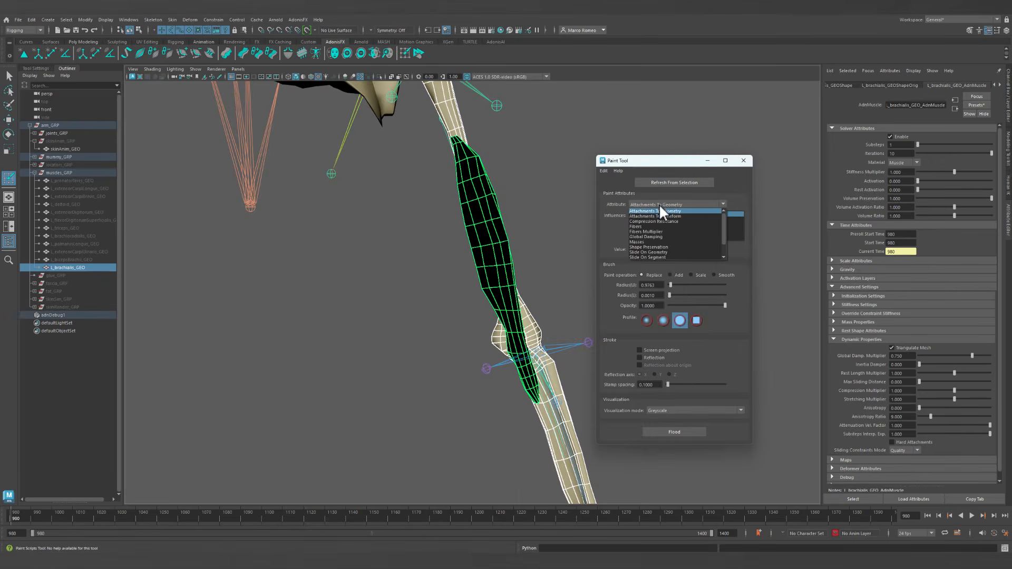
click(657, 211)
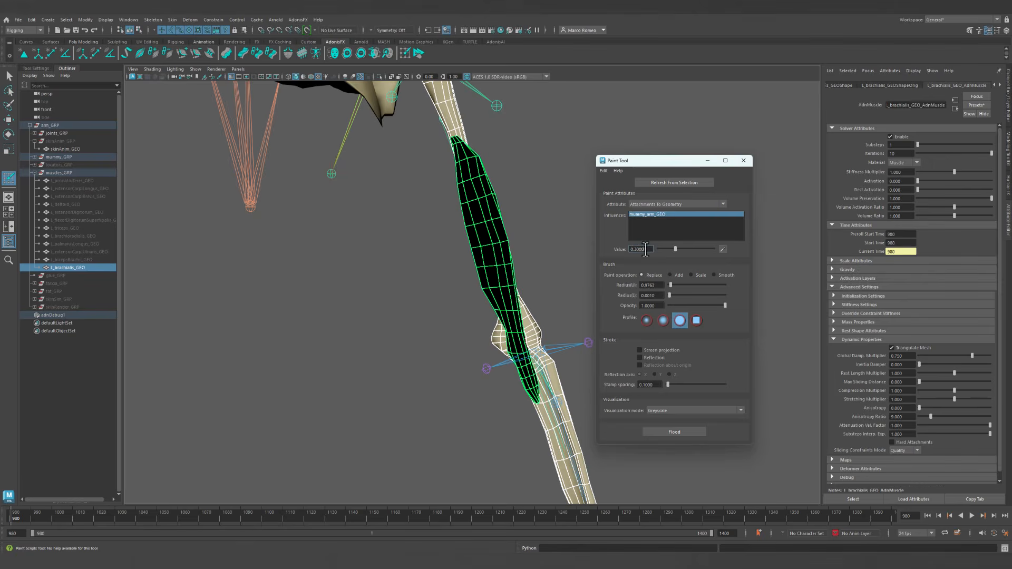
Flood the whole brachialis with a geometry attachment weight of 0.5.
click(681, 432)
alt+drag(592, 357, 517, 278)
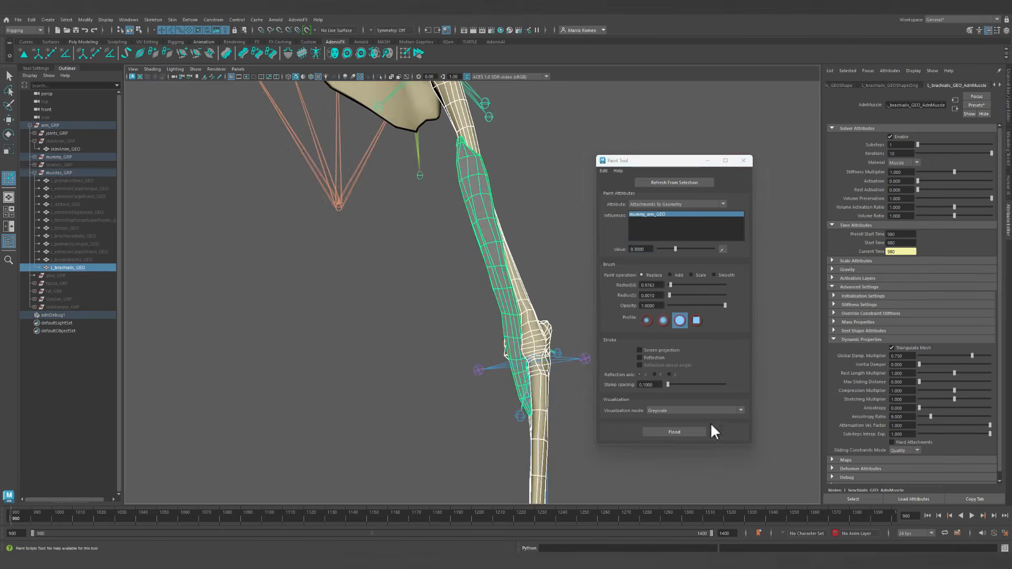
alt+drag(480, 232, 492, 265)
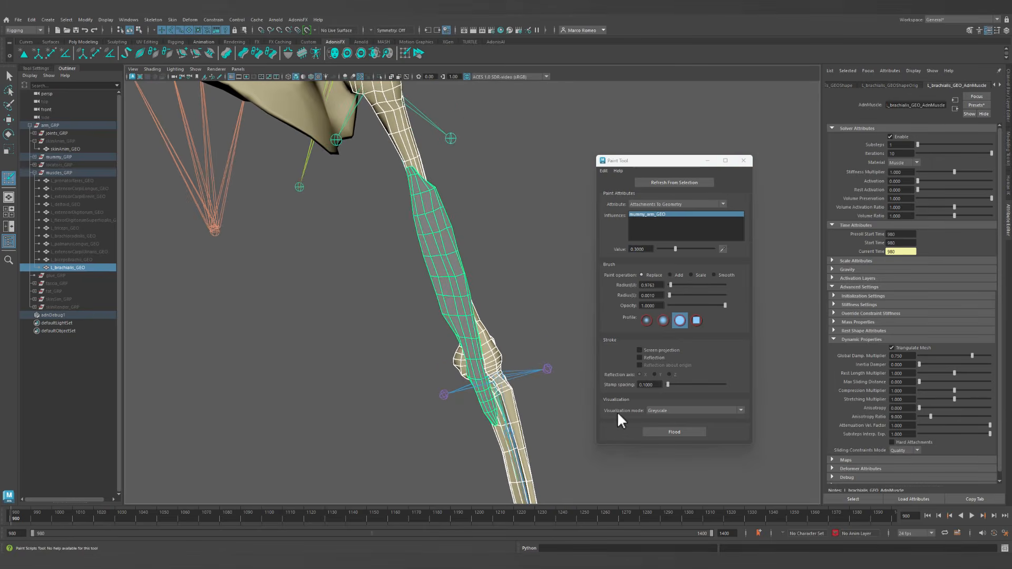
Switch the paint visualisation mode to Heat Map and inspect the attachment weights around the muscle.
click(665, 411)
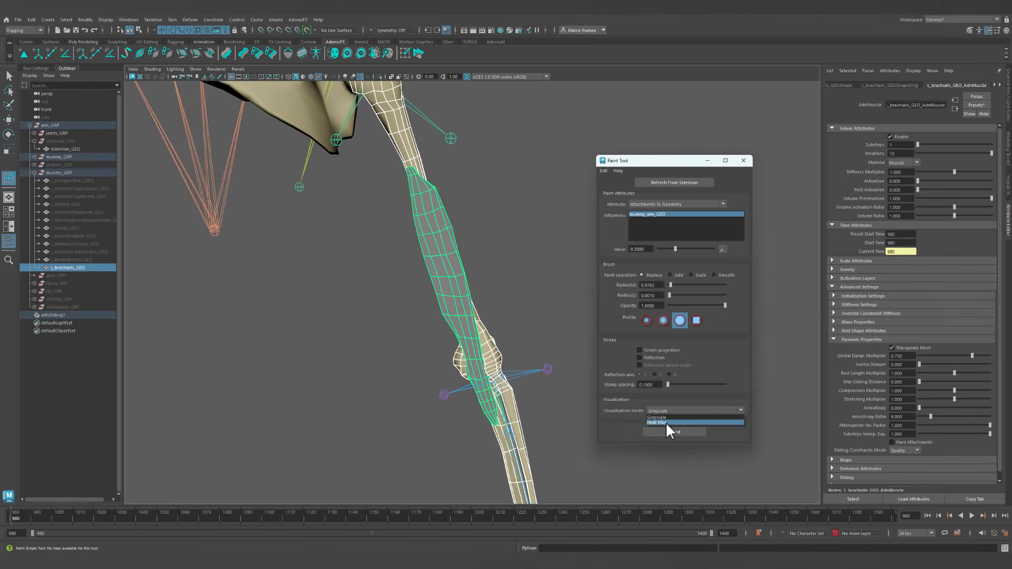
click(666, 422)
mouse_move(499, 293)
alt+mouse_down()
mouse_move(513, 296)
mouse_move(461, 323)
mouse_move(495, 304)
alt+mouse_up()
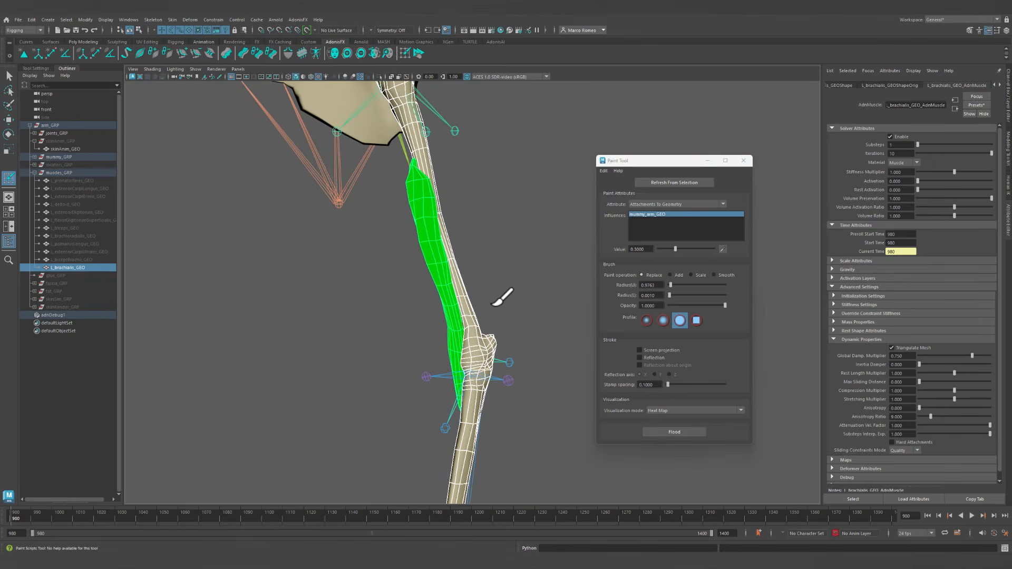
mouse_move(460, 207)
alt+mouse_down()
mouse_move(413, 205)
mouse_move(433, 234)
mouse_move(401, 247)
alt+mouse_up()
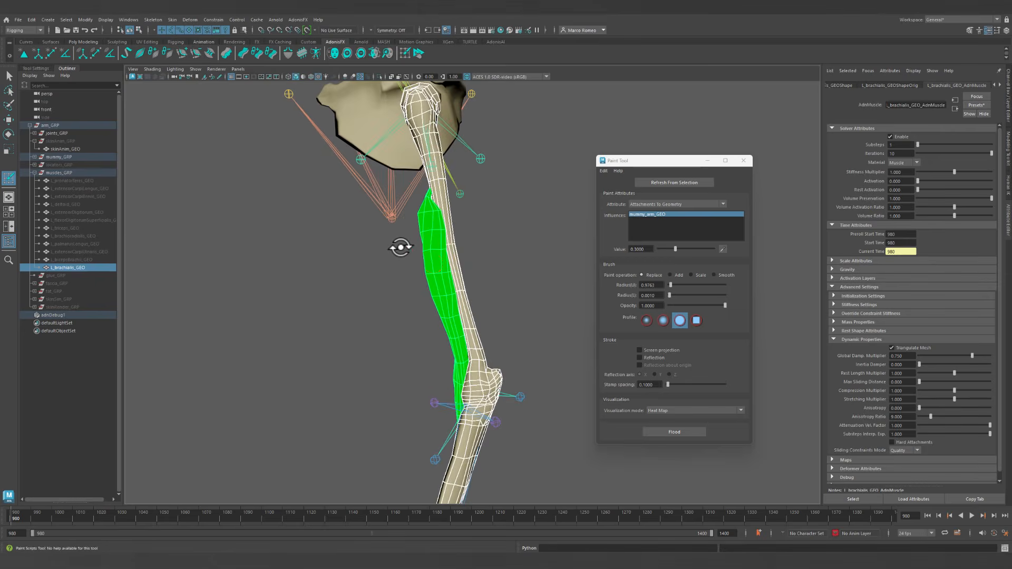
Set the paint value to 1.0 and paint the attachment weights all around the brachialis's upper tip.
mouse_move(527, 251)
alt+mouse_down()
mouse_move(511, 248)
mouse_move(551, 262)
mouse_move(587, 253)
mouse_move(515, 253)
mouse_move(567, 228)
alt+mouse_up()
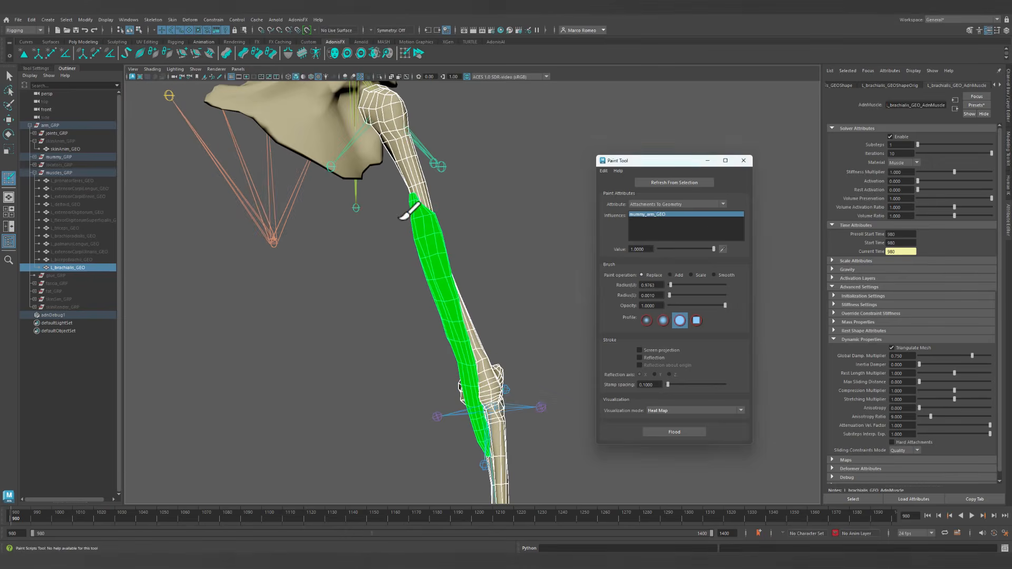
alt+middle_drag(400, 217, 461, 332)
alt+right_drag(461, 332, 366, 267)
mouse_move(366, 267)
alt+mouse_down()
mouse_move(455, 301)
mouse_move(369, 282)
alt+mouse_up()
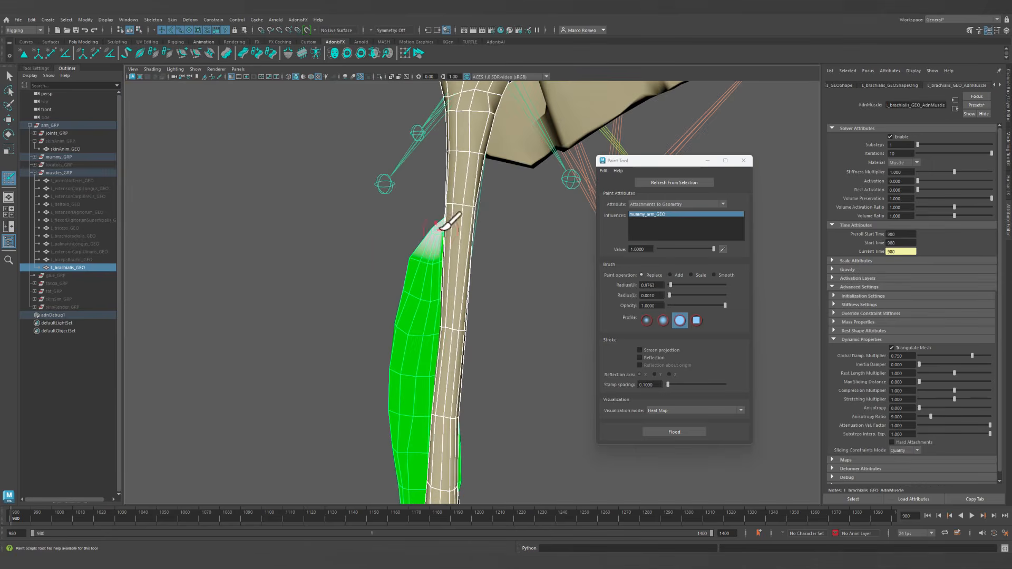
mouse_move(459, 220)
alt+mouse_down()
mouse_move(513, 328)
mouse_move(511, 271)
mouse_move(537, 280)
mouse_move(504, 369)
mouse_move(440, 367)
mouse_move(553, 350)
mouse_move(493, 233)
mouse_move(401, 158)
alt+mouse_up()
Paint the brachialis's lower tip near the elbow with an attachment weight of 1.0.
mouse_move(398, 100)
alt+mouse_down()
mouse_move(406, 124)
mouse_move(493, 221)
mouse_move(545, 327)
mouse_move(537, 337)
mouse_move(539, 323)
mouse_move(481, 316)
mouse_move(405, 343)
alt+mouse_up()
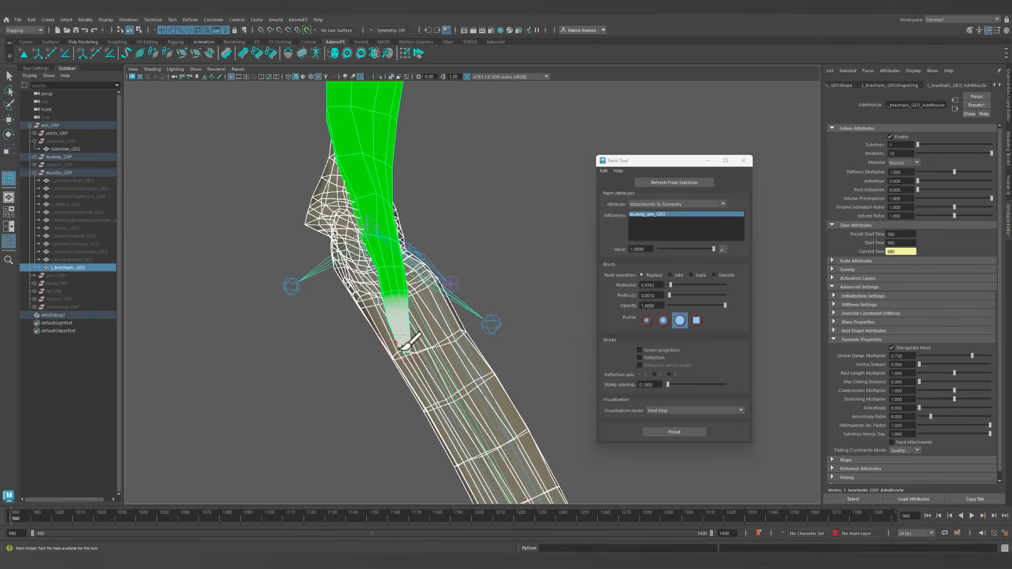
alt+drag(443, 314, 441, 280)
alt+right_drag(440, 280, 477, 330)
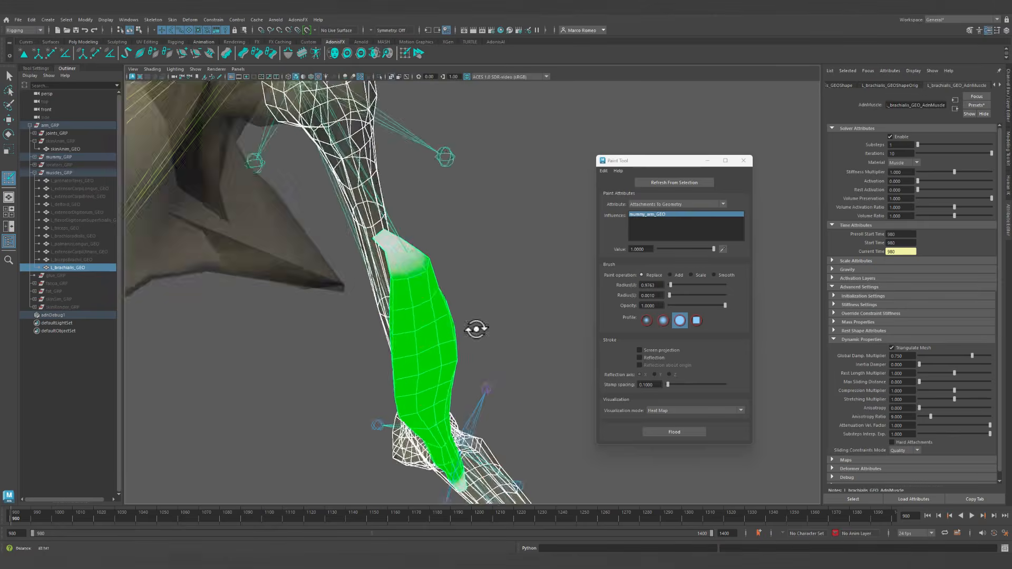
Play the arm animation to check how the painted attachments make the brachialis follow the bones, and return to start frame 980.
alt+drag(476, 330, 433, 321)
alt+right_drag(432, 322, 483, 292)
alt+drag(483, 292, 501, 359)
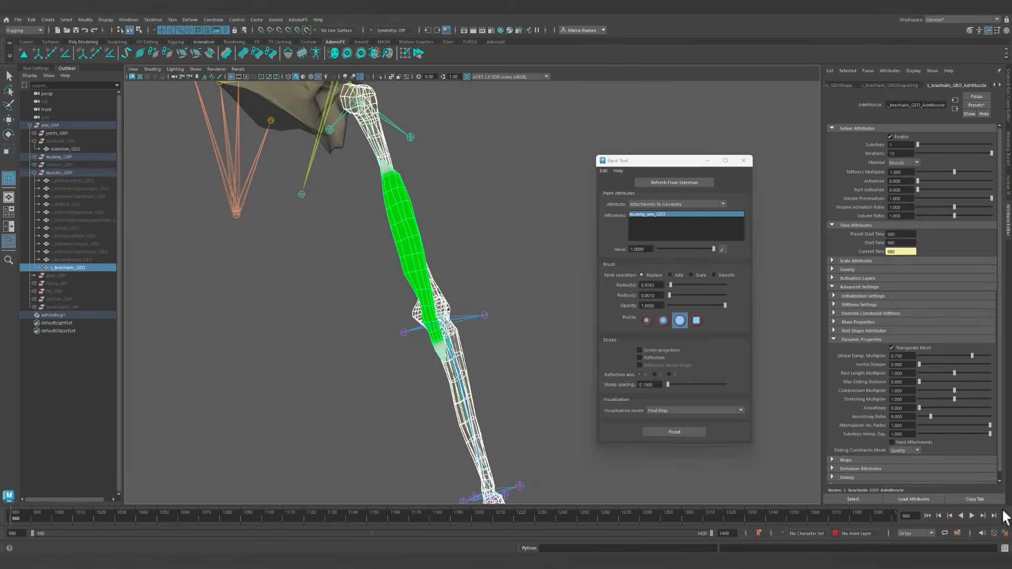
click(972, 515)
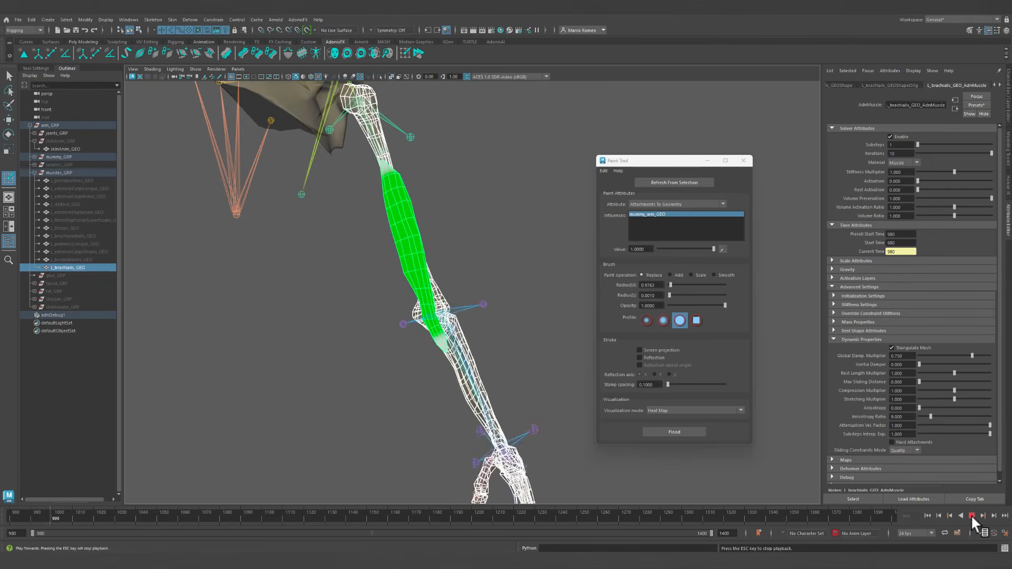
alt+drag(368, 343, 354, 362)
scroll(356, 361, down, 3)
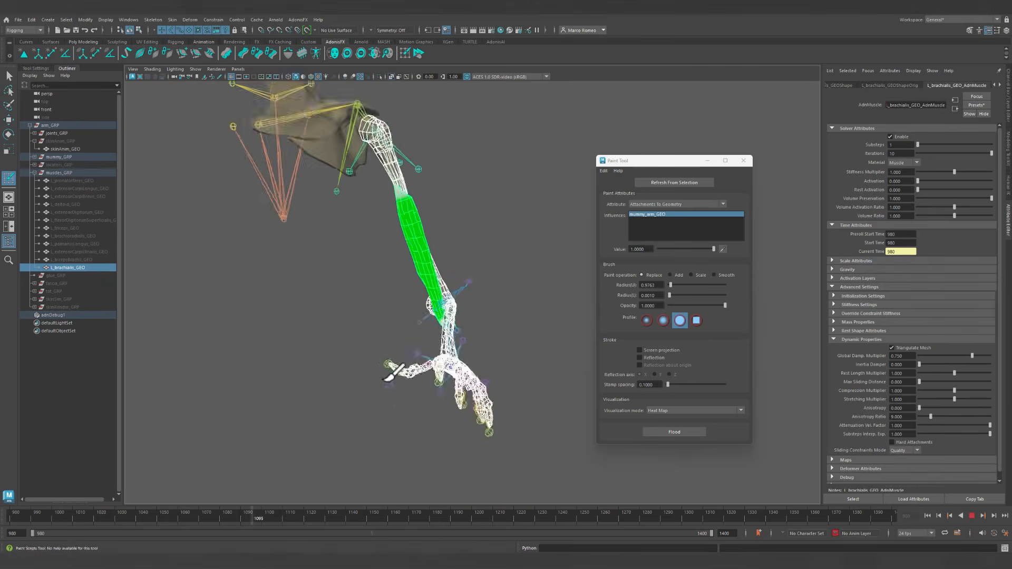
alt+middle_drag(390, 371, 369, 424)
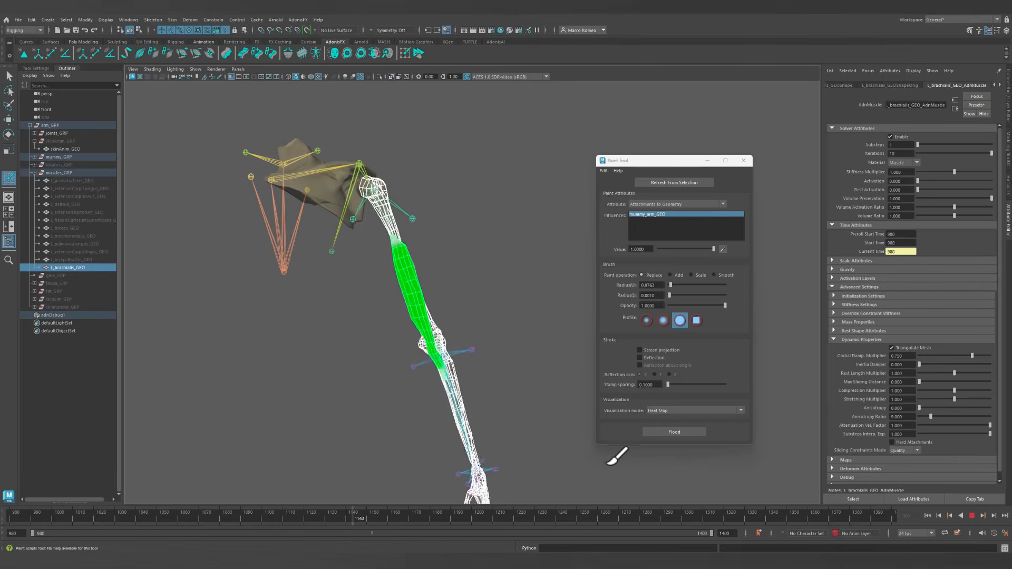
alt+right_drag(511, 460, 487, 450)
alt+drag(501, 424, 495, 426)
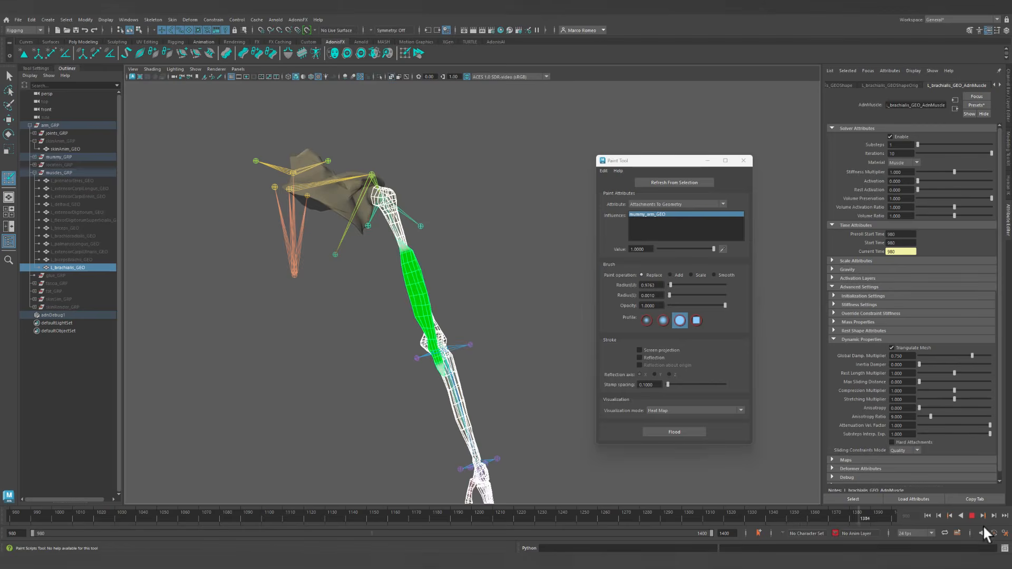
click(973, 515)
click(929, 516)
alt+right_drag(334, 265, 545, 319)
alt+middle_drag(426, 266, 464, 244)
alt+drag(464, 244, 484, 251)
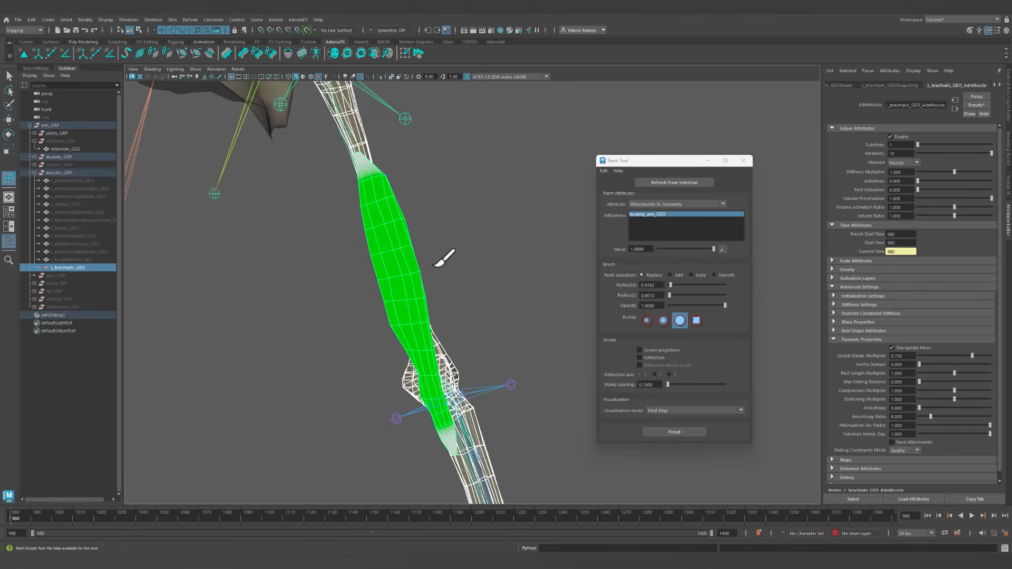
Play the arm animation with the Global Damp. Multiplier at 0 to check the brachialis's dynamics, and return to start frame 980.
alt+right_drag(463, 289, 434, 253)
alt+middle_drag(433, 253, 430, 218)
alt+drag(431, 218, 501, 235)
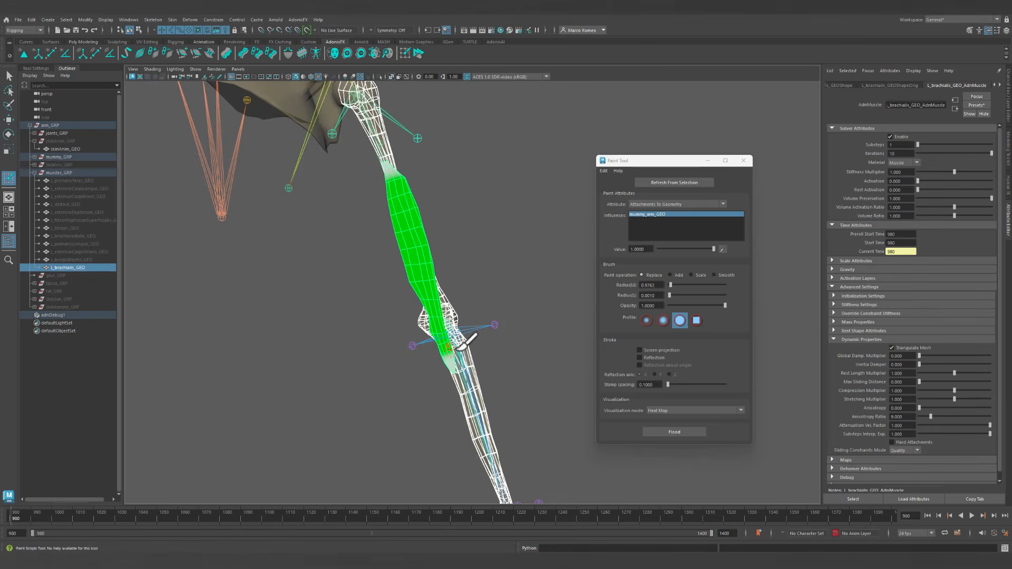
alt+right_drag(458, 348, 410, 336)
click(972, 515)
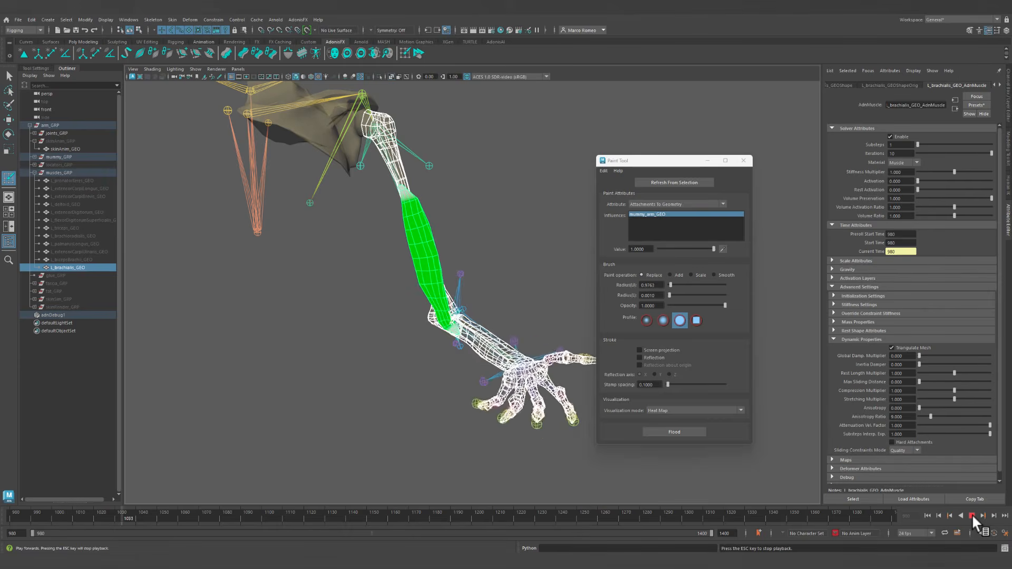
alt+right_drag(404, 431, 327, 418)
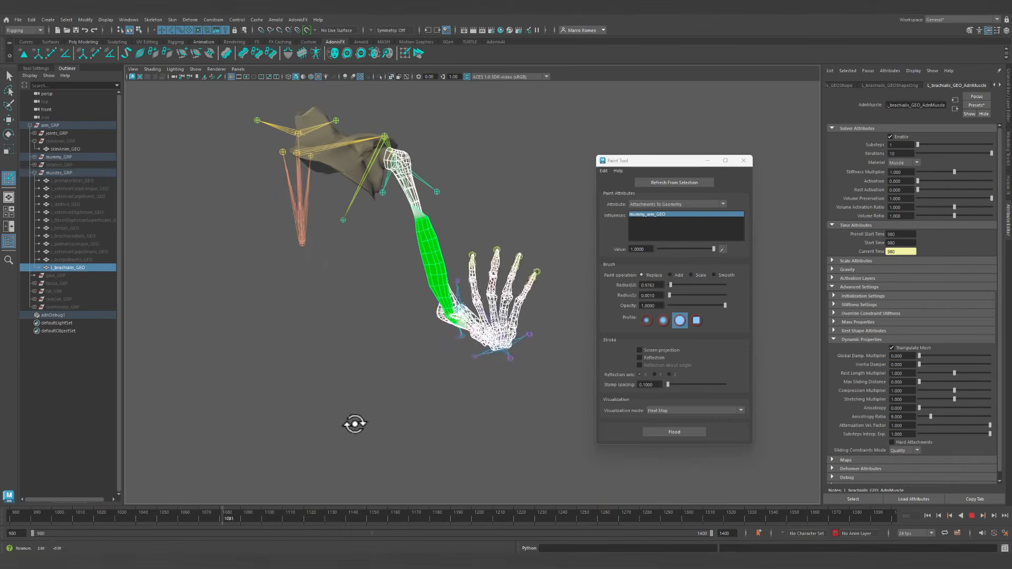
alt+middle_drag(362, 424, 338, 425)
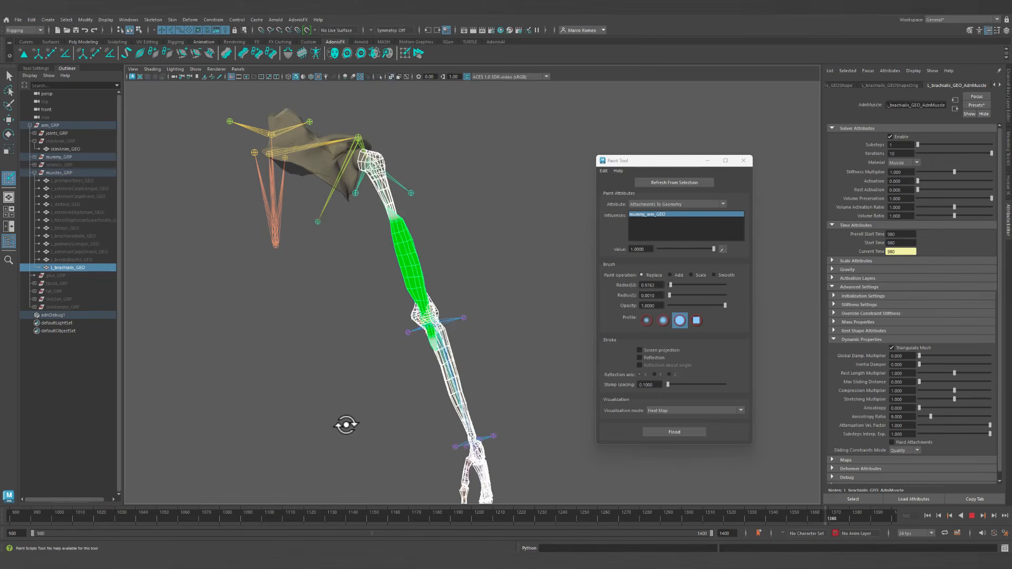
click(971, 516)
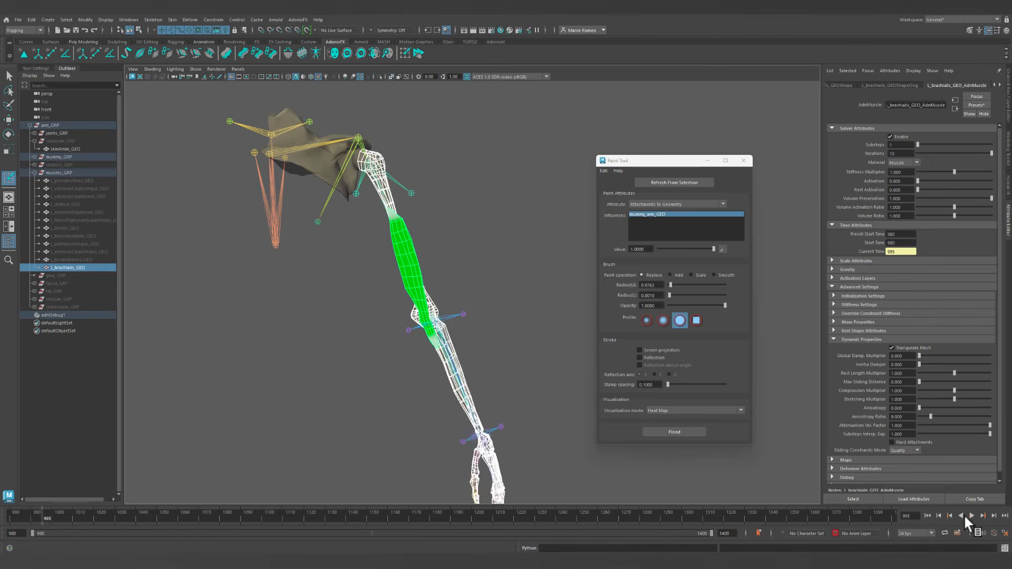
click(927, 516)
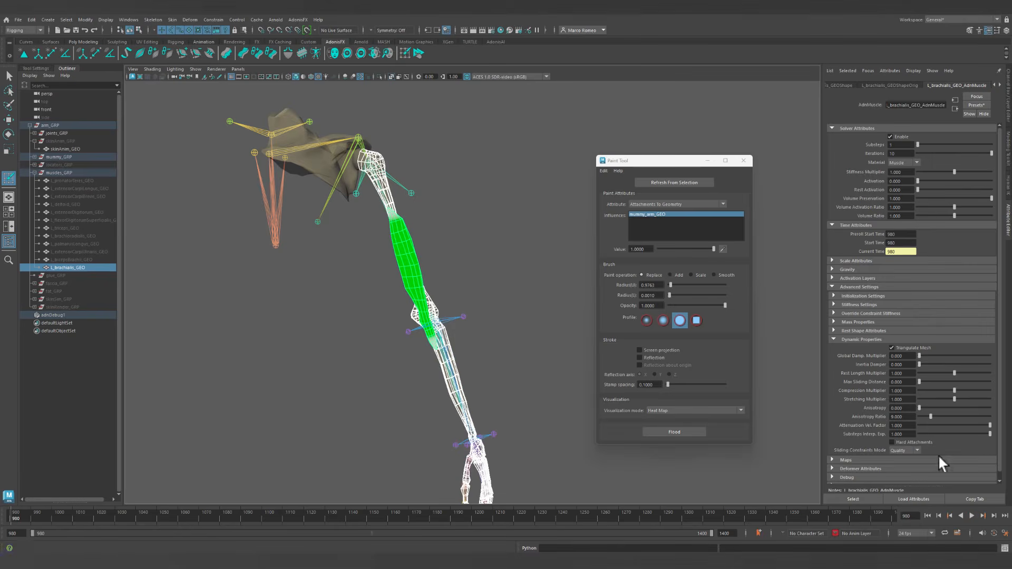
Set the brachialis muscle's Global Damp. Multiplier to 0.75.
click(905, 357)
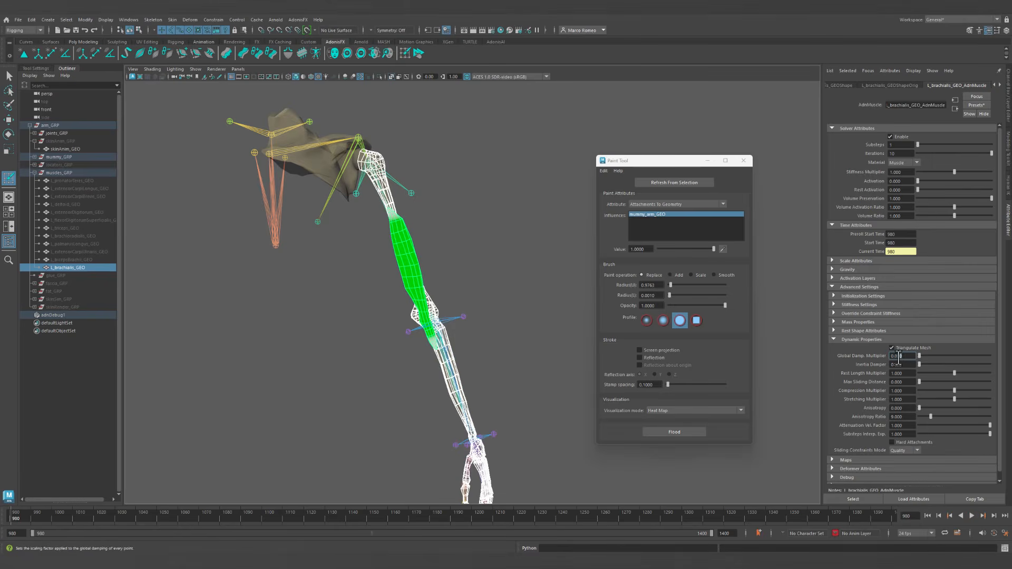
text(0.75)
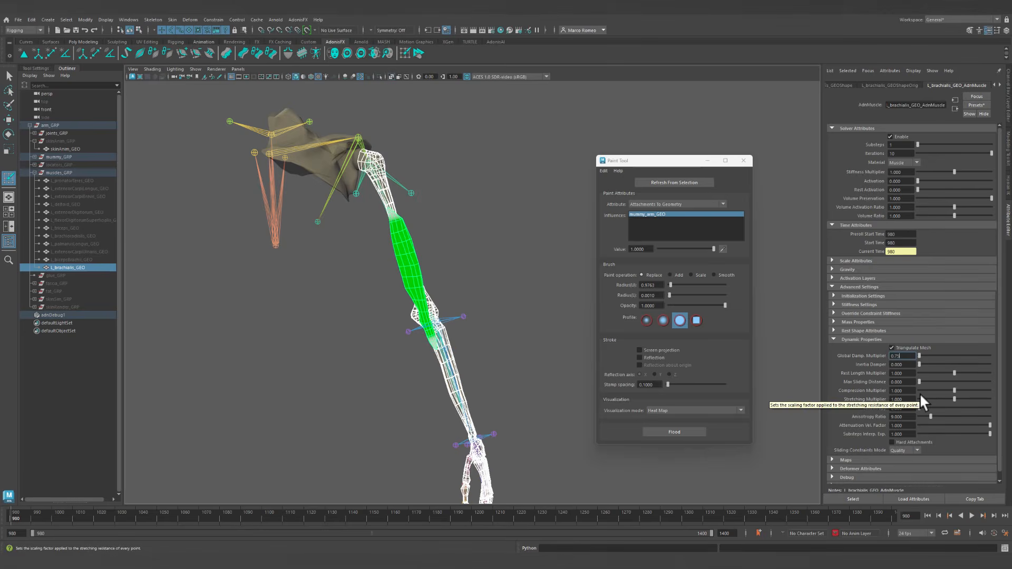
key(Return)
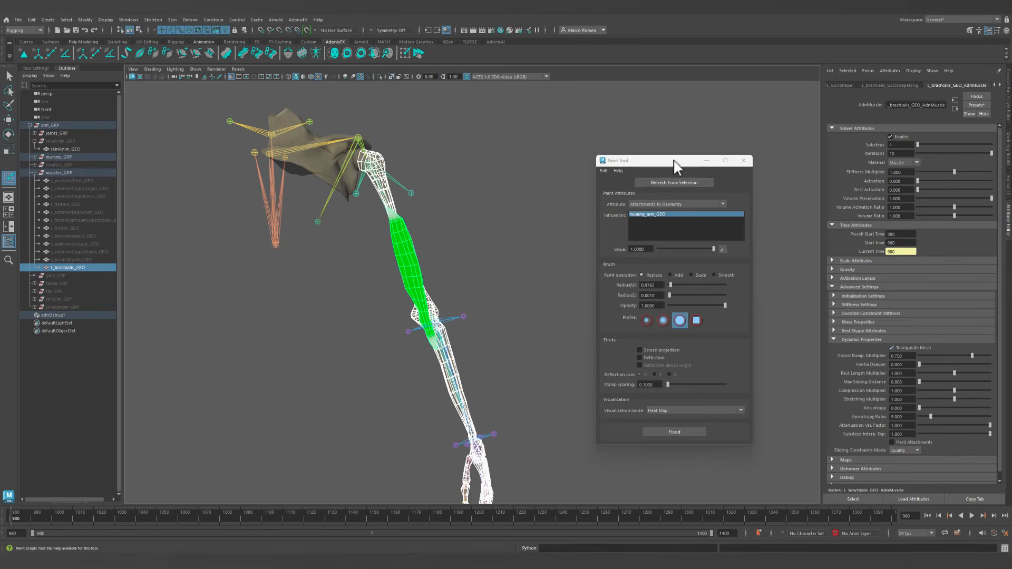
Close the Paint Tool and turn off X-ray display so the arm is shown as opaque shaded geometry.
drag(676, 167, 640, 131)
click(706, 125)
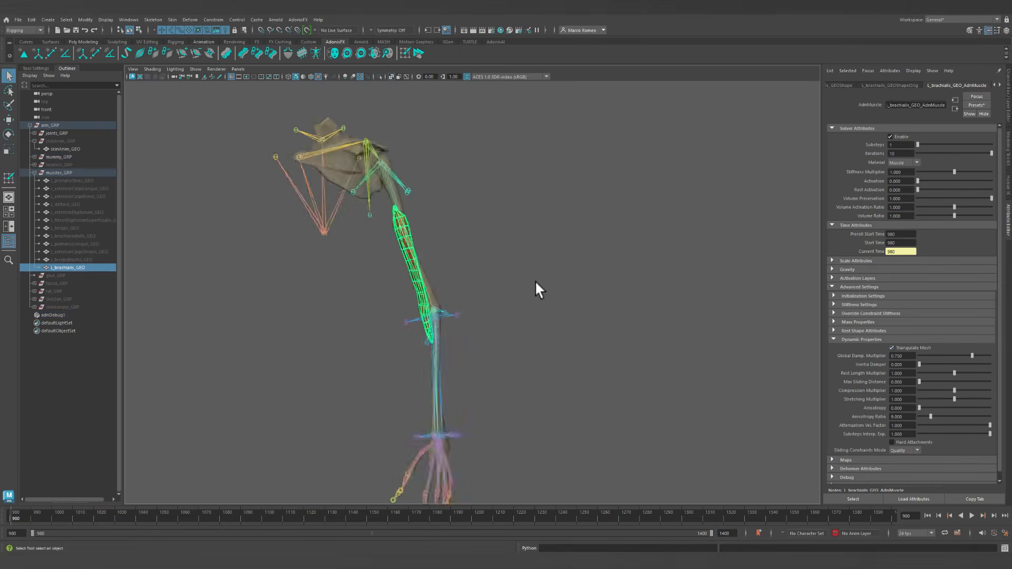
scroll(535, 280, up, 5)
key(5)
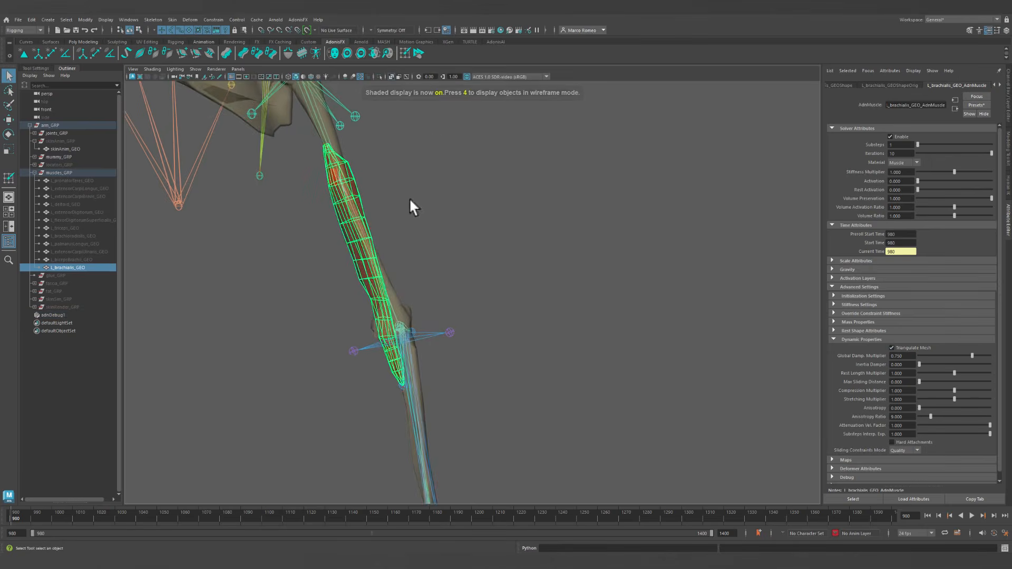
click(390, 77)
alt+drag(440, 202, 545, 278)
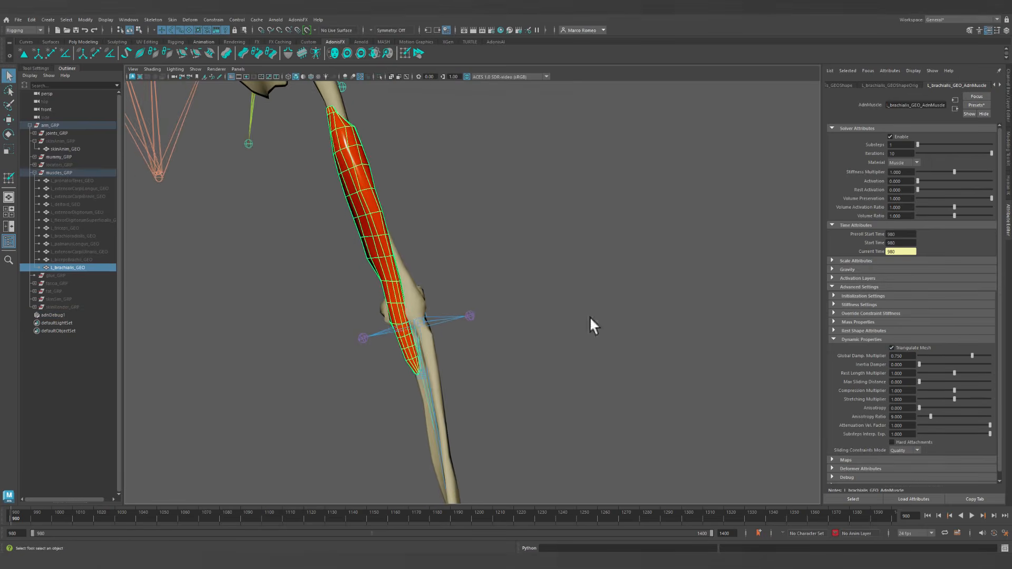
Examine the shape of the brachialis and its tips against the arm bones from several sides.
alt+drag(590, 319, 575, 348)
alt+right_drag(575, 348, 513, 318)
alt+drag(513, 318, 470, 280)
alt+middle_drag(469, 280, 473, 301)
alt+right_drag(472, 300, 499, 335)
alt+middle_drag(499, 335, 498, 298)
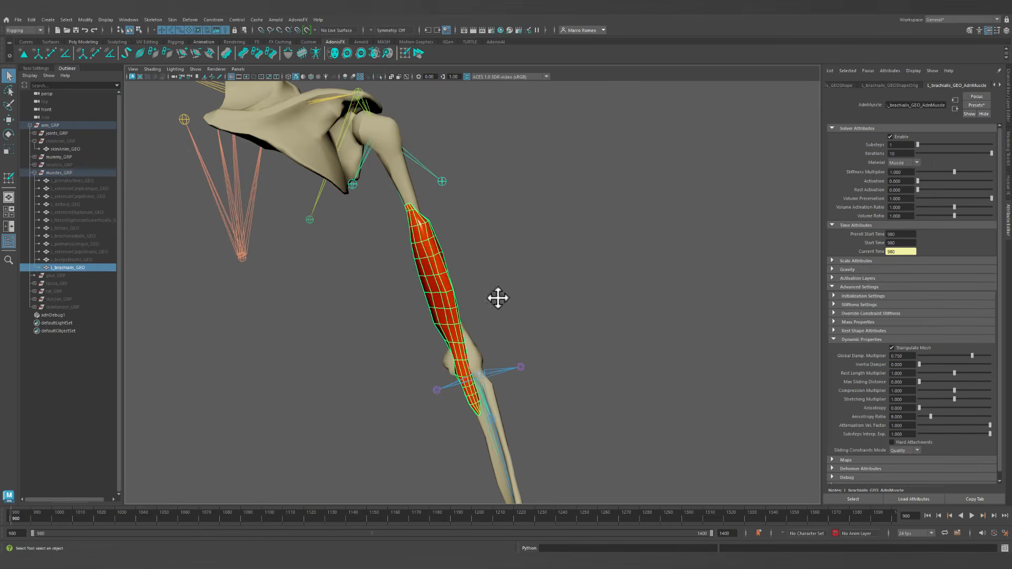
alt+drag(485, 300, 459, 300)
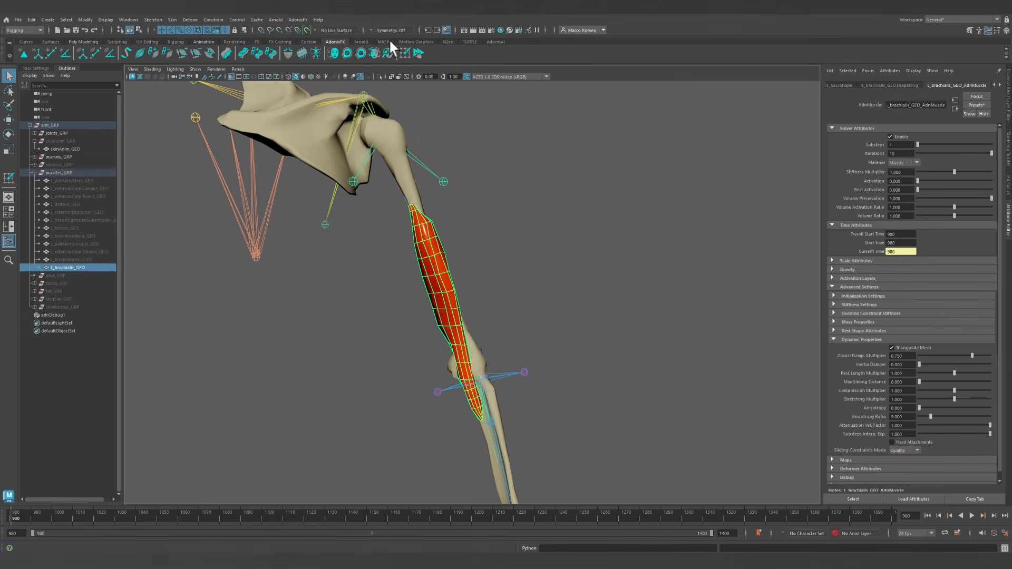
alt+drag(676, 315, 588, 314)
alt+drag(456, 269, 550, 498)
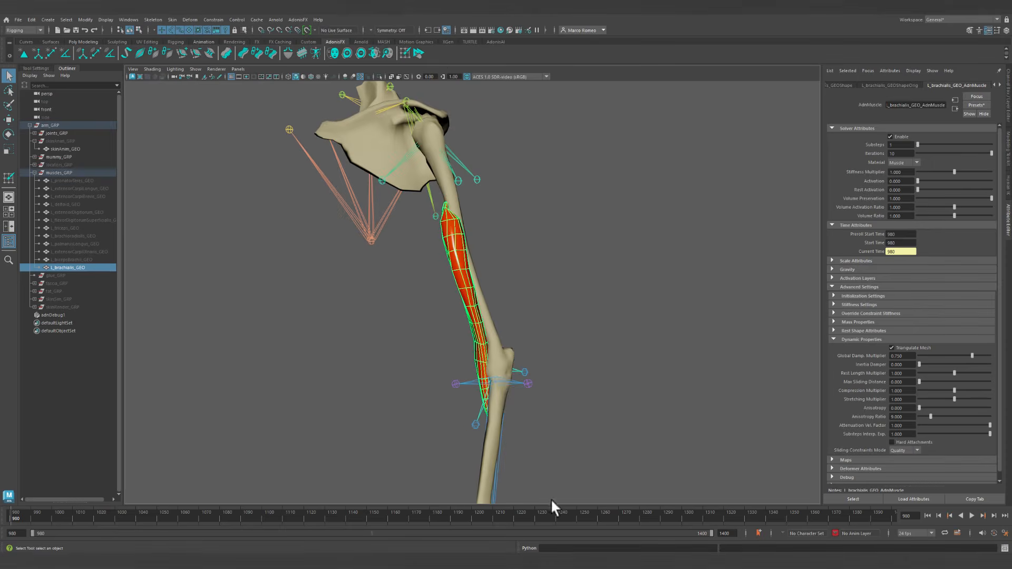
alt+drag(487, 417, 487, 382)
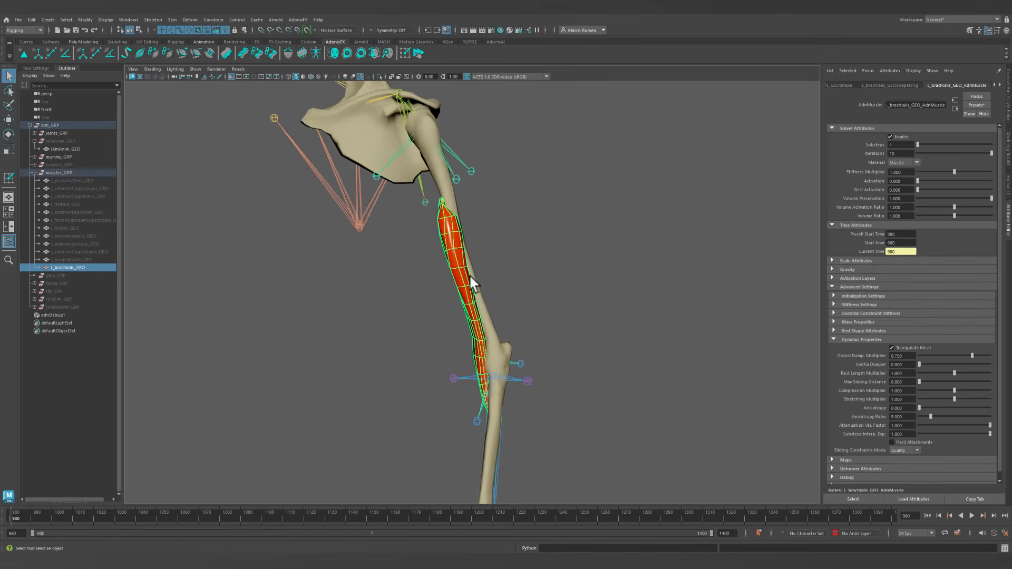
alt+drag(469, 274, 520, 271)
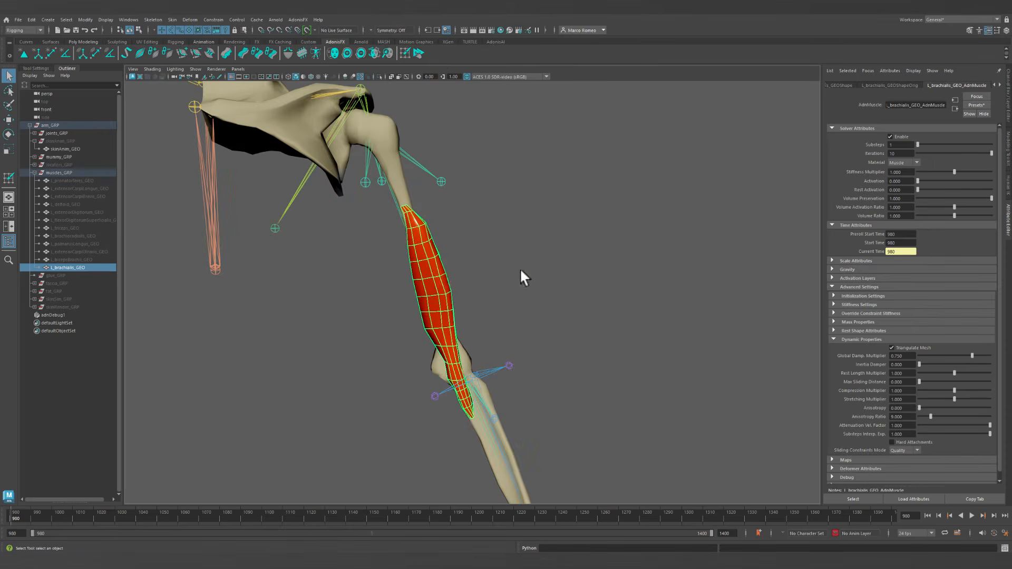
Reopen the AdonisFX Paint Tool, choose the Tendons attribute and paint the brachialis's upper tip with a value of 1.0.
click(407, 55)
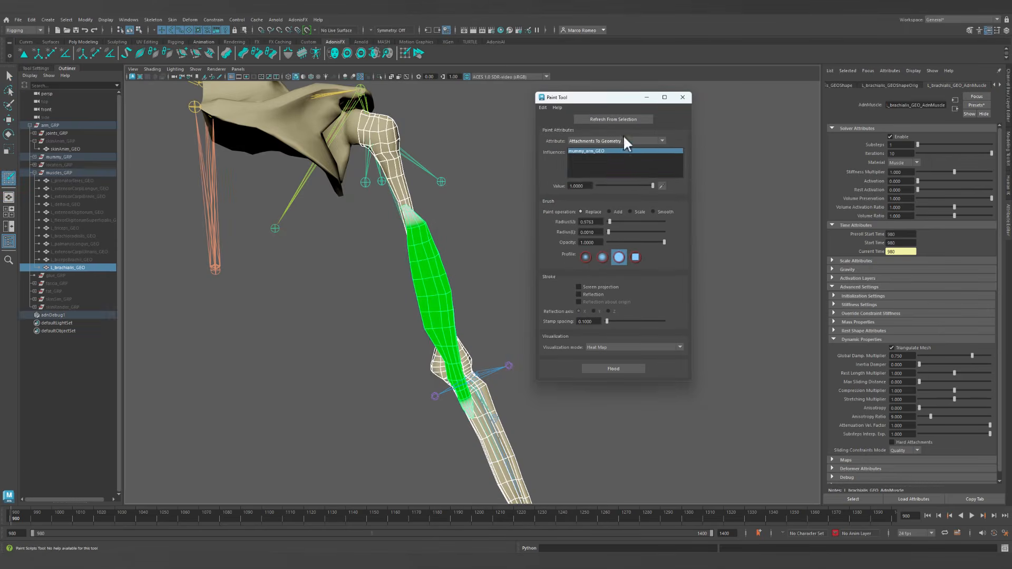
click(618, 141)
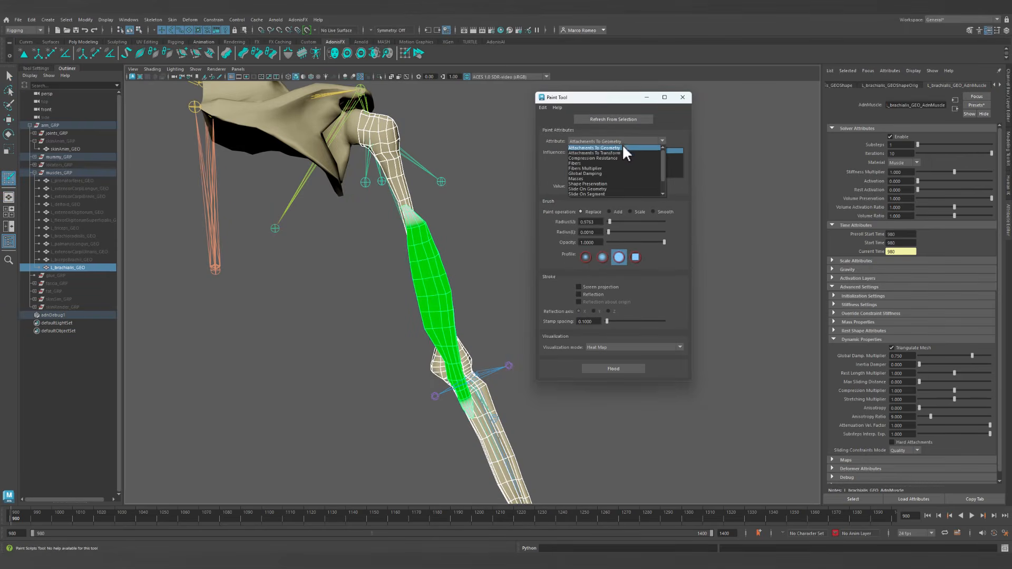
scroll(595, 185, down, 1)
click(586, 194)
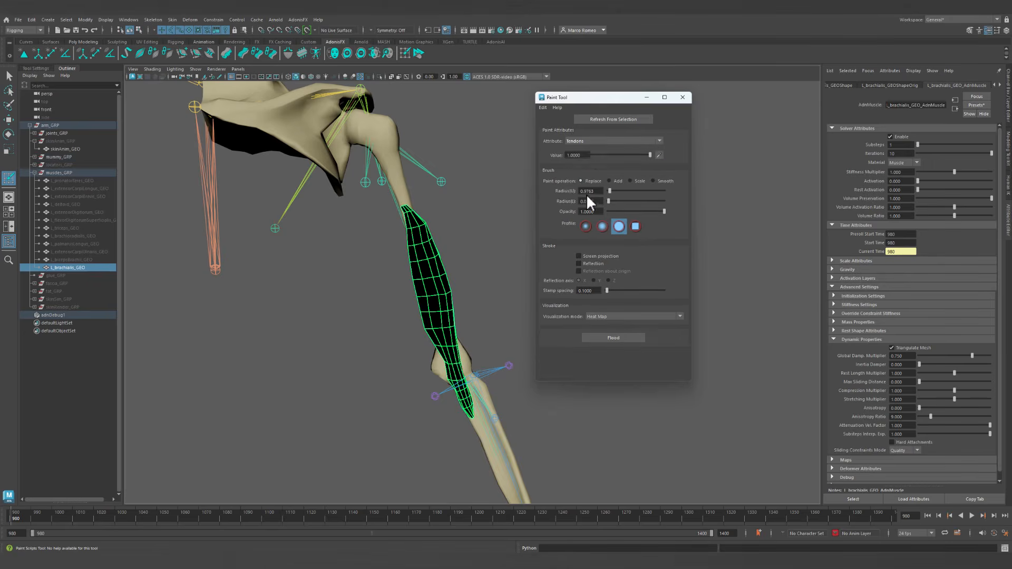
mouse_move(342, 236)
alt+right_down()
mouse_move(391, 267)
mouse_move(459, 274)
alt+right_up()
alt+middle_drag(390, 203, 432, 316)
alt+right_drag(311, 279, 394, 290)
drag(371, 276, 371, 254)
alt+drag(459, 255, 323, 265)
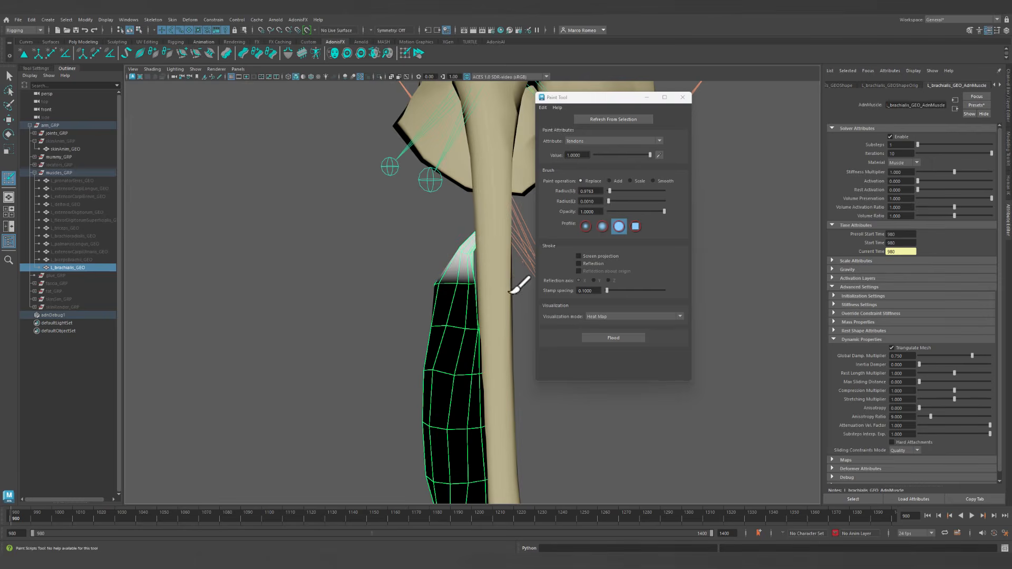
Paint the brachialis's lower tip below the elbow with a Tendons value of 1.0.
alt+middle_drag(512, 496, 490, 376)
alt+middle_drag(487, 469, 443, 278)
alt+drag(442, 278, 525, 277)
alt+middle_drag(464, 427, 448, 255)
mouse_move(430, 311)
alt+mouse_down()
mouse_move(448, 311)
mouse_move(444, 297)
mouse_move(463, 309)
alt+mouse_up()
mouse_move(428, 342)
alt+mouse_down()
mouse_move(462, 342)
mouse_move(497, 318)
mouse_move(311, 309)
mouse_move(390, 291)
alt+mouse_up()
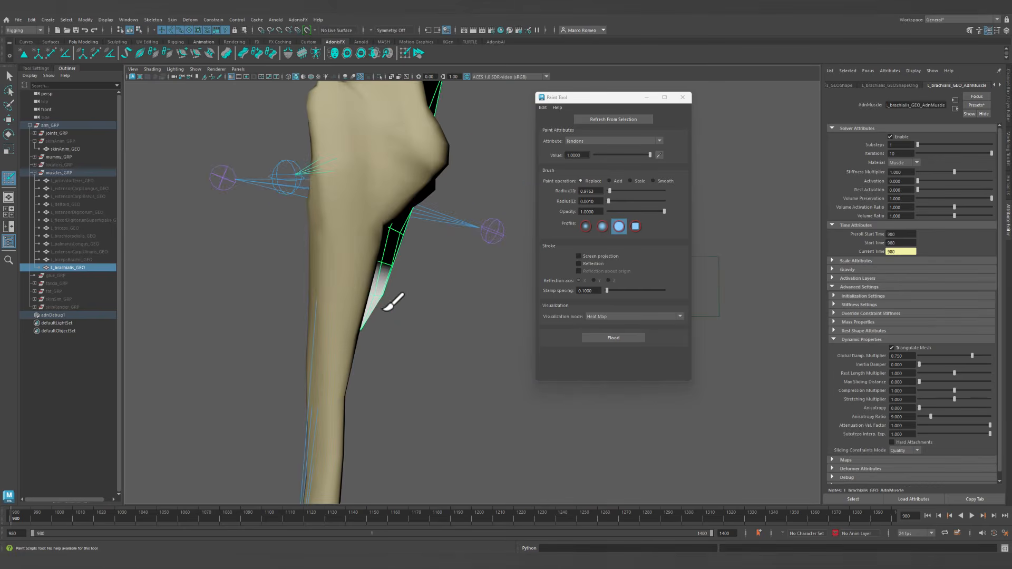
Turn on X-ray display and switch the paint attribute from Tendons to Fibers.
click(391, 76)
alt+drag(368, 297, 285, 280)
alt+middle_drag(381, 246, 338, 369)
scroll(307, 321, down, 3)
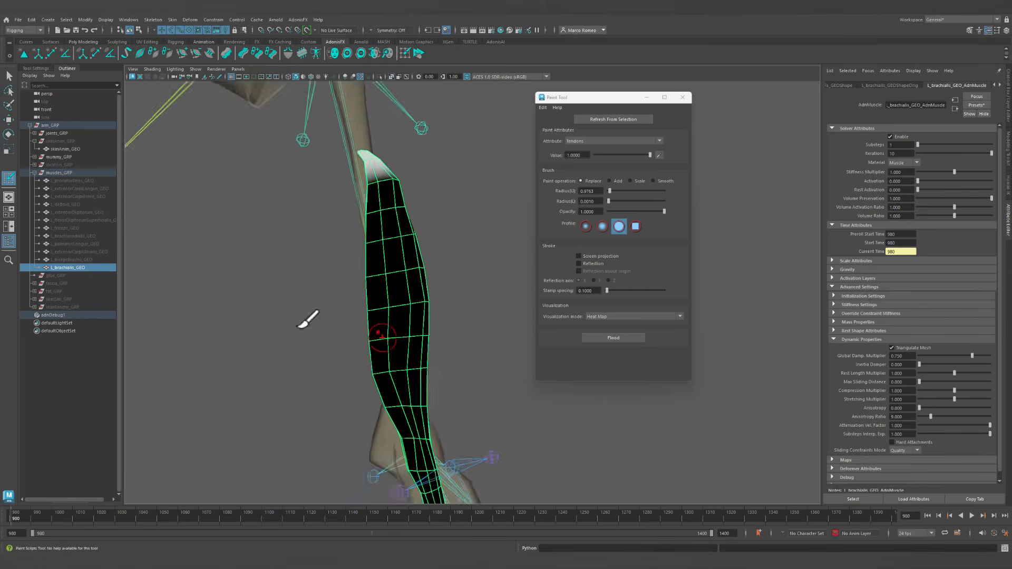
alt+drag(308, 321, 292, 328)
click(580, 141)
click(590, 193)
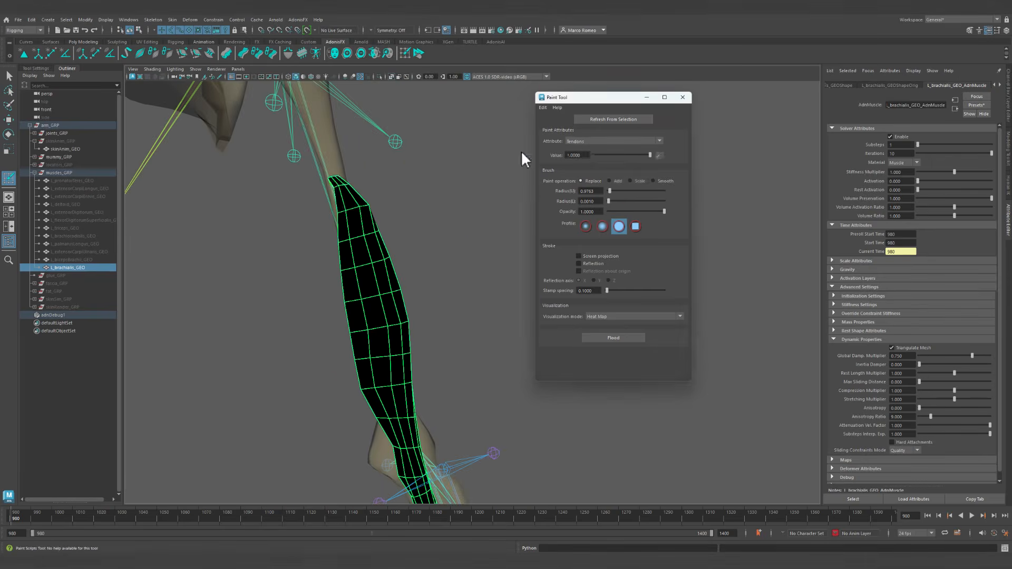
key(f)
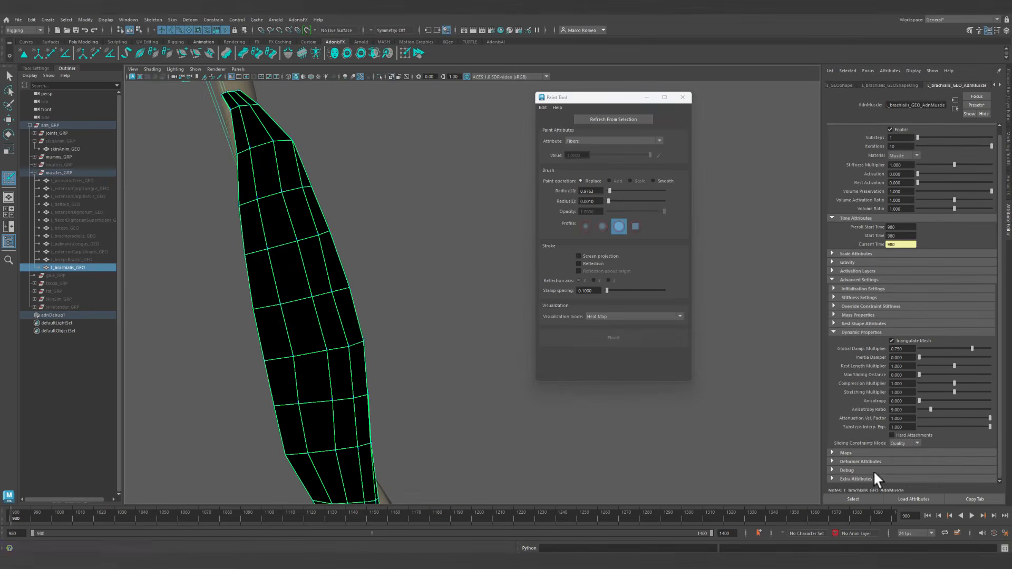
Enable the muscle's debug display with the Muscle Fibers feature and a width scale of 10.
click(875, 477)
scroll(857, 404, down, 2)
drag(940, 453, 991, 453)
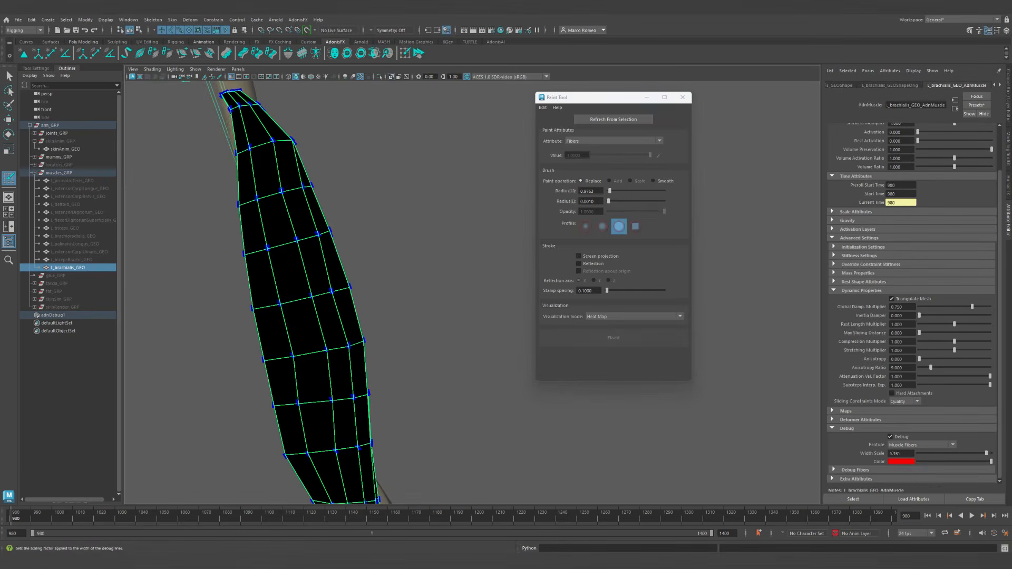
Examine the direction of the fiber debug lines along the brachialis, both close up and over its whole length.
alt+middle_drag(323, 327, 342, 300)
alt+drag(342, 300, 486, 361)
alt+right_drag(417, 299, 542, 362)
alt+right_drag(356, 315, 437, 363)
alt+middle_drag(362, 317, 279, 283)
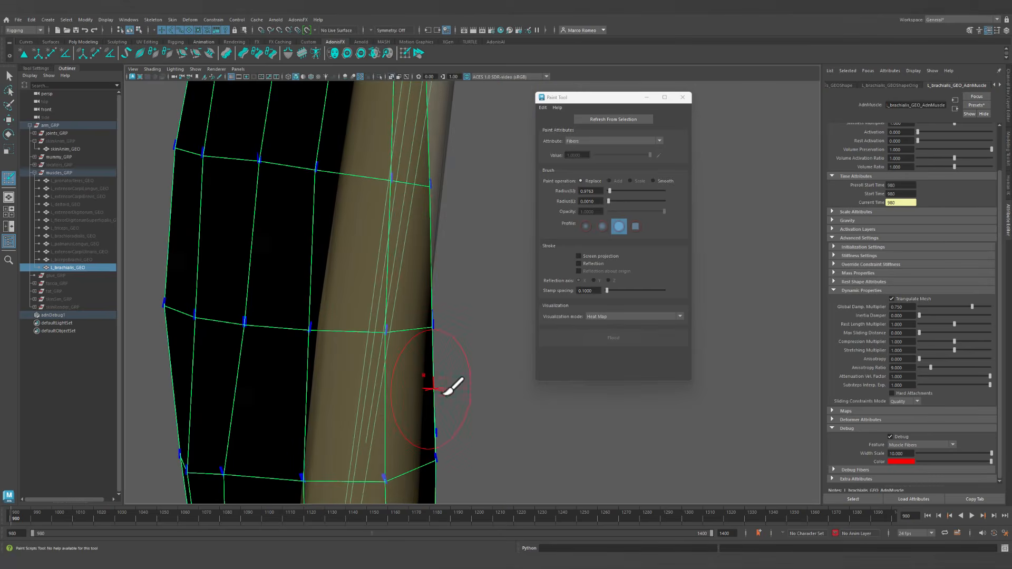
alt+right_drag(456, 398, 285, 309)
alt+drag(346, 228, 315, 245)
alt+right_drag(315, 245, 237, 200)
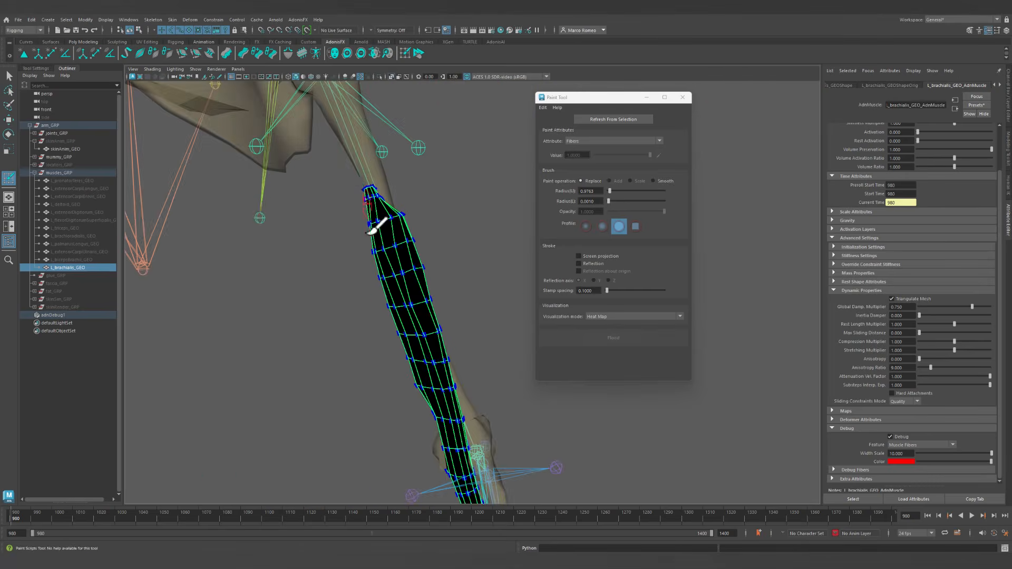
alt+middle_drag(463, 396, 355, 296)
mouse_move(427, 375)
alt+right_down()
mouse_move(381, 349)
mouse_move(406, 264)
alt+right_up()
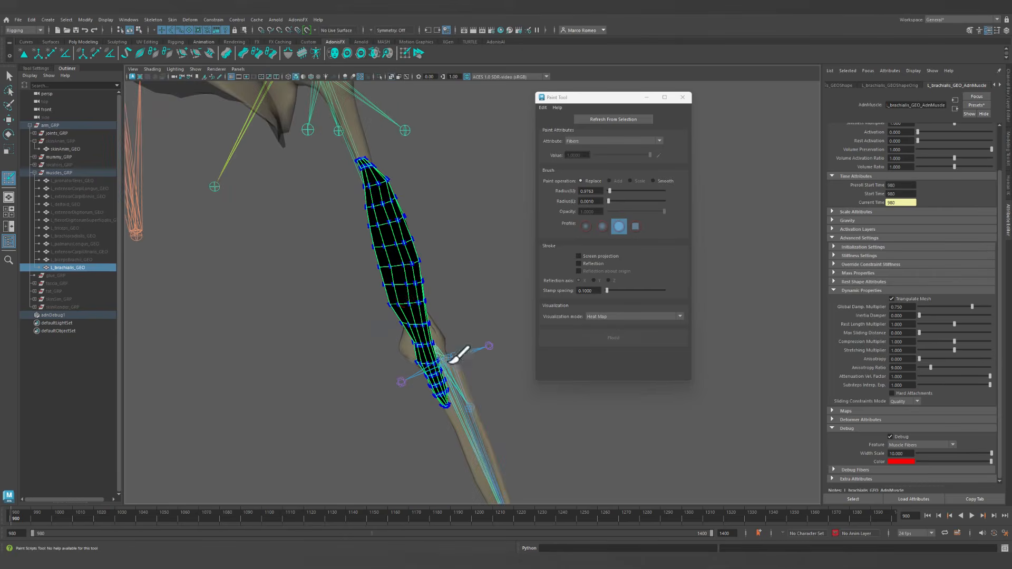
alt+drag(493, 413, 495, 410)
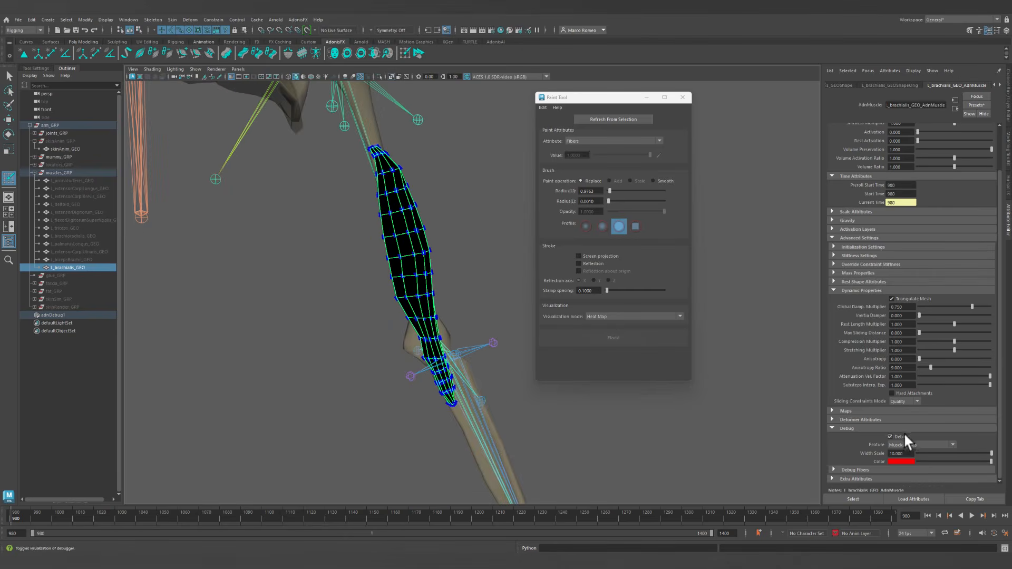
Turn off the debug display of the brachialis's muscle fibers.
click(891, 437)
mouse_move(503, 250)
alt+middle_down()
mouse_move(485, 315)
mouse_move(473, 322)
alt+middle_up()
alt+drag(473, 321, 483, 309)
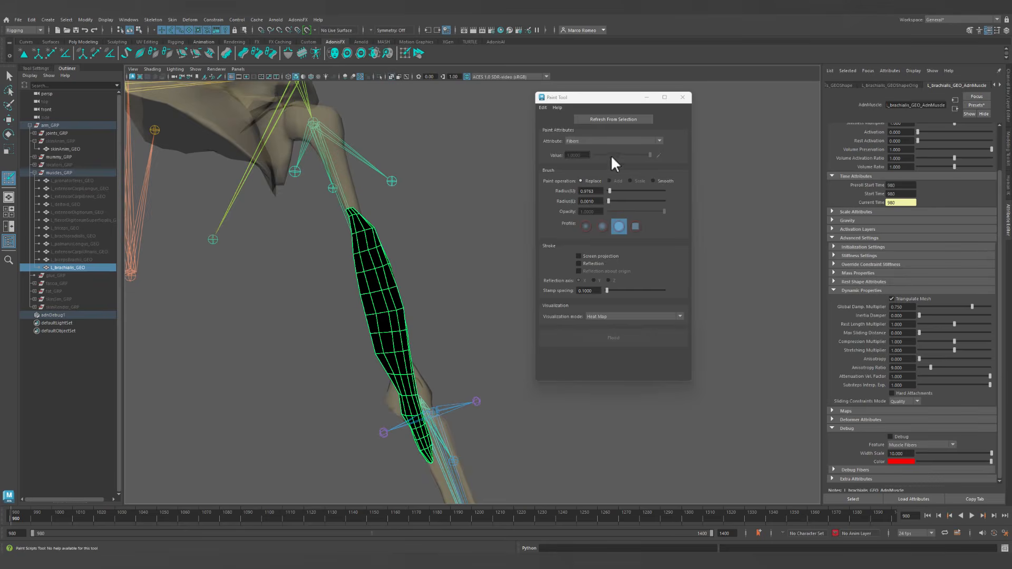
Close the Paint Tool and turn off X-ray display of the arm.
click(682, 98)
alt+right_drag(603, 330, 551, 246)
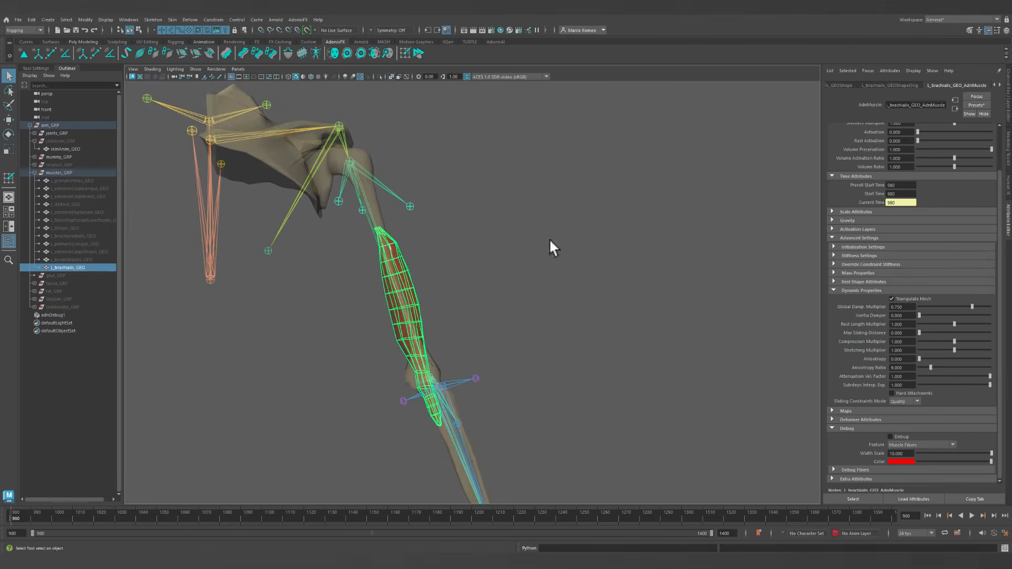
click(390, 76)
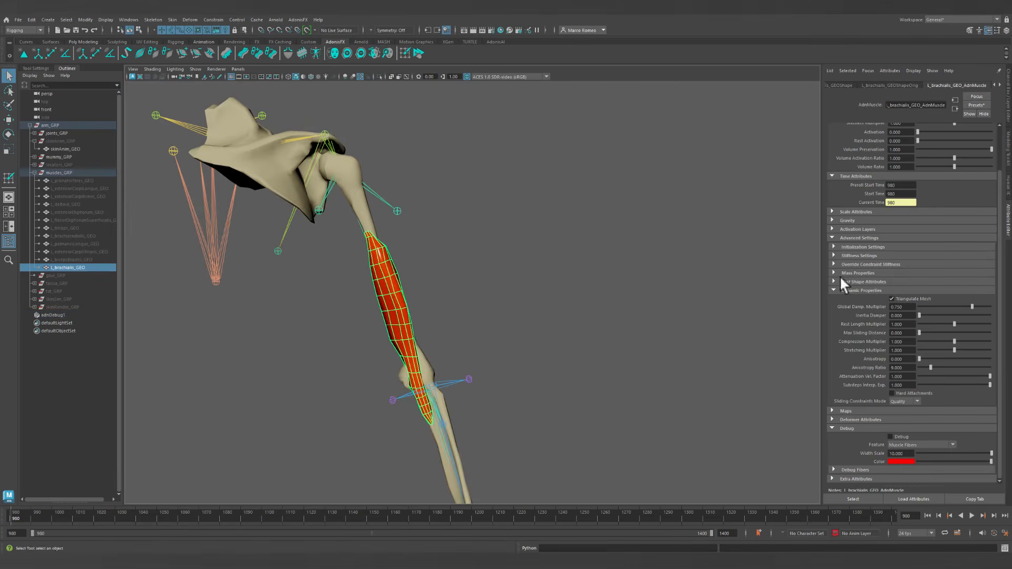
Set the brachialis muscle's Activation to 1.0 in the solver attributes.
scroll(854, 280, up, 2)
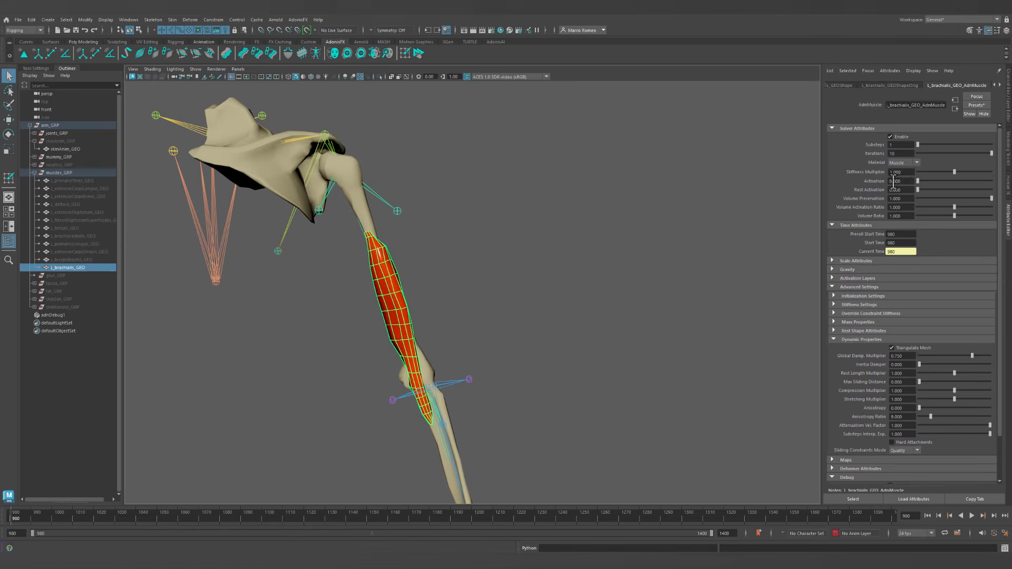
drag(918, 180, 996, 189)
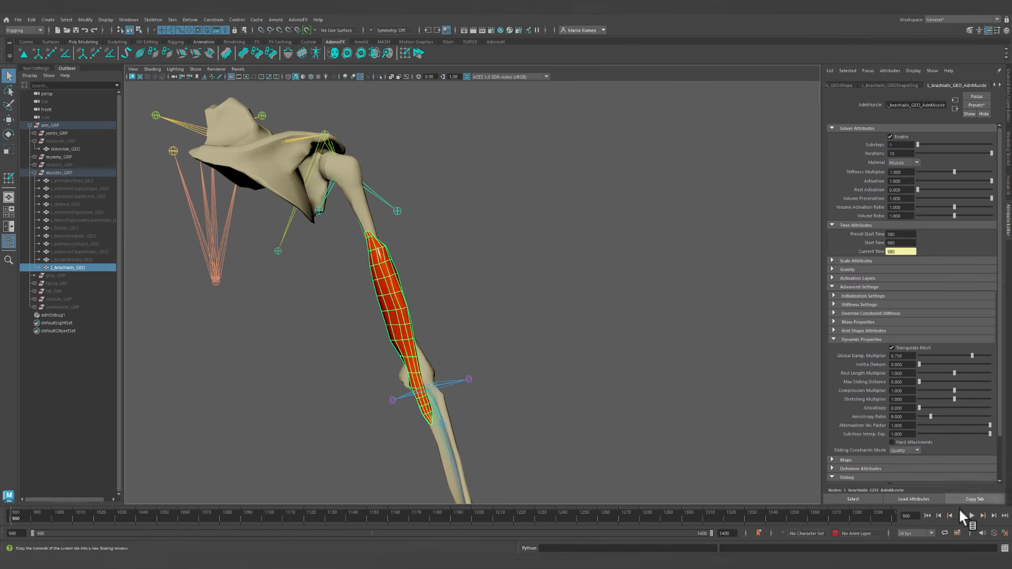
Play the simulation and examine how the brachialis behaves at full activation from a different angle.
click(972, 515)
alt+drag(470, 328, 559, 353)
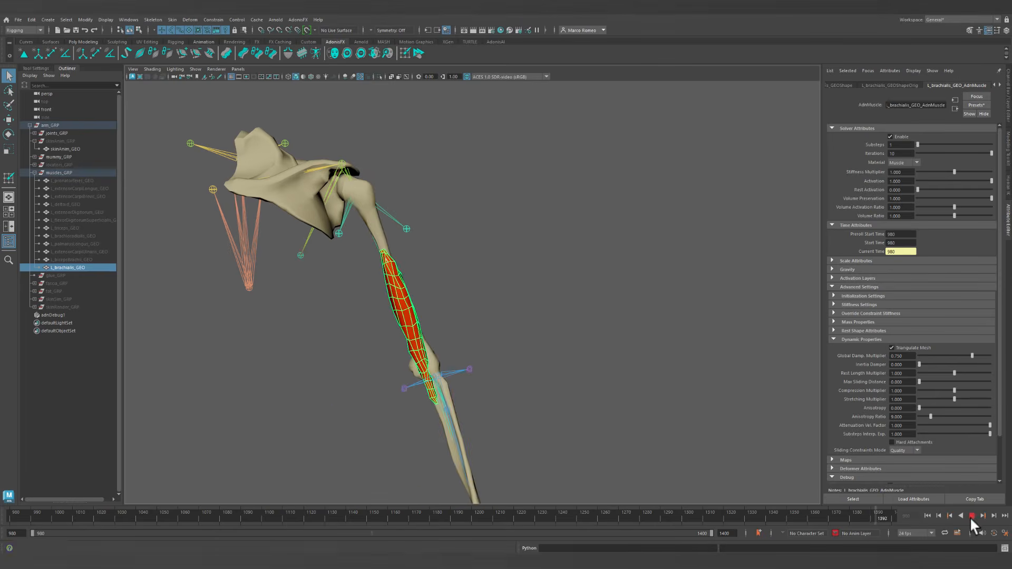
click(971, 515)
Return to the first frame, reset the brachialis muscle's Activation to 0 and clear the selection.
click(927, 516)
drag(947, 181, 917, 181)
alt+drag(782, 207, 518, 274)
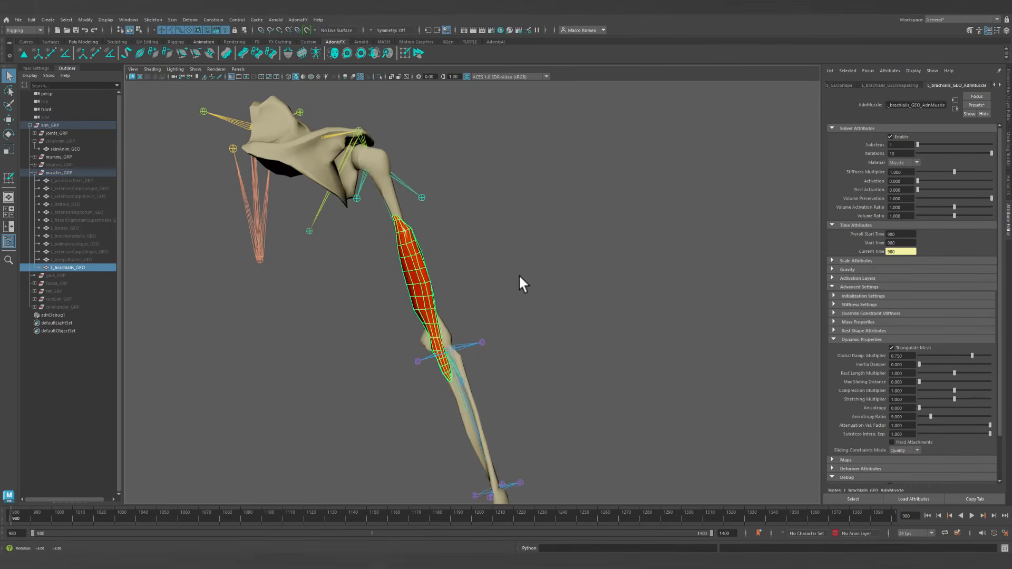
click(518, 274)
Create a distance sensor named L_elbow_flex_AdnSensorDistance between the forearm joint below the elbow and the shoulder joint beneath the scapula.
alt+drag(593, 331, 624, 448)
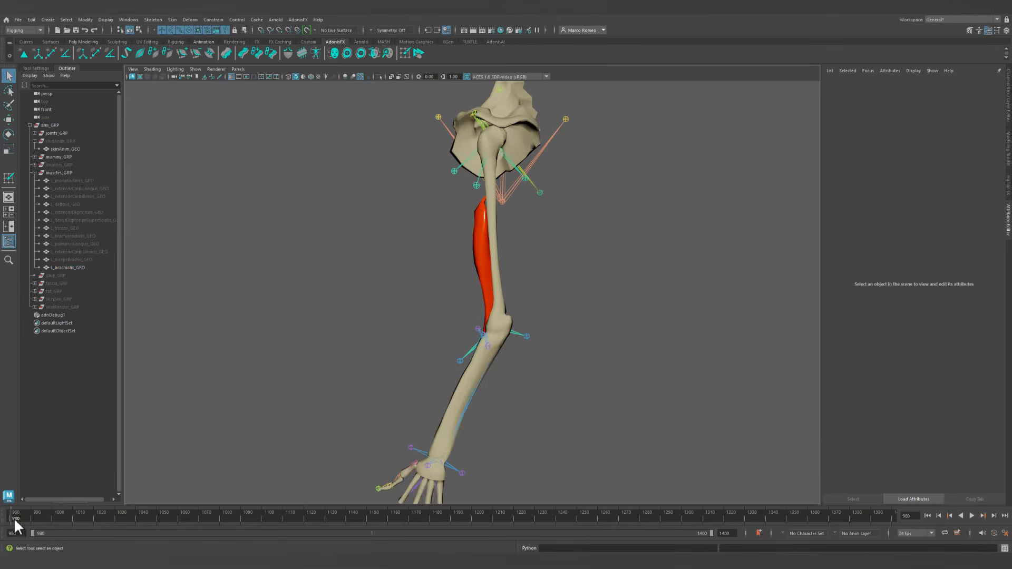
mouse_move(14, 519)
mouse_down()
mouse_move(76, 518)
mouse_move(6, 519)
mouse_up()
alt+drag(596, 349, 561, 319)
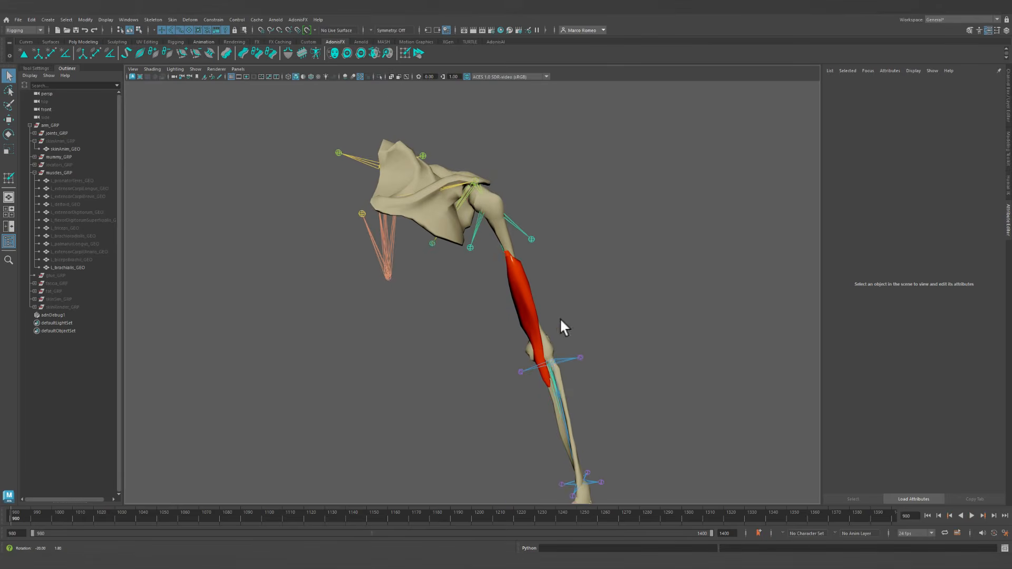
alt+drag(556, 400, 585, 292)
click(535, 419)
alt+drag(621, 207, 626, 253)
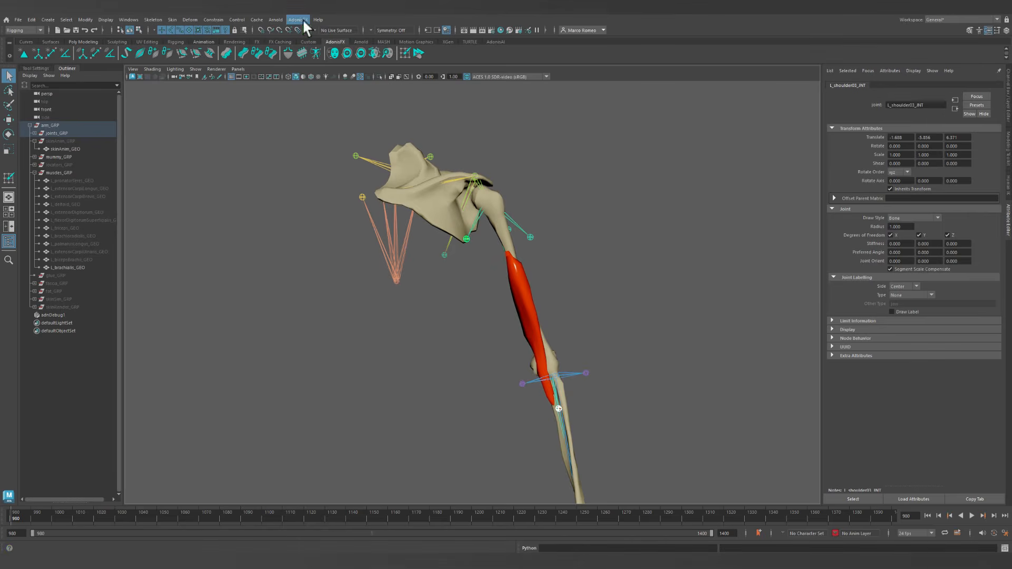
click(95, 52)
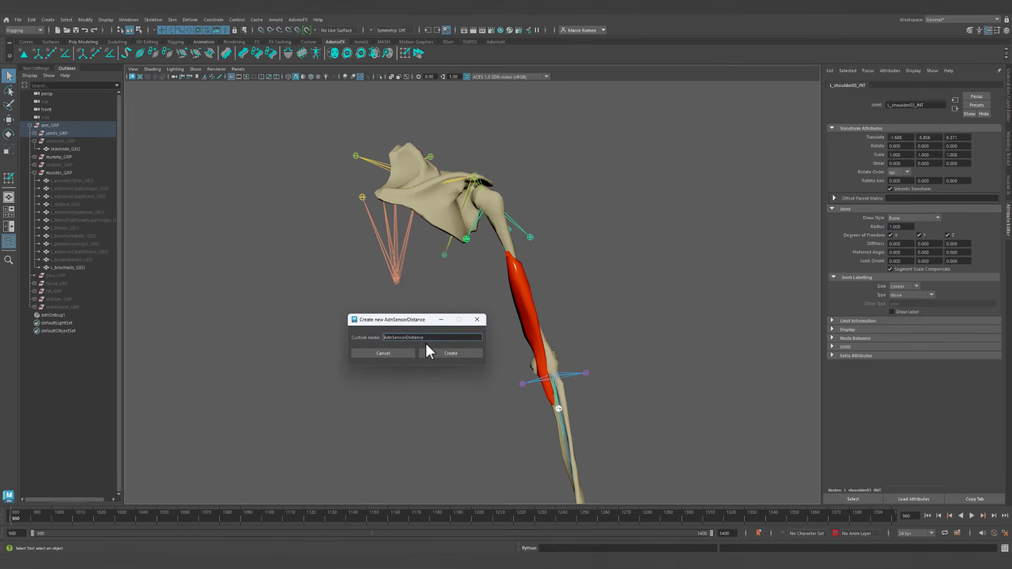
text(L_elbow_flex_)
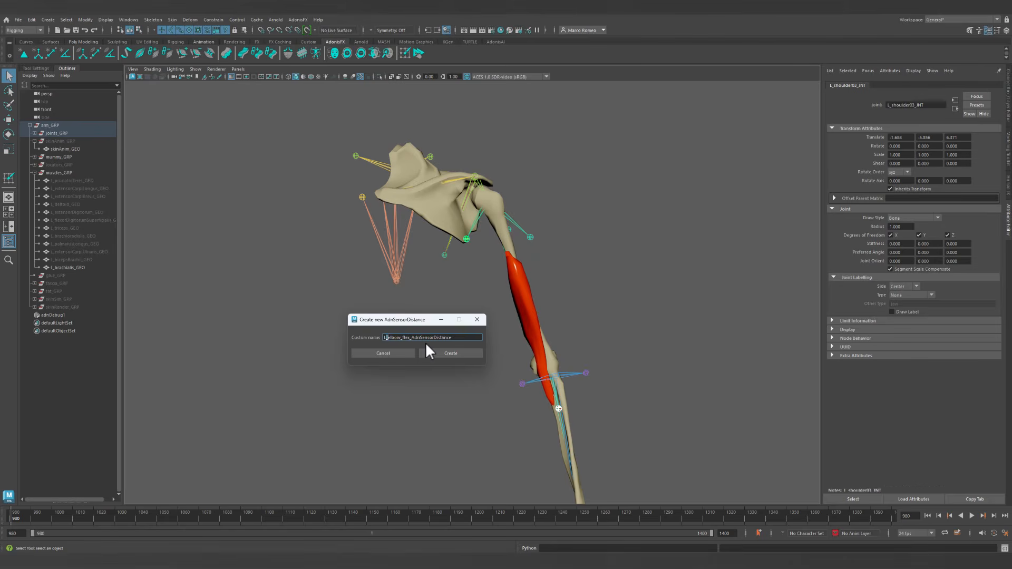
key(shift+Right)
key(shift+Right)
key(shift+Right)
key(Left)
key(Left)
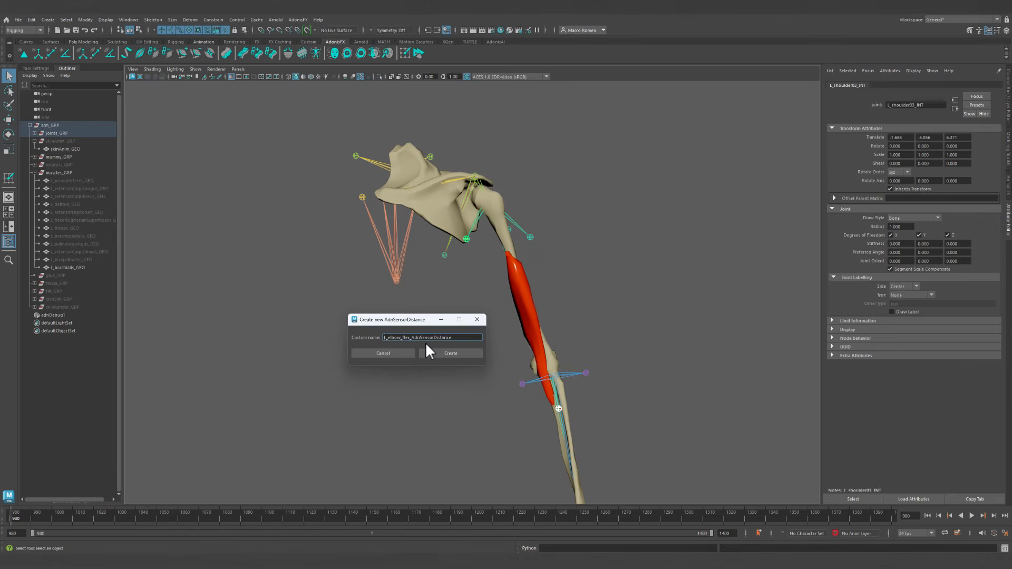
click(448, 352)
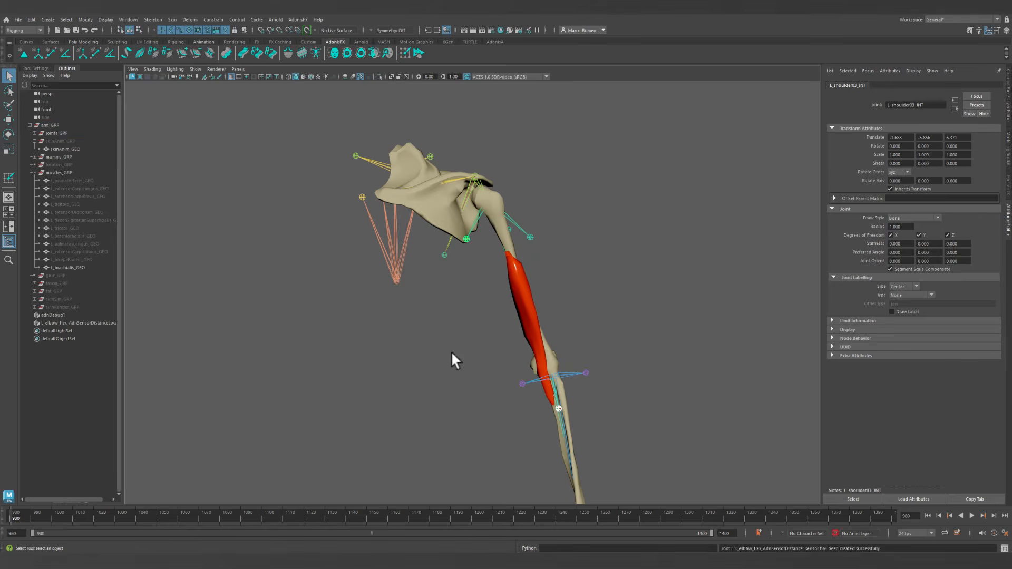
Show the elbow sensor's distance remap settings and compare its output distance with the input and output ranges.
alt+drag(626, 366, 502, 302)
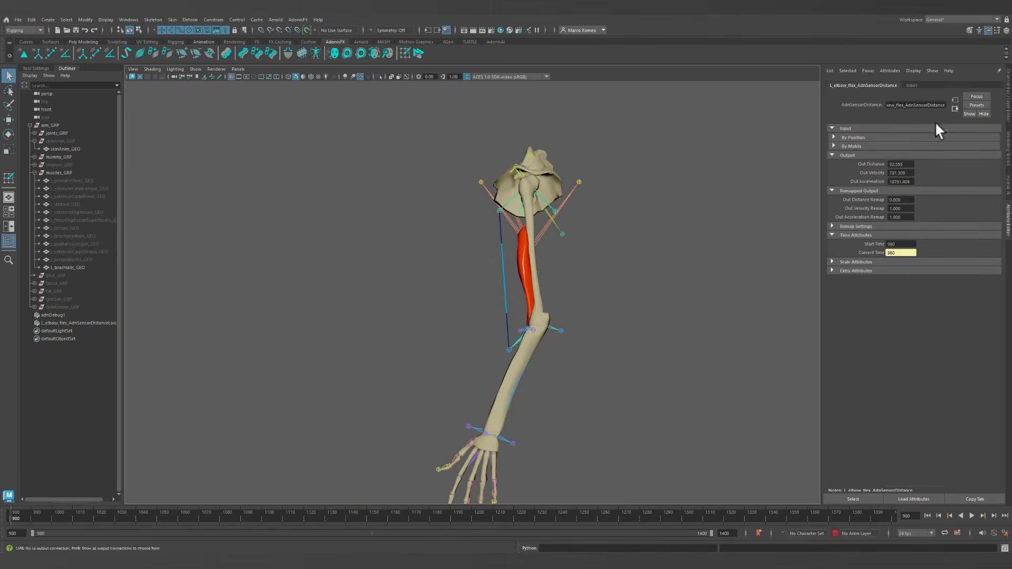
click(863, 226)
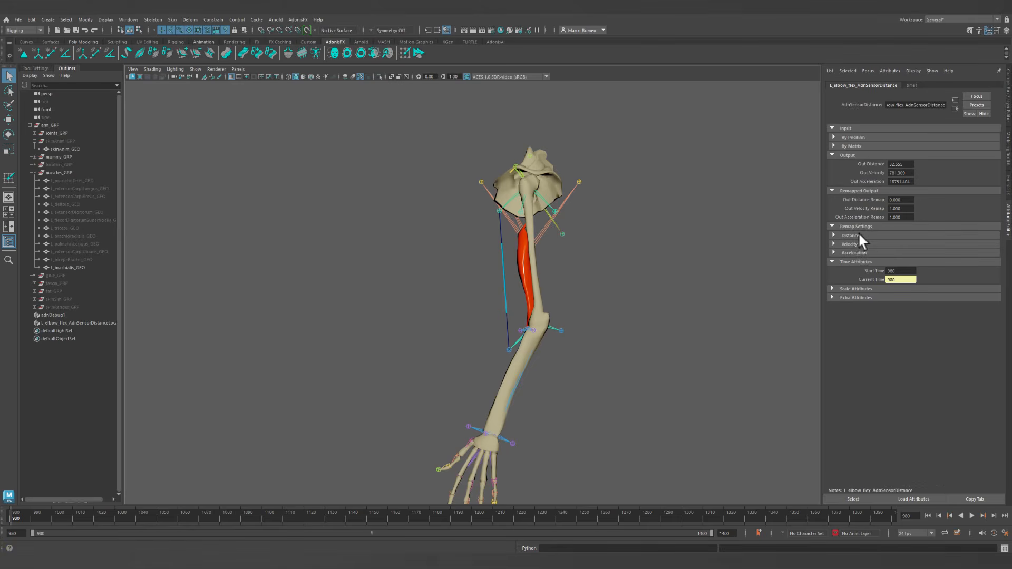
click(850, 236)
click(861, 284)
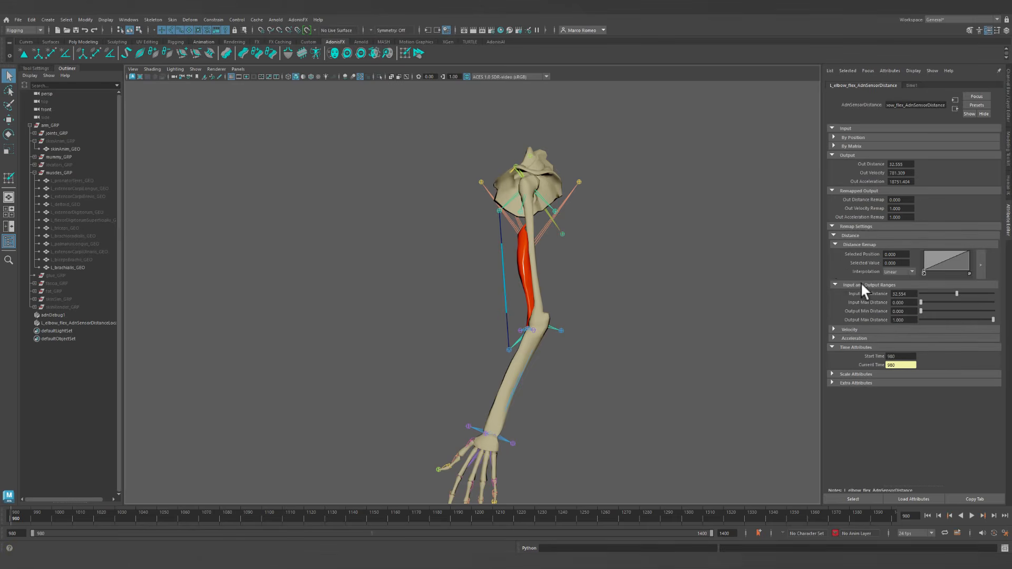
click(905, 164)
click(912, 294)
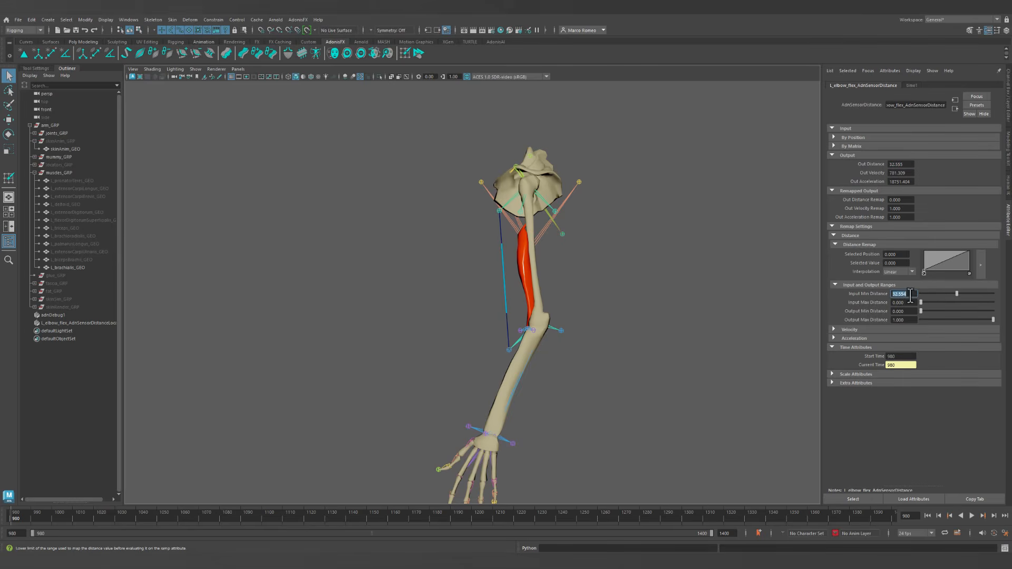
double_click(899, 295)
click(903, 312)
double_click(899, 302)
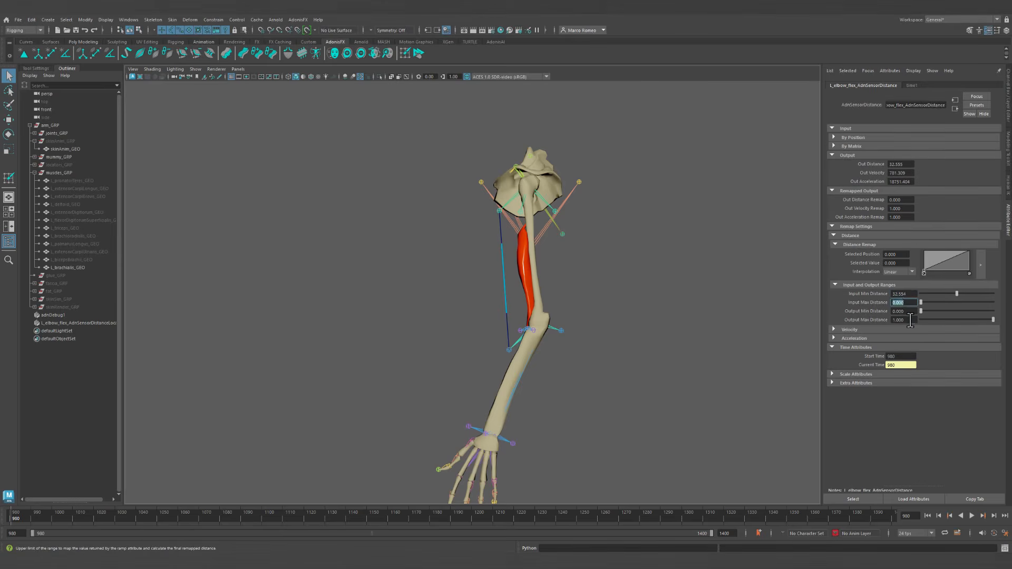
double_click(908, 319)
click(907, 303)
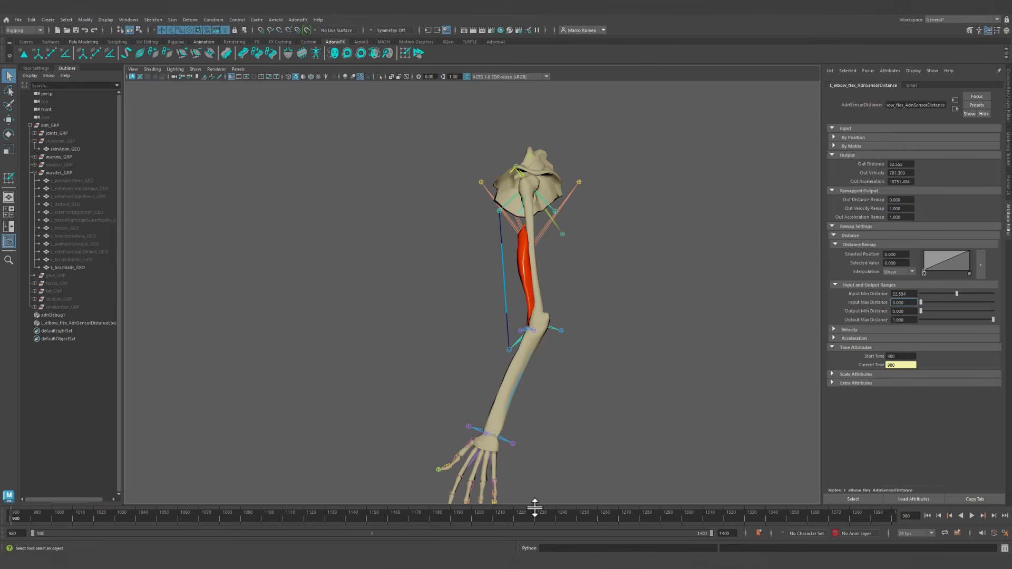
Copy the sensor's Out Distance at the flexed-elbow pose on frame 1005 into its Input Max Distance.
click(970, 514)
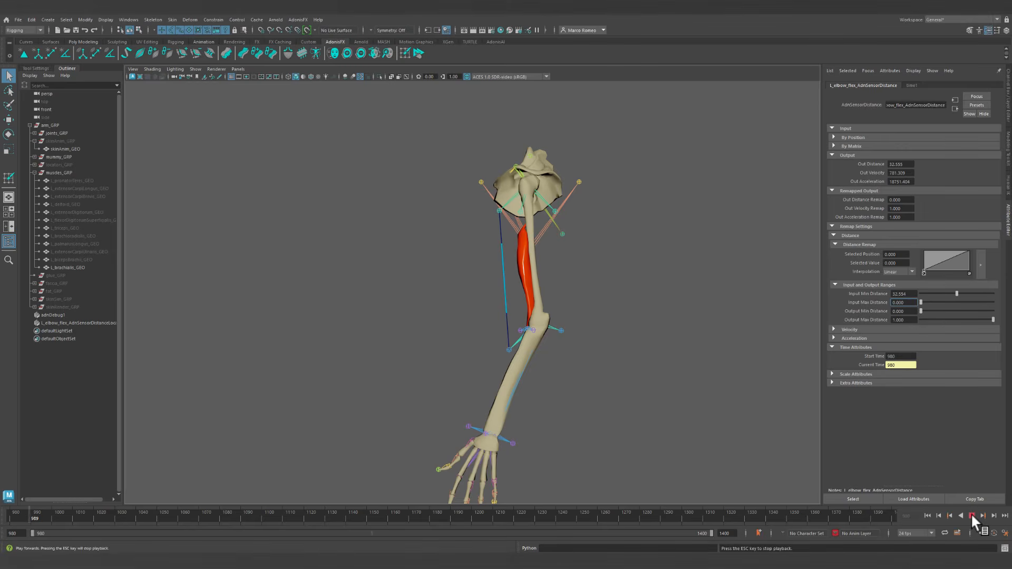
click(971, 514)
alt+drag(490, 309, 519, 263)
click(900, 164)
key(ctrl+c)
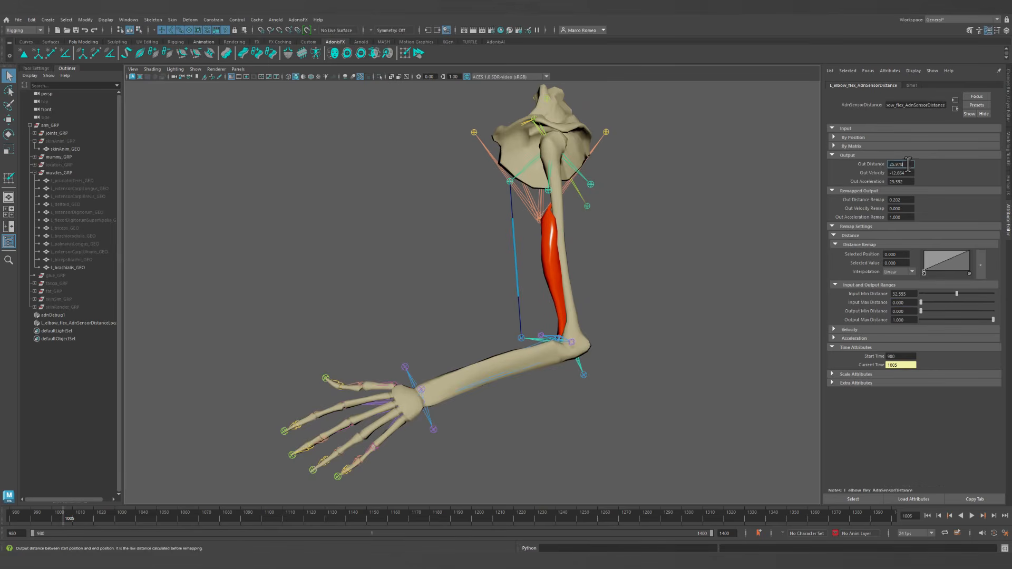
double_click(907, 303)
key(ctrl+v)
key(Return)
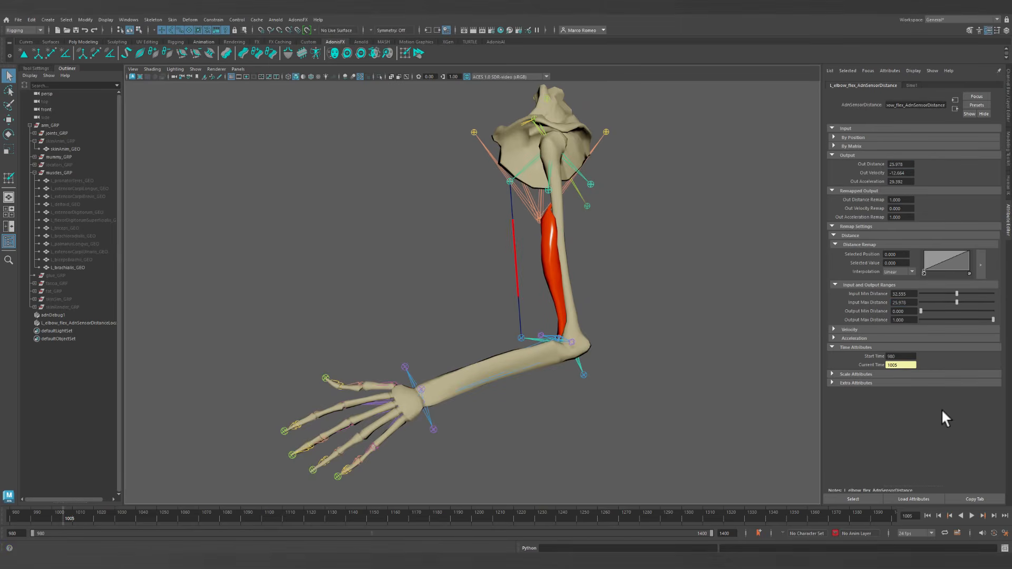
Replay the elbow flexion from the first frame to check how the distance sensor responds.
click(938, 515)
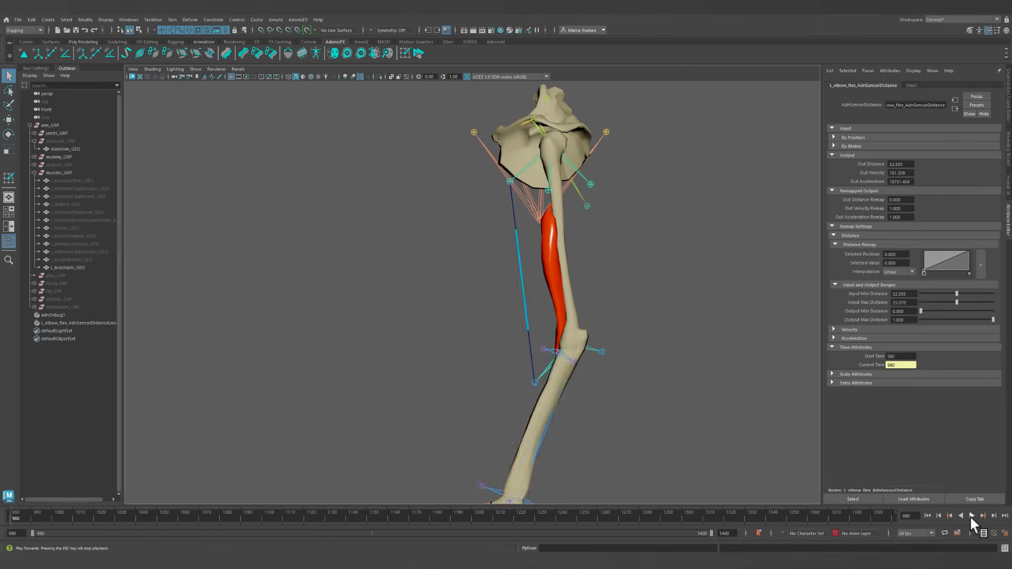
click(971, 516)
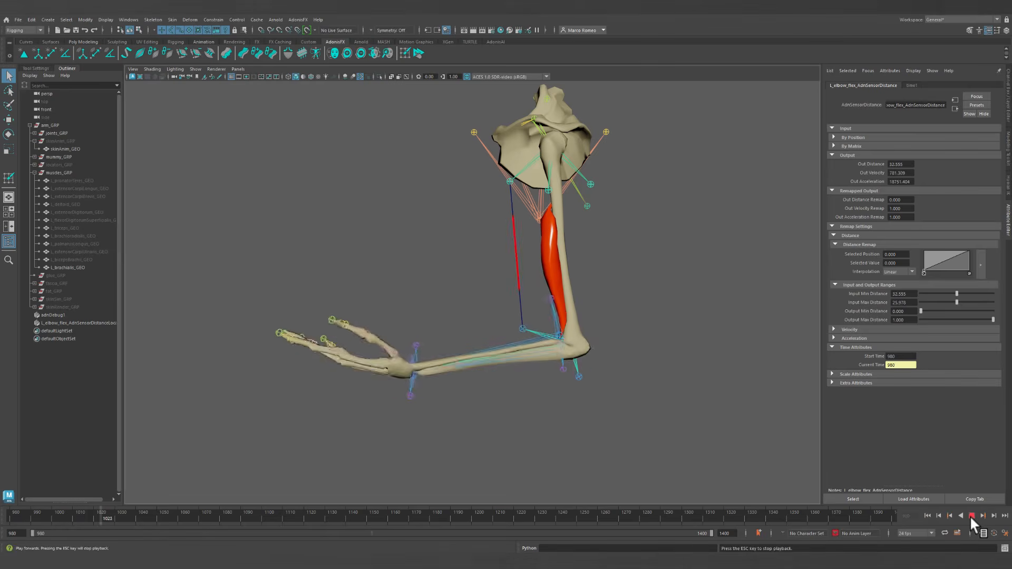
click(972, 515)
Open the AdonisFX Sensors Connection Editor with the elbow distance sensor loaded as source and the brachialis muscle as destination.
alt+drag(473, 230, 415, 139)
click(499, 274)
shift+click(567, 266)
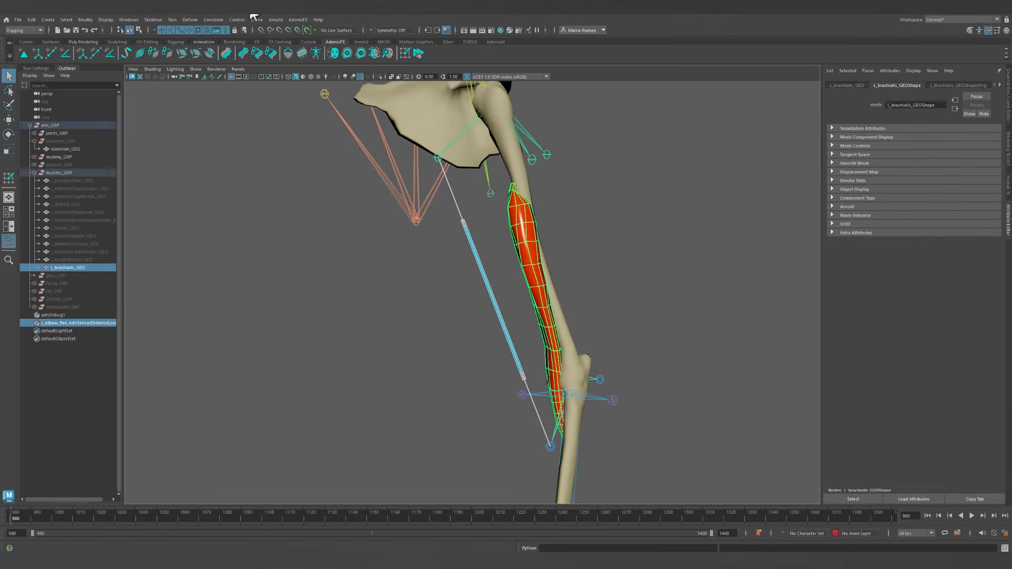
click(297, 20)
mouse_move(336, 89)
click(400, 86)
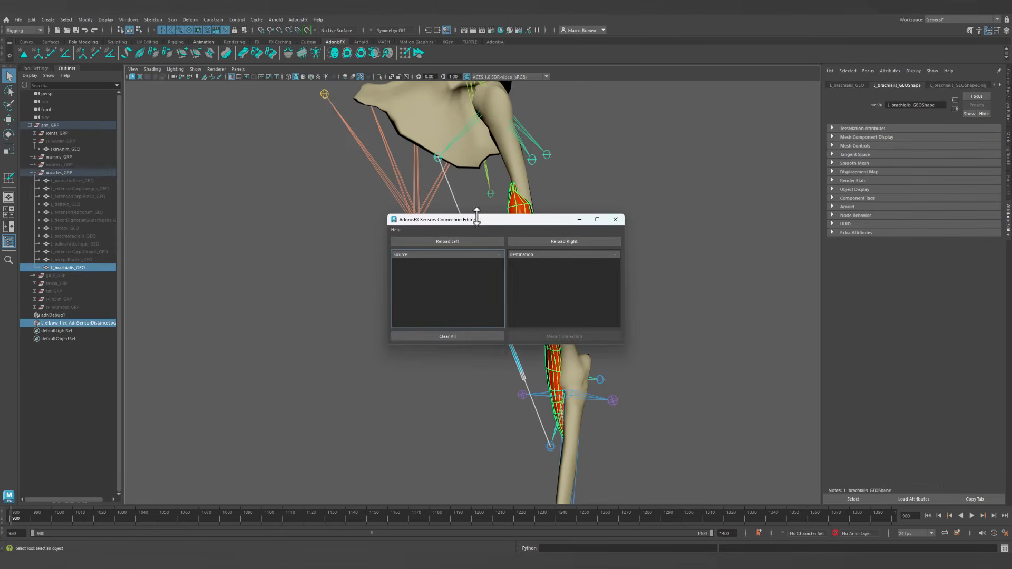
click(432, 240)
click(532, 241)
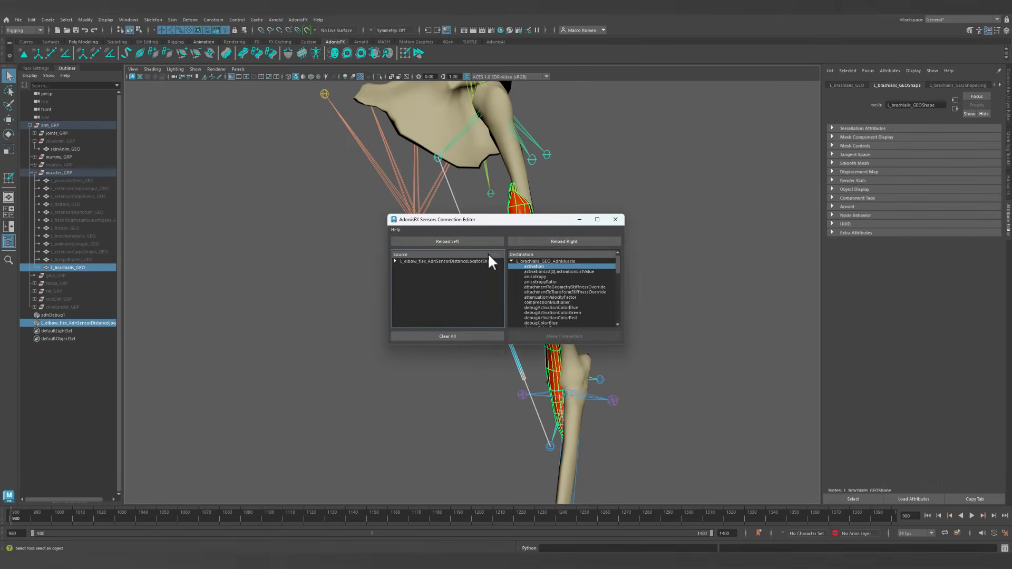
Choose the sensor's activationDistance as the source attribute and move the connection editor clear of the arm.
click(395, 261)
click(430, 272)
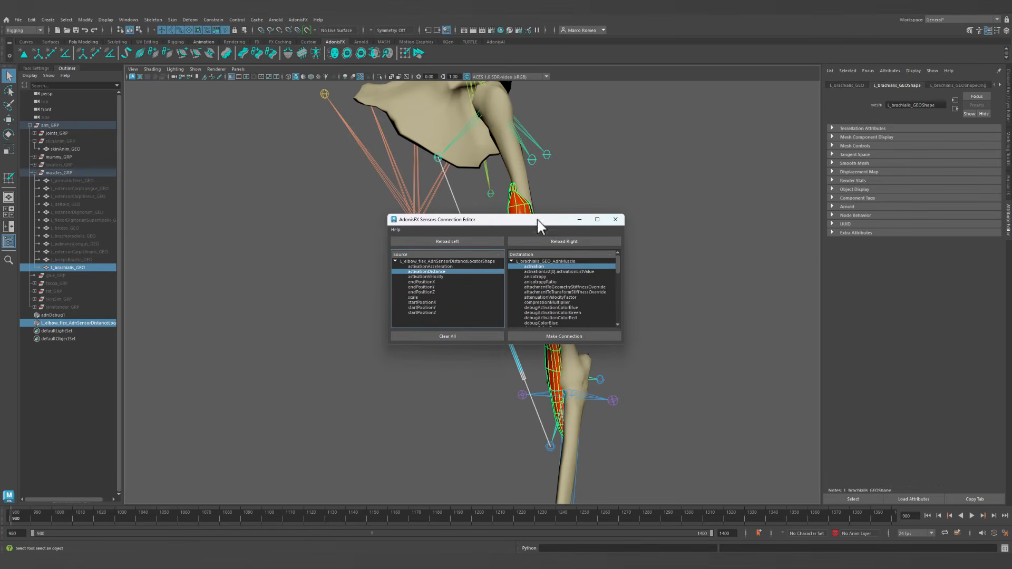
drag(532, 225, 322, 242)
click(343, 289)
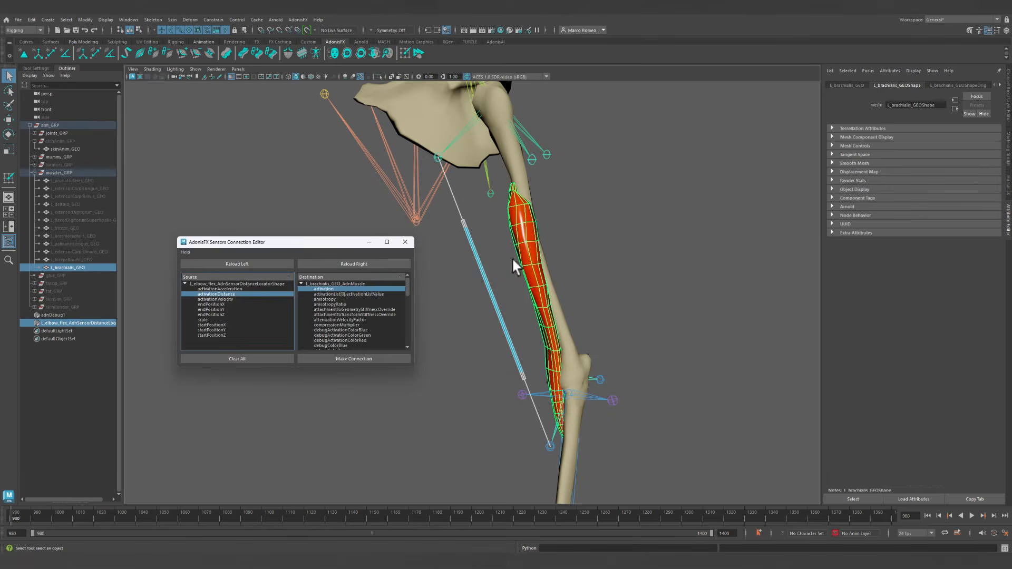
Show the Activation Layers settings in the brachialis muscle's AdnMuscle attributes.
click(1000, 85)
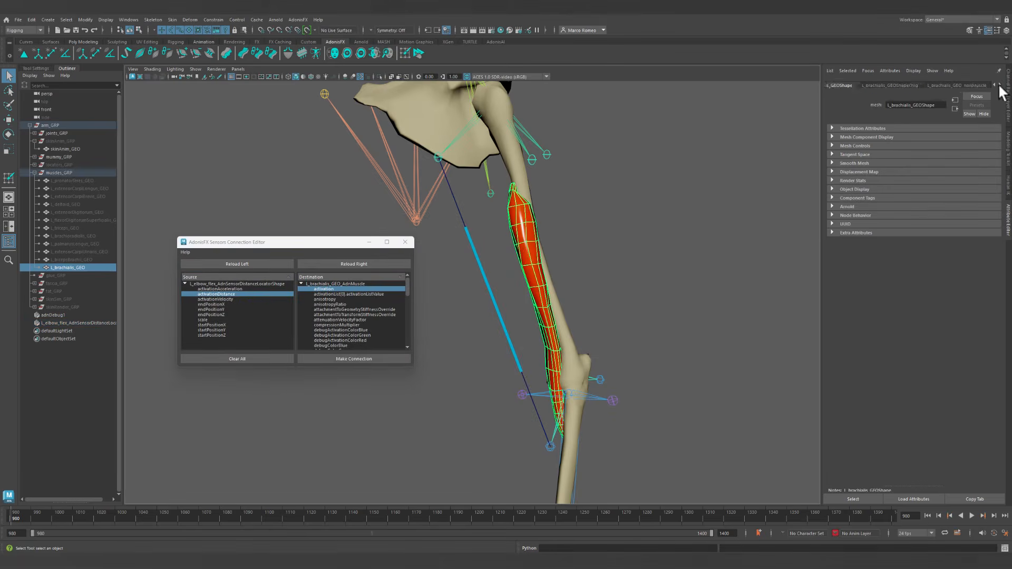
click(1000, 85)
click(902, 84)
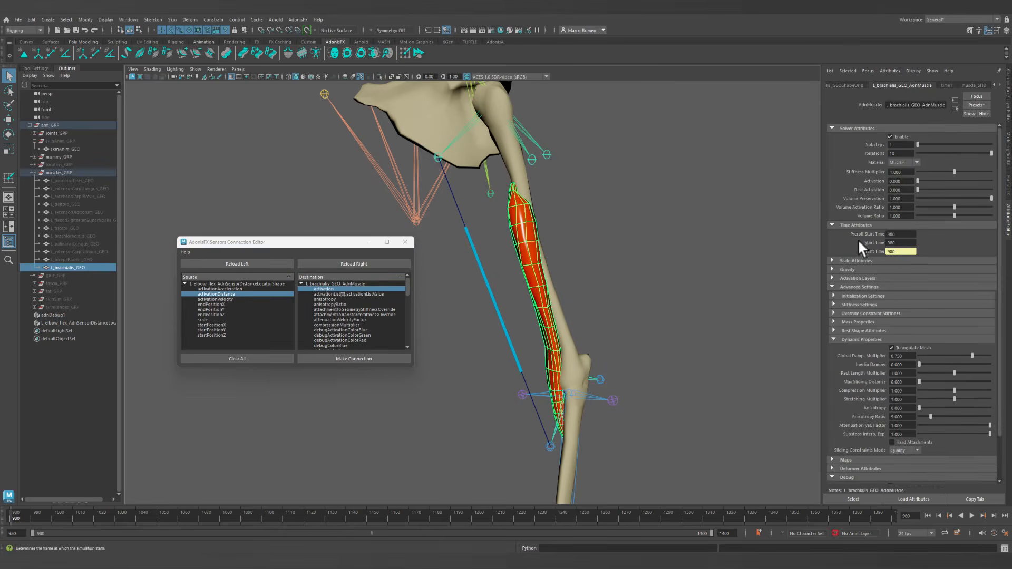
click(847, 277)
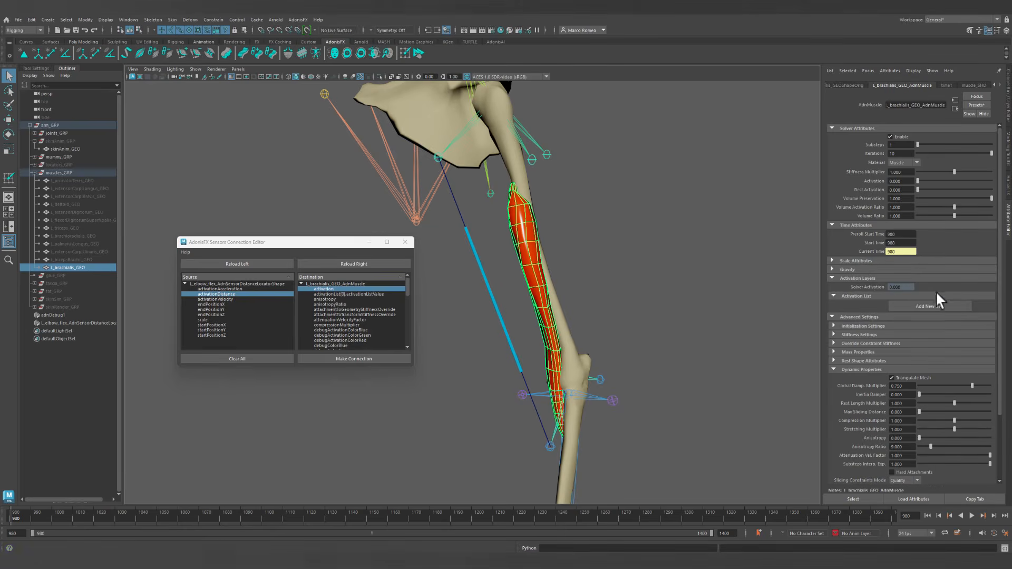
Connect activationDistance to the muscle's activationList[0].activationListValue and close the connection editor.
click(354, 294)
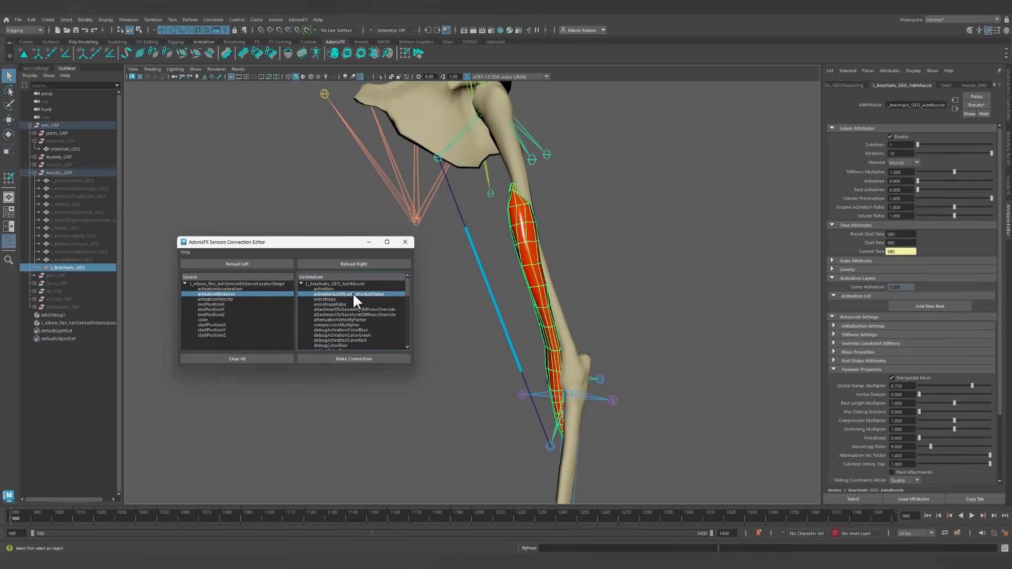
click(362, 358)
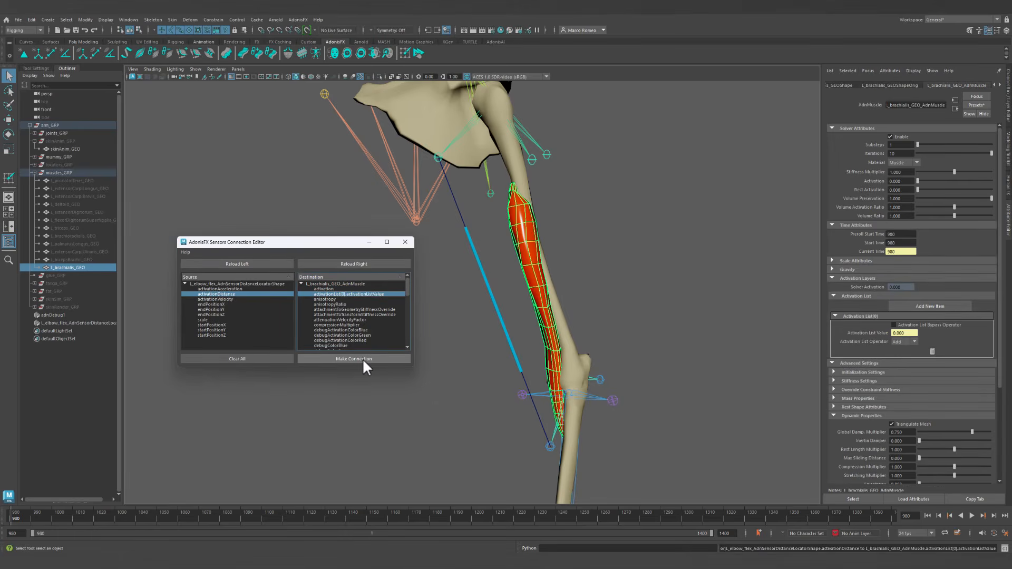
click(405, 241)
Play back the arm animation to check how the brachialis reacts to elbow flexion, and return to the first frame.
alt+drag(616, 270, 563, 279)
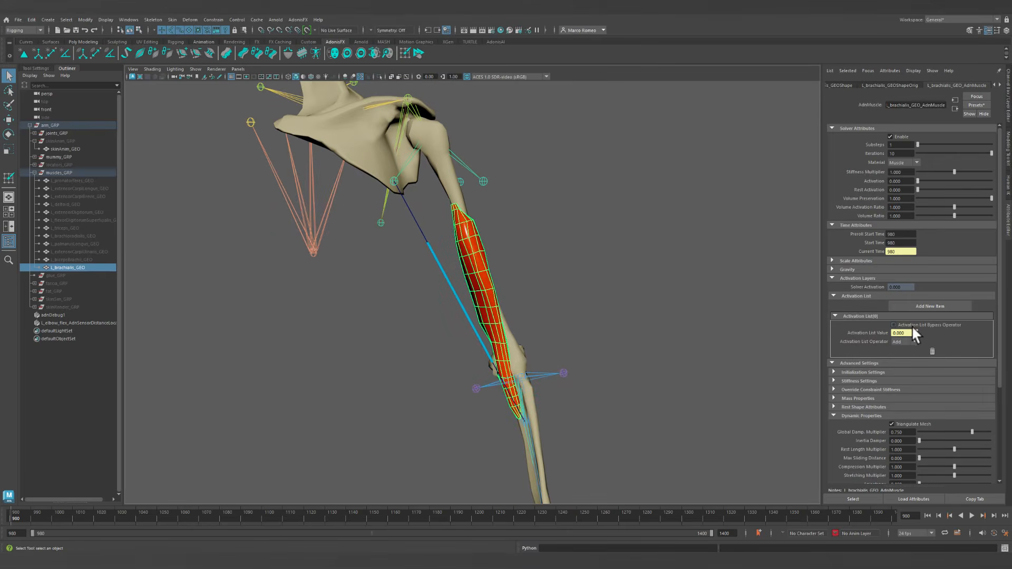
alt+drag(609, 363, 467, 315)
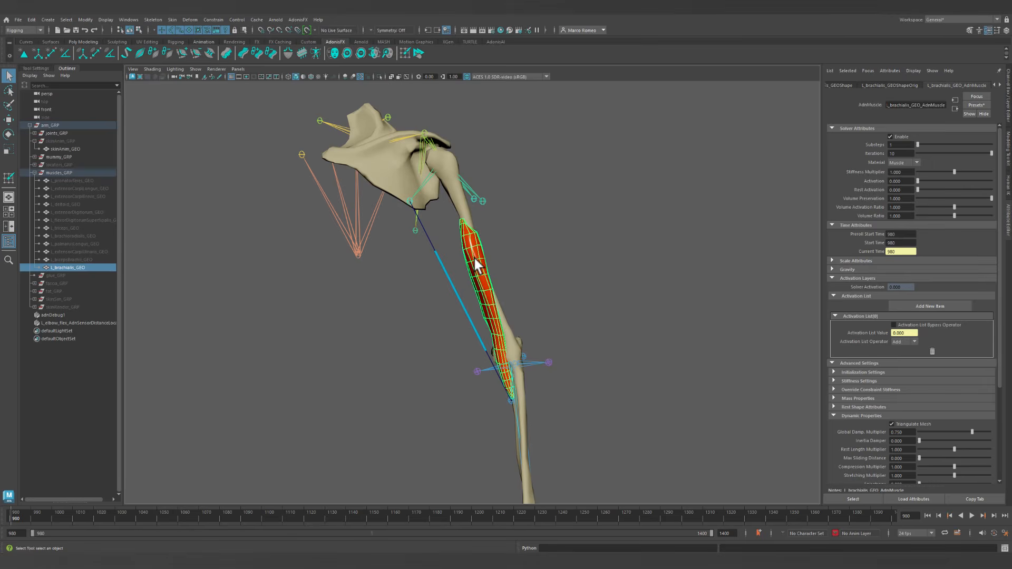
click(643, 322)
scroll(621, 357, down, 3)
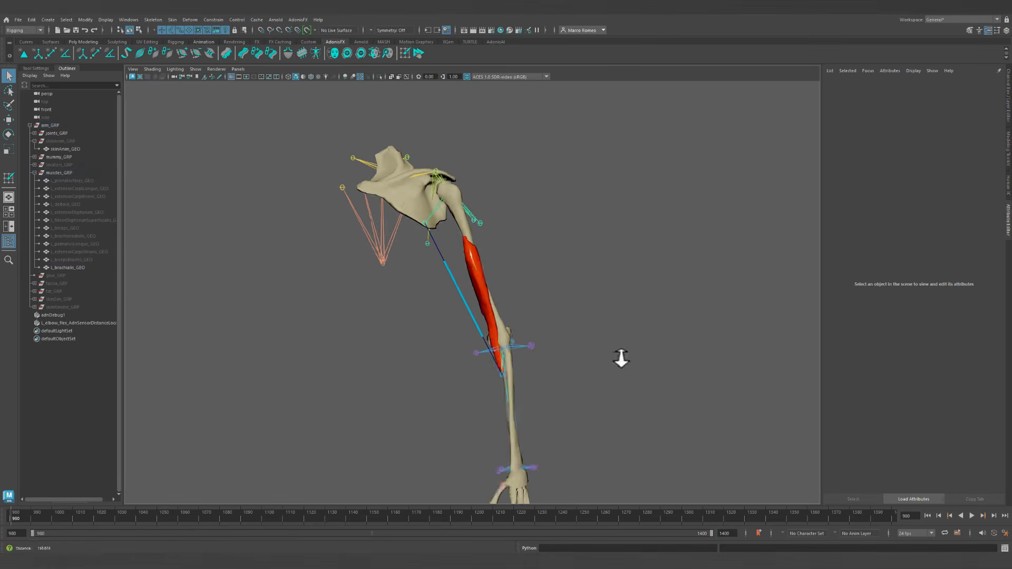
alt+drag(622, 357, 588, 356)
click(971, 515)
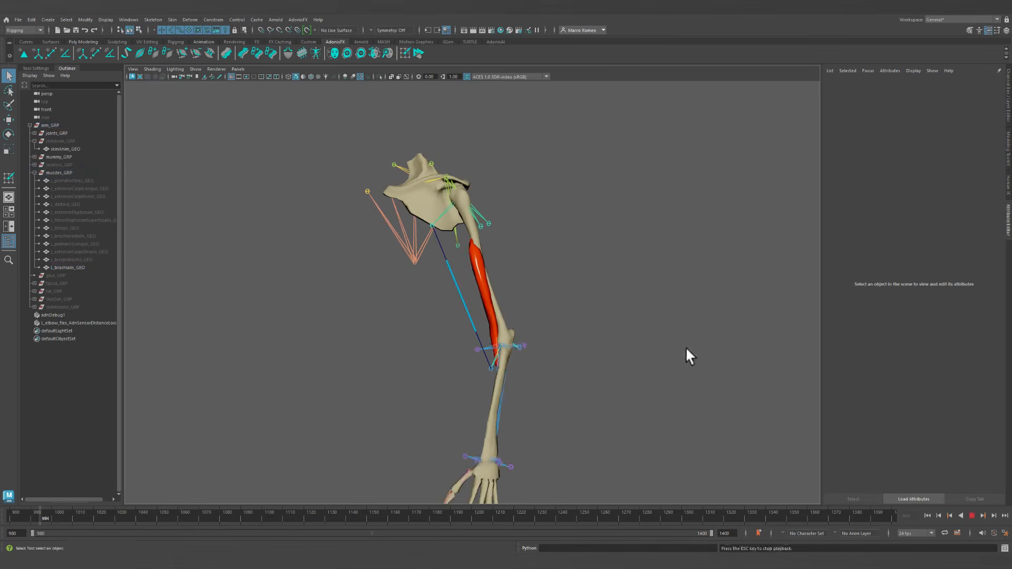
alt+drag(686, 347, 647, 357)
scroll(521, 415, up, 3)
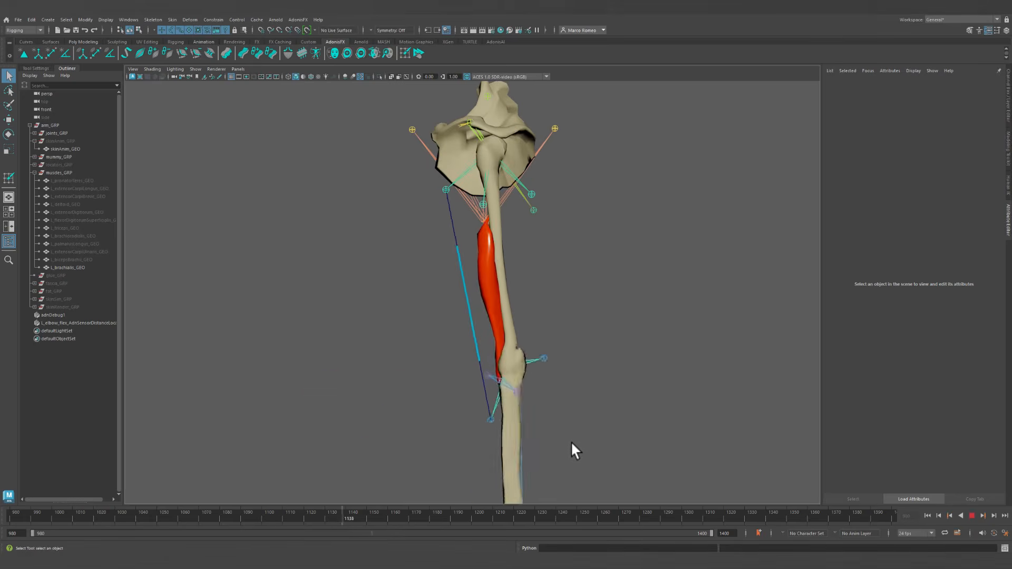
alt+drag(571, 447, 614, 448)
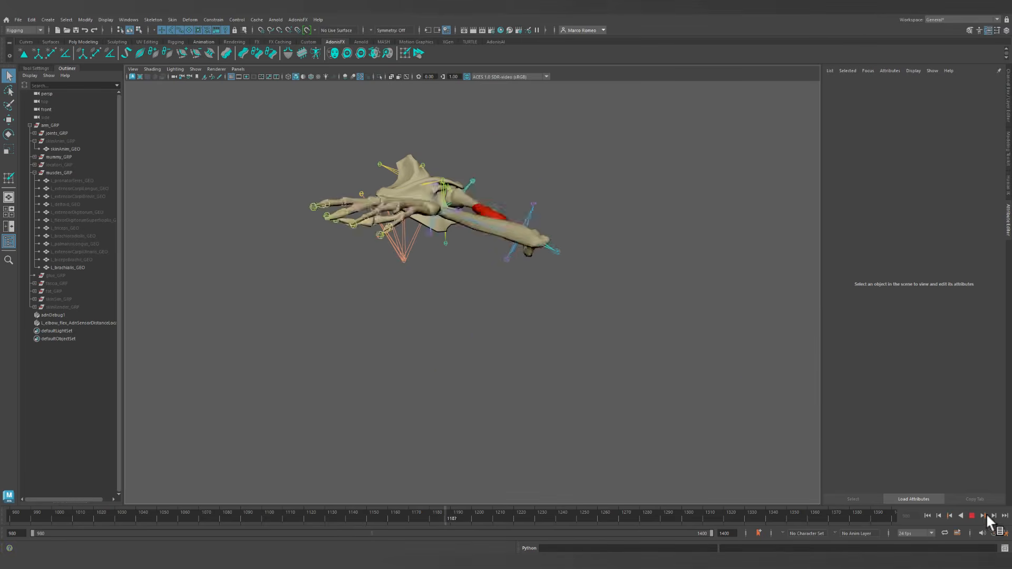
click(970, 516)
click(925, 515)
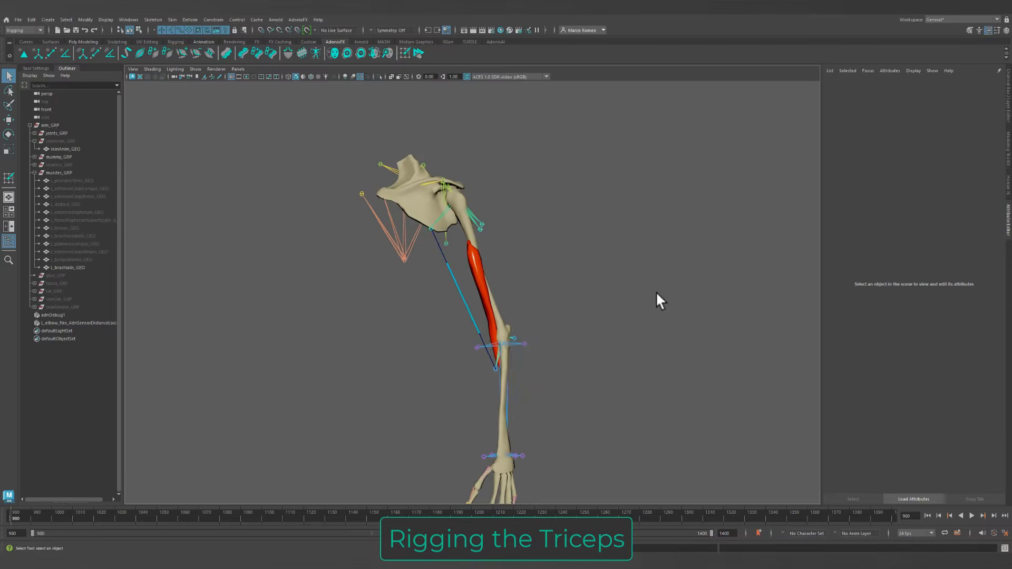
Select the hidden L_triceps_GEO mesh and show it on the arm.
alt+drag(656, 291, 620, 296)
scroll(616, 295, up, 4)
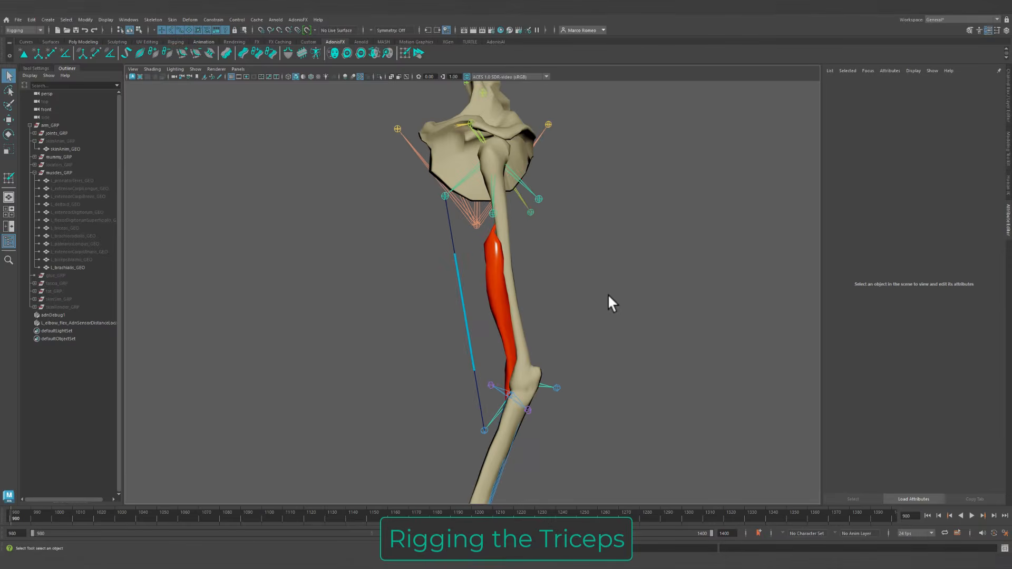
click(69, 229)
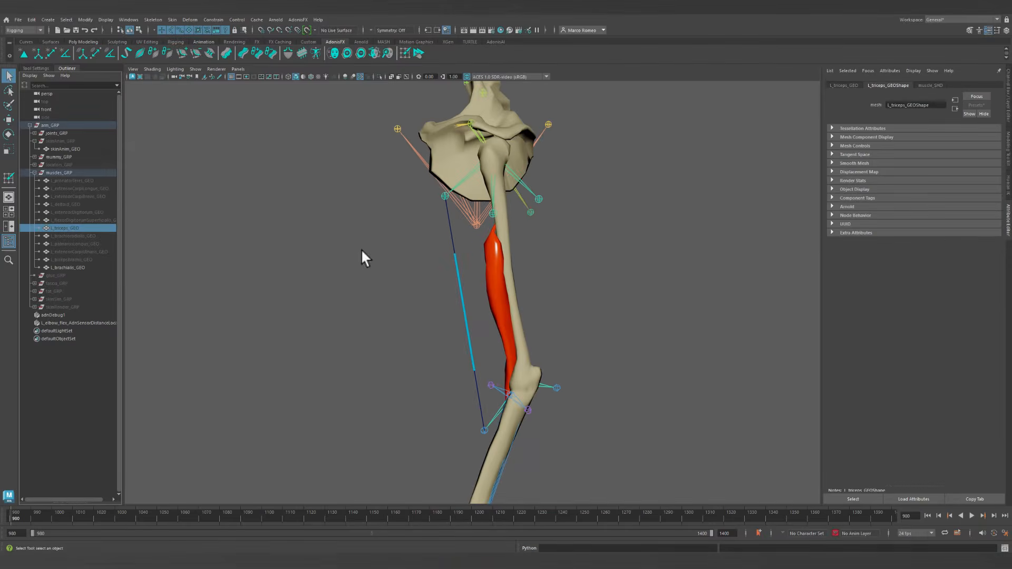
key(shift+h)
Examine the triceps mesh from several angles, especially where its two upper heads meet the shoulder and the upper arm bone.
alt+drag(684, 270, 628, 289)
alt+middle_drag(627, 282, 623, 237)
alt+right_drag(580, 269, 567, 331)
alt+drag(566, 331, 637, 329)
alt+right_drag(575, 319, 659, 332)
alt+middle_drag(665, 338, 585, 285)
alt+drag(612, 280, 506, 251)
alt+middle_drag(679, 150, 605, 425)
alt+right_drag(605, 425, 556, 323)
alt+drag(555, 323, 575, 329)
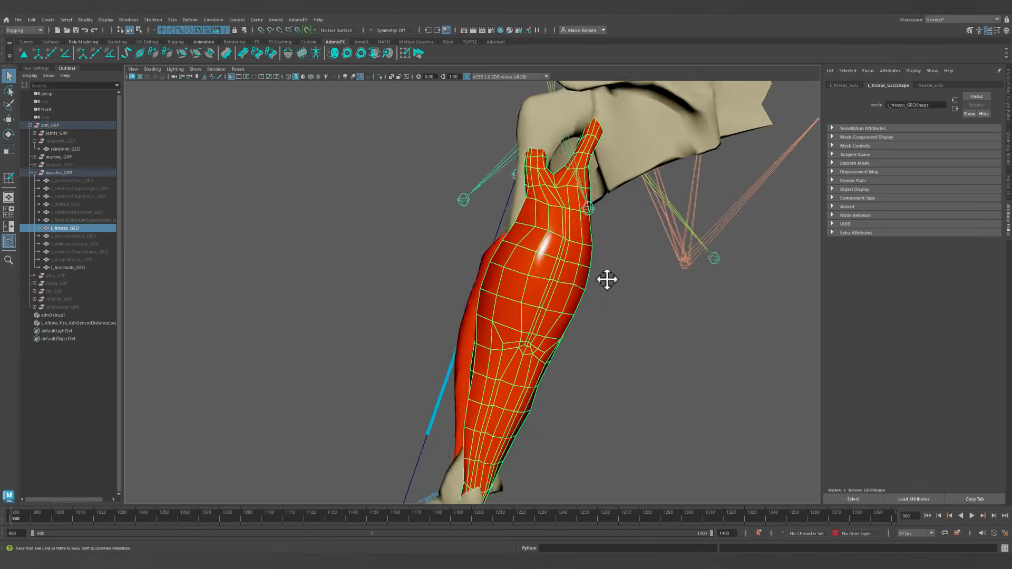
alt+middle_drag(607, 280, 590, 363)
alt+drag(591, 363, 561, 350)
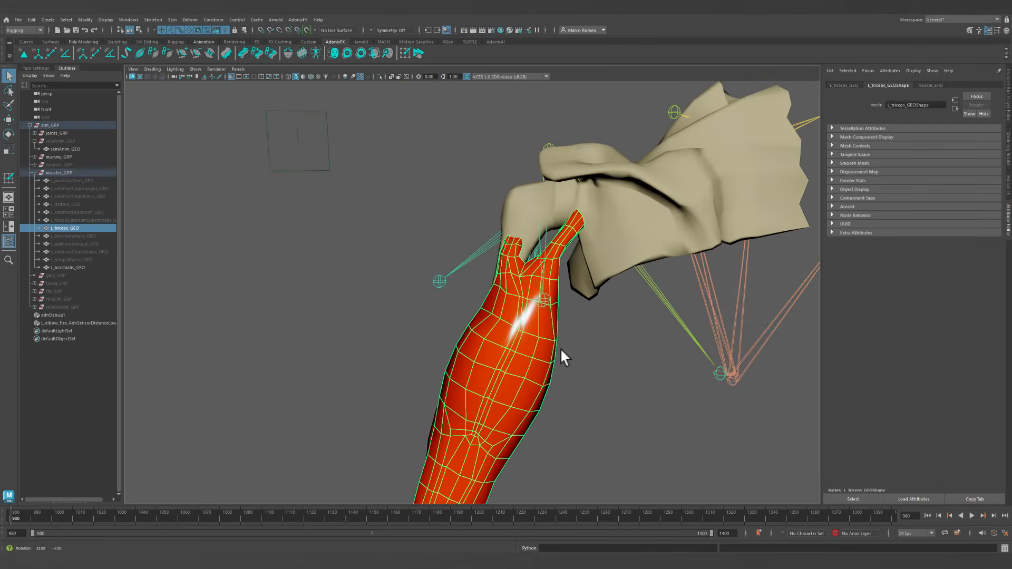
Select the shoulder mummy, the arm mummy and lastly the triceps, and create an AdonisFX muscle on the triceps.
click(600, 274)
alt+drag(601, 274, 634, 295)
click(509, 189)
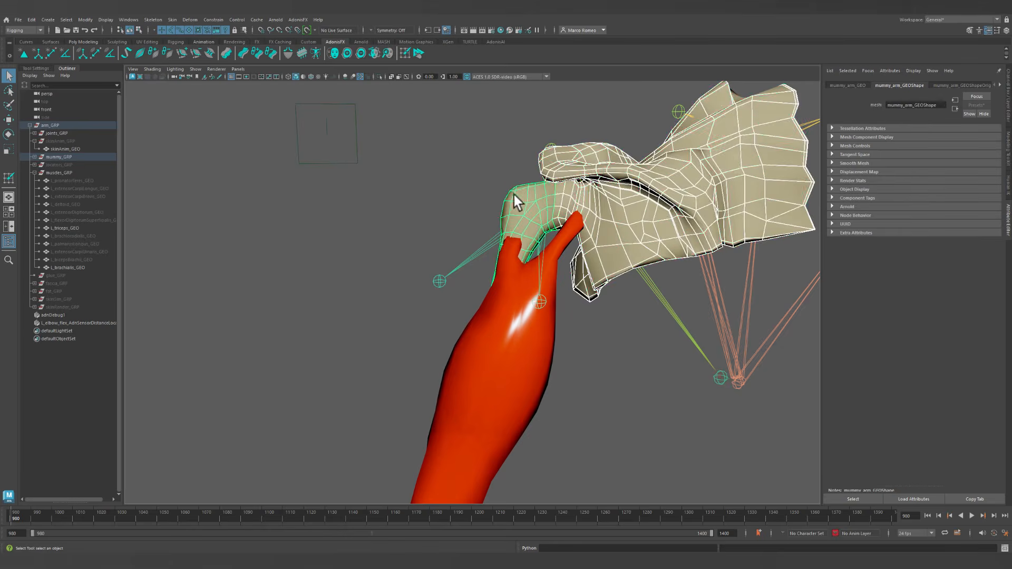
alt+drag(515, 199, 604, 267)
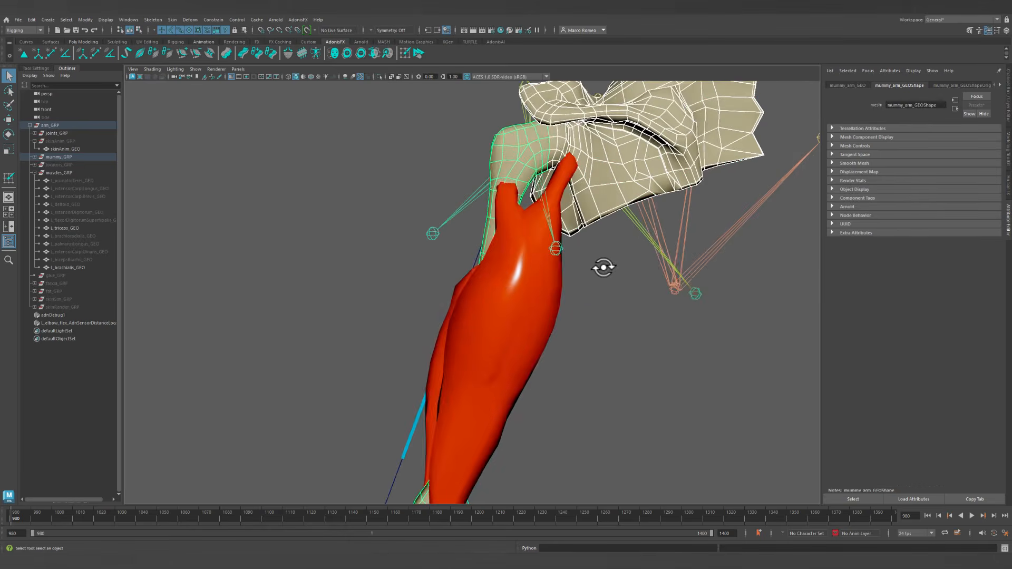
click(558, 308)
alt+drag(576, 350, 526, 311)
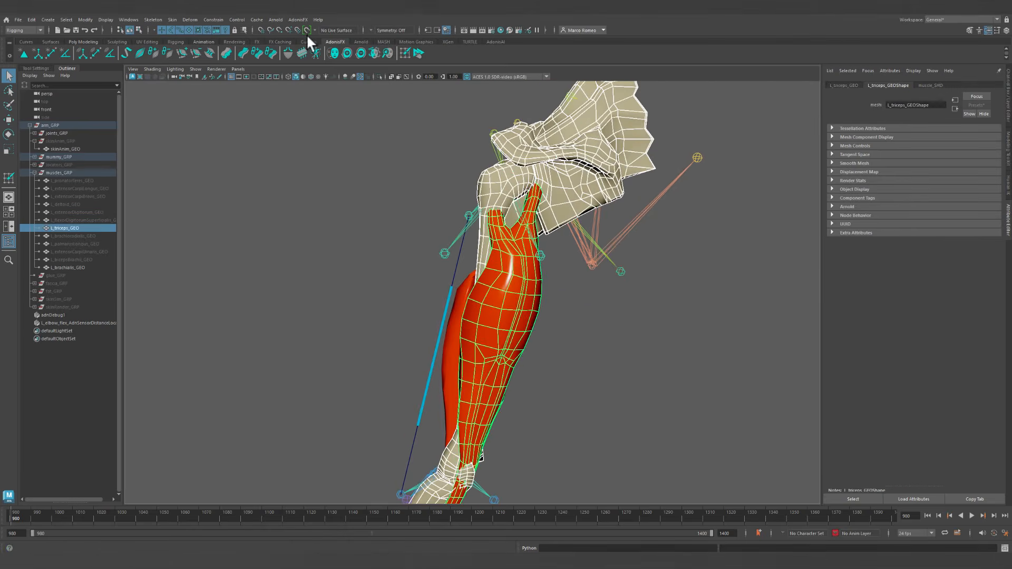
click(140, 54)
click(551, 383)
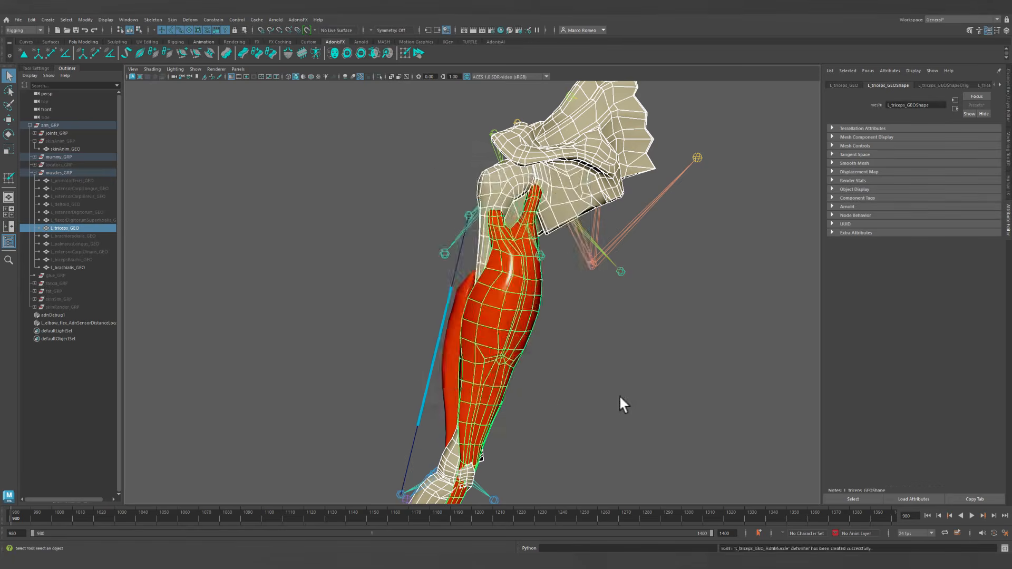
alt+drag(621, 404, 621, 310)
alt+middle_drag(621, 310, 619, 304)
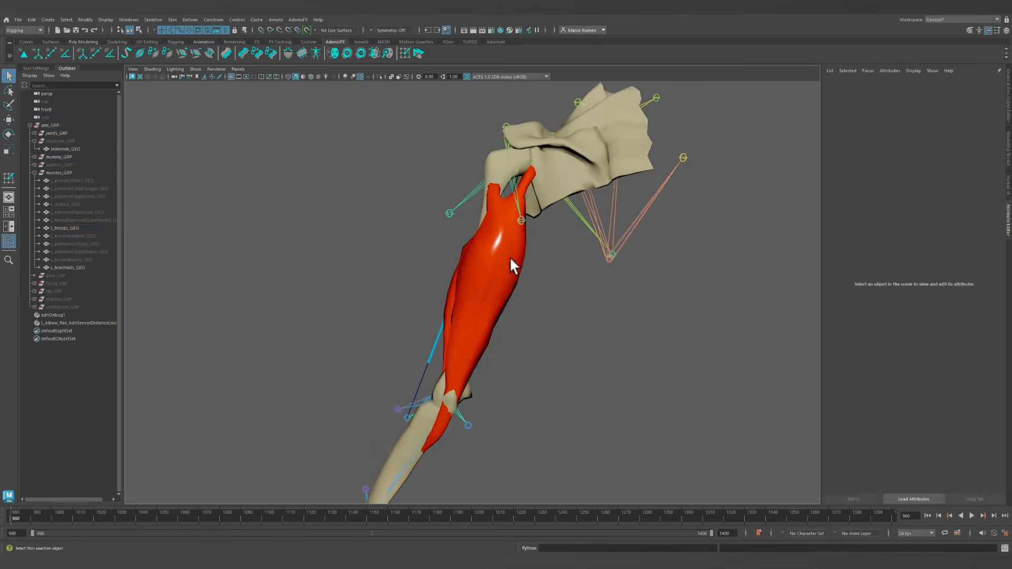
Open the AdonisFX Paint Tool for the triceps with the Attachments To Geometry attribute and move its window clear of the arm.
click(511, 259)
alt+drag(513, 263, 551, 301)
alt+middle_drag(551, 301, 547, 320)
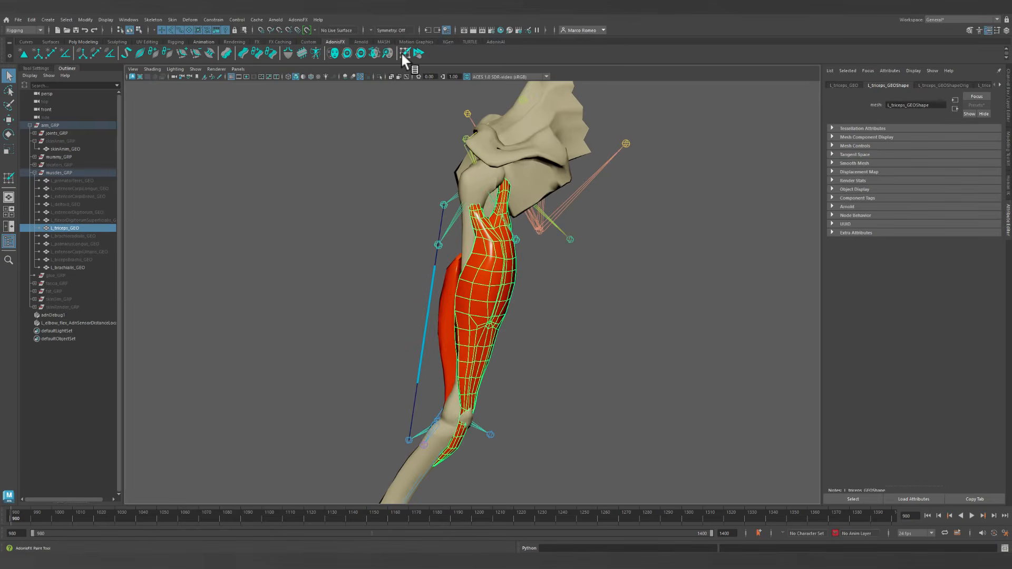
click(404, 53)
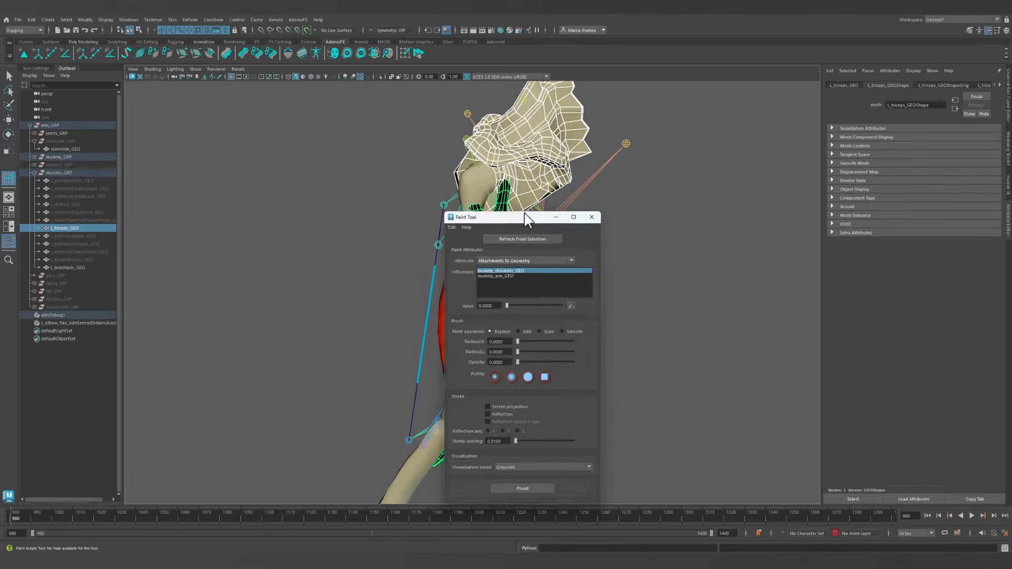
mouse_move(529, 202)
alt+mouse_down()
mouse_move(451, 226)
mouse_move(539, 176)
alt+mouse_up()
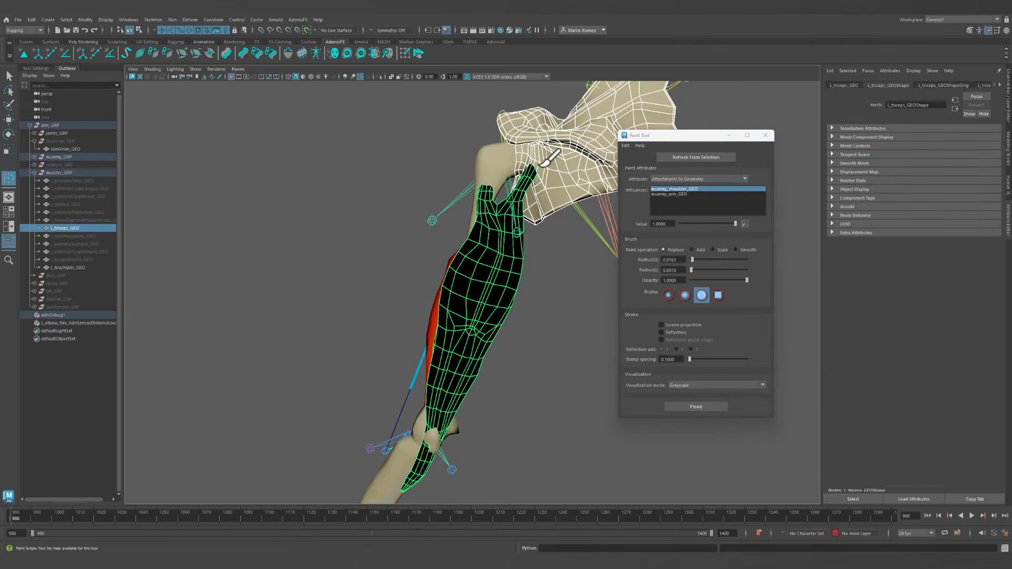
alt+middle_drag(541, 165, 482, 214)
Flood the triceps' Attachments To Geometry weights for the mummy_arm_GEO influence with a value of 0.5.
click(683, 193)
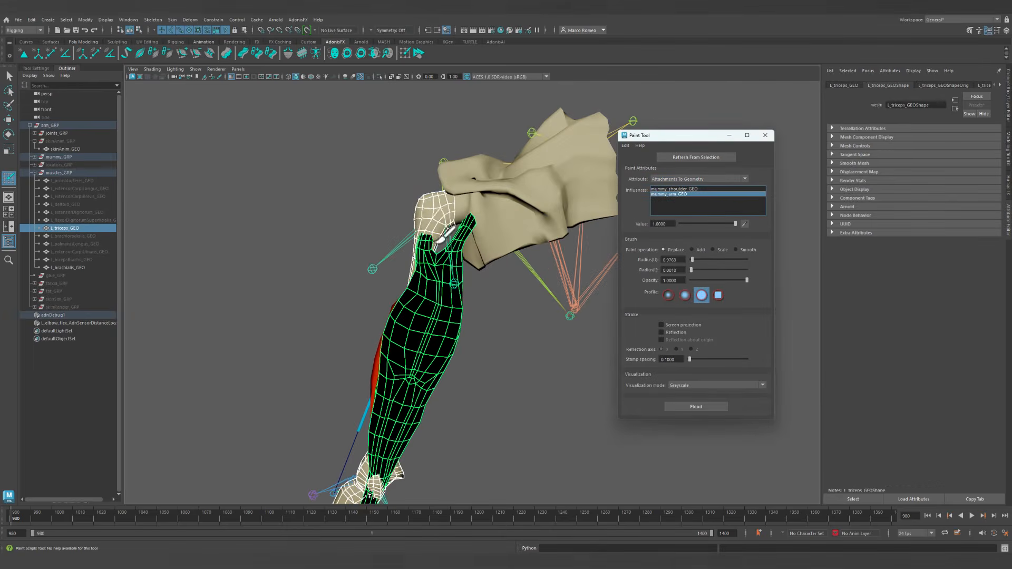
mouse_move(459, 242)
alt+mouse_down()
mouse_move(500, 240)
mouse_move(519, 276)
mouse_move(459, 235)
mouse_move(447, 212)
alt+mouse_up()
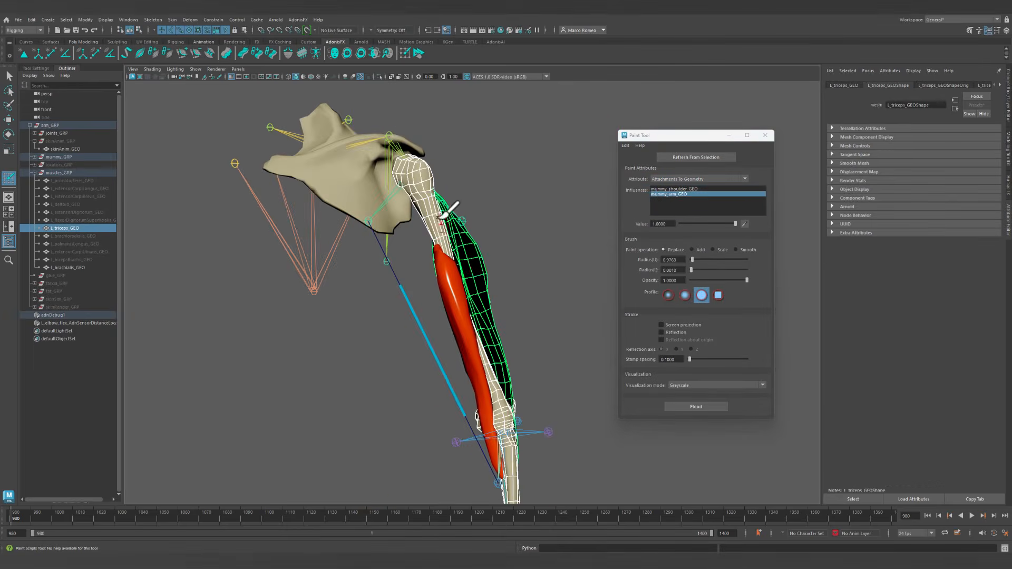
mouse_move(511, 390)
alt+mouse_down()
mouse_move(499, 322)
mouse_move(513, 343)
alt+mouse_up()
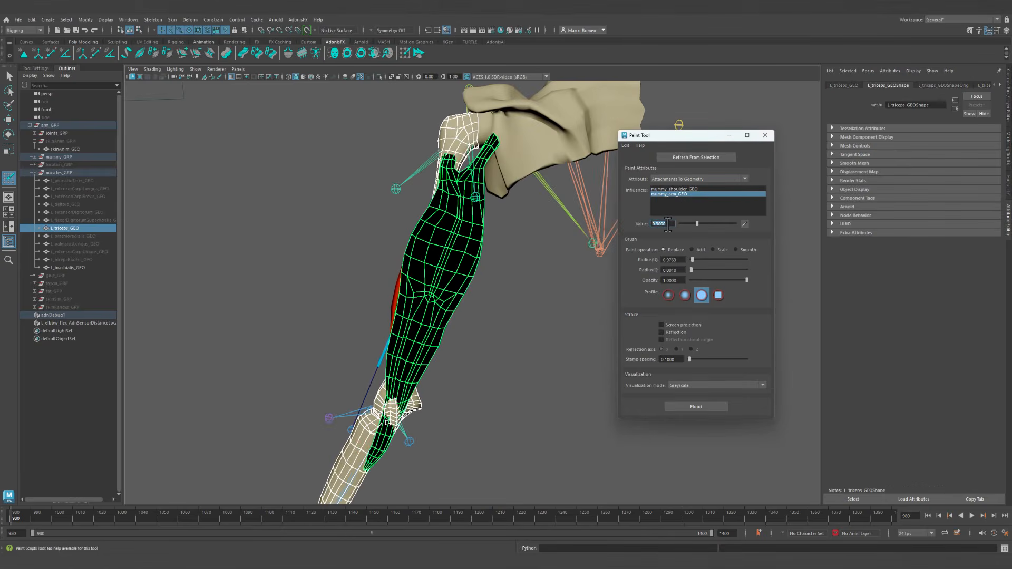
click(705, 405)
alt+right_drag(417, 292, 467, 306)
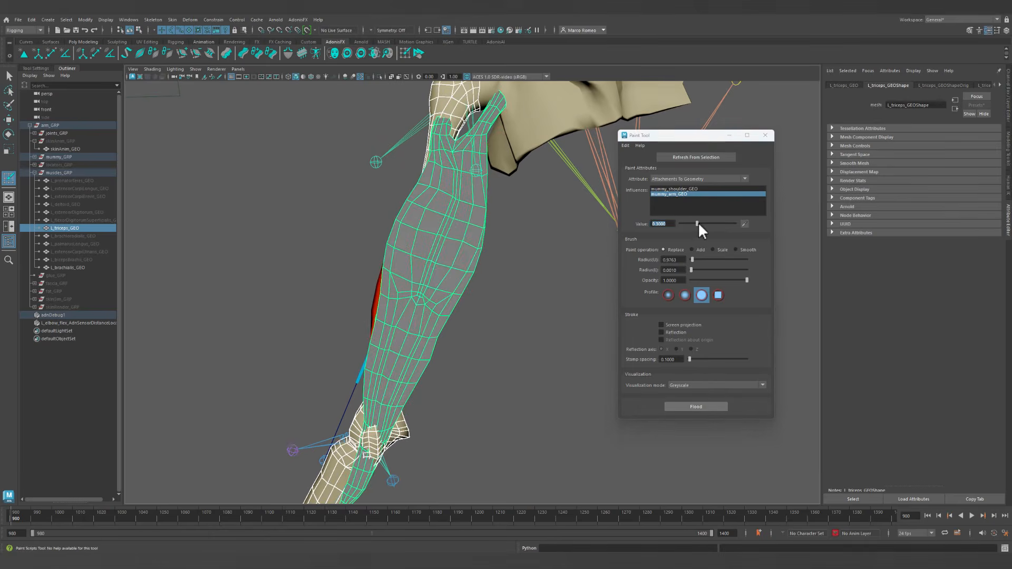
Set the paint value to 1.0 and show the triceps weights in Heat Map visualization mode.
drag(698, 223, 754, 223)
click(724, 397)
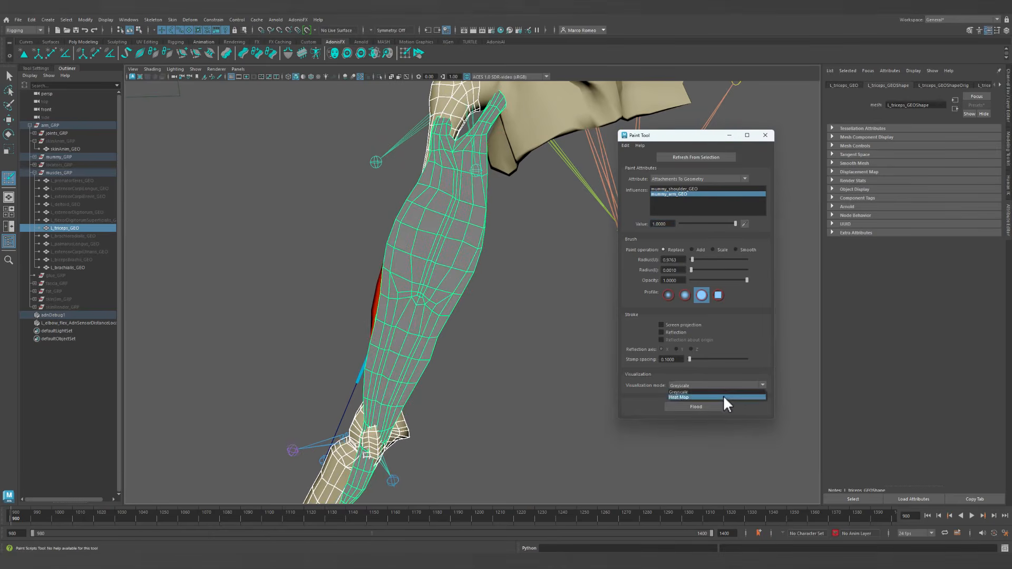
alt+drag(446, 192, 425, 323)
alt+right_drag(424, 323, 519, 343)
alt+drag(365, 236, 407, 268)
alt+right_drag(279, 290, 307, 287)
alt+middle_drag(282, 275, 327, 265)
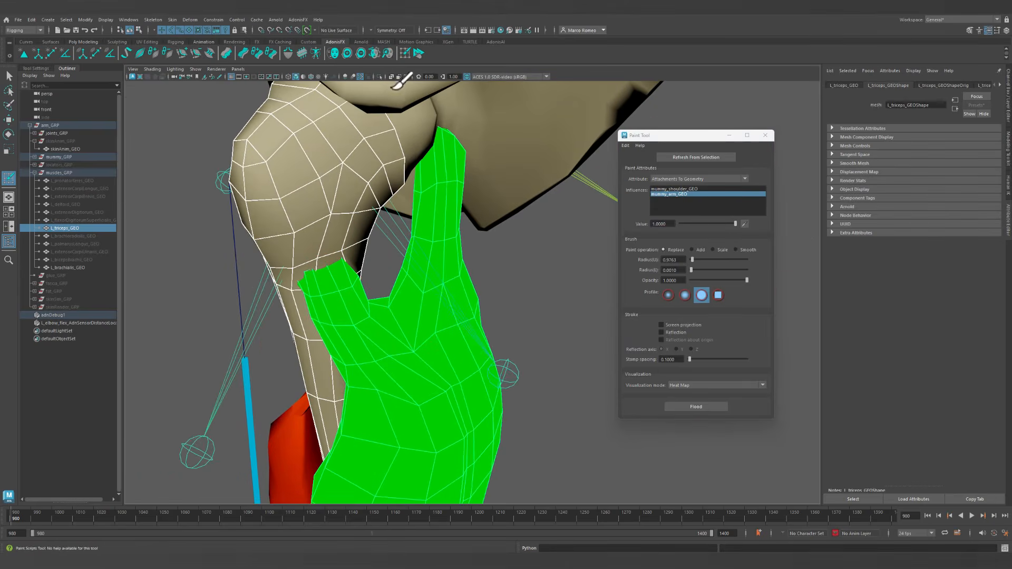
Isolate the triceps with the arm mummy and paint mummy_arm_GEO weights of 1 on the shorter head's end and 0 on the long head.
click(380, 77)
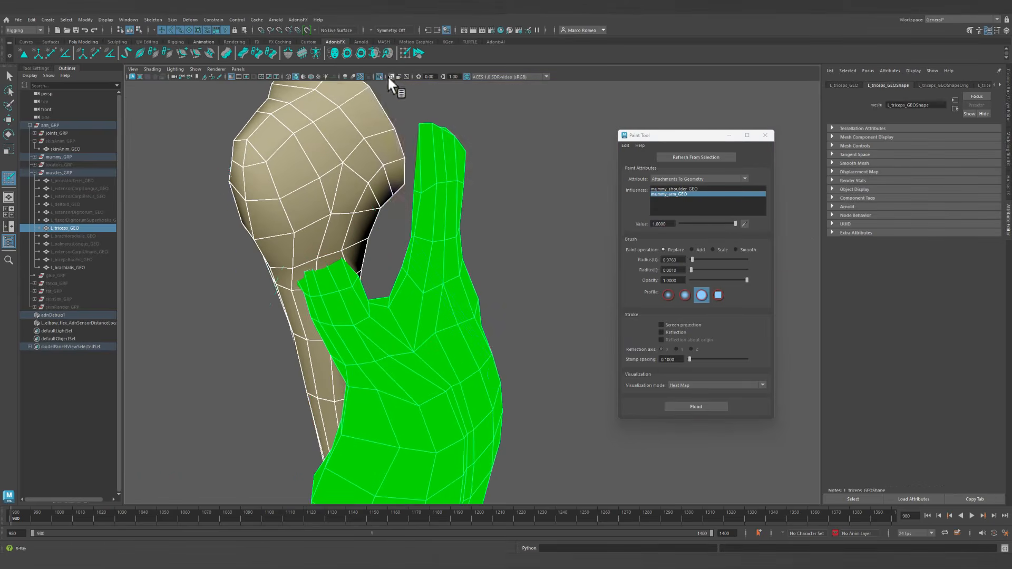
alt+drag(407, 148, 397, 235)
mouse_move(321, 342)
mouse_down()
mouse_move(352, 301)
mouse_move(375, 227)
mouse_move(577, 209)
mouse_move(580, 219)
mouse_move(374, 266)
mouse_move(482, 253)
mouse_move(435, 302)
mouse_move(446, 298)
mouse_move(469, 228)
mouse_move(411, 235)
mouse_move(486, 215)
mouse_move(526, 272)
mouse_move(501, 222)
mouse_up()
mouse_move(523, 264)
alt+mouse_down()
mouse_move(666, 262)
mouse_move(653, 284)
alt+mouse_up()
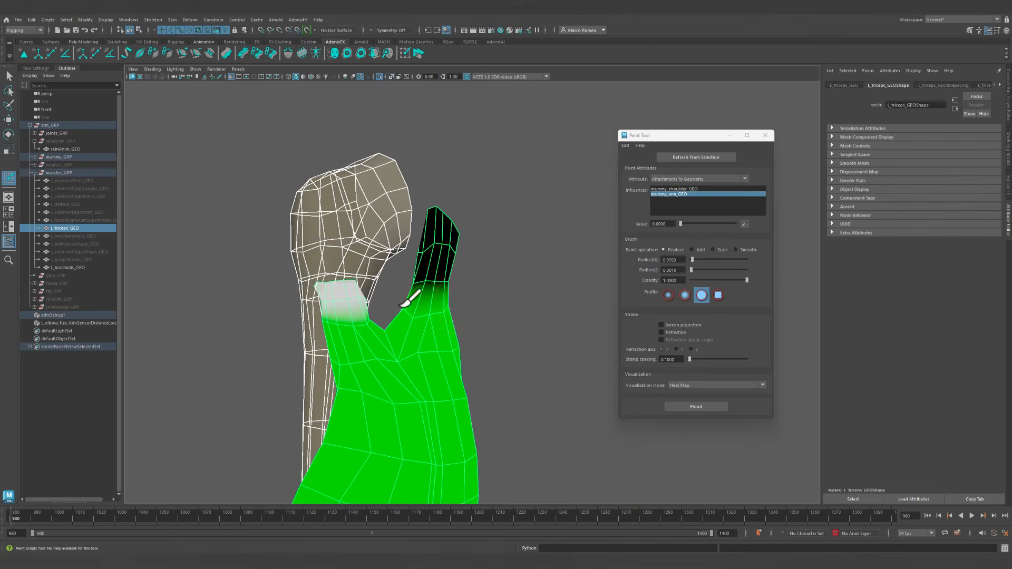
alt+drag(470, 300, 388, 275)
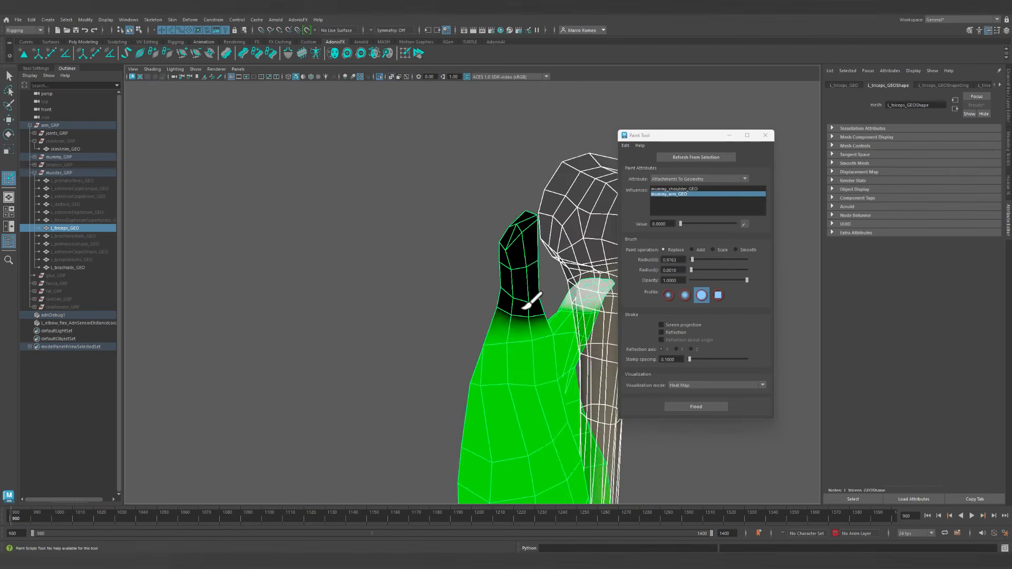
alt+drag(452, 304, 614, 311)
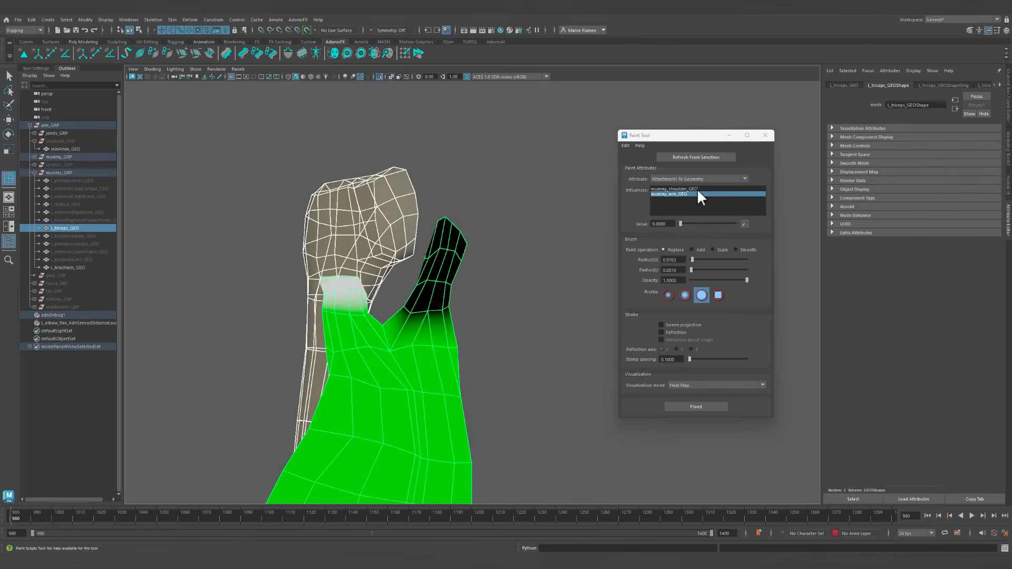
Isolate the triceps with the shoulder mummy and paint mummy_shoulder_GEO weights of 0.5 along the long head and 1.0 at its tip.
click(680, 189)
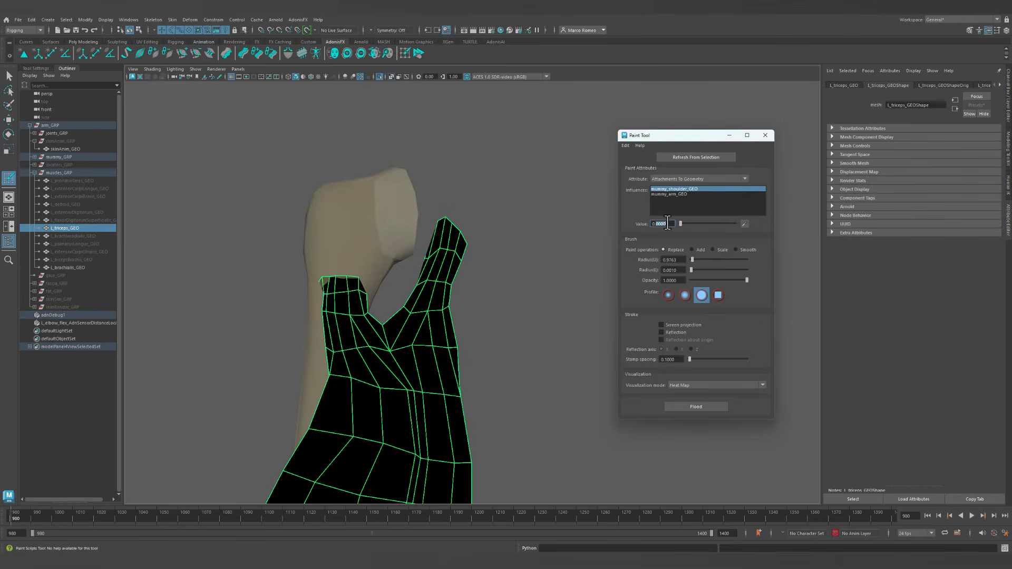
click(379, 76)
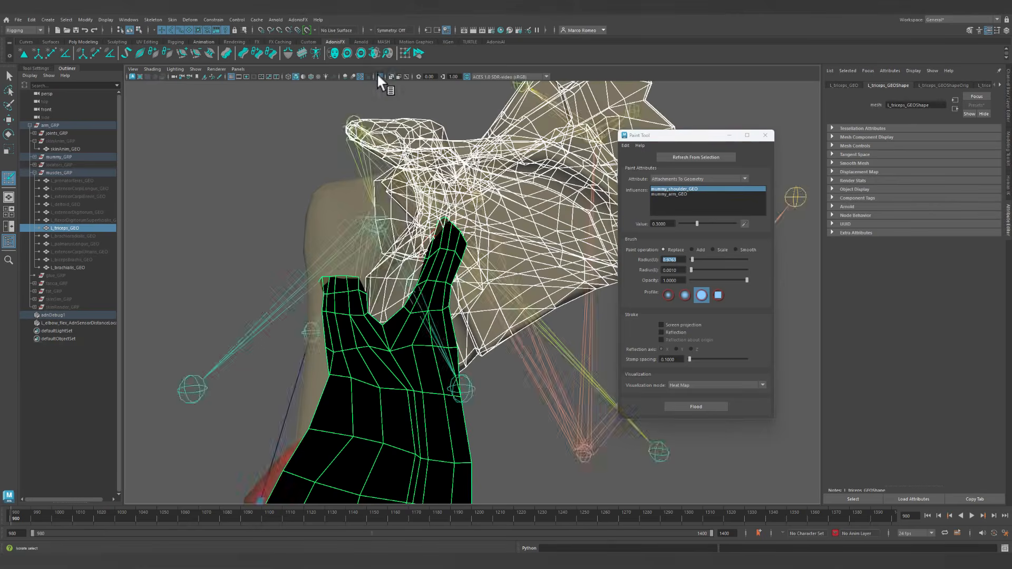
click(379, 76)
mouse_move(441, 302)
alt+mouse_down()
mouse_move(448, 312)
mouse_move(433, 306)
mouse_move(432, 223)
alt+mouse_up()
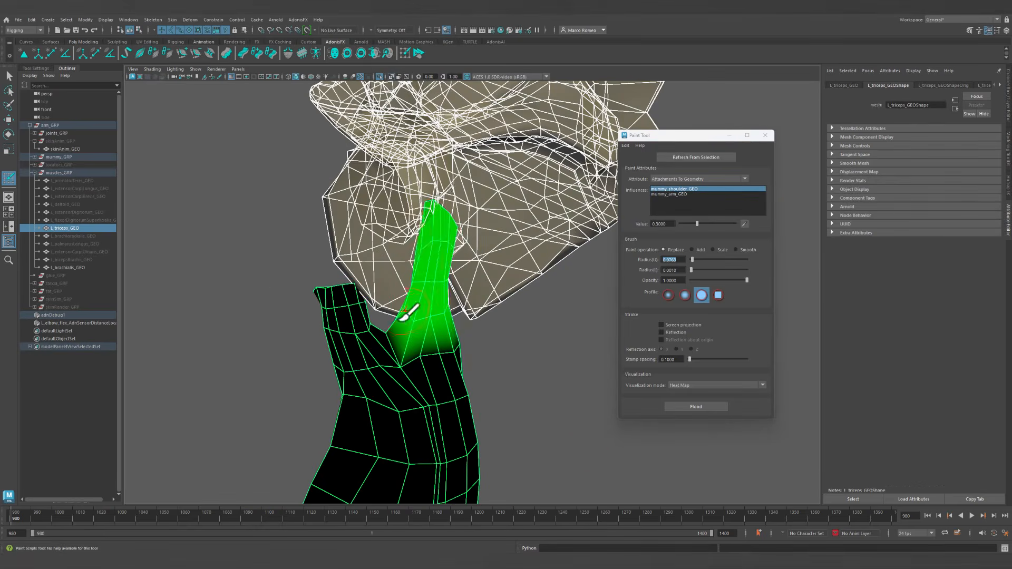
alt+drag(408, 312, 524, 283)
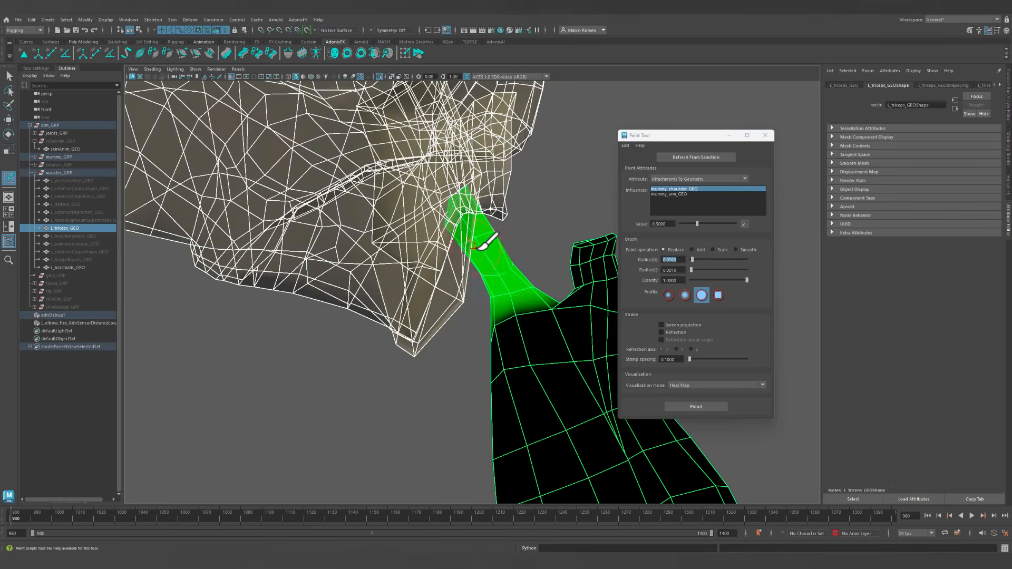
mouse_move(484, 243)
alt+mouse_down()
mouse_move(330, 296)
mouse_move(476, 355)
mouse_move(491, 337)
alt+mouse_up()
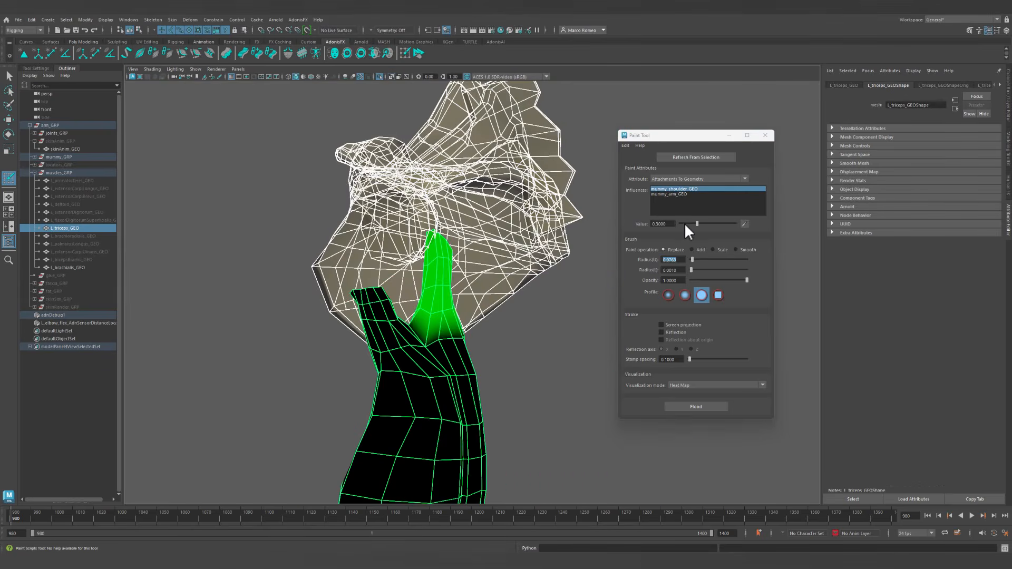
drag(697, 223, 736, 223)
mouse_move(553, 255)
alt+mouse_down()
mouse_move(490, 253)
mouse_move(429, 276)
mouse_move(451, 248)
mouse_move(400, 217)
alt+mouse_up()
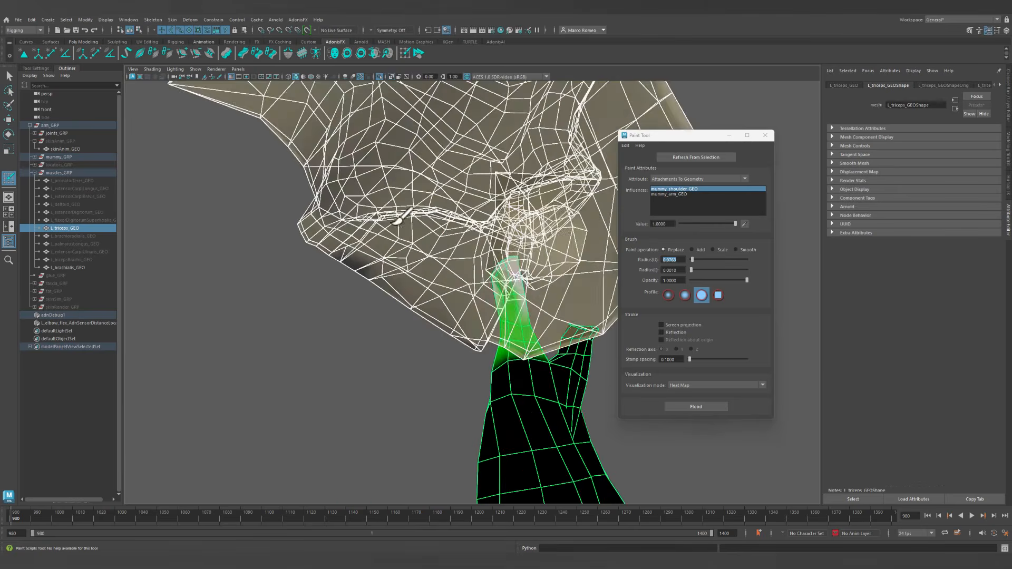
Finish painting mummy_shoulder_GEO weights of 1.0 across the tip of the triceps' long head.
drag(502, 290, 505, 261)
alt+right_drag(563, 400, 280, 343)
alt+drag(280, 343, 449, 452)
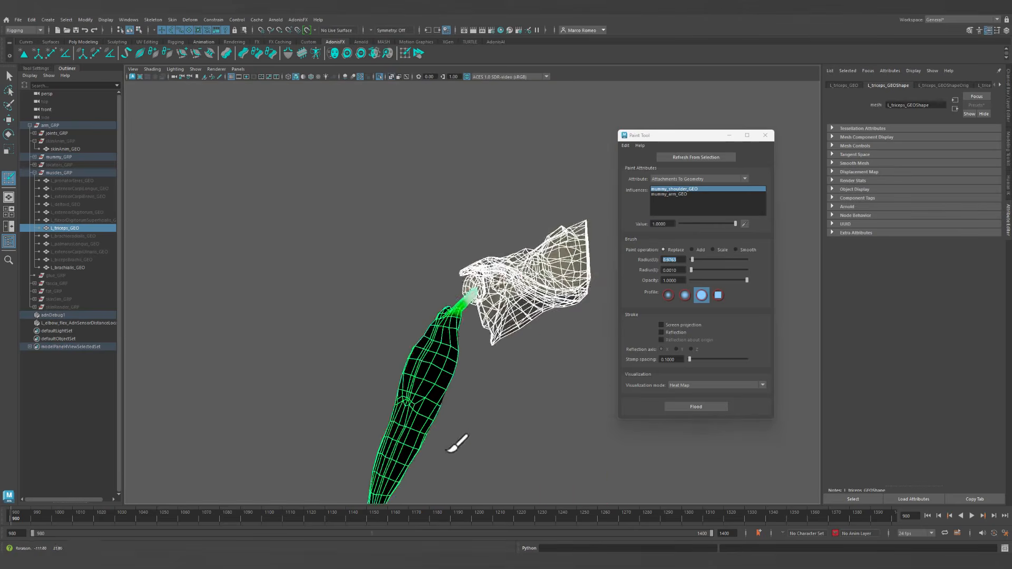
Isolate the triceps with the arm mummy and paint mummy_arm_GEO weights of 1.0 on the lower tendon from the elbow to the forearm tip.
alt+middle_drag(449, 452, 509, 301)
click(668, 194)
alt+right_drag(296, 350, 397, 63)
click(379, 77)
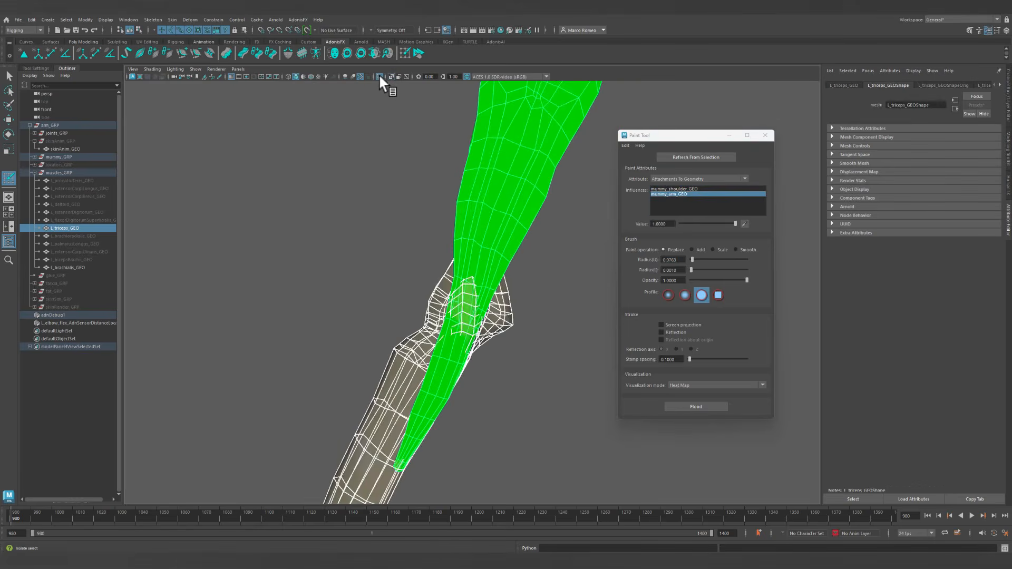
alt+drag(414, 339, 467, 384)
alt+middle_drag(467, 384, 489, 332)
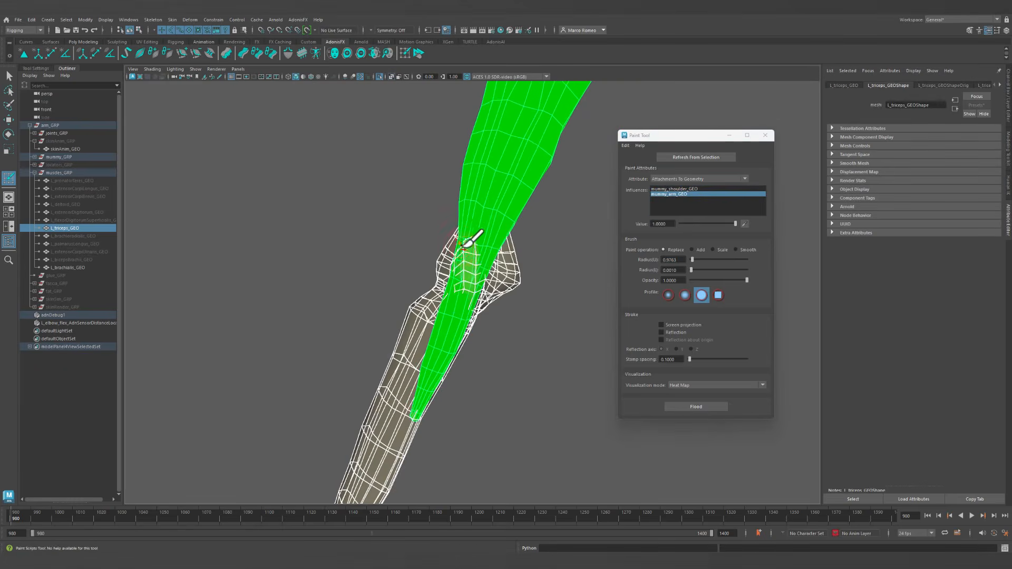
mouse_move(459, 241)
mouse_down()
mouse_move(517, 262)
mouse_move(467, 311)
mouse_move(485, 359)
mouse_move(413, 418)
mouse_move(464, 388)
mouse_move(583, 384)
mouse_move(435, 418)
mouse_move(447, 453)
mouse_up()
mouse_move(421, 355)
mouse_down()
mouse_move(397, 306)
mouse_move(380, 316)
mouse_move(541, 320)
mouse_up()
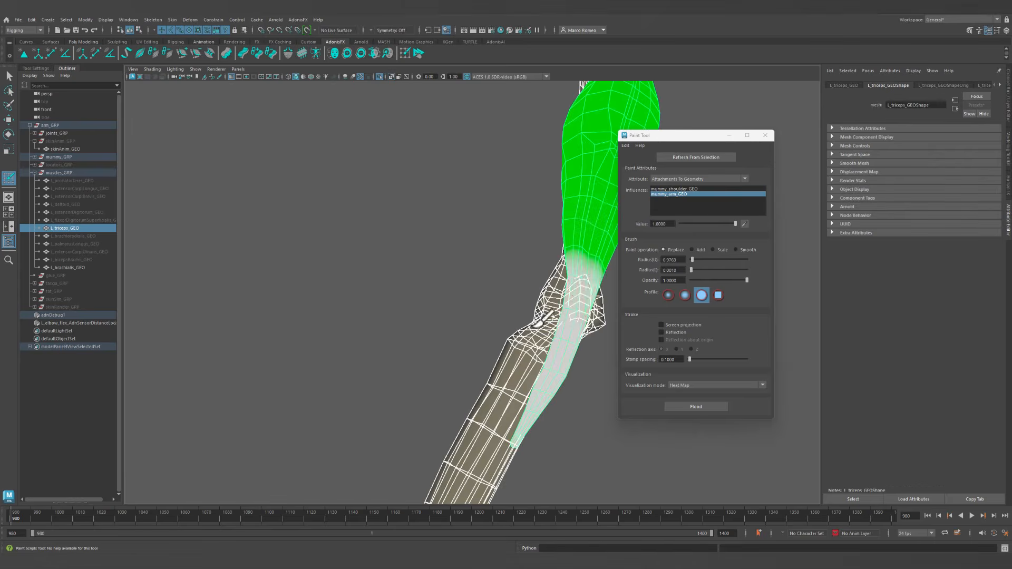
Carry the mummy_arm_GEO weights of 1.0 around all sides of the triceps just above the elbow to complete the border.
alt+drag(585, 287, 451, 405)
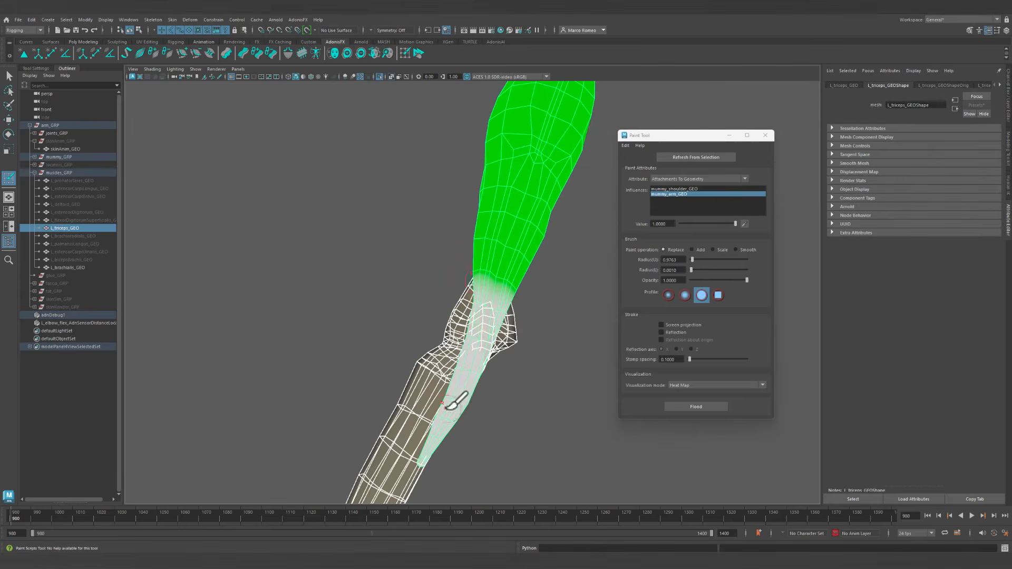
drag(473, 271, 515, 307)
alt+drag(401, 289, 542, 283)
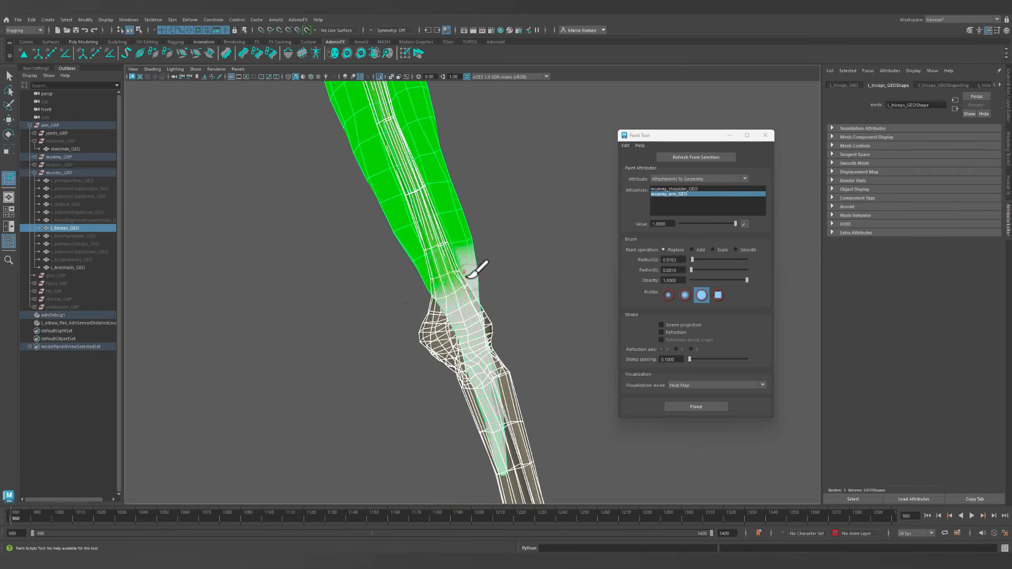
drag(470, 273, 406, 301)
mouse_move(517, 304)
alt+mouse_down()
mouse_move(339, 309)
mouse_move(414, 309)
mouse_move(403, 262)
mouse_move(382, 289)
mouse_move(432, 294)
alt+mouse_up()
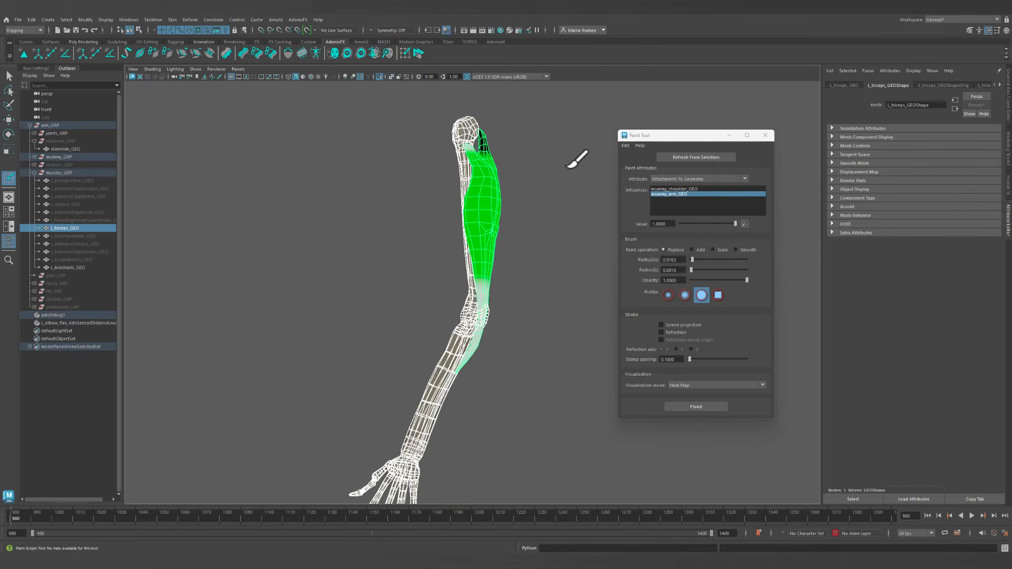
Play back the arm animation to check how the triceps follows the arm mummy while the elbow bends.
alt+middle_drag(569, 165, 541, 222)
click(971, 516)
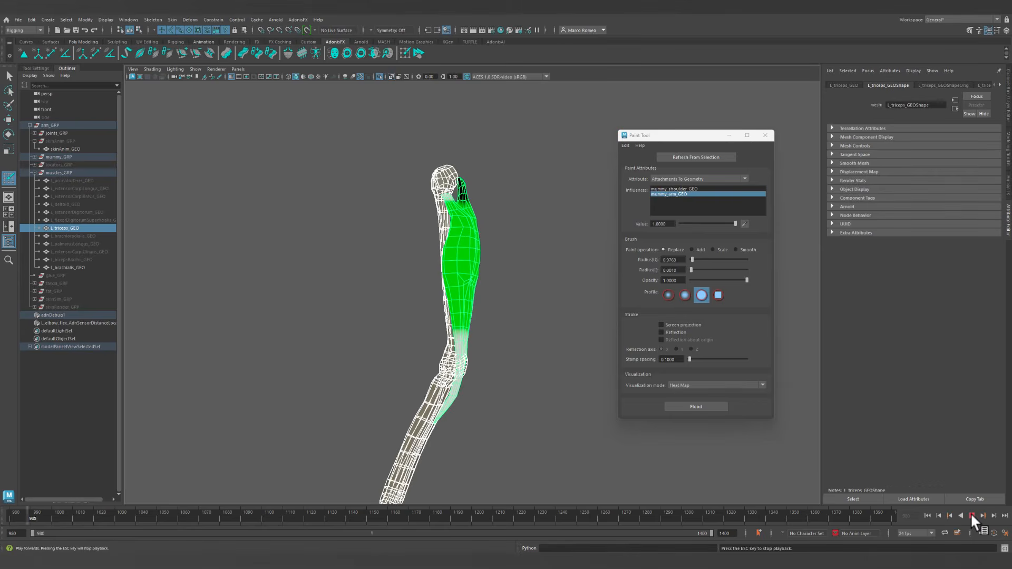
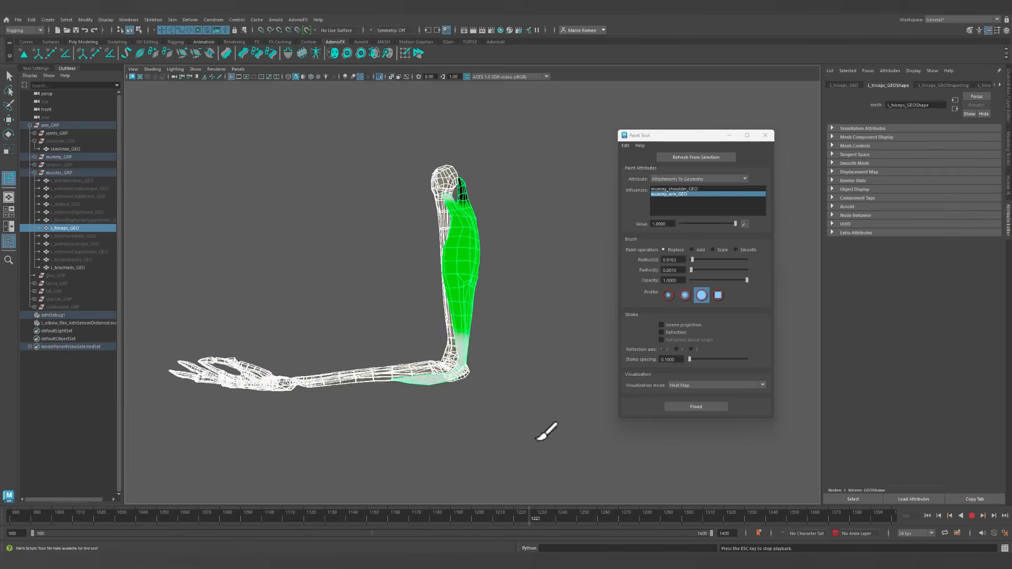
alt+drag(542, 429, 499, 451)
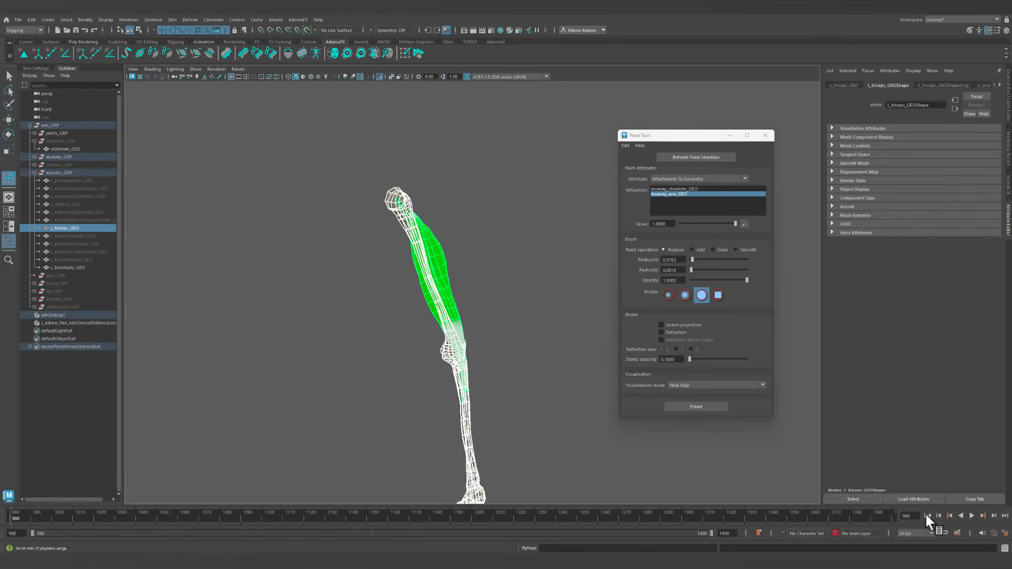
Switch the paint attribute to Tendons and paint weights of 1.0 on the upper ends of both triceps heads.
alt+drag(522, 368, 432, 400)
alt+right_drag(453, 425, 514, 421)
alt+middle_drag(426, 279, 435, 401)
alt+right_drag(474, 395, 557, 387)
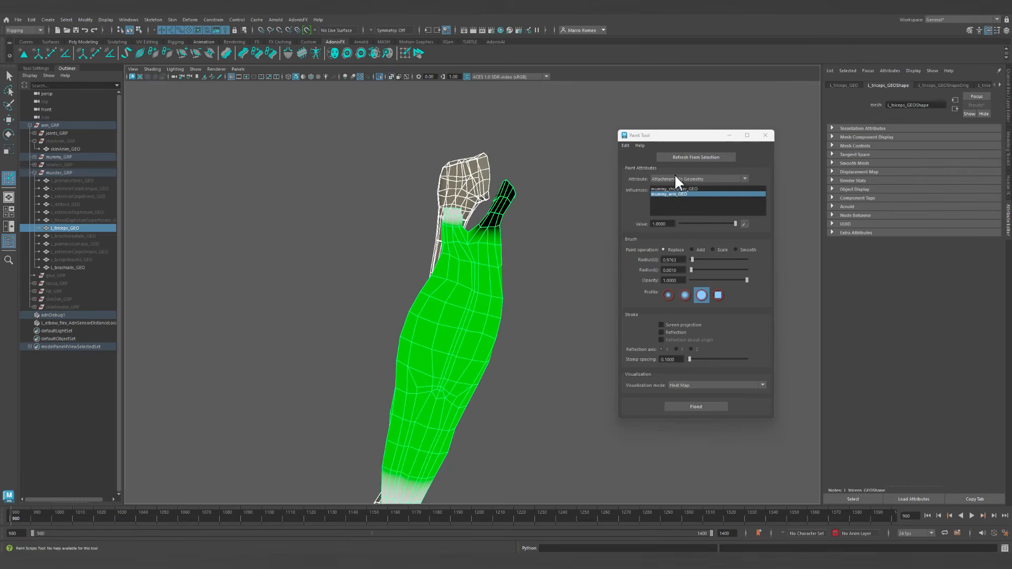
click(690, 182)
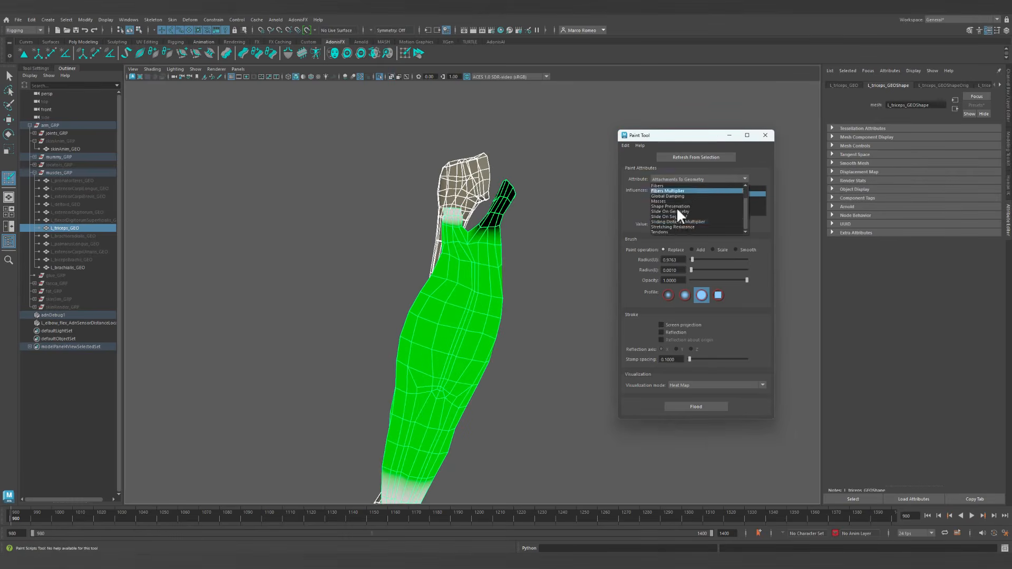
click(667, 232)
alt+middle_drag(523, 268, 474, 345)
alt+right_drag(475, 345, 532, 309)
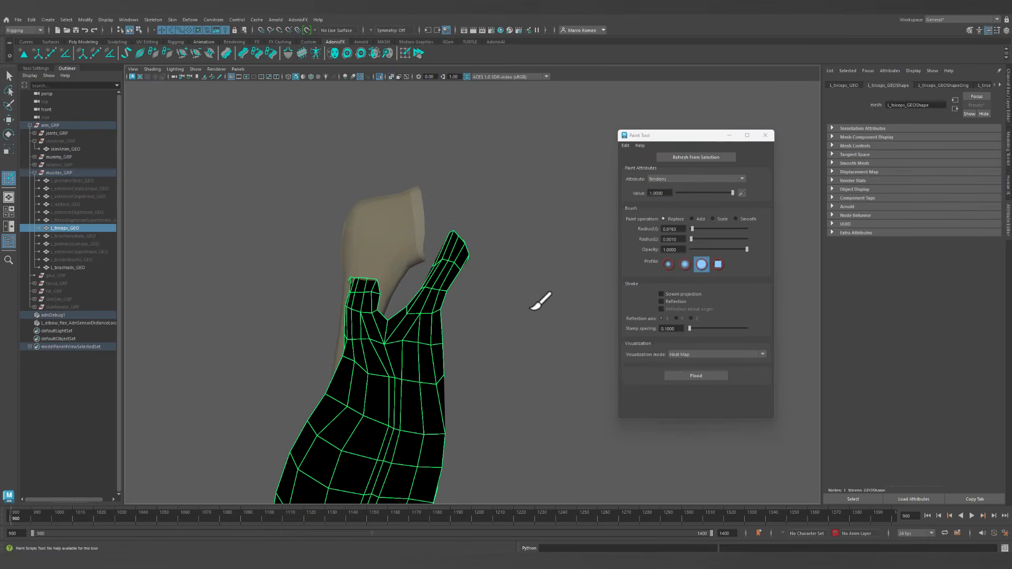
drag(438, 237, 477, 252)
alt+drag(521, 280, 382, 267)
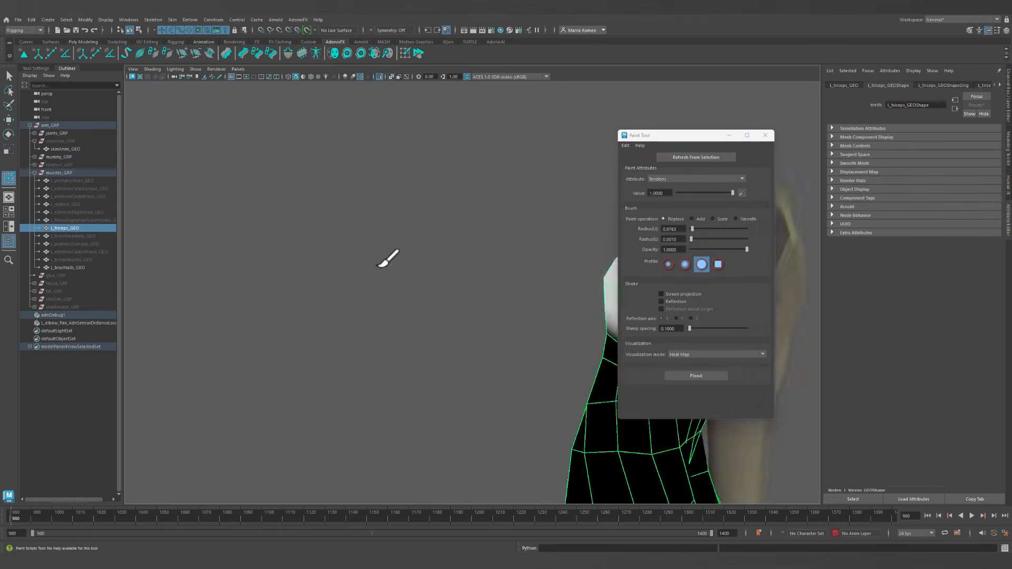
alt+middle_drag(515, 315, 410, 281)
drag(422, 267, 434, 244)
mouse_move(554, 327)
mouse_down()
mouse_move(563, 307)
mouse_move(461, 330)
mouse_move(422, 290)
mouse_move(454, 293)
mouse_move(445, 312)
mouse_up()
Paint Tendons weights of 1.0 on the lower tip of the triceps at the forearm.
mouse_move(549, 410)
alt+right_down()
mouse_move(523, 410)
mouse_move(448, 369)
alt+right_up()
alt+middle_drag(448, 359, 469, 94)
alt+right_drag(424, 330, 555, 402)
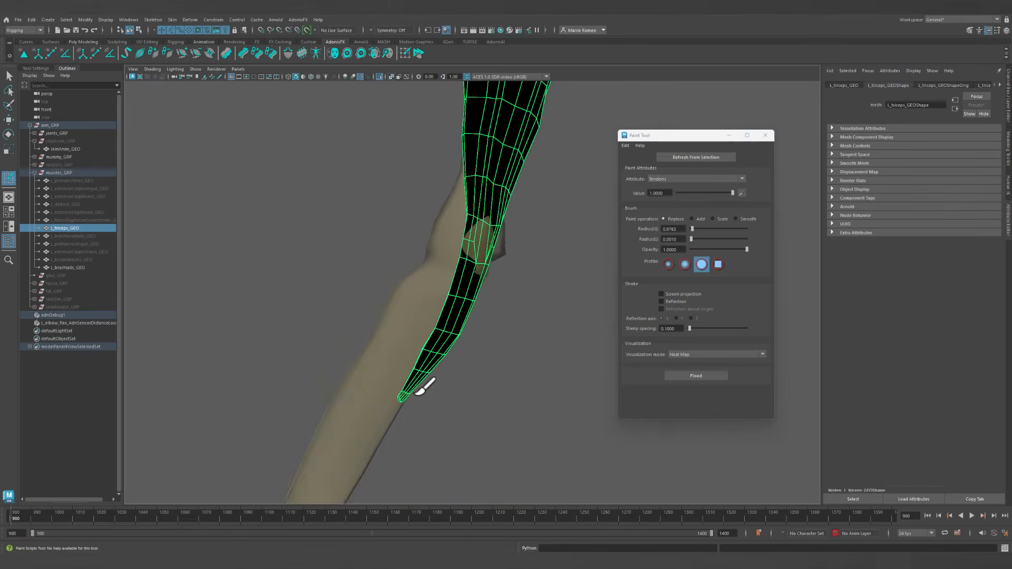
alt+drag(405, 384, 550, 419)
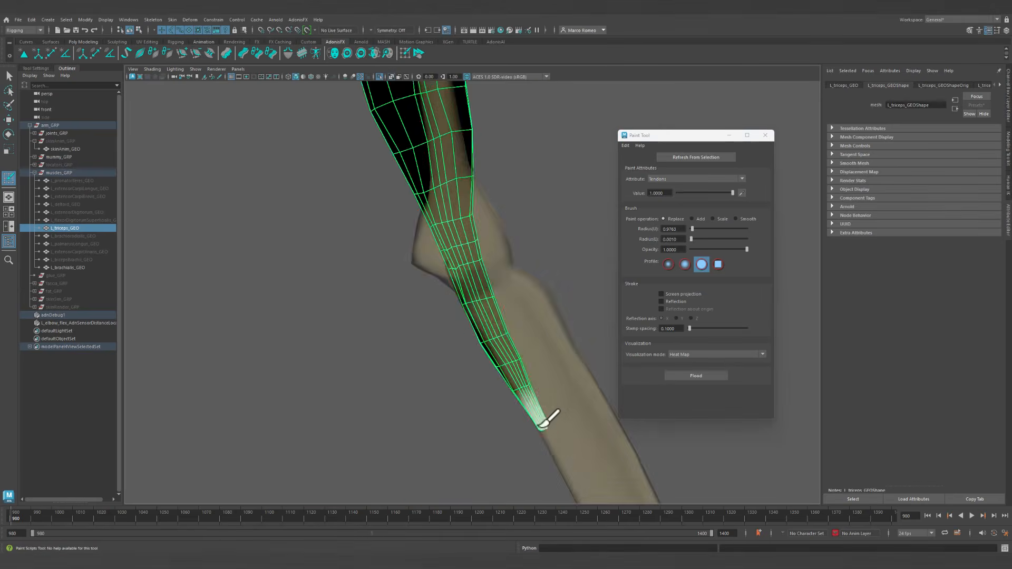
mouse_move(590, 391)
alt+mouse_down()
mouse_move(459, 330)
mouse_move(515, 350)
mouse_move(508, 316)
mouse_move(438, 311)
mouse_move(464, 308)
alt+mouse_up()
Switch the paint attribute to Fibers and display the Muscle Fibers debug lines of L_triceps_GEO_AdnMuscle with a Fibers Scale of 10.
click(723, 178)
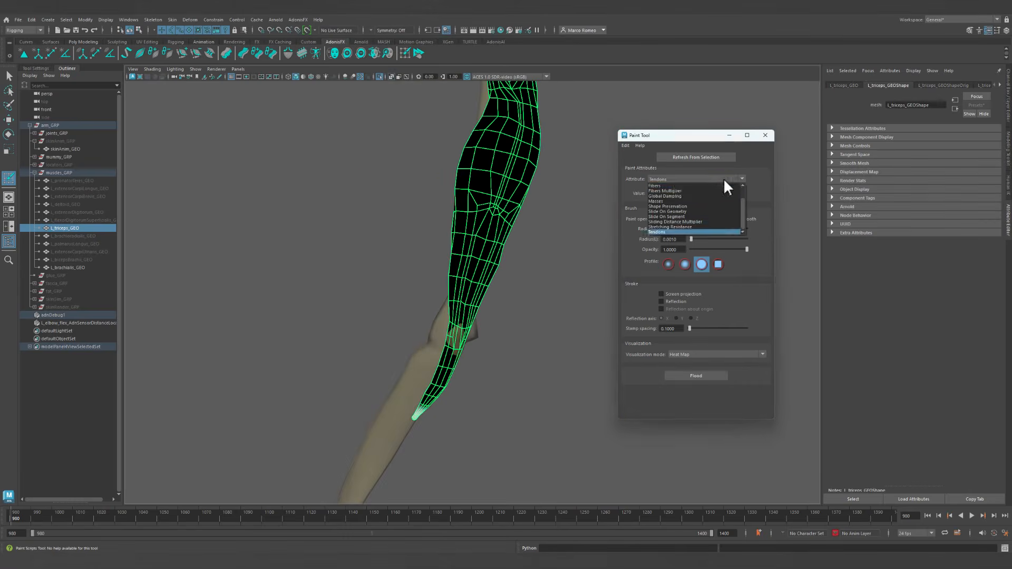
click(673, 185)
alt+drag(558, 217, 506, 217)
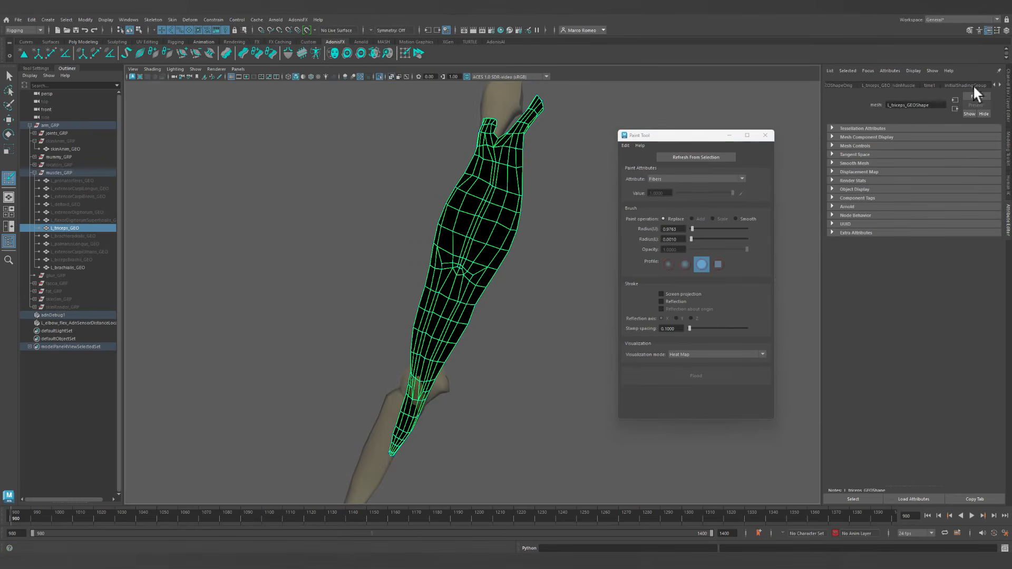
click(887, 84)
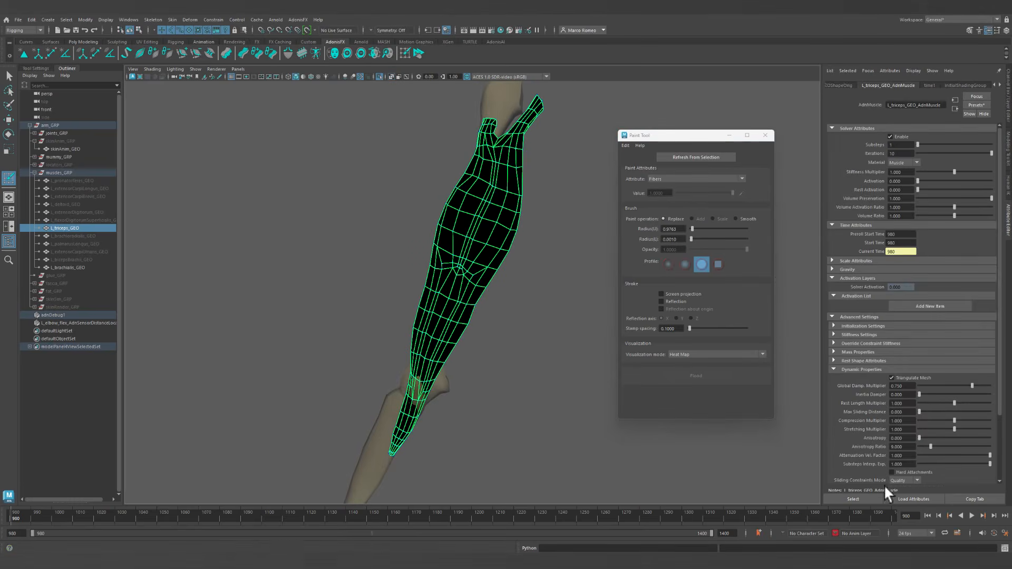
scroll(868, 423, down, 3)
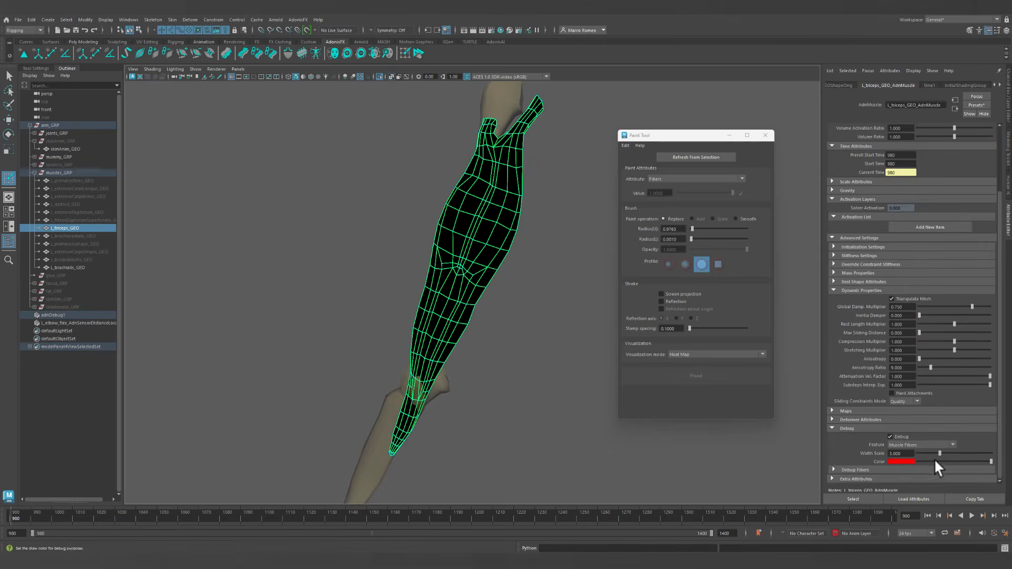
click(901, 469)
Comb the fibers on the back of the triceps' lower belly so they run lengthwise toward the elbow.
alt+right_drag(407, 284, 632, 379)
mouse_move(482, 298)
alt+middle_down()
mouse_move(520, 276)
mouse_move(496, 289)
alt+middle_up()
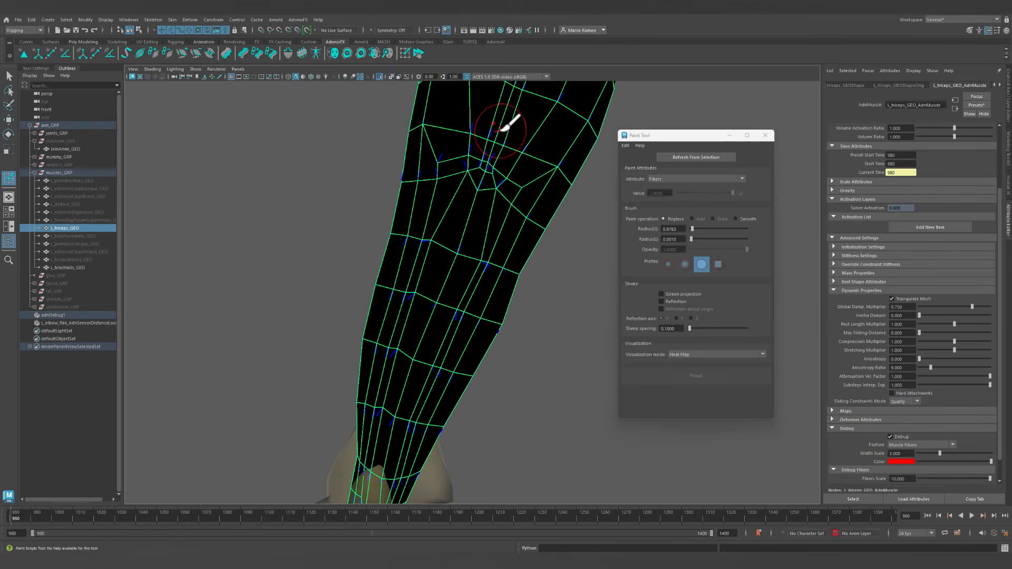
alt+middle_drag(482, 218, 470, 241)
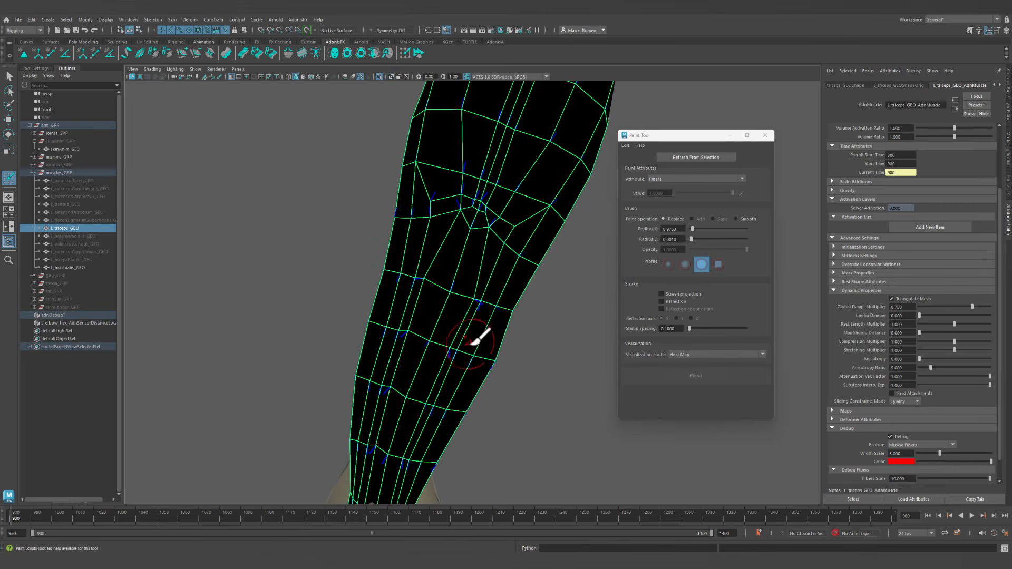
mouse_move(484, 293)
alt+mouse_down()
mouse_move(504, 312)
mouse_move(481, 341)
alt+mouse_up()
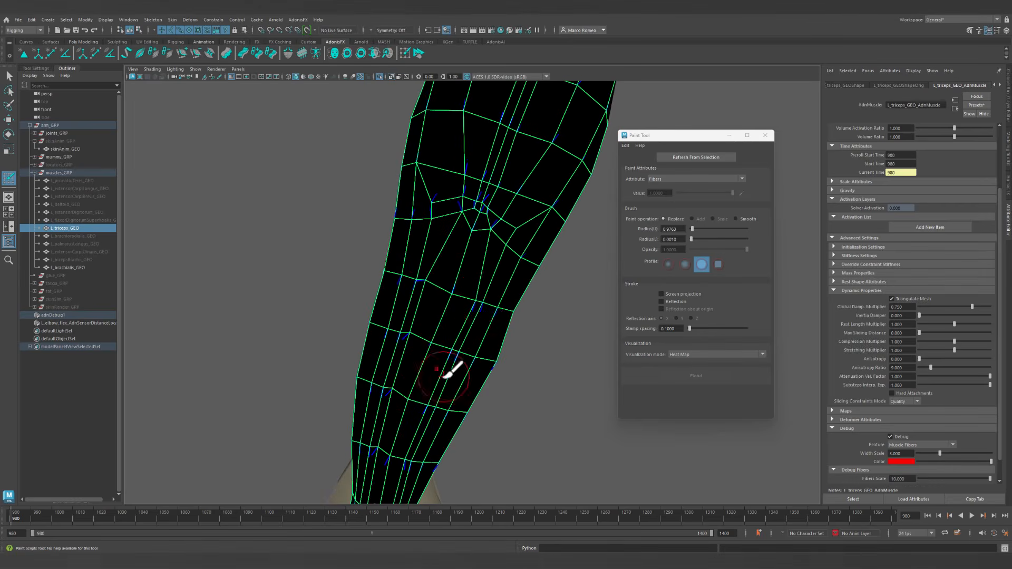
mouse_move(469, 237)
alt+mouse_down()
mouse_move(418, 366)
mouse_move(418, 339)
alt+mouse_up()
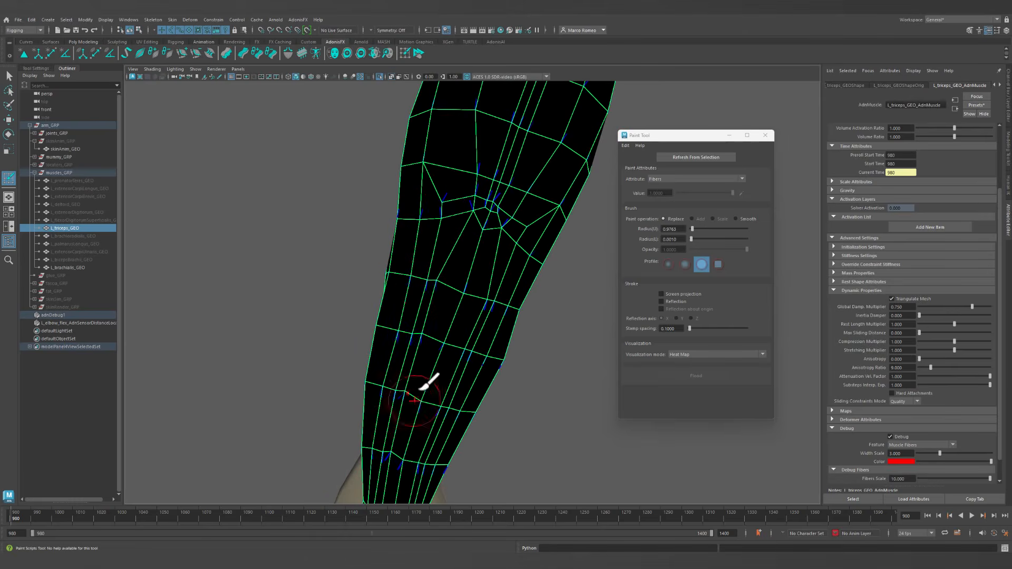
Comb the triceps fibers around the elbow along the narrowing lower tendon.
mouse_move(422, 389)
alt+mouse_down()
mouse_move(475, 355)
mouse_move(477, 251)
alt+mouse_up()
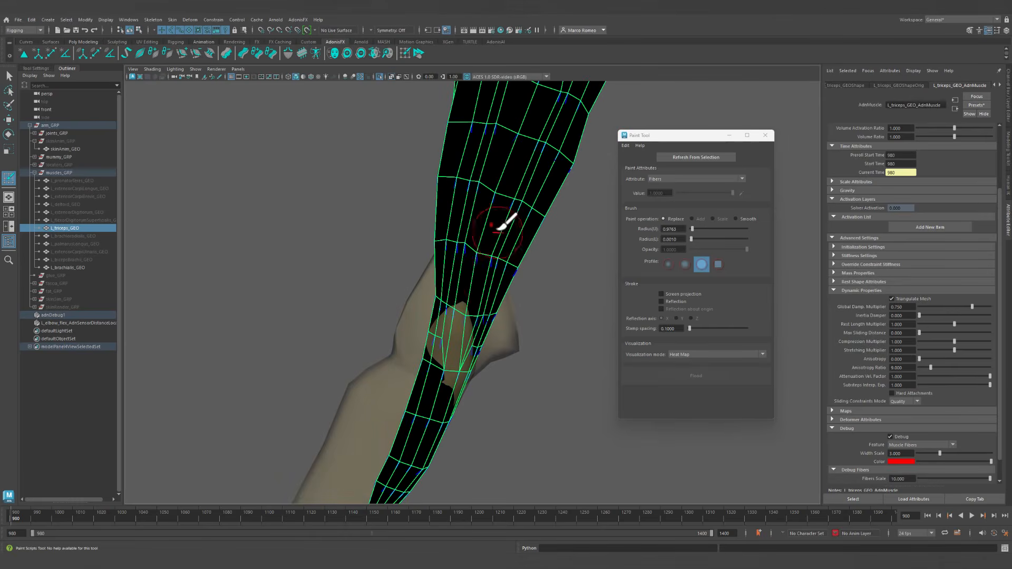
mouse_move(531, 302)
alt+mouse_down()
mouse_move(508, 278)
mouse_move(481, 376)
alt+mouse_up()
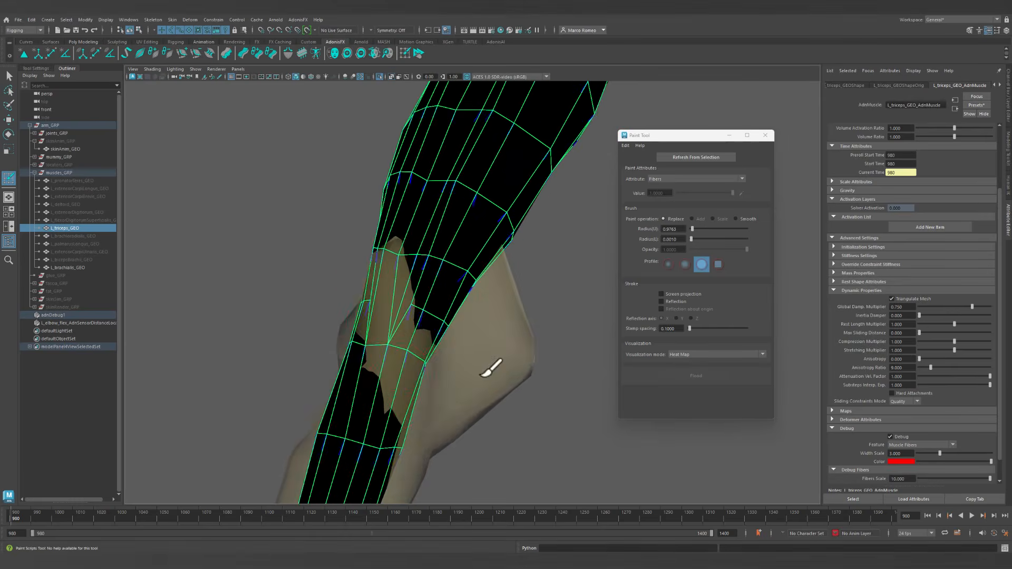
mouse_move(428, 354)
alt+mouse_down()
mouse_move(434, 323)
mouse_move(526, 345)
mouse_move(463, 368)
mouse_move(417, 322)
alt+mouse_up()
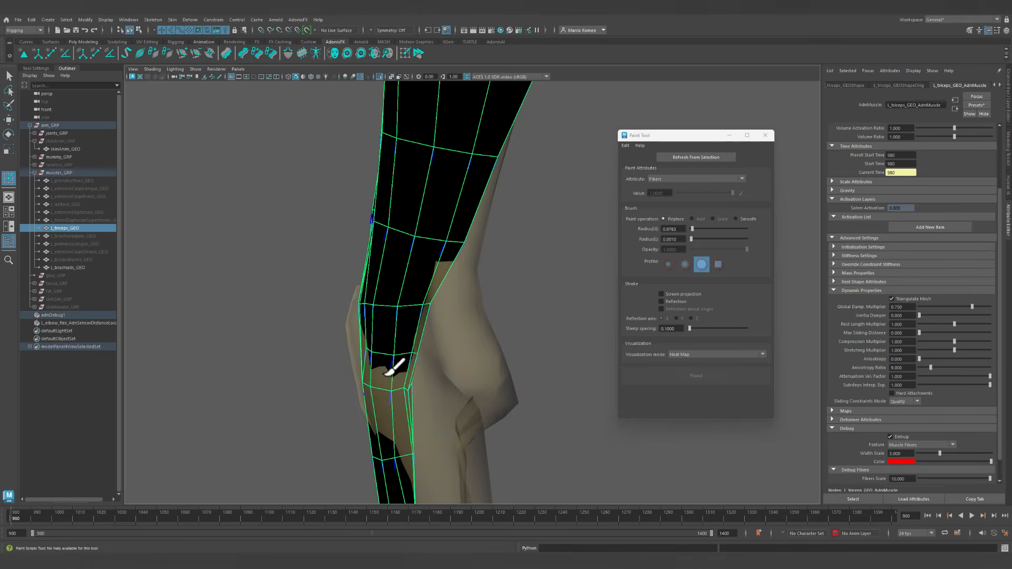
alt+drag(393, 412, 402, 350)
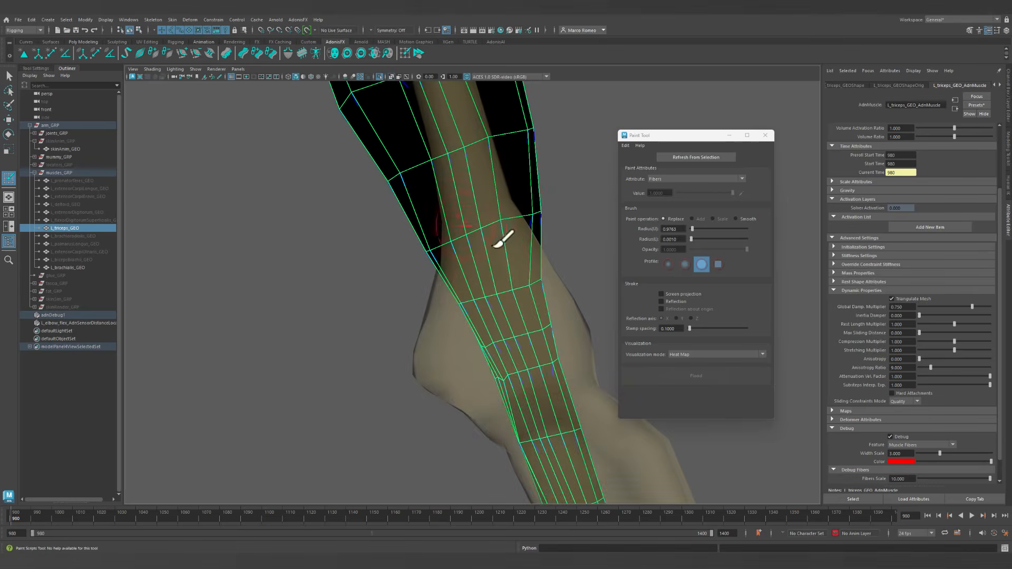
Comb the fibers on the bone-facing side of the lower triceps along the muscle's length.
mouse_move(506, 232)
alt+middle_down()
mouse_move(511, 220)
mouse_move(466, 287)
alt+middle_up()
alt+drag(466, 287, 448, 290)
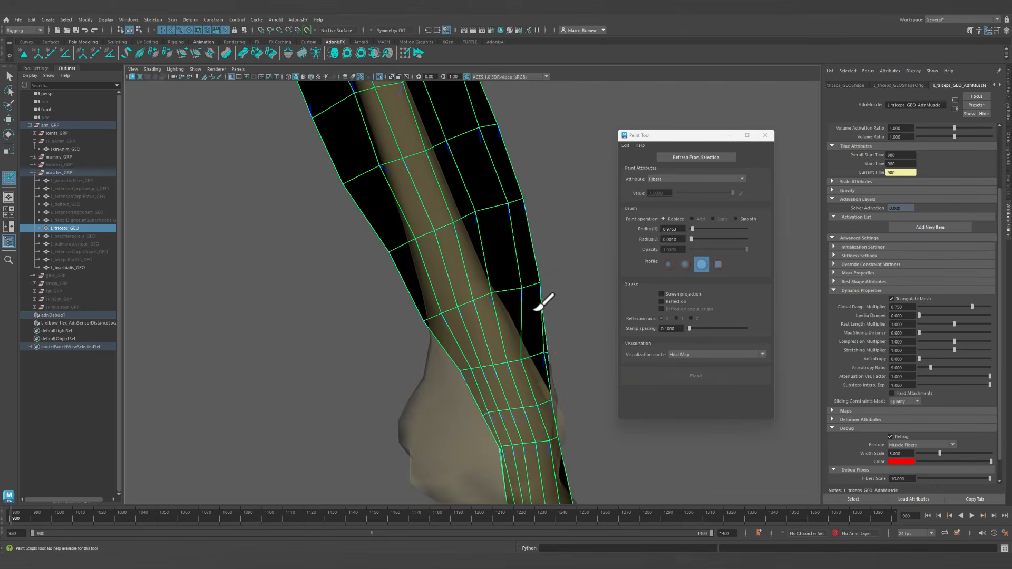
alt+middle_drag(503, 205, 517, 290)
mouse_move(517, 290)
alt+mouse_down()
mouse_move(524, 309)
mouse_move(538, 307)
alt+mouse_up()
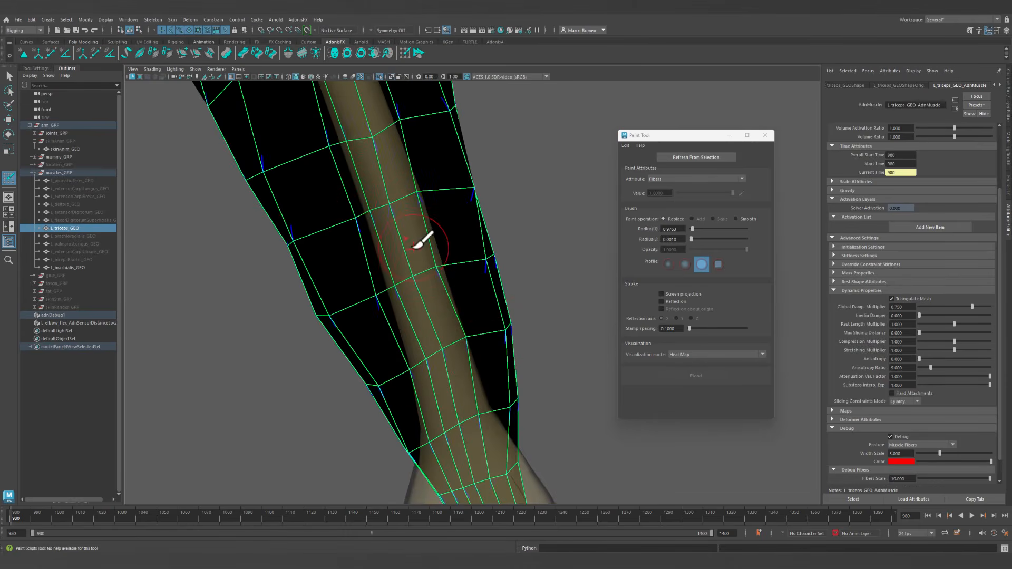
alt+drag(417, 243, 410, 296)
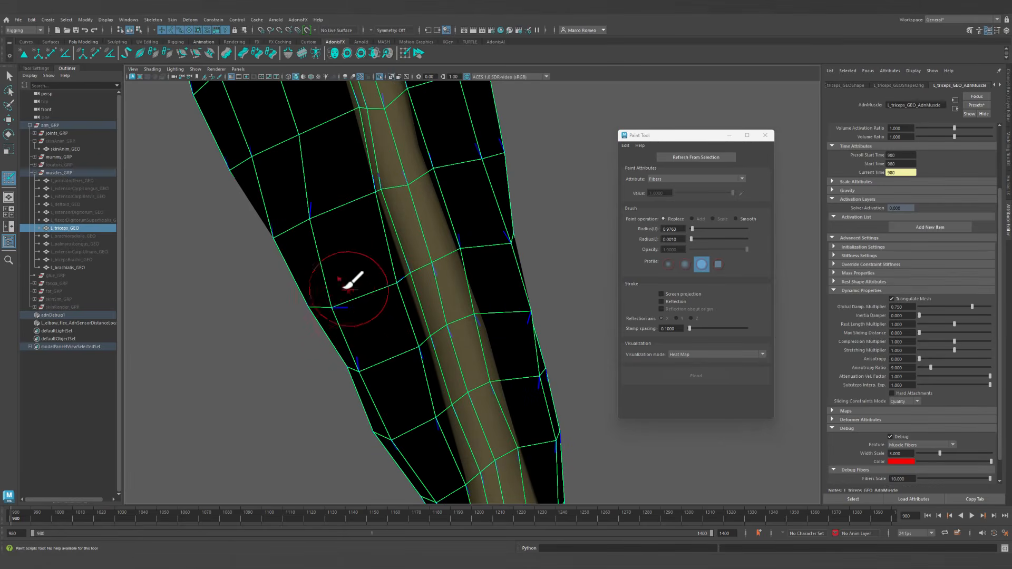
alt+drag(345, 290, 346, 301)
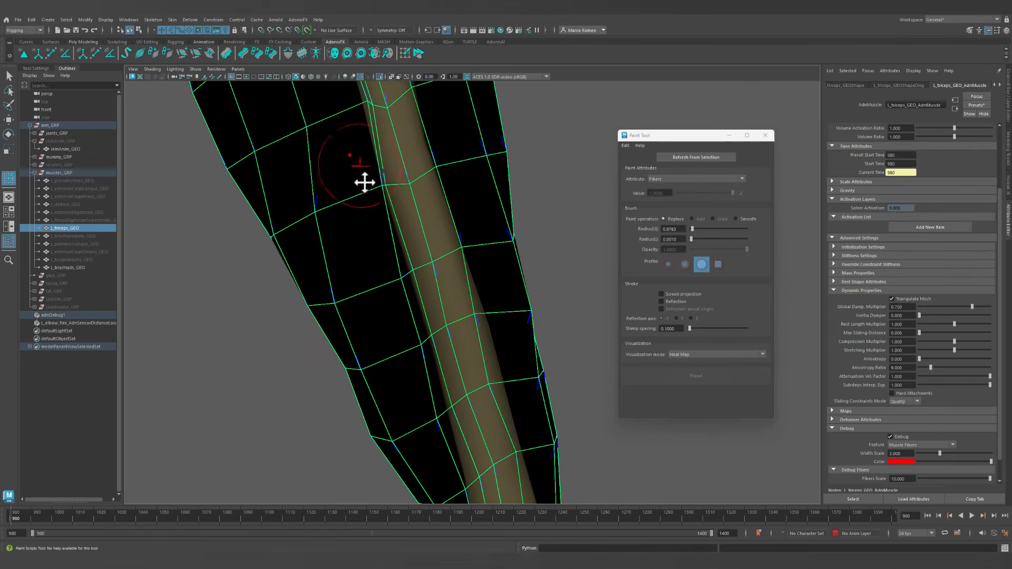
Comb the fibers on the bone-facing side and flank of the mid triceps lengthwise toward the shoulder.
alt+middle_drag(365, 182, 384, 290)
alt+right_drag(418, 263, 343, 201)
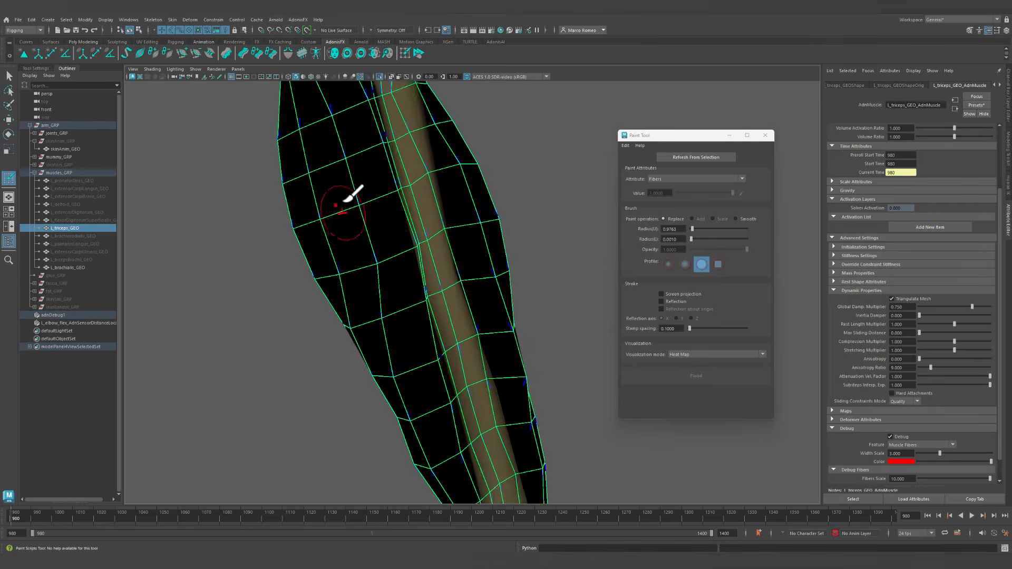
alt+drag(352, 195, 390, 176)
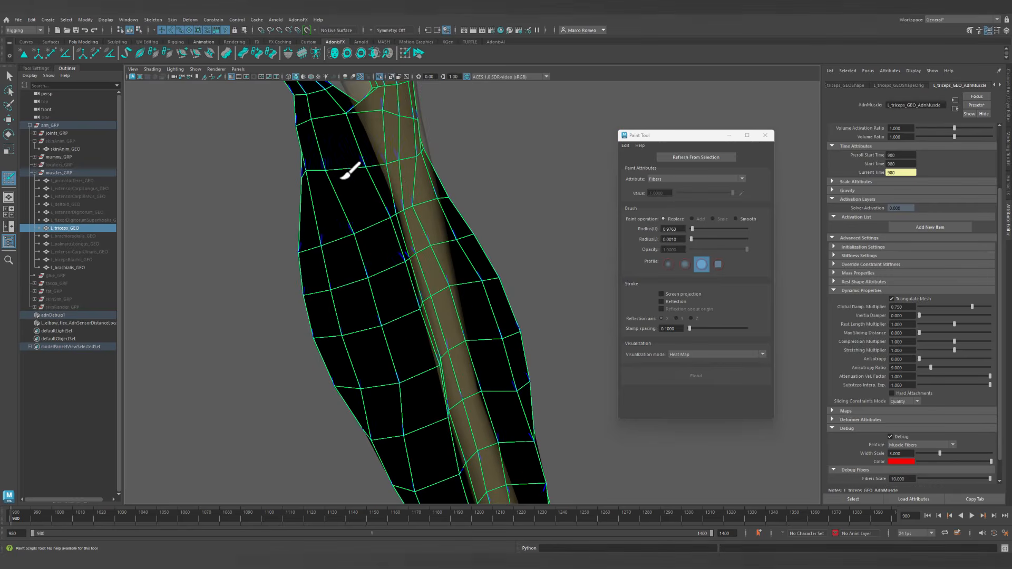
alt+drag(356, 293, 419, 282)
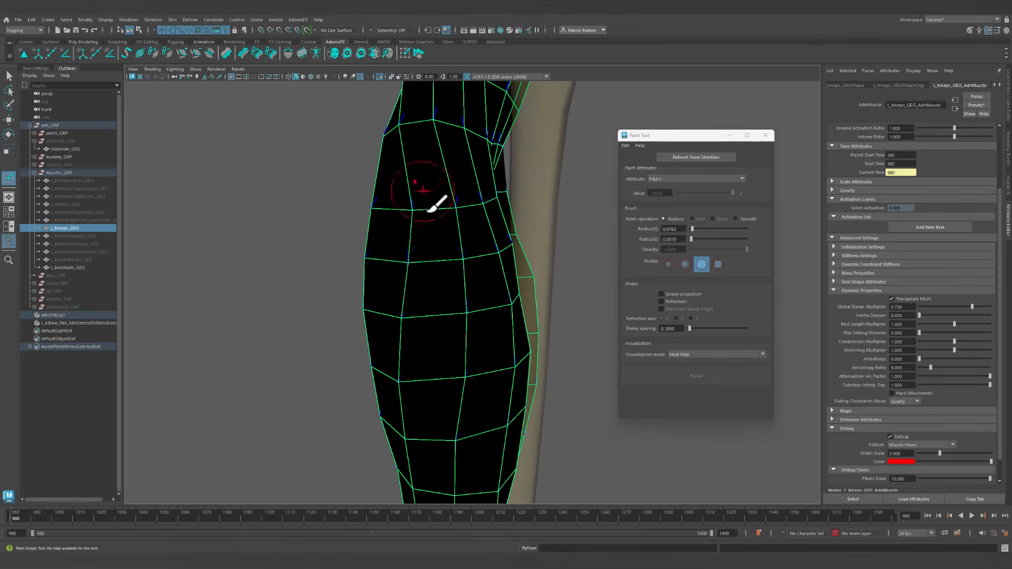
alt+drag(456, 208, 441, 301)
Comb the fibers on the back of the upper triceps belly upward to the fork between the two heads.
mouse_move(475, 174)
alt+mouse_down()
mouse_move(403, 300)
mouse_move(541, 402)
mouse_move(488, 307)
mouse_move(428, 349)
mouse_move(436, 353)
alt+mouse_up()
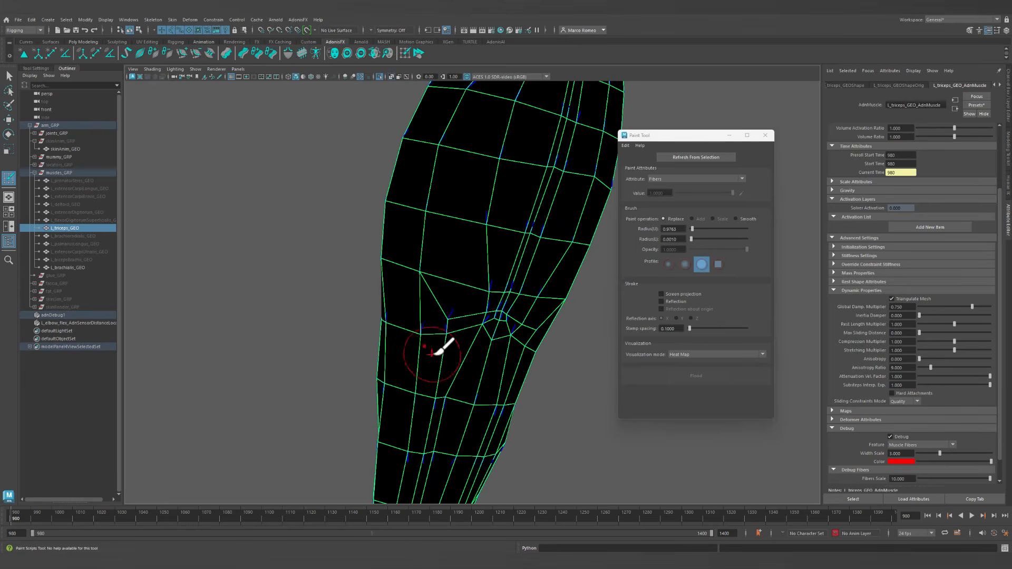
alt+drag(488, 239, 479, 384)
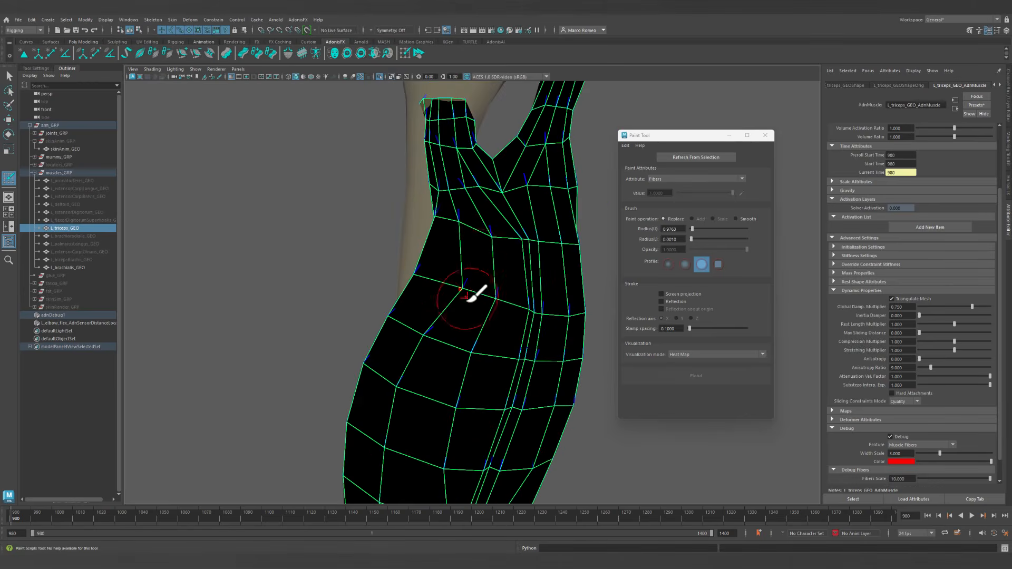
alt+drag(468, 227, 485, 340)
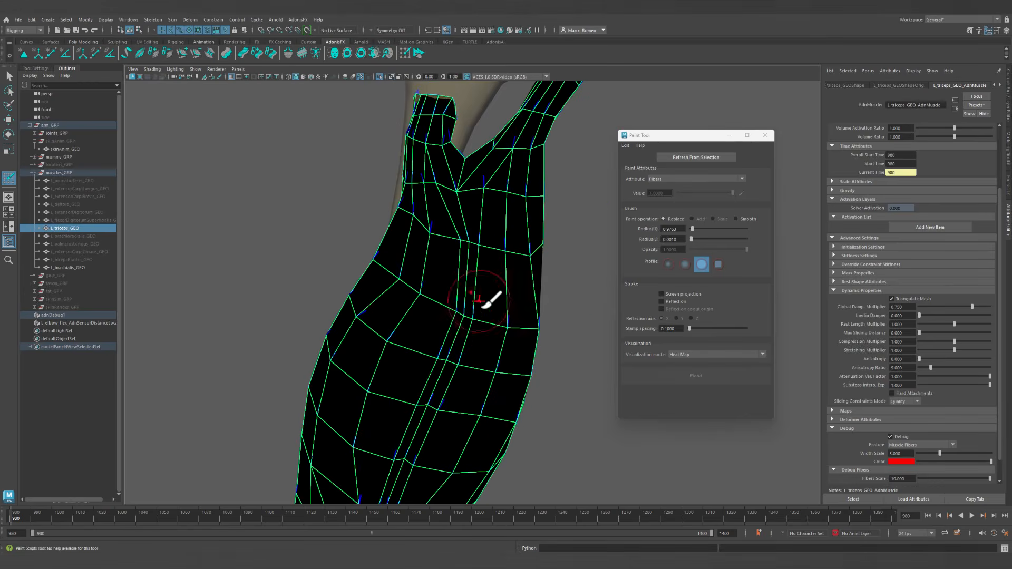
alt+drag(479, 300, 451, 357)
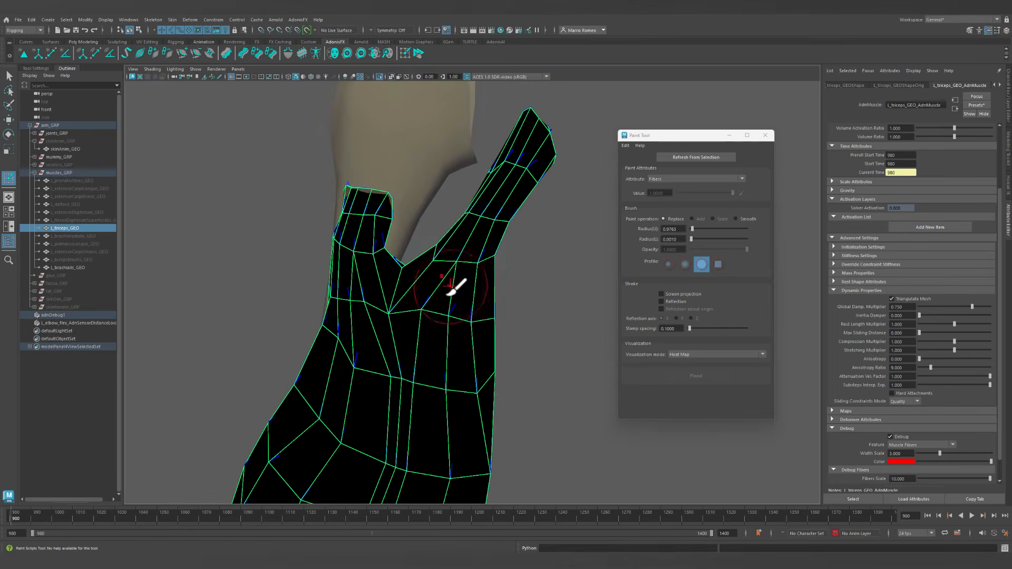
Comb the fibers along both upper triceps heads toward their ends at the shoulder.
alt+drag(412, 331, 421, 358)
alt+drag(414, 211, 524, 407)
mouse_move(508, 282)
alt+mouse_down()
mouse_move(516, 365)
mouse_move(413, 389)
alt+mouse_up()
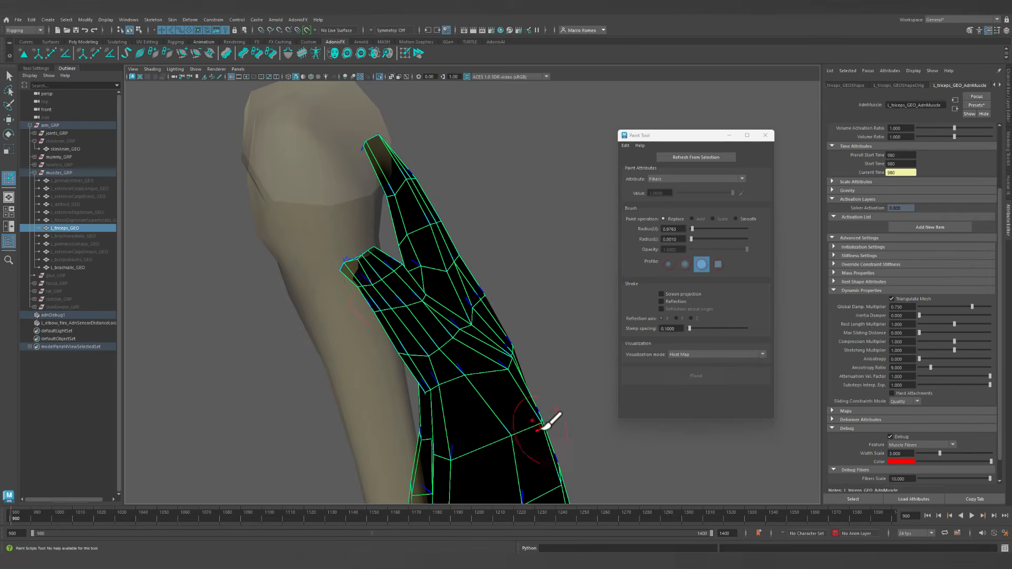
Comb the fibers on the bone-facing side of the upper triceps belly along the muscle's length.
mouse_move(549, 418)
alt+mouse_down()
mouse_move(486, 422)
mouse_move(473, 334)
mouse_move(428, 347)
mouse_move(548, 337)
alt+mouse_up()
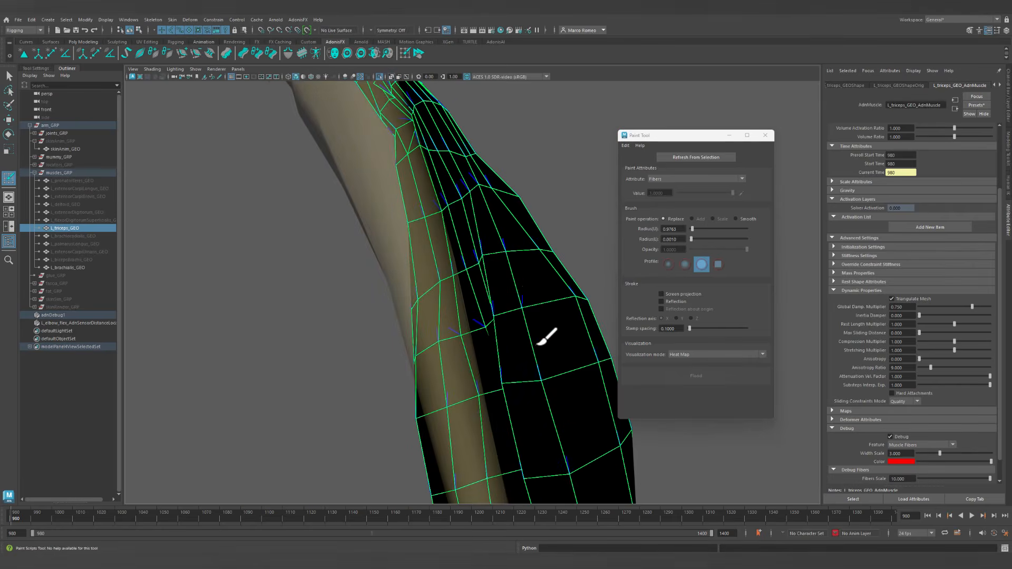
mouse_move(517, 242)
alt+mouse_down()
mouse_move(517, 355)
mouse_move(427, 316)
alt+mouse_up()
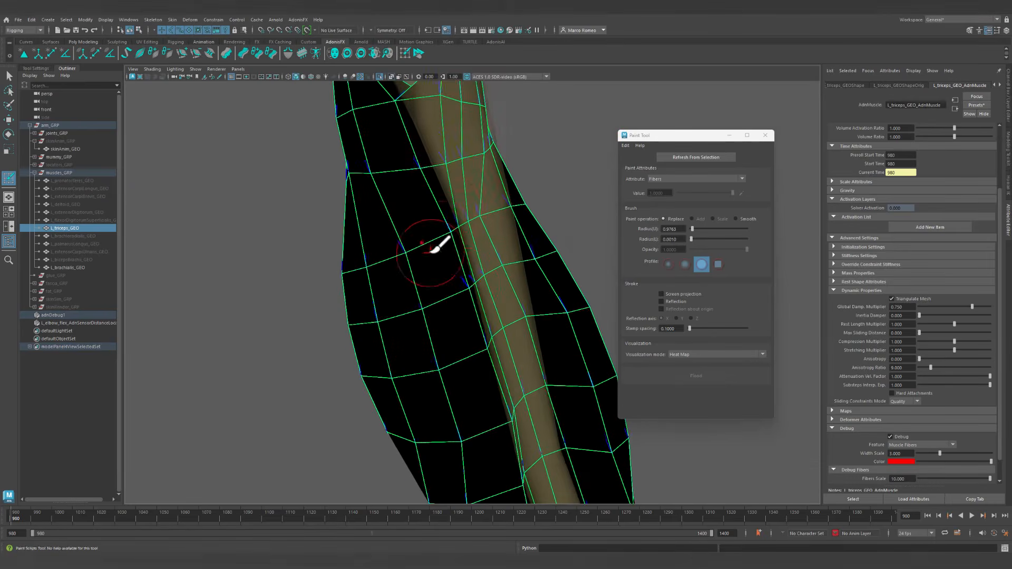
mouse_move(429, 244)
alt+mouse_down()
mouse_move(441, 251)
mouse_move(425, 309)
alt+mouse_up()
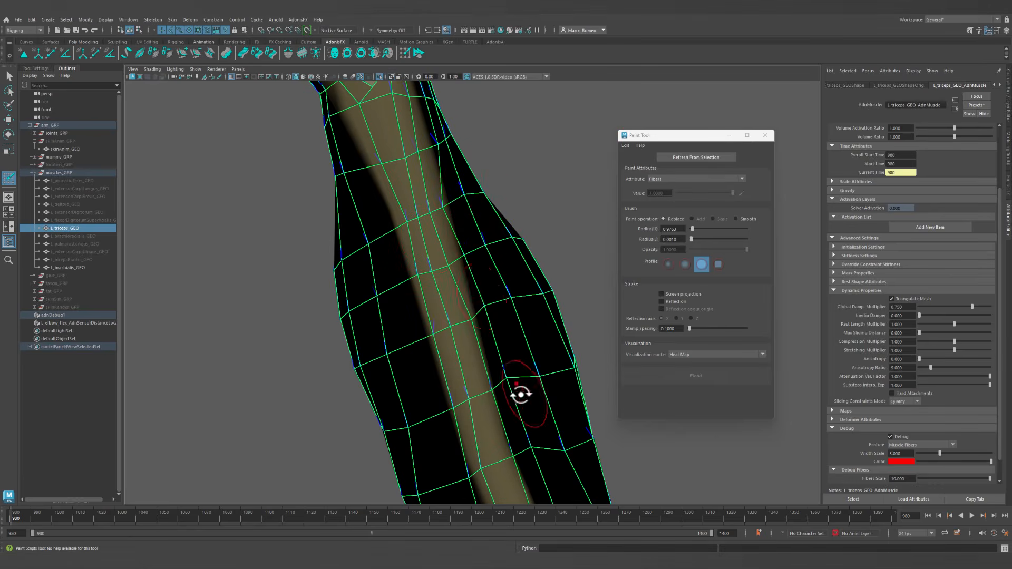
Refine the fibers on the back of the triceps around the vertex cluster where the belly meets the lower tendon.
mouse_move(520, 396)
alt+mouse_down()
mouse_move(503, 413)
mouse_move(420, 293)
mouse_move(483, 323)
mouse_move(400, 264)
mouse_move(396, 295)
mouse_move(482, 362)
mouse_move(527, 378)
mouse_move(413, 321)
mouse_move(474, 318)
mouse_move(420, 317)
mouse_move(457, 350)
mouse_move(443, 316)
mouse_move(371, 325)
mouse_move(446, 331)
mouse_move(481, 312)
mouse_move(344, 318)
mouse_move(467, 335)
mouse_move(367, 340)
mouse_move(476, 349)
alt+mouse_up()
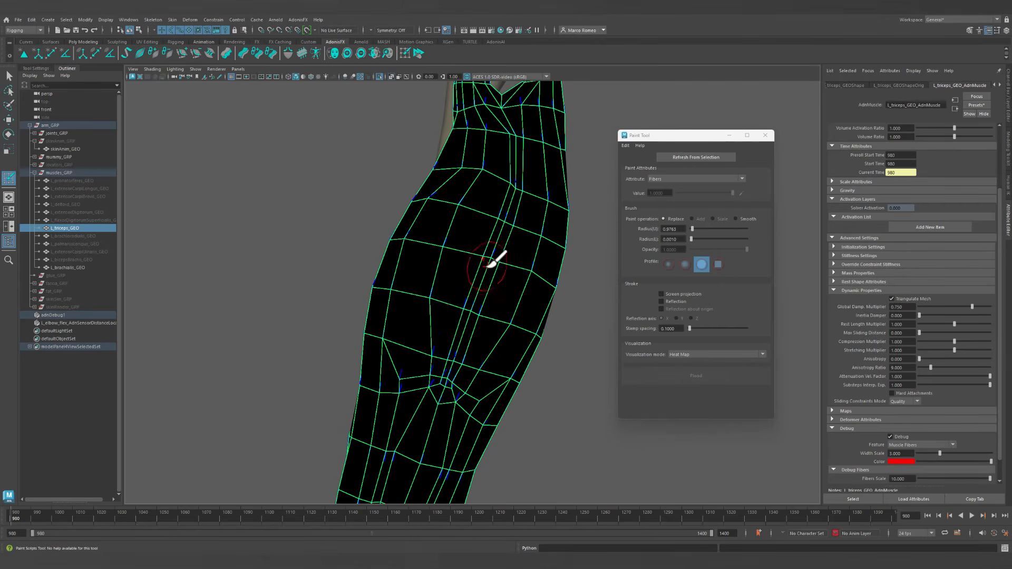
alt+right_drag(435, 309, 519, 359)
alt+middle_drag(518, 359, 479, 329)
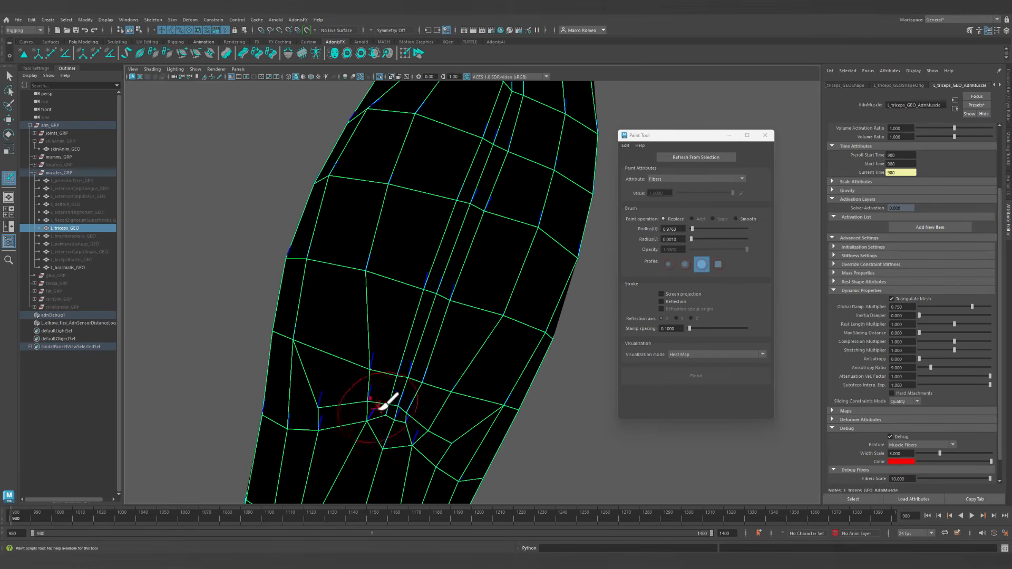
mouse_move(486, 340)
alt+right_down()
mouse_move(374, 330)
mouse_move(361, 289)
alt+right_up()
mouse_move(361, 290)
alt+mouse_down()
mouse_move(395, 257)
mouse_move(379, 294)
mouse_move(436, 298)
mouse_move(352, 295)
mouse_move(380, 264)
mouse_move(464, 338)
alt+mouse_up()
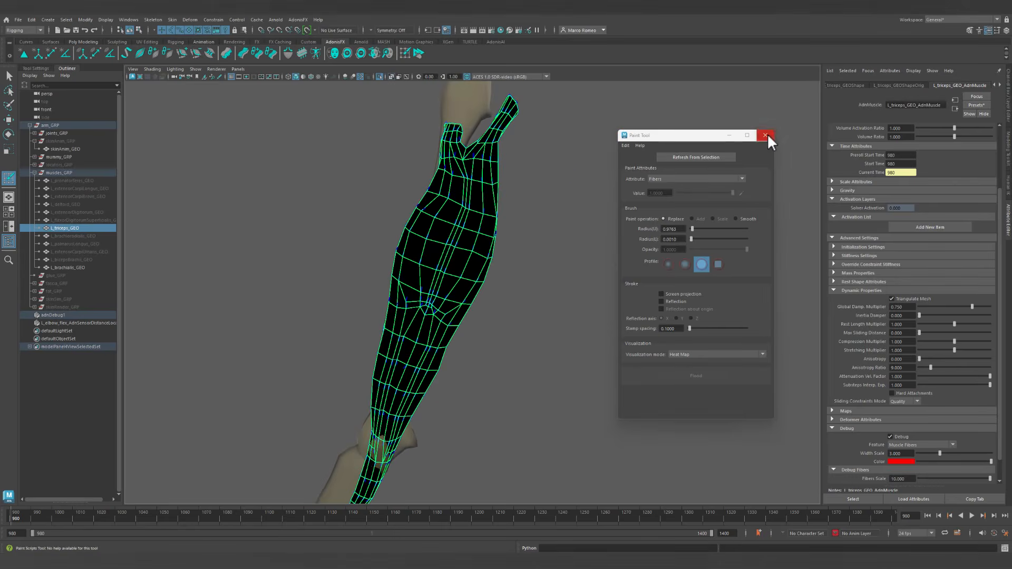
Close the Paint Tool, leave the Muscle Fibers debug display off and turn off X-Ray shading.
click(767, 135)
alt+right_drag(654, 311, 540, 277)
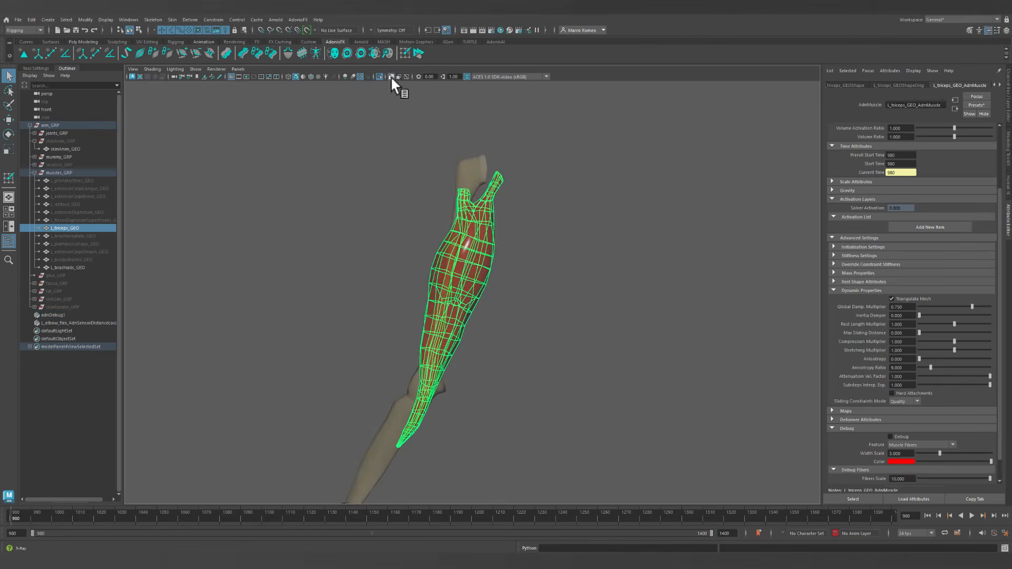
click(391, 79)
alt+drag(463, 226, 639, 227)
Set the triceps muscle's Activation to 1, play the simulation through an elbow bend, and return to the first frame.
scroll(927, 305, up, 2)
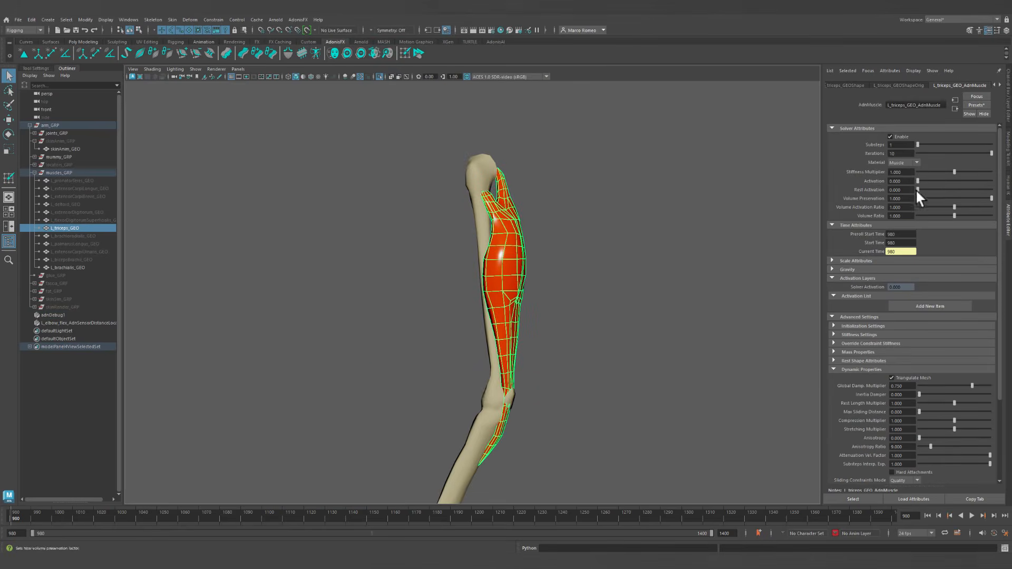
click(972, 517)
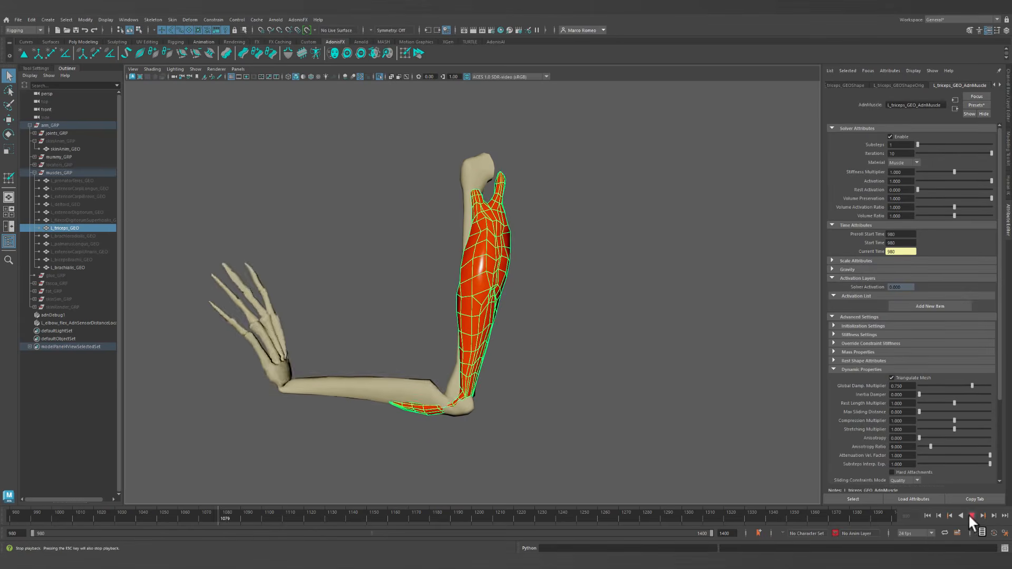
click(973, 515)
click(927, 516)
scroll(759, 456, up, 1)
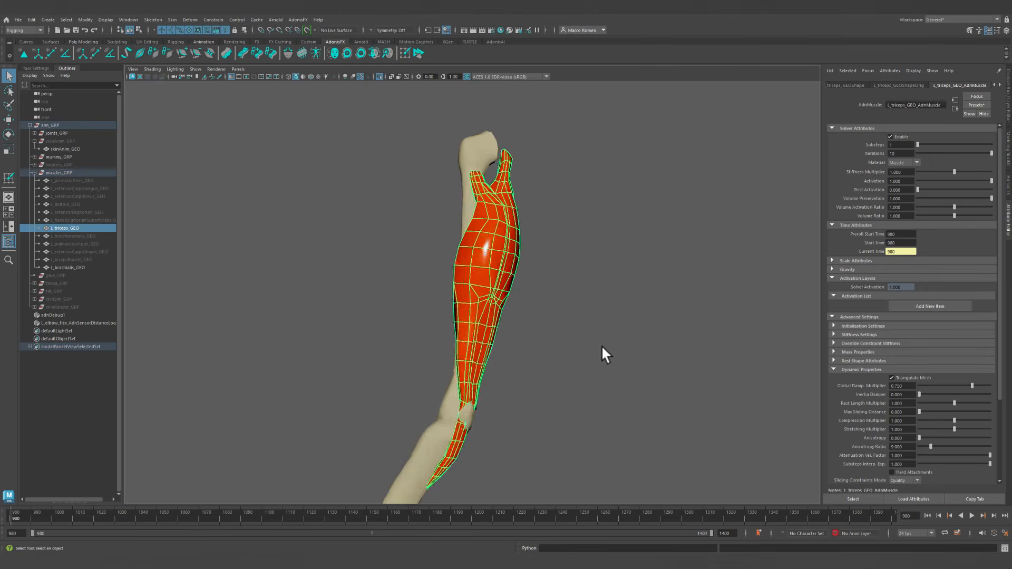
Examine the shape of the contracted triceps belly and lower tendon at full activation.
alt+drag(603, 352, 542, 343)
alt+middle_drag(543, 343, 562, 286)
alt+right_drag(509, 307, 539, 327)
alt+middle_drag(538, 327, 541, 347)
alt+drag(542, 346, 485, 283)
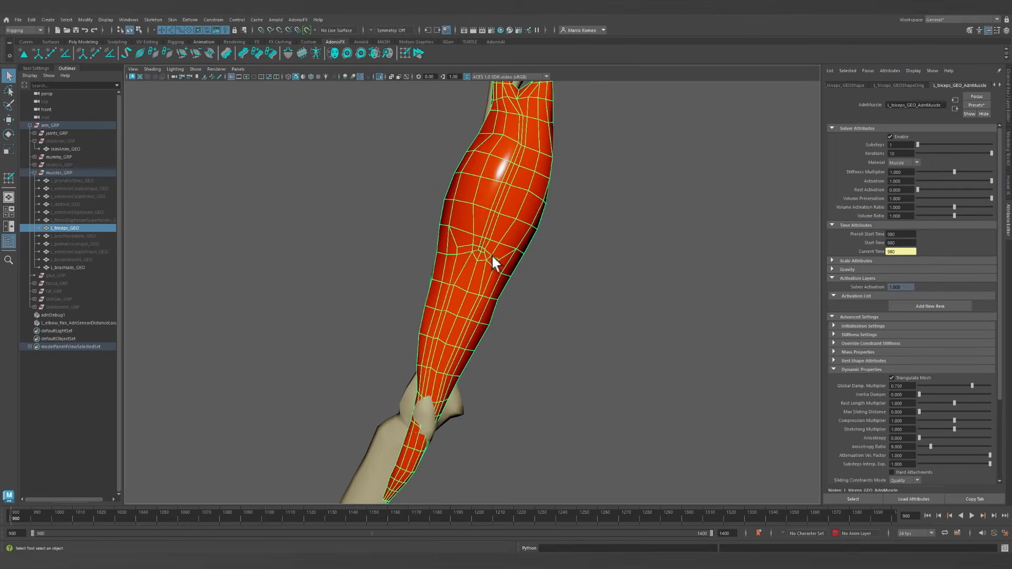
alt+middle_drag(526, 177, 489, 263)
alt+right_drag(489, 263, 489, 346)
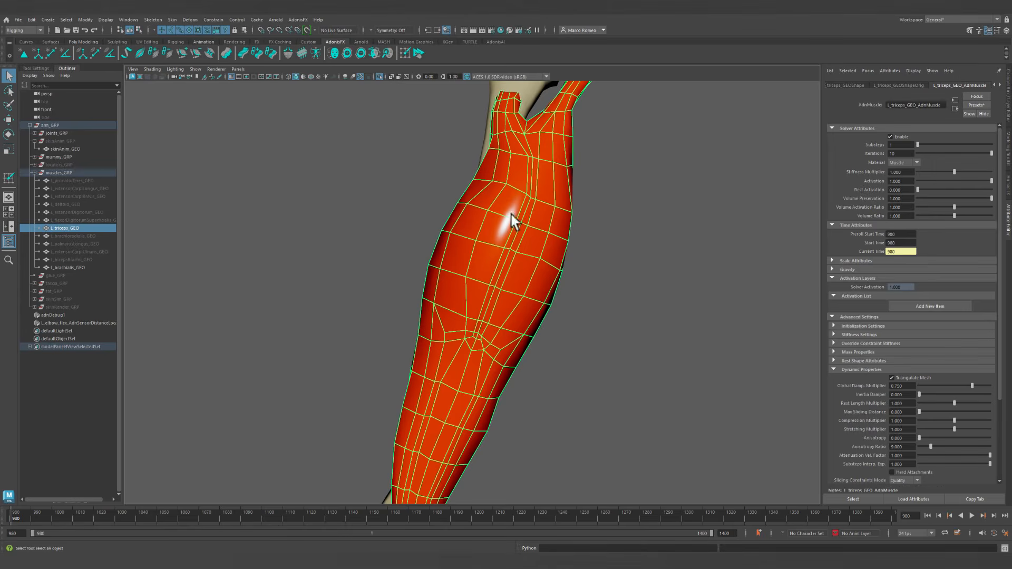
alt+right_drag(536, 298, 462, 168)
Reopen the Paint Tool for the triceps, select the Fibers Multiplier attribute and set the paint value to 0.
click(417, 53)
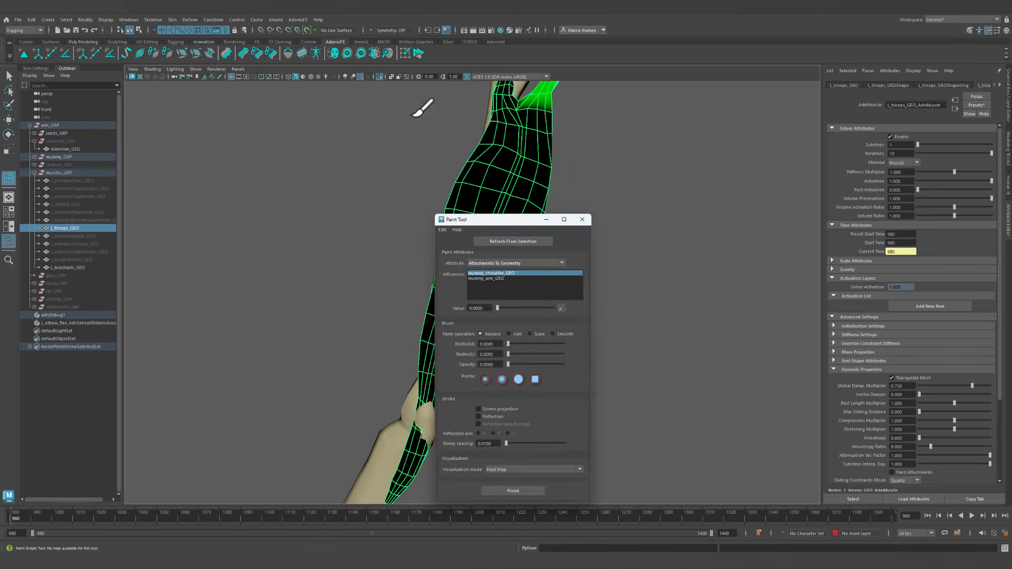
drag(526, 223, 666, 163)
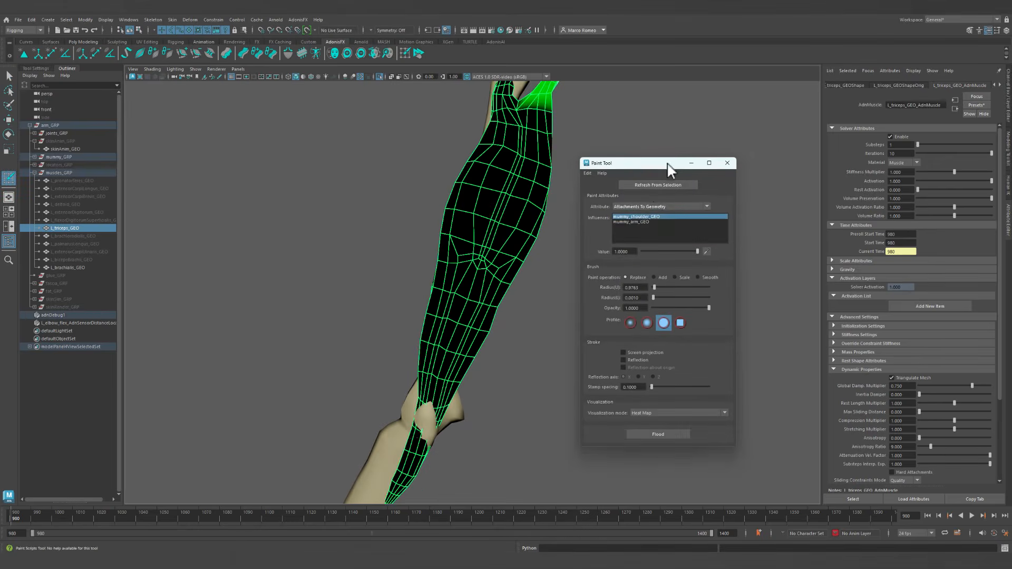
click(653, 205)
click(643, 233)
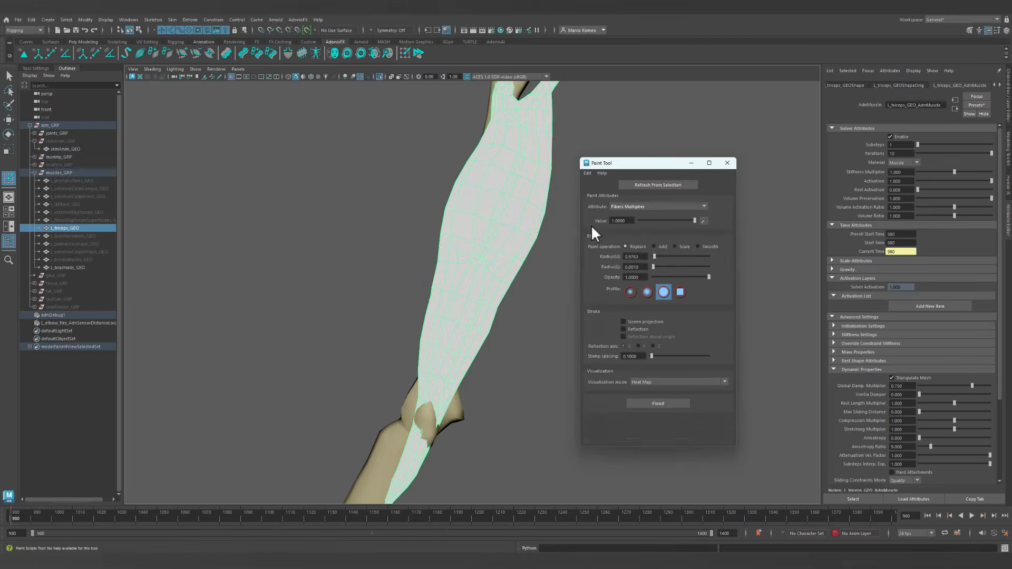
alt+middle_drag(445, 377, 486, 305)
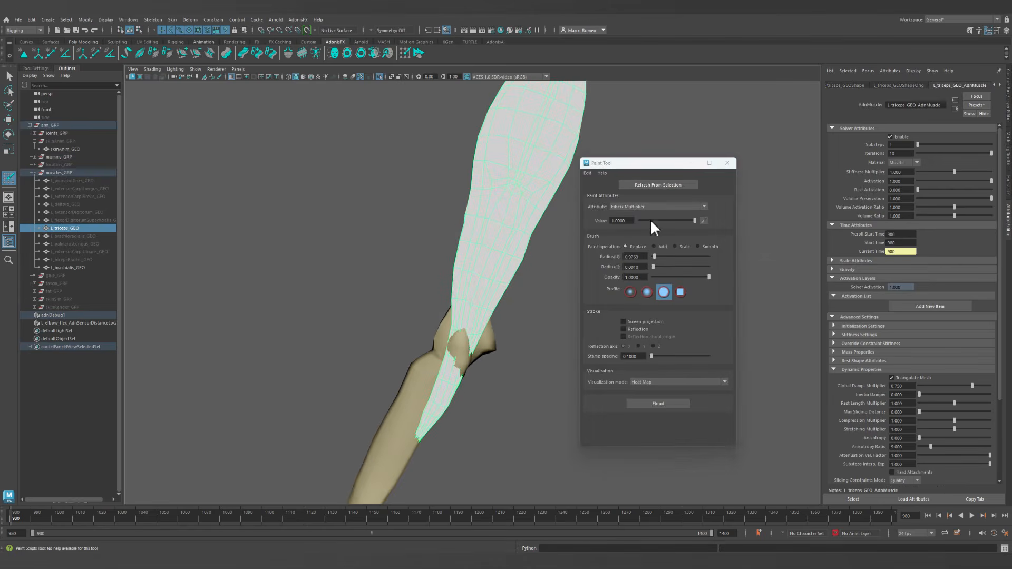
drag(651, 221, 606, 221)
Paint Fibers Multiplier 0 from the vertex cluster below the belly into a band across the top of the lower tendon.
alt+middle_drag(437, 254, 399, 306)
alt+right_drag(397, 321, 485, 323)
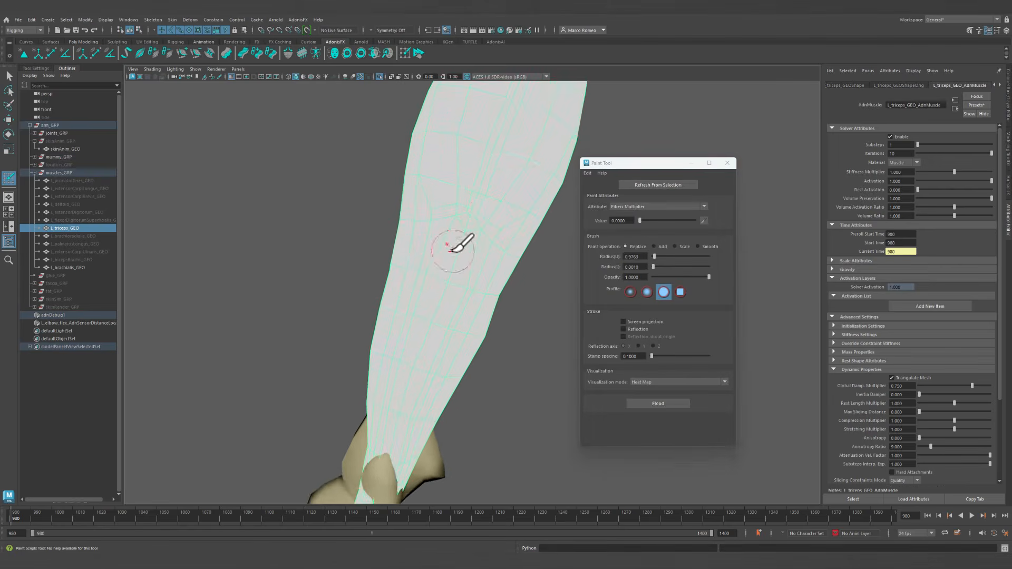
mouse_move(454, 248)
alt+mouse_down()
mouse_move(461, 274)
mouse_move(480, 228)
alt+mouse_up()
drag(455, 267, 454, 267)
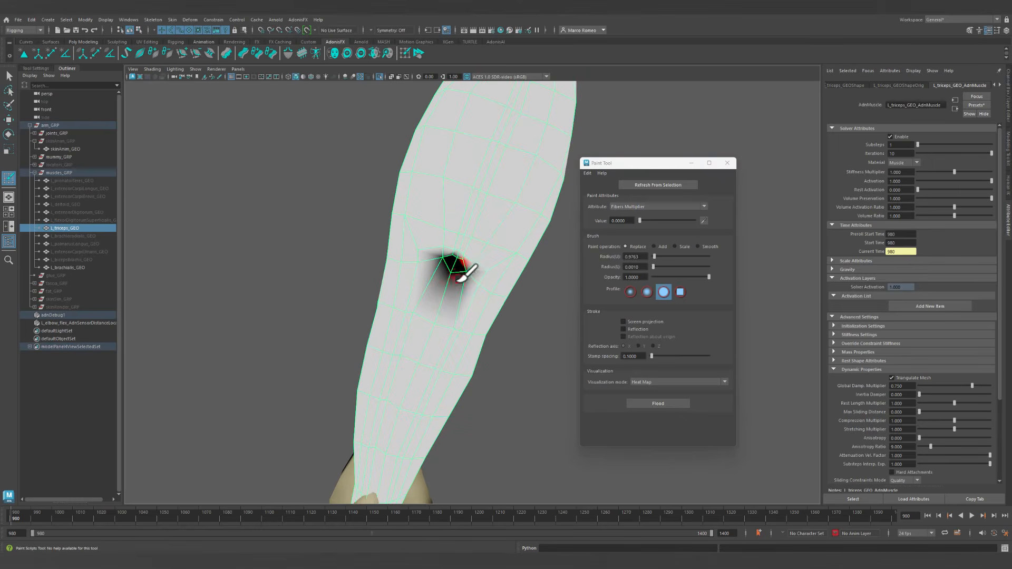
mouse_move(457, 299)
mouse_down()
mouse_move(443, 339)
mouse_move(418, 294)
mouse_move(395, 307)
mouse_move(502, 336)
mouse_up()
drag(510, 375, 369, 355)
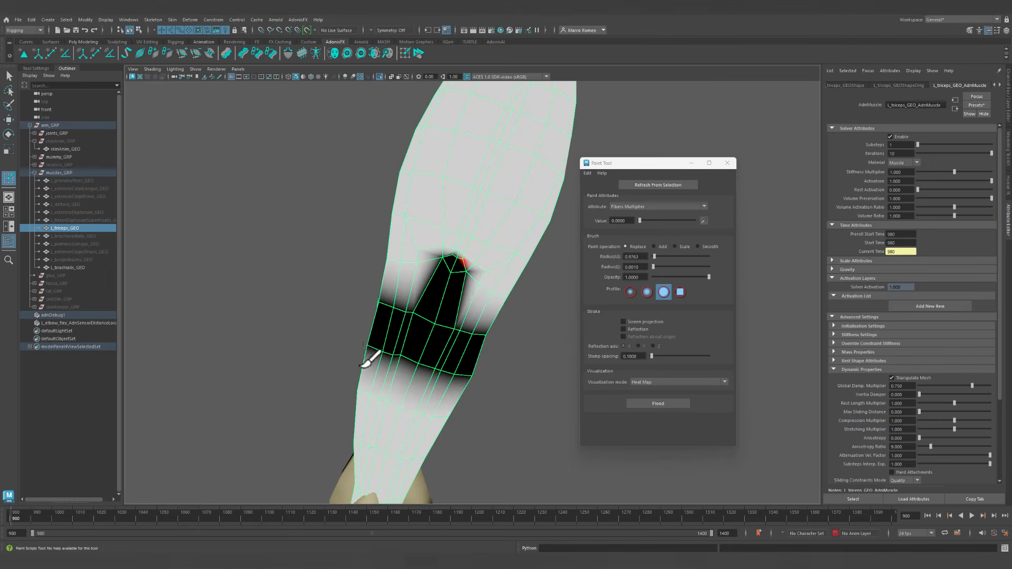
Extend the Fibers Multiplier 0 paint down the back of the lower tendon past the elbow and along its upper edge.
mouse_move(368, 355)
alt+middle_down()
mouse_move(467, 330)
mouse_move(406, 242)
mouse_move(450, 299)
alt+middle_up()
mouse_move(451, 299)
mouse_down()
mouse_move(495, 327)
mouse_move(416, 339)
mouse_move(425, 366)
mouse_move(536, 400)
mouse_move(334, 395)
mouse_move(330, 443)
mouse_move(474, 436)
mouse_move(358, 476)
mouse_up()
alt+middle_drag(358, 477, 410, 361)
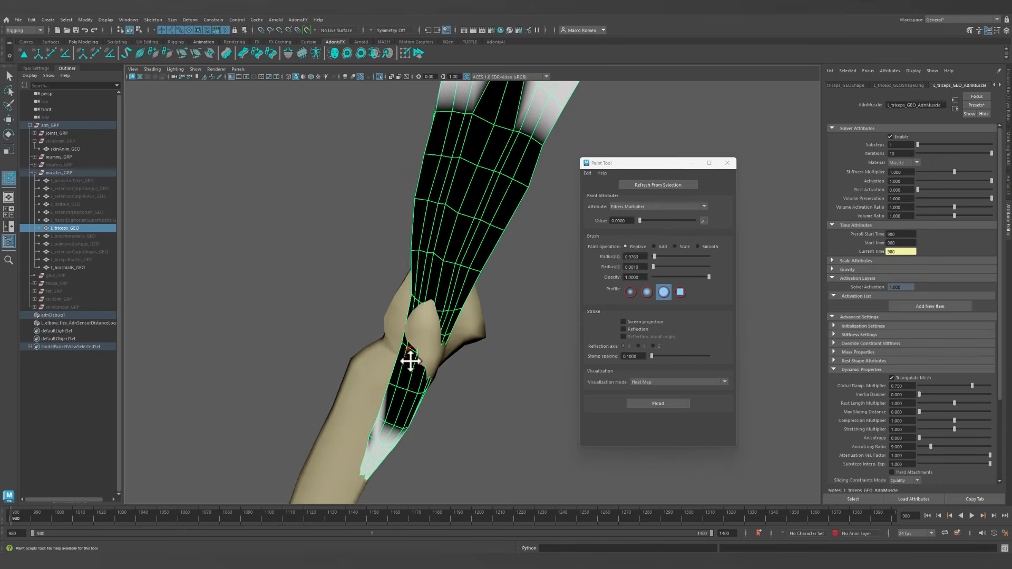
alt+middle_drag(500, 127, 437, 321)
alt+right_drag(438, 322, 512, 359)
mouse_move(439, 286)
mouse_down()
mouse_move(384, 253)
mouse_move(278, 244)
mouse_move(470, 289)
mouse_move(551, 324)
mouse_up()
alt+right_drag(551, 323, 414, 318)
Isolate the triceps in the viewport and paint Fibers Multiplier 0 across the bone-facing side of the lower tendon.
alt+drag(413, 318, 356, 278)
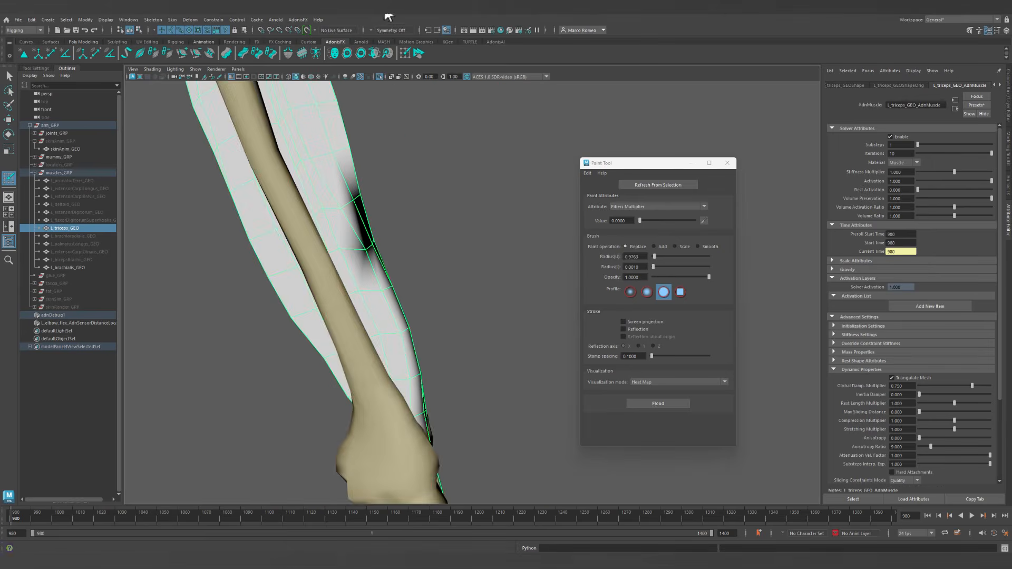
click(379, 76)
click(379, 76)
alt+right_drag(442, 318, 362, 282)
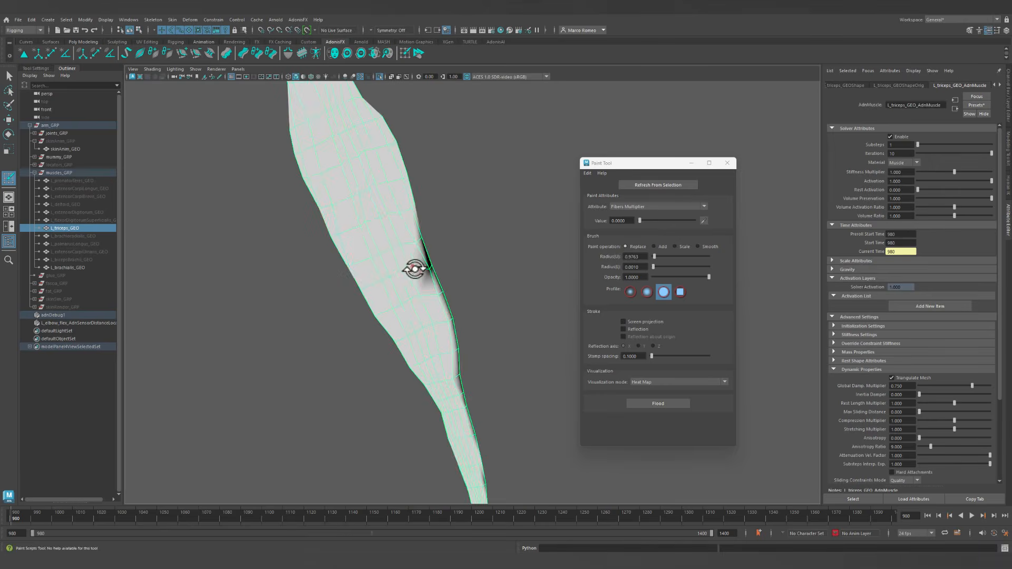
mouse_move(416, 268)
mouse_down()
mouse_move(348, 289)
mouse_move(434, 295)
mouse_up()
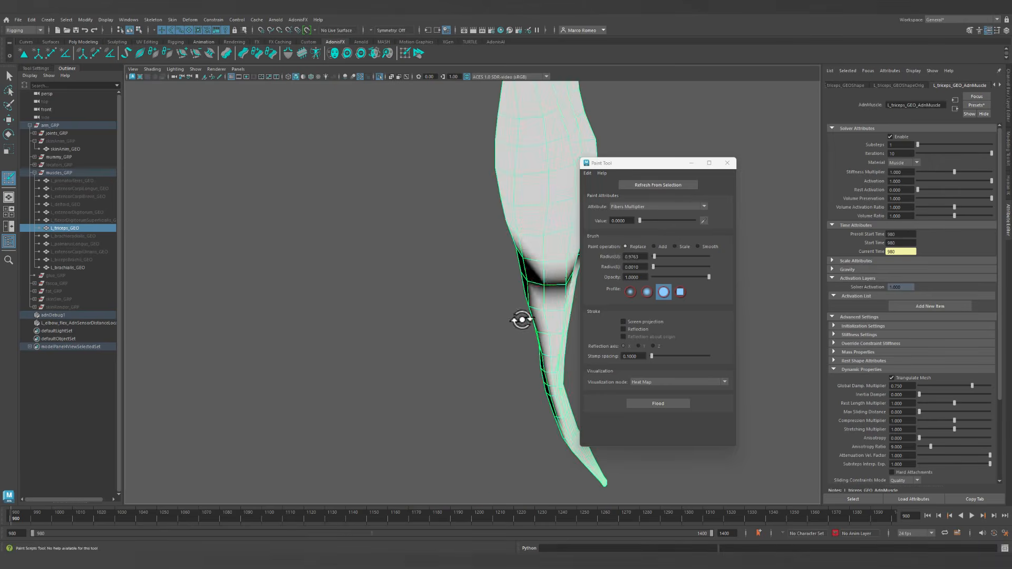
mouse_move(522, 321)
alt+mouse_down()
mouse_move(420, 332)
mouse_move(379, 318)
alt+mouse_up()
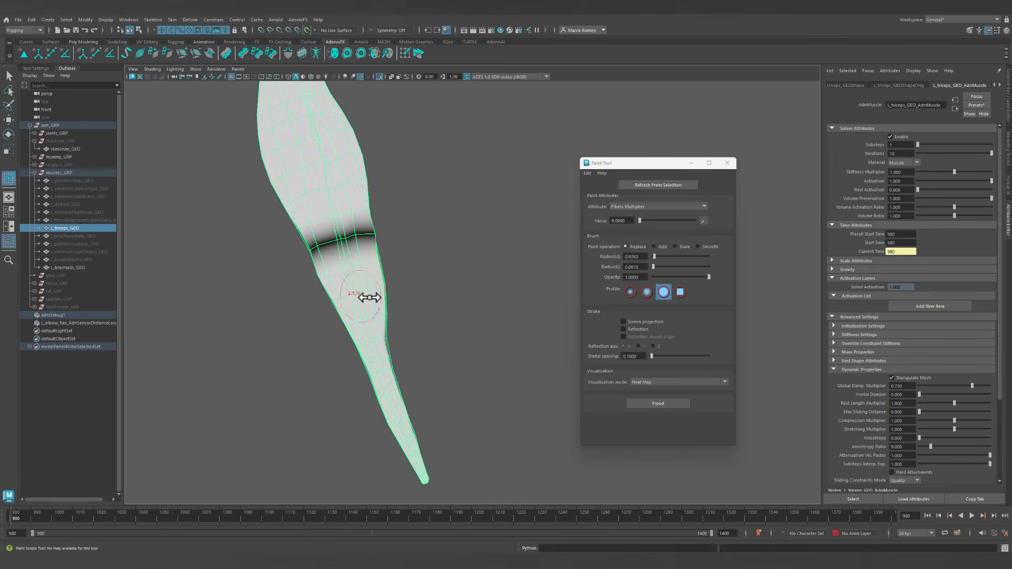
mouse_move(345, 265)
mouse_down()
mouse_move(395, 443)
mouse_move(407, 399)
mouse_move(371, 270)
mouse_move(432, 296)
mouse_move(470, 273)
mouse_move(445, 348)
mouse_move(443, 315)
mouse_up()
Fill the tendon's upper boundary on the back of the triceps around the vertex cluster with Fibers Multiplier 0.
alt+middle_drag(450, 286, 313, 359)
alt+right_drag(313, 359, 506, 427)
alt+middle_drag(321, 340, 362, 334)
drag(389, 308, 375, 305)
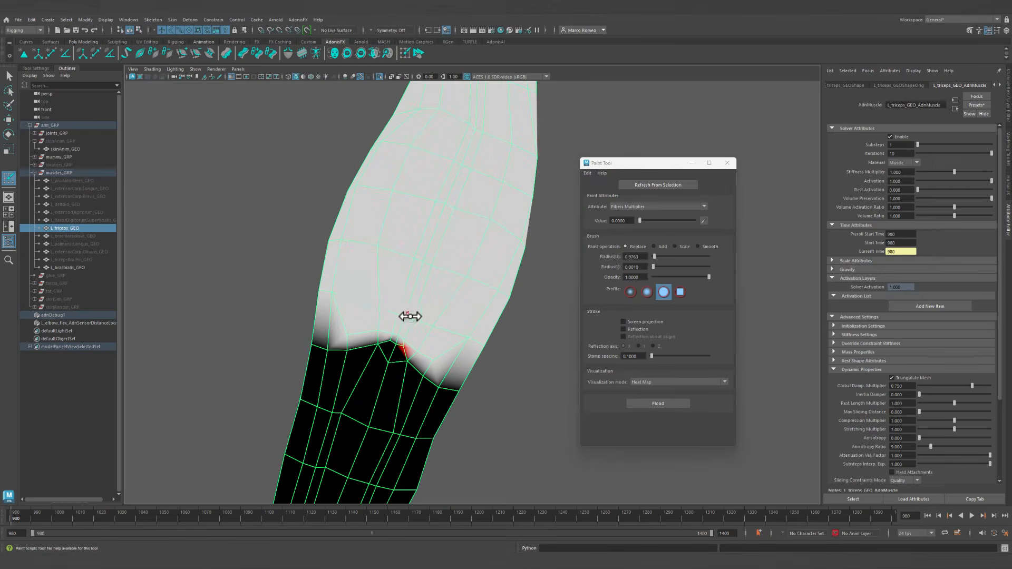
Paint a thin strip of Fibers Multiplier 0 along the central seam of the belly up toward the fork of the heads.
alt+middle_drag(410, 316, 410, 365)
mouse_move(412, 352)
mouse_down()
mouse_move(476, 188)
mouse_move(387, 377)
mouse_move(476, 209)
mouse_move(494, 165)
mouse_move(485, 142)
mouse_move(474, 178)
mouse_up()
alt+middle_drag(486, 164, 471, 231)
click(465, 196)
alt+drag(498, 284, 470, 195)
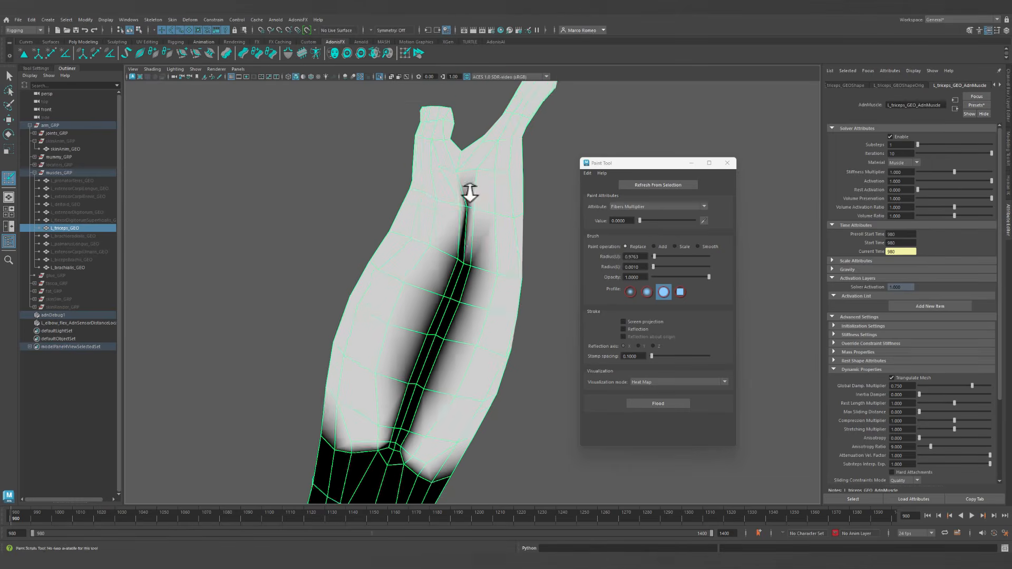
alt+middle_drag(469, 194, 388, 346)
alt+right_drag(388, 346, 375, 350)
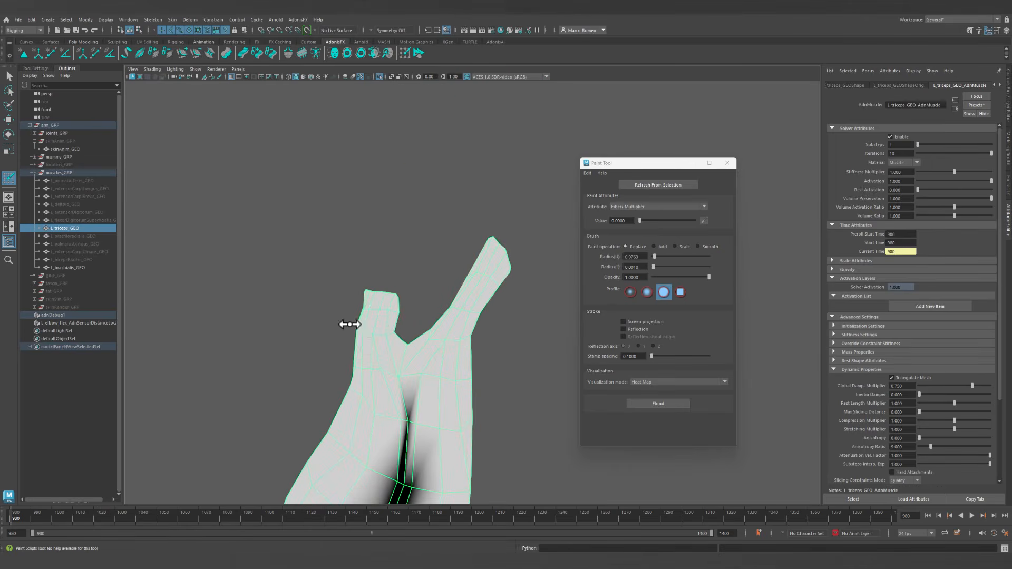
Paint Fibers Multiplier 0 over the upper tendon ends of both triceps heads.
mouse_move(350, 325)
mouse_down()
mouse_move(347, 296)
mouse_move(522, 289)
mouse_move(472, 314)
mouse_up()
mouse_move(505, 269)
alt+mouse_down()
mouse_move(407, 280)
mouse_move(452, 294)
mouse_move(425, 289)
mouse_move(416, 245)
alt+mouse_up()
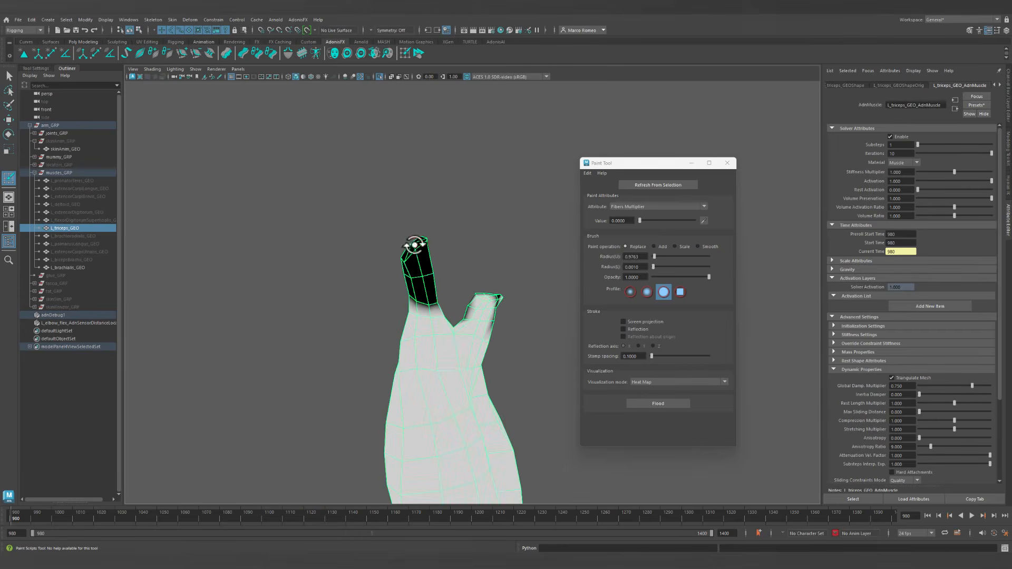
mouse_move(477, 318)
mouse_down()
mouse_move(491, 290)
mouse_move(494, 310)
mouse_move(411, 337)
mouse_move(318, 348)
mouse_up()
alt+right_drag(464, 397, 354, 347)
alt+middle_drag(430, 410, 419, 236)
alt+right_drag(419, 236, 481, 348)
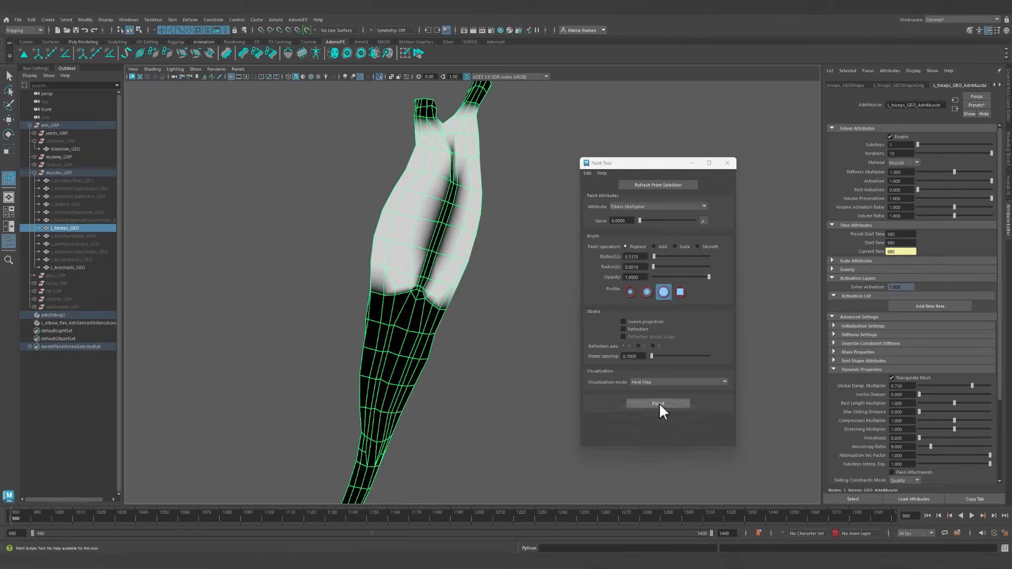
Turn off viewport isolation and paint Fibers Multiplier 0 down to the tip of the lower triceps tendon below the elbow.
alt+drag(425, 321, 481, 323)
alt+right_drag(474, 338, 433, 336)
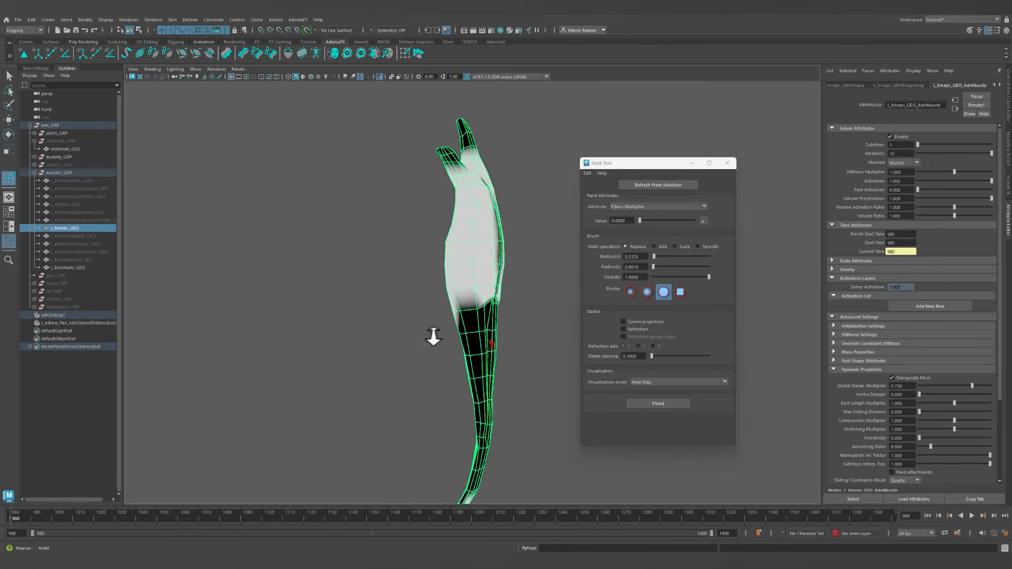
alt+middle_drag(433, 336, 409, 312)
alt+drag(561, 375, 490, 371)
click(380, 77)
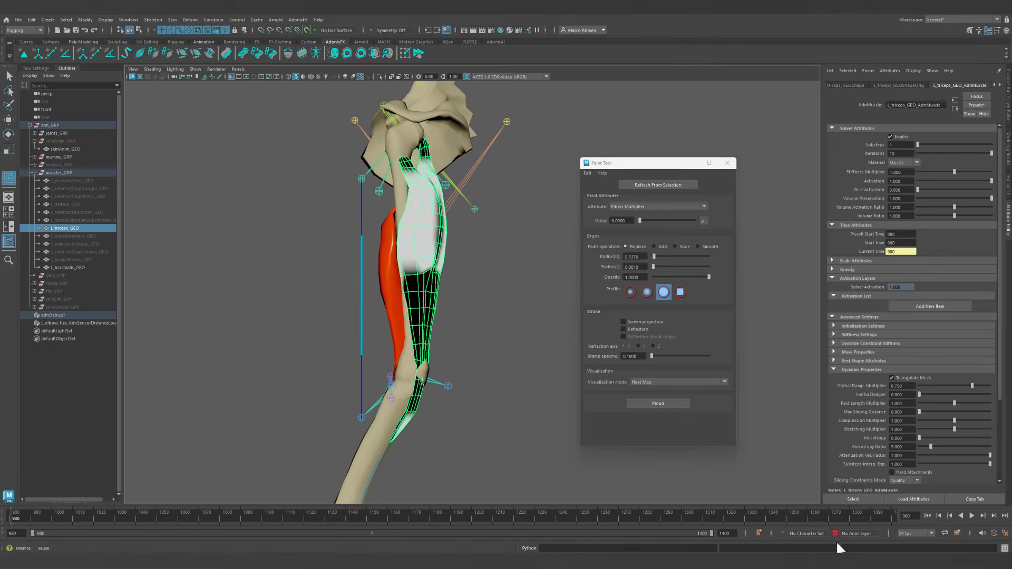
scroll(481, 428, up, 3)
alt+middle_drag(481, 427, 517, 305)
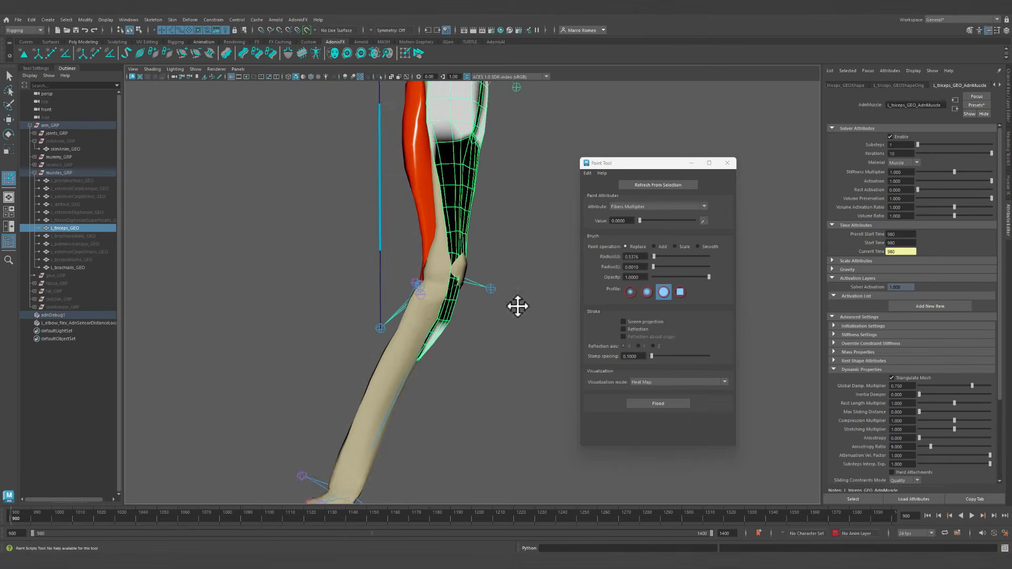
scroll(477, 364, up, 5)
mouse_move(402, 359)
mouse_down()
mouse_move(414, 388)
mouse_move(448, 378)
mouse_move(379, 399)
mouse_up()
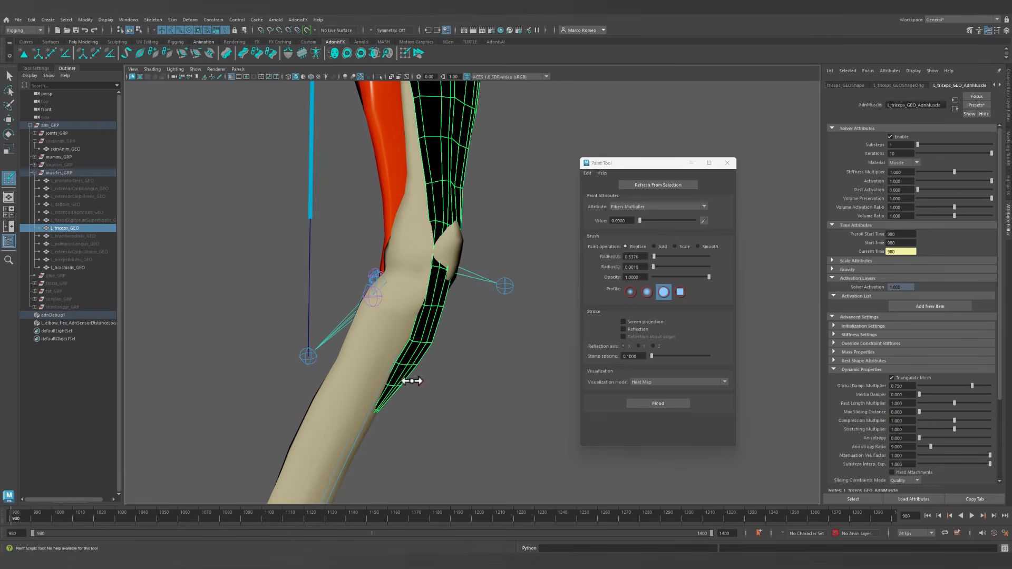
alt+drag(377, 397, 348, 355)
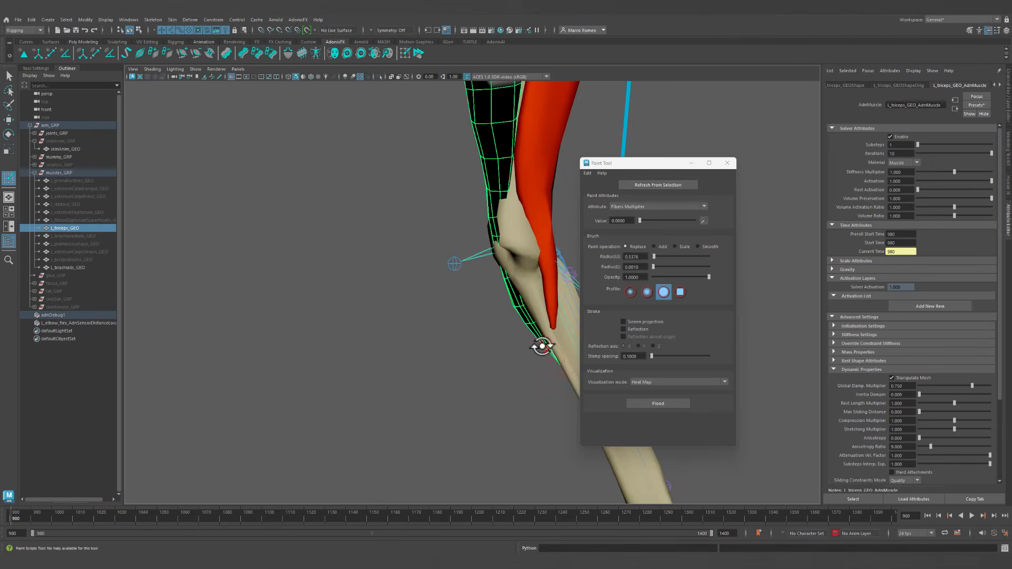
mouse_move(551, 345)
alt+mouse_down()
mouse_move(495, 343)
mouse_move(628, 379)
mouse_move(421, 353)
mouse_move(479, 384)
mouse_move(578, 369)
mouse_move(468, 325)
mouse_move(440, 340)
mouse_move(442, 270)
mouse_move(423, 266)
mouse_move(486, 283)
mouse_move(369, 314)
mouse_move(474, 362)
mouse_move(439, 372)
mouse_move(488, 343)
mouse_move(463, 384)
mouse_move(514, 383)
alt+mouse_up()
Advance the muscle simulation frame by frame, rewind it to frame 980 and advance again to frame 983.
click(995, 517)
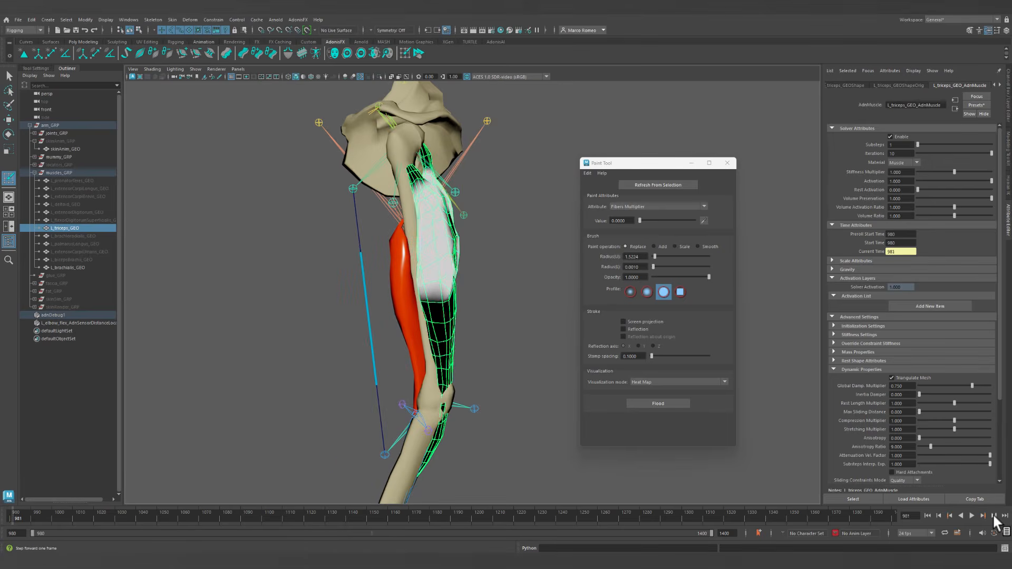
click(994, 517)
click(994, 516)
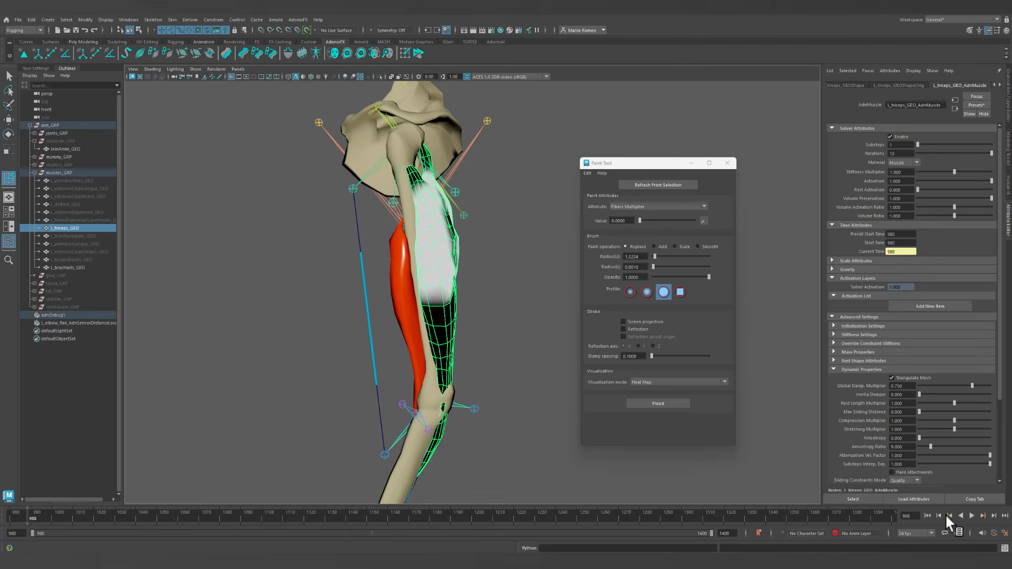
click(928, 516)
click(994, 516)
click(994, 516)
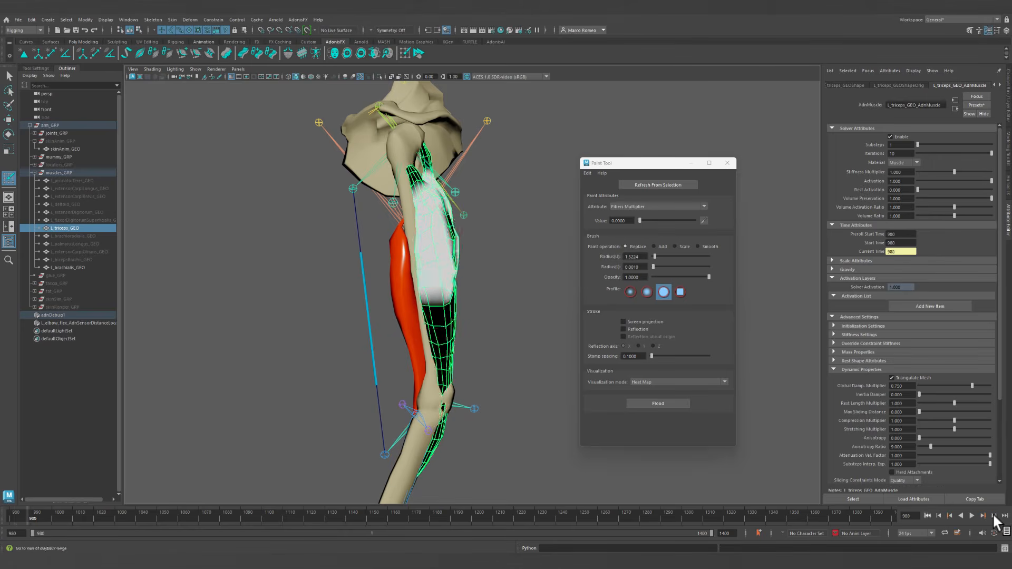
click(994, 517)
Examine the contracted triceps at frame 983 from the back and side, especially the tendon boundary and central seam.
alt+drag(498, 318, 421, 312)
alt+right_drag(443, 369, 497, 373)
alt+middle_drag(481, 277, 459, 347)
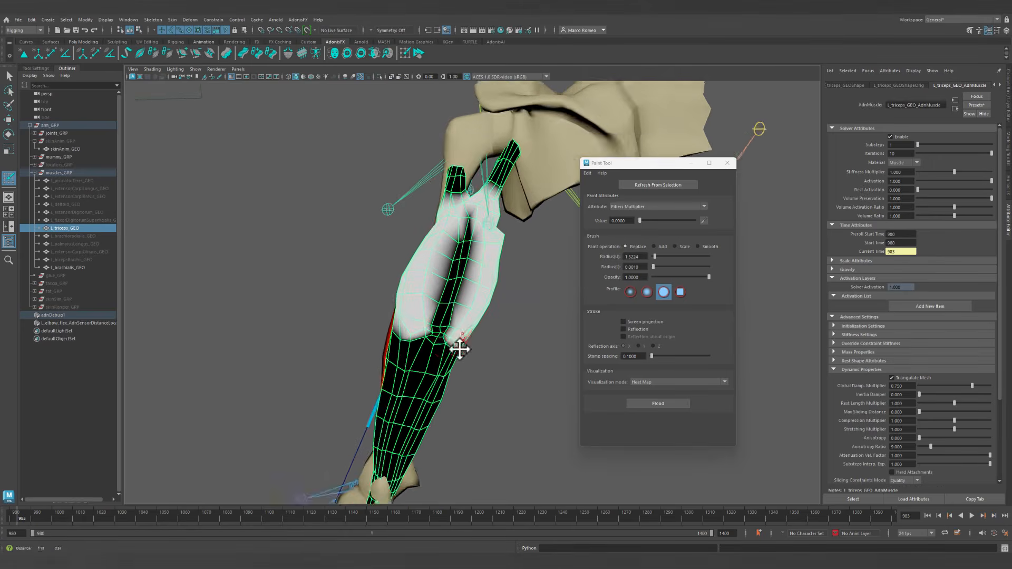
alt+drag(459, 348, 454, 346)
alt+right_drag(417, 357, 450, 360)
alt+drag(451, 360, 402, 346)
alt+right_drag(403, 346, 373, 398)
alt+middle_drag(402, 401, 420, 344)
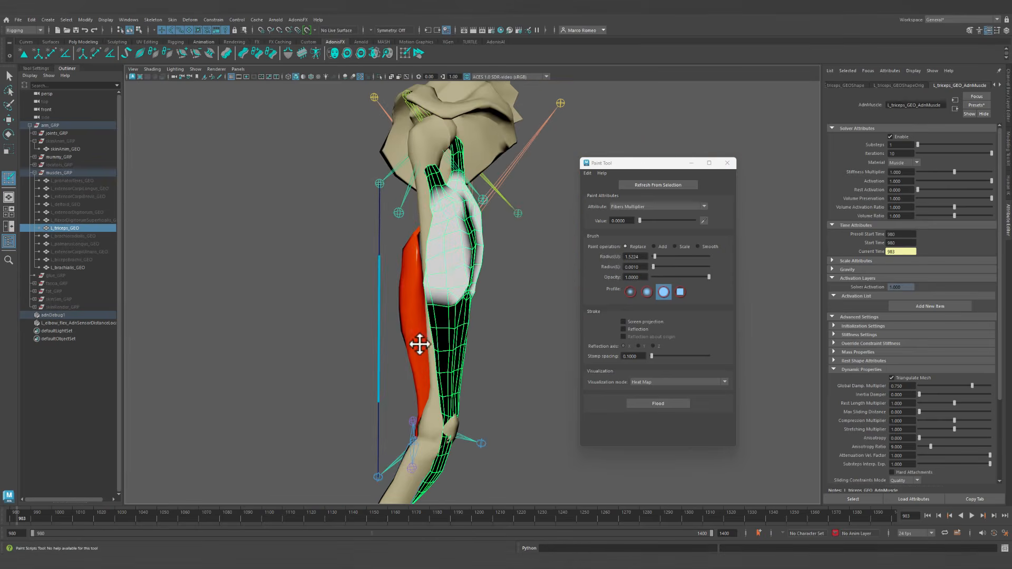
alt+right_drag(356, 361, 508, 410)
alt+drag(468, 380, 471, 424)
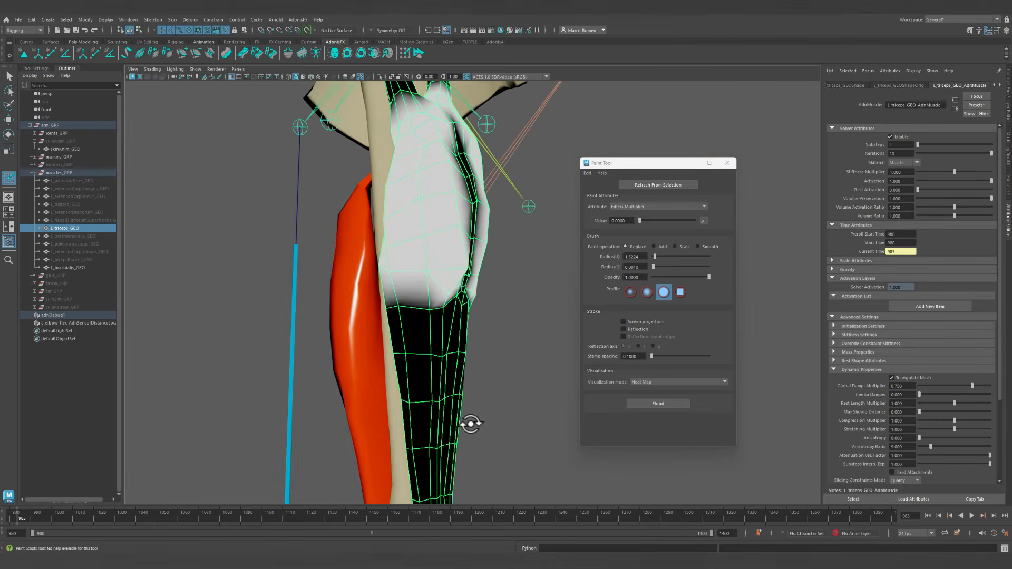
Set the Fibers Multiplier value to 1 and repaint the belly's lower boundary and both sides of the central seam, narrowing the dark strip.
alt+drag(486, 373, 588, 284)
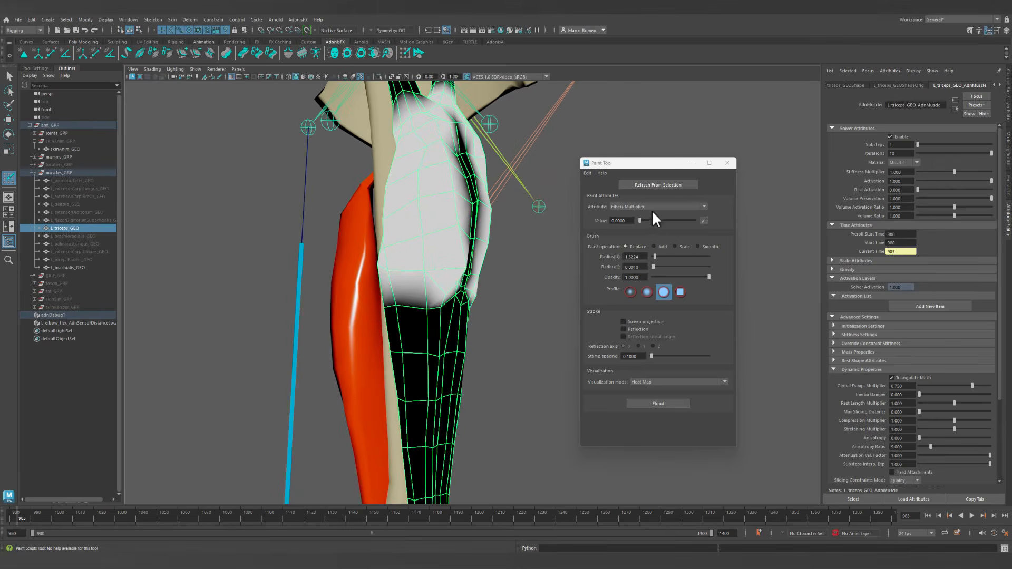
click(435, 279)
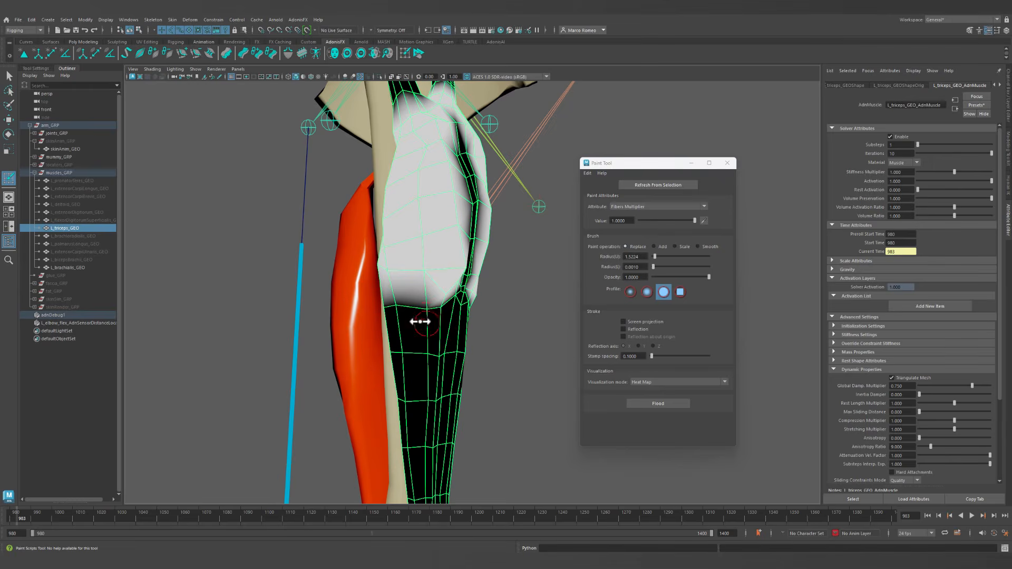
alt+drag(415, 332, 510, 287)
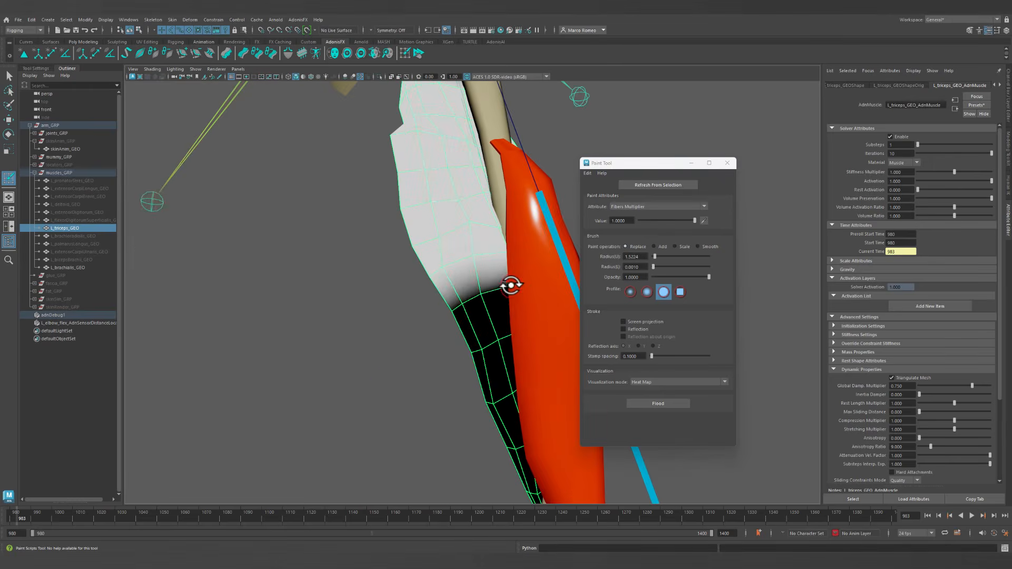
mouse_move(452, 306)
alt+mouse_down()
mouse_move(517, 323)
mouse_move(442, 332)
mouse_move(501, 323)
mouse_move(489, 315)
alt+mouse_up()
mouse_move(450, 343)
alt+mouse_down()
mouse_move(436, 325)
mouse_move(493, 336)
mouse_move(445, 222)
mouse_move(452, 244)
mouse_move(445, 196)
mouse_move(404, 307)
mouse_move(445, 269)
mouse_move(465, 204)
alt+mouse_up()
alt+drag(446, 328, 424, 307)
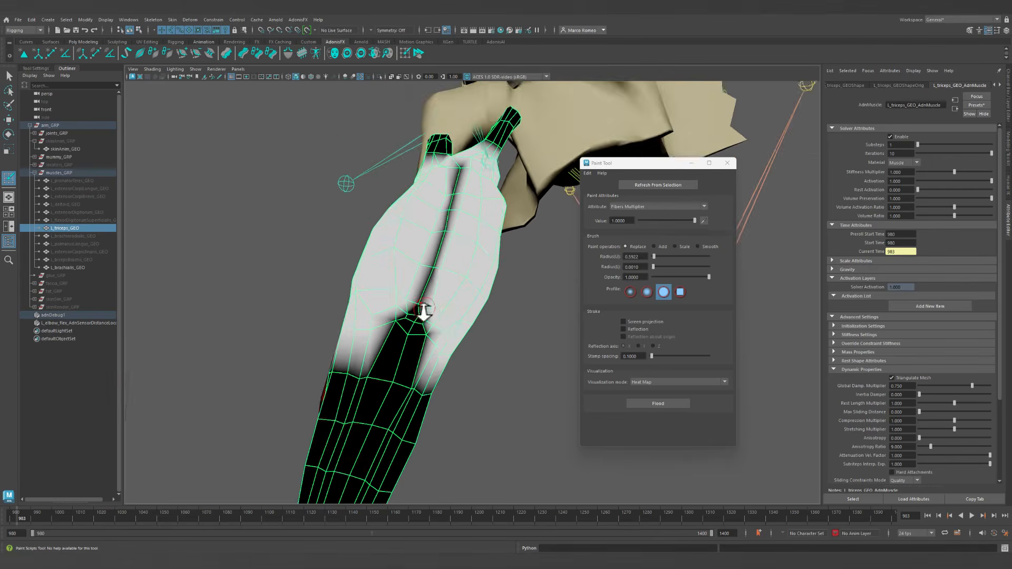
alt+right_drag(425, 308, 418, 326)
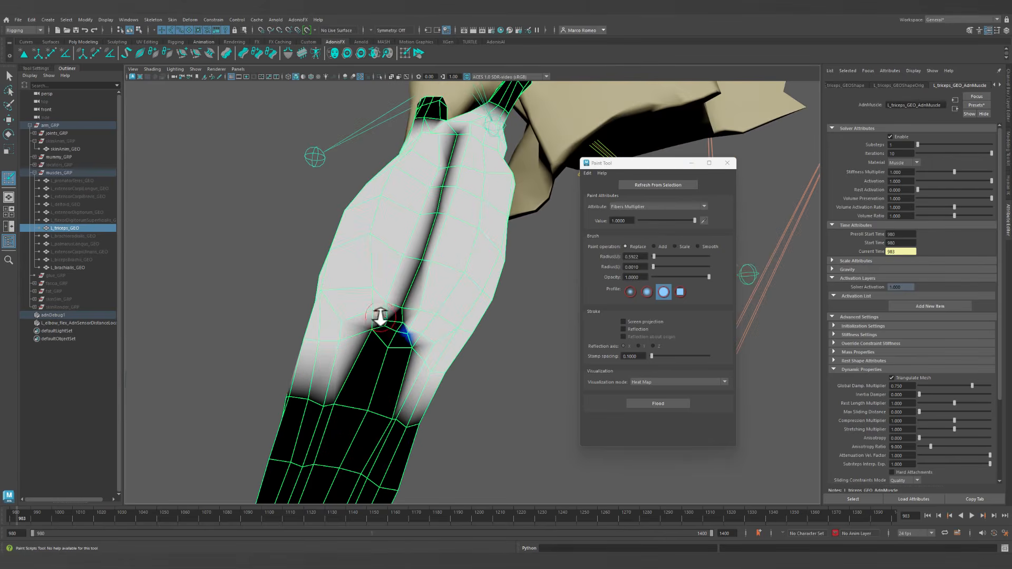
alt+drag(420, 324, 382, 319)
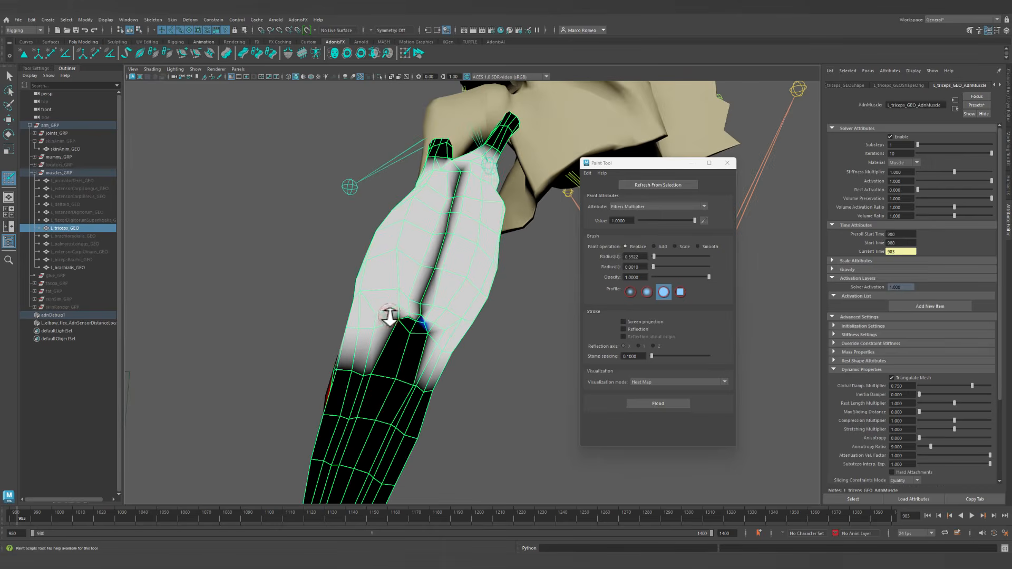
alt+drag(455, 342, 395, 320)
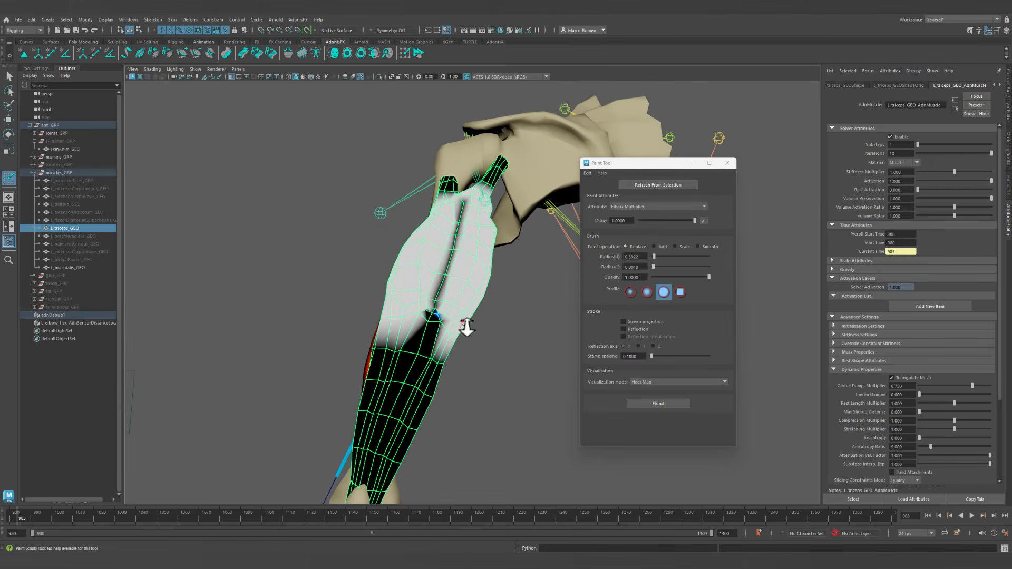
alt+drag(515, 339, 407, 328)
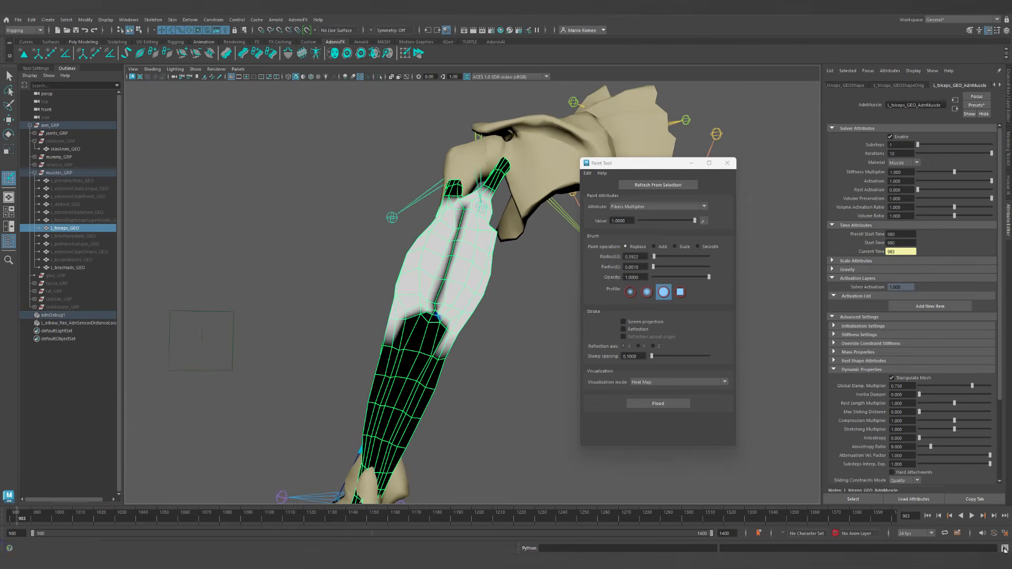
Play the simulation from frame 980 to check the triceps contraction through the elbow bend, and rewind to the start.
click(926, 514)
click(972, 514)
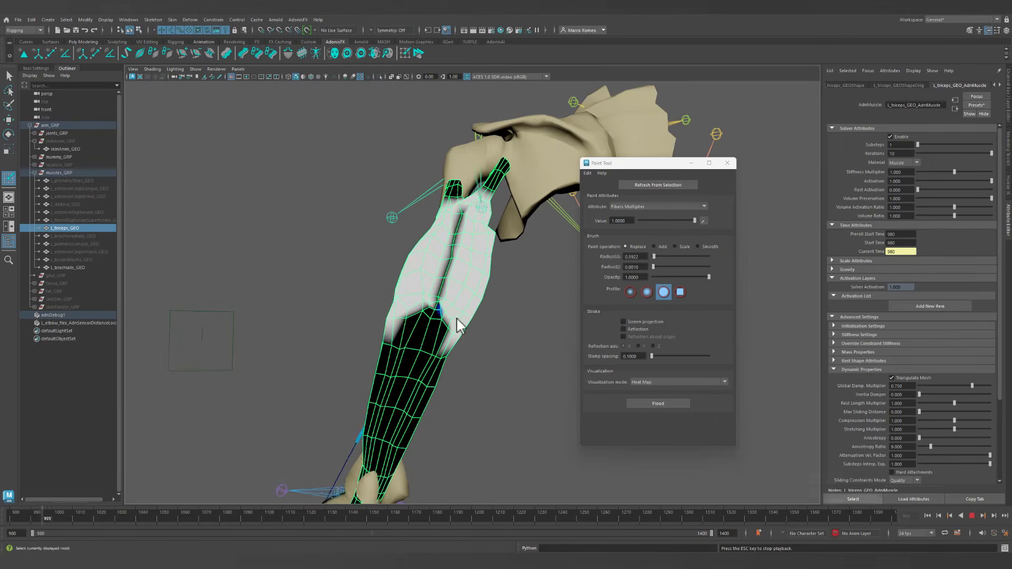
alt+drag(458, 327, 440, 276)
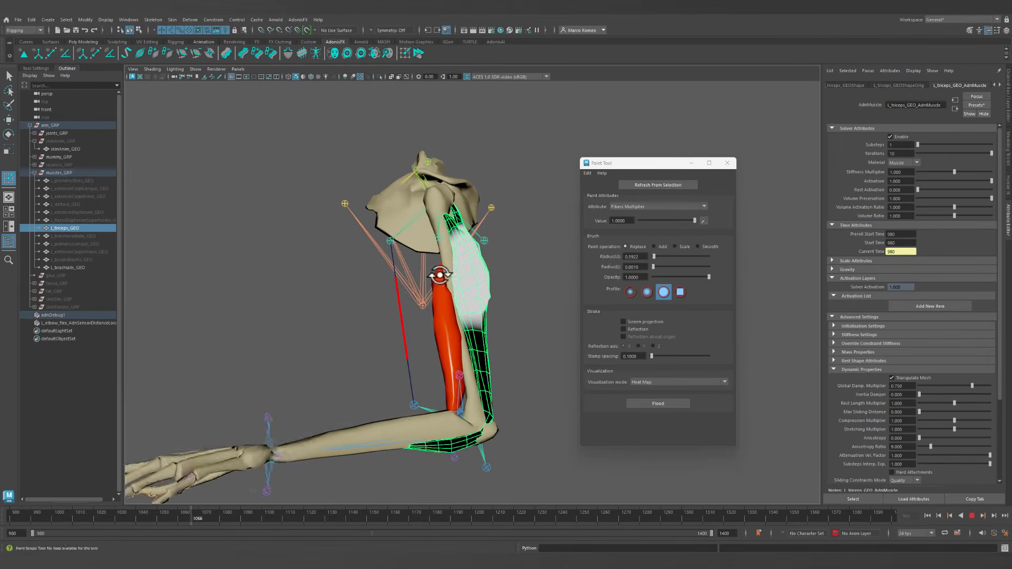
click(971, 514)
click(926, 516)
Create an AdnSensorDistance named L_elbow_extend_AdnSensorDistance between the joints behind the shoulder and the elbow.
alt+drag(417, 314, 476, 259)
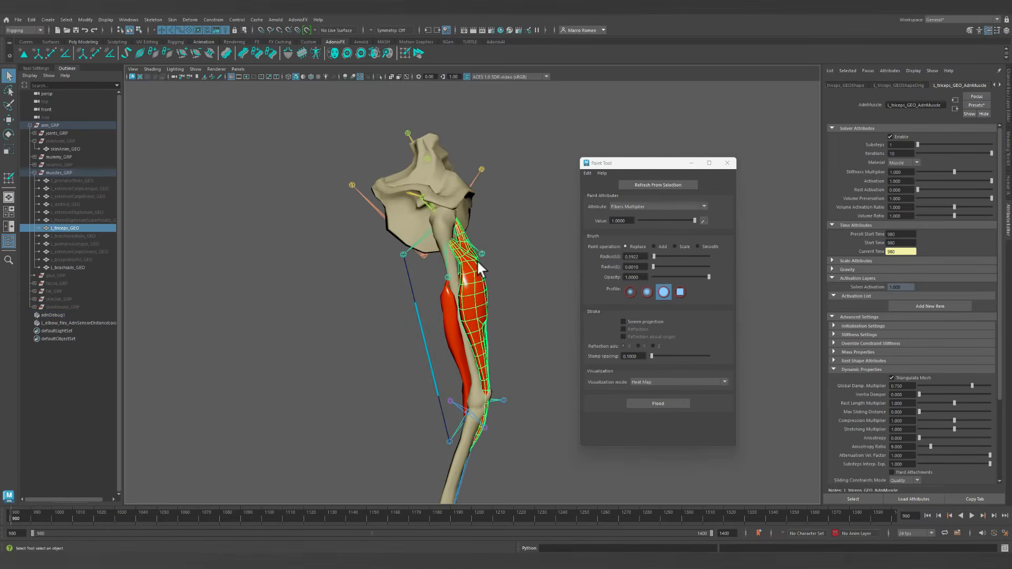
click(482, 252)
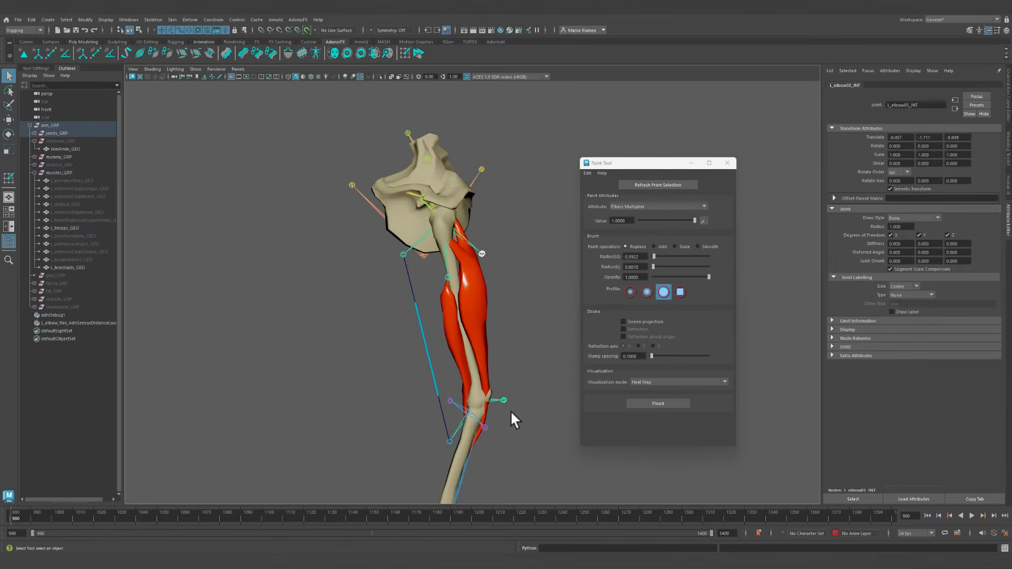
click(95, 53)
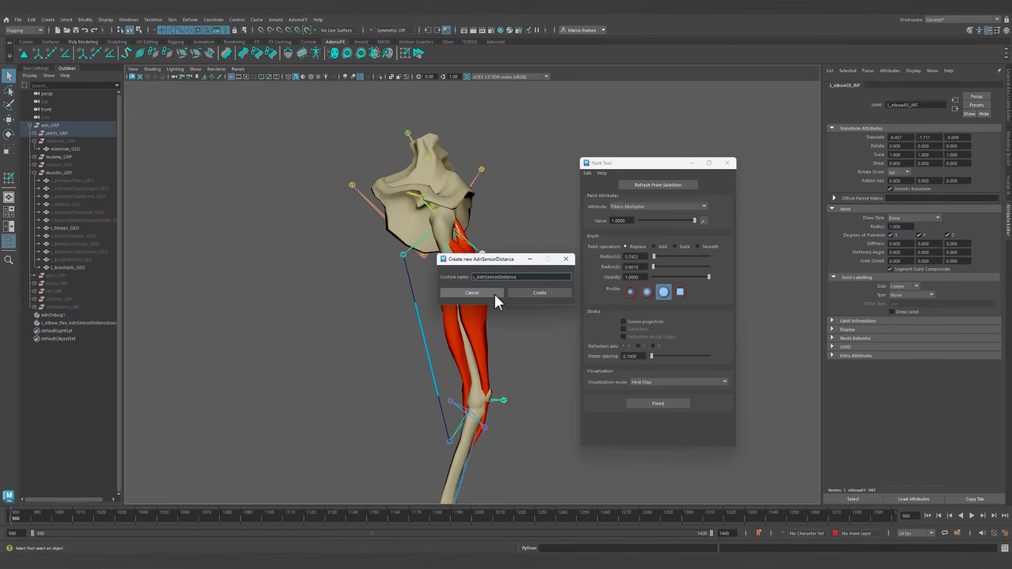
text(L_elbow_extend_)
click(540, 293)
mouse_move(447, 272)
alt+mouse_down()
mouse_move(481, 278)
mouse_move(485, 298)
mouse_move(441, 268)
alt+mouse_up()
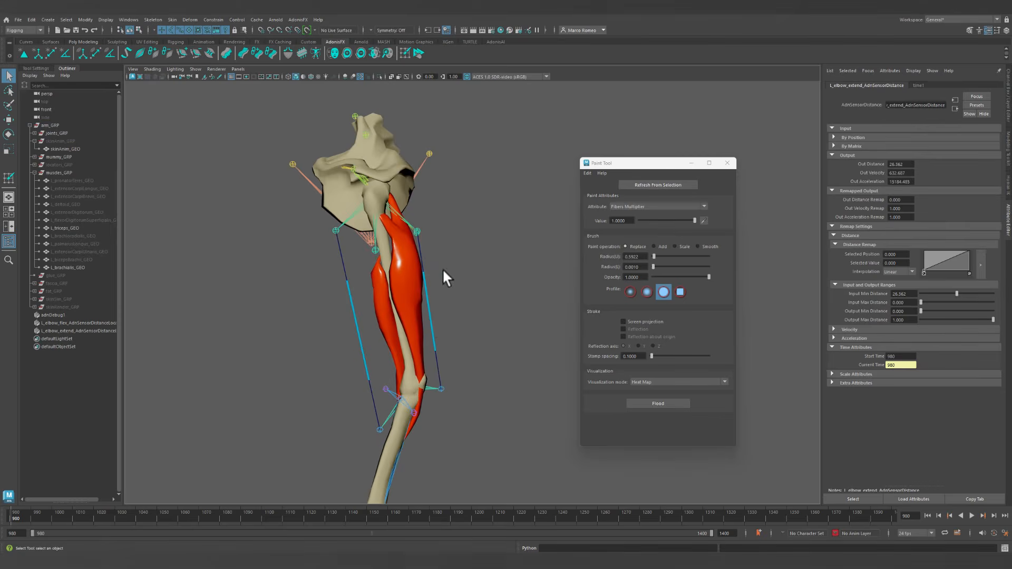
Go to the extended pose at frame 1139 and set the elbow-extend sensor's Input Max Distance to 24.142.
click(429, 318)
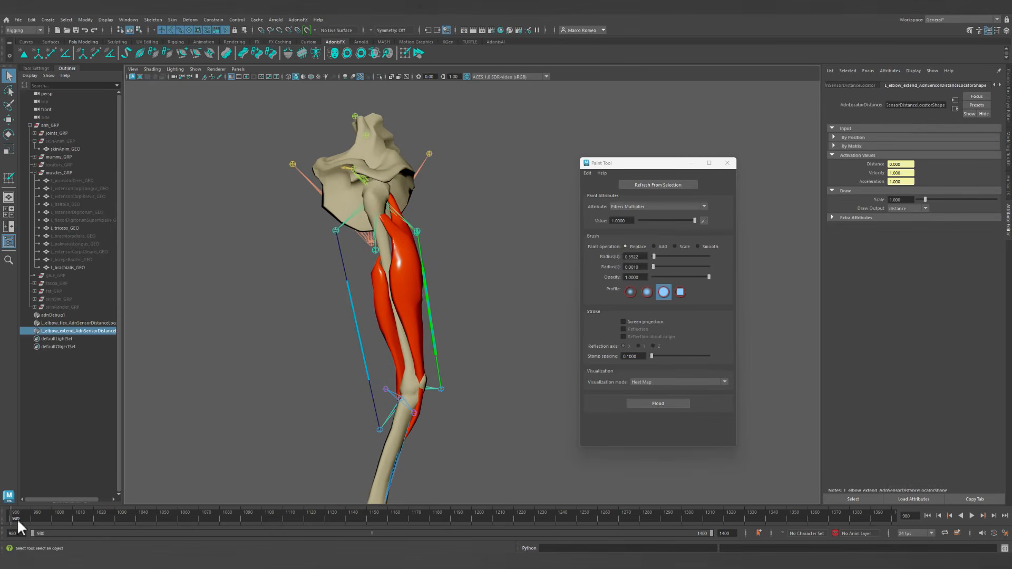
drag(11, 516, 343, 523)
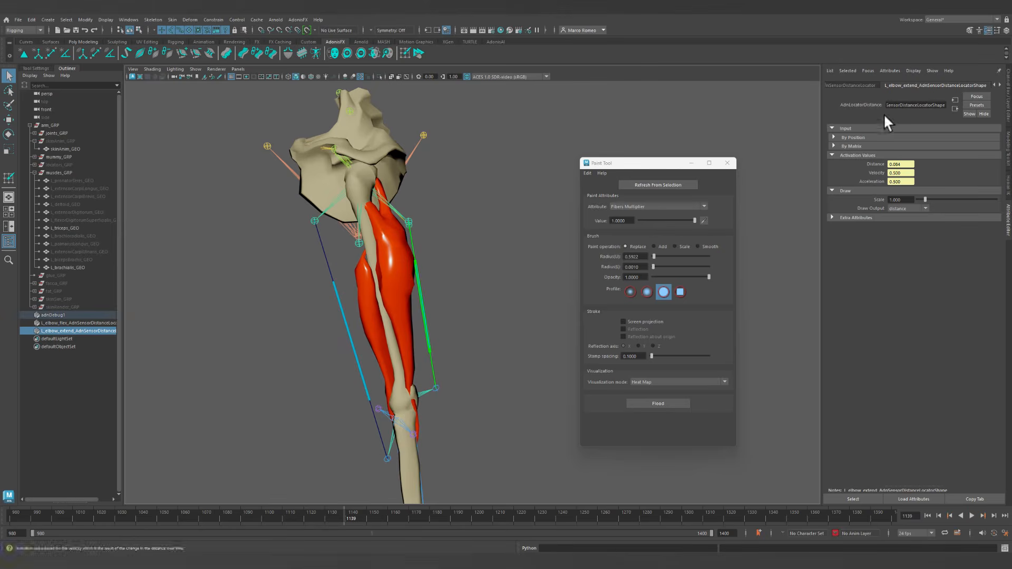
click(1000, 85)
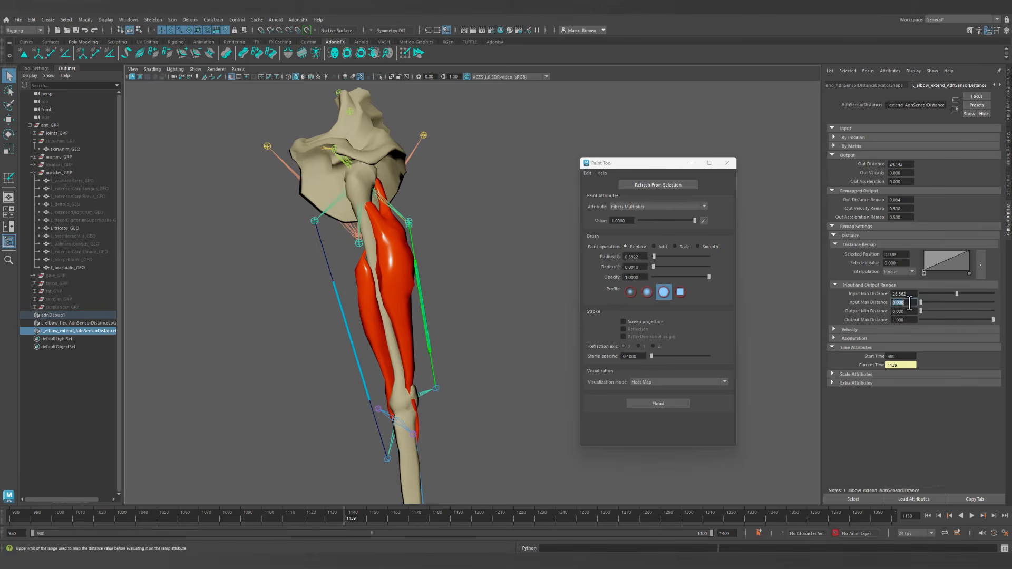
mouse_move(533, 309)
alt+mouse_down()
mouse_move(522, 309)
mouse_move(533, 307)
alt+mouse_up()
alt+middle_drag(493, 309, 500, 284)
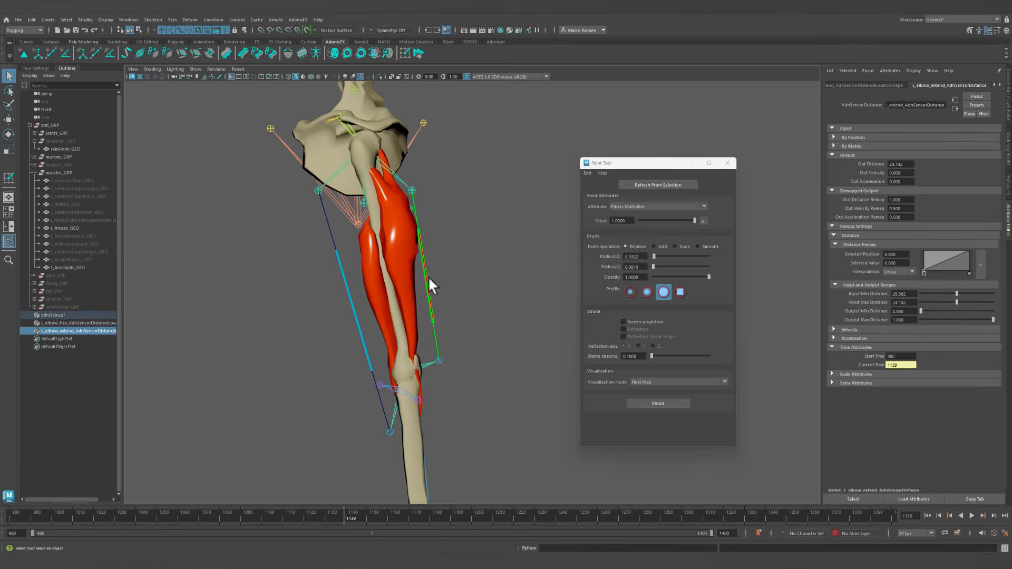
Load the elbow-extend distance sensor as source and the triceps AdnMuscle as destination in the AdonisFX Sensors Connection Editor.
click(402, 263)
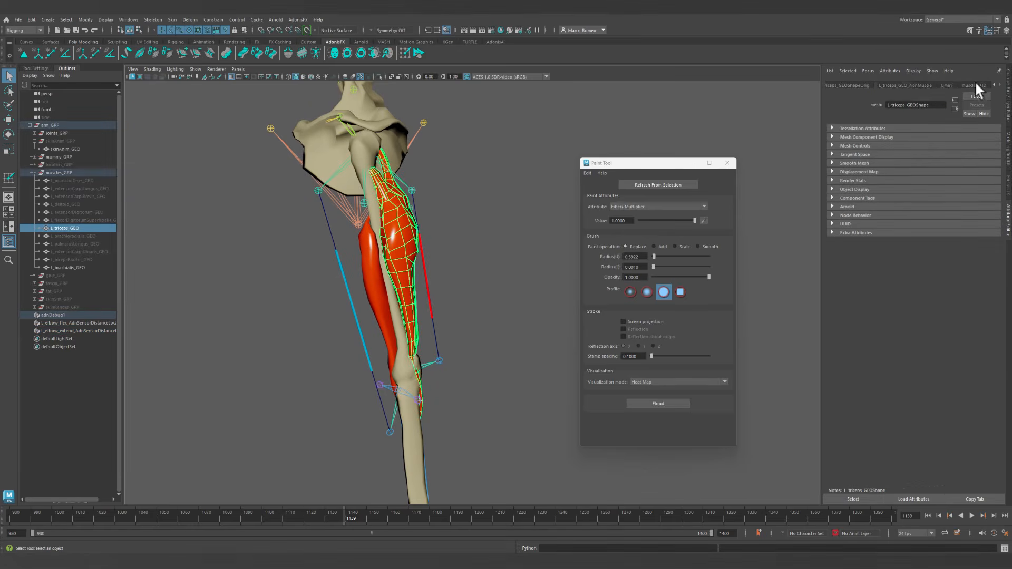
click(911, 86)
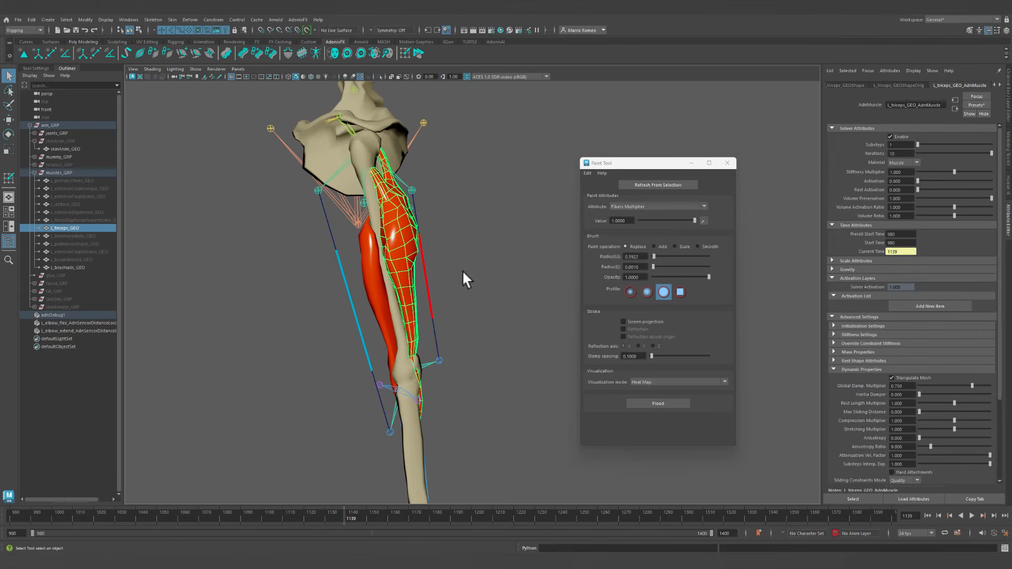
shift+click(430, 303)
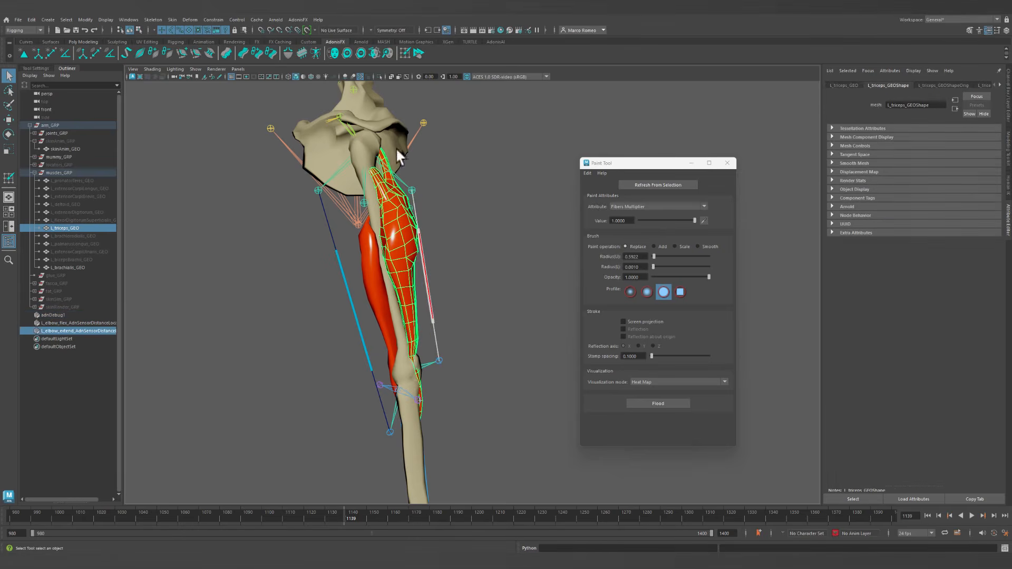
click(299, 20)
mouse_move(338, 87)
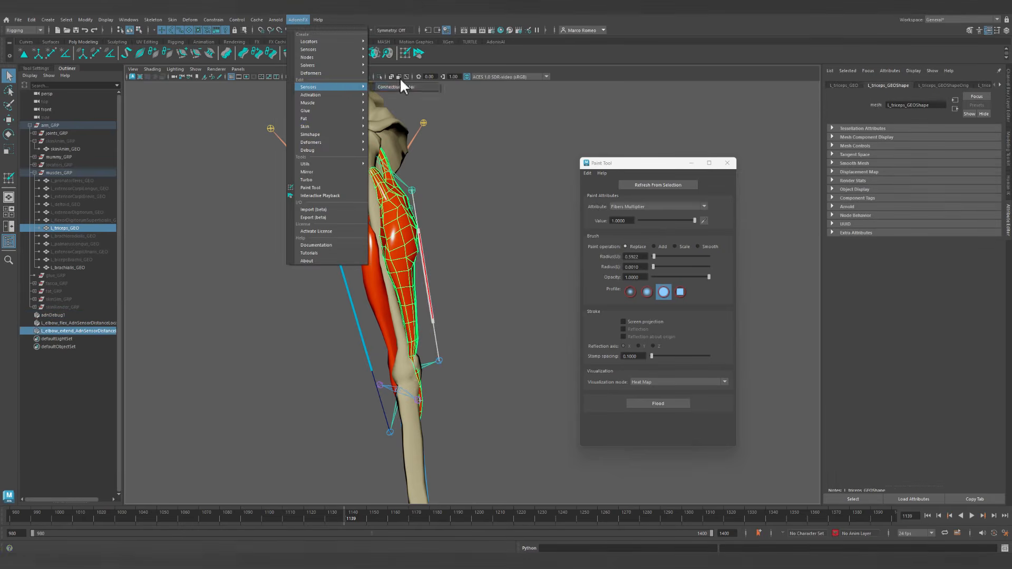
click(399, 87)
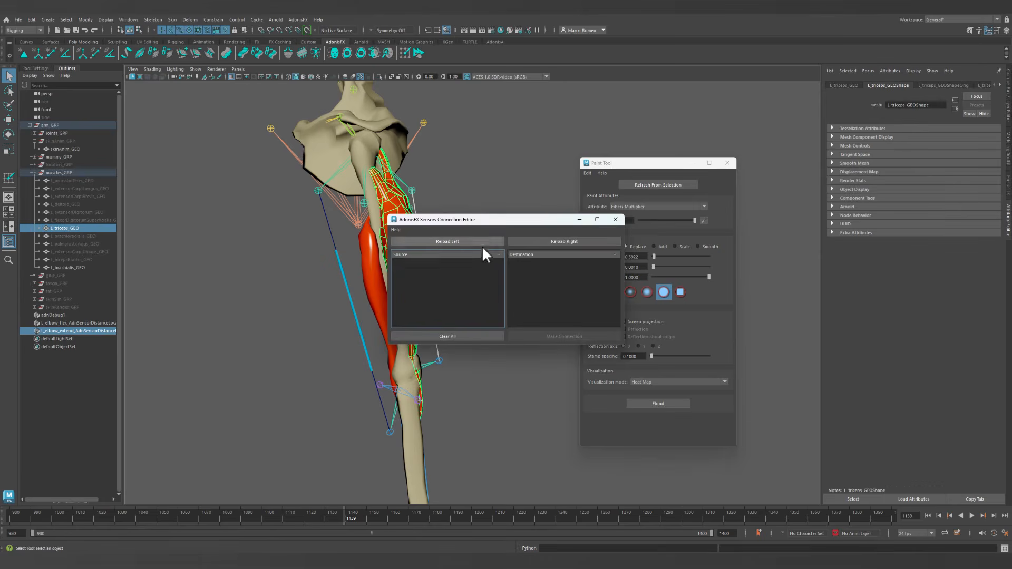
click(551, 241)
click(395, 260)
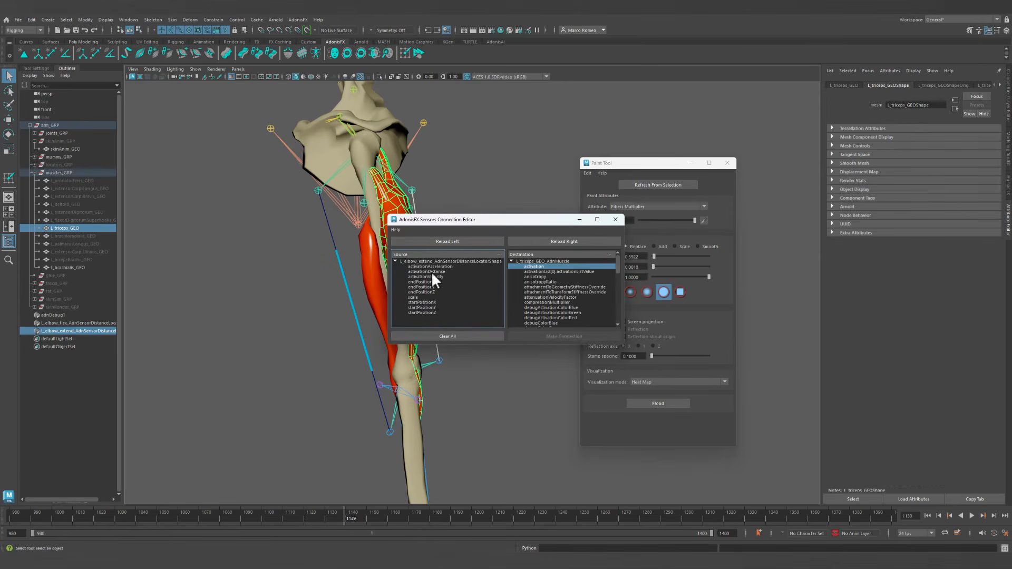
Connect the sensor's activationDistance to the triceps muscle's activationList[0].activationListValue and close the connection editor.
click(431, 271)
click(557, 271)
click(563, 335)
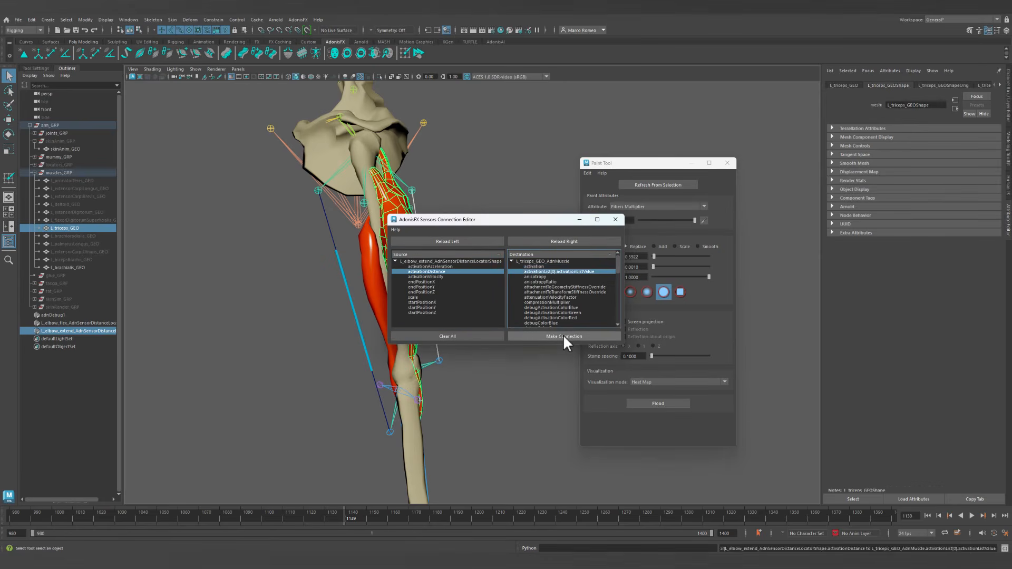
click(615, 220)
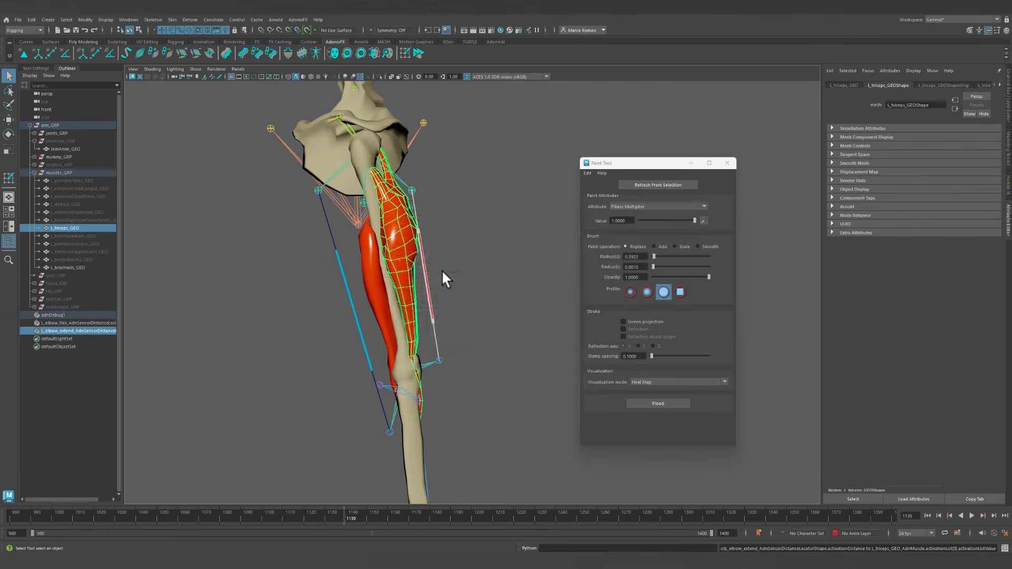
Close the Paint Tool, play the simulation from the start to check the sensor-driven triceps activation, and rewind.
alt+drag(441, 270, 374, 261)
click(514, 320)
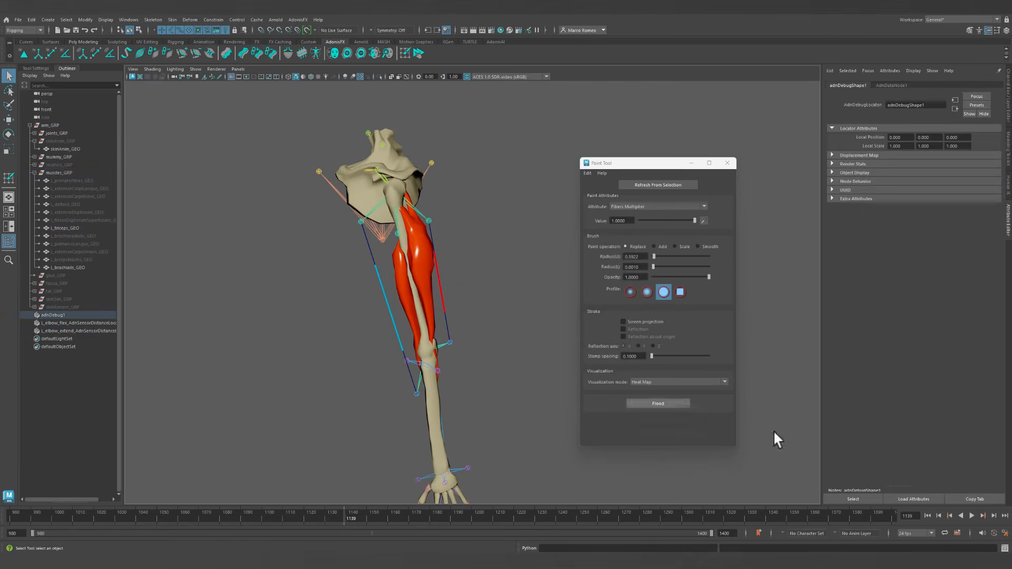
click(928, 515)
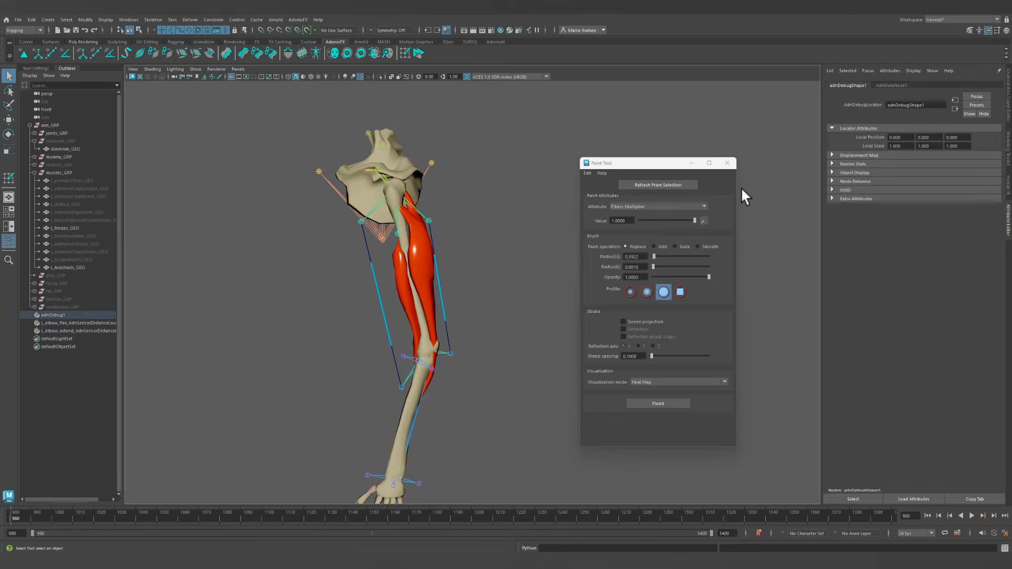
click(727, 163)
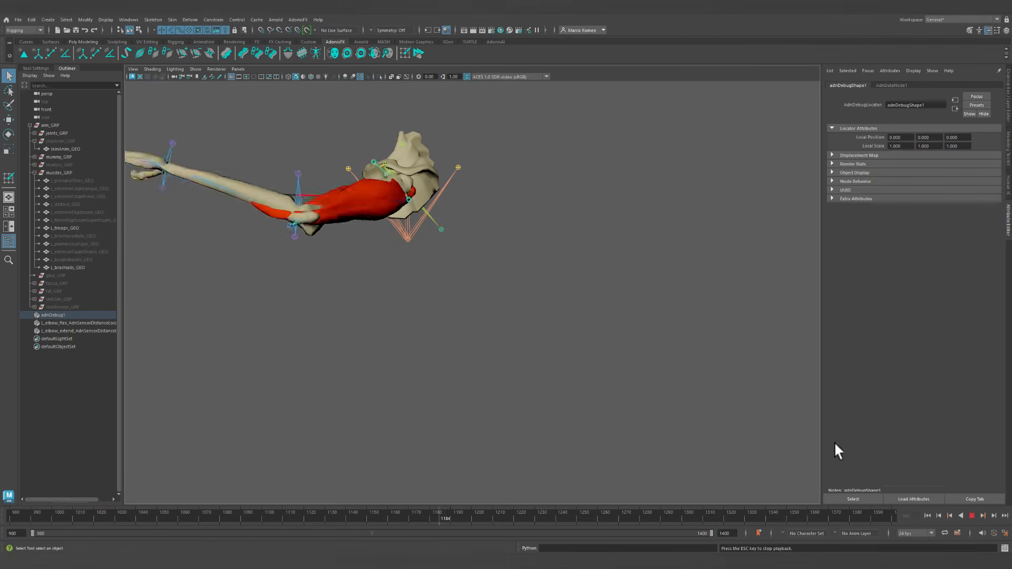
click(973, 515)
click(927, 515)
alt+drag(371, 264, 539, 259)
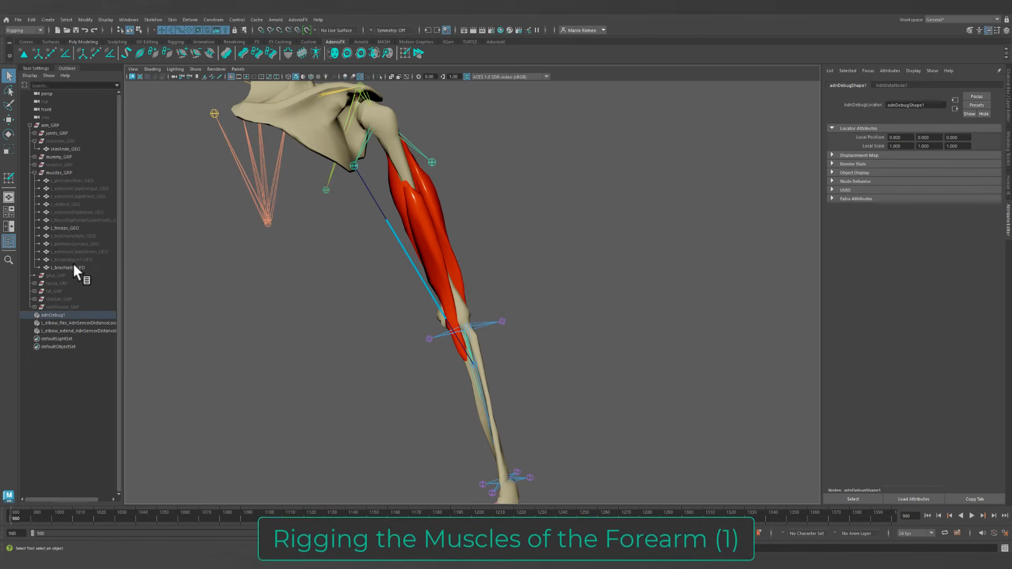
Unhide the L_bicepsBrachii_GEO and L_pronatorTeres_GEO muscle meshes around the elbow.
click(74, 260)
alt+drag(529, 314, 501, 306)
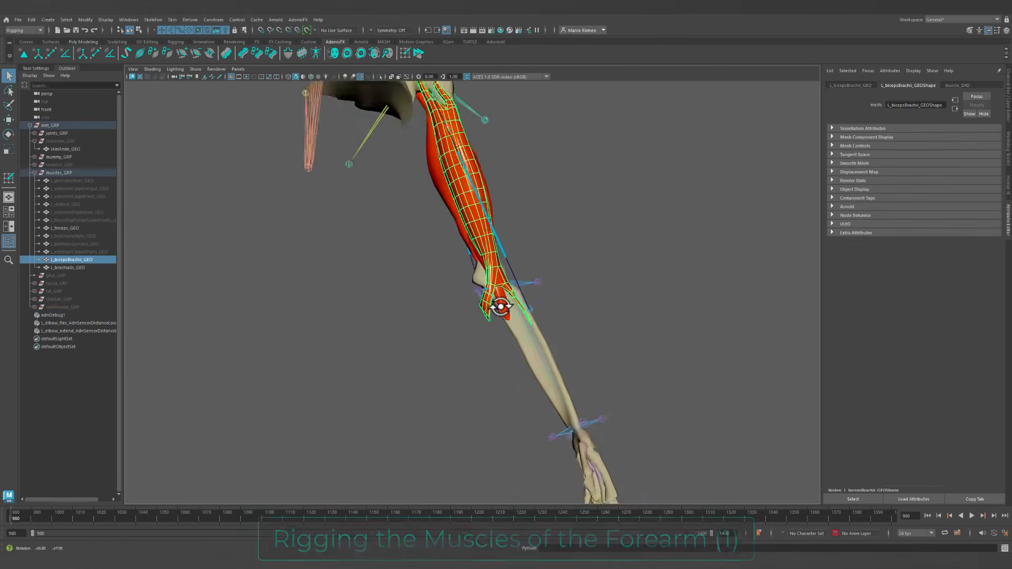
alt+right_drag(500, 307, 562, 360)
alt+middle_drag(562, 360, 451, 343)
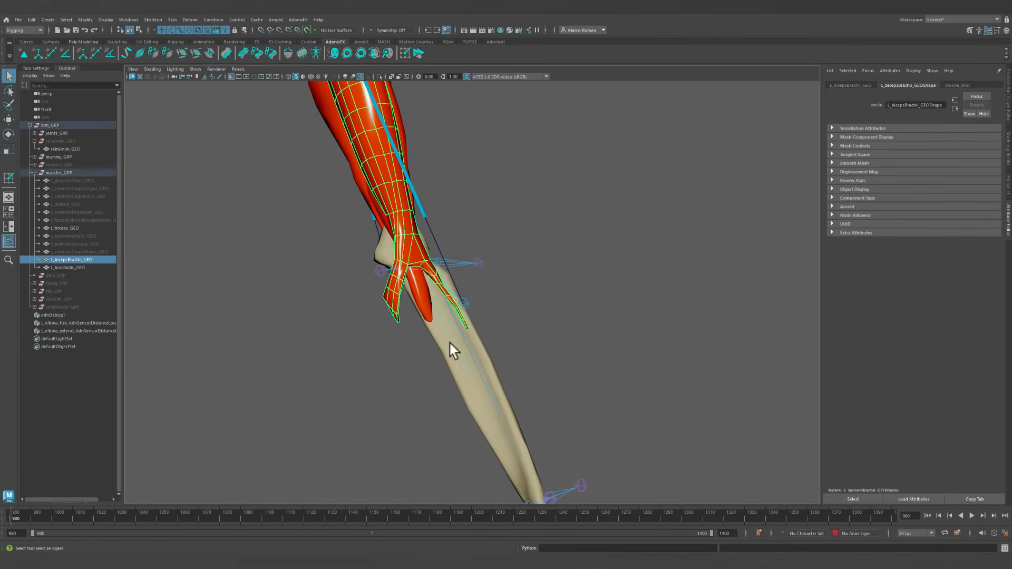
click(77, 180)
key(shift+h)
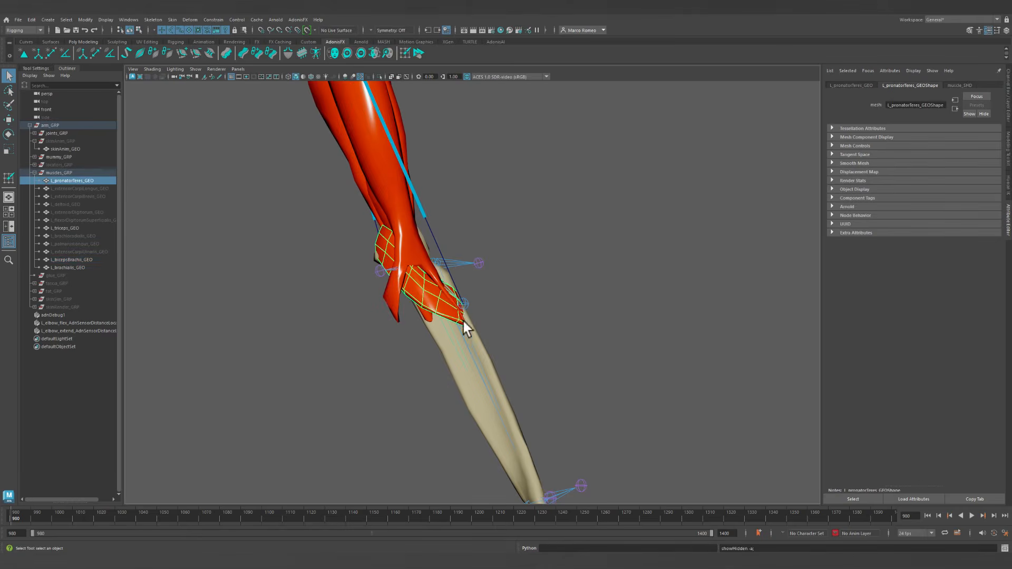
Unhide the palmaris longus and flexor digitorum superficialis muscles to show how they sit around the elbow.
click(71, 244)
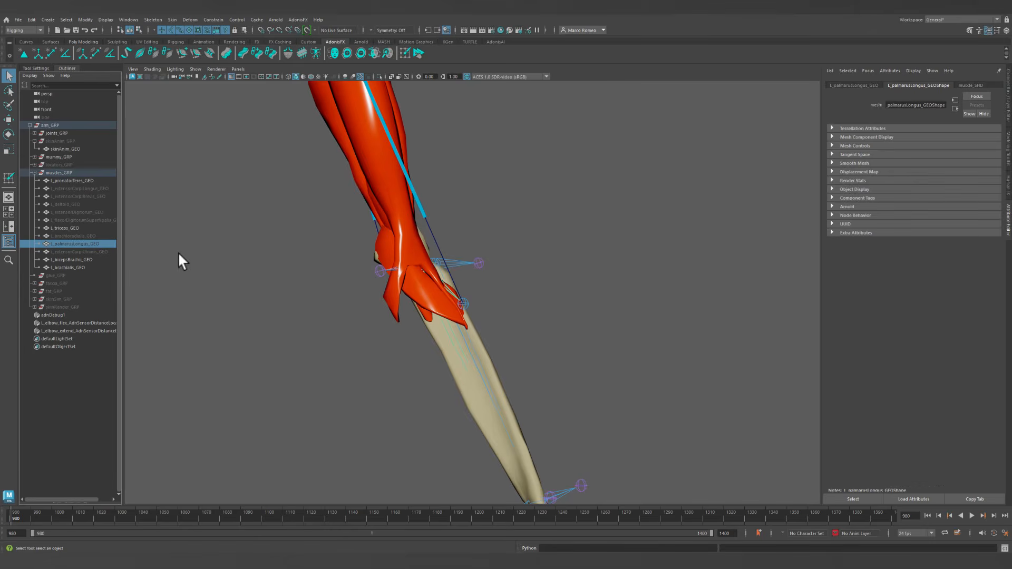
key(shift+h)
click(79, 235)
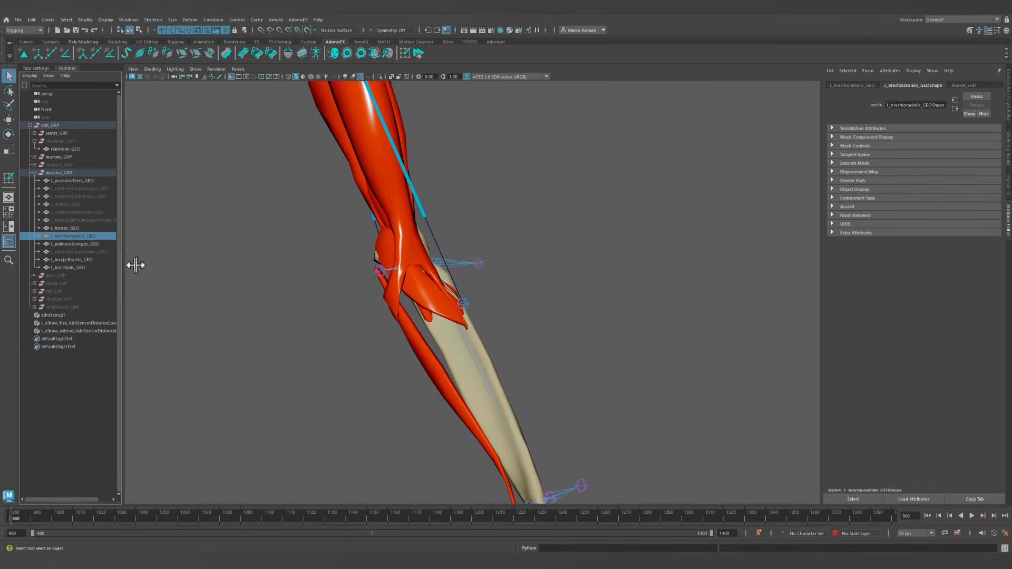
click(87, 251)
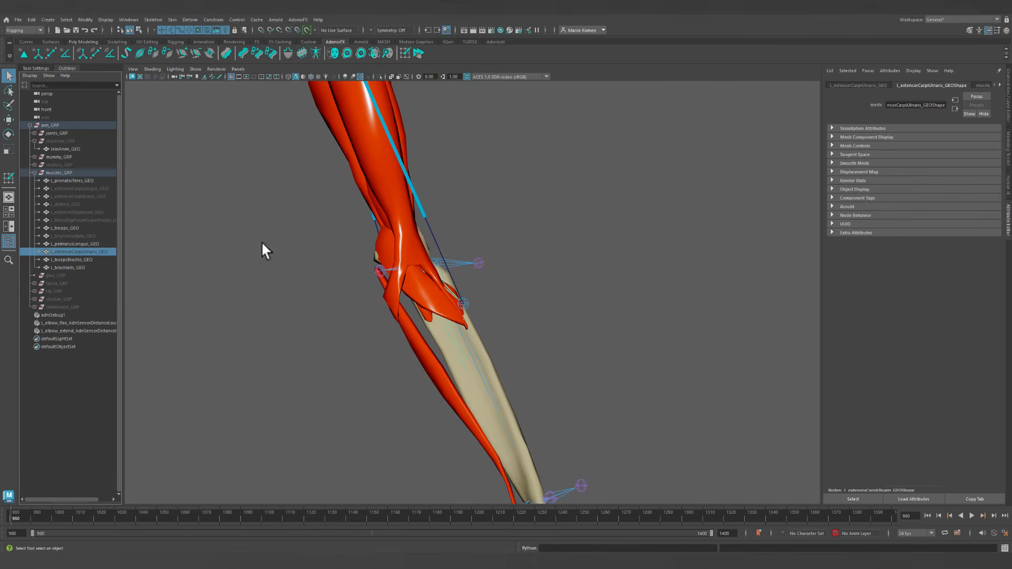
click(72, 220)
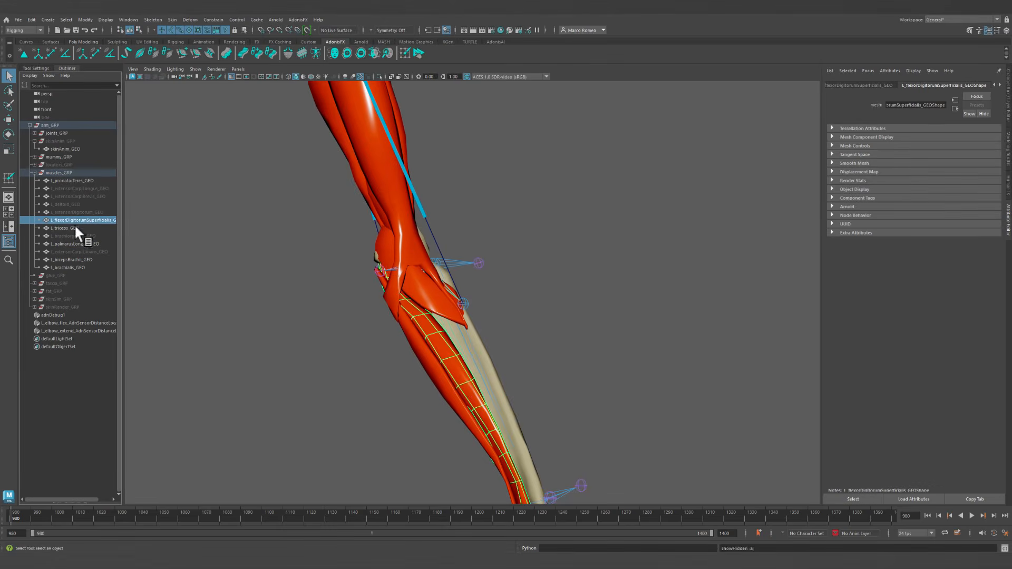
Hide the biceps brachii, flexor digitorum superficialis and palmaris longus muscles to expose the pronator teres.
alt+drag(493, 325, 359, 360)
click(413, 298)
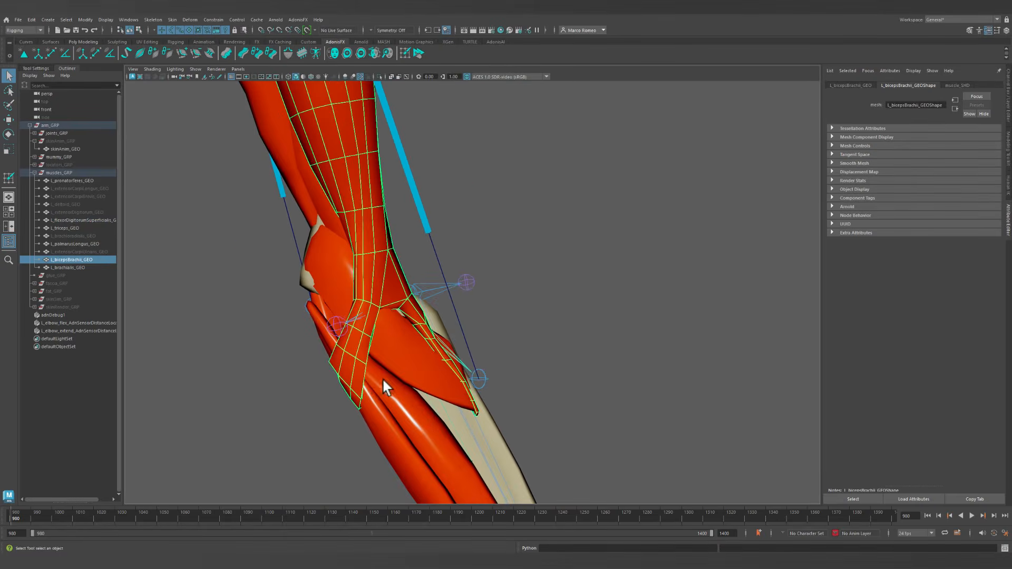
alt+drag(368, 410, 408, 402)
alt+drag(437, 368, 267, 226)
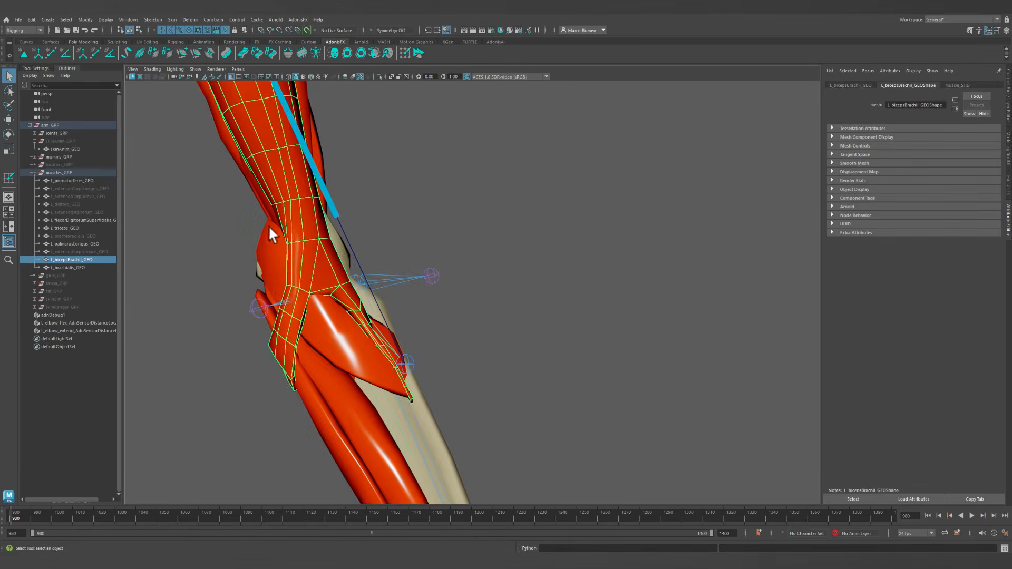
key(ctrl+h)
click(305, 393)
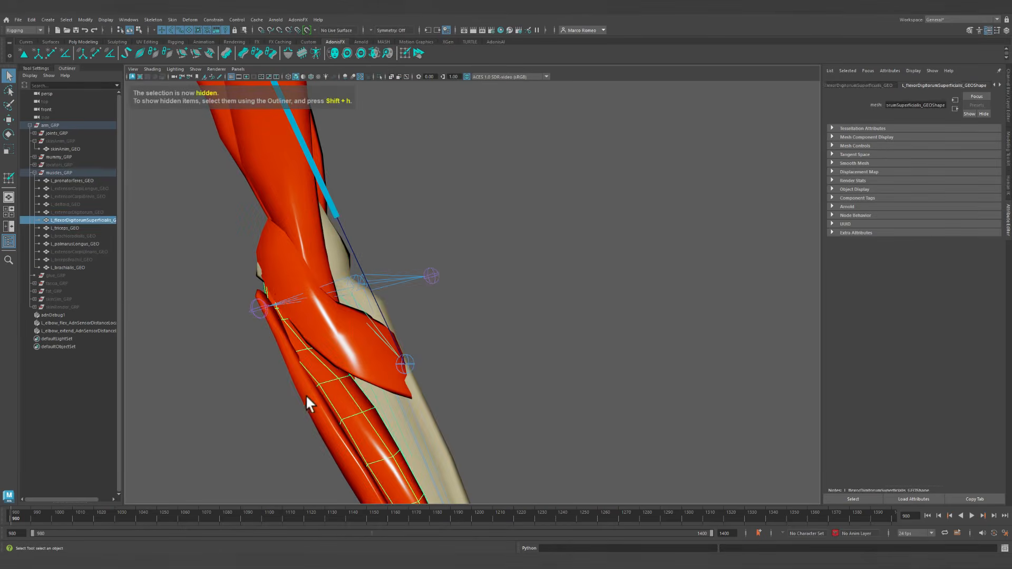
shift+click(305, 397)
key(ctrl+h)
Create an AdonisFX muscle on the pronator teres with the mummy arm bones as its attachment target, using the default settings.
alt+drag(338, 333, 374, 311)
click(358, 321)
alt+middle_drag(367, 298, 350, 331)
alt+drag(350, 332, 327, 334)
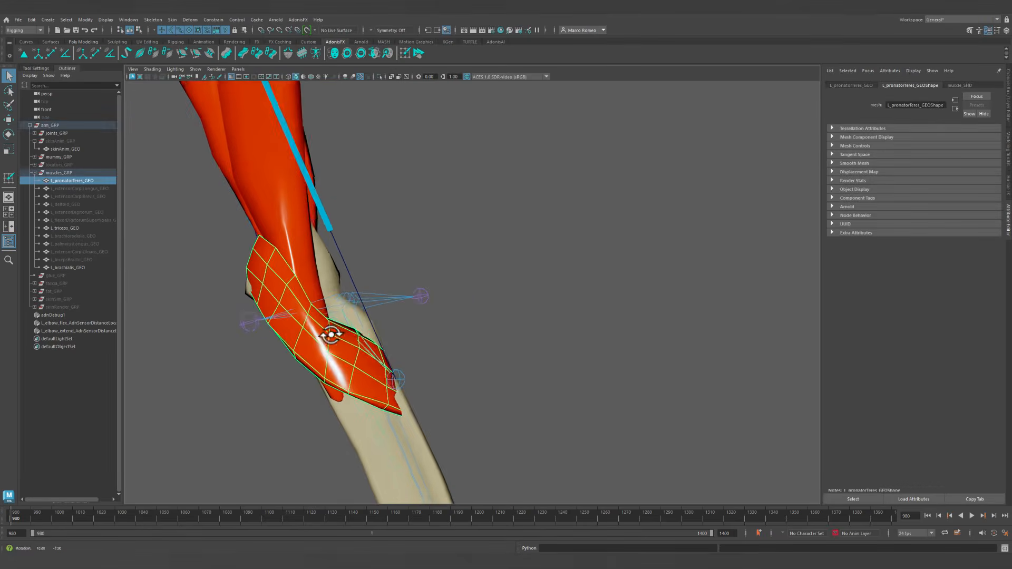
alt+drag(481, 339, 448, 291)
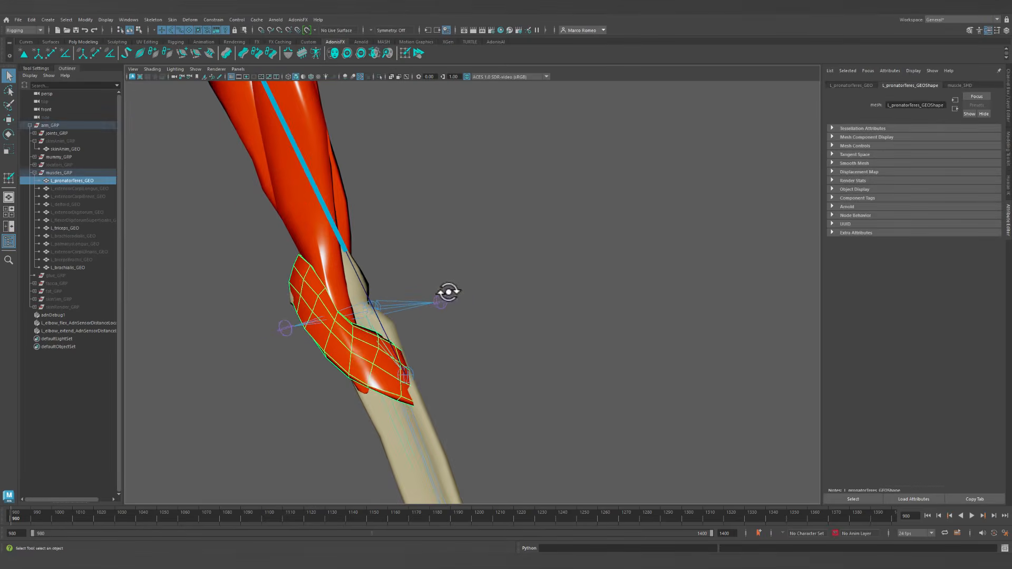
click(380, 426)
alt+drag(379, 426, 397, 426)
shift+click(328, 272)
alt+drag(377, 280, 364, 298)
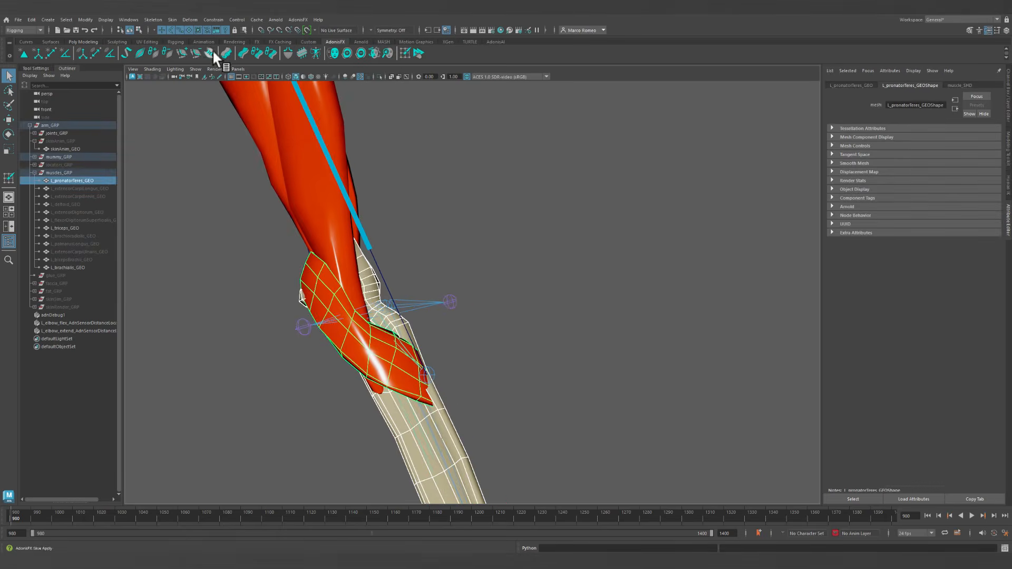
click(141, 53)
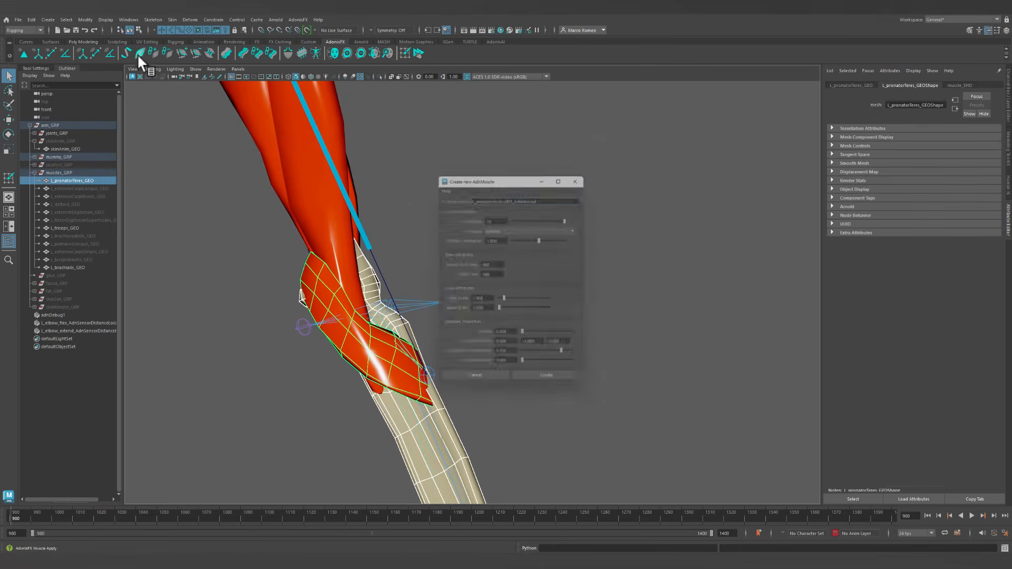
click(550, 384)
Open the AdonisFX Paint Tool on the pronator teres, ready to paint Attachments To Geometry for the mummy arm influence.
alt+drag(448, 334, 423, 264)
click(338, 286)
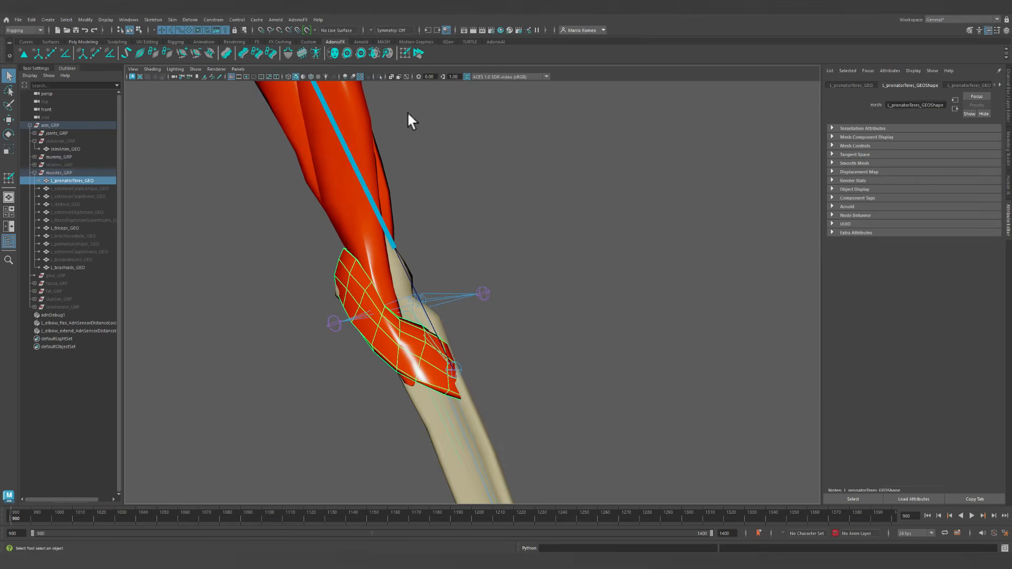
click(405, 52)
drag(495, 221, 653, 160)
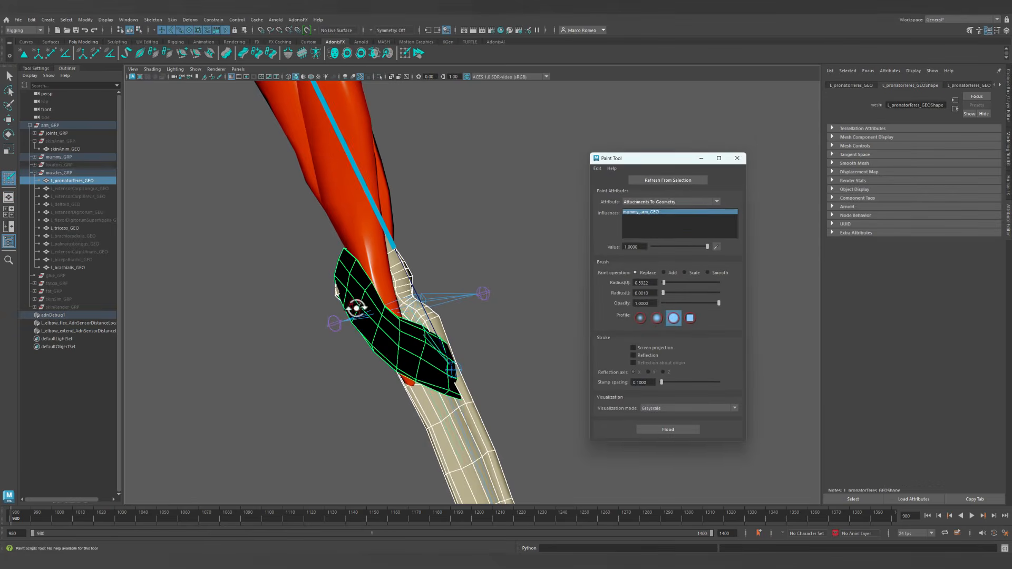
Isolate the pronator teres with the arm bones and flood its Attachments To Geometry weights with 0.3.
alt+drag(355, 308, 392, 321)
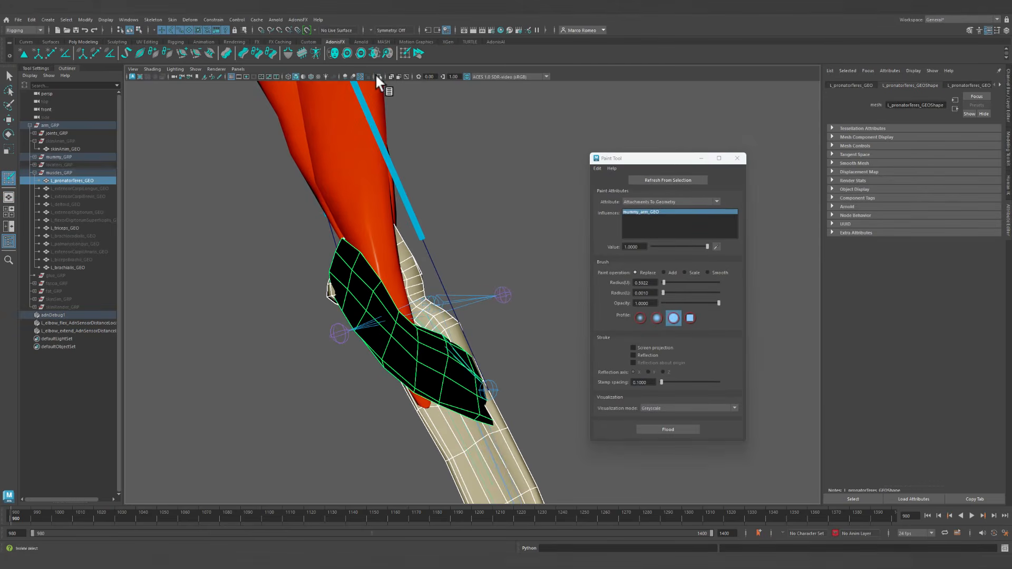
click(379, 77)
scroll(429, 267, up, 1)
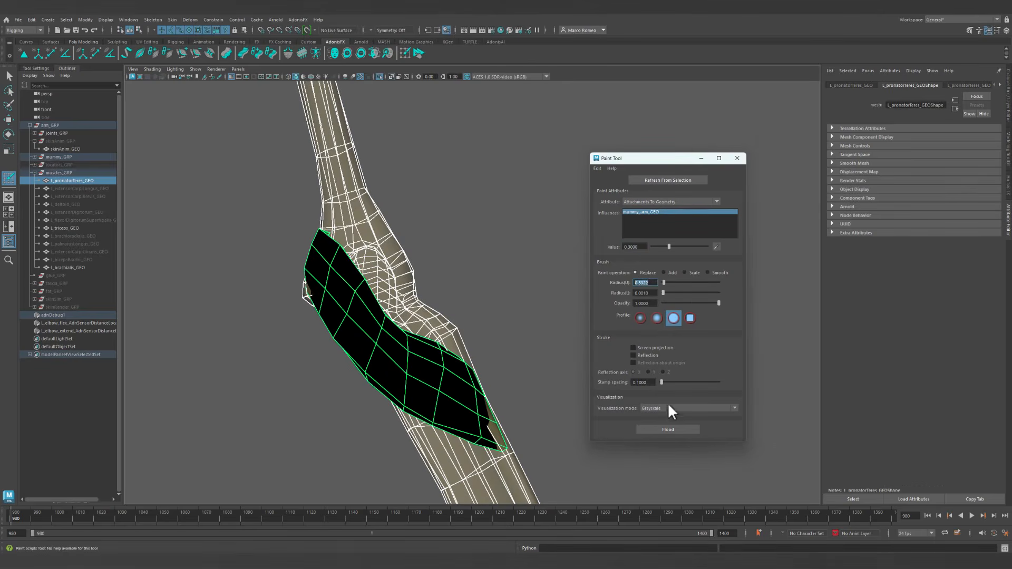
click(662, 429)
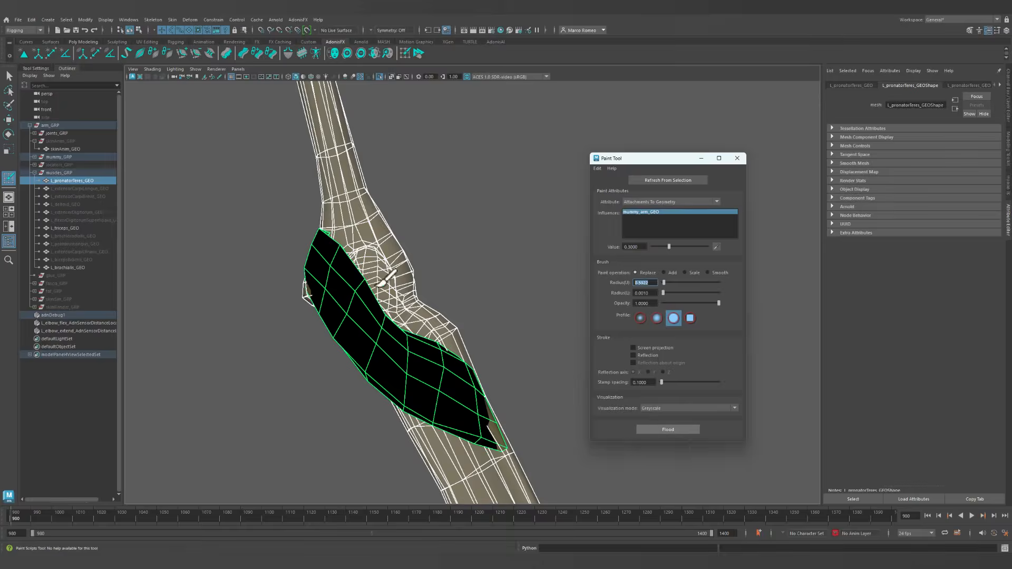
Paint attachment weights of 1.0 over the muscle's forearm end and turn off the viewport's view transform.
scroll(311, 274, up, 4)
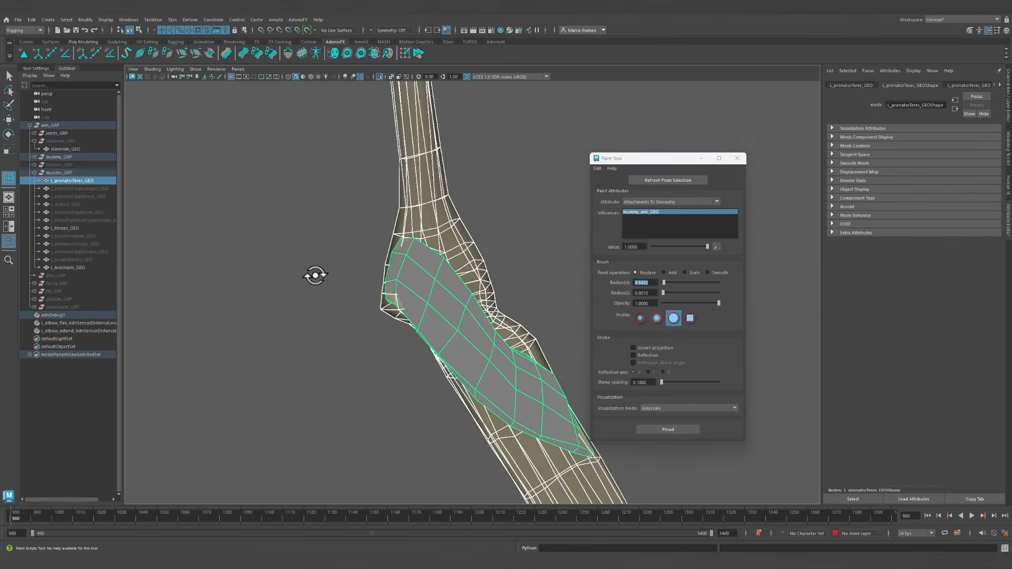
mouse_move(350, 286)
mouse_down()
mouse_move(343, 226)
mouse_move(316, 268)
mouse_move(306, 266)
mouse_move(311, 309)
mouse_up()
alt+drag(428, 287, 342, 311)
alt+middle_drag(158, 375, 221, 375)
mouse_move(225, 373)
mouse_down()
mouse_move(284, 279)
mouse_move(289, 316)
mouse_up()
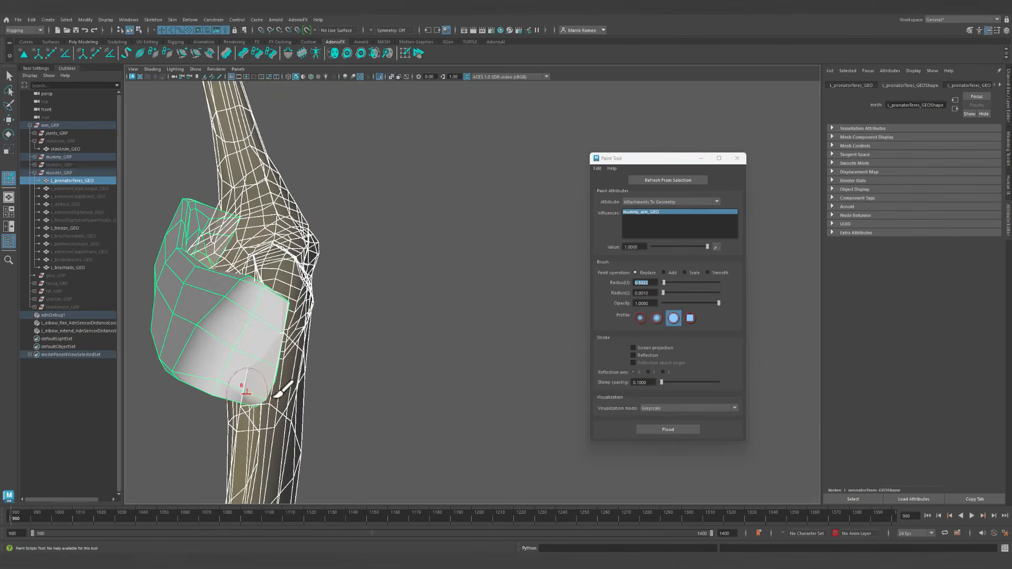
mouse_move(252, 403)
alt+middle_down()
mouse_move(415, 357)
mouse_move(464, 309)
alt+middle_up()
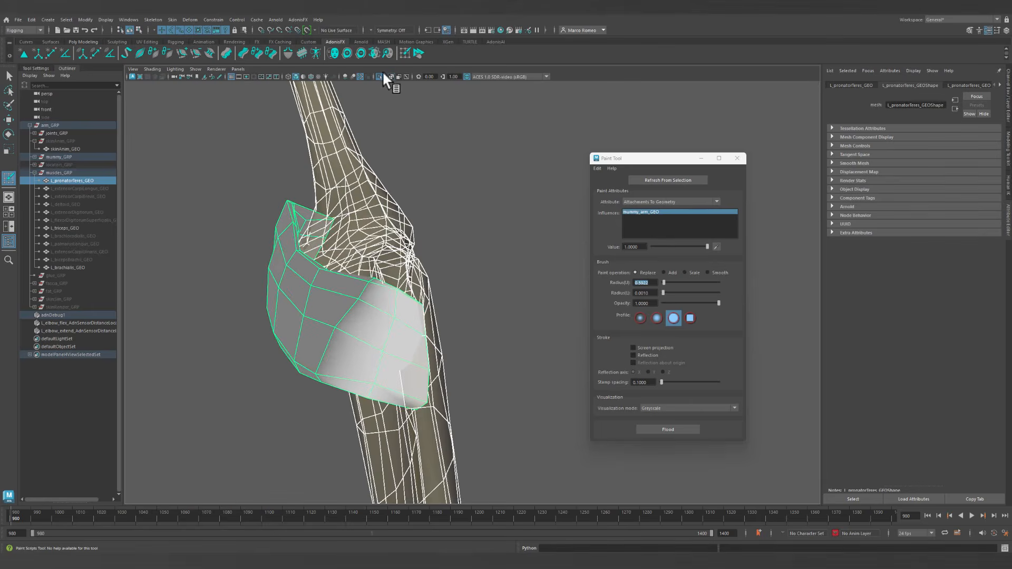
click(467, 76)
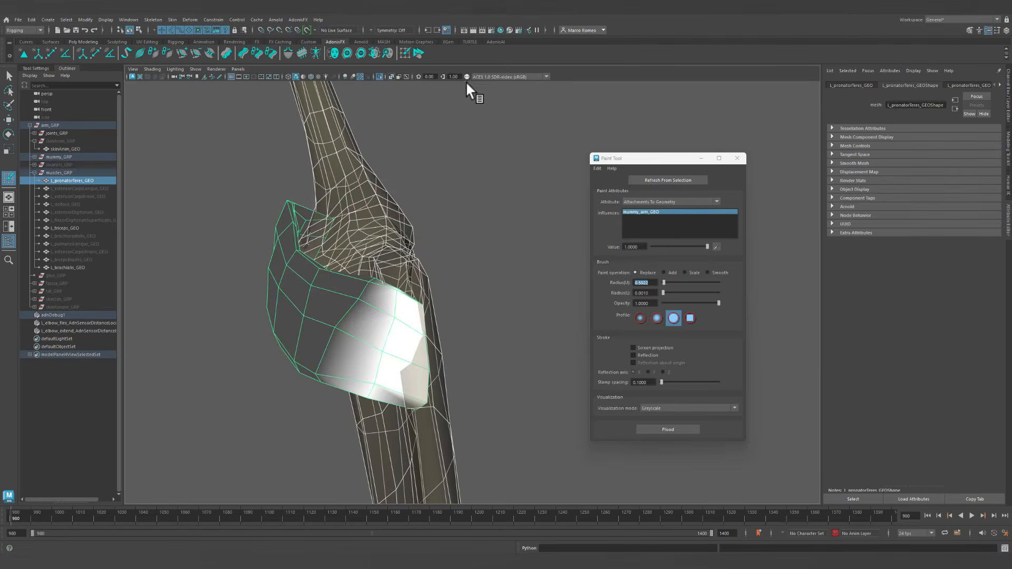
Paint attachment weights of 1.0 on the muscle's upper end and set the visualization mode to Heat Map.
mouse_move(422, 274)
alt+mouse_down()
mouse_move(406, 369)
mouse_move(482, 289)
alt+mouse_up()
mouse_move(462, 202)
mouse_down()
mouse_move(487, 206)
mouse_move(484, 177)
mouse_move(343, 305)
mouse_move(424, 317)
mouse_up()
mouse_move(481, 238)
mouse_down()
mouse_move(448, 177)
mouse_move(497, 198)
mouse_move(397, 242)
mouse_move(442, 368)
mouse_move(490, 380)
mouse_up()
click(728, 409)
click(693, 420)
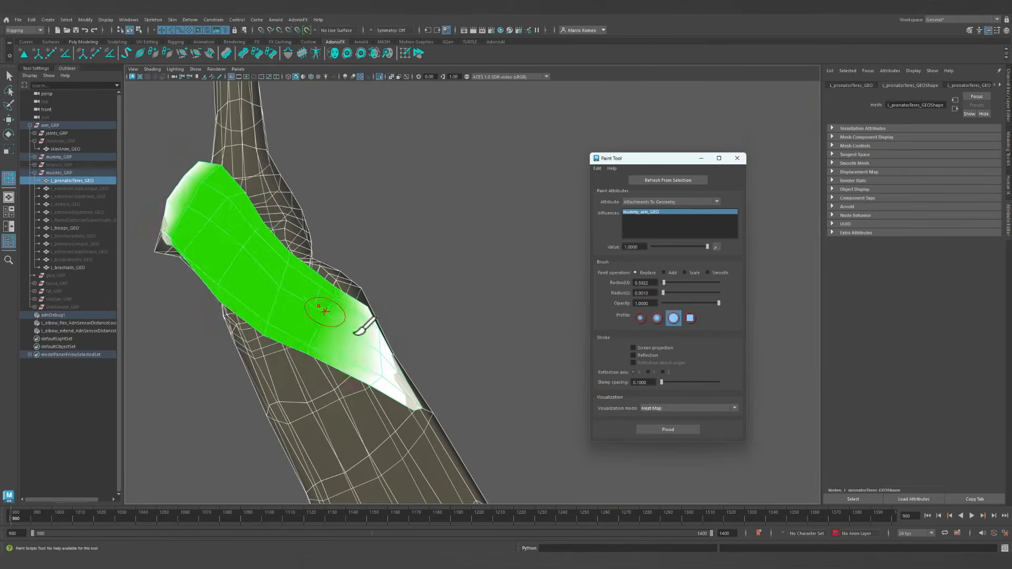
Extend the 1.0 attachment weights onto the inner faces of the muscle's upper end, against the humerus.
mouse_move(339, 317)
alt+mouse_down()
mouse_move(357, 343)
mouse_move(443, 311)
mouse_move(461, 359)
mouse_move(506, 380)
alt+mouse_up()
alt+middle_drag(506, 379, 185, 373)
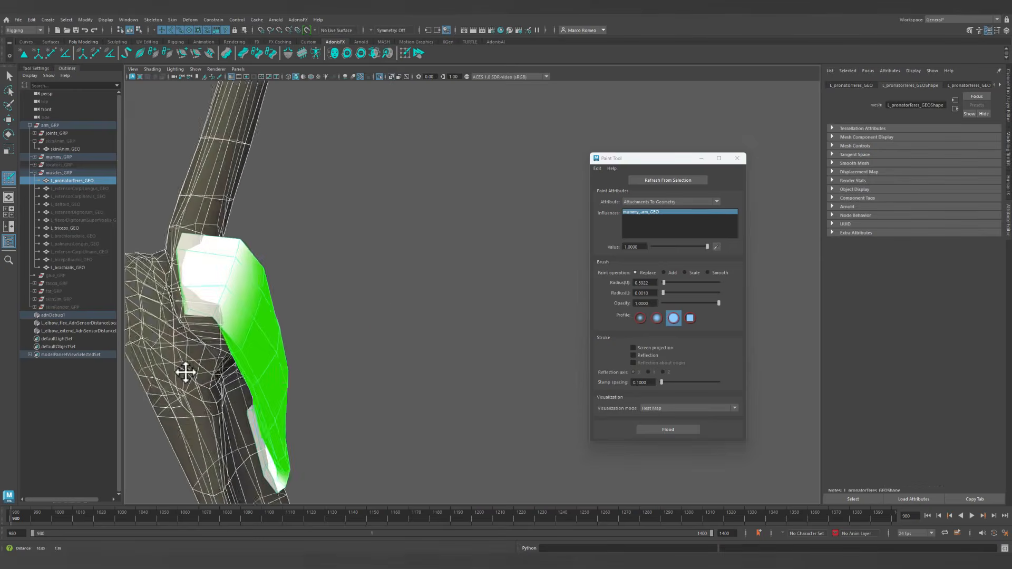
alt+drag(185, 373, 316, 368)
alt+middle_drag(467, 264, 324, 344)
alt+drag(324, 343, 323, 347)
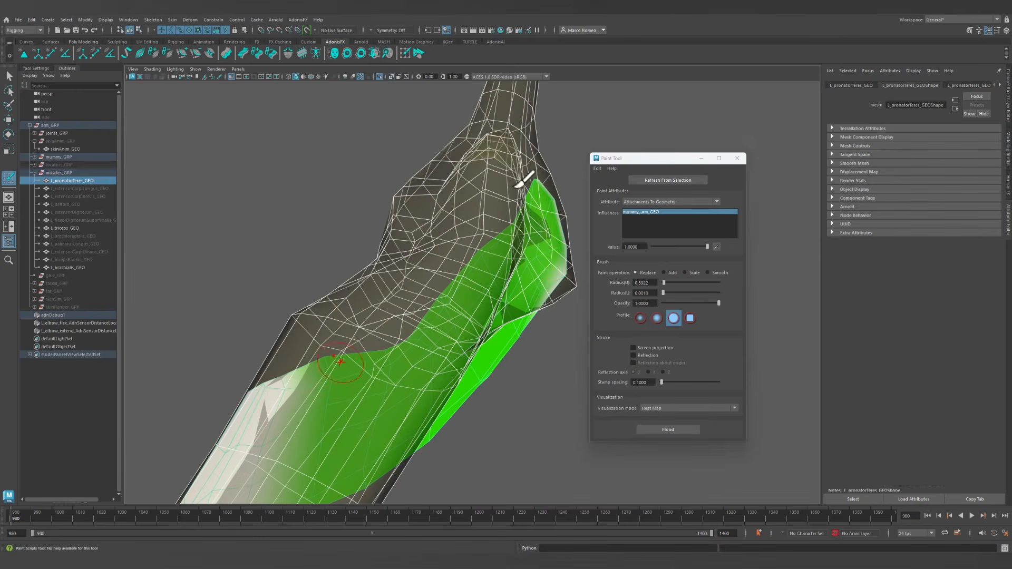
mouse_move(561, 257)
mouse_down()
mouse_move(540, 198)
mouse_move(525, 253)
mouse_move(544, 201)
mouse_up()
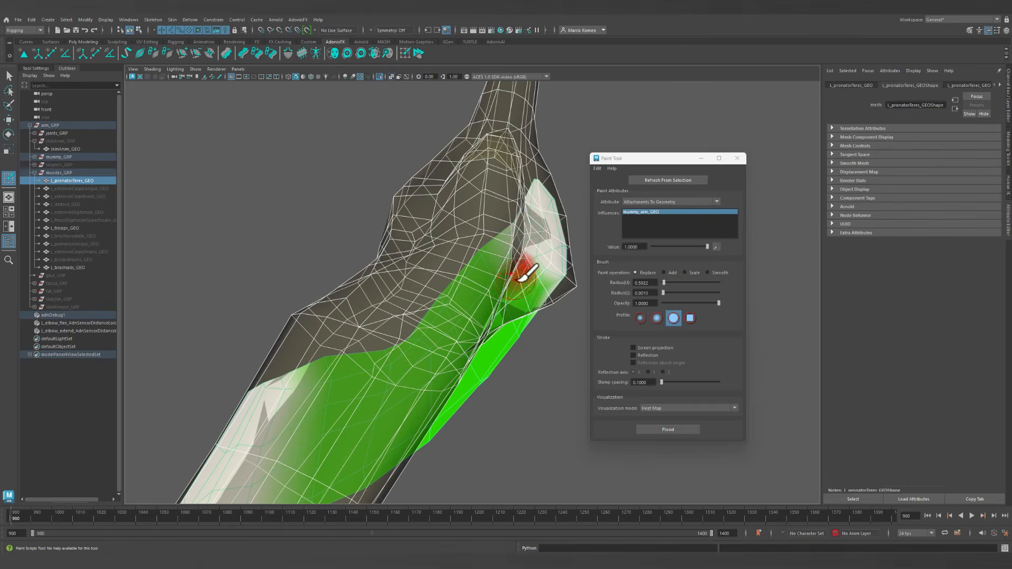
alt+drag(518, 280, 459, 273)
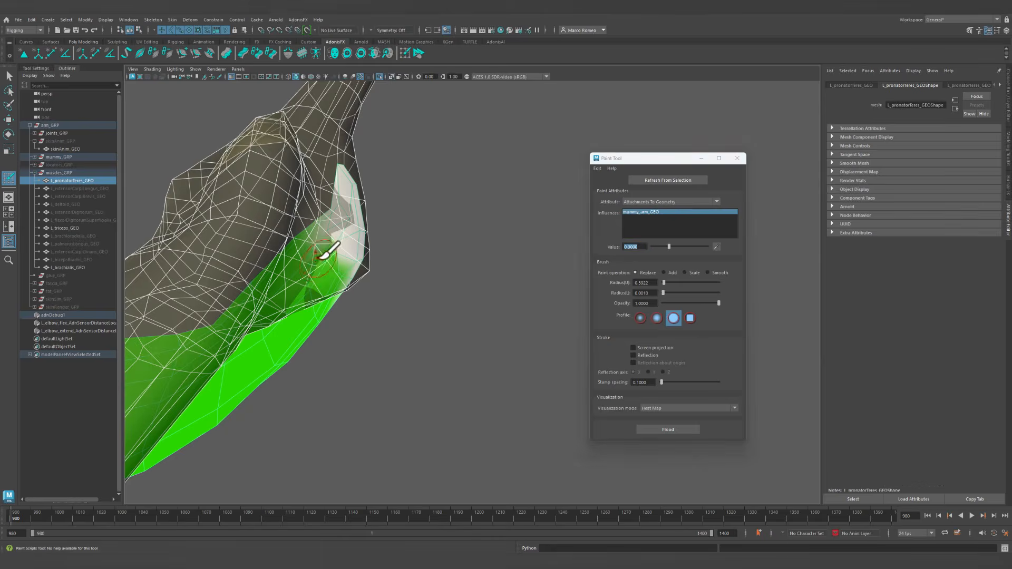
Leave weight painting and turn the viewport's view transform back on to view the muscle in its shaded colours.
mouse_move(330, 254)
alt+mouse_down()
mouse_move(350, 289)
mouse_move(178, 300)
mouse_move(385, 357)
alt+mouse_up()
alt+middle_drag(384, 357, 264, 400)
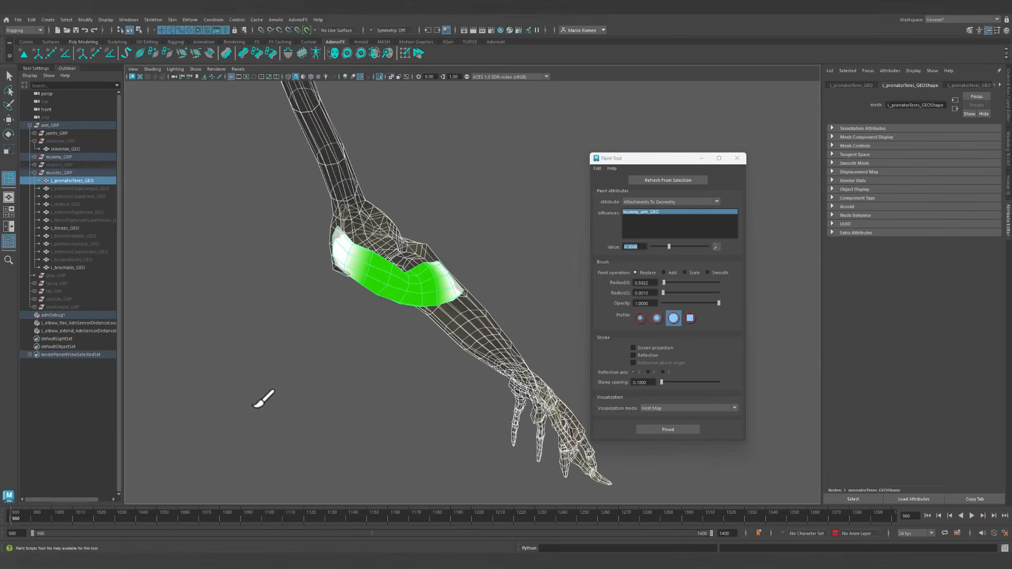
alt+right_drag(264, 401, 282, 216)
mouse_move(282, 217)
alt+mouse_down()
mouse_move(409, 355)
mouse_move(576, 321)
alt+mouse_up()
key(q)
alt+middle_drag(542, 234, 445, 222)
click(390, 77)
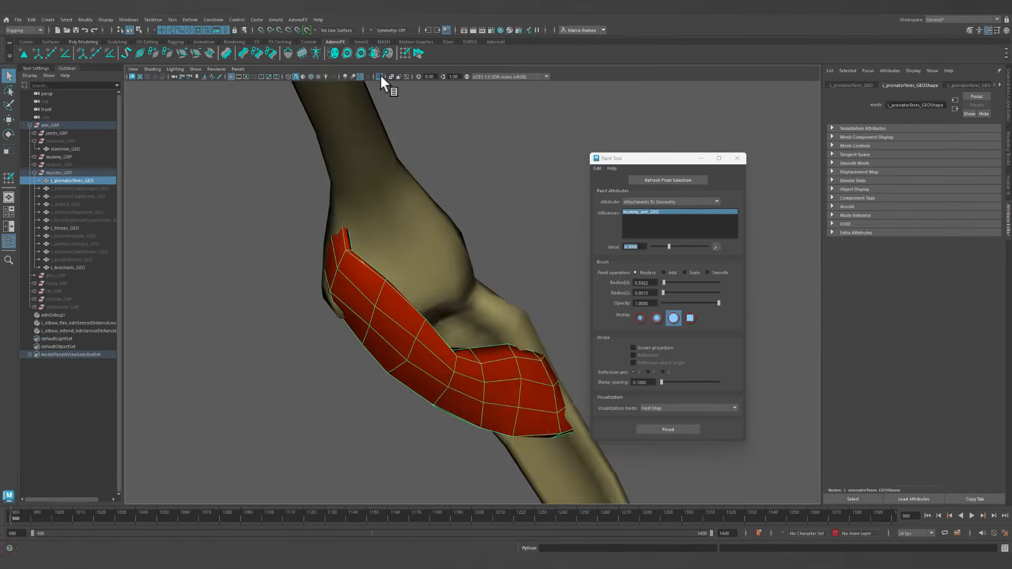
alt+middle_drag(478, 353, 457, 323)
alt+right_drag(456, 323, 236, 242)
alt+drag(236, 242, 474, 24)
click(466, 77)
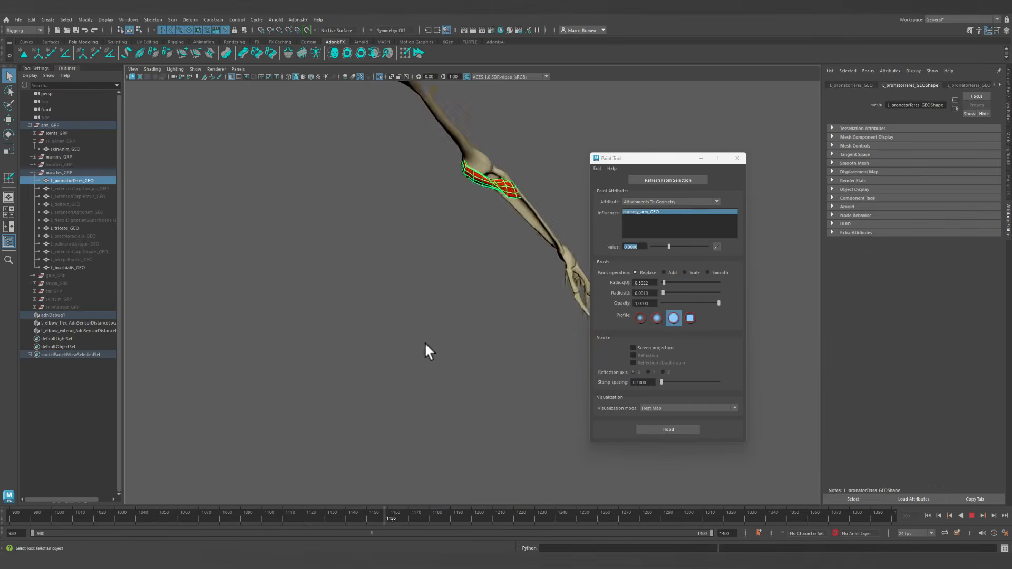
Play the arm simulation to check how the pronator teres follows the bones, and return to the start frame.
alt+drag(400, 376, 376, 380)
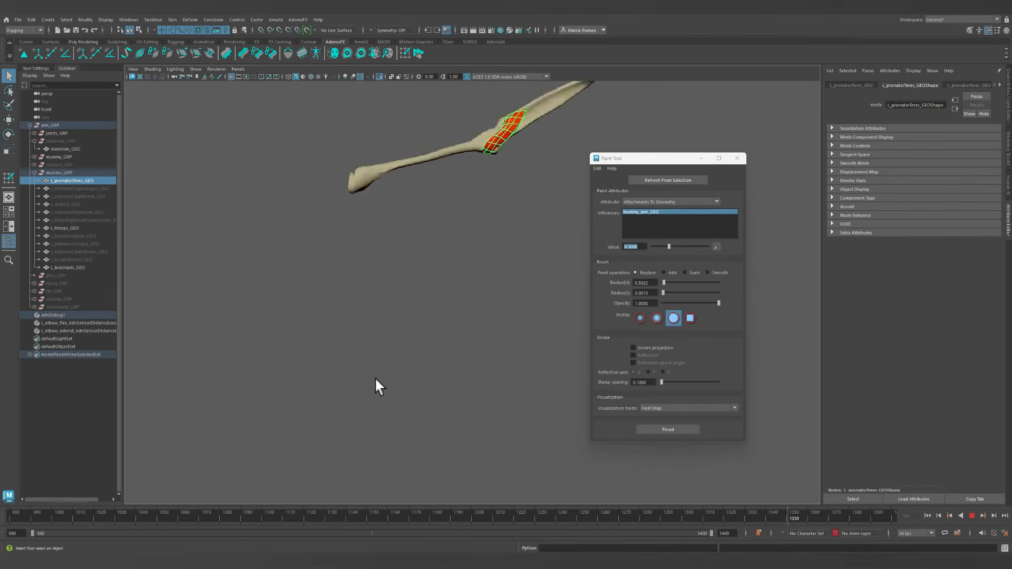
click(971, 516)
scroll(523, 380, up, 10)
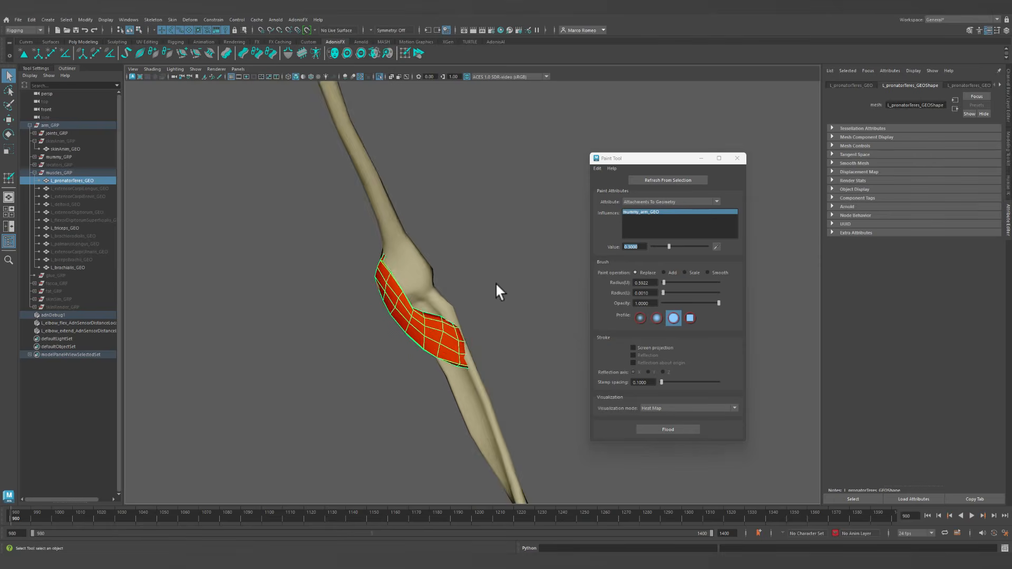
Switch the Paint Tool to the Tendons attribute of the pronator teres.
alt+drag(481, 333, 449, 293)
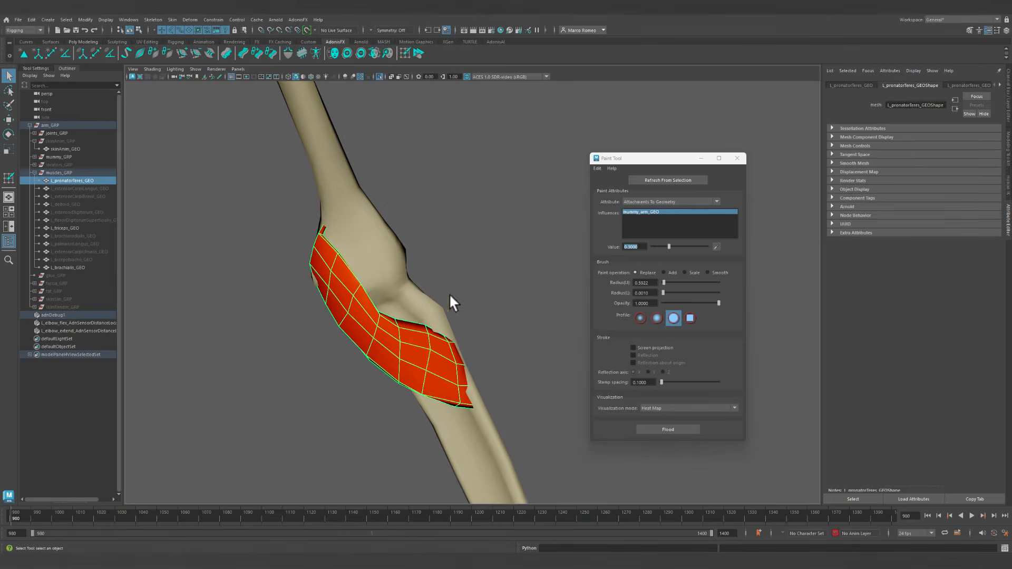
click(700, 201)
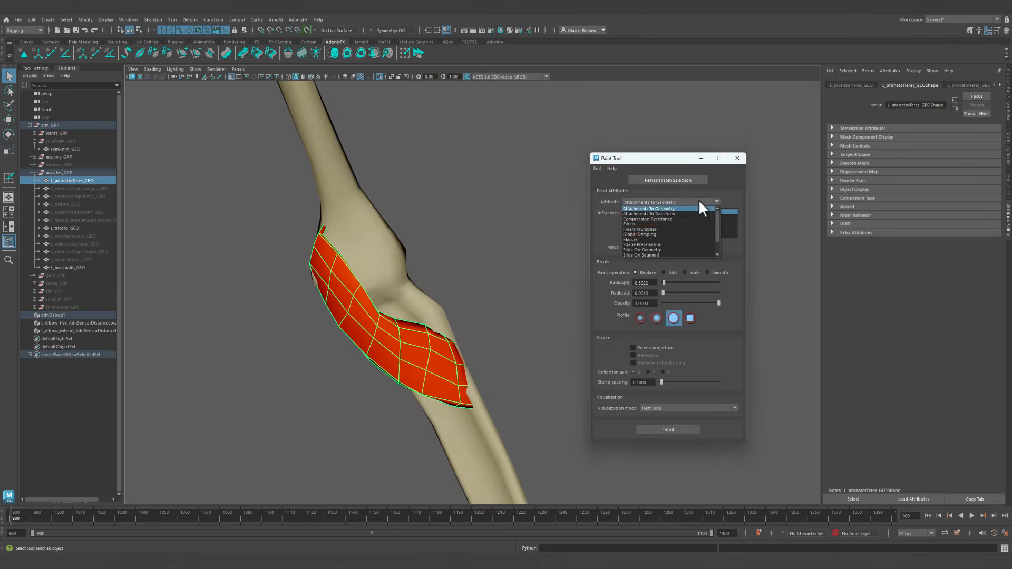
scroll(641, 248, down, 1)
click(637, 252)
Paint tendon weights of 1.0 over the pronator teres' forearm end, undoing the first stroke made with a lower value.
mouse_move(443, 348)
alt+mouse_down()
mouse_move(379, 330)
mouse_move(451, 309)
mouse_move(524, 368)
alt+mouse_up()
drag(413, 294, 414, 299)
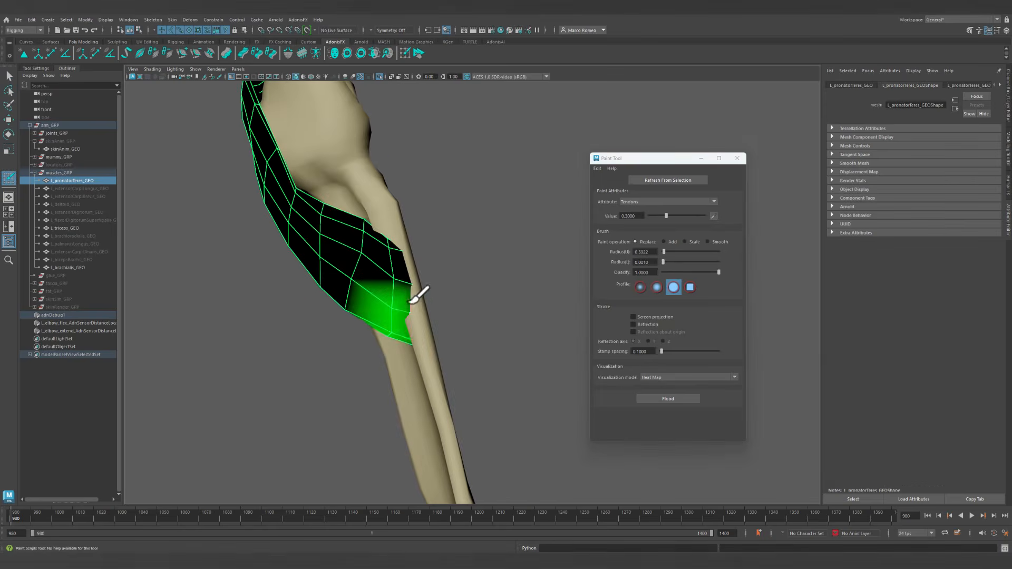
key(ctrl+z)
drag(668, 215, 750, 218)
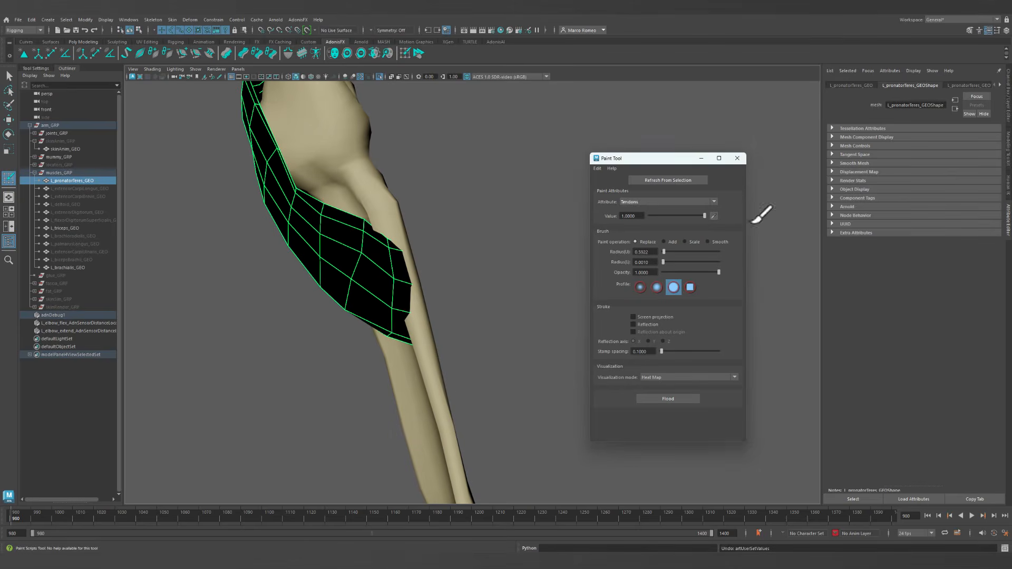
mouse_move(408, 304)
mouse_down()
mouse_move(409, 334)
mouse_move(418, 282)
mouse_move(401, 257)
mouse_move(412, 289)
mouse_move(443, 214)
mouse_up()
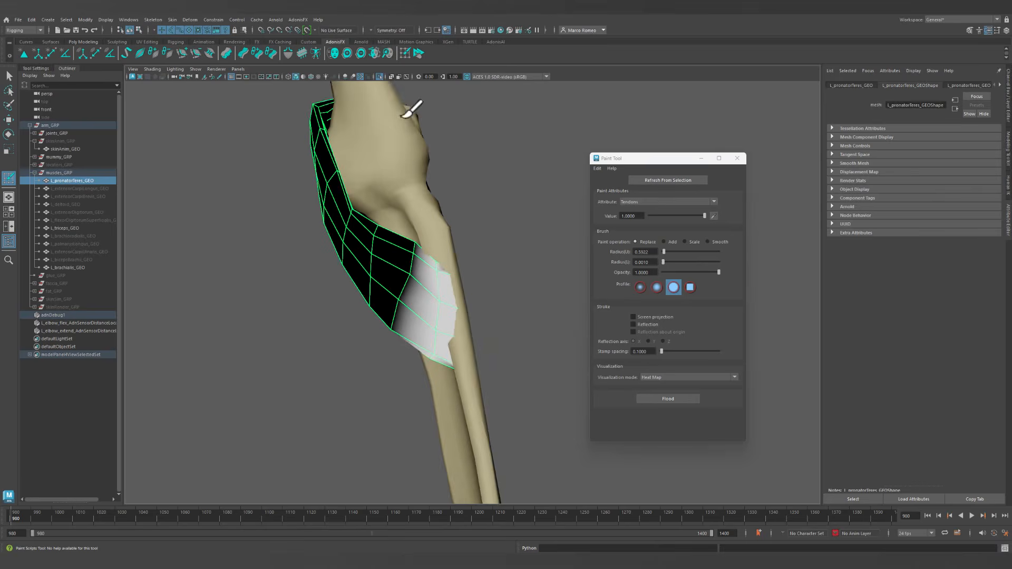
Turn on X-ray display and paint tendon weights of 1.0 over the bone-facing side of the pronator teres' forearm end.
click(390, 76)
alt+right_drag(424, 354, 491, 400)
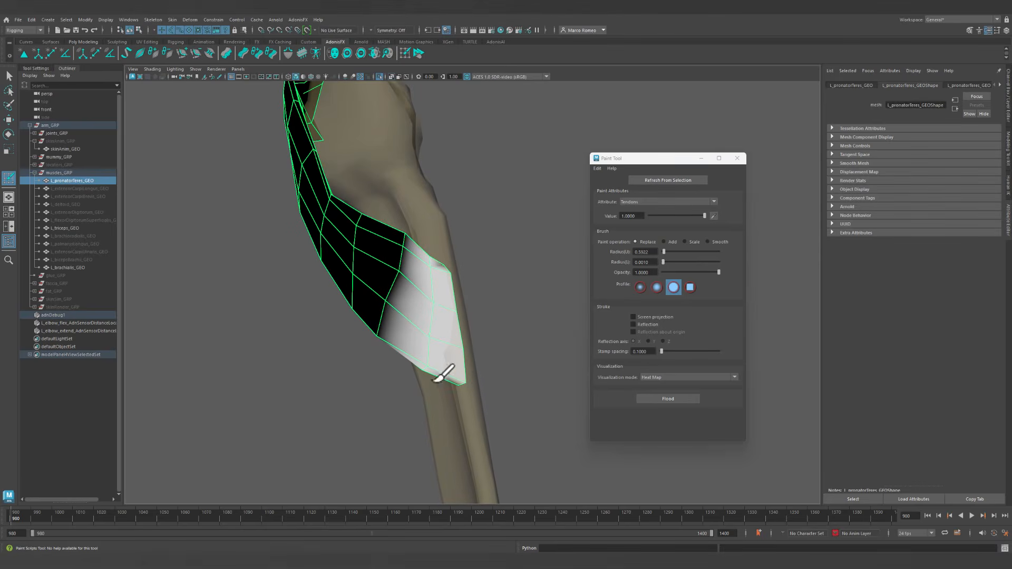
alt+drag(435, 380, 491, 376)
alt+drag(349, 343, 354, 374)
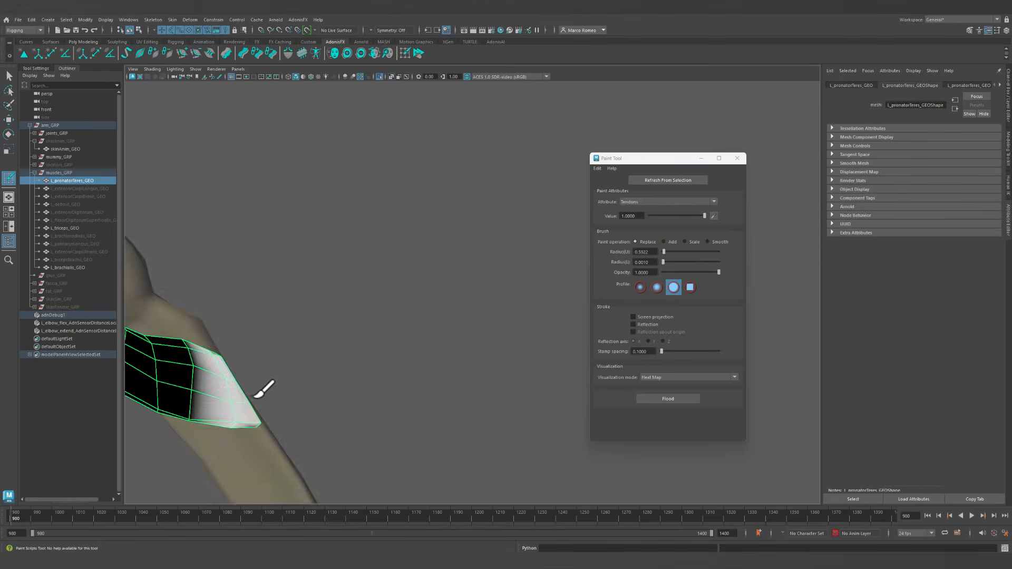
alt+drag(256, 397, 425, 349)
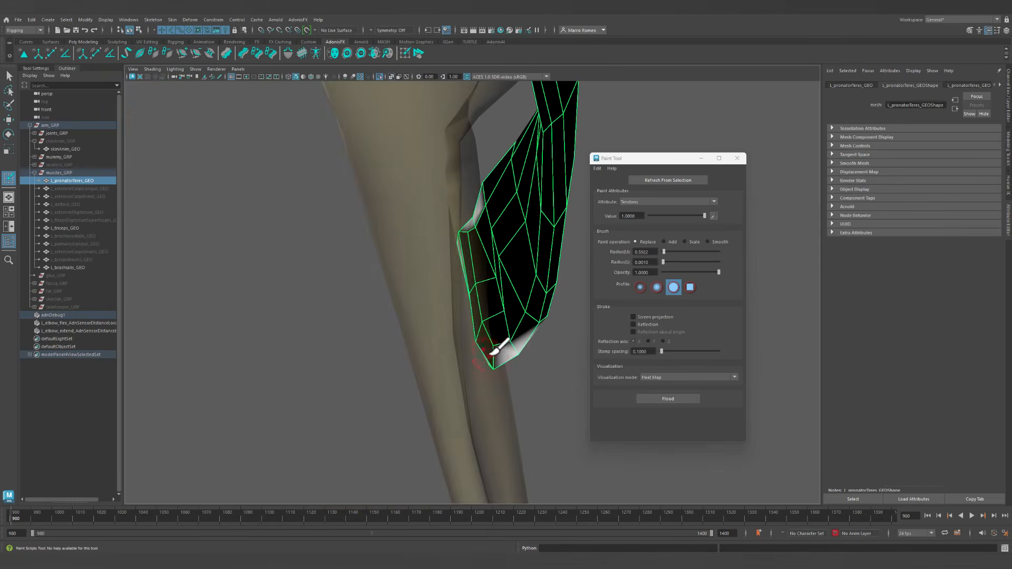
drag(492, 354, 467, 235)
mouse_move(464, 272)
alt+mouse_down()
mouse_move(493, 343)
mouse_move(569, 365)
mouse_move(647, 354)
mouse_move(432, 310)
mouse_move(427, 379)
mouse_move(416, 393)
mouse_move(529, 397)
mouse_move(361, 404)
mouse_move(374, 348)
mouse_move(334, 350)
alt+mouse_up()
mouse_move(371, 426)
alt+mouse_down()
mouse_move(486, 373)
mouse_move(335, 402)
mouse_move(432, 306)
mouse_move(407, 295)
mouse_move(420, 316)
mouse_move(373, 280)
alt+mouse_up()
alt+right_drag(431, 324, 297, 368)
alt+drag(297, 369, 369, 402)
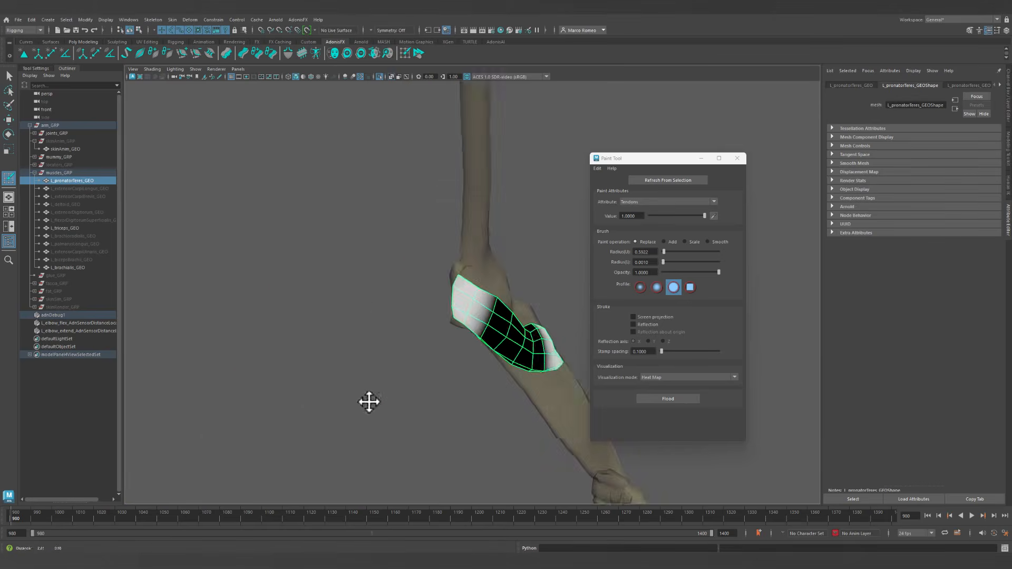
Switch the Paint Tool to the Fibers attribute of the pronator teres.
alt+middle_drag(369, 401, 211, 390)
click(665, 202)
click(626, 208)
Examine the fibre directions over the pronator teres from the elbow end to the forearm end.
alt+right_drag(443, 395, 542, 432)
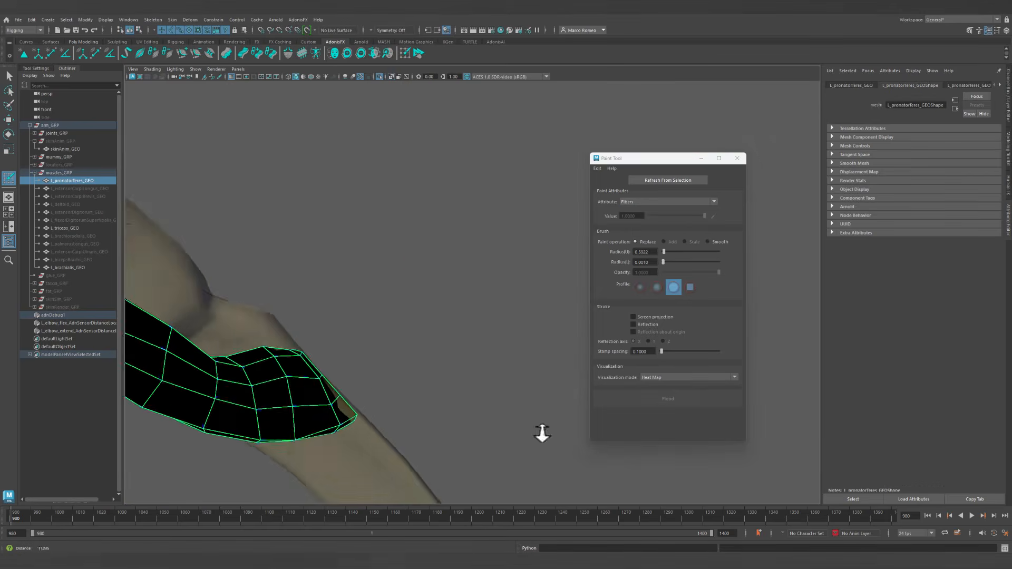
alt+middle_drag(382, 385, 434, 381)
alt+drag(434, 382, 528, 422)
alt+right_drag(529, 423, 465, 387)
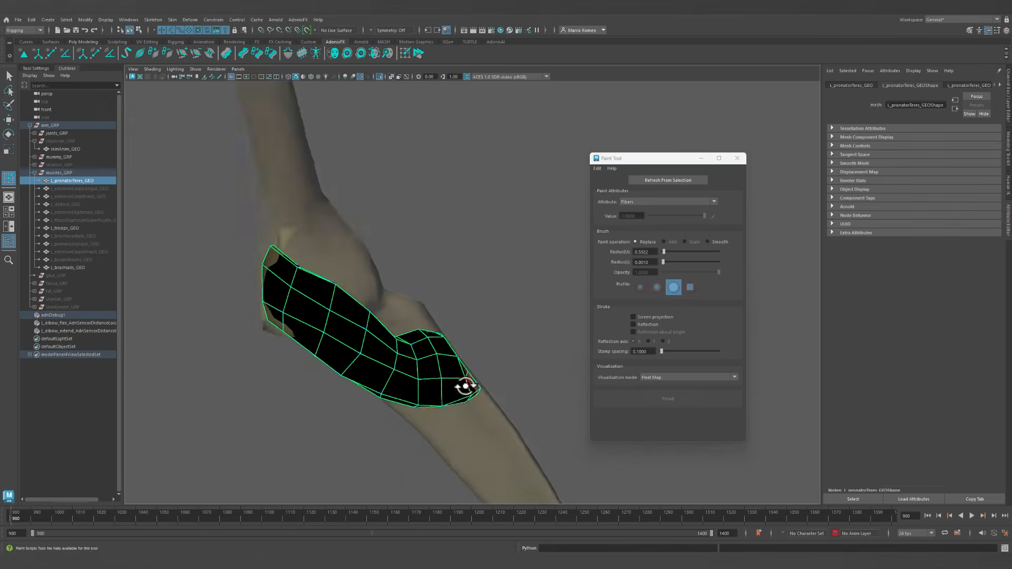
alt+drag(465, 387, 497, 337)
alt+middle_drag(497, 337, 339, 382)
mouse_move(263, 414)
alt+right_down()
mouse_move(253, 415)
mouse_move(349, 435)
alt+right_up()
alt+middle_drag(349, 435, 369, 418)
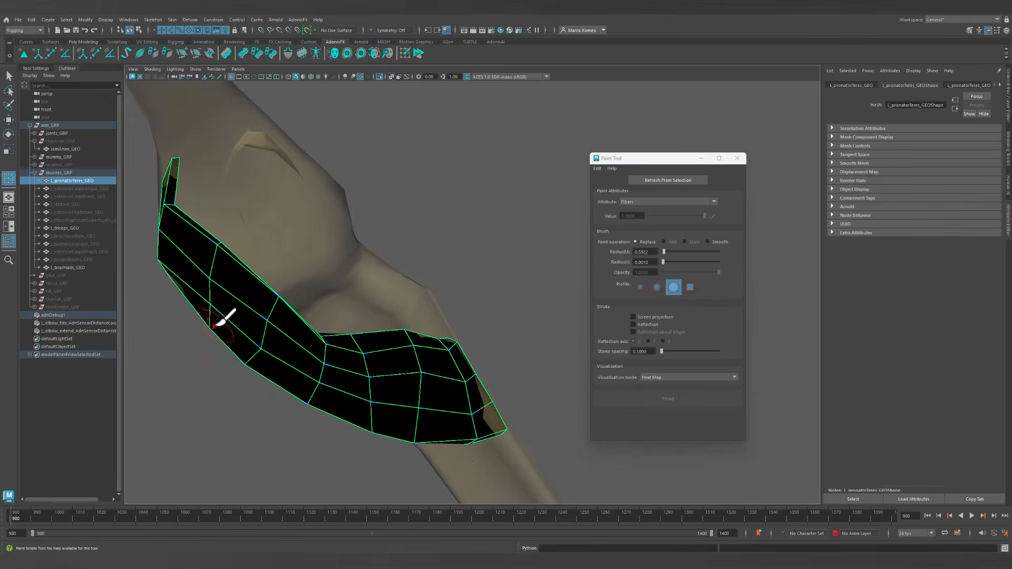
alt+middle_drag(356, 310, 332, 495)
alt+drag(355, 443, 387, 507)
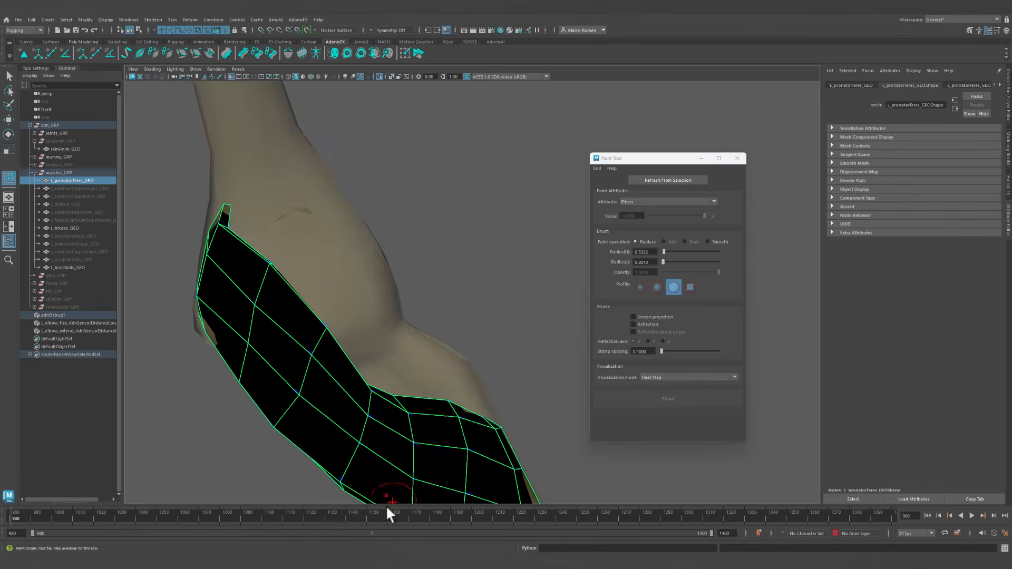
alt+middle_drag(412, 402, 436, 298)
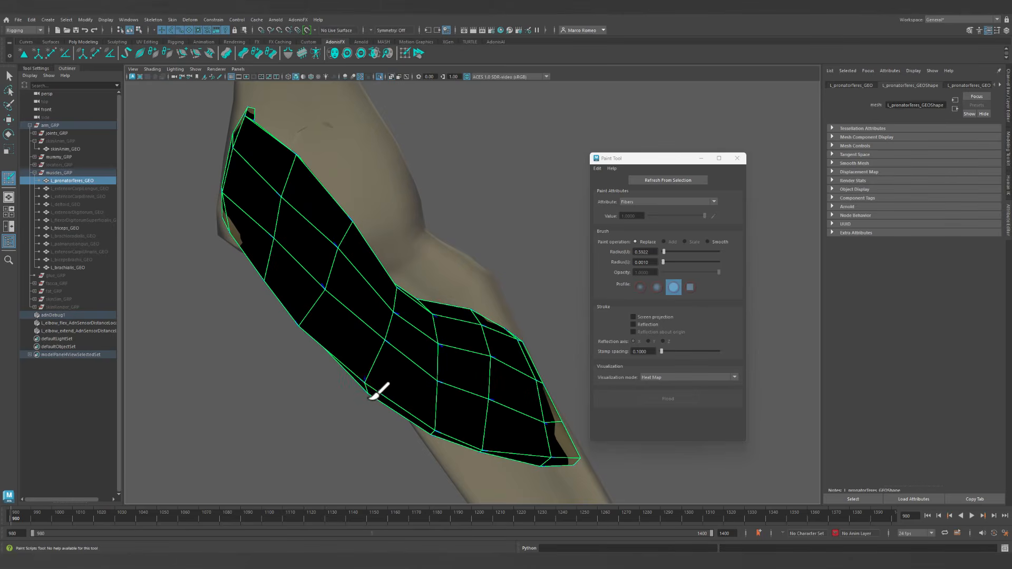
alt+drag(407, 371, 386, 362)
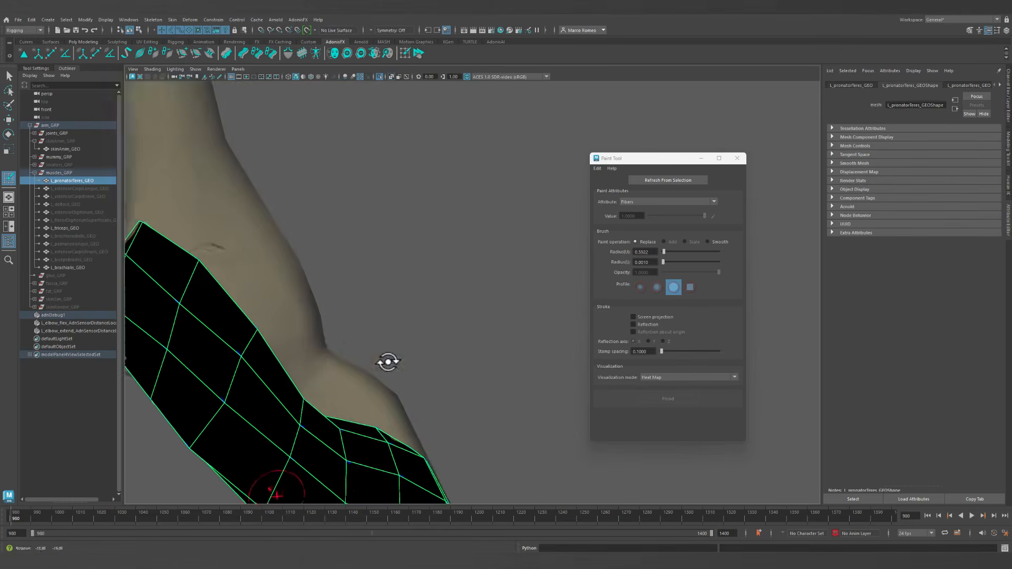
alt+middle_drag(386, 362, 481, 304)
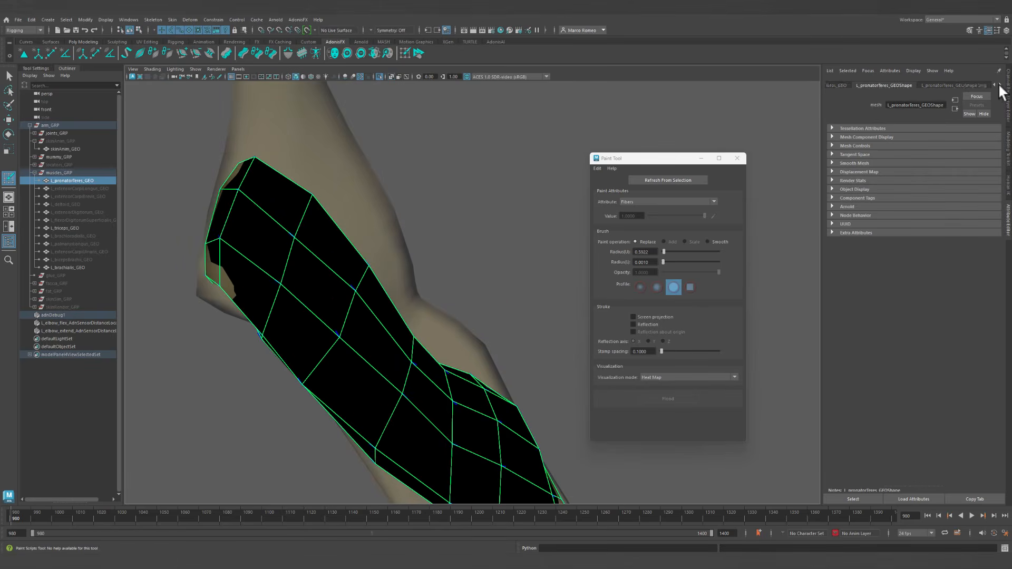
In the pronator teres' AdnMuscle debug settings, raise the Fibers Scale to about 2.88.
click(965, 85)
scroll(943, 475, down, 5)
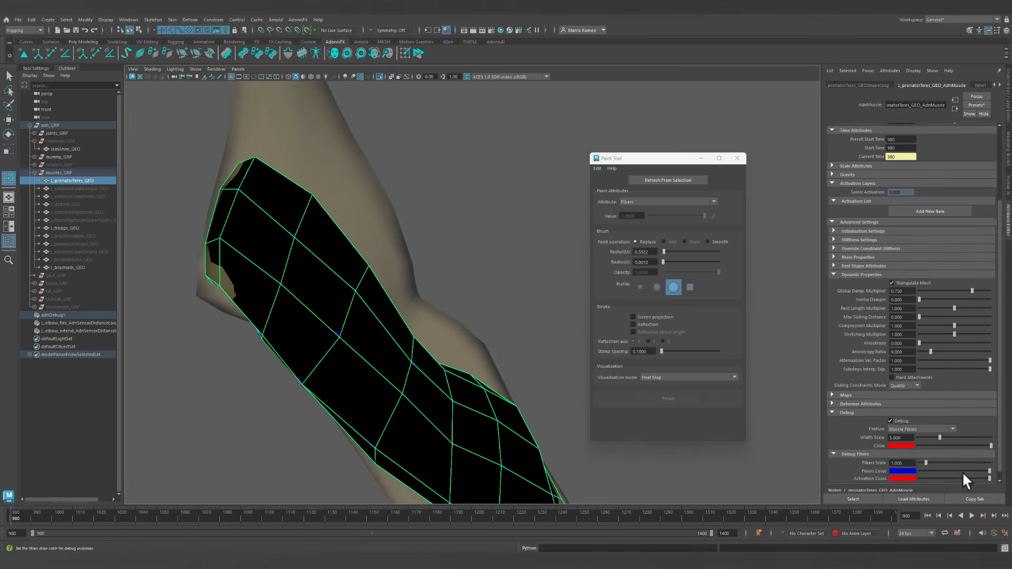
mouse_move(927, 454)
mouse_down()
mouse_move(996, 454)
mouse_move(940, 454)
mouse_up()
Frame the pronator teres in the viewport and reload it in the Paint Tool with the Fibers attribute.
alt+drag(373, 393, 379, 393)
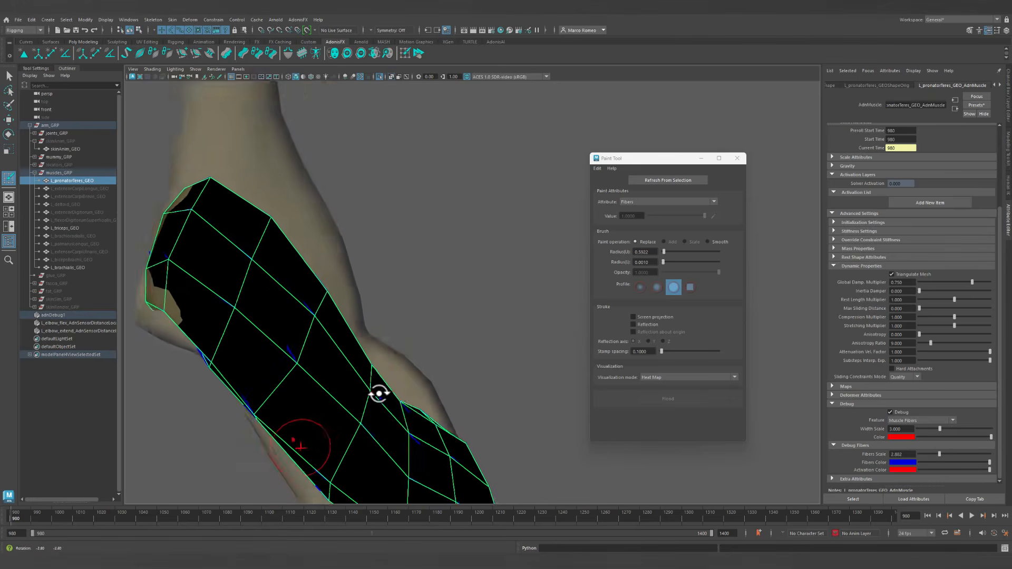
alt+middle_drag(380, 393, 690, 210)
mouse_move(512, 269)
alt+mouse_down()
mouse_move(459, 274)
mouse_move(369, 337)
alt+mouse_up()
alt+middle_drag(369, 358, 561, 256)
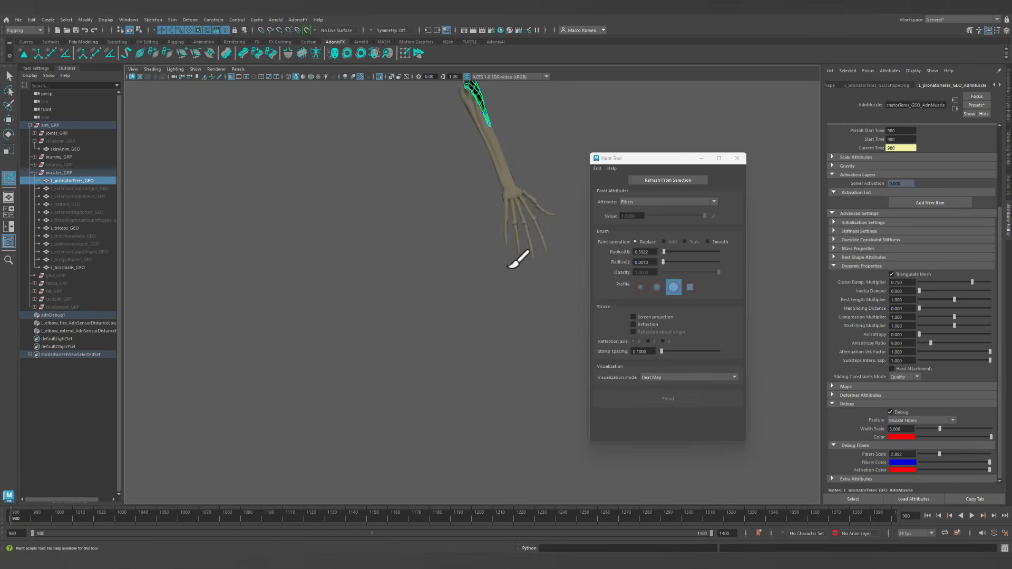
alt+middle_drag(514, 197, 461, 452)
key(q)
key(f)
alt+drag(519, 340, 488, 258)
click(659, 181)
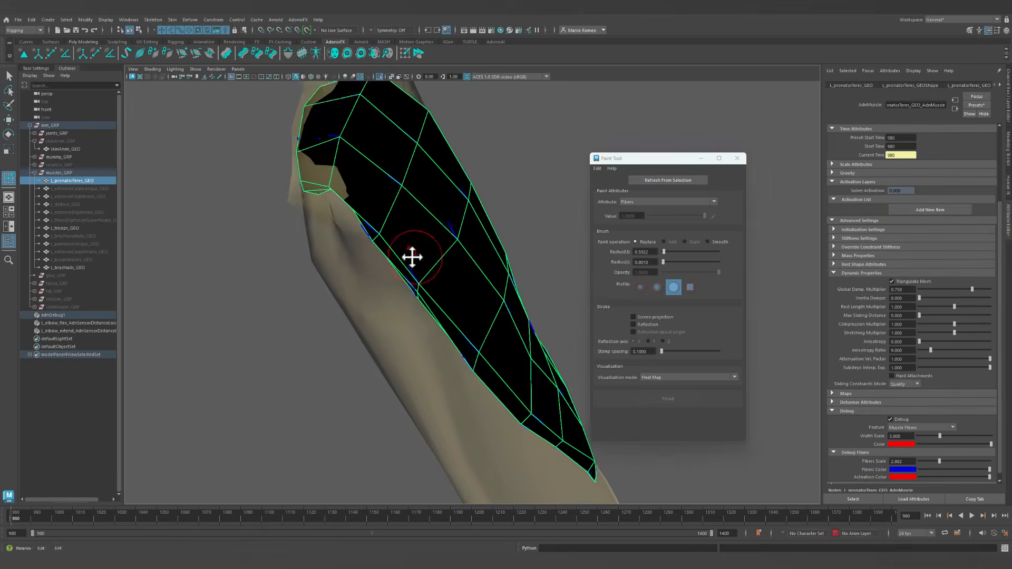
Examine the enlarged fibre lines on the outer and bone-facing sides of the pronator teres.
mouse_move(412, 256)
alt+mouse_down()
mouse_move(429, 280)
mouse_move(485, 256)
mouse_move(481, 275)
mouse_move(515, 264)
mouse_move(588, 298)
mouse_move(409, 364)
mouse_move(481, 302)
alt+mouse_up()
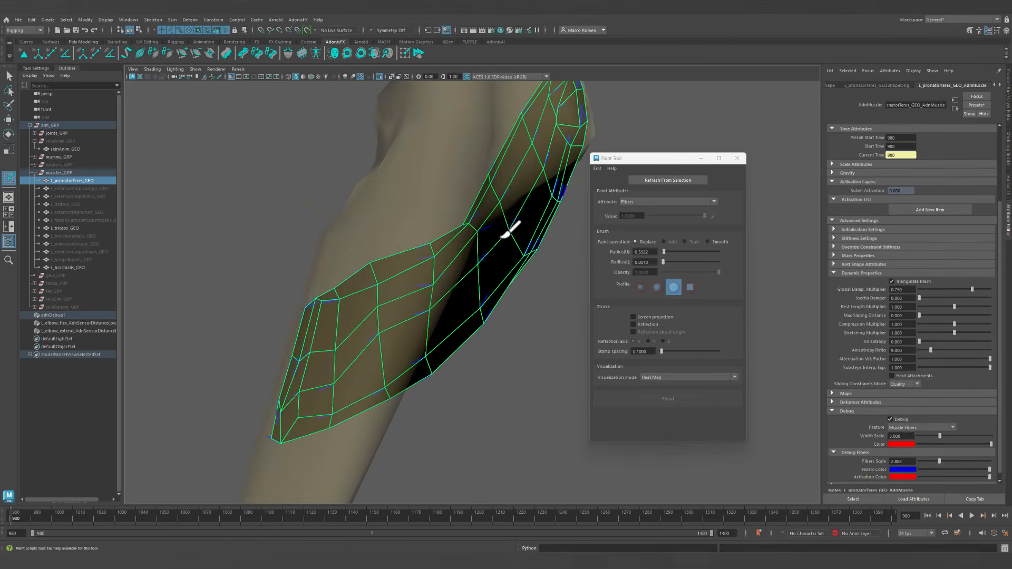
mouse_move(487, 232)
alt+mouse_down()
mouse_move(483, 255)
mouse_move(463, 255)
mouse_move(472, 229)
mouse_move(456, 208)
mouse_move(485, 257)
alt+mouse_up()
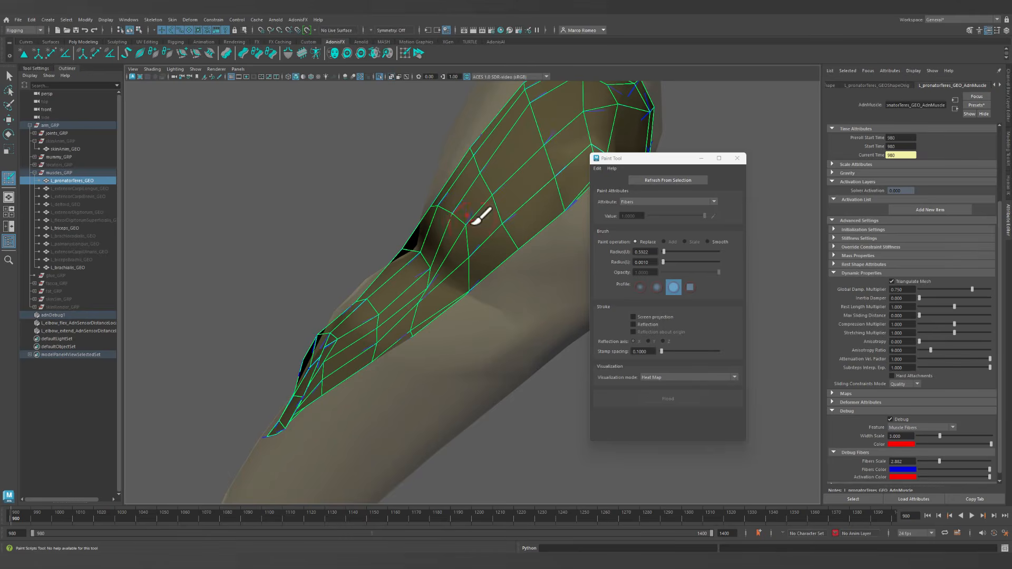
alt+drag(463, 213, 352, 335)
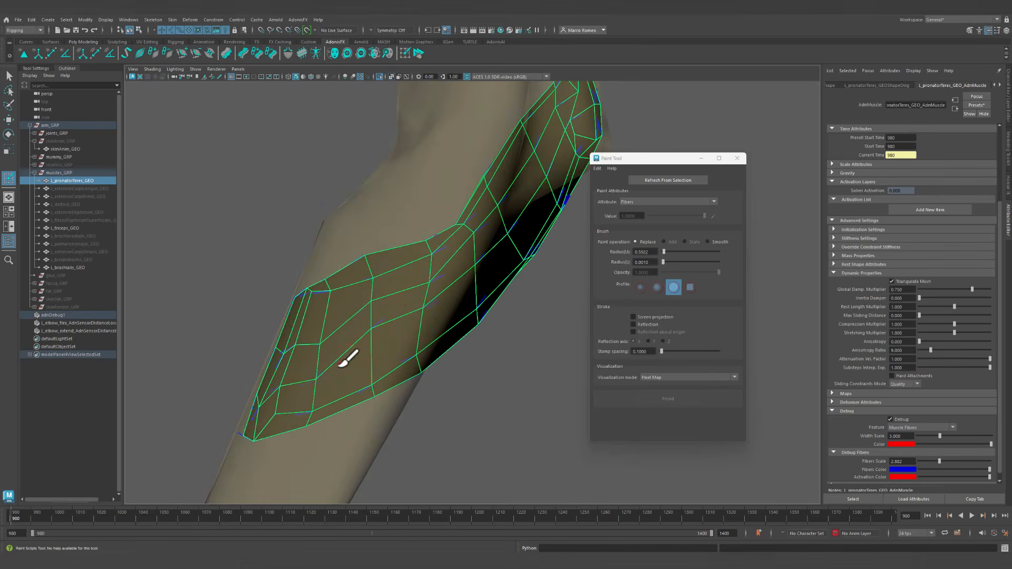
mouse_move(393, 319)
alt+mouse_down()
mouse_move(497, 343)
mouse_move(552, 328)
mouse_move(397, 335)
mouse_move(393, 354)
mouse_move(427, 355)
mouse_move(389, 289)
mouse_move(366, 326)
mouse_move(341, 332)
mouse_move(339, 280)
alt+mouse_up()
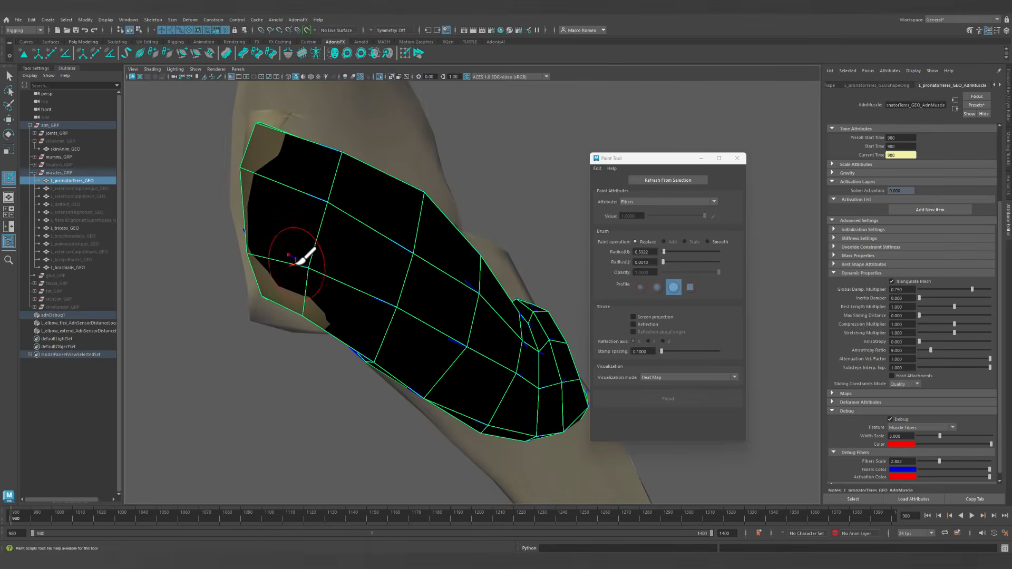
mouse_move(331, 271)
alt+mouse_down()
mouse_move(380, 311)
mouse_move(454, 300)
mouse_move(355, 296)
mouse_move(247, 338)
mouse_move(295, 326)
alt+mouse_up()
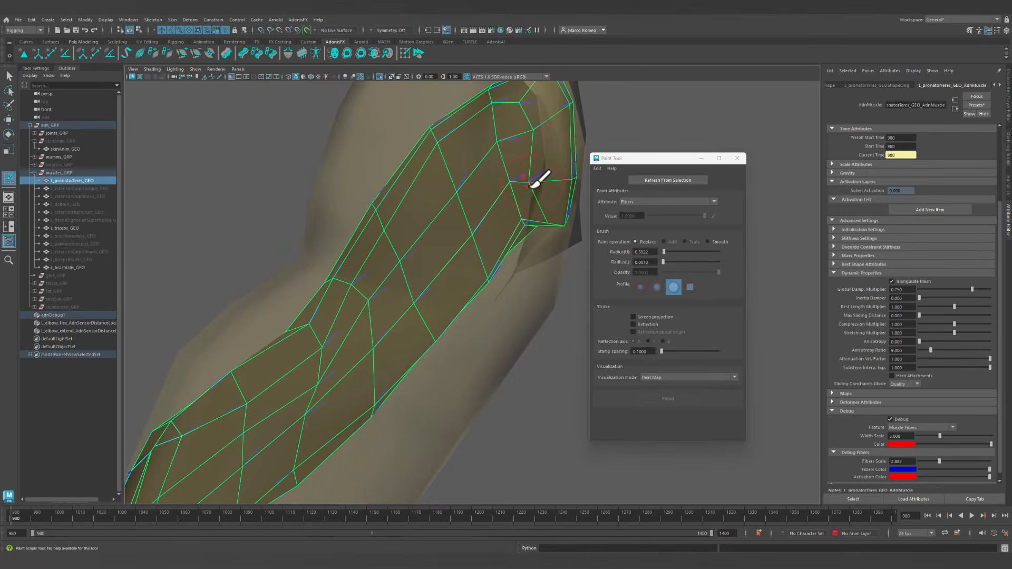
alt+drag(464, 412, 296, 361)
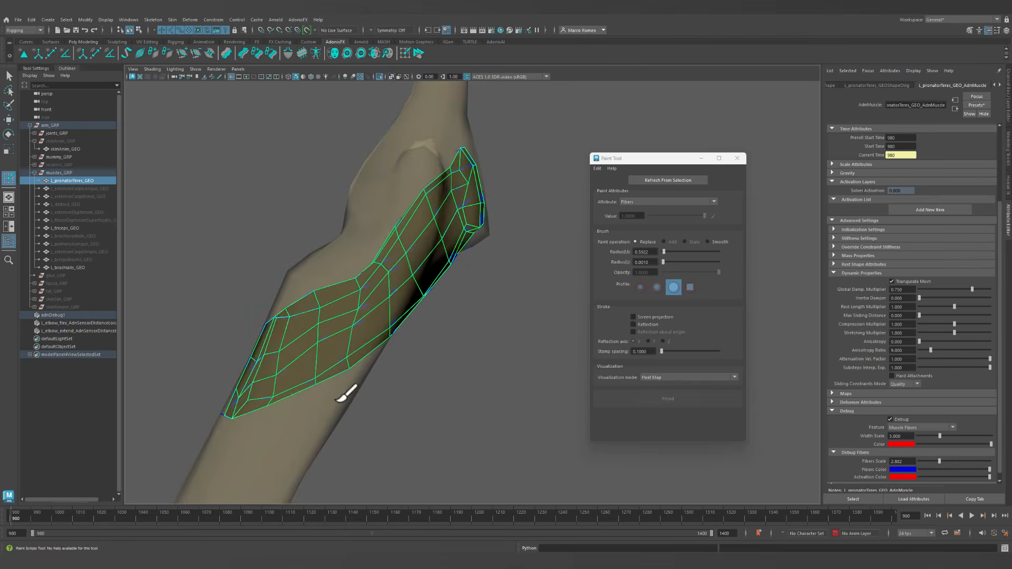
Leave fibre painting, close the Paint Tool, and turn off X-ray display and object isolation.
key(q)
alt+drag(519, 310, 479, 293)
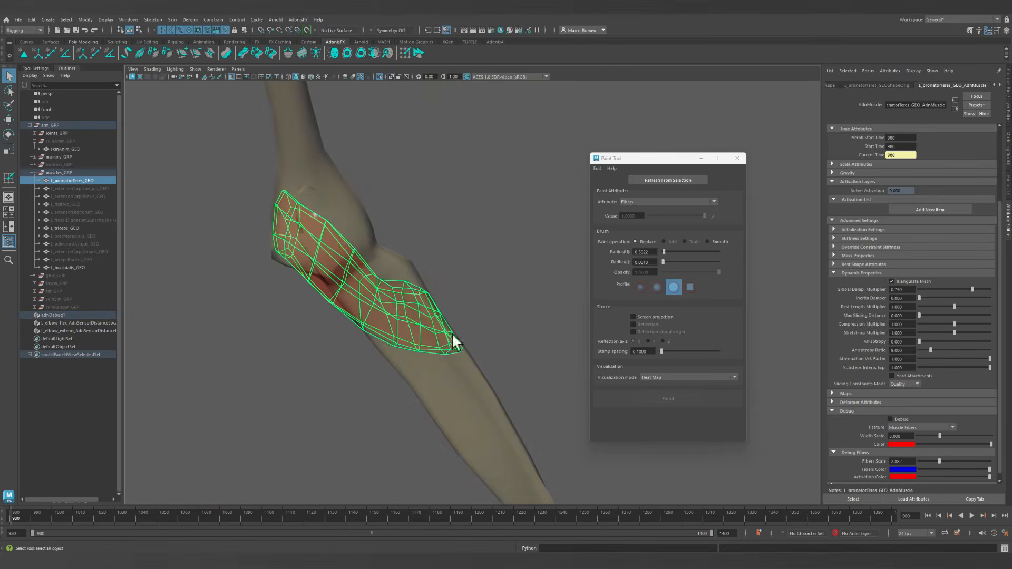
mouse_move(457, 350)
alt+mouse_down()
mouse_move(474, 380)
mouse_move(496, 358)
alt+mouse_up()
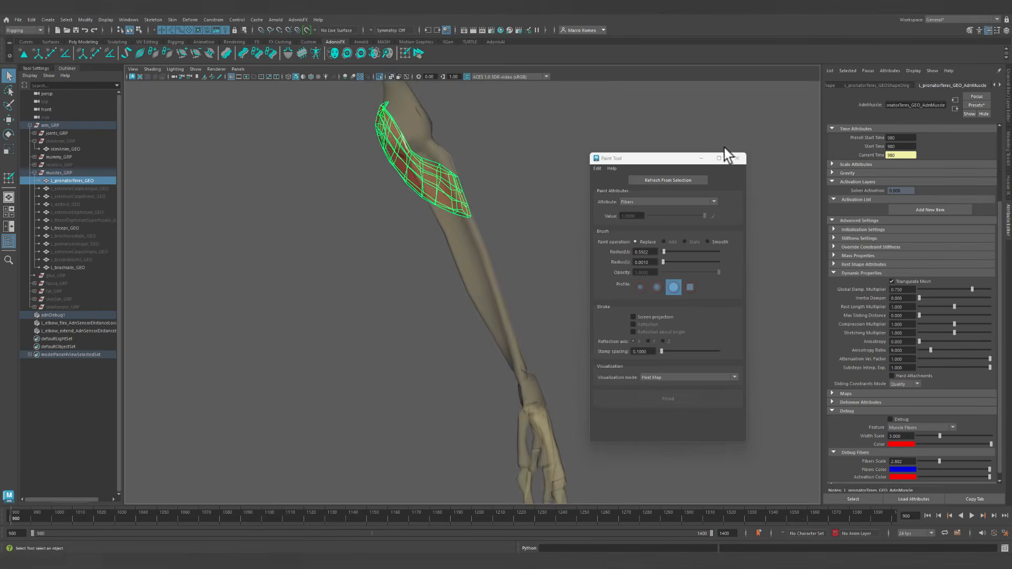
click(737, 159)
mouse_move(520, 285)
alt+mouse_down()
mouse_move(562, 285)
mouse_move(499, 230)
mouse_move(573, 230)
mouse_move(603, 249)
mouse_move(526, 296)
mouse_move(506, 295)
alt+mouse_up()
click(391, 76)
click(379, 77)
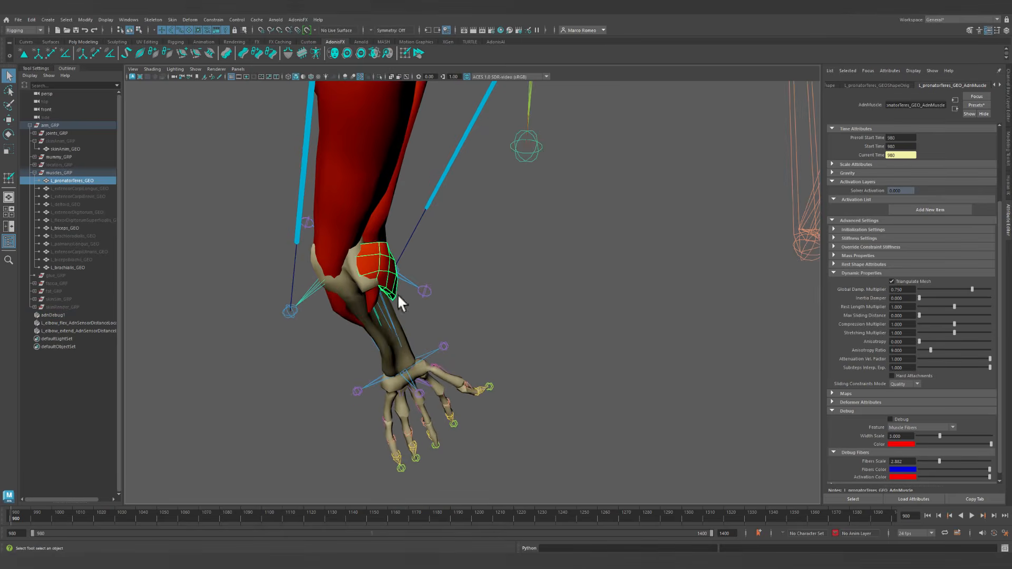
Play the arm simulation in stages to examine how the elbow joints move relative to each other.
click(972, 516)
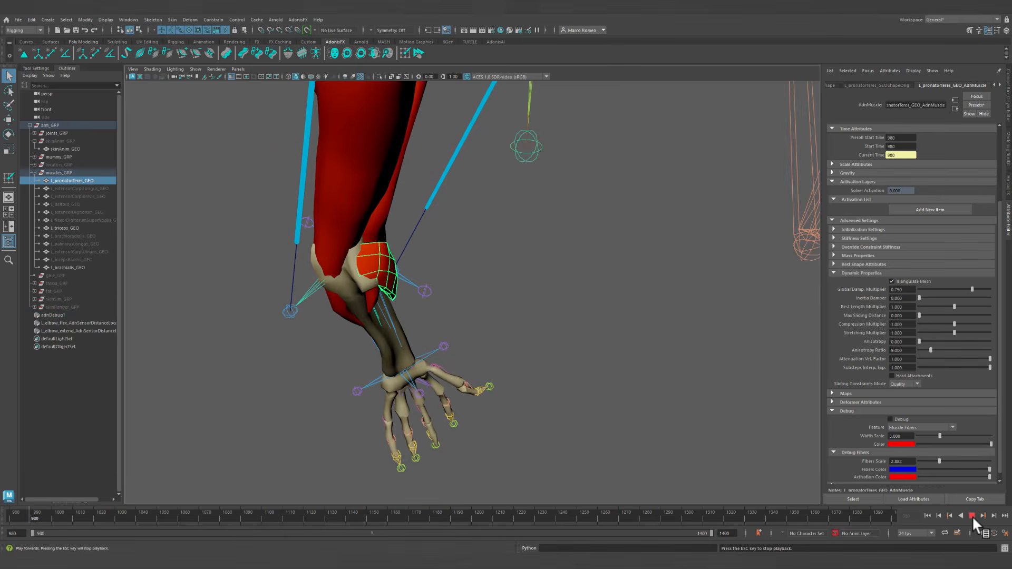
click(972, 516)
alt+drag(341, 246, 423, 184)
click(423, 148)
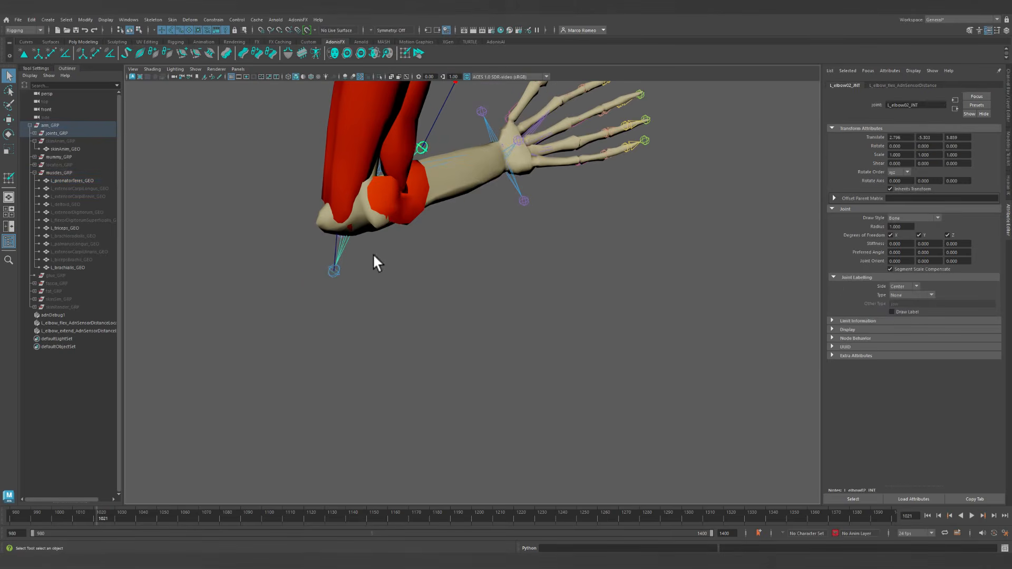
click(971, 516)
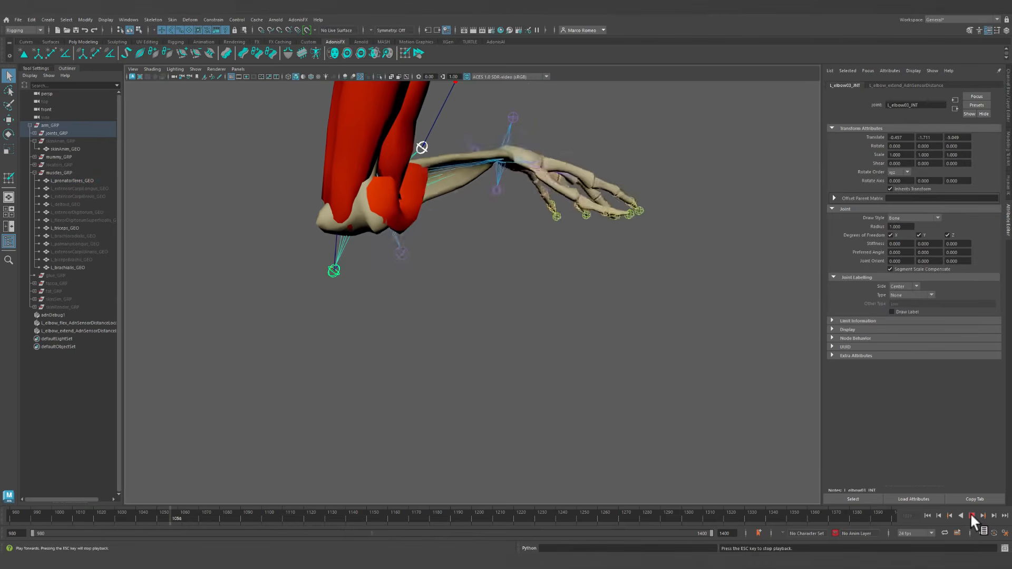
click(972, 516)
Create a distance sensor named L_arm_pronate_AdnSensorDistance between joint2 and L_elbow03_JNT at the start frame.
click(385, 256)
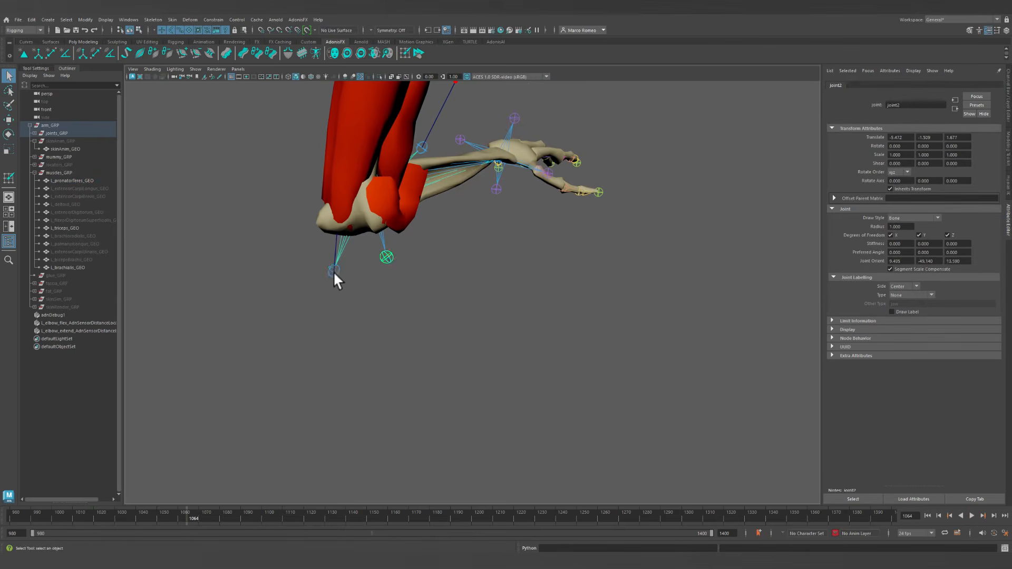
click(335, 271)
click(927, 516)
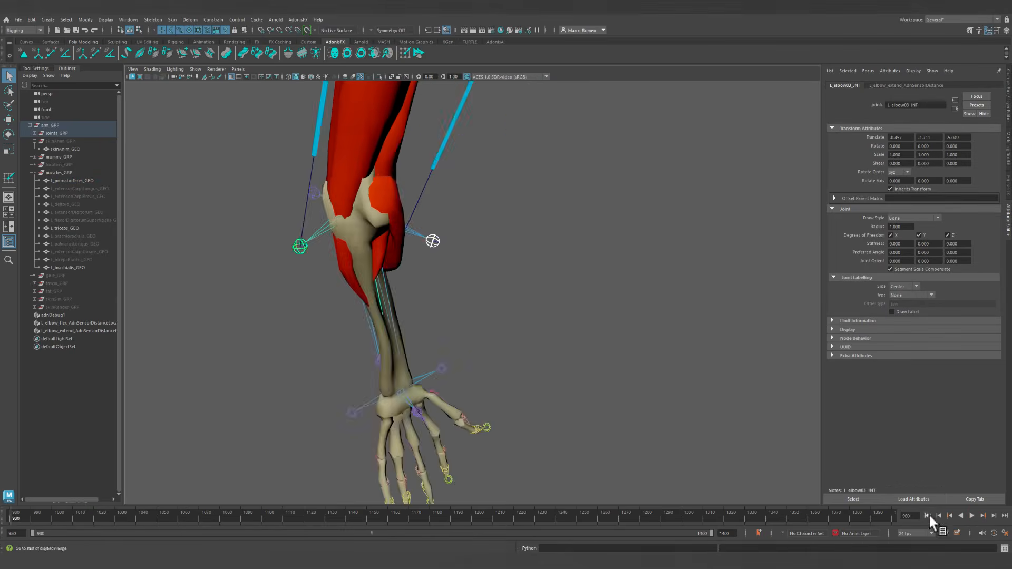
alt+drag(441, 362, 485, 388)
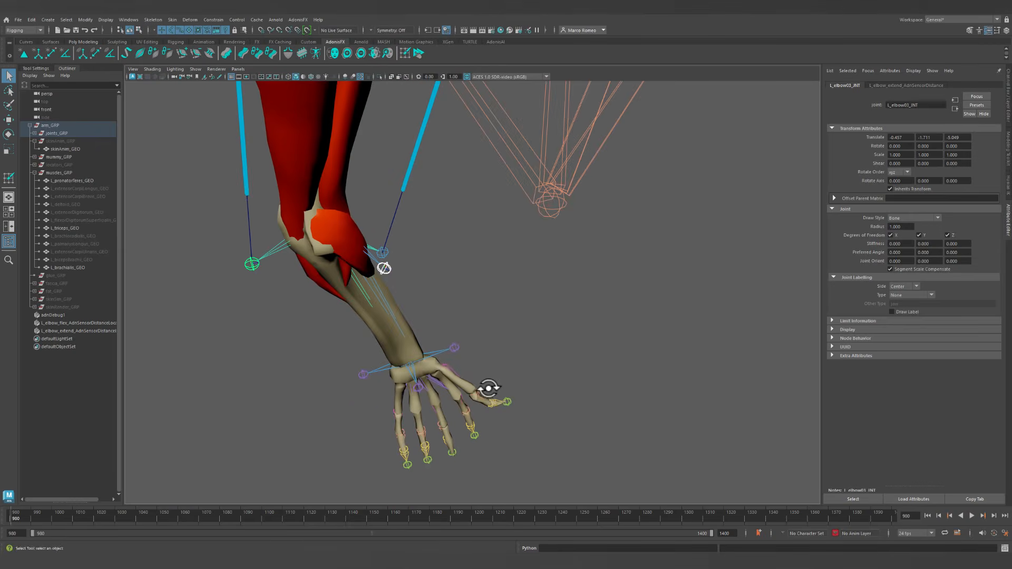
click(98, 53)
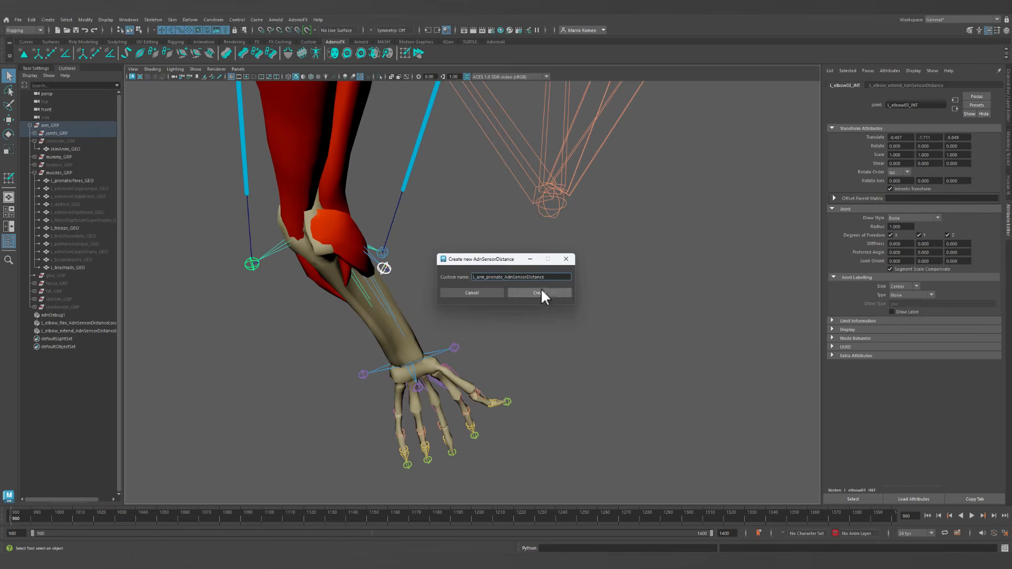
click(543, 294)
Set the pronation sensor's Input Max Distance to 3.888, matching its output distance at frame 1060.
alt+drag(526, 315, 328, 318)
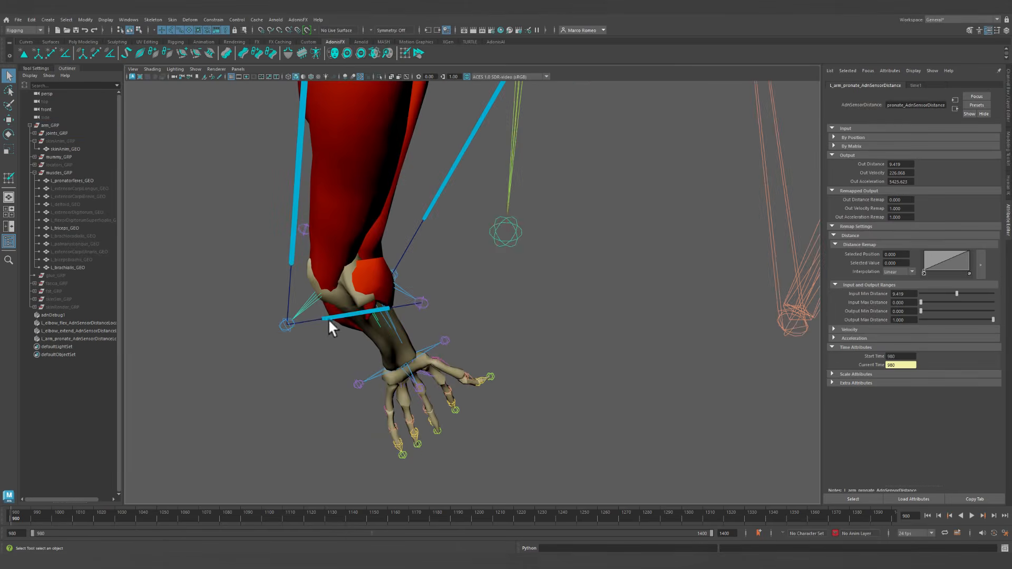
click(323, 323)
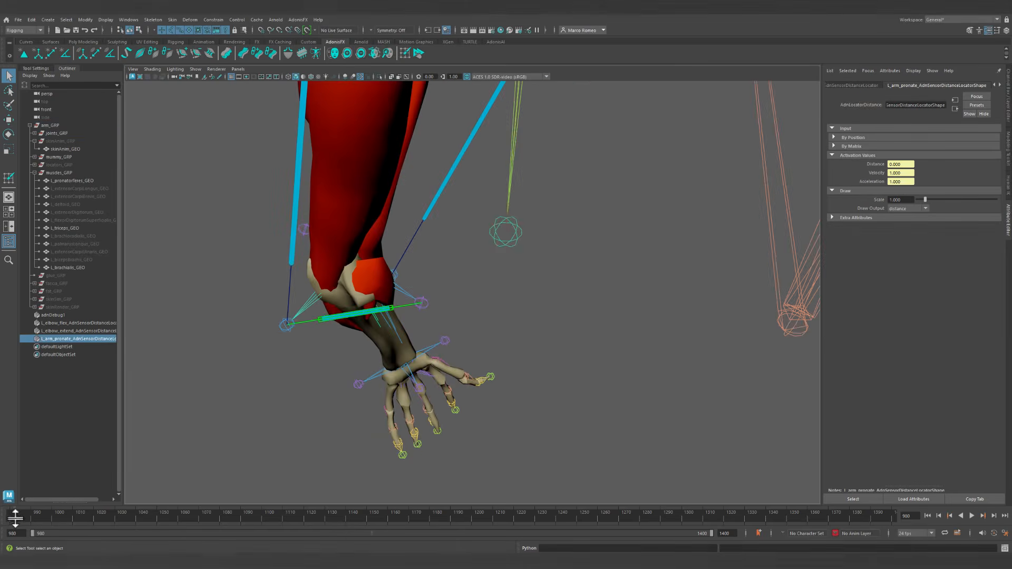
drag(15, 518, 185, 529)
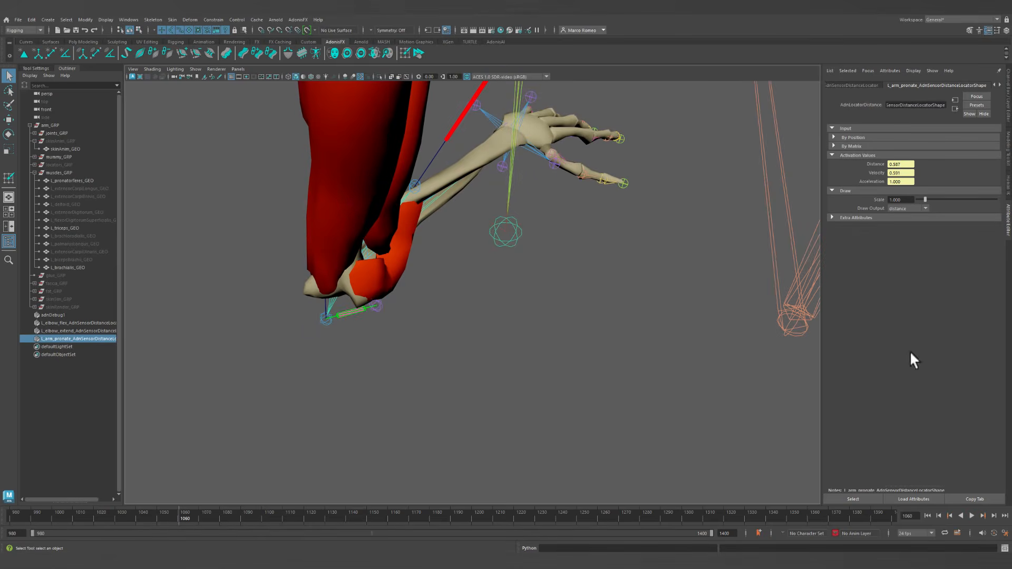
click(1000, 85)
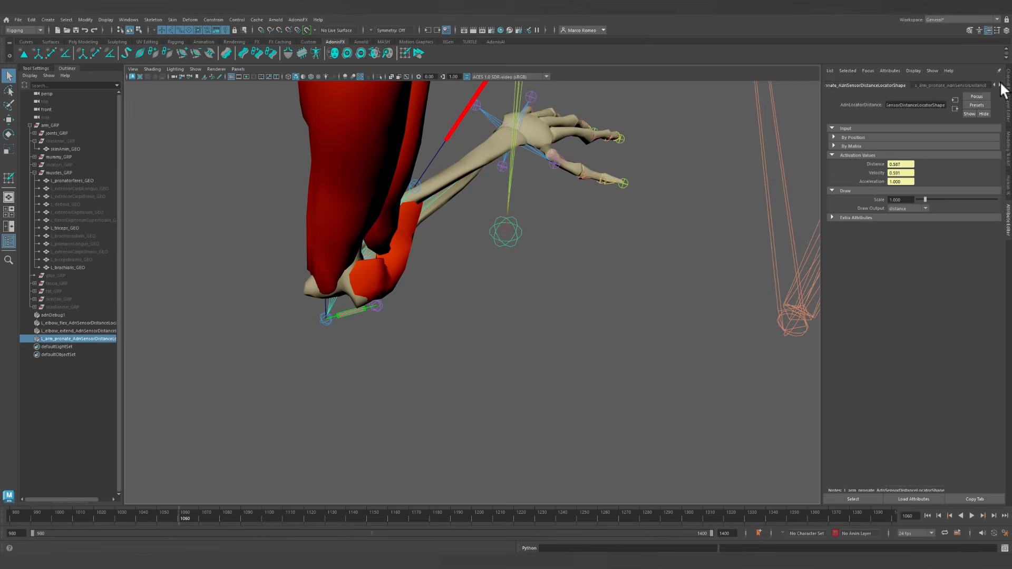
click(967, 85)
click(905, 164)
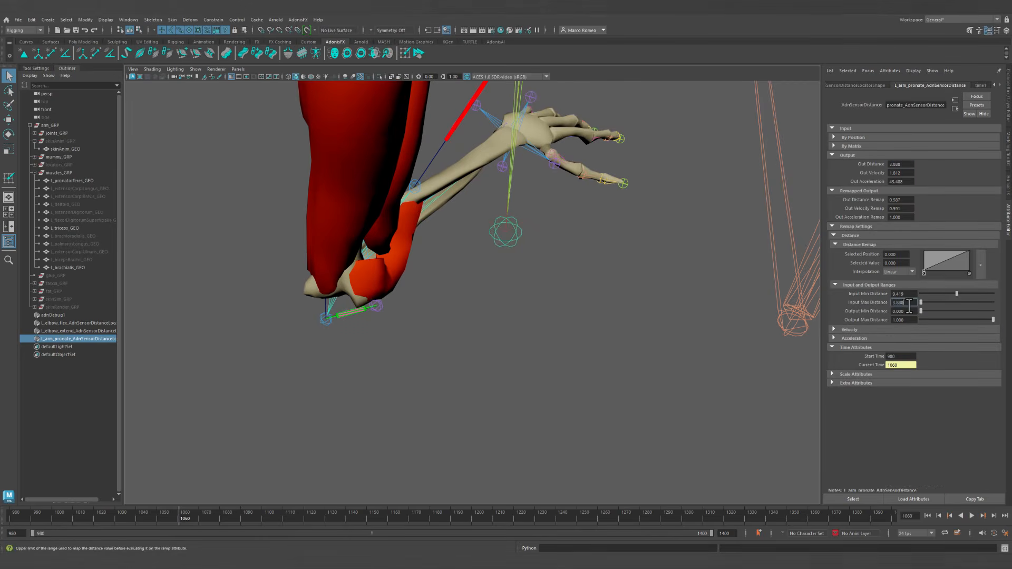
Connect the pronation sensor's activationDistance to the pronator teres muscle's activationList[0].activationListValue in the AdonisFX Sensors Connection Editor.
alt+drag(504, 276, 421, 313)
click(444, 281)
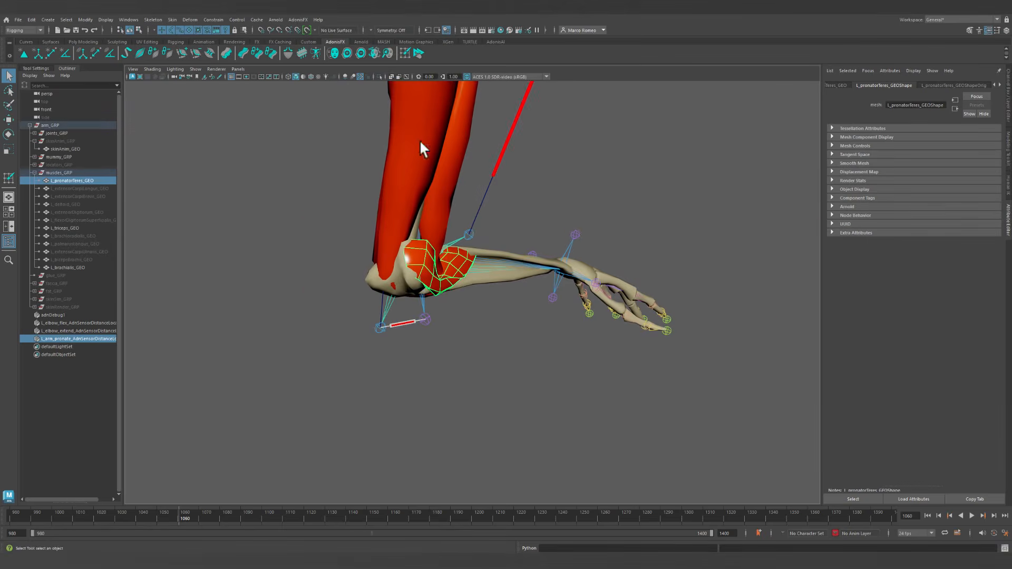
click(298, 19)
mouse_move(325, 87)
click(403, 84)
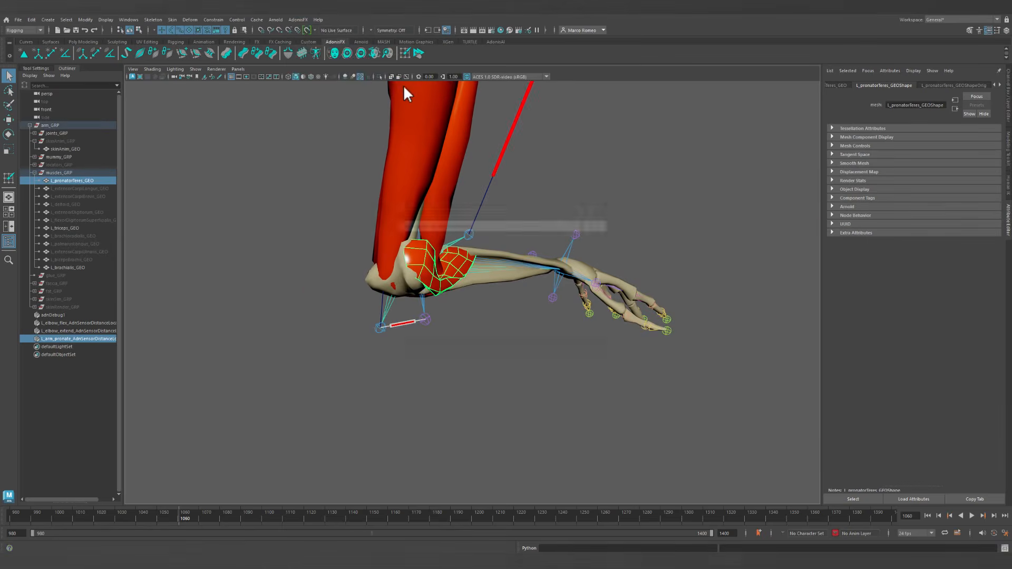
click(428, 243)
click(525, 240)
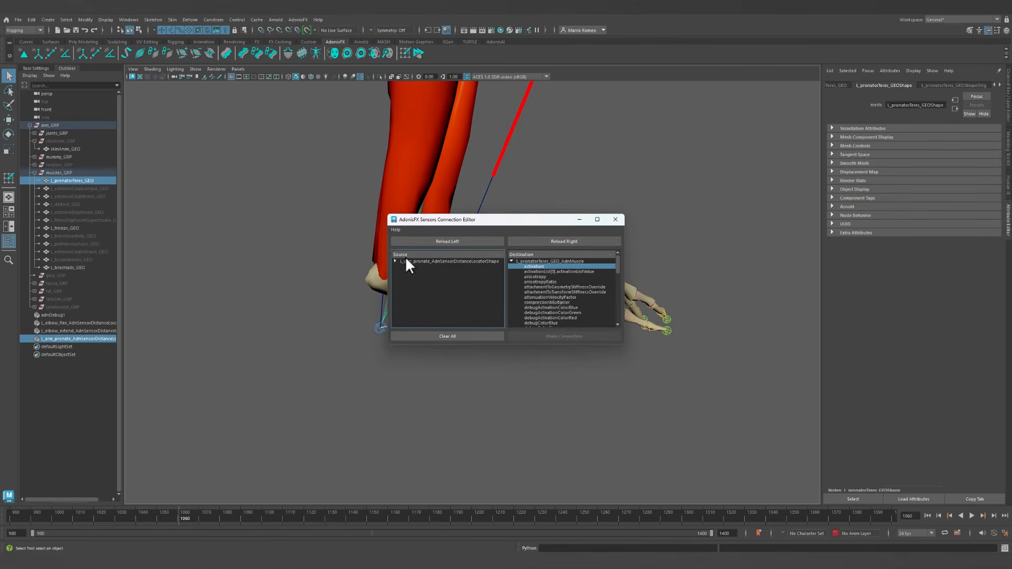
click(396, 262)
click(435, 272)
click(551, 272)
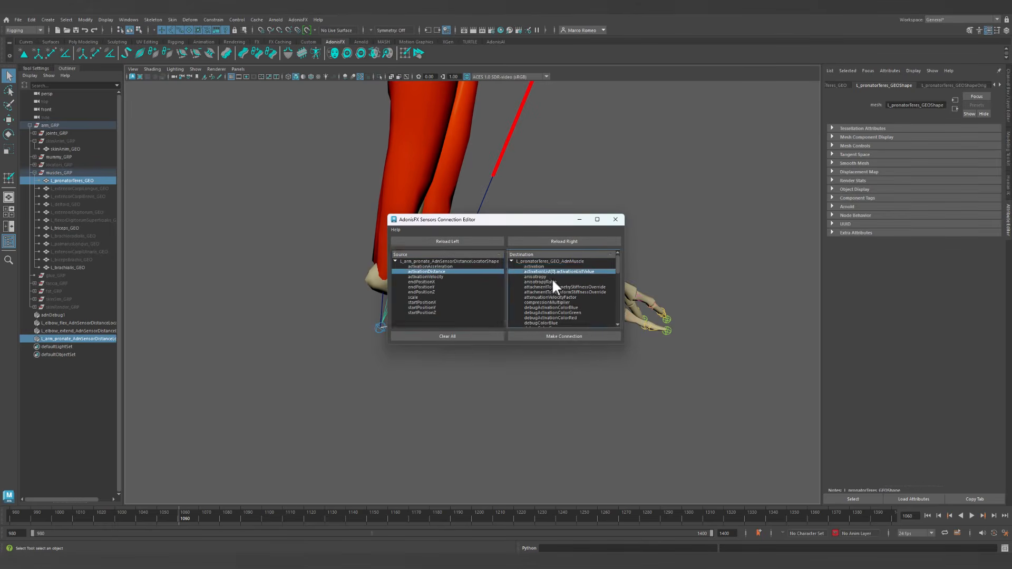
click(577, 337)
click(615, 219)
Return the timeline to the start frame and unhide L_flexorDigitorumSuperficialis_GEO.
alt+drag(707, 256, 569, 282)
click(650, 303)
alt+drag(650, 302, 513, 299)
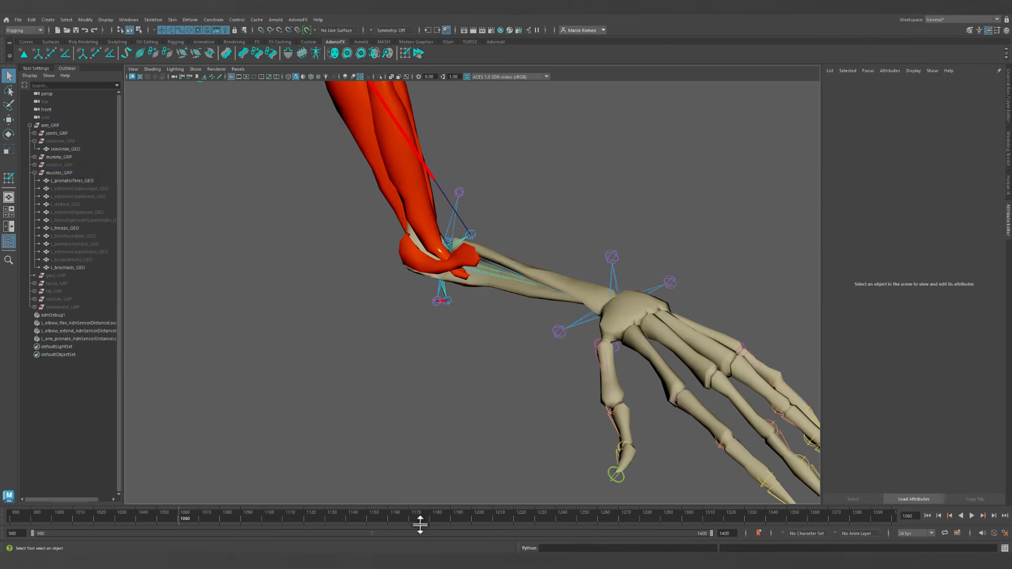
drag(189, 523, 1, 519)
alt+right_drag(664, 263, 626, 258)
alt+drag(625, 258, 595, 296)
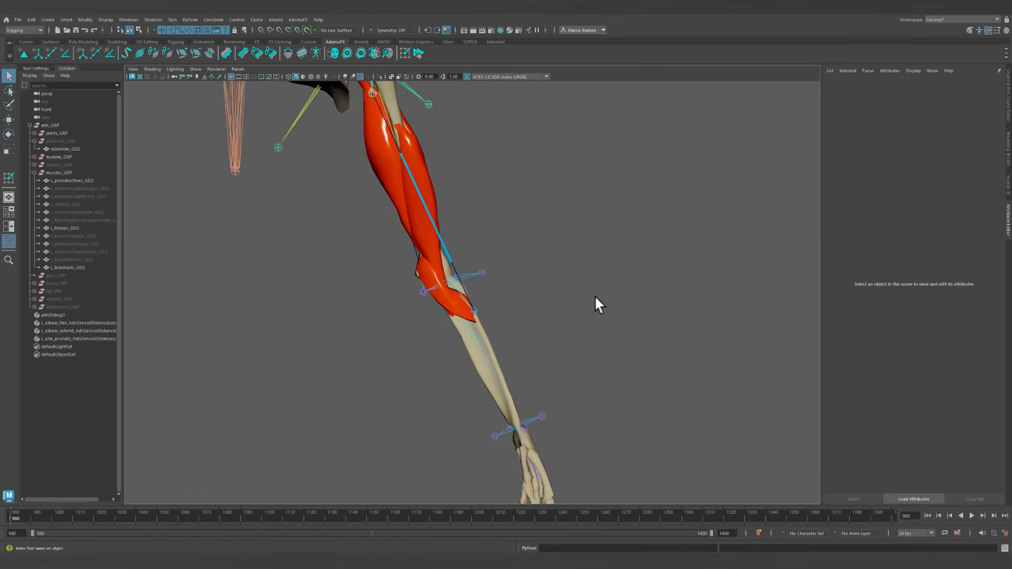
alt+middle_drag(596, 349, 605, 305)
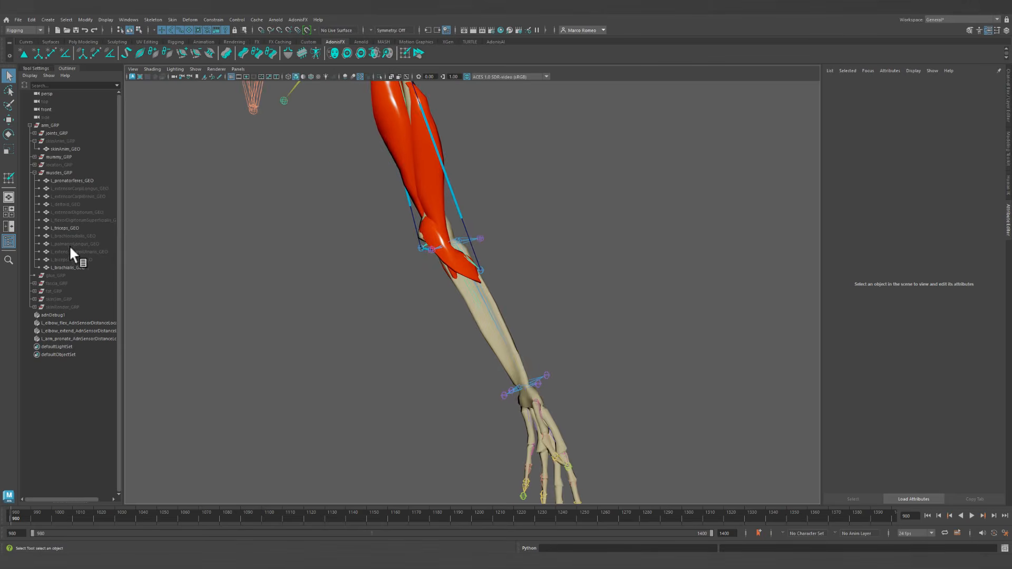
click(76, 220)
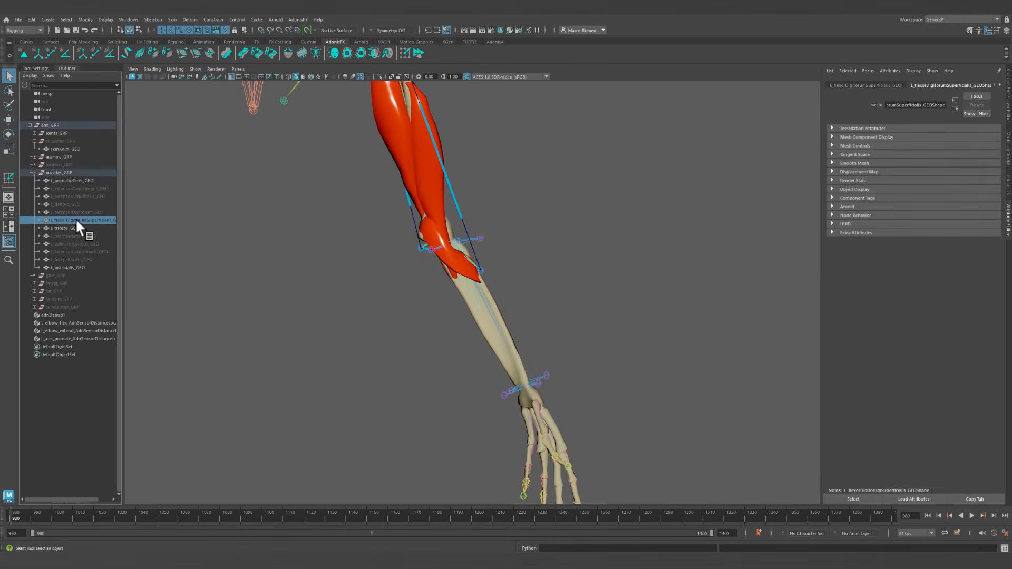
mouse_move(533, 309)
alt+mouse_down()
mouse_move(461, 332)
mouse_move(548, 380)
mouse_move(522, 339)
mouse_move(522, 301)
alt+mouse_up()
Create an AdnMuscle deformer on the flexor digitorum superficialis with mummy_arm_GEO as its attachment geometry.
click(512, 339)
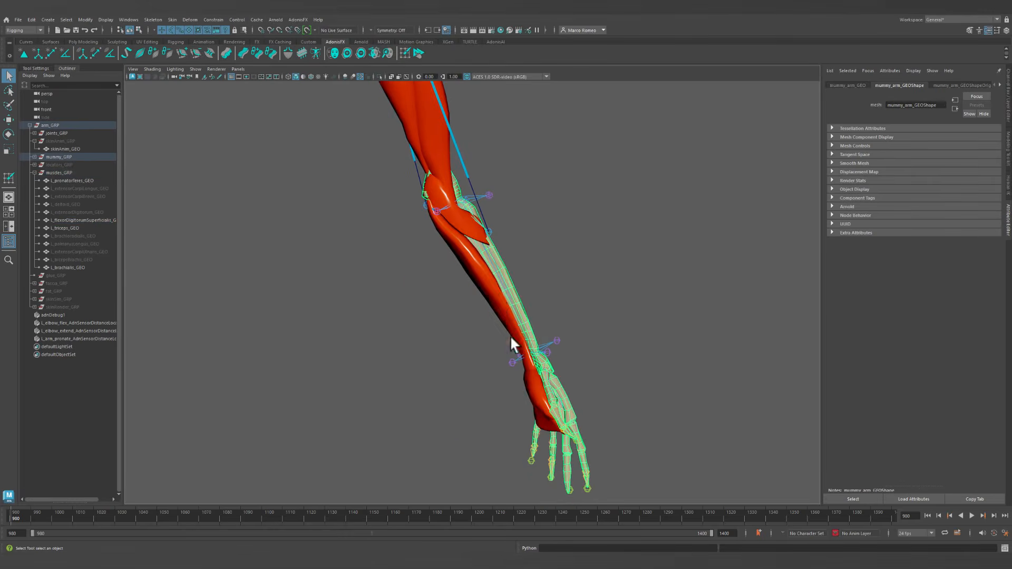
click(442, 315)
alt+drag(441, 314, 428, 98)
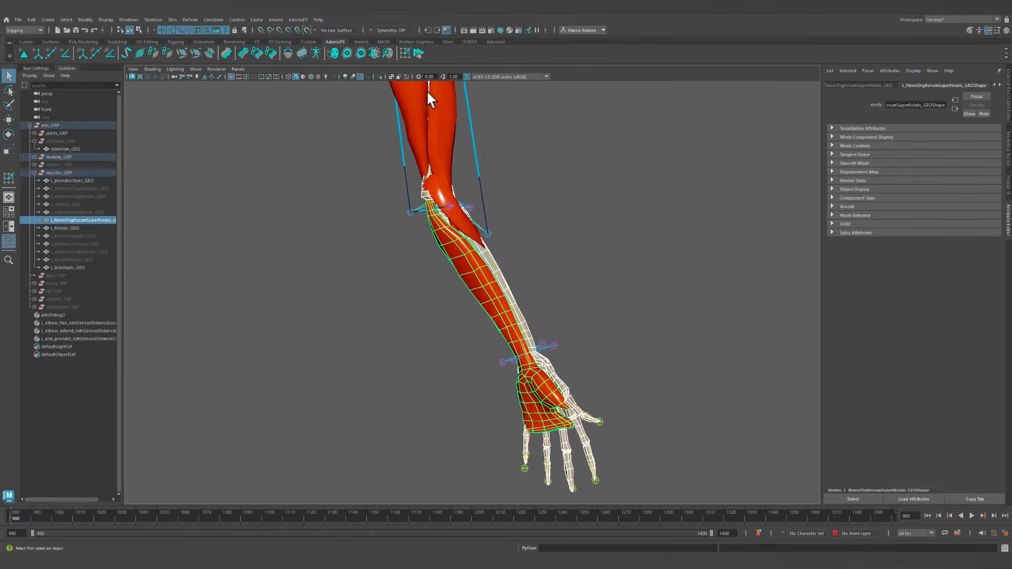
click(139, 52)
click(546, 390)
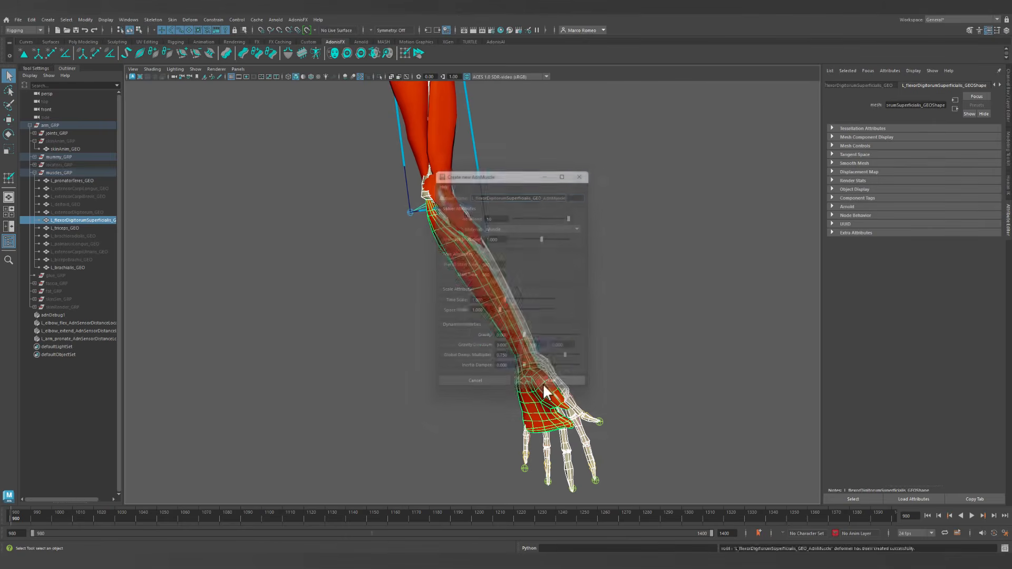
Isolate the flexor muscle with the arm bones and flood its Attachments To Geometry weights with a uniform partial value.
alt+drag(546, 390, 457, 319)
click(468, 290)
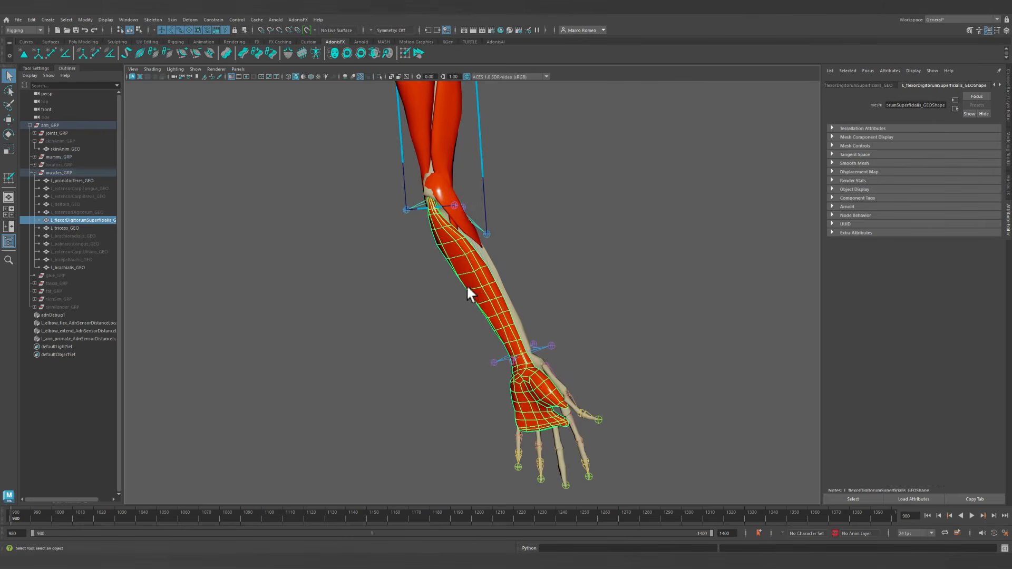
click(405, 55)
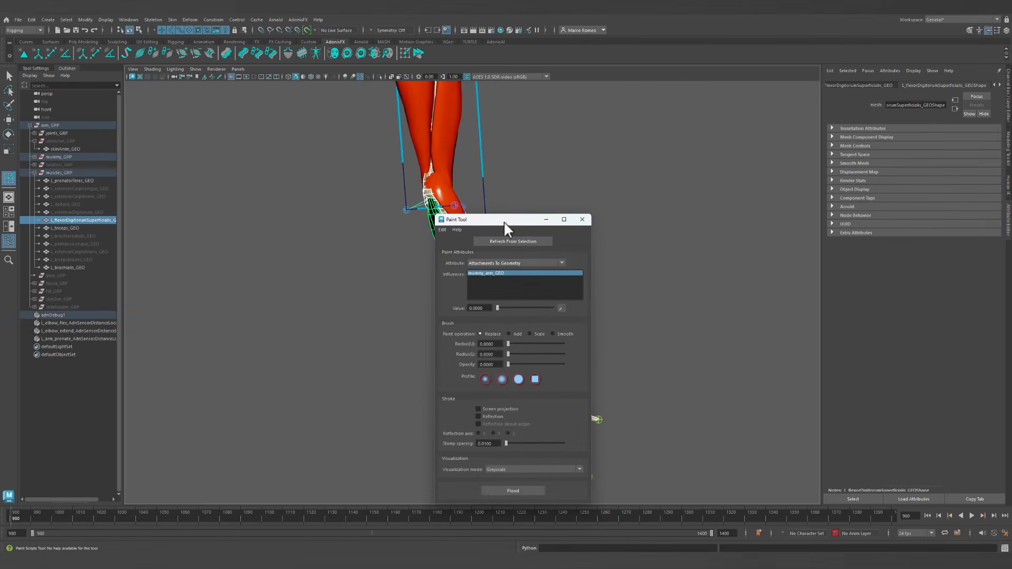
drag(504, 221, 686, 135)
click(379, 76)
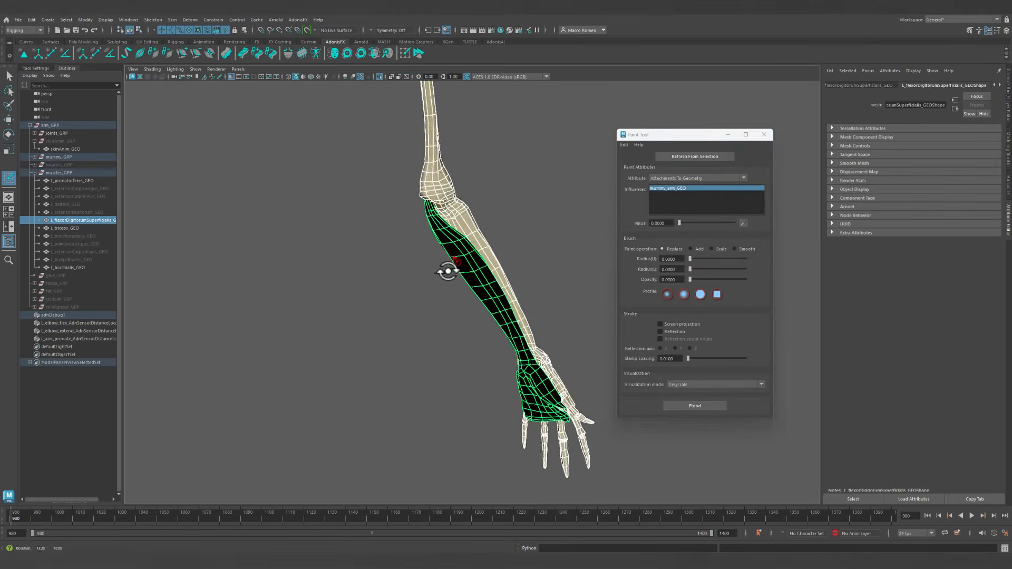
double_click(664, 223)
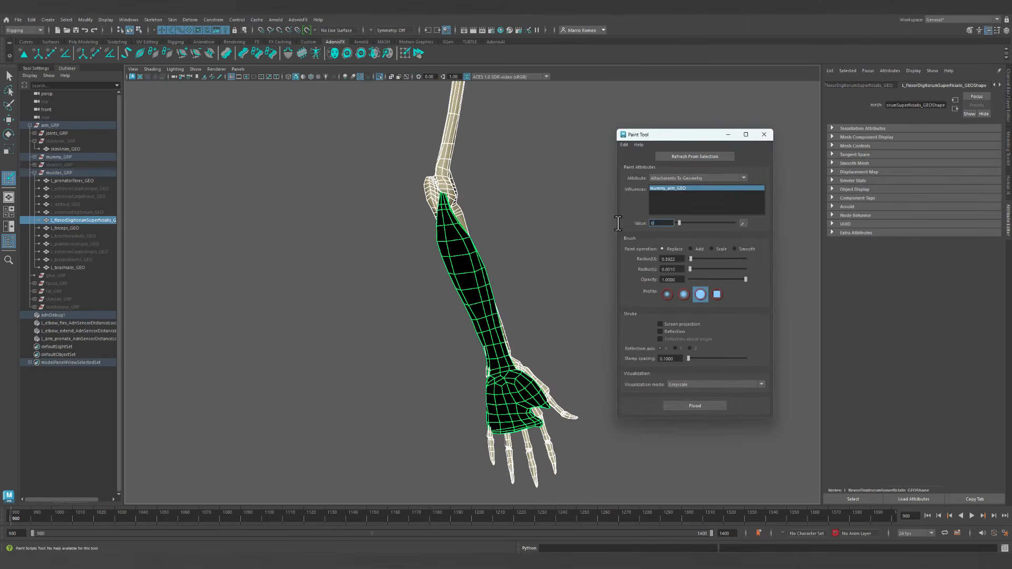
click(705, 404)
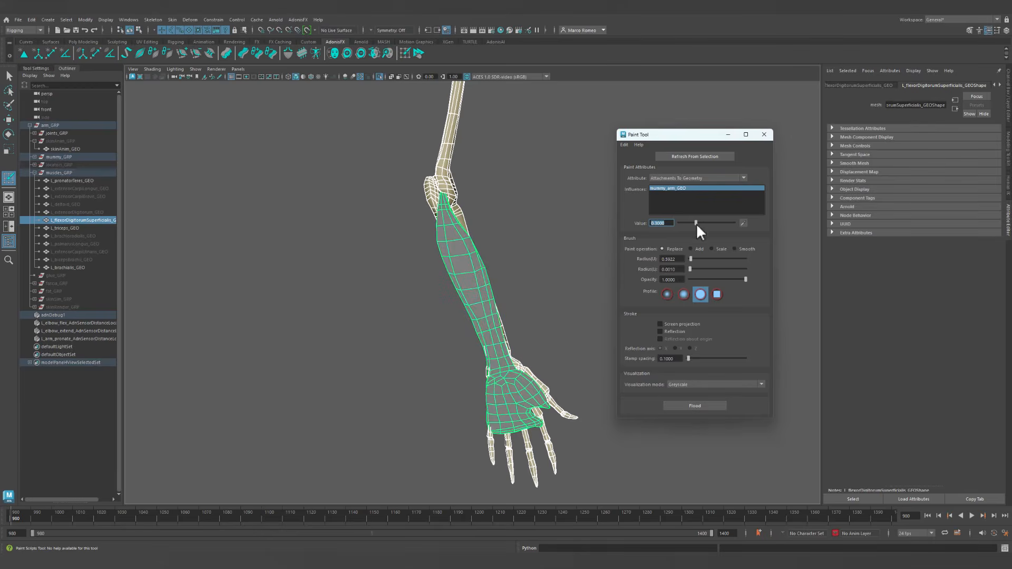
Switch the weight display to Heat Map and paint geometry attachment weights of 1.0 around the muscle's elbow end.
click(729, 382)
click(723, 395)
alt+drag(458, 241, 396, 314)
alt+right_drag(395, 314, 492, 330)
drag(491, 330, 521, 327)
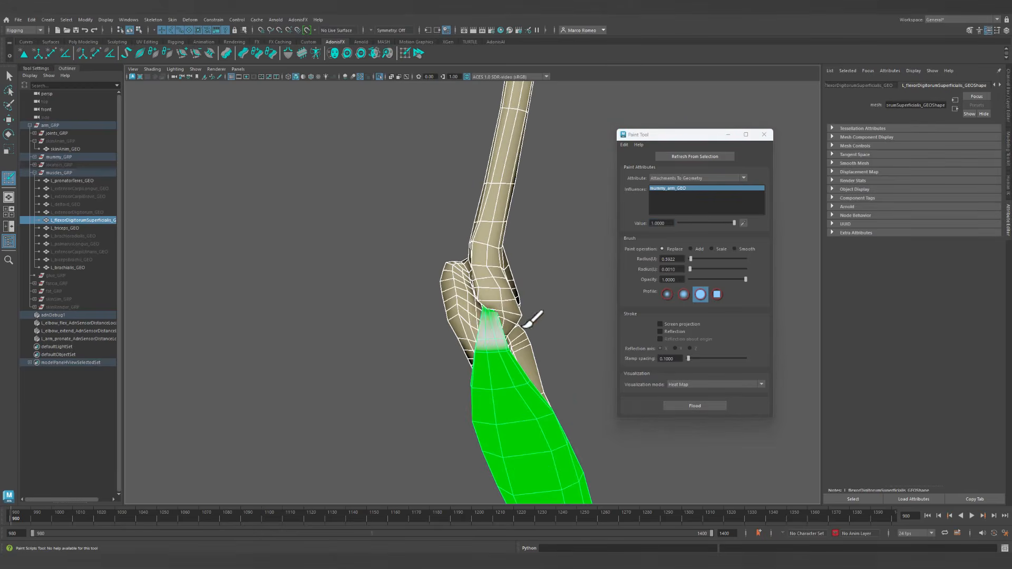
mouse_move(463, 340)
mouse_down()
mouse_move(542, 338)
mouse_move(409, 372)
mouse_move(413, 91)
mouse_up()
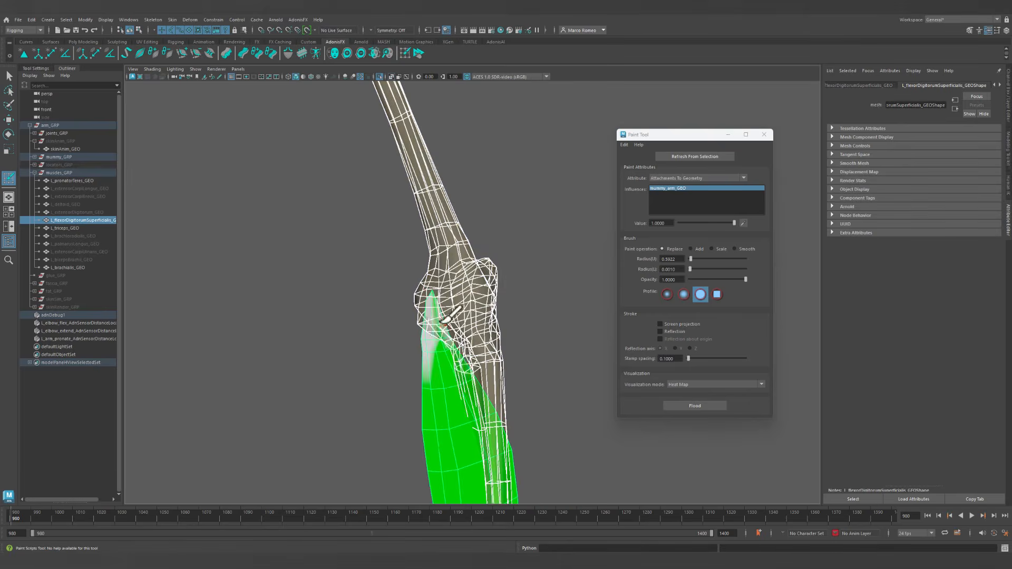
mouse_move(445, 323)
mouse_down()
mouse_move(433, 338)
mouse_move(502, 237)
mouse_move(463, 368)
mouse_move(444, 174)
mouse_move(490, 366)
mouse_move(463, 327)
mouse_move(469, 348)
mouse_up()
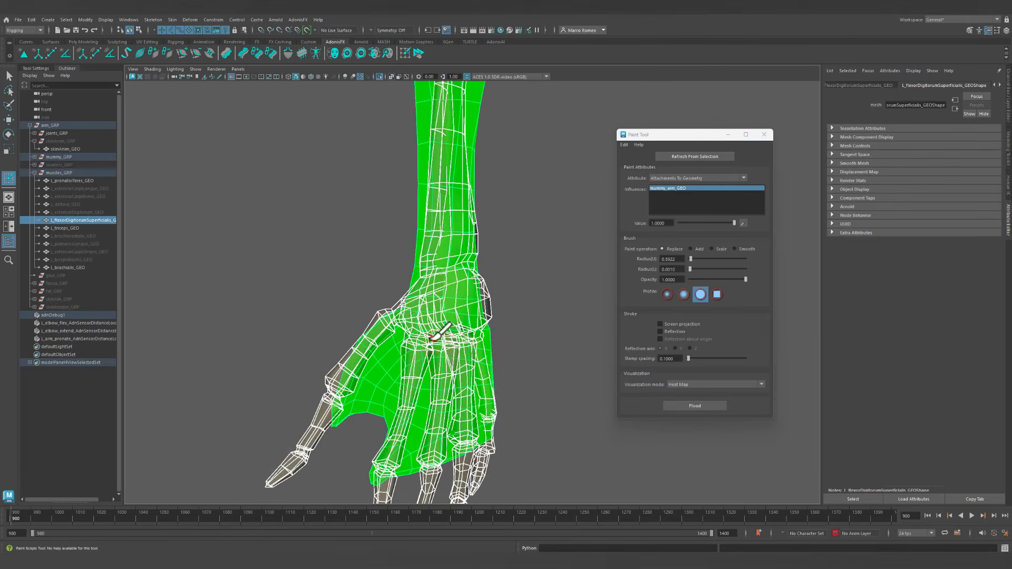
Paint geometry attachment weights of 1.0 over the muscle's palm area, from the wrist to the finger bases.
mouse_move(342, 391)
mouse_down()
mouse_move(427, 487)
mouse_move(433, 470)
mouse_move(410, 428)
mouse_move(451, 390)
mouse_move(339, 343)
mouse_move(418, 332)
mouse_move(405, 320)
mouse_move(413, 318)
mouse_move(551, 308)
mouse_move(482, 280)
mouse_move(538, 266)
mouse_move(536, 289)
mouse_move(457, 381)
mouse_move(461, 400)
mouse_move(535, 350)
mouse_move(402, 350)
mouse_move(384, 336)
mouse_move(451, 291)
mouse_move(422, 300)
mouse_move(464, 348)
mouse_move(298, 362)
mouse_move(316, 378)
mouse_move(429, 375)
mouse_up()
mouse_move(429, 375)
alt+right_down()
mouse_move(466, 389)
mouse_move(443, 376)
alt+right_up()
alt+drag(443, 375, 483, 334)
alt+middle_drag(483, 334, 485, 349)
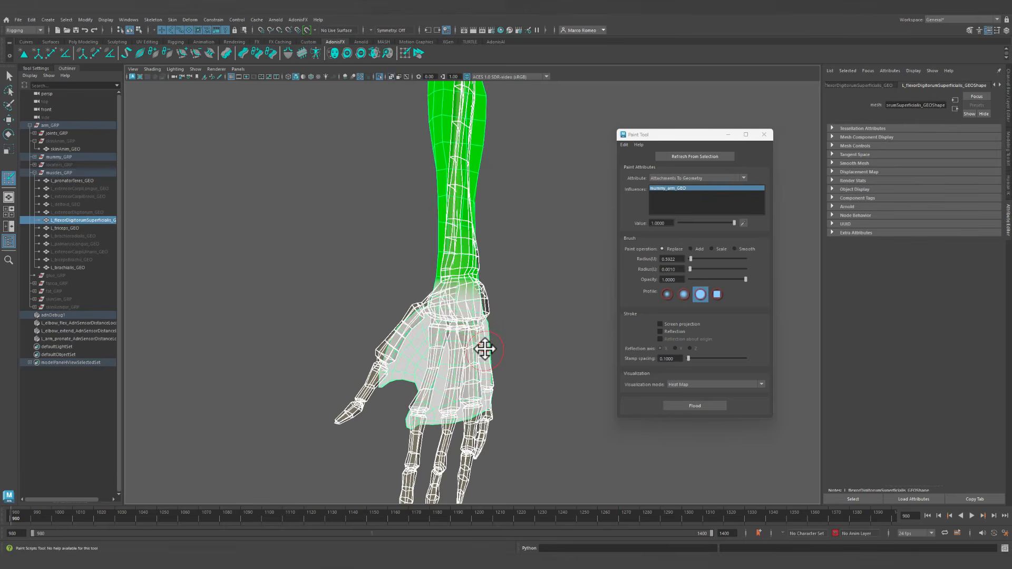
mouse_move(563, 311)
alt+mouse_down()
mouse_move(485, 269)
mouse_move(466, 213)
mouse_move(497, 229)
mouse_move(428, 277)
alt+mouse_up()
click(707, 177)
click(665, 201)
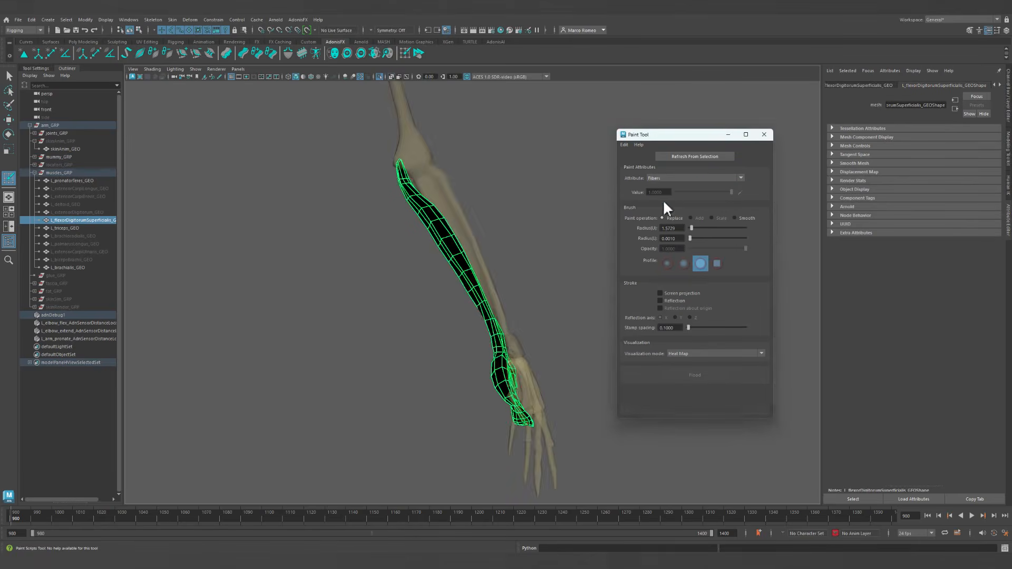
alt+drag(474, 329, 531, 327)
alt+middle_drag(531, 328, 509, 275)
alt+right_drag(451, 289, 541, 345)
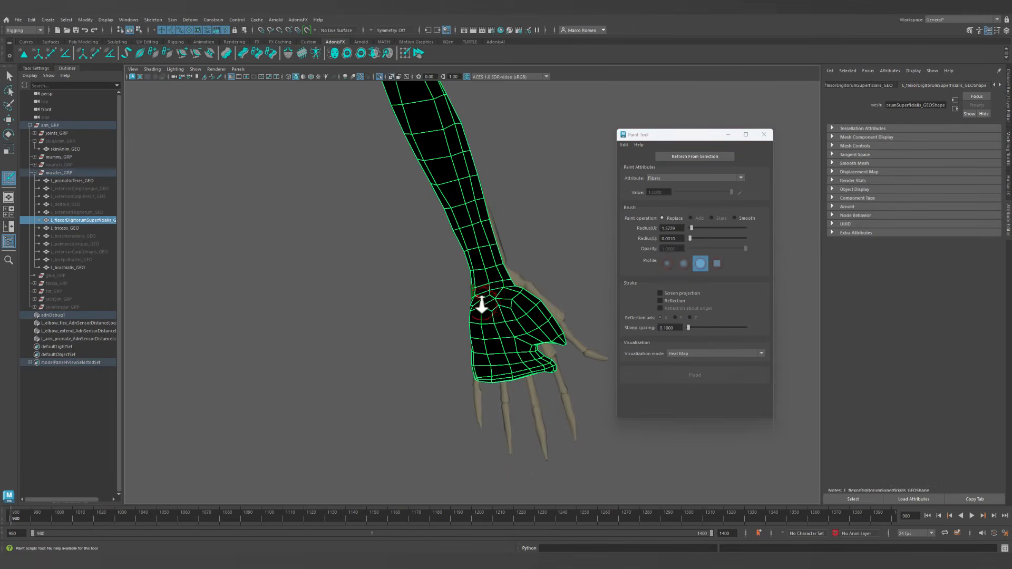
alt+drag(486, 311, 468, 300)
Paint Tendons weights of 1.0 along the hand end of the flexor muscle on both its outer and bone-facing sides.
click(681, 178)
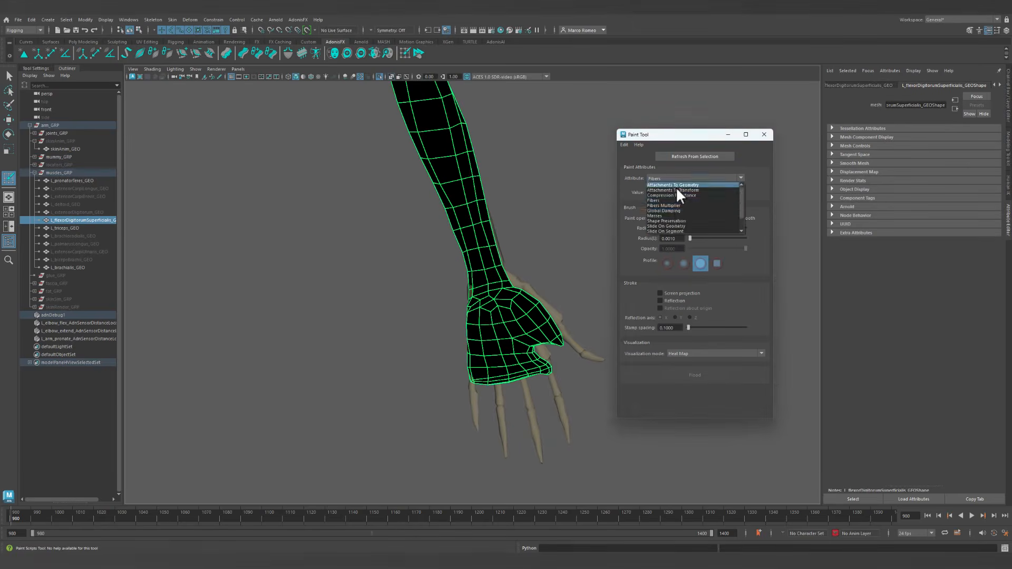
click(665, 232)
mouse_move(532, 338)
alt+mouse_down()
mouse_move(543, 338)
mouse_move(527, 348)
alt+mouse_up()
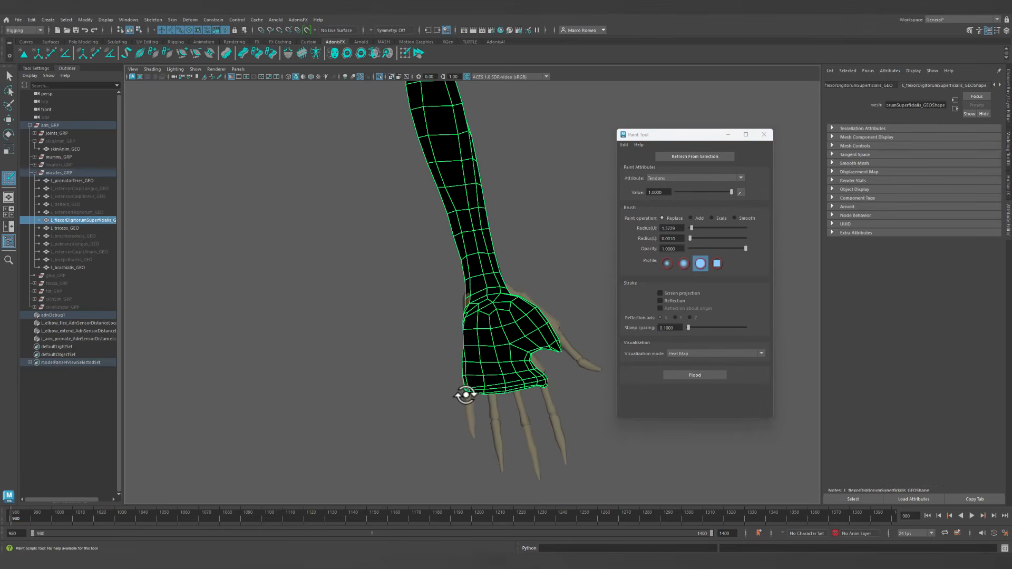
mouse_move(467, 386)
mouse_down()
mouse_move(565, 347)
mouse_move(510, 334)
mouse_move(418, 361)
mouse_move(490, 377)
mouse_move(396, 339)
mouse_move(431, 349)
mouse_up()
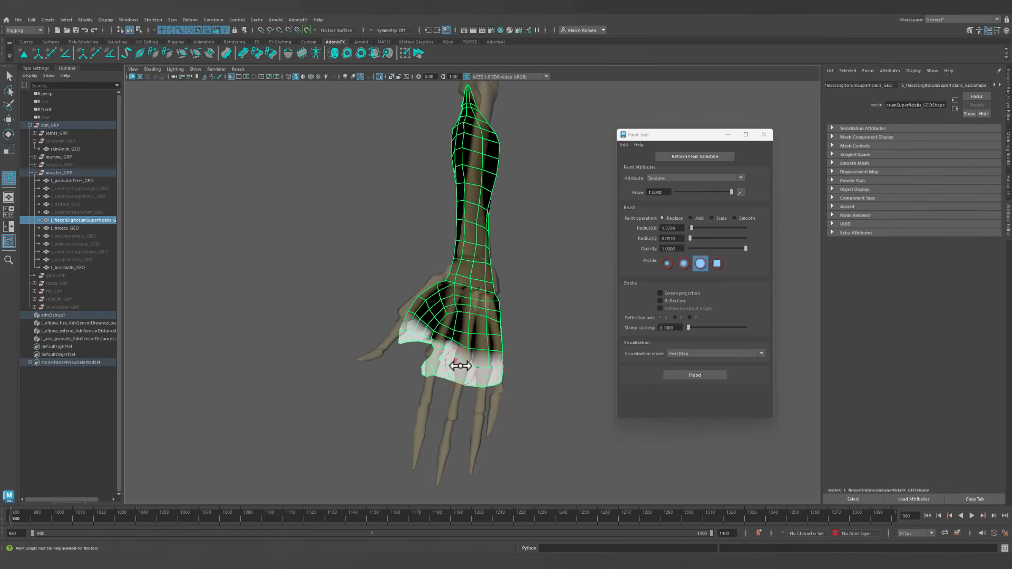
alt+drag(429, 345, 564, 362)
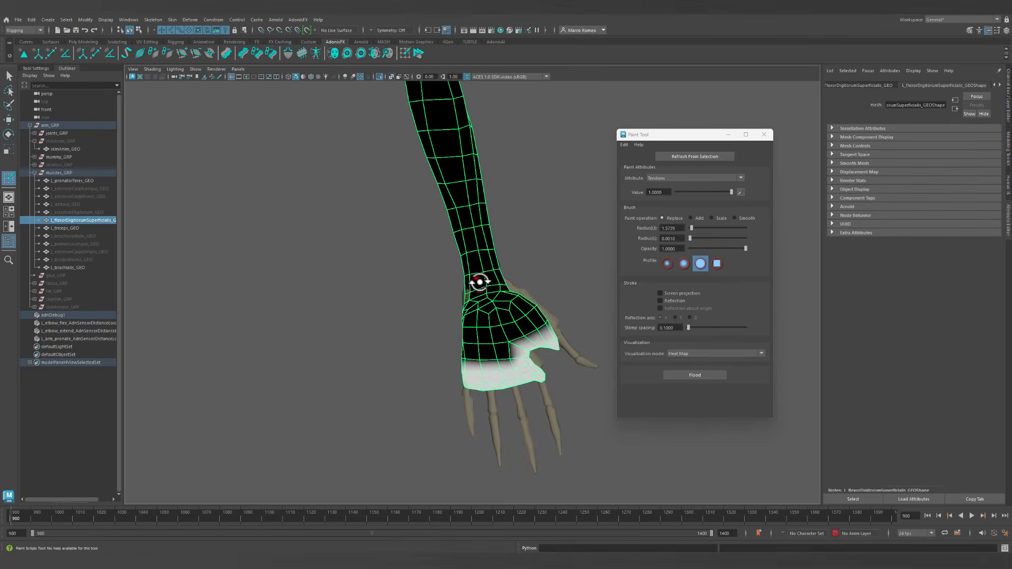
Paint Tendons weights of 1.0 on the tapered elbow end of the flexor muscle.
alt+middle_drag(479, 245, 484, 393)
alt+middle_drag(471, 167, 495, 294)
alt+right_drag(433, 284, 448, 323)
mouse_move(400, 284)
mouse_down()
mouse_move(388, 312)
mouse_move(409, 299)
mouse_move(355, 255)
mouse_up()
alt+drag(381, 301, 542, 330)
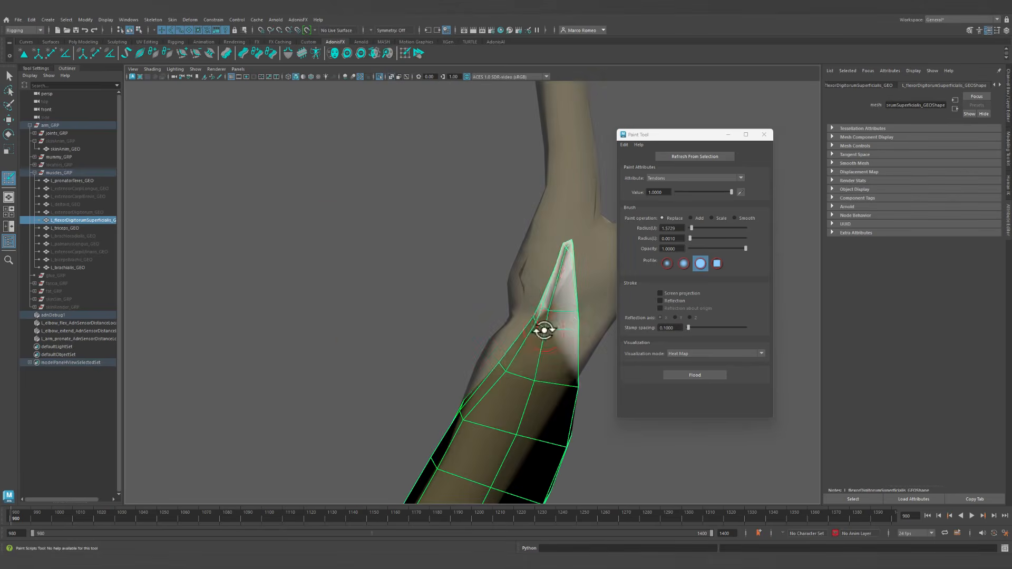
mouse_move(569, 244)
alt+mouse_down()
mouse_move(470, 311)
mouse_move(406, 321)
alt+mouse_up()
Switch the painted attribute for the flexor digitorum superficialis to Fibers.
alt+right_drag(501, 342, 380, 337)
alt+middle_drag(478, 363, 447, 255)
alt+right_drag(509, 281, 353, 264)
mouse_move(417, 308)
alt+mouse_down()
mouse_move(459, 288)
mouse_move(325, 300)
mouse_move(379, 306)
alt+mouse_up()
click(724, 178)
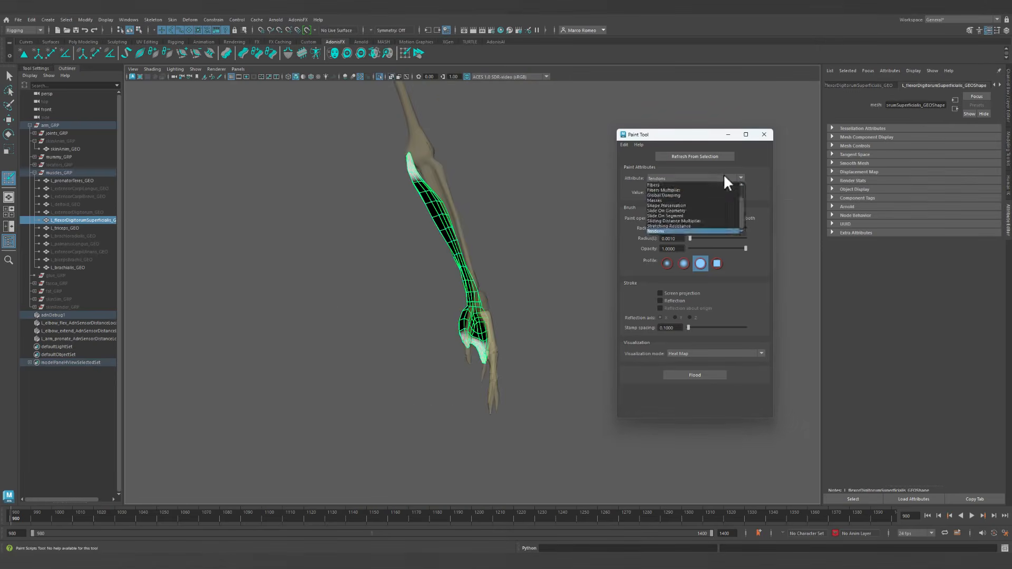
click(685, 185)
Set the debug Fibers Scale on the flexor muscle's AdnMuscle node to 10.
alt+right_drag(440, 233, 504, 187)
alt+drag(502, 187, 1004, 111)
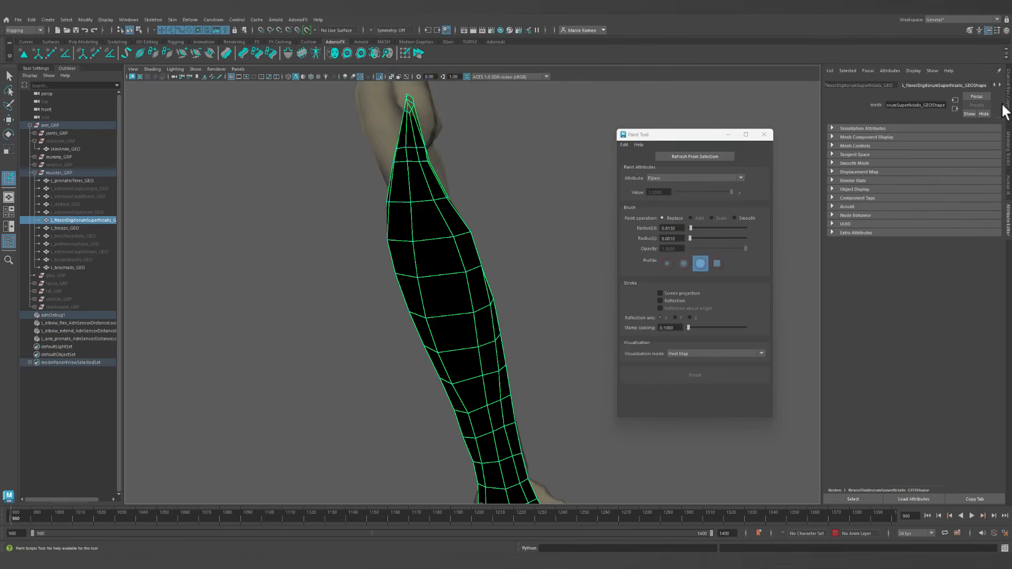
click(1000, 85)
click(967, 85)
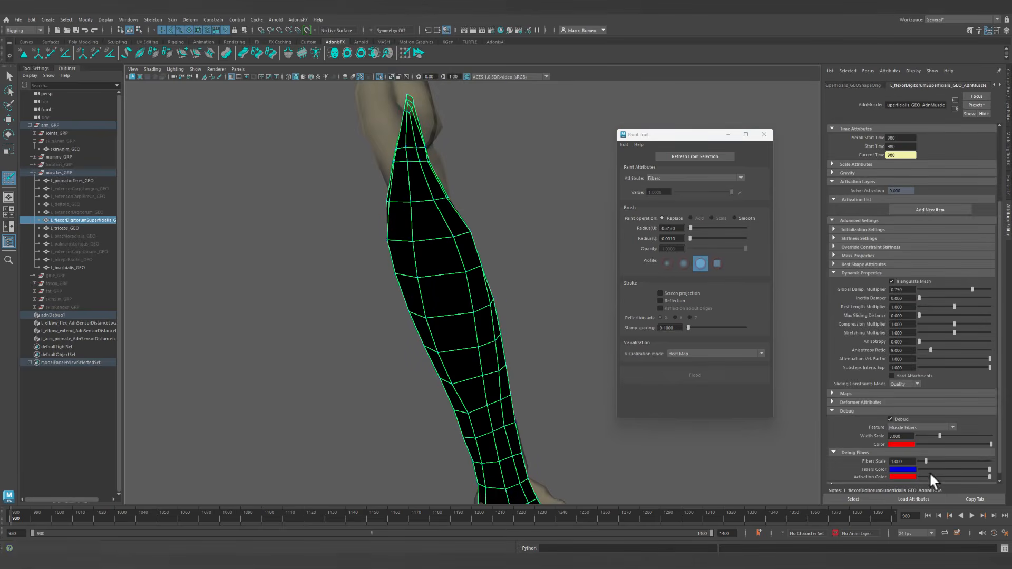
drag(926, 461, 997, 461)
Examine the debug fibre directions around the flexor muscle, from its elbow end along the forearm to the palm.
alt+drag(571, 384, 523, 373)
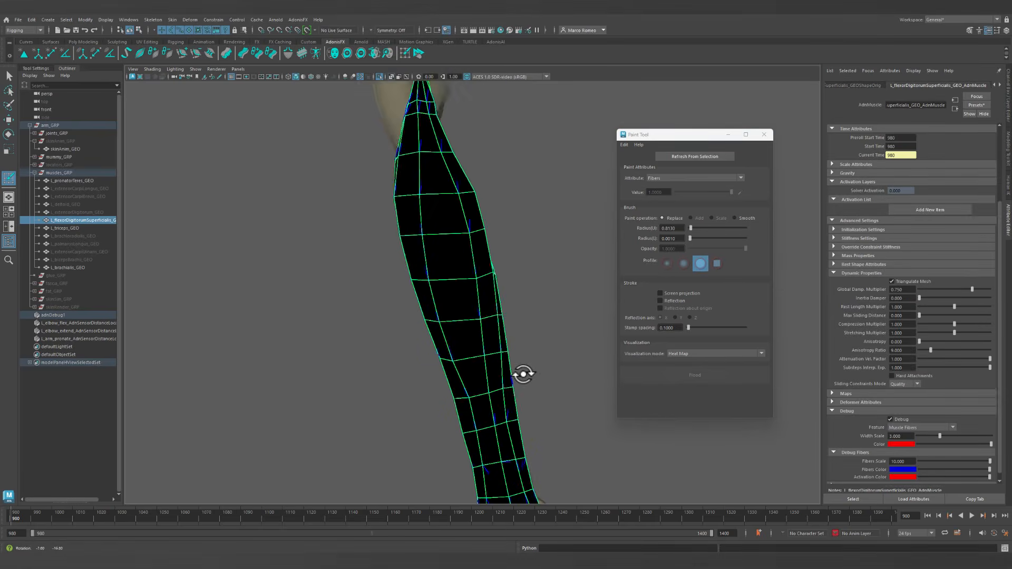
alt+middle_drag(523, 374, 489, 269)
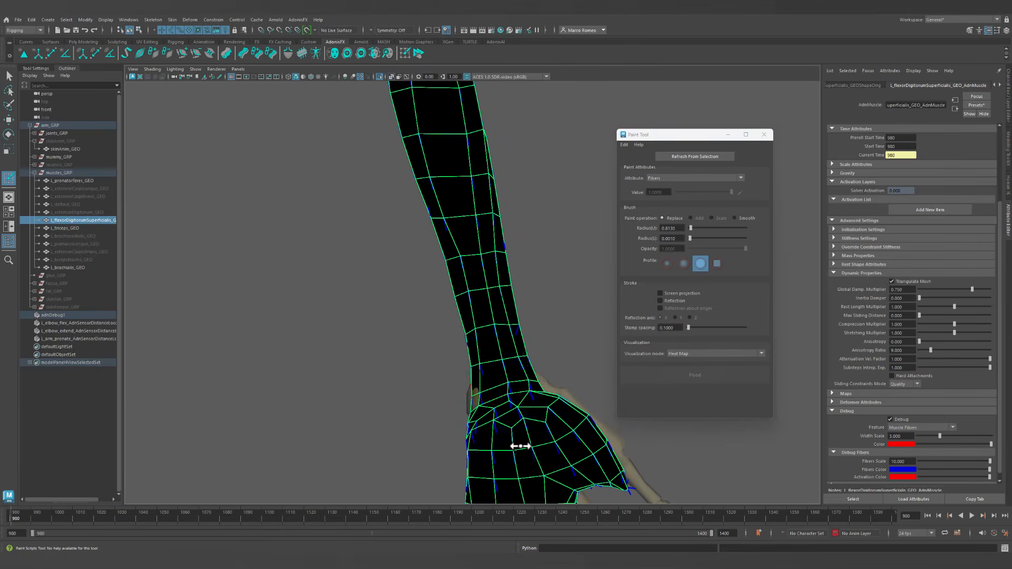
alt+drag(479, 244, 379, 226)
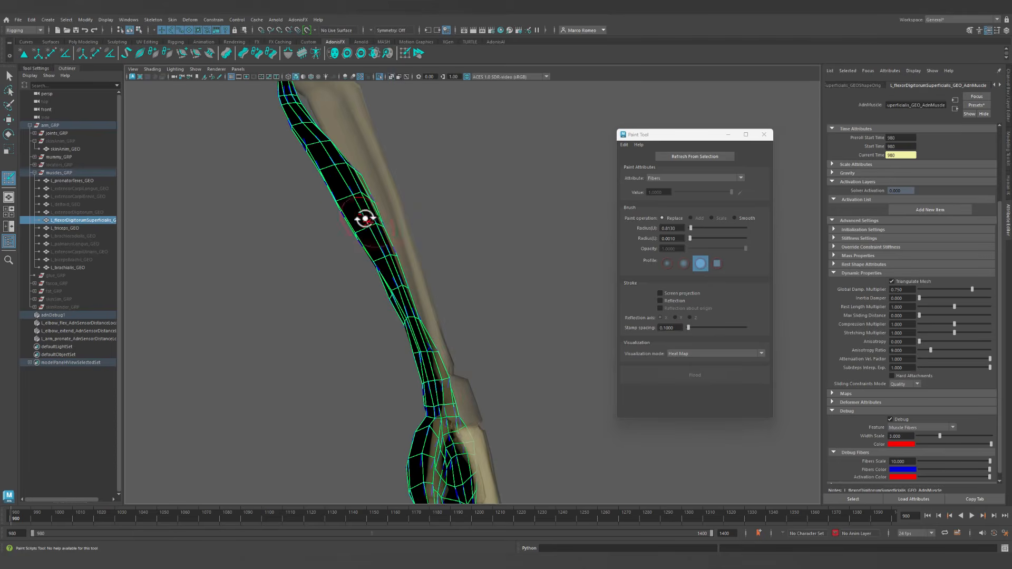
alt+drag(433, 383, 328, 179)
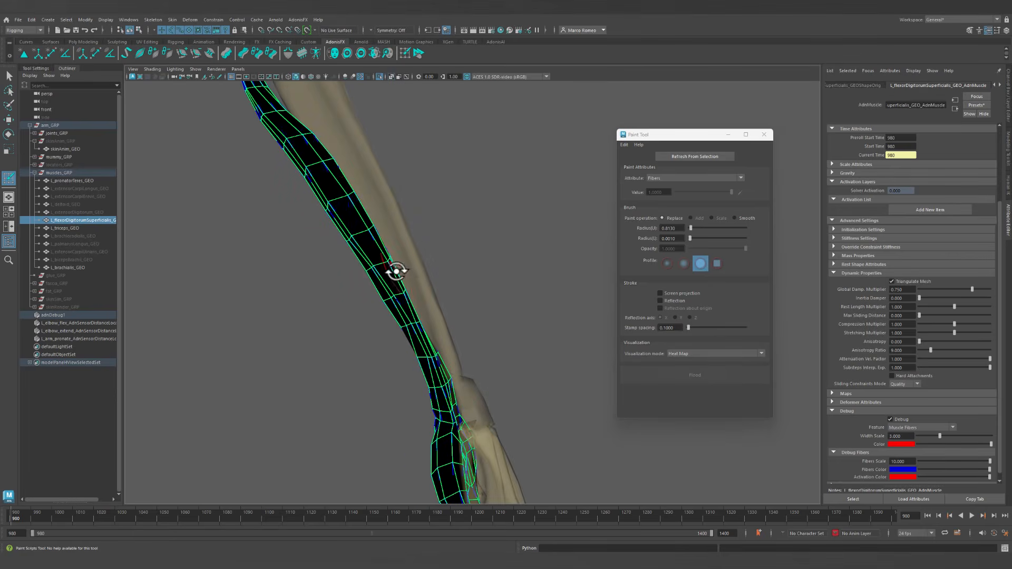
alt+middle_drag(395, 271, 352, 244)
alt+drag(353, 244, 440, 240)
alt+middle_drag(482, 158, 484, 296)
alt+drag(484, 297, 459, 251)
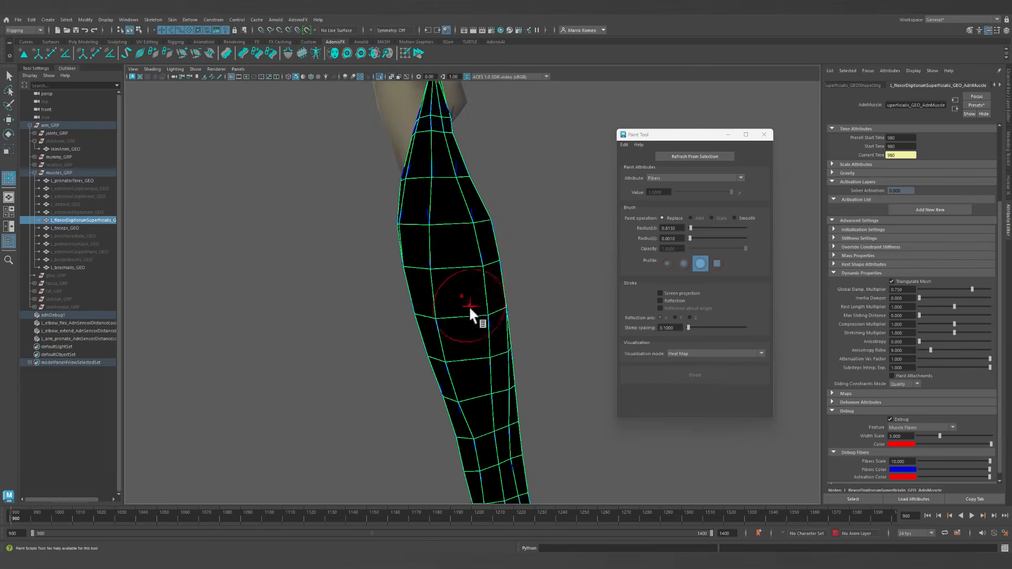
alt+drag(475, 316, 515, 321)
mouse_move(498, 461)
alt+mouse_down()
mouse_move(543, 334)
mouse_move(501, 278)
mouse_move(479, 271)
mouse_move(483, 318)
mouse_move(479, 255)
mouse_move(420, 373)
mouse_move(529, 348)
alt+mouse_up()
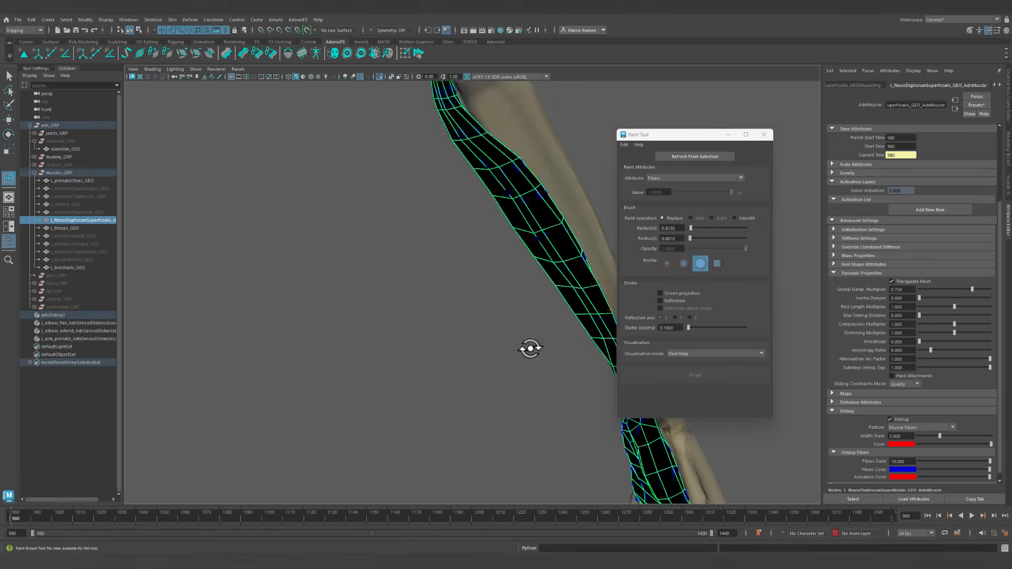
Turn off the flexor muscle's fibre debug drawing and turn on the X-ray display of the joints.
key(q)
alt+right_drag(522, 388, 264, 311)
alt+drag(264, 311, 323, 274)
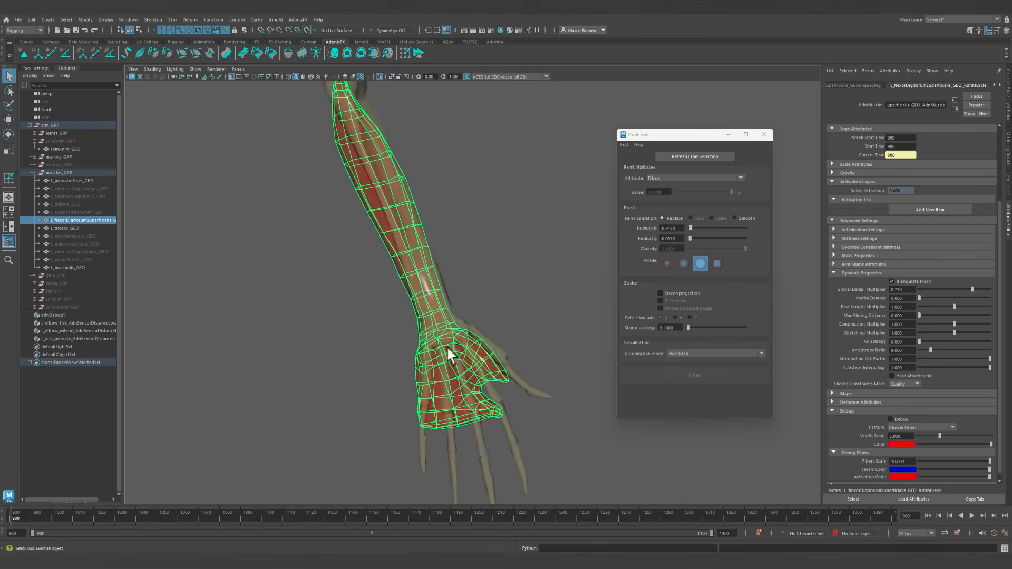
alt+drag(448, 352, 430, 317)
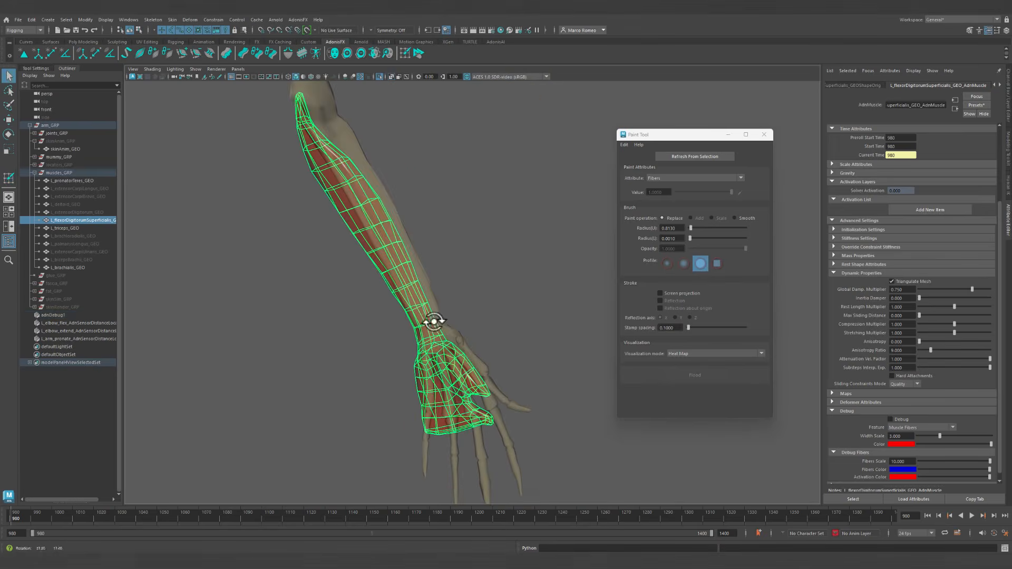
click(381, 75)
scroll(479, 237, up, 5)
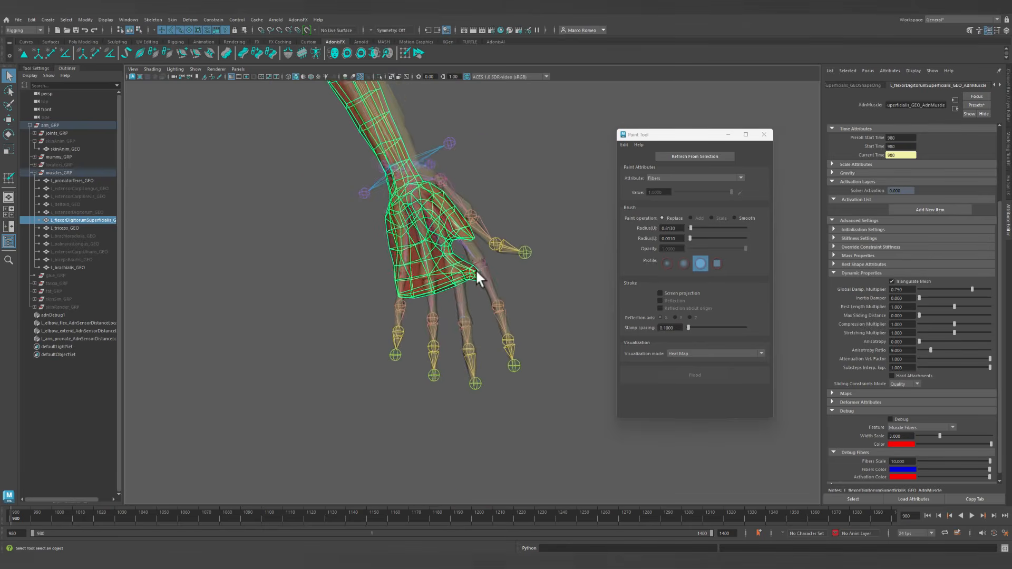
Create an AdonisFX distance sensor between L_wrist04_JNT and L_middle03_JNT, named L_fingers_flex_AdnSensorDistance.
alt+drag(476, 271, 406, 259)
click(373, 236)
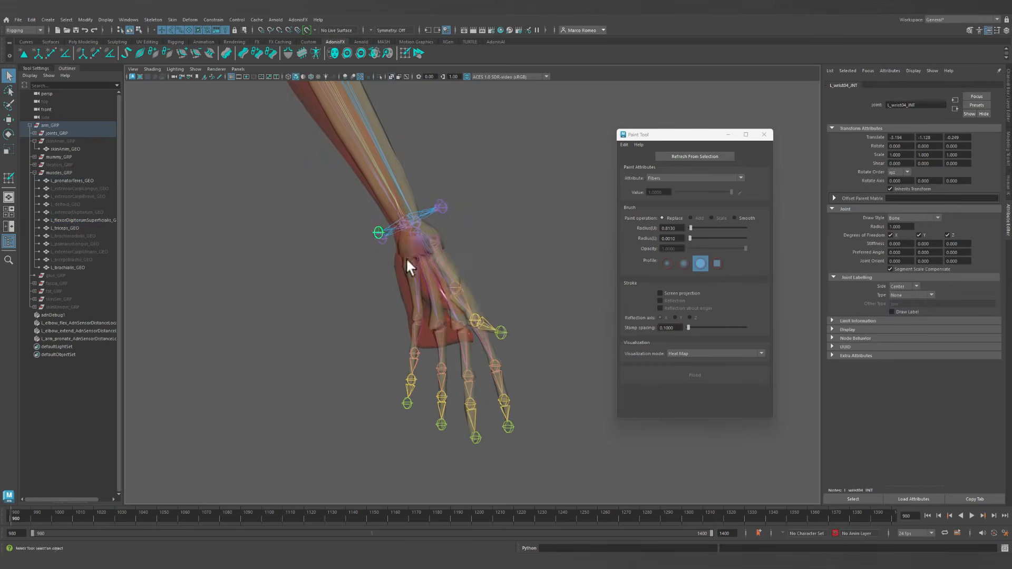
alt+drag(447, 361, 468, 379)
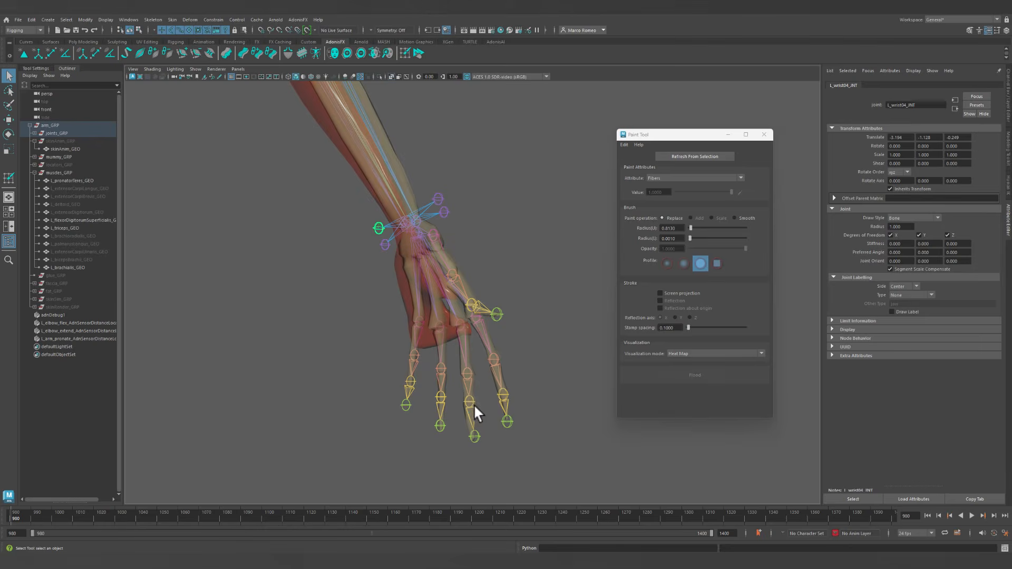
click(473, 399)
mouse_move(472, 384)
alt+mouse_down()
mouse_move(458, 385)
mouse_move(479, 391)
alt+mouse_up()
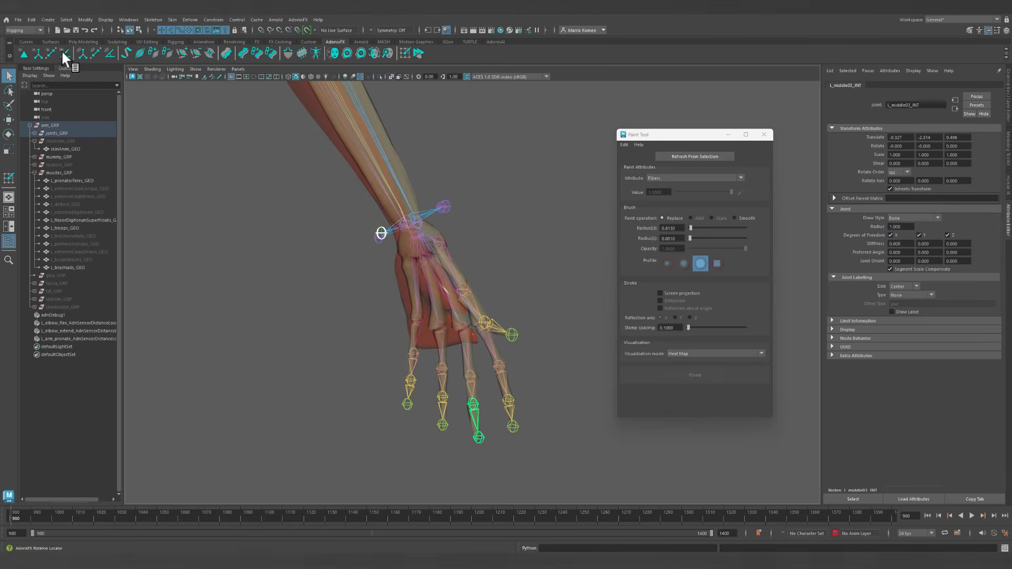
click(95, 52)
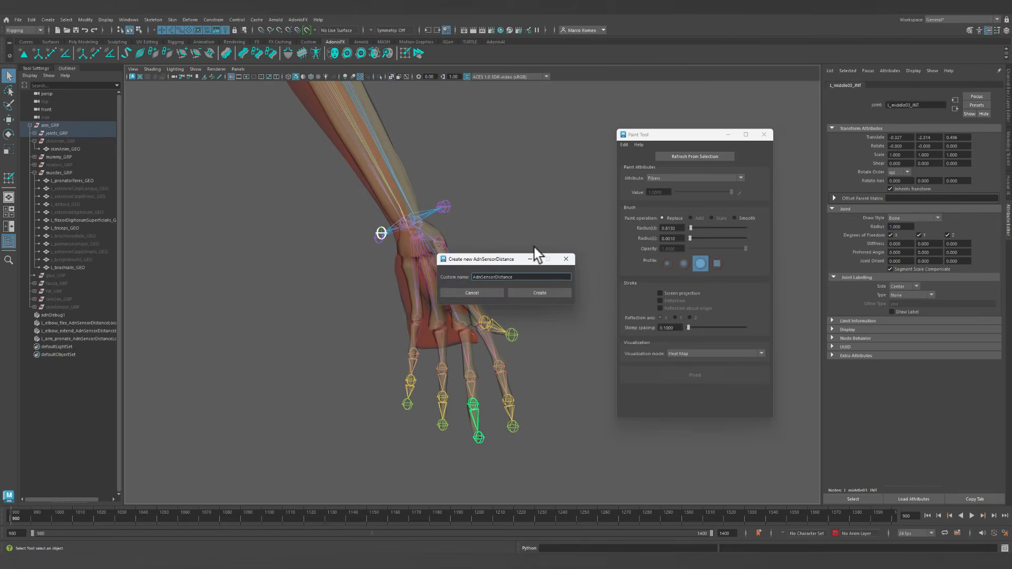
text(L_fingers_flex_)
click(533, 288)
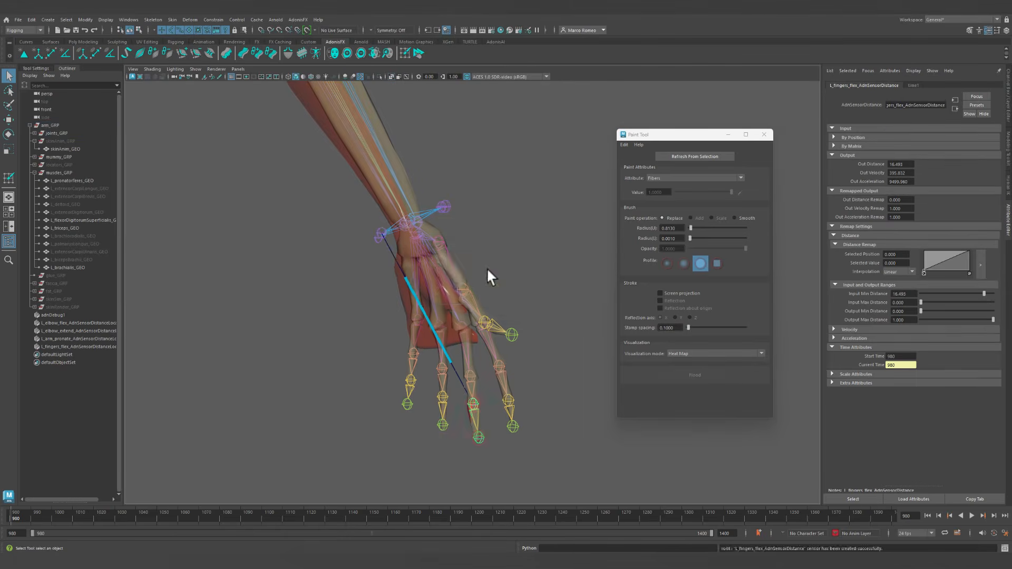
Select the three middle finger joints together and rotate them to curl the finger towards the palm.
alt+drag(486, 267, 402, 242)
alt+drag(433, 355, 438, 321)
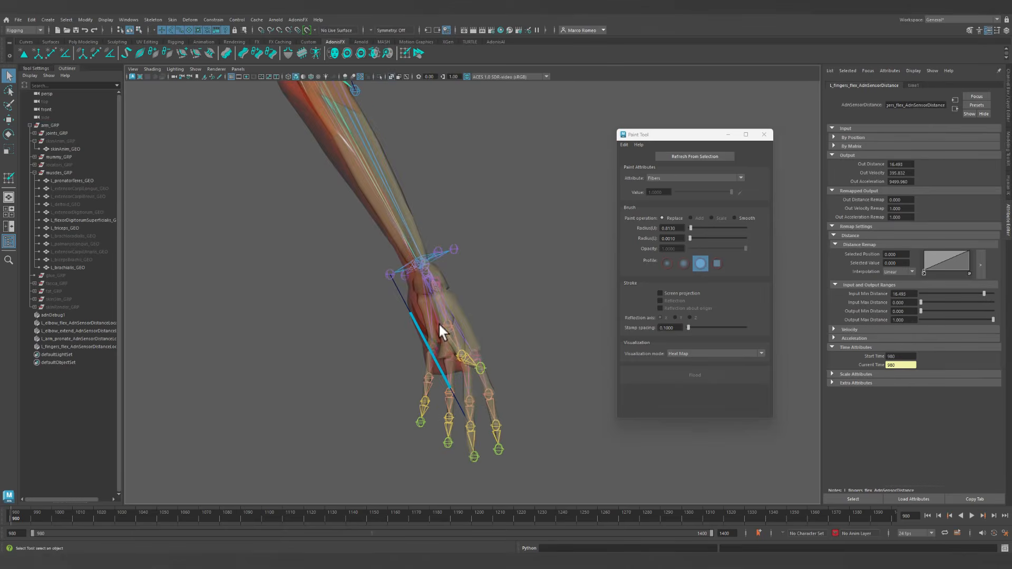
alt+drag(501, 414, 501, 405)
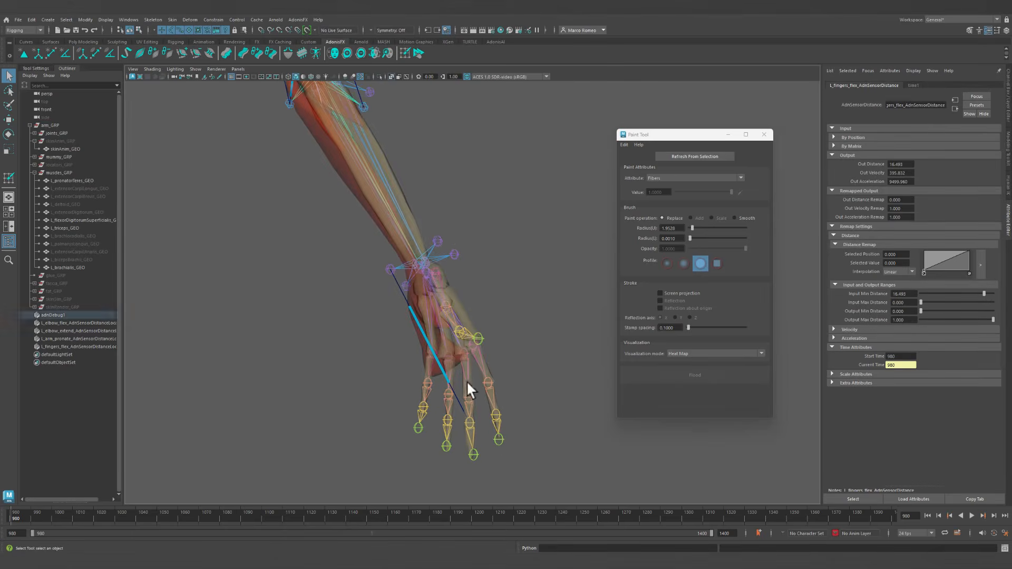
click(471, 398)
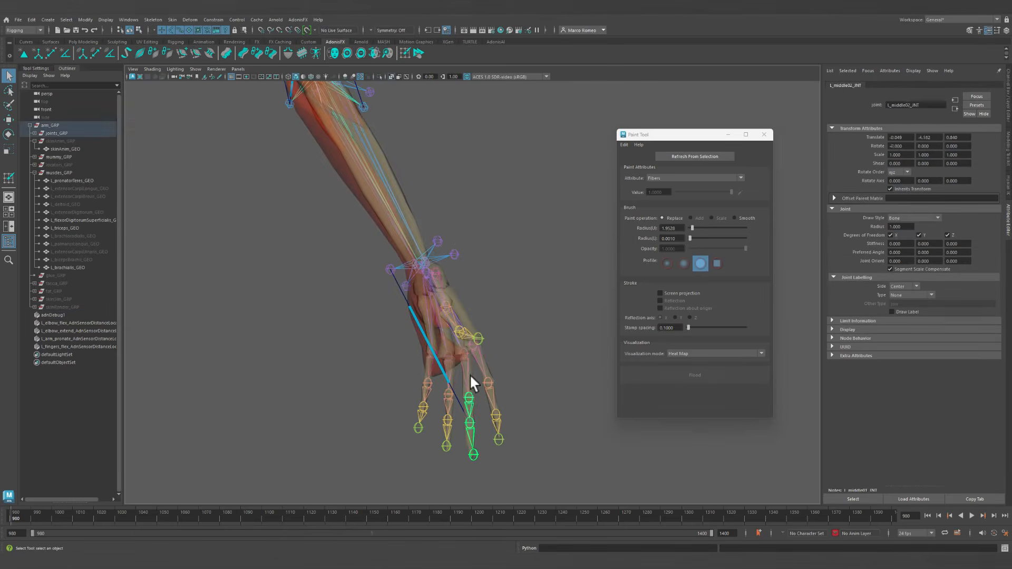
click(471, 400)
click(470, 422)
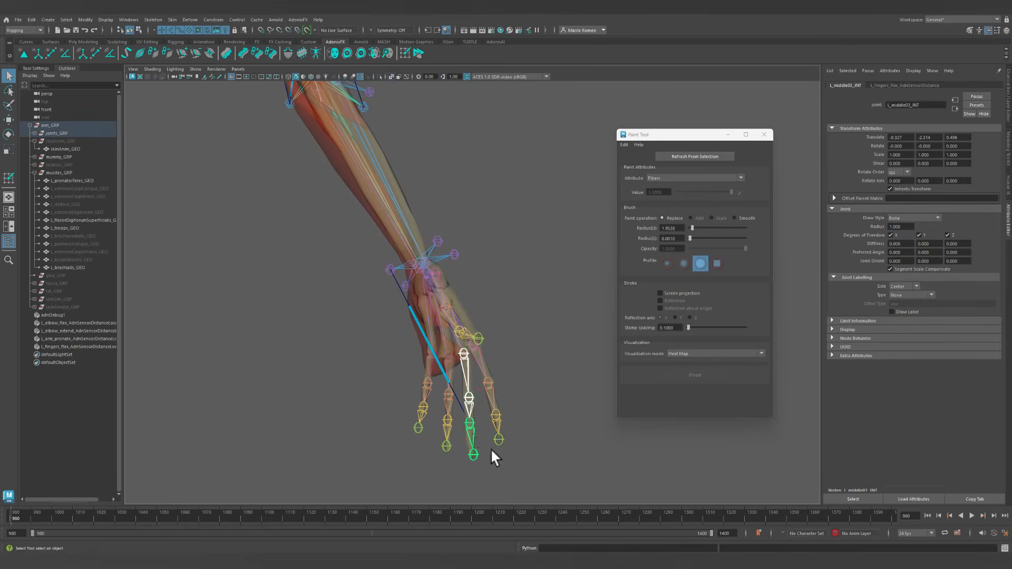
key(e)
drag(444, 429, 432, 391)
Set the finger flex sensor's Input Max Distance to its curled-finger distance, 13.160.
click(410, 331)
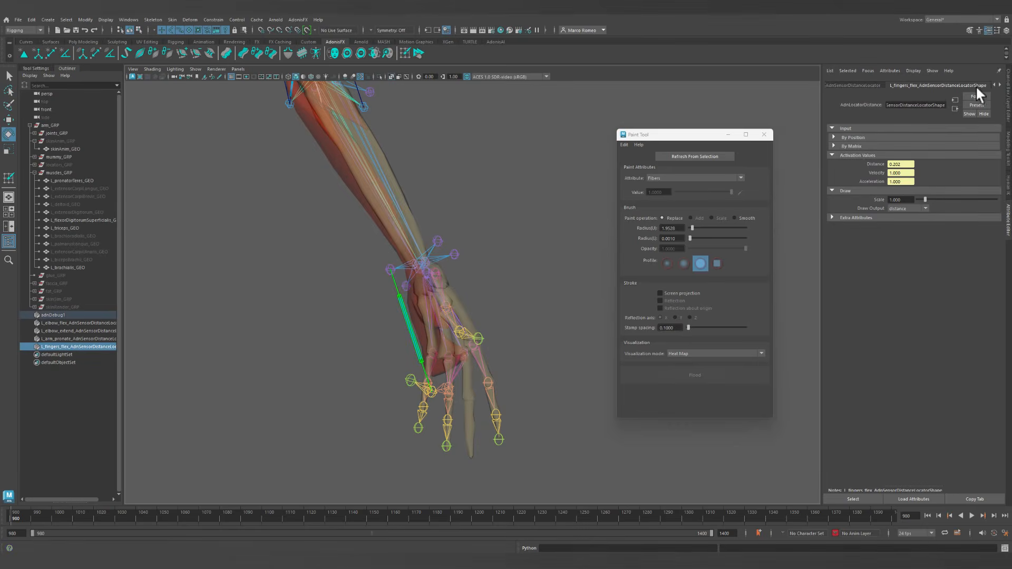
click(999, 85)
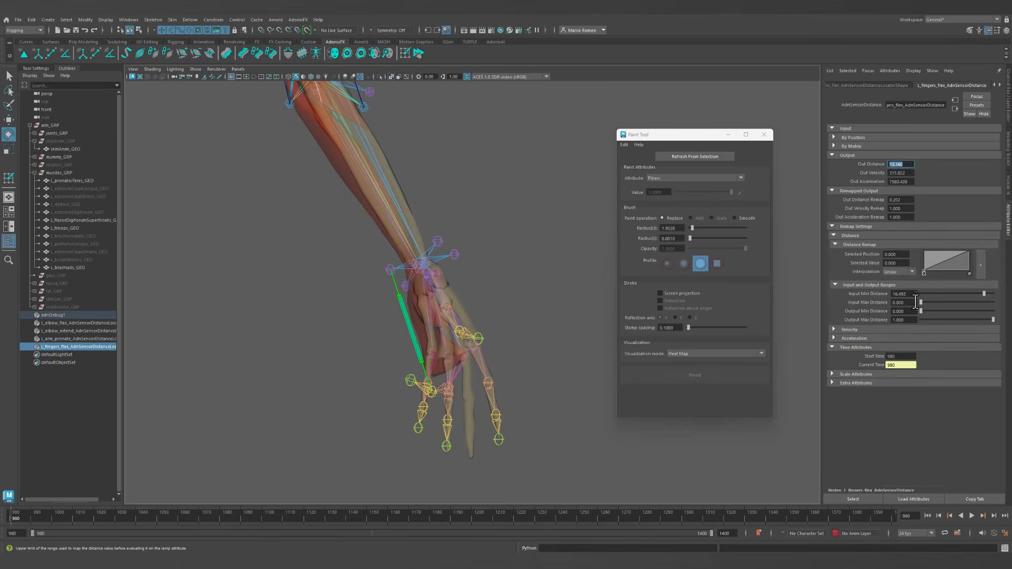
key(Escape)
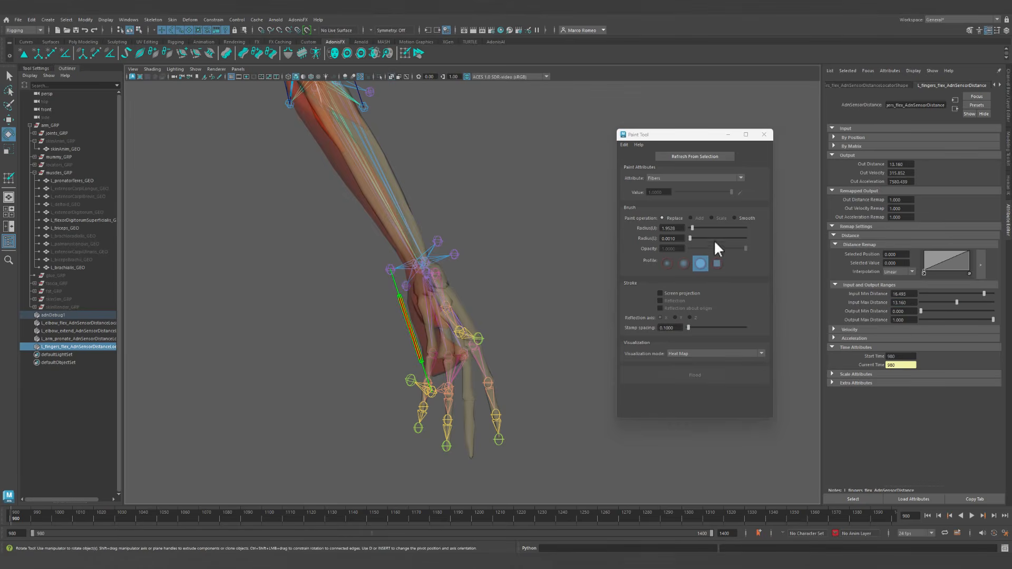
Undo the middle finger curl and reopen the remap settings of the finger flex sensor.
key(ctrl+z)
alt+drag(513, 272, 505, 274)
key(ctrl+z)
key(ctrl+z)
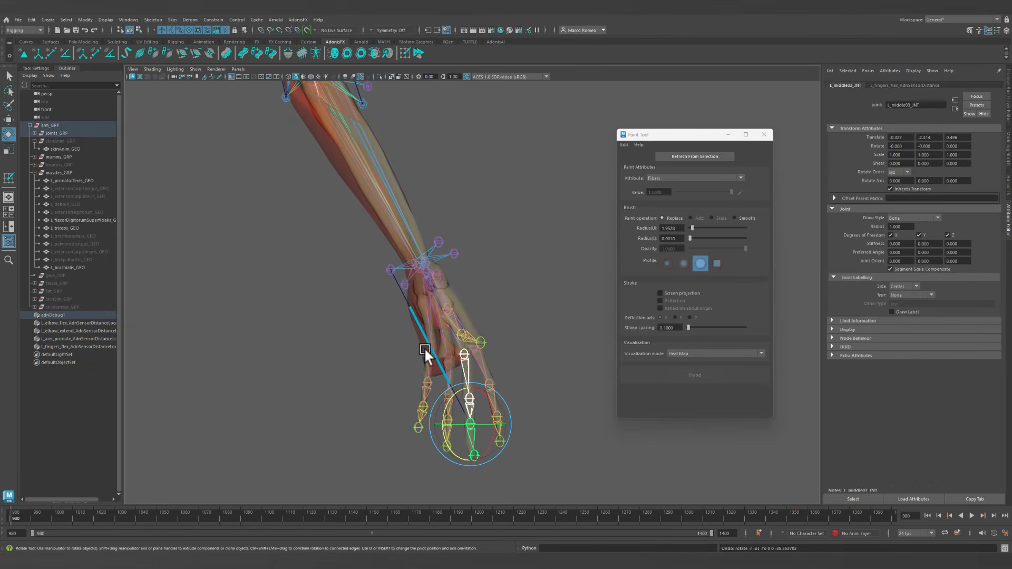
click(416, 315)
alt+drag(441, 320, 437, 371)
click(1000, 84)
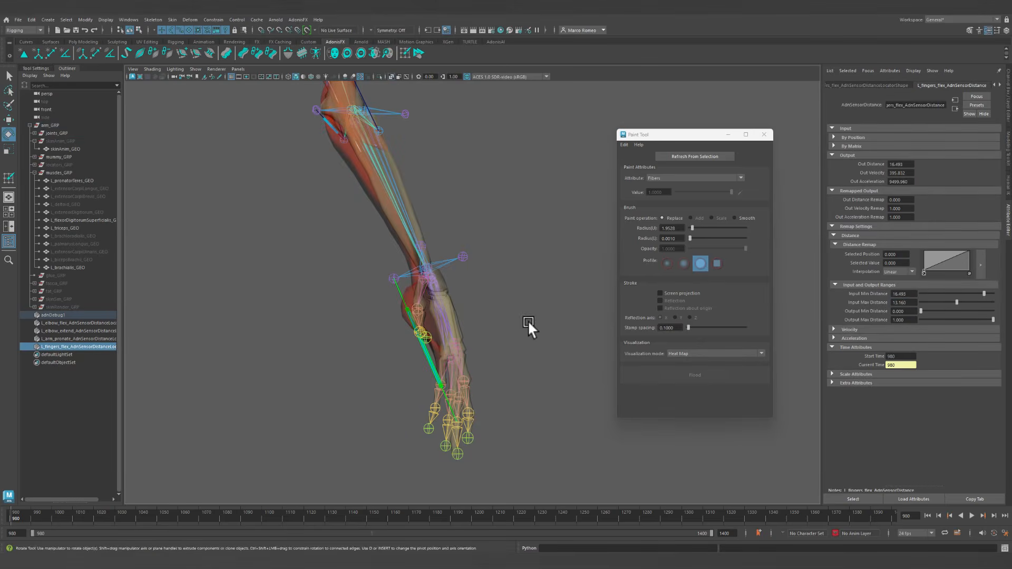
alt+drag(498, 303, 492, 263)
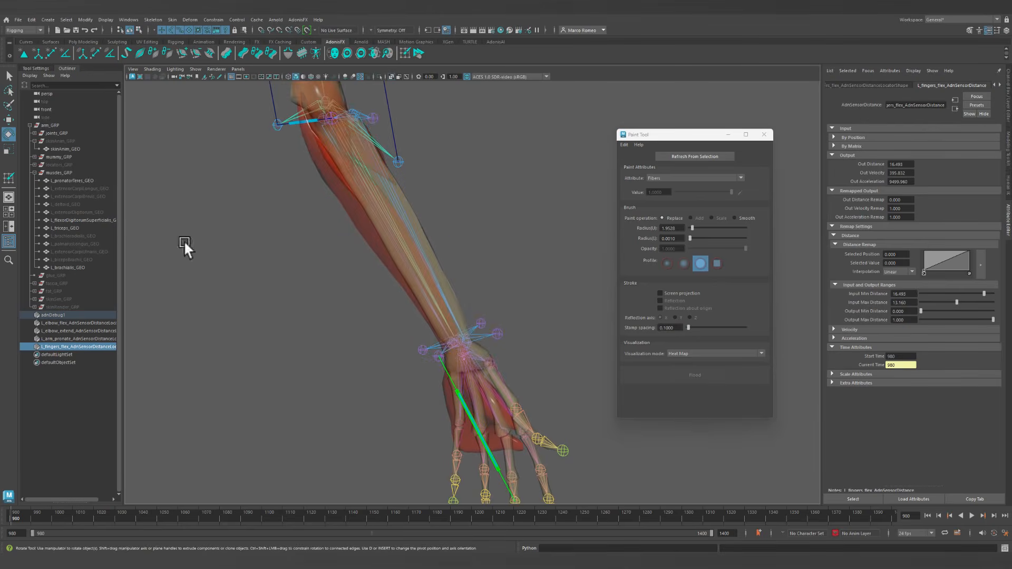
Try revealing the extensor carpi ulnaris mesh, and unhide the palmaris longus mesh instead.
click(81, 251)
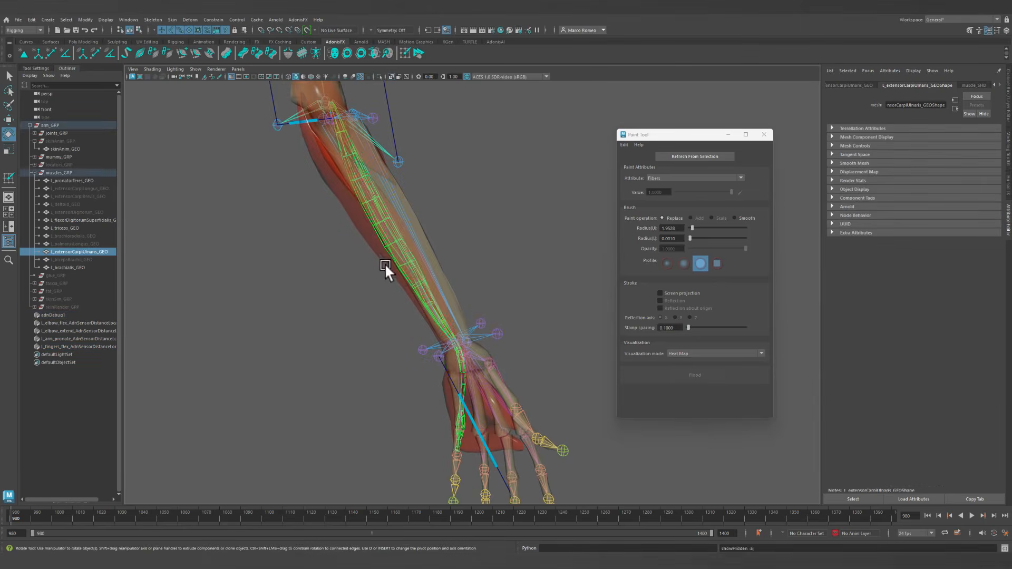
alt+drag(384, 269, 419, 252)
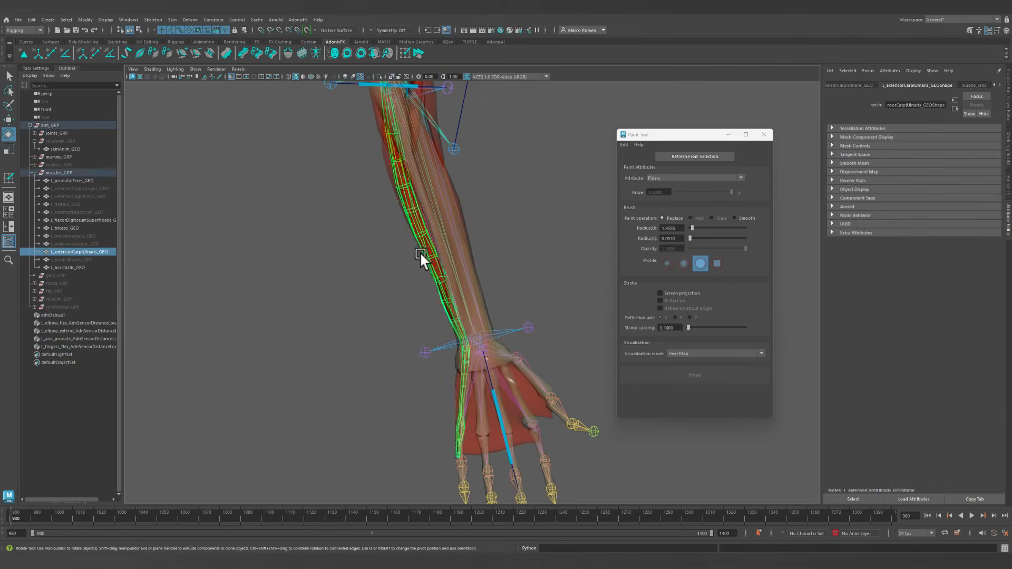
click(95, 243)
key(shift+h)
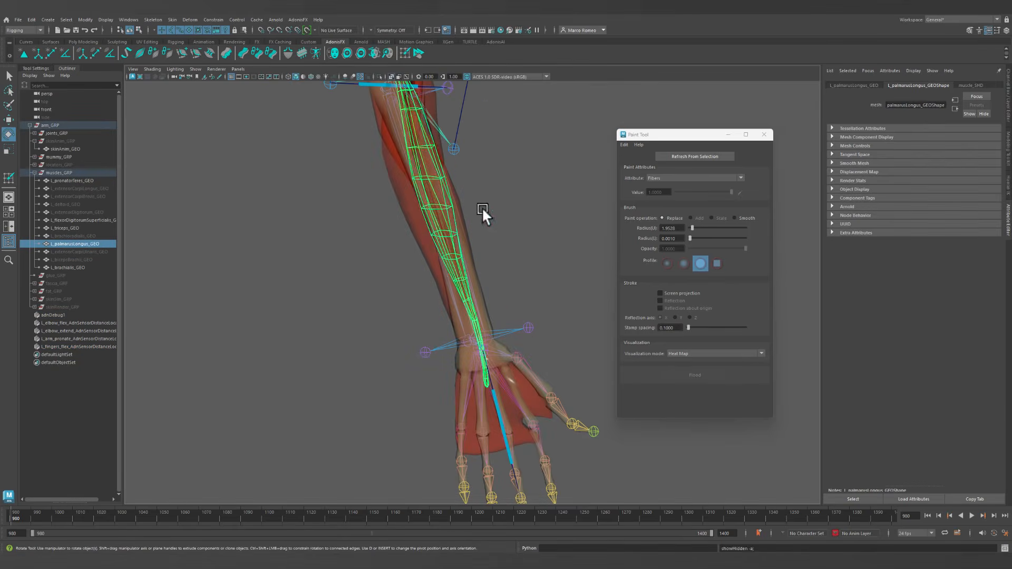
alt+middle_drag(482, 208, 473, 285)
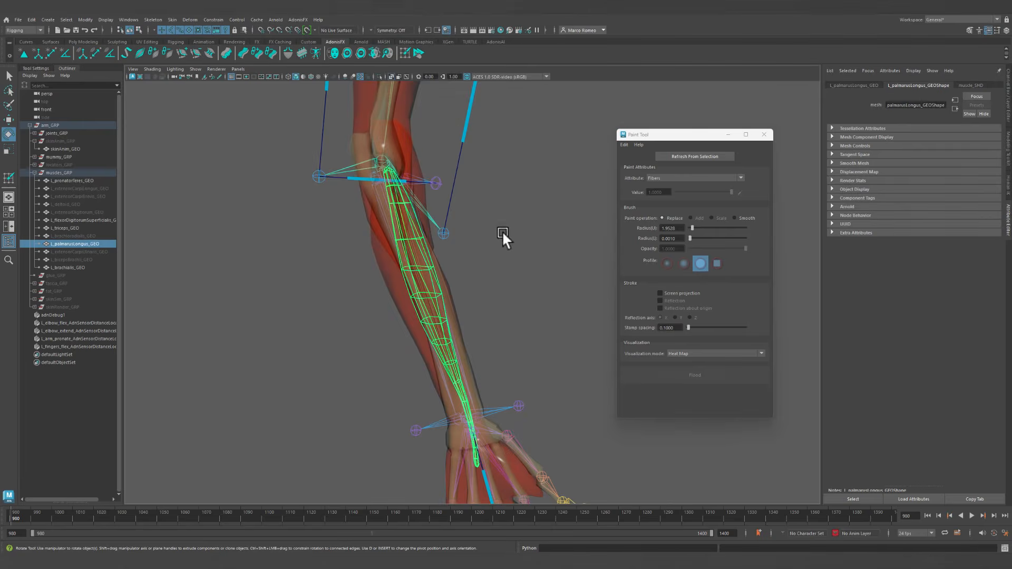
Turn off the viewport's X-ray display and select the flexor digitorum superficialis mesh.
key(5)
click(391, 76)
mouse_move(512, 250)
alt+mouse_down()
mouse_move(498, 252)
mouse_move(428, 350)
alt+mouse_up()
click(431, 279)
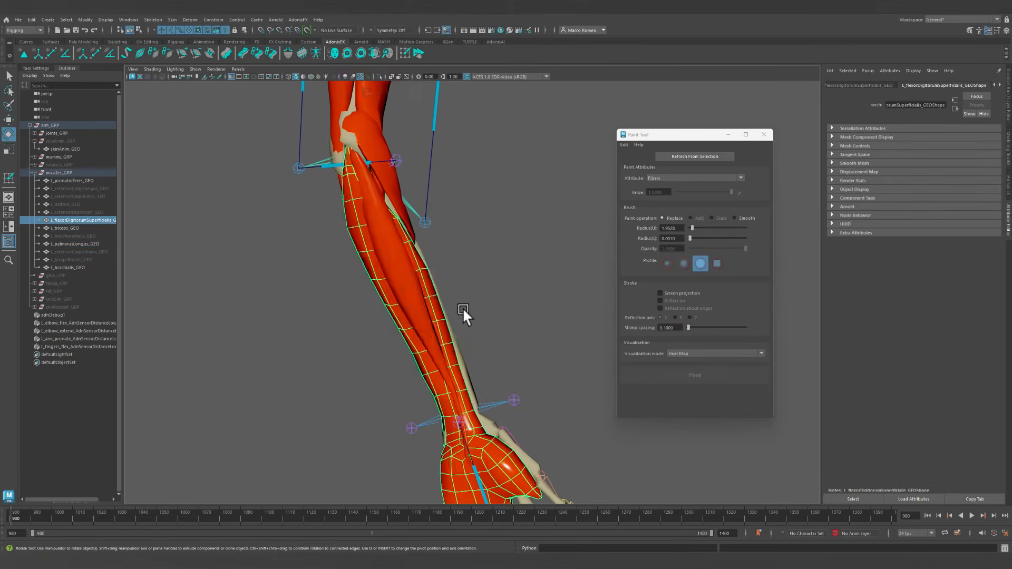
alt+drag(462, 308, 421, 249)
shift+click(424, 251)
click(454, 275)
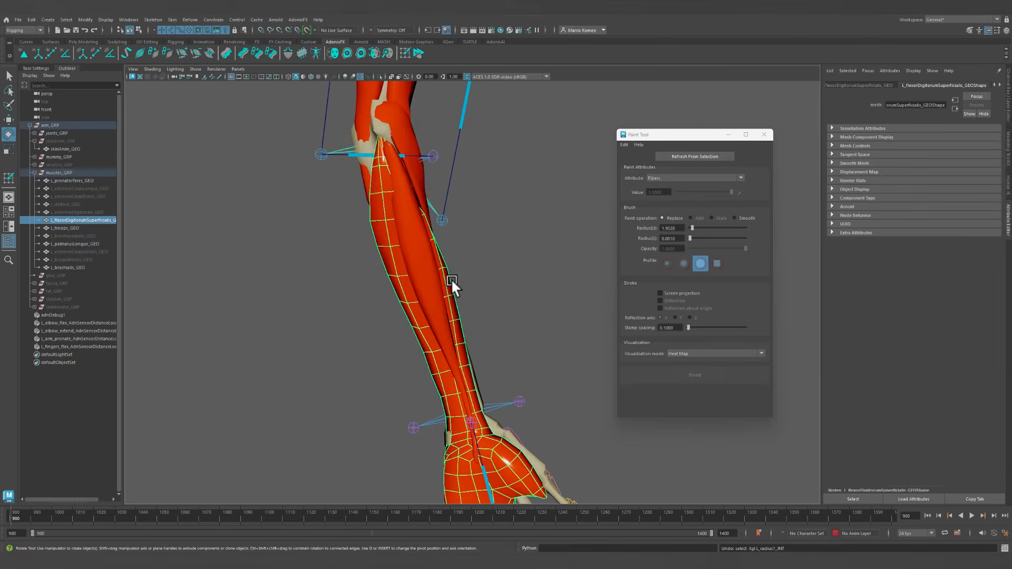
Add palmaris longus to the selection and create an AdnMuscle on it with the default settings, using the flexor digitorum superficialis as target.
alt+drag(450, 278, 498, 262)
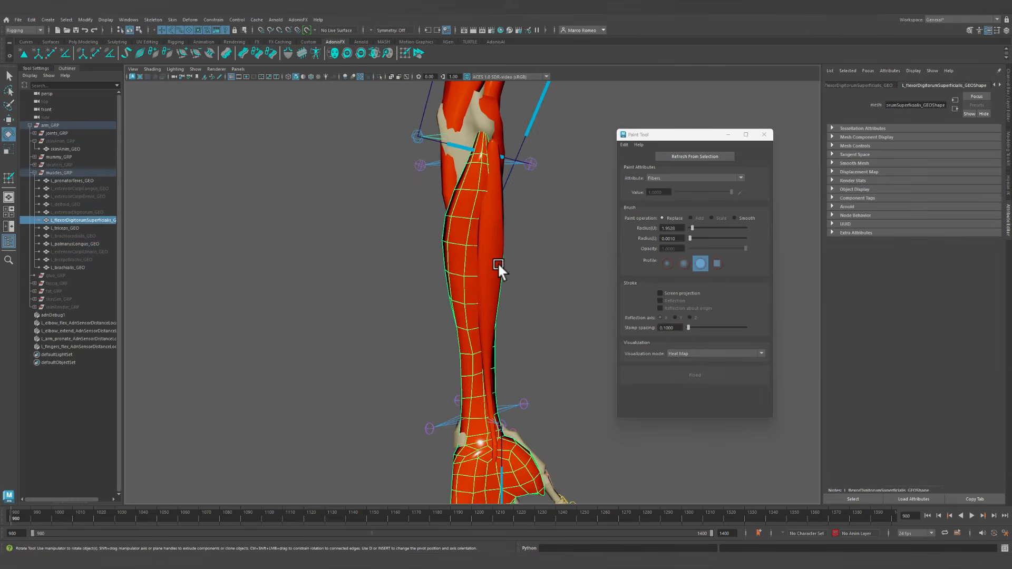
shift+click(501, 223)
alt+drag(501, 223, 384, 195)
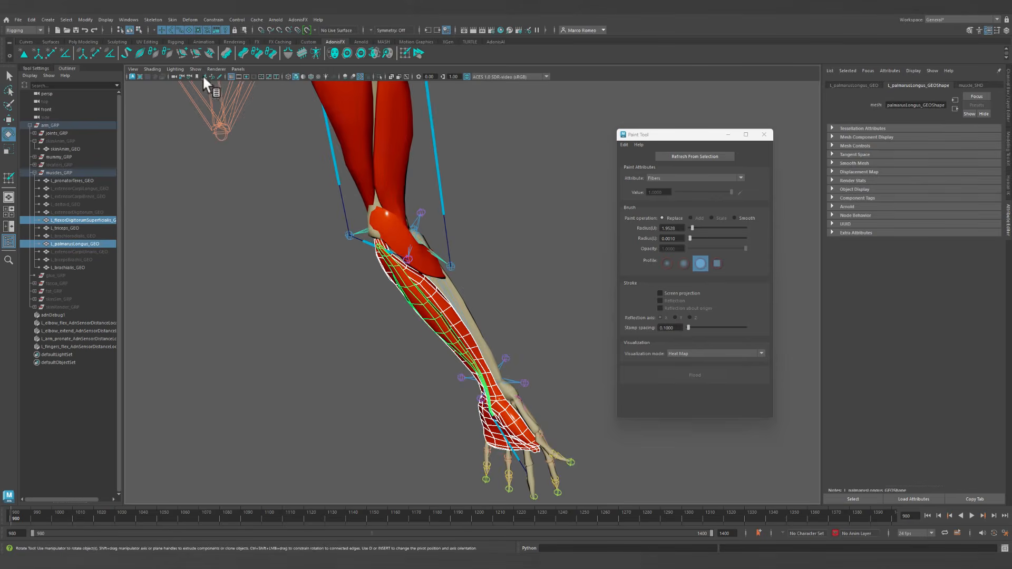
click(139, 53)
drag(507, 175, 531, 136)
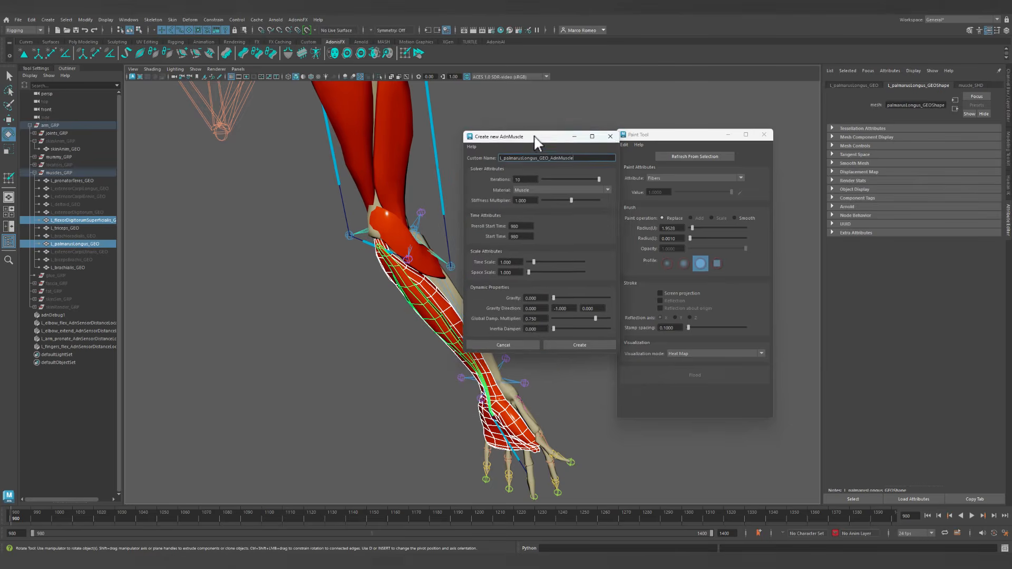
click(574, 345)
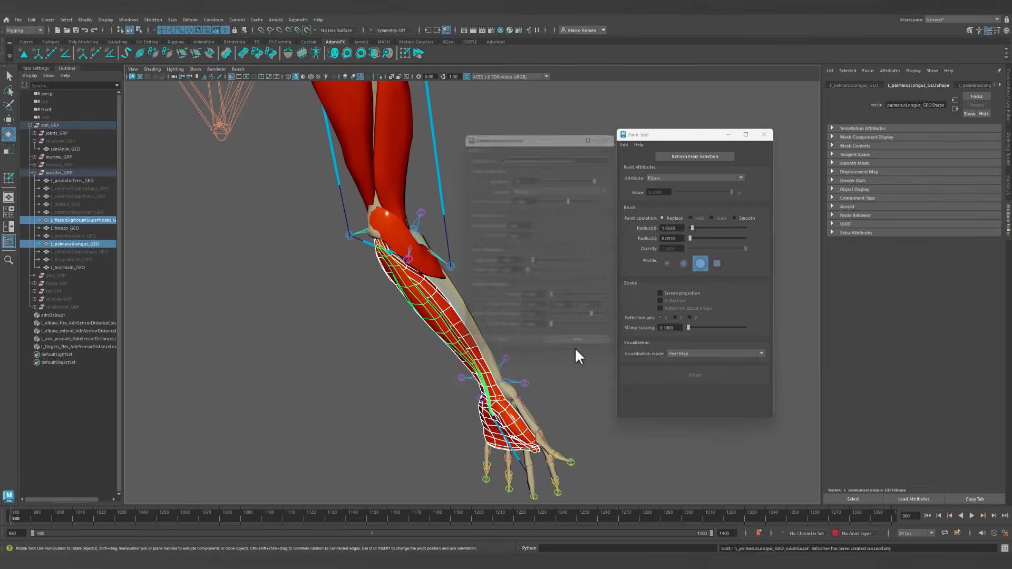
Load palmaris longus into the Paint Tool and choose its Attachments To Geometry map with the flexor digitorum superficialis as influence.
alt+drag(402, 281, 426, 261)
click(426, 261)
click(717, 156)
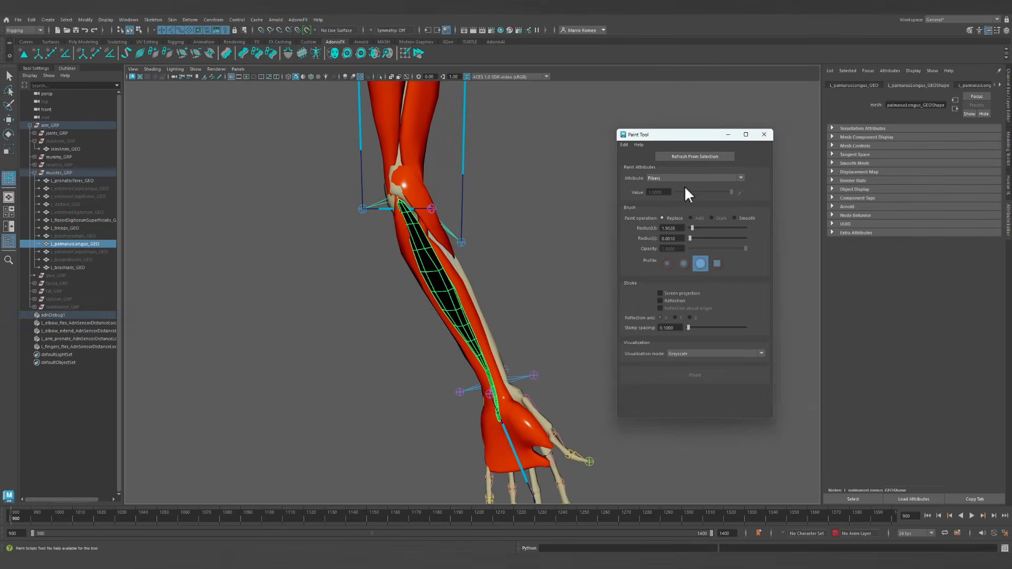
click(680, 178)
scroll(666, 200, up, 3)
click(662, 185)
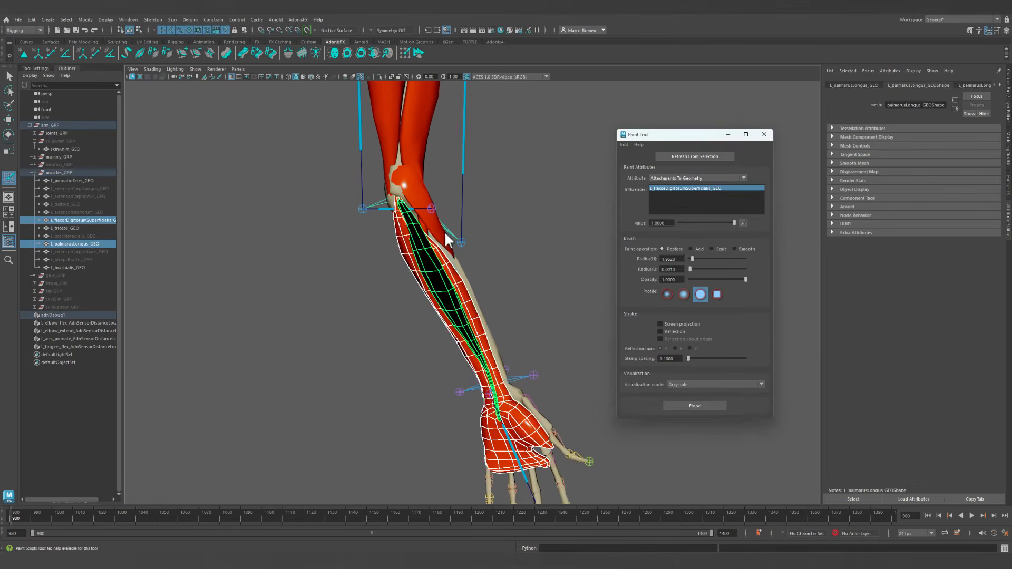
Flood the palmaris longus geometry attachment weights with 0.3 and set the visualization mode to Heat Map.
scroll(444, 231, up, 5)
alt+drag(374, 331, 429, 253)
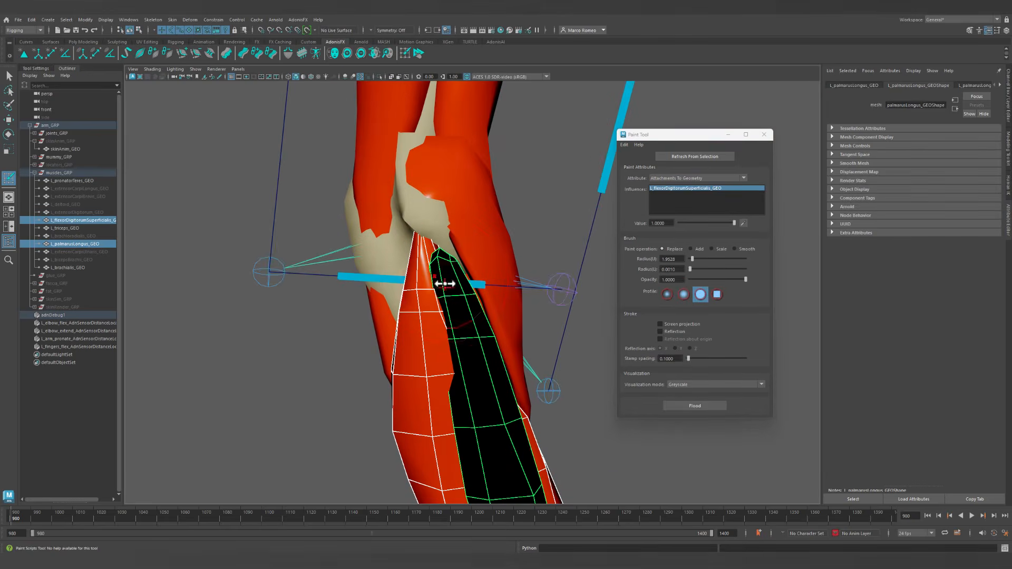
double_click(669, 223)
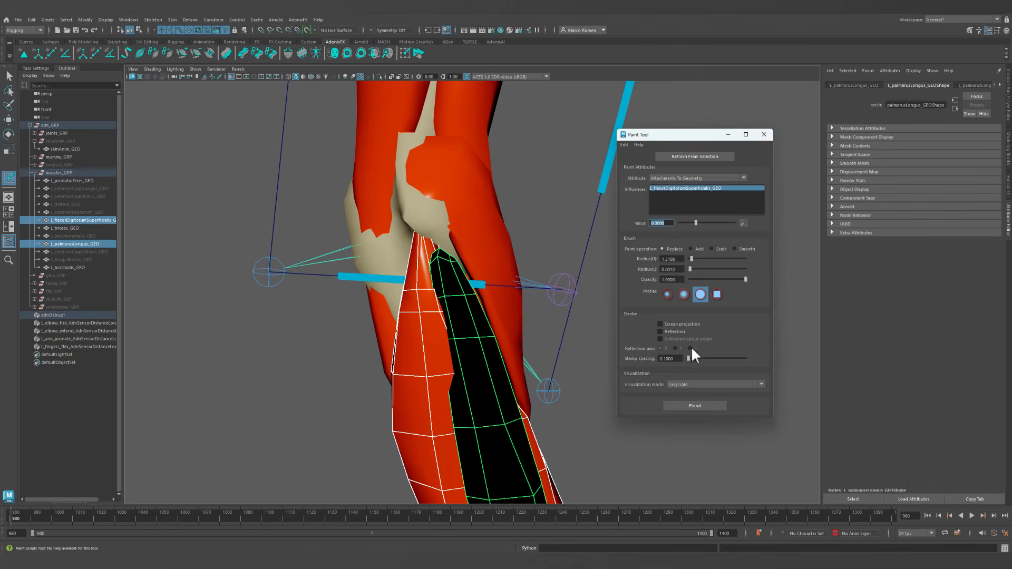
click(694, 406)
alt+drag(452, 361, 501, 359)
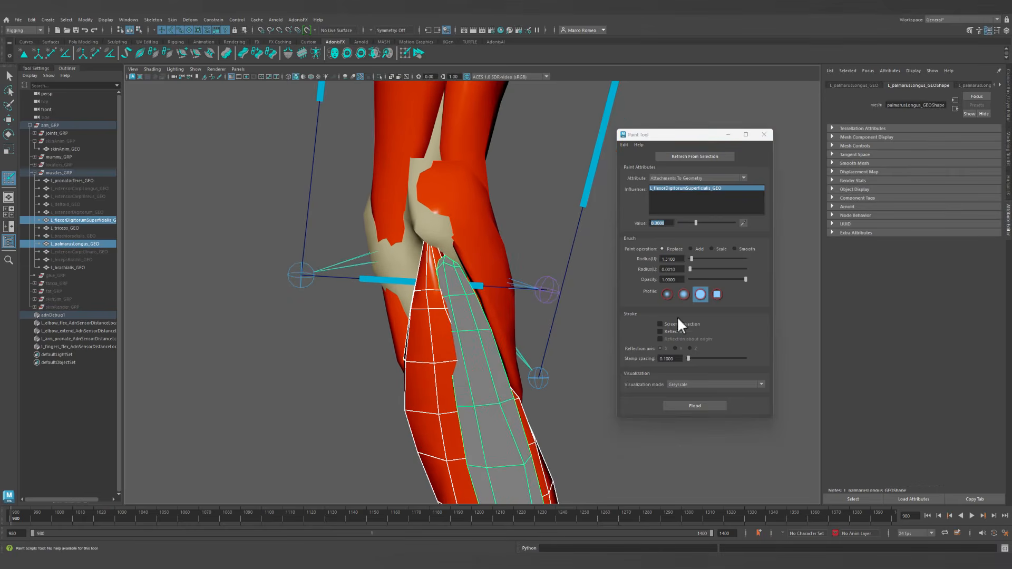
click(697, 385)
click(692, 394)
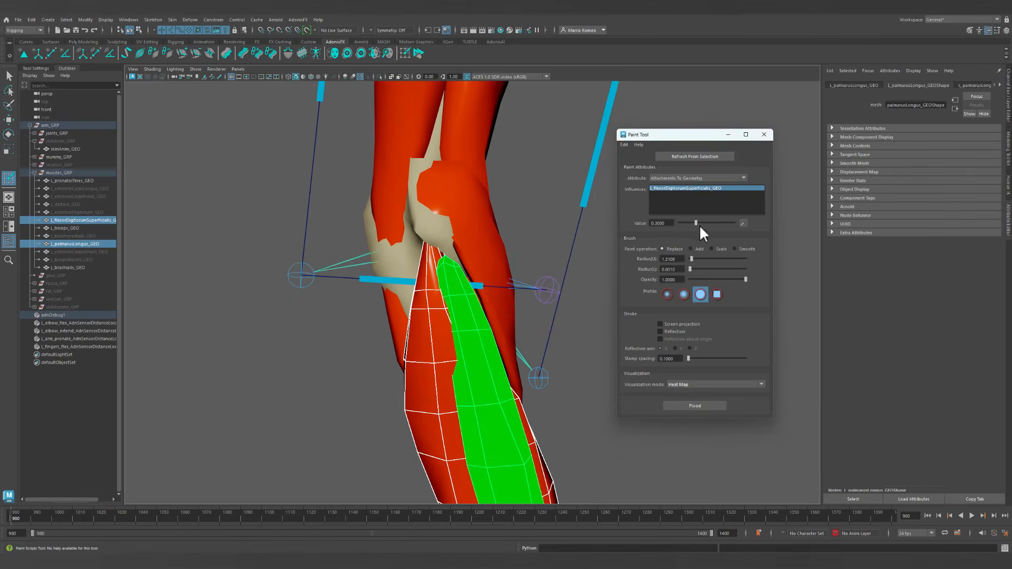
Paint the elbow end of palmaris longus with attachment value 1.0, isolating the two forearm muscles in the viewport.
drag(699, 224, 808, 228)
drag(446, 280, 460, 284)
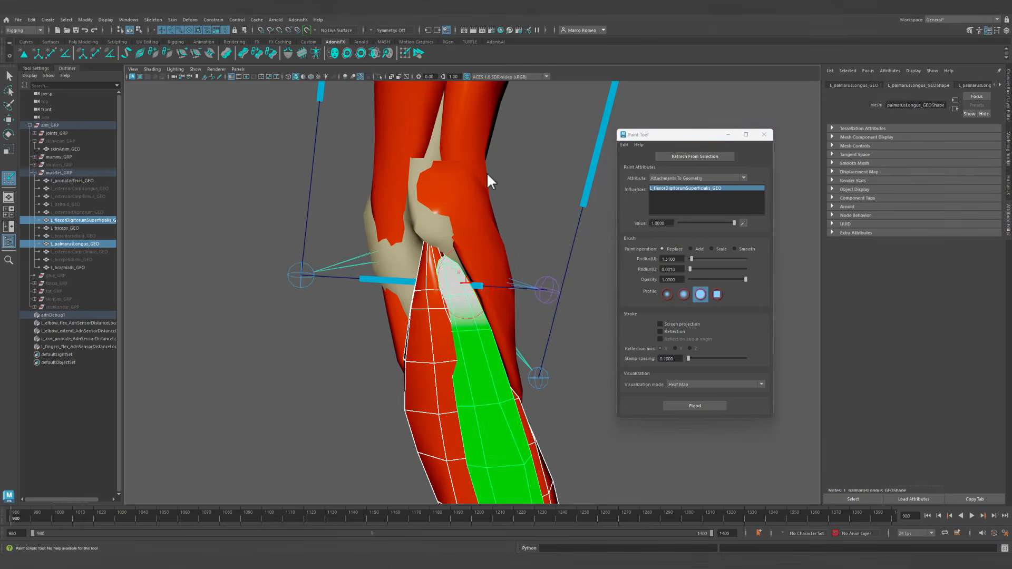
click(379, 77)
mouse_move(484, 179)
alt+mouse_down()
mouse_move(421, 226)
mouse_move(340, 234)
alt+mouse_up()
mouse_move(336, 230)
mouse_down()
mouse_move(339, 190)
mouse_move(320, 203)
mouse_up()
Paint the wrist end of palmaris longus with geometry attachment value 1.0.
mouse_move(428, 333)
alt+middle_down()
mouse_move(451, 243)
mouse_move(449, 206)
alt+middle_up()
alt+drag(383, 294, 490, 266)
alt+middle_drag(412, 392, 420, 328)
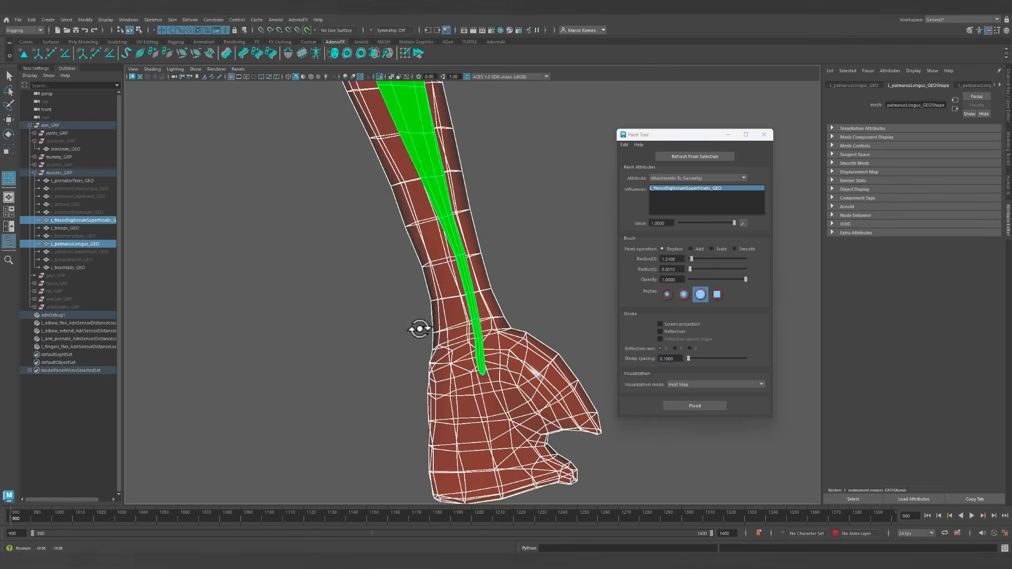
mouse_move(470, 372)
alt+mouse_down()
mouse_move(482, 363)
mouse_move(416, 373)
mouse_move(398, 362)
mouse_move(475, 352)
alt+mouse_up()
Switch the painted attribute to Tendons and paint the wrist tip of palmaris longus with value 1.0.
click(721, 180)
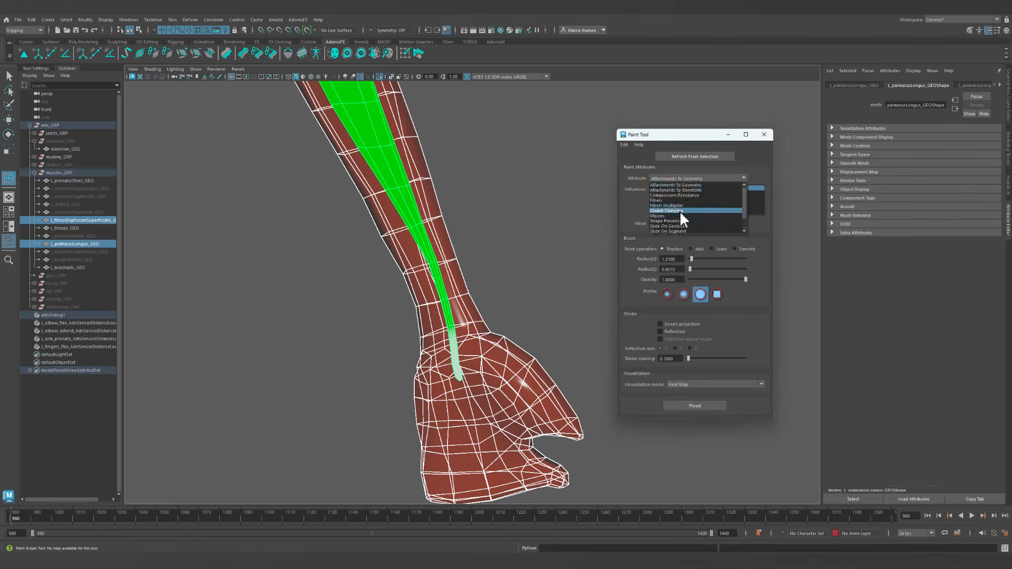
click(669, 231)
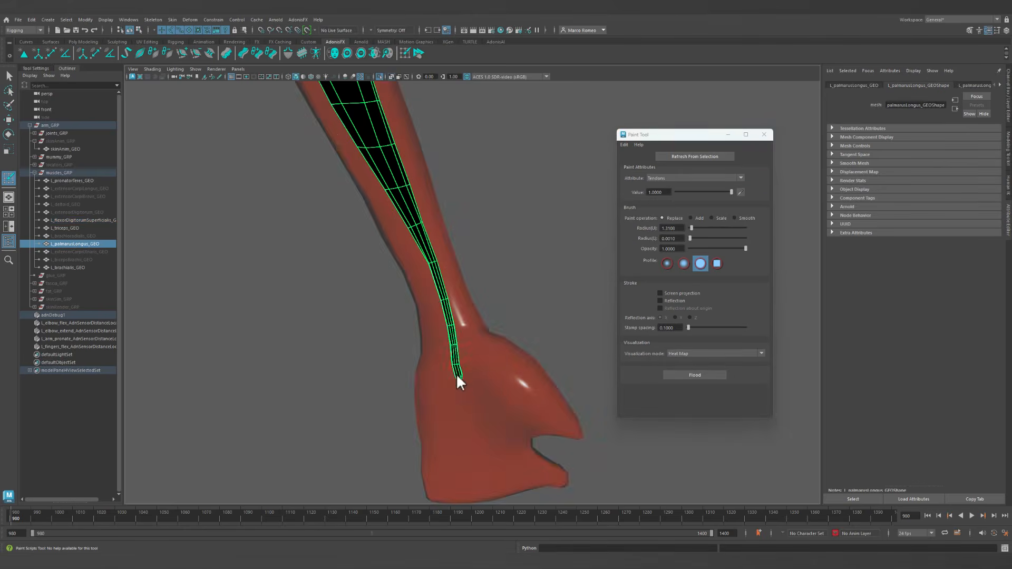
alt+drag(472, 382, 408, 371)
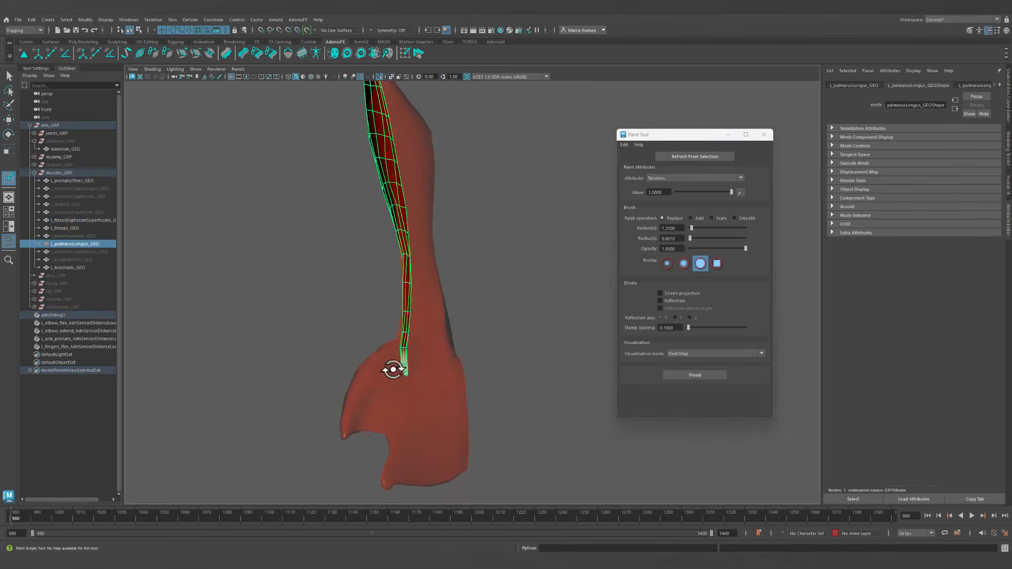
Paint the Tendons map with value 1.0 on all sides of the elbow end of palmaris longus, and leave the paint mode.
alt+drag(339, 179, 466, 182)
alt+middle_drag(467, 182, 525, 366)
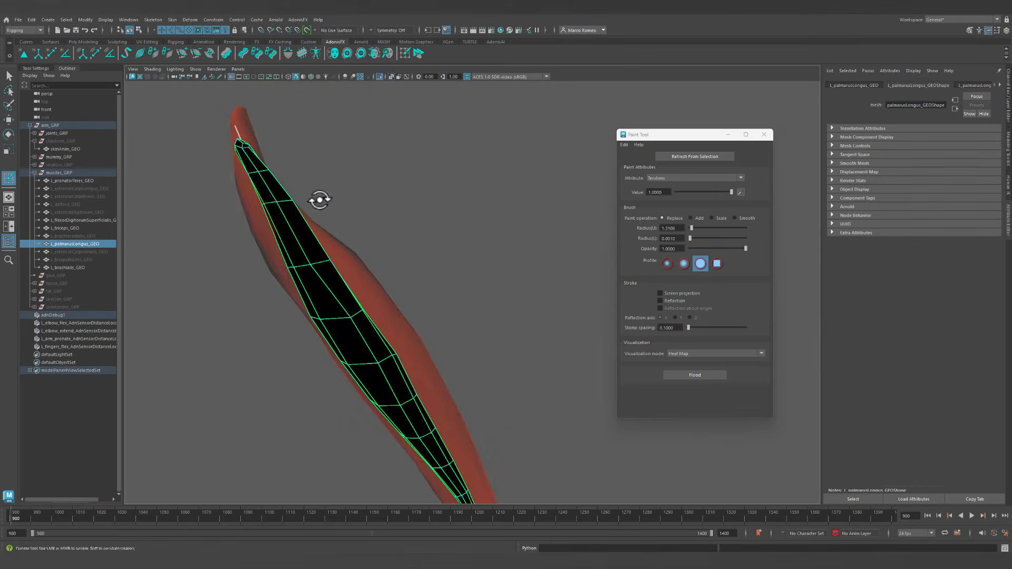
alt+drag(320, 200, 355, 201)
mouse_move(370, 154)
alt+middle_down()
mouse_move(381, 148)
mouse_move(332, 232)
alt+middle_up()
alt+right_drag(354, 222, 457, 280)
mouse_move(370, 223)
mouse_down()
mouse_move(406, 206)
mouse_move(357, 161)
mouse_up()
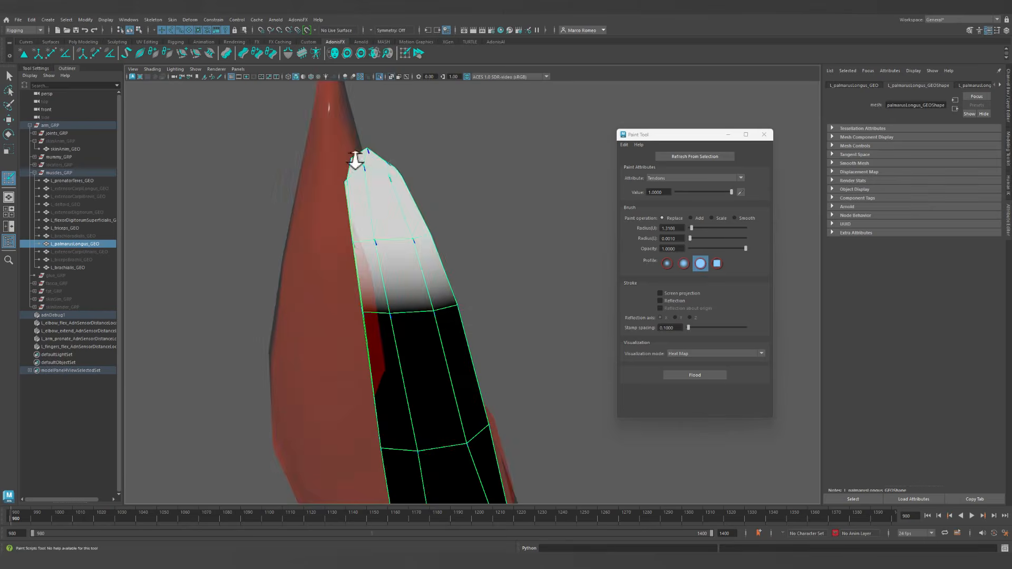
mouse_move(476, 236)
alt+mouse_down()
mouse_move(409, 242)
mouse_move(442, 238)
alt+mouse_up()
mouse_move(364, 98)
mouse_down()
mouse_move(353, 97)
mouse_move(382, 103)
mouse_up()
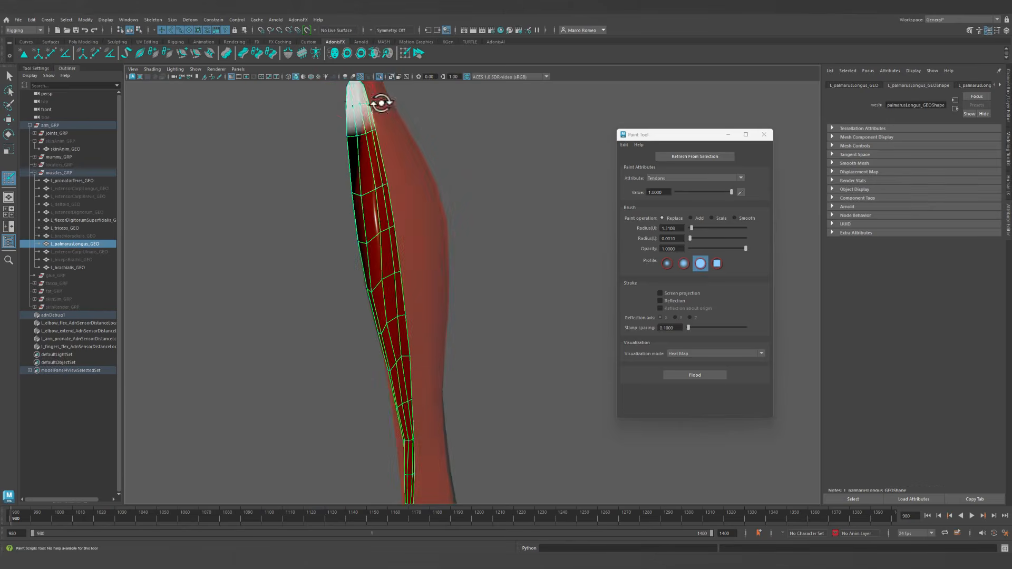
mouse_move(320, 201)
alt+mouse_down()
mouse_move(391, 197)
mouse_move(508, 262)
mouse_move(390, 296)
alt+mouse_up()
key(q)
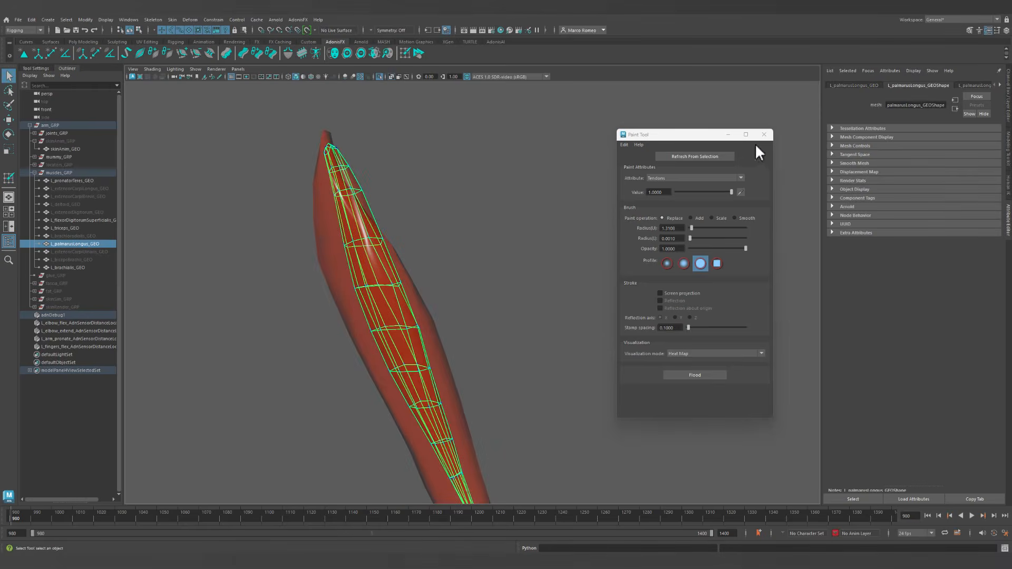
Review the Fibers and Attachments To Geometry maps of palmaris longus, and leave painting to inspect the fibre directions.
click(719, 179)
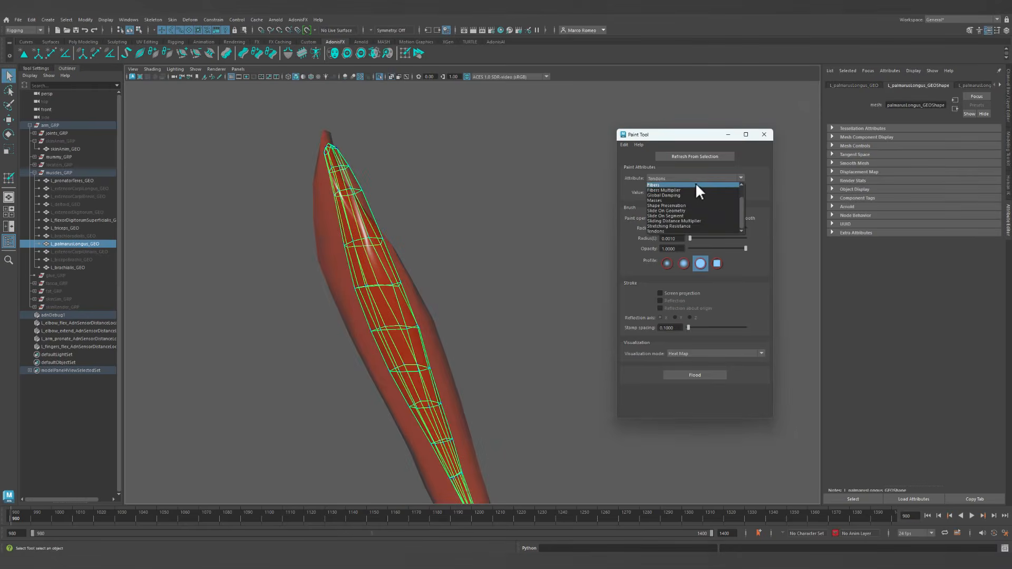
click(694, 185)
click(696, 178)
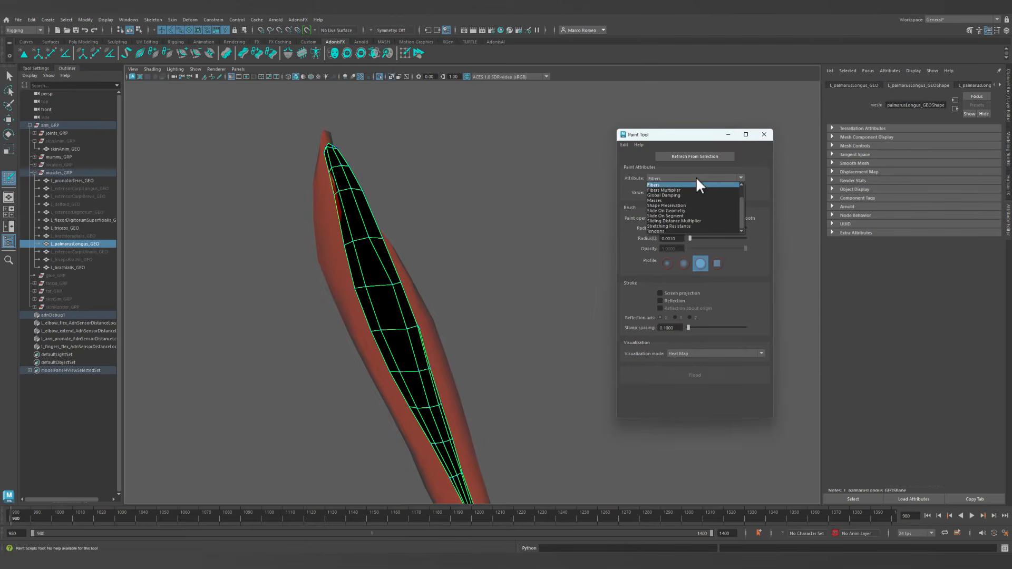
click(682, 189)
alt+right_drag(563, 203, 348, 208)
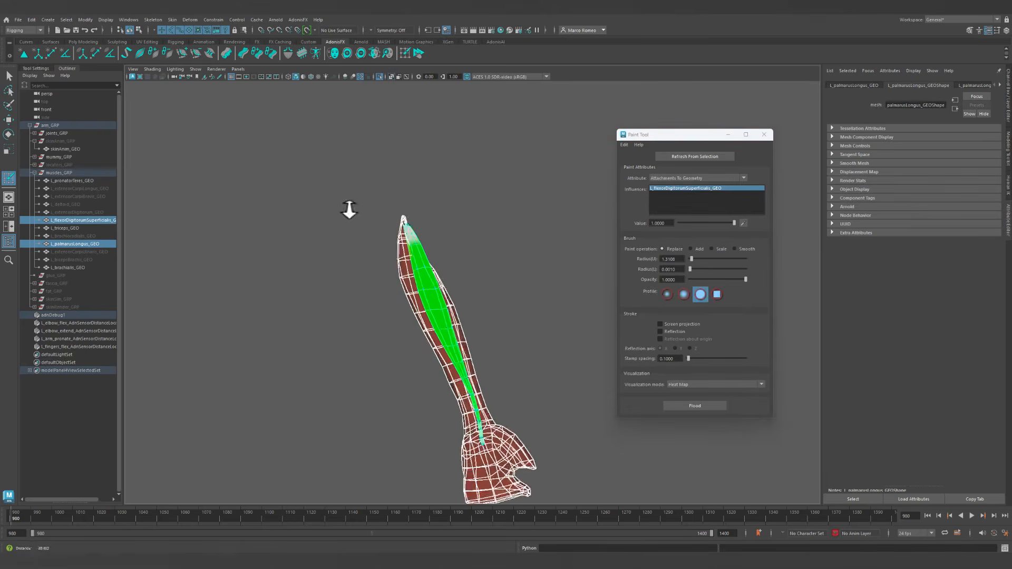
alt+middle_drag(462, 279, 438, 228)
alt+drag(438, 229, 451, 252)
key(q)
click(470, 273)
mouse_move(409, 289)
alt+mouse_down()
mouse_move(400, 291)
mouse_move(414, 274)
alt+mouse_up()
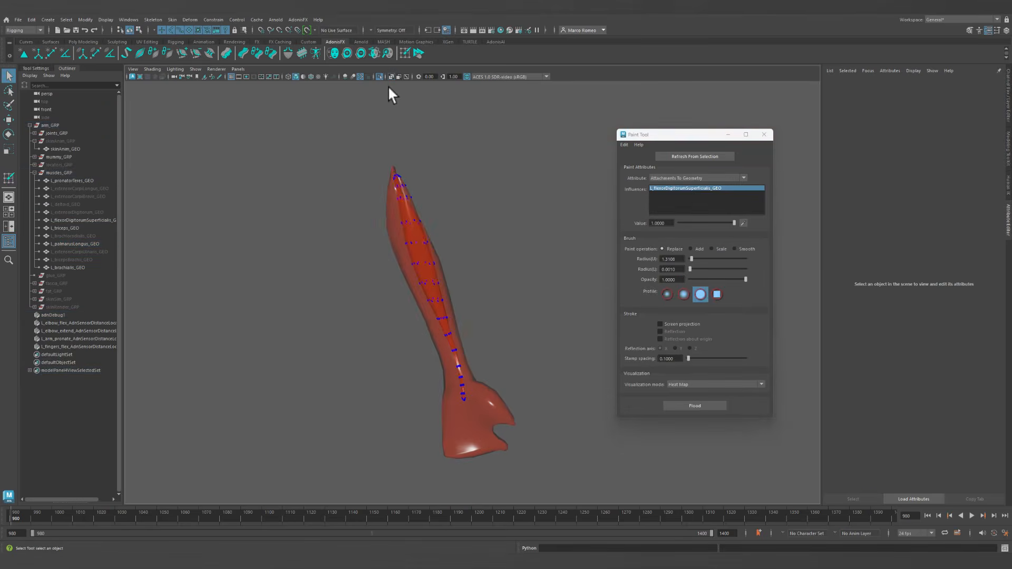
Turn off the Muscle Fibers debug display of the palmaris longus AdnMuscle.
click(411, 240)
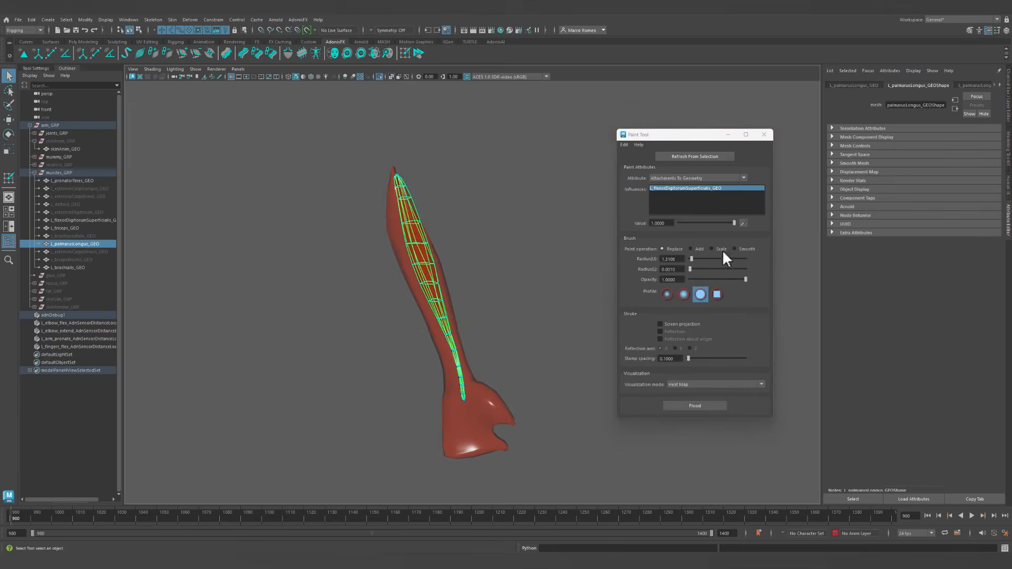
click(1000, 85)
click(975, 85)
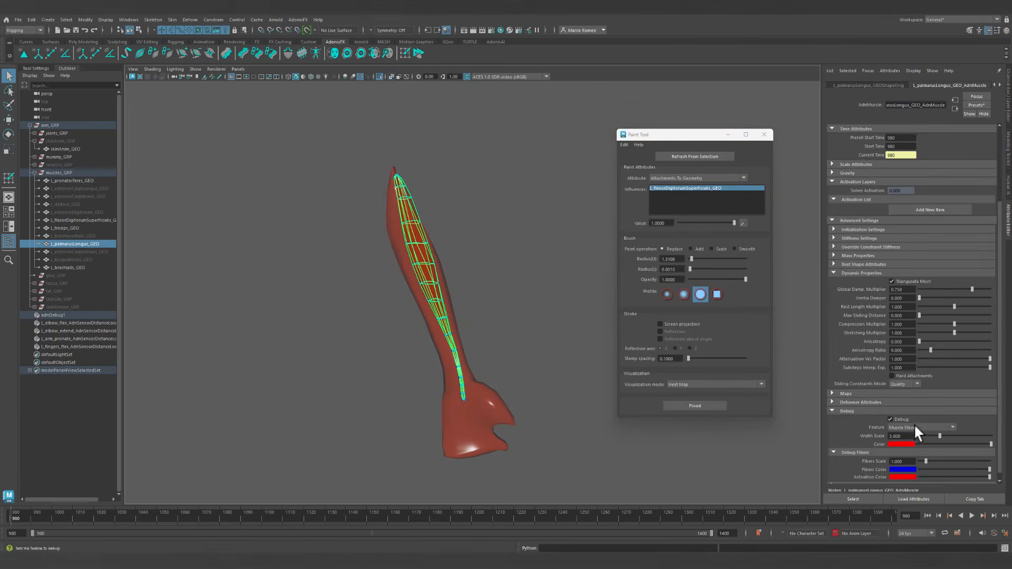
click(484, 163)
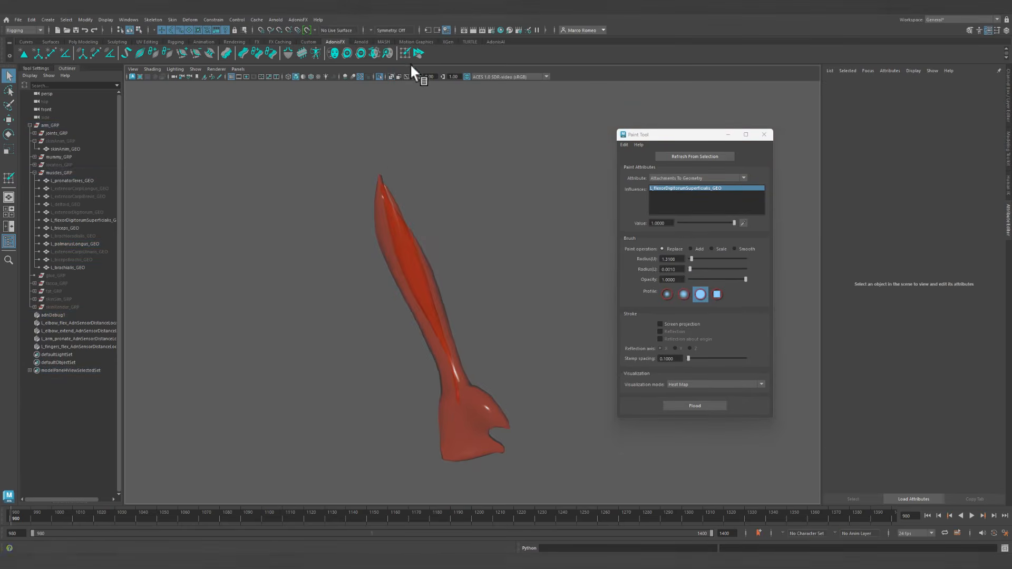
End the isolation to bring back the whole arm and turn off the X-ray display.
click(381, 76)
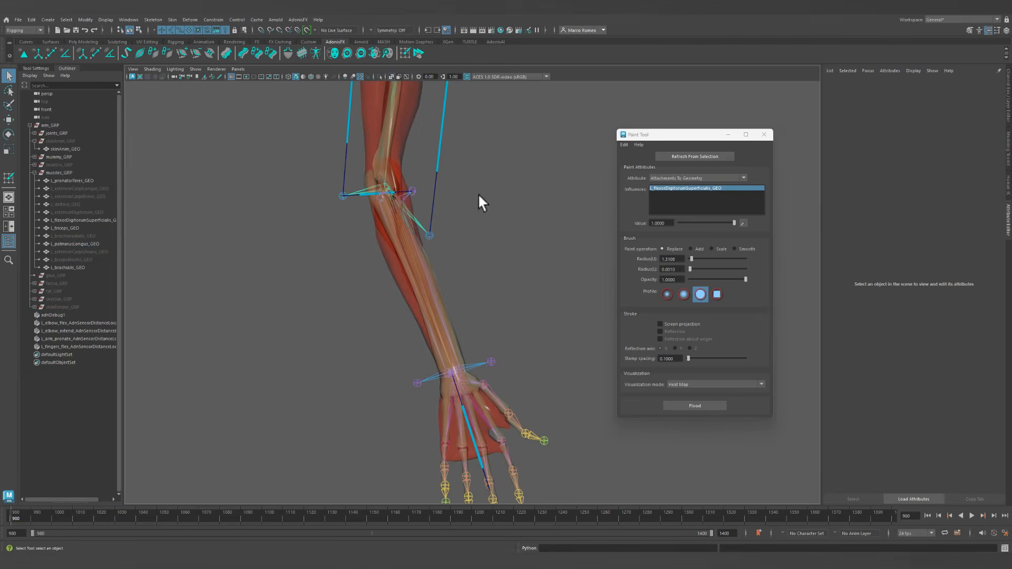
click(391, 76)
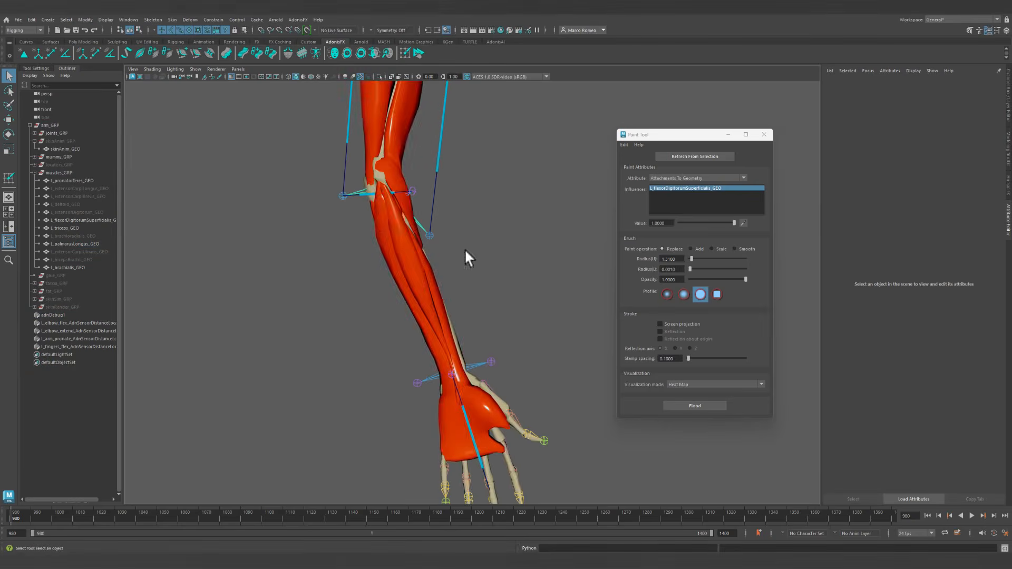
mouse_move(465, 255)
alt+mouse_down()
mouse_move(528, 345)
mouse_move(518, 292)
alt+mouse_up()
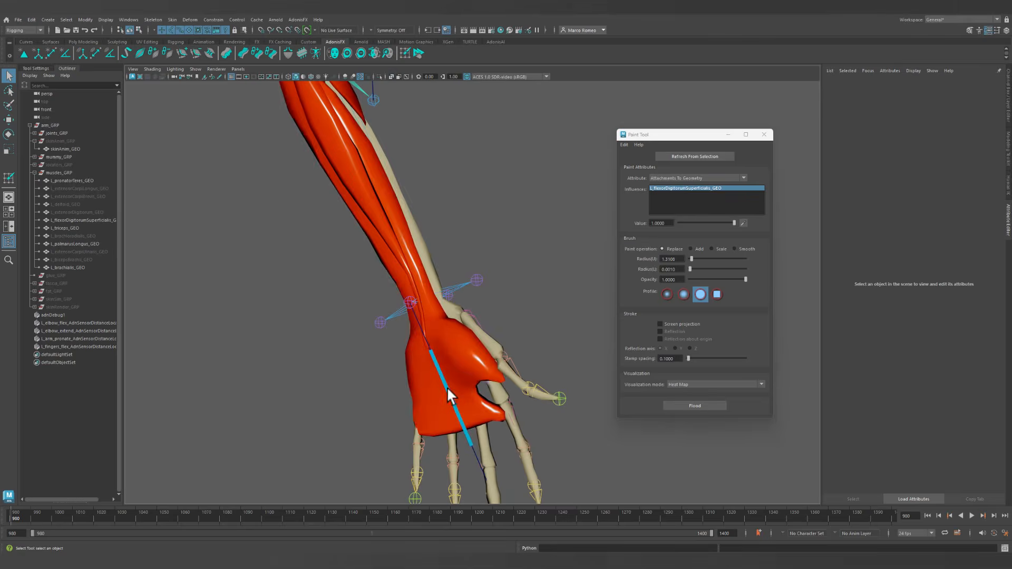
Open the Sensors Connection Editor with the finger flex distance sensor and the flexor digitorum superficialis selected.
click(447, 387)
shift+click(406, 368)
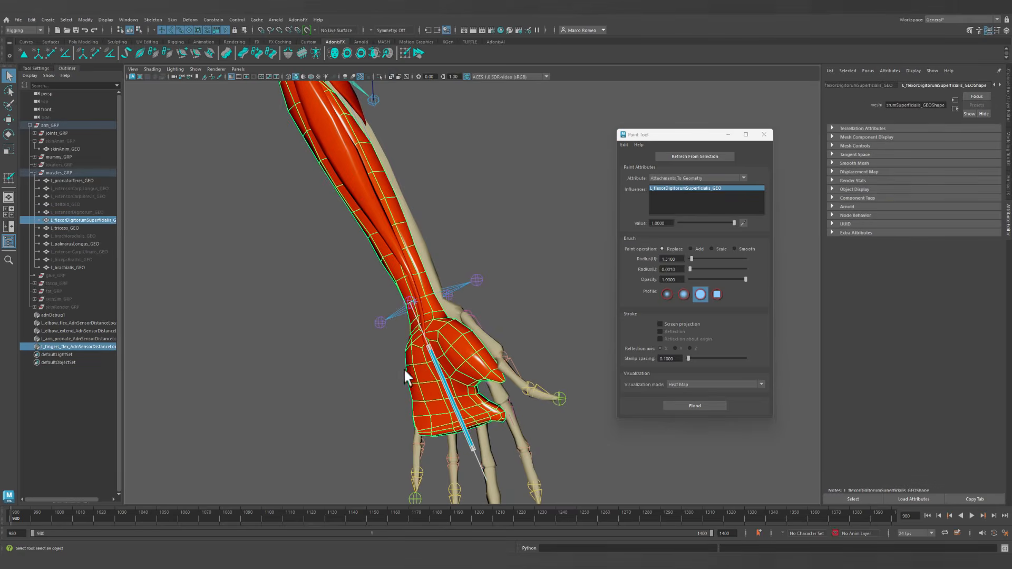
click(298, 19)
mouse_move(327, 90)
click(400, 87)
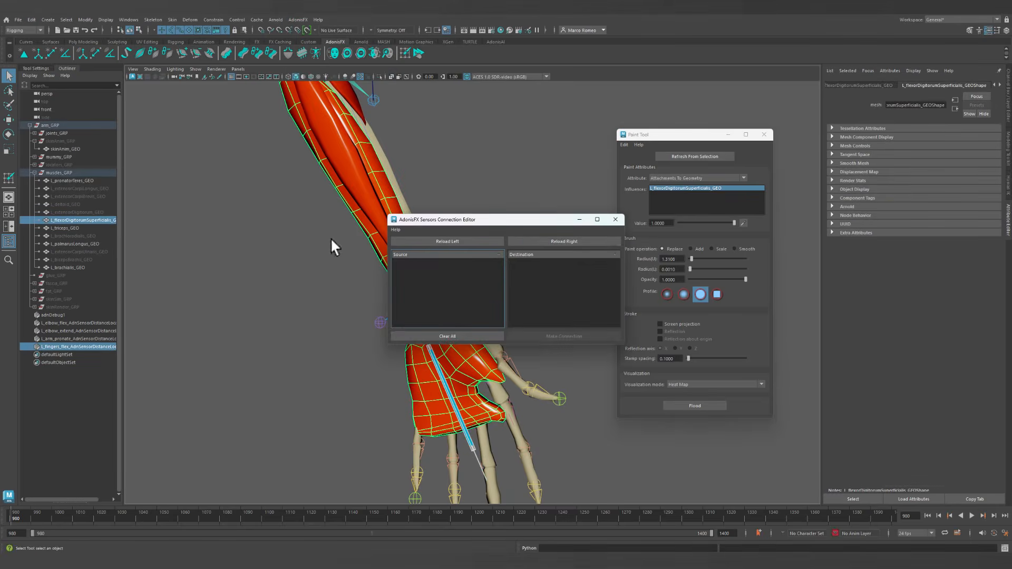
Connect activationDistance of the finger flex sensor to activationList[0].activationListValue of the flexor digitorum superficialis AdnMuscle and close the connection editor.
click(438, 242)
click(517, 242)
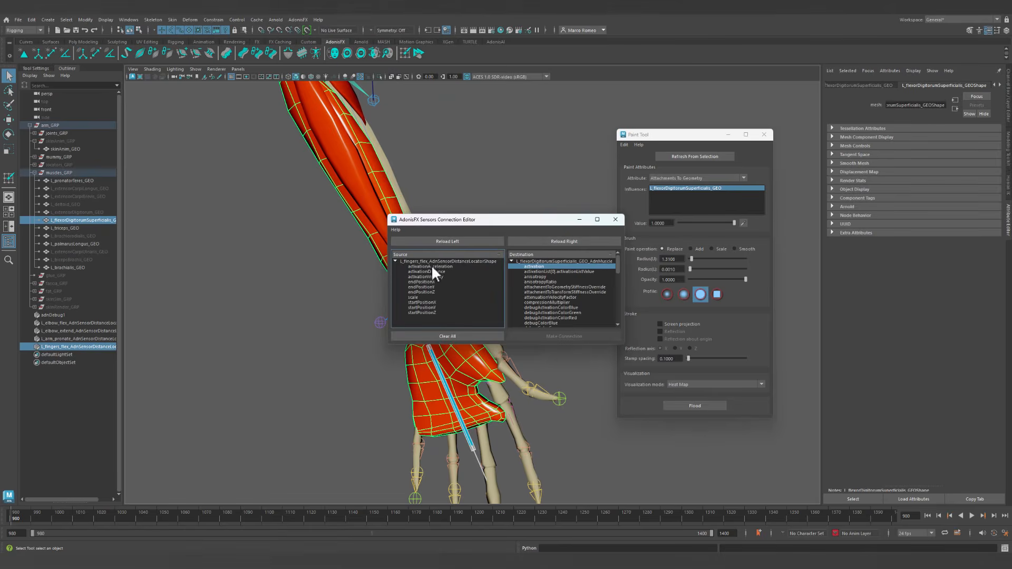
click(432, 271)
click(538, 270)
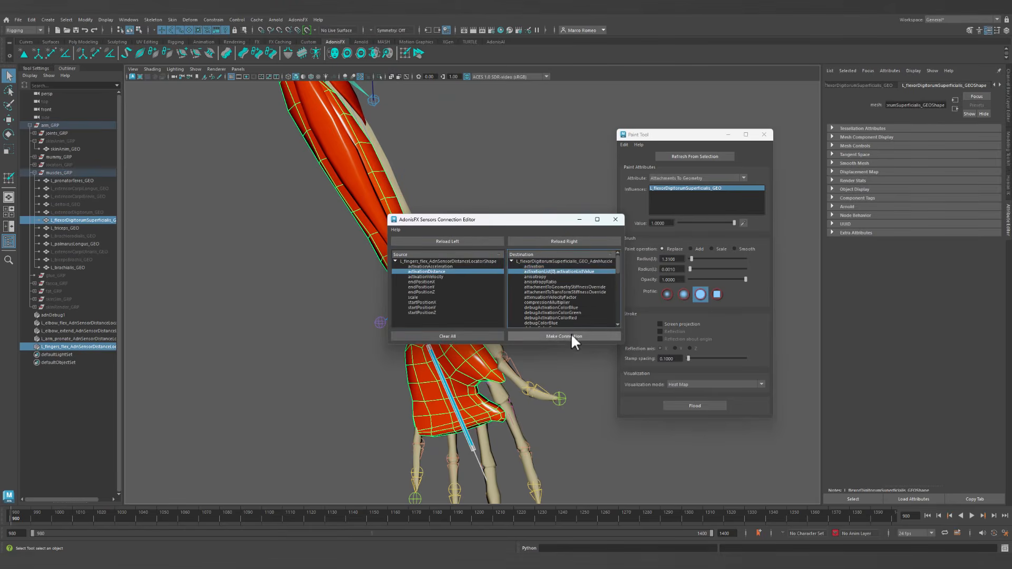
click(569, 337)
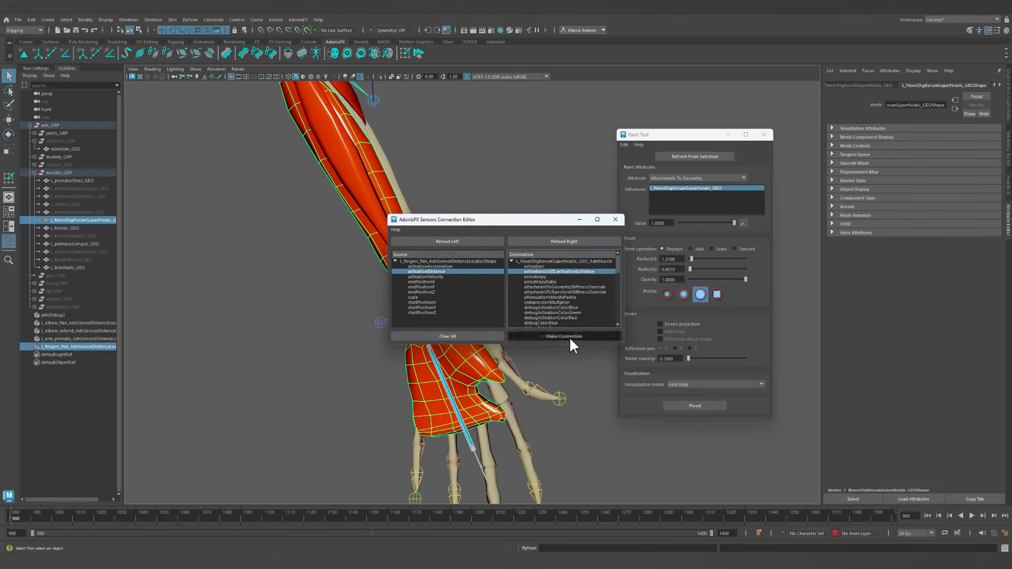
click(615, 219)
Try rotating the wrist joint to test its bending, and undo the rotation.
alt+drag(448, 313, 382, 340)
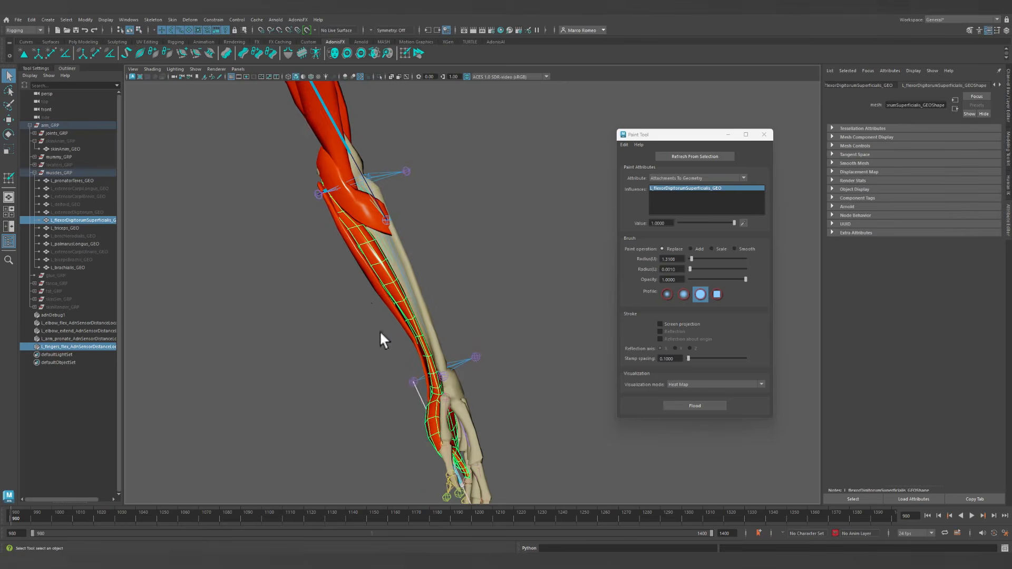
click(413, 381)
alt+drag(414, 383, 472, 386)
key(e)
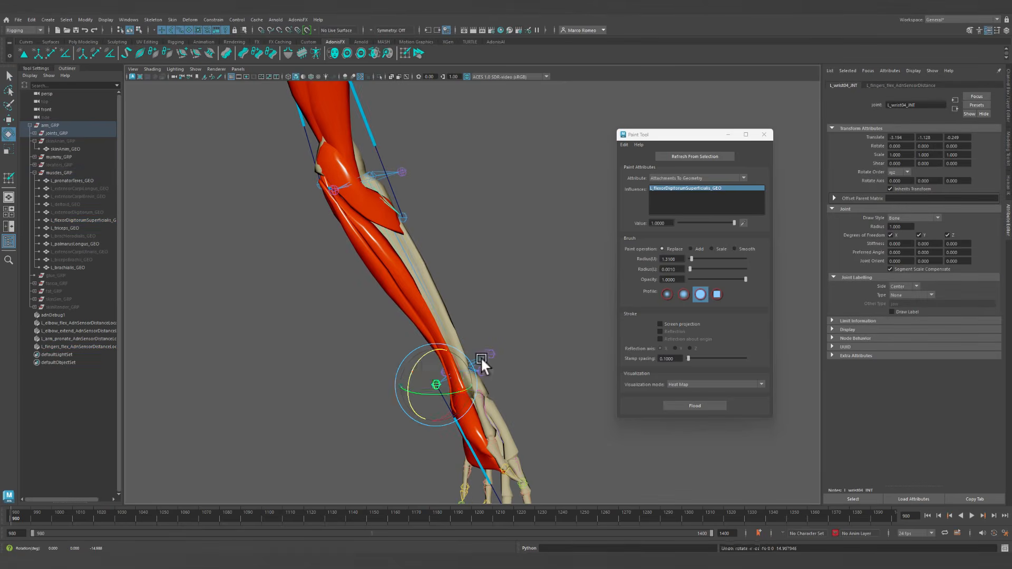
click(444, 361)
drag(445, 360, 443, 341)
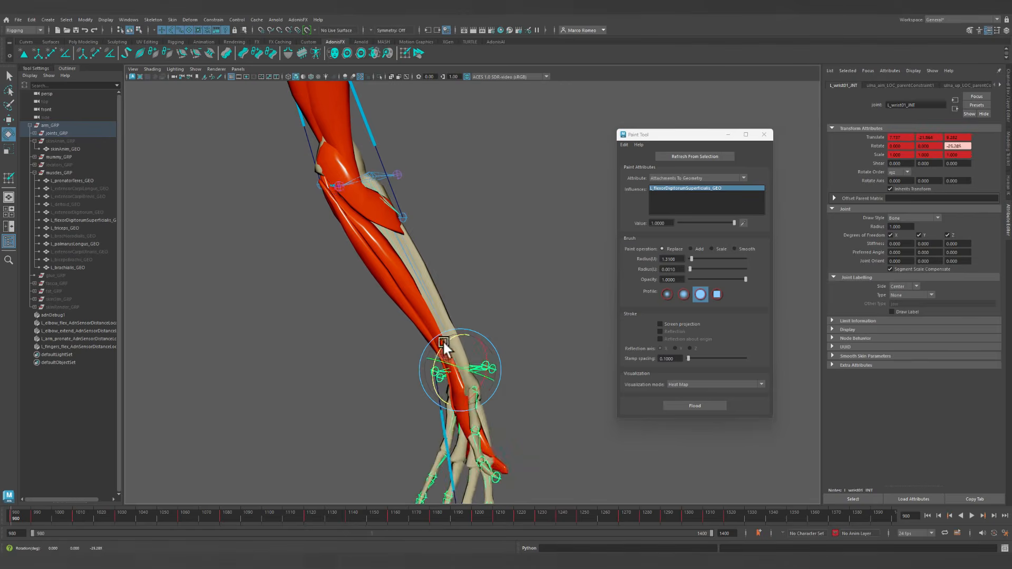
key(ctrl+z)
click(495, 279)
Create a distance sensor named L_wrist_flex_AdnSensorDistance between the inner wrist joint L_wrist04_JNT and the inner elbow joint joint2.
click(435, 378)
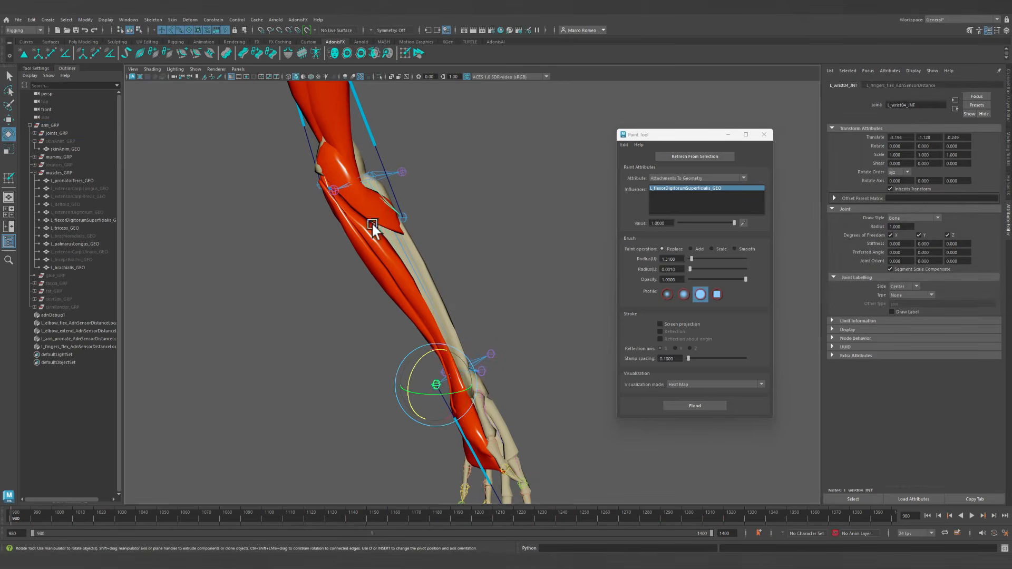
click(335, 191)
mouse_move(357, 265)
alt+mouse_down()
mouse_move(410, 281)
mouse_move(329, 276)
mouse_move(354, 275)
alt+mouse_up()
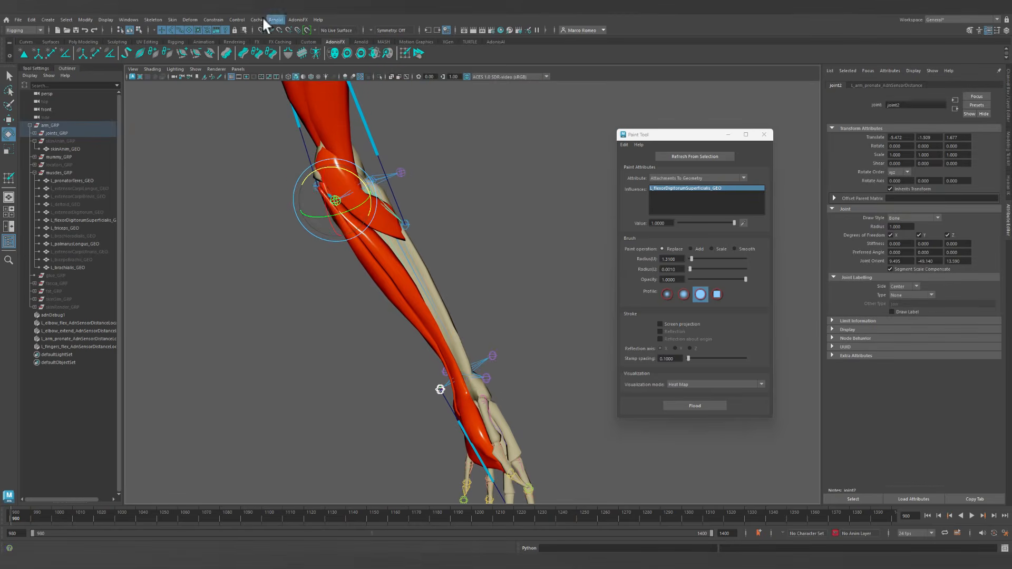
alt+drag(391, 235, 420, 234)
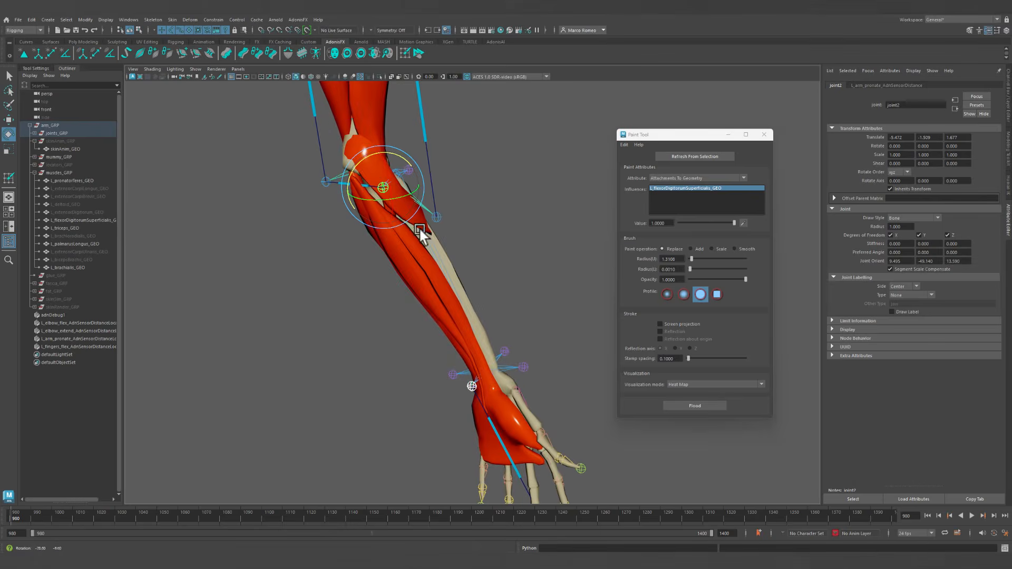
click(94, 52)
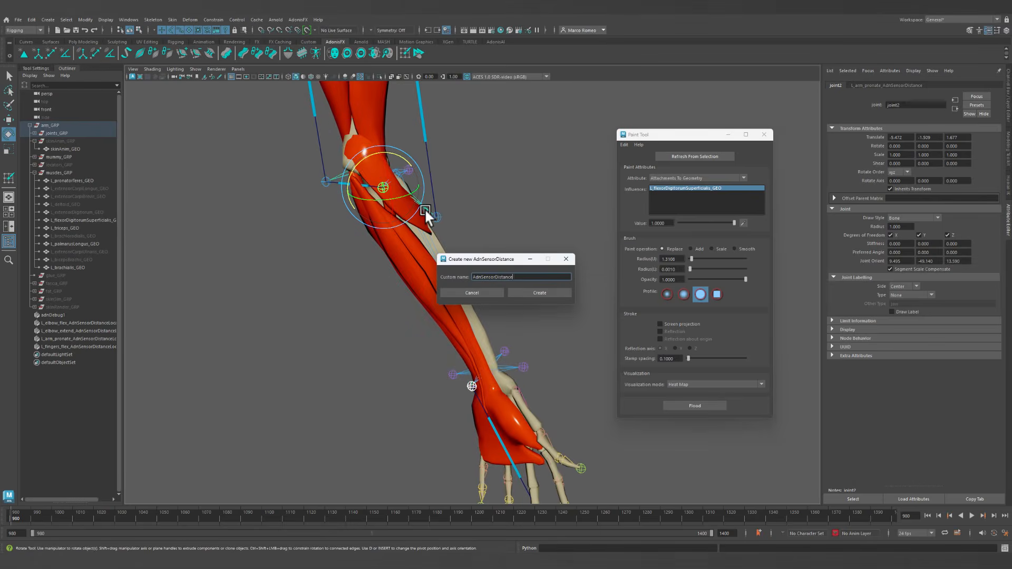
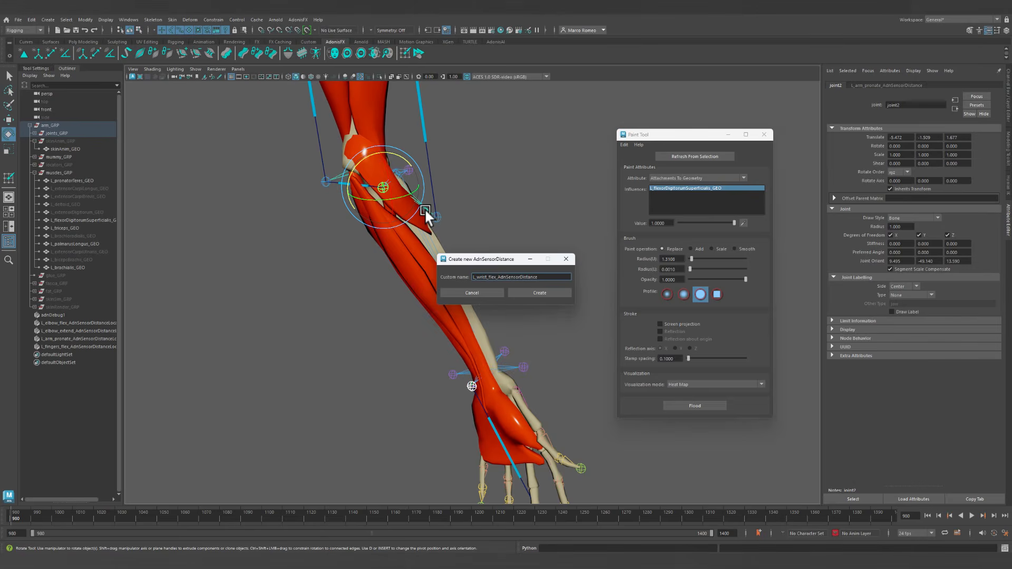
click(532, 292)
At frame 1046, copy the wrist flex sensor's Out Distance into its Input Max Distance, giving 20.262.
alt+drag(555, 305, 445, 293)
click(398, 318)
alt+drag(384, 362, 474, 353)
drag(11, 519, 149, 521)
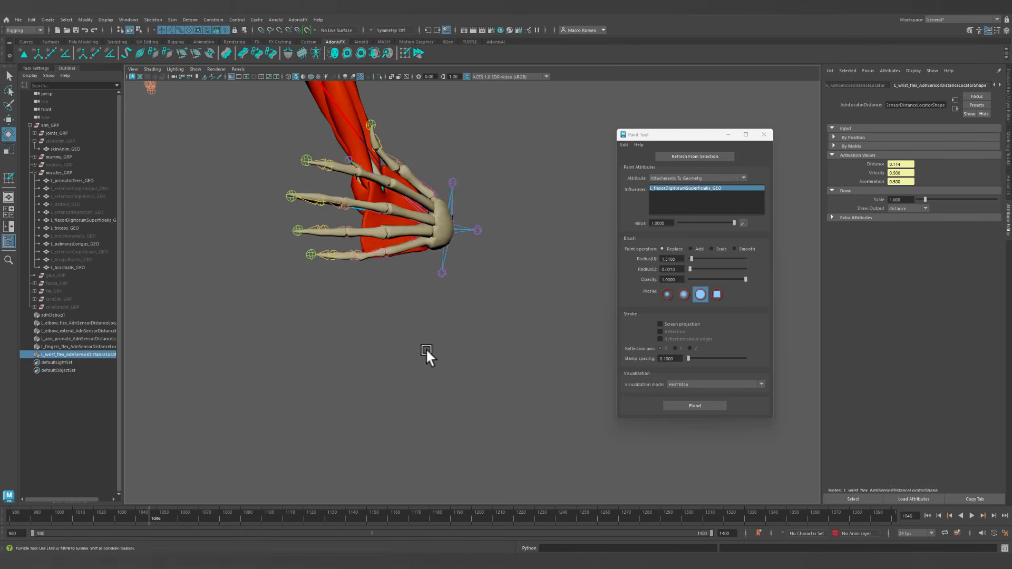
alt+drag(426, 348, 489, 347)
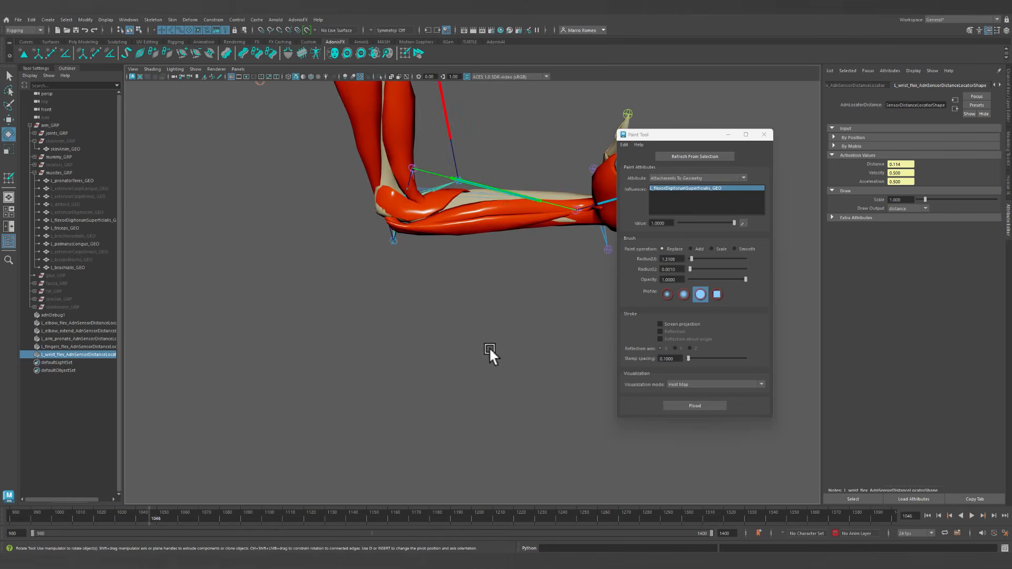
click(1000, 85)
click(947, 85)
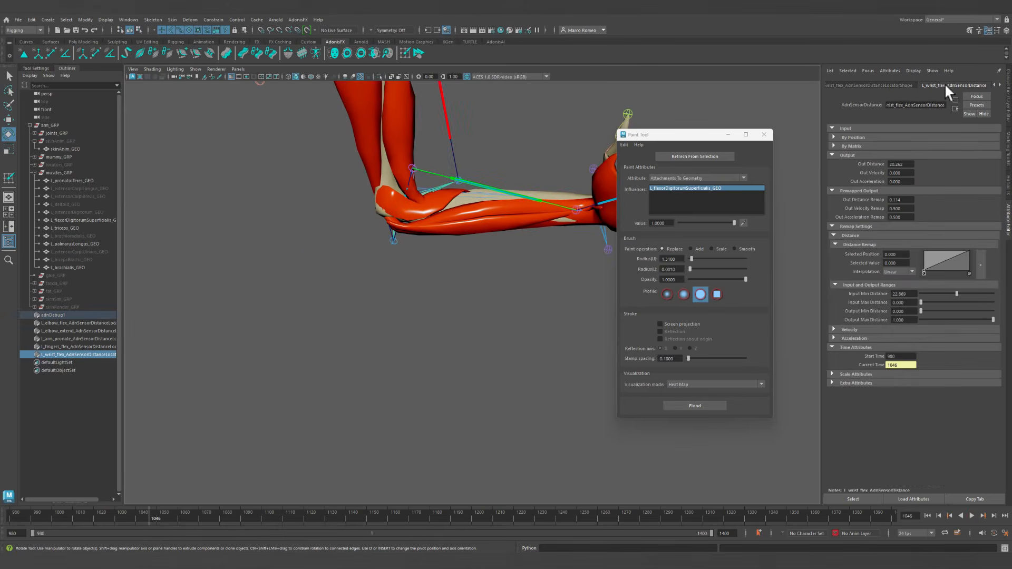
click(900, 164)
key(ctrl+c)
click(896, 302)
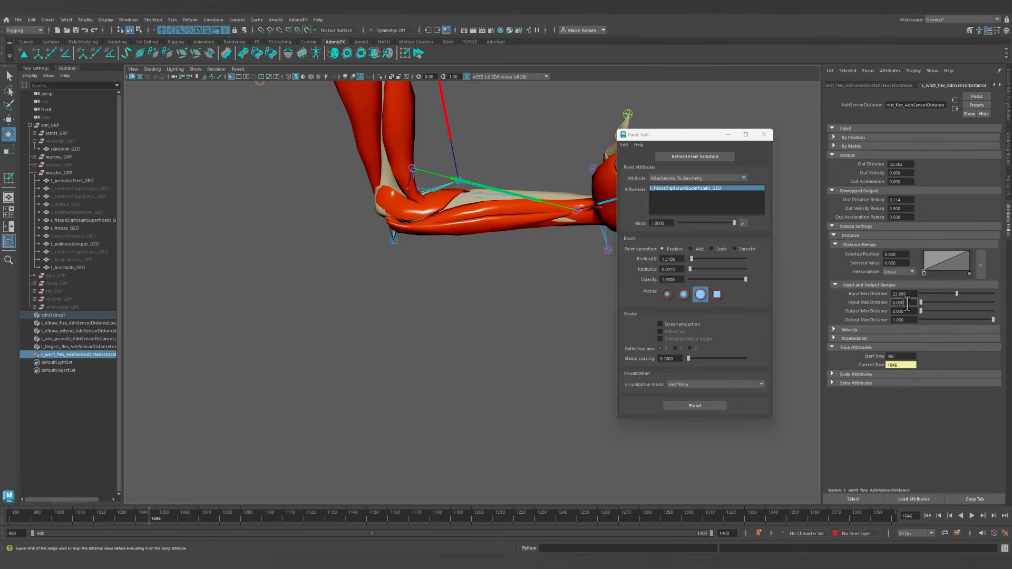
key(ctrl+v)
key(Return)
Return to the first frame and open the Sensors Connection Editor with the wrist flex sensor and the palmaris longus selected.
alt+drag(400, 226, 368, 264)
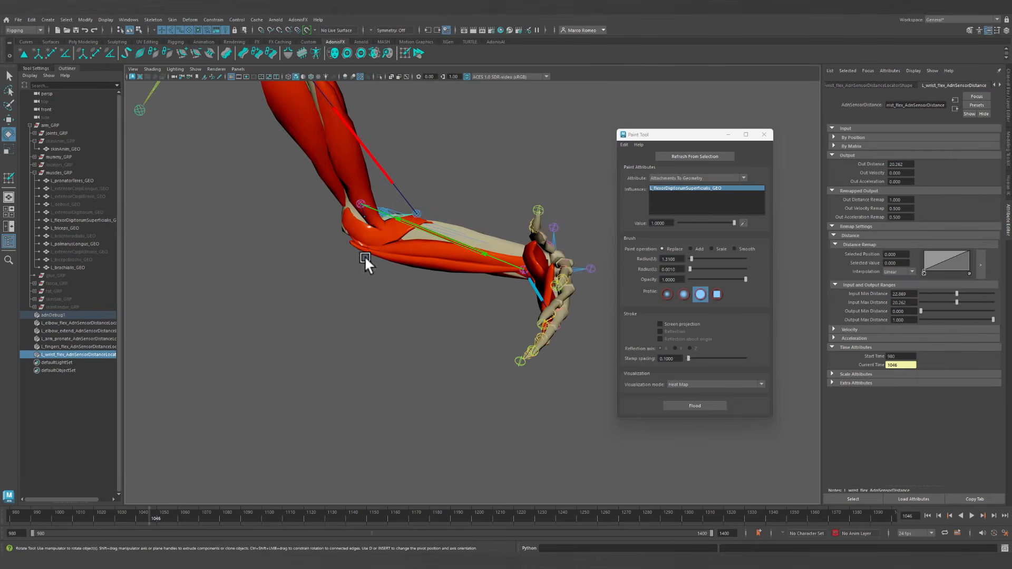
click(927, 516)
scroll(387, 315, up, 6)
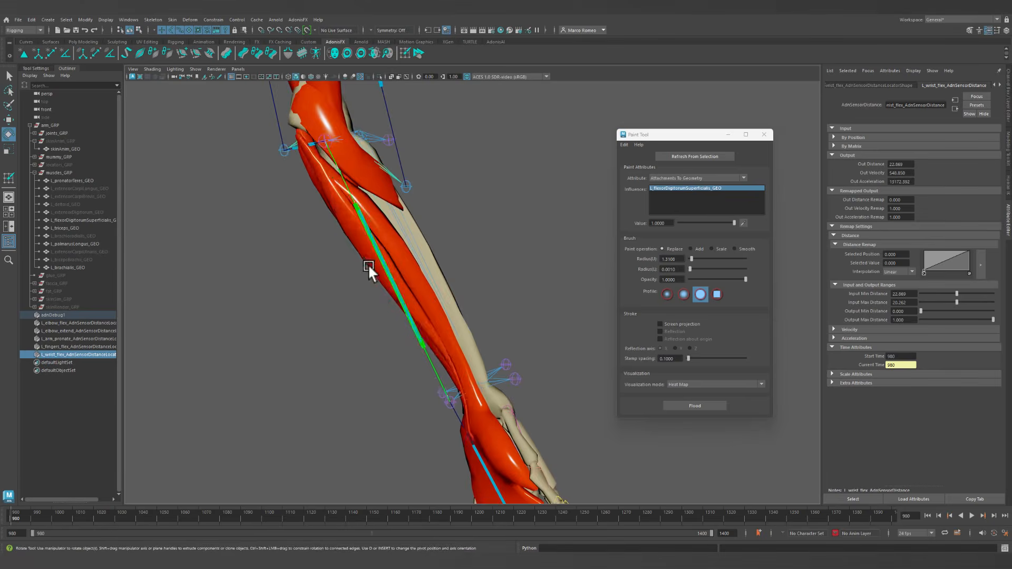
click(368, 264)
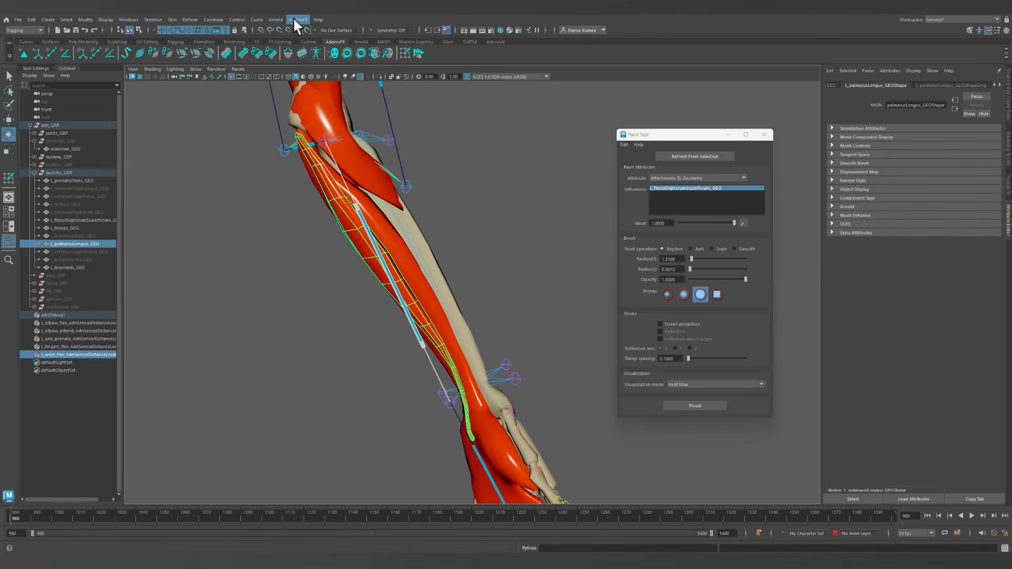
click(298, 19)
mouse_move(337, 87)
click(396, 87)
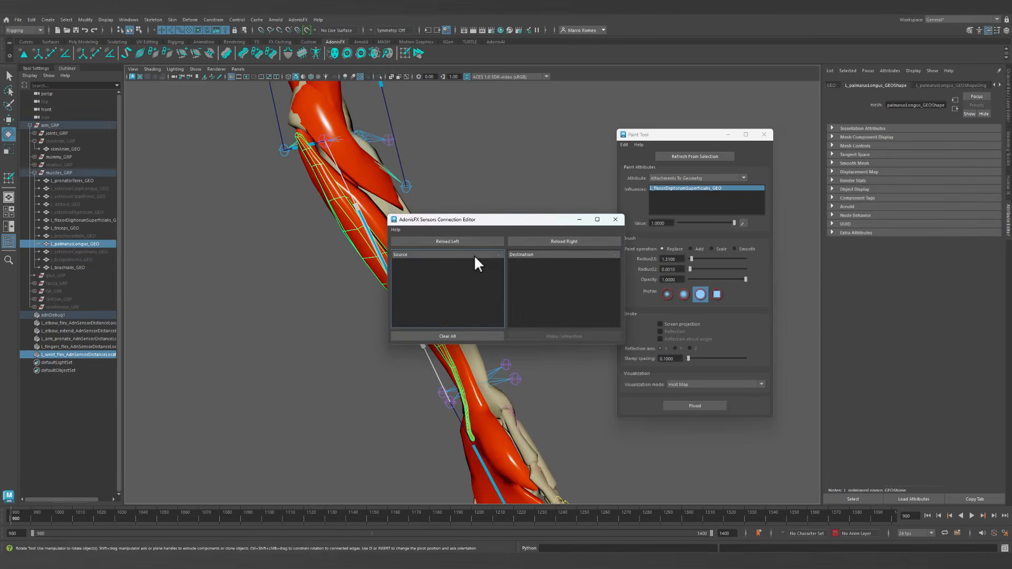
Connect activationDistance of the wrist flex sensor to activationList[0].activationListValue of the palmaris longus AdnMuscle and close the connection editor.
click(464, 242)
click(527, 241)
click(395, 262)
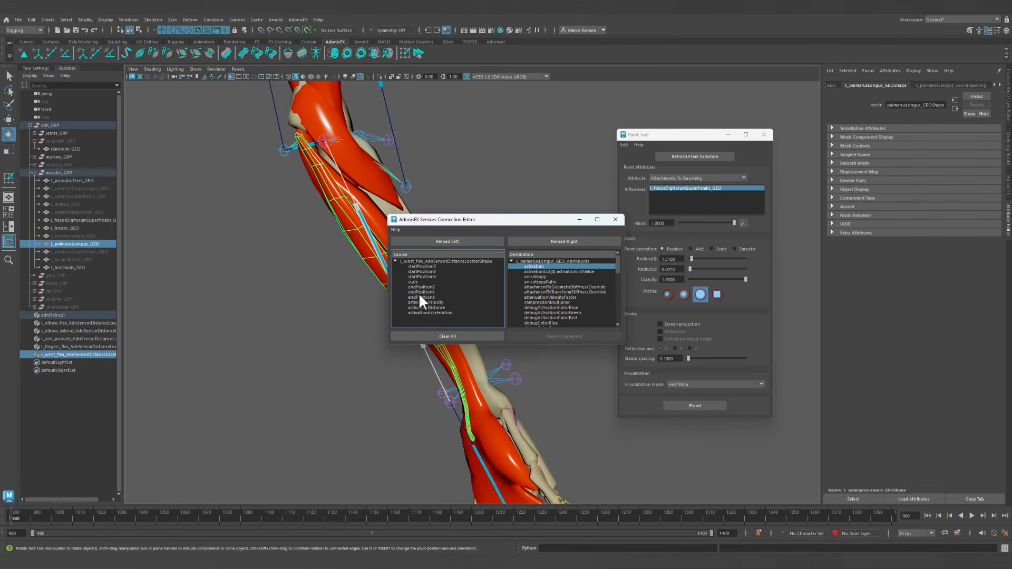
click(435, 308)
click(548, 272)
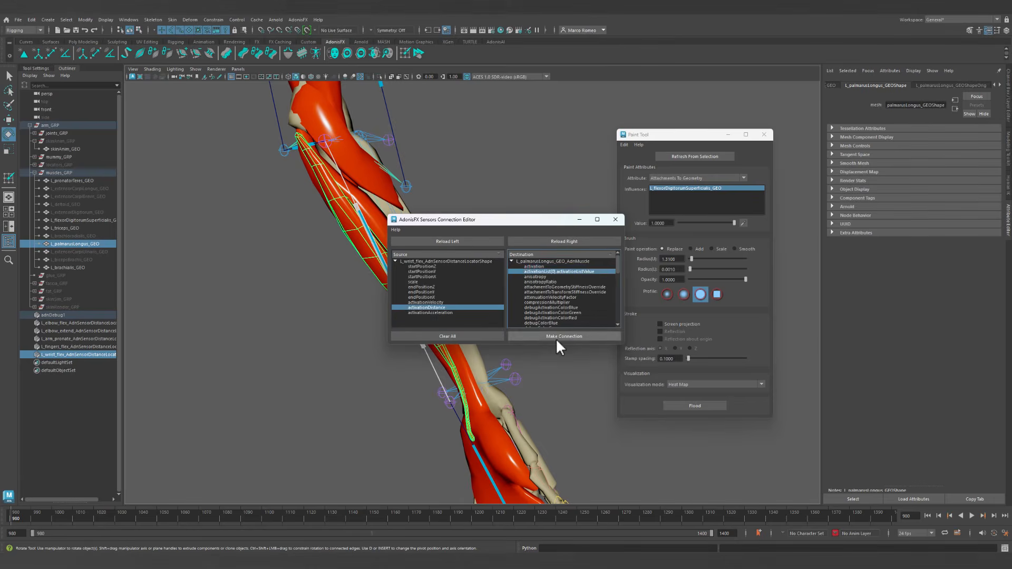
click(556, 337)
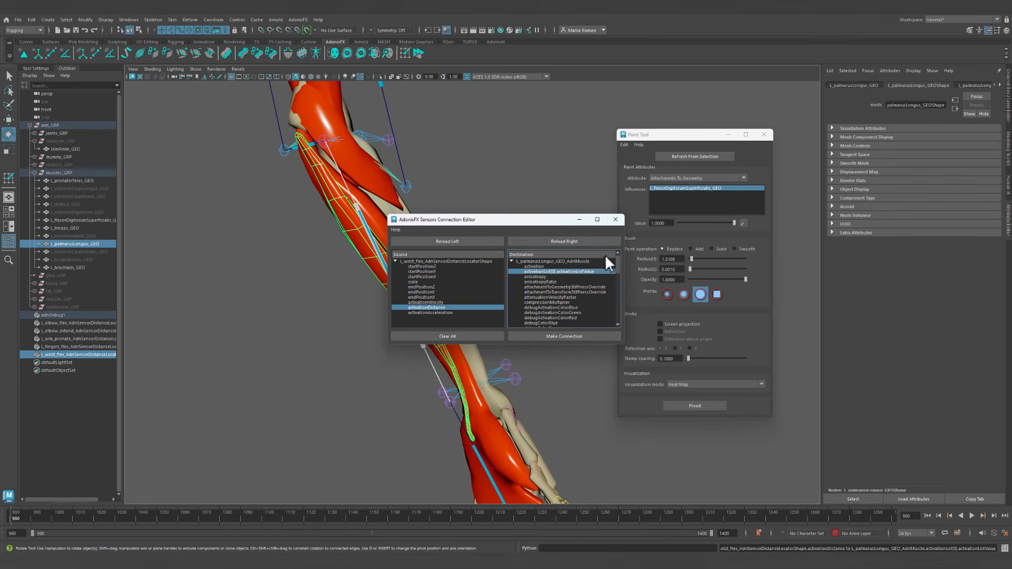
click(615, 219)
Play the animation to check the muscle simulation on the whole arm, closing the Paint Tool meanwhile.
click(498, 272)
alt+drag(497, 273, 400, 340)
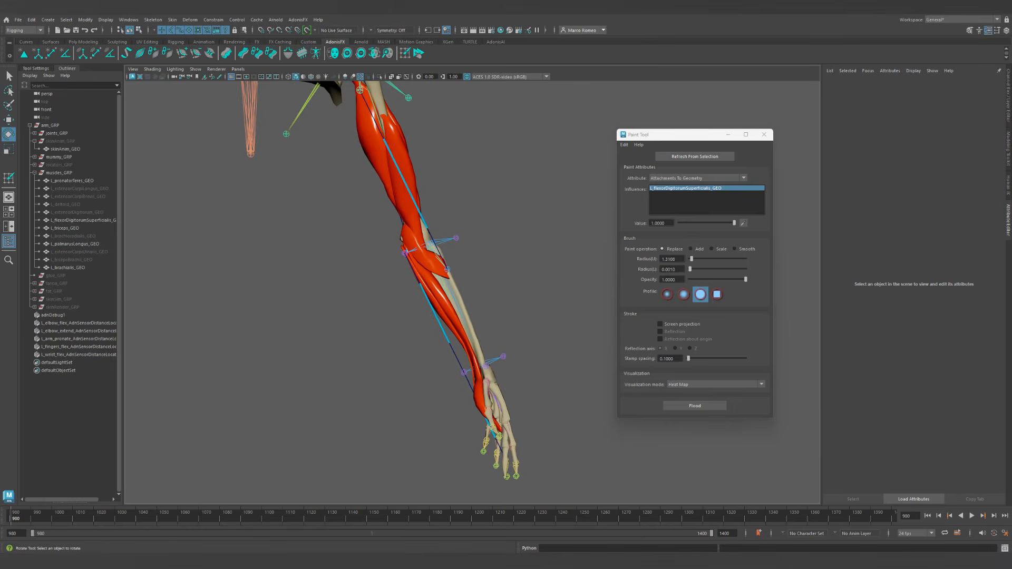
click(971, 515)
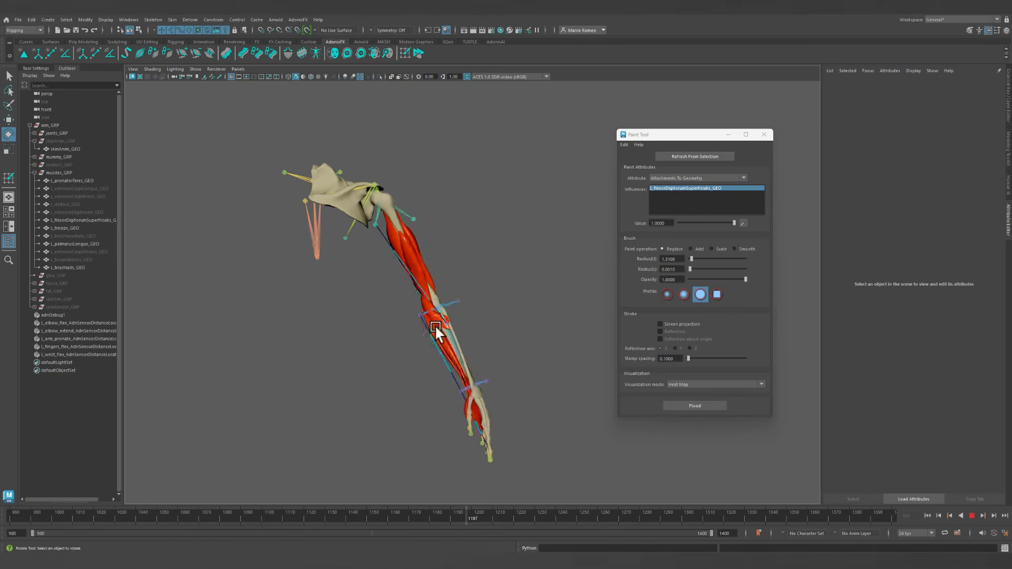
click(764, 135)
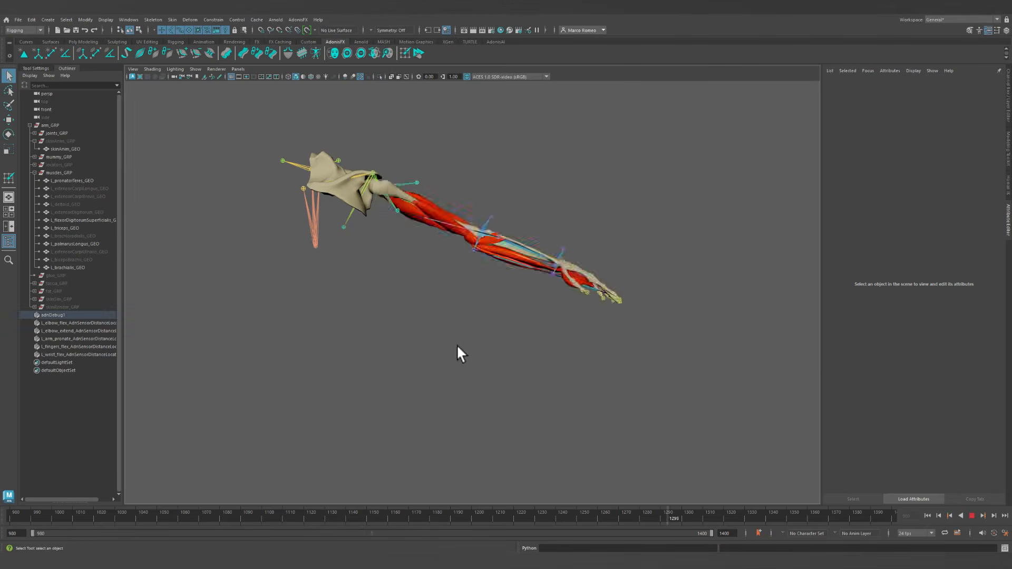
alt+right_drag(456, 344, 461, 366)
alt+middle_drag(461, 365, 490, 327)
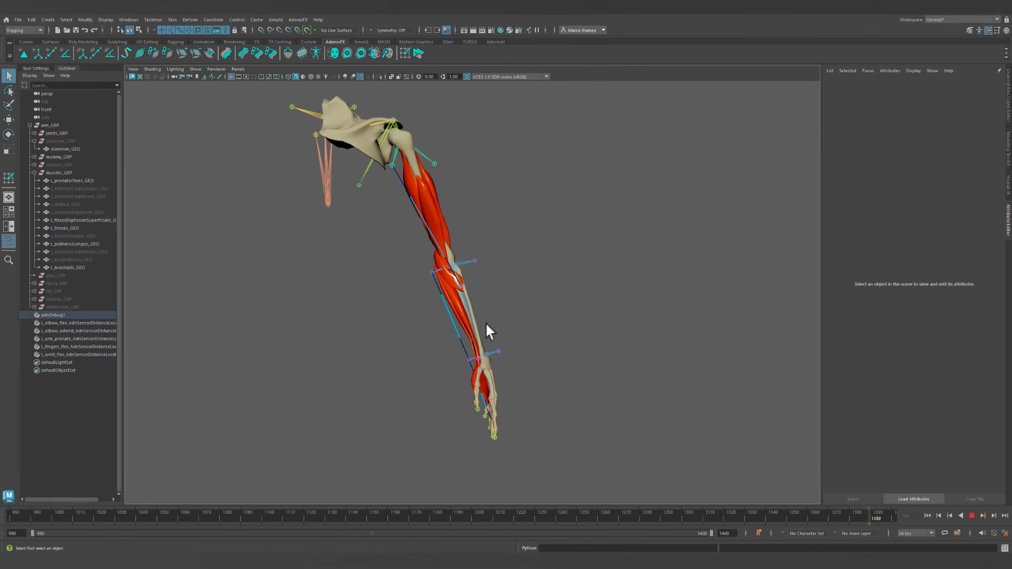
click(971, 515)
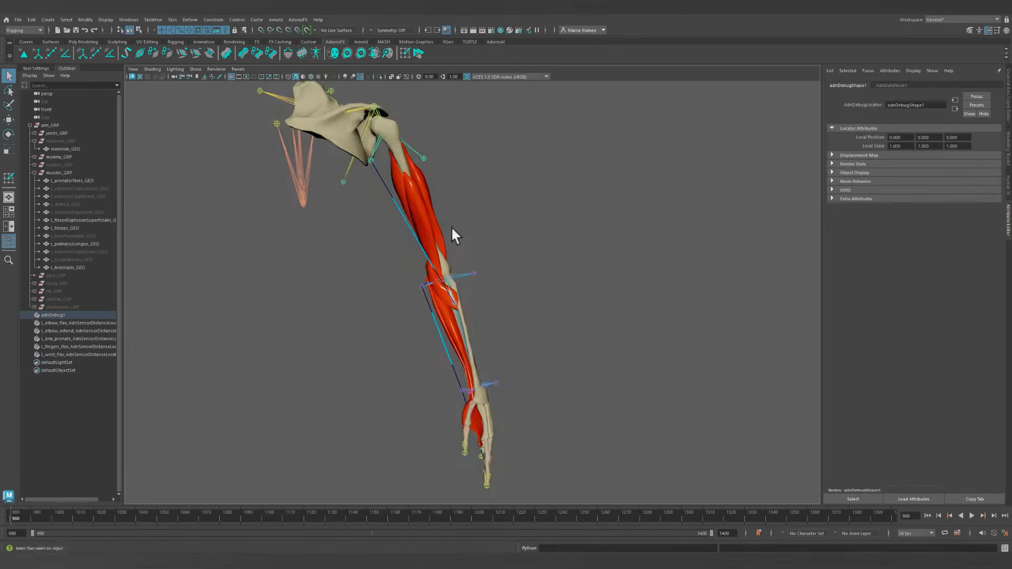
Select the hidden L_bicepsBrachii_GEO and show it on the upper arm.
alt+middle_drag(370, 215, 382, 269)
alt+right_drag(381, 269, 407, 308)
mouse_move(406, 307)
alt+mouse_down()
mouse_move(420, 316)
mouse_move(398, 299)
mouse_move(404, 305)
alt+mouse_up()
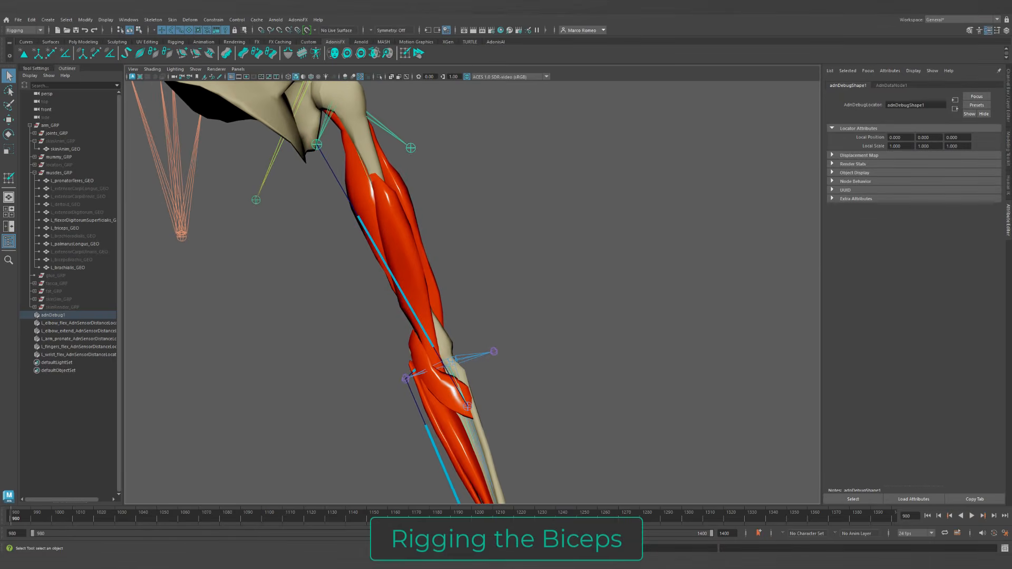
click(74, 260)
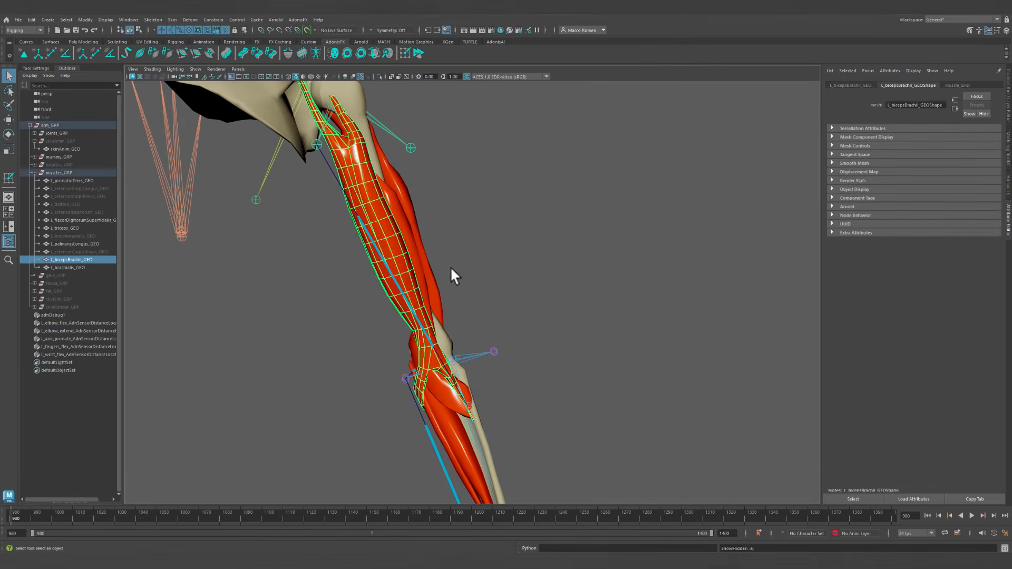
alt+drag(452, 273, 395, 242)
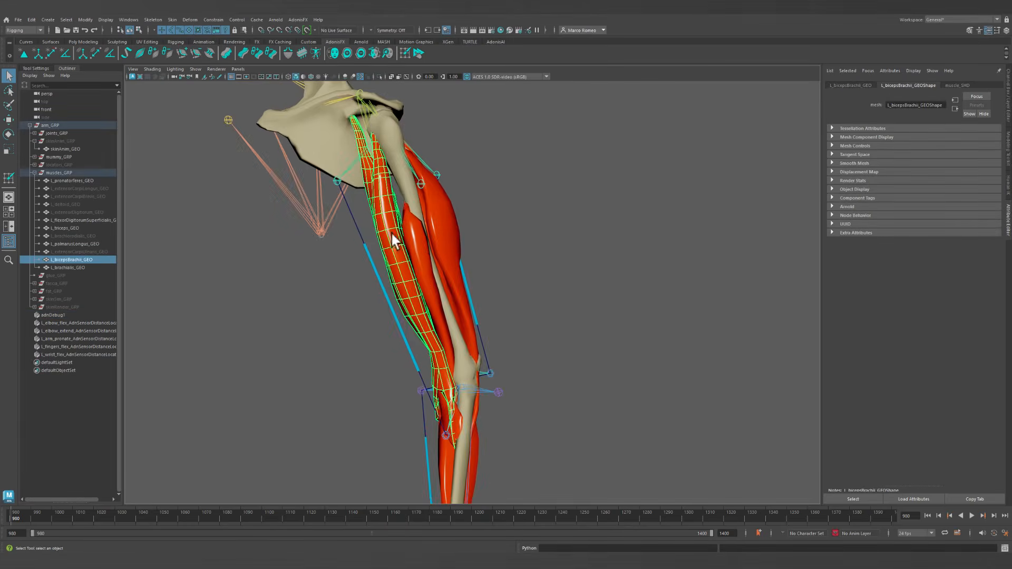
Select the scapula and arm bone meshes, and add the brachialis muscle to the selection.
click(308, 134)
alt+drag(320, 154, 378, 164)
shift+click(385, 188)
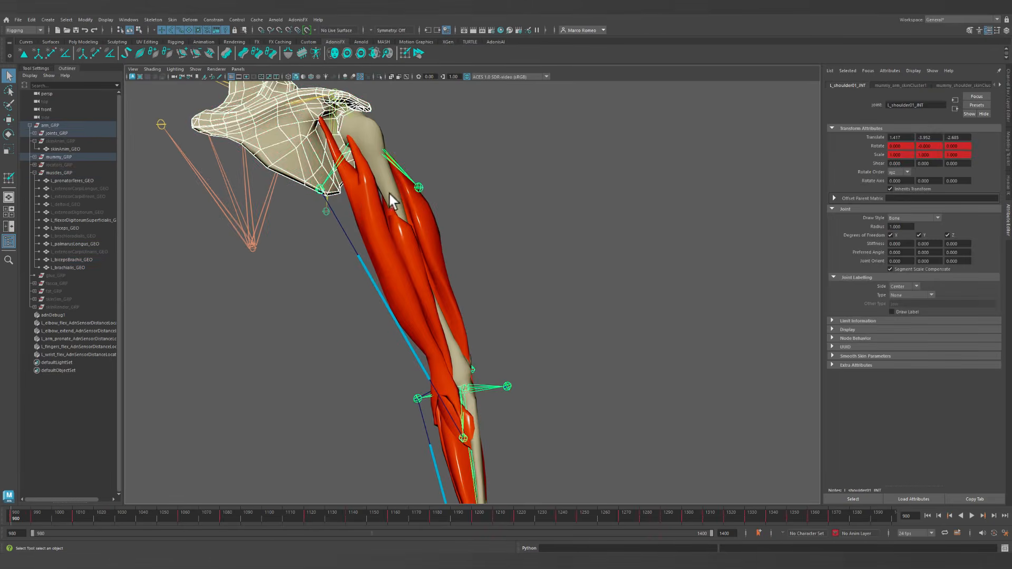
key(ctrl+z)
shift+click(380, 126)
mouse_move(421, 233)
alt+mouse_down()
mouse_move(418, 256)
mouse_move(409, 217)
mouse_move(425, 245)
mouse_move(402, 235)
alt+mouse_up()
shift+click(416, 239)
Add the pronator teres and palmaris longus to the selection, with the biceps brachii as the last selected mesh.
alt+middle_drag(425, 343, 457, 267)
alt+right_drag(456, 267, 488, 334)
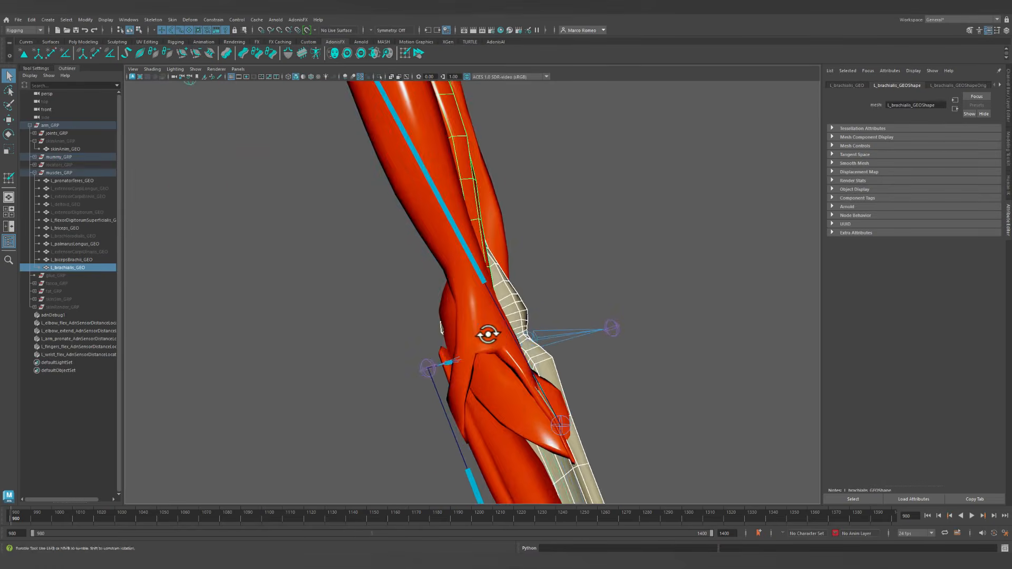
alt+drag(488, 334, 454, 357)
shift+click(438, 303)
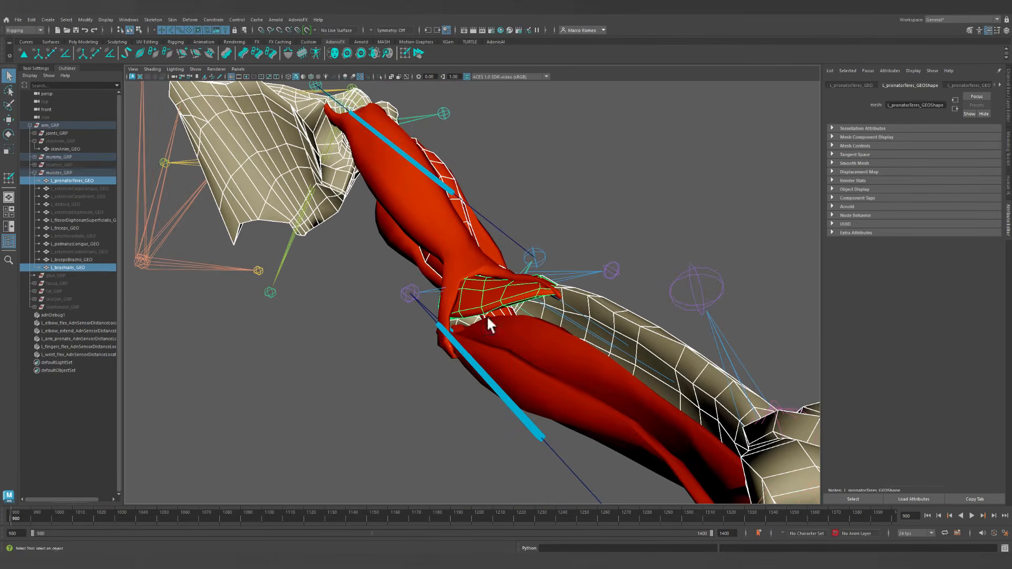
alt+drag(485, 321, 459, 346)
shift+click(437, 314)
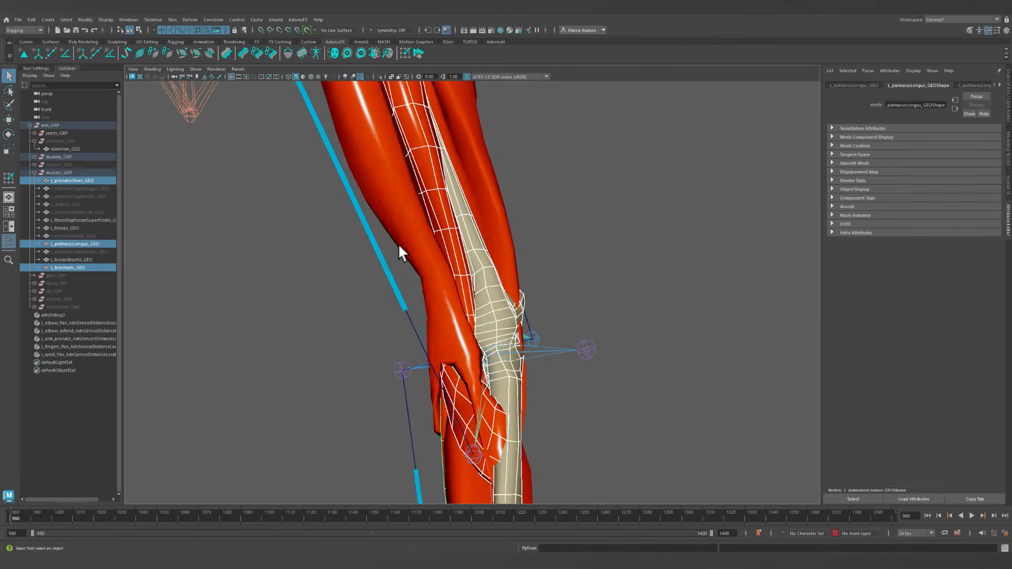
shift+click(403, 251)
alt+right_drag(606, 339, 443, 248)
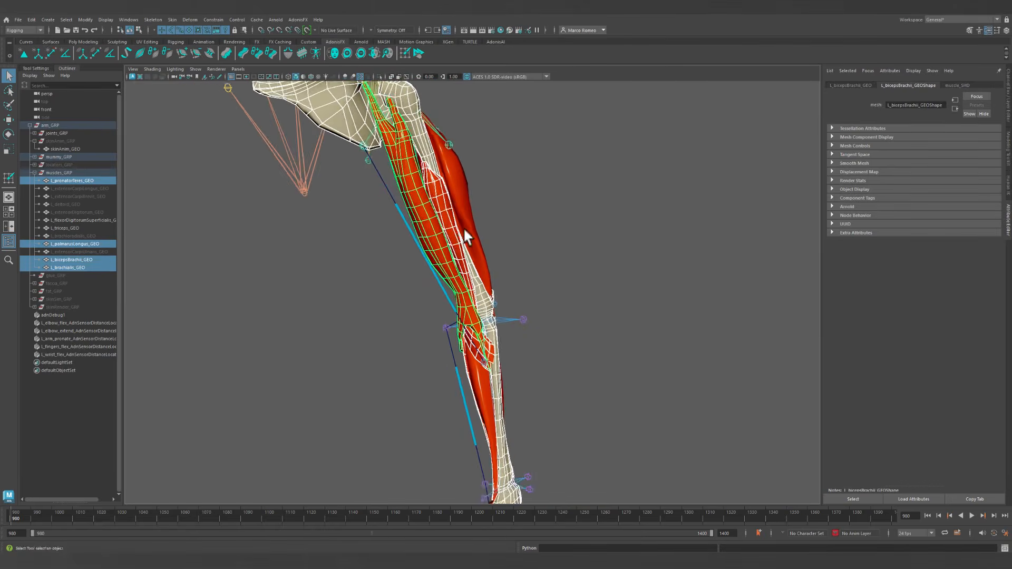
Create an AdnMuscle on L_bicepsBrachii_GEO with the default settings, targeting the selected bones and neighbouring muscles.
alt+middle_drag(466, 235, 463, 267)
alt+drag(462, 266, 470, 260)
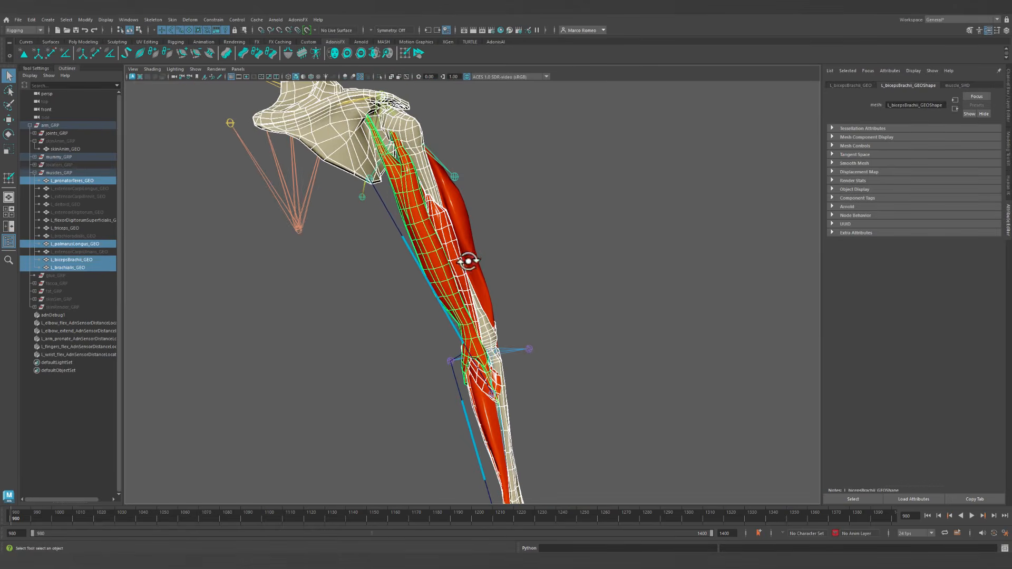
click(140, 53)
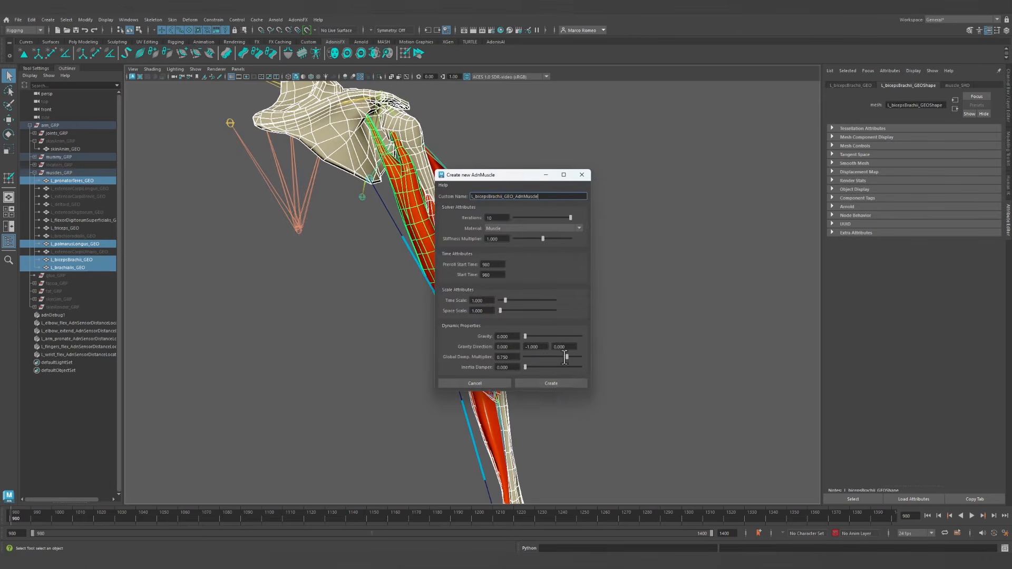
click(551, 383)
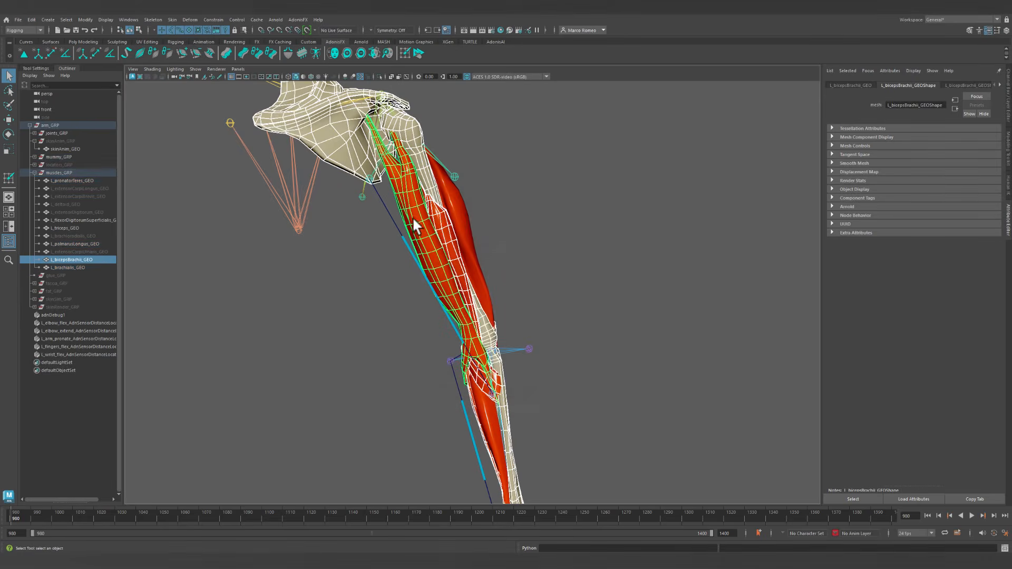
Open the Paint Tool for the biceps' Attachments To Geometry weights and move its window clear of the arm.
click(404, 53)
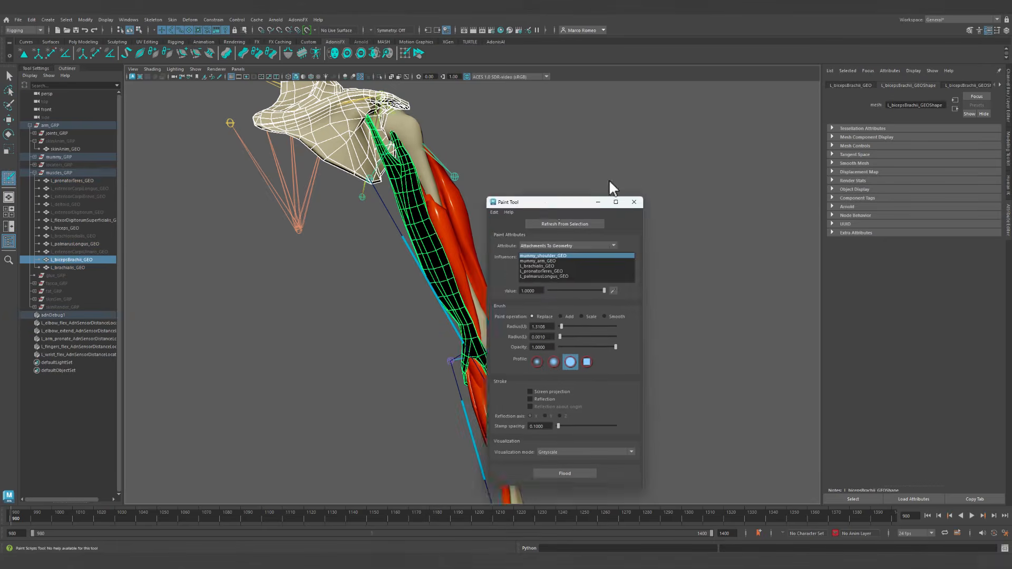
mouse_move(421, 187)
alt+mouse_down()
mouse_move(492, 282)
mouse_move(396, 273)
alt+mouse_up()
scroll(395, 273, up, 3)
alt+middle_drag(438, 304, 434, 279)
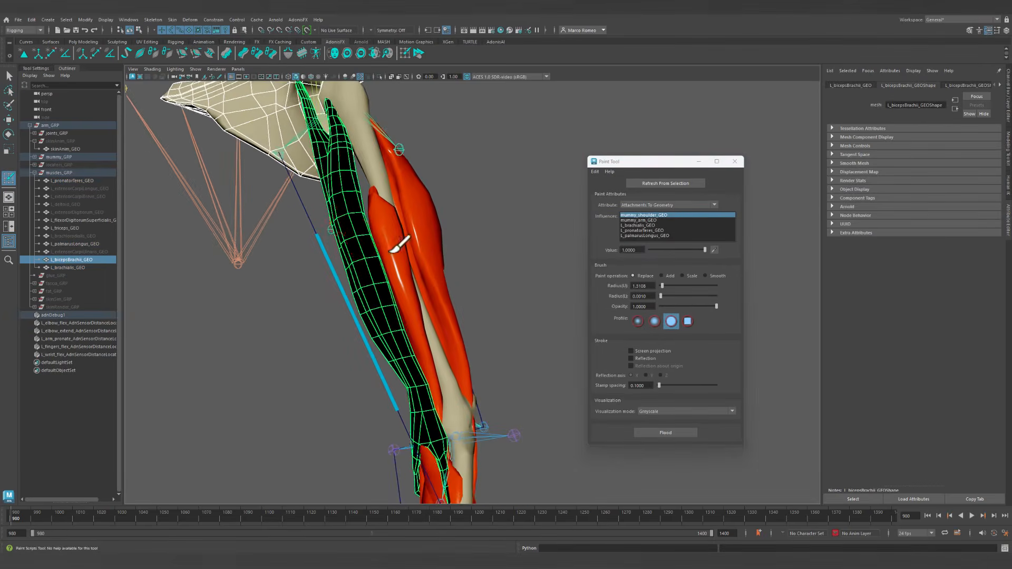
mouse_move(395, 252)
alt+mouse_down()
mouse_move(372, 237)
mouse_move(375, 287)
mouse_move(445, 278)
mouse_move(379, 290)
mouse_move(396, 233)
alt+mouse_up()
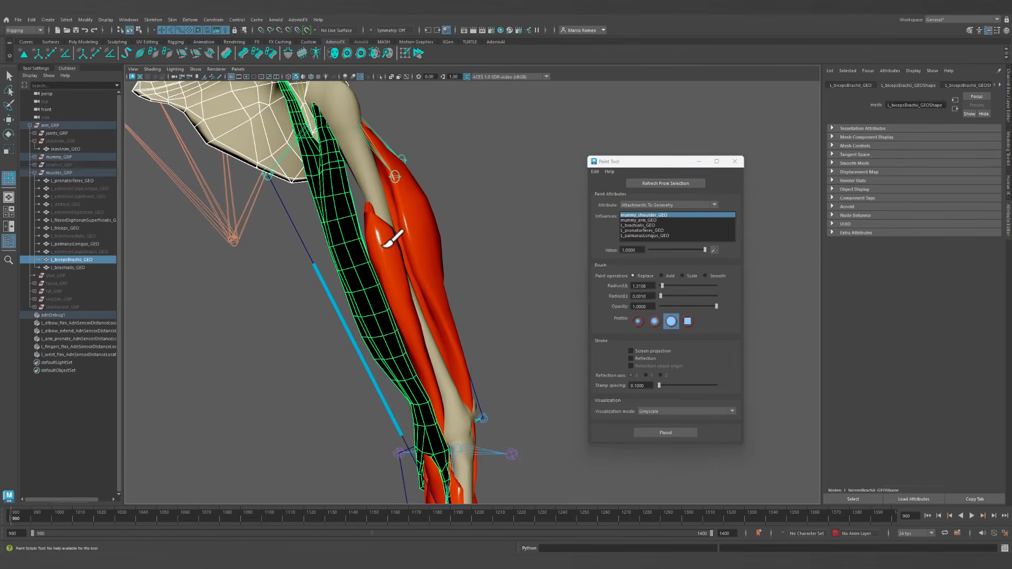
Choose the L_brachialis_GEO influence, set the paint value to 0.3 and change the visualization mode to Heat Map.
click(654, 225)
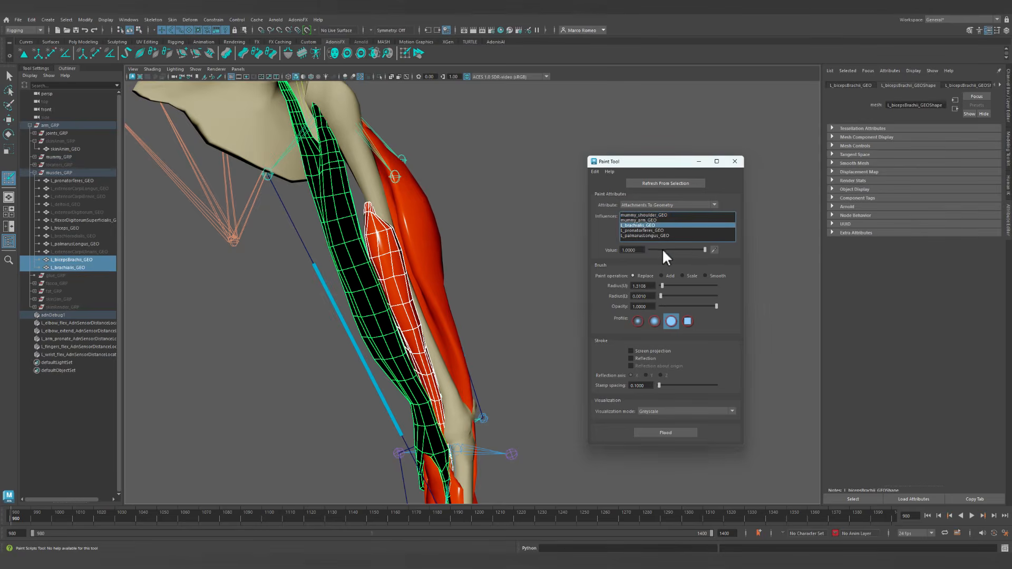
double_click(637, 251)
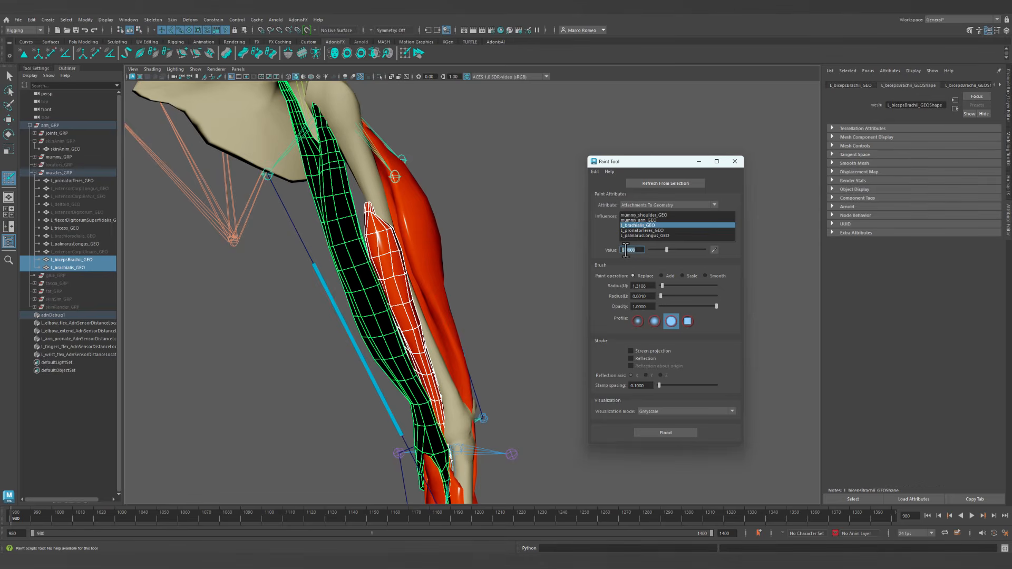
click(697, 416)
click(692, 426)
click(693, 409)
click(690, 425)
click(690, 409)
click(686, 422)
Flood the whole biceps with a 0.3 attachment to the brachialis.
mouse_move(316, 217)
alt+mouse_down()
mouse_move(348, 215)
mouse_move(369, 232)
alt+mouse_up()
click(632, 251)
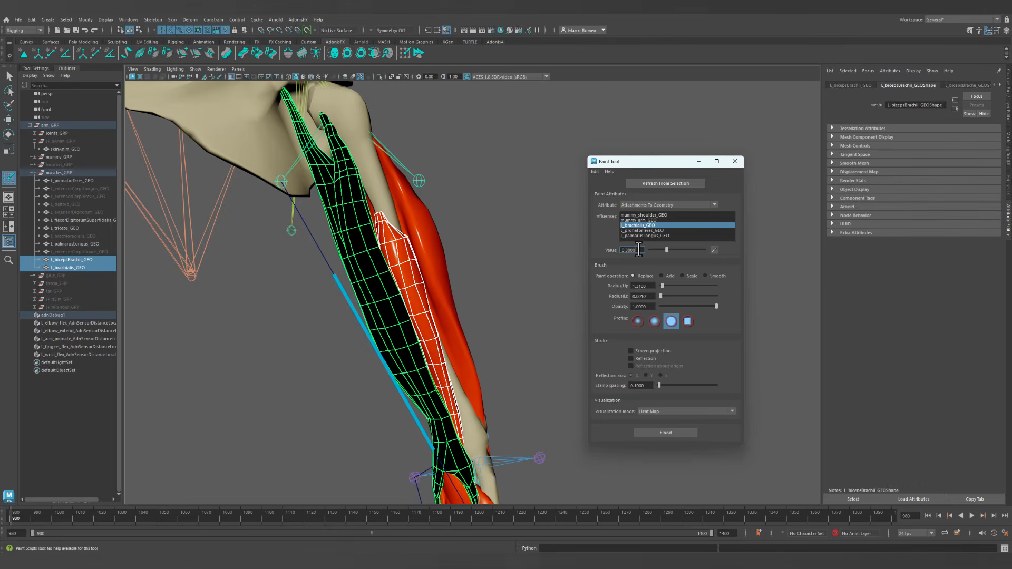
drag(639, 249, 628, 249)
mouse_move(481, 310)
alt+mouse_down()
mouse_move(464, 316)
mouse_move(496, 307)
alt+mouse_up()
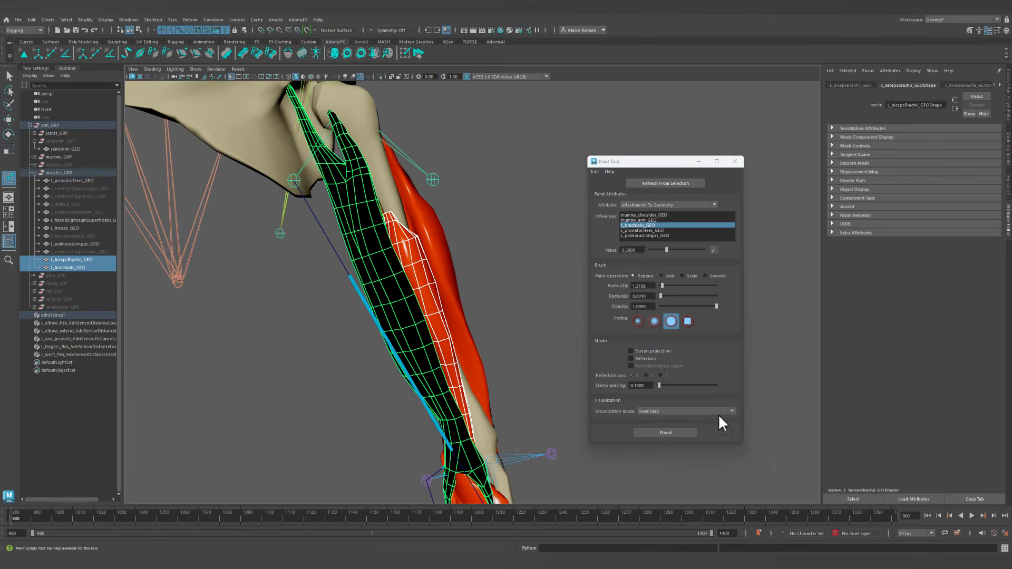
click(665, 432)
Set the paint value to 0 and erase the brachialis attachment from the biceps' two upper heads.
alt+drag(425, 260, 393, 258)
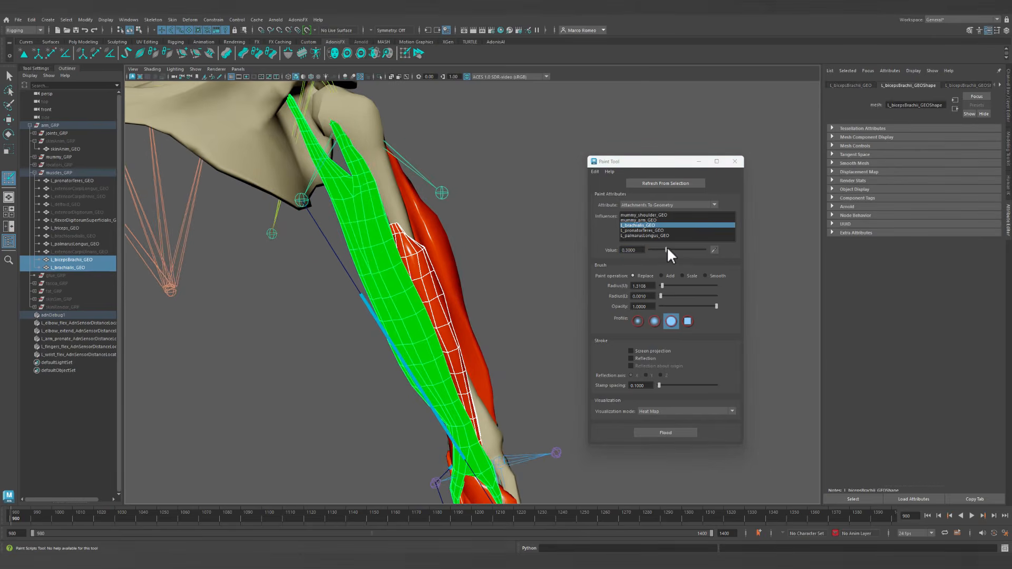
drag(667, 250, 647, 250)
mouse_move(382, 238)
alt+mouse_down()
mouse_move(388, 163)
mouse_move(403, 180)
mouse_move(356, 157)
mouse_move(378, 150)
alt+mouse_up()
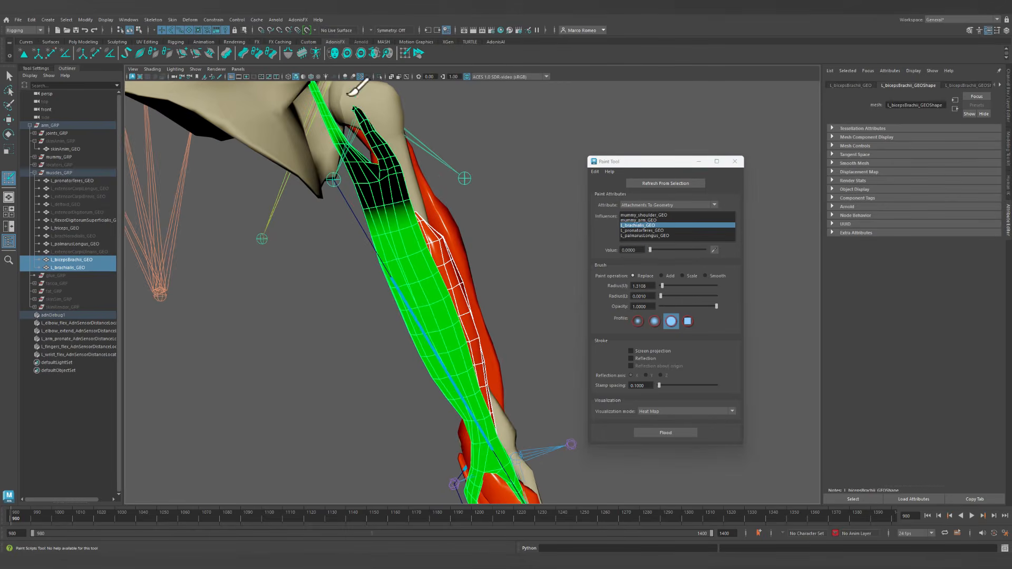
alt+drag(369, 114, 407, 162)
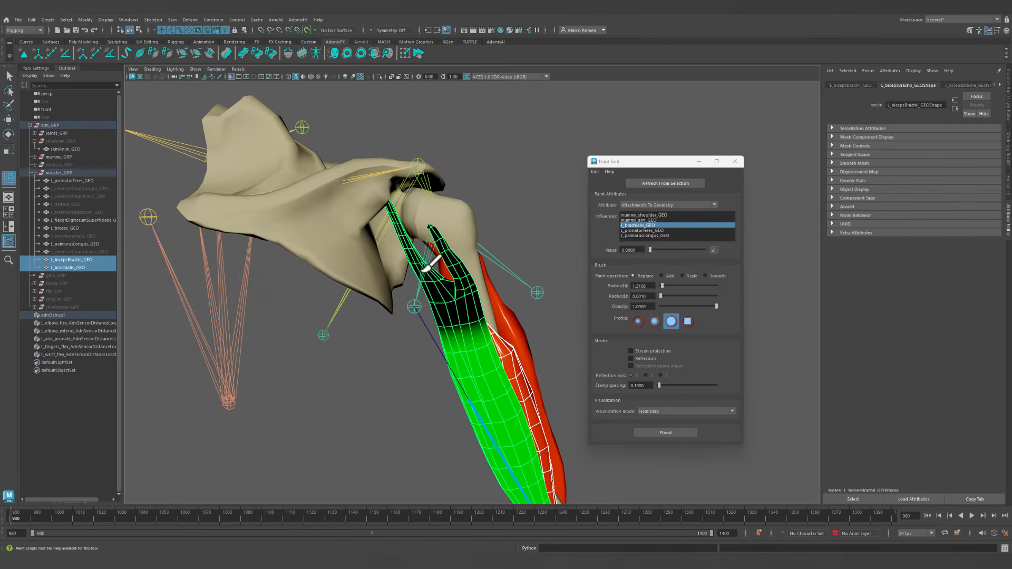
mouse_move(430, 263)
alt+mouse_down()
mouse_move(468, 266)
mouse_move(393, 43)
alt+mouse_up()
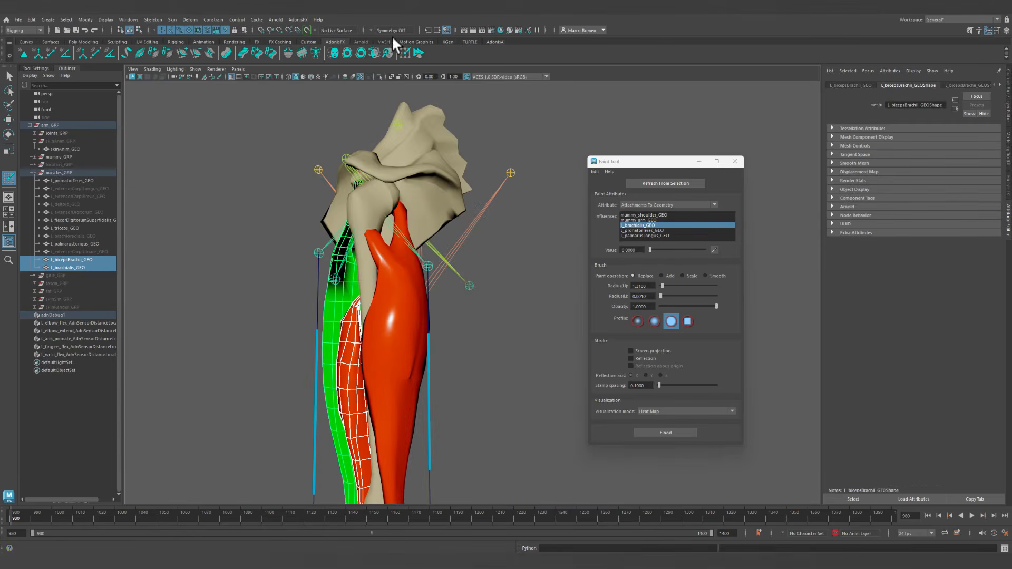
Isolate the biceps and brachialis, and clear the remaining brachialis weights from the back of the upper heads.
click(380, 76)
mouse_move(474, 238)
alt+mouse_down()
mouse_move(486, 287)
mouse_move(348, 240)
mouse_move(409, 219)
mouse_move(350, 158)
mouse_move(377, 91)
mouse_move(389, 131)
alt+mouse_up()
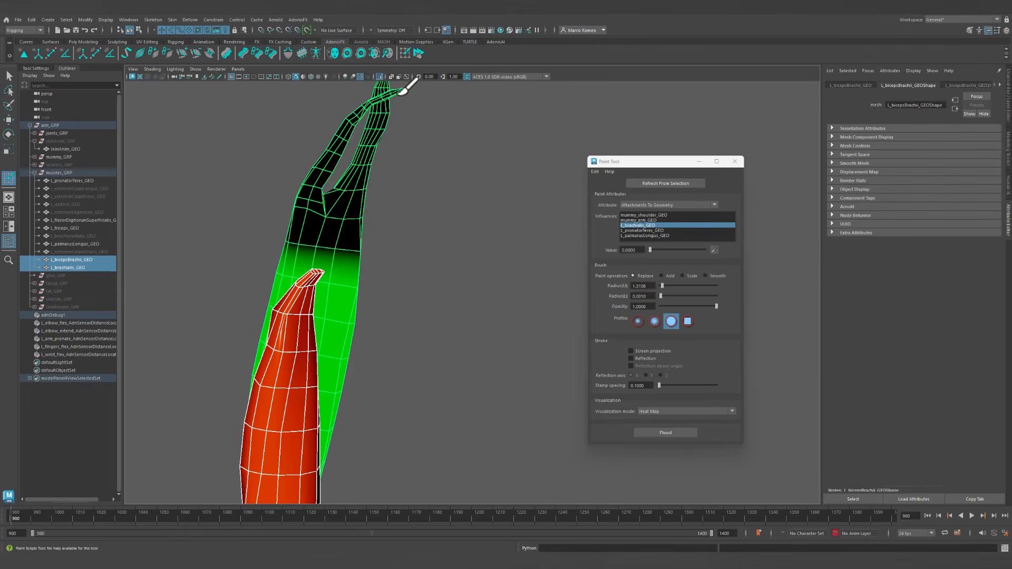
alt+middle_drag(394, 149, 410, 293)
alt+right_drag(305, 275, 493, 308)
alt+drag(493, 309, 353, 295)
alt+middle_drag(353, 296, 237, 186)
alt+middle_drag(475, 296, 366, 235)
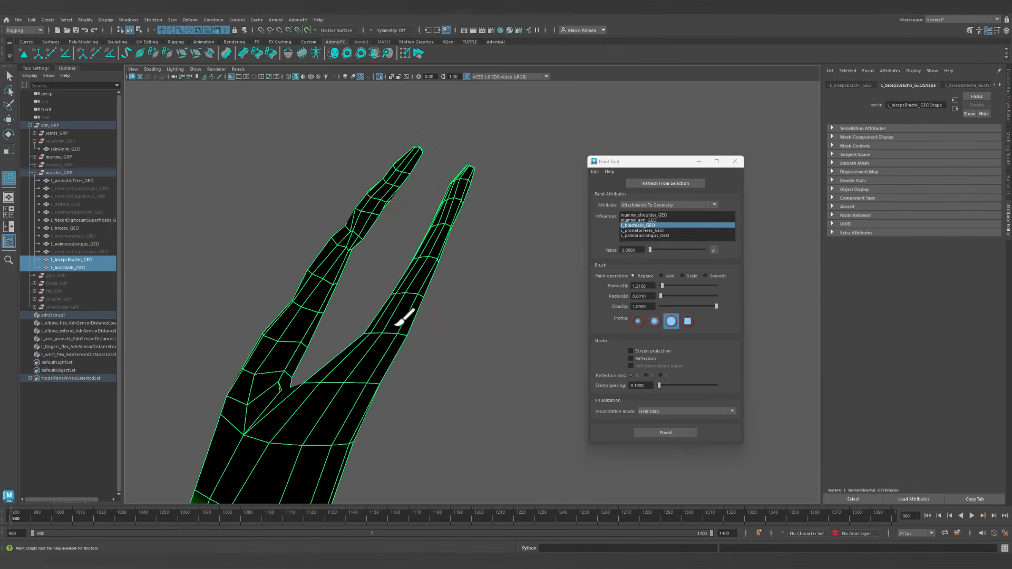
Erase the brachialis attachment from the wide and thin lower ends of the biceps with value 0.
alt+right_drag(398, 323, 192, 276)
alt+drag(191, 276, 508, 270)
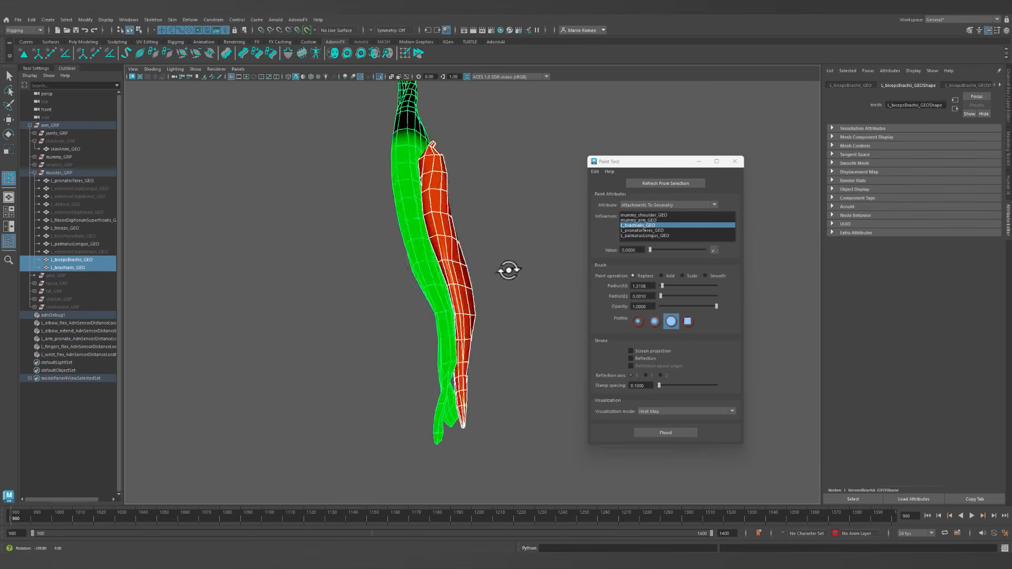
alt+middle_drag(508, 270, 307, 244)
mouse_move(307, 244)
alt+right_down()
mouse_move(361, 240)
mouse_move(423, 276)
mouse_move(414, 400)
alt+right_up()
mouse_move(305, 323)
alt+mouse_down()
mouse_move(361, 305)
mouse_move(414, 329)
mouse_move(392, 252)
mouse_move(392, 357)
alt+mouse_up()
alt+right_drag(494, 328, 425, 328)
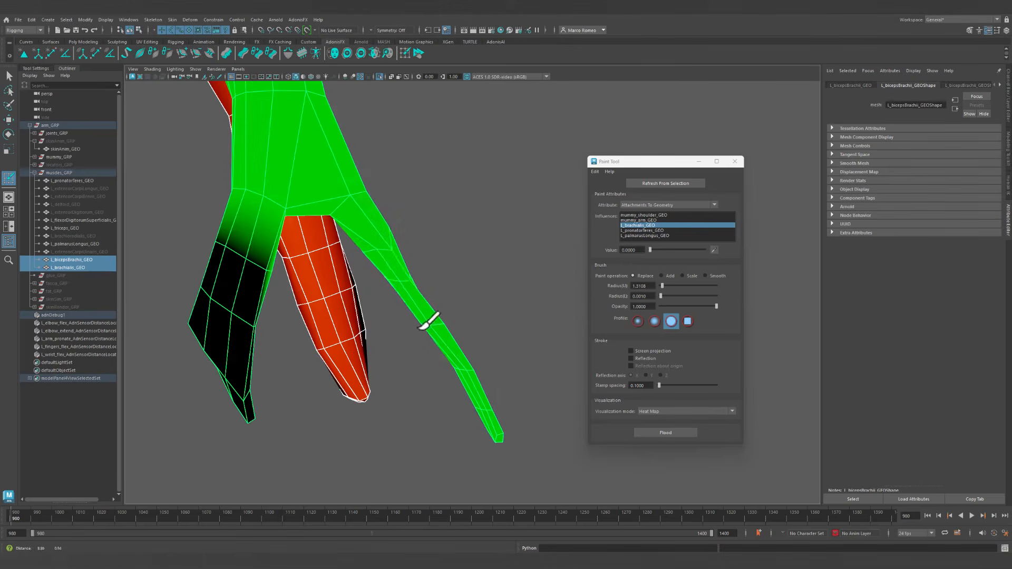
mouse_move(425, 328)
mouse_down()
mouse_move(416, 263)
mouse_move(373, 257)
mouse_move(440, 282)
mouse_move(502, 438)
mouse_up()
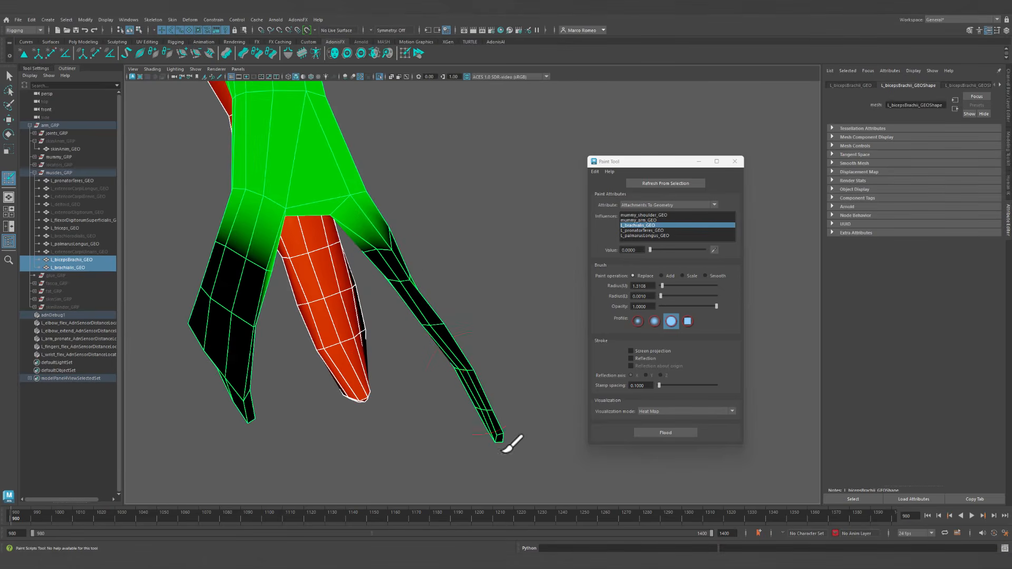
Clear the leftover brachialis weights on the back of the thin lower biceps tendon.
alt+right_drag(479, 380, 381, 358)
alt+drag(380, 359, 477, 359)
alt+middle_drag(477, 360, 211, 288)
alt+drag(210, 288, 428, 345)
alt+right_drag(395, 353, 498, 389)
mouse_move(498, 389)
mouse_down()
mouse_move(482, 339)
mouse_move(444, 364)
mouse_move(405, 345)
mouse_move(334, 434)
mouse_up()
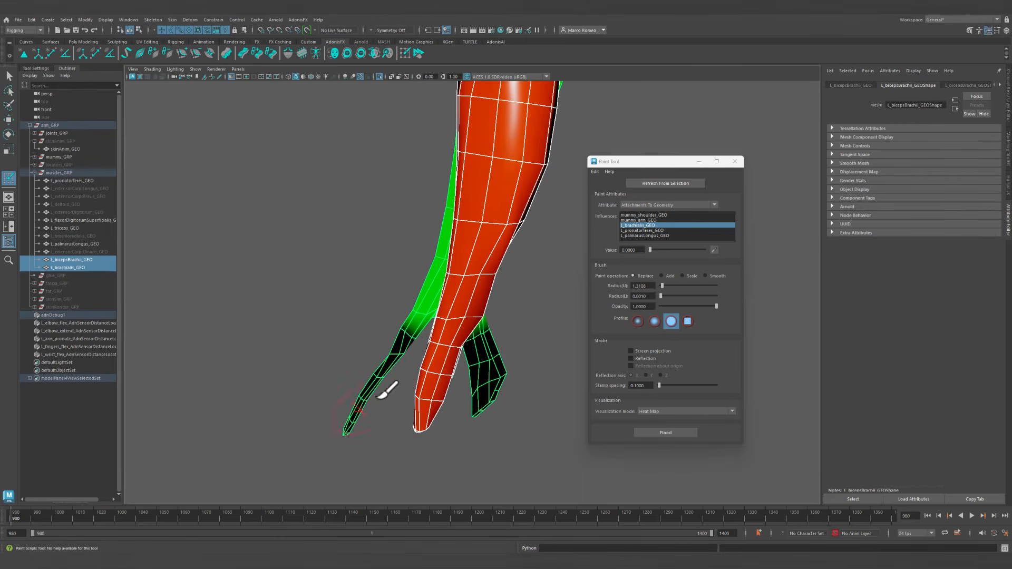
mouse_move(388, 390)
alt+mouse_down()
mouse_move(422, 353)
mouse_move(343, 351)
mouse_move(454, 364)
mouse_move(471, 412)
mouse_move(413, 300)
mouse_move(417, 369)
alt+mouse_up()
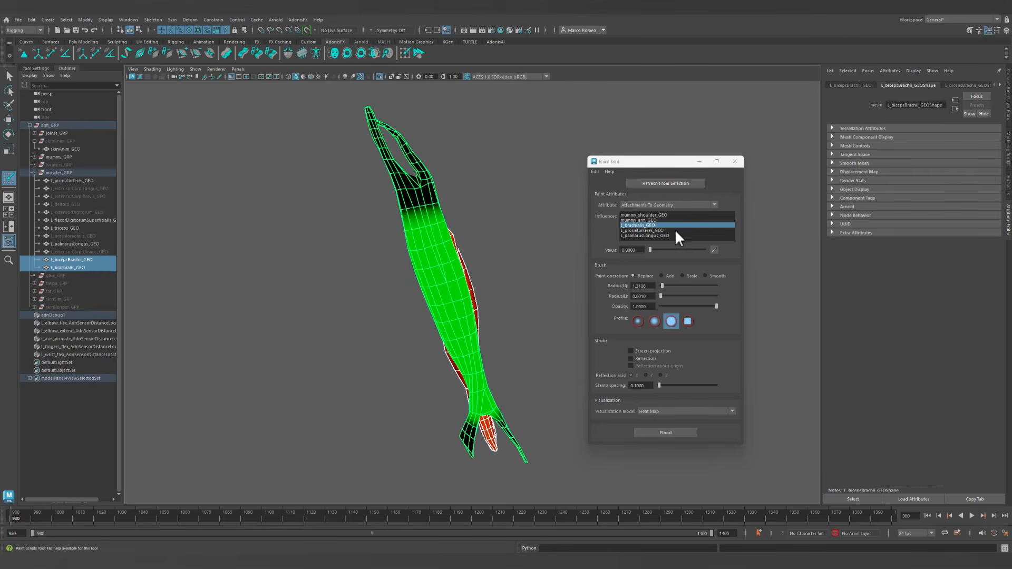
Switch to the mummy_arm_GEO influence and isolate the biceps together with the arm bone.
click(649, 219)
alt+drag(416, 154, 408, 116)
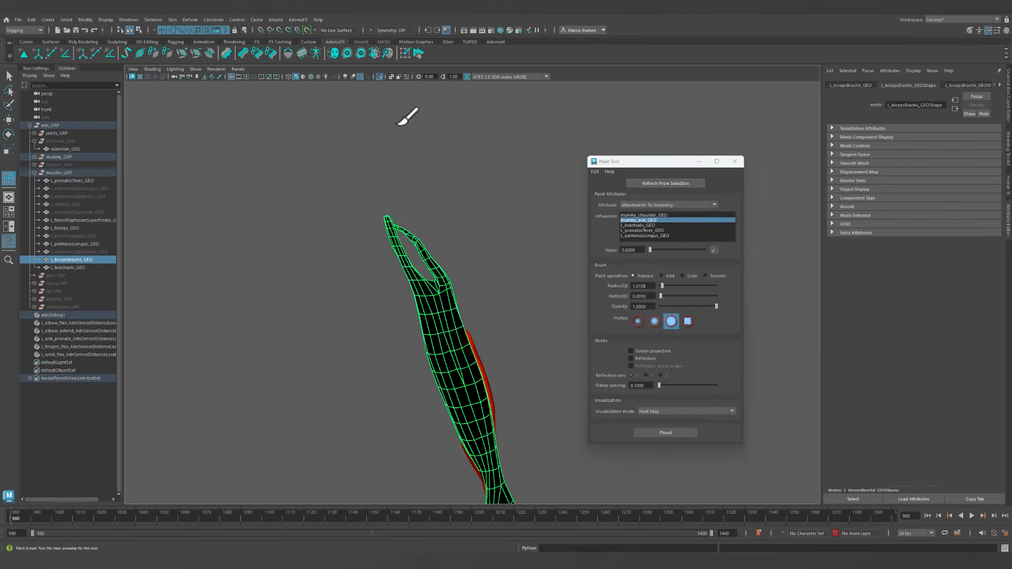
click(378, 74)
click(377, 75)
alt+right_drag(417, 284, 464, 311)
mouse_move(464, 311)
alt+mouse_down()
mouse_move(409, 327)
mouse_move(473, 324)
alt+mouse_up()
Paint the mummy_arm_GEO attachment at 0.3 on the biceps' long head and the area where both heads join.
click(650, 224)
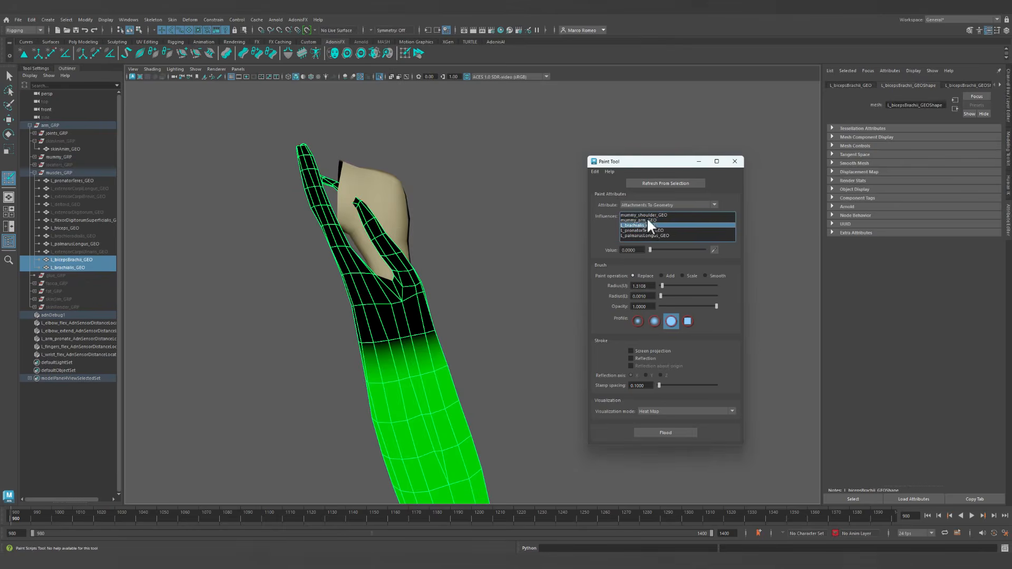
click(647, 220)
double_click(639, 251)
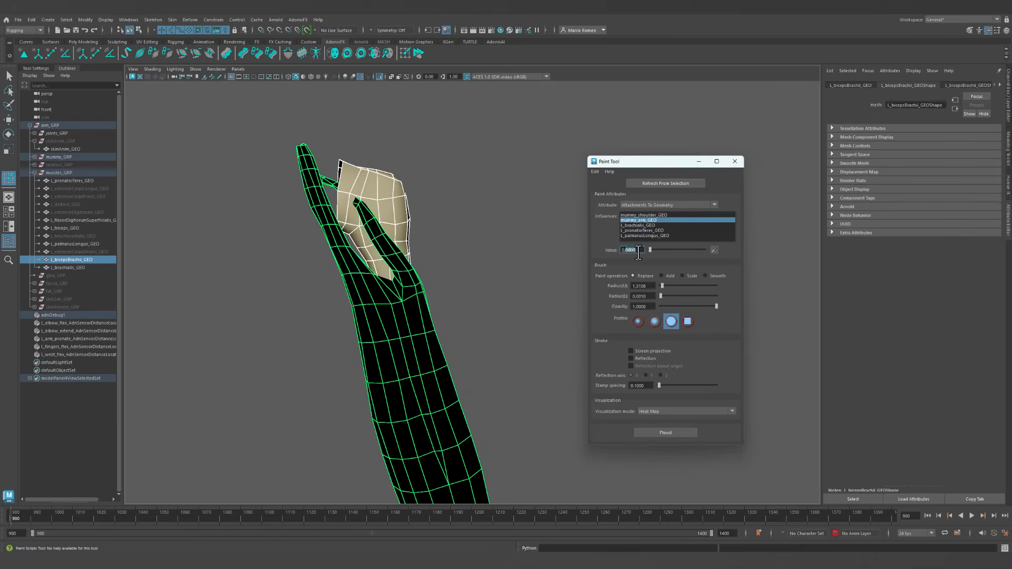
click(649, 225)
click(646, 220)
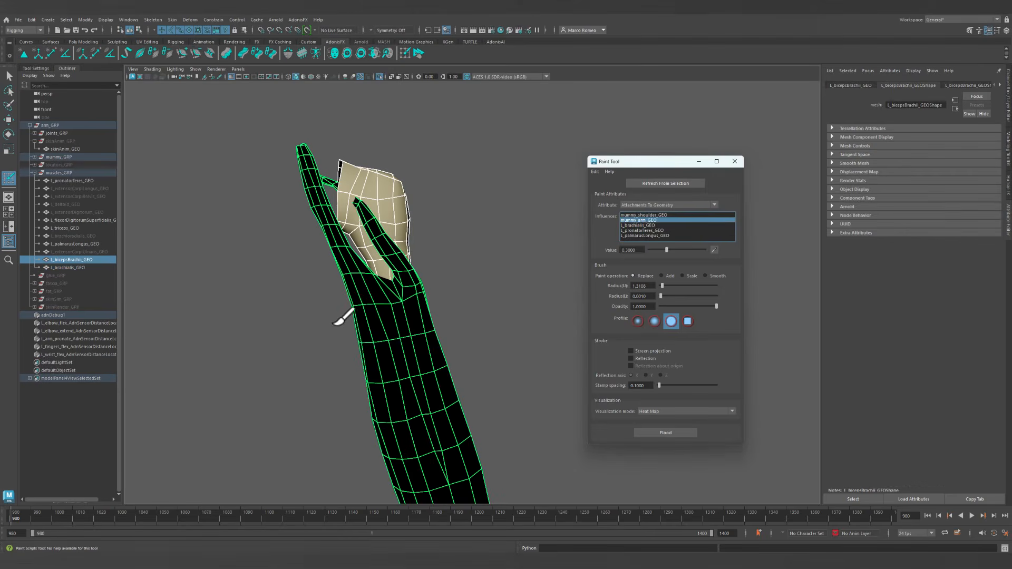
mouse_move(350, 296)
mouse_down()
mouse_move(363, 285)
mouse_move(371, 213)
mouse_move(388, 271)
mouse_move(172, 265)
mouse_up()
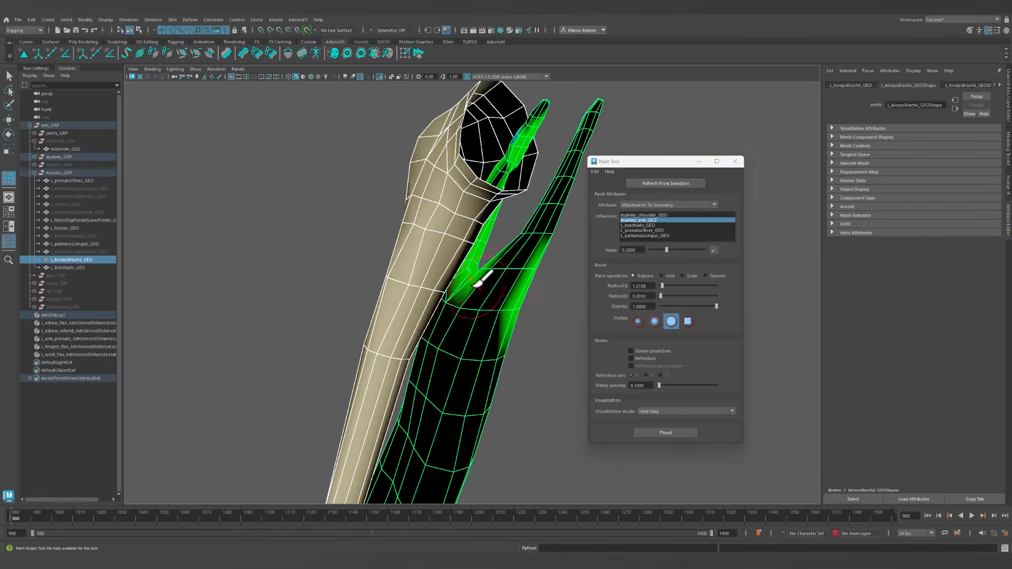
mouse_move(482, 279)
mouse_down()
mouse_move(463, 277)
mouse_move(472, 270)
mouse_move(542, 301)
mouse_move(659, 277)
mouse_up()
alt+middle_drag(395, 246, 427, 309)
alt+right_drag(427, 308, 680, 316)
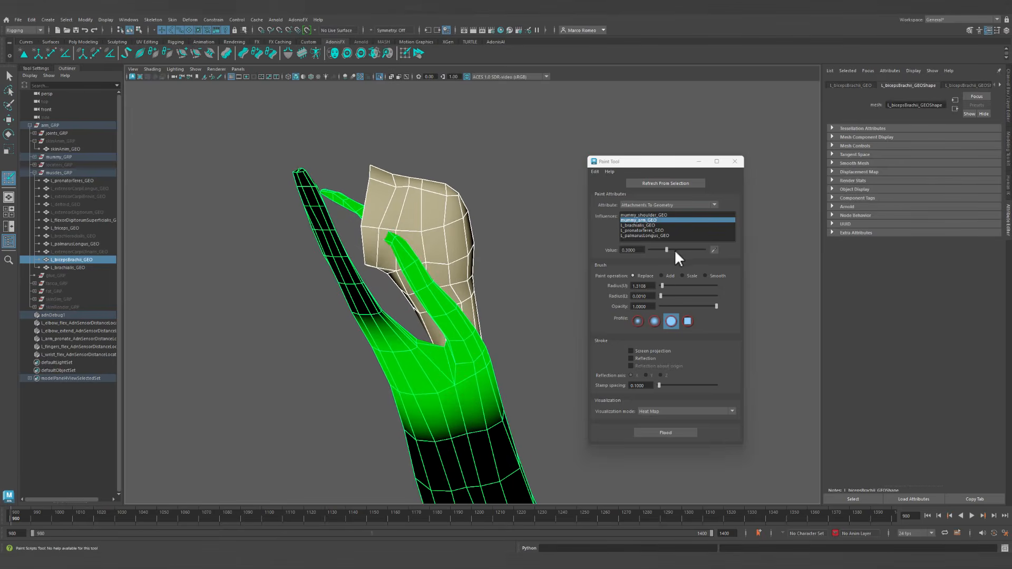
Fill the gaps in the arm bone attachment at 0.3 on the back of the biceps, where the two heads meet.
drag(667, 250, 531, 260)
alt+drag(432, 322, 580, 316)
drag(650, 250, 662, 250)
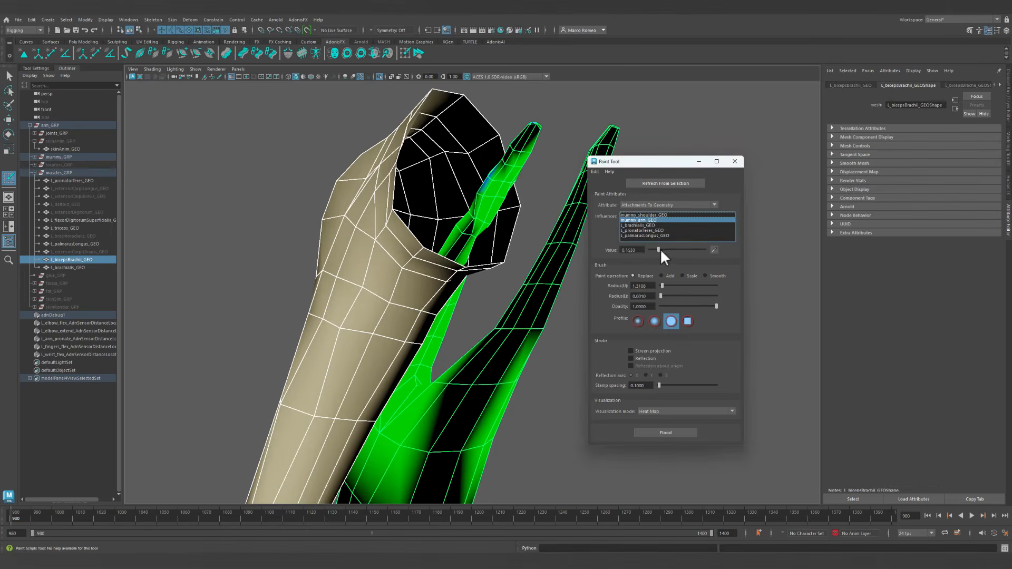
double_click(635, 250)
text(0)
key(Return)
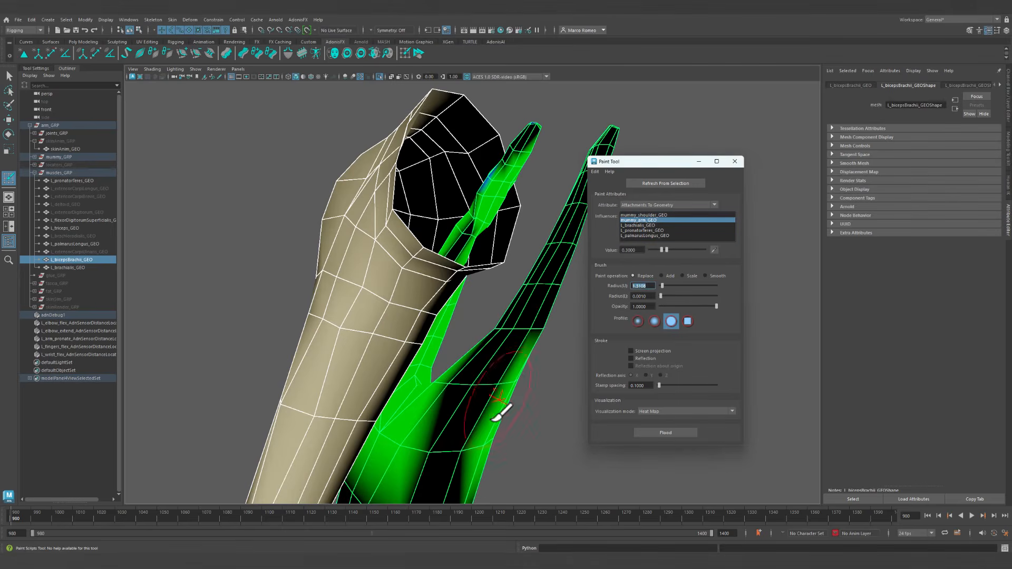
drag(448, 448, 485, 380)
mouse_move(546, 394)
alt+mouse_down()
mouse_move(460, 399)
mouse_move(445, 271)
mouse_move(472, 369)
mouse_move(566, 356)
alt+mouse_up()
mouse_move(468, 221)
mouse_down()
mouse_move(483, 214)
mouse_move(459, 296)
mouse_move(420, 356)
mouse_move(443, 428)
mouse_move(594, 262)
mouse_up()
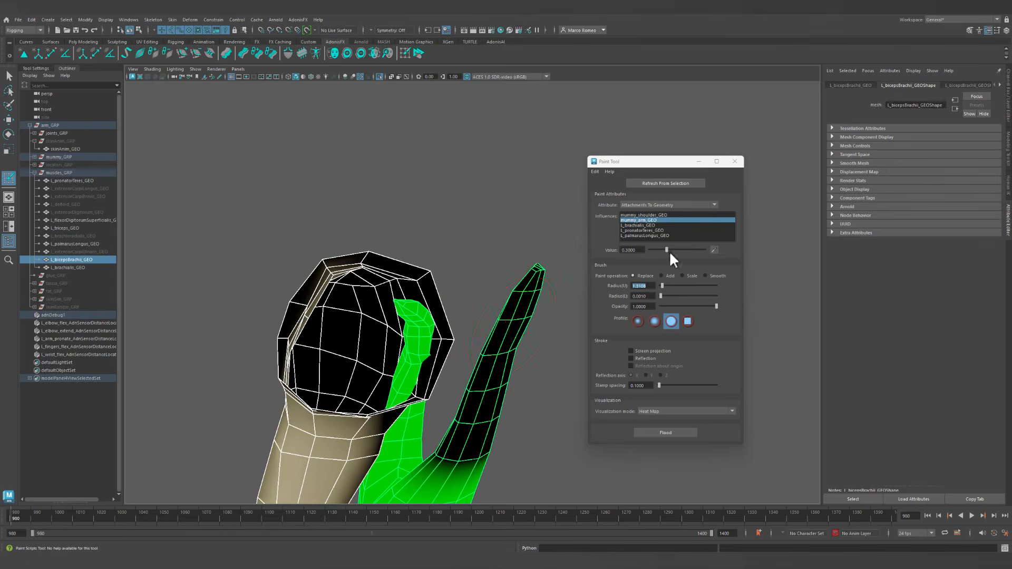
Set the paint value to 1 and paint the arm bone attachment on the long head's end over the humeral head.
drag(667, 250, 773, 256)
alt+drag(448, 339, 454, 300)
mouse_move(442, 237)
mouse_down()
mouse_move(442, 226)
mouse_move(452, 235)
mouse_move(390, 256)
mouse_up()
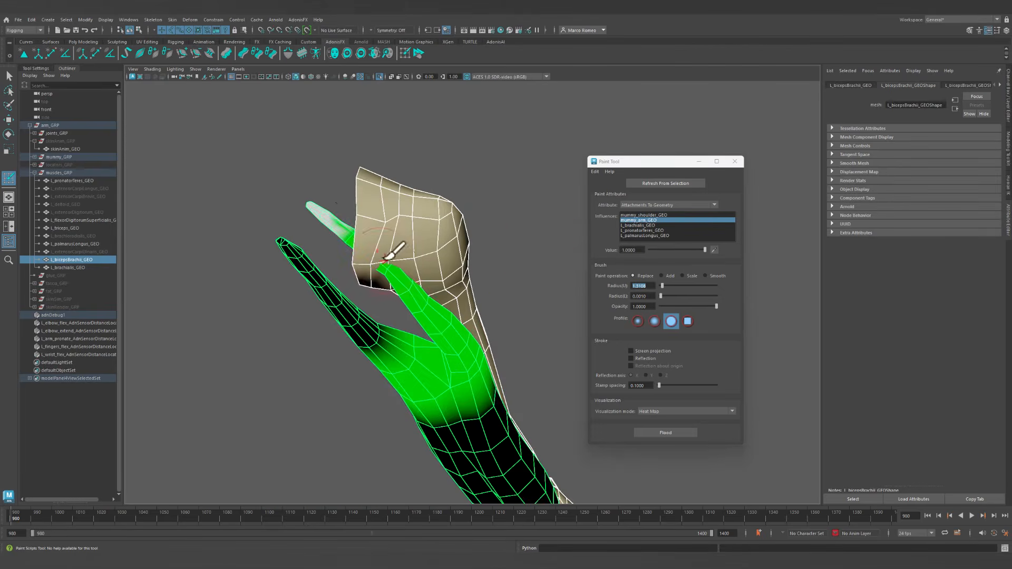
mouse_move(339, 192)
alt+mouse_down()
mouse_move(452, 293)
mouse_move(463, 225)
alt+mouse_up()
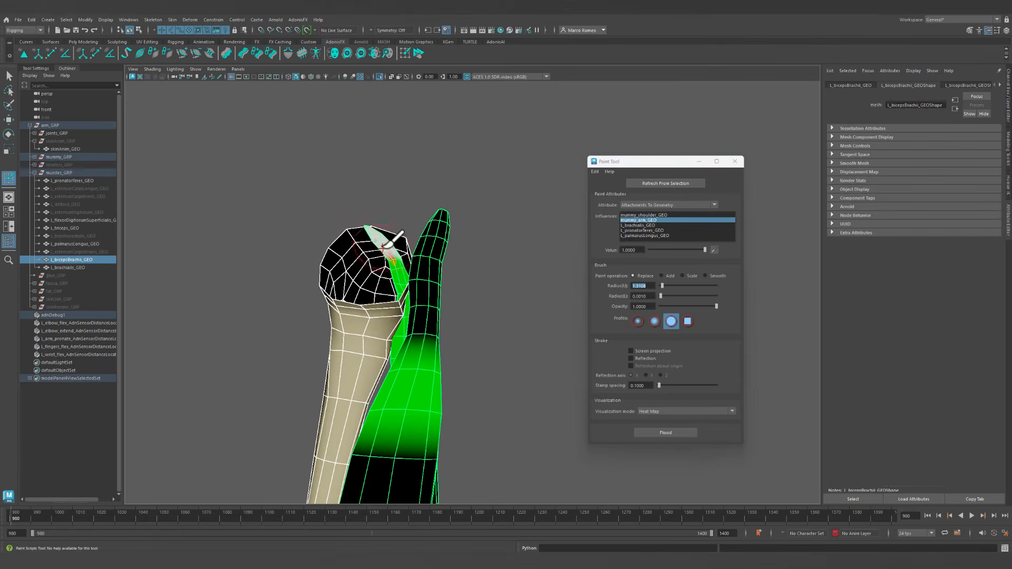
Switch to the mummy_shoulder_GEO influence, isolate the biceps together with the shoulder bone and compare with the mummy_arm_GEO attachment.
click(640, 215)
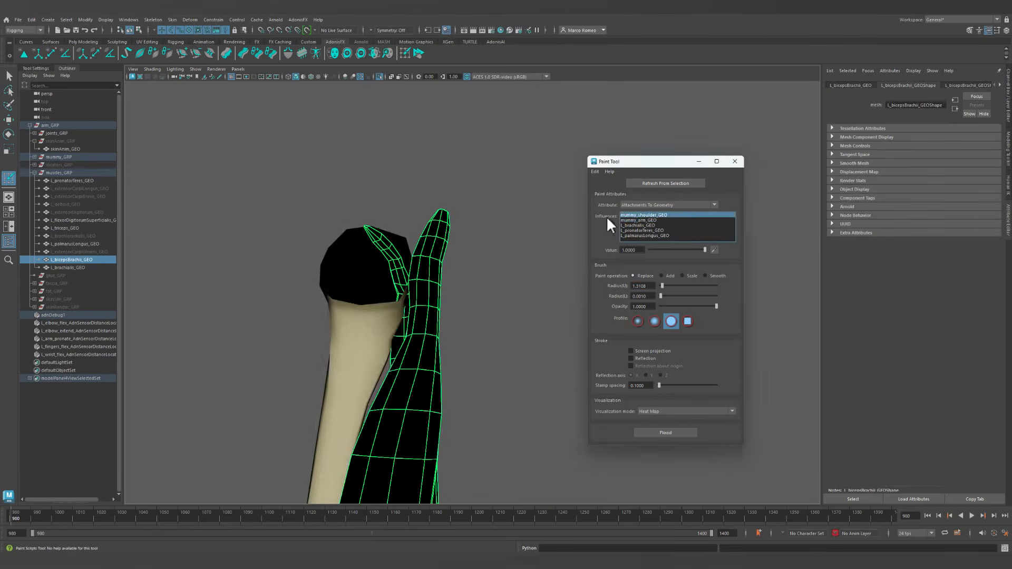
alt+drag(435, 280, 399, 328)
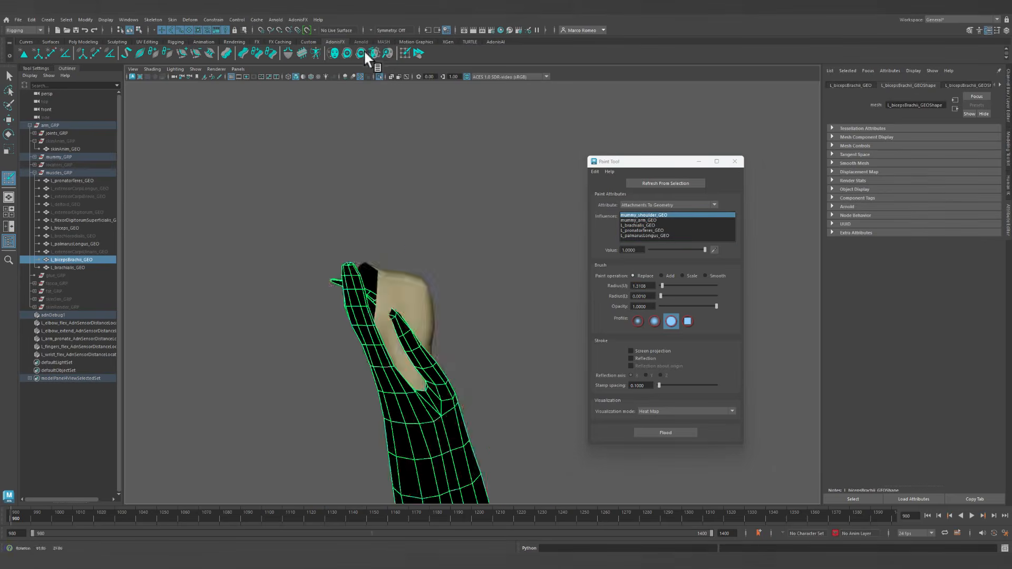
click(379, 75)
alt+drag(440, 285, 425, 279)
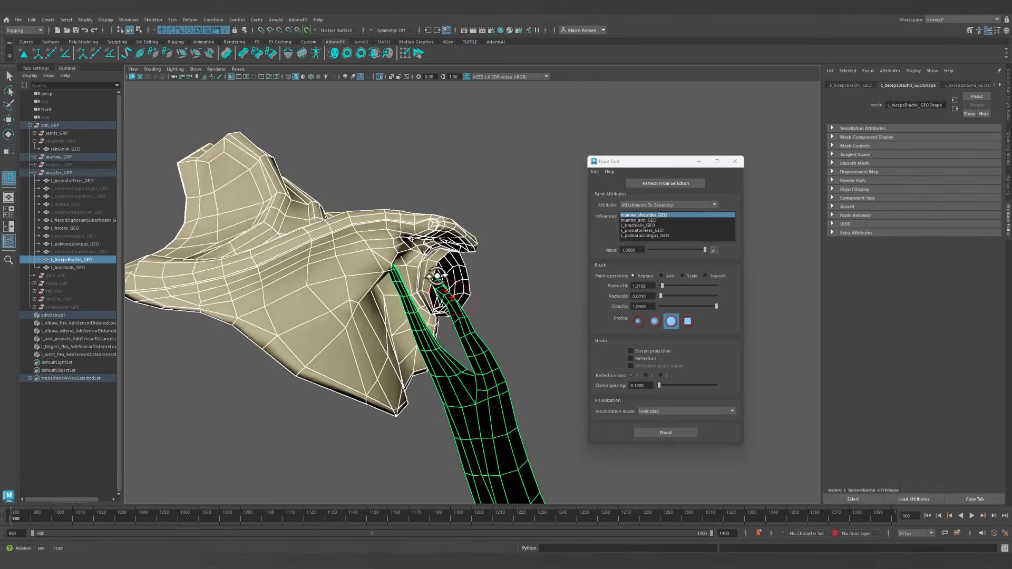
scroll(426, 279, up, 2)
click(646, 220)
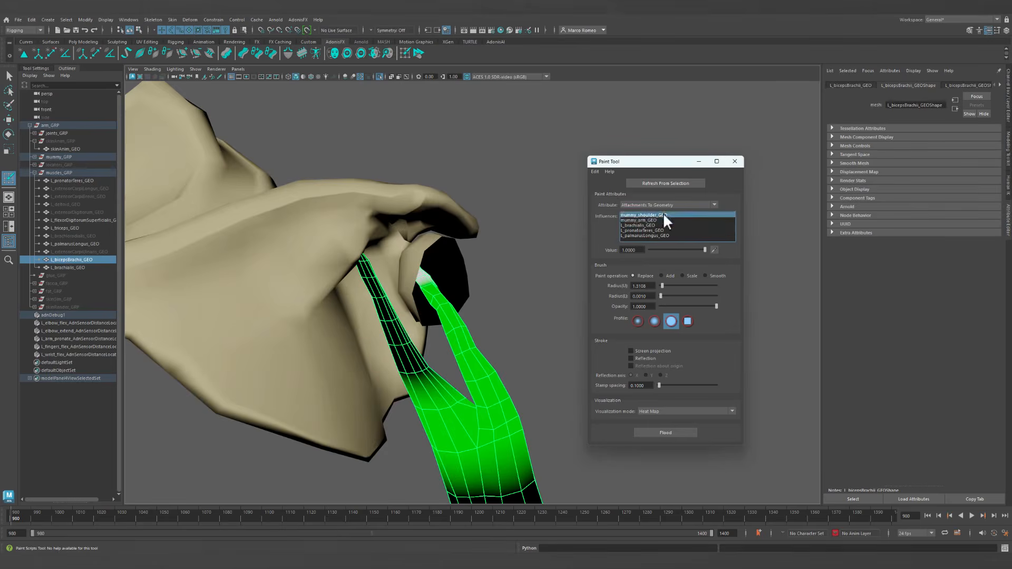
Set the paint value to 0.3 and paint the mummy_shoulder_GEO attachment along the biceps' short head, with X-ray display on.
double_click(637, 251)
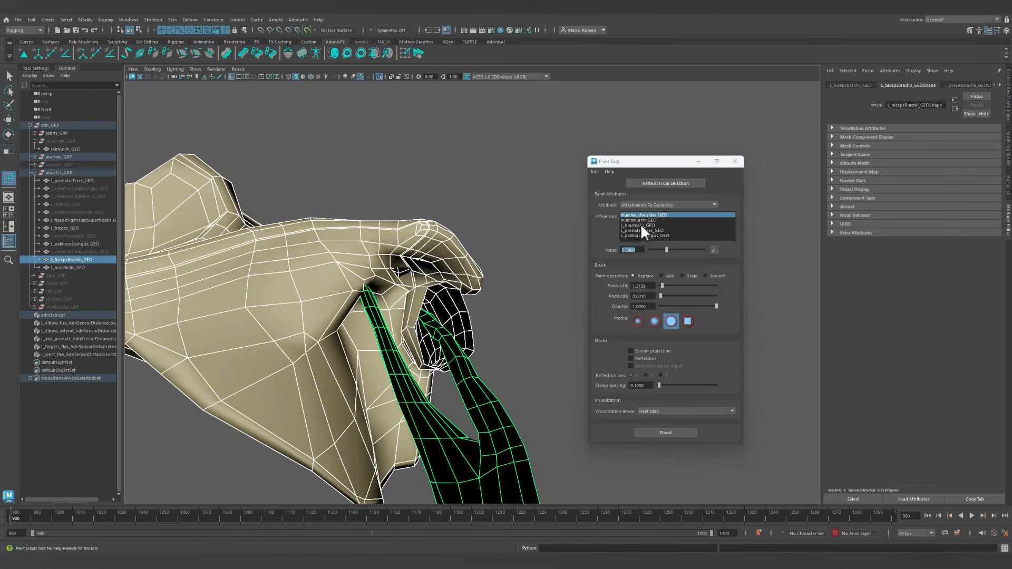
click(641, 225)
click(641, 215)
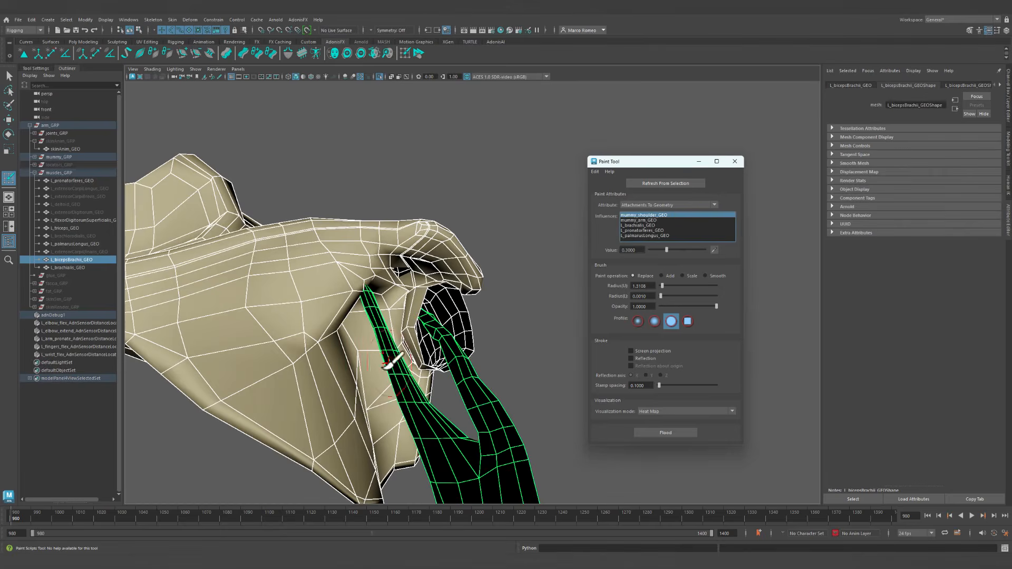
click(655, 221)
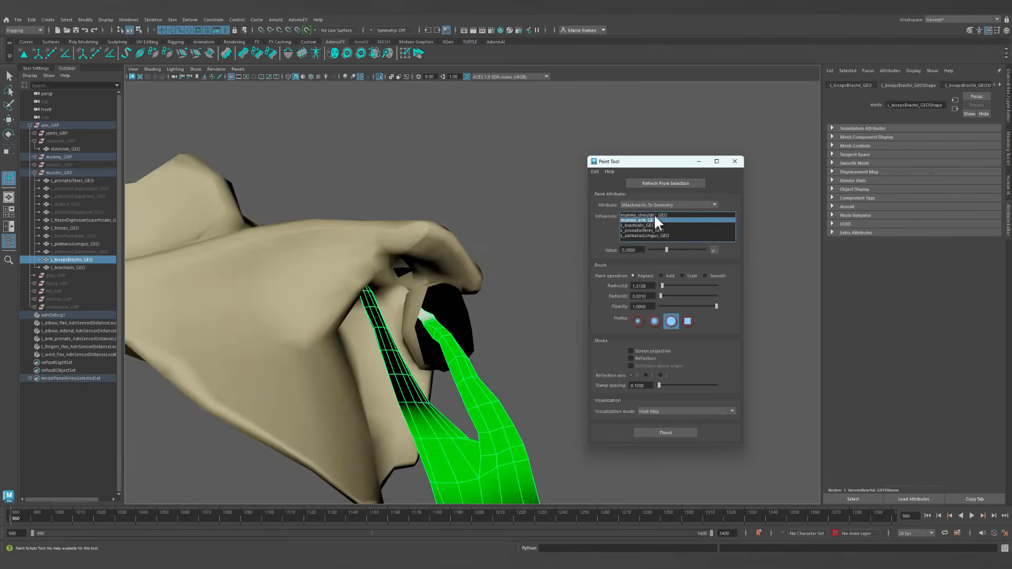
click(654, 214)
mouse_move(413, 397)
mouse_down()
mouse_move(386, 329)
mouse_move(377, 339)
mouse_move(536, 318)
mouse_move(539, 356)
mouse_up()
click(390, 77)
mouse_move(534, 394)
mouse_down()
mouse_move(581, 216)
mouse_move(592, 224)
mouse_move(516, 353)
mouse_move(364, 364)
mouse_move(232, 356)
mouse_move(329, 348)
mouse_move(490, 249)
mouse_up()
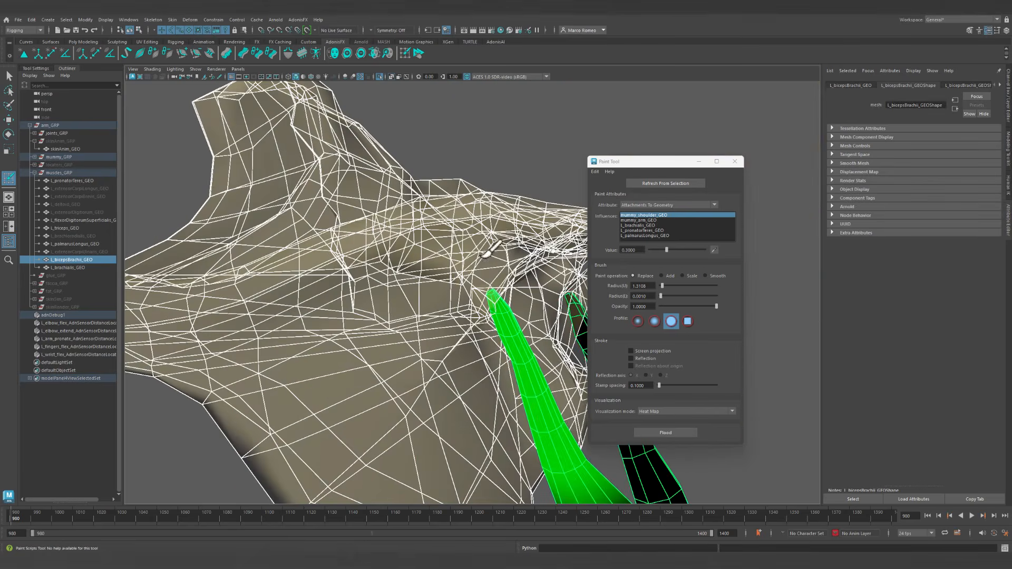
Set the paint value to 1 and paint the mummy_shoulder_GEO attachment on the short head's tip at the shoulder blade.
drag(666, 250, 705, 250)
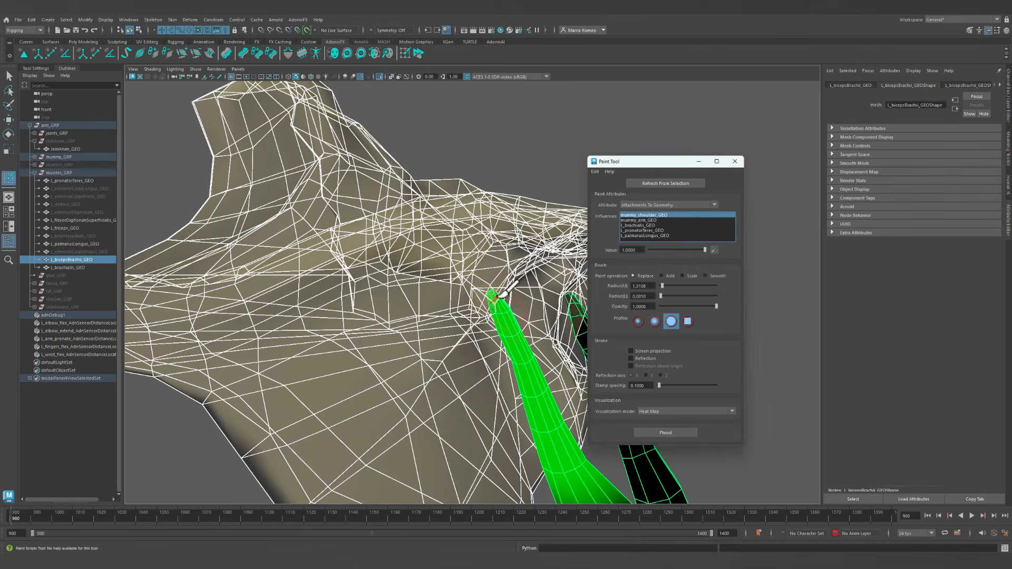
mouse_move(492, 298)
mouse_down()
mouse_move(489, 288)
mouse_move(392, 297)
mouse_up()
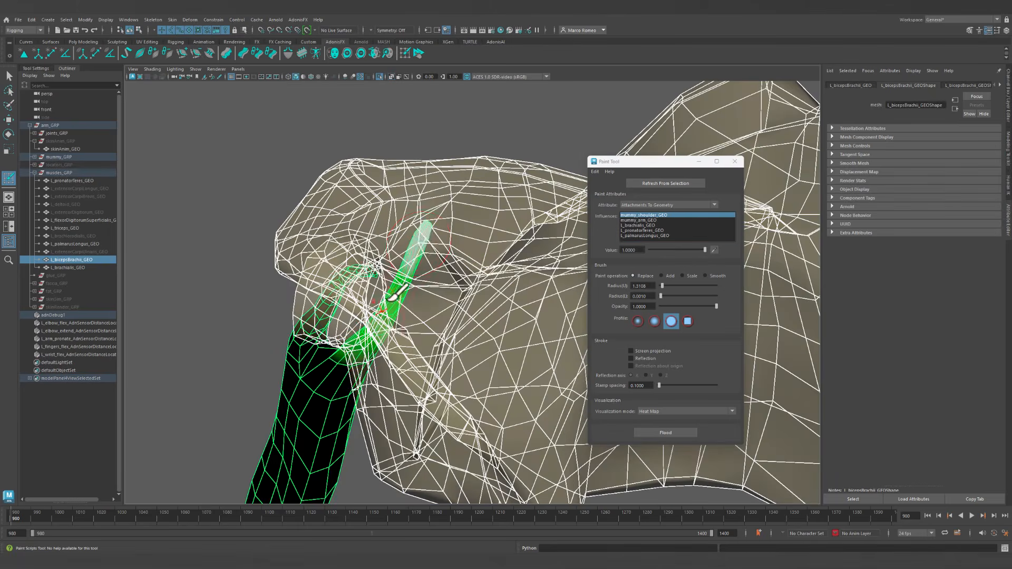
alt+drag(496, 263, 396, 222)
alt+drag(566, 279, 490, 337)
alt+right_drag(527, 363, 317, 321)
alt+middle_drag(393, 369, 393, 253)
alt+right_drag(393, 258, 350, 271)
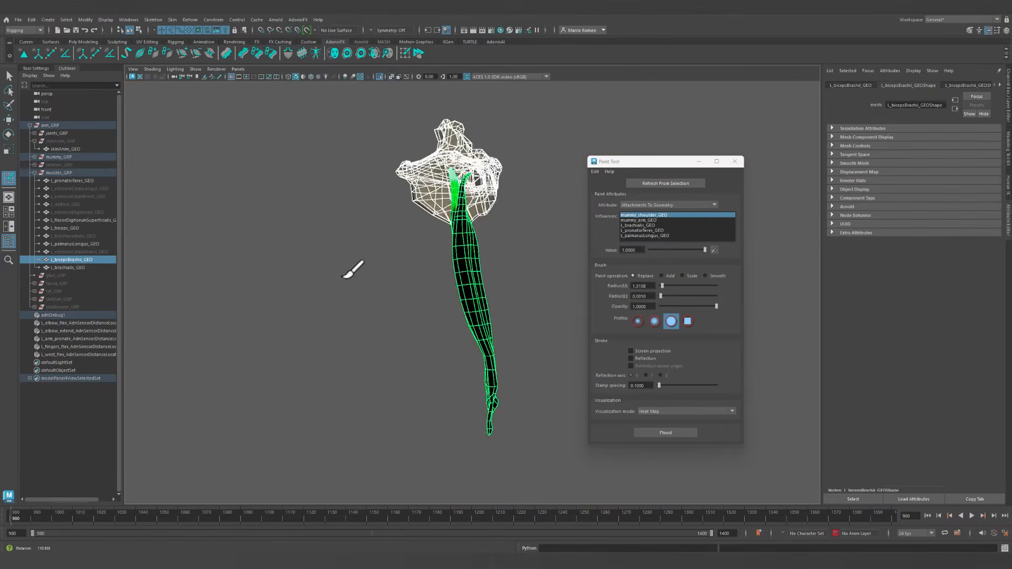
Check the L_brachialis_GEO attachment, switch to the L_pronatorTeres_GEO influence and isolate that muscle together with the biceps.
alt+drag(424, 319, 367, 307)
alt+right_drag(368, 309, 441, 346)
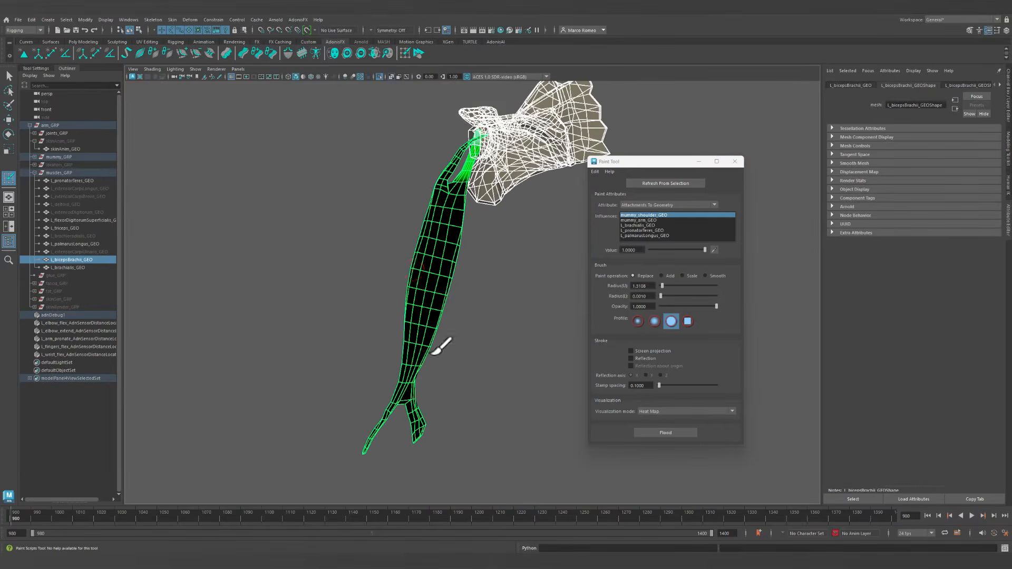
click(647, 225)
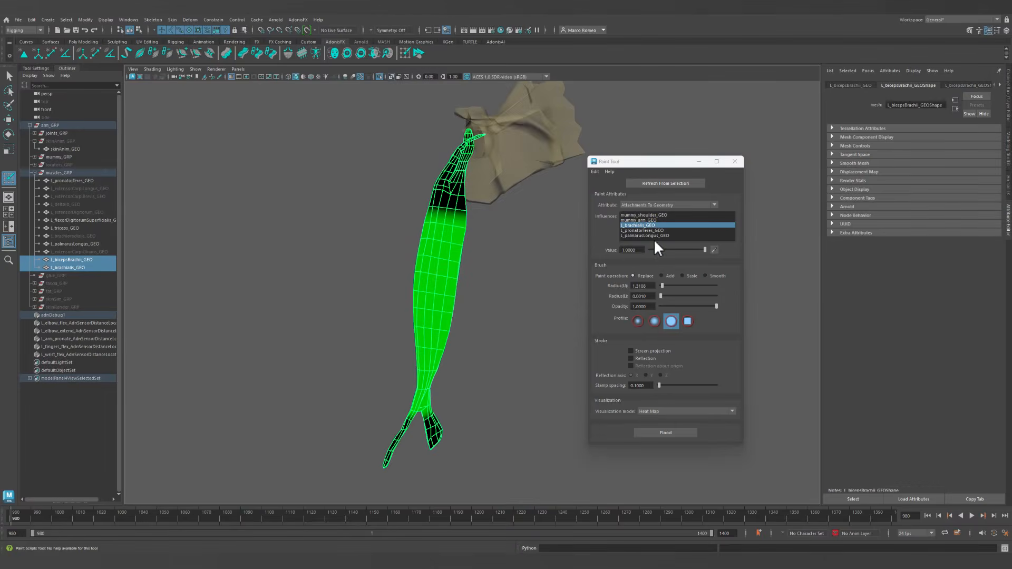
click(641, 230)
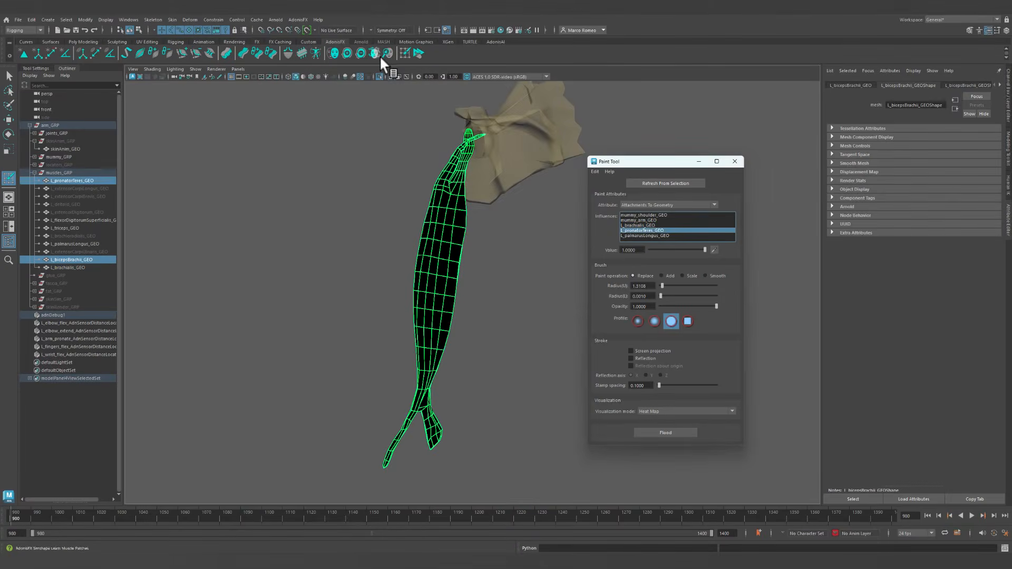
click(380, 77)
click(381, 76)
alt+middle_drag(420, 311, 429, 215)
alt+drag(429, 215, 517, 228)
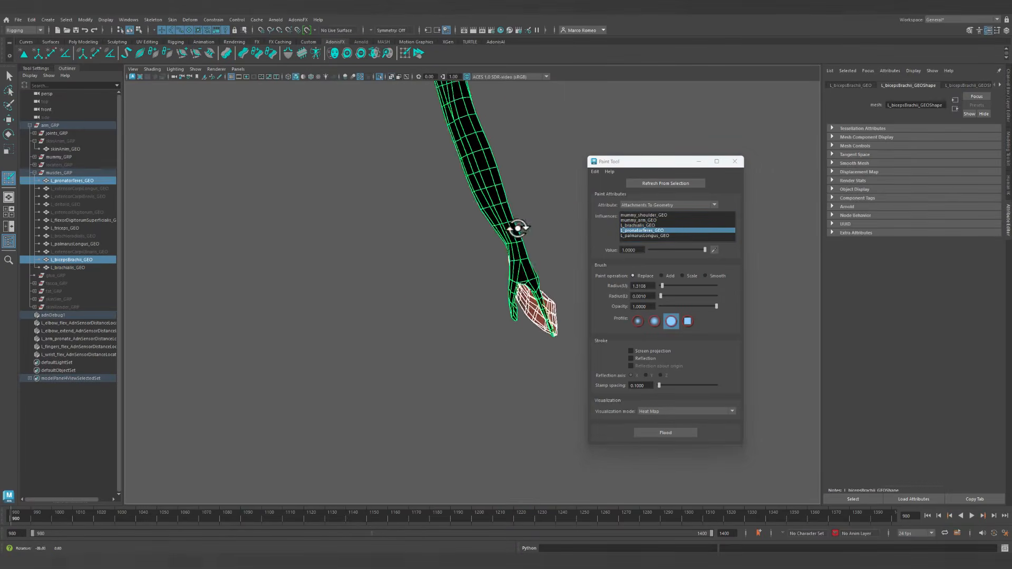
alt+middle_drag(517, 229, 404, 242)
alt+drag(405, 243, 434, 233)
alt+middle_drag(434, 232, 456, 222)
Undo the stray stroke, set the paint value to 0.3 and paint the pronator teres attachment where the biceps crosses it.
alt+right_drag(389, 271, 443, 343)
mouse_move(442, 343)
alt+mouse_down()
mouse_move(362, 289)
mouse_move(360, 307)
mouse_move(409, 323)
mouse_move(242, 296)
mouse_move(321, 315)
alt+mouse_up()
mouse_move(321, 314)
alt+middle_down()
mouse_move(360, 298)
mouse_move(174, 275)
alt+middle_up()
key(ctrl+z)
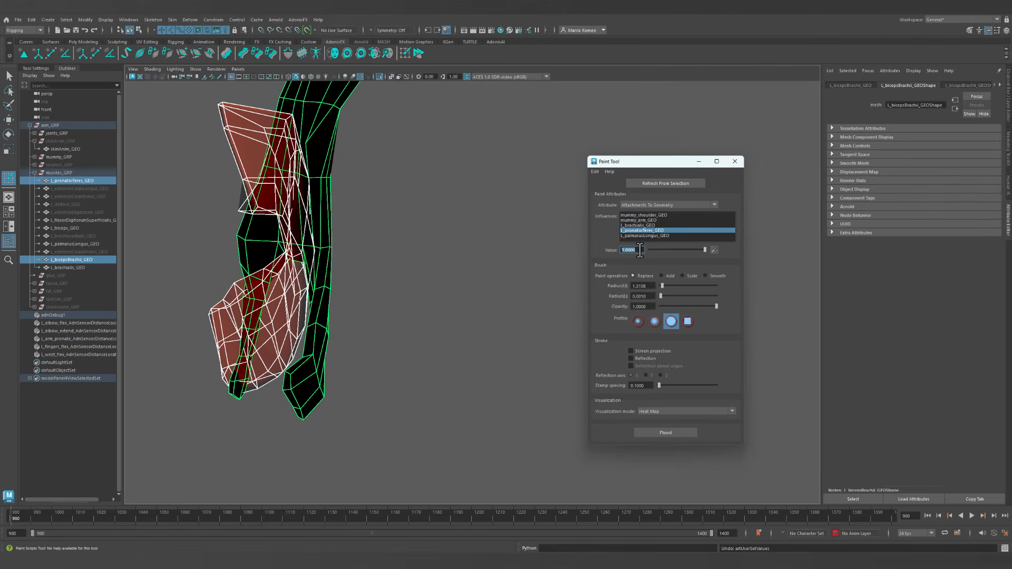
alt+drag(377, 303, 320, 302)
drag(387, 292, 401, 277)
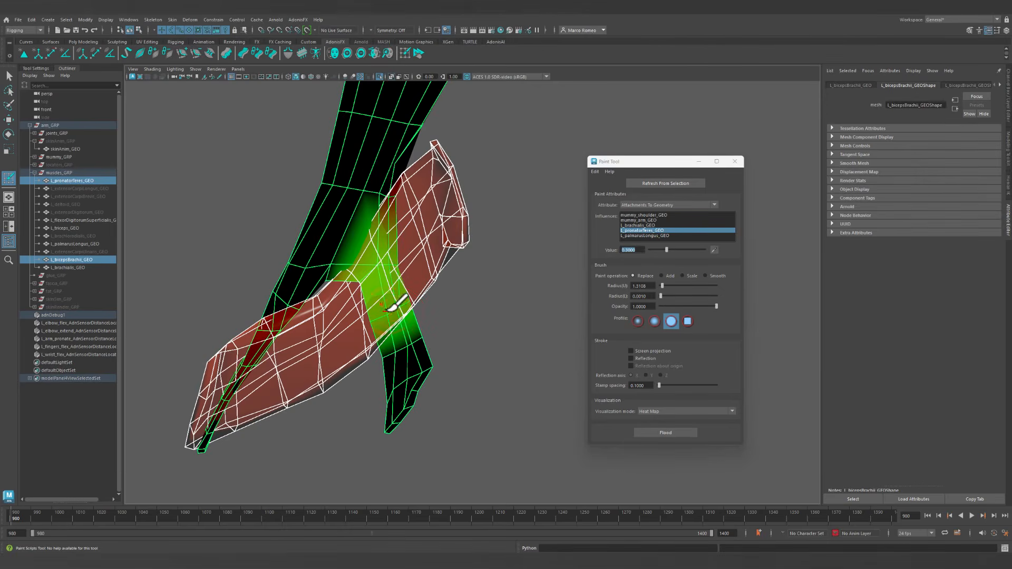
Reduce the brush radius to about 0.78 and extend the pronator teres attachment around the biceps' lower fork and wide branch.
alt+drag(392, 276, 292, 217)
alt+middle_drag(391, 230, 261, 234)
alt+right_drag(261, 234, 301, 170)
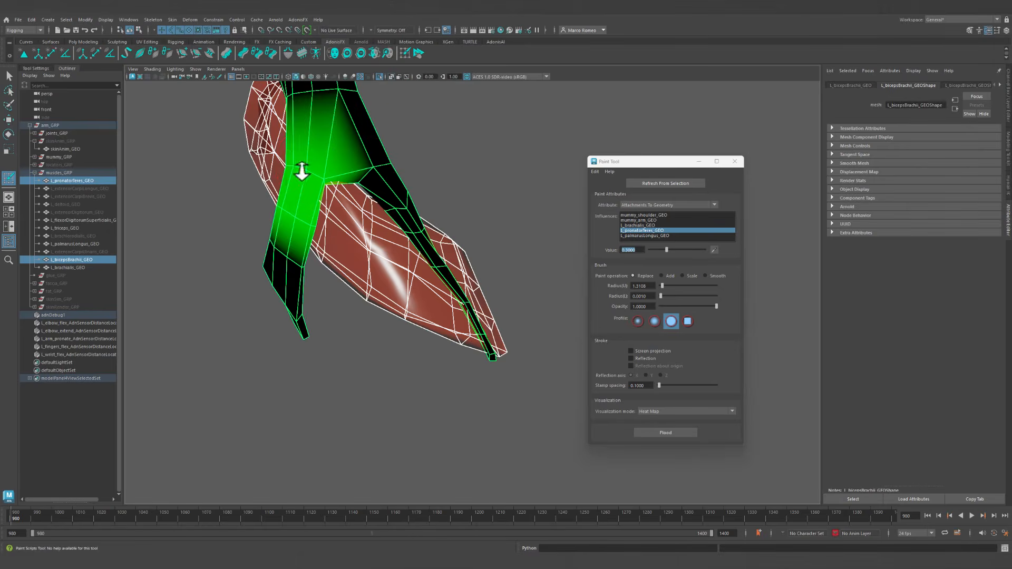
alt+middle_drag(460, 171, 309, 204)
mouse_move(382, 294)
alt+middle_down()
mouse_move(396, 284)
mouse_move(517, 279)
alt+middle_up()
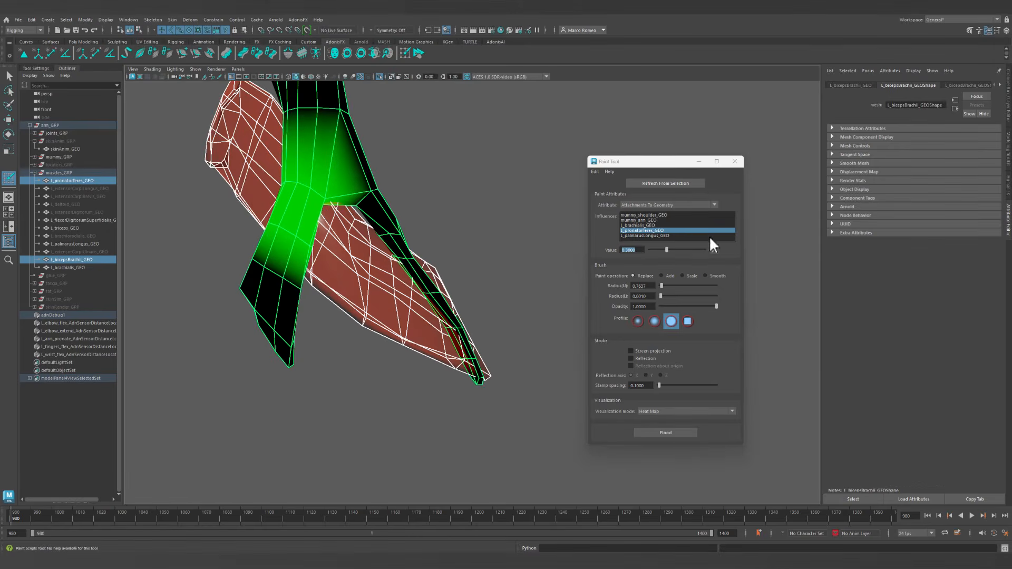
Isolate the biceps with the L_palmarusLongus_GEO influence and paint its attachment at 1 on the wide lower branch's end.
click(641, 235)
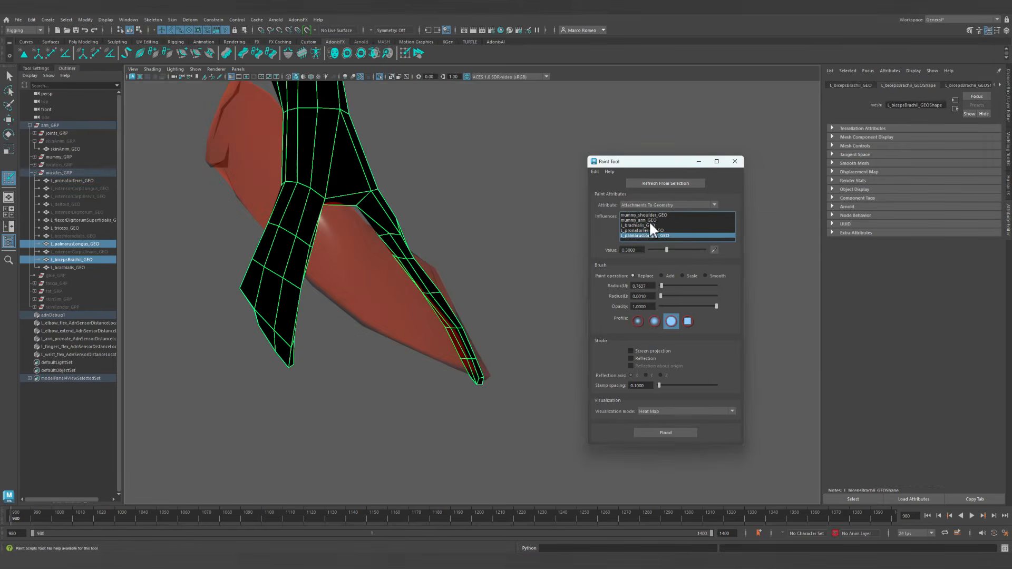
alt+drag(378, 75, 327, 350)
alt+middle_drag(327, 350, 562, 350)
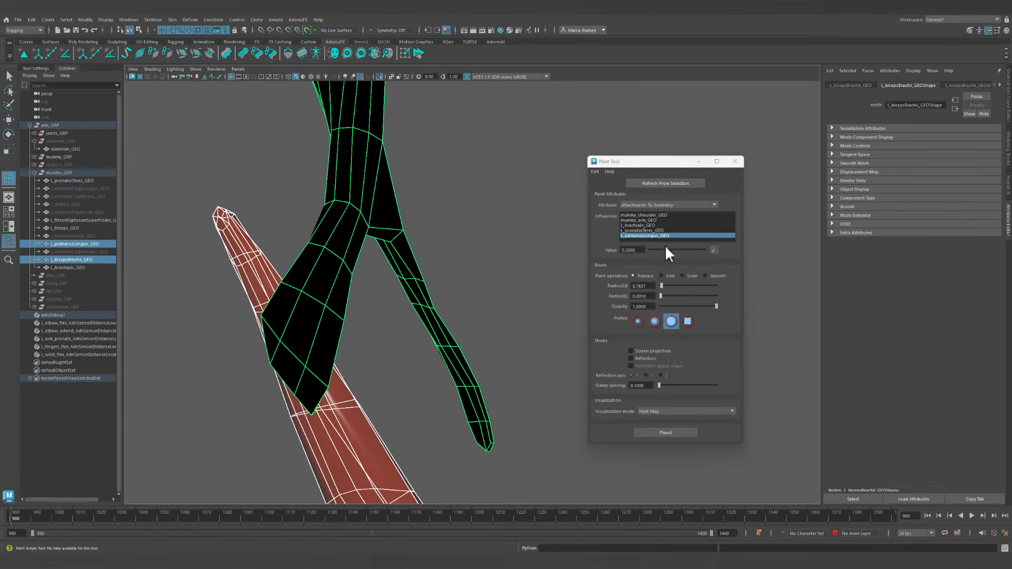
drag(667, 248, 764, 243)
mouse_move(318, 390)
mouse_down()
mouse_move(300, 393)
mouse_move(418, 409)
mouse_move(276, 341)
mouse_move(523, 365)
mouse_move(542, 339)
mouse_move(583, 327)
mouse_up()
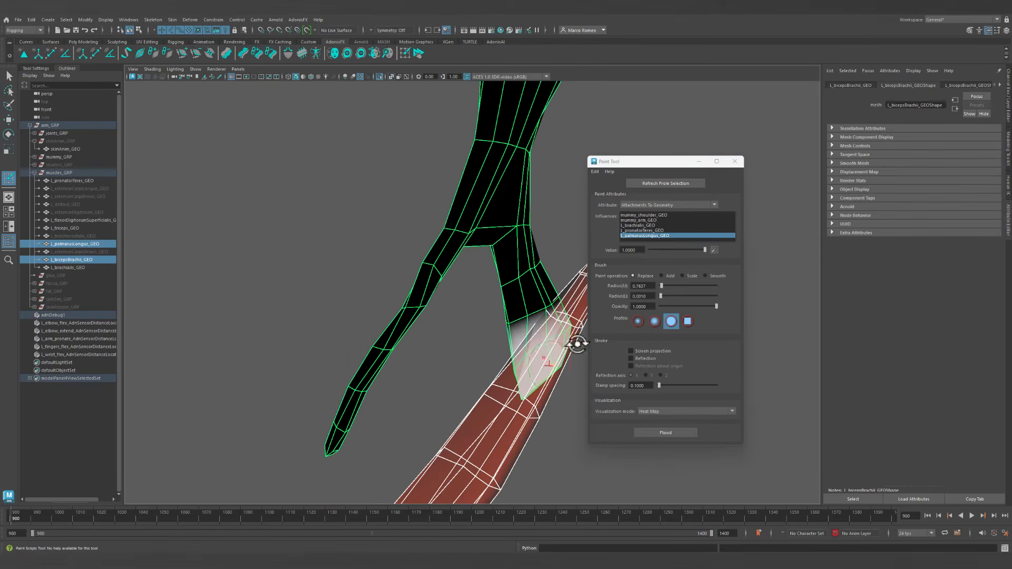
Compare with the pronator teres attachment and complete the palmaris longus attachment at 1 around the wide branch's end.
click(650, 230)
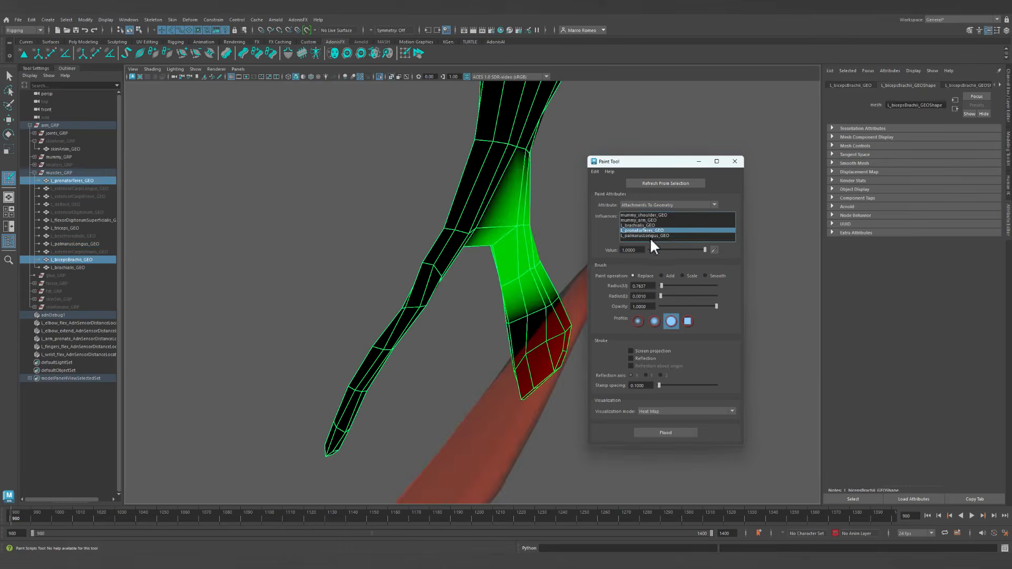
click(650, 237)
mouse_move(520, 330)
mouse_down()
mouse_move(588, 300)
mouse_move(511, 352)
mouse_move(392, 361)
mouse_move(366, 306)
mouse_up()
drag(344, 250, 357, 216)
alt+middle_drag(374, 256, 429, 389)
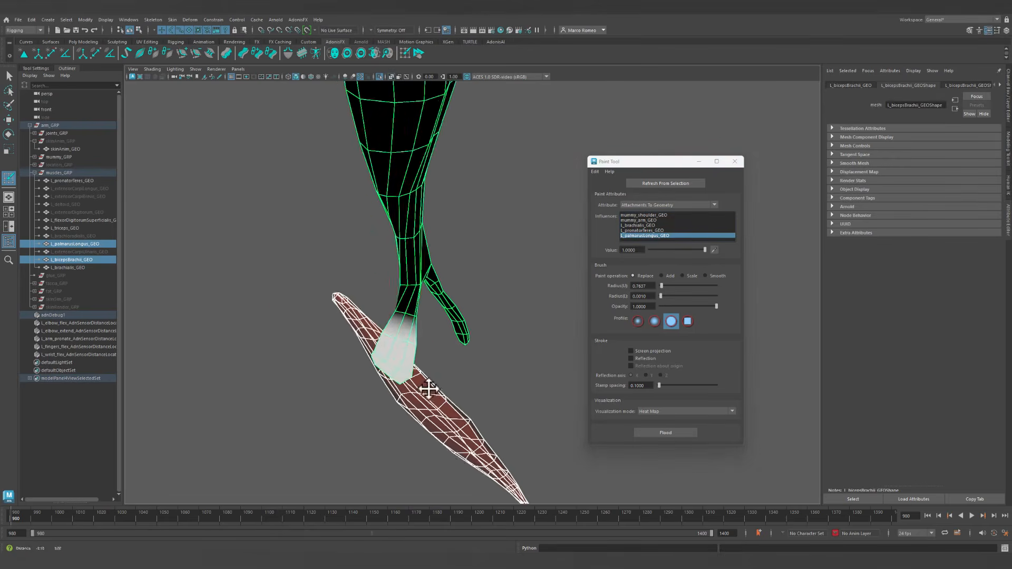
alt+drag(429, 389, 377, 385)
alt+right_drag(538, 415, 452, 355)
alt+middle_drag(641, 201, 603, 201)
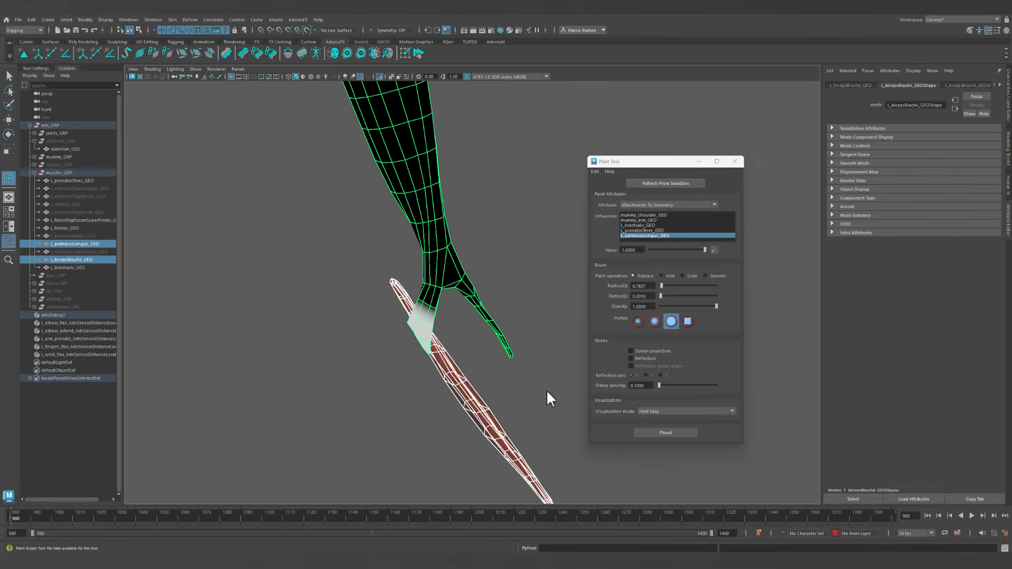
Switch to the mummy_arm_GEO influence and paint its attachment at 1 on the tip of the biceps' thin lower tendon.
click(635, 220)
alt+drag(453, 342, 455, 306)
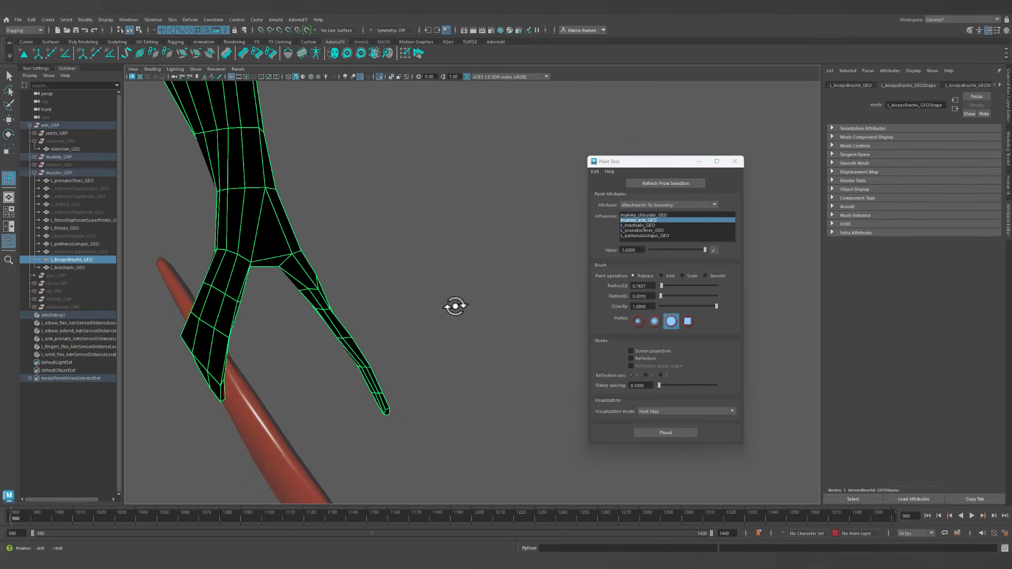
mouse_move(366, 377)
mouse_down()
mouse_move(382, 401)
mouse_move(397, 394)
mouse_move(481, 406)
mouse_move(453, 413)
mouse_move(519, 362)
mouse_up()
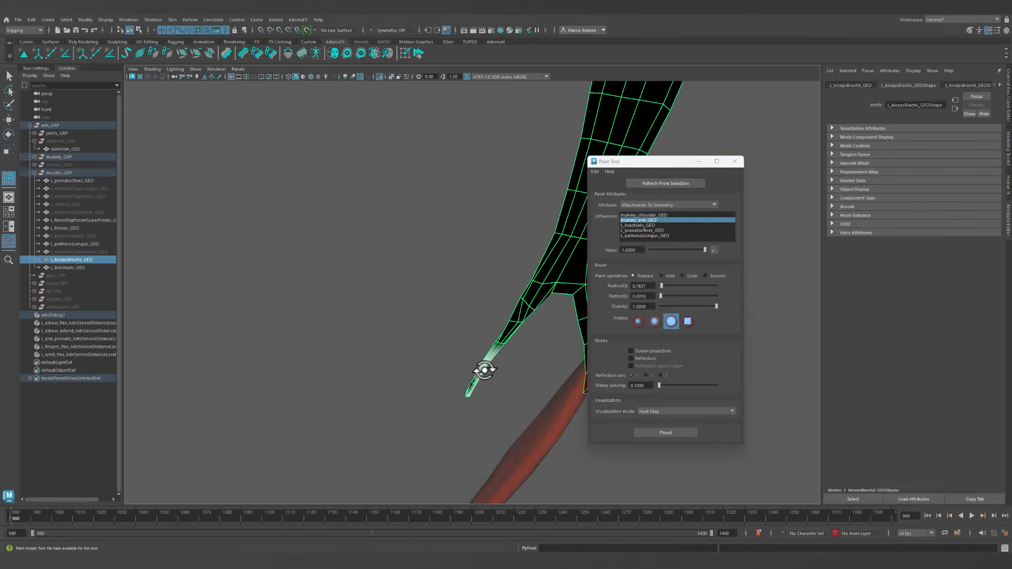
Set the paint value to 0.3 and paint the mummy_arm_GEO attachment on all sides of the thin tendon's upper part.
mouse_move(435, 397)
alt+mouse_down()
mouse_move(538, 406)
mouse_move(611, 385)
mouse_move(413, 343)
mouse_move(428, 325)
alt+mouse_up()
alt+right_drag(428, 326, 495, 491)
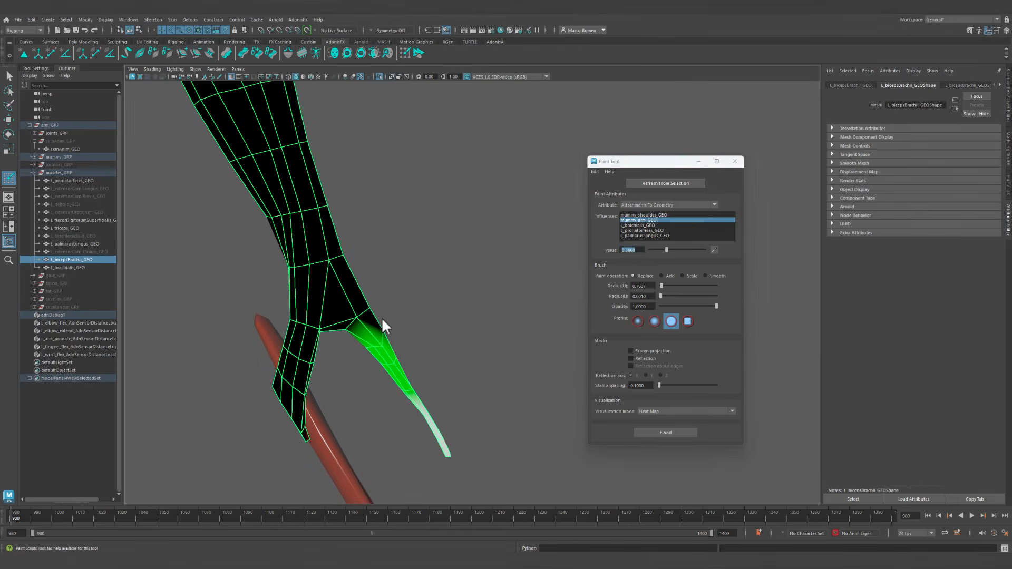
click(650, 226)
mouse_move(379, 365)
alt+mouse_down()
mouse_move(501, 354)
mouse_move(548, 338)
alt+mouse_up()
click(646, 220)
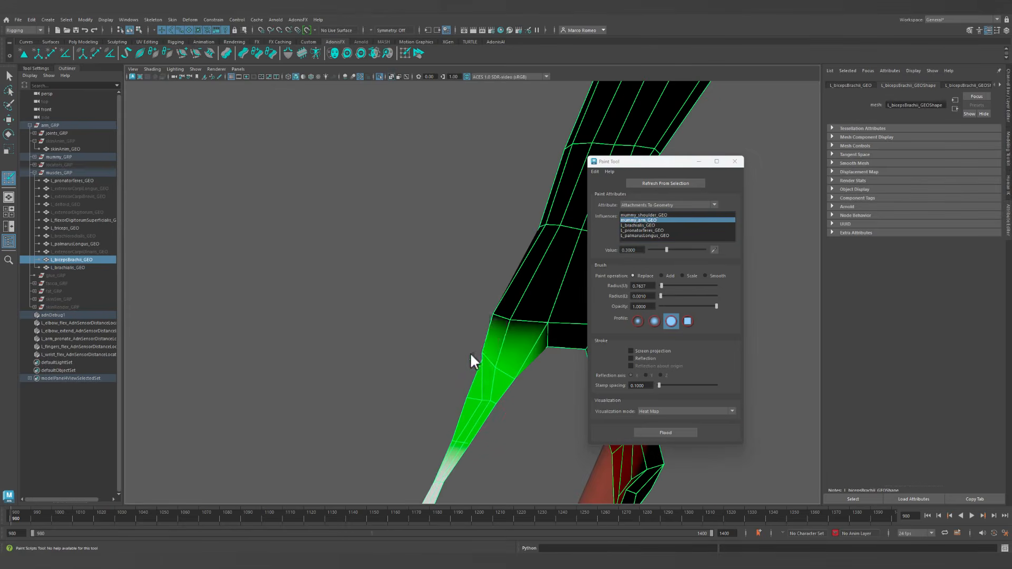
mouse_move(475, 357)
alt+mouse_down()
mouse_move(536, 409)
mouse_move(531, 393)
mouse_move(324, 369)
mouse_move(422, 347)
mouse_move(380, 379)
alt+mouse_up()
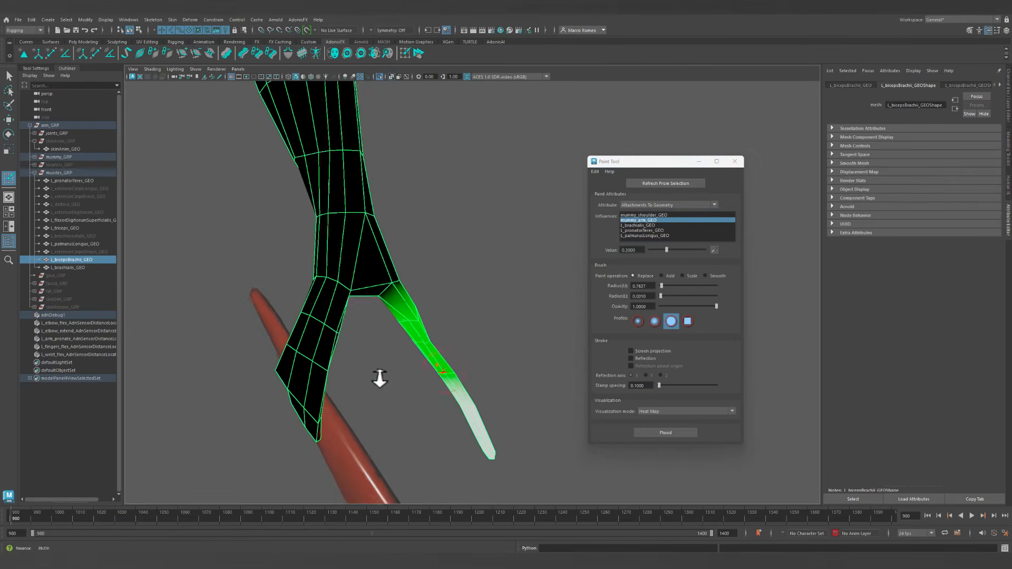
Review the painted biceps attachments for the shoulder, brachialis, pronator teres and palmaris longus influences.
click(637, 215)
click(637, 218)
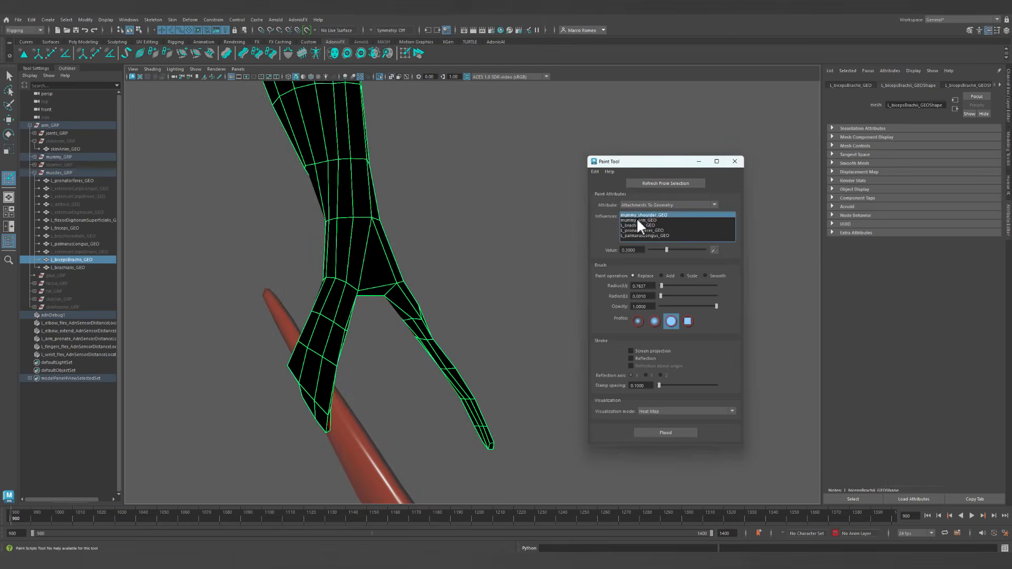
click(638, 225)
click(639, 231)
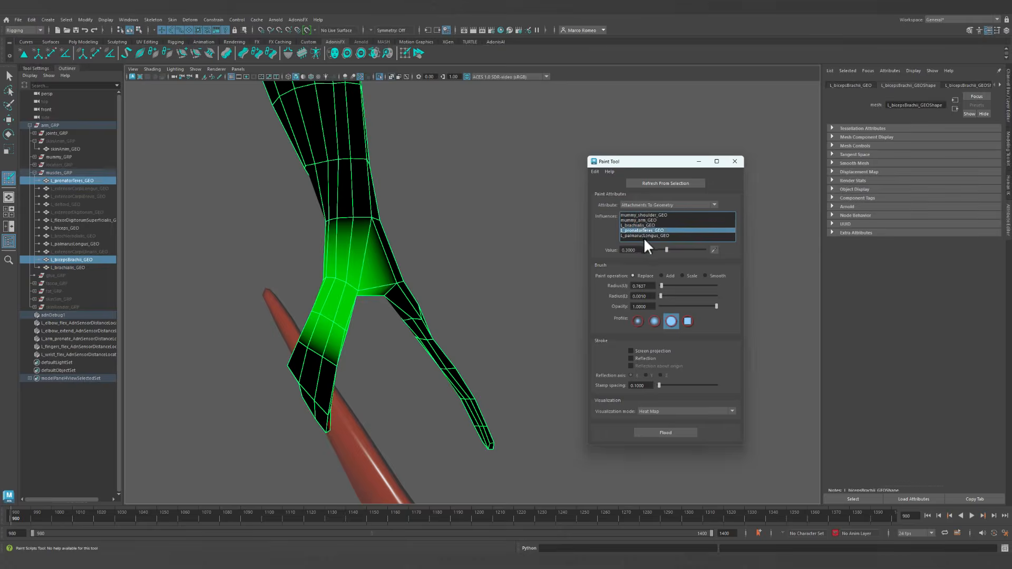
click(644, 235)
alt+right_drag(450, 339, 319, 330)
mouse_move(357, 356)
alt+middle_down()
mouse_move(395, 296)
mouse_move(416, 380)
alt+middle_up()
alt+right_drag(417, 380, 372, 381)
alt+middle_drag(389, 373, 397, 370)
Leave painting, turn off X-ray and isolation to show the whole arm, and play back the simulation.
key(q)
click(497, 338)
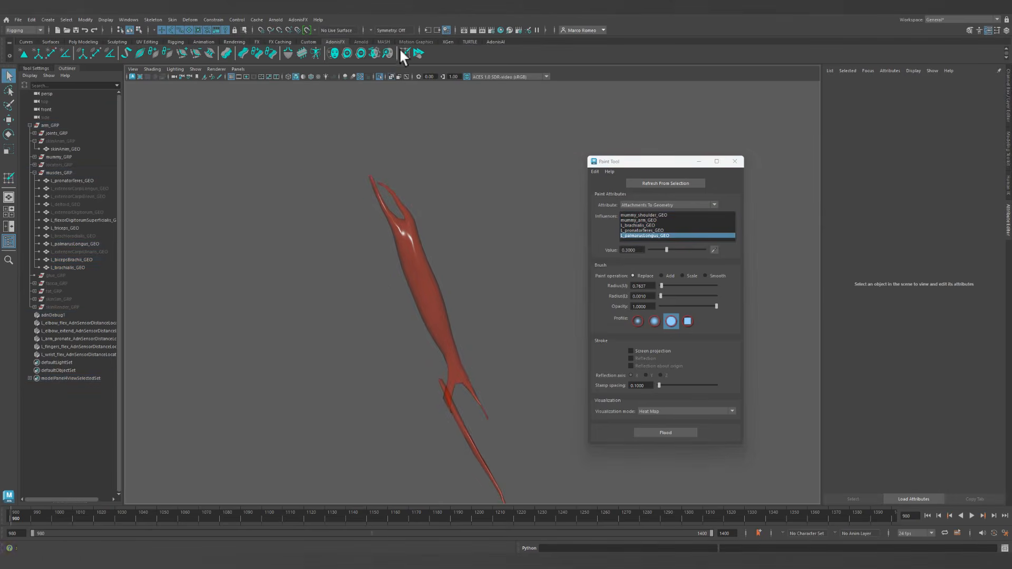
click(392, 76)
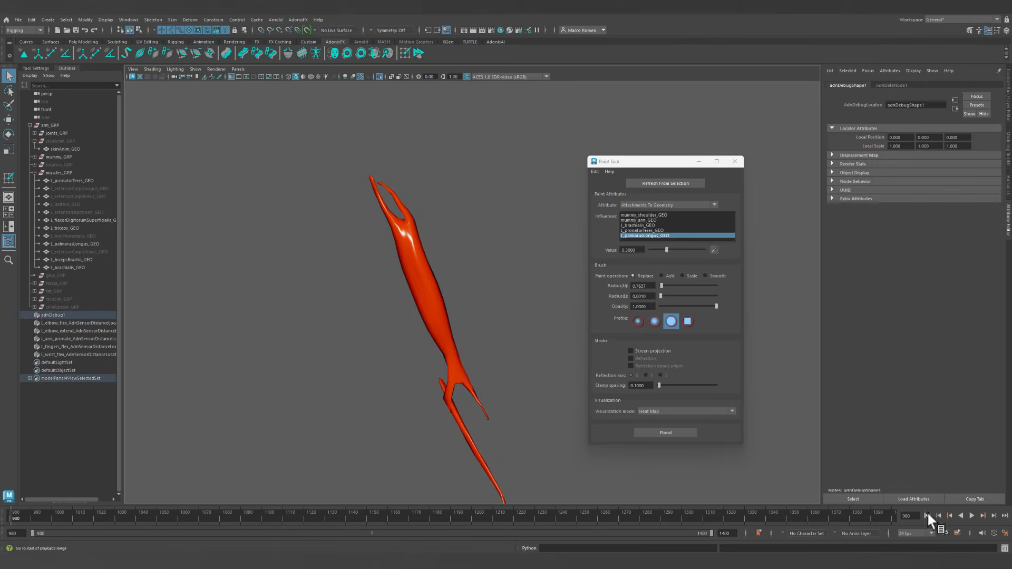
click(379, 77)
alt+drag(432, 197, 448, 337)
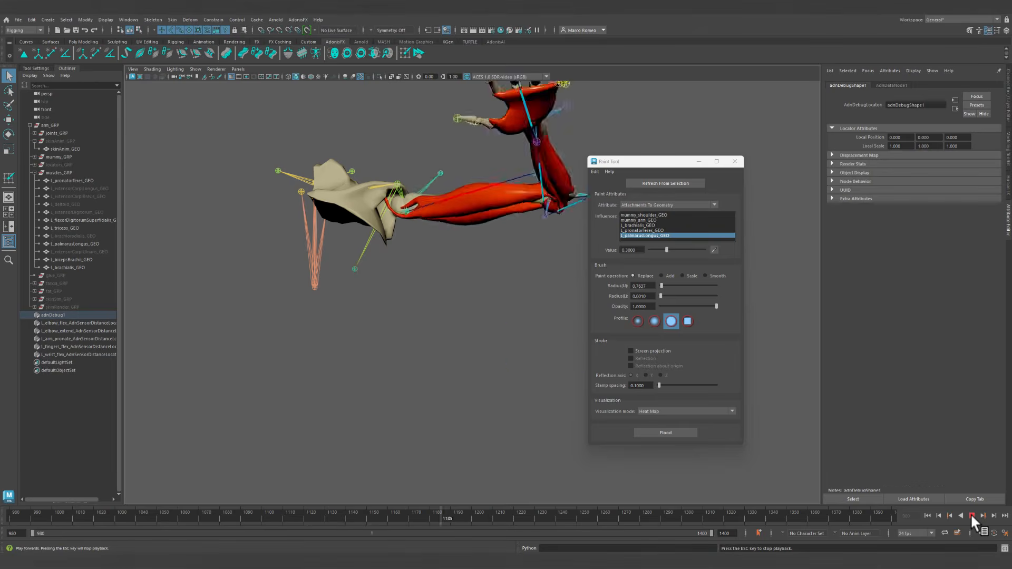
Watch the arm simulation play from another angle, stop it and return to the first frame.
drag(678, 168, 745, 147)
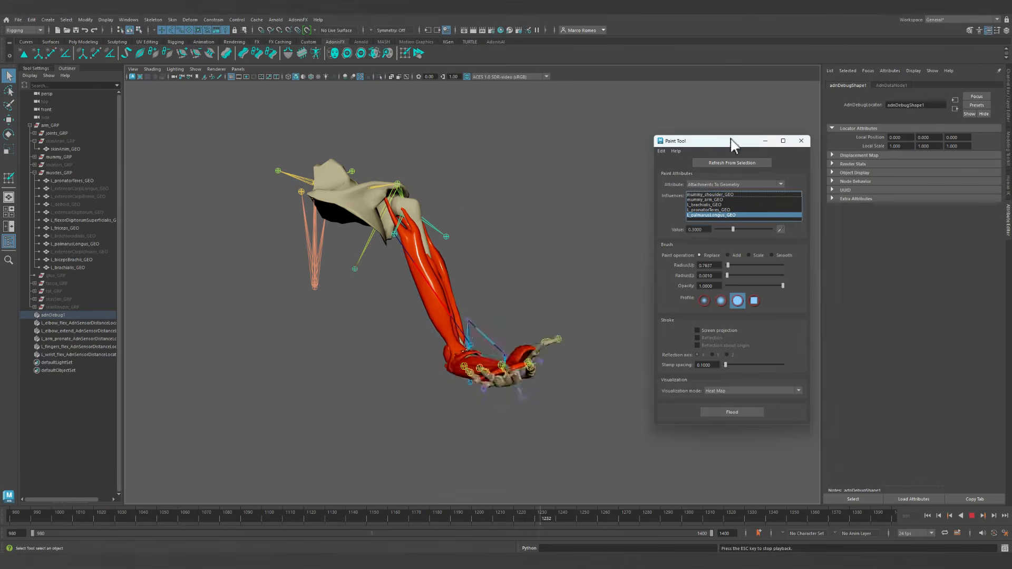
mouse_move(576, 340)
alt+mouse_down()
mouse_move(559, 349)
mouse_move(538, 329)
alt+mouse_up()
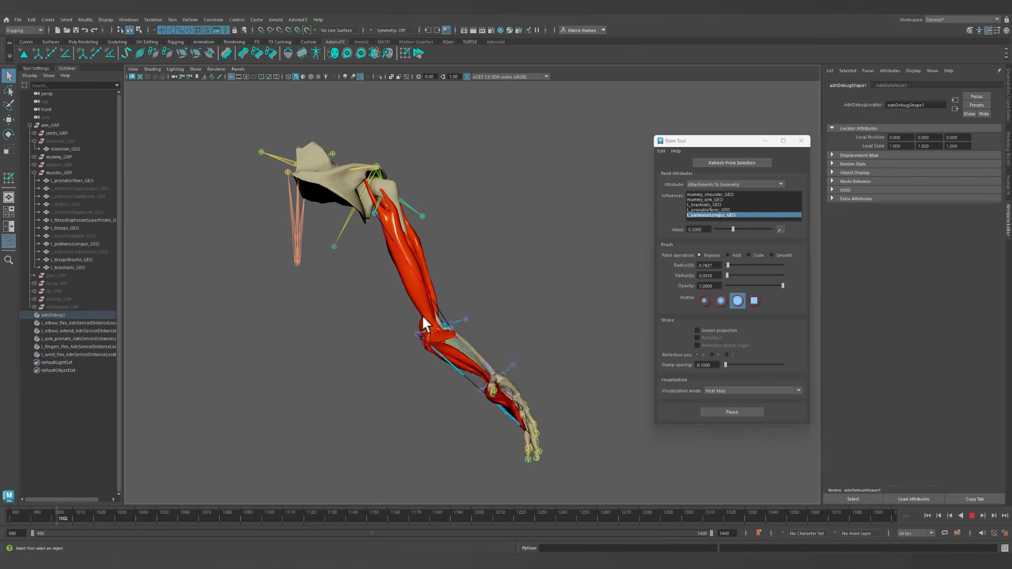
click(971, 515)
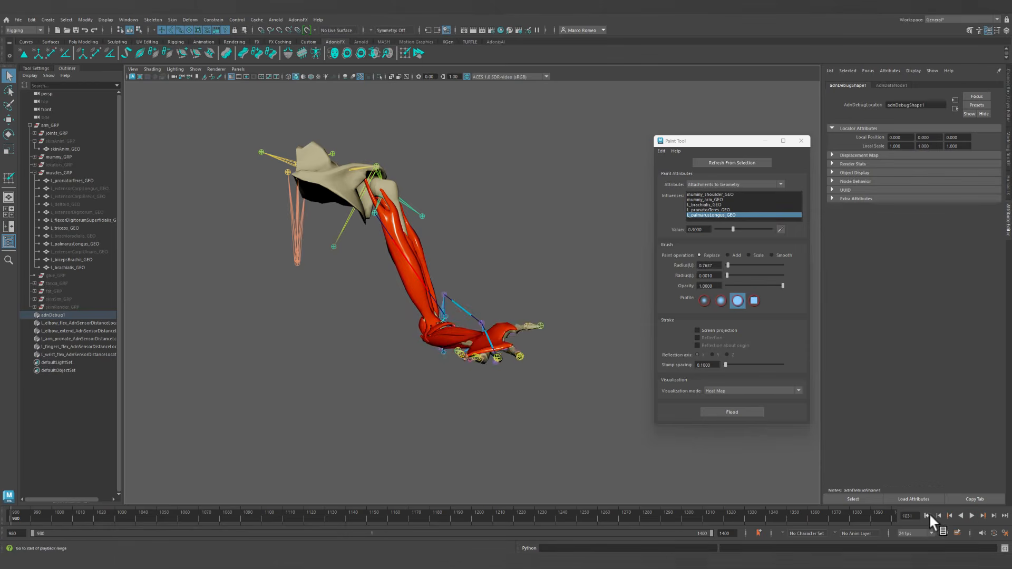
click(928, 515)
Select the biceps brachii, switch painting to its Tendons map with value 1, and isolate the muscle.
mouse_move(529, 282)
alt+mouse_down()
mouse_move(446, 289)
mouse_move(482, 314)
mouse_move(510, 283)
mouse_move(388, 310)
mouse_move(524, 357)
mouse_move(546, 341)
mouse_move(439, 359)
mouse_move(443, 289)
alt+mouse_up()
click(442, 287)
click(748, 184)
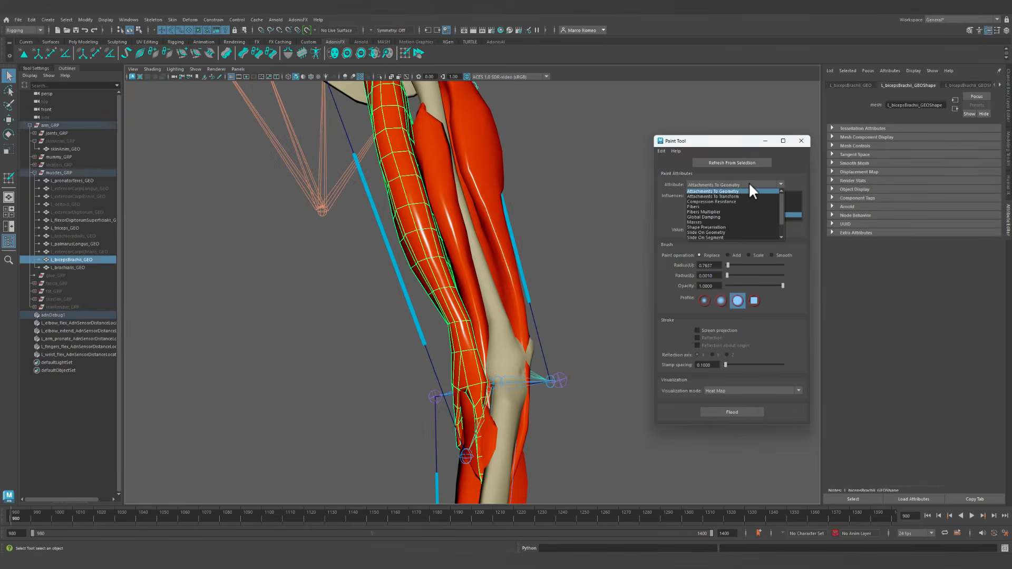
scroll(741, 220, down, 3)
click(726, 234)
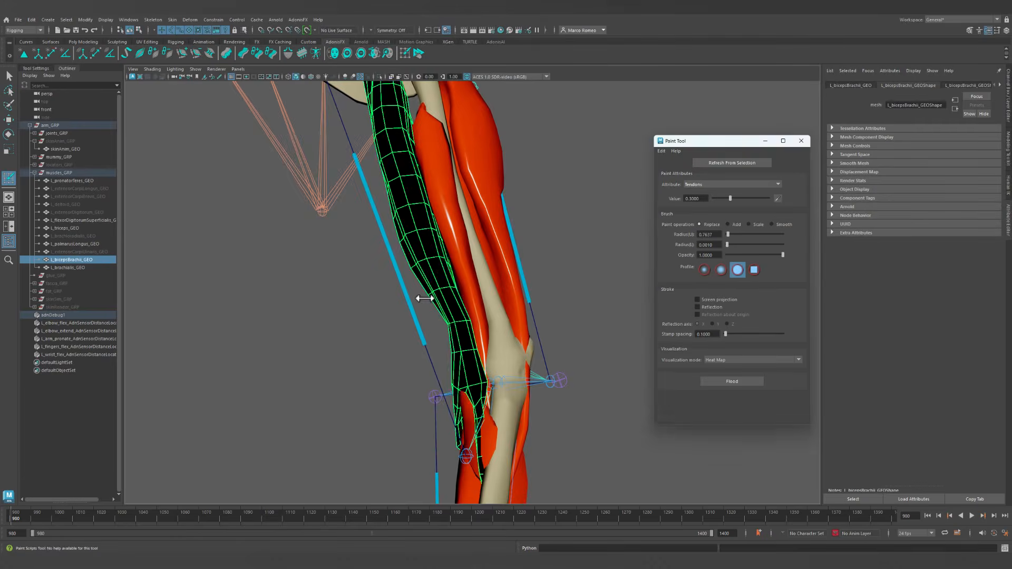
mouse_move(424, 298)
alt+mouse_down()
mouse_move(519, 300)
mouse_move(686, 206)
alt+mouse_up()
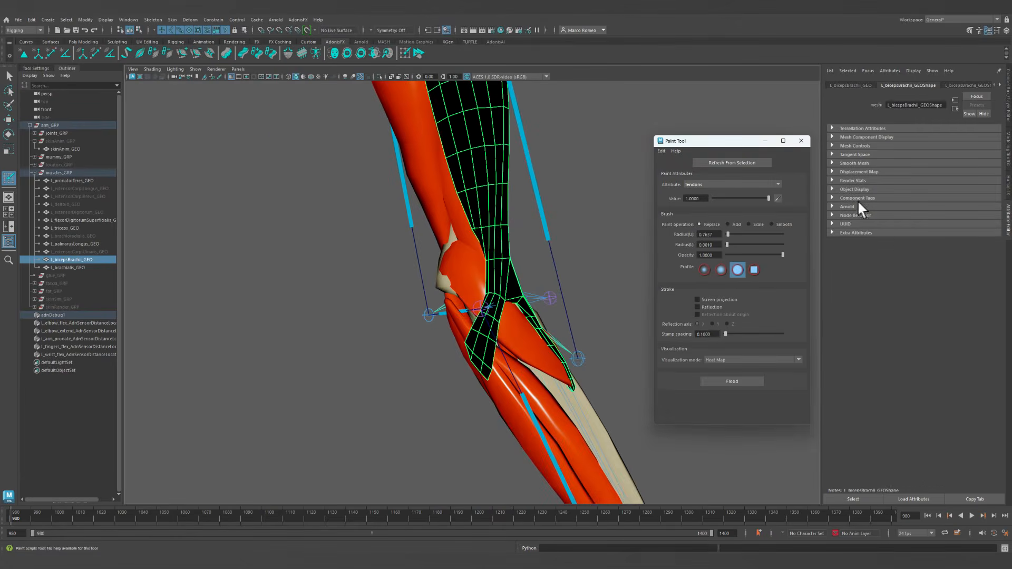
click(379, 77)
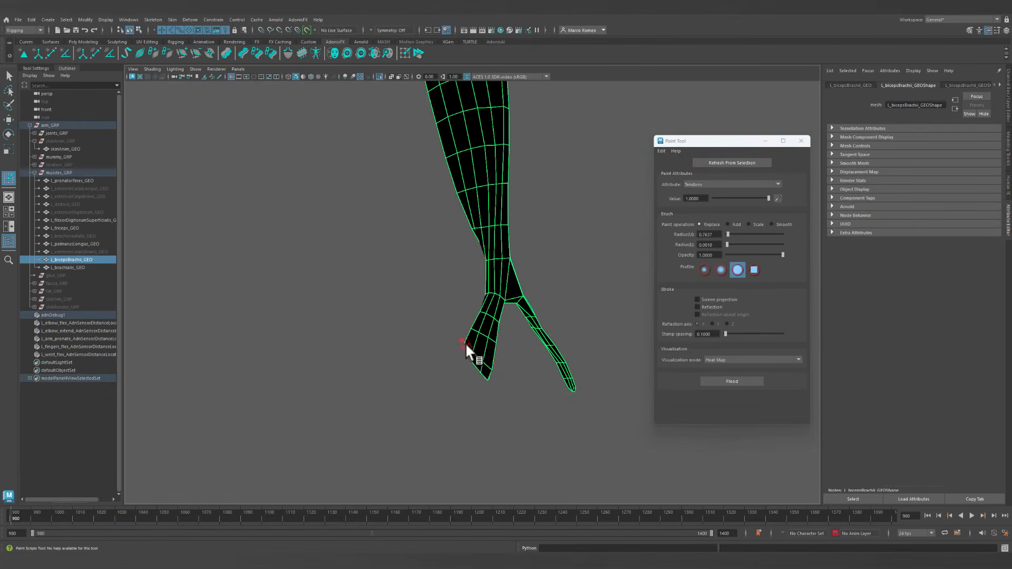
Paint the Tendons map at 1 on the tips of the biceps' lower and upper tendons from all sides.
alt+drag(482, 372, 585, 347)
alt+right_drag(548, 237, 474, 222)
alt+middle_drag(474, 222, 482, 403)
alt+drag(482, 404, 428, 392)
alt+right_drag(519, 337, 461, 252)
mouse_move(467, 261)
alt+mouse_down()
mouse_move(515, 294)
mouse_move(378, 294)
mouse_move(440, 275)
mouse_move(473, 247)
mouse_move(443, 137)
mouse_move(452, 108)
alt+mouse_up()
mouse_move(448, 161)
alt+mouse_down()
mouse_move(553, 206)
mouse_move(519, 248)
alt+mouse_up()
alt+middle_drag(519, 248, 387, 252)
mouse_move(387, 252)
alt+mouse_down()
mouse_move(418, 260)
mouse_move(410, 272)
mouse_move(463, 267)
mouse_move(542, 327)
mouse_move(449, 260)
mouse_move(459, 305)
alt+mouse_up()
alt+right_drag(459, 306, 509, 340)
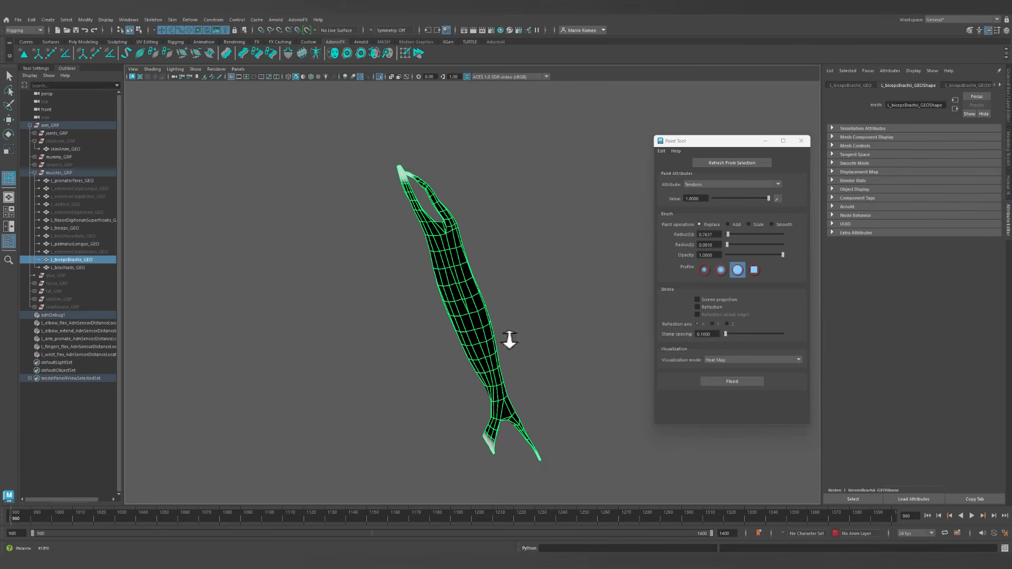
Switch painting to the Fibers Multiplier map, set the value to 0 and enlarge the brush radius to about 1.66.
click(731, 186)
click(712, 201)
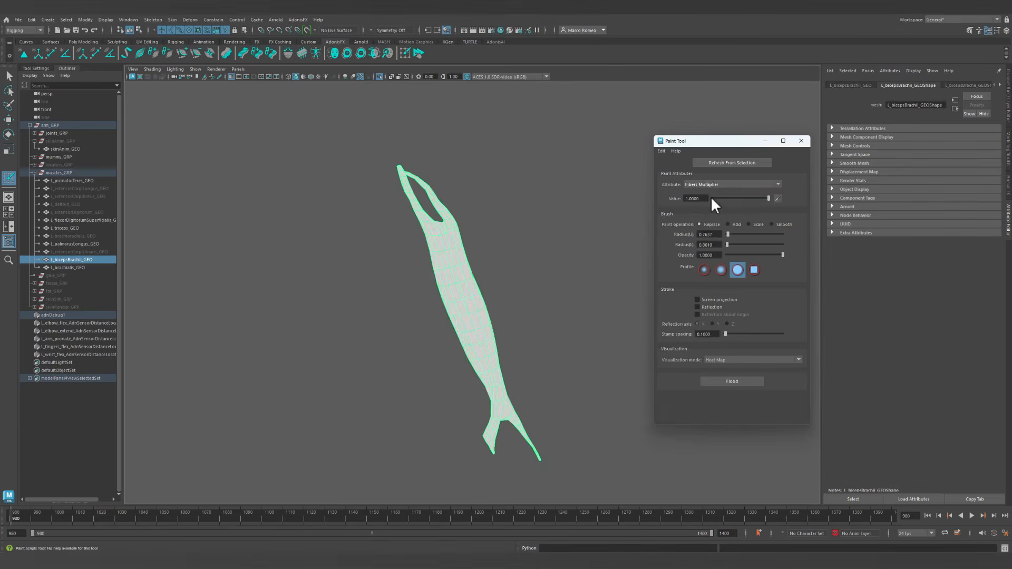
scroll(487, 378, up, 3)
alt+middle_drag(487, 378, 406, 298)
alt+drag(406, 299, 452, 344)
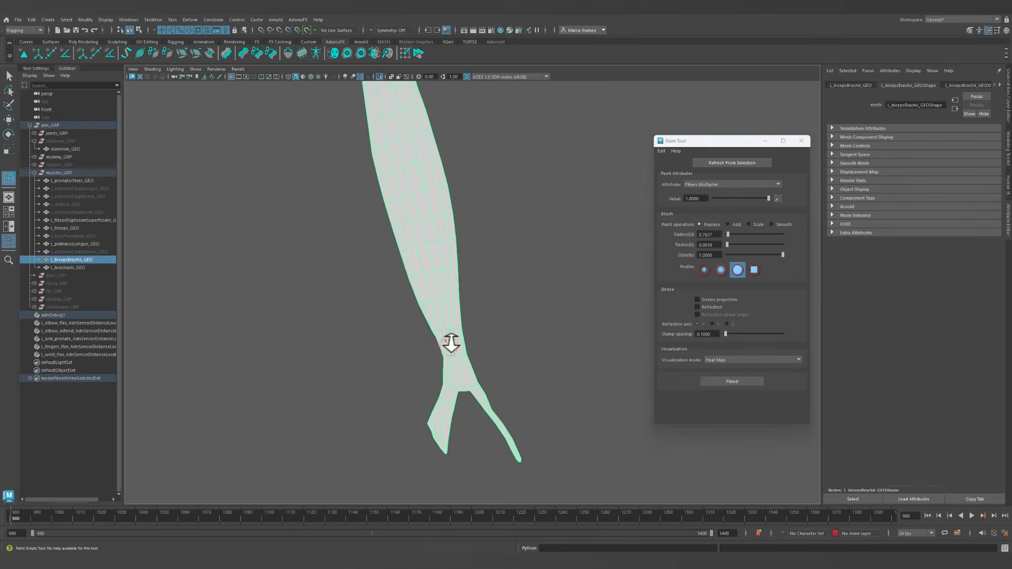
alt+middle_drag(452, 343, 456, 324)
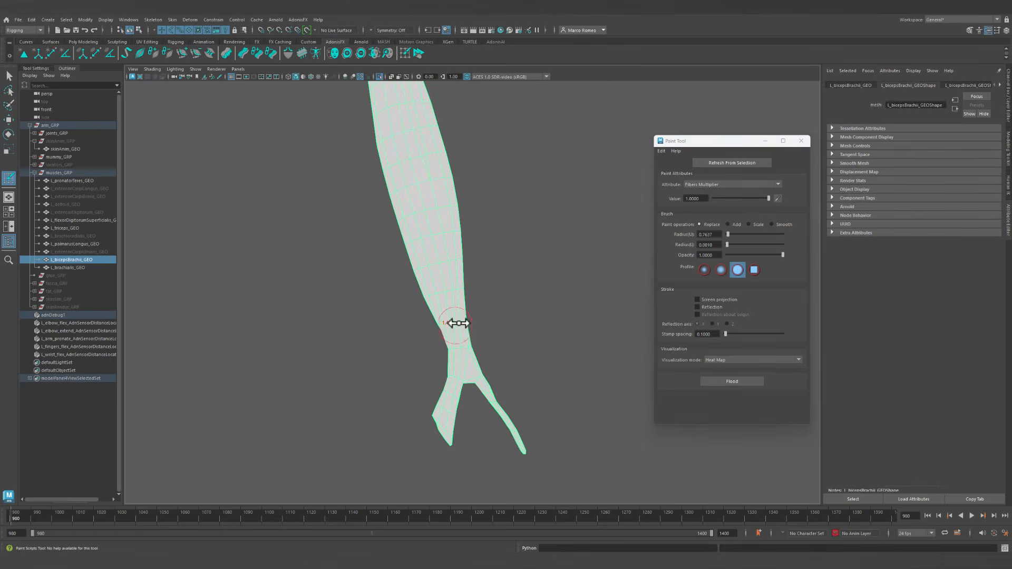
alt+drag(524, 312, 438, 150)
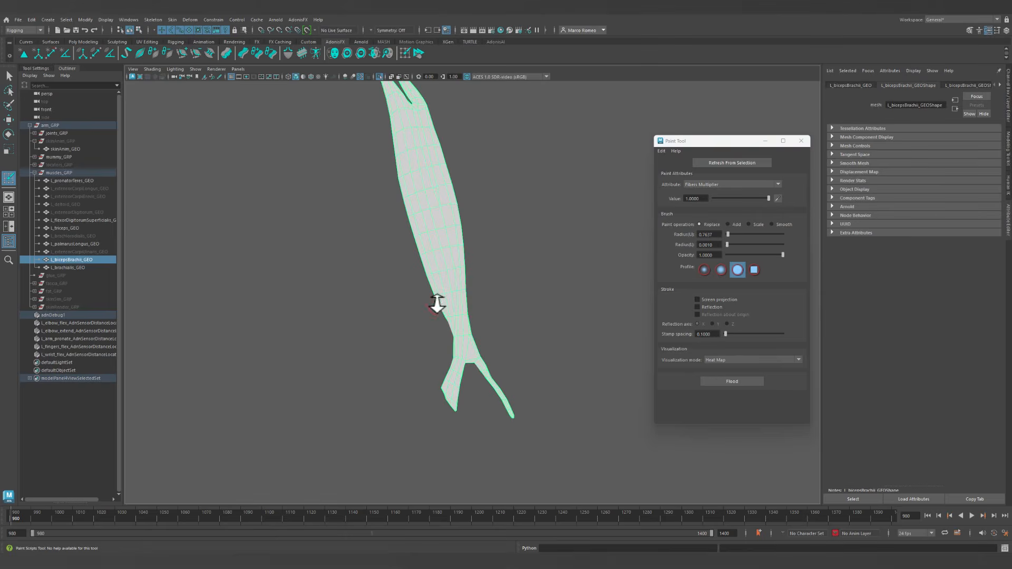
drag(433, 308, 638, 267)
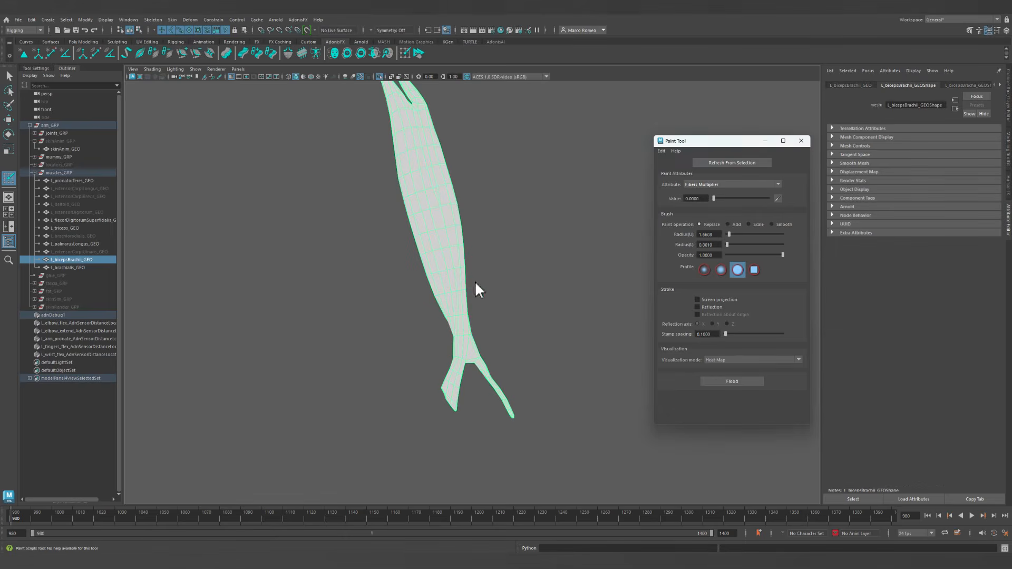
Paint the Fibers Multiplier at 0 on all sides of both lower tendons, up to the end of the muscle belly.
mouse_move(434, 305)
mouse_down()
mouse_move(522, 323)
mouse_move(388, 394)
mouse_up()
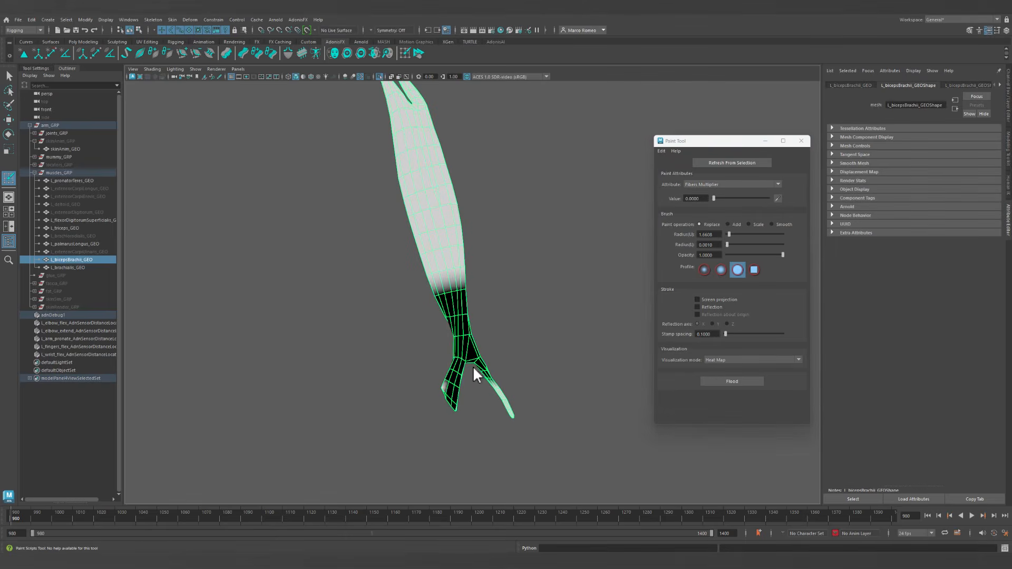
mouse_move(486, 388)
alt+mouse_down()
mouse_move(517, 389)
mouse_move(388, 389)
mouse_move(500, 346)
alt+mouse_up()
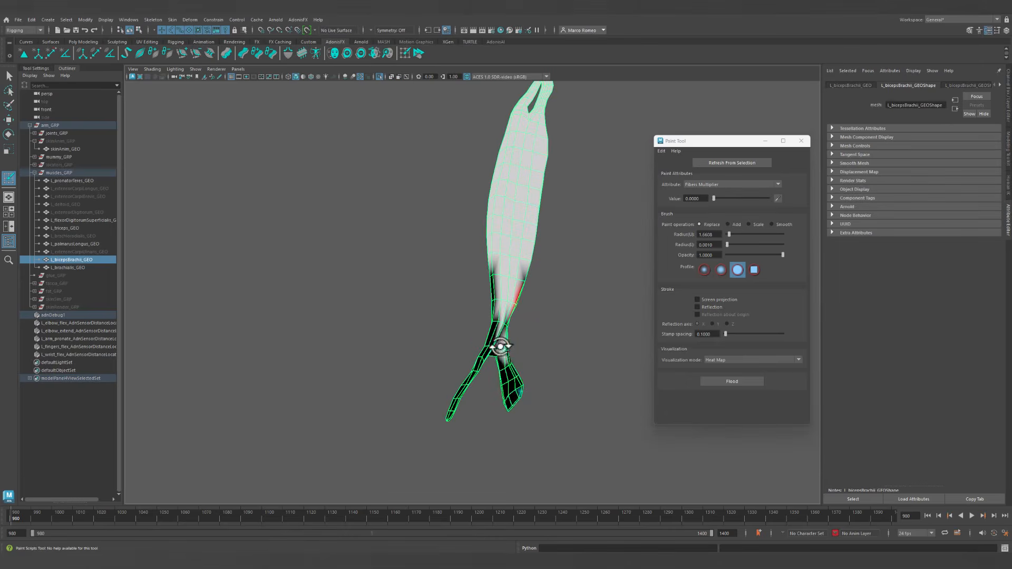
alt+drag(506, 402, 467, 425)
mouse_move(514, 349)
alt+mouse_down()
mouse_move(493, 343)
mouse_move(483, 300)
mouse_move(517, 302)
alt+mouse_up()
mouse_move(449, 332)
alt+mouse_down()
mouse_move(545, 321)
mouse_move(547, 283)
mouse_move(461, 338)
mouse_move(427, 345)
alt+mouse_up()
alt+drag(505, 330, 451, 402)
Paint the Fibers Multiplier at 0 around the two upper tendons down to where they join the belly, undoing the stray stroke.
alt+right_drag(412, 329, 368, 264)
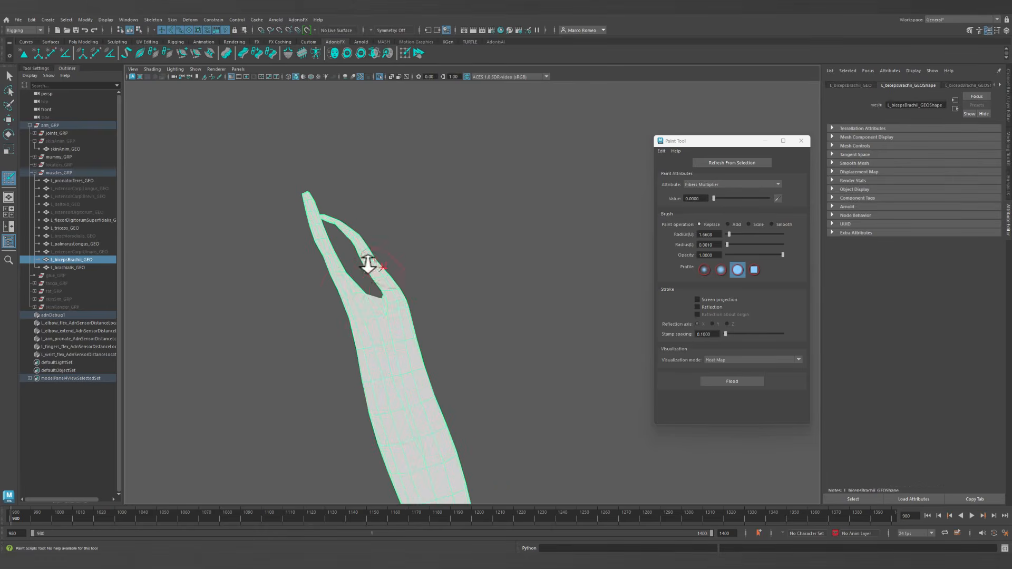
mouse_move(354, 285)
mouse_down()
mouse_move(321, 245)
mouse_move(368, 255)
mouse_move(374, 281)
mouse_move(422, 316)
mouse_move(524, 319)
mouse_move(583, 276)
mouse_move(606, 238)
mouse_move(594, 284)
mouse_up()
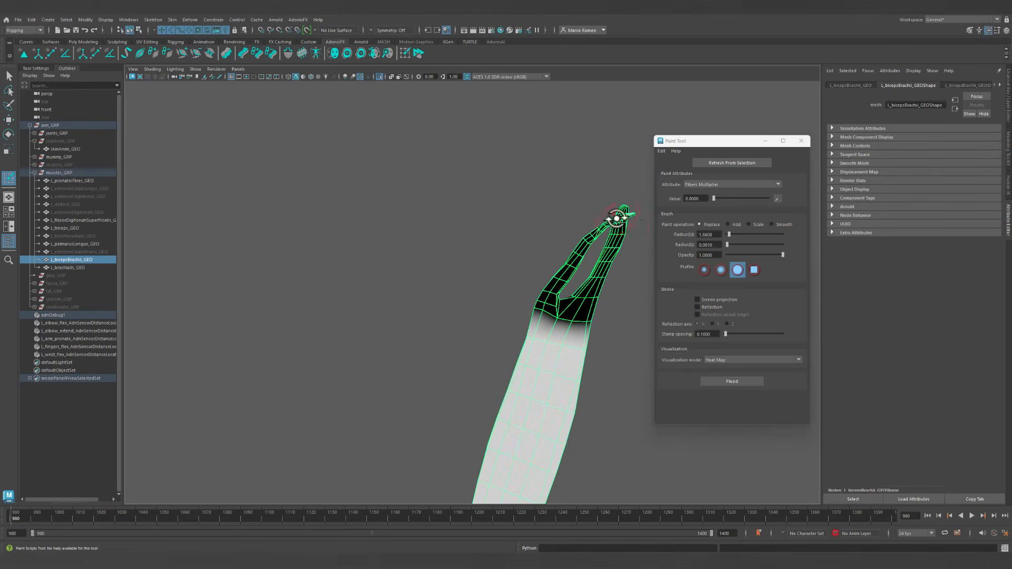
alt+drag(637, 213, 397, 290)
drag(428, 346, 407, 330)
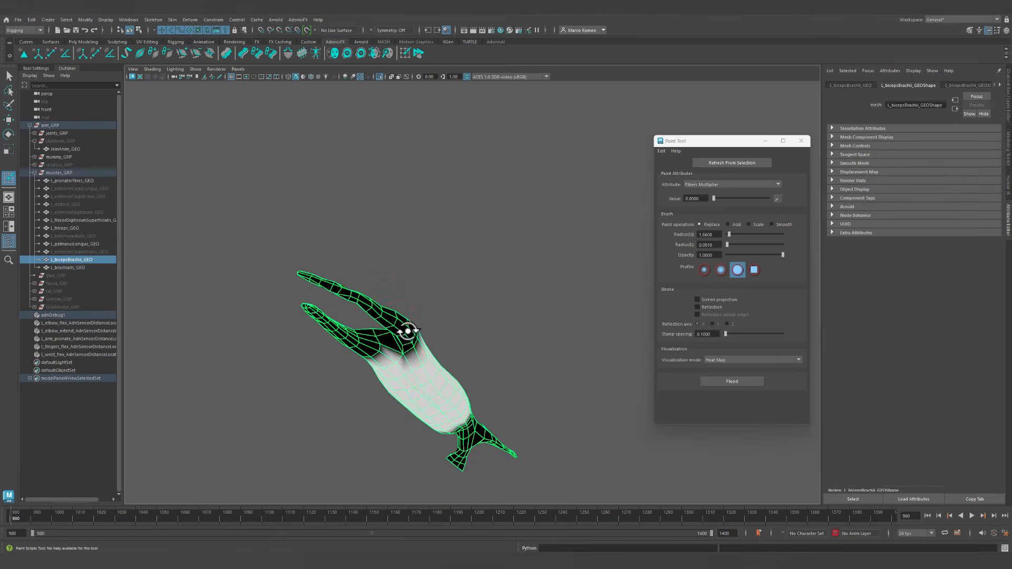
alt+drag(480, 349, 469, 315)
key(ctrl+z)
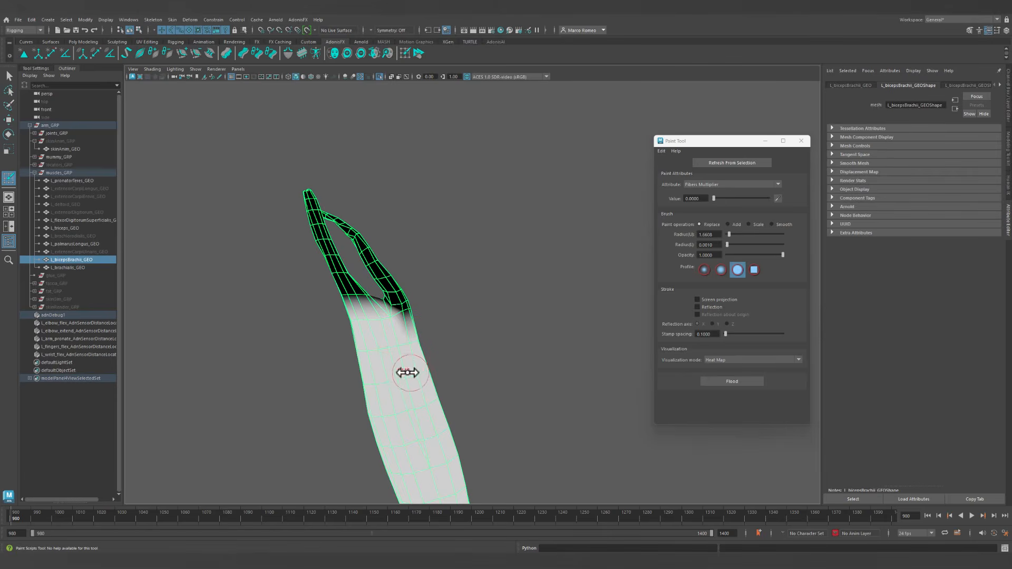
alt+drag(481, 353, 566, 310)
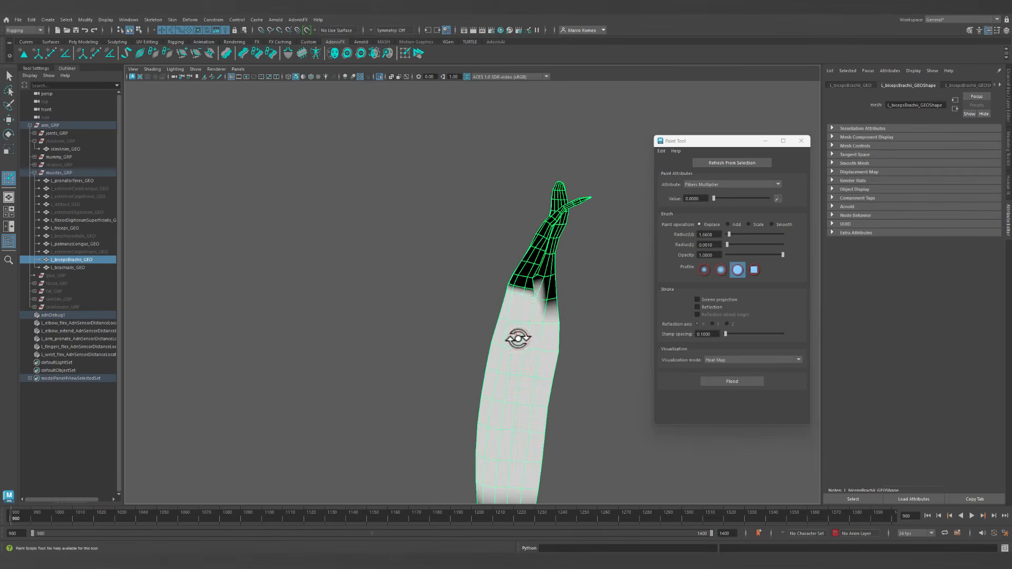
alt+drag(515, 339, 565, 325)
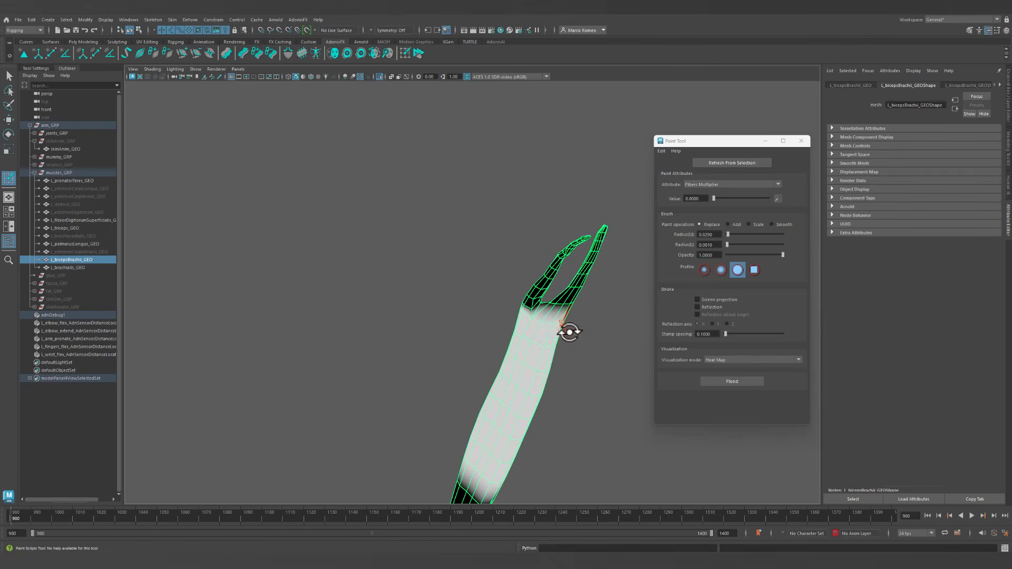
Inspect the painted fibers map around the whole biceps, play back the simulation briefly and return to the first frame.
alt+drag(569, 332, 518, 320)
alt+drag(588, 389, 448, 391)
alt+drag(566, 354, 538, 352)
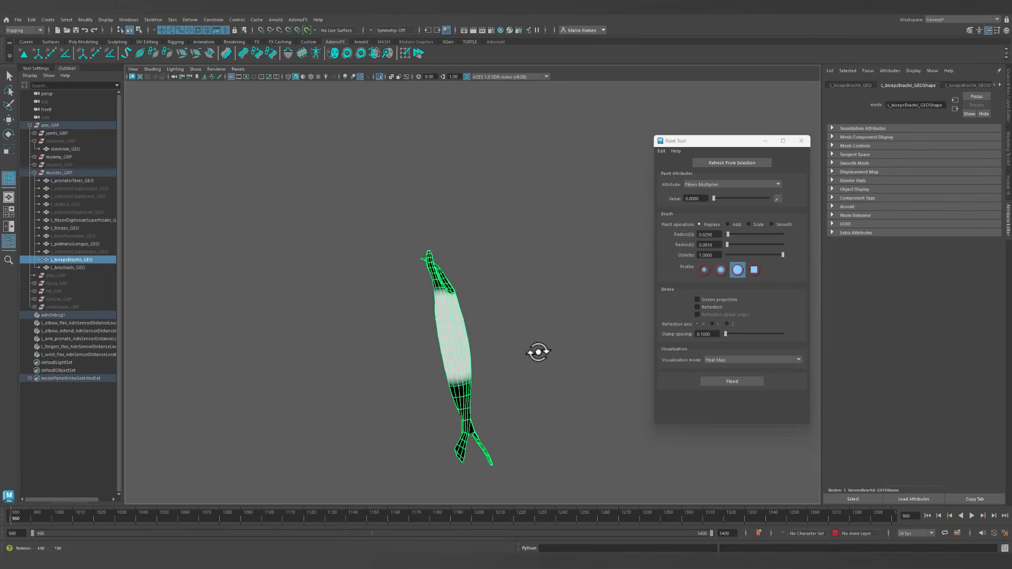
alt+right_drag(462, 337, 515, 377)
alt+middle_drag(515, 377, 527, 322)
click(971, 516)
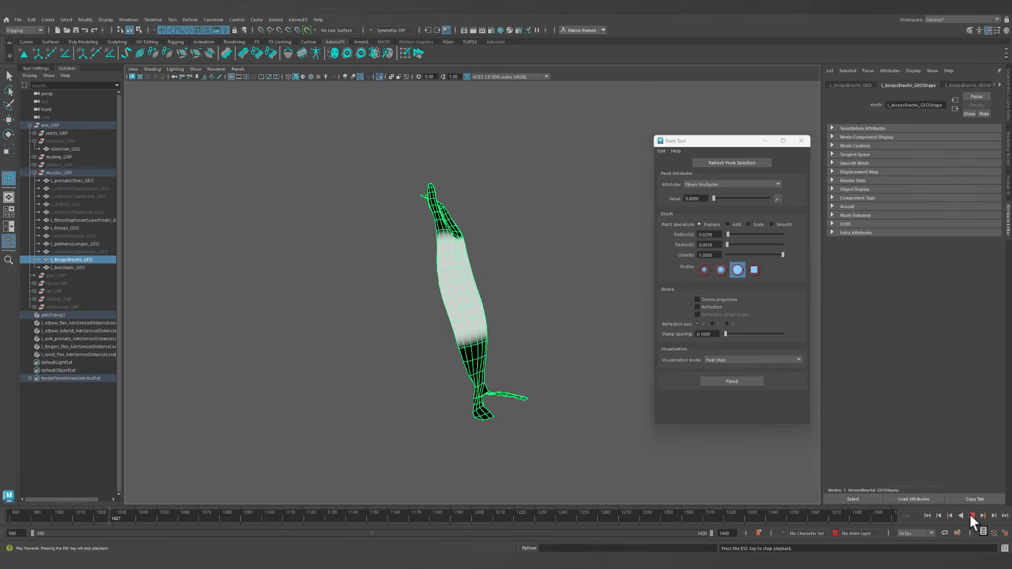
click(970, 515)
click(927, 516)
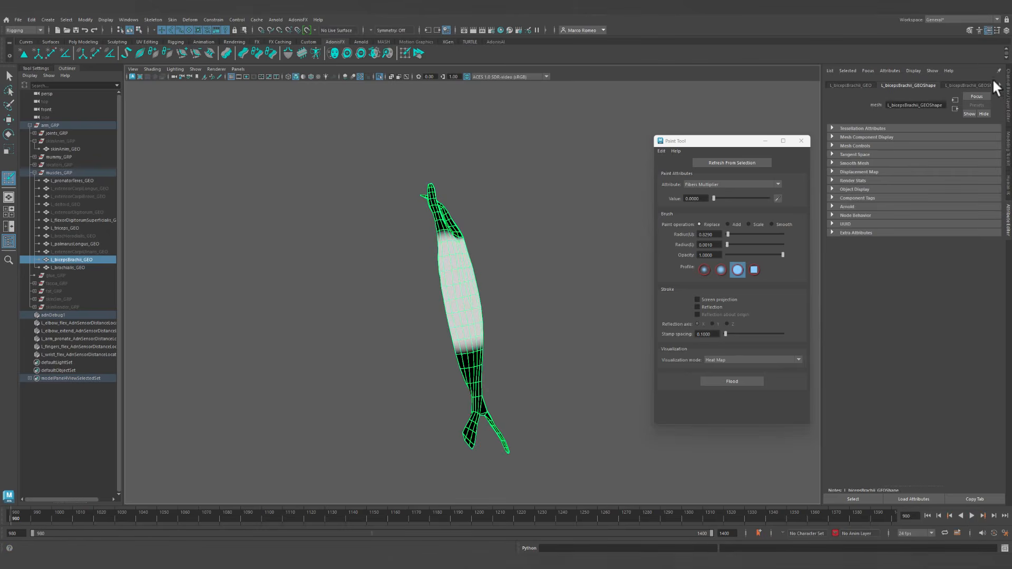
Set the Activation of the biceps AdnMuscle to 1 and play back the simulation to test the contraction.
click(894, 85)
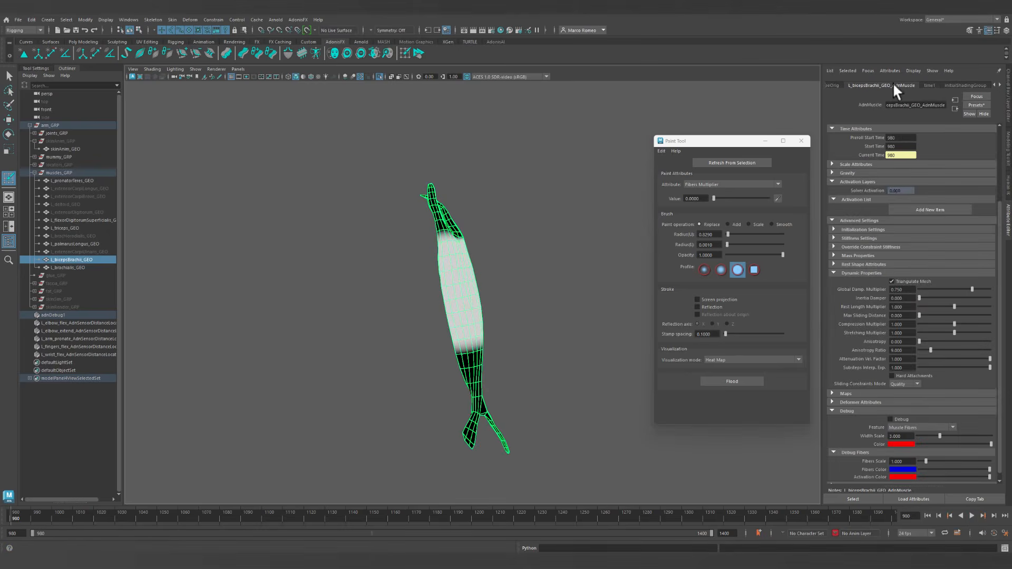
scroll(870, 207, up, 3)
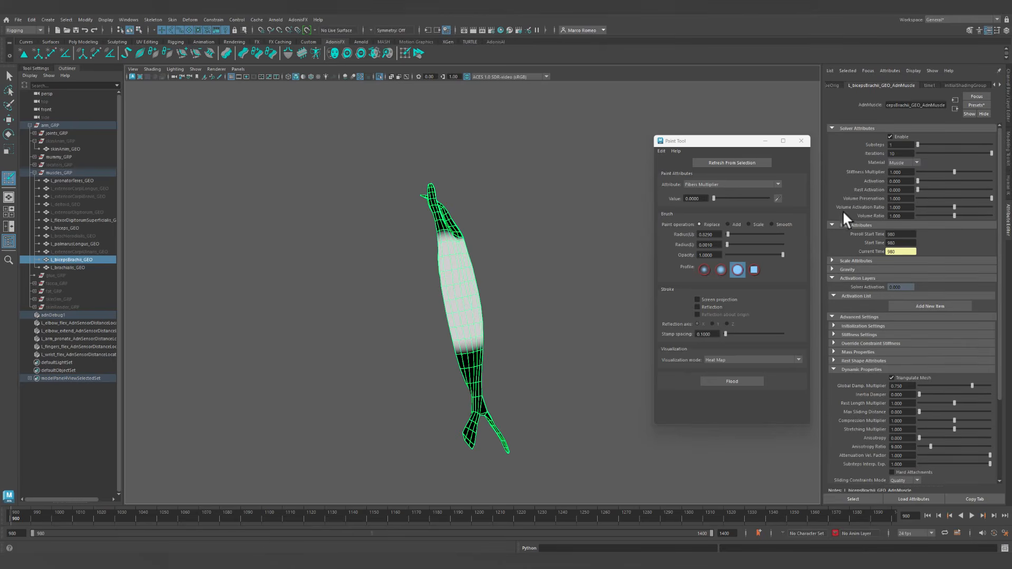
drag(922, 181, 1005, 190)
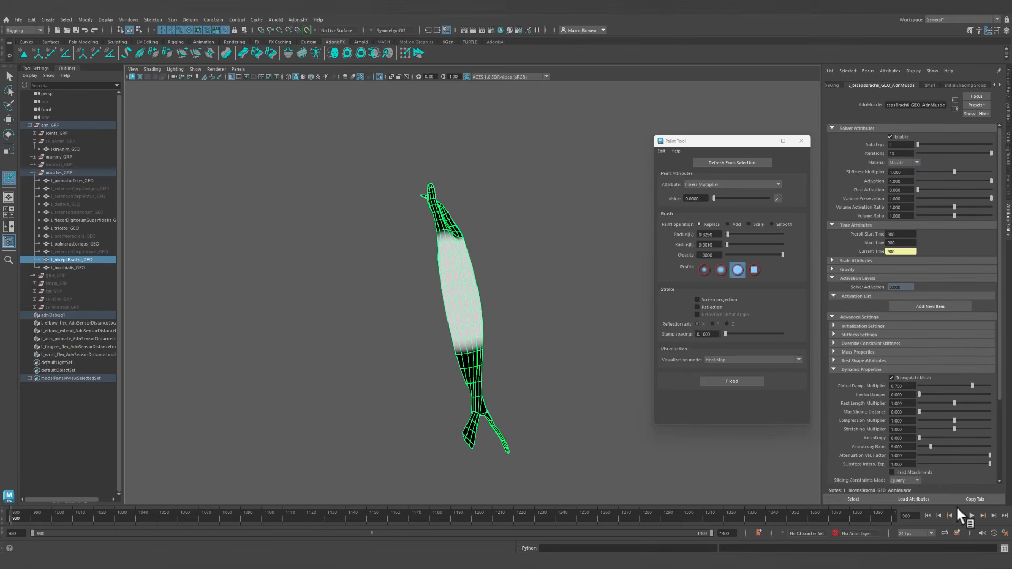
click(972, 515)
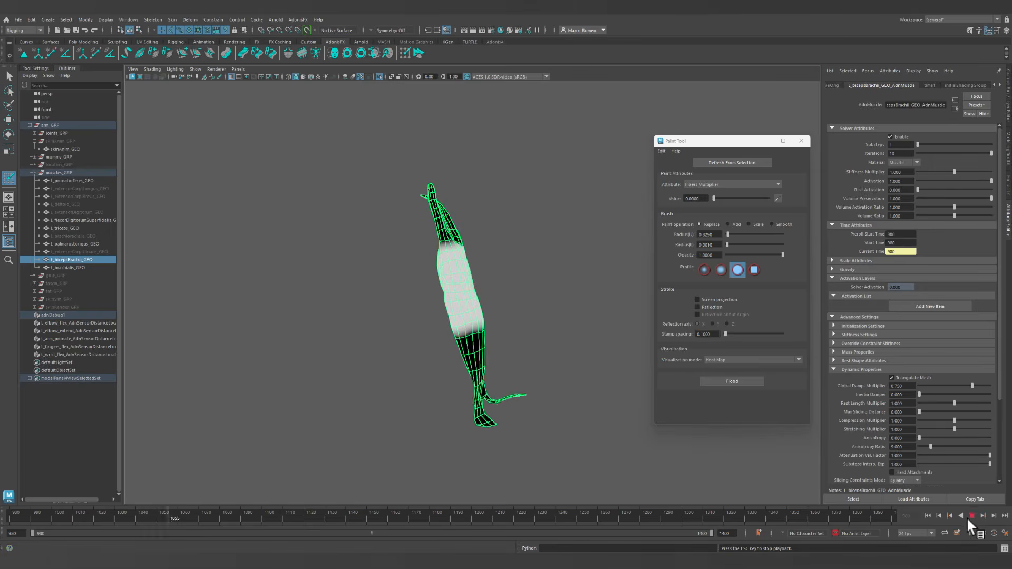
click(972, 515)
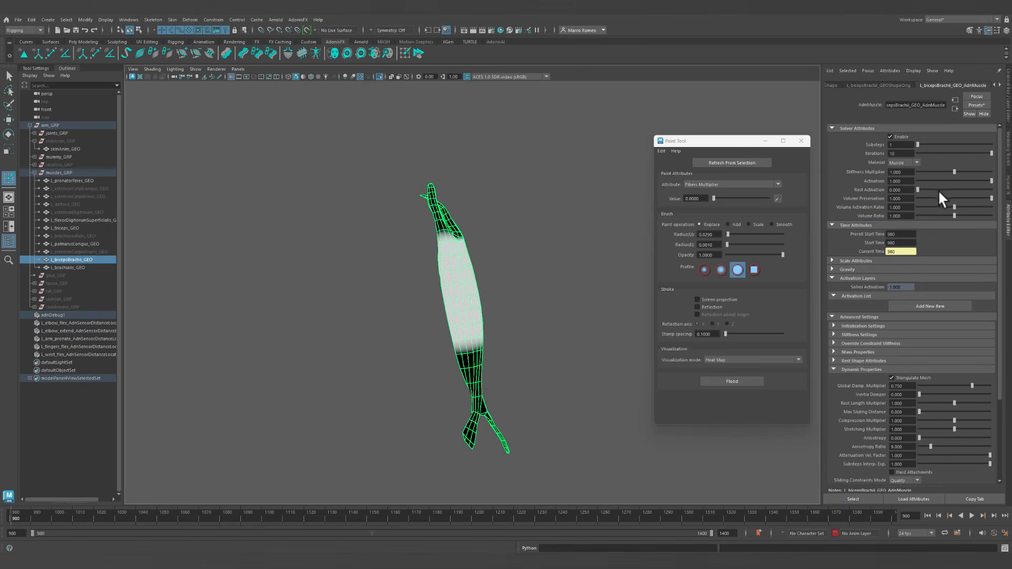
Leave painting, close the Paint Tool and turn off isolation to show the whole arm.
key(q)
alt+drag(496, 305, 463, 311)
click(504, 321)
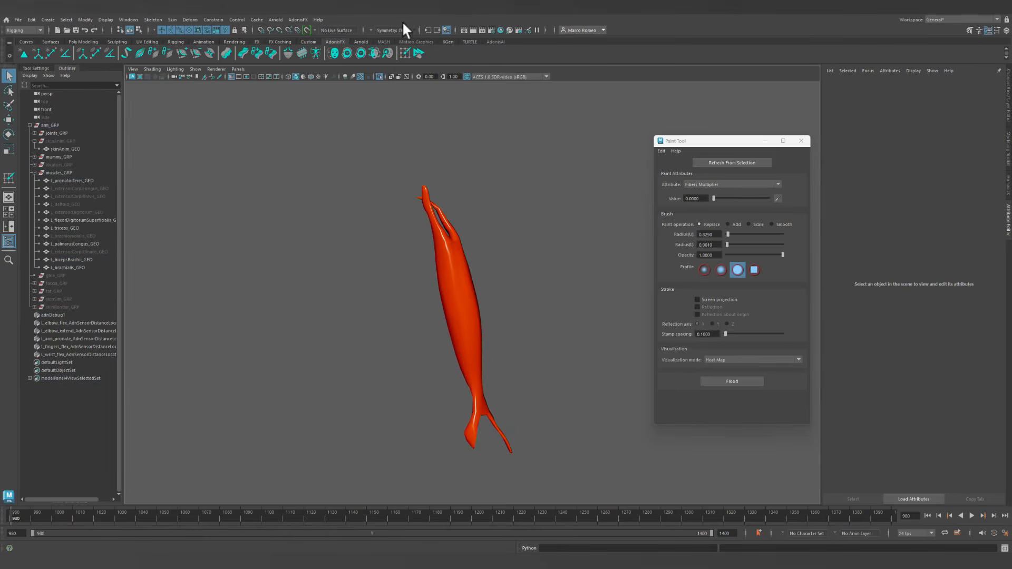
click(801, 141)
click(380, 77)
Load the elbow flex sensor as source and the biceps brachii AdnMuscle as destination in the AdonisFX Sensors Connection Editor.
alt+drag(588, 312, 464, 389)
click(454, 378)
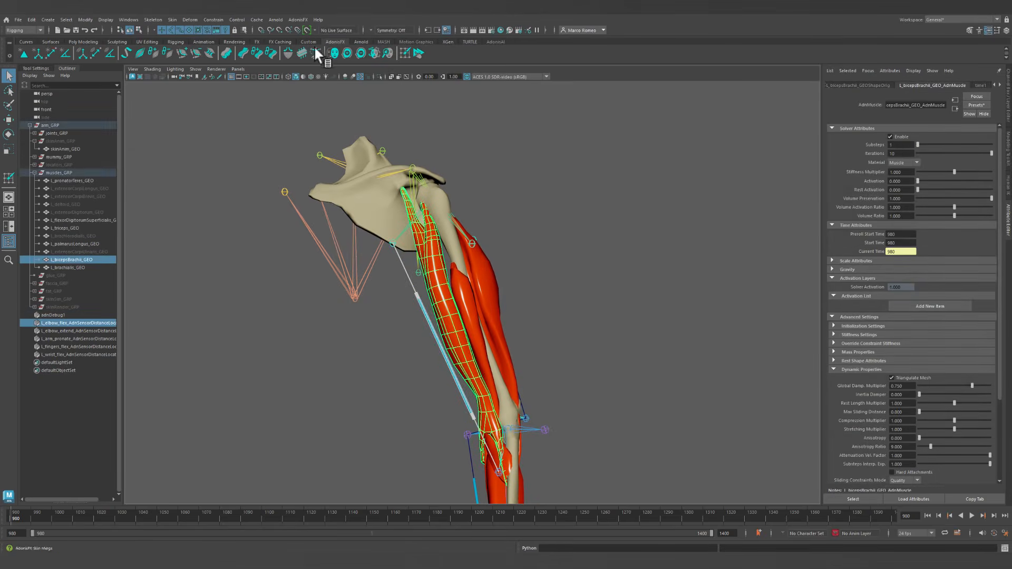
click(294, 20)
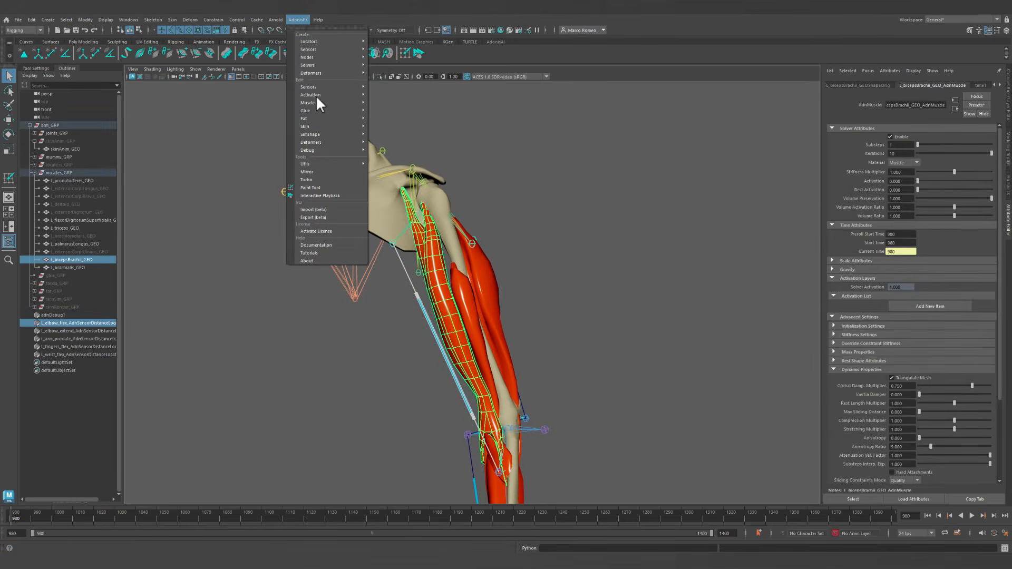
mouse_move(331, 87)
click(396, 85)
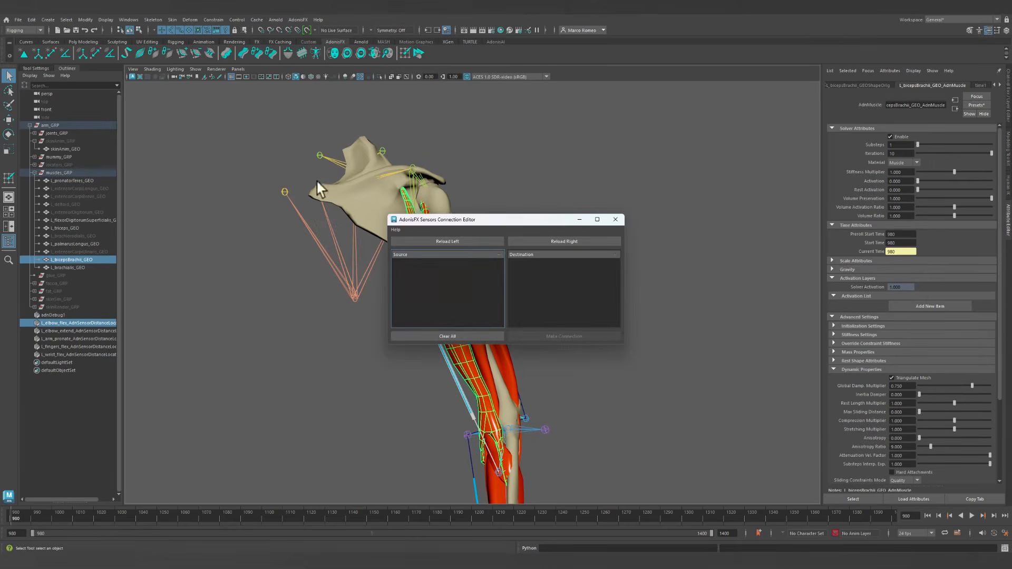
click(564, 242)
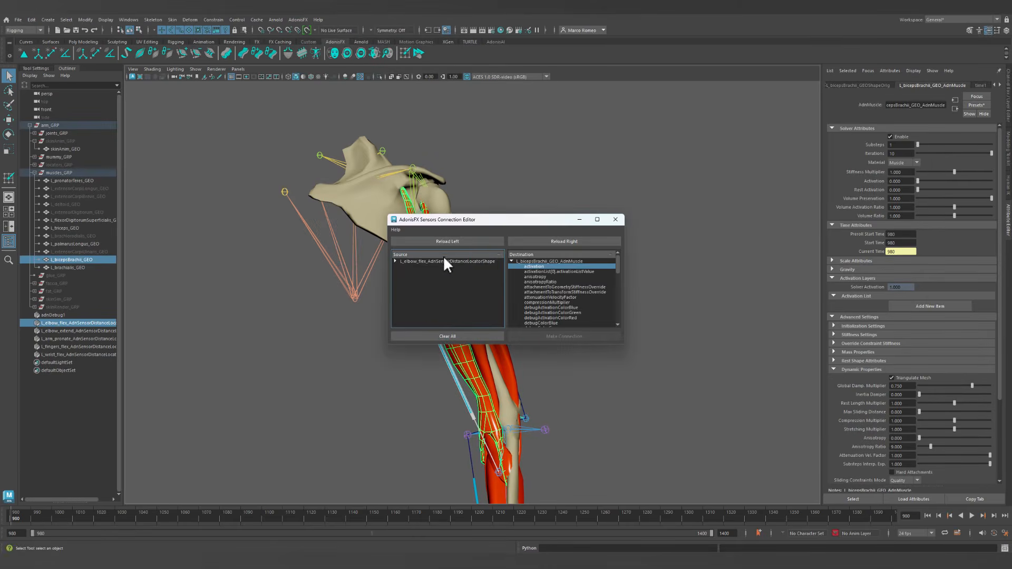
Connect the elbow flex sensor's activationDistance to the biceps muscle's activationList[0].activationListValue and close the connection editor.
click(394, 262)
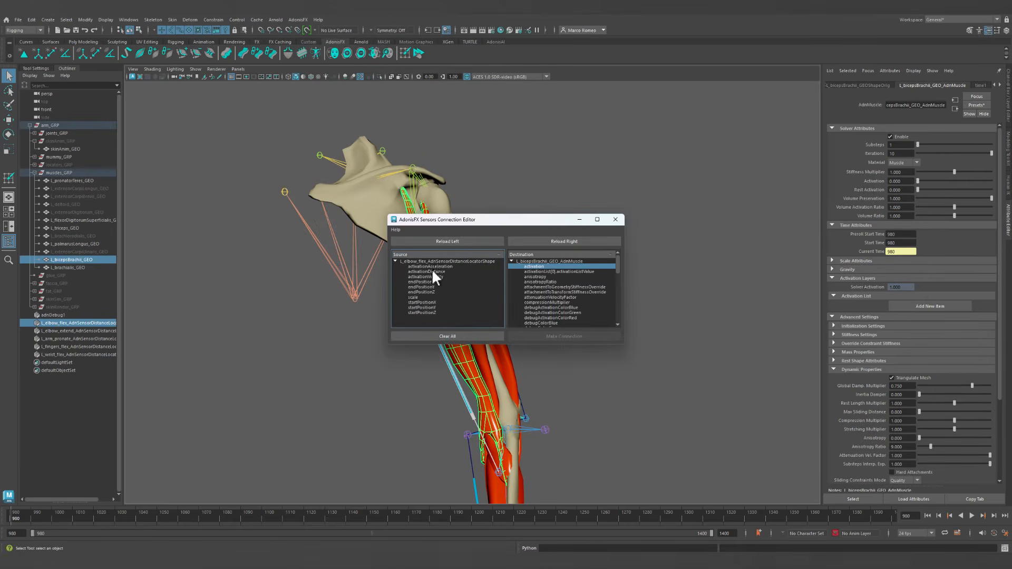
click(431, 271)
click(540, 271)
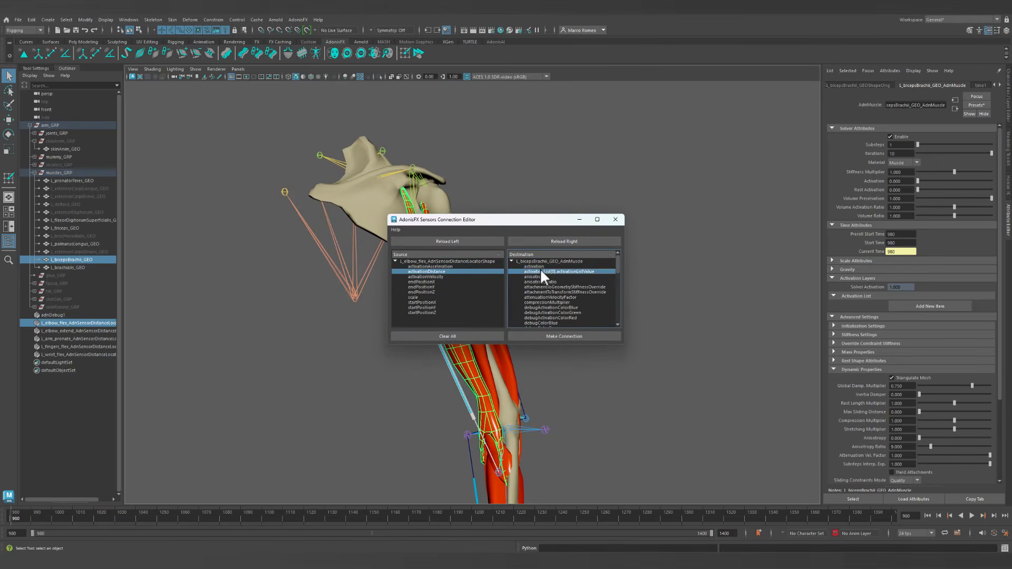
click(562, 336)
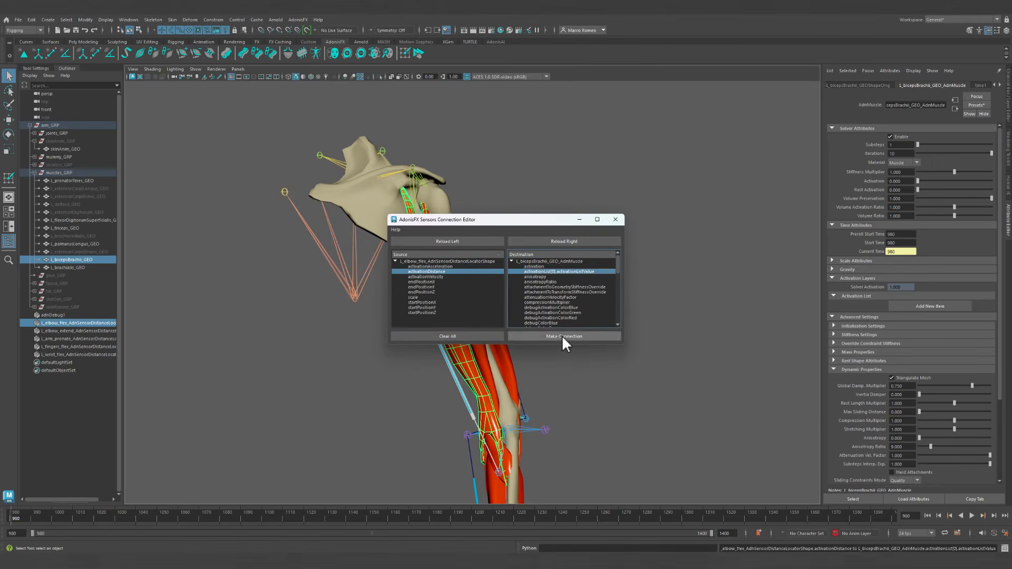
click(615, 218)
Play back the simulation twice to check the sensor-driven biceps contraction during elbow flexion, returning to the first frame each time.
scroll(556, 361, down, 3)
alt+middle_drag(556, 361, 557, 264)
alt+right_drag(556, 264, 519, 264)
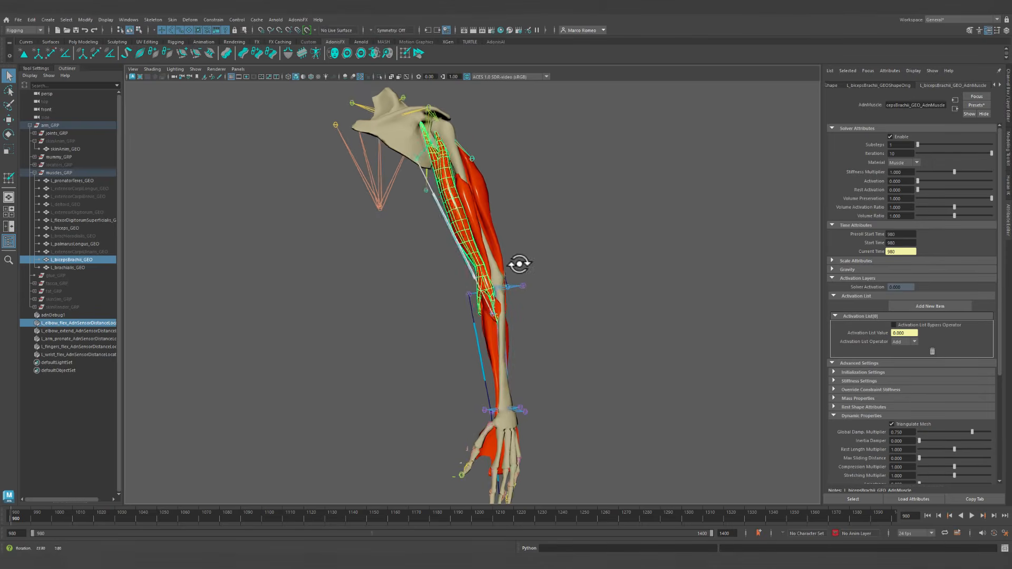
click(580, 300)
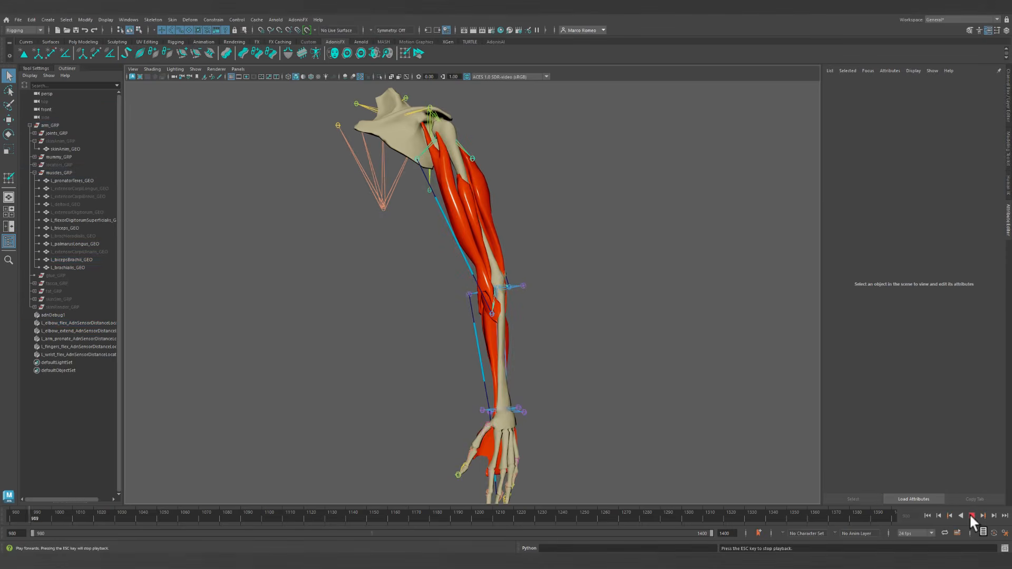
click(972, 516)
alt+drag(559, 311, 537, 314)
click(926, 515)
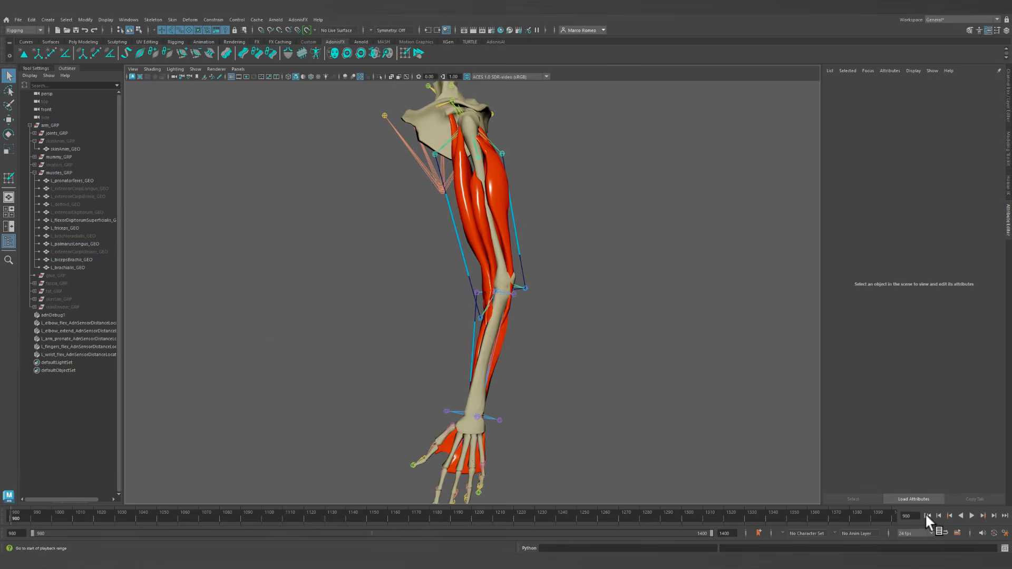
click(970, 516)
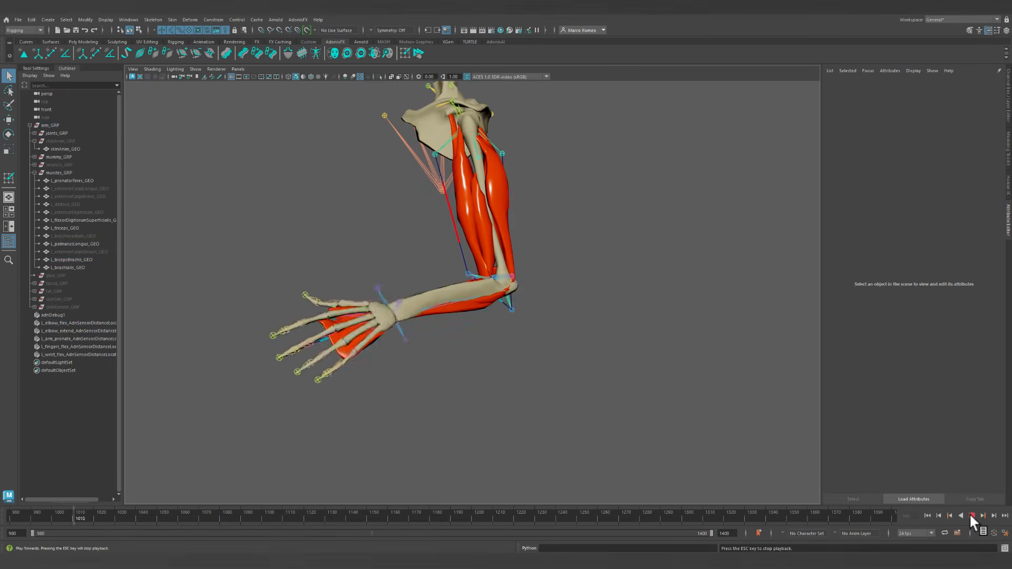
click(971, 515)
click(927, 516)
Examine the biceps brachii and its lower tendon insertions around the elbow from several angles.
scroll(478, 288, up, 10)
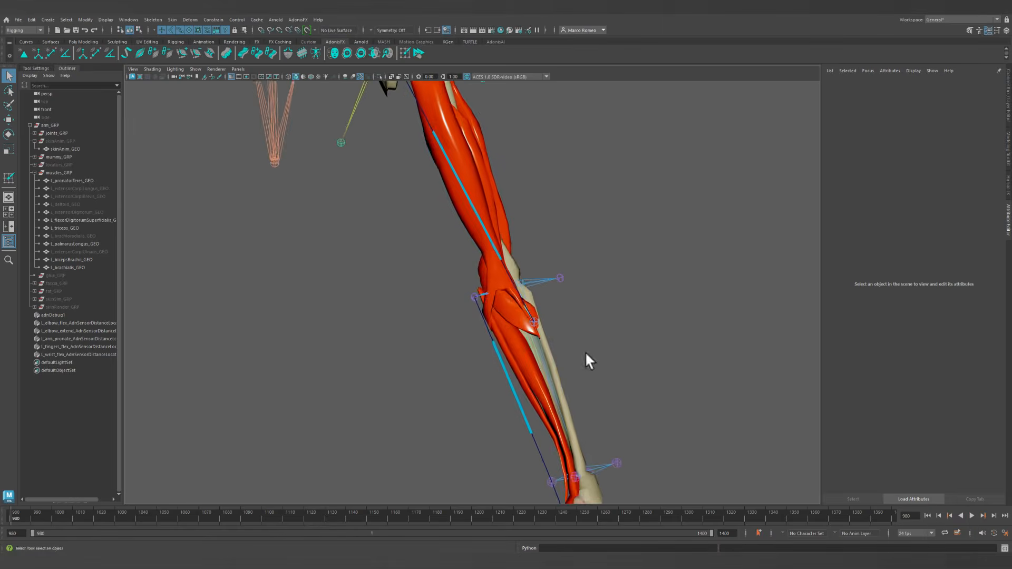
alt+drag(586, 354, 559, 350)
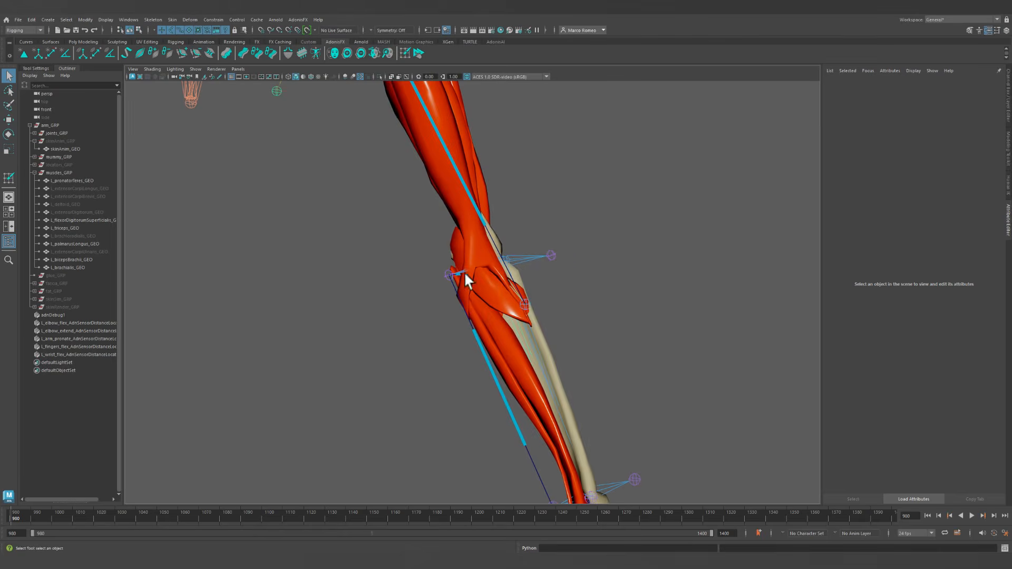
alt+drag(464, 277, 522, 323)
alt+drag(590, 262, 535, 332)
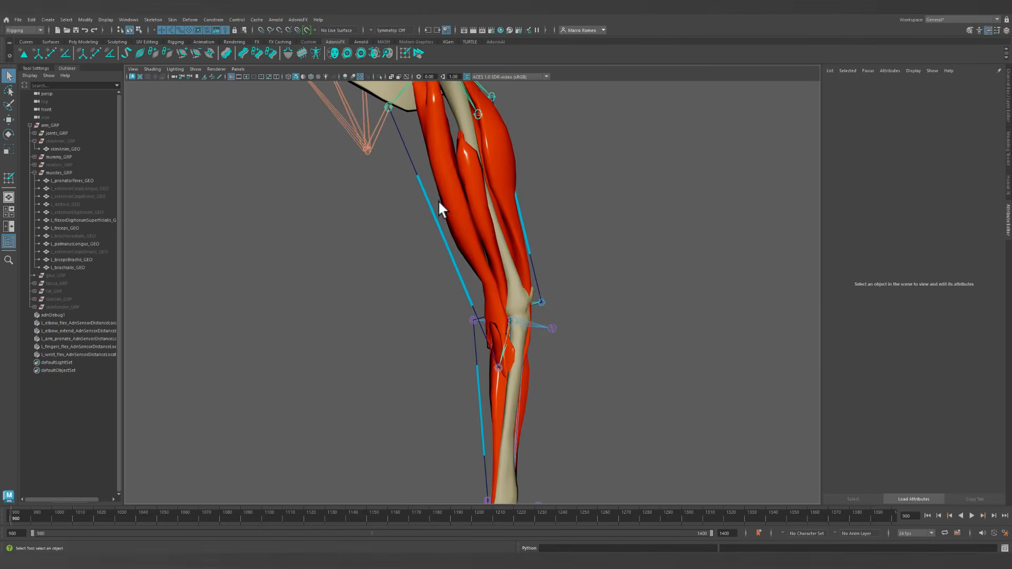
click(453, 207)
alt+drag(573, 296, 517, 341)
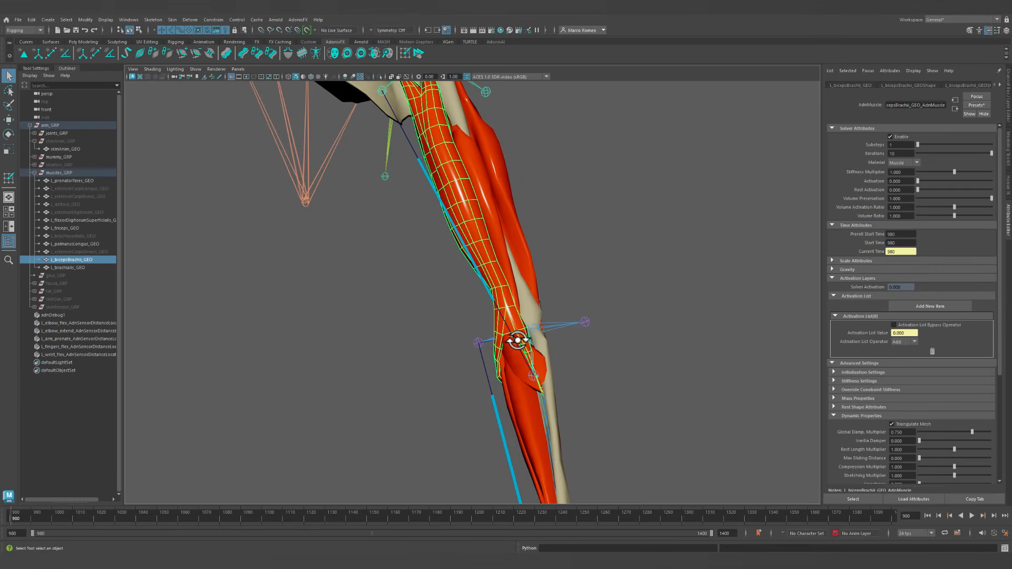
alt+drag(663, 354, 578, 363)
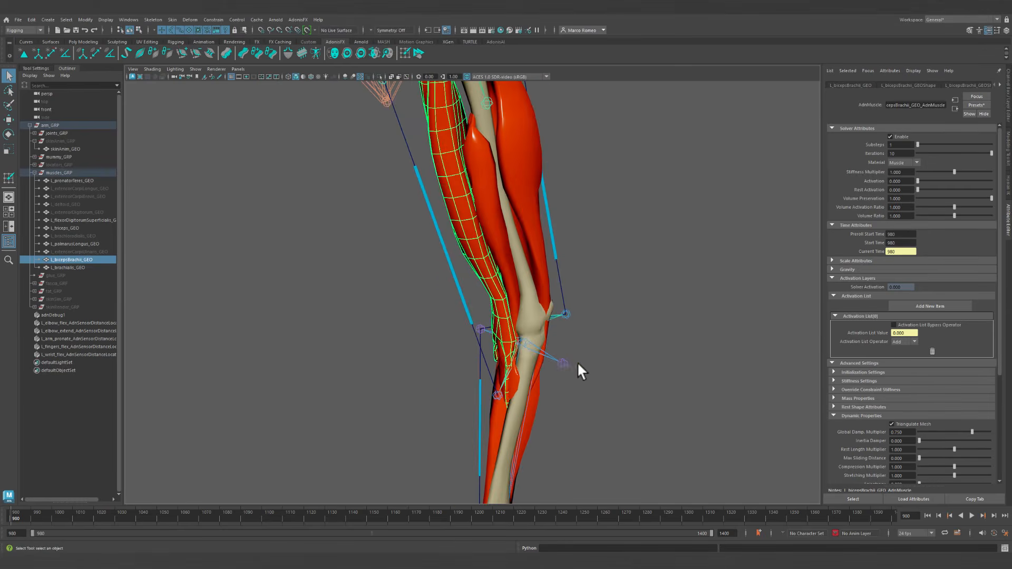
Create an AdnSensorDistance named L_arm_supinate_AdnSensorDistance between the two joints behind the elbow, including L_elbow03_JNT.
click(563, 363)
click(567, 315)
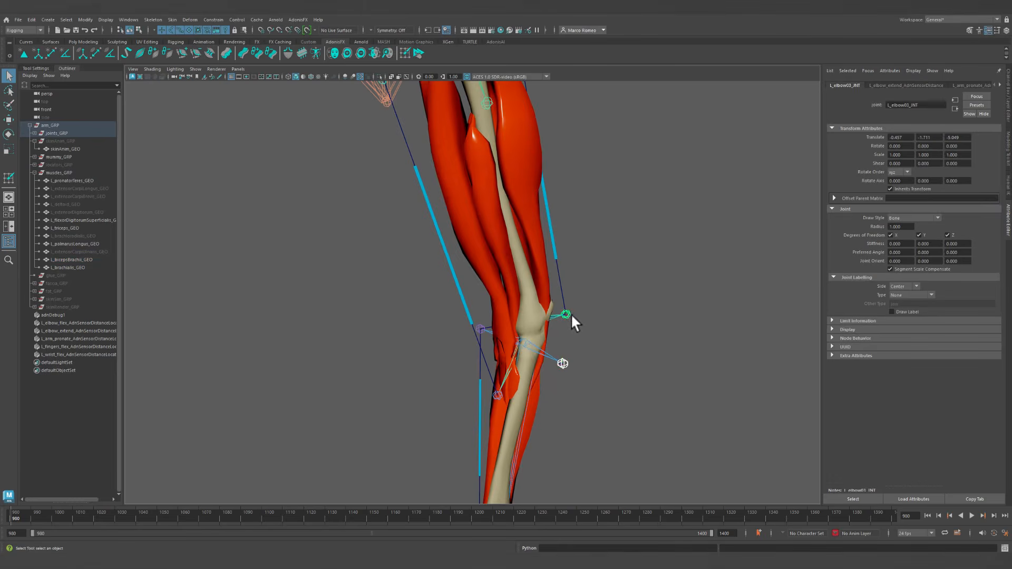
alt+drag(571, 315, 526, 328)
alt+drag(547, 319, 514, 329)
alt+right_drag(520, 342, 577, 363)
click(95, 53)
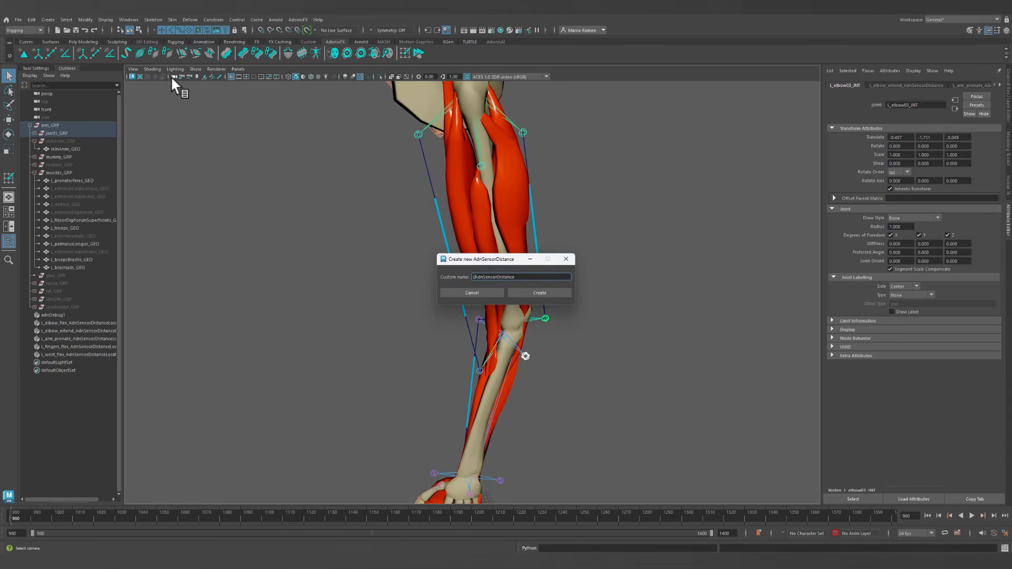
text(L_arm_supinate_)
click(552, 294)
Check the arm pronate sensor's attributes, and open those of the arm supinate sensor.
alt+drag(505, 283, 581, 311)
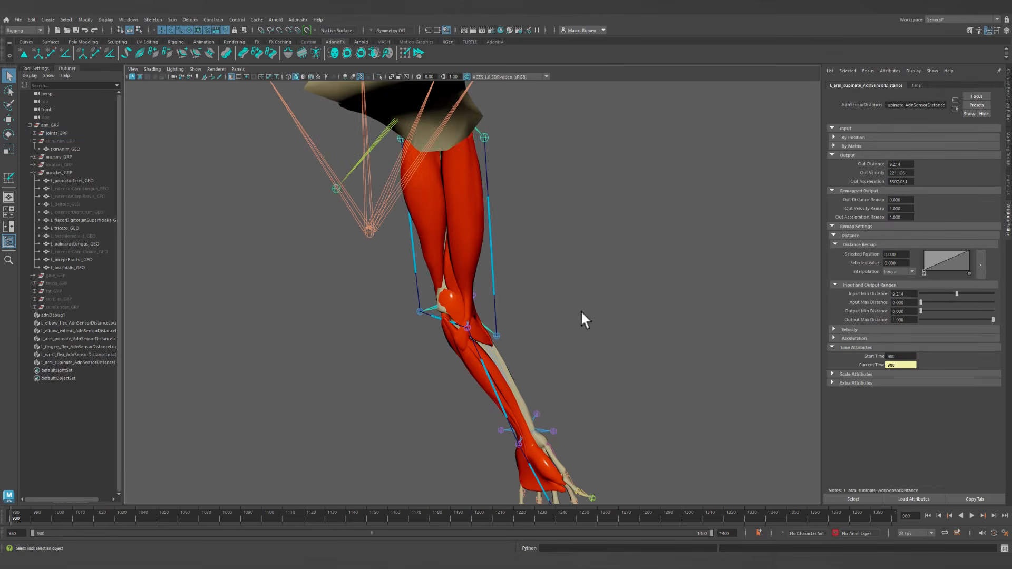
click(433, 318)
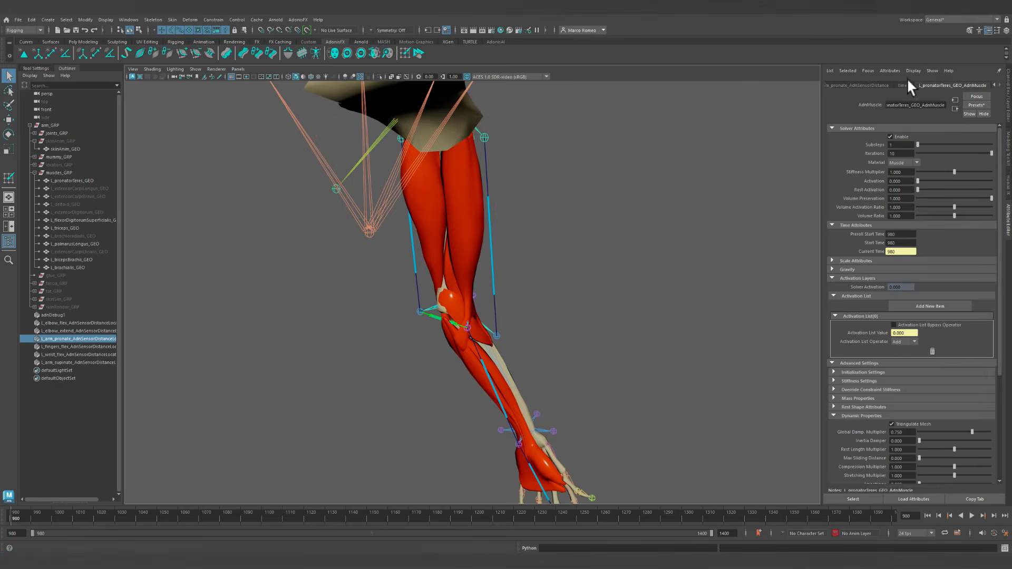
click(855, 86)
alt+drag(580, 309, 445, 332)
click(536, 304)
alt+drag(586, 320, 569, 319)
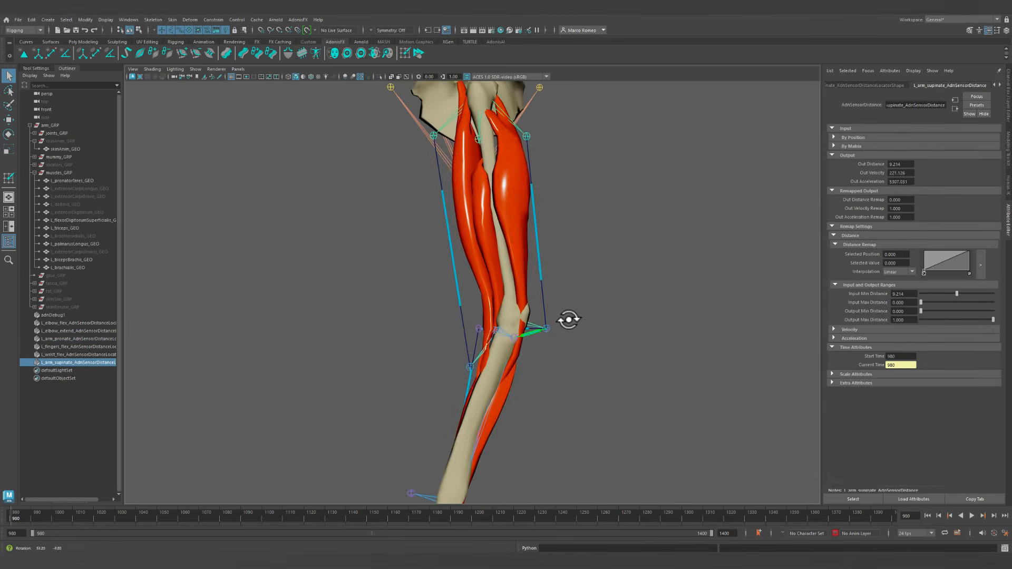
At frame 1018, copy the supinate sensor's Out Distance into its Input Max Distance, setting it to 5.645, and deselect the sensor.
drag(13, 516, 90, 523)
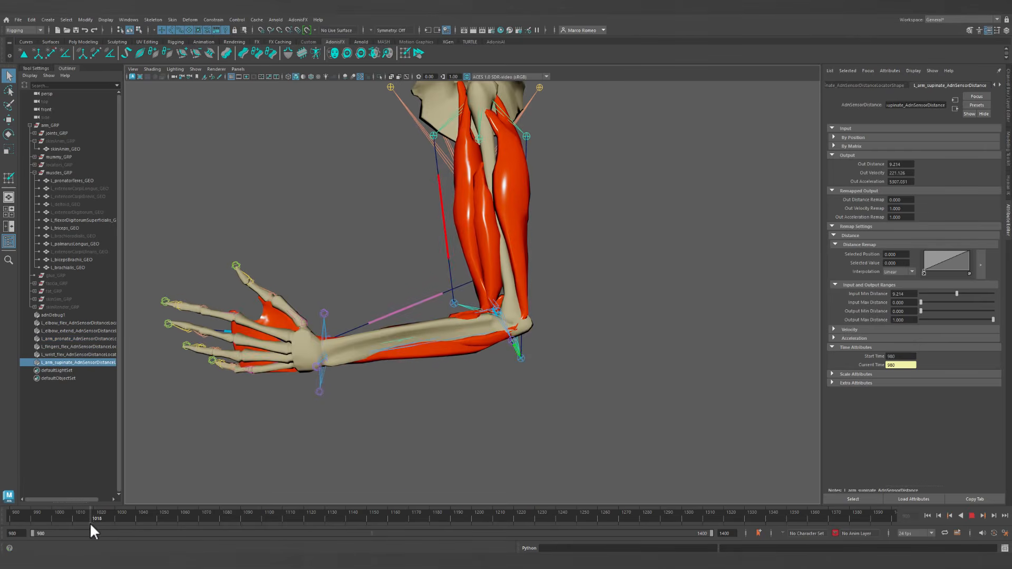
alt+drag(520, 377, 565, 363)
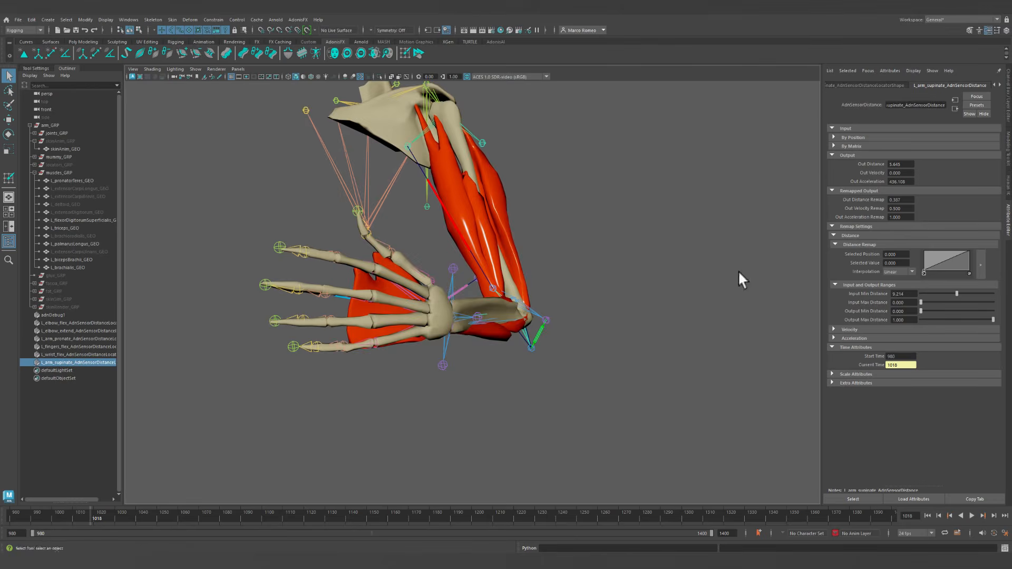
click(909, 164)
key(ctrl+c)
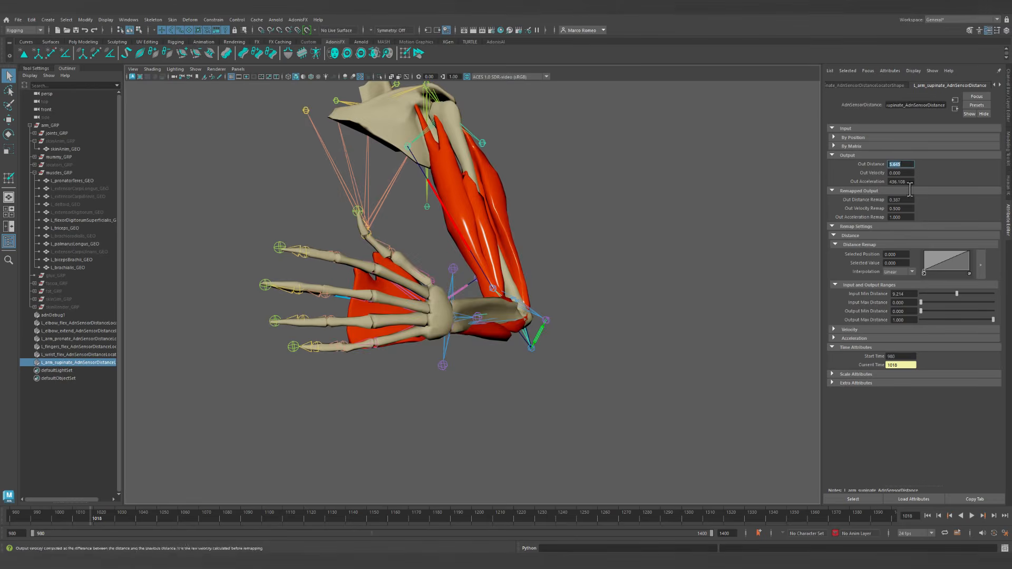
click(909, 303)
key(ctrl+v)
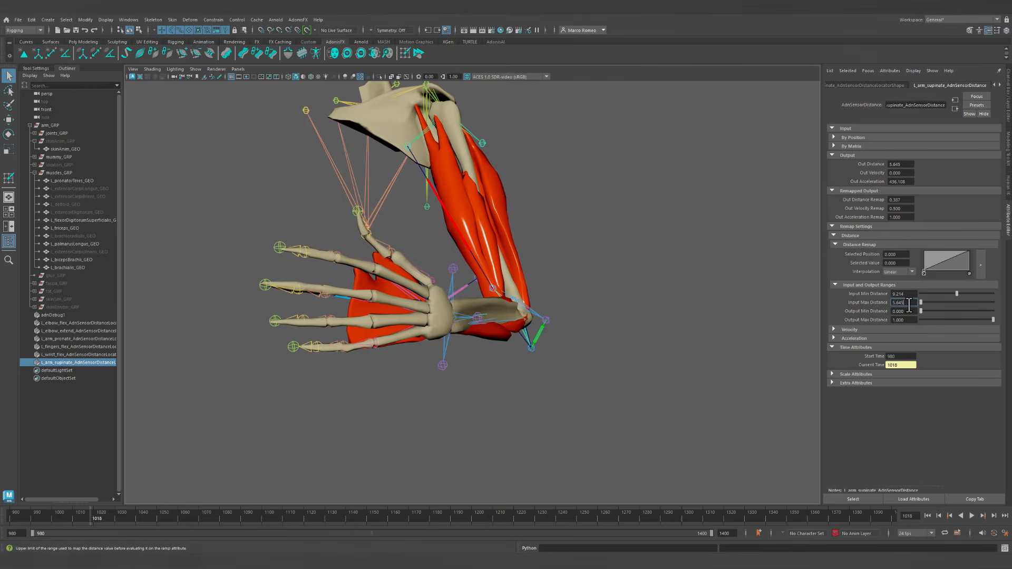
key(Return)
scroll(543, 340, up, 5)
click(665, 378)
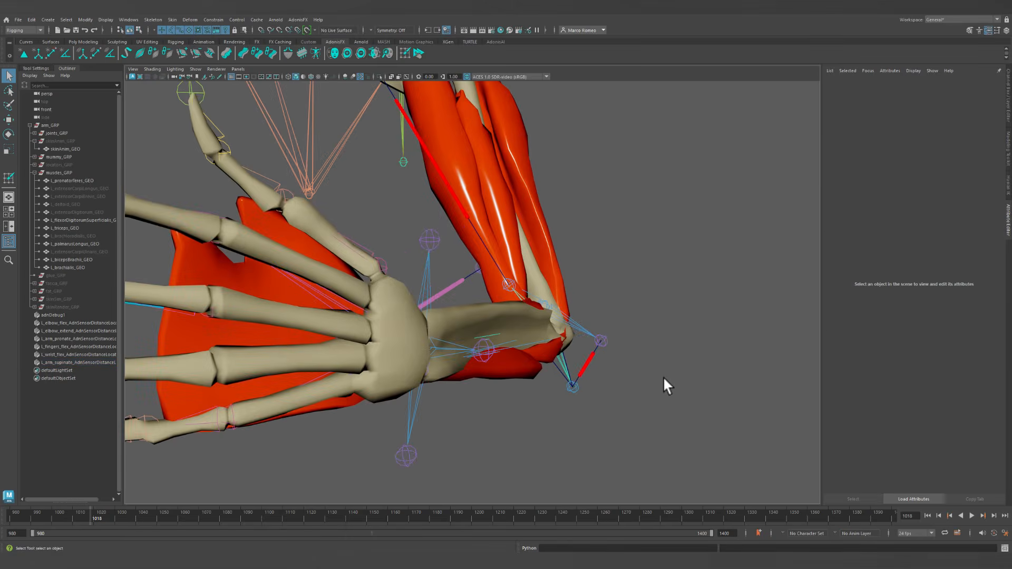
Return to the first frame, select the biceps brachii and open its AdnMuscle attributes.
click(924, 514)
alt+drag(688, 359, 565, 355)
click(466, 237)
alt+drag(486, 275, 501, 328)
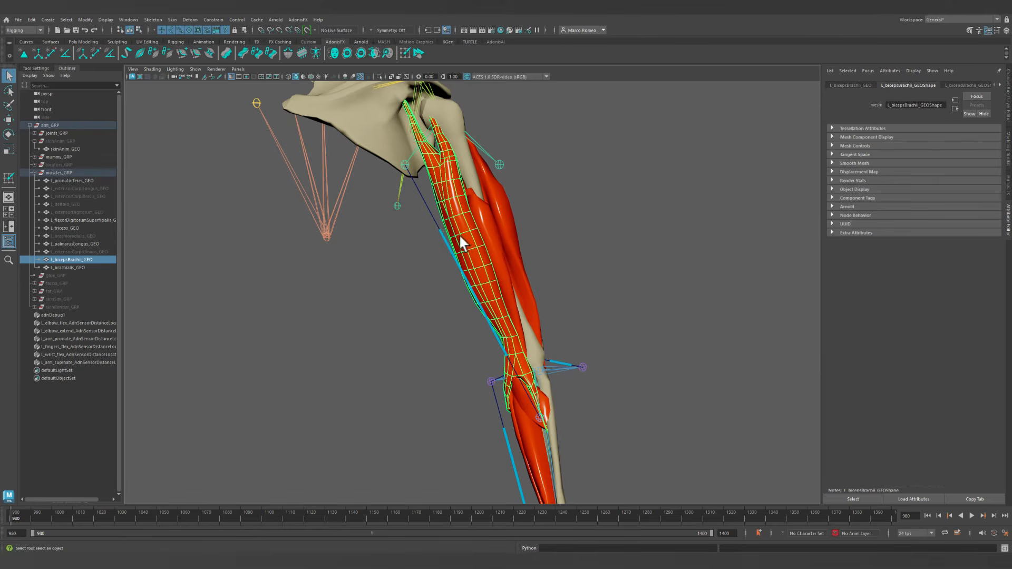
alt+drag(444, 272, 468, 233)
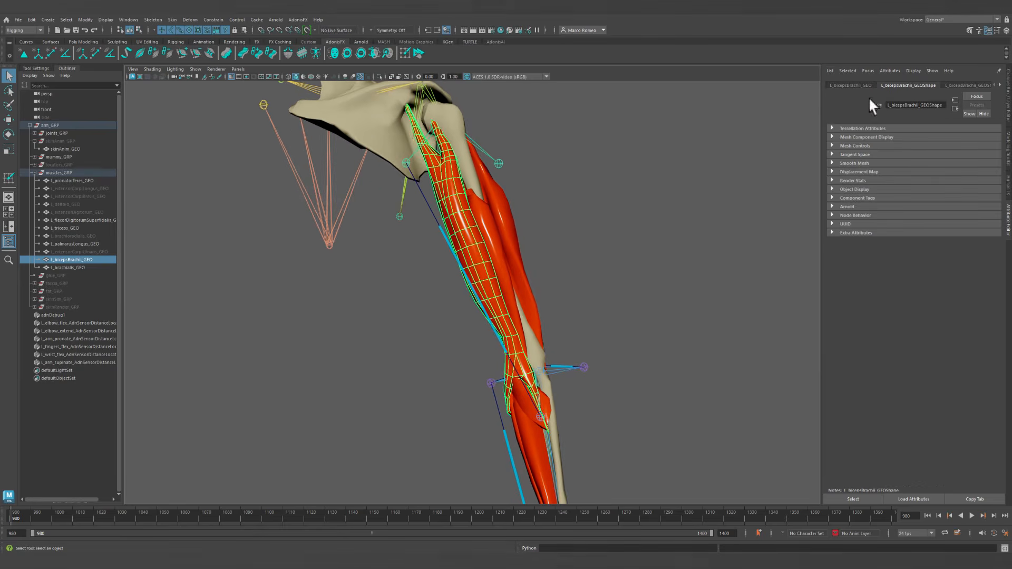
click(999, 85)
click(999, 85)
click(950, 84)
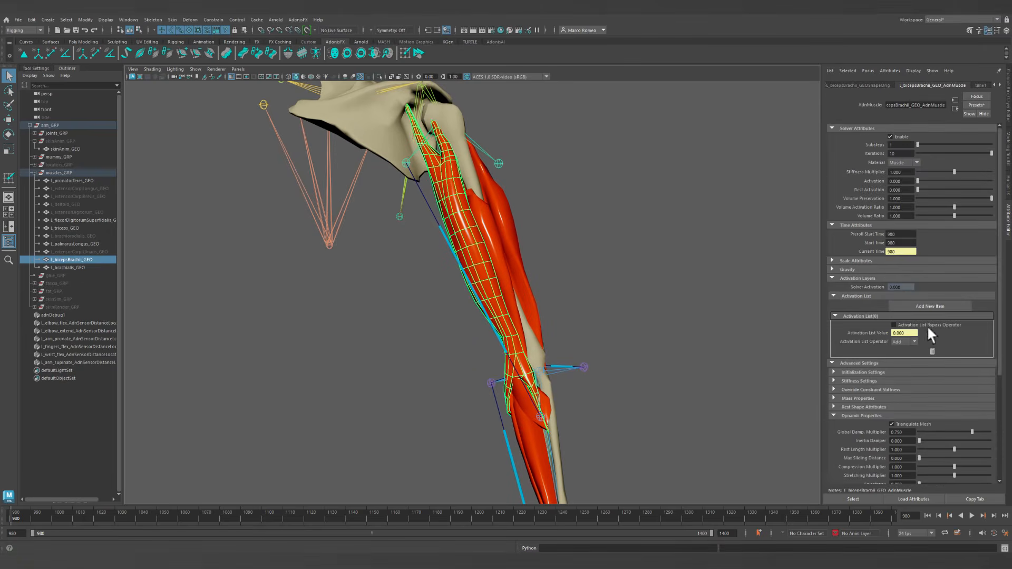
alt+drag(599, 364, 570, 368)
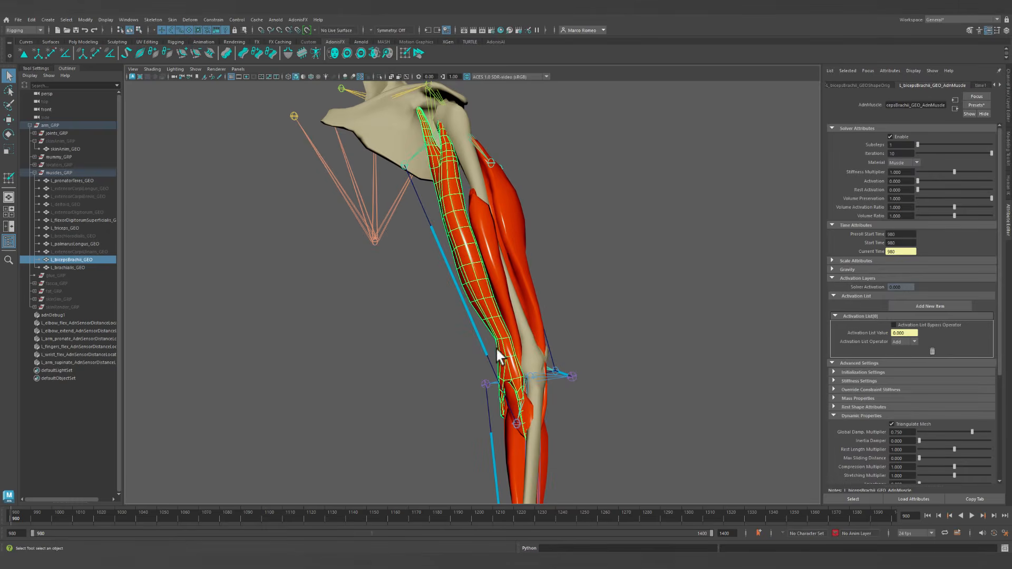
Add a second Activation List item to the biceps AdnMuscle with value 0.6 and the Mult operator.
click(921, 306)
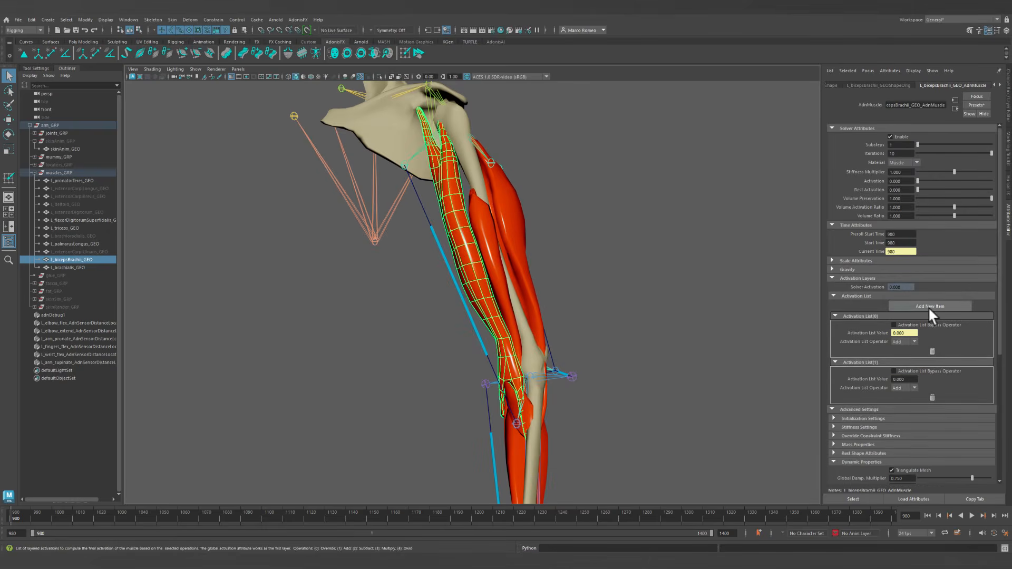
click(905, 380)
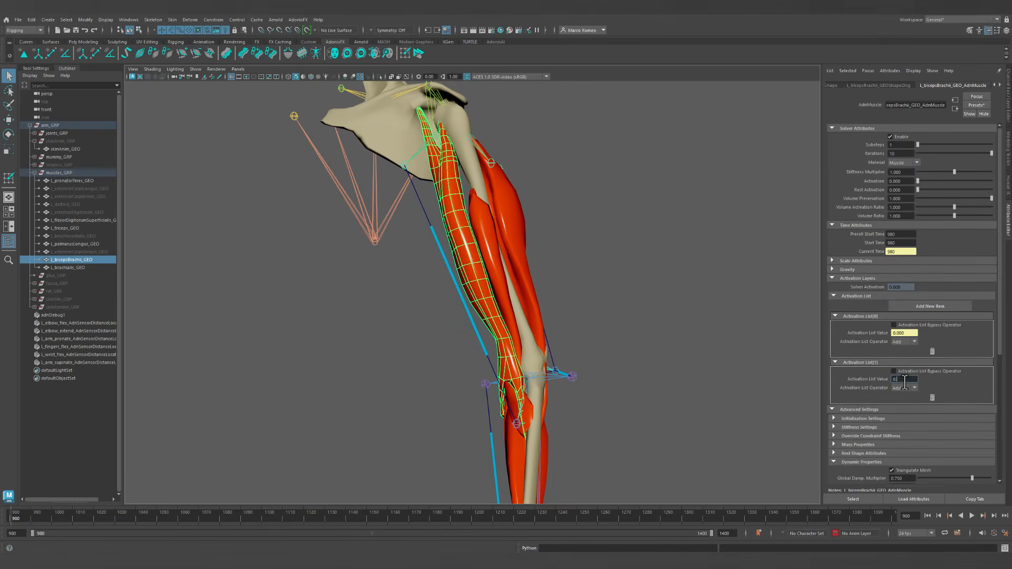
click(907, 388)
Select the arm supinate sensor with the biceps brachii and load the sensor as source in the AdonisFX Sensors Connection Editor.
alt+drag(623, 375, 578, 384)
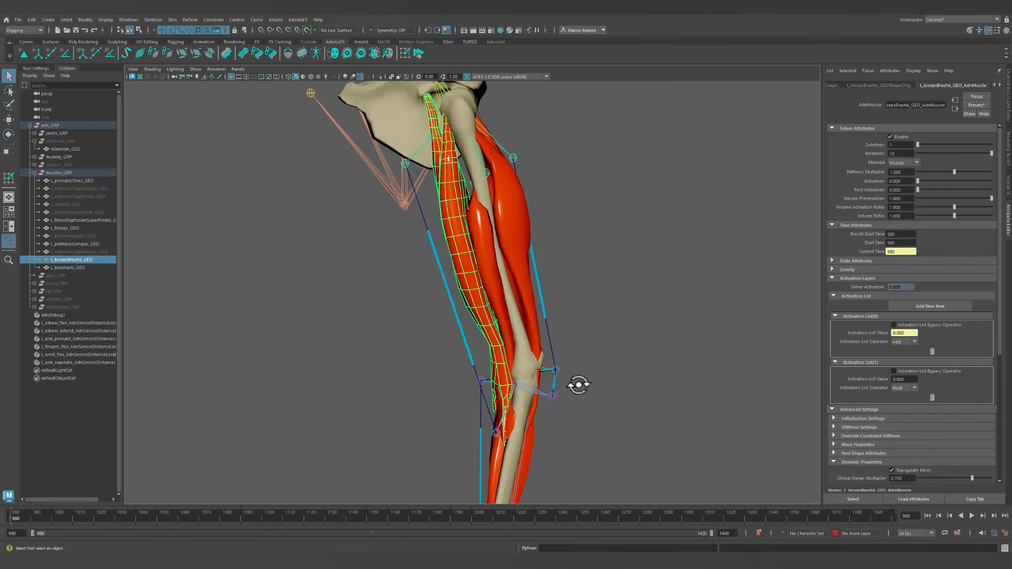
click(551, 382)
shift+click(475, 310)
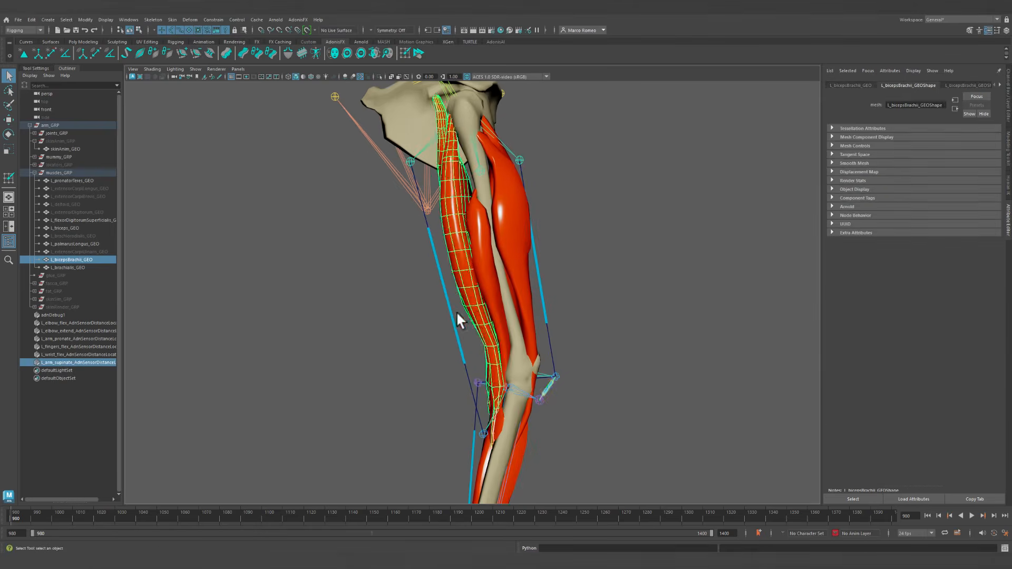
click(298, 19)
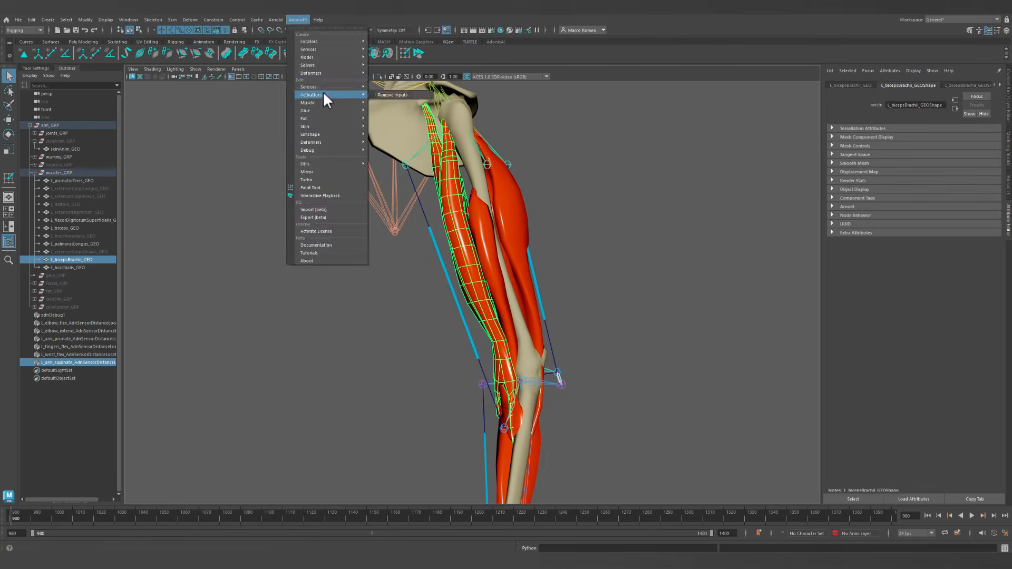
mouse_move(321, 87)
click(397, 86)
click(420, 242)
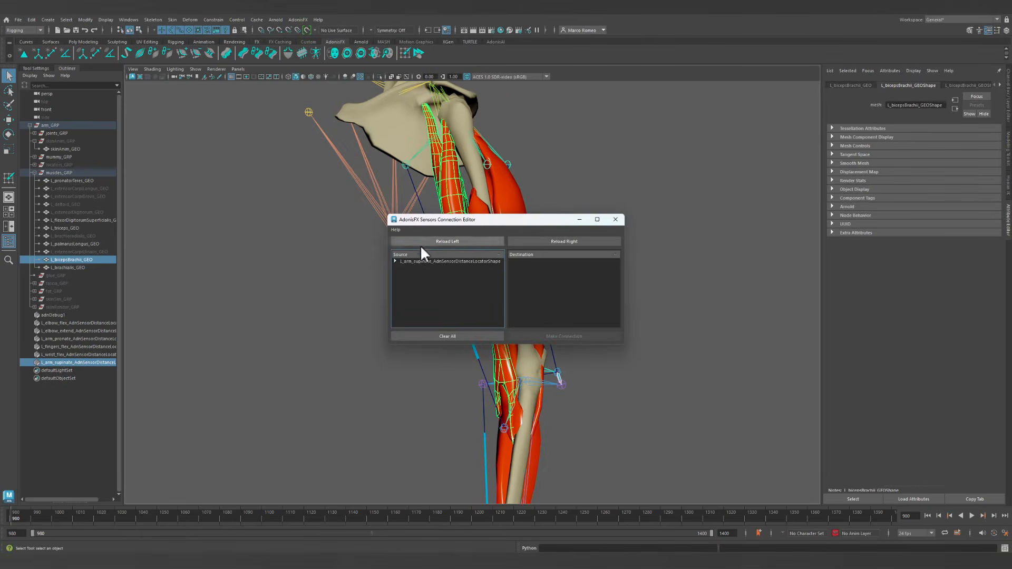
Connect the supinate sensor's activationDistance to the biceps AdnMuscle's activationList[2].activationListValue, and close the editor.
click(396, 261)
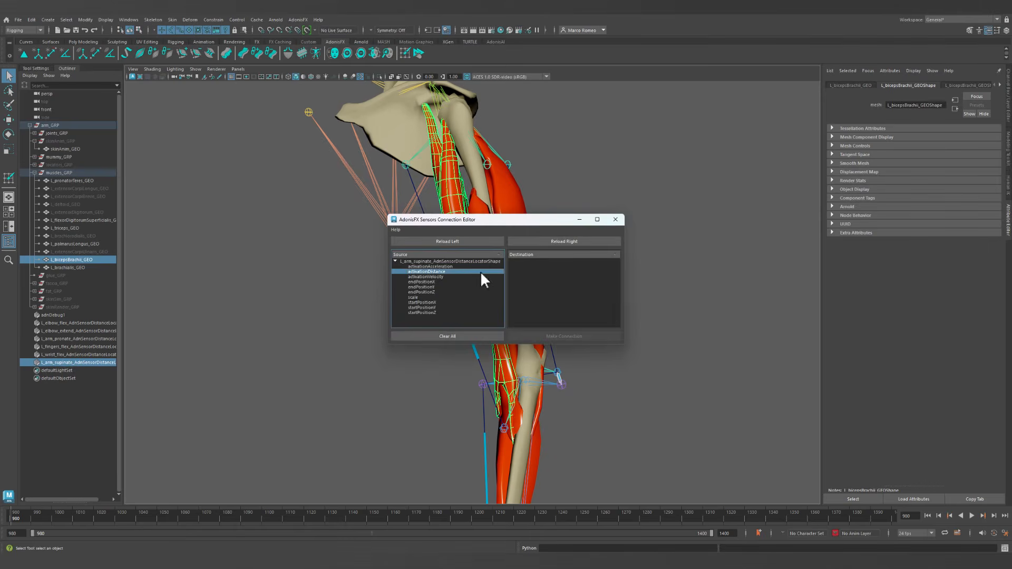
click(546, 242)
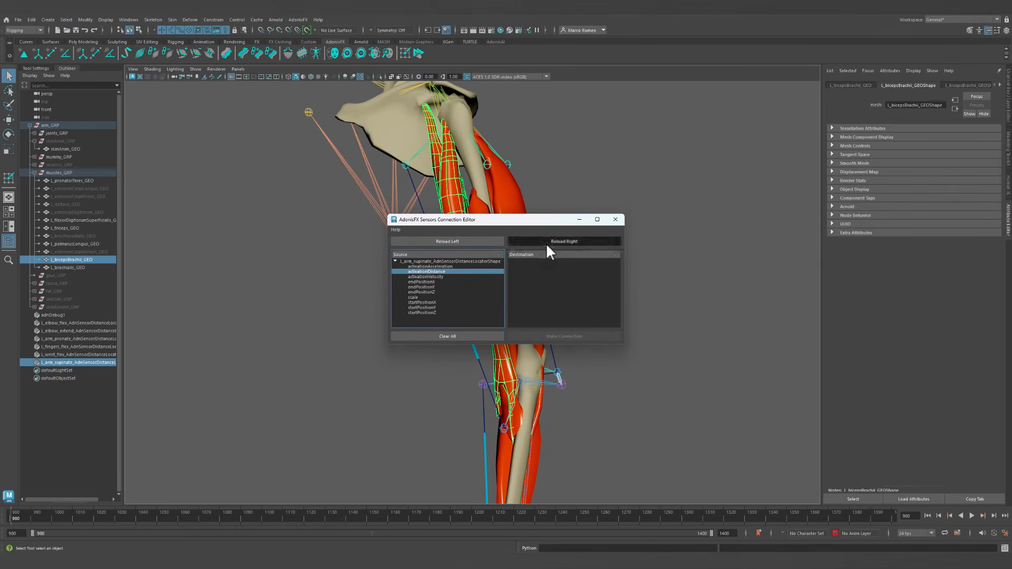
click(559, 281)
click(563, 336)
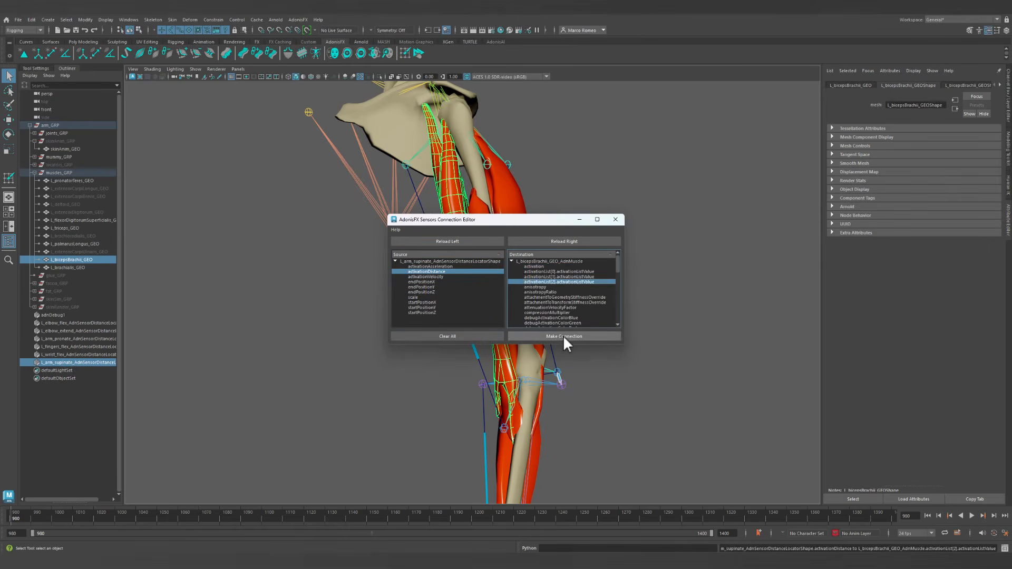
click(615, 219)
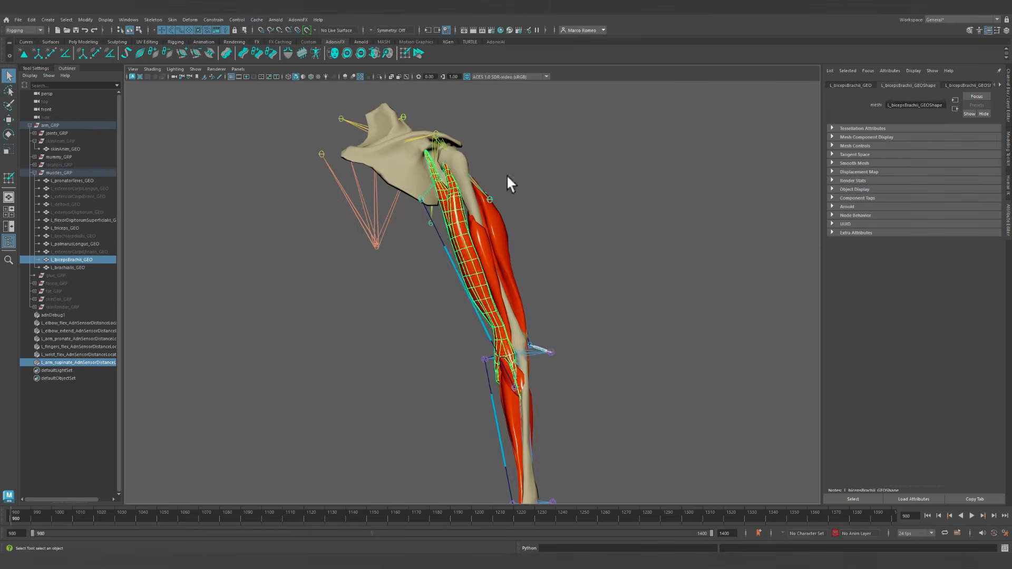
Scrub the timeline to frame 1012 and open the biceps brachii's AdnMuscle attributes to inspect its activation layers.
click(668, 436)
alt+drag(569, 388, 583, 385)
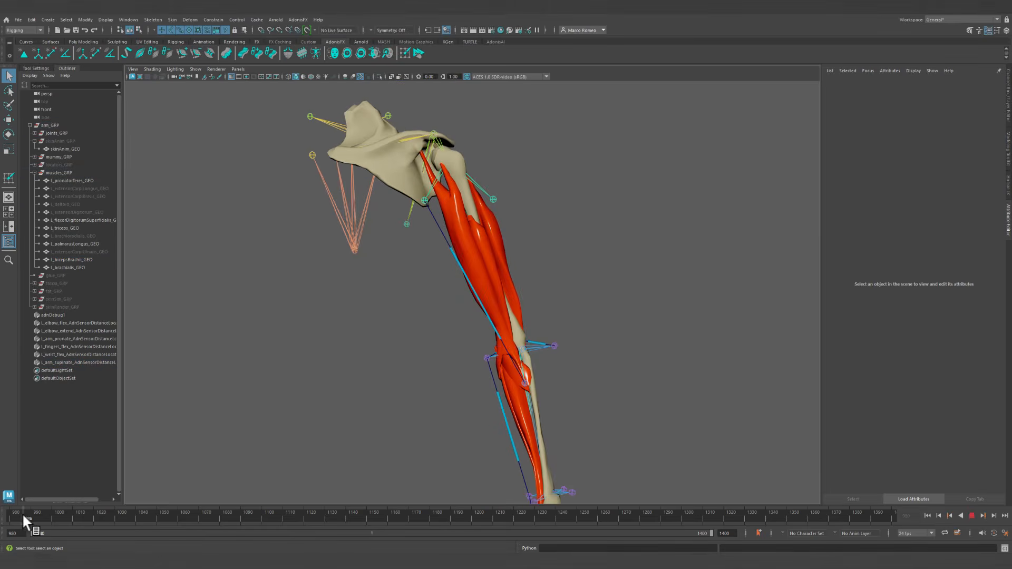
drag(23, 515, 77, 520)
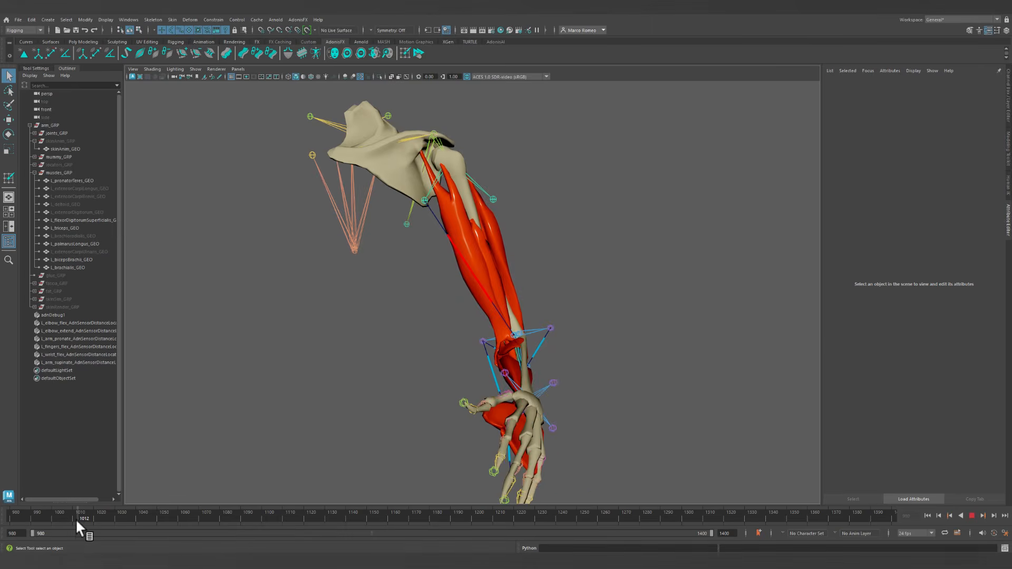
alt+drag(527, 337, 462, 258)
click(461, 258)
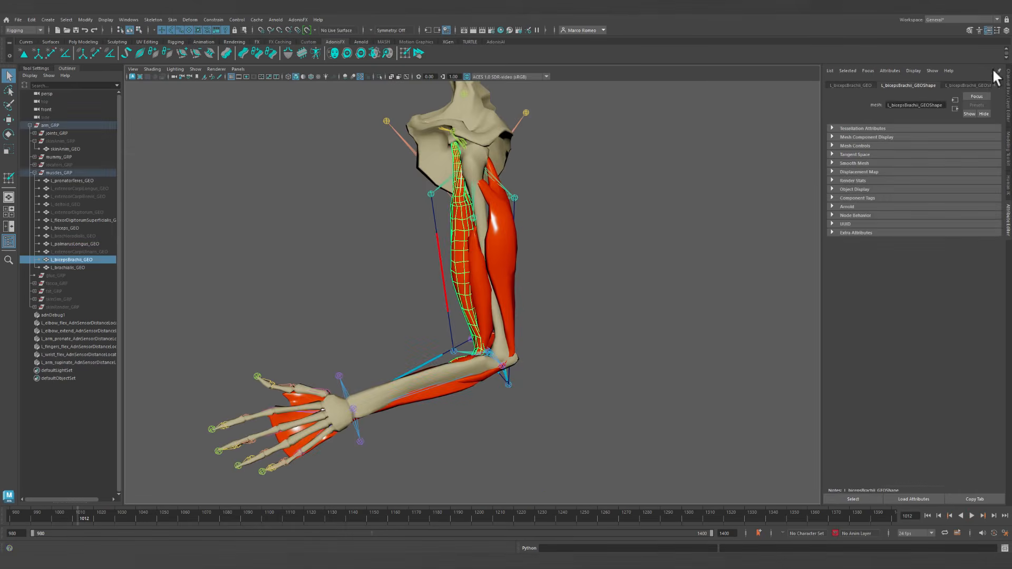
click(1000, 85)
click(999, 84)
click(1000, 85)
click(955, 85)
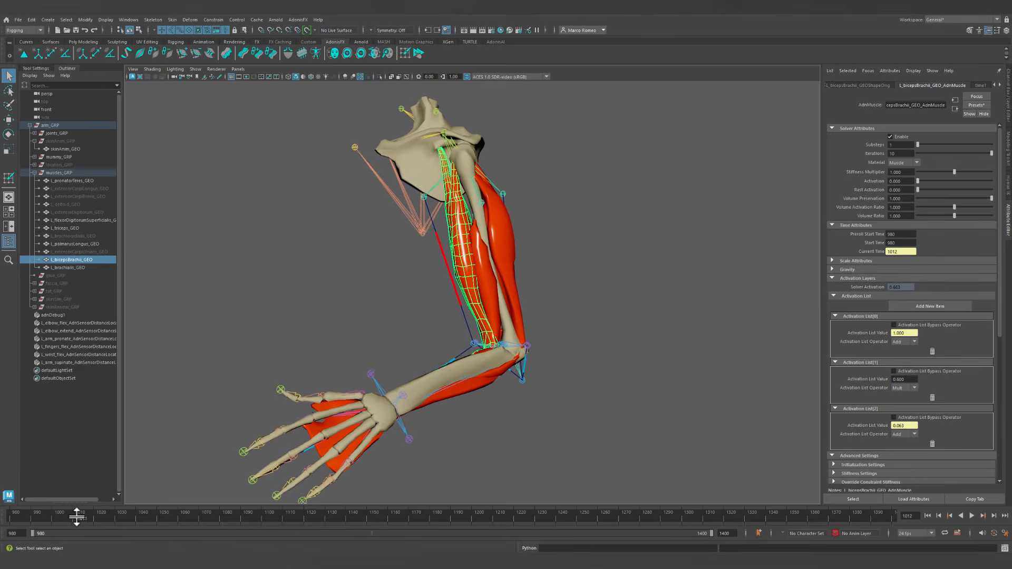
Play on to frame 1019 to check the biceps activation values, return to the first frame and deselect the muscle.
key(alt+v)
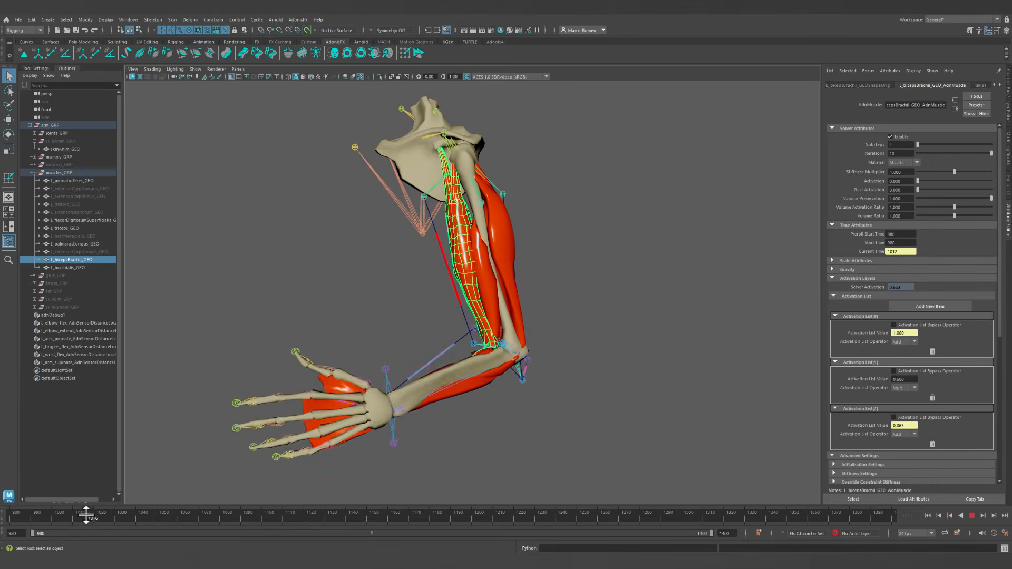
key(alt+v)
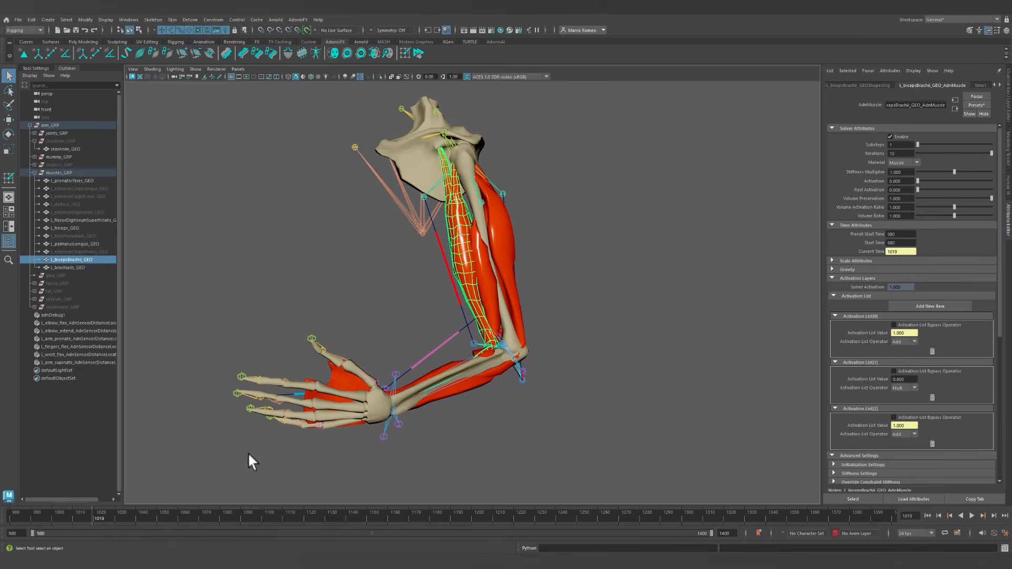
drag(92, 515, 13, 518)
alt+right_drag(605, 385, 440, 346)
alt+drag(440, 345, 536, 365)
click(547, 333)
alt+drag(606, 357, 639, 390)
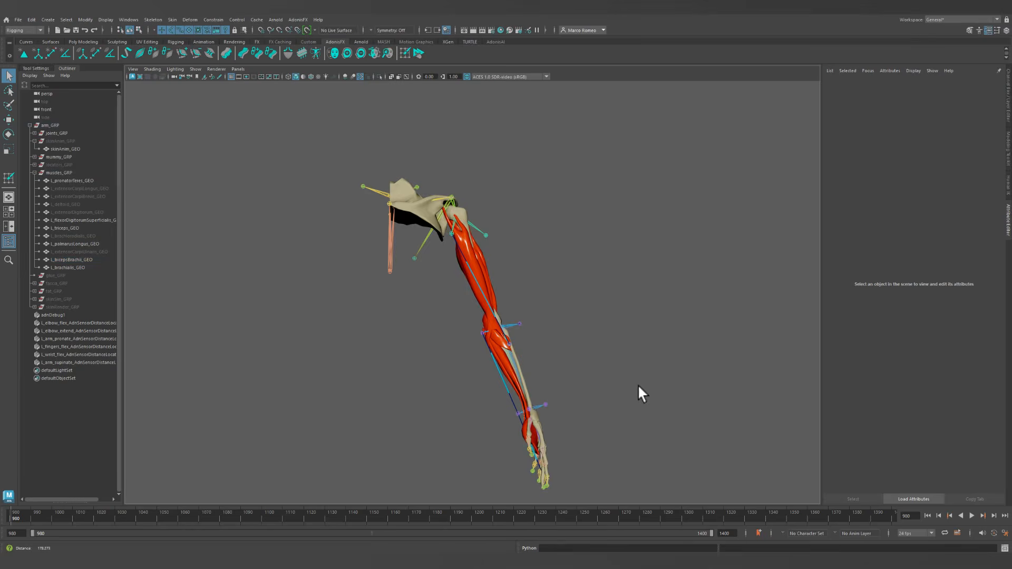
Play the arm animation through to review the muscle simulation, stop it and return to the first frame.
click(972, 516)
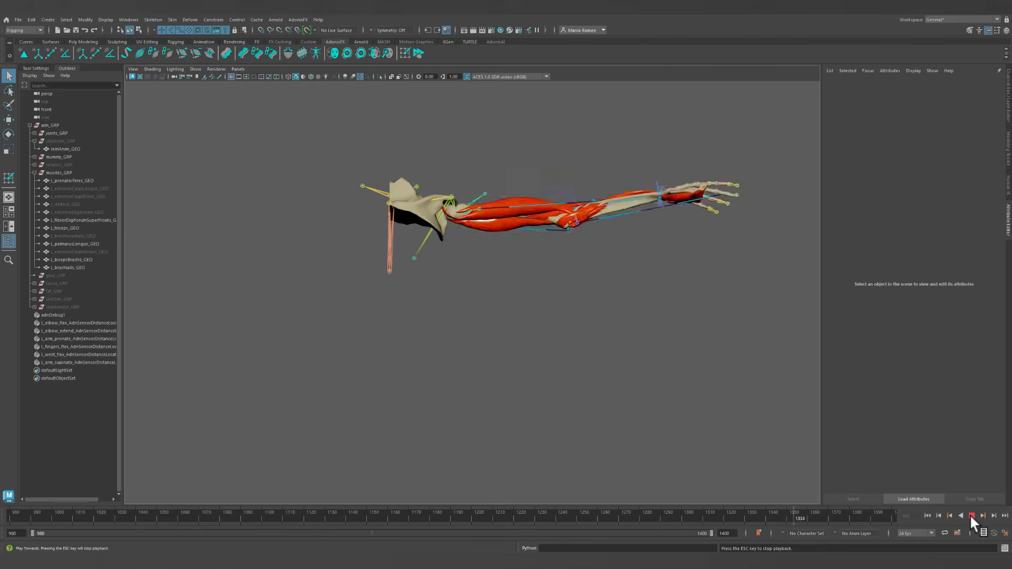
click(971, 515)
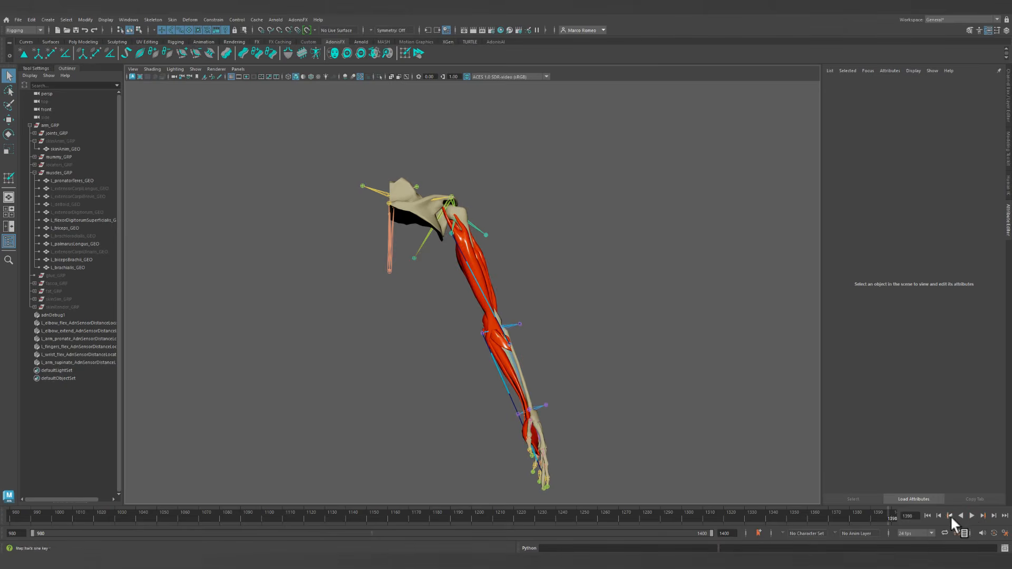
click(926, 515)
mouse_move(586, 355)
alt+mouse_down()
mouse_move(606, 353)
mouse_move(584, 356)
alt+mouse_up()
scroll(569, 364, up, 2)
alt+middle_drag(564, 385, 546, 319)
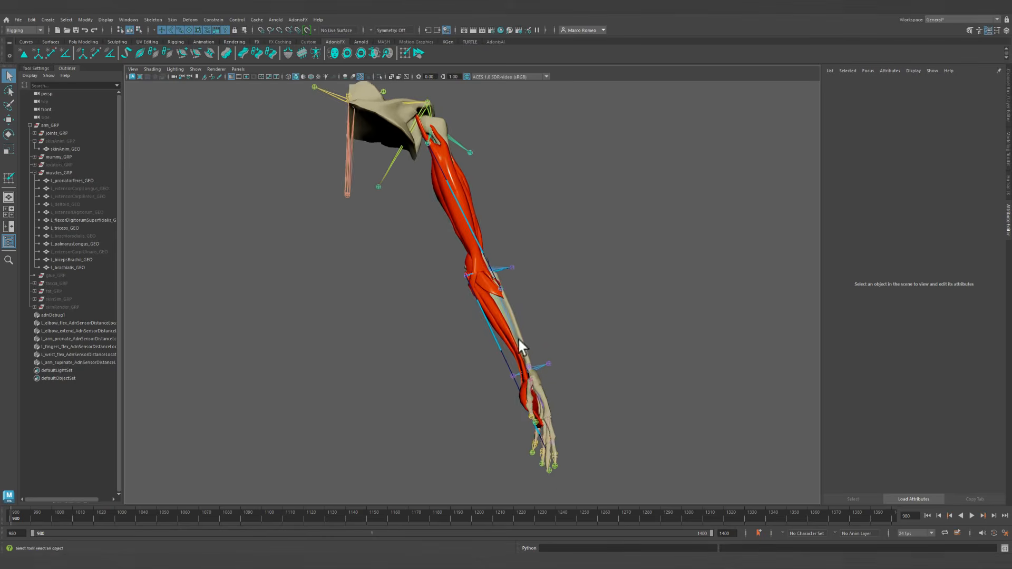
alt+drag(519, 340, 523, 342)
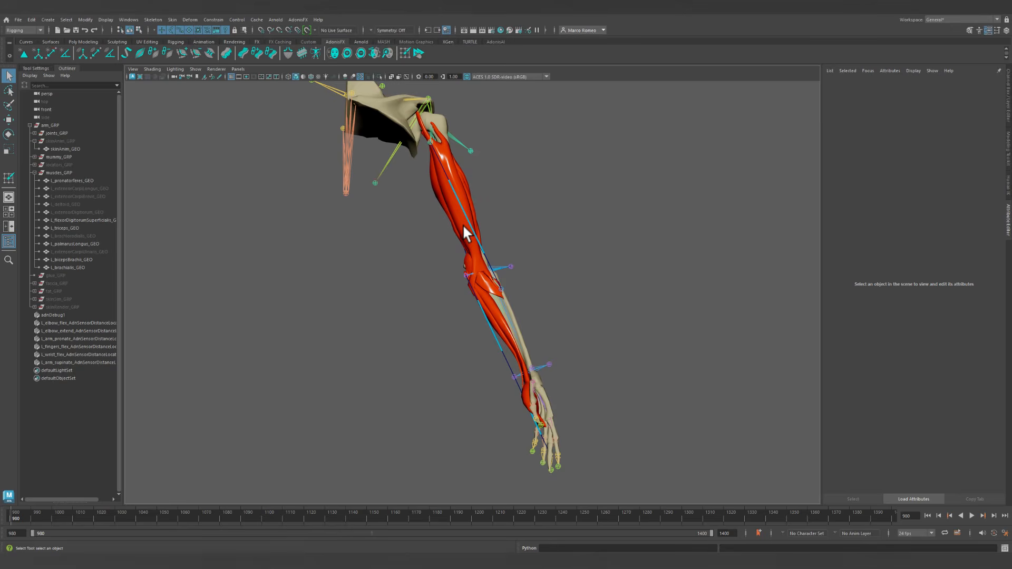
mouse_move(554, 278)
alt+mouse_down()
mouse_move(515, 271)
mouse_move(543, 273)
alt+mouse_up()
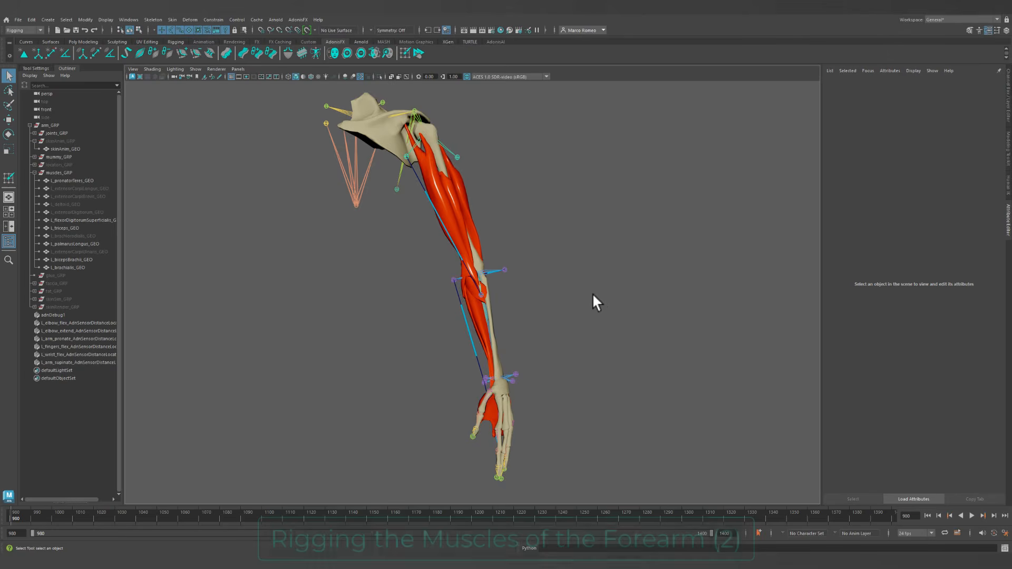
Hide the pronator teres, flexor digitorum superficialis, triceps, palmaris longus, biceps brachii and brachialis muscles.
alt+drag(594, 301, 553, 314)
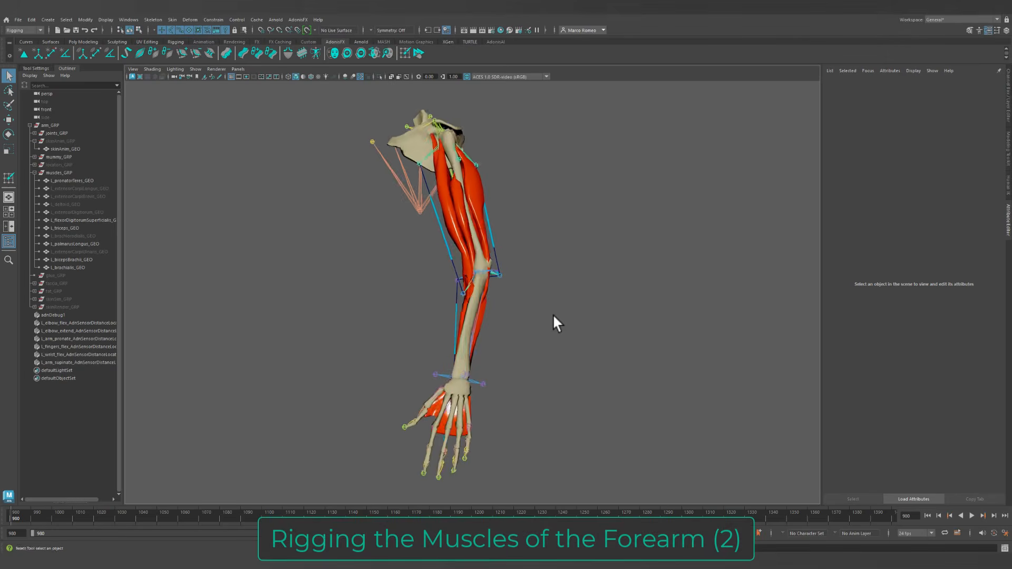
alt+right_drag(552, 314, 582, 331)
alt+middle_drag(583, 327, 575, 305)
mouse_move(574, 305)
alt+mouse_down()
mouse_move(564, 270)
mouse_move(572, 295)
alt+mouse_up()
click(83, 250)
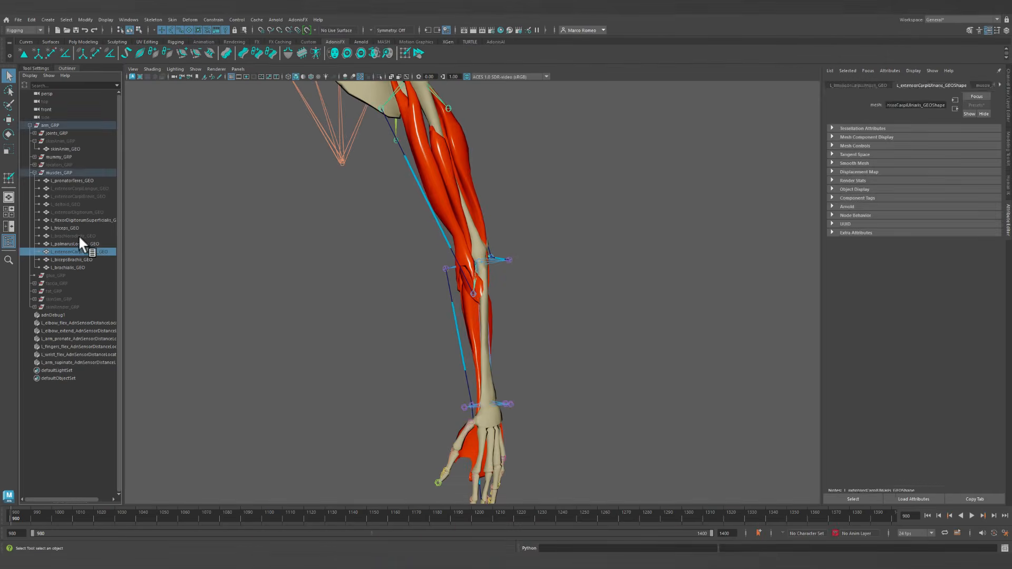
ctrl+click(78, 235)
click(75, 218)
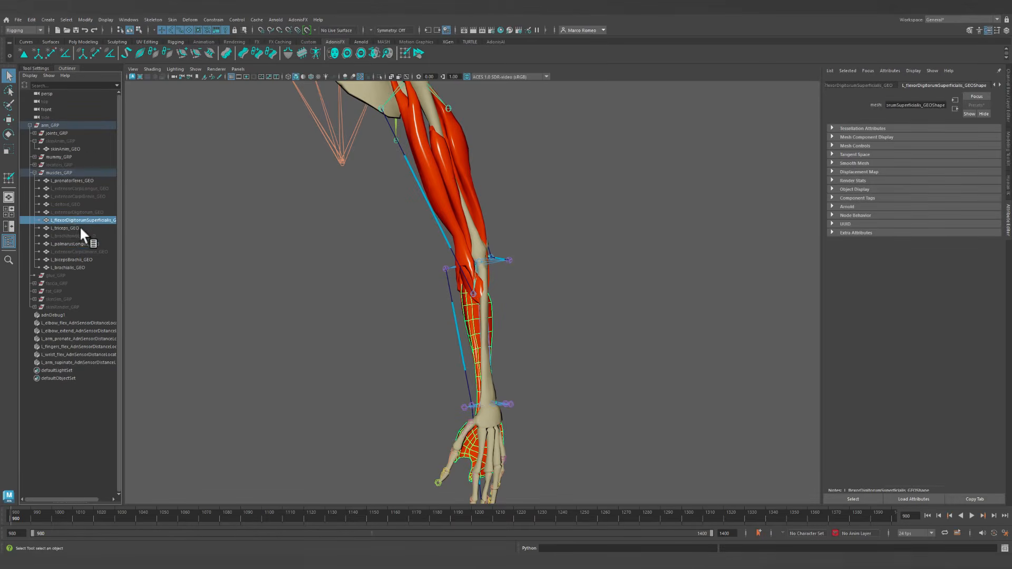
ctrl+click(79, 228)
ctrl+click(72, 243)
ctrl+click(68, 259)
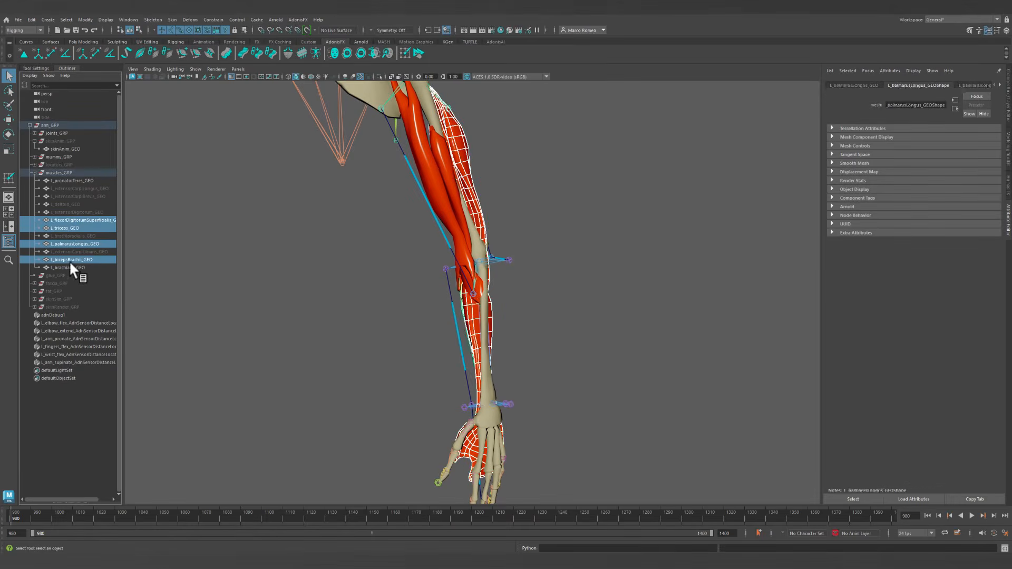
ctrl+click(69, 267)
ctrl+click(77, 181)
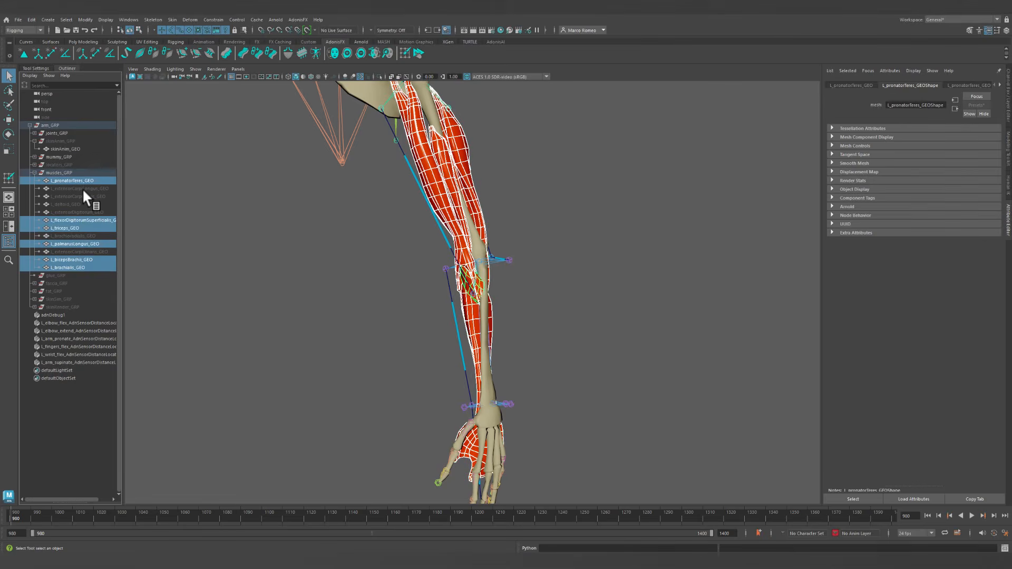
key(ctrl+h)
Unhide the muscle geometries from L_extensorCarpiLongus_GEO through L_extensorDigitorum_GEO.
click(69, 188)
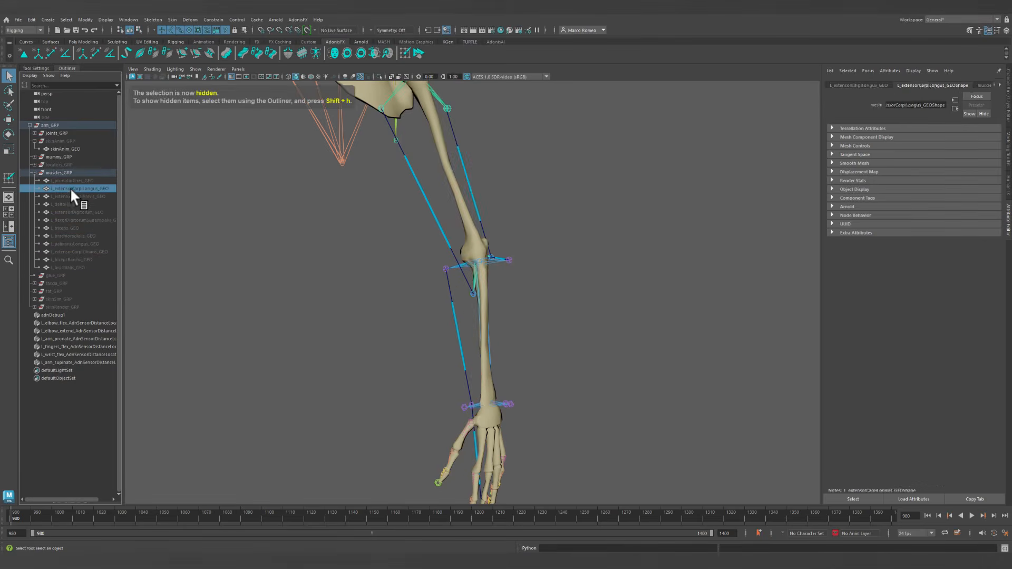
shift+click(77, 213)
key(shift+h)
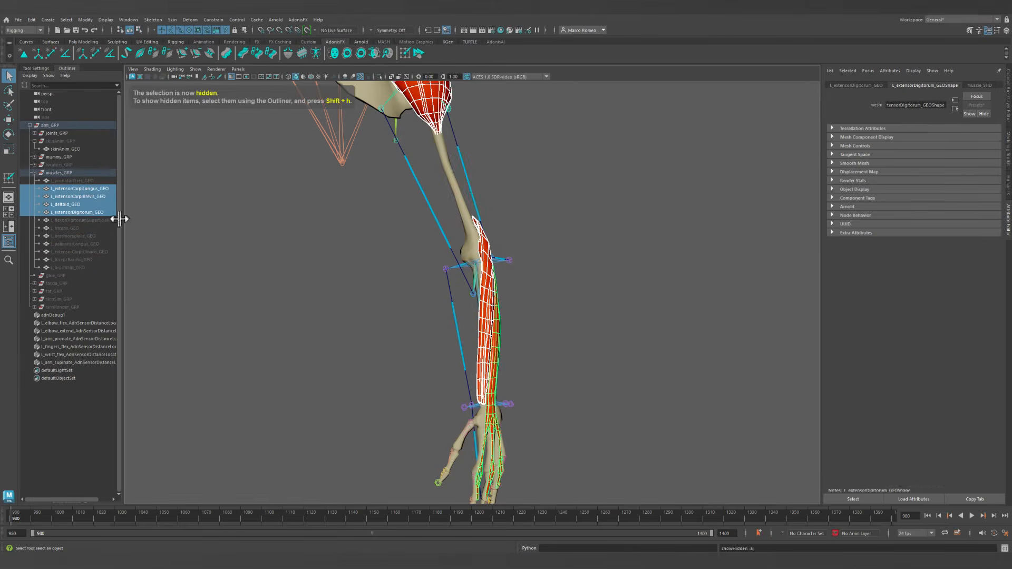
Hide the L_deltoid_GEO muscle and unhide the L_brachioradialis_GEO muscle.
drag(70, 227, 77, 202)
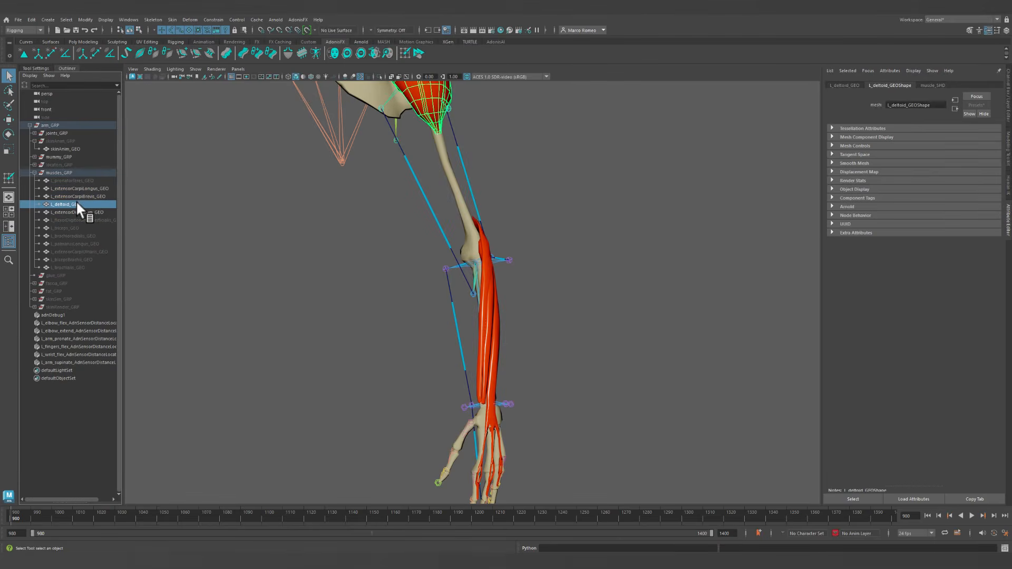
key(ctrl+h)
click(75, 229)
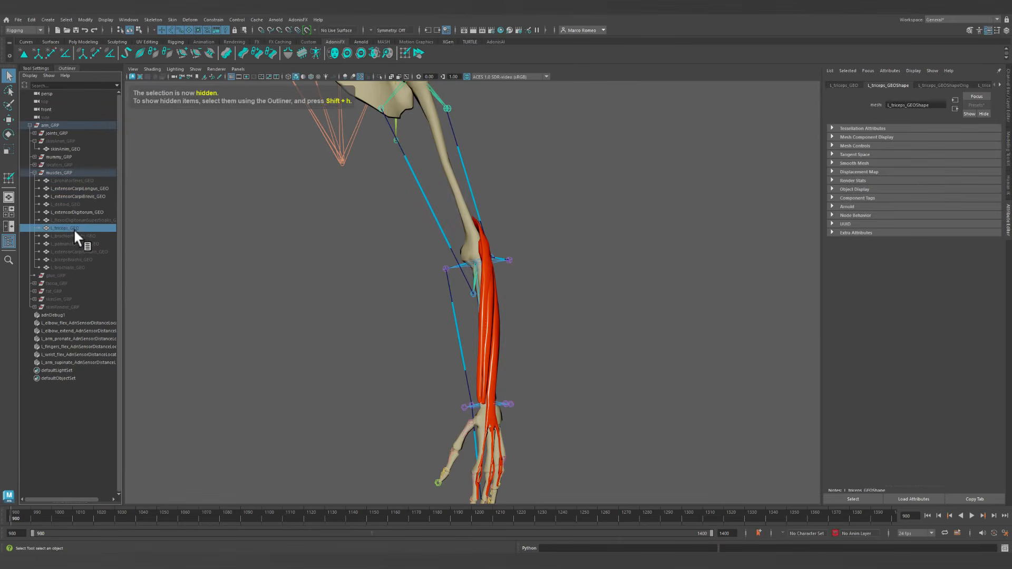
click(79, 236)
key(shift+h)
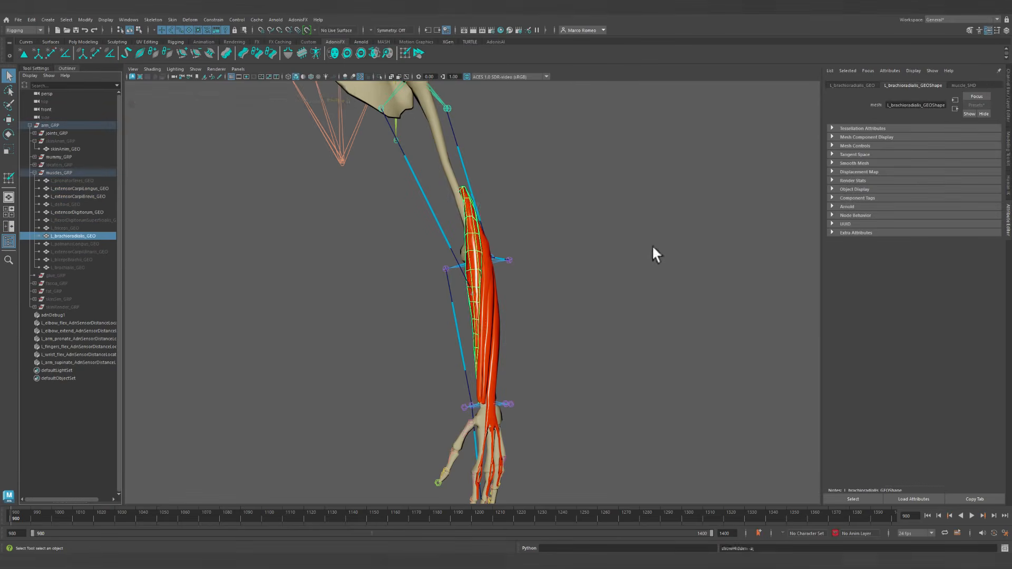
alt+drag(652, 247, 368, 248)
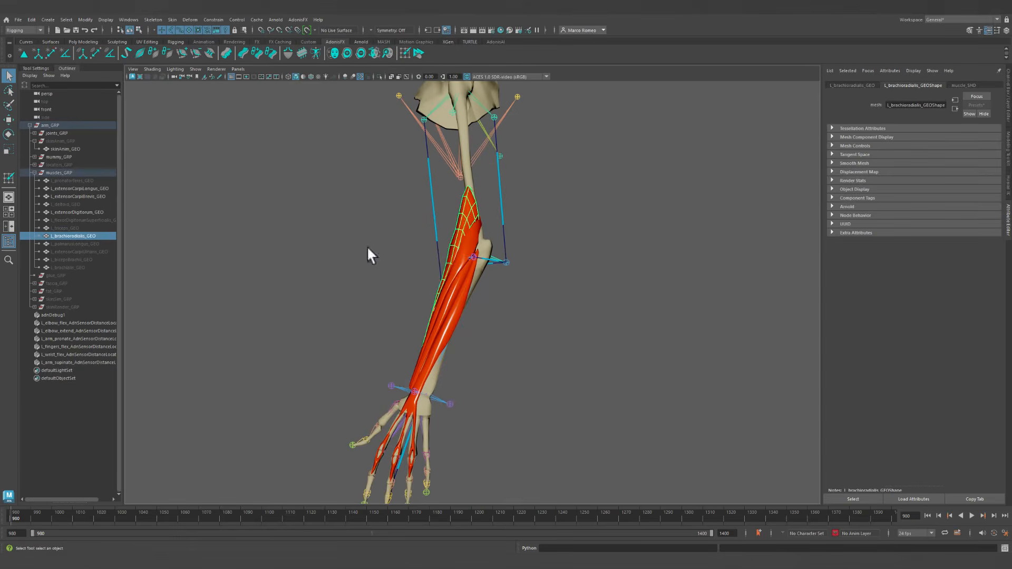
Unhide the L_extensorCarpiUlnaris_GEO muscle on the forearm.
click(94, 252)
key(shift+h)
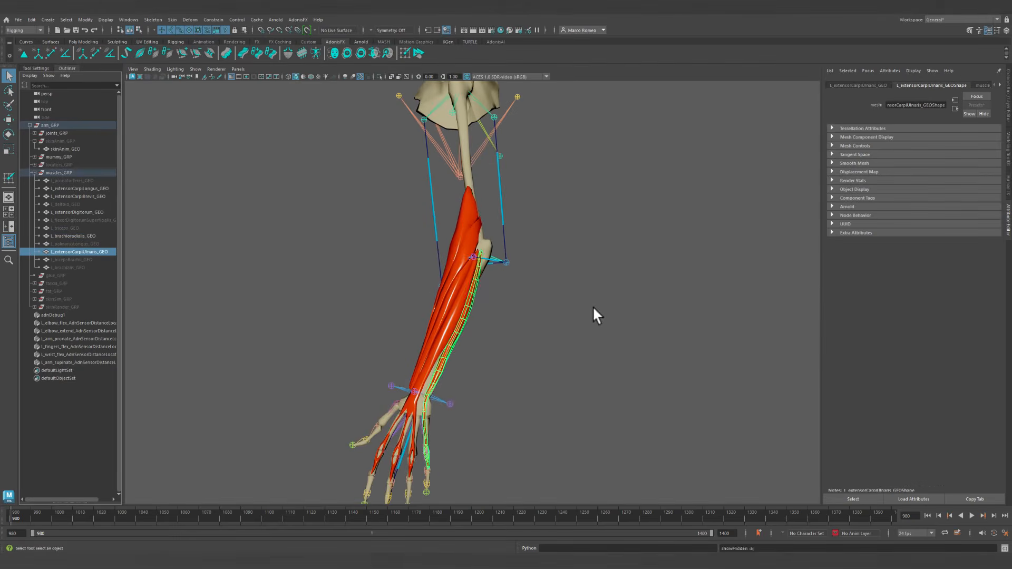
alt+drag(593, 310, 542, 311)
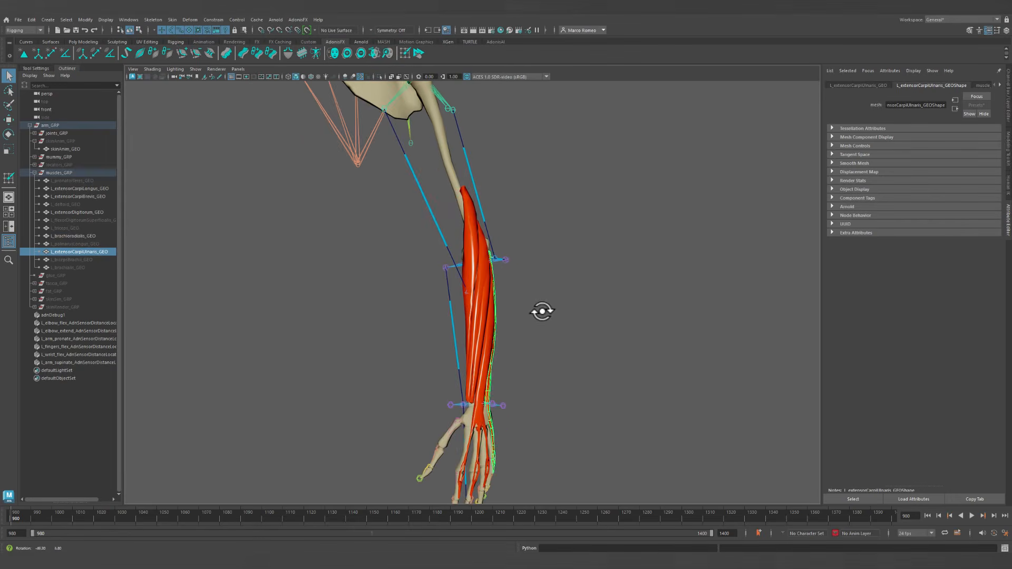
Examine the visible forearm muscles from several sides, including the course of L_extensorCarpiUlnaris_GEO toward the hand.
click(80, 220)
alt+drag(432, 335, 342, 315)
alt+right_drag(342, 315, 495, 377)
alt+middle_drag(496, 377, 583, 332)
alt+right_drag(583, 332, 506, 317)
alt+drag(506, 316, 585, 329)
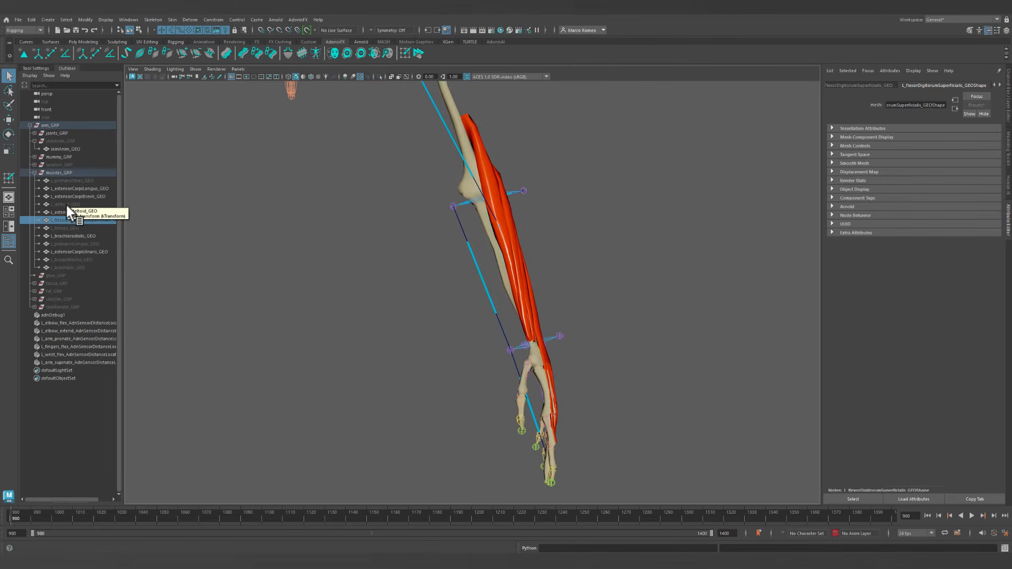
alt+drag(482, 286, 453, 364)
click(536, 239)
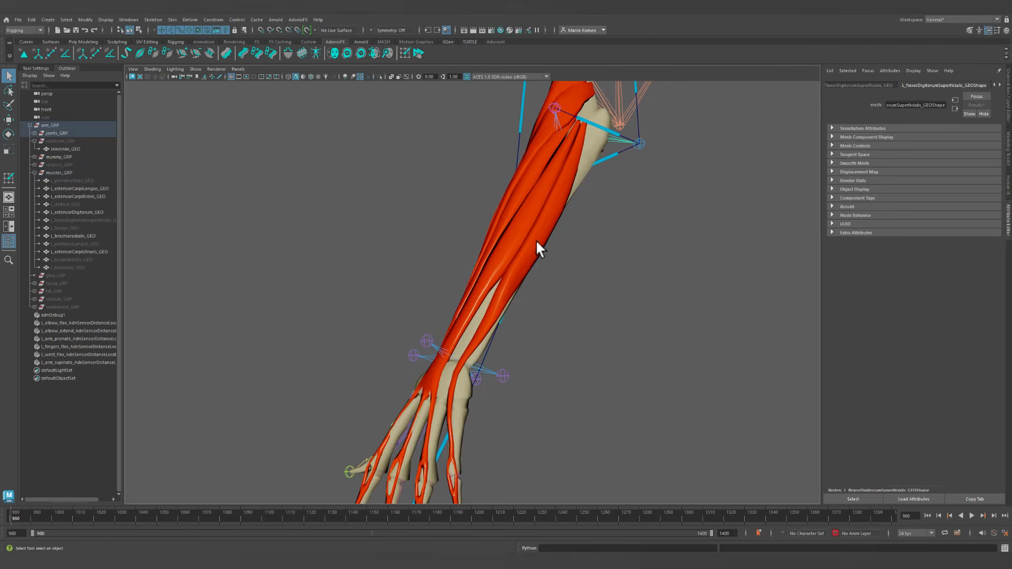
alt+drag(529, 272, 558, 277)
click(559, 279)
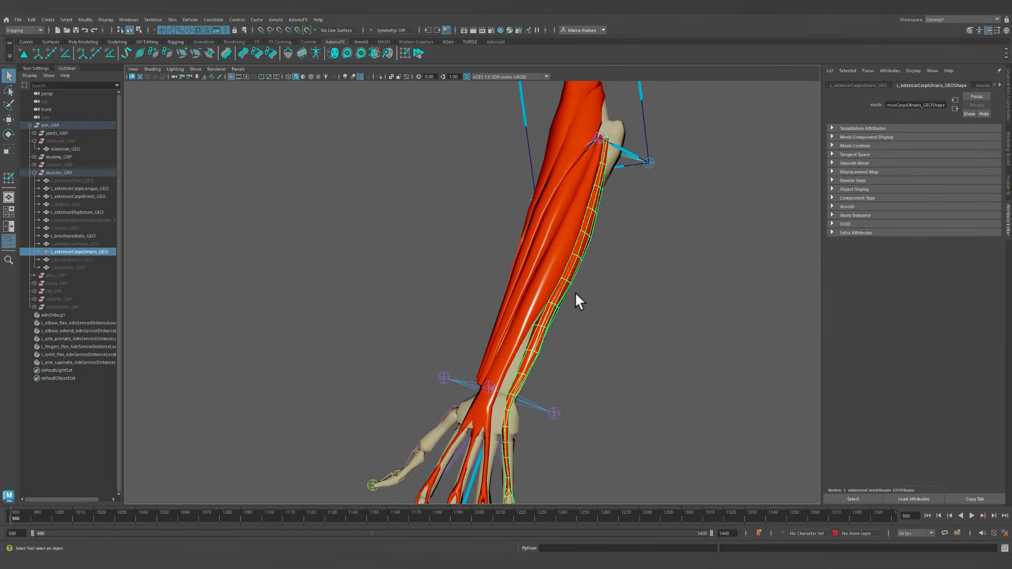
alt+middle_drag(574, 292, 562, 247)
alt+drag(561, 247, 529, 332)
Create an AdnMuscle deformer with default settings on L_extensorCarpiUlnaris_GEO, using mummy_arm_GEO as its attachment geometry.
click(496, 341)
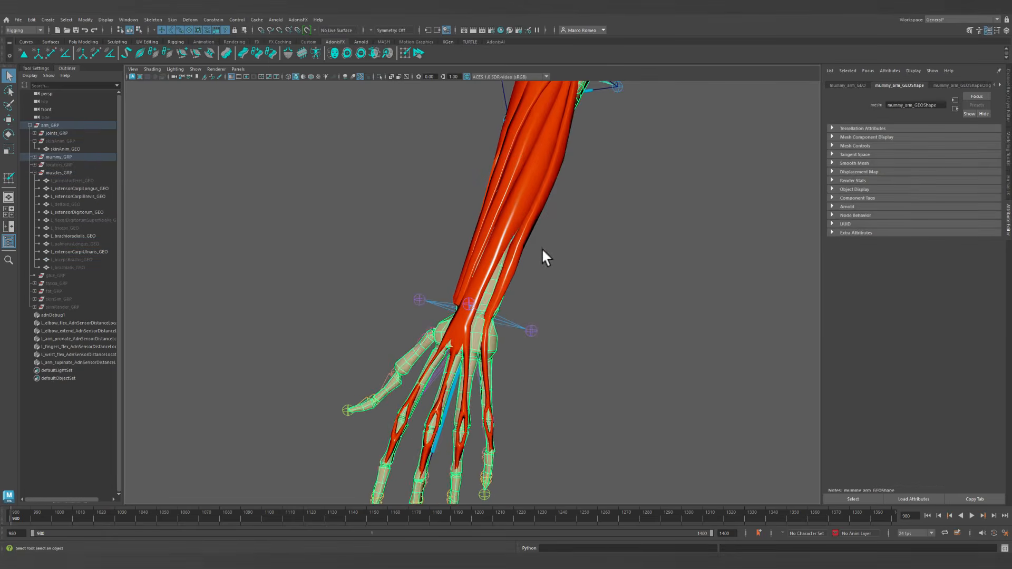
alt+drag(580, 266, 346, 135)
click(559, 188)
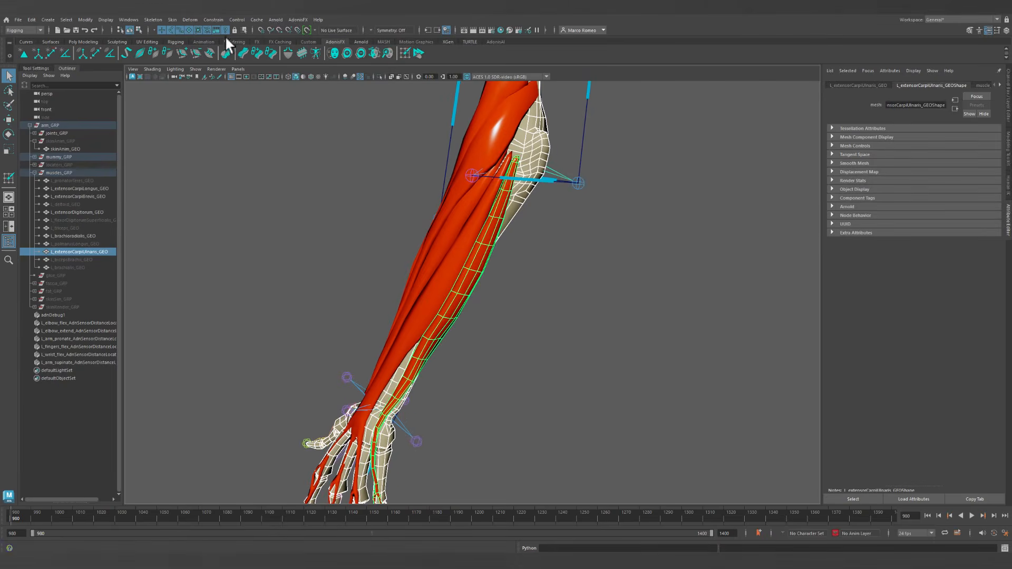
click(140, 51)
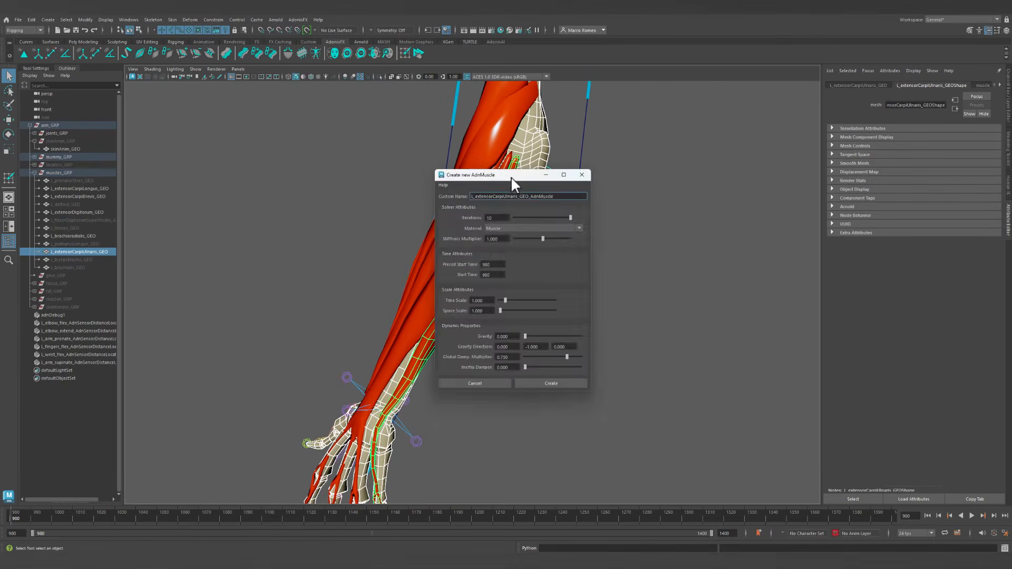
drag(510, 176, 734, 144)
click(765, 353)
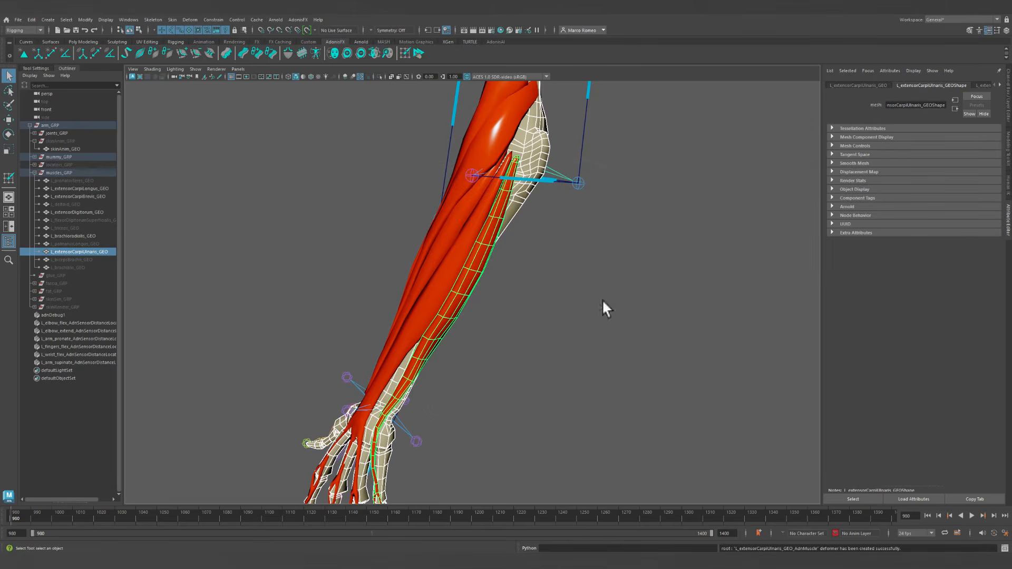
Start the AdonisFX Paint Tool for the L_extensorCarpiUlnaris_GEO muscle and isolate it with the mummy arm in the viewport.
click(406, 51)
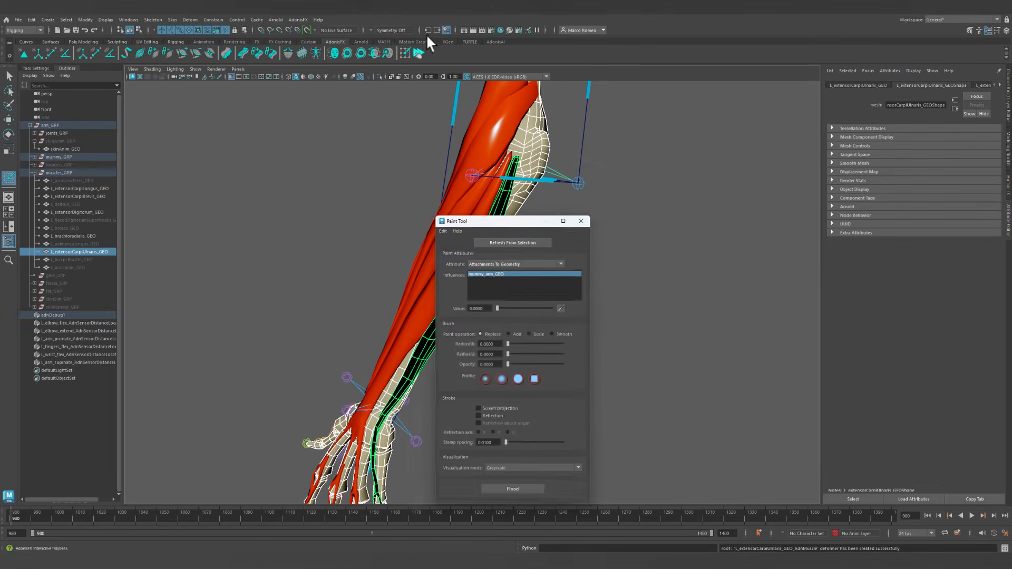
click(378, 77)
drag(513, 226, 748, 162)
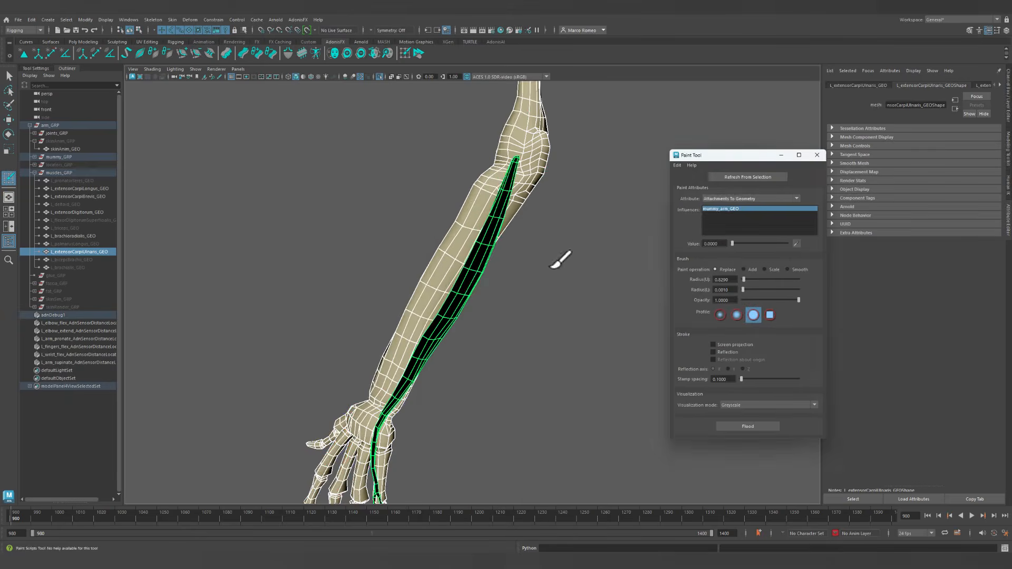
mouse_move(561, 255)
alt+mouse_down()
mouse_move(488, 284)
mouse_move(501, 237)
alt+mouse_up()
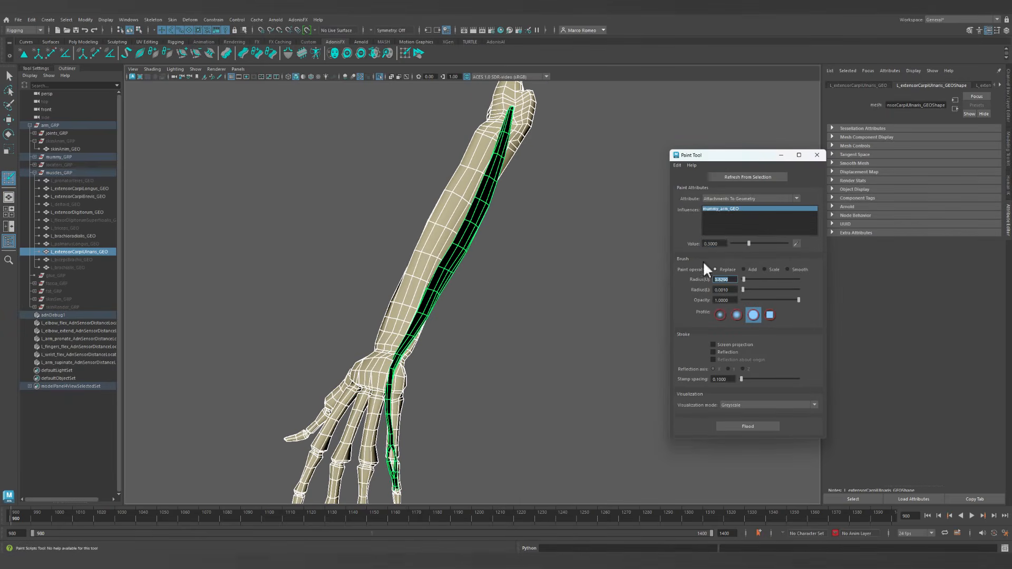
Flood the muscle's Attachments To Geometry weights with 0.3 and set the visualization mode to Heat Map.
click(749, 426)
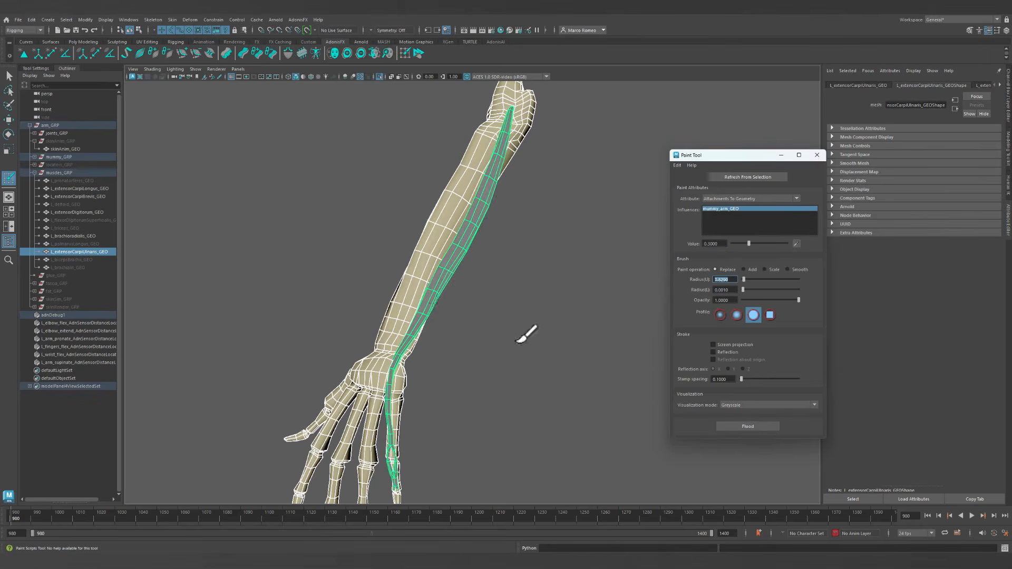
click(780, 404)
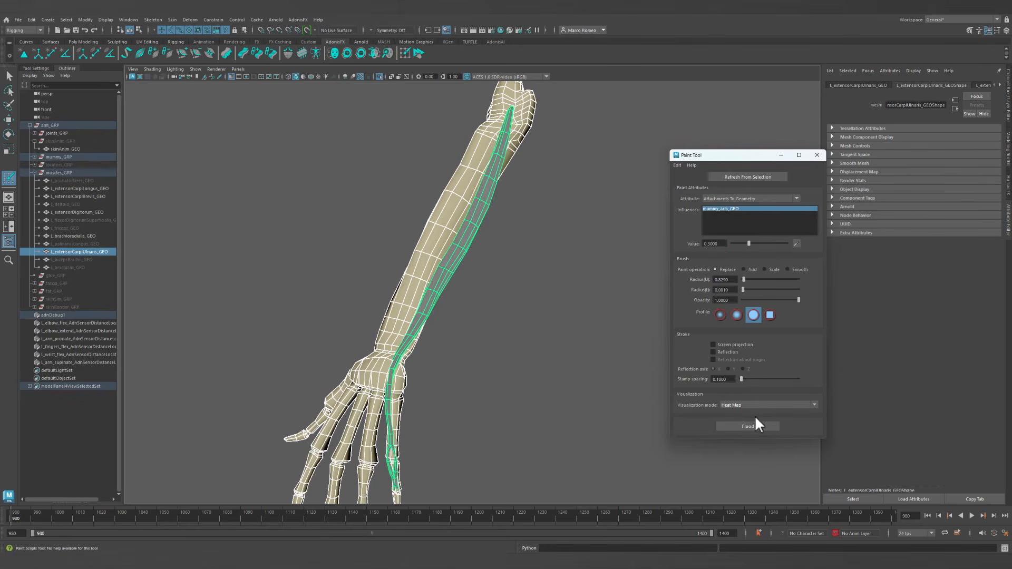
click(755, 415)
Undo the attachment weight flood and restart the Paint Tool on the extensor carpi ulnaris muscle.
alt+drag(489, 175, 526, 283)
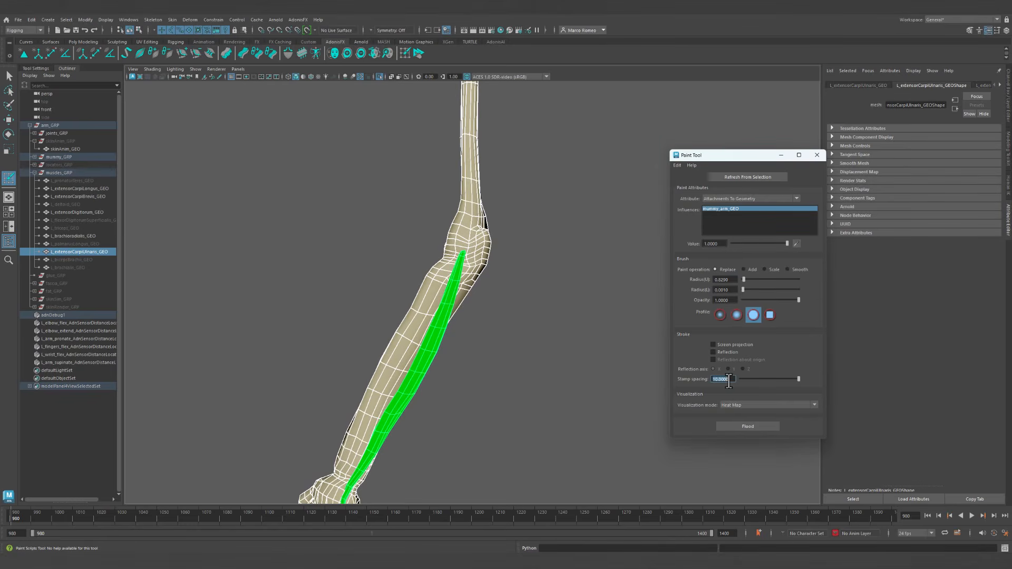
key(ctrl+z)
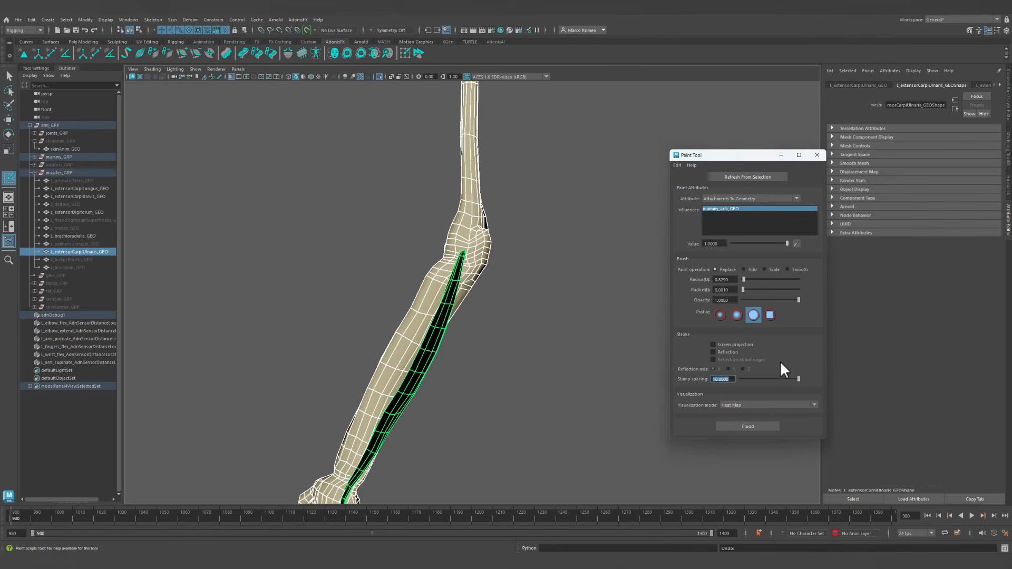
click(817, 155)
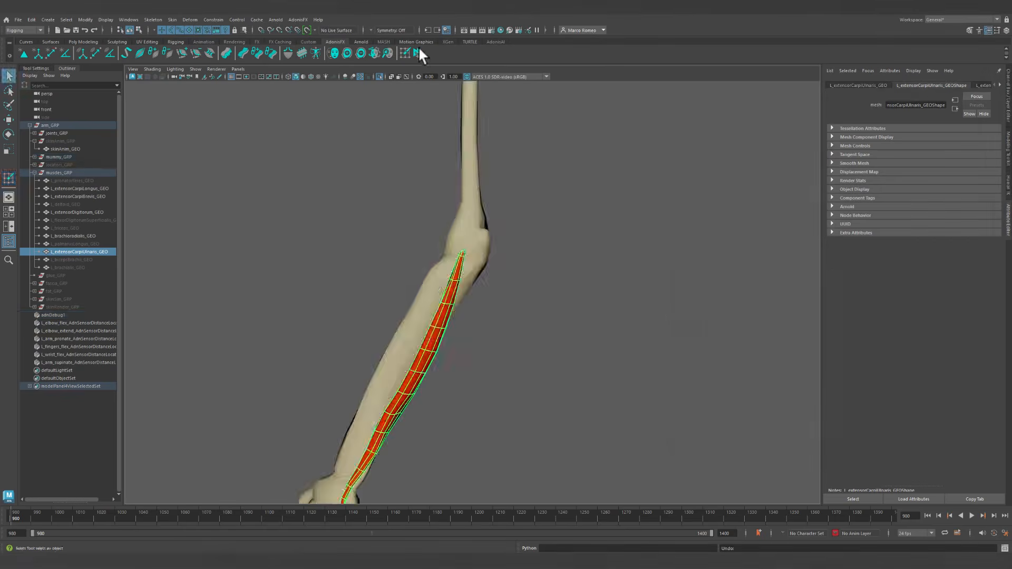
click(404, 53)
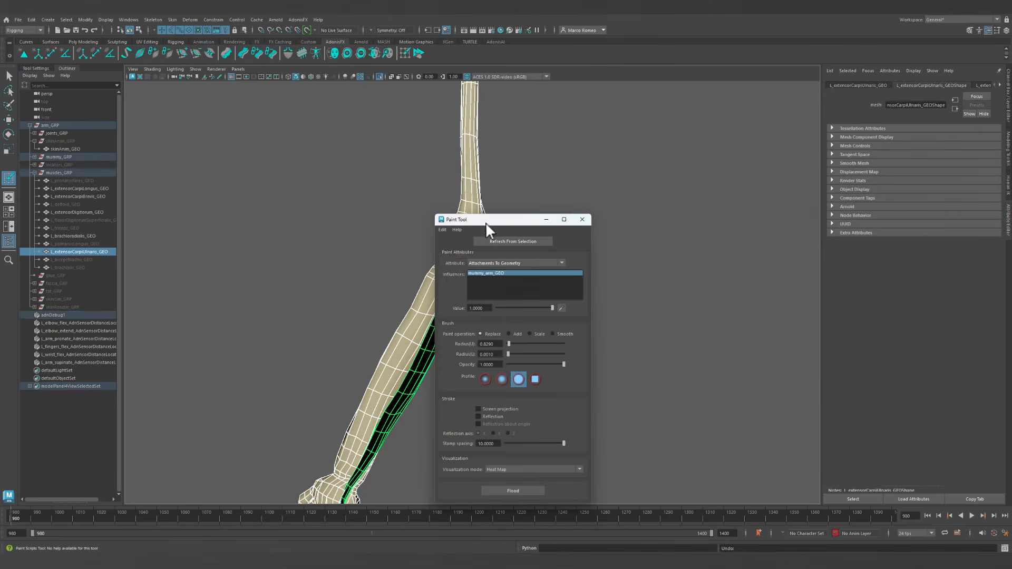
drag(485, 222, 648, 118)
Set the stamp spacing to 0.01 and flood the muscle's Attachments To Geometry weights with 0.3.
alt+middle_drag(431, 330, 458, 243)
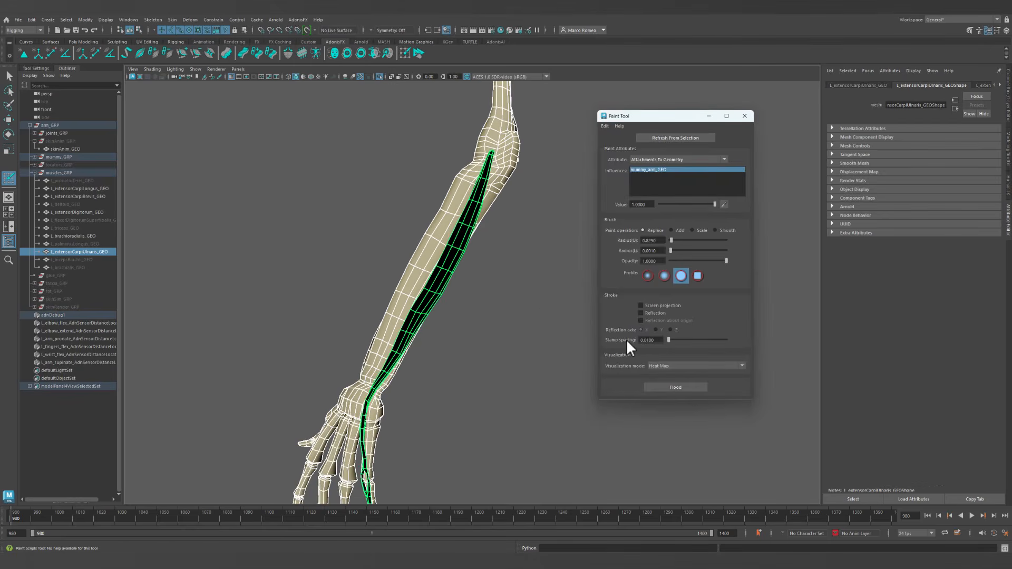
mouse_move(477, 218)
alt+mouse_down()
mouse_move(452, 226)
mouse_move(526, 219)
alt+mouse_up()
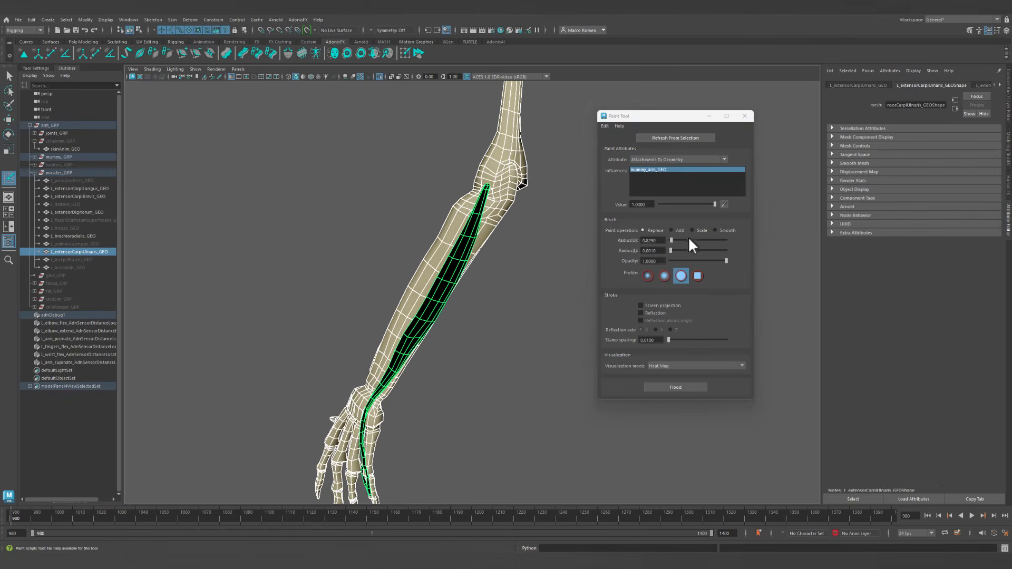
click(647, 204)
click(696, 387)
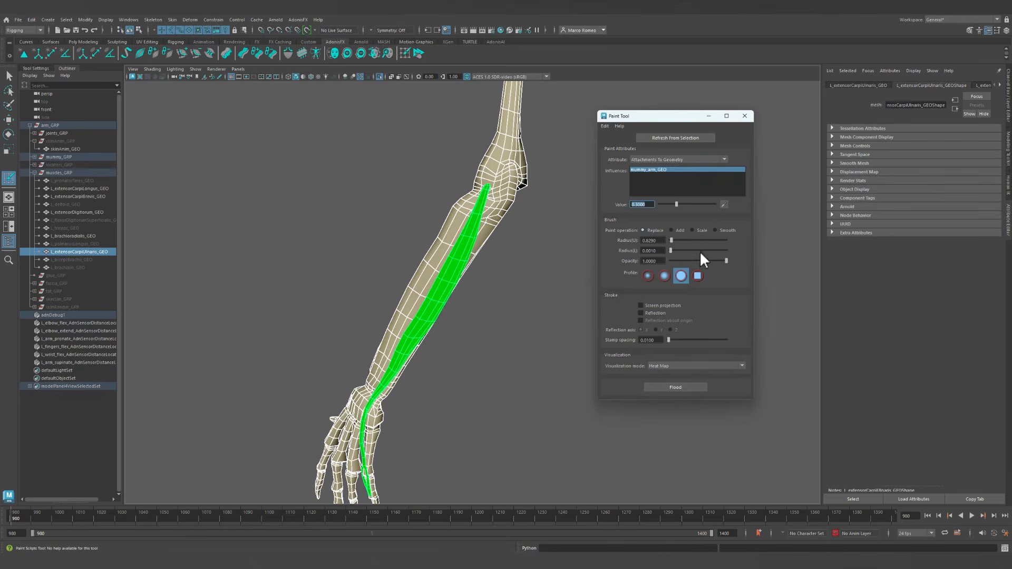
Paint attachment weight 1.0 on the muscle's upper tip at the elbow.
alt+right_drag(433, 252, 513, 190)
alt+middle_drag(513, 190, 443, 320)
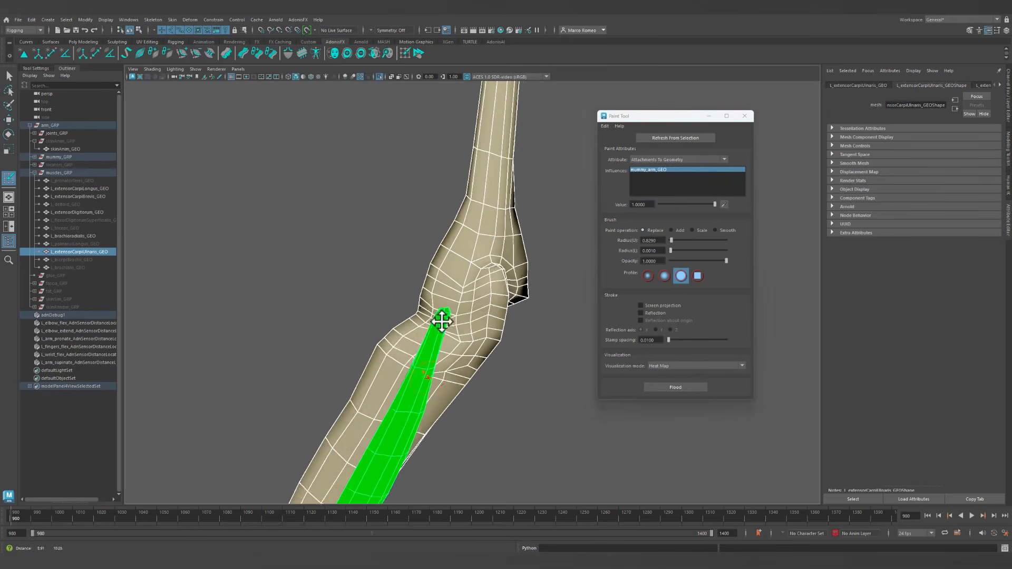
alt+right_drag(443, 321, 484, 337)
mouse_move(425, 340)
mouse_down()
mouse_move(398, 331)
mouse_move(407, 297)
mouse_up()
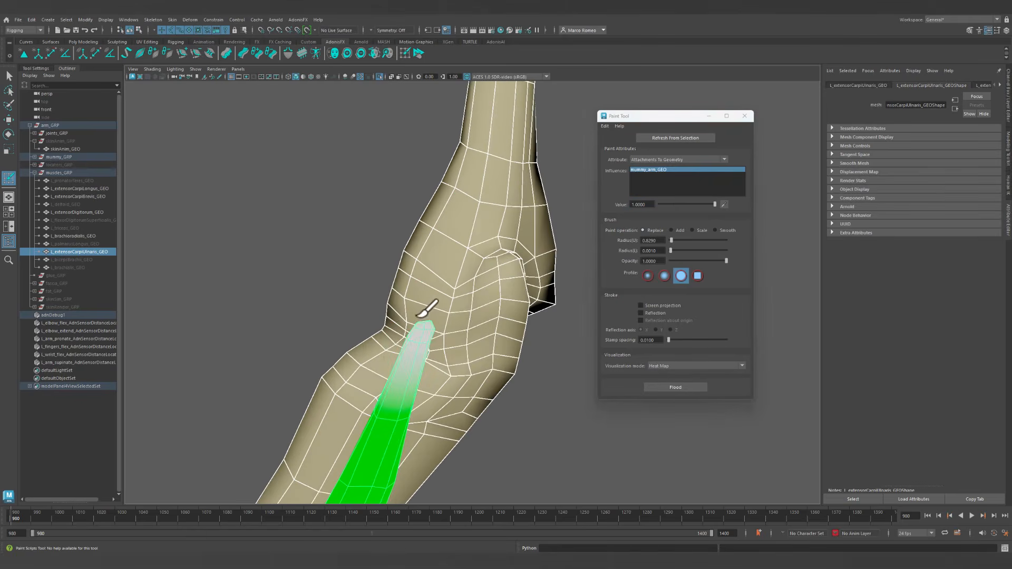
alt+drag(469, 369, 527, 363)
Turn on X-Ray display and paint attachment weight 1.0 on the other side of the muscle's elbow end.
click(391, 75)
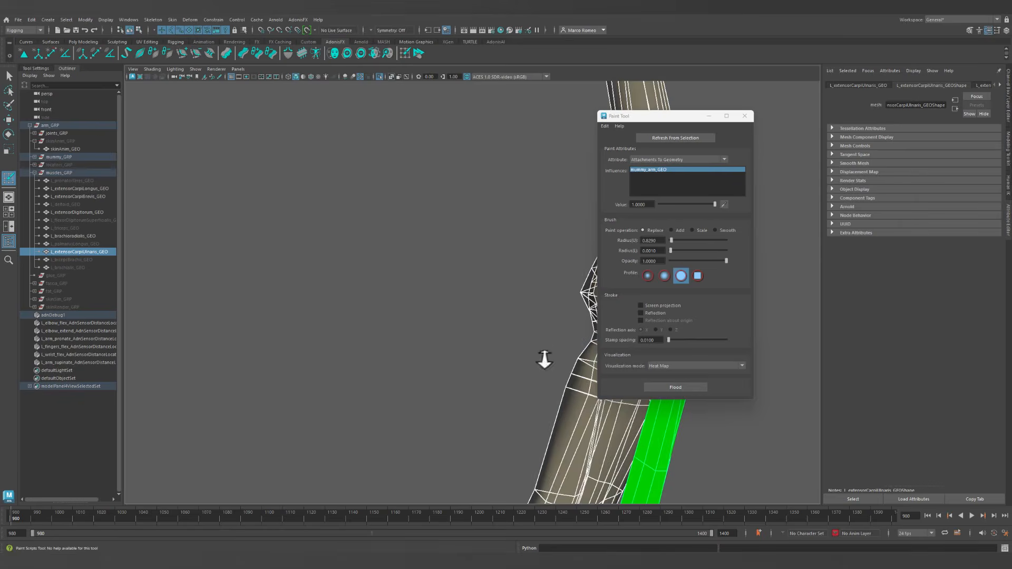
alt+right_drag(545, 362, 482, 292)
alt+middle_drag(481, 291, 282, 244)
mouse_move(283, 244)
alt+mouse_down()
mouse_move(432, 257)
mouse_move(495, 242)
alt+mouse_up()
alt+middle_drag(495, 242, 345, 296)
alt+right_drag(345, 297, 507, 361)
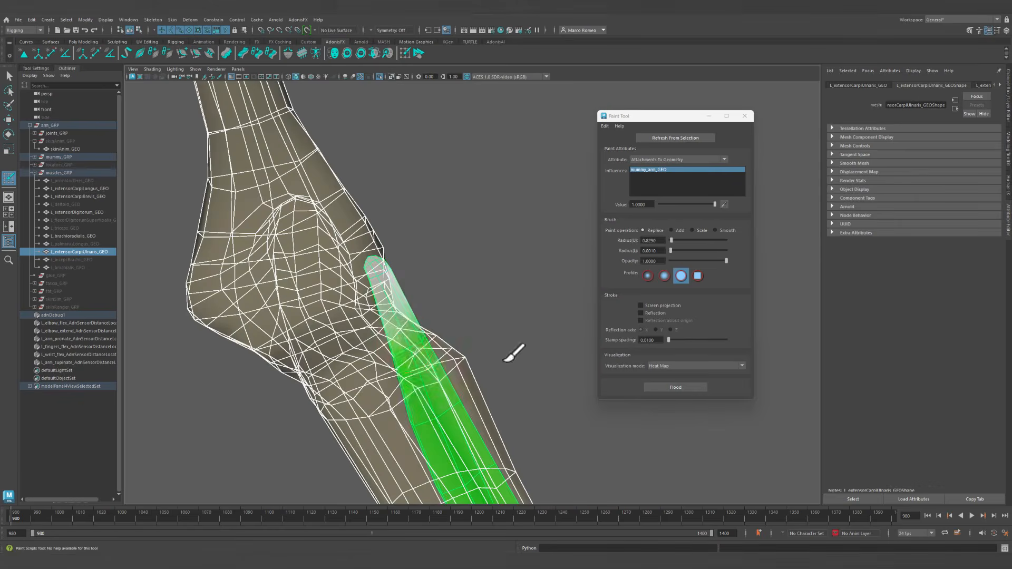
drag(411, 346, 389, 339)
alt+right_drag(497, 284, 368, 305)
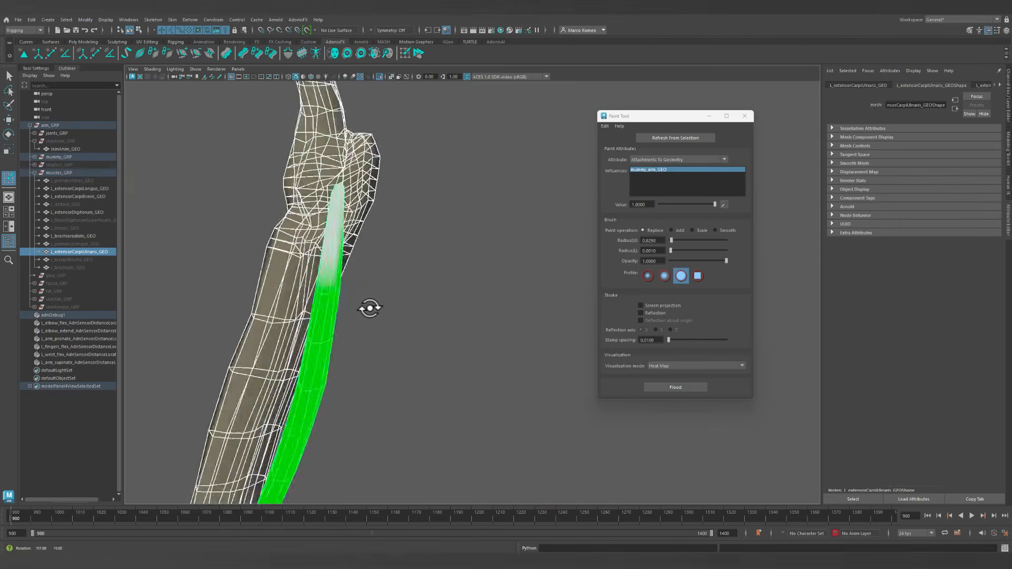
Paint attachment weight 1.0 on the front and back of the muscle's tendon along the little finger bones.
alt+drag(368, 305, 447, 274)
mouse_move(429, 354)
alt+middle_down()
mouse_move(490, 276)
mouse_move(515, 264)
mouse_move(495, 338)
mouse_move(536, 287)
alt+middle_up()
mouse_move(536, 286)
mouse_down()
mouse_move(513, 346)
mouse_move(499, 327)
mouse_move(479, 87)
mouse_up()
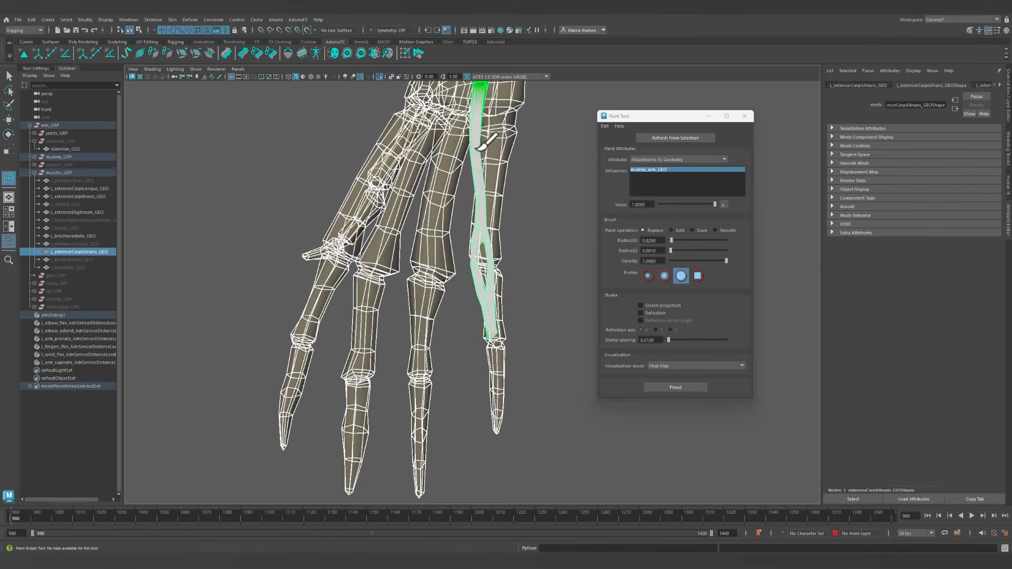
mouse_move(533, 182)
alt+mouse_down()
mouse_move(503, 191)
mouse_move(522, 215)
alt+mouse_up()
alt+middle_drag(524, 216, 363, 247)
alt+drag(401, 264, 436, 266)
drag(396, 321, 416, 220)
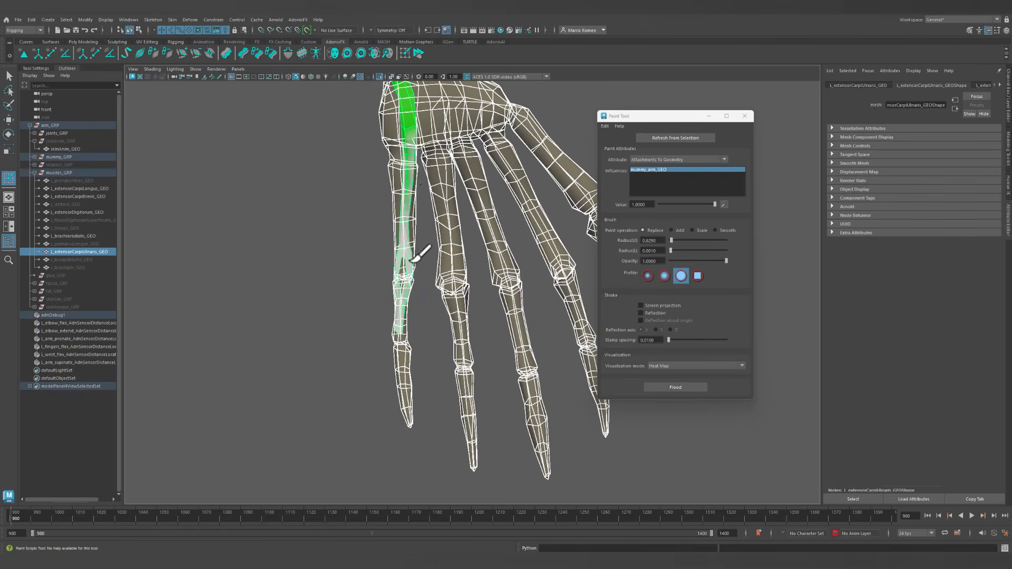
Examine the painted attachment weights on the tendon around the wrist and little finger from several sides.
alt+drag(399, 316, 503, 289)
alt+middle_drag(503, 289, 285, 320)
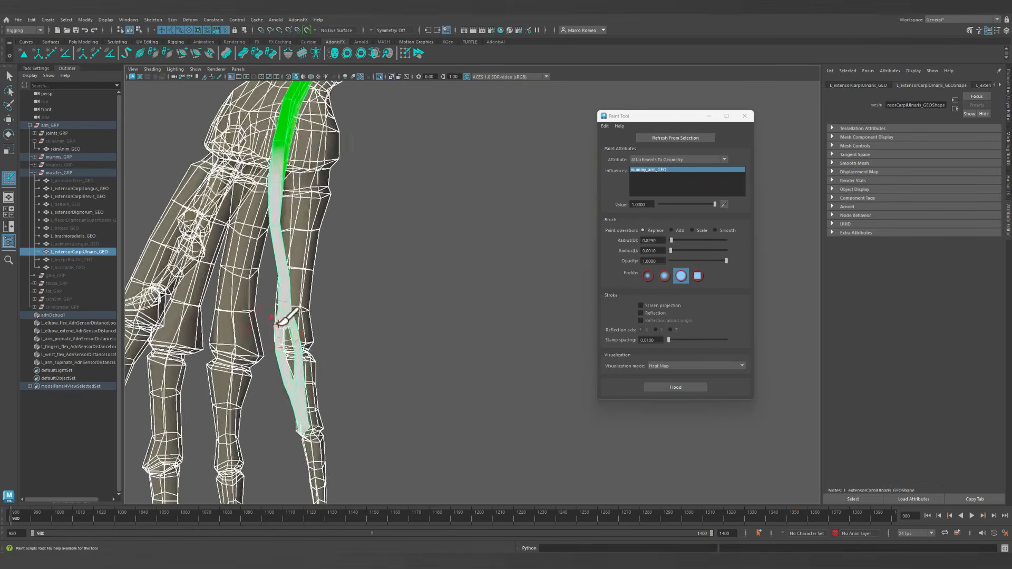
alt+drag(285, 320, 311, 316)
alt+middle_drag(333, 199, 428, 409)
mouse_move(428, 409)
alt+mouse_down()
mouse_move(407, 399)
mouse_move(412, 325)
mouse_move(430, 342)
alt+mouse_up()
alt+right_drag(531, 415, 424, 367)
alt+drag(429, 364, 262, 343)
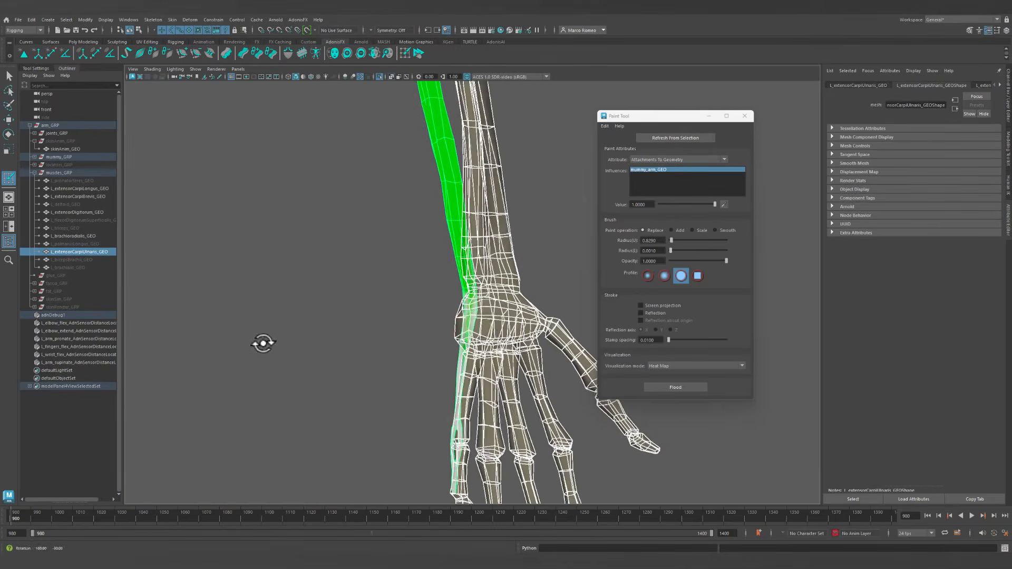
alt+drag(365, 391, 520, 363)
Display the muscle's Fibers attribute in the Paint Tool.
click(695, 160)
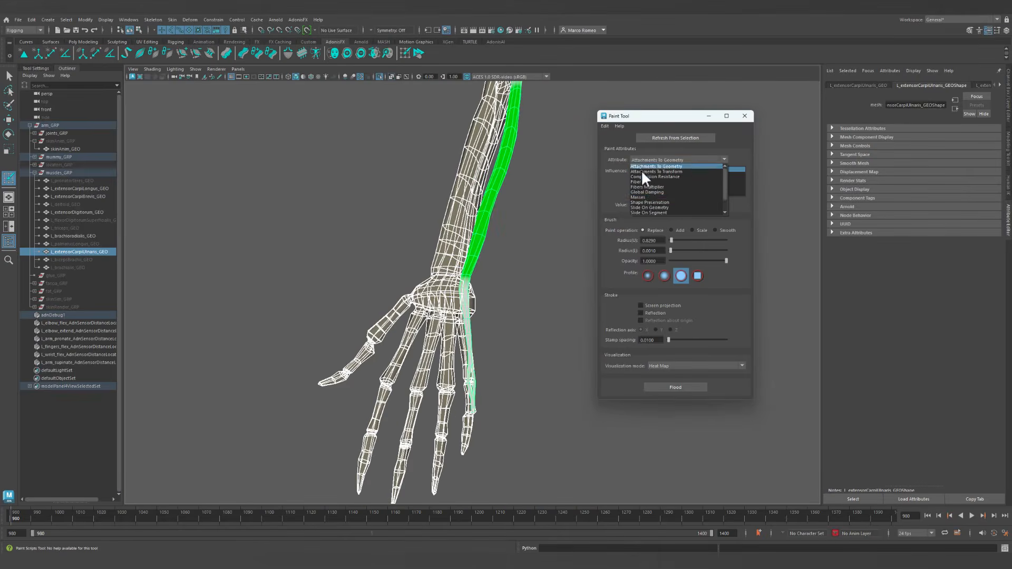
click(647, 182)
alt+right_drag(462, 361, 514, 432)
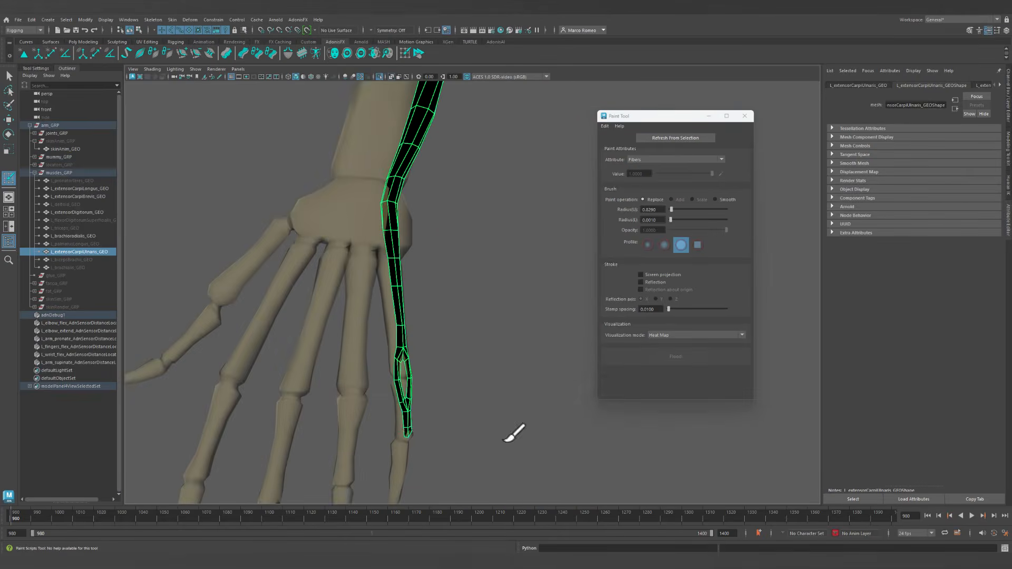
Switch to the Tendons attribute and paint value 1.0 on both sides of the muscle's tip at the little finger.
click(677, 160)
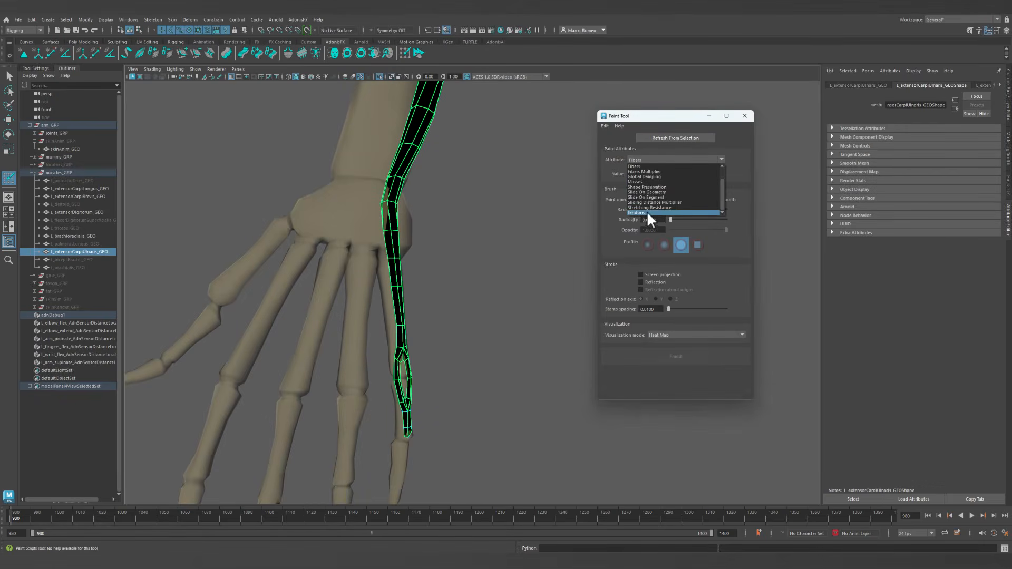
click(646, 210)
alt+drag(467, 394, 440, 396)
drag(376, 425, 379, 427)
mouse_move(476, 406)
alt+mouse_down()
mouse_move(332, 394)
mouse_move(284, 404)
alt+mouse_up()
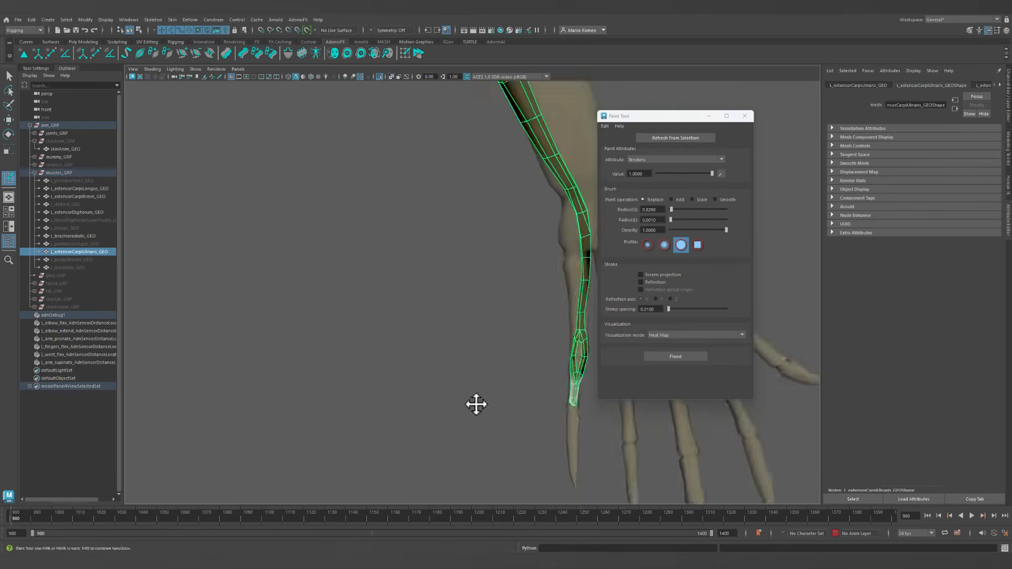
alt+middle_drag(476, 403, 369, 288)
mouse_move(369, 287)
alt+right_down()
mouse_move(440, 335)
mouse_move(458, 258)
alt+right_up()
mouse_move(476, 264)
mouse_down()
mouse_move(466, 247)
mouse_move(463, 291)
mouse_move(625, 309)
mouse_move(614, 317)
mouse_up()
alt+drag(526, 246, 519, 189)
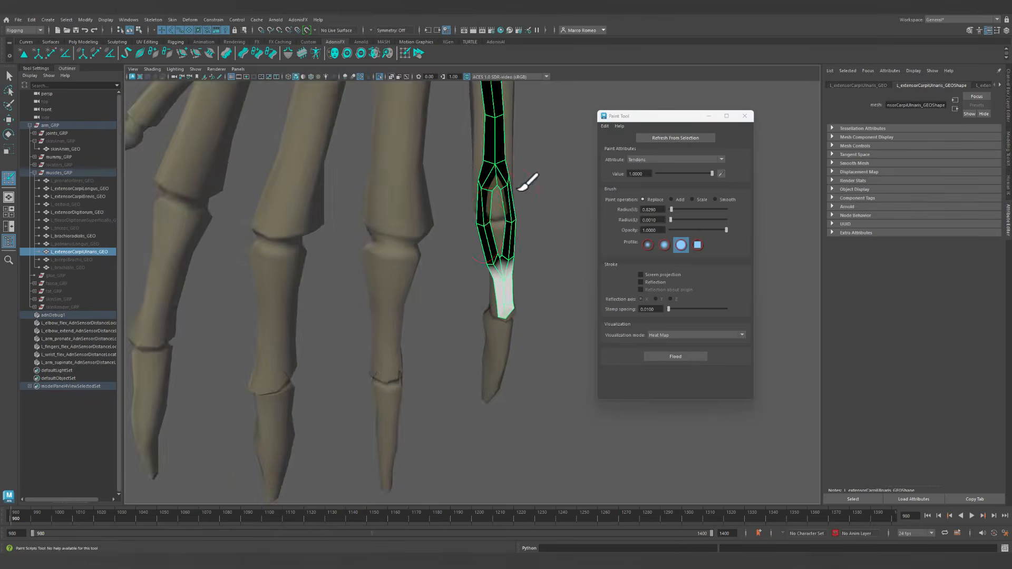
Paint Tendons value 1.0 on the muscle's upper tip at the elbow and check both ends from several sides.
alt+middle_drag(519, 188, 522, 388)
alt+drag(522, 389, 476, 326)
alt+right_drag(535, 307, 417, 227)
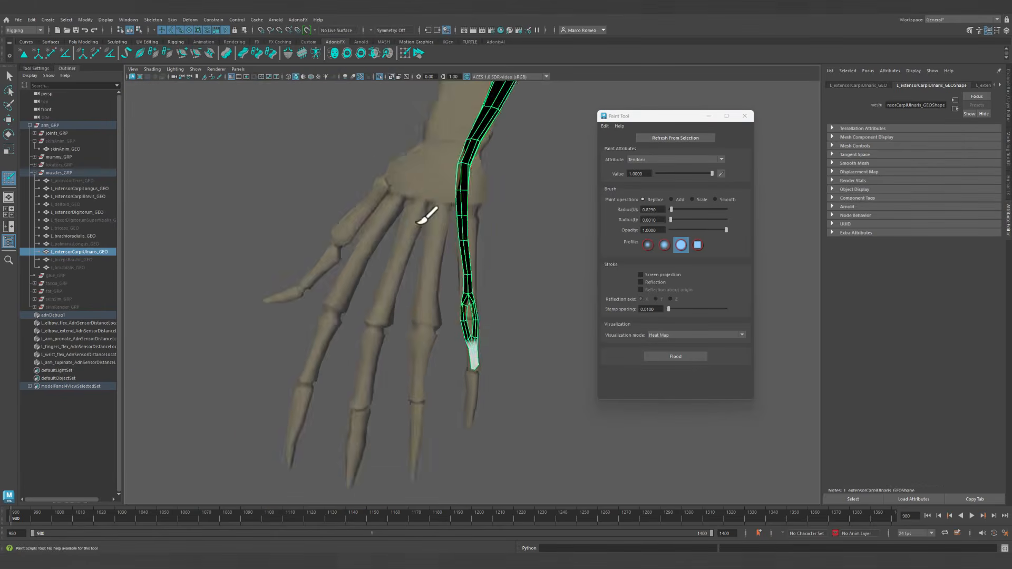
alt+middle_drag(483, 161, 388, 535)
alt+middle_drag(516, 230, 437, 378)
drag(435, 311, 421, 306)
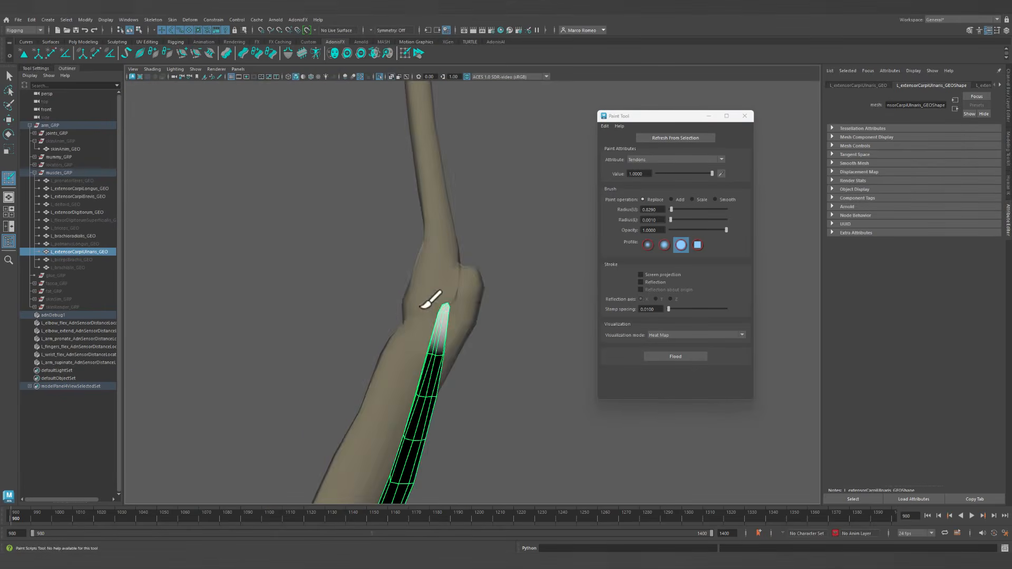
mouse_move(490, 326)
alt+mouse_down()
mouse_move(423, 317)
mouse_move(386, 291)
mouse_move(456, 316)
alt+mouse_up()
alt+drag(341, 375, 511, 424)
alt+right_drag(511, 424, 388, 384)
alt+middle_drag(389, 384, 427, 301)
alt+drag(427, 301, 459, 368)
alt+middle_drag(459, 367, 442, 253)
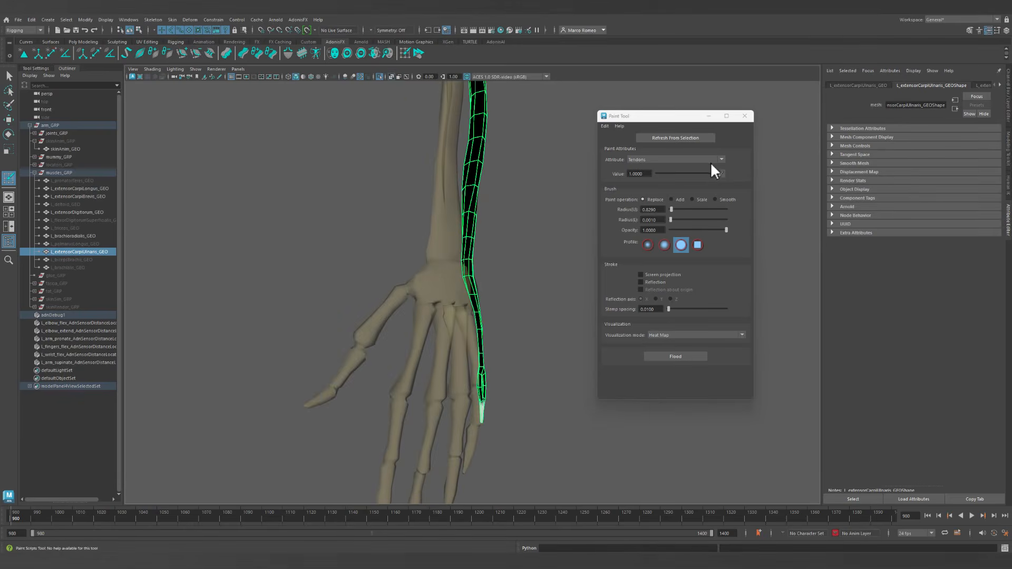
alt+drag(417, 257, 429, 282)
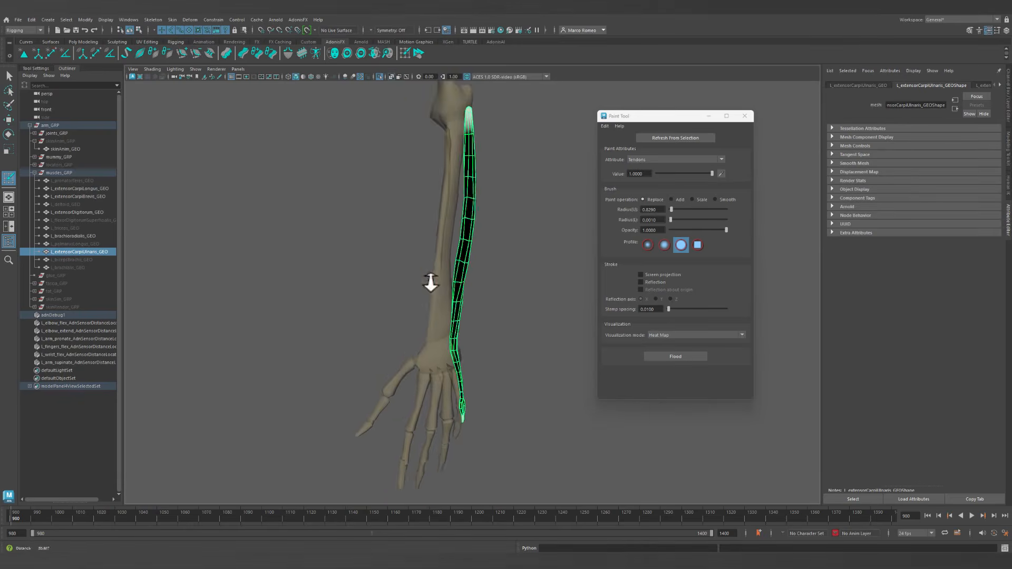
Switch to the Fibers Multiplier attribute and paint it out along the tendon from the wrist to the little finger.
click(699, 160)
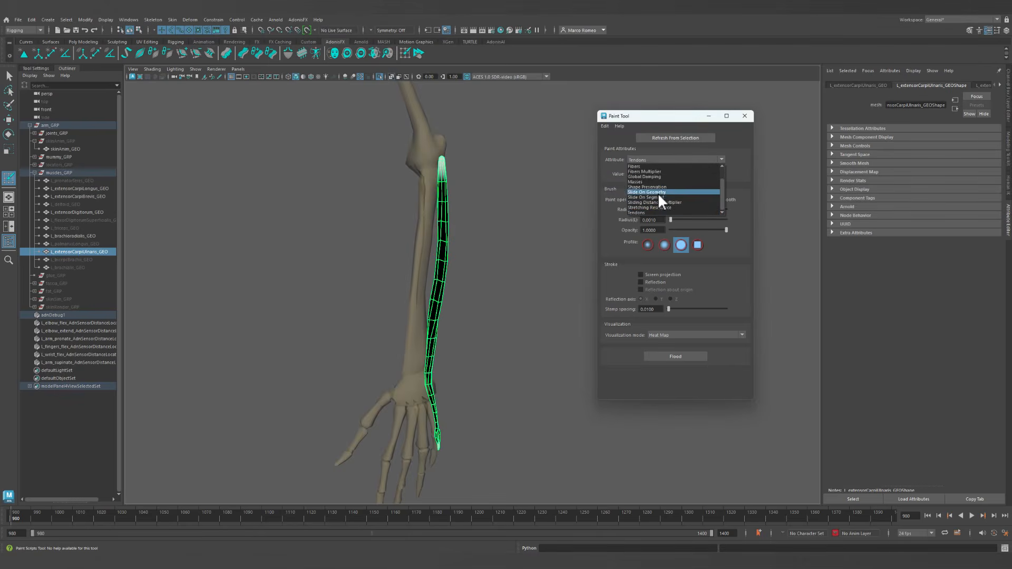
click(658, 172)
alt+drag(445, 430, 501, 337)
drag(394, 345, 398, 436)
mouse_move(409, 384)
mouse_down()
mouse_move(403, 415)
mouse_move(536, 412)
mouse_up()
alt+middle_drag(537, 413, 406, 388)
alt+right_drag(406, 388, 699, 482)
alt+drag(475, 348, 490, 335)
mouse_move(409, 259)
mouse_down()
mouse_move(386, 258)
mouse_move(411, 276)
mouse_move(383, 443)
mouse_move(441, 386)
mouse_move(504, 398)
mouse_up()
alt+right_drag(504, 397, 488, 280)
Paint out the Fibers Multiplier on the muscle's upper tip at the elbow.
mouse_move(547, 137)
alt+middle_down()
mouse_move(409, 416)
mouse_move(406, 458)
mouse_move(496, 299)
alt+middle_up()
alt+right_drag(496, 298, 522, 300)
mouse_move(519, 249)
ctrl+mouse_down()
mouse_move(528, 254)
mouse_move(498, 245)
mouse_move(452, 264)
mouse_move(323, 229)
mouse_move(418, 285)
mouse_move(441, 318)
ctrl+mouse_up()
alt+right_drag(441, 318, 158, 236)
mouse_move(158, 236)
alt+mouse_down()
mouse_move(438, 383)
mouse_move(396, 281)
alt+mouse_up()
mouse_move(472, 307)
alt+mouse_down()
mouse_move(442, 299)
mouse_move(463, 290)
mouse_move(480, 352)
alt+mouse_up()
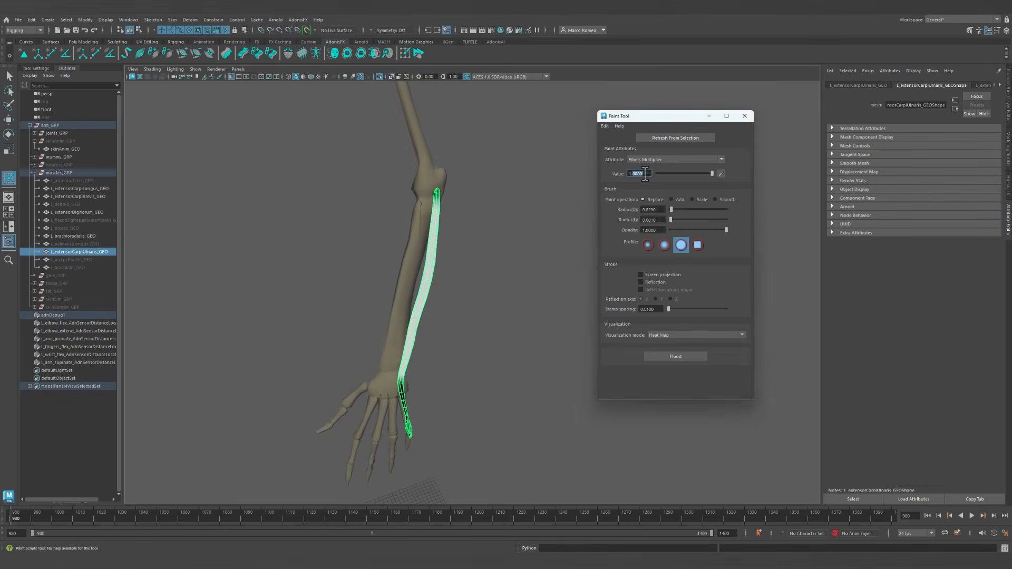
Switch back to Attachments To Geometry and play the simulation to check the muscle's motion, returning to the start frame.
click(656, 159)
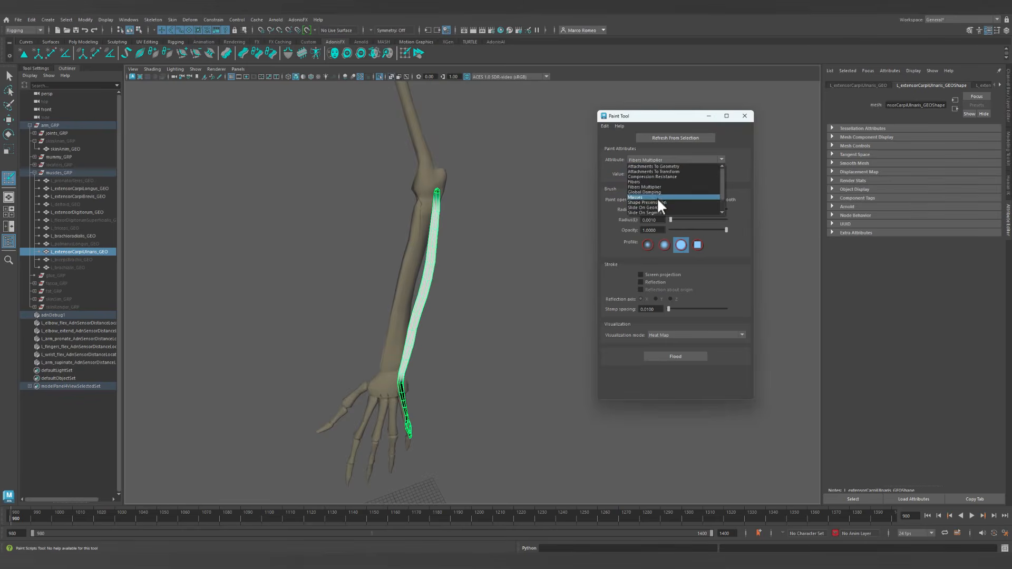
click(653, 167)
mouse_move(430, 253)
alt+mouse_down()
mouse_move(429, 239)
mouse_move(447, 241)
alt+mouse_up()
click(972, 515)
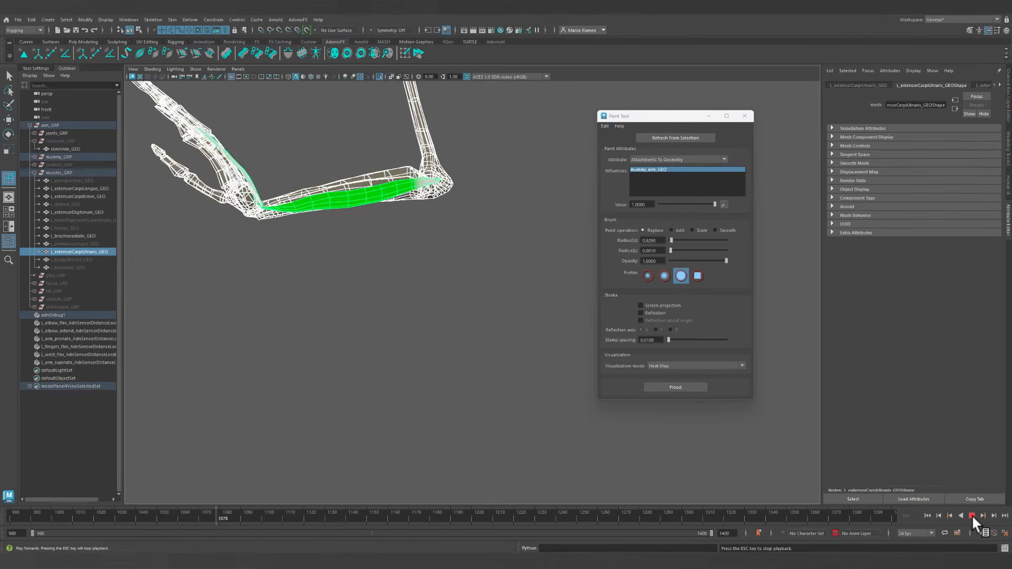
click(972, 515)
click(927, 516)
Deselect the muscle and restore the whole arm with isolation and X-Ray display turned off.
key(q)
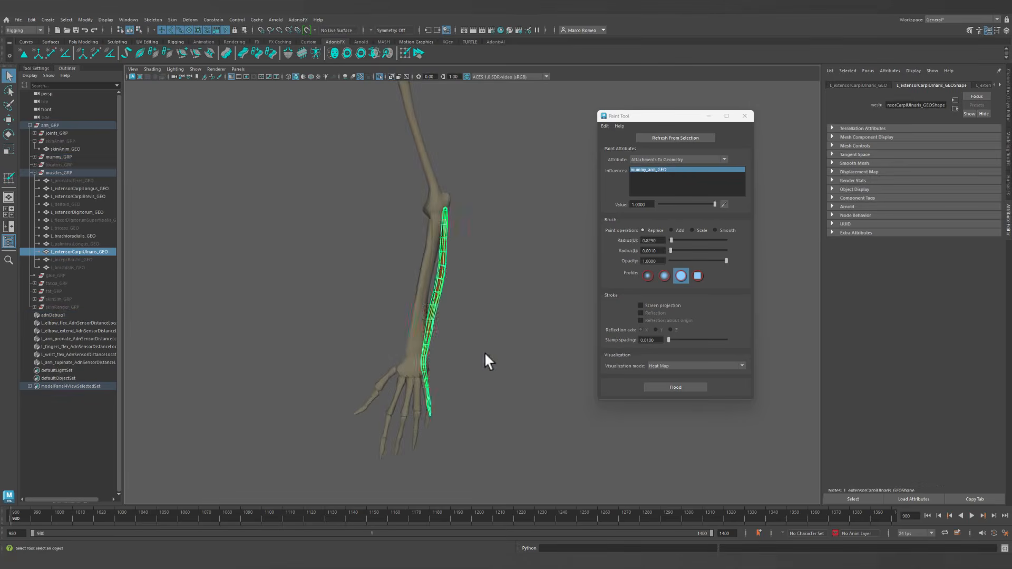
click(484, 353)
alt+middle_drag(421, 330, 442, 366)
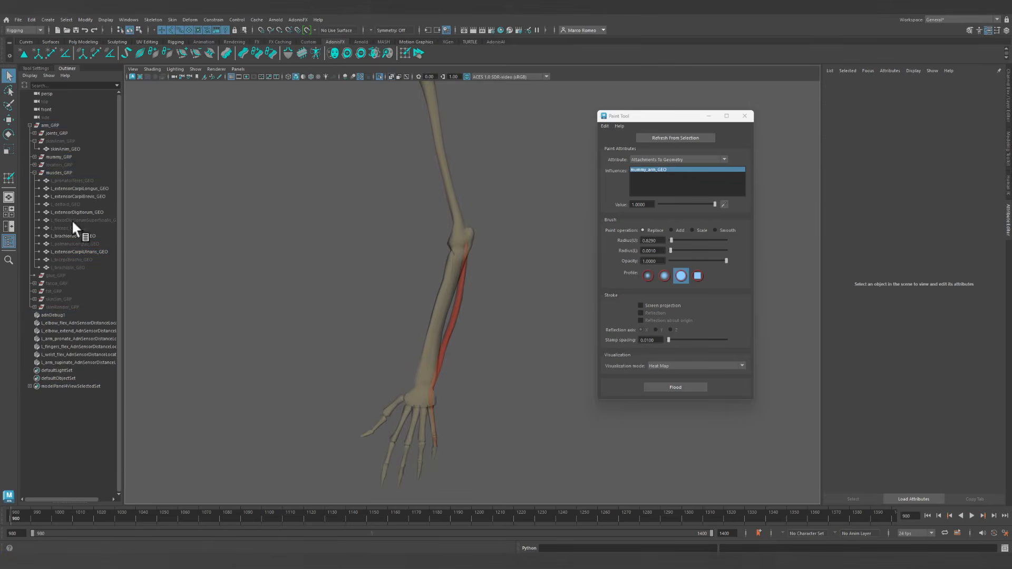
click(379, 77)
alt+drag(508, 343, 460, 309)
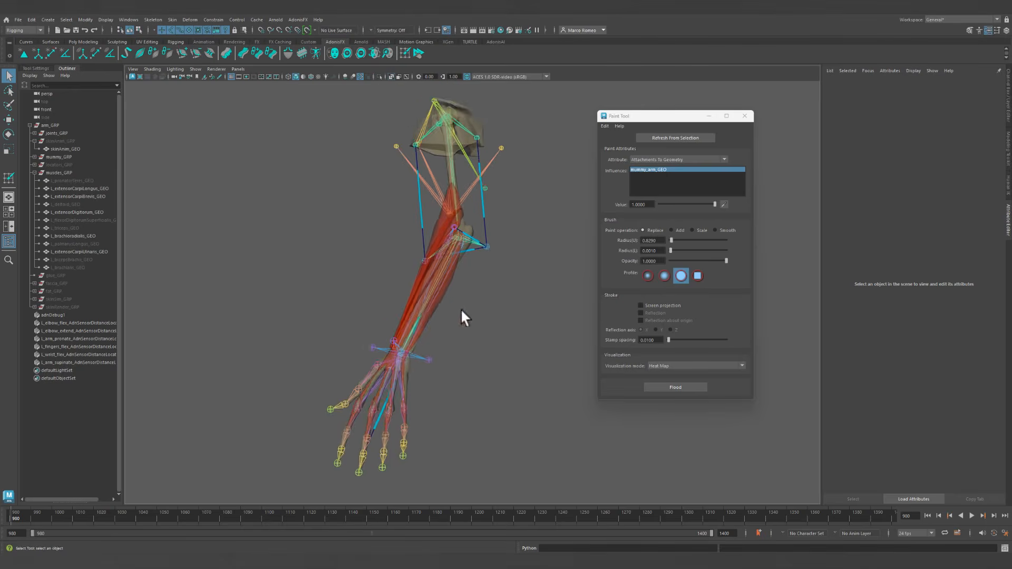
click(391, 77)
scroll(407, 315, up, 4)
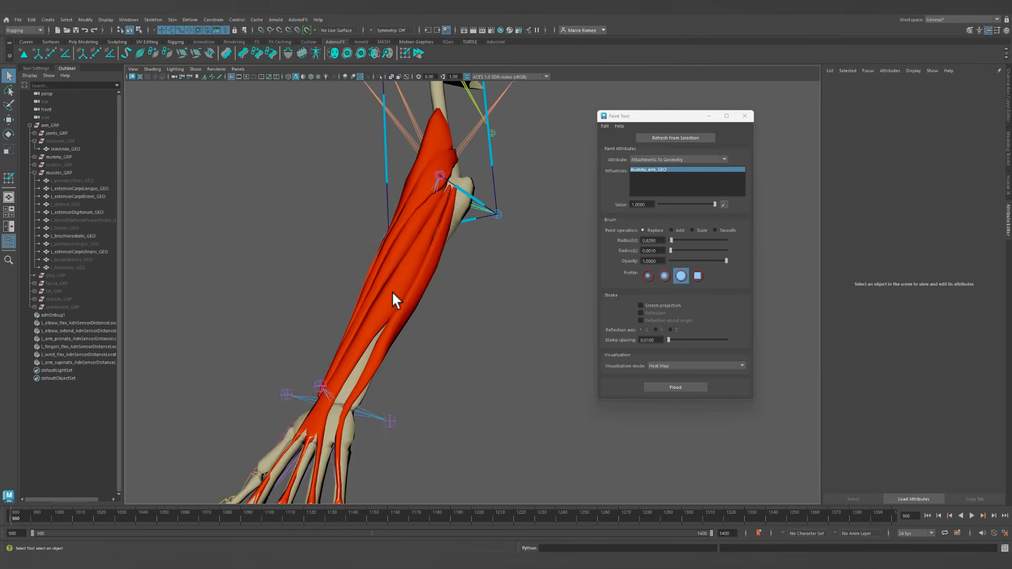
Create an AdnMuscle deformer with default settings on L_extensorDigitorum_GEO, using the mummy_arm_GEO bones as the attachment target.
click(439, 176)
click(472, 180)
alt+drag(424, 253, 462, 399)
shift+click(459, 378)
key(ctrl+z)
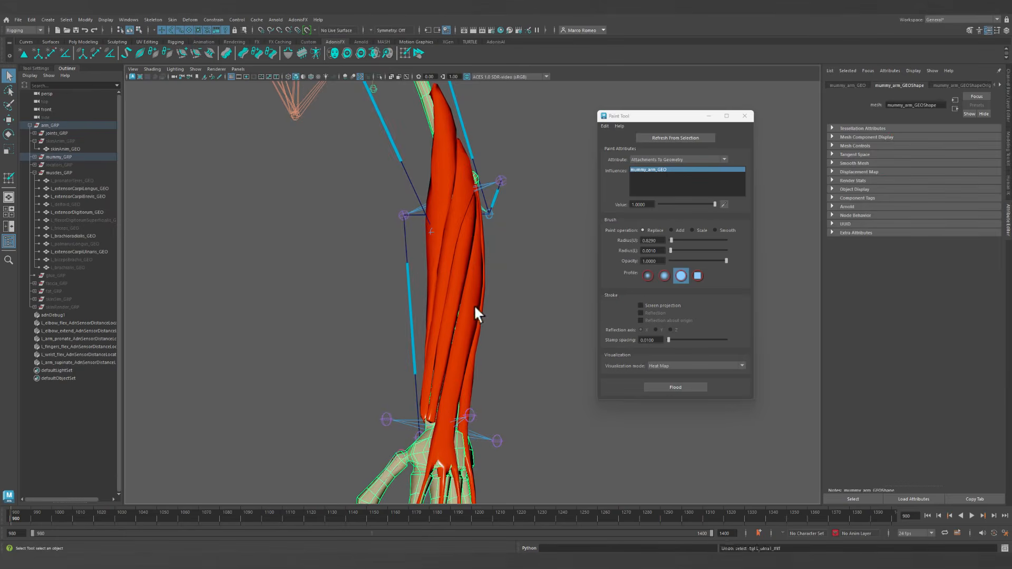
shift+click(477, 302)
alt+right_drag(544, 358, 447, 318)
alt+drag(447, 318, 428, 319)
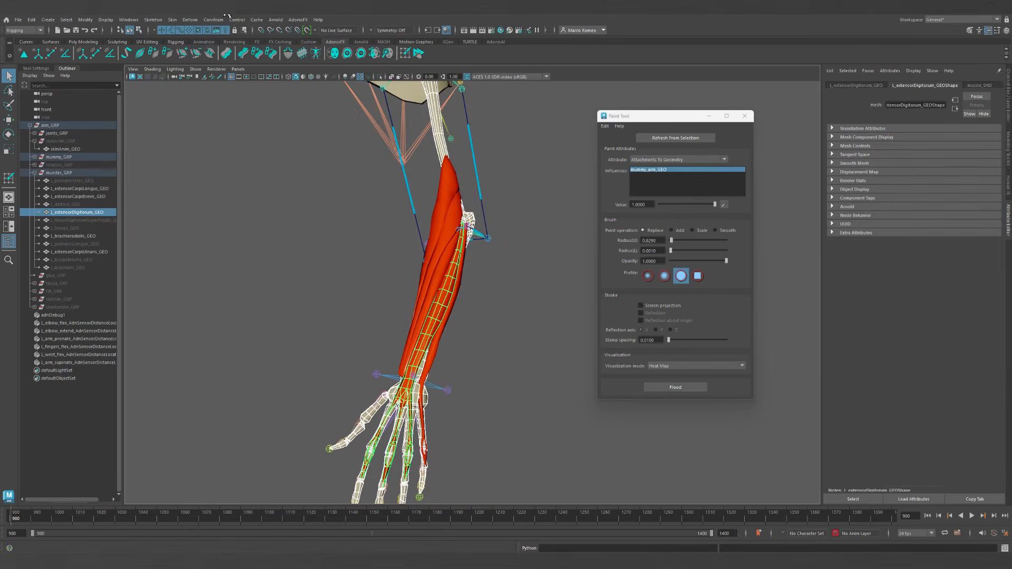
click(141, 53)
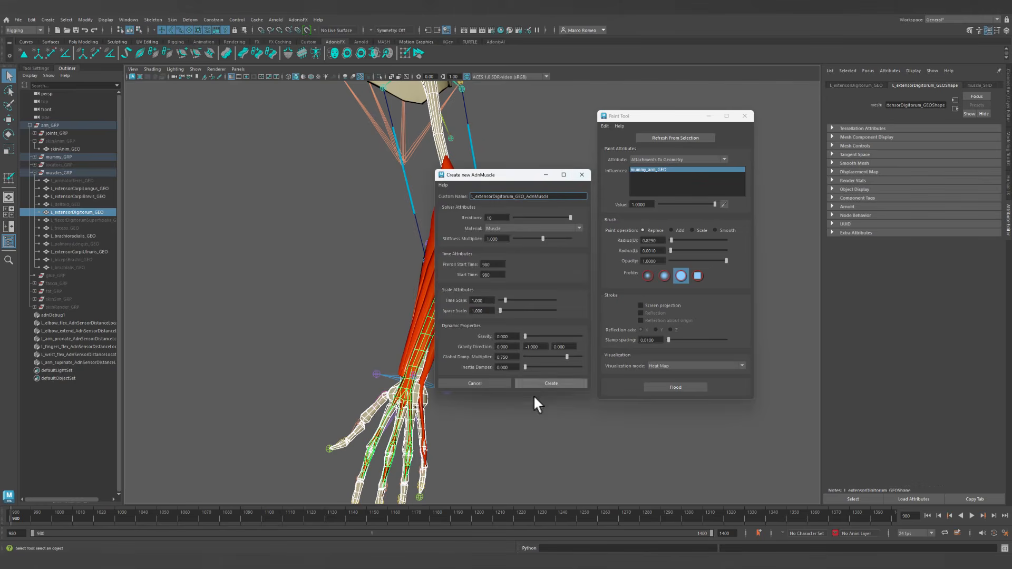
click(548, 383)
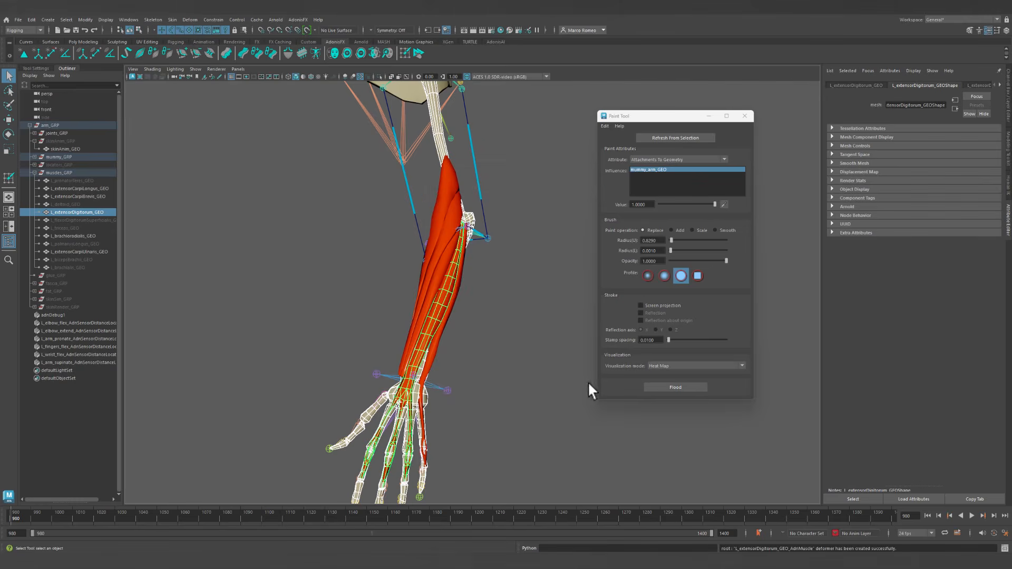
Load the extensor digitorum into the Paint Tool and isolate it together with the arm bones.
click(680, 138)
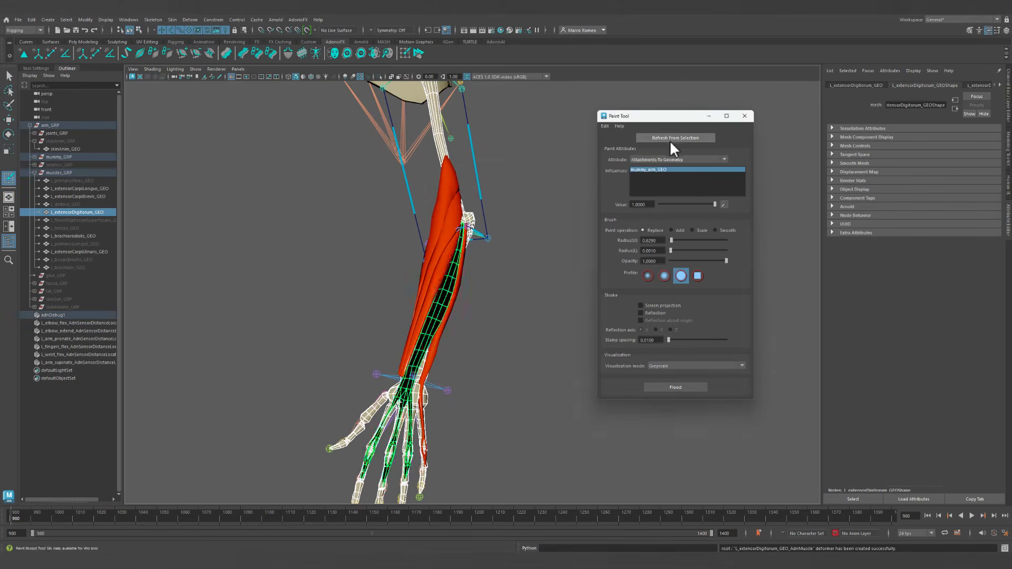
click(380, 76)
scroll(458, 323, up, 3)
Flood the extensor digitorum's attachment weights to the bones with 0.3 and set the visualization mode to Heat Map.
double_click(639, 205)
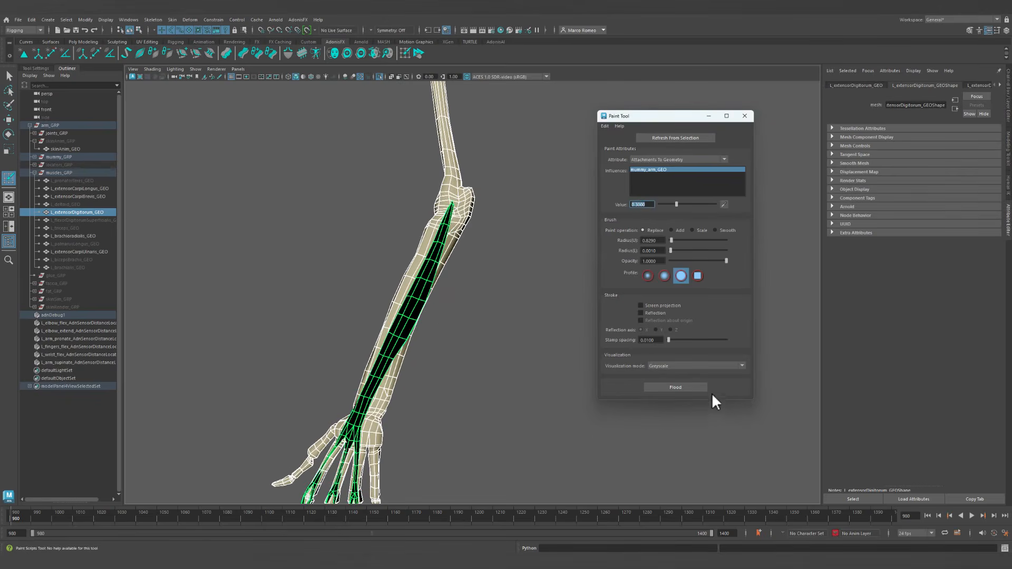
click(679, 387)
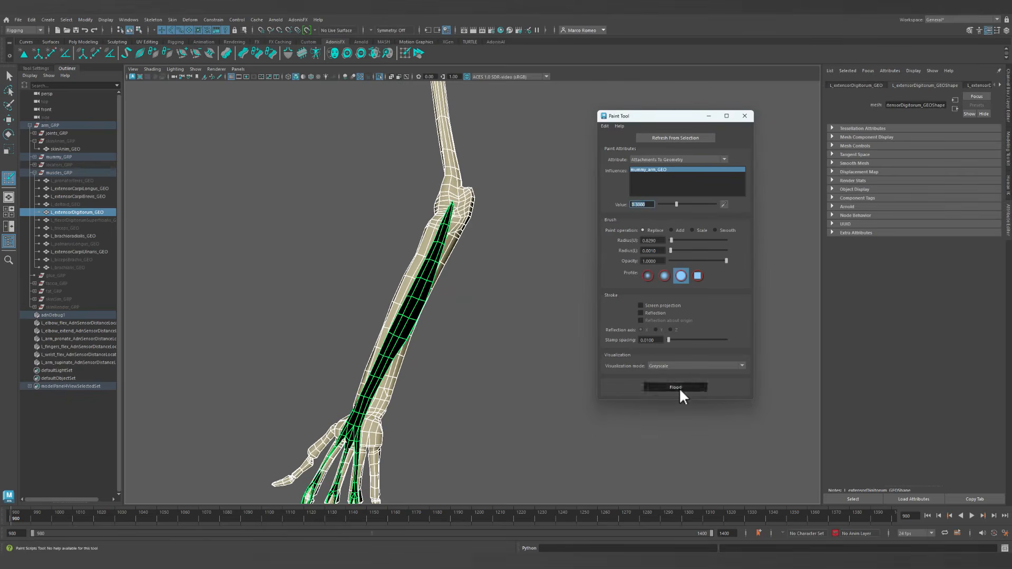
click(681, 366)
click(681, 378)
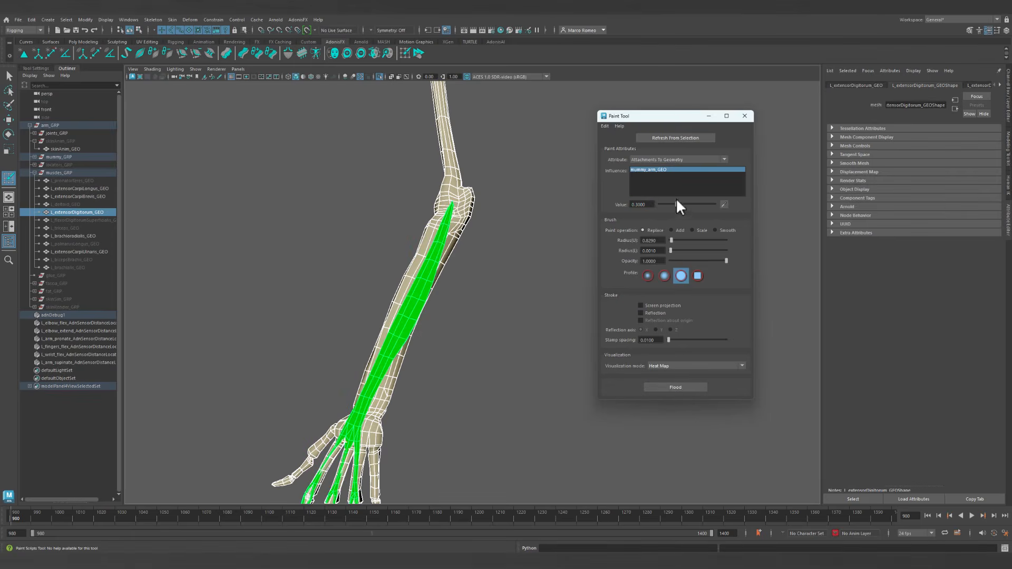
Paint attachment weight 1.0 around the extensor digitorum's elbow end, turning X-Ray display on and undoing the excess stroke.
alt+drag(421, 238, 388, 262)
alt+right_drag(388, 262, 576, 335)
mouse_move(576, 334)
alt+mouse_down()
mouse_move(424, 222)
mouse_move(421, 129)
mouse_move(472, 219)
mouse_move(558, 199)
alt+mouse_up()
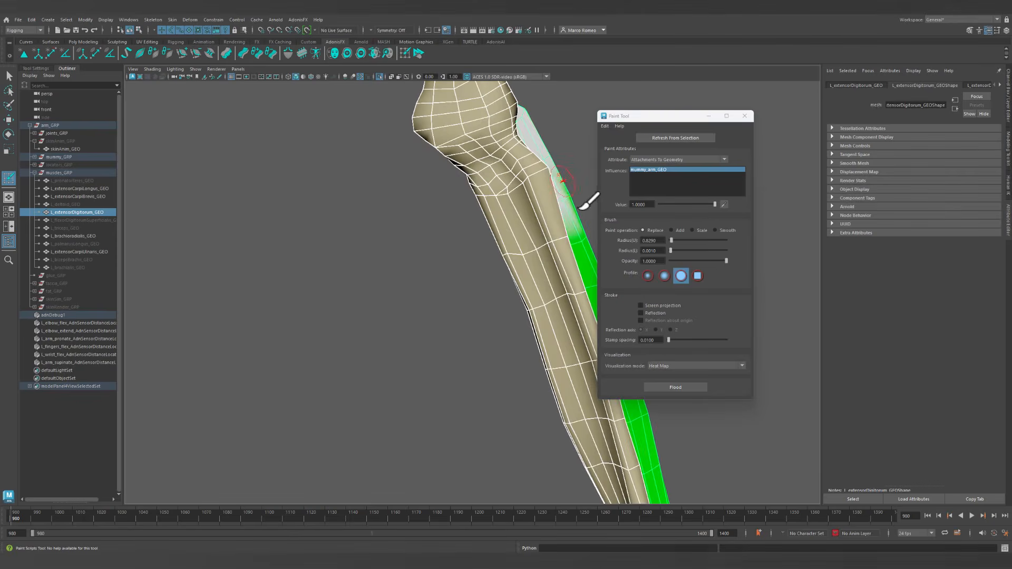
key(ctrl+z)
click(390, 76)
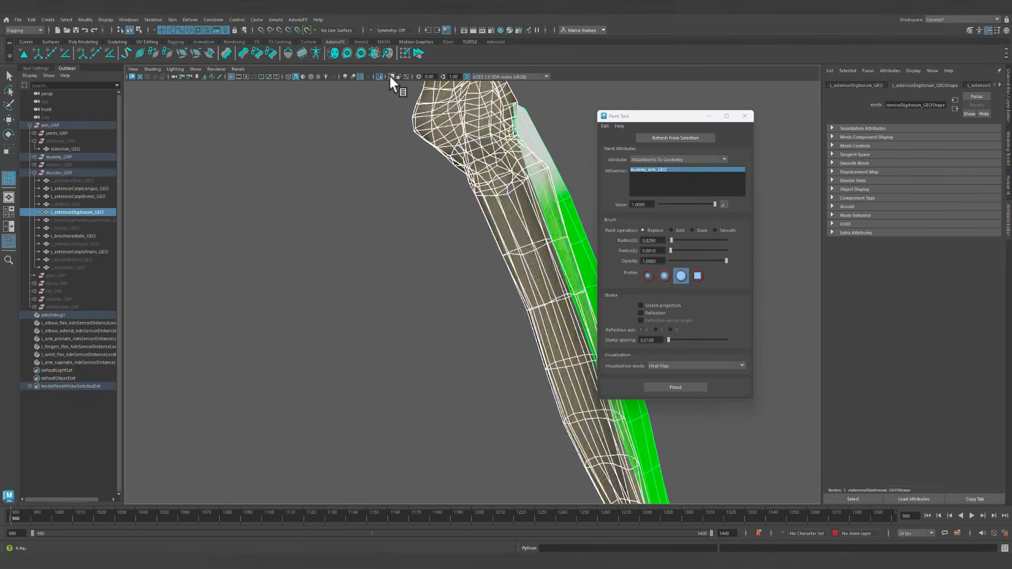
alt+middle_drag(546, 173, 352, 239)
alt+drag(376, 238, 466, 213)
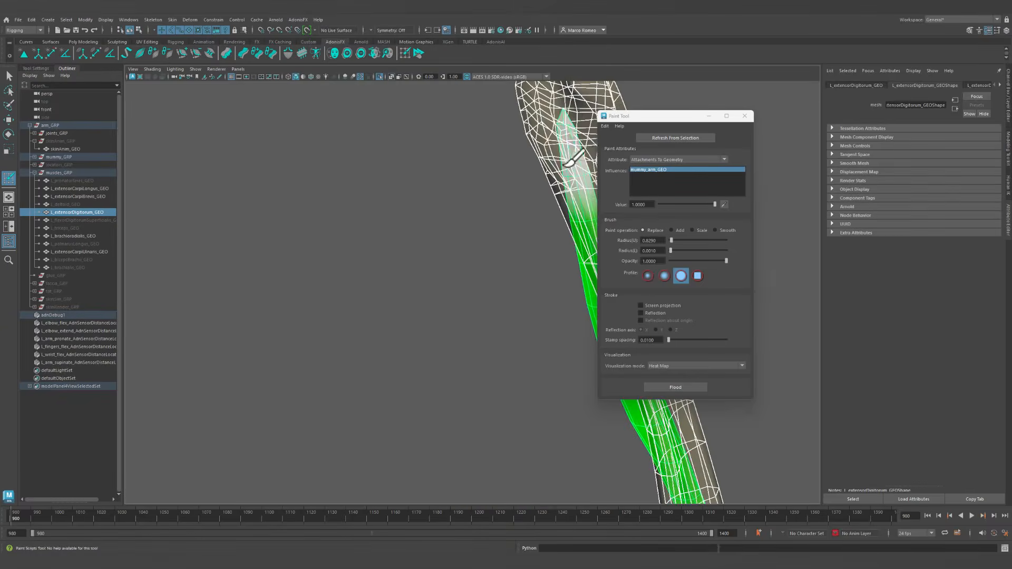
Paint attachment weight 1.0 on the tendons across the back of the hand and along the index, middle and ring fingers.
alt+middle_drag(559, 250, 389, 271)
alt+right_drag(389, 271, 343, 269)
alt+middle_drag(348, 268, 357, 230)
mouse_move(357, 269)
alt+mouse_down()
mouse_move(299, 285)
mouse_move(223, 276)
alt+mouse_up()
alt+right_drag(284, 329, 380, 339)
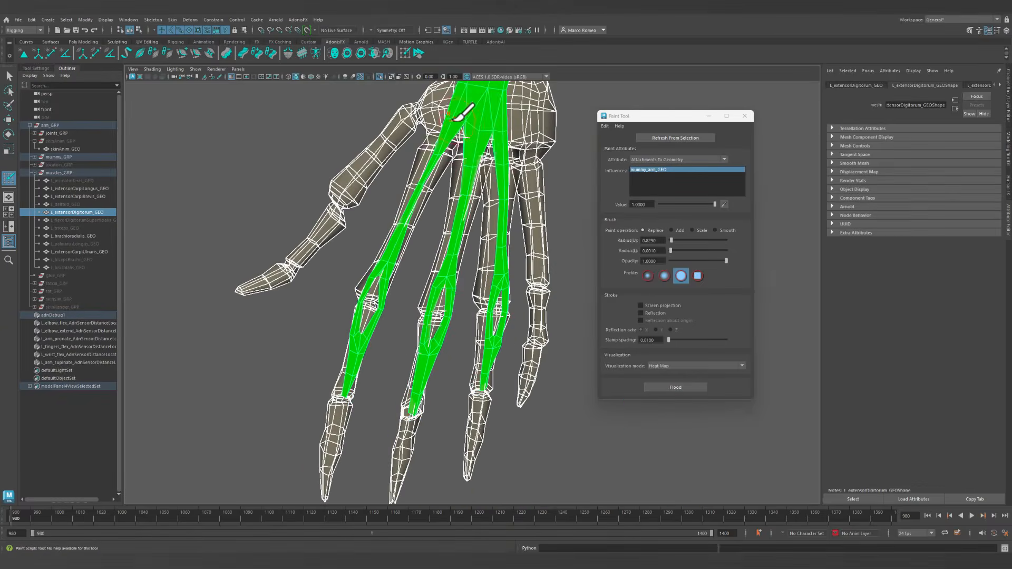
drag(411, 127, 539, 171)
drag(413, 196, 361, 384)
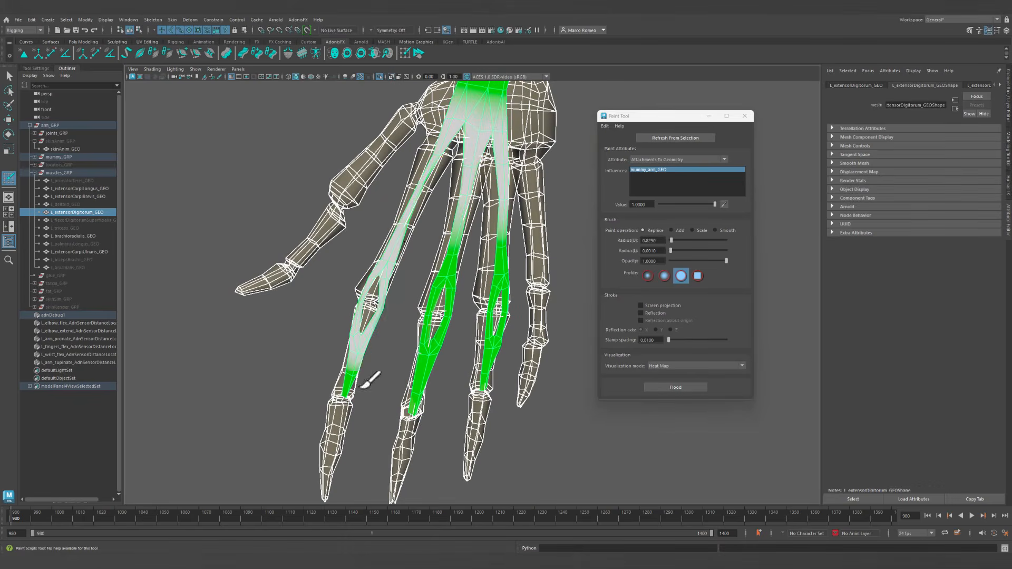
drag(396, 256, 372, 304)
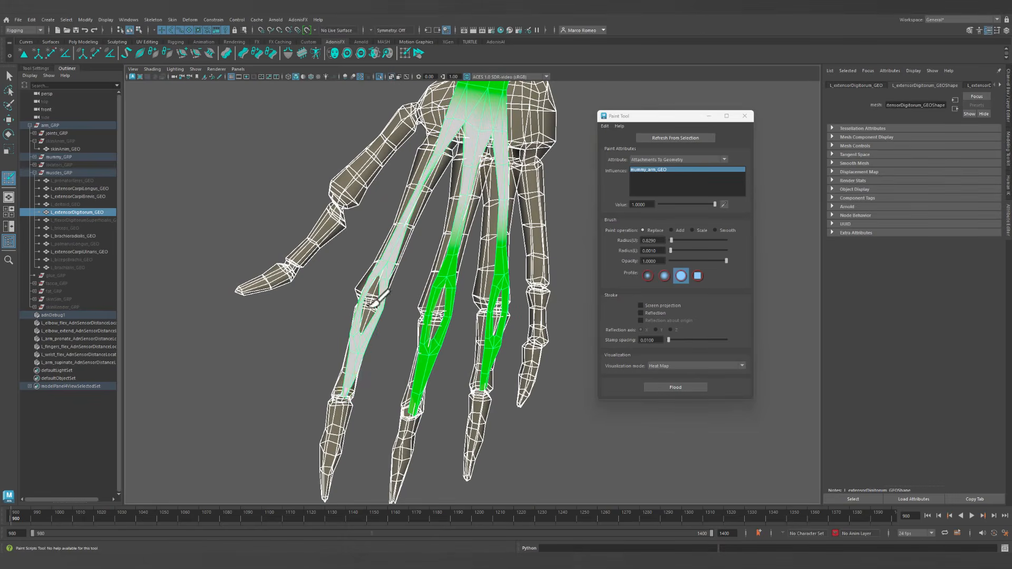
mouse_move(404, 381)
mouse_down()
mouse_move(452, 287)
mouse_move(416, 409)
mouse_up()
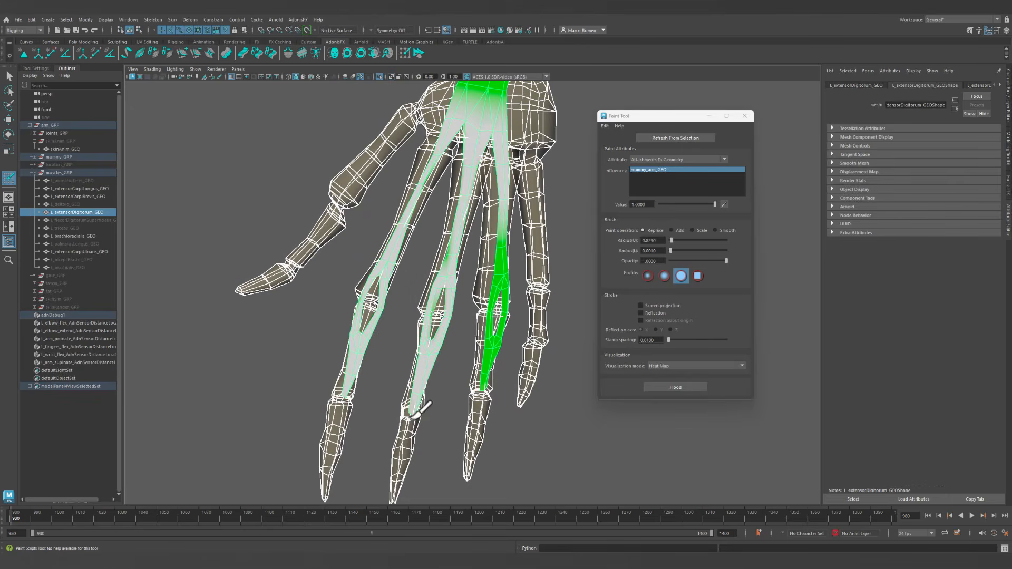
mouse_move(501, 261)
mouse_down()
mouse_move(503, 316)
mouse_move(484, 417)
mouse_move(501, 335)
mouse_move(479, 412)
mouse_up()
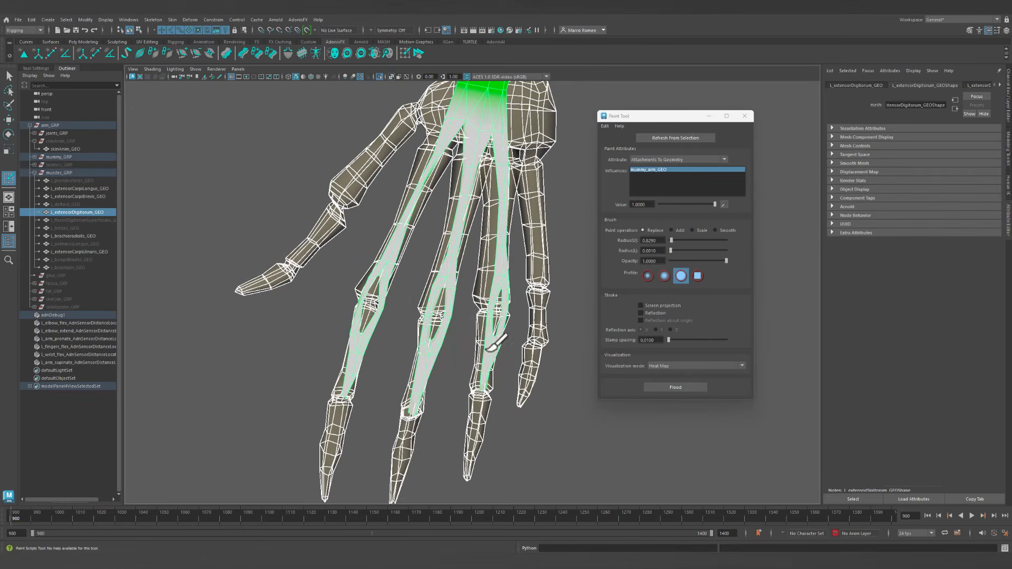
Paint attachment weight 1.0 on the underside of the extensor digitorum's index, middle and ring finger tendons.
mouse_move(430, 350)
alt+mouse_down()
mouse_move(578, 337)
mouse_move(537, 418)
alt+mouse_up()
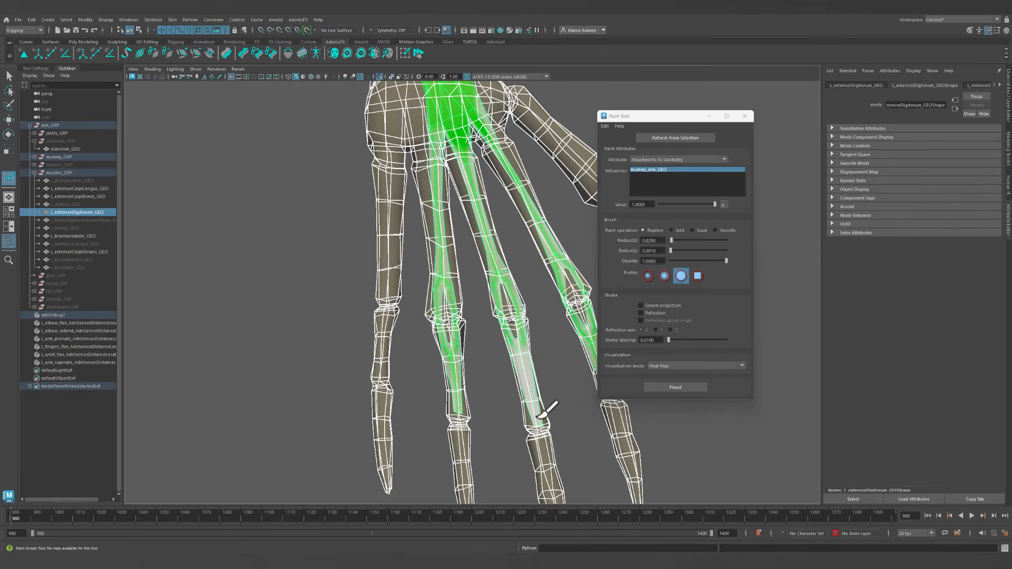
mouse_move(509, 304)
mouse_down()
mouse_move(500, 316)
mouse_move(498, 262)
mouse_up()
drag(472, 176, 457, 136)
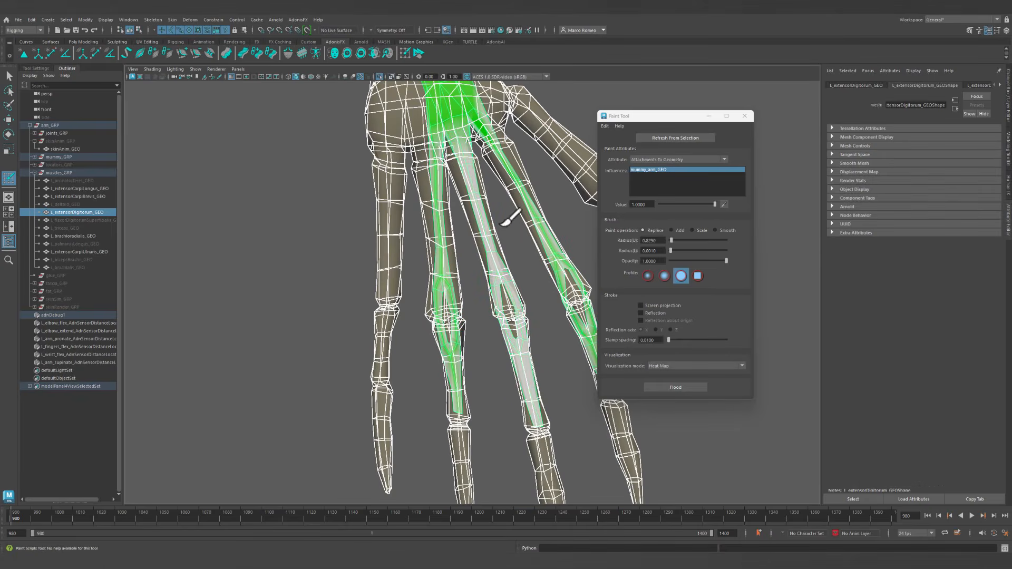
drag(539, 223, 493, 145)
drag(590, 343, 556, 259)
mouse_move(577, 320)
alt+middle_down()
mouse_move(525, 319)
mouse_move(506, 283)
alt+middle_up()
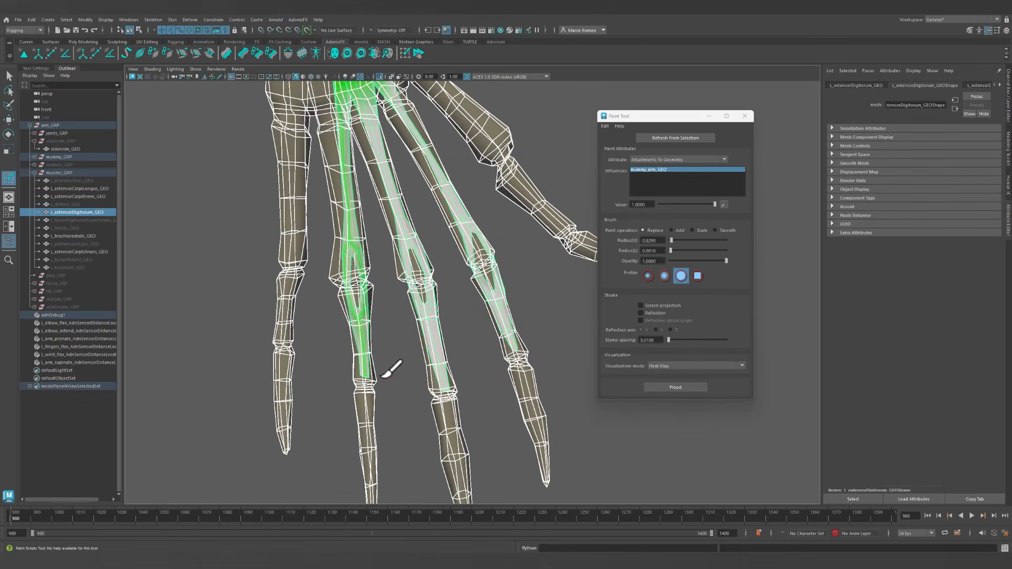
mouse_move(382, 377)
mouse_down()
mouse_move(385, 397)
mouse_move(348, 175)
mouse_up()
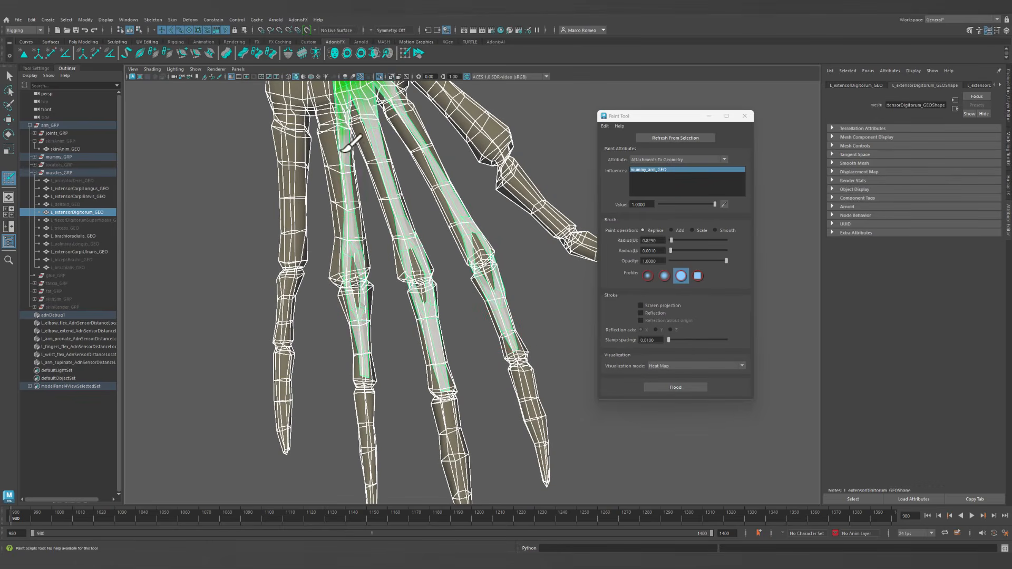
Paint attachment weight 1.0 around both sides of the extensor digitorum where its tendons join at the wrist.
alt+middle_drag(350, 143, 354, 362)
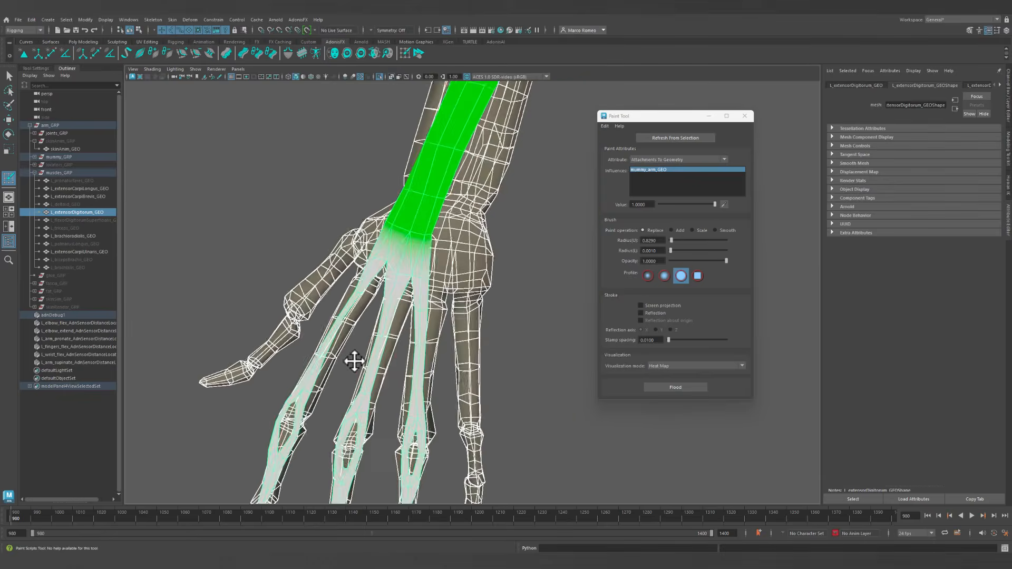
alt+drag(474, 355, 237, 338)
drag(475, 266, 550, 255)
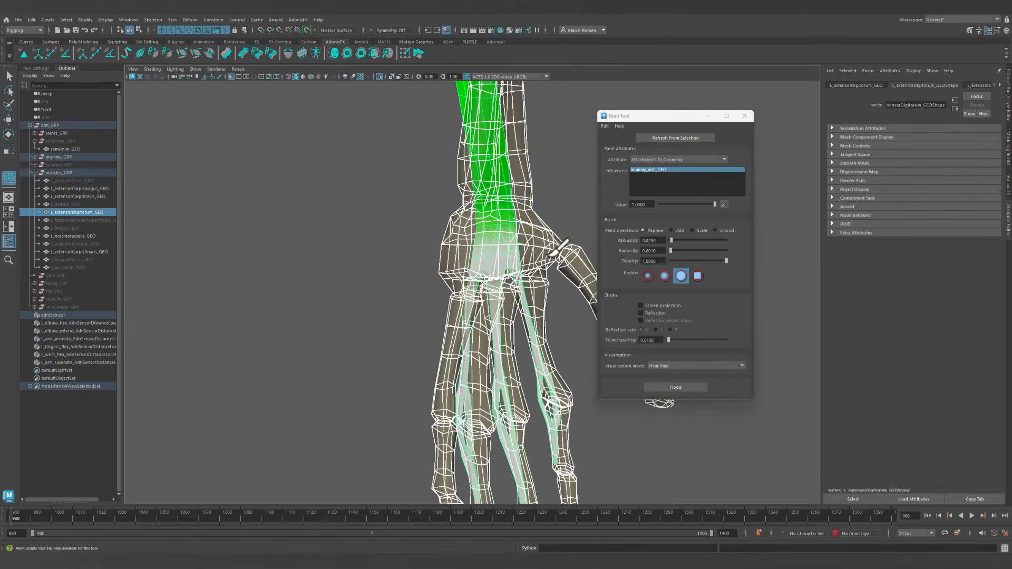
mouse_move(393, 321)
alt+mouse_down()
mouse_move(491, 312)
mouse_move(369, 290)
mouse_move(401, 316)
alt+mouse_up()
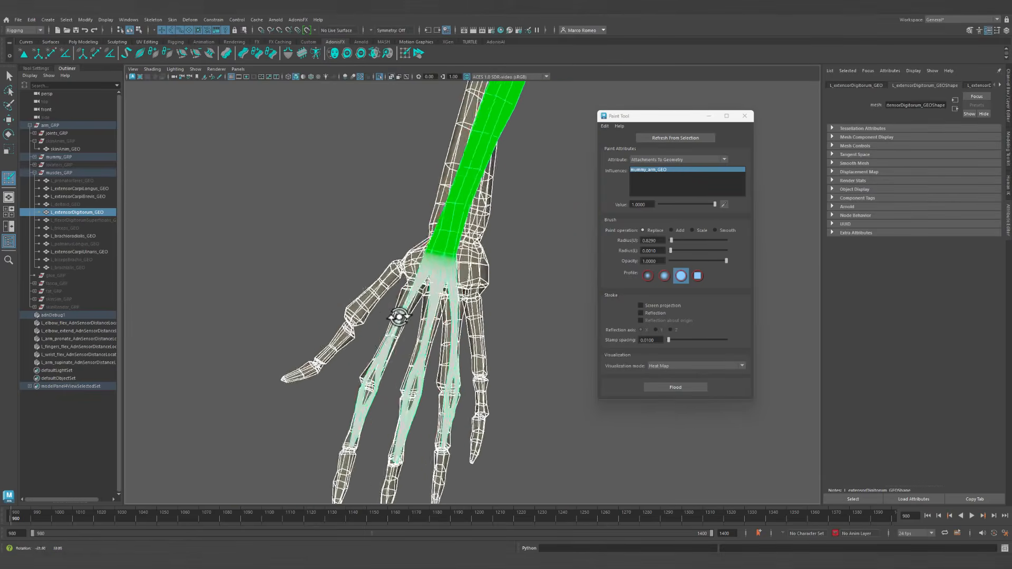
drag(444, 282, 485, 264)
mouse_move(369, 309)
alt+mouse_down()
mouse_move(413, 305)
mouse_move(490, 259)
mouse_move(317, 316)
mouse_move(286, 315)
mouse_move(429, 324)
mouse_move(364, 350)
alt+mouse_up()
scroll(422, 330, down, 5)
alt+middle_drag(466, 277, 432, 328)
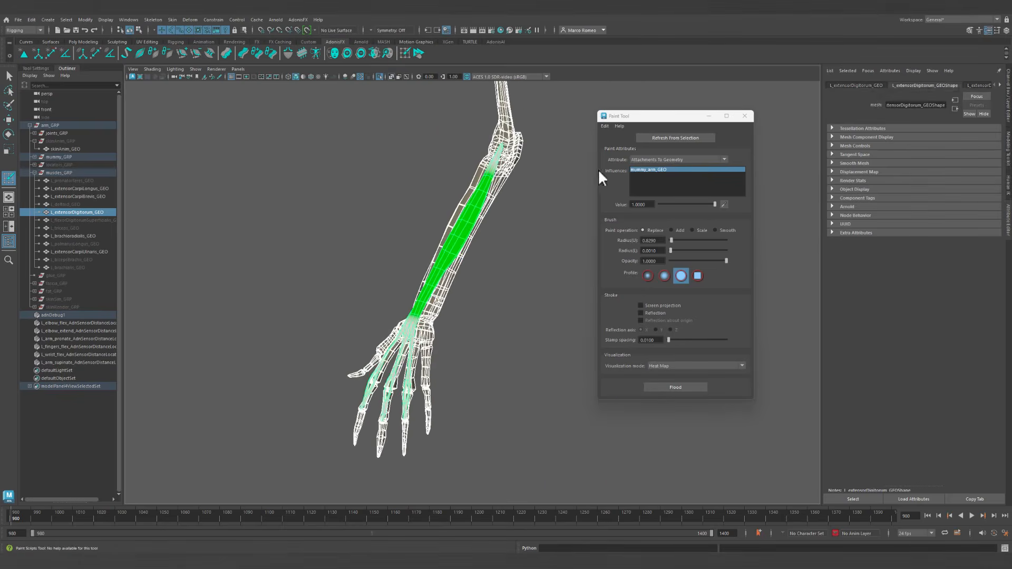
Switch the painted attribute to Tendons and paint value 1.0 on the extensor digitorum's three fingertip ends.
click(644, 157)
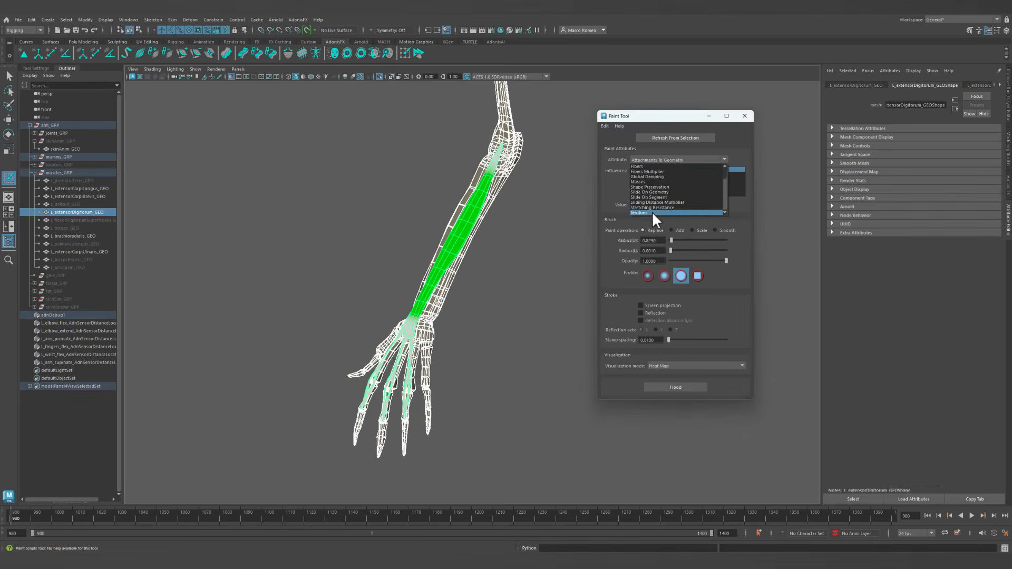
click(653, 210)
alt+middle_drag(375, 349, 437, 243)
scroll(429, 343, up, 4)
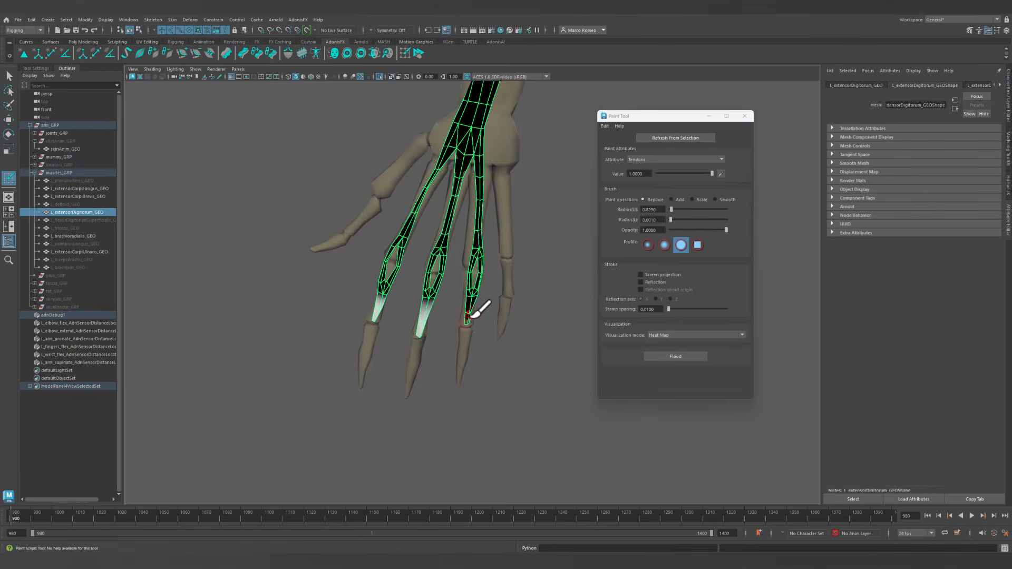
mouse_move(404, 334)
alt+mouse_down()
mouse_move(524, 332)
mouse_move(473, 332)
alt+mouse_up()
Paint tendon weight 1.0 on the extensor digitorum's elbow tip.
alt+middle_drag(490, 166, 497, 409)
alt+middle_drag(300, 241, 381, 384)
mouse_move(345, 158)
mouse_down()
mouse_move(333, 98)
mouse_move(332, 162)
mouse_move(450, 132)
mouse_move(389, 321)
mouse_move(317, 300)
mouse_move(431, 320)
mouse_up()
scroll(430, 321, down, 3)
alt+middle_drag(422, 433, 427, 258)
alt+drag(452, 326, 440, 369)
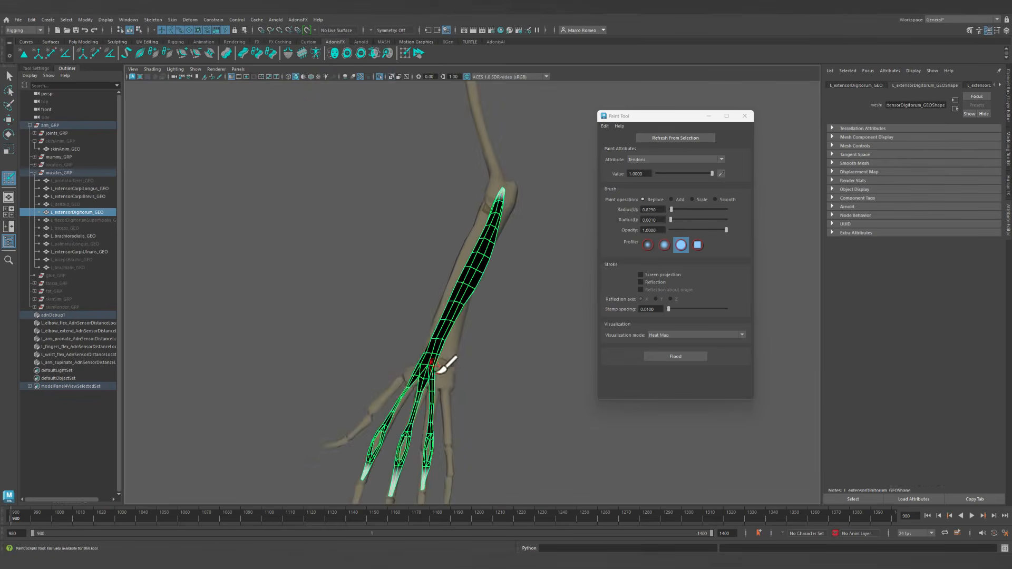
alt+middle_drag(438, 368, 452, 290)
Switch to Fibers Multiplier and erase its weights along the index, middle and ring finger tendons up to the wrist.
click(698, 160)
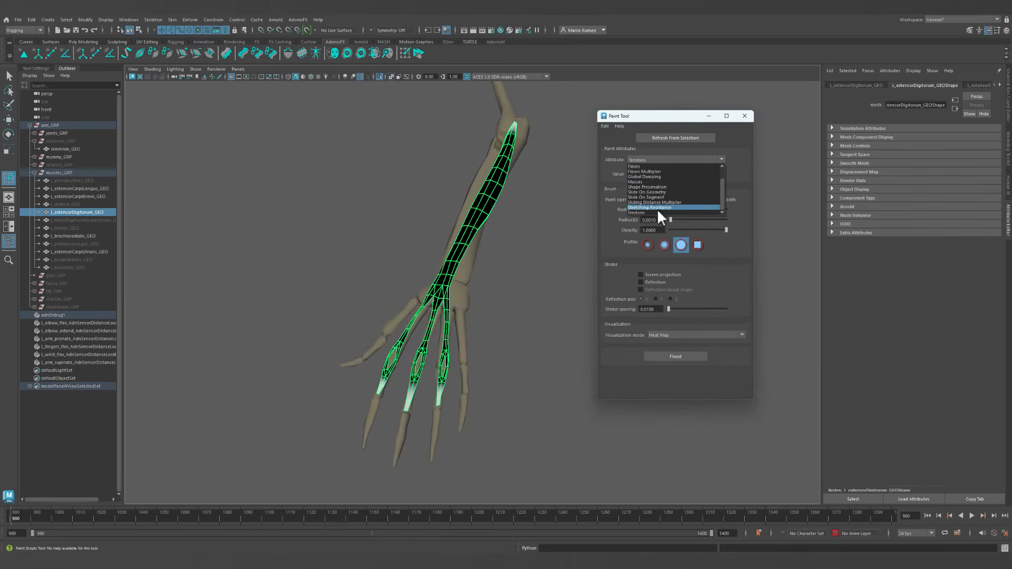
click(647, 172)
alt+drag(459, 251, 376, 336)
alt+right_drag(376, 335, 403, 386)
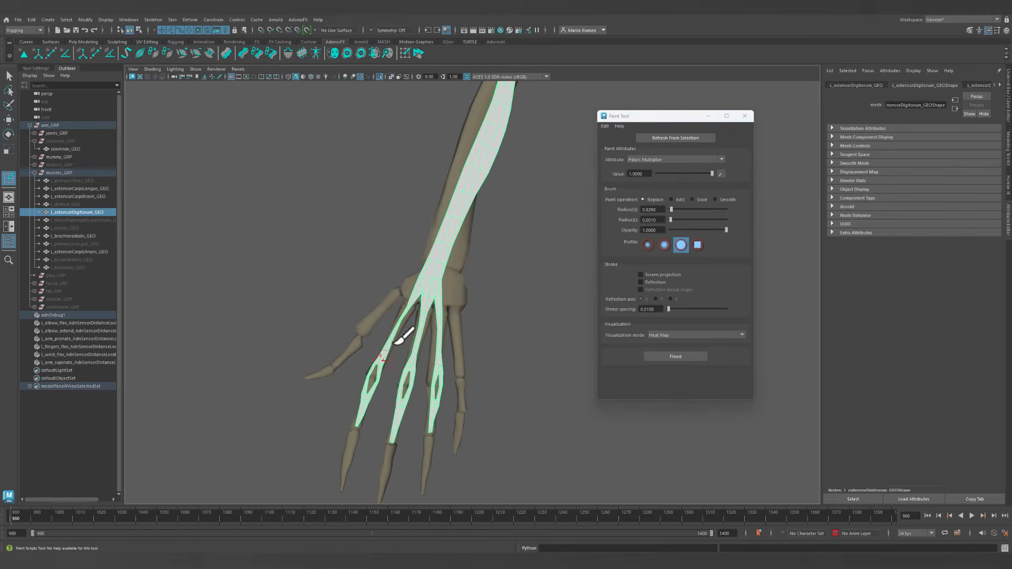
drag(412, 304, 362, 417)
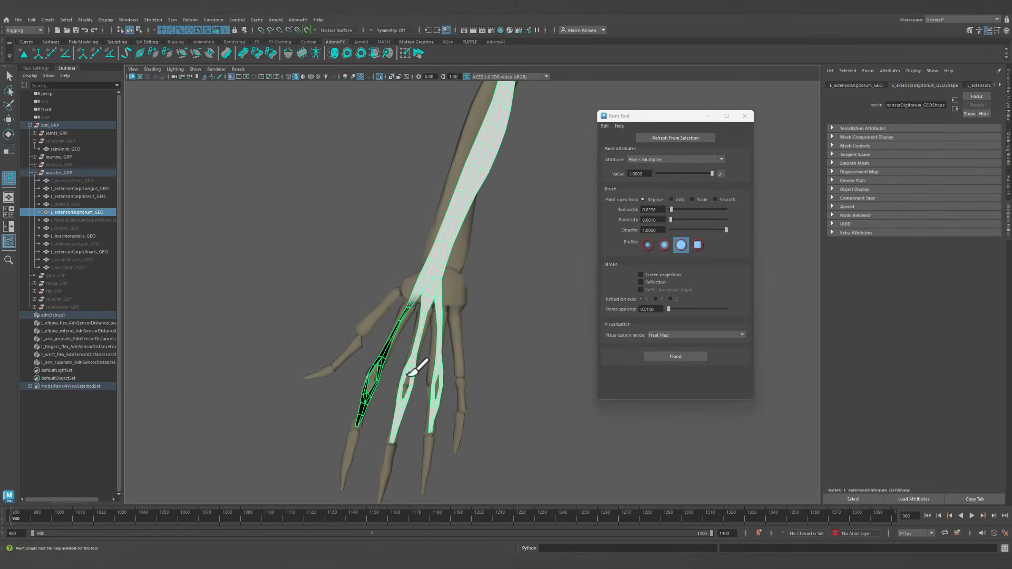
mouse_move(409, 376)
mouse_down()
mouse_move(429, 303)
mouse_move(403, 391)
mouse_up()
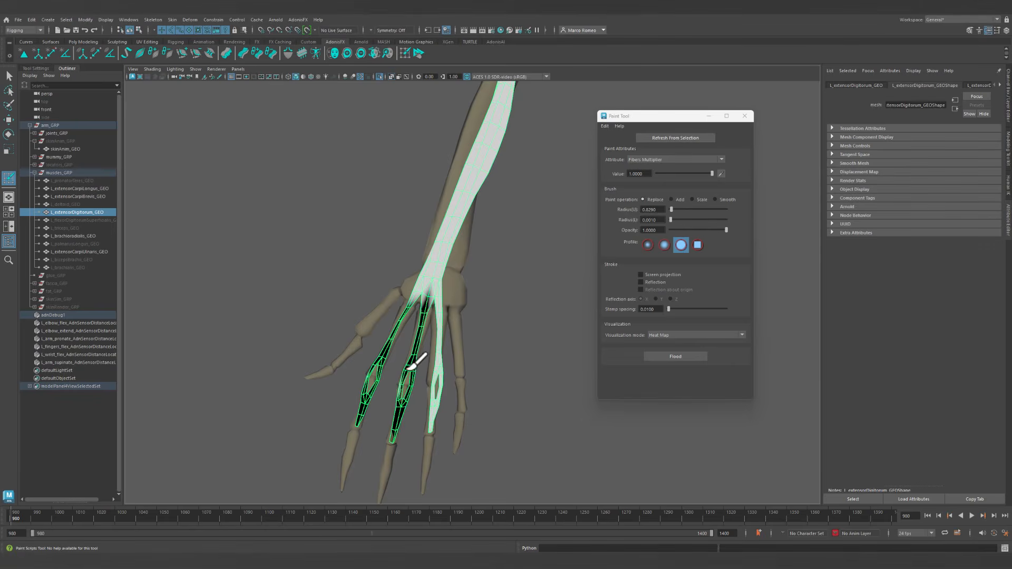
drag(429, 414, 430, 447)
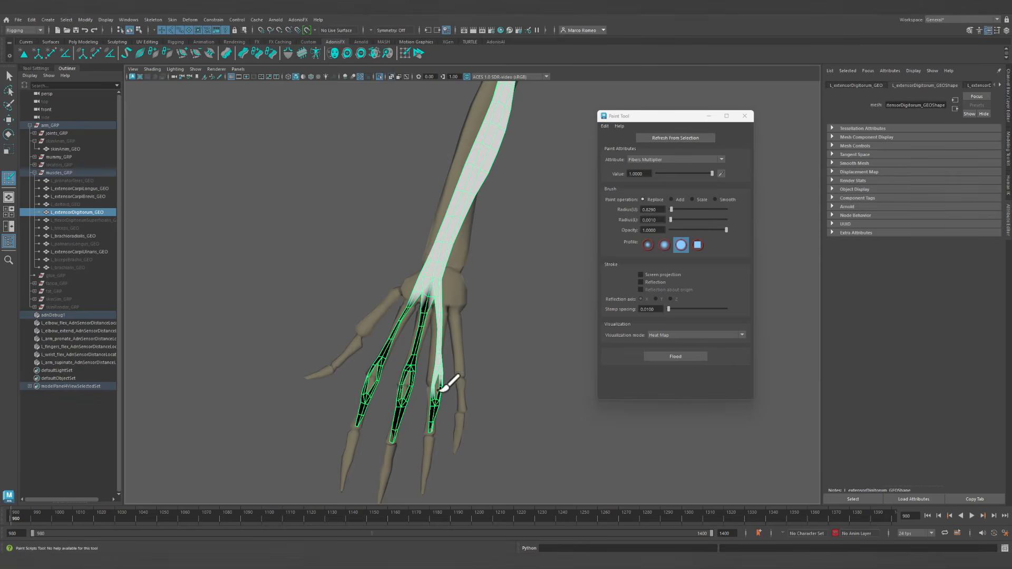
drag(441, 389, 438, 312)
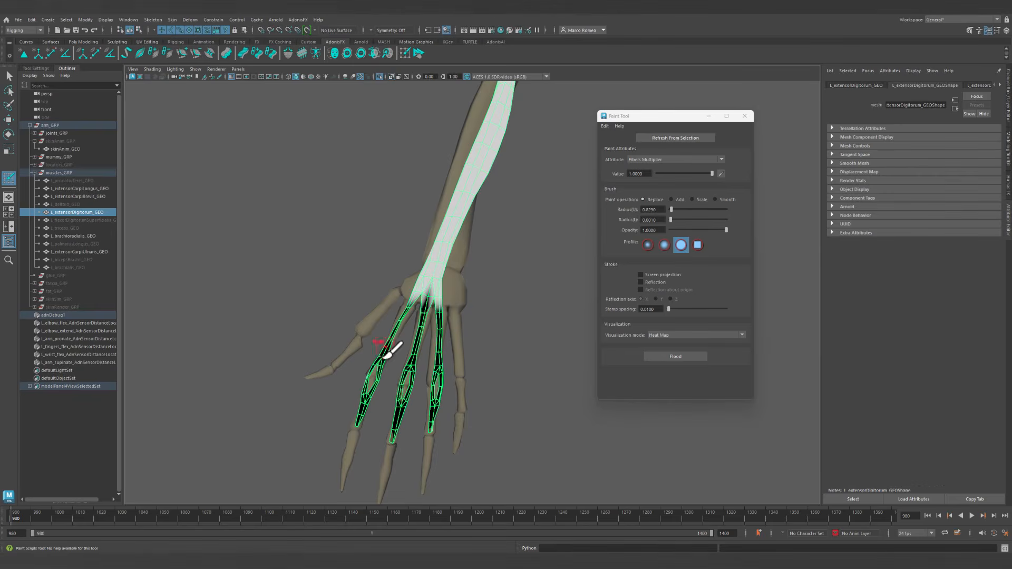
Erase the remaining Fibers Multiplier weights on the underside of the finger tendons and at the wrist.
mouse_move(387, 354)
alt+mouse_down()
mouse_move(569, 346)
mouse_move(559, 327)
alt+mouse_up()
mouse_move(587, 415)
mouse_down()
mouse_move(557, 396)
mouse_move(552, 418)
mouse_move(525, 310)
mouse_move(544, 381)
mouse_up()
mouse_move(507, 306)
mouse_down()
mouse_move(505, 408)
mouse_move(514, 370)
mouse_move(518, 392)
mouse_up()
mouse_move(538, 329)
alt+mouse_down()
mouse_move(409, 350)
mouse_move(429, 289)
mouse_move(420, 316)
mouse_move(537, 296)
mouse_move(515, 283)
mouse_move(454, 187)
alt+mouse_up()
Erase the Fibers Multiplier weights around the extensor digitorum's elbow tip.
alt+middle_drag(454, 187, 437, 440)
mouse_move(421, 334)
alt+mouse_down()
mouse_move(441, 356)
mouse_move(426, 336)
alt+mouse_up()
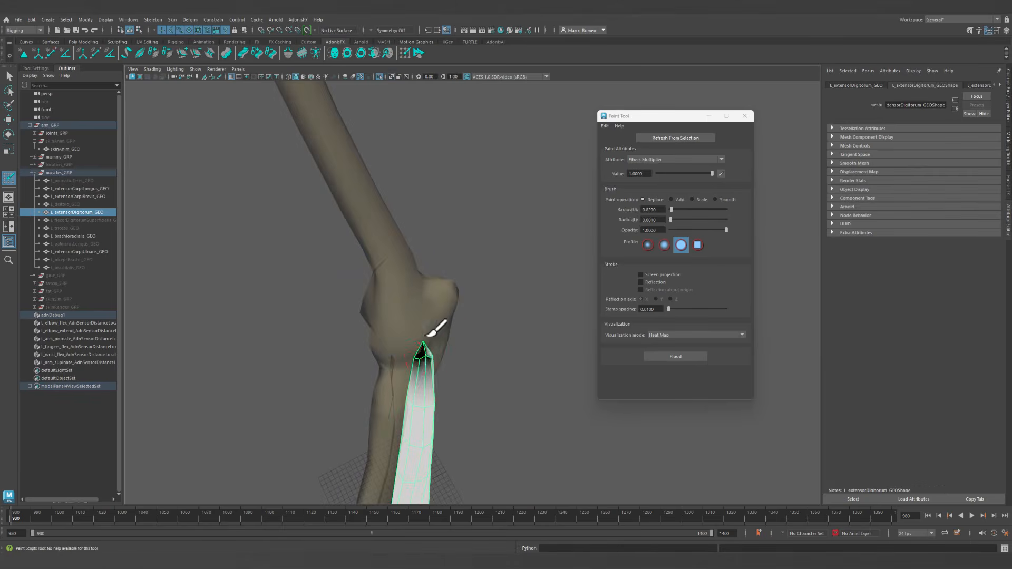
alt+drag(408, 381, 551, 344)
mouse_move(550, 343)
alt+middle_down()
mouse_move(397, 339)
mouse_move(401, 330)
alt+middle_up()
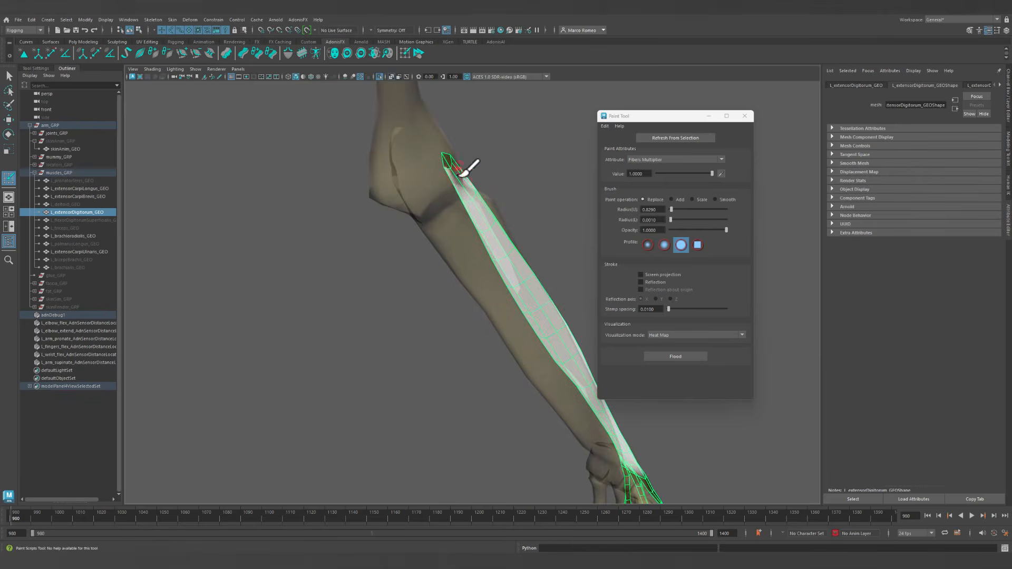
mouse_move(533, 251)
alt+mouse_down()
mouse_move(429, 253)
mouse_move(463, 406)
mouse_move(450, 363)
alt+mouse_up()
Stop painting the extensor digitorum, show the whole arm again and turn X-Ray display off.
click(684, 157)
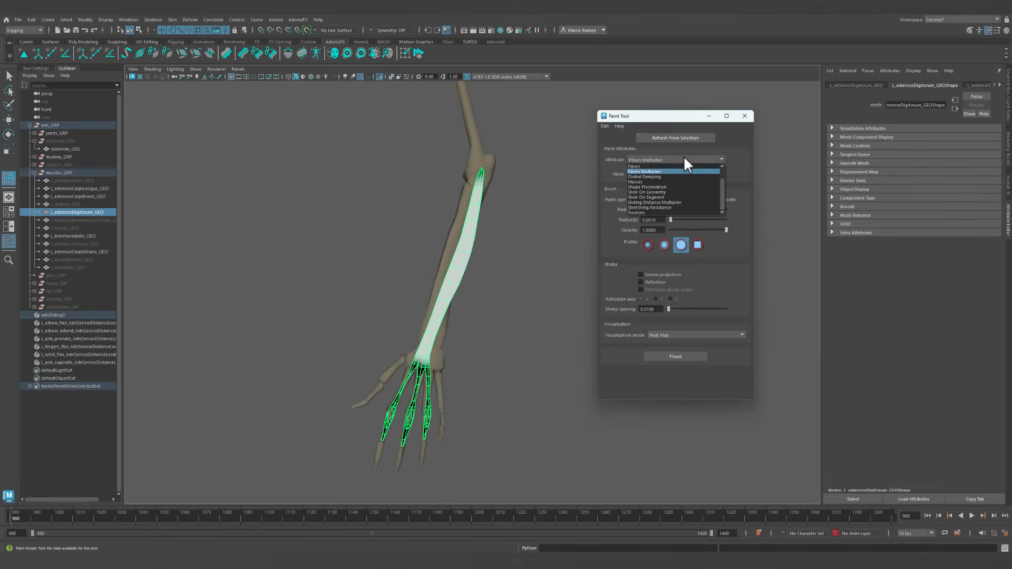
key(q)
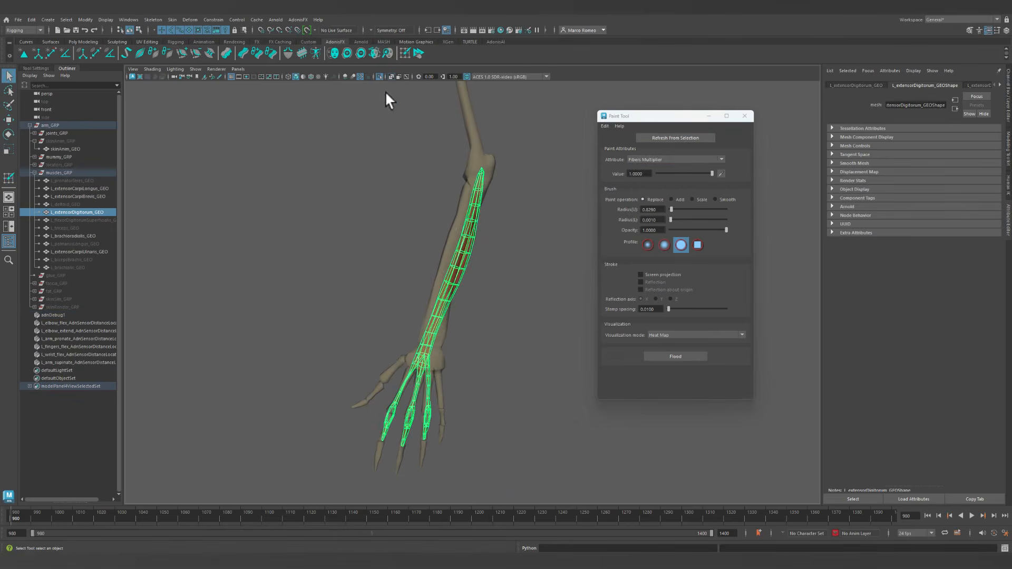
click(379, 77)
alt+drag(508, 267, 519, 272)
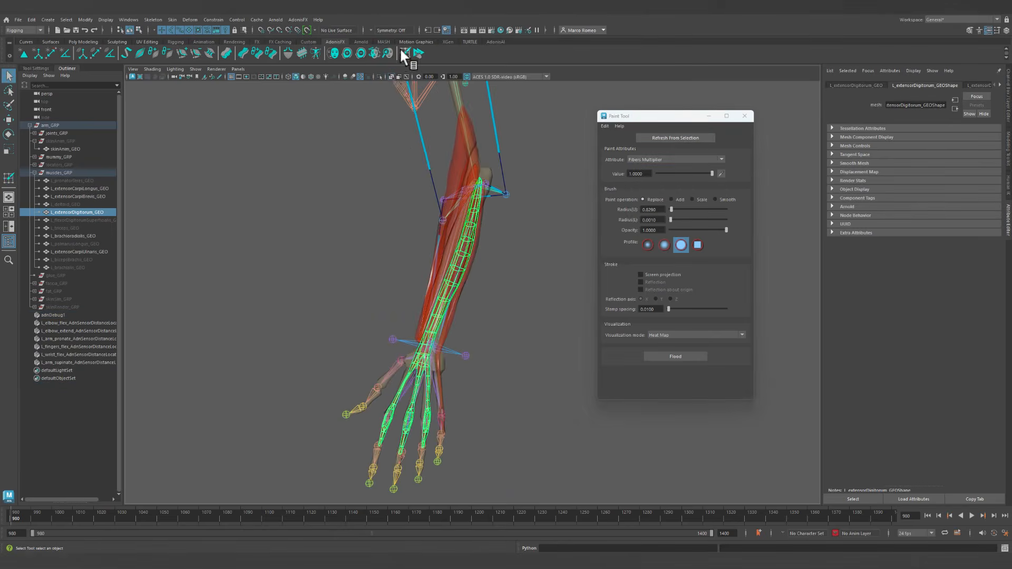
click(391, 77)
scroll(523, 290, up, 3)
Select the arm bones and the extensor carpi brevis and create an AdnMuscle deformer with the default settings.
click(472, 201)
alt+drag(473, 202, 457, 210)
click(557, 105)
alt+drag(558, 104, 396, 46)
click(484, 200)
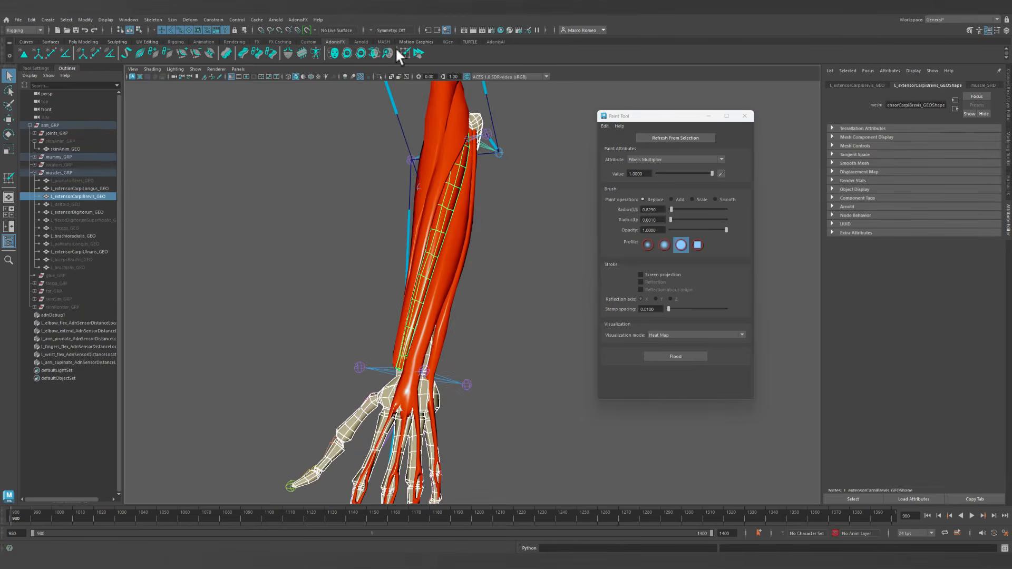
click(142, 51)
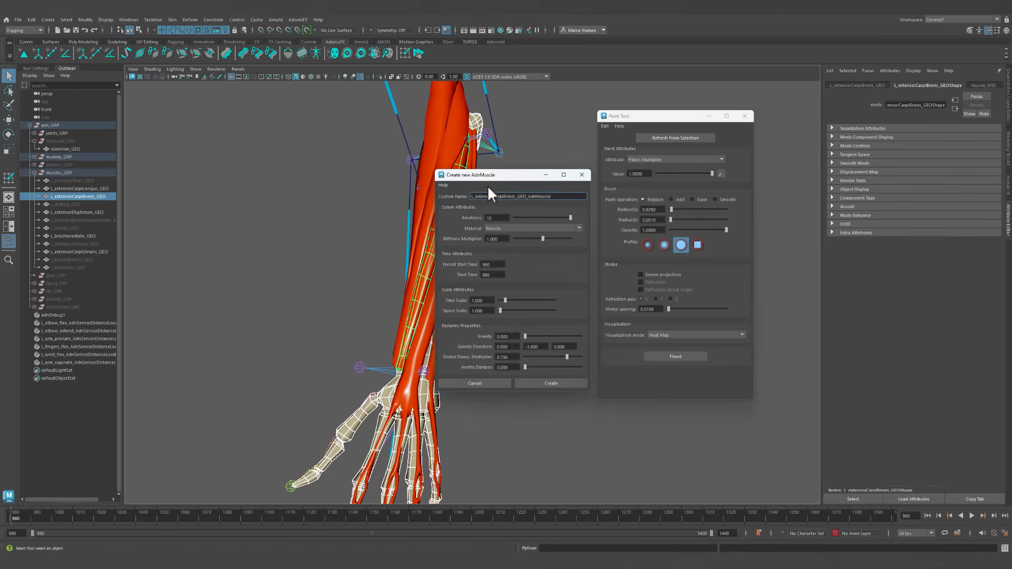
click(533, 381)
Load the extensor carpi brevis into the Paint Tool, choose Attachments To Geometry and isolate the muscle with the arm bones.
alt+drag(477, 211, 459, 226)
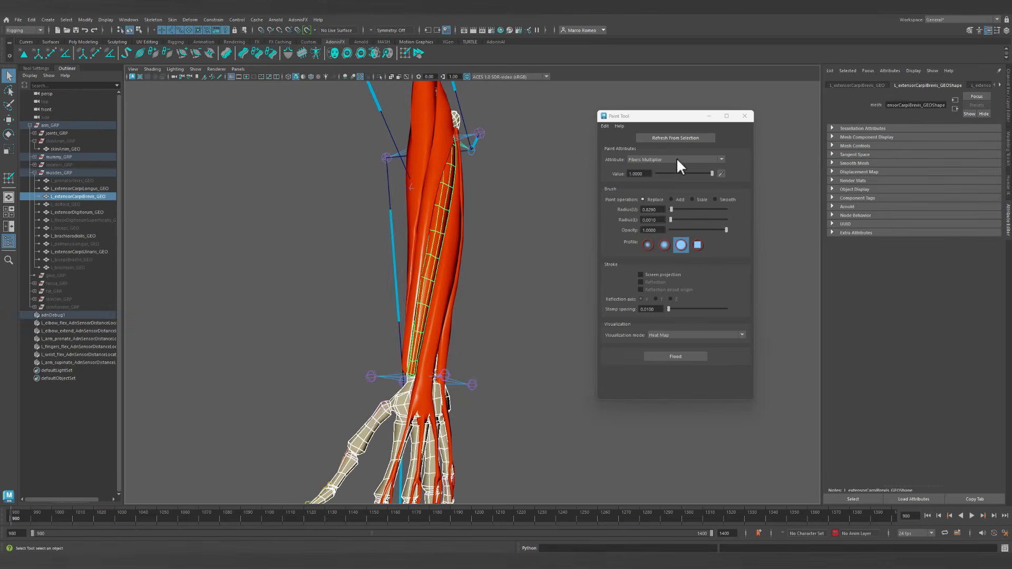
mouse_move(553, 220)
alt+mouse_down()
mouse_move(537, 221)
mouse_move(541, 243)
alt+mouse_up()
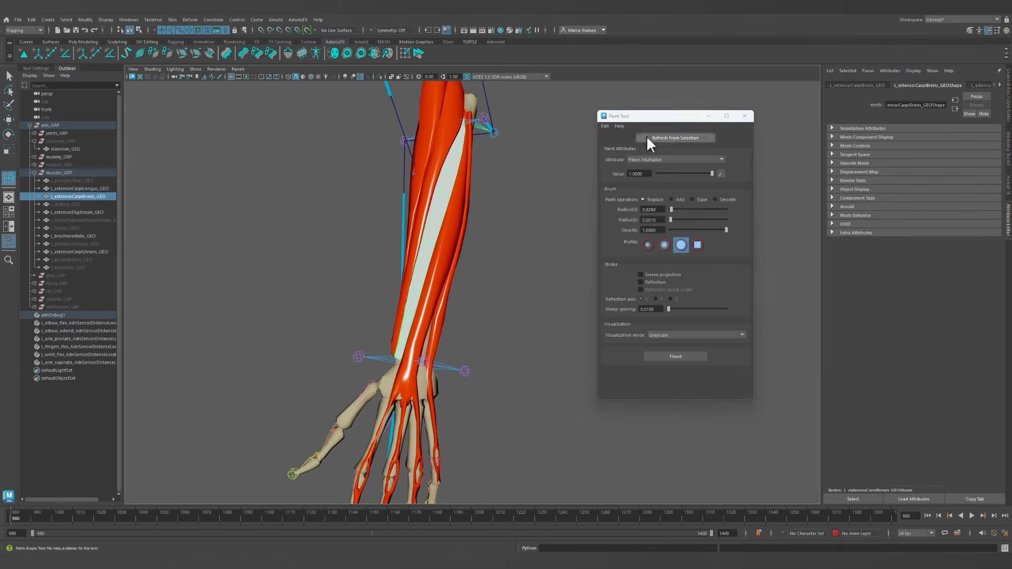
click(378, 74)
click(670, 161)
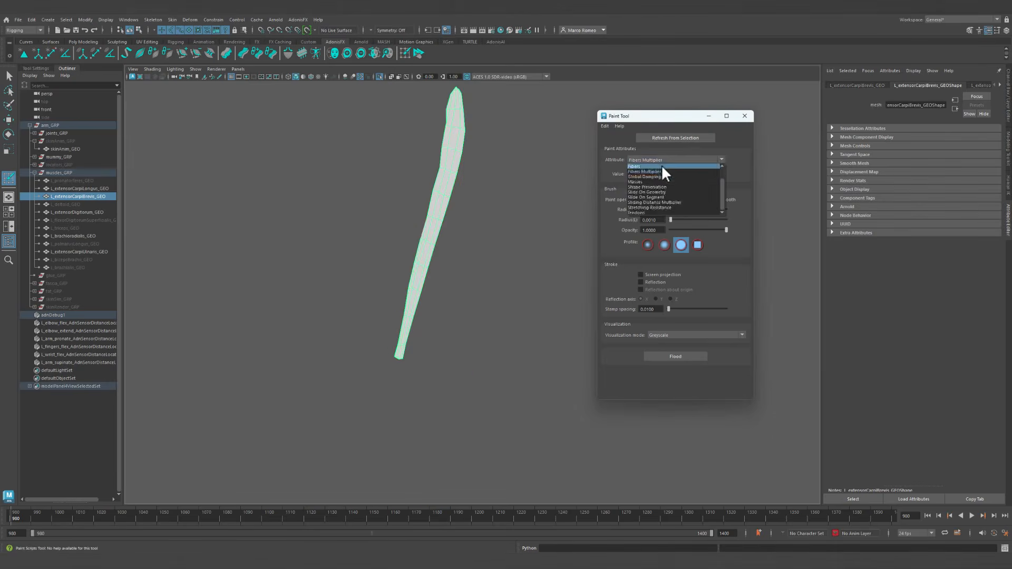
click(653, 162)
click(658, 160)
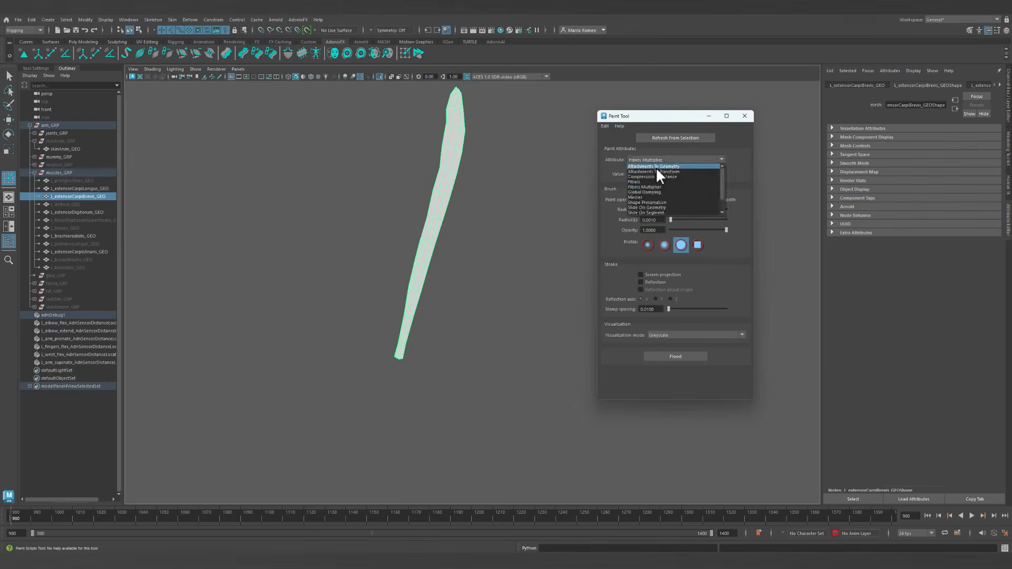
click(656, 167)
click(378, 74)
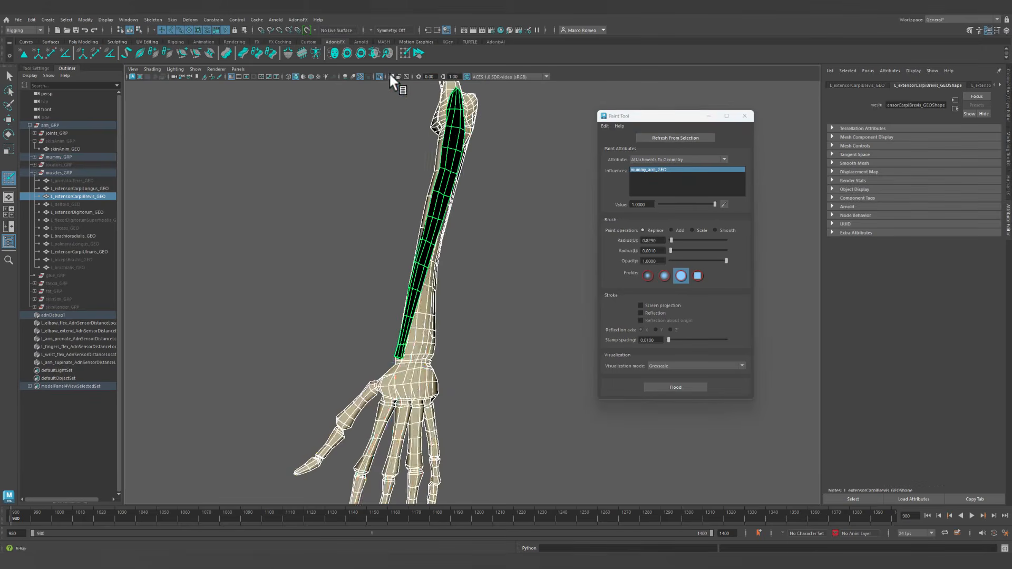
Flood the extensor carpi brevis's attachment weights to the bones with 0.3.
key(f)
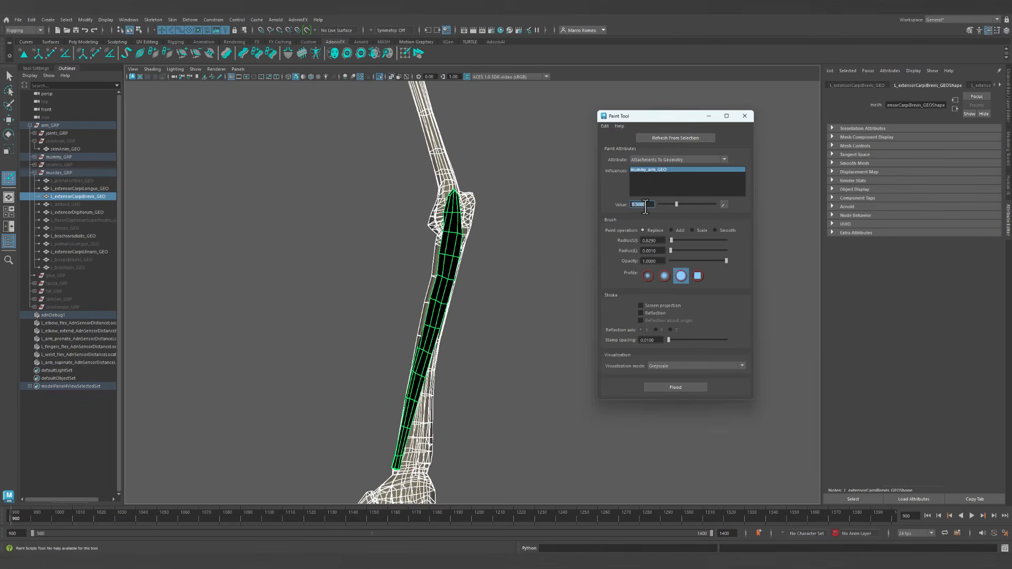
alt+middle_drag(493, 340, 501, 277)
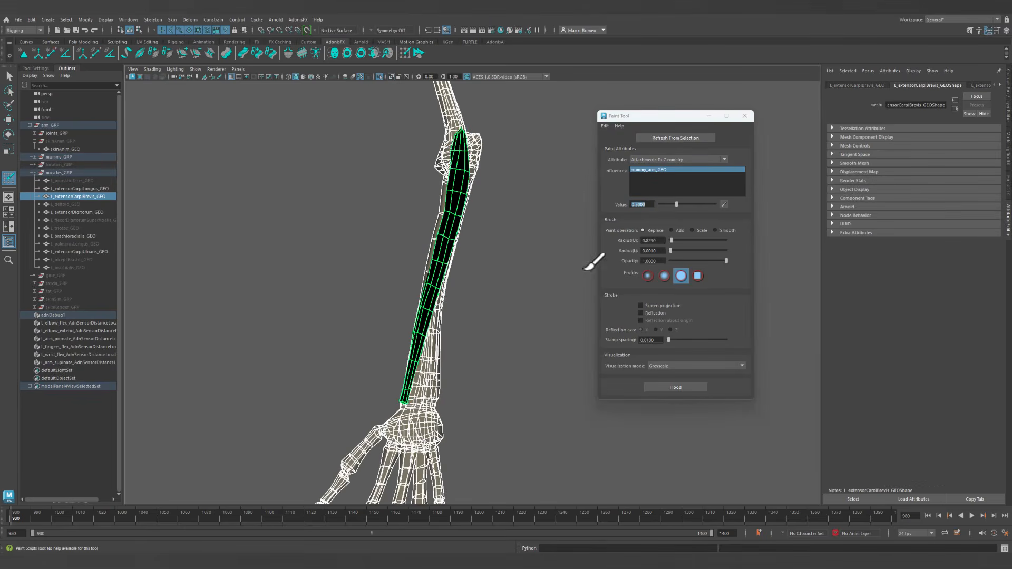
click(689, 388)
Switch the visualisation to Heat Map and paint the extensor carpi brevis's elbow end with an attachment weight of 1.0.
alt+drag(407, 260, 445, 287)
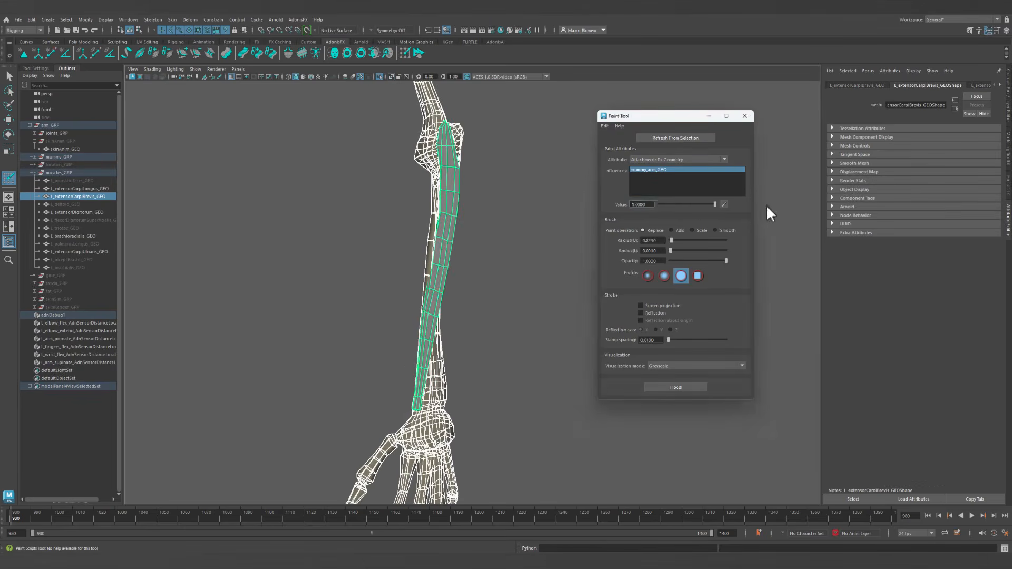
alt+middle_drag(409, 173, 416, 304)
alt+right_drag(432, 308, 503, 322)
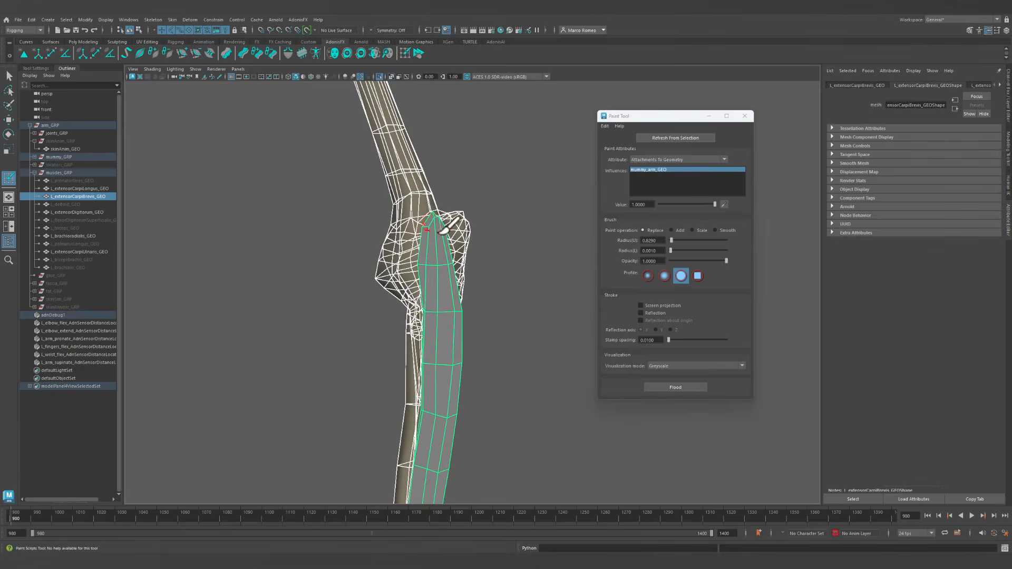
click(709, 366)
click(704, 375)
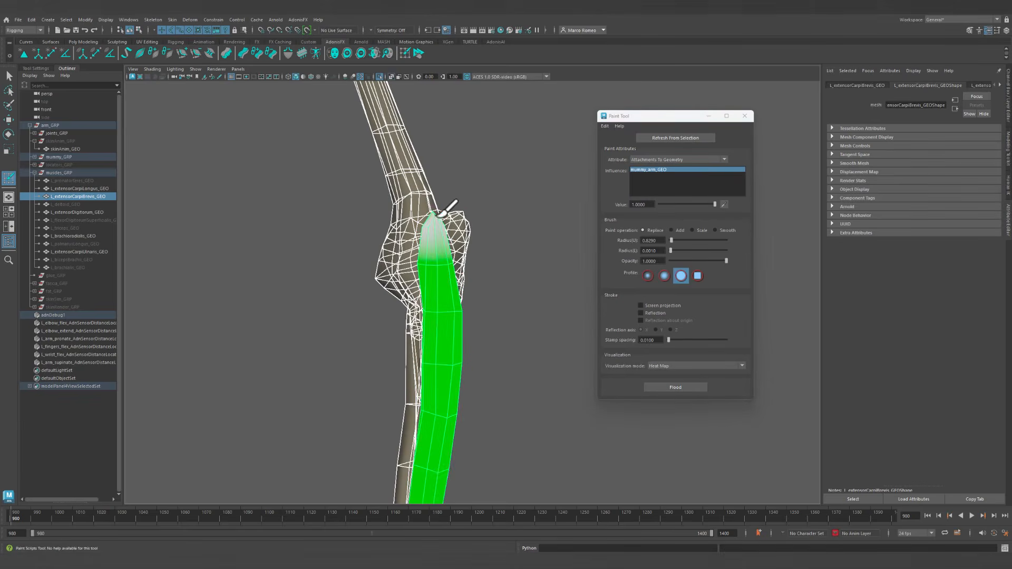
mouse_move(441, 214)
alt+mouse_down()
mouse_move(474, 251)
mouse_move(517, 210)
alt+mouse_up()
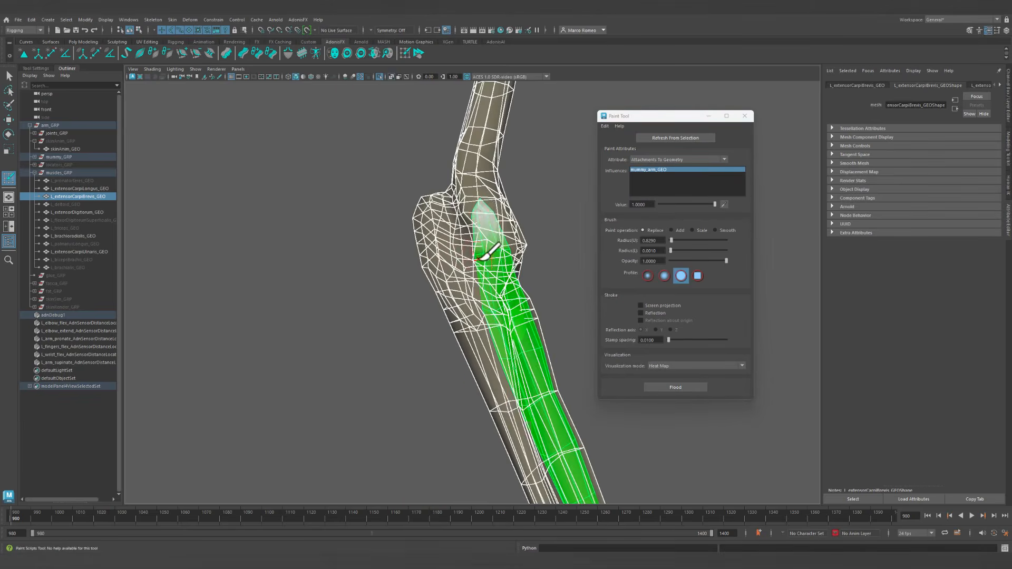
mouse_move(486, 257)
alt+mouse_down()
mouse_move(537, 253)
mouse_move(374, 276)
mouse_move(435, 247)
mouse_move(451, 261)
alt+mouse_up()
Paint the extensor carpi brevis's wrist end with an attachment weight of 1.0.
alt+middle_drag(494, 399, 523, 210)
alt+right_drag(516, 354, 459, 391)
alt+middle_drag(459, 390, 510, 177)
mouse_move(428, 246)
alt+right_down()
mouse_move(431, 279)
mouse_move(415, 278)
alt+right_up()
mouse_move(416, 278)
mouse_down()
mouse_move(411, 296)
mouse_move(517, 294)
mouse_move(334, 318)
mouse_move(418, 300)
mouse_move(441, 317)
mouse_move(369, 328)
mouse_move(409, 295)
mouse_move(471, 324)
mouse_move(474, 314)
mouse_move(456, 318)
mouse_move(456, 278)
mouse_move(472, 301)
mouse_move(451, 295)
mouse_move(463, 320)
mouse_move(445, 338)
mouse_up()
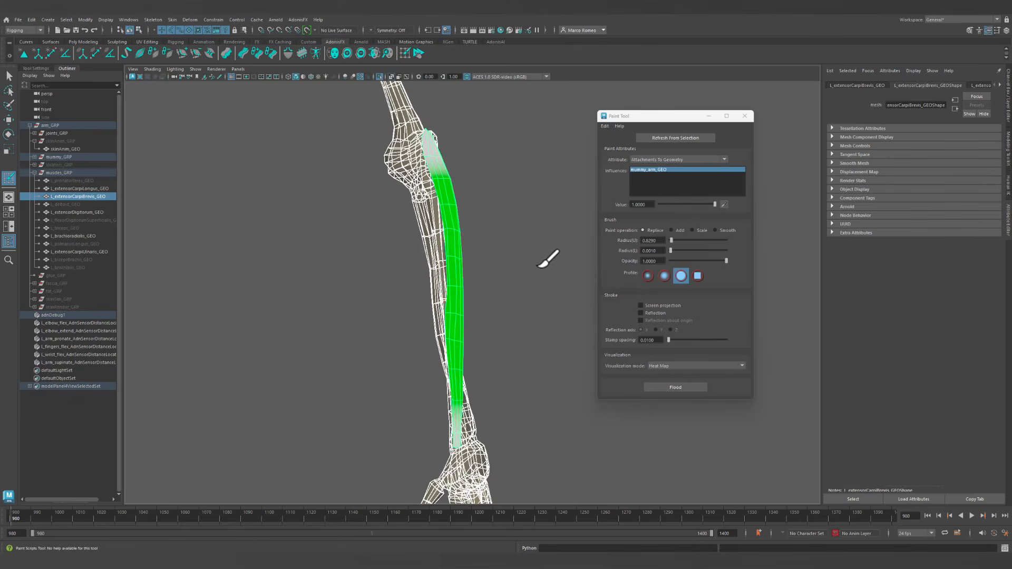
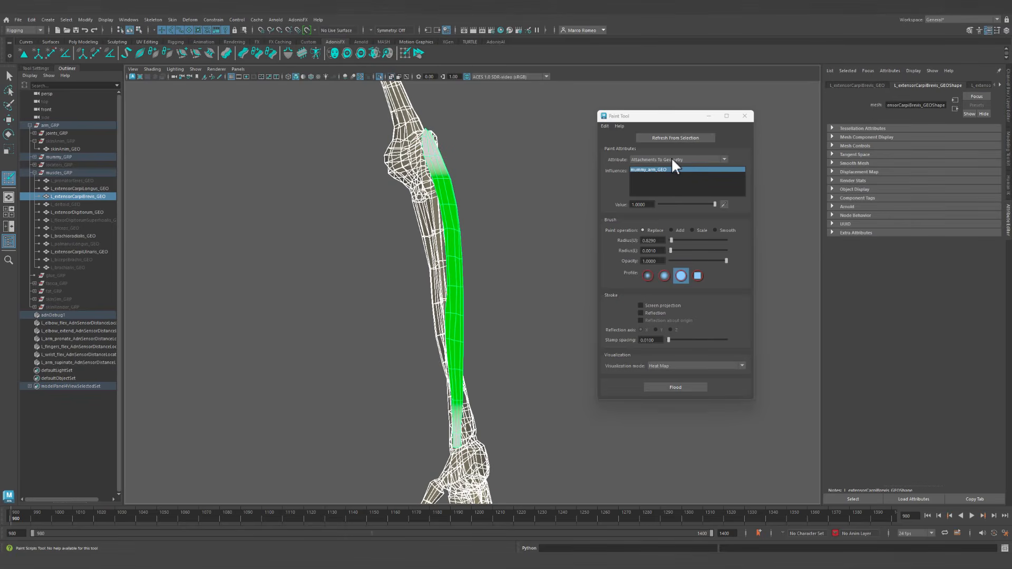
alt+drag(398, 293, 377, 295)
Choose the Tendons attribute and paint the extensor carpi brevis's elbow end with a value of 1.0.
click(703, 158)
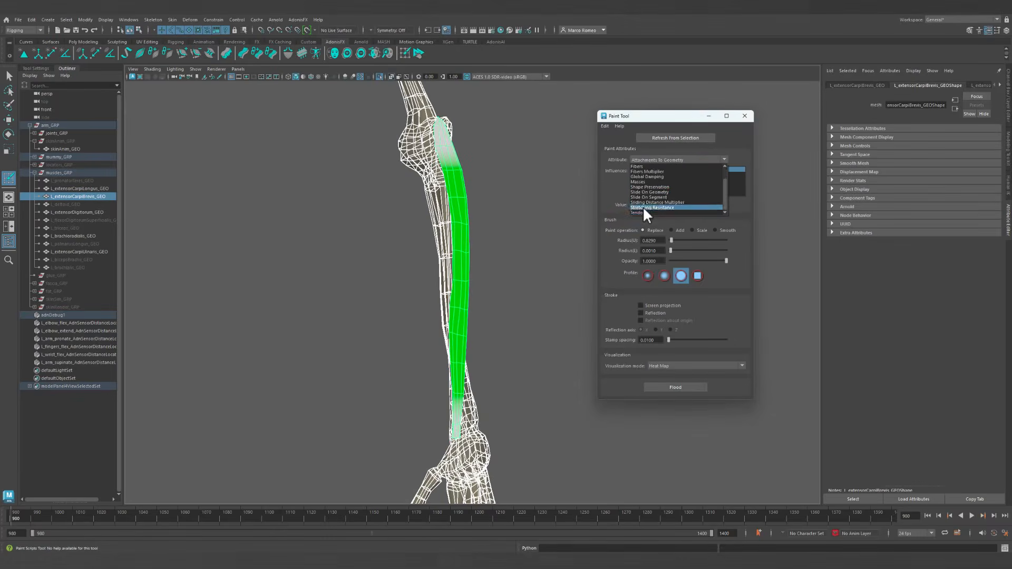
click(643, 211)
alt+drag(494, 179, 486, 164)
mouse_move(521, 108)
mouse_down()
mouse_move(527, 101)
mouse_move(548, 128)
mouse_up()
alt+drag(452, 170, 599, 142)
mouse_move(323, 169)
mouse_down()
mouse_move(350, 130)
mouse_move(329, 135)
mouse_up()
Paint a tendon weight of 1.0 all around the extensor carpi brevis's wrist end.
alt+middle_drag(503, 401, 429, 299)
drag(429, 299, 423, 324)
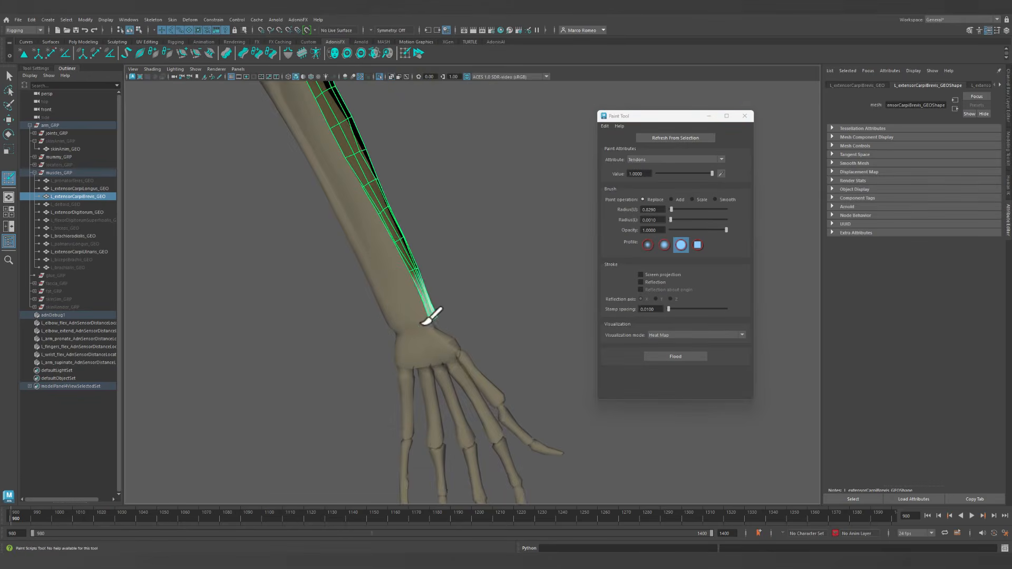
mouse_move(467, 280)
alt+mouse_down()
mouse_move(385, 296)
mouse_move(391, 284)
alt+mouse_up()
drag(488, 301, 493, 305)
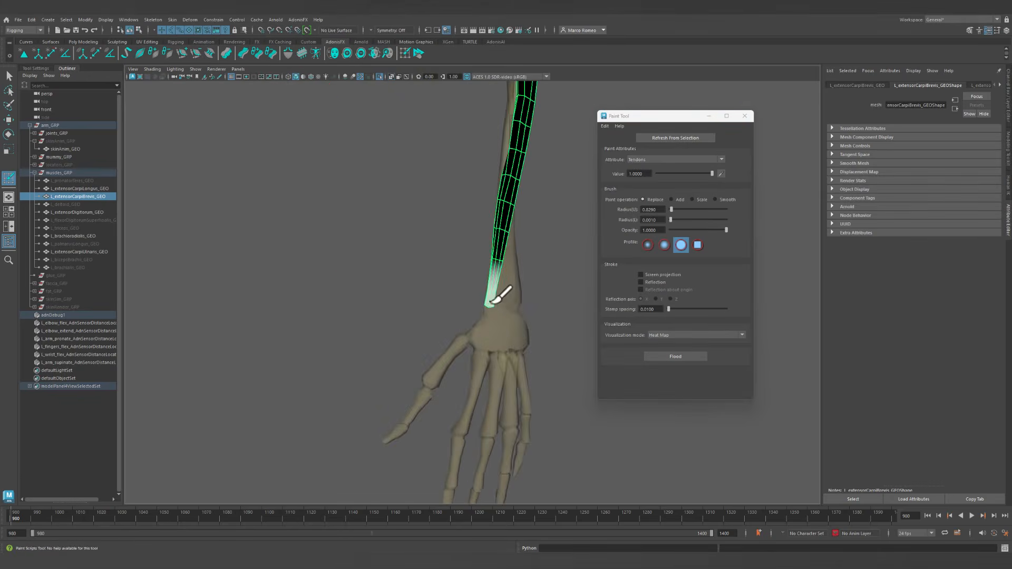
mouse_move(474, 255)
alt+mouse_down()
mouse_move(496, 220)
mouse_move(492, 124)
mouse_move(542, 283)
mouse_move(497, 266)
mouse_move(508, 273)
mouse_move(368, 280)
alt+mouse_up()
mouse_move(534, 295)
alt+mouse_down()
mouse_move(545, 257)
mouse_move(700, 194)
alt+mouse_up()
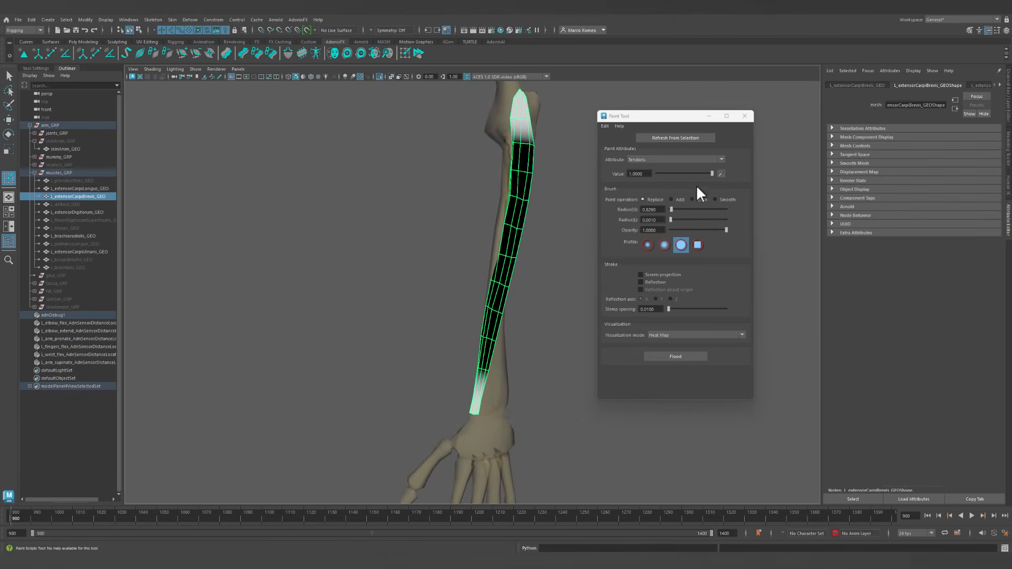
Choose the Fibers Multiplier attribute and paint the weights out at both tendon ends of the extensor carpi brevis.
click(685, 159)
scroll(660, 180, up, 3)
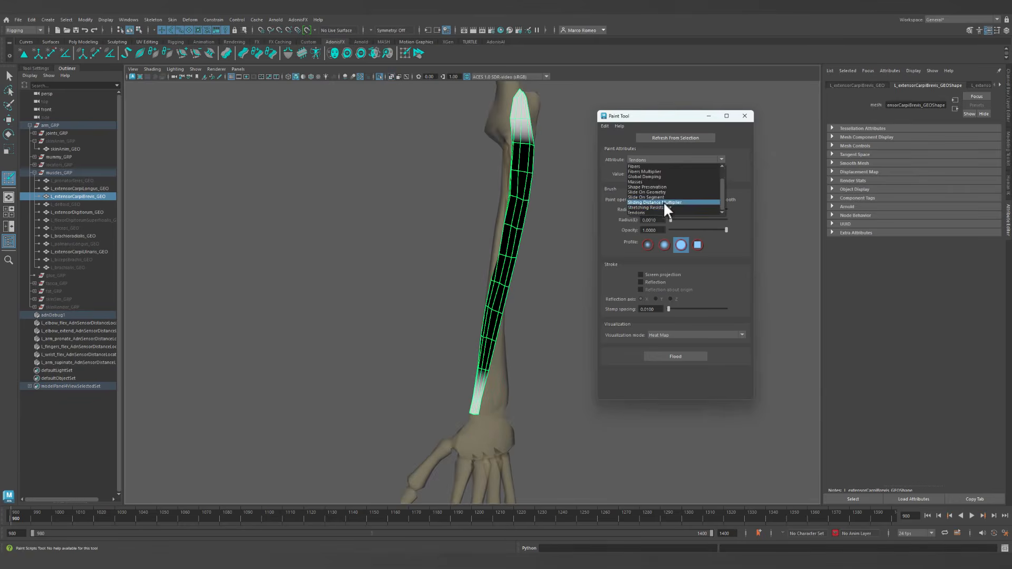
click(662, 187)
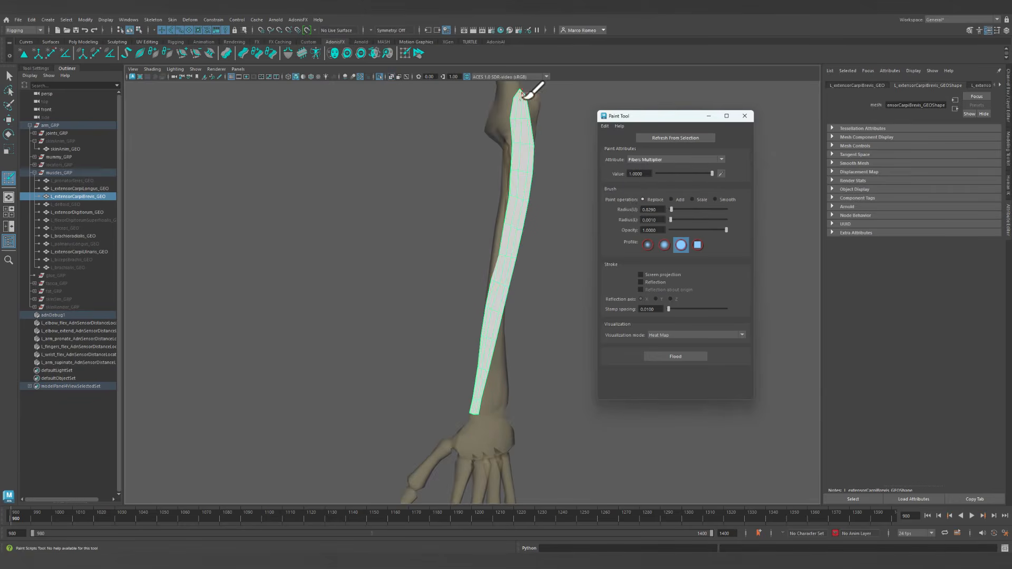
mouse_move(516, 96)
ctrl+mouse_down()
mouse_move(512, 110)
mouse_move(533, 109)
mouse_move(528, 140)
mouse_move(557, 141)
ctrl+mouse_up()
mouse_move(319, 133)
ctrl+mouse_down()
mouse_move(321, 98)
mouse_move(310, 121)
mouse_move(349, 143)
mouse_move(429, 102)
ctrl+mouse_up()
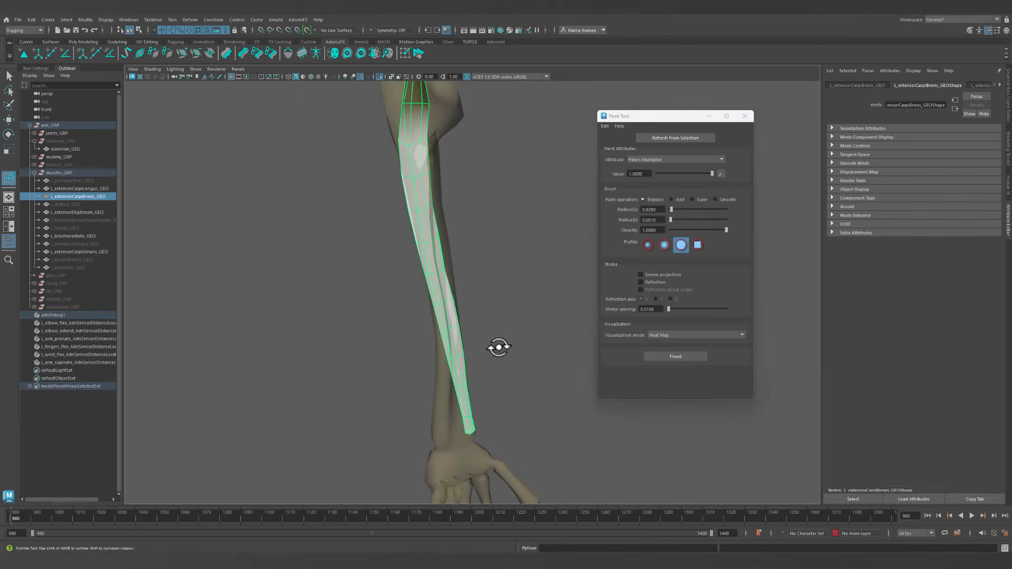
alt+drag(499, 346, 379, 366)
mouse_move(461, 396)
ctrl+mouse_down()
mouse_move(502, 401)
mouse_move(551, 385)
mouse_move(474, 411)
mouse_move(402, 368)
mouse_move(432, 369)
ctrl+mouse_up()
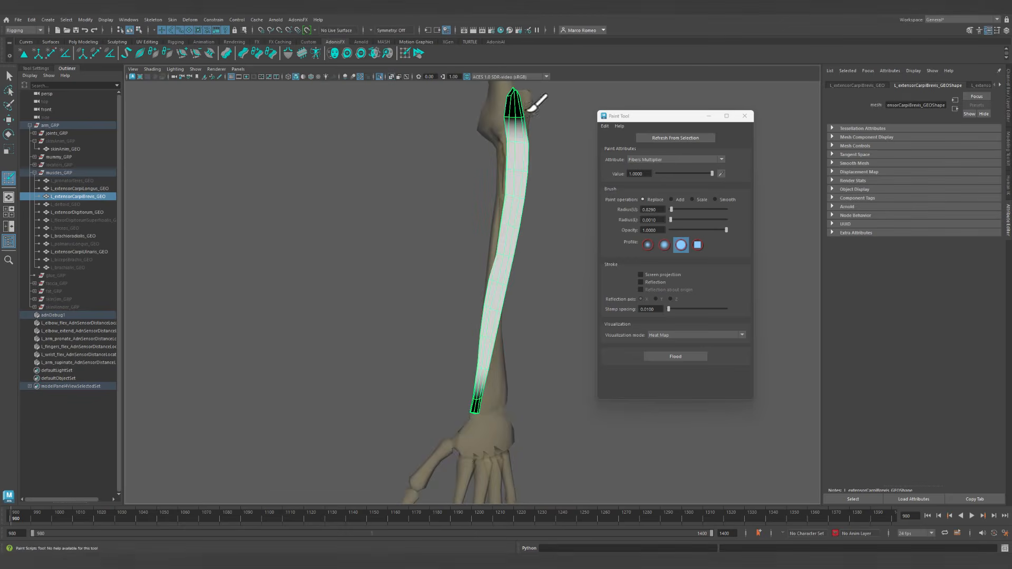
Stop painting the extensor carpi brevis, turn X-Ray display off and show the whole arm again.
key(q)
click(392, 77)
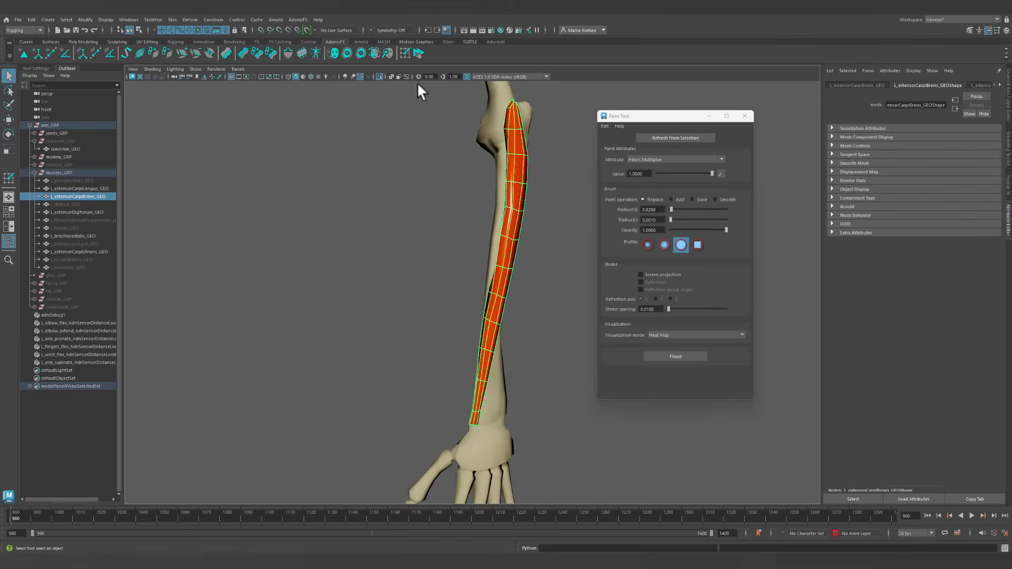
click(381, 77)
alt+middle_drag(497, 466, 522, 289)
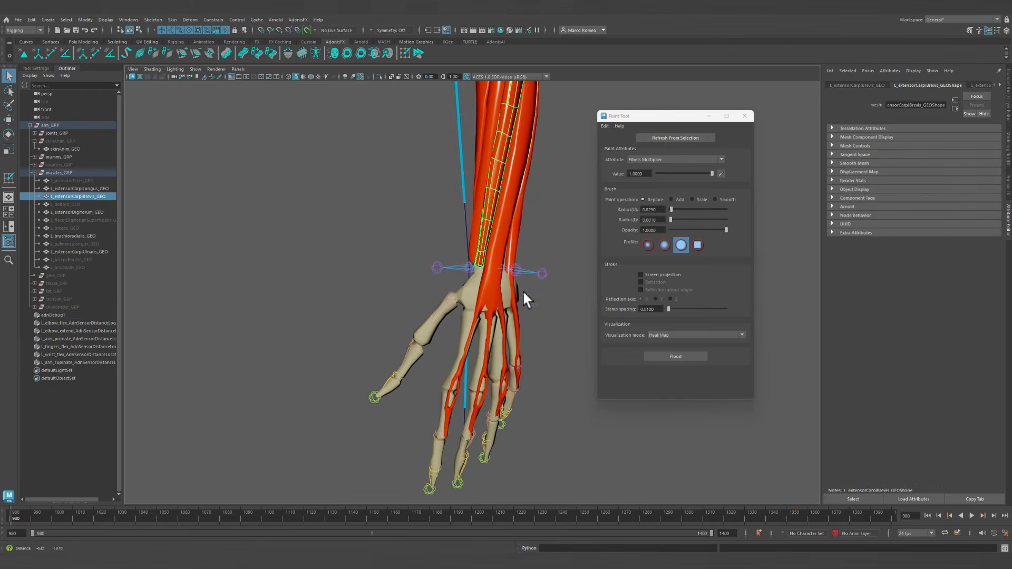
alt+middle_drag(515, 324, 514, 427)
alt+drag(522, 253, 488, 245)
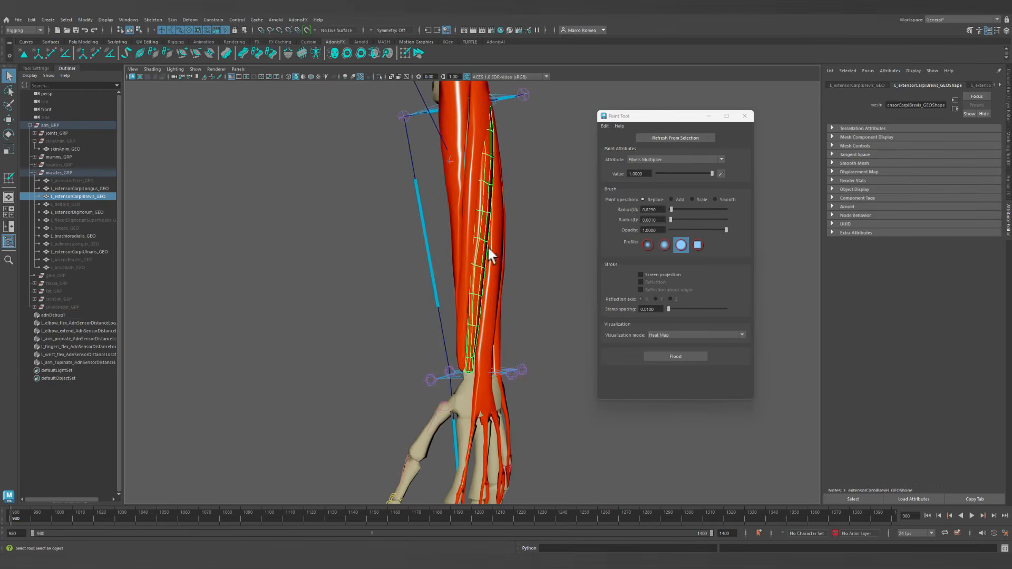
Select the arm bones and the extensor carpi longus, close the Paint Tool and create an AdnMuscle deformer with the default settings.
alt+drag(522, 167, 427, 405)
click(419, 445)
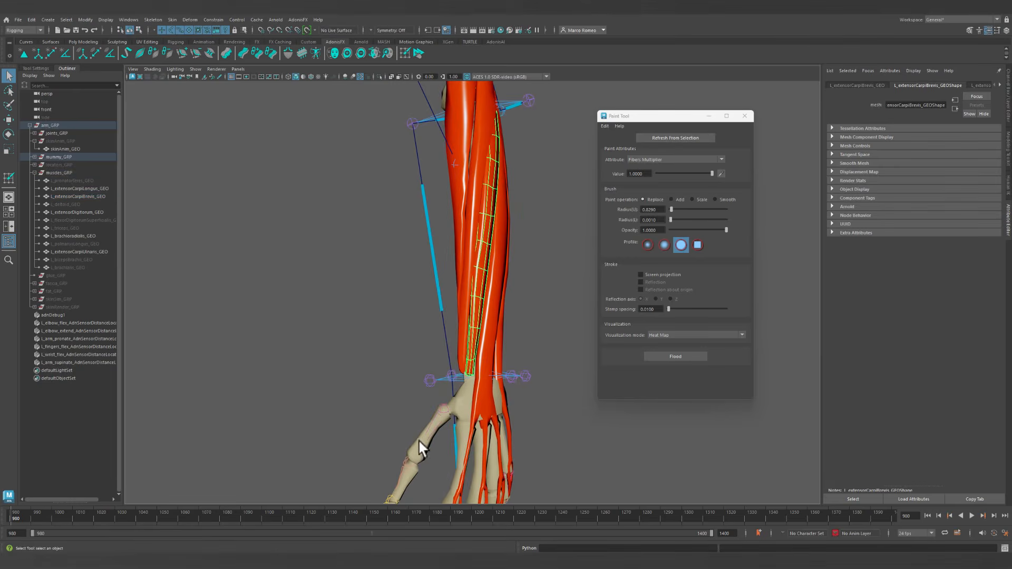
alt+drag(476, 276, 528, 205)
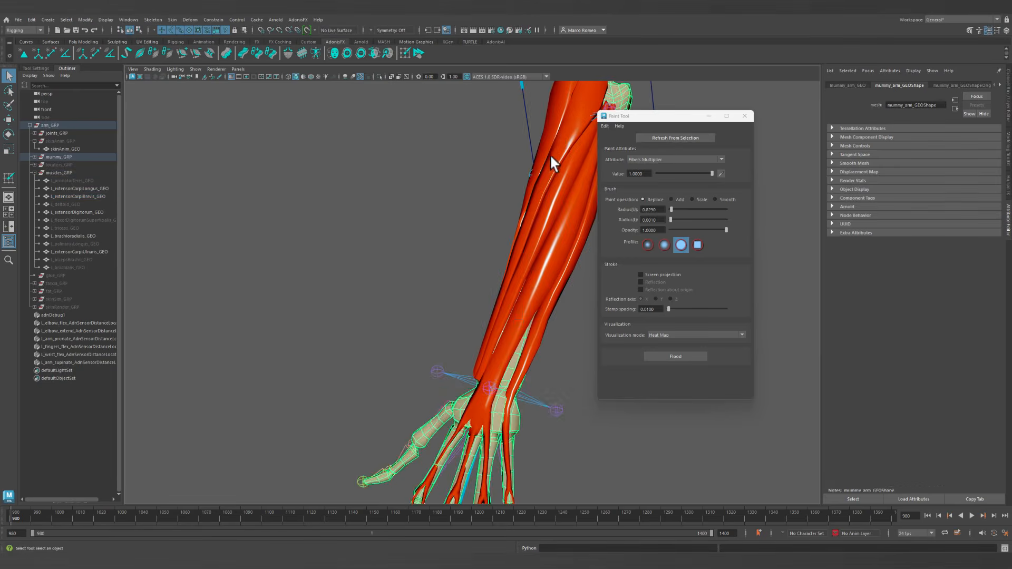
alt+drag(574, 166, 518, 218)
click(579, 153)
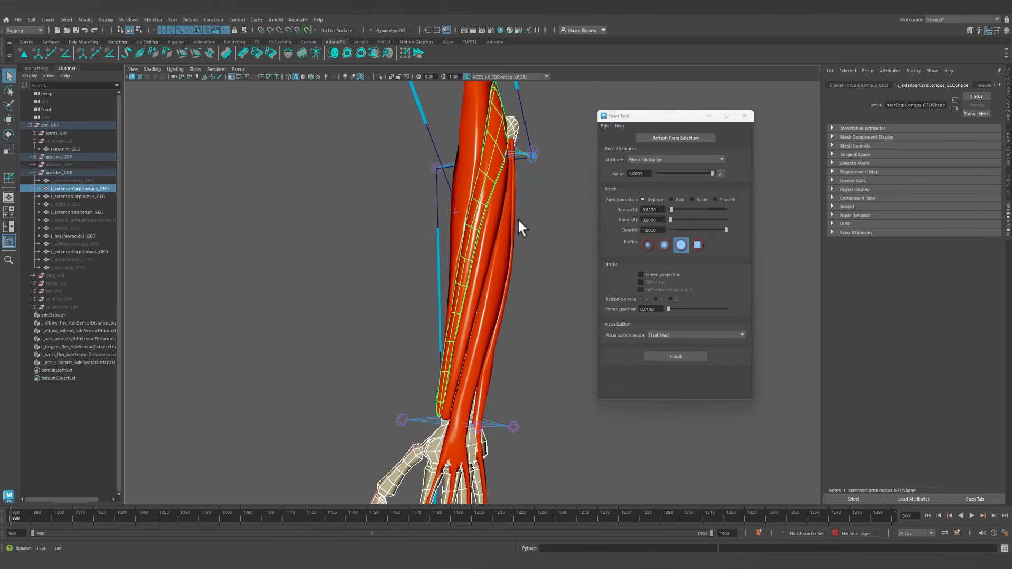
click(743, 116)
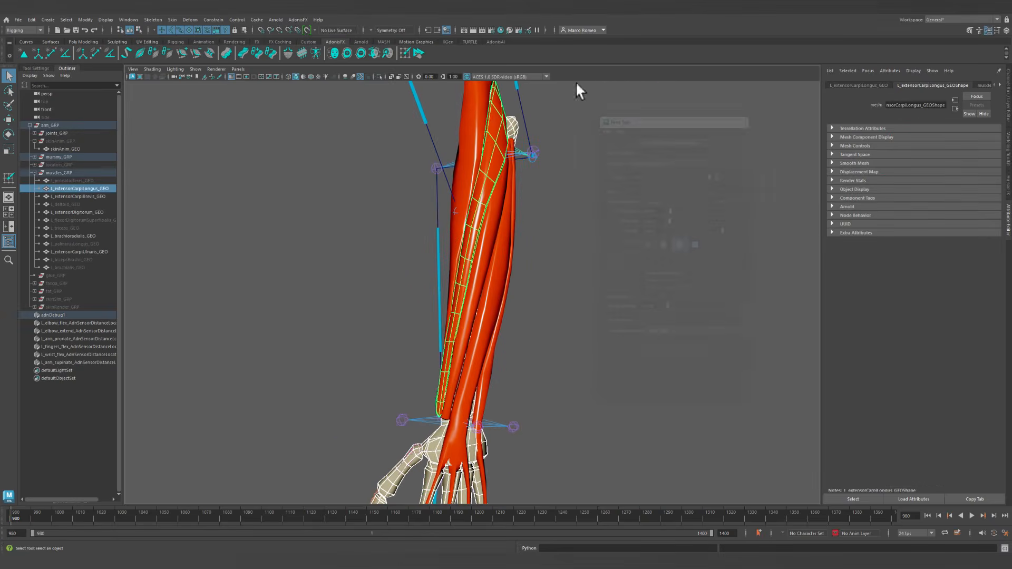
click(142, 51)
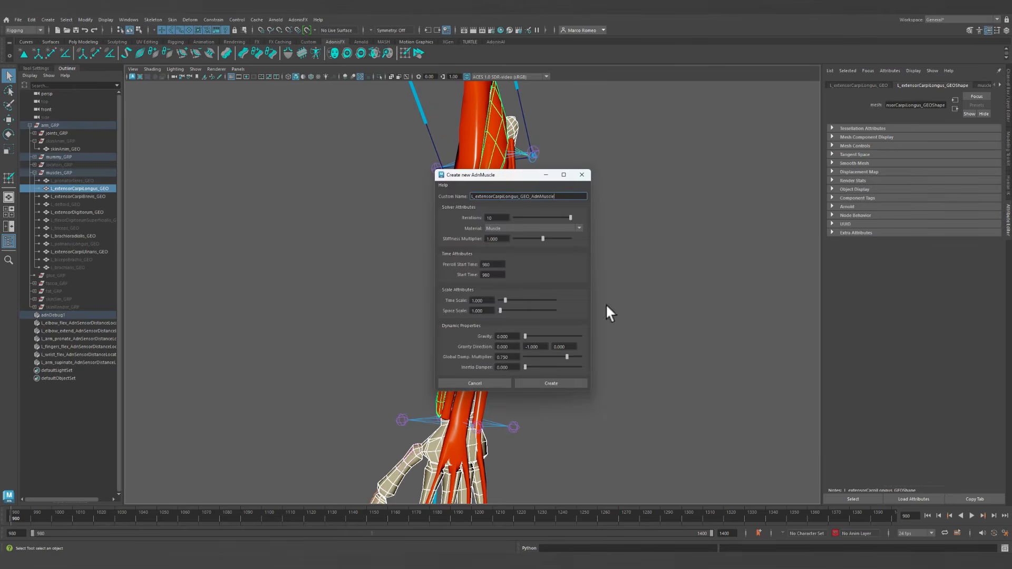
click(551, 384)
Select the brachioradialis and the extensor carpi longus and examine how the two muscles lie along the upper arm and forearm.
alt+drag(622, 337, 554, 306)
click(474, 194)
alt+drag(466, 235, 497, 191)
shift+click(498, 149)
alt+drag(498, 149, 522, 182)
alt+right_drag(576, 302, 447, 262)
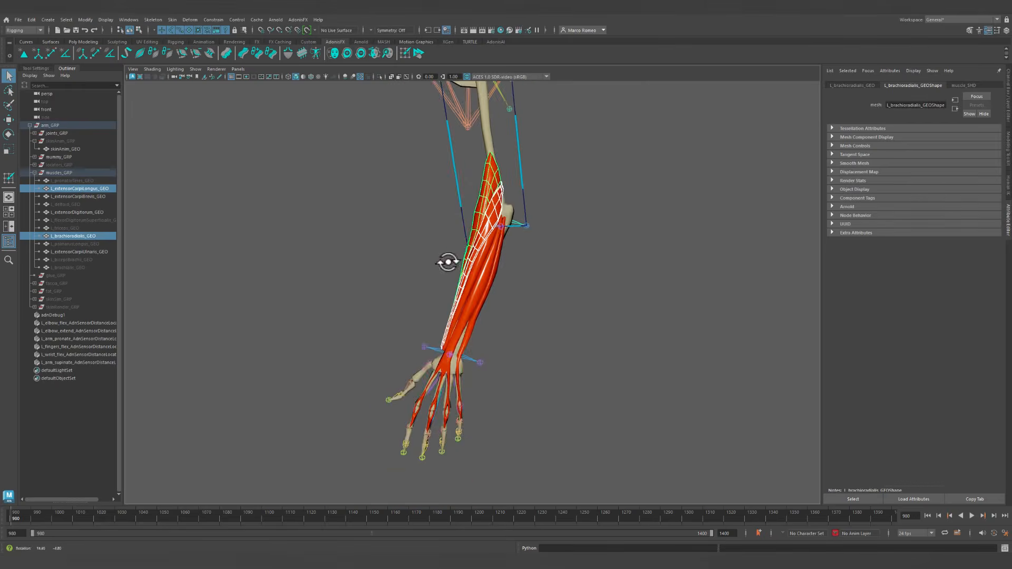
alt+drag(463, 315, 526, 303)
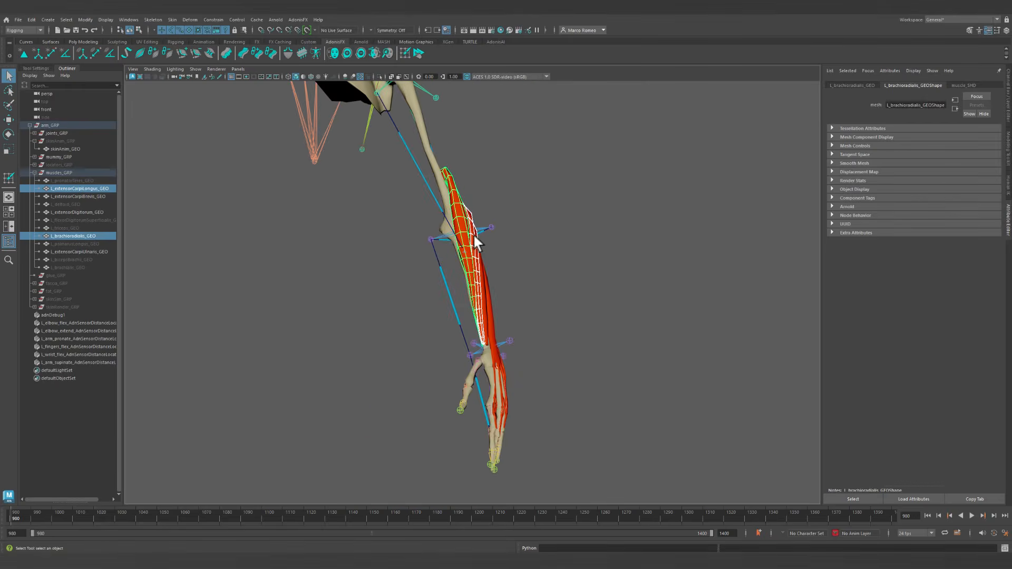
mouse_move(519, 322)
alt+mouse_down()
mouse_move(438, 282)
mouse_move(563, 284)
mouse_move(510, 280)
mouse_move(521, 331)
mouse_move(519, 320)
alt+mouse_up()
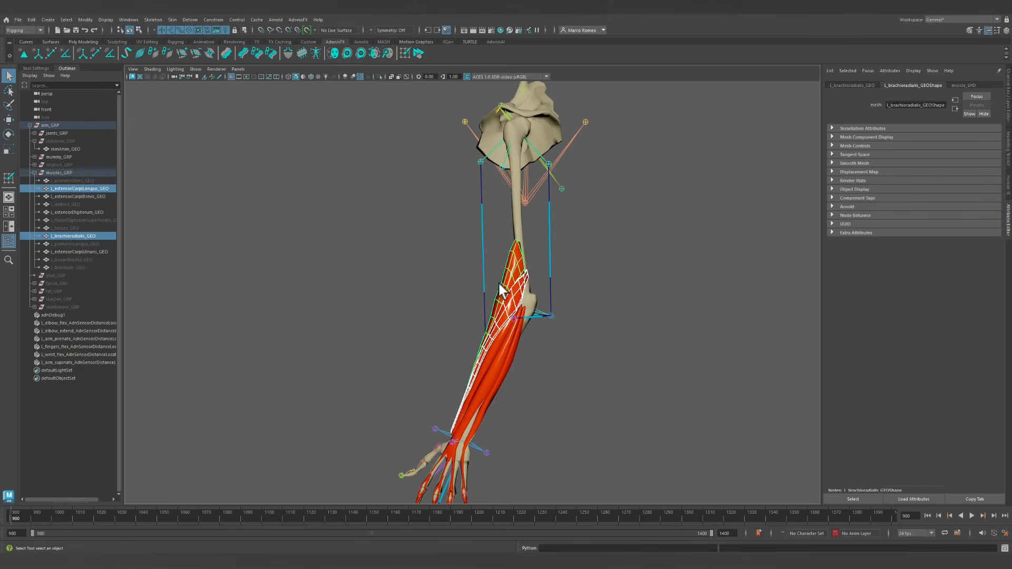
alt+drag(506, 280, 544, 266)
mouse_move(515, 314)
alt+mouse_down()
mouse_move(565, 305)
mouse_move(524, 305)
alt+mouse_up()
Load the extensor carpi longus into the Paint Tool for Attachments To Geometry and isolate it with the arm bones.
click(506, 246)
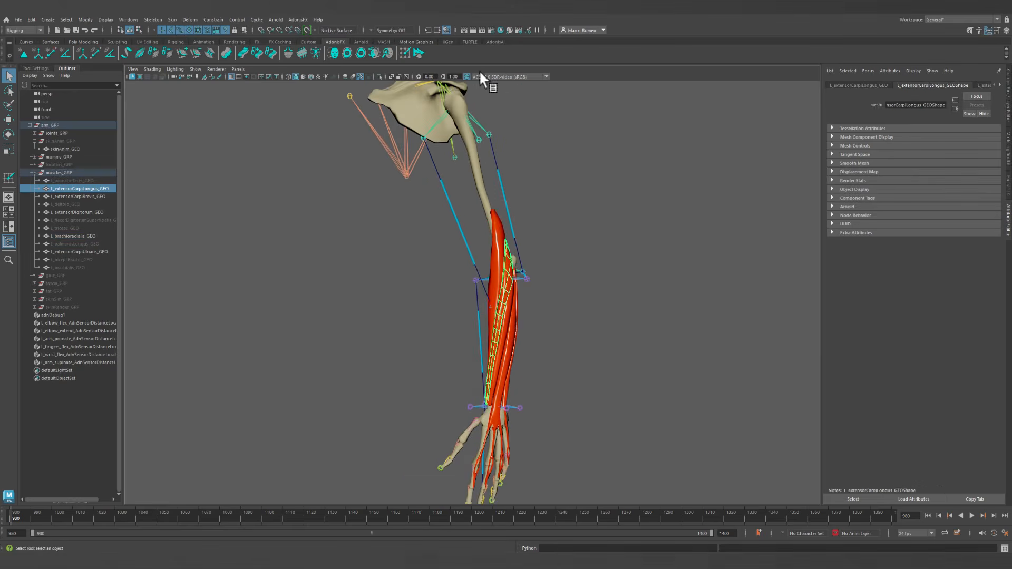
click(403, 53)
drag(492, 219, 672, 153)
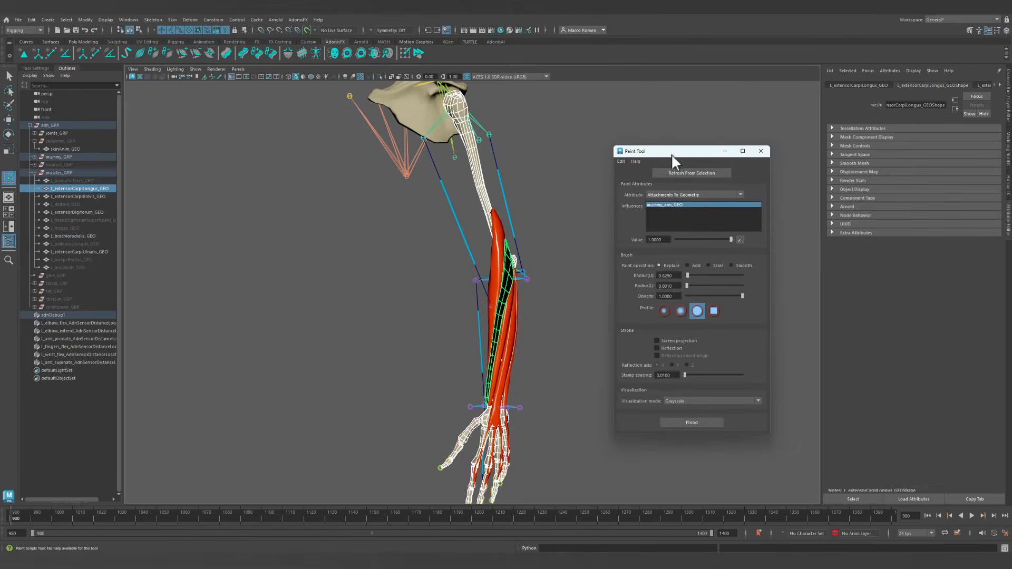
click(379, 76)
Flood the extensor carpi longus's attachment weights with 0.3 and switch the visualisation to Heat Map.
click(663, 239)
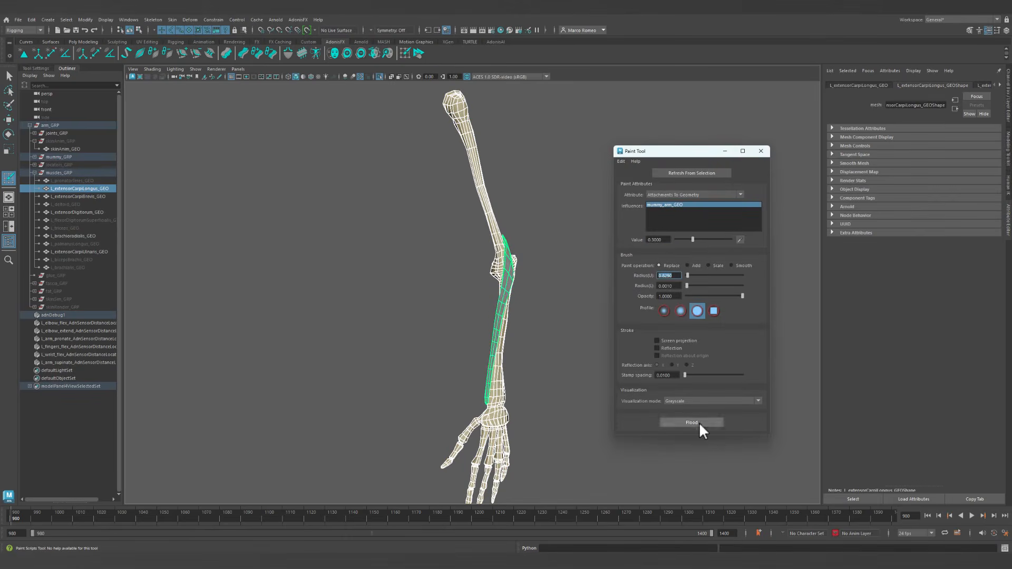
click(722, 403)
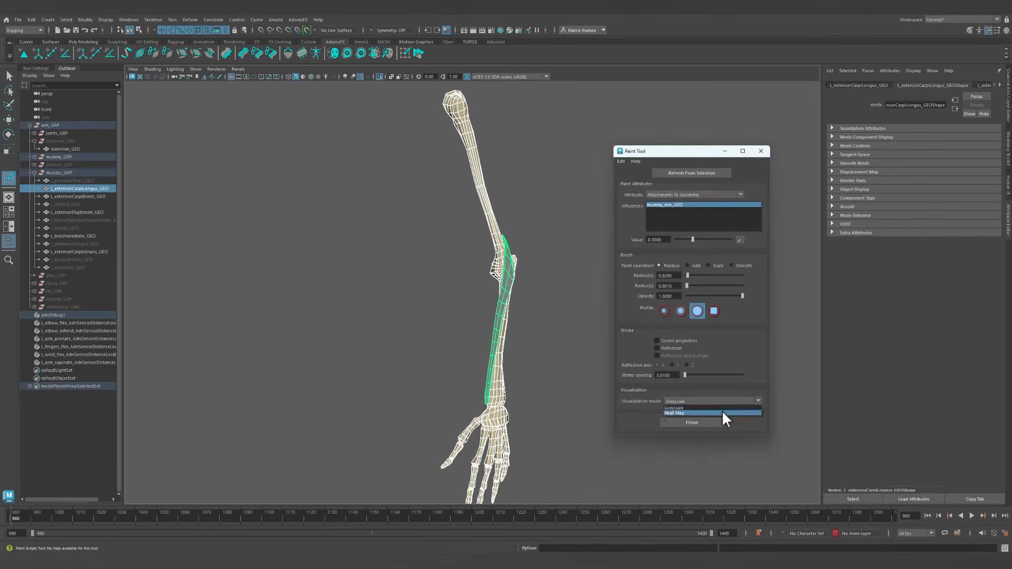
click(722, 411)
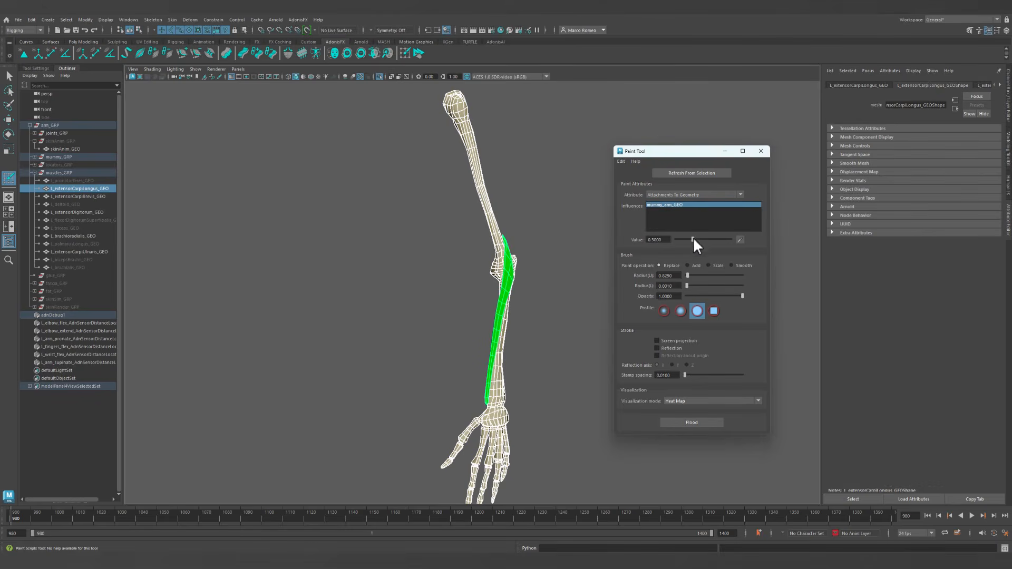
Set the paint value to 1.0 and paint the attachment weights on the outer side of the extensor carpi longus's elbow end.
drag(693, 240, 732, 239)
alt+right_drag(526, 267, 558, 297)
mouse_move(558, 297)
alt+mouse_down()
mouse_move(578, 182)
mouse_move(515, 294)
mouse_move(520, 312)
mouse_move(519, 303)
alt+mouse_up()
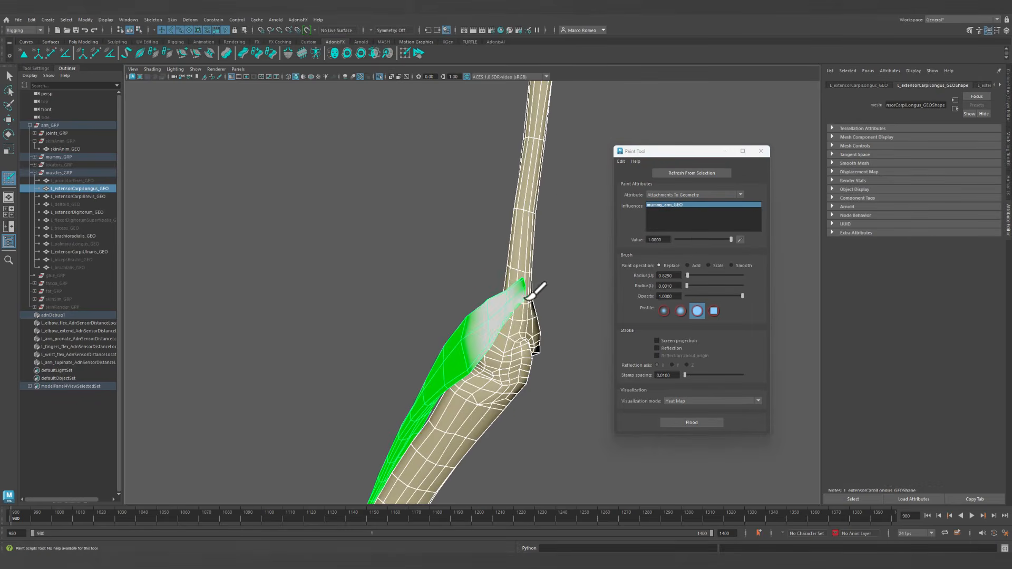
mouse_move(483, 338)
alt+mouse_down()
mouse_move(575, 323)
mouse_move(485, 315)
alt+mouse_up()
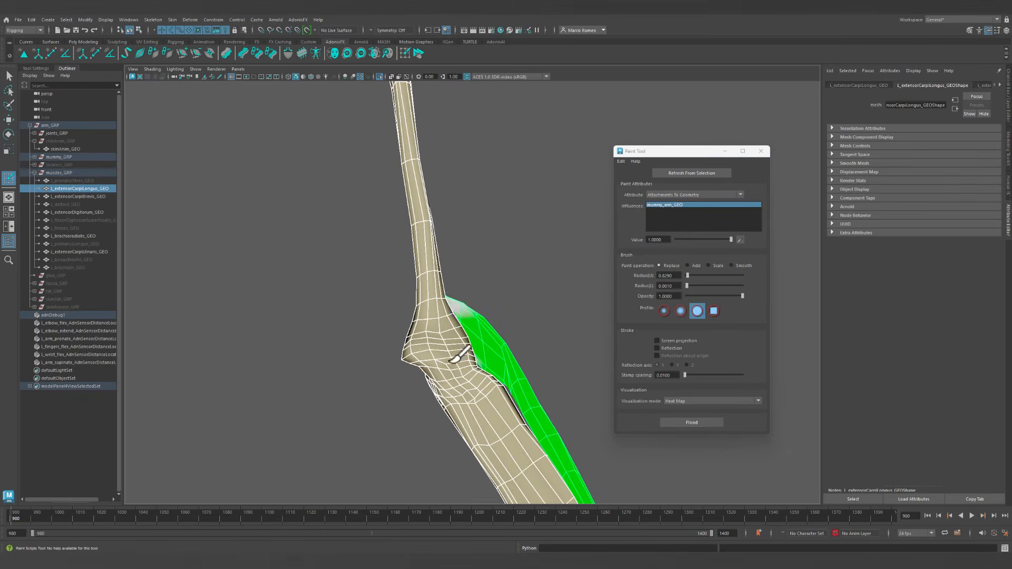
drag(453, 362, 447, 287)
alt+drag(474, 325, 526, 330)
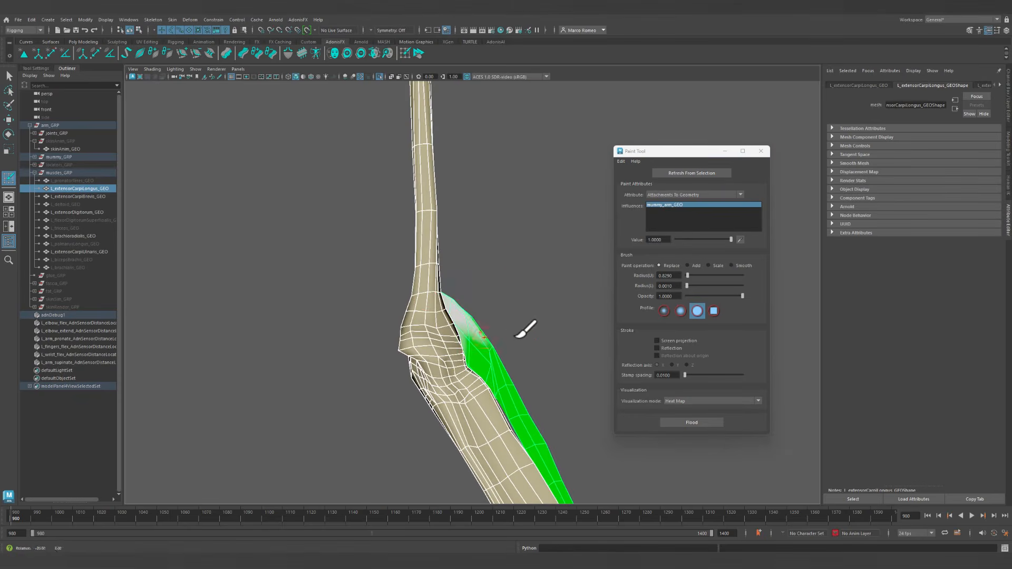
key(ctrl+z)
Turn on X-ray and paint attachment weights of 1.0 on the extensor carpi longus's inner elbow end and its wrist tip.
click(391, 77)
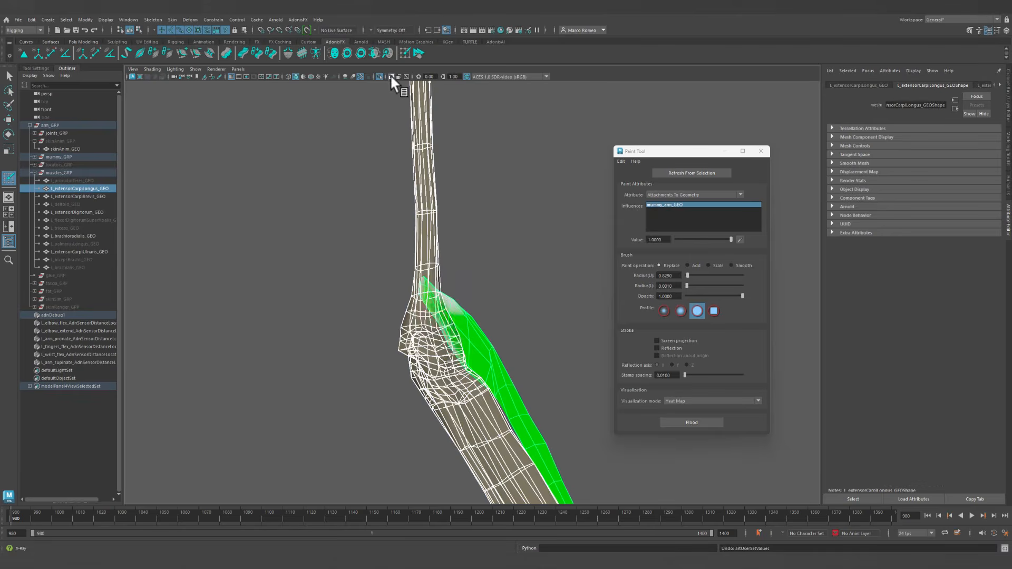
drag(455, 355, 423, 297)
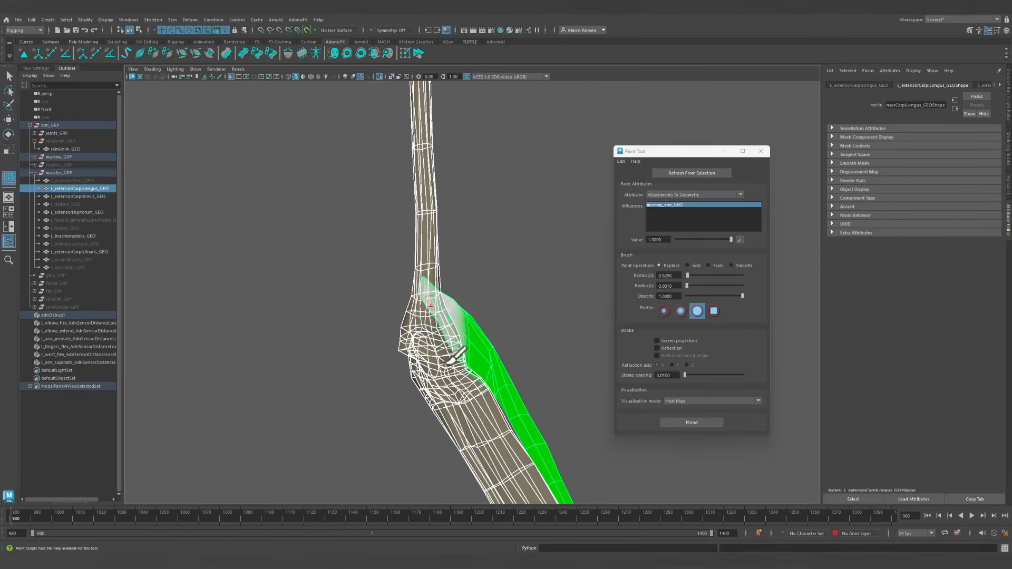
alt+middle_drag(490, 417, 396, 181)
alt+middle_drag(472, 323, 434, 255)
alt+right_drag(434, 255, 452, 320)
mouse_move(450, 322)
mouse_down()
mouse_move(462, 344)
mouse_move(373, 339)
mouse_move(398, 387)
mouse_move(357, 400)
mouse_move(303, 396)
mouse_move(321, 411)
mouse_move(481, 421)
mouse_move(366, 287)
mouse_move(350, 311)
mouse_up()
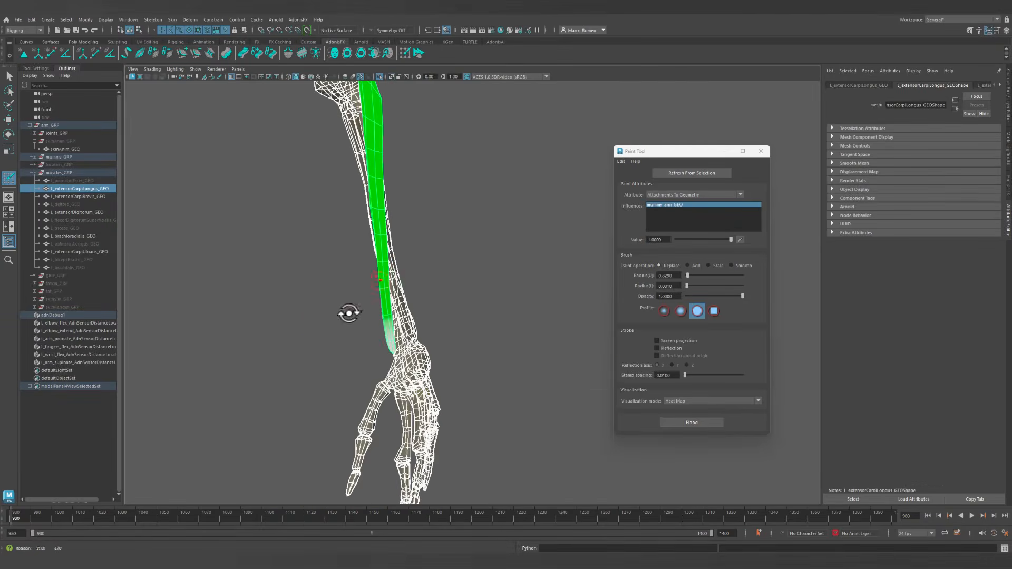
Switch the painted attribute to Tendons and paint a value of 1.0 on the extensor carpi longus's wrist and elbow ends.
click(704, 194)
scroll(701, 218, down, 3)
click(682, 245)
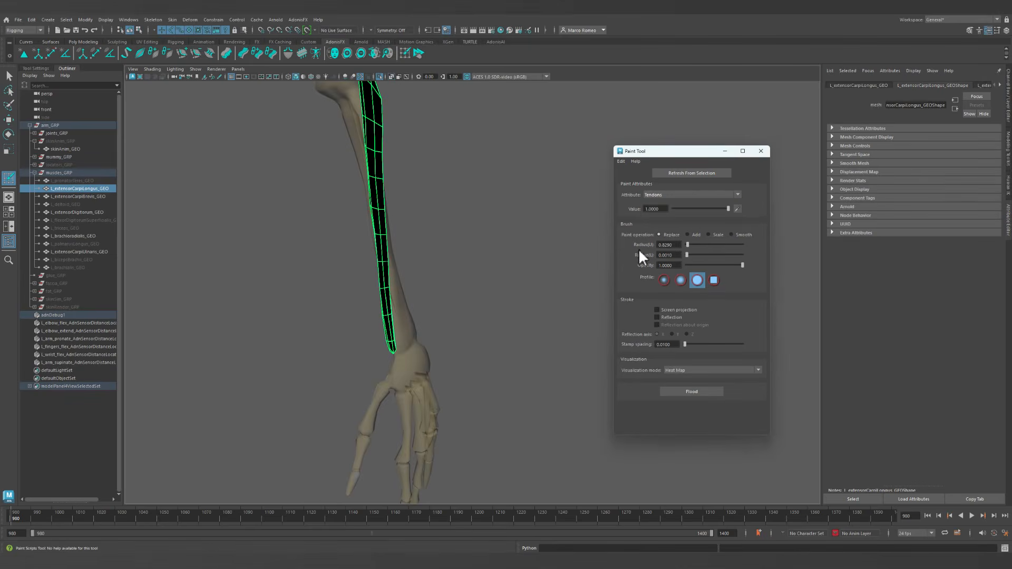
drag(418, 334, 398, 343)
alt+drag(429, 284, 510, 266)
alt+middle_drag(501, 112, 507, 302)
mouse_move(514, 301)
alt+mouse_down()
mouse_move(385, 264)
mouse_move(360, 207)
alt+mouse_up()
mouse_move(260, 211)
alt+mouse_down()
mouse_move(268, 255)
mouse_move(374, 267)
mouse_move(233, 242)
mouse_move(330, 249)
mouse_move(464, 286)
mouse_move(474, 238)
alt+mouse_up()
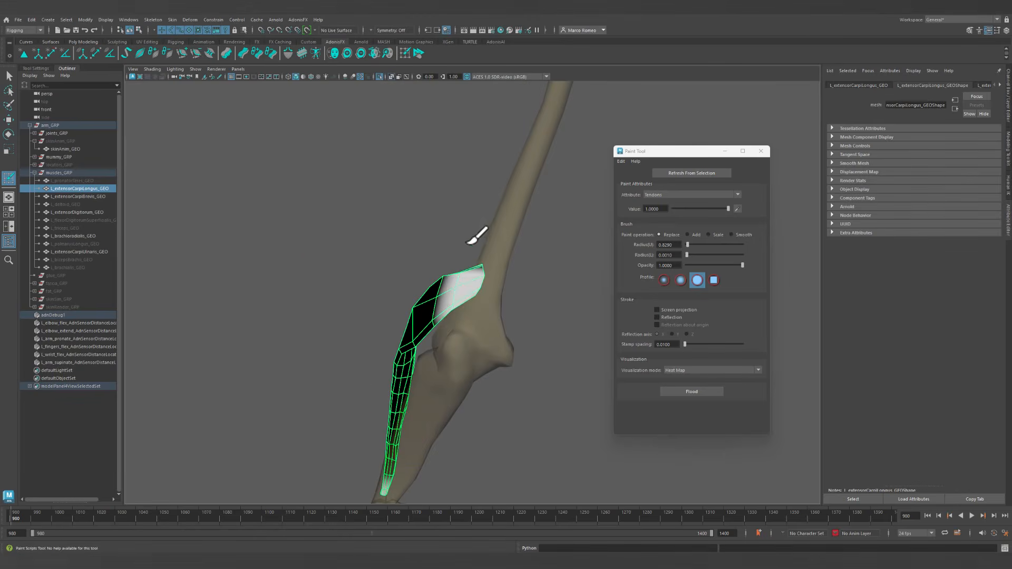
alt+drag(472, 273, 481, 318)
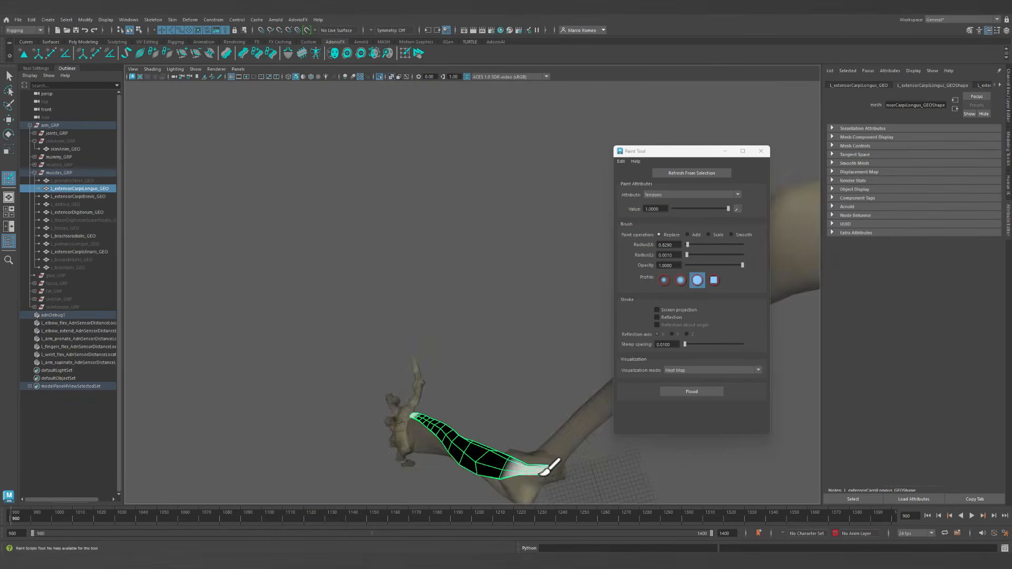
mouse_move(535, 458)
alt+mouse_down()
mouse_move(474, 424)
mouse_move(409, 418)
mouse_move(391, 395)
alt+mouse_up()
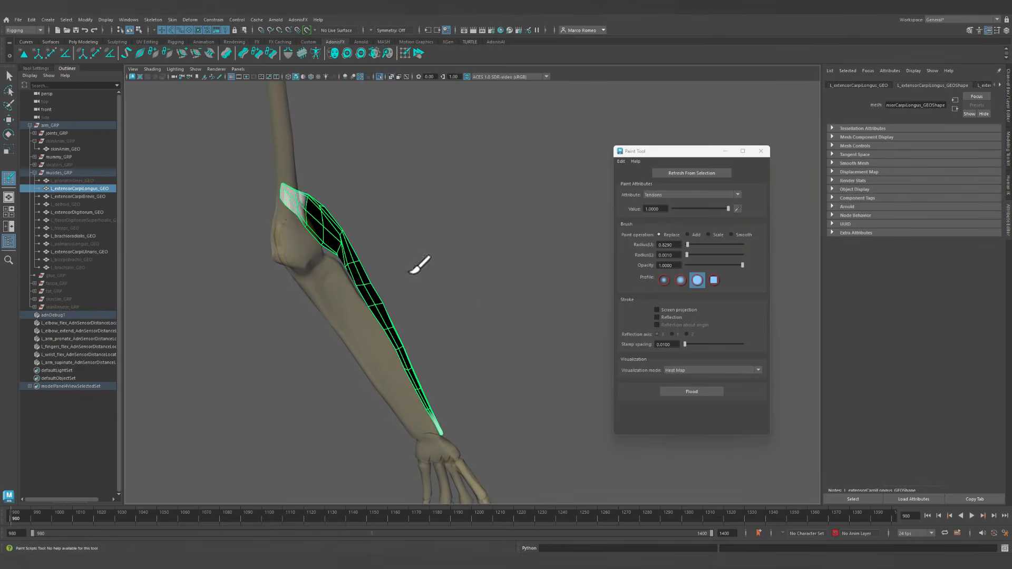
Leave weight painting, turn off X-ray and end the isolation to display the whole arm.
key(q)
mouse_move(411, 272)
alt+mouse_down()
mouse_move(350, 282)
mouse_move(491, 305)
mouse_move(384, 324)
mouse_move(422, 311)
alt+mouse_up()
click(392, 75)
click(504, 222)
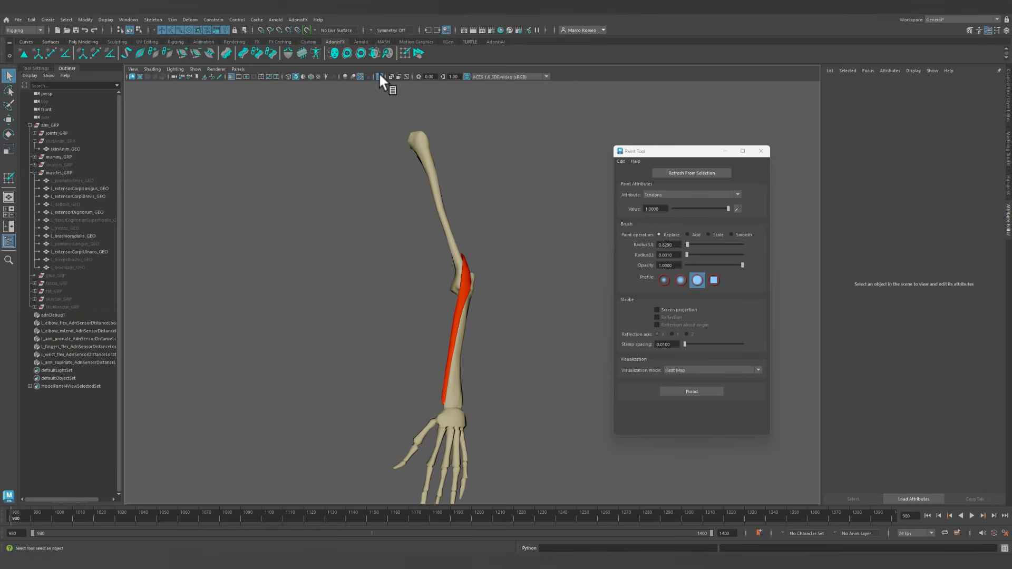
click(380, 76)
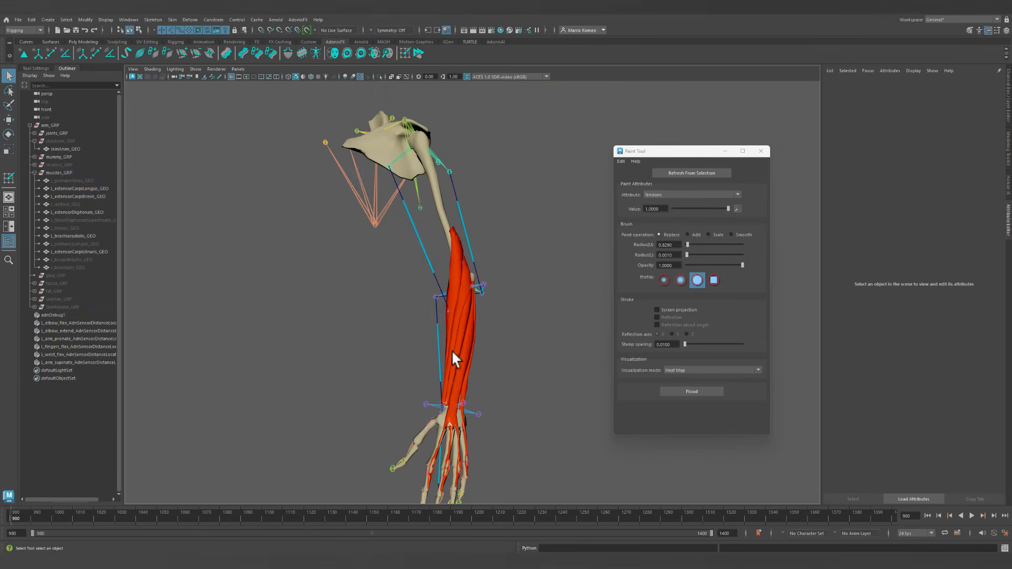
Close the Paint Tool and create an AdnMuscle on the brachioradialis with the arm bone mesh as target, keeping the default settings.
click(451, 215)
shift+click(457, 233)
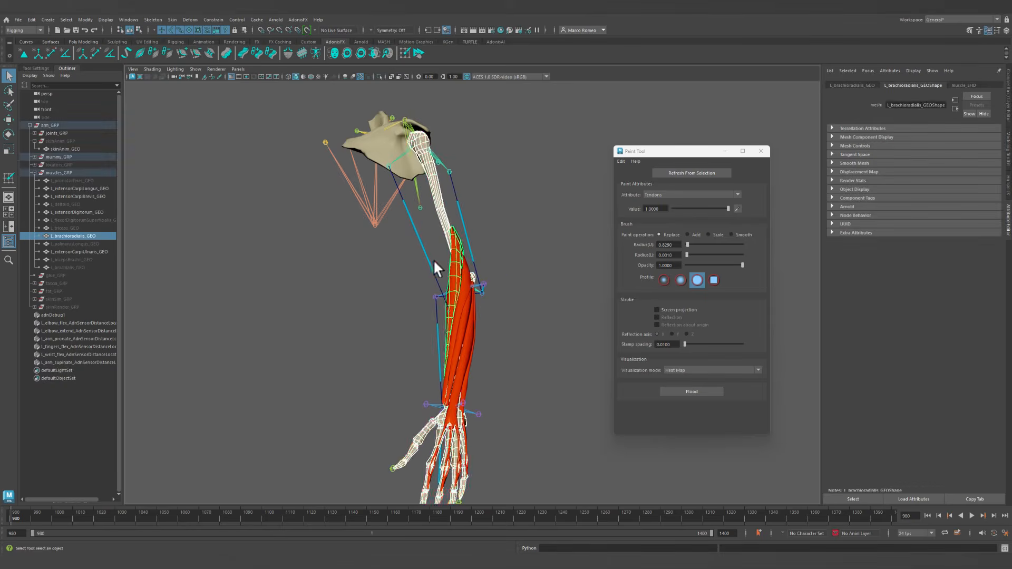
alt+right_drag(433, 259, 474, 294)
alt+drag(473, 293, 454, 285)
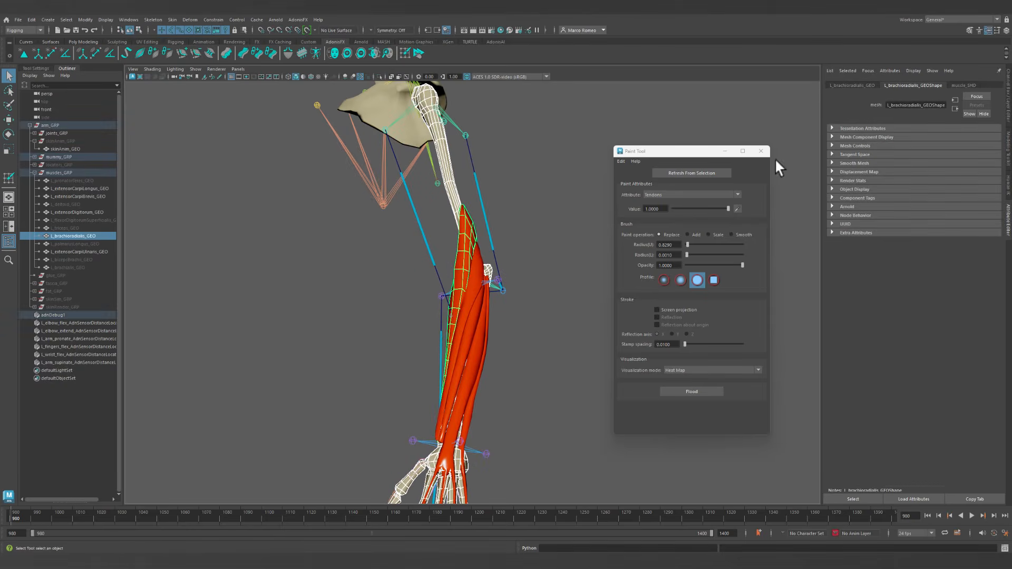
click(761, 151)
click(472, 215)
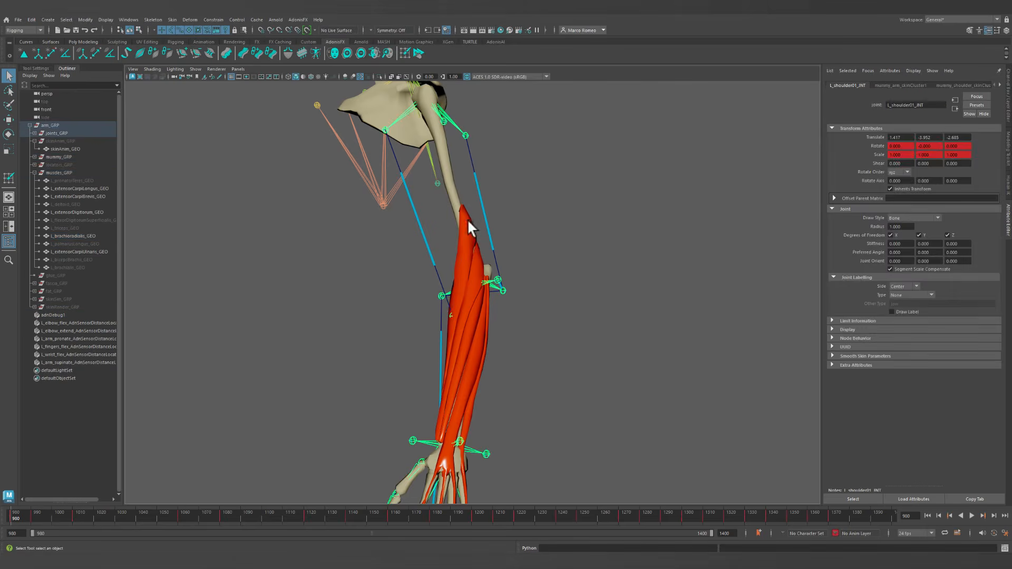
click(453, 183)
click(470, 221)
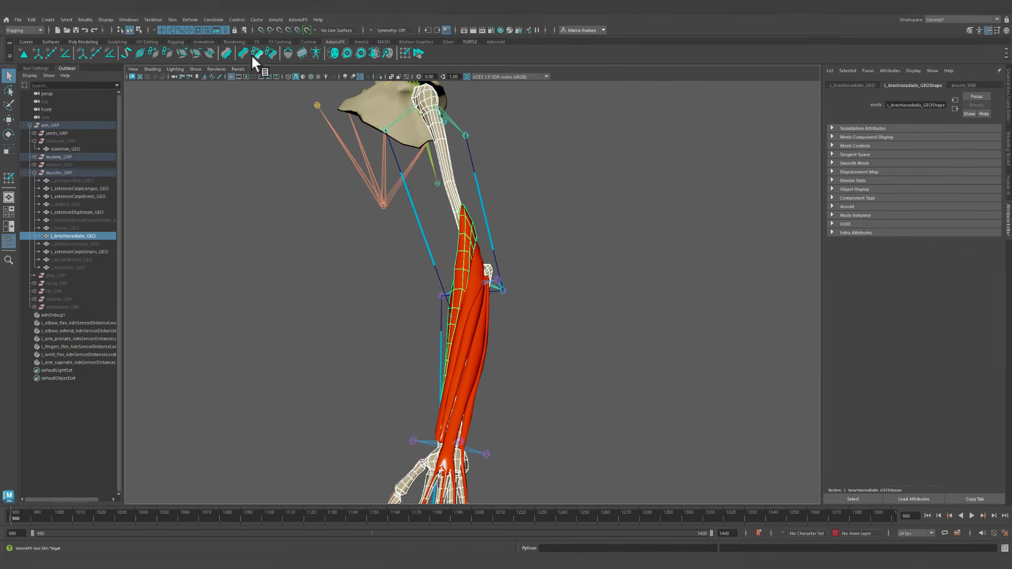
click(137, 51)
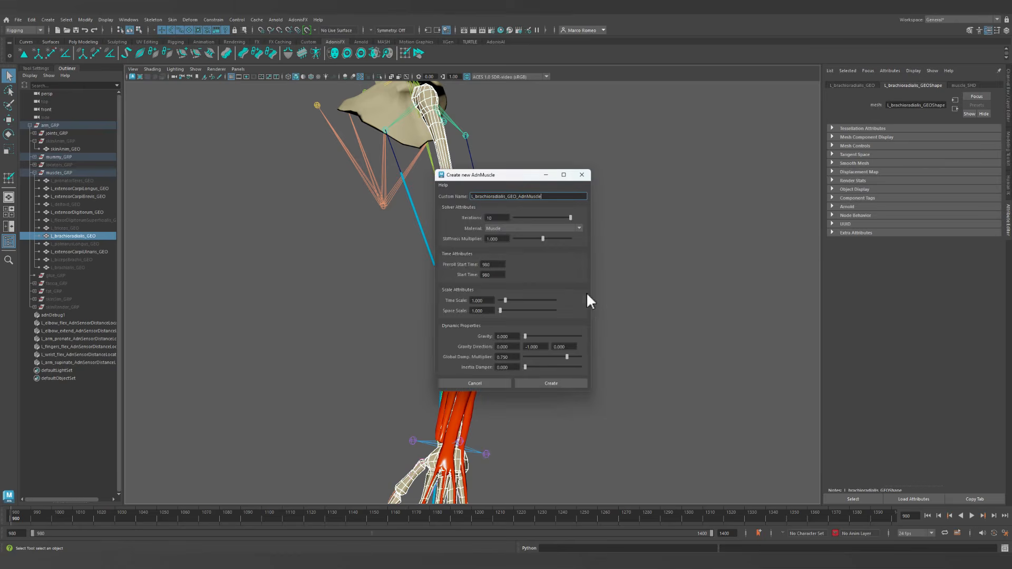
click(552, 384)
Load the brachioradialis into the Paint Tool and flood its Attachments To Geometry weights with 0.3.
click(475, 232)
mouse_move(593, 235)
alt+mouse_down()
mouse_move(534, 218)
mouse_move(730, 154)
alt+mouse_up()
click(404, 52)
alt+drag(599, 267, 697, 243)
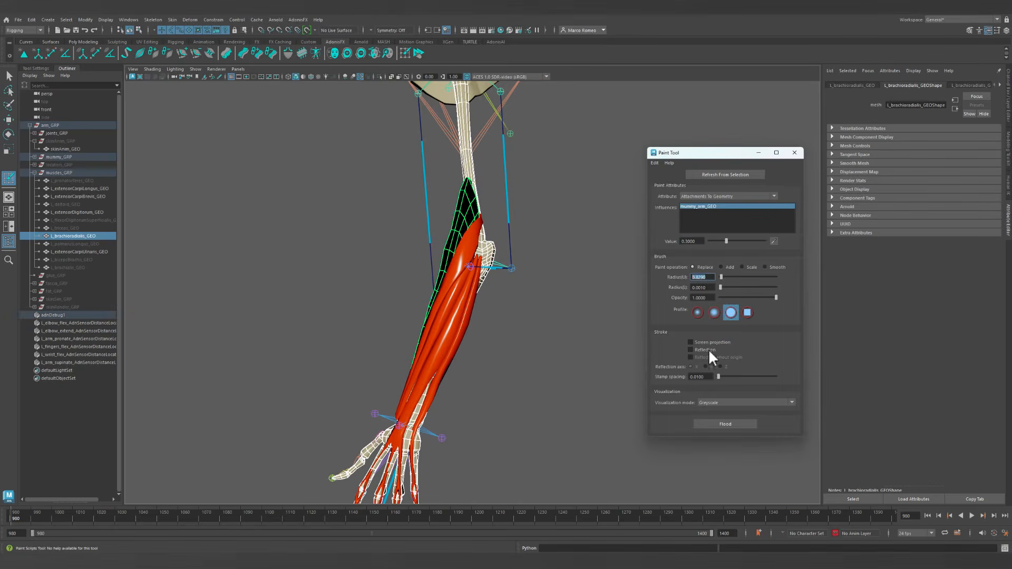
click(747, 424)
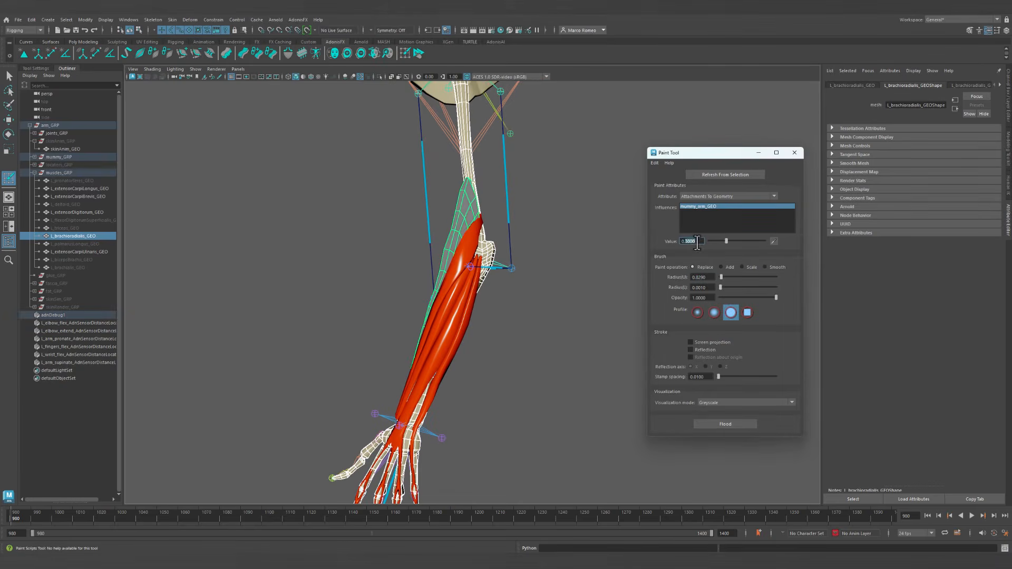
Set the paint value to 1.0 with Heat Map visualisation and isolate the brachioradialis with the arm bones.
key(Return)
click(763, 403)
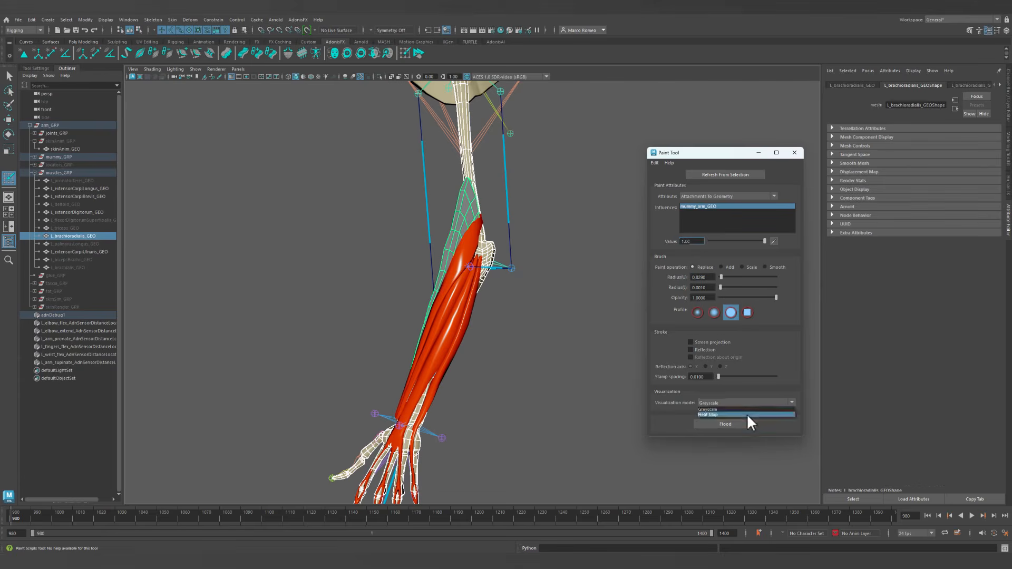
click(747, 413)
alt+drag(545, 153, 358, 264)
click(381, 75)
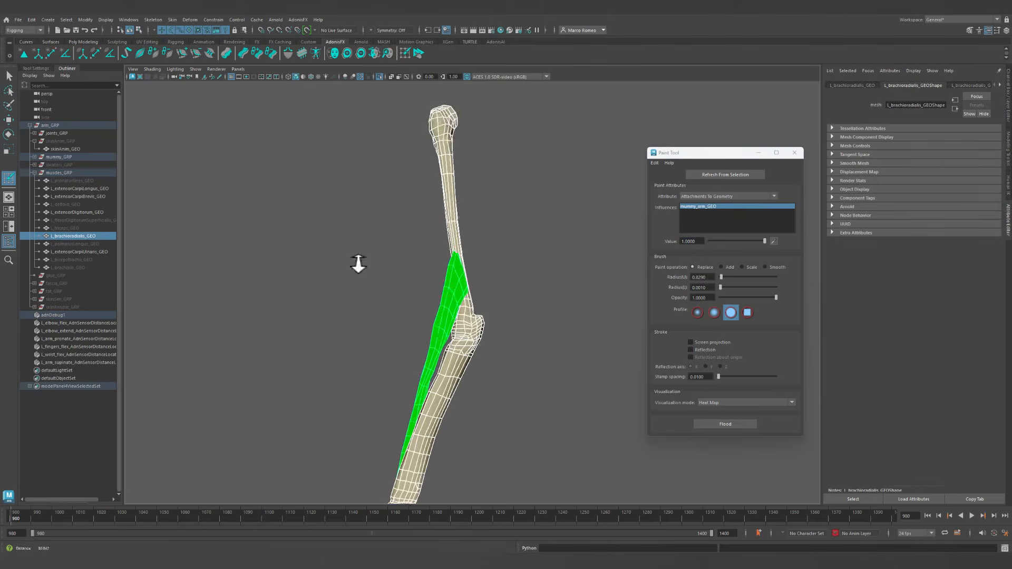
Paint attachment weights of 1.0 on all sides of the brachioradialis's upper end along the humerus.
alt+right_drag(359, 264, 401, 248)
mouse_move(441, 219)
mouse_down()
mouse_move(463, 253)
mouse_move(457, 242)
mouse_up()
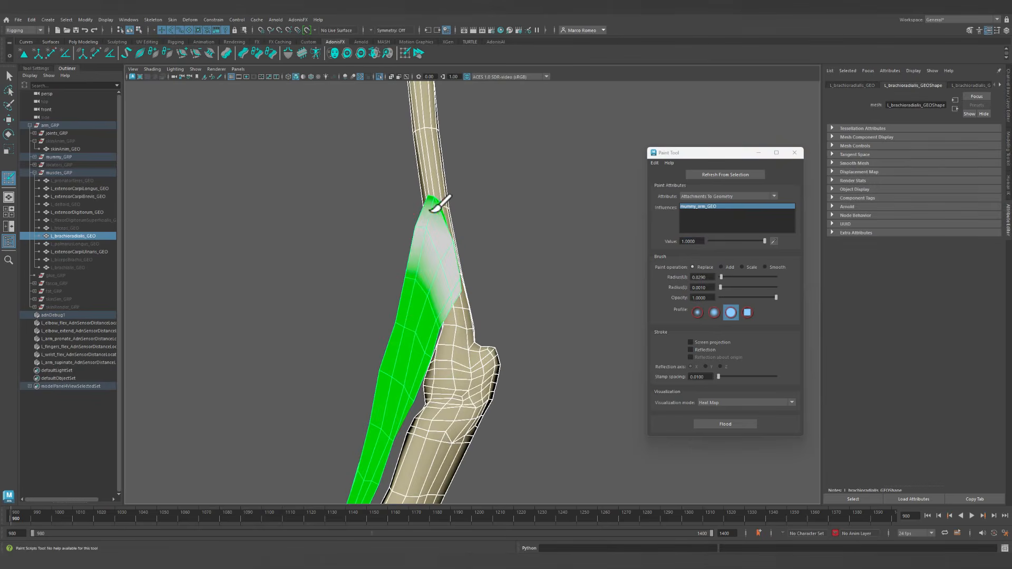
mouse_move(437, 209)
mouse_down()
mouse_move(506, 232)
mouse_move(540, 228)
mouse_move(502, 287)
mouse_up()
mouse_move(560, 267)
alt+mouse_down()
mouse_move(450, 262)
mouse_move(463, 266)
mouse_move(491, 322)
mouse_move(513, 232)
mouse_move(500, 206)
alt+mouse_up()
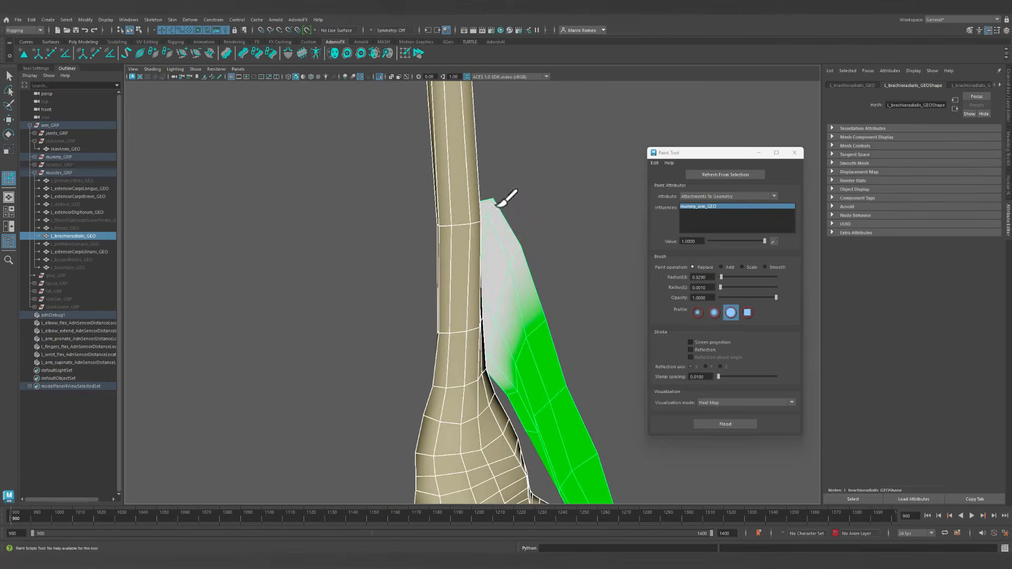
Paint attachment weights of 1.0 on the brachioradialis's wrist tip and check both ends in X-ray.
alt+right_drag(522, 319, 438, 300)
alt+middle_drag(543, 371, 481, 131)
alt+middle_drag(580, 330, 506, 218)
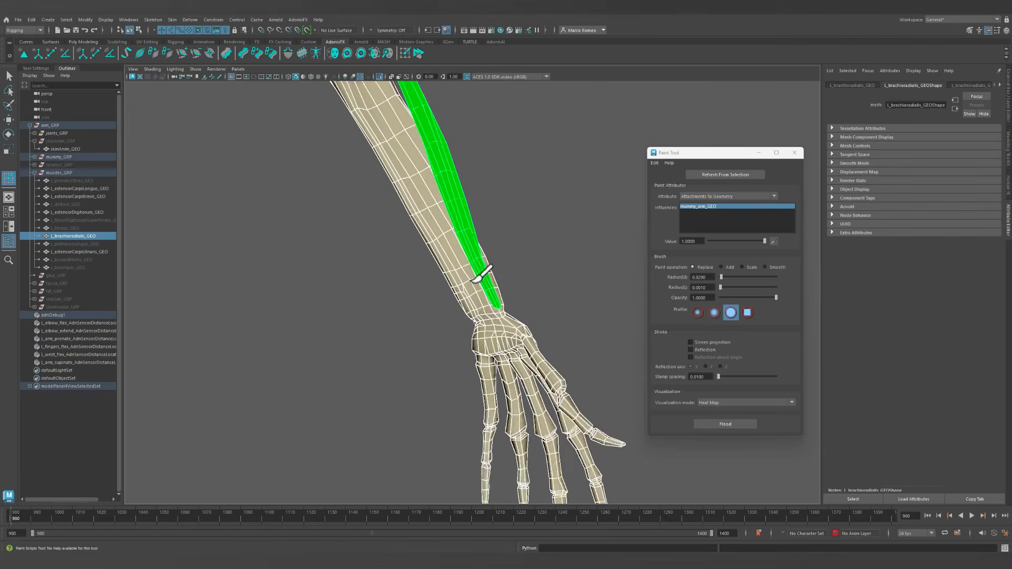
alt+right_drag(477, 287, 596, 350)
drag(497, 292, 514, 309)
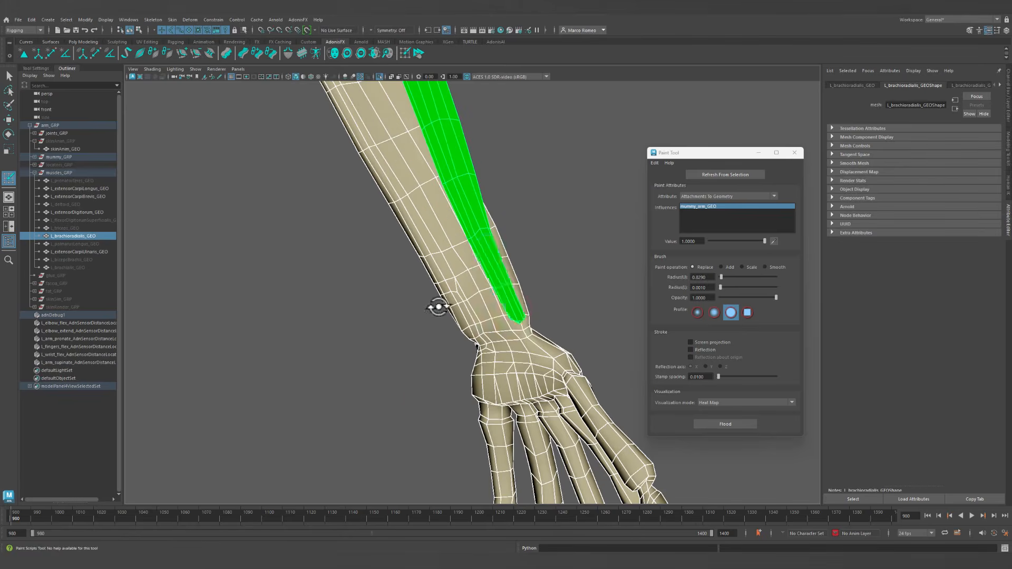
mouse_move(439, 306)
alt+mouse_down()
mouse_move(585, 320)
mouse_move(397, 311)
mouse_move(482, 306)
alt+mouse_up()
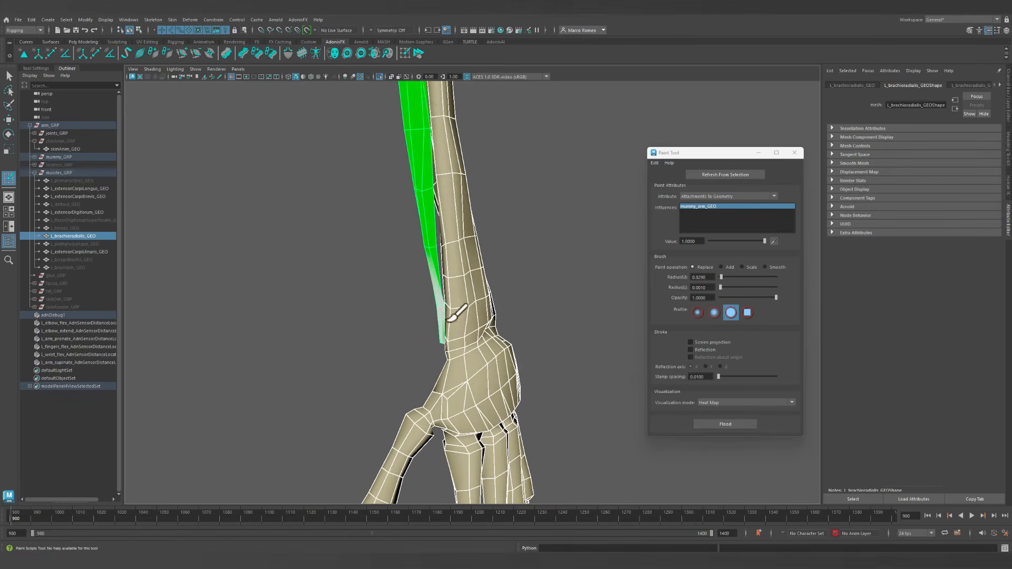
click(392, 77)
alt+drag(540, 269, 443, 285)
mouse_move(521, 305)
alt+mouse_down()
mouse_move(418, 248)
mouse_move(526, 244)
mouse_move(446, 238)
mouse_move(433, 317)
mouse_move(409, 305)
mouse_move(474, 311)
mouse_move(345, 315)
mouse_move(445, 291)
mouse_move(411, 296)
mouse_move(437, 298)
alt+mouse_up()
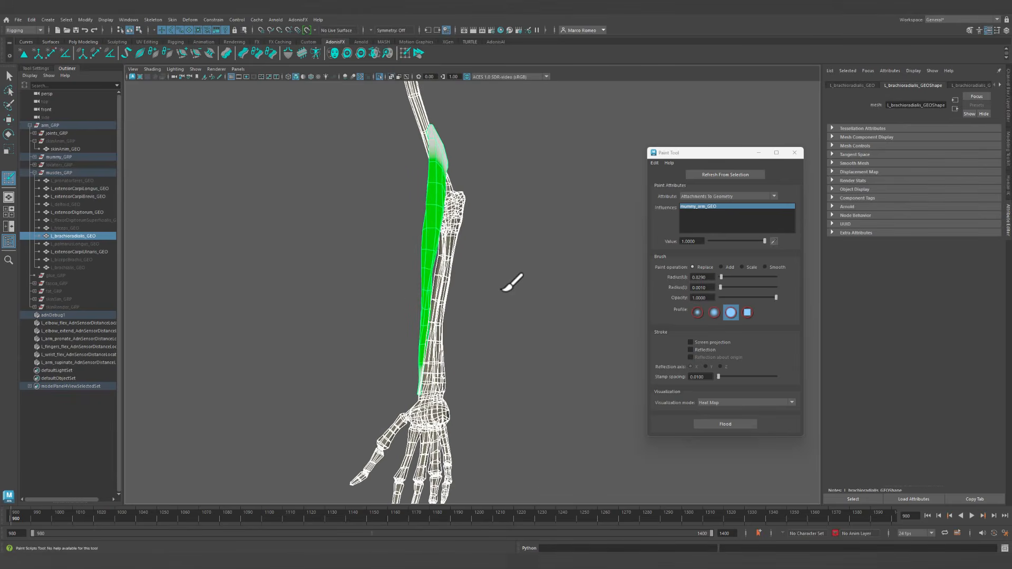
Switch the painted attribute to Tendons and paint a value of 1.0 on the brachioradialis's wrist and upper ends.
click(730, 195)
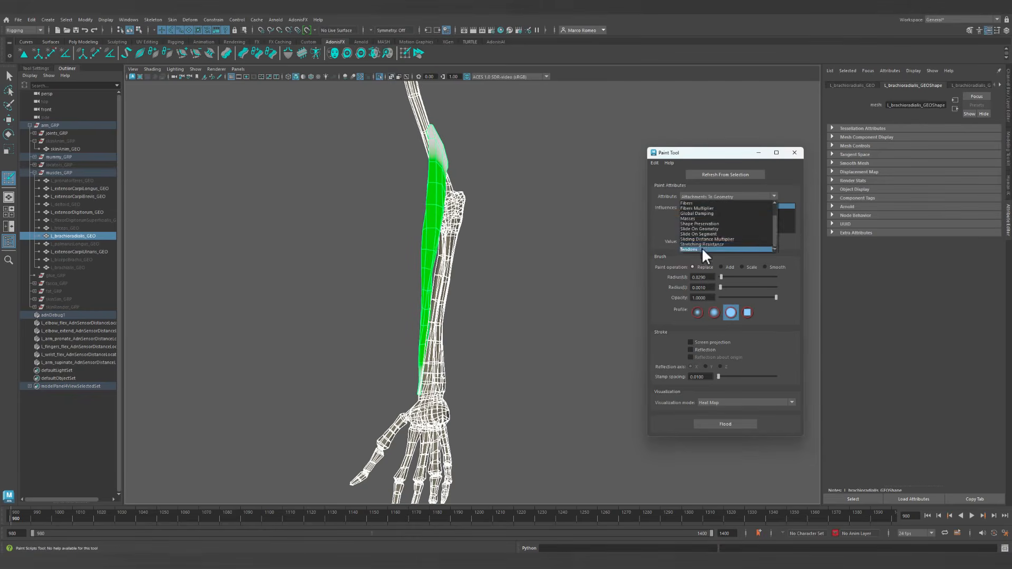
click(701, 249)
alt+drag(421, 391, 553, 378)
alt+middle_drag(469, 159, 504, 335)
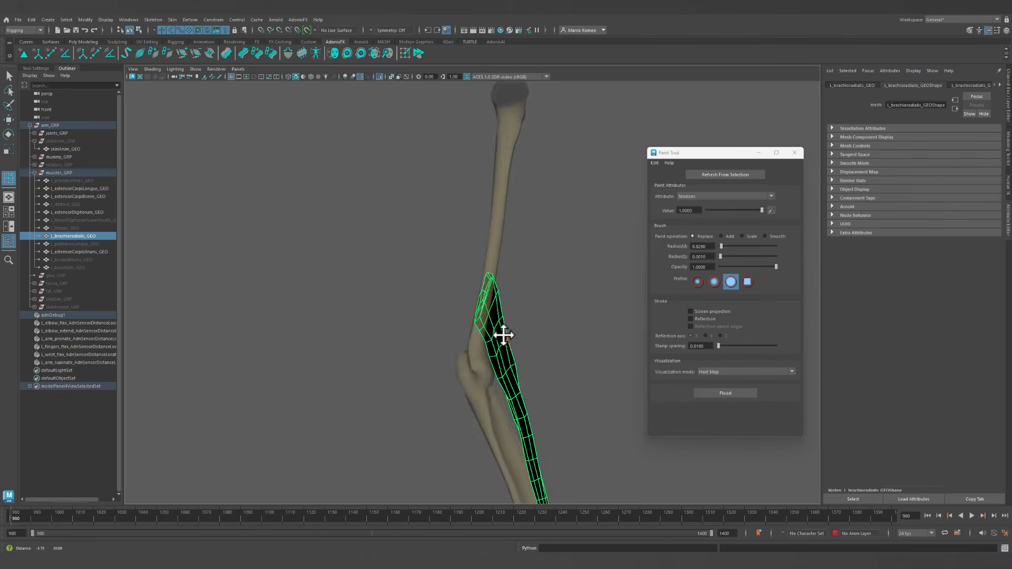
mouse_move(504, 335)
alt+mouse_down()
mouse_move(448, 338)
mouse_move(473, 283)
mouse_move(455, 277)
alt+mouse_up()
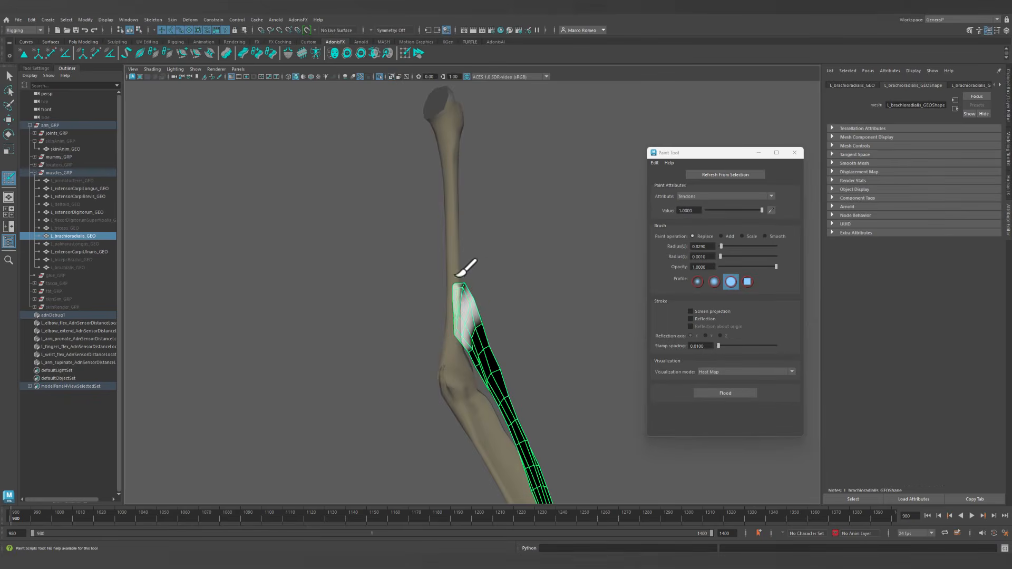
mouse_move(481, 313)
alt+mouse_down()
mouse_move(475, 334)
mouse_move(335, 336)
alt+mouse_up()
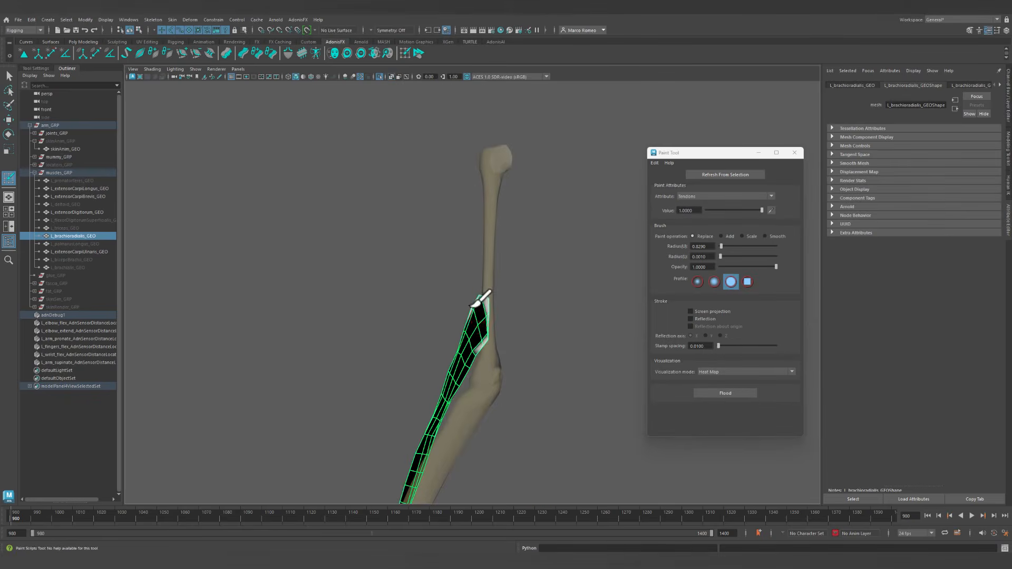
mouse_move(469, 309)
mouse_down()
mouse_move(472, 293)
mouse_move(582, 327)
mouse_up()
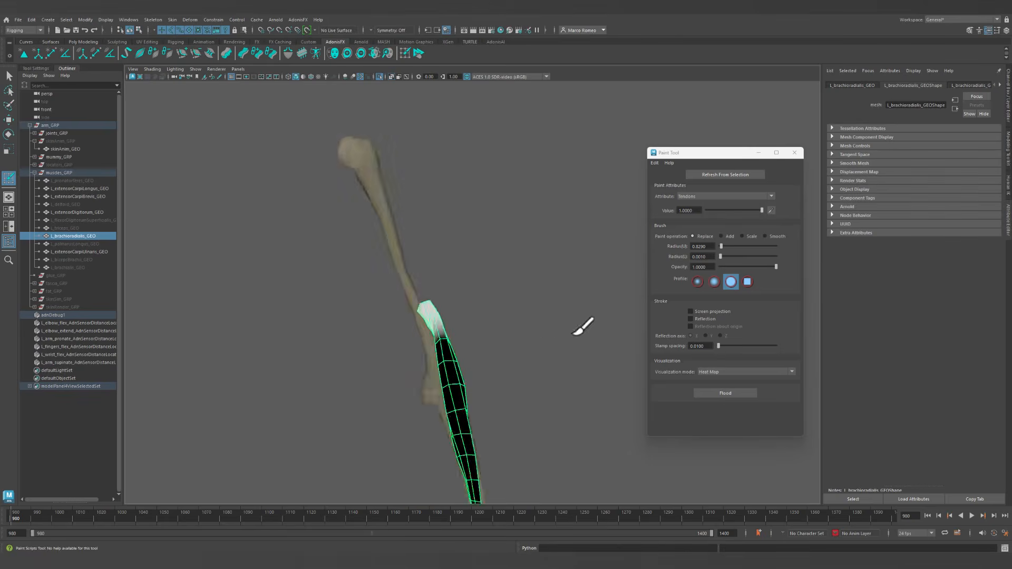
Leave weight painting, close the Paint Tool and end the brachioradialis's isolation.
alt+right_drag(583, 327, 494, 357)
alt+middle_drag(495, 356, 530, 240)
alt+drag(531, 239, 469, 275)
key(q)
click(534, 264)
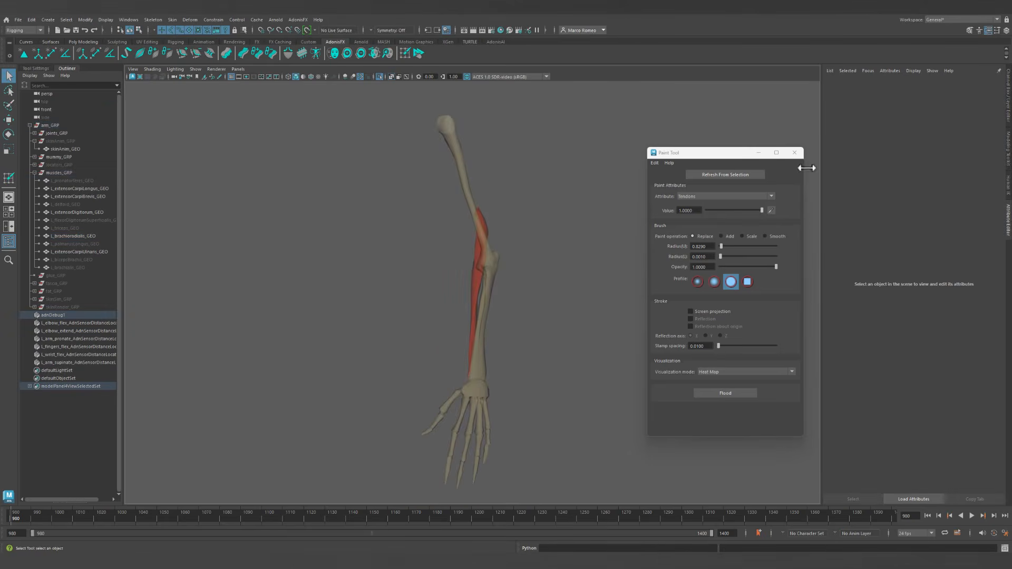
click(794, 153)
click(379, 76)
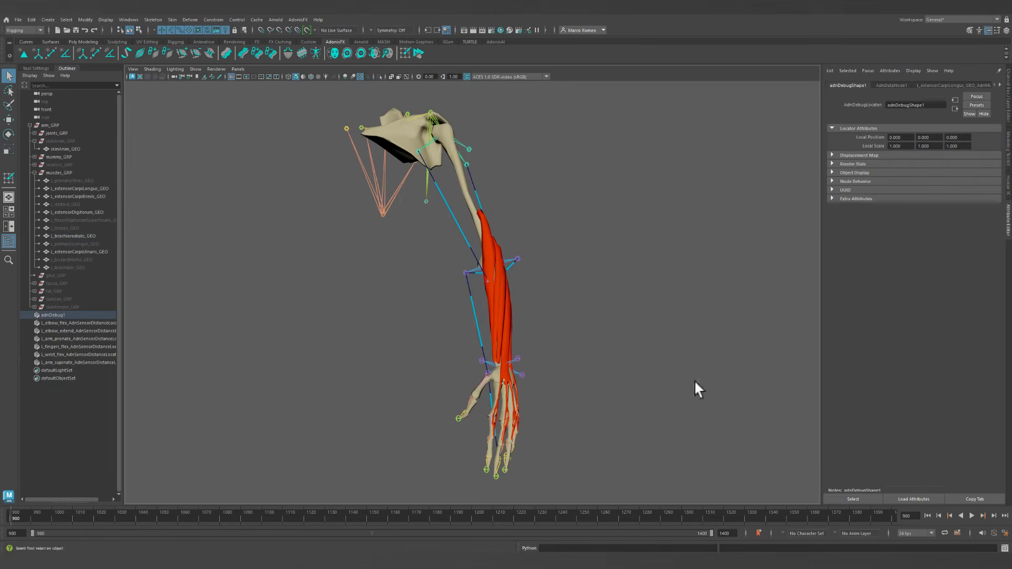
Unhide all the muscles in the muscles group, from the pronator teres to the brachialis.
alt+drag(694, 382, 369, 237)
click(73, 268)
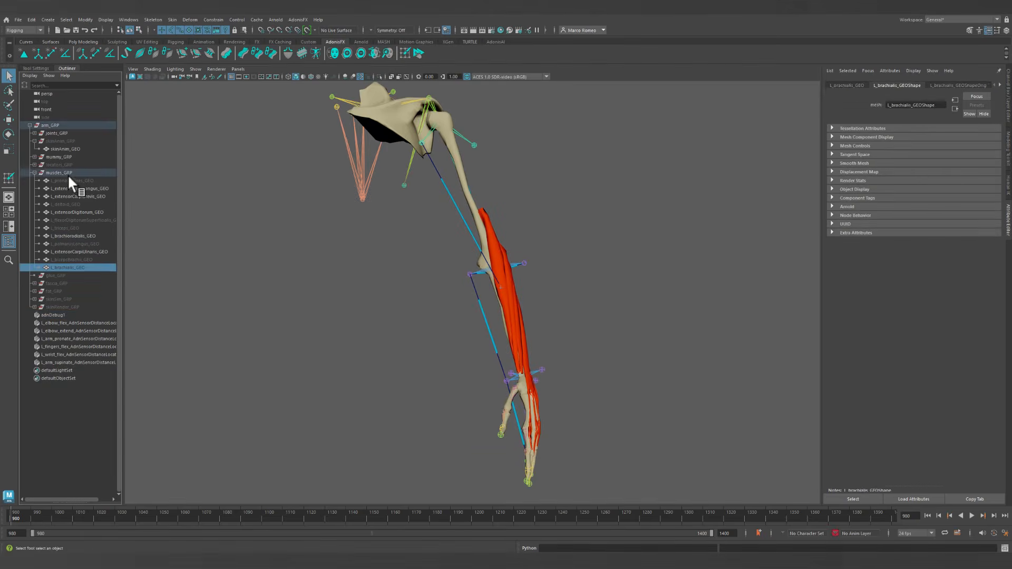
shift+click(67, 181)
key(shift+h)
click(560, 368)
alt+drag(560, 369, 798, 423)
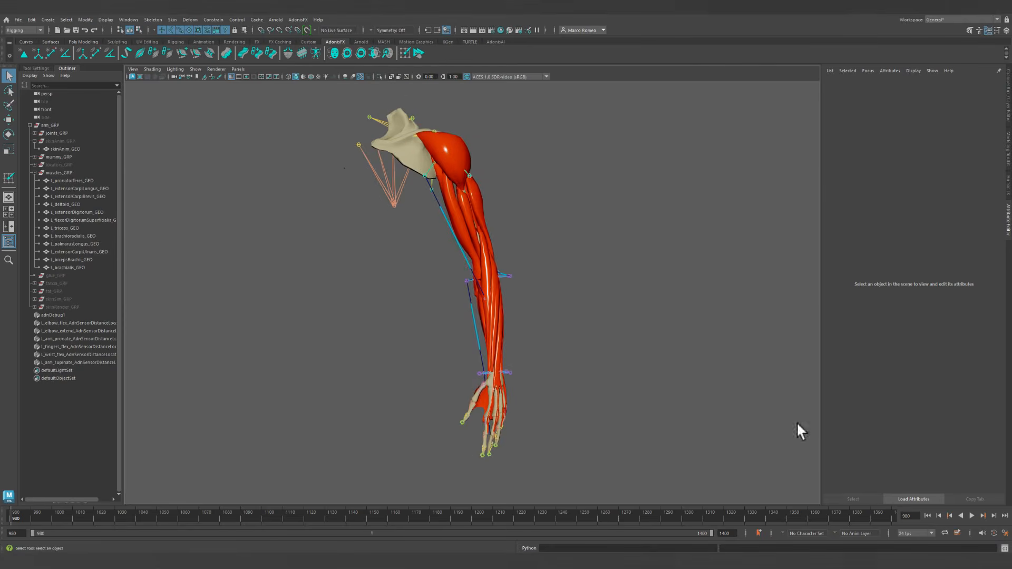
Hide the deltoid and play the animation to examine how the arm muscles simulate.
click(459, 148)
key(ctrl+h)
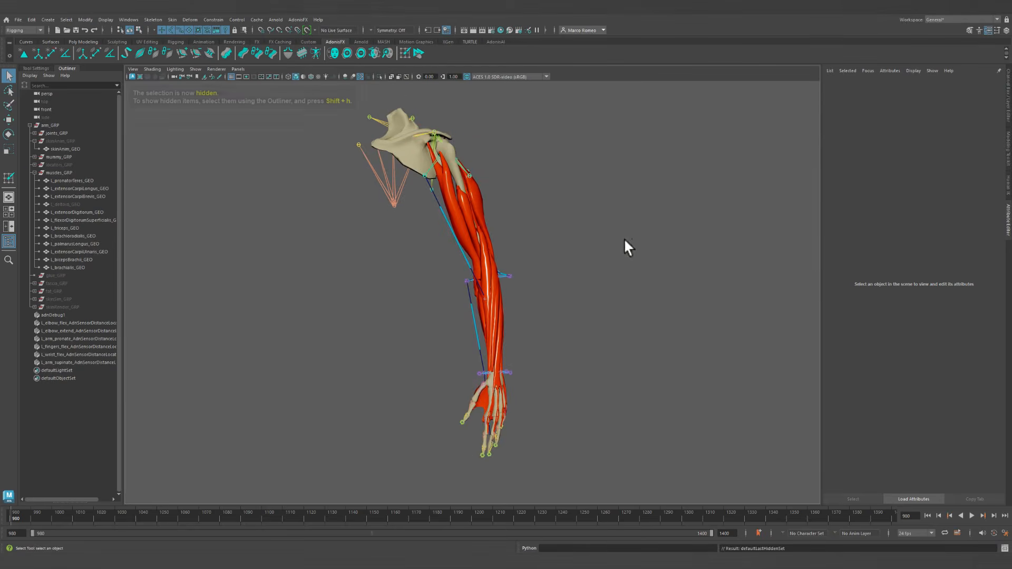
click(970, 514)
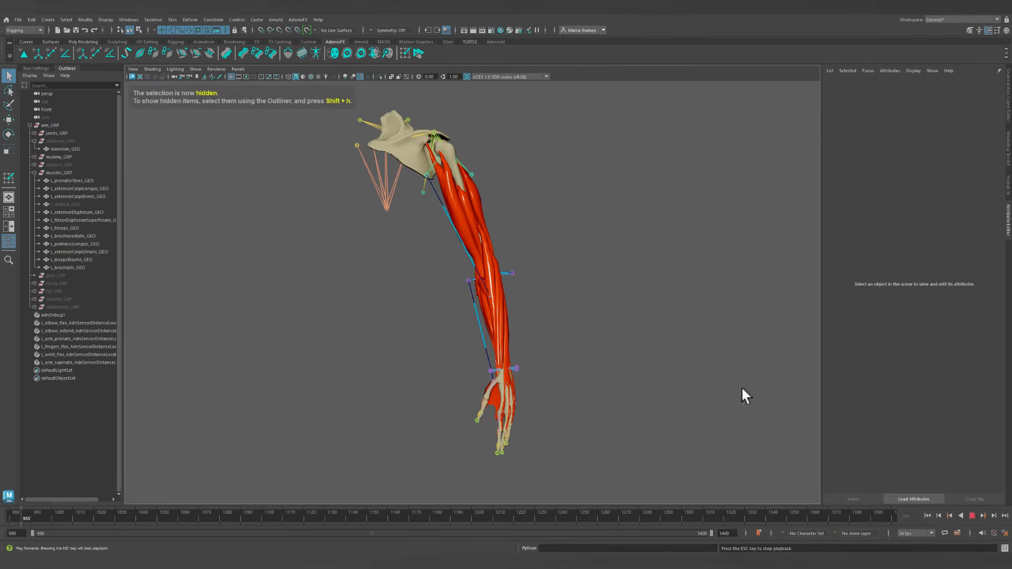
Examine the arm muscle simulation from other angles while the animation plays.
alt+drag(601, 325, 576, 339)
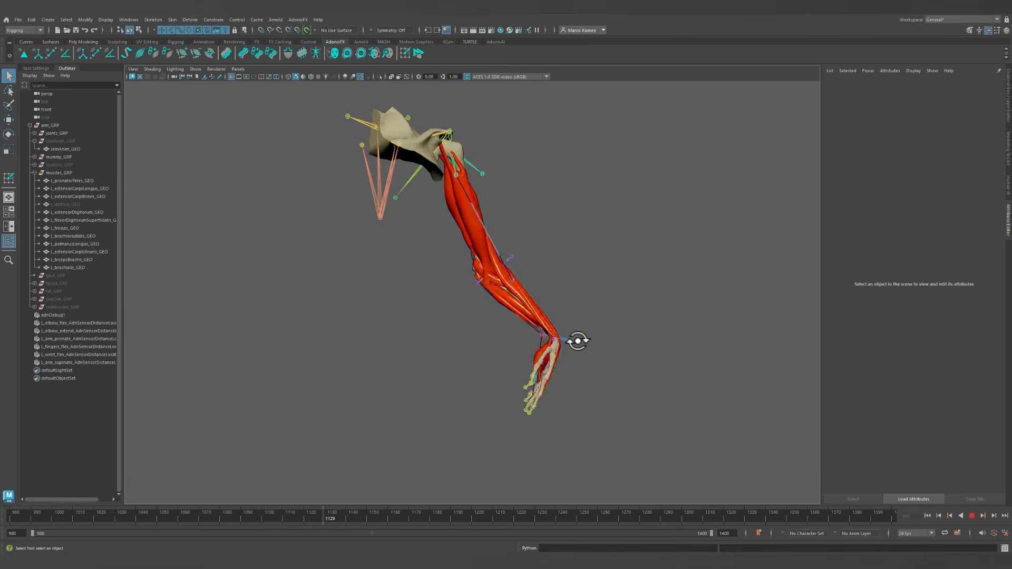
alt+drag(640, 341, 584, 360)
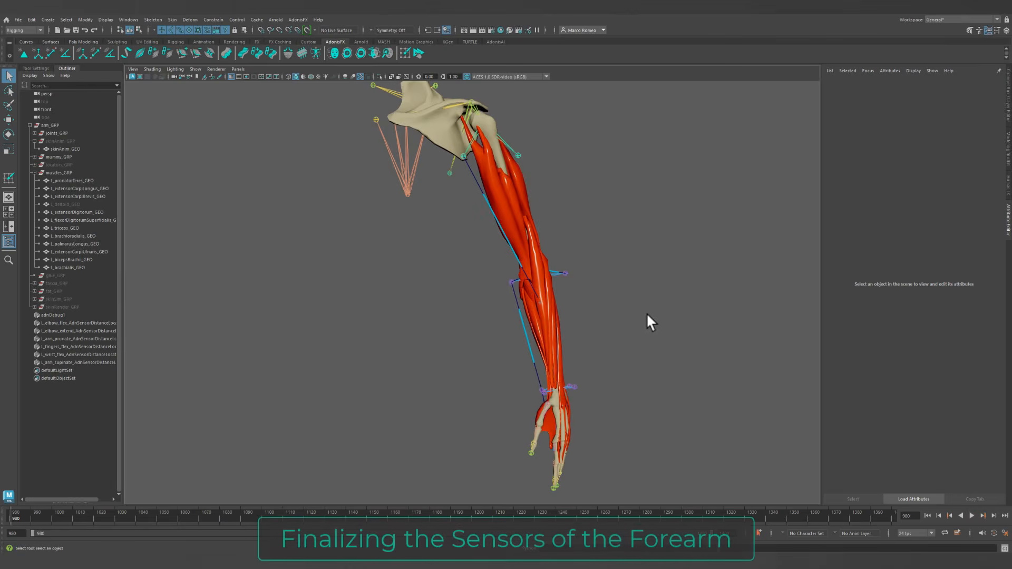
Create a distance sensor named L_wrist_extend_AdnSensorDistance between the L_wrist02_JNT wrist joint and joint1 at the elbow.
alt+drag(647, 315, 623, 328)
alt+middle_drag(624, 327, 536, 302)
mouse_move(535, 303)
alt+right_down()
mouse_move(549, 318)
mouse_move(533, 311)
alt+right_up()
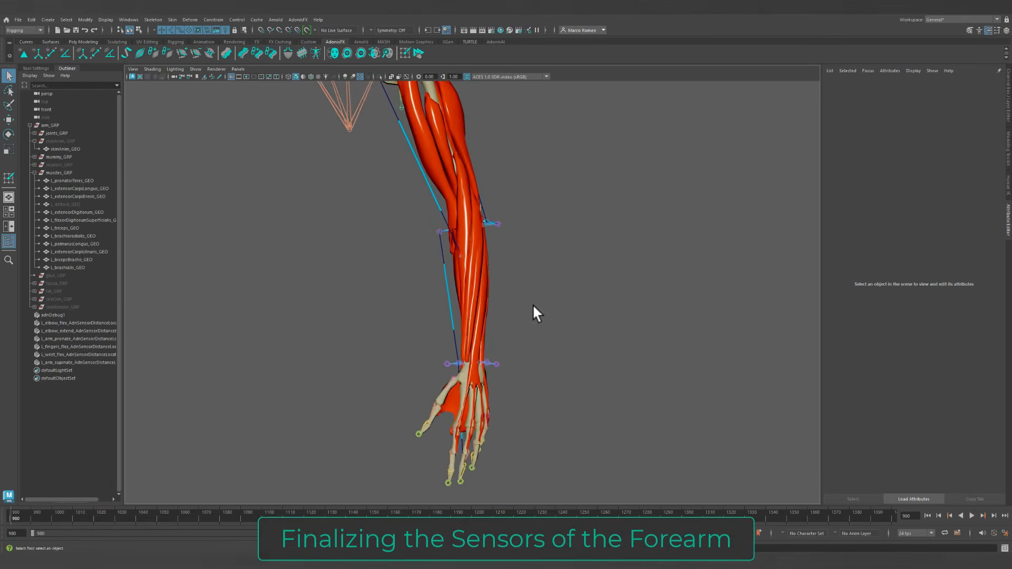
alt+drag(532, 311, 533, 287)
alt+right_drag(532, 288, 587, 368)
alt+middle_drag(587, 368, 592, 305)
click(527, 267)
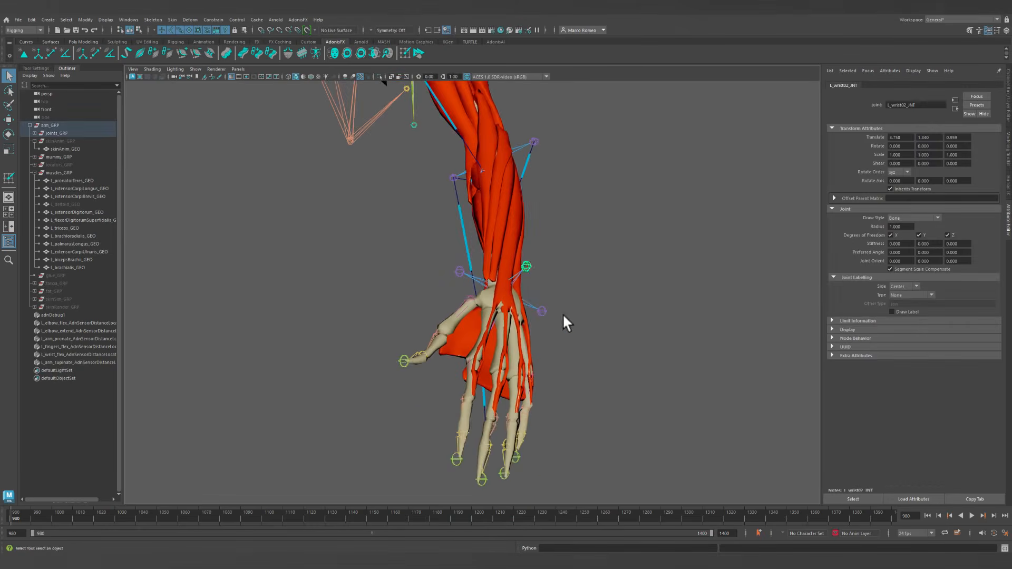
alt+drag(562, 313, 558, 326)
alt+right_drag(558, 326, 608, 328)
mouse_move(607, 328)
alt+mouse_down()
mouse_move(564, 330)
mouse_move(601, 308)
alt+mouse_up()
alt+drag(526, 162, 559, 190)
click(523, 164)
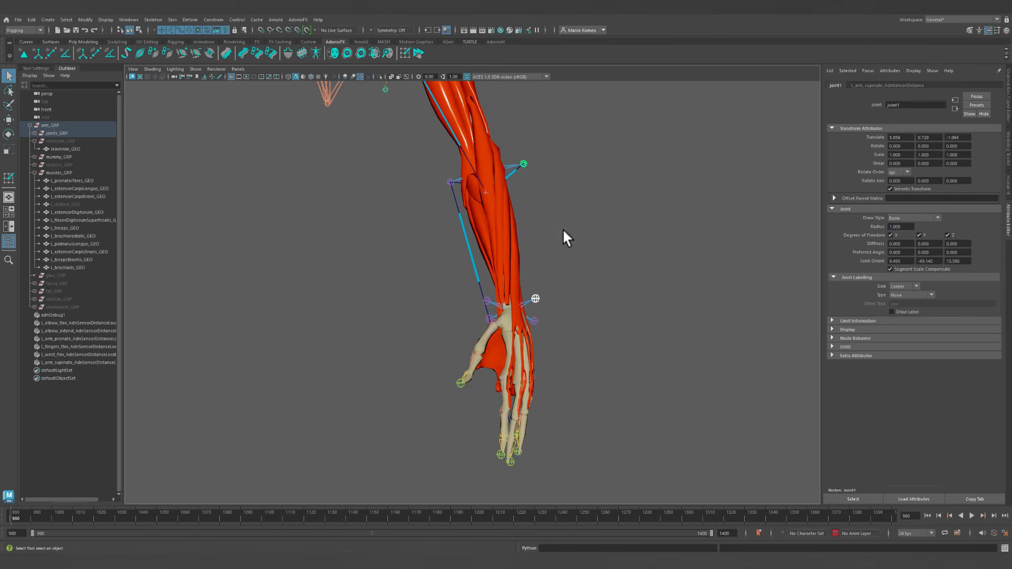
click(93, 52)
text(L_wris)
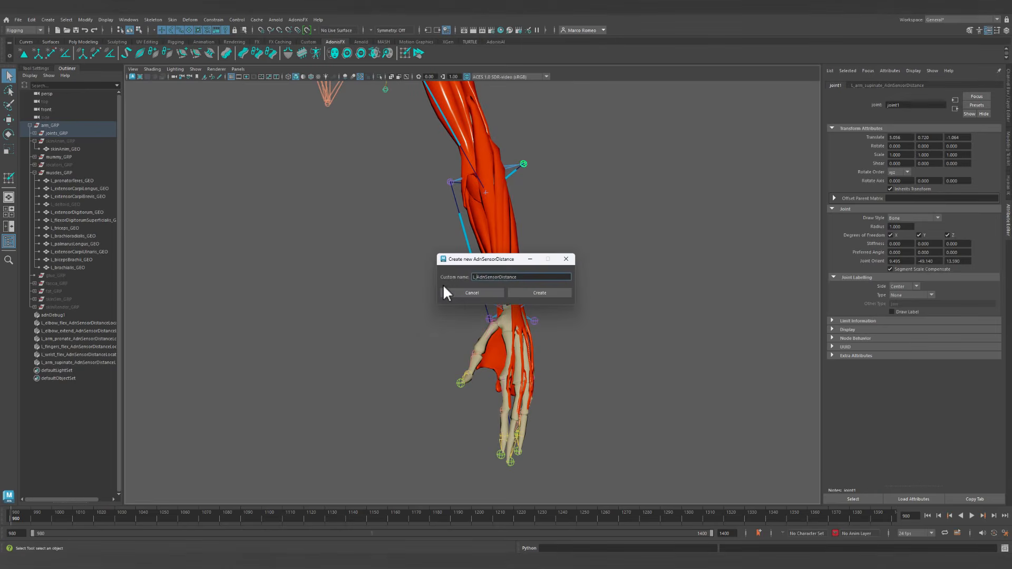
text(t_extend)
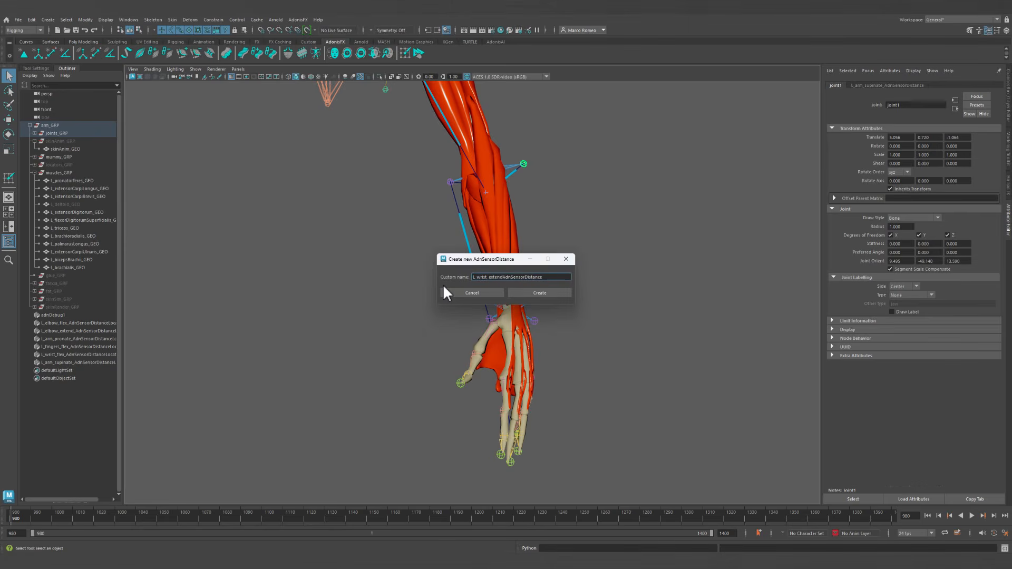
text(_)
click(540, 292)
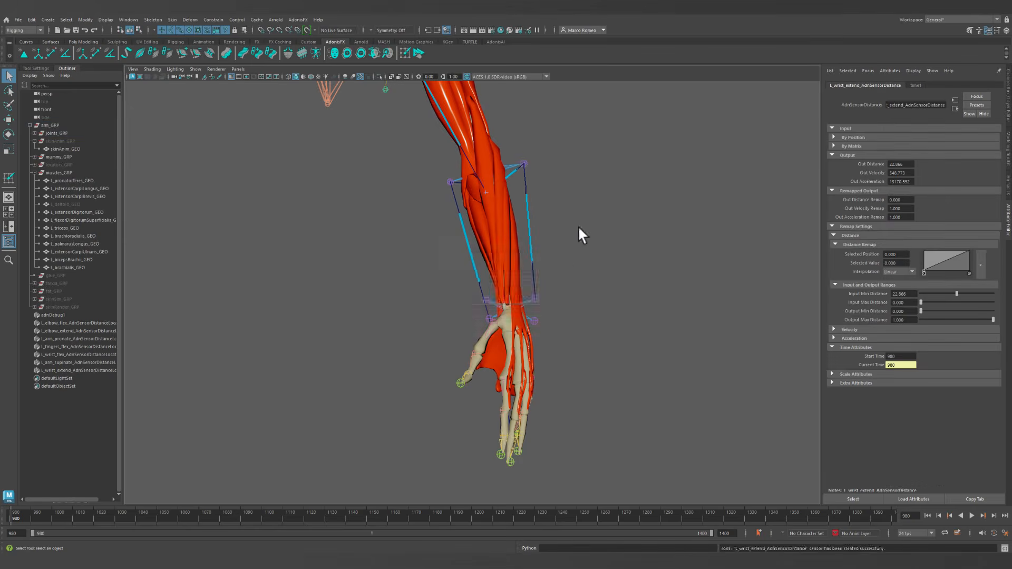
Move the animation to the extended-wrist pose at frame 1071 and set the wrist extend sensor's Input Max Distance to 20.394.
alt+drag(578, 225, 586, 267)
alt+drag(479, 365, 415, 358)
drag(10, 518, 123, 527)
drag(114, 528, 209, 538)
alt+middle_drag(565, 201, 621, 356)
alt+drag(620, 356, 470, 295)
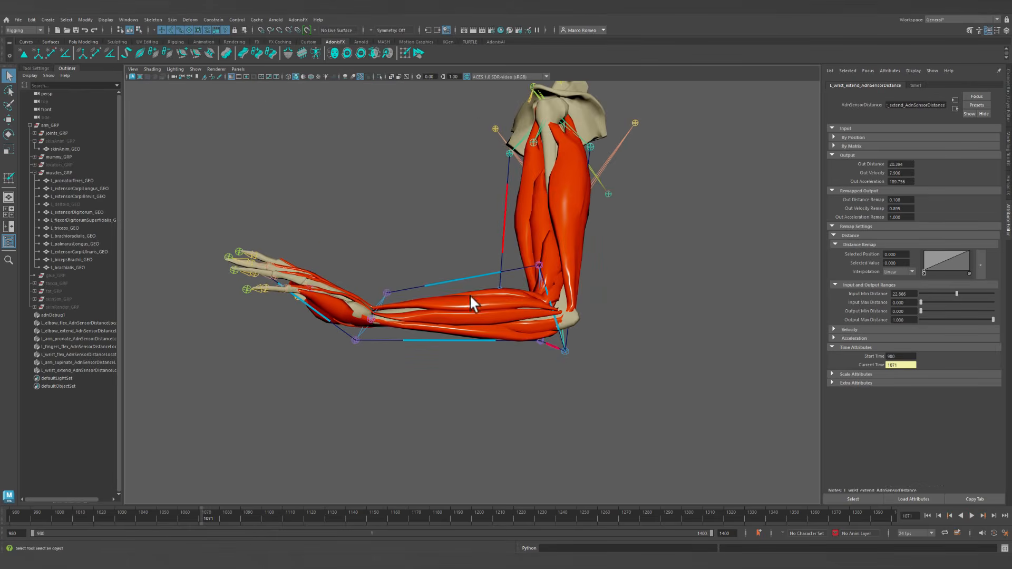
click(899, 164)
click(906, 303)
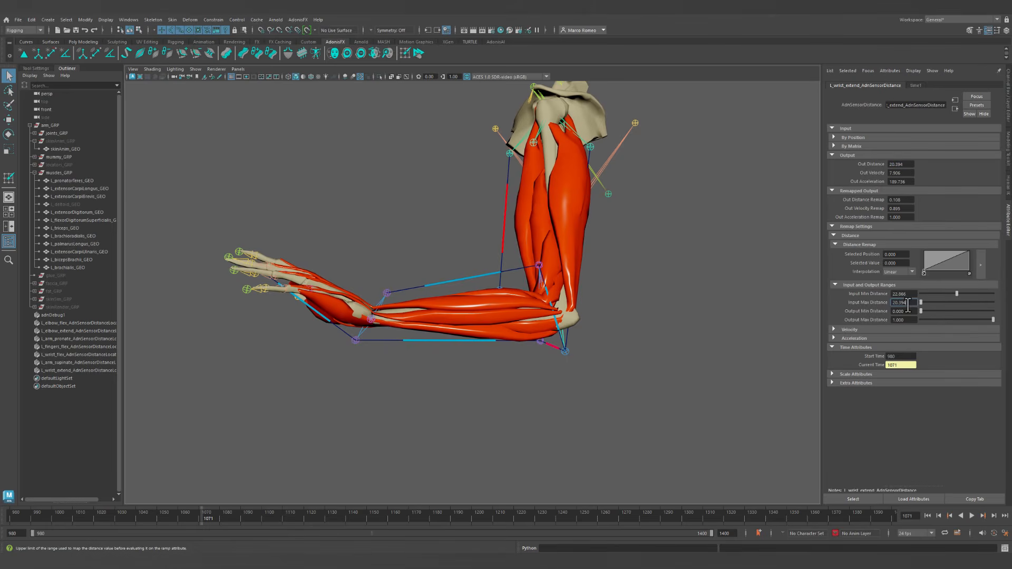
key(Return)
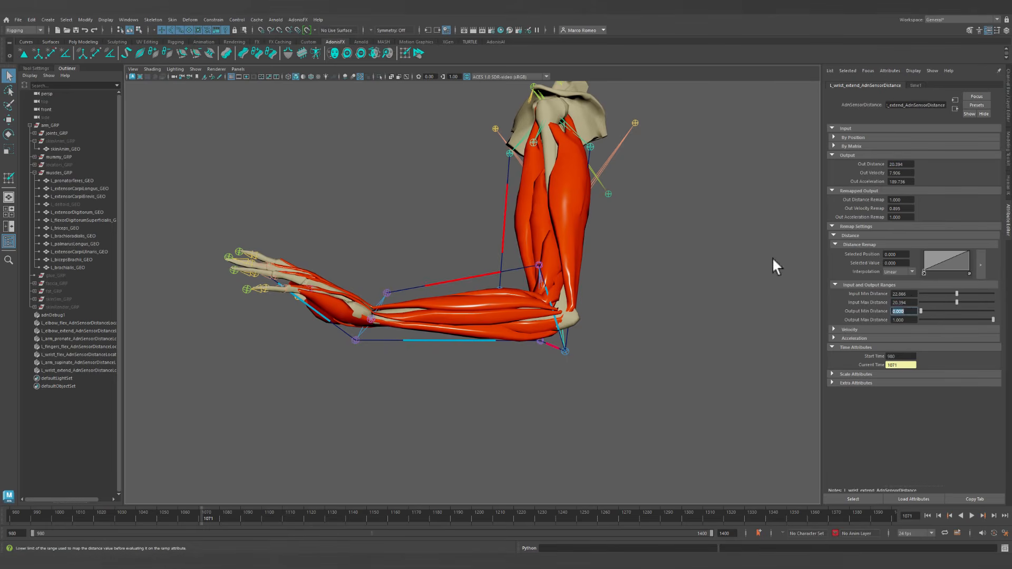
Return to the start frame and create the L_fingers_extend_AdnSensorDistance sensor between the L_wrist02_JNT and L_middle02_JNT joints.
alt+drag(463, 276, 403, 343)
alt+middle_drag(295, 339, 402, 301)
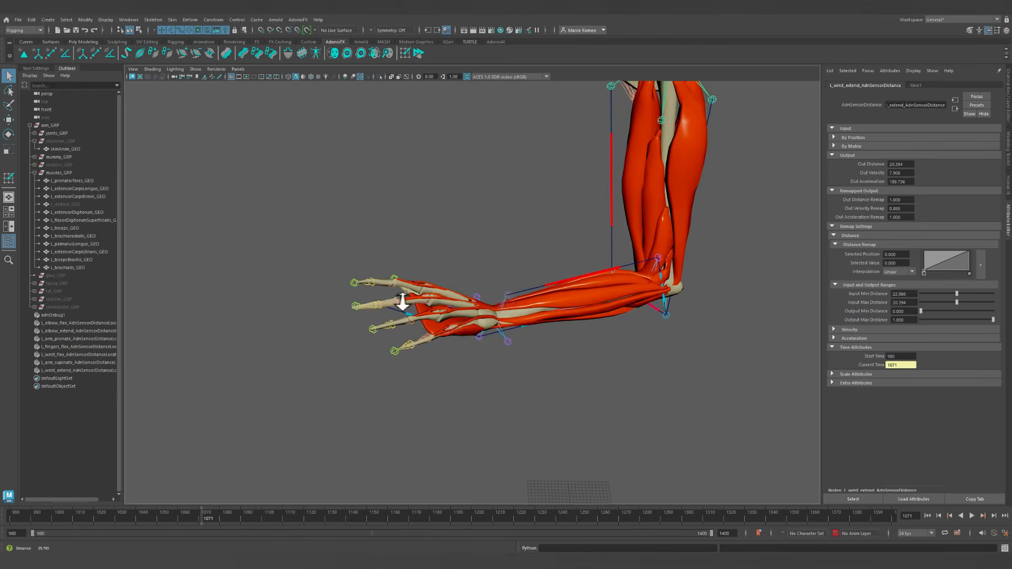
scroll(369, 308, up, 4)
click(527, 293)
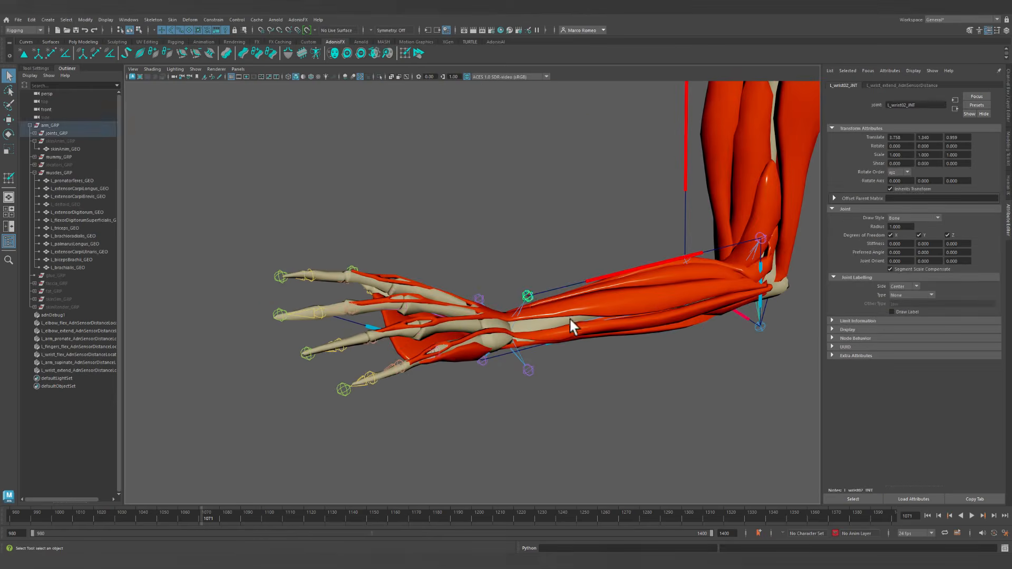
alt+drag(569, 317, 595, 337)
click(927, 513)
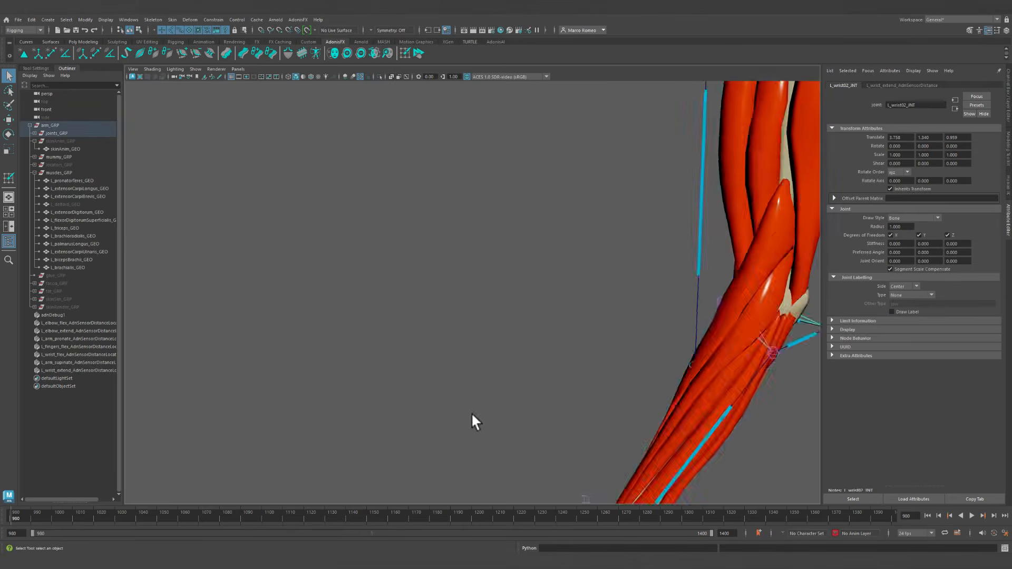
alt+drag(471, 413, 594, 368)
click(543, 365)
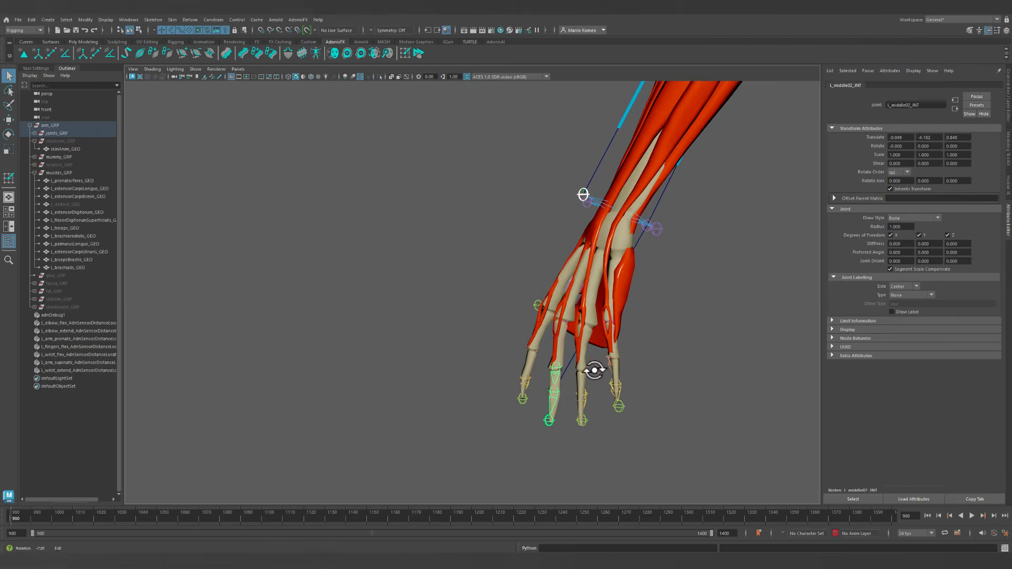
click(97, 49)
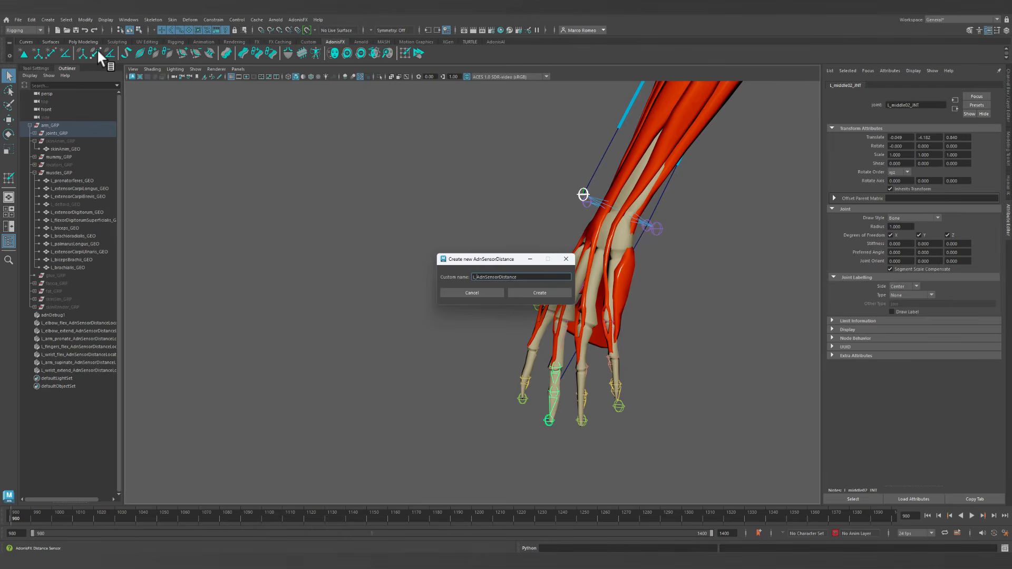
text(L_fingers_)
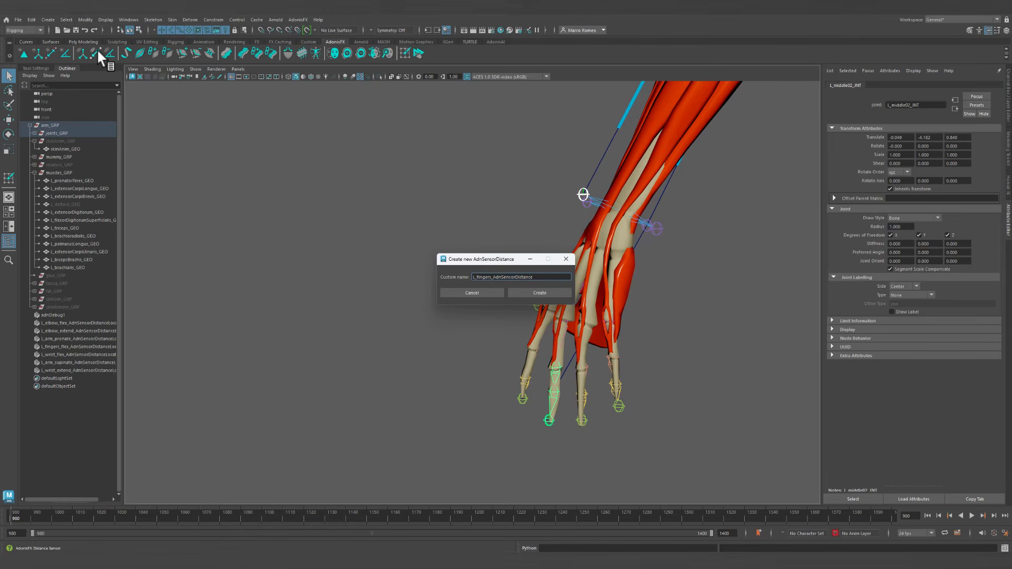
text(extend)
click(543, 292)
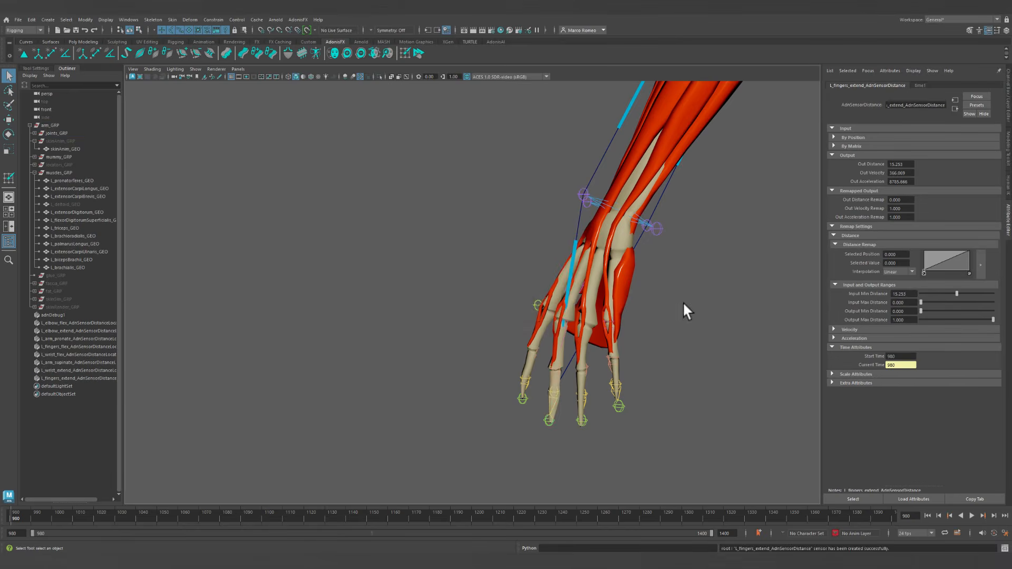
Rotate the L_middle01_JNT joint into an extended finger pose and copy the fingers extend sensor's Out Distance.
alt+drag(689, 361, 665, 362)
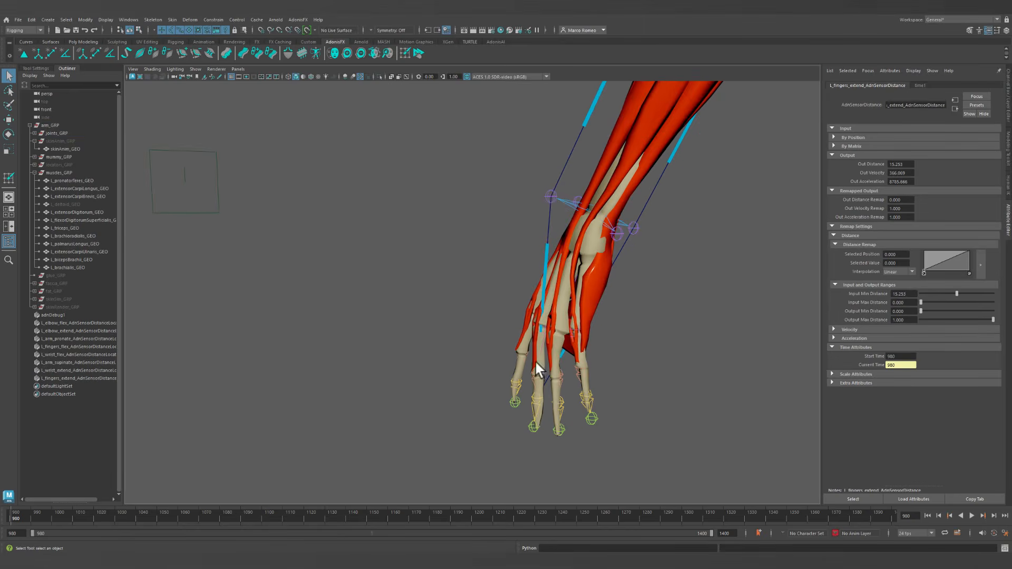
click(540, 345)
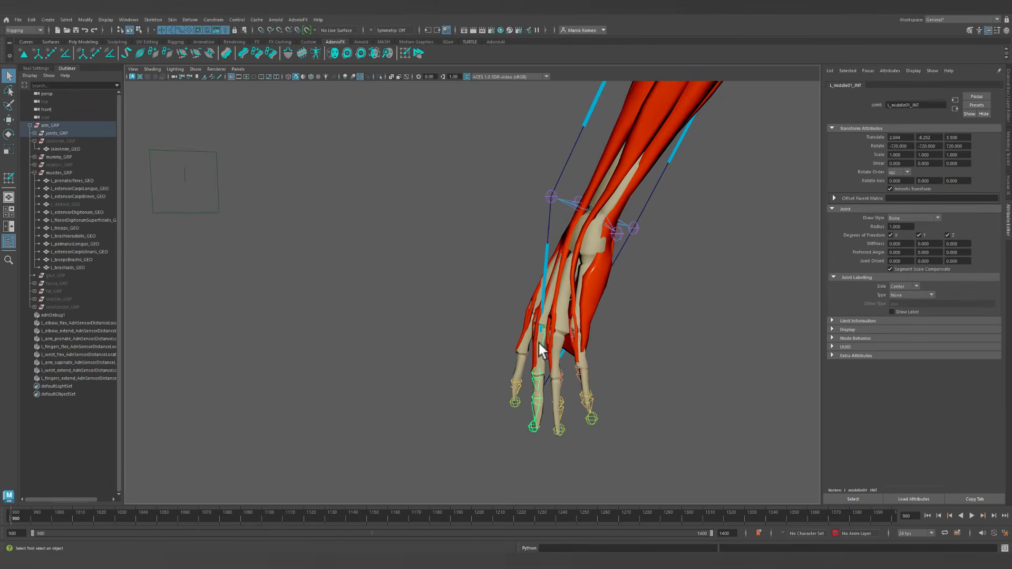
key(e)
drag(511, 314, 534, 298)
click(531, 264)
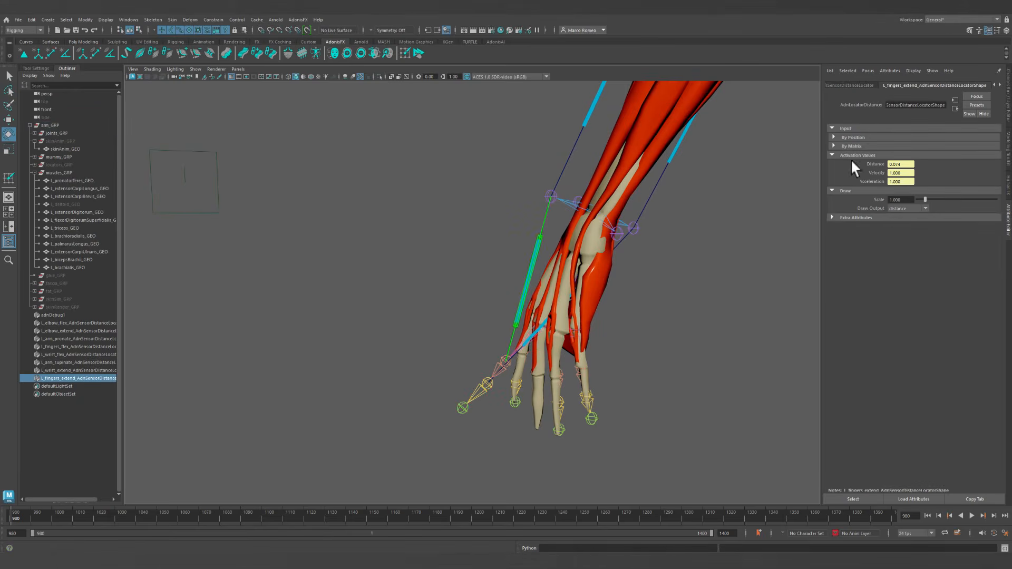
click(999, 84)
click(969, 85)
click(903, 164)
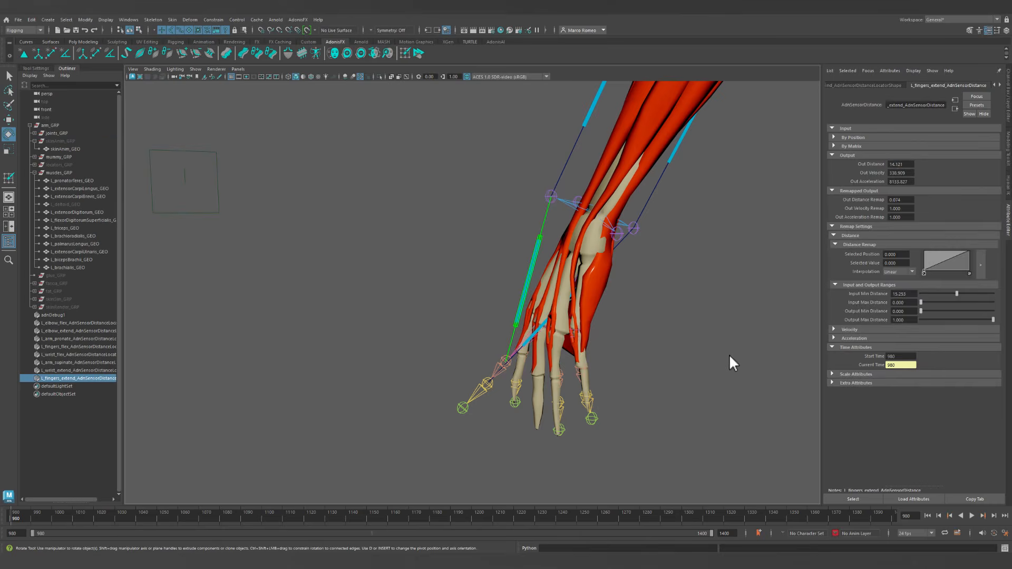
Undo the middle finger joint rotation and set the fingers extend sensor's Input Max Distance to 14.121.
key(ctrl+z)
key(ctrl+z)
key(ctrl+z)
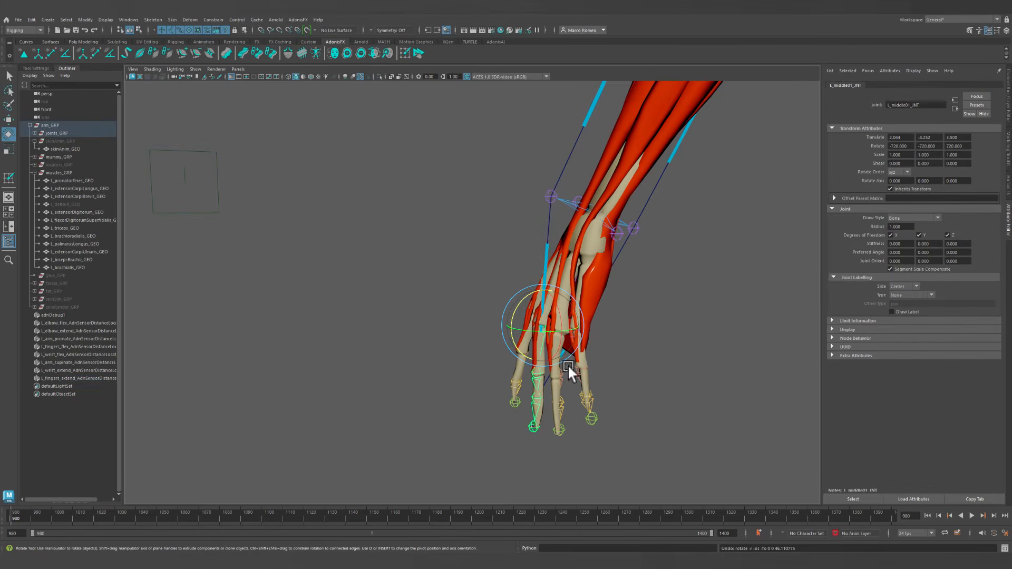
click(546, 248)
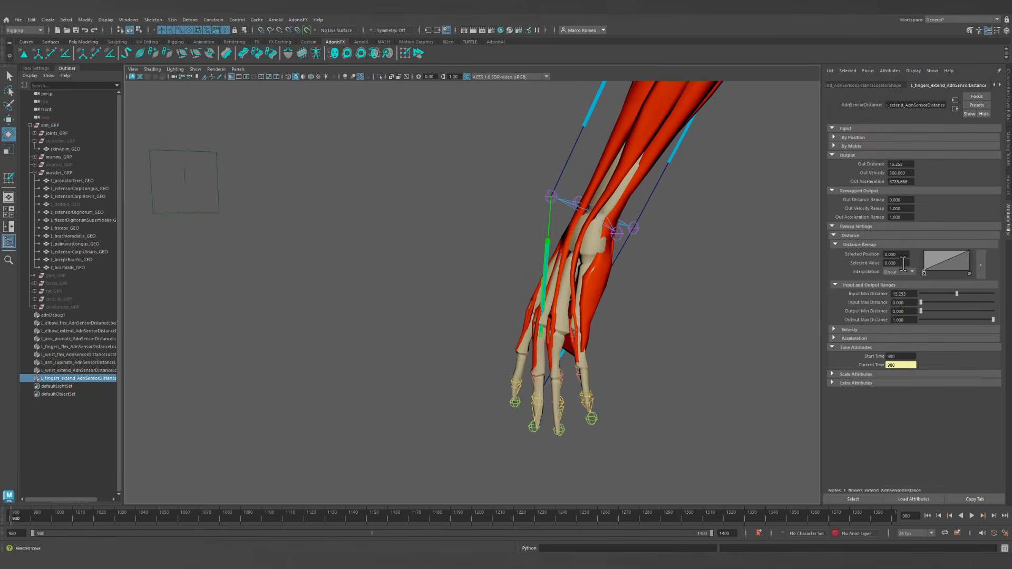
text(14.121)
key(Return)
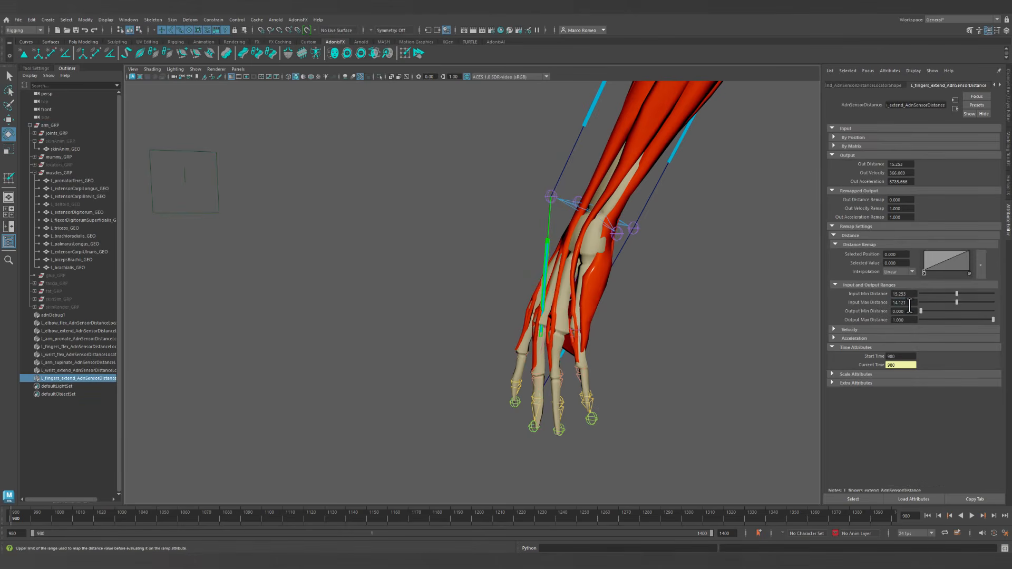
Examine the joints and sensors around the forearm and wrist from several angles.
click(698, 384)
alt+drag(698, 384, 673, 316)
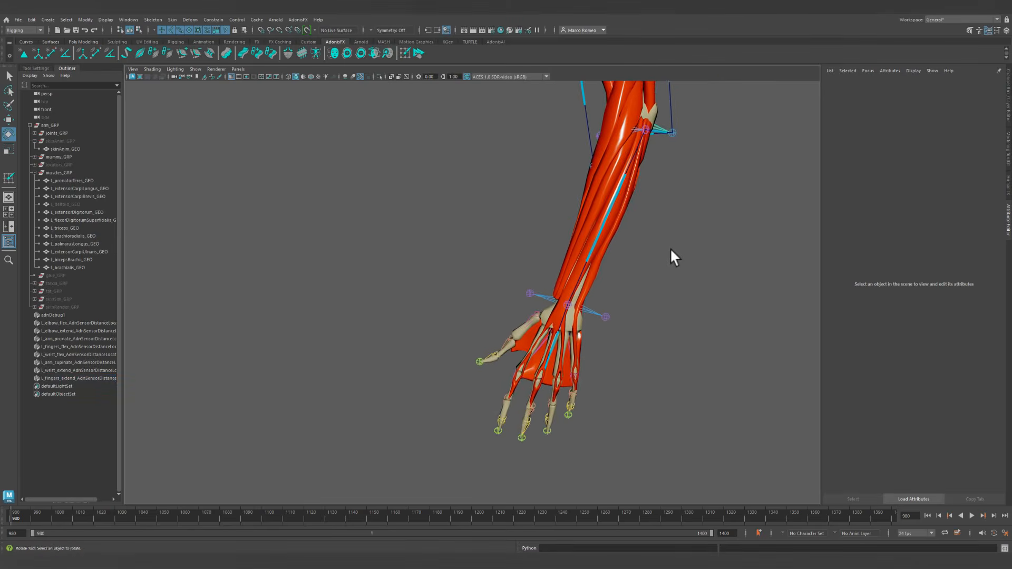
alt+drag(671, 256, 644, 302)
alt+drag(491, 341, 498, 352)
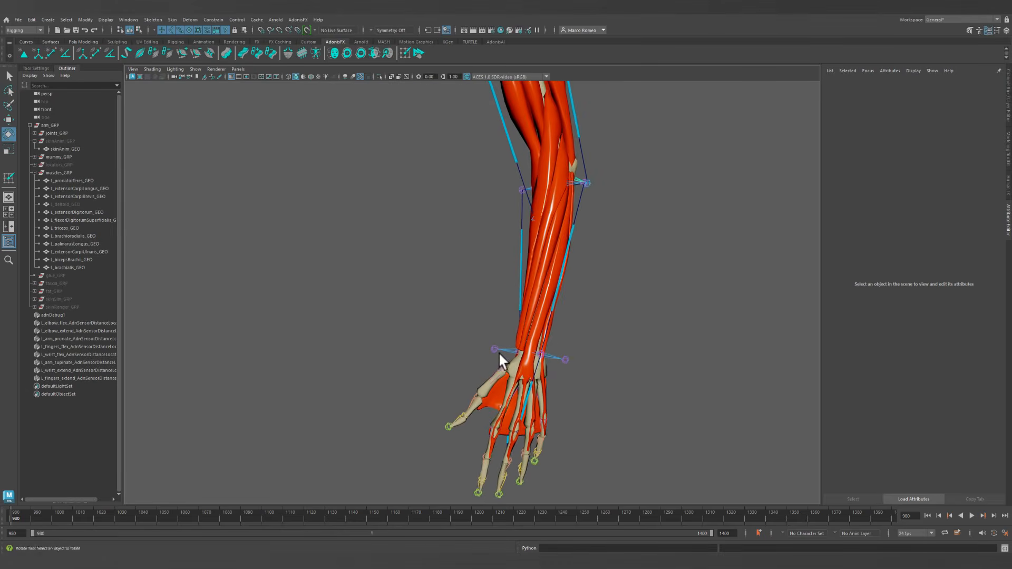
alt+drag(648, 391, 545, 343)
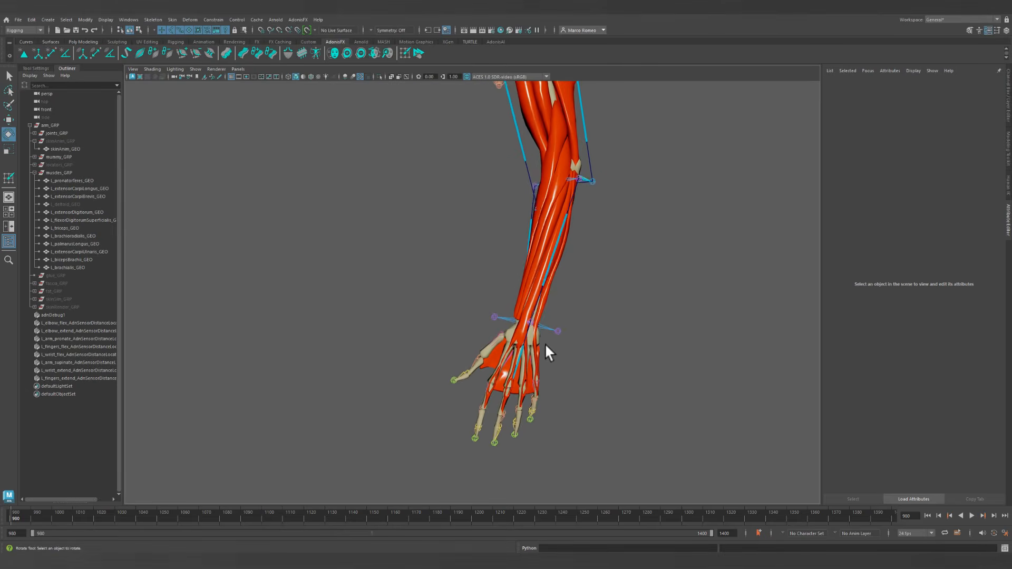
alt+drag(604, 252, 644, 301)
alt+right_drag(643, 301, 438, 259)
alt+drag(438, 259, 491, 264)
alt+right_drag(490, 264, 627, 374)
alt+drag(627, 375, 574, 363)
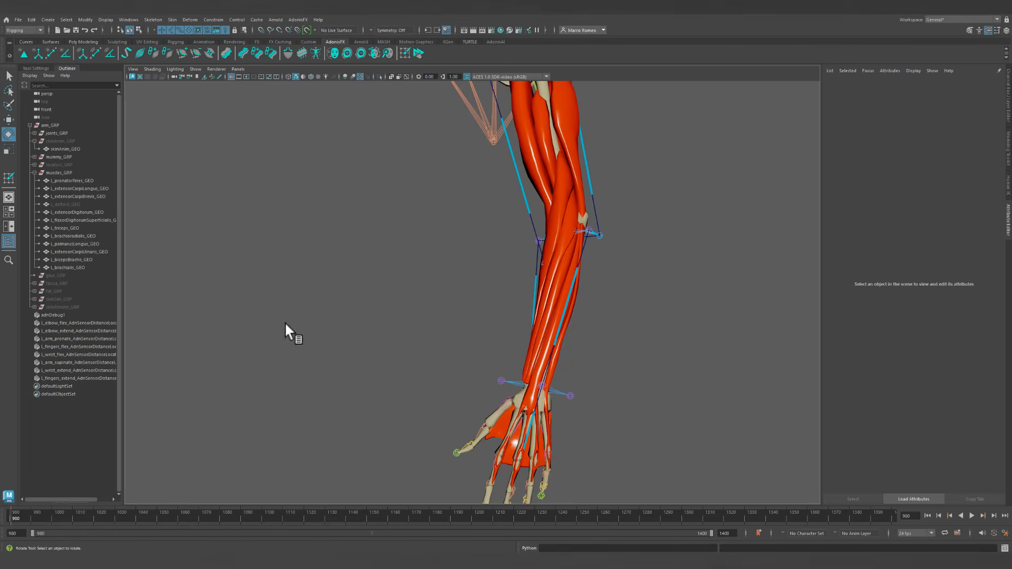
alt+drag(597, 369, 585, 390)
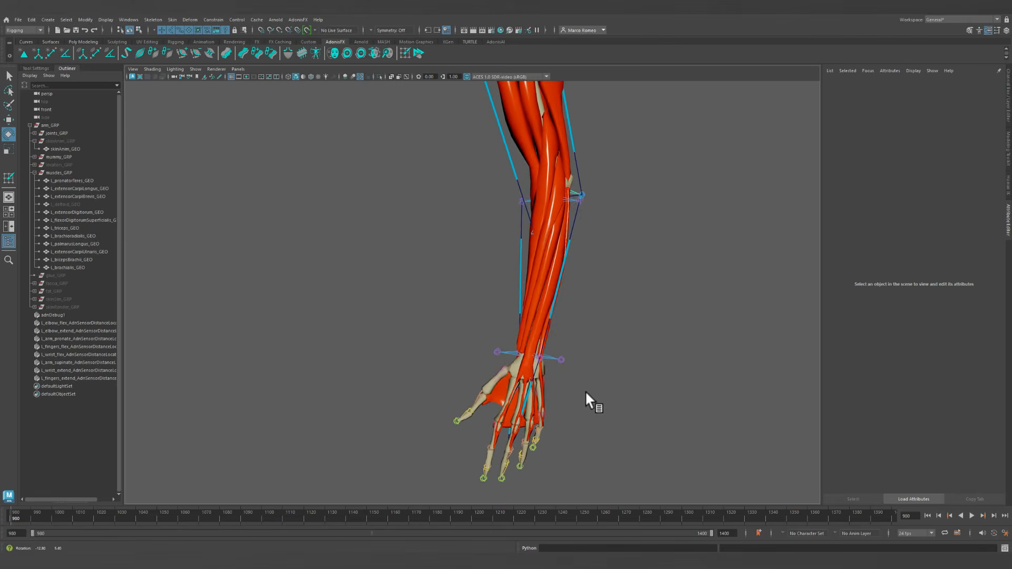
Show the arm in wireframe and create the L_wrist_abduct_AdnSensorDistance sensor between the thumb-side wrist joint and L_elbow02_JNT.
click(497, 350)
alt+drag(500, 337, 507, 245)
key(4)
alt+drag(603, 368, 592, 277)
click(539, 242)
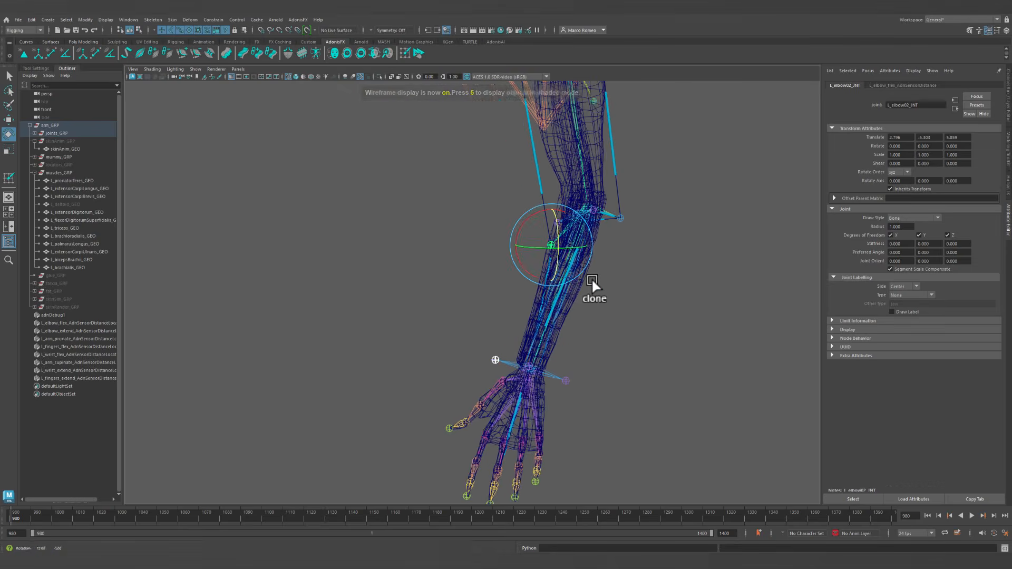
click(94, 53)
text(L_w)
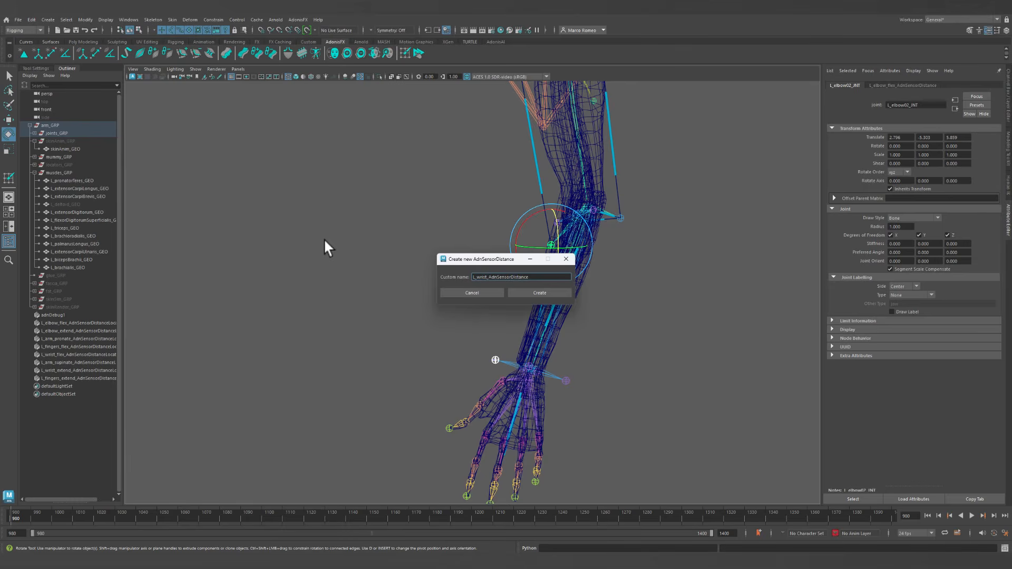
text(rist_abduct)
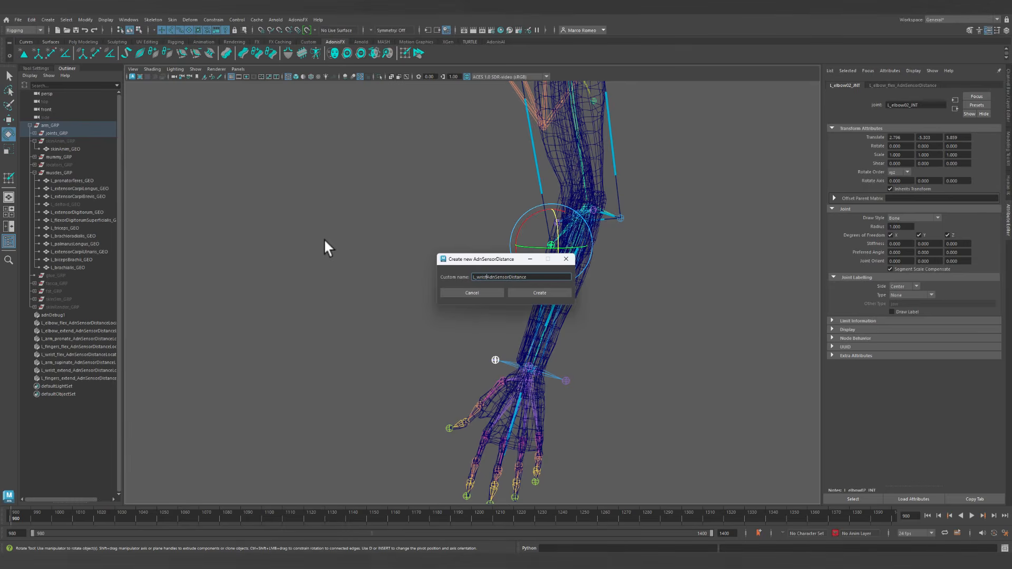
click(549, 296)
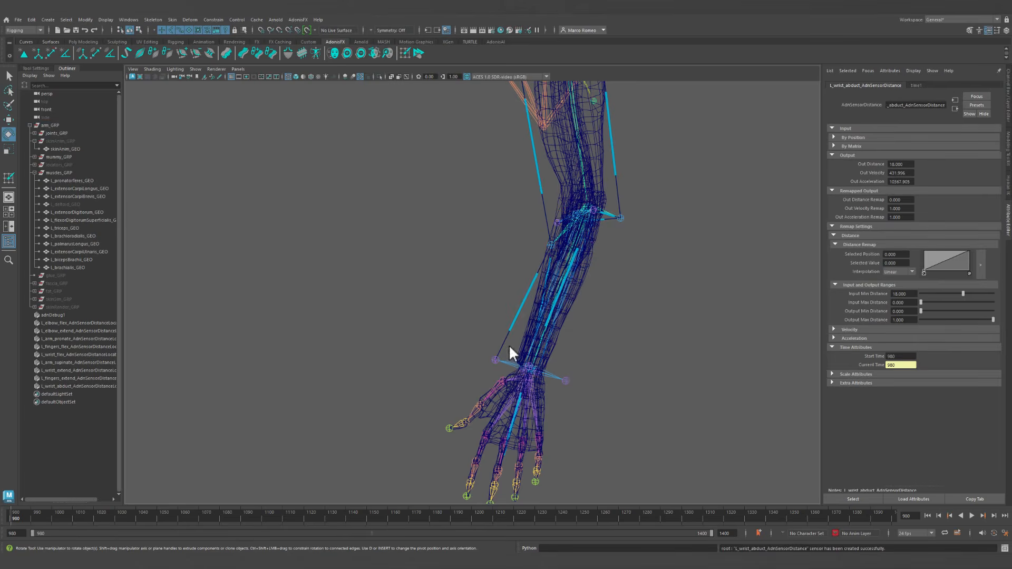
Play back the arm animation with the new wrist abduct sensor from several angles and return to the first frame.
alt+drag(508, 345, 402, 442)
drag(7, 513, 228, 544)
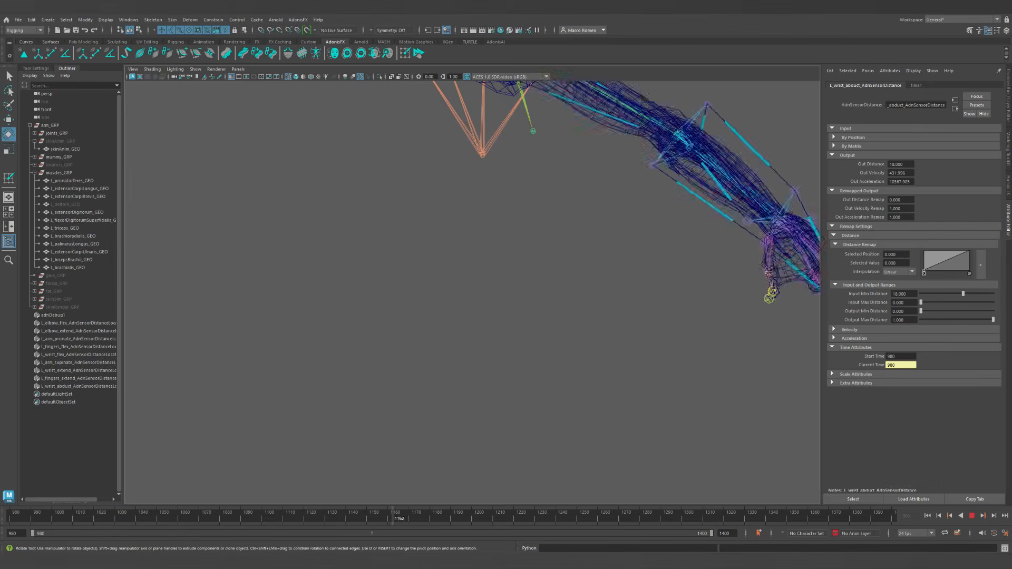
key(Escape)
alt+right_drag(572, 381, 388, 279)
alt+drag(388, 279, 306, 443)
key(alt+v)
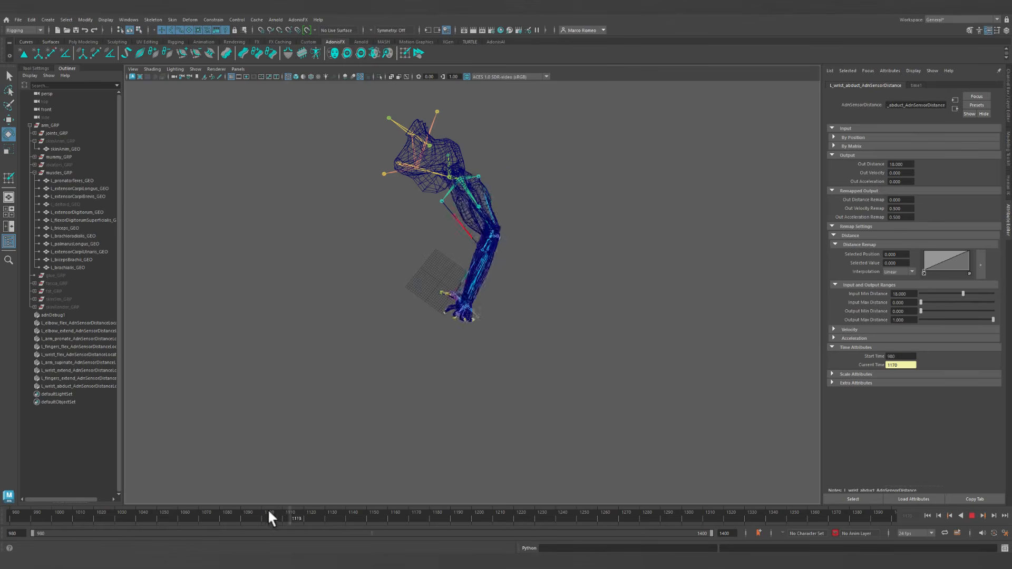
click(15, 516)
Rotate the L_wrist01_JNT joint towards the thumb side and copy the wrist abduct sensor's Out Distance.
alt+drag(570, 359, 498, 348)
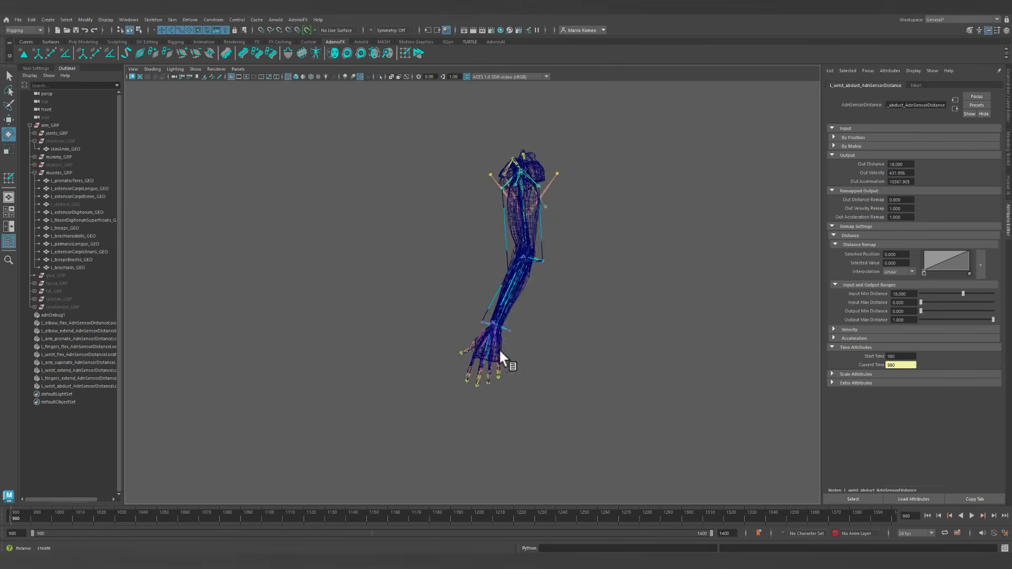
alt+right_drag(499, 349, 549, 418)
click(557, 373)
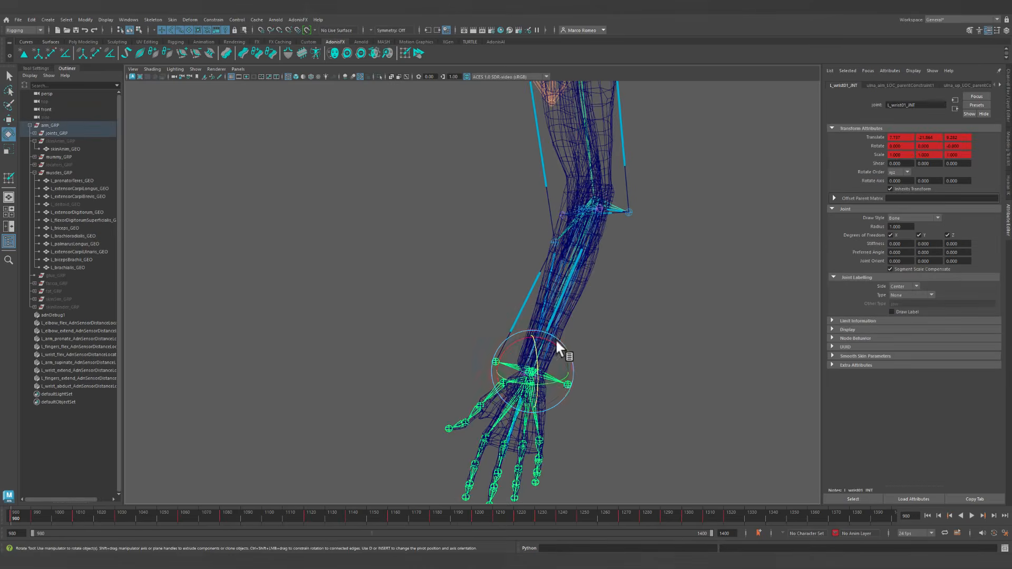
mouse_move(555, 338)
alt+mouse_down()
mouse_move(544, 382)
mouse_move(502, 388)
mouse_move(539, 343)
alt+mouse_up()
click(525, 299)
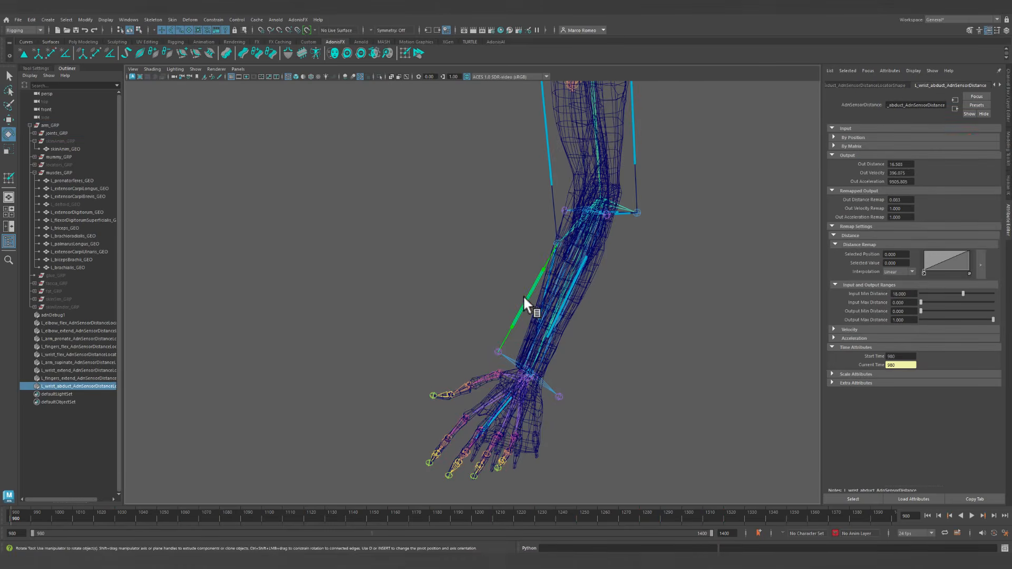
double_click(903, 164)
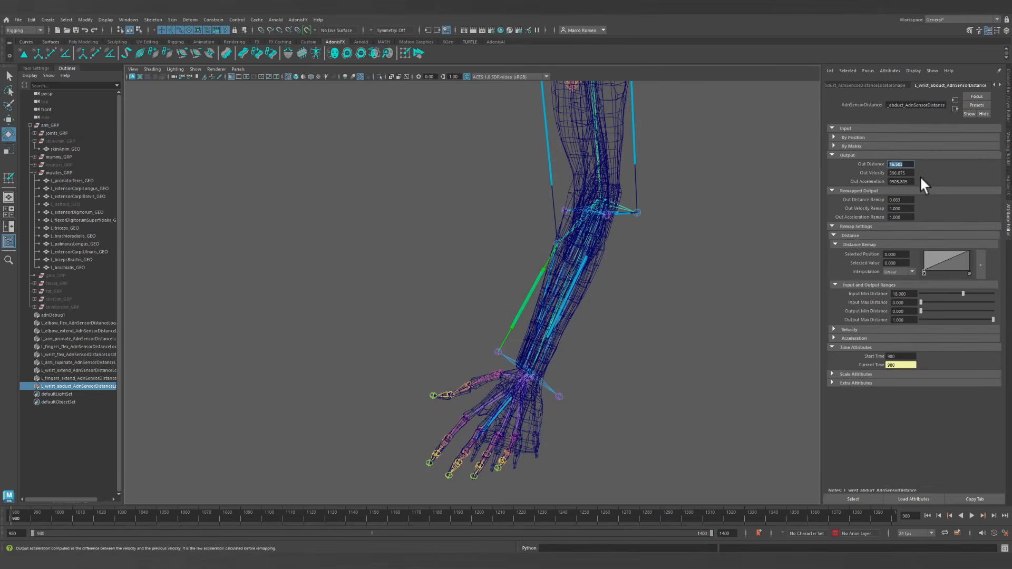
Undo the wrist rotation and set the wrist abduct sensor's Input Max Distance to 16.503.
key(ctrl+z)
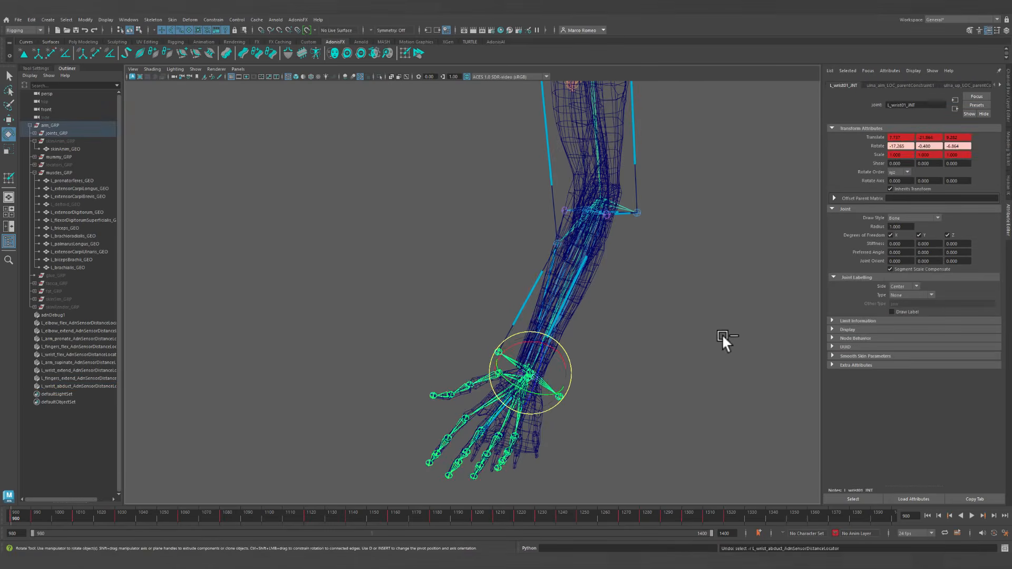
key(ctrl+z)
click(522, 300)
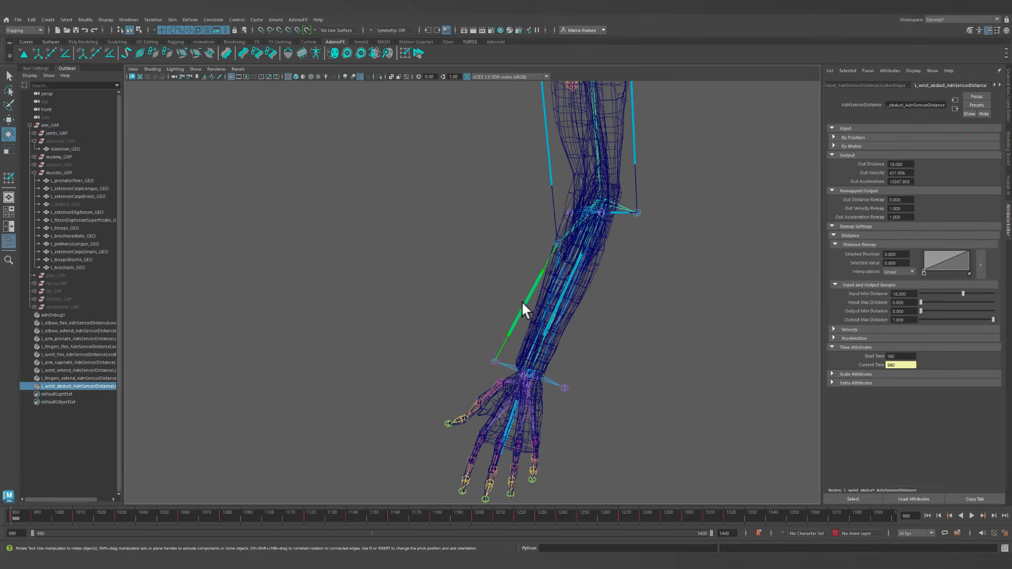
double_click(904, 303)
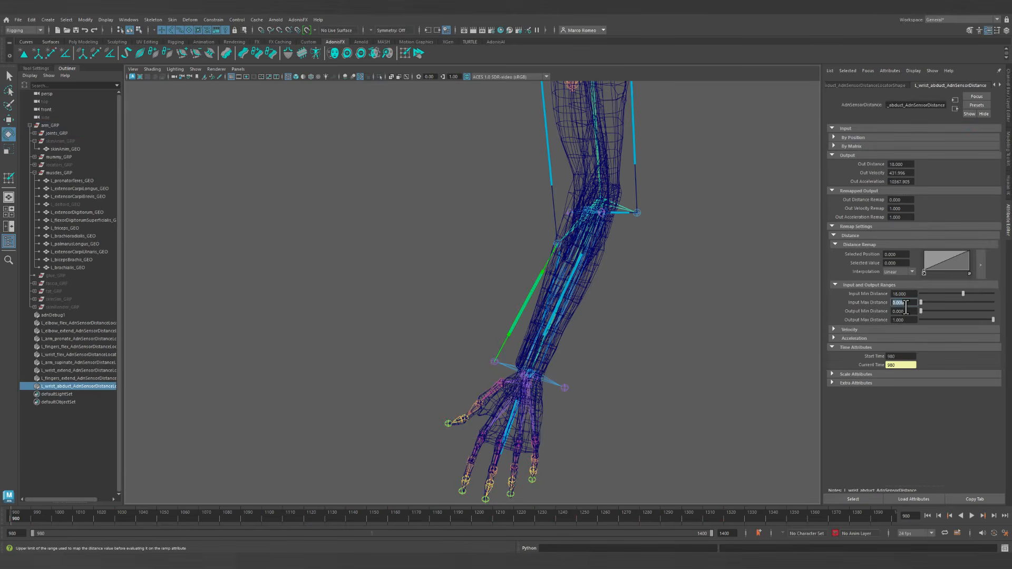
text(16.50)
key(Return)
Create the L_wrist_adduct_AdnSensorDistance sensor between the outer elbow joint and L_wrist05_JNT on the little-finger side.
click(546, 381)
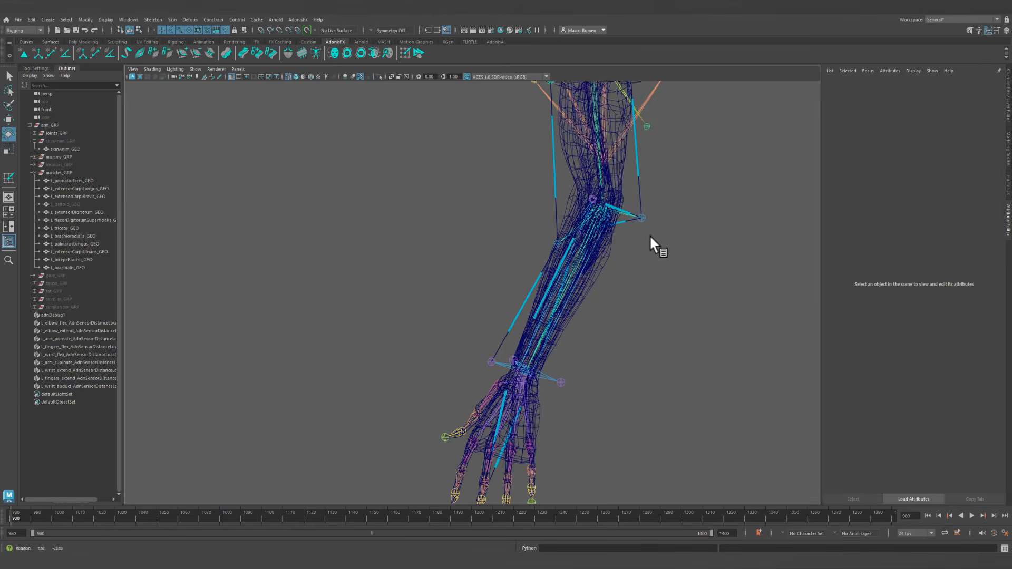
click(644, 217)
click(559, 382)
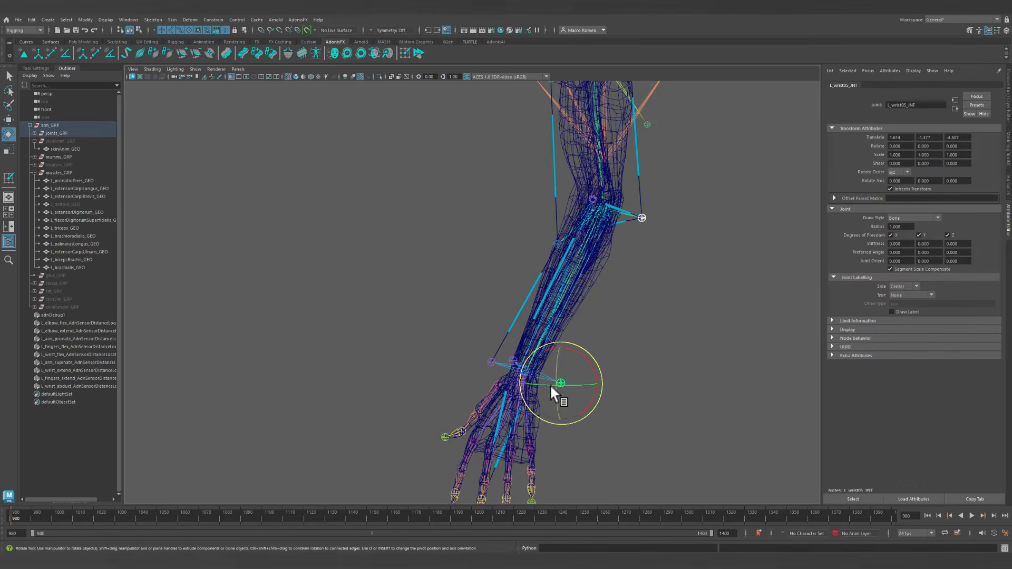
click(95, 53)
text(L_wris)
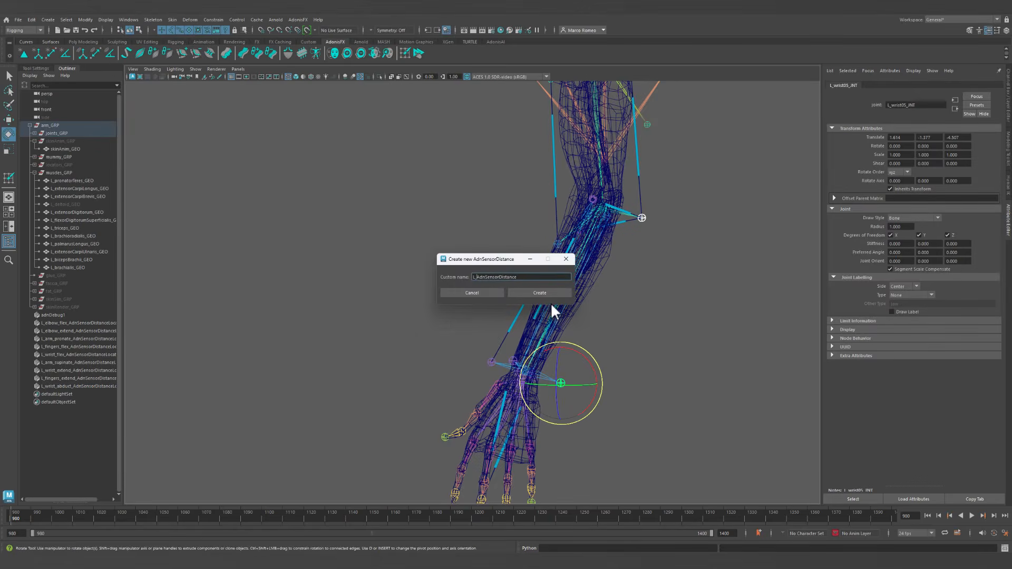
text(t_adduct_)
key(Return)
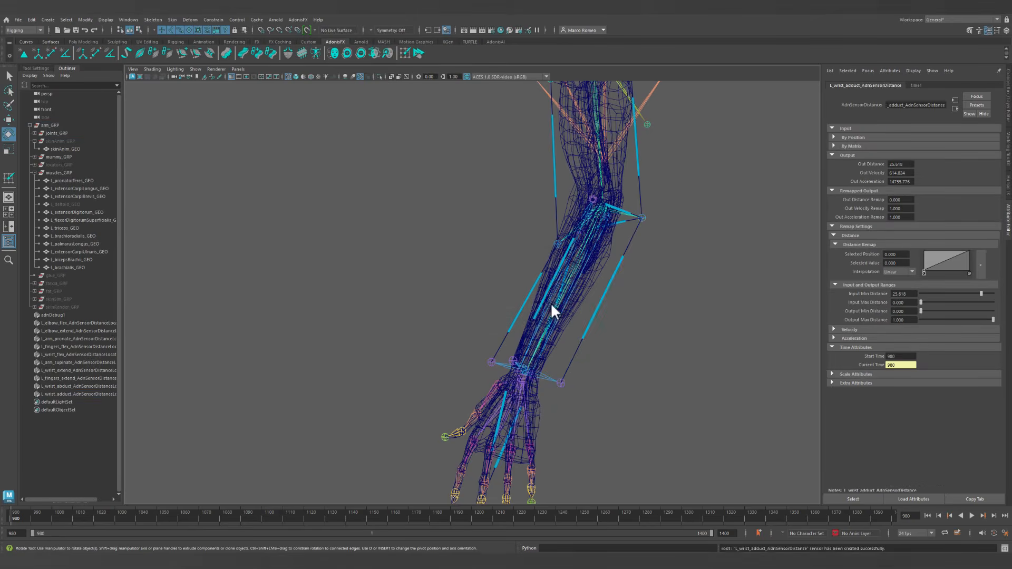
Rotate the wrist towards the little-finger side and set the wrist adduct sensor's Input Max Distance to 24.161.
click(591, 323)
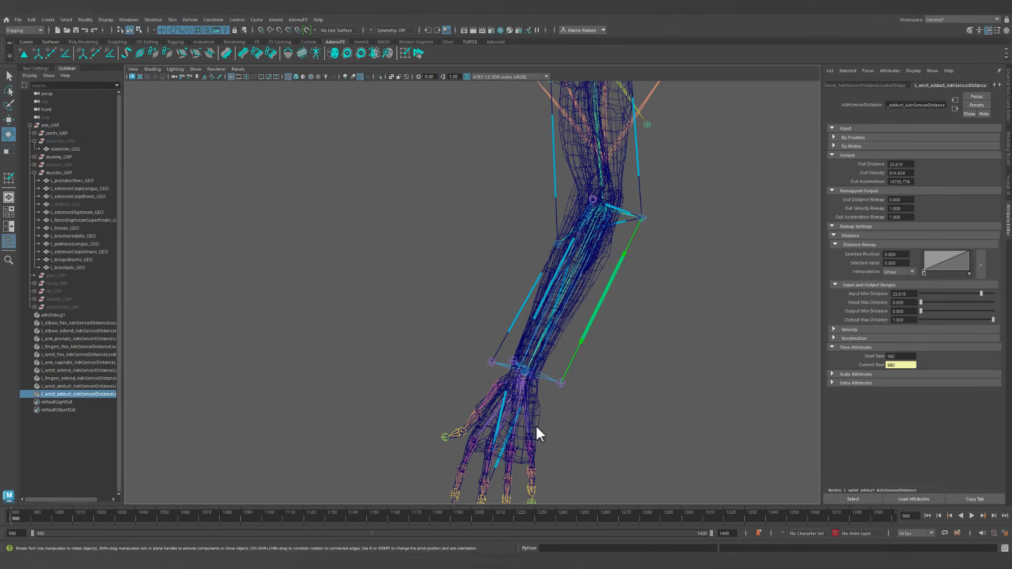
click(554, 380)
alt+drag(559, 364, 477, 359)
alt+drag(477, 358, 624, 319)
click(596, 316)
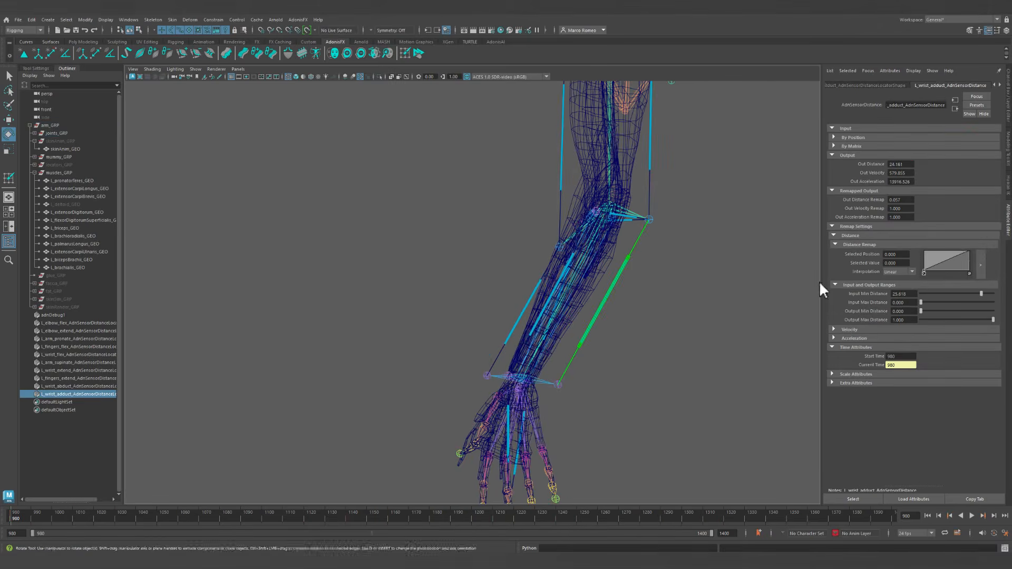
double_click(902, 164)
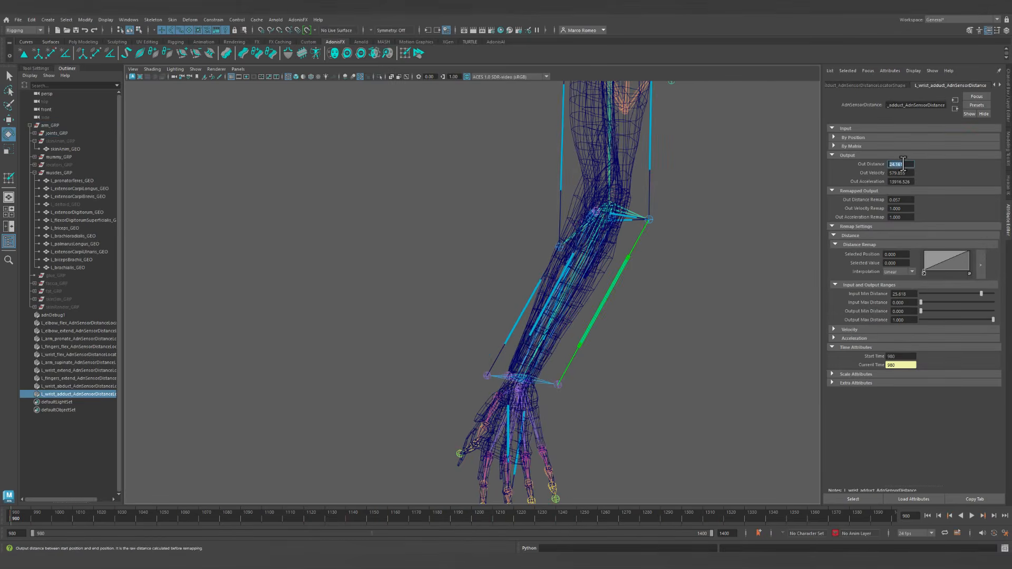
double_click(908, 302)
key(Return)
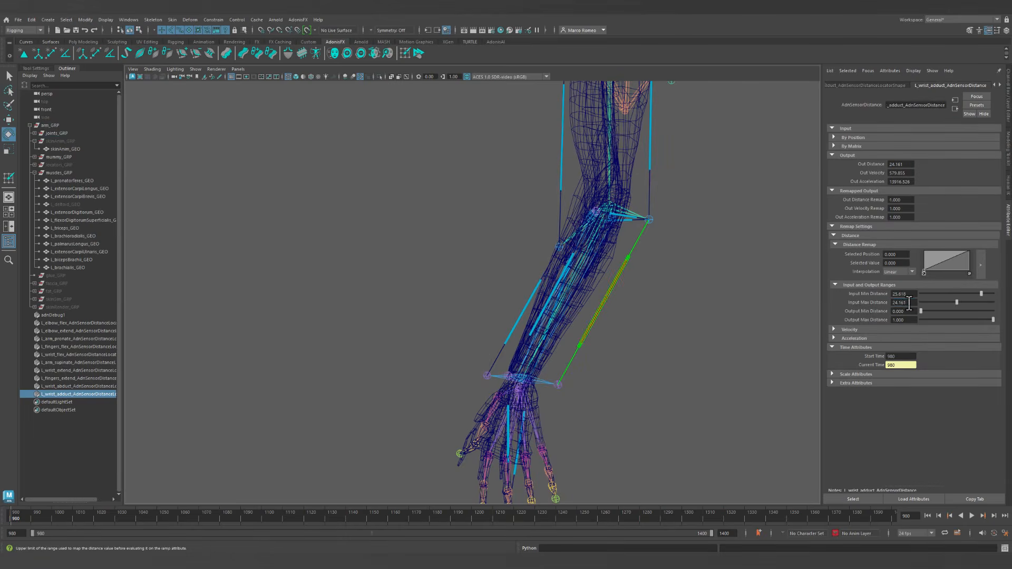
Play the animation from its first frame and inspect the wrist abduct and adduct sensors along the forearm.
click(671, 351)
key(alt+v)
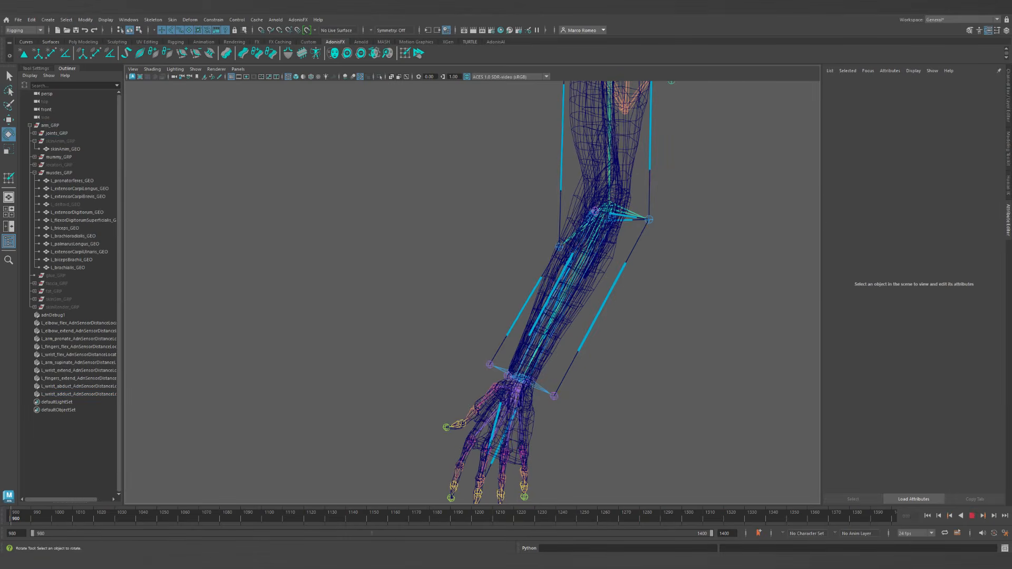
alt+right_drag(552, 369, 461, 335)
mouse_move(461, 335)
alt+mouse_down()
mouse_move(444, 315)
mouse_move(461, 335)
alt+mouse_up()
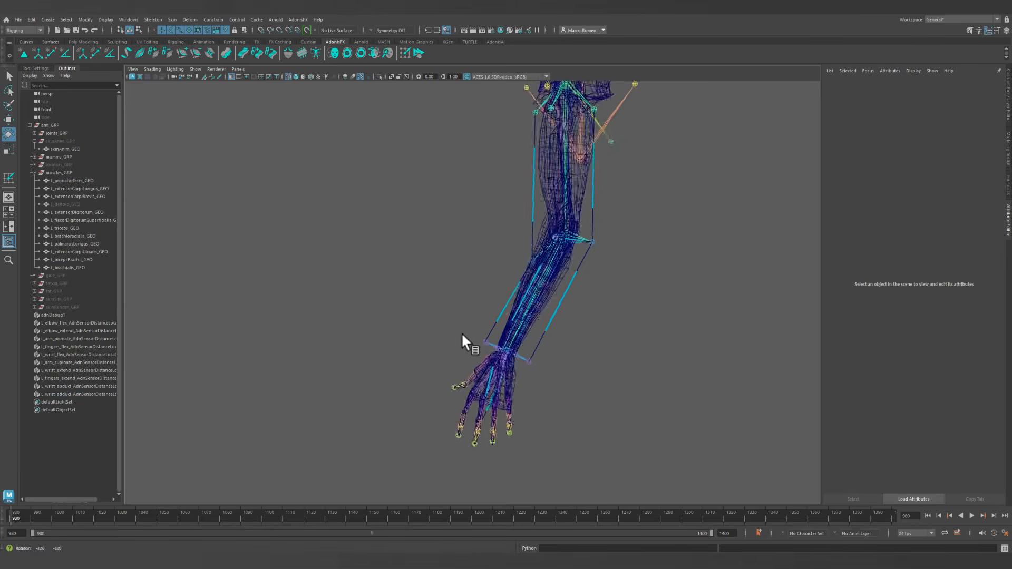
alt+right_drag(462, 334, 567, 387)
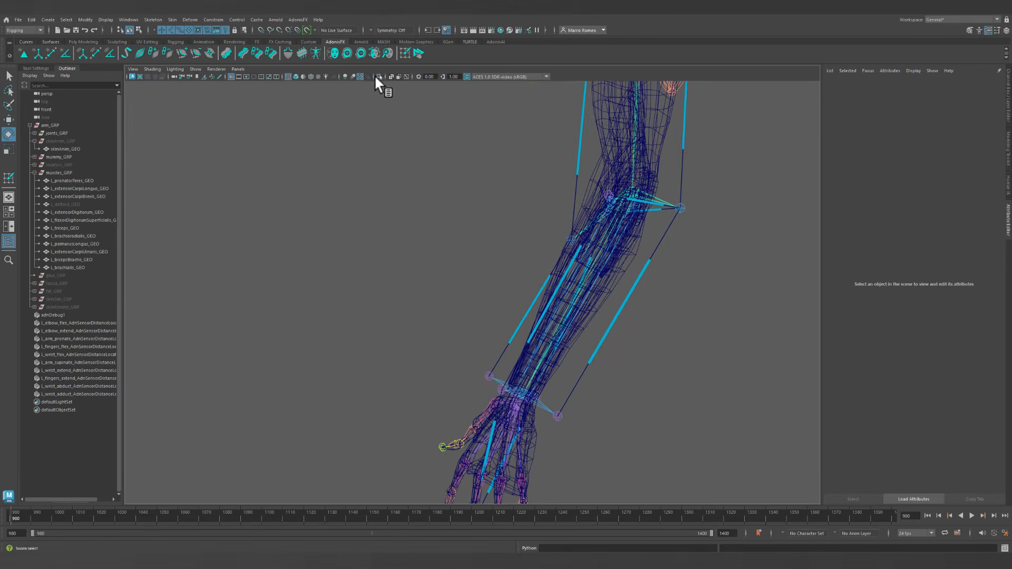
alt+drag(478, 280, 393, 260)
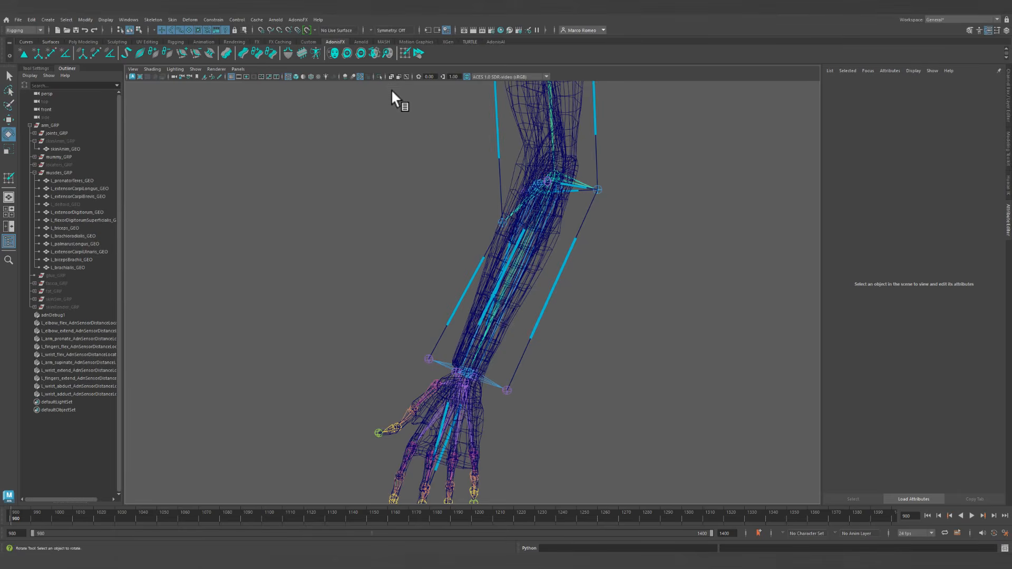
Switch the arm to shaded display and examine the L_brachioradialis_GEO muscle alongside the wrist abduct sensor.
key(5)
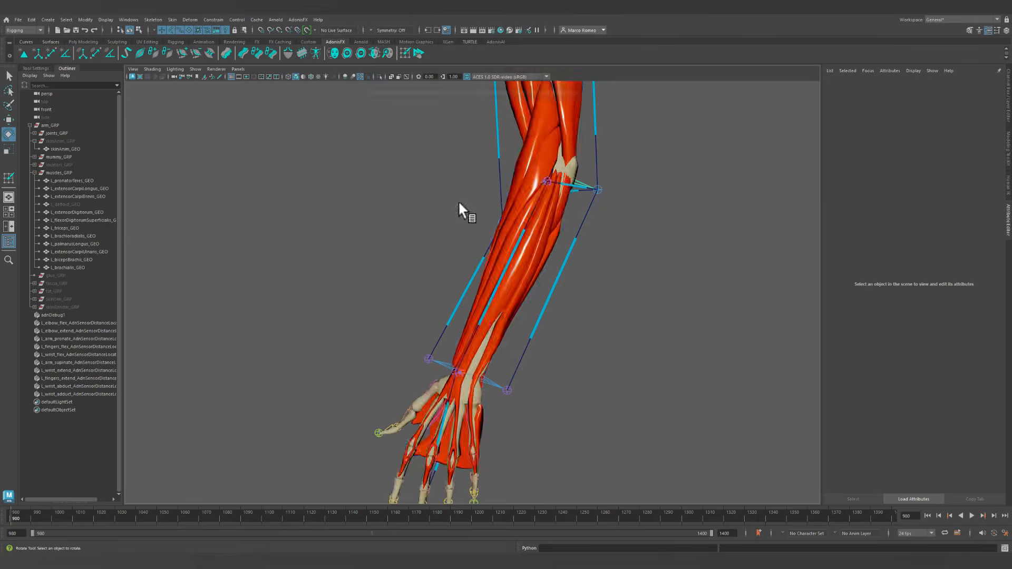
mouse_move(621, 412)
alt+mouse_down()
mouse_move(644, 412)
mouse_move(648, 390)
mouse_move(576, 403)
mouse_move(567, 416)
mouse_move(578, 445)
mouse_move(531, 454)
alt+mouse_up()
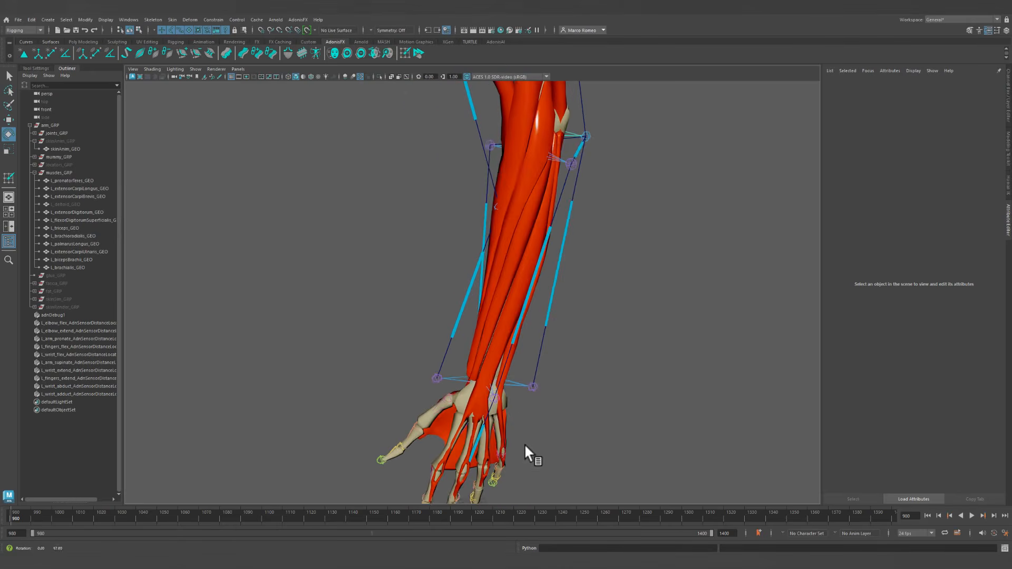
click(519, 157)
alt+drag(527, 211, 569, 212)
alt+middle_drag(566, 216, 589, 258)
alt+drag(589, 258, 452, 425)
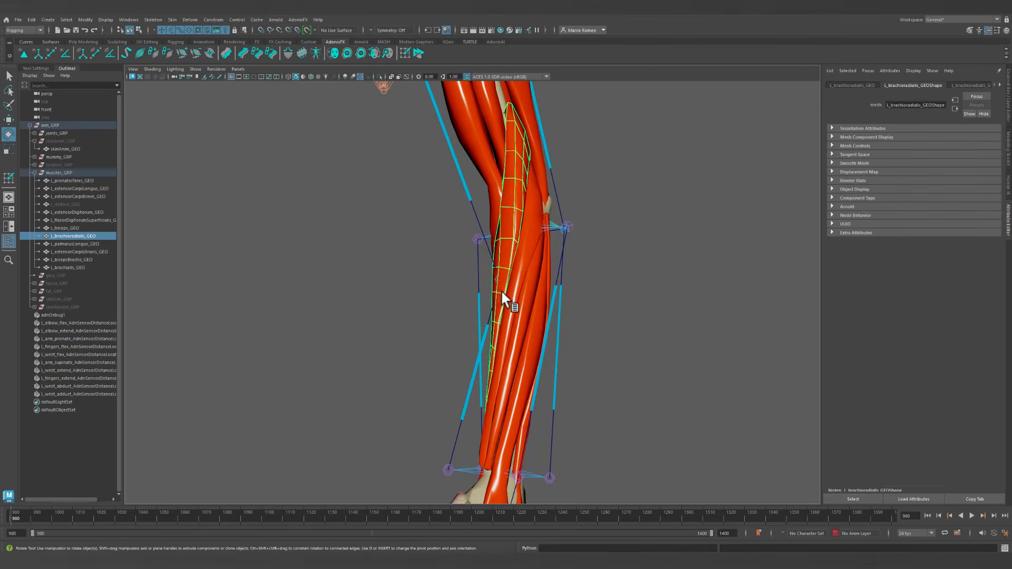
alt+drag(501, 289, 466, 371)
click(460, 374)
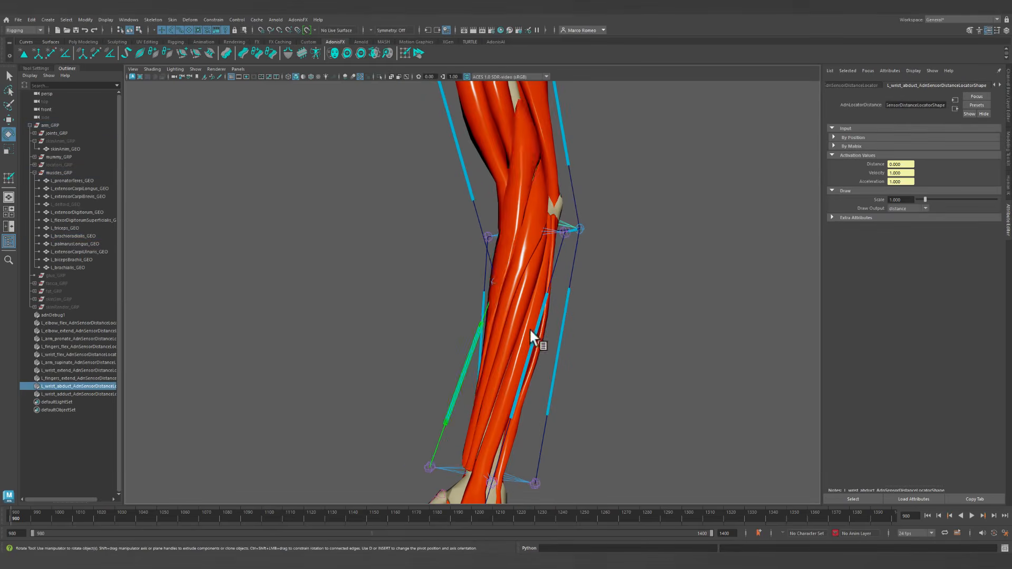
alt+drag(530, 328, 508, 290)
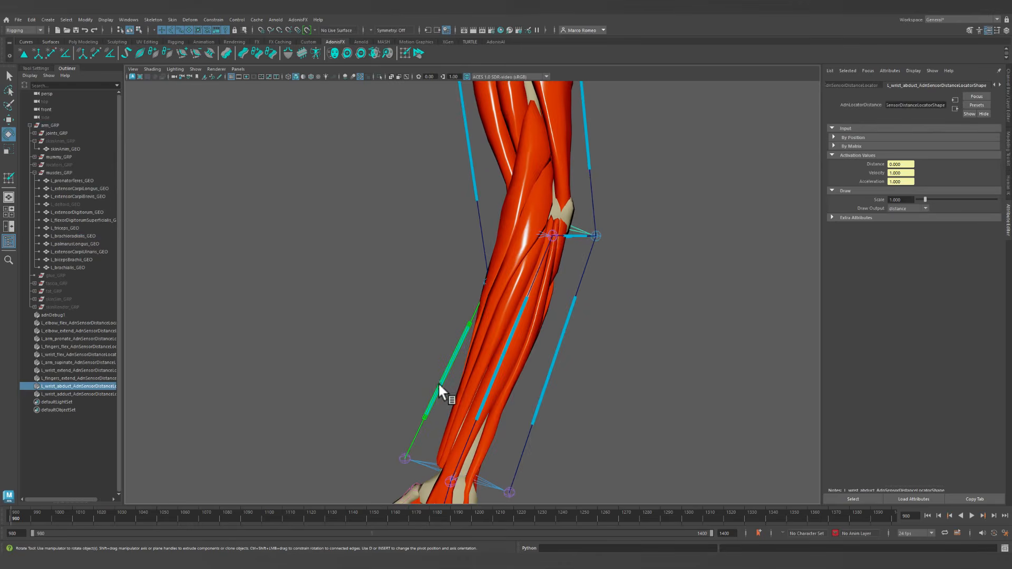
Load the elbow flex and wrist abduct sensors as sources and L_brachioradialis_GEO as destination in the Sensors Connection Editor.
click(483, 242)
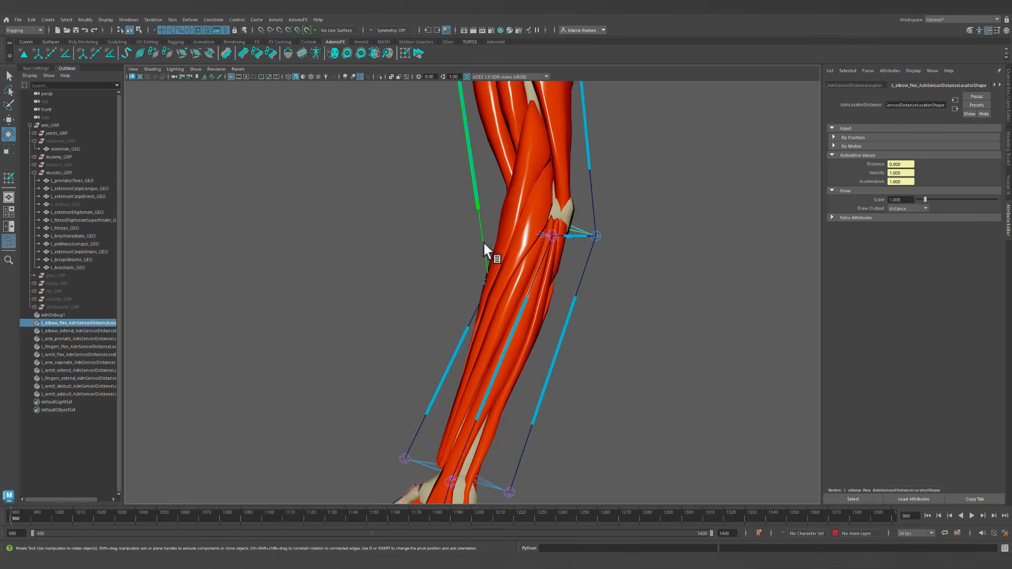
shift+click(446, 365)
click(505, 206)
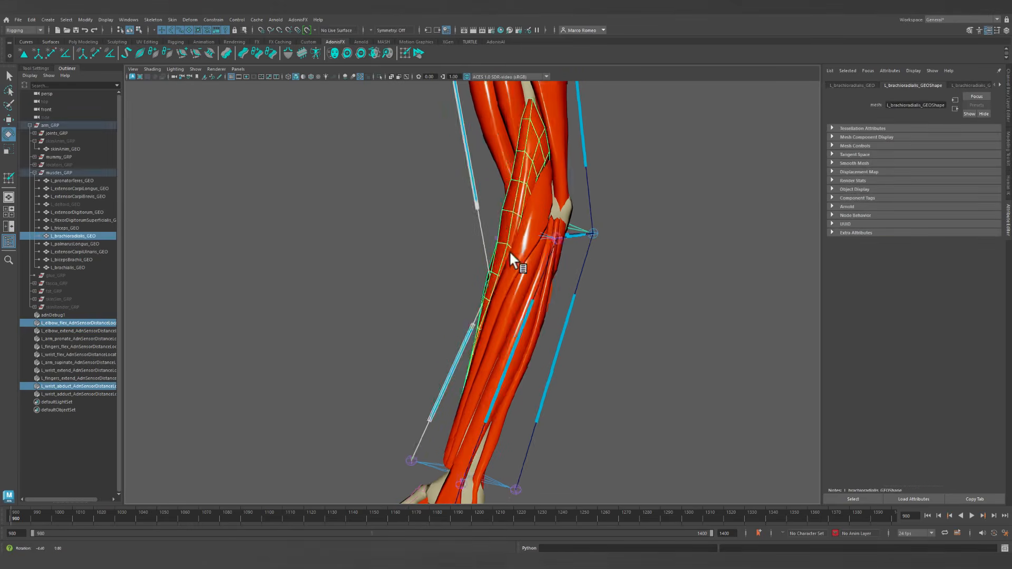
click(298, 20)
mouse_move(324, 88)
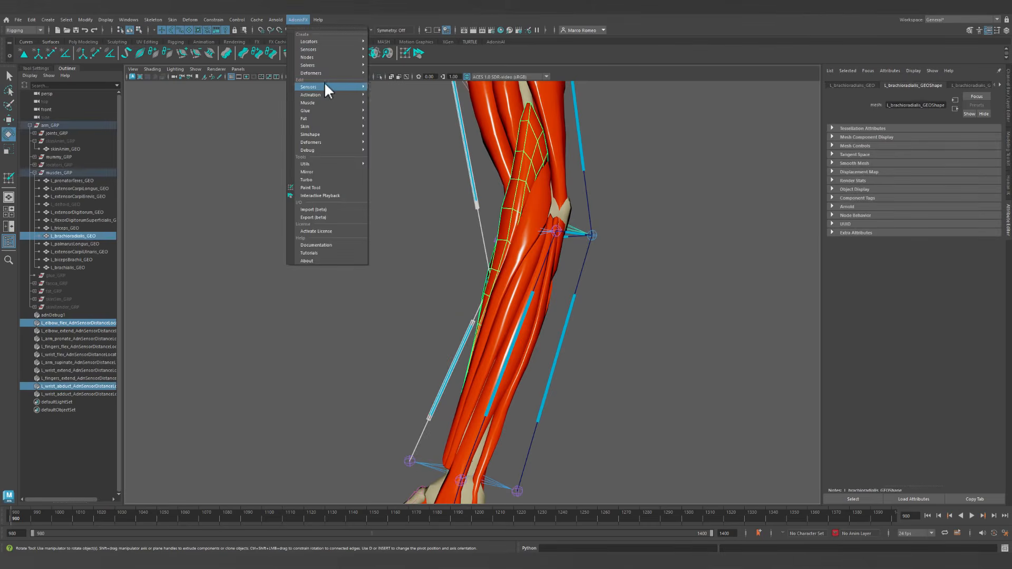
click(404, 87)
click(472, 240)
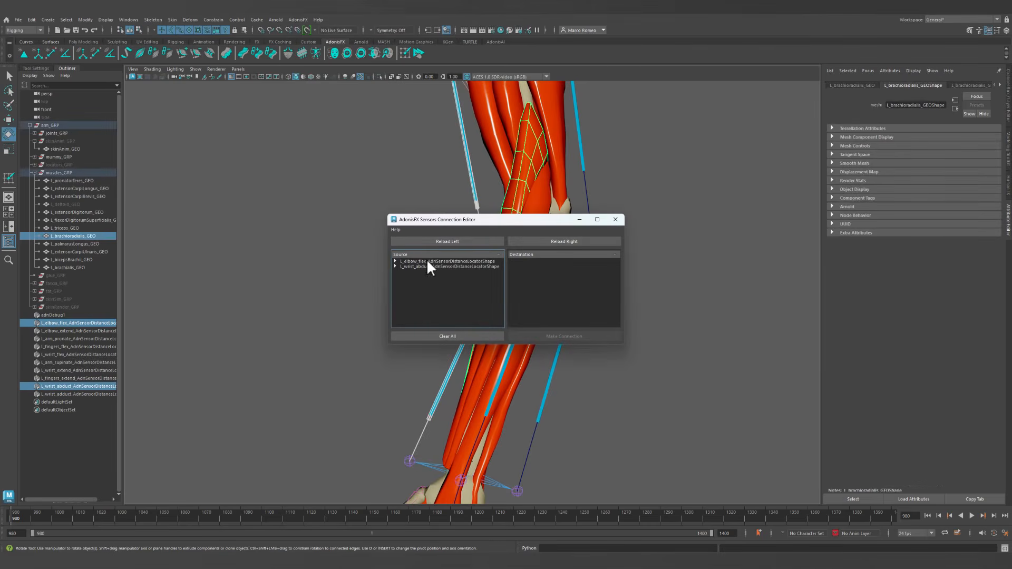
click(557, 240)
Connect the elbow flex sensor's activationDistance to the brachioradialis muscle's activationList[0].activationListValue and reload the destination attributes.
click(556, 272)
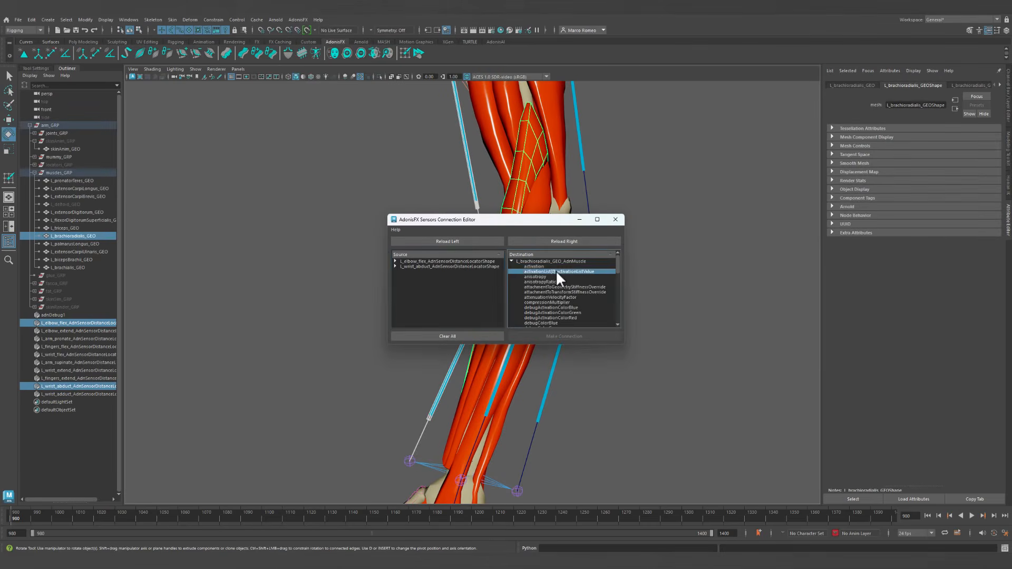
click(395, 262)
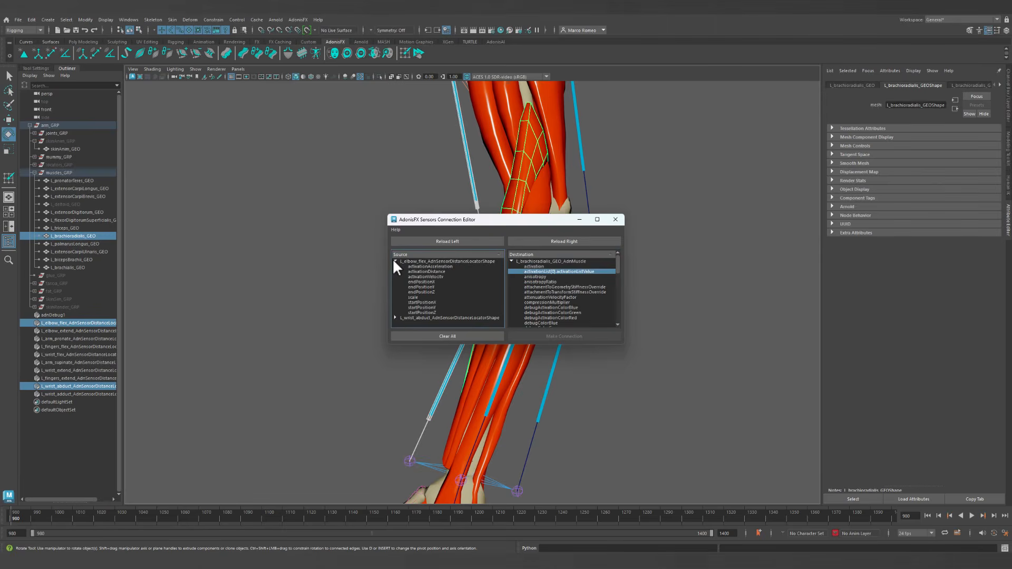
click(434, 272)
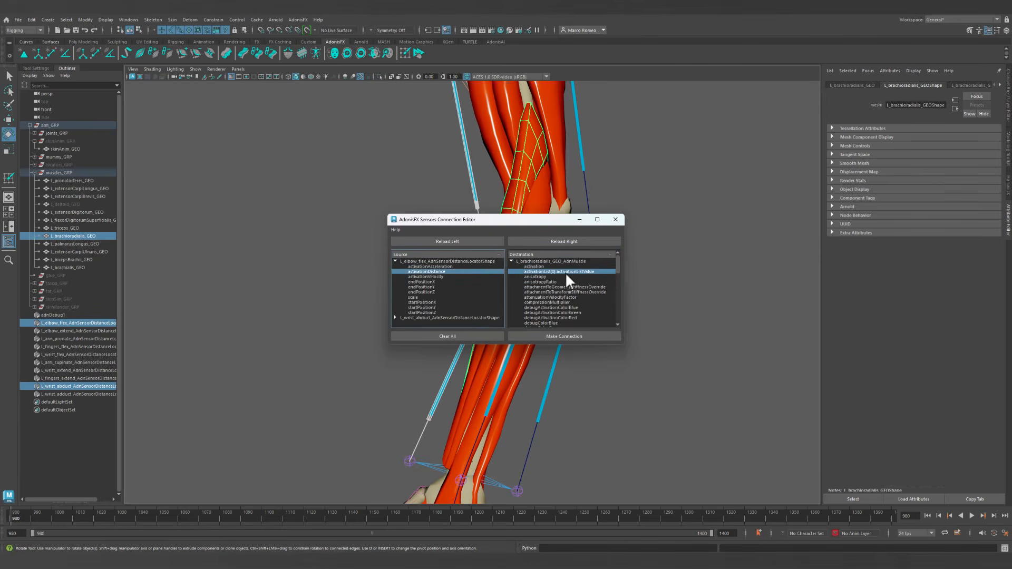
click(564, 336)
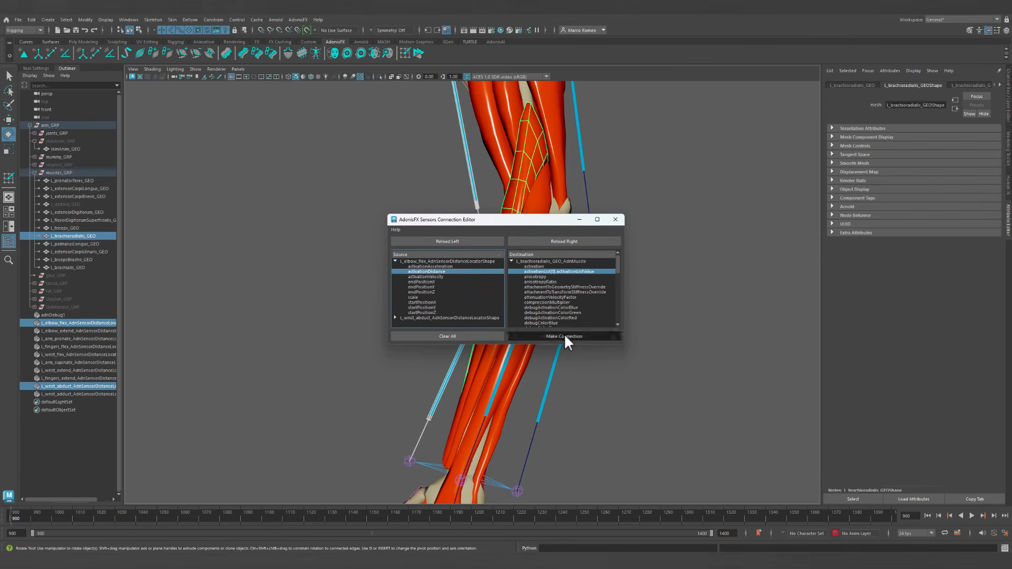
click(395, 260)
click(572, 242)
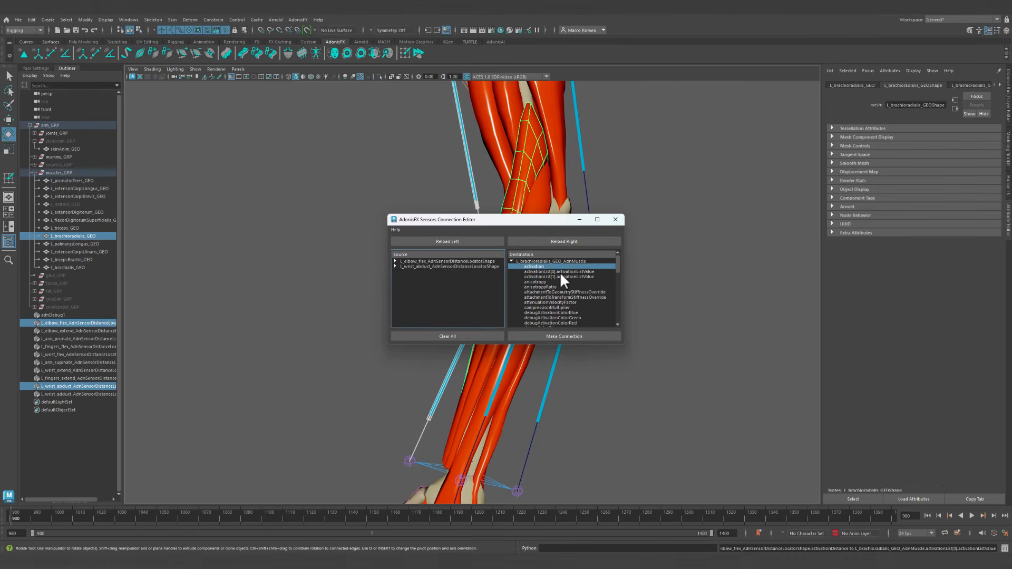
Connect the wrist abduct sensor's activationDistance to the brachioradialis muscle's activationList[1].activationListValue and close the connection editor.
click(395, 266)
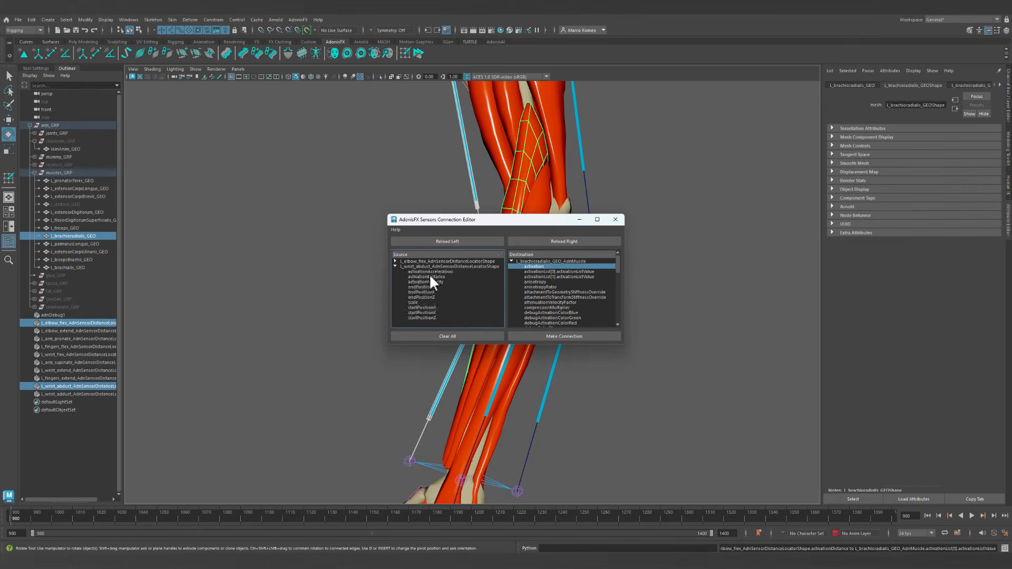
click(430, 277)
click(557, 276)
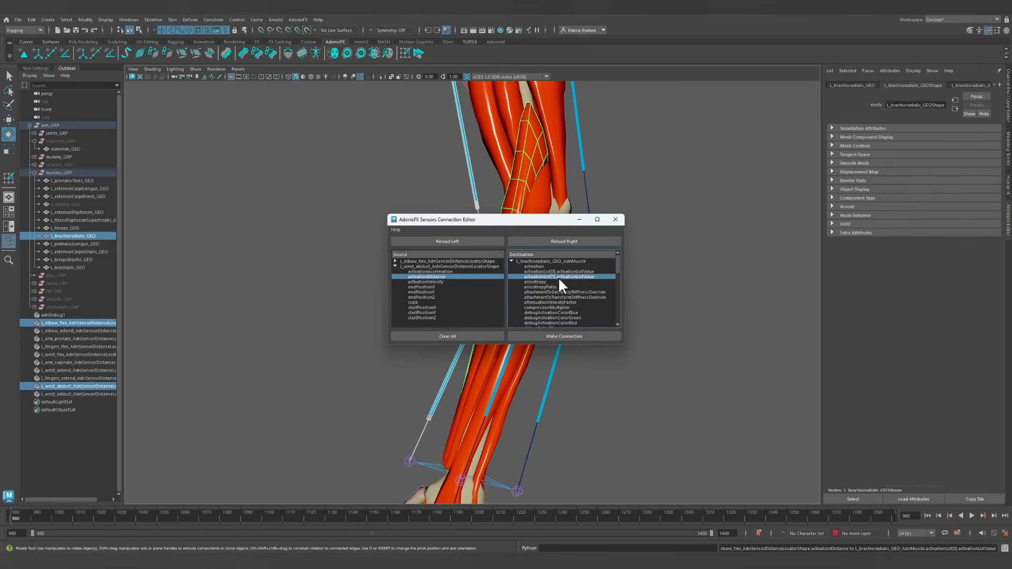
click(574, 337)
click(615, 219)
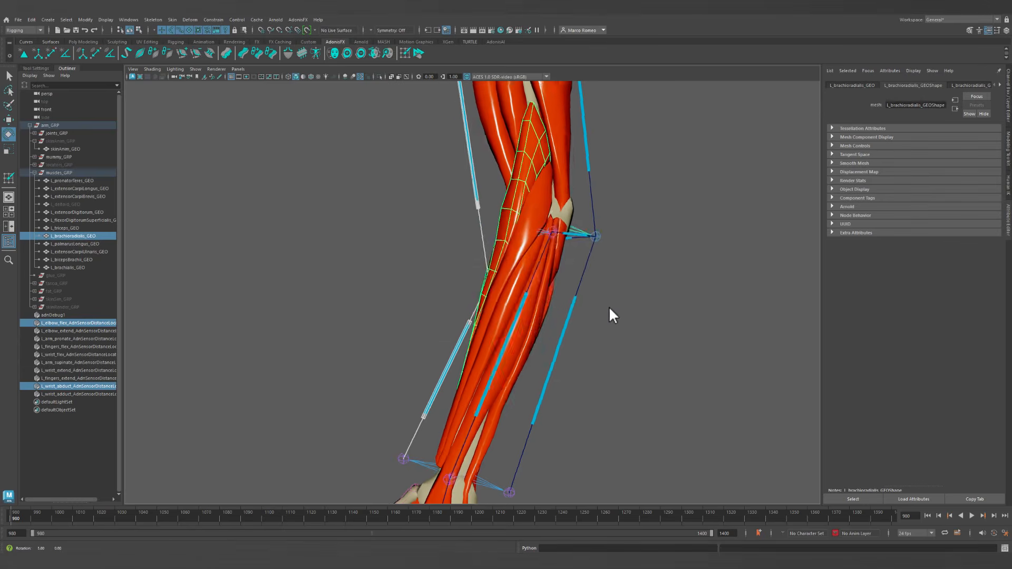
Load the elbow flex and arm supinate sensors as sources and L_extensorCarpiLongus_GEO as destination in the Sensors Connection Editor.
click(539, 197)
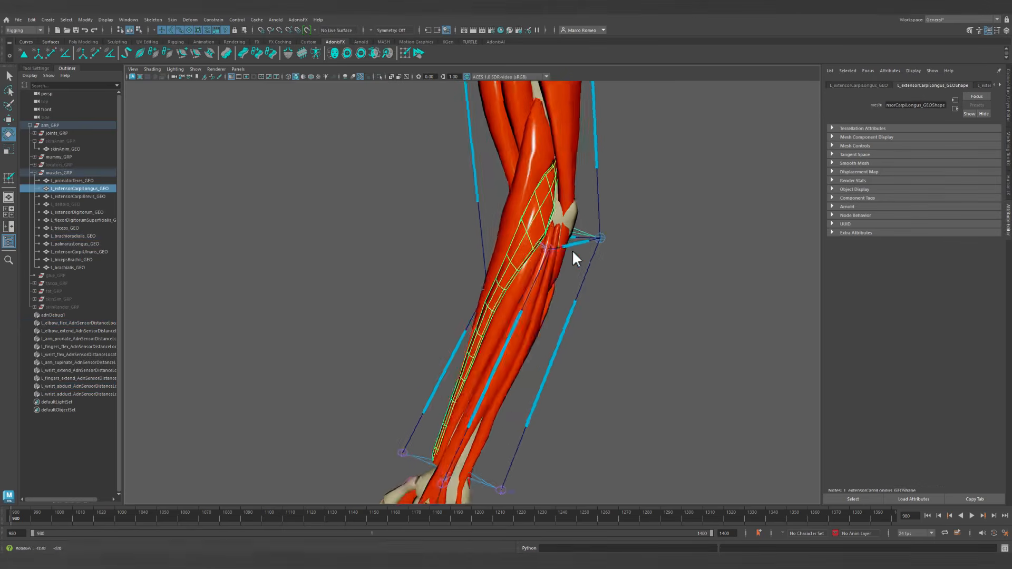
alt+drag(571, 250, 489, 389)
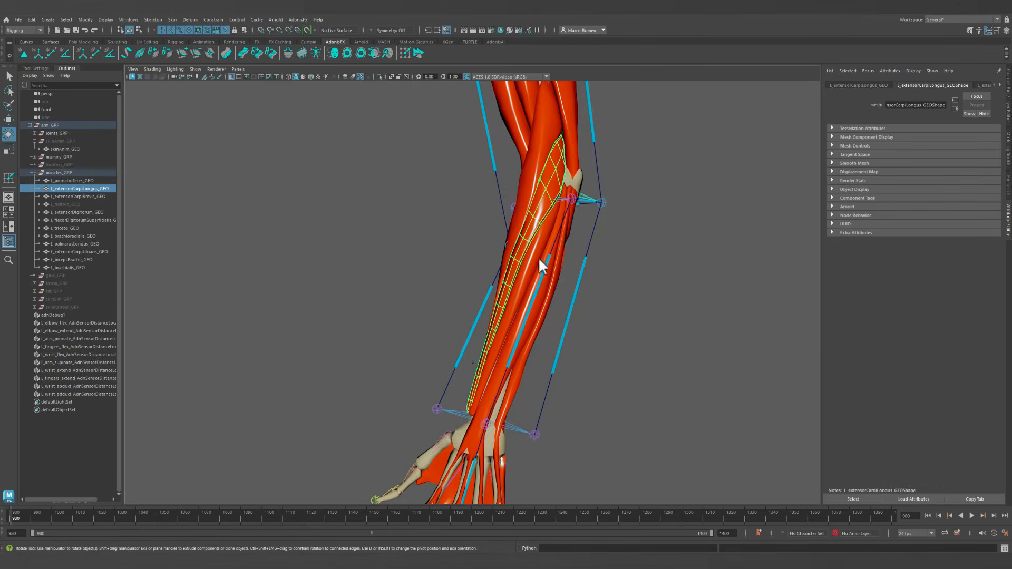
alt+drag(542, 267, 522, 227)
click(491, 146)
mouse_move(548, 267)
alt+mouse_down()
mouse_move(581, 207)
mouse_move(608, 205)
mouse_move(608, 235)
mouse_move(558, 268)
alt+mouse_up()
shift+click(569, 218)
shift+click(535, 186)
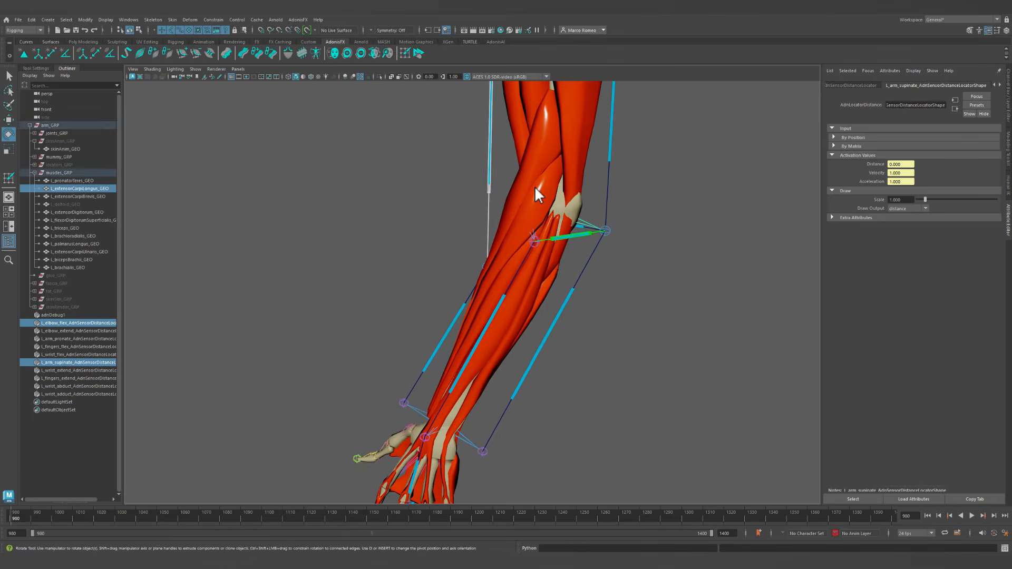
alt+drag(536, 187, 532, 263)
click(297, 20)
mouse_move(329, 97)
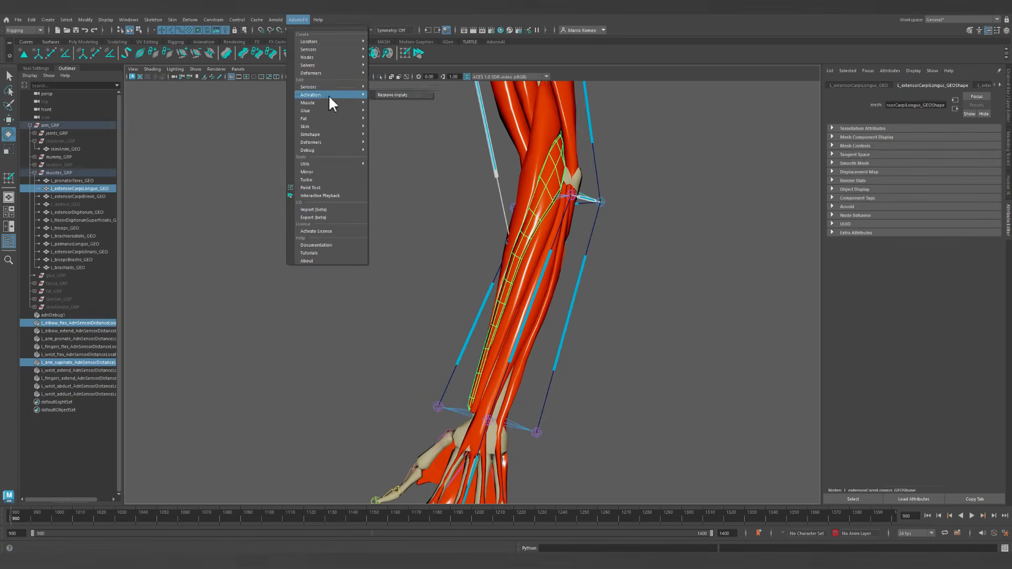
click(407, 87)
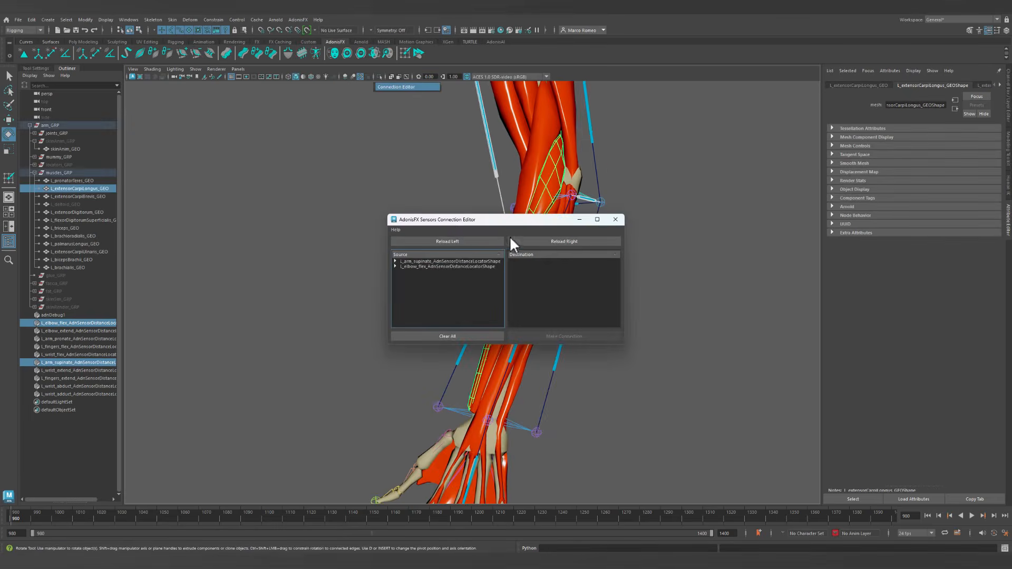
click(540, 241)
Connect the arm supinate sensor's activationDistance to the extensorCarpiLongus muscle's activationList[0].activationListValue.
click(395, 261)
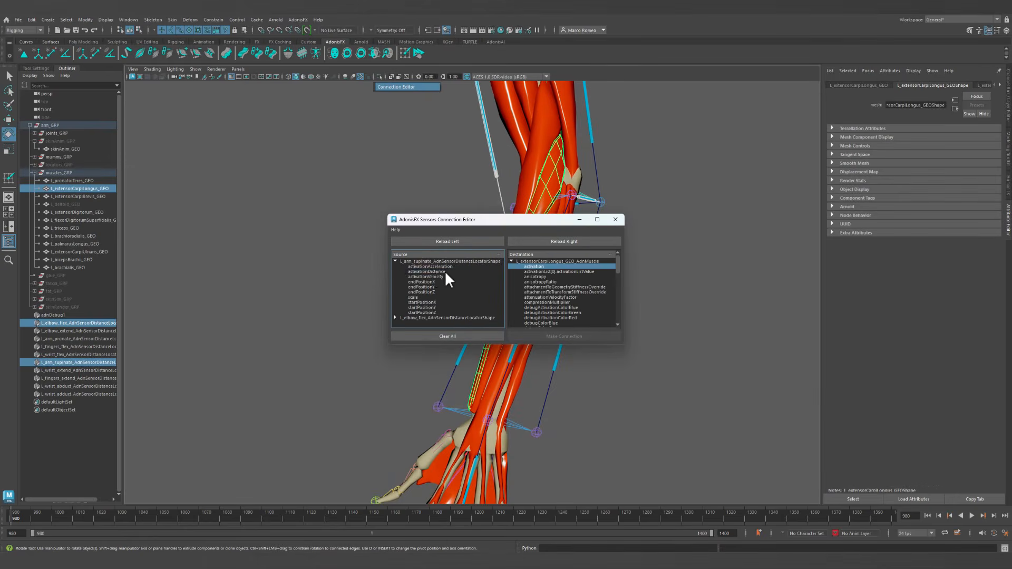
click(445, 272)
click(560, 272)
click(564, 336)
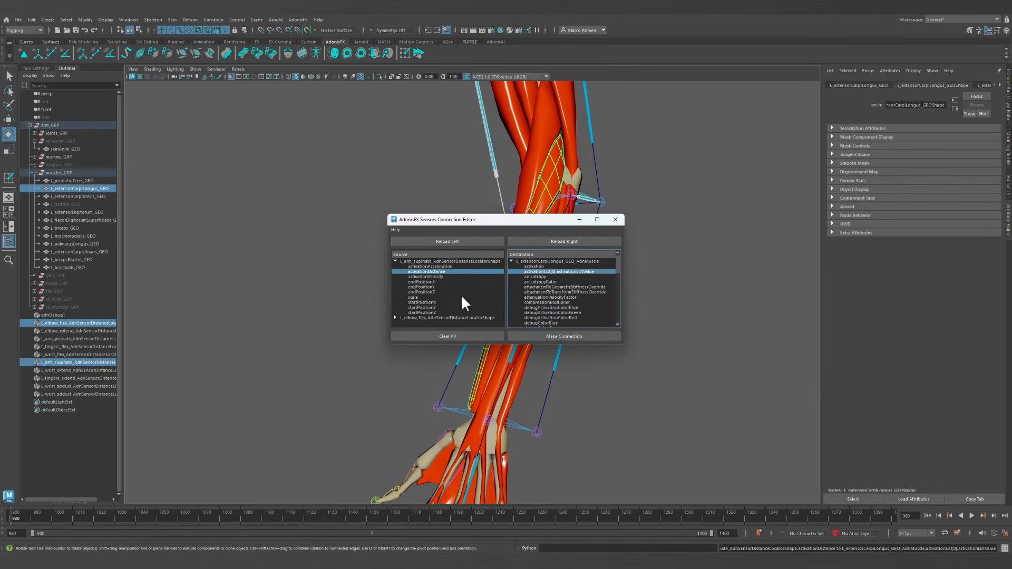
Reload the destination attributes and connect the arm supinate sensor's activationDistance to the extensorCarpiLongus muscle's activationList[1].activationListValue, closing the editor.
click(394, 255)
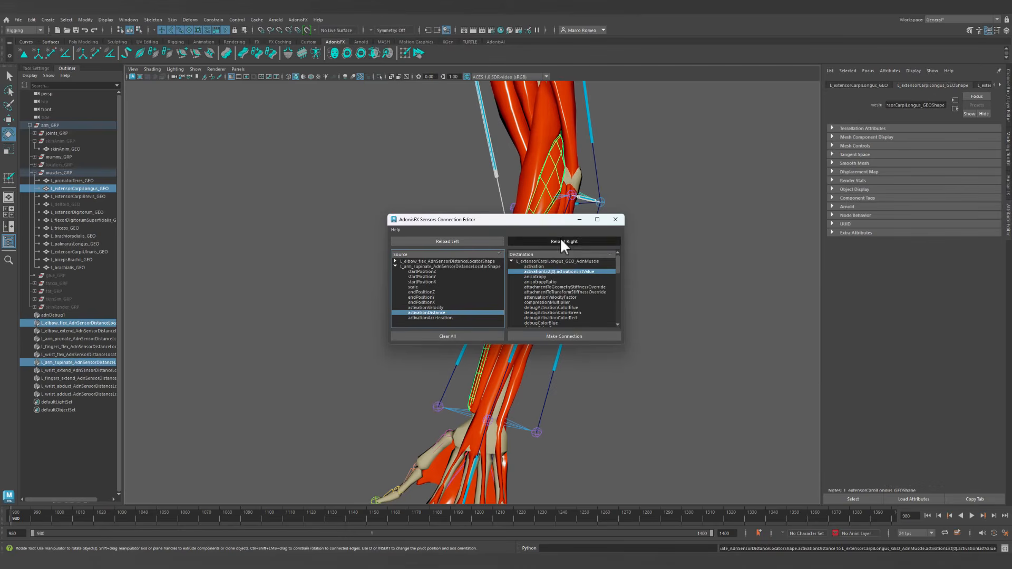
click(560, 241)
click(395, 267)
click(395, 267)
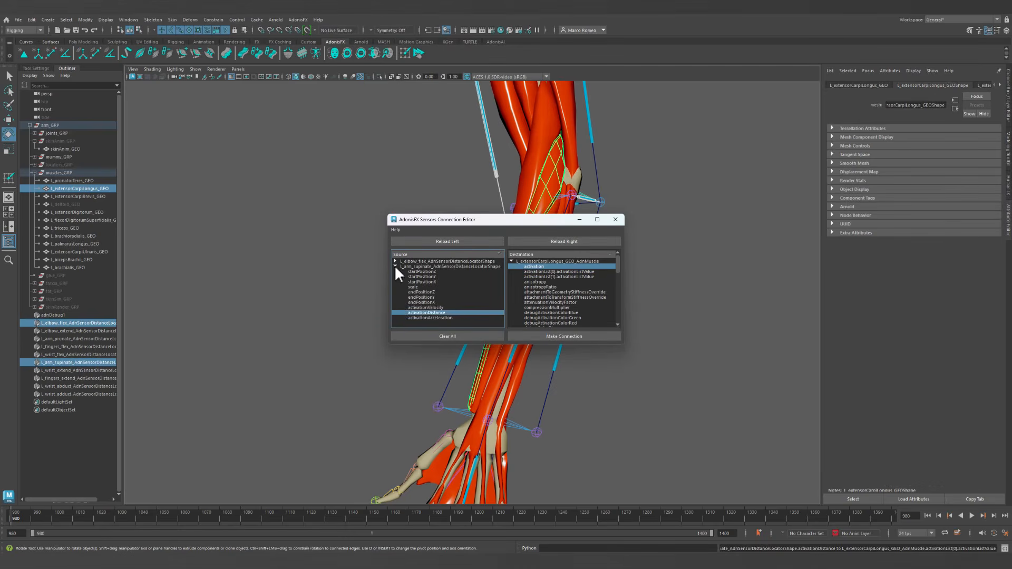
click(569, 276)
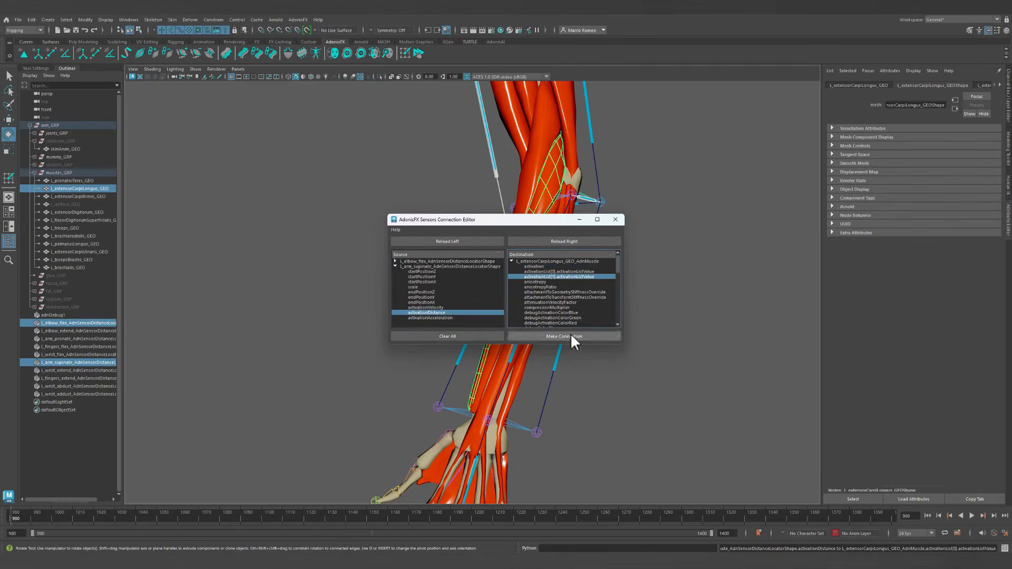
click(571, 335)
click(615, 220)
Load the wrist extend and fingers extend sensors as sources and L_extensorDigitorum_GEO as destination in the Sensors Connection Editor.
alt+drag(524, 306, 400, 287)
click(419, 326)
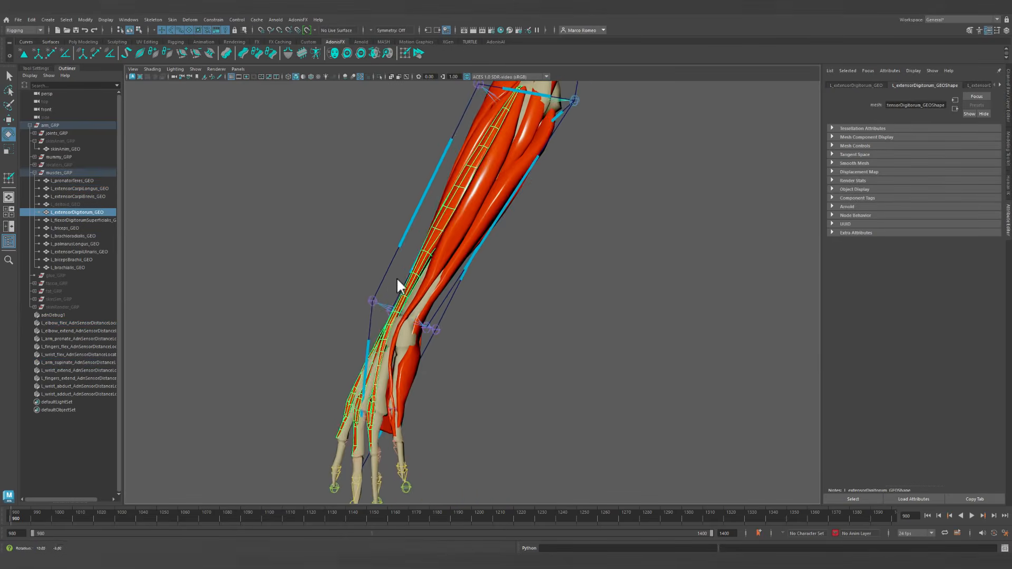
click(370, 361)
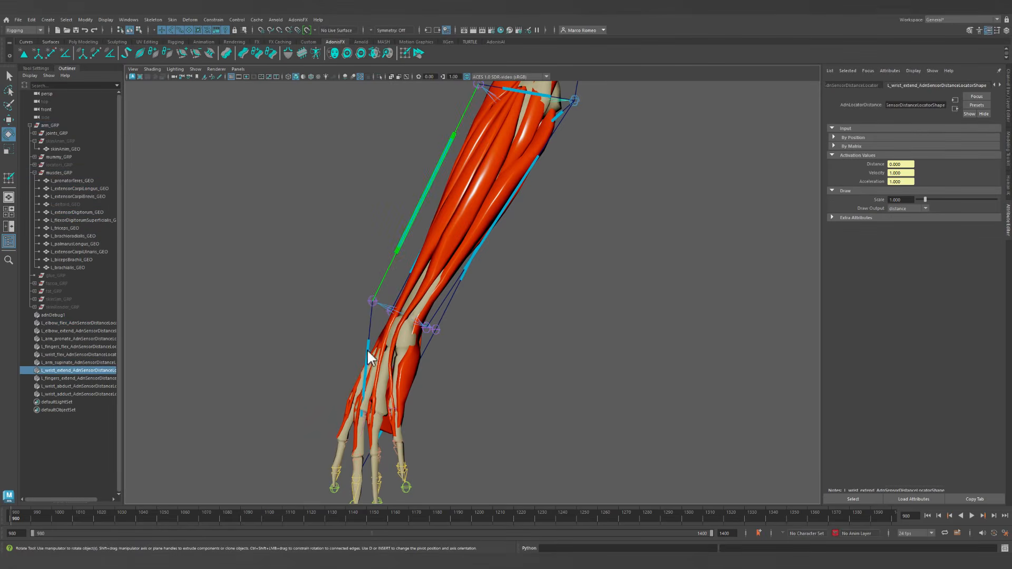
shift+click(367, 349)
shift+click(381, 329)
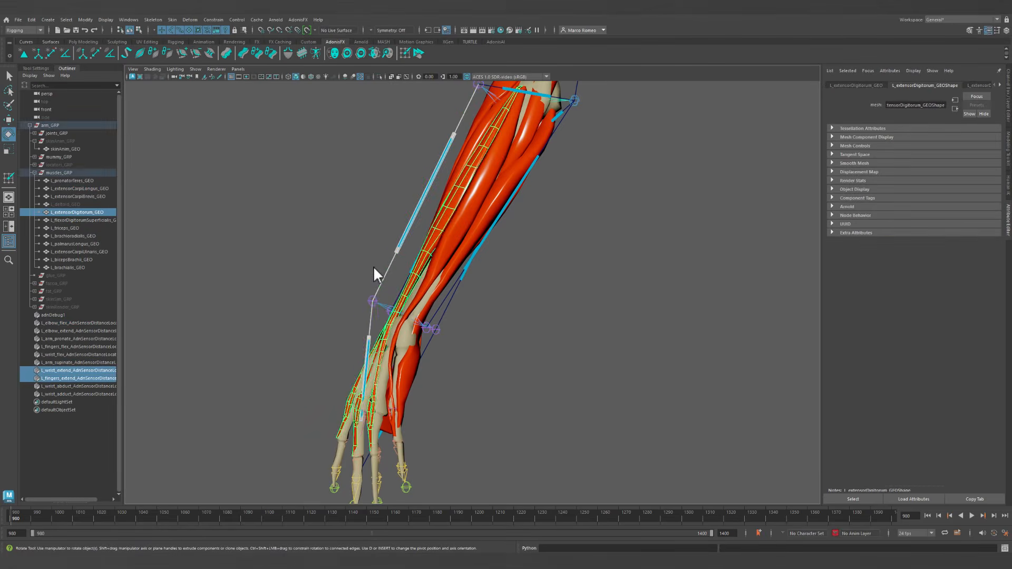
key(f)
click(298, 19)
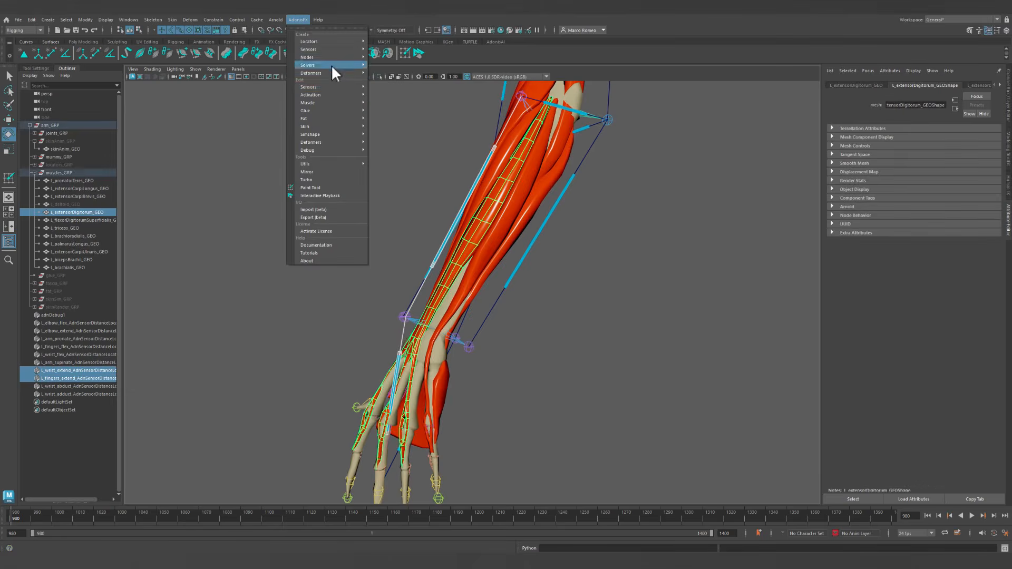
click(416, 85)
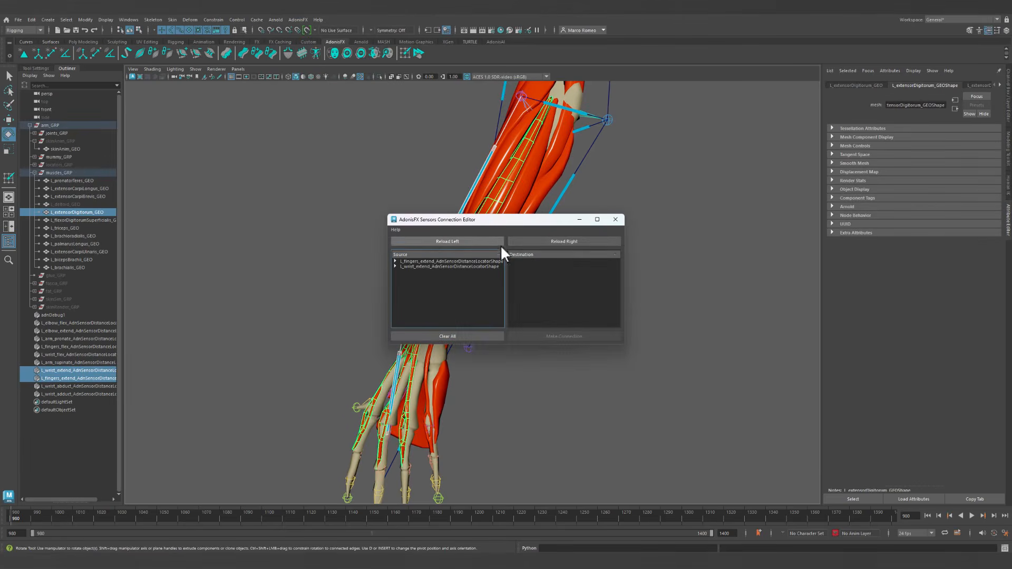
click(562, 241)
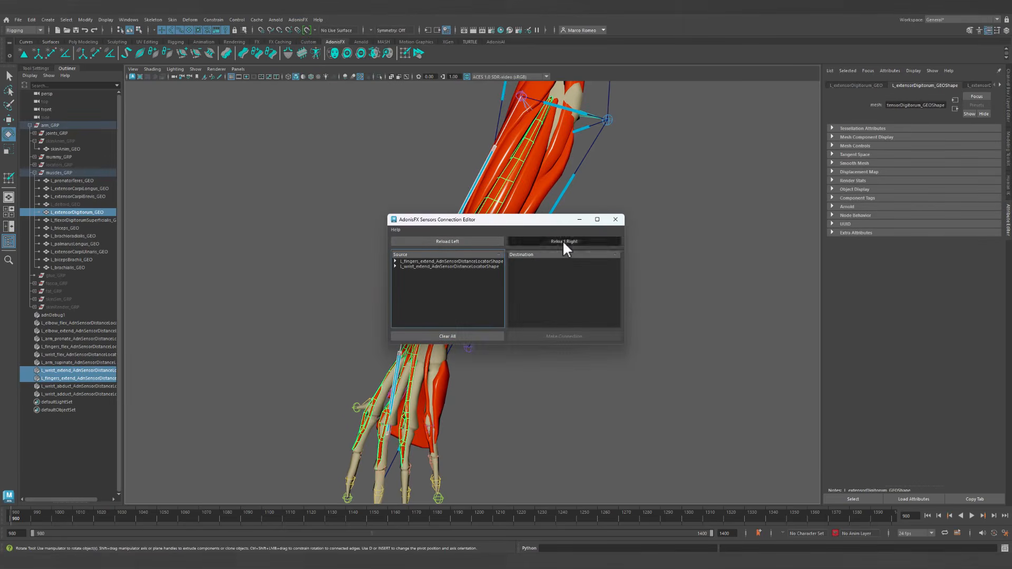
Connect the fingers extend sensor's activationDistance to the extensorDigitorum muscle's activationList[0].activationListValue.
click(396, 261)
click(425, 271)
click(560, 272)
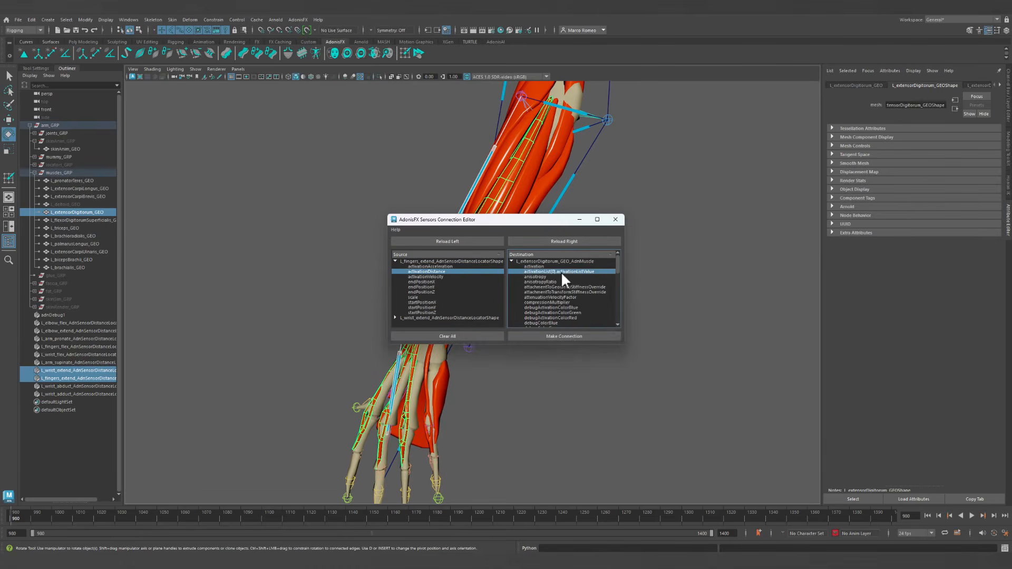
click(570, 337)
Reload the destination attributes and connect the wrist extend sensor's activationDistance to the extensorDigitorum muscle's activationList[1].activationListValue, closing the editor.
click(396, 318)
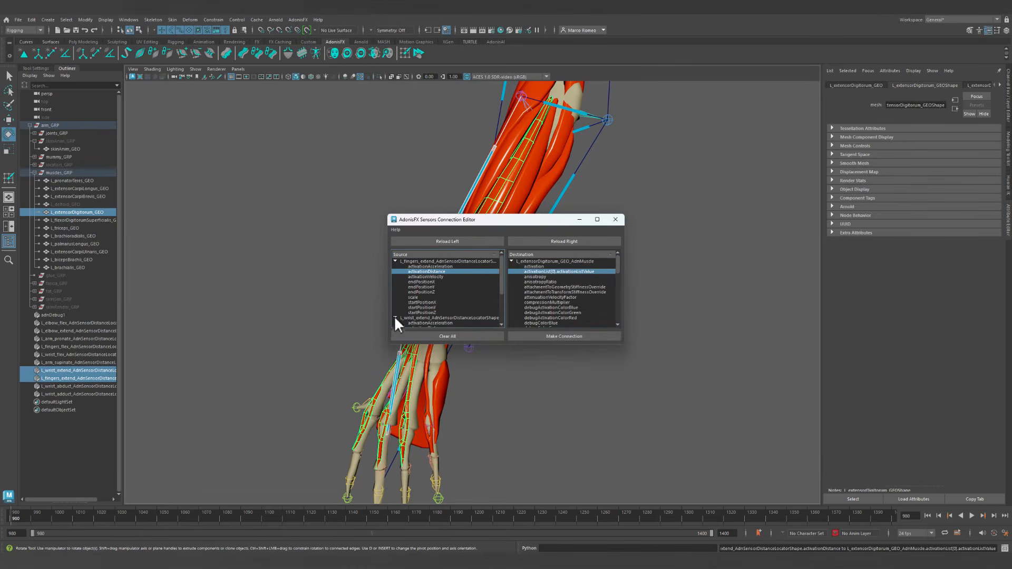
scroll(430, 295, down, 2)
scroll(430, 315, down, 1)
click(431, 281)
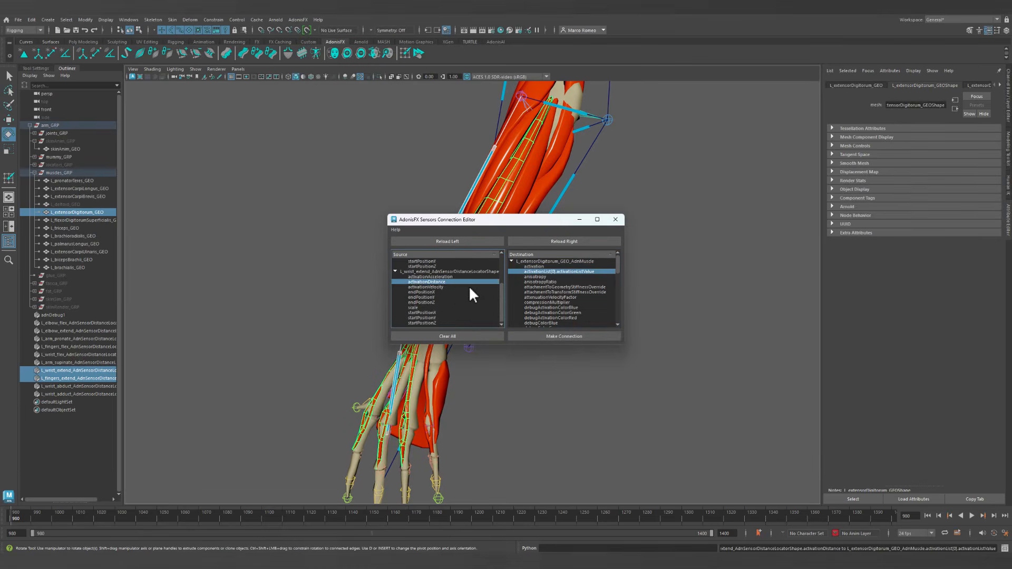
scroll(469, 286, up, 3)
click(563, 247)
click(549, 277)
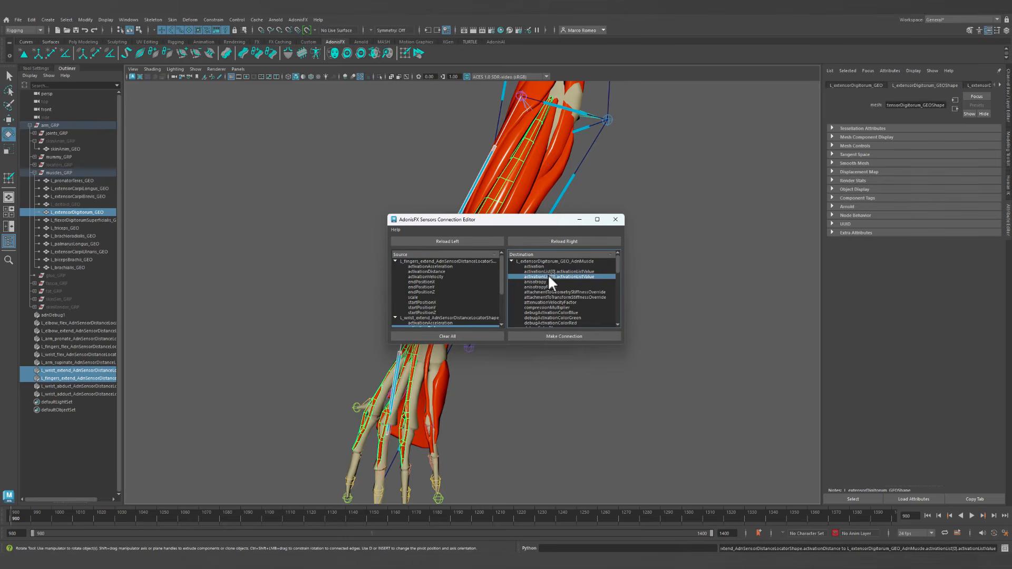
click(582, 337)
click(615, 219)
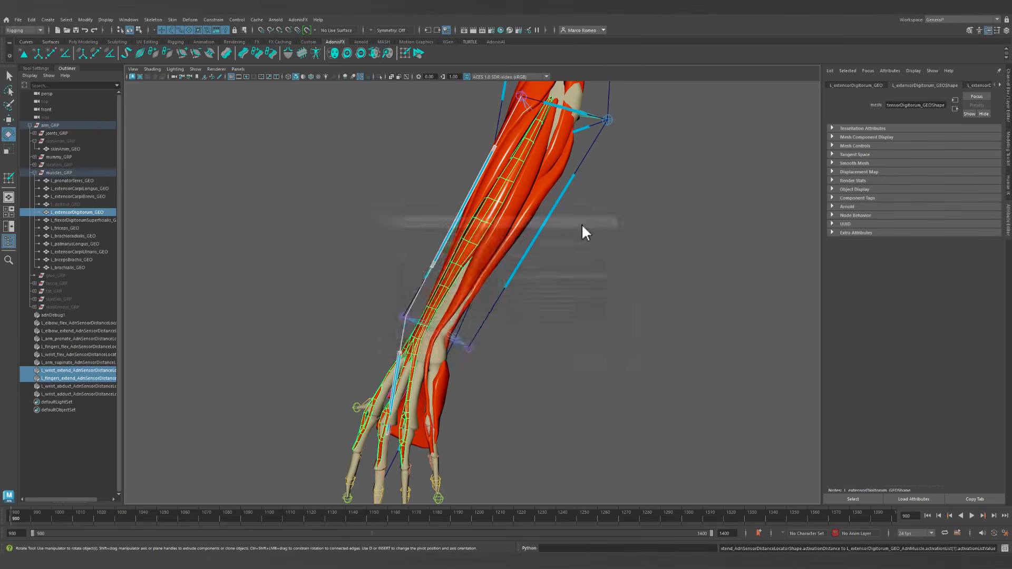
Examine the L_extensorCarpiUlnaris_GEO muscle together with the wrist adduct and wrist extend sensors along the forearm.
alt+drag(582, 227, 574, 383)
click(520, 311)
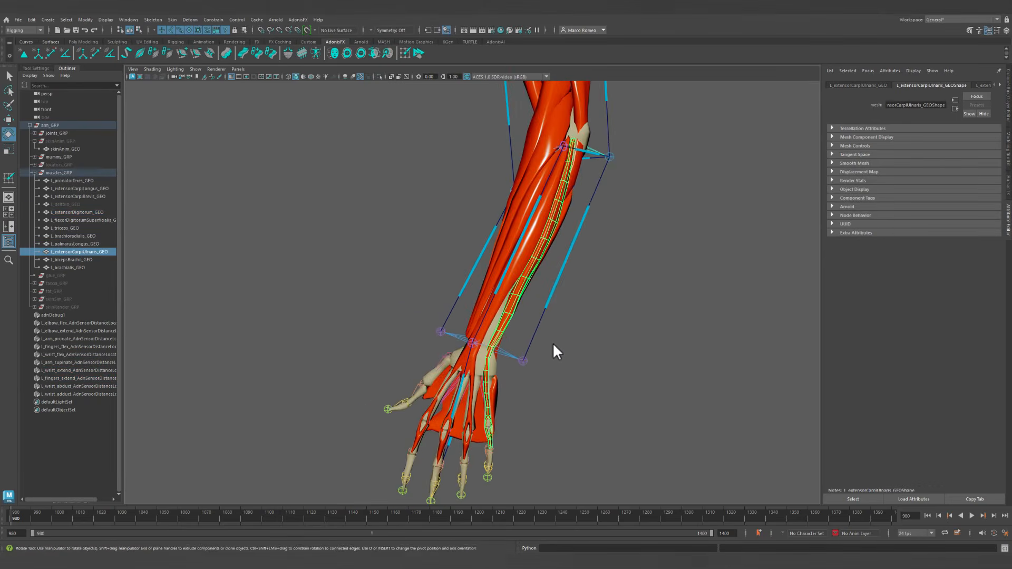
alt+drag(553, 345, 447, 464)
alt+drag(445, 391, 480, 383)
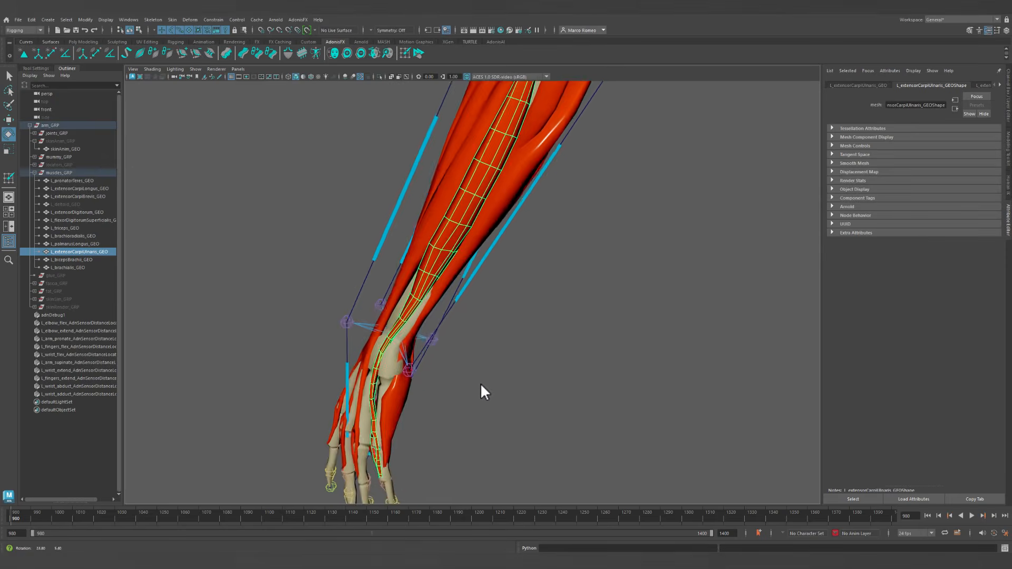
click(467, 286)
shift+click(388, 228)
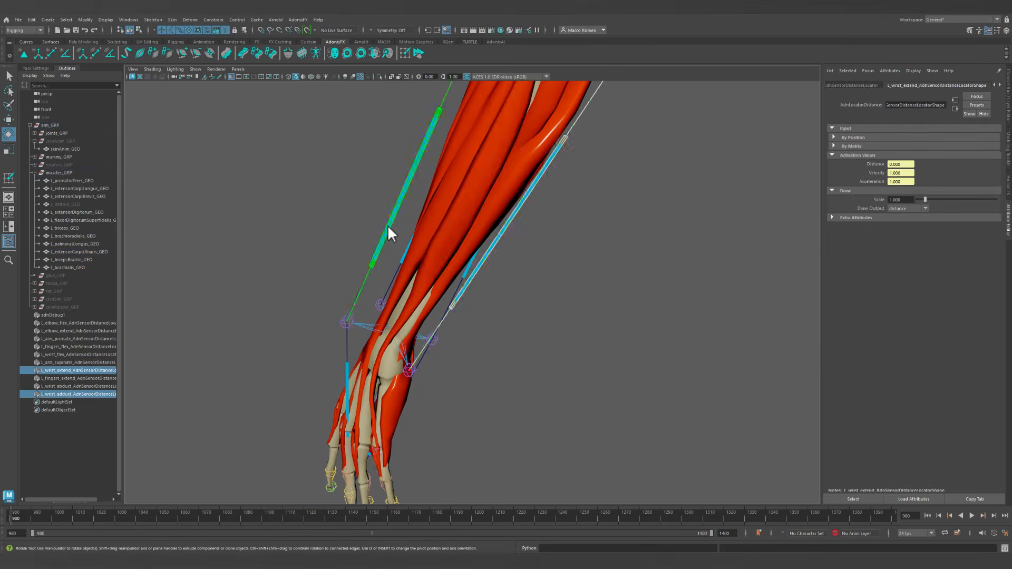
alt+drag(388, 228, 587, 233)
Load the wrist adduct sensor as source and L_extensorCarpiUlnaris_GEO as destination in the Sensors Connection Editor.
click(587, 233)
alt+drag(594, 309, 560, 244)
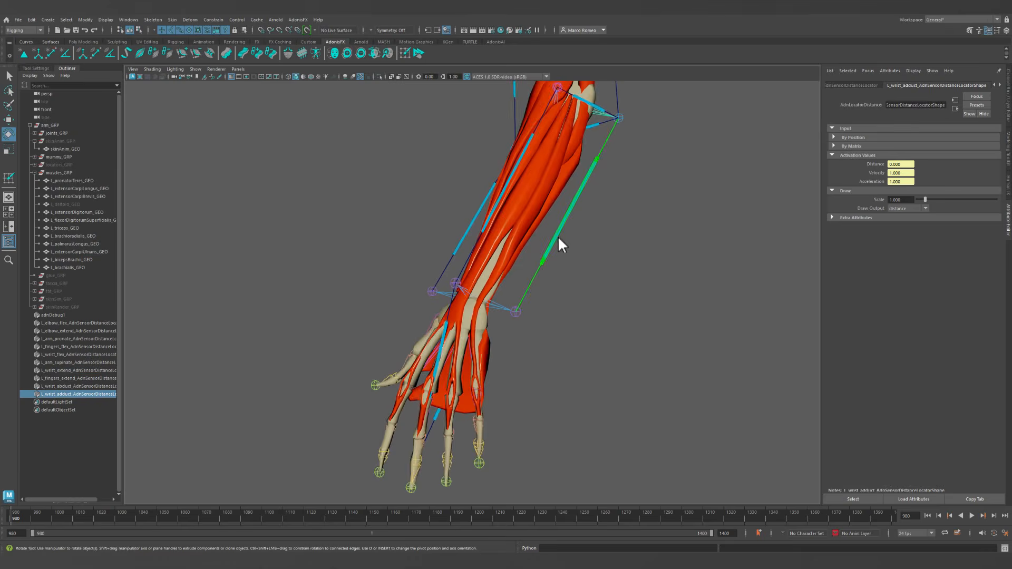
alt+drag(525, 285, 580, 314)
click(529, 284)
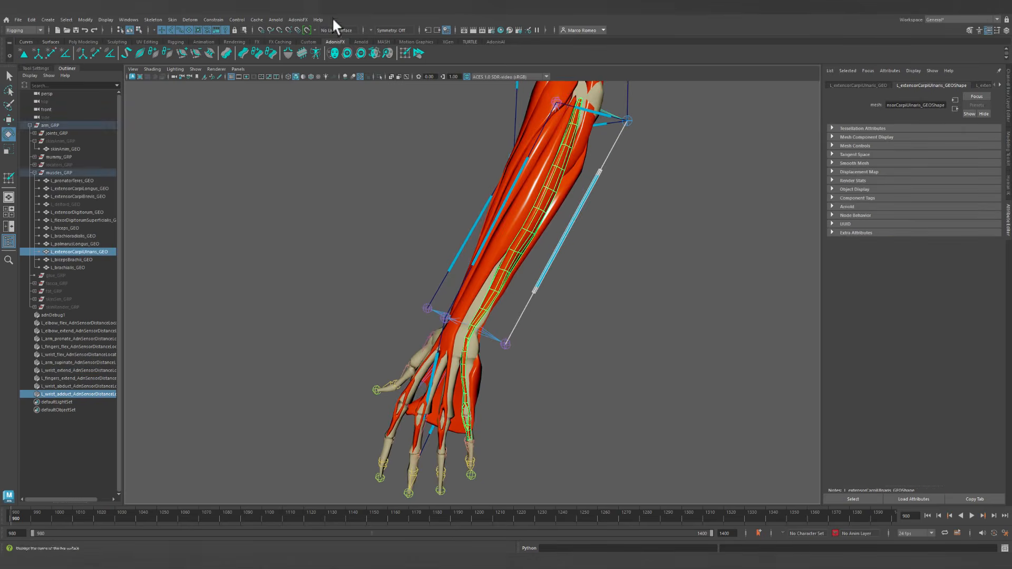
click(294, 21)
mouse_move(332, 87)
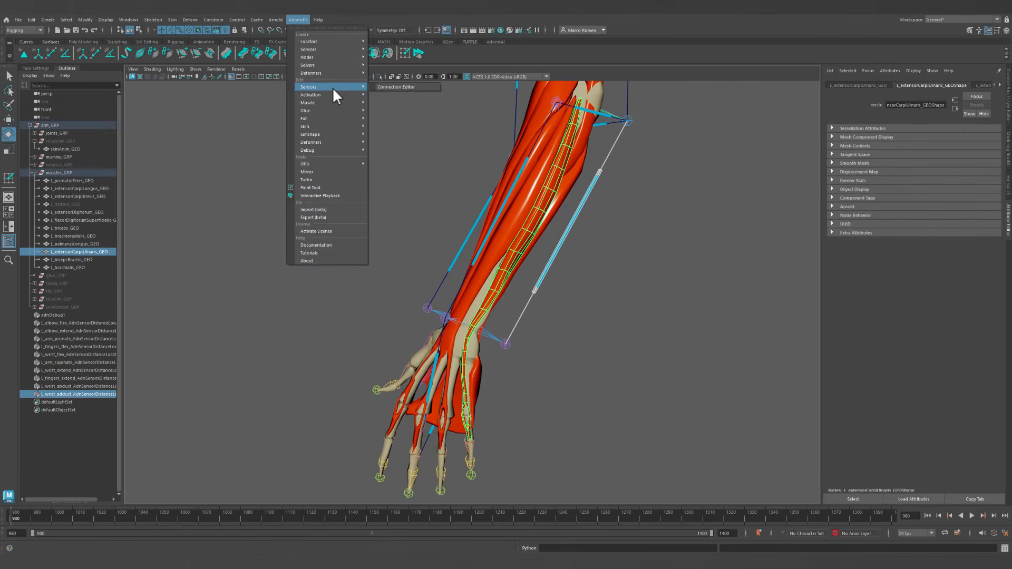
click(397, 87)
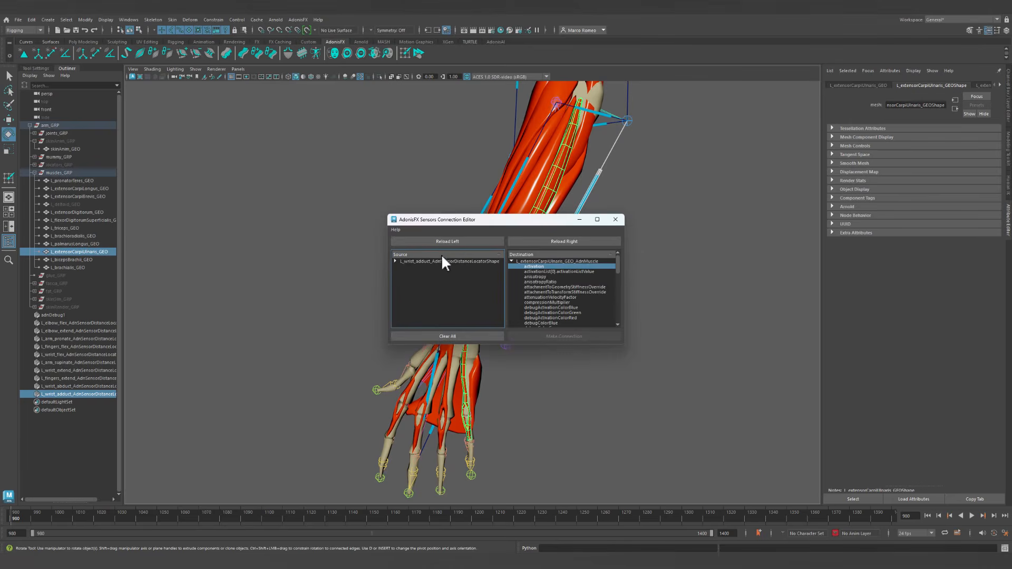
Connect the wrist adduct sensor's activationDistance to the extensorCarpiUlnaris muscle's activationList[0].activationListValue and close the editor.
click(395, 261)
click(427, 272)
click(544, 272)
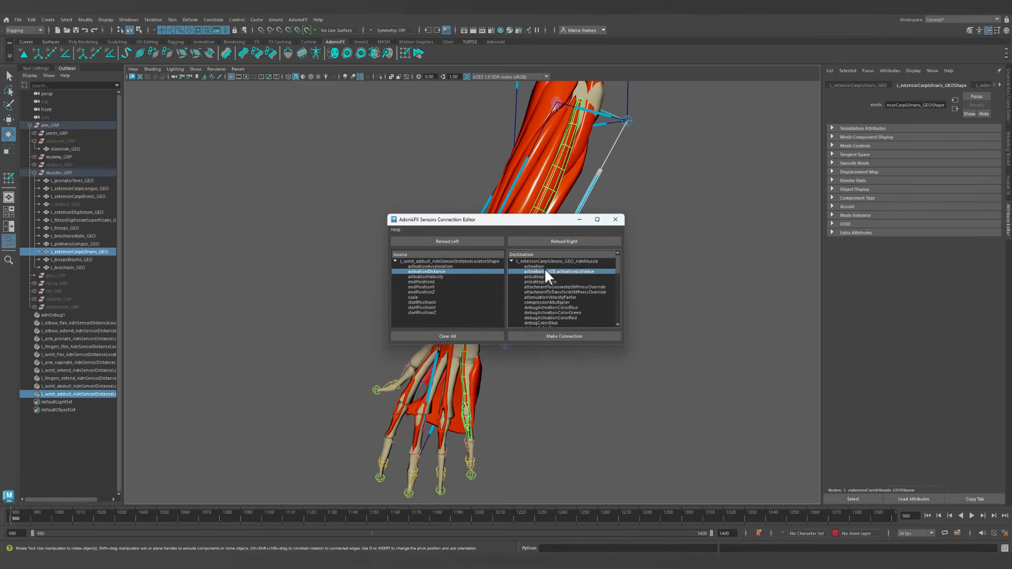
click(563, 336)
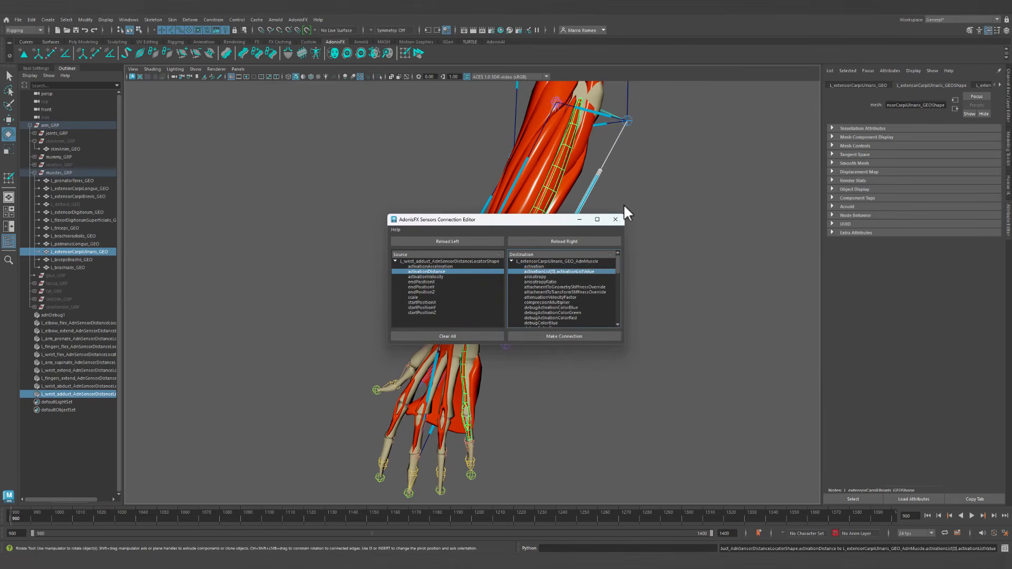
click(615, 219)
Clear the selection and play the animation with the whole arm in view to check the sensor-driven muscles.
click(620, 242)
alt+right_drag(620, 246, 580, 303)
alt+drag(579, 302, 561, 281)
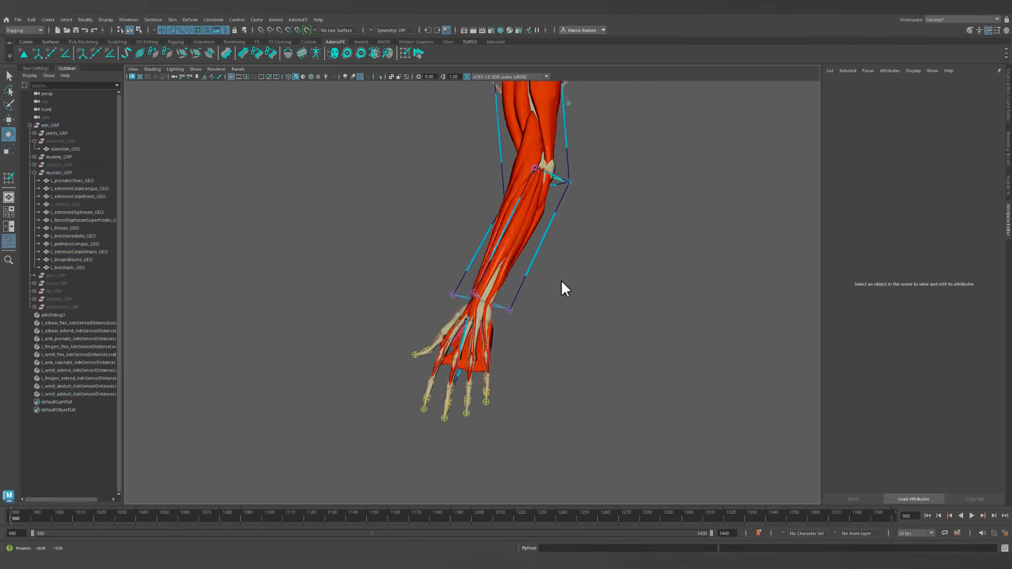
alt+middle_drag(561, 281, 576, 319)
alt+drag(580, 322, 536, 353)
click(972, 516)
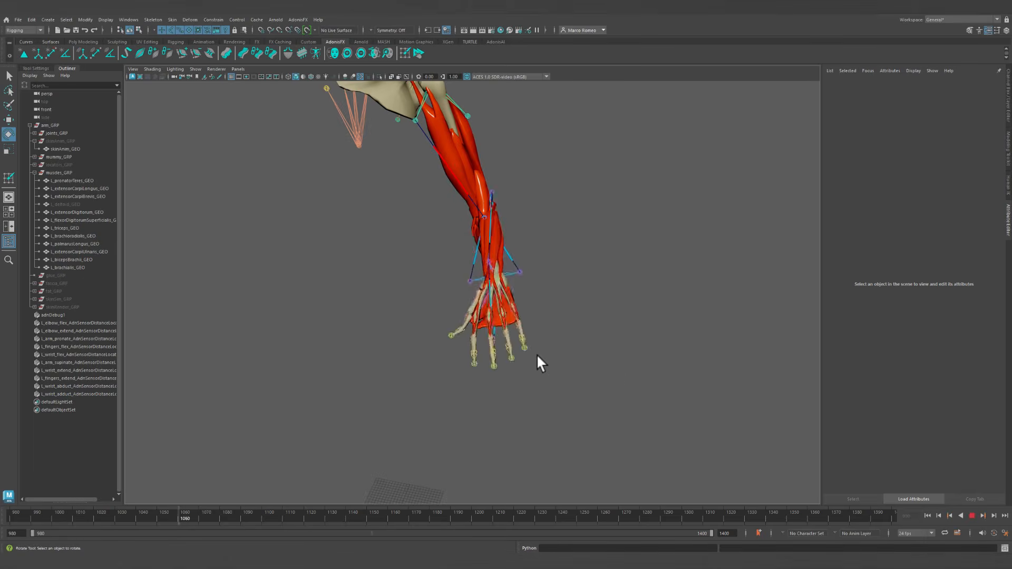
Check the arm muscles from other angles during playback, stop it and return to the first frame.
alt+drag(549, 382, 537, 358)
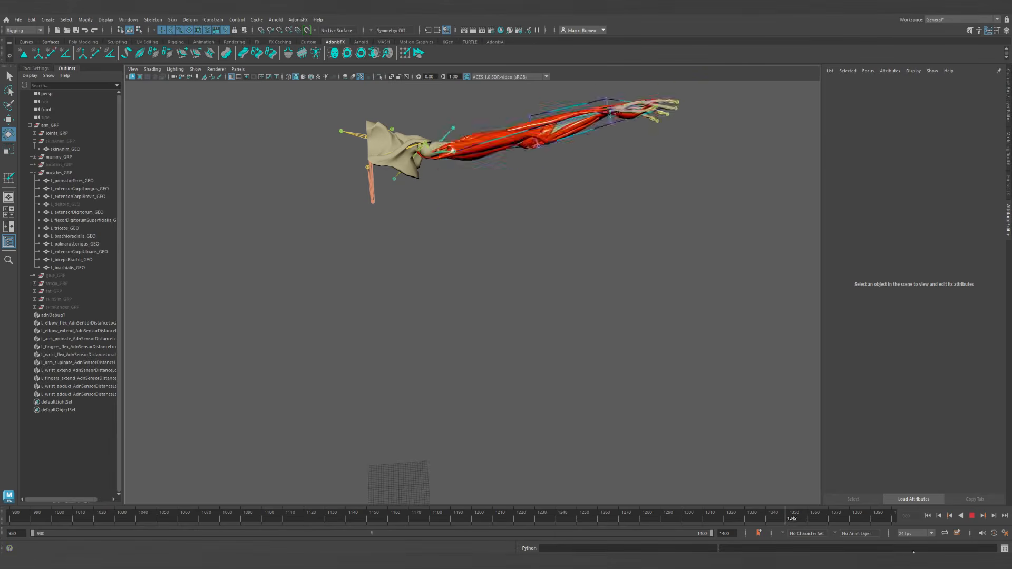
click(971, 515)
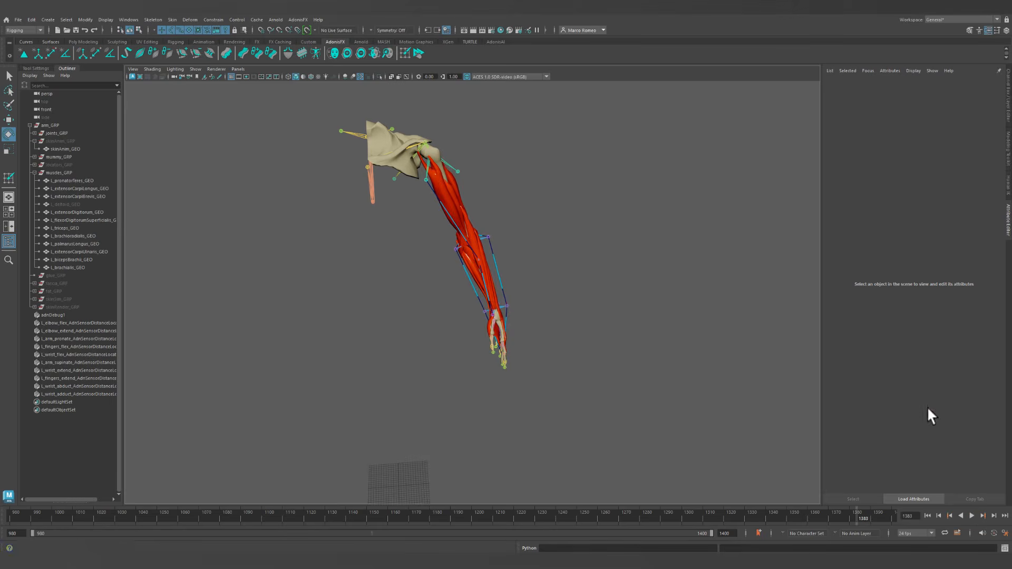
click(928, 516)
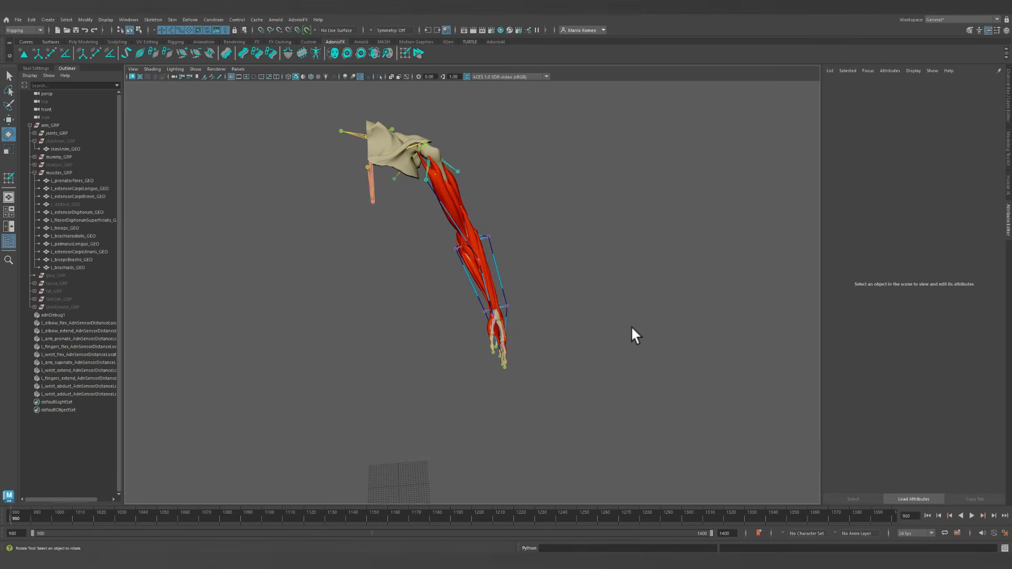
alt+drag(631, 326, 463, 171)
alt+drag(453, 322, 420, 326)
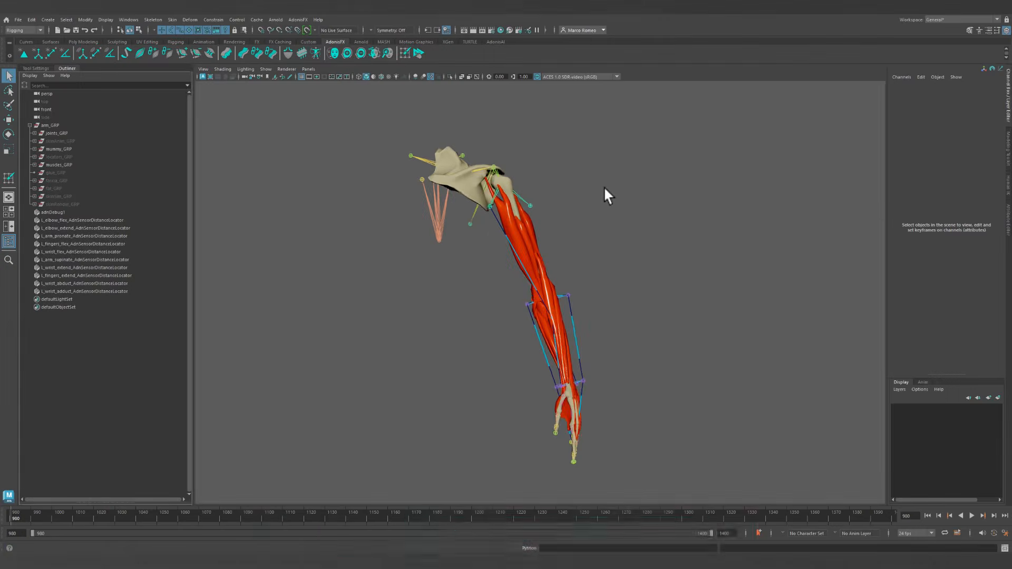
Move all ten distance sensor locators, from elbow flex to wrist adduct, into the hidden group between mummy_GRP and muscles_GRP.
alt+drag(571, 197, 638, 236)
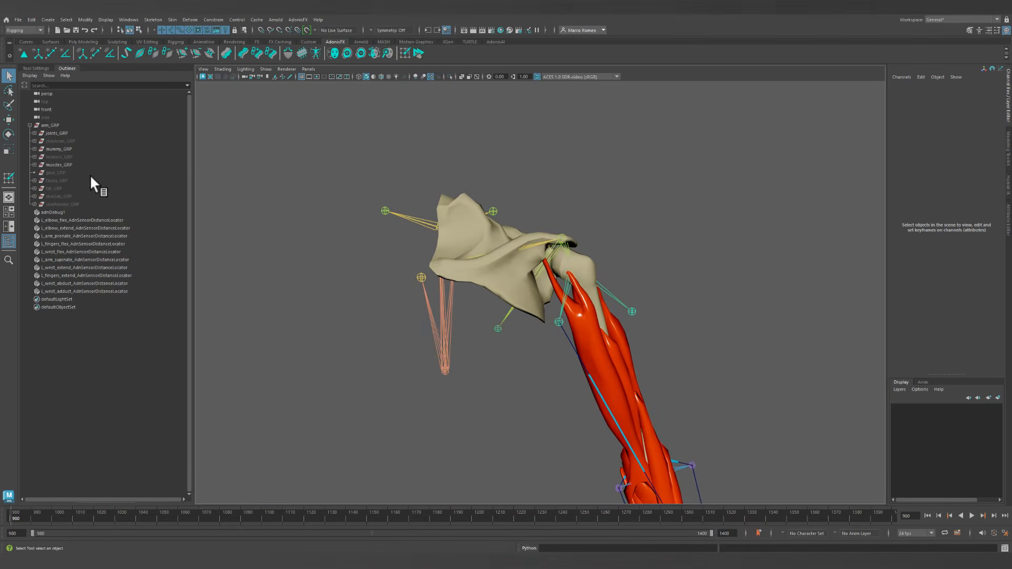
click(34, 164)
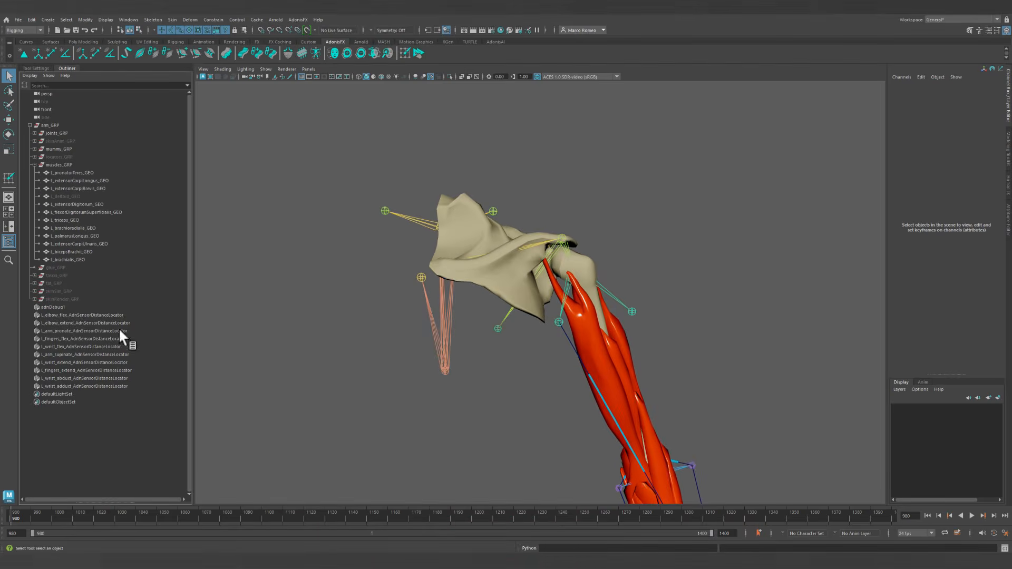
click(66, 316)
shift+click(81, 387)
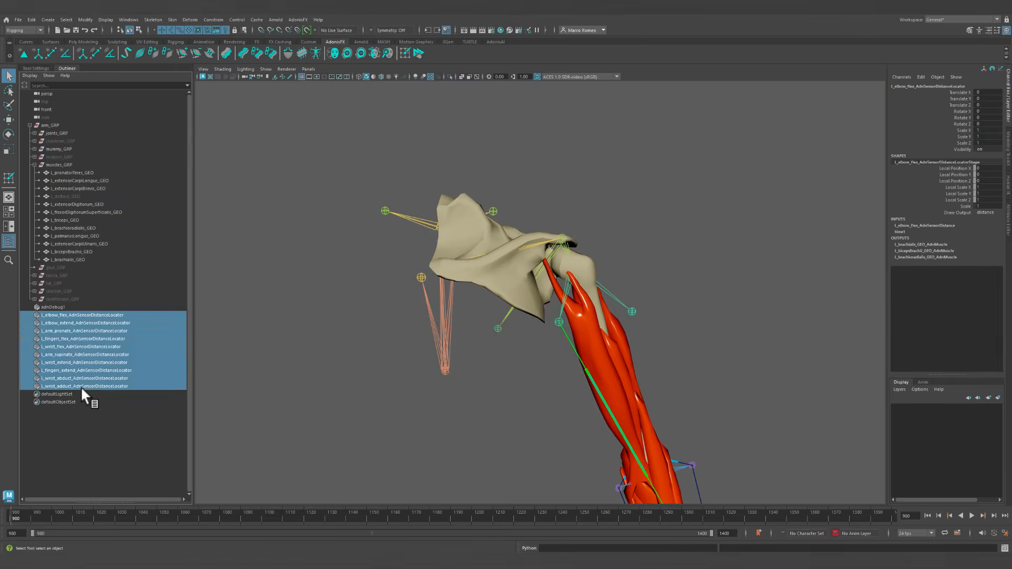
middle_drag(63, 315, 61, 155)
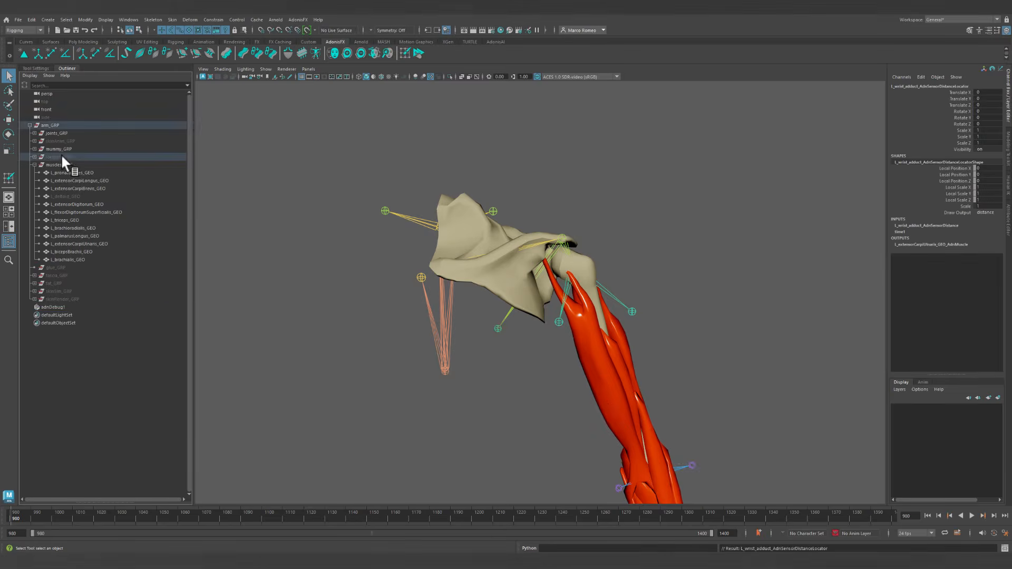
Unhide the L_deltoid_GEO muscle over the shoulder.
alt+middle_drag(371, 304, 280, 186)
scroll(385, 257, down, 2)
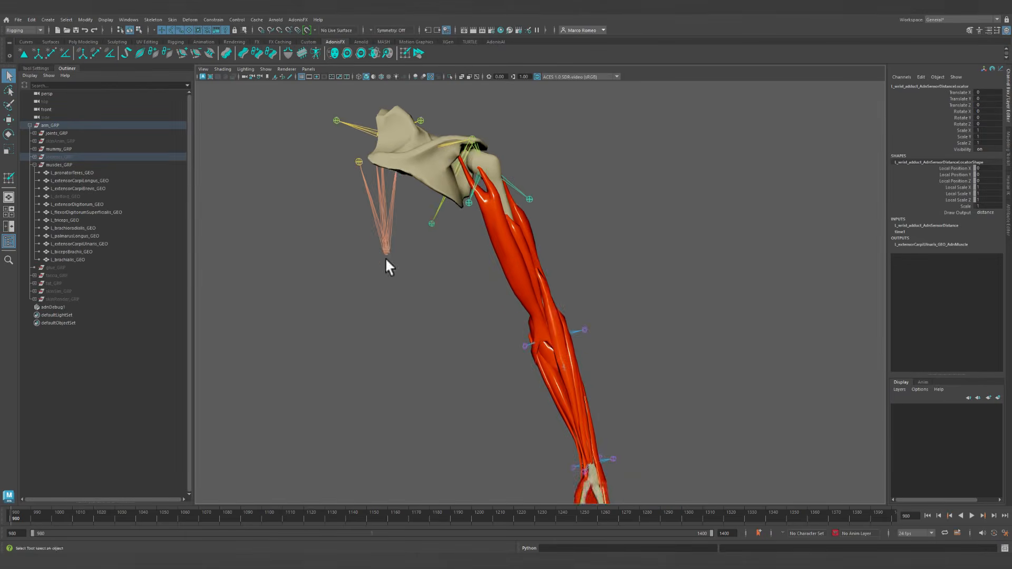
alt+middle_drag(385, 258, 371, 283)
alt+drag(371, 286, 388, 288)
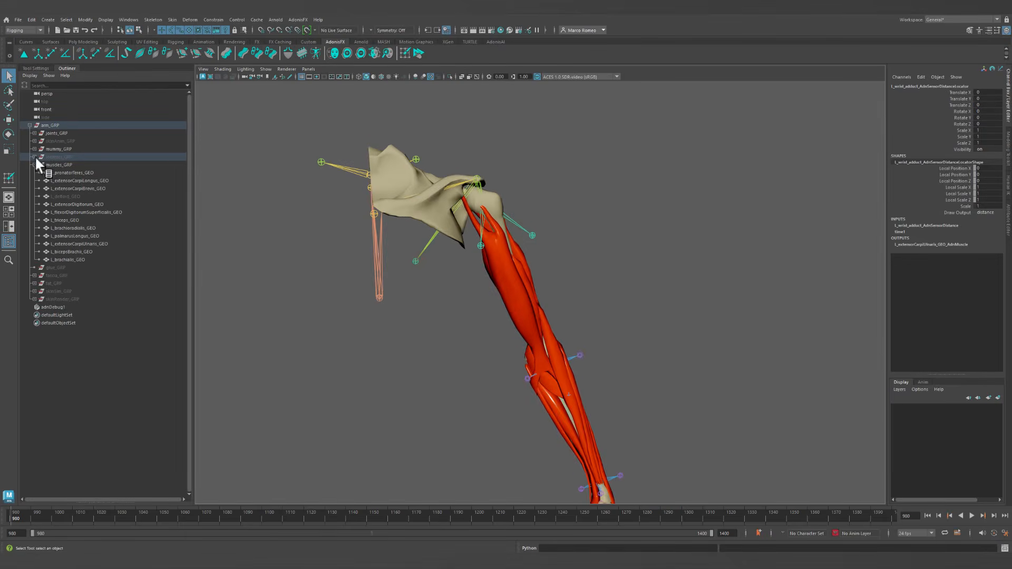
click(72, 197)
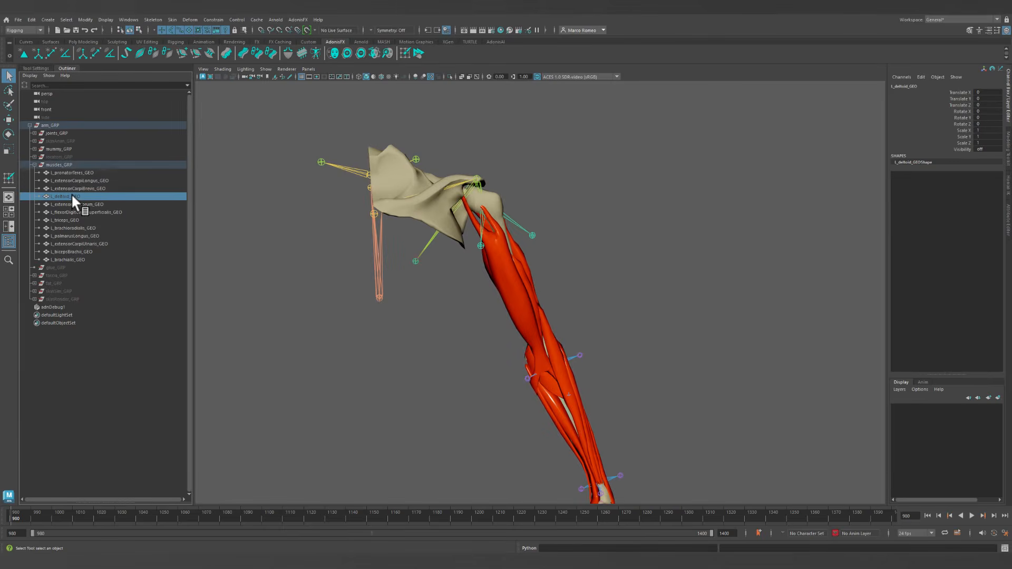
key(shift+h)
Create an AdnMuscle on L_deltoid_GEO with mummy_shoulder_GEO and mummy_arm_GEO as targets, keeping the default settings.
alt+middle_drag(482, 266, 621, 278)
alt+drag(620, 278, 609, 295)
scroll(562, 320, up, 4)
mouse_move(562, 320)
alt+mouse_down()
mouse_move(522, 328)
mouse_move(489, 289)
mouse_move(495, 316)
mouse_move(504, 287)
mouse_move(580, 329)
alt+mouse_up()
click(429, 275)
alt+middle_drag(578, 323, 515, 216)
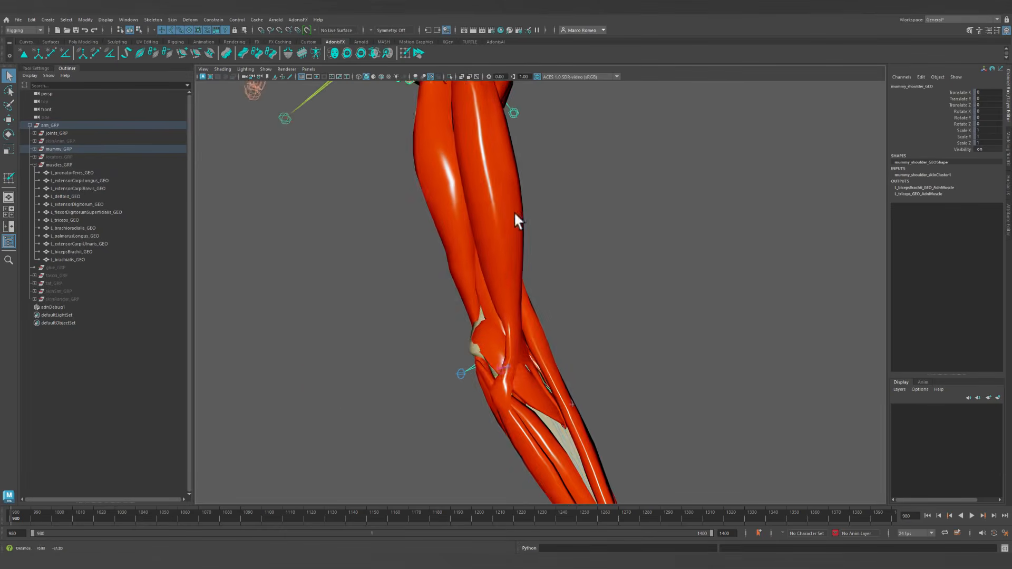
alt+drag(501, 364, 517, 369)
shift+click(474, 346)
alt+right_drag(587, 316, 485, 311)
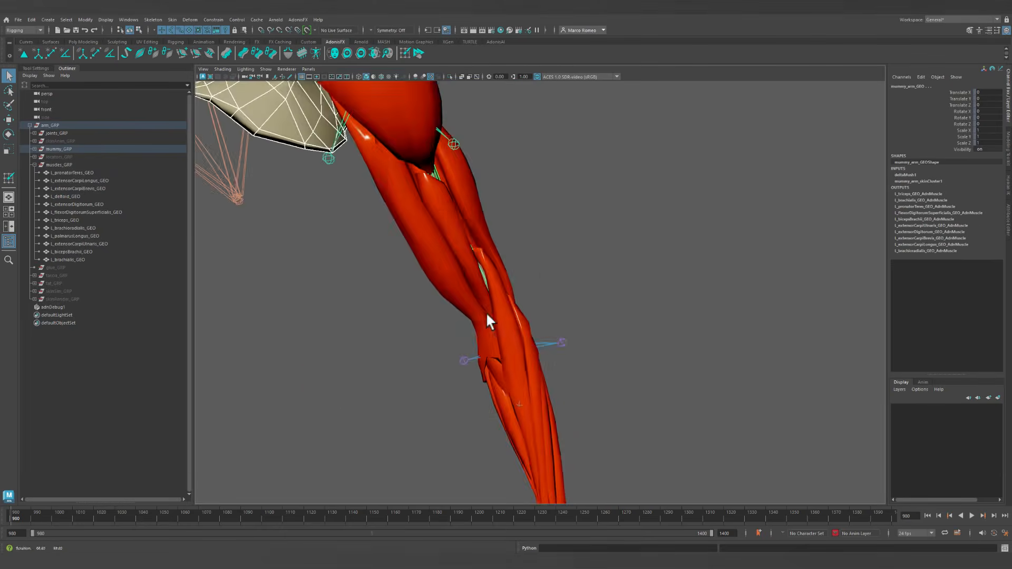
alt+middle_drag(485, 312, 553, 436)
alt+drag(554, 436, 530, 327)
click(542, 290)
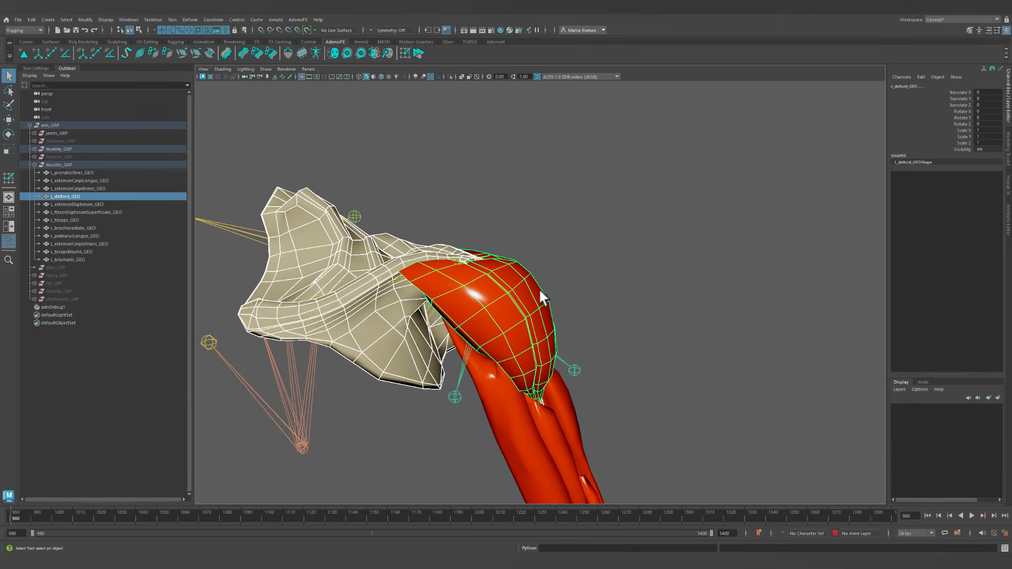
click(140, 53)
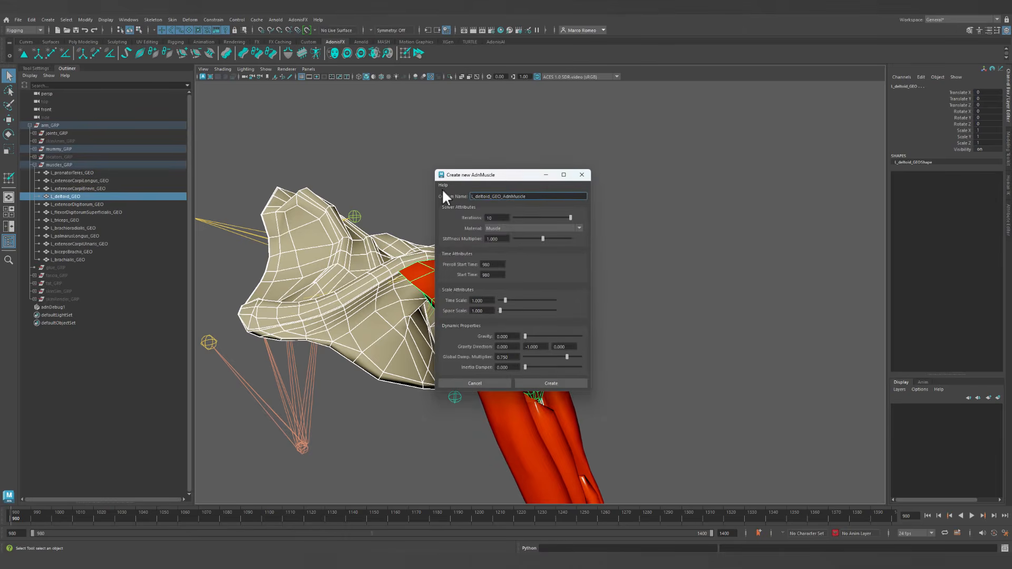
drag(522, 177, 685, 104)
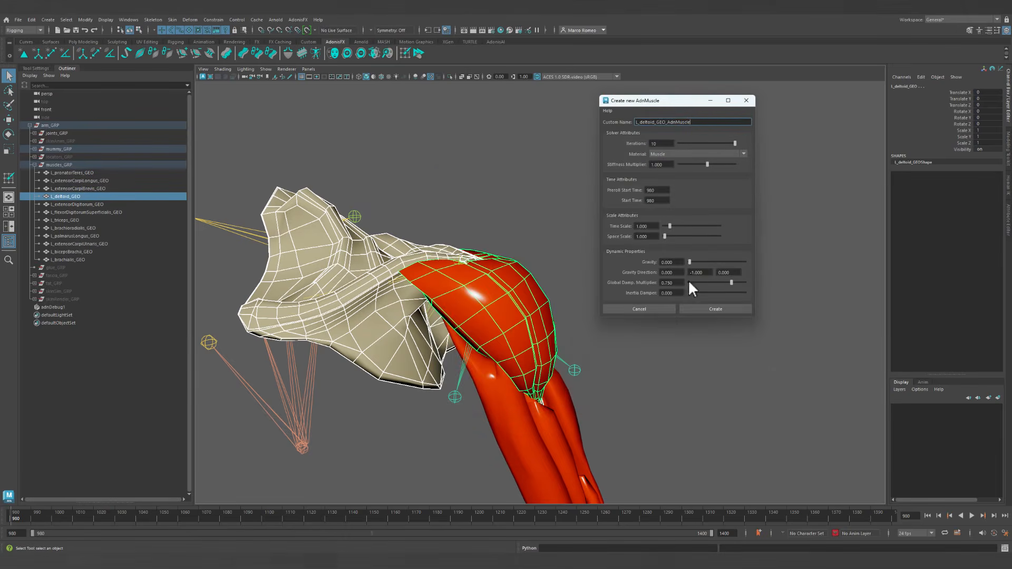
click(725, 309)
Open the AdonisFX Paint Tool for L_deltoid_GEO with the Attachments To Geometry attribute.
click(526, 304)
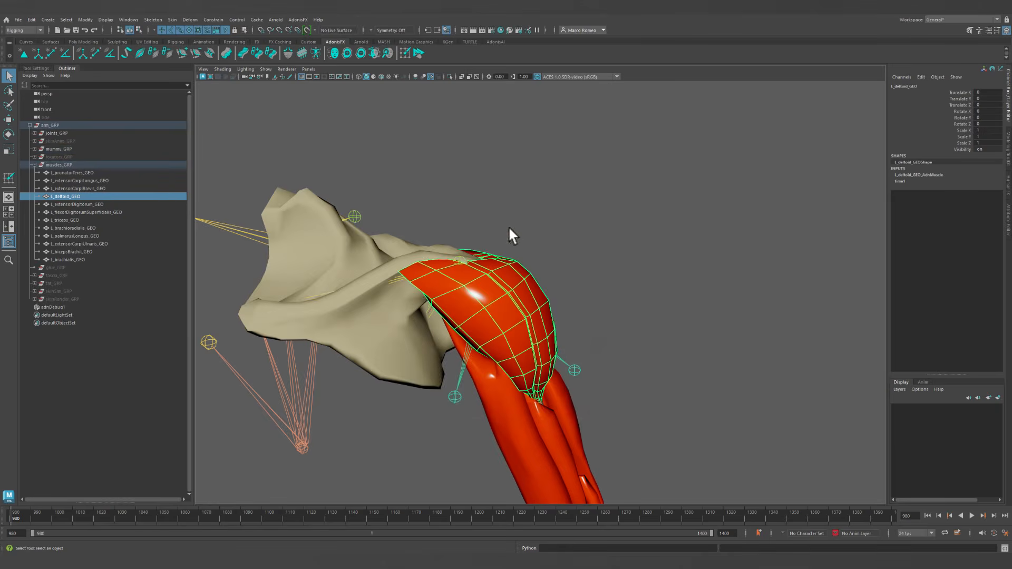
click(450, 77)
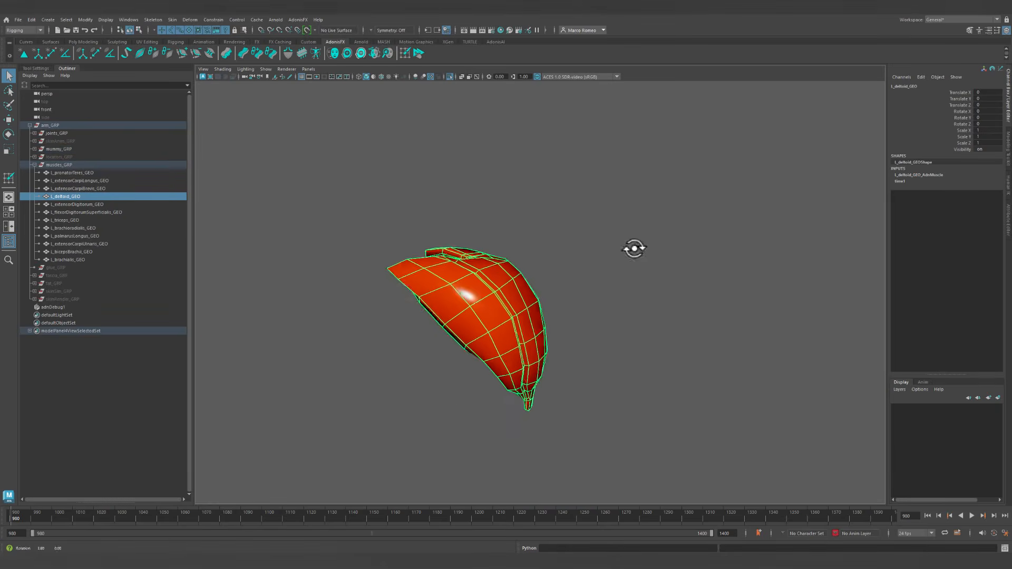
click(449, 77)
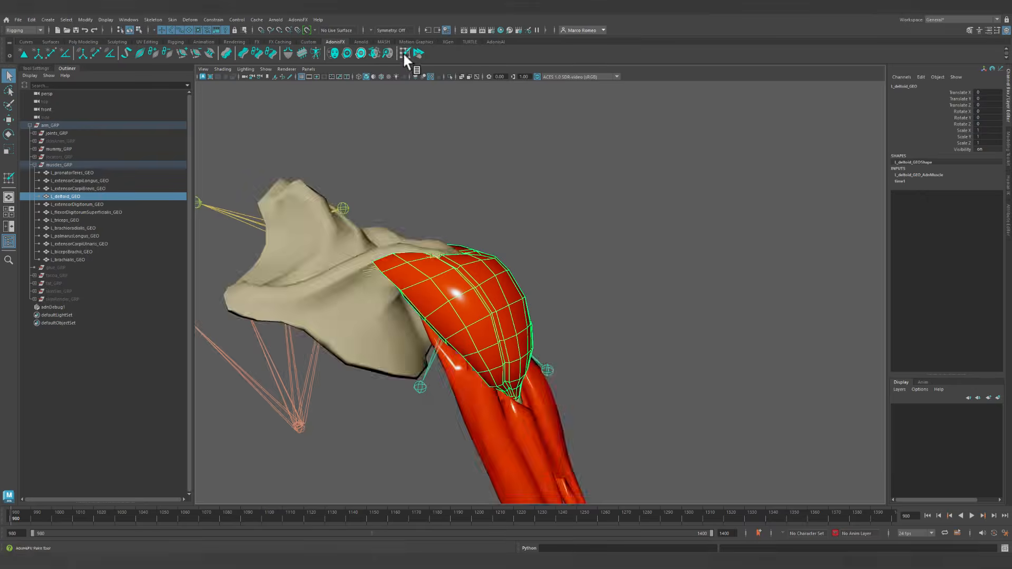
click(405, 53)
alt+drag(488, 203, 707, 148)
scroll(460, 210, up, 3)
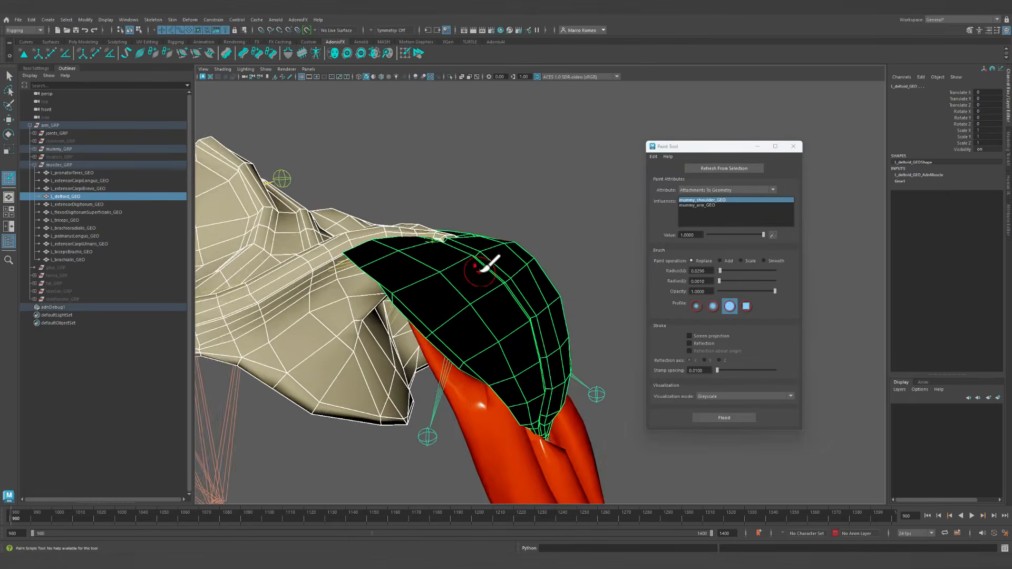
Isolate the deltoid with the arm mummy and flood its mummy_arm_GEO attachment weights with 0.3.
mouse_move(489, 263)
alt+mouse_down()
mouse_move(443, 235)
mouse_move(447, 210)
mouse_move(412, 252)
mouse_move(510, 172)
mouse_move(495, 211)
alt+mouse_up()
click(701, 205)
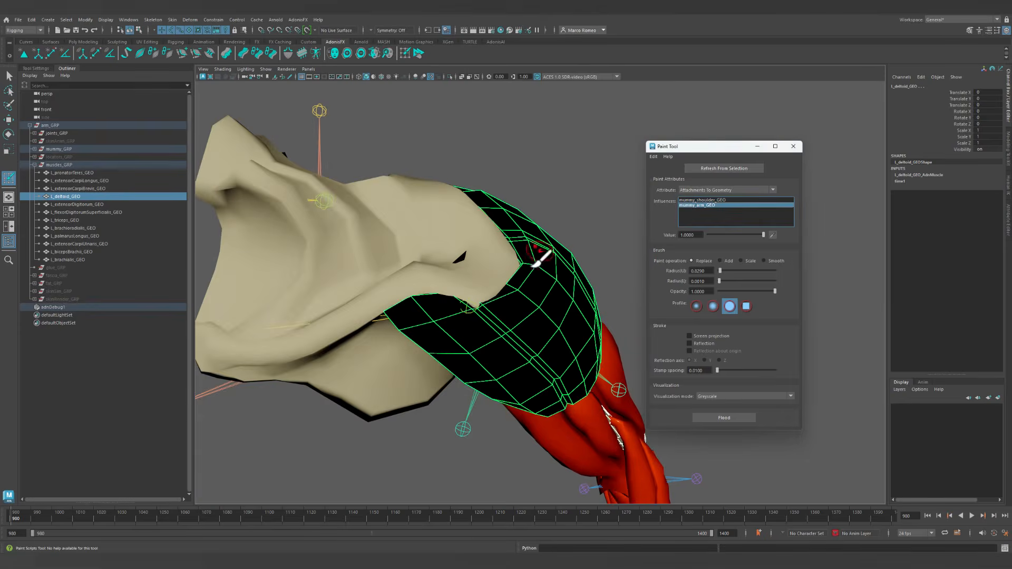
alt+drag(542, 260, 598, 196)
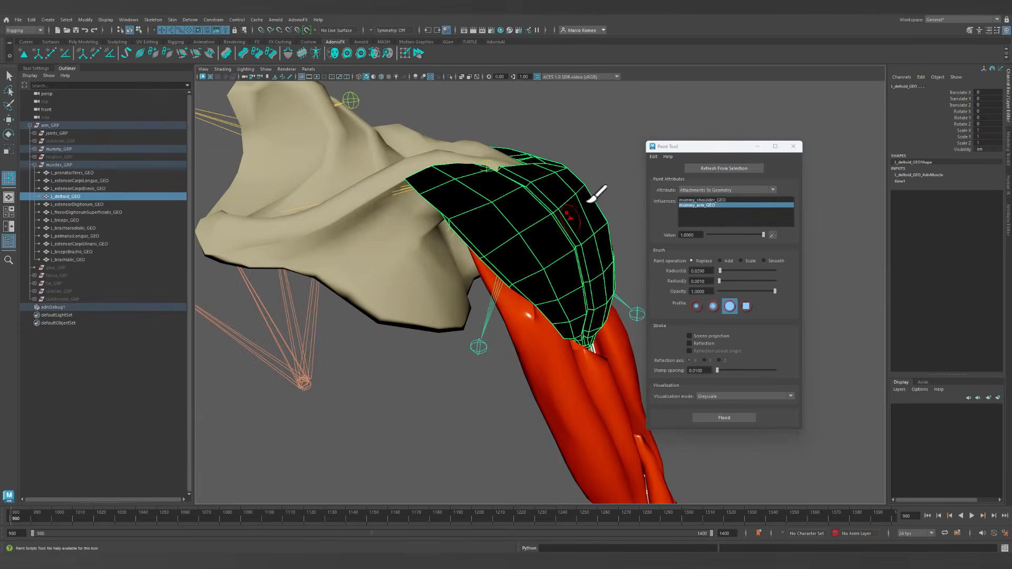
click(447, 75)
mouse_move(459, 159)
alt+mouse_down()
mouse_move(479, 192)
mouse_move(563, 178)
mouse_move(429, 192)
mouse_move(456, 177)
alt+mouse_up()
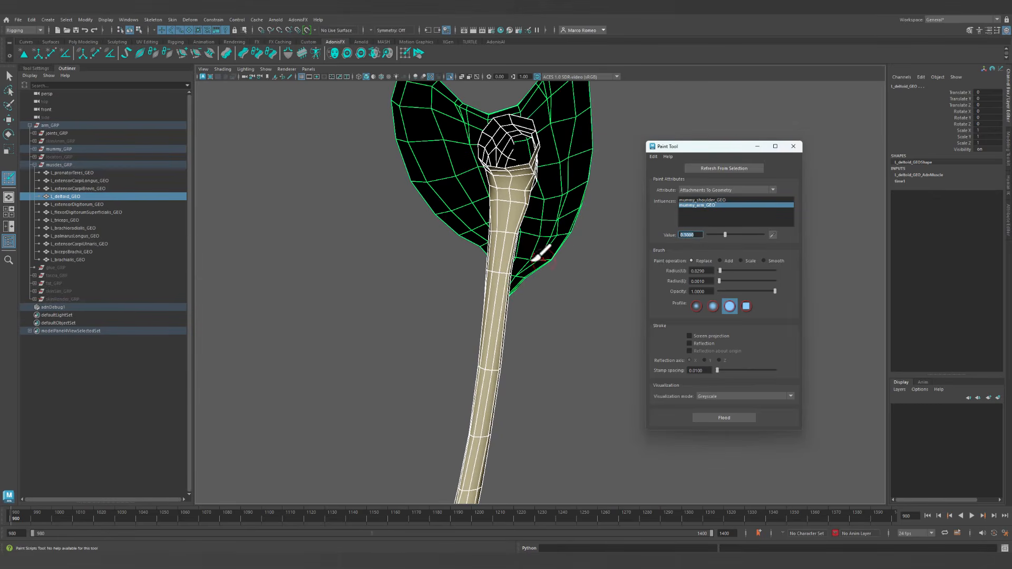
click(729, 416)
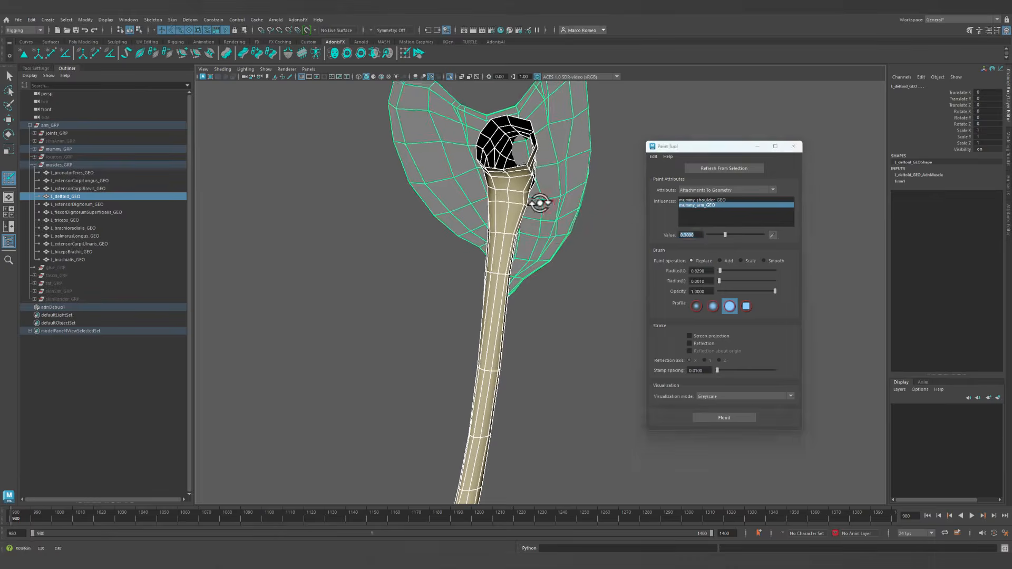
Show the deltoid's painted weights in the Heat Map visualization mode.
alt+drag(548, 200, 601, 274)
click(776, 396)
click(703, 410)
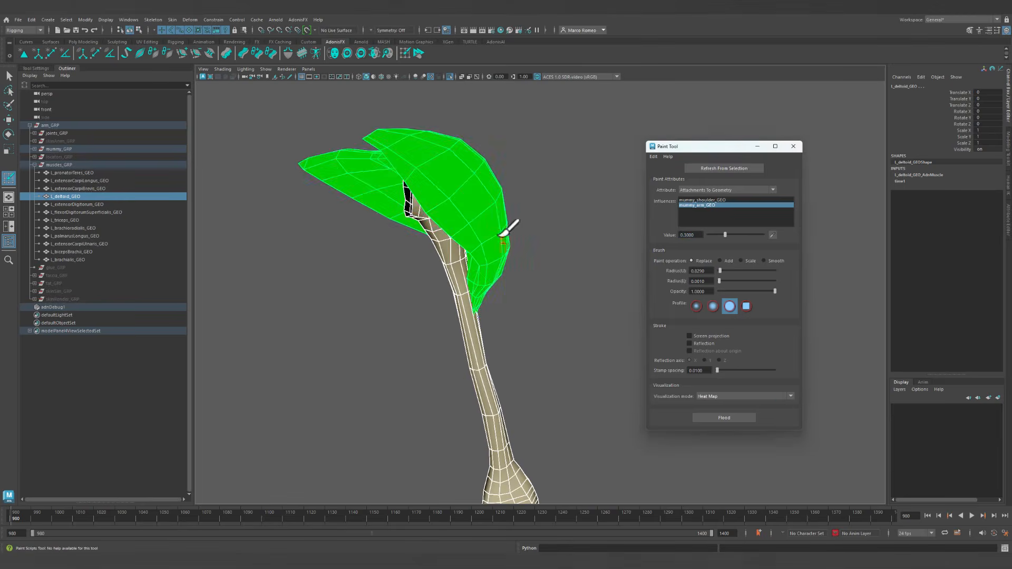
alt+drag(509, 226, 712, 407)
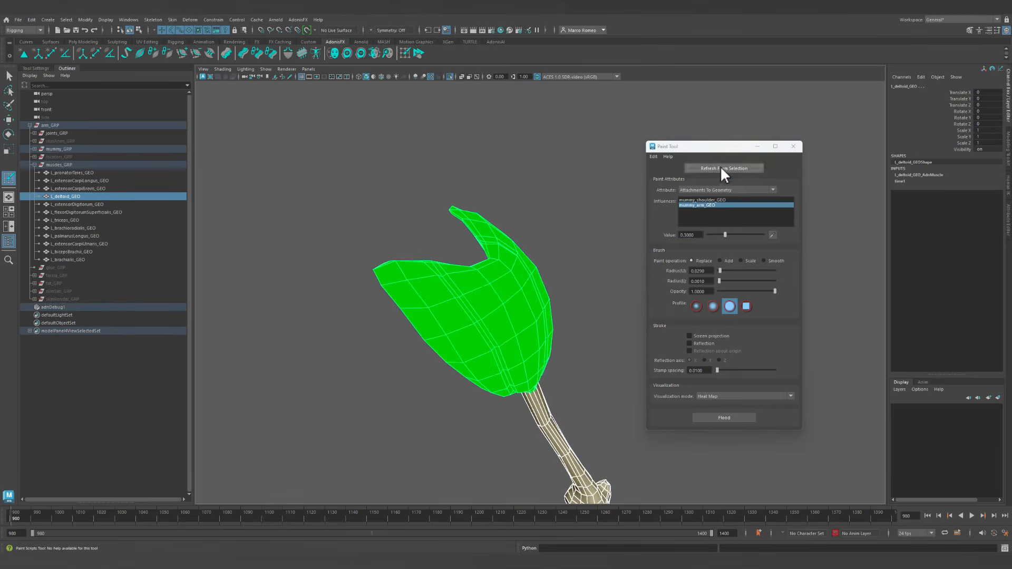
Paint mummy_shoulder_GEO attachment weights with value 1.0 on one upper tip of the deltoid.
click(714, 200)
alt+drag(564, 267, 700, 414)
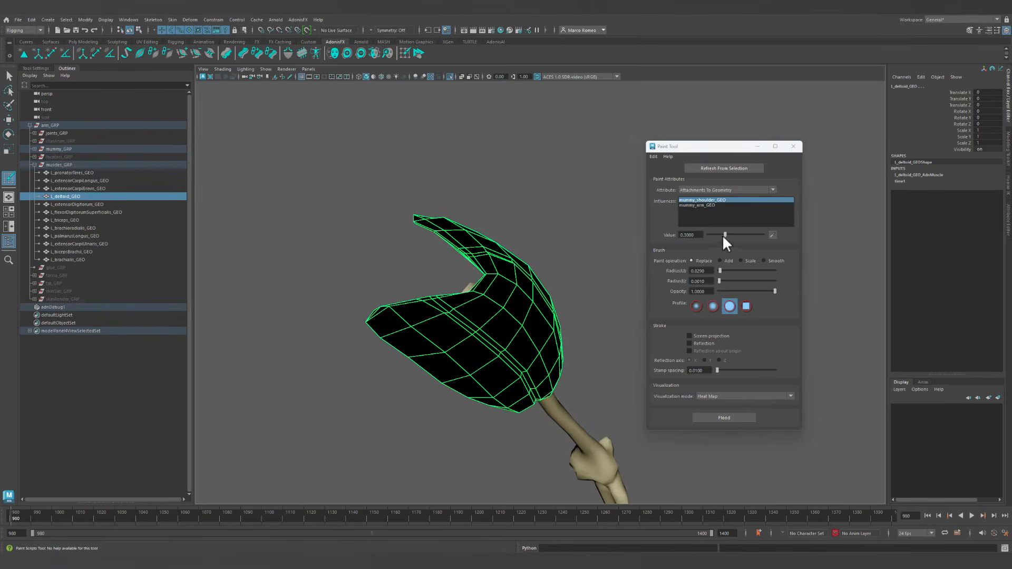
drag(725, 234, 764, 235)
mouse_move(477, 298)
alt+mouse_down()
mouse_move(463, 311)
mouse_move(463, 358)
alt+mouse_up()
drag(464, 405, 459, 390)
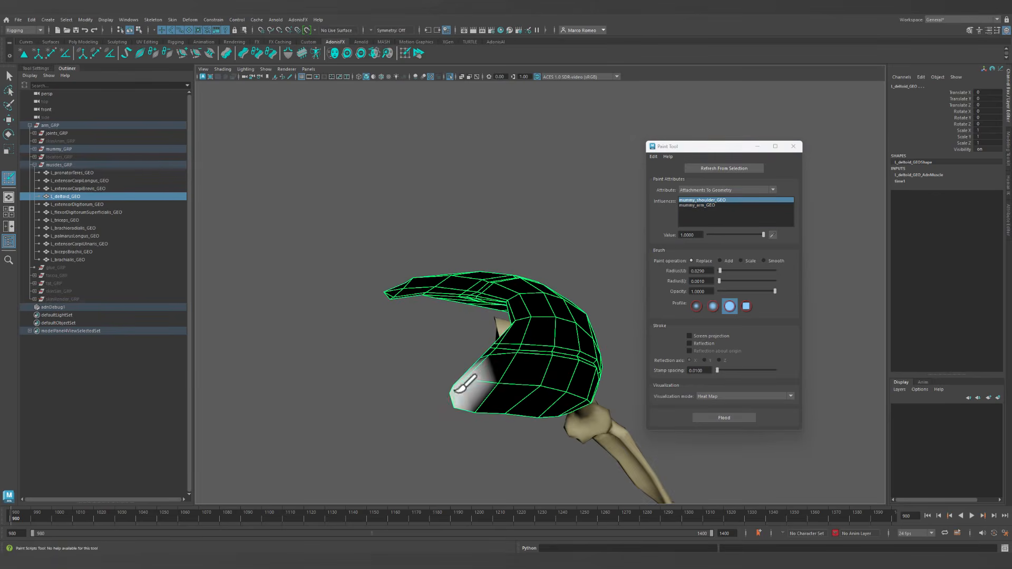
Paint full mummy_shoulder_GEO attachment weights along the rest of the deltoid's upper inner edge to its other tip.
alt+drag(512, 369, 549, 292)
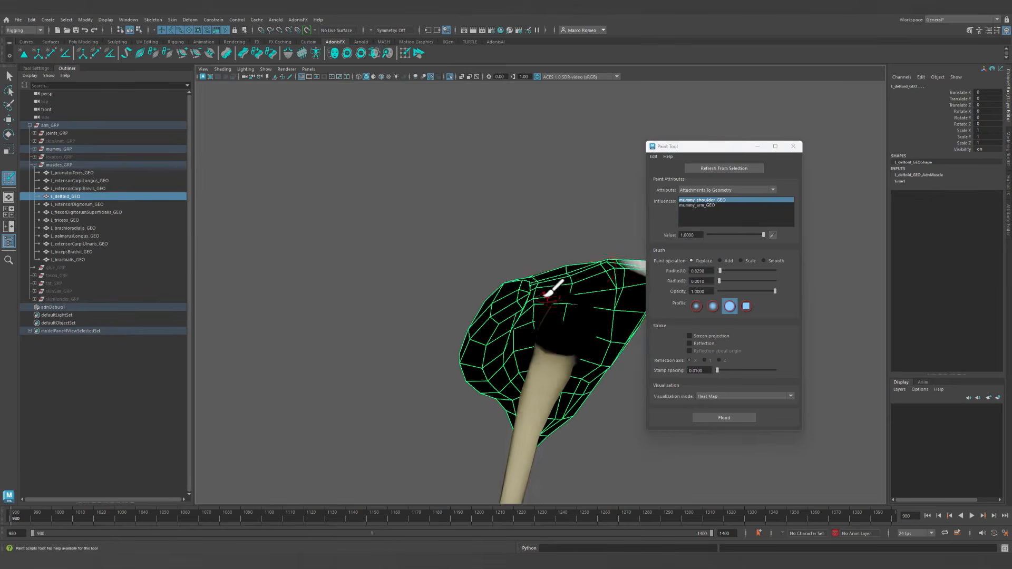
scroll(549, 291, up, 3)
alt+middle_drag(590, 275, 541, 304)
mouse_move(599, 282)
mouse_down()
mouse_move(520, 289)
mouse_move(526, 301)
mouse_move(463, 309)
mouse_move(501, 317)
mouse_move(458, 344)
mouse_up()
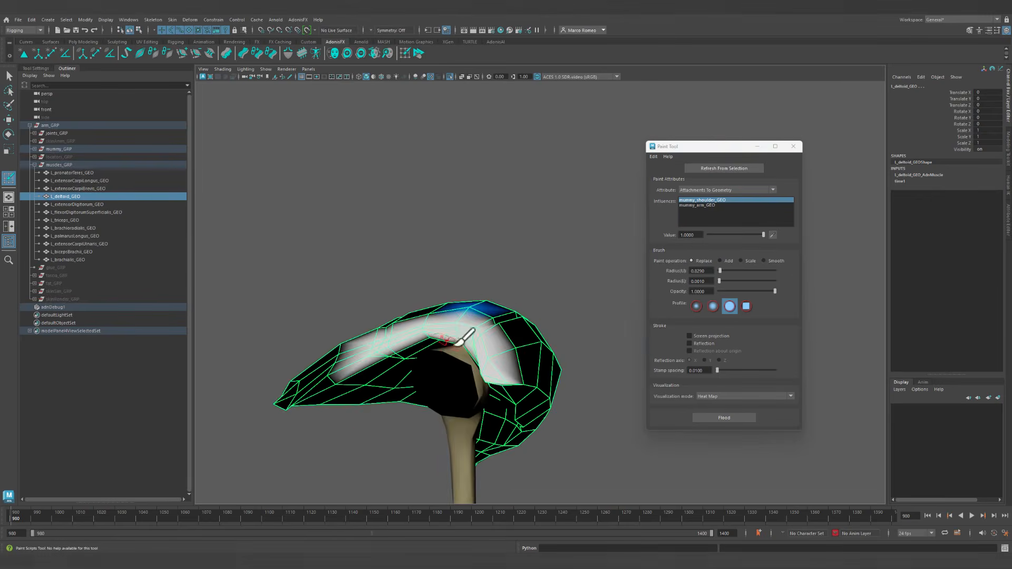
drag(336, 363, 282, 403)
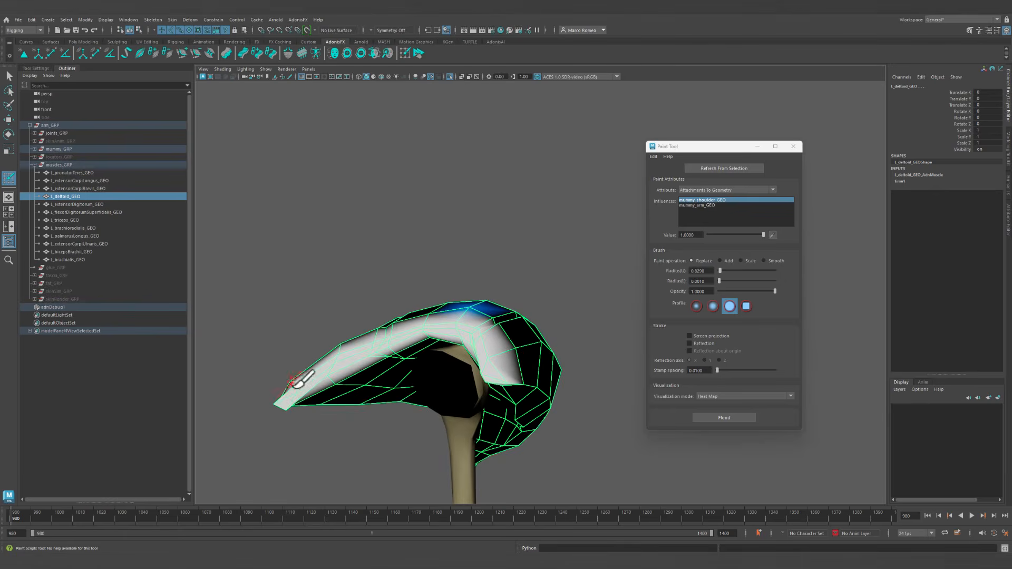
mouse_move(398, 410)
alt+mouse_down()
mouse_move(450, 388)
mouse_move(402, 378)
mouse_move(403, 391)
mouse_move(328, 409)
mouse_move(319, 433)
alt+mouse_up()
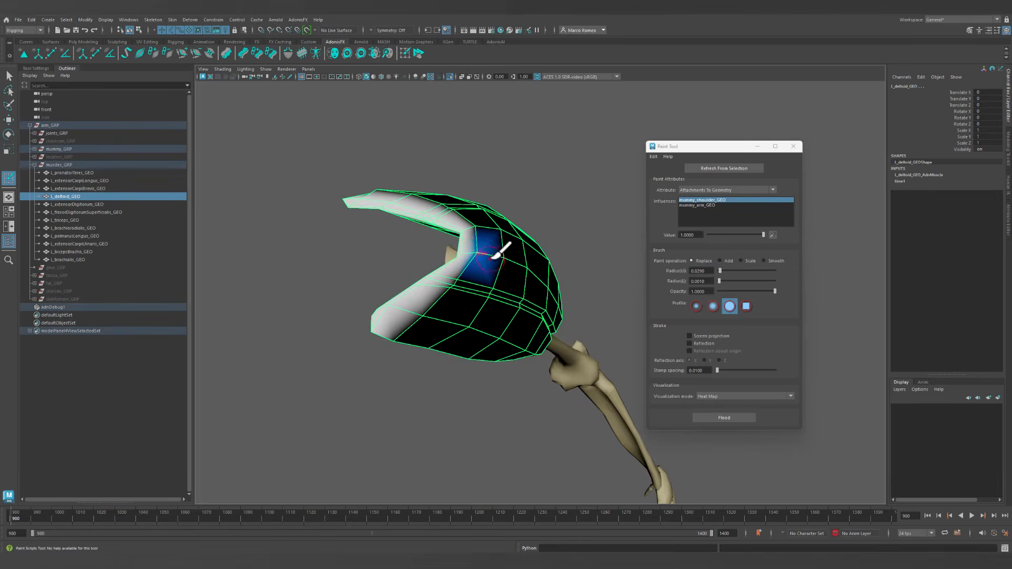
alt+drag(486, 233, 451, 285)
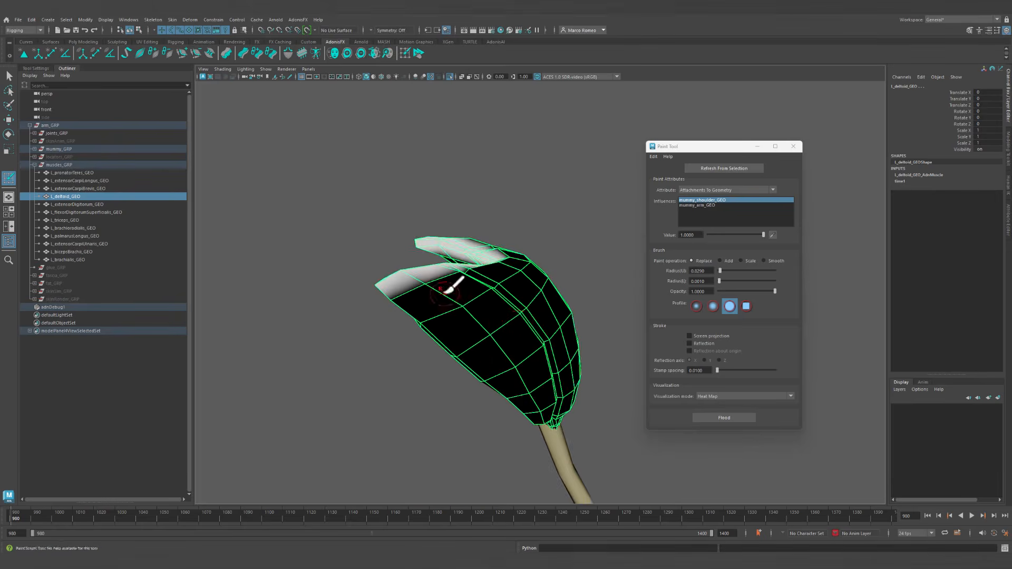
alt+middle_drag(445, 293, 418, 265)
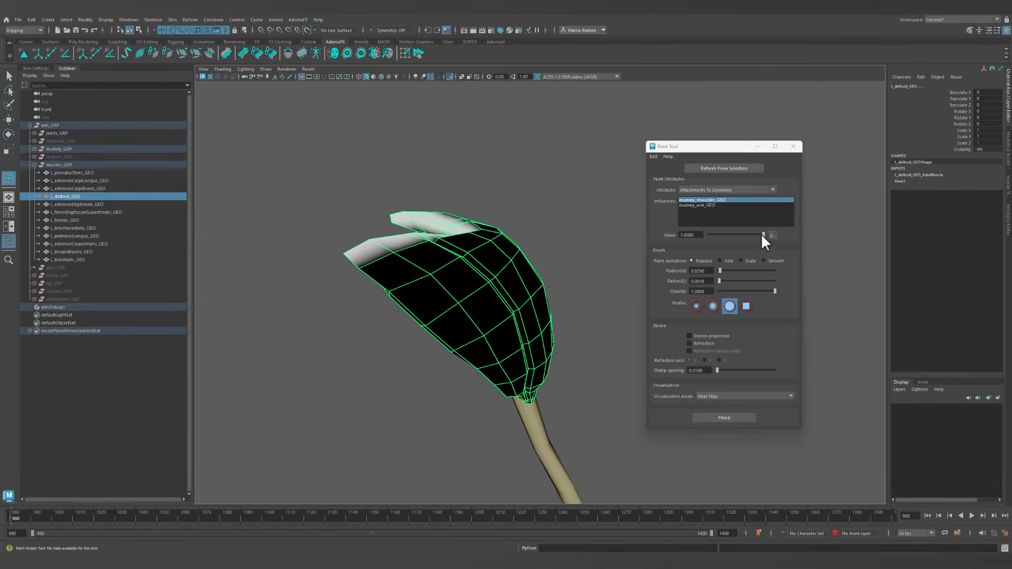
Paint mummy_arm_GEO attachment weights with value 1.0 around the deltoid's lower tip, then leave and close the Paint Tool.
mouse_move(630, 271)
alt+mouse_down()
mouse_move(508, 332)
mouse_move(581, 298)
mouse_move(486, 327)
mouse_move(476, 242)
alt+mouse_up()
click(710, 205)
alt+right_drag(476, 241, 548, 409)
alt+middle_drag(538, 416, 602, 257)
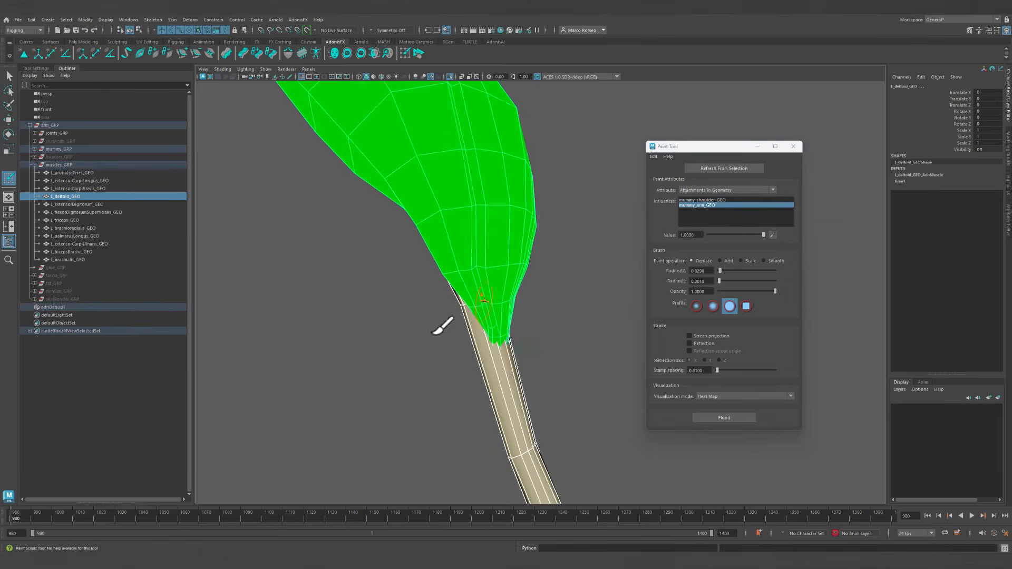
drag(457, 348, 524, 334)
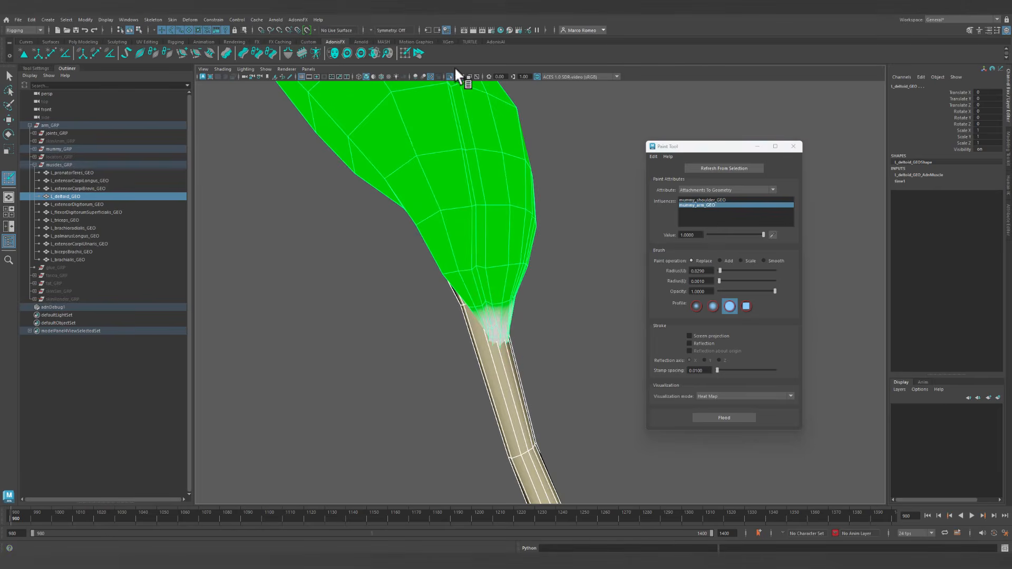
mouse_move(464, 85)
alt+mouse_down()
mouse_move(549, 338)
mouse_move(226, 282)
mouse_move(383, 328)
mouse_move(201, 300)
mouse_move(232, 303)
alt+mouse_up()
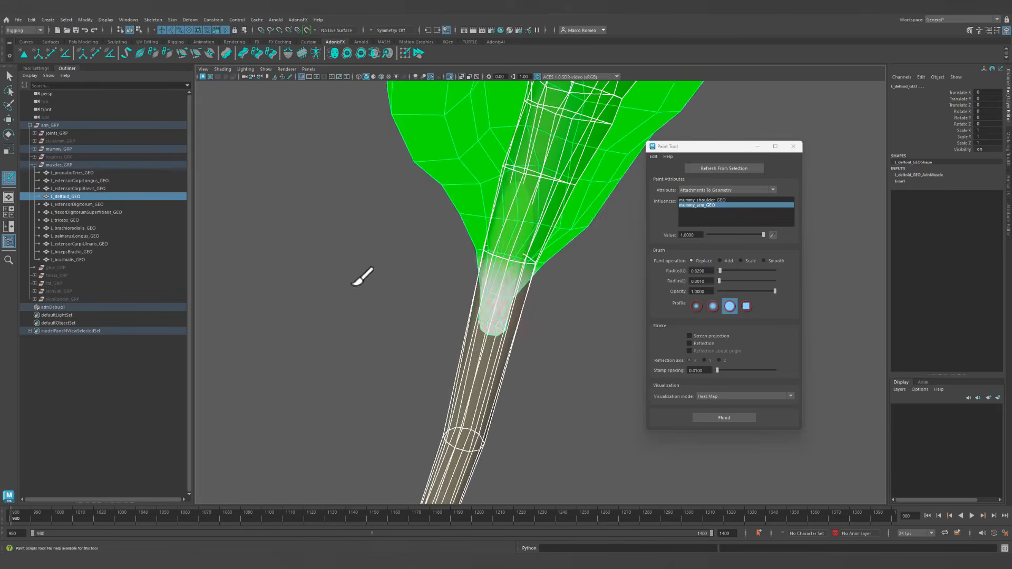
mouse_move(357, 276)
alt+mouse_down()
mouse_move(515, 296)
mouse_move(429, 204)
mouse_move(448, 304)
mouse_move(495, 291)
alt+mouse_up()
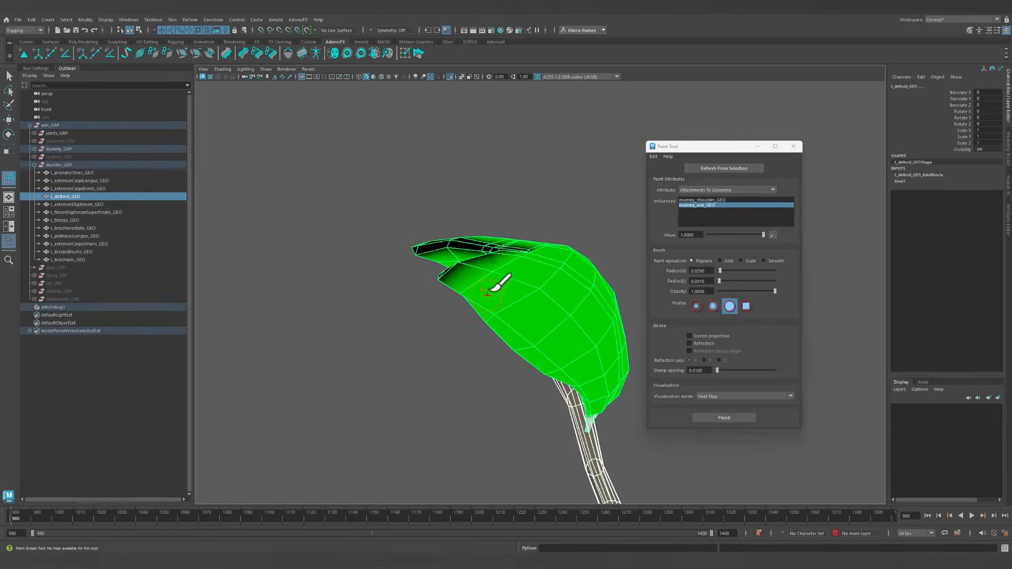
key(q)
click(544, 177)
click(565, 250)
click(791, 146)
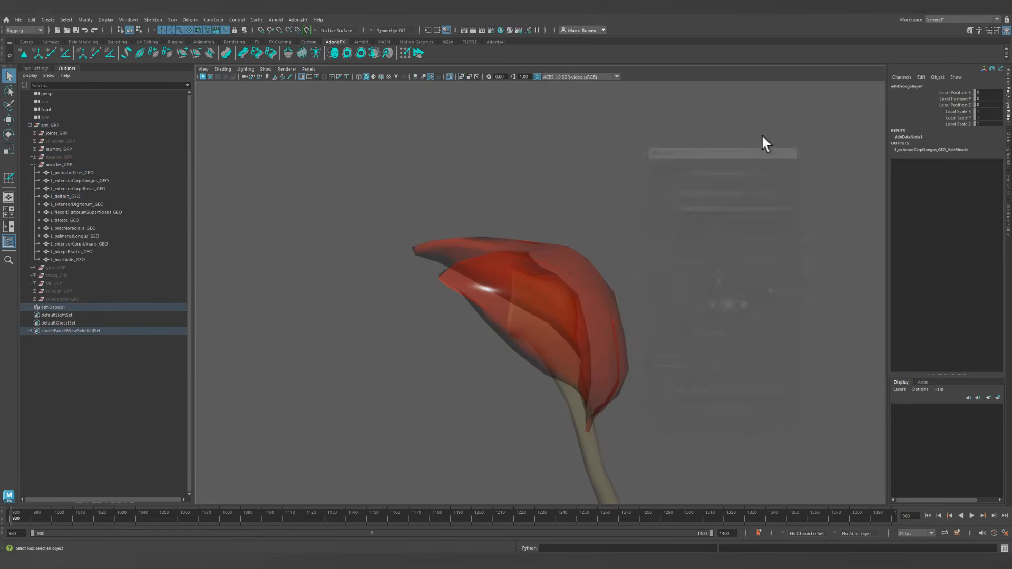
Reopen the Paint Tool on the deltoid and set the painted attribute to Tendons.
alt+drag(472, 113, 522, 194)
click(521, 258)
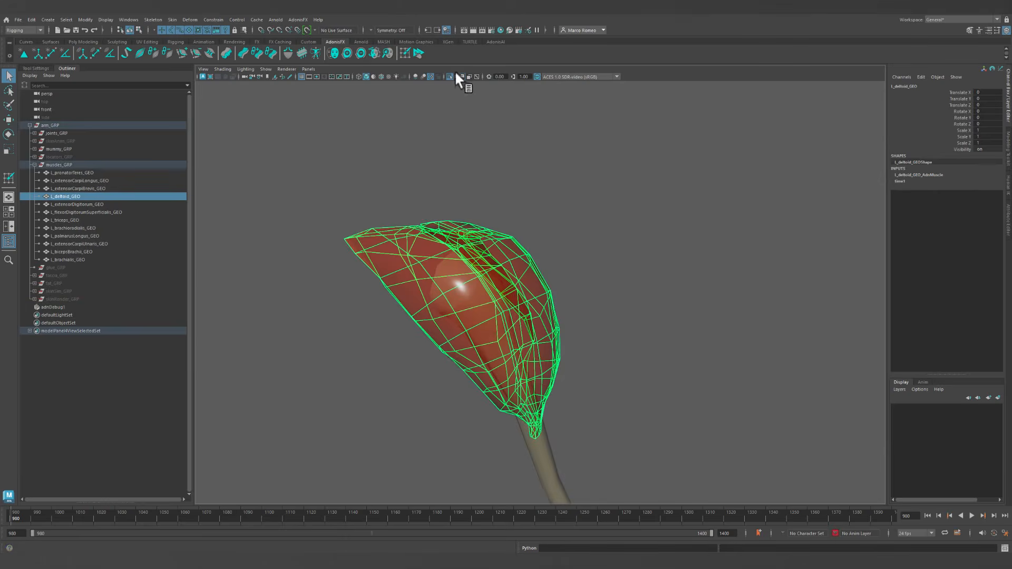
click(405, 53)
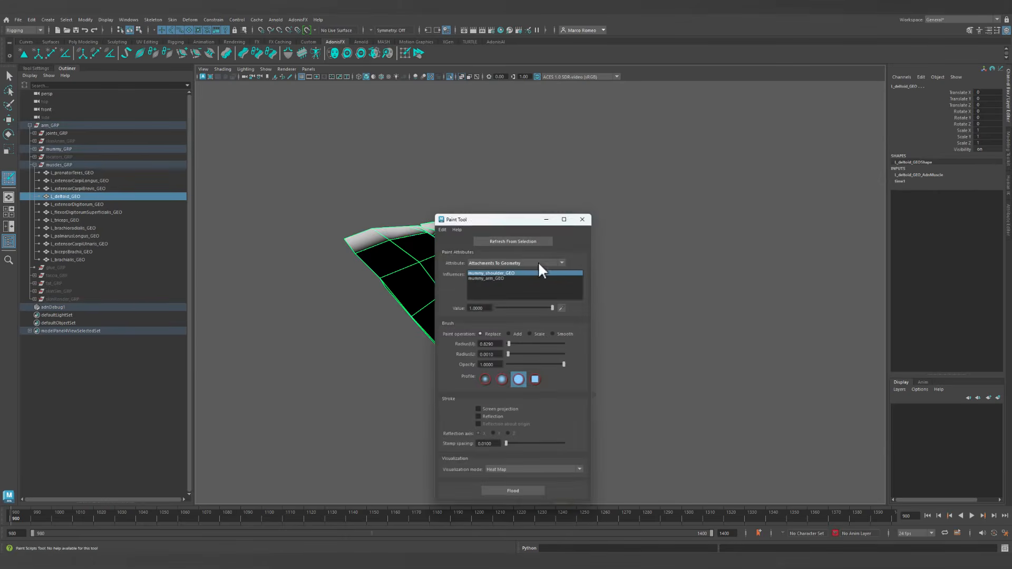
drag(514, 219, 680, 115)
click(666, 157)
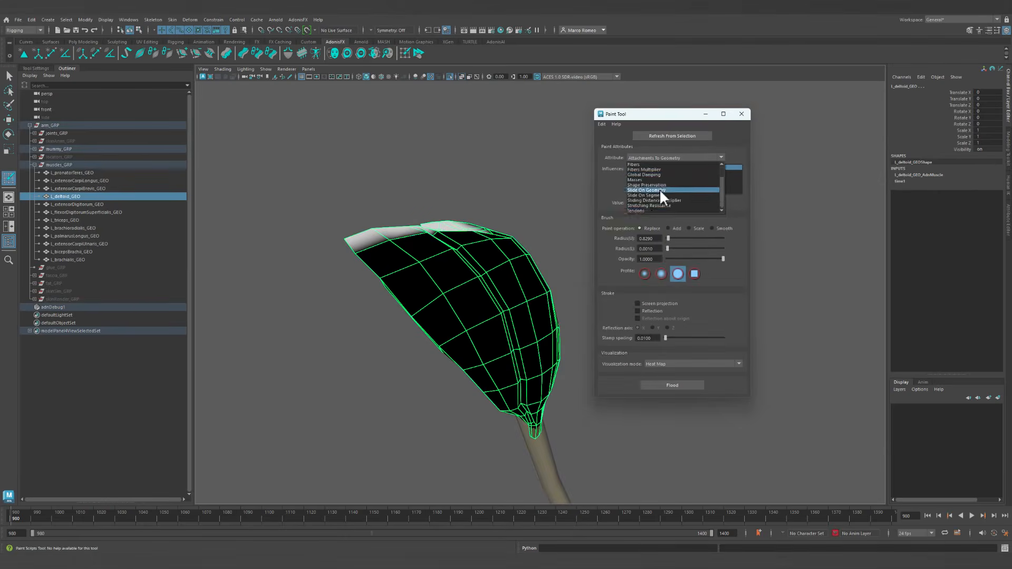
click(650, 209)
Paint tendon weights with value 1.0 along the deltoid's upper inner edge from one tip to the other.
alt+drag(463, 255, 505, 273)
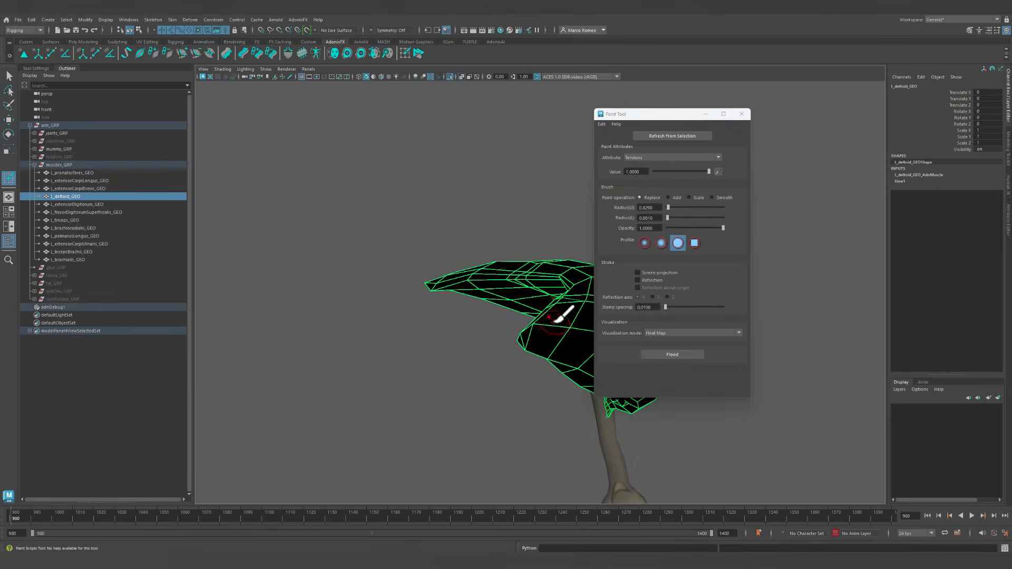
mouse_move(554, 316)
alt+mouse_down()
mouse_move(474, 294)
mouse_move(515, 285)
mouse_move(447, 274)
alt+mouse_up()
alt+right_drag(444, 278, 469, 327)
mouse_move(469, 327)
mouse_down()
mouse_move(479, 340)
mouse_move(446, 295)
mouse_move(422, 290)
mouse_move(356, 306)
mouse_move(451, 276)
mouse_move(551, 225)
mouse_move(488, 272)
mouse_move(492, 264)
mouse_move(459, 282)
mouse_move(428, 275)
mouse_move(391, 364)
mouse_move(429, 280)
mouse_up()
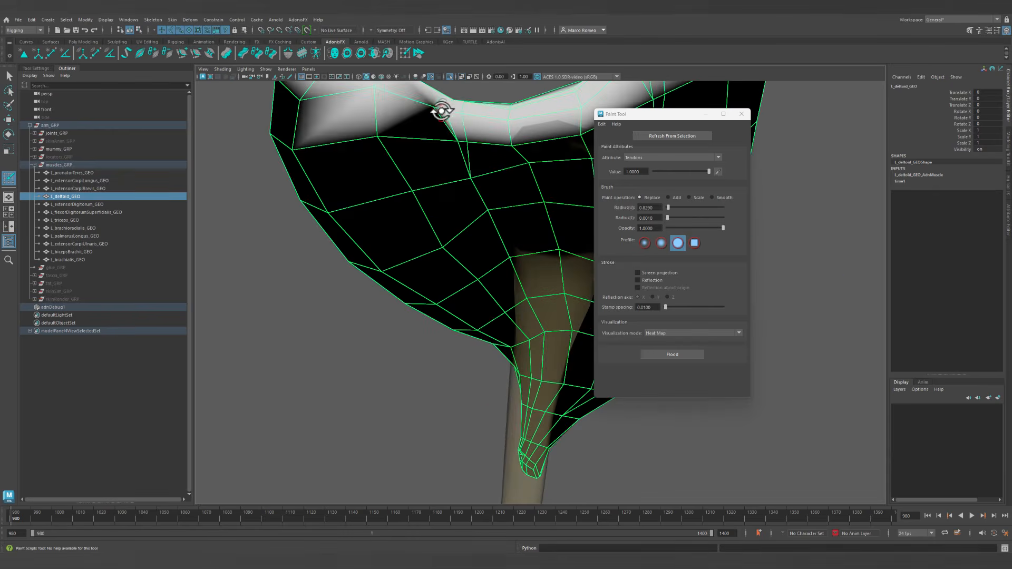
alt+drag(401, 109, 395, 153)
alt+middle_drag(396, 154, 248, 194)
alt+drag(248, 194, 411, 253)
alt+middle_drag(411, 253, 309, 181)
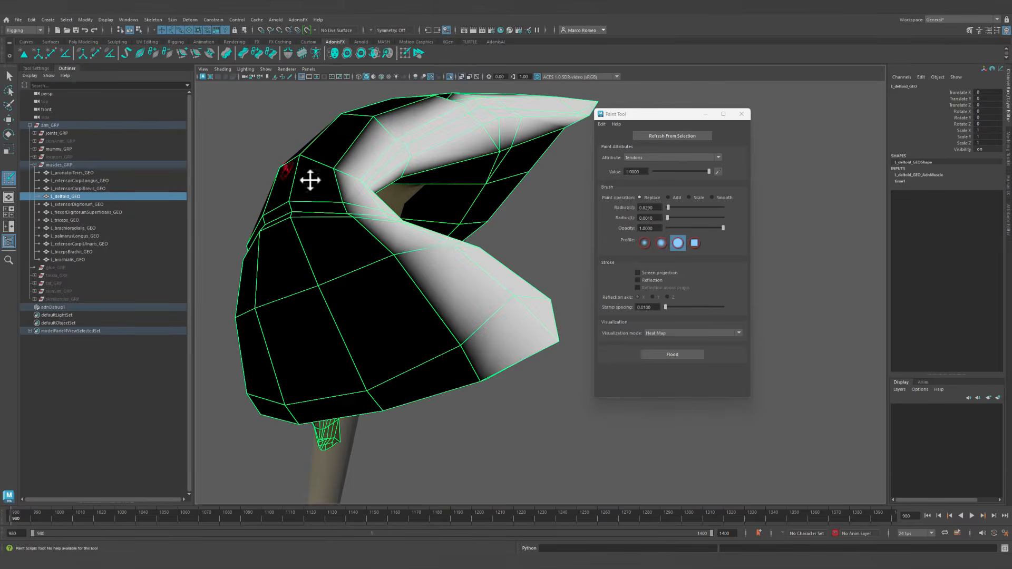
Paint tendon weights with value 1.0 all around the deltoid's lower tip where it meets the arm.
alt+right_drag(444, 252, 298, 181)
mouse_move(298, 181)
alt+mouse_down()
mouse_move(355, 204)
mouse_move(393, 190)
alt+mouse_up()
alt+right_drag(393, 190, 535, 350)
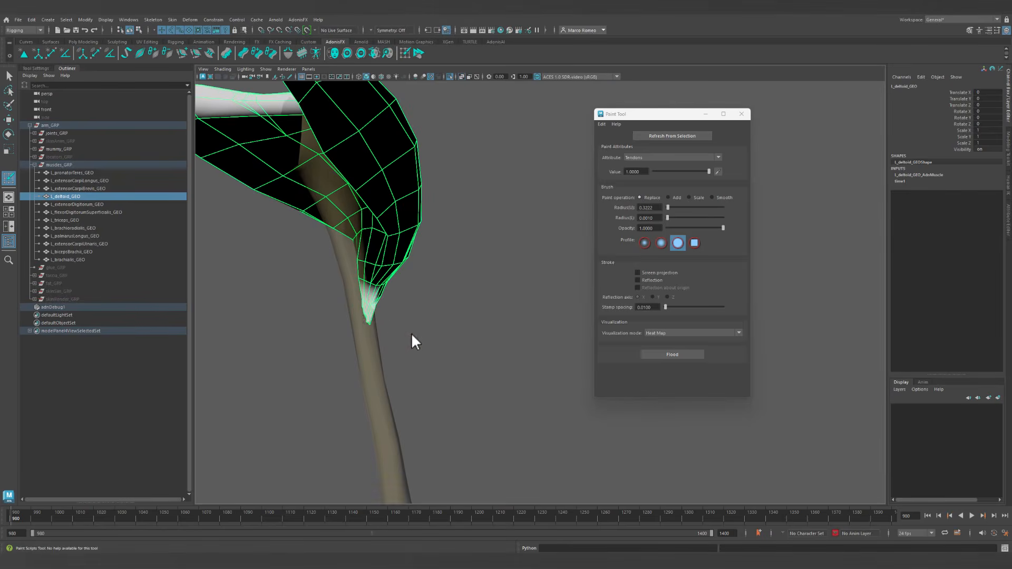
alt+right_drag(368, 318, 248, 287)
alt+drag(247, 288, 437, 308)
alt+middle_drag(437, 308, 172, 290)
alt+right_drag(260, 321, 366, 358)
alt+drag(366, 359, 409, 348)
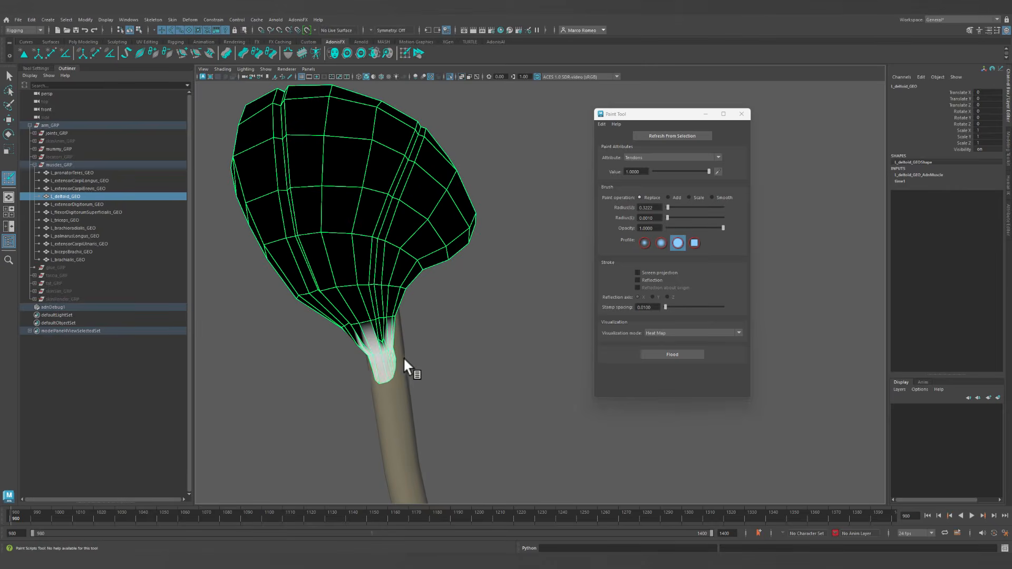
alt+middle_drag(403, 356, 508, 318)
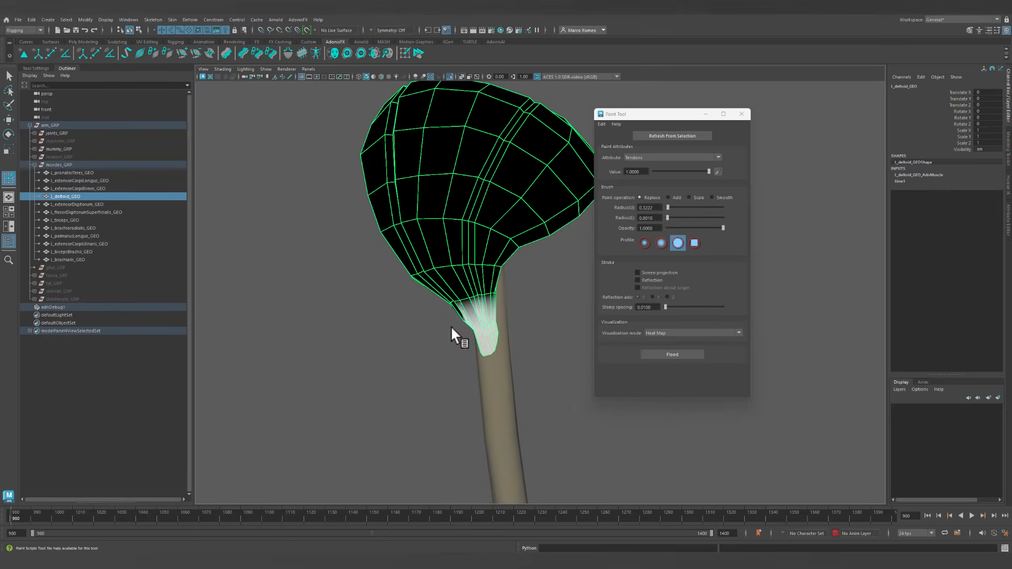
mouse_move(451, 326)
alt+mouse_down()
mouse_move(514, 332)
mouse_move(463, 317)
mouse_move(520, 287)
mouse_move(372, 298)
mouse_move(457, 298)
mouse_move(402, 264)
mouse_move(435, 244)
mouse_move(403, 281)
mouse_move(705, 123)
alt+mouse_up()
Switch painting to the Fibers attribute and show the deltoid's Muscle Fibers debug lines with Fibers Scale 10.
click(682, 157)
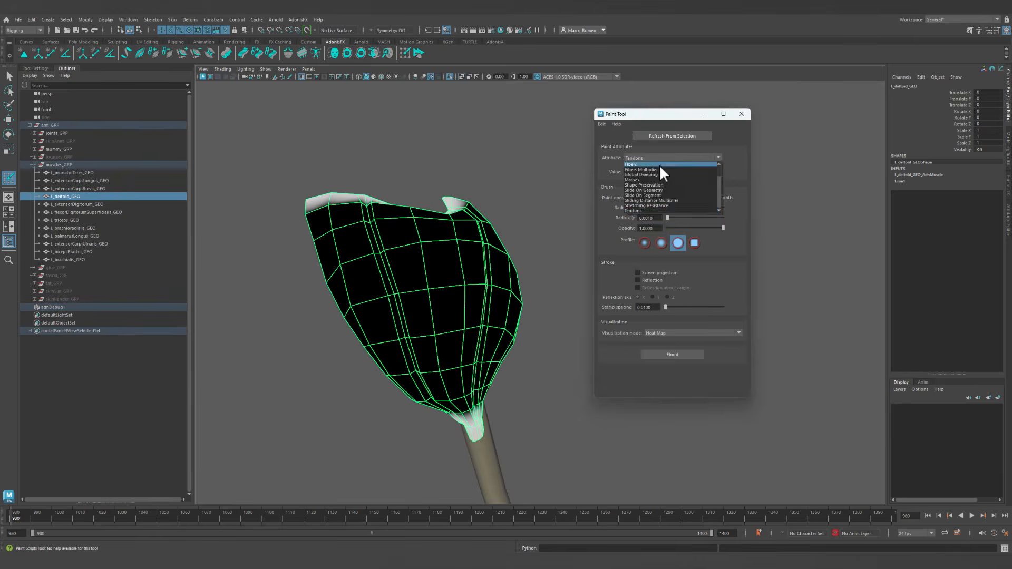
click(659, 165)
alt+drag(474, 227, 453, 268)
click(1007, 226)
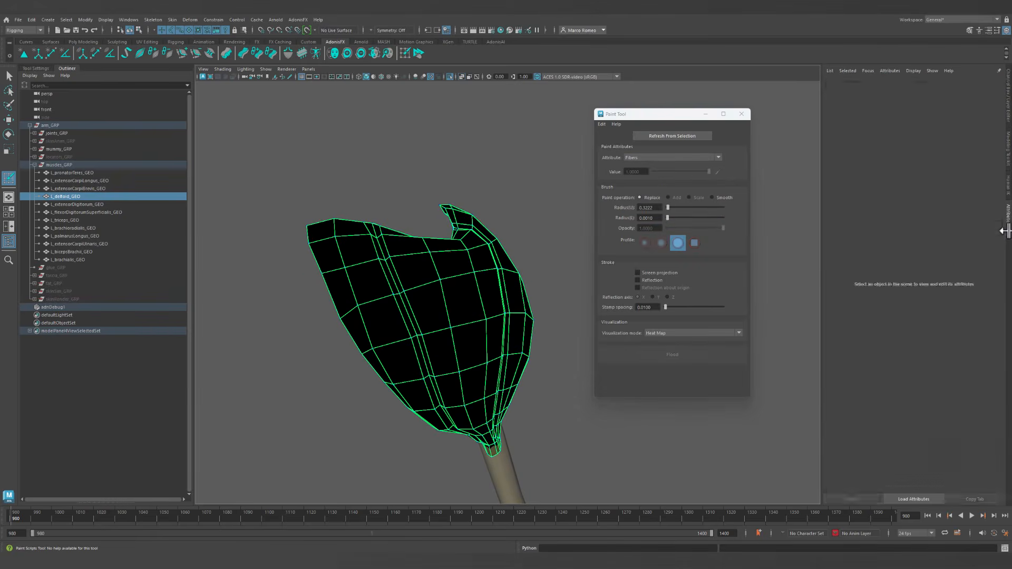
click(999, 84)
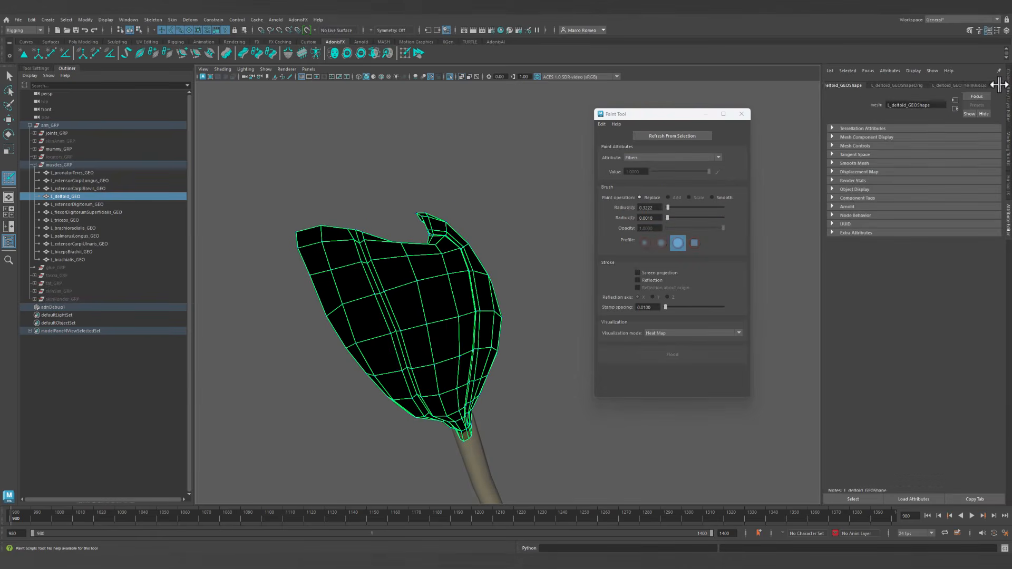
click(898, 85)
scroll(848, 424, down, 1)
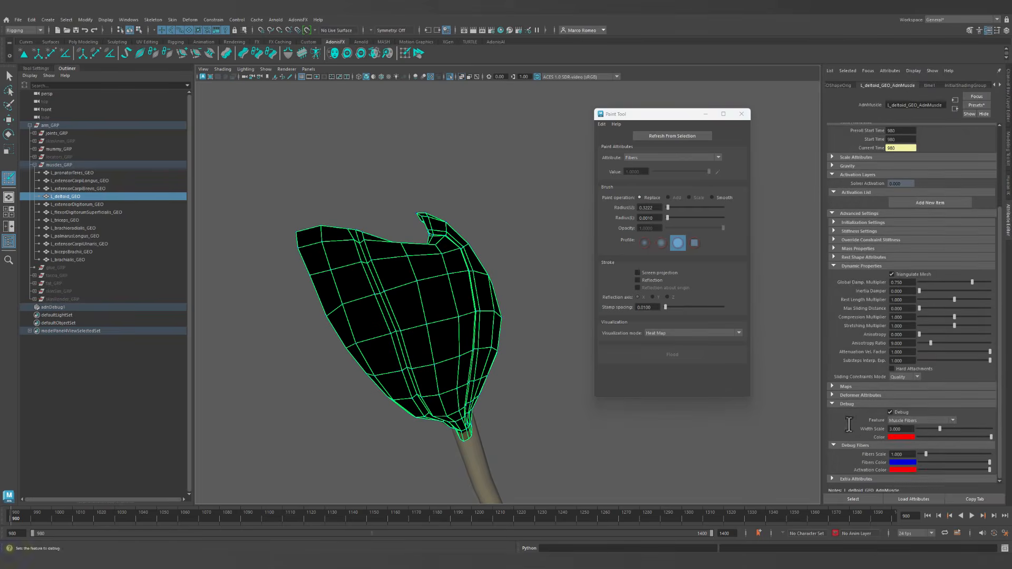
drag(961, 454, 990, 454)
Comb the fibers on the deltoid's outer face from the shoulder edge down to the lower tip.
alt+right_drag(337, 277, 429, 311)
mouse_move(428, 311)
alt+mouse_down()
mouse_move(418, 321)
mouse_move(434, 323)
mouse_move(414, 301)
alt+mouse_up()
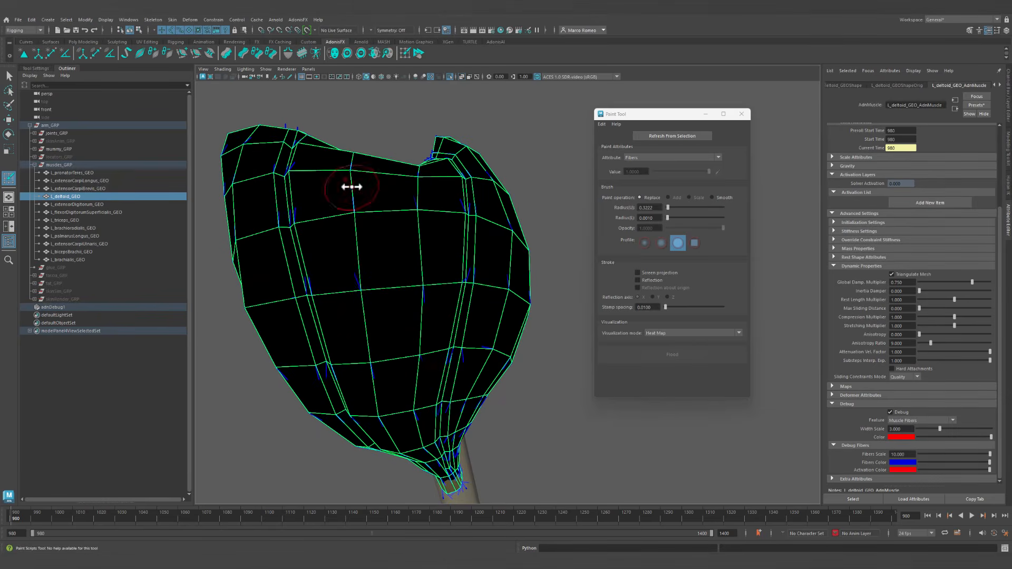
mouse_move(435, 319)
alt+mouse_down()
mouse_move(438, 287)
mouse_move(375, 298)
alt+mouse_up()
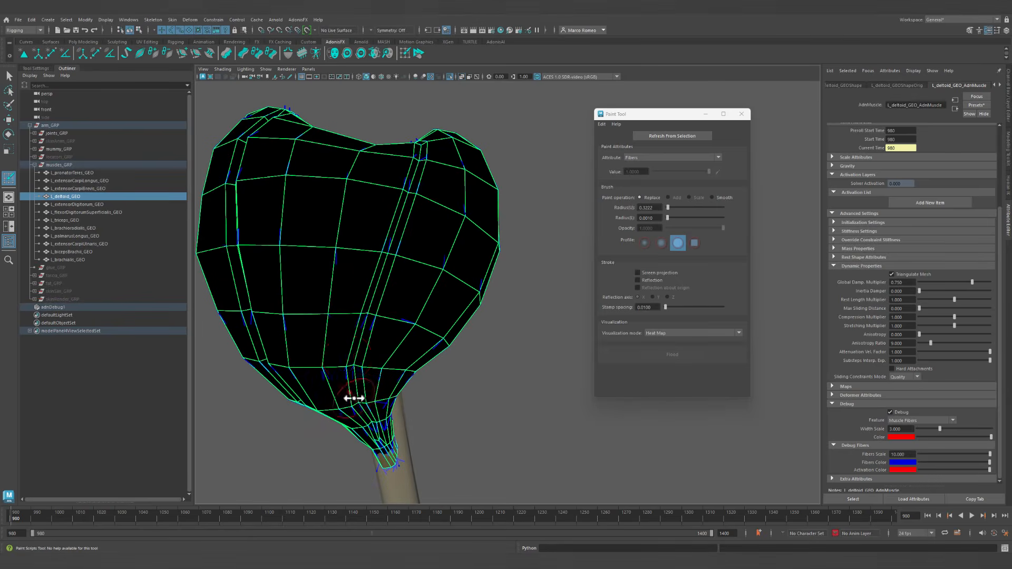
alt+drag(354, 398, 368, 239)
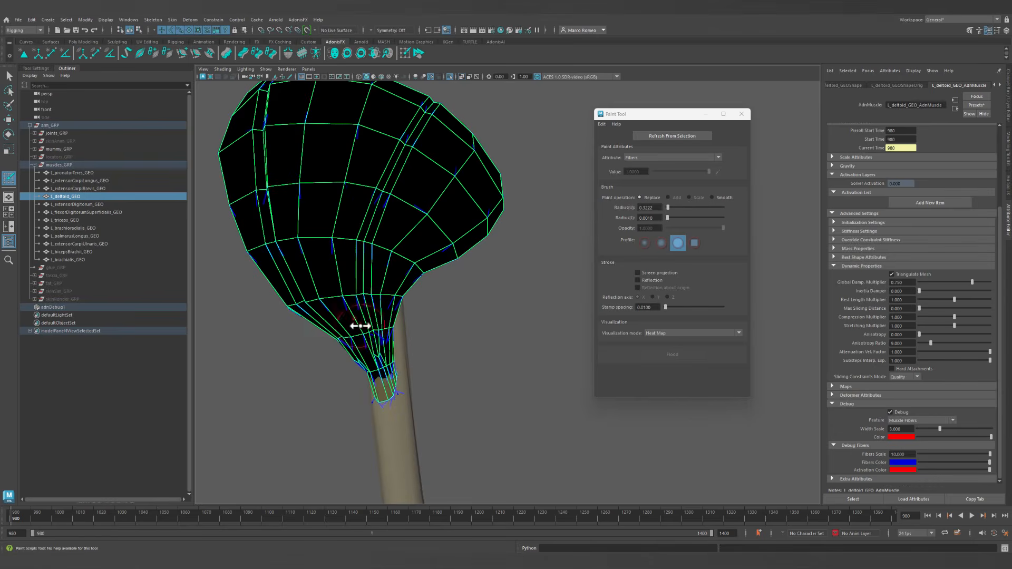
mouse_move(360, 326)
alt+mouse_down()
mouse_move(390, 282)
mouse_move(334, 311)
mouse_move(312, 348)
mouse_move(386, 339)
mouse_move(474, 237)
mouse_move(422, 291)
mouse_move(363, 245)
alt+mouse_up()
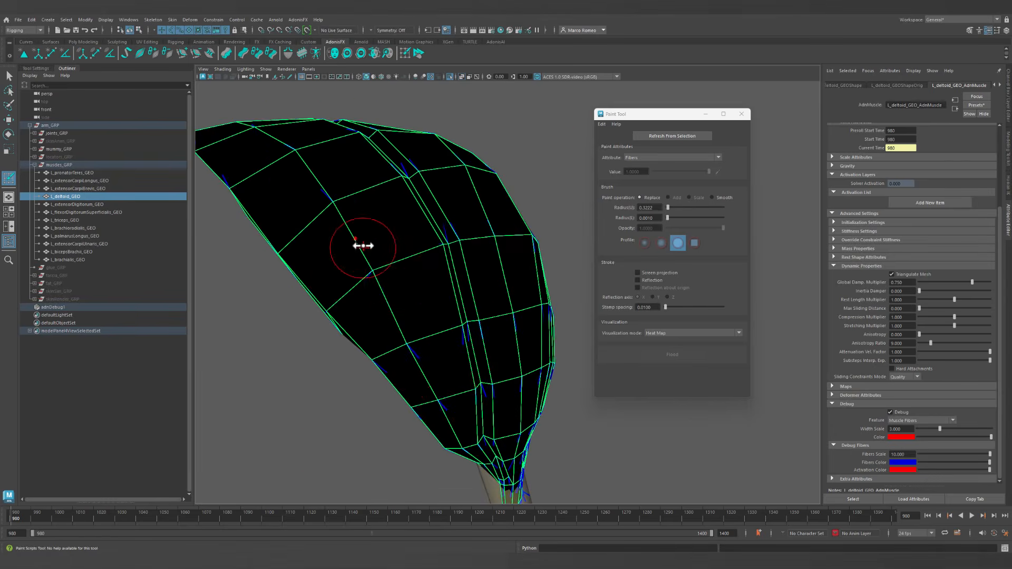
Comb the fibers along the front and back sides of the deltoid so they follow the muscle toward the arm.
mouse_move(427, 337)
alt+mouse_down()
mouse_move(429, 253)
mouse_move(319, 294)
alt+mouse_up()
drag(265, 268, 340, 359)
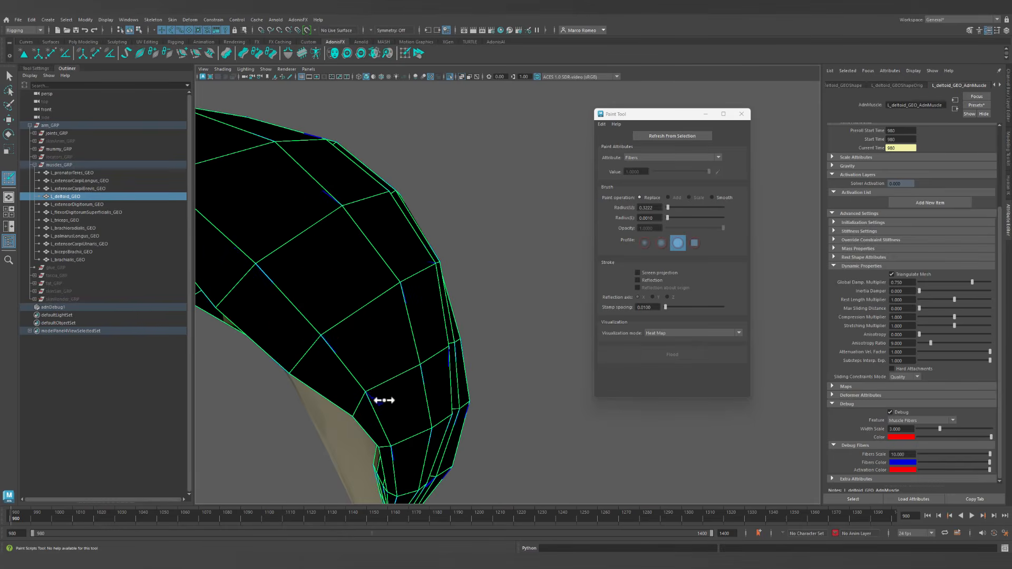
mouse_move(375, 208)
alt+mouse_down()
mouse_move(334, 253)
mouse_move(463, 176)
mouse_move(393, 255)
mouse_move(314, 260)
mouse_move(430, 228)
mouse_move(365, 281)
alt+mouse_up()
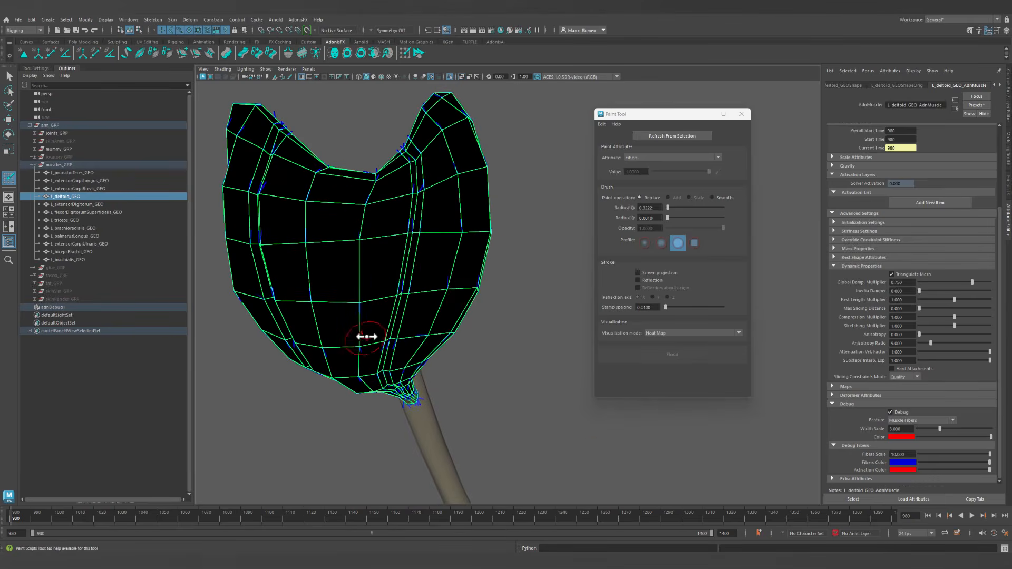
alt+right_drag(460, 340, 408, 367)
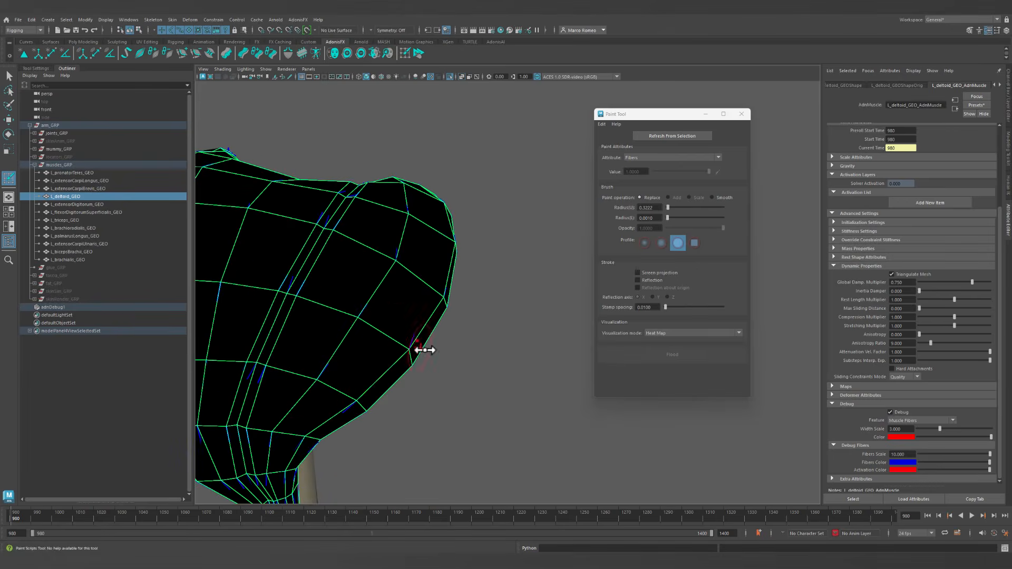
alt+drag(424, 350, 321, 349)
alt+right_drag(421, 285, 376, 343)
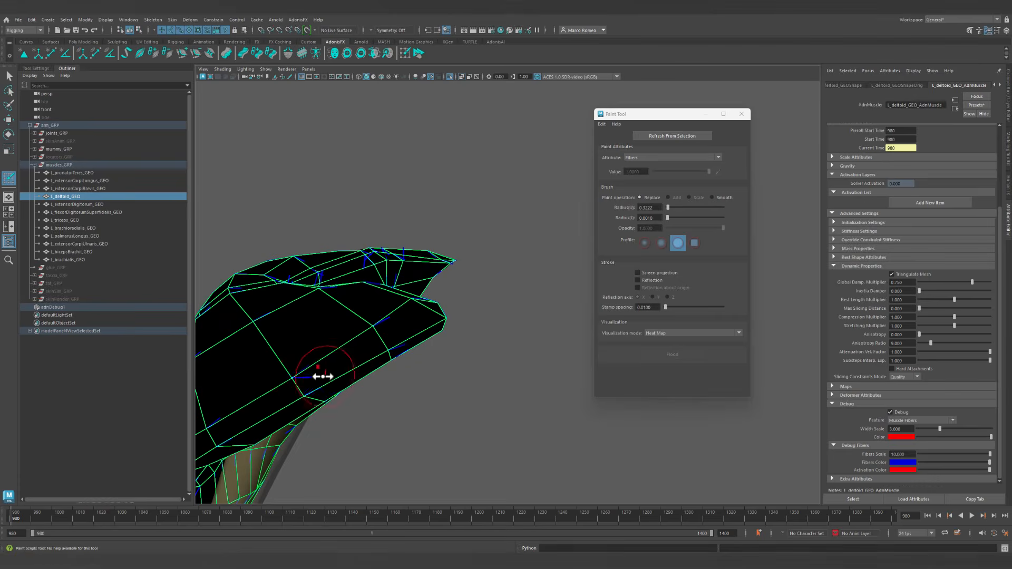
Examine the combed fiber directions across the deltoid's outer face, inner side and lower tip.
alt+drag(382, 321, 422, 285)
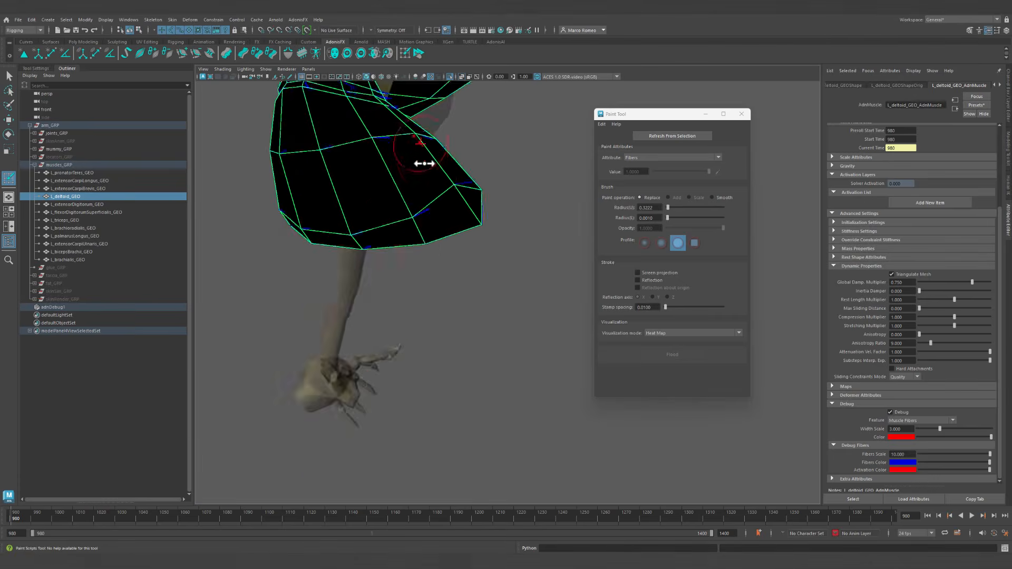
alt+drag(424, 163, 443, 335)
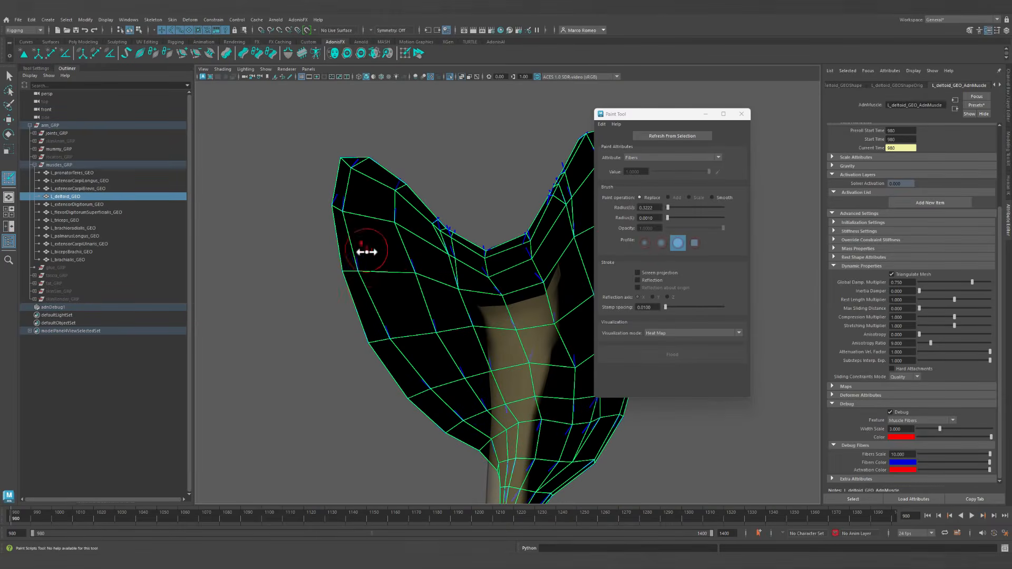
alt+drag(365, 256, 419, 303)
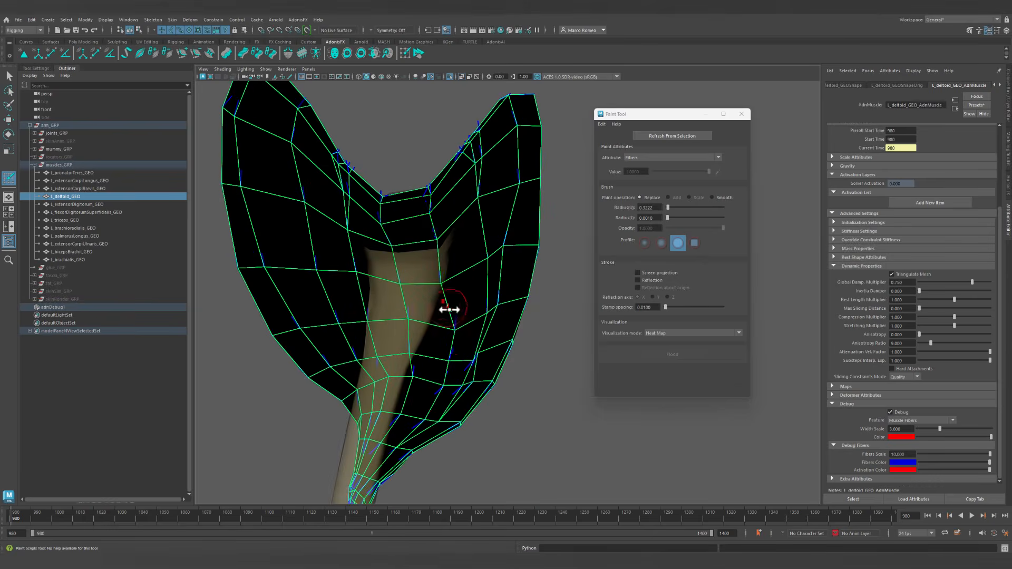
alt+drag(449, 310, 490, 207)
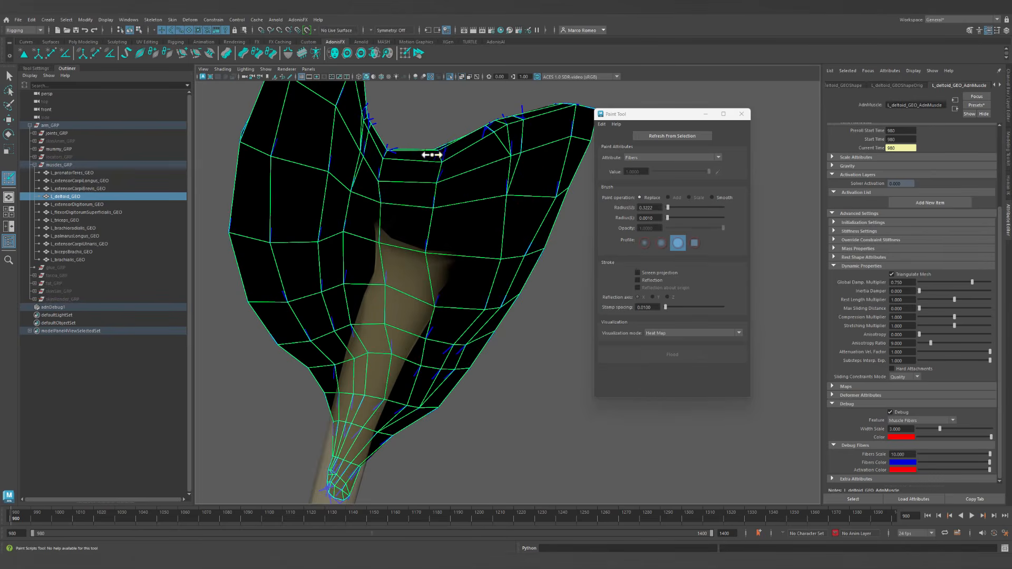
alt+drag(424, 269, 415, 264)
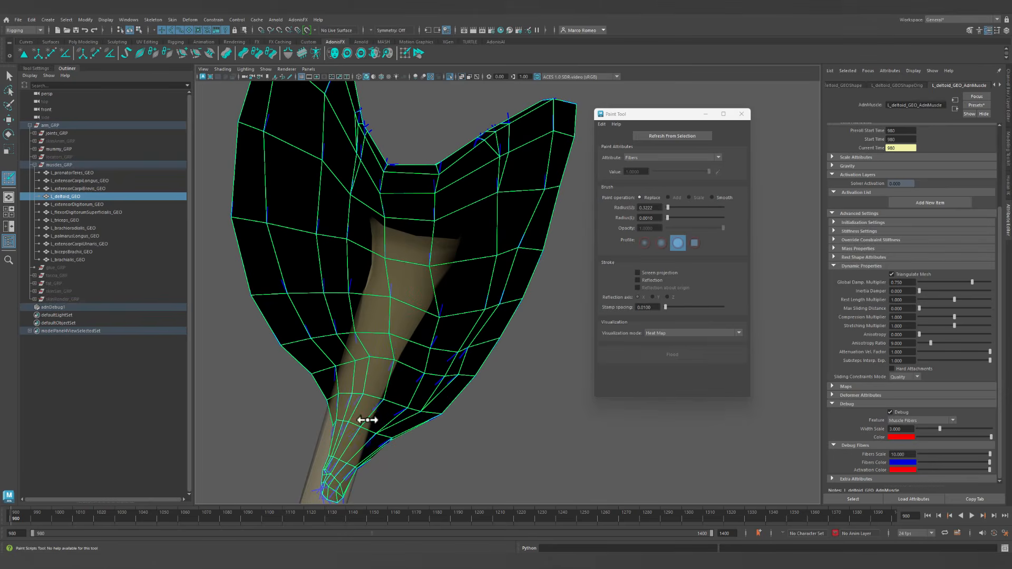
alt+right_drag(381, 440, 348, 420)
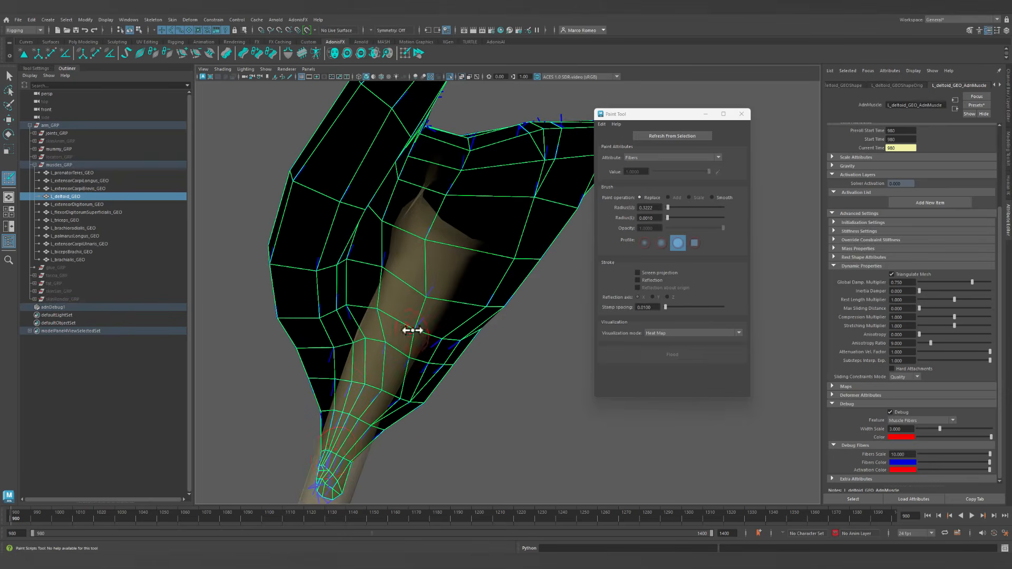
alt+drag(412, 330, 338, 380)
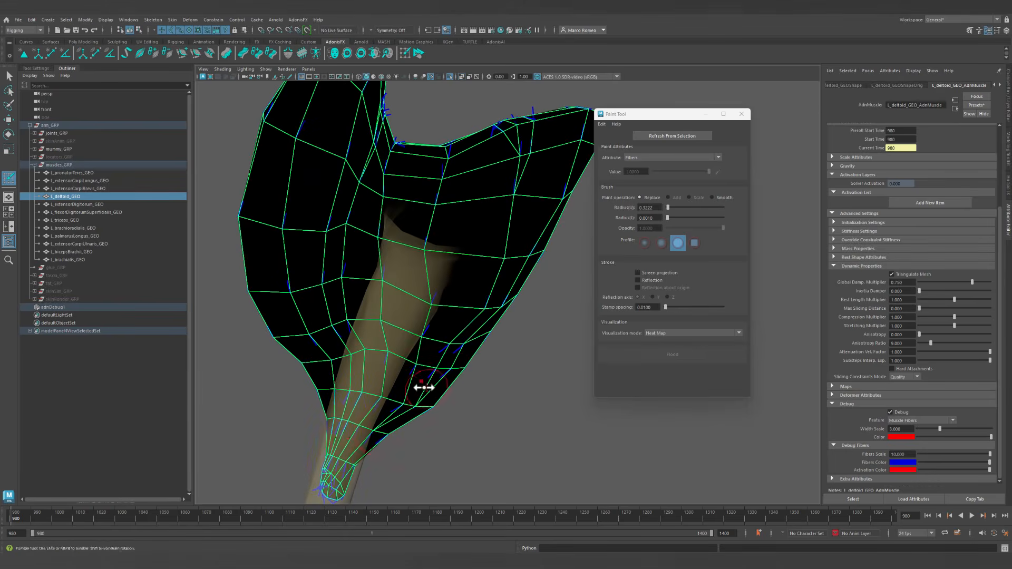
mouse_move(422, 387)
alt+mouse_down()
mouse_move(413, 397)
mouse_move(453, 332)
alt+mouse_up()
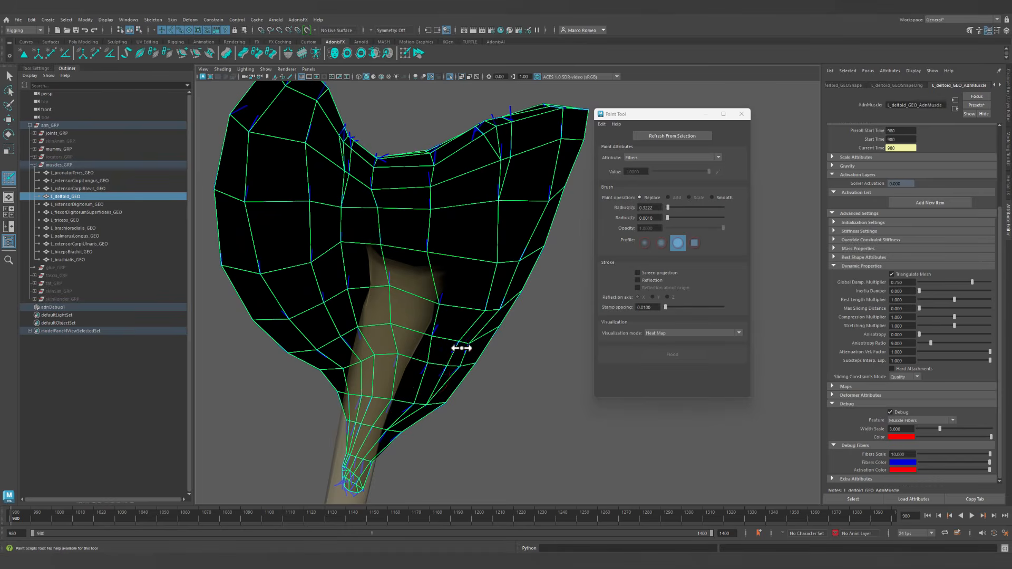
alt+drag(449, 369, 376, 313)
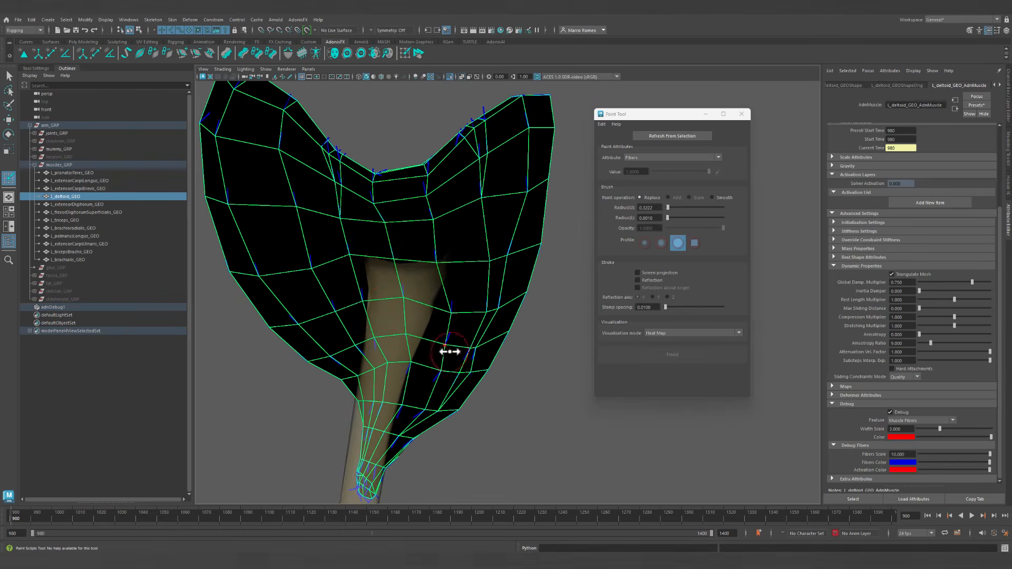
alt+right_drag(450, 352, 350, 291)
alt+drag(350, 291, 520, 330)
alt+right_drag(520, 330, 521, 290)
alt+middle_drag(521, 290, 390, 303)
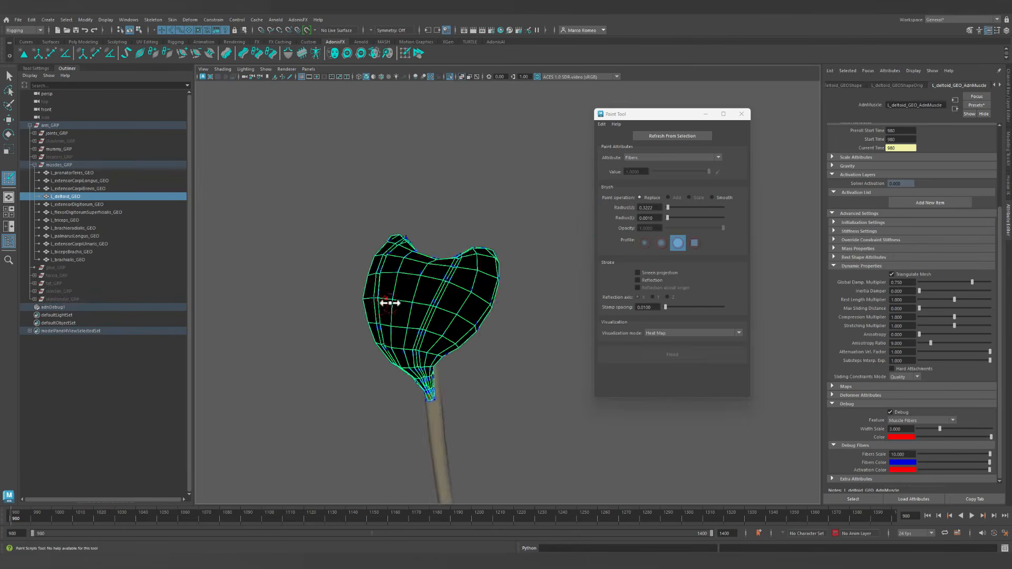
alt+drag(390, 303, 510, 326)
Exit fiber painting and turn off X-ray and isolated display so the deltoid appears with the whole shoulder.
key(q)
alt+drag(504, 372, 532, 330)
alt+right_drag(533, 330, 477, 266)
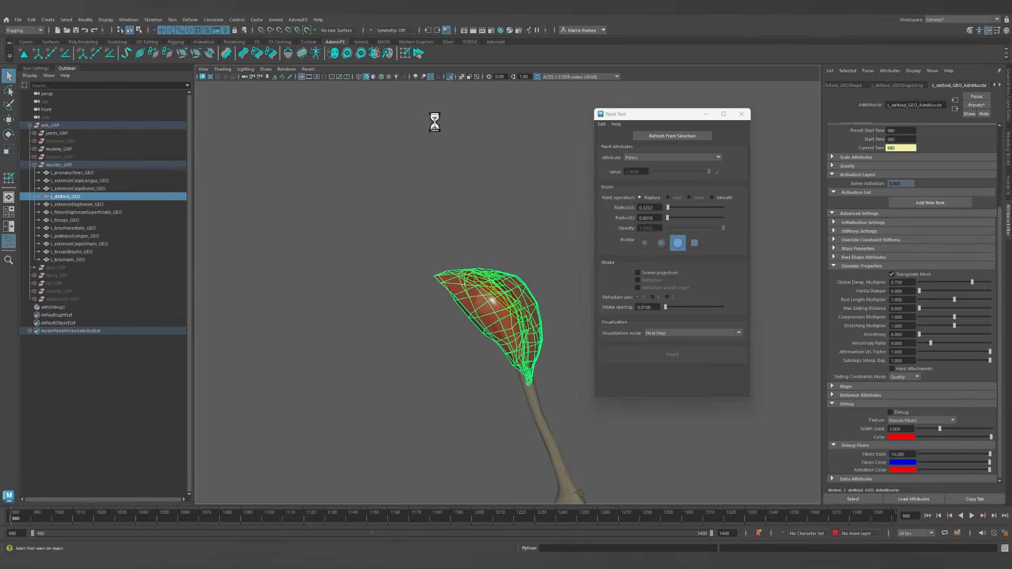
click(462, 77)
mouse_move(495, 261)
alt+mouse_down()
mouse_move(461, 267)
mouse_move(482, 271)
alt+mouse_up()
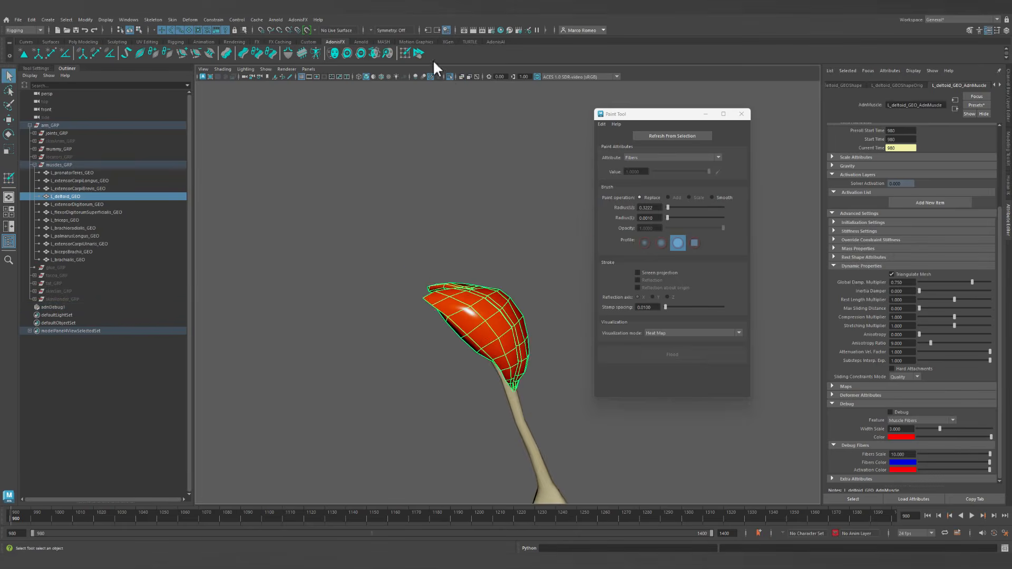
click(449, 77)
alt+right_drag(426, 268, 476, 330)
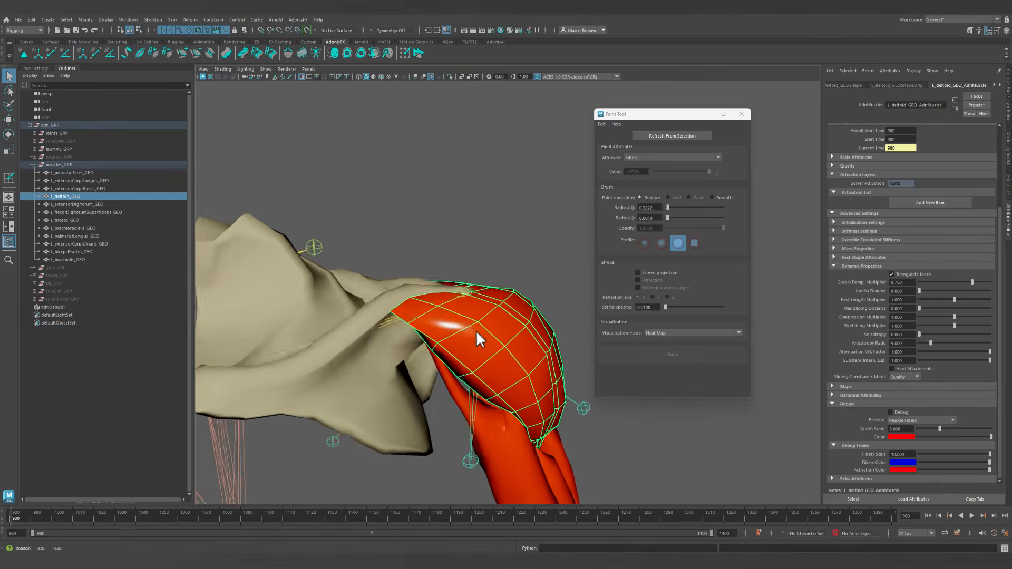
Select the scapula joint above the shoulder together with L_shoulder02_JNT beside the deltoid, checking them in wireframe.
alt+drag(476, 330, 568, 363)
click(449, 273)
click(548, 334)
alt+drag(548, 333, 461, 309)
key(4)
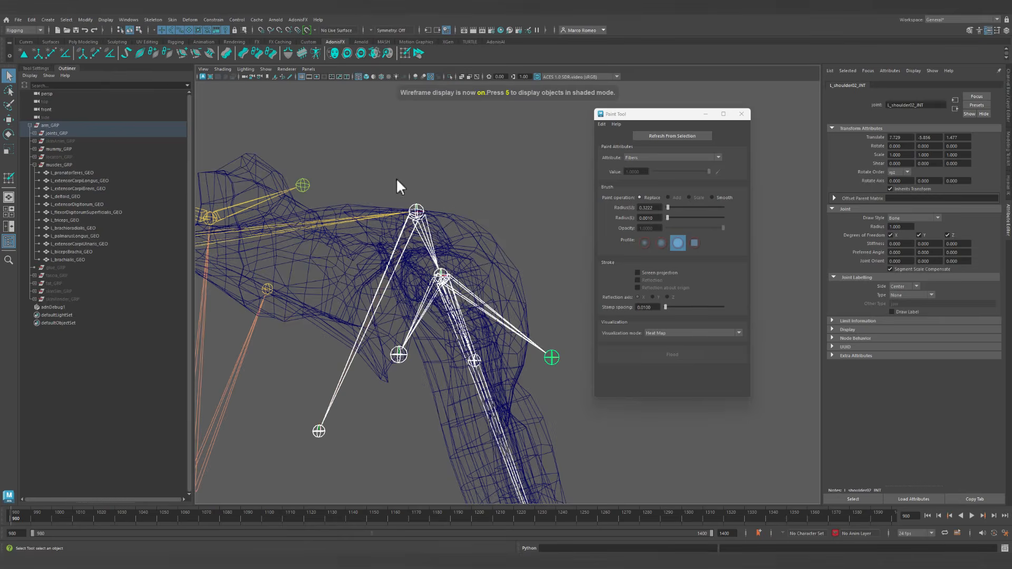
key(5)
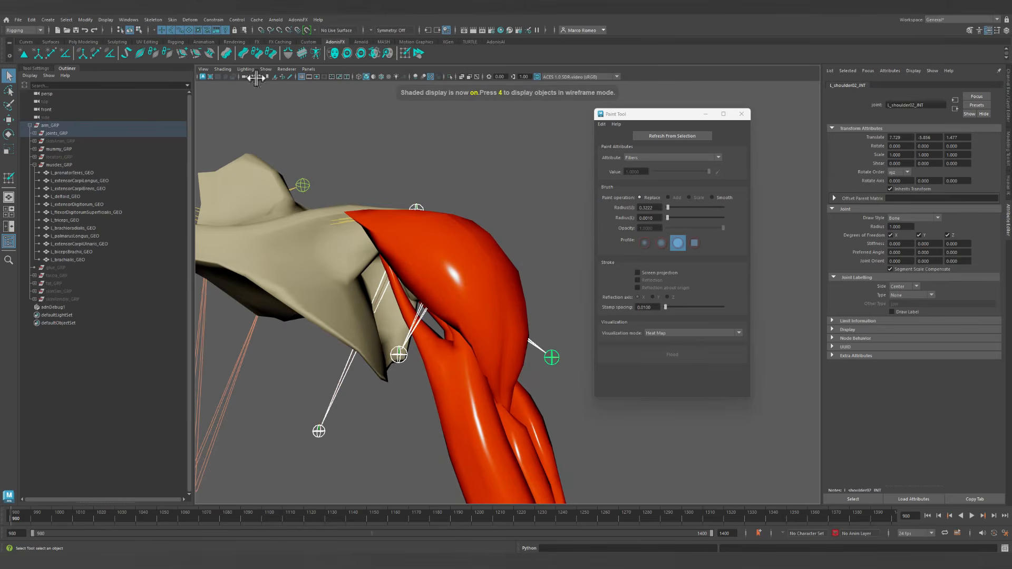
Try to create a distance sensor named L_arm_elevate_AdnSensorDistance from the selected joints.
click(97, 52)
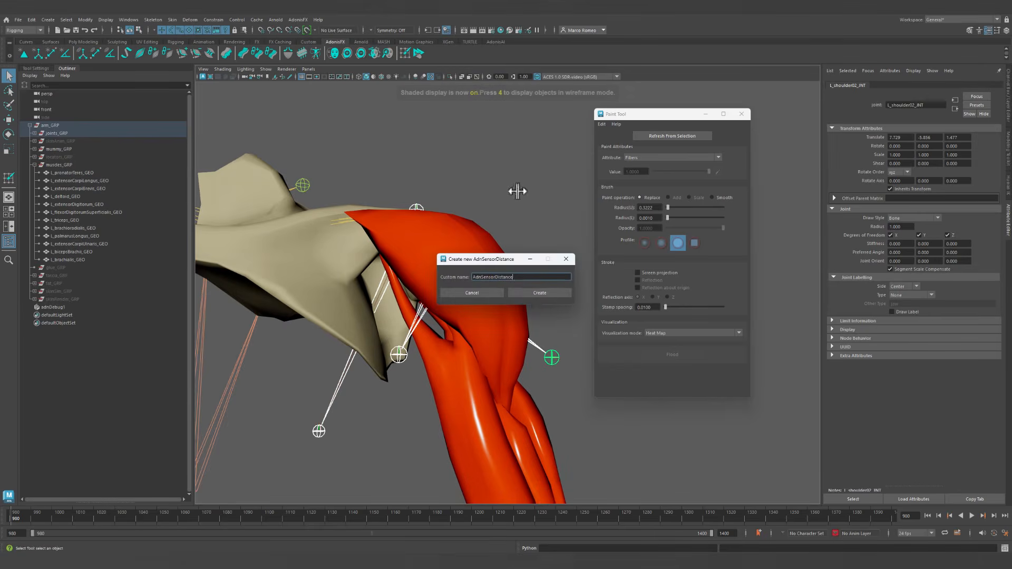
key(Home)
text(L_)
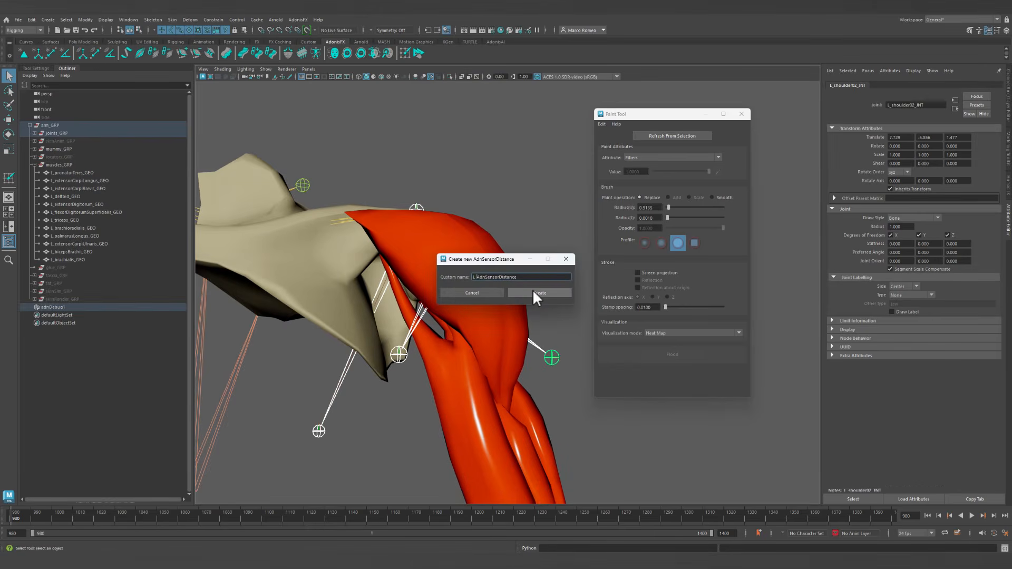
text(arm_elevate_)
click(543, 292)
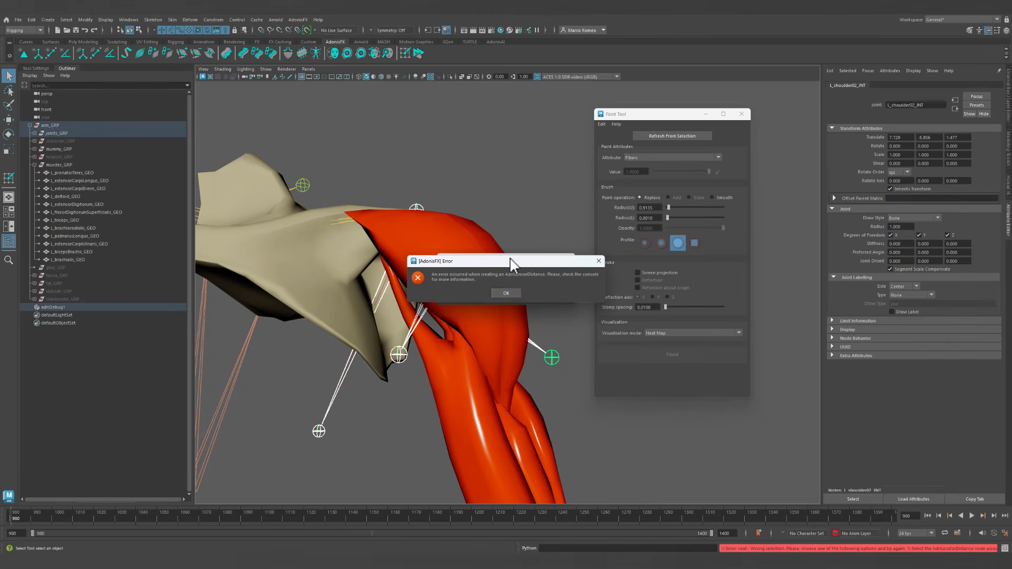
drag(507, 261, 473, 369)
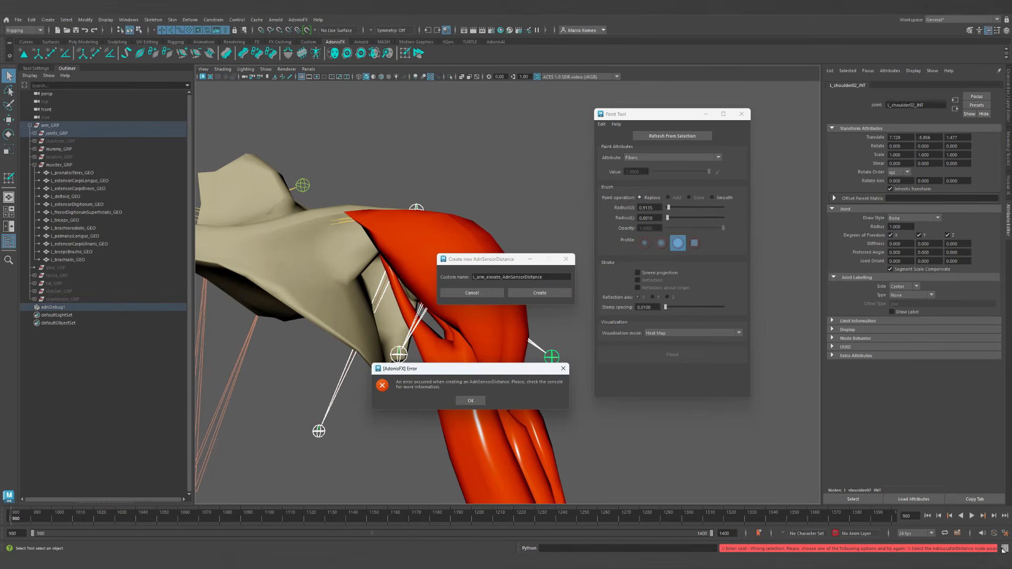
click(466, 400)
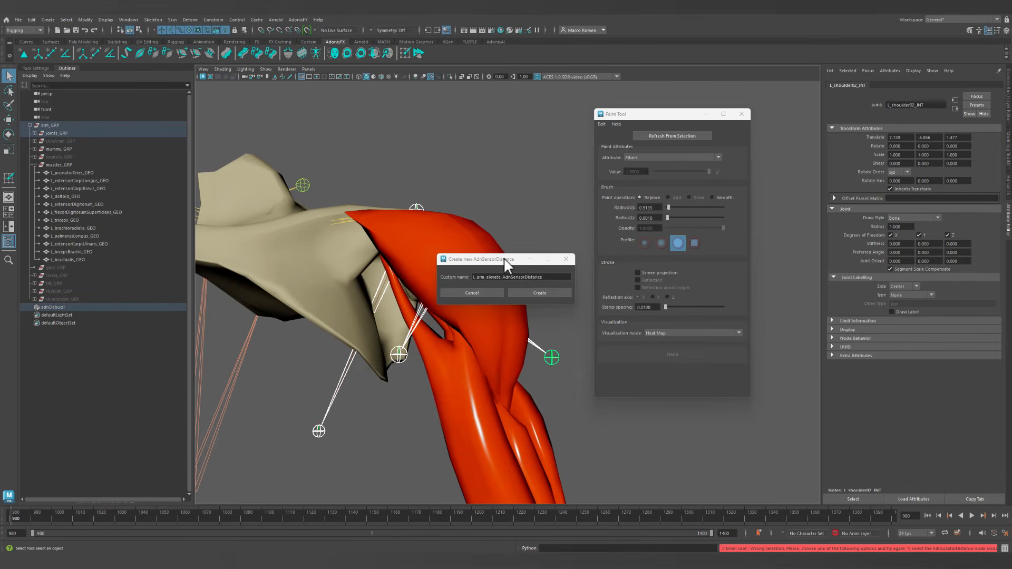
click(502, 276)
click(567, 259)
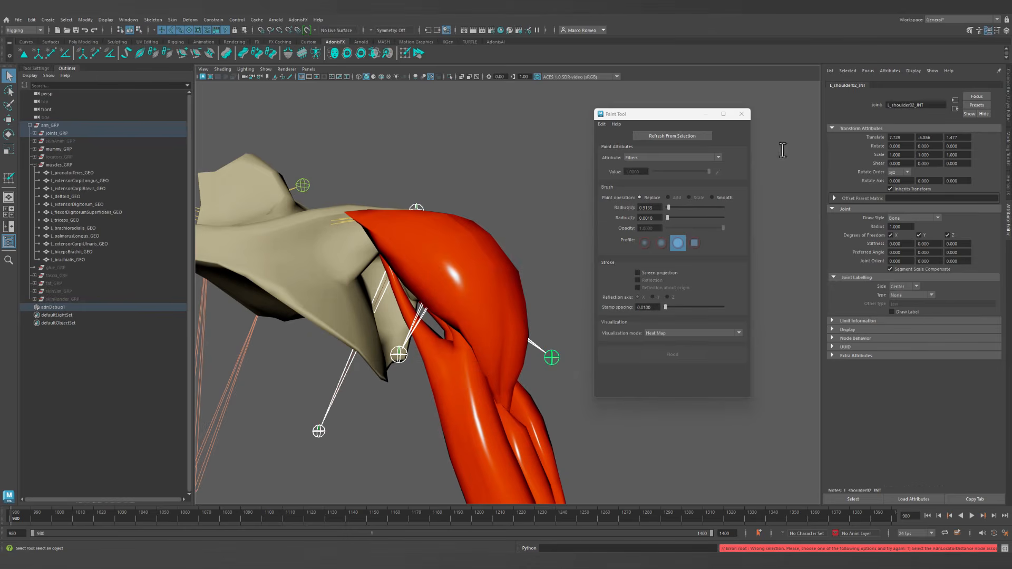
Close the Paint Tool and select L_scapula01_JNT followed by L_shoulder02_JNT in wireframe display.
click(741, 114)
key(4)
click(415, 210)
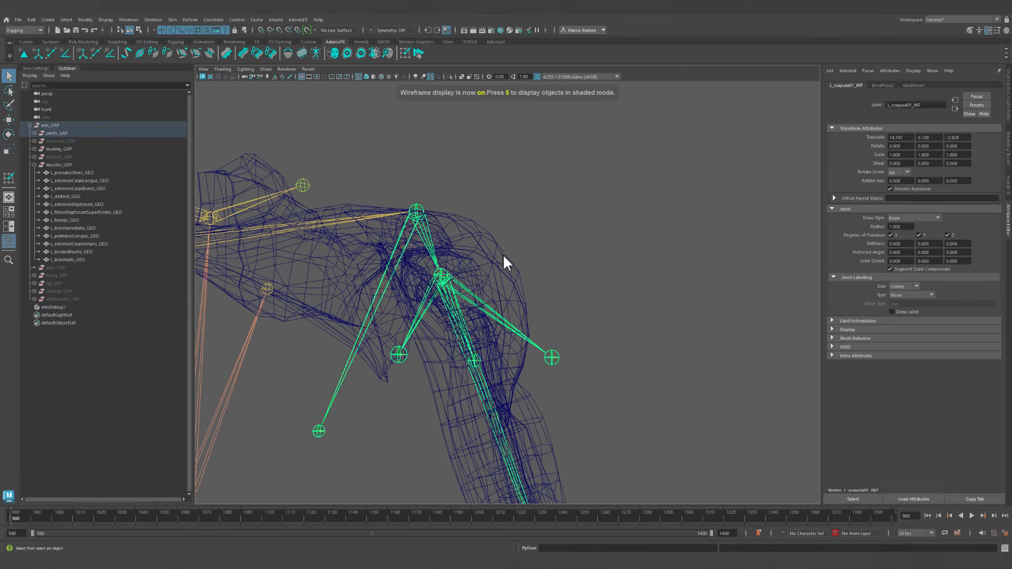
shift+click(552, 357)
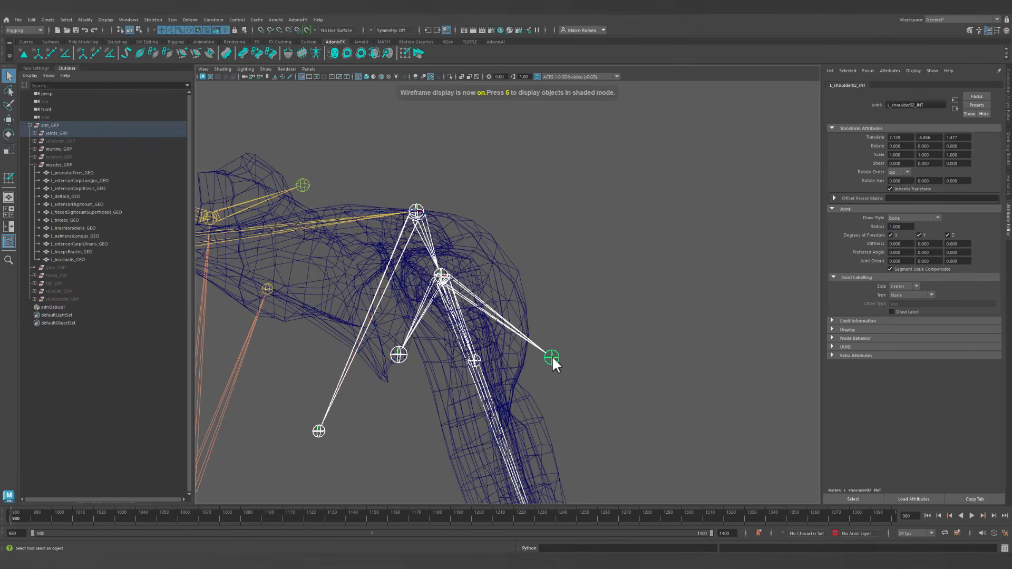
Create a distance sensor named L_arm_elevate_AdnSensorDistance between the selected L_scapula01_JNT and L_shoulder02_JNT joints.
click(95, 51)
text(L_arm)
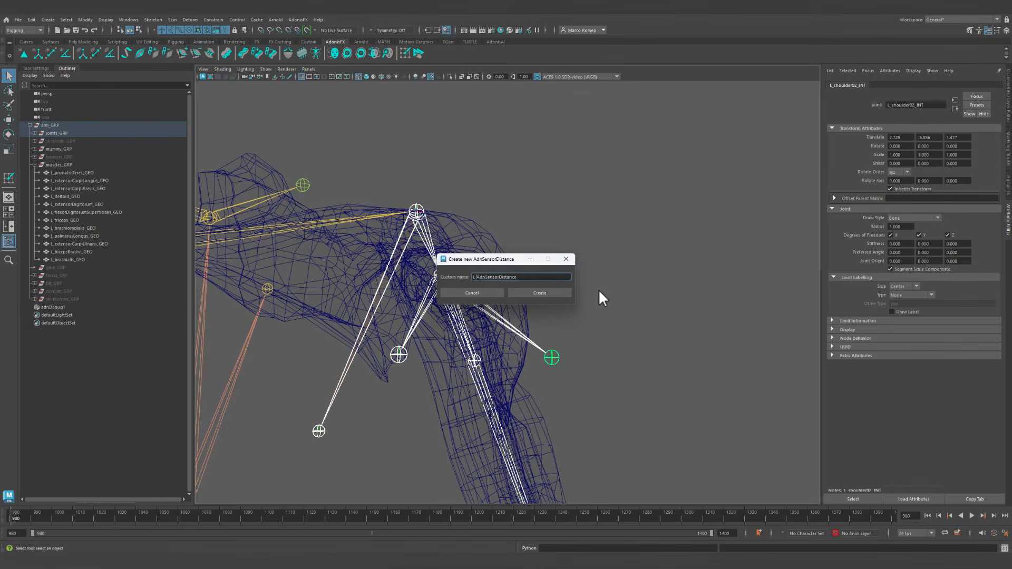
text(_elevate_)
key(Return)
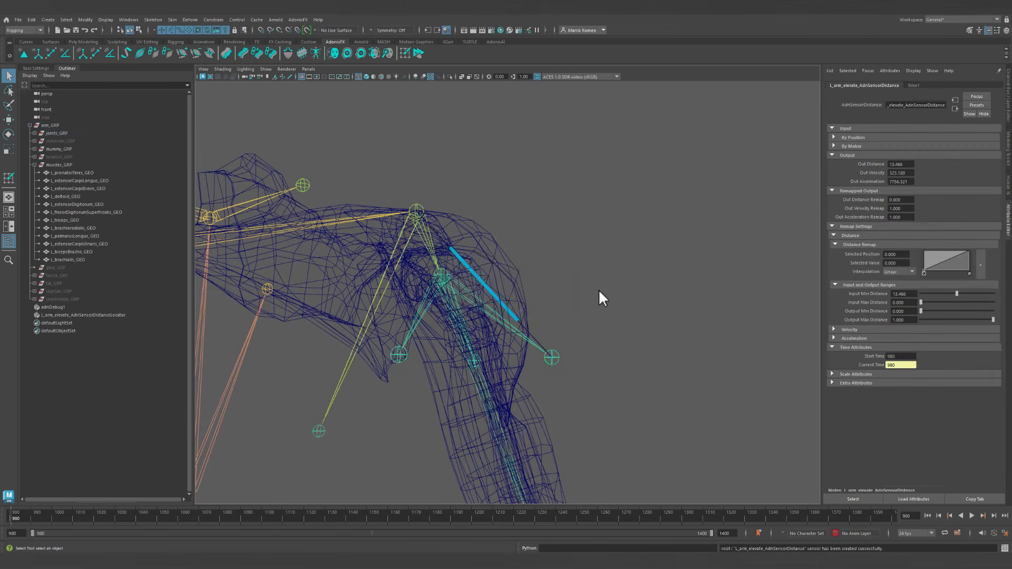
Select the arm elevate sensor's locator above the shoulder.
alt+drag(565, 271, 559, 302)
click(504, 318)
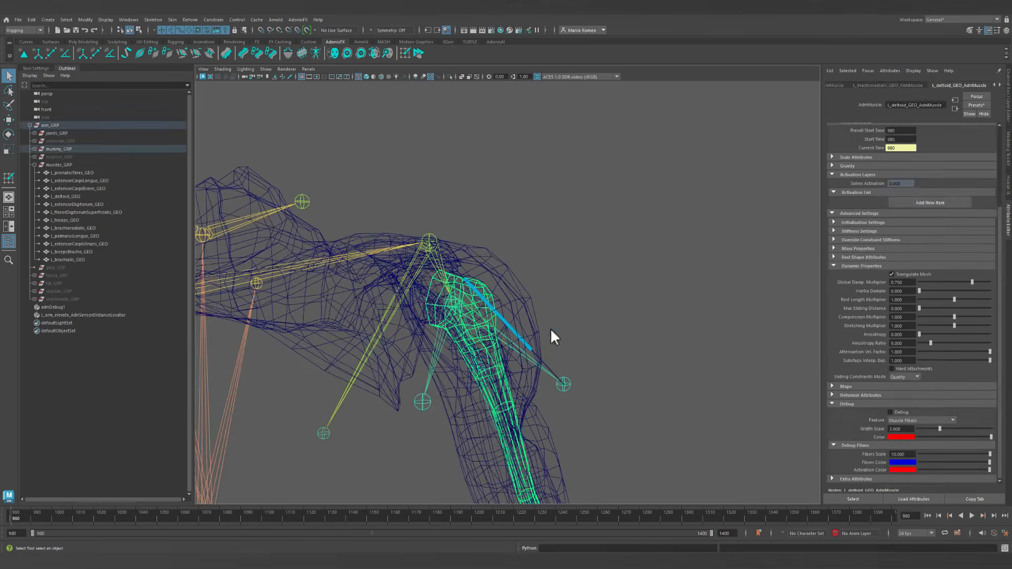
alt+right_drag(550, 328, 514, 309)
click(507, 310)
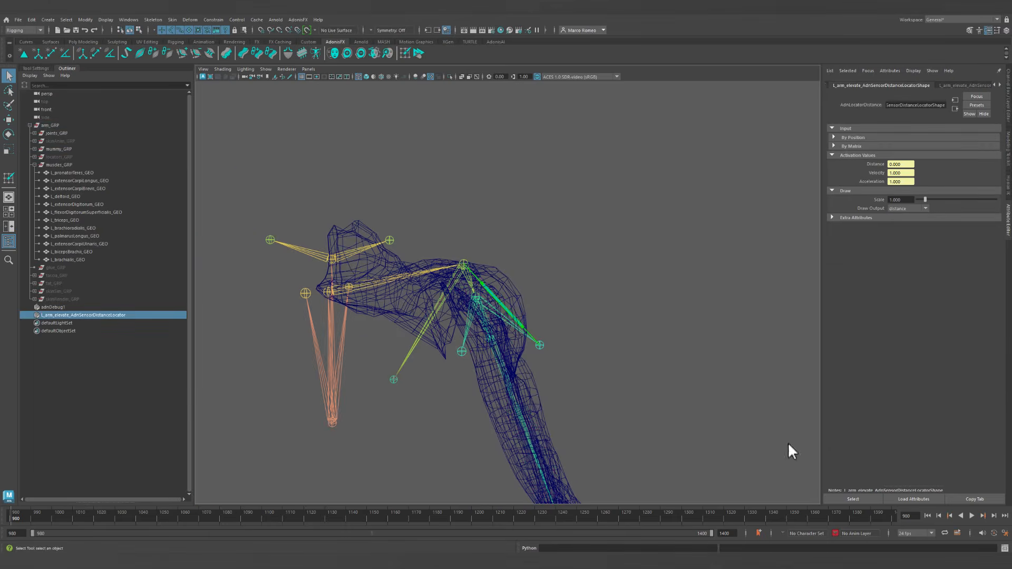
Read the wrong-selection error from the first sensor creation attempt in the Script Editor history, and put the editor away.
click(1005, 548)
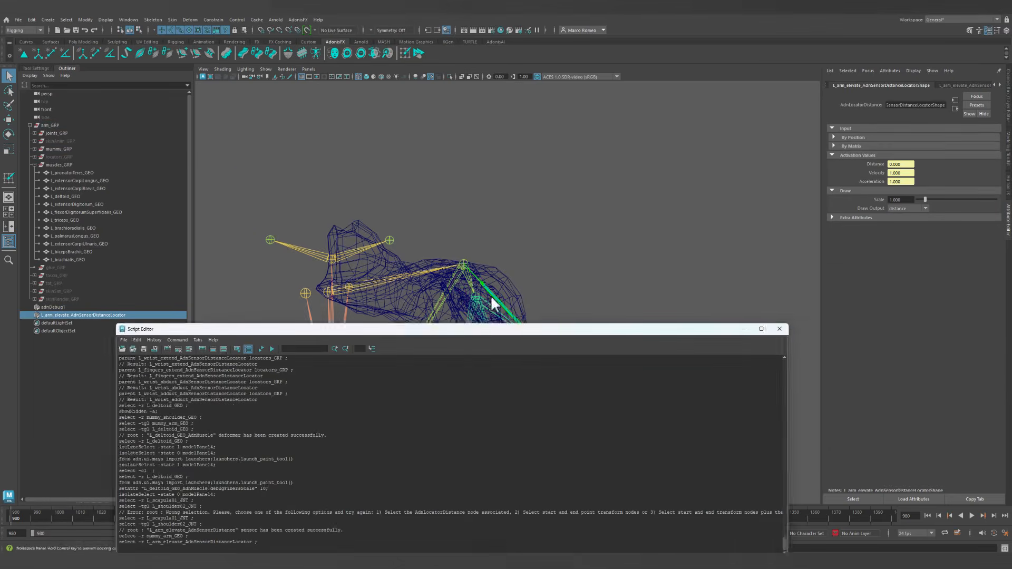
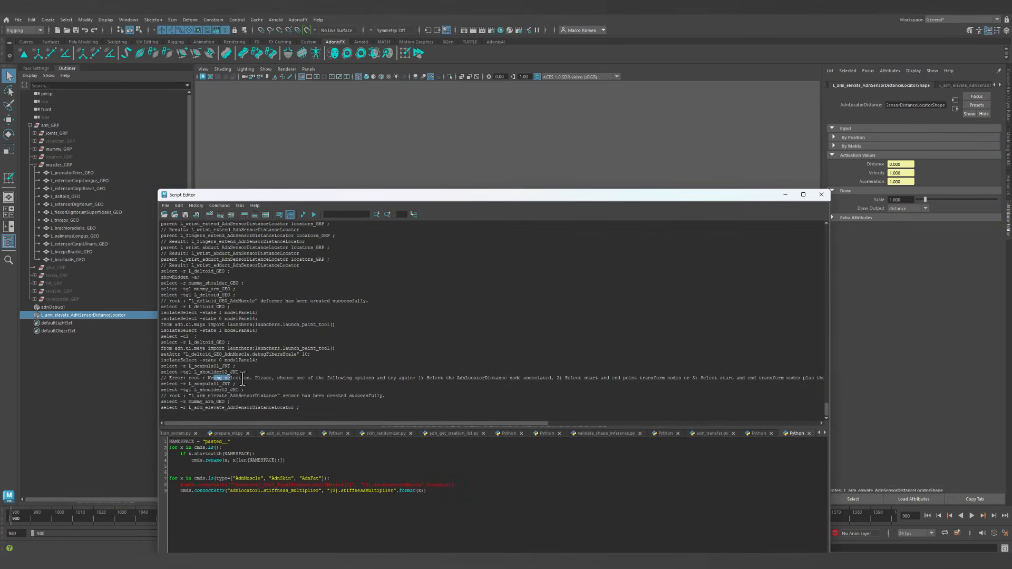
drag(242, 378, 305, 379)
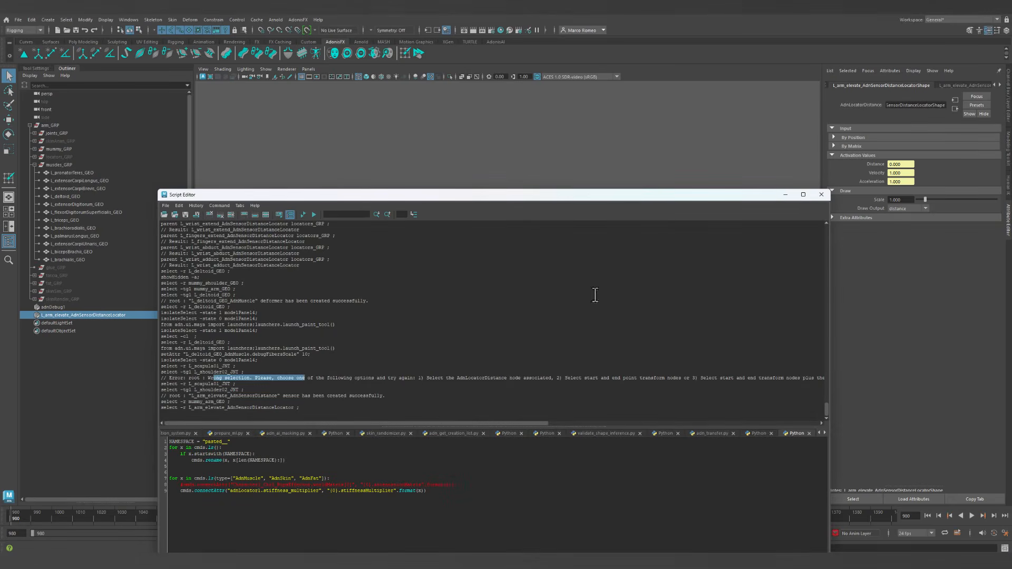
click(786, 194)
At frame 1174 with the arm raised, set the arm elevate sensor's Input Max Distance to its output distance, 8.663.
alt+drag(289, 267, 565, 334)
alt+right_drag(564, 335, 596, 329)
alt+middle_drag(596, 329, 634, 365)
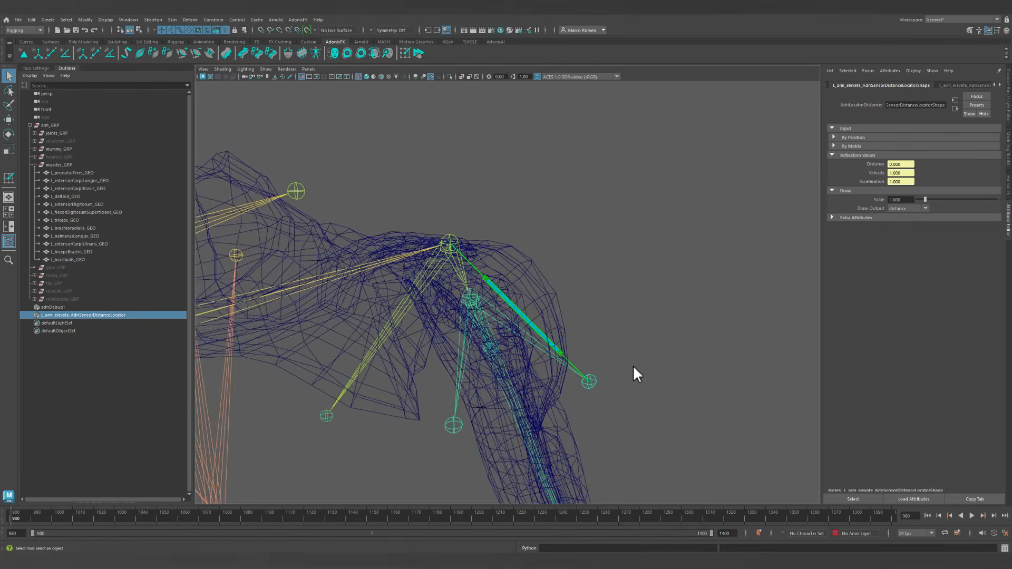
alt+drag(634, 366, 624, 337)
click(977, 84)
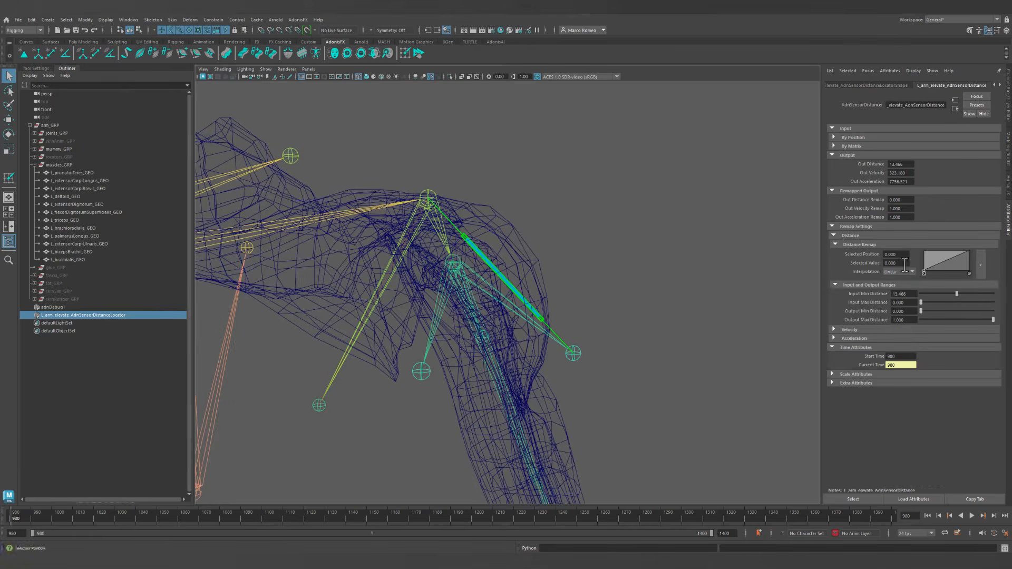
drag(26, 519, 416, 528)
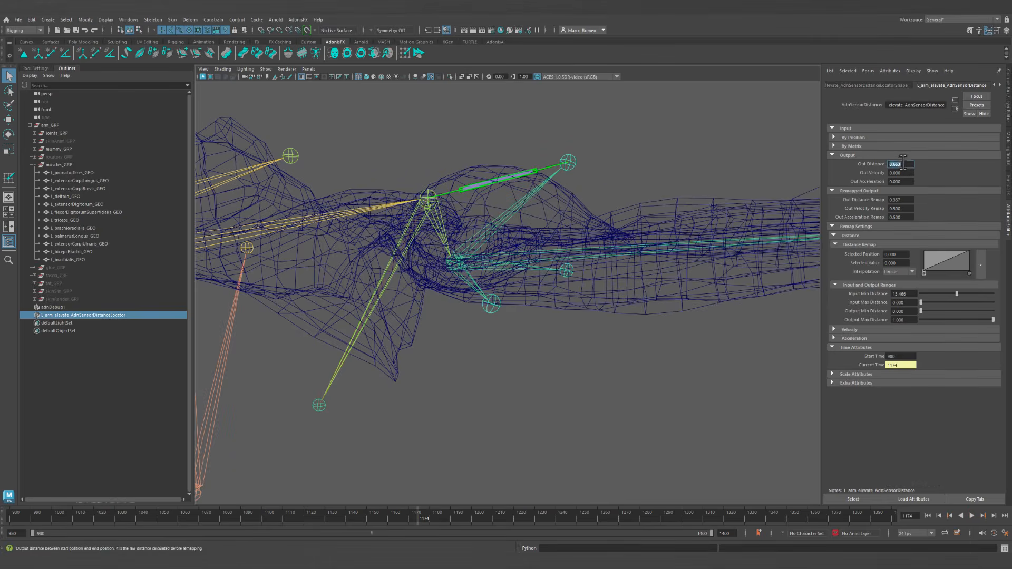
click(907, 302)
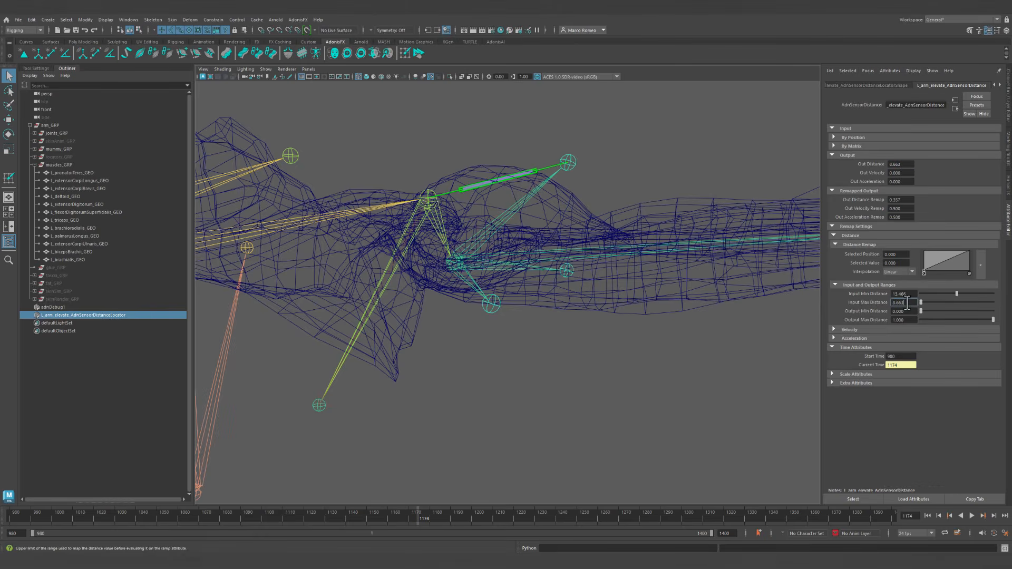
key(Return)
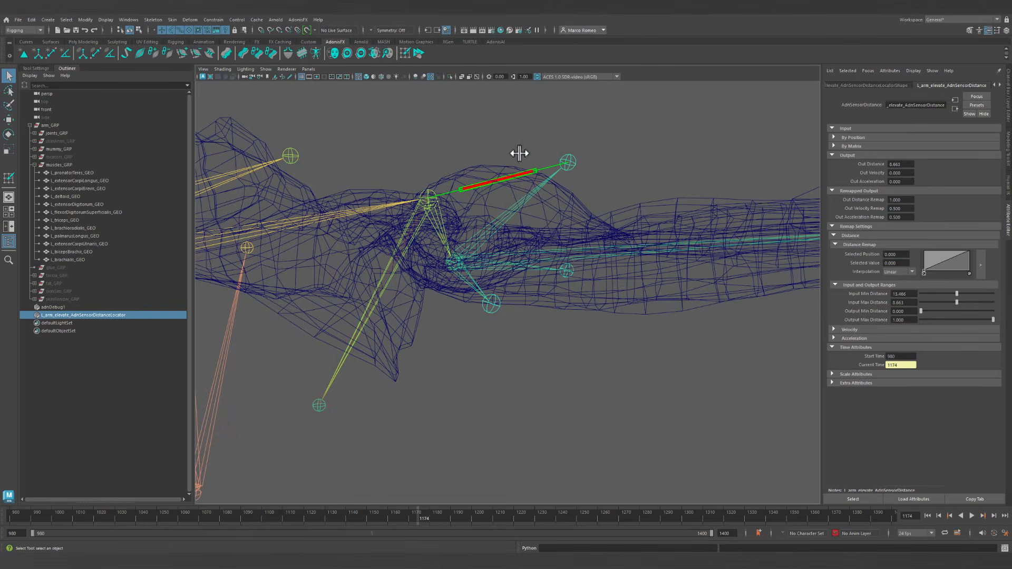
Add L_deltoid_GEO to the locator selection and bring up the AdonisFX Sensors Connection Editor.
shift+click(563, 194)
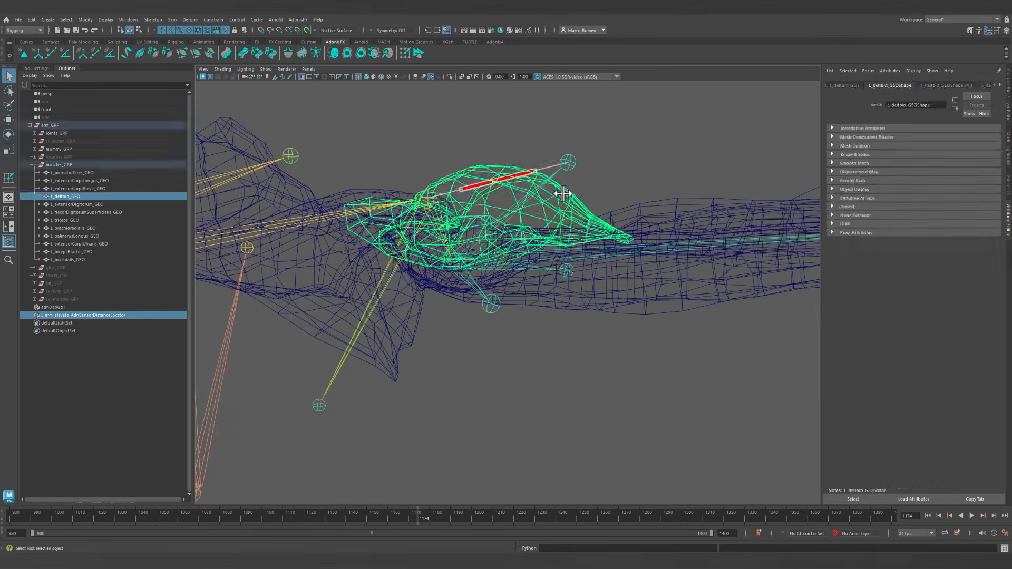
click(293, 20)
mouse_move(324, 87)
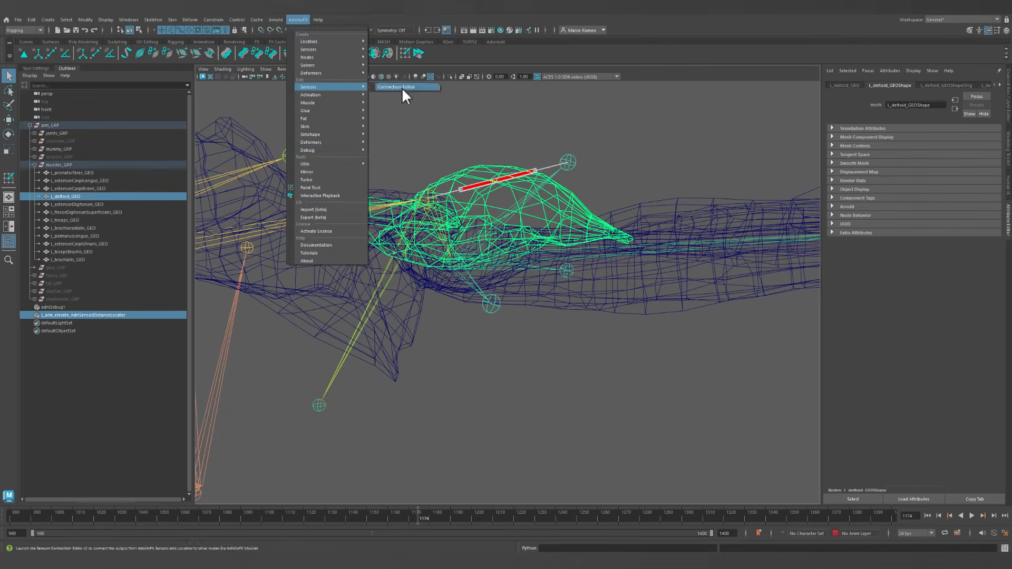
click(402, 87)
drag(468, 222, 433, 299)
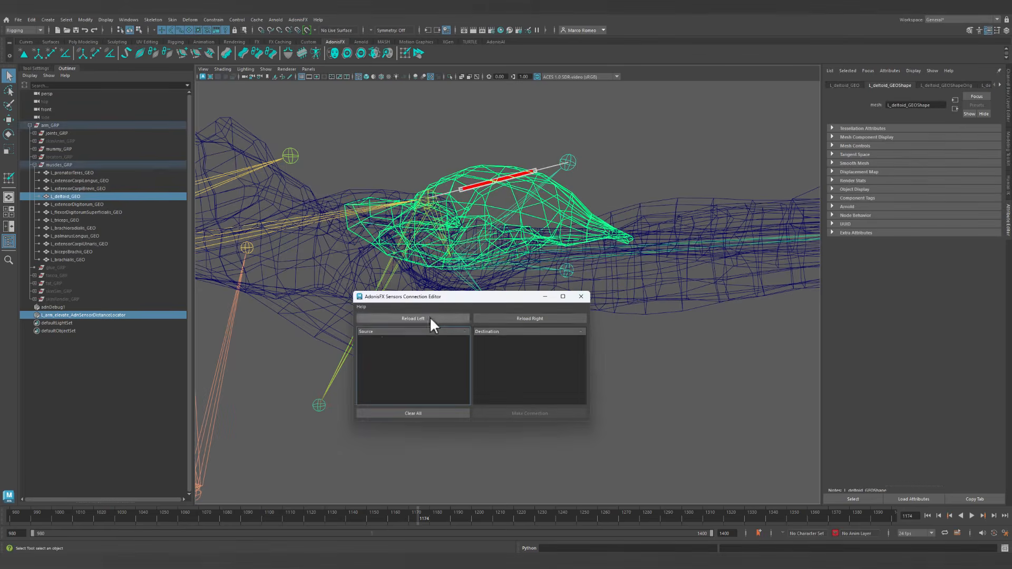
Connect the arm elevate locator's activationDistance to activationListValue of the first activation list item on the deltoid's AdnMuscle, and close the editor.
click(429, 318)
click(503, 320)
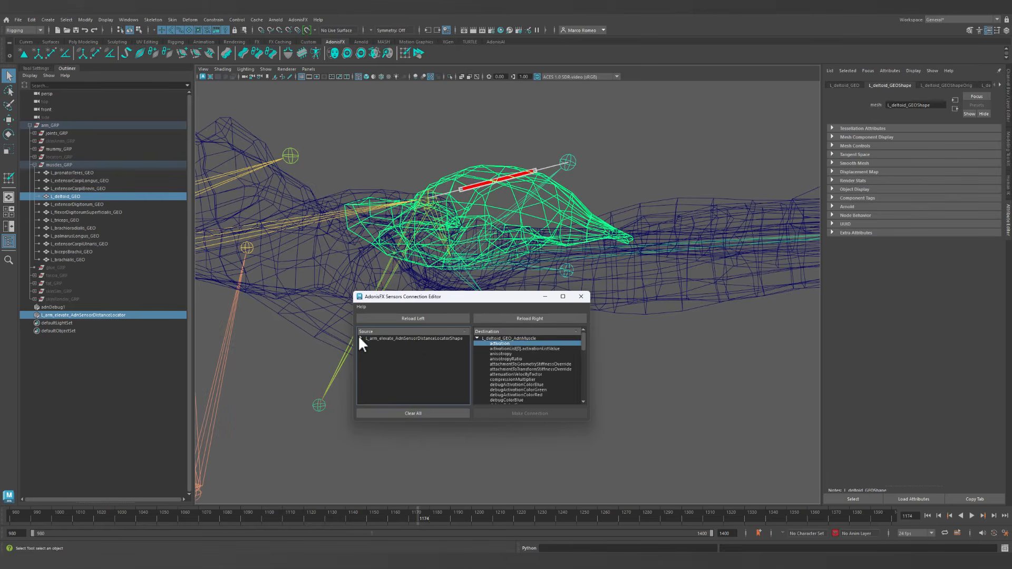
click(360, 339)
click(423, 349)
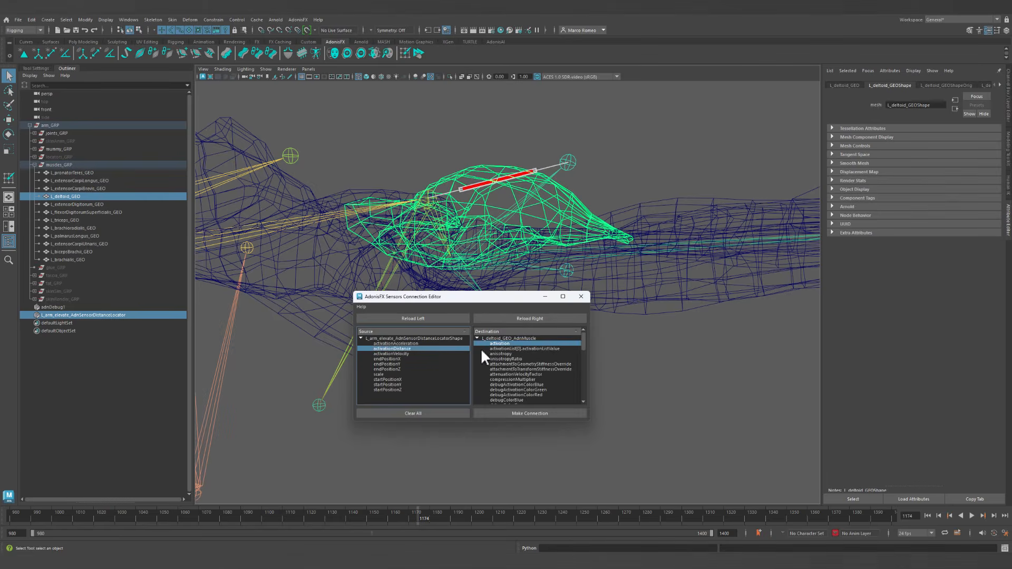
click(542, 348)
click(532, 414)
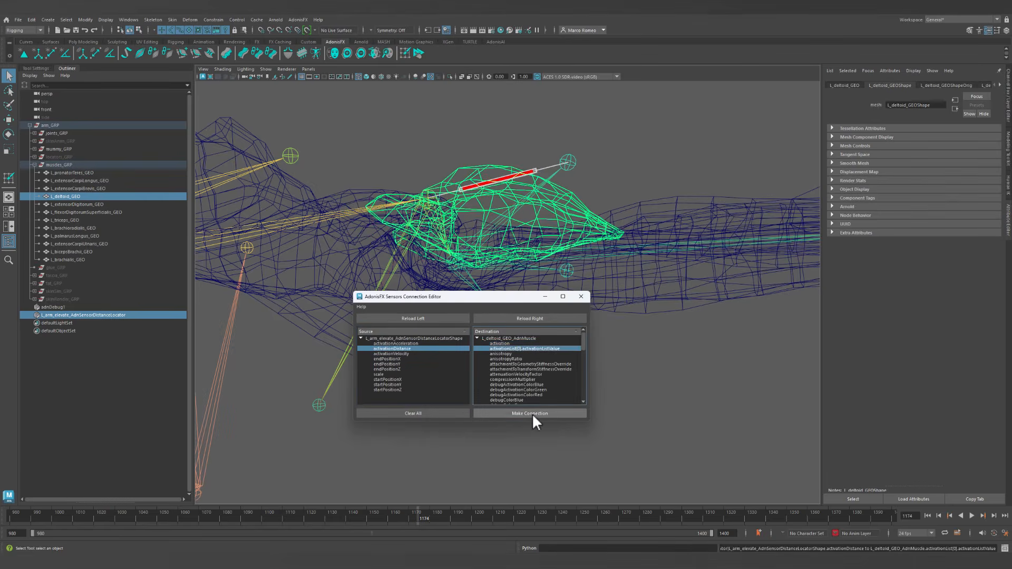
click(581, 296)
Return to start frame 980, switch the viewport to shaded display and clear the selection.
alt+drag(676, 331, 504, 340)
click(927, 516)
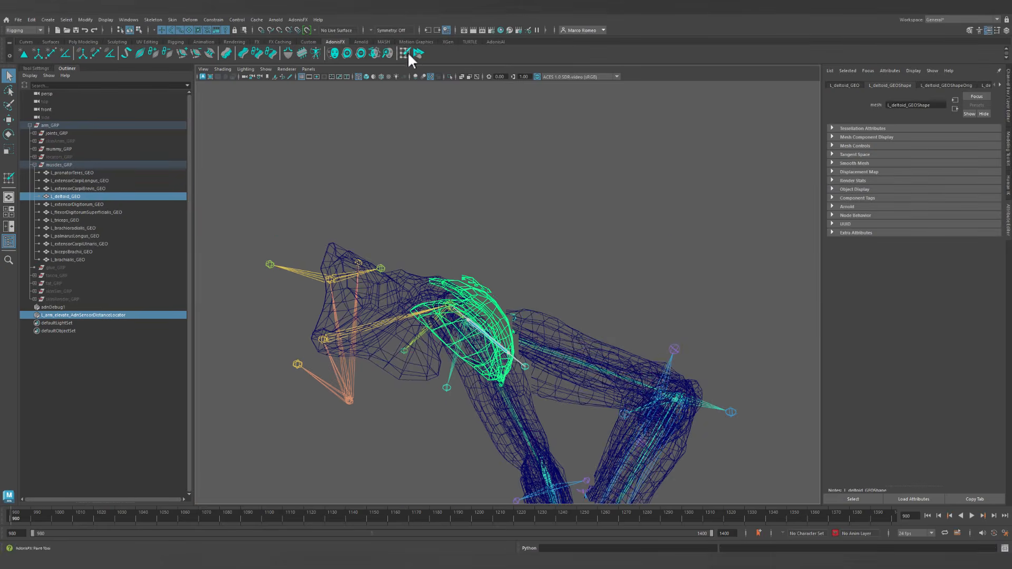
click(449, 76)
click(449, 77)
key(5)
alt+drag(528, 321, 501, 316)
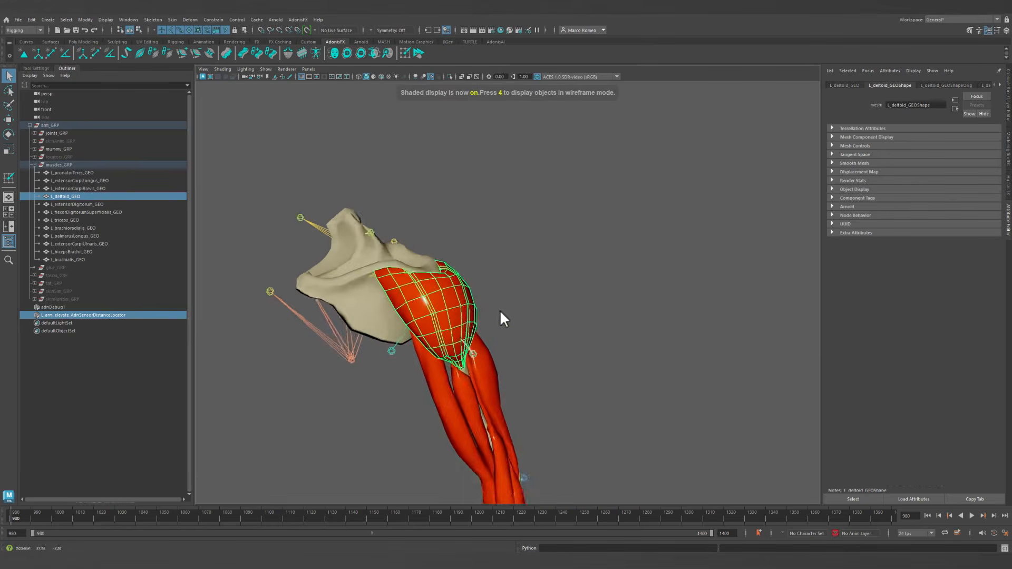
mouse_move(501, 317)
alt+middle_down()
mouse_move(527, 350)
mouse_move(579, 340)
alt+middle_up()
scroll(578, 340, down, 4)
click(607, 359)
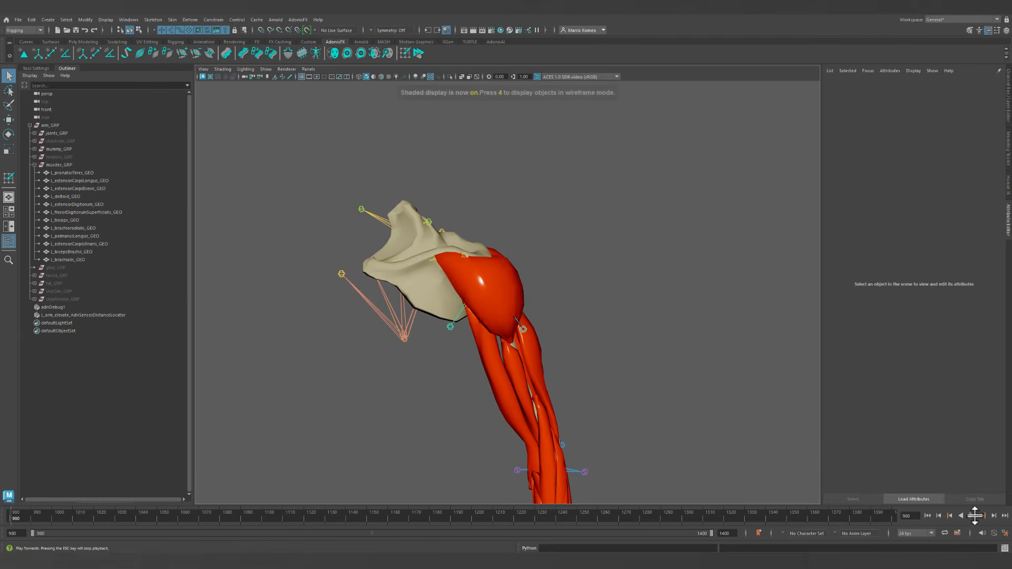
Play the simulation through the arm raise and inspect the deltoid's deformation around the shoulder.
click(971, 516)
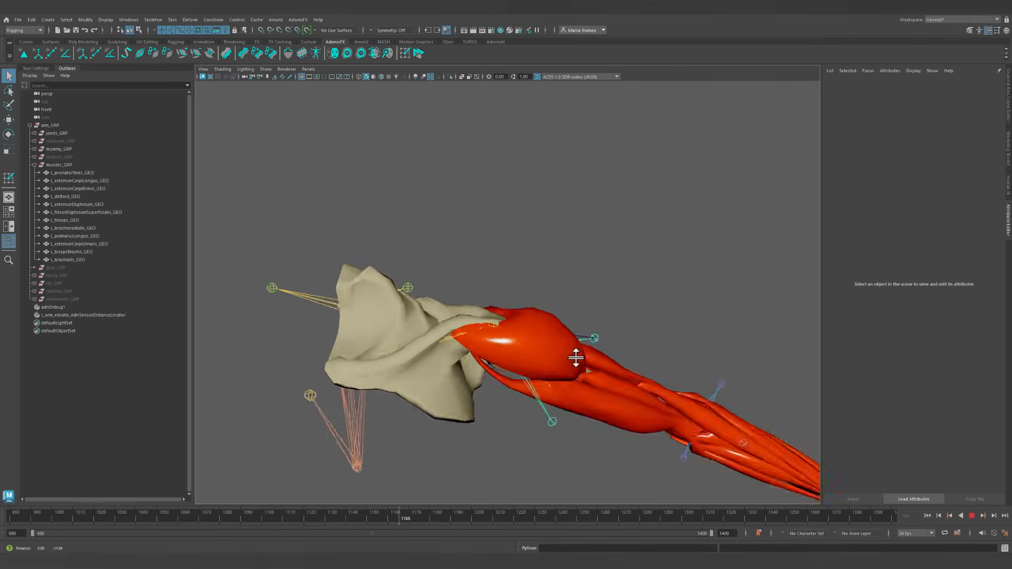
click(971, 515)
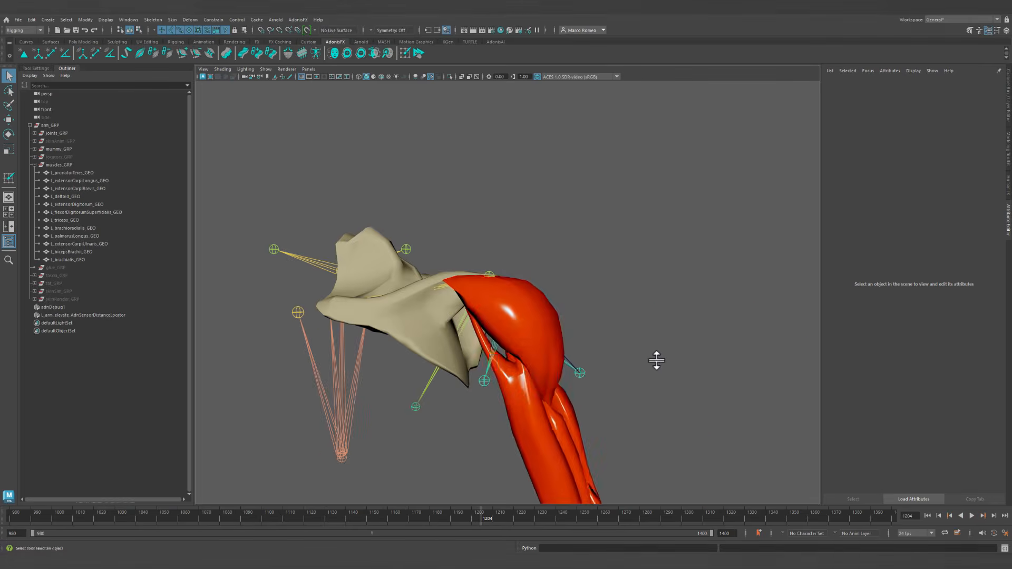
alt+drag(657, 361, 456, 352)
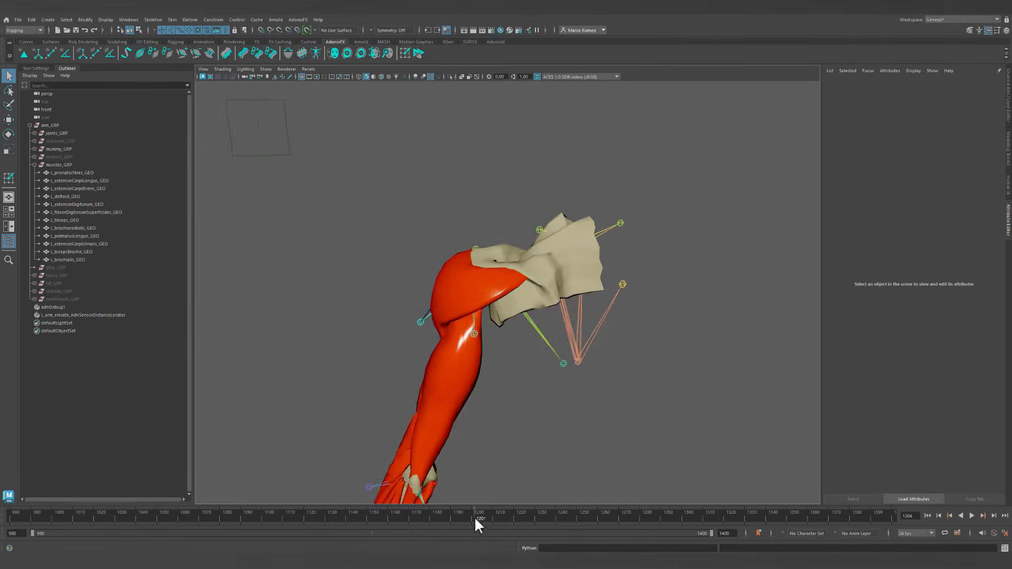
Move the timeline to frame 1176 and select the deltoid muscle.
drag(475, 518, 422, 525)
alt+drag(571, 274, 527, 364)
click(435, 280)
click(405, 53)
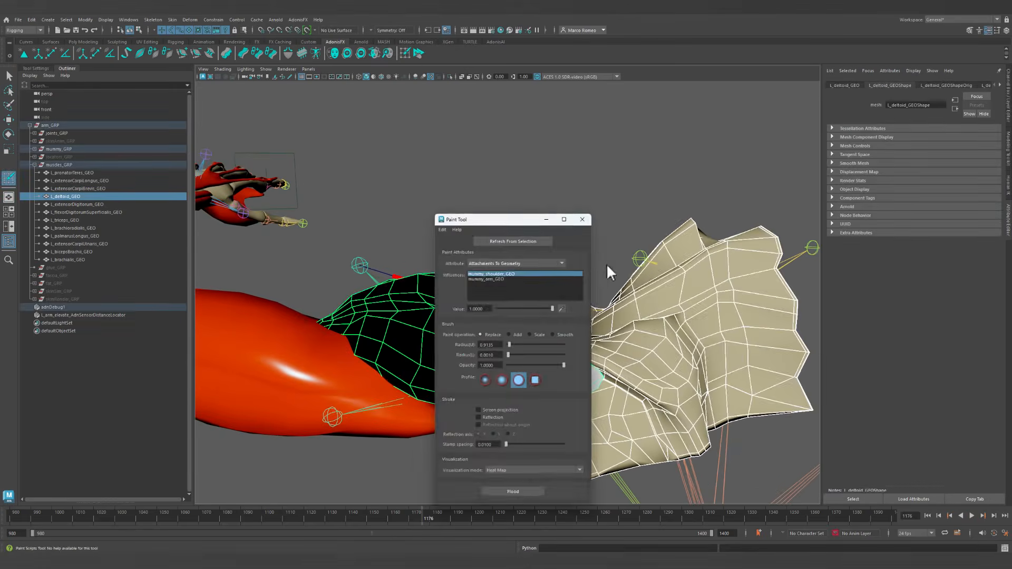
drag(487, 219, 687, 127)
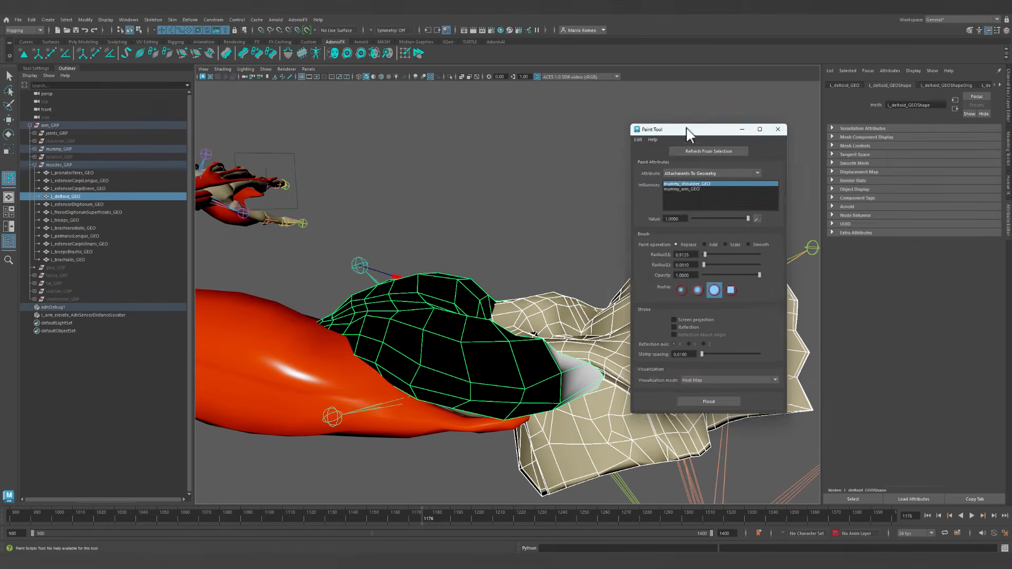
click(707, 170)
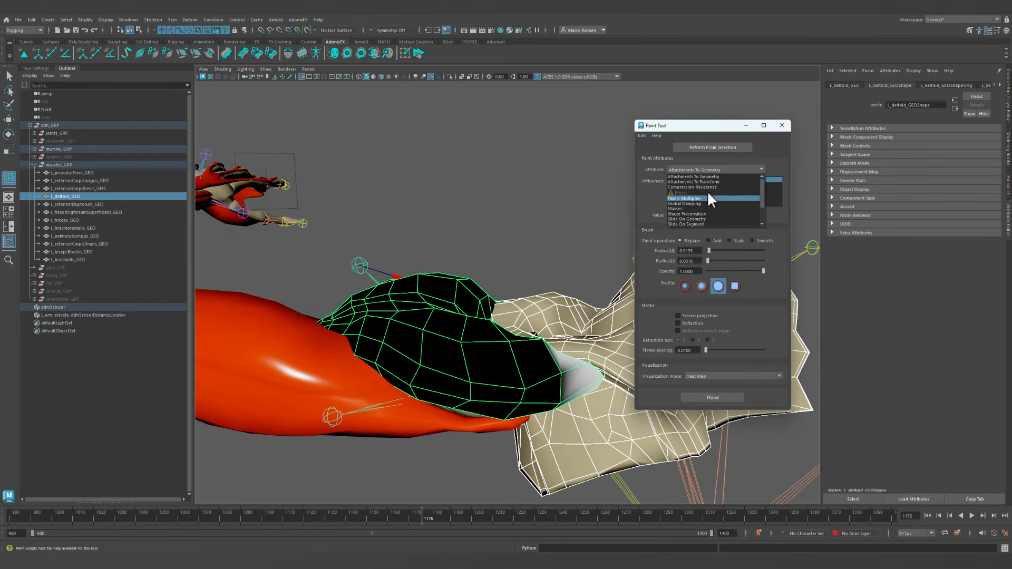
click(782, 125)
click(781, 125)
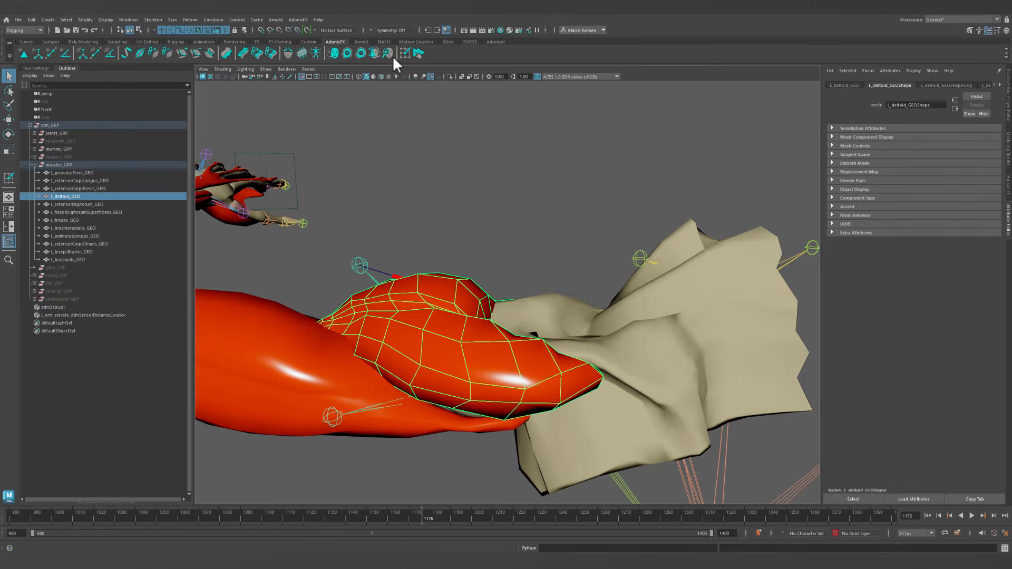
Apply an AdnRelax deformer to L_deltoid_GEO and set its iterations to 4.
click(289, 53)
alt+drag(511, 299, 490, 270)
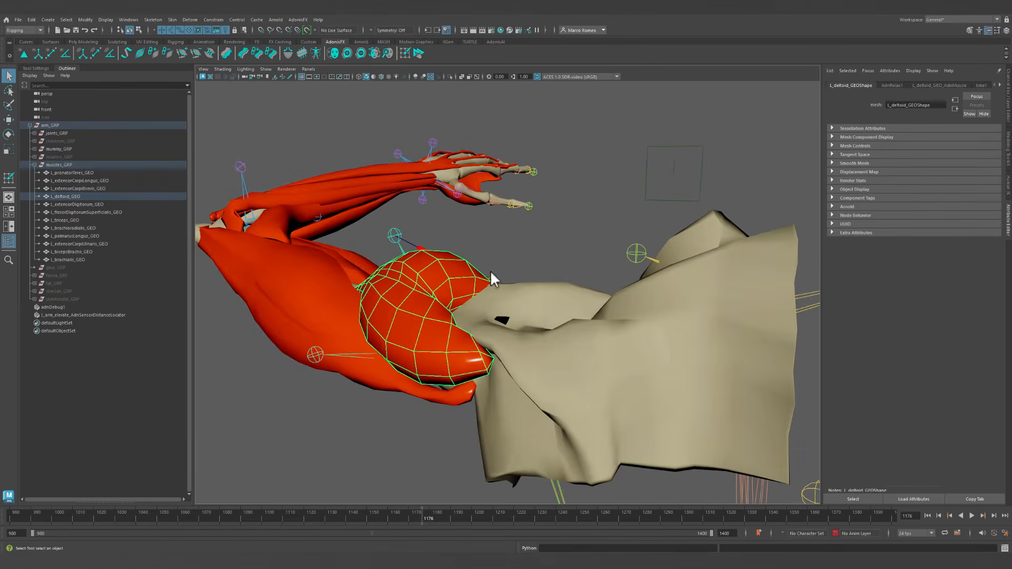
click(892, 86)
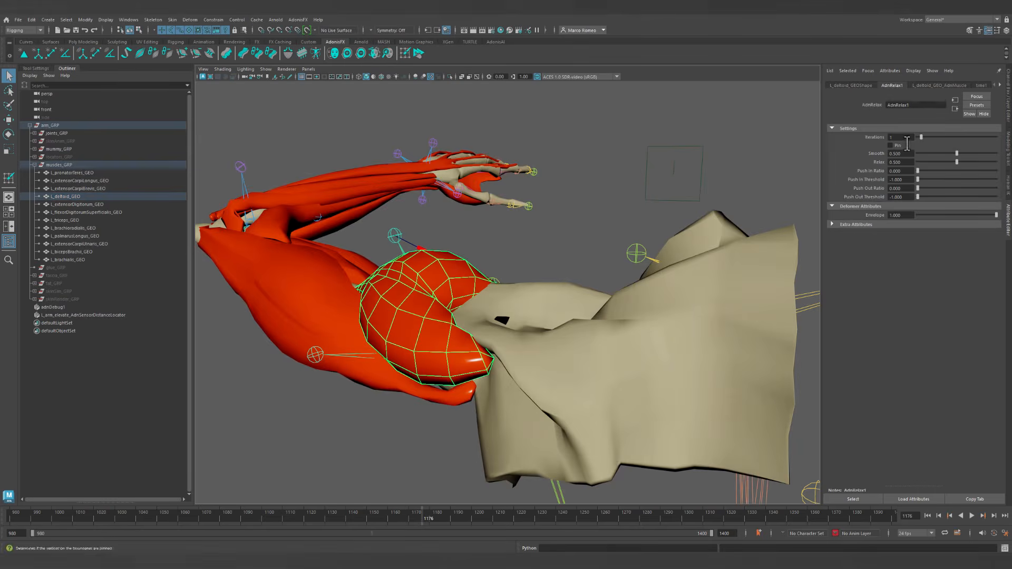
mouse_move(922, 137)
mouse_down()
mouse_move(942, 138)
mouse_move(932, 137)
mouse_up()
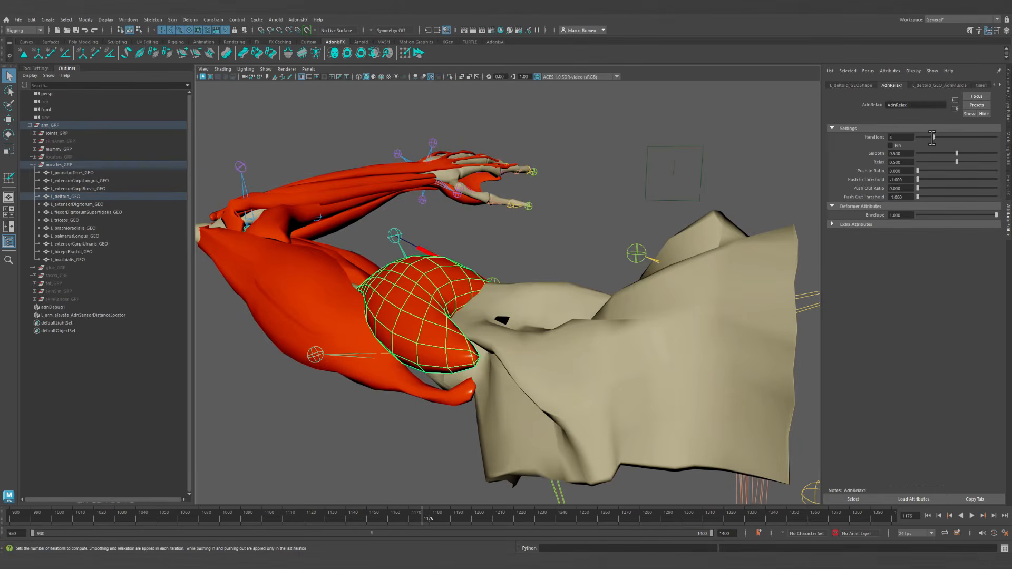
Start painting the deltoid's relax deformer weights and flood the whole map with 0 using the Replace operation.
alt+drag(448, 237, 520, 227)
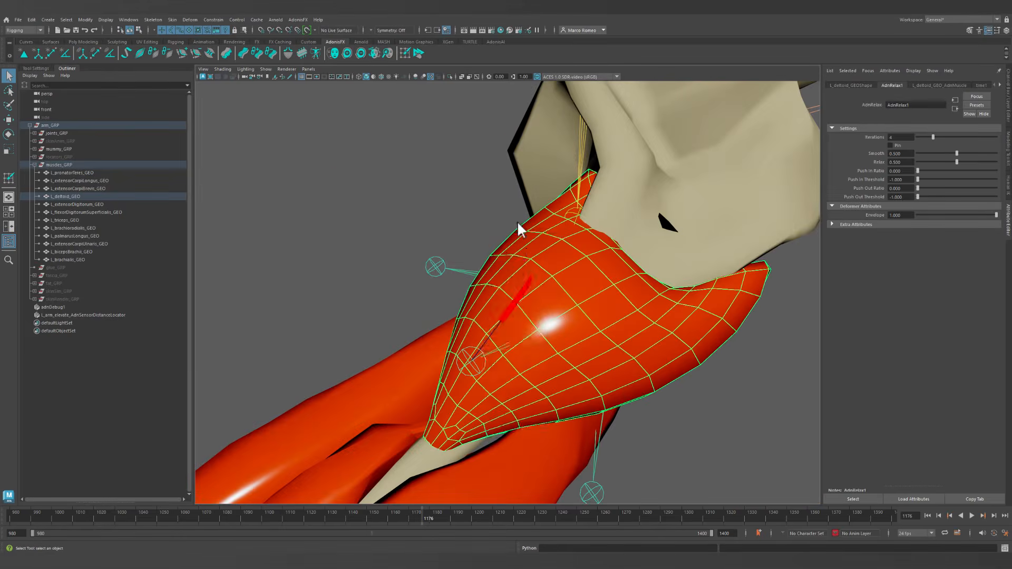
mouse_move(510, 240)
right_down()
mouse_move(512, 377)
mouse_move(638, 392)
mouse_move(641, 422)
right_up()
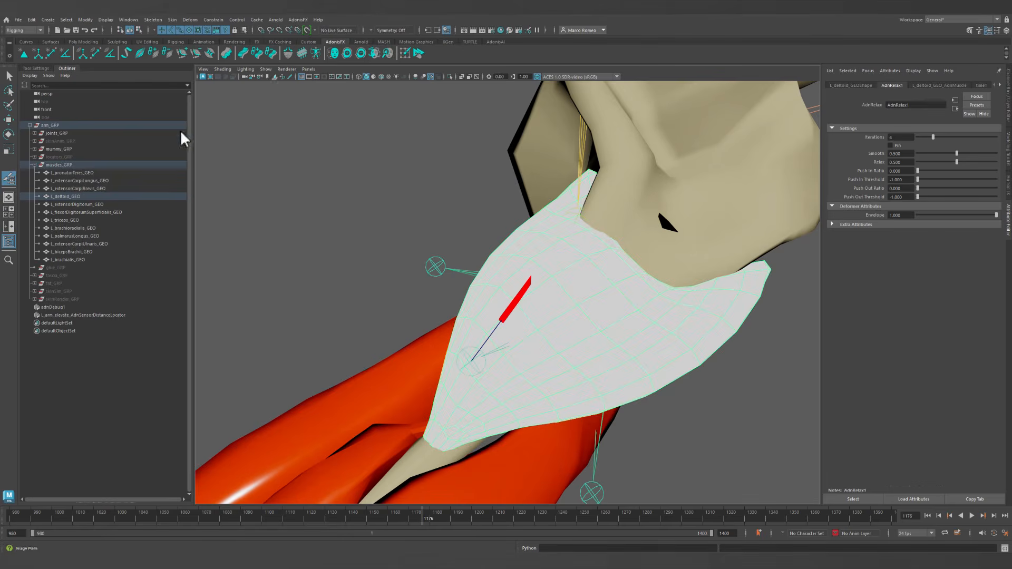
double_click(8, 178)
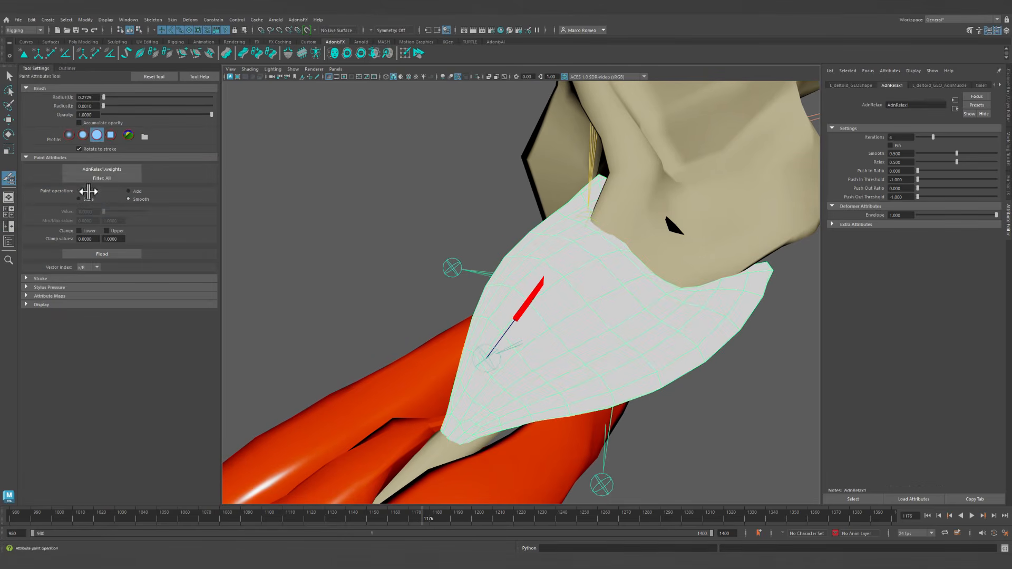
click(88, 192)
click(101, 254)
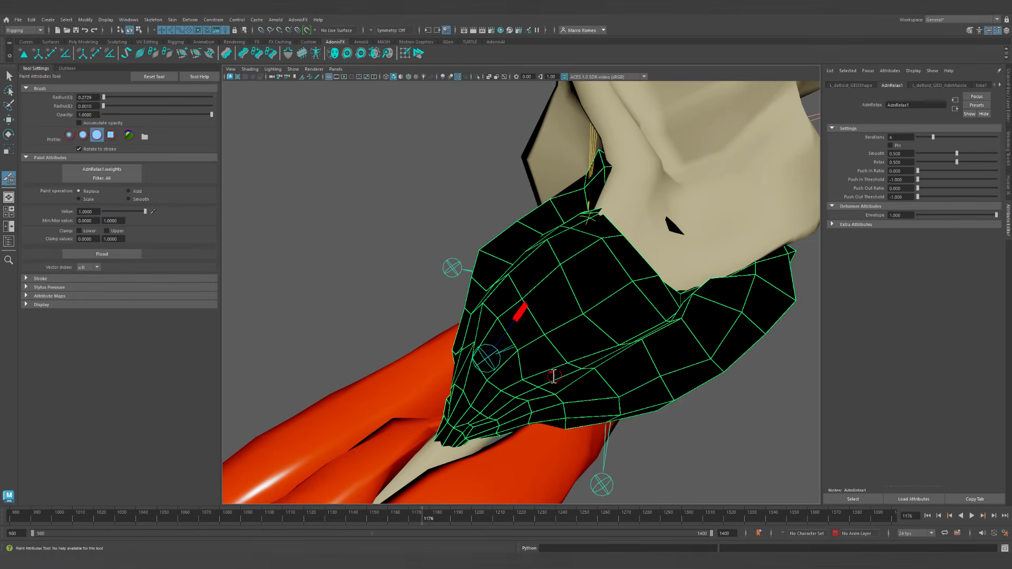
Paint relax weights of 1 across the deltoid's upper area, keeping its front and rear sides at 0.
mouse_move(546, 346)
mouse_down()
mouse_move(560, 352)
mouse_move(670, 305)
mouse_move(603, 278)
mouse_move(583, 220)
mouse_move(601, 253)
mouse_move(707, 289)
mouse_move(653, 292)
mouse_move(545, 259)
mouse_move(556, 289)
mouse_up()
mouse_move(620, 348)
alt+mouse_down()
mouse_move(622, 334)
mouse_move(626, 346)
alt+mouse_up()
key(ctrl+z)
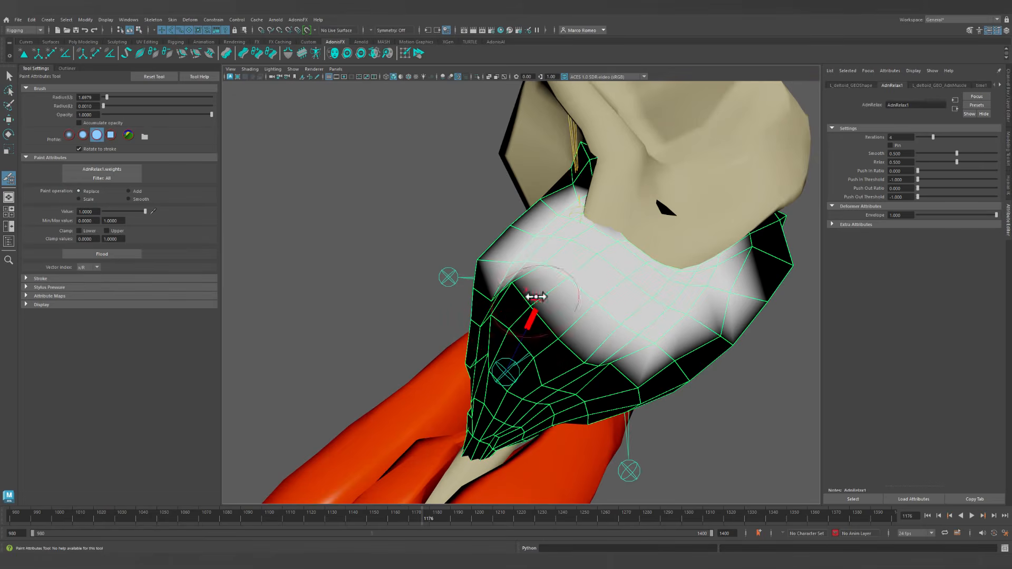
ctrl+drag(747, 266, 655, 362)
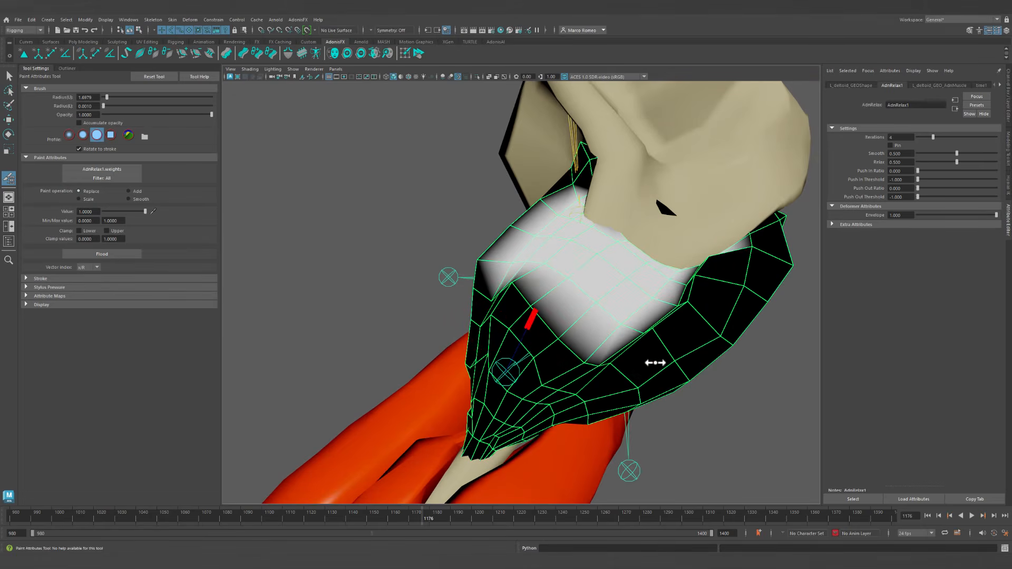
mouse_move(603, 277)
alt+mouse_down()
mouse_move(463, 199)
mouse_move(505, 259)
alt+mouse_up()
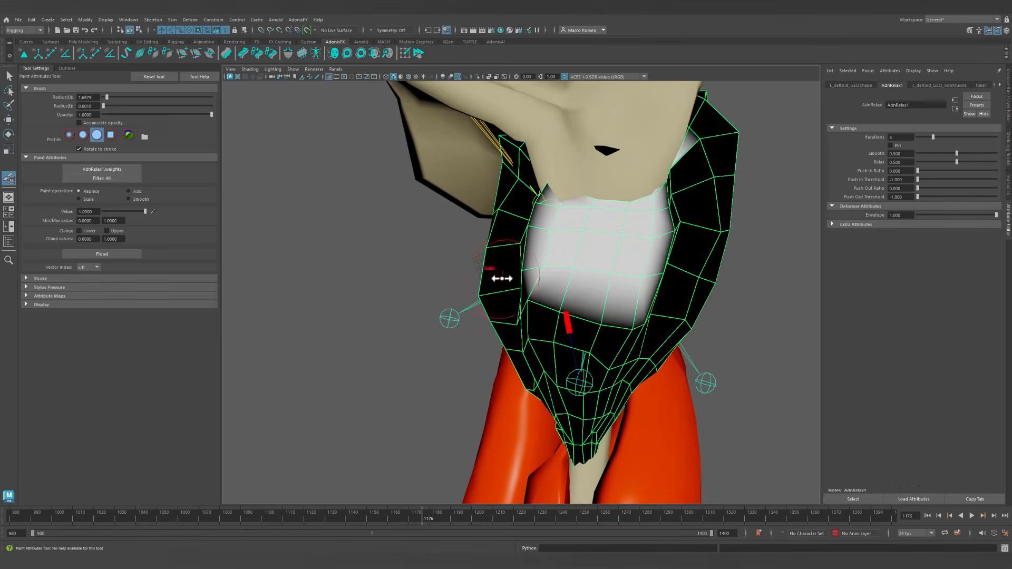
Try to soften the deltoid's relax weights by flooding them repeatedly with the Smooth operation.
click(129, 199)
click(114, 254)
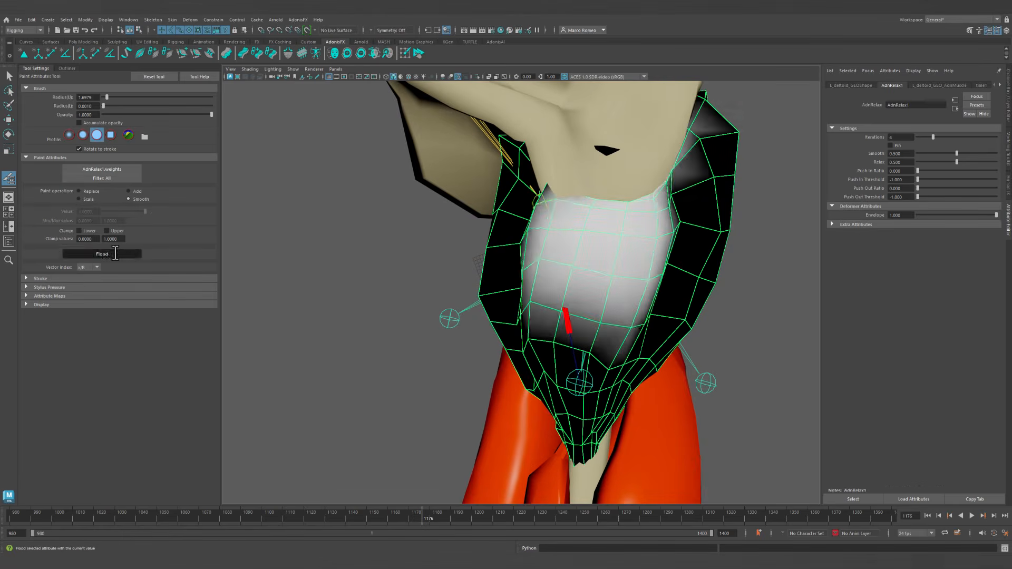
click(116, 254)
click(116, 254)
click(115, 253)
click(115, 253)
click(115, 254)
alt+drag(545, 340, 568, 340)
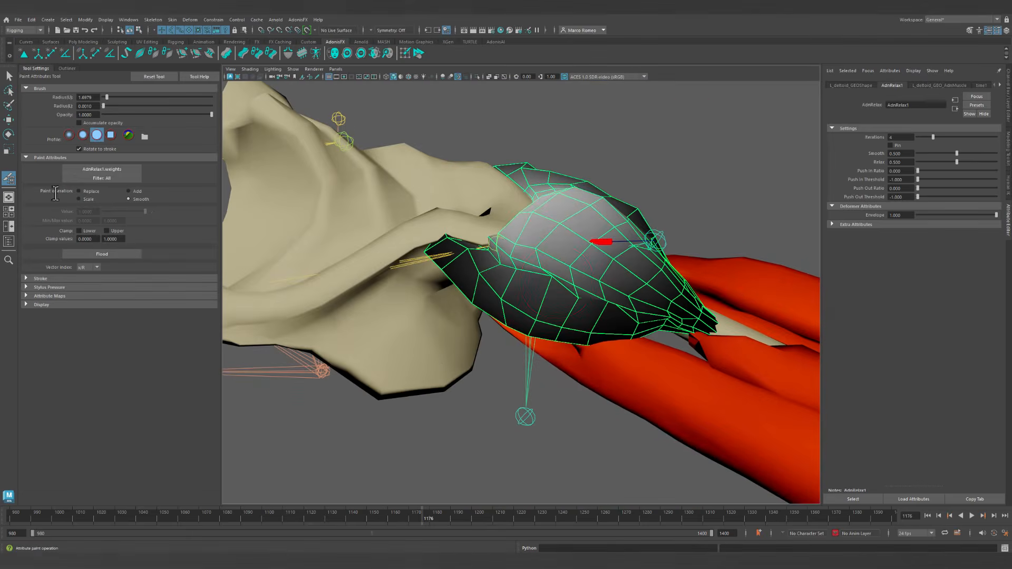
alt+drag(589, 284, 606, 289)
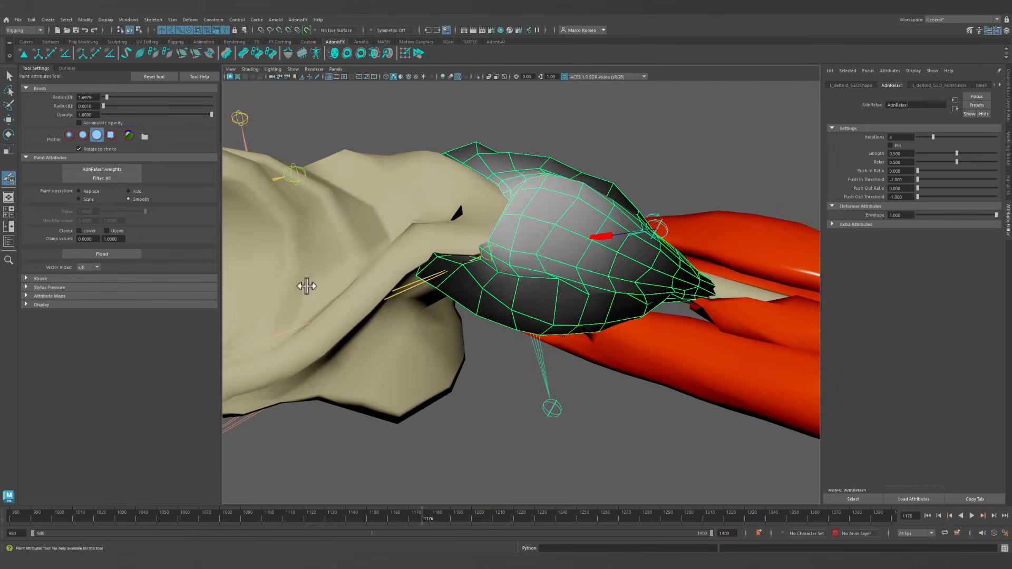
Undo the smooth floods on the deltoid's relax weights.
key(ctrl+z)
key(ctrl+z)
key(ctrl+z)
key(ctrl+z)
key(ctrl+z)
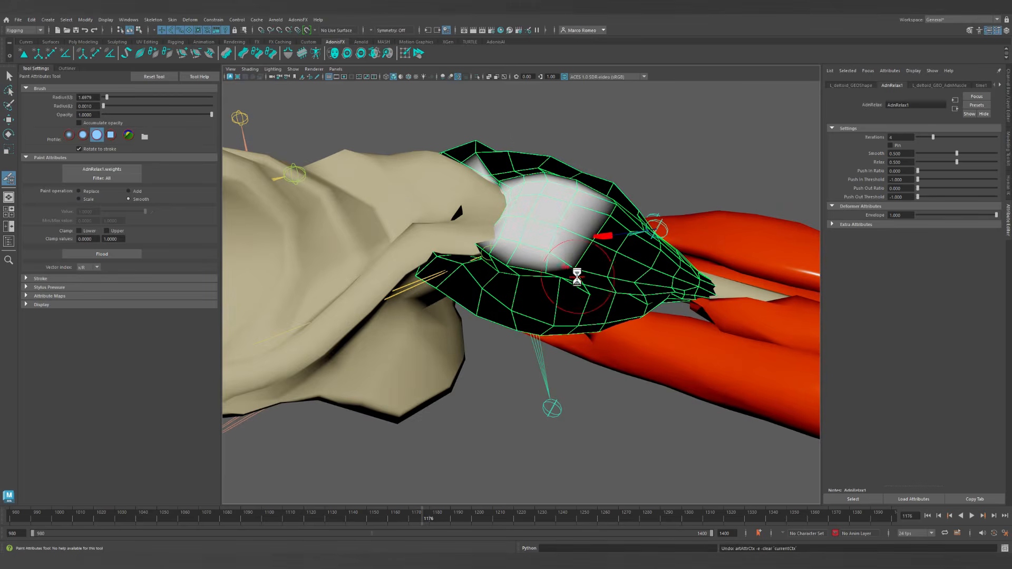
With a smaller Replace brush at value 1, extend the relax weights over the deltoid's sides, isolating the muscle to reach all areas.
key(b)
drag(579, 305, 567, 304)
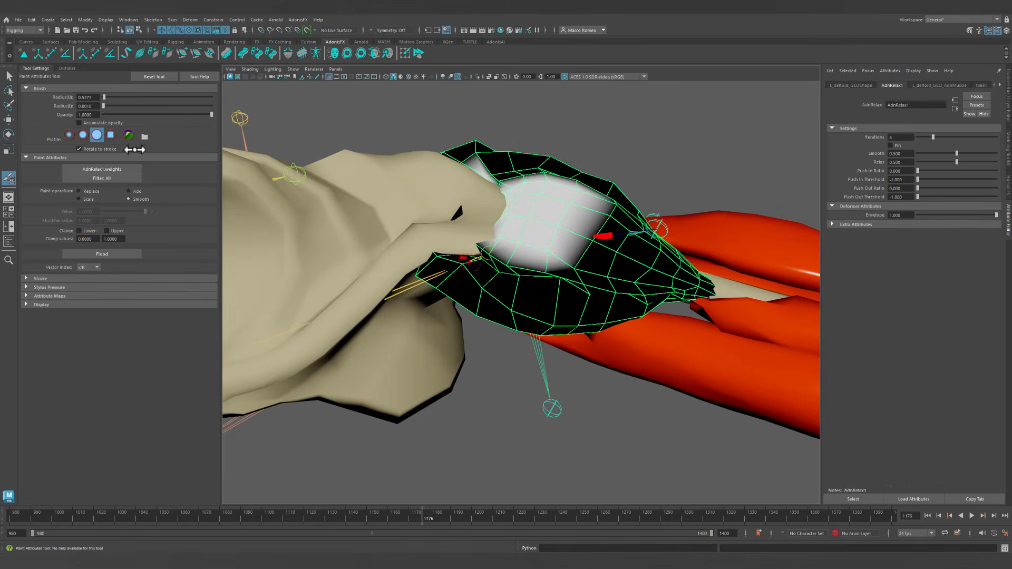
click(89, 191)
mouse_move(579, 254)
alt+mouse_down()
mouse_move(588, 247)
mouse_move(594, 278)
mouse_move(572, 254)
mouse_move(517, 269)
mouse_move(482, 264)
mouse_move(493, 271)
mouse_move(469, 250)
alt+mouse_up()
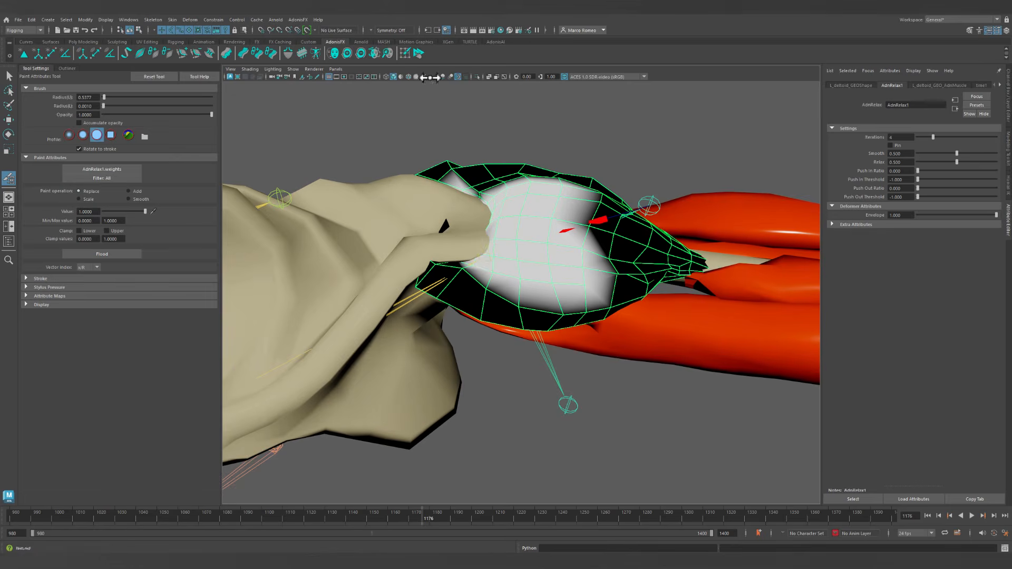
click(477, 77)
mouse_move(538, 226)
alt+mouse_down()
mouse_move(572, 255)
mouse_move(506, 283)
alt+mouse_up()
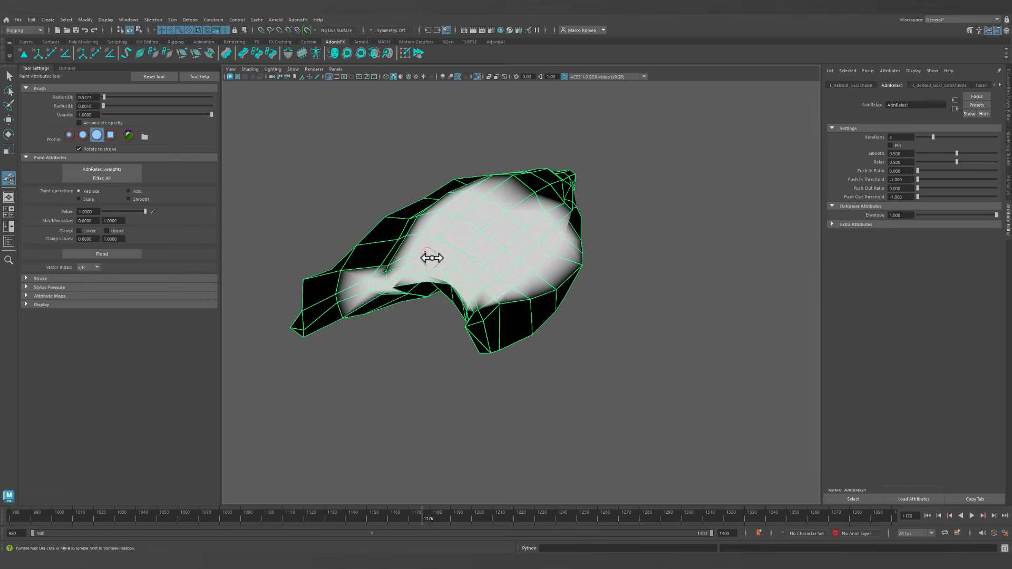
mouse_move(429, 255)
alt+mouse_down()
mouse_move(402, 323)
mouse_move(405, 345)
alt+mouse_up()
alt+drag(397, 342, 467, 327)
Flood the deltoid's relax weights several times with the Smooth operation and leave the weight painting tool.
click(145, 199)
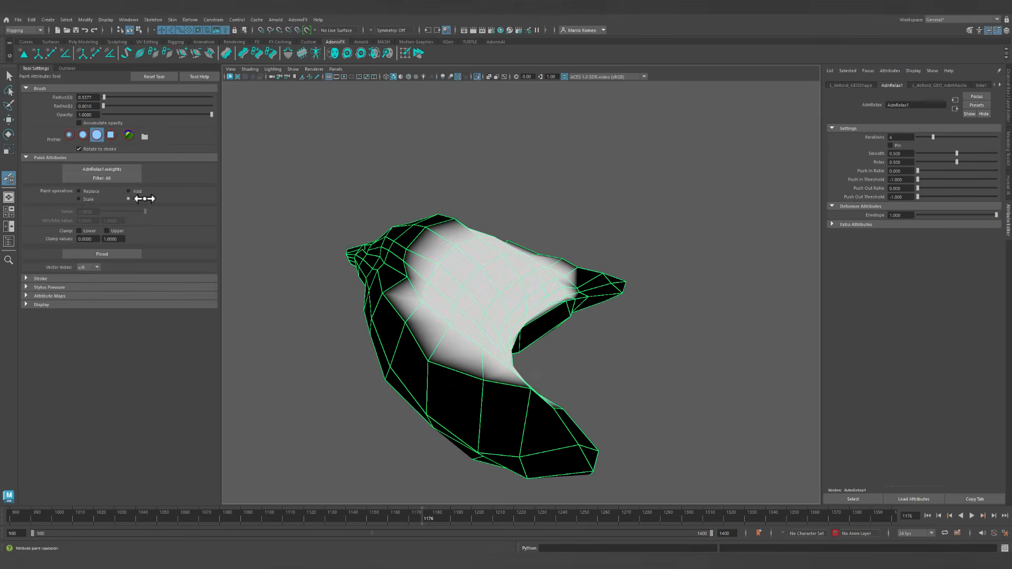
click(126, 255)
click(126, 254)
click(127, 254)
click(126, 254)
mouse_move(359, 285)
alt+mouse_down()
mouse_move(427, 262)
mouse_move(437, 240)
alt+mouse_up()
key(q)
Deselect the deltoid, turn off its isolation, and inspect the relaxed shape alongside the surrounding arm muscles and bones.
click(656, 235)
alt+right_drag(714, 314, 585, 311)
alt+drag(585, 311, 559, 263)
click(477, 77)
alt+right_drag(682, 364, 591, 334)
mouse_move(591, 334)
alt+mouse_down()
mouse_move(574, 327)
mouse_move(583, 325)
alt+mouse_up()
alt+right_drag(437, 345, 498, 349)
alt+drag(499, 348, 664, 343)
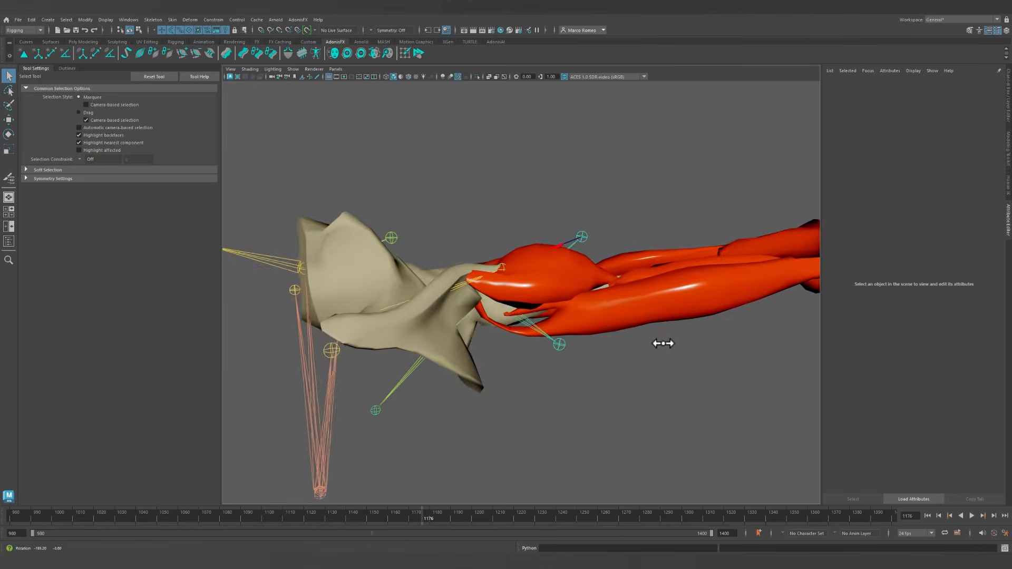
alt+right_drag(664, 344, 549, 311)
Rename the deltoid's relax deformer to L_deltoid_AdnRelax1.
click(543, 280)
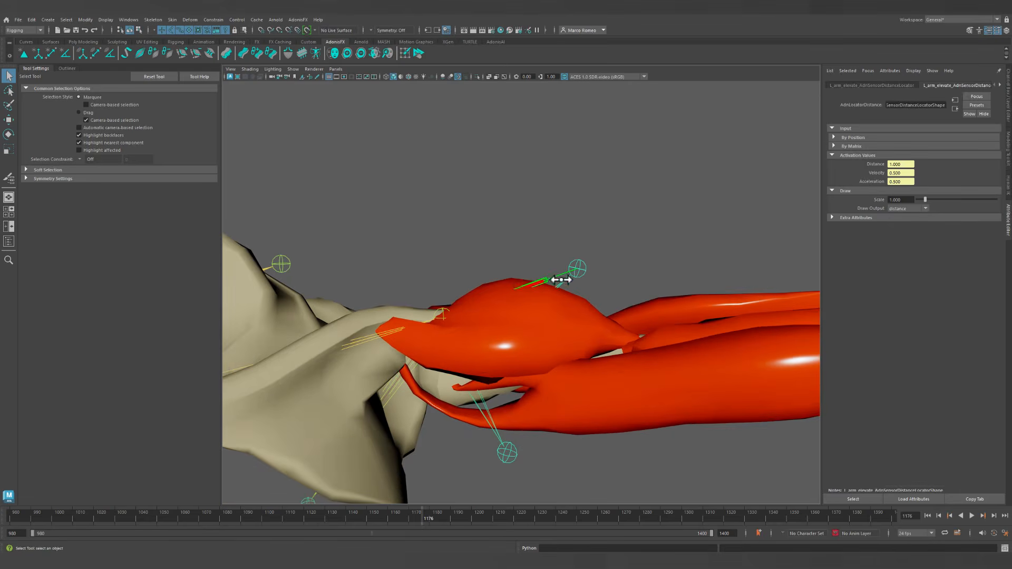
click(500, 285)
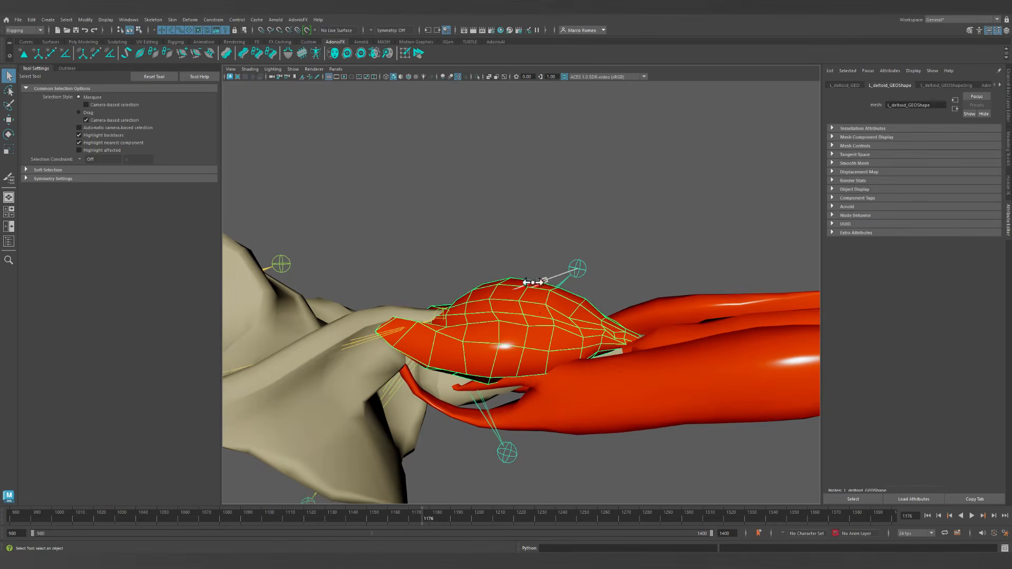
alt+drag(528, 315, 535, 314)
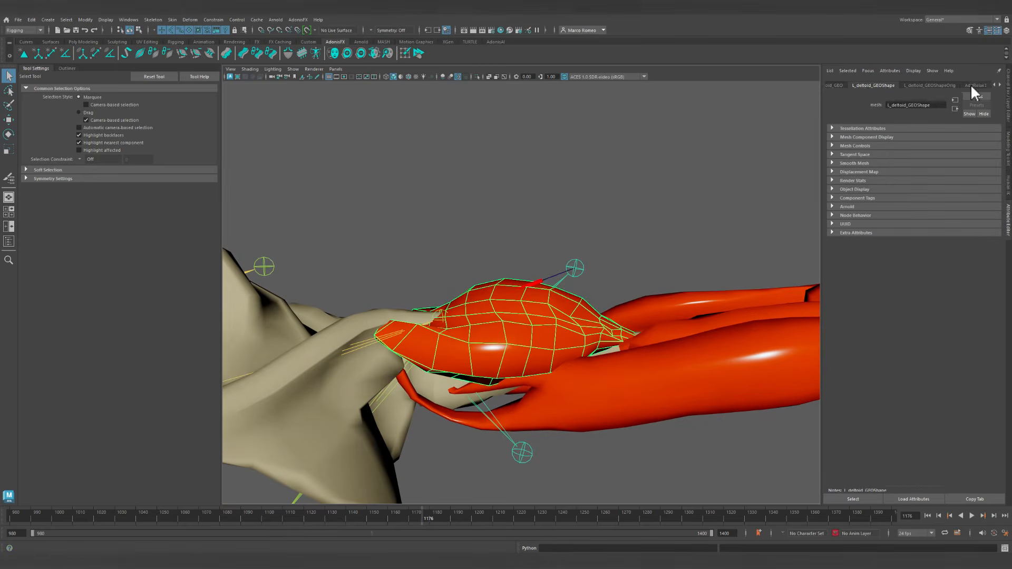
click(983, 85)
drag(990, 215, 1003, 186)
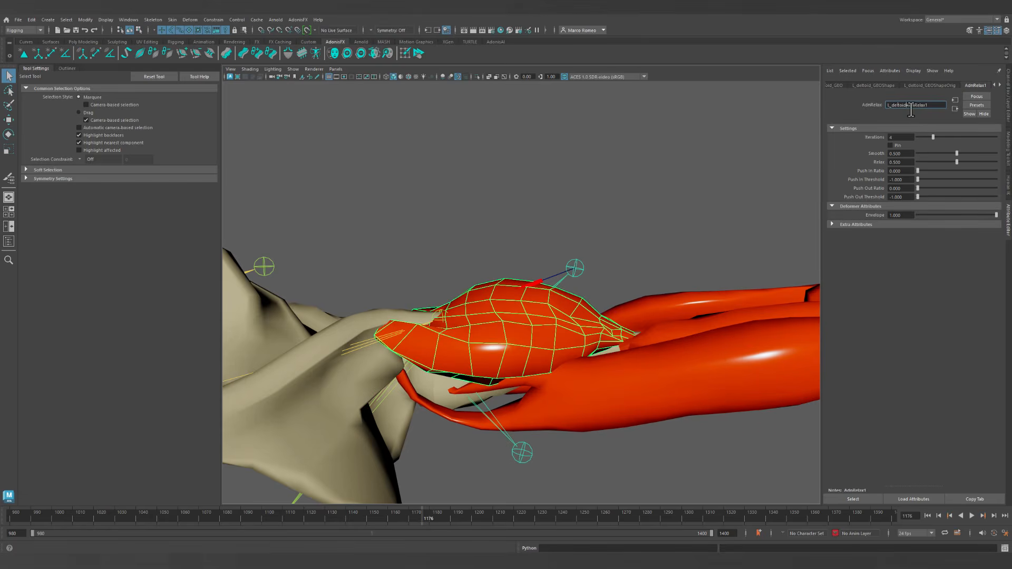
key(Return)
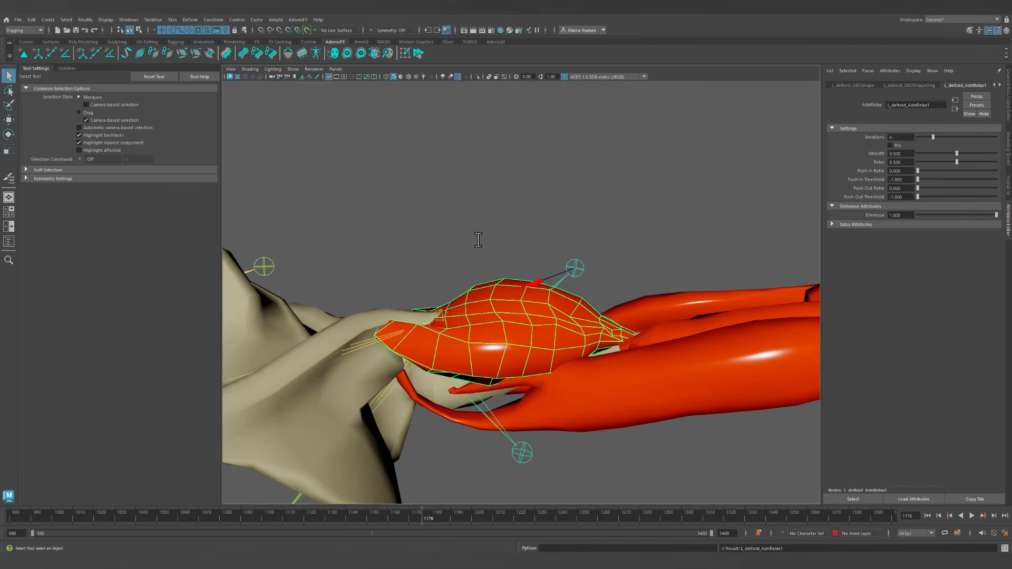
Connect activationDistance of the L_arm_elevate distance sensor locator shape to the envelope of L_deltoid_AdnRelax1.
alt+drag(507, 230, 485, 215)
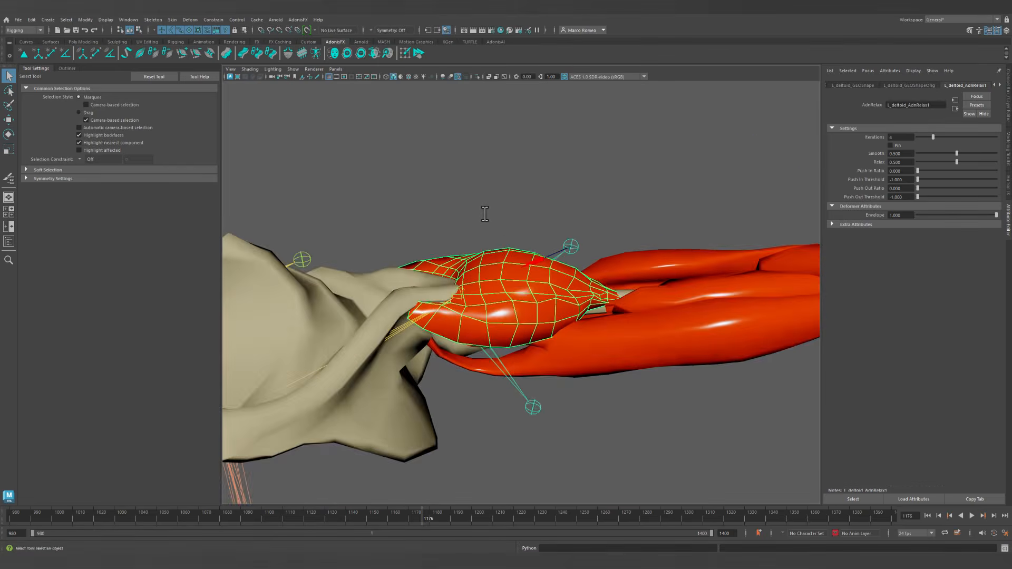
alt+middle_drag(485, 214, 501, 233)
alt+right_drag(501, 232, 535, 280)
alt+drag(535, 281, 550, 260)
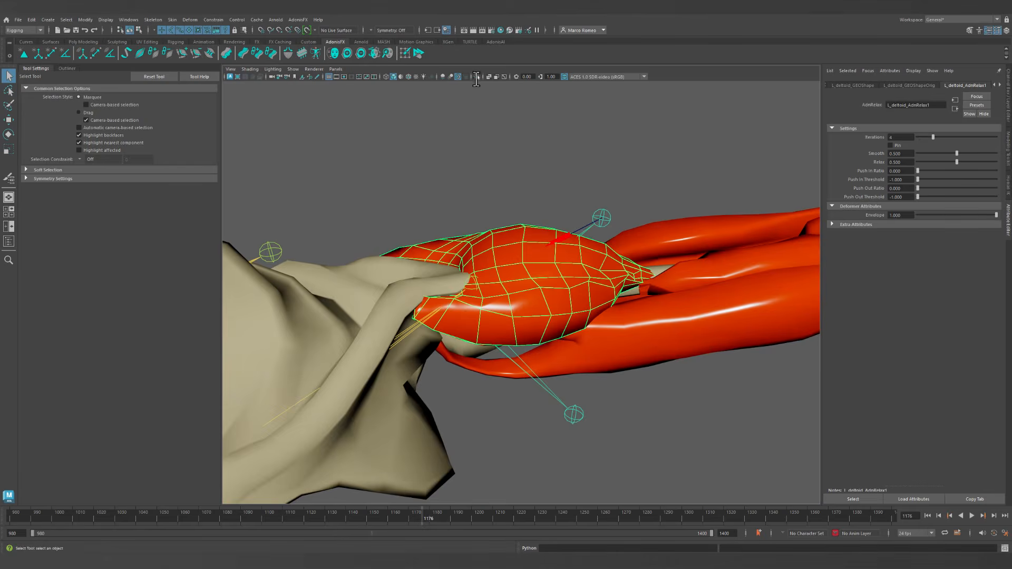
alt+drag(663, 310, 630, 300)
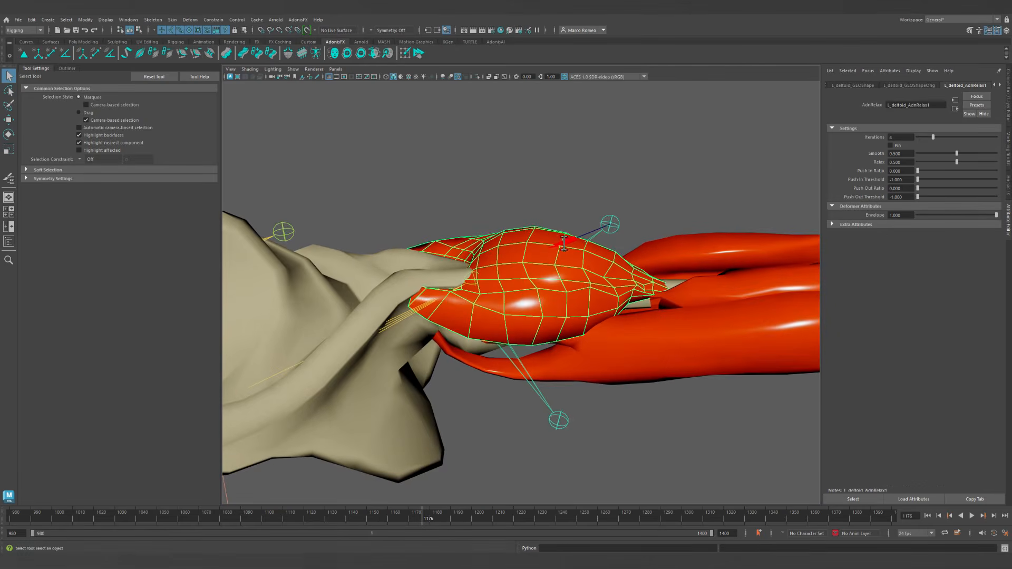
click(582, 236)
click(522, 233)
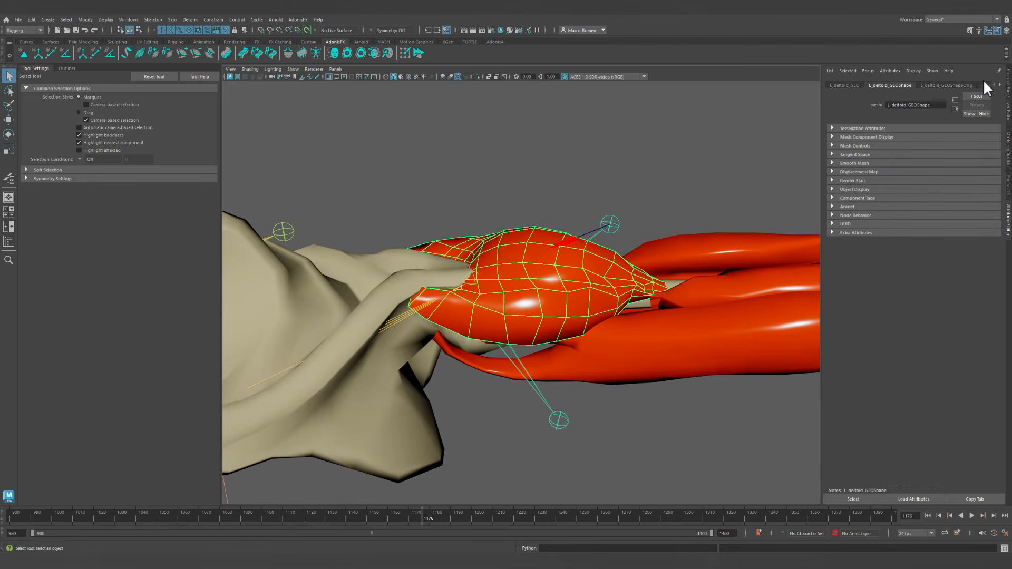
click(1000, 85)
click(902, 85)
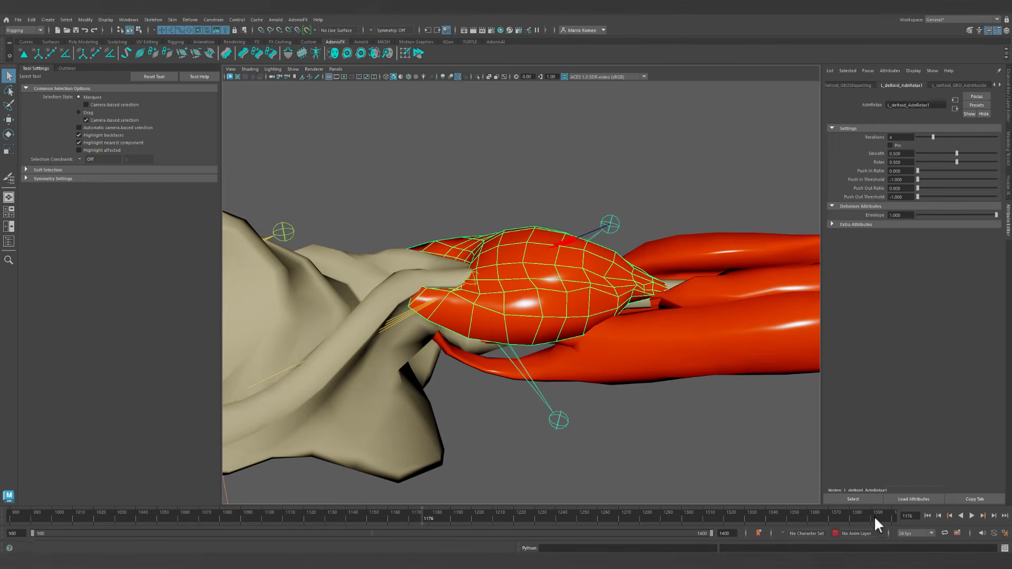
click(853, 499)
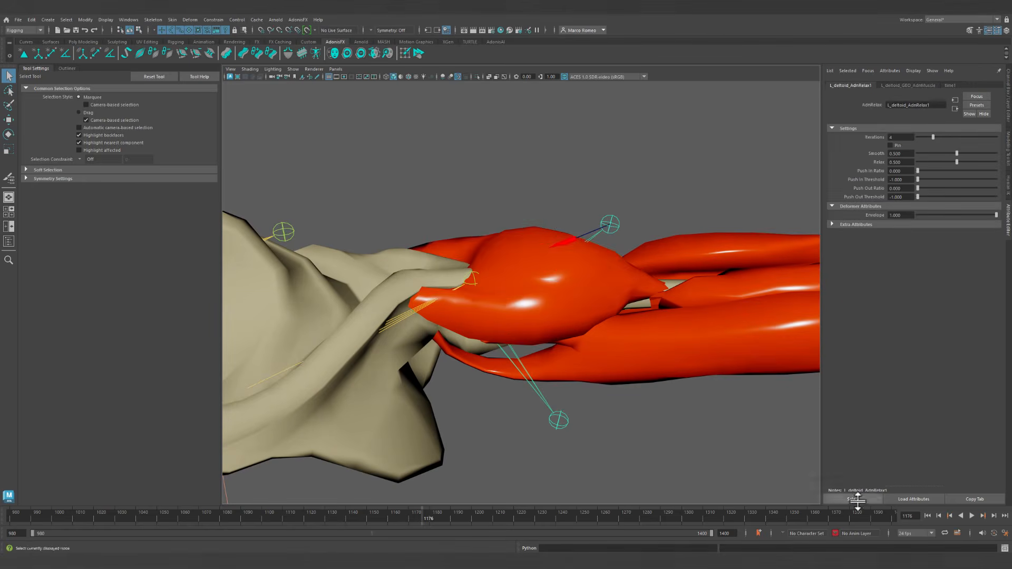
click(586, 232)
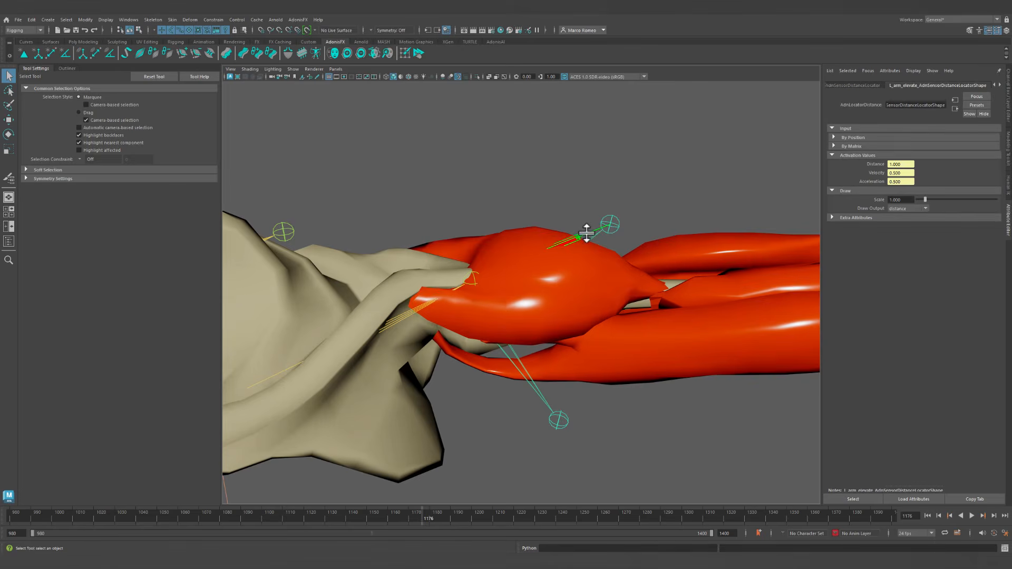
click(130, 20)
click(149, 125)
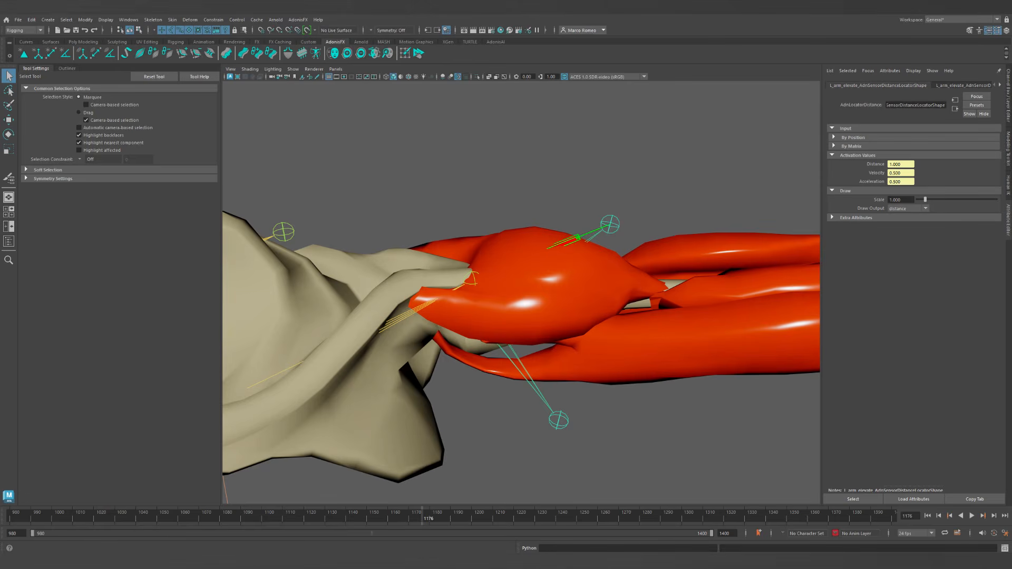
key(ctrl+z)
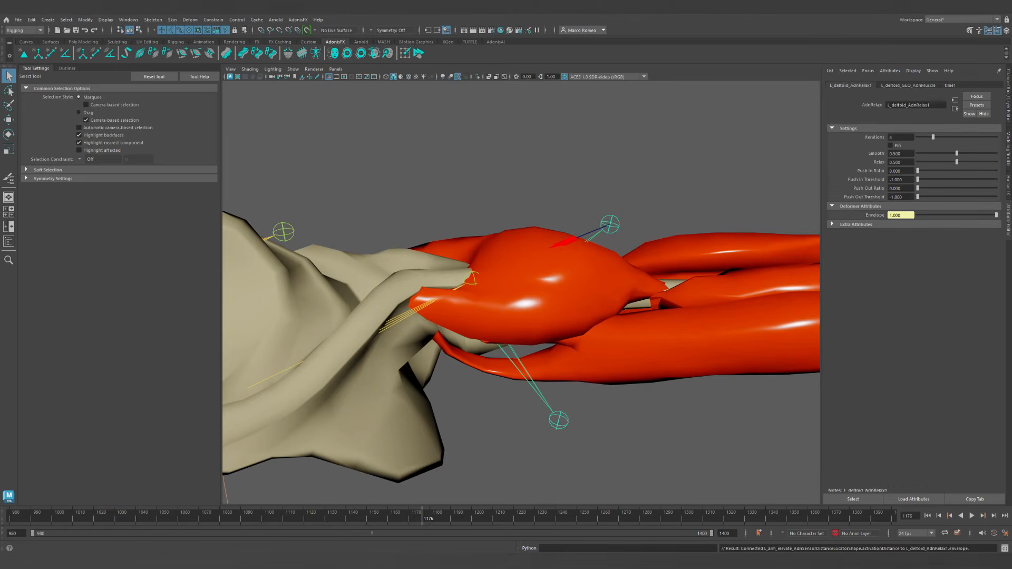
Scrub the timeline back to frame 1133 to check the relax envelope and deltoid with the arm lowered, and clear the selection.
scroll(448, 334, down, 3)
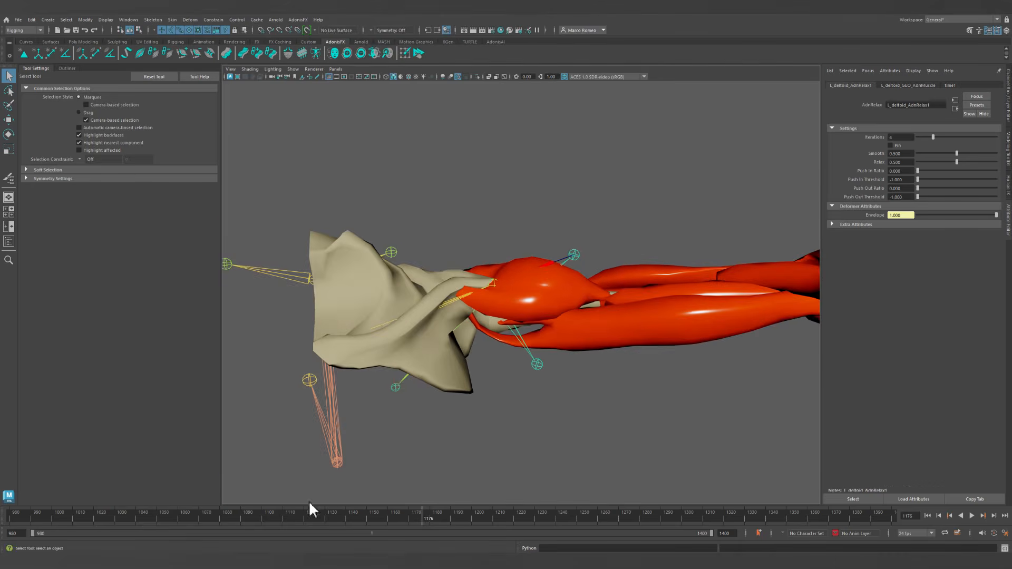
drag(423, 511, 335, 522)
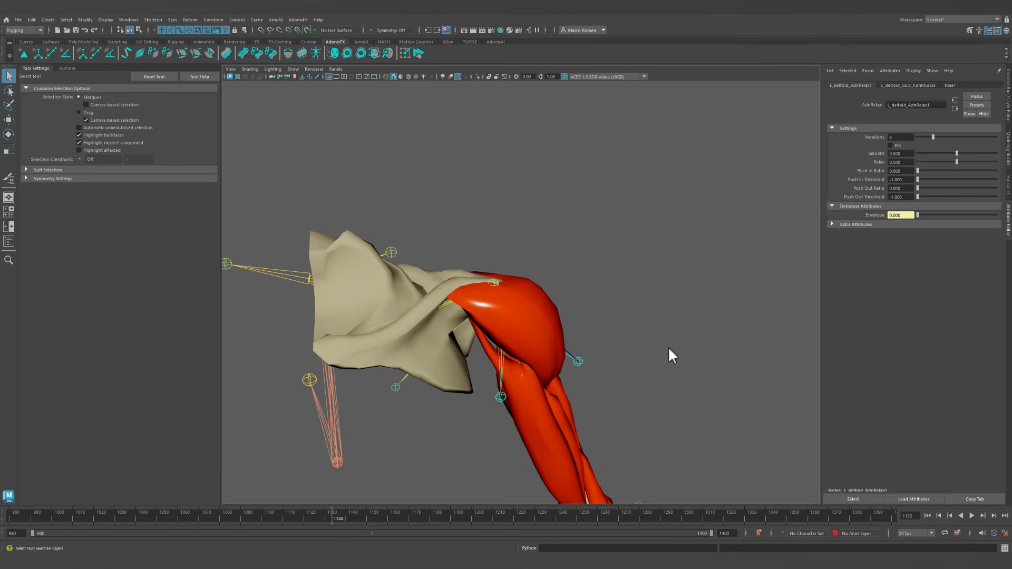
alt+drag(668, 347, 603, 375)
click(714, 443)
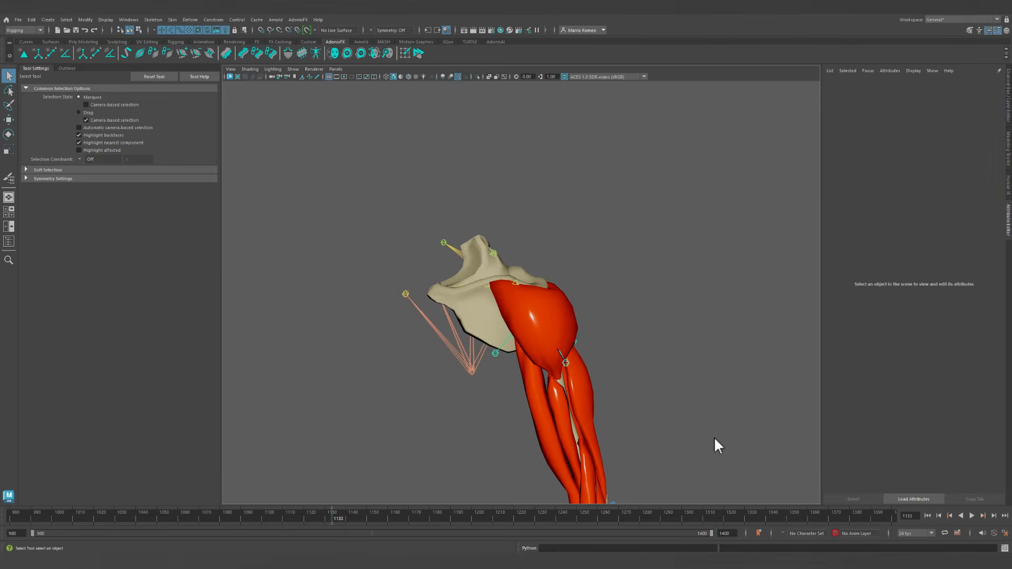
Return to frame 900 and parent L_arm_elevate_AdnSensorDistanceLocator under the group just above muscles_GRP in arm_GRP.
click(928, 515)
click(68, 68)
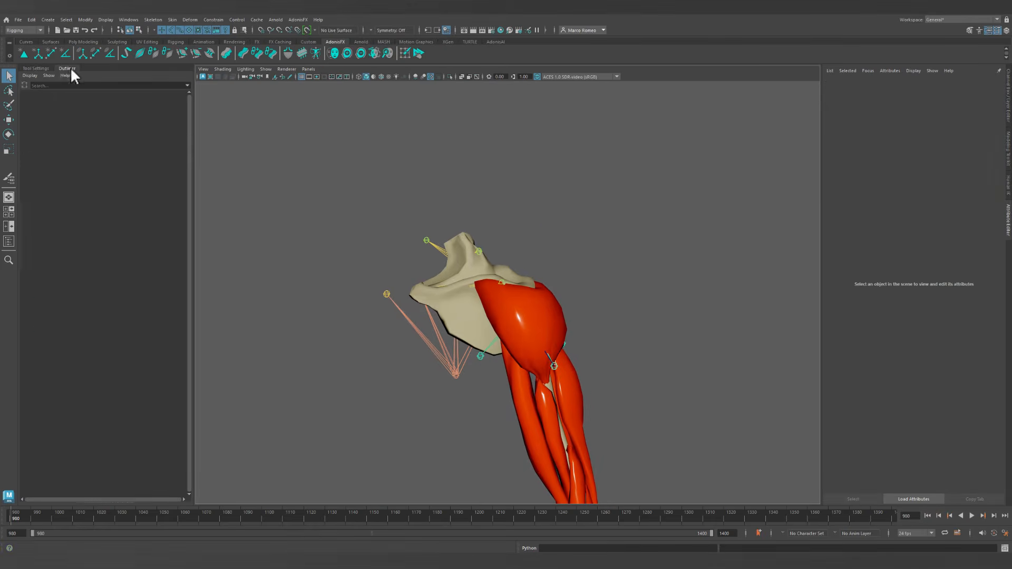
drag(66, 315, 65, 157)
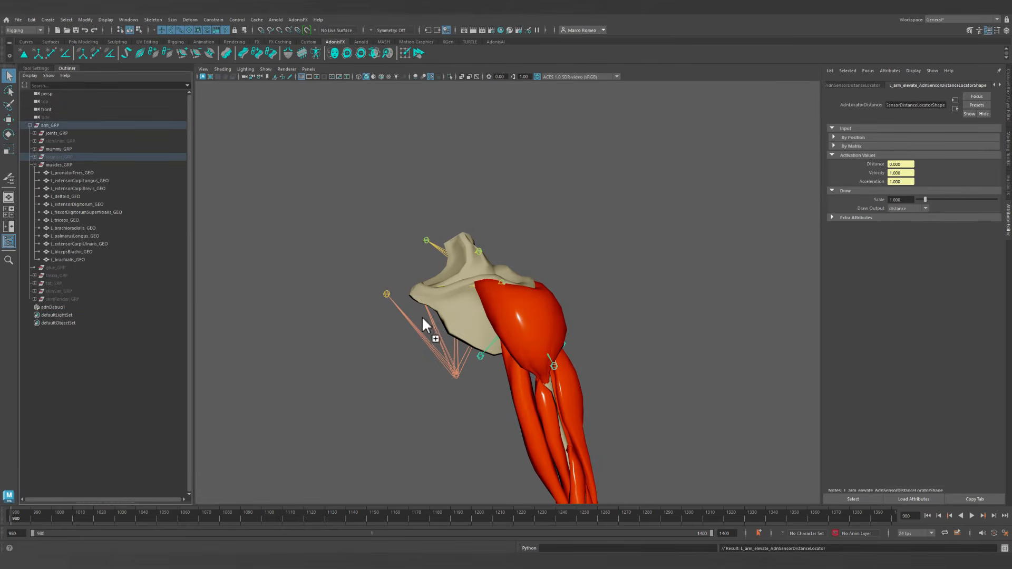
Hide the locators in the viewport, leaving the arm's muscles and bones displayed.
alt+drag(421, 317, 542, 269)
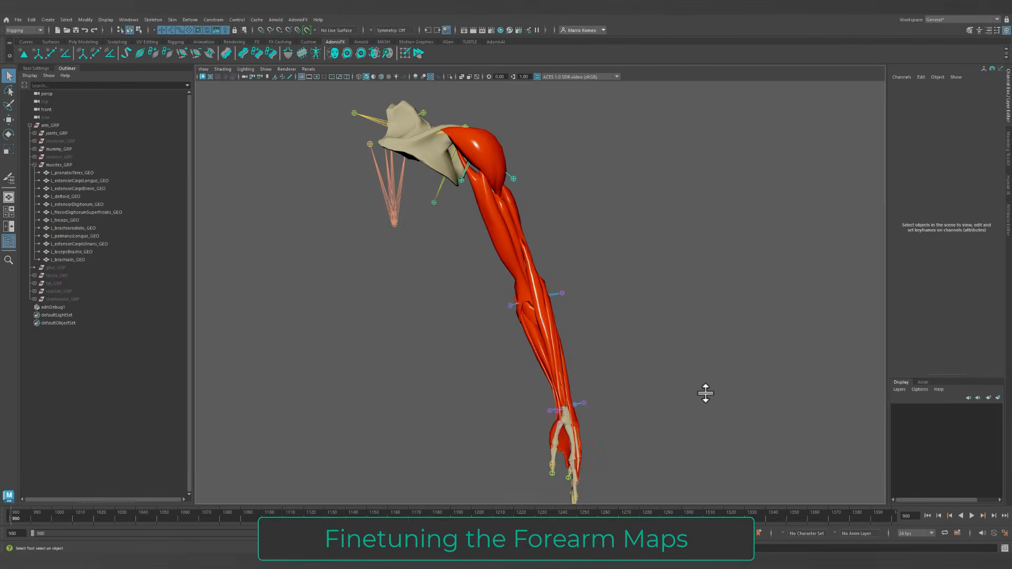
alt+right_drag(706, 393, 669, 317)
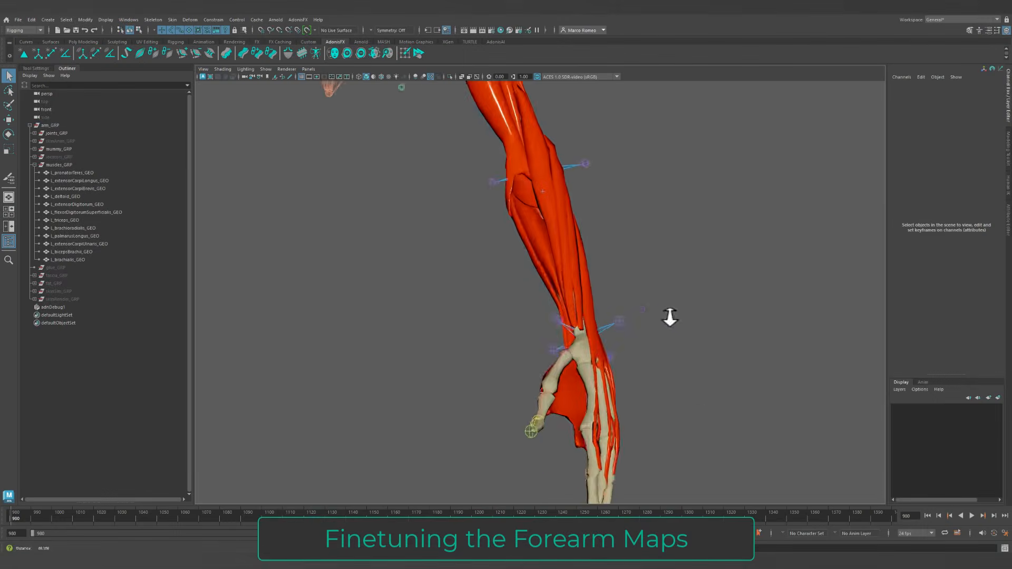
alt+drag(670, 316, 606, 258)
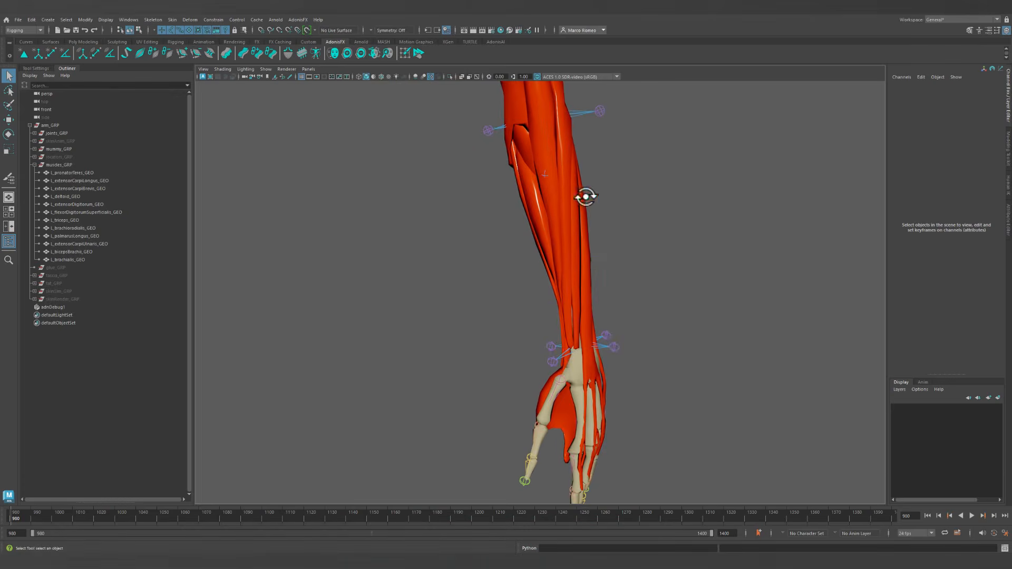
alt+drag(584, 215, 577, 241)
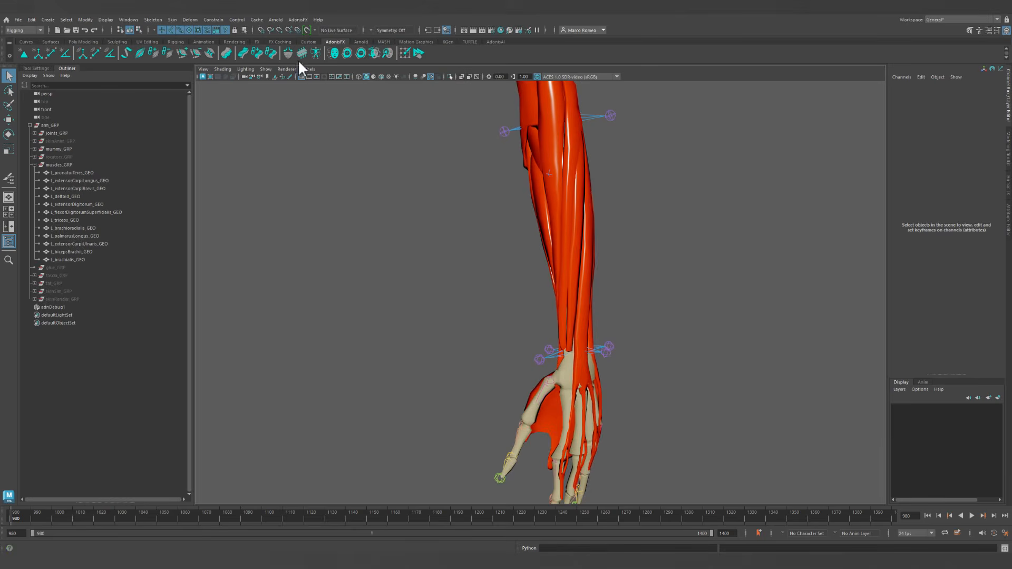
alt+drag(664, 248, 359, 80)
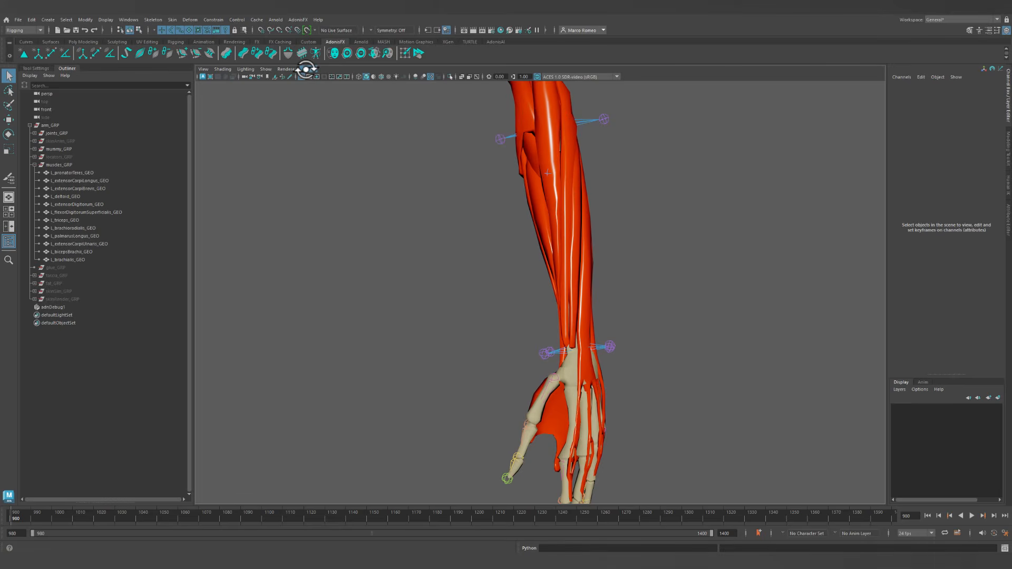
click(266, 69)
mouse_move(292, 106)
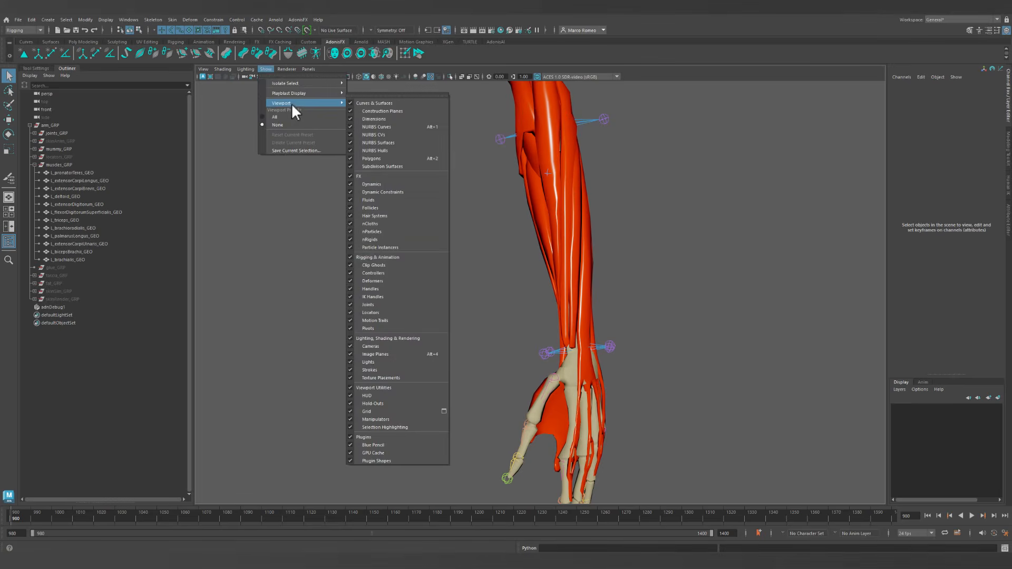
click(390, 305)
Isolate the forearm muscles together with mummy_arm_GEO in the viewport and clear the selection.
alt+drag(588, 257, 500, 264)
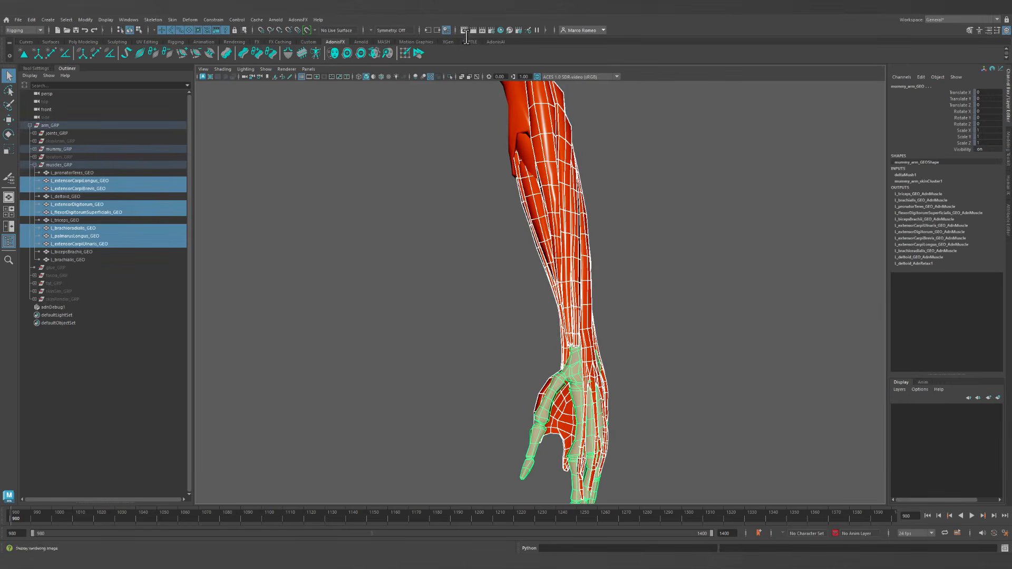
click(450, 76)
alt+drag(609, 251, 692, 304)
click(632, 292)
alt+right_drag(691, 304, 614, 251)
alt+drag(614, 251, 606, 290)
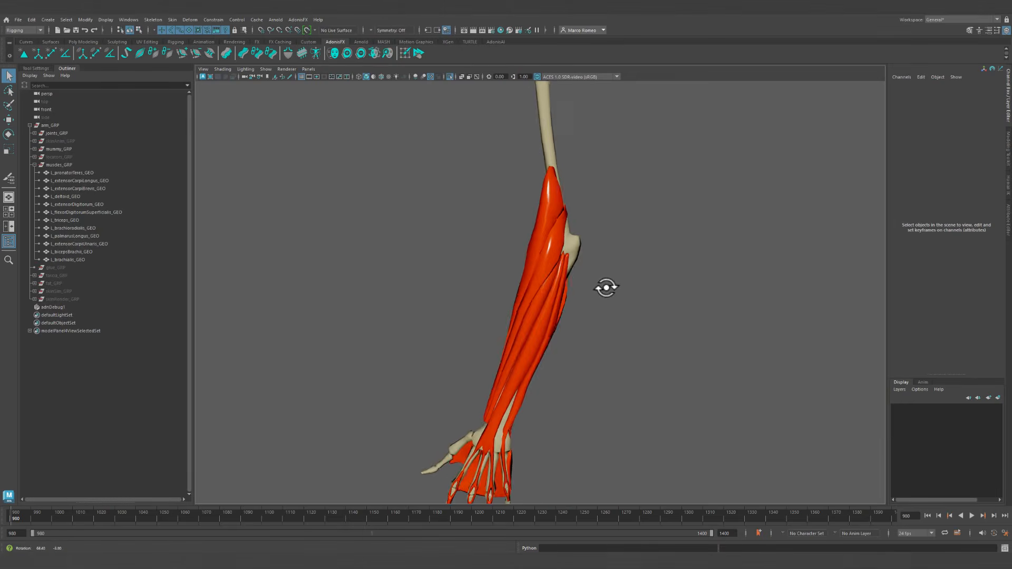
Play the simulation twice and examine the forearm muscles from several sides while the elbow and wrist move, finishing at frame 900.
alt+right_drag(606, 289, 849, 390)
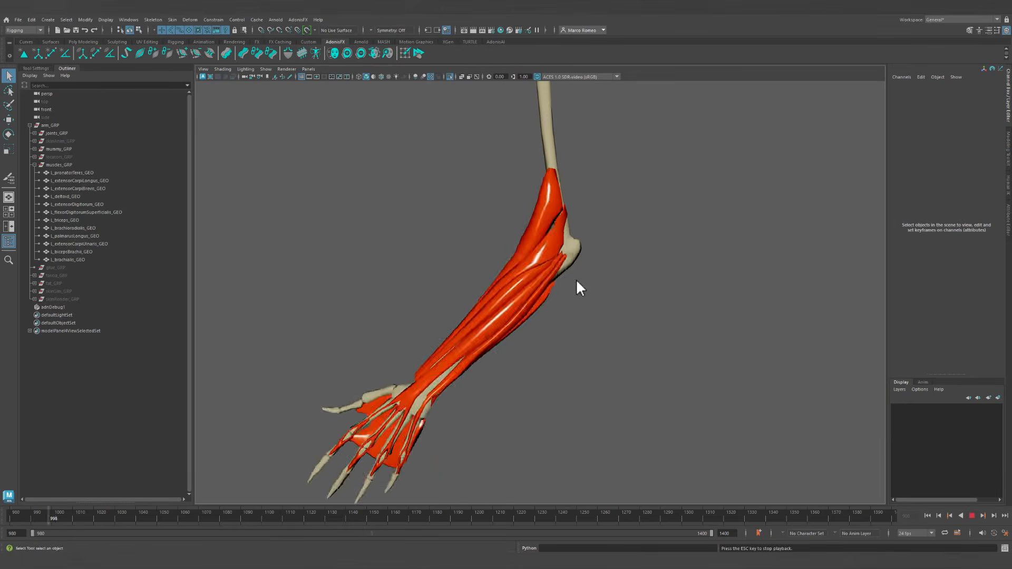
alt+drag(576, 280, 637, 289)
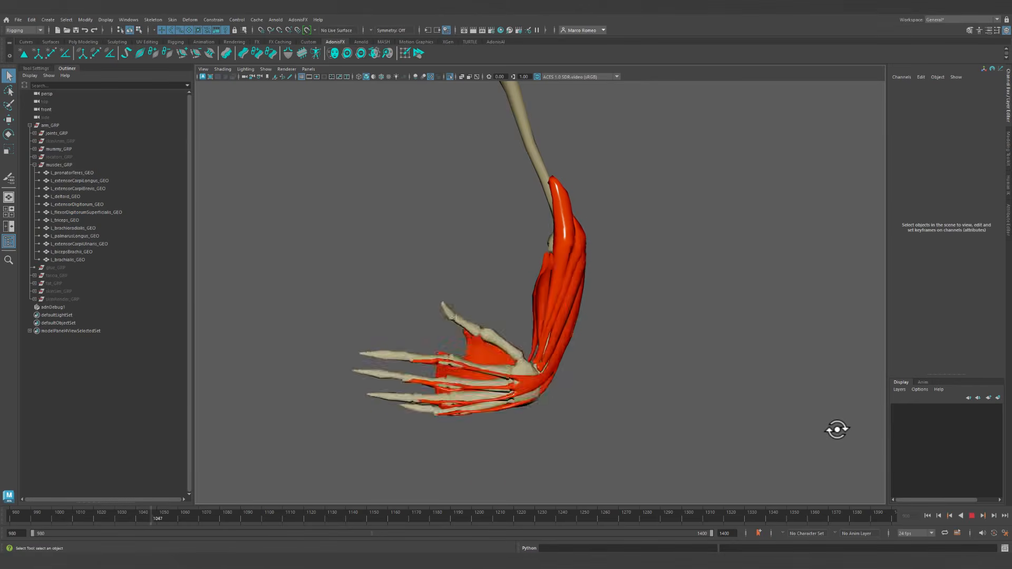
click(971, 517)
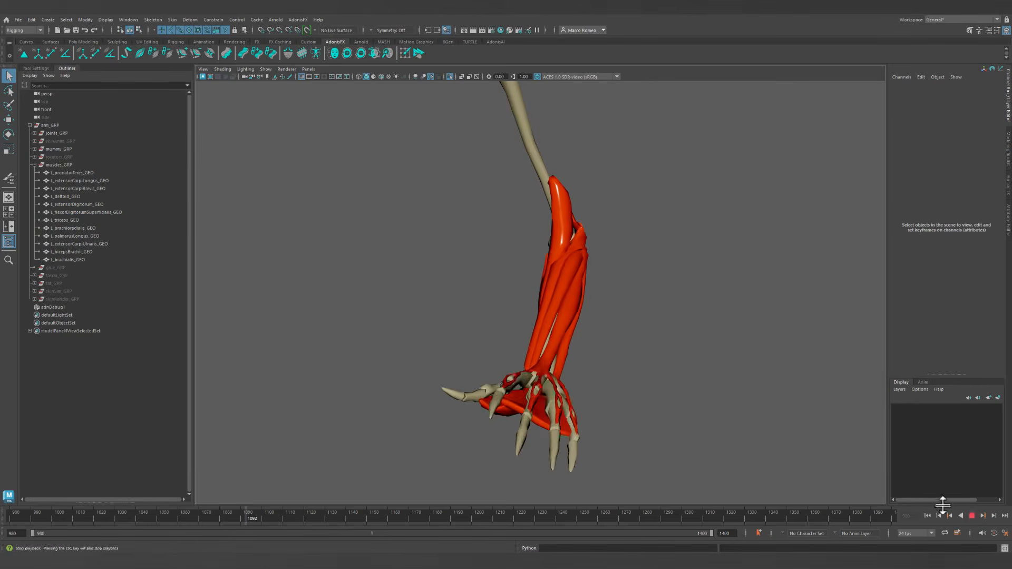
alt+drag(659, 363, 634, 355)
alt+right_drag(635, 355, 633, 373)
alt+middle_drag(633, 373, 744, 408)
alt+drag(743, 409, 705, 390)
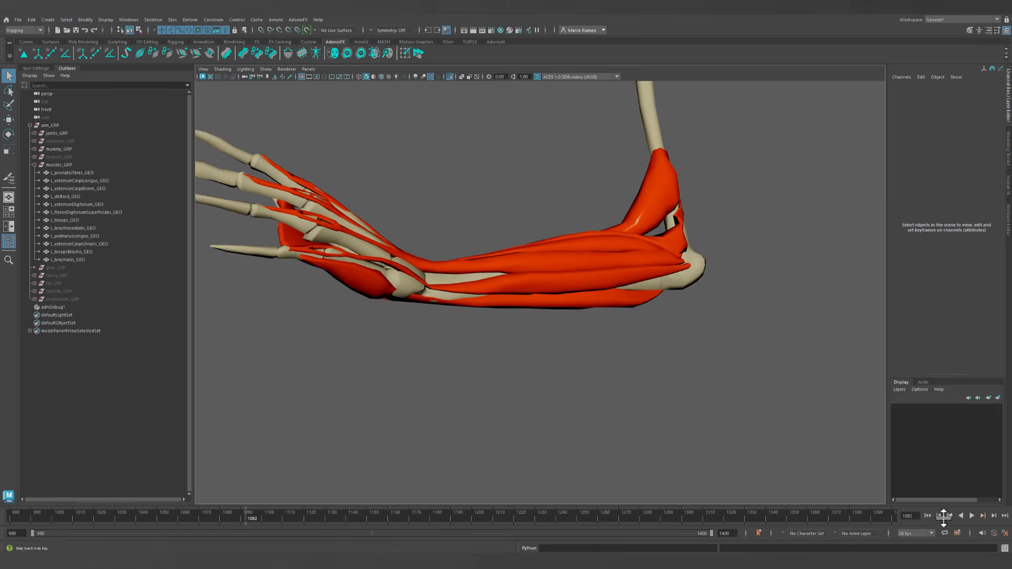
click(928, 516)
click(971, 516)
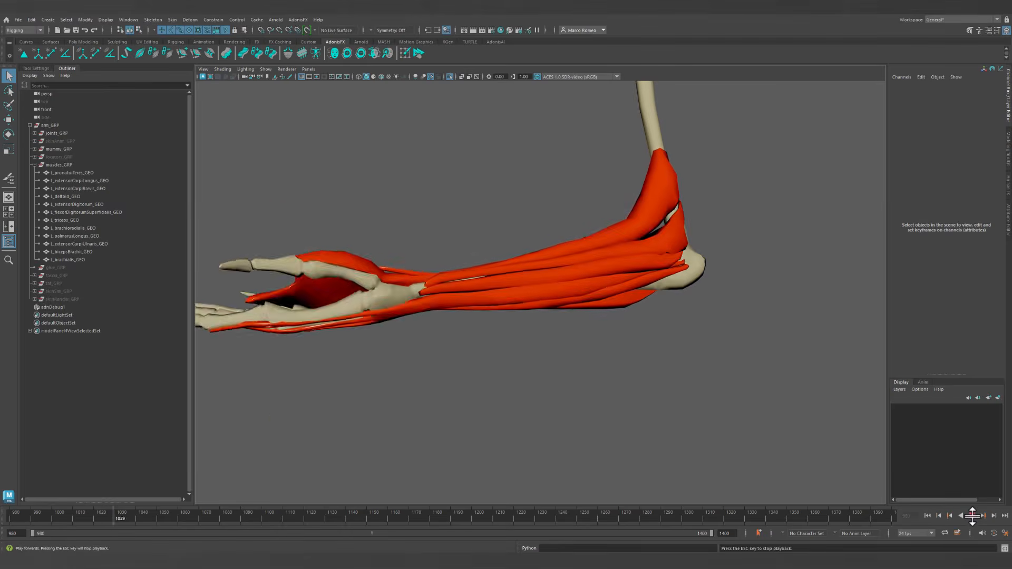
alt+drag(587, 420, 668, 410)
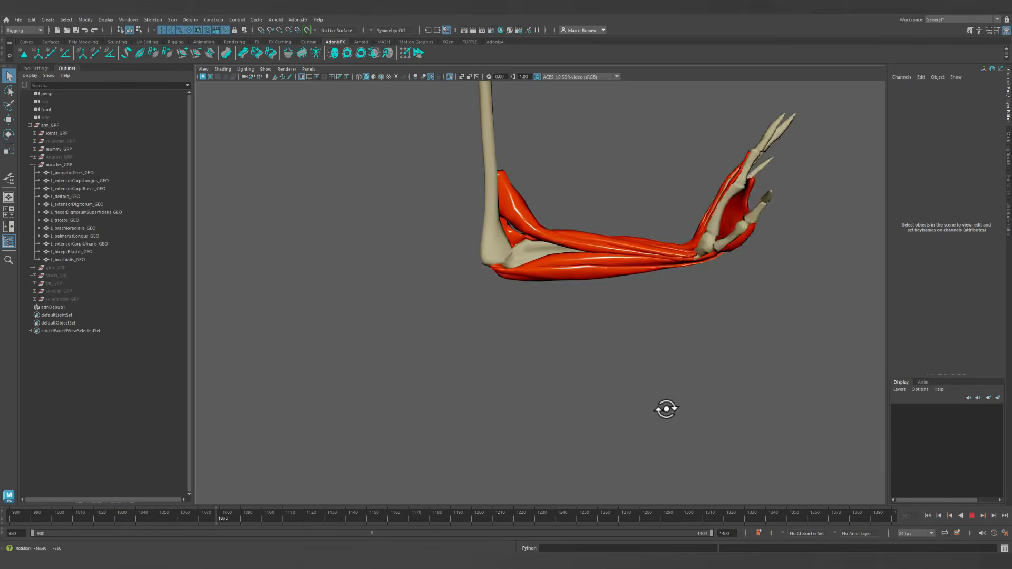
click(971, 515)
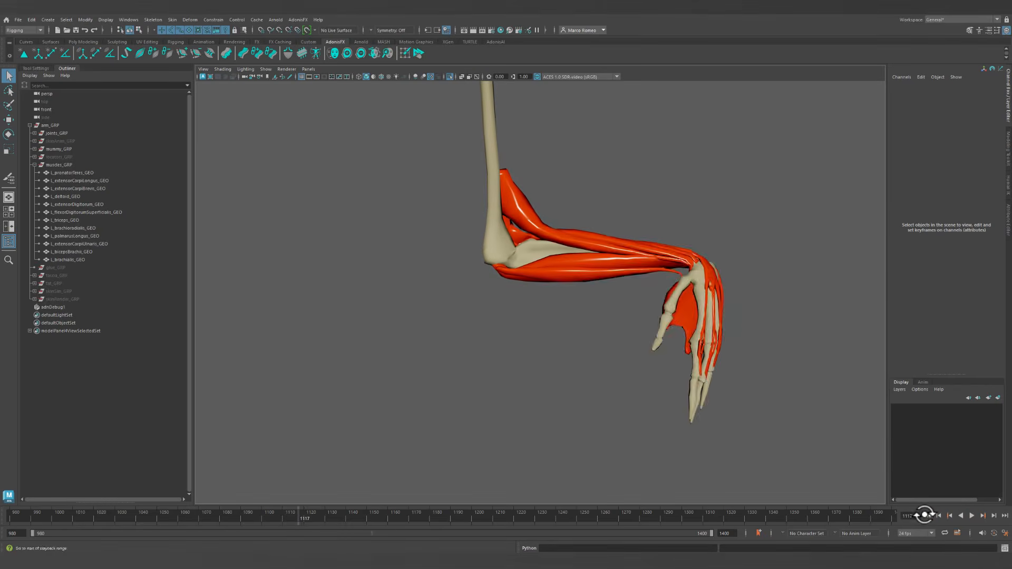
click(927, 515)
Select L_brachioradialis_GEO and L_flexorDigitorumSuperficialis_GEO, play the simulation to compare their motion near the wrist, and return to frame 900.
alt+middle_drag(576, 274, 614, 198)
alt+drag(594, 232, 566, 244)
alt+right_drag(565, 244, 775, 380)
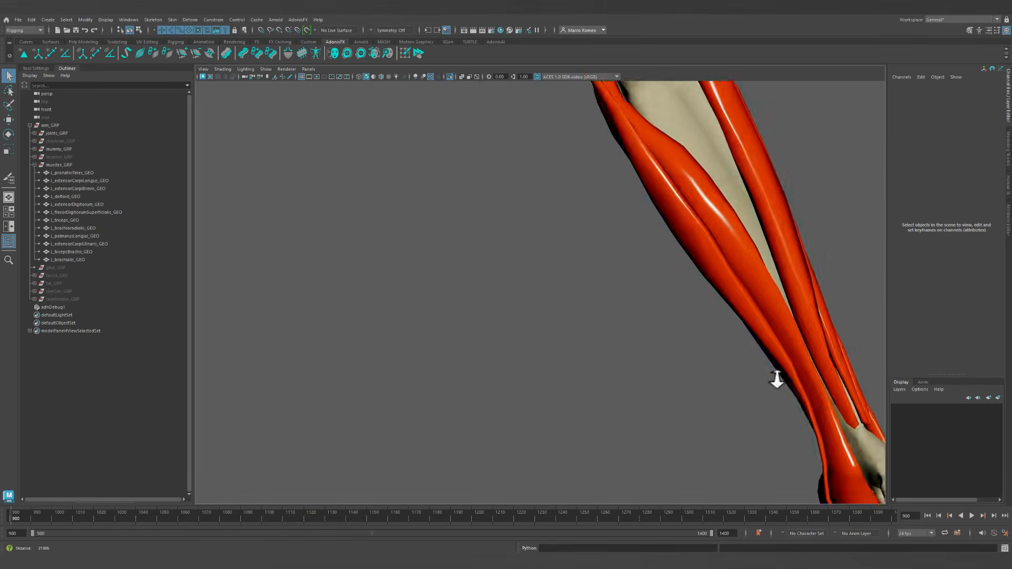
alt+middle_drag(775, 380, 570, 345)
alt+drag(569, 346, 599, 325)
click(626, 341)
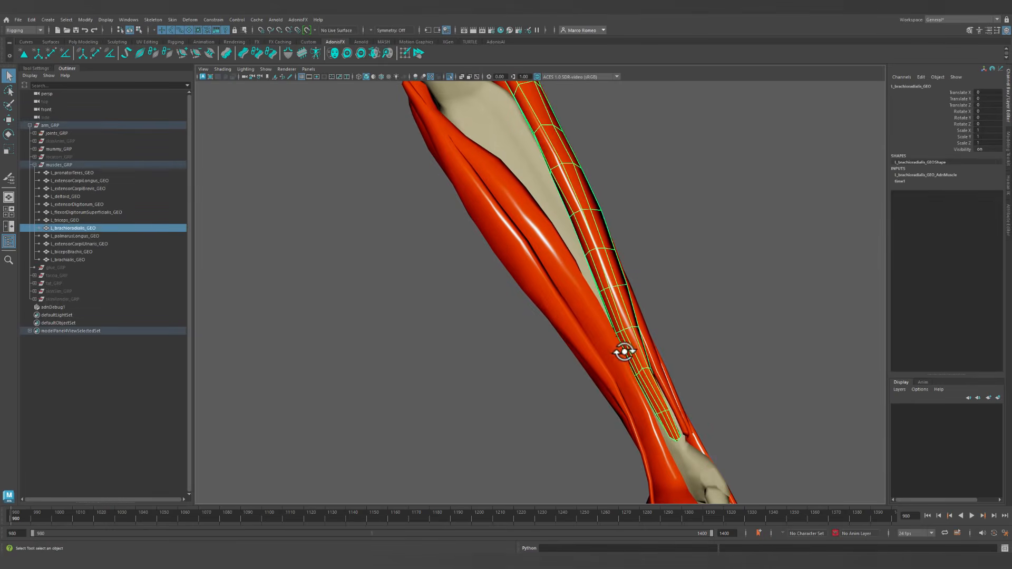
shift+click(609, 333)
alt+middle_drag(610, 334, 586, 303)
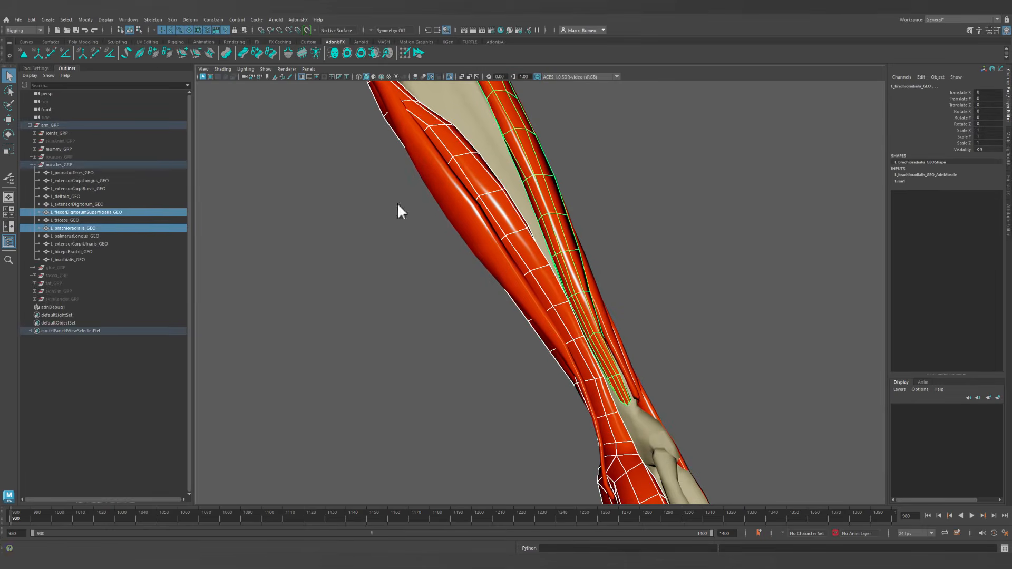
alt+drag(688, 291, 690, 252)
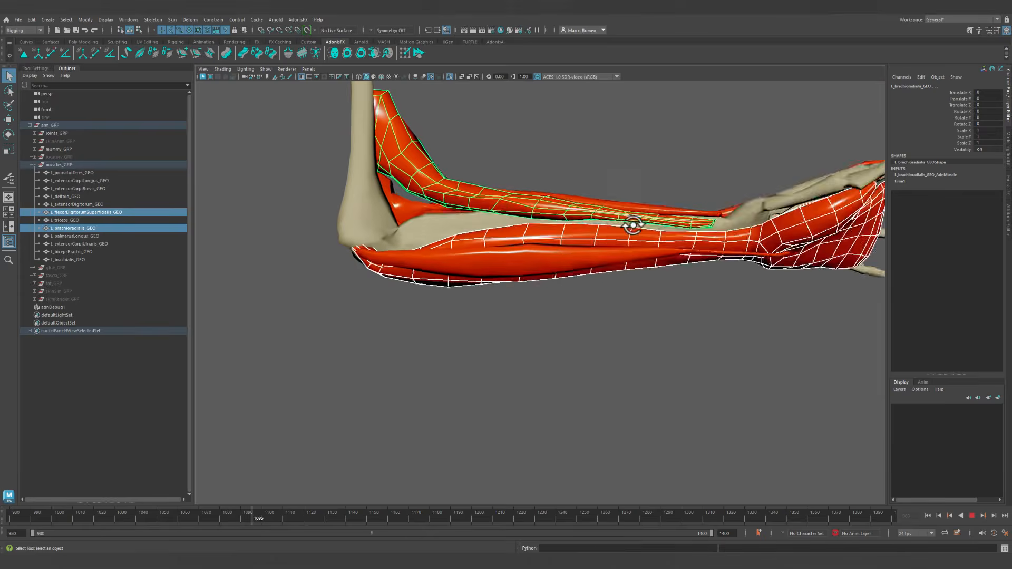
click(970, 516)
click(929, 516)
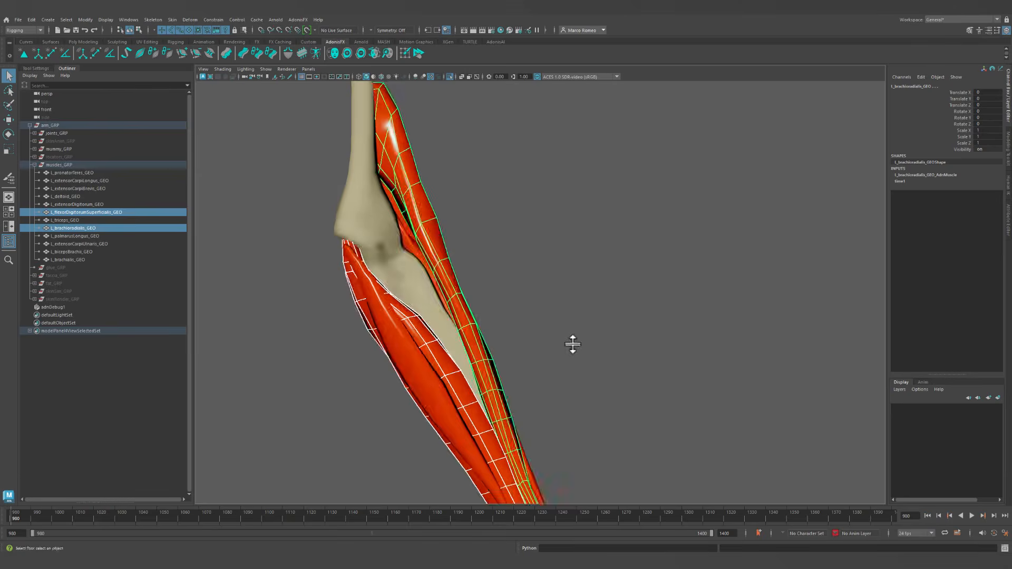
Add L_flexorDigitorumSuperficialis_GEO as an attachment target to the muscle deformer on L_brachioradialis_GEO.
alt+middle_drag(611, 365, 664, 179)
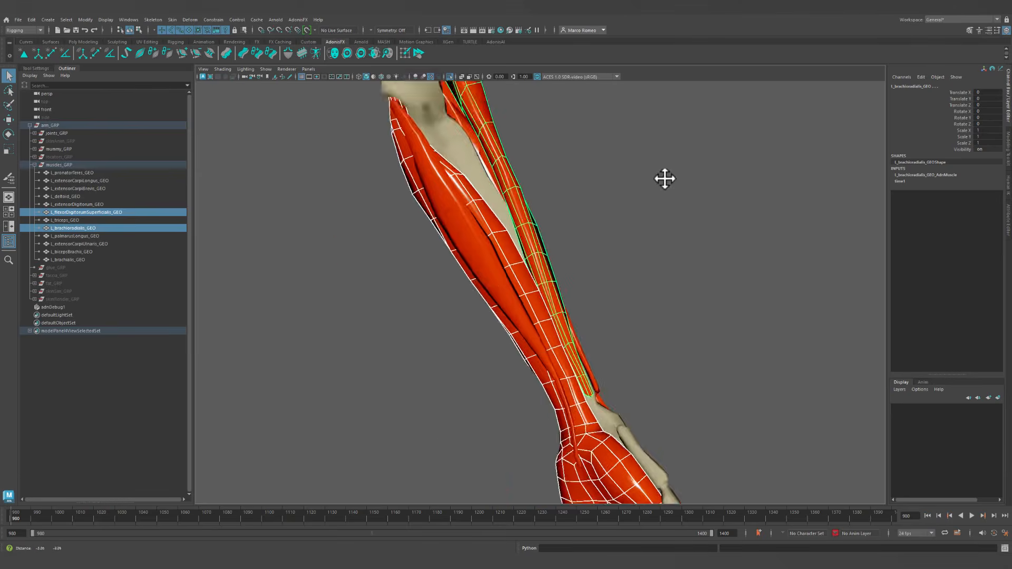
alt+drag(664, 178, 578, 211)
alt+right_drag(637, 285, 686, 229)
alt+middle_drag(686, 230, 640, 242)
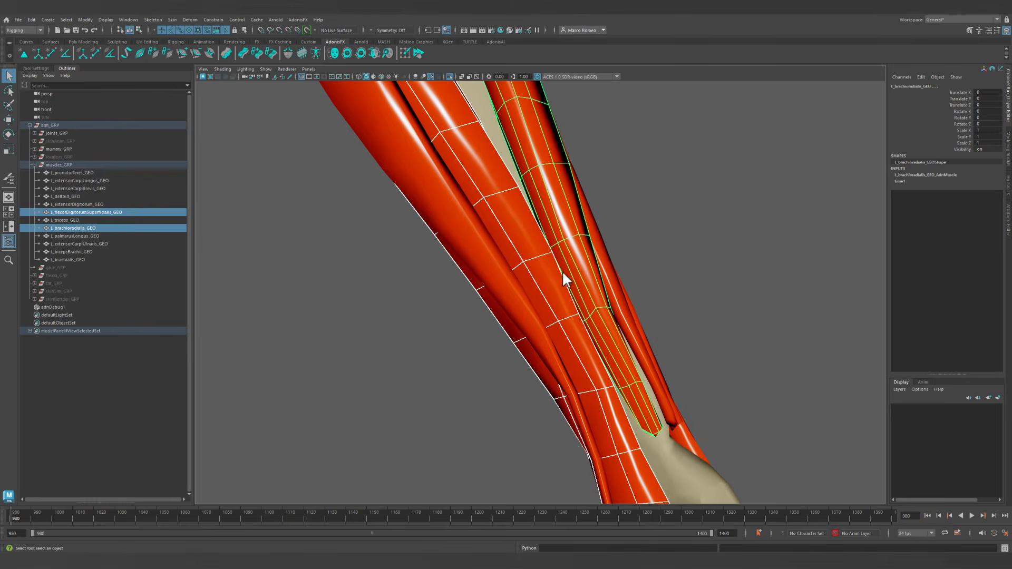
click(543, 241)
shift+click(561, 209)
click(157, 54)
Open the AdonisFX Paint Tool on L_brachioradialis_GEO and choose L_flexorDigitorumSuperficialis_GEO as the Attachments To Geometry influence.
click(577, 288)
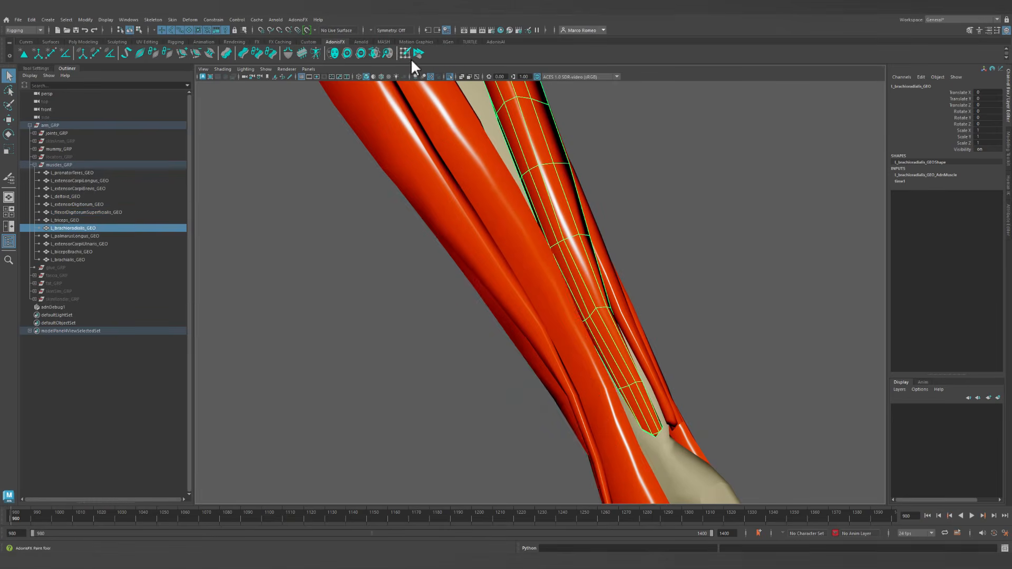
click(410, 58)
drag(517, 220, 352, 206)
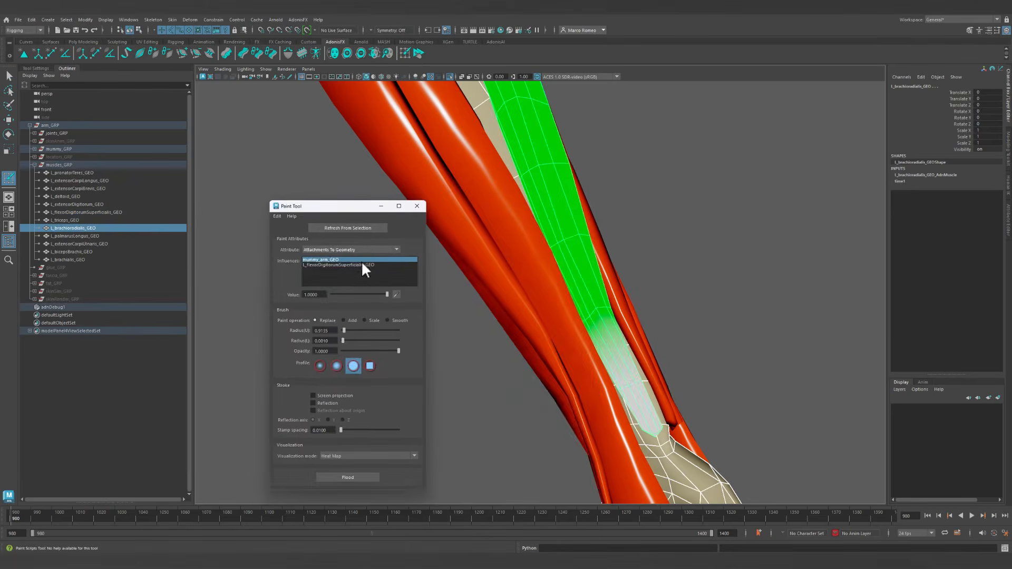
click(362, 265)
Set the paint value to 0.5 and paint the attachment weights along the wrist end of L_brachioradialis_GEO.
alt+drag(661, 307, 632, 321)
alt+right_drag(632, 321, 742, 384)
alt+middle_drag(751, 377, 543, 335)
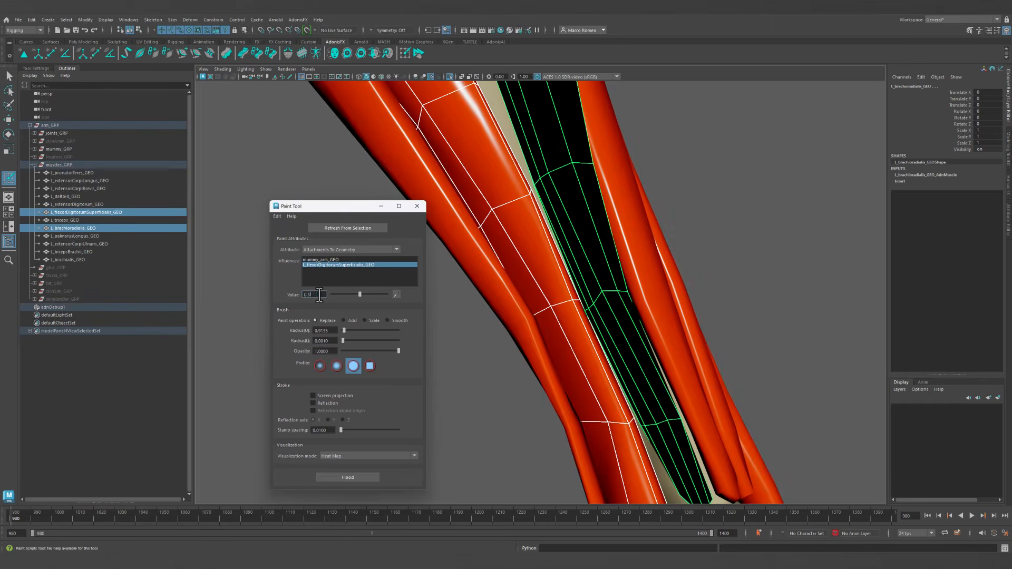
key(Return)
mouse_move(597, 305)
mouse_down()
mouse_move(637, 300)
mouse_move(619, 425)
mouse_up()
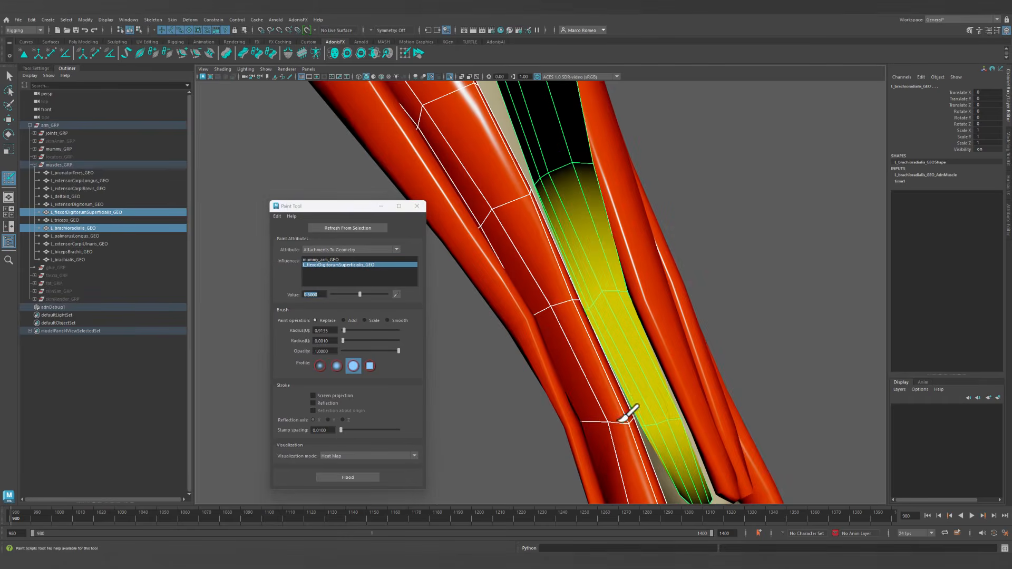
alt+right_drag(734, 346, 647, 293)
drag(561, 203, 527, 222)
mouse_move(622, 250)
alt+mouse_down()
mouse_move(645, 251)
mouse_move(627, 257)
alt+mouse_up()
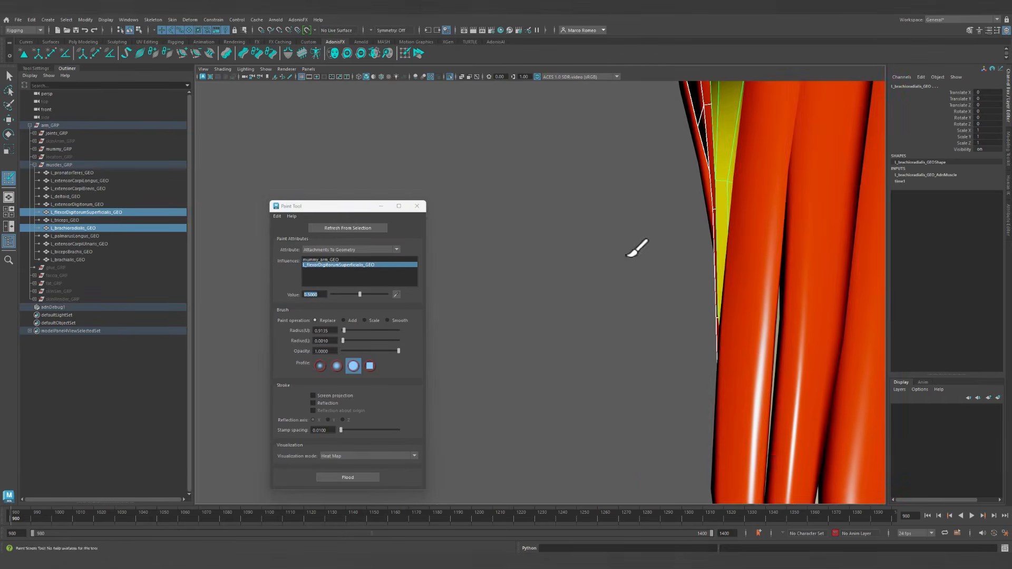
Isolate the brachioradialis and flexorDigitorumSuperficialis and paint the remaining sides of the brachioradialis wrist end with the 0.5 attachment weight.
click(449, 77)
alt+drag(668, 232, 771, 313)
mouse_move(769, 192)
mouse_down()
mouse_move(773, 180)
mouse_move(704, 405)
mouse_move(700, 483)
mouse_move(644, 323)
mouse_move(770, 307)
mouse_move(838, 337)
mouse_move(821, 366)
mouse_move(901, 362)
mouse_move(816, 377)
mouse_move(706, 339)
mouse_move(599, 323)
mouse_move(652, 312)
mouse_move(622, 316)
mouse_up()
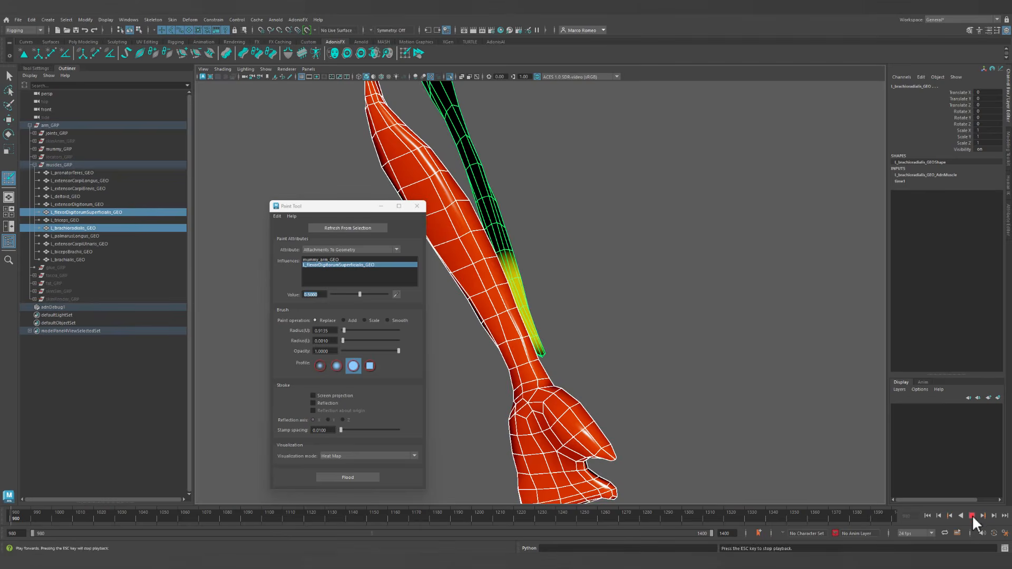
Play the simulation to check how the brachioradialis follows the flexor at the wrist, and return to frame 900.
alt+drag(606, 296, 599, 361)
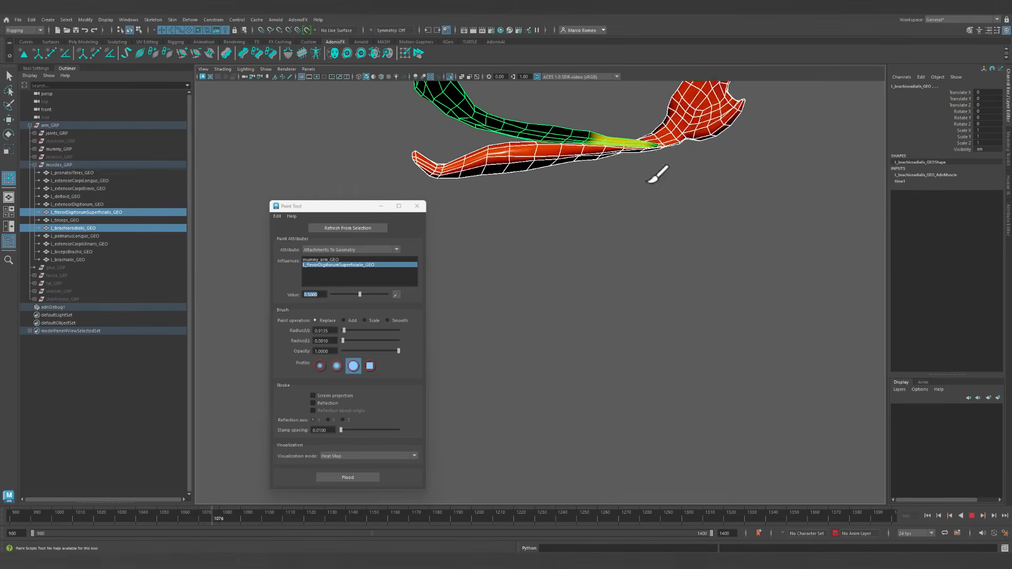
click(971, 516)
click(928, 516)
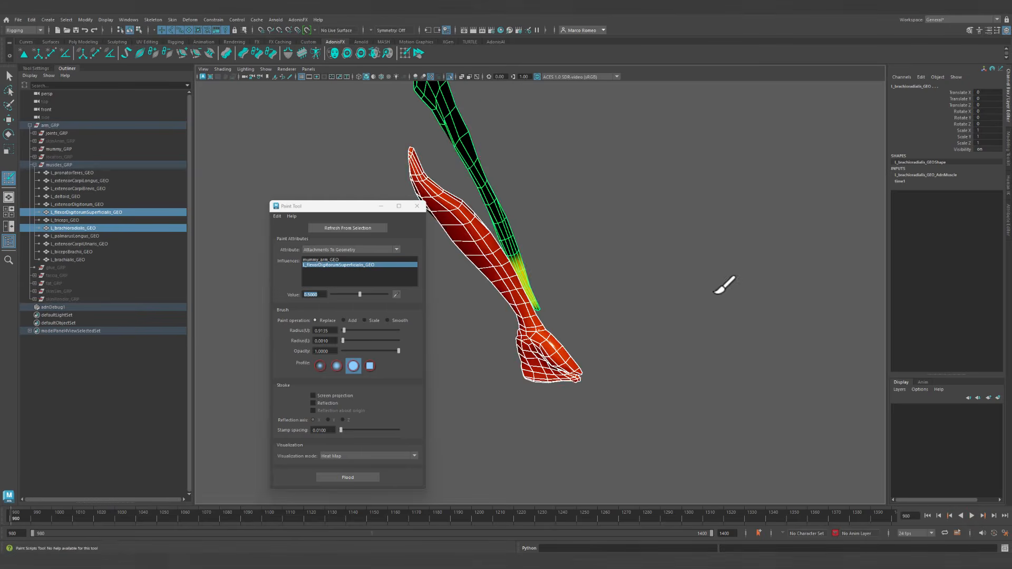
Close the Paint Tool and turn off viewport isolation to show the whole arm again.
alt+drag(717, 291, 456, 205)
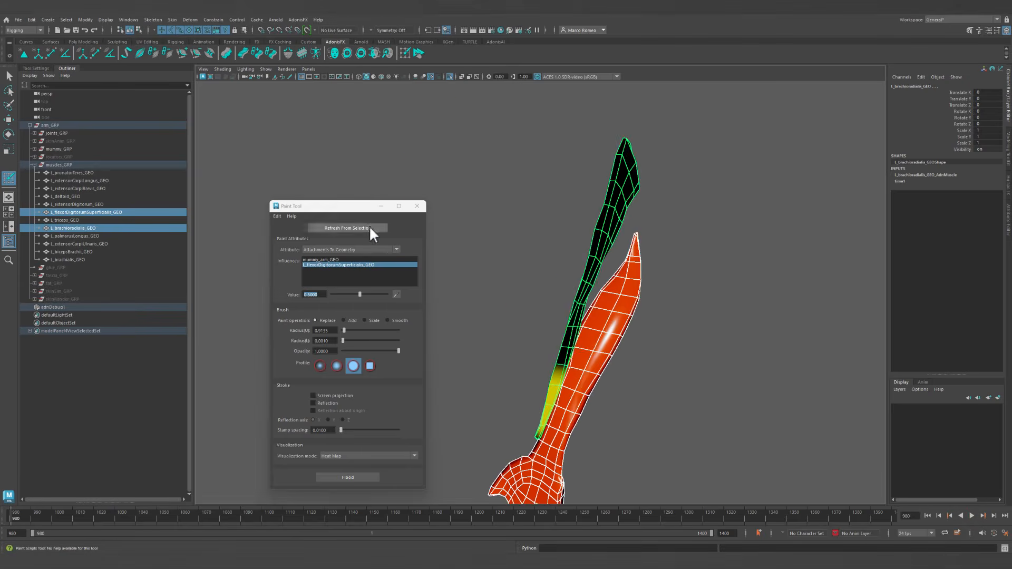
click(371, 229)
click(417, 206)
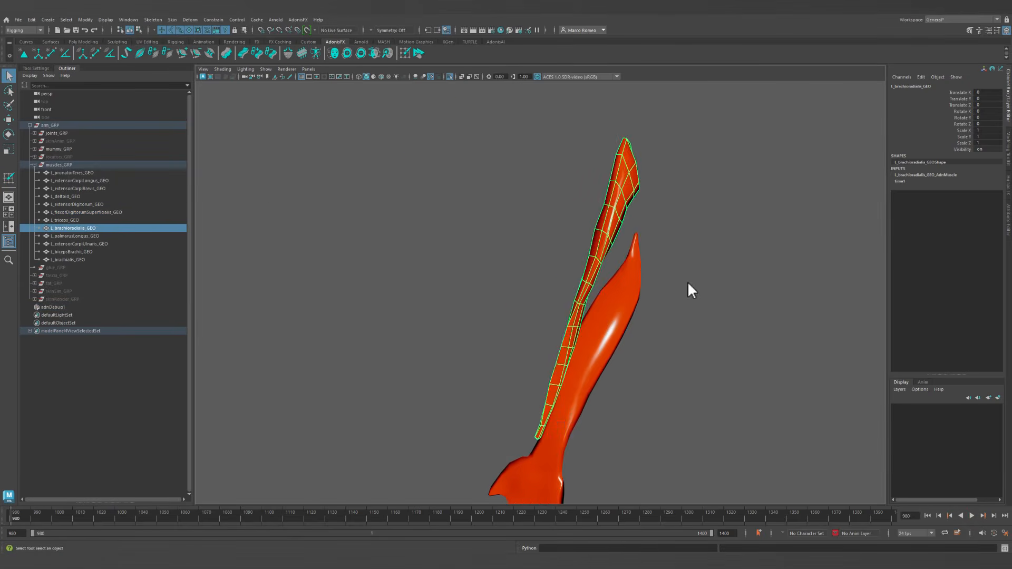
click(447, 76)
Select L_extensorCarpiLongus_GEO and play the simulation to frame 1056 to examine that muscle around the bent elbow.
alt+right_drag(622, 263, 725, 316)
click(669, 173)
alt+middle_drag(692, 225, 631, 271)
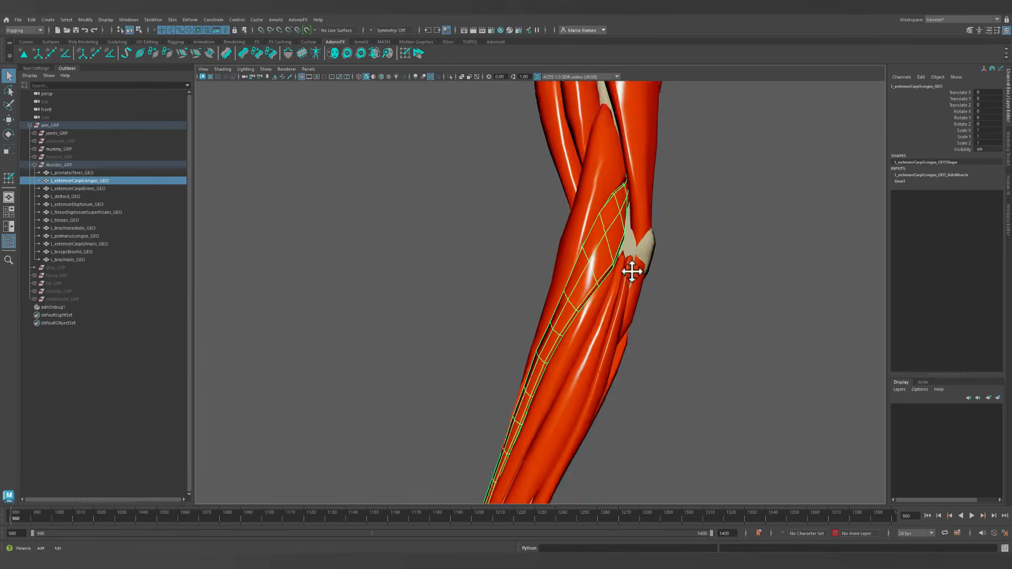
alt+drag(632, 271, 667, 280)
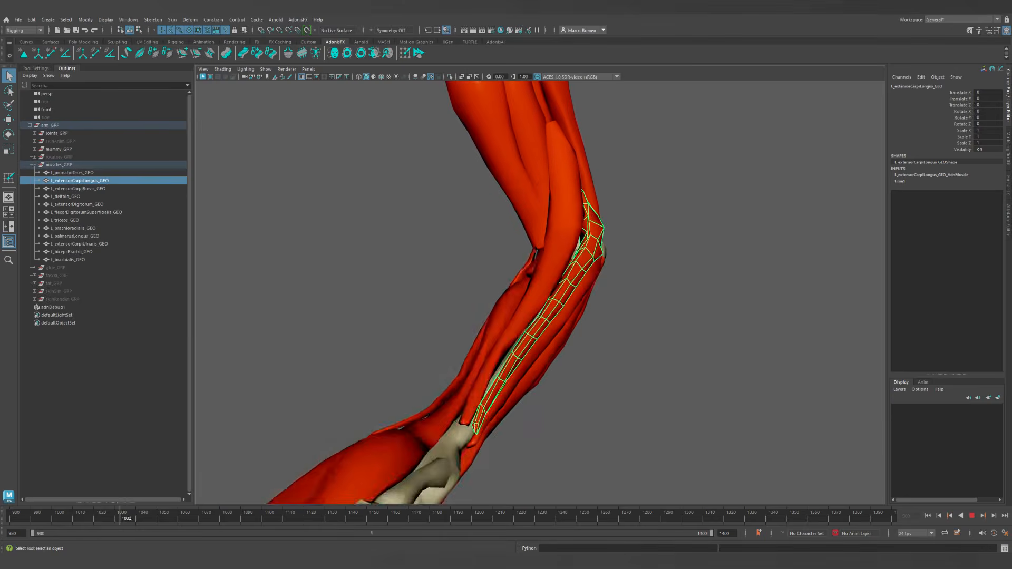
click(972, 515)
alt+drag(730, 321, 588, 255)
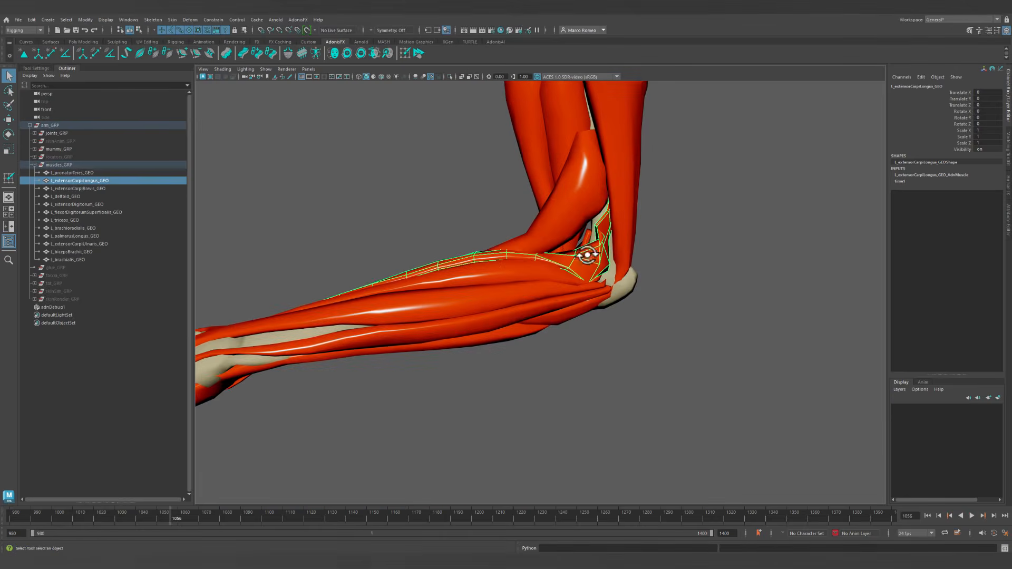
Return to frame 900 and add L_brachioradialis_GEO as a geometry attachment target of L_extensorCarpiLongus_GEO.
click(926, 516)
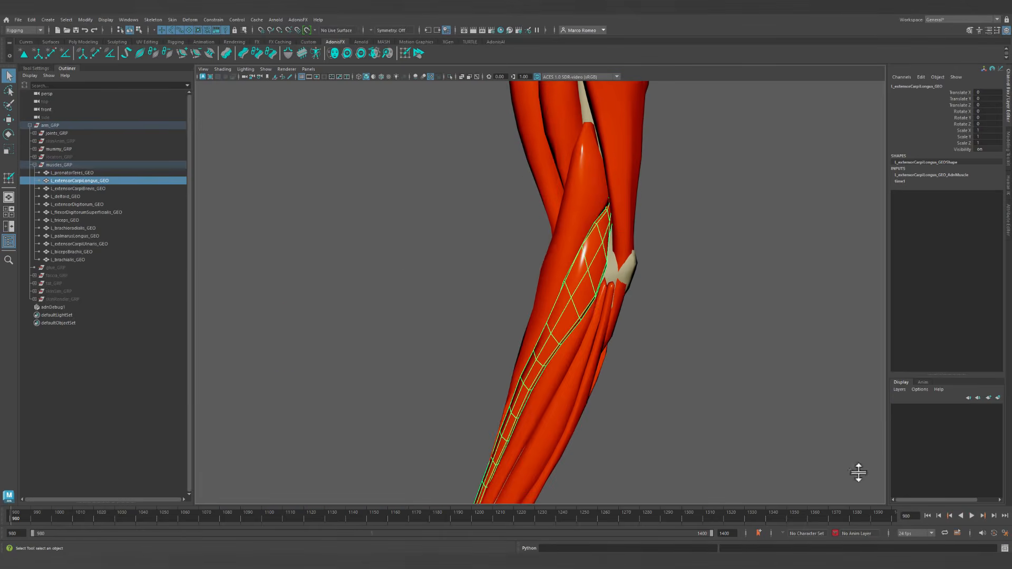
click(545, 245)
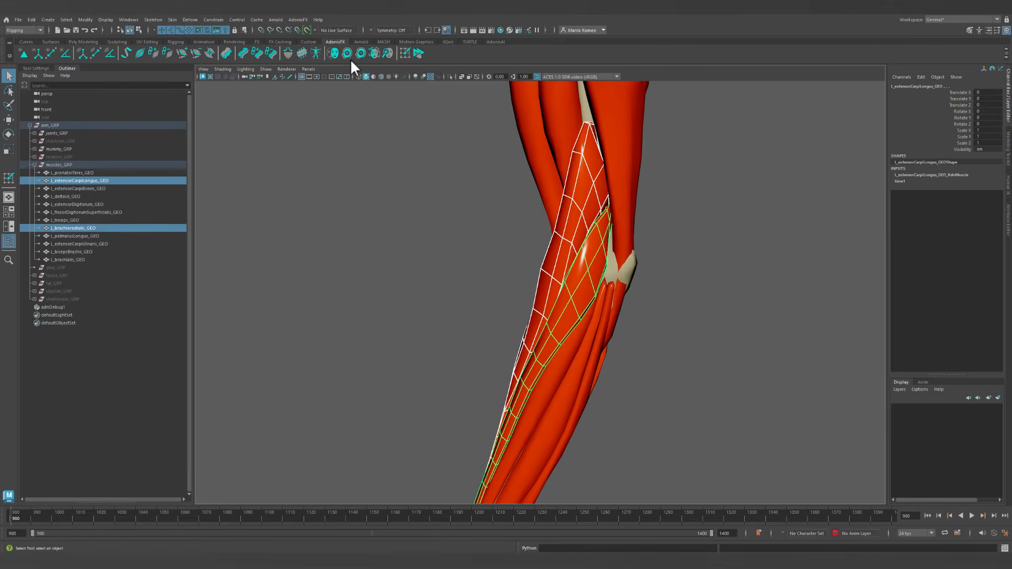
alt+drag(650, 342, 596, 298)
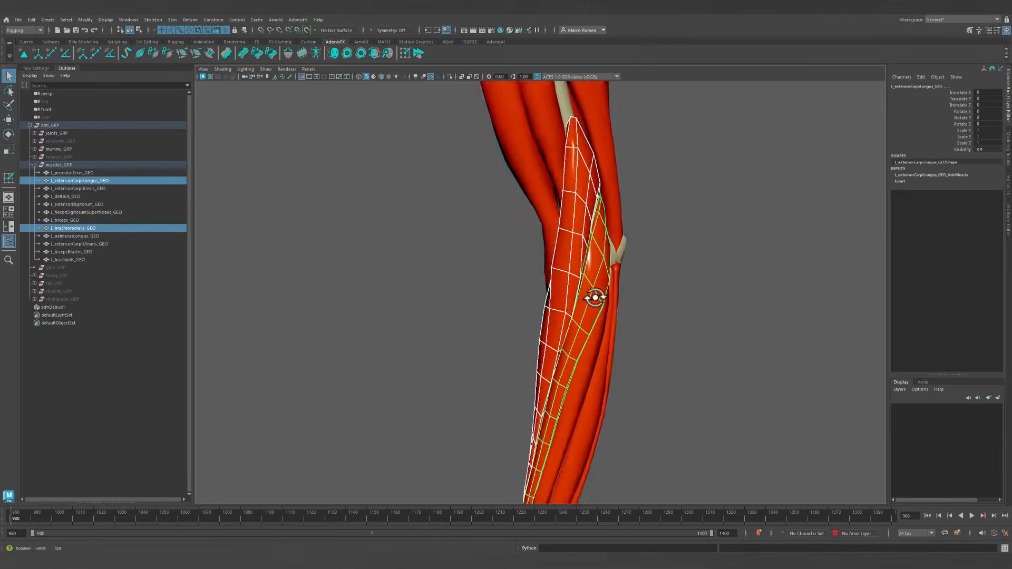
alt+right_drag(633, 308, 726, 316)
alt+middle_drag(668, 237, 619, 328)
Open the Paint Tool for L_extensorCarpiLongus_GEO and choose the L_brachioradialis_GEO influence of Attachments To Geometry.
click(619, 327)
alt+drag(693, 359, 570, 279)
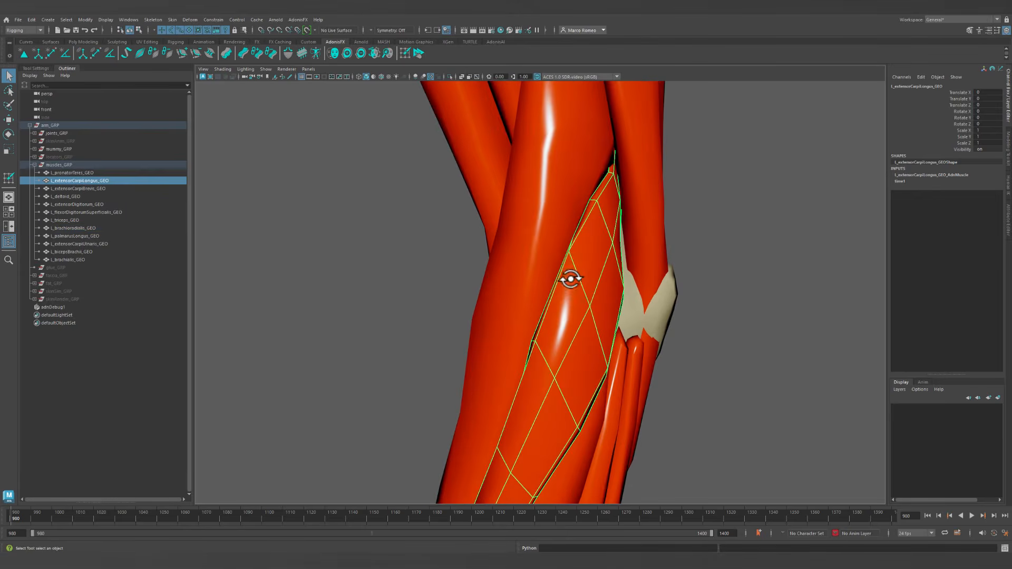
click(406, 54)
drag(514, 220, 281, 184)
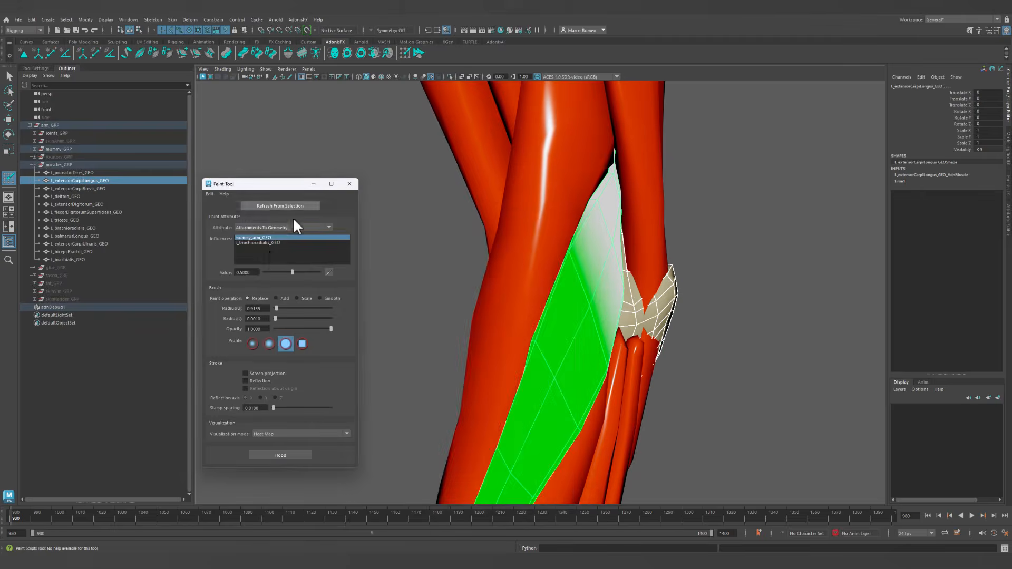
click(262, 242)
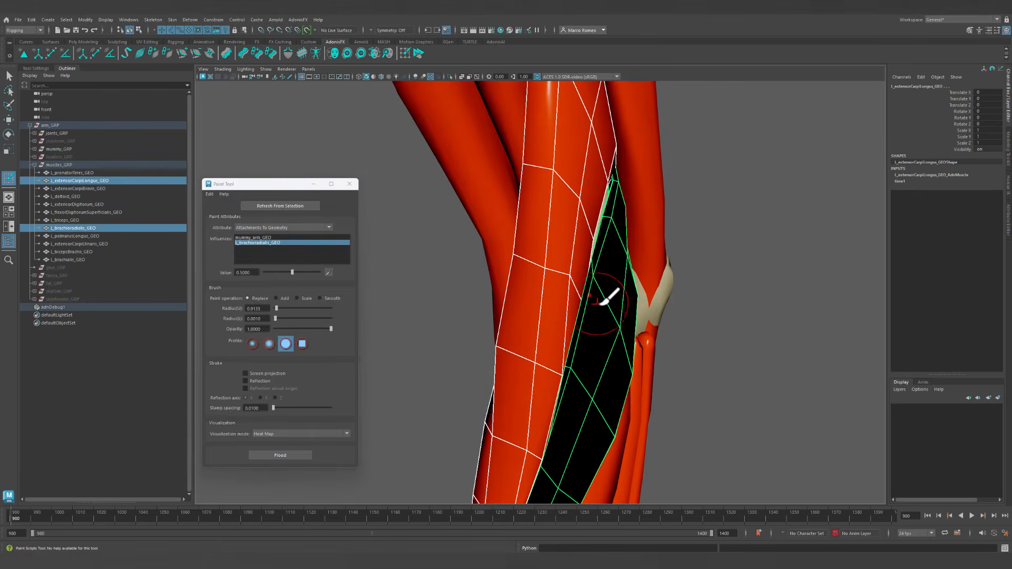
Paint a 0.5 attachment weight on the elbow end of the extensorCarpiLongus, along its edge with the brachioradialis.
drag(598, 307, 609, 216)
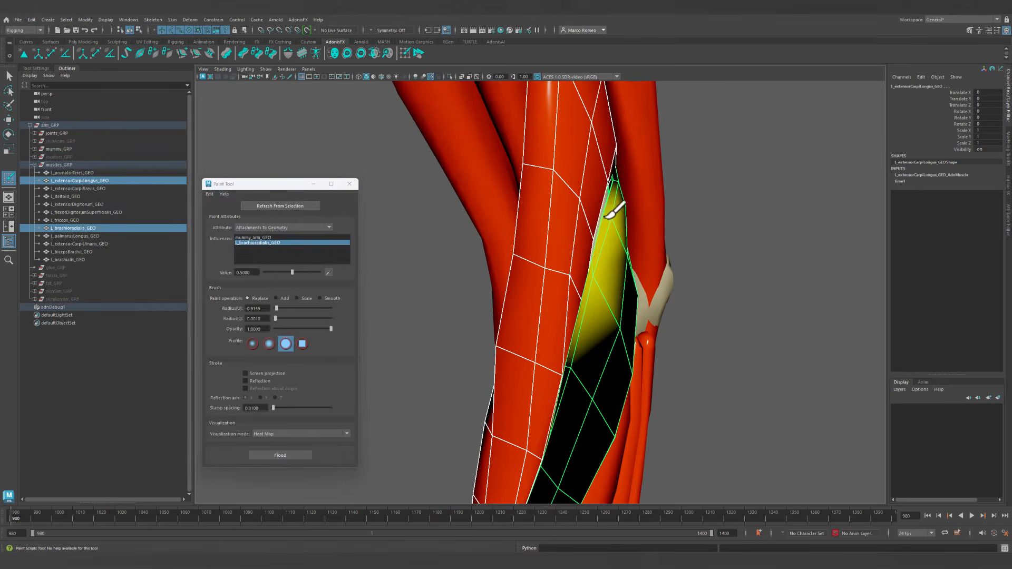
drag(578, 332, 570, 375)
alt+middle_drag(599, 395, 648, 266)
click(595, 311)
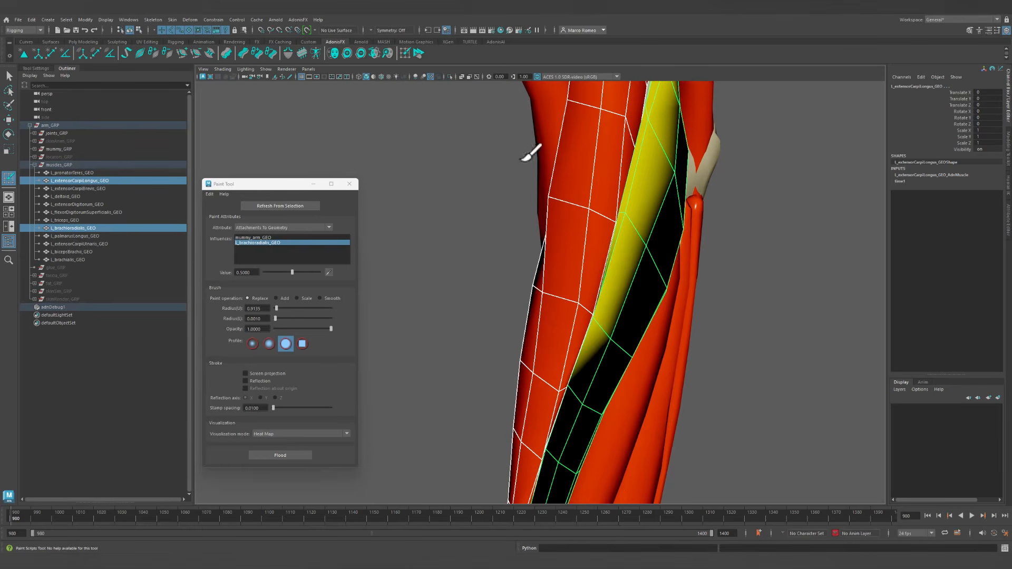
Isolate the two muscles and paint a 0.3 attachment weight over the remaining outer and underside area of the extensorCarpiLongus elbow end.
click(451, 77)
mouse_move(598, 226)
alt+mouse_down()
mouse_move(712, 357)
mouse_move(878, 348)
mouse_move(865, 348)
alt+mouse_up()
mouse_move(464, 279)
mouse_down()
mouse_move(464, 258)
mouse_move(522, 366)
mouse_move(500, 346)
mouse_move(496, 364)
mouse_up()
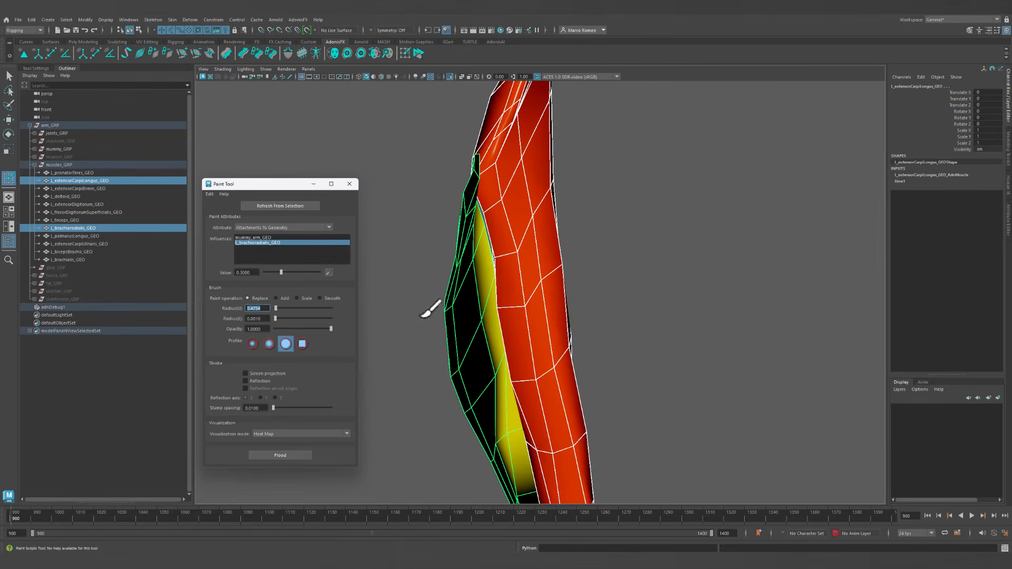
mouse_move(486, 256)
mouse_down()
mouse_move(506, 362)
mouse_move(574, 339)
mouse_move(690, 361)
mouse_move(630, 290)
mouse_move(571, 334)
mouse_move(533, 398)
mouse_up()
alt+drag(532, 398, 566, 406)
drag(541, 470, 570, 467)
alt+drag(606, 421, 683, 270)
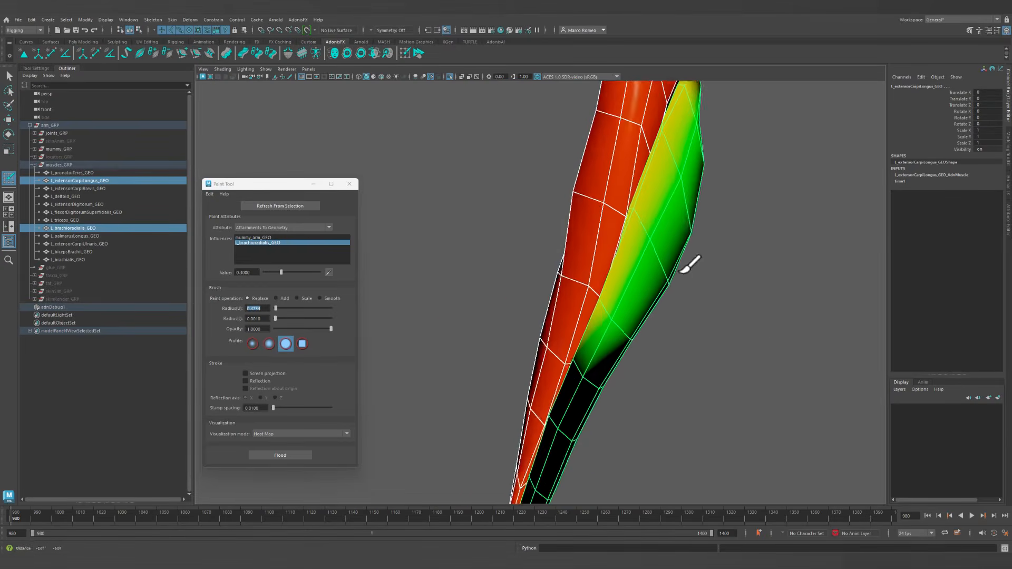
Leave painting and play the simulation to check how the extensorCarpiLongus follows the brachioradialis, ending back at frame 900.
alt+drag(772, 343, 701, 293)
alt+middle_drag(678, 274, 718, 389)
key(q)
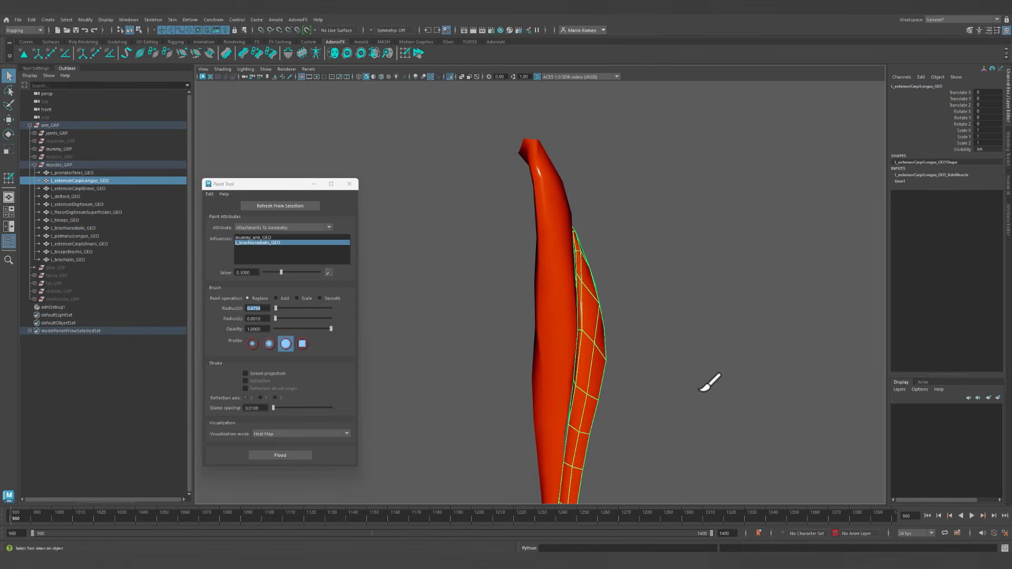
click(971, 515)
alt+drag(654, 314, 619, 404)
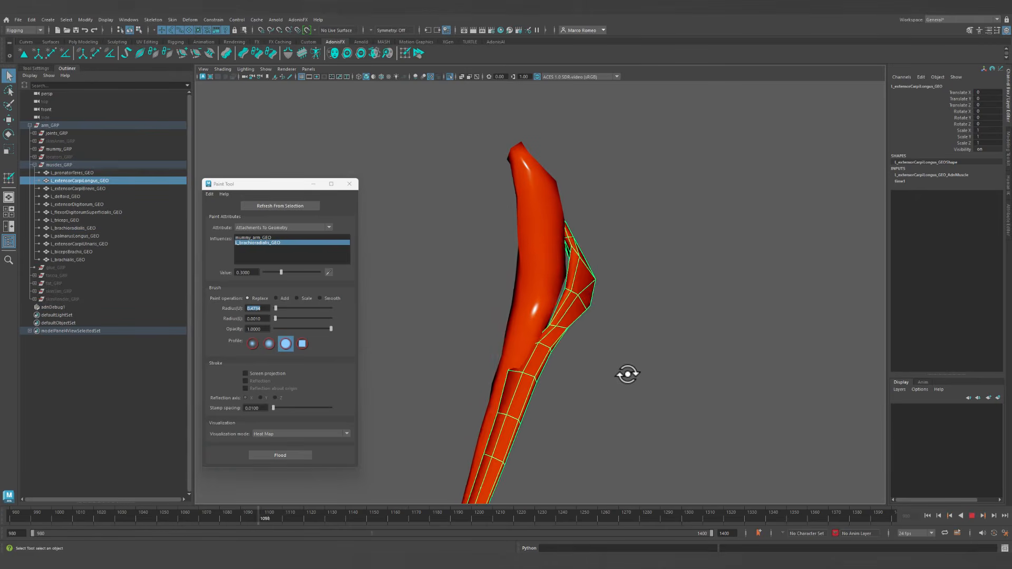
click(971, 516)
click(929, 515)
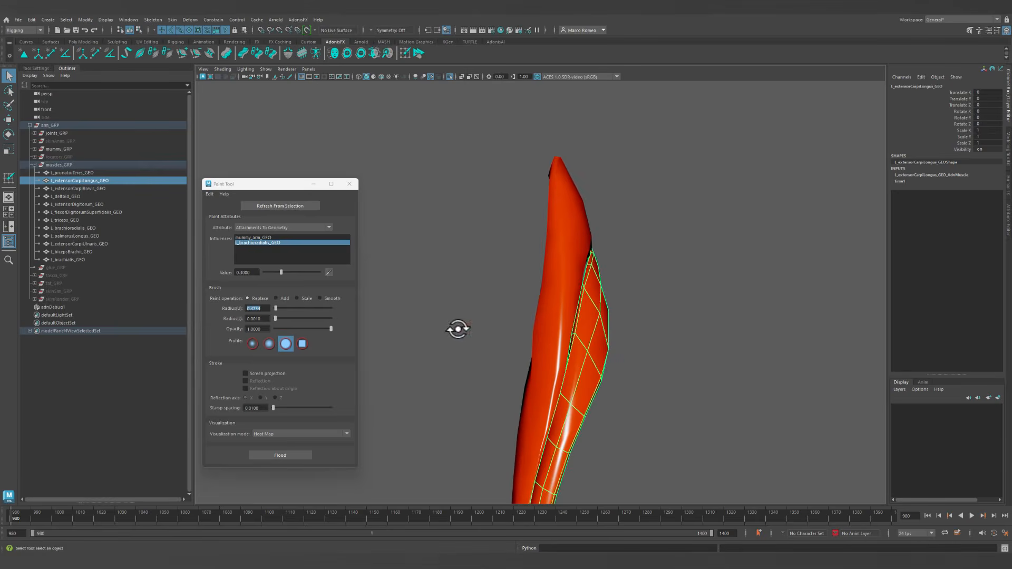
Reload the muscle in the Paint Tool and paint a 1.0 L_brachioradialis_GEO weight along the extensorCarpiLongus edge touching the brachioradialis.
click(280, 206)
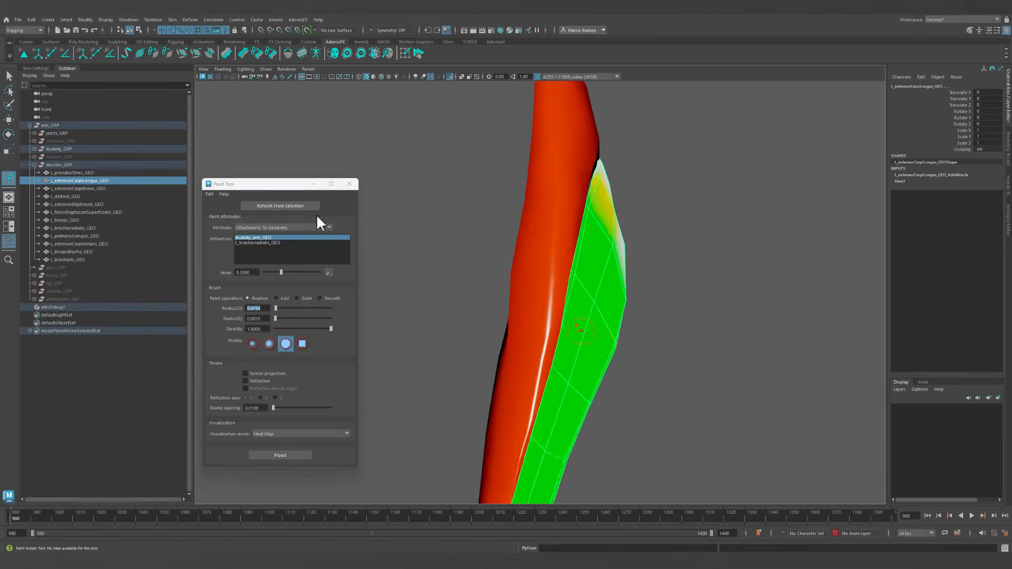
click(255, 243)
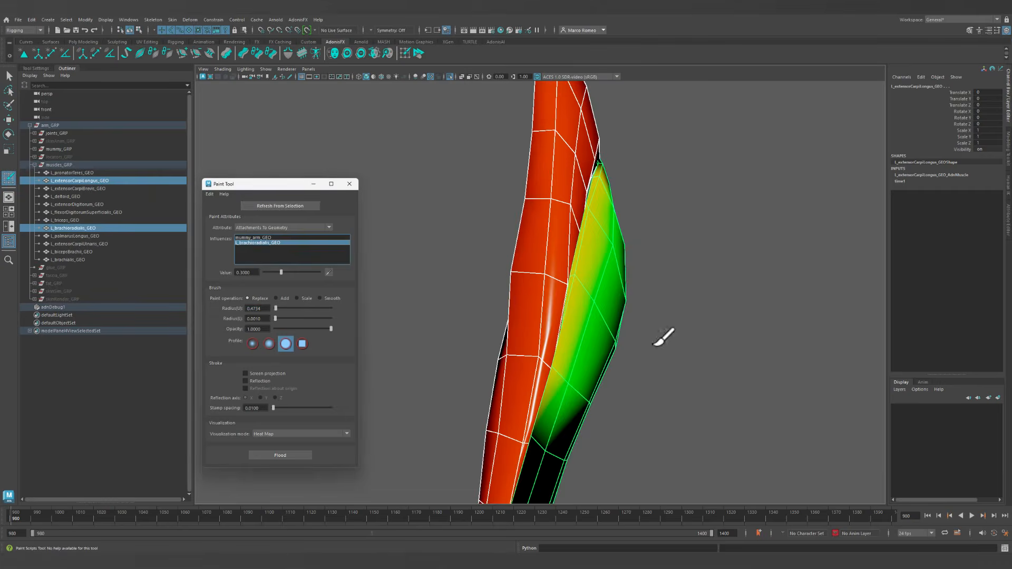
click(594, 377)
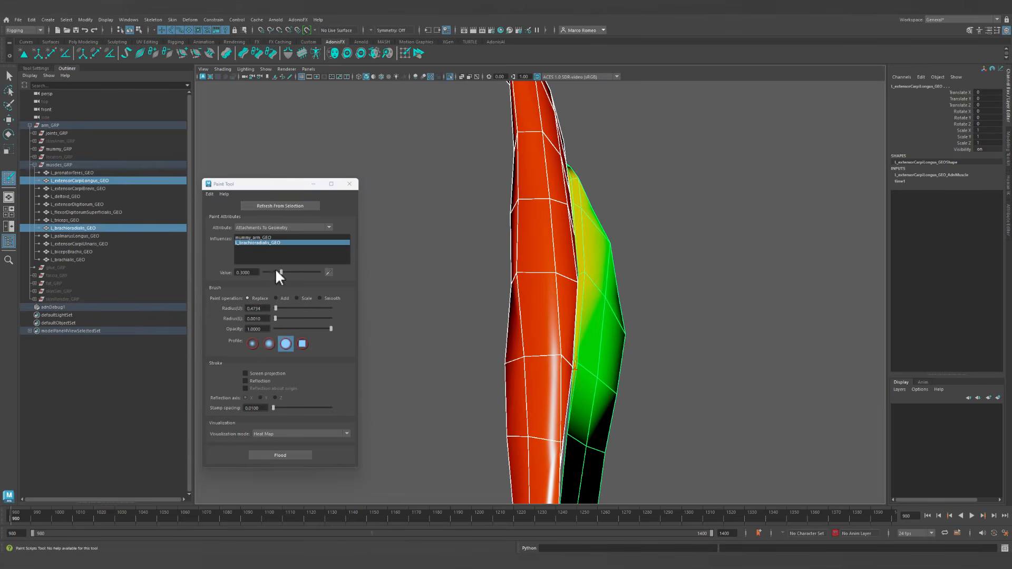
alt+drag(601, 346, 607, 342)
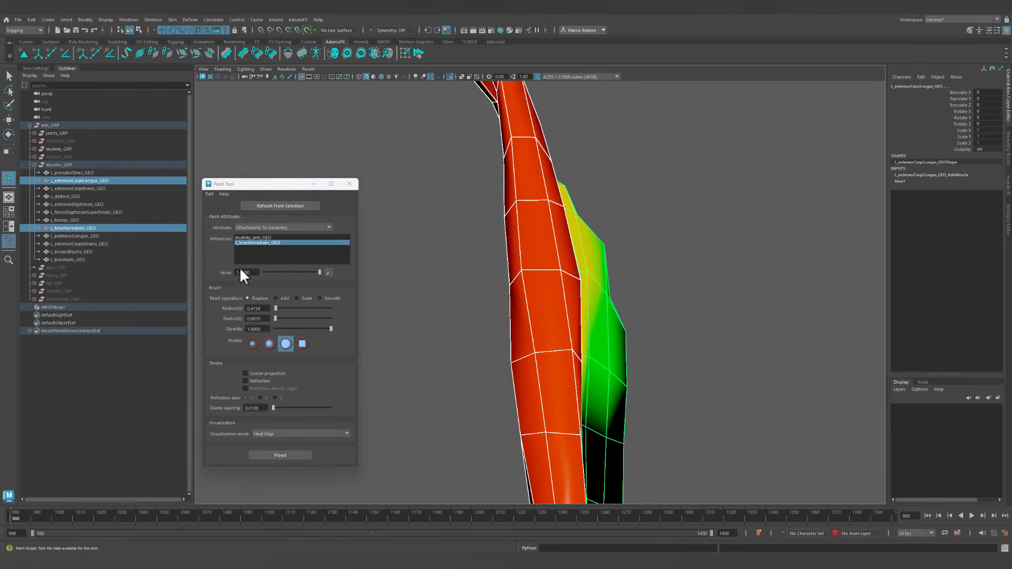
scroll(643, 337, up, 3)
drag(599, 382, 602, 278)
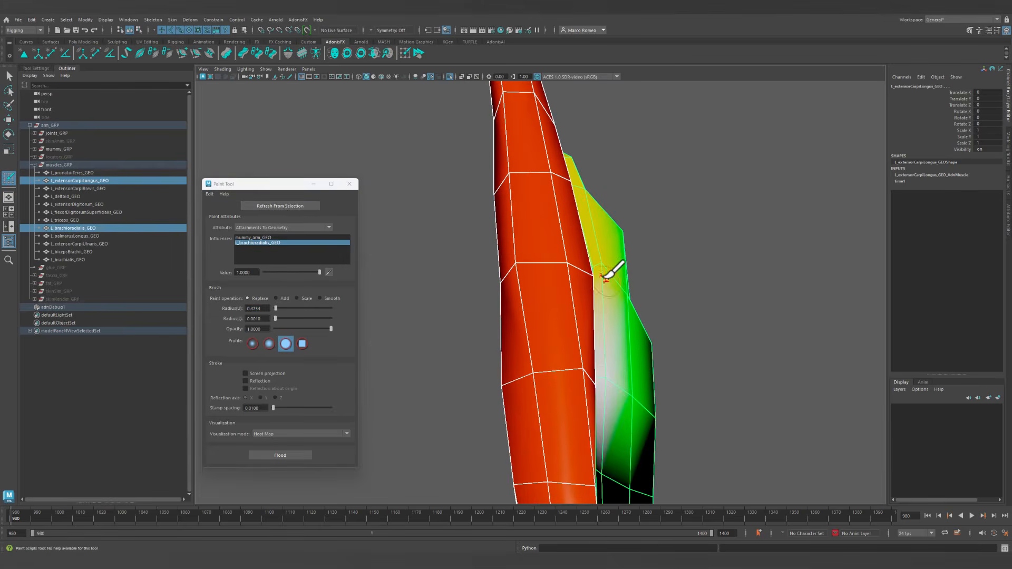
Play the simulation to check the contact edge between the two muscles with the 1.0 weight.
mouse_move(584, 324)
alt+mouse_down()
mouse_move(723, 321)
mouse_move(748, 305)
mouse_move(692, 324)
mouse_move(546, 330)
mouse_move(578, 339)
alt+mouse_up()
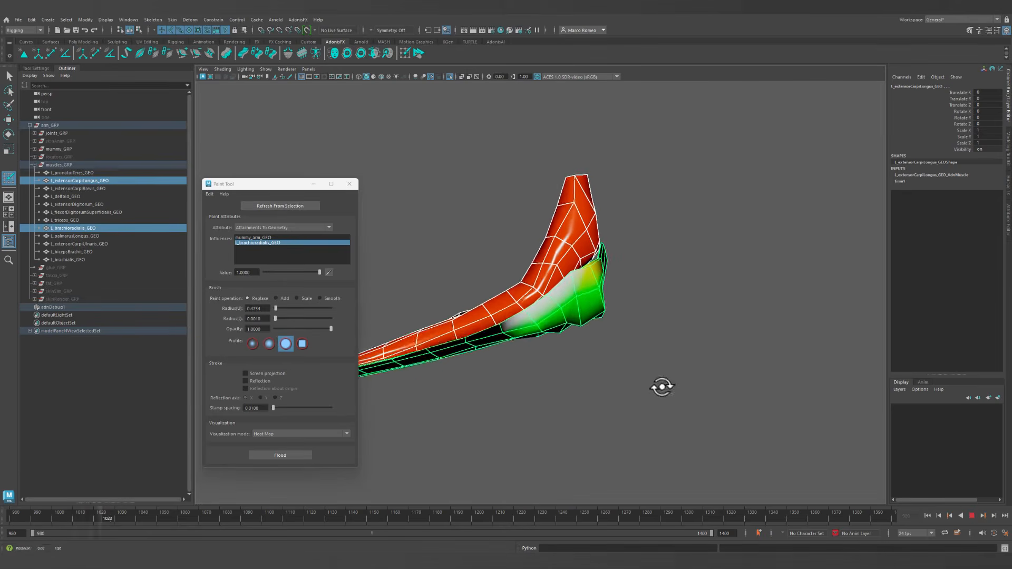
alt+drag(646, 390, 696, 405)
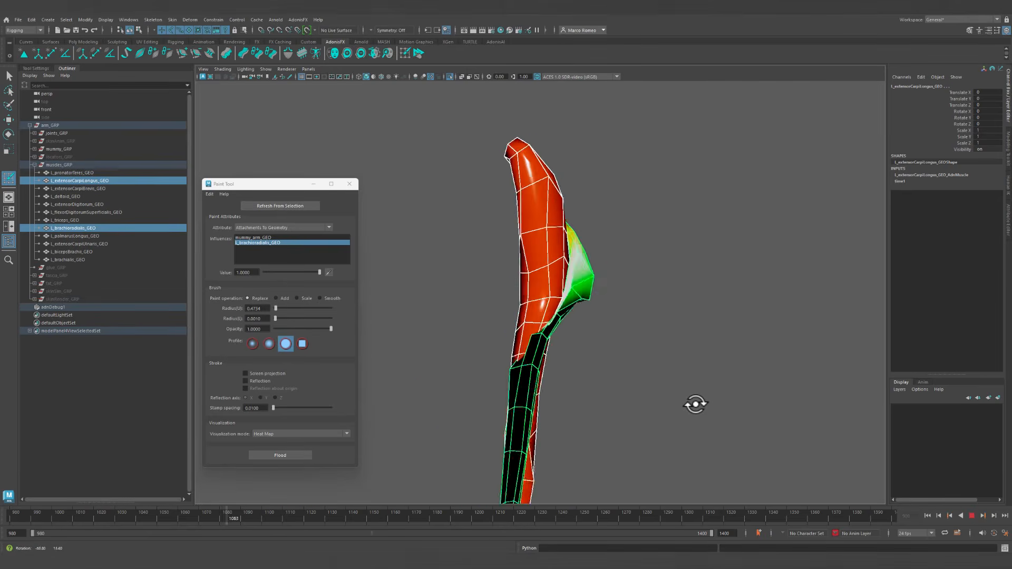
click(971, 517)
From frame 900, extend the 1.0 attachment weight up and down the shared edge, including its inner side toward the wrist.
alt+middle_drag(622, 457, 635, 401)
alt+drag(635, 401, 630, 334)
alt+right_drag(630, 335, 682, 419)
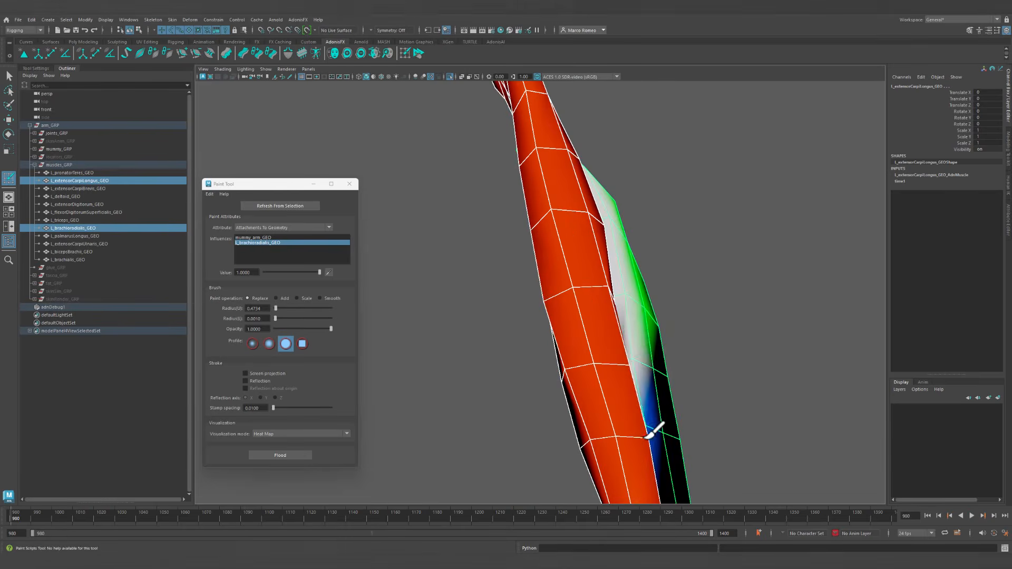
alt+middle_drag(713, 493, 639, 262)
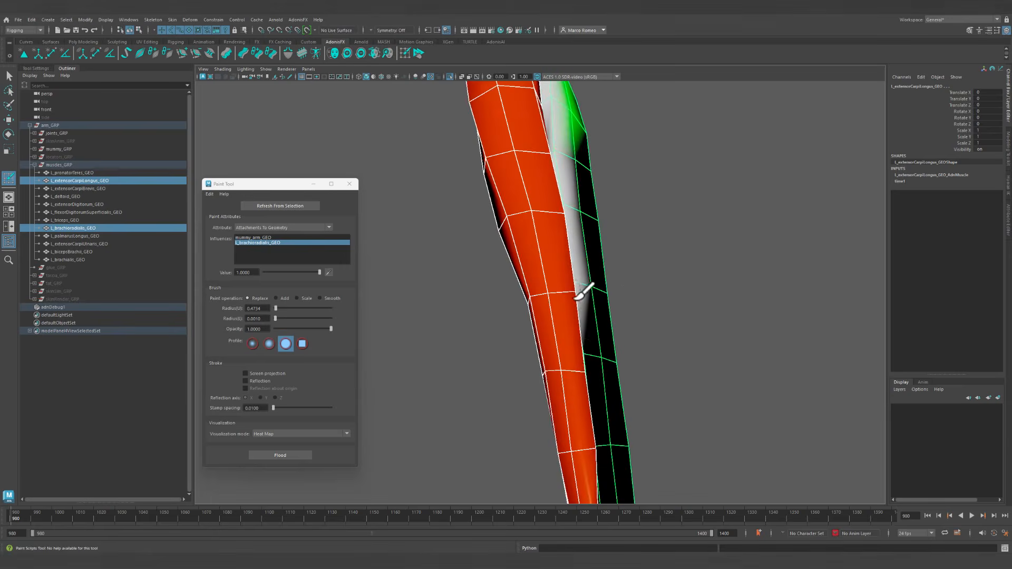
mouse_move(577, 298)
alt+mouse_down()
mouse_move(648, 330)
mouse_move(763, 346)
mouse_move(766, 337)
alt+mouse_up()
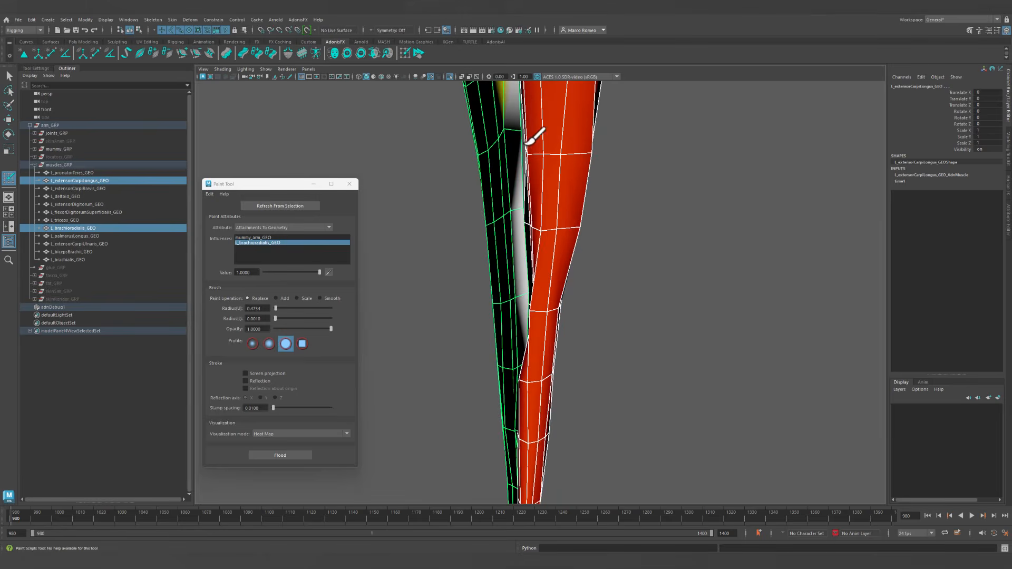
alt+drag(603, 309, 497, 314)
Play the simulation to examine the extended edge attachment through the arm's motion, and return to frame 900.
alt+right_drag(834, 403, 649, 339)
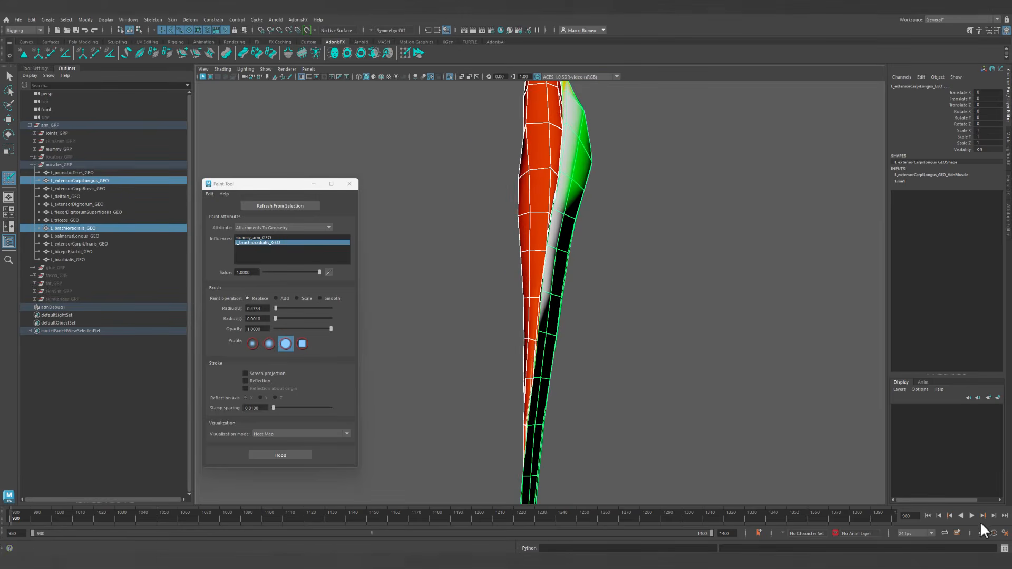
click(971, 516)
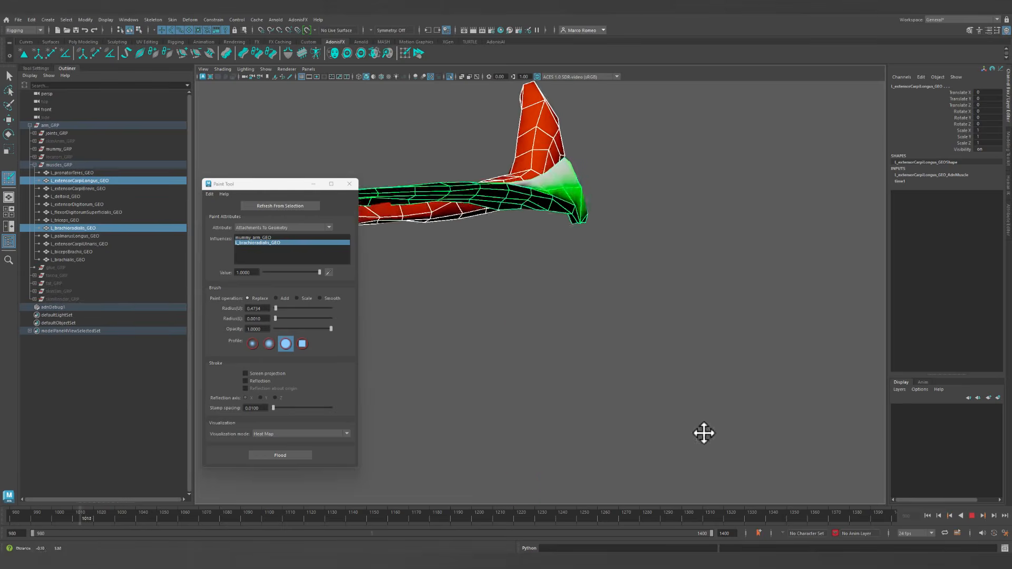
alt+drag(615, 369, 631, 395)
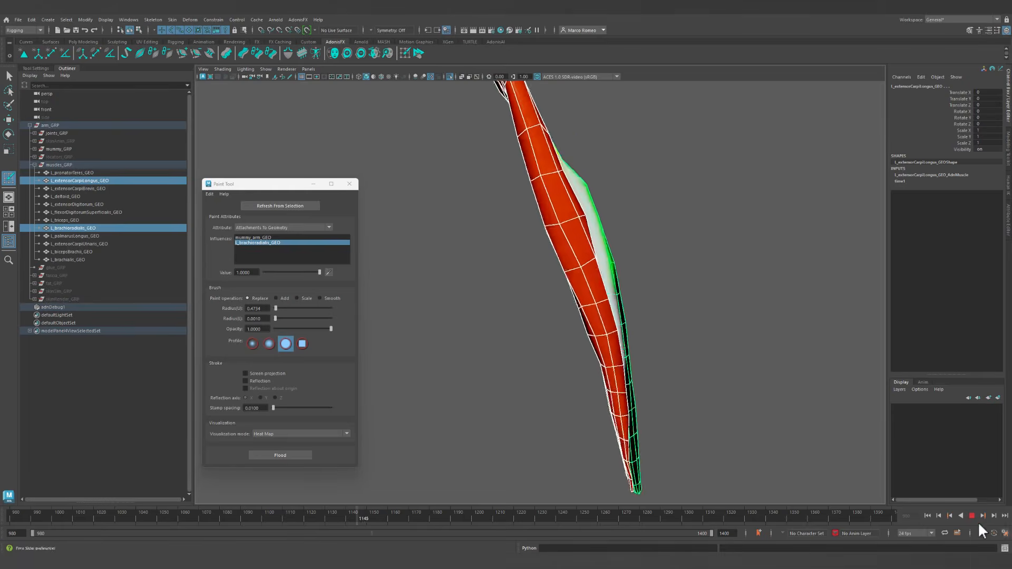
click(972, 516)
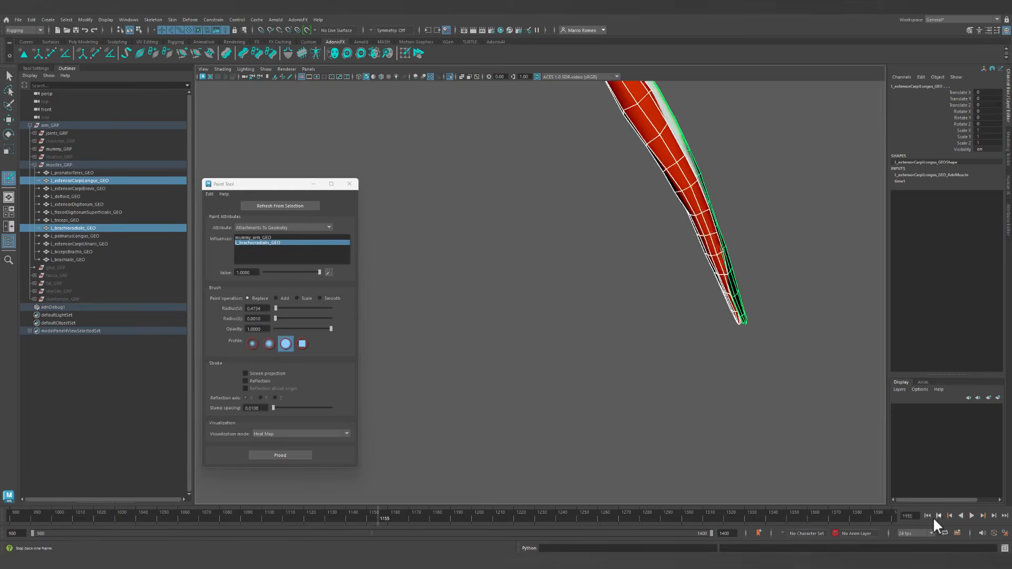
click(928, 516)
Turn off viewport isolation to show the whole arm and switch the painted influence to mummy_arm_GEO.
click(449, 76)
alt+drag(640, 280, 601, 240)
alt+middle_drag(635, 298, 595, 232)
alt+drag(568, 286, 590, 279)
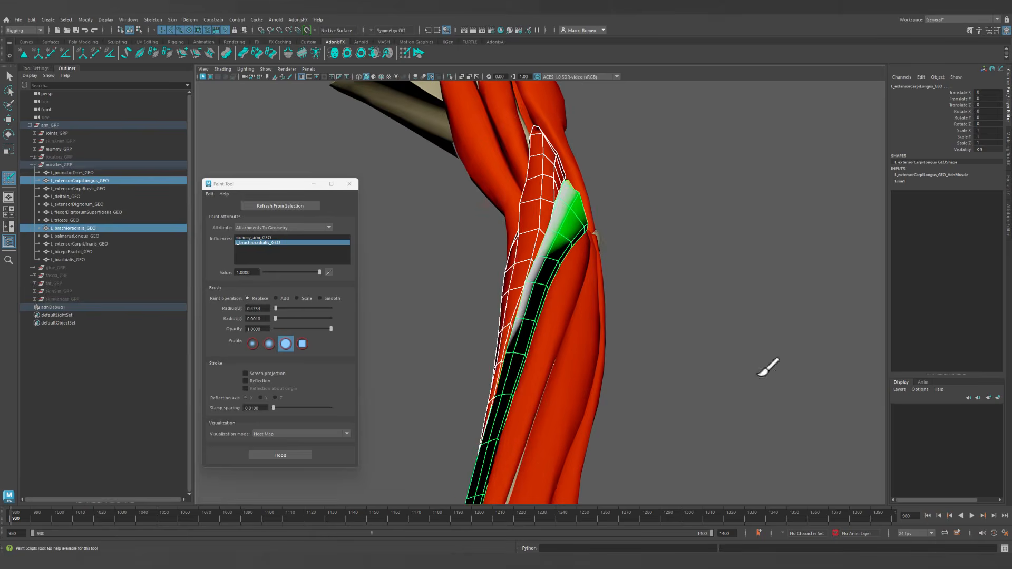
click(253, 238)
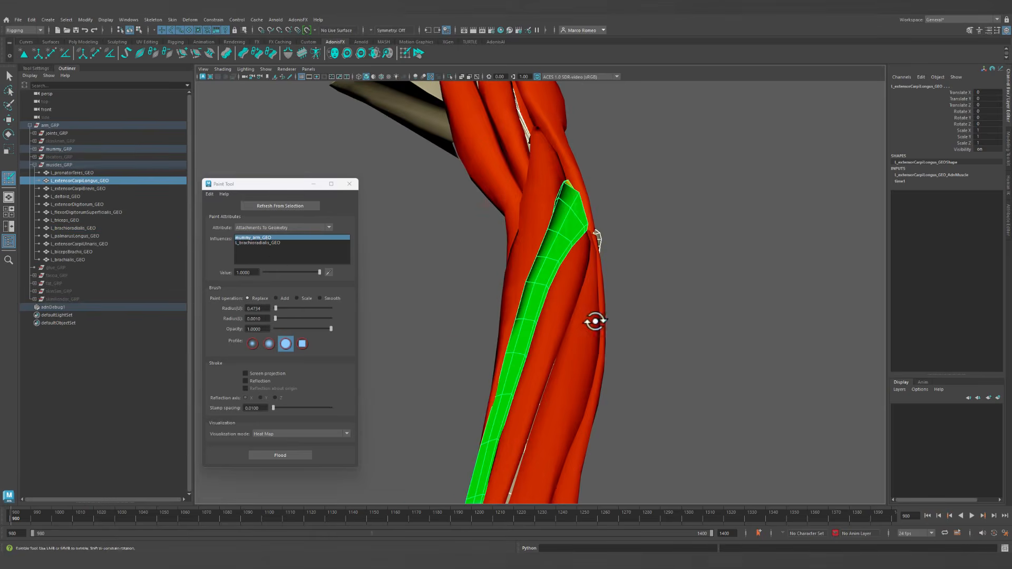
alt+drag(595, 318, 593, 320)
Play the simulation to check the extensorCarpiLongus among the surrounding forearm muscles, and return to frame 900.
click(972, 516)
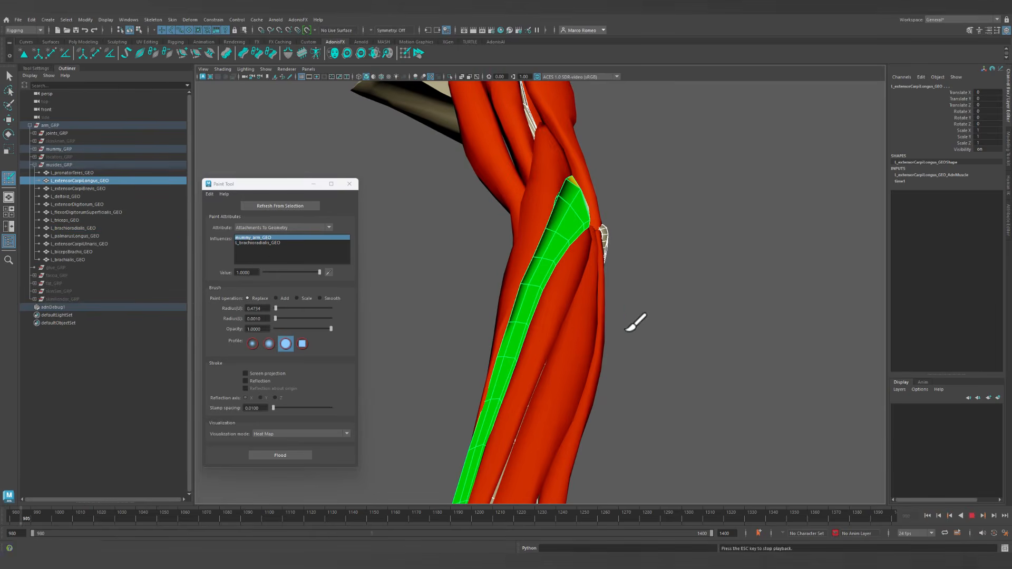
mouse_move(657, 327)
alt+mouse_down()
mouse_move(601, 333)
mouse_move(610, 346)
mouse_move(552, 346)
alt+mouse_up()
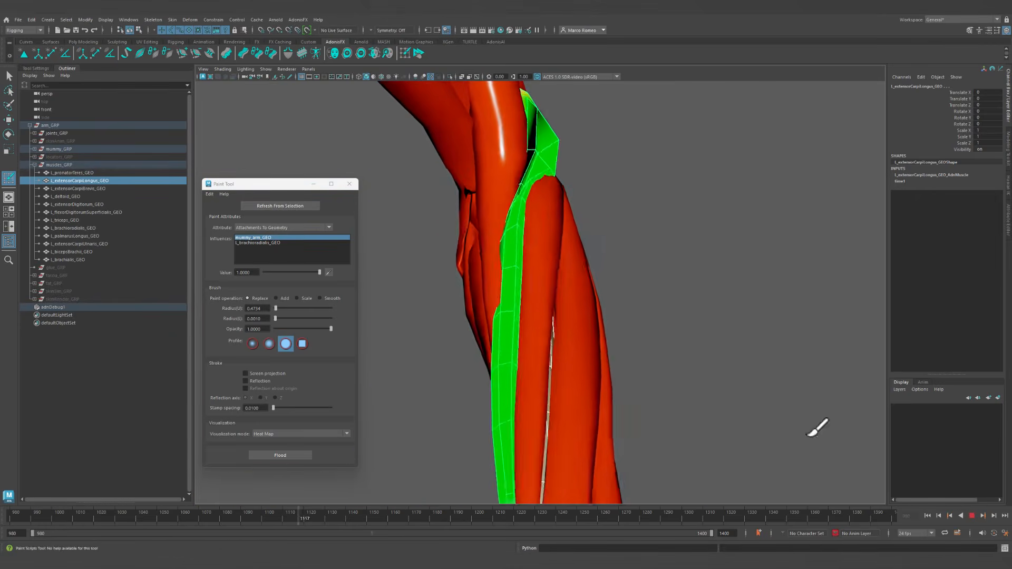
click(971, 516)
click(928, 516)
Isolate the extensorCarpiLongus with the mummy geometry and paint its mummy_arm_GEO attachment weight to 0.0 along the outer side below the elbow.
mouse_move(632, 350)
alt+mouse_down()
mouse_move(572, 330)
mouse_move(570, 253)
mouse_move(551, 279)
mouse_move(560, 273)
alt+mouse_up()
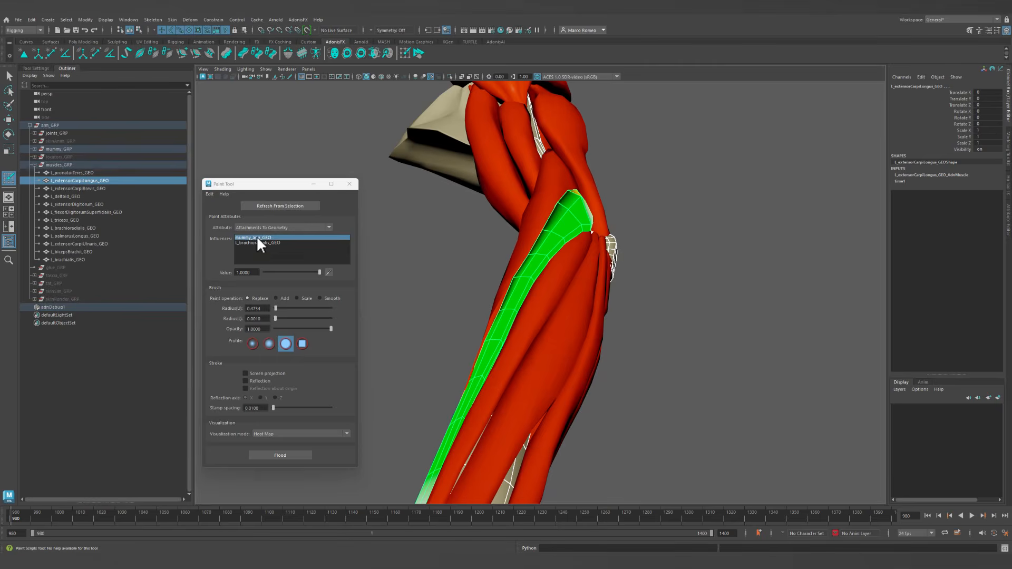
click(450, 76)
mouse_move(728, 335)
alt+mouse_down()
mouse_move(592, 315)
mouse_move(614, 322)
alt+mouse_up()
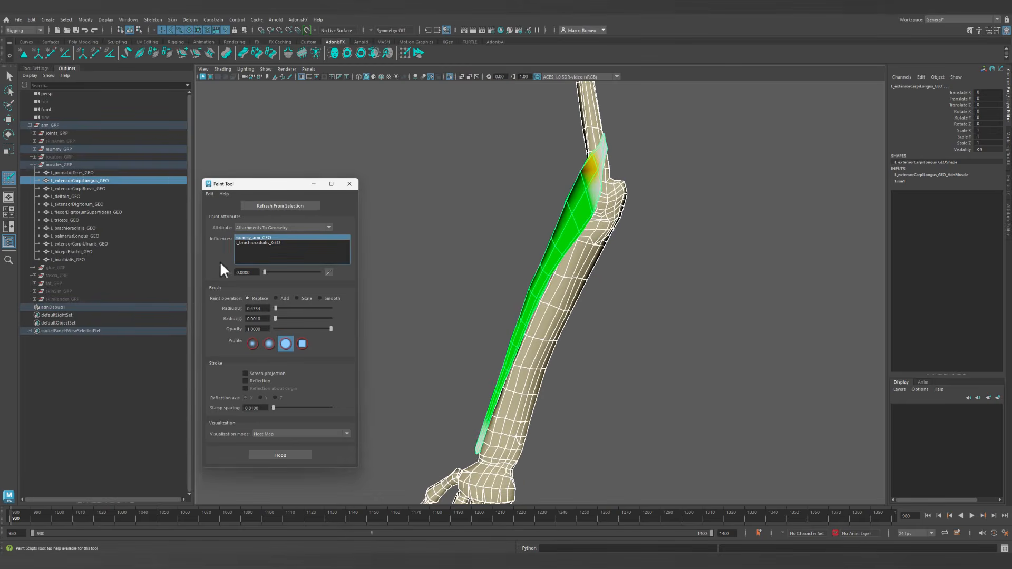
drag(591, 201, 593, 269)
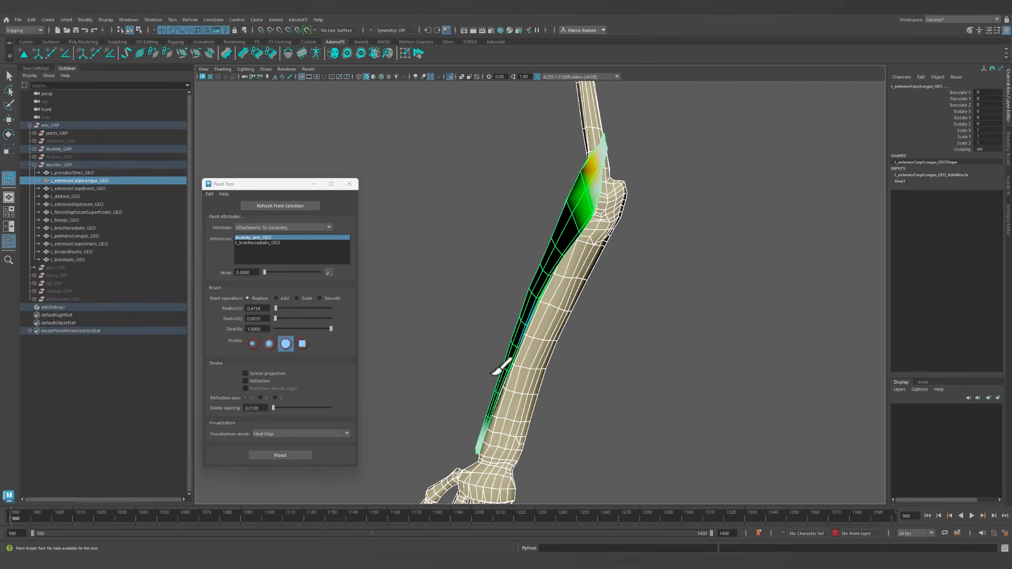
Turn on X-ray display and paint the mummy_arm_GEO weight to 0.0 along the muscle's inner side, between the elbow and wrist ends.
mouse_move(495, 372)
alt+mouse_down()
mouse_move(684, 357)
mouse_move(701, 341)
alt+mouse_up()
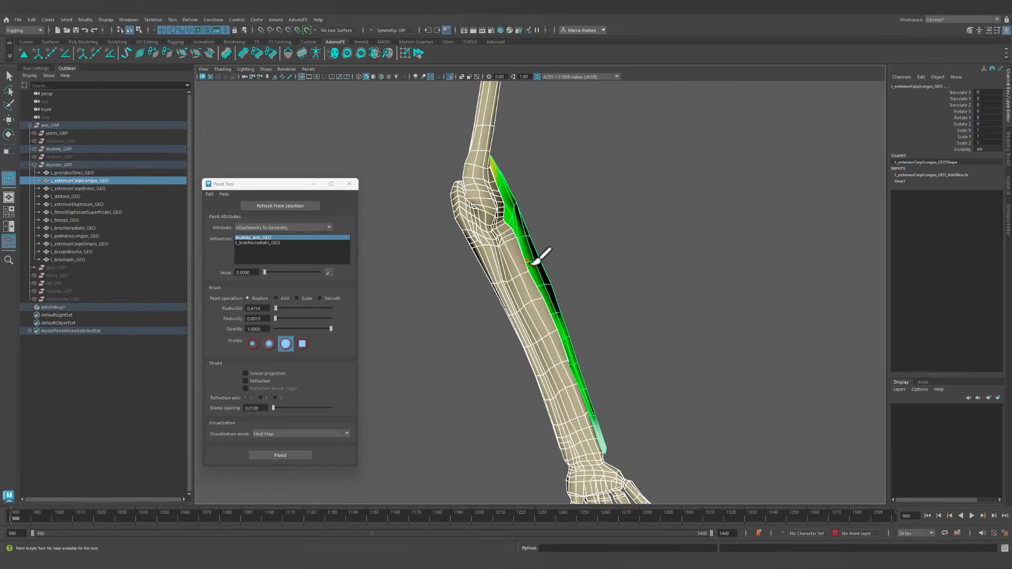
click(462, 77)
alt+drag(520, 247, 553, 257)
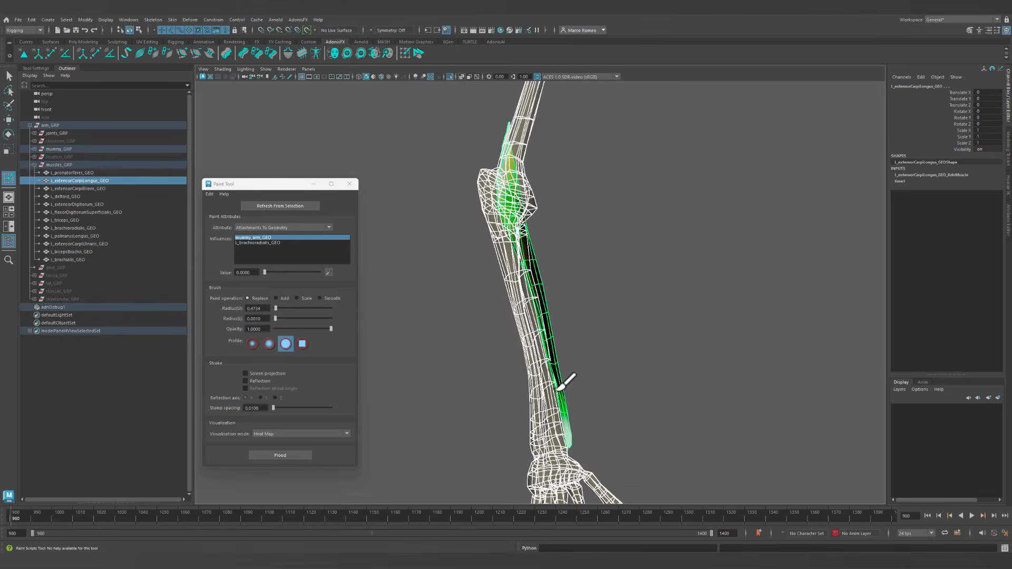
mouse_move(583, 423)
alt+mouse_down()
mouse_move(678, 327)
mouse_move(527, 340)
mouse_move(621, 215)
mouse_move(548, 232)
mouse_move(573, 247)
alt+mouse_up()
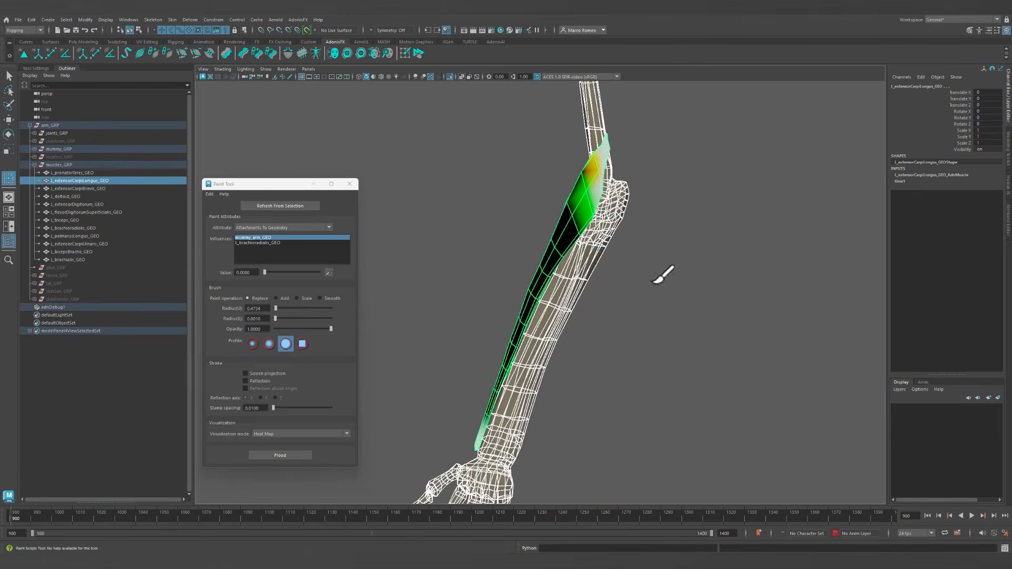
Switch the painted influence to L_brachioradialis_GEO, and turn off viewport isolation and X-ray display.
click(258, 243)
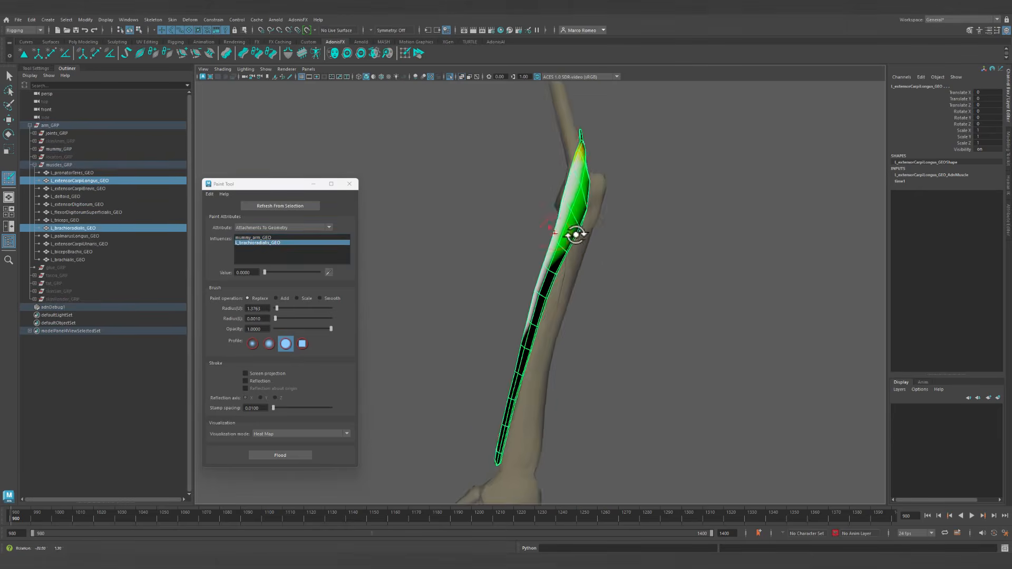
click(448, 75)
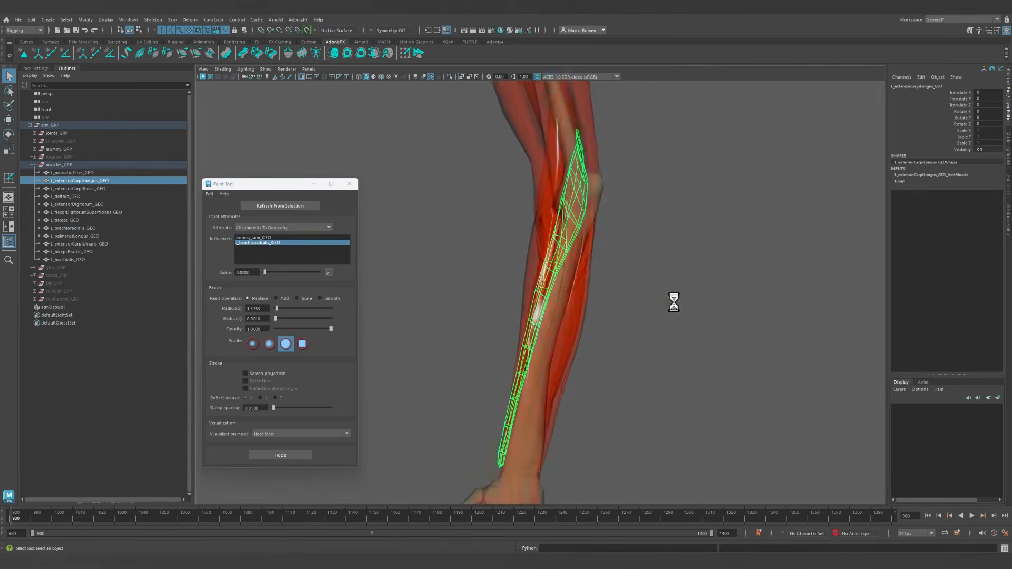
click(462, 75)
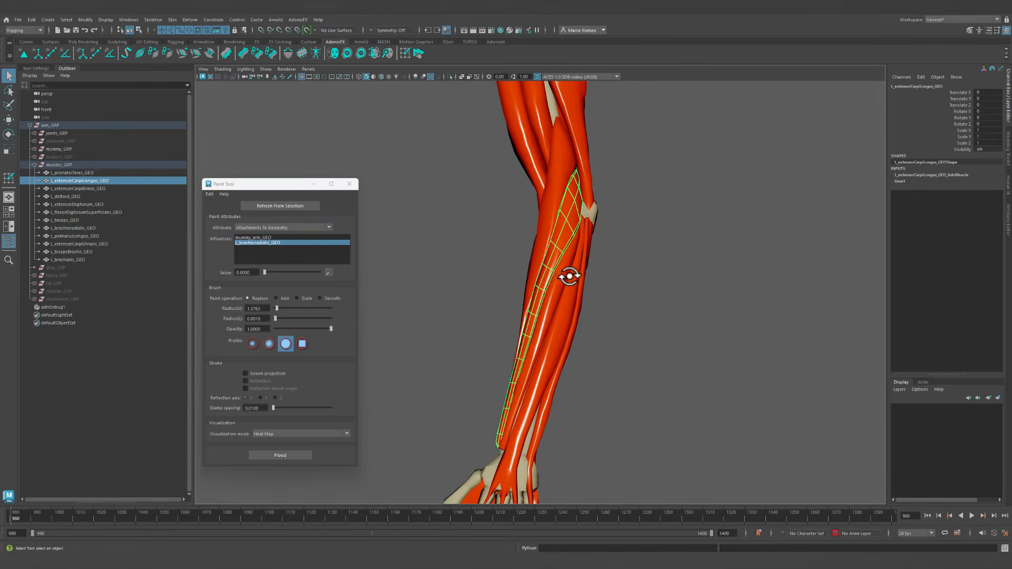
Add a geometry attachment between the extensorCarpiLongus and its neighbour L_extensorCarpiBrevis_GEO, and refresh the extensorCarpiLongus influences for painting.
click(577, 273)
shift+click(582, 225)
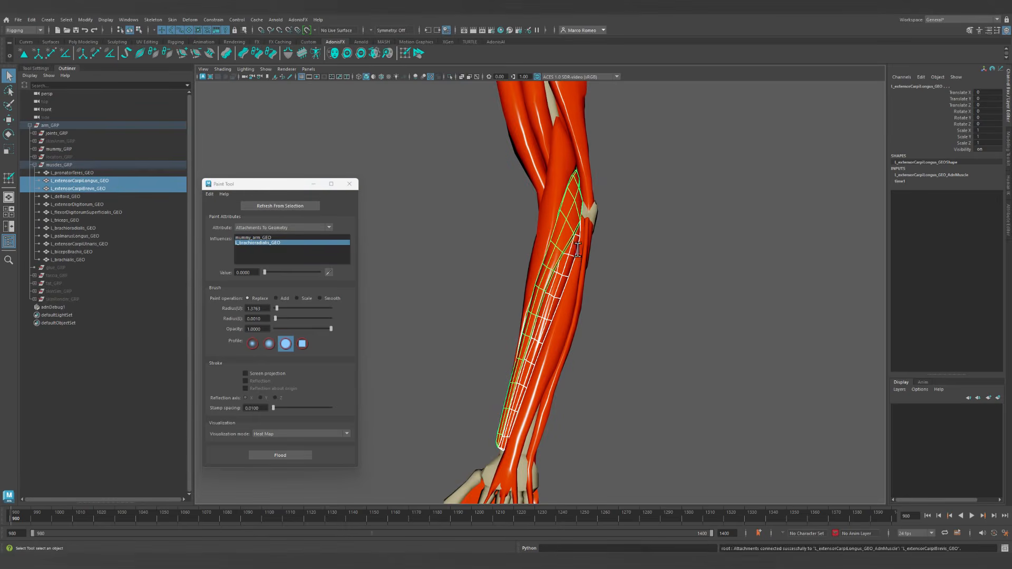
alt+right_drag(578, 250, 596, 272)
click(584, 206)
click(288, 206)
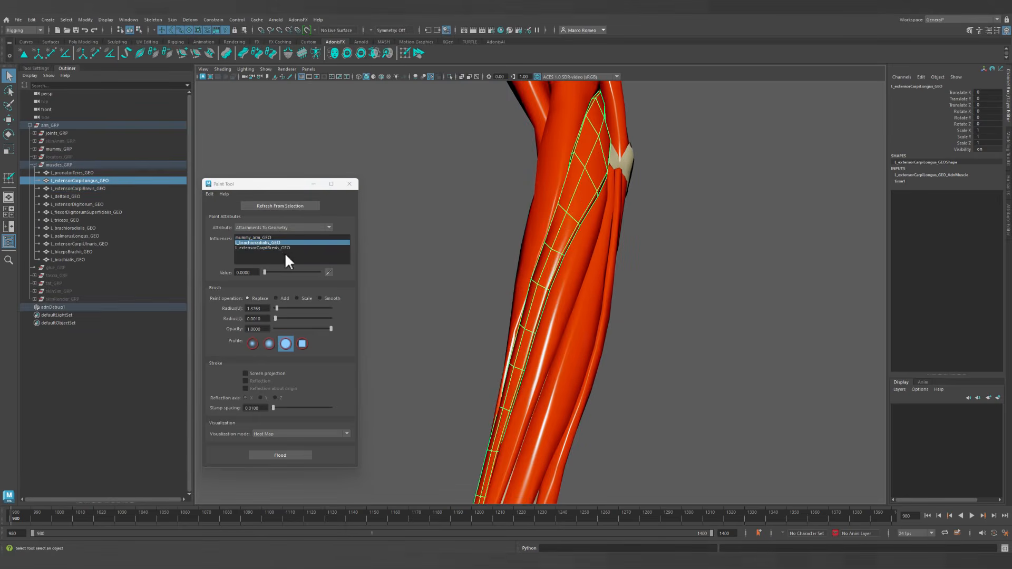
Paint 1.0 attachment weight to L_extensorCarpiBrevis_GEO along the shared edge from the elbow to mid-forearm, using a 0.3407 brush radius.
click(277, 248)
click(266, 237)
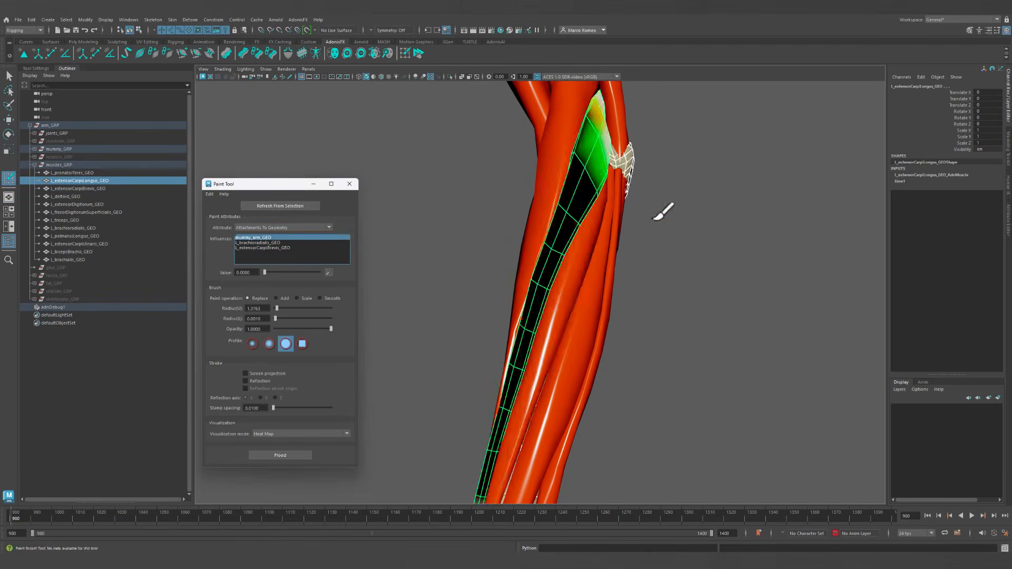
mouse_move(626, 238)
alt+mouse_down()
mouse_move(615, 255)
mouse_move(594, 235)
mouse_move(610, 199)
mouse_move(589, 215)
mouse_move(612, 217)
alt+mouse_up()
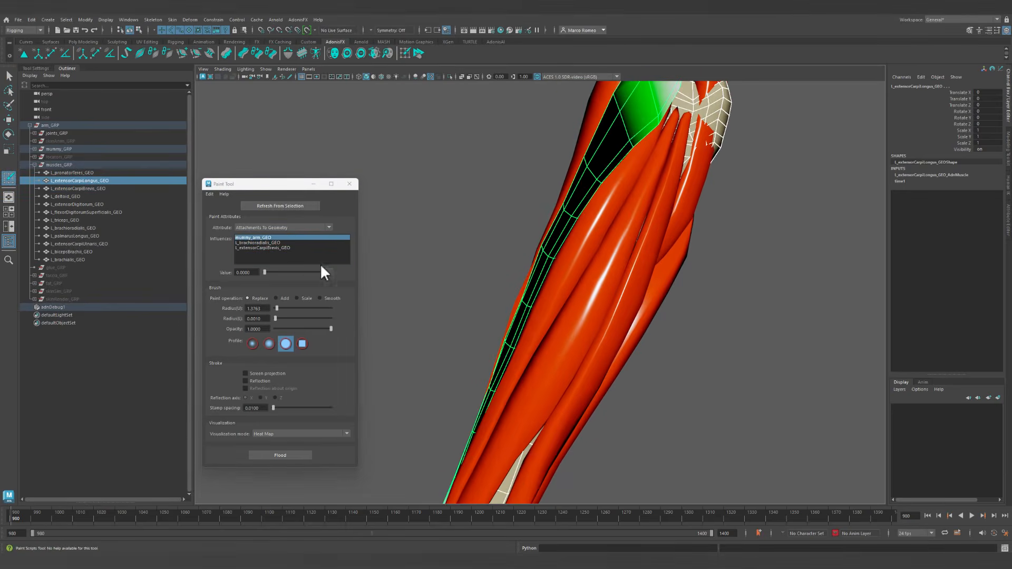
click(268, 248)
mouse_move(641, 125)
mouse_down()
mouse_move(626, 135)
mouse_move(558, 91)
mouse_up()
alt+middle_drag(599, 174, 578, 232)
alt+drag(578, 232, 570, 226)
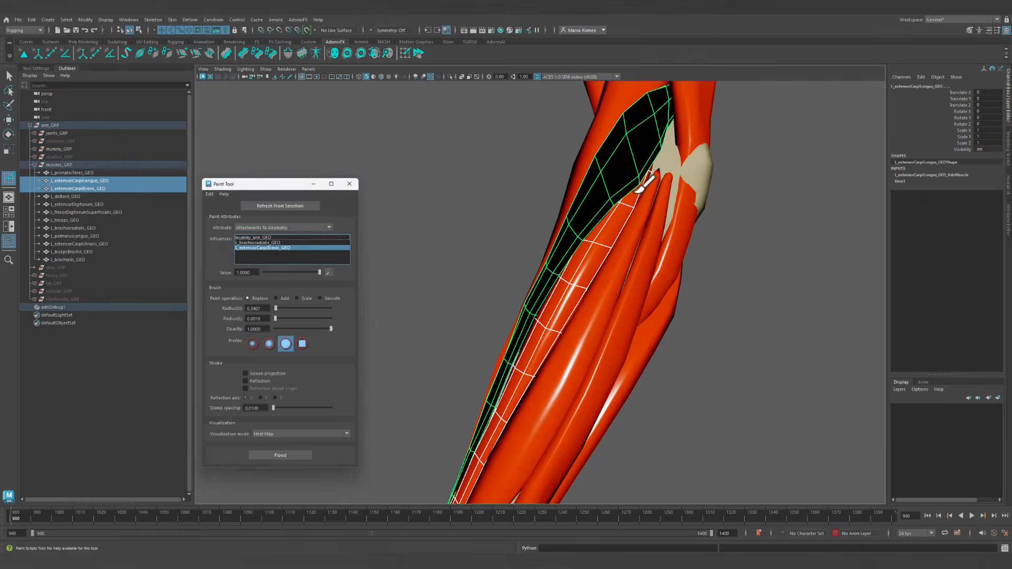
drag(620, 194, 576, 244)
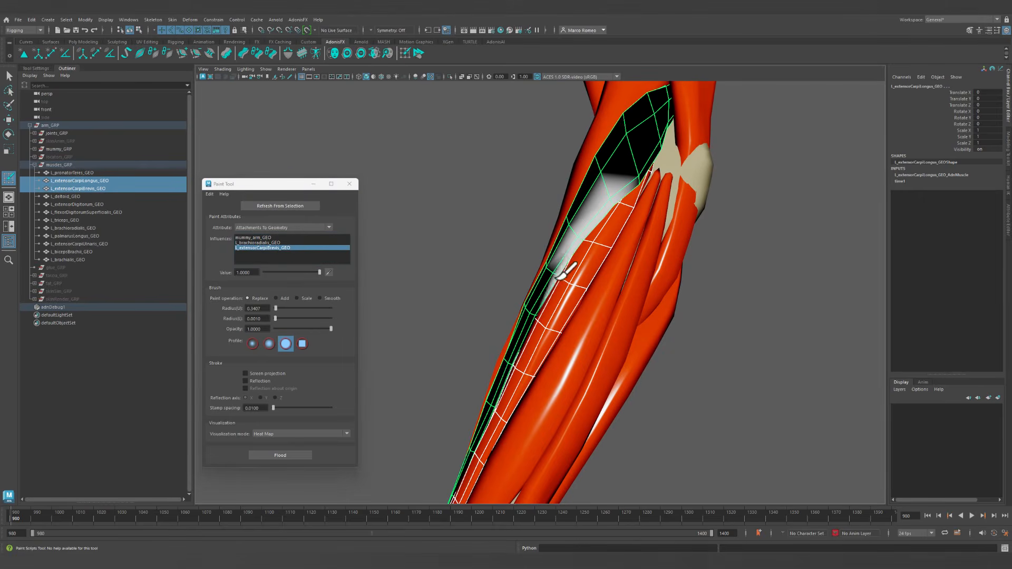
drag(558, 277, 558, 273)
drag(536, 318, 534, 313)
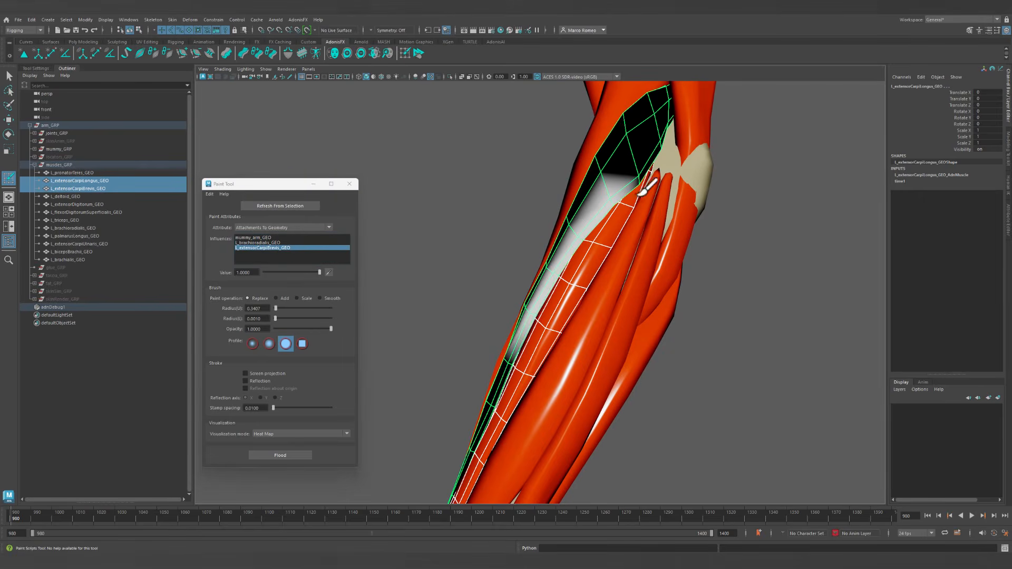
Extend the 1.0 weight for L_extensorCarpiBrevis_GEO down the shared edge toward the wrist.
mouse_move(623, 224)
alt+mouse_down()
mouse_move(599, 222)
mouse_move(623, 229)
mouse_move(669, 271)
mouse_move(605, 265)
mouse_move(637, 247)
mouse_move(614, 313)
alt+mouse_up()
mouse_move(597, 362)
mouse_down()
mouse_move(591, 408)
mouse_move(610, 400)
mouse_move(653, 311)
mouse_up()
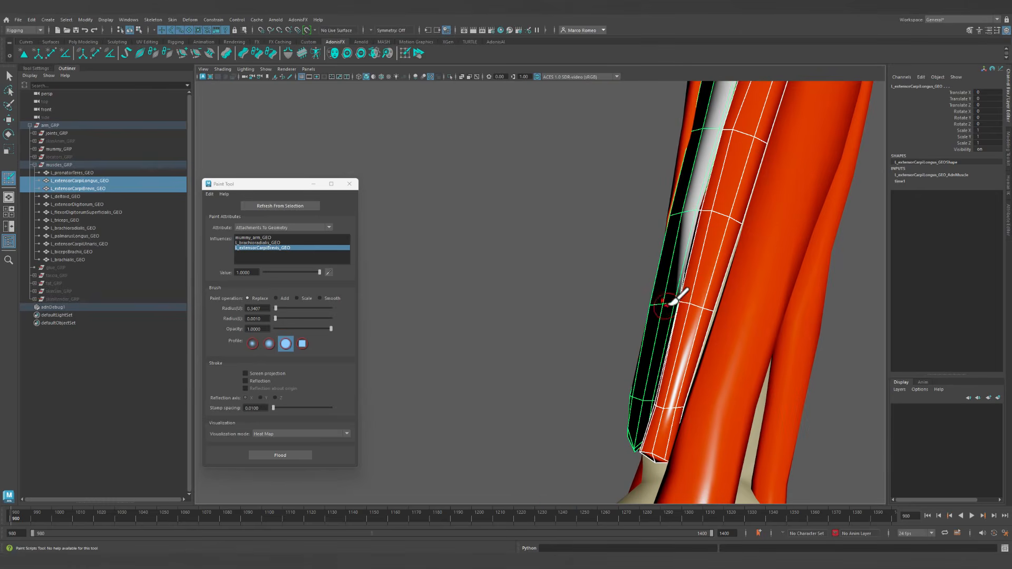
click(678, 302)
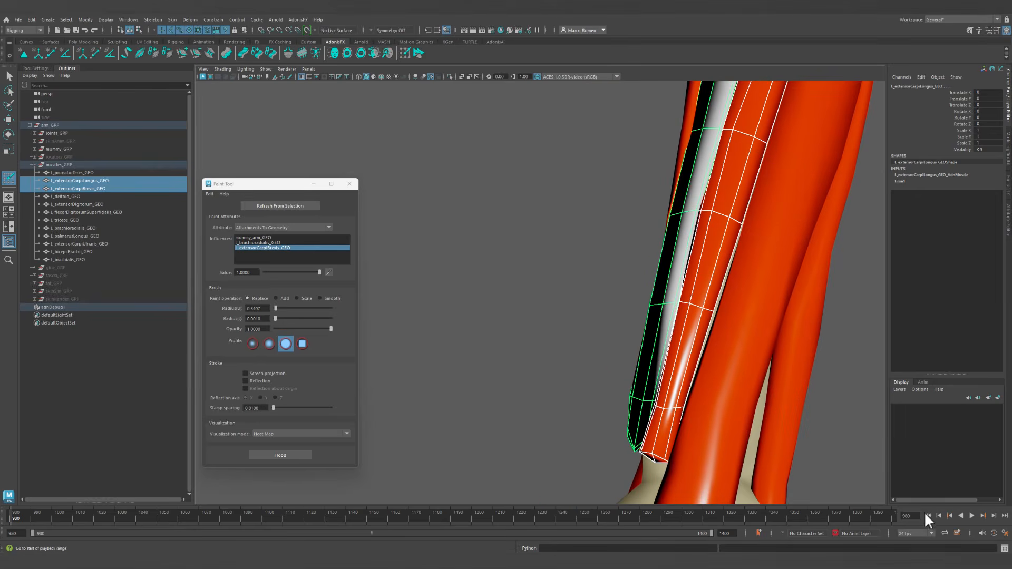
Play the simulation to check the attachment between the two carpi extensors during the arm bend, and return to frame 900.
mouse_move(758, 330)
alt+right_down()
mouse_move(578, 239)
mouse_move(612, 338)
alt+right_up()
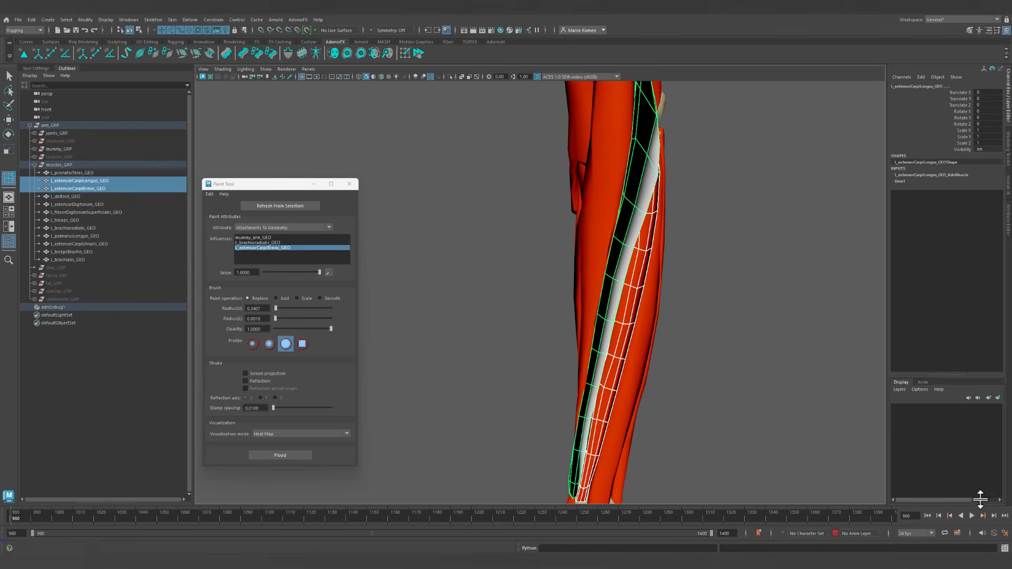
alt+right_drag(802, 401, 642, 318)
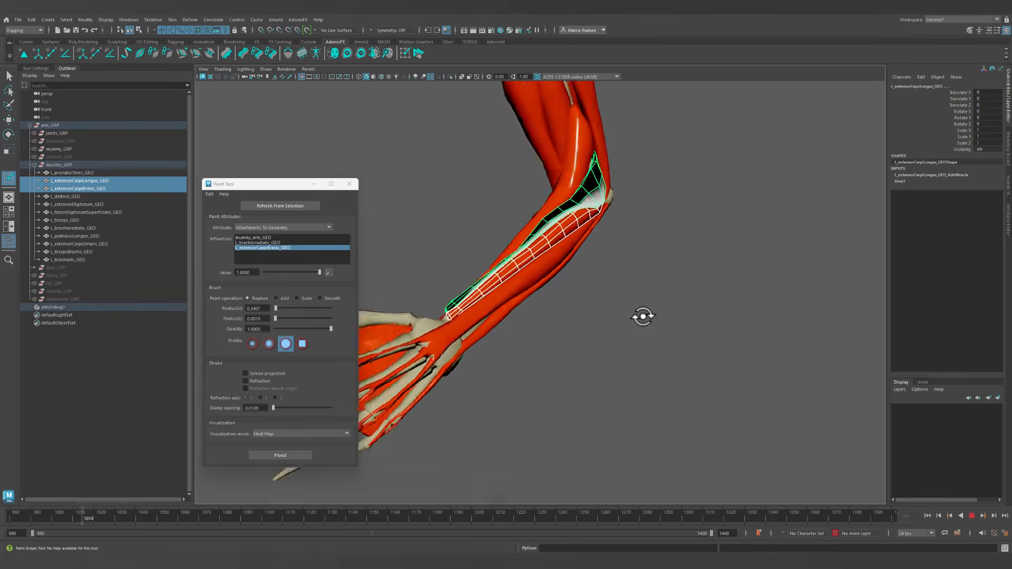
alt+drag(642, 319, 600, 320)
click(933, 516)
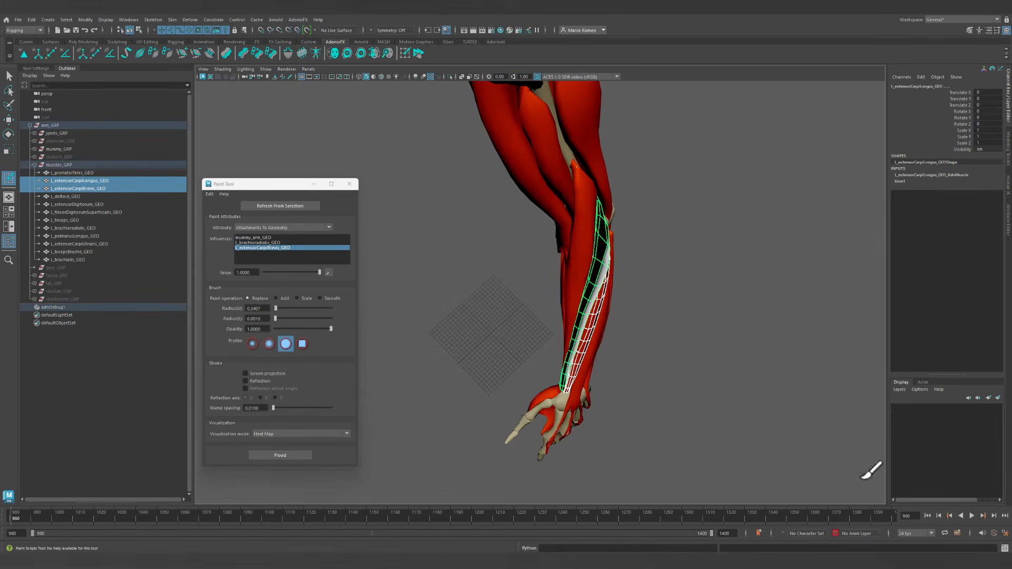
Set the paint operation to Smooth and flood the L_extensorCarpiBrevis_GEO attachment weights across the extensorCarpiLongus.
click(320, 298)
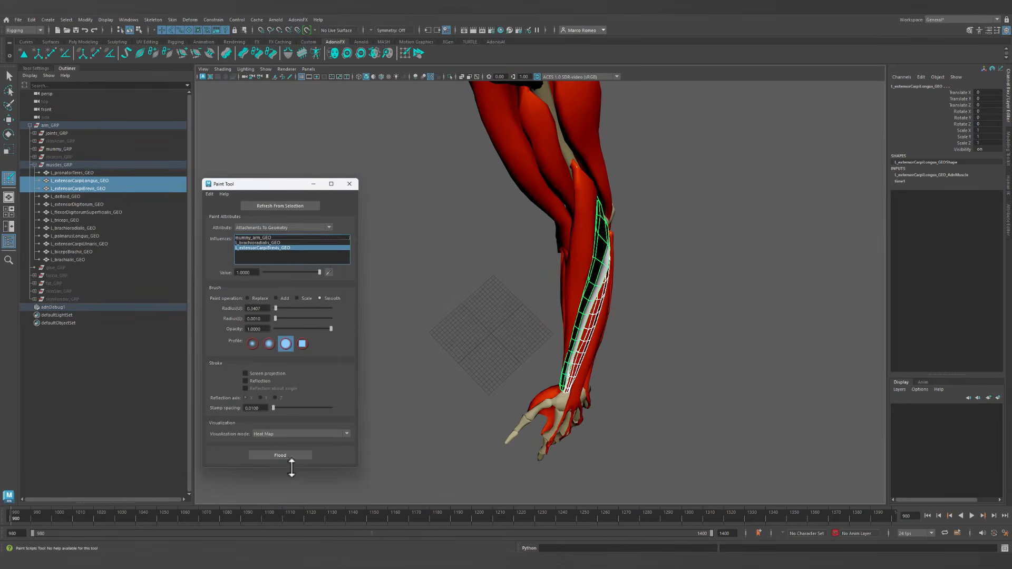
click(293, 456)
scroll(722, 332, up, 3)
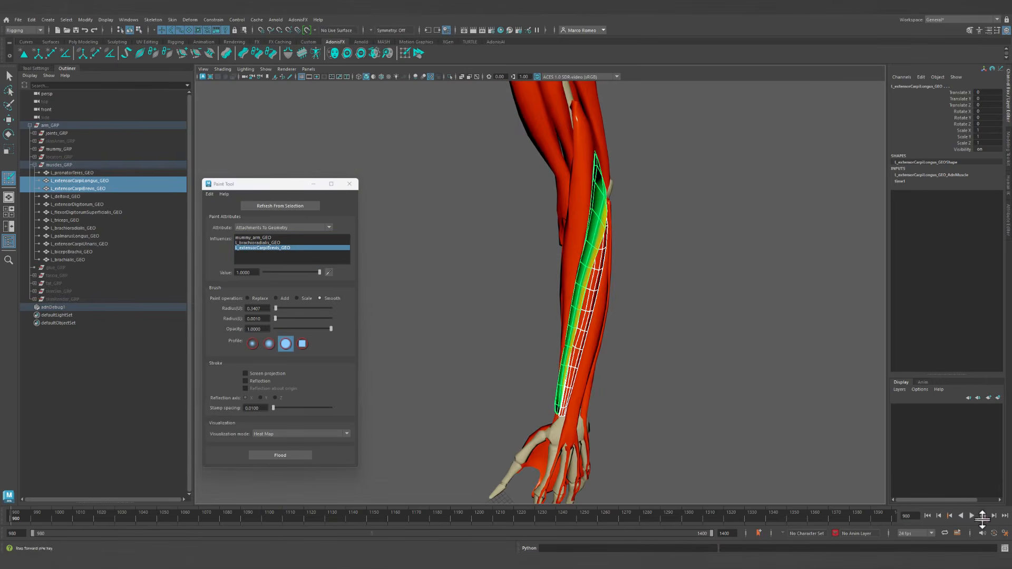
Play the simulation from different angles to examine the smoothed attachment through the arm's motion, and return to frame 900.
click(971, 516)
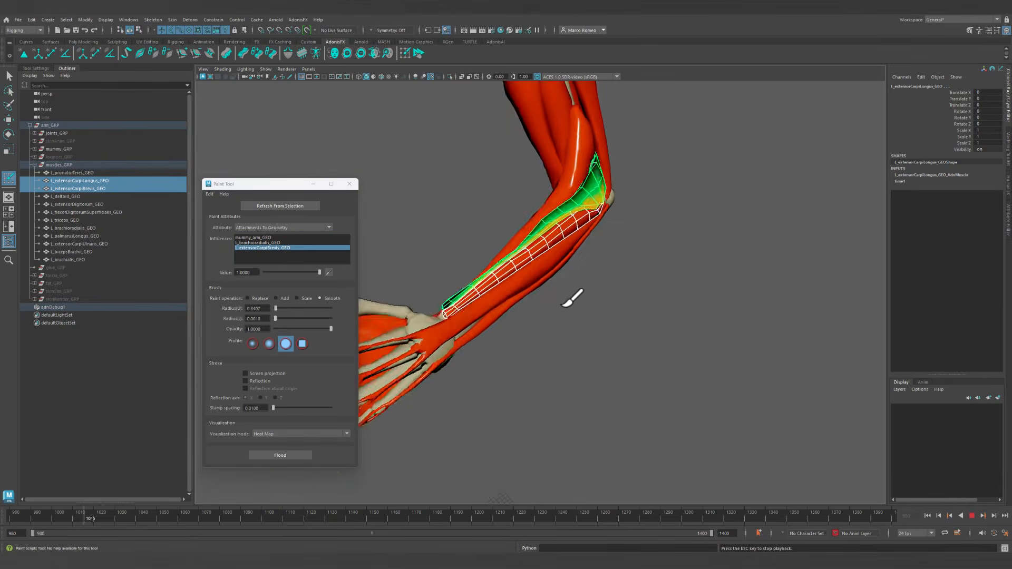
alt+drag(562, 310, 591, 334)
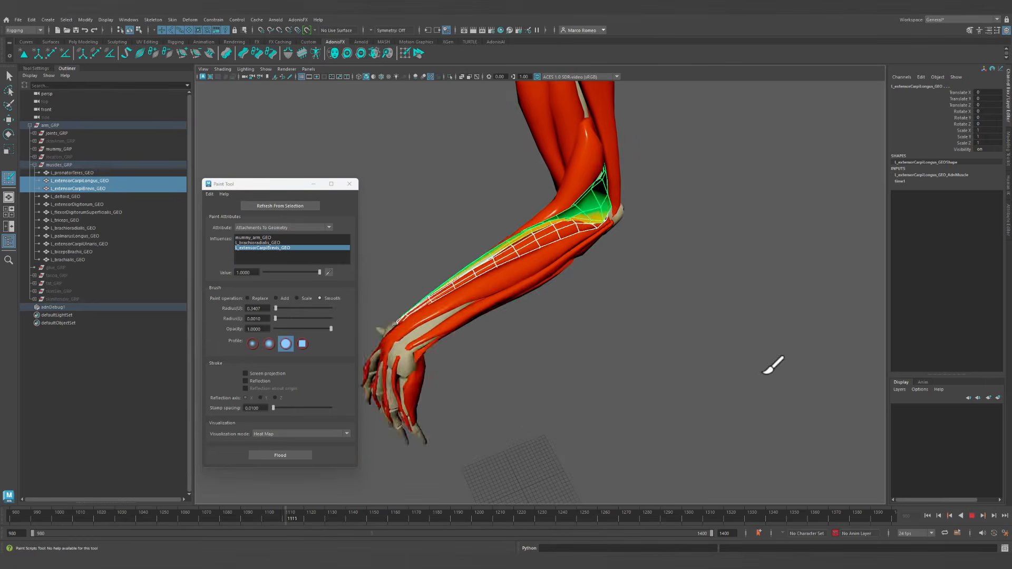
click(972, 516)
click(939, 516)
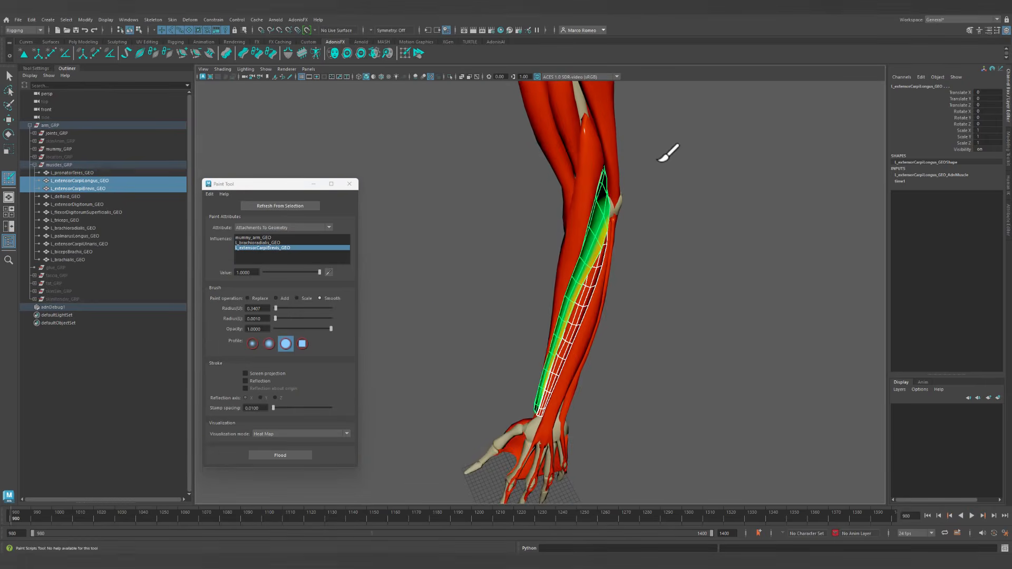
mouse_move(709, 285)
alt+mouse_down()
mouse_move(684, 245)
mouse_move(691, 285)
alt+mouse_up()
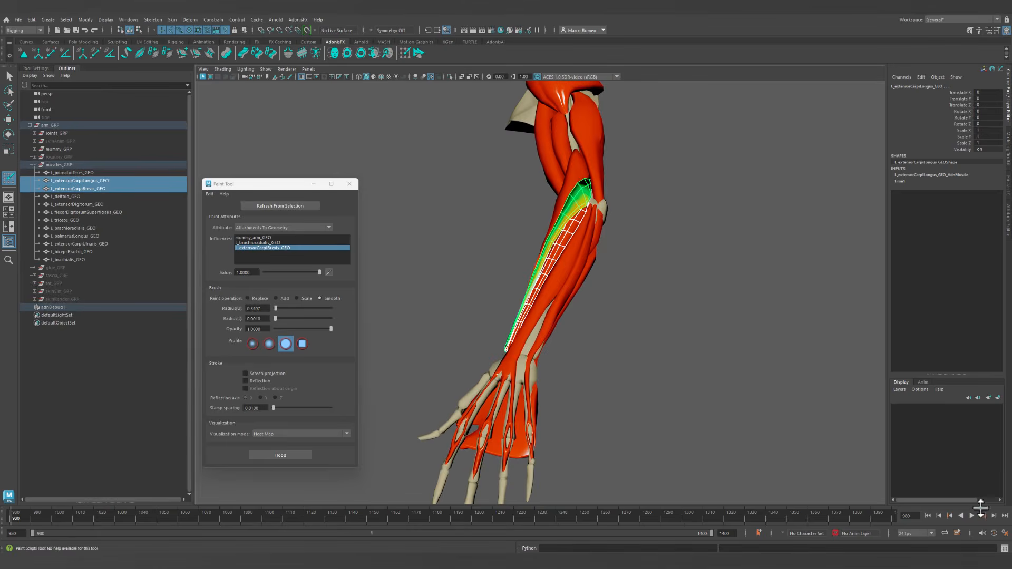
click(971, 516)
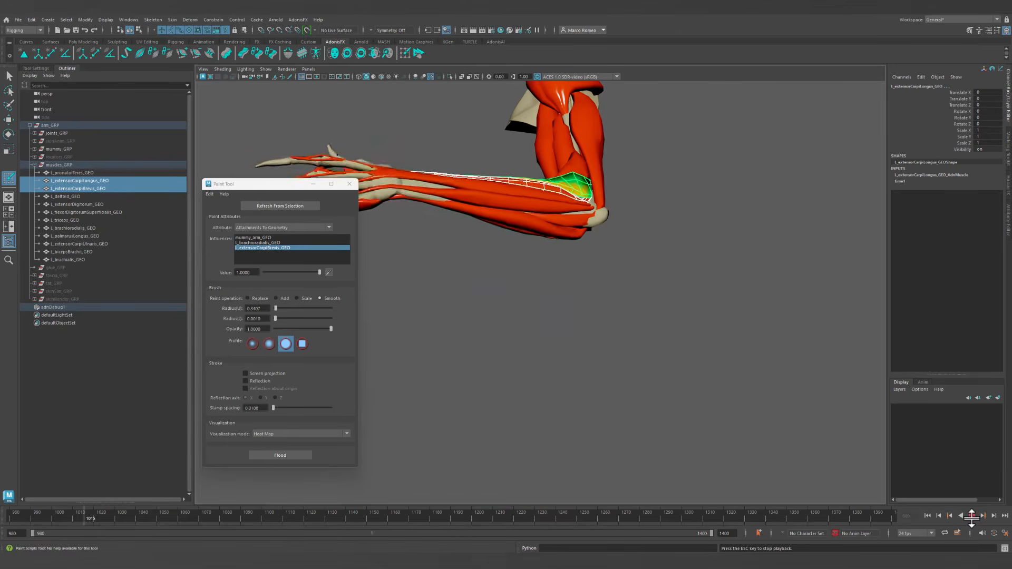
click(972, 516)
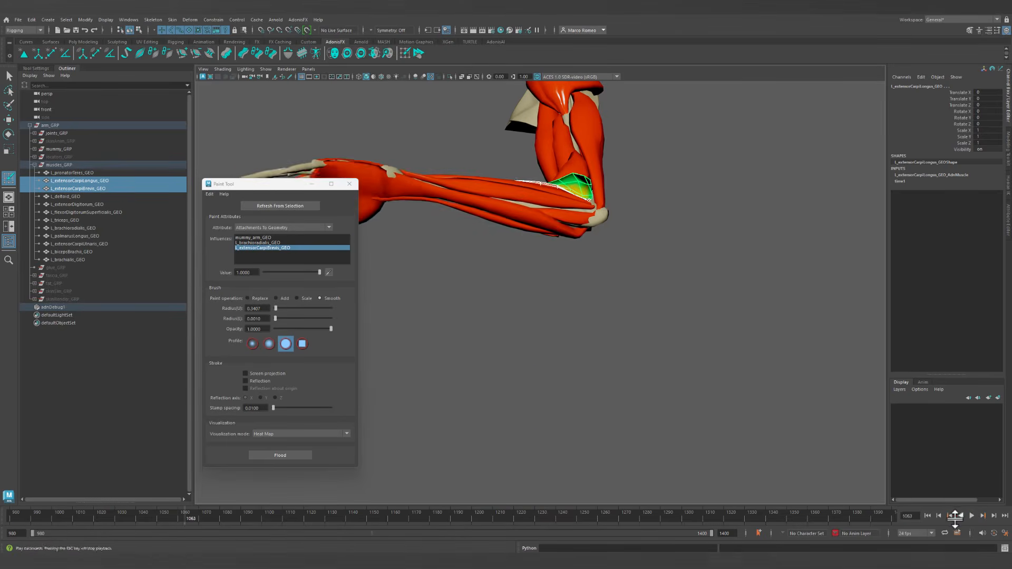
click(927, 516)
Leave weight painting, clear the muscle selection and review the whole arm's muscles from several sides.
mouse_move(648, 298)
alt+mouse_down()
mouse_move(576, 237)
mouse_move(634, 280)
alt+mouse_up()
key(q)
click(633, 256)
alt+middle_drag(633, 255, 648, 308)
mouse_move(649, 309)
alt+right_down()
mouse_move(660, 321)
mouse_move(628, 308)
alt+right_up()
alt+drag(628, 309, 606, 297)
alt+right_drag(605, 298, 636, 328)
alt+middle_drag(635, 328, 609, 290)
alt+drag(610, 290, 575, 289)
alt+right_drag(620, 293, 571, 264)
alt+drag(572, 264, 573, 258)
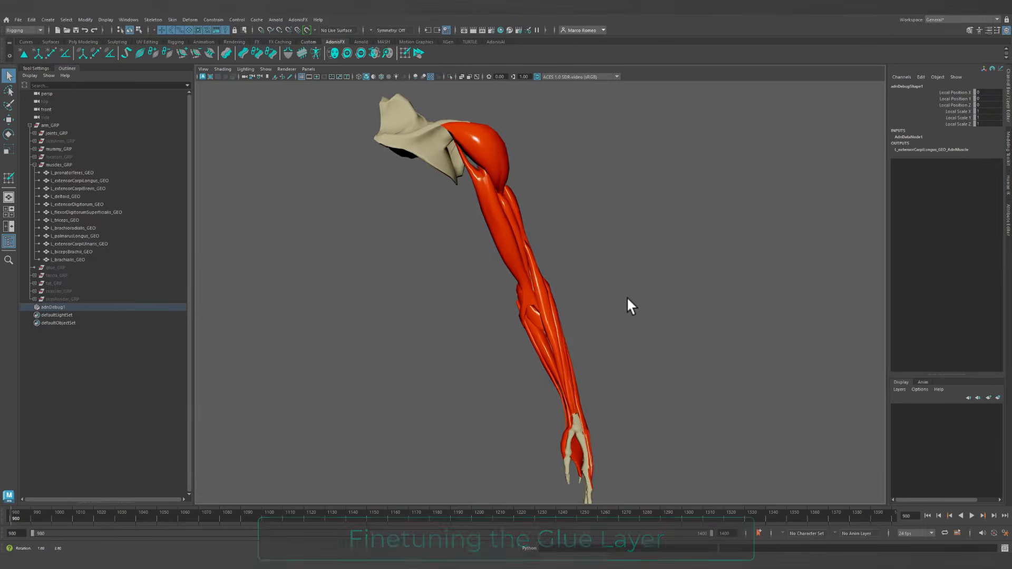
alt+drag(628, 305, 596, 262)
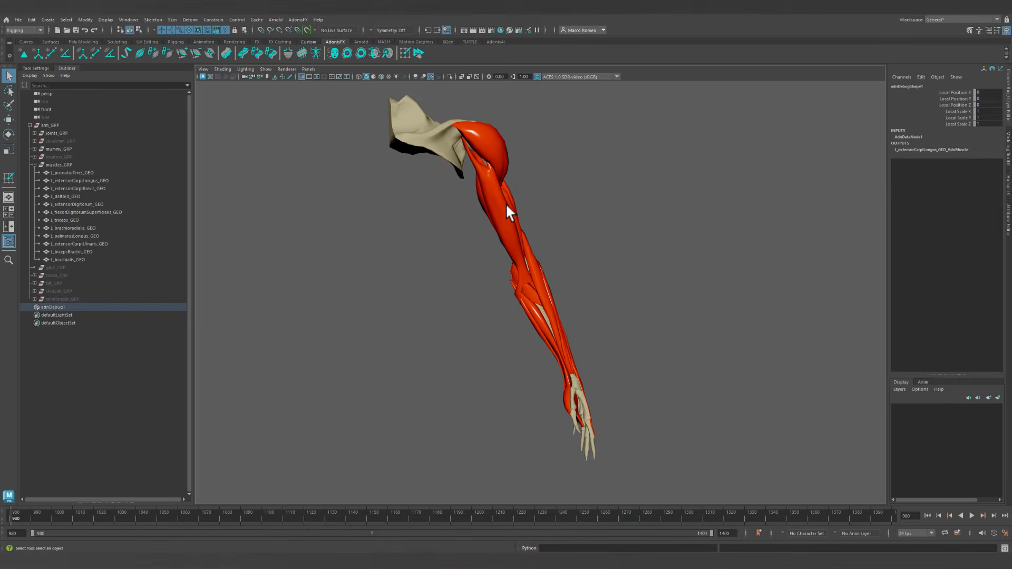
alt+drag(601, 226, 536, 242)
Highlight all muscle geometries from L_pronatorTeres_GEO to L_brachialis_GEO, clear the selection and inspect how the upper-arm muscles meet.
click(509, 242)
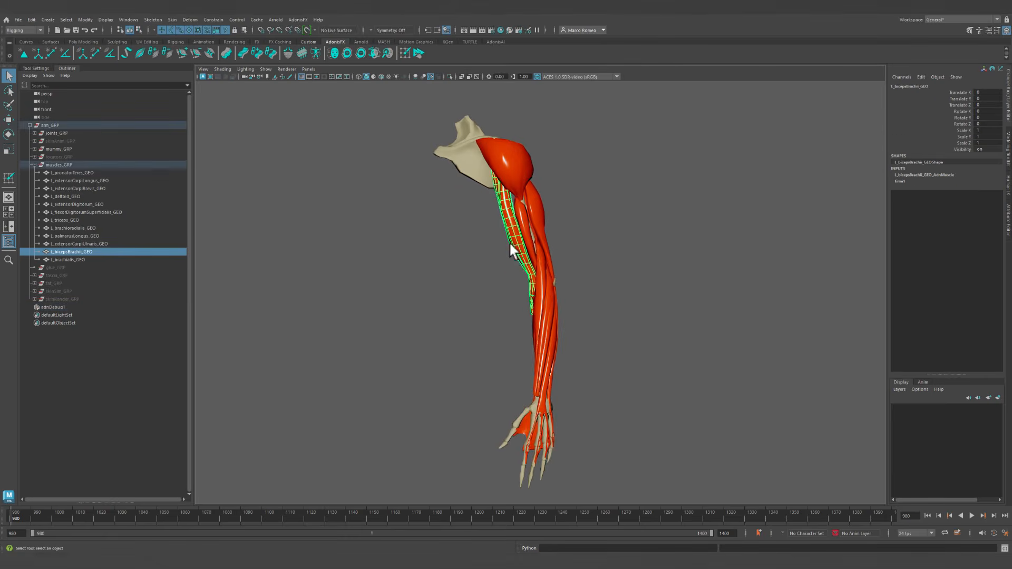
click(42, 259)
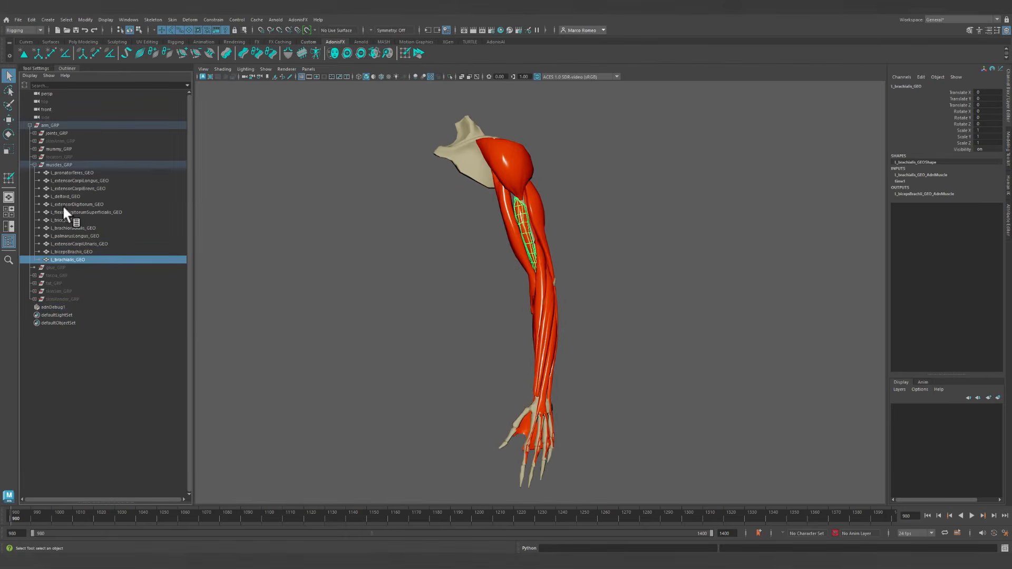
shift+click(65, 172)
alt+drag(494, 236, 522, 240)
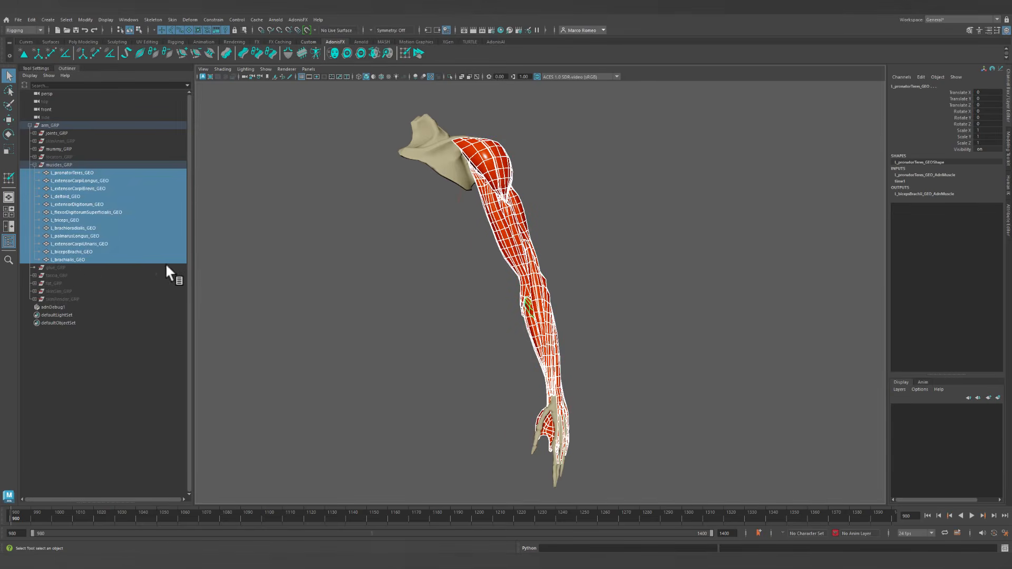
click(422, 212)
alt+right_drag(412, 211, 521, 227)
alt+middle_drag(522, 227, 546, 337)
alt+right_drag(513, 343, 555, 363)
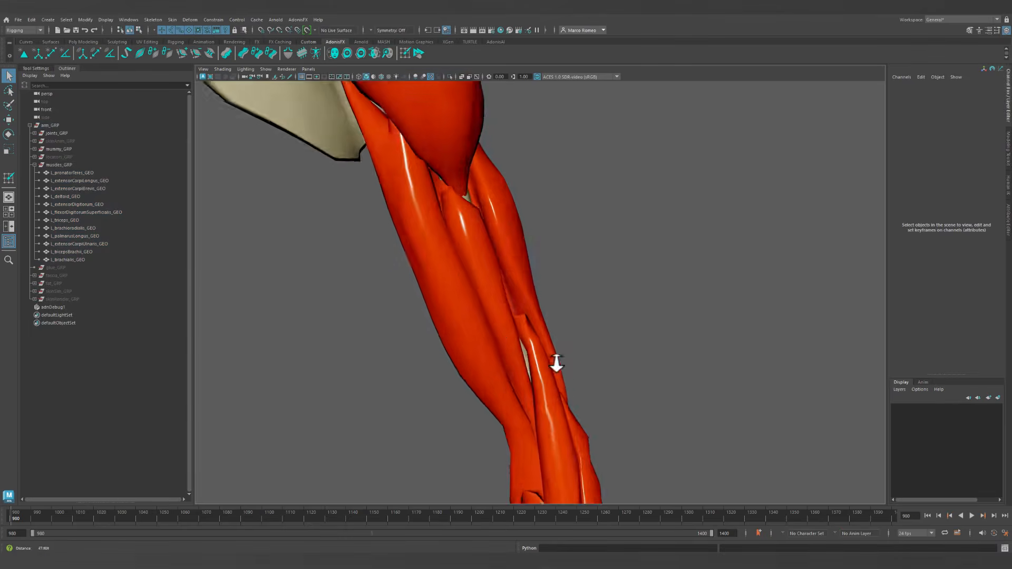
Inspect the gaps between the upper-arm and forearm muscles beneath the deltoid from several sides and zoom levels.
alt+drag(527, 346, 477, 330)
alt+middle_drag(463, 158, 508, 247)
alt+right_drag(453, 253, 484, 263)
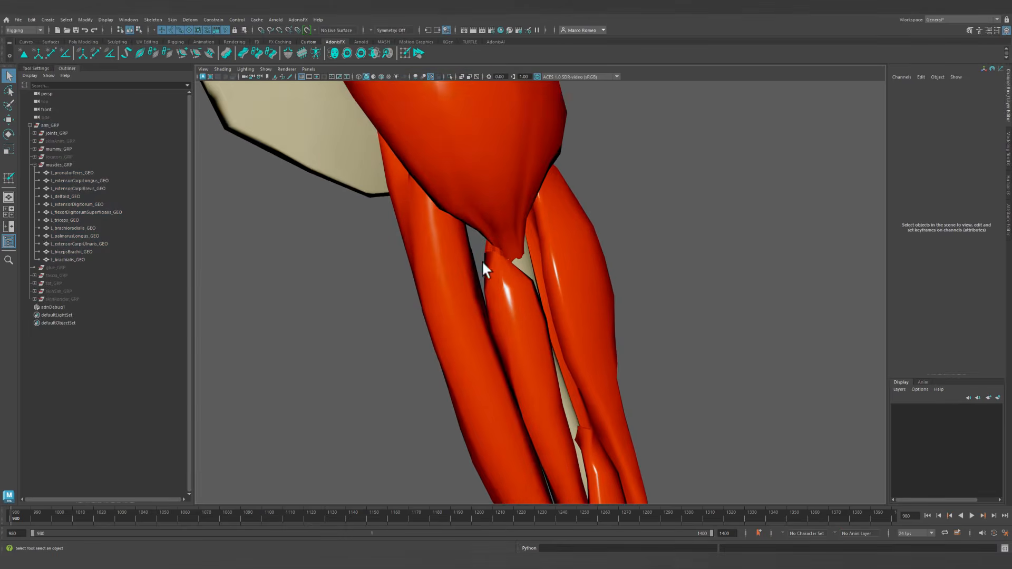
alt+middle_drag(558, 318, 542, 234)
alt+drag(489, 237, 517, 252)
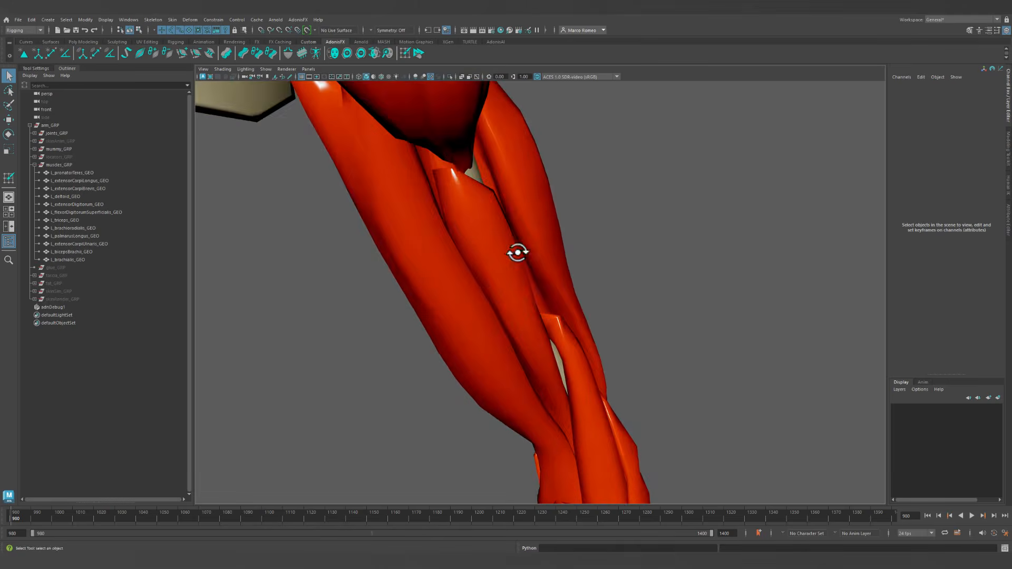
alt+right_drag(587, 285, 514, 263)
alt+drag(496, 254, 529, 263)
alt+right_drag(529, 279, 487, 269)
alt+middle_drag(536, 295, 502, 232)
alt+drag(502, 232, 514, 239)
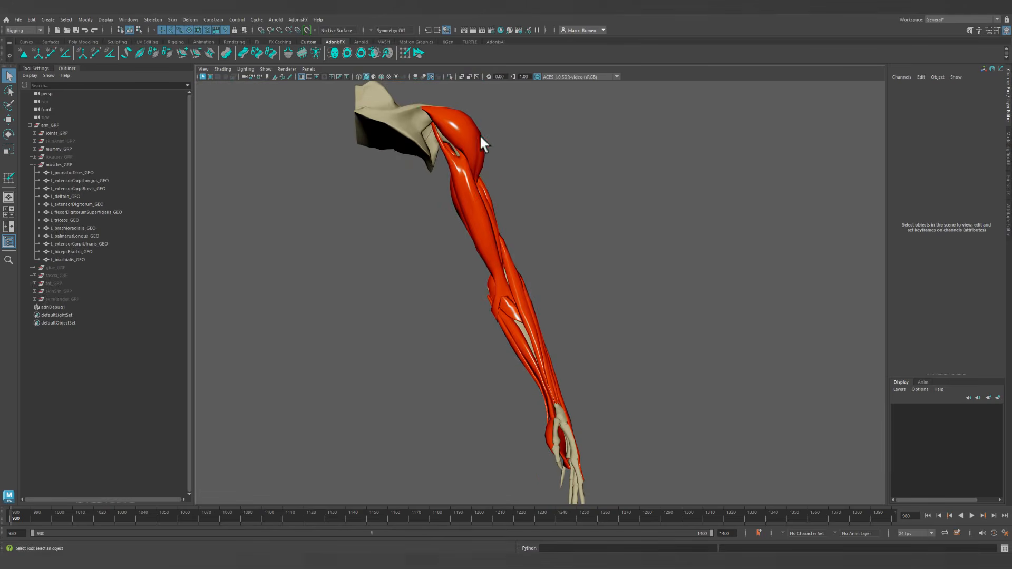
Create an AdonisFX glue from all muscle geometries, L_pronatorTeres_GEO to L_brachialis_GEO, and parent its output geometry under glue_GRP.
click(59, 260)
shift+click(68, 172)
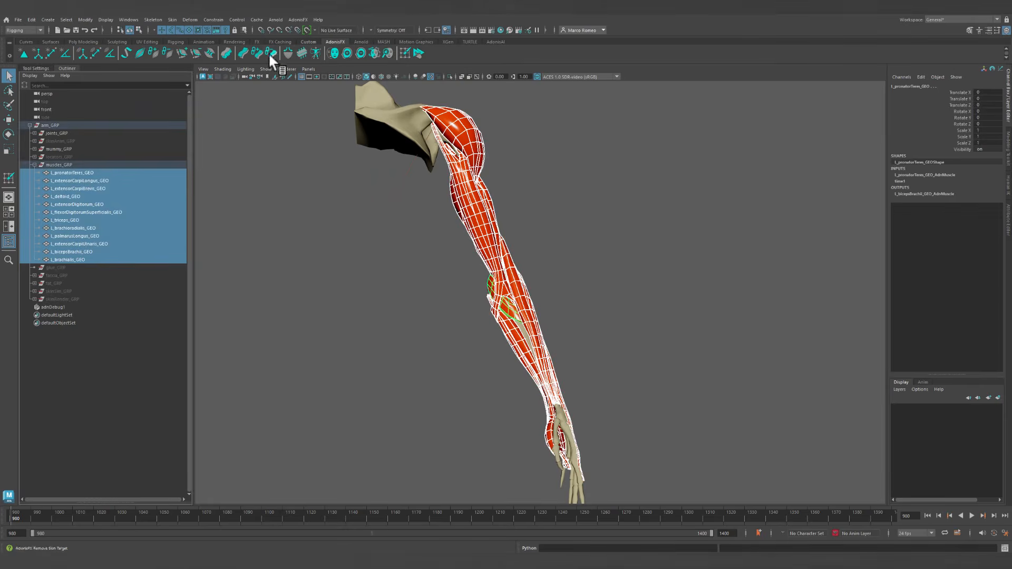
click(209, 52)
click(68, 315)
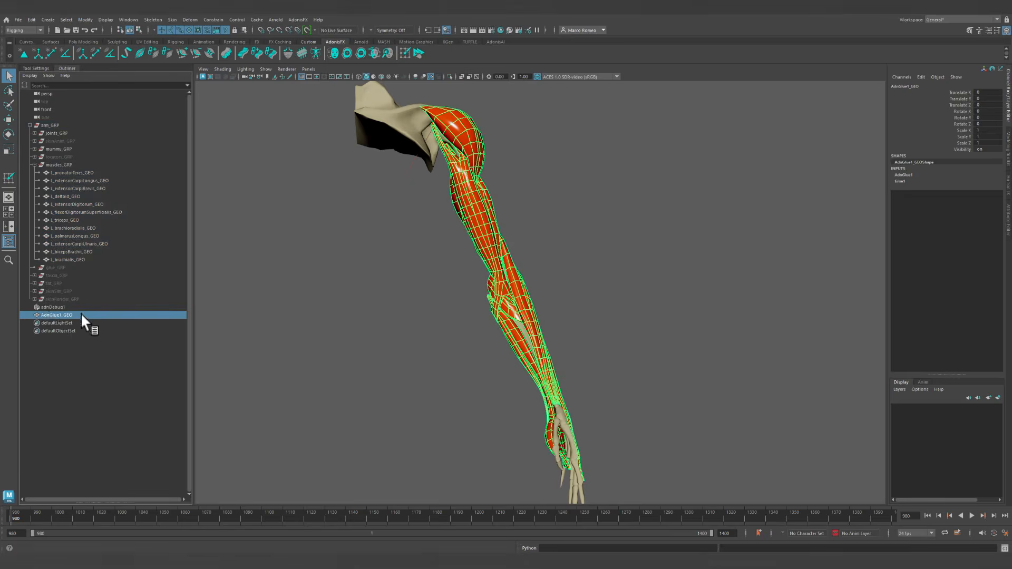
middle_drag(50, 312, 48, 267)
click(34, 267)
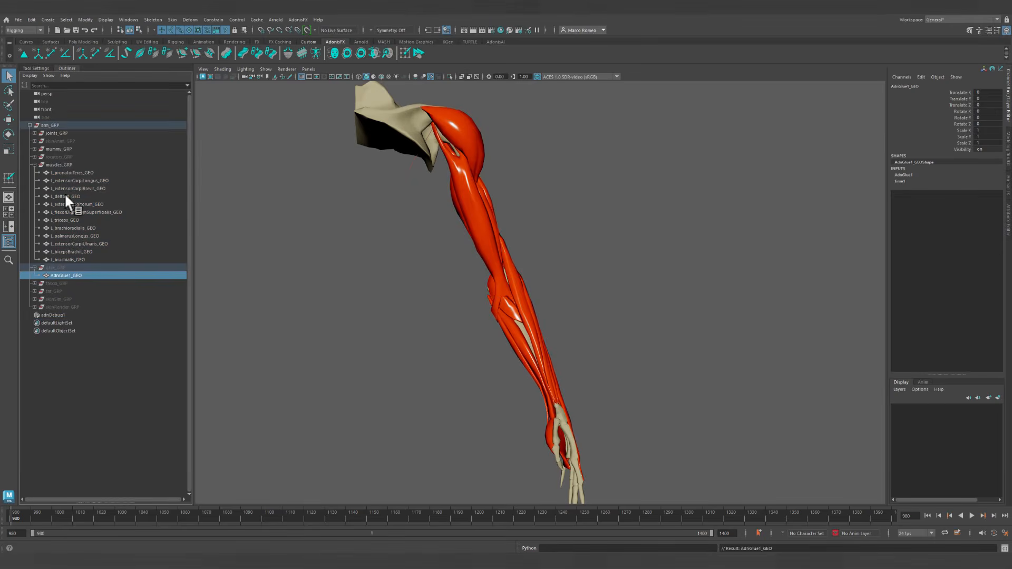
Hide the muscles_GRP group and make glue_GRP visible in its place.
click(60, 164)
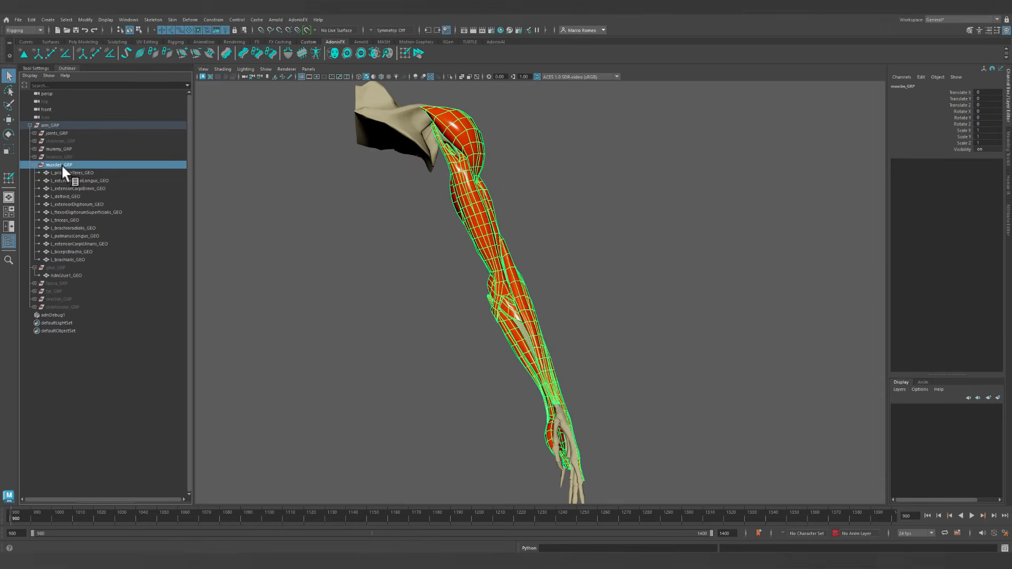
key(ctrl+h)
click(34, 165)
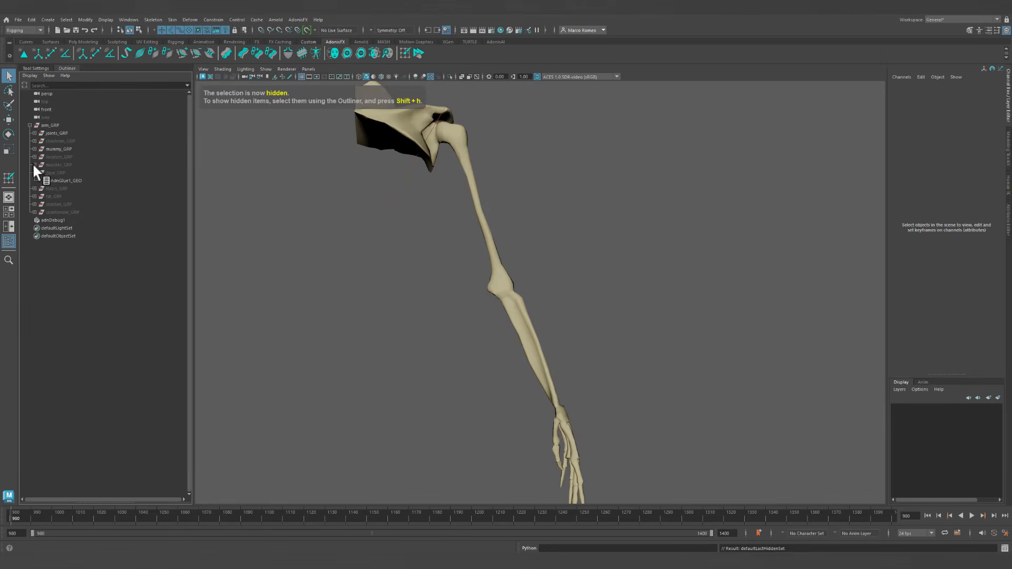
click(54, 172)
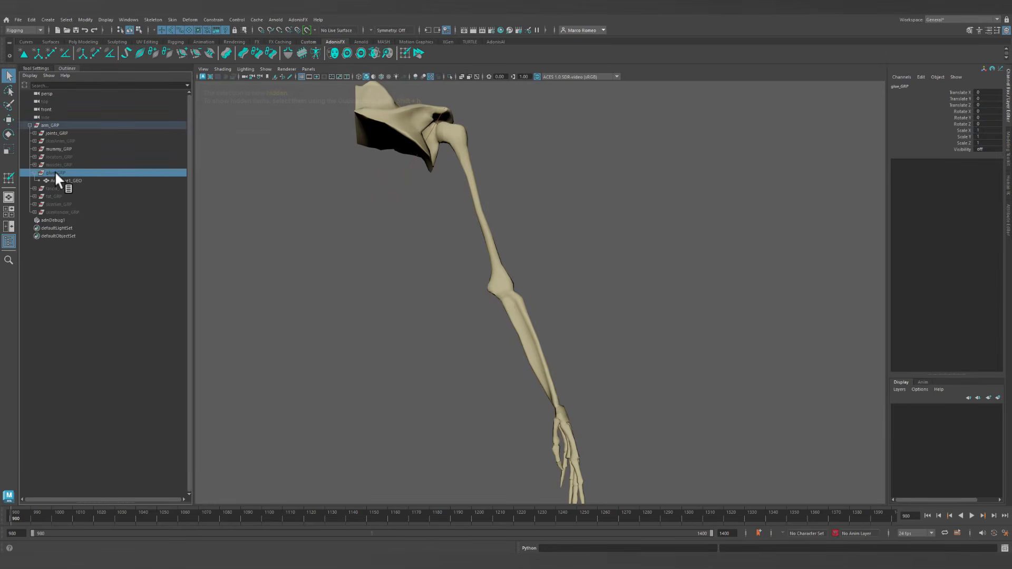
key(shift+h)
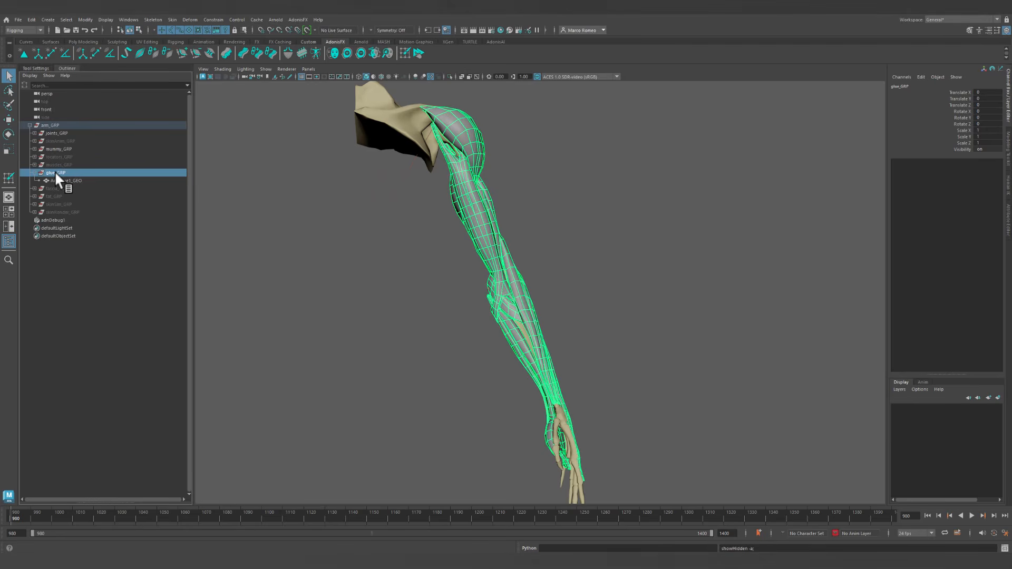
Assign the existing muscle_SHD material to the glue geometry and clear the selection.
alt+drag(585, 264, 445, 151)
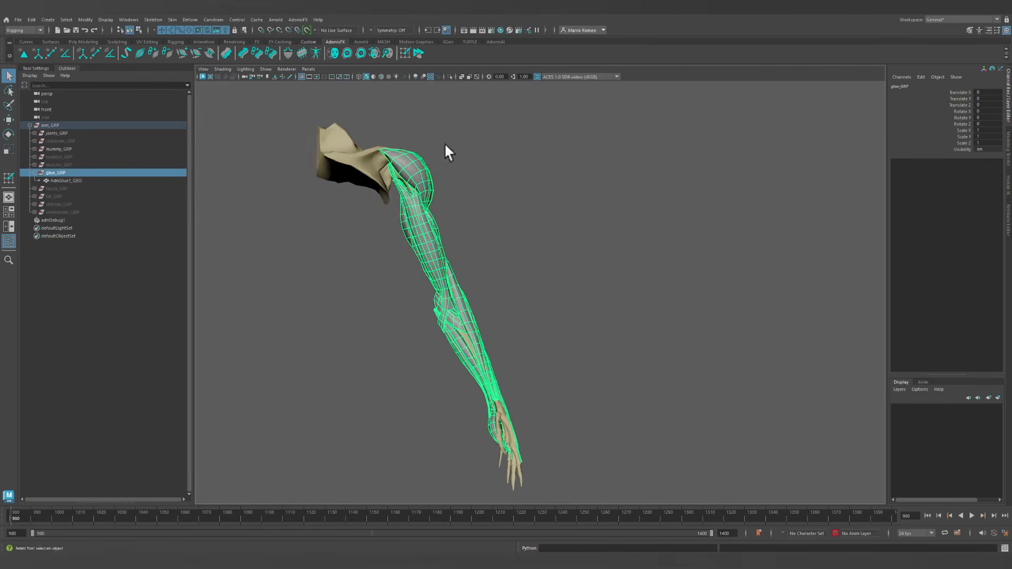
right_click(422, 166)
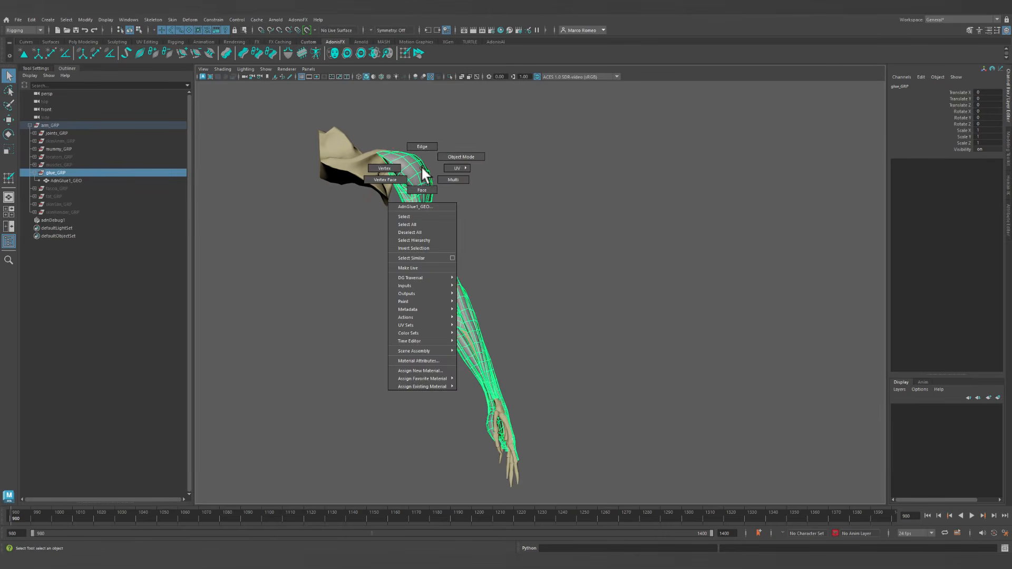
mouse_move(436, 386)
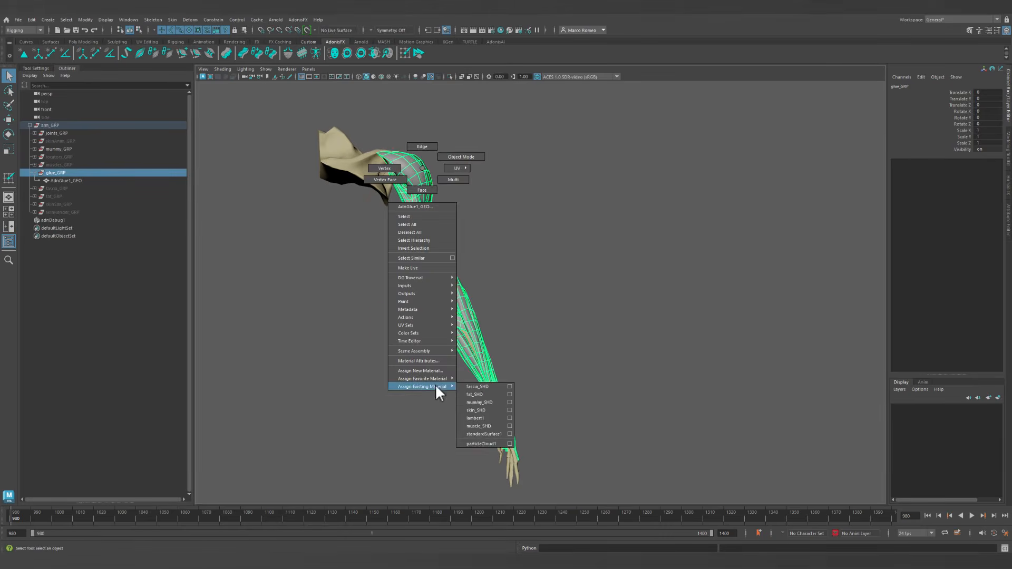
click(478, 426)
alt+drag(536, 351, 498, 226)
click(508, 239)
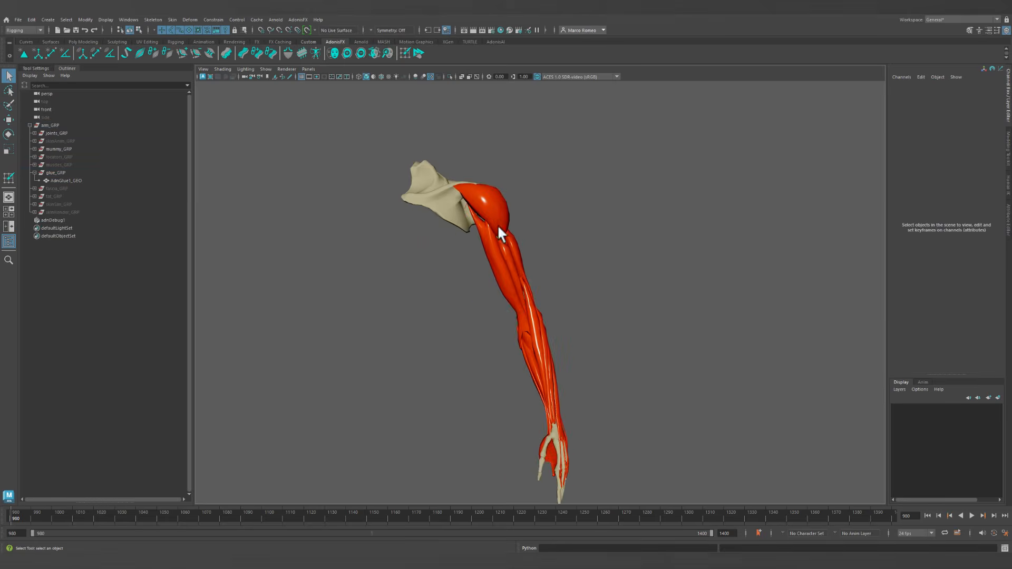
Select the glue geometry on the arm and open the attributes of its AdnGlue1 node.
click(498, 227)
click(1008, 231)
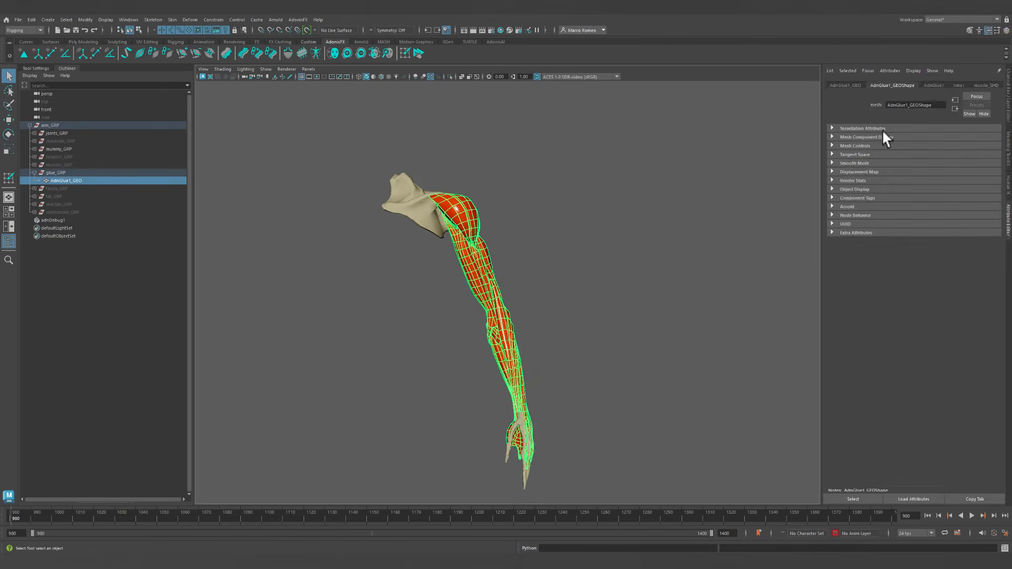
click(934, 85)
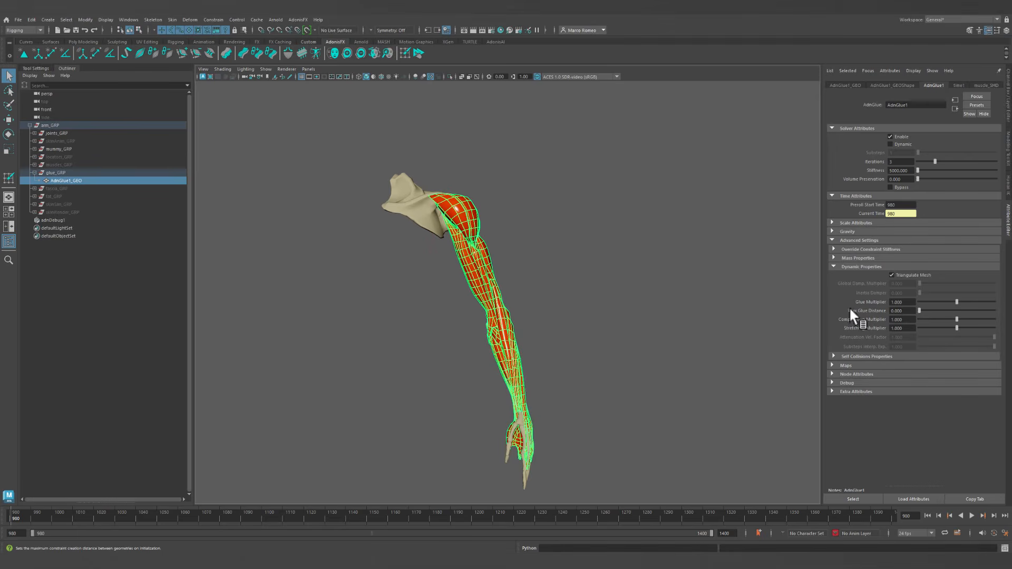
Examine the combined glue geometry from the shoulder down to the hand, up close and from a distance.
alt+right_drag(499, 315, 618, 384)
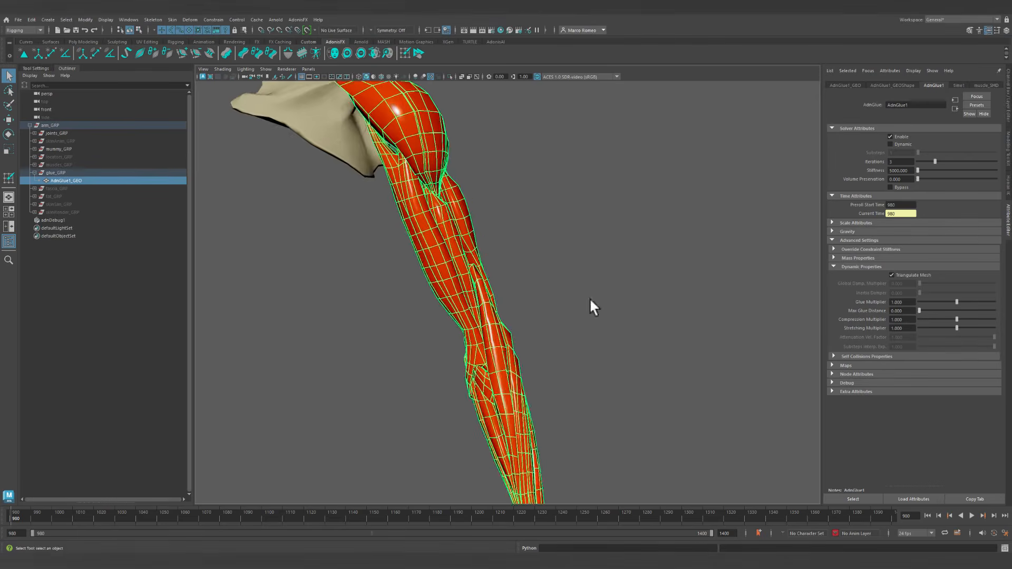
alt+drag(589, 298, 606, 321)
alt+right_drag(606, 321, 500, 319)
alt+drag(499, 319, 548, 285)
alt+right_drag(426, 333, 522, 330)
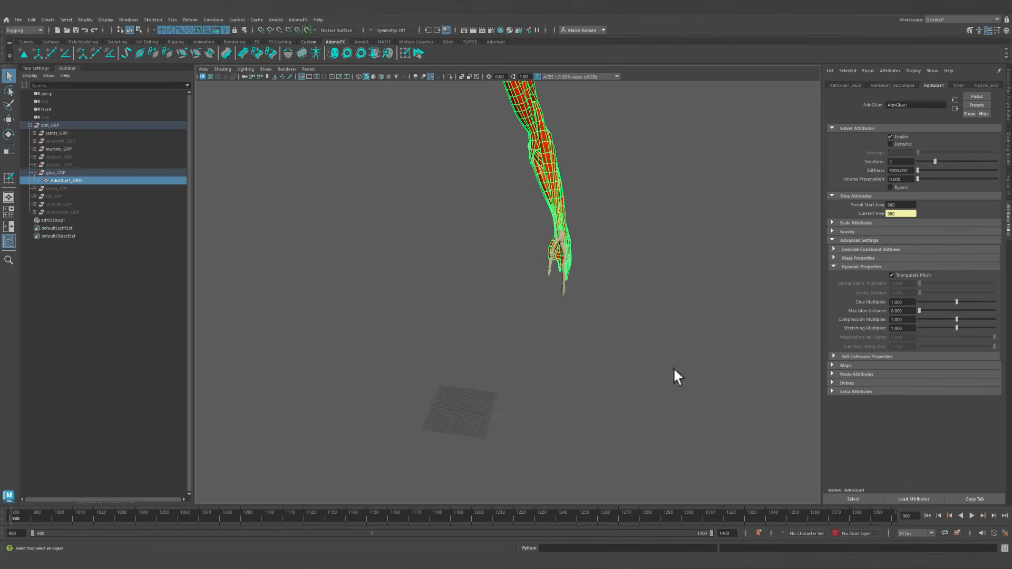
alt+drag(606, 319, 593, 291)
alt+middle_drag(596, 241, 603, 278)
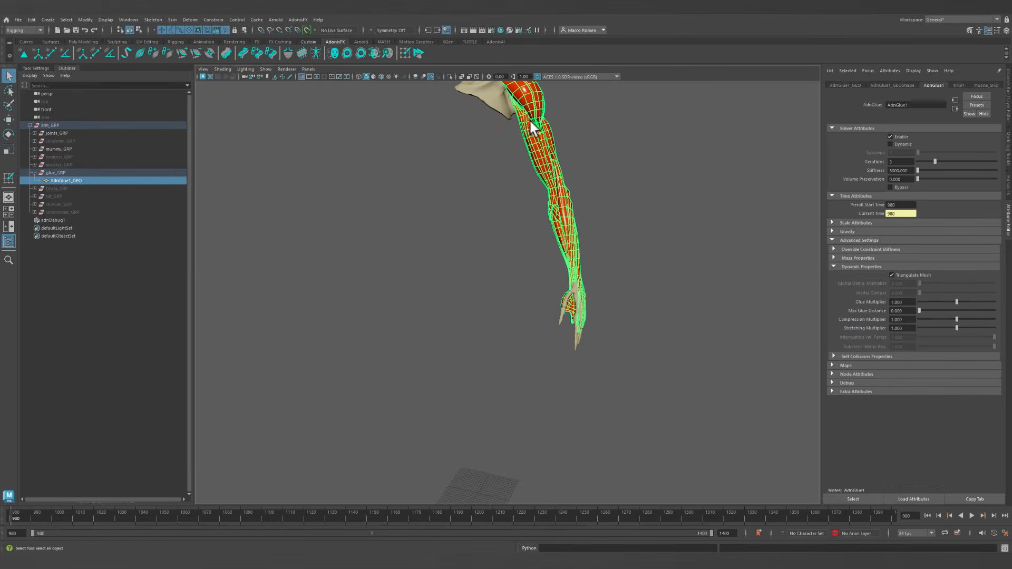
alt+drag(533, 113, 546, 118)
alt+middle_drag(546, 119, 602, 282)
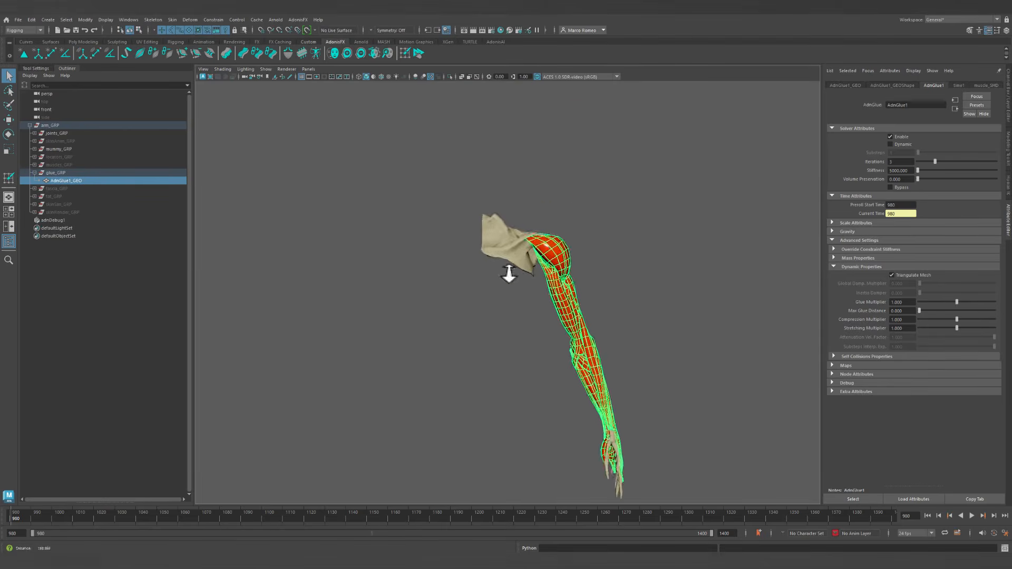
alt+right_drag(510, 275, 729, 354)
alt+middle_drag(644, 265, 532, 291)
alt+right_drag(649, 359, 361, 291)
alt+middle_drag(529, 369, 567, 226)
alt+drag(541, 279, 583, 286)
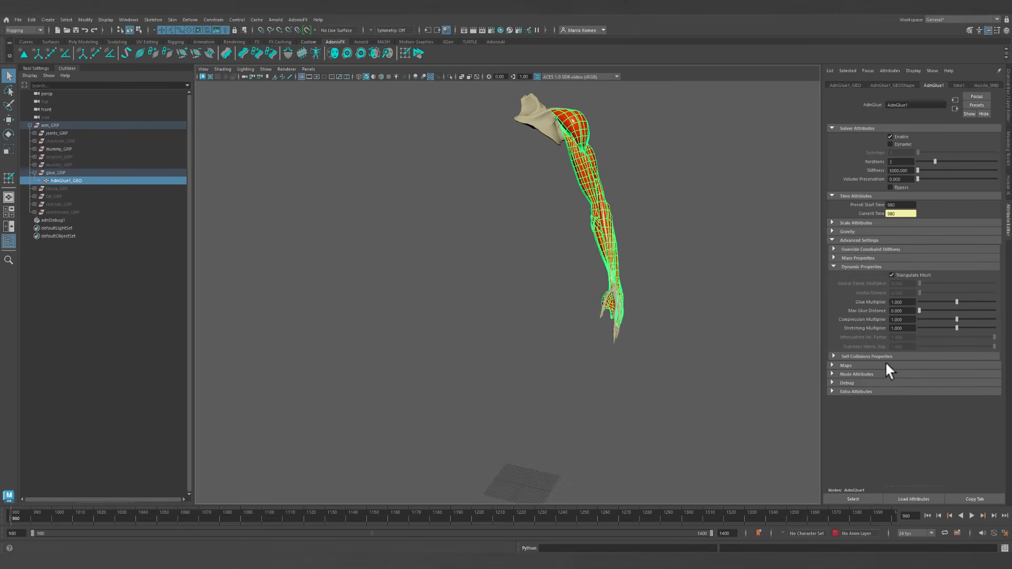
Enable debug drawing on AdnGlue1 with the Glue Constraints feature and set Max Glue Distance to 1.
click(865, 382)
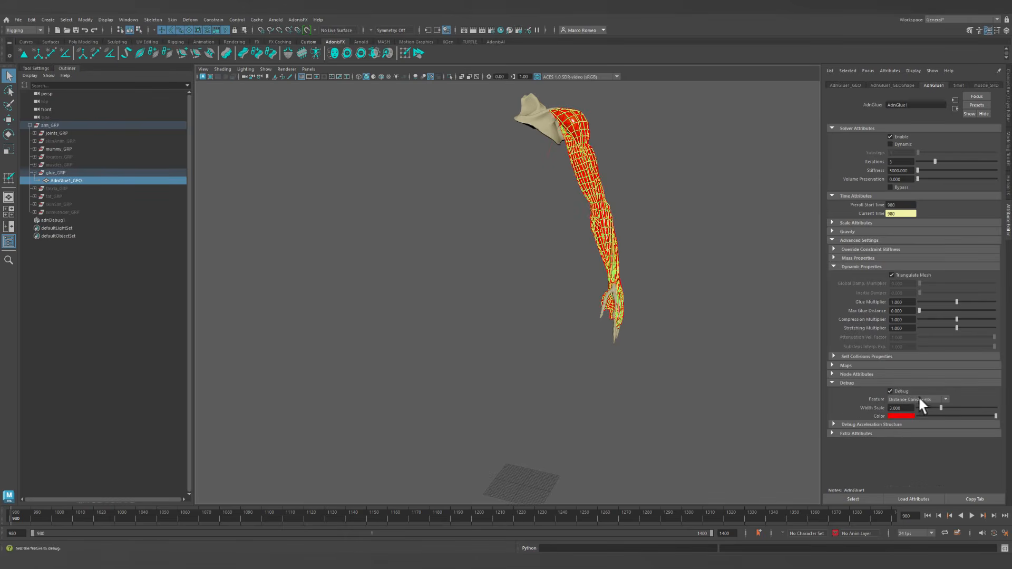
click(945, 399)
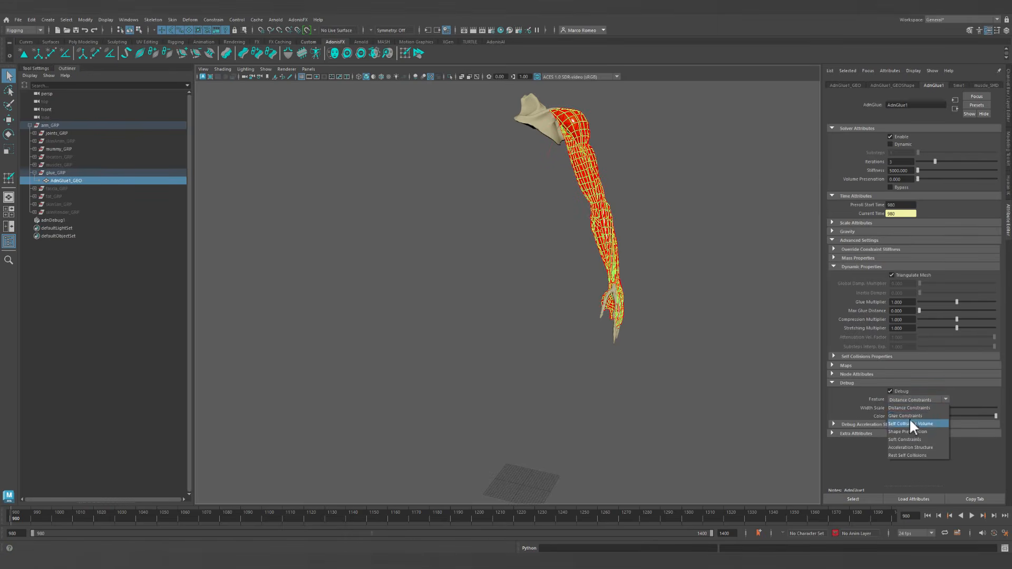
click(908, 418)
alt+drag(673, 299, 644, 298)
alt+middle_drag(699, 235, 657, 264)
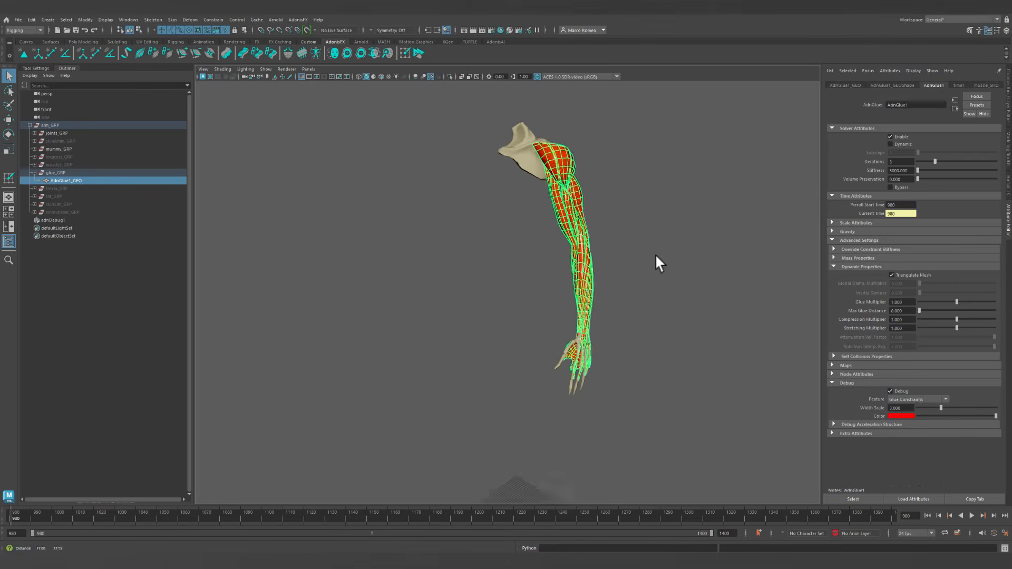
alt+drag(657, 264, 688, 266)
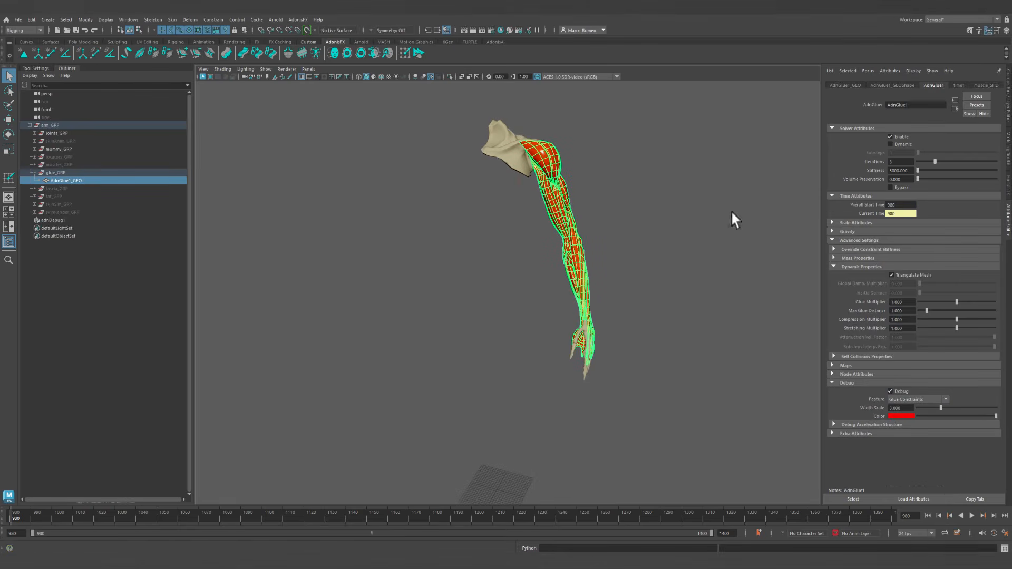
Check the glue constraints around the shoulder and upper arm using X-Ray display, and restore solid display.
scroll(537, 267, up, 5)
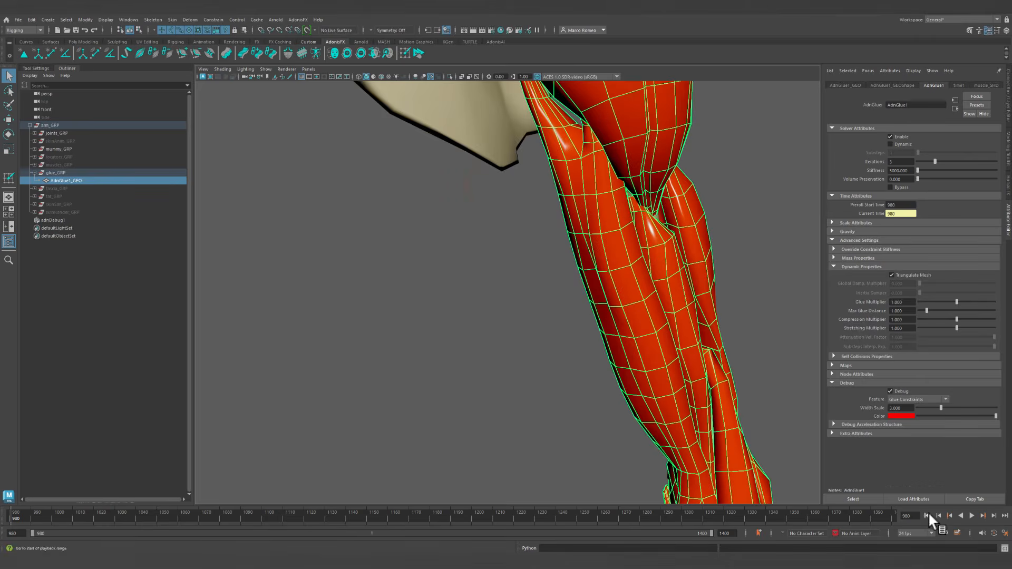
alt+drag(753, 365, 641, 252)
click(461, 76)
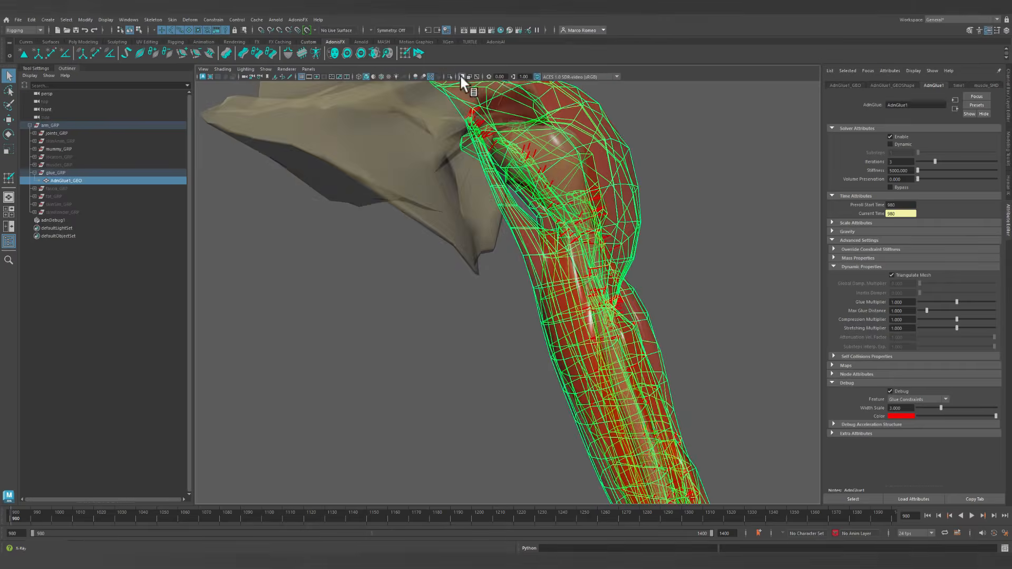
click(461, 76)
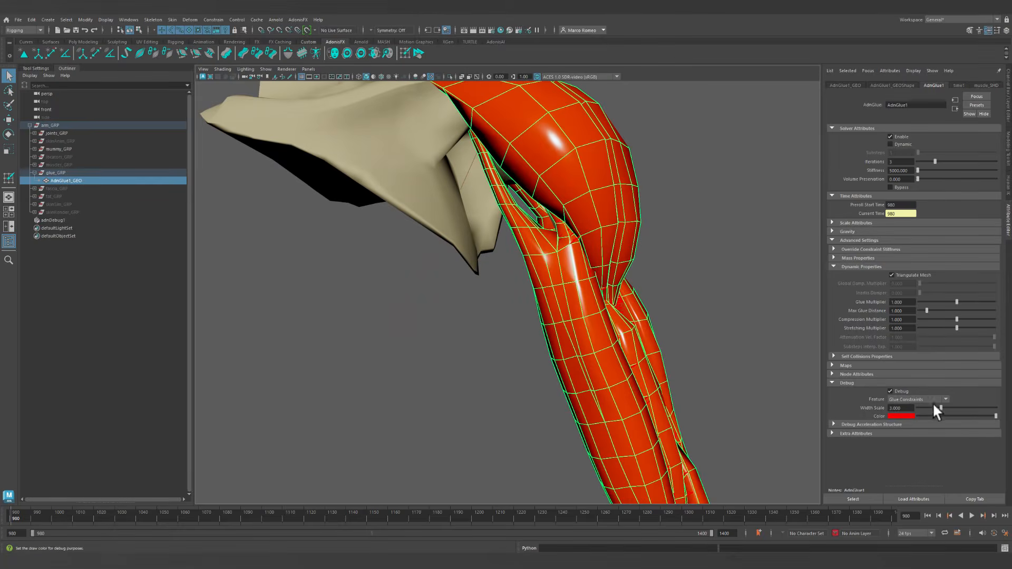
Try green and magenta as the debug color of the glue constraints.
click(902, 417)
click(890, 395)
alt+drag(672, 311, 648, 295)
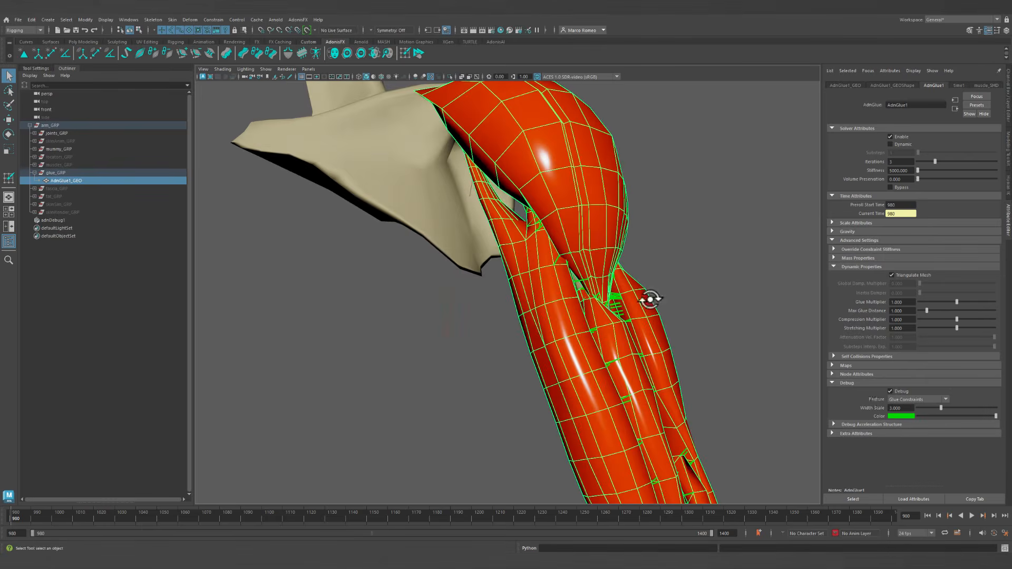
click(903, 416)
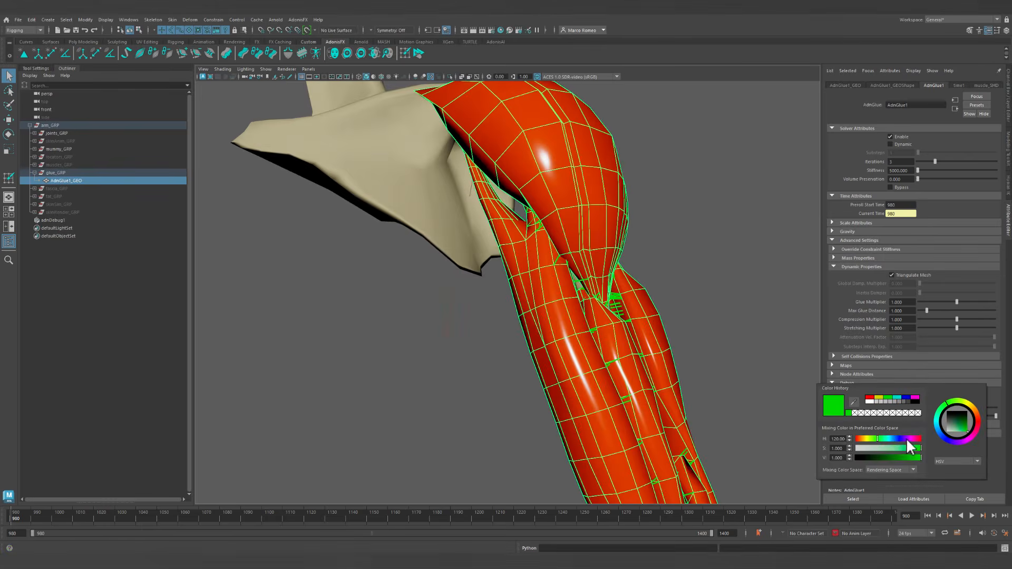
click(909, 439)
alt+drag(655, 276, 613, 275)
Set the glue constraints' debug color to blue and raise Max Glue Distance to 2.
click(899, 417)
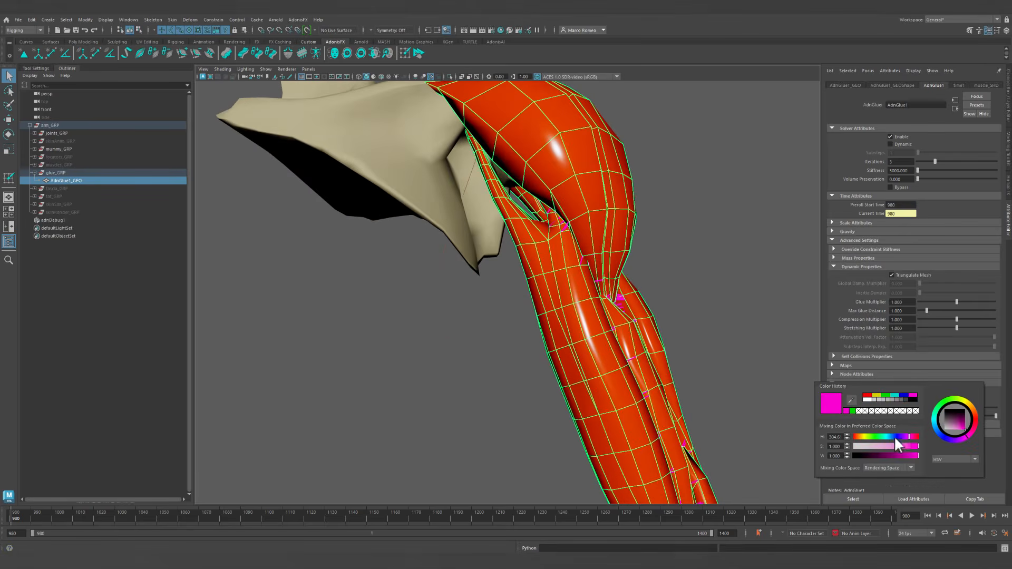
click(895, 435)
mouse_move(623, 225)
alt+mouse_down()
mouse_move(610, 285)
mouse_move(576, 260)
mouse_move(583, 275)
mouse_move(644, 266)
mouse_move(615, 278)
mouse_move(640, 360)
mouse_move(611, 205)
mouse_move(637, 223)
alt+mouse_up()
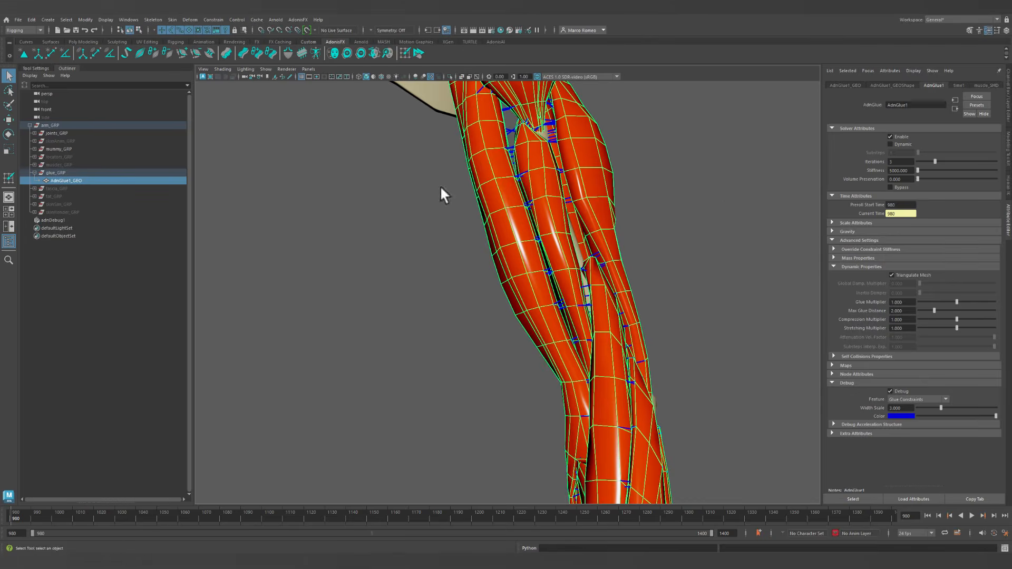
Examine the glue constraints along the upper arm and elbow, and play the simulation into the bent-arm pose to check the inner elbow.
alt+drag(445, 192, 612, 227)
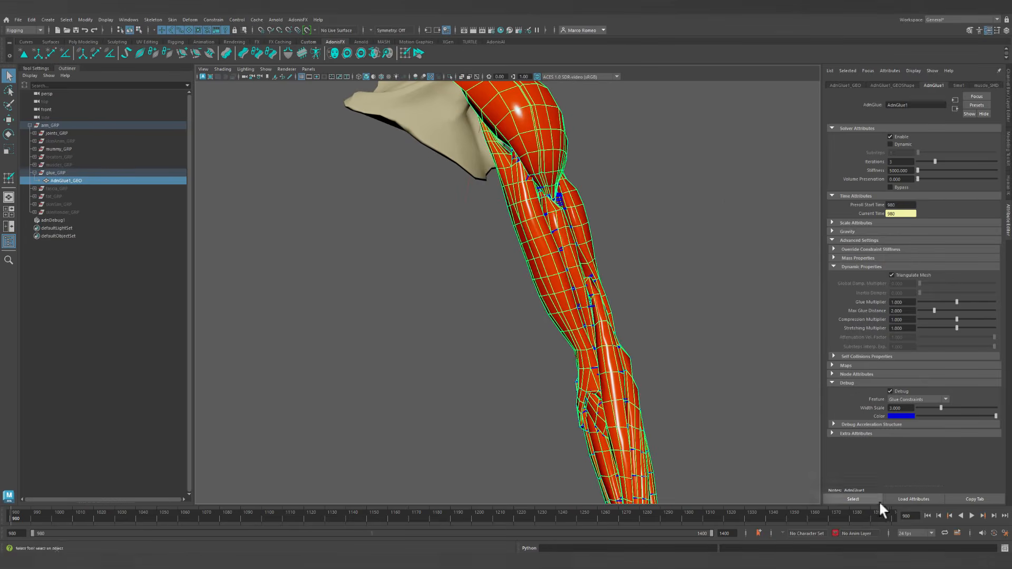
alt+drag(554, 297, 525, 254)
alt+drag(603, 310, 624, 348)
alt+middle_drag(625, 348, 639, 301)
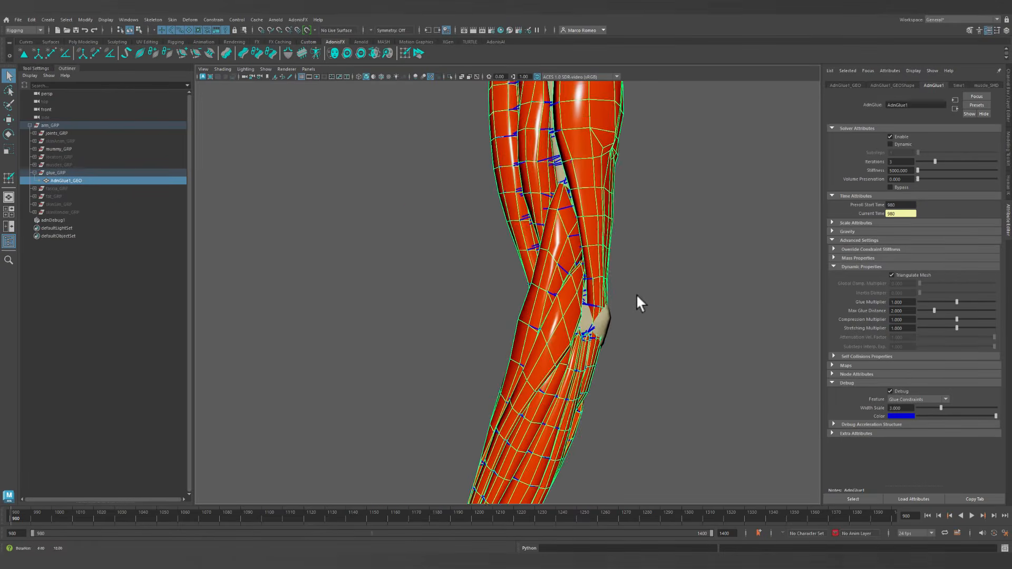
mouse_move(550, 273)
alt+mouse_down()
mouse_move(587, 255)
mouse_move(534, 266)
alt+mouse_up()
click(972, 515)
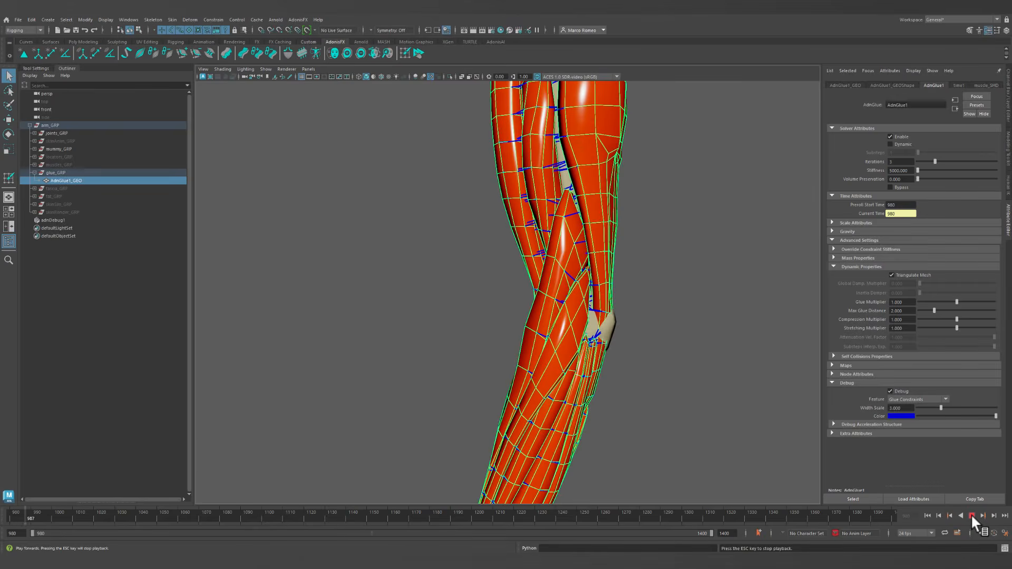
click(971, 514)
alt+drag(448, 261, 492, 371)
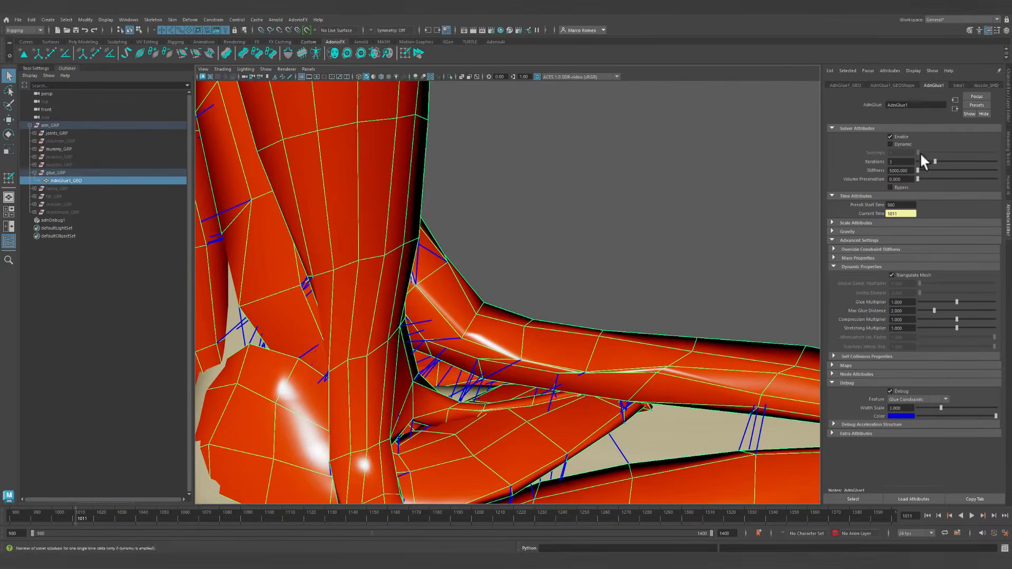
Compare the bent elbow with AdnGlue1 bypassed by replaying from frame 980, restore the solver by turning Bypass off, and advance to frame 1013.
click(897, 187)
click(927, 515)
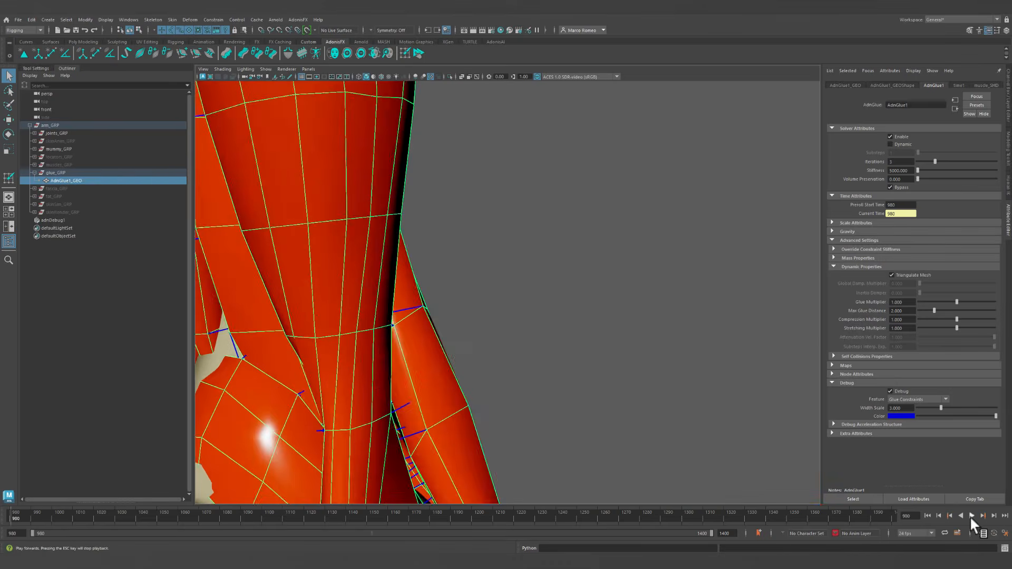
click(971, 516)
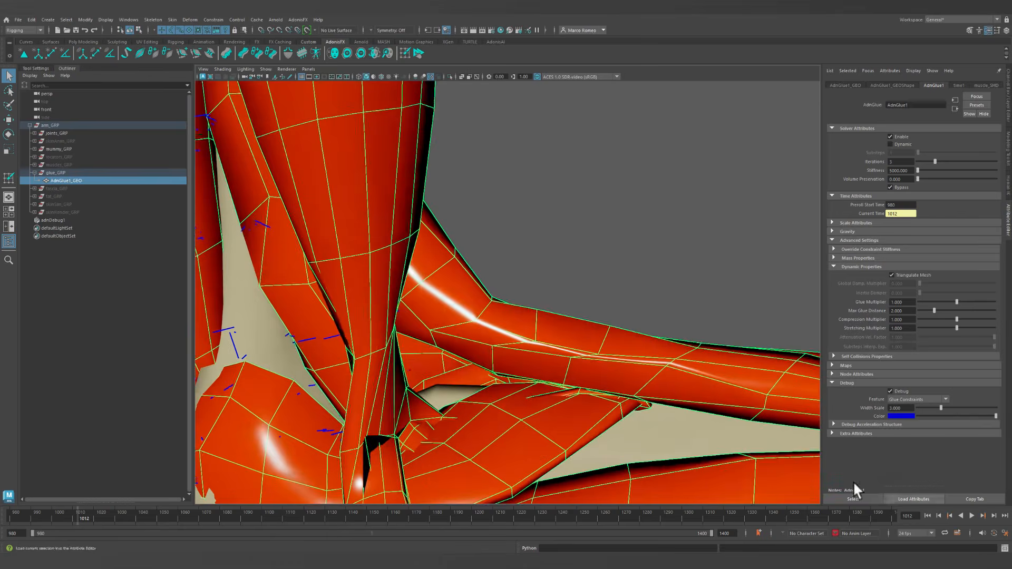
alt+drag(626, 419, 653, 421)
alt+drag(538, 386, 572, 356)
alt+drag(473, 301, 652, 316)
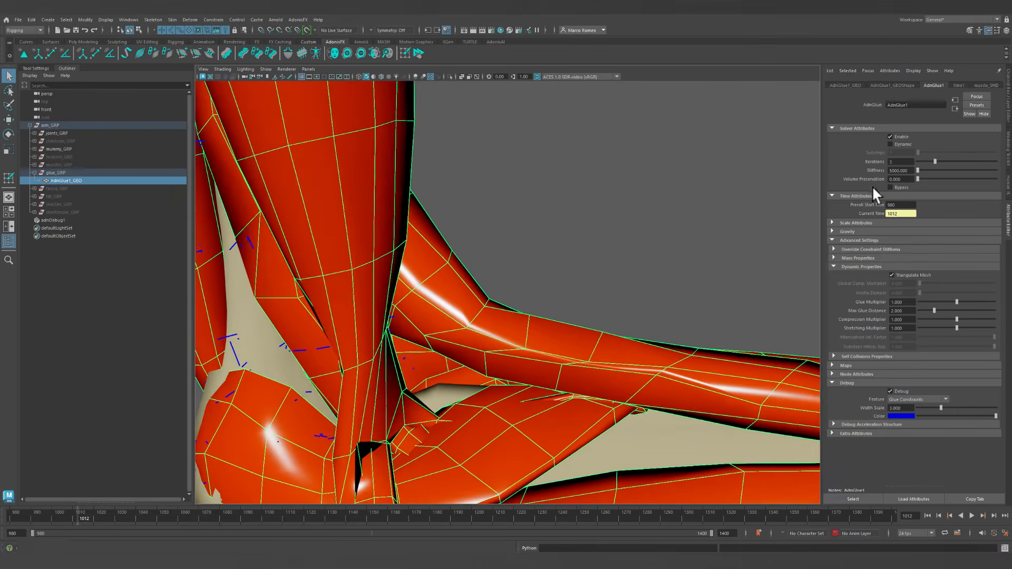
mouse_move(437, 396)
alt+mouse_down()
mouse_move(473, 399)
mouse_move(448, 390)
alt+mouse_up()
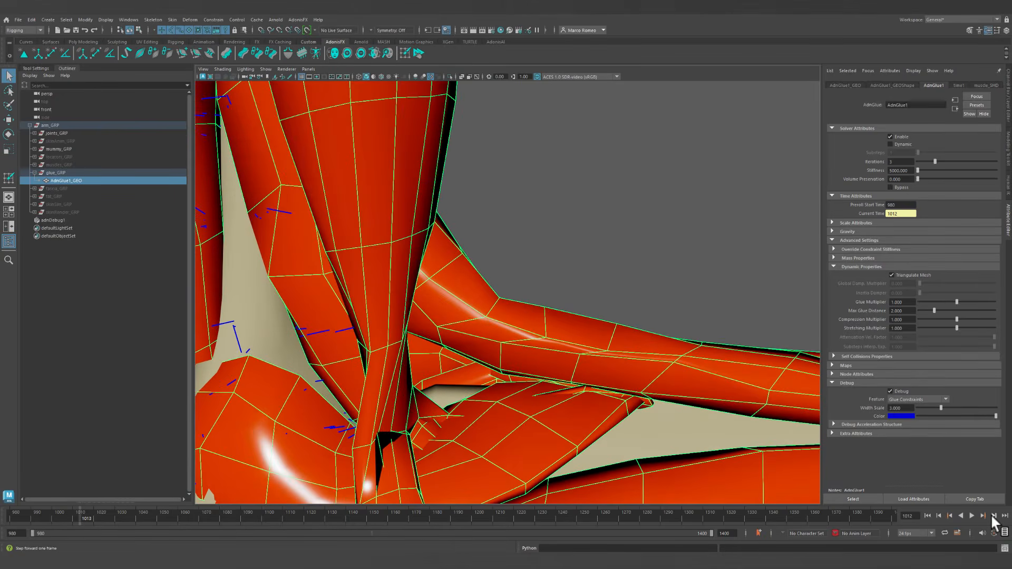
click(993, 517)
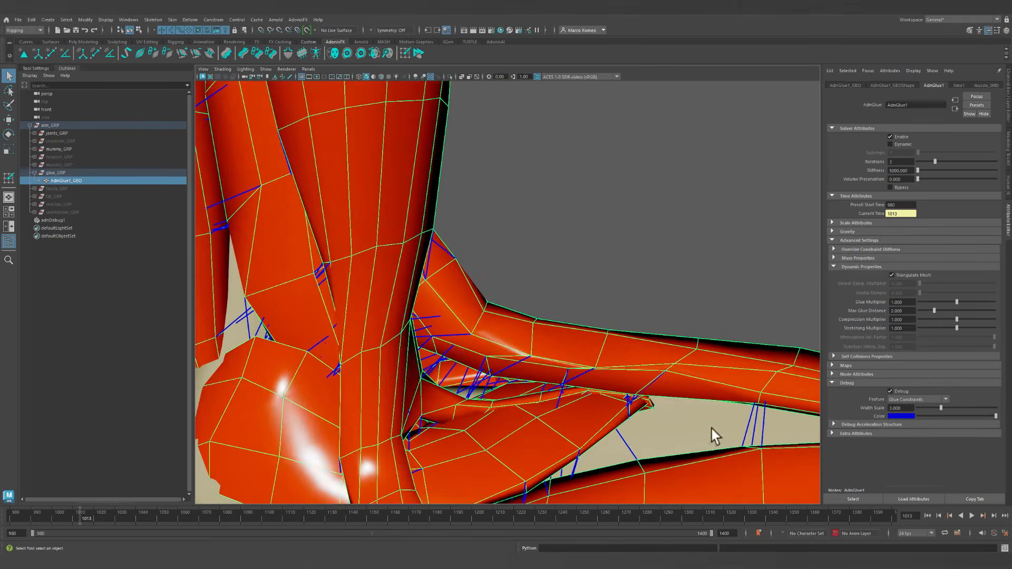
alt+drag(712, 430, 690, 429)
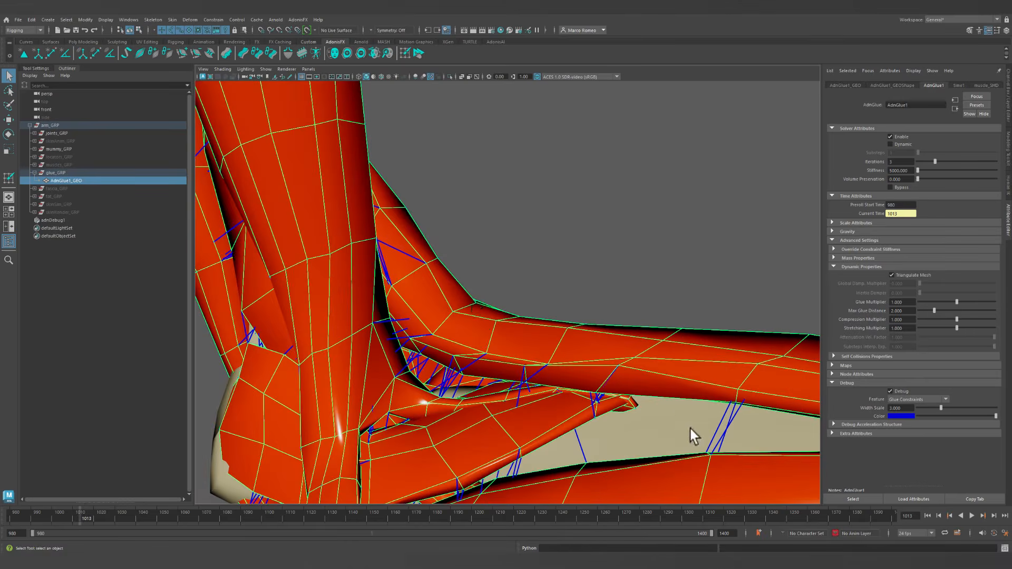
Start painting the AdnGlue1 glueResistance map on the glue mesh and open the paint tool's settings.
right_click(478, 319)
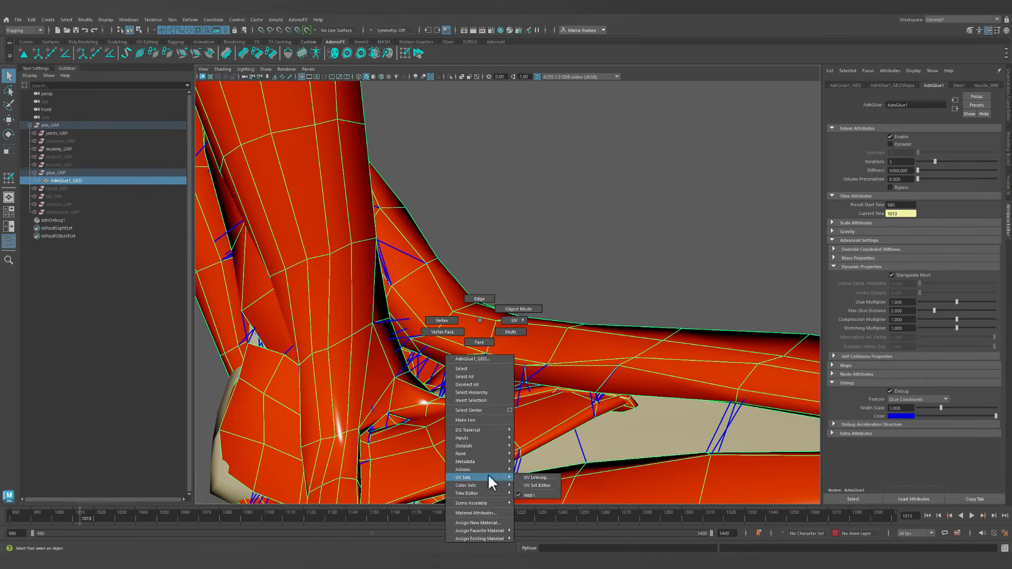
mouse_move(486, 453)
mouse_move(548, 468)
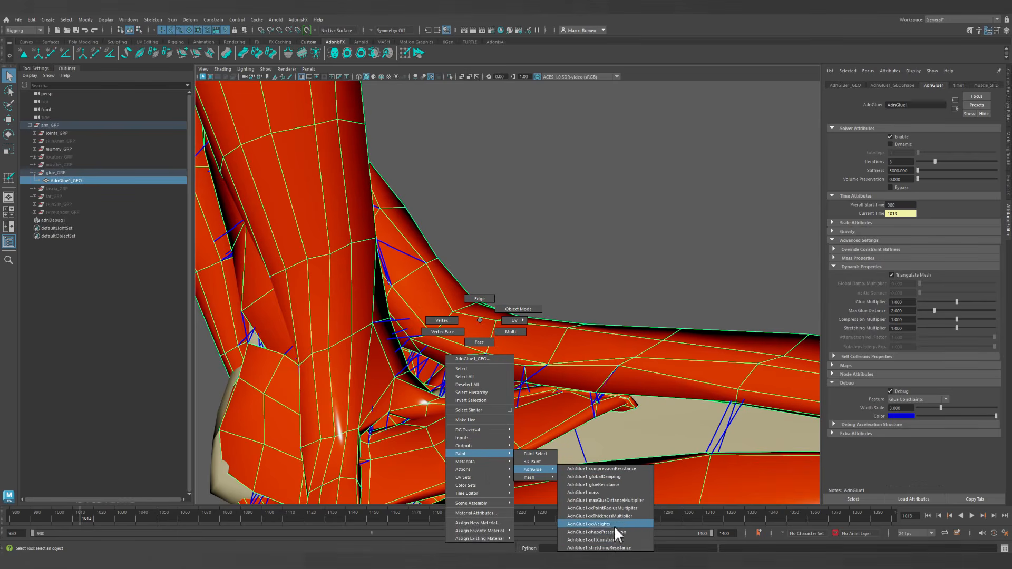
click(605, 484)
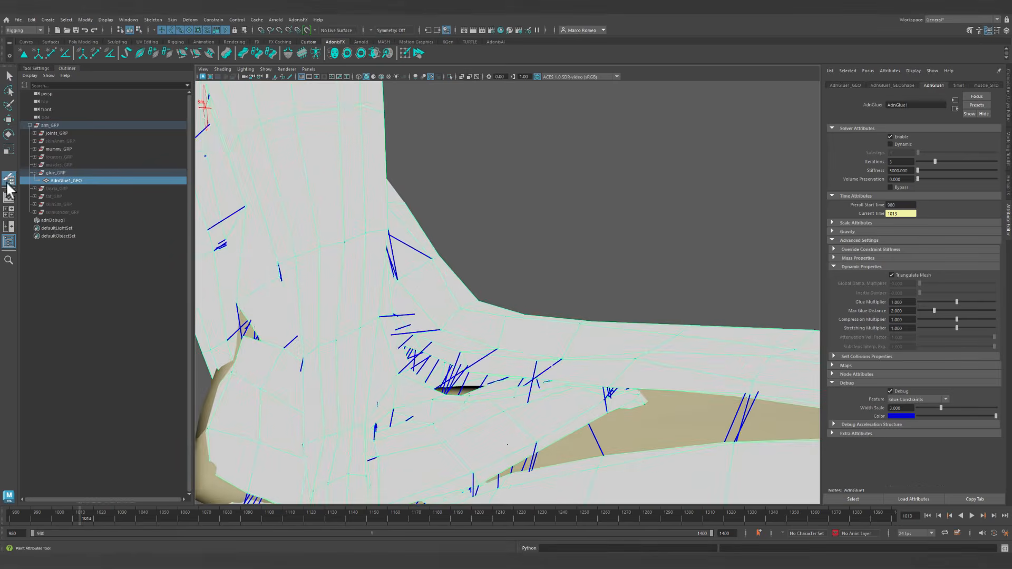
double_click(8, 180)
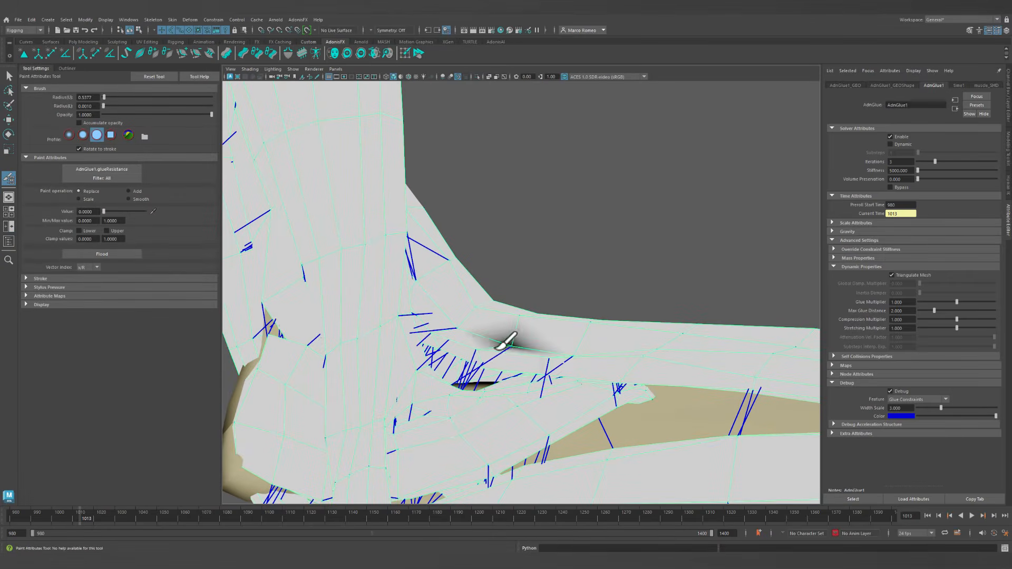
Paint glueResistance to 0 with the Replace operation on the forearm muscle's surface inside the elbow crease.
drag(500, 347, 480, 362)
drag(443, 330, 456, 327)
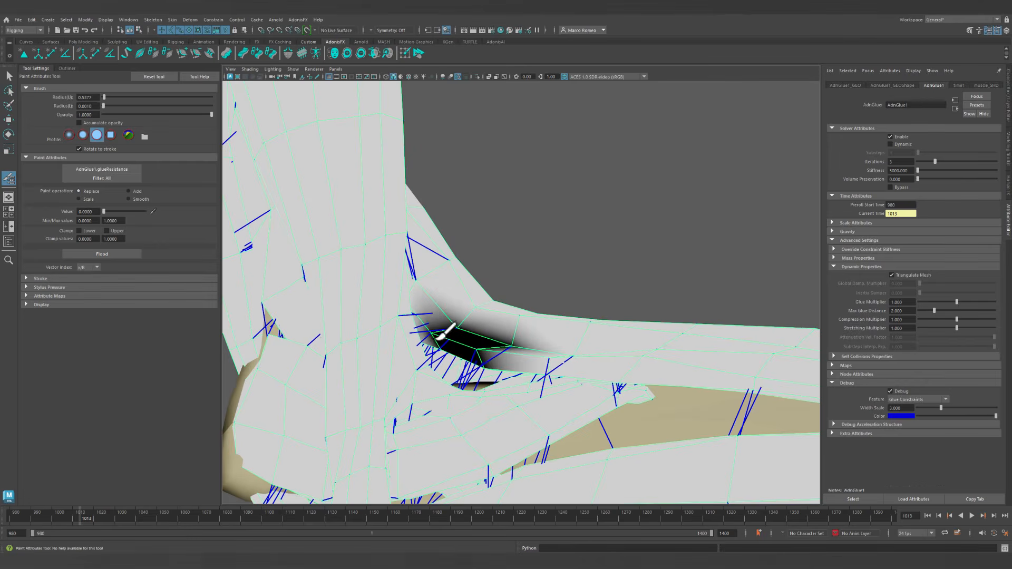
drag(559, 363, 576, 370)
alt+right_drag(575, 370, 509, 349)
mouse_move(509, 349)
alt+mouse_down()
mouse_move(500, 323)
mouse_move(538, 323)
alt+mouse_up()
mouse_move(606, 351)
alt+mouse_down()
mouse_move(525, 356)
mouse_move(576, 339)
mouse_move(517, 327)
alt+mouse_up()
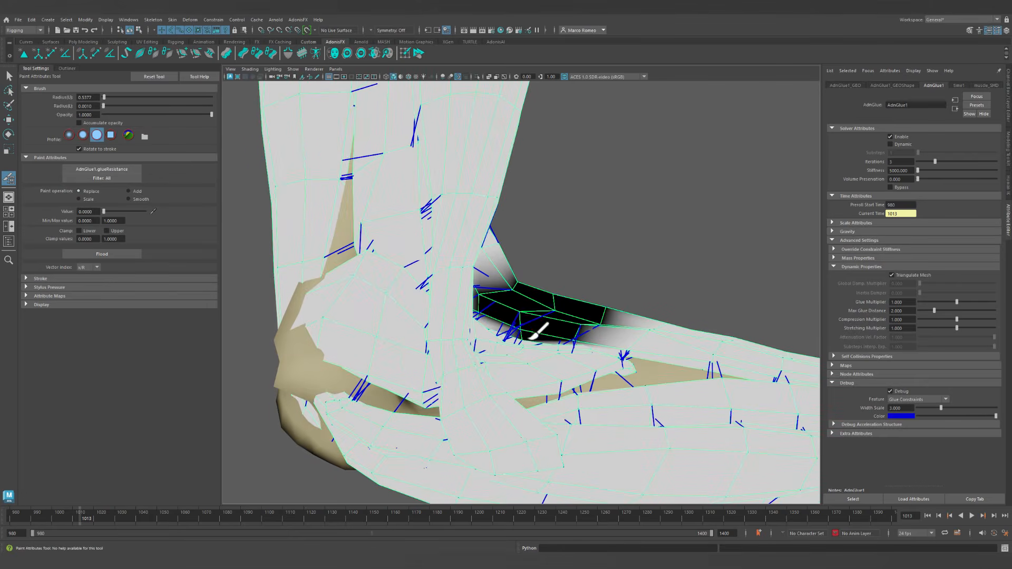
alt+right_drag(613, 352, 579, 356)
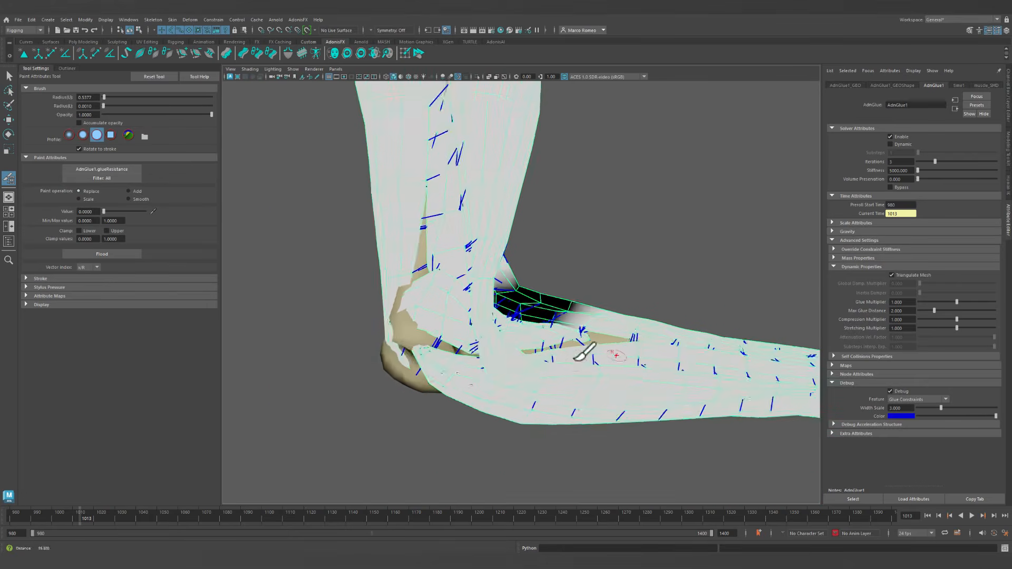
Replay the simulation from frame 980 to the bent-arm pose at frame 1018 and inspect the painted elbow crease from both sides.
alt+drag(553, 400, 605, 419)
click(928, 516)
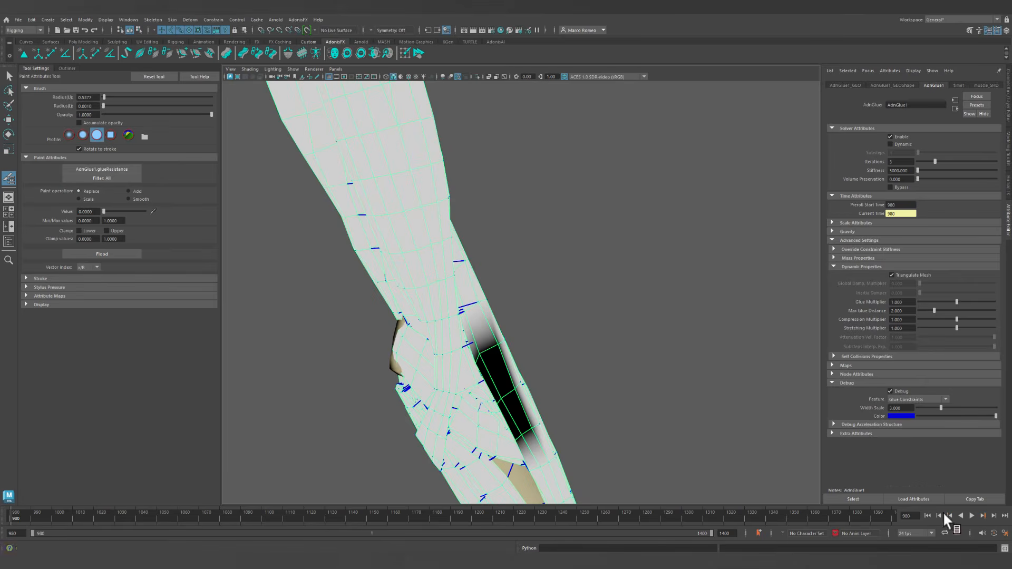
click(972, 515)
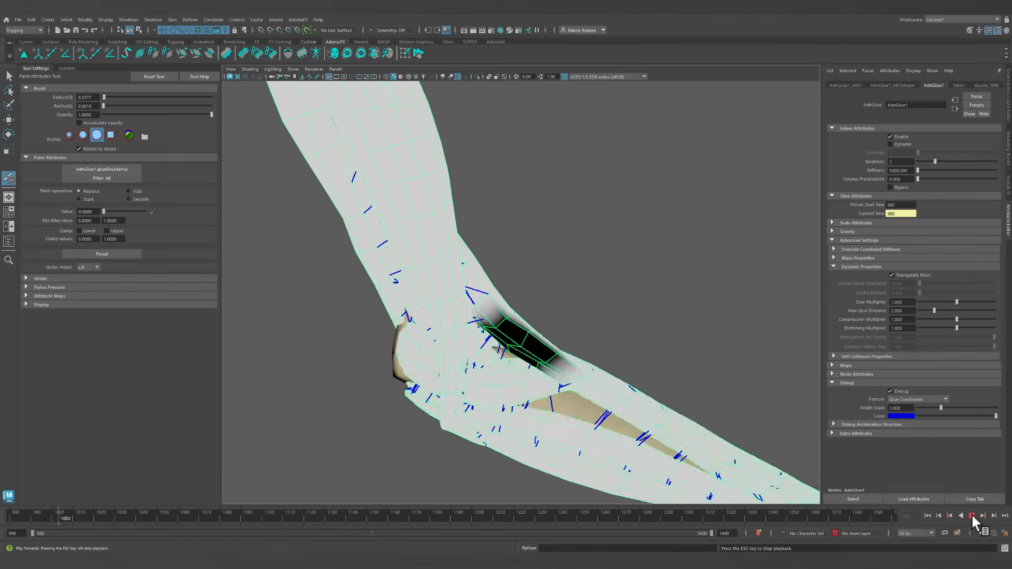
alt+drag(606, 384, 446, 375)
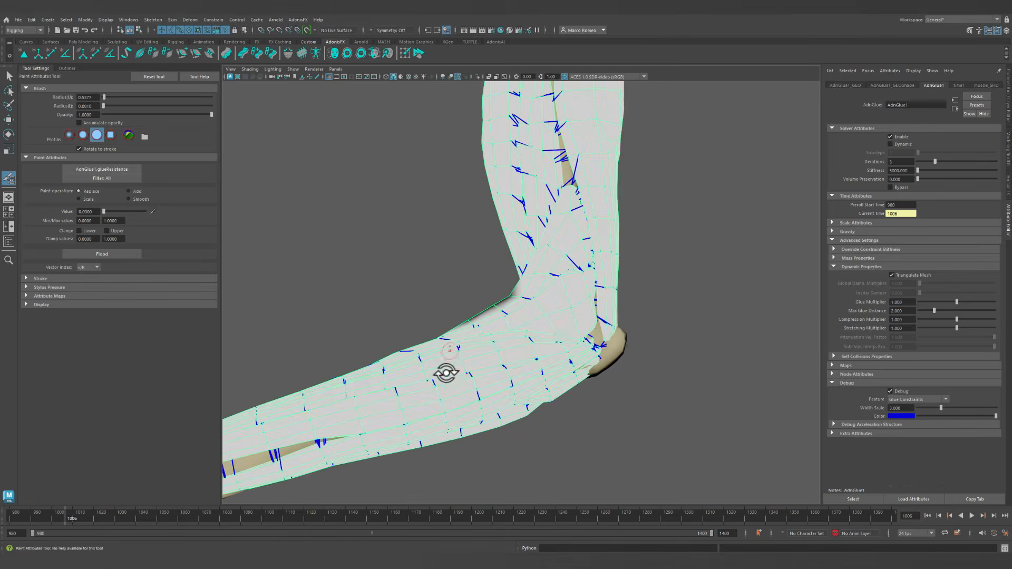
click(971, 515)
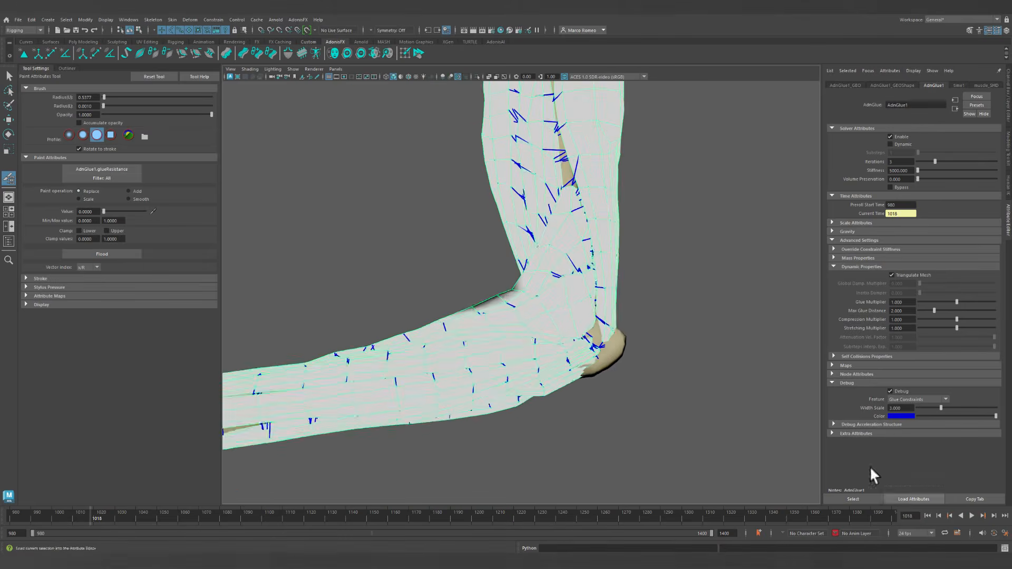
mouse_move(627, 316)
alt+mouse_down()
mouse_move(572, 301)
mouse_move(628, 323)
mouse_move(691, 311)
mouse_move(700, 334)
mouse_move(515, 346)
mouse_move(572, 314)
mouse_move(535, 346)
mouse_move(590, 282)
mouse_move(573, 328)
mouse_move(655, 327)
mouse_move(549, 362)
mouse_move(628, 327)
mouse_move(661, 327)
mouse_move(552, 326)
mouse_move(553, 316)
mouse_move(553, 350)
mouse_move(545, 350)
mouse_move(574, 339)
mouse_move(567, 344)
alt+mouse_up()
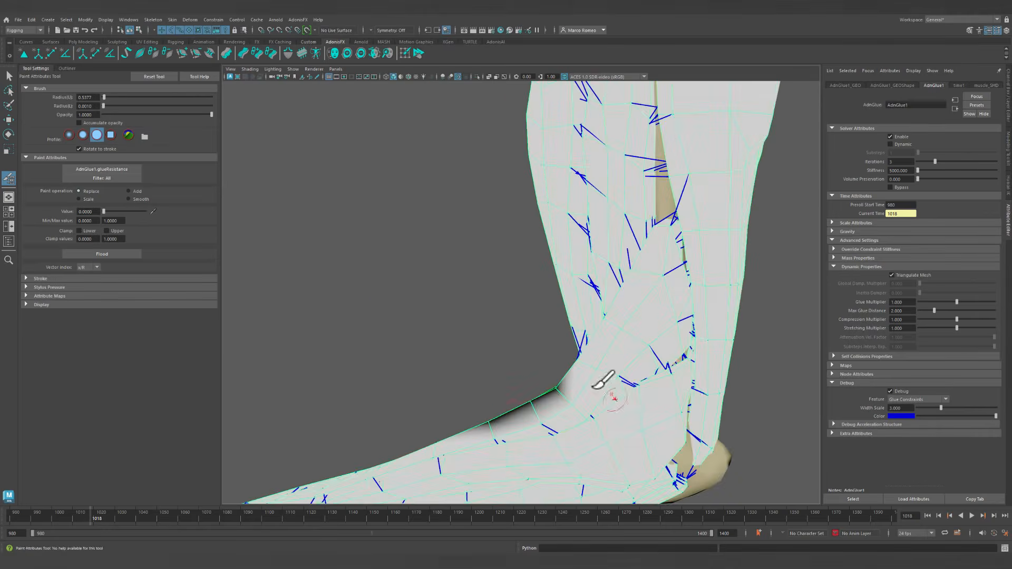
mouse_move(602, 380)
alt+mouse_down()
mouse_move(678, 355)
mouse_move(440, 378)
alt+mouse_up()
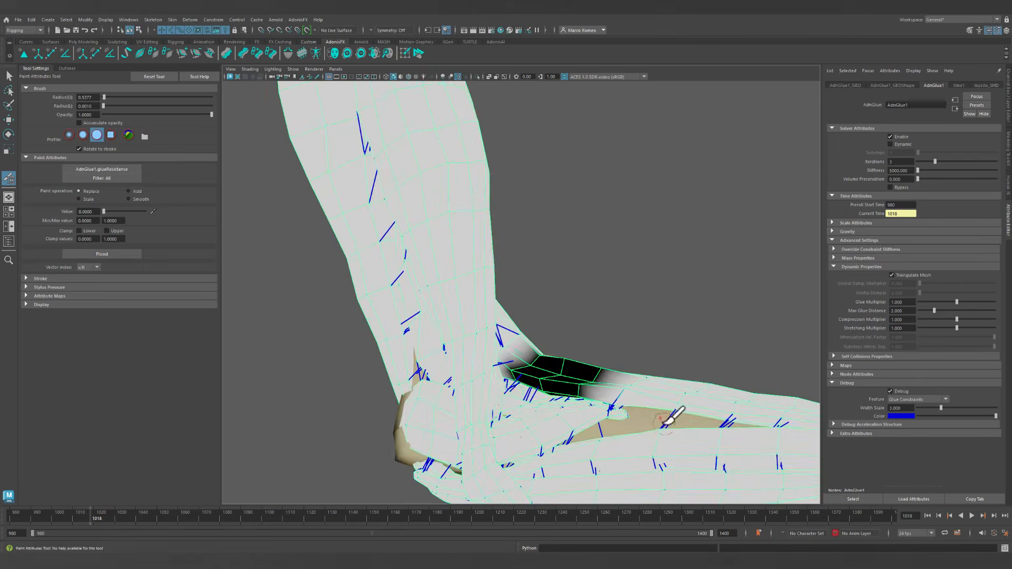
Paint a glueResistance of 0 on the lower end of the upper-arm muscle facing the forearm in the bent pose.
alt+right_drag(665, 422, 502, 373)
alt+drag(501, 373, 528, 363)
alt+right_drag(528, 363, 624, 438)
alt+drag(588, 416, 598, 409)
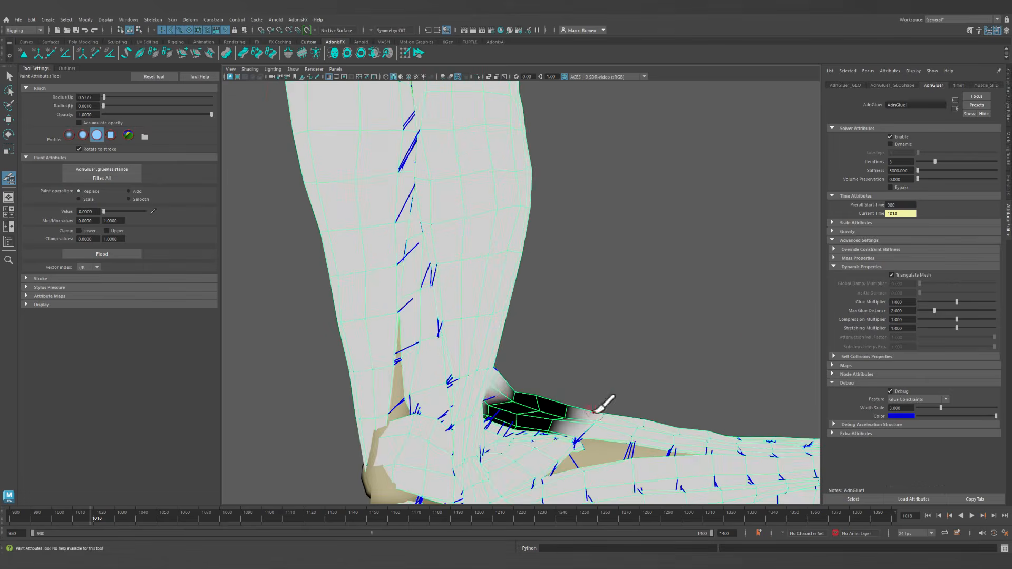
alt+middle_drag(538, 397, 588, 342)
alt+right_drag(587, 342, 605, 422)
mouse_move(605, 422)
alt+mouse_down()
mouse_move(531, 425)
mouse_move(447, 447)
mouse_move(552, 425)
mouse_move(567, 372)
alt+mouse_up()
scroll(601, 382, up, 3)
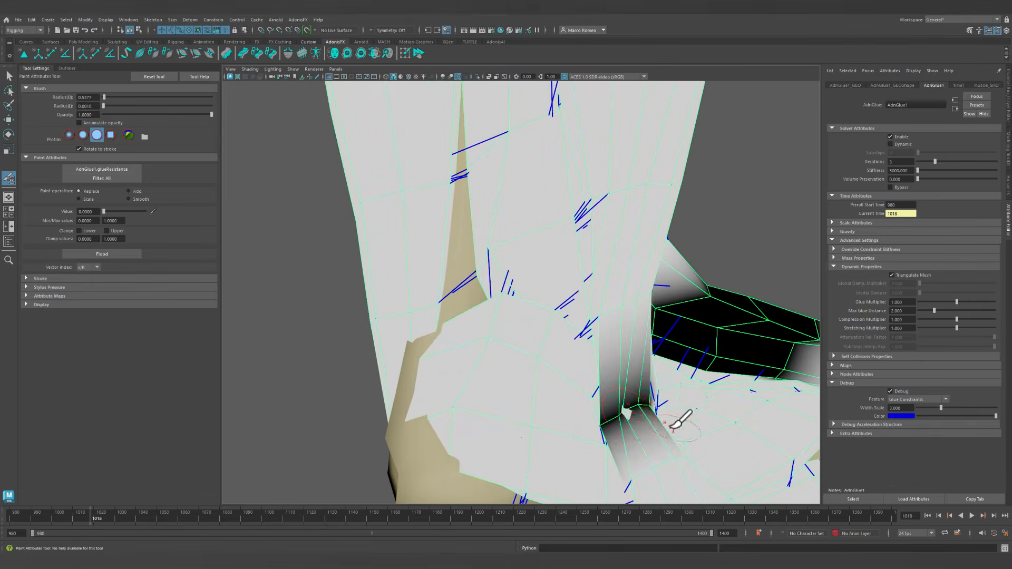
mouse_move(671, 427)
alt+mouse_down()
mouse_move(592, 436)
mouse_move(697, 346)
mouse_move(689, 389)
mouse_move(699, 424)
mouse_move(791, 423)
mouse_move(767, 424)
alt+mouse_up()
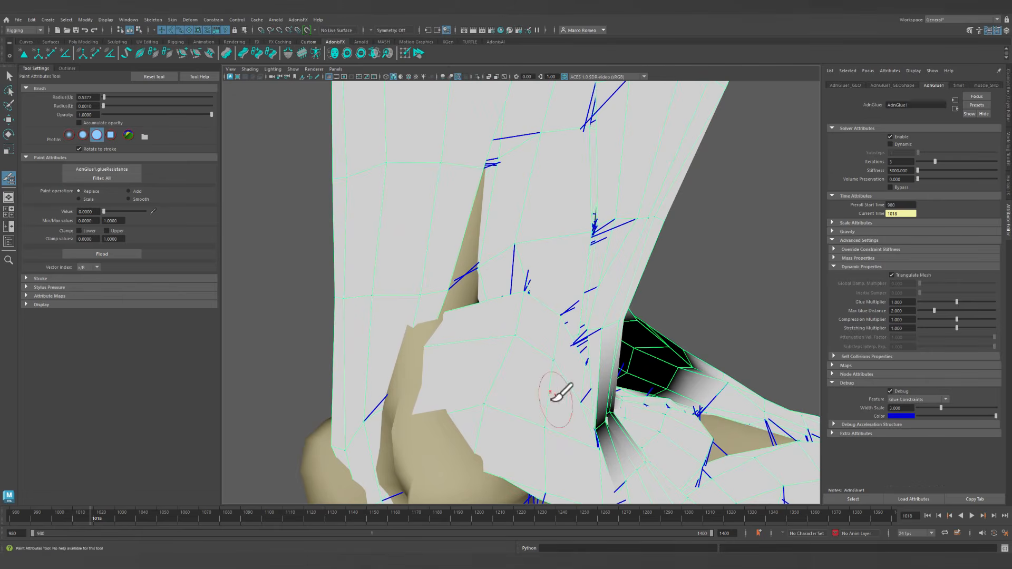
key(4)
mouse_move(559, 394)
alt+mouse_down()
mouse_move(606, 425)
mouse_move(548, 323)
mouse_move(572, 321)
alt+mouse_up()
key(5)
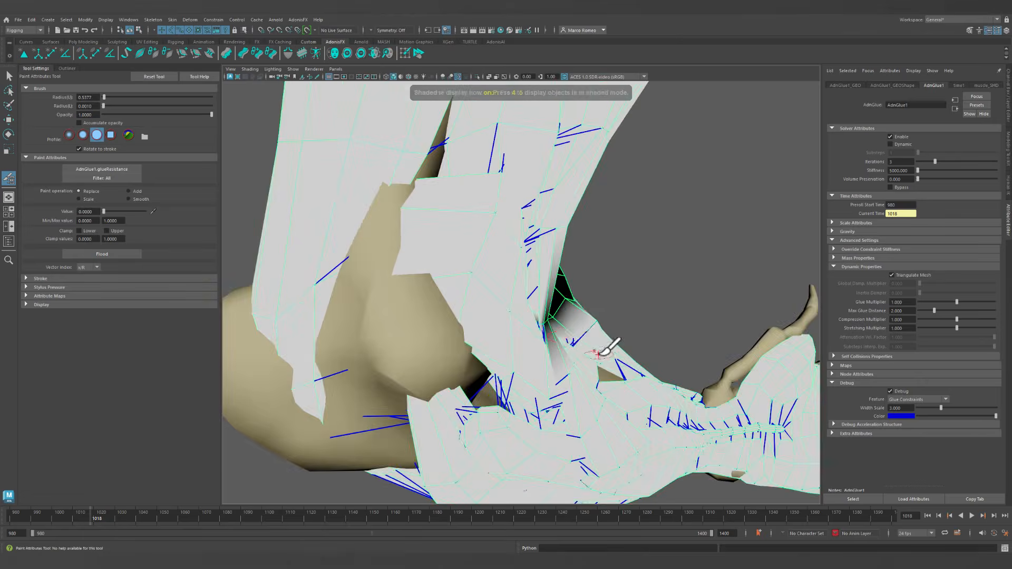
alt+drag(603, 350, 486, 346)
Return to frame 980 and extend the zero glueResistance painting around the upper-arm muscle's lower end, including its hidden inner faces.
click(928, 516)
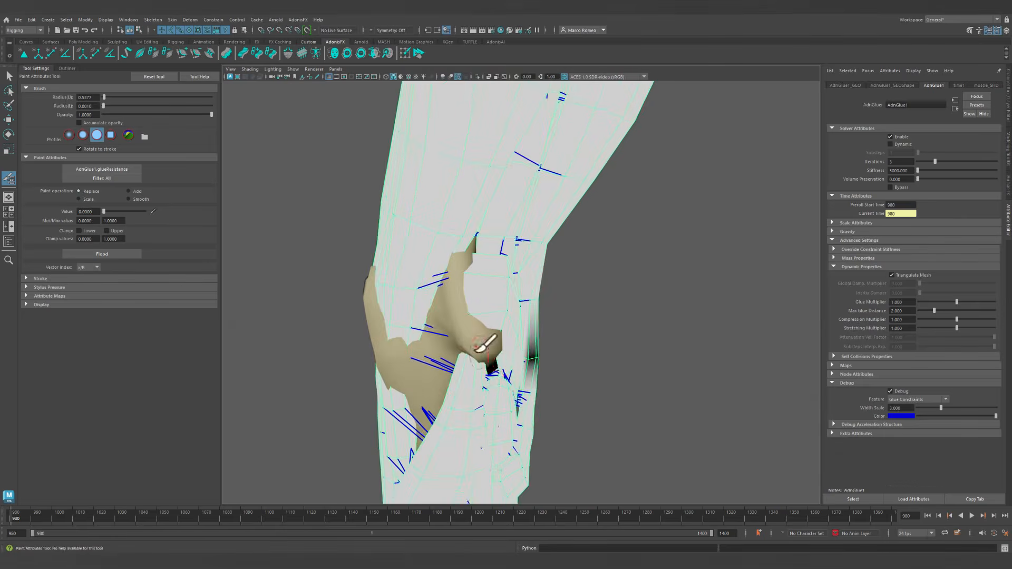
alt+right_drag(485, 346, 633, 402)
alt+middle_drag(632, 403, 563, 296)
alt+drag(563, 296, 532, 331)
alt+right_drag(532, 331, 602, 398)
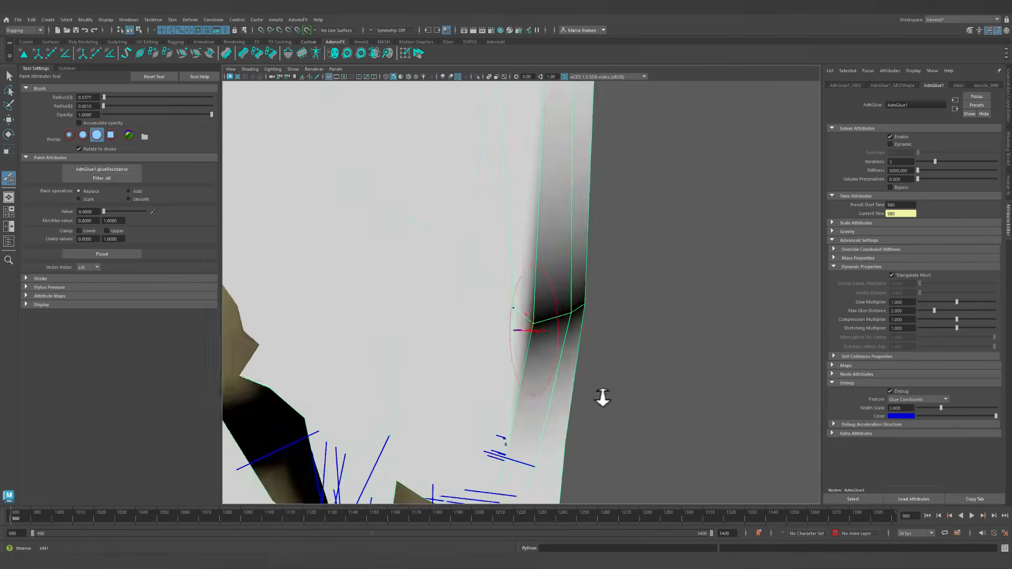
mouse_move(535, 317)
alt+mouse_down()
mouse_move(515, 287)
mouse_move(535, 327)
mouse_move(691, 368)
mouse_move(728, 357)
mouse_move(618, 355)
mouse_move(582, 337)
alt+mouse_up()
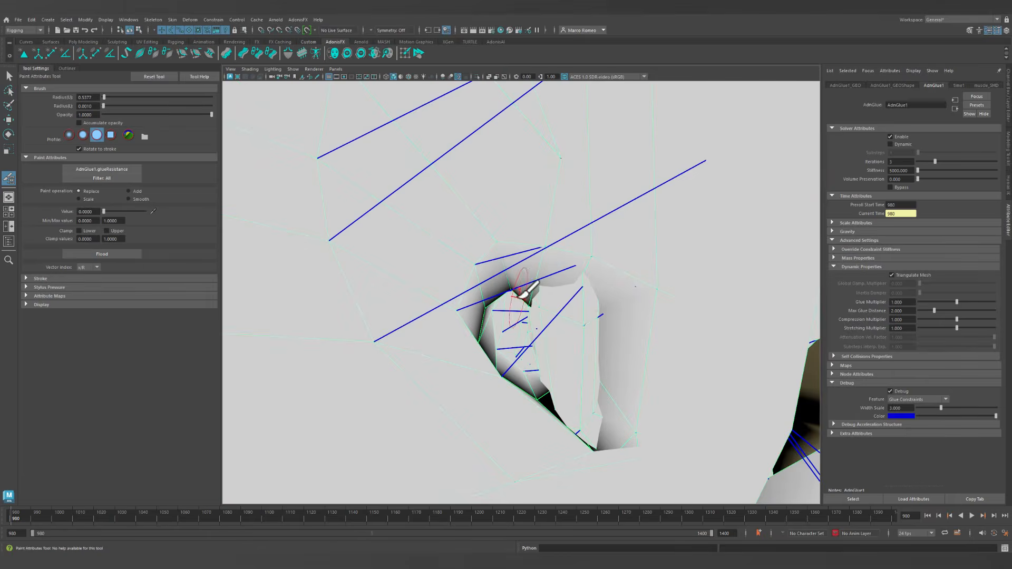
mouse_move(525, 291)
alt+mouse_down()
mouse_move(609, 339)
mouse_move(400, 308)
alt+mouse_up()
mouse_move(701, 393)
alt+mouse_down()
mouse_move(563, 321)
mouse_move(463, 321)
mouse_move(643, 339)
mouse_move(527, 334)
mouse_move(657, 420)
mouse_move(524, 362)
mouse_move(606, 385)
mouse_move(678, 362)
mouse_move(650, 343)
mouse_move(638, 355)
mouse_move(612, 334)
mouse_move(580, 343)
mouse_move(508, 331)
mouse_move(520, 303)
alt+mouse_up()
scroll(505, 331, down, 5)
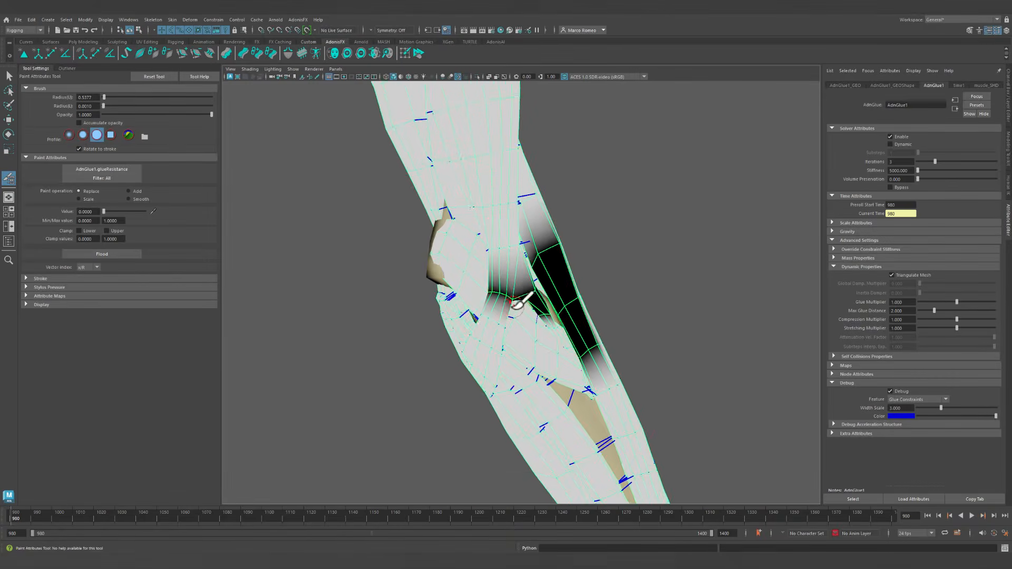
scroll(526, 315, up, 2)
mouse_move(517, 267)
alt+mouse_down()
mouse_move(501, 264)
mouse_move(522, 245)
mouse_move(563, 252)
mouse_move(549, 266)
mouse_move(516, 259)
alt+mouse_up()
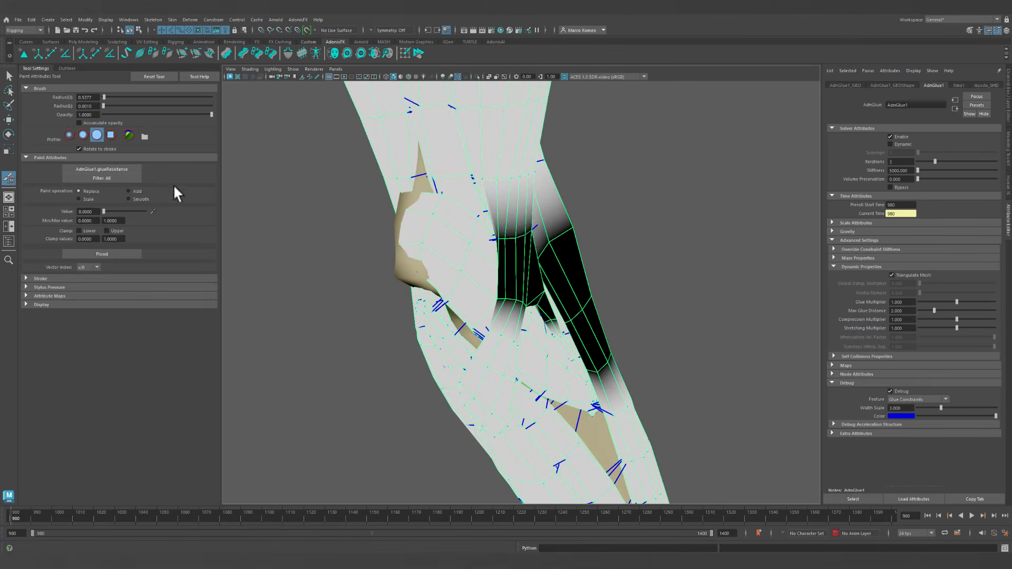
Try flooding the glueResistance map with the Smooth operation and undo the flood.
click(137, 254)
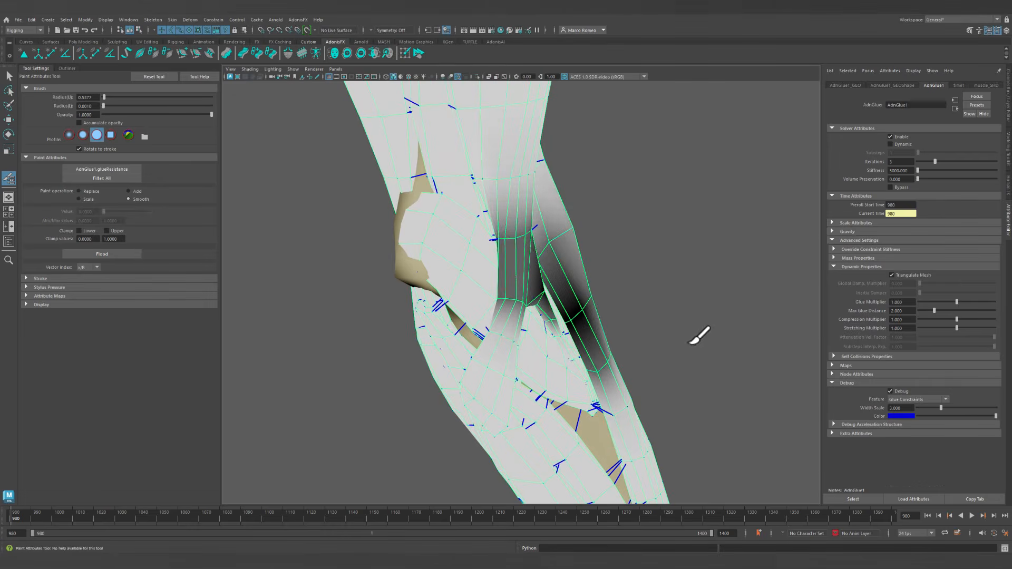
key(ctrl+z)
Play the simulation from frame 980 to frame 1013 and inspect how the painted muscles slide at the bent elbow.
alt+drag(569, 286, 582, 342)
click(970, 515)
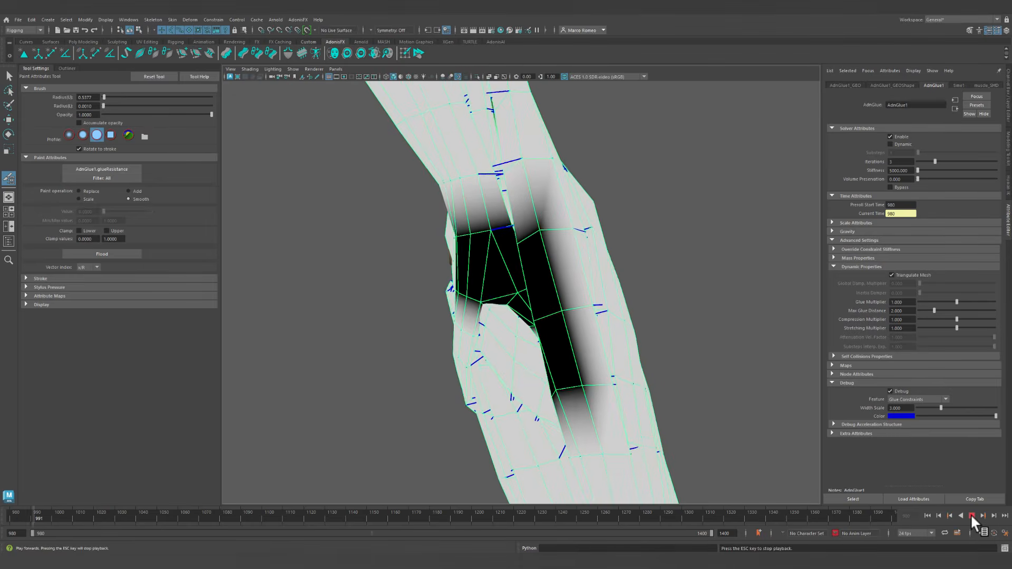
alt+drag(558, 373, 548, 323)
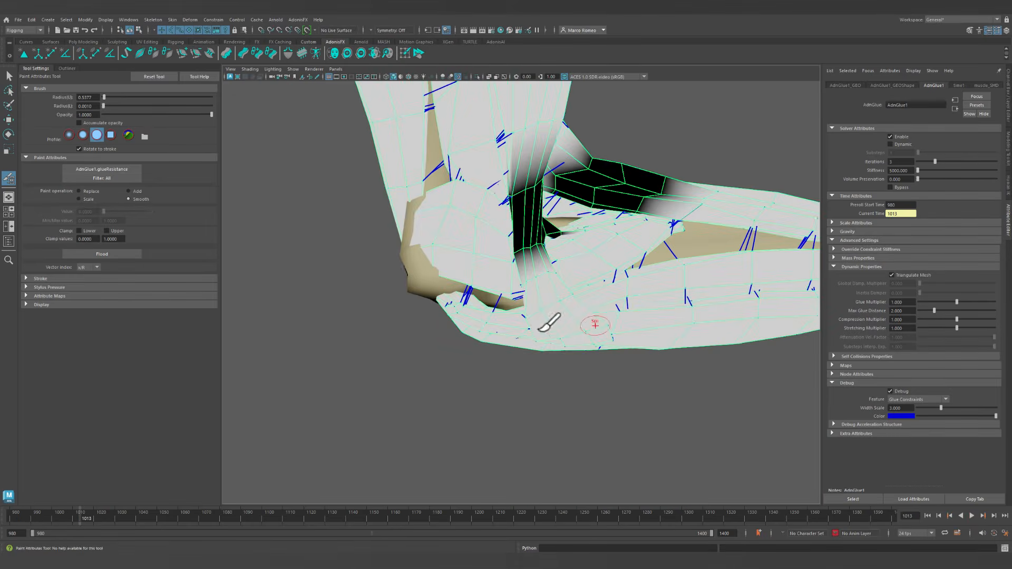
Play the simulation to frame 1030 and inspect the glueResistance painting at the bent elbow from several sides.
scroll(602, 246, down, 2)
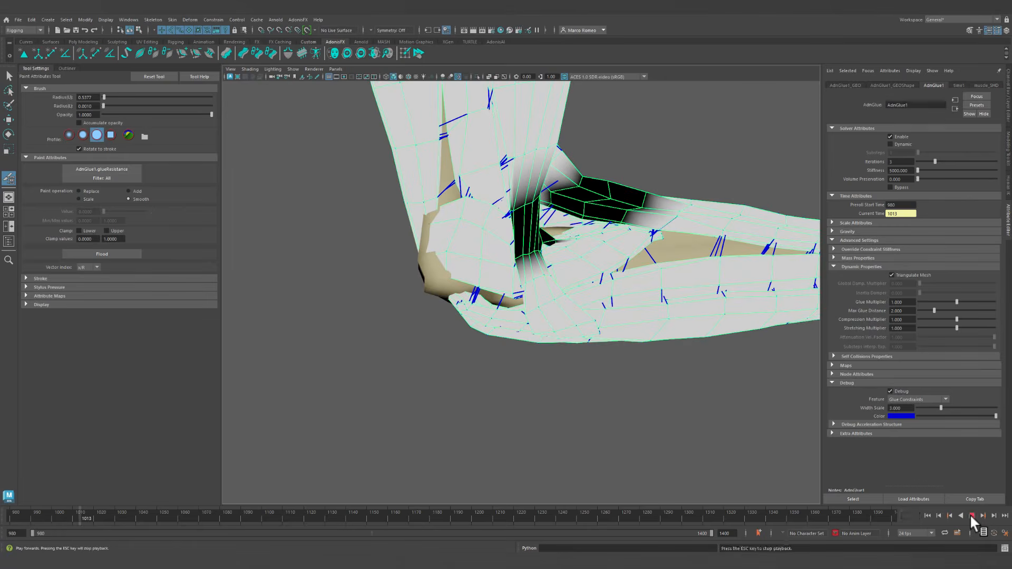
click(972, 516)
alt+drag(559, 277, 570, 349)
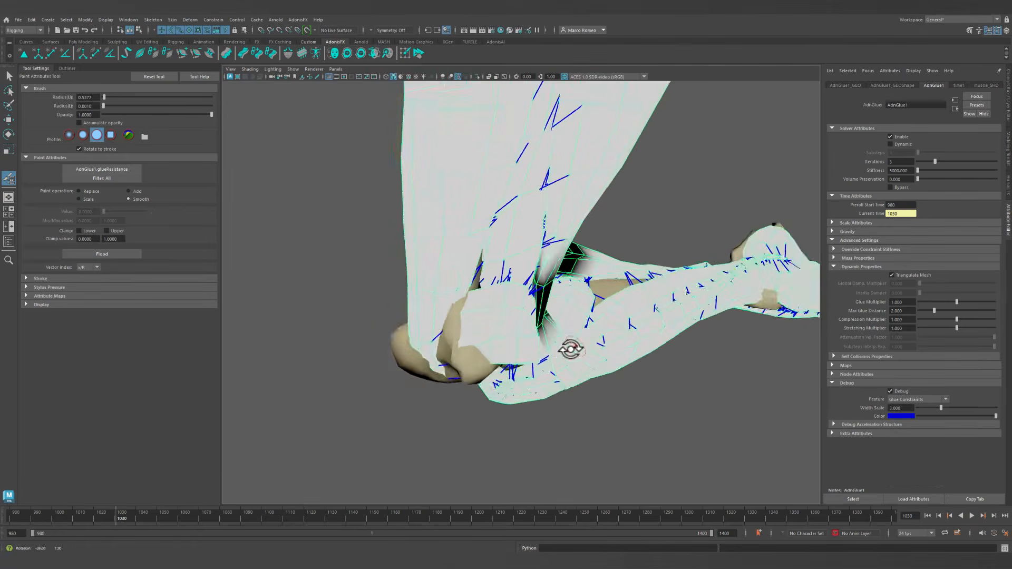
alt+right_drag(494, 319, 614, 405)
mouse_move(445, 407)
alt+mouse_down()
mouse_move(540, 402)
mouse_move(523, 405)
alt+mouse_up()
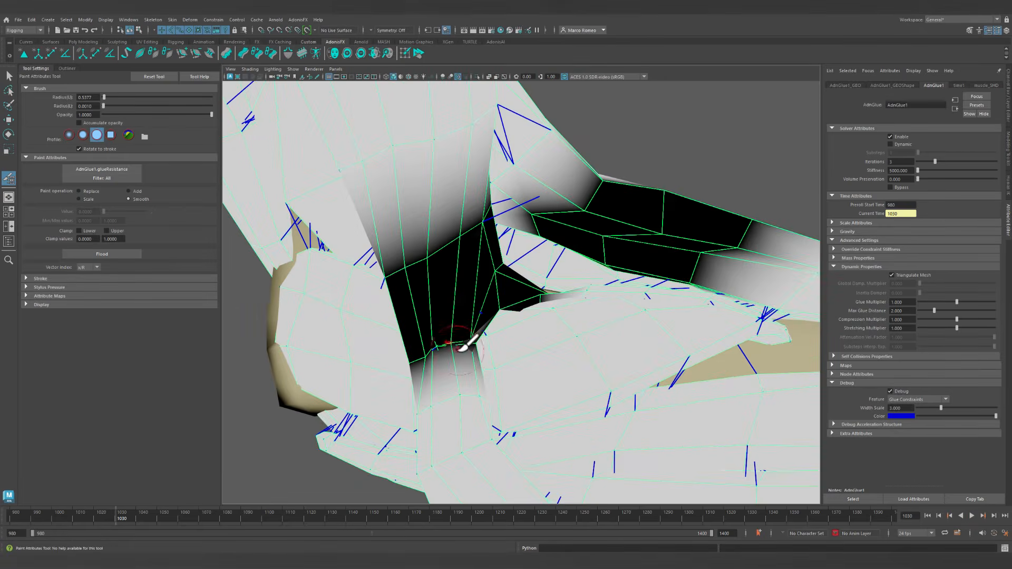
Undo a trial Smooth stroke on the upper-arm muscle's lower end and set the paint operation to Replace.
drag(461, 349, 436, 354)
key(ctrl+z)
click(87, 190)
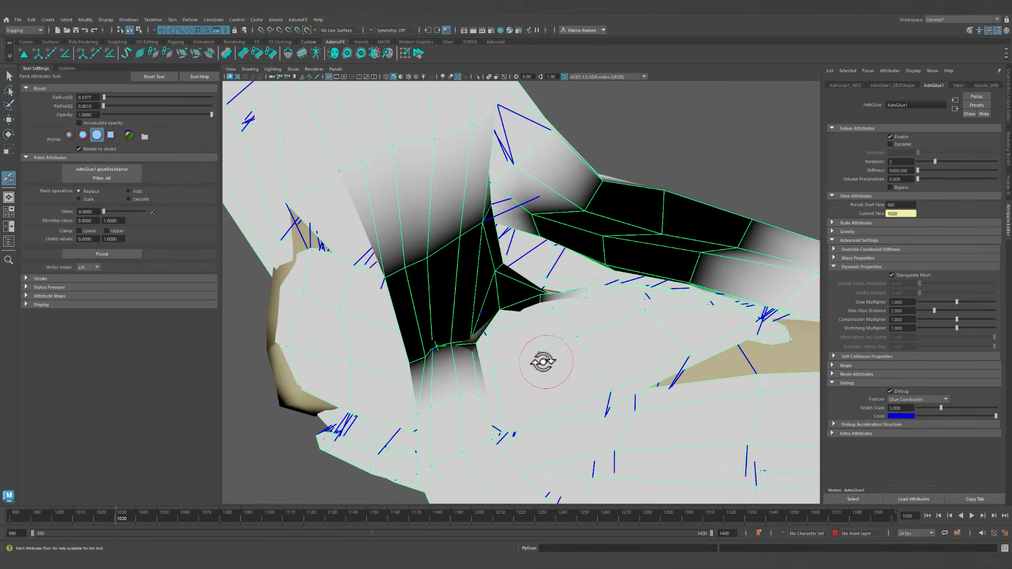
Select the faces of the upper-arm muscle that splits at the elbow and isolate them in the viewport.
alt+drag(543, 362, 507, 366)
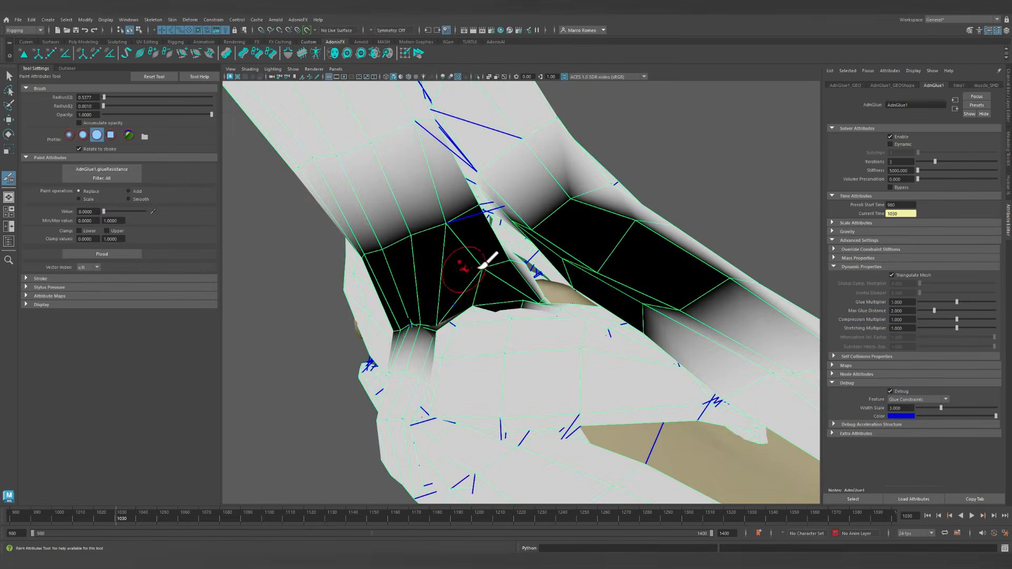
mouse_move(456, 299)
alt+mouse_down()
mouse_move(533, 299)
mouse_move(533, 323)
mouse_move(571, 322)
alt+mouse_up()
alt+right_drag(551, 312, 450, 274)
key(q)
right_drag(498, 172, 502, 197)
double_click(495, 176)
alt+drag(581, 282, 539, 283)
click(476, 78)
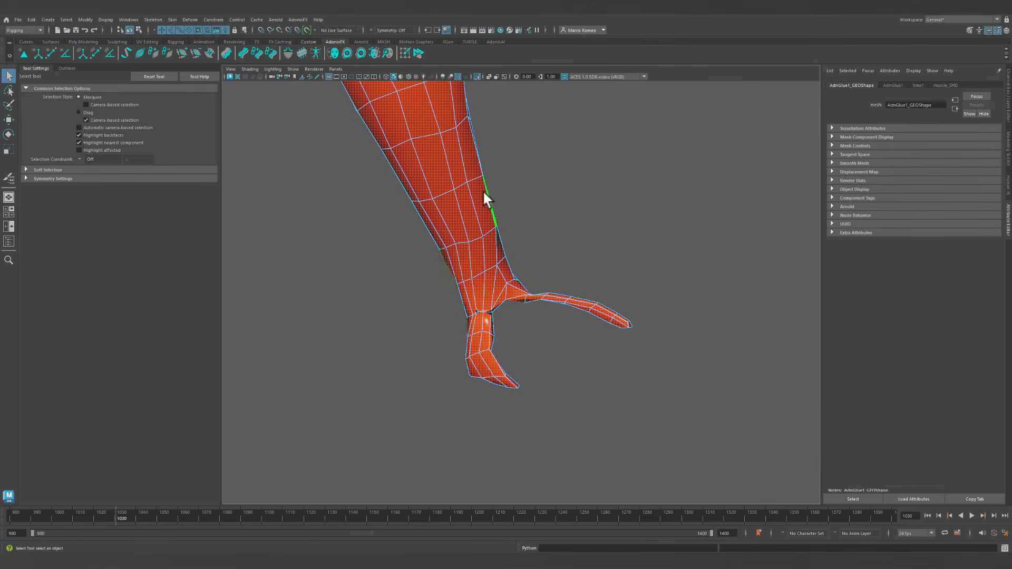
Return to object mode and paint a glueResistance of 0 on the inner faces where the muscle's forearm branch begins.
right_drag(459, 184, 468, 232)
alt+drag(403, 109, 454, 111)
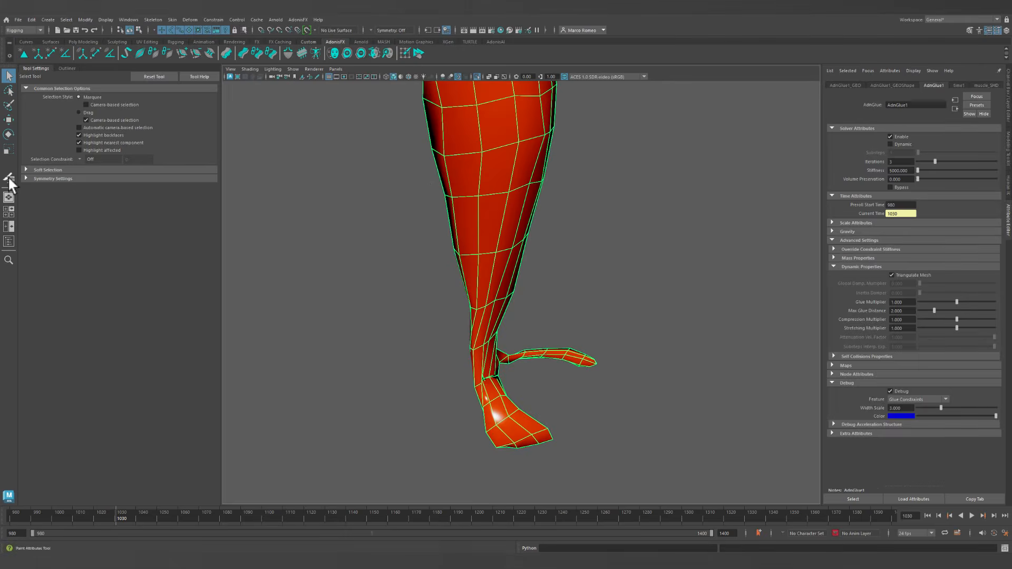
click(8, 176)
alt+drag(482, 237, 531, 235)
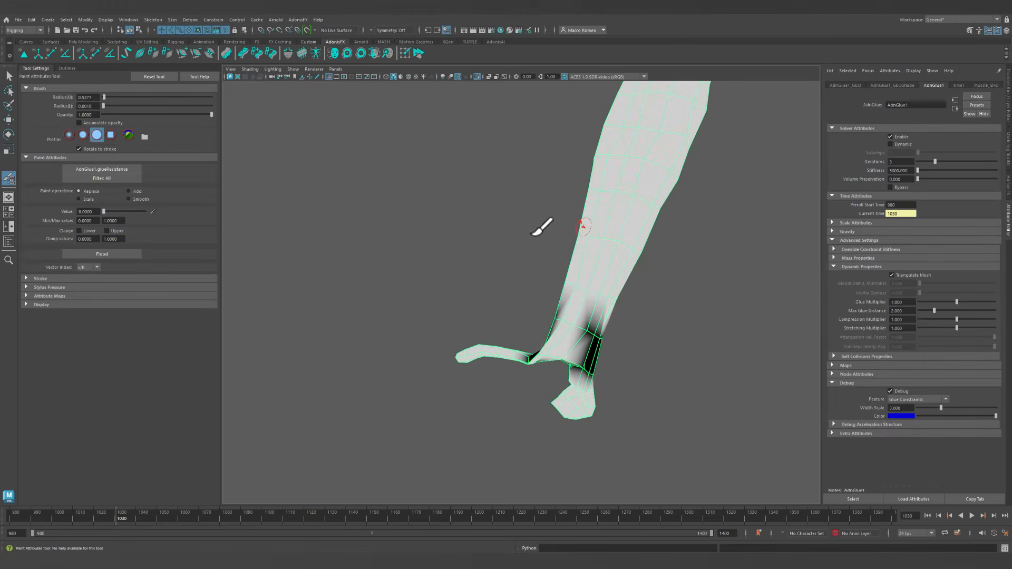
alt+drag(537, 349, 534, 319)
alt+right_drag(534, 319, 652, 430)
mouse_move(626, 409)
alt+mouse_down()
mouse_move(676, 310)
mouse_move(527, 273)
alt+mouse_up()
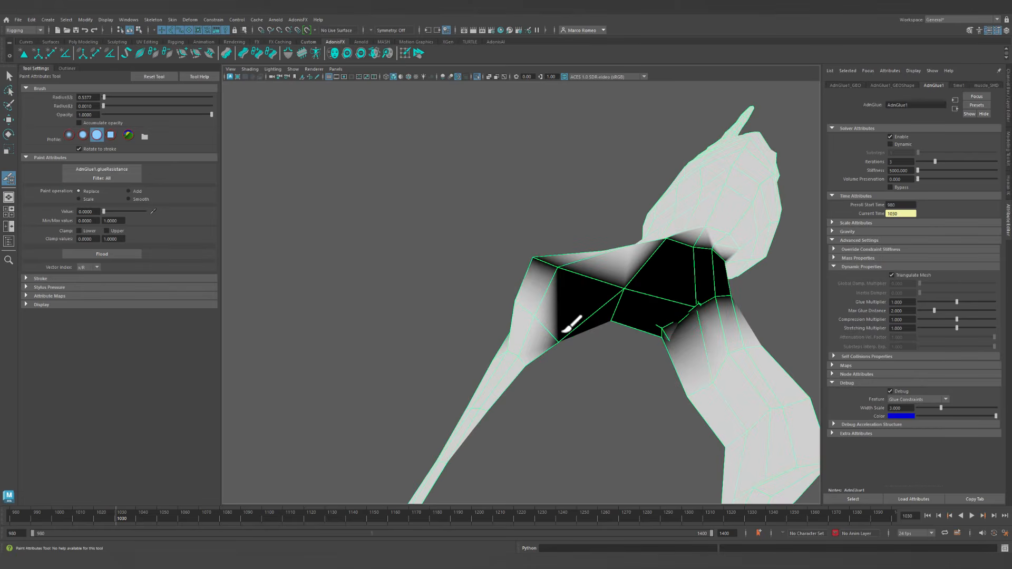
drag(564, 331, 522, 307)
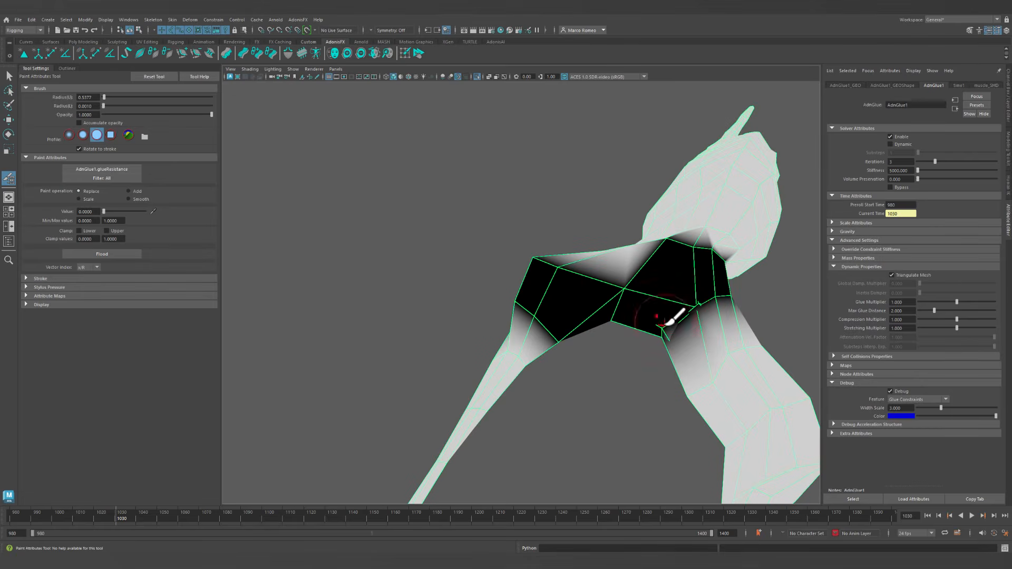
alt+drag(594, 268, 638, 334)
mouse_move(663, 382)
mouse_down()
mouse_move(528, 321)
mouse_move(653, 402)
mouse_move(766, 412)
mouse_move(587, 402)
mouse_move(537, 330)
mouse_move(956, 523)
mouse_up()
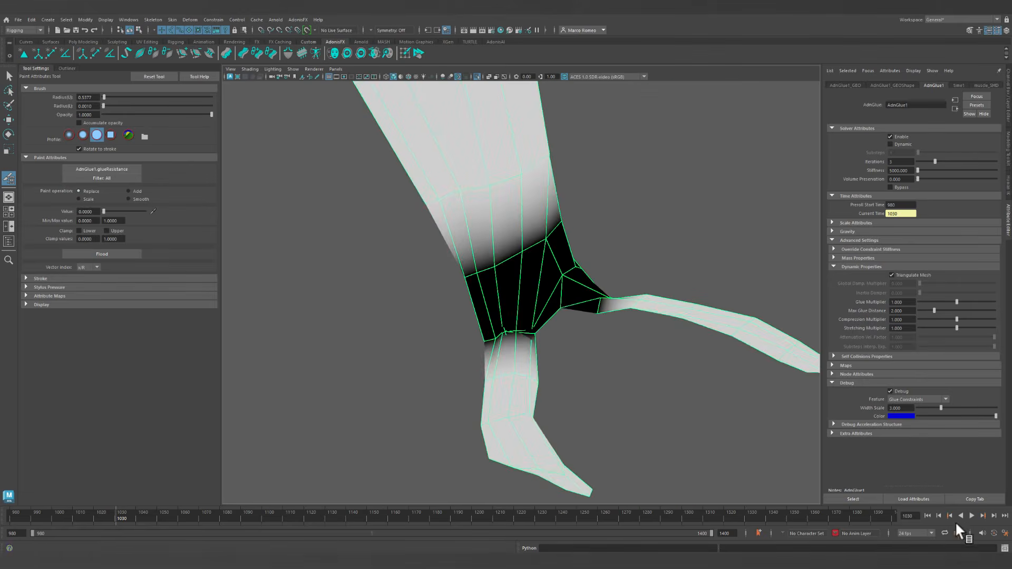
Play the simulation from frame 980 to frame 1017, inspect the isolated muscle's bending, and return to frame 980.
click(928, 515)
mouse_move(434, 312)
alt+mouse_down()
mouse_move(605, 302)
mouse_move(571, 294)
mouse_move(576, 283)
mouse_move(397, 319)
mouse_move(555, 300)
mouse_move(612, 237)
alt+mouse_up()
mouse_move(567, 363)
alt+mouse_down()
mouse_move(616, 332)
mouse_move(479, 332)
mouse_move(601, 362)
mouse_move(508, 371)
mouse_move(521, 372)
alt+mouse_up()
key(q)
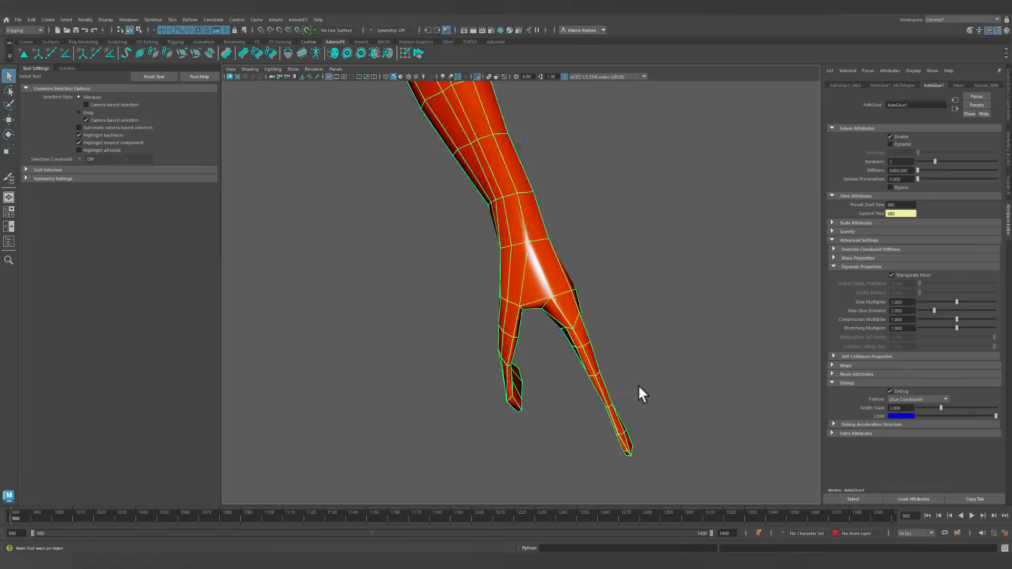
click(800, 447)
click(970, 512)
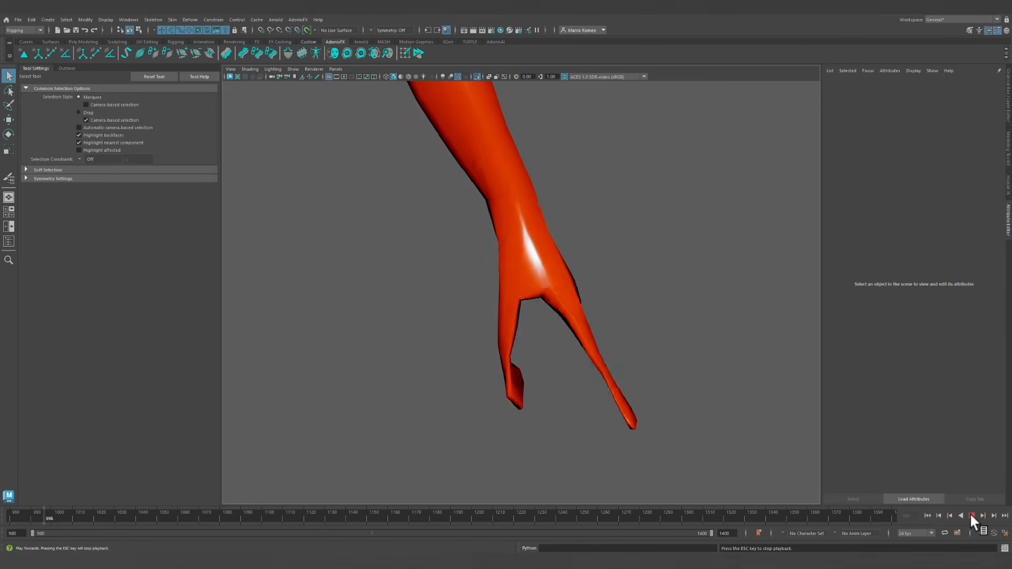
alt+drag(466, 314, 567, 291)
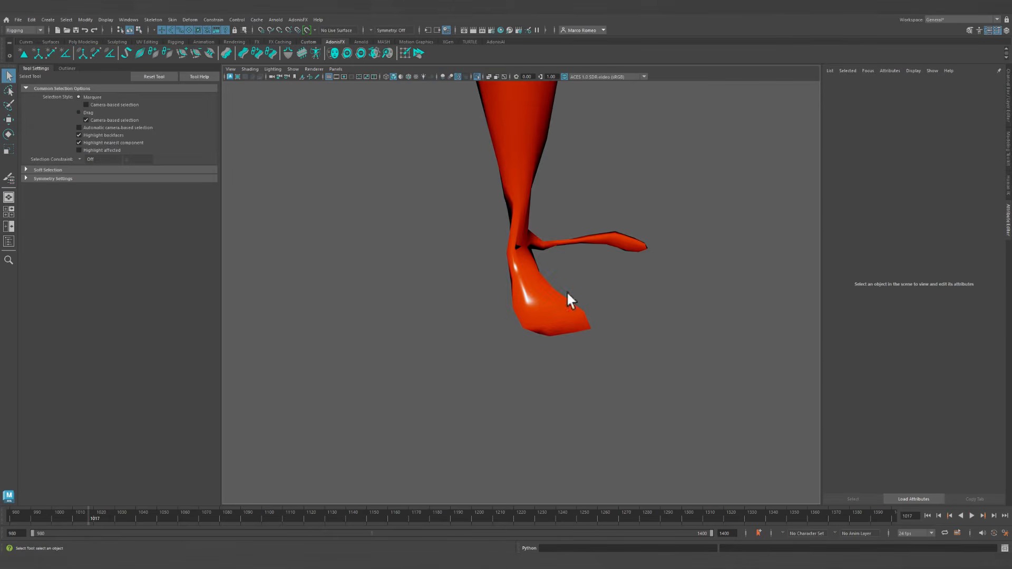
click(927, 515)
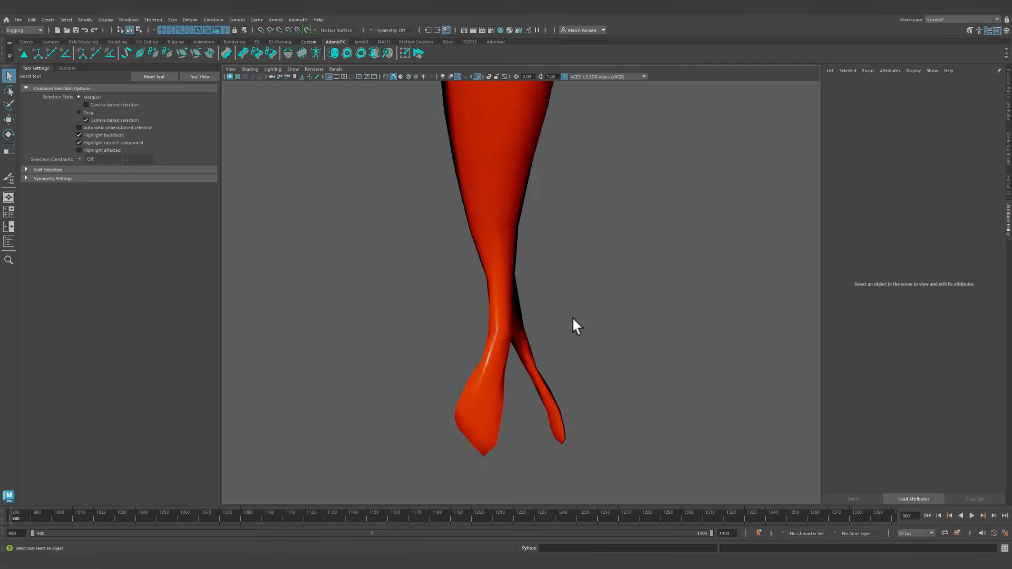
Reopen the glueResistance map, check the isolated muscle's painting, and display it with all the surrounding muscles.
click(513, 279)
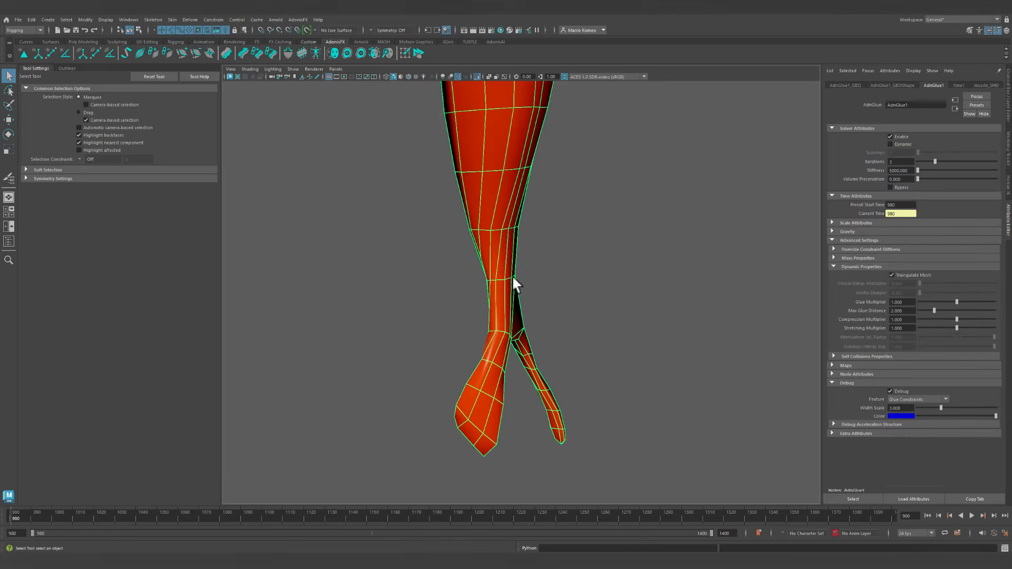
click(9, 179)
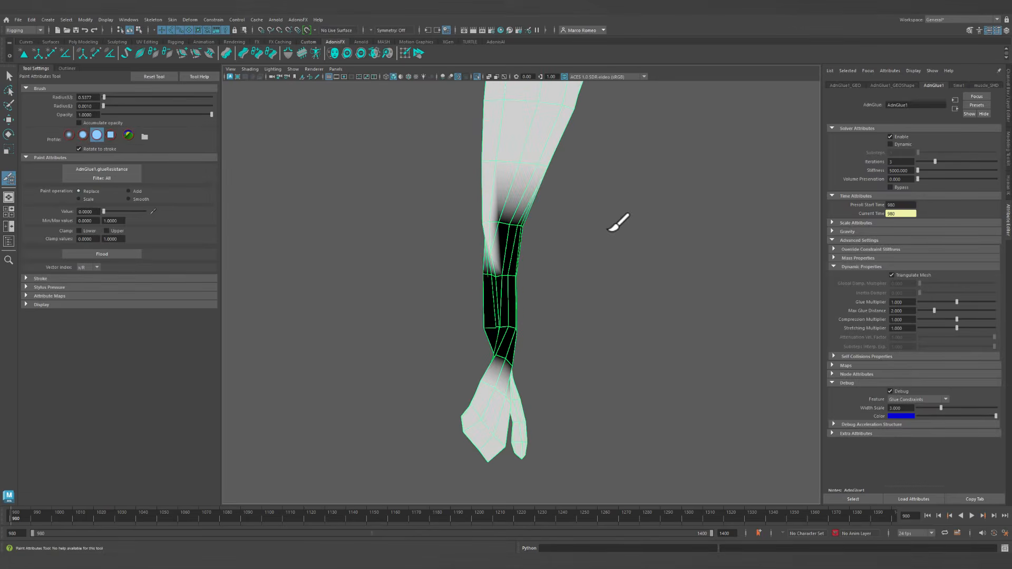
mouse_move(617, 220)
alt+mouse_down()
mouse_move(481, 242)
mouse_move(651, 260)
mouse_move(630, 255)
alt+mouse_up()
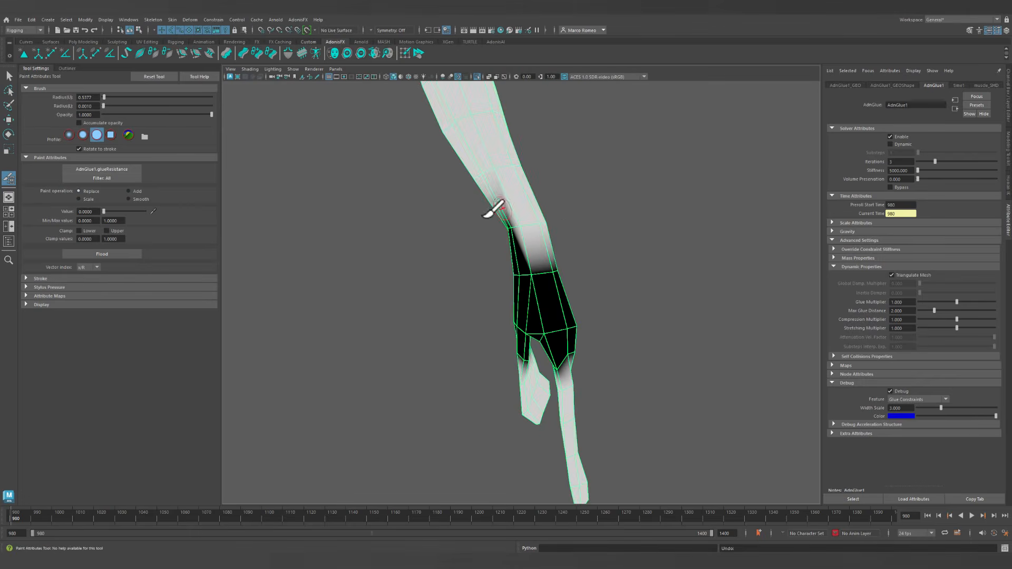
click(476, 76)
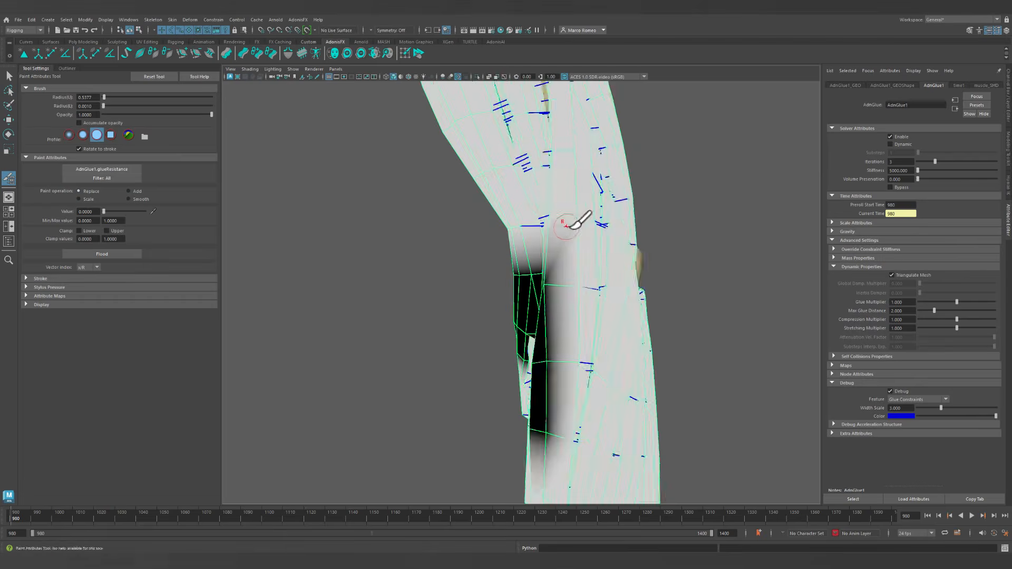
alt+drag(567, 226, 606, 248)
alt+drag(500, 182, 574, 262)
mouse_move(638, 293)
alt+mouse_down()
mouse_move(603, 278)
mouse_move(639, 280)
alt+mouse_up()
Deselect the glue mesh, play the simulation to inspect the whole arm and elbow, and return to frame 980.
key(q)
click(657, 318)
mouse_move(657, 319)
alt+mouse_down()
mouse_move(543, 313)
mouse_move(477, 345)
alt+mouse_up()
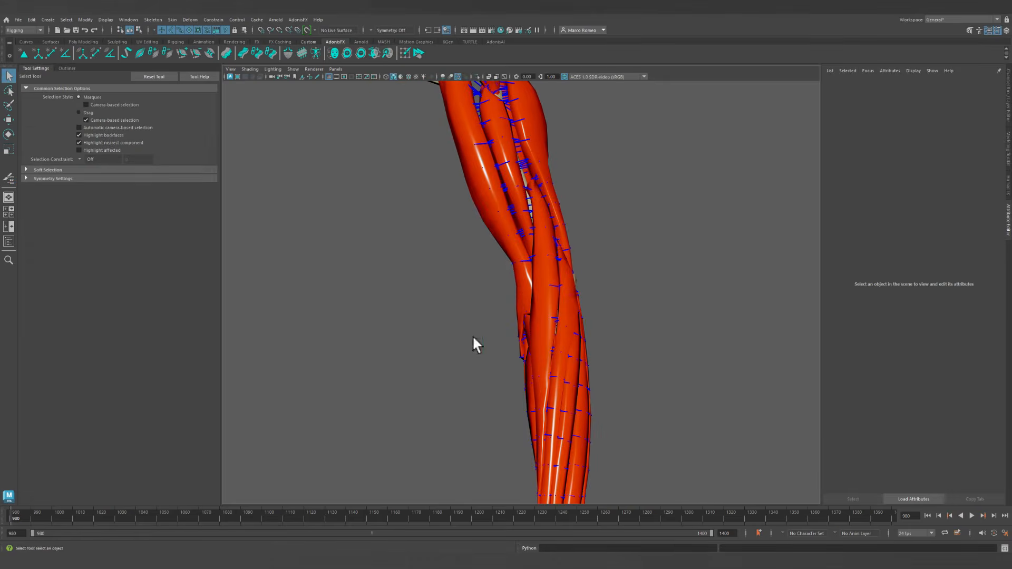
alt+right_drag(663, 426, 531, 391)
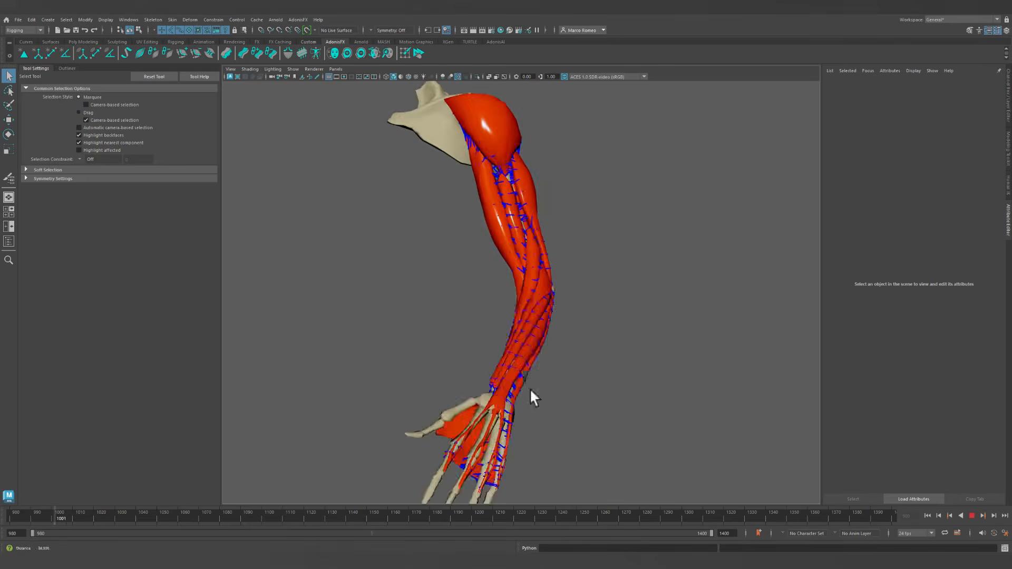
alt+drag(531, 390, 608, 402)
alt+right_drag(608, 401, 780, 379)
alt+right_drag(600, 252, 535, 339)
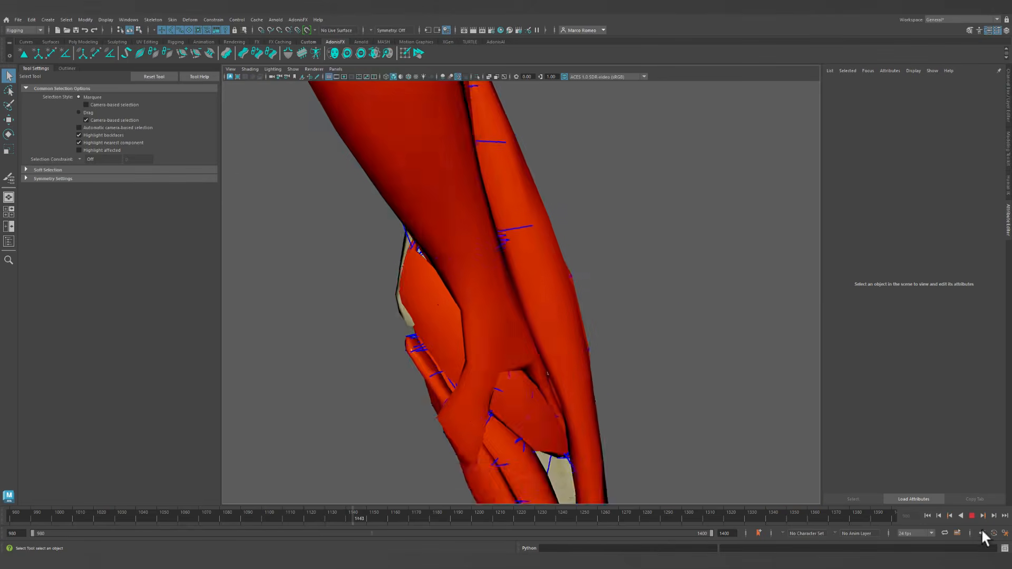
click(971, 514)
click(927, 516)
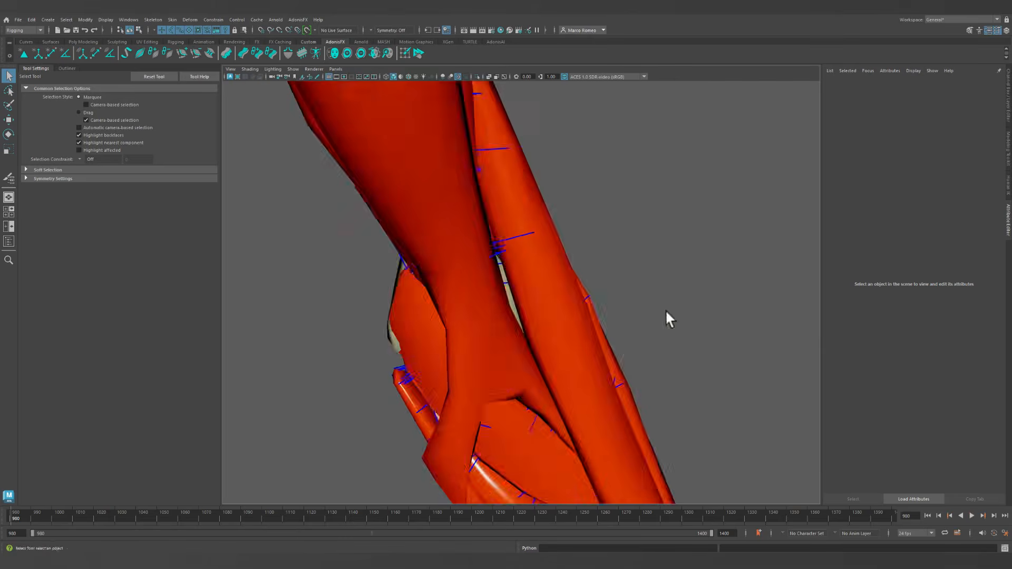
Isolate the split upper-arm muscle again and reopen its glueResistance map for painting.
click(530, 325)
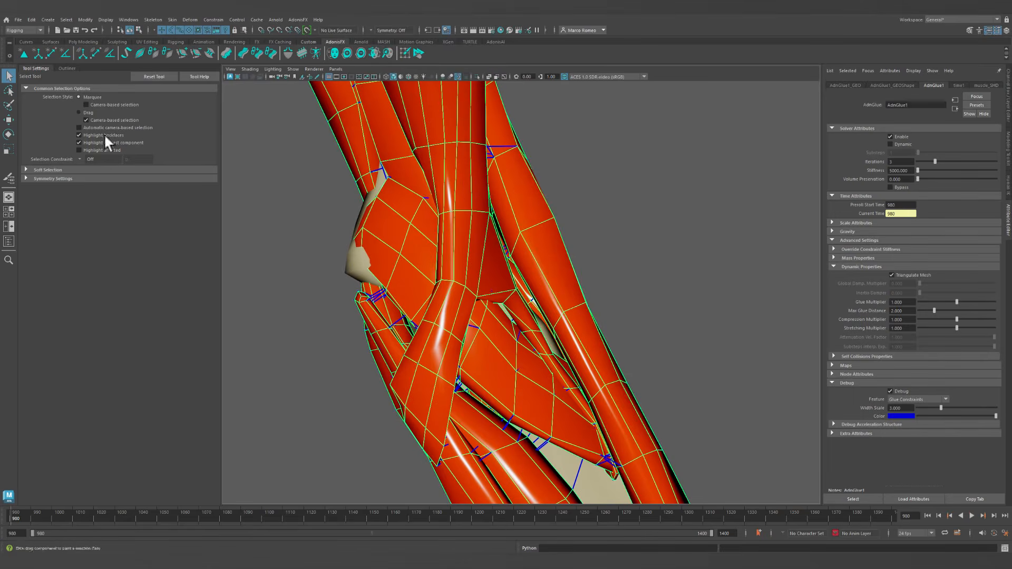
click(8, 179)
scroll(564, 259, up, 5)
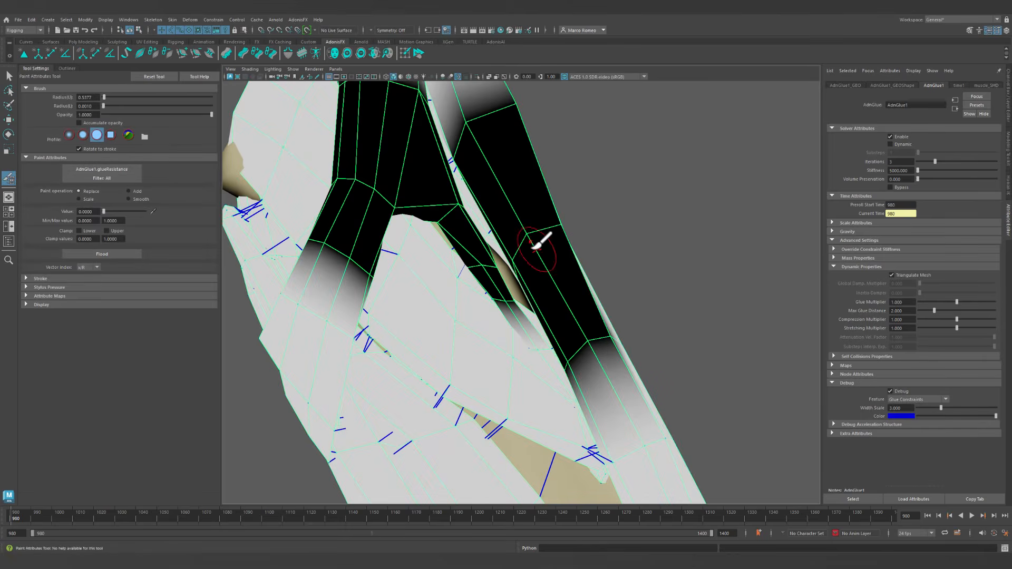
mouse_move(403, 166)
right_down()
mouse_move(409, 213)
mouse_move(391, 154)
mouse_move(403, 212)
right_up()
key(q)
click(477, 78)
click(8, 178)
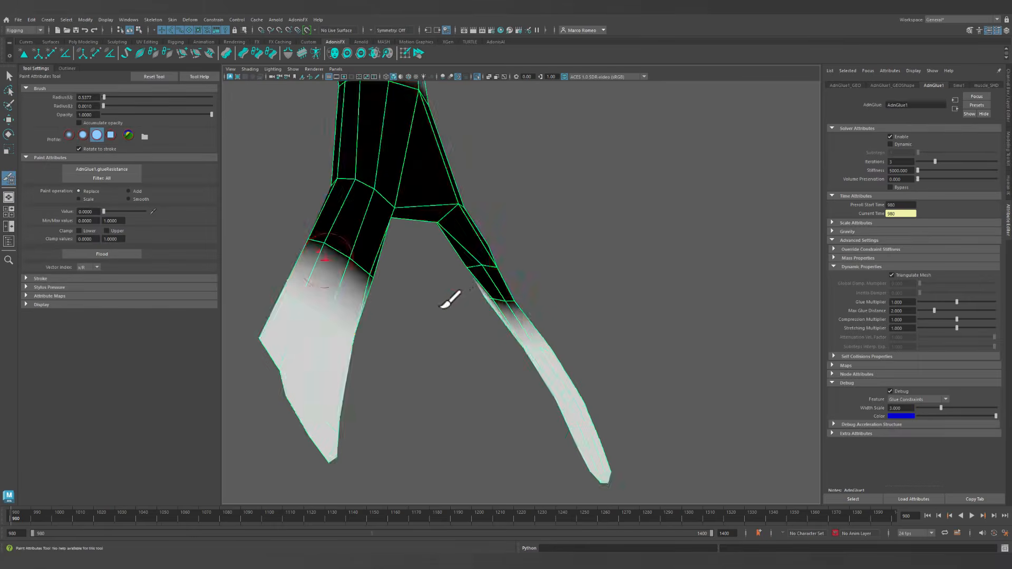
Extend the zero glueResistance painting down the muscle's long thin branch, leaving only its tip unpainted.
scroll(462, 295, up, 3)
mouse_move(470, 298)
mouse_down()
mouse_move(522, 375)
mouse_move(485, 375)
mouse_move(556, 381)
mouse_move(505, 372)
mouse_up()
drag(567, 330, 546, 321)
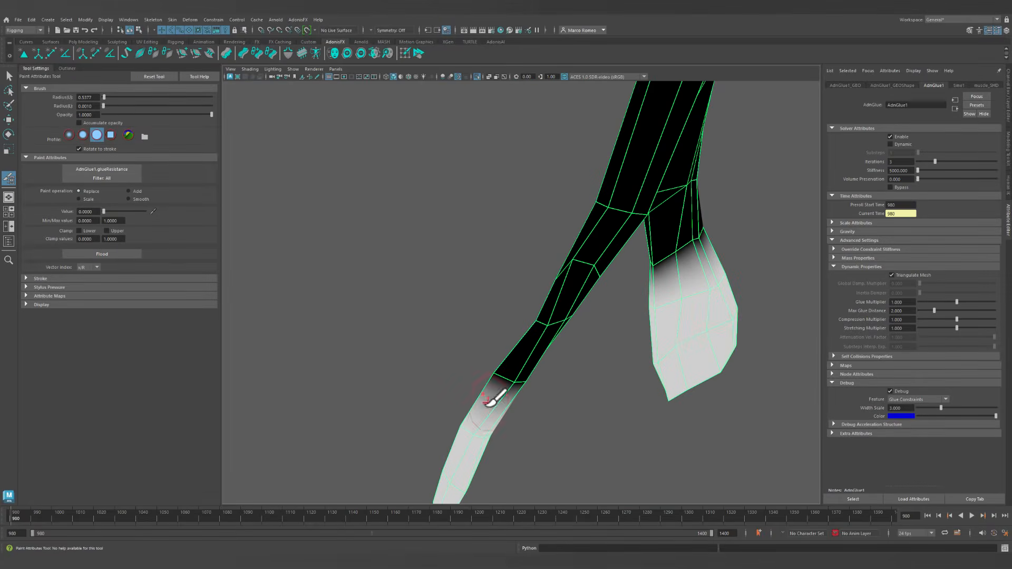
mouse_move(489, 402)
mouse_down()
mouse_move(482, 418)
mouse_move(460, 402)
mouse_move(593, 364)
mouse_move(587, 344)
mouse_move(564, 411)
mouse_move(543, 376)
mouse_up()
alt+right_drag(696, 369, 524, 253)
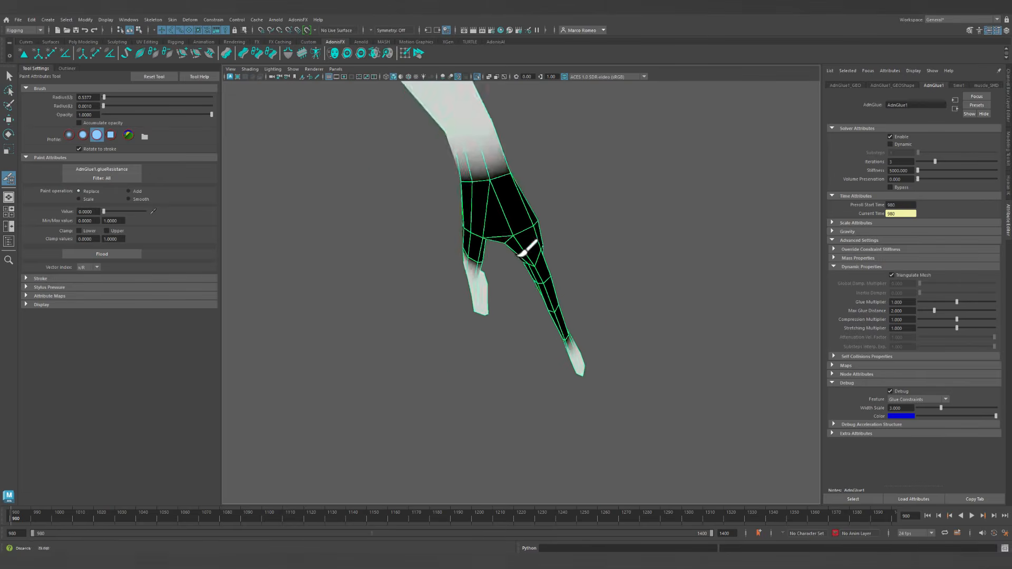
Play the isolated muscle's simulation from frame 980 to frame 1038, inspect its two branches, and return to frame 980.
mouse_move(524, 253)
alt+mouse_down()
mouse_move(519, 298)
mouse_move(543, 303)
alt+mouse_up()
key(q)
click(626, 336)
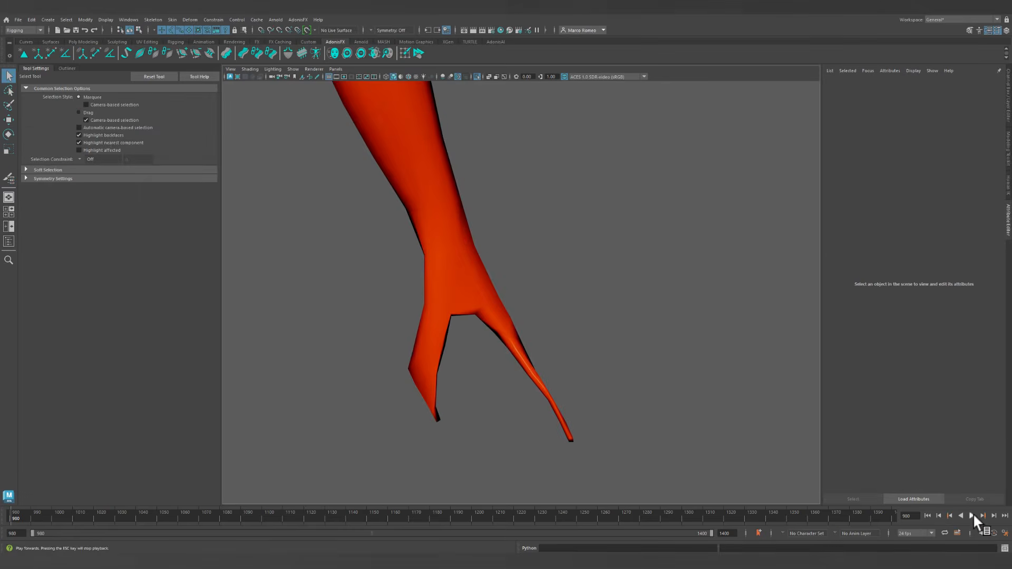
click(972, 515)
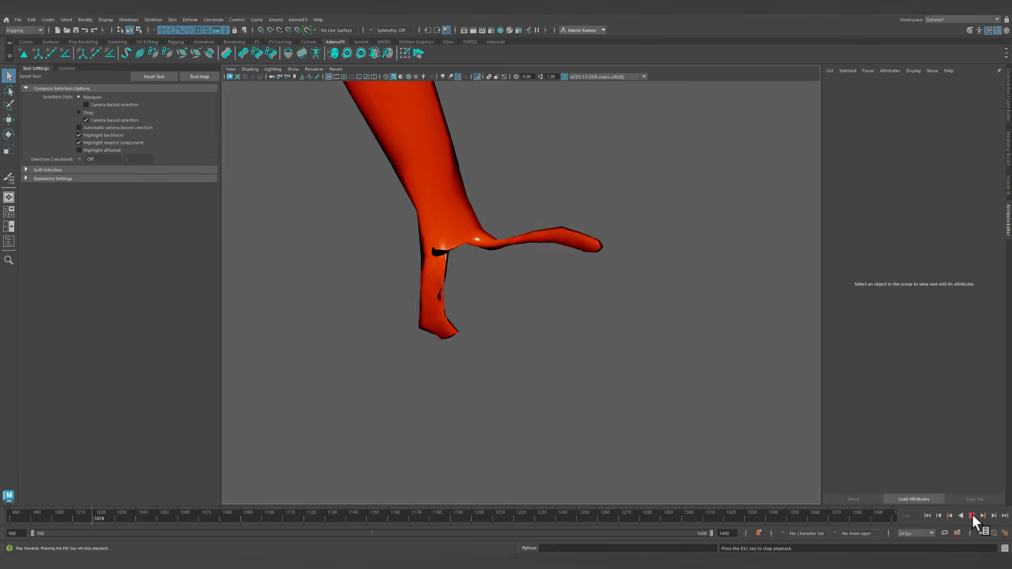
click(972, 515)
alt+drag(612, 334, 458, 351)
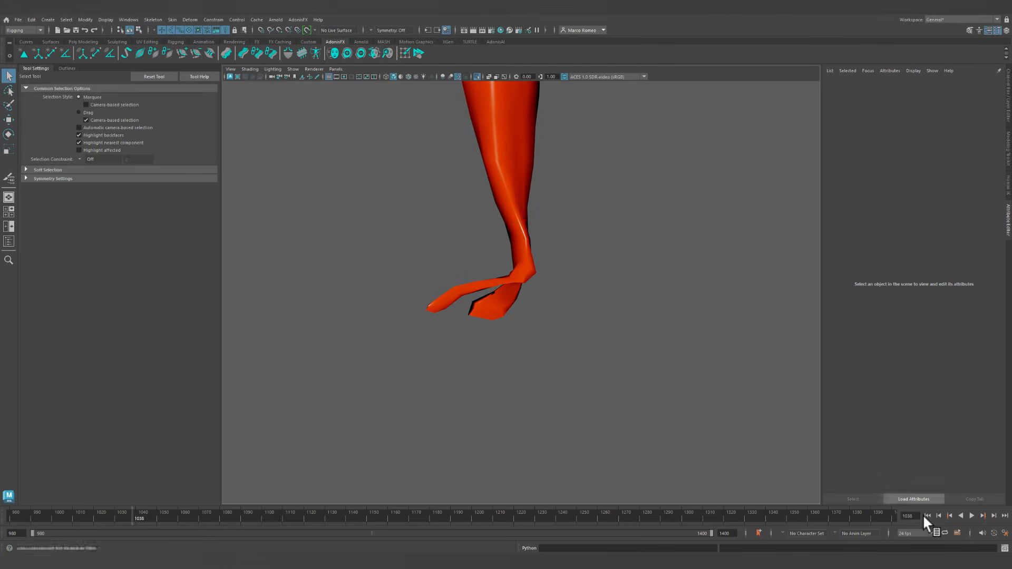
click(928, 516)
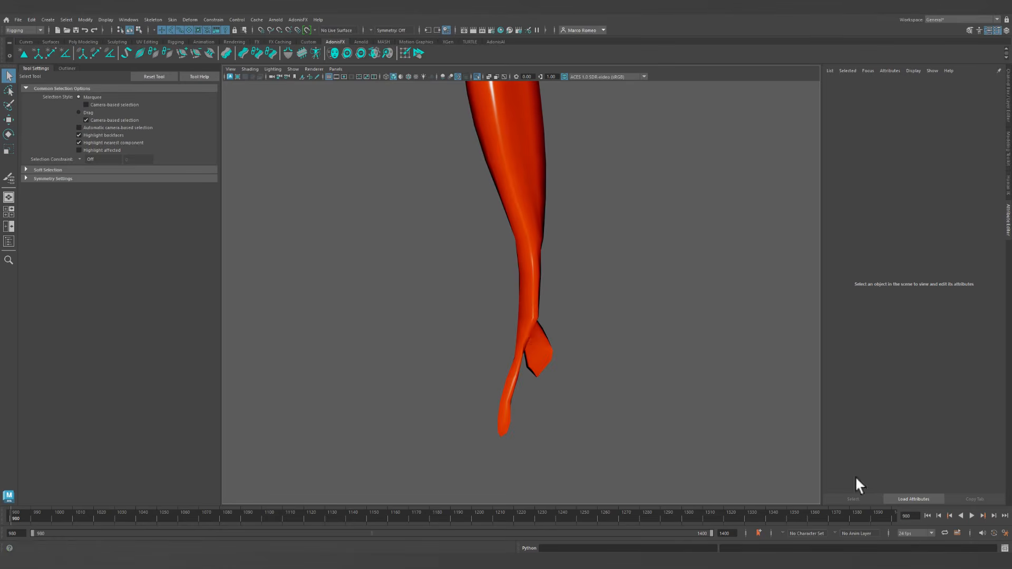
Show all the arm muscles again and turn off the Debug display of AdnGlue1's glue constraints.
click(477, 77)
alt+drag(575, 251, 500, 259)
alt+right_drag(633, 296, 585, 322)
alt+middle_drag(585, 322, 583, 253)
alt+drag(623, 280, 512, 269)
alt+right_drag(638, 325, 564, 324)
alt+middle_drag(530, 288, 528, 298)
alt+middle_drag(557, 246, 552, 284)
alt+drag(552, 284, 512, 114)
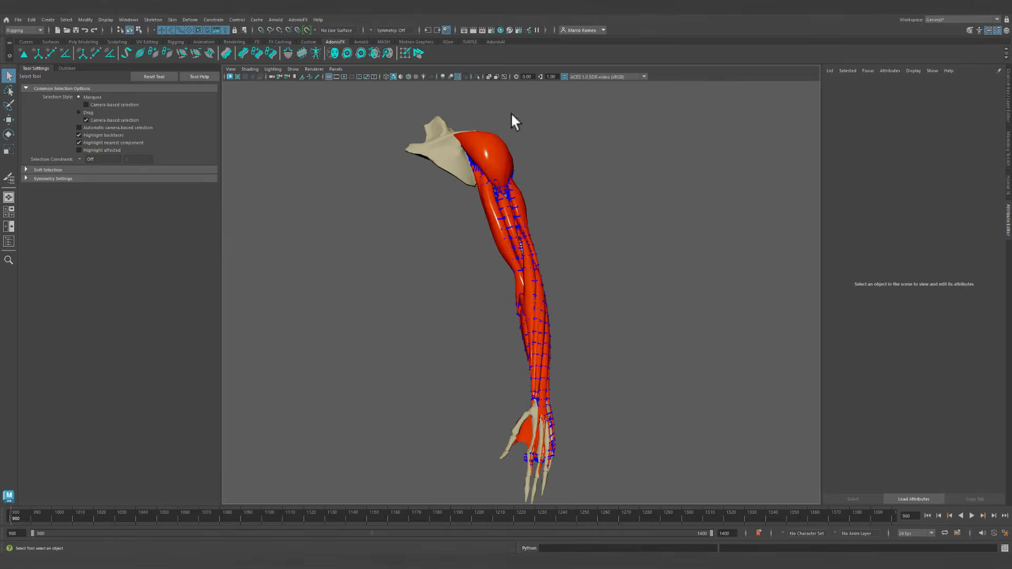
click(483, 204)
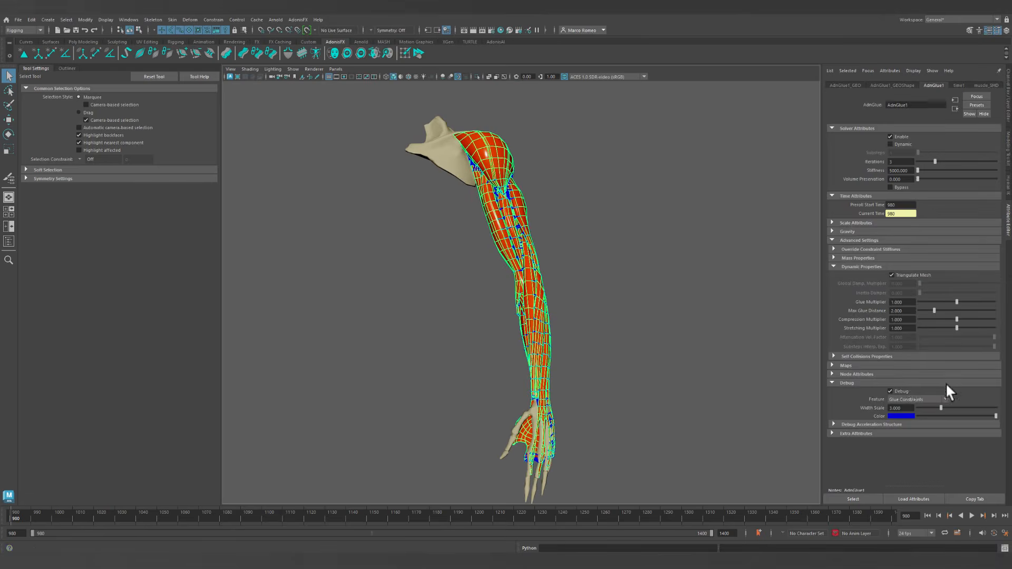
click(899, 391)
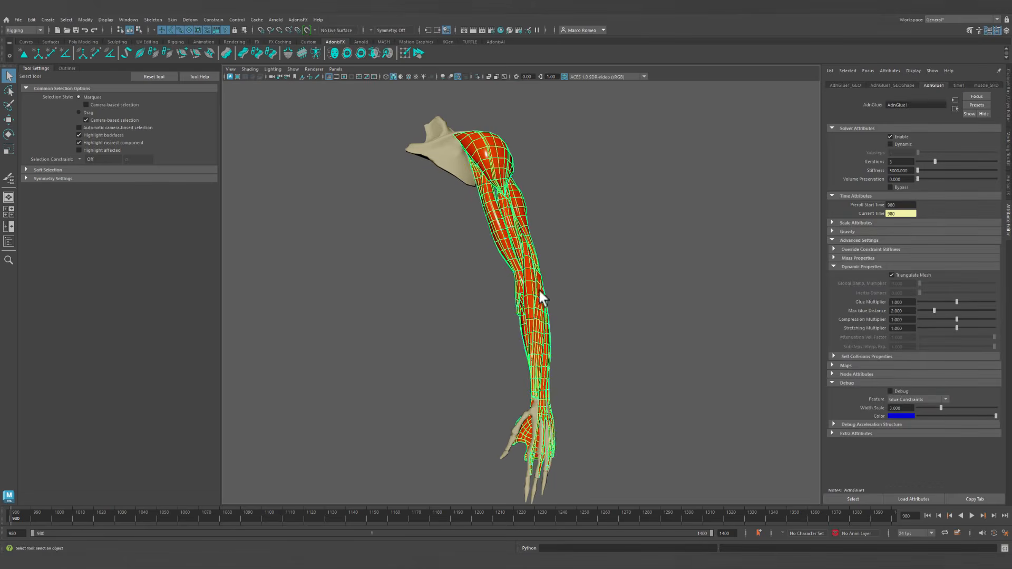
Clear the selection, unhide the fascia_GRP group from the scene hierarchy, and turn on textured display of the fascia mesh.
alt+drag(540, 295, 575, 293)
click(578, 292)
alt+middle_drag(617, 330, 643, 276)
alt+drag(644, 276, 606, 277)
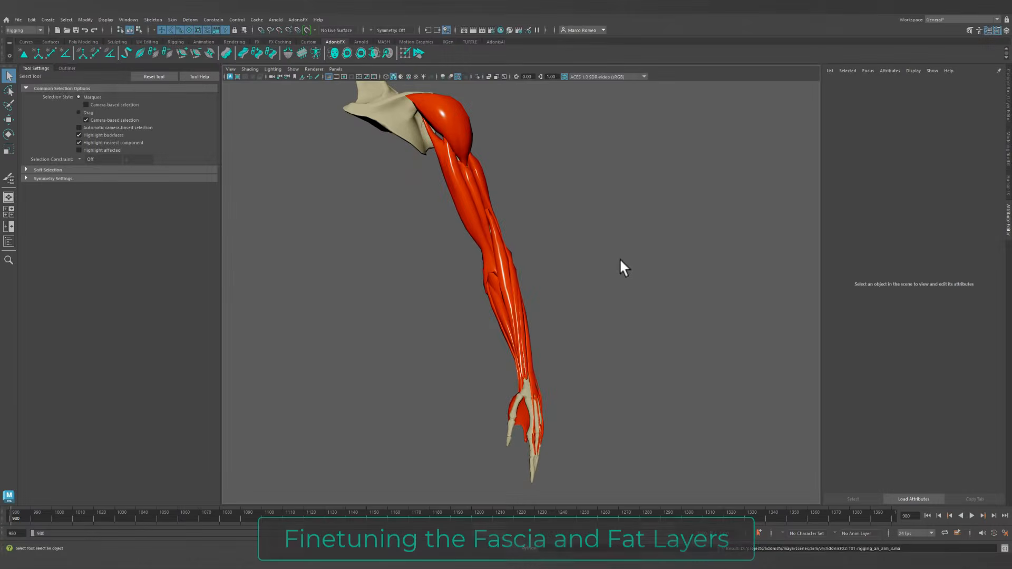
alt+drag(622, 257, 538, 234)
click(65, 70)
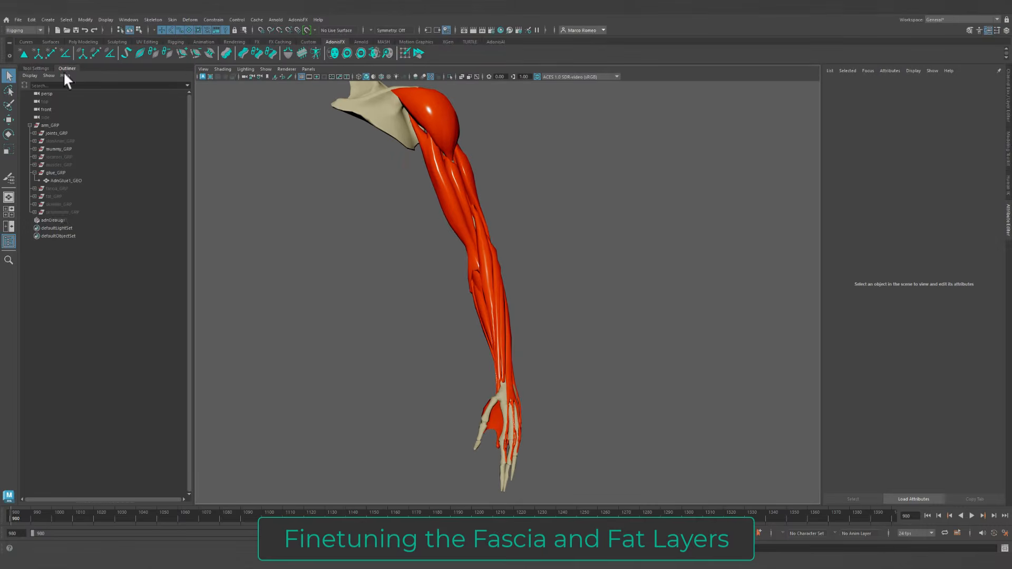
click(34, 188)
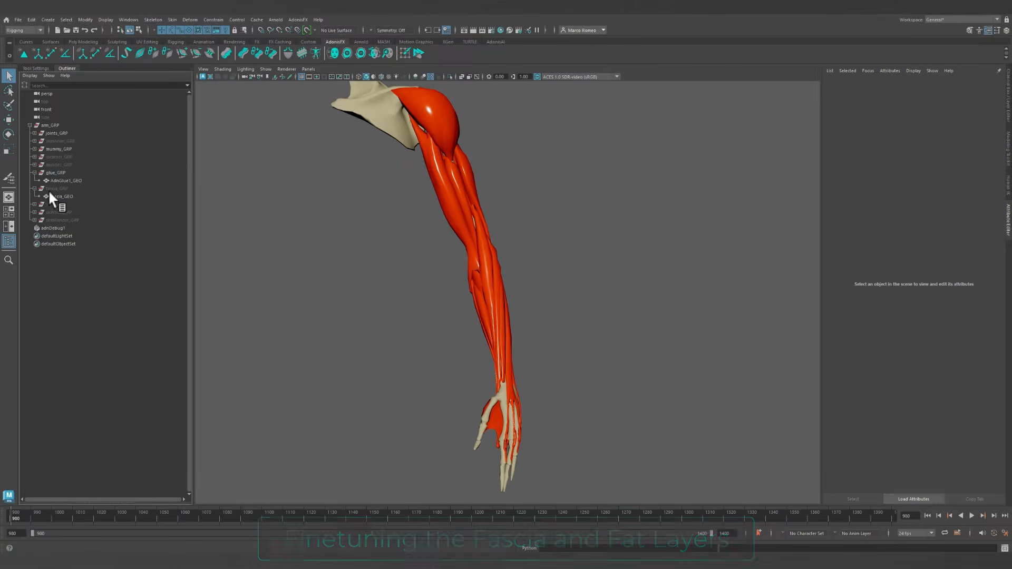
click(56, 188)
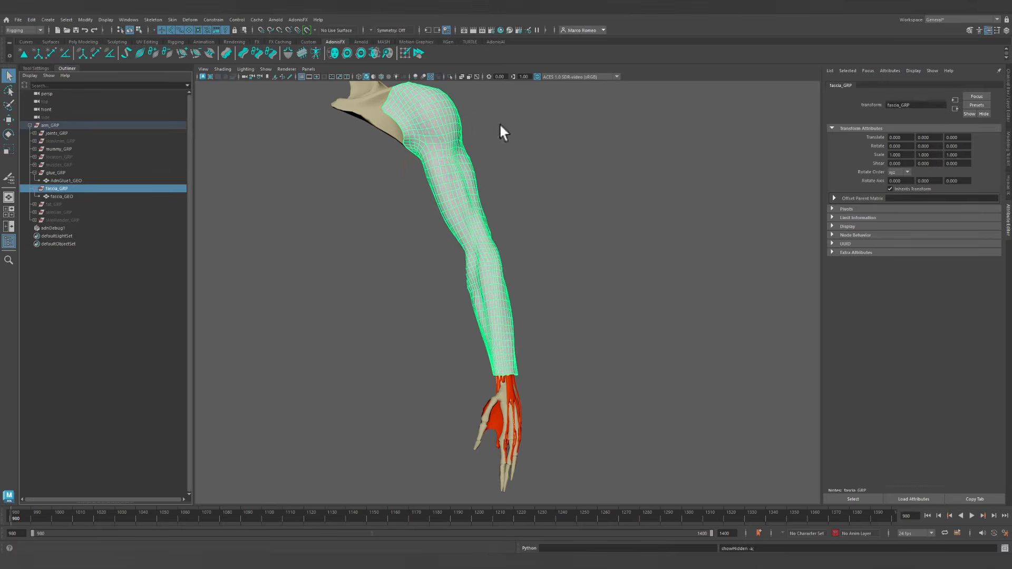
alt+drag(488, 213, 502, 194)
key(6)
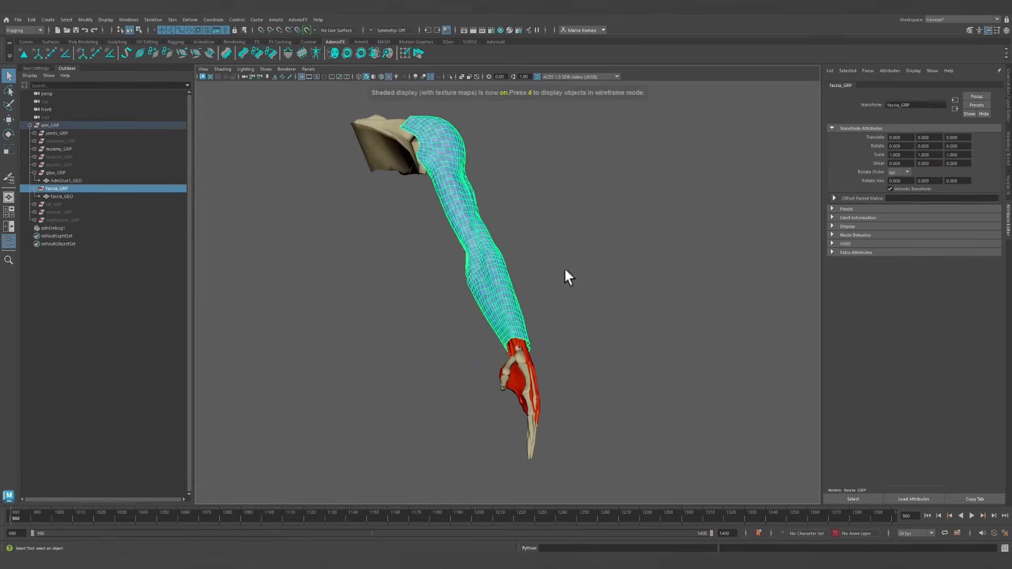
scroll(462, 296, up, 4)
alt+drag(462, 296, 478, 333)
scroll(397, 173, down, 6)
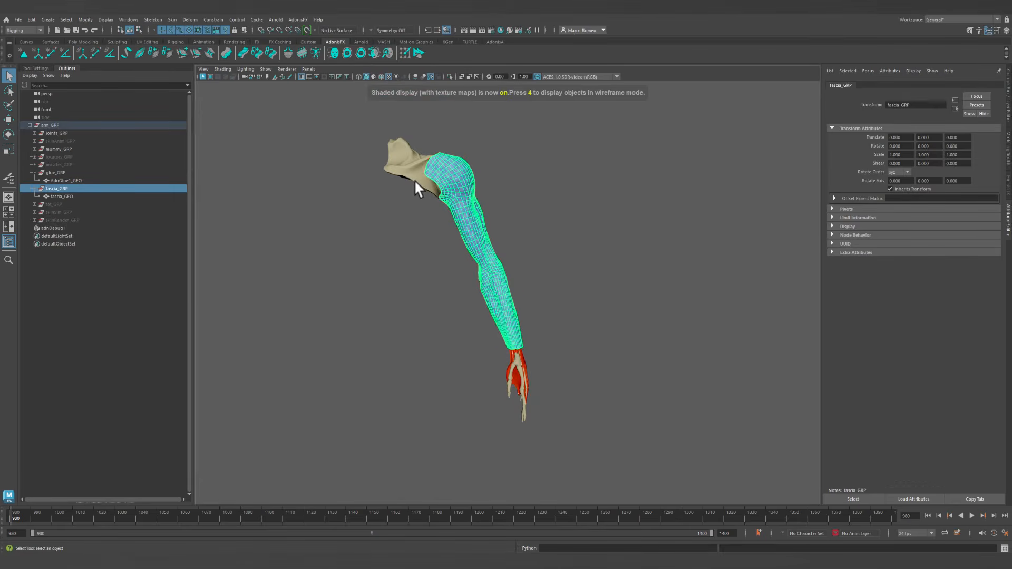
Create an AdnSkin deformer named fascia_GEO_AdnSkin on fascia_GEO, with mummy_shoulder_GEO, mummy_arm_GEO and AdnGlue1_GEO as its targets.
mouse_move(414, 179)
alt+mouse_down()
mouse_move(432, 242)
mouse_move(400, 226)
alt+mouse_up()
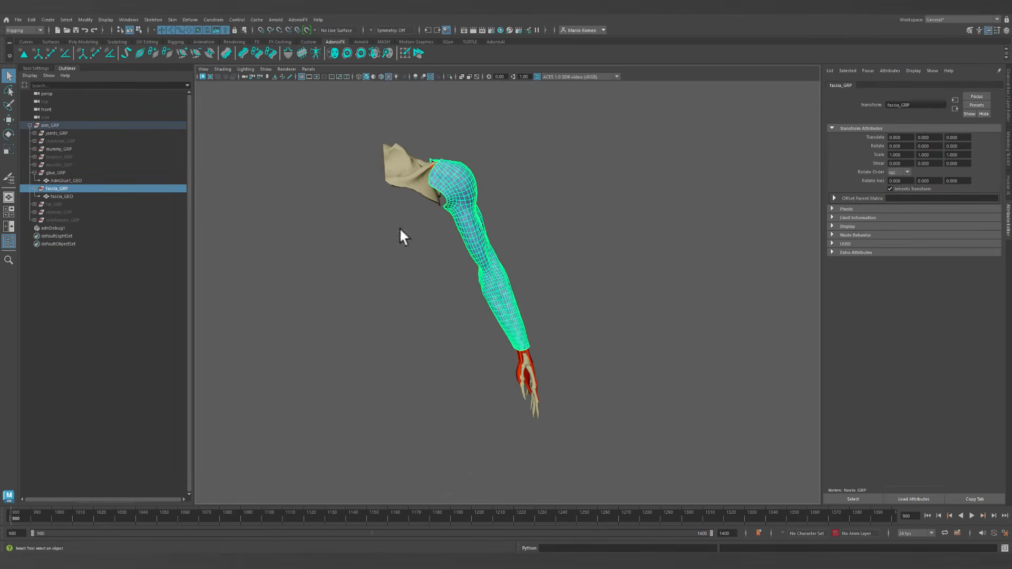
click(395, 156)
alt+drag(536, 267, 458, 277)
alt+right_drag(457, 277, 553, 476)
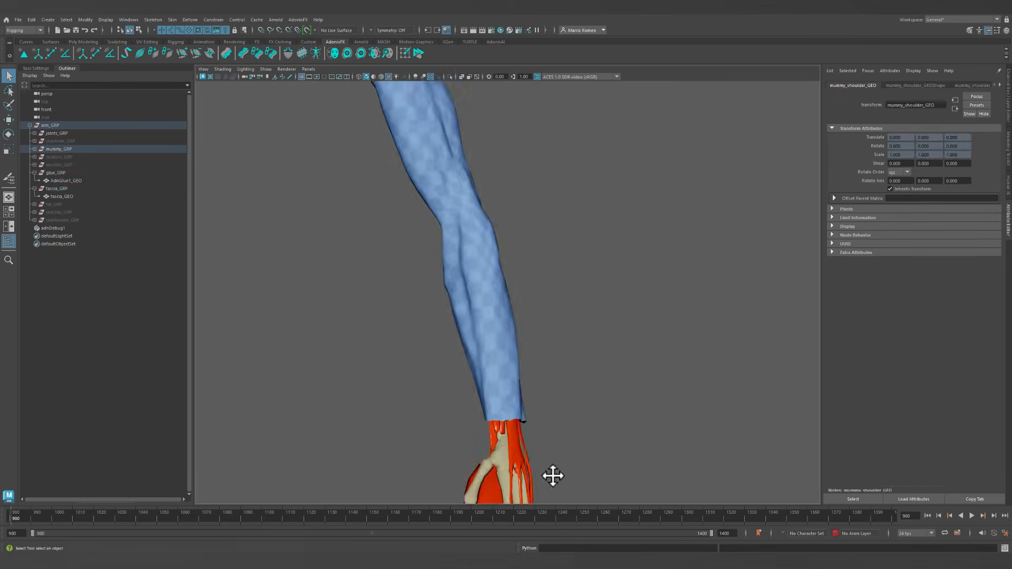
alt+middle_drag(553, 476, 506, 302)
click(481, 287)
alt+drag(590, 293, 497, 285)
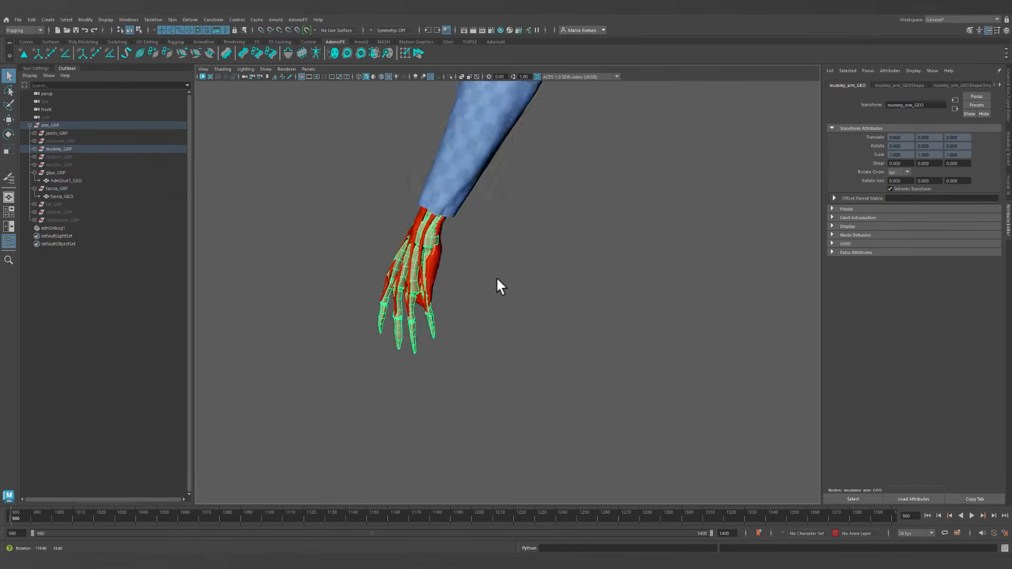
alt+right_drag(497, 285, 558, 395)
alt+drag(500, 349, 596, 406)
alt+middle_drag(597, 406, 575, 262)
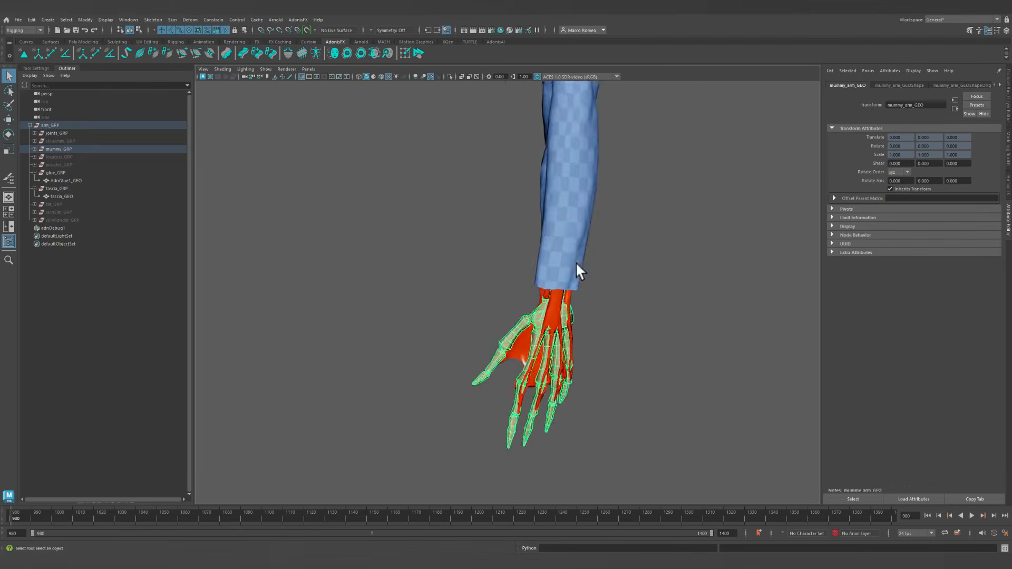
alt+drag(576, 262, 603, 289)
alt+right_drag(603, 289, 562, 386)
click(552, 369)
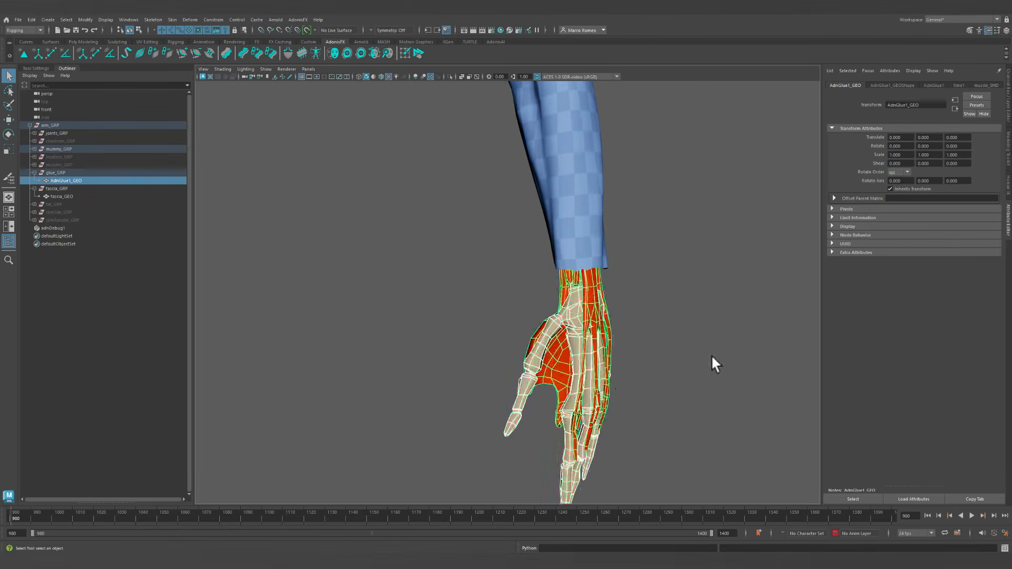
alt+right_drag(711, 354, 564, 299)
shift+click(545, 278)
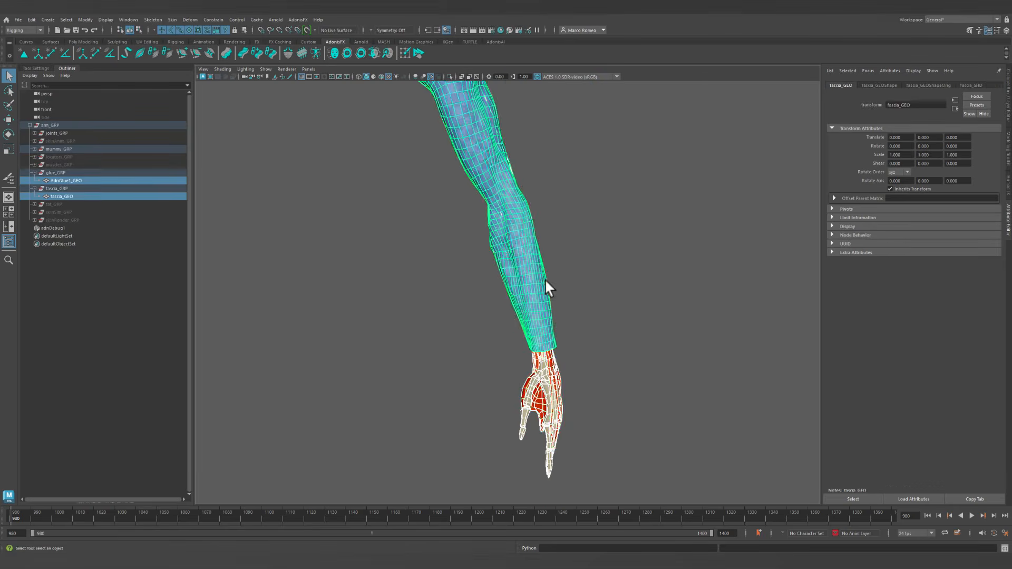
alt+drag(545, 278, 599, 288)
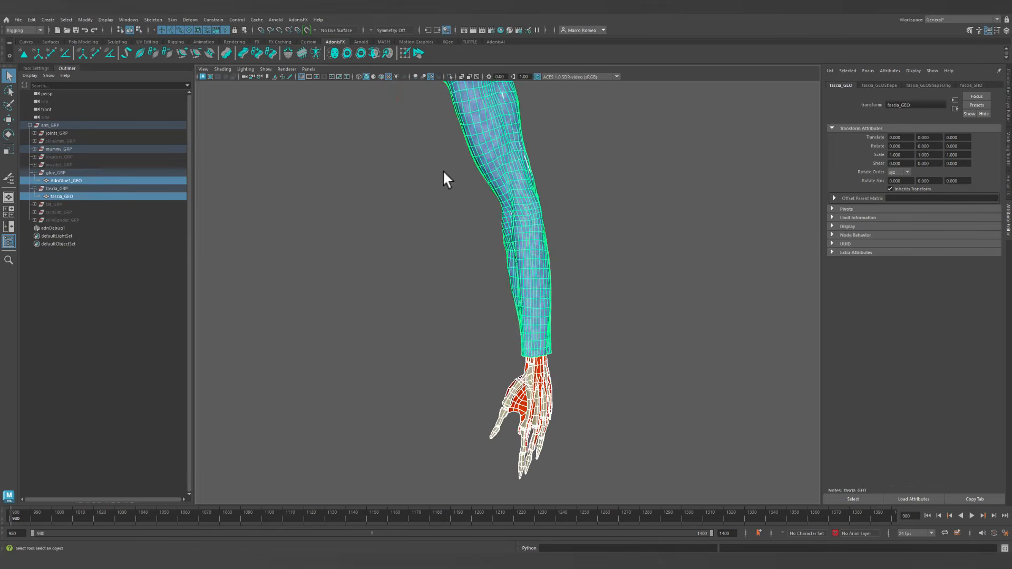
alt+middle_drag(442, 169, 400, 248)
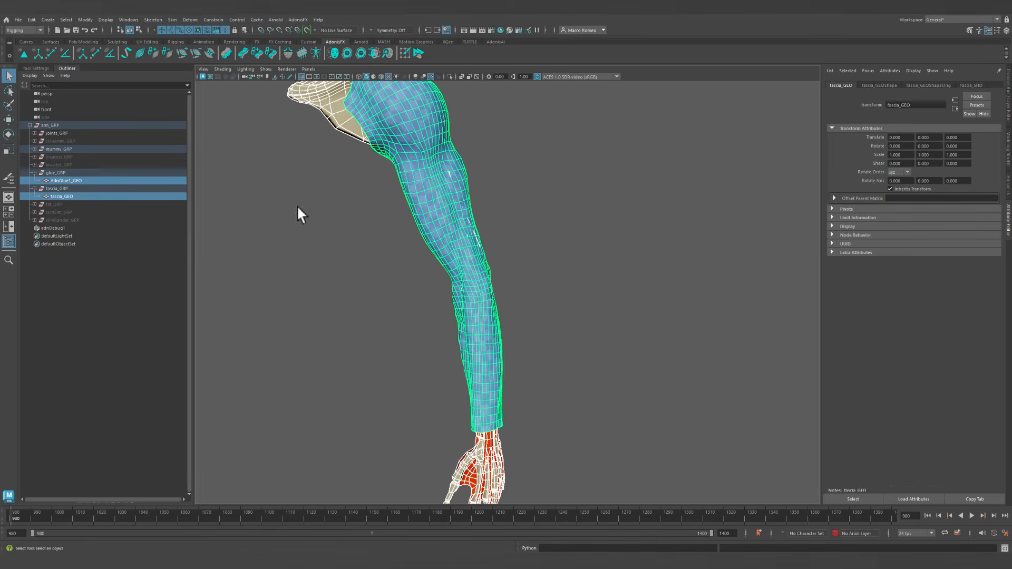
click(242, 52)
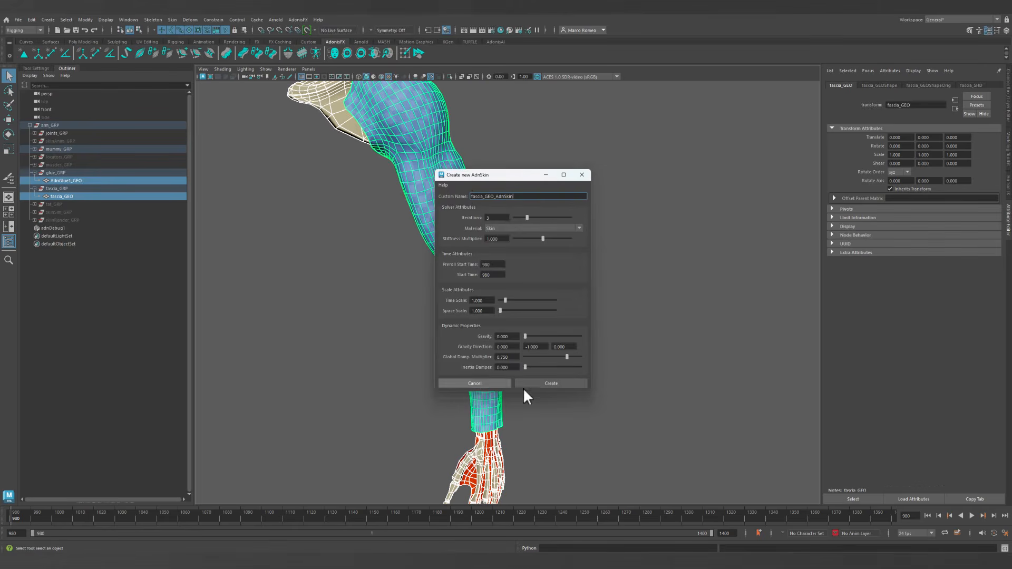
click(551, 384)
Clear the selection, play the fascia simulation across the whole timeline while viewing the arm from several sides, and return to frame 980.
alt+drag(634, 366, 686, 369)
click(596, 350)
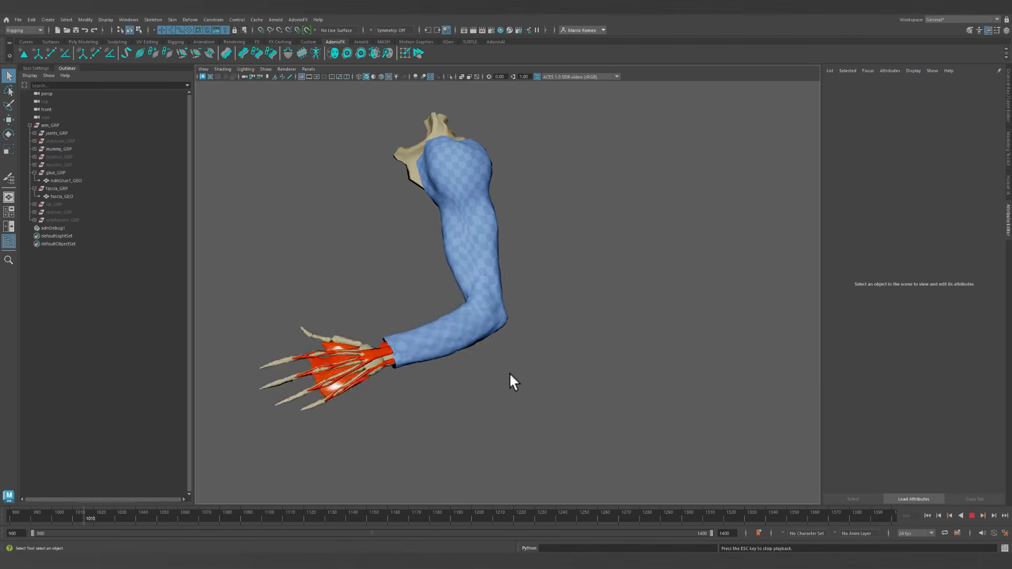
mouse_move(509, 372)
alt+mouse_down()
mouse_move(610, 366)
mouse_move(511, 370)
mouse_move(521, 384)
alt+mouse_up()
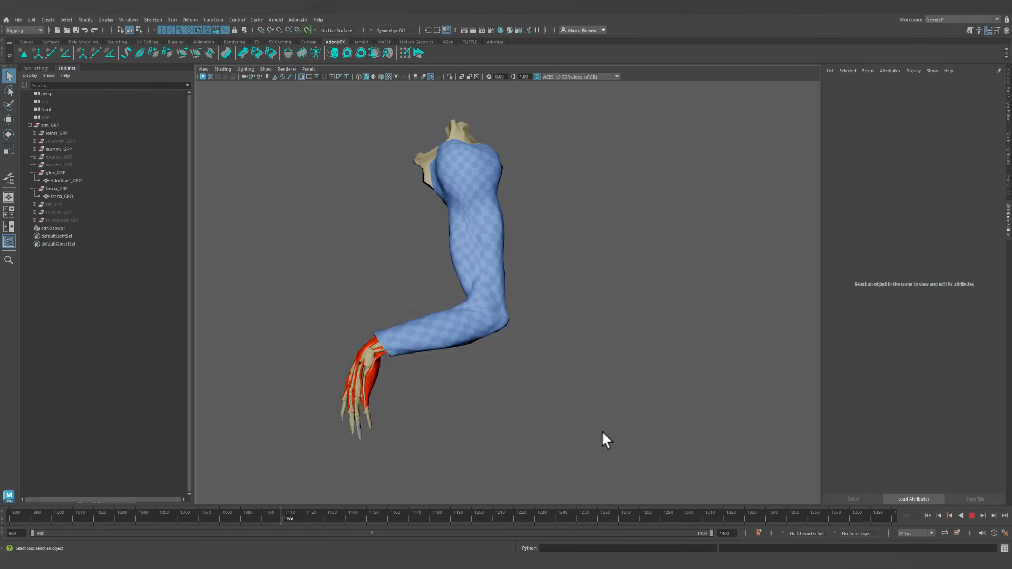
alt+drag(447, 431, 517, 421)
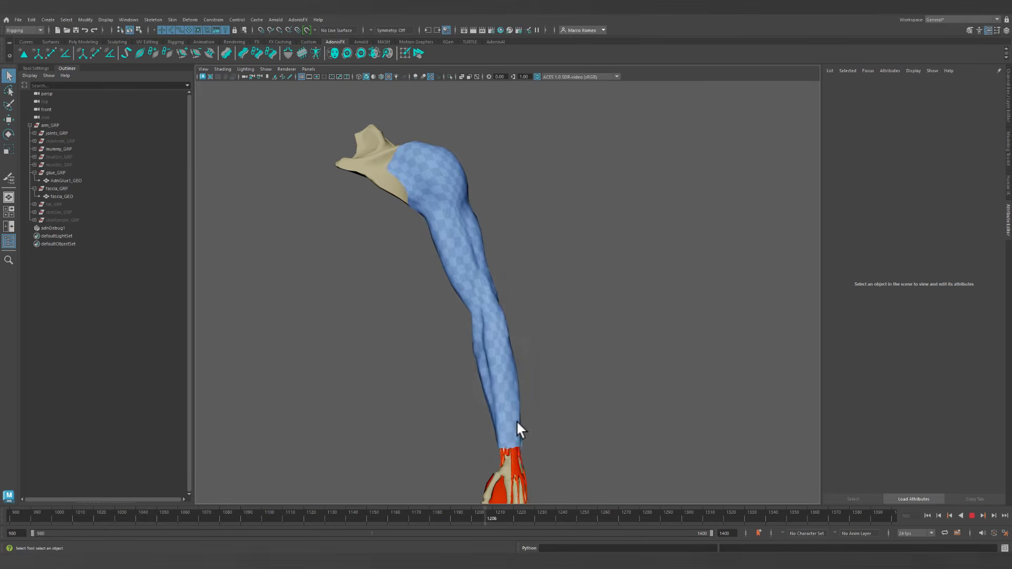
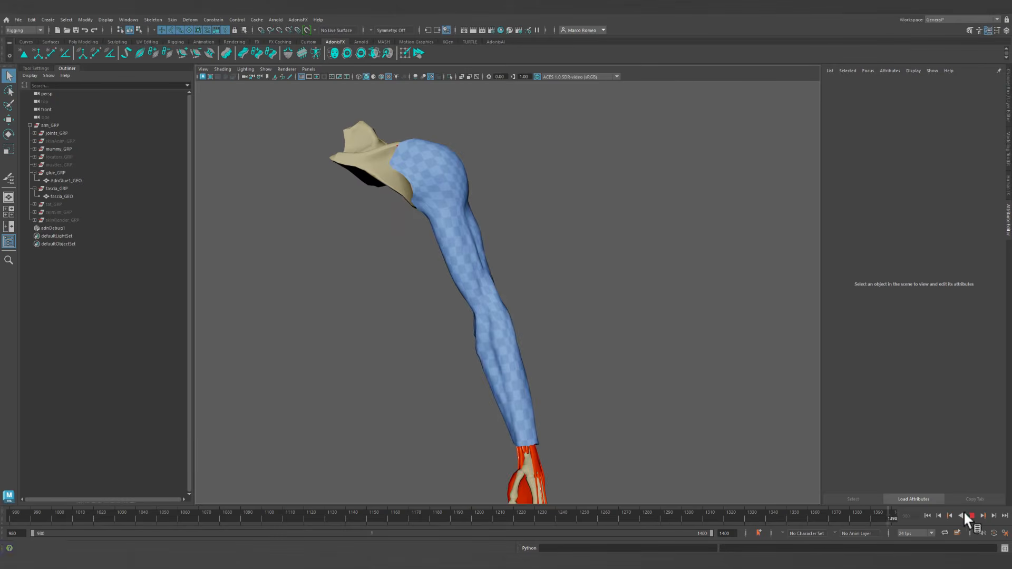
alt+drag(592, 381, 537, 359)
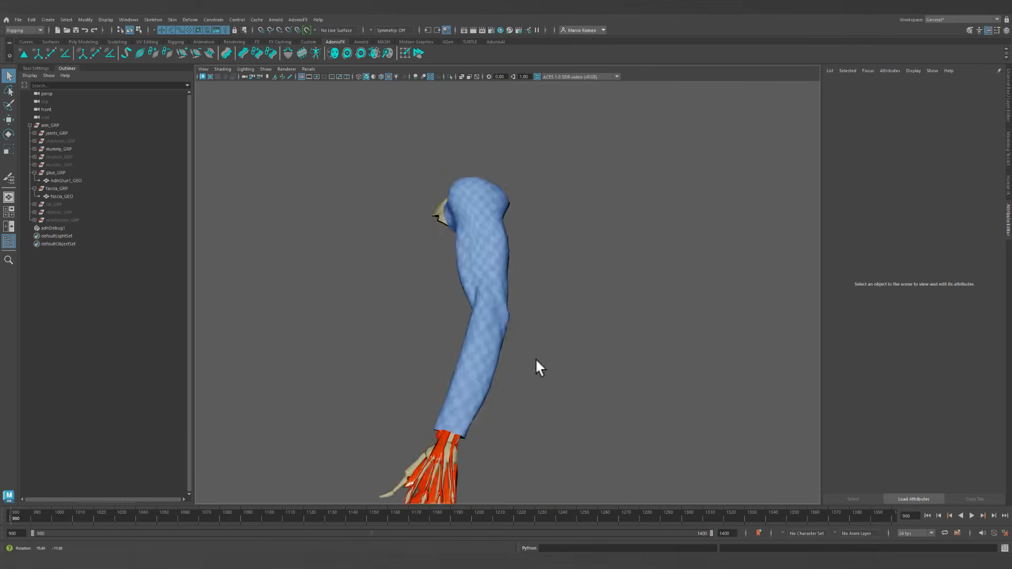
Replay the elbow bend from frame 980 with a close view of the forearm fascia, and return to frame 980.
alt+right_drag(537, 359, 619, 384)
alt+middle_drag(619, 384, 644, 318)
alt+drag(644, 318, 650, 318)
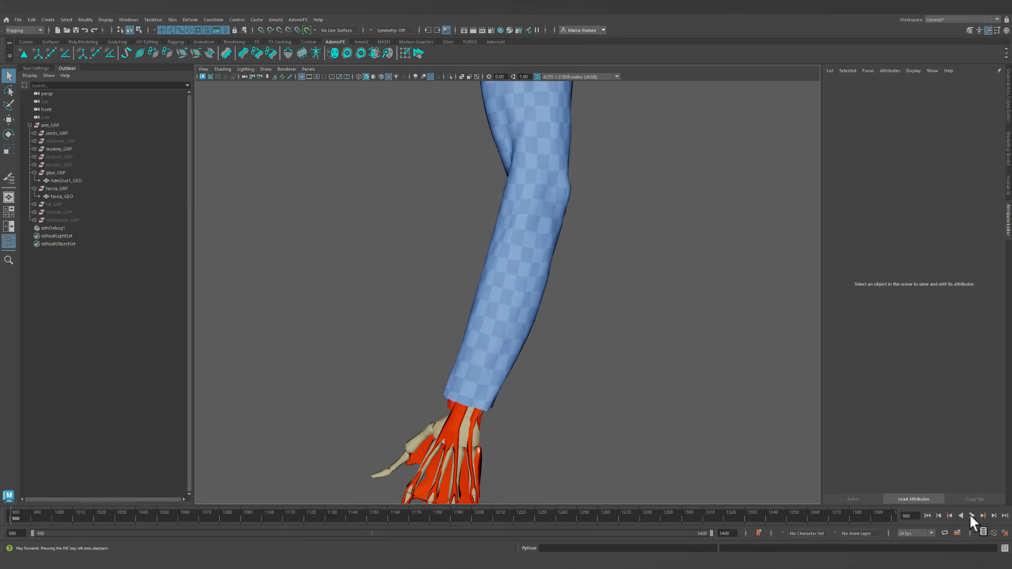
click(970, 515)
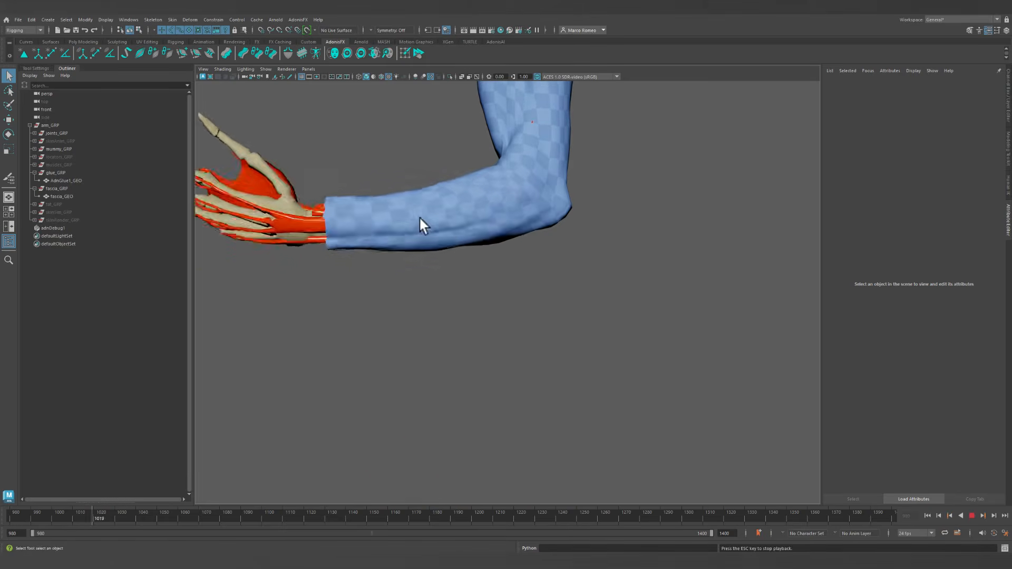
click(971, 515)
click(928, 516)
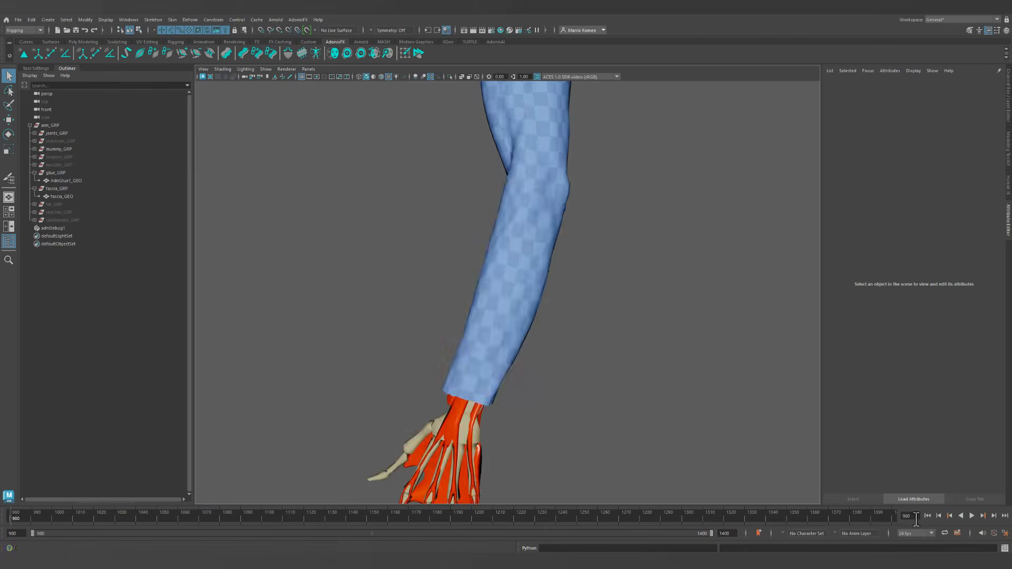
Add an AdnRelax deformer named fascia_AdnRelax1 to fascia_GEO, with 10 iterations and Pin enabled.
click(543, 271)
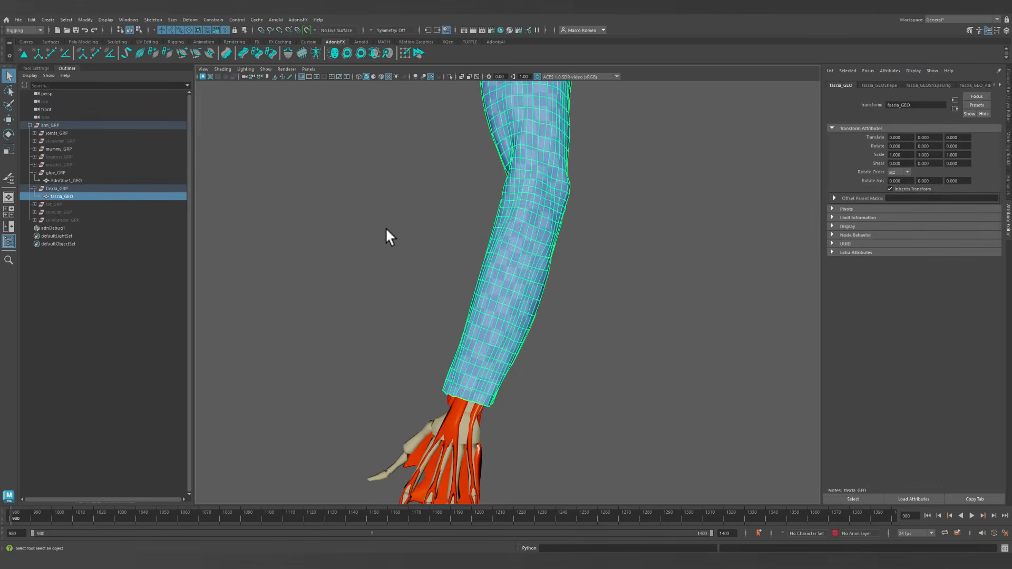
click(288, 53)
click(885, 85)
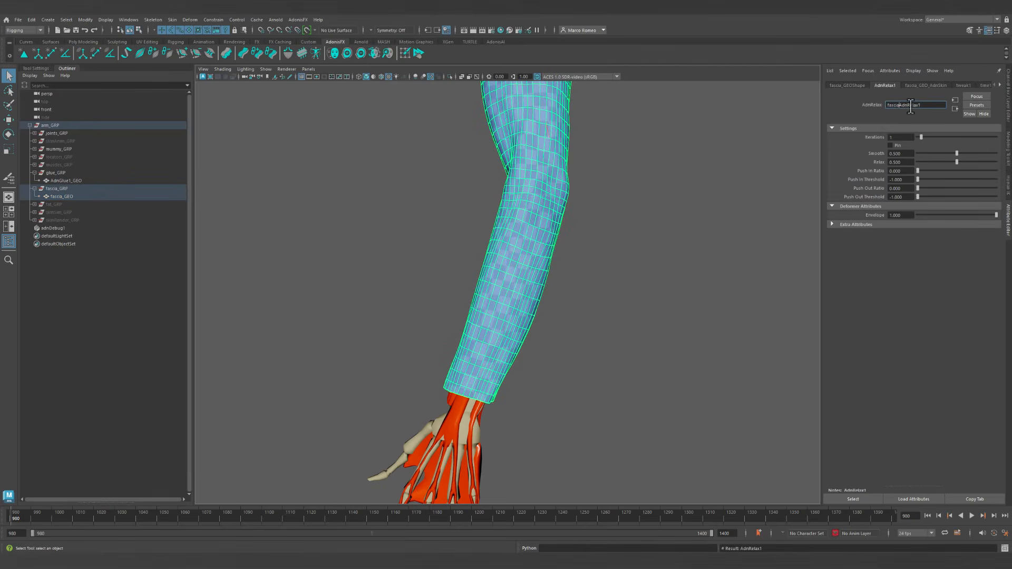
double_click(894, 138)
text(10)
key(Return)
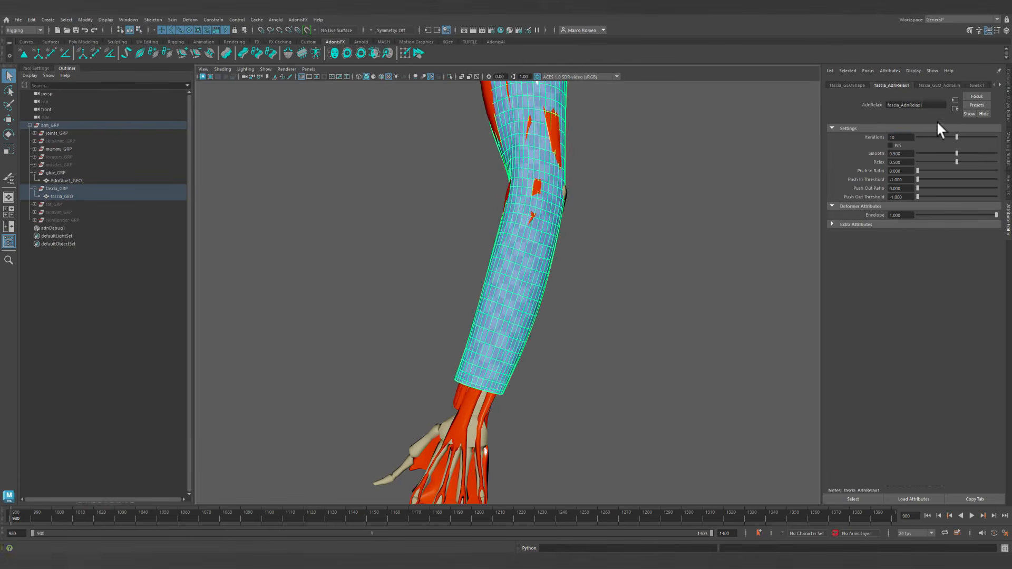
click(897, 145)
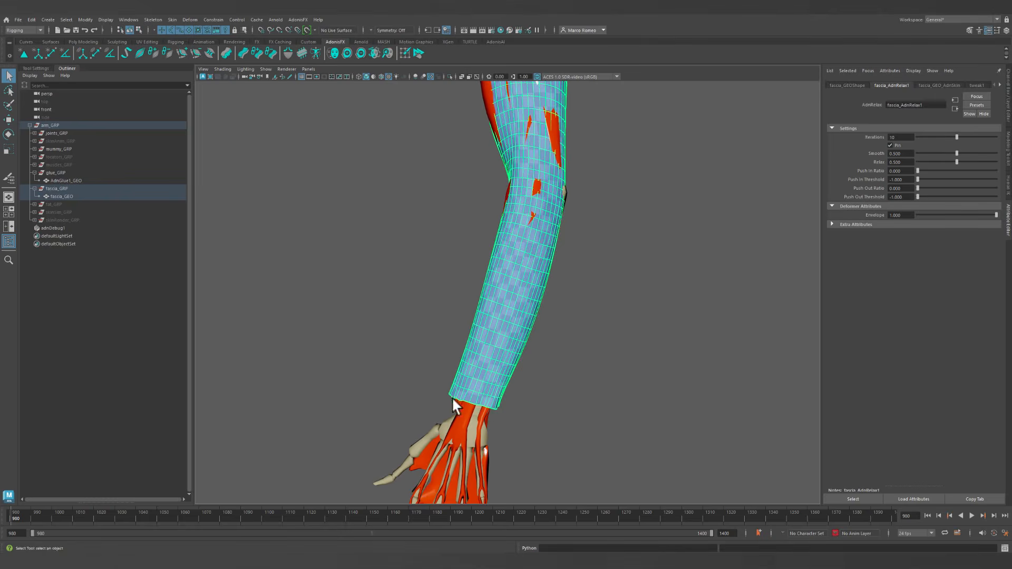
Open the fascia_AdnRelax1 weights map for painting and flood the whole fascia with a value of 0.
alt+drag(555, 360, 584, 368)
alt+drag(612, 330, 557, 336)
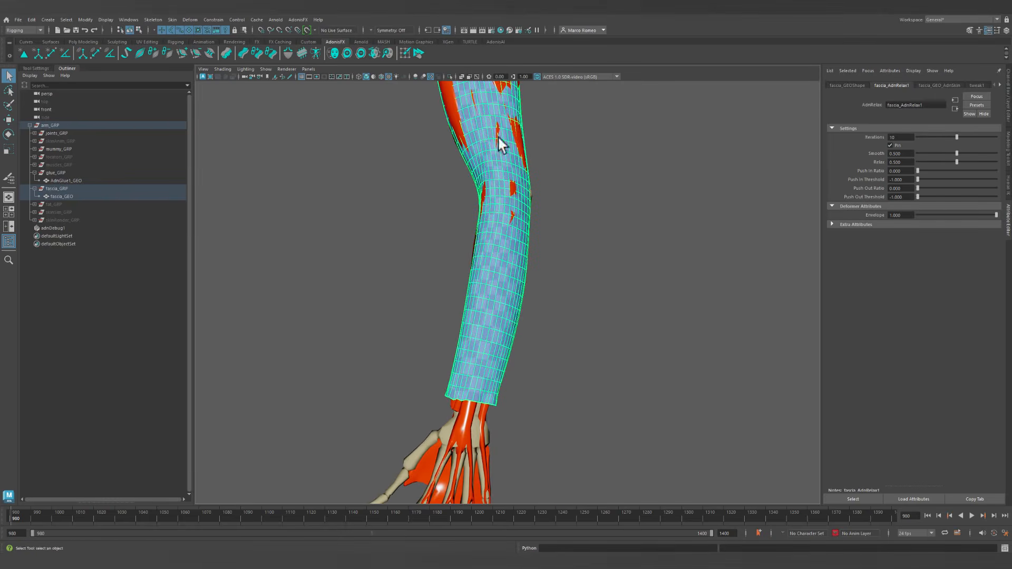
double_click(10, 178)
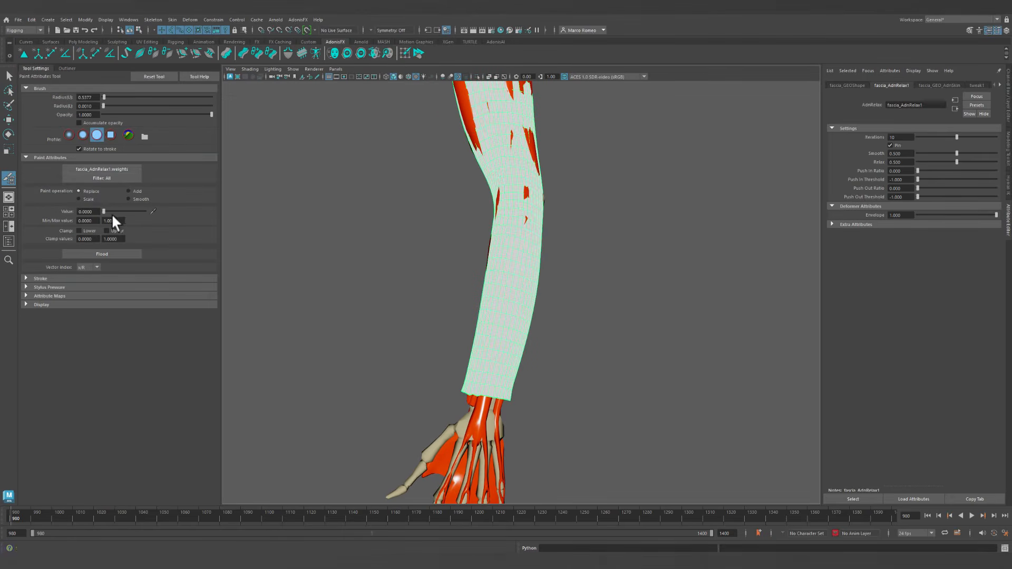
click(102, 254)
scroll(583, 334, down, 3)
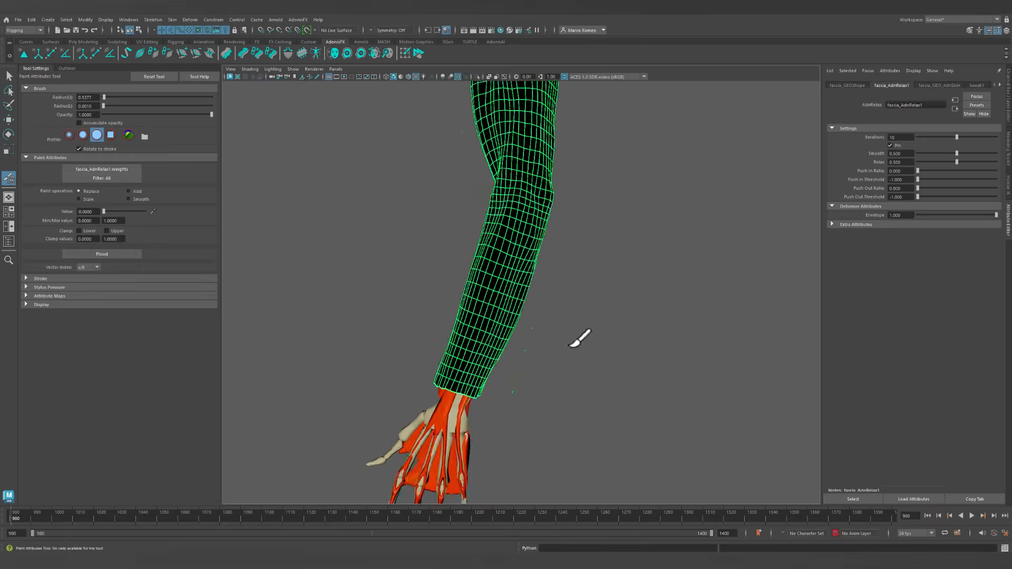
scroll(587, 344, up, 6)
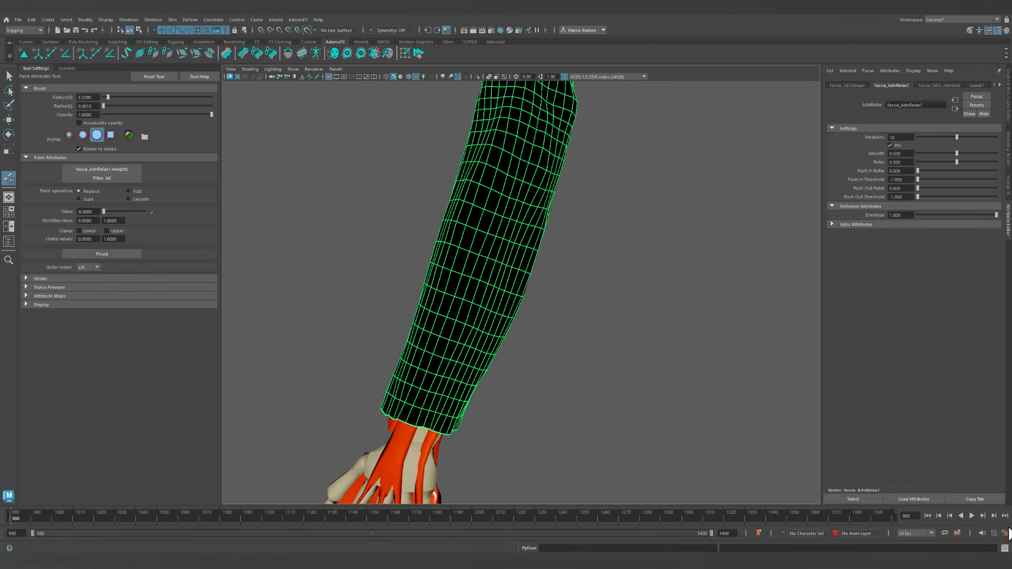
Play the simulation to frame 1022, inspect the bent forearm's fascia up close, and set the paint brush radius to about 1.5.
click(972, 516)
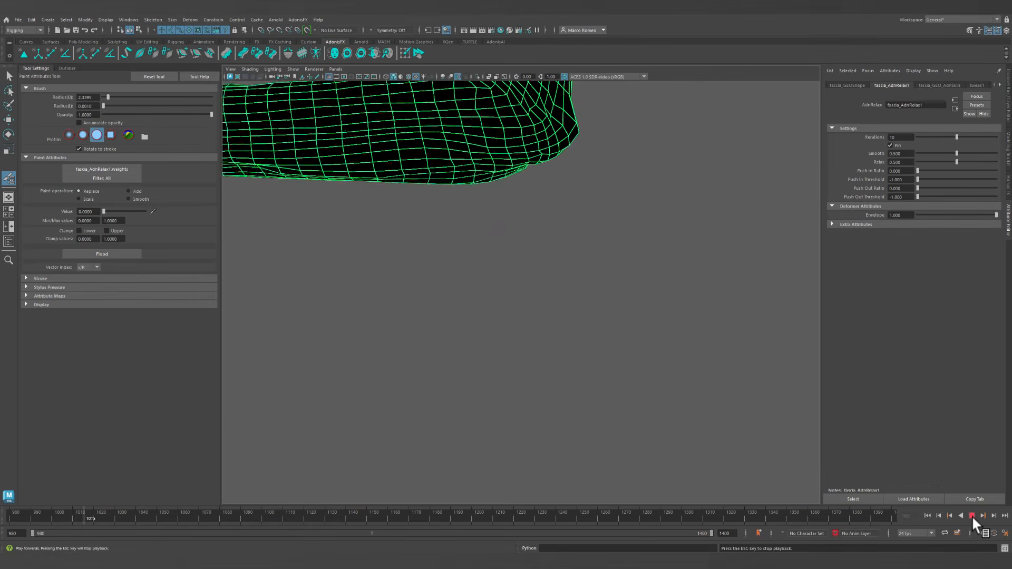
click(972, 514)
alt+drag(517, 213, 572, 285)
alt+middle_drag(559, 277, 572, 322)
alt+drag(585, 324, 563, 330)
alt+right_drag(443, 327, 484, 327)
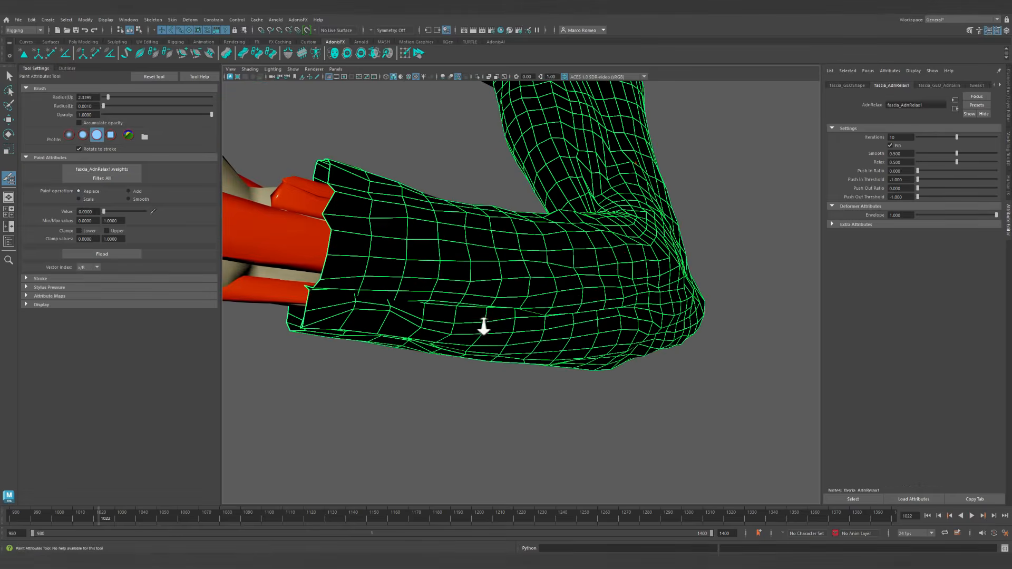
alt+drag(606, 334, 569, 325)
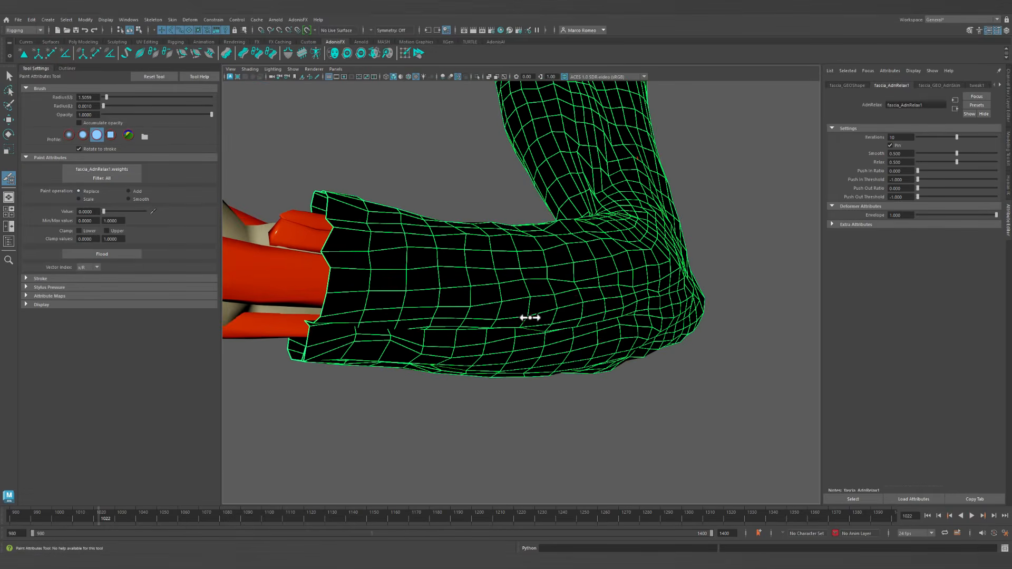
alt+drag(570, 348, 569, 338)
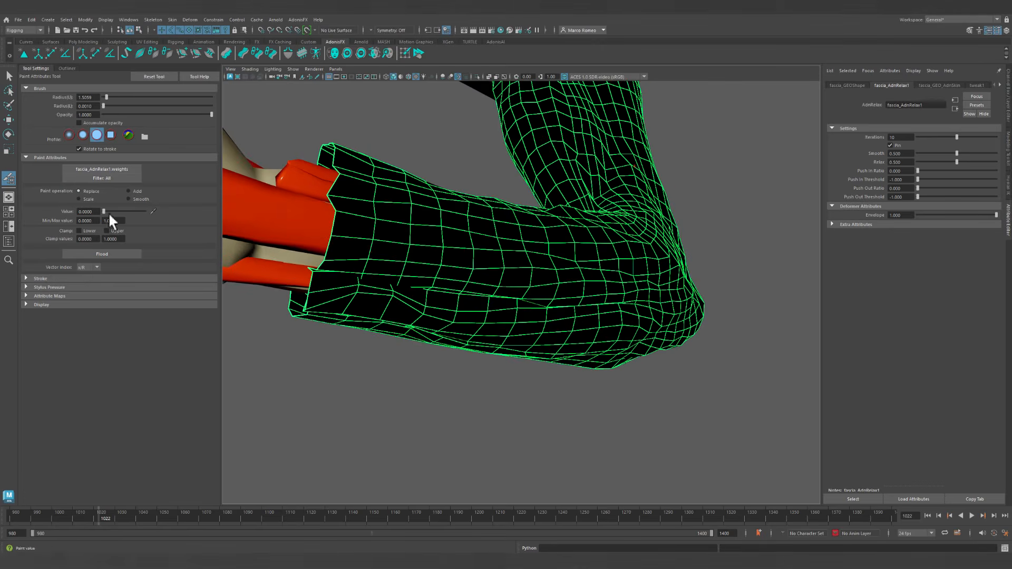
Try painting fascia_AdnRelax1 weights of 1 along the forearm fascia from wrist to elbow, and undo the strokes.
alt+drag(529, 302, 482, 236)
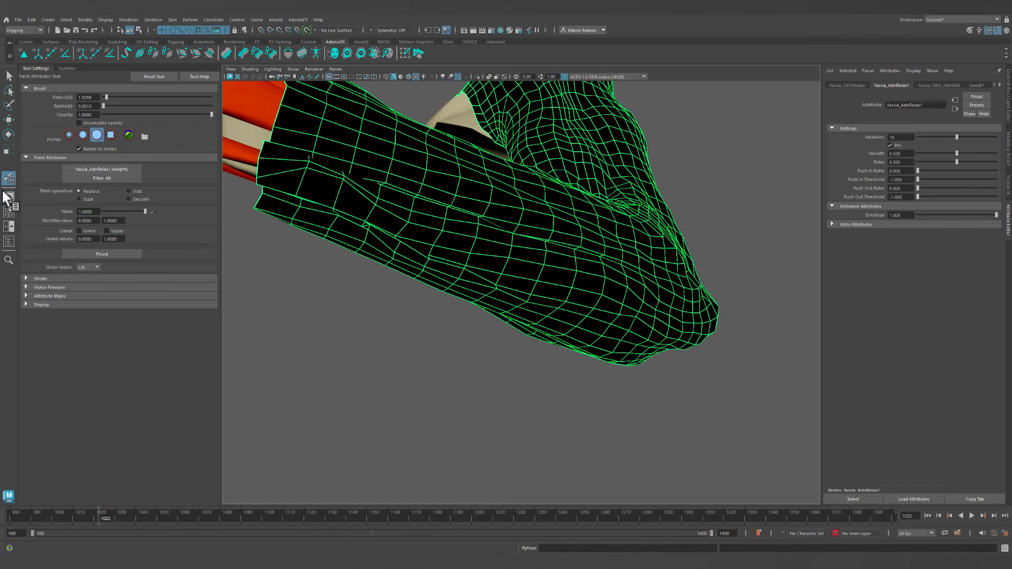
alt+drag(443, 207, 486, 291)
key(q)
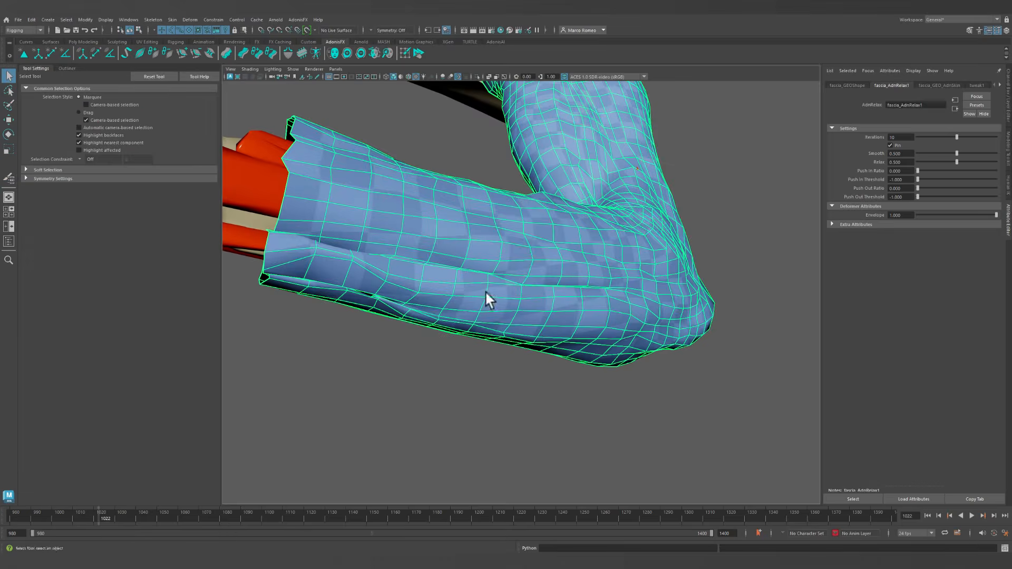
click(9, 178)
mouse_move(440, 249)
mouse_down()
mouse_move(485, 273)
mouse_move(555, 284)
mouse_up()
mouse_move(639, 303)
alt+mouse_down()
mouse_move(527, 275)
mouse_move(362, 310)
mouse_move(266, 305)
mouse_move(387, 305)
mouse_move(396, 296)
alt+mouse_up()
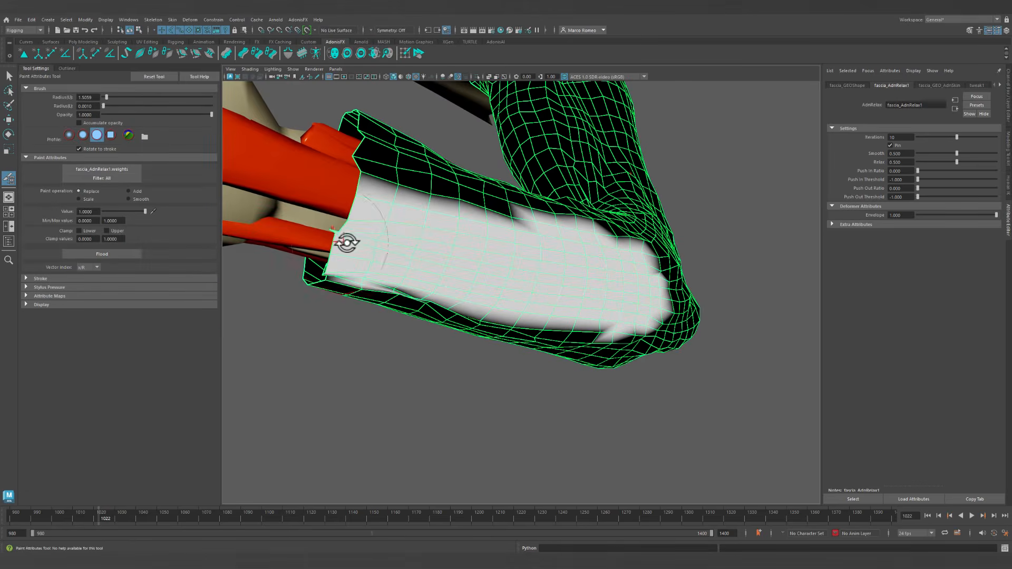
mouse_move(346, 239)
alt+mouse_down()
mouse_move(563, 287)
mouse_move(526, 285)
mouse_move(527, 264)
mouse_move(623, 317)
alt+mouse_up()
key(ctrl+z)
key(ctrl+z)
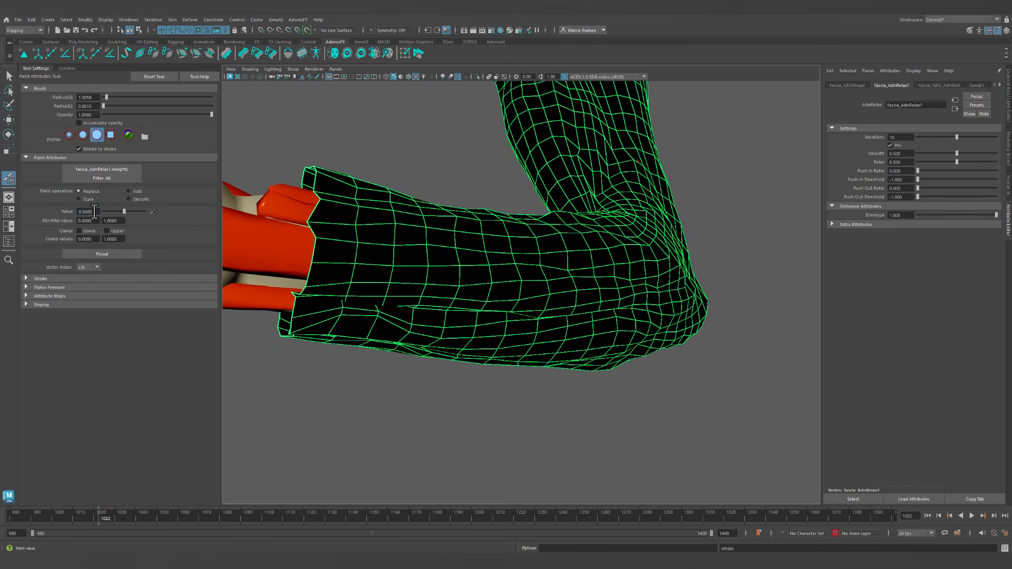
Paint relax weights of 0.5 along the forearm fascia, and set the deformer's Smooth to about 0.736 and Relax to about 0.807.
mouse_move(559, 305)
alt+mouse_down()
mouse_move(470, 249)
mouse_move(345, 220)
mouse_move(368, 226)
mouse_move(309, 198)
alt+mouse_up()
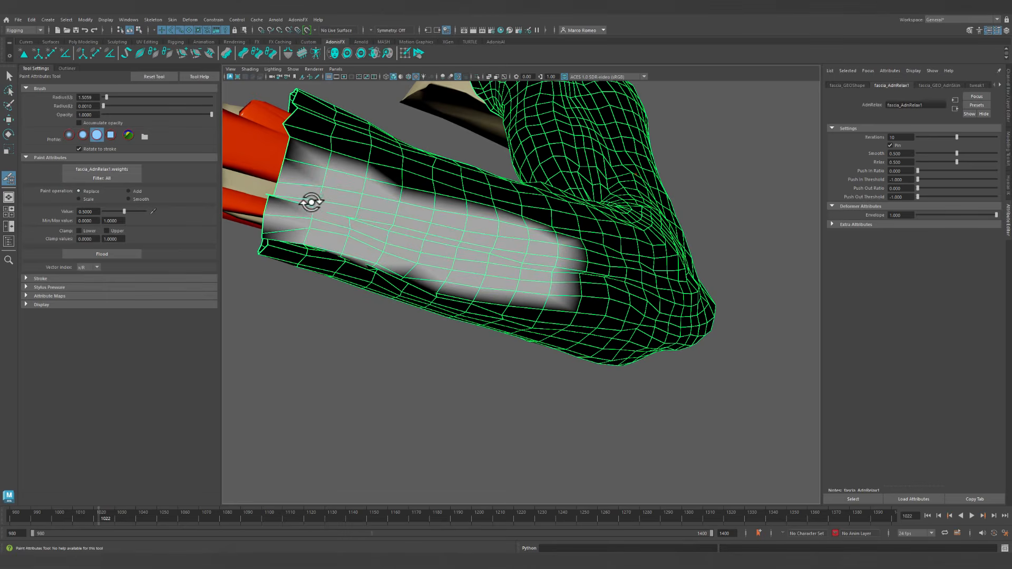
mouse_move(375, 222)
mouse_down()
mouse_move(641, 280)
mouse_move(600, 291)
mouse_move(578, 314)
mouse_move(446, 330)
mouse_up()
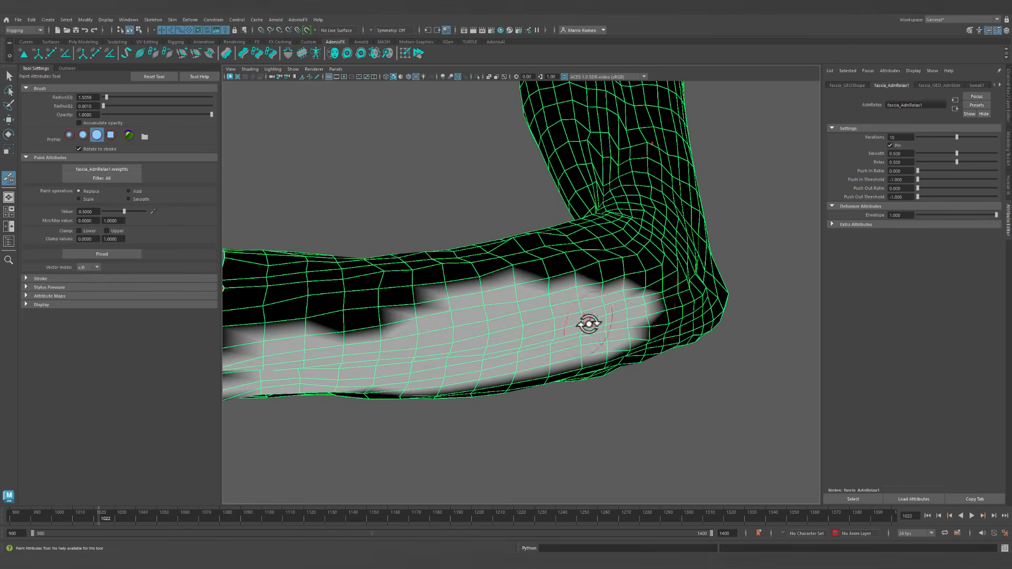
mouse_move(589, 324)
alt+mouse_down()
mouse_move(533, 330)
mouse_move(590, 353)
mouse_move(657, 348)
mouse_move(606, 344)
mouse_move(579, 298)
mouse_move(580, 371)
mouse_move(582, 362)
alt+mouse_up()
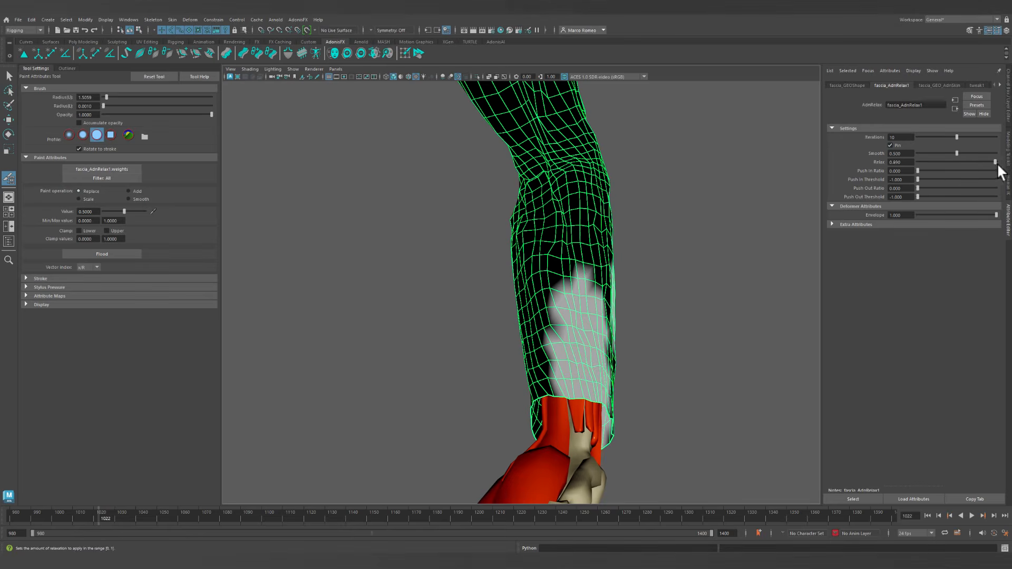
drag(989, 166, 979, 165)
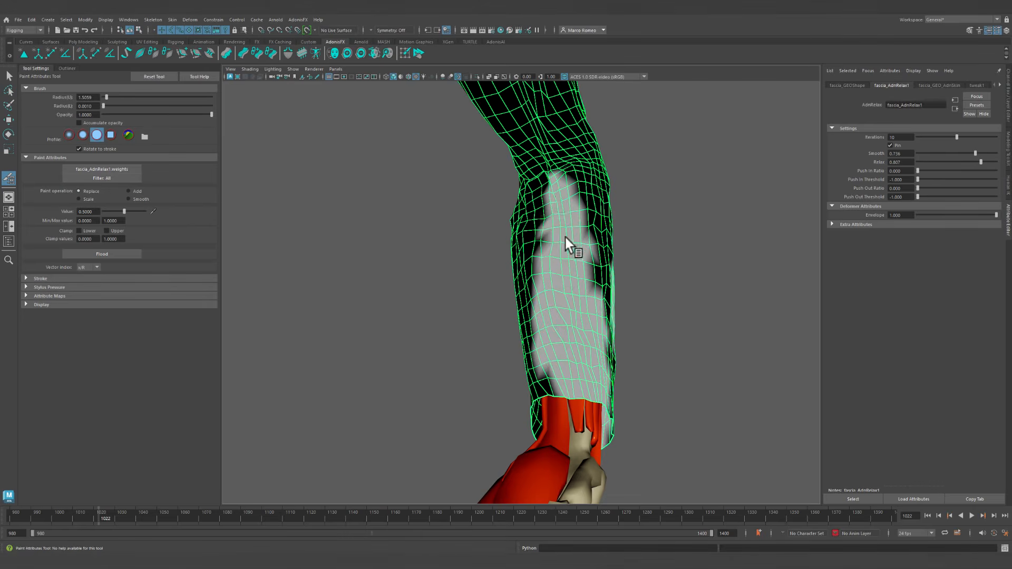
Extend the 0.5 relax weights over the remaining side of the forearm fascia up towards the elbow.
mouse_move(546, 185)
alt+mouse_down()
mouse_move(571, 237)
mouse_move(639, 246)
mouse_move(629, 227)
mouse_move(650, 214)
mouse_move(609, 229)
mouse_move(549, 228)
mouse_move(515, 249)
mouse_move(576, 242)
mouse_move(548, 267)
mouse_move(615, 250)
alt+mouse_up()
mouse_move(601, 211)
mouse_down()
mouse_move(430, 340)
mouse_move(436, 328)
mouse_move(410, 363)
mouse_move(612, 195)
mouse_up()
drag(573, 237, 550, 173)
alt+drag(581, 249, 368, 227)
Set the paint value to 1 and paint full relax weights on the fascia around the wrist end.
drag(125, 211, 219, 212)
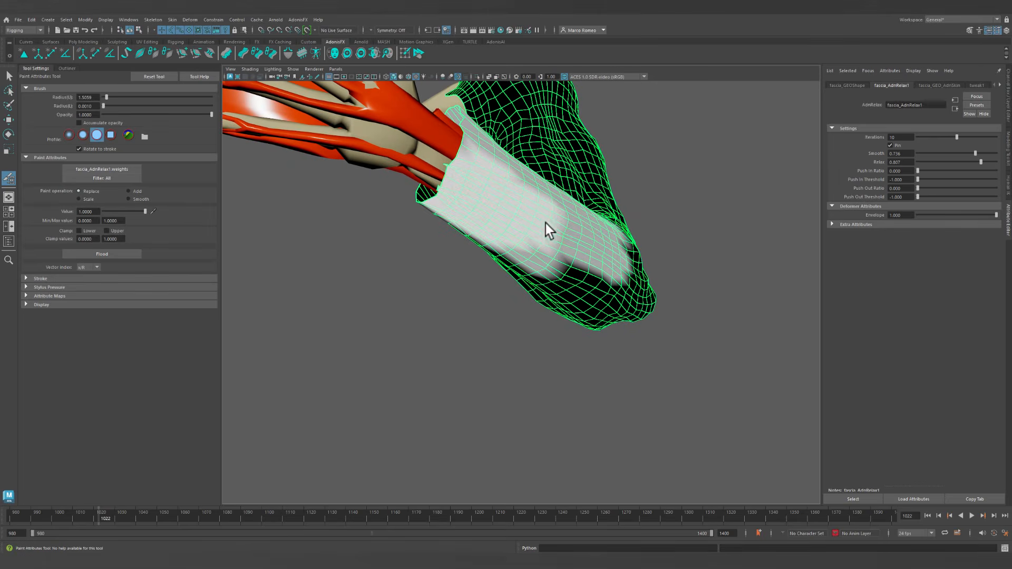
alt+drag(545, 224, 510, 167)
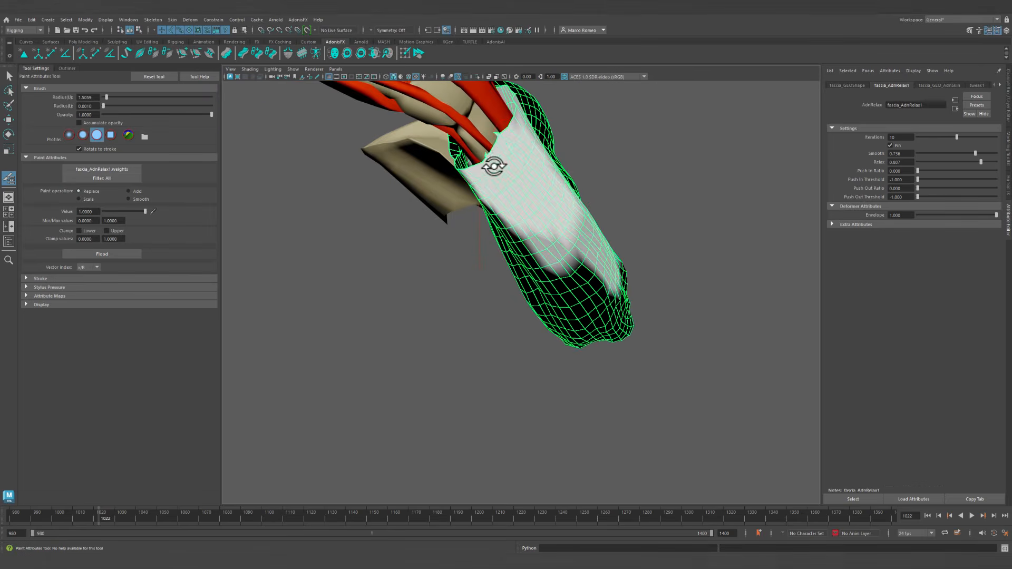
alt+drag(501, 219, 501, 276)
alt+right_drag(502, 276, 564, 336)
alt+drag(564, 336, 489, 372)
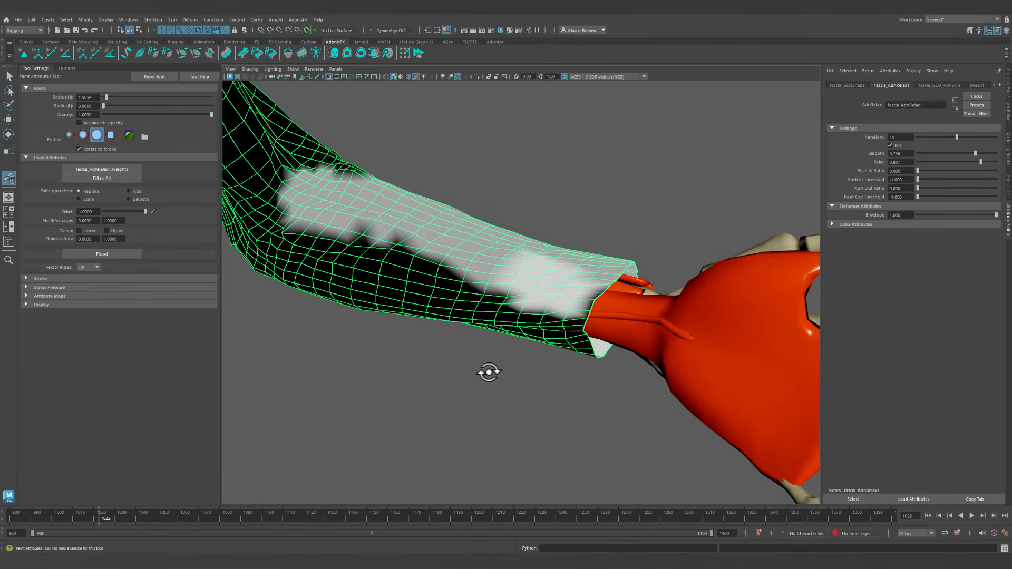
Play the simulation to frame 1062 and paint 0.5 relax weights over the inner forearm fascia near the elbow crease.
click(970, 515)
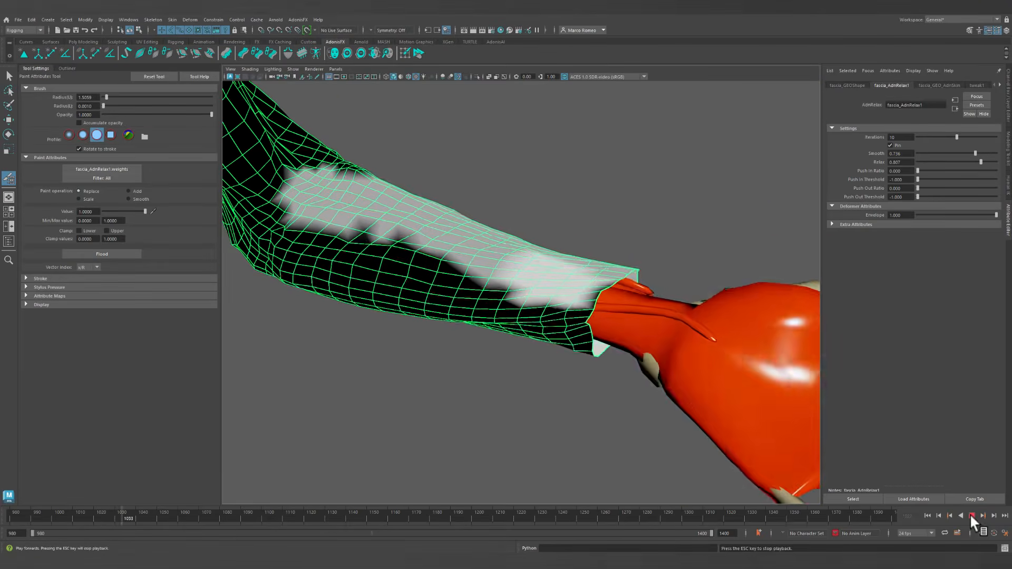
click(970, 513)
mouse_move(517, 328)
alt+mouse_down()
mouse_move(502, 292)
mouse_move(531, 312)
mouse_move(519, 306)
alt+mouse_up()
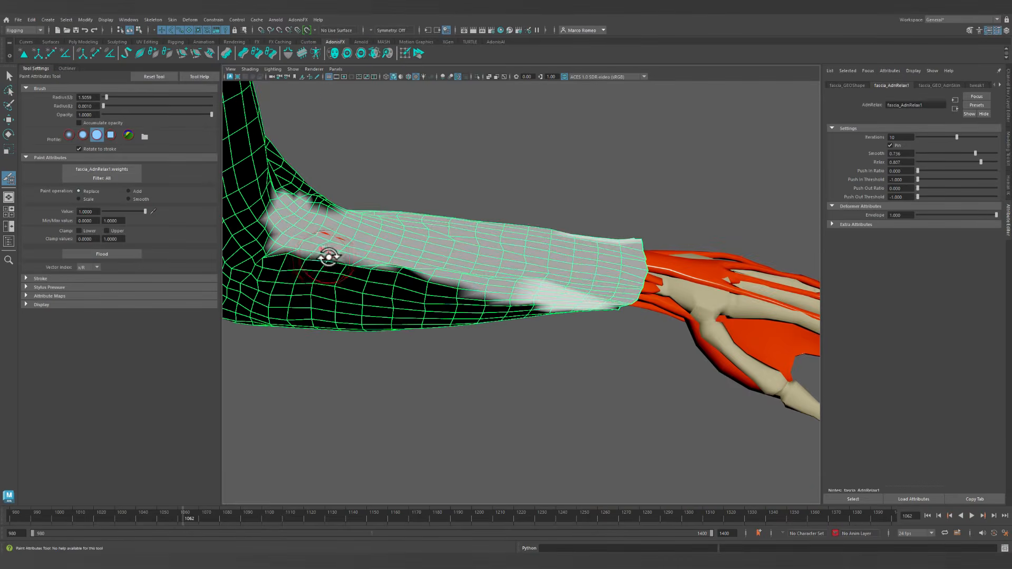
alt+drag(328, 257, 334, 287)
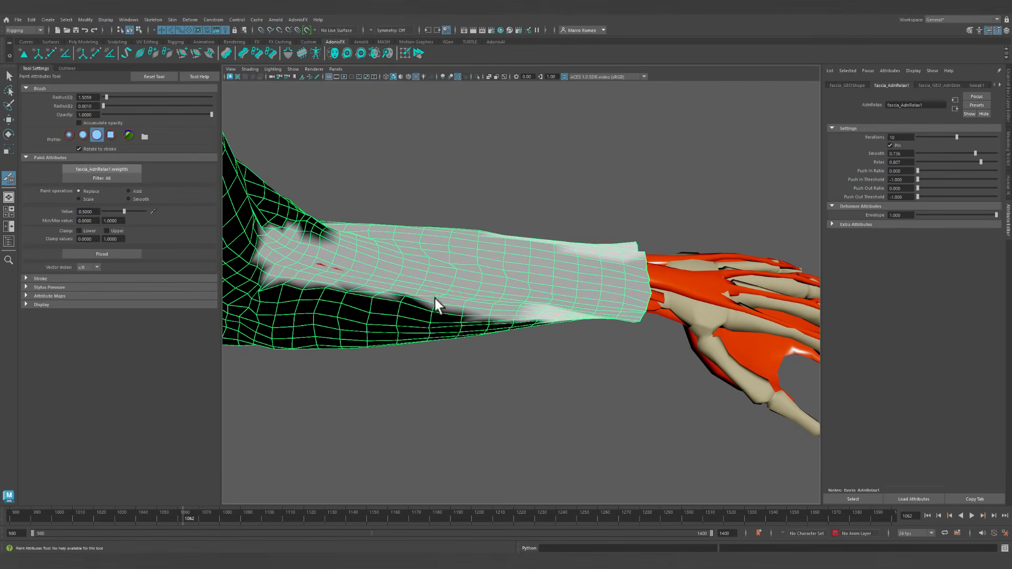
alt+drag(424, 311, 466, 284)
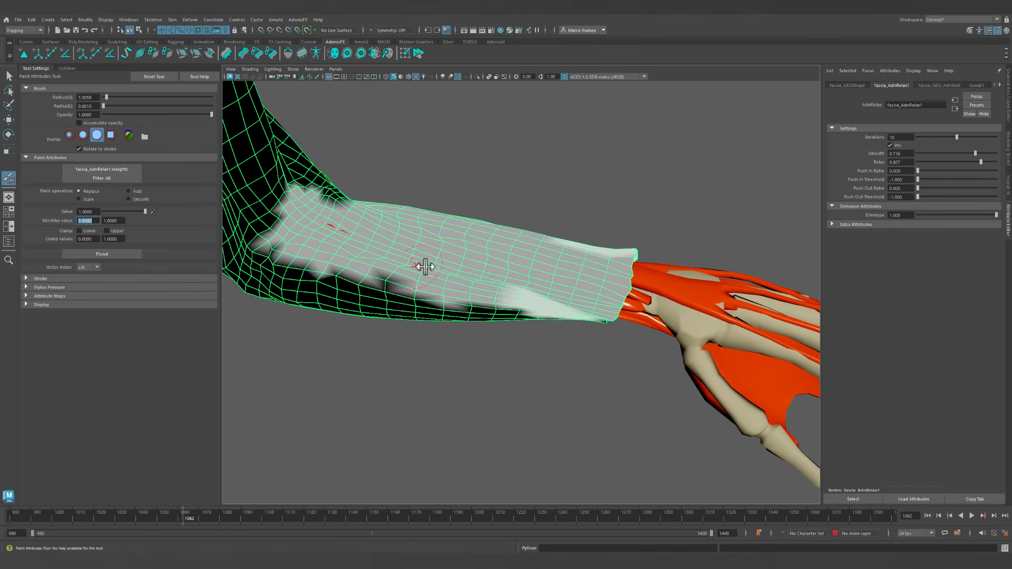
Paint relax weights of 1 along the middle of the inner forearm fascia.
mouse_move(489, 291)
mouse_down()
mouse_move(466, 277)
mouse_move(340, 259)
mouse_up()
alt+drag(465, 309, 469, 253)
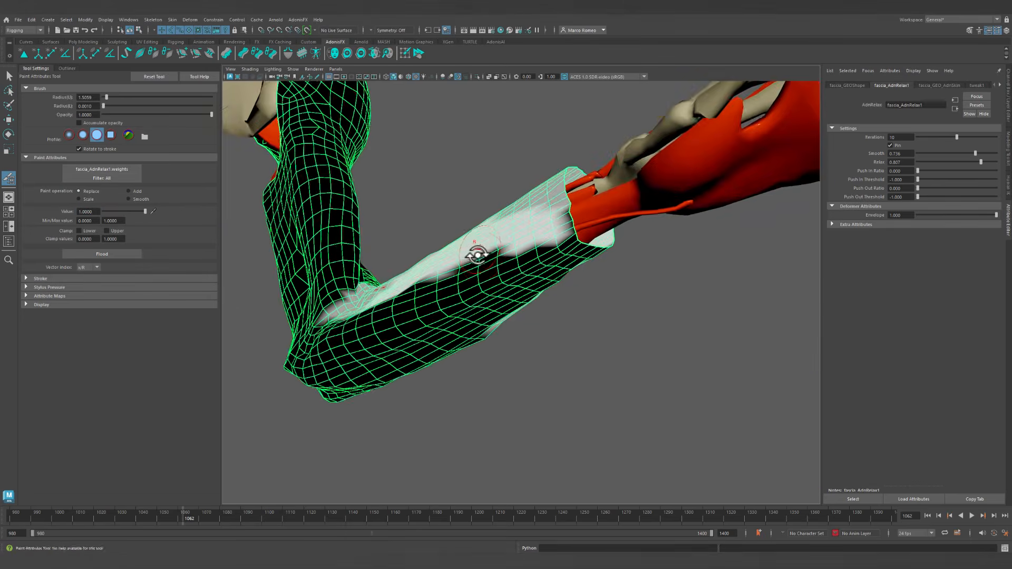
alt+drag(554, 219, 477, 262)
alt+drag(542, 283, 391, 324)
Paint a strip of relax weights of 1 down the inner upper arm fascia, from the armpit edge to just above the elbow.
alt+middle_drag(440, 234, 504, 345)
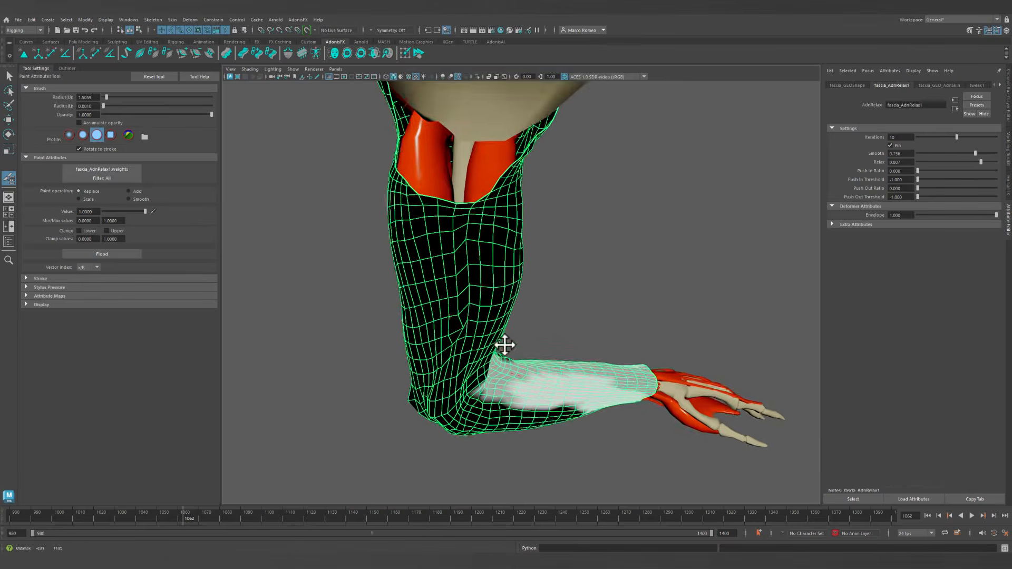
alt+drag(504, 344, 499, 357)
mouse_move(451, 334)
mouse_down()
mouse_move(461, 174)
mouse_move(462, 255)
mouse_move(442, 177)
mouse_up()
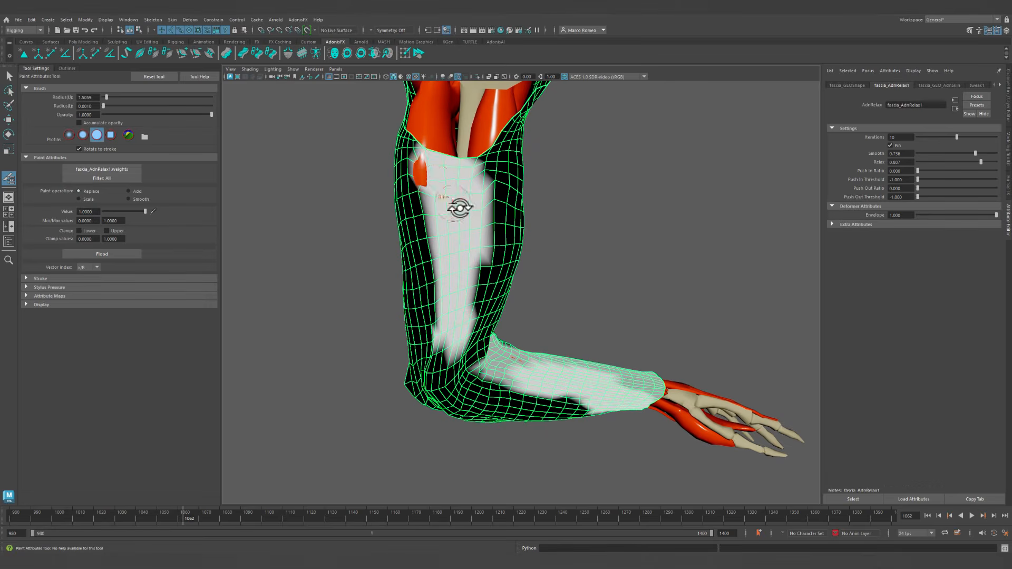
key(ctrl+z)
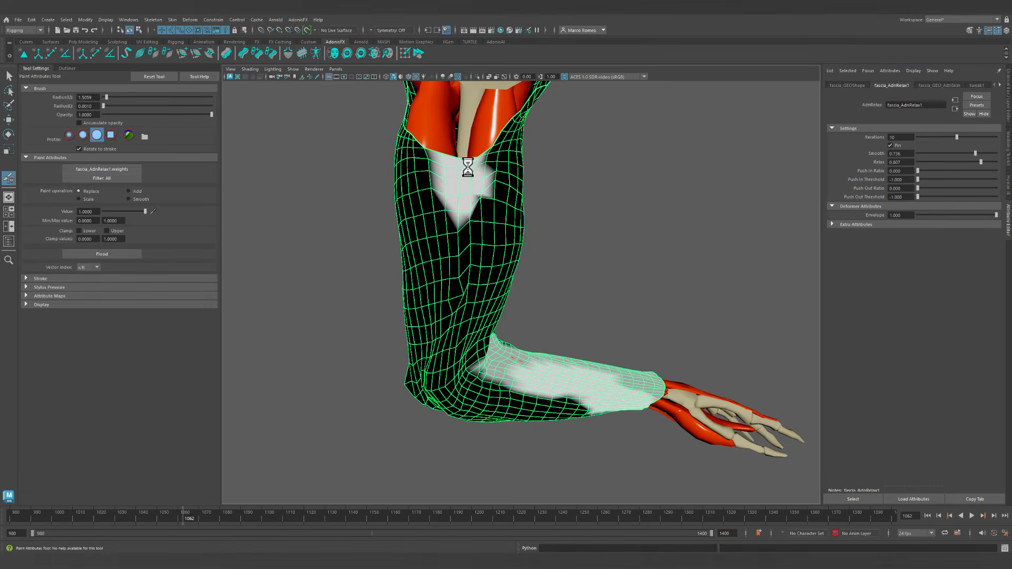
mouse_move(460, 207)
mouse_down()
mouse_move(445, 355)
mouse_move(460, 307)
mouse_move(481, 303)
mouse_move(451, 342)
mouse_move(447, 305)
mouse_up()
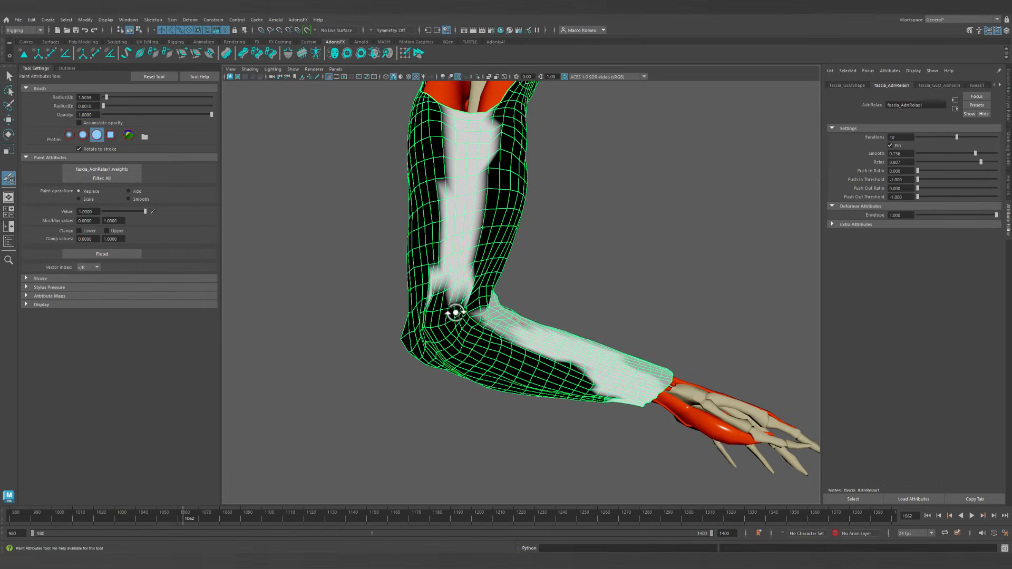
Smooth the painted relax weights by flooding the whole fascia repeatedly with the Smooth operation.
click(129, 199)
click(128, 254)
click(128, 253)
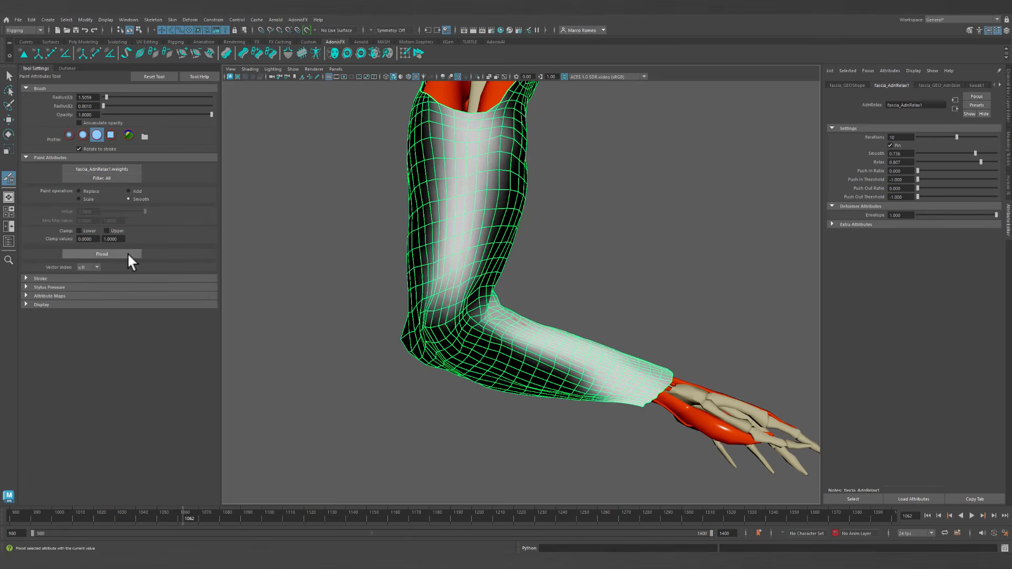
alt+drag(492, 271, 527, 350)
alt+middle_drag(527, 351, 535, 329)
alt+drag(535, 329, 551, 375)
Deselect the fascia, replay the arm bend from the first frame to frame 1080 from several views, and return to the first frame.
key(q)
click(685, 428)
scroll(684, 428, down, 5)
alt+drag(685, 428, 601, 401)
click(927, 515)
click(971, 516)
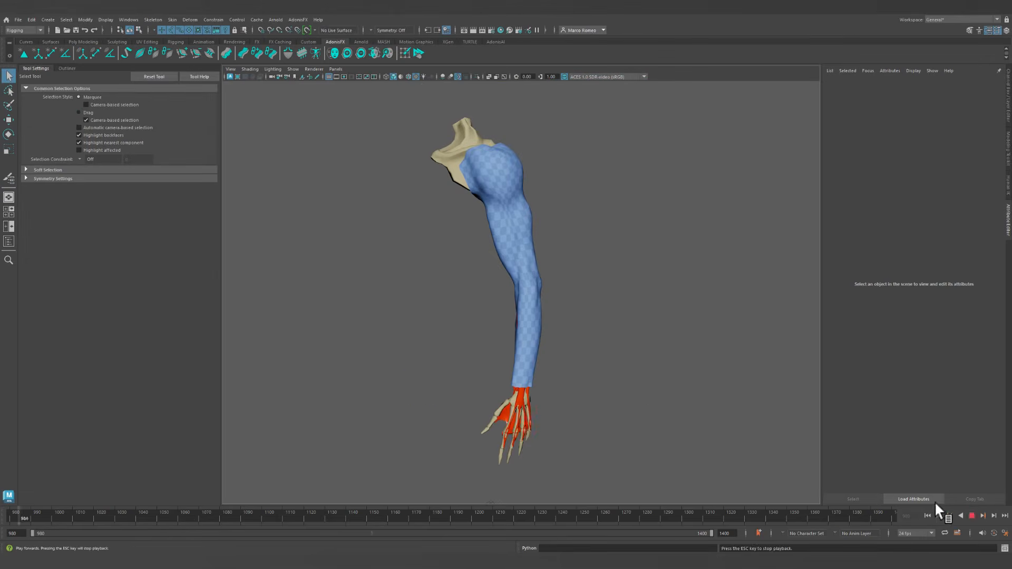
alt+right_drag(536, 399, 543, 399)
alt+middle_drag(498, 361, 527, 396)
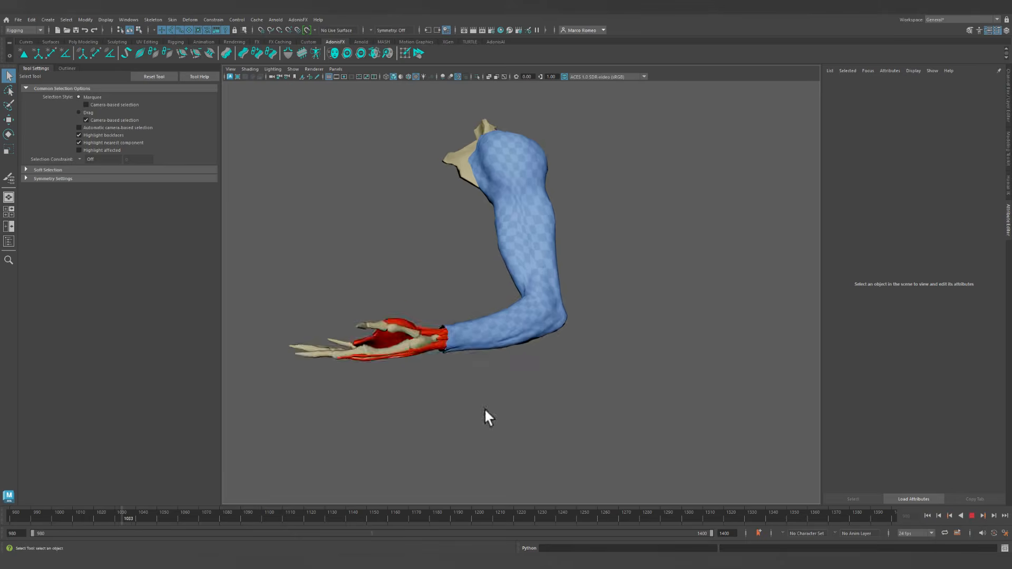
alt+drag(472, 405, 563, 381)
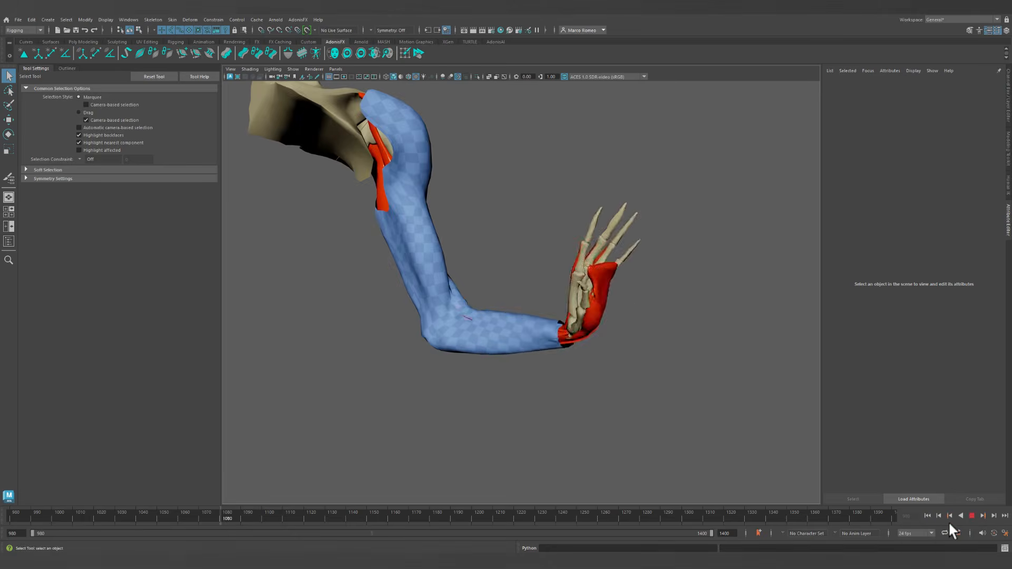
click(971, 516)
click(927, 517)
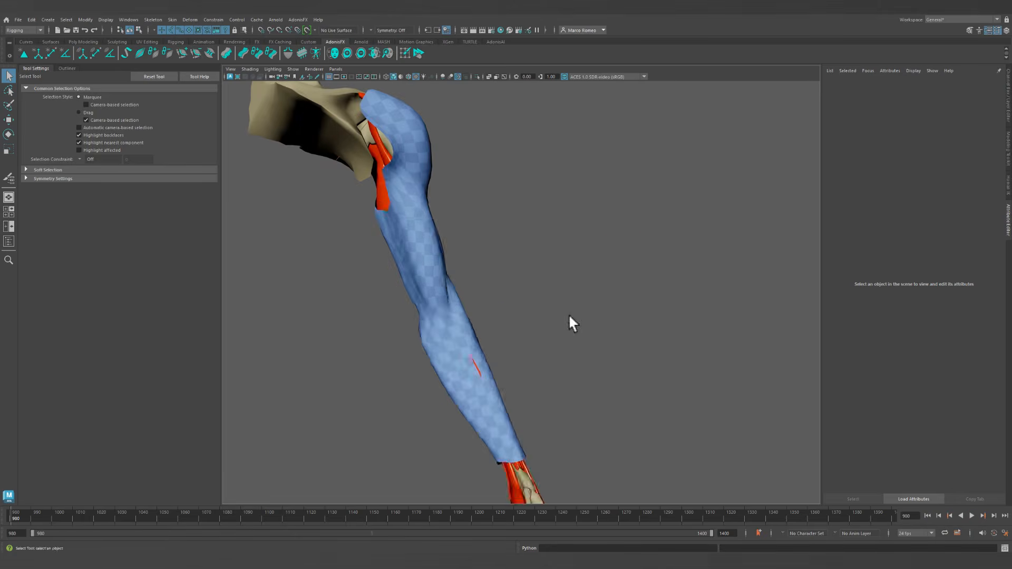
alt+drag(569, 315, 496, 330)
alt+right_drag(548, 368, 507, 358)
alt+drag(507, 358, 478, 336)
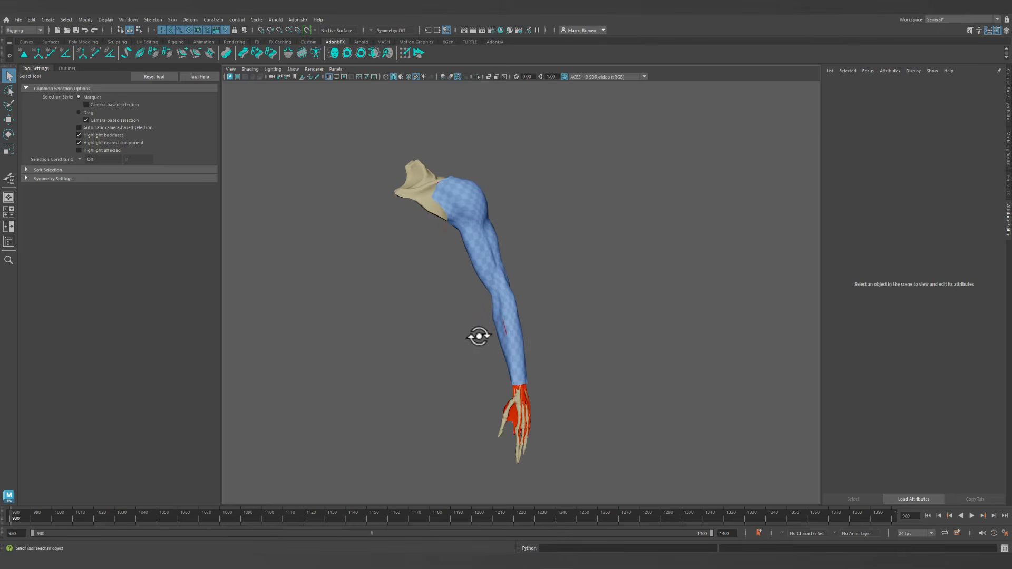
Unhide fat_GRP and select the fat_GEO mesh inside it.
click(62, 67)
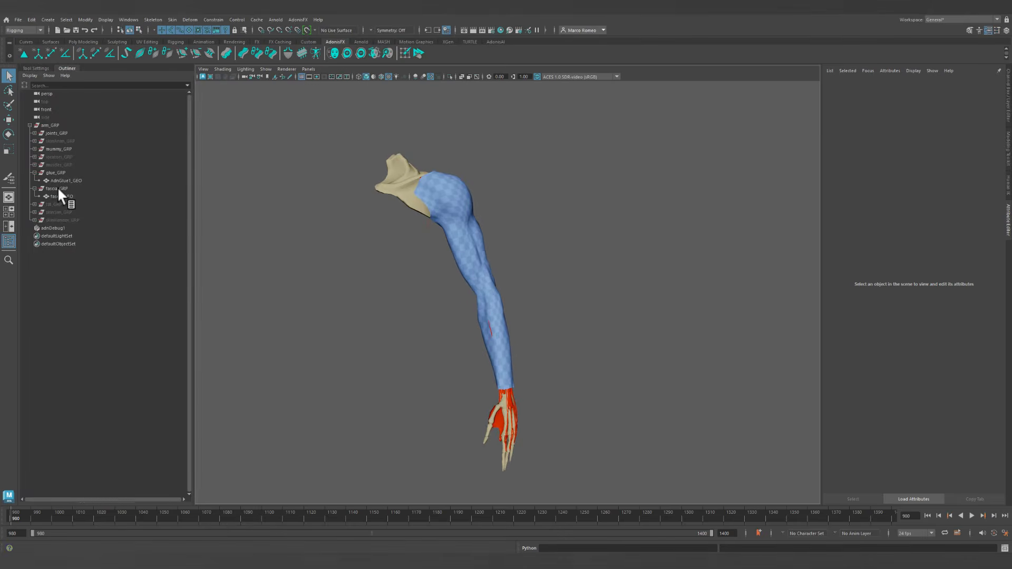
click(55, 205)
key(shift+h)
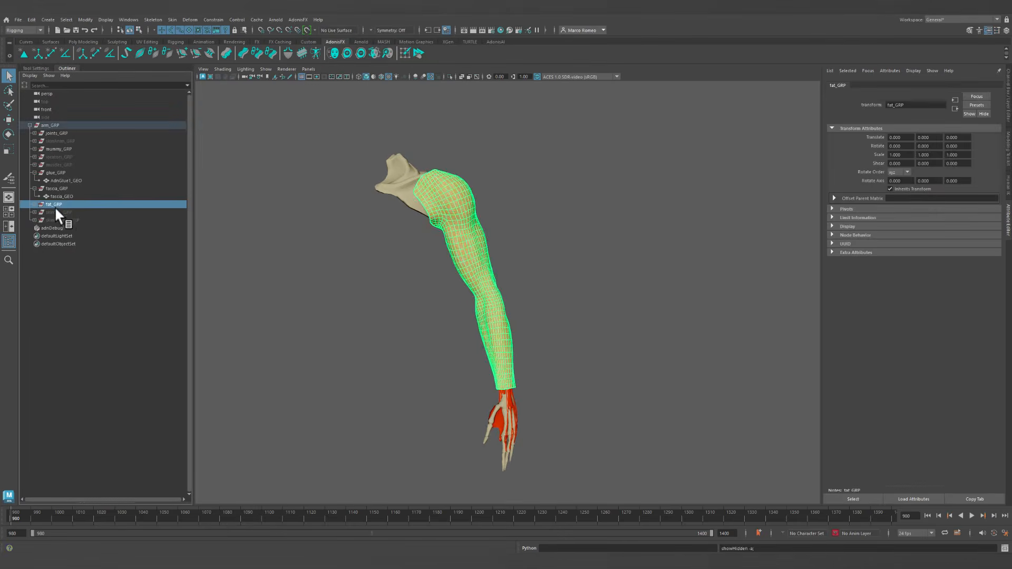
click(34, 205)
click(63, 212)
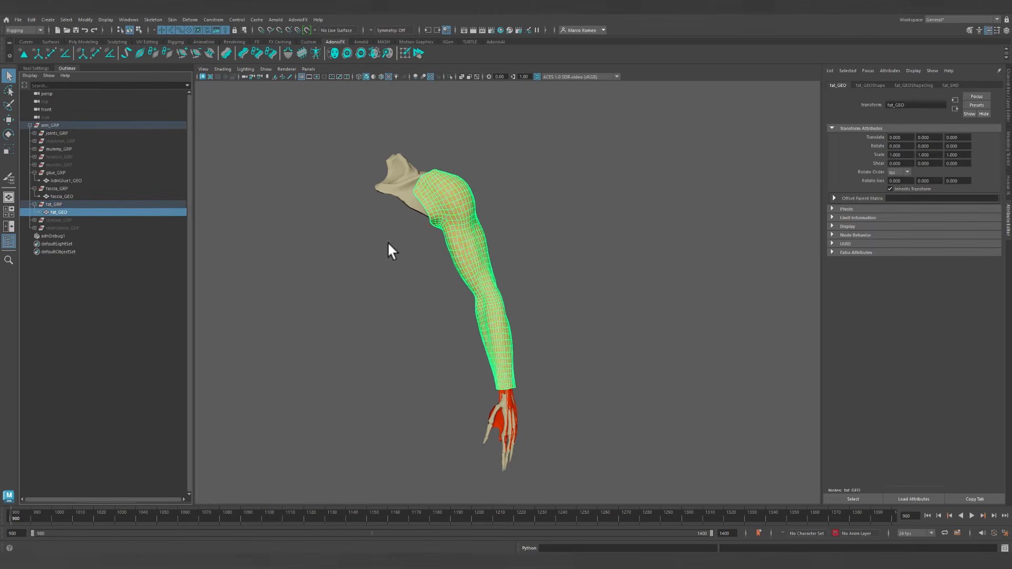
alt+drag(387, 241, 381, 207)
alt+right_drag(443, 303, 564, 400)
alt+middle_drag(564, 400, 525, 268)
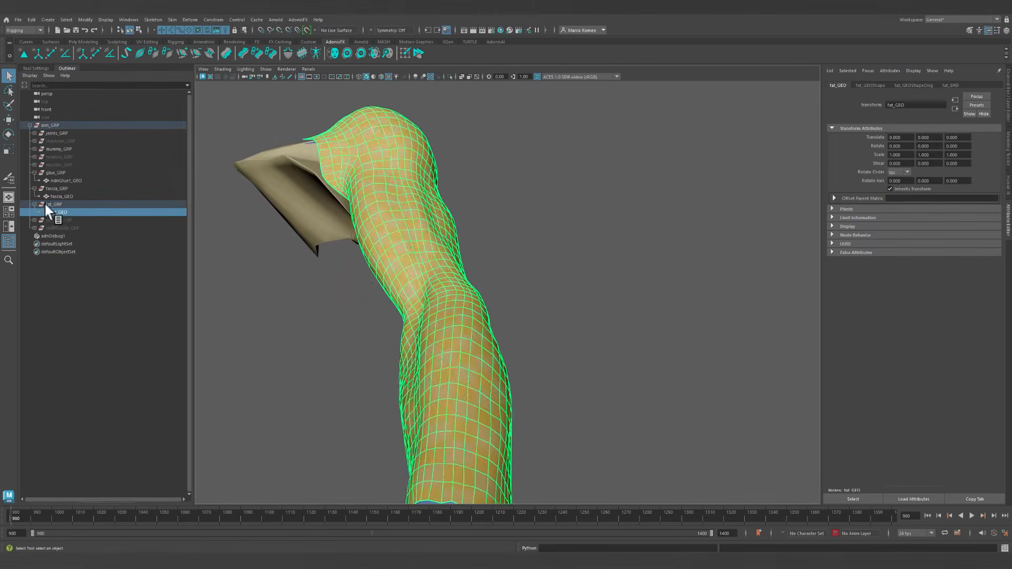
Create an AdnFat deformer named fat_GEO_AdnFat from fascia_GEO to fat_GEO, with 5 iterations and the Fat material.
click(61, 196)
ctrl+click(59, 210)
alt+middle_drag(591, 393, 574, 293)
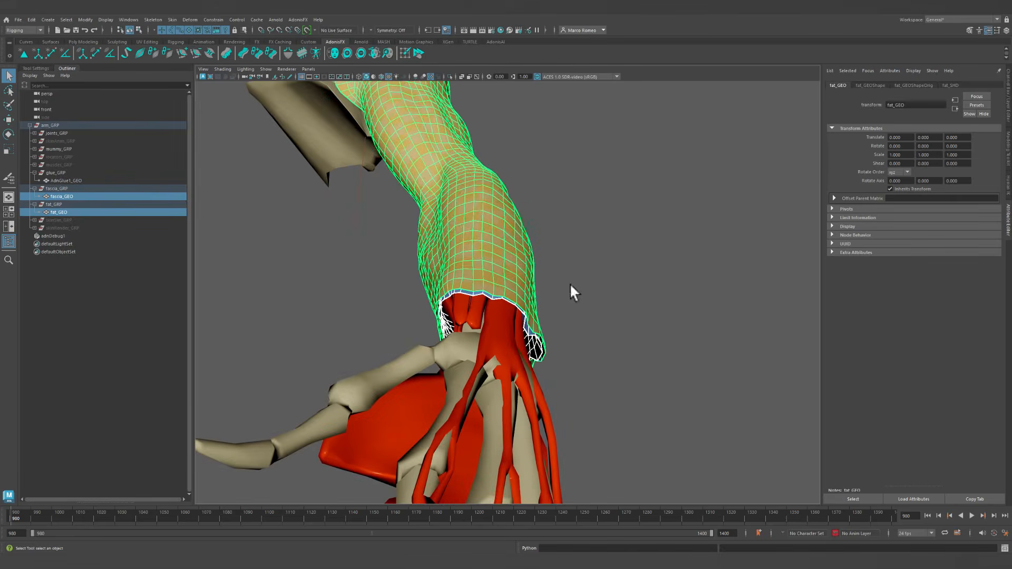
click(534, 354)
shift+click(533, 307)
click(225, 51)
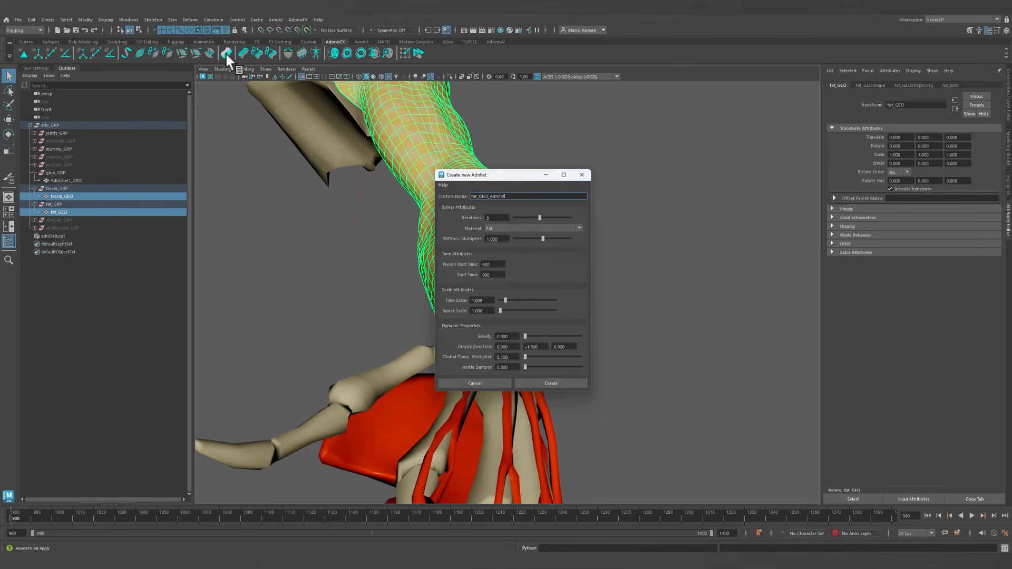
click(552, 384)
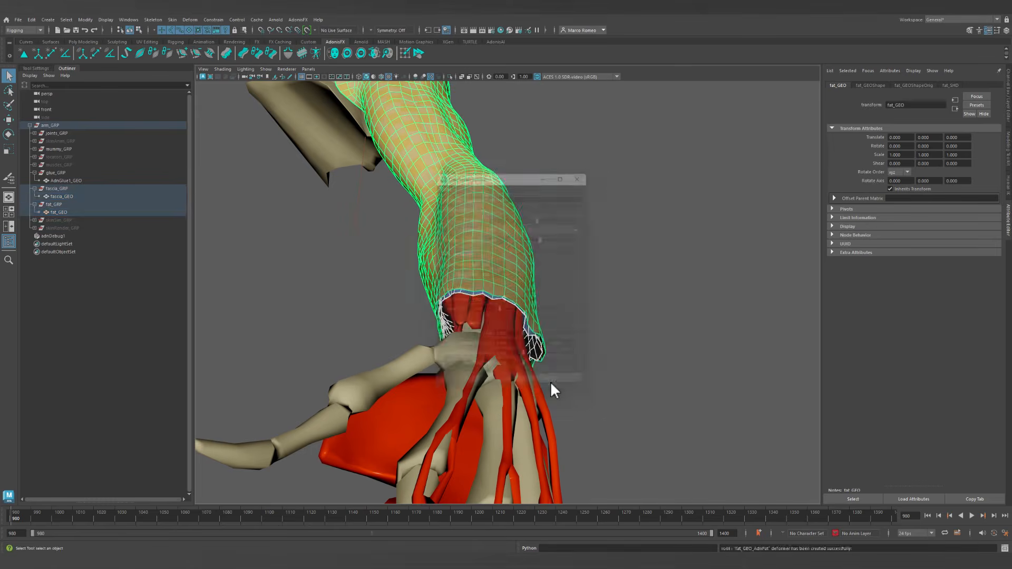
Isolate fat_GEO in the viewport, deselect it, and frame the whole arm.
alt+right_drag(691, 339, 521, 363)
click(79, 212)
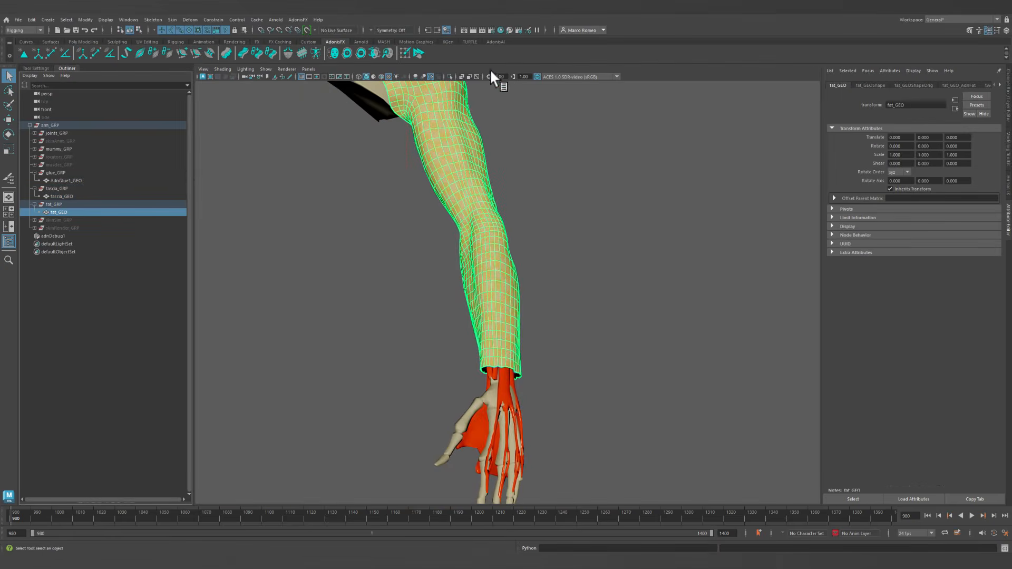
click(450, 76)
click(637, 304)
scroll(629, 312, down, 3)
alt+drag(627, 314, 799, 399)
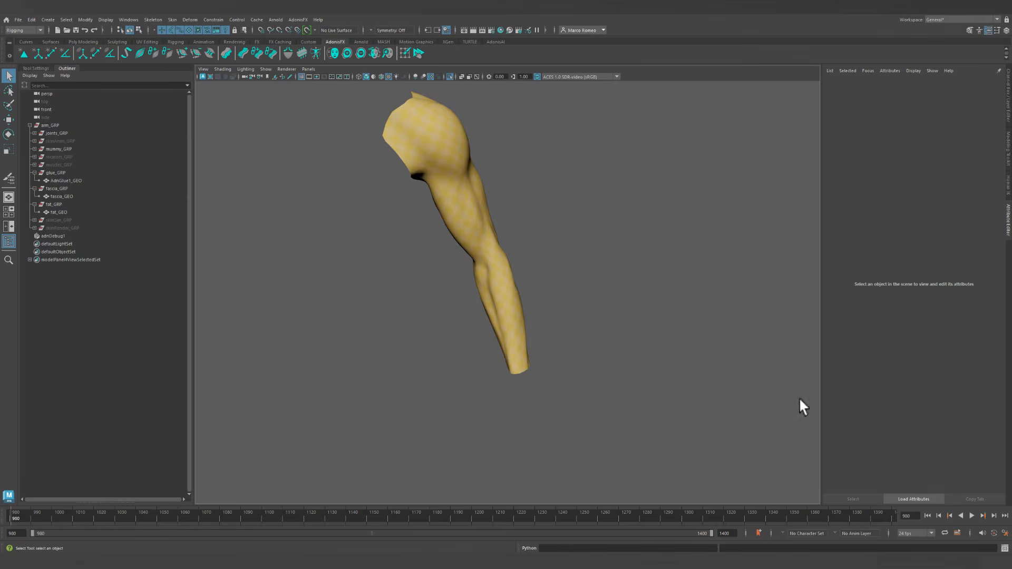
Play the fat simulation from the first frame, examine the bending arm from several angles and closer up, and stop playback.
click(970, 516)
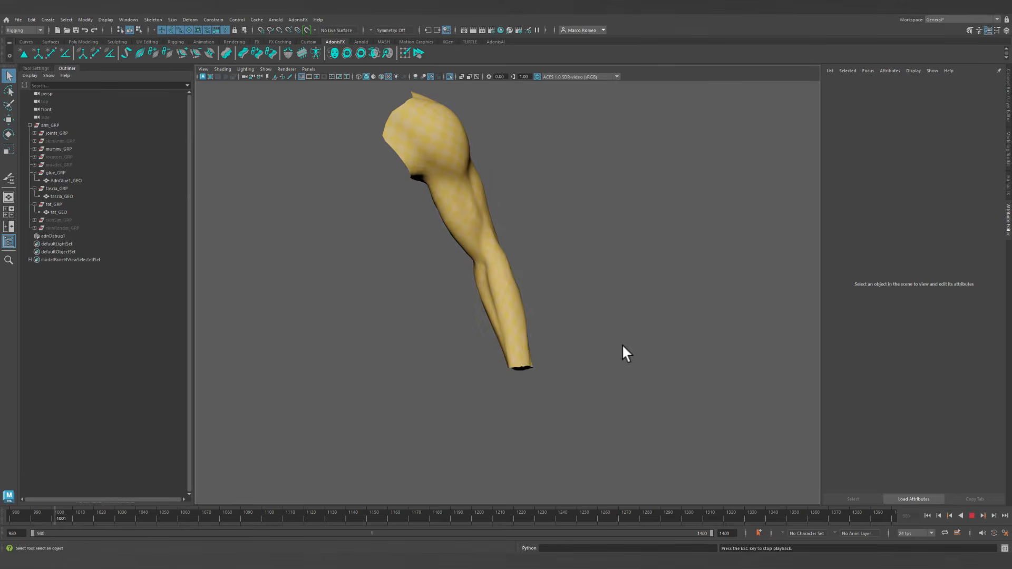
alt+drag(630, 361, 565, 310)
alt+drag(581, 366, 569, 361)
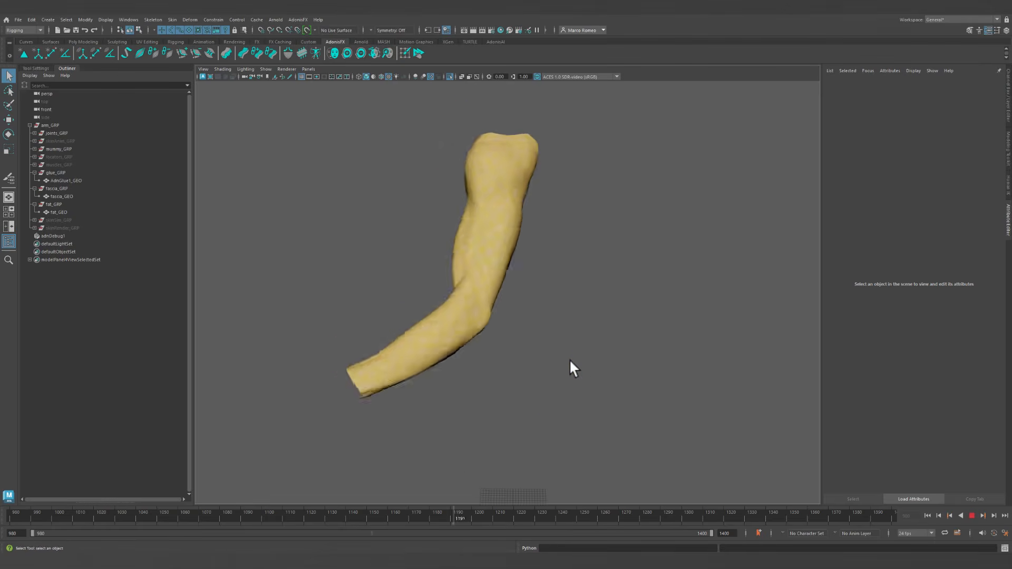
alt+drag(569, 359, 649, 356)
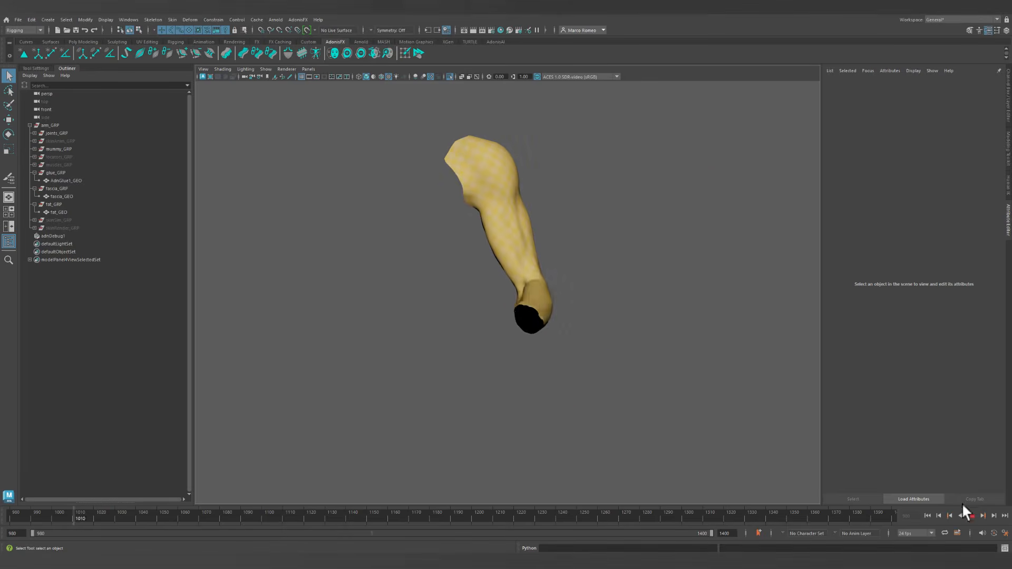
alt+right_drag(596, 385, 701, 436)
alt+drag(701, 436, 582, 366)
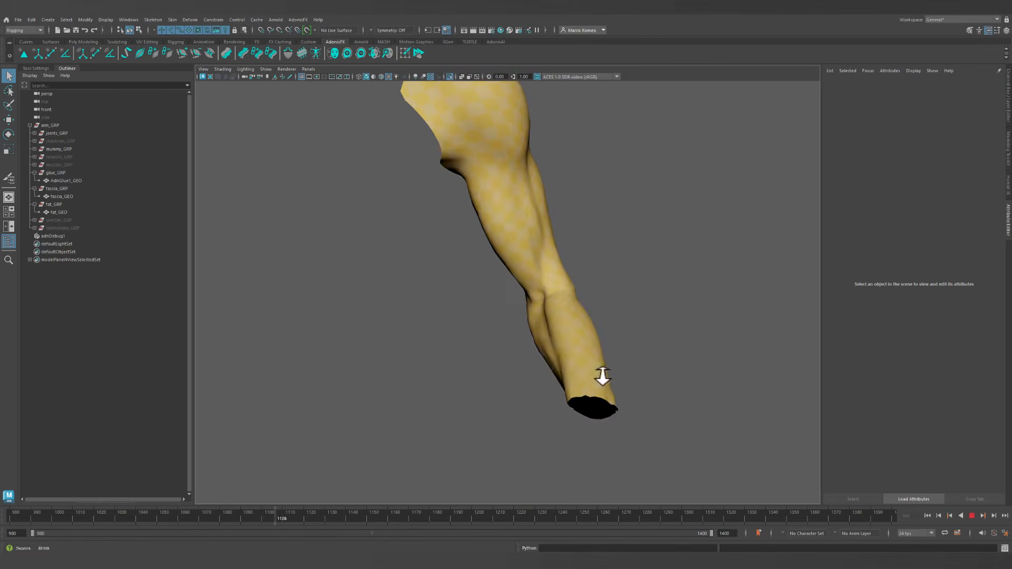
click(972, 515)
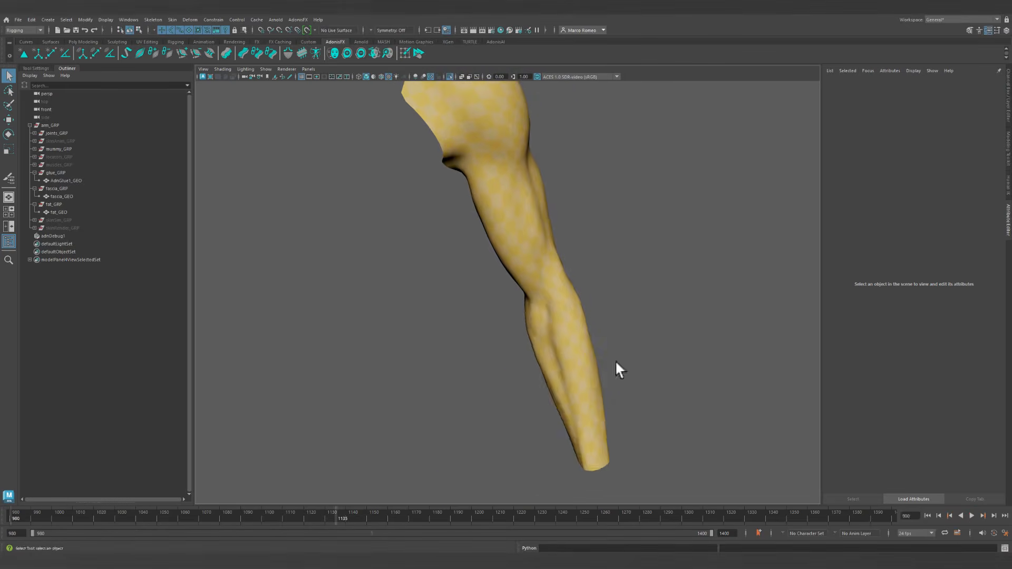
Reframe the whole arm, replay the fat simulation while viewing it from different sides, and return to the first frame.
alt+right_drag(615, 360, 534, 330)
mouse_move(535, 330)
alt+mouse_down()
mouse_move(526, 321)
mouse_move(533, 353)
mouse_move(447, 355)
mouse_move(500, 362)
mouse_move(489, 369)
mouse_move(549, 337)
mouse_move(528, 326)
alt+mouse_up()
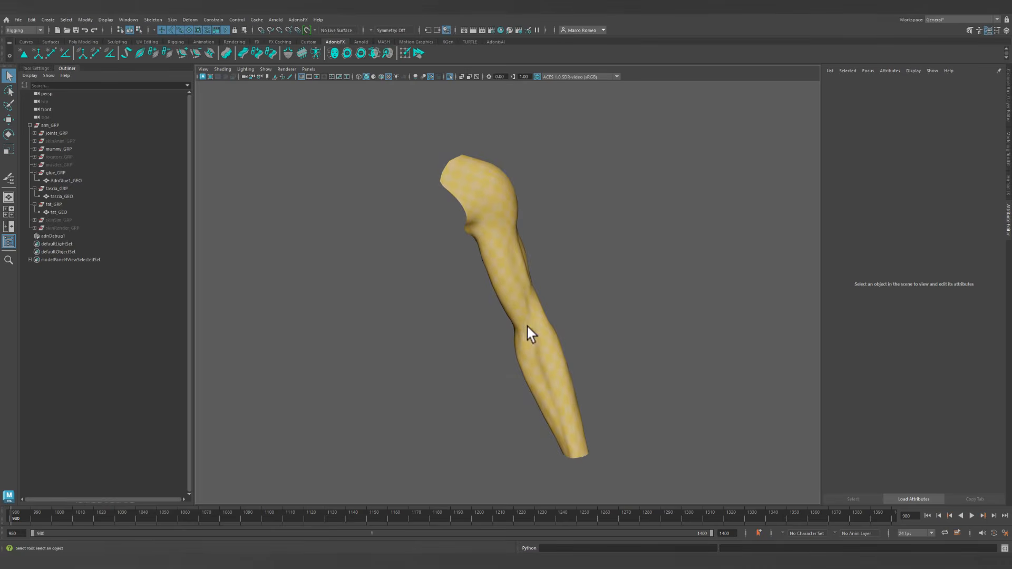
alt+drag(532, 290, 516, 307)
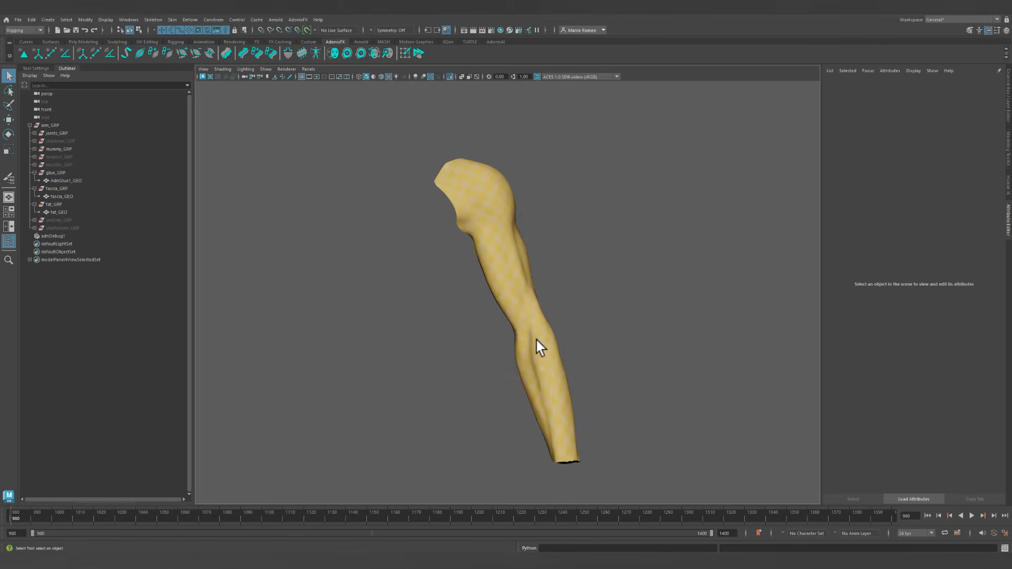
alt+drag(537, 340, 549, 335)
click(972, 515)
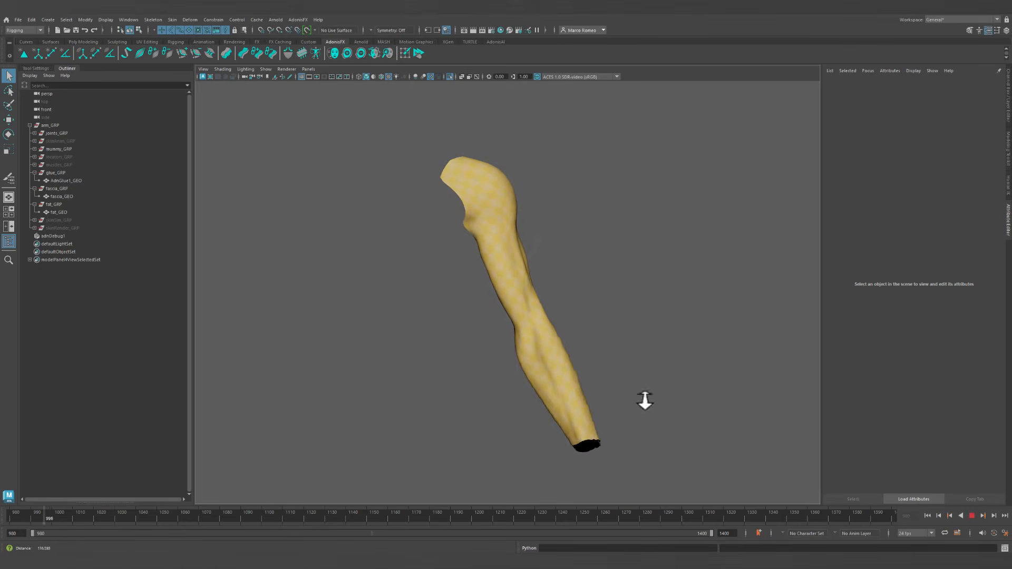
alt+drag(644, 402, 538, 426)
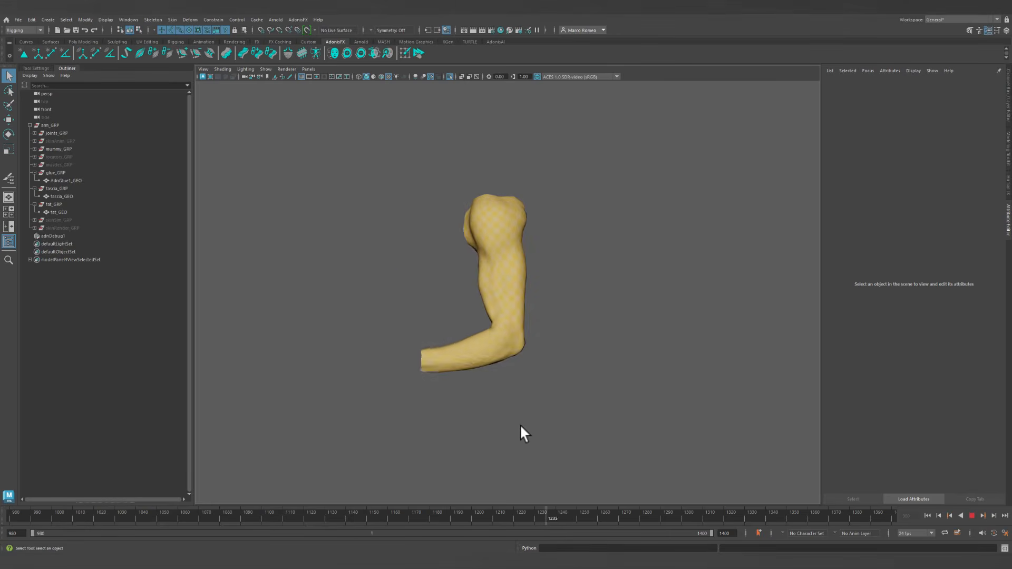
alt+drag(522, 431, 570, 426)
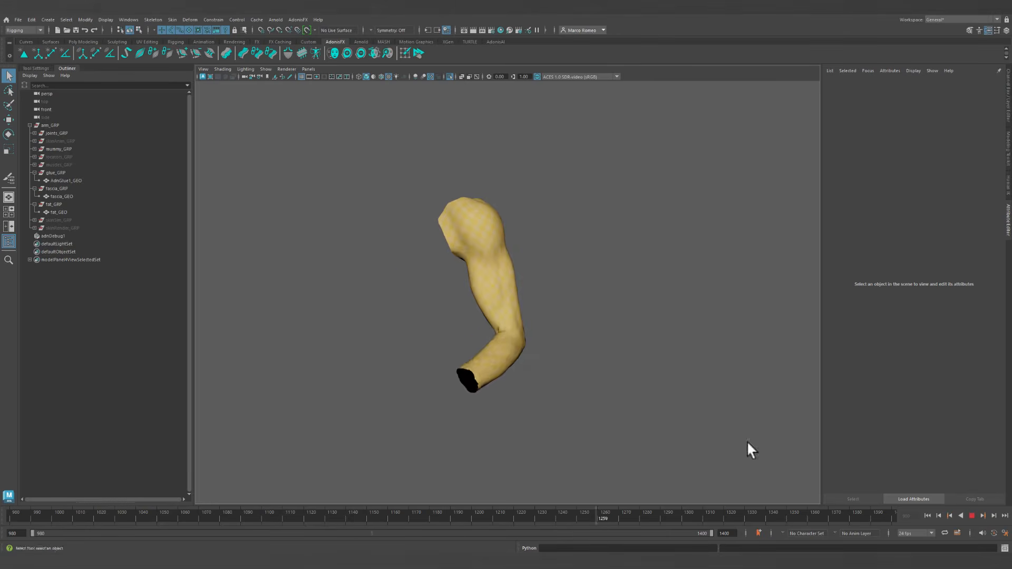
click(972, 515)
click(928, 515)
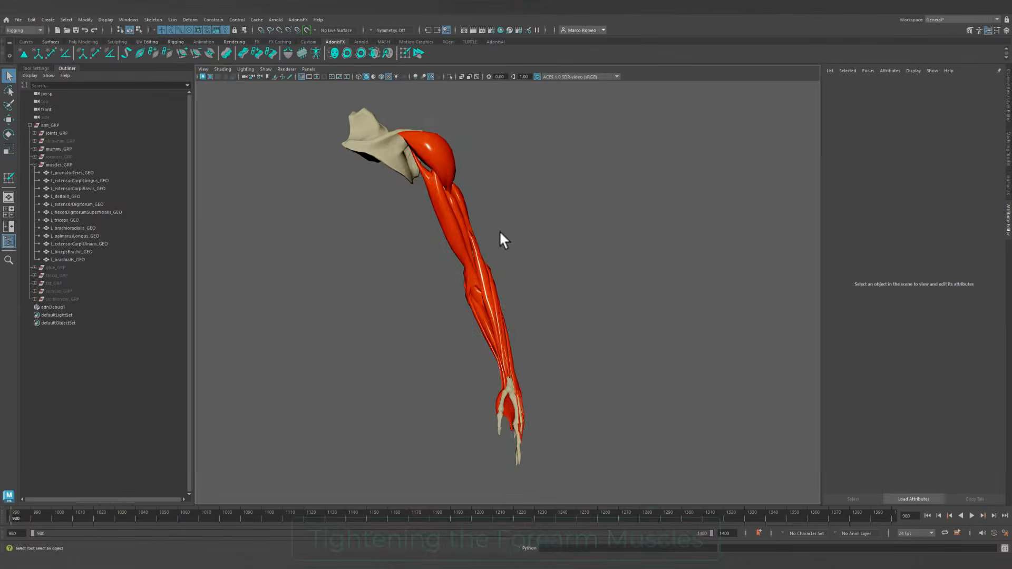
Examine the left forearm muscles around the elbow and wrist from several angles.
alt+right_drag(498, 230, 560, 258)
alt+middle_drag(561, 258, 565, 227)
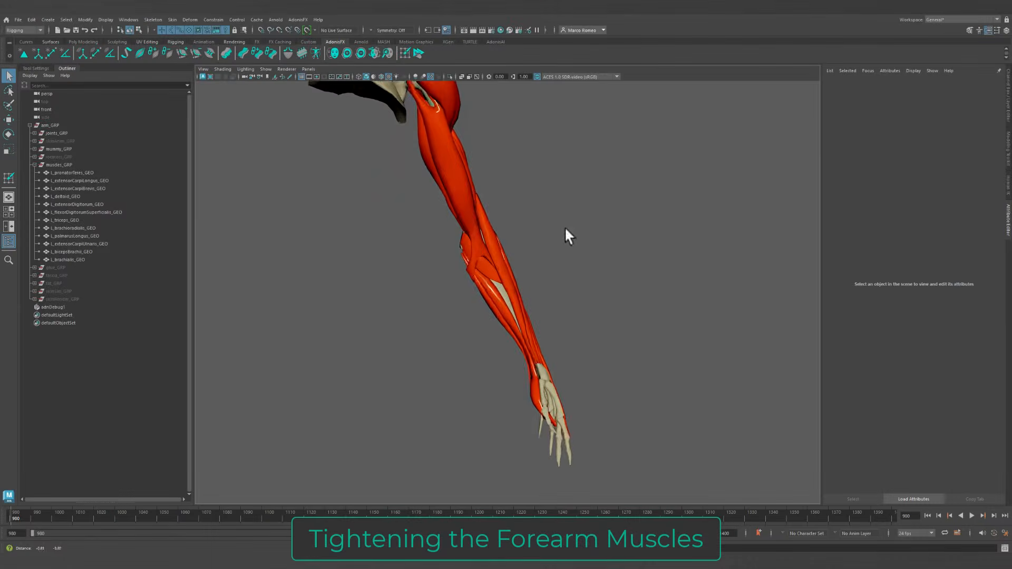
alt+drag(564, 227, 540, 234)
alt+right_drag(539, 234, 524, 187)
alt+middle_drag(524, 188, 539, 227)
alt+drag(697, 343, 680, 343)
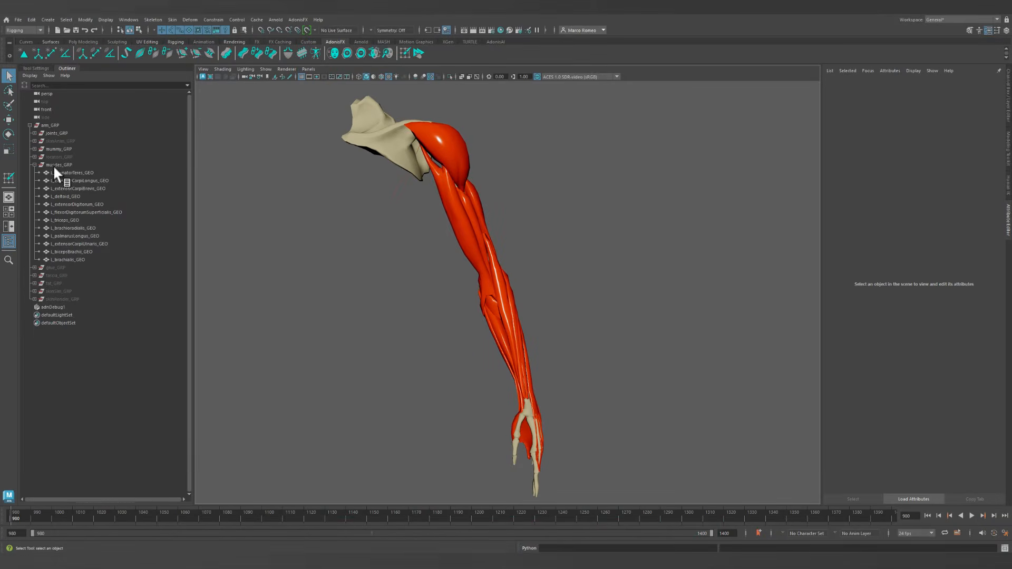
Play the arm muscle simulation at several points along the timeline, clear the deltoid selection and return to the first frame.
click(475, 221)
click(460, 150)
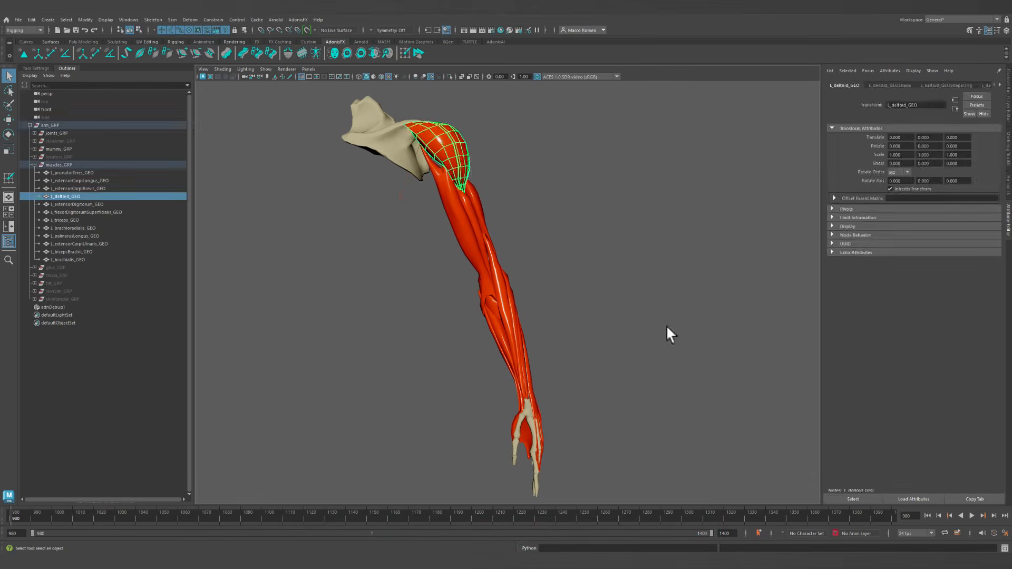
click(666, 325)
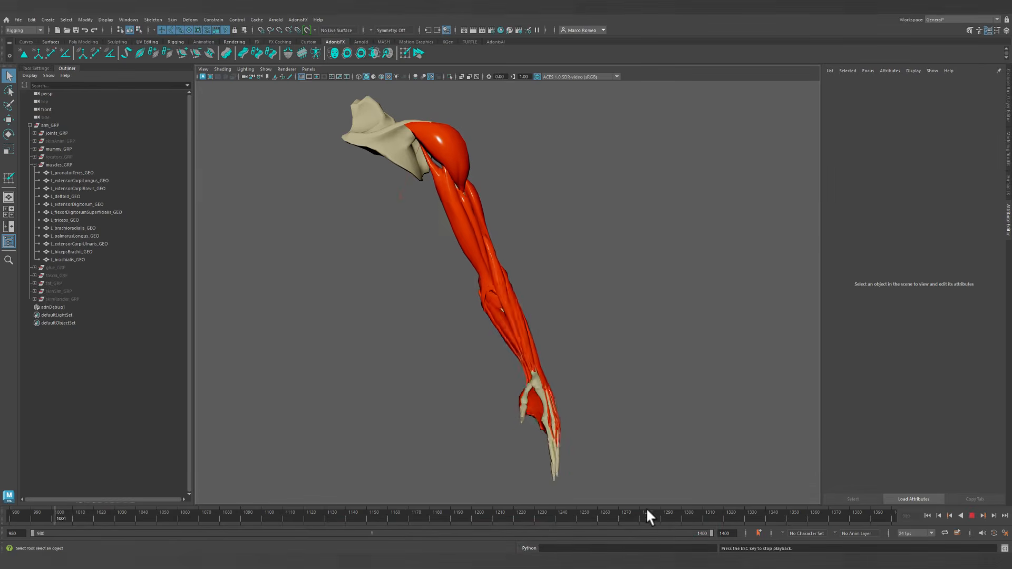
click(618, 515)
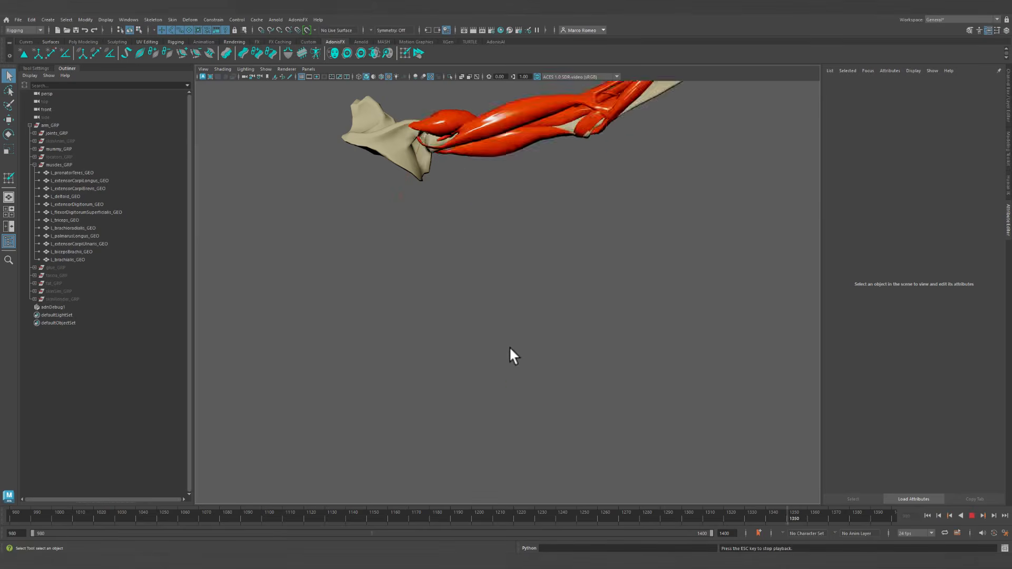
click(661, 514)
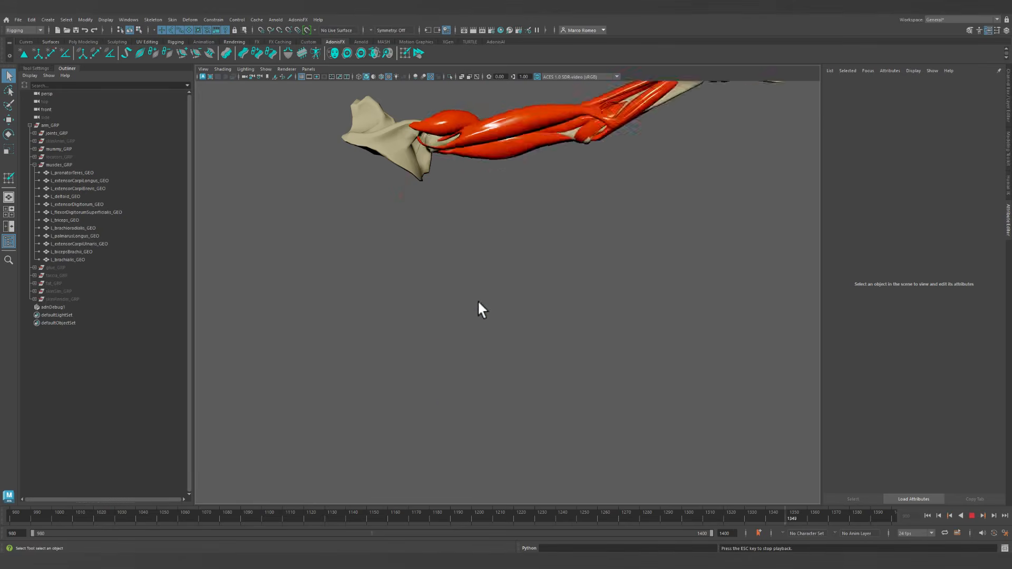
click(926, 515)
Open the AdonisFX Paint Tool for the L_flexorDigitorumSuperficialis_GEO muscle and choose the Slide On Geometry attribute.
alt+drag(585, 363, 580, 384)
alt+right_drag(581, 384, 592, 349)
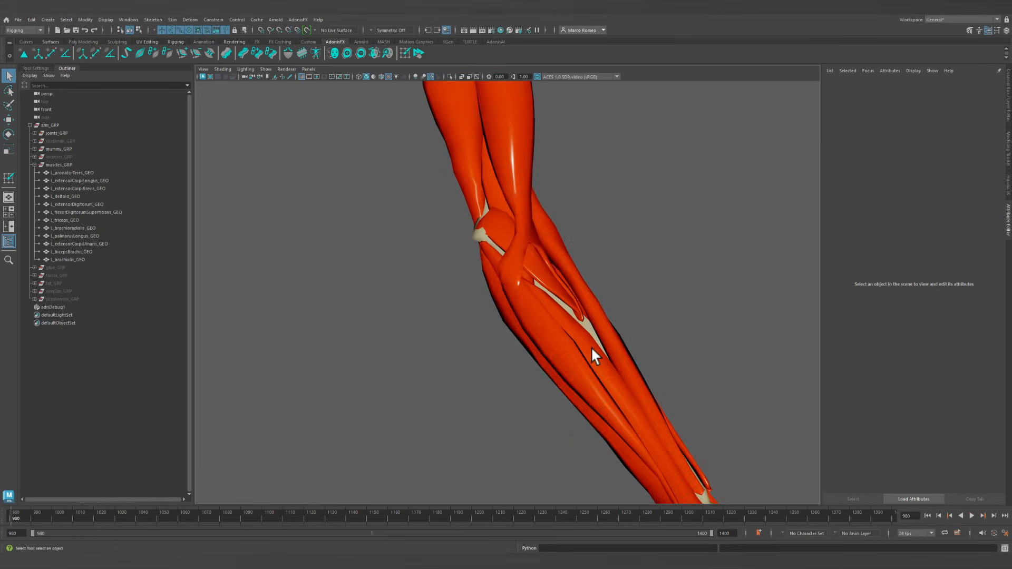
click(592, 350)
alt+drag(591, 349, 528, 327)
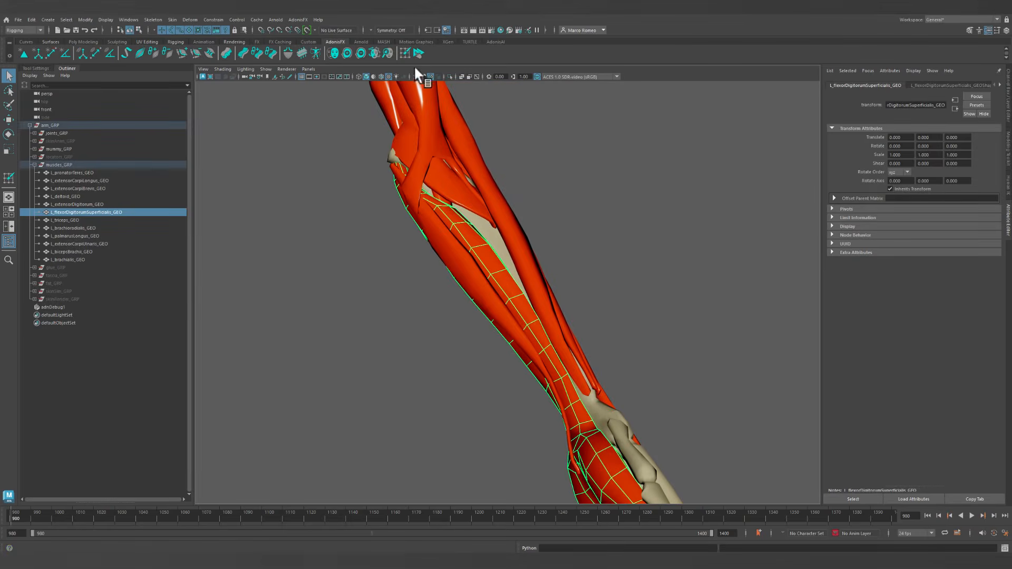
click(404, 53)
mouse_move(506, 234)
mouse_down()
mouse_move(506, 220)
mouse_move(694, 131)
mouse_up()
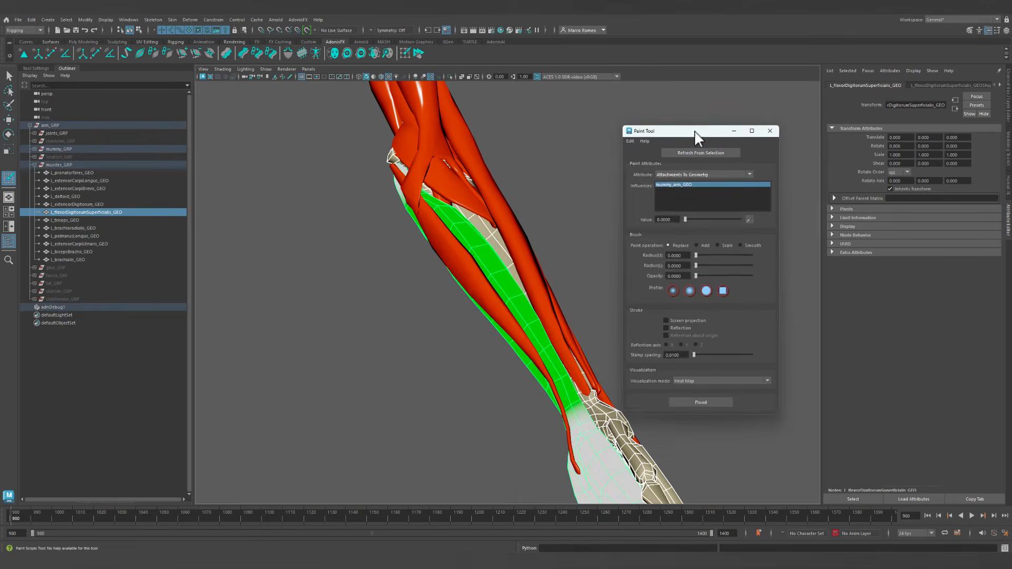
click(684, 170)
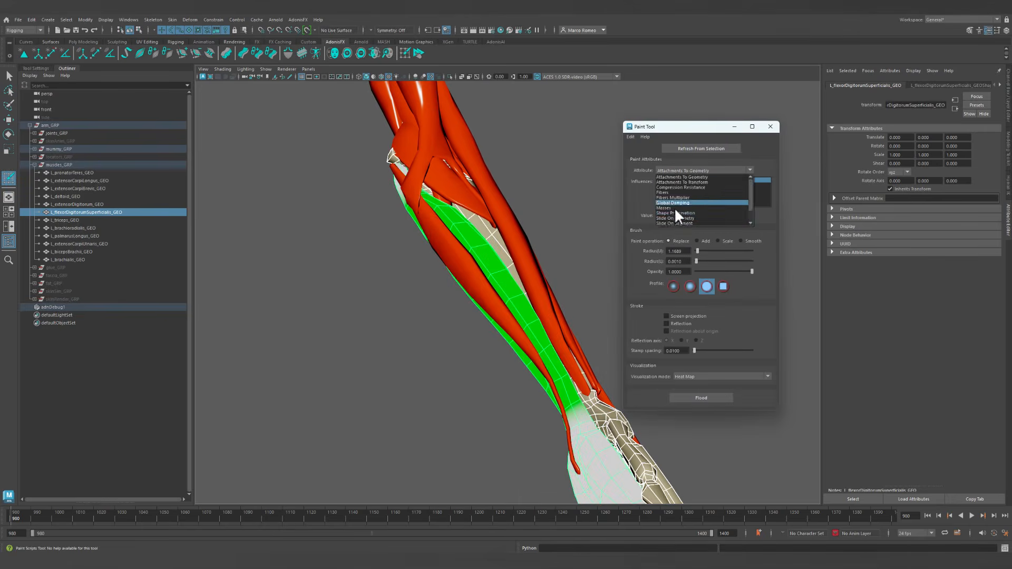
click(677, 217)
alt+drag(584, 238, 491, 174)
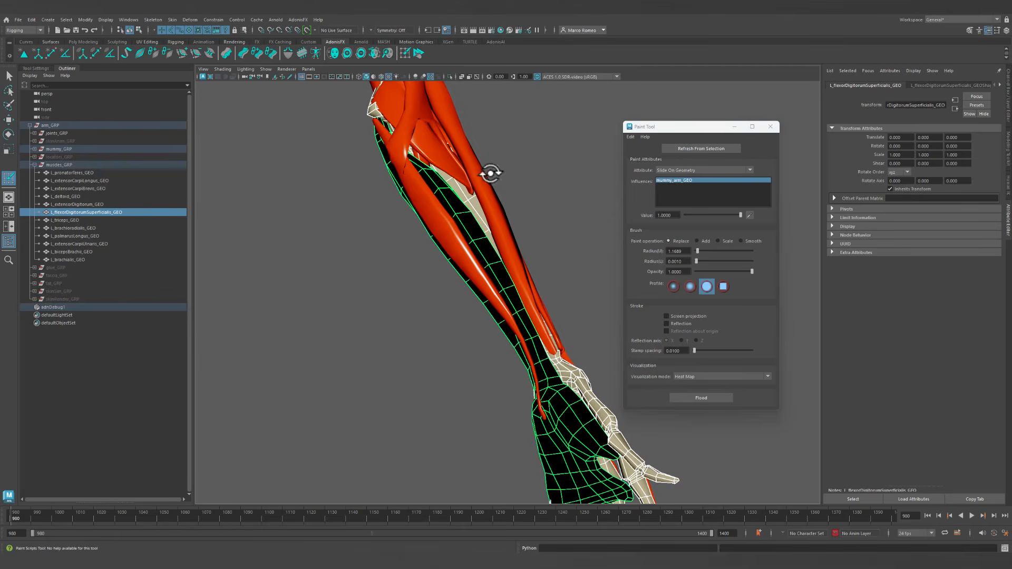
Isolate the flexor muscle and paint a Slide On Geometry value of 0.5 along its forearm section, from below the elbow to the wrist.
click(671, 216)
text(0.5)
key(Return)
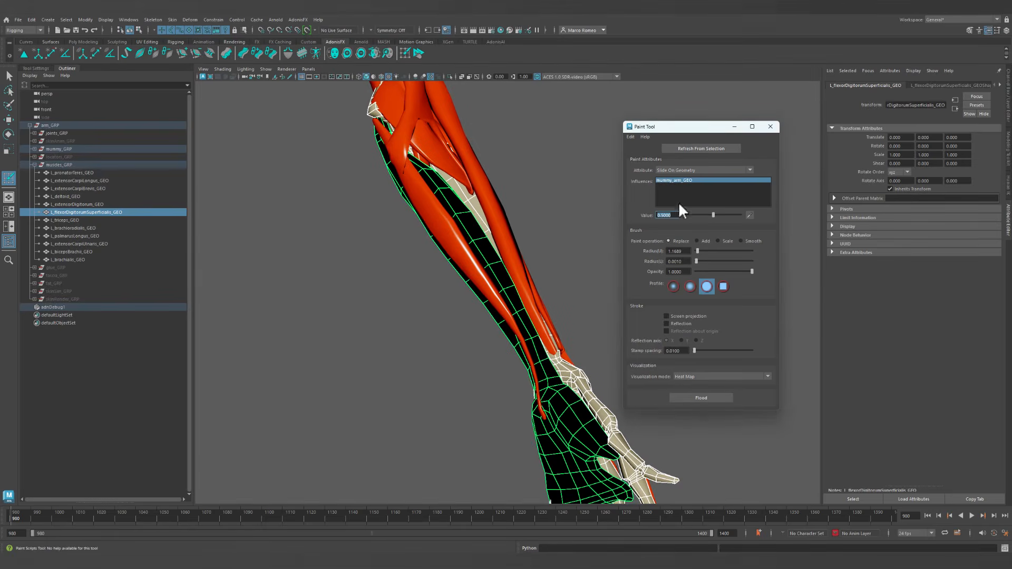
click(449, 77)
mouse_move(546, 248)
alt+mouse_down()
mouse_move(458, 233)
mouse_move(526, 235)
mouse_move(403, 240)
mouse_move(417, 236)
alt+mouse_up()
mouse_move(433, 200)
mouse_down()
mouse_move(400, 208)
mouse_move(474, 180)
mouse_move(376, 174)
mouse_move(513, 261)
mouse_up()
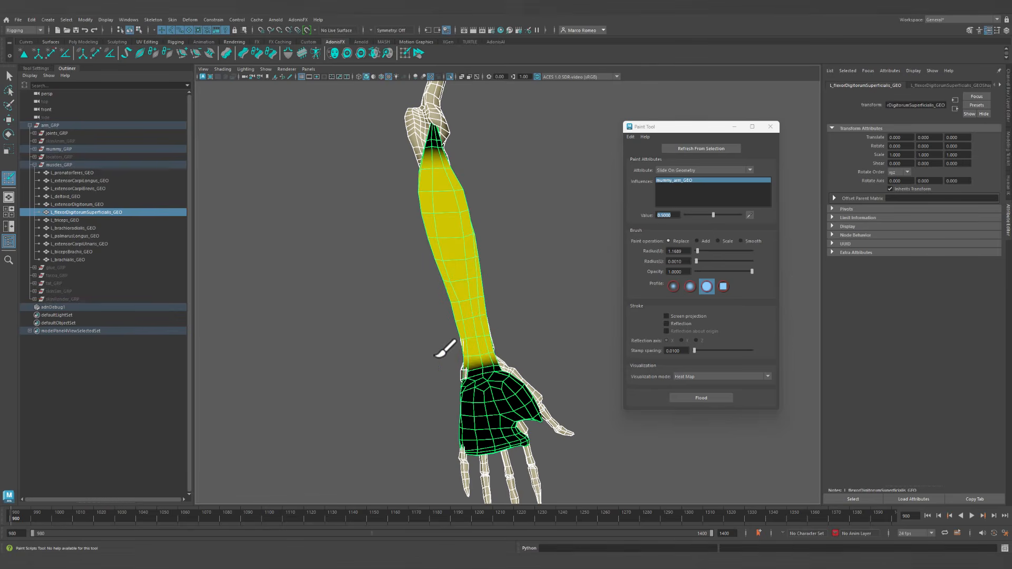
drag(503, 357, 450, 364)
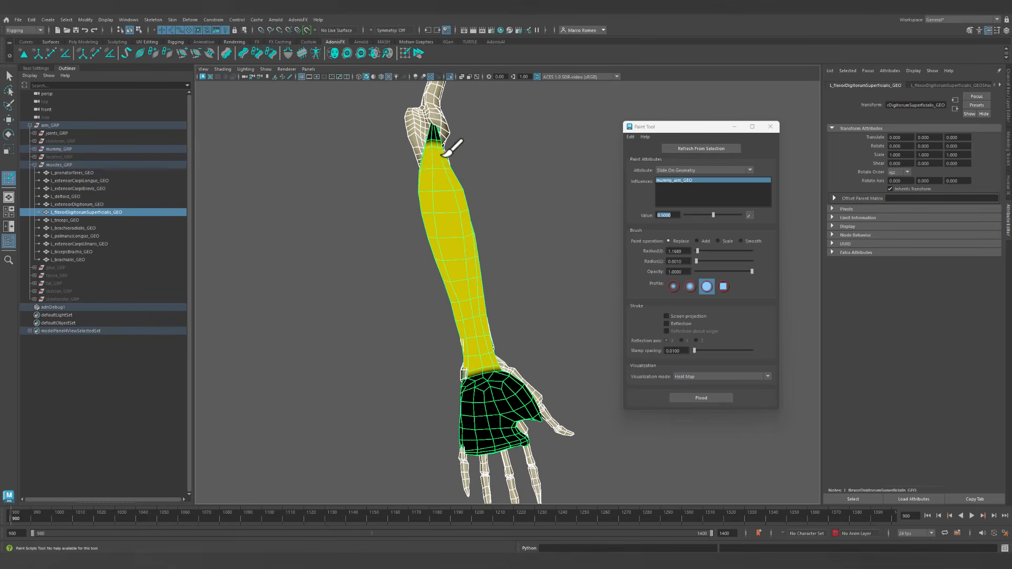
Paint the 0.5 slide value onto the remaining bone-facing side of the flexor muscle below the elbow.
mouse_move(461, 79)
alt+mouse_down()
mouse_move(492, 232)
mouse_move(401, 305)
mouse_move(421, 316)
alt+mouse_up()
alt+right_drag(422, 316, 503, 364)
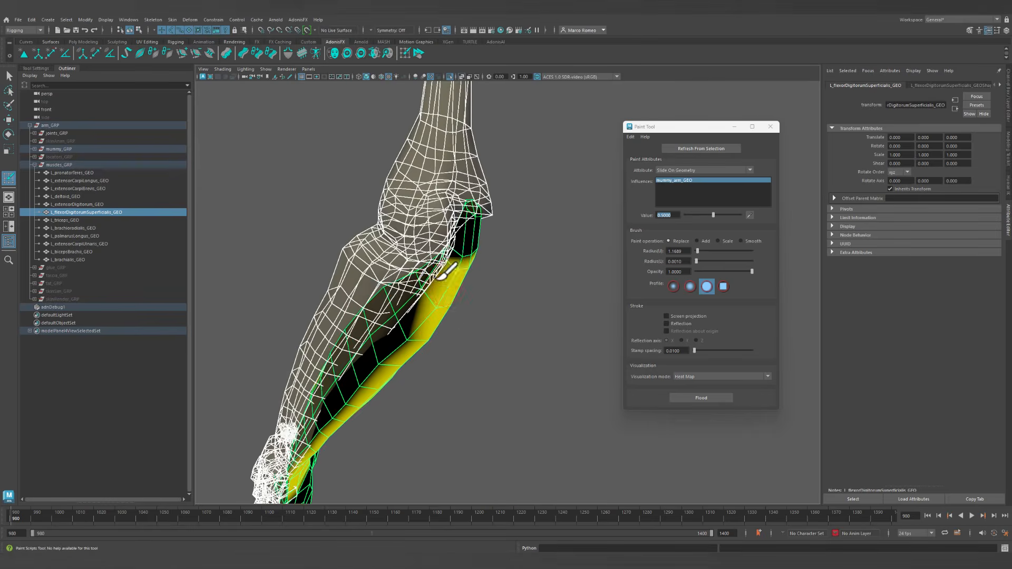
mouse_move(443, 274)
alt+mouse_down()
mouse_move(463, 294)
mouse_move(549, 271)
mouse_move(339, 334)
mouse_move(368, 332)
mouse_move(299, 384)
mouse_move(410, 415)
mouse_move(344, 466)
mouse_move(363, 479)
alt+mouse_up()
alt+middle_drag(363, 479, 437, 204)
mouse_move(438, 198)
mouse_down()
mouse_move(440, 135)
mouse_move(468, 151)
mouse_move(350, 248)
mouse_move(364, 295)
mouse_up()
mouse_move(398, 395)
alt+mouse_down()
mouse_move(413, 334)
mouse_move(354, 320)
mouse_move(345, 329)
alt+mouse_up()
alt+drag(332, 327, 540, 260)
alt+middle_drag(540, 259, 409, 447)
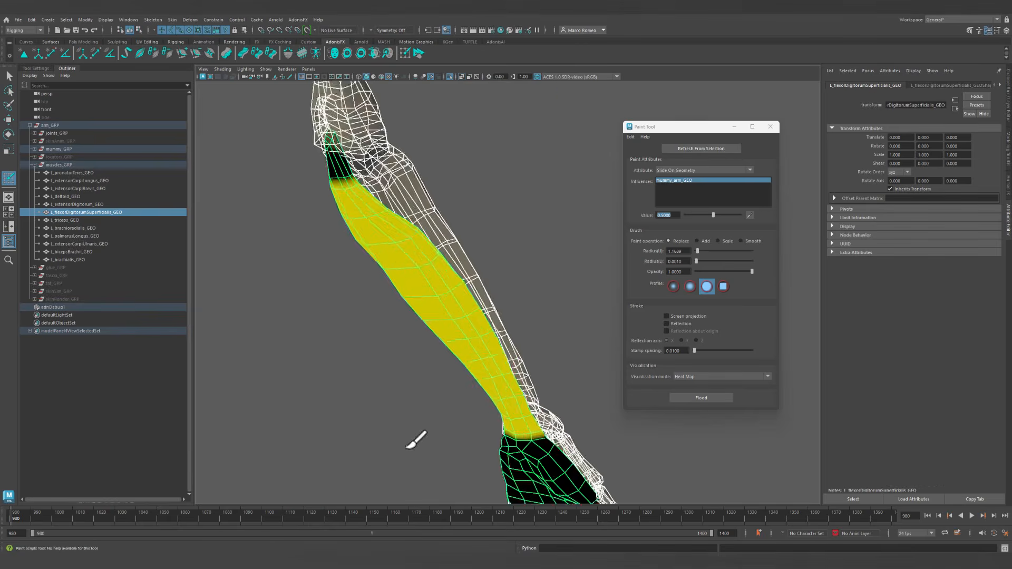
alt+right_drag(409, 448, 416, 361)
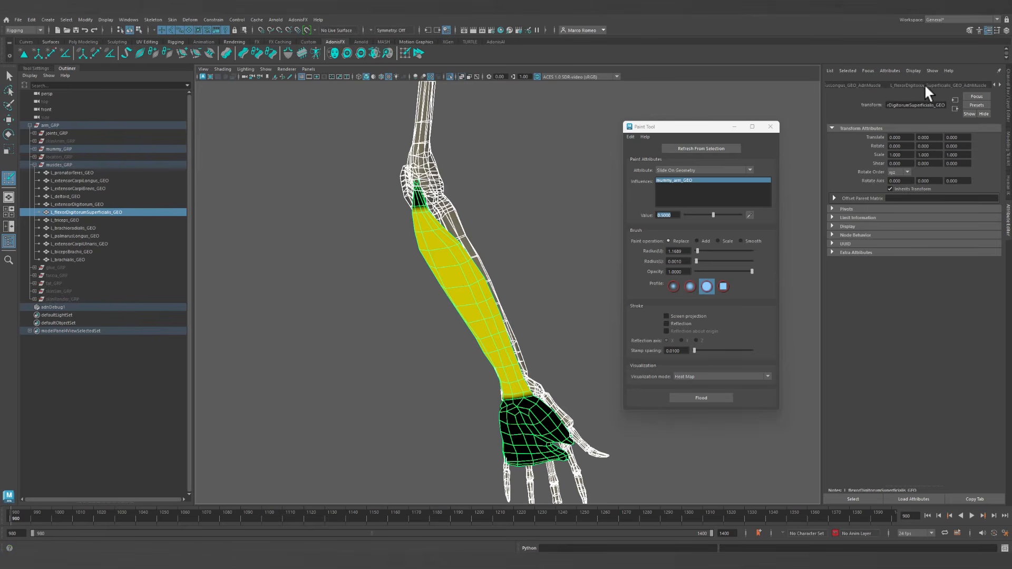
Examine the Max Sliding Distance and other dynamic properties of the flexor's AdnMuscle node, with the painted muscle in view.
click(960, 84)
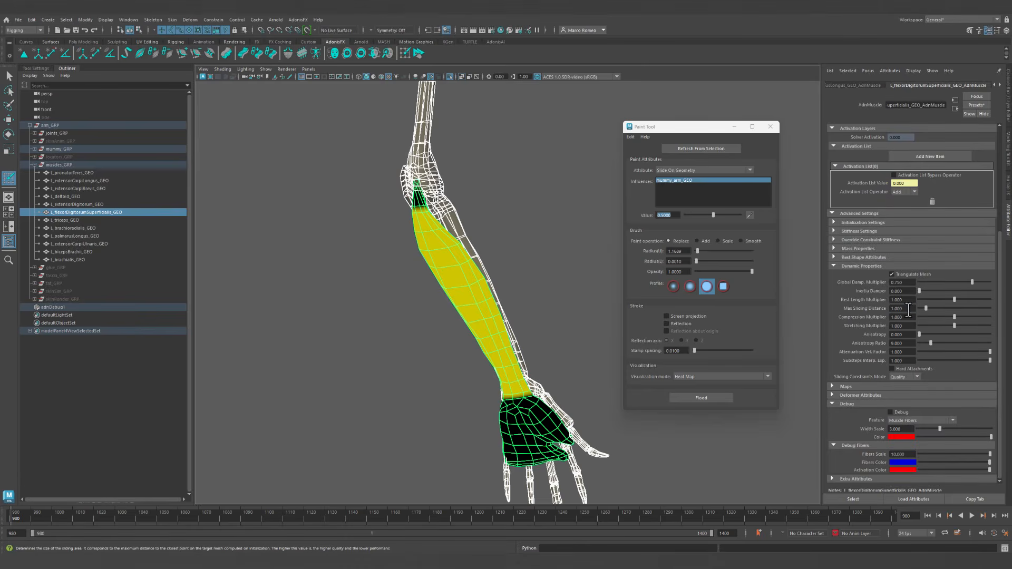
alt+right_drag(553, 327, 106, 241)
alt+drag(519, 364, 457, 437)
mouse_move(464, 270)
alt+mouse_down()
mouse_move(469, 328)
mouse_move(462, 282)
alt+mouse_up()
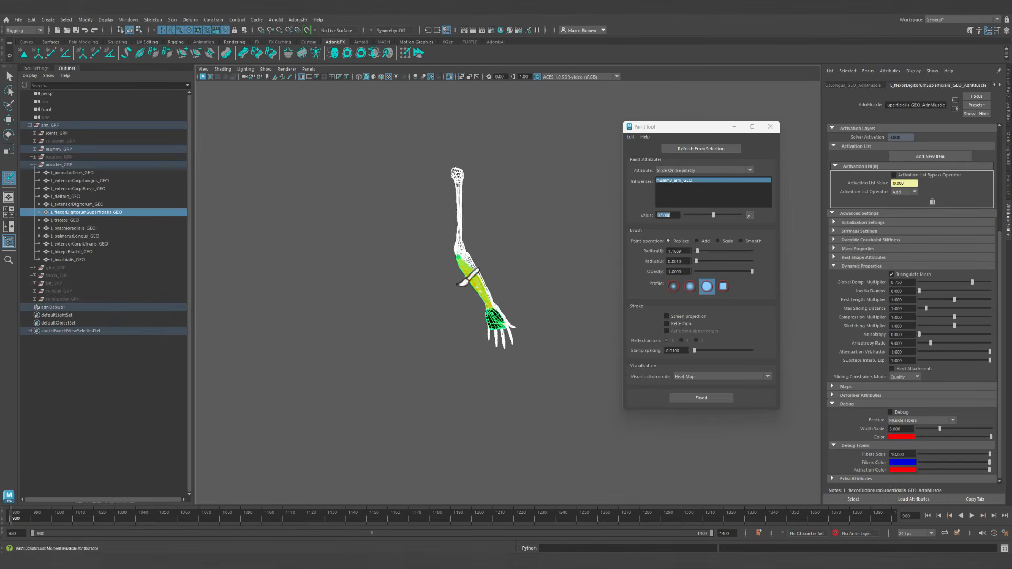
alt+right_drag(461, 281, 557, 333)
alt+middle_drag(504, 282, 524, 345)
alt+drag(524, 345, 528, 295)
alt+right_drag(494, 299, 556, 330)
alt+drag(556, 329, 526, 262)
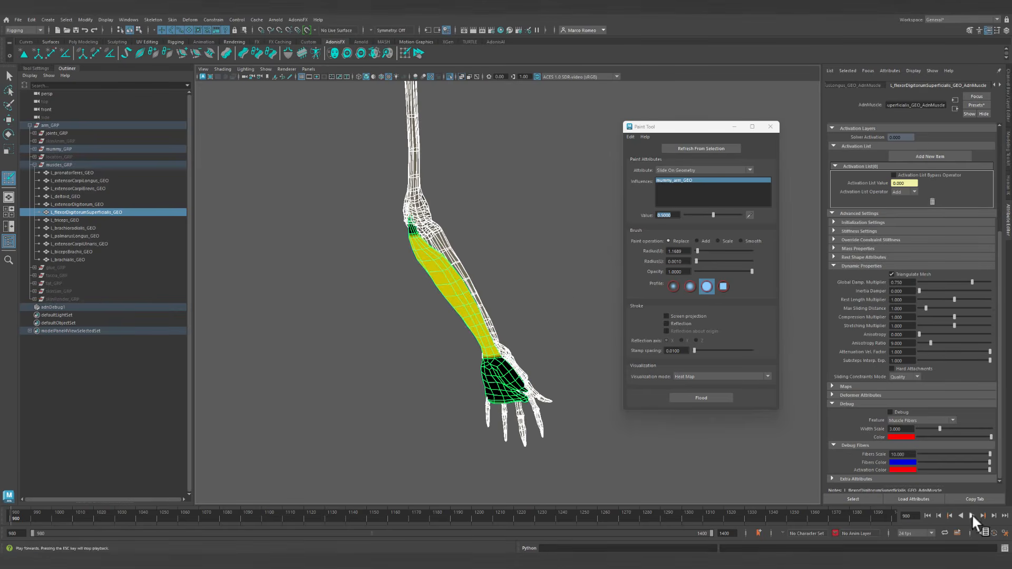
Play the simulation briefly with the painted flexor muscle shown, stop it and rewind to the first frame.
click(972, 515)
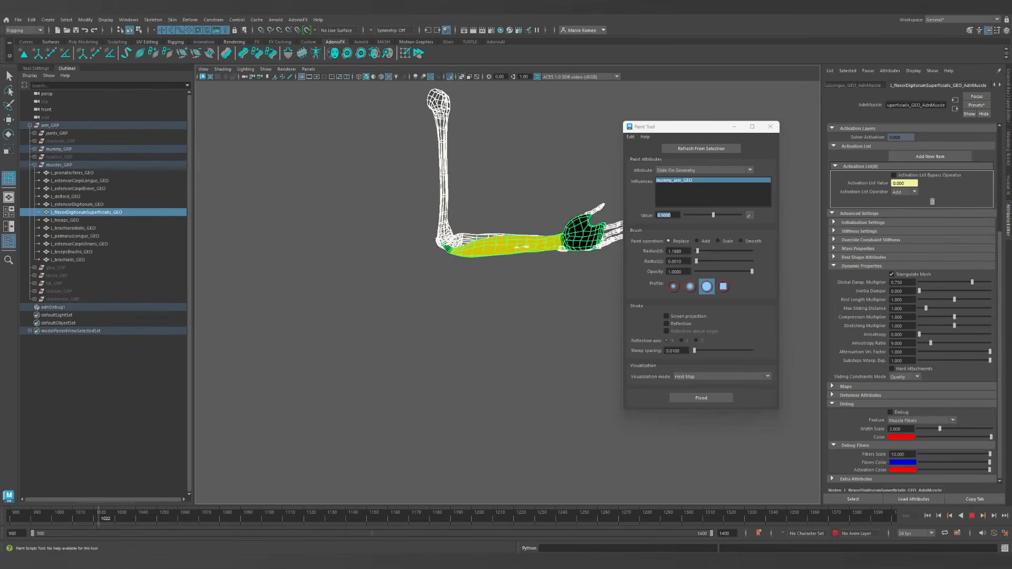
click(972, 515)
click(926, 515)
mouse_move(595, 368)
alt+mouse_down()
mouse_move(343, 312)
mouse_move(574, 375)
mouse_move(563, 377)
alt+mouse_up()
alt+middle_drag(523, 368, 587, 367)
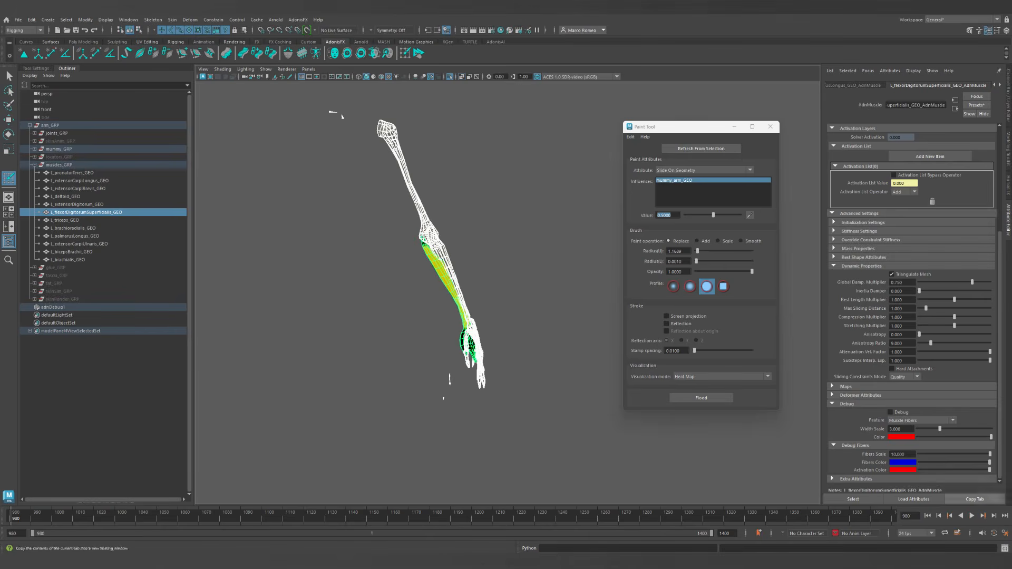
Leave weight painting, deselect the muscle and turn off X-ray shading in the viewport.
key(q)
click(574, 434)
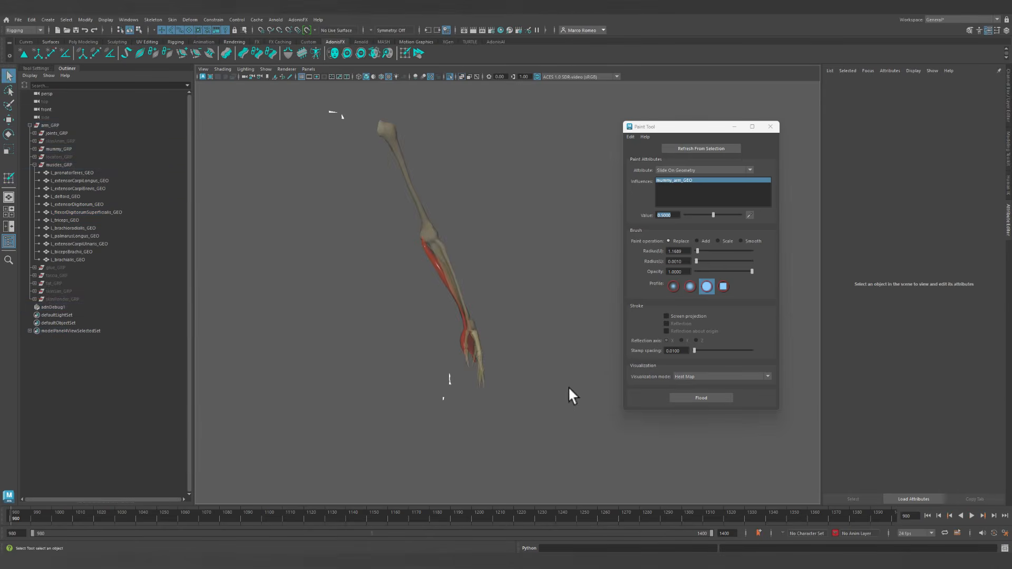
click(461, 76)
alt+drag(543, 366, 580, 369)
click(580, 369)
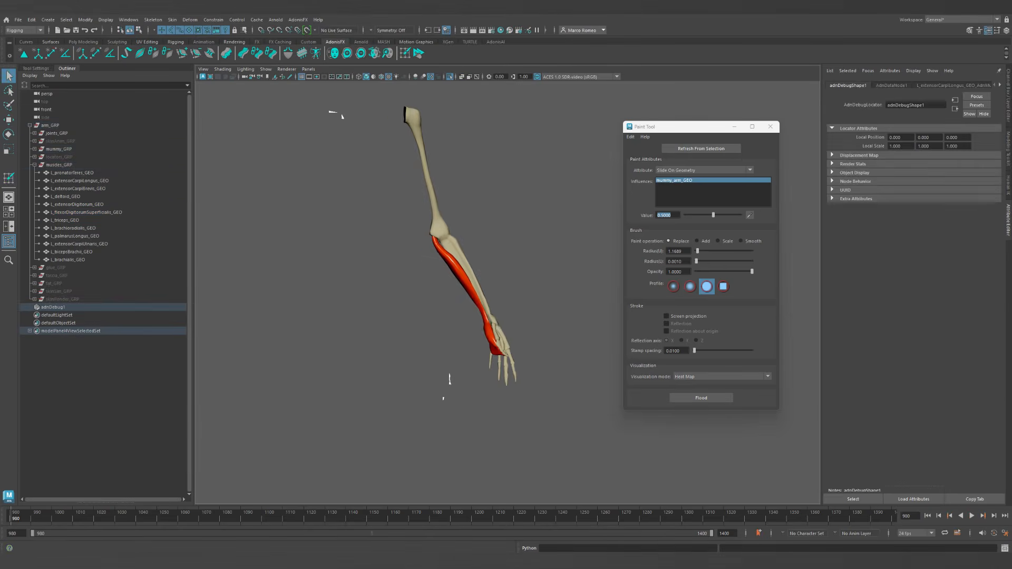
Play back the isolated flexor muscle's simulation while viewing the arm from another angle, and stop playback.
click(647, 514)
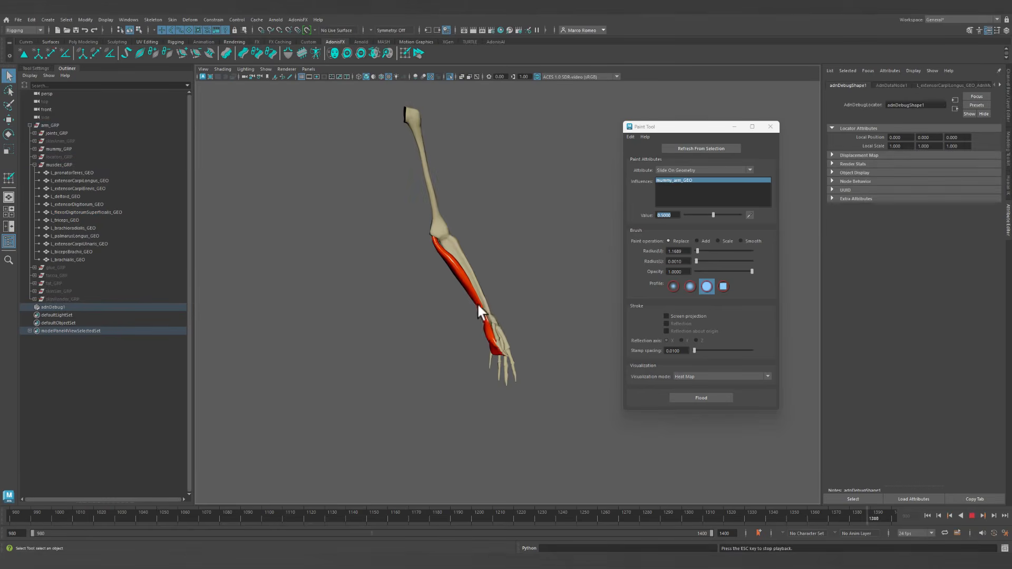
alt+drag(463, 339, 469, 357)
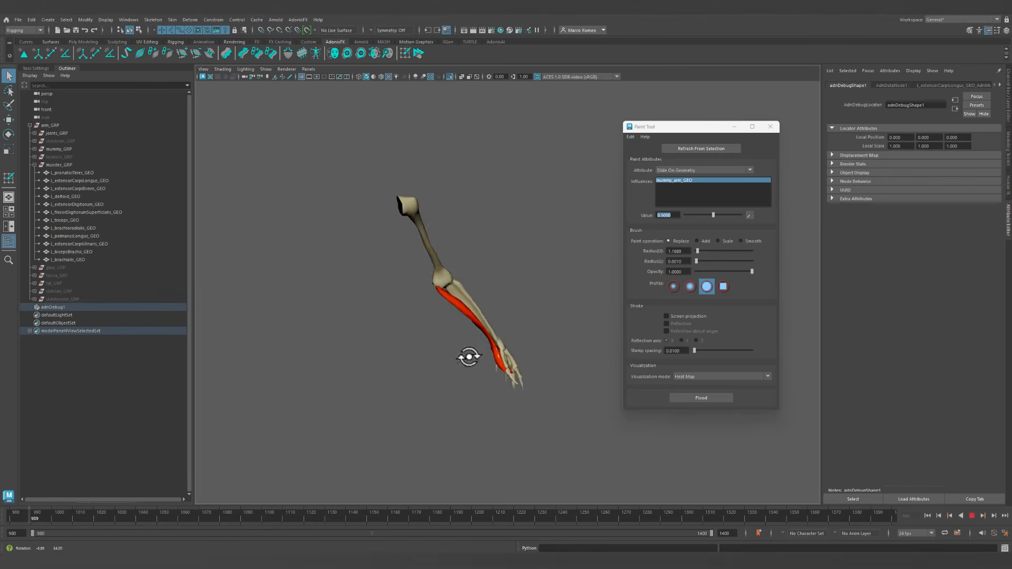
click(697, 515)
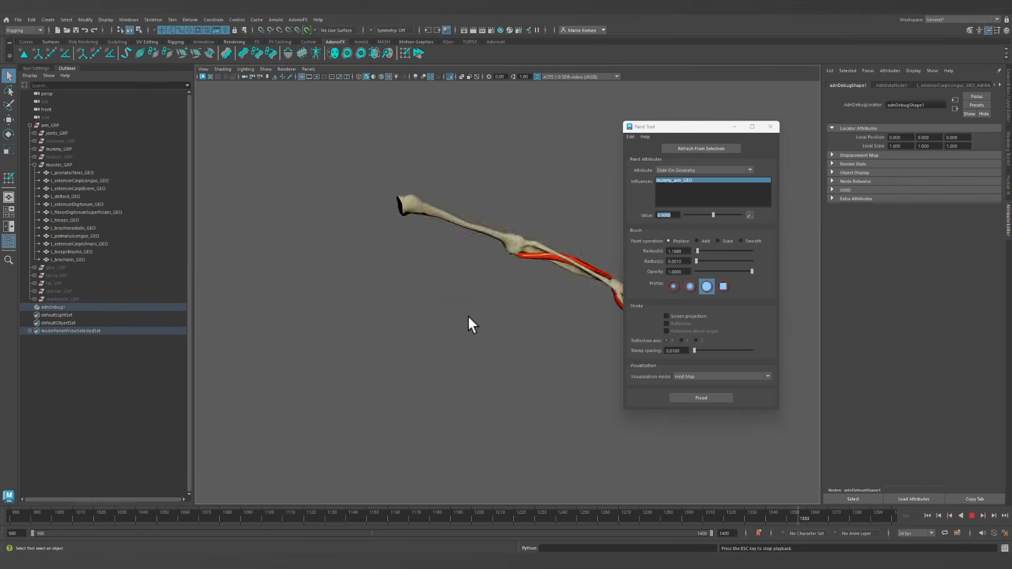
click(971, 515)
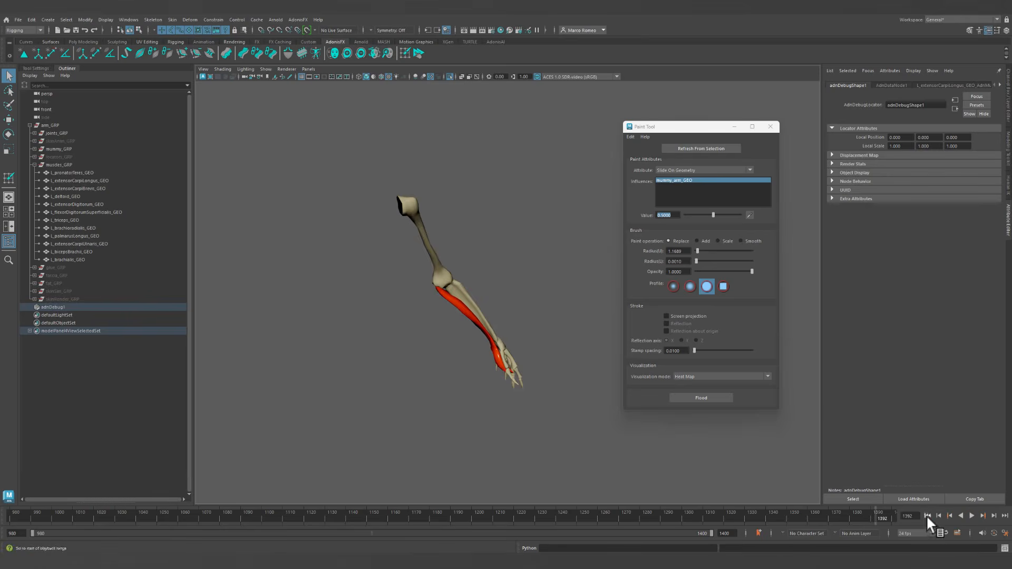
Scrub back to around frame 1270 and step forward frame by frame to frame 1295 to inspect the flexor's deformation.
click(733, 518)
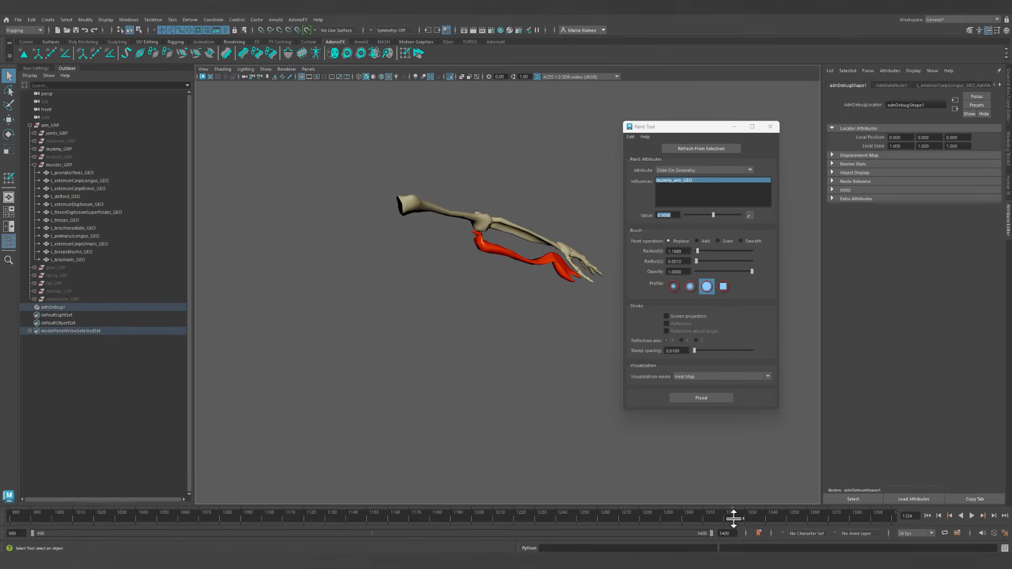
drag(734, 518, 634, 515)
click(993, 515)
click(993, 515)
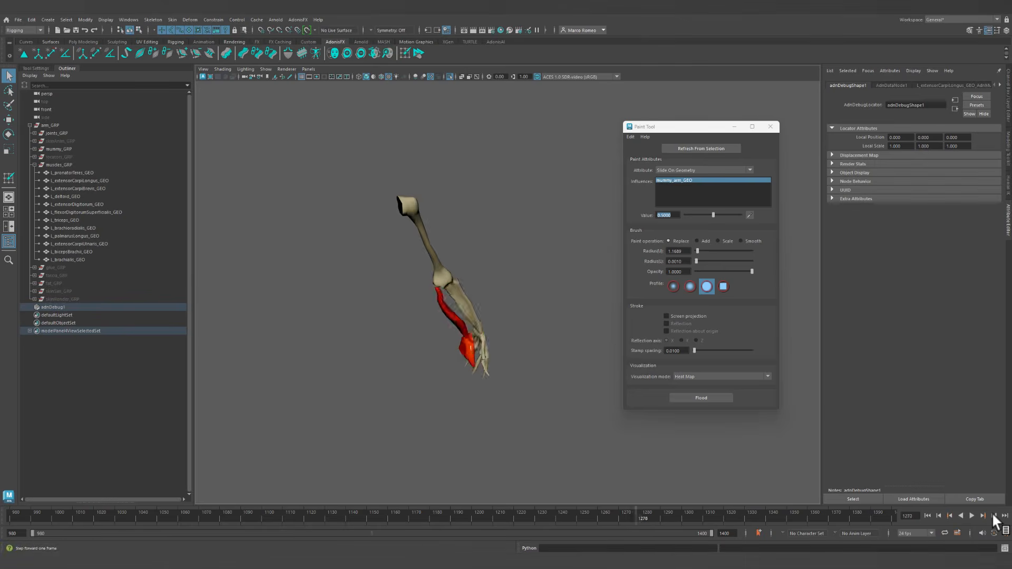
click(993, 515)
click(993, 515)
click(993, 515)
click(993, 515)
click(993, 515)
click(993, 515)
click(993, 515)
click(993, 515)
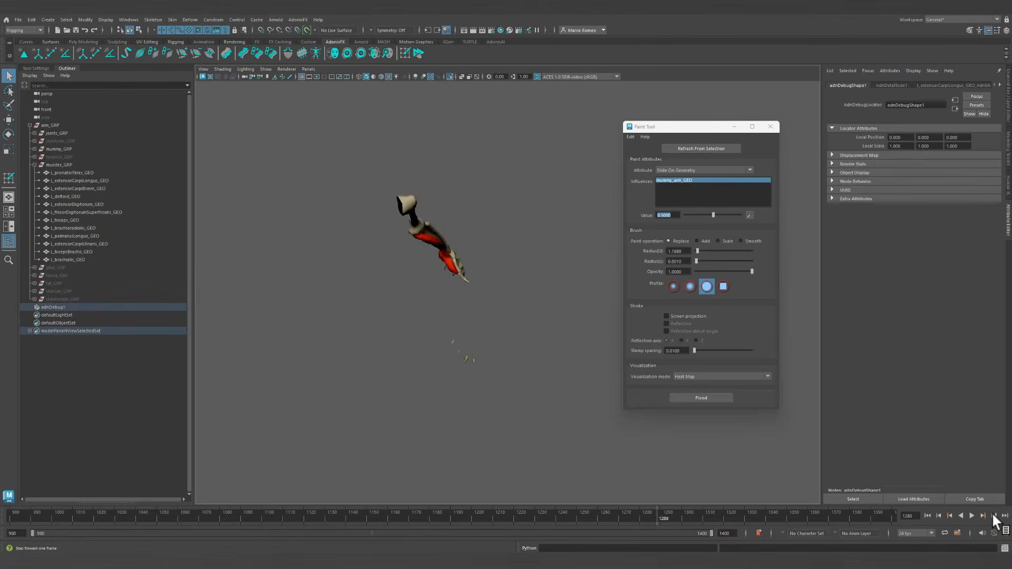
click(993, 515)
click(993, 515)
click(993, 515)
click(993, 515)
click(993, 515)
click(993, 515)
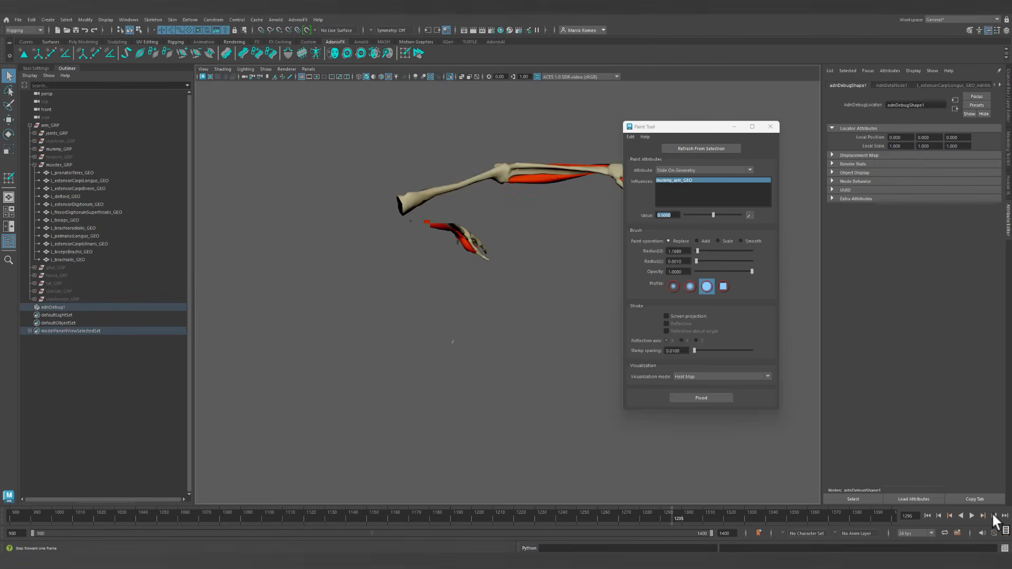
Step backward frame by frame to around frame 1280 to recheck the flexor's movement from a different angle.
alt+drag(553, 319, 543, 295)
click(937, 516)
click(937, 515)
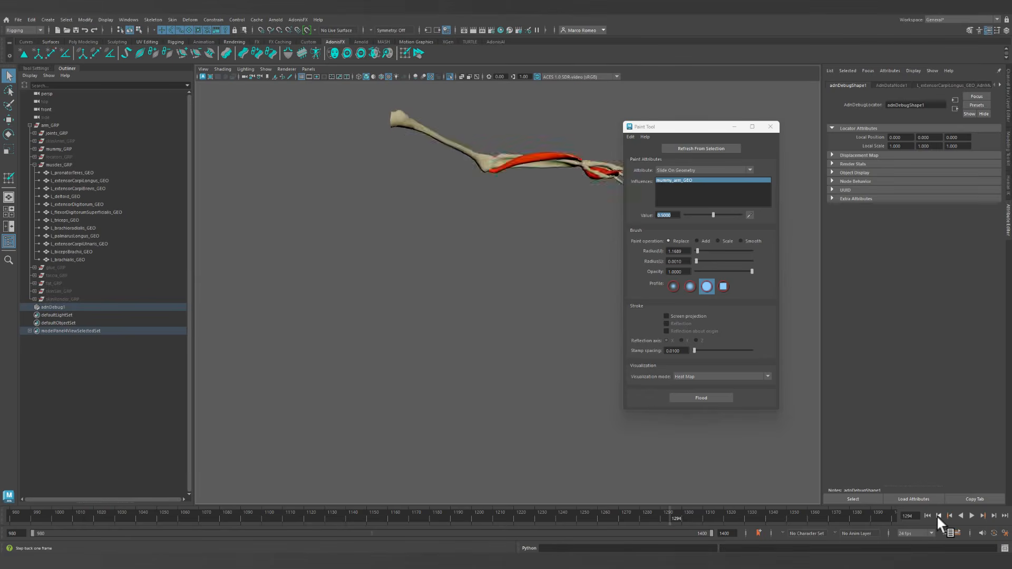
click(937, 516)
click(937, 516)
click(937, 516)
click(937, 515)
click(937, 516)
click(937, 516)
click(937, 515)
click(937, 515)
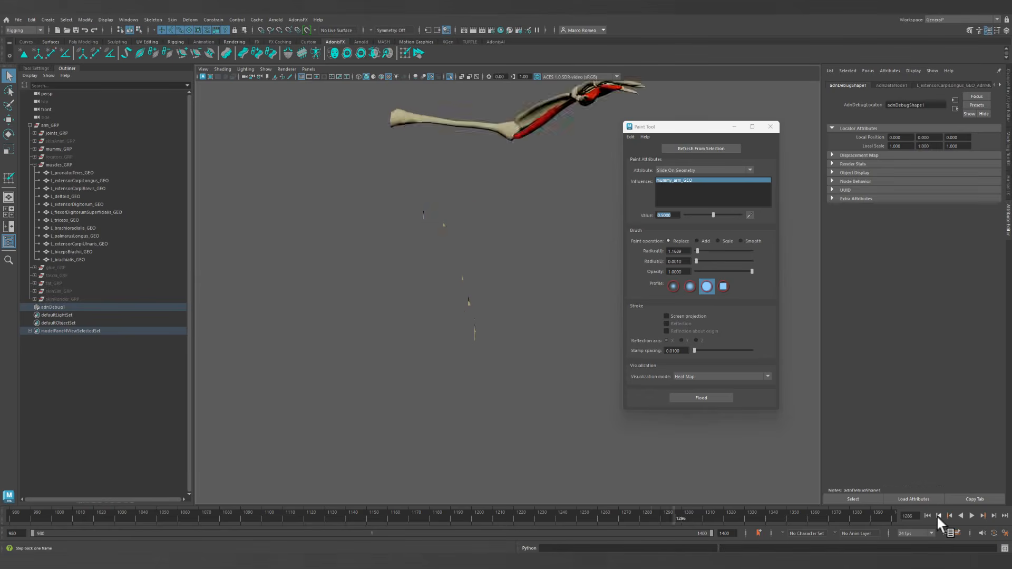
click(937, 516)
click(937, 516)
Step forward frame by frame to frame 1305 to inspect how the flexor follows the forearm bones.
click(992, 515)
click(992, 516)
click(992, 515)
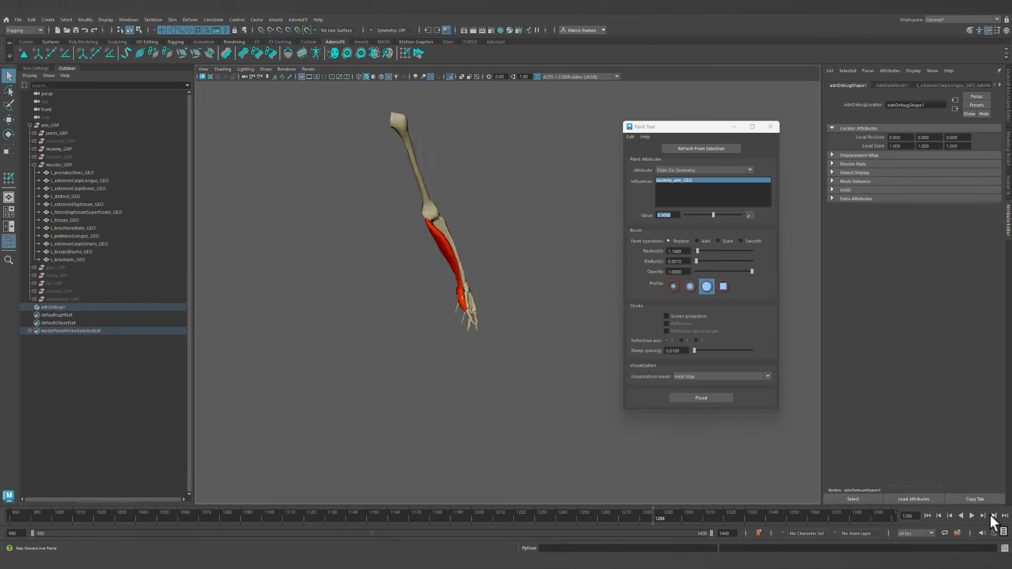
click(992, 516)
click(992, 515)
click(992, 516)
click(992, 515)
click(992, 515)
click(992, 516)
click(992, 516)
click(992, 516)
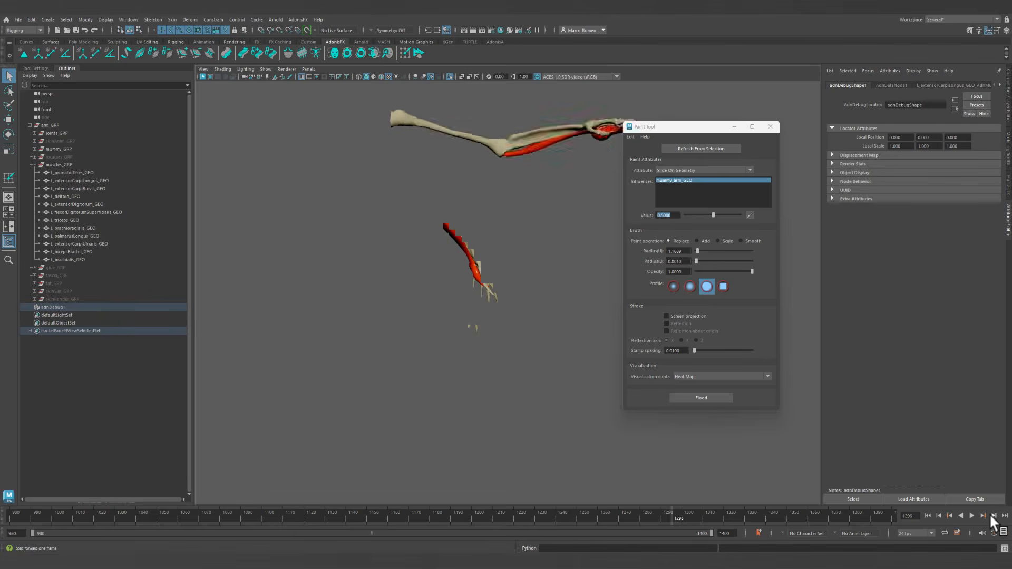
click(992, 515)
click(992, 515)
click(992, 516)
click(992, 515)
click(992, 516)
click(992, 515)
click(992, 515)
click(992, 516)
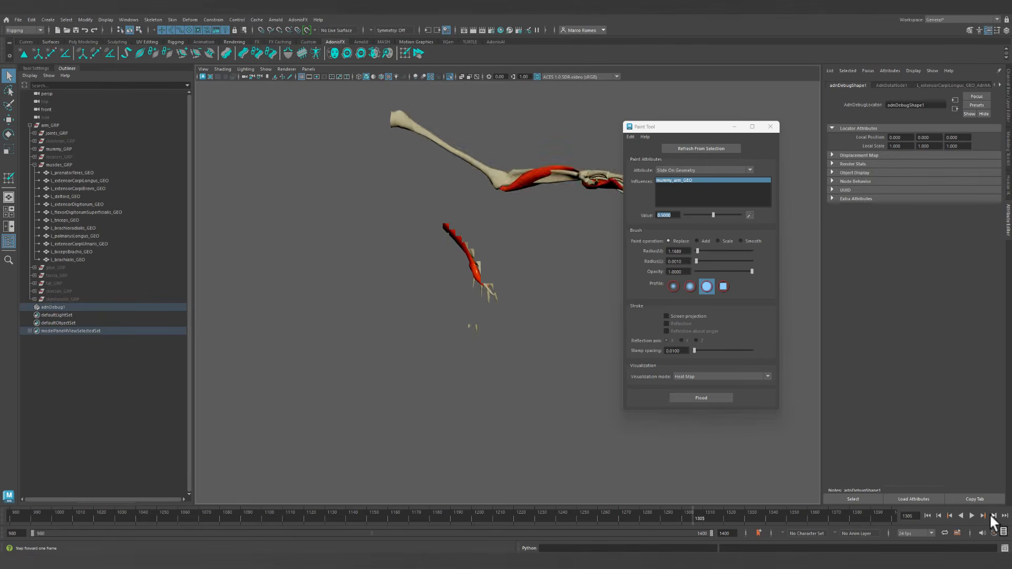
Return to the start frame and load the flexor digitorum superficialis muscle for painting its Attachments To Geometry weights.
click(992, 516)
click(992, 515)
click(928, 515)
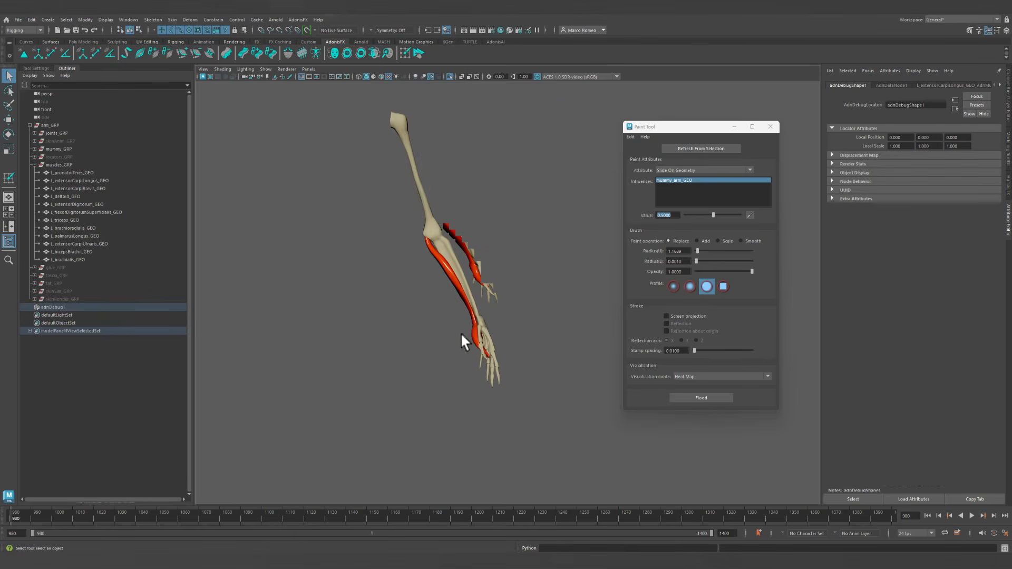
mouse_move(461, 335)
alt+mouse_down()
mouse_move(431, 312)
mouse_move(506, 340)
mouse_move(533, 287)
alt+mouse_up()
scroll(442, 308, up, 4)
click(460, 304)
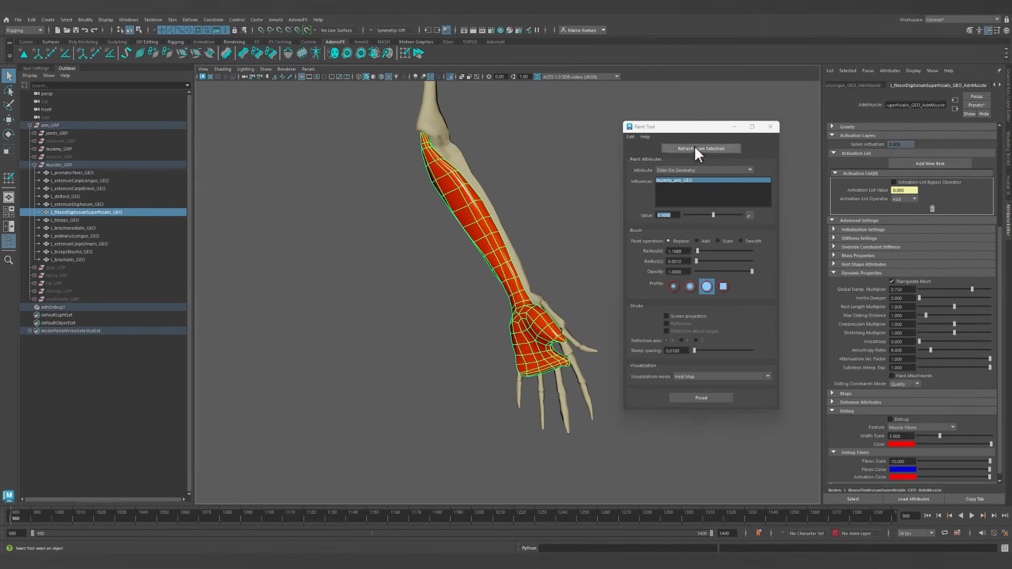
click(695, 170)
click(685, 177)
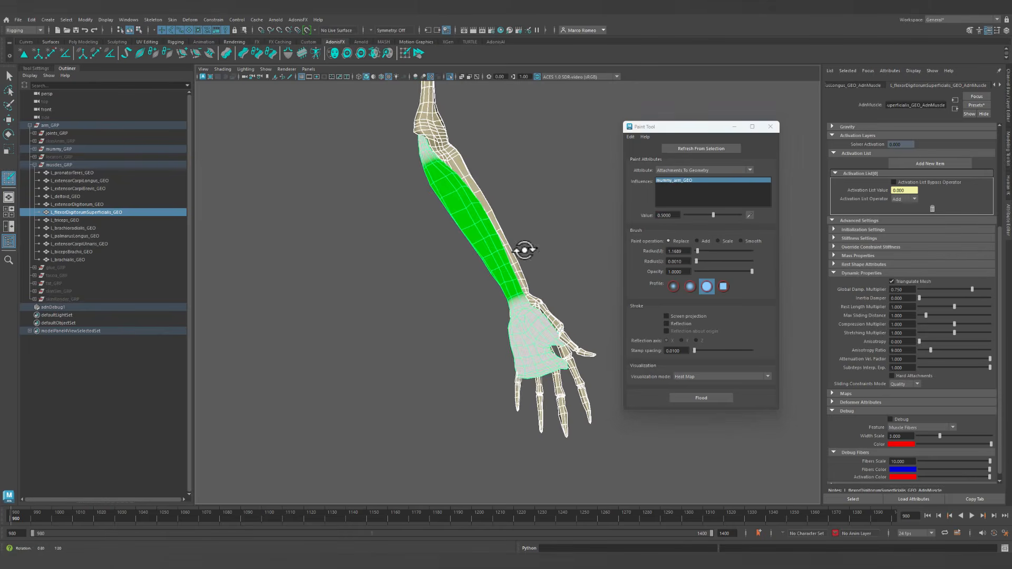
Paint the flexor's Attachments To Geometry weights along the forearm bones with values 0.5 and 1.0, using X-ray display.
alt+drag(526, 248, 494, 254)
click(464, 77)
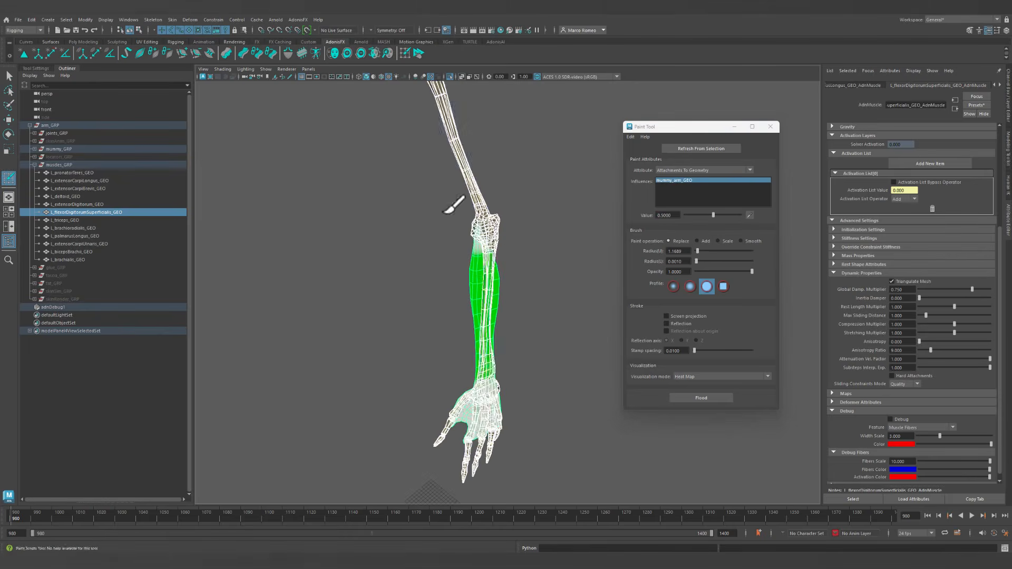
alt+right_drag(452, 203, 524, 427)
alt+drag(524, 427, 542, 436)
alt+right_drag(543, 436, 530, 414)
alt+middle_drag(611, 285, 615, 276)
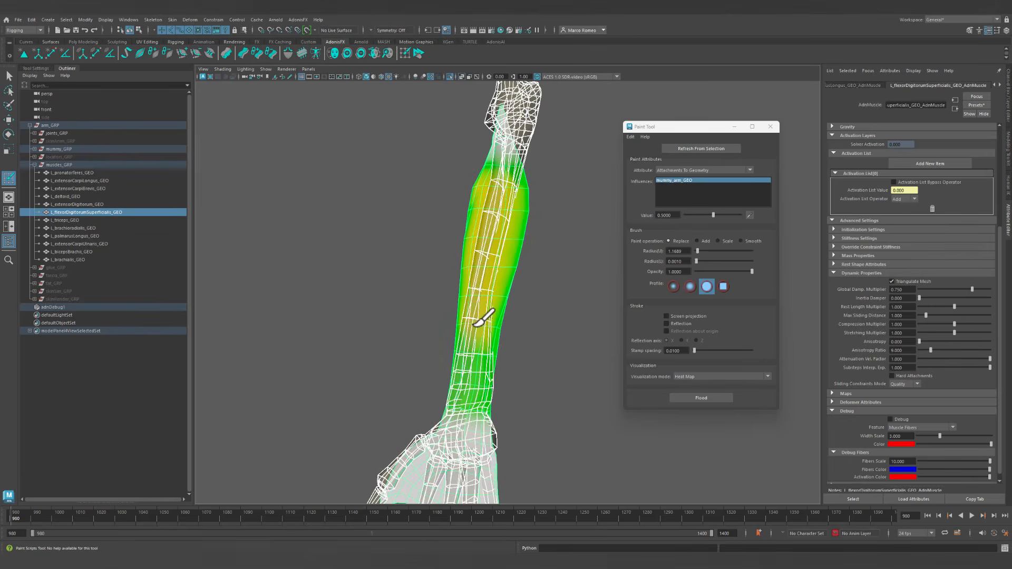
mouse_move(446, 233)
alt+mouse_down()
mouse_move(458, 236)
mouse_move(473, 212)
alt+mouse_up()
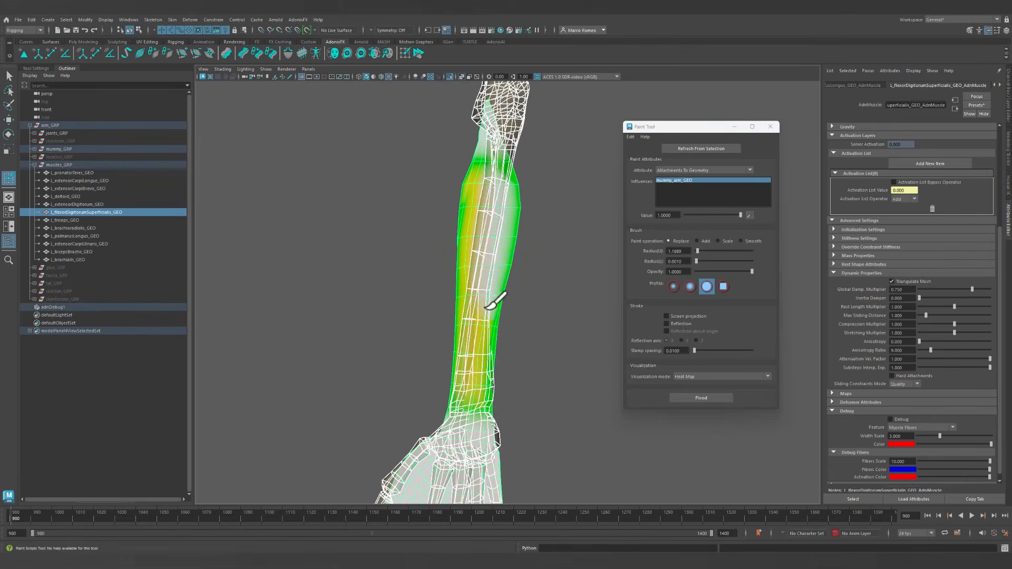
alt+right_drag(552, 323, 490, 300)
alt+drag(479, 280, 508, 269)
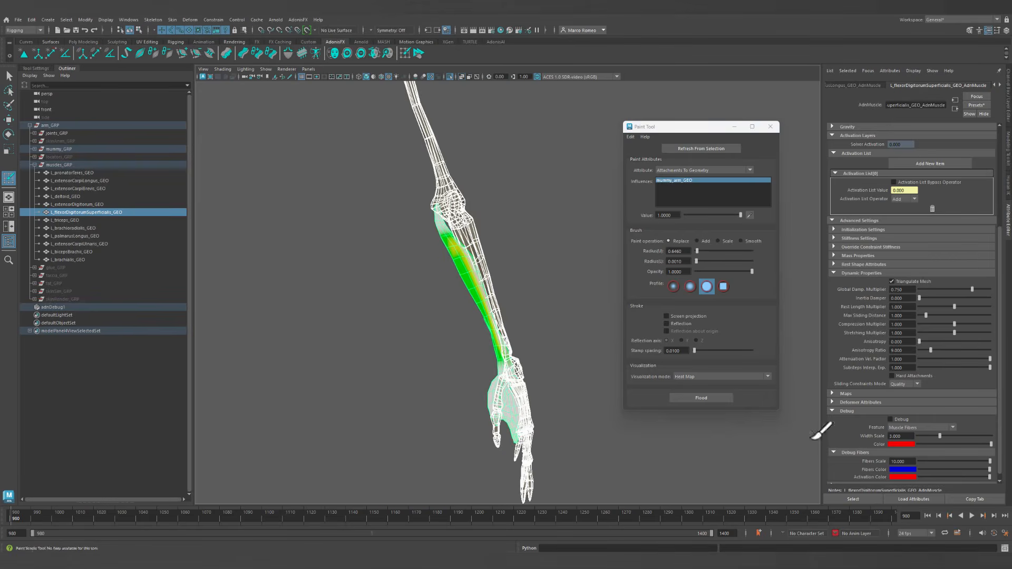
Play back the simulation with the attachment weights displayed, stop near the end, and examine the flexor from several angles.
click(971, 514)
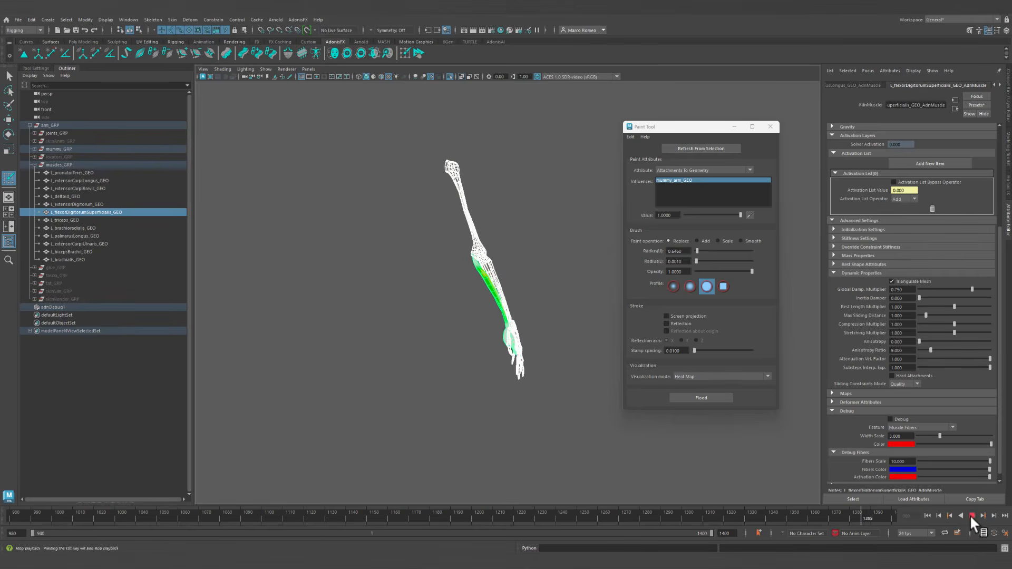
alt+drag(496, 364, 405, 364)
alt+right_drag(405, 364, 568, 424)
alt+drag(568, 424, 715, 422)
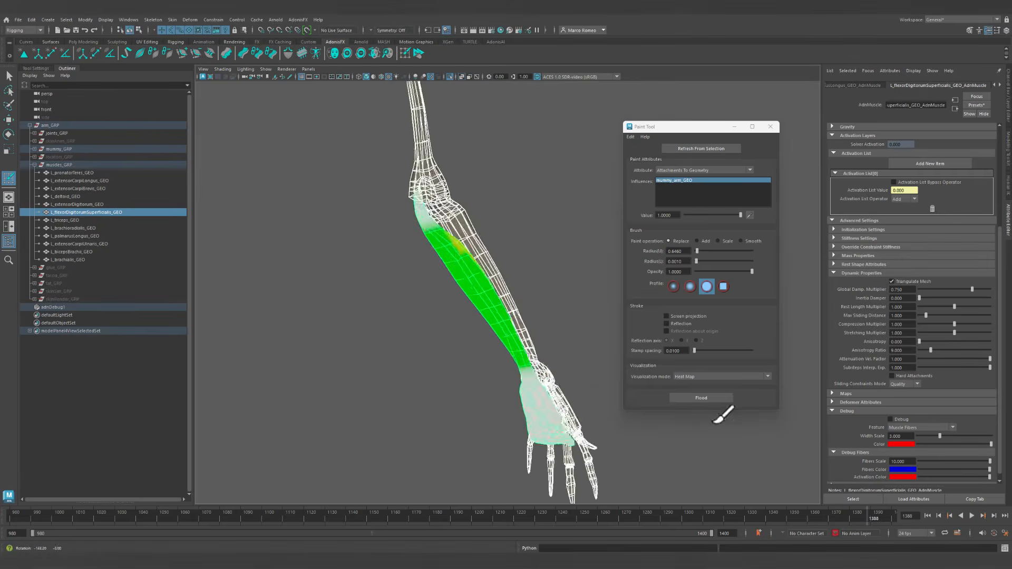
alt+right_drag(538, 358, 483, 349)
alt+drag(491, 342, 456, 354)
alt+drag(606, 382, 538, 390)
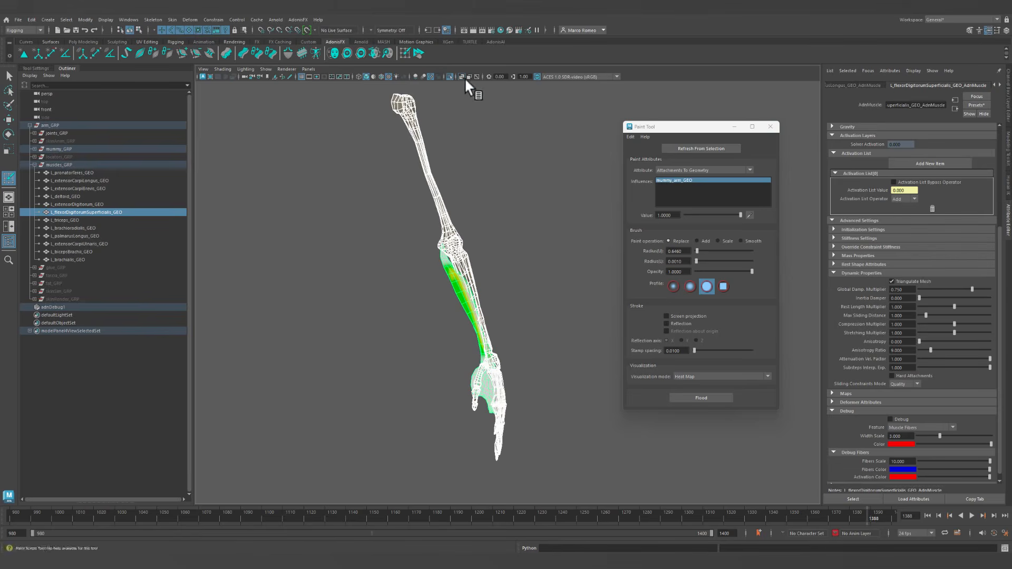
Leave weight painting, deselect the flexor and replay the shaded simulation, stopping around frame 1150.
key(q)
click(518, 258)
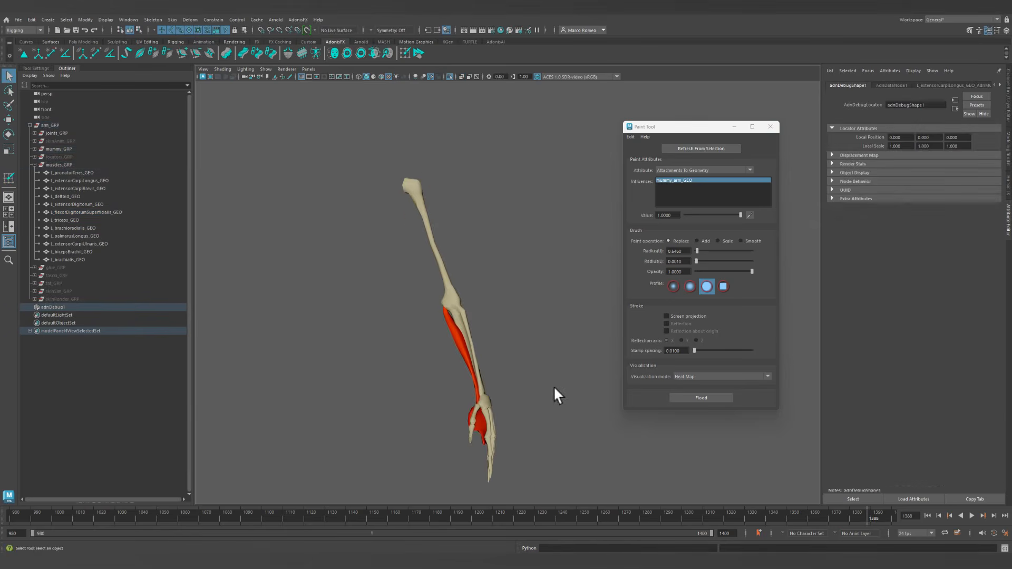
alt+drag(554, 386, 559, 361)
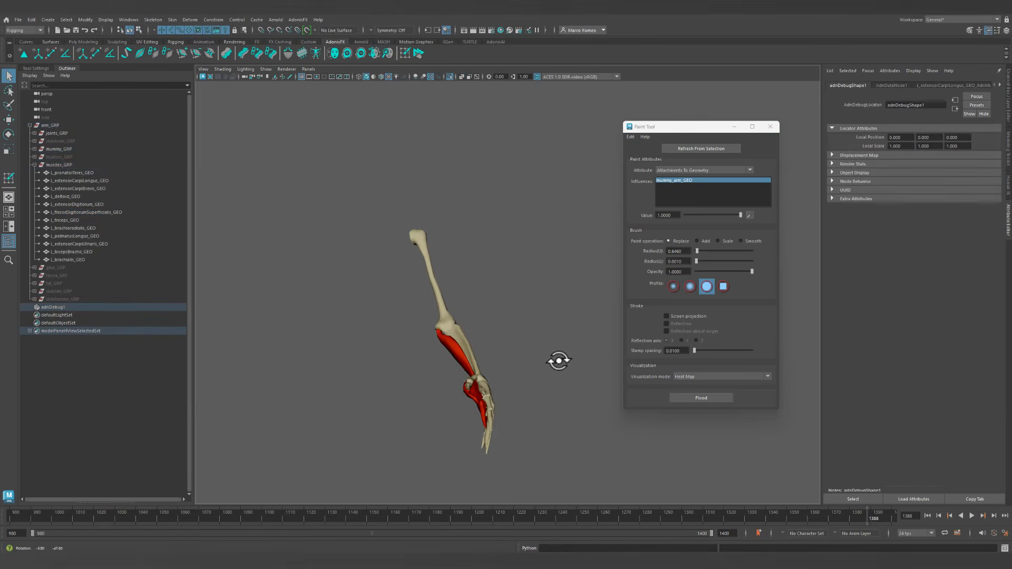
click(970, 515)
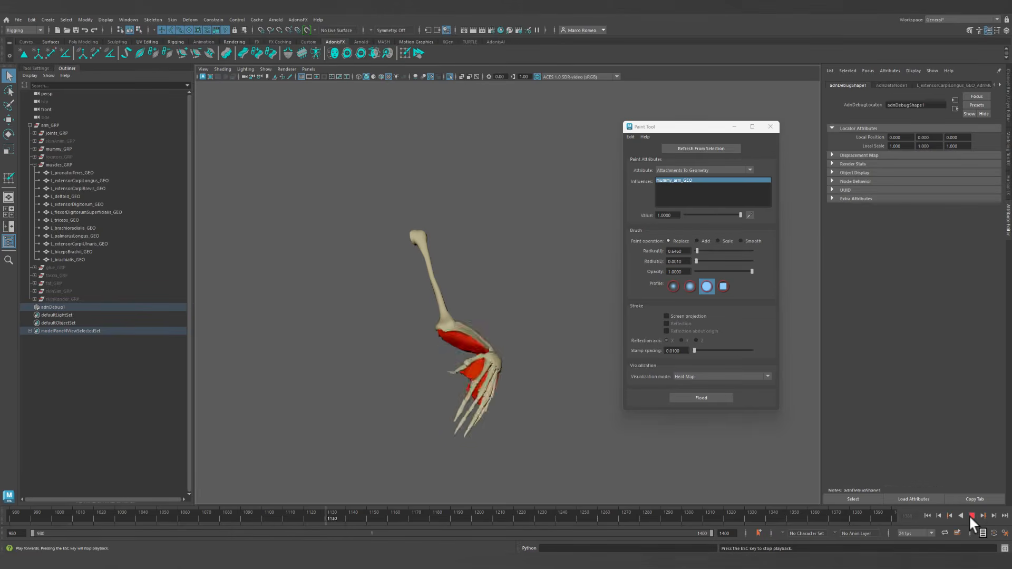
click(970, 515)
Step forward frame by frame to frame 1166 and view the flexor's deformation from another angle.
click(993, 515)
click(993, 515)
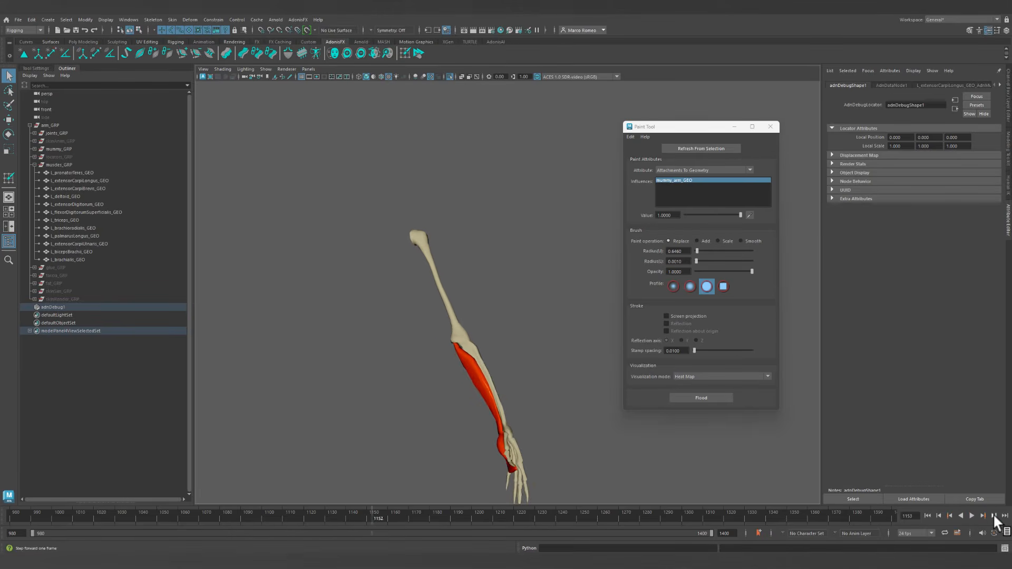
click(993, 515)
click(993, 515)
click(994, 515)
click(994, 516)
click(993, 516)
click(994, 516)
click(994, 516)
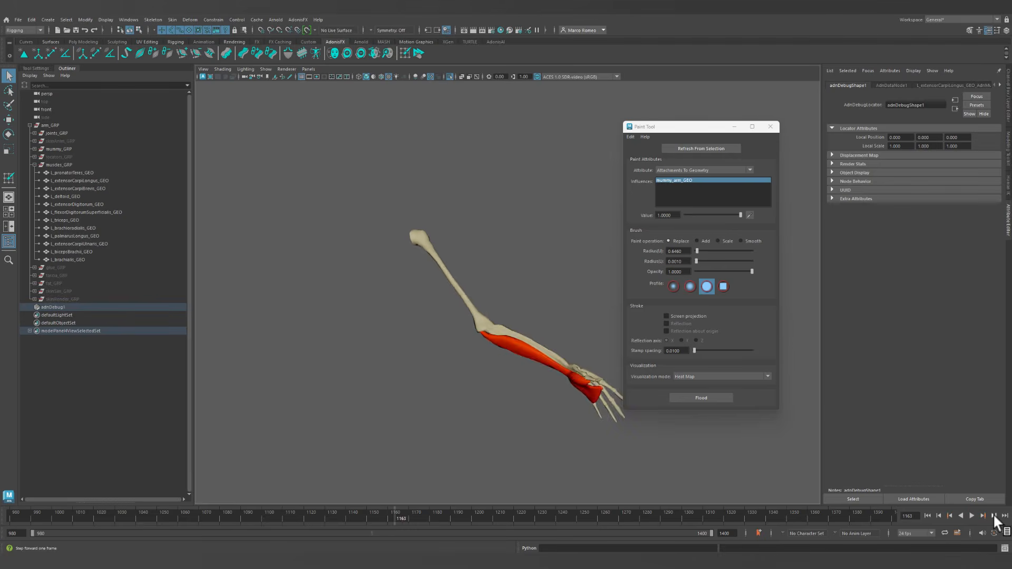
click(994, 516)
click(994, 516)
mouse_move(480, 331)
alt+mouse_down()
mouse_move(429, 346)
mouse_move(394, 391)
alt+mouse_up()
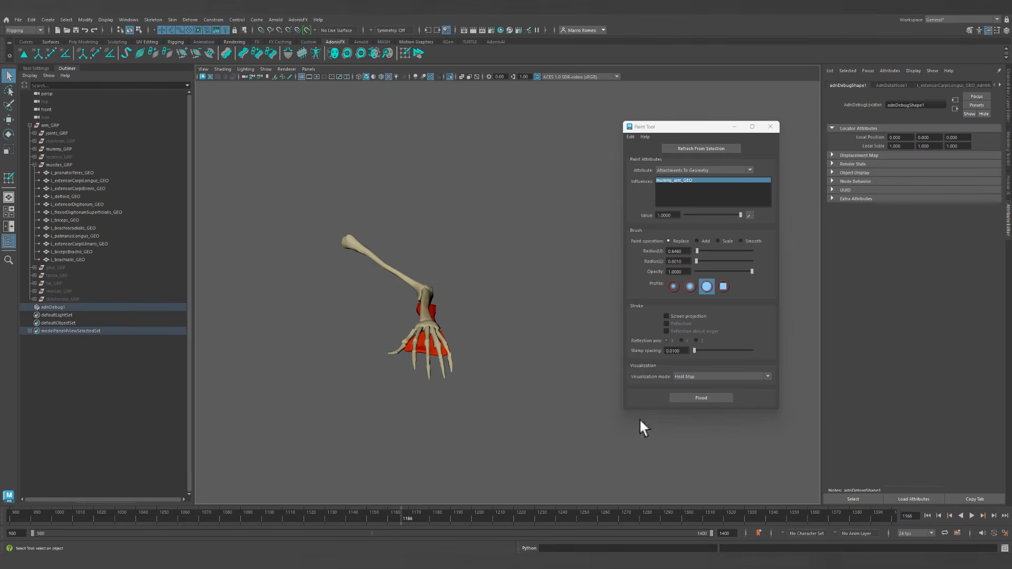
Step forward to frame 1173 and examine how the flexor sits against the forearm bones from the side.
click(993, 515)
click(994, 516)
click(993, 516)
click(994, 516)
click(994, 516)
click(994, 516)
click(994, 516)
alt+drag(326, 260, 398, 253)
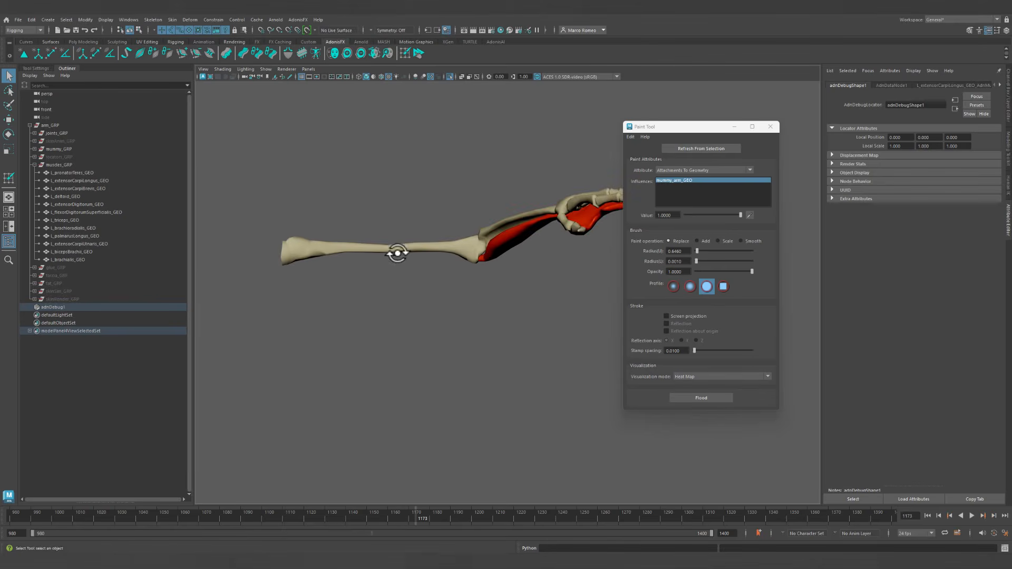
Step forward frame by frame past frame 1194 to inspect the flexor while the forearm swings.
click(994, 516)
click(994, 515)
click(993, 515)
click(994, 516)
click(994, 515)
click(993, 515)
click(993, 515)
click(994, 515)
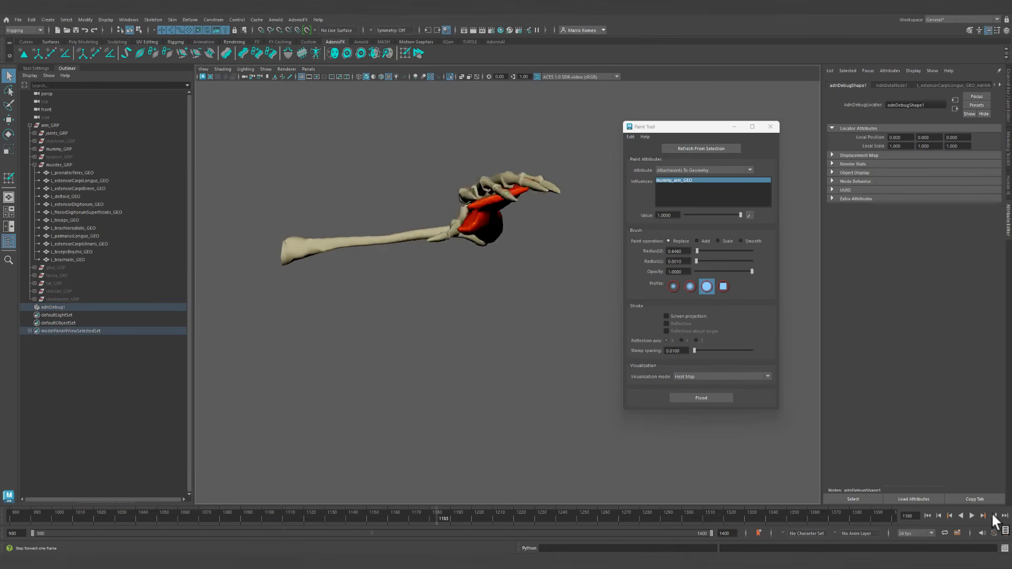
click(994, 516)
click(994, 516)
click(994, 516)
click(993, 515)
click(994, 515)
click(993, 515)
click(993, 516)
click(994, 516)
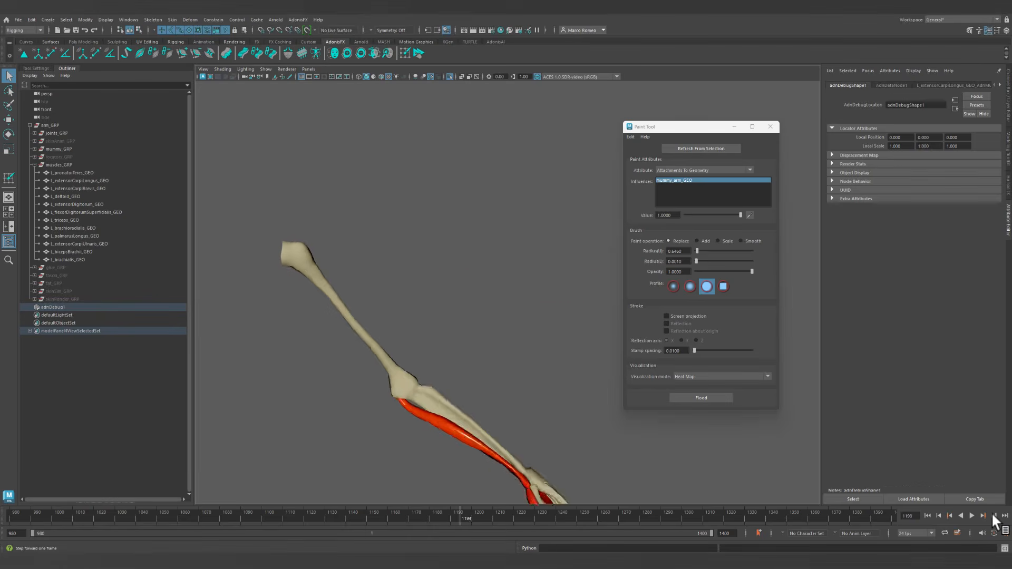
click(994, 516)
click(994, 515)
click(993, 516)
Play on to about frame 1210, stop, and step forward past frame 1238 to check the flexor during wrist rotation.
click(971, 516)
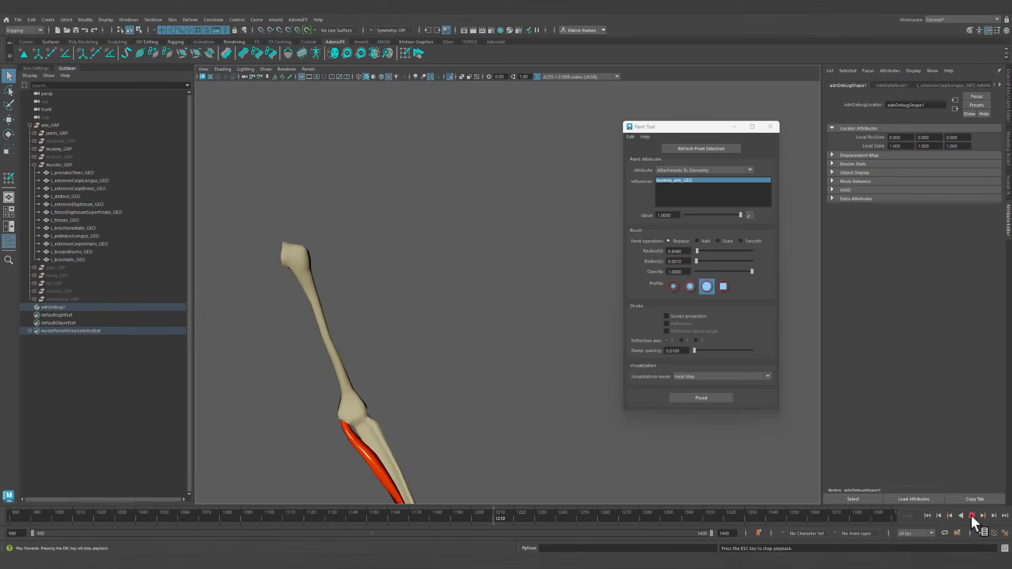
click(972, 515)
click(993, 515)
click(993, 516)
click(993, 516)
click(993, 515)
click(993, 516)
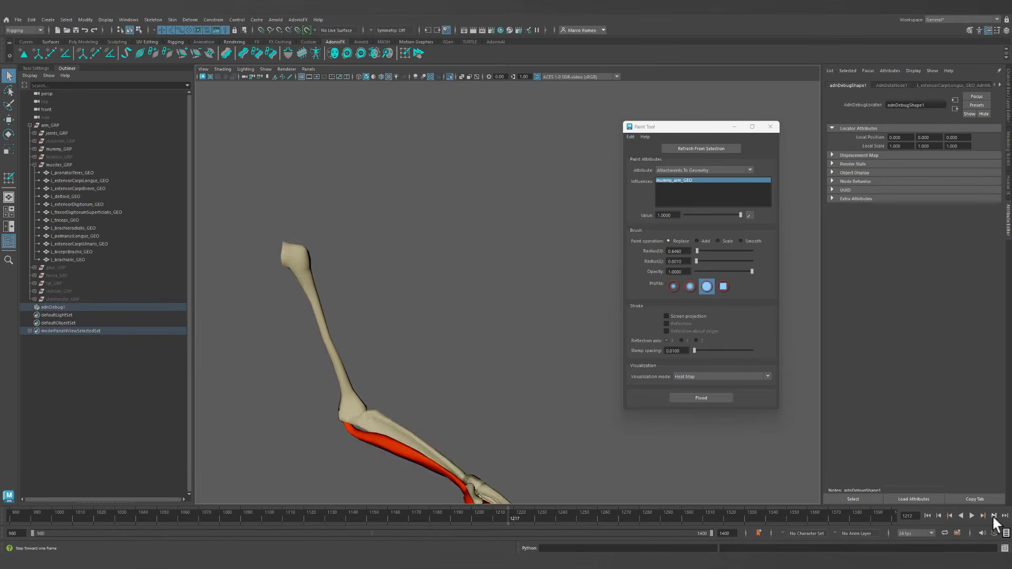
click(993, 515)
click(993, 515)
click(993, 516)
click(993, 516)
click(993, 515)
click(993, 516)
click(993, 515)
click(993, 516)
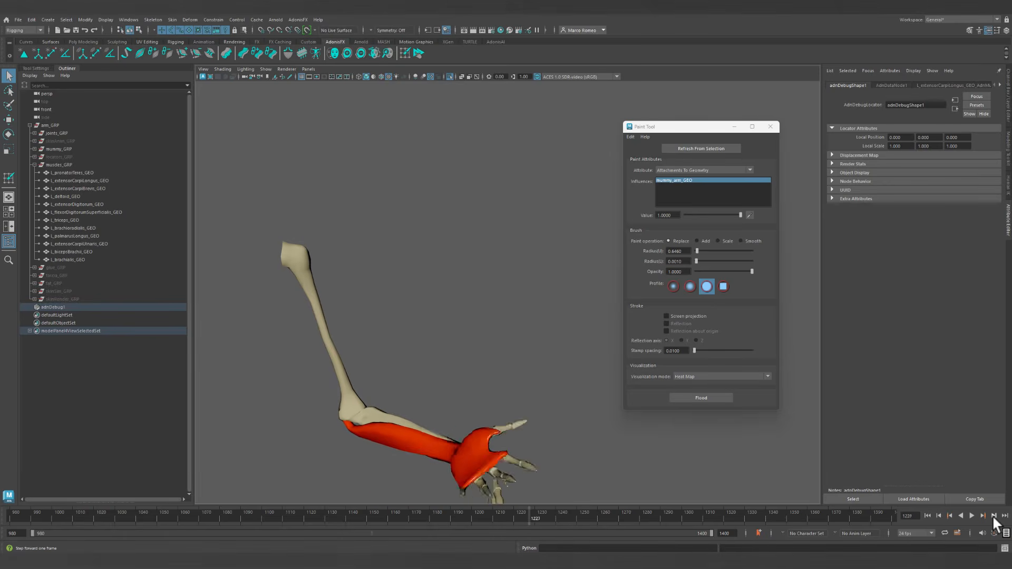
click(993, 516)
click(993, 516)
click(993, 515)
click(994, 515)
click(993, 515)
click(993, 515)
click(993, 515)
click(993, 516)
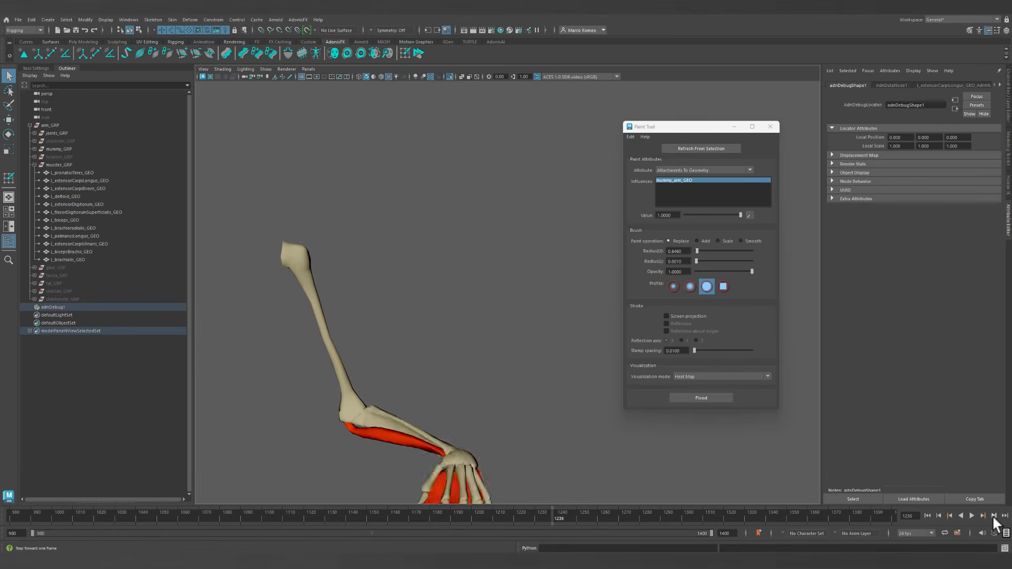
click(993, 515)
click(993, 515)
click(993, 515)
click(994, 516)
Play on to about frame 1256, stop, and step forward to frame 1272 to inspect the flexor near the wrist.
click(971, 515)
click(972, 515)
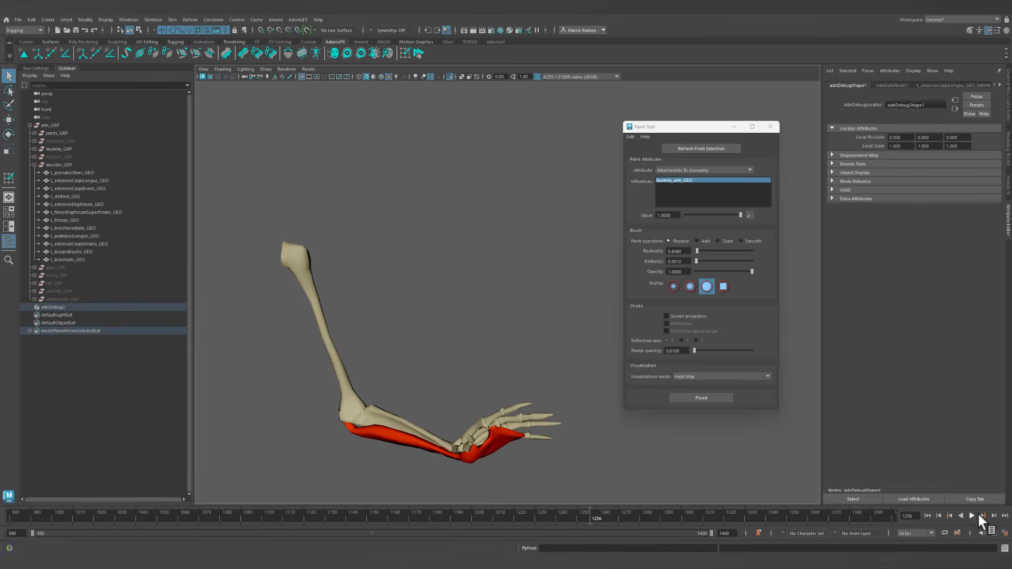
click(993, 515)
click(993, 515)
click(993, 516)
click(993, 516)
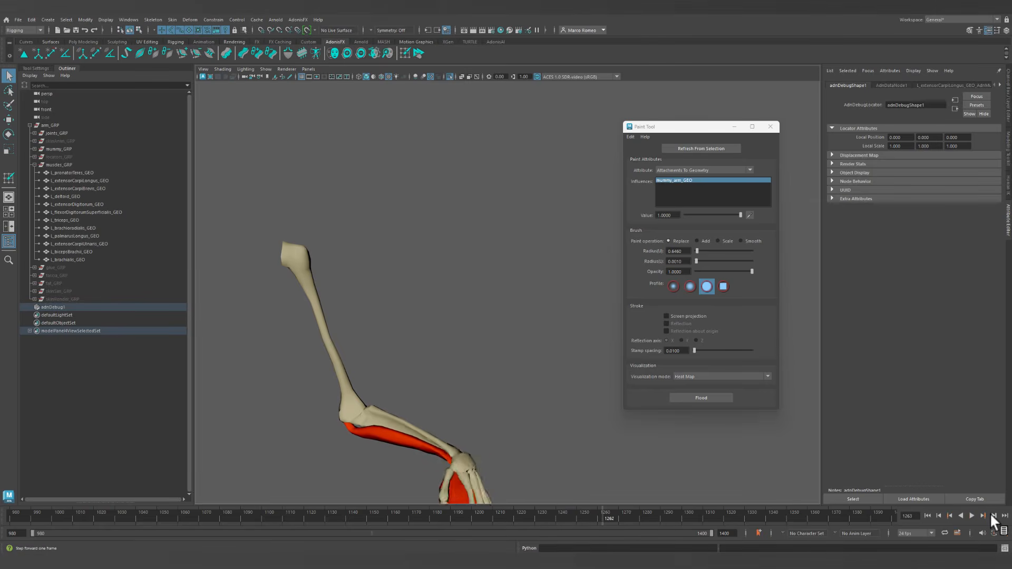
click(993, 515)
click(993, 516)
click(993, 515)
click(993, 516)
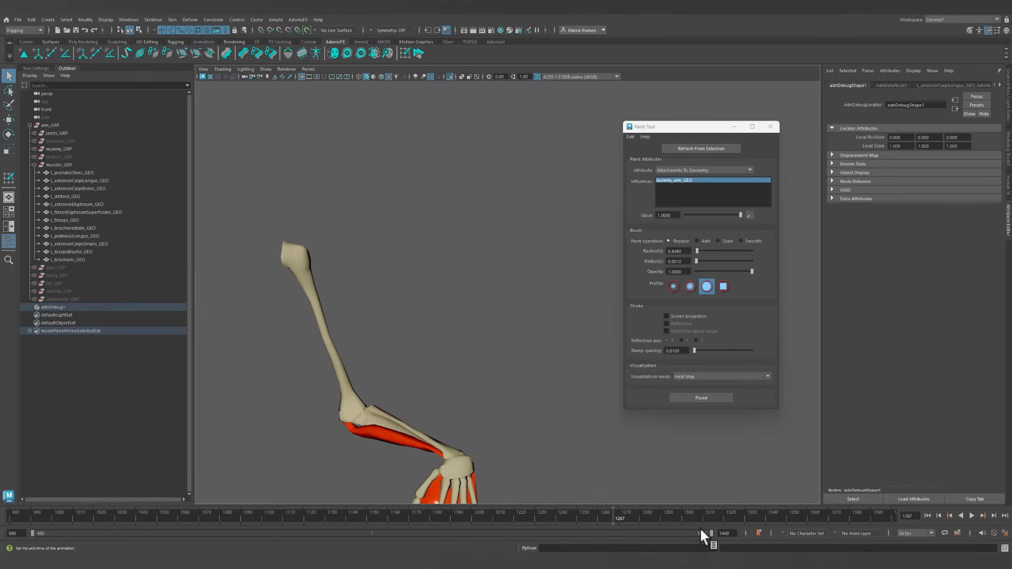
click(993, 516)
click(993, 516)
click(993, 516)
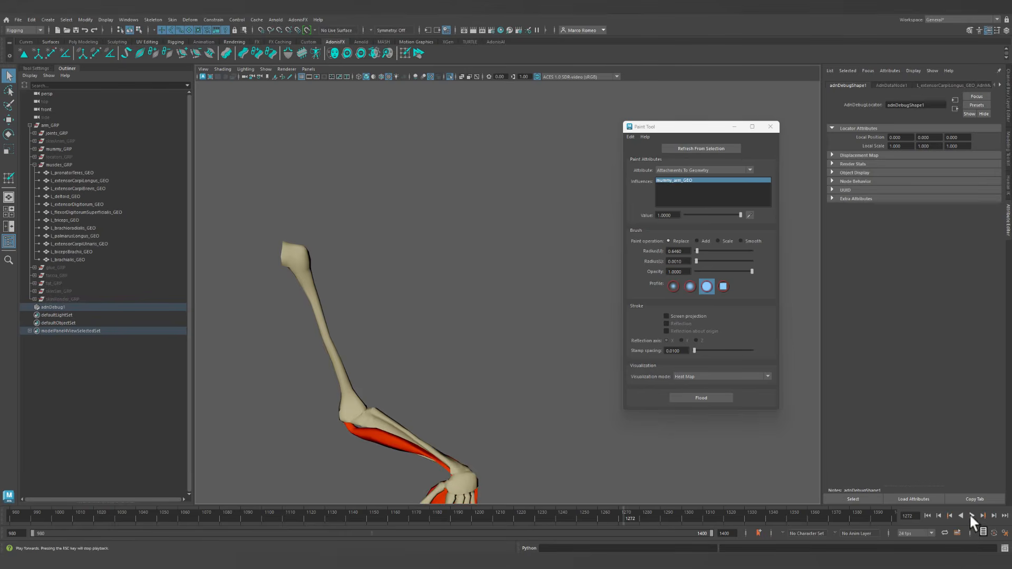
Play on to about frame 1285, stop, and step forward to frame 1297 to examine the flexor's attachment to the raised forearm.
click(971, 515)
click(971, 515)
click(996, 516)
click(995, 517)
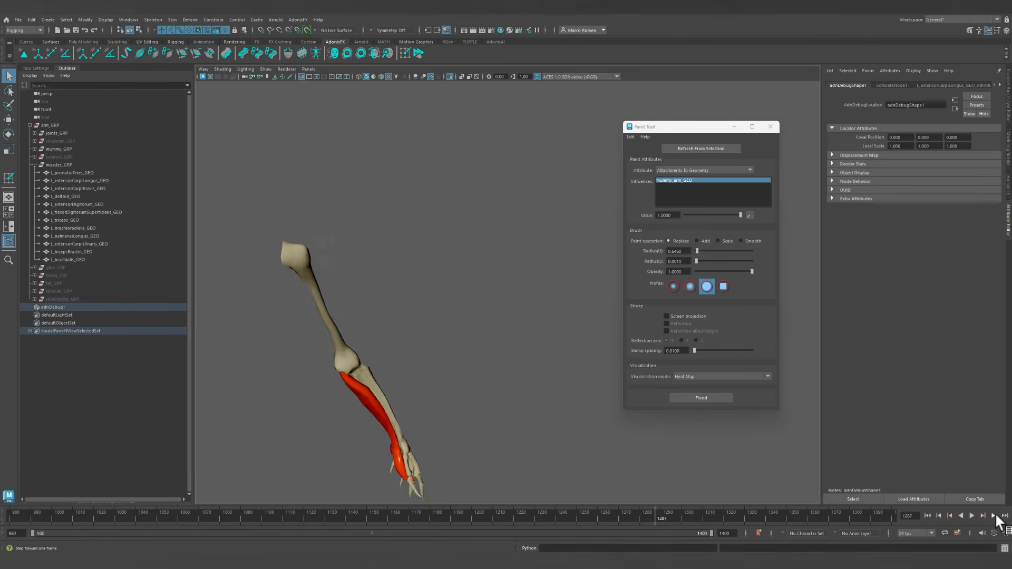
click(995, 516)
click(995, 517)
click(996, 517)
click(994, 515)
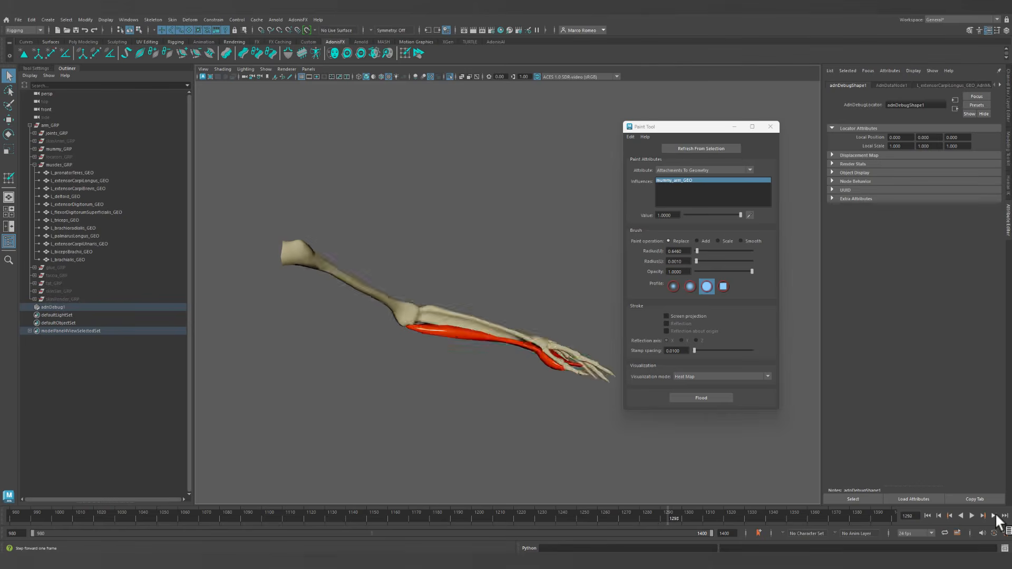
click(994, 515)
click(994, 516)
click(995, 516)
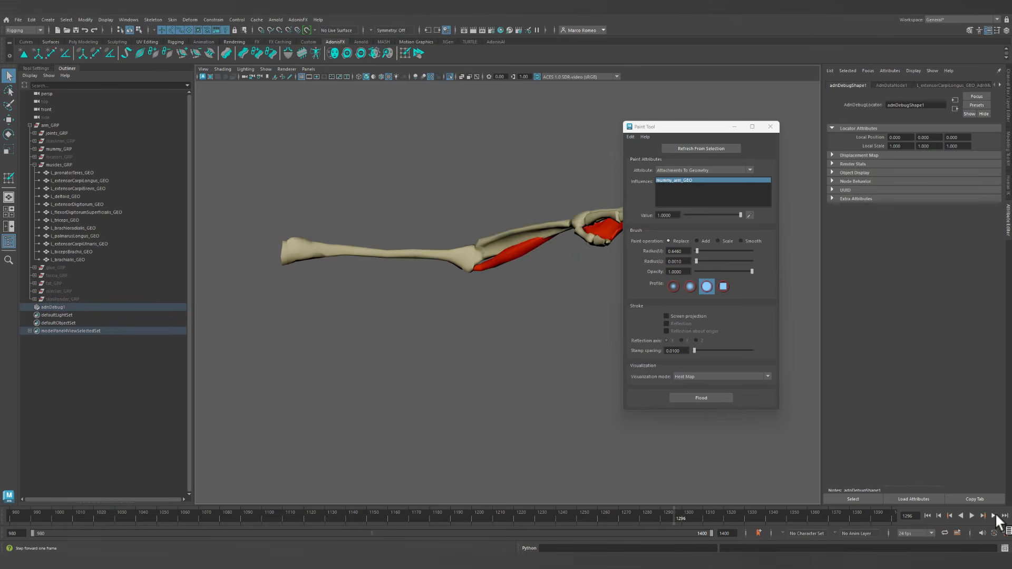
click(994, 515)
alt+drag(634, 297, 524, 320)
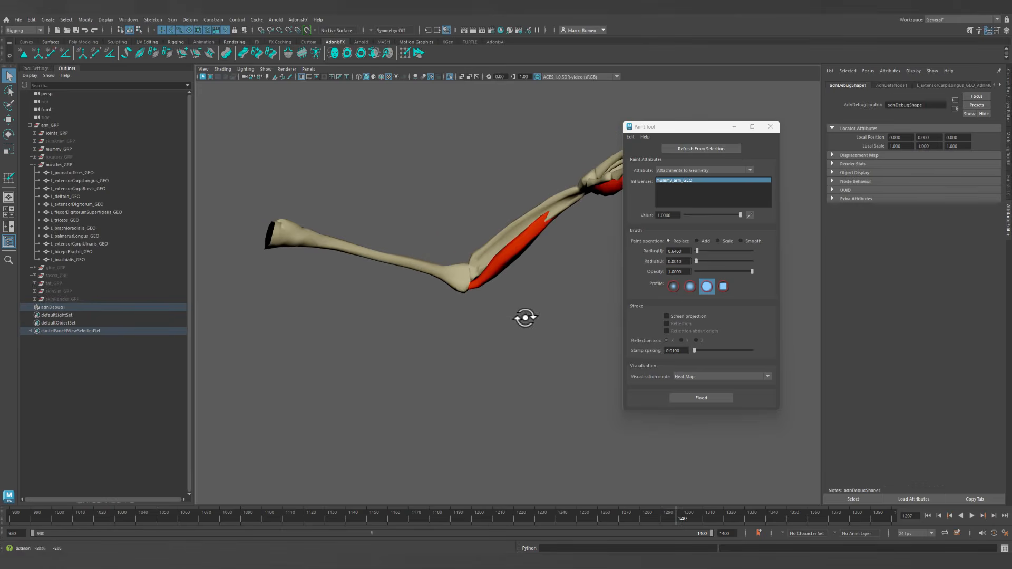
Return to the start frame and load the flexor digitorum superficialis's Attachments To Geometry weights for painting.
click(927, 517)
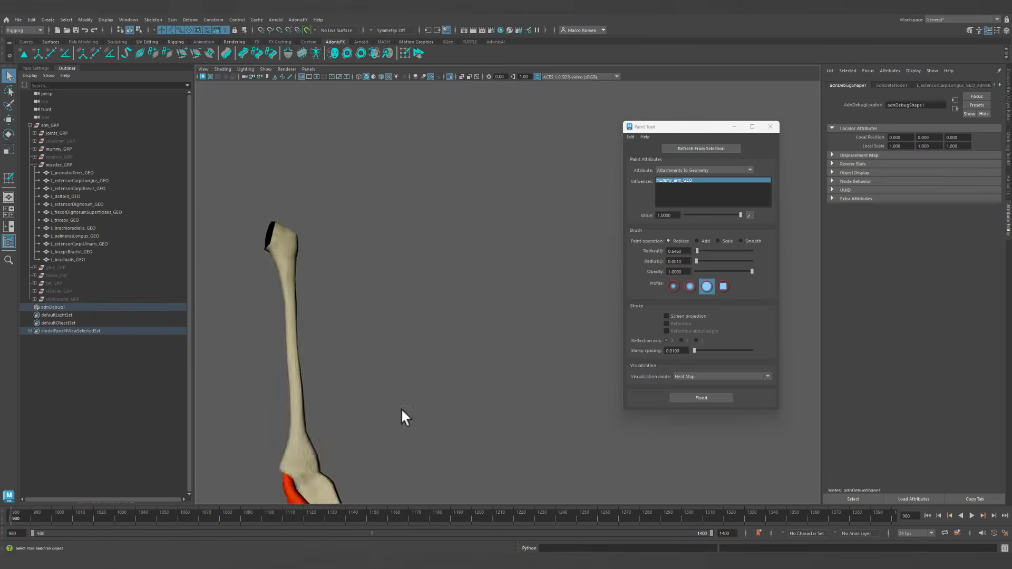
alt+drag(401, 410, 293, 347)
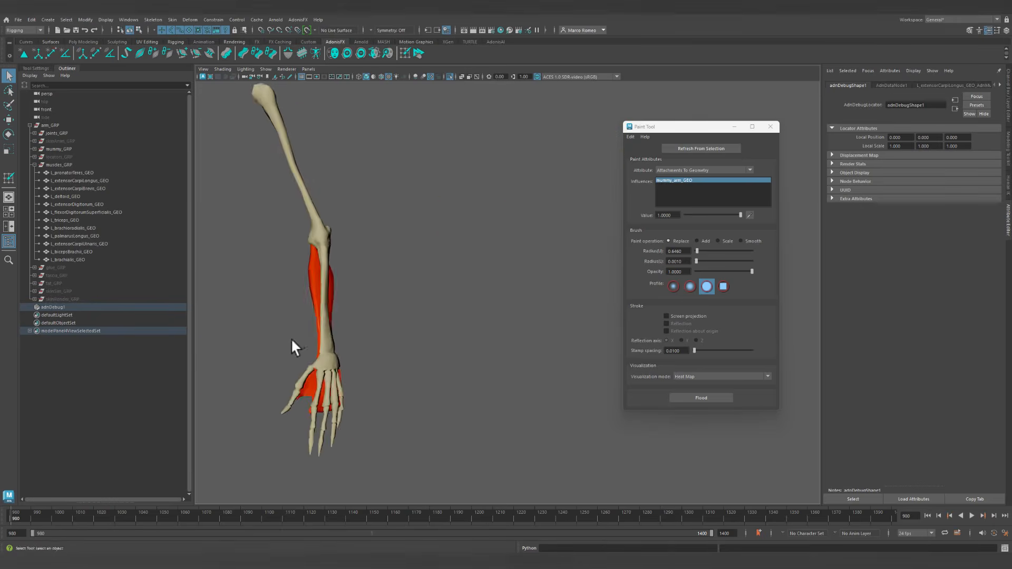
click(306, 279)
key(f)
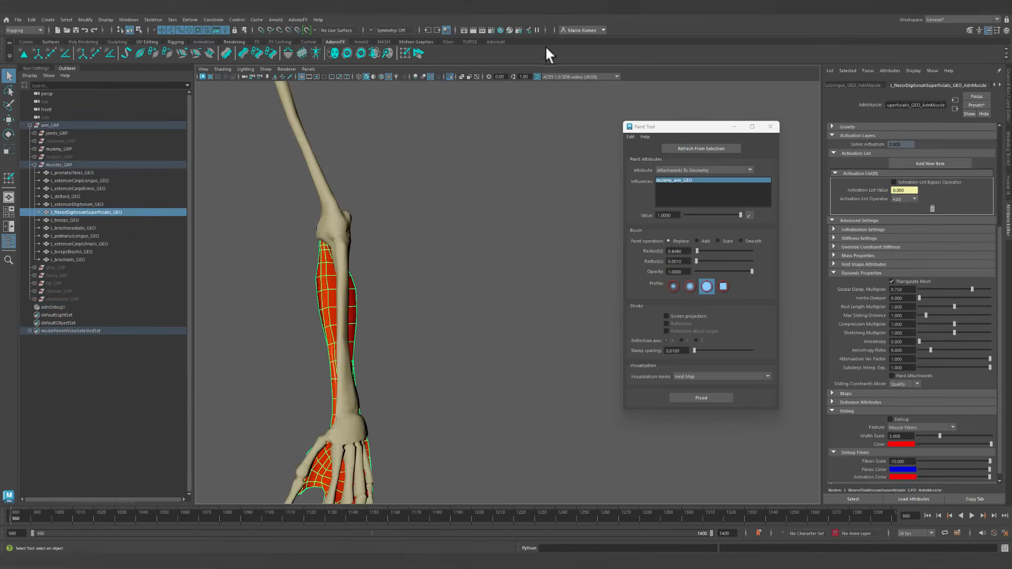
click(692, 148)
alt+middle_drag(275, 381, 304, 337)
alt+right_drag(304, 338, 405, 398)
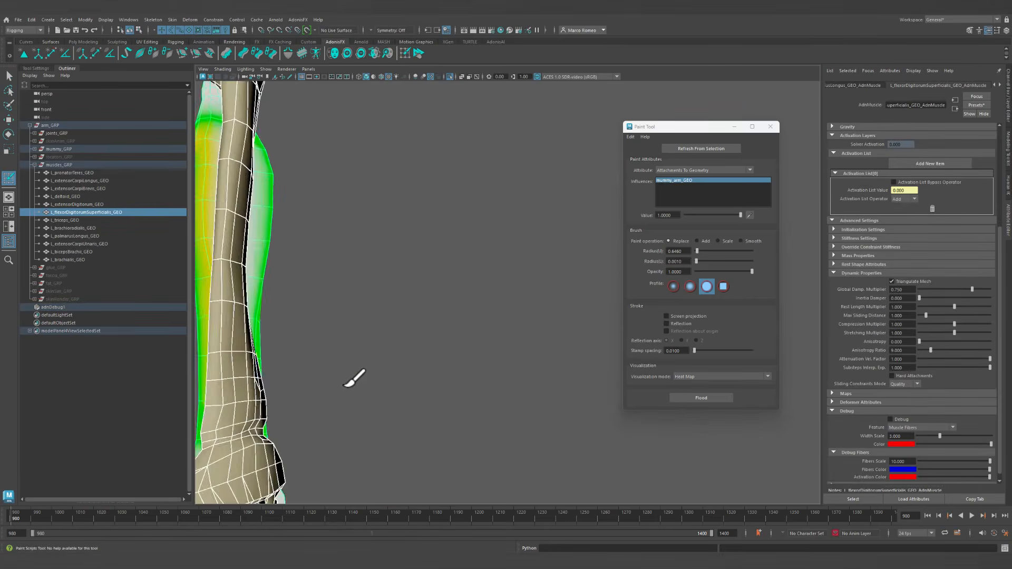
alt+middle_drag(237, 385, 403, 392)
alt+right_drag(403, 392, 415, 412)
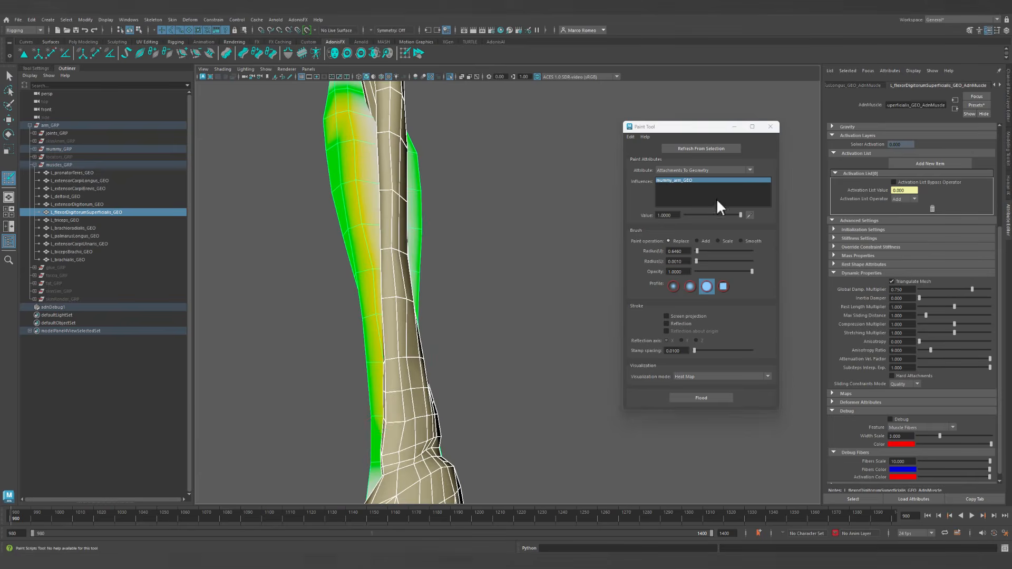
Set the paint value to 0.5 and paint Attachments To Geometry weights along the flexor's edge from near the wrist to mid-forearm.
drag(381, 428, 368, 380)
key(ctrl+z)
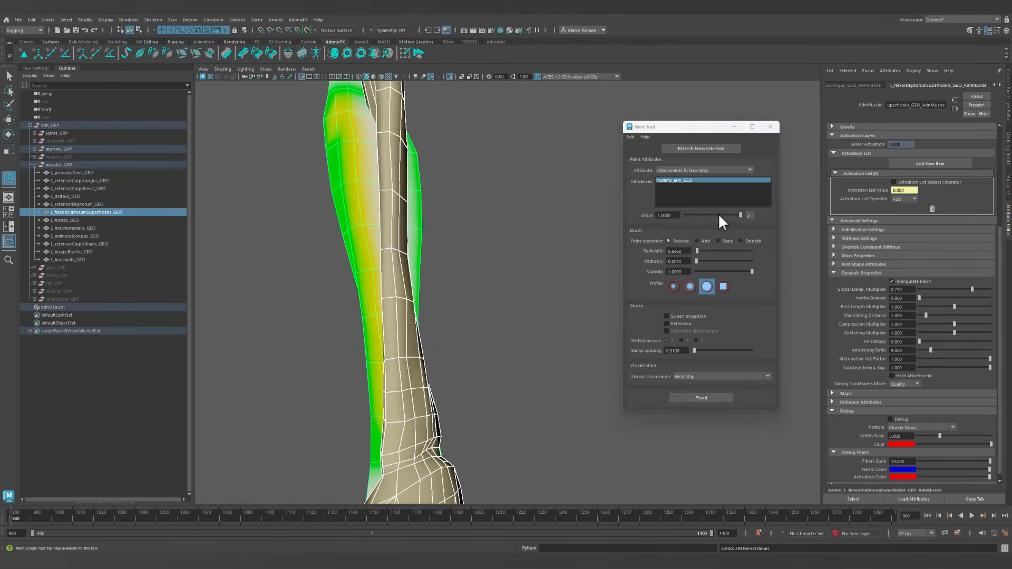
drag(718, 214, 710, 214)
text(0.5)
key(Return)
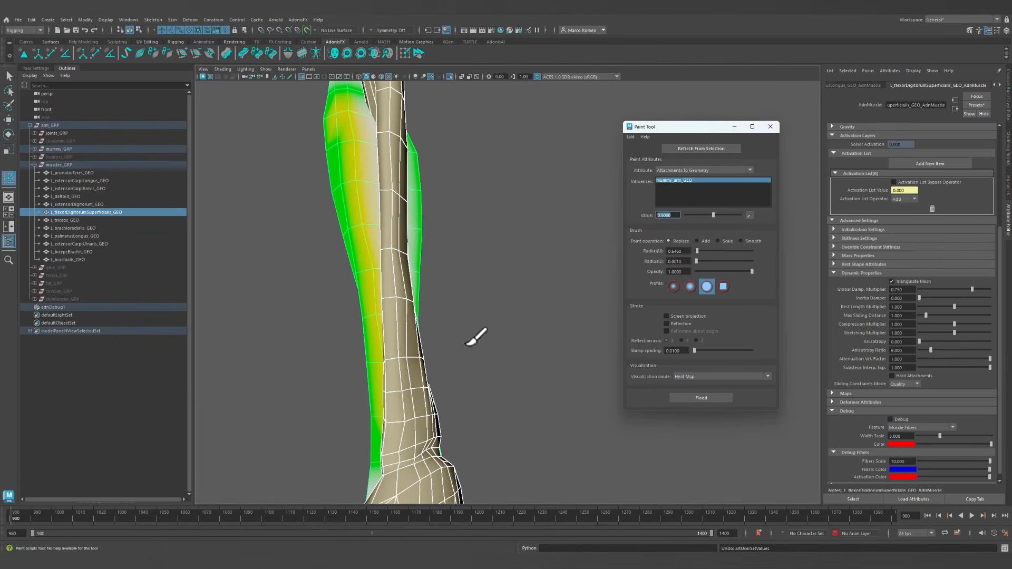
mouse_move(367, 428)
mouse_down()
mouse_move(380, 362)
mouse_move(362, 226)
mouse_up()
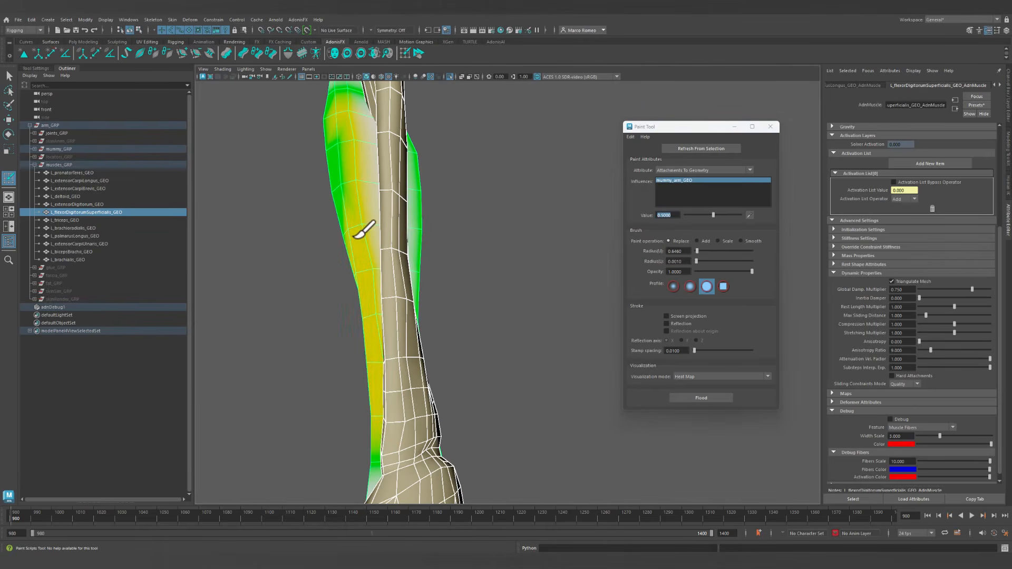
Extend the 0.5 Attachments To Geometry weights up the flexor's palm-side surface toward the middle of the forearm.
mouse_move(371, 276)
alt+mouse_down()
mouse_move(393, 332)
mouse_move(409, 324)
alt+mouse_up()
alt+drag(562, 378, 506, 347)
alt+middle_drag(490, 358, 505, 373)
mouse_move(505, 373)
alt+mouse_down()
mouse_move(432, 369)
mouse_move(483, 355)
mouse_move(441, 232)
mouse_move(440, 272)
mouse_move(510, 397)
alt+mouse_up()
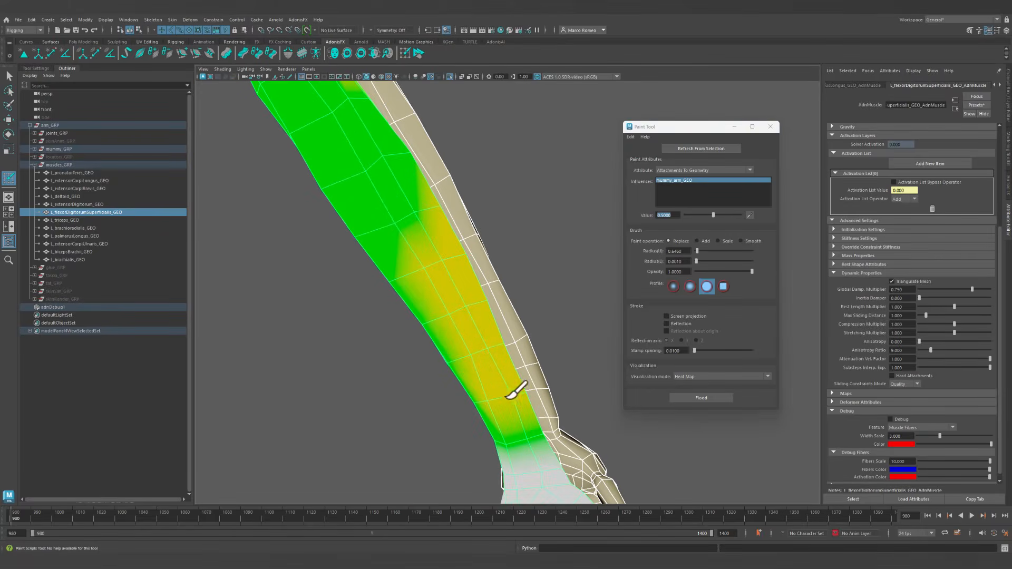
mouse_move(425, 214)
mouse_down()
mouse_move(411, 203)
mouse_move(409, 235)
mouse_up()
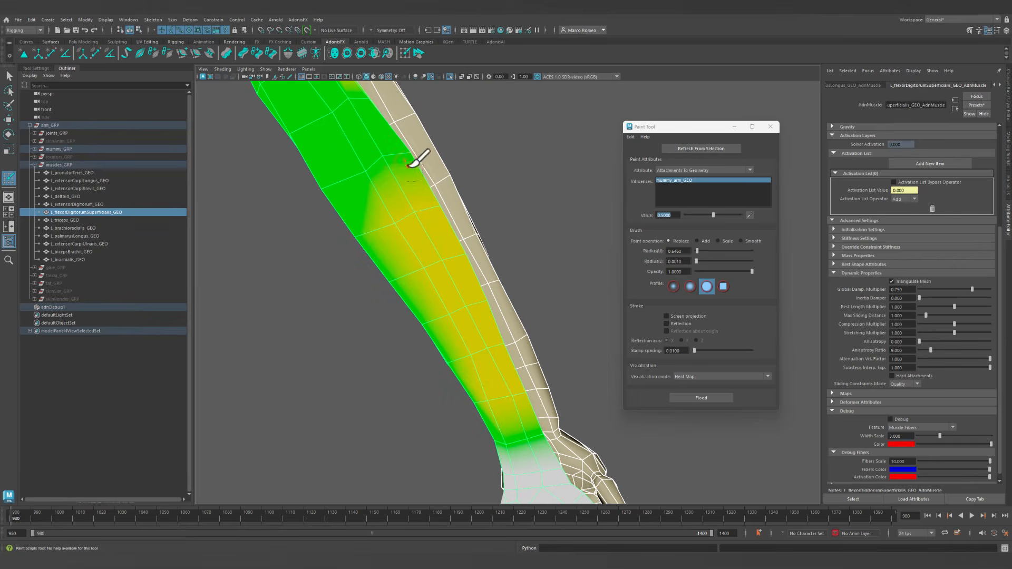
drag(410, 164, 416, 147)
Play the simulation from the start frame and check how the repainted flexor follows the forearm bones.
alt+right_drag(510, 304, 778, 445)
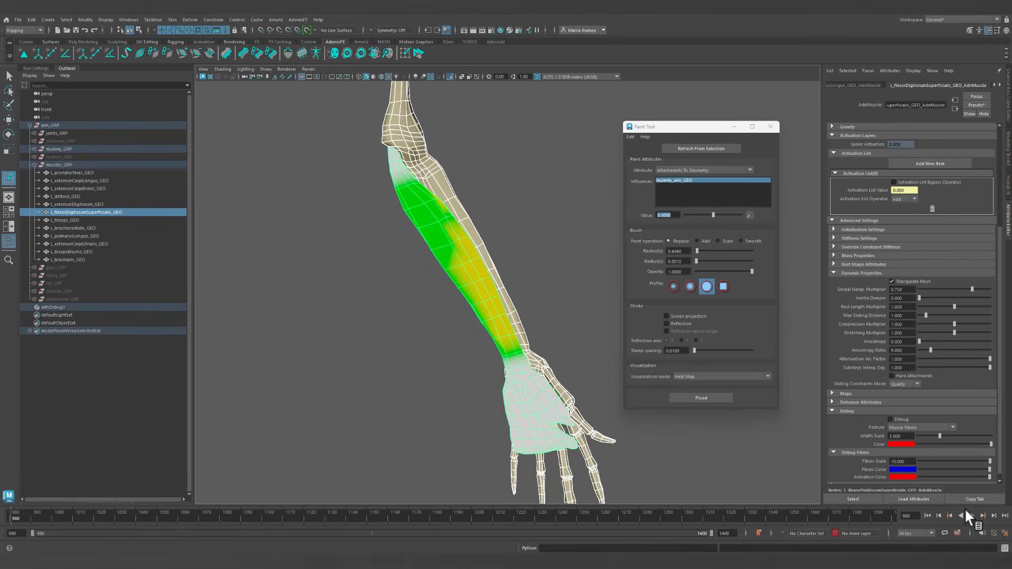
click(971, 516)
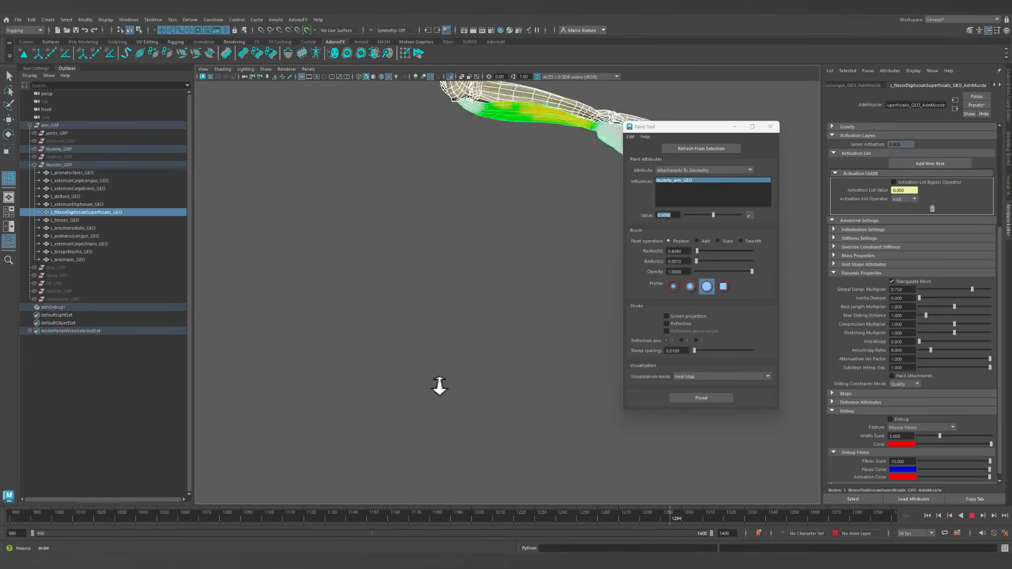
alt+drag(413, 409, 473, 402)
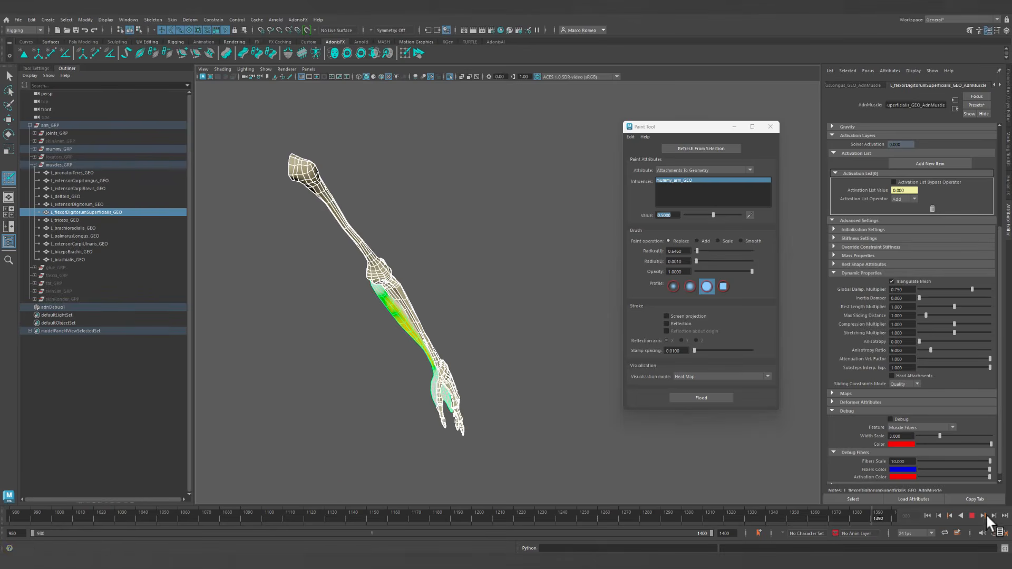
Close the Paint Tool, clear the selection and turn off isolation to show all arm muscles.
click(770, 127)
mouse_move(506, 352)
alt+mouse_down()
mouse_move(542, 330)
mouse_move(548, 308)
alt+mouse_up()
click(600, 281)
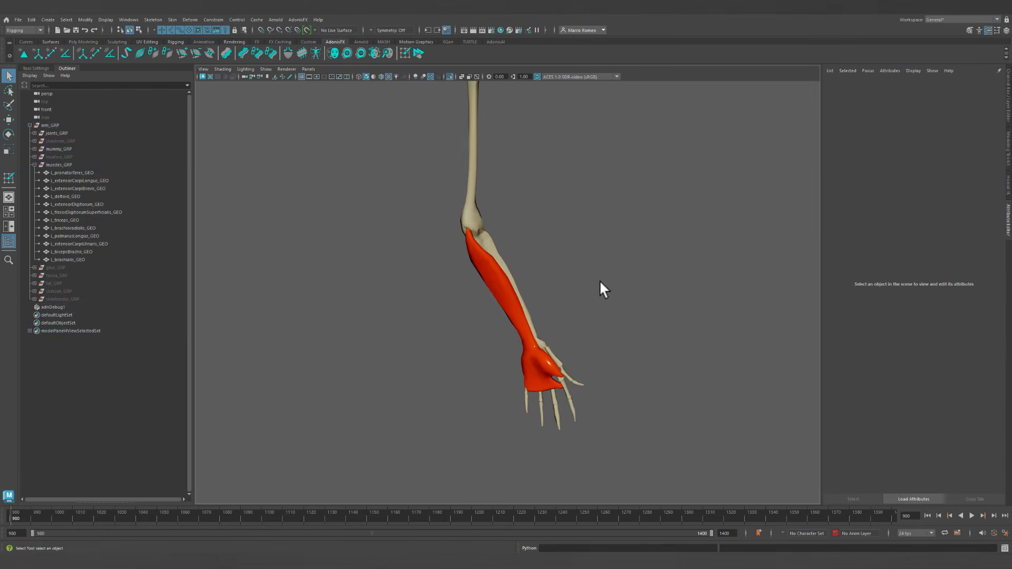
scroll(465, 209, up, 4)
click(450, 77)
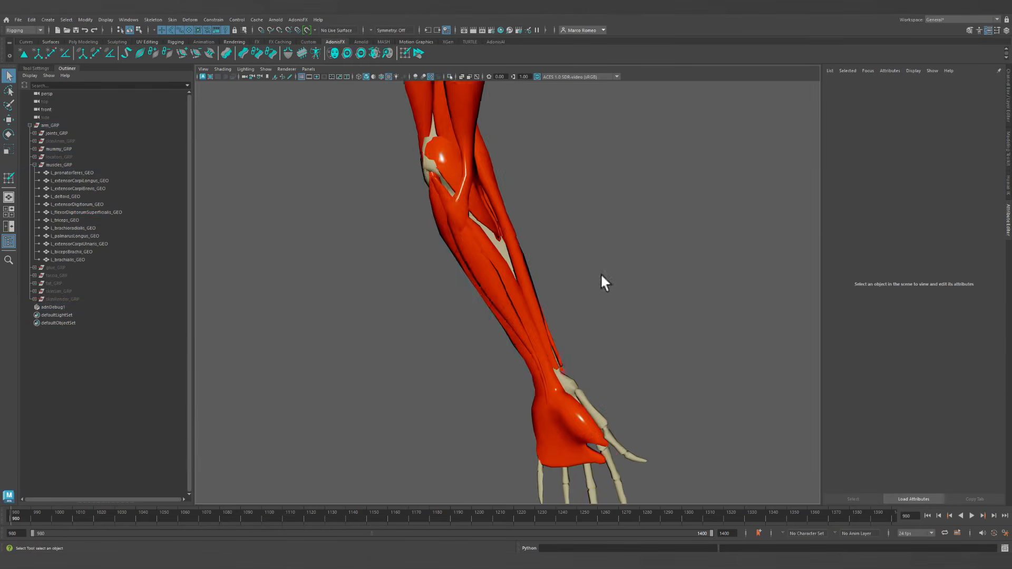
Open the Paint Tool on the palmaris longus with its flexorDigitorumSuperficialis influence and move the window clear of the arm.
alt+drag(601, 277, 441, 286)
click(440, 286)
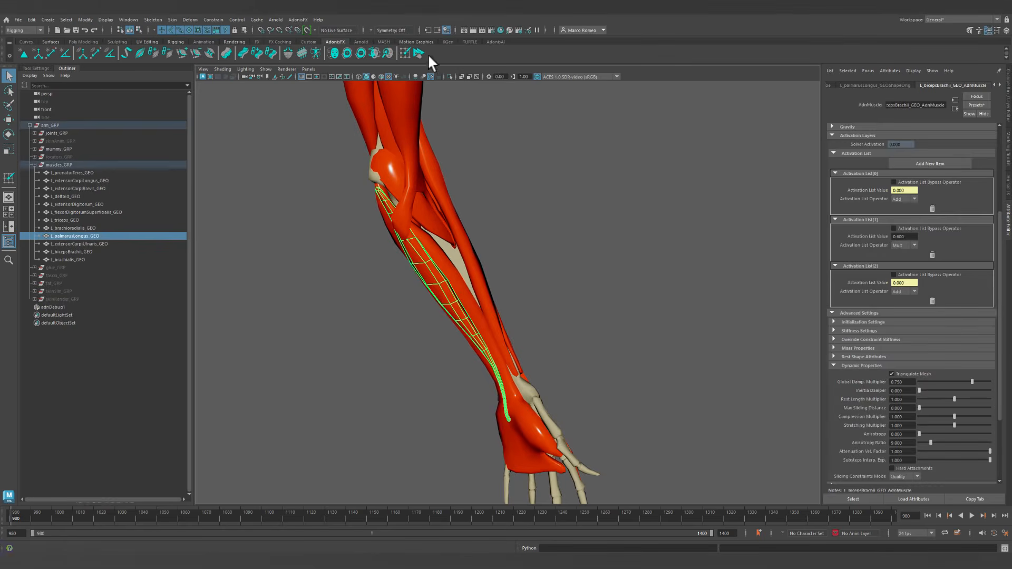
click(404, 53)
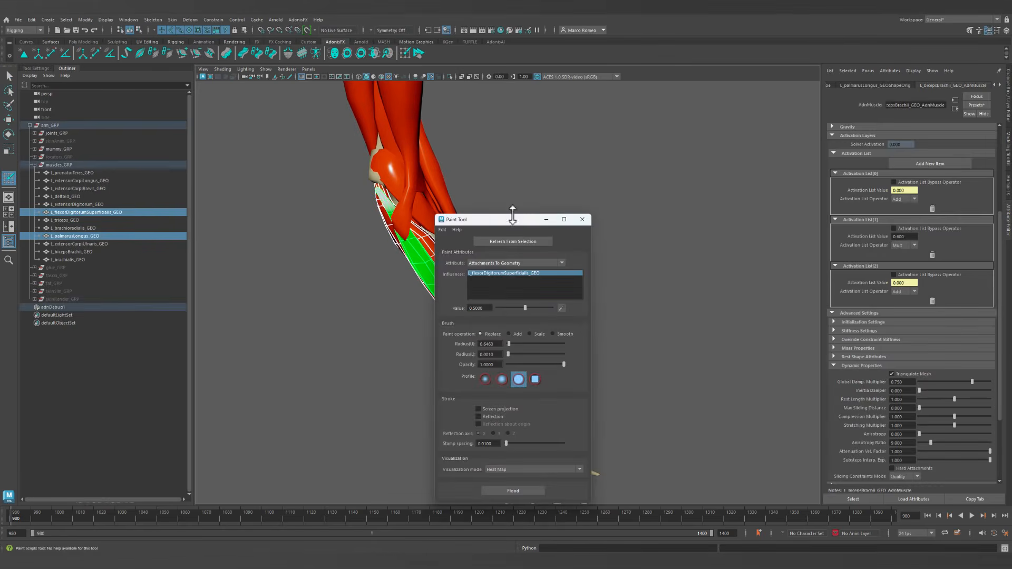
drag(516, 219, 723, 144)
scroll(530, 347, up, 5)
alt+drag(531, 356, 536, 330)
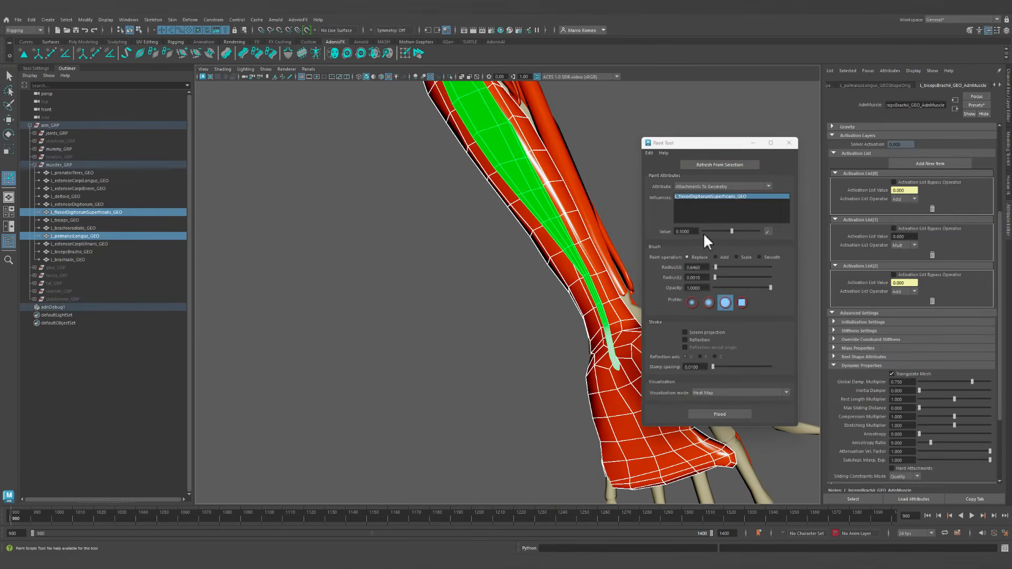
Switch the painted attribute to Slide On Geometry and flood the palmaris longus with a value of 0.5.
mouse_move(416, 227)
alt+middle_down()
mouse_move(429, 321)
mouse_move(411, 337)
alt+middle_up()
scroll(466, 352, down, 2)
click(720, 186)
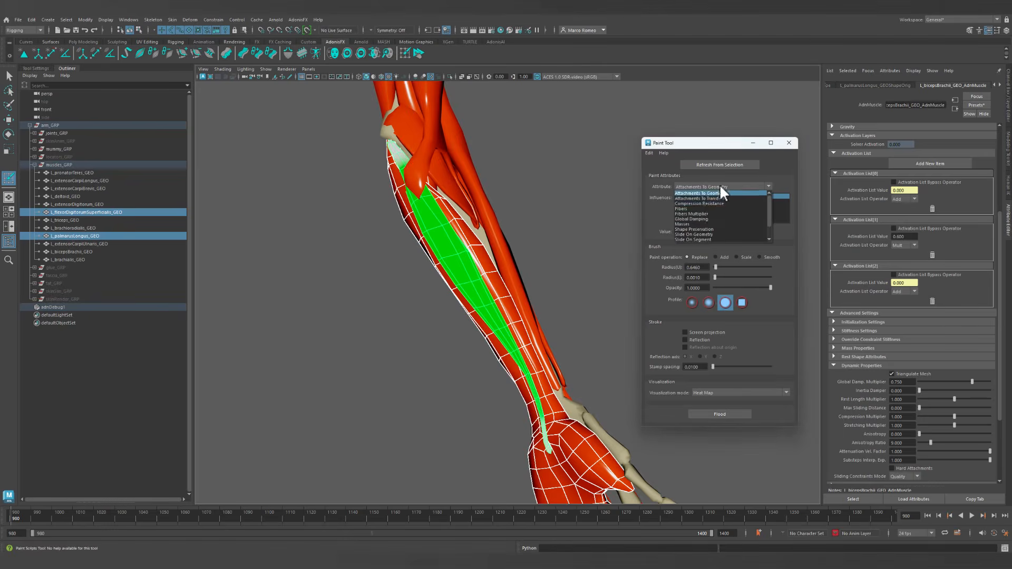
click(697, 234)
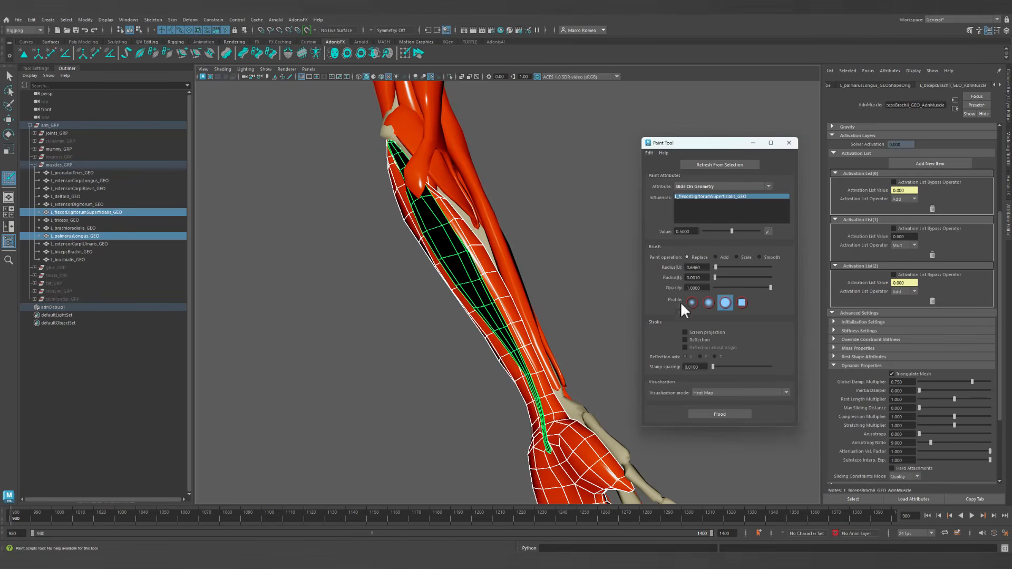
click(716, 414)
Isolate the palmaris longus, the flexor digitorum superficialis and the mummy arm bones in the viewport during simulation playback.
alt+right_drag(557, 363, 422, 305)
alt+drag(475, 317, 432, 334)
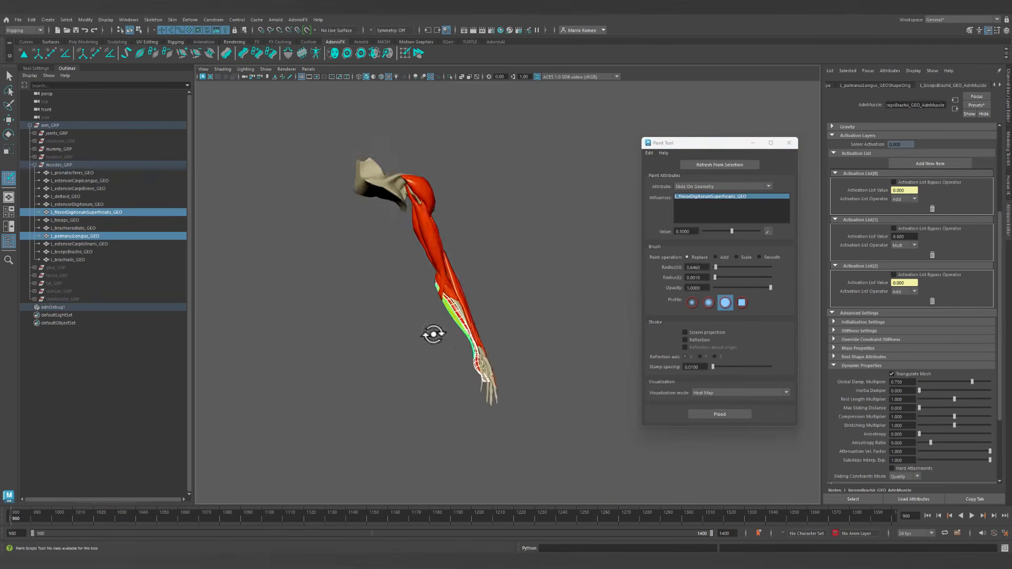
alt+right_drag(432, 335, 476, 379)
key(q)
click(431, 319)
alt+drag(470, 352, 506, 313)
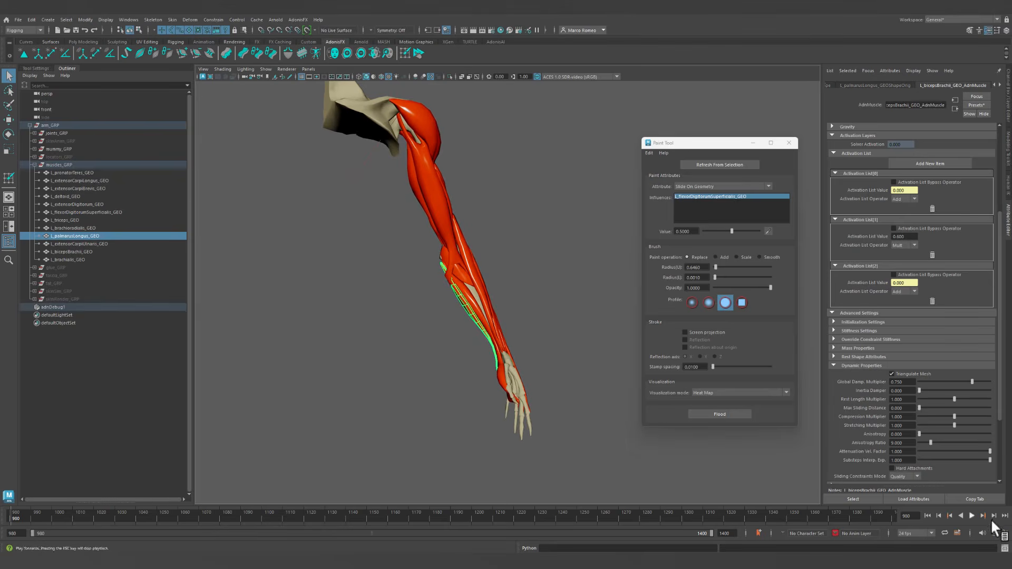
shift+click(476, 314)
shift+click(481, 302)
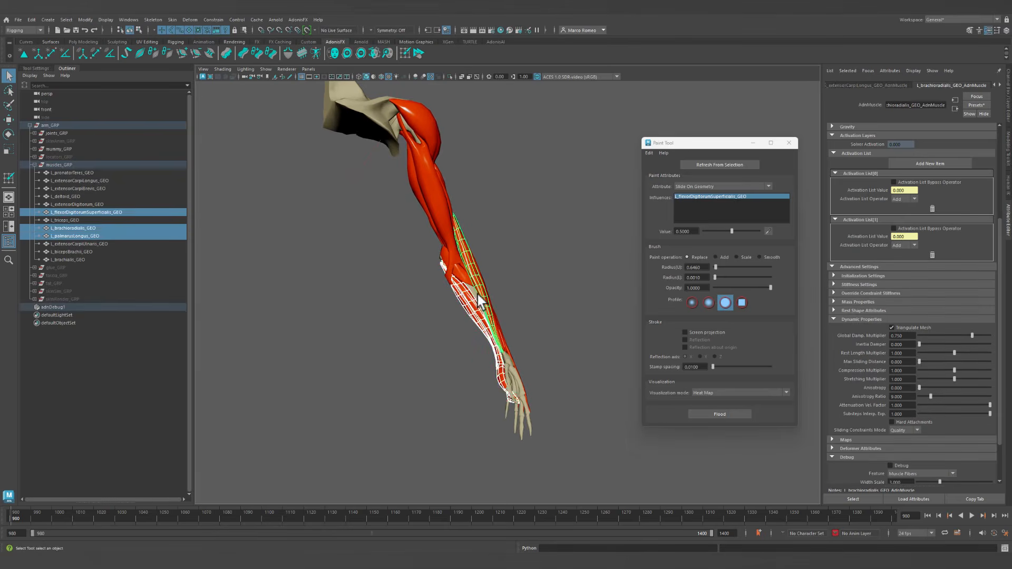
shift+click(524, 366)
shift+click(524, 436)
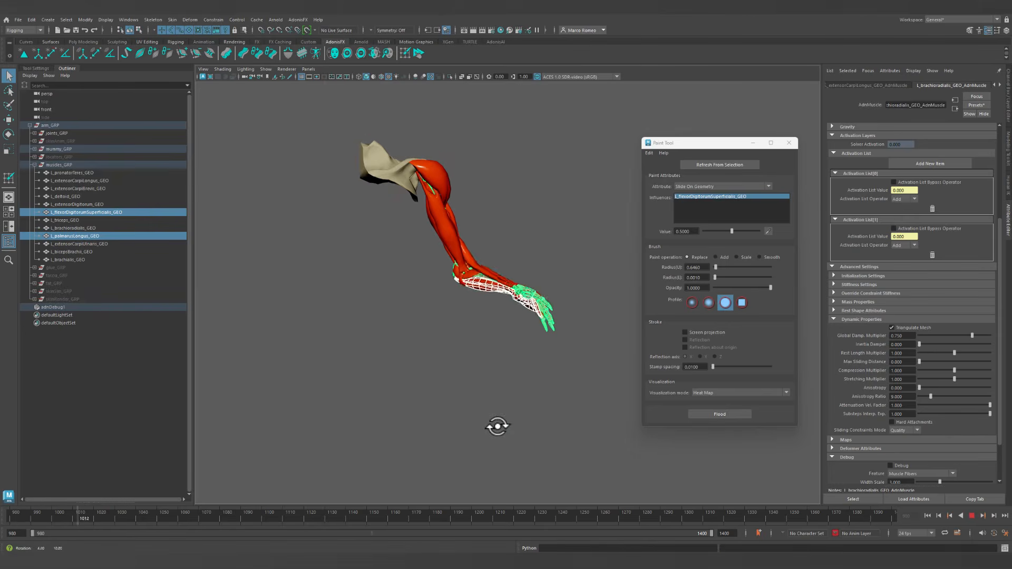
click(450, 77)
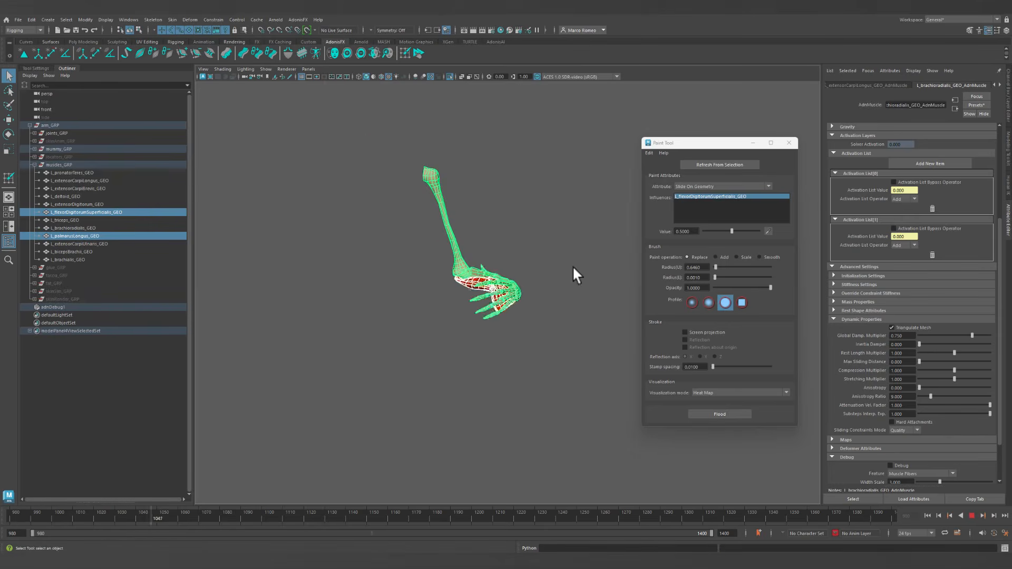
Stop playback and save the time slider preferences with a maximum playback speed of 24 fps x 0.5.
click(973, 516)
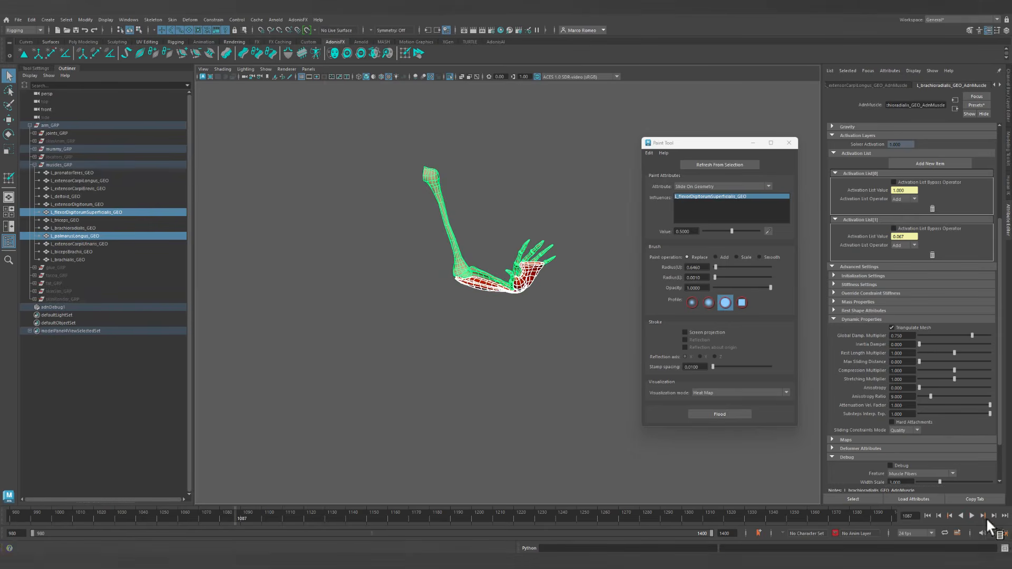
click(1005, 534)
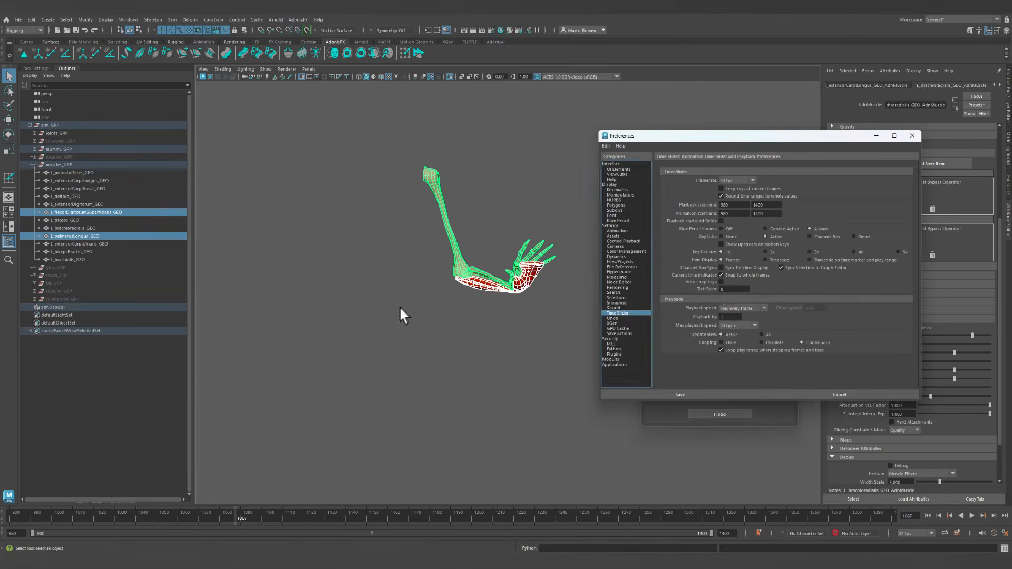
click(736, 324)
click(738, 350)
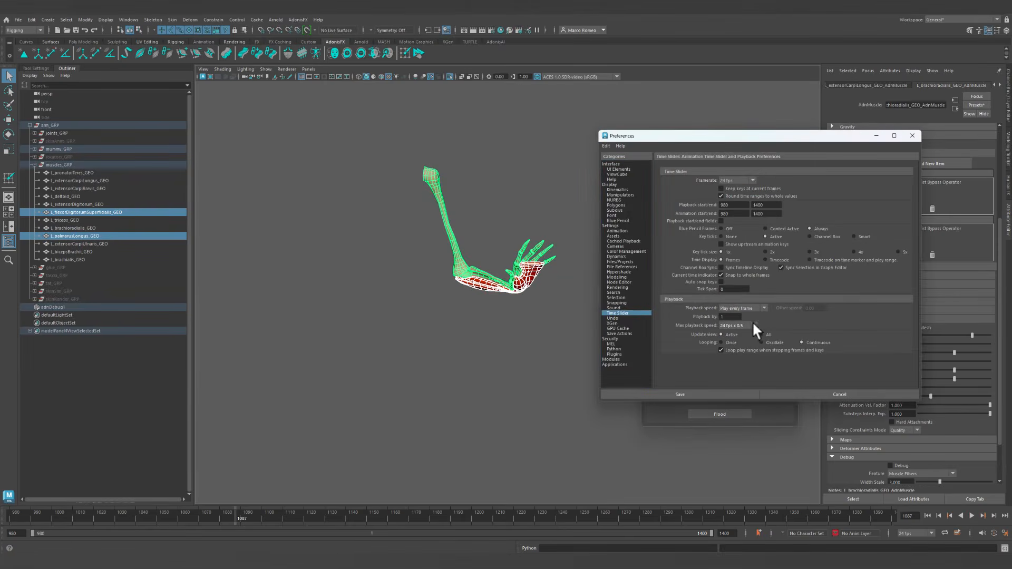
click(713, 394)
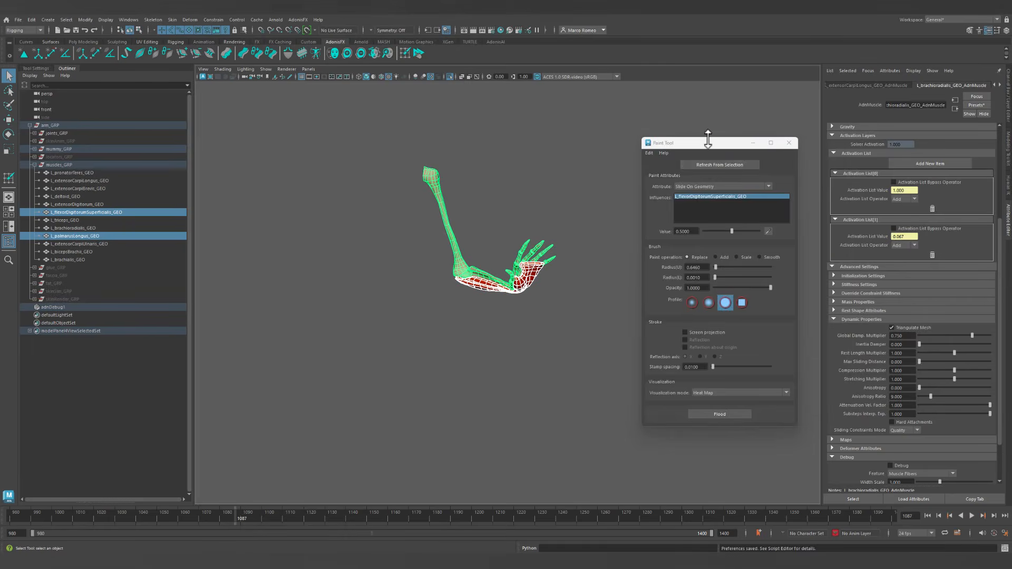
Play the simulation to about frame 1354 to check the palmaris longus over the flexor, and return to the start frame.
drag(722, 141, 765, 137)
click(542, 169)
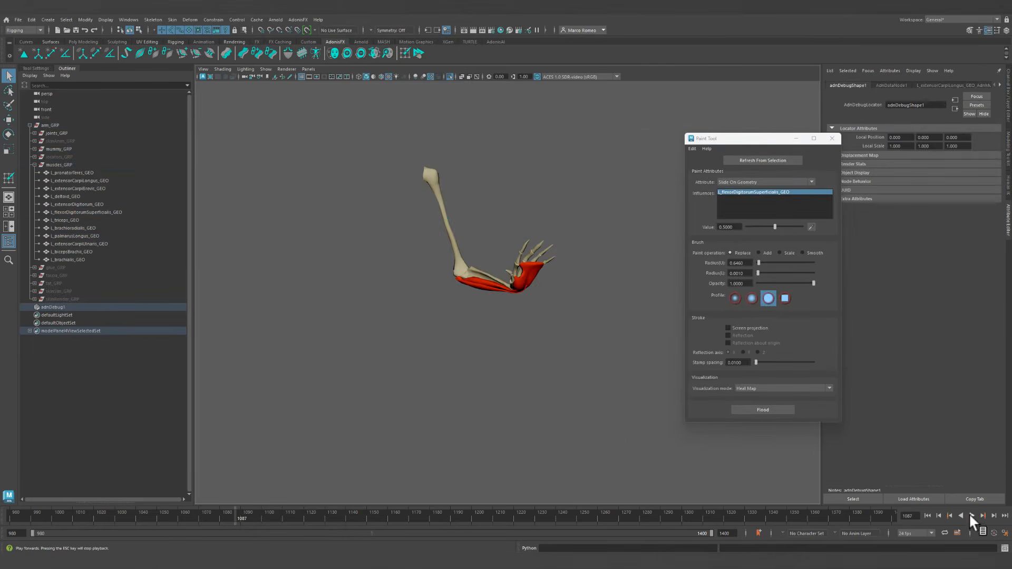
click(972, 516)
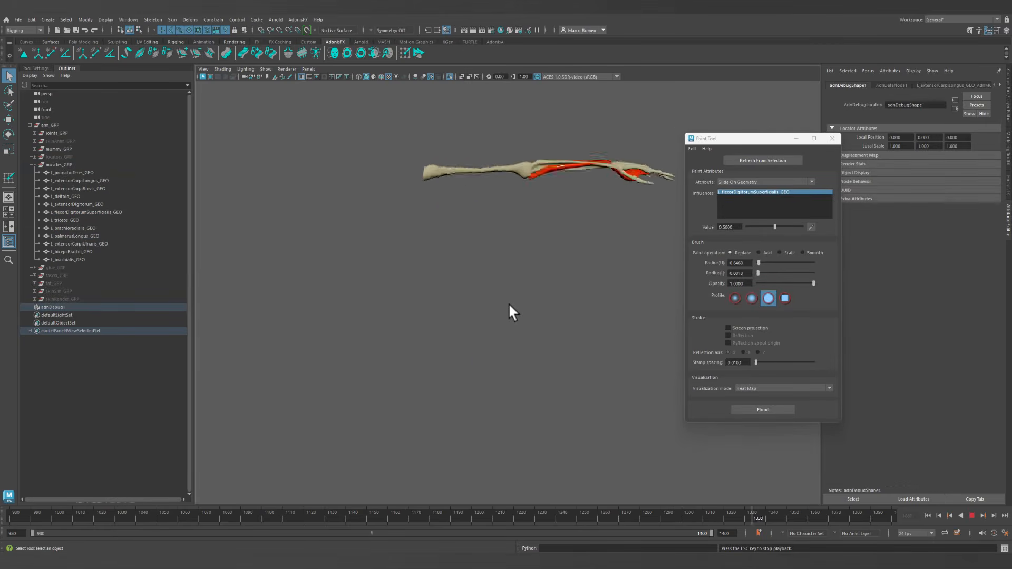
click(971, 515)
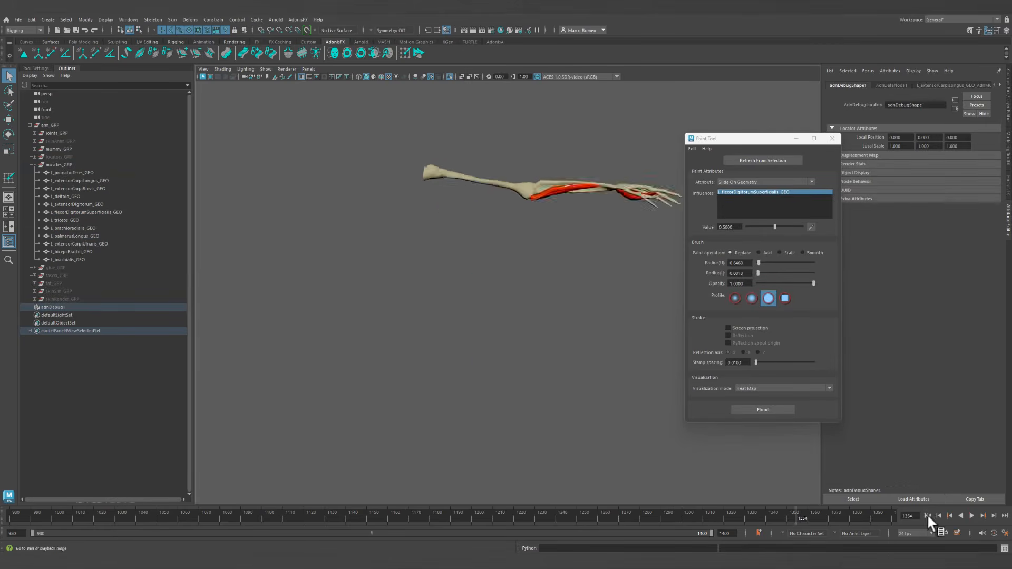
click(928, 515)
Set the palmaris longus muscle's Max Sliding Distance to 1.
click(476, 315)
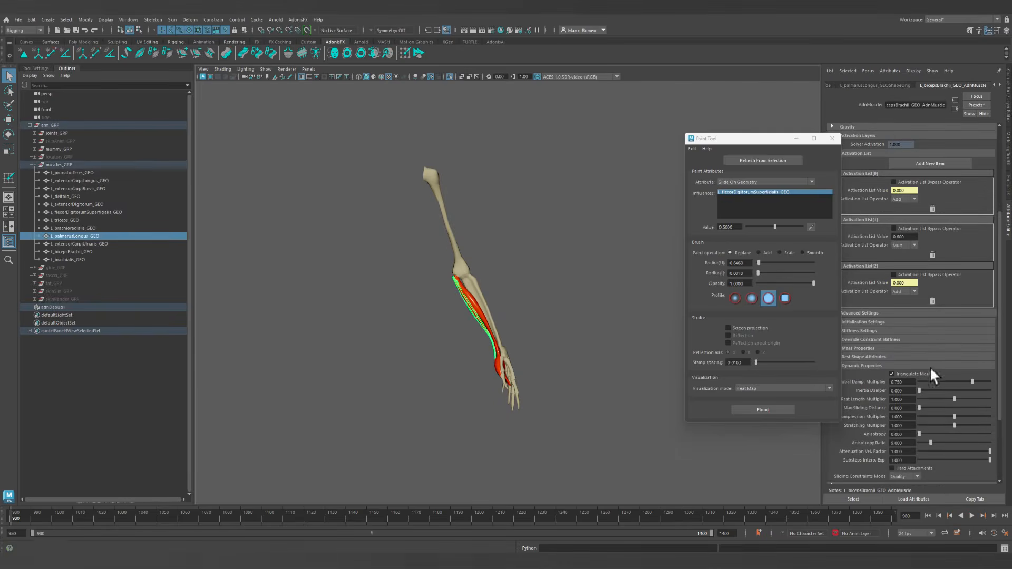
click(907, 409)
click(551, 271)
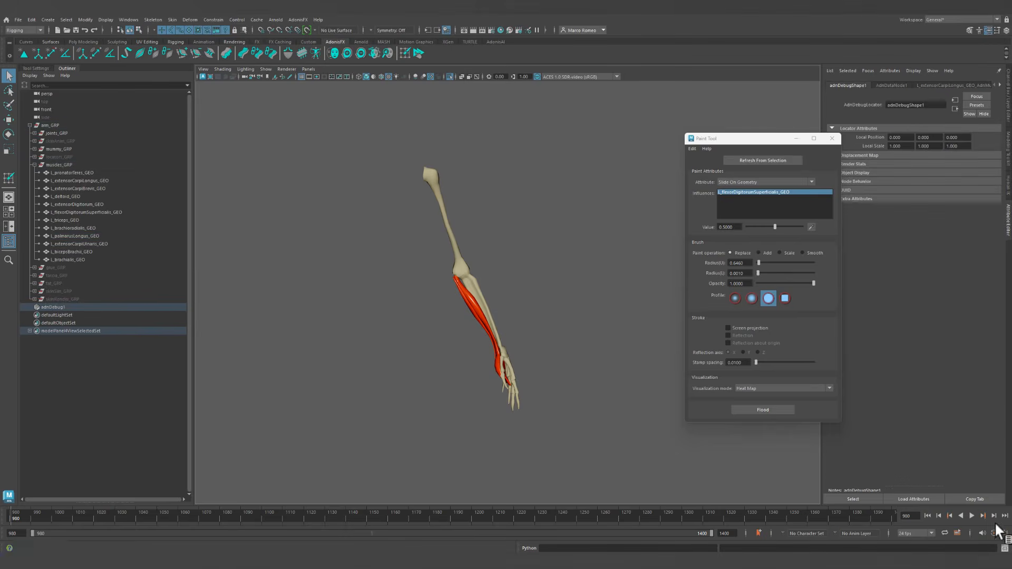
click(471, 312)
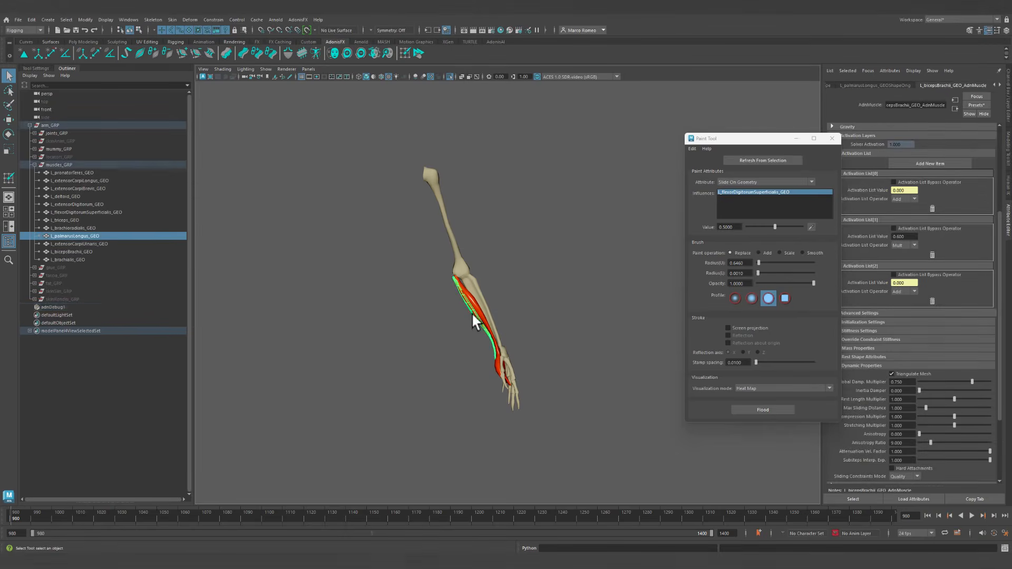
Set the palmaris longus AdnMuscle's Max Sliding Distance to 1 and reset the biceps brachii AdnMuscle's Max Sliding Distance to 0.
click(1000, 85)
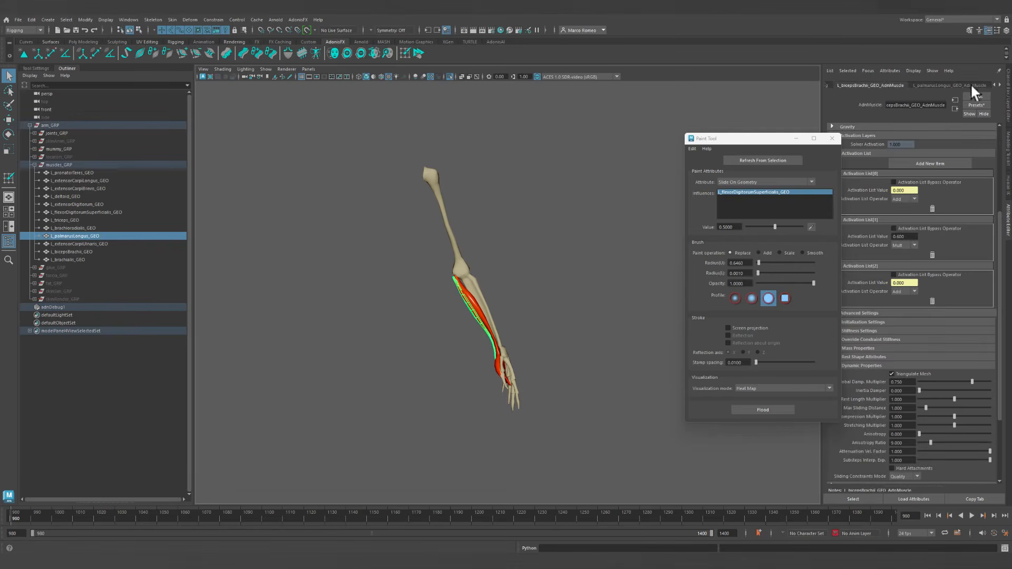
click(935, 87)
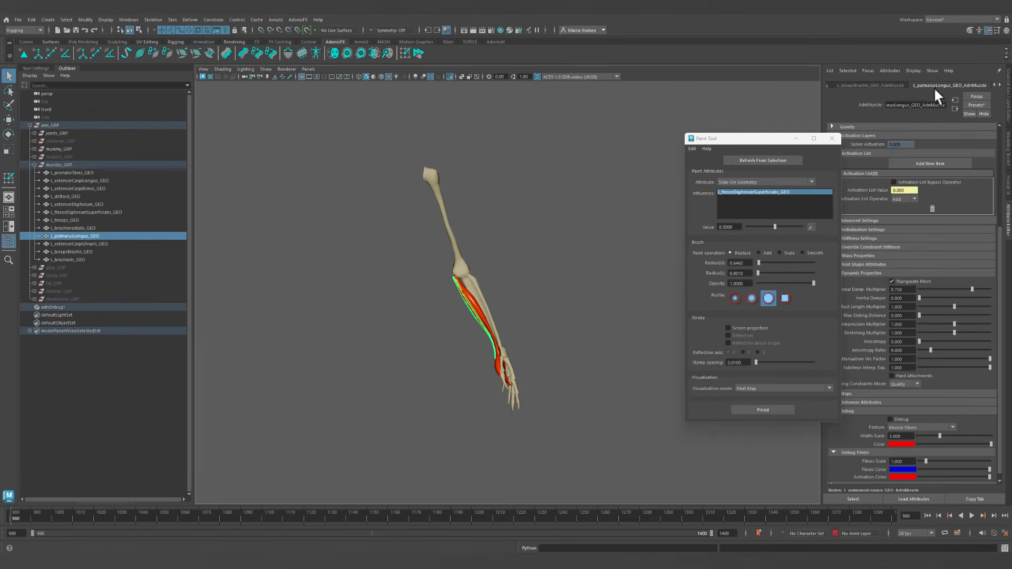
click(994, 84)
click(1000, 84)
alt+drag(548, 309, 565, 288)
alt+right_drag(565, 288, 585, 342)
mouse_move(490, 297)
alt+mouse_down()
mouse_move(504, 290)
mouse_move(483, 290)
mouse_move(488, 297)
alt+mouse_up()
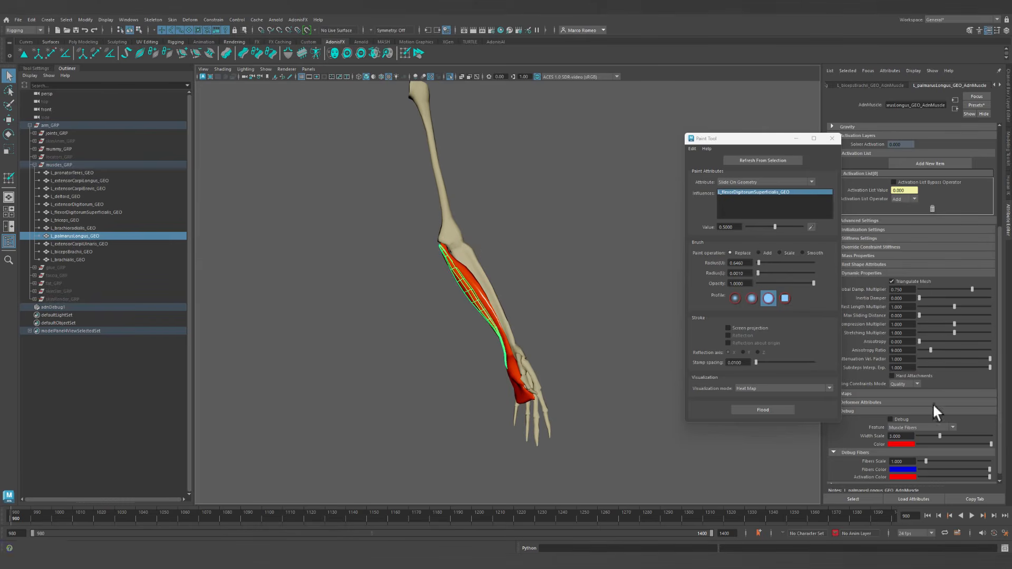
click(904, 316)
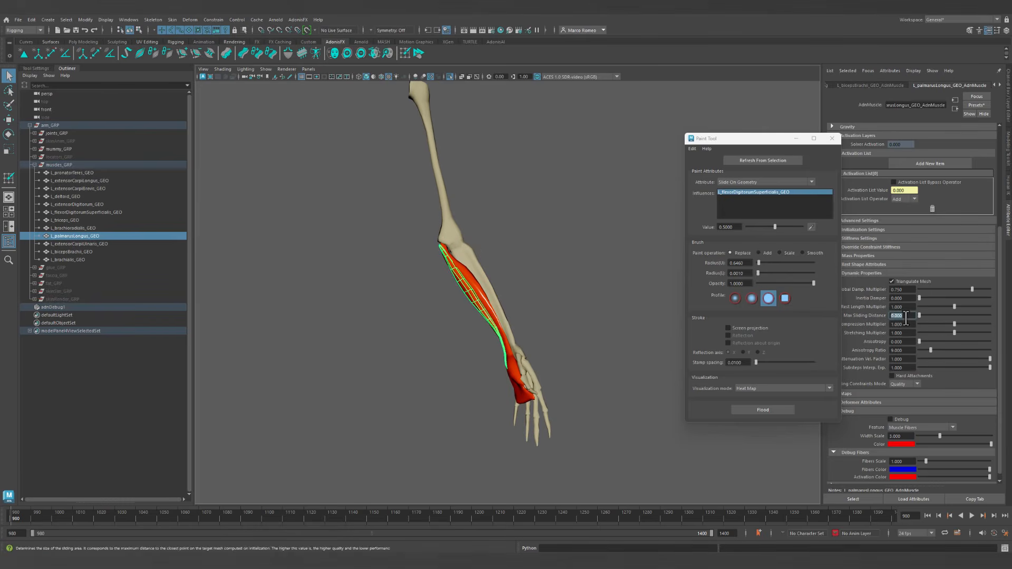
text(1)
key(Tab)
click(868, 86)
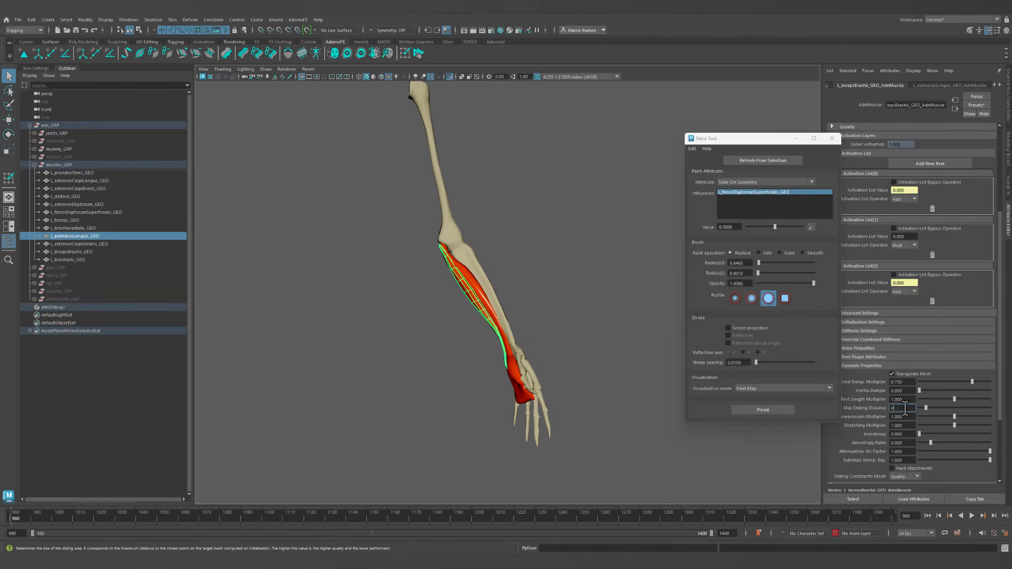
Deselect everything and play the simulation to about frame 1373 to check the palmaris longus sliding, then return to the start frame.
alt+right_drag(540, 286, 518, 311)
alt+drag(518, 311, 554, 309)
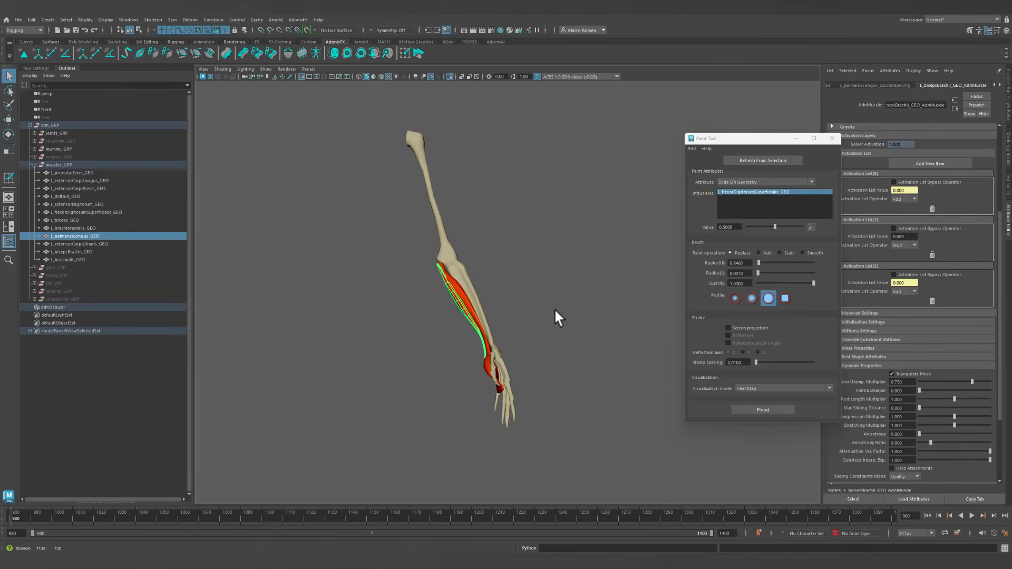
click(553, 309)
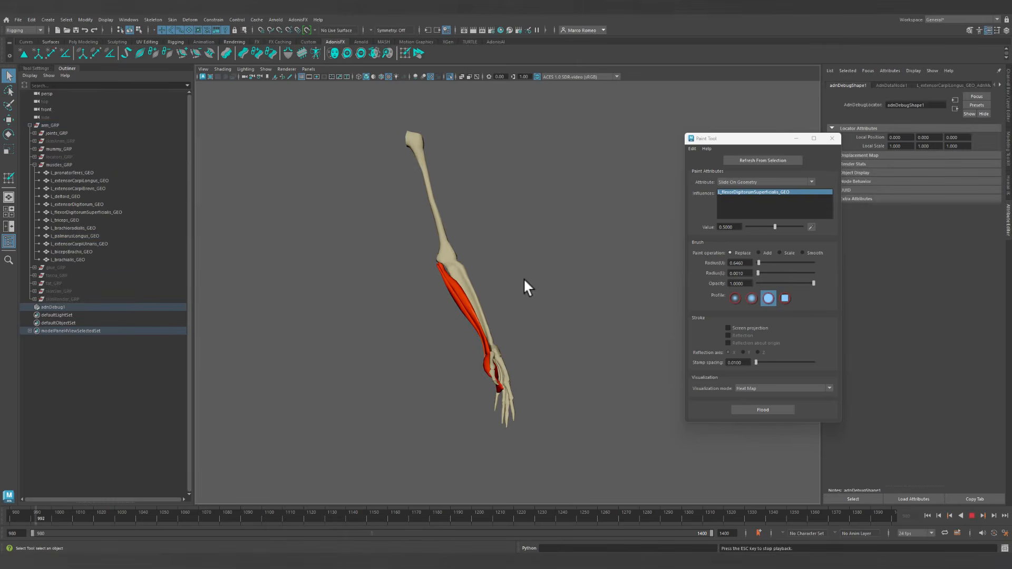
alt+drag(515, 332, 560, 362)
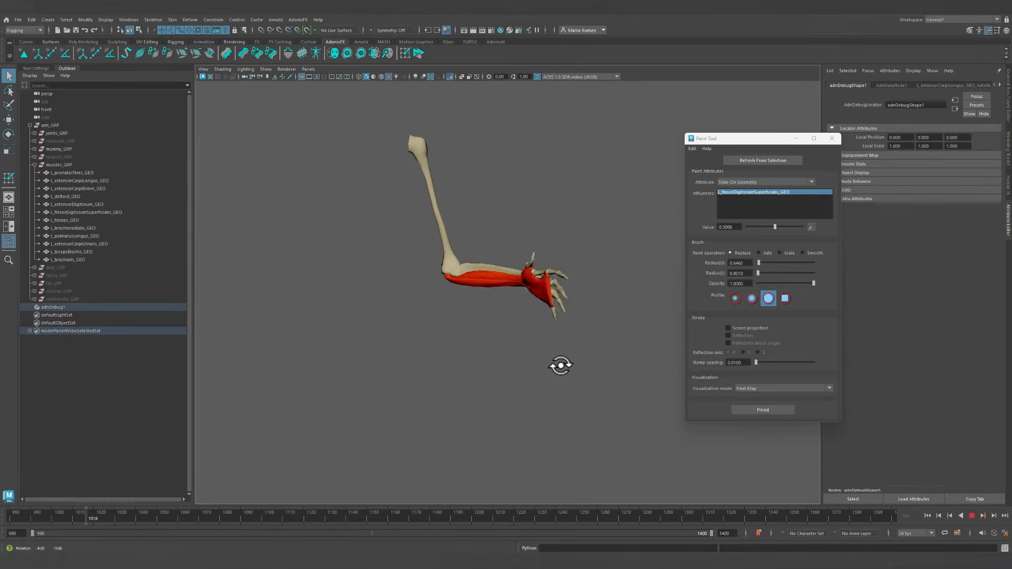
click(623, 517)
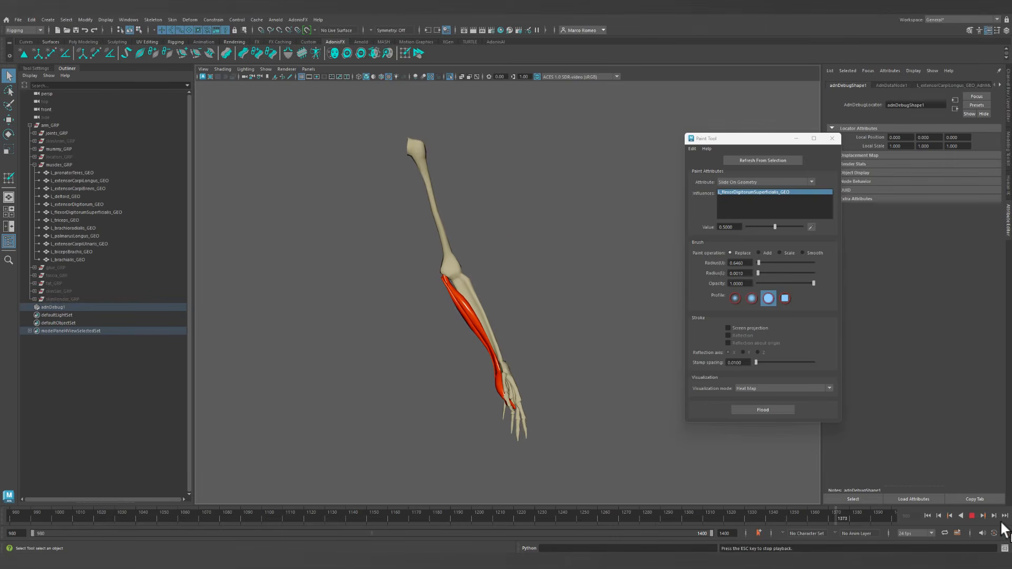
click(972, 516)
Select the flexor digitorum superficialis and show its Attachments To Geometry weights for the mummy arm in the Paint Tool.
scroll(561, 375, up, 5)
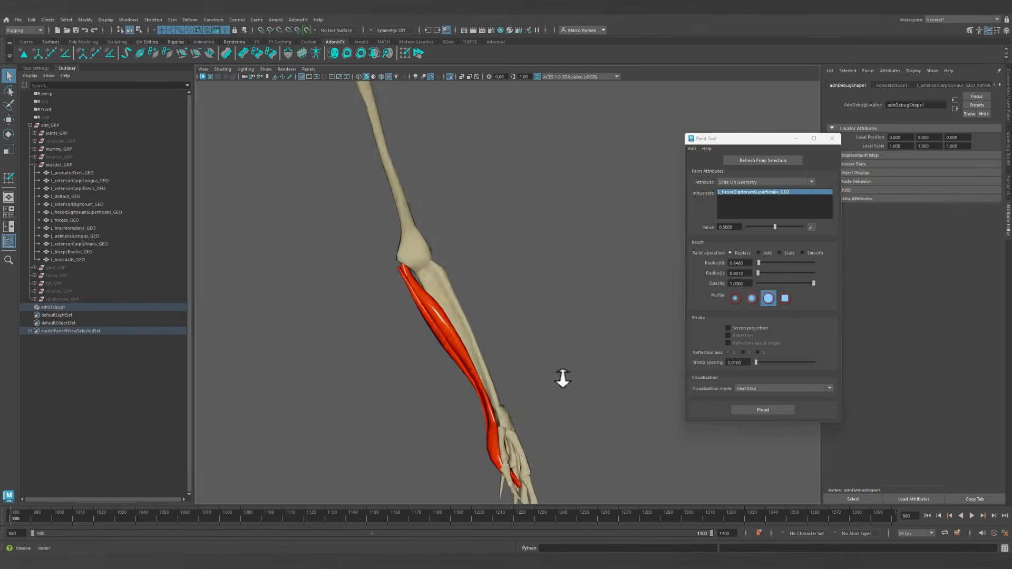
click(466, 287)
alt+drag(466, 287, 512, 352)
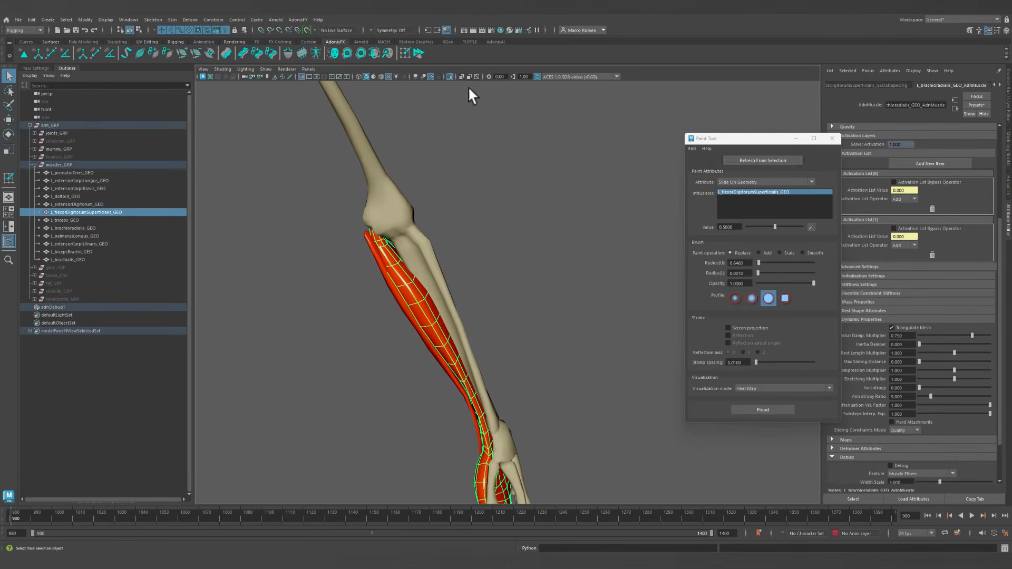
click(405, 54)
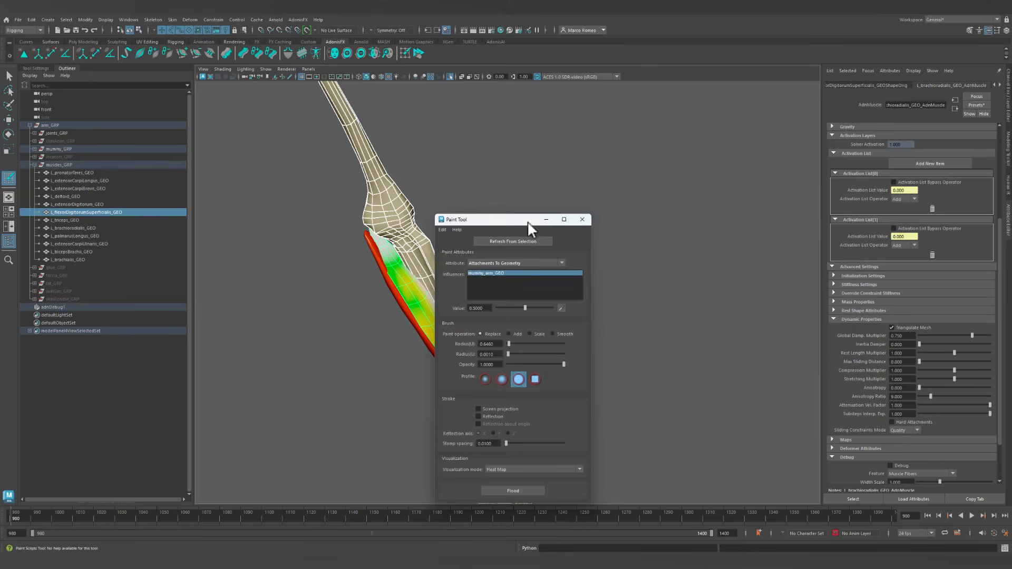
drag(530, 228, 724, 170)
Isolate the flexor digitorum superficialis and the mummy arm bones in the viewport so the palmaris longus is hidden.
mouse_move(522, 312)
alt+mouse_down()
mouse_move(463, 323)
mouse_move(463, 309)
mouse_move(384, 334)
mouse_move(409, 319)
mouse_move(438, 331)
alt+mouse_up()
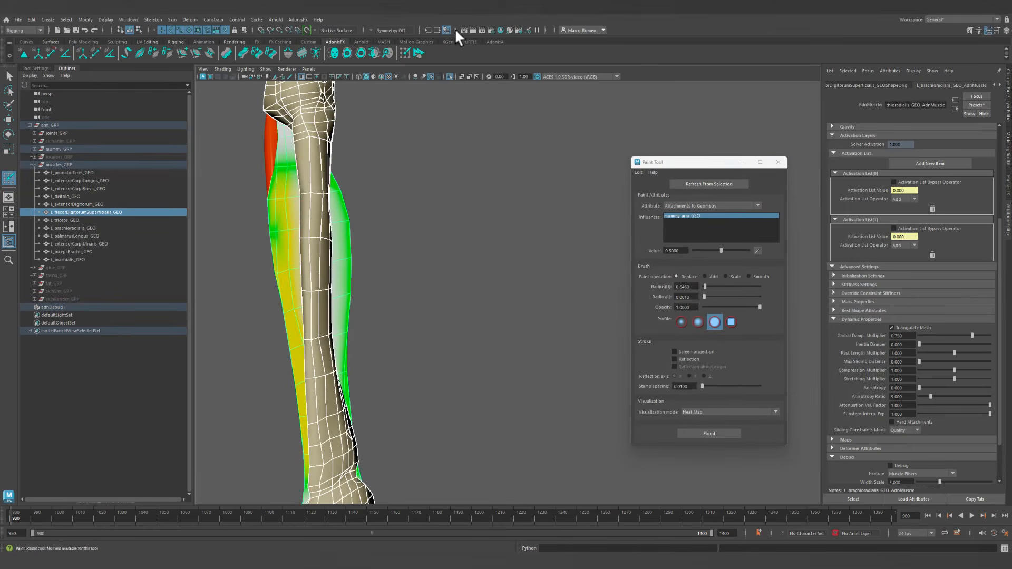
alt+drag(380, 248, 477, 242)
alt+middle_drag(477, 243, 406, 256)
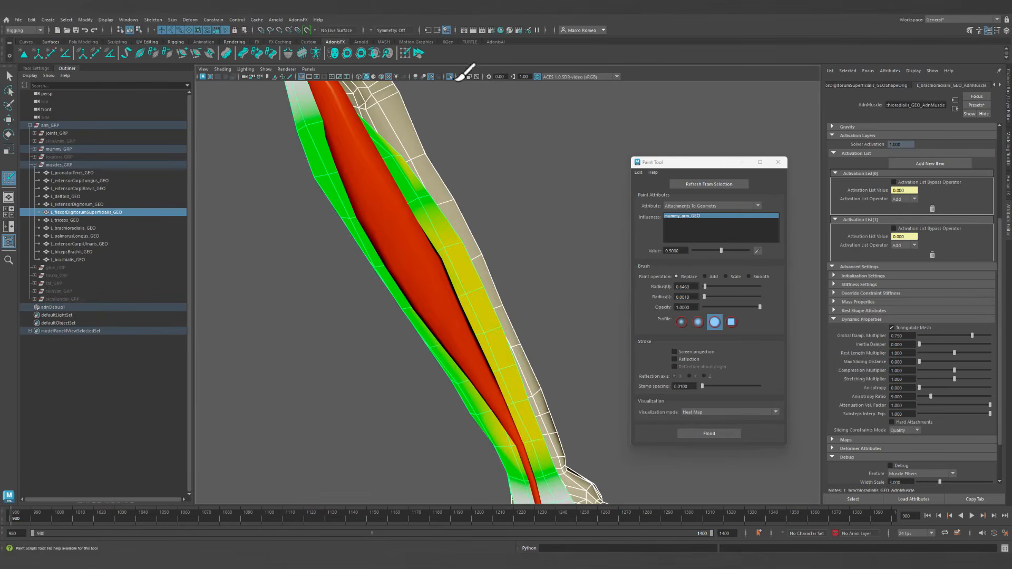
click(450, 76)
click(450, 77)
alt+drag(396, 254, 418, 251)
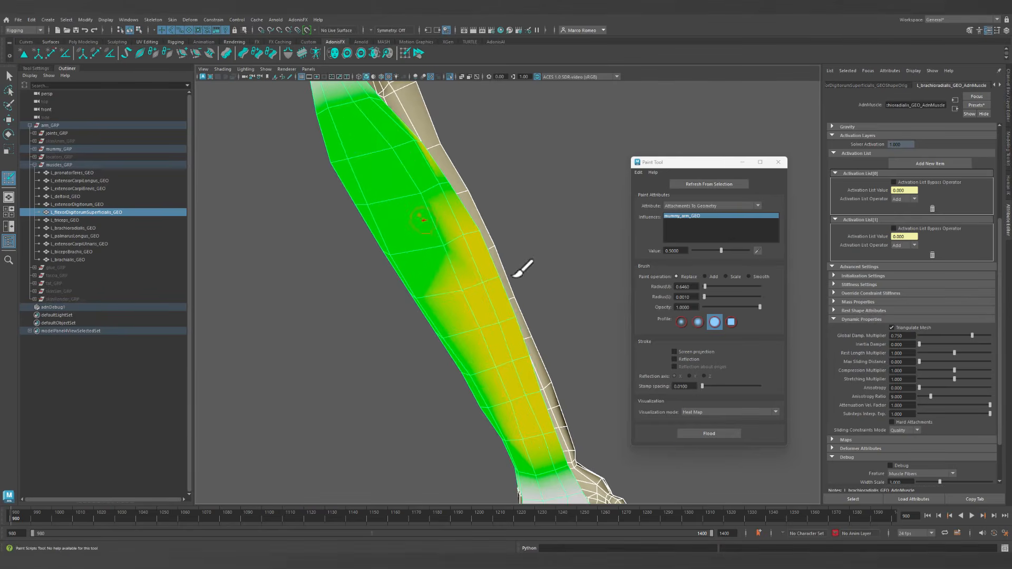
Paint Attachments To Geometry weights of 1 along the flexor digitorum superficialis belly up to its elbow end, and smooth them with Flood.
mouse_move(436, 210)
mouse_down()
mouse_move(428, 202)
mouse_move(453, 295)
mouse_move(497, 375)
mouse_up()
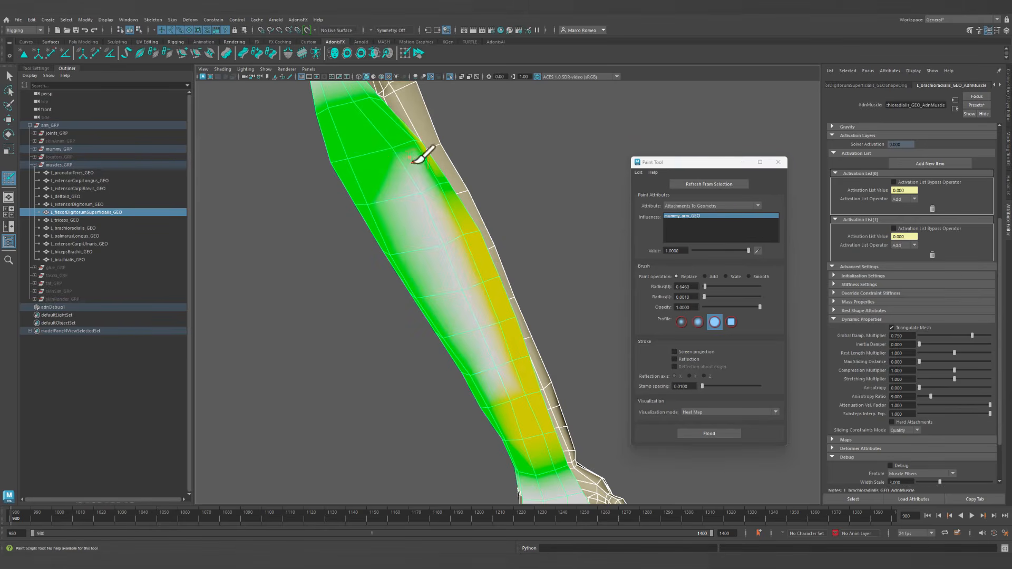
mouse_move(413, 162)
mouse_down()
mouse_move(381, 143)
mouse_move(350, 101)
mouse_up()
mouse_move(486, 238)
alt+mouse_down()
mouse_move(470, 230)
mouse_move(403, 243)
alt+mouse_up()
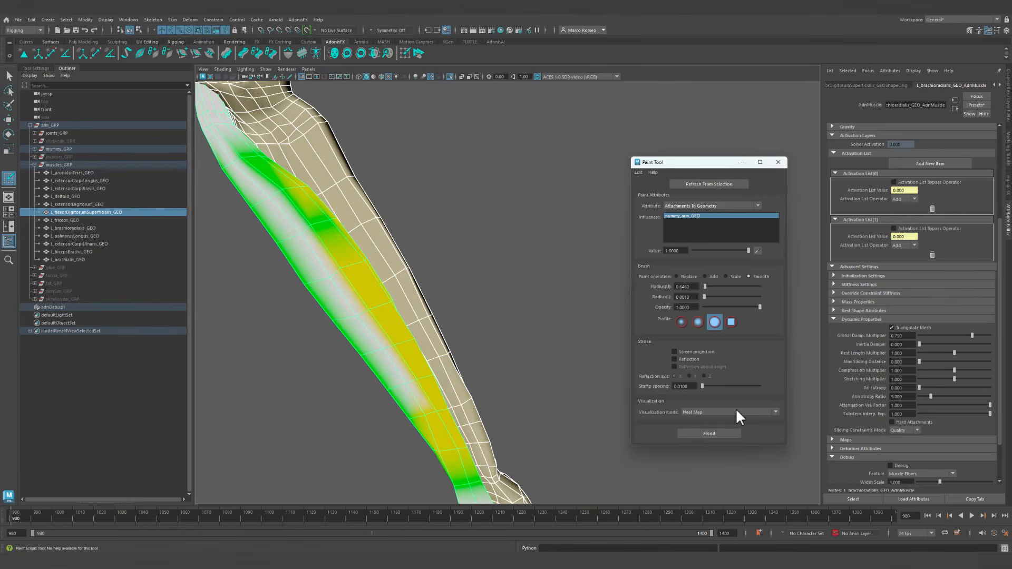
click(731, 432)
Play the simulation to about frame 1370 to check the flexor's new attachment weights, and return to the start frame.
scroll(474, 297, down, 5)
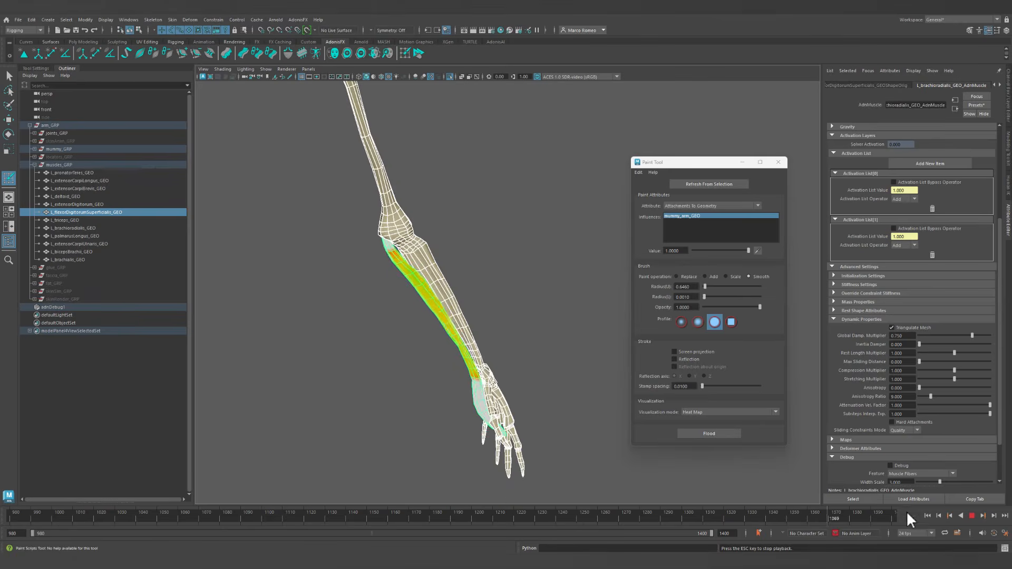
click(972, 517)
click(928, 515)
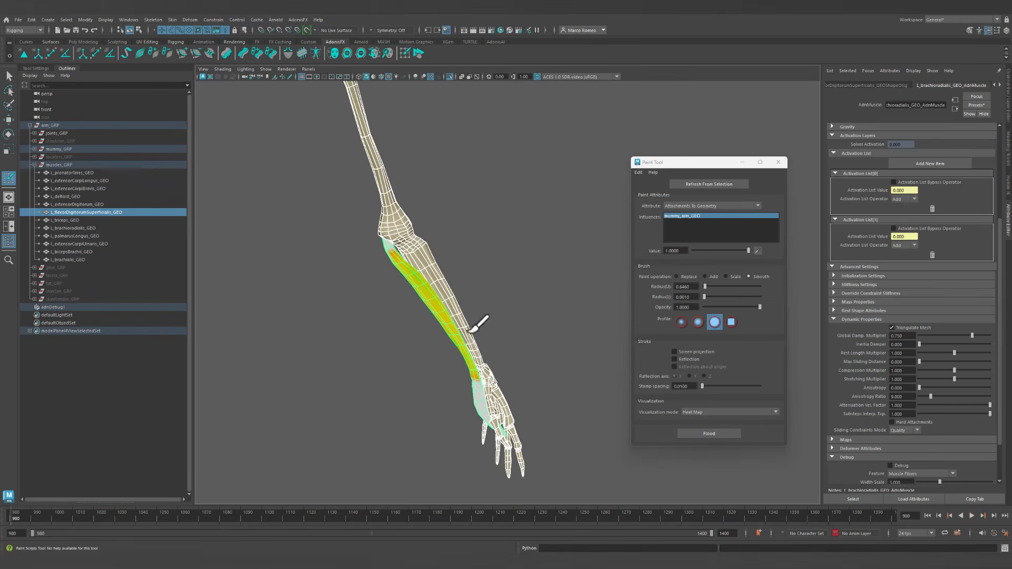
Turn off viewport isolation and load the palmaris longus into the Paint Tool with the flexor digitorum superficialis as influence.
click(450, 77)
key(q)
click(441, 310)
alt+drag(421, 305, 425, 300)
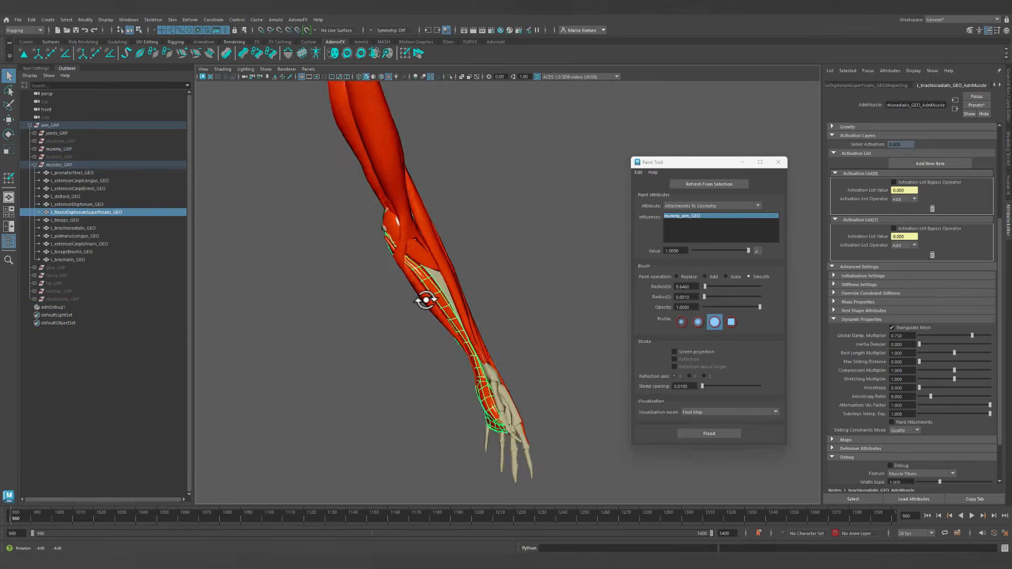
click(422, 301)
alt+right_drag(357, 292, 469, 341)
click(726, 184)
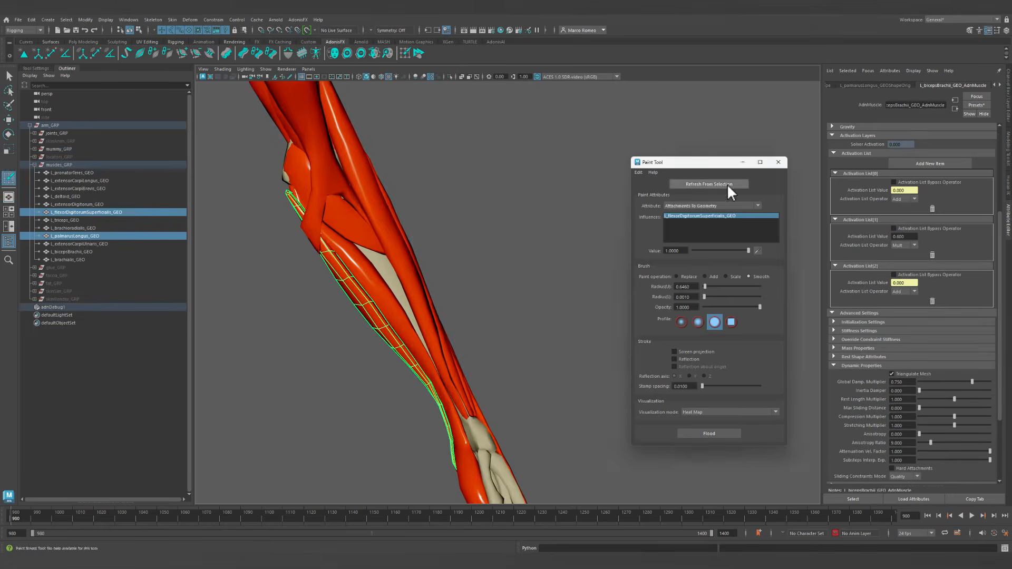
alt+drag(380, 295, 419, 294)
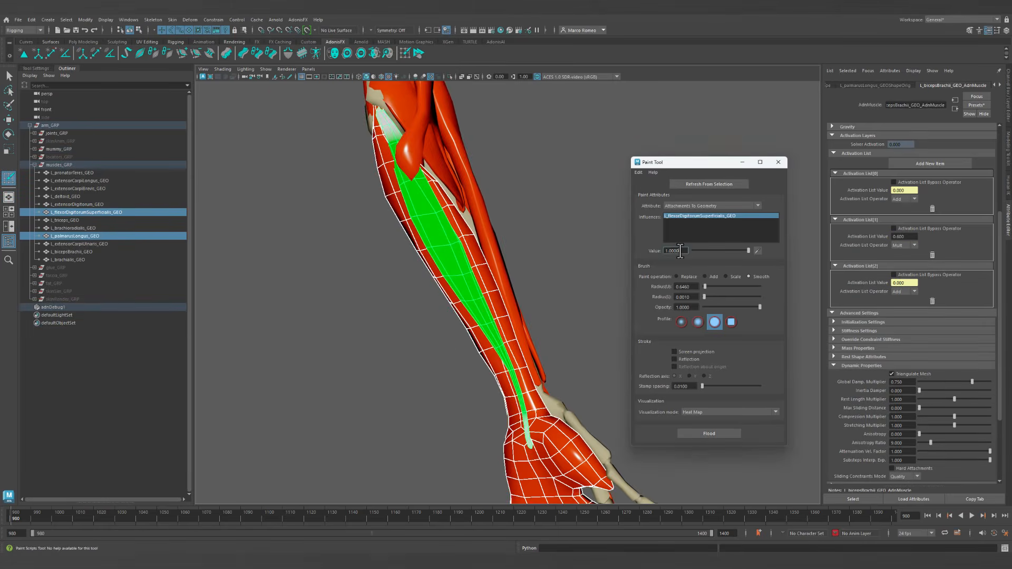
Flood the palmaris longus's Slide On Geometry weights to the flexor digitorum superficialis with a Replace value of 1.
click(701, 205)
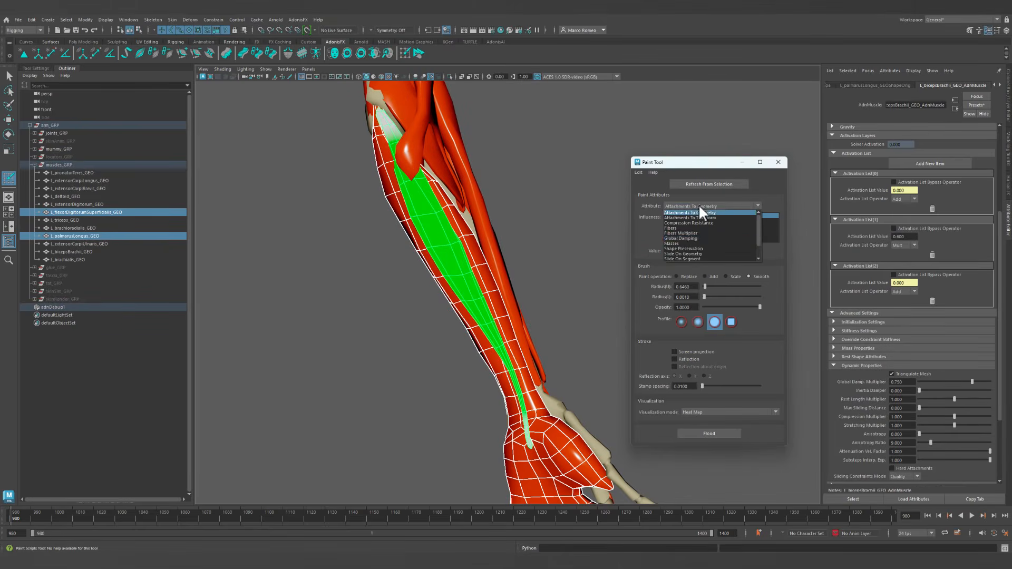
click(694, 253)
alt+drag(548, 256, 541, 264)
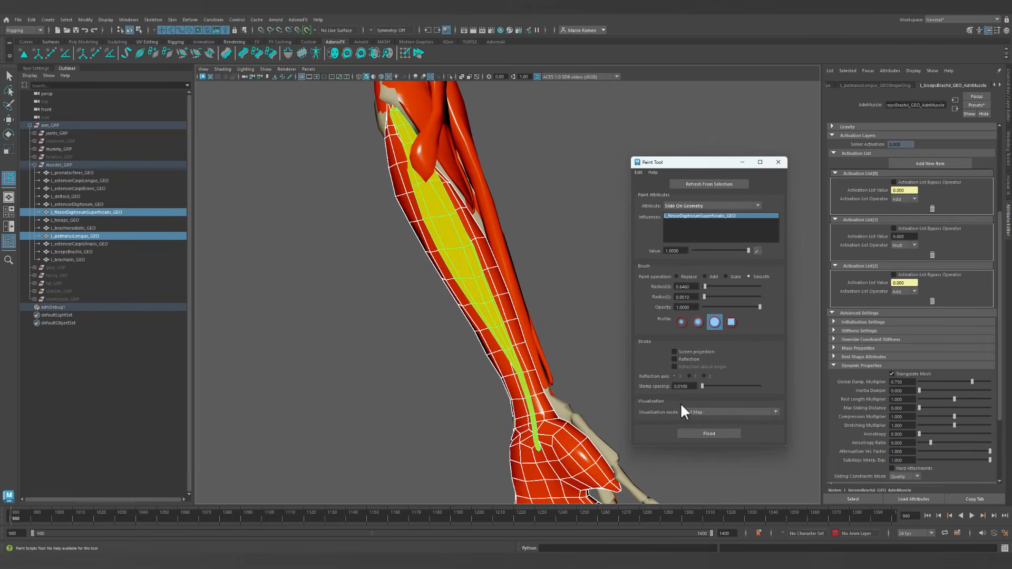
click(691, 276)
click(717, 432)
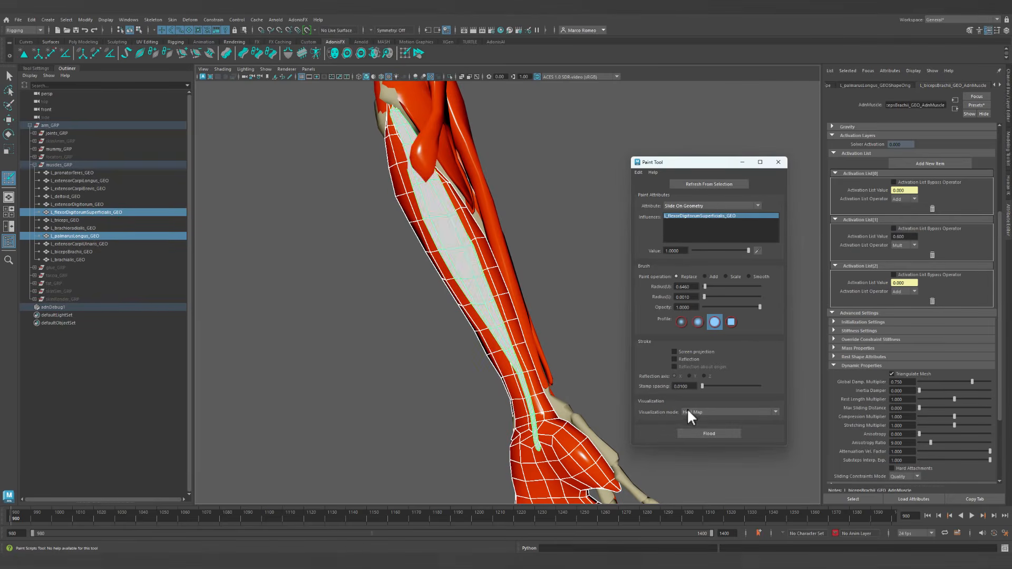
Play the simulation to about frame 1360 to check the forearm muscles from several angles, and return to the start frame.
scroll(441, 244, down, 5)
alt+drag(441, 244, 441, 274)
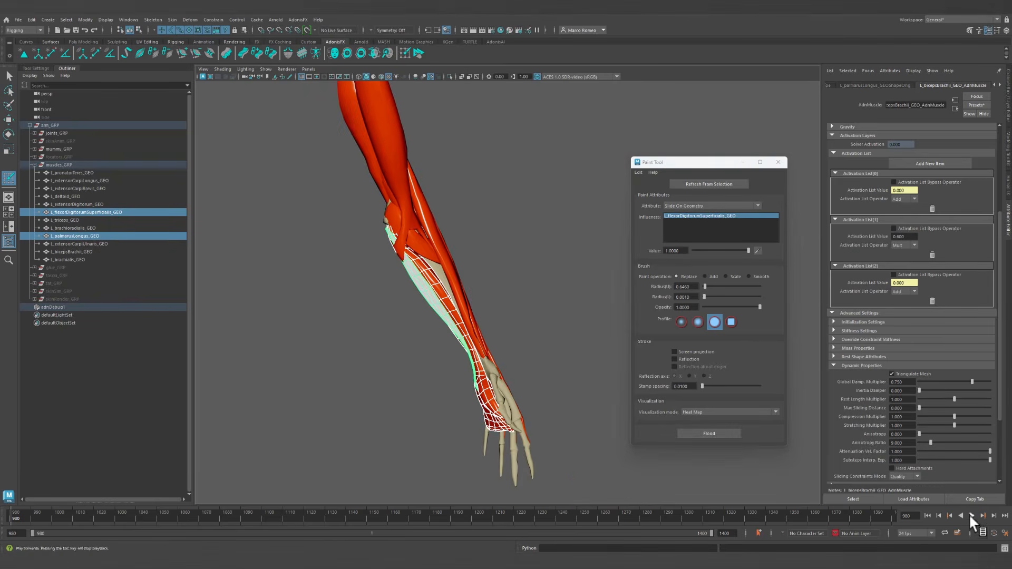
click(970, 515)
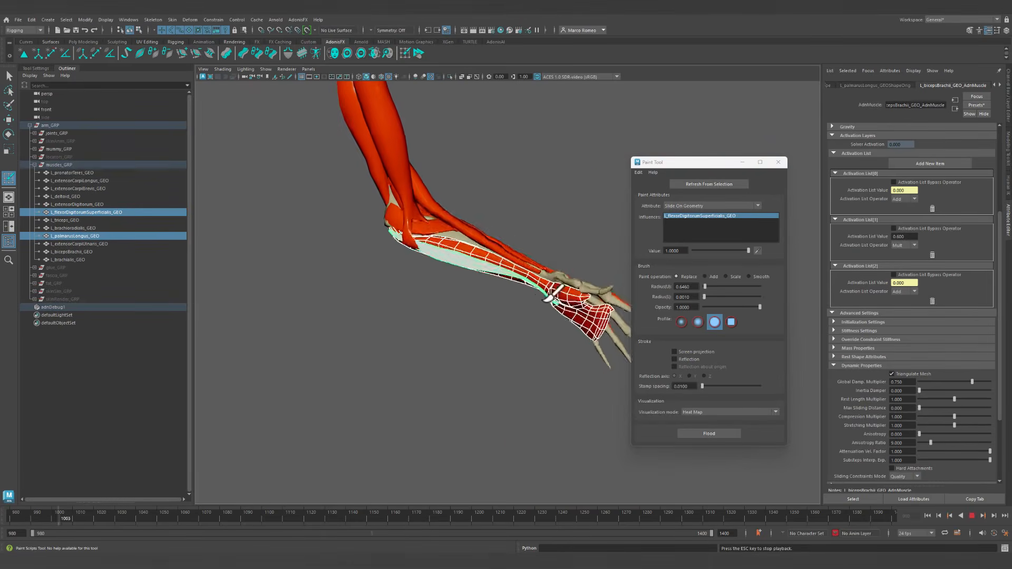
alt+right_drag(587, 337, 491, 324)
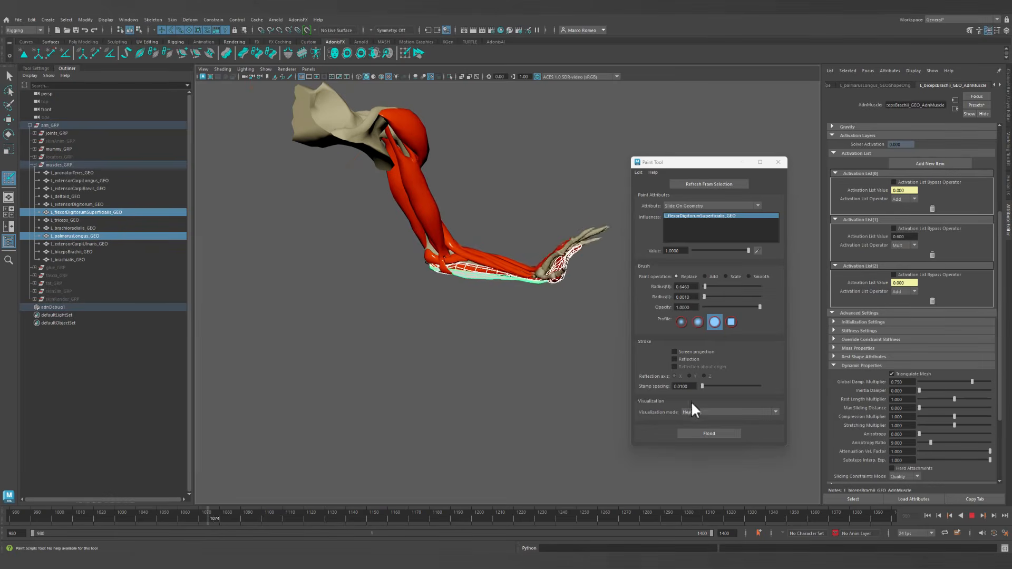
click(684, 519)
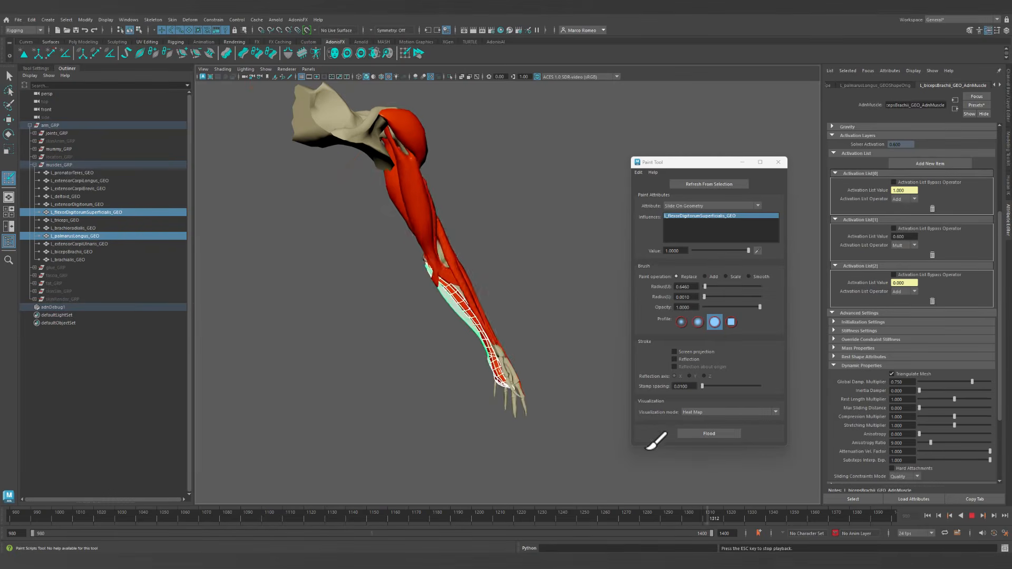
alt+drag(555, 377, 540, 401)
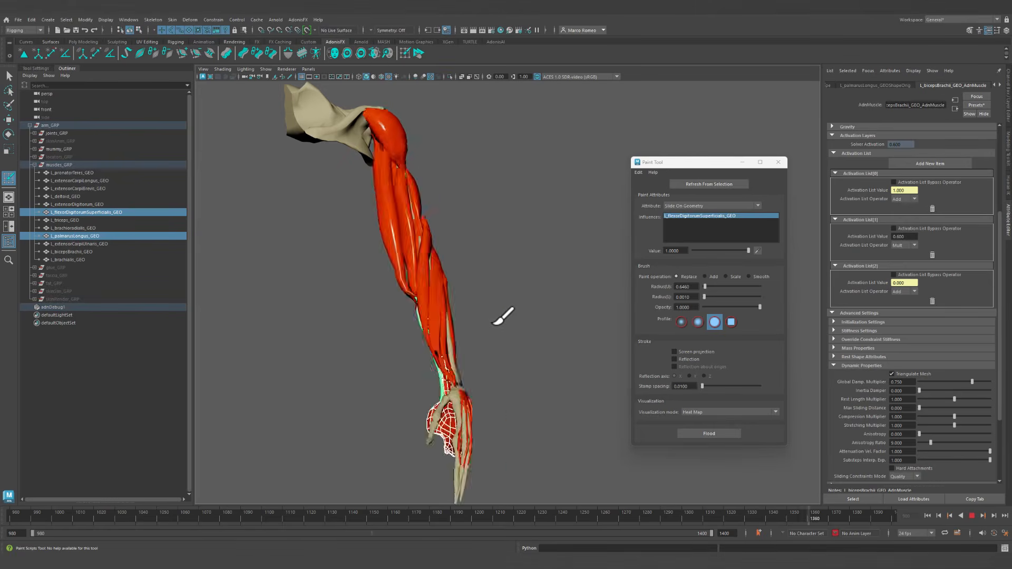
click(971, 516)
click(927, 516)
Leave the painting tool and select the brachioradialis muscle.
alt+drag(442, 318, 441, 301)
mouse_move(441, 301)
alt+right_down()
mouse_move(485, 364)
mouse_move(530, 389)
alt+right_up()
alt+drag(530, 389, 489, 371)
key(q)
click(425, 281)
alt+drag(435, 291, 567, 318)
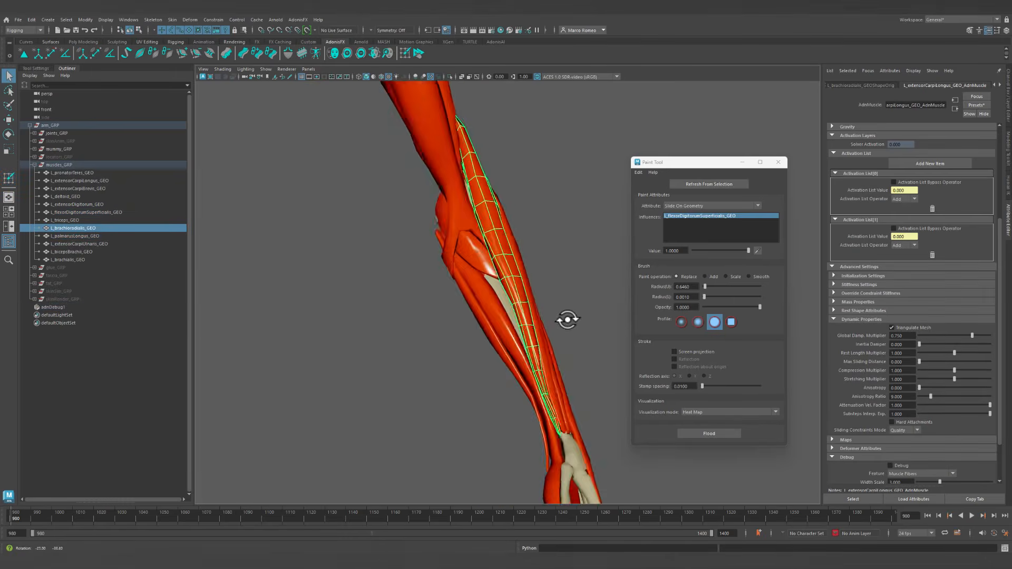
Play the simulation to about frame 1357 to examine how the brachioradialis deforms, and return to the start frame.
alt+right_drag(567, 318, 464, 329)
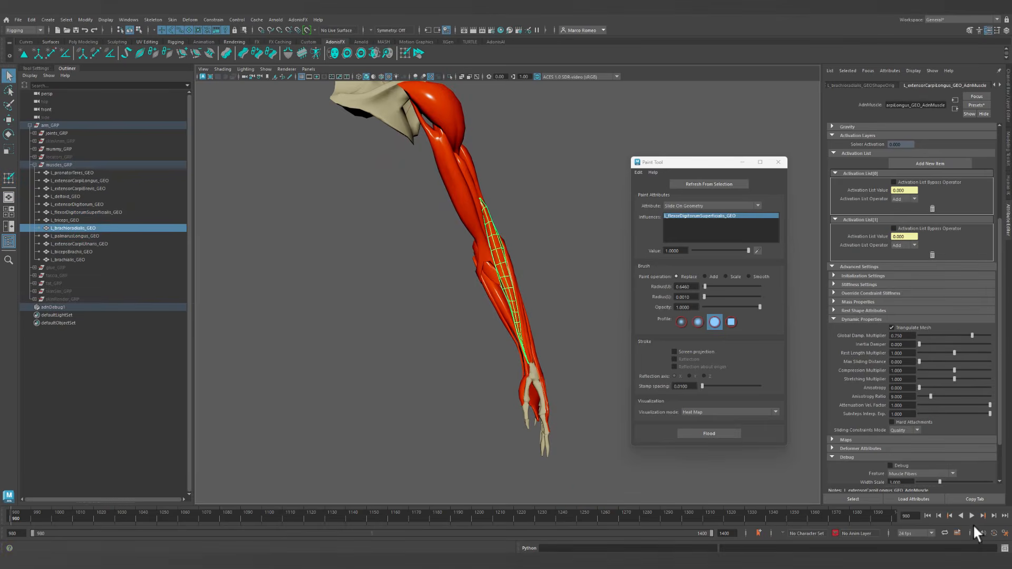
click(679, 514)
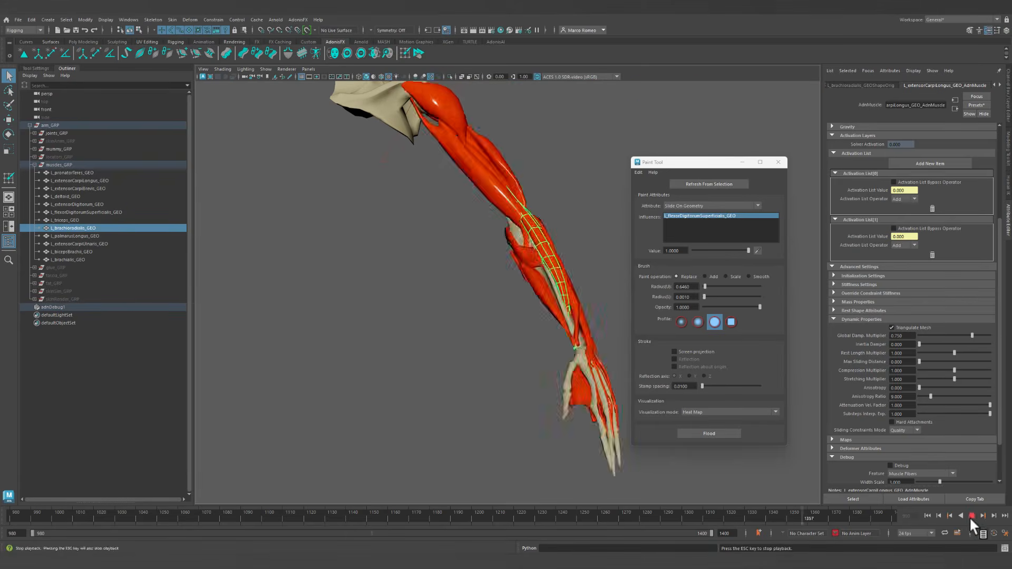
click(972, 516)
click(927, 516)
alt+right_drag(417, 330, 575, 398)
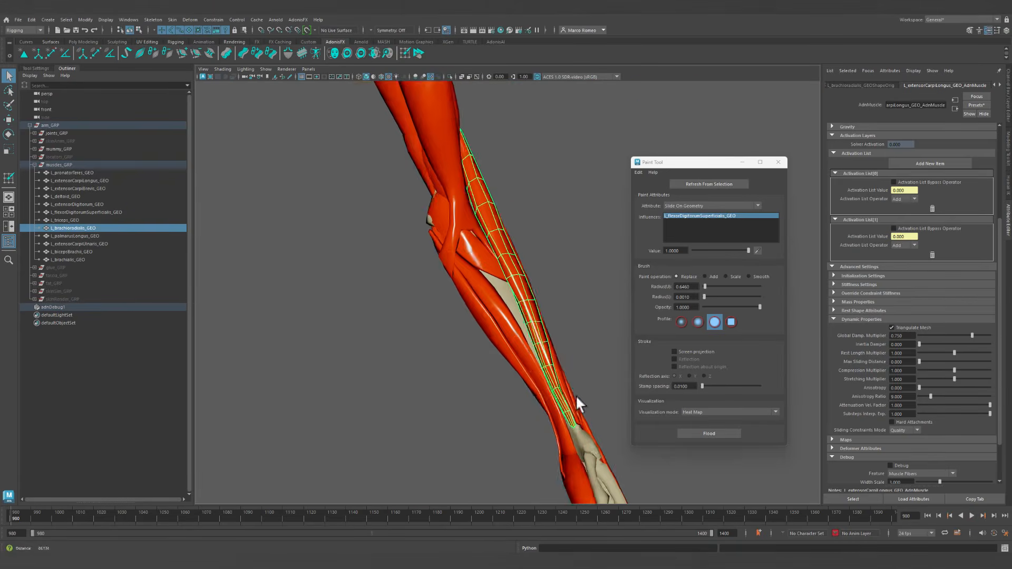
alt+middle_drag(576, 398, 524, 395)
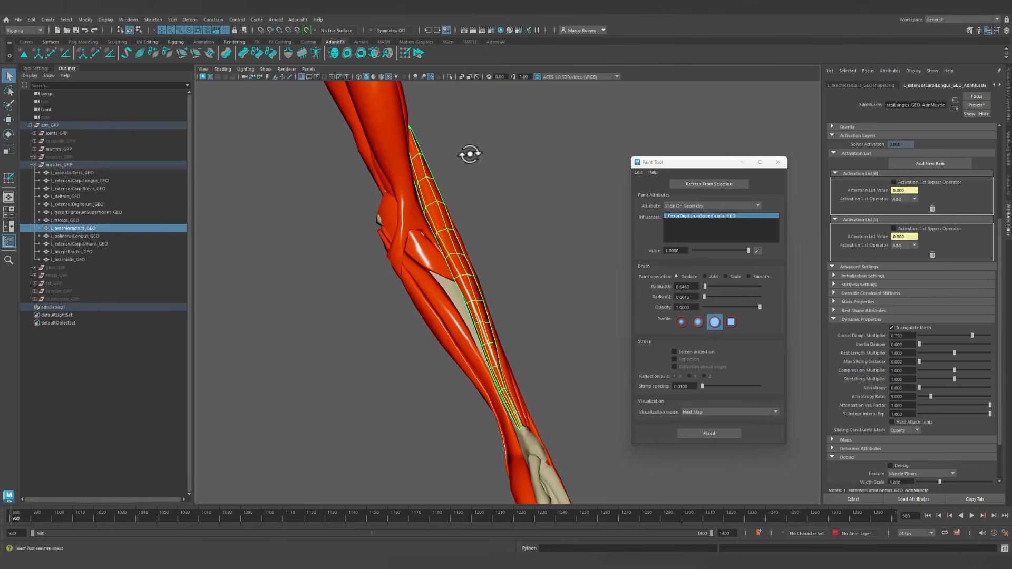
Load the brachioradialis's Slide On Geometry weights to mummy_arm_GEO for painting and isolate the muscle with the arm bones.
alt+drag(470, 154, 454, 141)
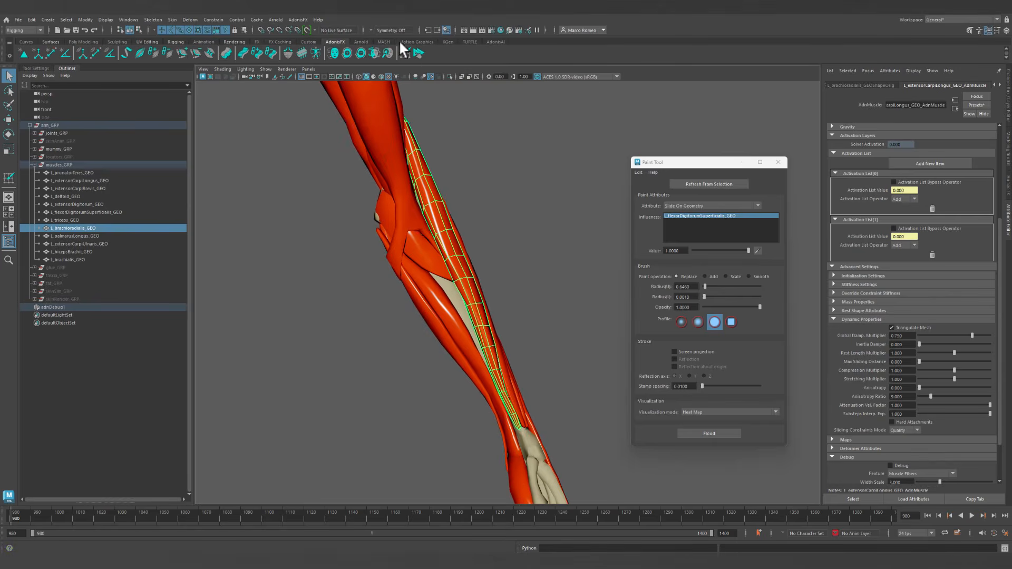
click(712, 182)
mouse_move(588, 259)
alt+mouse_down()
mouse_move(537, 268)
mouse_move(579, 260)
alt+mouse_up()
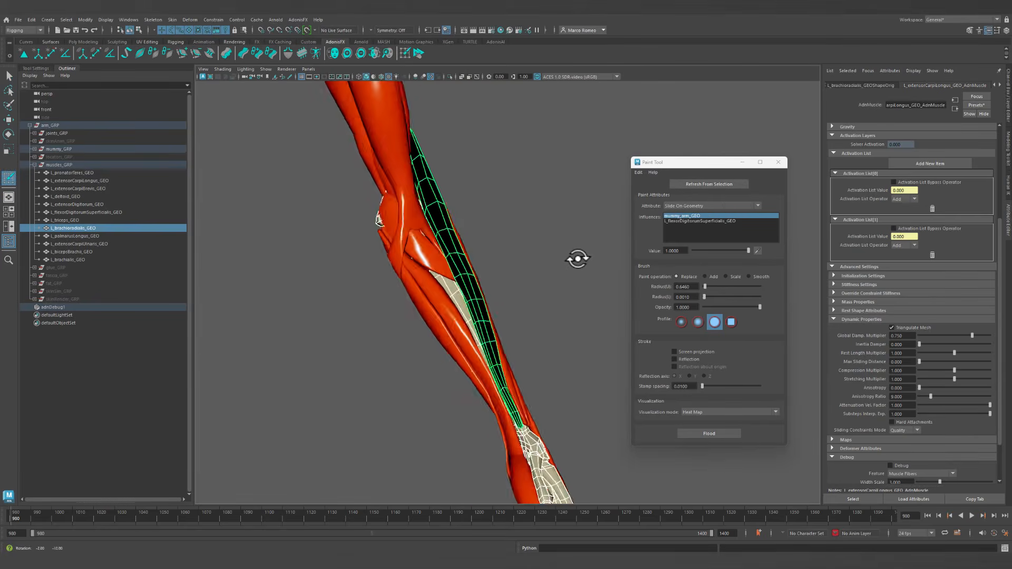
click(448, 75)
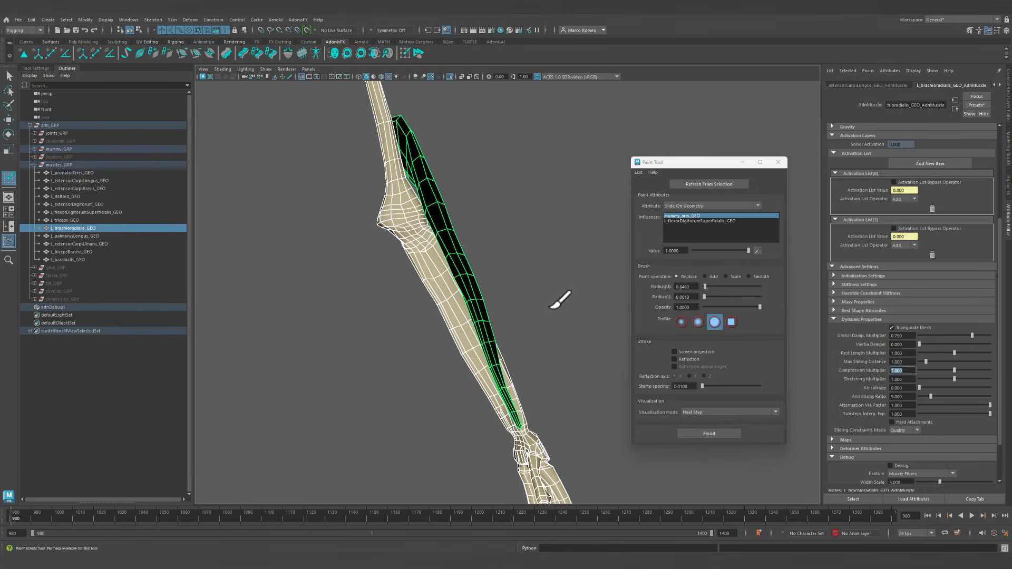
Paint the brachioradialis's Slide On Geometry weights to mummy_arm_GEO along the forearm with a Replace value of 1, leaving both ends unpainted.
mouse_move(552, 306)
alt+mouse_down()
mouse_move(488, 296)
mouse_move(449, 307)
mouse_move(540, 306)
mouse_move(537, 288)
alt+mouse_up()
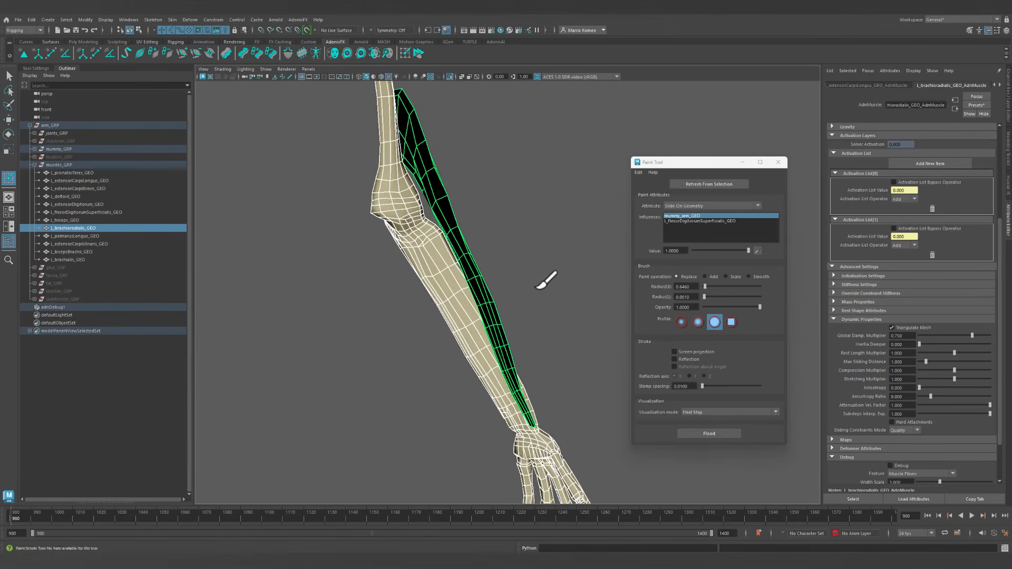
alt+middle_drag(536, 288, 544, 292)
alt+drag(442, 291, 502, 254)
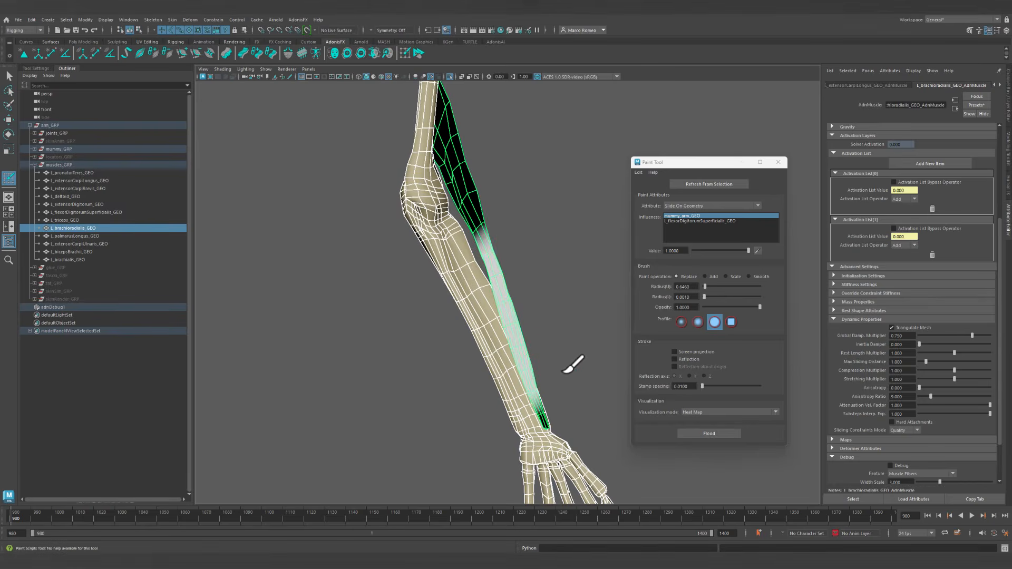
alt+drag(550, 376, 478, 372)
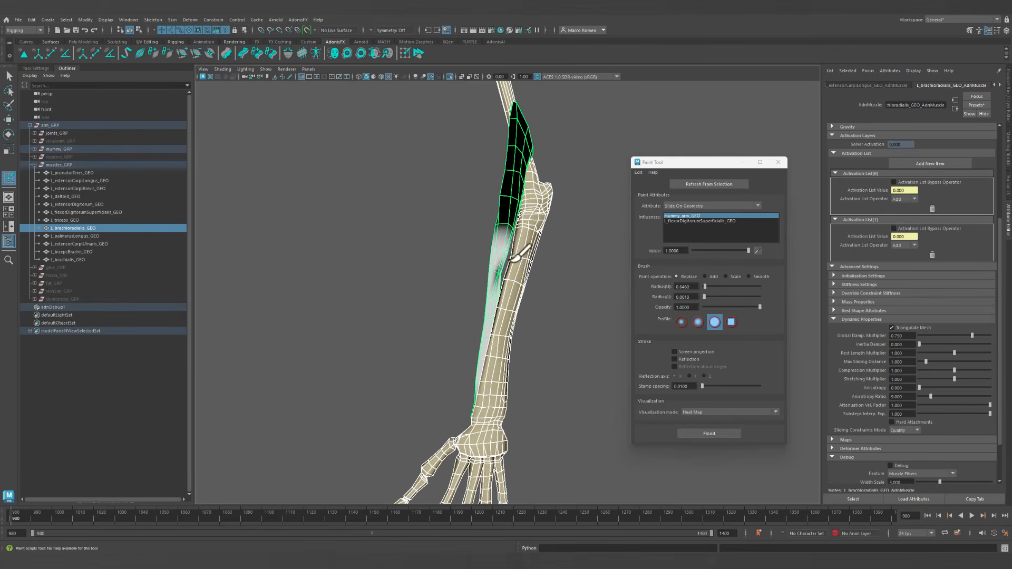
alt+drag(490, 281, 621, 284)
alt+drag(485, 220, 535, 269)
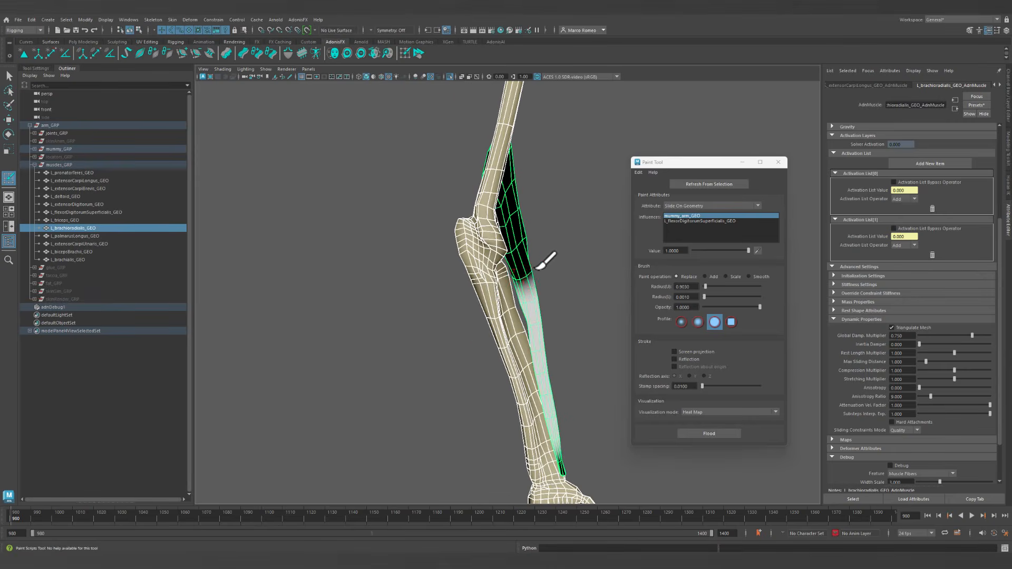
Smooth the brachioradialis's painted Slide On Geometry weights by flooding with the Smooth operation.
click(760, 276)
click(728, 433)
mouse_move(543, 255)
alt+mouse_down()
mouse_move(503, 282)
mouse_move(425, 296)
mouse_move(506, 291)
mouse_move(509, 258)
mouse_move(479, 271)
mouse_move(505, 283)
alt+mouse_up()
alt+drag(484, 227, 517, 305)
Leave the painting tool, play the simulation to about frame 1356 to check the isolated brachioradialis, and return to the start frame.
key(q)
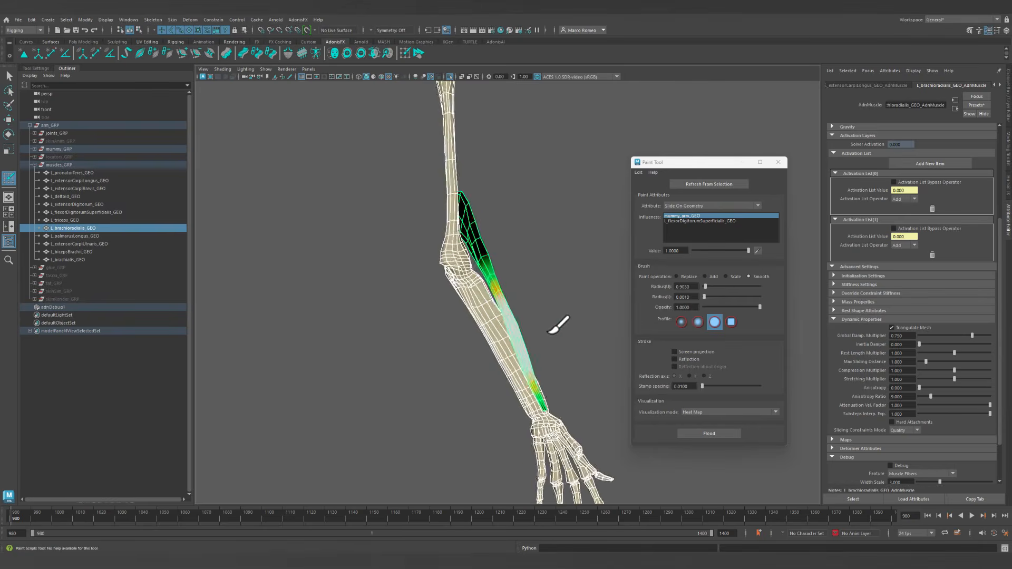
click(572, 353)
mouse_move(548, 389)
alt+mouse_down()
mouse_move(421, 361)
mouse_move(366, 373)
alt+mouse_up()
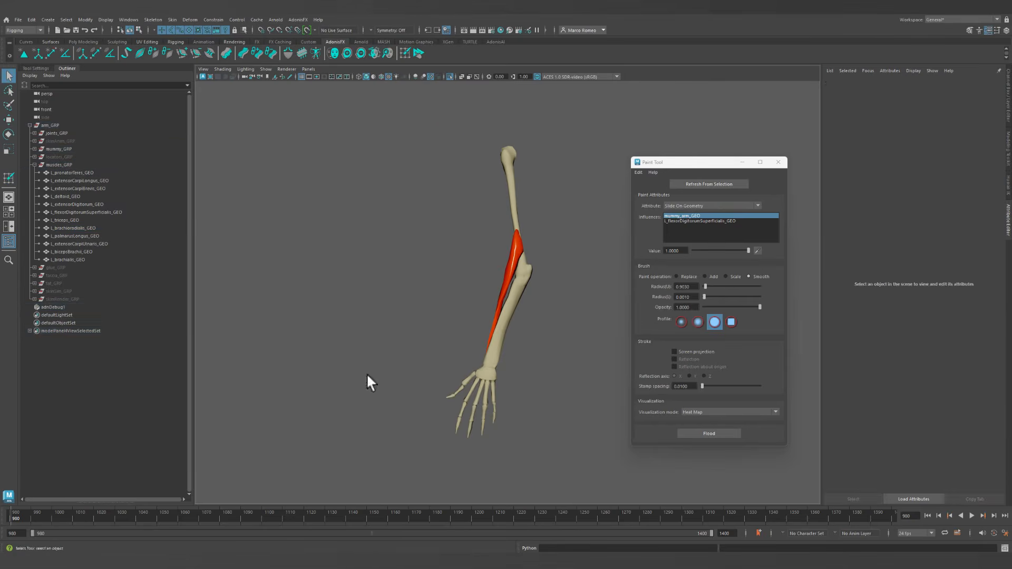
key(ctrl+z)
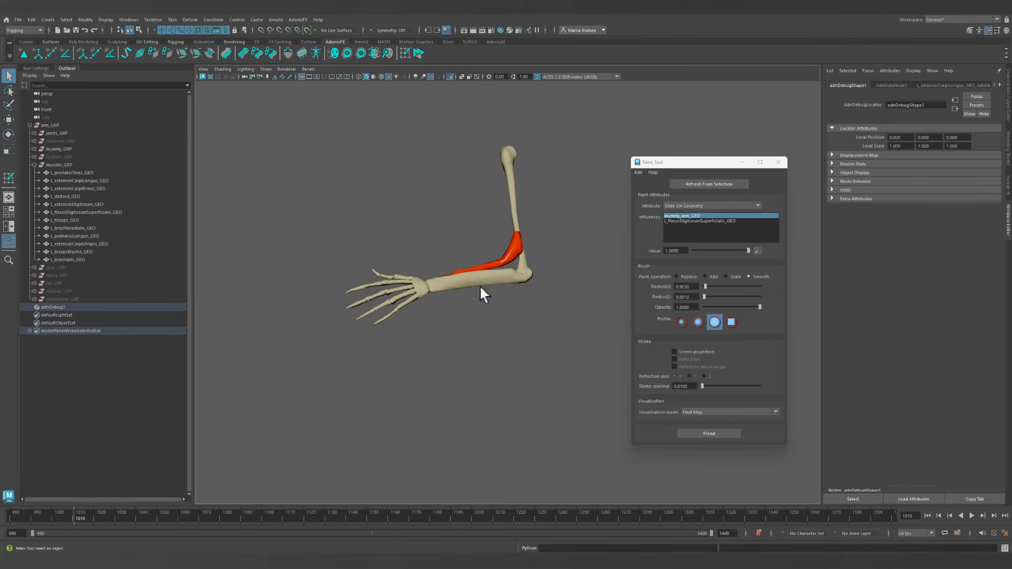
key(Escape)
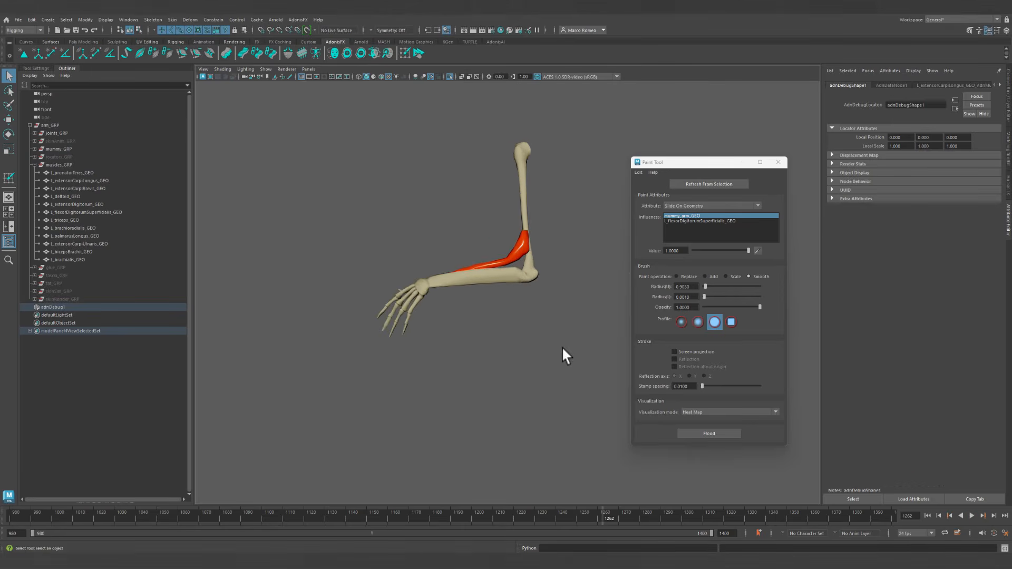
alt+drag(562, 346, 622, 387)
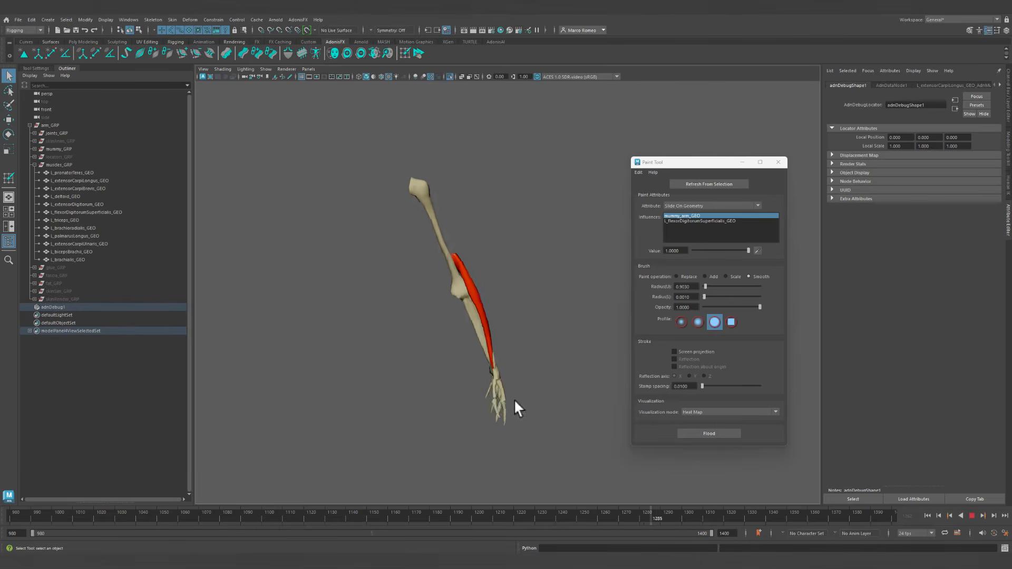
alt+drag(514, 400, 520, 396)
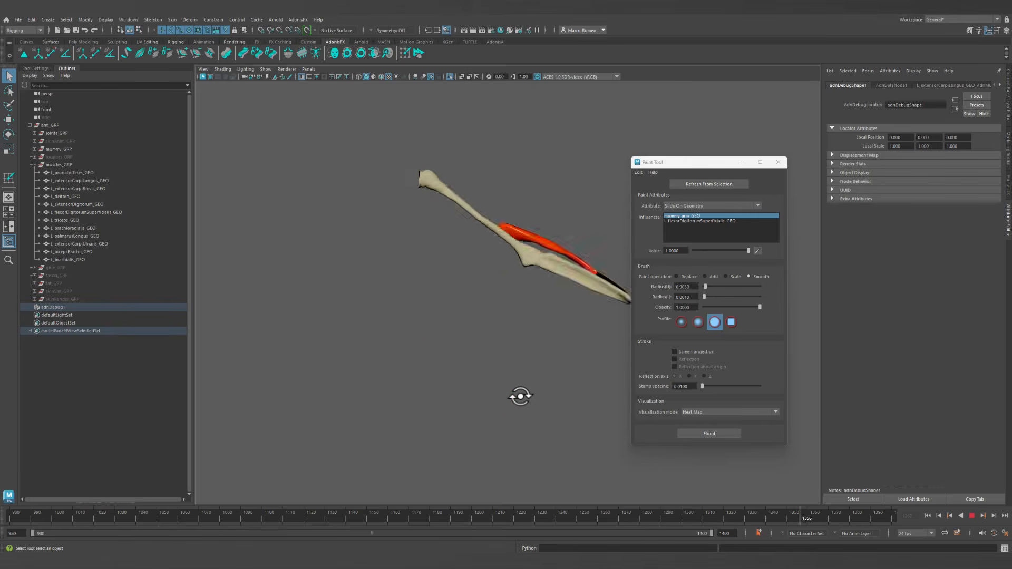
click(972, 515)
click(927, 515)
Select the brachioradialis and reload its Slide On Geometry weights to mummy_arm_GEO for painting.
scroll(497, 416, up, 5)
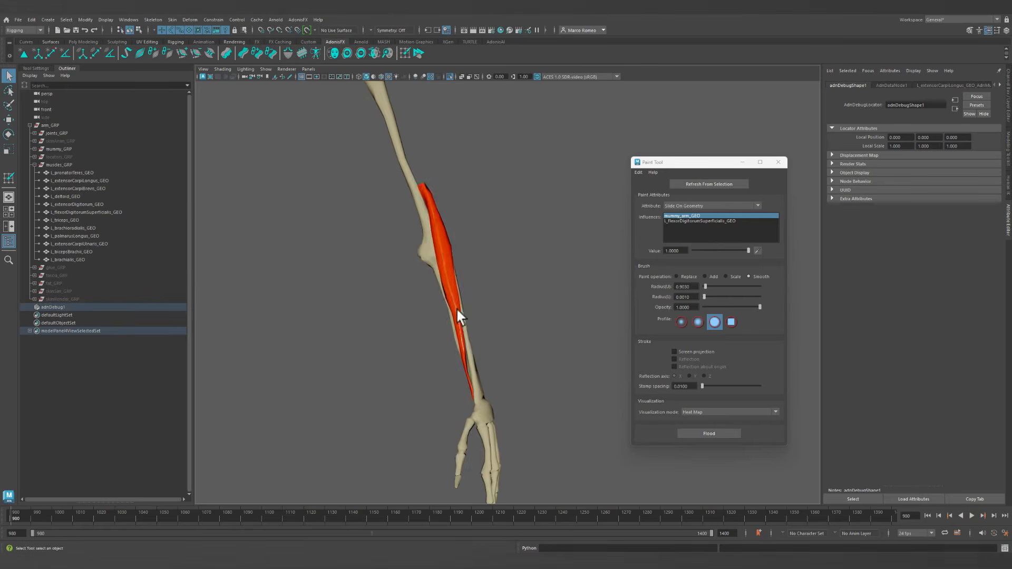
click(455, 307)
alt+drag(458, 337, 636, 357)
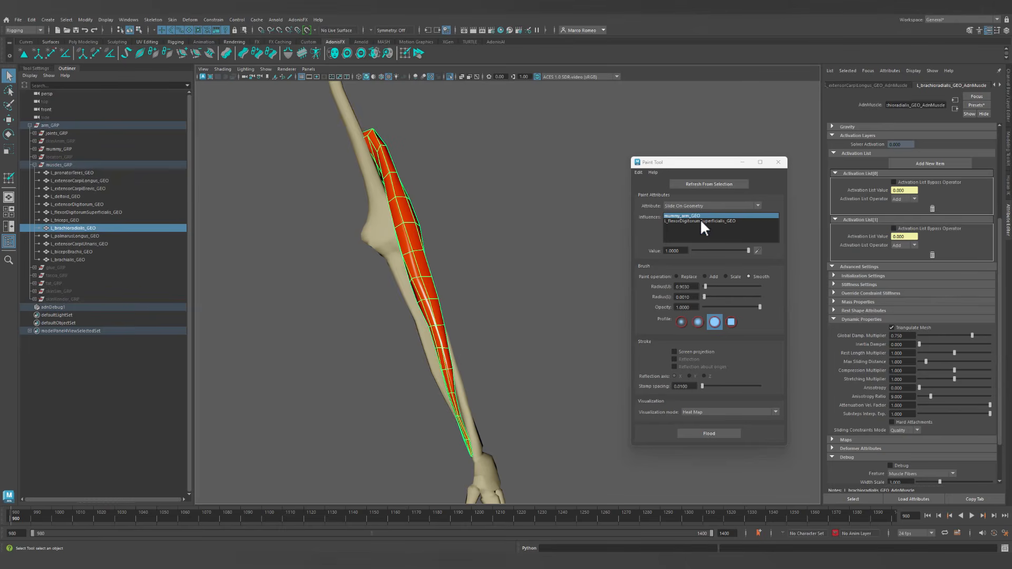
alt+drag(519, 294, 469, 299)
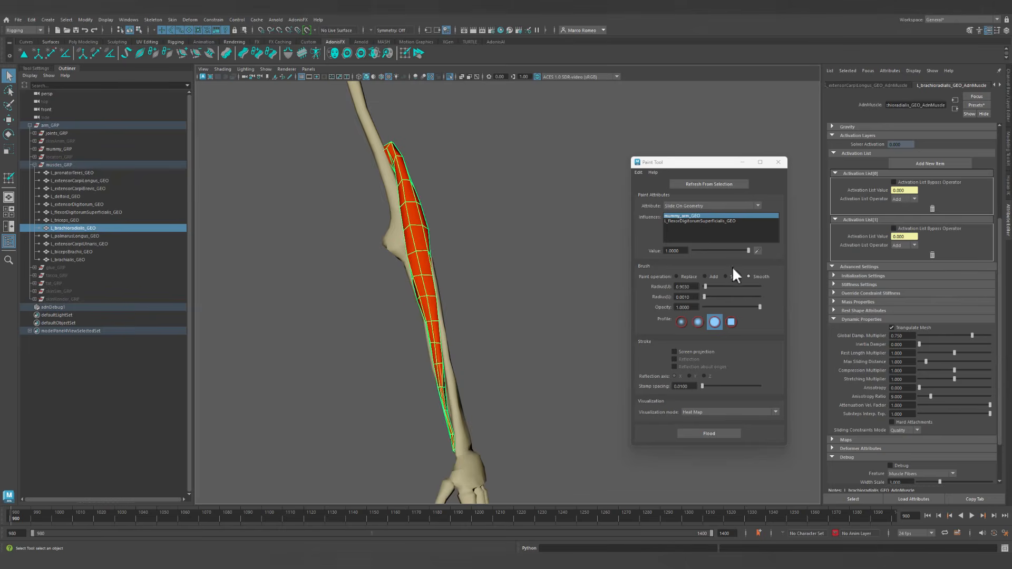
click(719, 182)
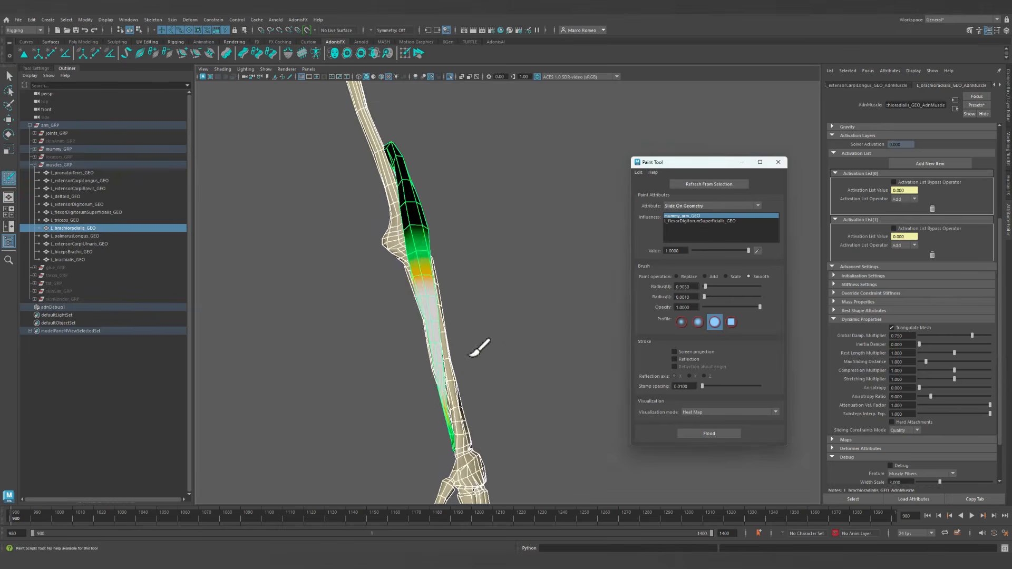
Paint the brachioradialis's Slide On Geometry weights down to its wrist end with a Replace value of 1, using X-ray shading to inspect it.
mouse_move(474, 351)
alt+mouse_down()
mouse_move(457, 345)
mouse_move(537, 340)
mouse_move(531, 378)
mouse_move(503, 362)
alt+mouse_up()
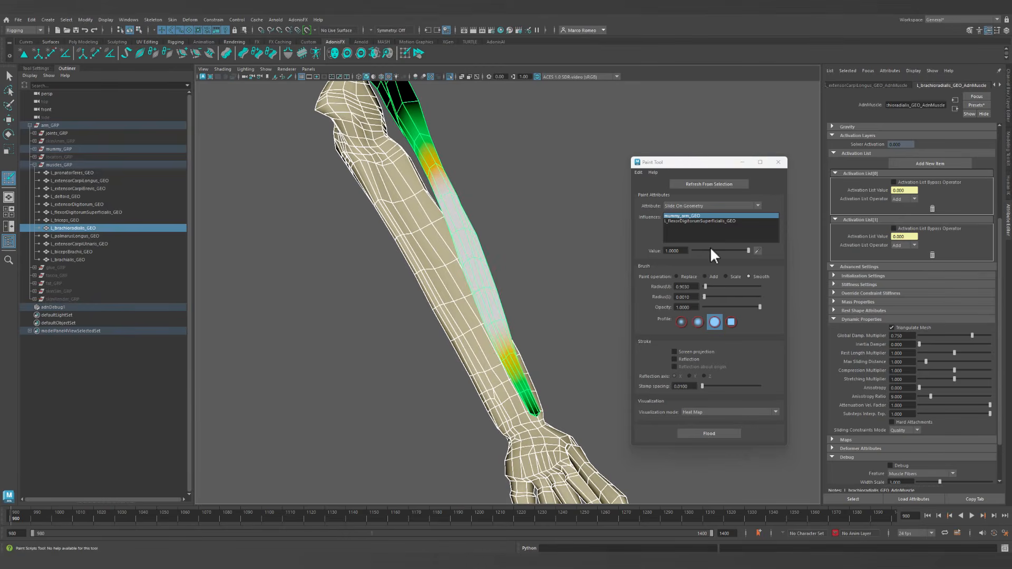
click(720, 204)
click(716, 204)
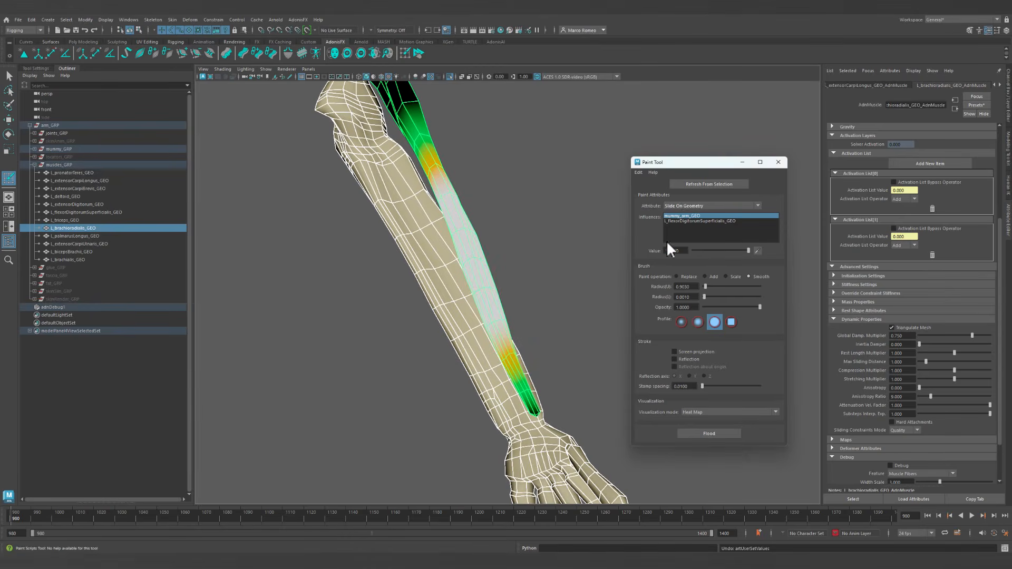
mouse_move(487, 352)
alt+right_down()
mouse_move(544, 409)
mouse_move(466, 362)
alt+right_up()
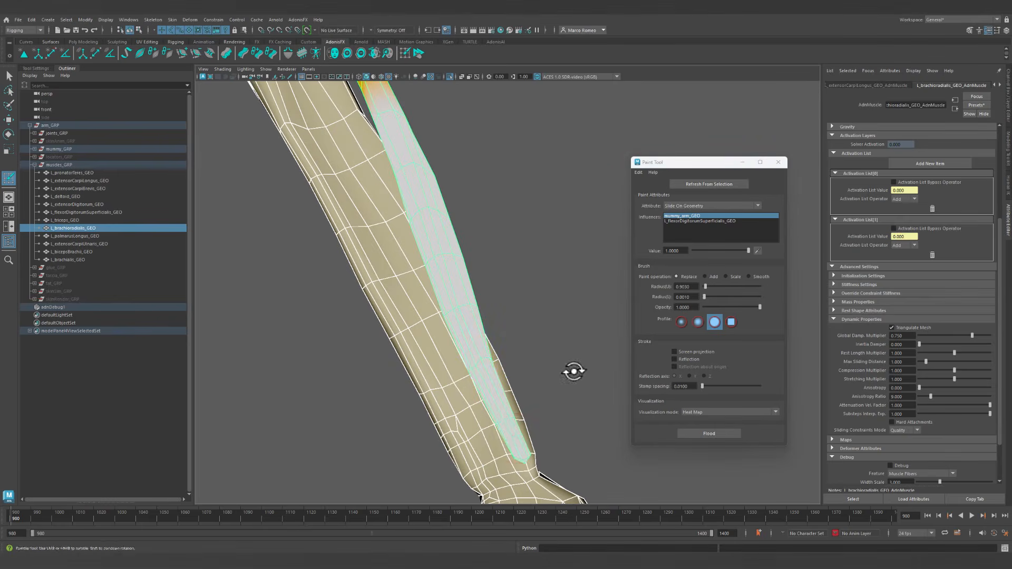
mouse_move(573, 372)
alt+mouse_down()
mouse_move(452, 385)
mouse_move(457, 84)
alt+mouse_up()
click(460, 76)
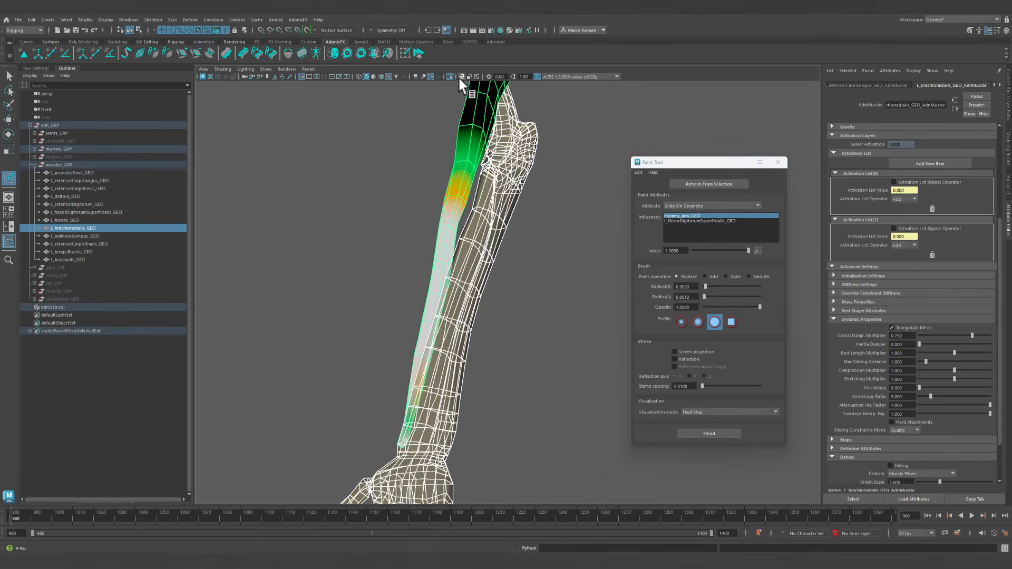
alt+drag(401, 421, 545, 363)
alt+right_drag(545, 364, 380, 283)
Leave the painting tool, clear the selection and turn off X-ray shading.
key(q)
click(580, 342)
click(628, 355)
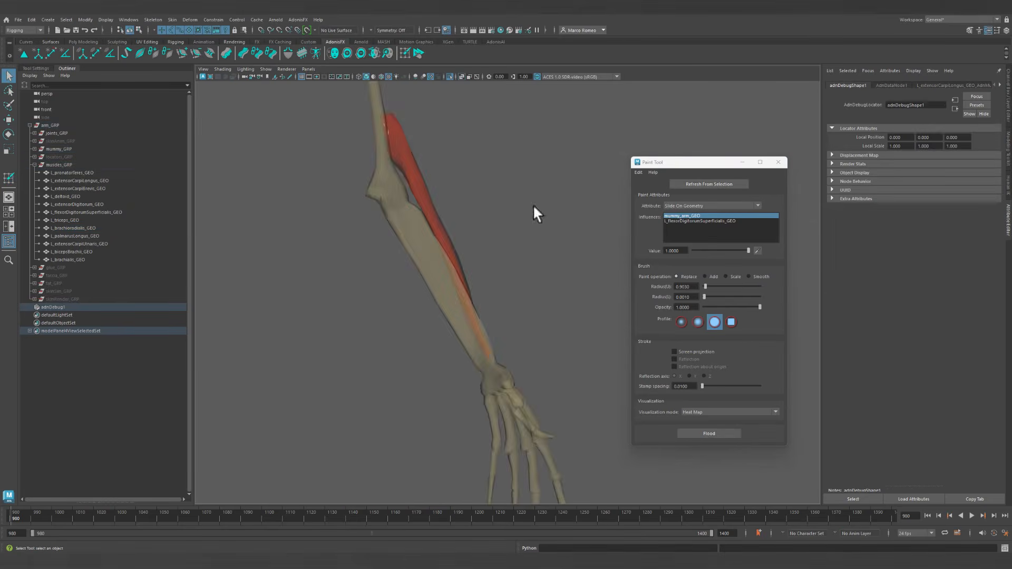
click(469, 76)
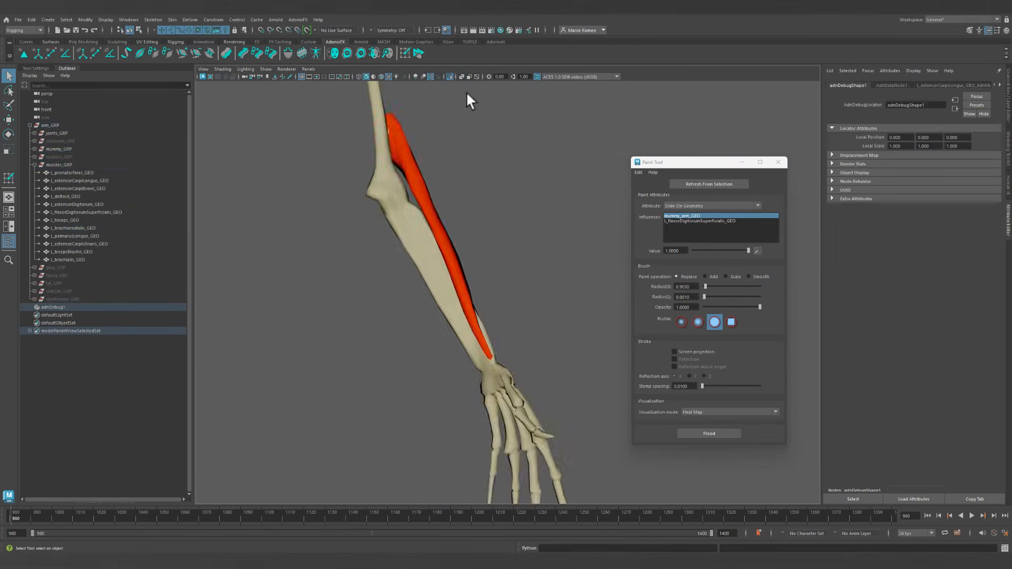
Play the simulation to about frame 1376 to examine the repainted brachioradialis from several angles, and return to the start frame.
click(971, 516)
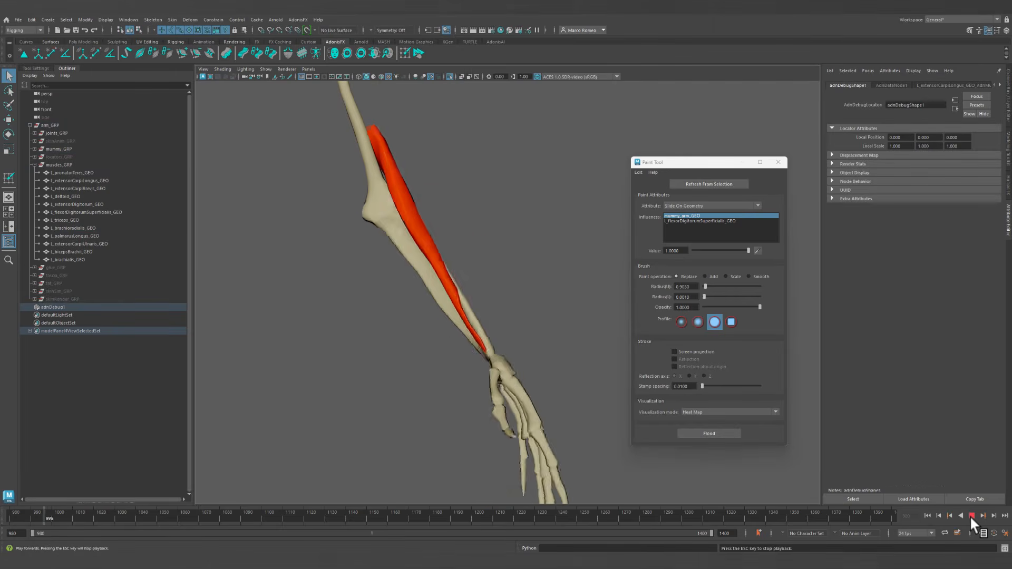
alt+drag(482, 427, 426, 352)
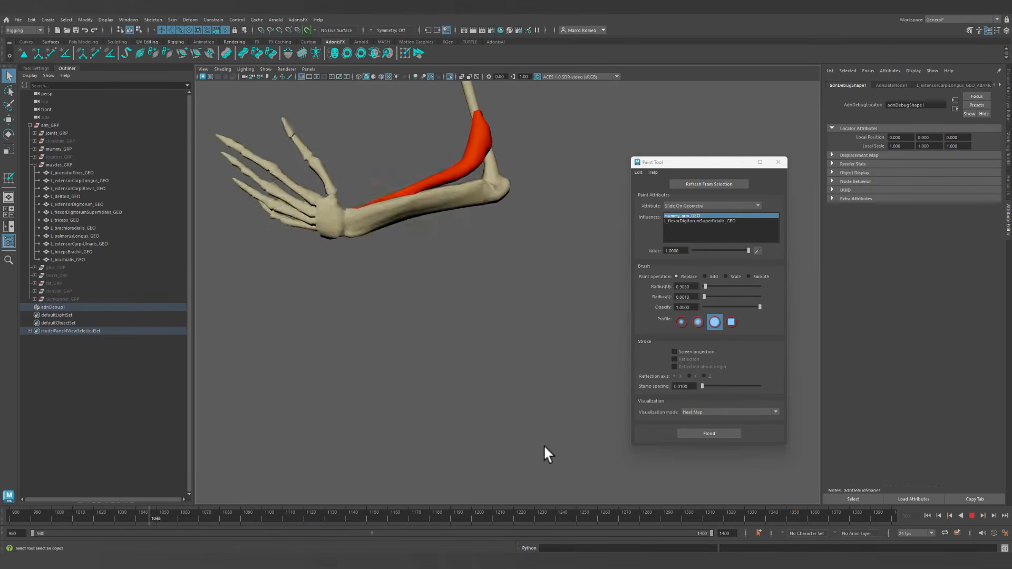
alt+drag(543, 444, 582, 448)
scroll(527, 435, down, 5)
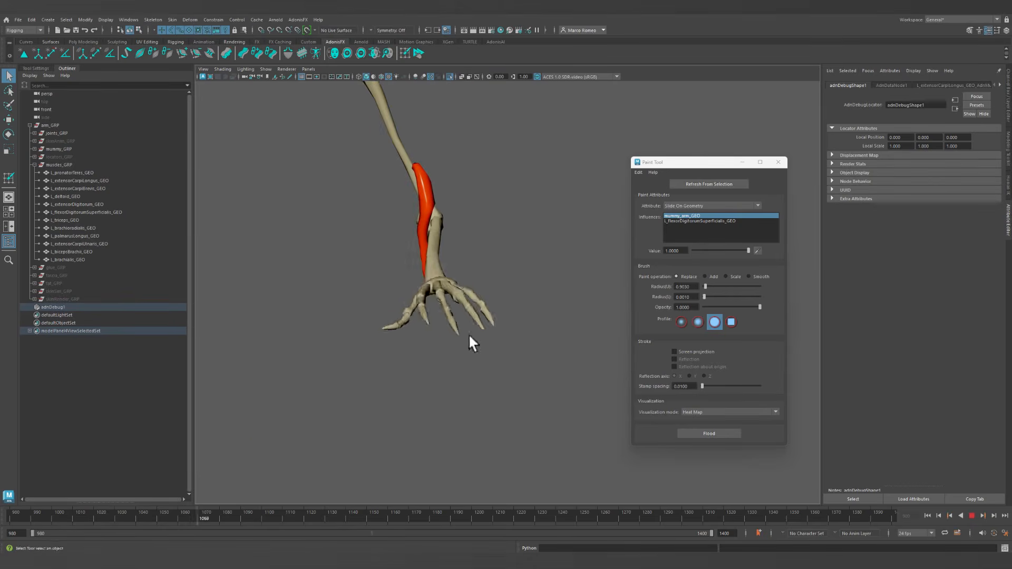
alt+middle_drag(477, 373, 516, 402)
click(650, 516)
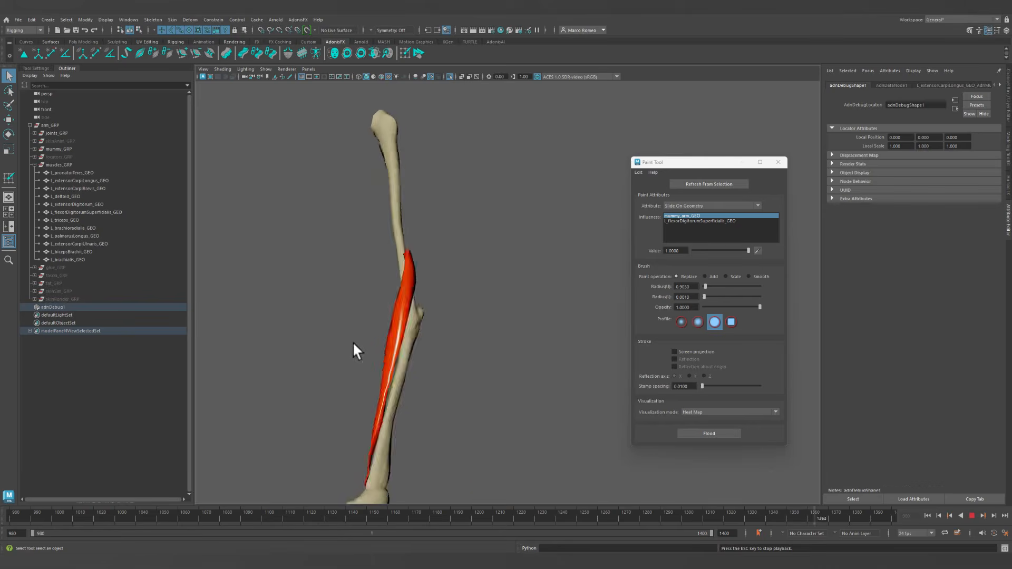
alt+drag(375, 350, 389, 347)
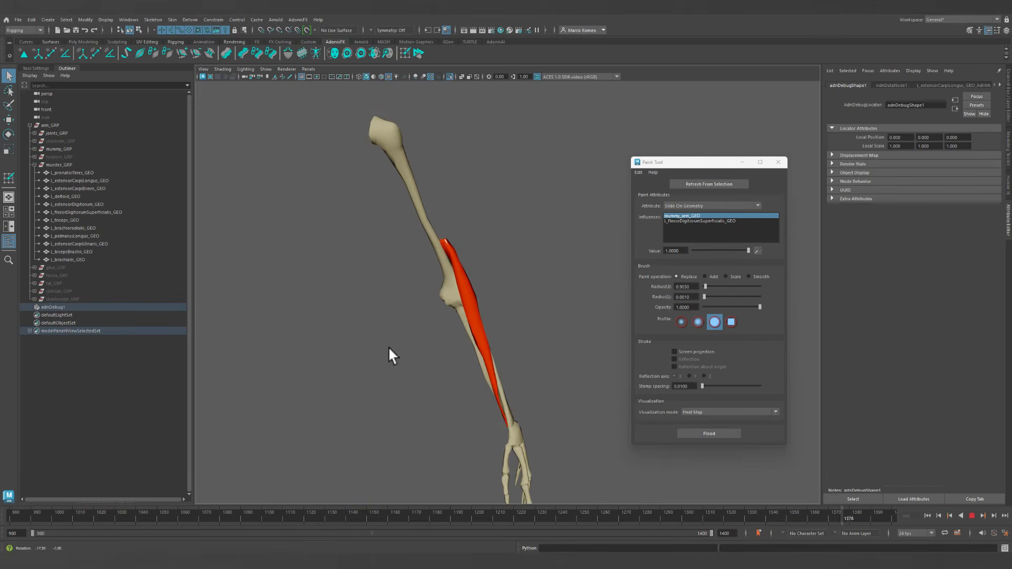
click(971, 516)
mouse_move(381, 262)
alt+mouse_down()
mouse_move(418, 332)
mouse_move(494, 376)
alt+mouse_up()
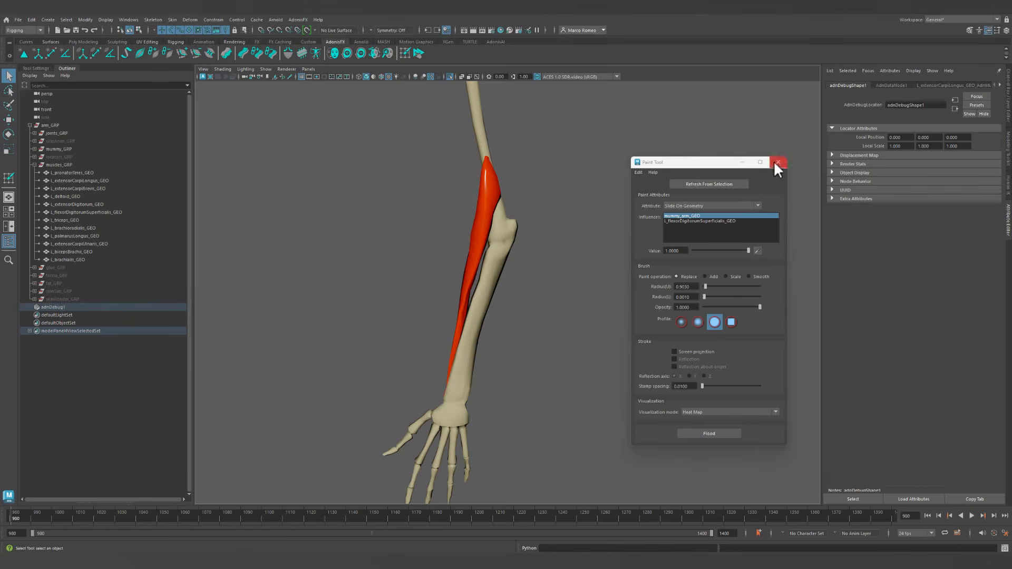
Show the full arm again, isolate the extensor carpi longus and brachioradialis with the arm bones, and clear the selection.
click(450, 75)
click(495, 233)
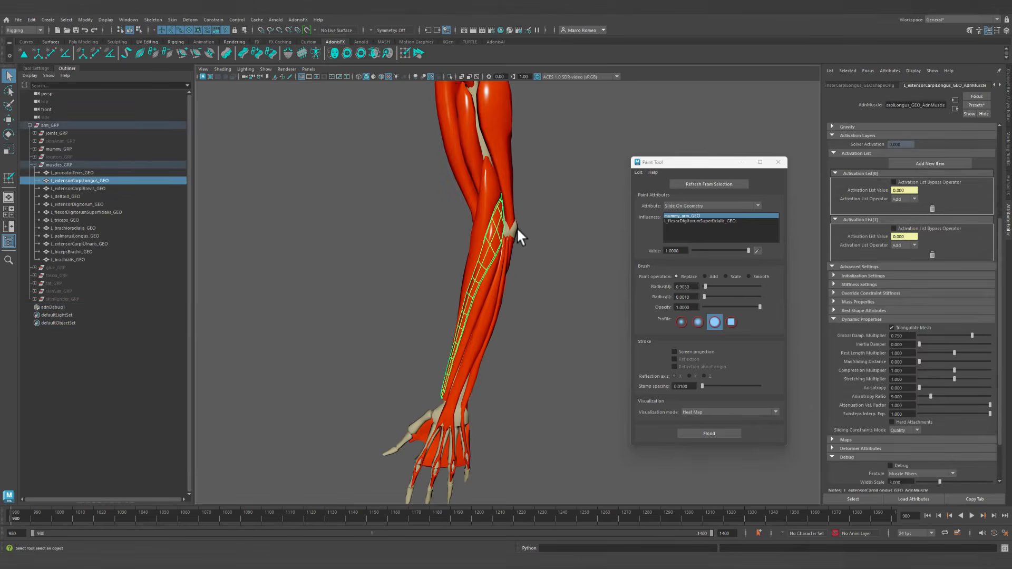
shift+click(491, 189)
shift+click(516, 228)
alt+right_drag(596, 276, 475, 239)
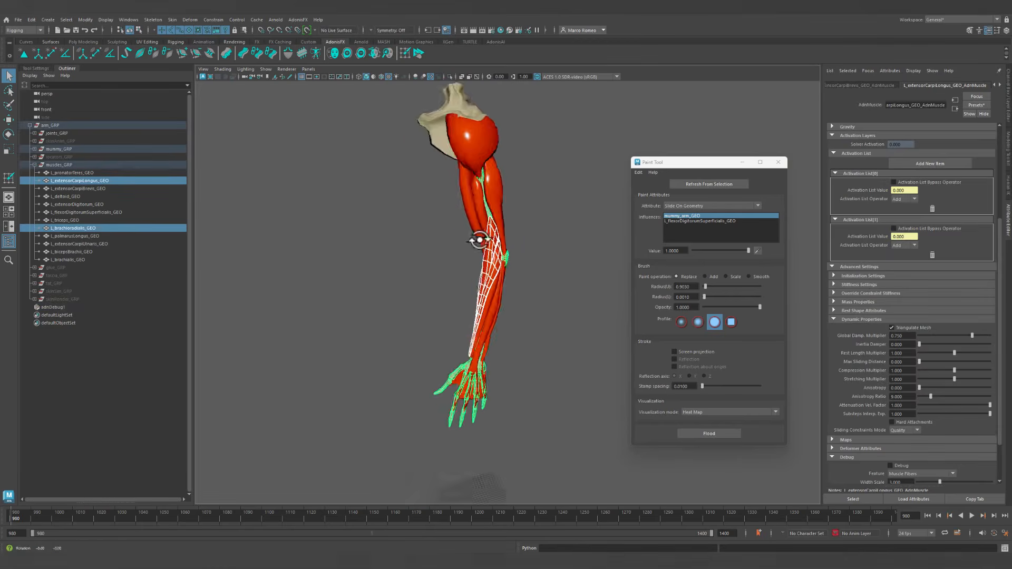
alt+drag(475, 239, 507, 233)
click(448, 74)
click(542, 339)
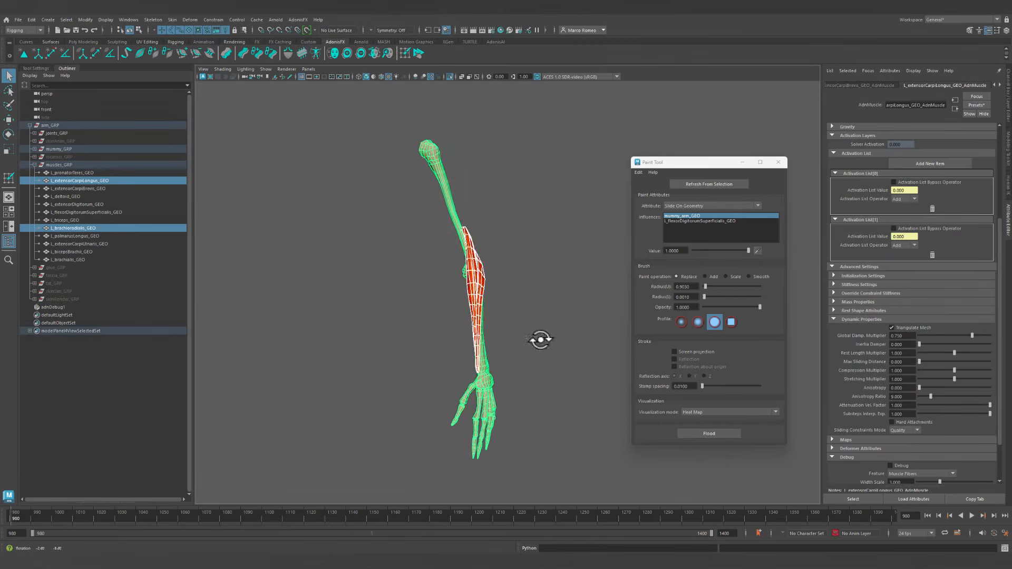
Play the simulation past frame 1290 to examine how the two isolated muscles deform together, and return to the start frame.
click(971, 515)
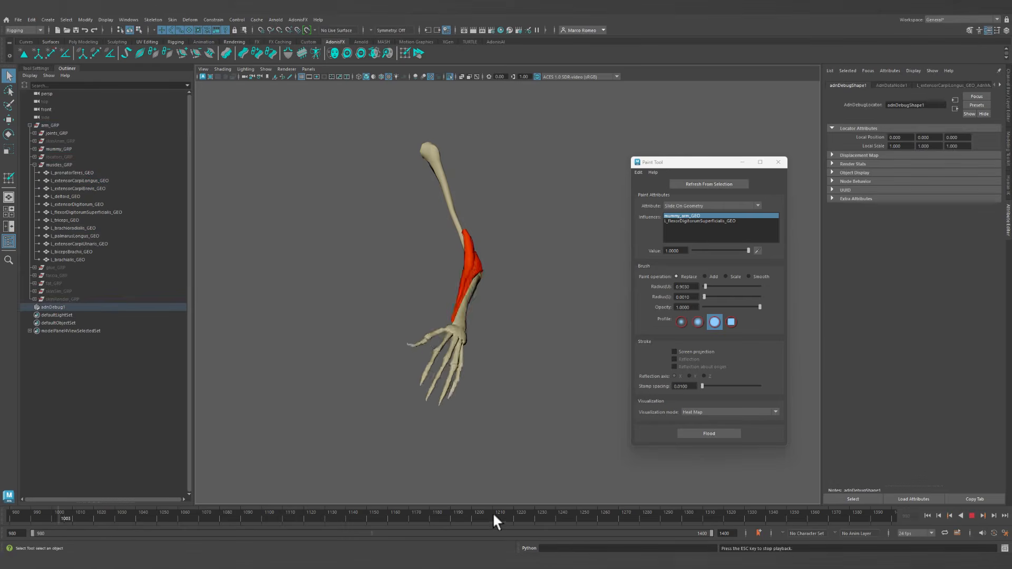
click(594, 515)
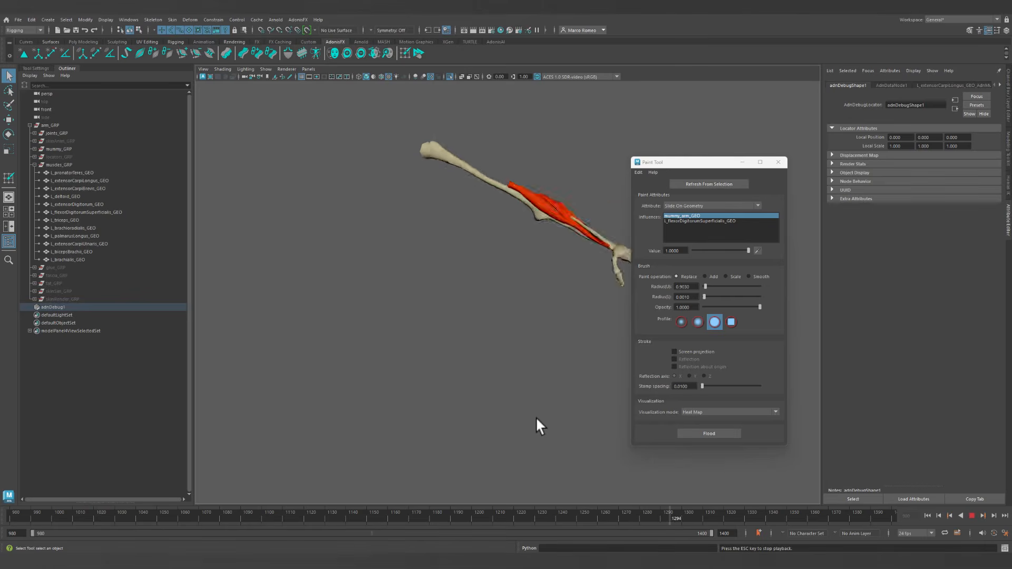
click(972, 516)
click(927, 514)
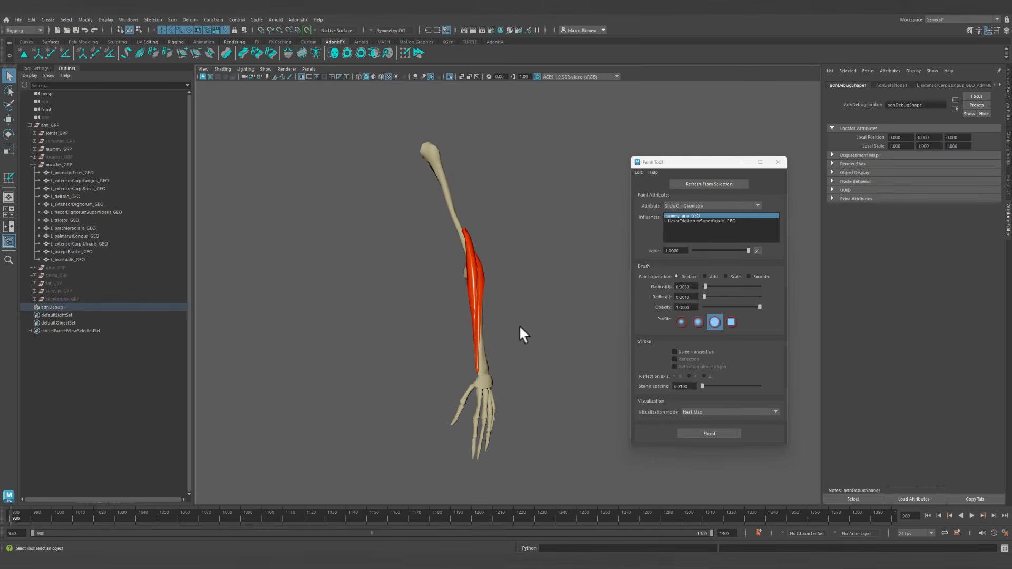
Select the extensor carpi longus and load it into the paint tool with the Slide On Geometry attribute.
alt+right_drag(543, 349, 585, 372)
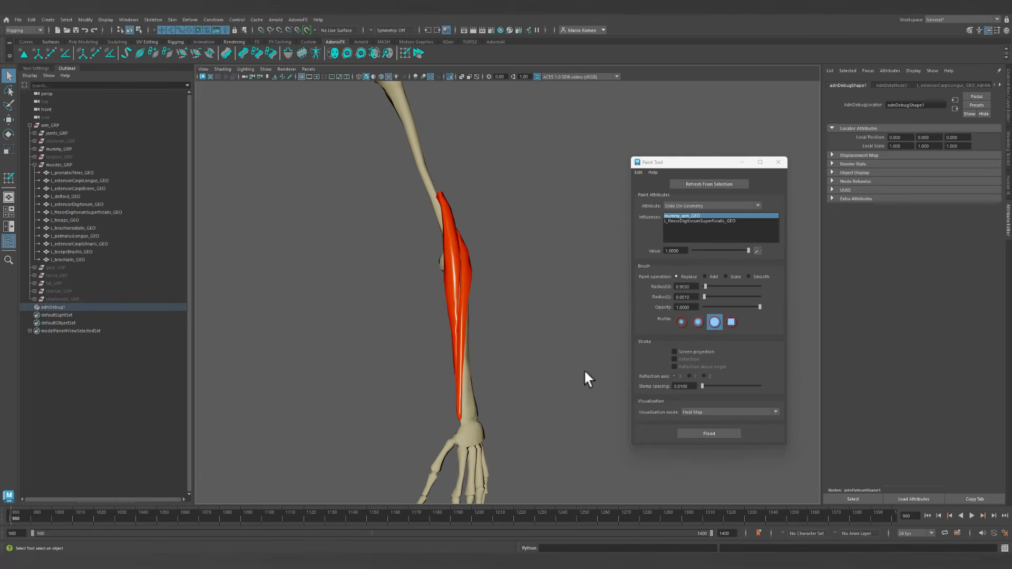
click(462, 260)
click(702, 186)
alt+right_drag(401, 327, 469, 369)
alt+middle_drag(476, 374, 534, 301)
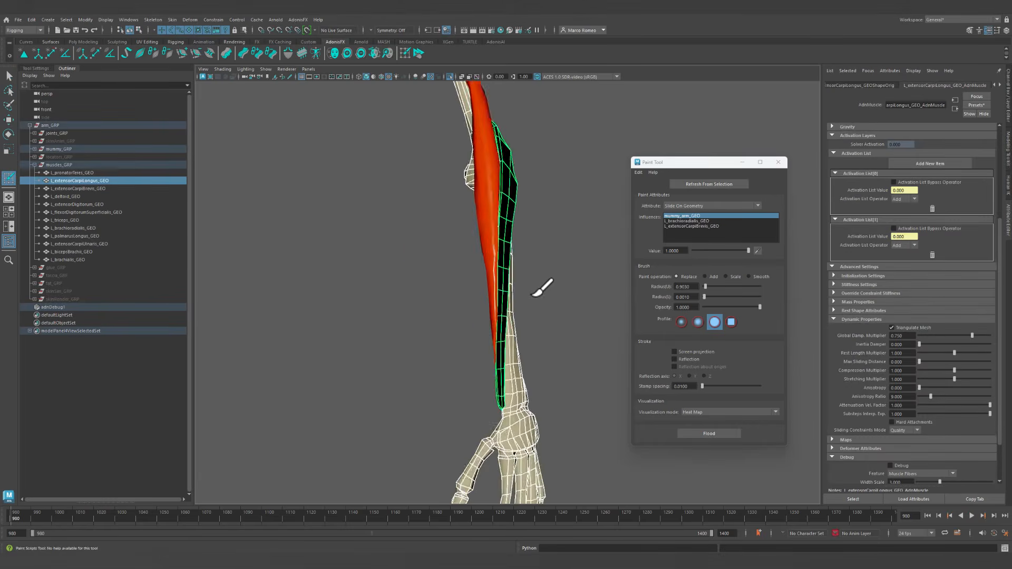
Flood the extensor carpi longus's Slide On Geometry weights for the mummy_arm_GEO influence with a value of 1.
alt+drag(534, 301, 495, 306)
alt+right_drag(495, 307, 534, 369)
alt+middle_drag(535, 369, 522, 369)
alt+drag(522, 371, 543, 351)
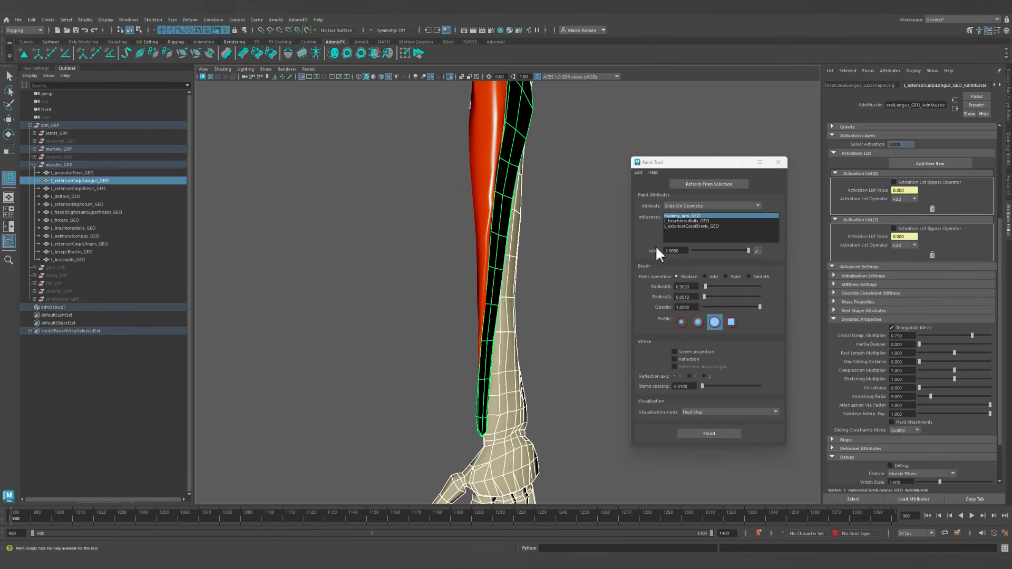
alt+right_drag(520, 299, 452, 254)
alt+drag(452, 255, 393, 262)
alt+middle_drag(507, 207, 480, 270)
mouse_move(480, 269)
alt+mouse_down()
mouse_move(542, 251)
mouse_move(470, 244)
mouse_move(502, 246)
mouse_move(523, 217)
alt+mouse_up()
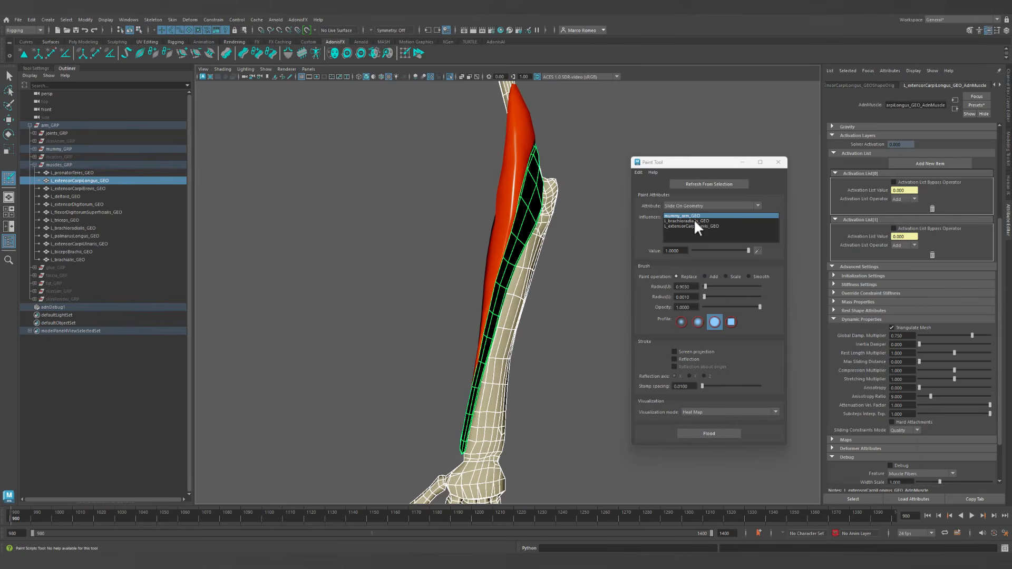
mouse_move(510, 364)
alt+mouse_down()
mouse_move(484, 338)
mouse_move(499, 367)
alt+mouse_up()
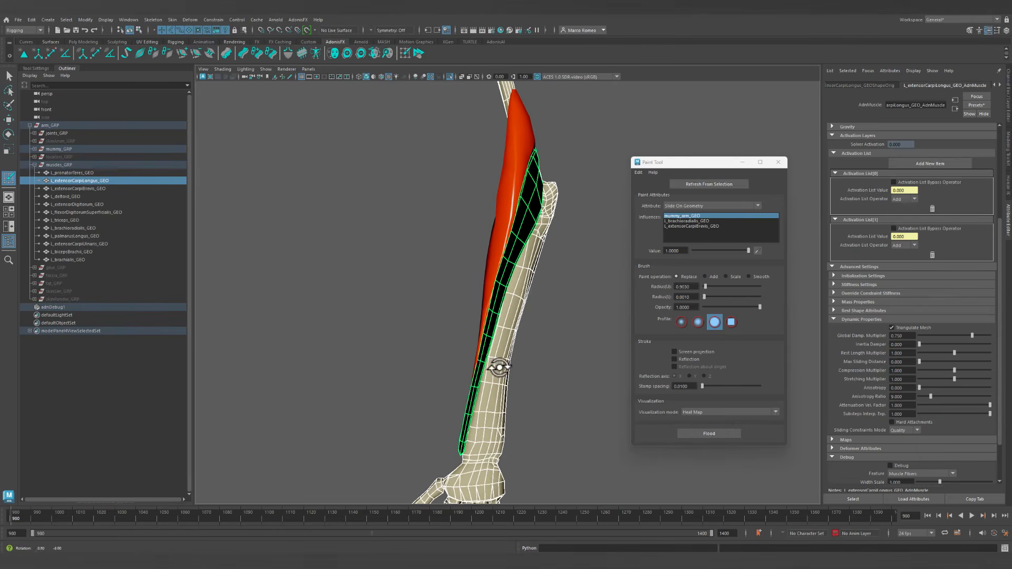
click(717, 434)
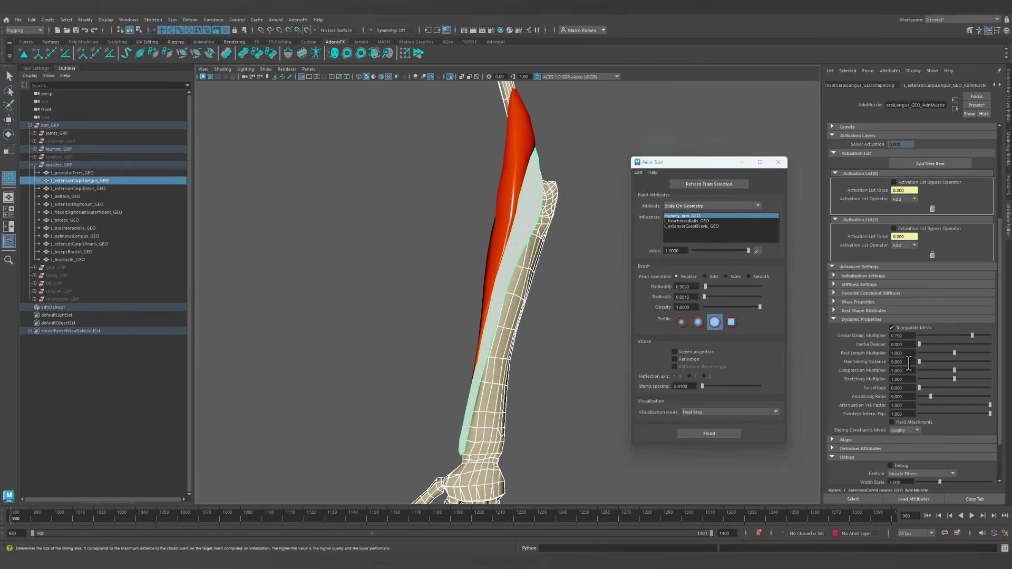
Set the extensor carpi longus's Max Sliding Distance to 1, leave the painting tool and clear the selection.
alt+right_drag(595, 356, 501, 316)
alt+drag(501, 316, 549, 326)
key(q)
click(564, 332)
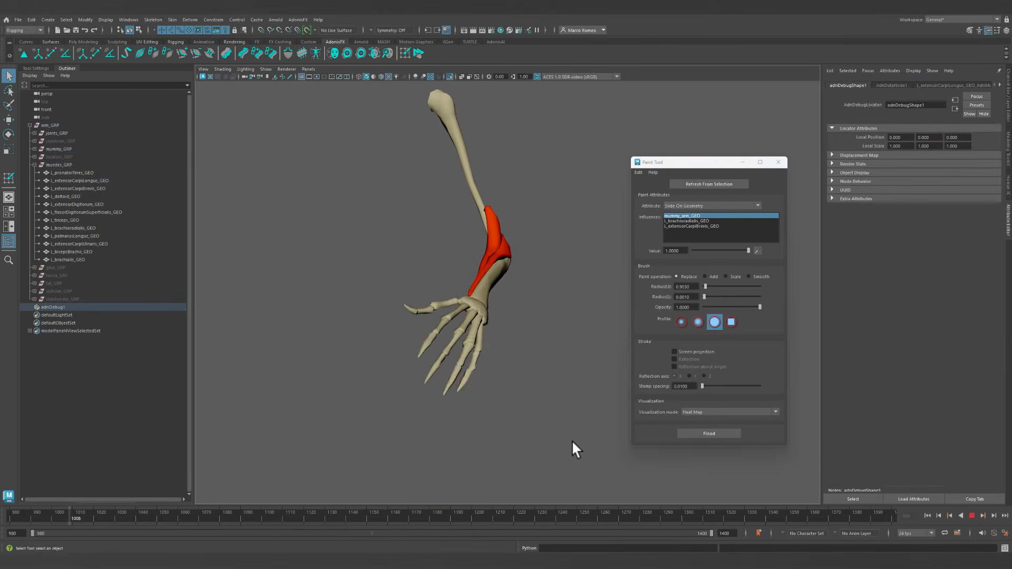
Play the simulation, skip ahead to about frame 1270, stop near frame 1366 and return to the start frame.
alt+drag(570, 438, 555, 417)
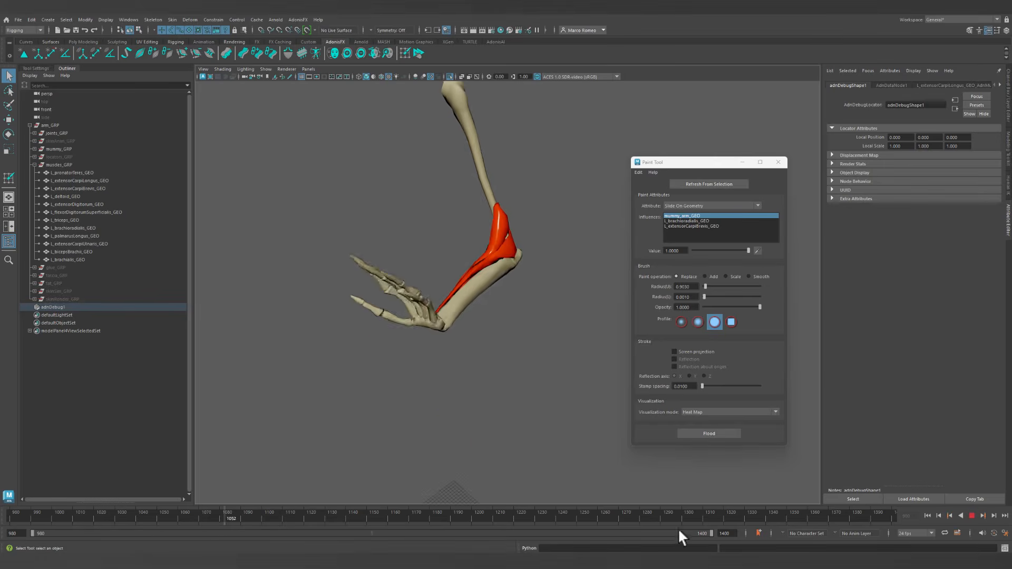
click(647, 514)
mouse_move(524, 370)
alt+mouse_down()
mouse_move(514, 374)
mouse_move(531, 387)
alt+mouse_up()
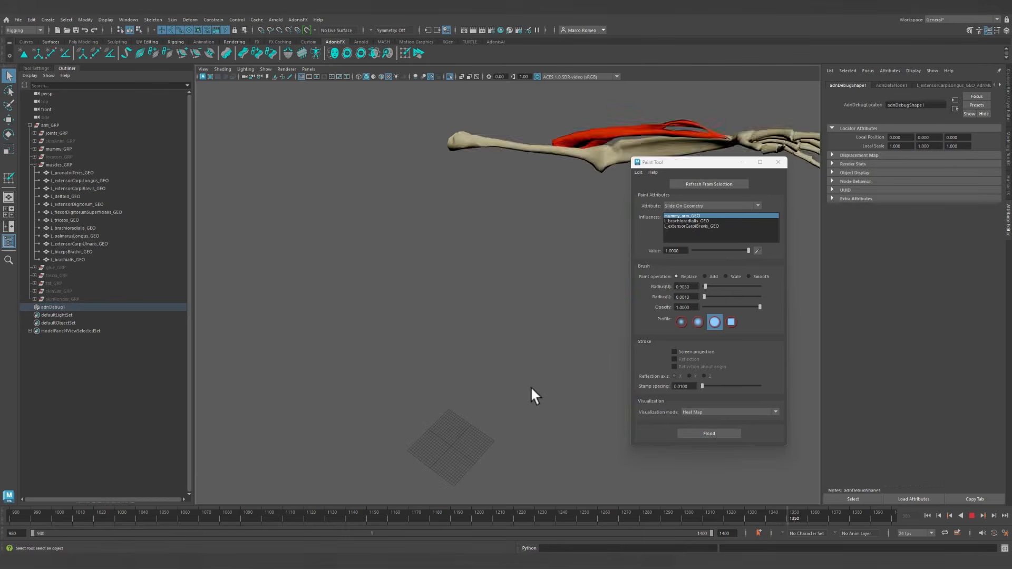
click(972, 515)
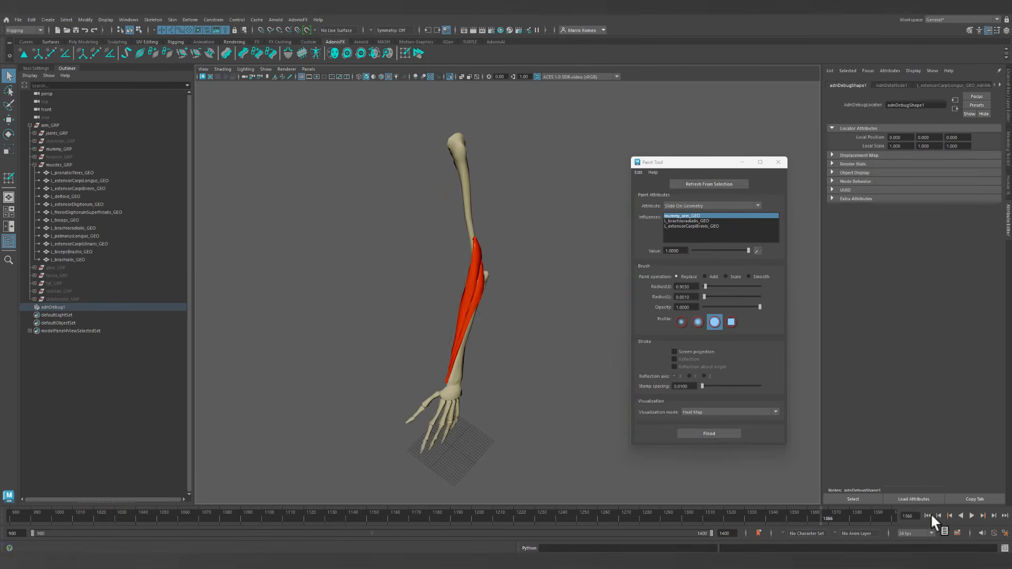
click(930, 515)
Replay the simulation to frame 1360 with the same skip, examine the muscle gap from closer up, and return to the start frame.
click(970, 515)
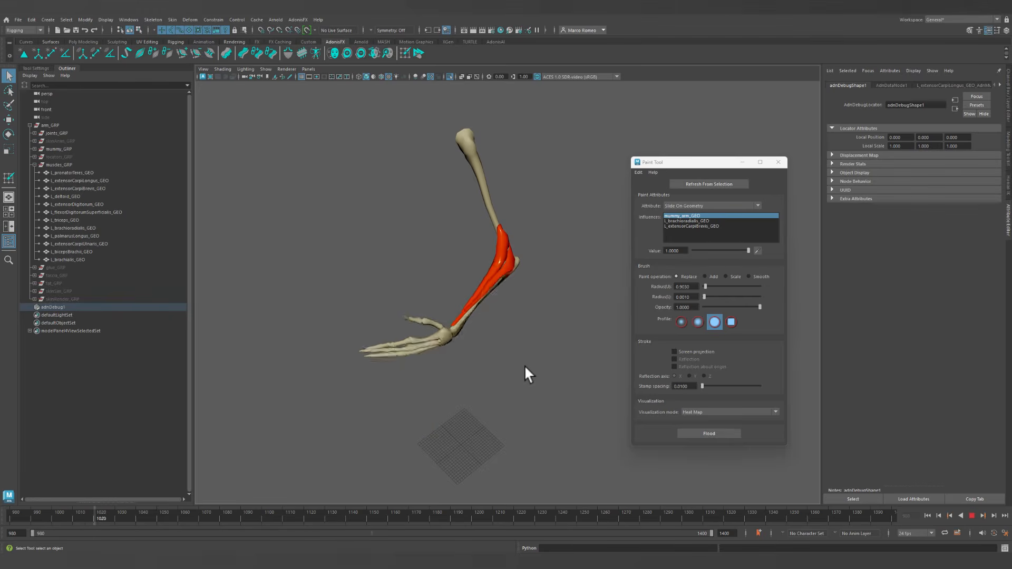
click(648, 516)
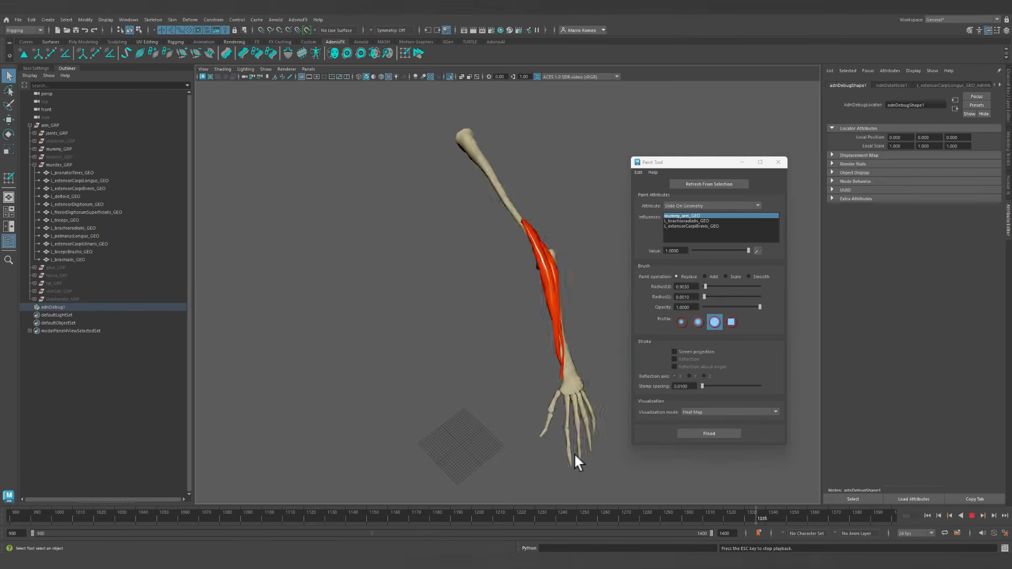
click(969, 515)
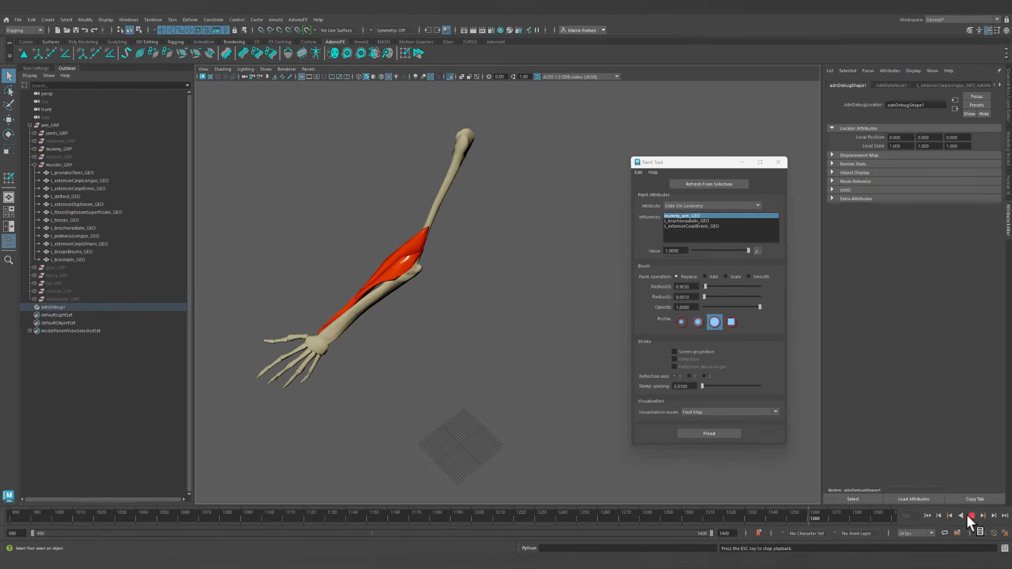
alt+drag(373, 372, 414, 344)
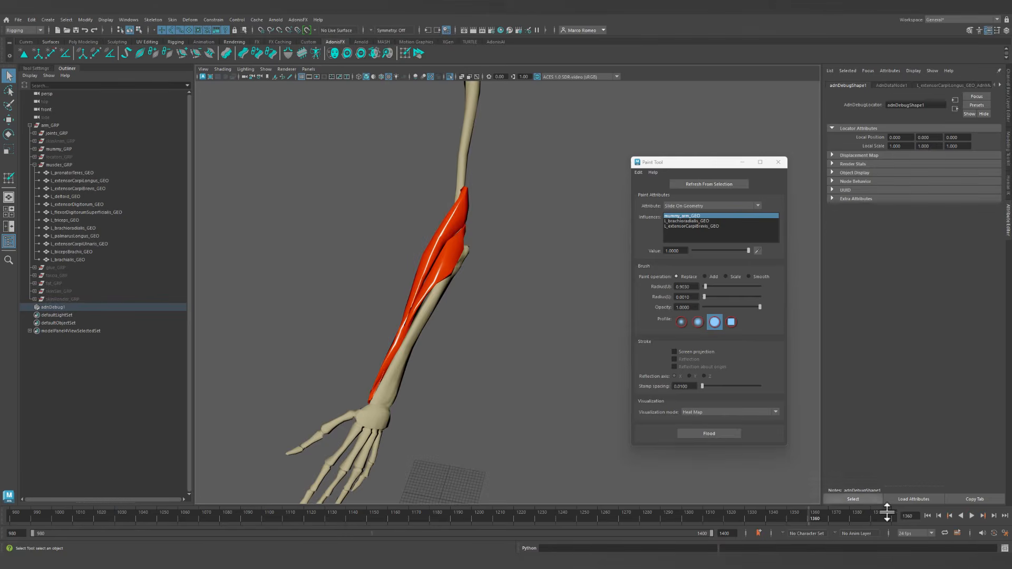
click(927, 516)
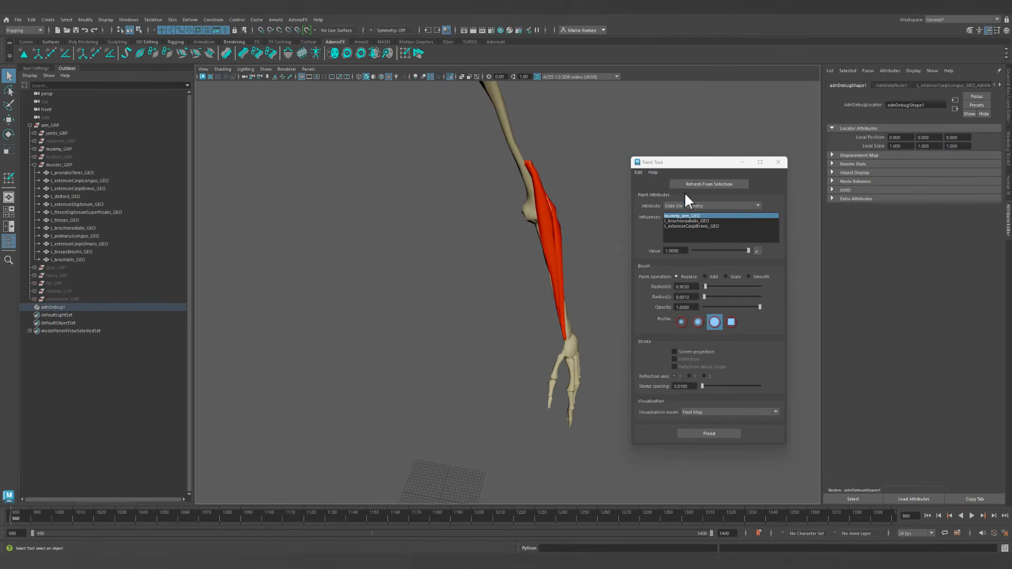
Switch the painted attribute to Attachments To Geometry and reload the extensor carpi longus into the paint tool.
click(695, 206)
click(691, 210)
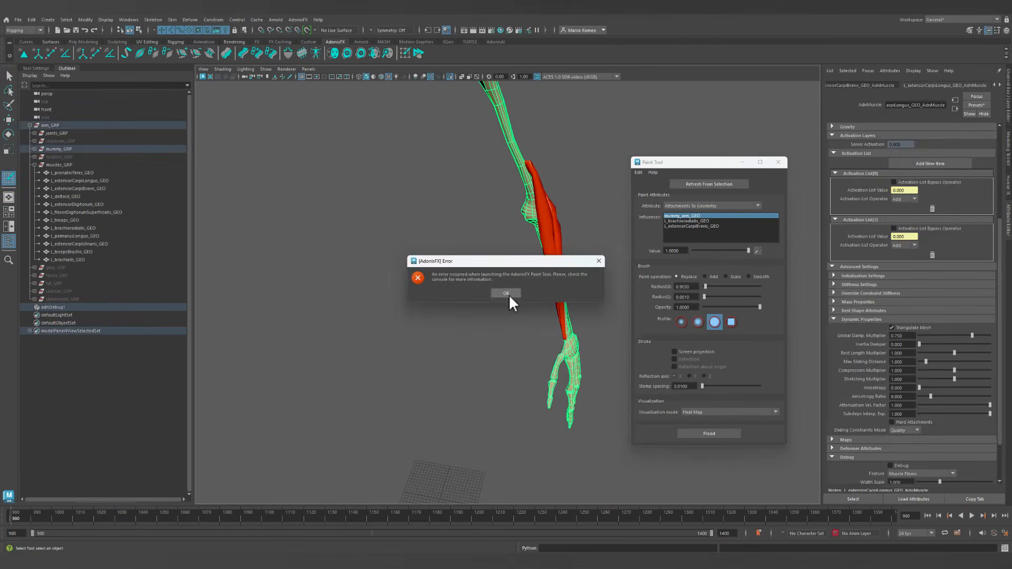
click(506, 293)
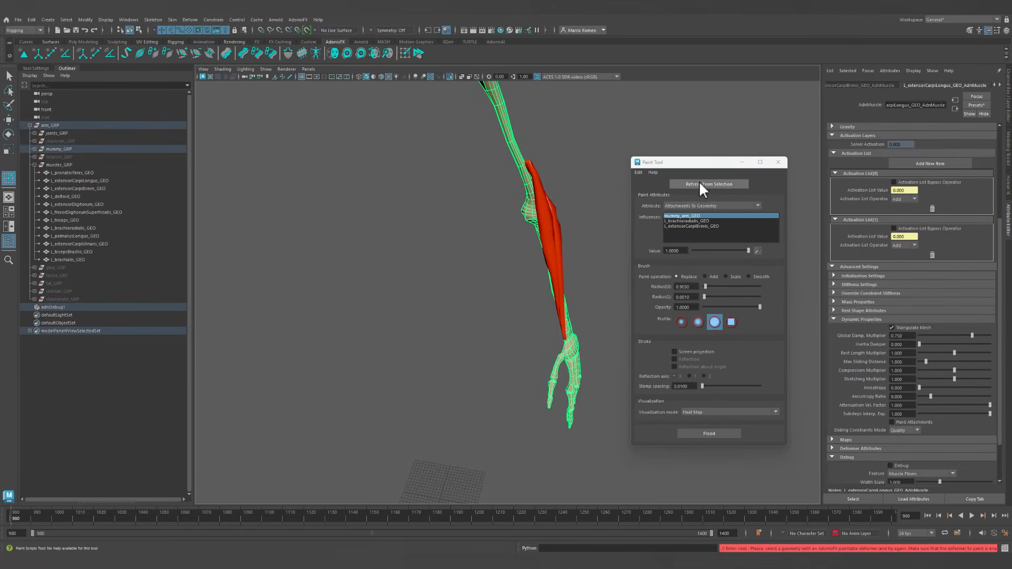
click(558, 223)
click(715, 181)
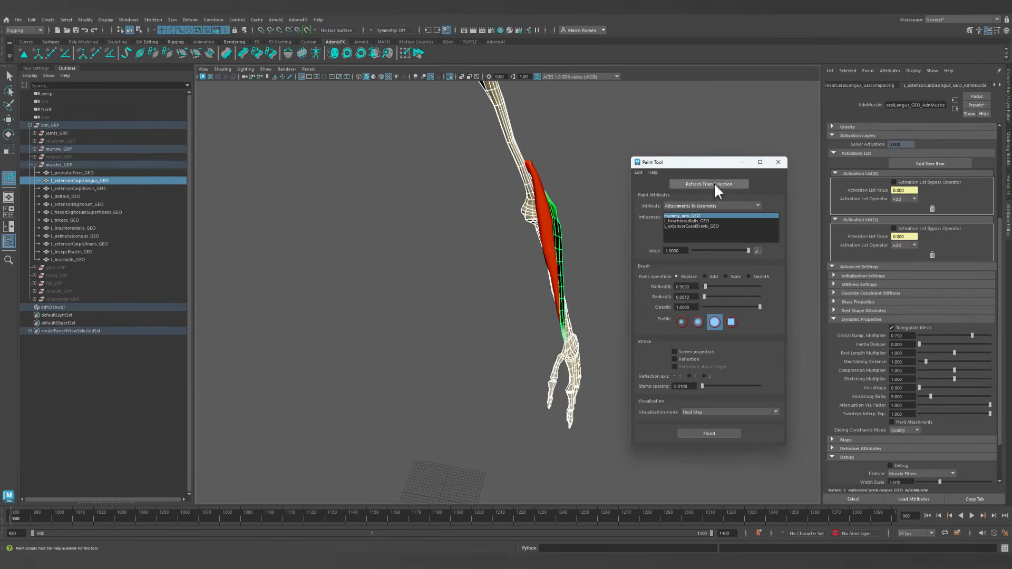
Compare the extensor carpi longus's attachment weights for the mummy arm, brachioradialis and extensor carpi brevis influences.
alt+drag(556, 341, 515, 334)
alt+right_drag(515, 334, 543, 342)
mouse_move(543, 343)
alt+middle_down()
mouse_move(506, 368)
mouse_move(491, 355)
alt+middle_up()
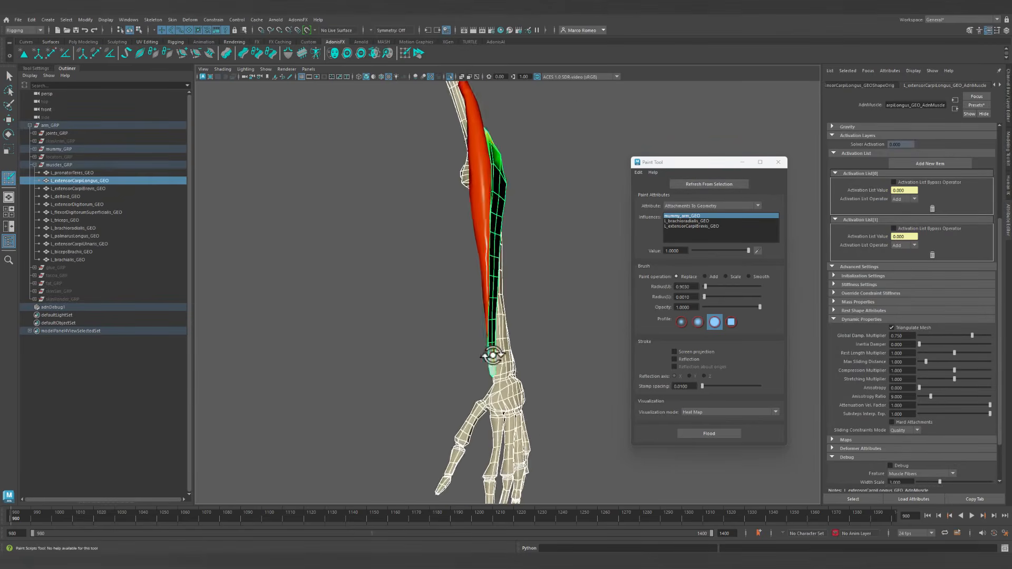
alt+right_drag(491, 354, 561, 377)
click(680, 221)
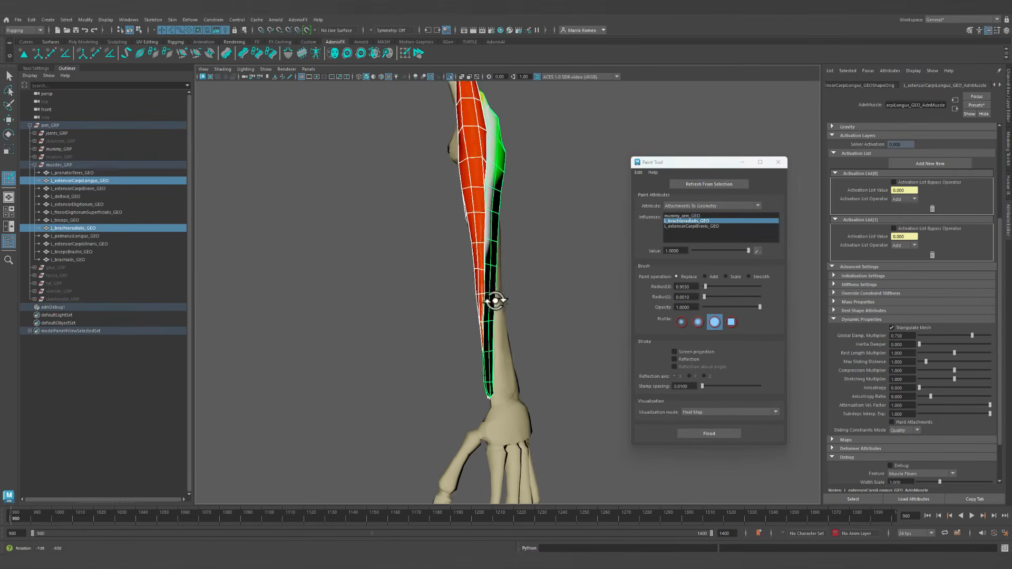
click(678, 226)
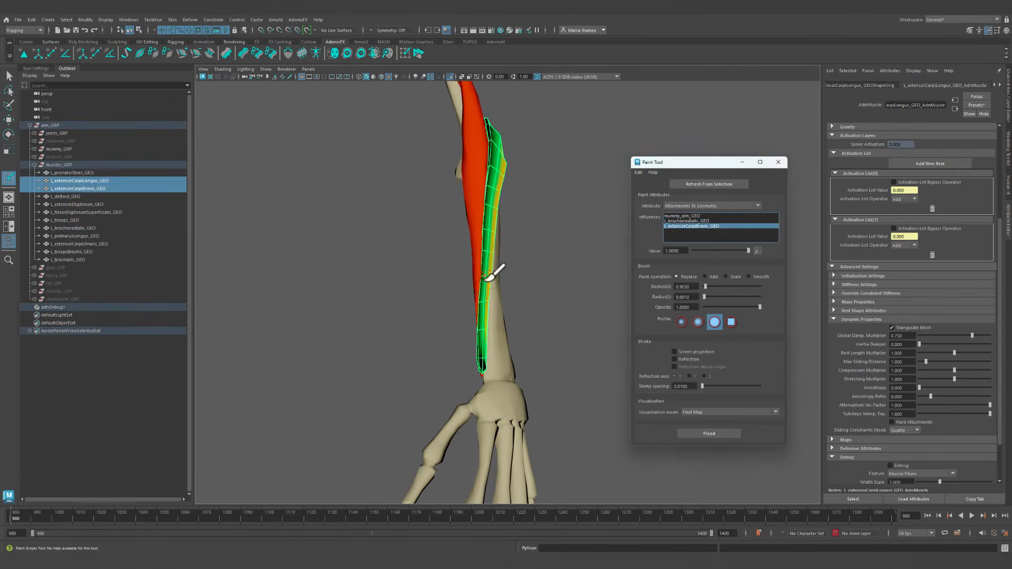
mouse_move(497, 271)
alt+mouse_down()
mouse_move(529, 314)
mouse_move(488, 286)
alt+mouse_up()
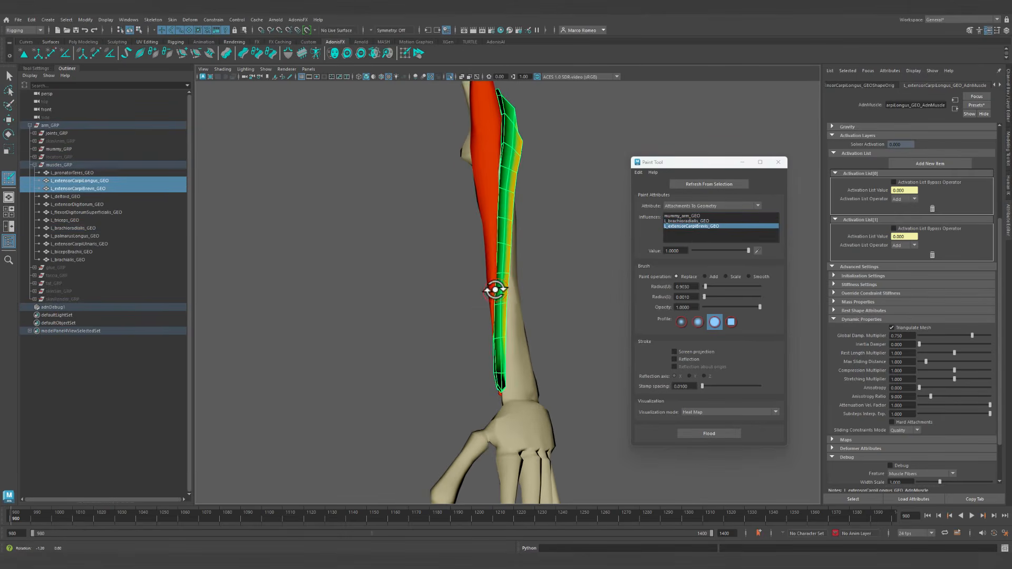
Examine the attachment weights near the muscle's wrist end up close for each of the three influences.
click(694, 219)
click(693, 215)
mouse_move(504, 251)
alt+mouse_down()
mouse_move(420, 289)
mouse_move(459, 316)
alt+mouse_up()
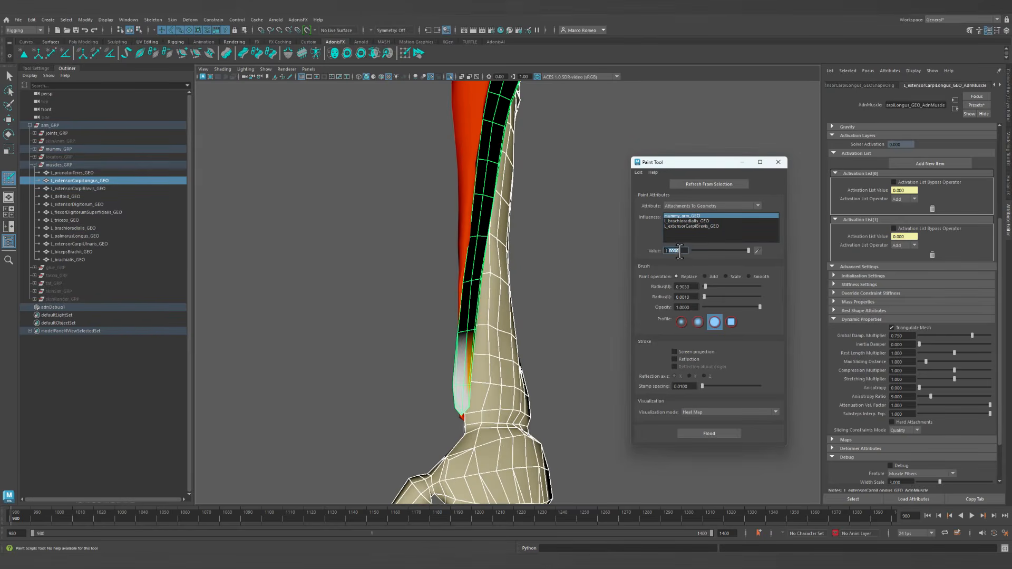
alt+drag(543, 312, 580, 309)
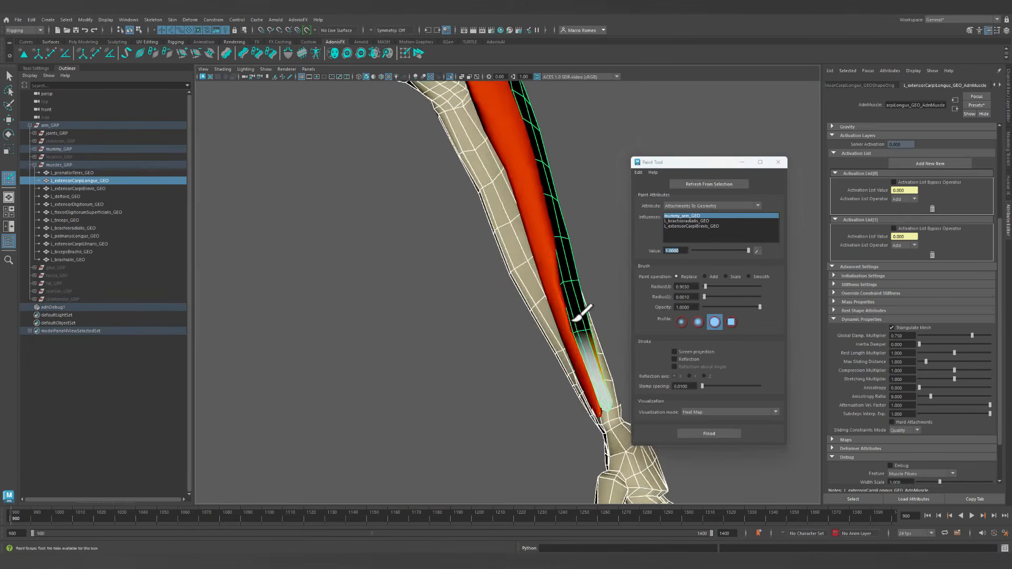
alt+right_drag(580, 309, 548, 363)
click(692, 220)
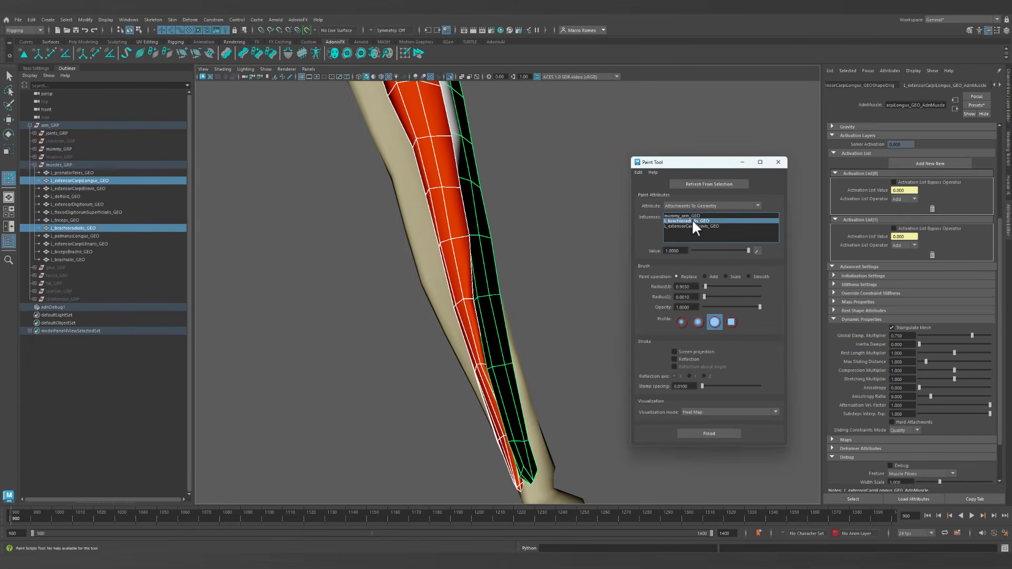
click(694, 225)
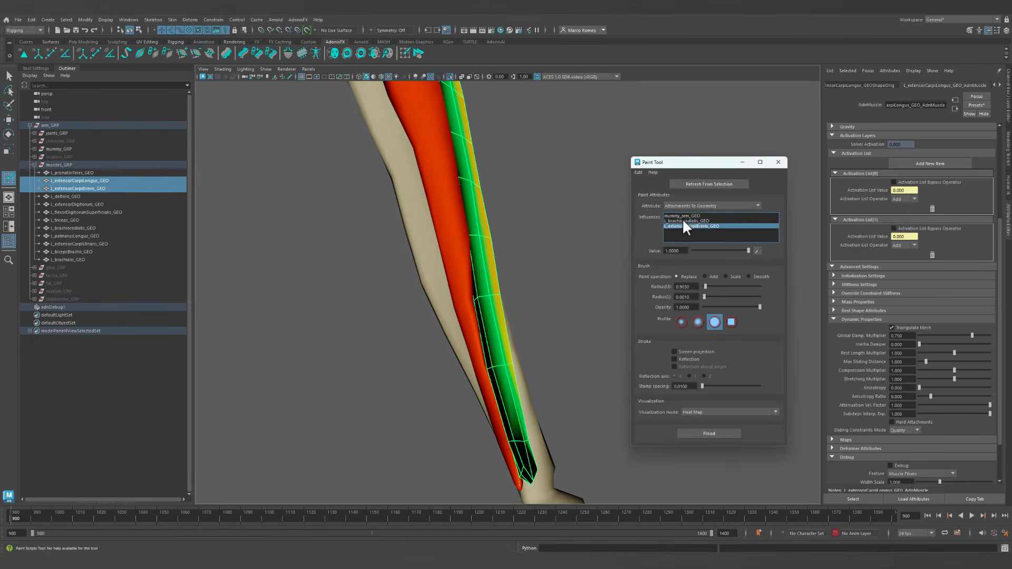
Paint L_brachioradialis_GEO attachment weights of 1 along the extensor carpi longus's edge down to the wrist, with brush radius 0.4203.
click(684, 221)
mouse_move(451, 350)
alt+mouse_down()
mouse_move(495, 298)
mouse_move(438, 304)
alt+mouse_up()
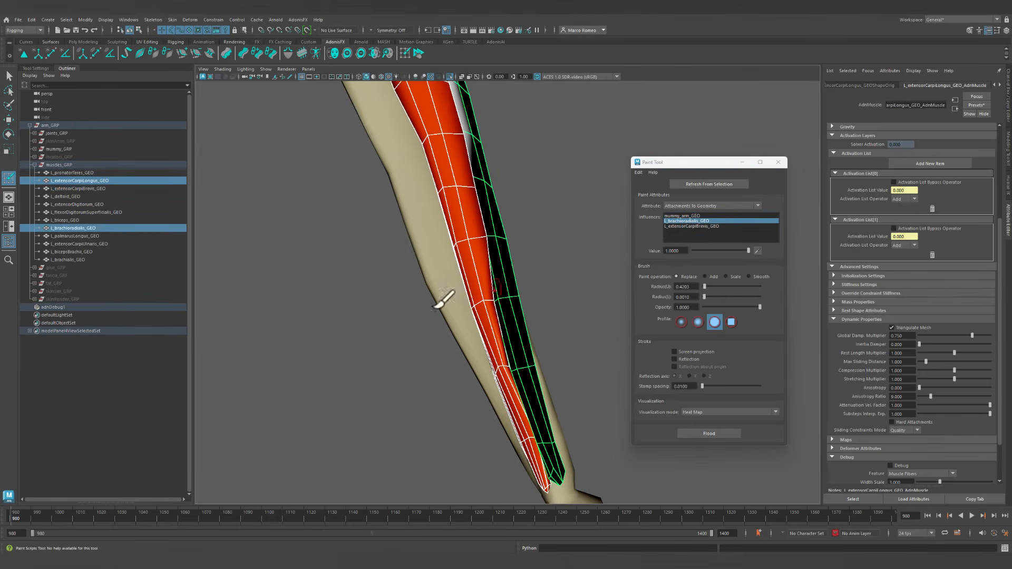
mouse_move(501, 305)
mouse_down()
mouse_move(504, 288)
mouse_move(519, 372)
mouse_up()
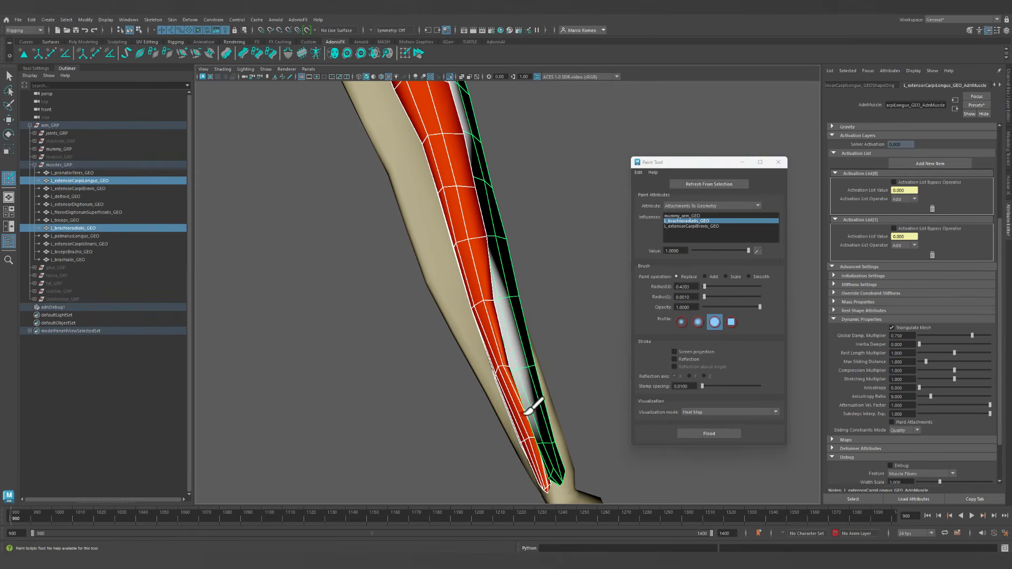
drag(536, 436, 542, 441)
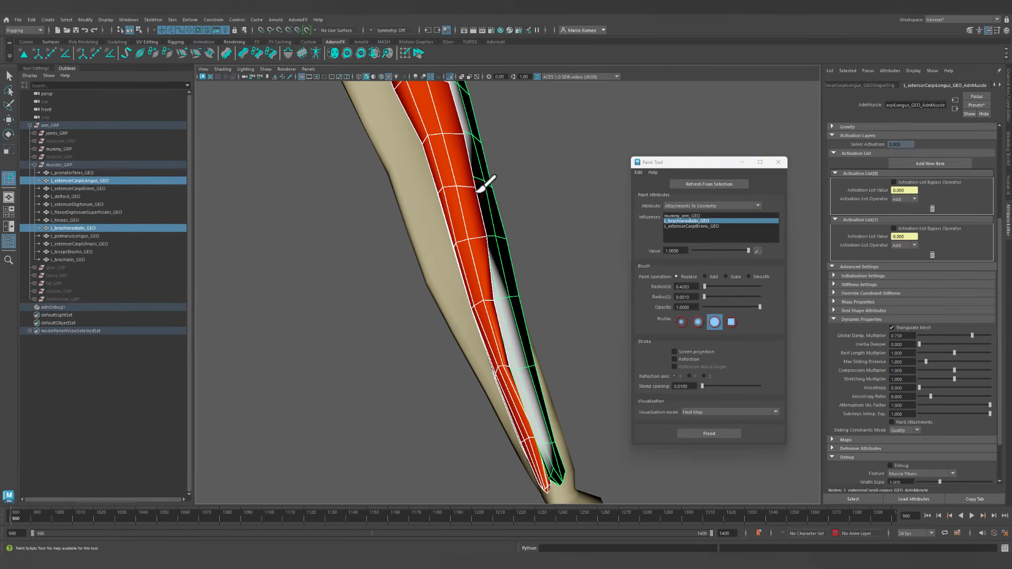
mouse_move(478, 190)
mouse_down()
mouse_move(479, 175)
mouse_move(489, 243)
mouse_move(474, 269)
mouse_move(443, 264)
mouse_move(453, 261)
mouse_up()
Display the mummy_arm_GEO attachment weights and turn on X-ray shading to inspect the muscle's wrist end.
click(685, 216)
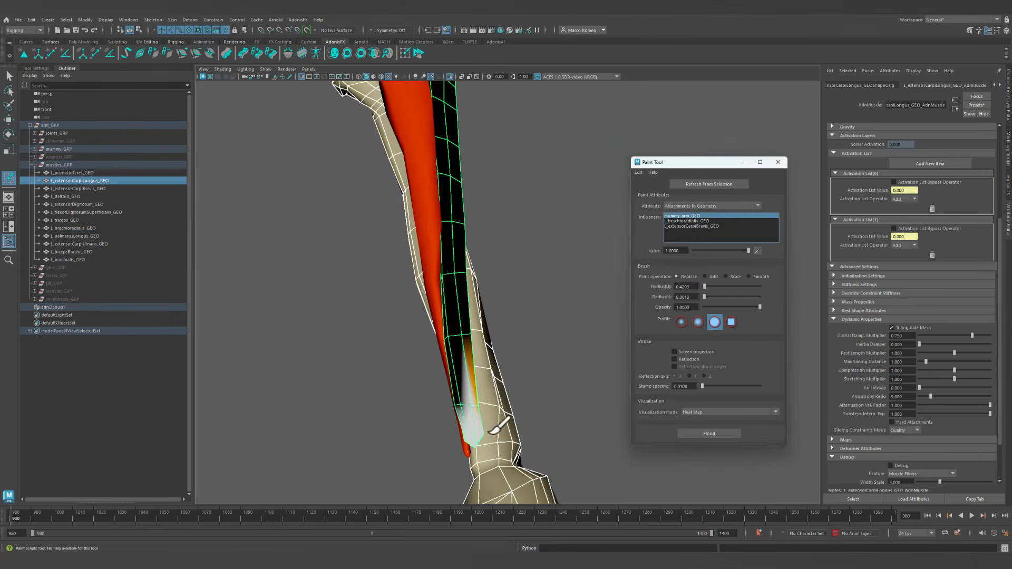
mouse_move(452, 406)
mouse_down()
mouse_move(516, 414)
mouse_move(530, 385)
mouse_up()
click(462, 76)
mouse_move(565, 311)
alt+mouse_down()
mouse_move(479, 304)
mouse_move(547, 288)
mouse_move(389, 289)
mouse_move(420, 295)
alt+mouse_up()
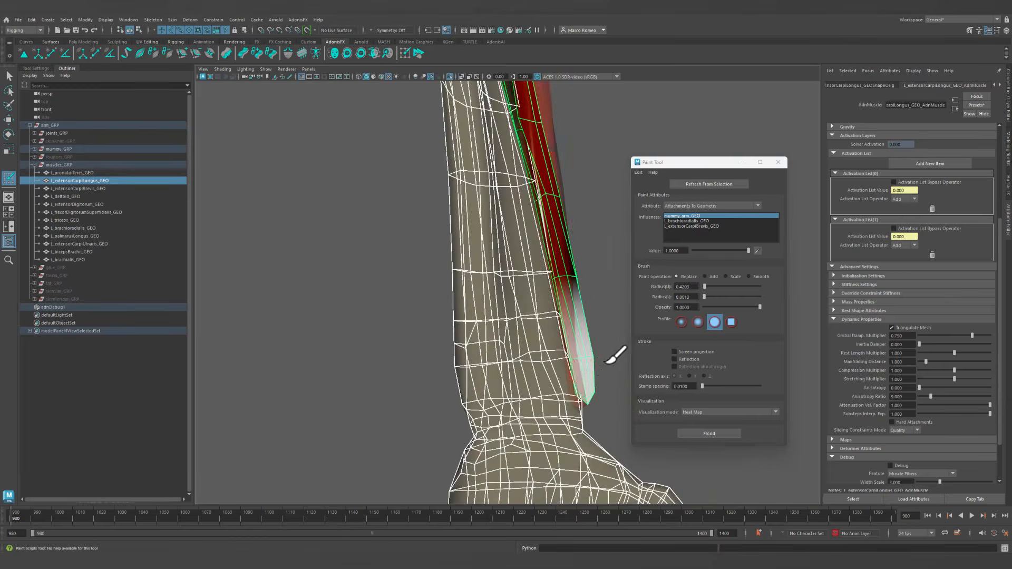
alt+drag(614, 356, 509, 352)
Examine the attachment weights for L_brachioradialis_GEO and L_extensorCarpiBrevis_GEO along the full muscle with X-ray shading.
click(687, 221)
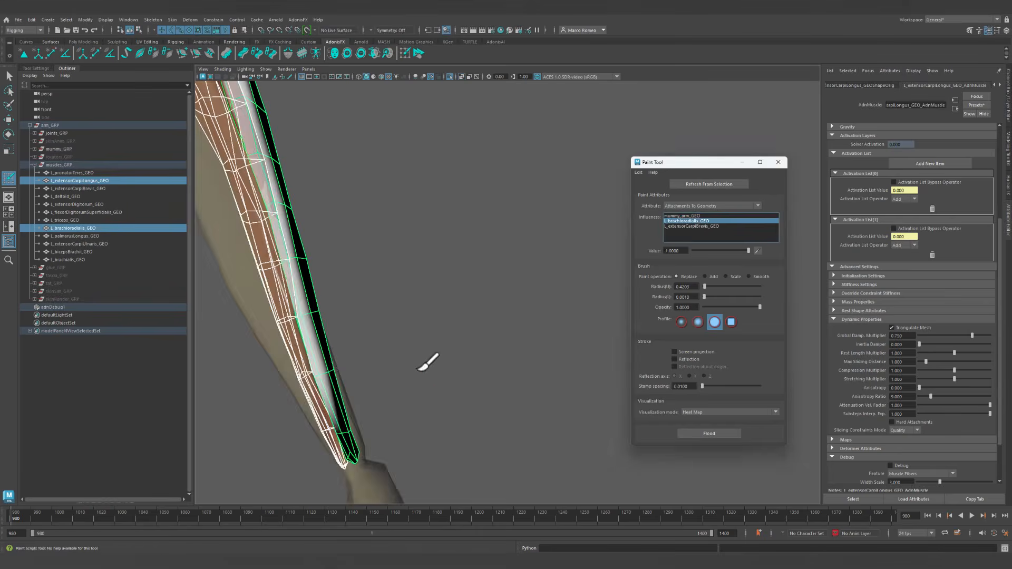
mouse_move(425, 361)
alt+mouse_down()
mouse_move(434, 380)
mouse_move(516, 362)
mouse_move(466, 366)
mouse_move(448, 200)
mouse_move(499, 404)
mouse_move(488, 366)
mouse_move(518, 402)
mouse_move(532, 390)
alt+mouse_up()
click(684, 226)
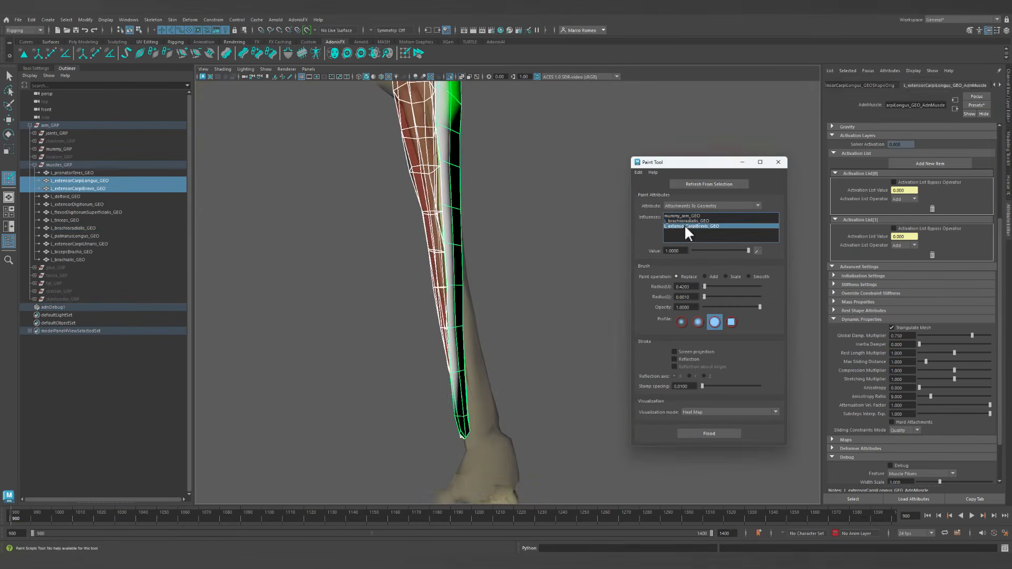
mouse_move(458, 243)
alt+mouse_down()
mouse_move(422, 244)
mouse_move(400, 267)
alt+mouse_up()
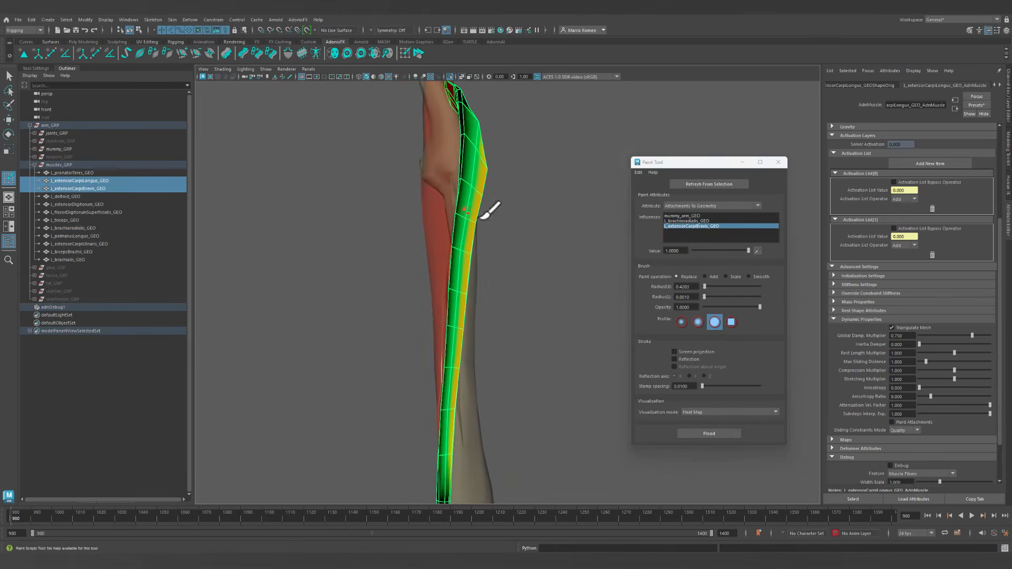
mouse_move(543, 268)
alt+mouse_down()
mouse_move(475, 283)
mouse_move(510, 190)
mouse_move(498, 247)
alt+mouse_up()
click(701, 221)
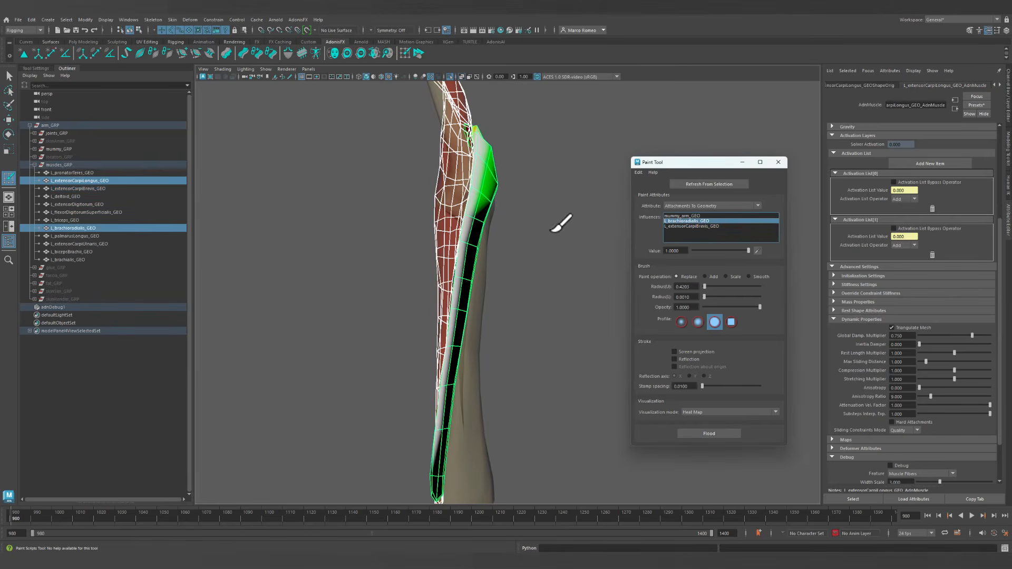
Paint L_brachioradialis_GEO attachment weights of 0.3 down the dark middle strip of the extensor carpi longus toward the wrist.
alt+right_drag(561, 303, 519, 286)
mouse_move(520, 279)
alt+middle_down()
mouse_move(519, 245)
mouse_move(513, 271)
alt+middle_up()
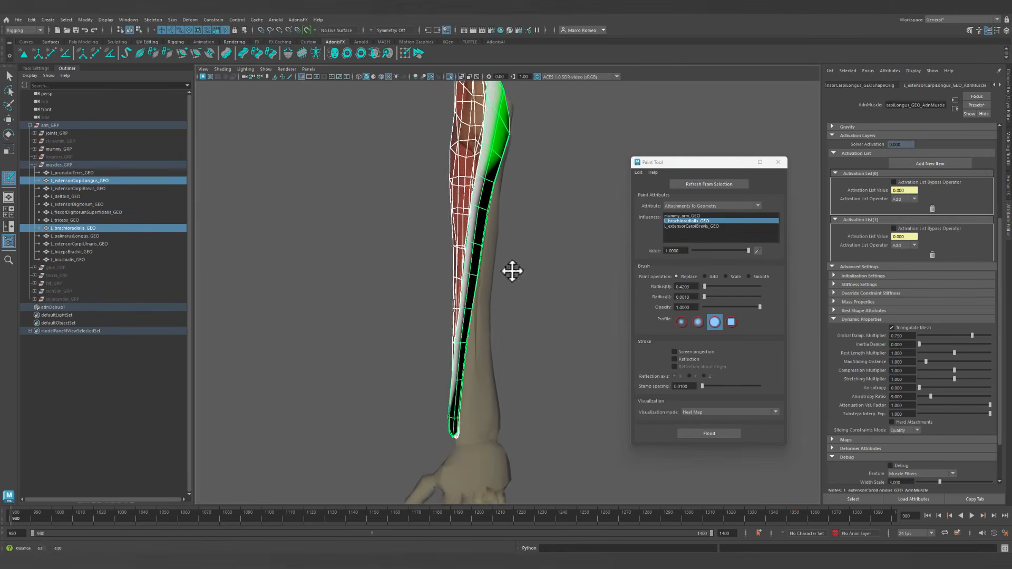
click(720, 225)
mouse_move(609, 296)
alt+mouse_down()
mouse_move(485, 321)
mouse_move(637, 293)
alt+mouse_up()
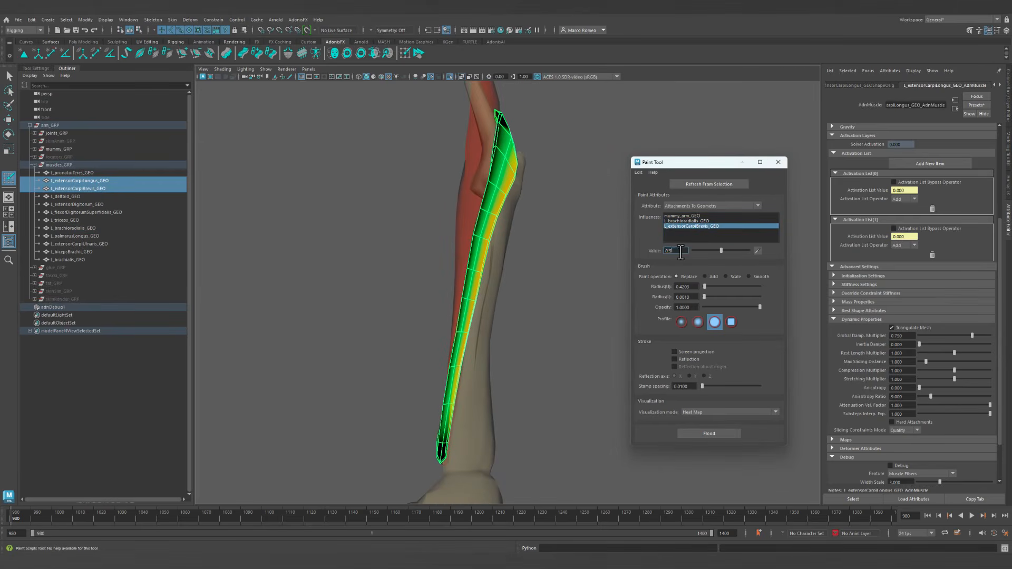
key(Return)
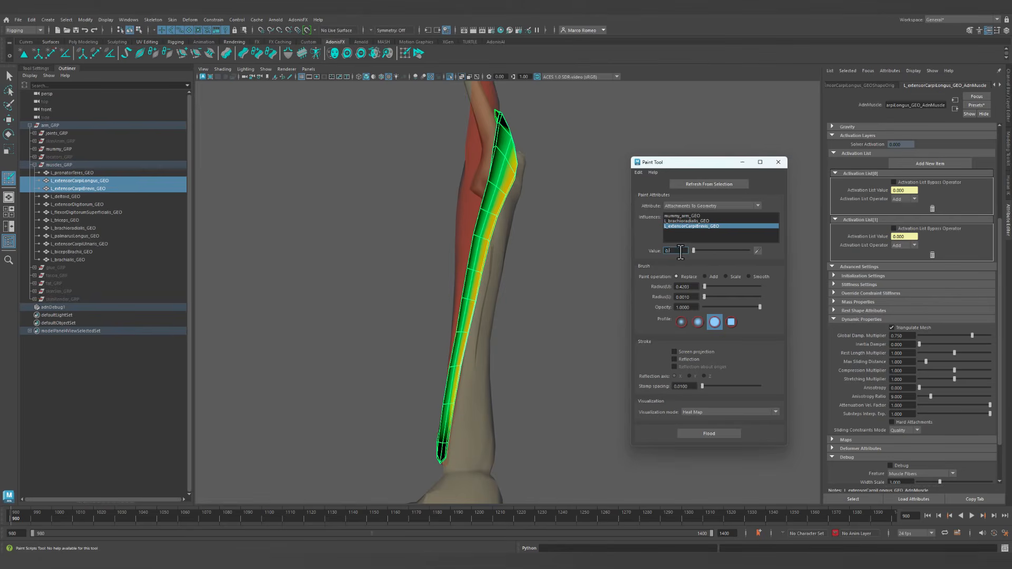
click(698, 221)
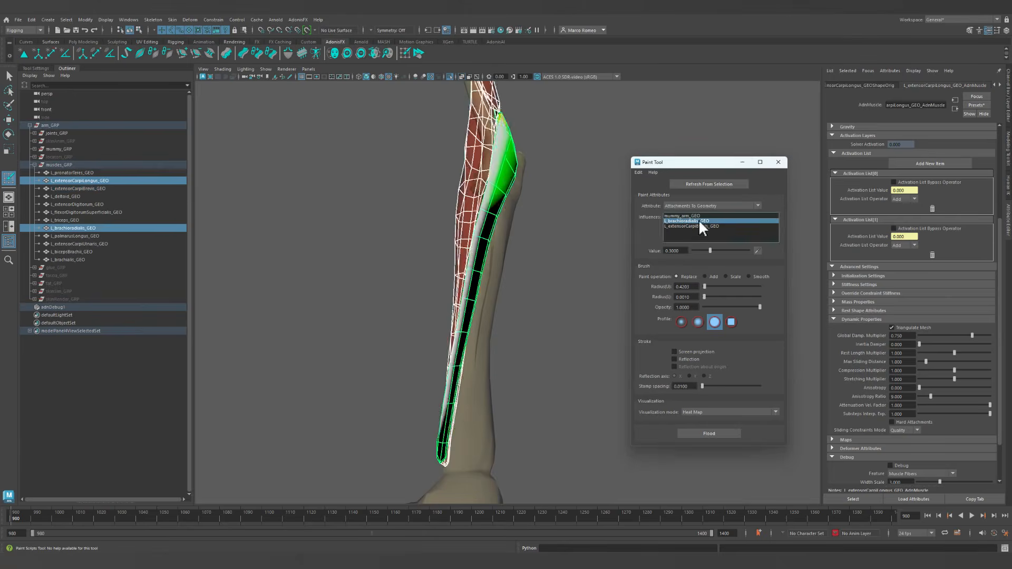
key(f)
drag(481, 186, 464, 260)
alt+middle_drag(488, 242, 534, 185)
mouse_move(503, 266)
alt+right_down()
mouse_move(515, 262)
mouse_move(518, 237)
alt+right_up()
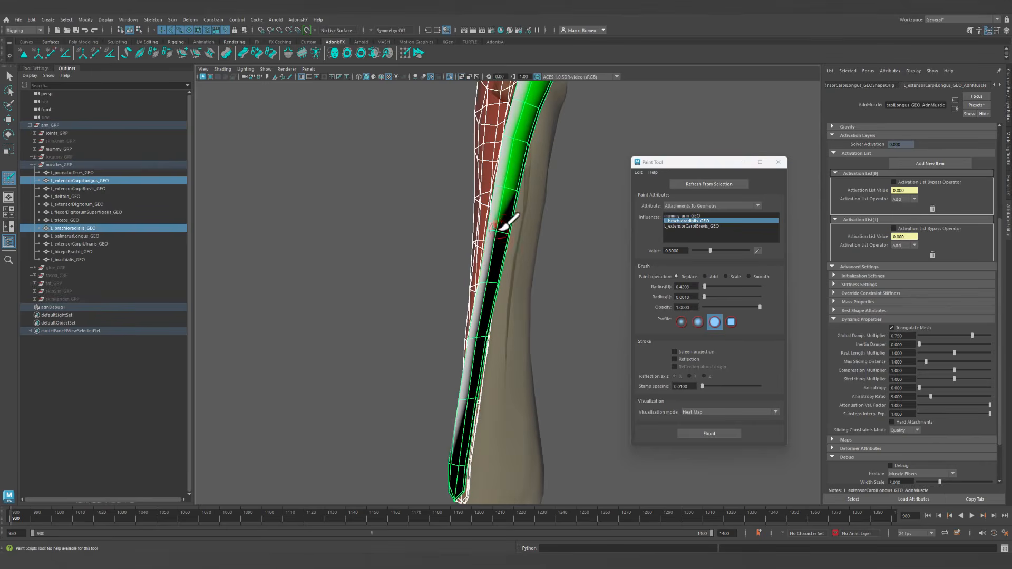
drag(500, 229, 476, 346)
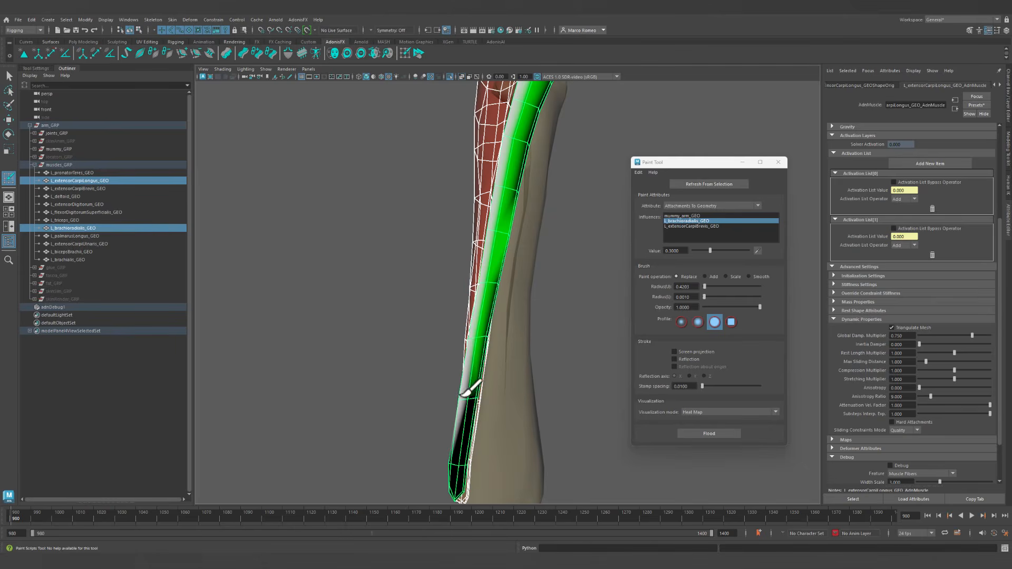
mouse_move(465, 393)
mouse_down()
mouse_move(546, 336)
mouse_move(575, 222)
mouse_up()
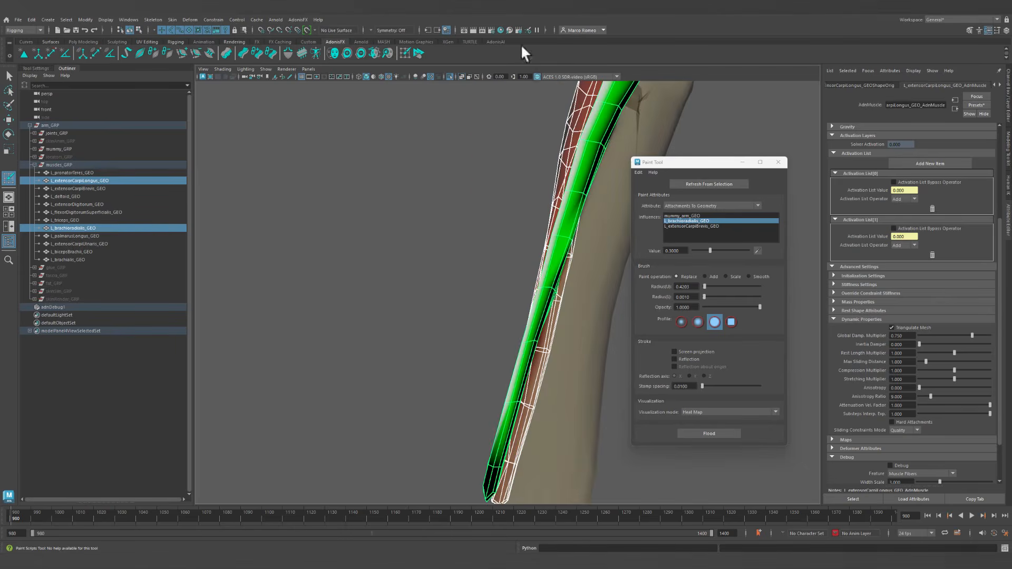
Set the brush radius to 0.1110 with weight value 0.3, and isolate the extensor carpi longus and brachioradialis to reach the inner side.
alt+middle_drag(570, 152, 557, 238)
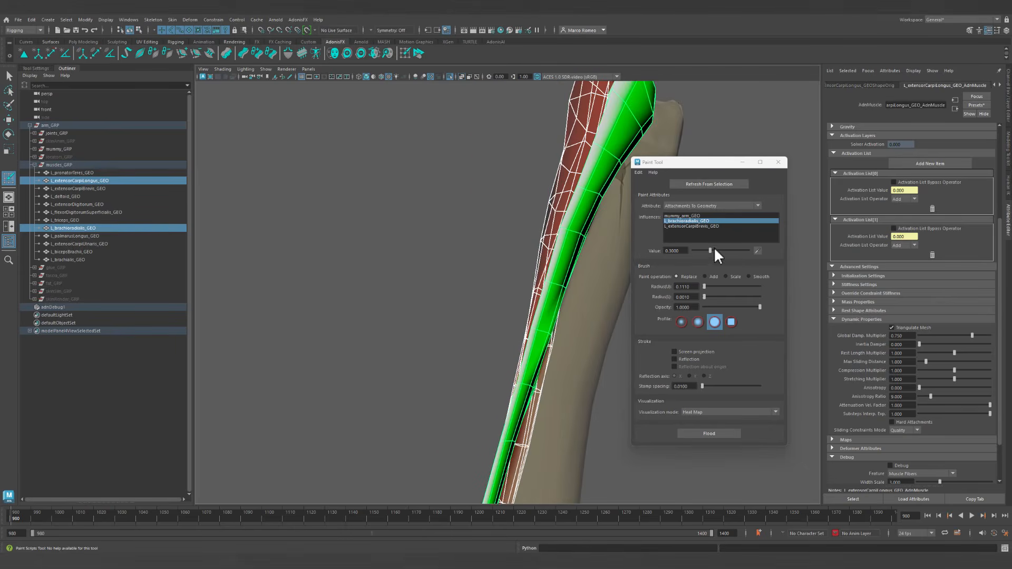
drag(711, 250, 689, 251)
click(554, 335)
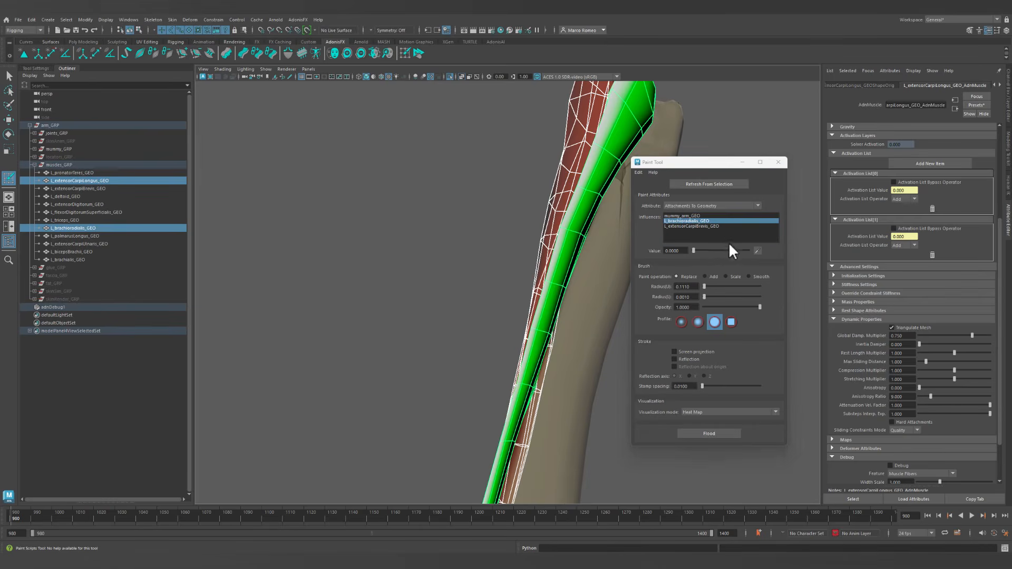
double_click(674, 252)
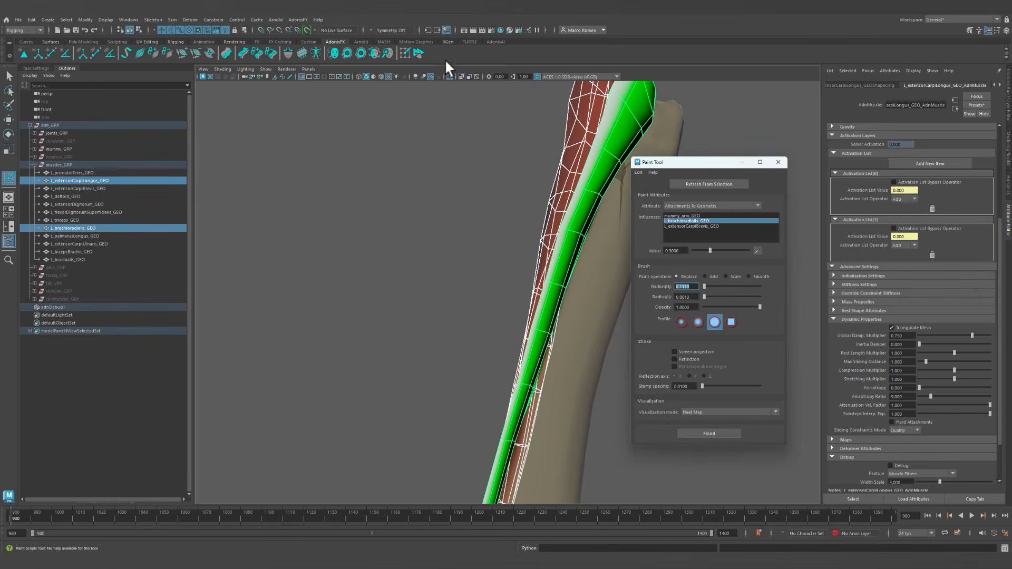
click(449, 77)
click(449, 77)
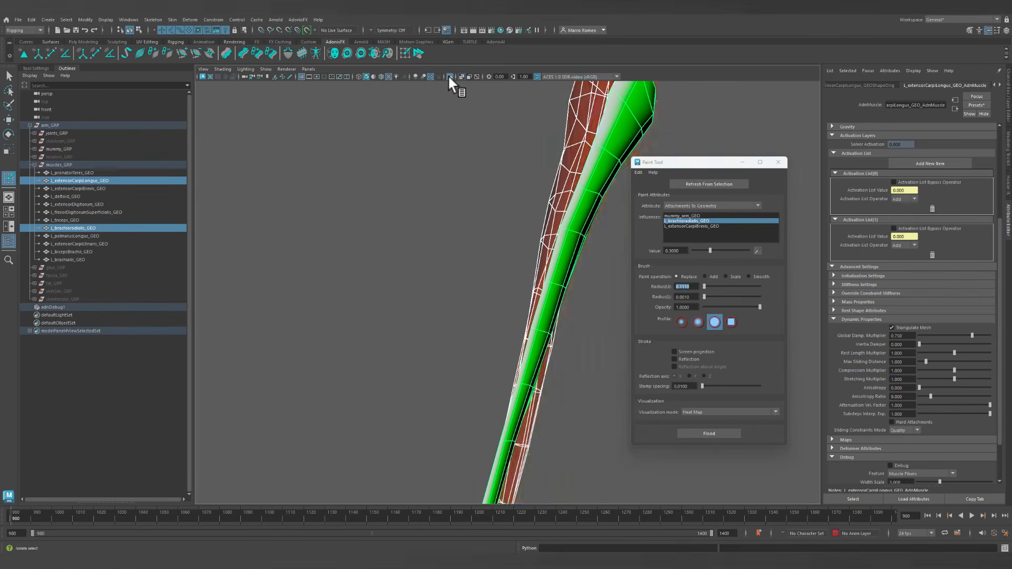
alt+drag(559, 230, 483, 252)
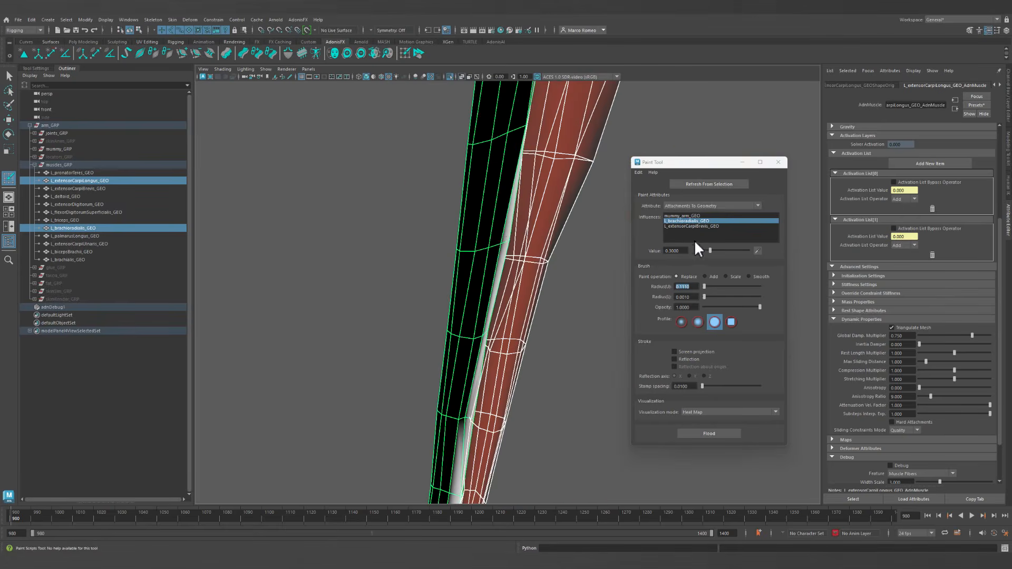
click(491, 221)
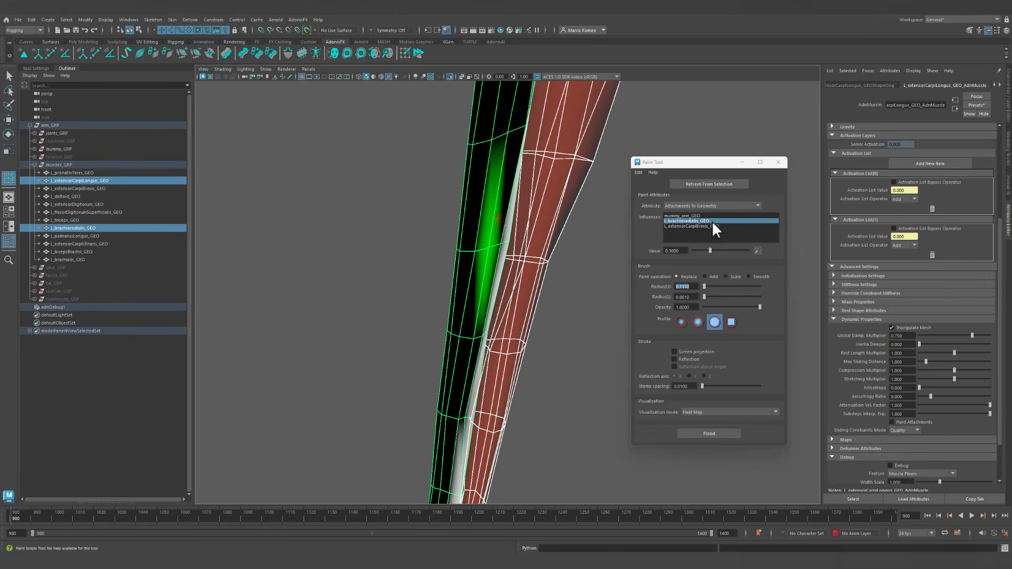
key(ctrl+z)
click(691, 226)
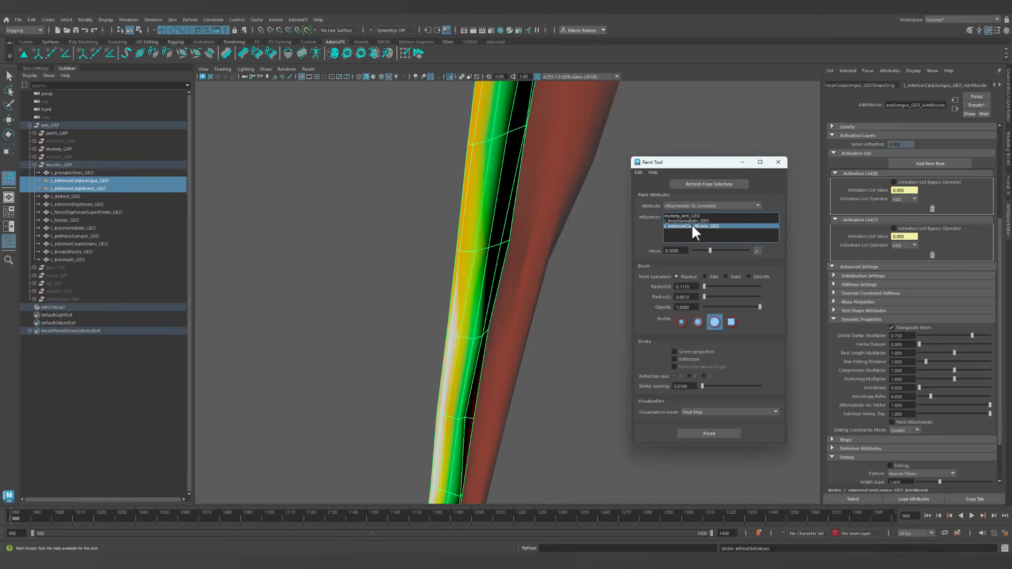
click(691, 220)
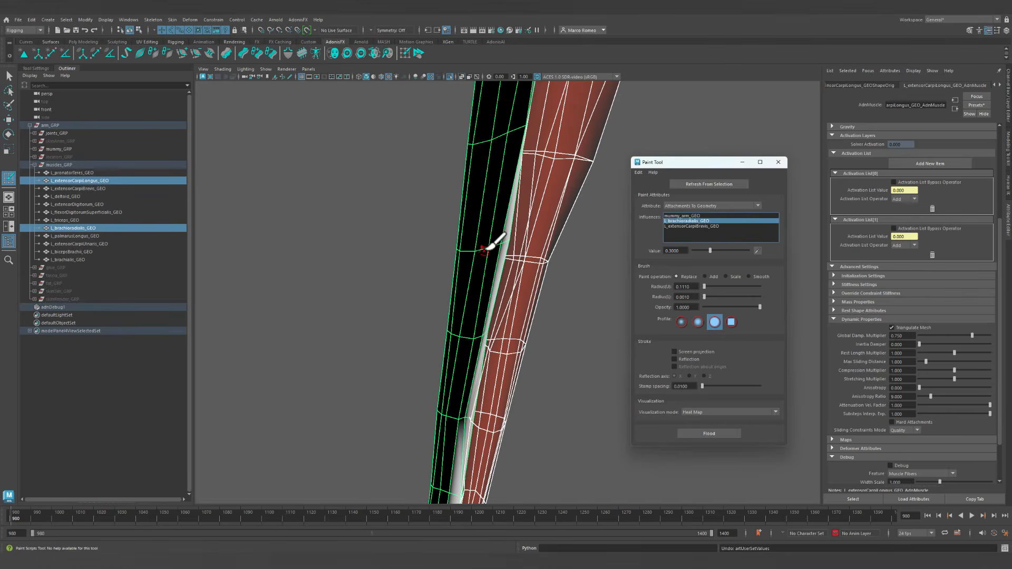
Paint L_brachioradialis_GEO attachment weights of 0.3 along the extensor carpi longus's inner side, from the elbow end to the wrist.
drag(486, 249, 514, 126)
alt+middle_drag(514, 124, 458, 309)
click(448, 217)
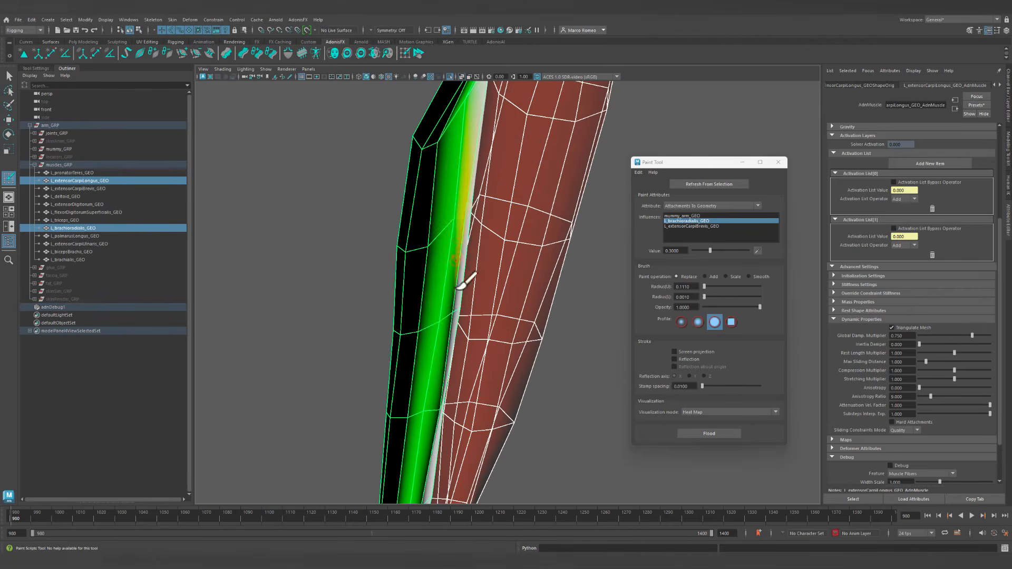
alt+middle_drag(440, 389, 482, 121)
alt+middle_drag(427, 437, 454, 282)
drag(455, 283, 469, 210)
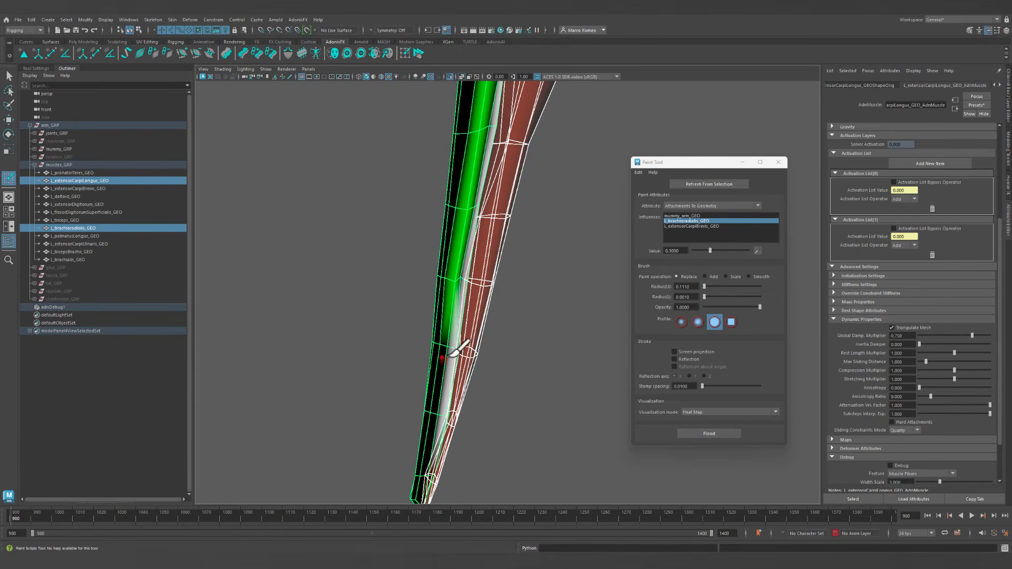
drag(444, 343, 437, 417)
Paint L_brachioradialis_GEO attachment weights of 1 along the extensor carpi longus's inner edge that borders the brachioradialis.
alt+middle_drag(435, 416, 494, 283)
alt+middle_drag(513, 193, 422, 395)
alt+right_drag(422, 395, 597, 285)
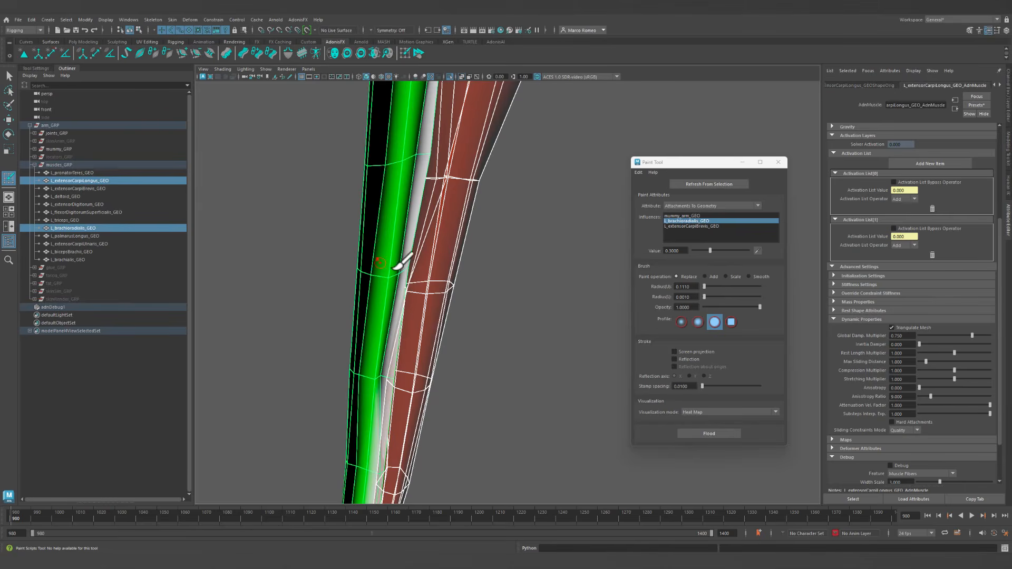
drag(710, 251, 755, 252)
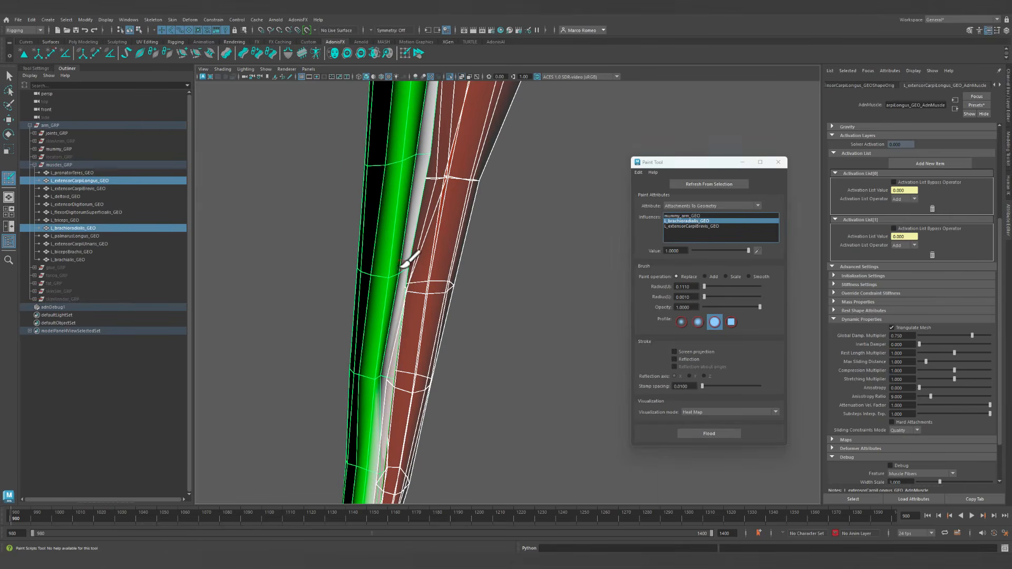
drag(408, 261, 384, 375)
click(413, 156)
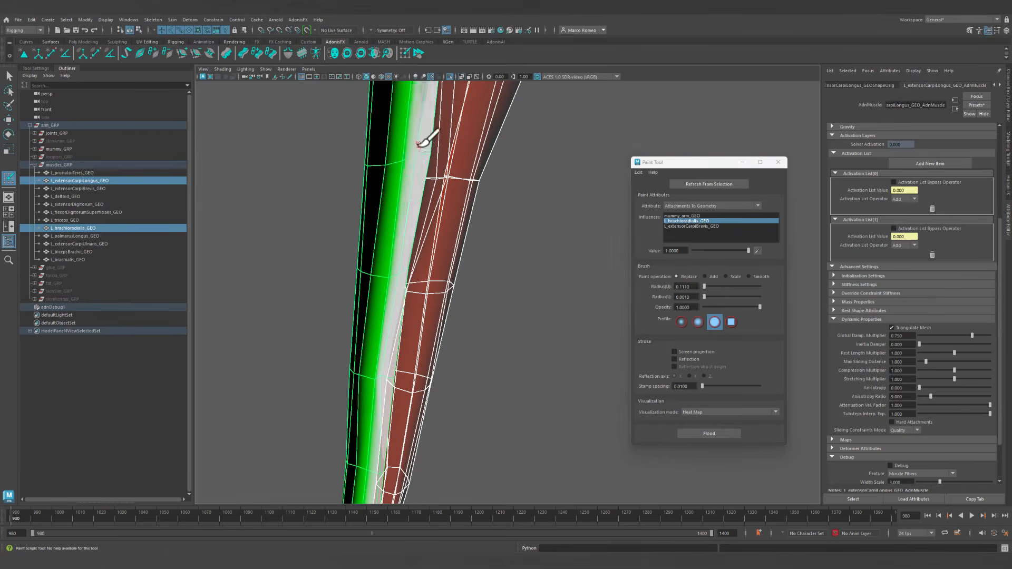
mouse_move(413, 149)
alt+middle_down()
mouse_move(398, 244)
mouse_move(391, 234)
alt+middle_up()
click(384, 227)
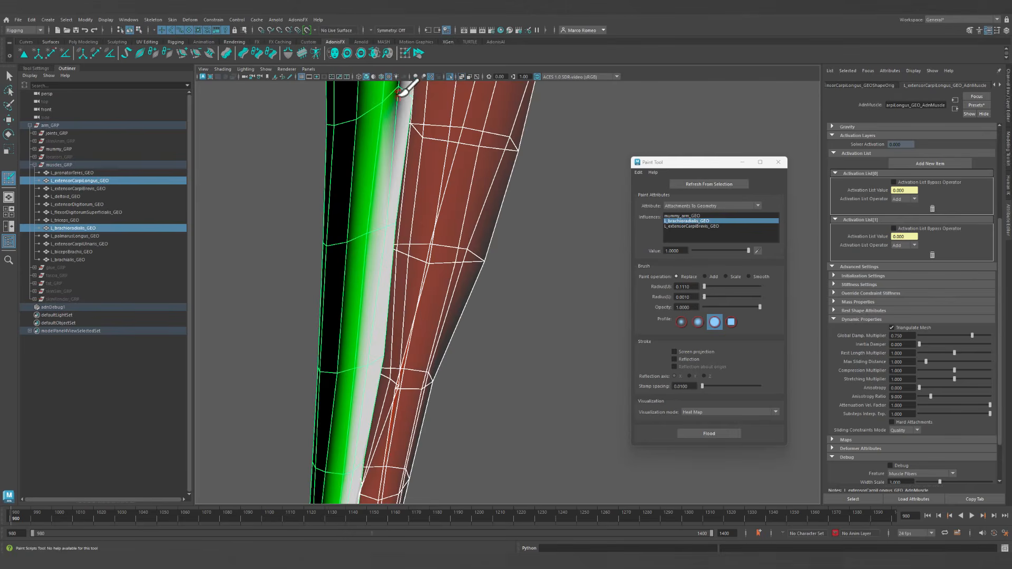
alt+middle_drag(399, 92, 385, 191)
click(383, 213)
Play the simulation with the two muscles isolated to check how they move together, and stop at frame 1295.
alt+right_drag(514, 293, 287, 215)
alt+middle_drag(508, 275, 504, 247)
mouse_move(491, 253)
alt+mouse_down()
mouse_move(610, 267)
mouse_move(533, 244)
alt+mouse_up()
click(971, 515)
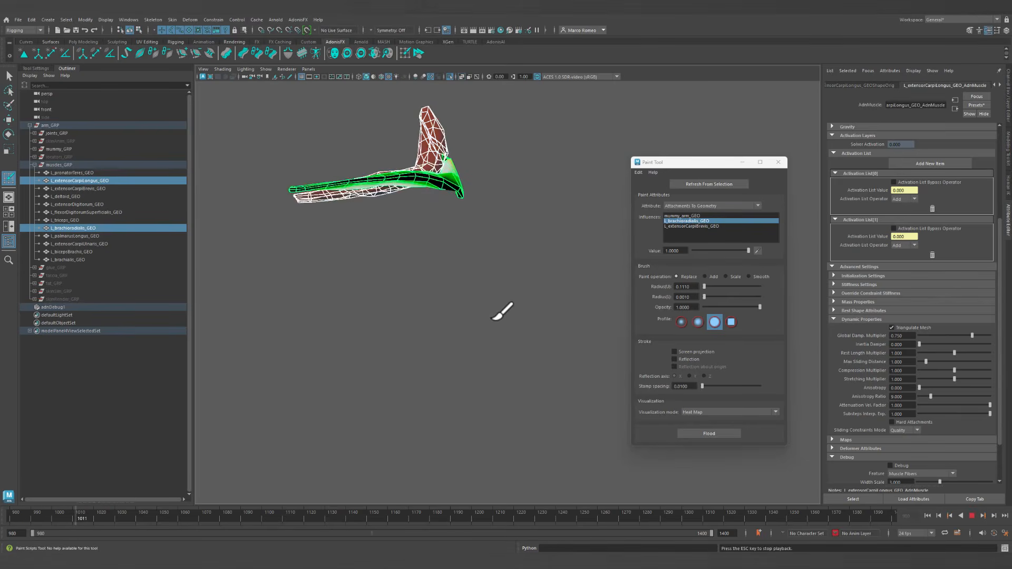
alt+drag(468, 311, 481, 329)
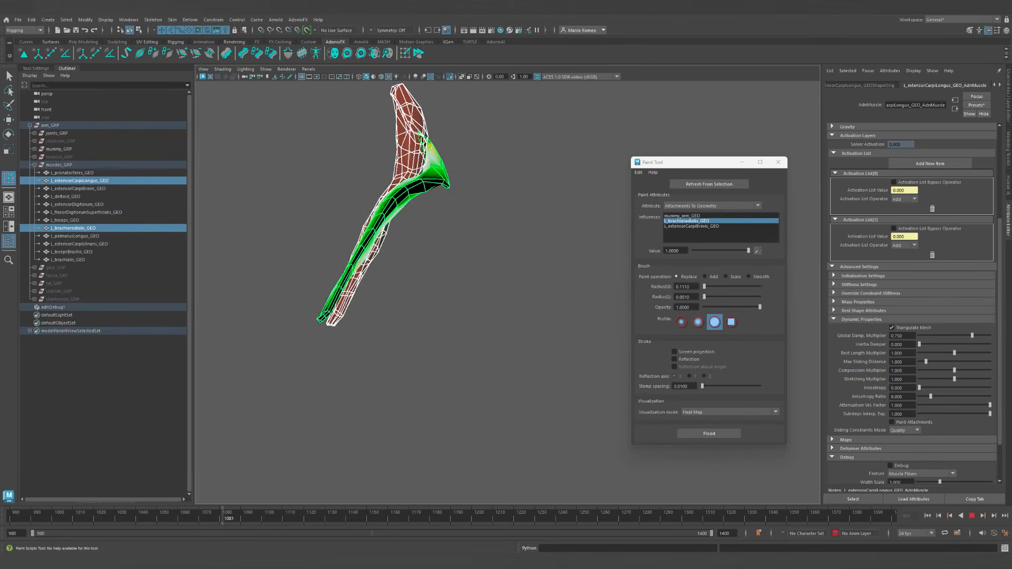
click(647, 515)
alt+right_drag(448, 413, 446, 411)
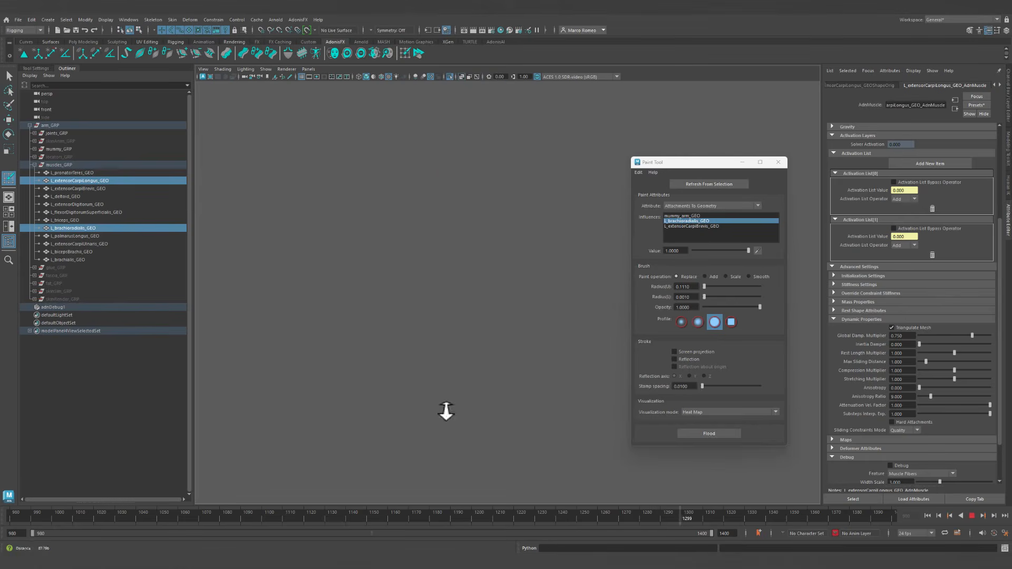
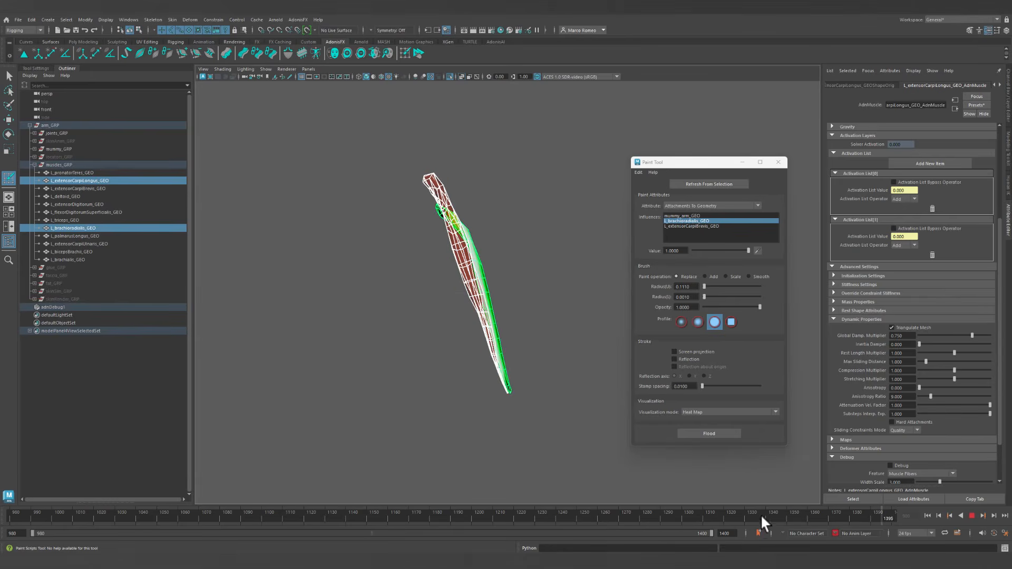
click(735, 516)
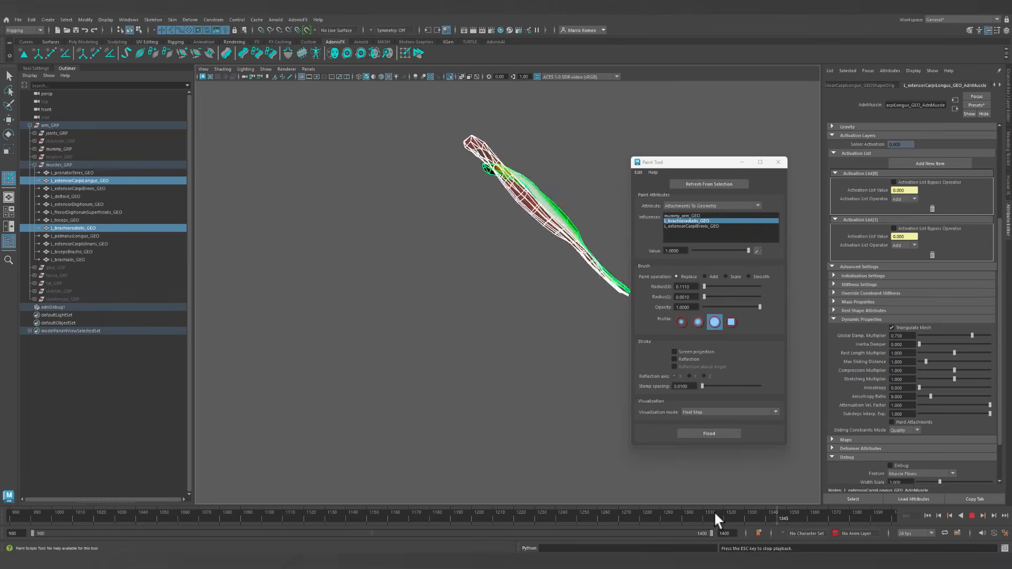
click(972, 516)
click(678, 511)
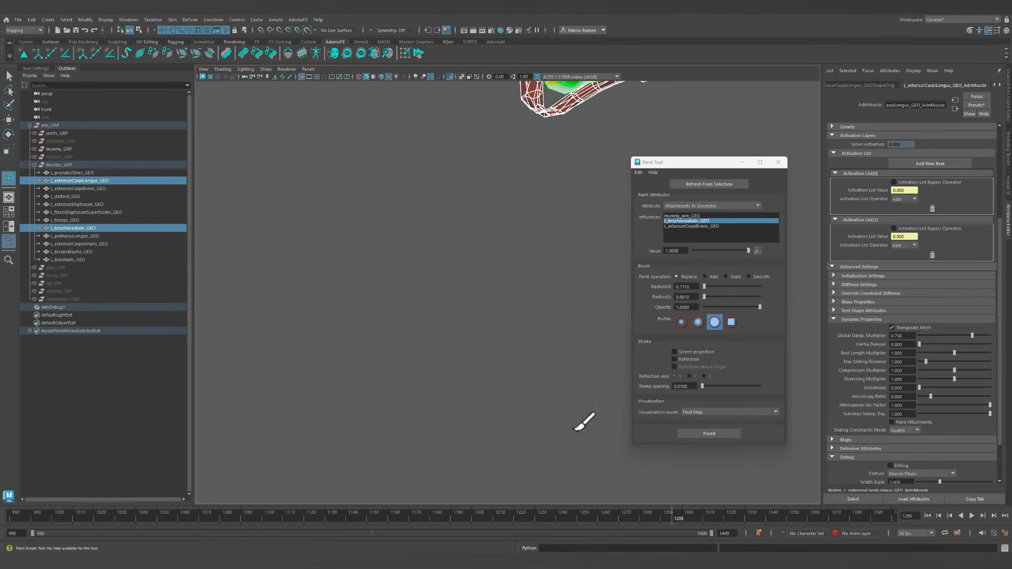
Leave weight painting, deselect everything, and advance the simulation a few frames from 1295 to inspect the two shaded muscles.
key(q)
click(595, 405)
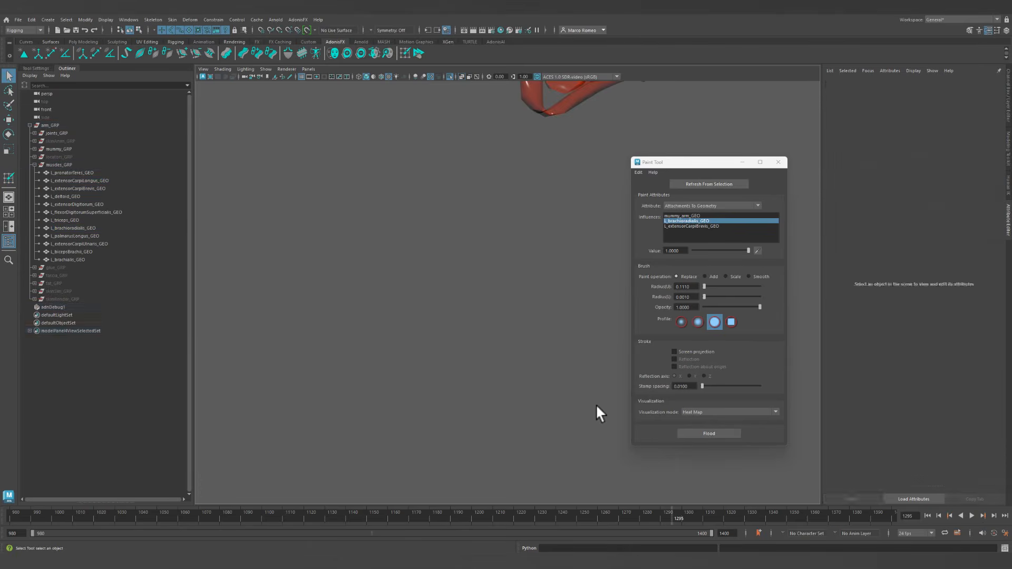
click(992, 516)
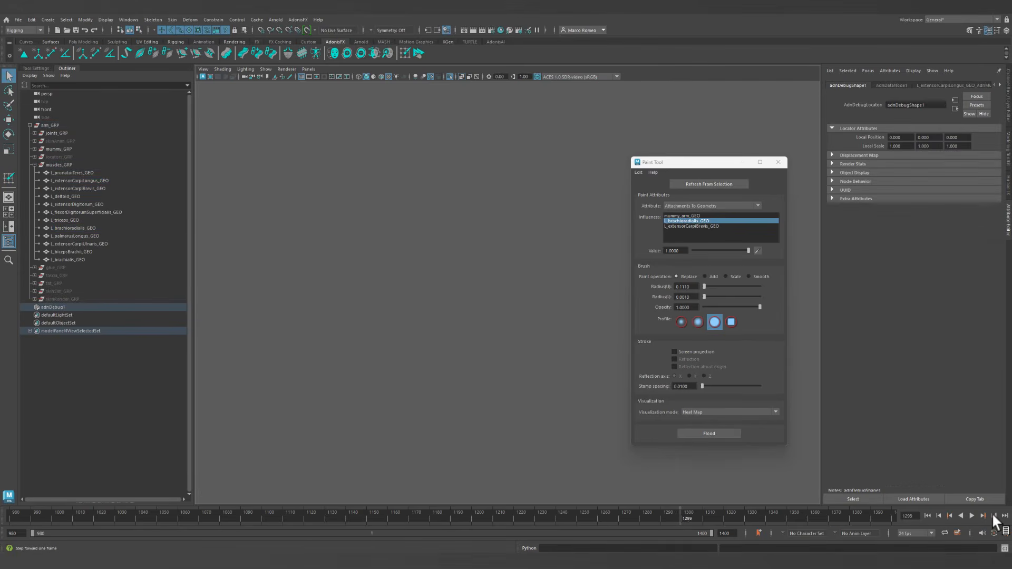
click(993, 516)
click(993, 516)
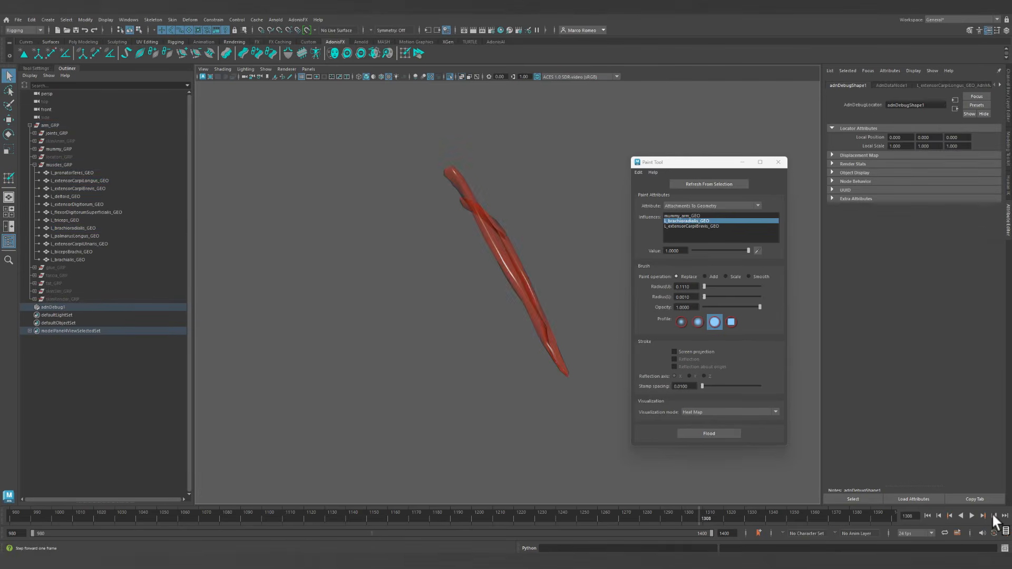
Turn off X-ray shading and the isolation to show the whole arm with its bones and all muscles.
click(461, 75)
drag(651, 524, 502, 514)
shift+drag(603, 517, 668, 522)
click(449, 77)
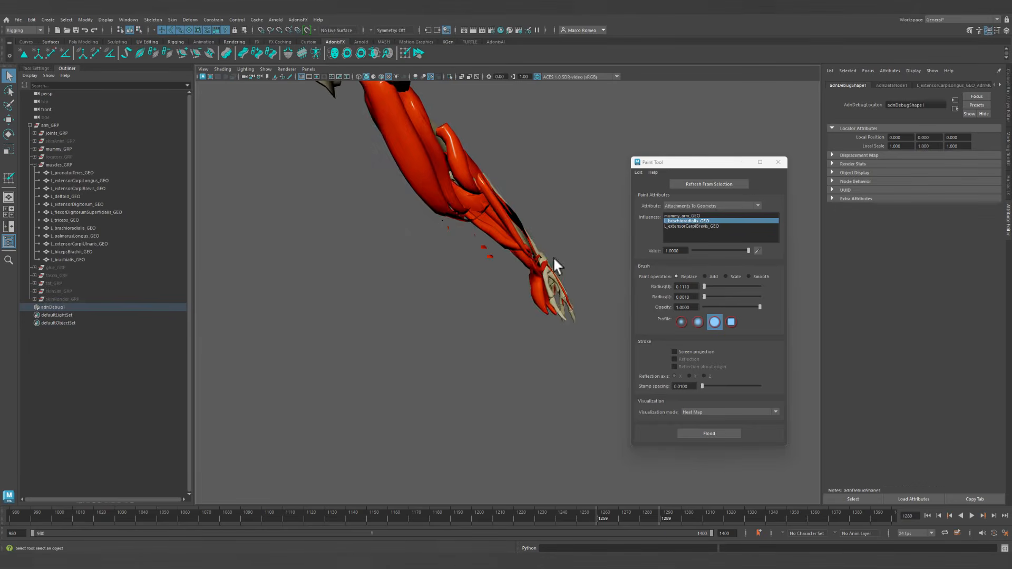
alt+drag(559, 337, 350, 336)
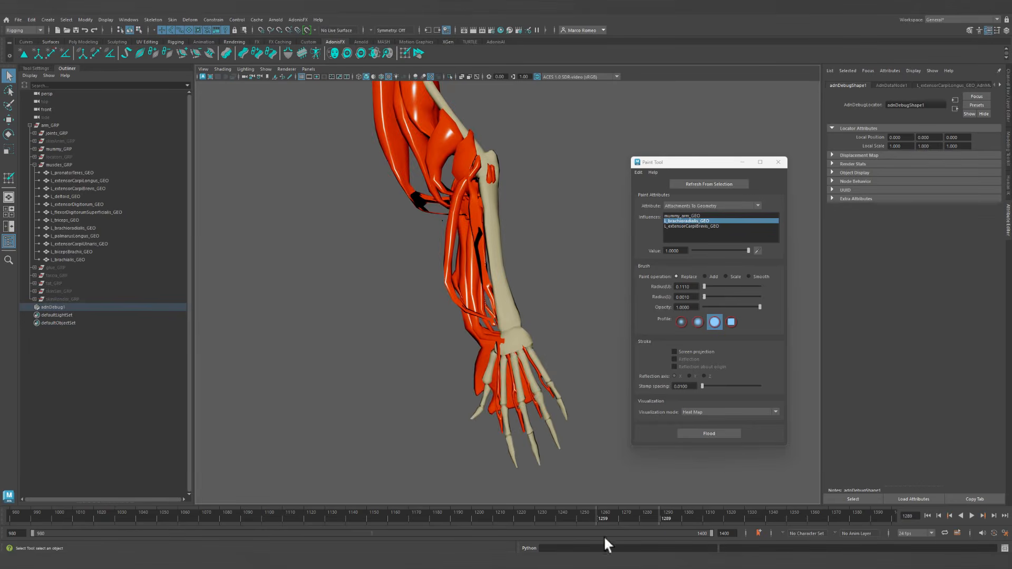
Play the full arm simulation from around frame 1260 to check how the muscles follow the bones, and stop at frame 1332.
click(601, 517)
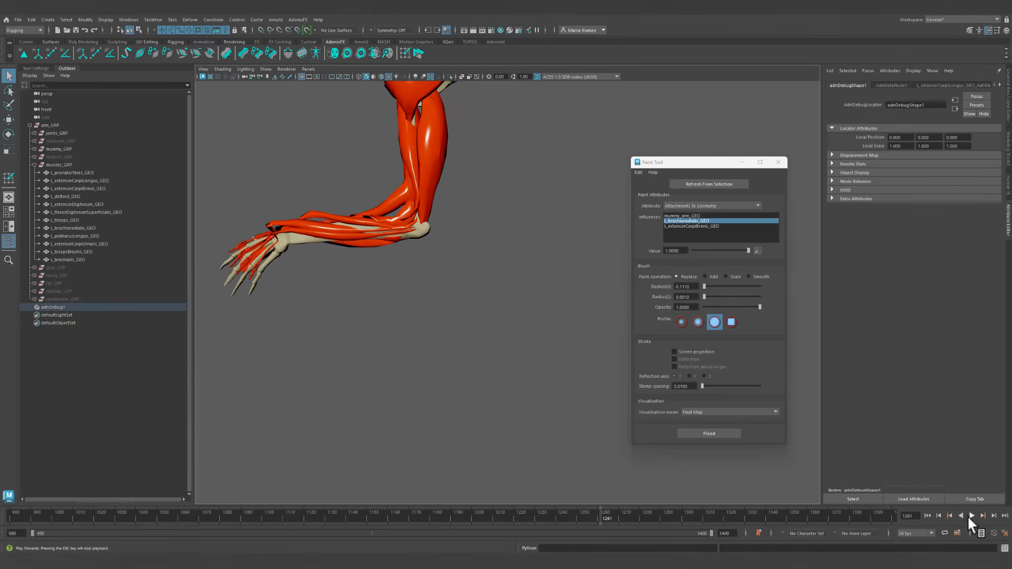
click(971, 516)
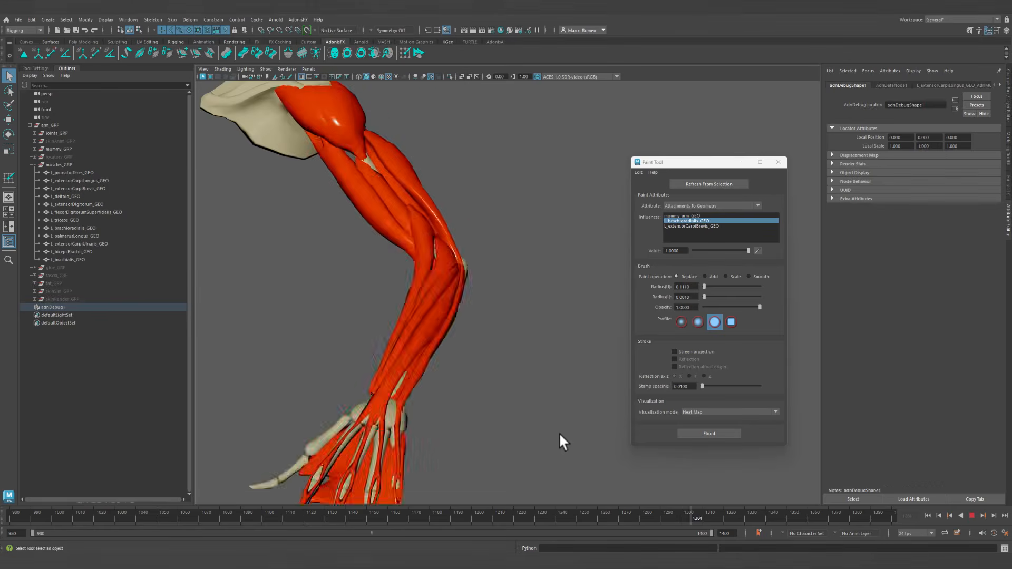
click(971, 515)
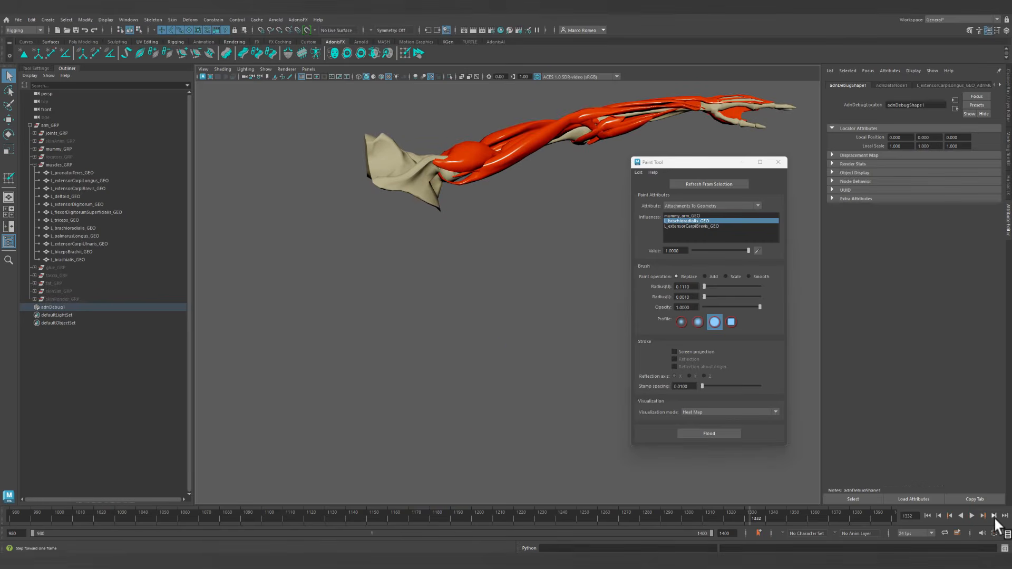
Step the simulation forward from frame 1332 to 1339 and inspect the forearm muscles near the wrist.
click(994, 513)
click(994, 513)
click(994, 514)
click(994, 513)
click(994, 513)
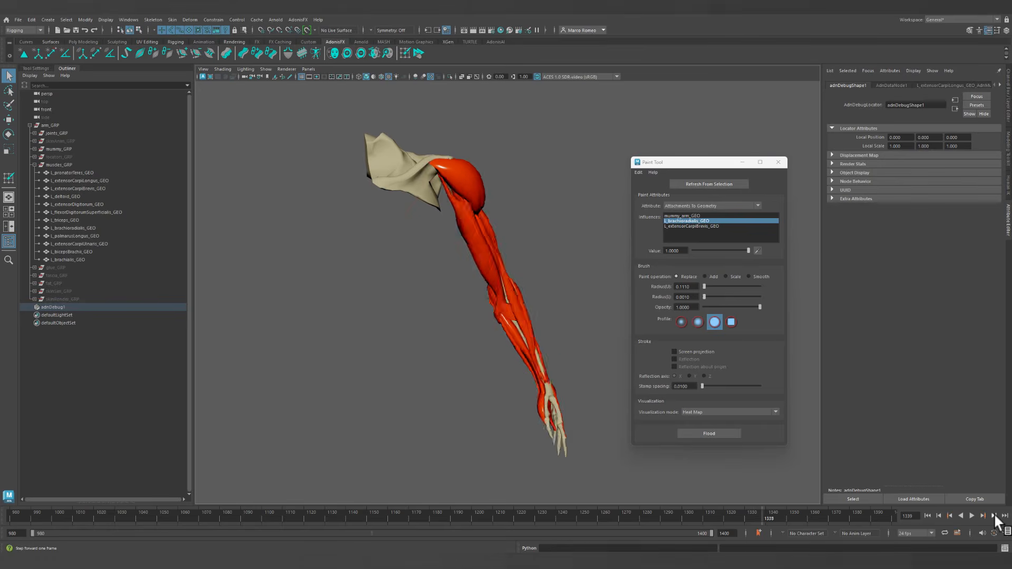
click(994, 513)
alt+drag(569, 385, 434, 377)
alt+right_drag(434, 378, 454, 401)
alt+middle_drag(454, 400, 548, 391)
alt+right_drag(549, 392, 552, 396)
Select L_extensorCarpiLongus_GEO and L_extensorCarpiBrevis_GEO in turn to examine how they sit on the forearm at frame 1339.
click(439, 262)
alt+drag(466, 286, 484, 312)
scroll(613, 365, down, 2)
click(457, 260)
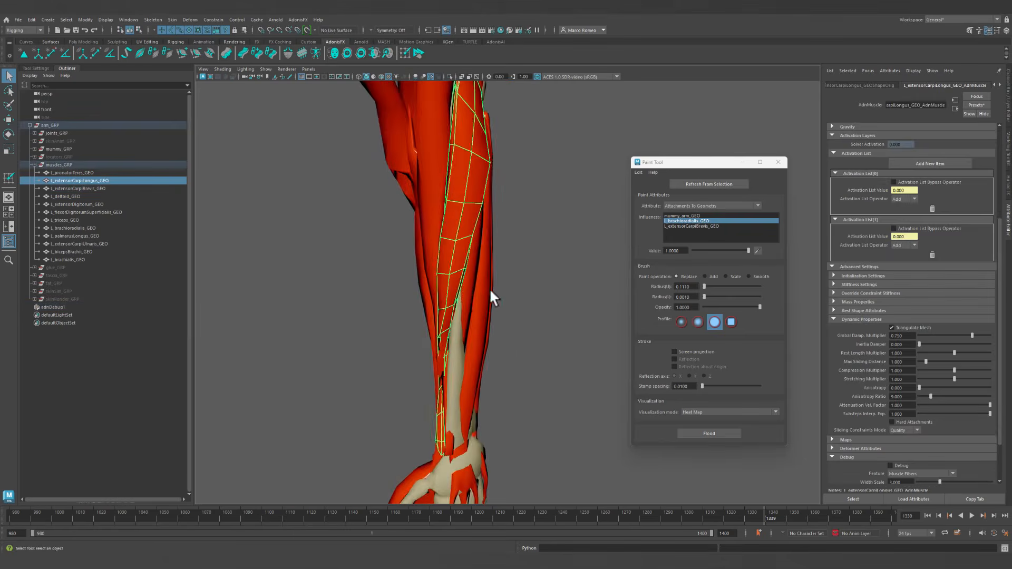
alt+drag(493, 293, 483, 266)
click(457, 253)
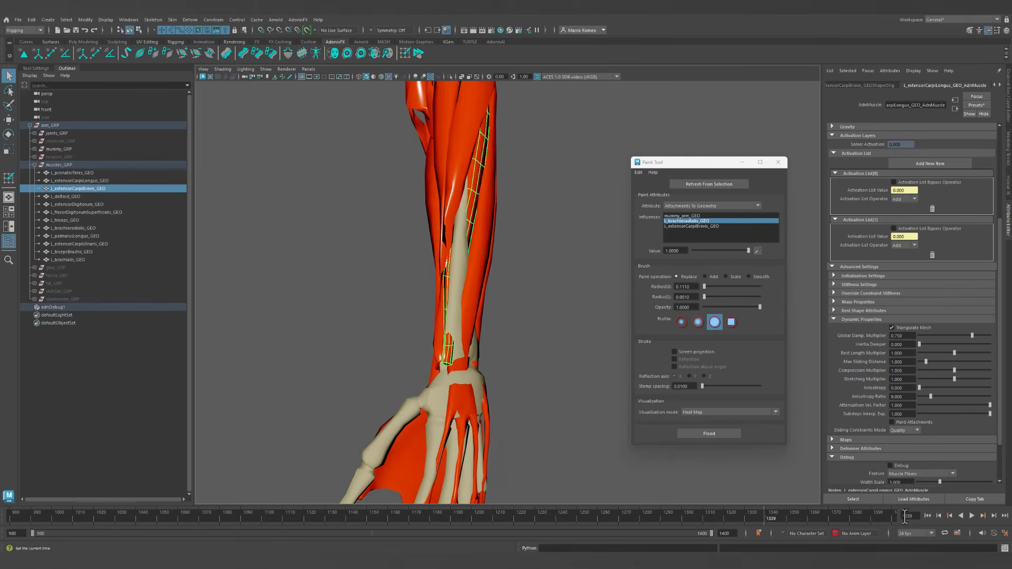
Return to the first frame and examine L_extensorCarpiBrevis_GEO's Attachments To Geometry weights for mummy_arm_GEO, isolated with the bones.
click(927, 515)
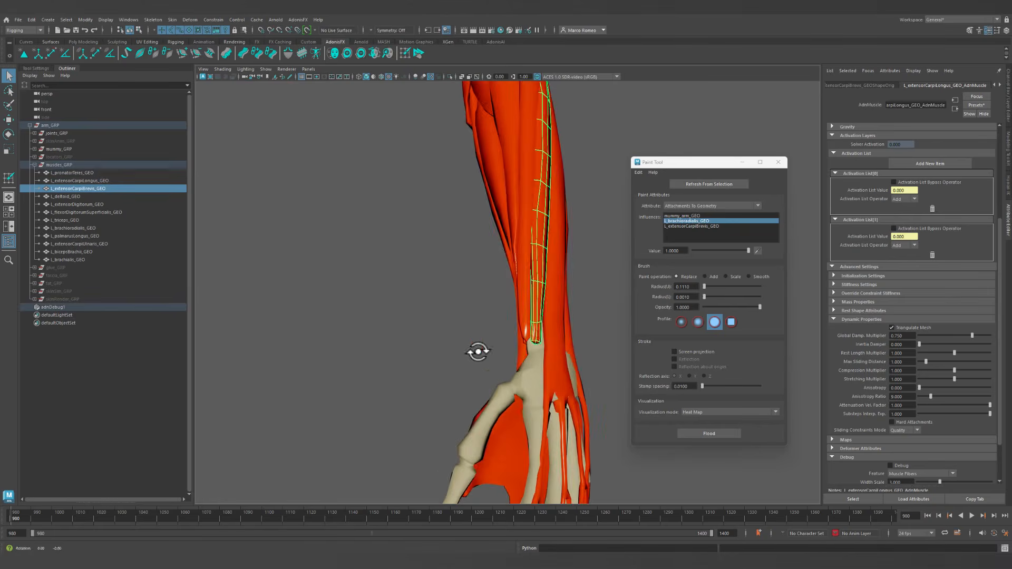
alt+drag(478, 352, 482, 321)
click(711, 205)
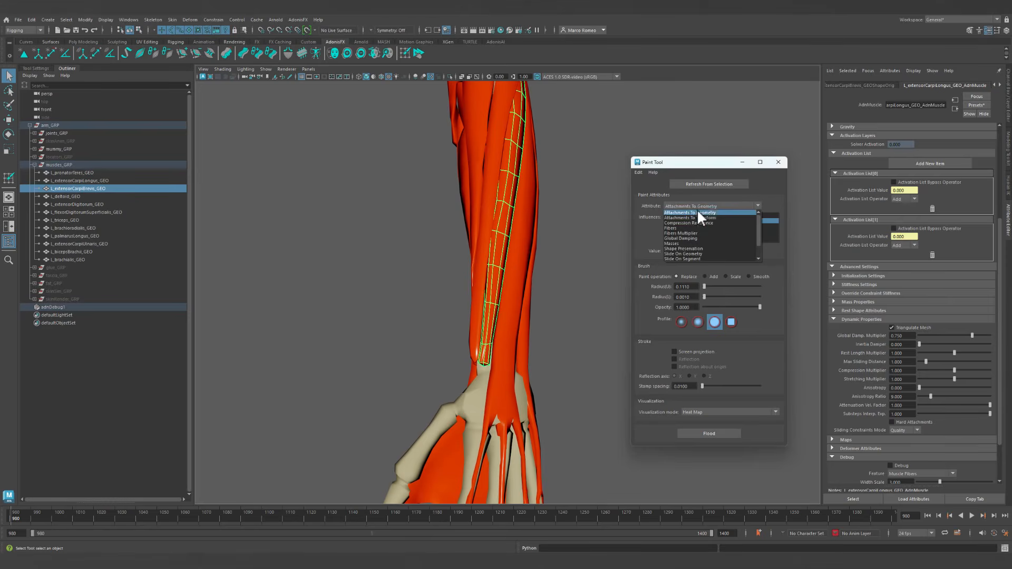
click(691, 212)
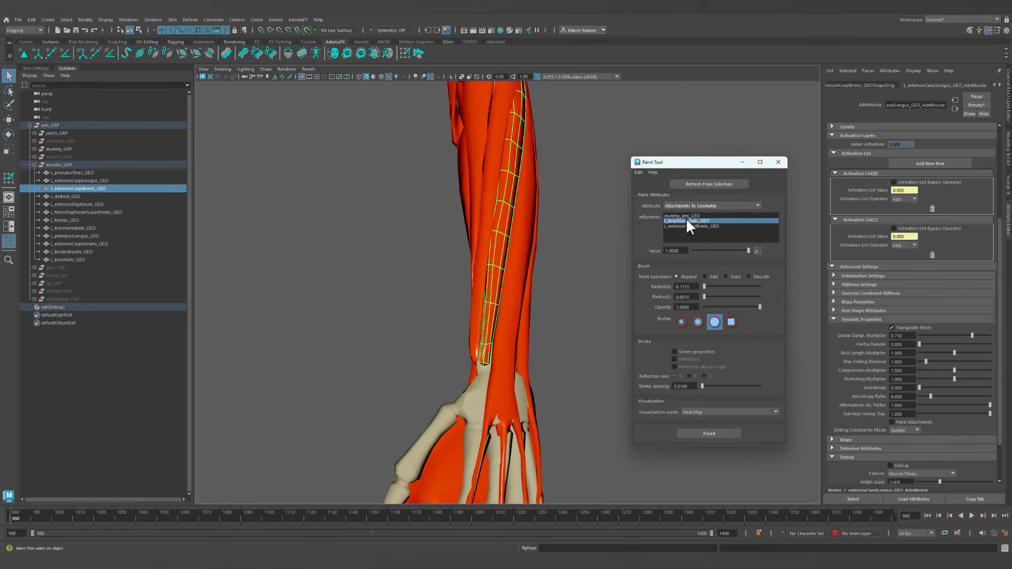
click(685, 217)
alt+drag(514, 268, 542, 186)
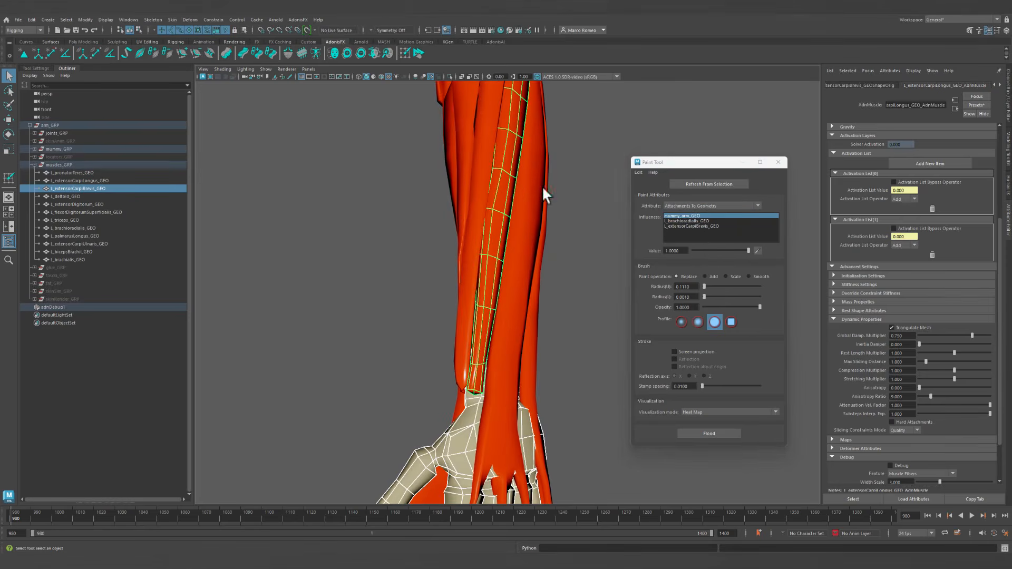
click(734, 184)
click(450, 77)
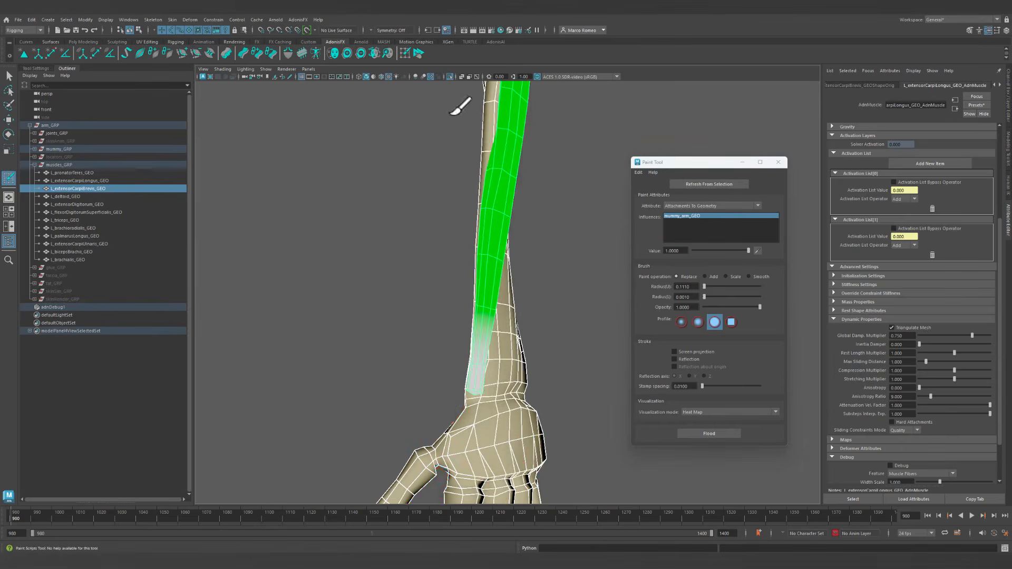
mouse_move(471, 221)
alt+mouse_down()
mouse_move(474, 271)
mouse_move(448, 276)
mouse_move(477, 260)
alt+mouse_up()
key(q)
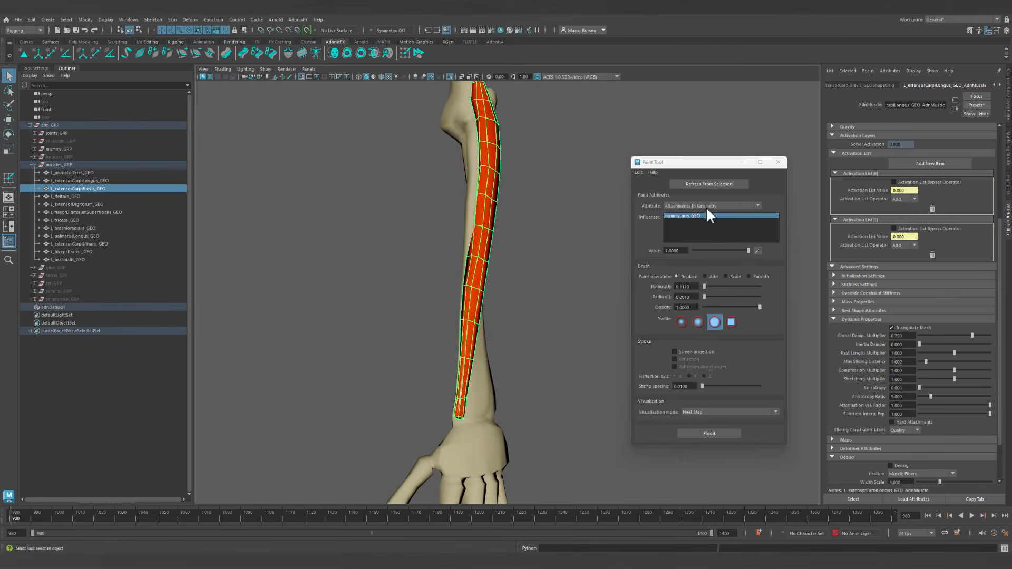
click(450, 77)
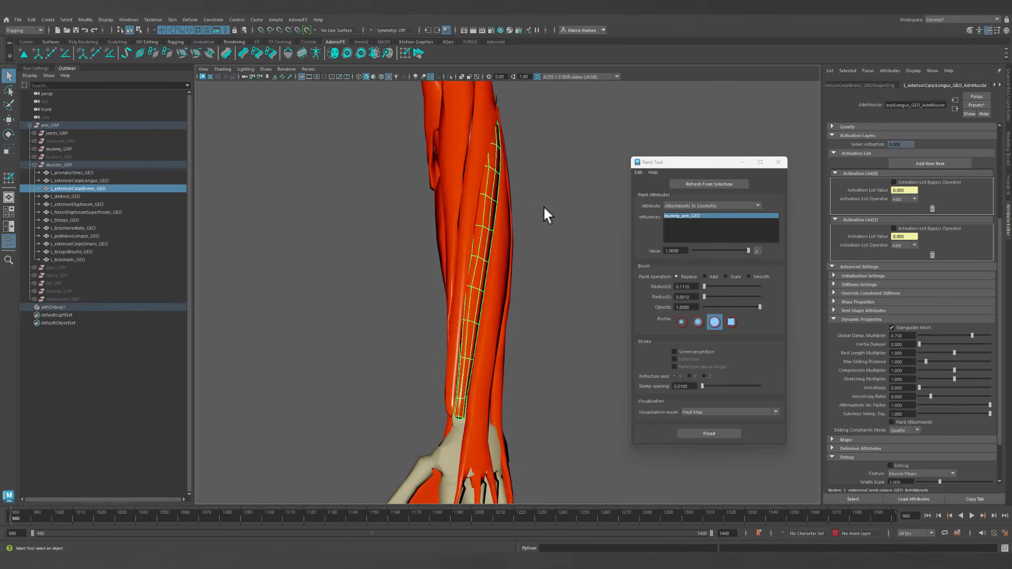
Open the Paint Tool on L_extensorCarpiLongus_GEO and display its Attachments To Geometry weights for the mummy_arm_GEO influence.
click(487, 134)
mouse_move(567, 293)
alt+mouse_down()
mouse_move(593, 271)
mouse_move(508, 271)
alt+mouse_up()
click(403, 51)
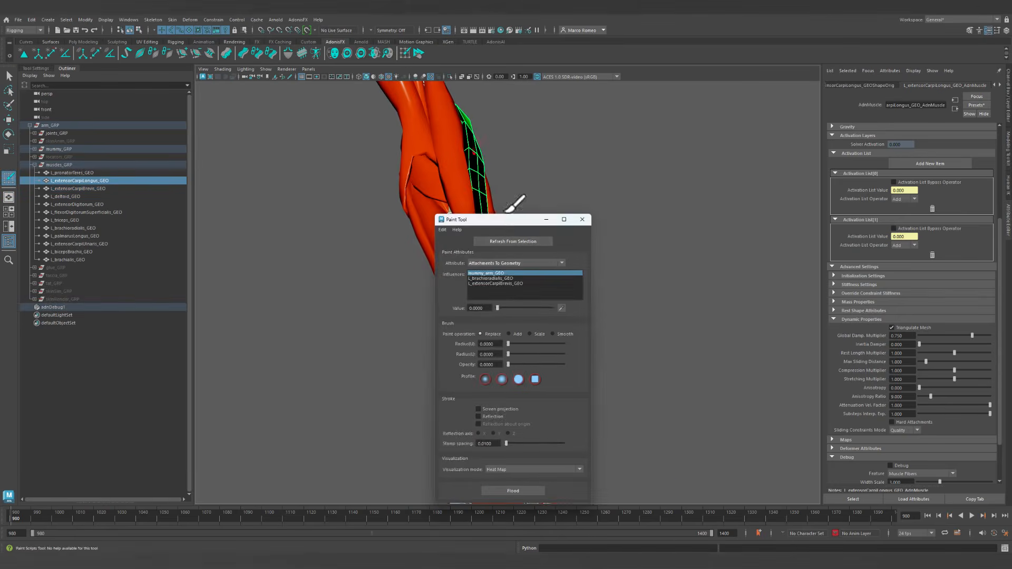
drag(502, 220, 688, 129)
click(681, 186)
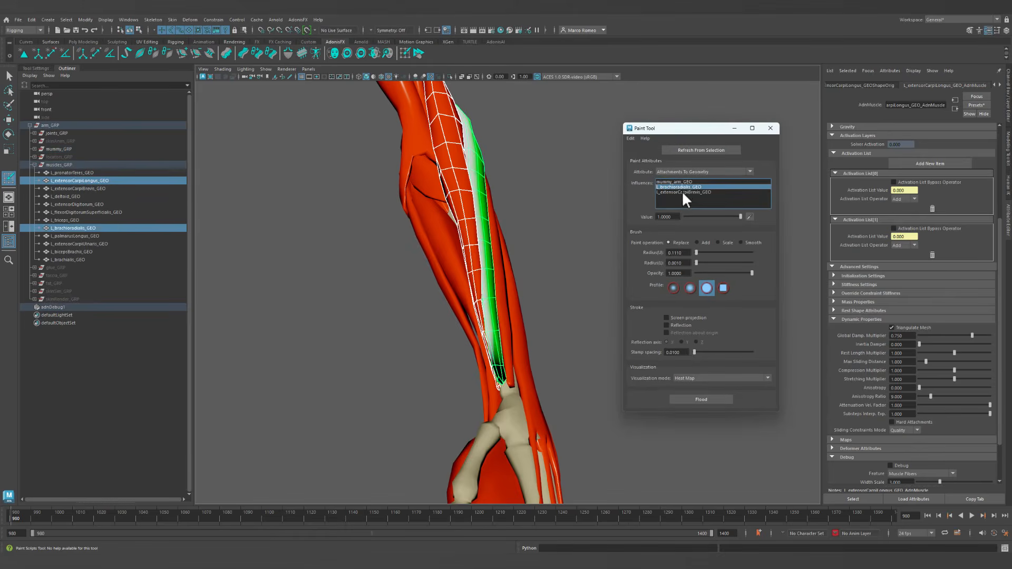
click(681, 181)
Set the paint value to 0.5 and paint a band of mummy_arm_GEO attachment weight just above the muscle's wrist end.
mouse_move(543, 271)
alt+mouse_down()
mouse_move(477, 323)
mouse_move(528, 363)
alt+mouse_up()
alt+middle_drag(525, 363, 527, 364)
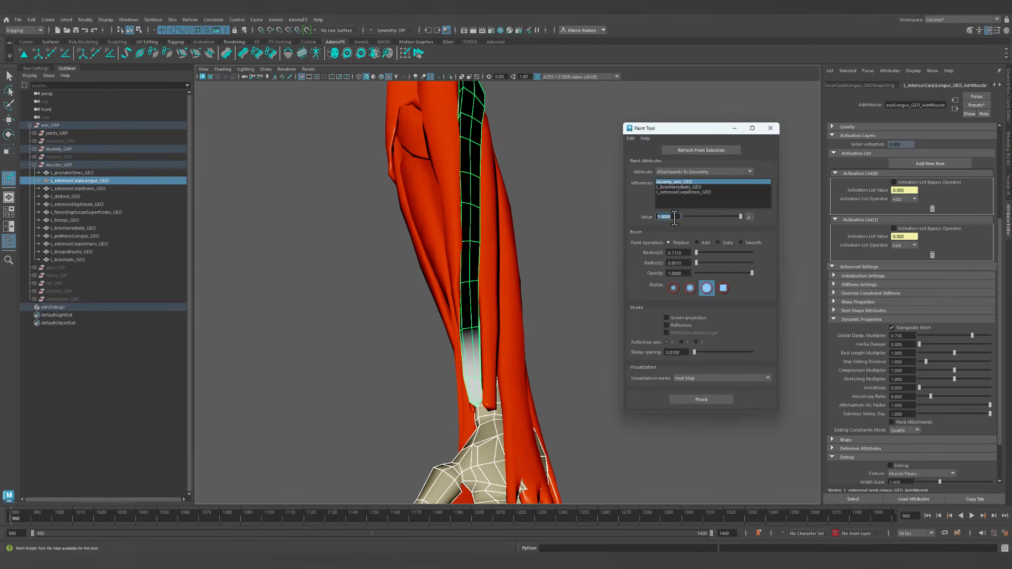
text(.5)
key(Return)
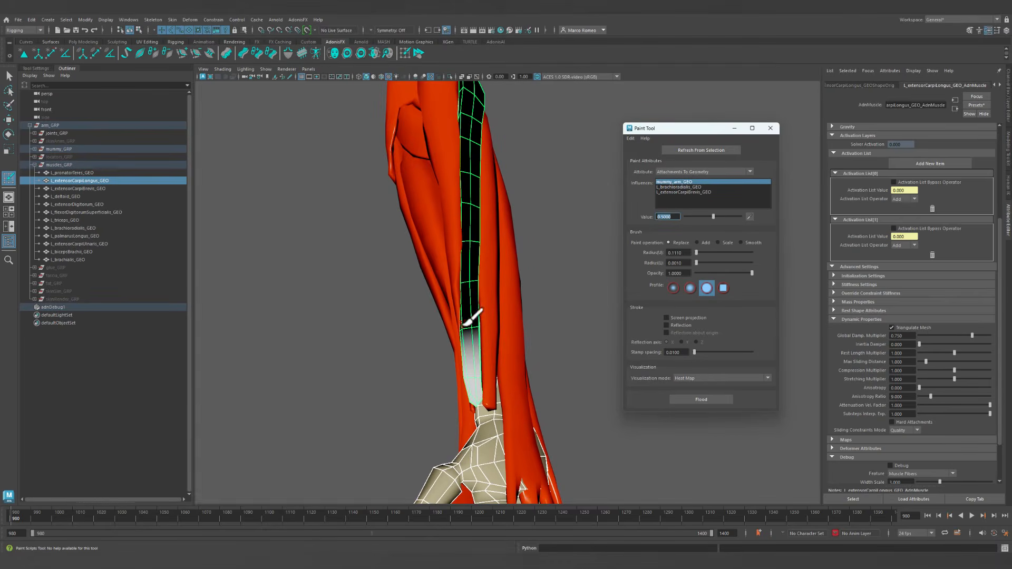
mouse_move(464, 324)
mouse_down()
mouse_move(456, 328)
mouse_move(481, 316)
mouse_up()
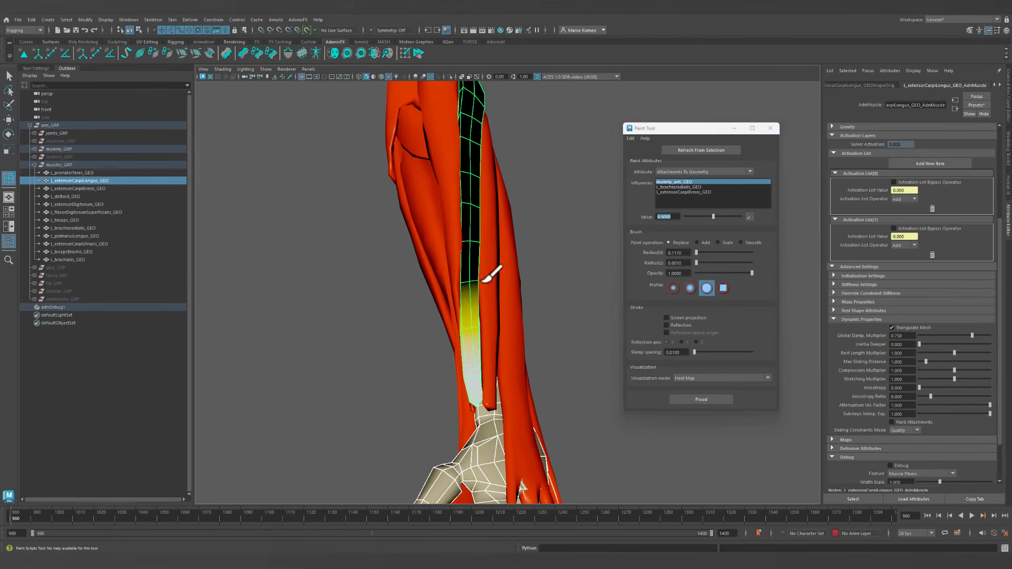
drag(482, 282, 457, 281)
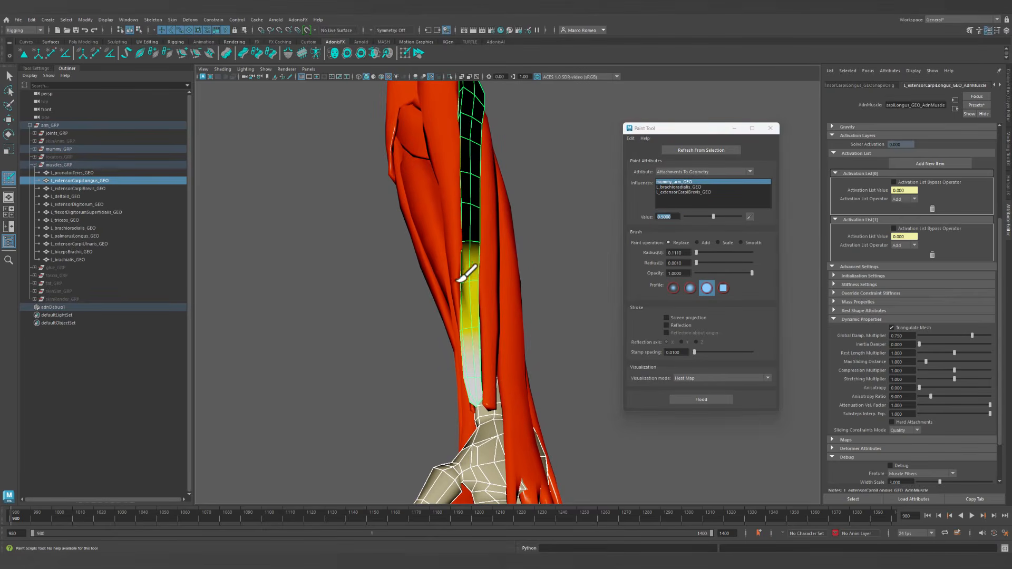
Isolate the muscle with the bones, paint 0.5 attachment weight along its side, and turn on X-ray shading.
click(450, 77)
alt+drag(543, 287, 488, 294)
alt+middle_drag(506, 298, 553, 311)
alt+right_drag(507, 332, 507, 374)
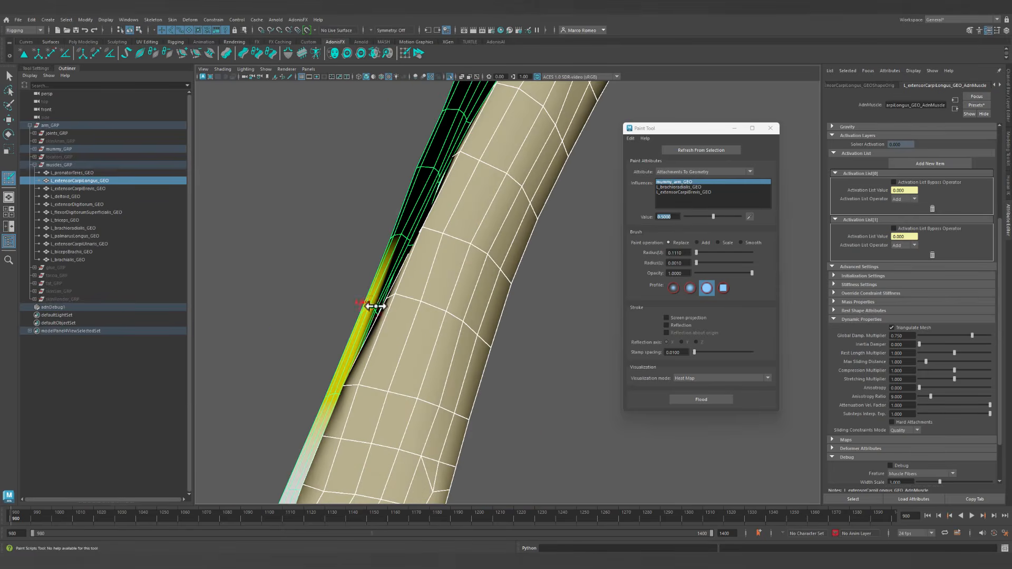
drag(375, 306, 380, 327)
click(462, 76)
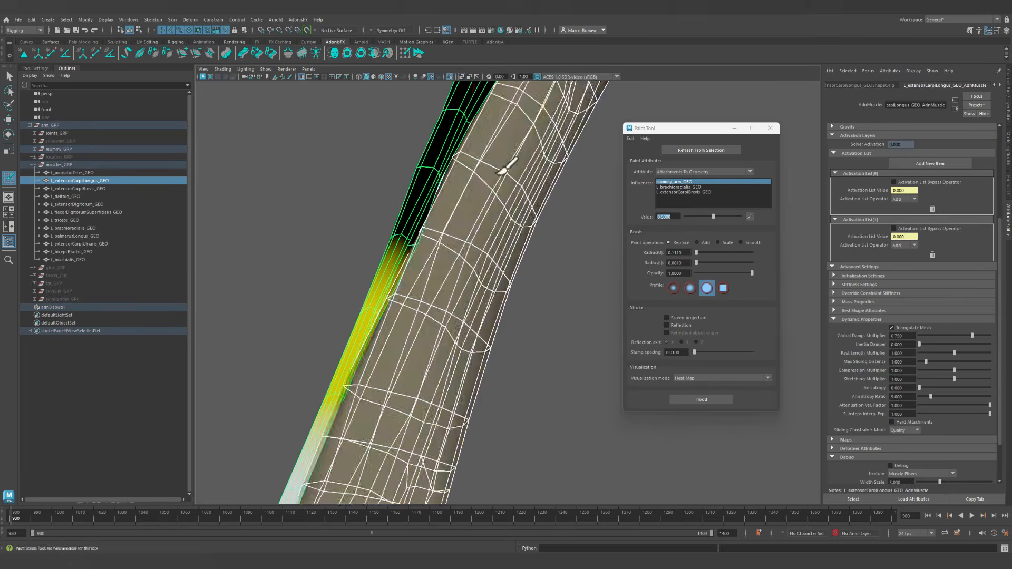
Paint the 0.5 attachment weight around the remaining sides of the muscle's lower section so the band is even.
scroll(543, 260, down, 4)
alt+drag(542, 261, 450, 256)
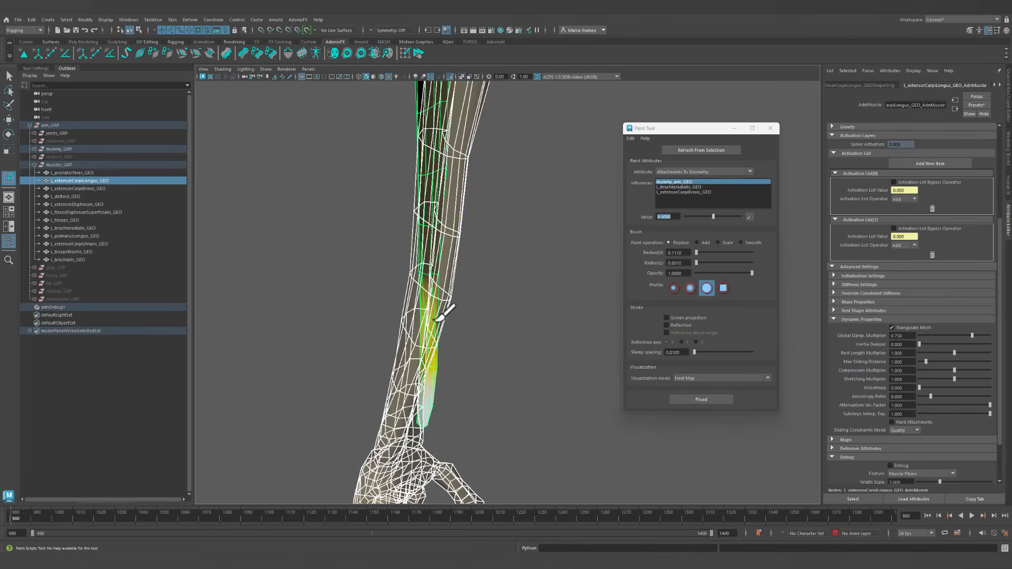
alt+drag(407, 315, 441, 303)
mouse_move(352, 280)
mouse_down()
mouse_move(498, 318)
mouse_move(481, 296)
mouse_up()
alt+drag(507, 327, 475, 316)
alt+middle_drag(474, 316, 248, 311)
alt+drag(248, 311, 377, 318)
alt+drag(575, 317, 477, 328)
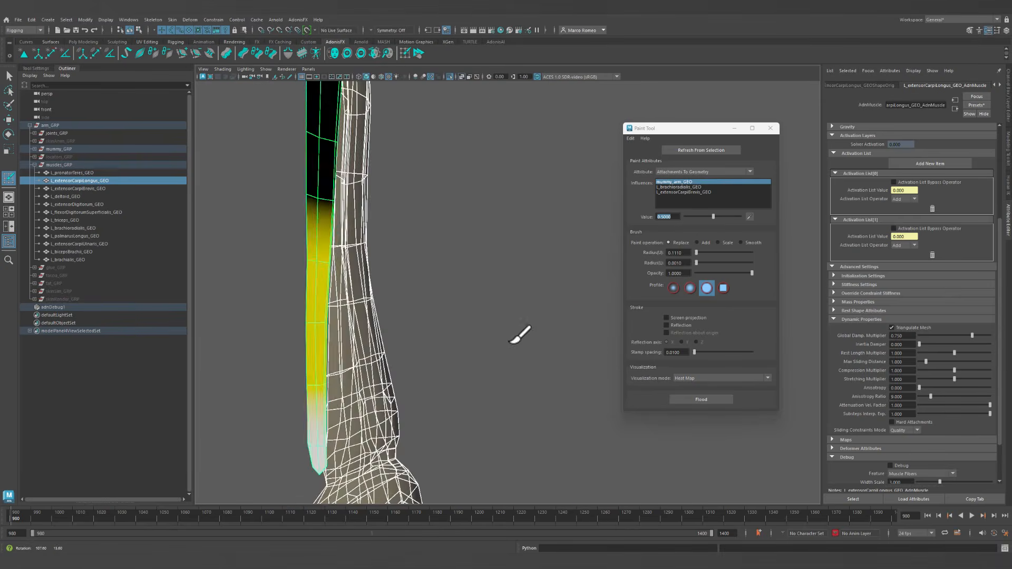
alt+right_drag(512, 342, 373, 276)
Play the simulation with the isolated L_extensorCarpiLongus_GEO, skip ahead to around frame 1286, and stop near frame 1389.
alt+drag(524, 327, 500, 324)
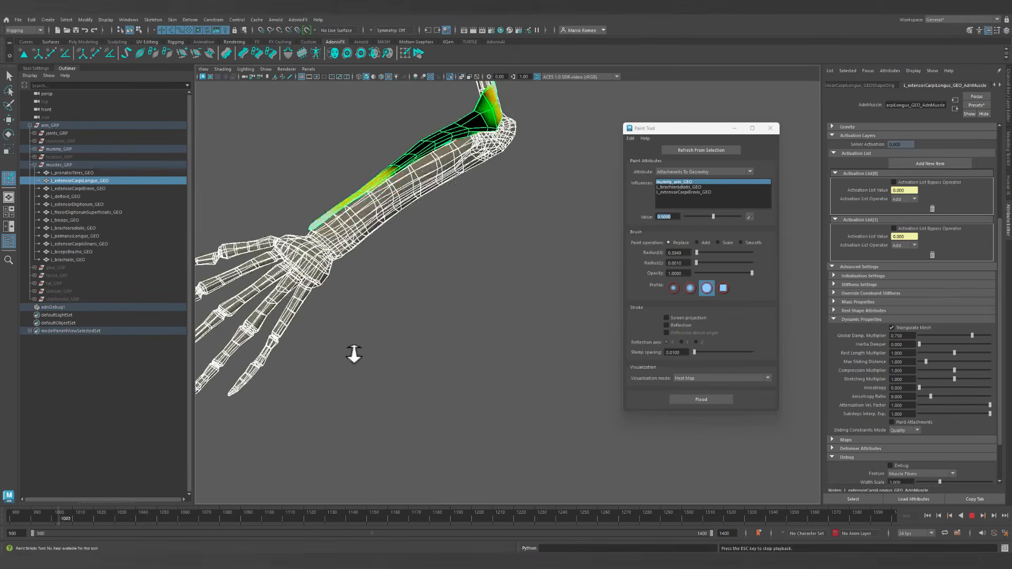
alt+drag(354, 353, 397, 366)
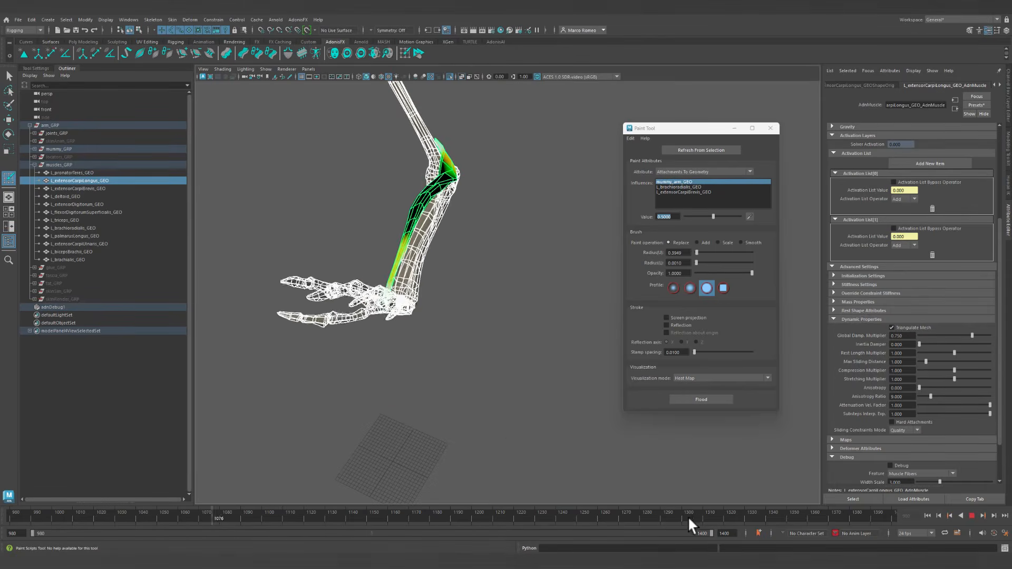
click(660, 516)
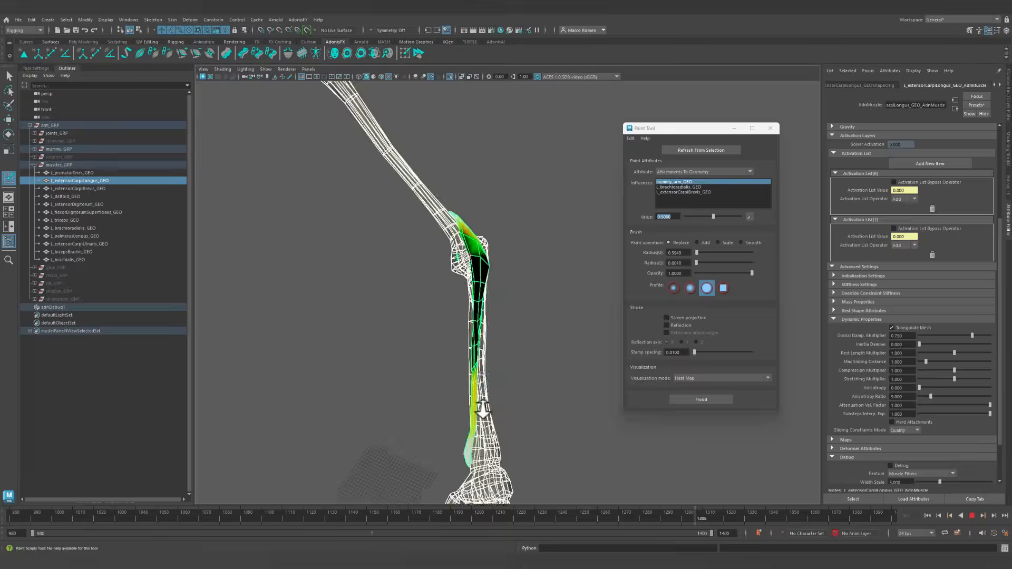
alt+drag(481, 413, 509, 369)
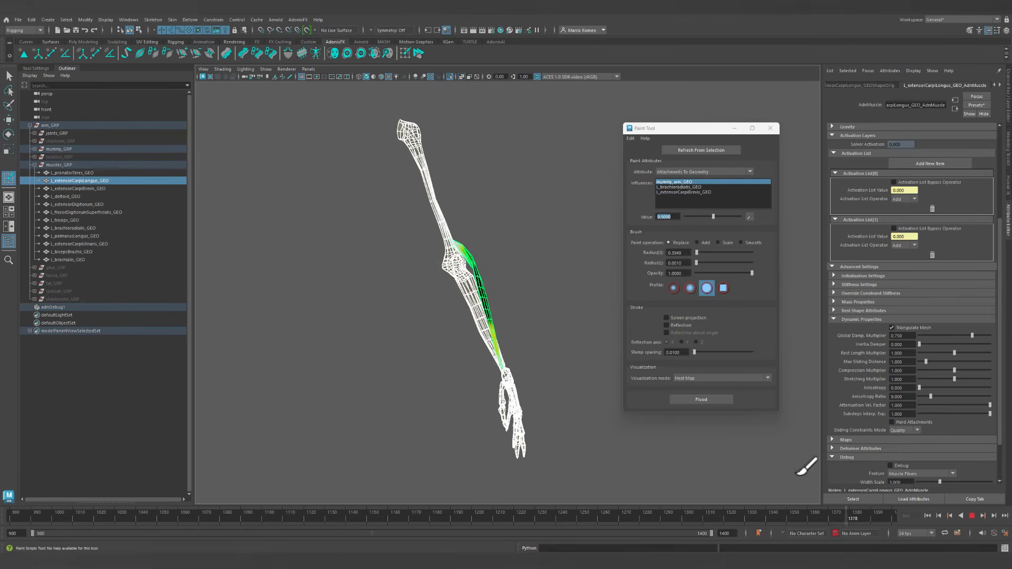
click(971, 515)
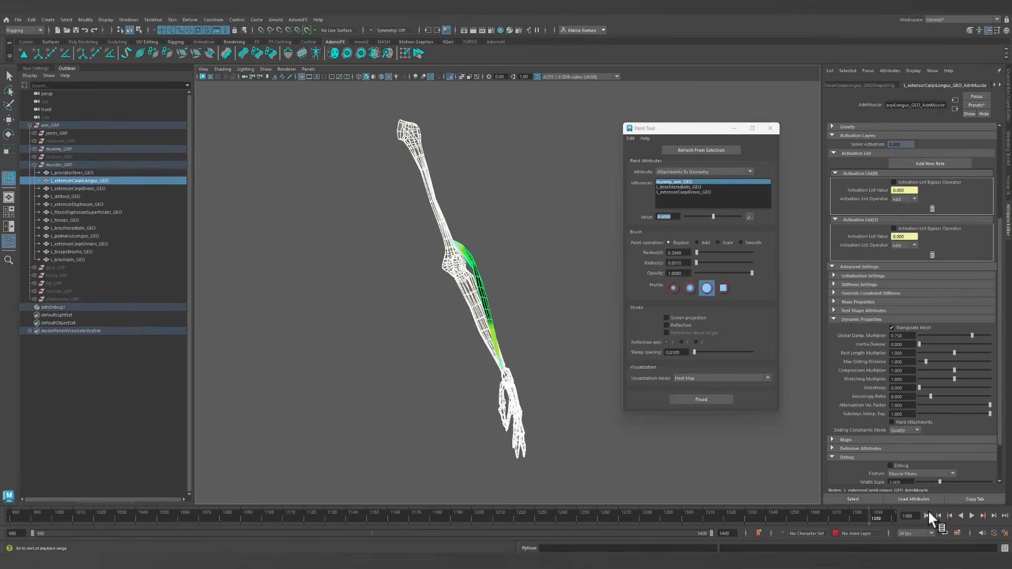
Return to the first frame, leave weight painting, and turn off X-ray shading and isolation to show the whole arm.
click(928, 516)
key(q)
click(544, 328)
alt+drag(544, 328, 525, 336)
alt+right_drag(525, 337, 600, 365)
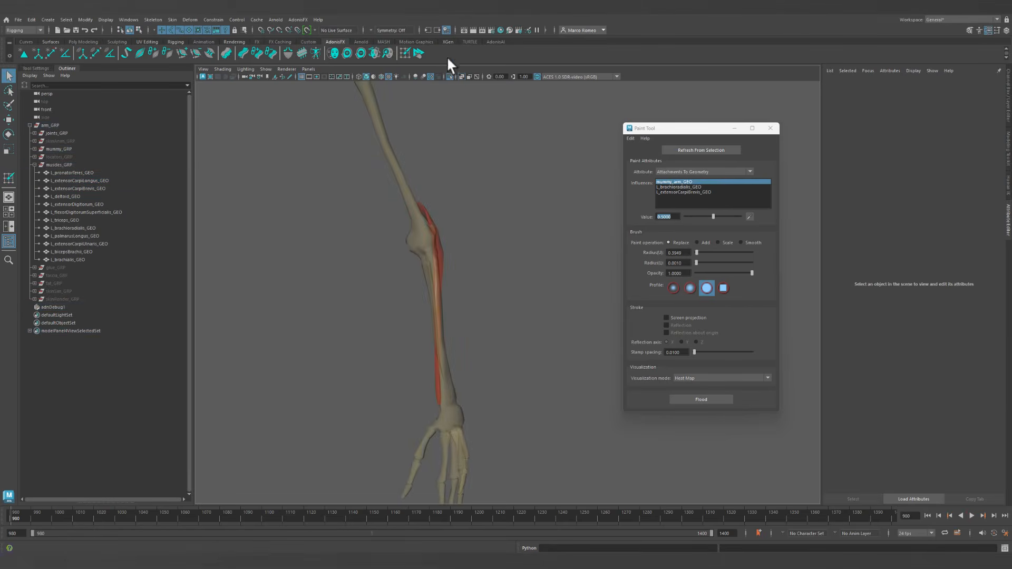
click(460, 75)
alt+drag(501, 316, 532, 331)
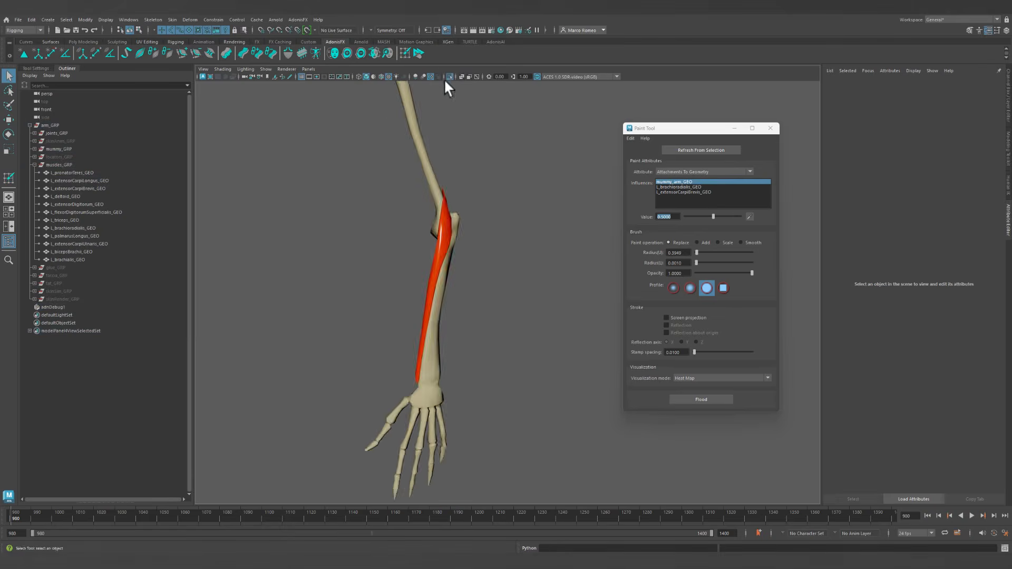
click(449, 76)
Select L_extensorCarpiBrevis_GEO and L_extensorCarpiLongus_GEO together to compare their positions, and clear the selection.
scroll(438, 237, up, 5)
click(428, 236)
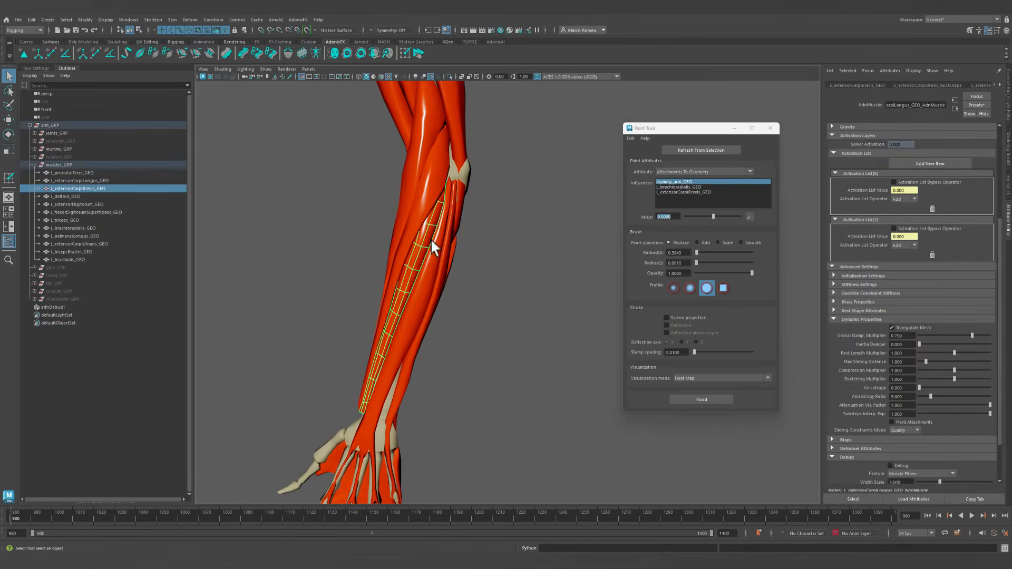
alt+drag(430, 238, 456, 285)
shift+click(425, 240)
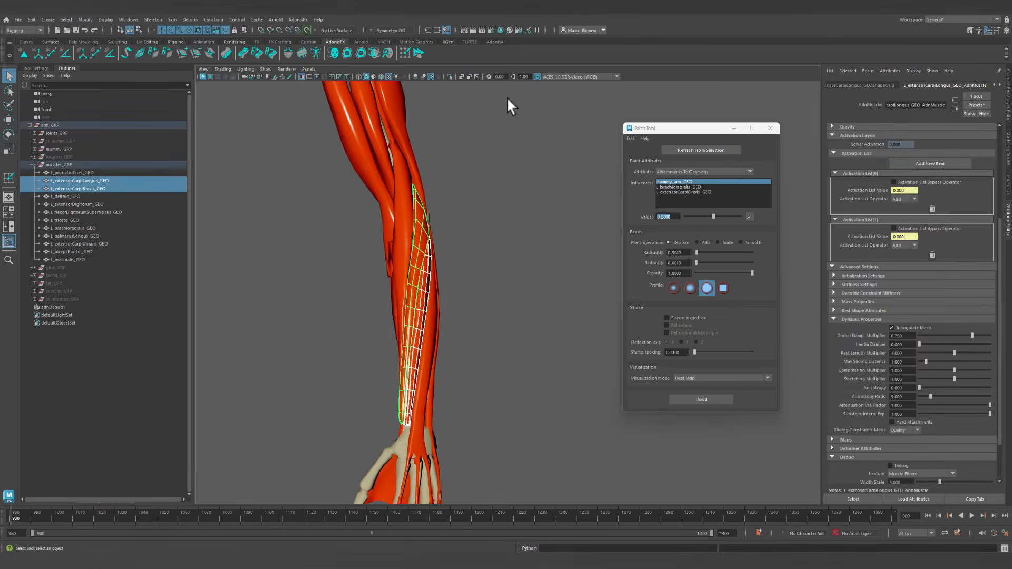
click(511, 303)
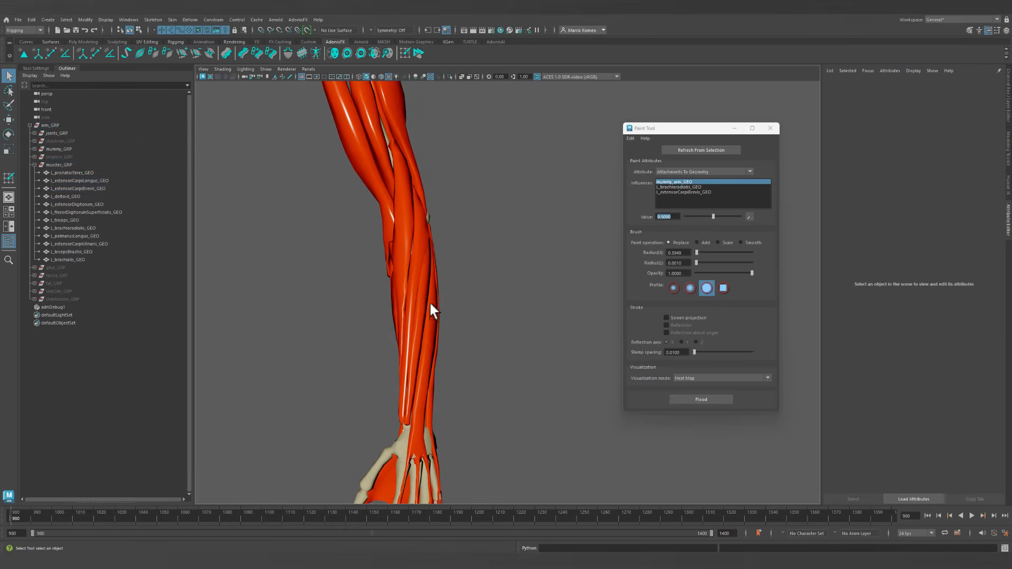
Isolate L_extensorCarpiBrevis_GEO with the arm bones and play the simulation from the first frame.
click(414, 312)
click(420, 317)
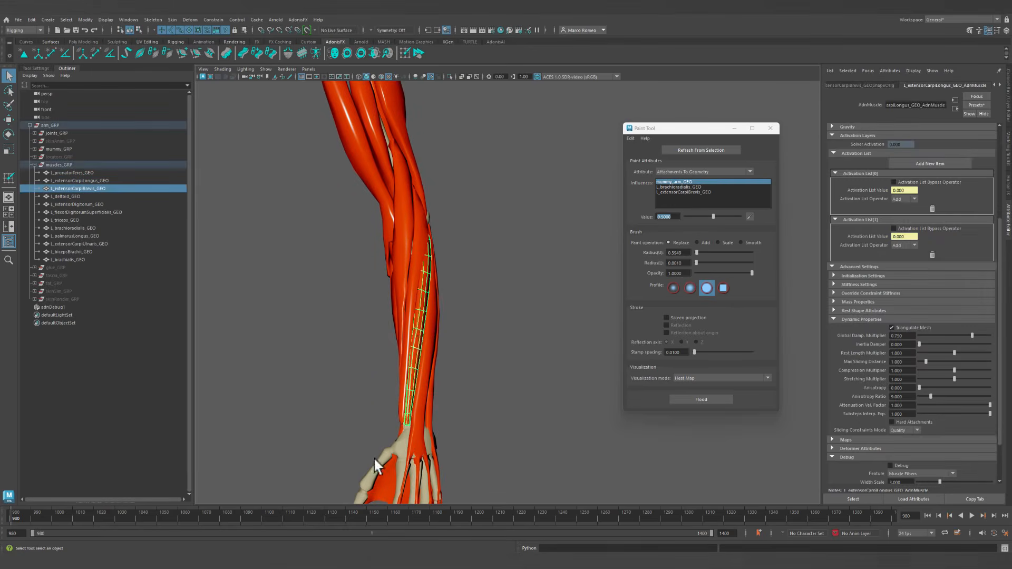
shift+click(373, 467)
click(449, 77)
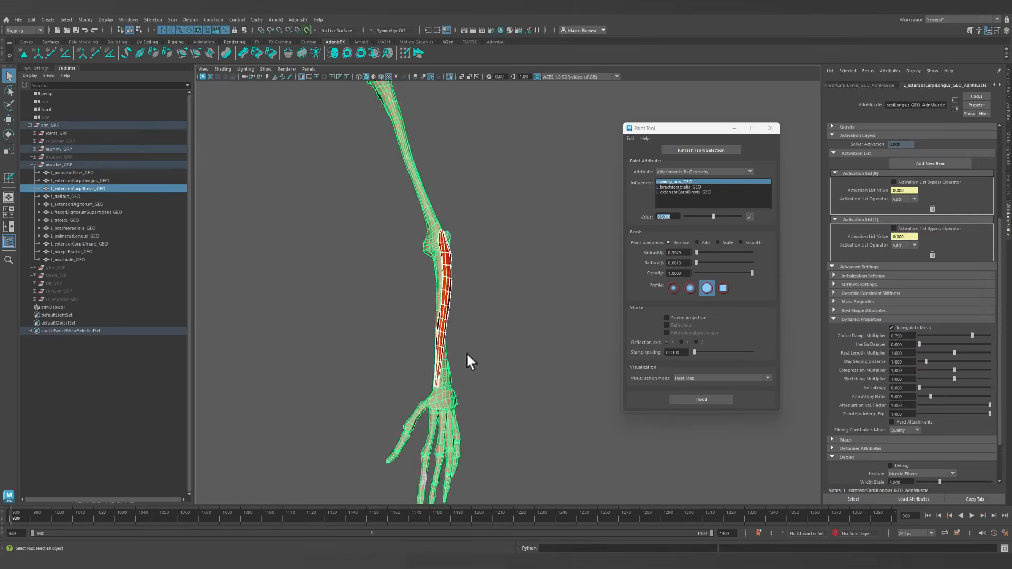
click(466, 352)
click(971, 516)
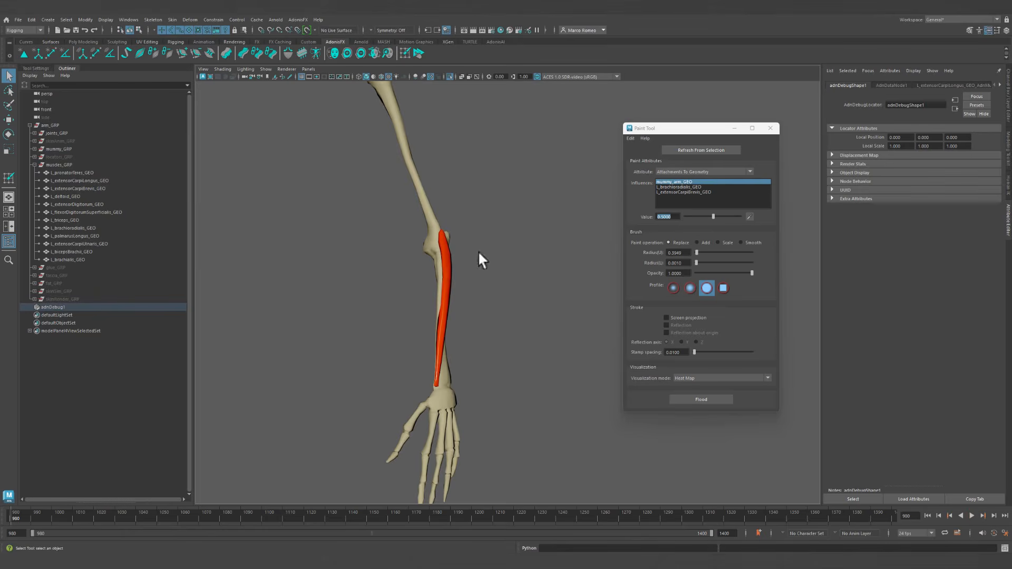
Select L_extensorCarpiBrevis_GEO and check L_extensorCarpiLongus_GEO's Max Sliding Distance and its Attachments To Geometry influences.
click(444, 278)
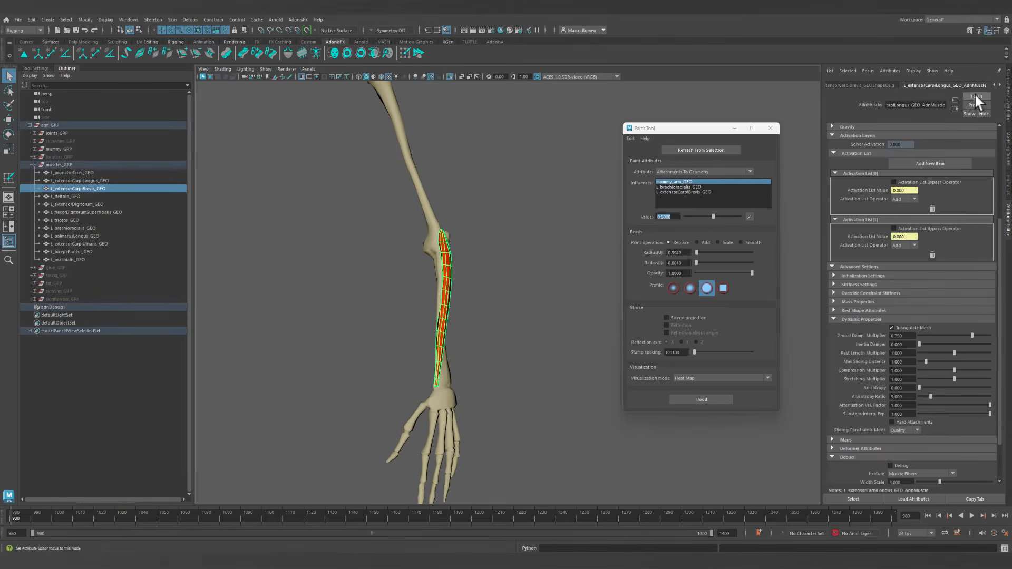
click(906, 362)
click(691, 187)
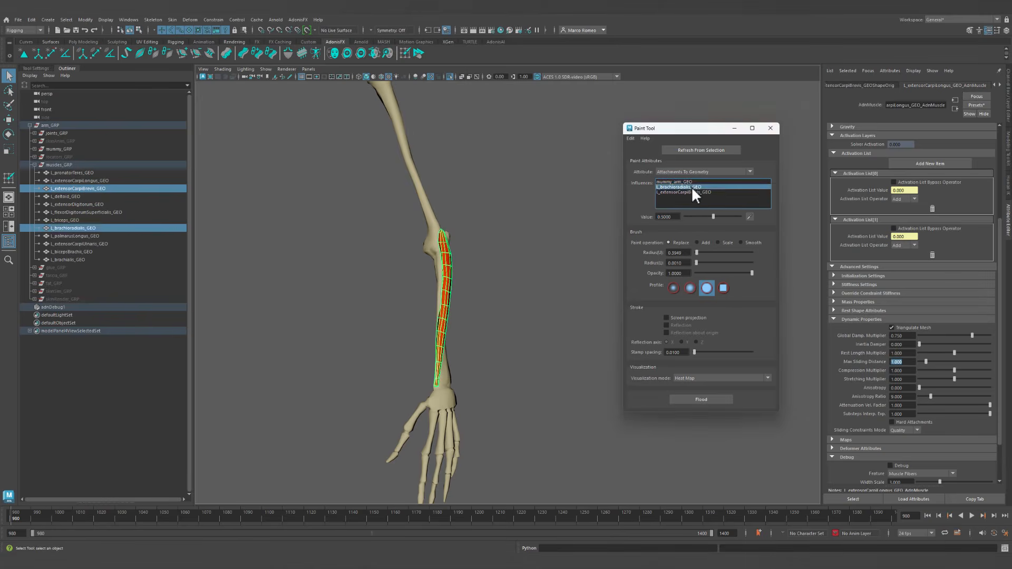
click(691, 192)
click(692, 187)
Flood L_extensorCarpiBrevis_GEO's Slide On Geometry weights for mummy_arm_GEO with 1, leave weight painting and clear the selection.
click(700, 150)
click(687, 173)
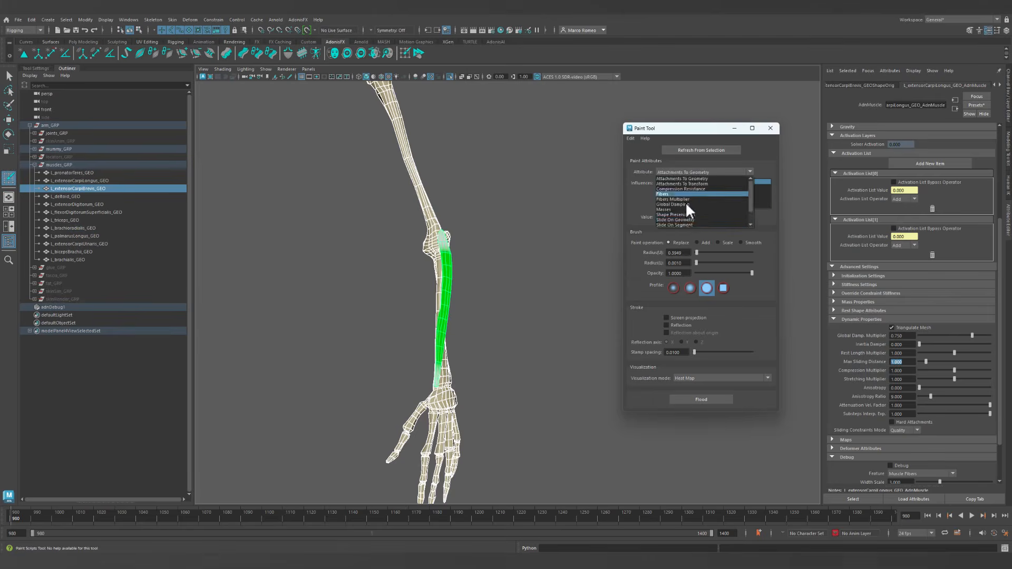
click(682, 219)
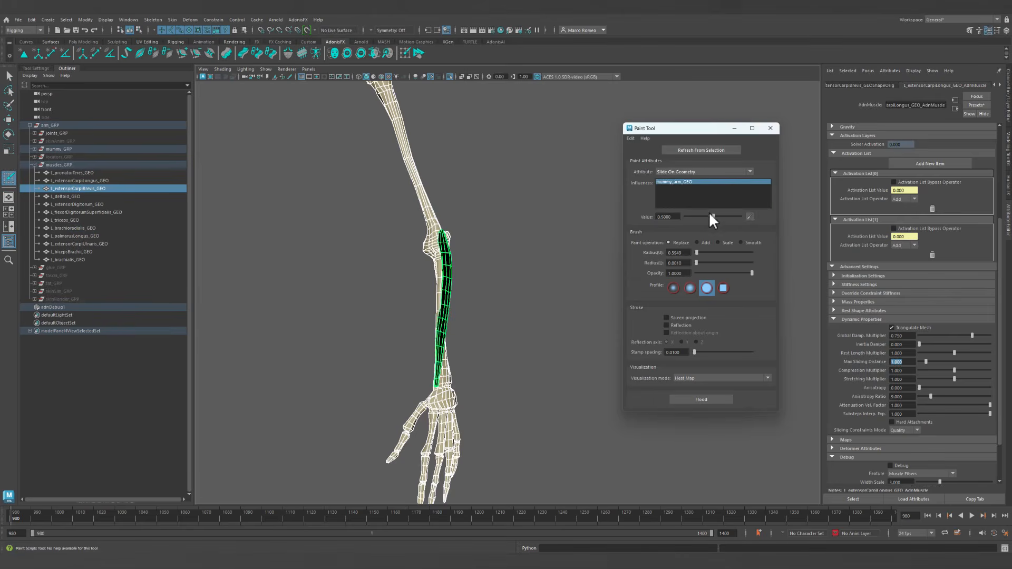
click(714, 399)
key(q)
click(532, 354)
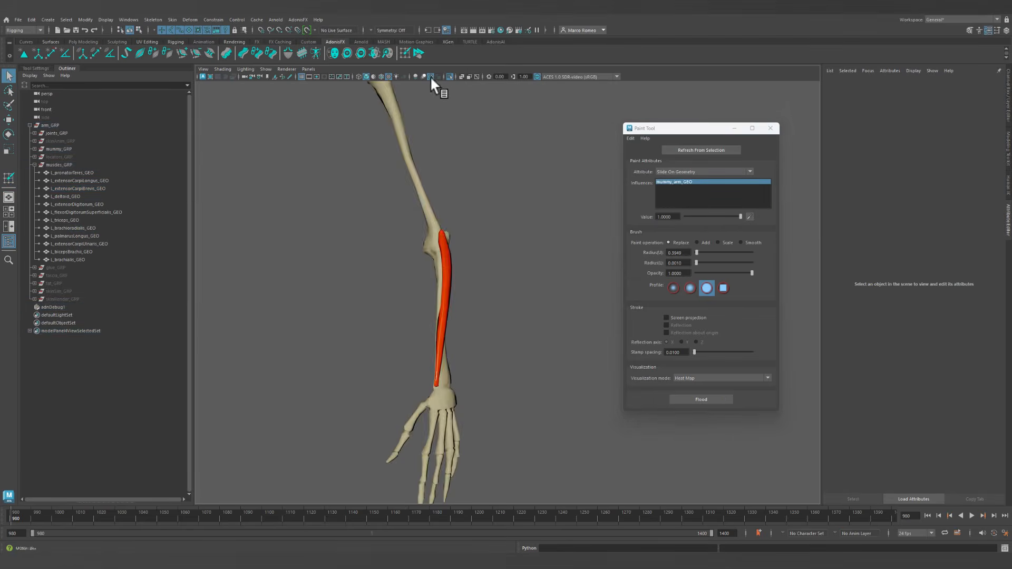
Turn off isolation to show the whole arm and select L_extensorCarpiLongus_GEO to view its AdnMuscle settings.
click(450, 77)
scroll(427, 236, up, 3)
click(426, 236)
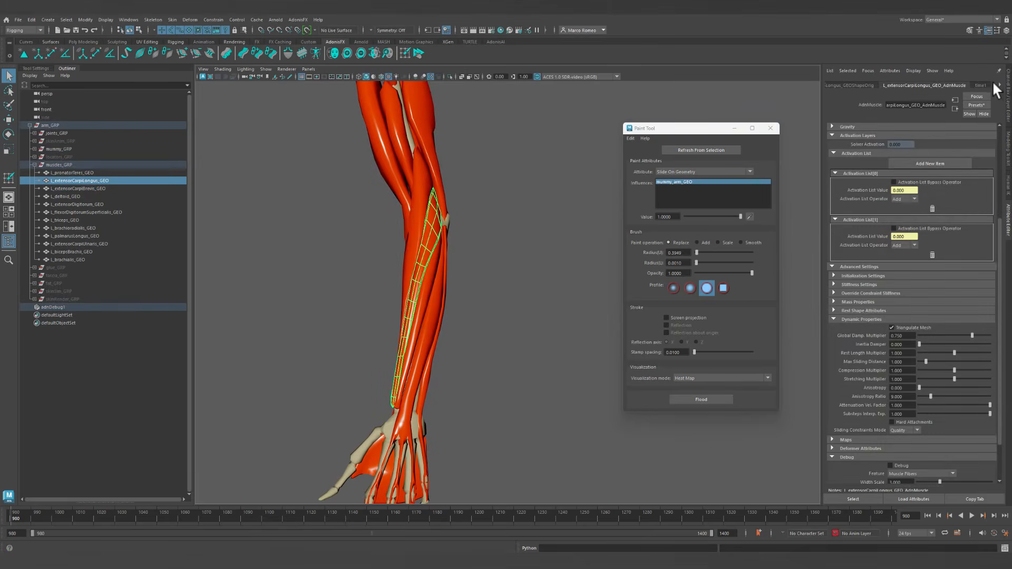
click(994, 85)
mouse_move(606, 235)
alt+mouse_down()
mouse_move(577, 230)
mouse_move(581, 242)
mouse_move(587, 233)
alt+mouse_up()
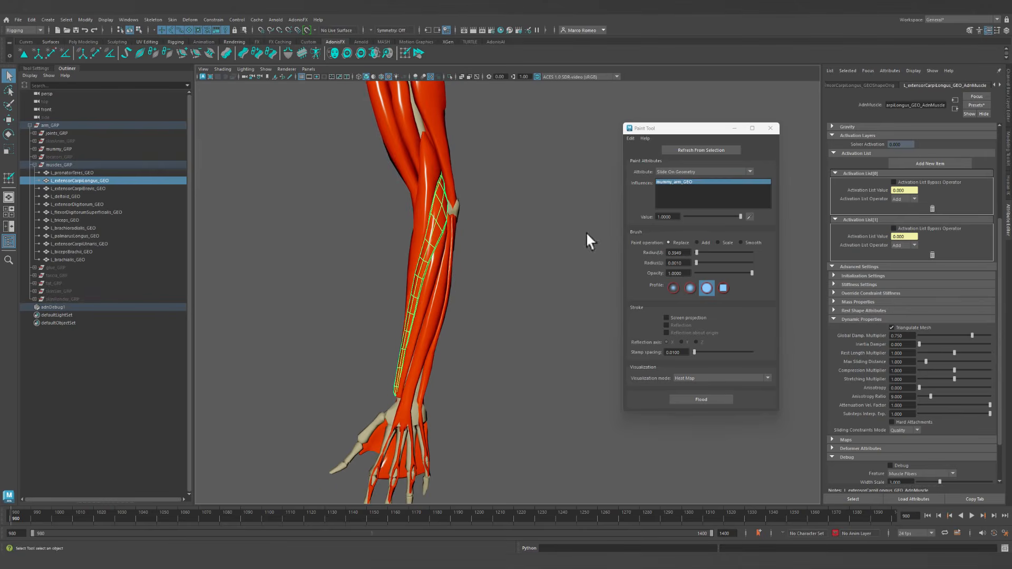
Open the Max Sliding Distance of L_extensorCarpiBrevis_GEO's AdnMuscle node for editing and compare it with the L_extensorCarpiLongus_GEO node.
click(433, 268)
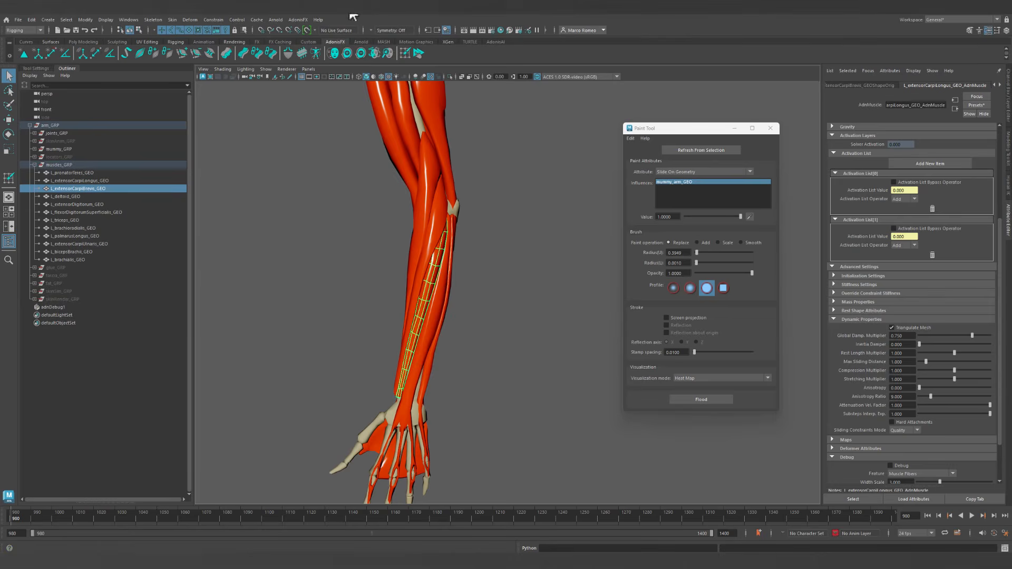
click(1000, 85)
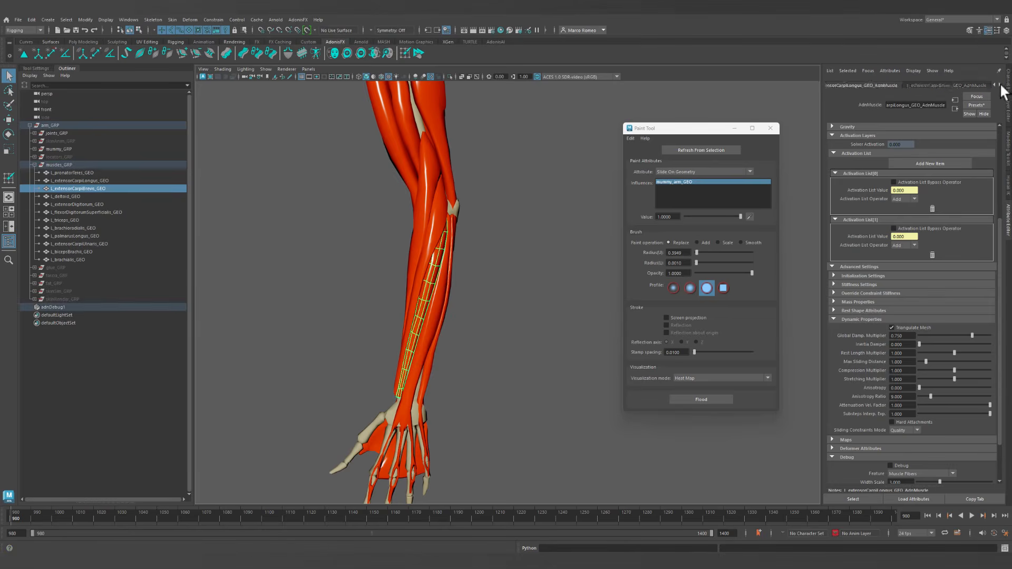
click(953, 85)
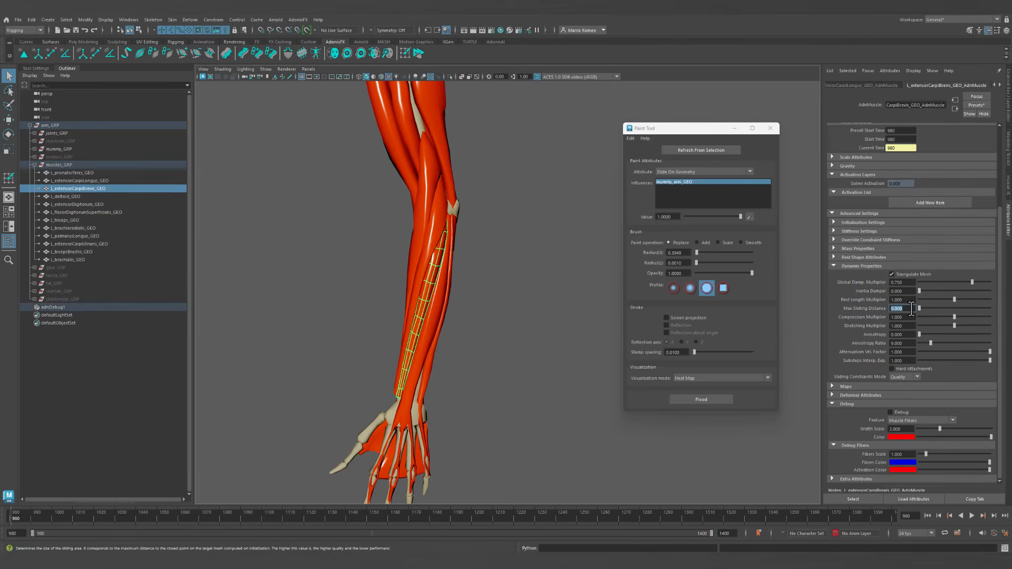
click(881, 85)
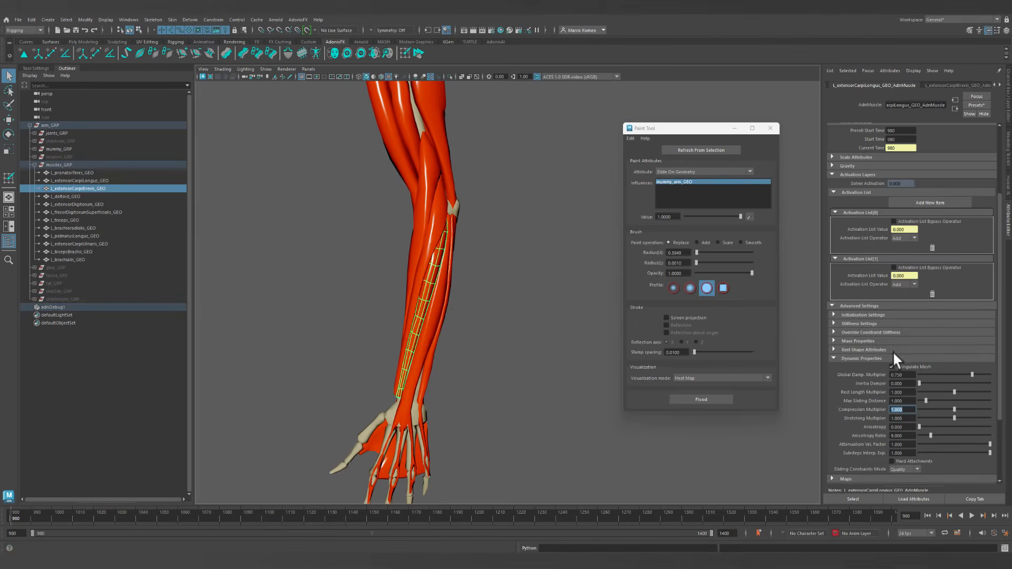
Play the whole-arm simulation with nothing selected, skip ahead to around frame 1246, stop near frame 1362, and return to the first frame.
click(521, 330)
alt+drag(522, 330, 556, 325)
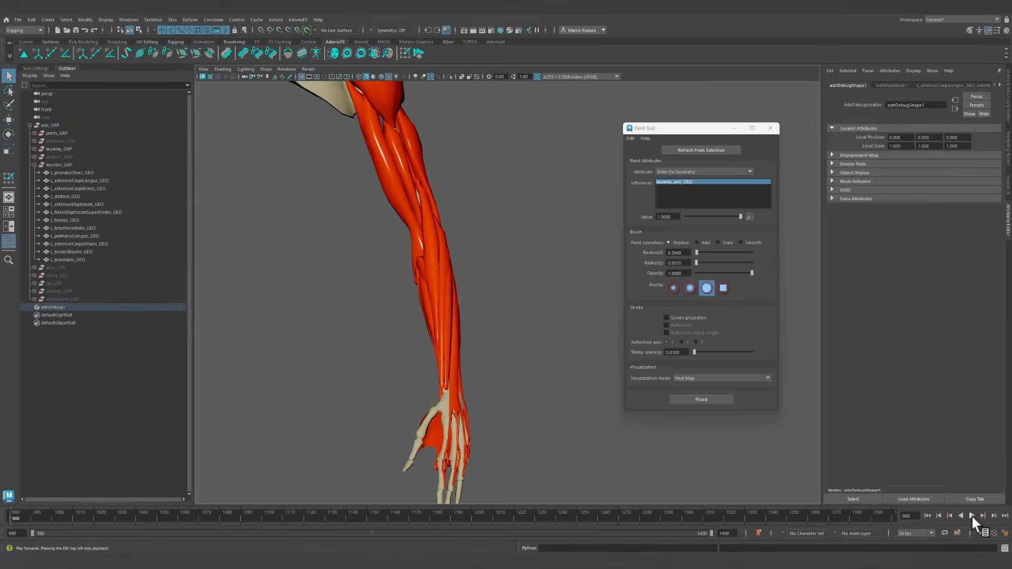
click(972, 516)
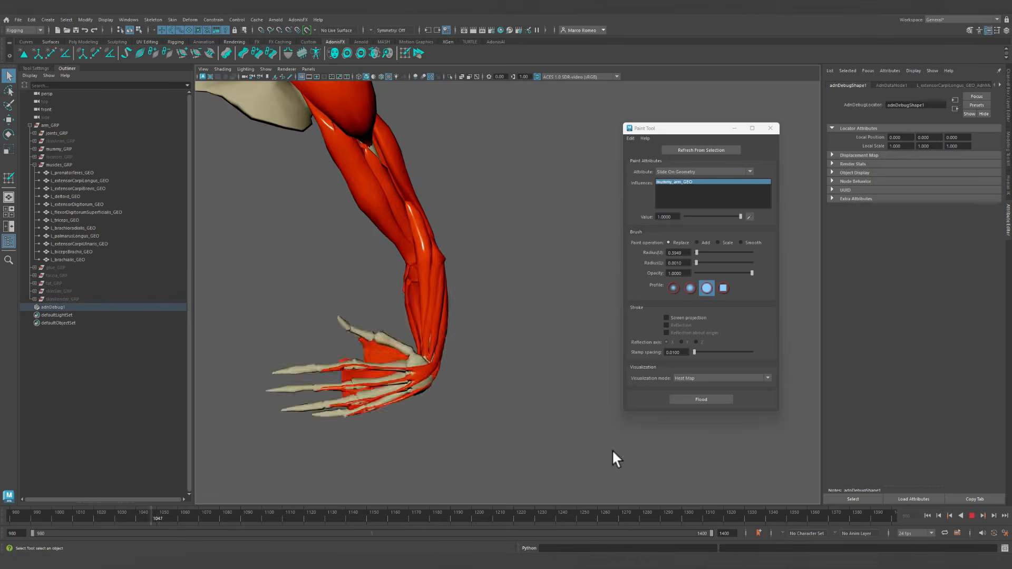
click(574, 514)
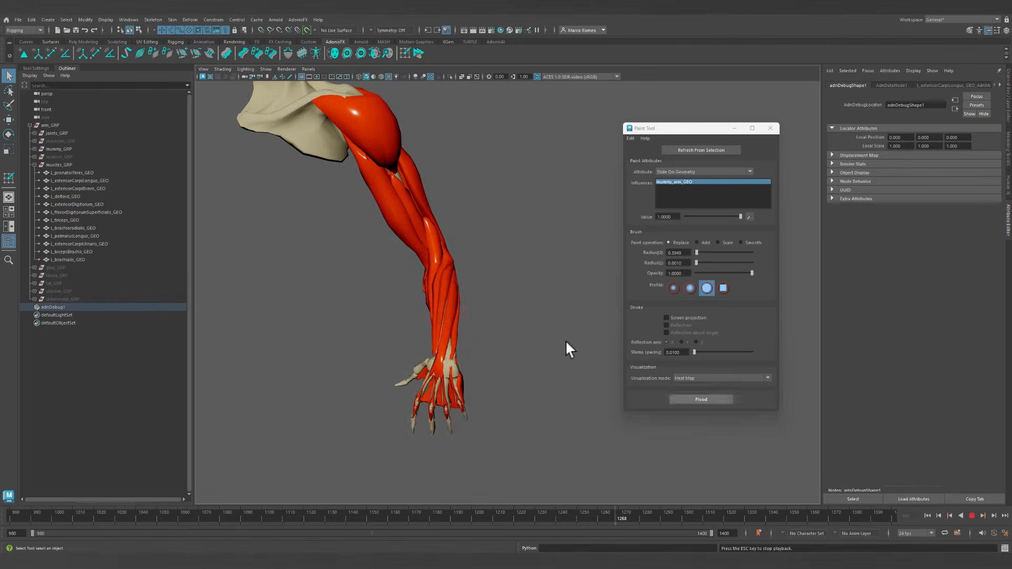
alt+drag(535, 397, 534, 400)
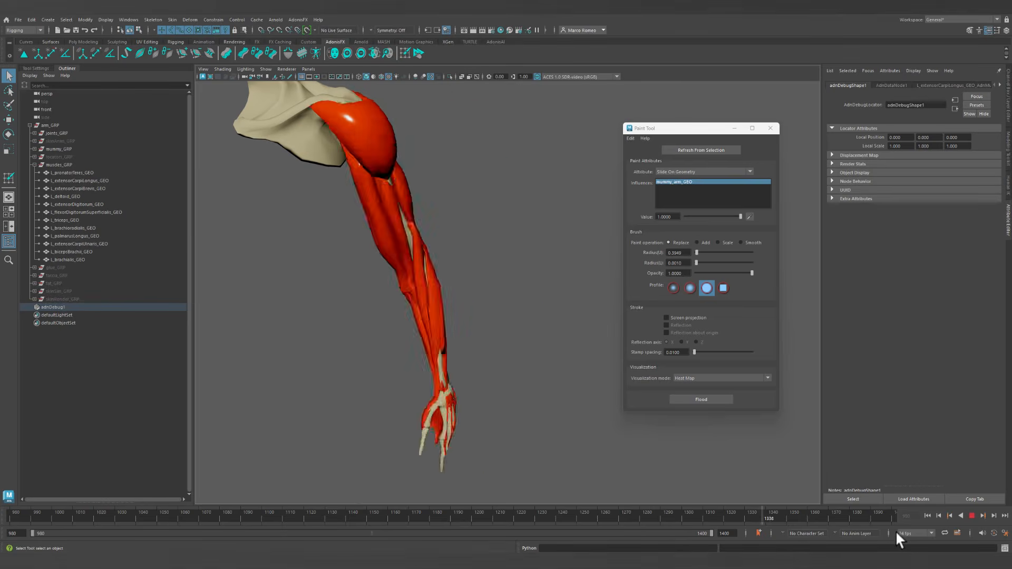
click(970, 515)
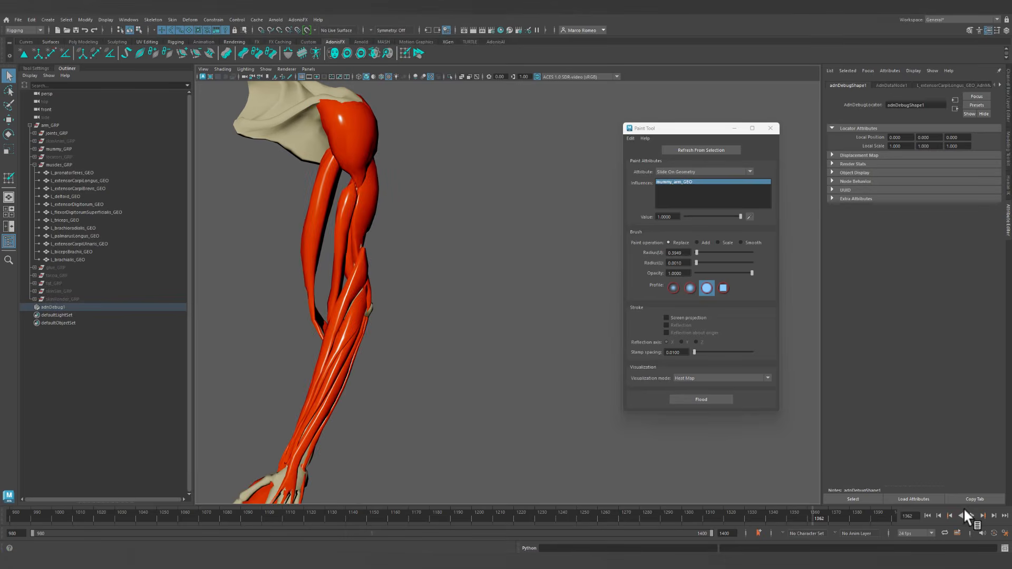
click(927, 515)
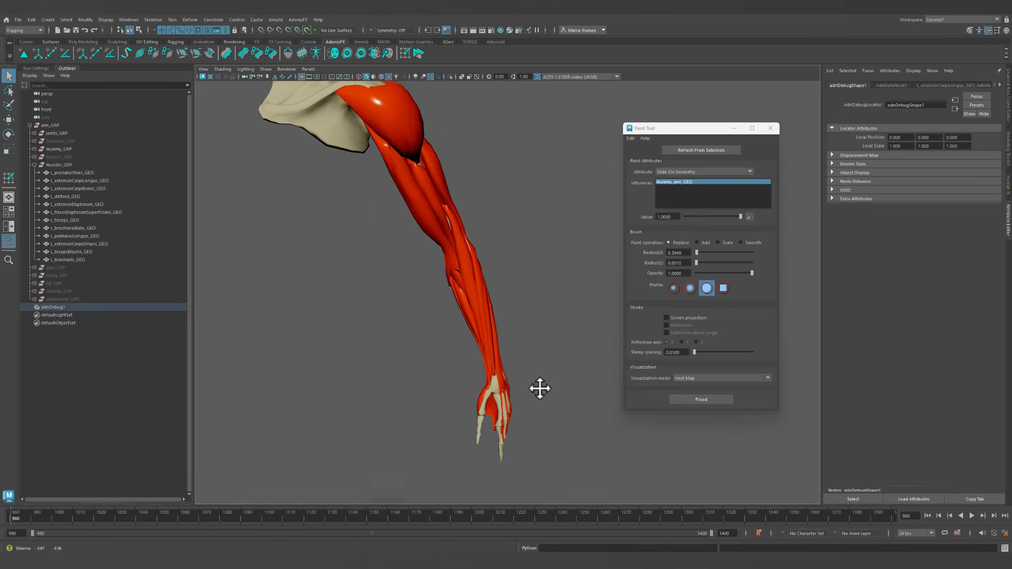
Isolate L_extensorCarpiLongus_GEO and L_extensorCarpiBrevis_GEO together with the arm bones.
alt+middle_drag(539, 388, 522, 377)
alt+right_drag(522, 377, 565, 443)
alt+drag(564, 444, 509, 341)
click(508, 336)
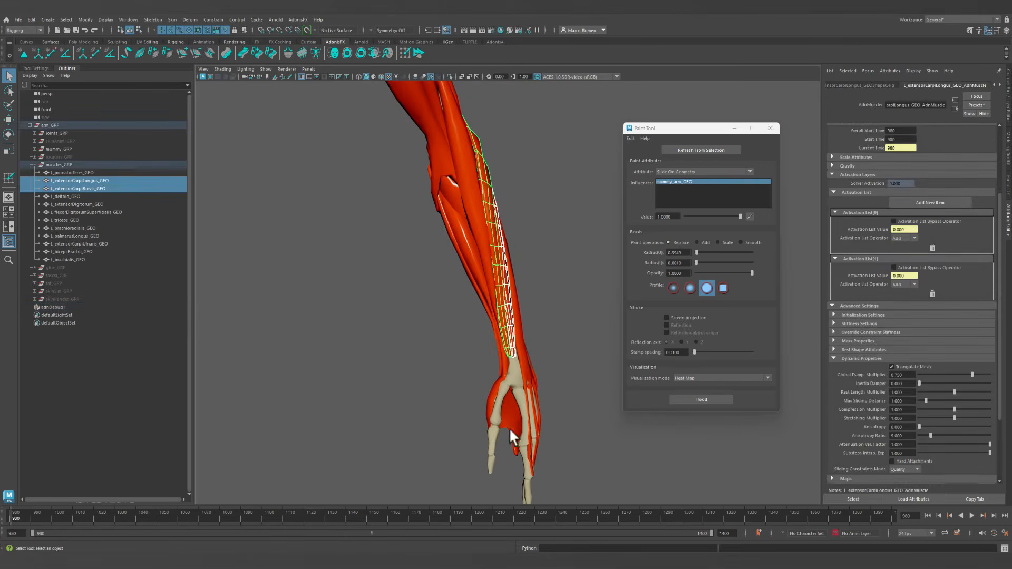
shift+click(492, 452)
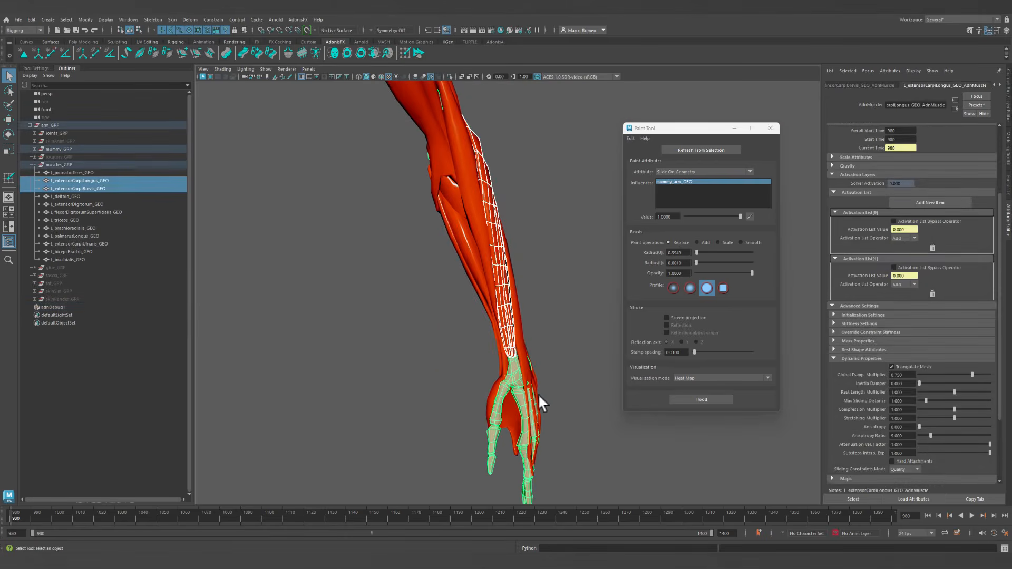
click(449, 77)
alt+drag(490, 327, 553, 400)
Play the simulation of the isolated extensors from the first frame, skip ahead to frame 1277, and stop at frame 1308.
click(971, 516)
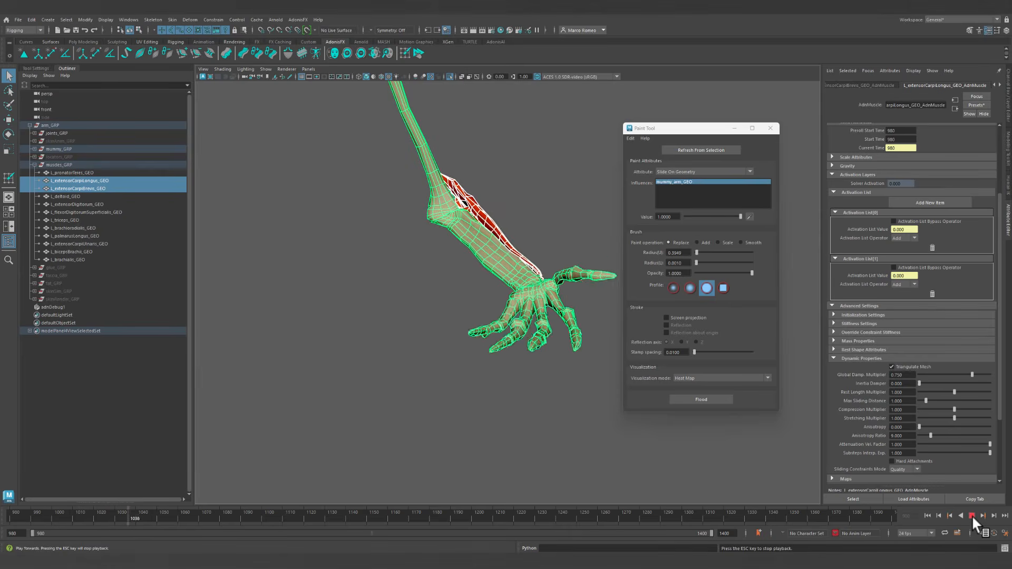
click(972, 515)
click(636, 517)
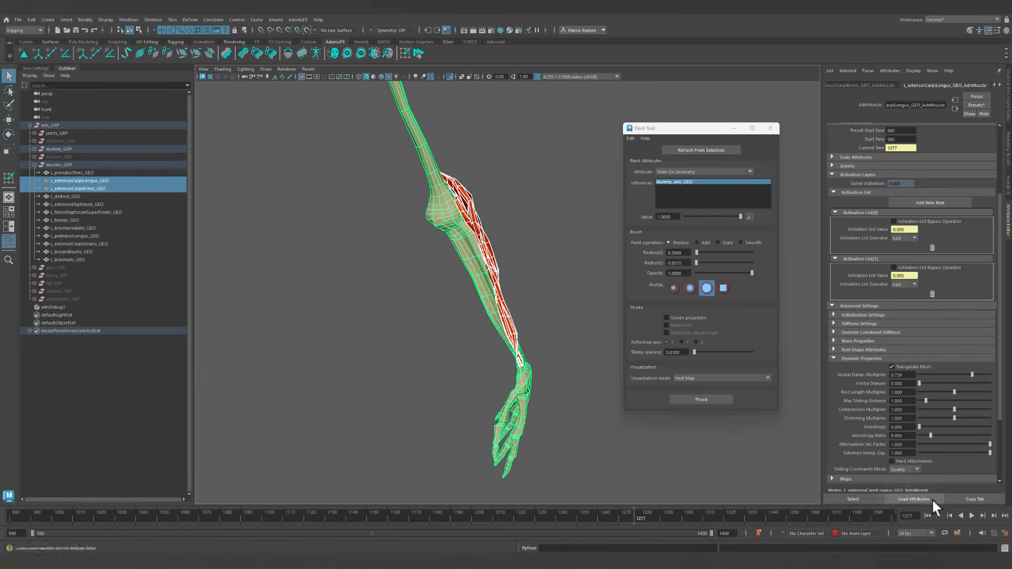
click(972, 515)
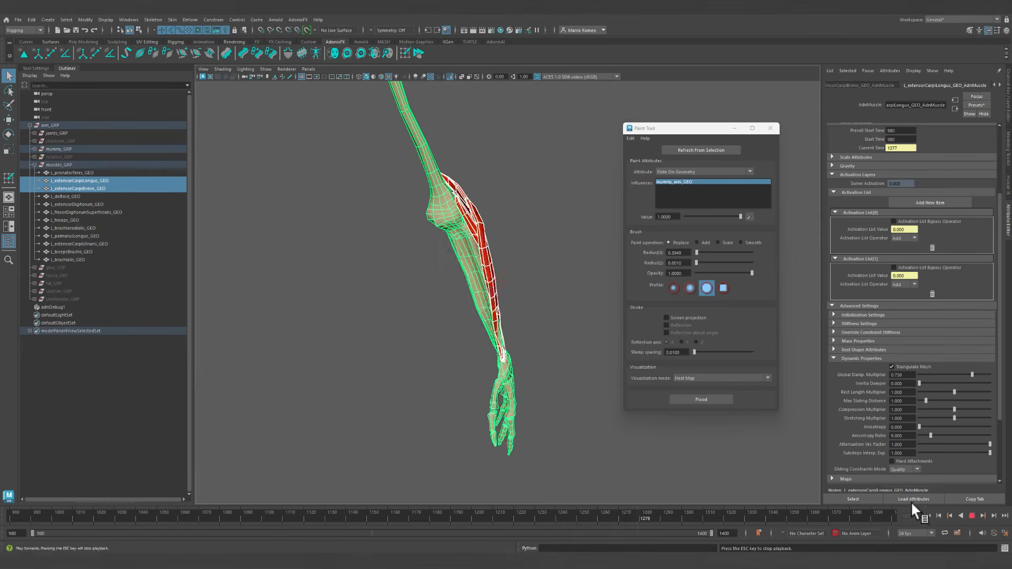
click(971, 515)
click(971, 516)
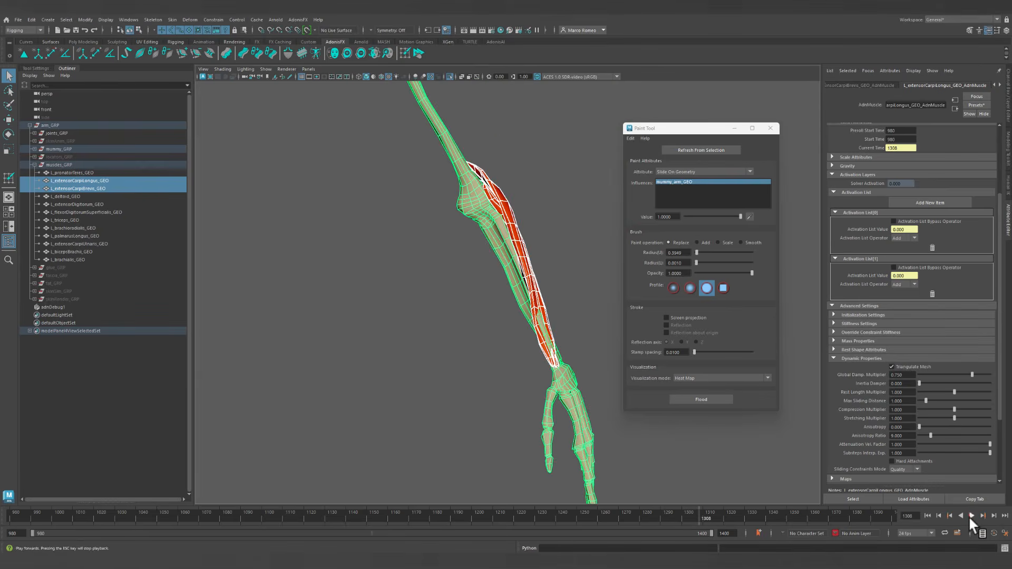
Advance the simulation frame by frame from 1308 to 1315 to examine the extensors, and return to the first frame.
click(993, 516)
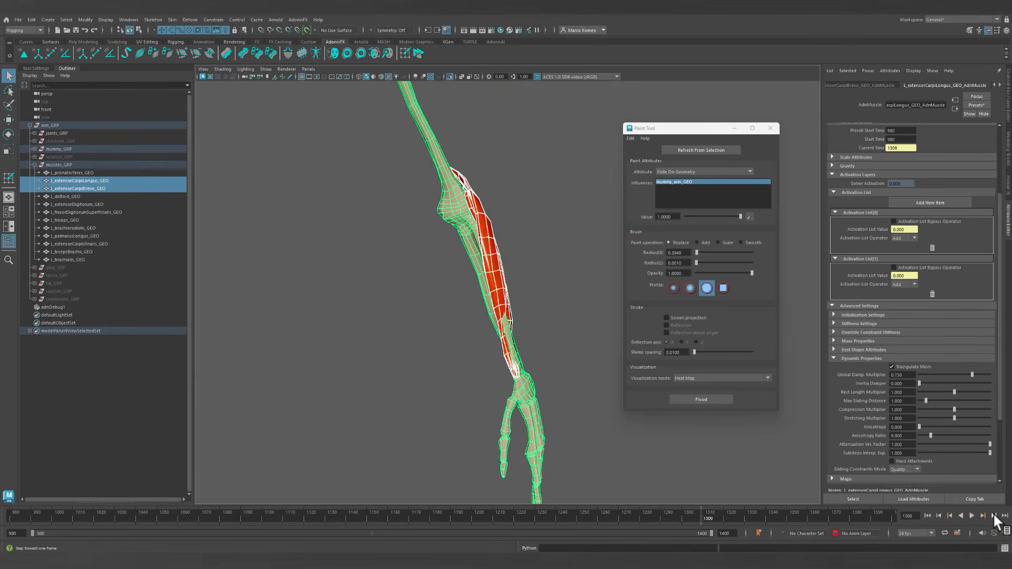
click(994, 516)
click(994, 516)
click(994, 516)
click(994, 516)
click(994, 516)
click(994, 516)
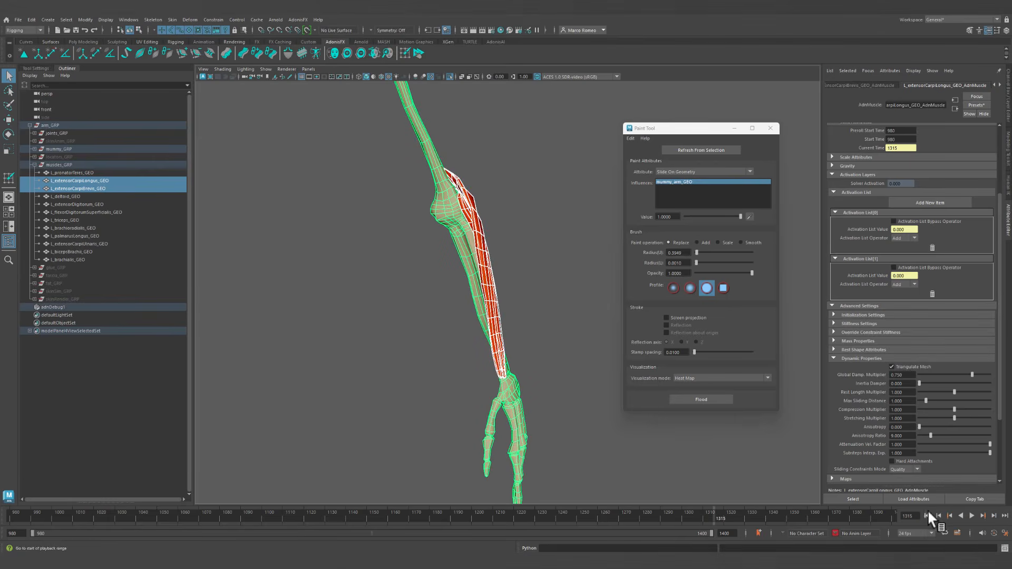
click(928, 516)
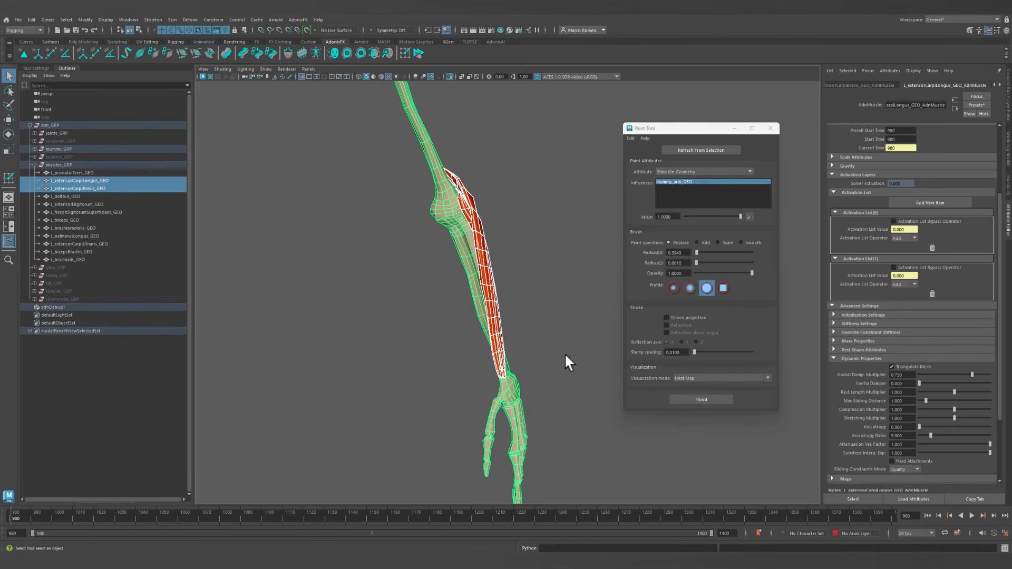
Load L_extensorCarpiLongus_GEO into the Paint Tool and display its Attachments To Geometry weights for mummy_arm_GEO.
click(490, 324)
alt+drag(481, 357, 571, 341)
alt+right_drag(572, 341, 610, 379)
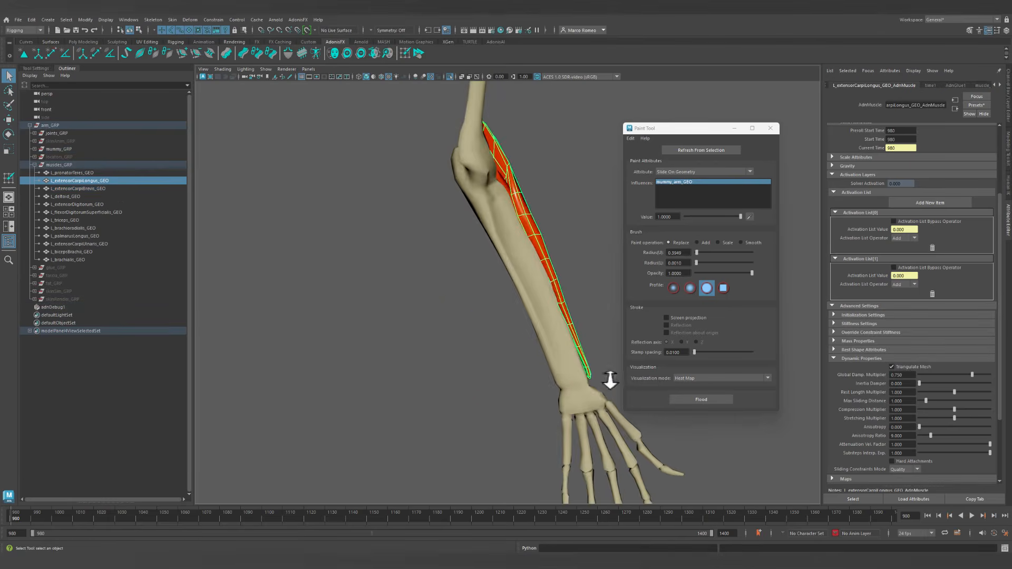
alt+middle_drag(541, 280, 340, 322)
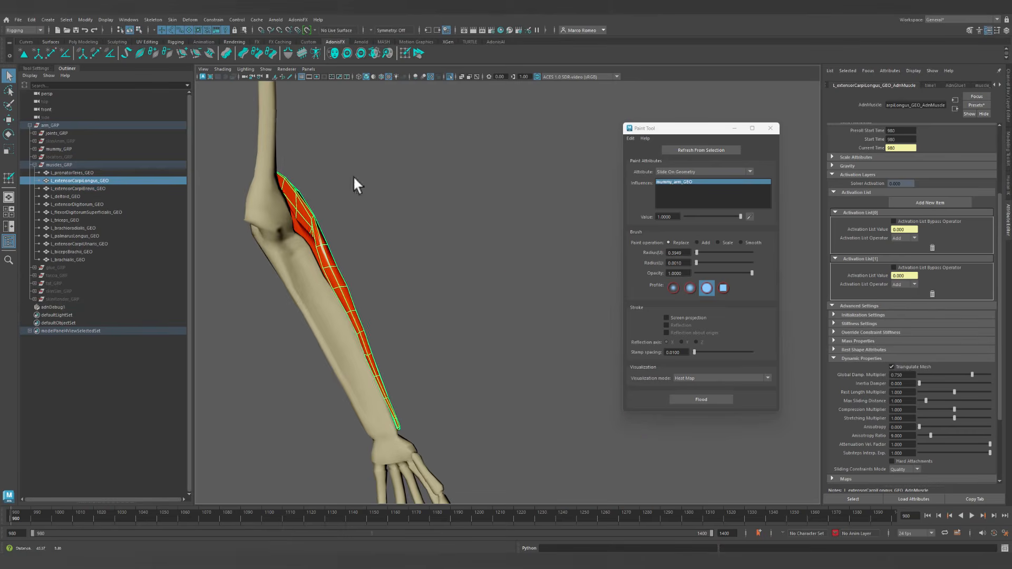
click(690, 150)
alt+drag(450, 300, 551, 316)
alt+middle_drag(550, 316, 409, 268)
click(697, 173)
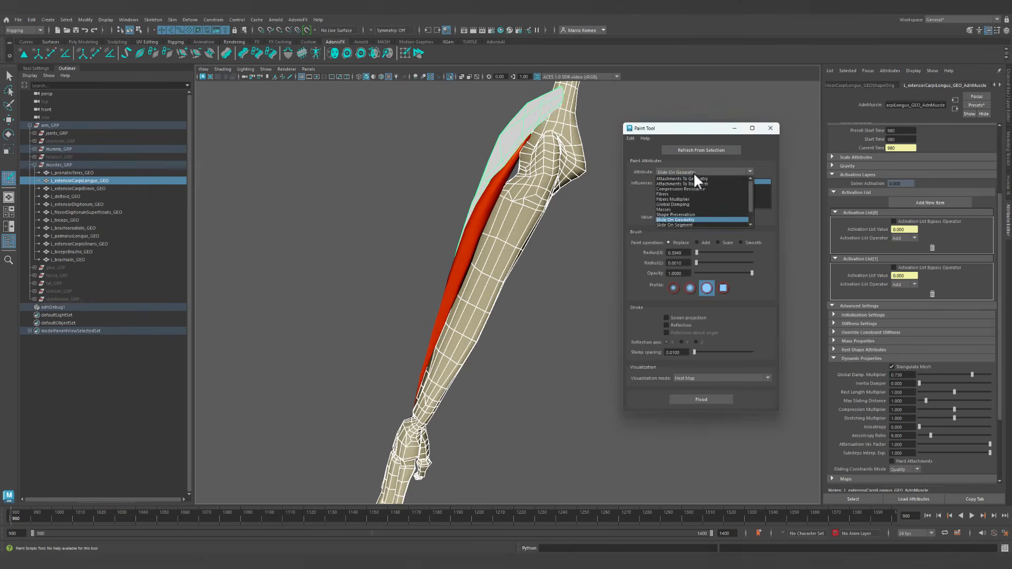
click(689, 179)
Examine the mummy_arm_GEO attachment weights along L_extensorCarpiLongus_GEO, isolating it with the arm bones and hiding L_extensorCarpiBrevis_GEO.
alt+drag(503, 273, 372, 251)
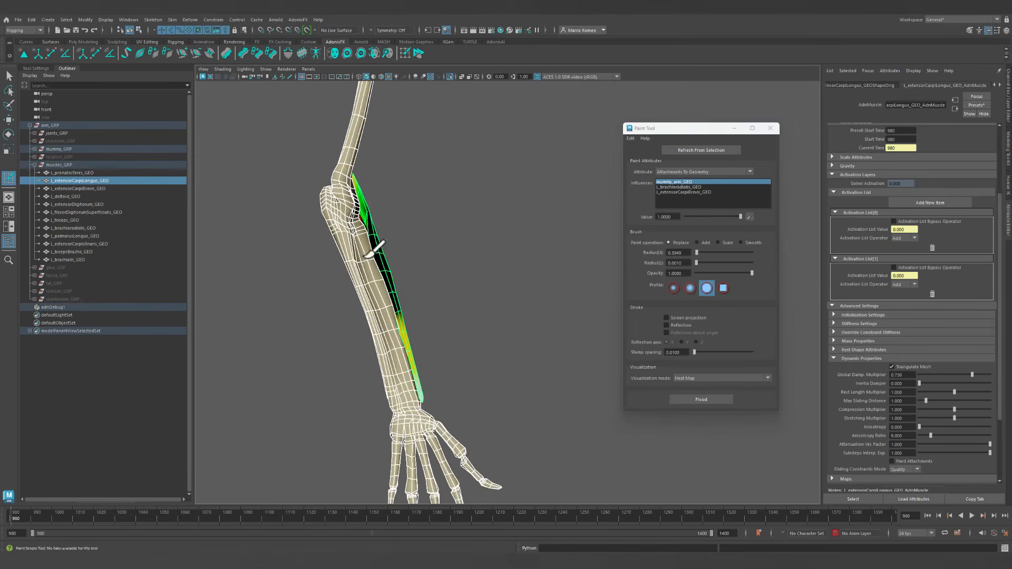
alt+right_drag(401, 335, 468, 415)
alt+middle_drag(380, 395, 448, 373)
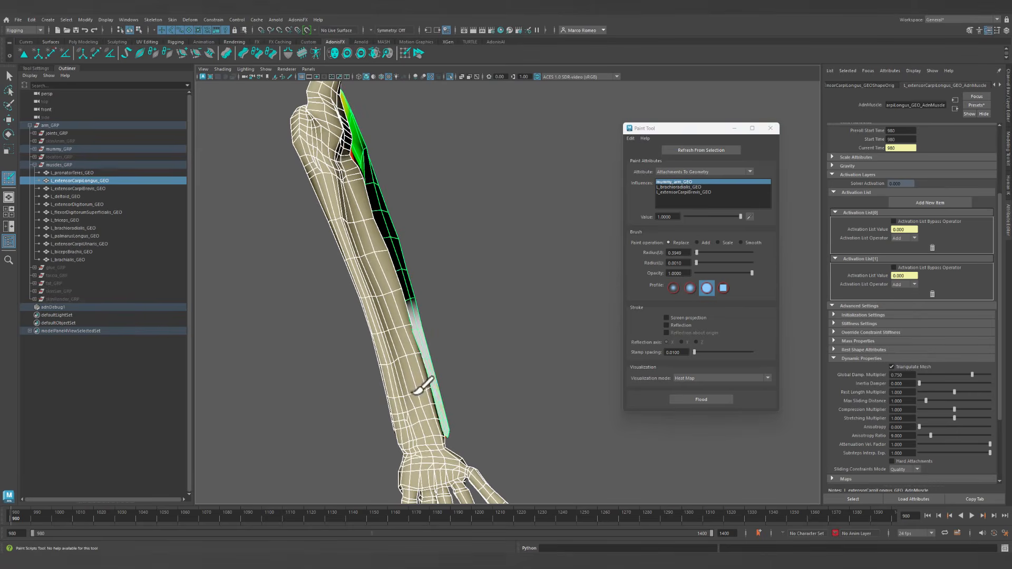
mouse_move(422, 388)
alt+mouse_down()
mouse_move(373, 388)
mouse_move(350, 366)
mouse_move(464, 389)
alt+mouse_up()
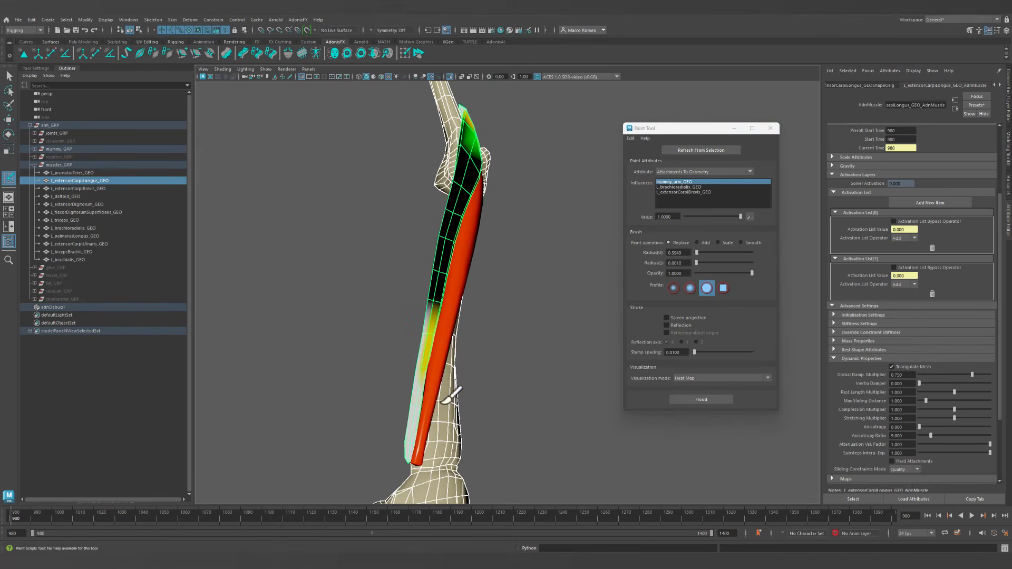
alt+drag(578, 351, 571, 168)
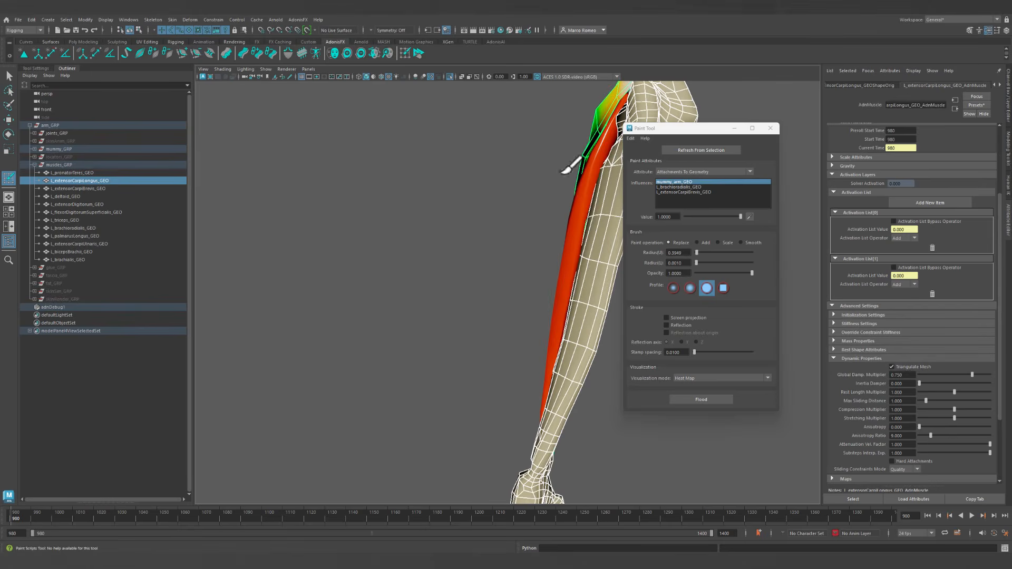
click(449, 77)
alt+drag(556, 271, 585, 293)
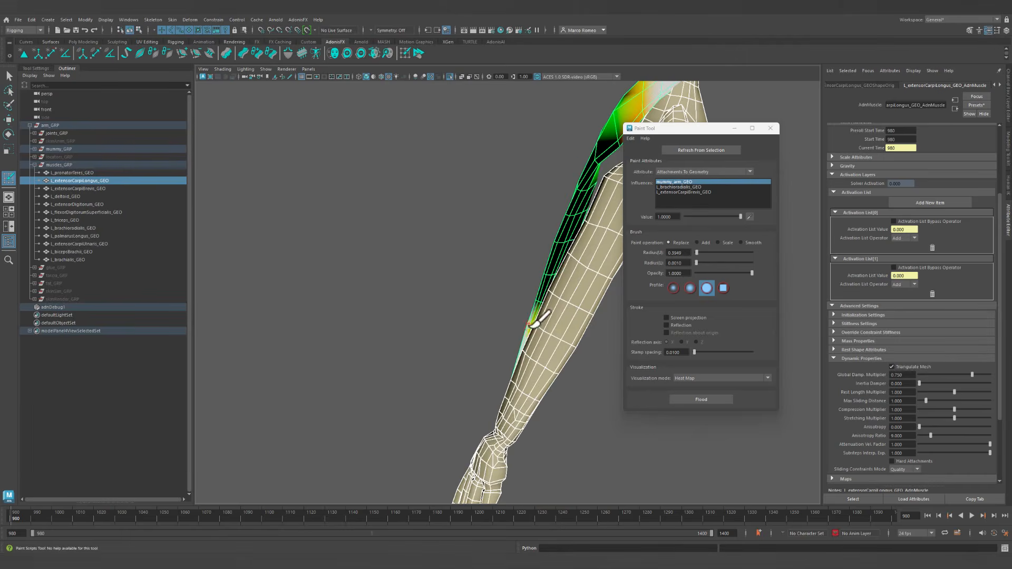
alt+drag(543, 331, 540, 334)
alt+drag(681, 336, 686, 331)
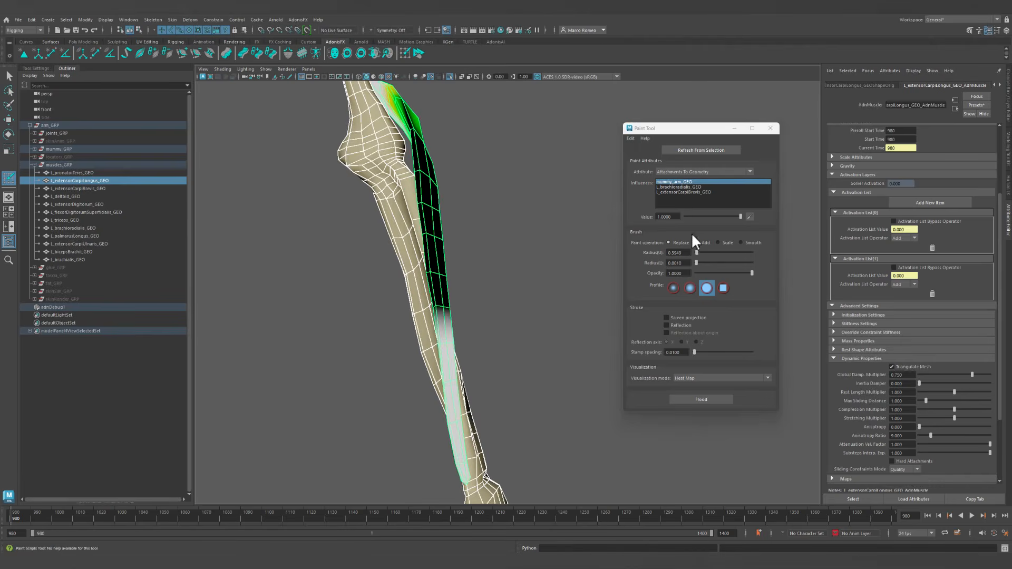
Paint mummy_arm_GEO attachment weights of 0.5 in a band on L_extensorCarpiLongus_GEO just above its fully attached lower section.
text(.5)
key(Return)
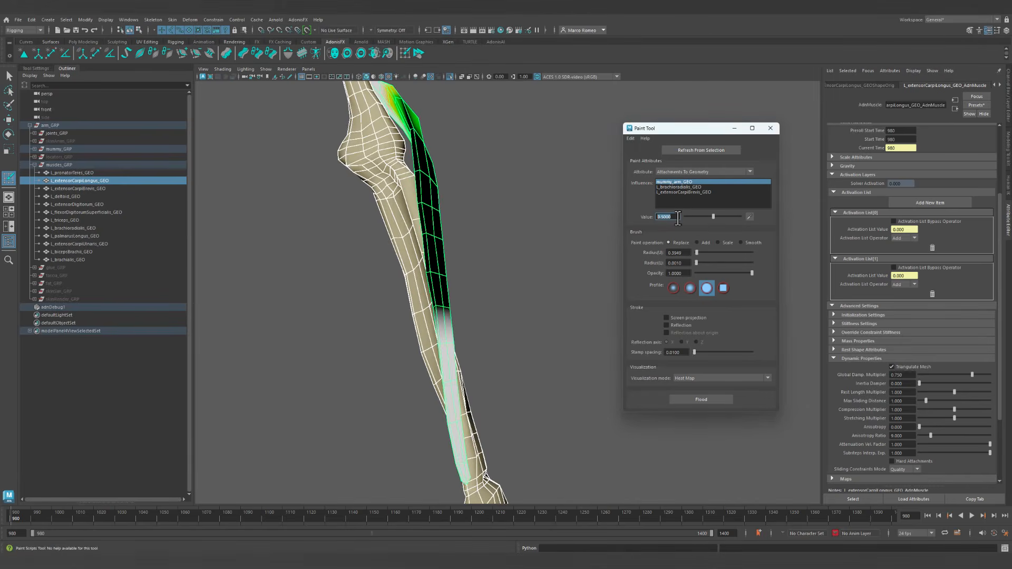
mouse_move(420, 308)
mouse_down()
mouse_move(462, 287)
mouse_move(420, 276)
mouse_up()
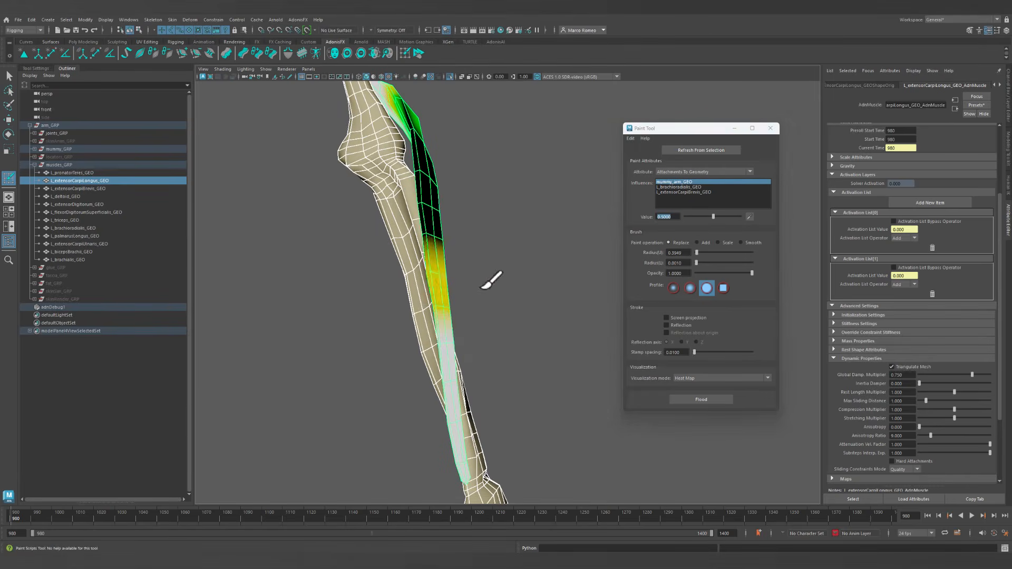
alt+drag(539, 297, 426, 292)
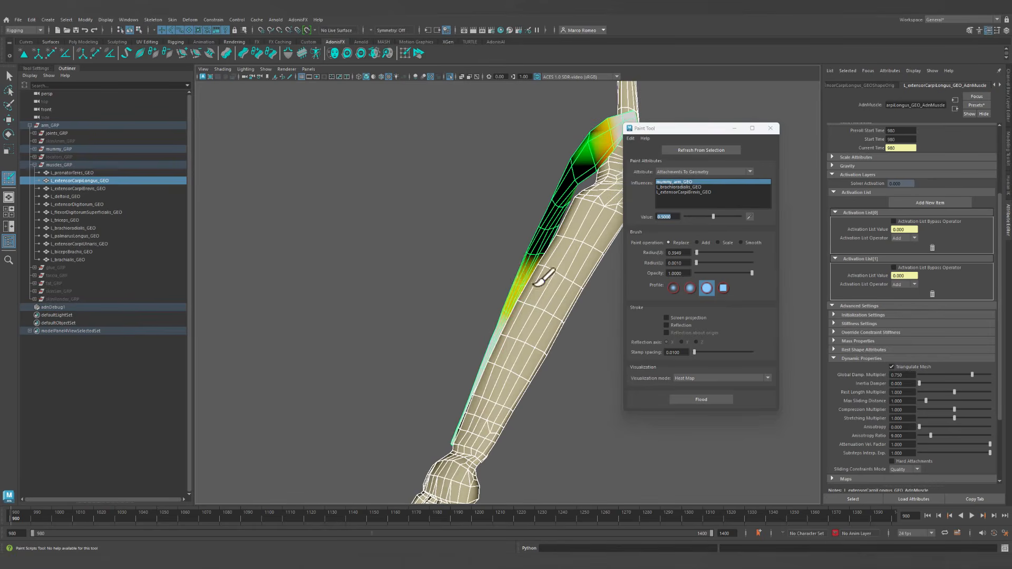
mouse_move(543, 278)
alt+mouse_down()
mouse_move(524, 300)
mouse_move(671, 289)
mouse_move(619, 320)
mouse_move(580, 255)
mouse_move(580, 305)
mouse_move(515, 267)
mouse_move(542, 300)
mouse_move(533, 295)
mouse_move(552, 233)
alt+mouse_up()
key(q)
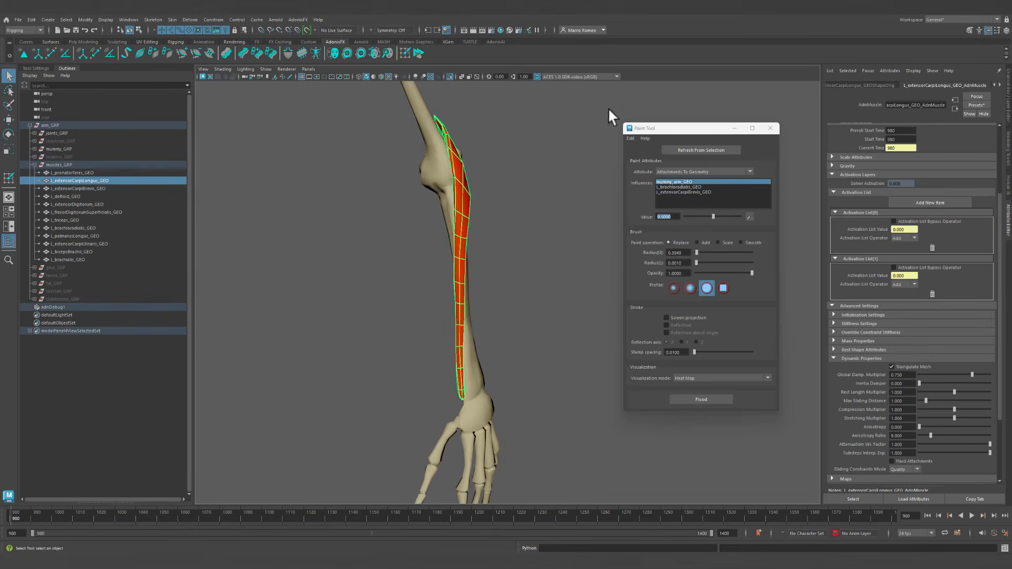
Paint mummy_arm_GEO attachment weights of 0.1 around the middle of L_extensorCarpiLongus_GEO, between the 0.5 band and the elbow.
click(405, 51)
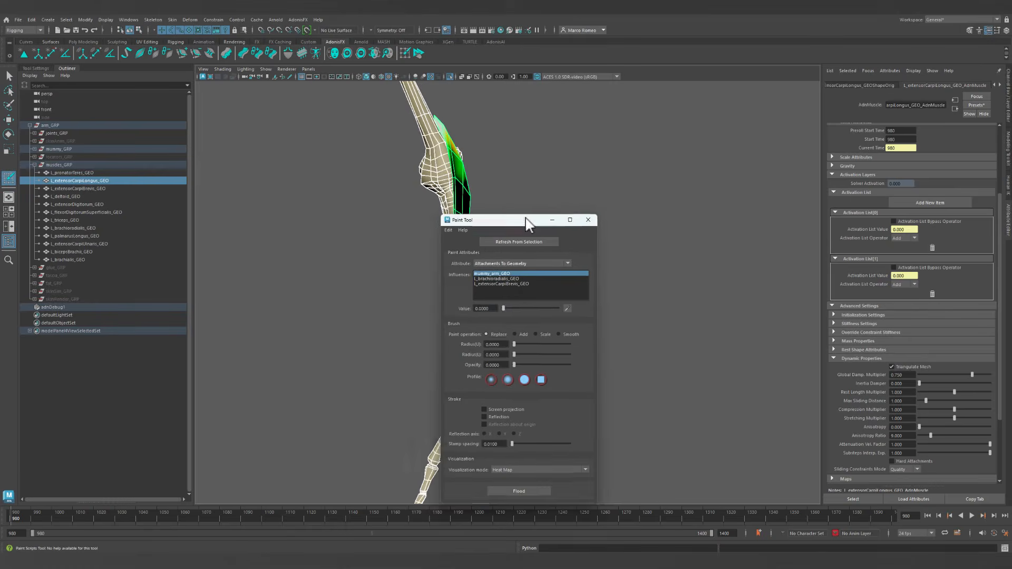
drag(527, 219, 666, 155)
double_click(634, 244)
text(0.1)
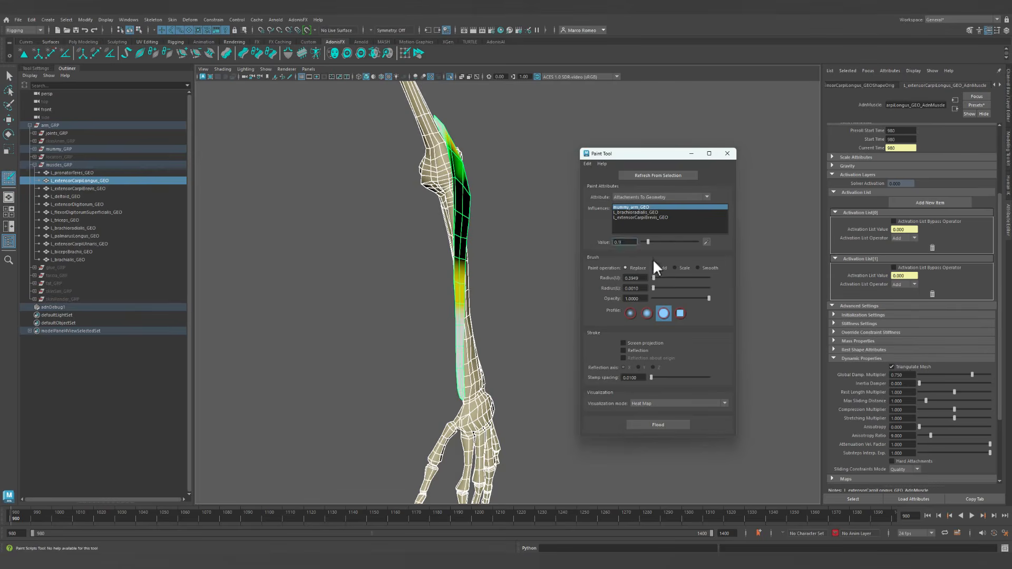
key(Tab)
mouse_move(460, 249)
alt+right_down()
mouse_move(506, 293)
mouse_move(532, 300)
alt+right_up()
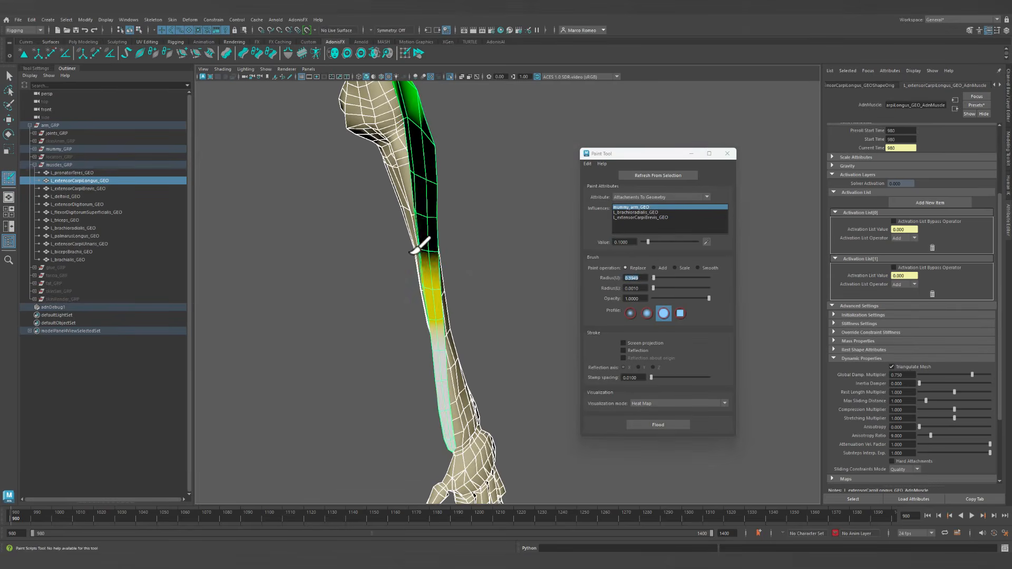
mouse_move(414, 254)
mouse_down()
mouse_move(370, 246)
mouse_move(402, 214)
mouse_move(450, 189)
mouse_move(413, 174)
mouse_up()
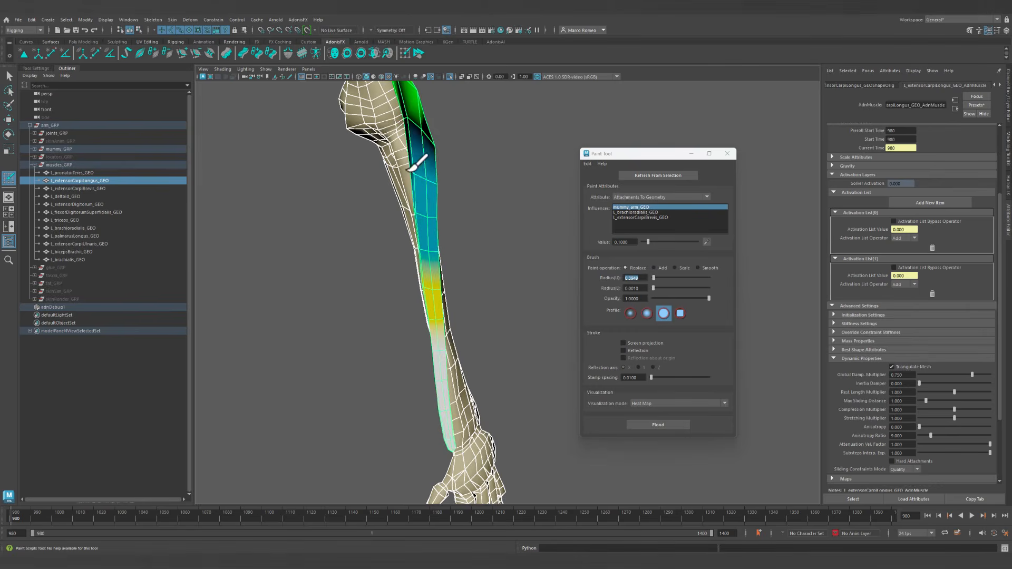
alt+middle_drag(425, 200, 496, 285)
mouse_move(495, 287)
alt+mouse_down()
mouse_move(439, 289)
mouse_move(394, 258)
alt+mouse_up()
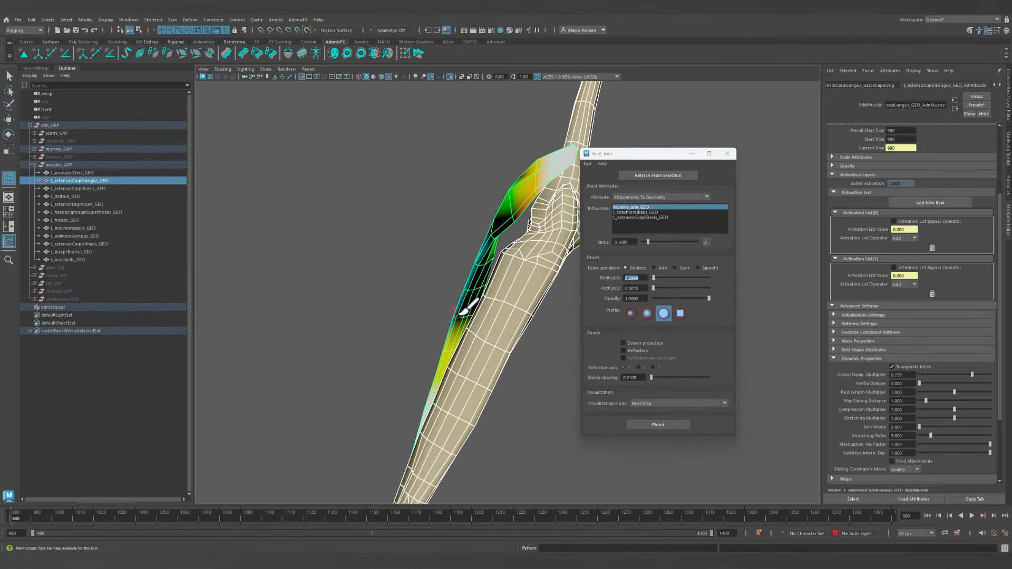
mouse_move(460, 313)
mouse_down()
mouse_move(458, 329)
mouse_move(463, 285)
mouse_move(513, 264)
mouse_up()
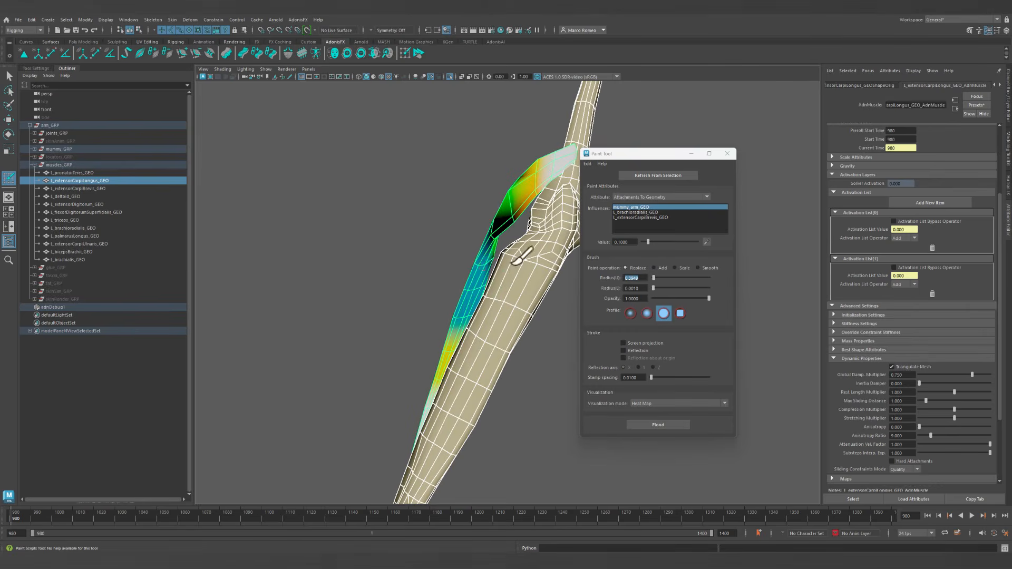
mouse_move(513, 217)
mouse_down()
mouse_move(500, 229)
mouse_move(572, 281)
mouse_up()
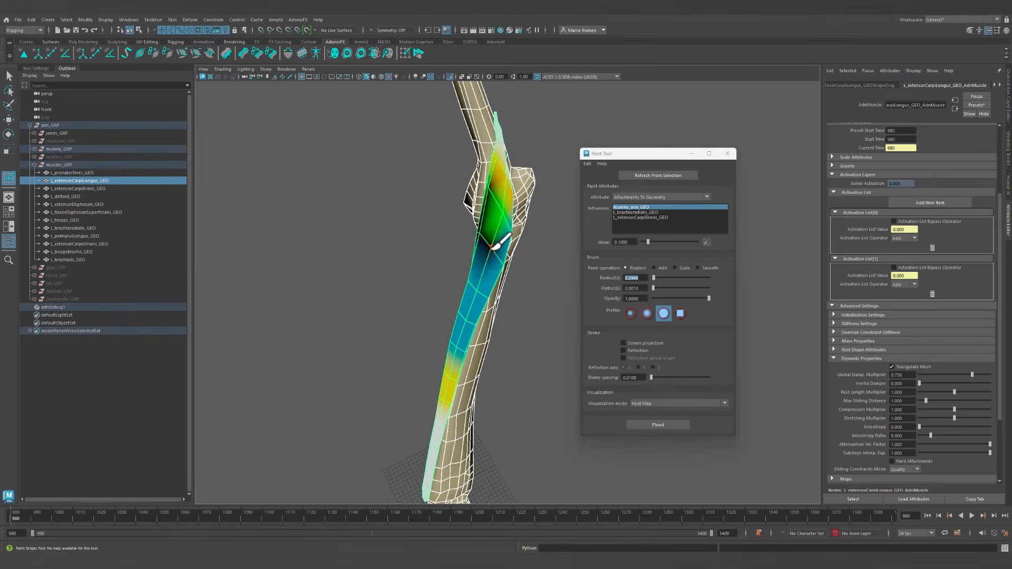
mouse_move(489, 248)
mouse_down()
mouse_move(476, 236)
mouse_move(591, 244)
mouse_move(564, 203)
mouse_up()
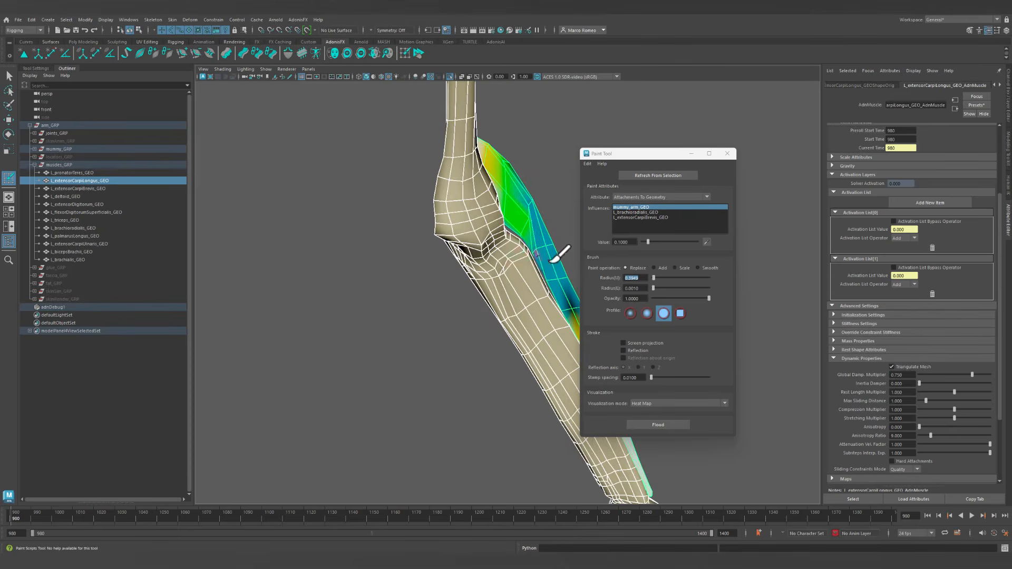
mouse_move(572, 307)
alt+mouse_down()
mouse_move(515, 293)
mouse_move(524, 289)
mouse_move(537, 316)
mouse_move(558, 315)
mouse_move(499, 383)
mouse_move(501, 345)
mouse_move(610, 343)
mouse_move(598, 348)
alt+mouse_up()
alt+right_drag(525, 373, 486, 357)
mouse_move(486, 357)
alt+mouse_down()
mouse_move(474, 239)
mouse_move(495, 259)
mouse_move(491, 301)
mouse_move(521, 319)
alt+mouse_up()
key(q)
Play the simulation of the isolated L_extensorCarpiLongus_GEO, skip ahead towards frame 1290, stop it and advance frame by frame to 1315.
click(455, 313)
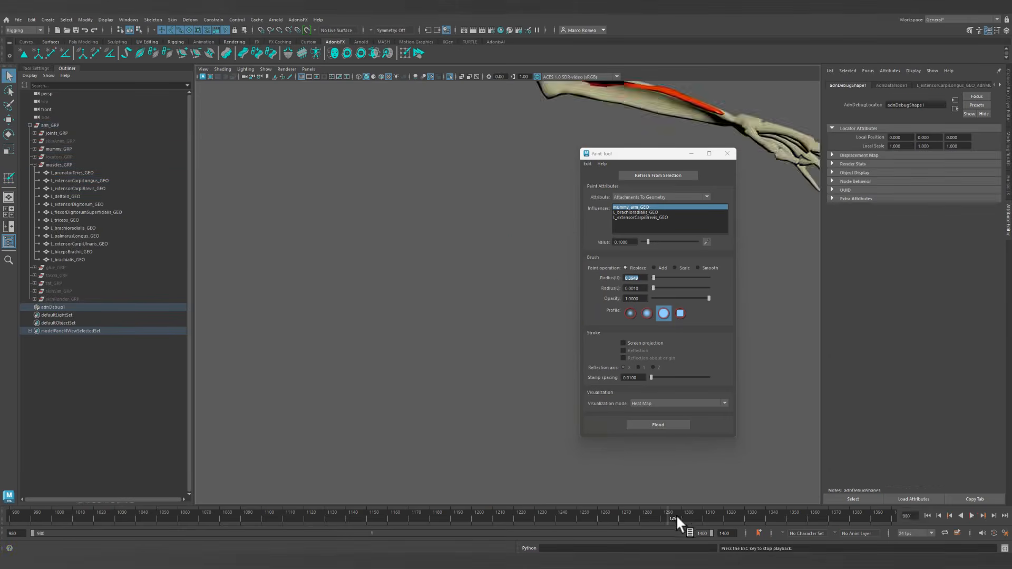
click(679, 515)
click(972, 515)
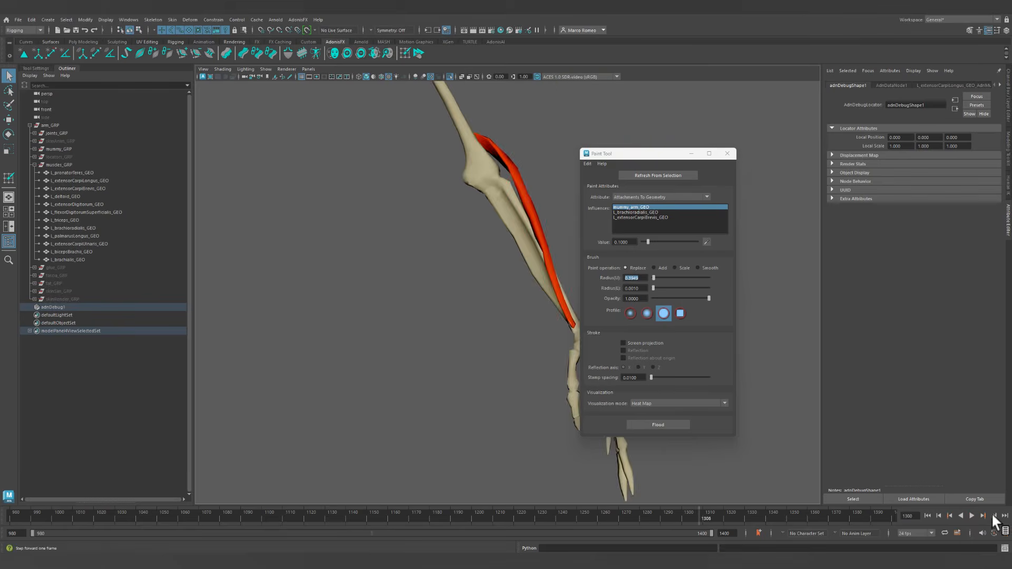
click(994, 516)
click(994, 515)
click(994, 515)
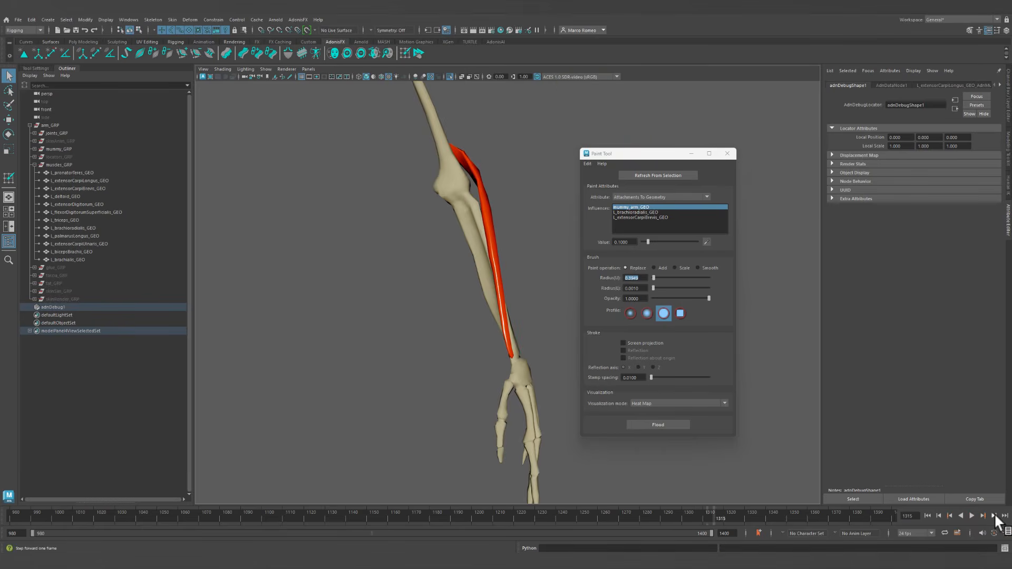
Show all muscles, return to the first frame, and load L_extensorCarpiBrevis_GEO into the Paint Tool, isolating it with the arm bones.
click(450, 76)
alt+drag(459, 263, 517, 315)
alt+middle_drag(518, 314, 377, 283)
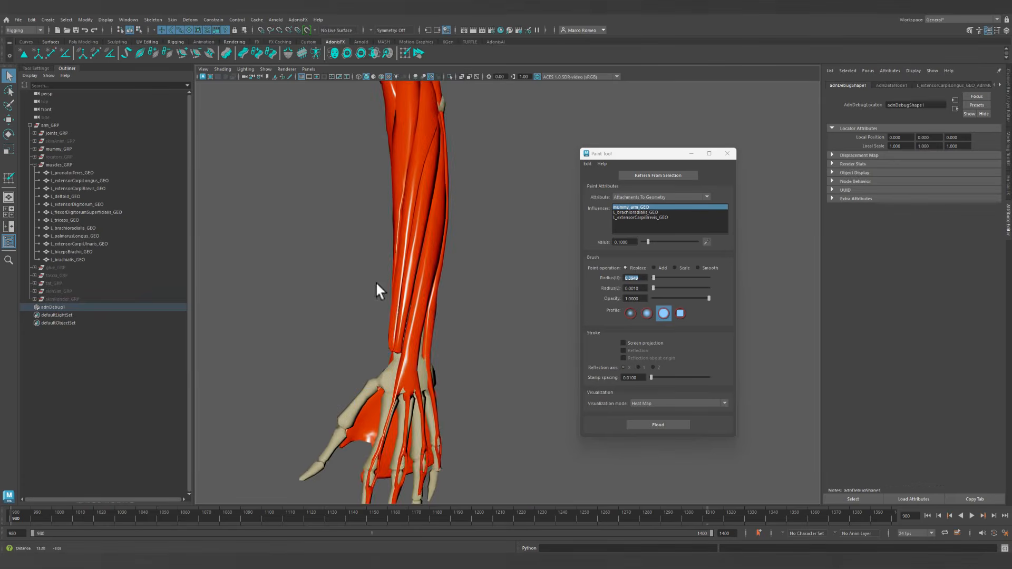
alt+right_drag(376, 283, 388, 293)
click(388, 293)
alt+drag(375, 294, 344, 247)
alt+middle_drag(343, 247, 364, 247)
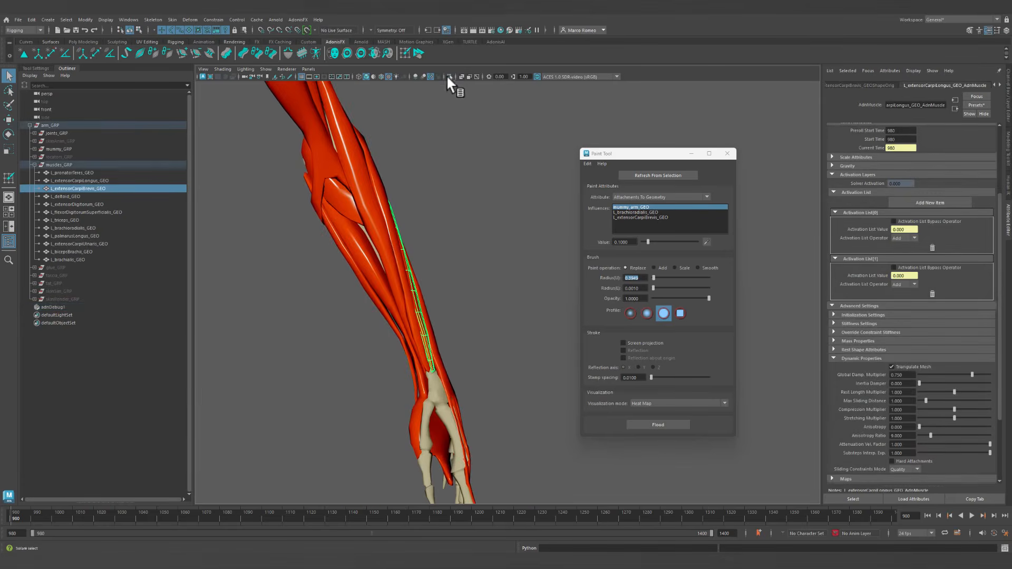
click(651, 174)
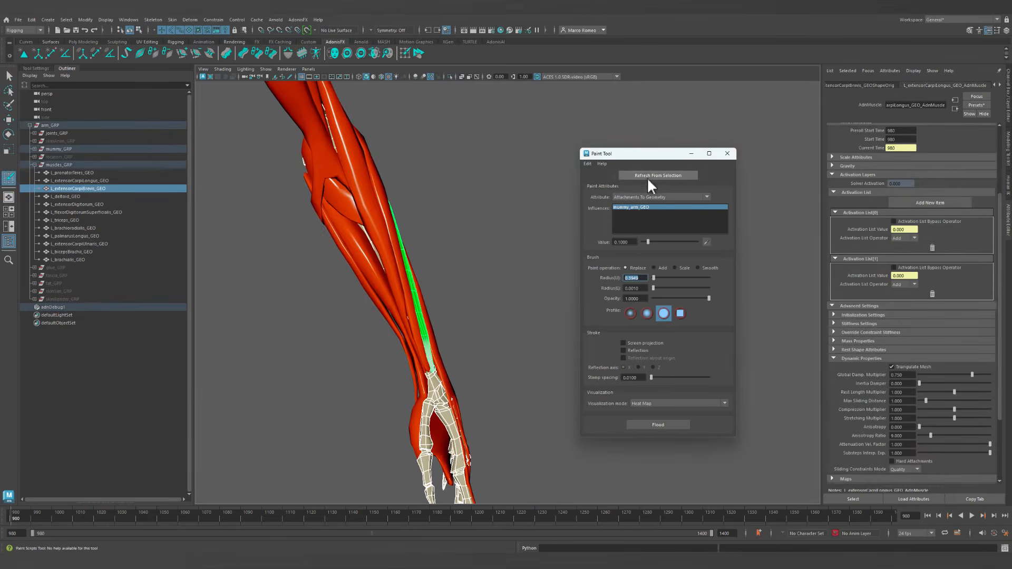
click(447, 75)
scroll(446, 384, up, 3)
alt+middle_drag(446, 384, 490, 384)
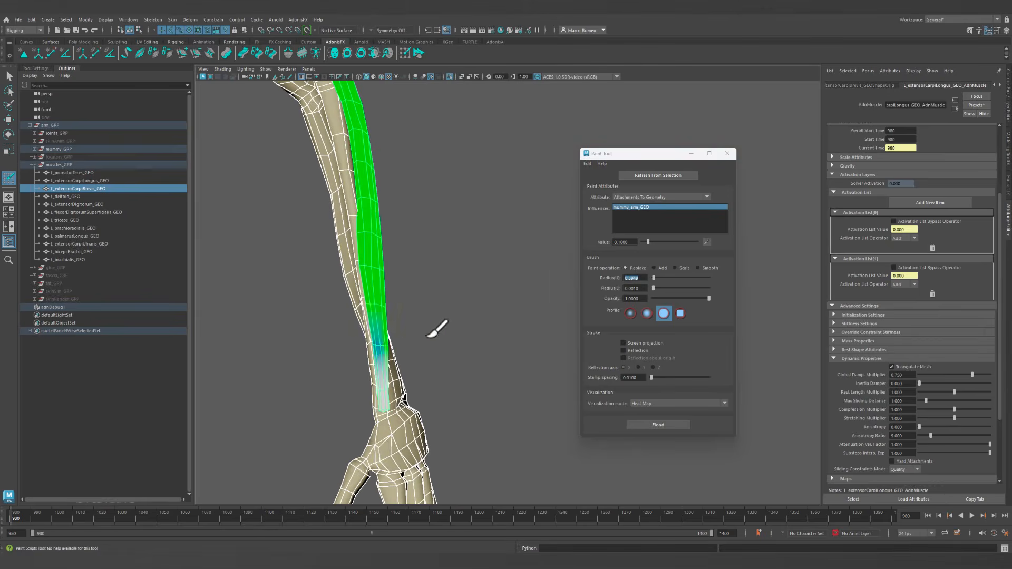
Undo the 0.1 stroke and paint mummy_arm_GEO attachment weights of 1.0 around the lower part of L_extensorCarpiBrevis_GEO, using X-ray display.
key(ctrl+z)
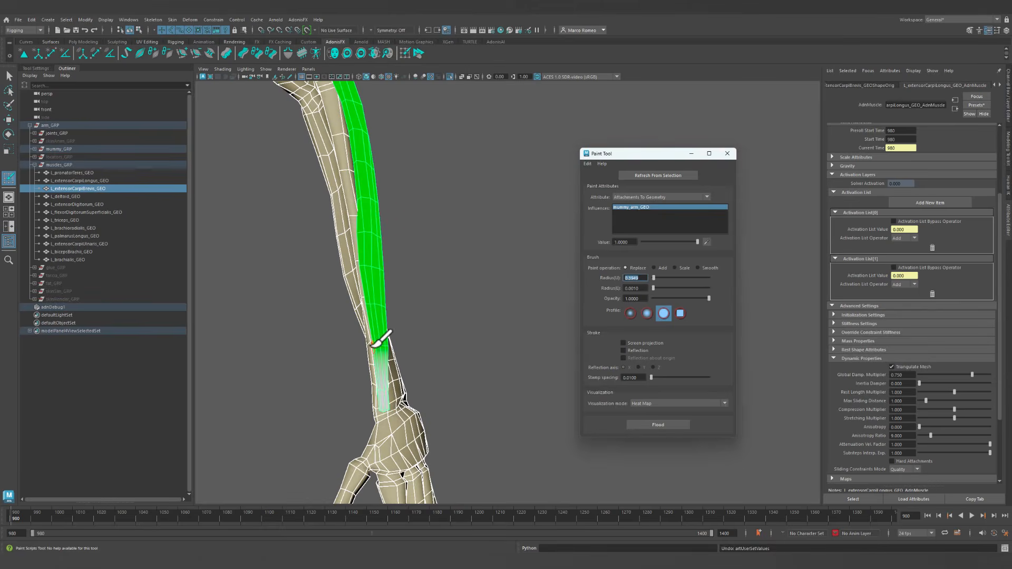
mouse_move(372, 345)
mouse_down()
mouse_move(396, 320)
mouse_move(331, 291)
mouse_move(384, 269)
mouse_move(359, 276)
mouse_up()
alt+drag(388, 313, 474, 303)
click(462, 76)
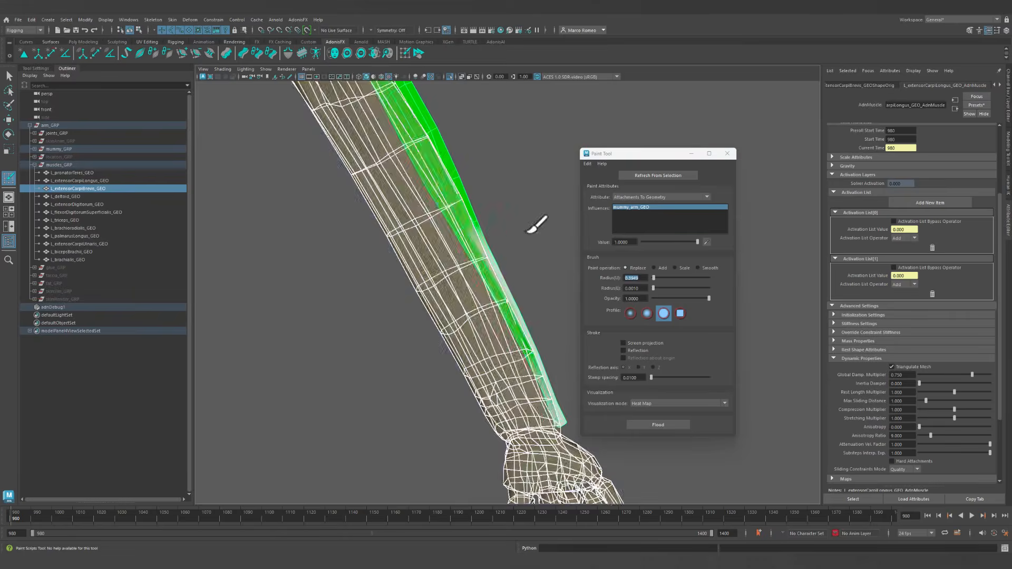
alt+drag(527, 232, 364, 285)
alt+middle_drag(364, 284, 460, 283)
mouse_move(485, 246)
mouse_down()
mouse_move(476, 303)
mouse_move(484, 375)
mouse_up()
mouse_move(493, 211)
alt+middle_down()
mouse_move(483, 283)
mouse_move(464, 293)
alt+middle_up()
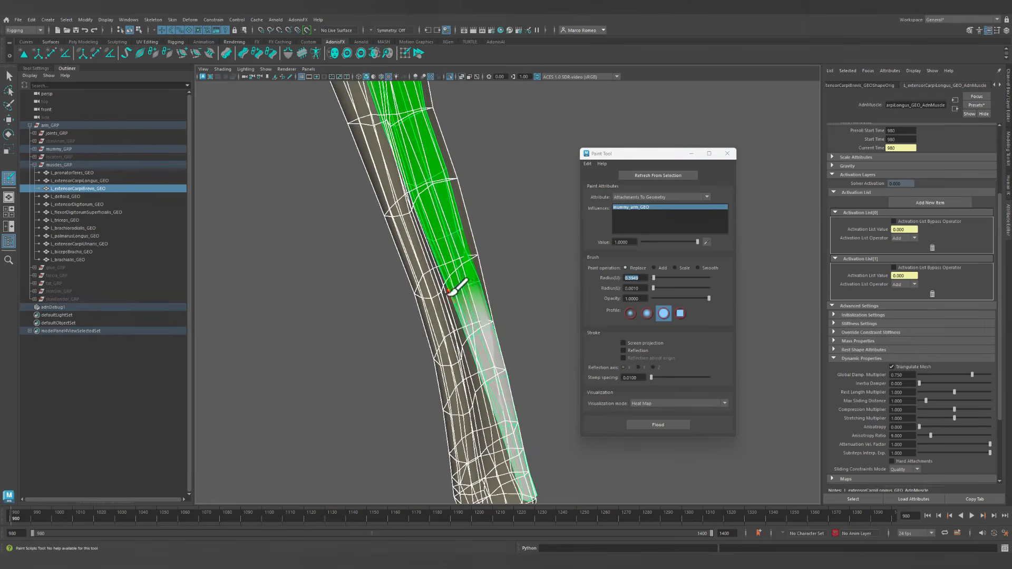
mouse_move(453, 295)
mouse_down()
mouse_move(477, 281)
mouse_move(451, 318)
mouse_move(332, 330)
mouse_move(363, 322)
mouse_up()
mouse_move(451, 262)
mouse_down()
mouse_move(468, 229)
mouse_move(484, 244)
mouse_up()
alt+middle_drag(470, 234, 477, 280)
key(ctrl+z)
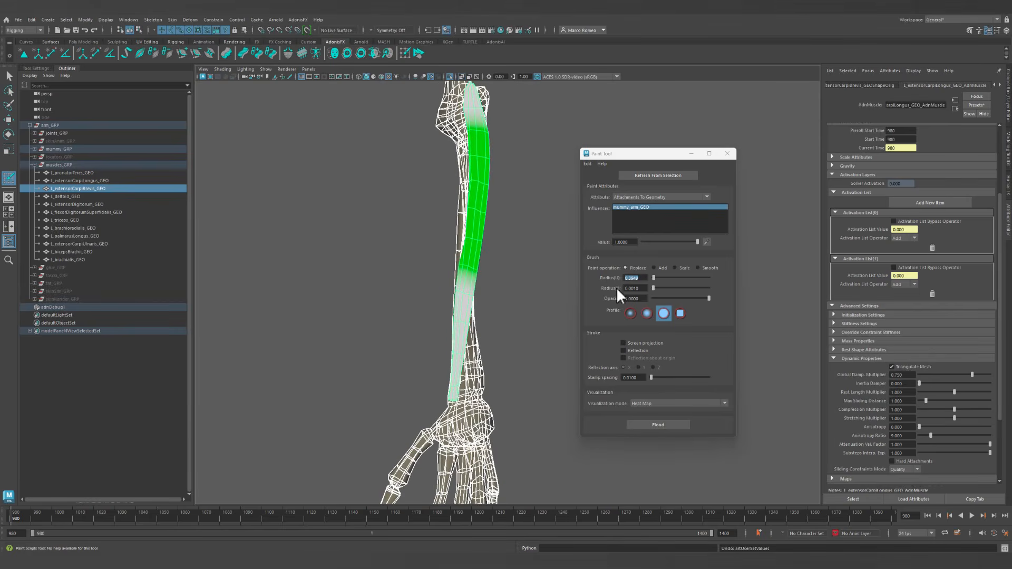
Paint a transition band of 0.5 mummy_arm_GEO attachment weight on L_extensorCarpiBrevis_GEO directly above its fully attached lower section.
click(627, 241)
text(0)
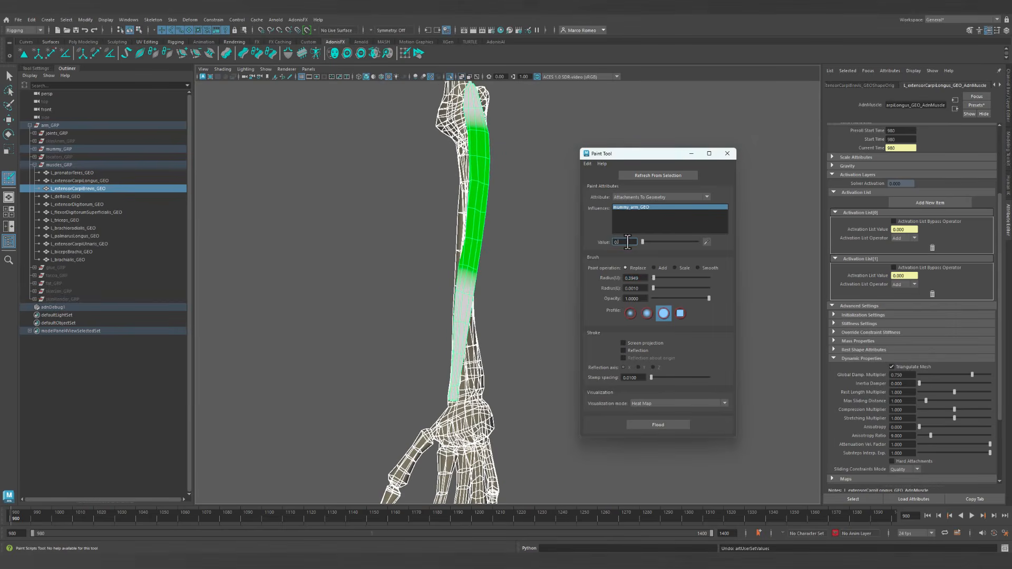
text(.5)
key(Return)
drag(459, 261, 503, 263)
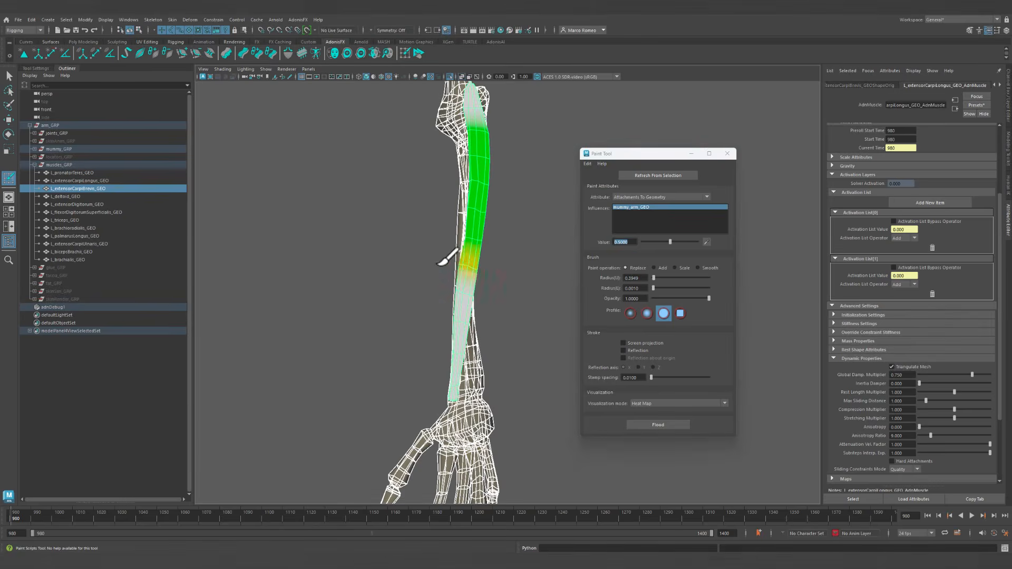
alt+drag(454, 286, 528, 278)
alt+right_drag(529, 278, 586, 264)
mouse_move(374, 259)
mouse_down()
mouse_move(375, 276)
mouse_move(369, 198)
mouse_up()
alt+drag(383, 237, 398, 264)
alt+right_drag(399, 264, 314, 267)
alt+drag(314, 267, 514, 247)
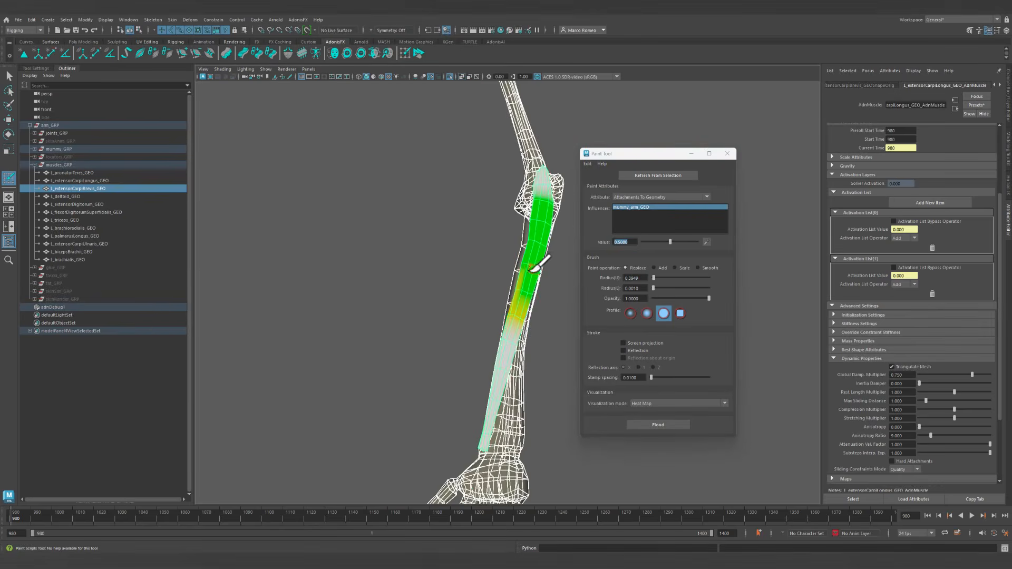
alt+middle_drag(507, 330, 443, 299)
alt+drag(442, 299, 468, 308)
Leave weight painting, turn off X-ray display, and show all the arm muscles again.
key(q)
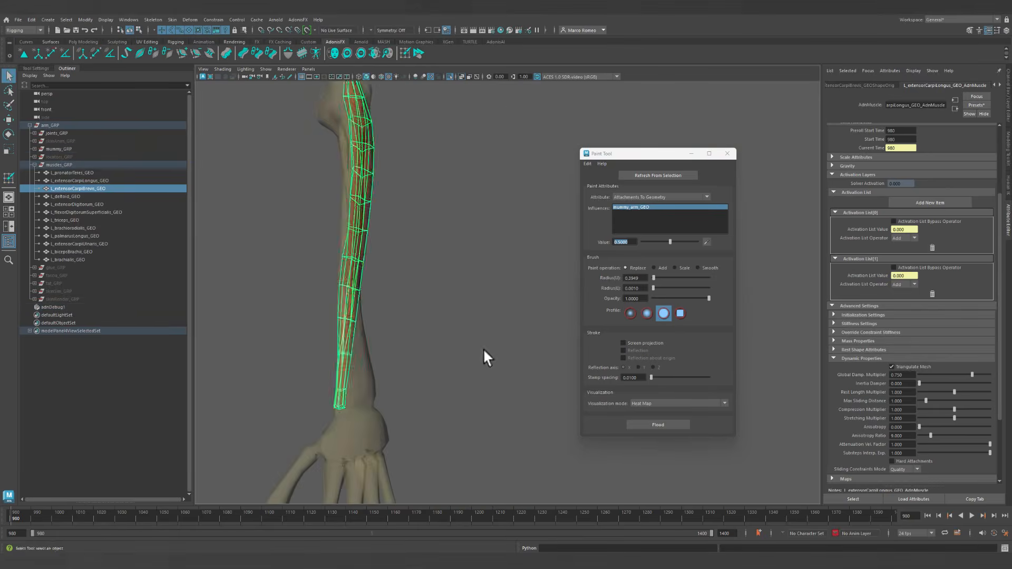
click(483, 348)
alt+right_drag(483, 348, 430, 309)
alt+drag(430, 309, 464, 317)
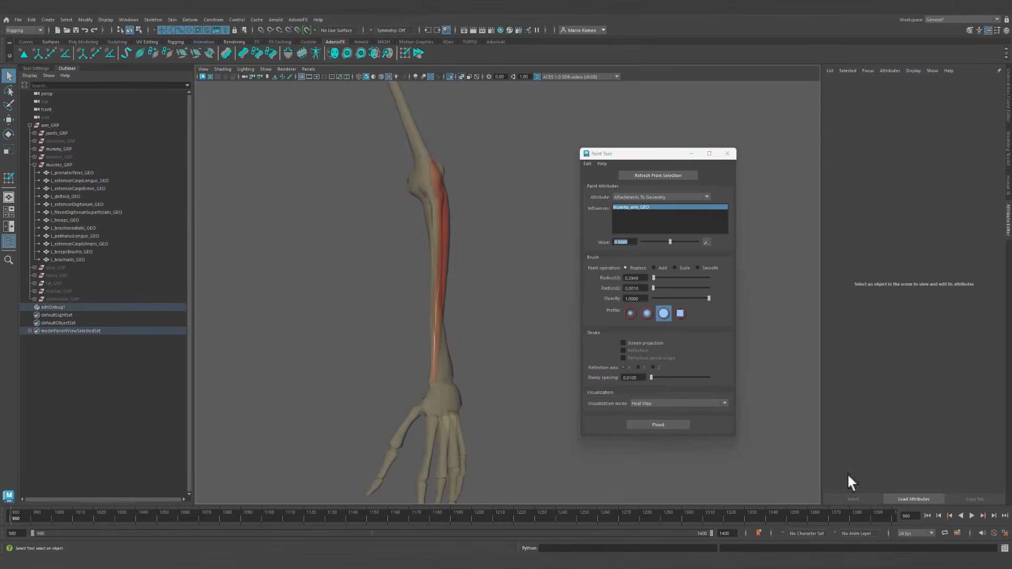
click(462, 77)
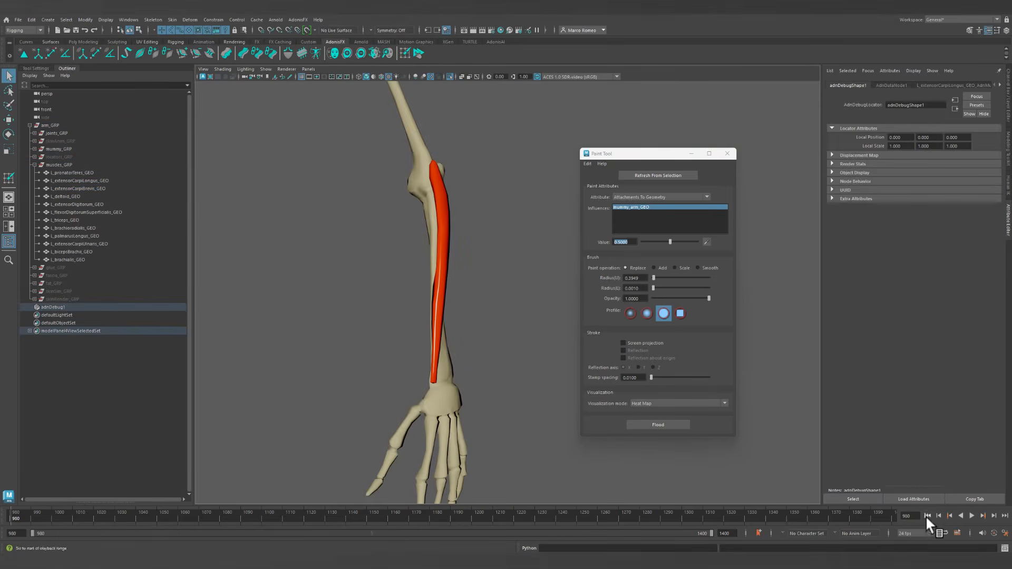
click(450, 76)
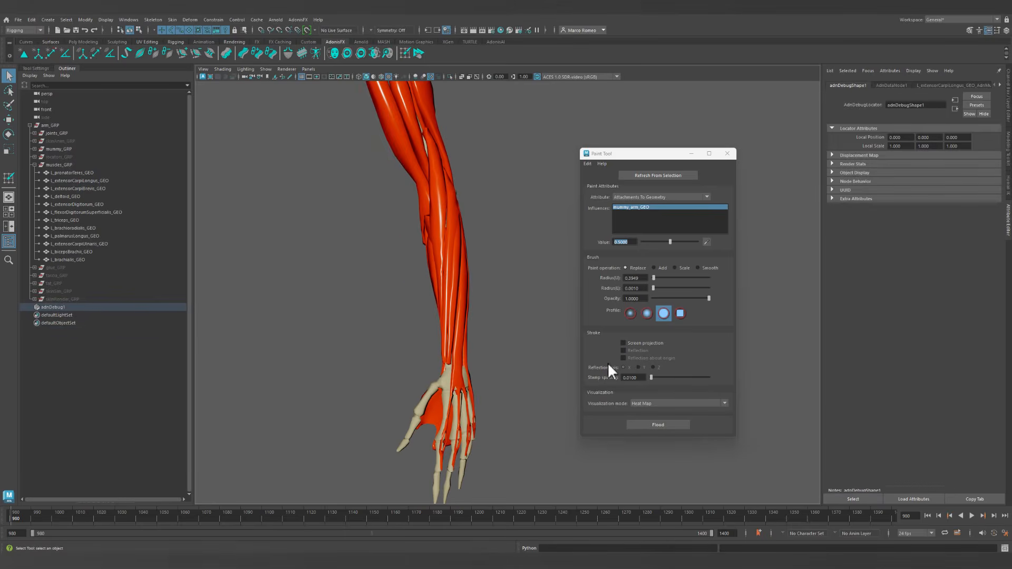
Select both extensorCarpi muscles (Longus and Brevis), L_brachioradialis_GEO, L_flexorDigitorumSuperficialis_GEO and L_palmarisLongus_GEO together with the arm bones.
click(453, 270)
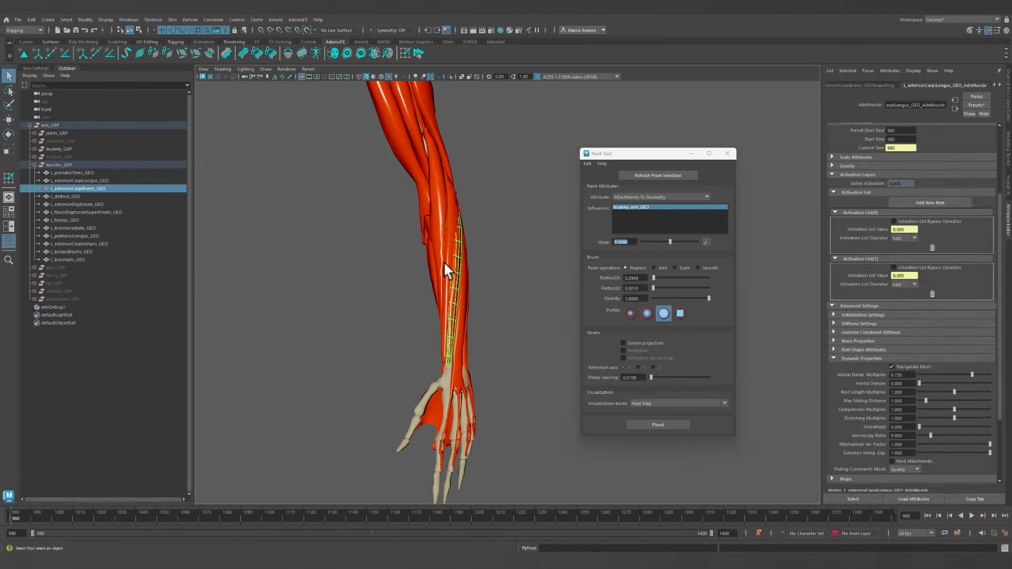
shift+click(446, 264)
shift+click(440, 252)
alt+drag(458, 286, 396, 299)
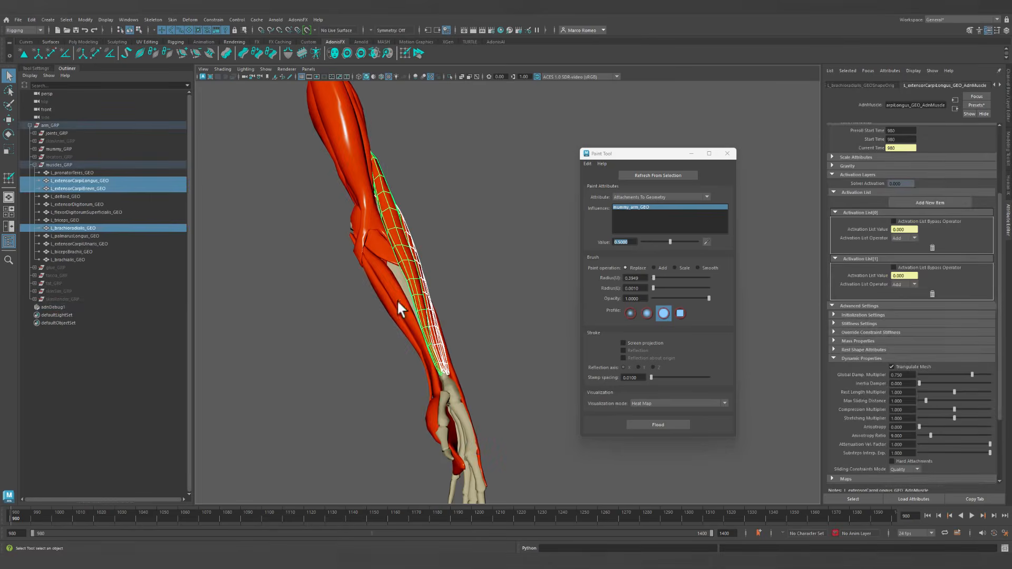
shift+click(395, 293)
shift+click(392, 311)
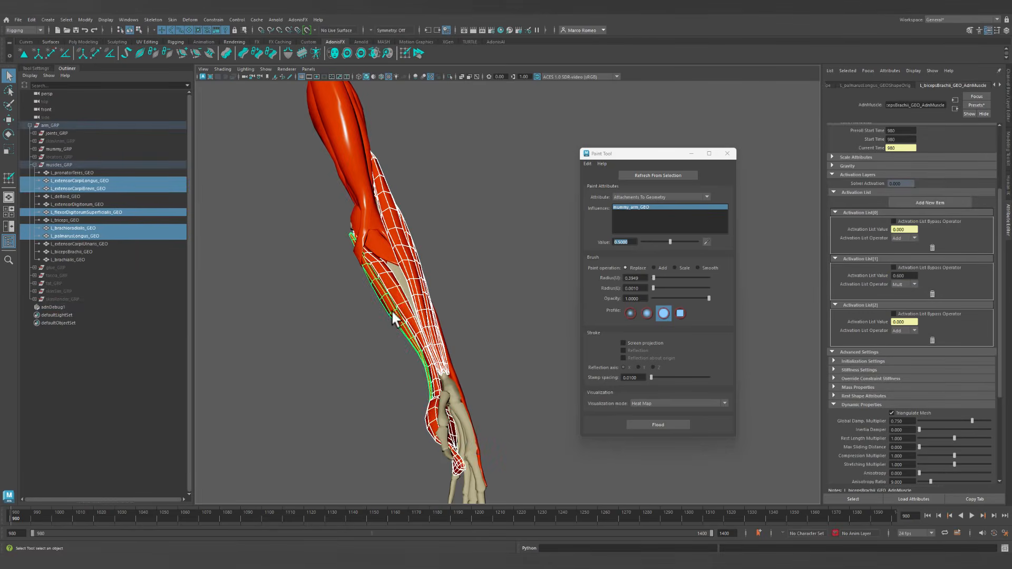
shift+click(401, 275)
Play the simulation from the start frame, skip ahead along the timeline, and stop playback at frame 1335 to check the selected forearm muscles.
alt+drag(493, 315, 507, 354)
alt+right_drag(507, 354, 505, 360)
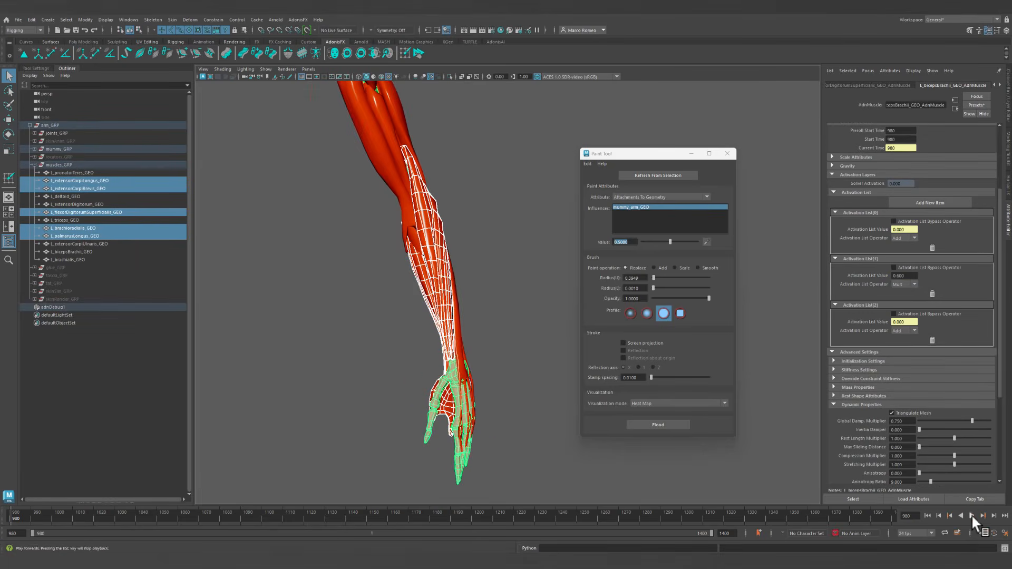
click(971, 516)
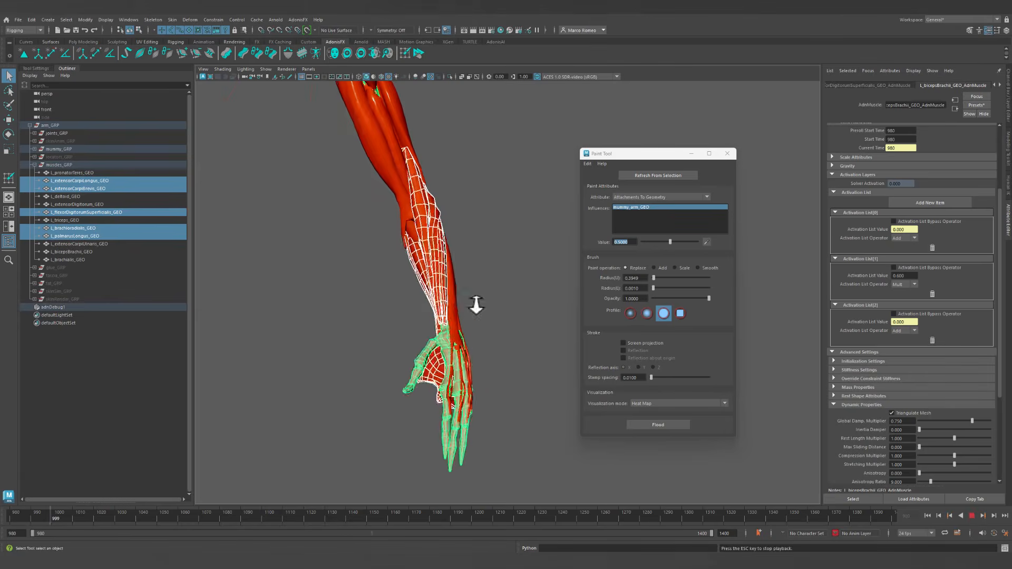
click(678, 513)
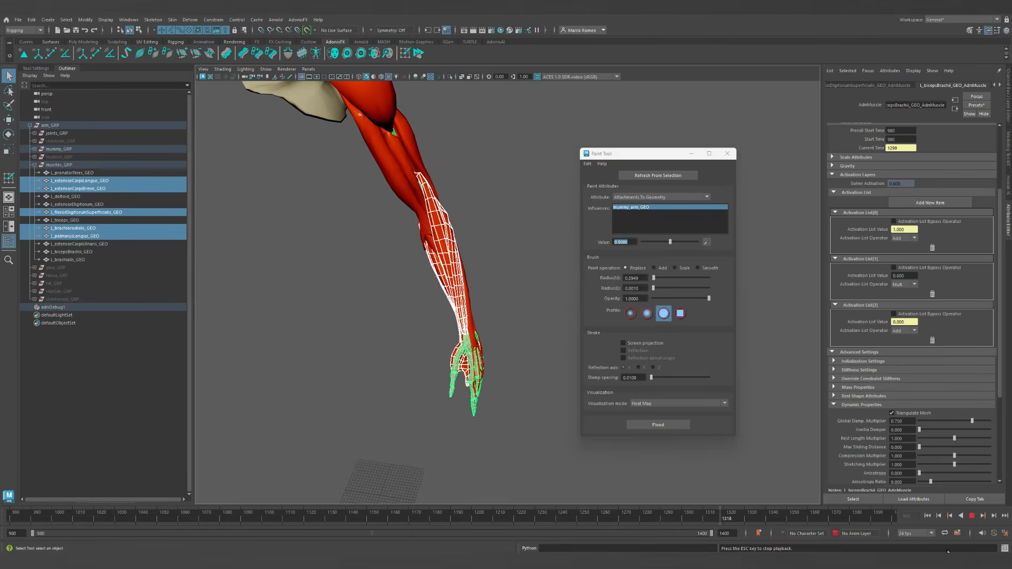
click(970, 515)
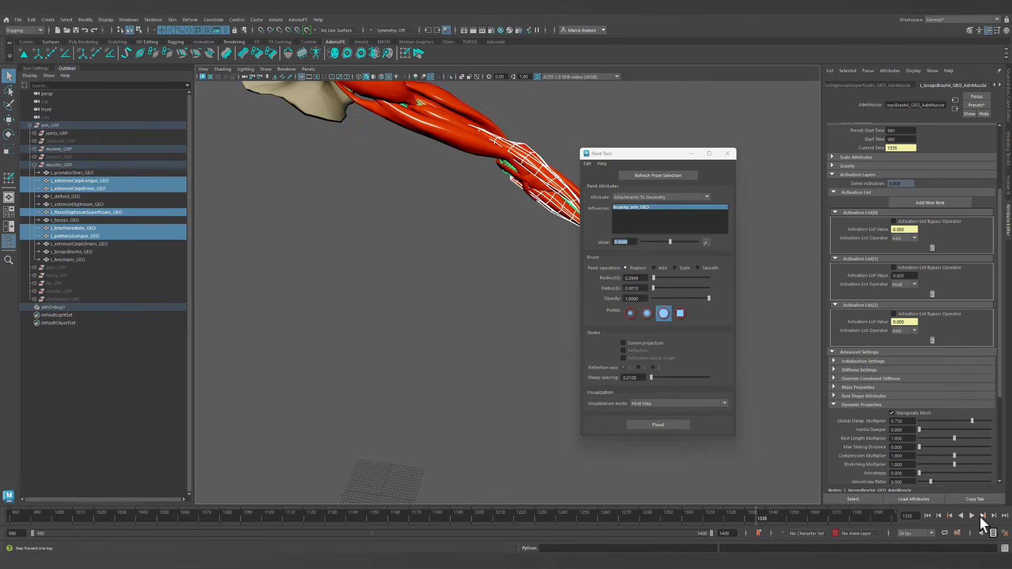
Advance the simulation frame by frame past 1341 to inspect the forearm muscles, and return to the start frame.
click(994, 515)
click(994, 515)
click(994, 515)
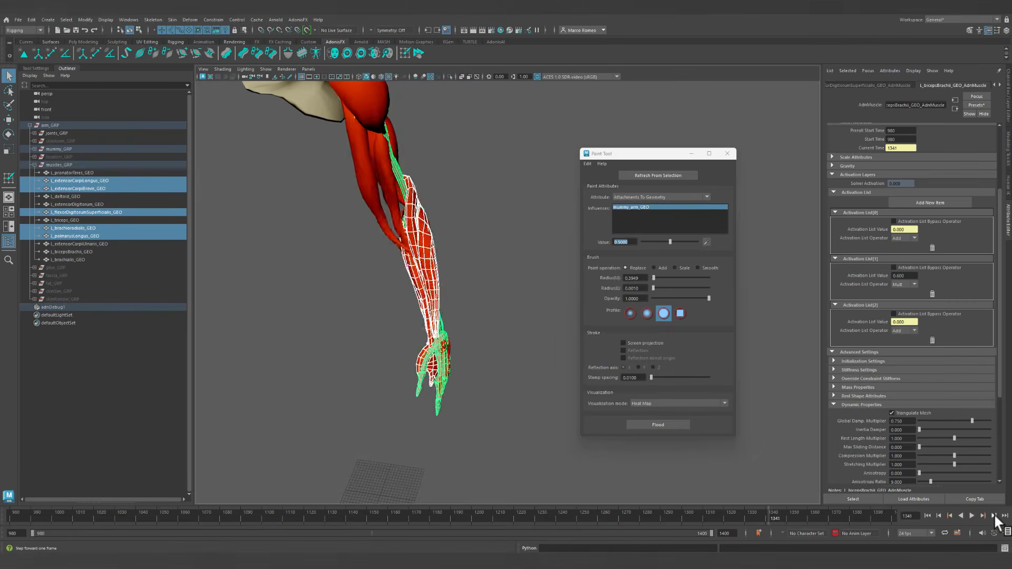
click(994, 515)
click(994, 515)
click(927, 515)
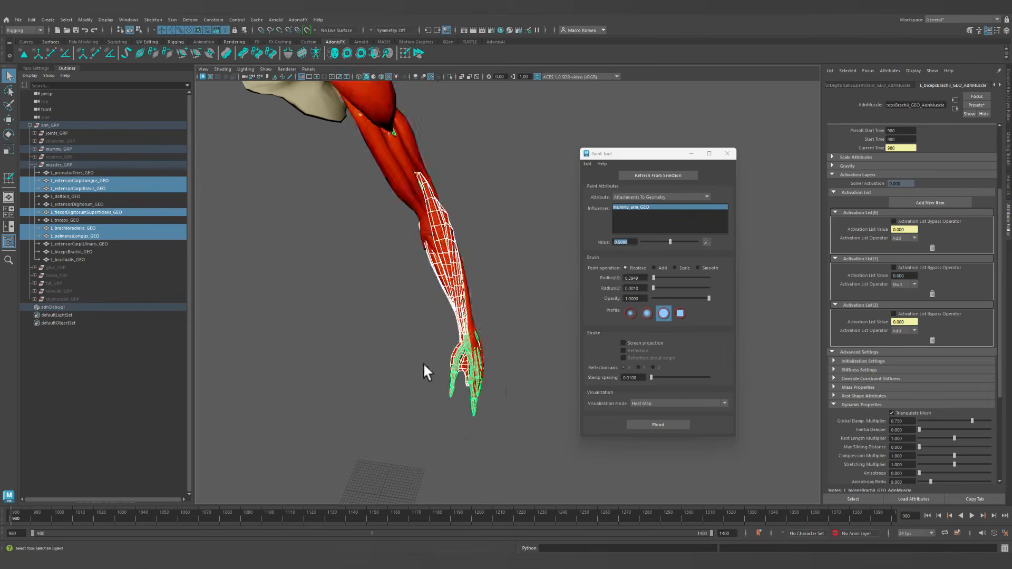
Select L_extensorDigitorum_GEO on the back of the forearm and bring the whole arm into view.
alt+drag(423, 362, 543, 359)
click(394, 438)
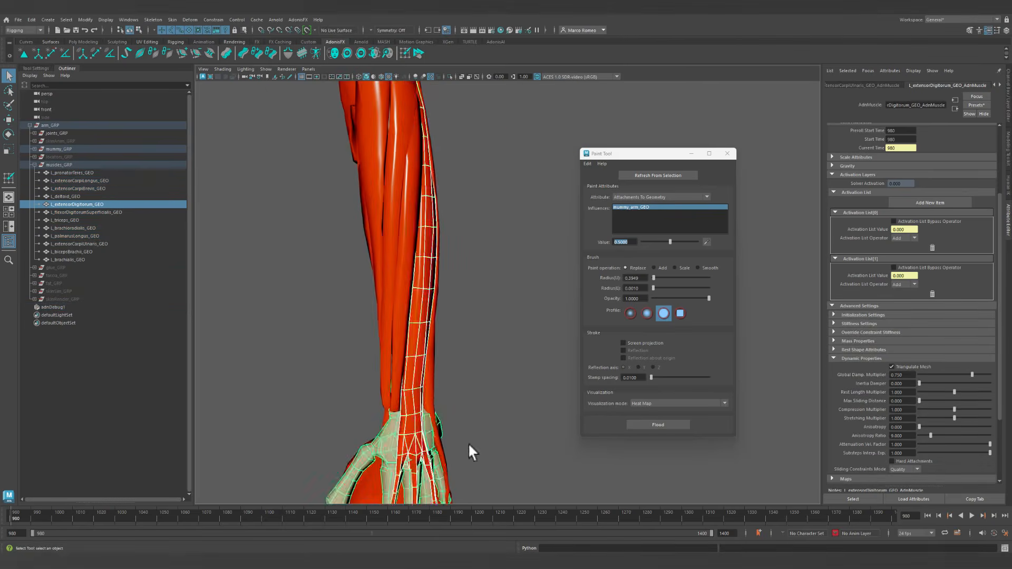
alt+drag(468, 443, 367, 361)
Jump to frame 1294 and advance the simulation frame by frame to 1318, examining how the muscles recover from the jump.
click(669, 517)
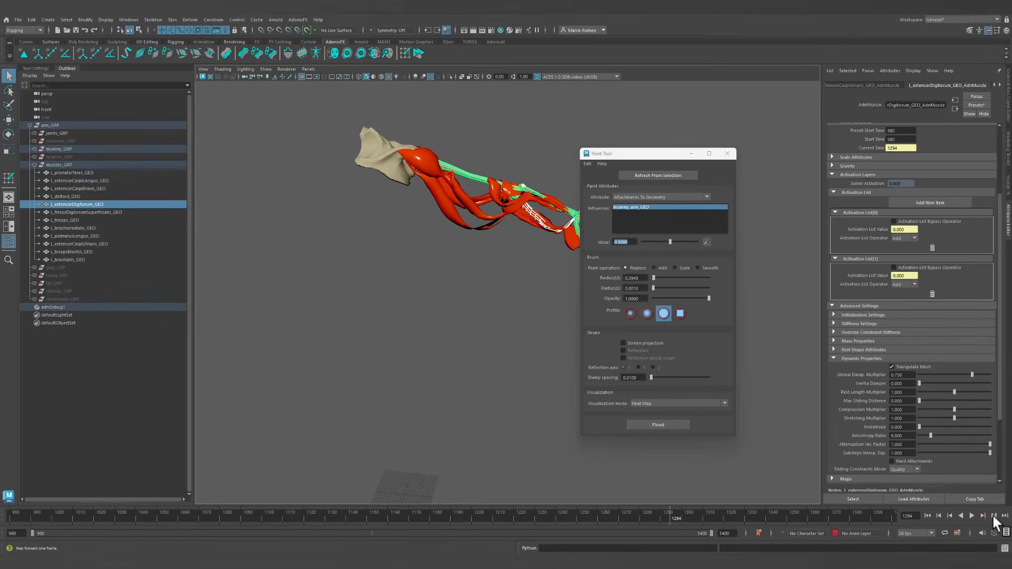
click(994, 516)
click(994, 514)
click(994, 515)
click(995, 514)
click(995, 514)
click(995, 514)
click(994, 515)
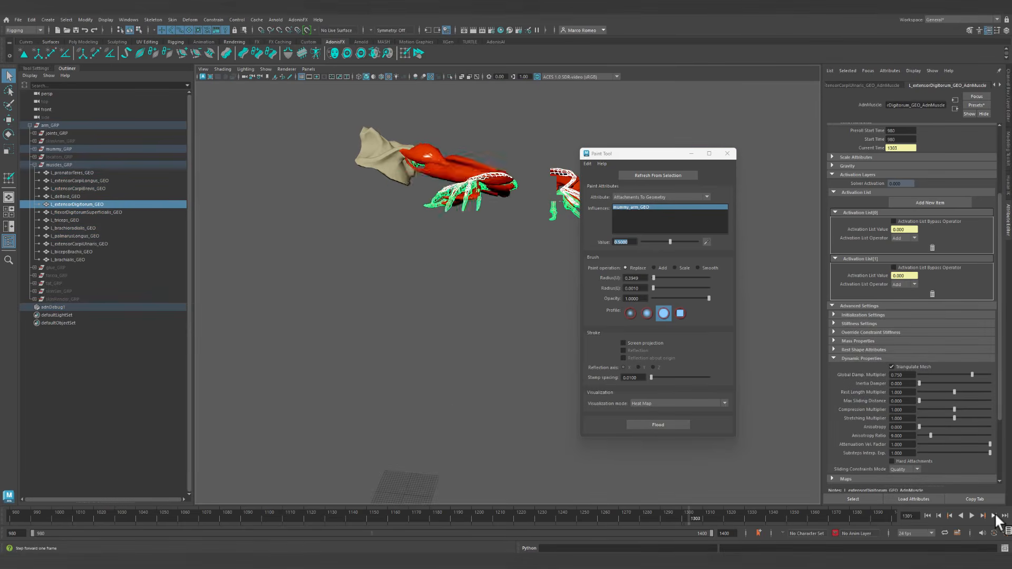
click(995, 515)
click(995, 515)
click(995, 514)
click(995, 515)
click(996, 515)
click(995, 514)
click(995, 514)
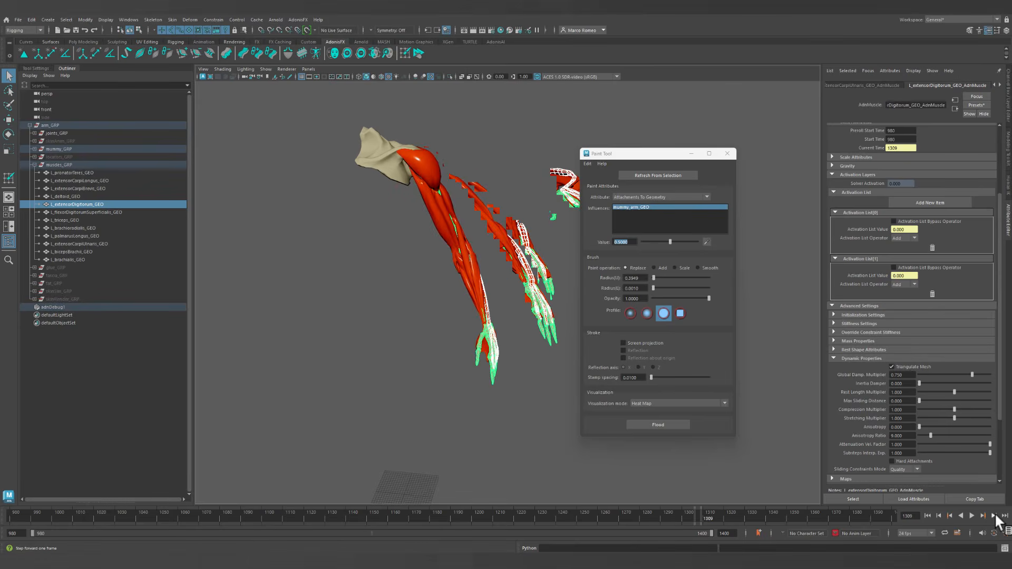
click(995, 514)
click(995, 515)
click(995, 515)
click(995, 515)
click(995, 515)
click(995, 515)
click(995, 515)
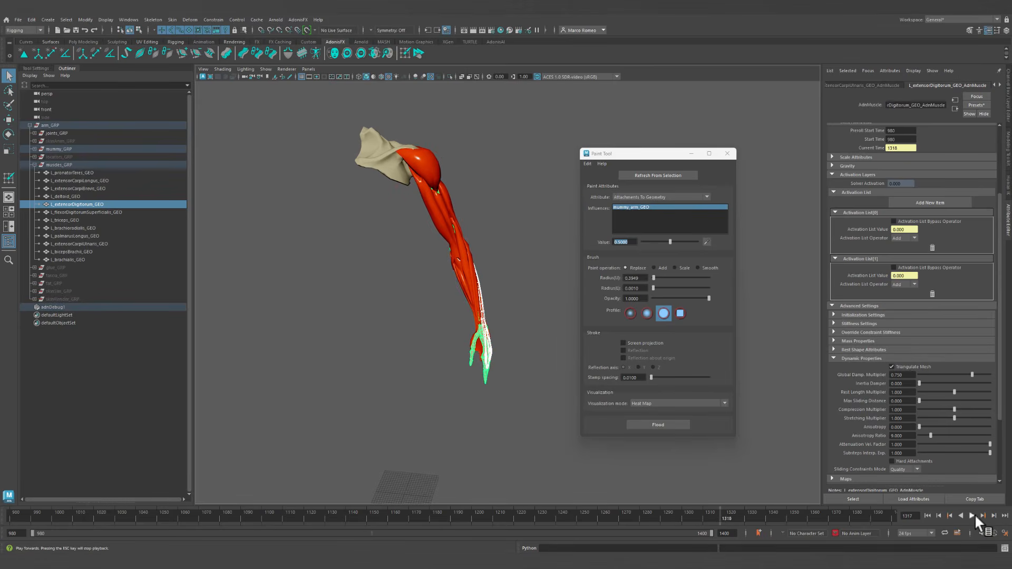
Play the muscle simulation and step forward frame by frame from 1332 to examine the forearm deformation.
click(972, 515)
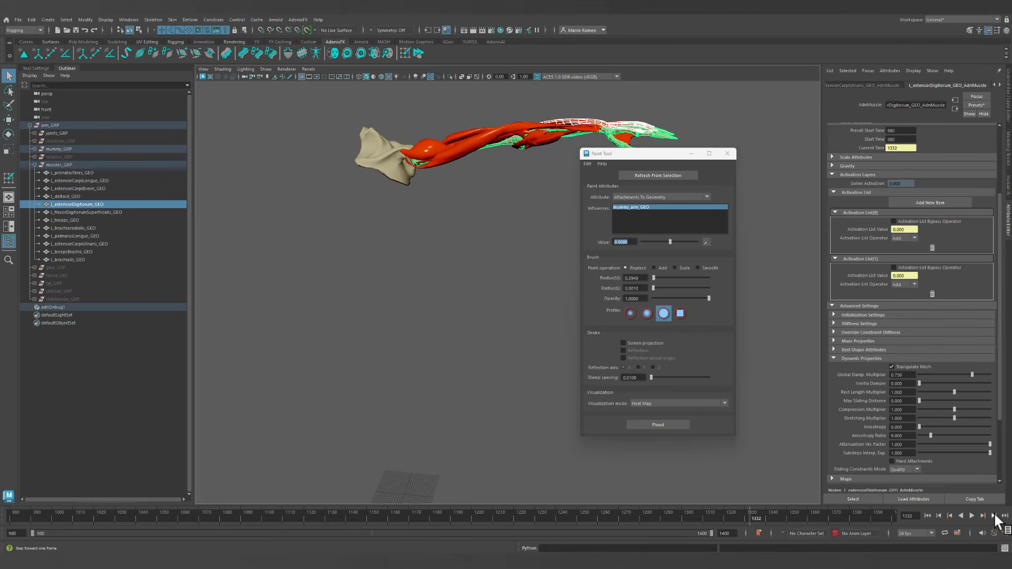
click(994, 514)
click(994, 513)
click(994, 513)
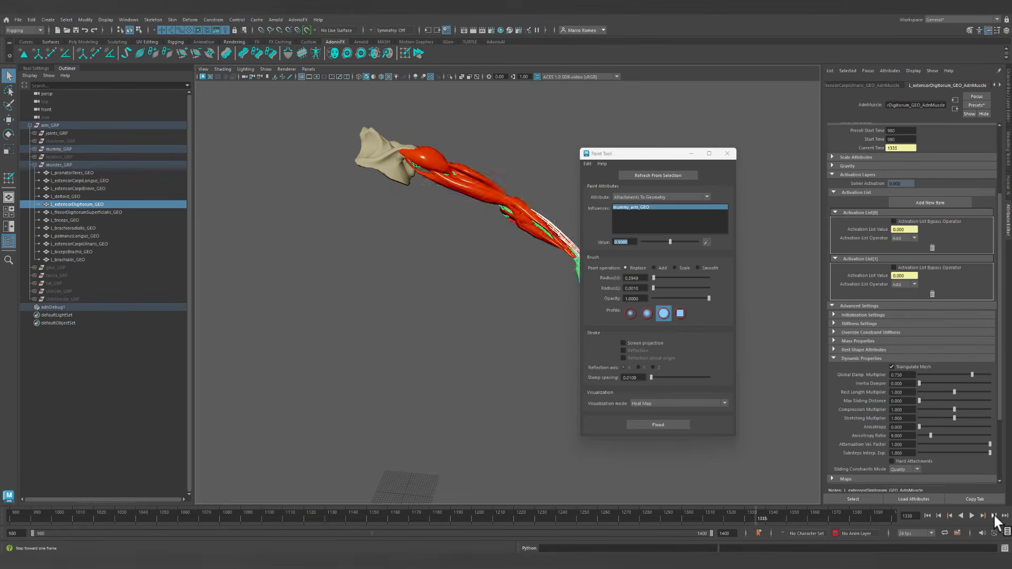
click(994, 514)
click(994, 513)
click(994, 513)
click(994, 513)
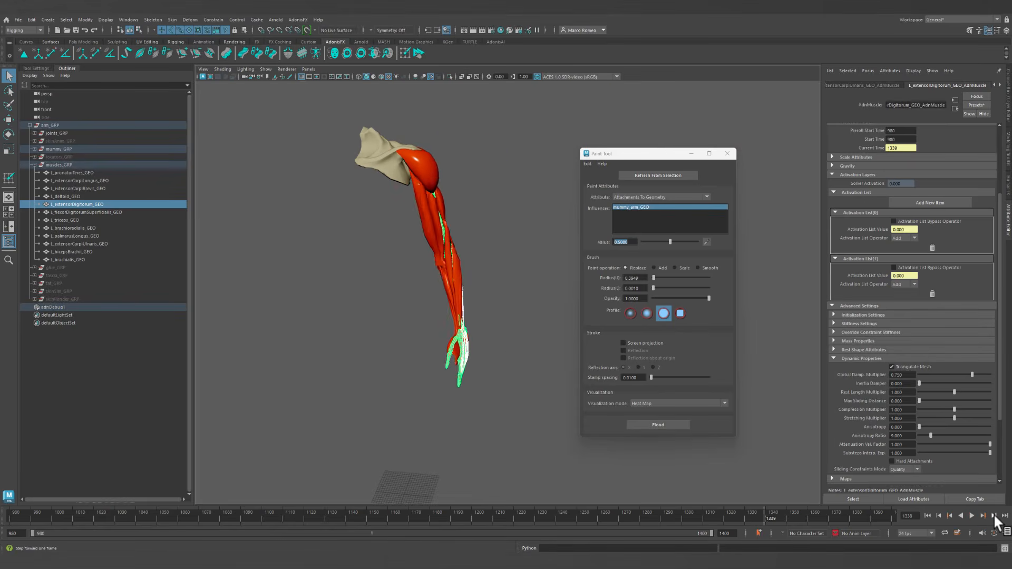
click(994, 513)
Examine the extensor digitorum at the wrist and hand over the following frames, and return to the first frame.
alt+right_drag(437, 343, 438, 405)
alt+drag(438, 404, 376, 364)
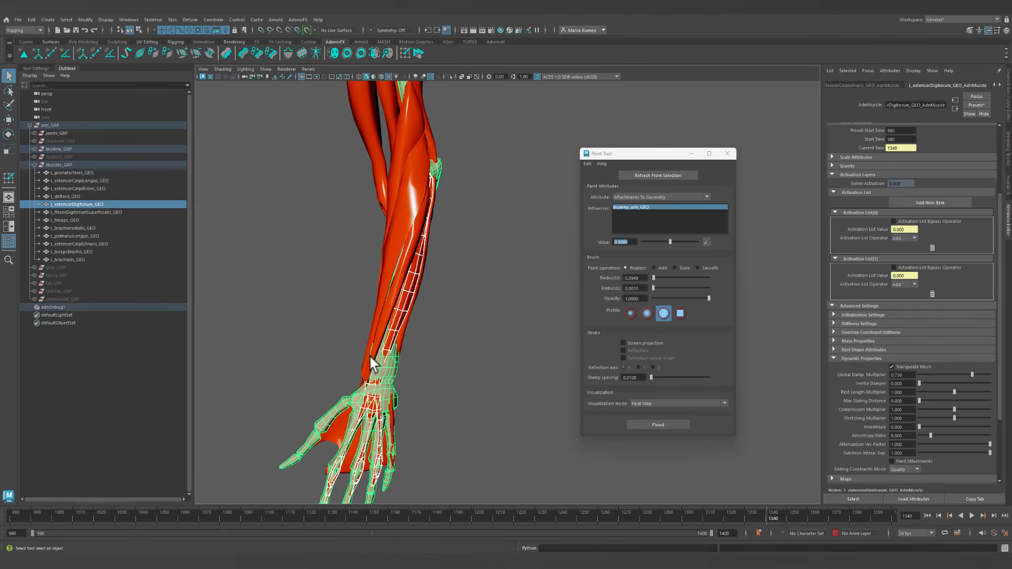
click(995, 516)
click(994, 514)
click(994, 514)
click(994, 513)
click(928, 515)
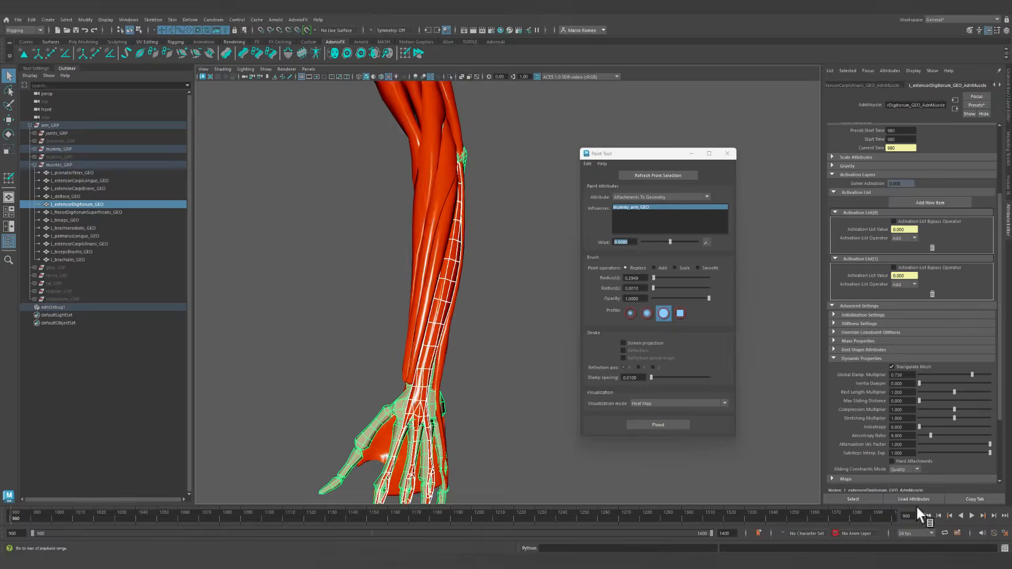
Set Max Sliding Distance to 1 on the AdnMuscle of L_extensorDigitorum_GEO.
click(432, 351)
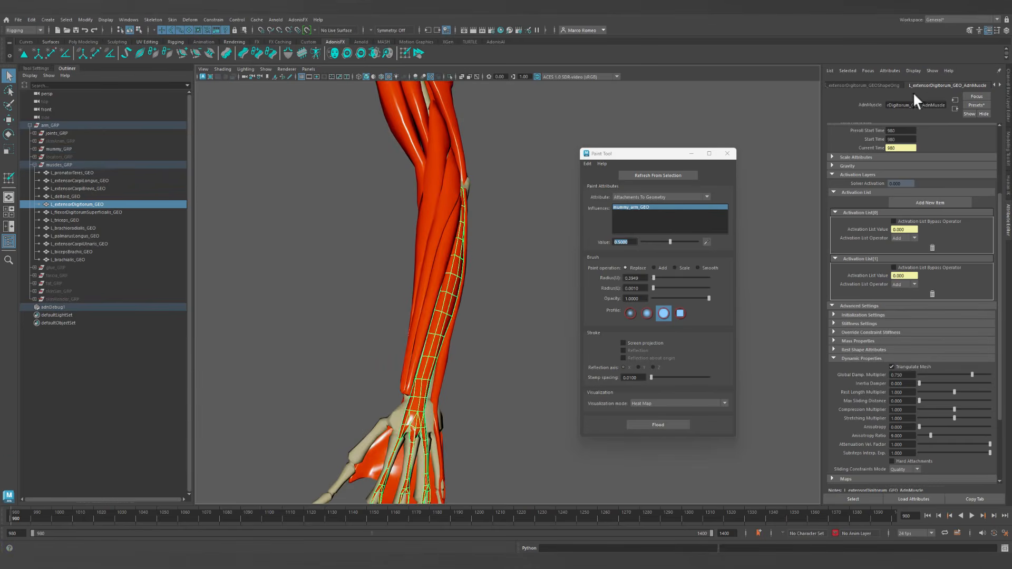
double_click(901, 401)
text(1)
key(Tab)
Refresh the Paint Tool with the extensor digitorum and set it to paint Slide On Geometry with value 1.
click(667, 175)
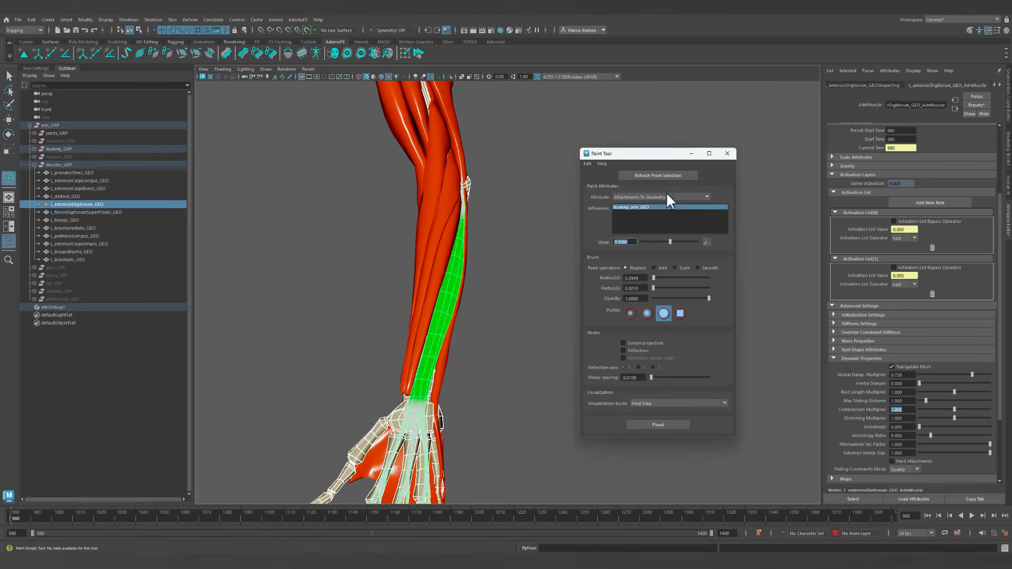
click(654, 199)
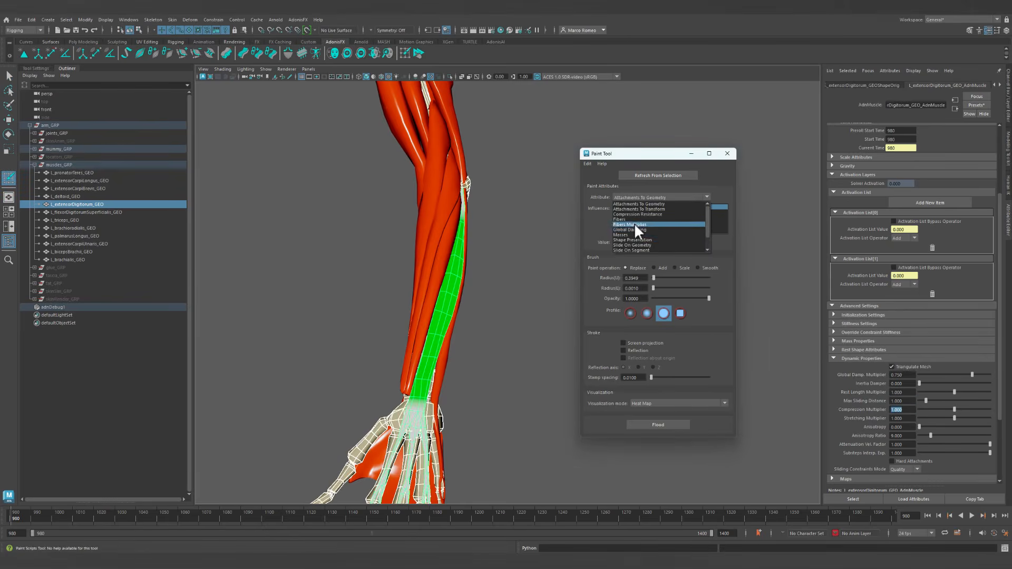
click(631, 245)
click(675, 242)
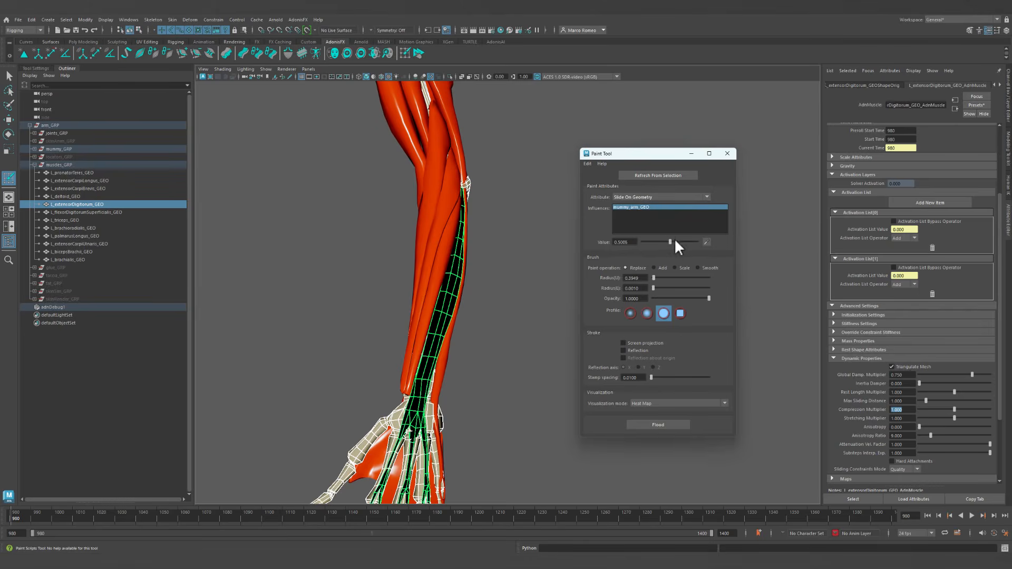
Isolate the extensor digitorum and arm bones, and paint Slide On Geometry weights of 1 along the muscle's outer surface from wrist to elbow.
alt+drag(477, 348, 520, 277)
alt+middle_drag(436, 337, 460, 311)
alt+right_drag(343, 338, 401, 340)
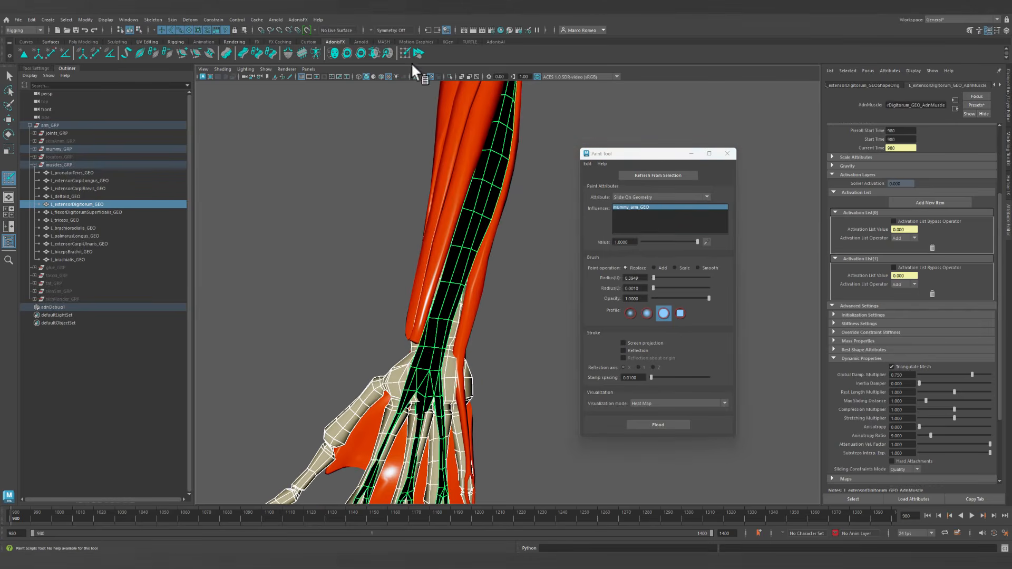
click(451, 77)
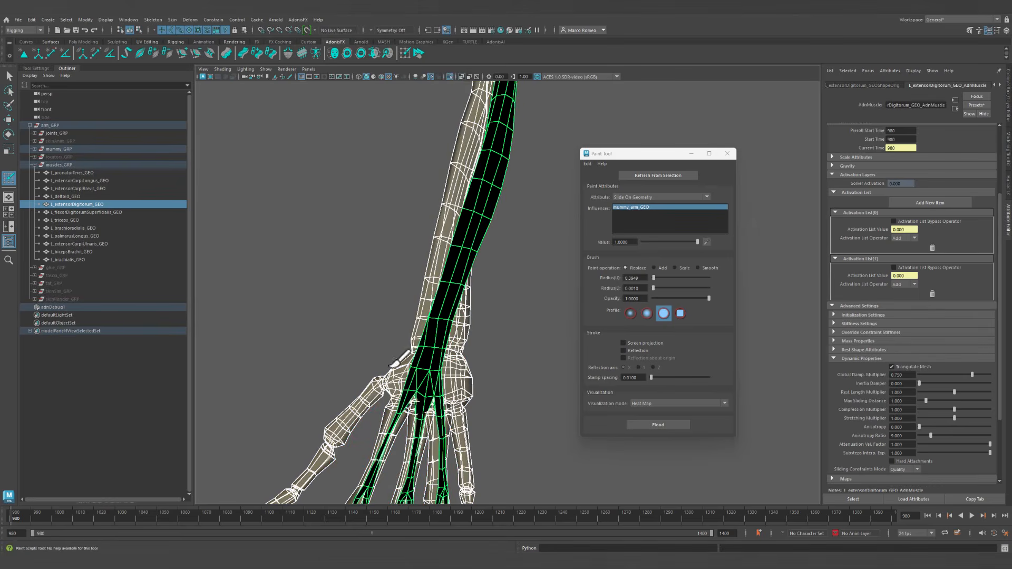
mouse_move(433, 363)
mouse_down()
mouse_move(526, 249)
mouse_move(454, 280)
mouse_move(489, 157)
mouse_move(449, 282)
mouse_up()
alt+drag(502, 224, 461, 236)
alt+middle_drag(460, 236, 344, 327)
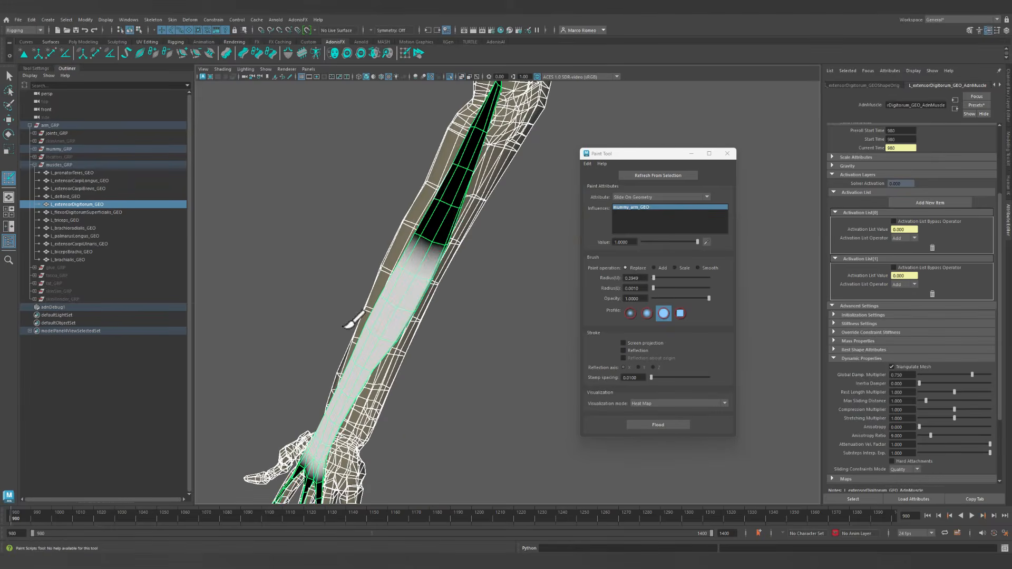
mouse_move(417, 284)
mouse_down()
mouse_move(438, 214)
mouse_move(490, 158)
mouse_move(447, 193)
mouse_up()
mouse_move(412, 266)
alt+mouse_down()
mouse_move(400, 283)
mouse_move(523, 248)
mouse_move(498, 174)
mouse_move(520, 158)
mouse_move(481, 131)
mouse_move(494, 162)
mouse_move(565, 246)
mouse_move(532, 298)
alt+mouse_up()
alt+middle_drag(531, 299, 439, 241)
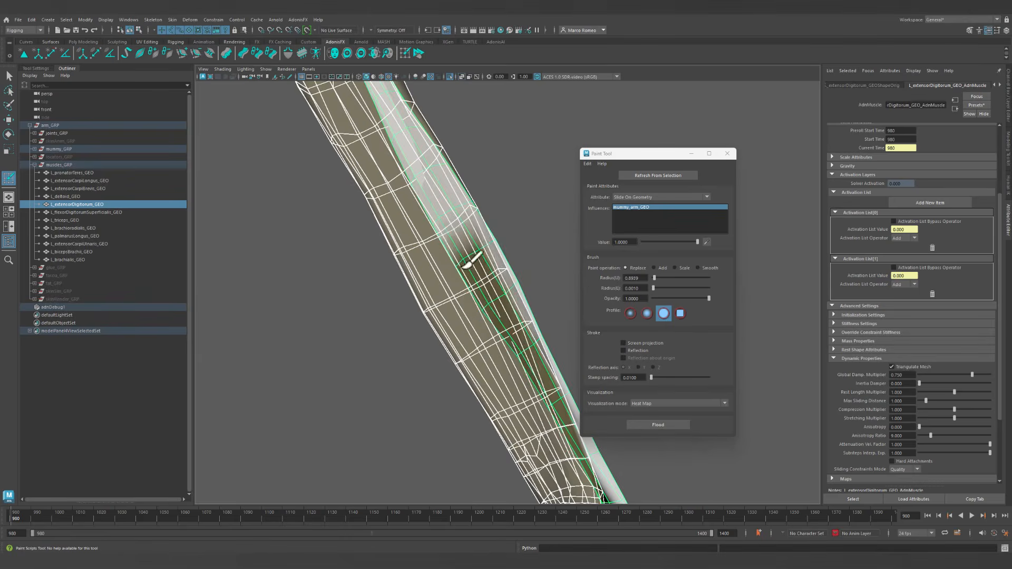
Paint the remaining unweighted side of the extensor digitorum's forearm section with Slide On Geometry weights of 1.
mouse_move(463, 268)
mouse_down()
mouse_move(595, 313)
mouse_move(531, 435)
mouse_move(593, 453)
mouse_up()
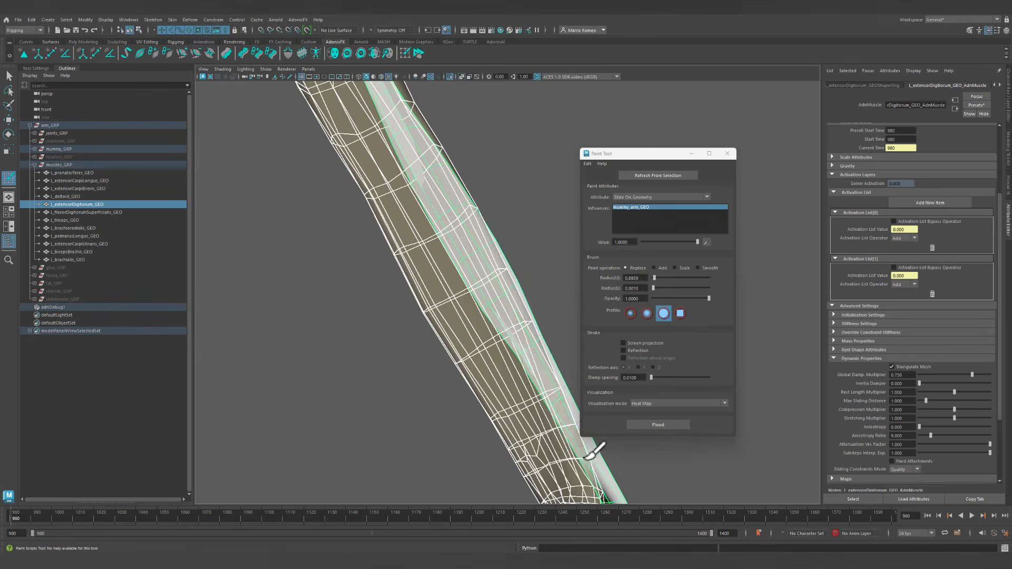
alt+middle_drag(593, 454, 490, 324)
mouse_move(514, 362)
mouse_down()
mouse_move(563, 370)
mouse_move(369, 391)
mouse_move(514, 389)
mouse_up()
mouse_move(513, 389)
alt+middle_down()
mouse_move(332, 387)
mouse_move(380, 377)
alt+middle_up()
alt+right_drag(518, 279, 436, 261)
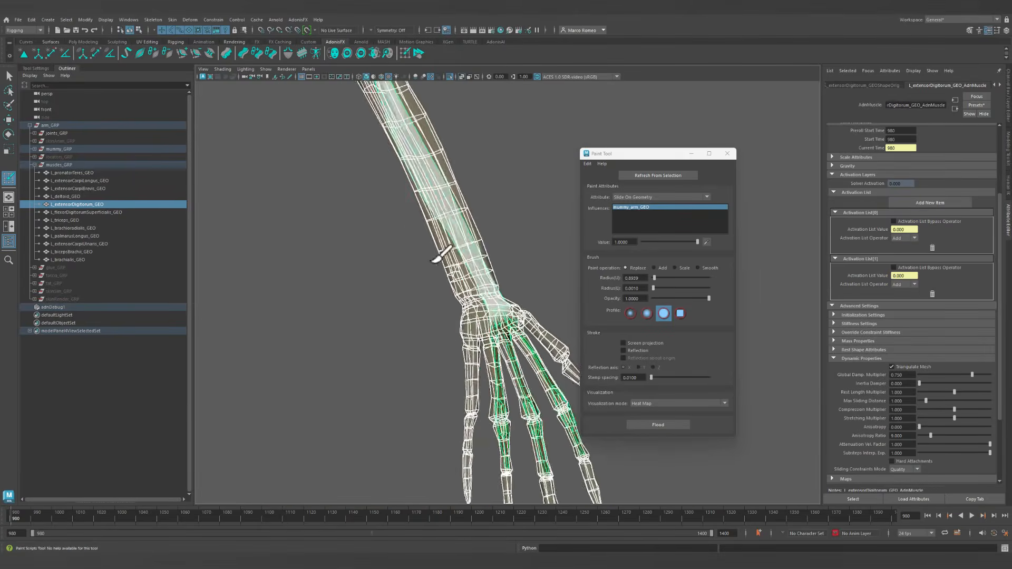
alt+drag(436, 261, 390, 244)
alt+middle_drag(495, 192, 514, 331)
mouse_move(514, 331)
alt+mouse_down()
mouse_move(477, 261)
mouse_move(572, 197)
alt+mouse_up()
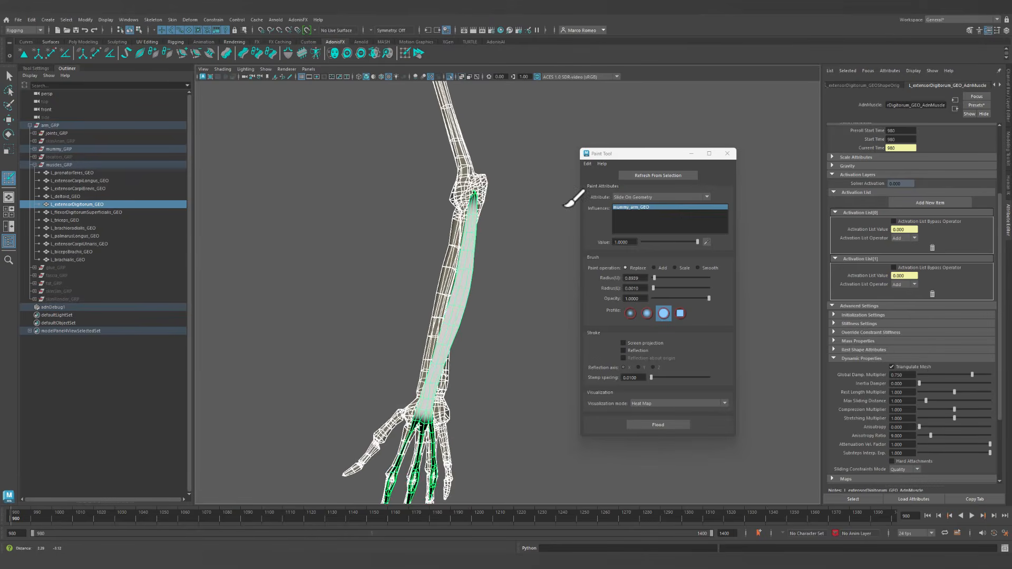
Paint Attachments To Geometry weights of 1 on the lower forearm section of the extensor digitorum, just above the wrist.
click(665, 195)
click(653, 203)
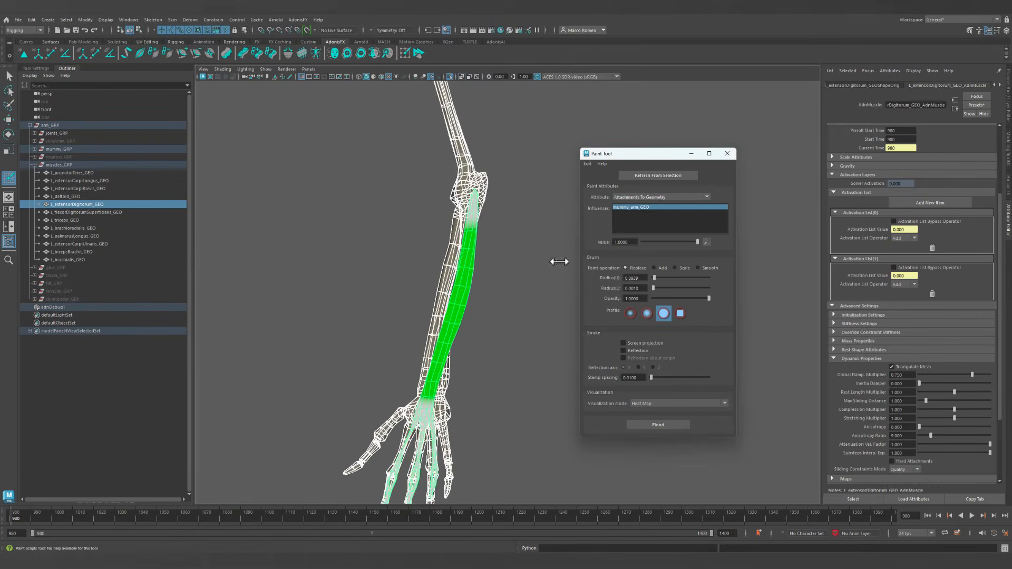
mouse_move(399, 366)
alt+mouse_down()
mouse_move(450, 357)
mouse_move(508, 380)
mouse_move(461, 370)
mouse_move(401, 385)
alt+mouse_up()
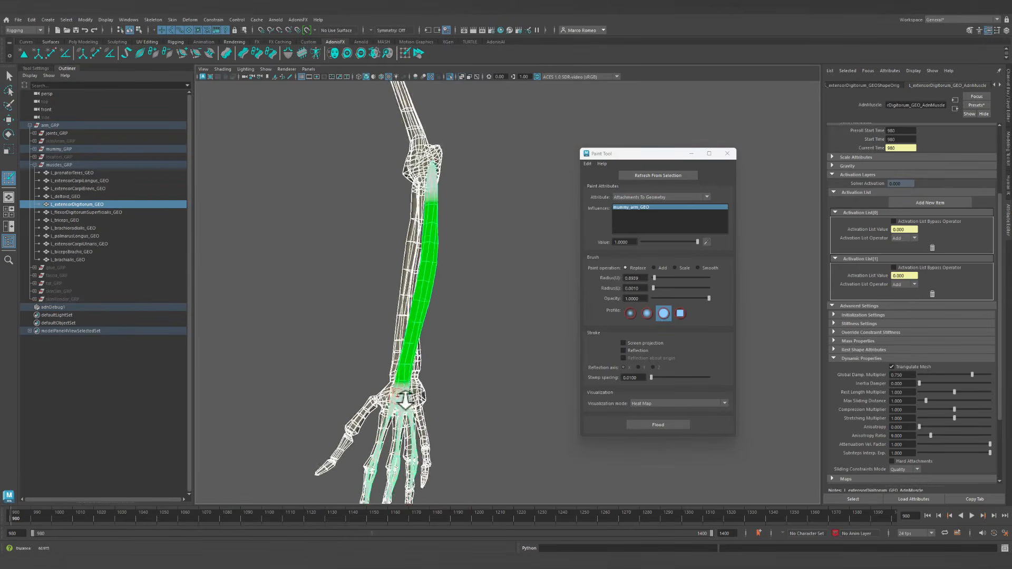
alt+right_drag(401, 385, 421, 401)
alt+middle_drag(406, 411, 441, 386)
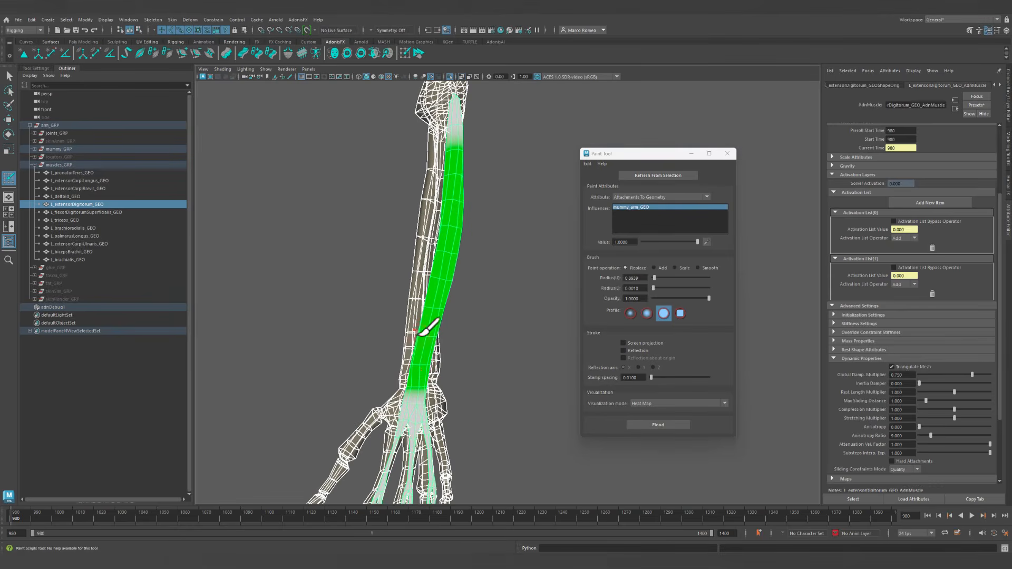
mouse_move(419, 332)
mouse_down()
mouse_move(422, 351)
mouse_move(426, 302)
mouse_move(408, 292)
mouse_up()
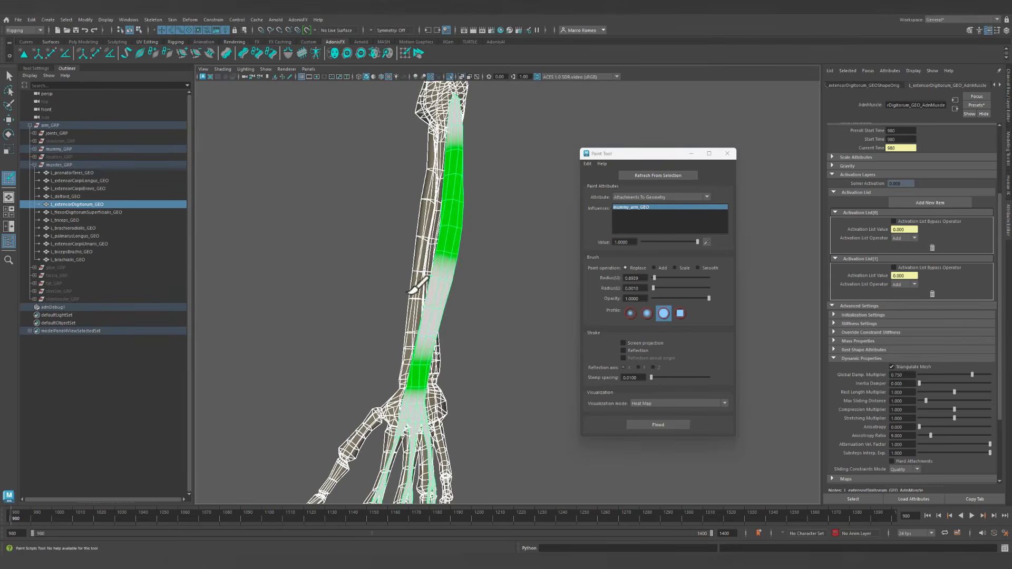
mouse_move(455, 336)
alt+mouse_down()
mouse_move(449, 346)
mouse_move(562, 323)
mouse_move(526, 301)
alt+mouse_up()
mouse_move(449, 267)
mouse_down()
mouse_move(515, 286)
mouse_move(480, 373)
mouse_move(414, 388)
mouse_move(436, 369)
mouse_up()
mouse_move(560, 356)
alt+mouse_down()
mouse_move(488, 362)
mouse_move(554, 354)
mouse_move(462, 380)
mouse_move(406, 410)
mouse_move(533, 387)
alt+mouse_up()
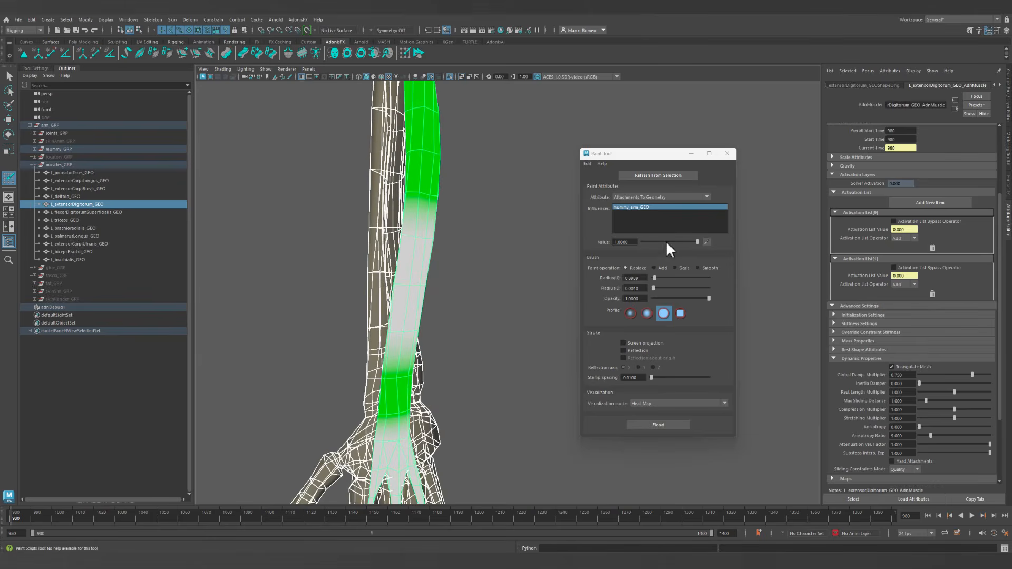
Set the paint value to 0 and smooth the Attachments To Geometry weights along the extensor digitorum.
click(632, 242)
alt+drag(406, 293, 688, 285)
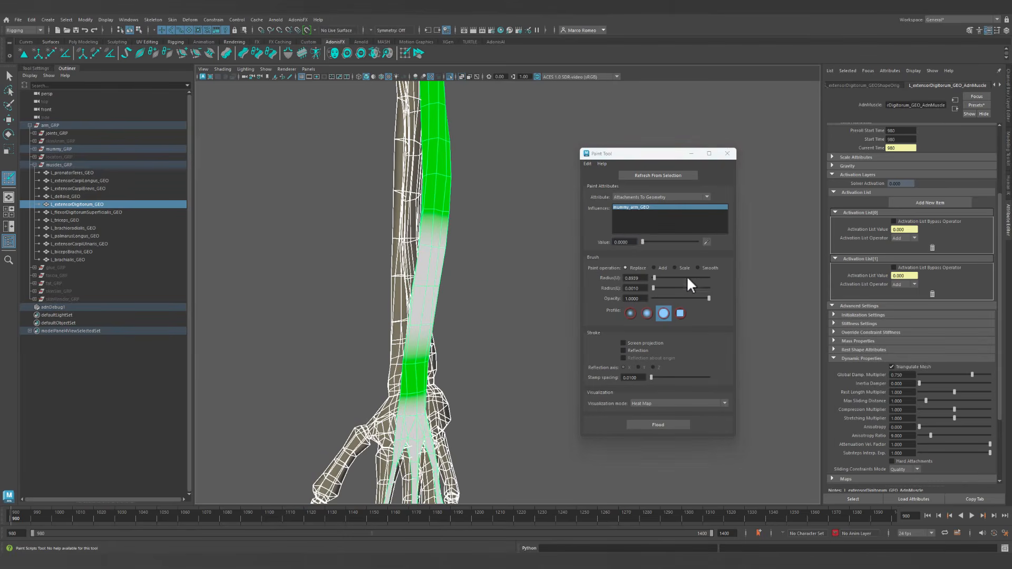
mouse_move(501, 369)
alt+mouse_down()
mouse_move(474, 350)
mouse_move(501, 409)
mouse_move(468, 382)
mouse_move(488, 366)
alt+mouse_up()
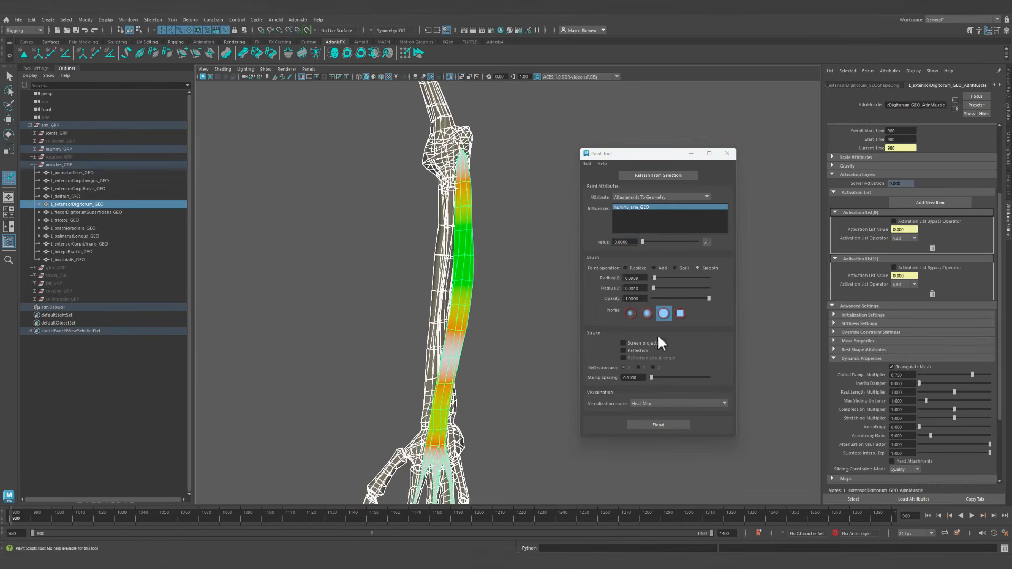
Leave weight painting and turn off the X-ray display of the isolated muscle and bones.
key(q)
click(511, 449)
alt+drag(511, 449, 516, 447)
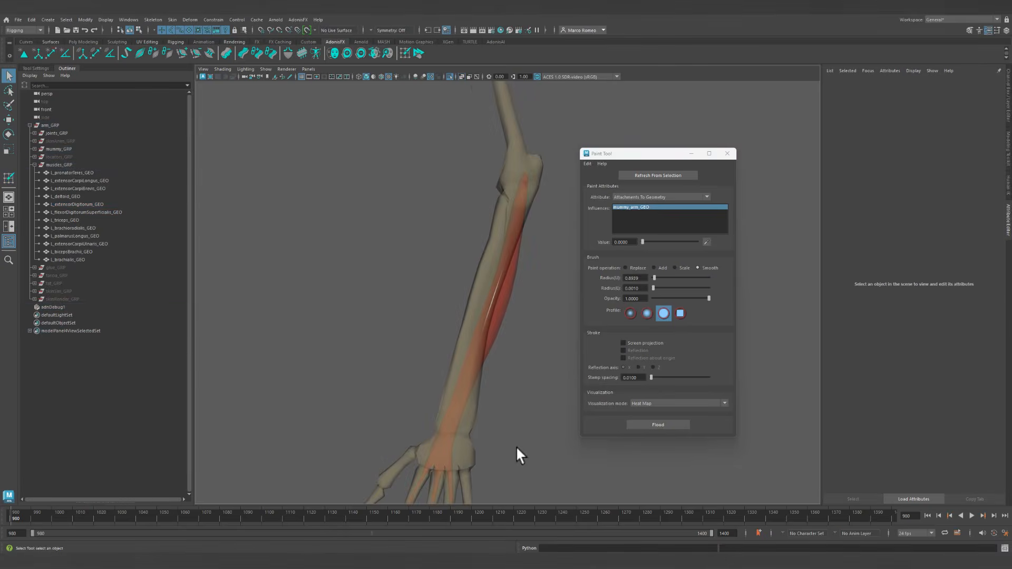
click(461, 76)
click(449, 365)
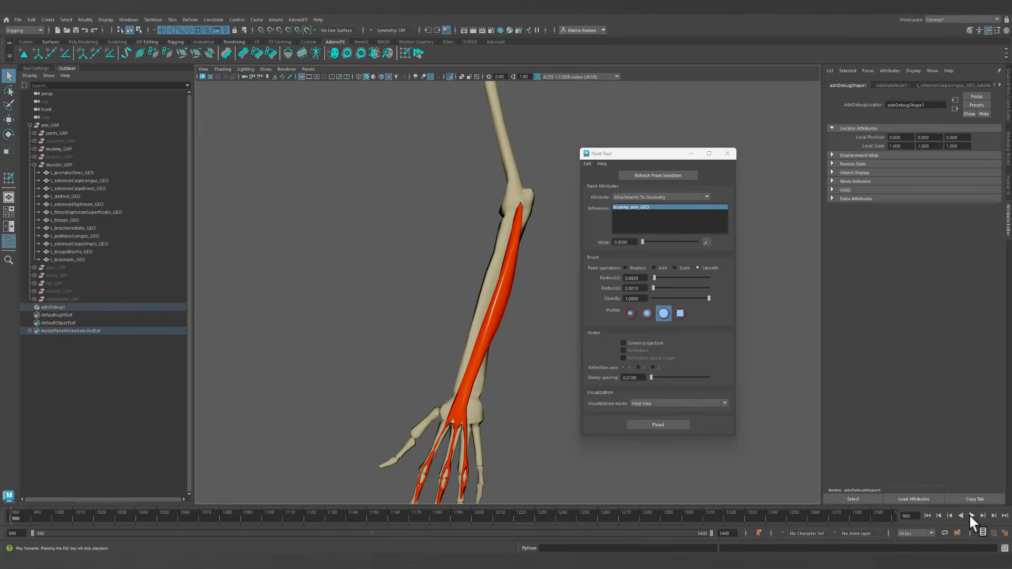
Play the simulation and step through the frames up to 1343 to examine the isolated extensor digitorum, and return to the first frame.
click(651, 514)
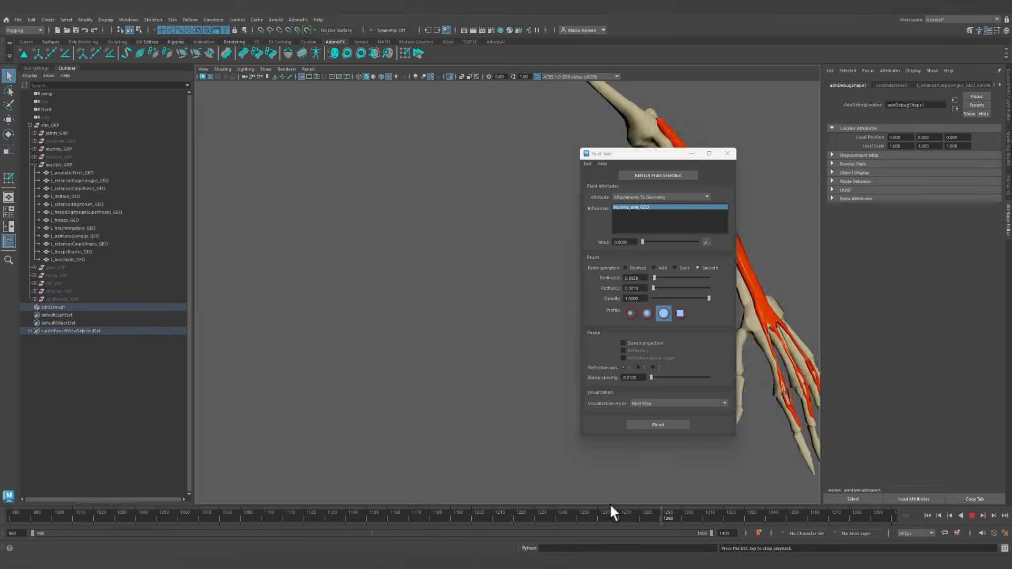
click(971, 515)
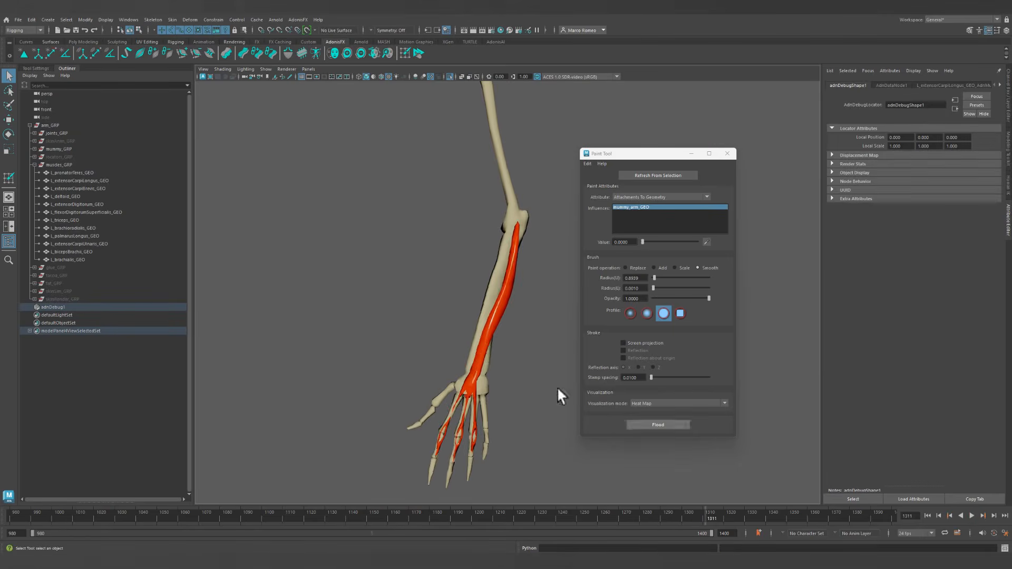
alt+drag(507, 344, 541, 339)
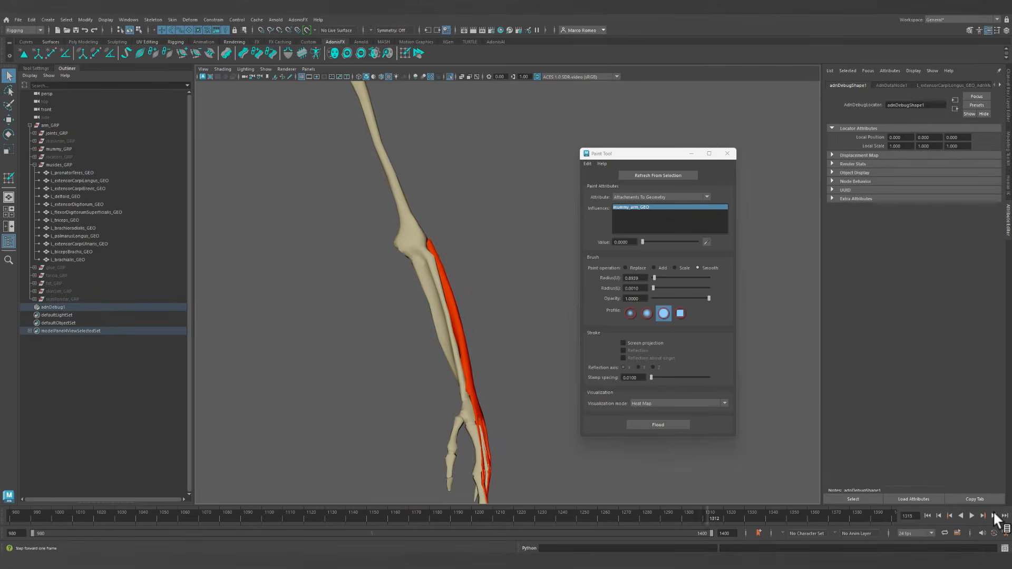
click(743, 515)
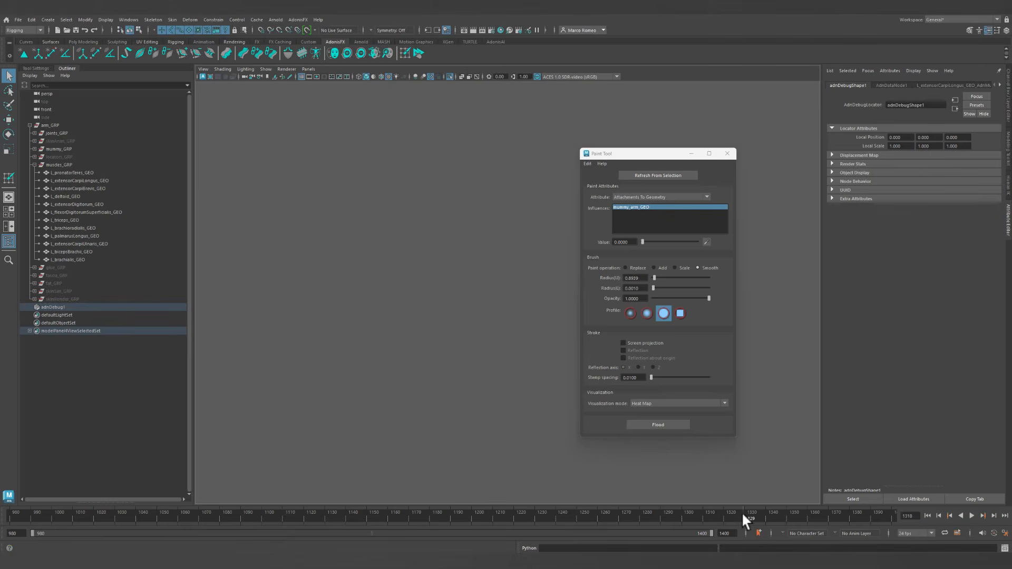
click(994, 515)
click(994, 516)
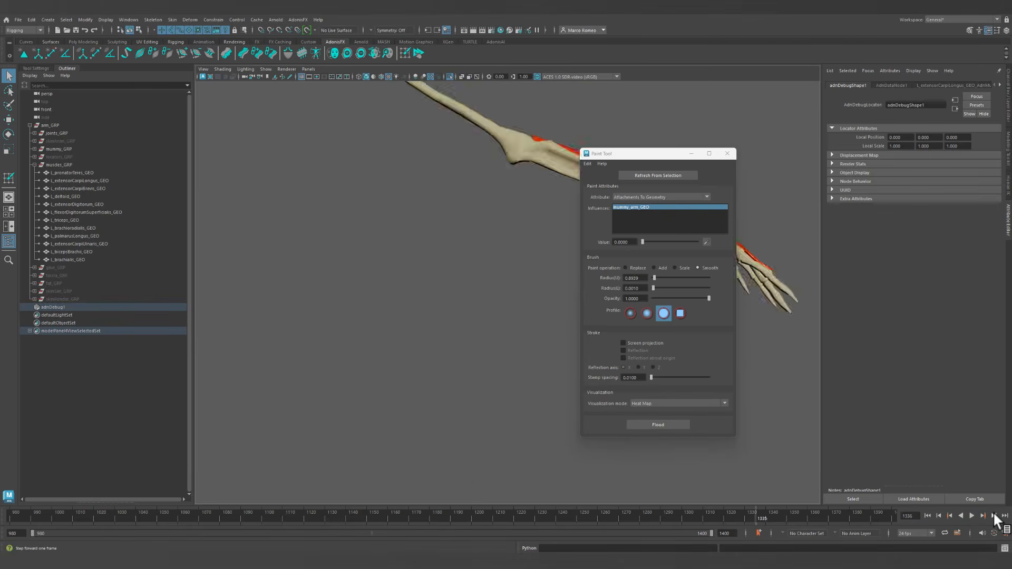
click(994, 515)
click(994, 515)
click(994, 516)
click(994, 516)
click(994, 516)
click(994, 516)
click(994, 516)
click(994, 516)
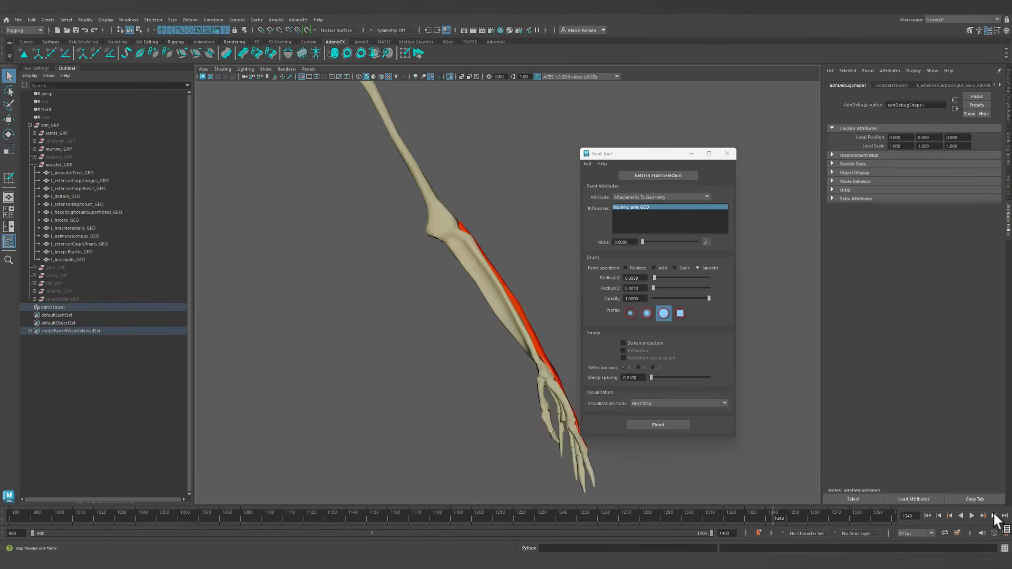
click(927, 515)
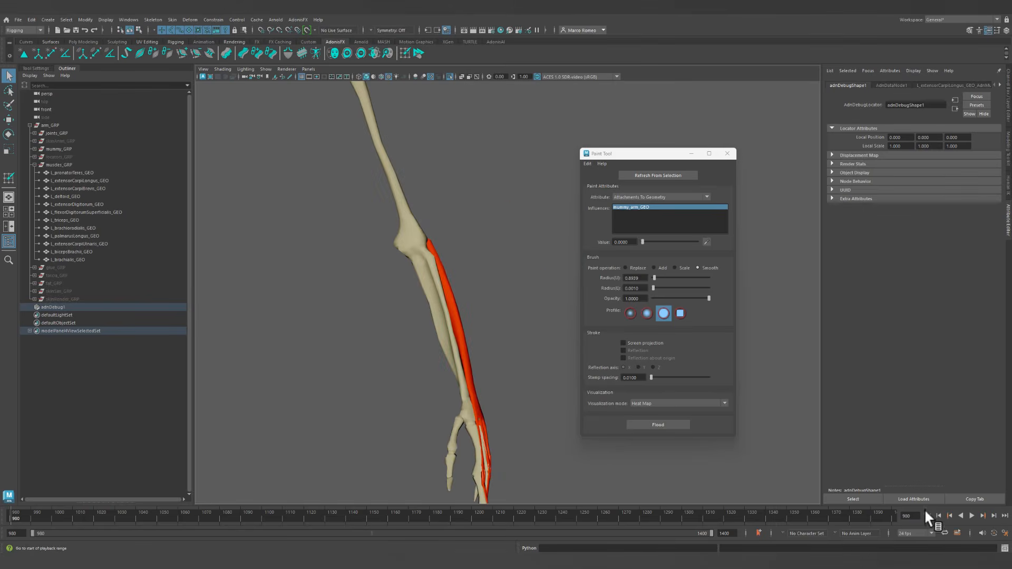
Turn off isolation to show all the arm muscles, and select L_extensorCarpiUlnaris_GEO.
click(448, 76)
alt+drag(529, 316, 445, 331)
alt+right_drag(445, 331, 477, 364)
alt+drag(477, 364, 514, 329)
alt+middle_drag(514, 329, 437, 353)
alt+right_drag(438, 353, 460, 351)
click(450, 337)
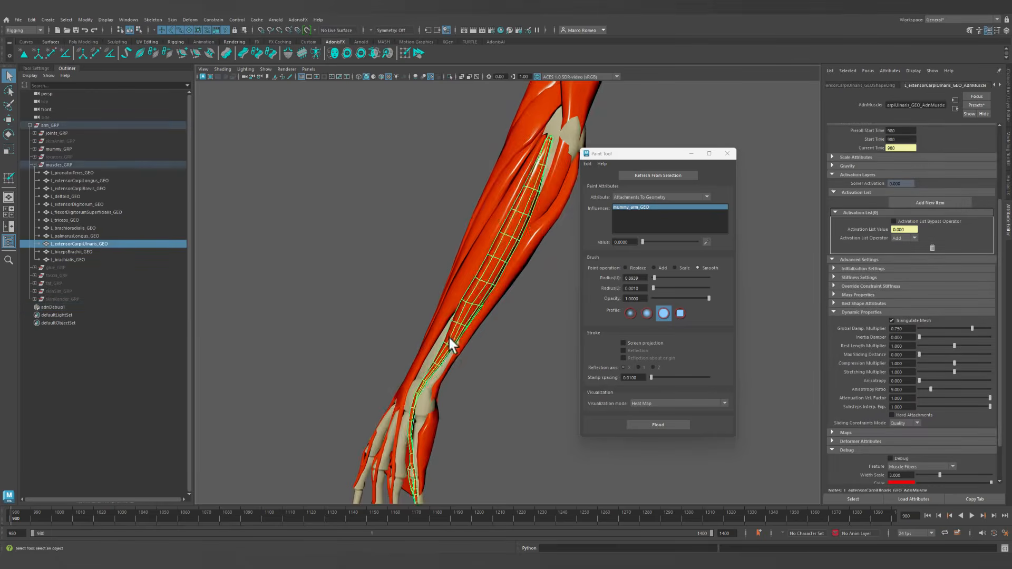
Refresh the Paint Tool with the extensor carpi ulnaris to display its Attachments To Geometry weights.
alt+drag(449, 336, 495, 371)
alt+right_drag(495, 372, 411, 317)
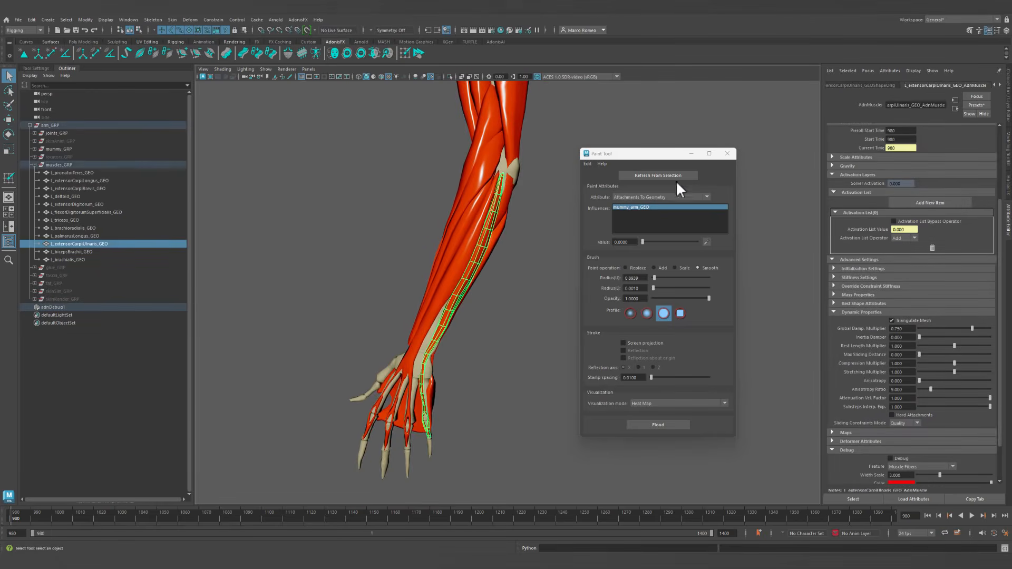
click(657, 175)
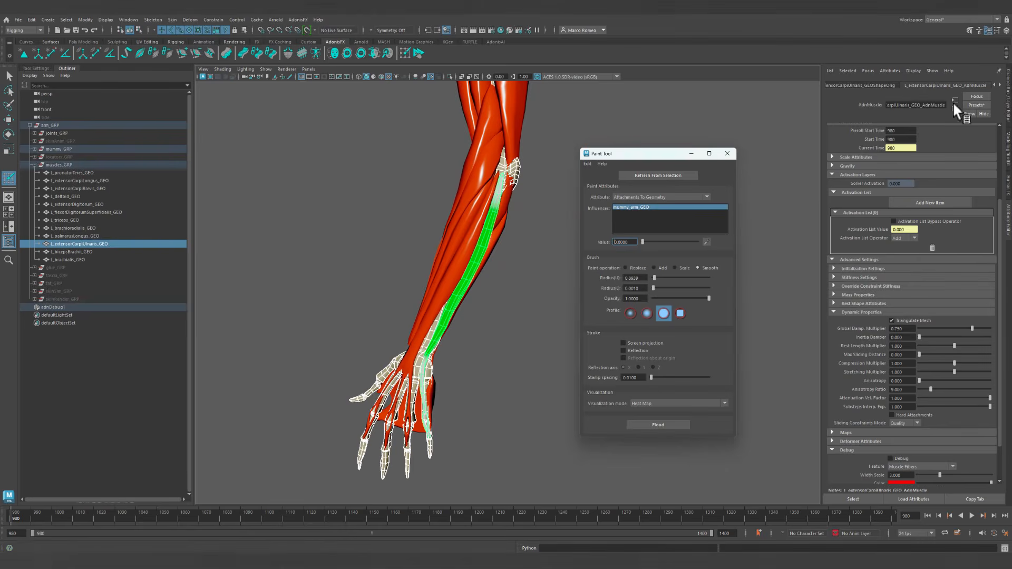
Set the extensor carpi ulnaris muscle's Max Sliding Distance to 1.
click(906, 356)
text(1)
key(Tab)
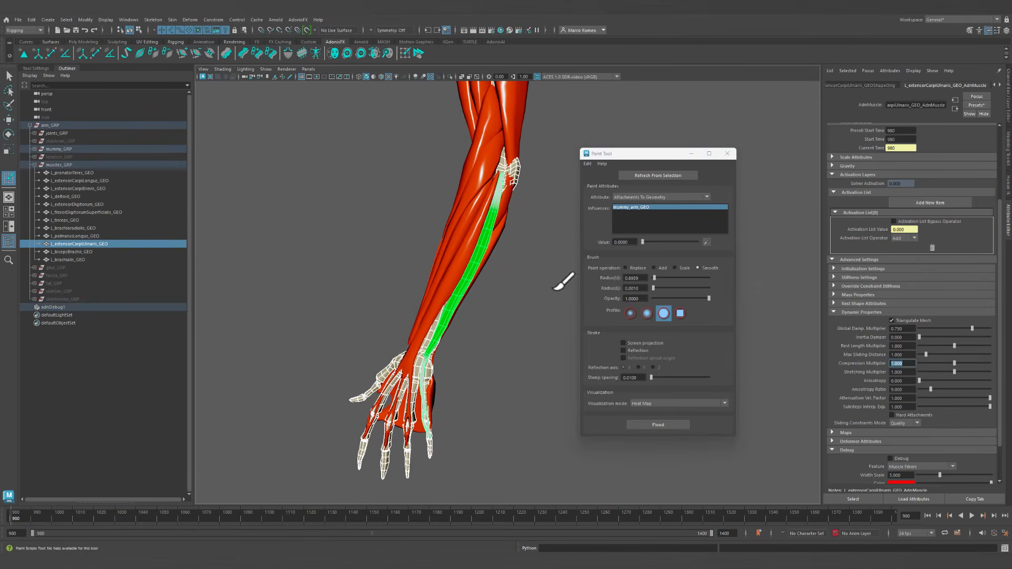
Switch the painted map to Slide On Geometry with the Replace operation, and isolate the extensor carpi ulnaris with the arm bones.
mouse_move(462, 297)
alt+mouse_down()
mouse_move(495, 354)
mouse_move(477, 275)
mouse_move(469, 296)
alt+mouse_up()
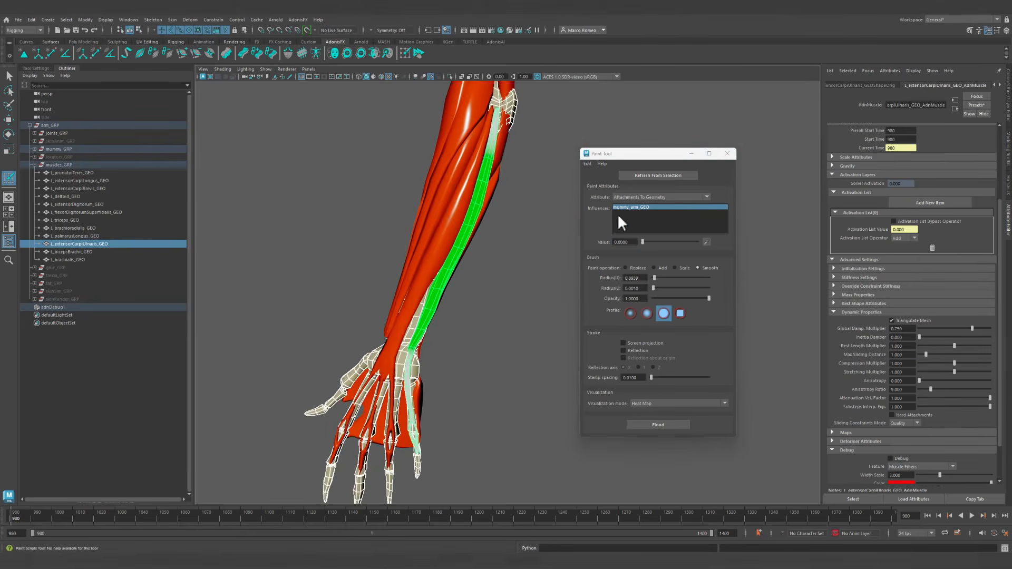
click(647, 199)
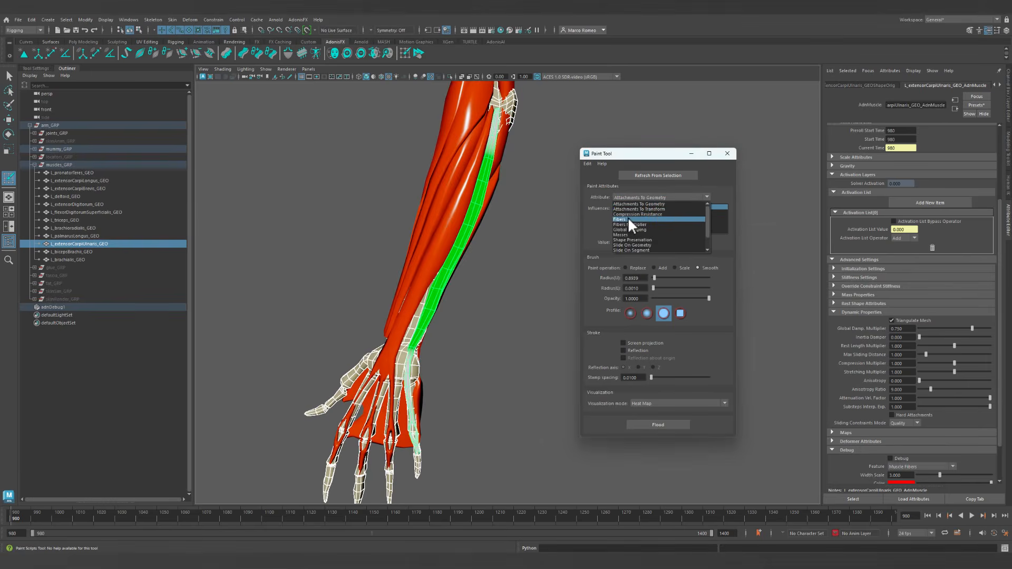
click(639, 245)
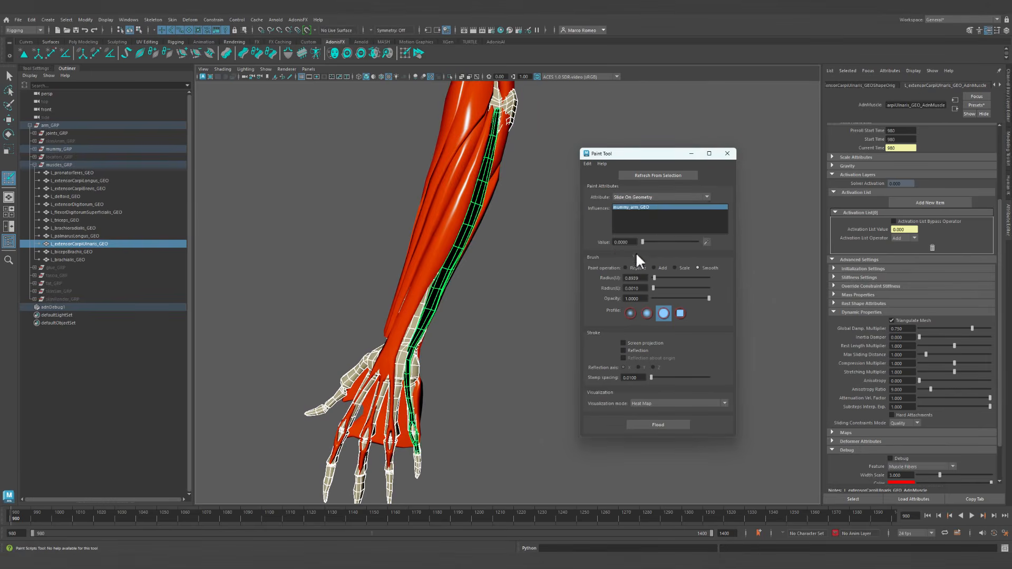
scroll(393, 390, up, 3)
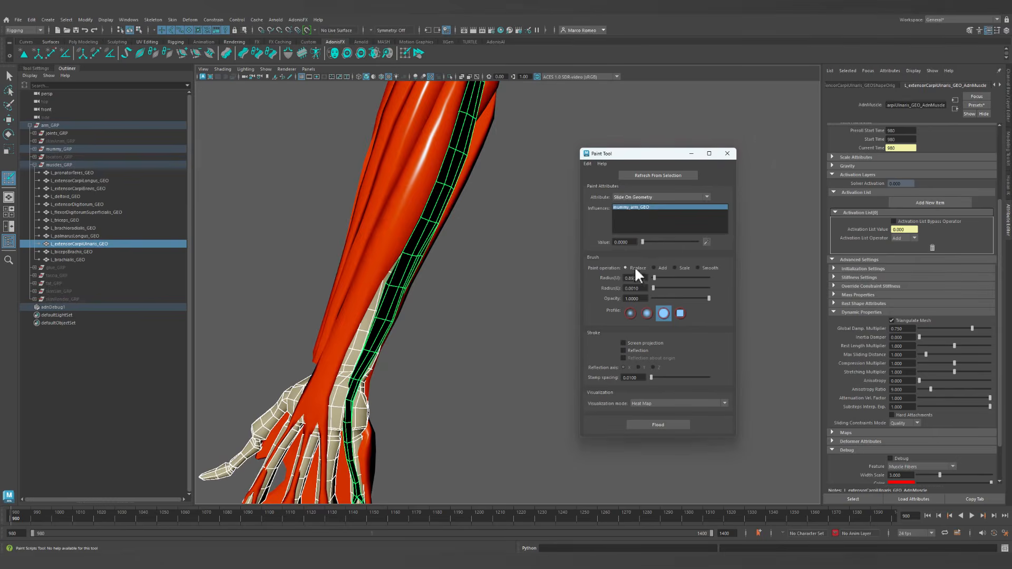
click(449, 78)
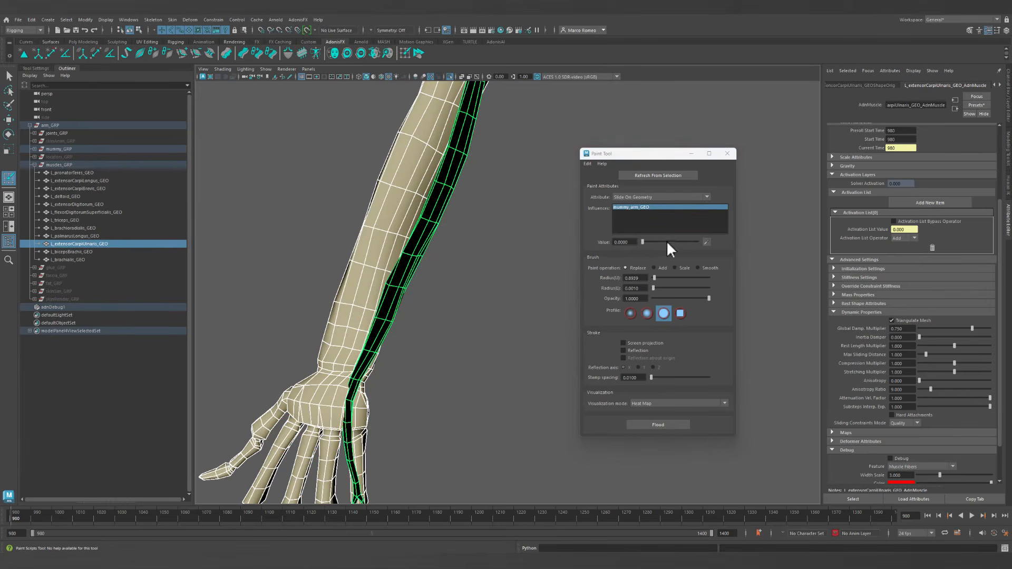
Paint Slide On Geometry weights of 1 along the outer side of the extensor carpi ulnaris, from the wrist towards the elbow.
drag(643, 242, 757, 228)
mouse_move(352, 374)
mouse_down()
mouse_move(378, 380)
mouse_move(368, 341)
mouse_move(393, 320)
mouse_move(456, 141)
mouse_up()
alt+middle_drag(492, 135, 454, 211)
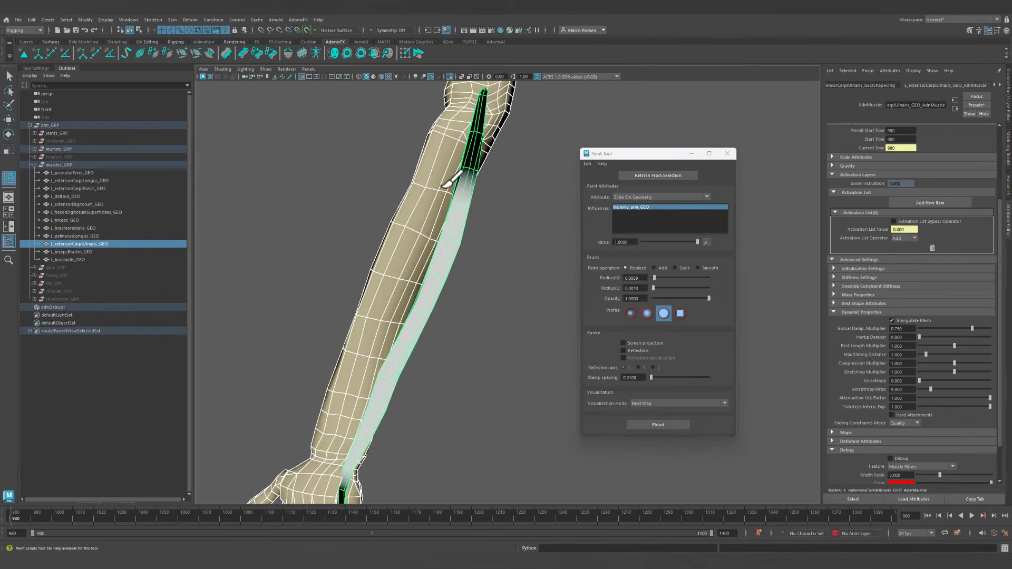
mouse_move(470, 217)
alt+mouse_down()
mouse_move(447, 159)
mouse_move(487, 87)
alt+mouse_up()
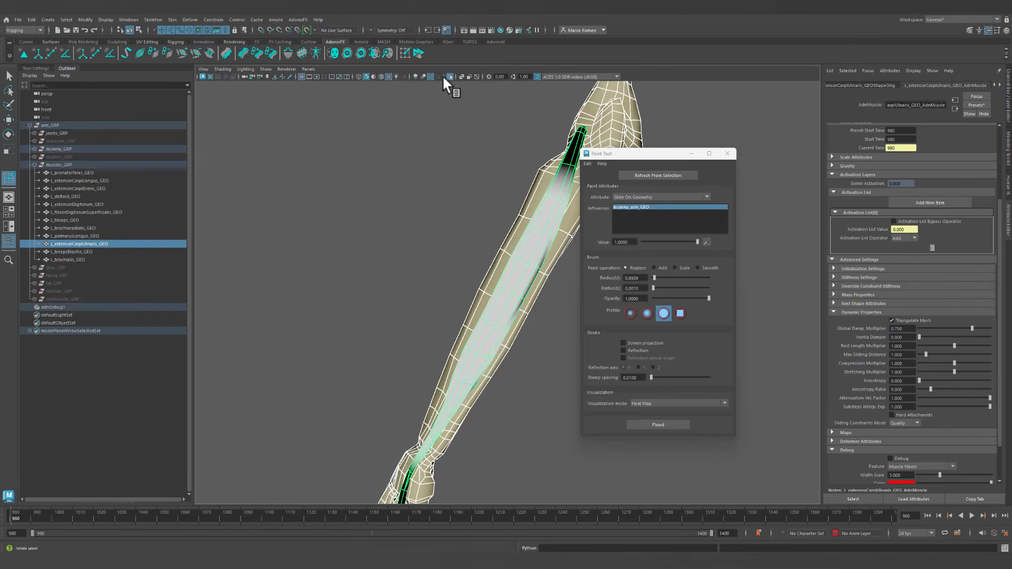
Turn on the X-ray display and paint Slide On Geometry weights of 1 on the remaining bone-facing side of the muscle.
click(461, 75)
alt+drag(536, 244, 416, 257)
alt+middle_drag(517, 259, 437, 245)
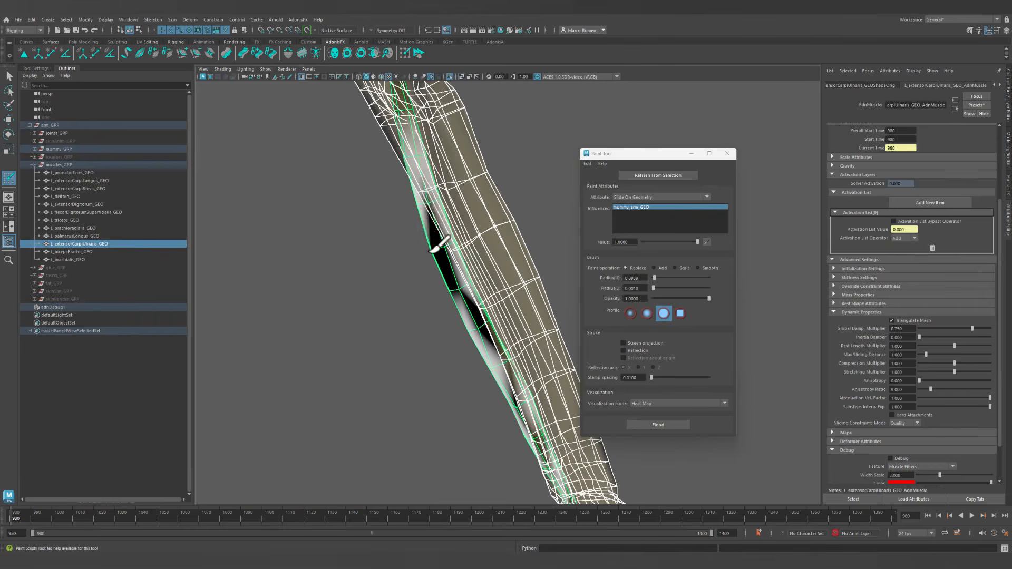
mouse_move(422, 210)
mouse_down()
mouse_move(399, 232)
mouse_move(481, 204)
mouse_move(506, 294)
mouse_move(508, 359)
mouse_move(543, 390)
mouse_up()
alt+middle_drag(552, 433, 517, 288)
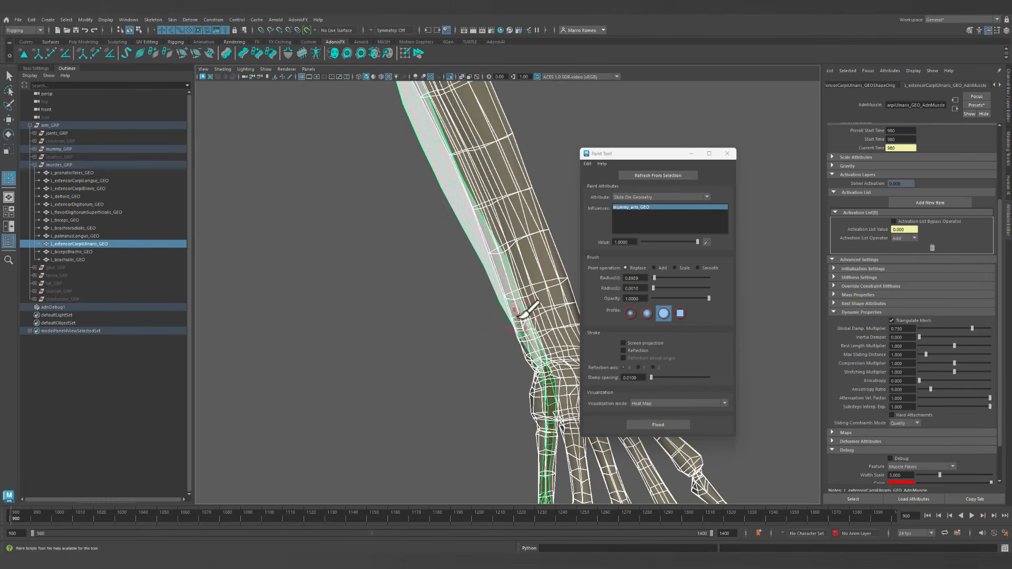
alt+drag(527, 330, 508, 322)
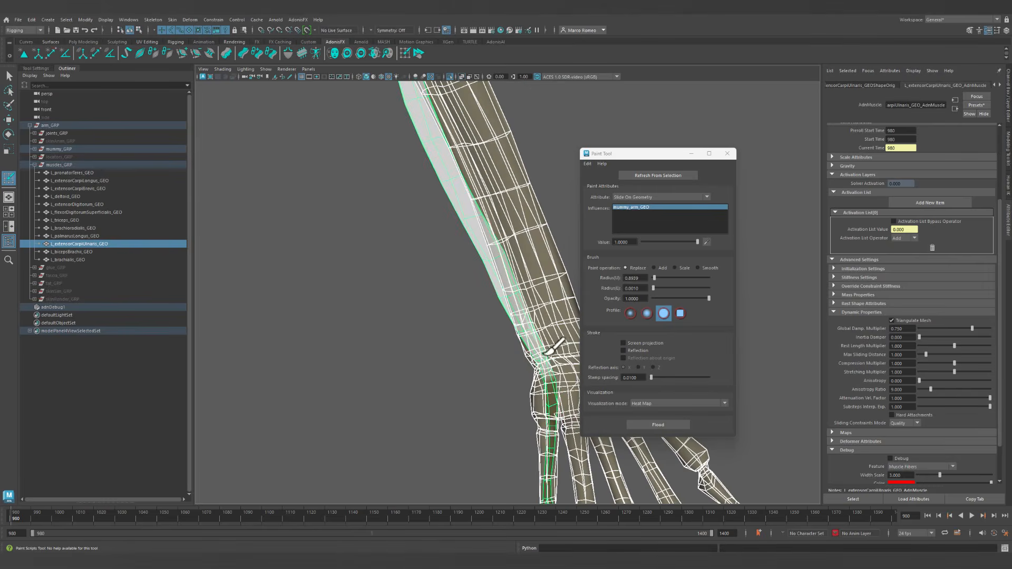
alt+right_drag(537, 331, 437, 247)
alt+drag(438, 247, 571, 254)
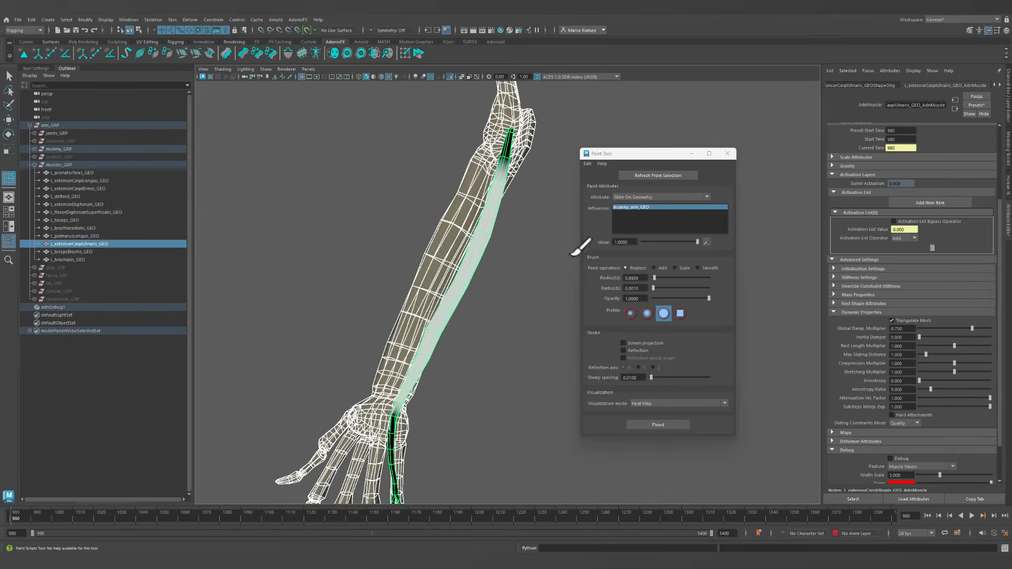
Switch to the Attachments To Geometry map and paint weights of 1 on the muscle's lower forearm section above the wrist.
click(681, 199)
click(662, 201)
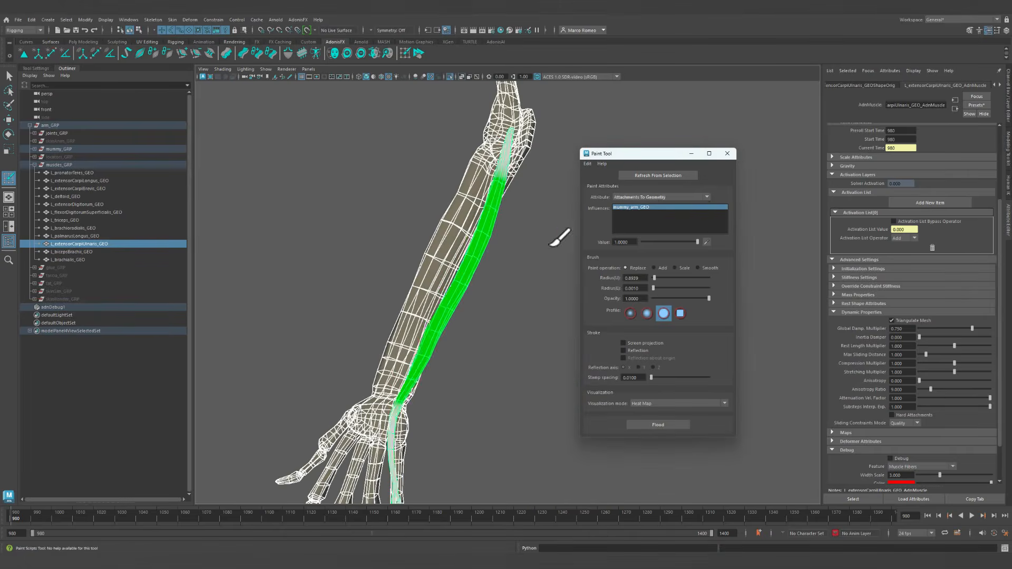
alt+middle_drag(460, 368, 463, 364)
alt+right_drag(463, 363, 475, 384)
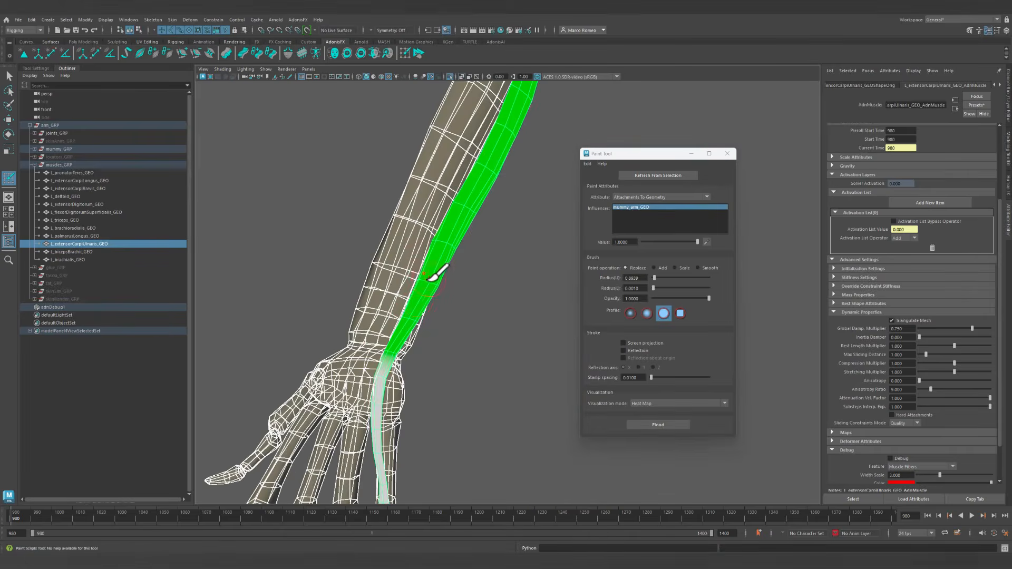
drag(428, 279, 440, 291)
drag(452, 232, 443, 211)
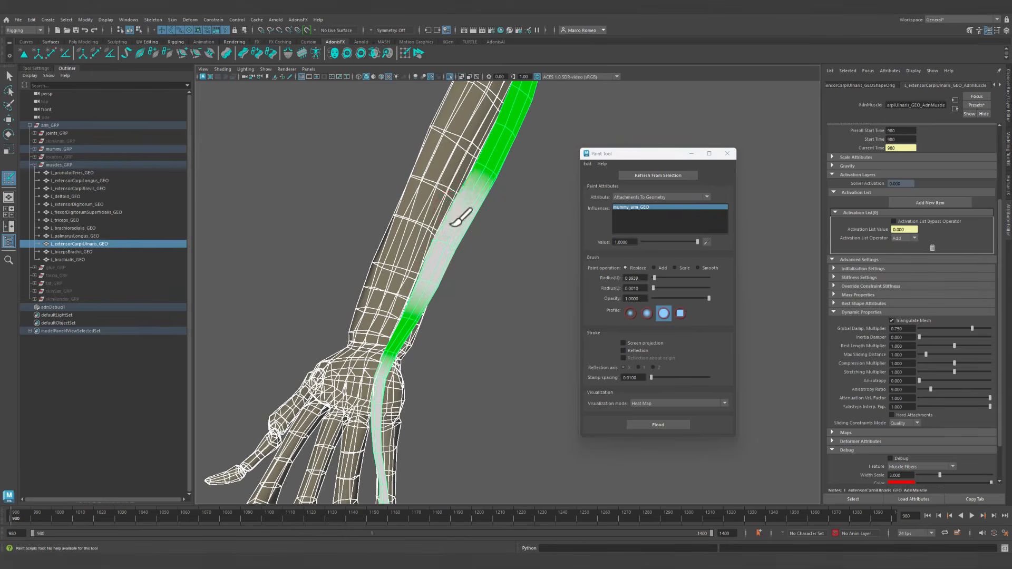
Paint Attachments To Geometry weights of 1 on the opposite side of the muscle's lower forearm section.
alt+drag(419, 256, 533, 269)
alt+middle_drag(533, 269, 427, 296)
mouse_move(473, 292)
mouse_down()
mouse_move(434, 227)
mouse_move(470, 197)
mouse_up()
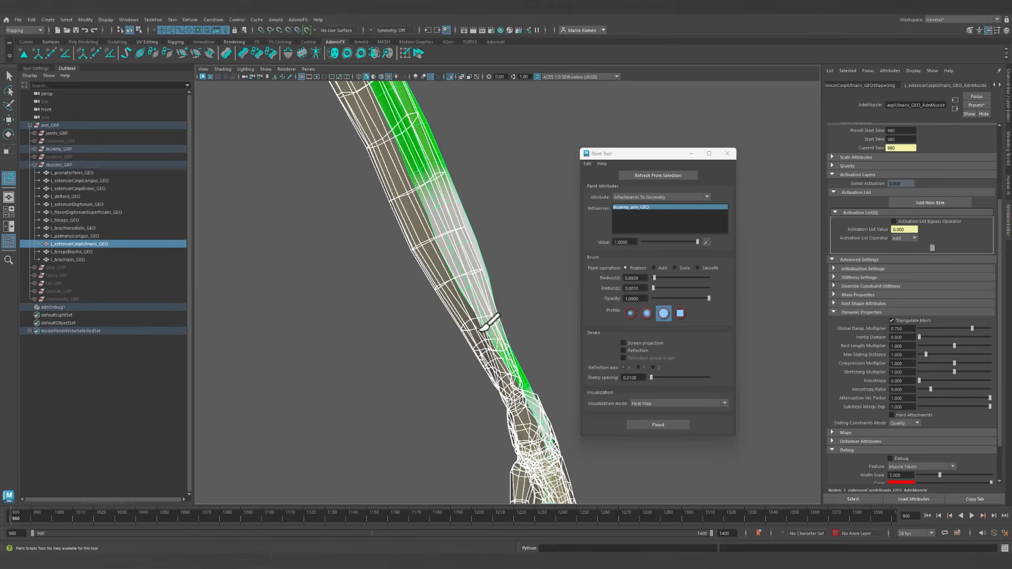
mouse_move(495, 327)
alt+mouse_down()
mouse_move(425, 334)
mouse_move(474, 264)
mouse_move(488, 269)
mouse_move(503, 237)
alt+mouse_up()
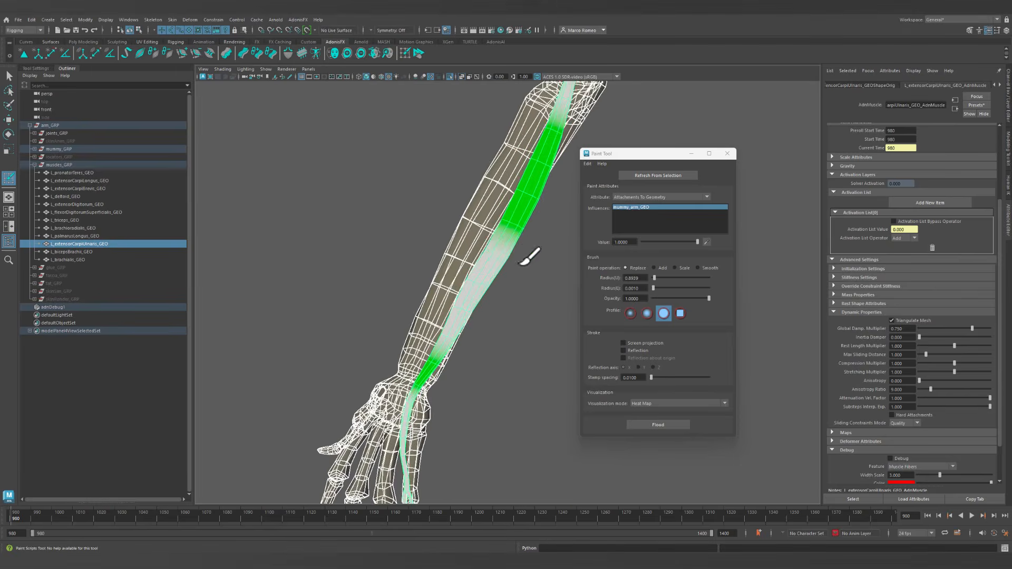
alt+drag(495, 278, 665, 279)
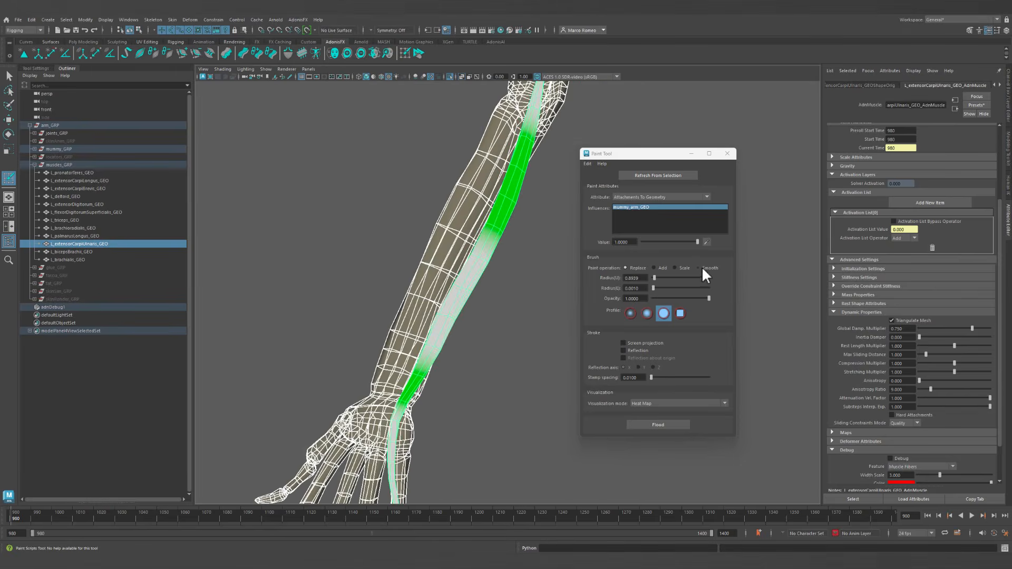
Flood the Attachments To Geometry map with the Smooth operation, restore the Replace operation and check the weights around the elbow.
click(658, 424)
mouse_move(475, 362)
alt+mouse_down()
mouse_move(452, 384)
mouse_move(458, 380)
alt+mouse_up()
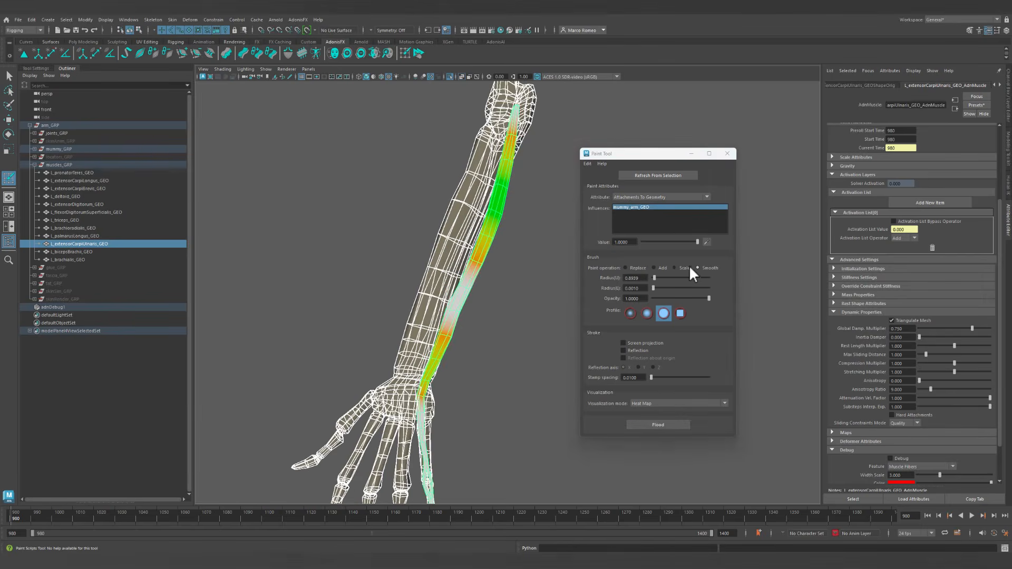
click(638, 267)
alt+middle_drag(499, 147, 470, 332)
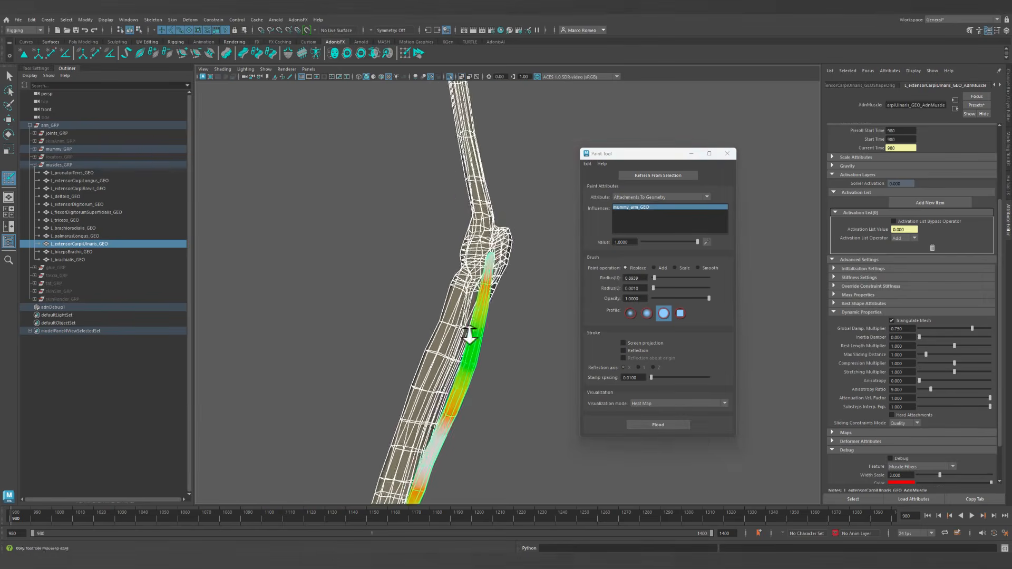
alt+right_drag(469, 332, 532, 305)
alt+drag(476, 230, 557, 258)
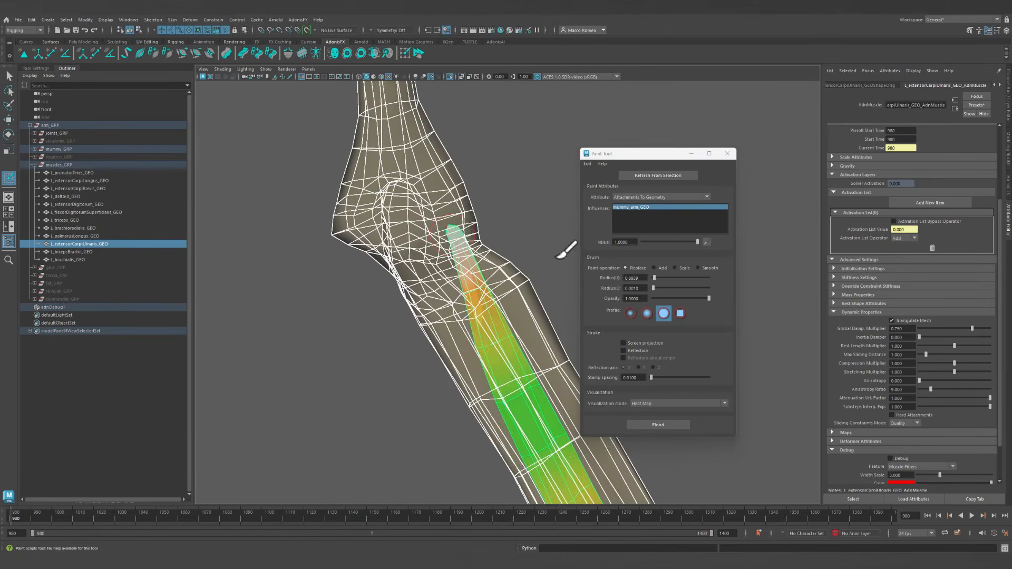
alt+drag(470, 261, 409, 302)
alt+right_drag(409, 302, 466, 330)
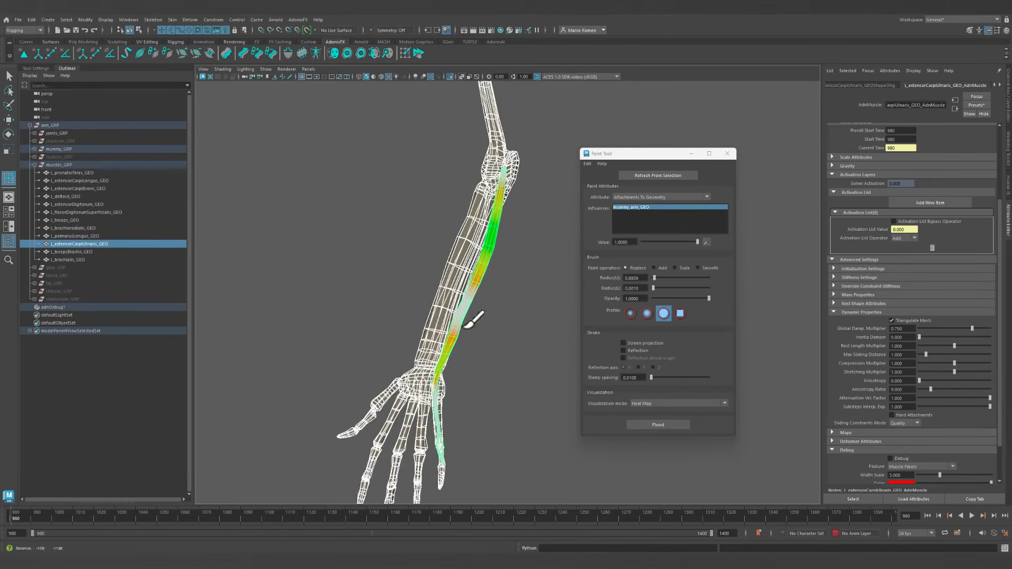
Leave weight painting, deselect the muscle and turn off the X-ray display.
mouse_move(466, 330)
alt+mouse_down()
mouse_move(494, 365)
mouse_move(542, 356)
alt+mouse_up()
key(q)
click(539, 355)
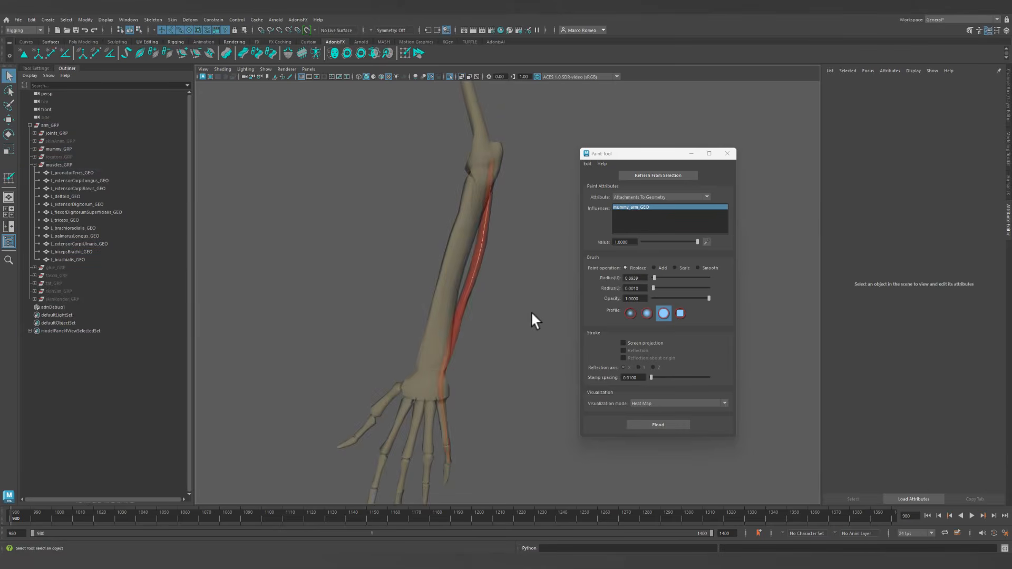
alt+drag(530, 311, 495, 334)
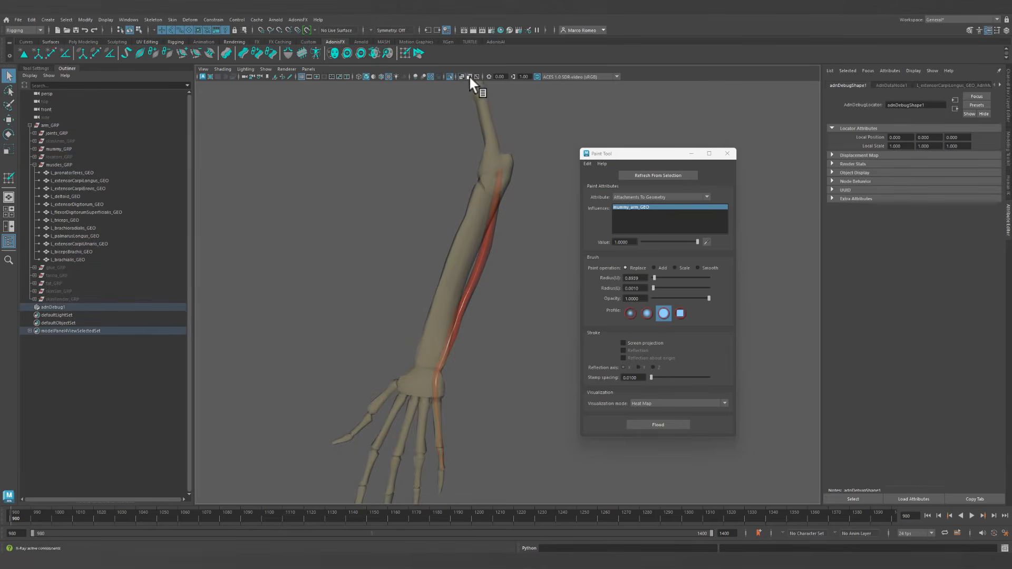
click(470, 77)
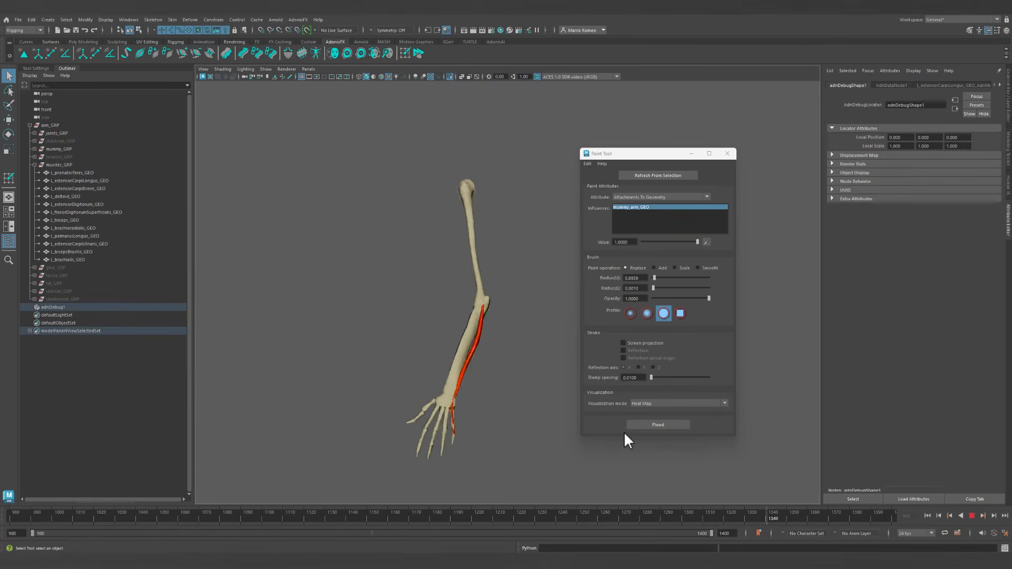
Play the simulation to examine the isolated extensor carpi ulnaris, and return to the first frame.
click(971, 516)
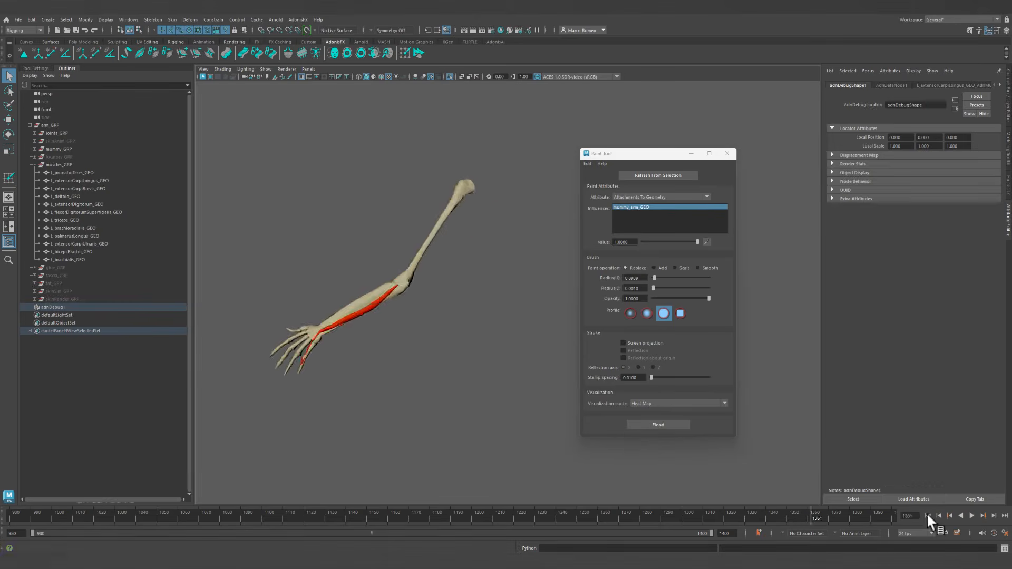
click(927, 516)
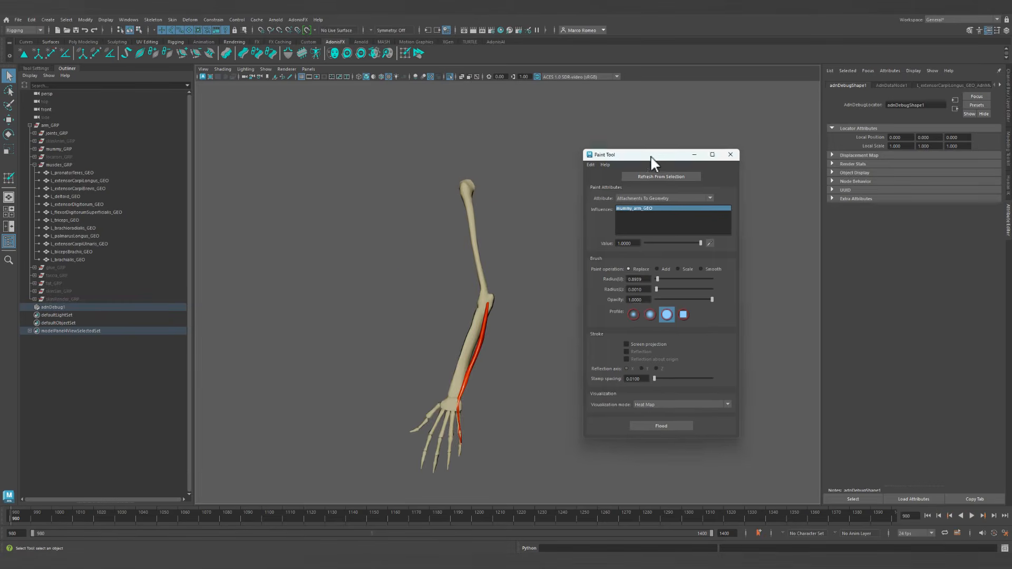
Close the Paint Tool and turn off isolation to show all the arm muscles.
click(732, 155)
alt+drag(395, 319, 471, 318)
mouse_move(471, 317)
alt+right_down()
mouse_move(466, 271)
mouse_move(475, 311)
alt+right_up()
alt+drag(474, 311, 440, 314)
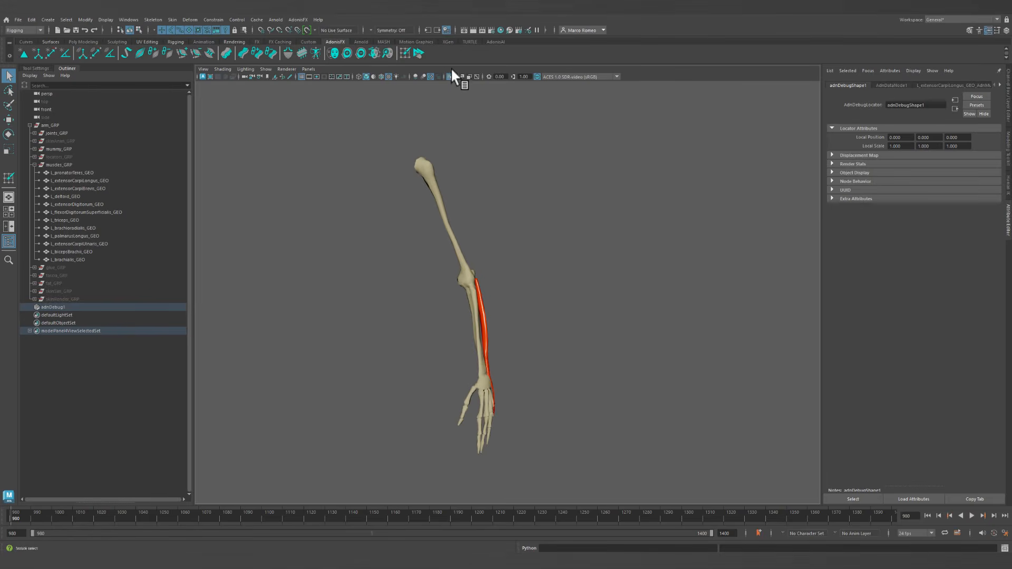
click(450, 77)
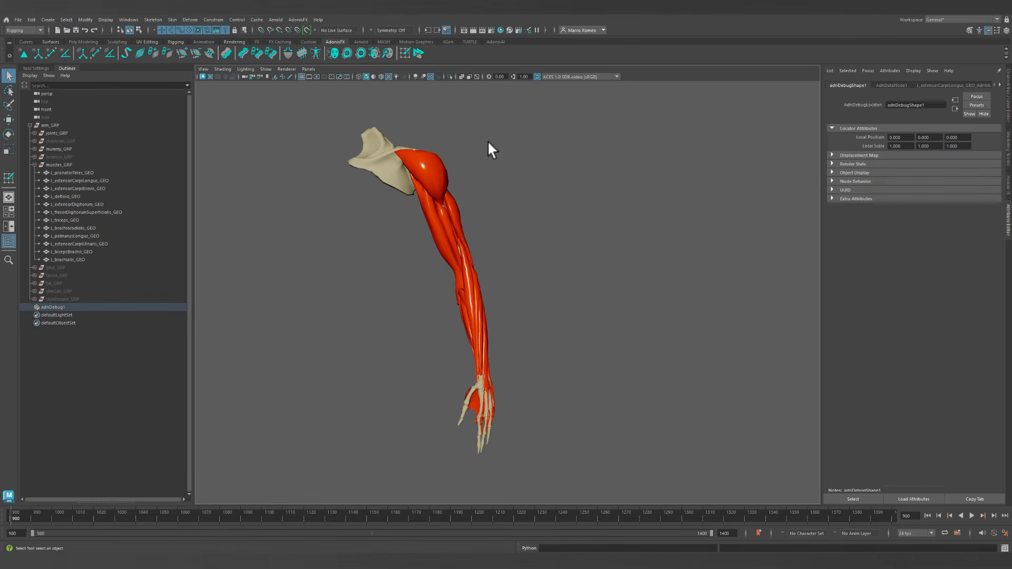
alt+drag(411, 251, 434, 239)
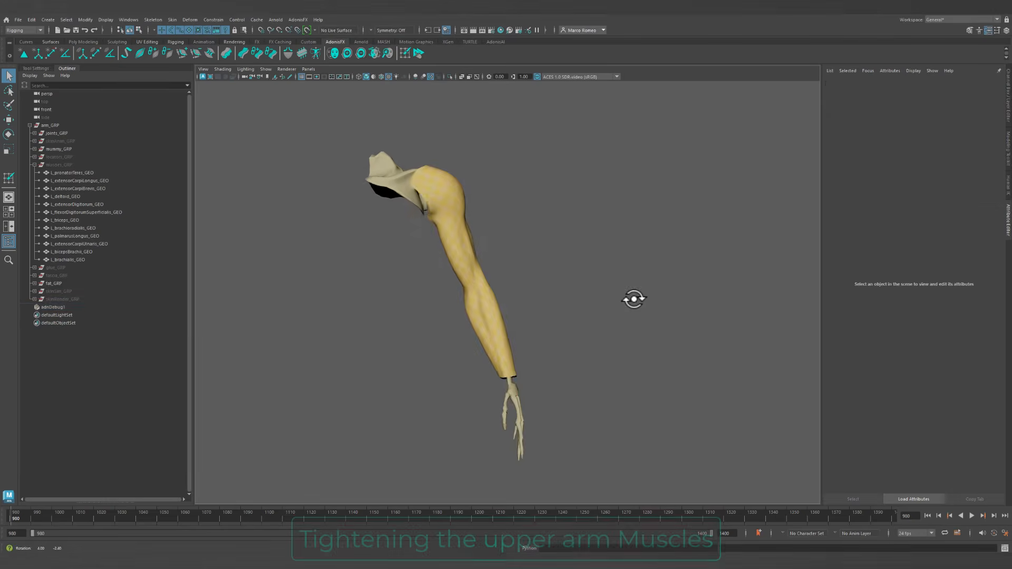
Play the simulation and scrub to frame 1307 to examine the fat layer's deformation, and return to the first frame.
click(972, 514)
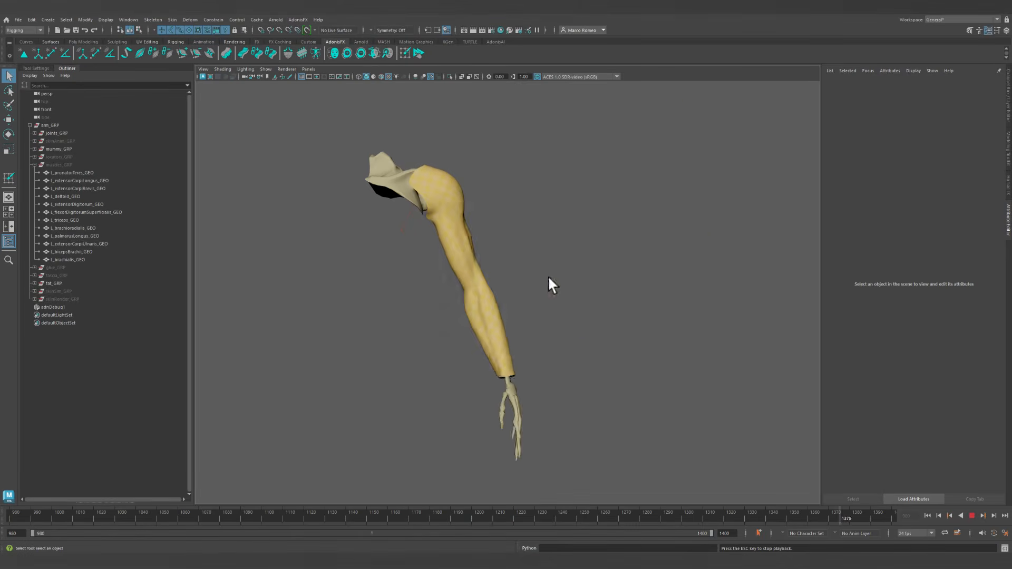
click(677, 514)
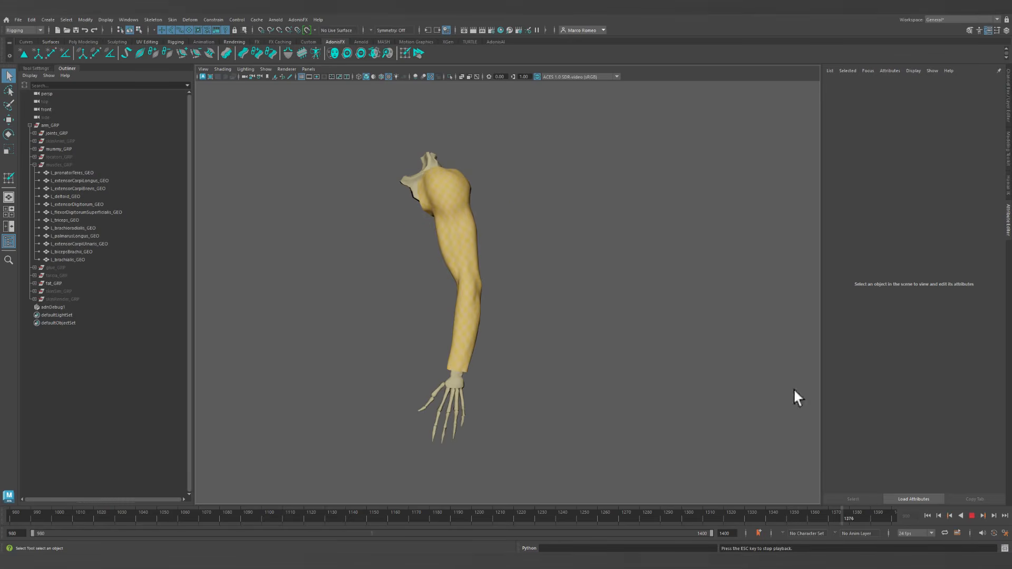
click(928, 514)
alt+drag(552, 323, 607, 369)
drag(718, 516, 697, 515)
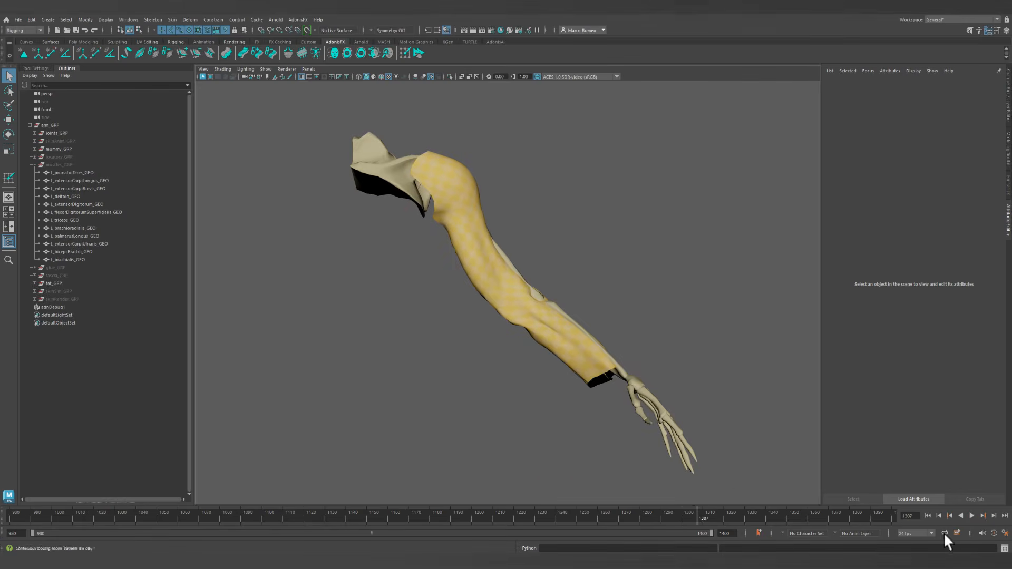
click(929, 516)
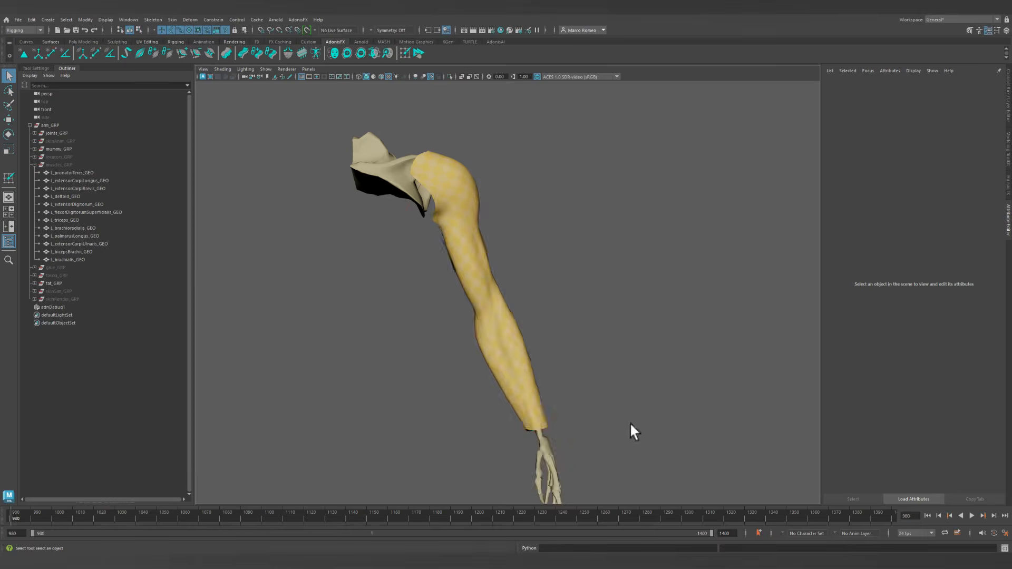
Hide the fat group and show the muscles group.
click(54, 283)
key(ctrl+h)
click(61, 165)
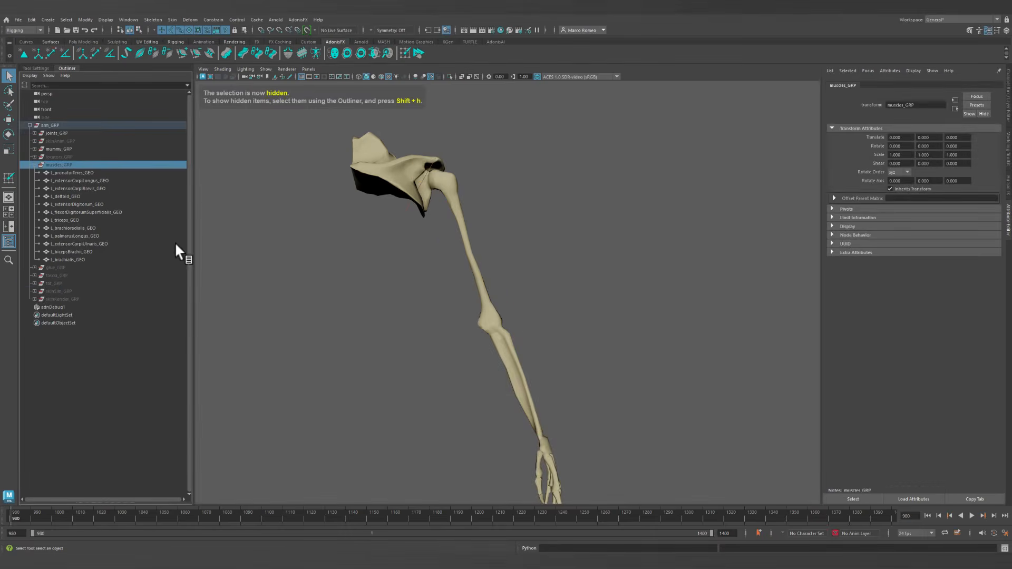
key(shift+h)
Select the brachialis in the upper arm and open the AdonisFX Paint Tool on it, keeping the tool window clear of the muscle.
alt+middle_drag(438, 230, 465, 276)
scroll(457, 298, up, 5)
click(455, 302)
mouse_move(456, 302)
alt+mouse_down()
mouse_move(496, 299)
mouse_move(471, 311)
alt+mouse_up()
alt+drag(605, 228, 545, 234)
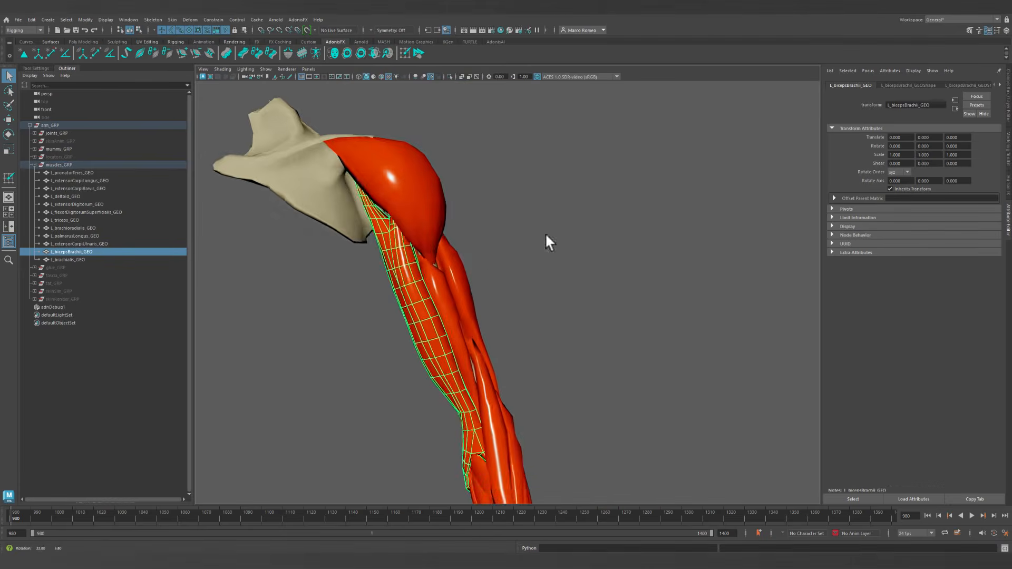
scroll(459, 293, up, 3)
alt+middle_drag(458, 294, 479, 259)
click(448, 262)
scroll(449, 262, down, 4)
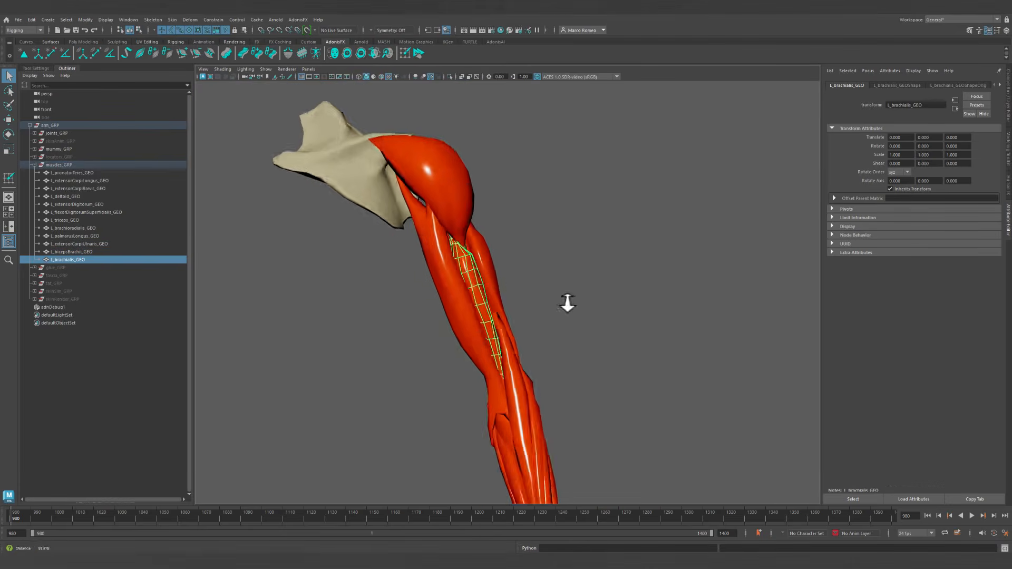
alt+drag(567, 302, 469, 289)
click(404, 52)
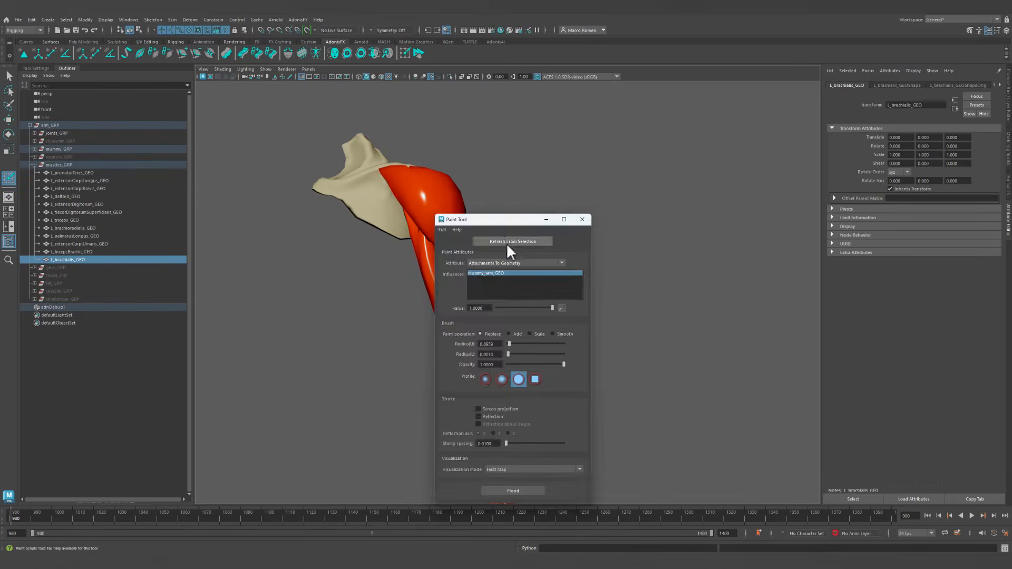
drag(497, 216, 677, 169)
alt+middle_drag(399, 246, 367, 254)
alt+drag(367, 253, 412, 242)
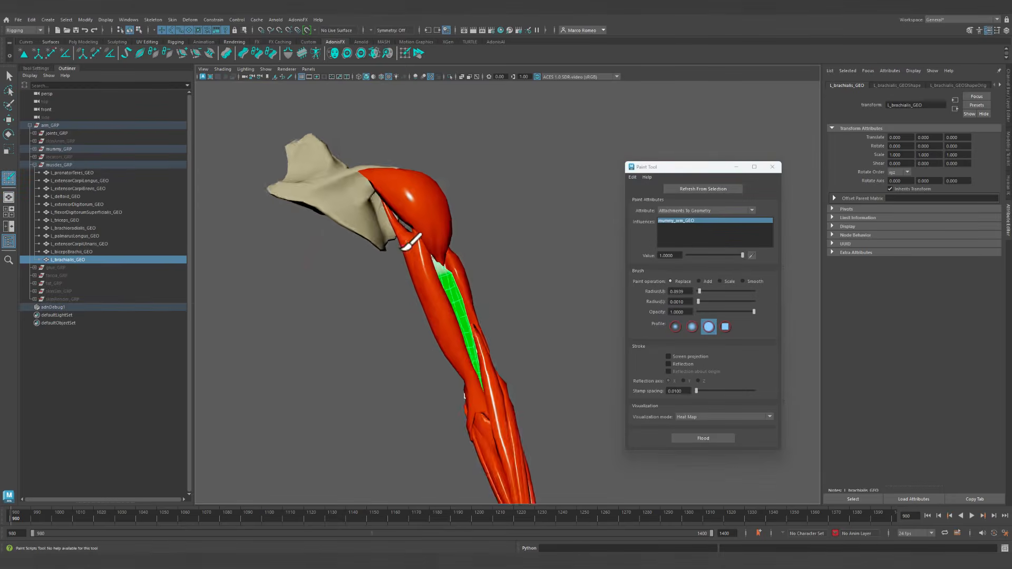
alt+right_drag(411, 242, 464, 237)
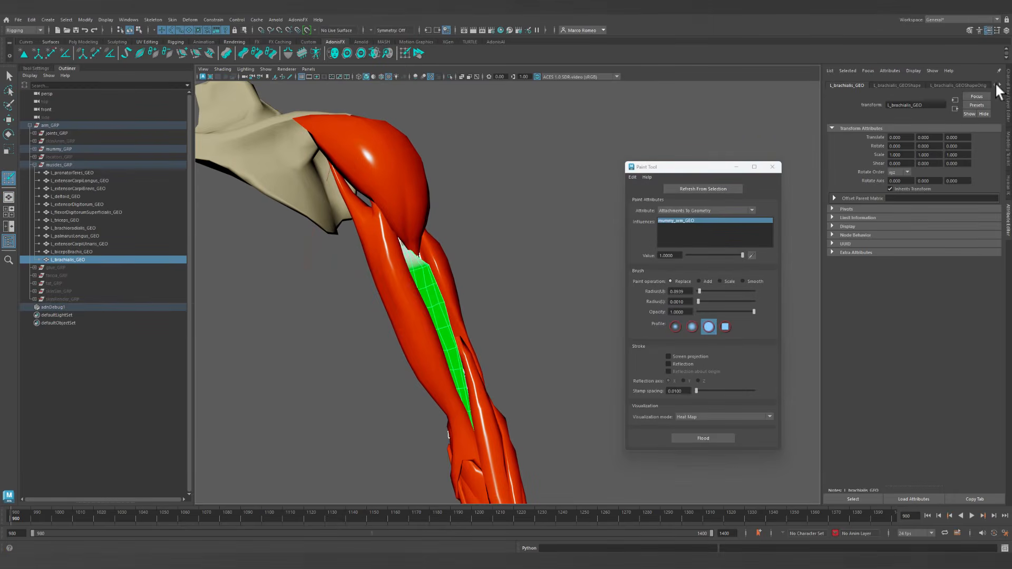
Set the Max Sliding Distance of the brachialis AdnMuscle deformer to 1.
click(937, 85)
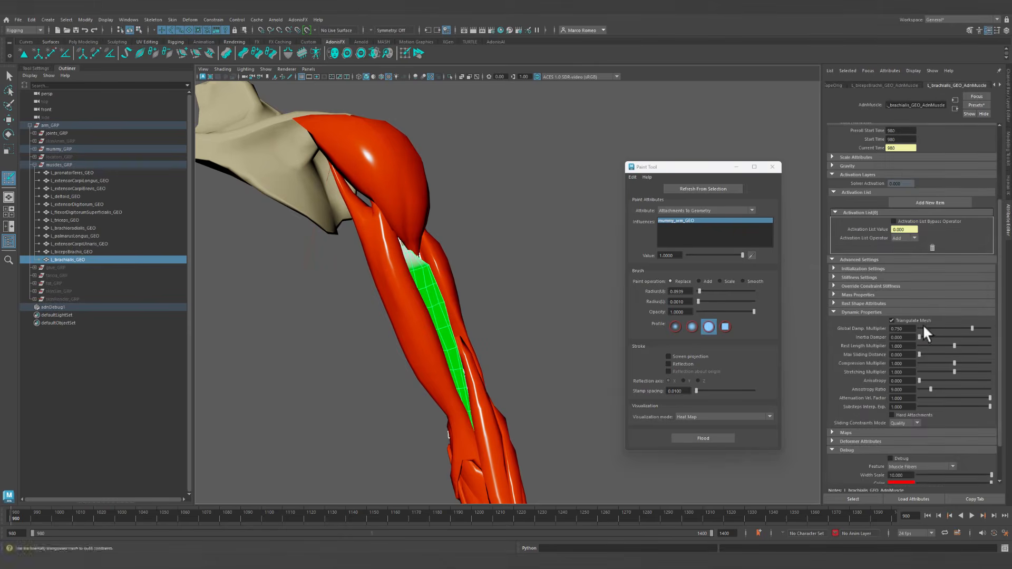
drag(905, 355, 860, 351)
text(1)
key(Tab)
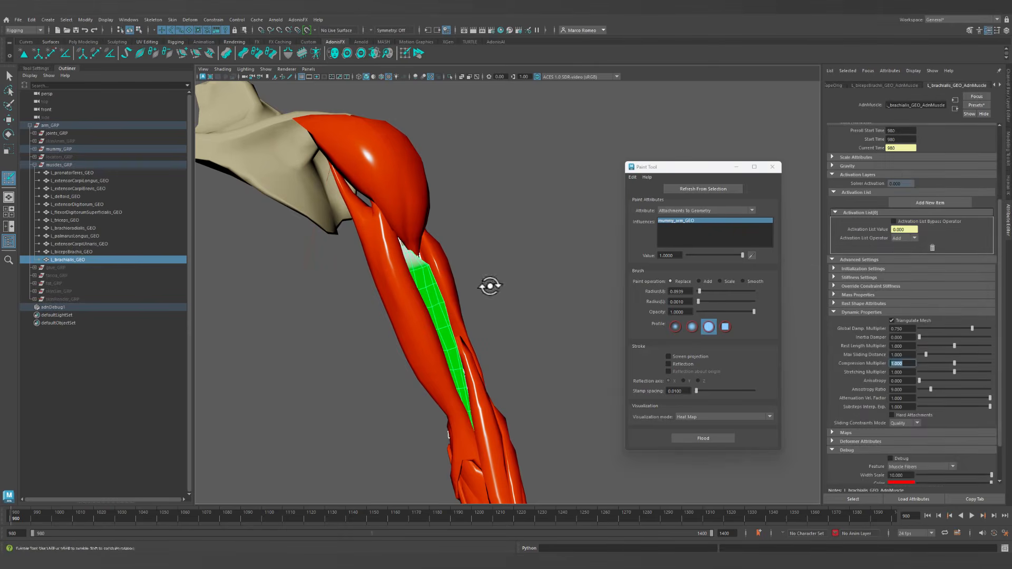
Isolate the brachialis together with the bone geometry and choose Slide On Geometry as the attribute to paint.
alt+drag(490, 287, 507, 278)
click(449, 77)
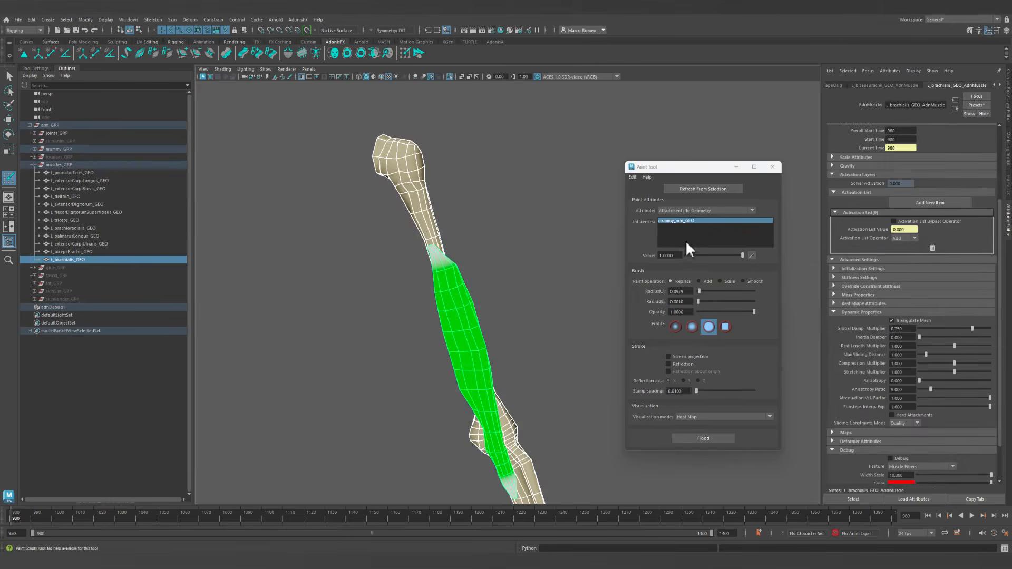
click(697, 209)
click(682, 257)
Paint a Slide On Geometry weight of 1 around the brachialis belly, leaving both tendon ends unpainted.
alt+drag(528, 293, 526, 288)
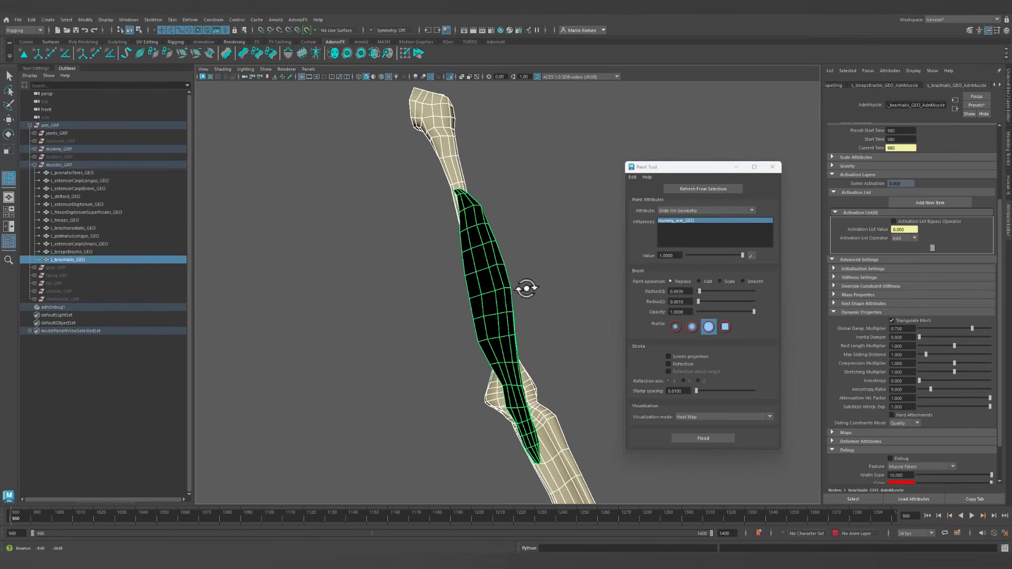
mouse_move(464, 237)
alt+mouse_down()
mouse_move(458, 265)
mouse_move(527, 222)
mouse_move(454, 264)
mouse_move(553, 253)
mouse_move(440, 330)
mouse_move(567, 319)
mouse_move(482, 328)
mouse_move(529, 337)
mouse_move(436, 347)
alt+mouse_up()
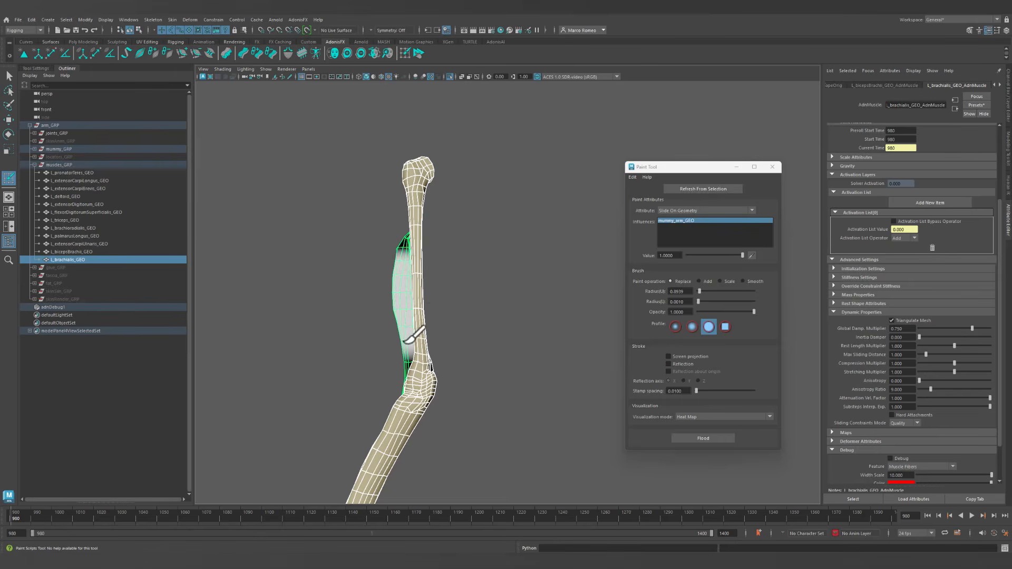
alt+drag(404, 341, 577, 329)
alt+middle_drag(562, 311, 554, 282)
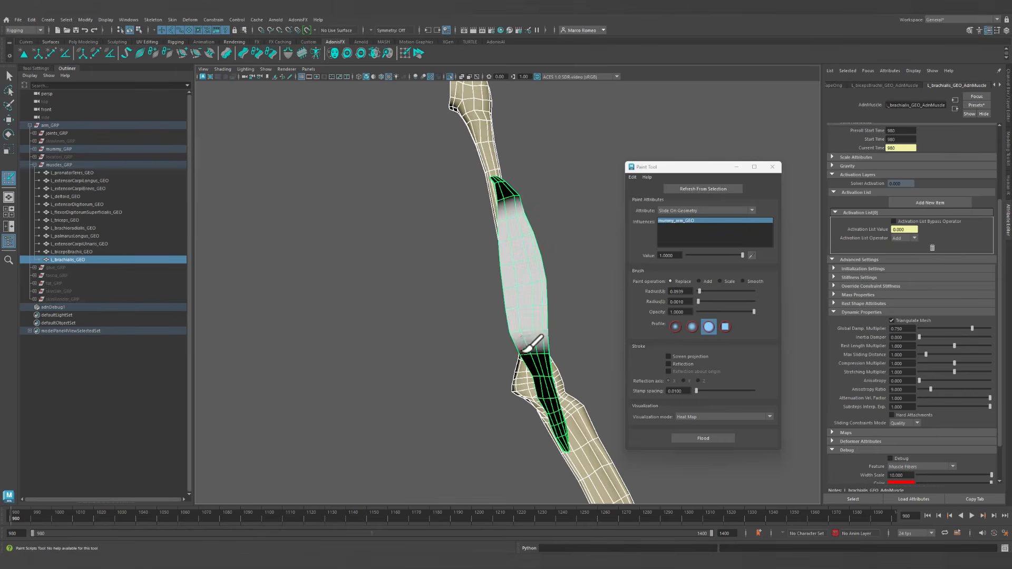
alt+drag(569, 323, 448, 341)
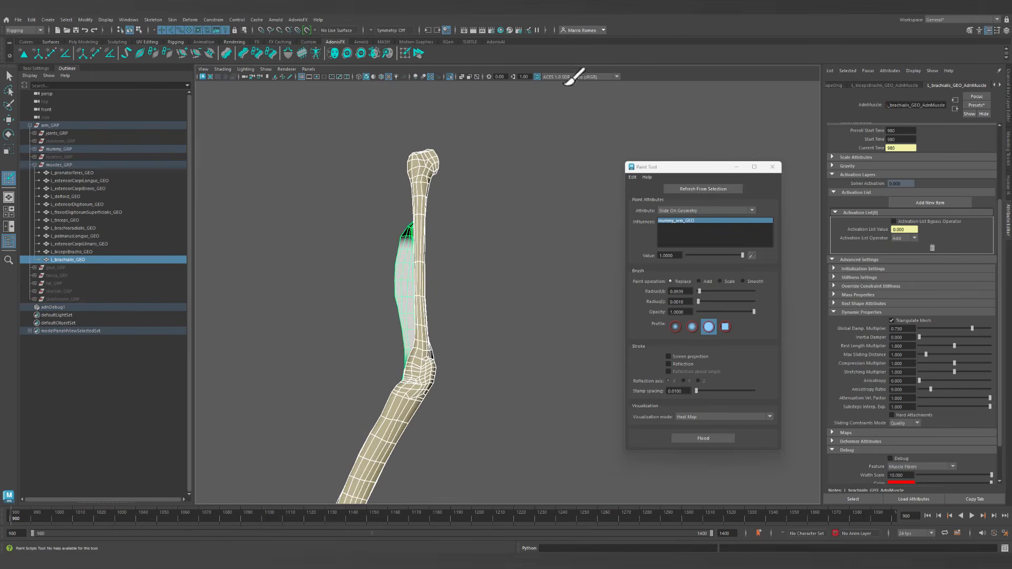
Turn on the X-ray display and flood the brachialis's sliding weights with the Smooth operation.
click(464, 76)
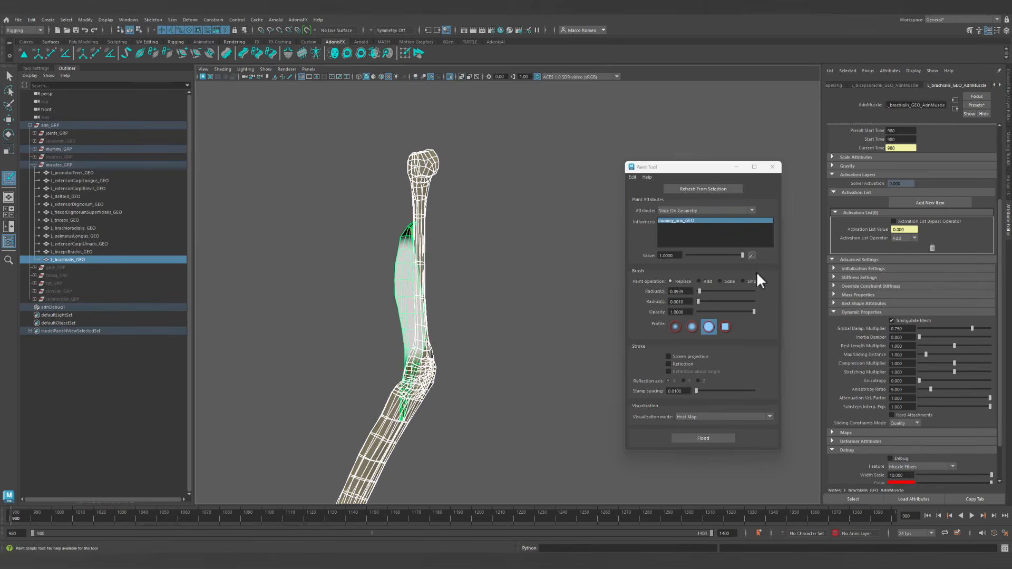
click(730, 438)
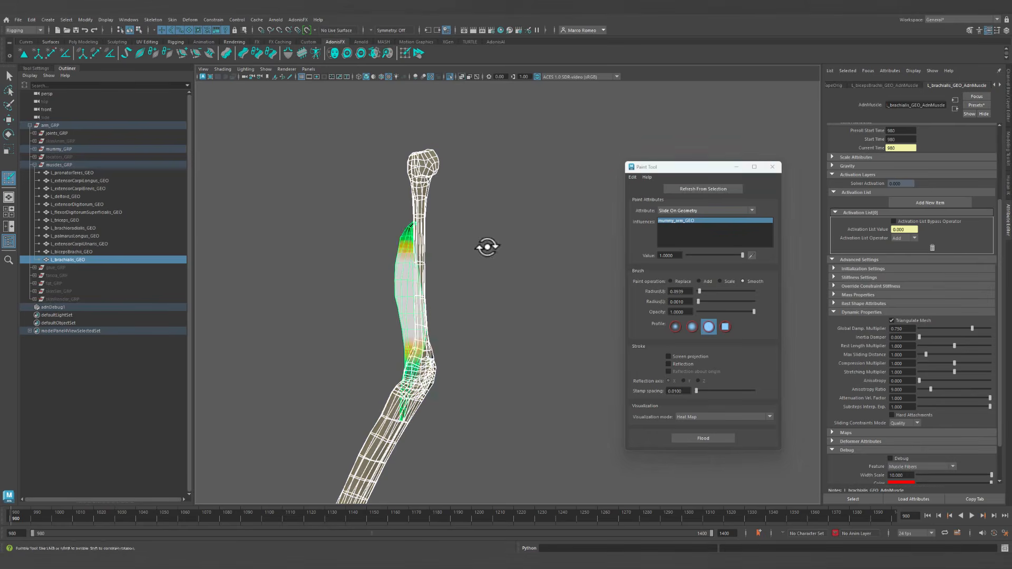
alt+drag(486, 242, 576, 237)
Leave weight painting, deselect the brachialis and turn off the X-ray display.
key(q)
click(533, 262)
alt+drag(533, 261, 444, 65)
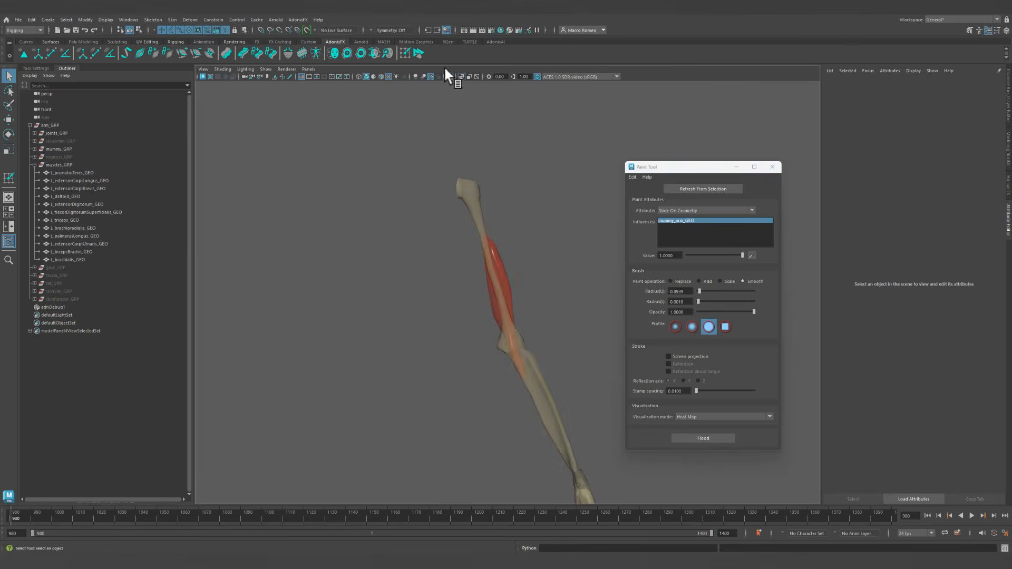
click(461, 76)
alt+right_drag(551, 266, 441, 221)
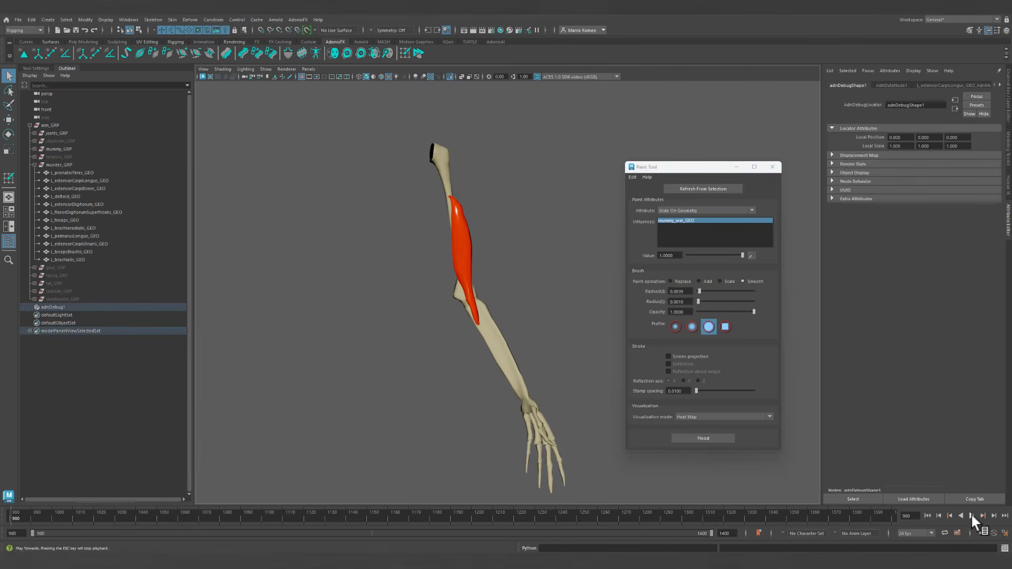
Play the simulation and scrub to around frame 1300 to examine the isolated brachialis, and return to the first frame.
click(972, 516)
alt+drag(453, 319, 458, 349)
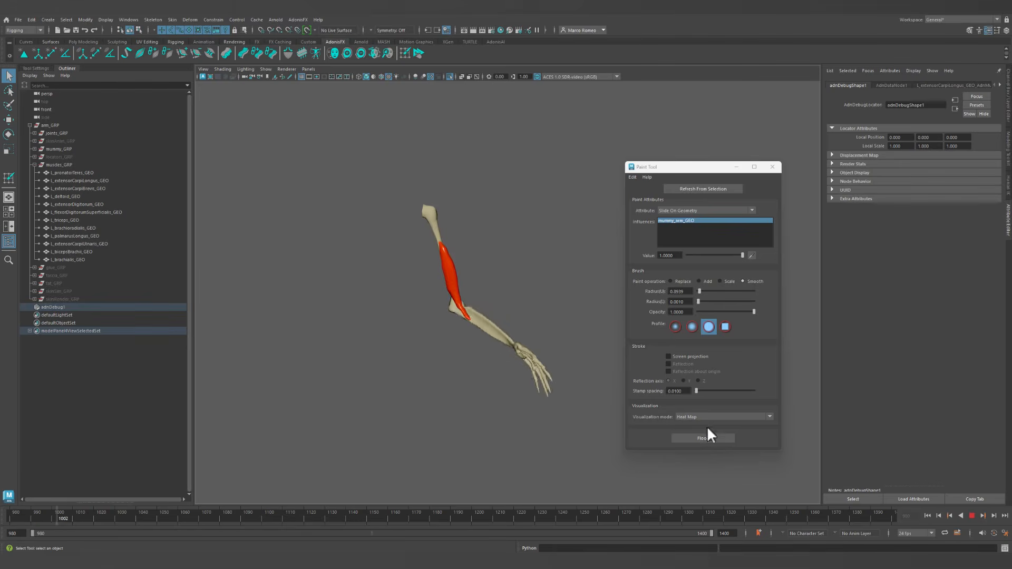
click(689, 516)
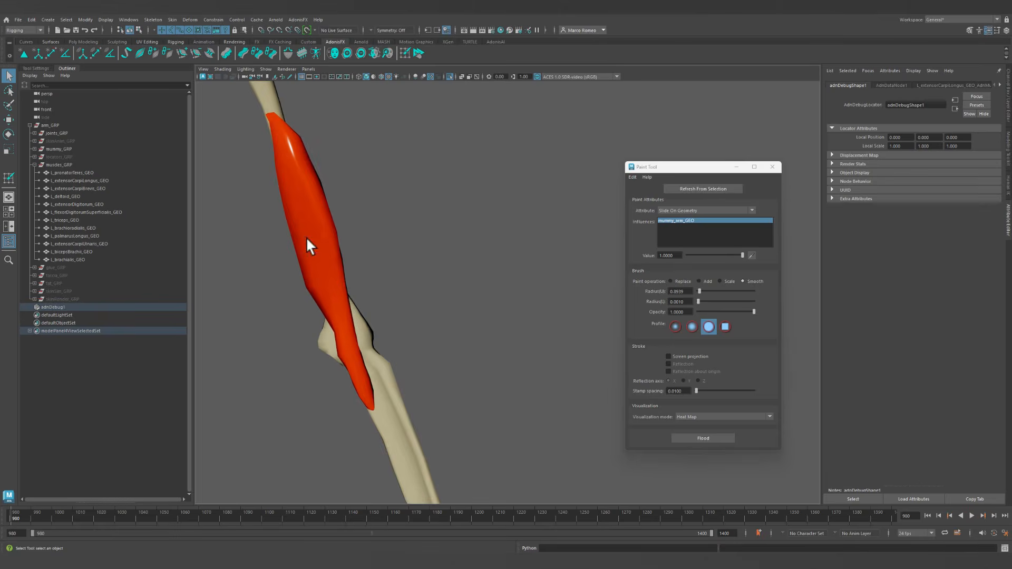
Reload the brachialis in the Paint Tool and flood its Slide On Geometry weights using Scale with a value of 0.5.
alt+drag(309, 248, 448, 264)
click(448, 264)
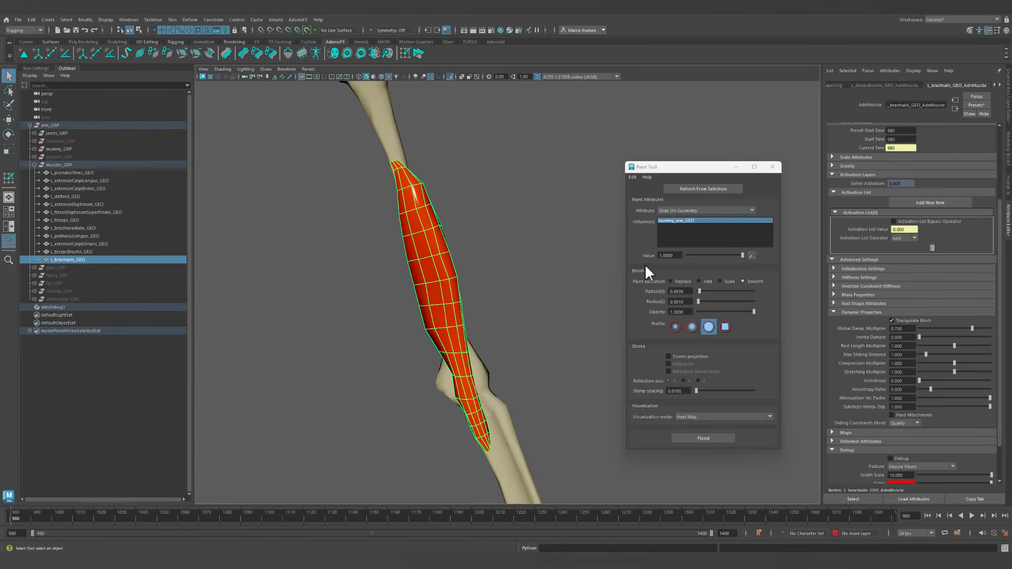
click(676, 254)
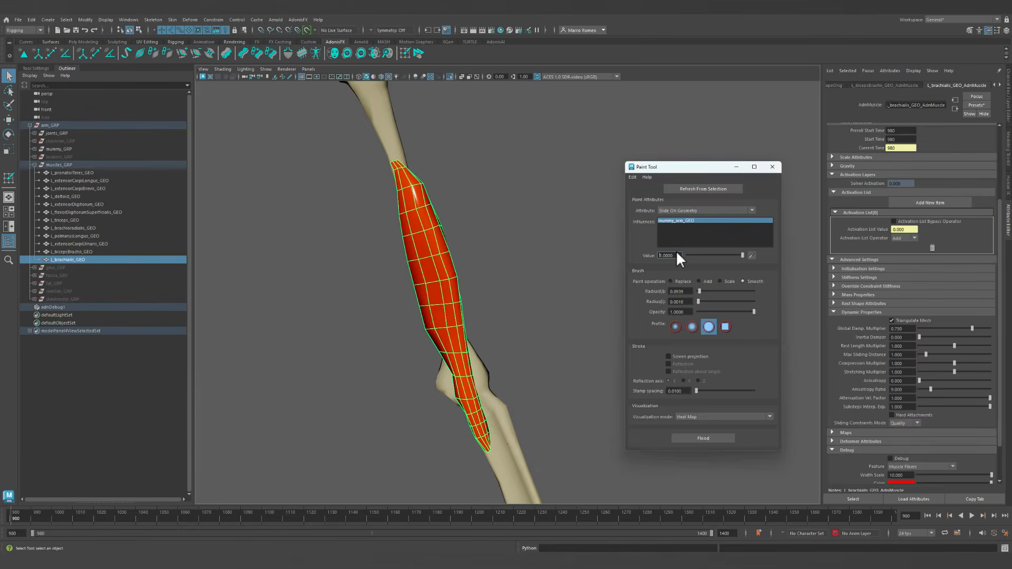
click(698, 189)
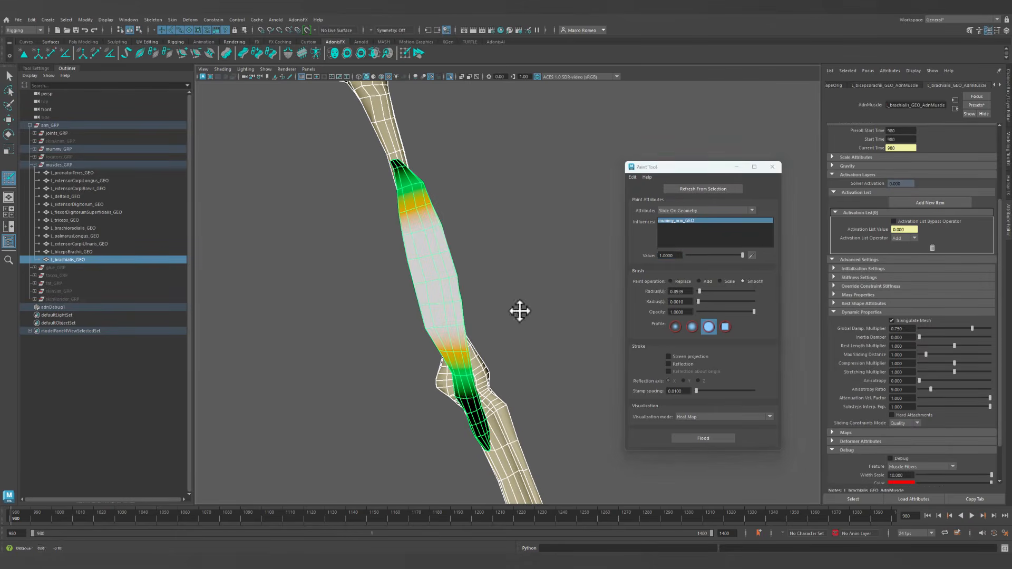
click(675, 256)
text(0.5)
key(Return)
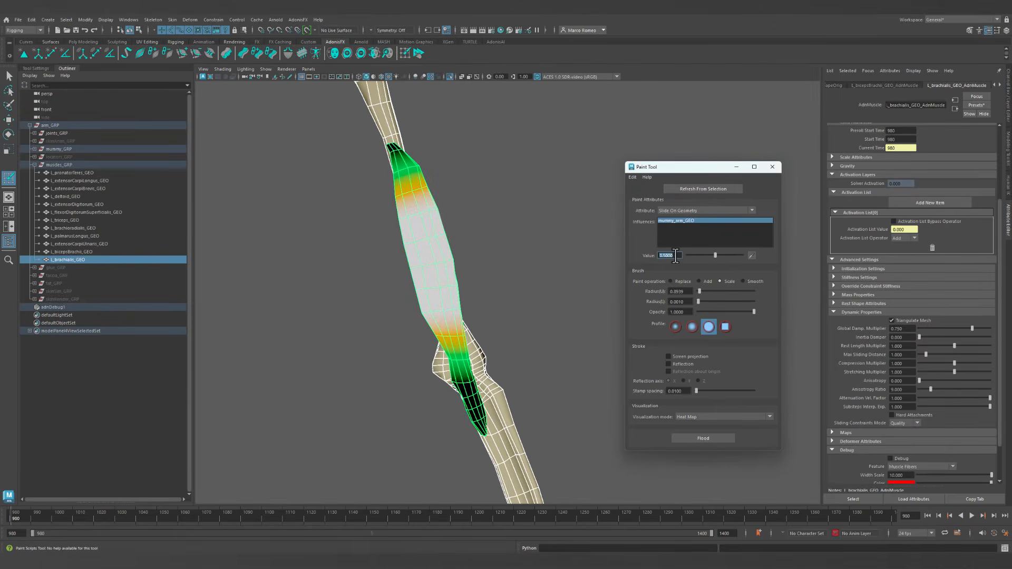
click(692, 438)
alt+right_drag(553, 334, 385, 264)
alt+middle_drag(505, 338, 491, 306)
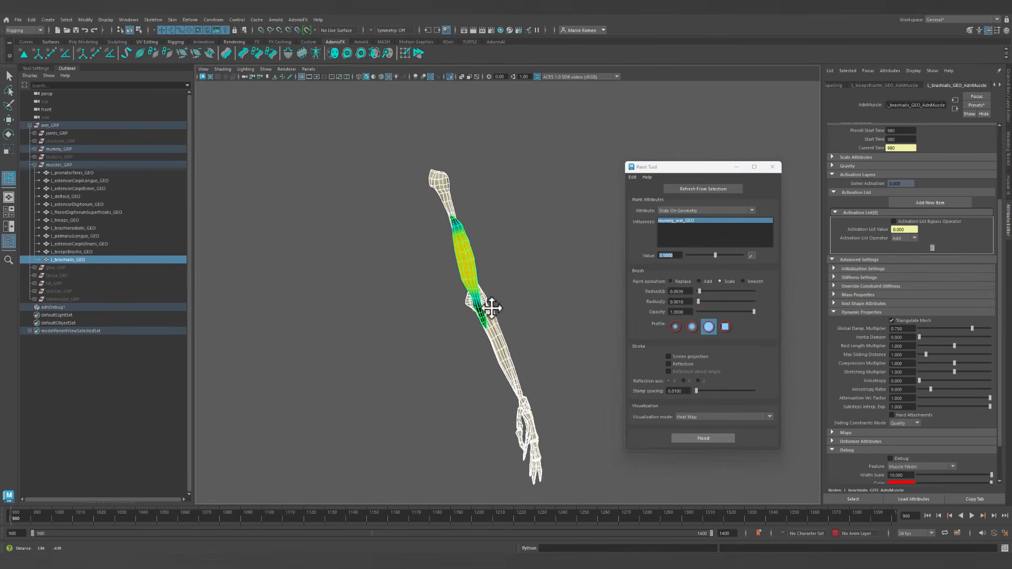
Leave weight painting, deselect the brachialis and play the simulation to examine the scaled sliding weights.
key(q)
click(538, 336)
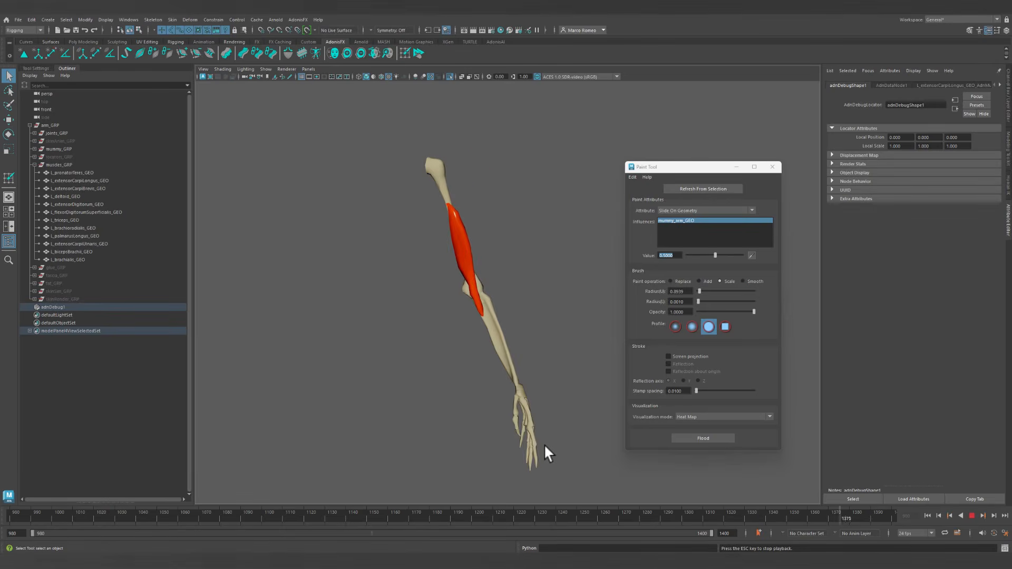
click(972, 516)
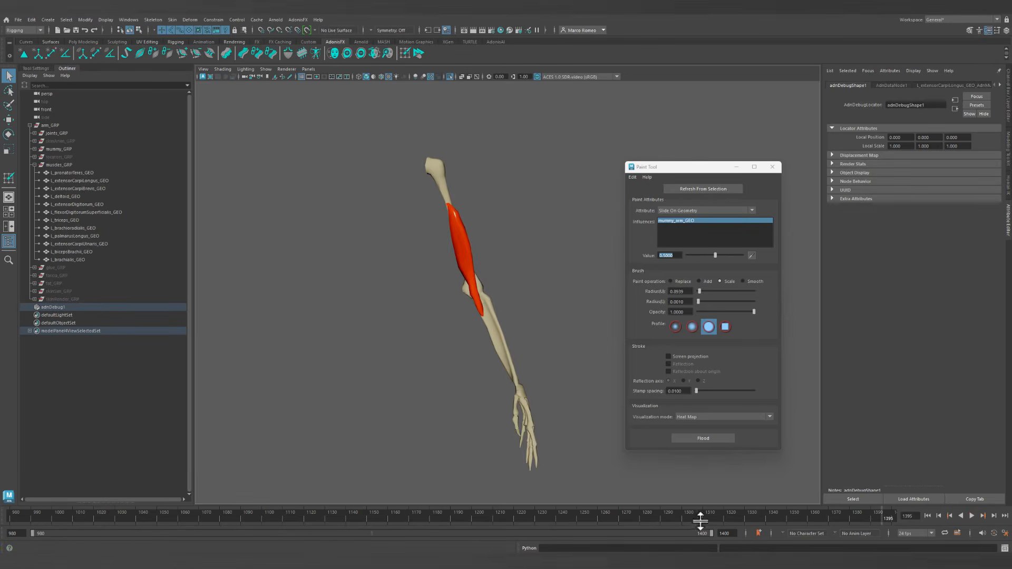
Set the brachialis's Global Damp Multiplier to 0 and play the simulation to test it.
click(459, 253)
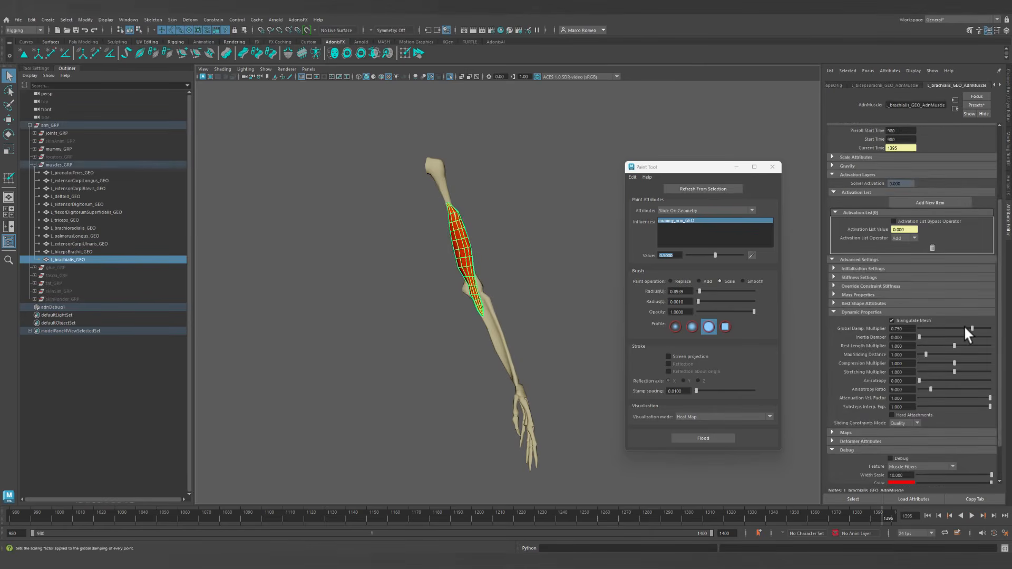
click(972, 516)
click(682, 514)
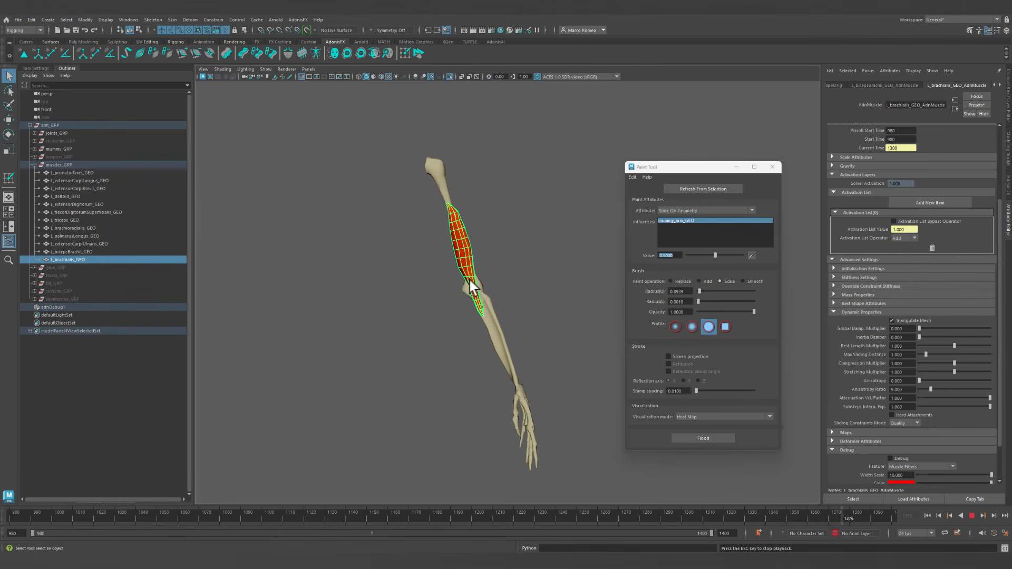
click(971, 516)
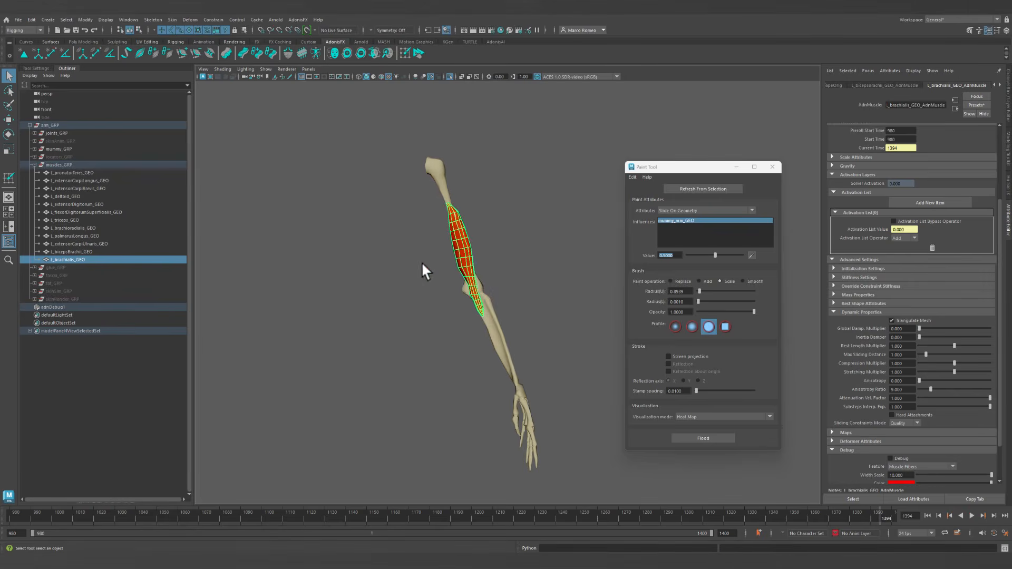
Examine the undamped brachialis up close, scrub to frame 1303, play the simulation from there, and return to the first frame.
alt+right_drag(422, 264, 566, 397)
alt+middle_drag(409, 290, 452, 358)
alt+right_drag(451, 359, 496, 363)
alt+middle_drag(419, 369, 416, 344)
alt+drag(416, 343, 447, 315)
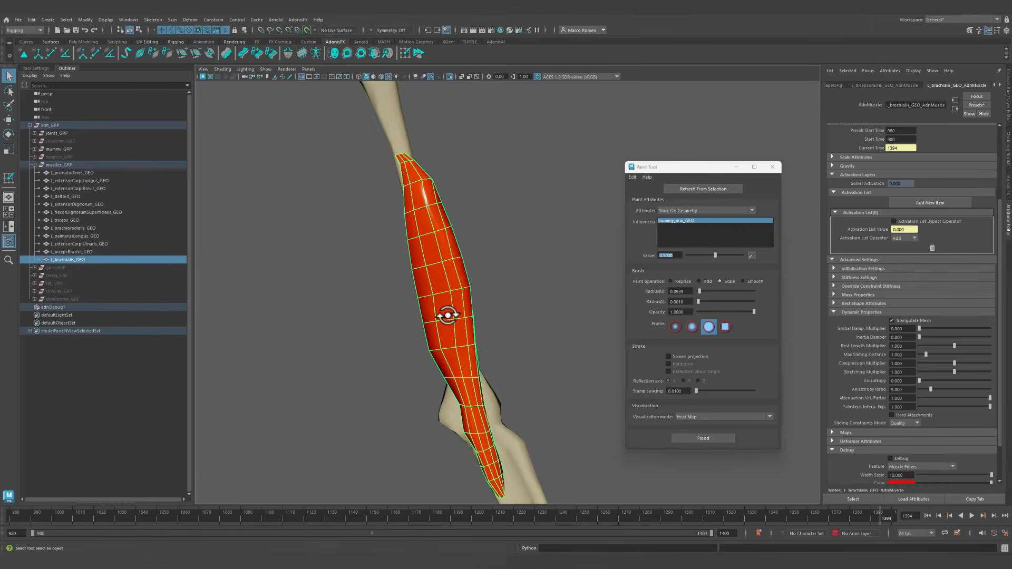
alt+middle_drag(543, 372, 539, 298)
alt+right_drag(497, 311, 465, 369)
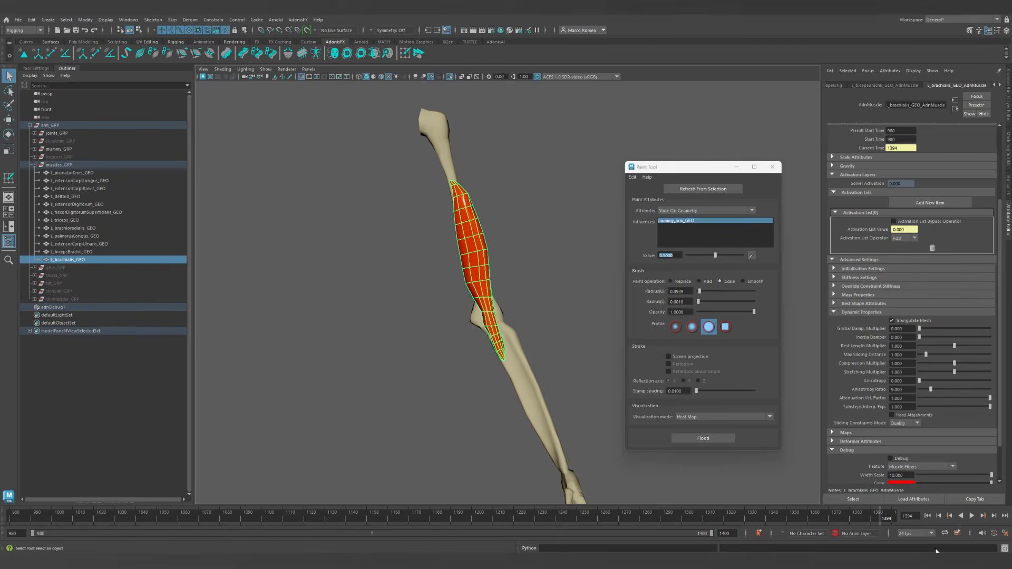
drag(746, 522, 689, 519)
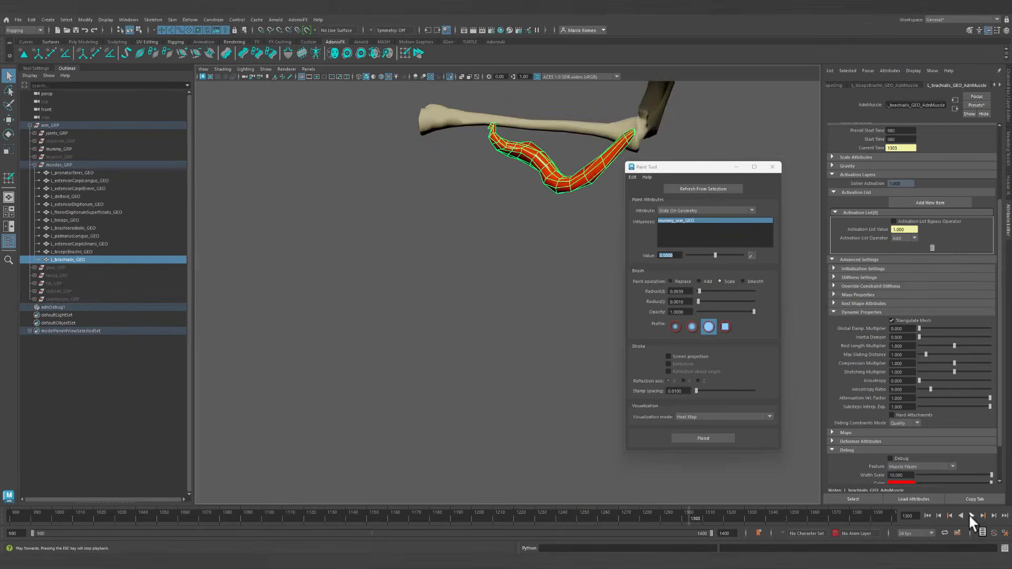
click(970, 515)
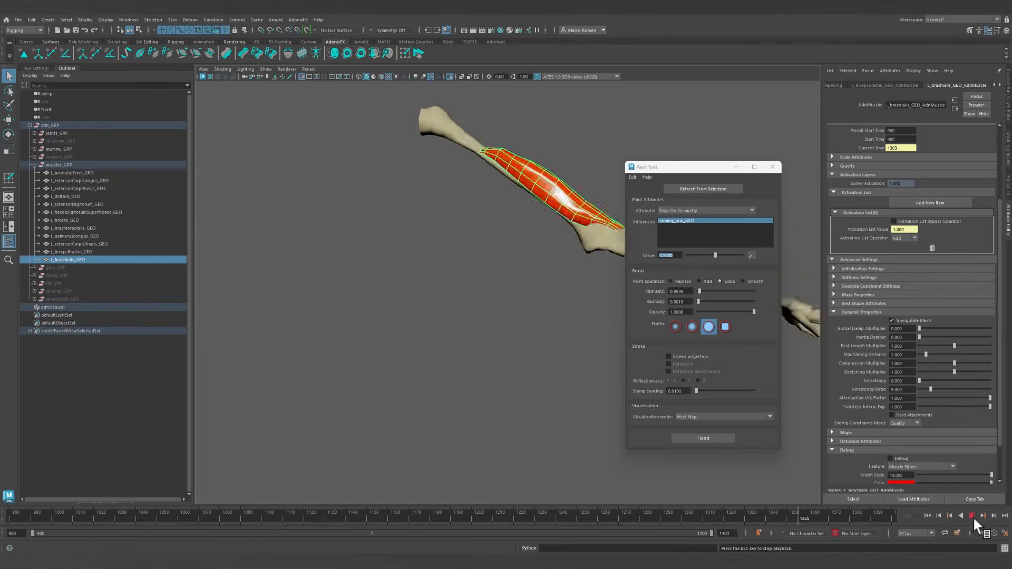
click(971, 516)
click(928, 516)
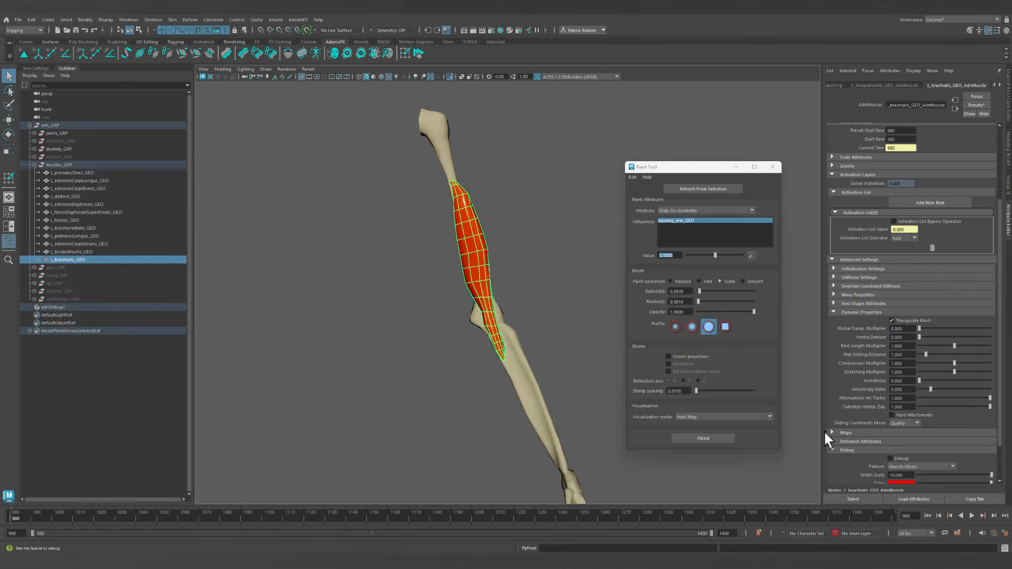
Switch the painted attribute to Attachments To Geometry and examine the attachment weights at the brachialis's lower end.
click(705, 210)
click(697, 216)
alt+drag(533, 269, 449, 290)
alt+right_drag(424, 293, 459, 337)
alt+middle_drag(459, 355, 506, 356)
mouse_move(506, 356)
alt+mouse_down()
mouse_move(608, 342)
mouse_move(488, 334)
mouse_move(510, 330)
mouse_move(485, 355)
mouse_move(455, 355)
alt+mouse_up()
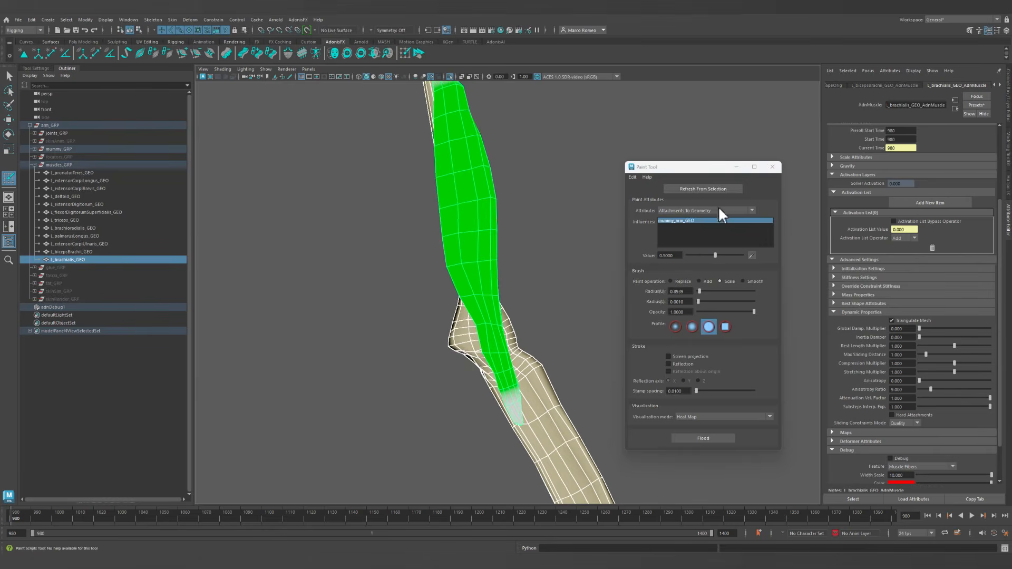
Switch the painted attribute to Slide On Geometry and replace the weights on the brachialis's lower part with 0.3.
mouse_move(591, 254)
alt+mouse_down()
mouse_move(481, 321)
mouse_move(493, 319)
alt+mouse_up()
click(717, 211)
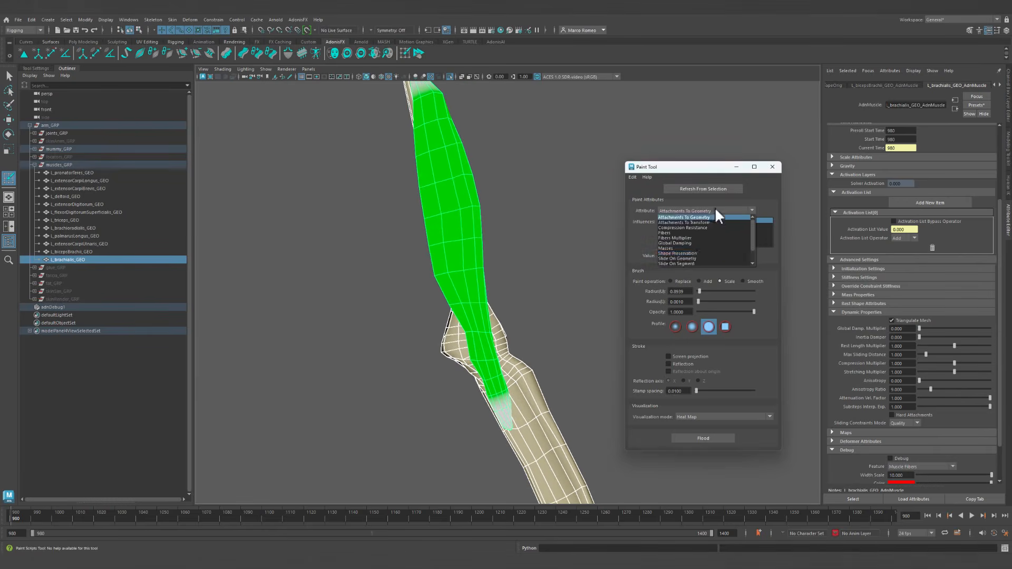
click(694, 257)
alt+right_drag(480, 316, 533, 328)
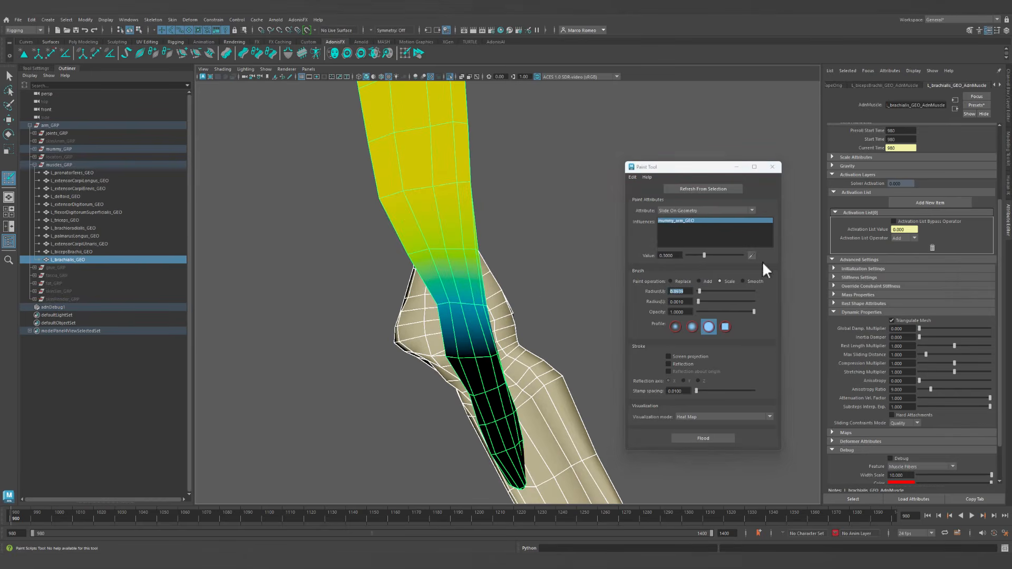
mouse_move(425, 356)
mouse_down()
mouse_move(512, 368)
mouse_move(515, 396)
mouse_move(430, 350)
mouse_up()
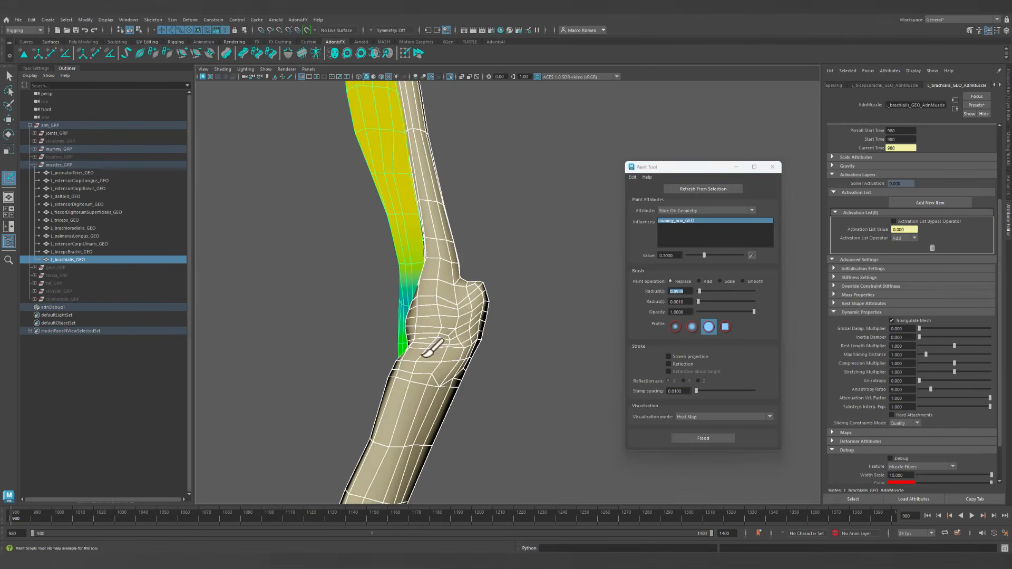
Play the simulation, examine how the brachialis slides around the elbow with the repainted weights, and stop the playback.
click(462, 77)
mouse_move(505, 295)
alt+mouse_down()
mouse_move(510, 317)
mouse_move(564, 305)
mouse_move(601, 322)
mouse_move(458, 284)
alt+mouse_up()
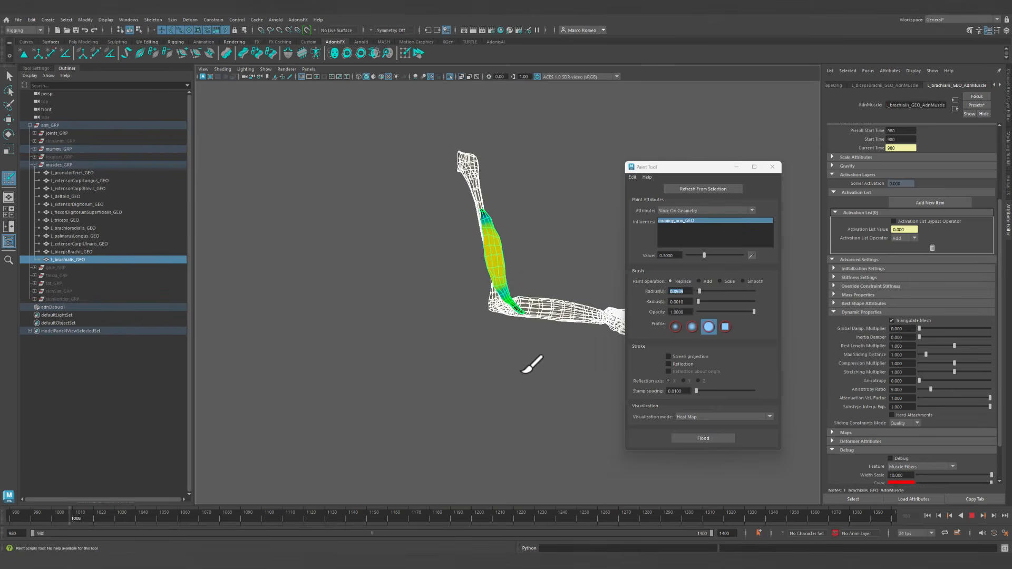
alt+drag(522, 372, 482, 295)
alt+drag(464, 339, 515, 339)
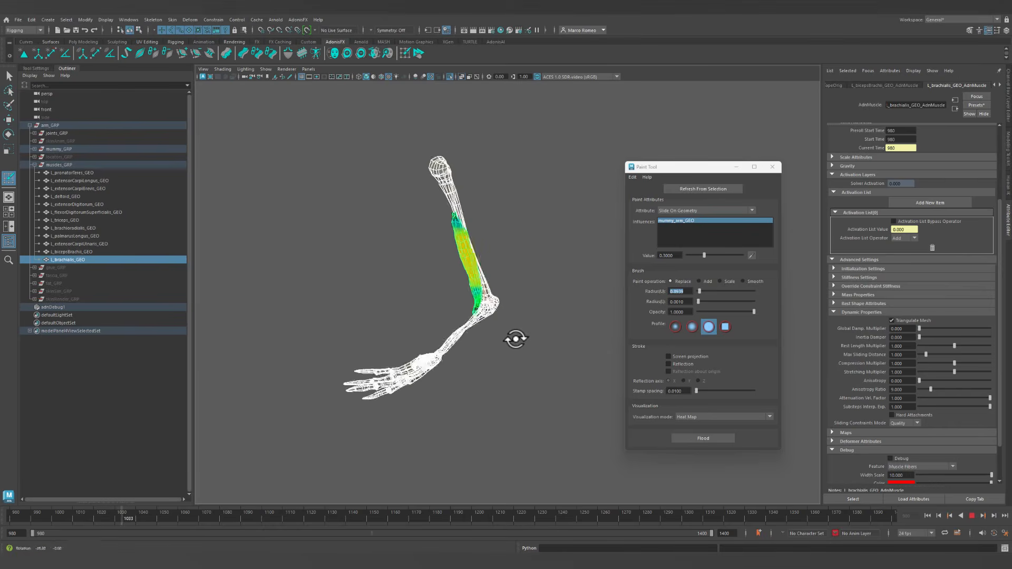
click(663, 512)
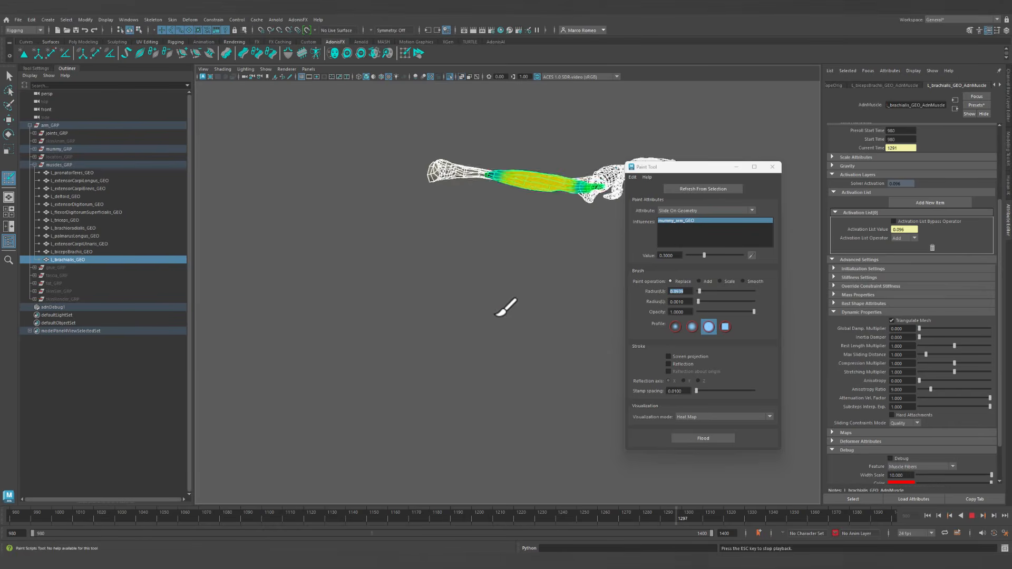
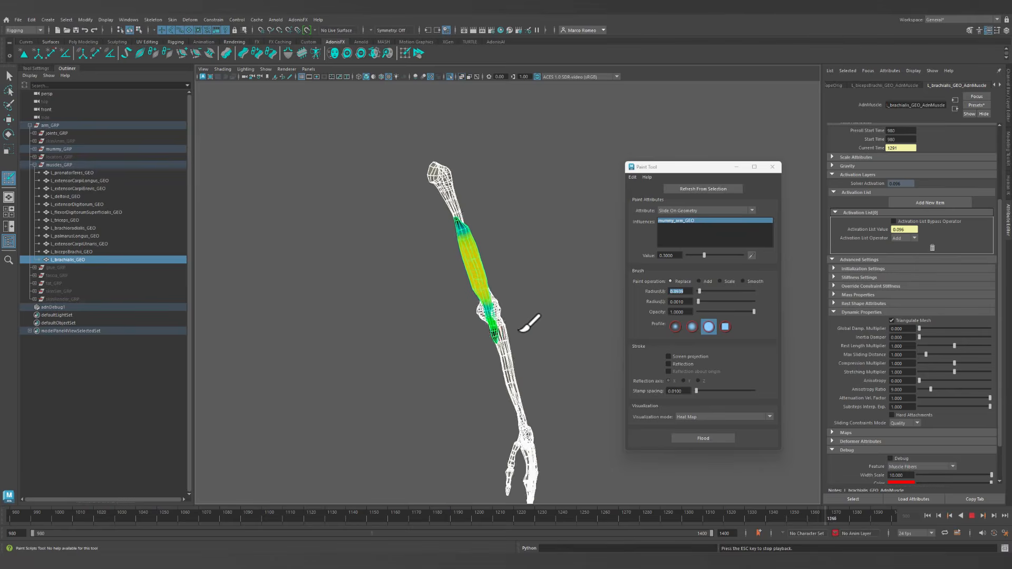
key(f)
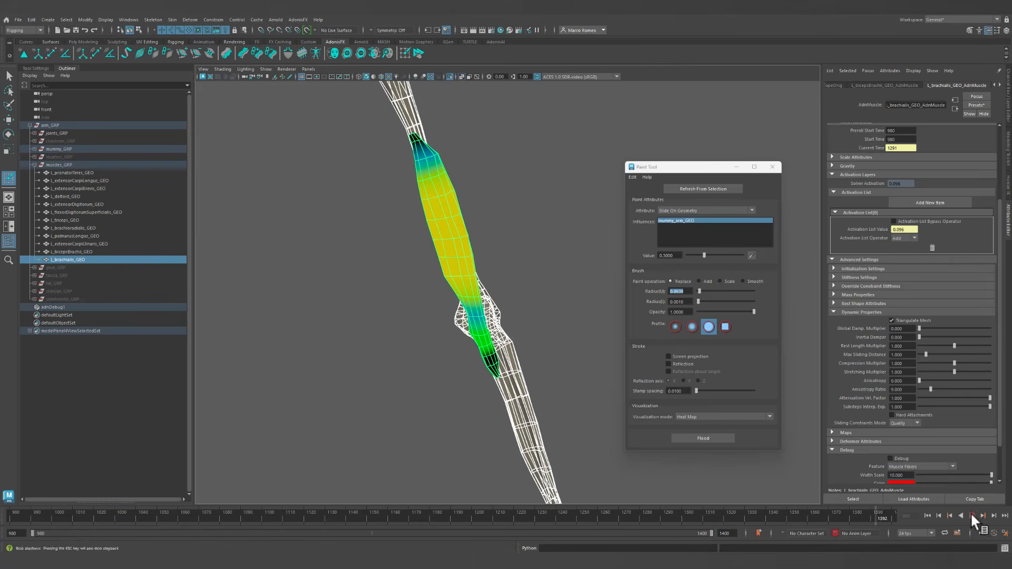
click(973, 516)
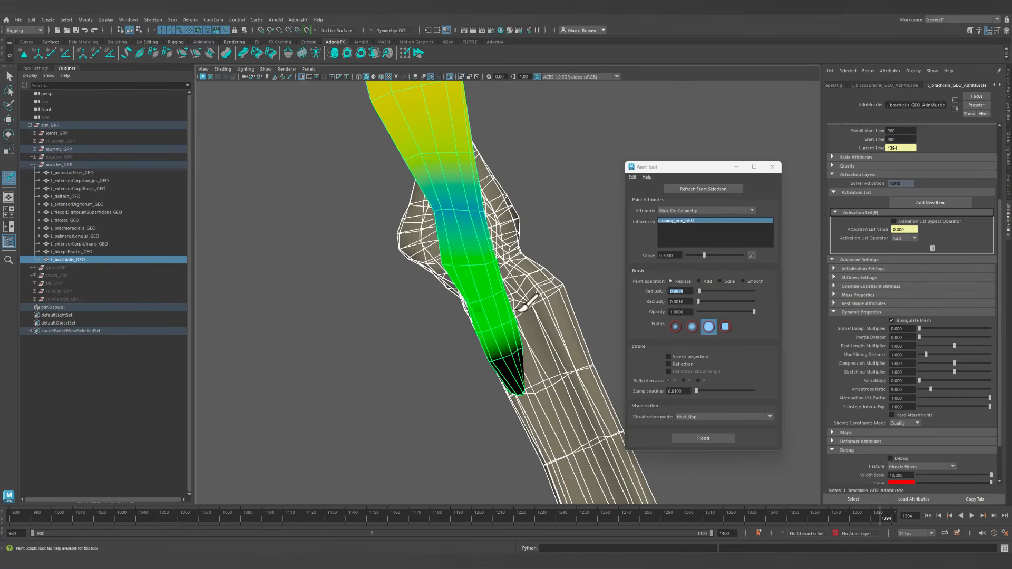
Extend the 0.3 sliding weight over the brachialis's unpainted lower tip.
mouse_move(572, 316)
alt+mouse_down()
mouse_move(508, 338)
mouse_move(423, 330)
mouse_move(510, 316)
mouse_move(460, 224)
mouse_move(357, 289)
mouse_move(452, 284)
alt+mouse_up()
mouse_move(533, 355)
alt+mouse_down()
mouse_move(373, 362)
mouse_move(345, 349)
alt+mouse_up()
alt+right_drag(534, 396, 286, 341)
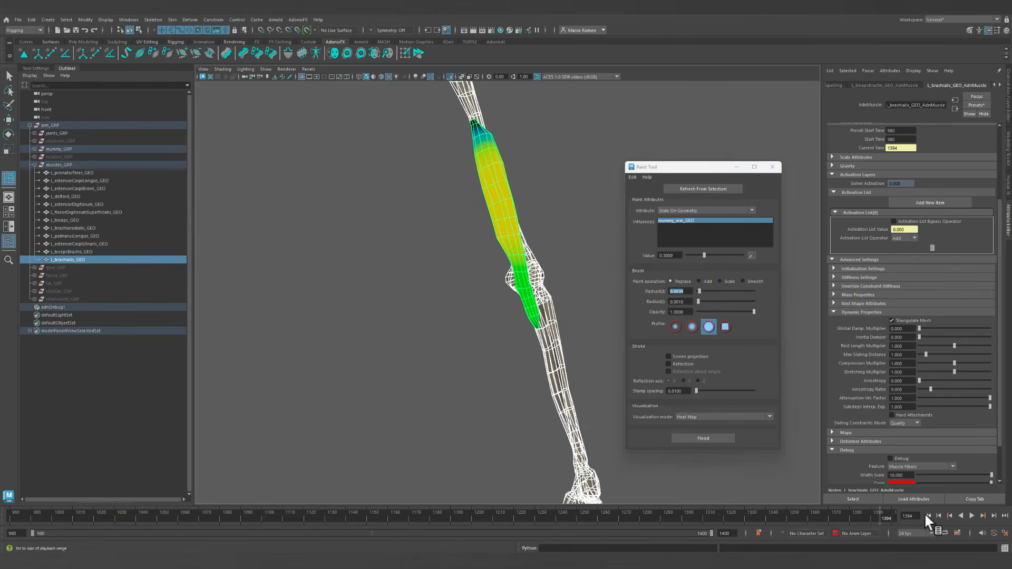
Play the simulation again to check the brachialis's lower tip, return to the first frame and move the Paint Tool window aside.
click(972, 516)
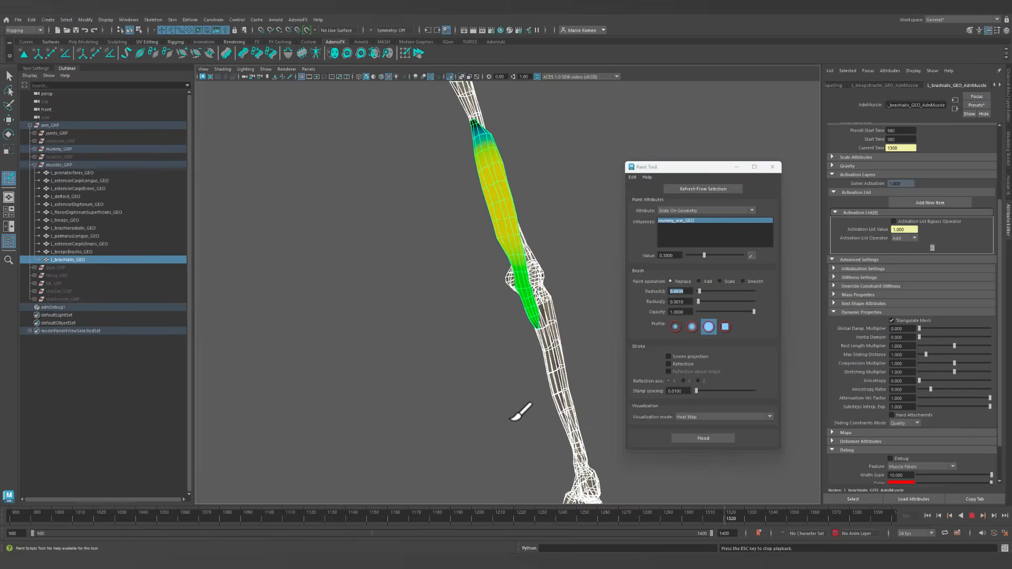
alt+drag(521, 417, 527, 419)
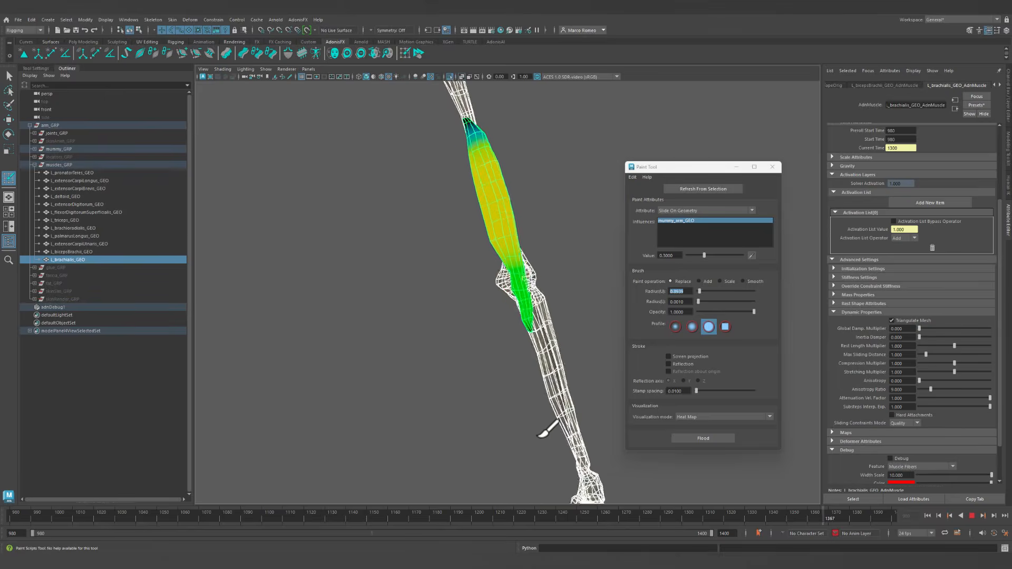
alt+right_drag(528, 437, 479, 423)
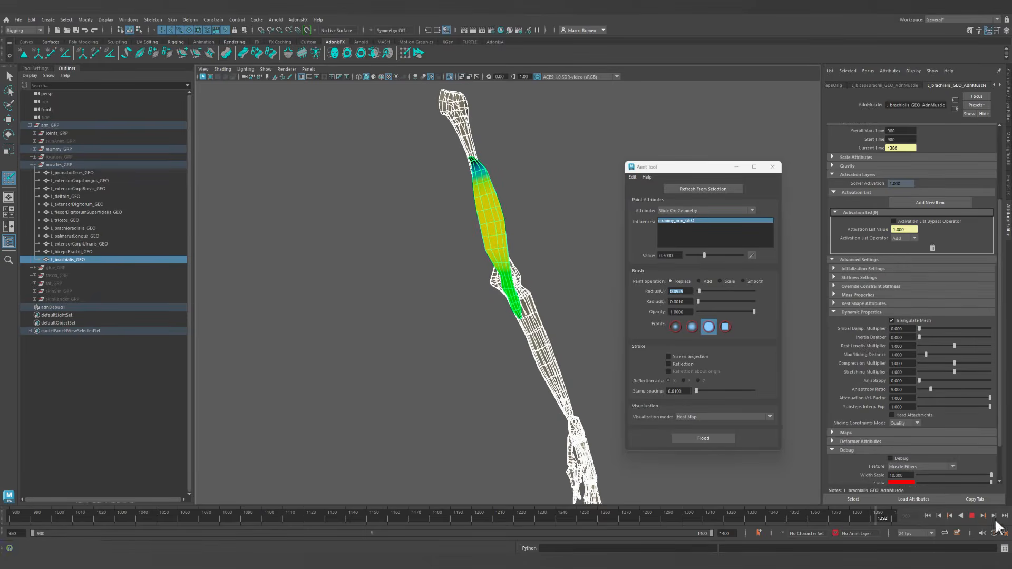
click(928, 515)
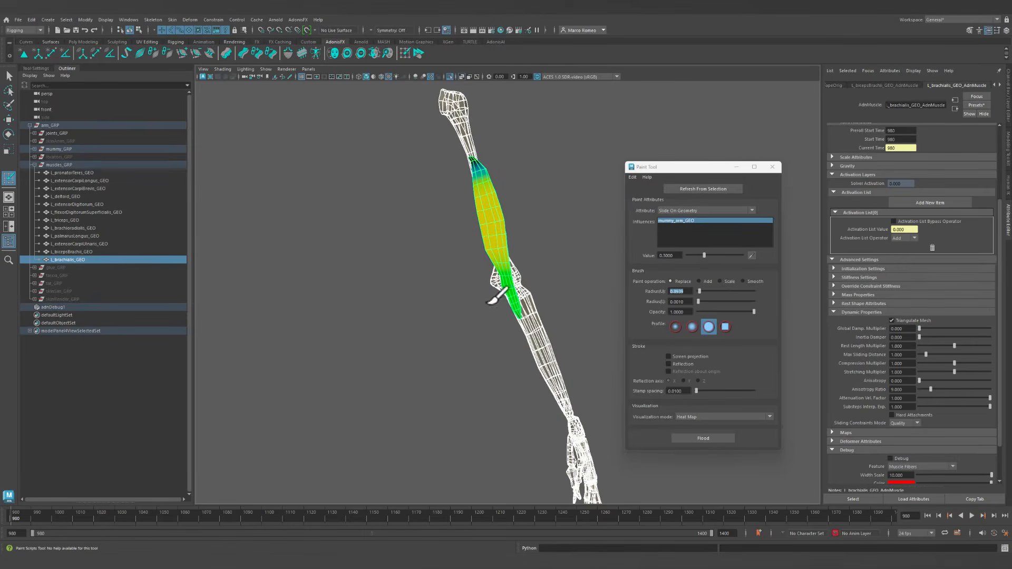
drag(671, 172, 675, 134)
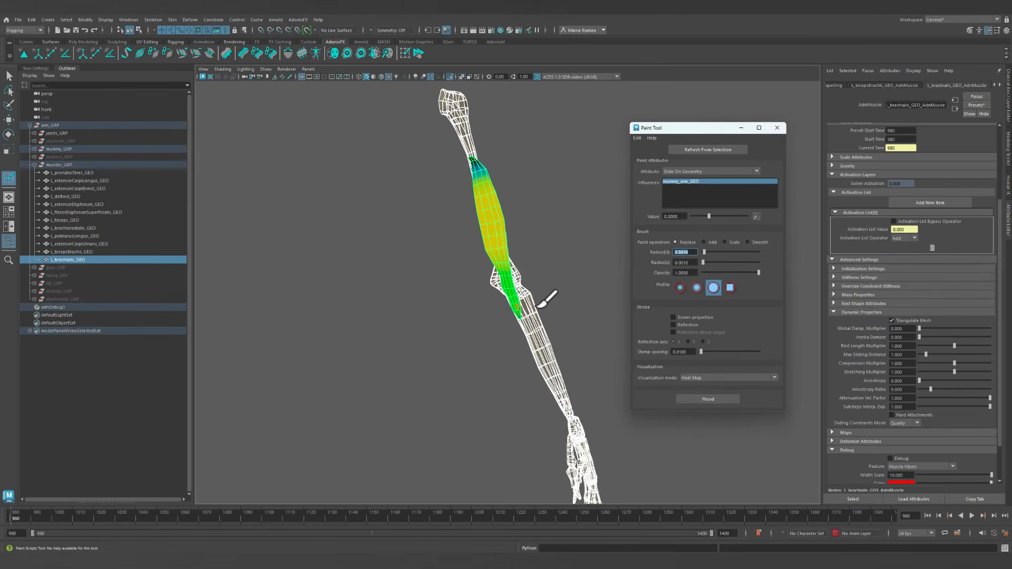
Leave weight painting, turn off the X-ray display and examine the brachialis against the arm bones.
key(q)
scroll(548, 303, down, 2)
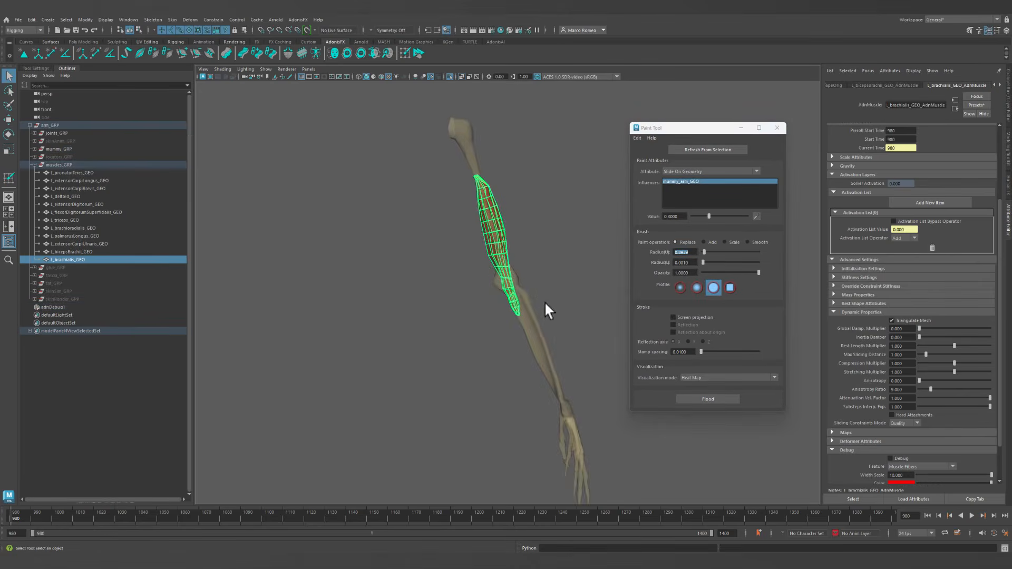
alt+middle_drag(536, 275, 527, 298)
click(461, 76)
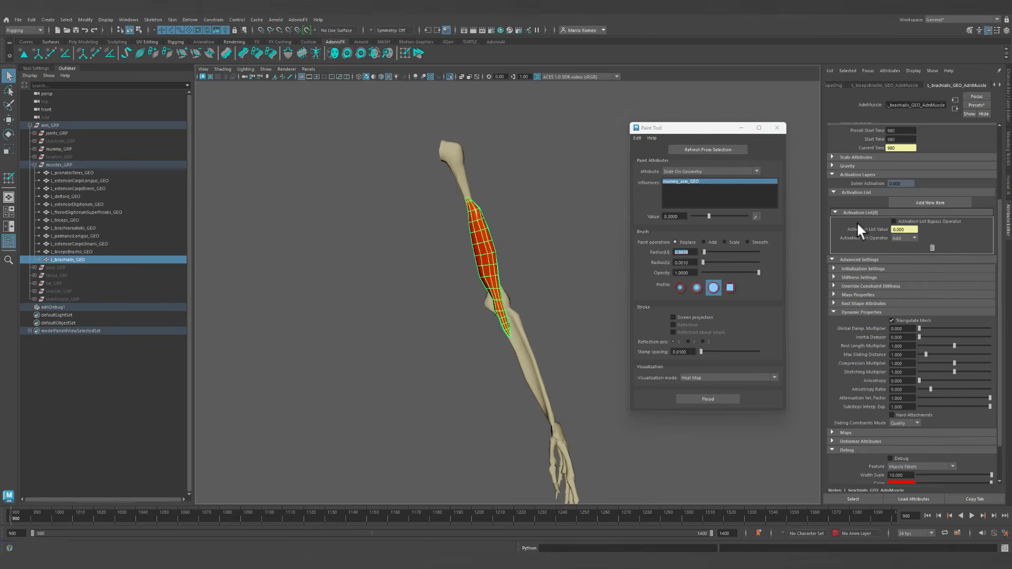
alt+drag(445, 318, 443, 326)
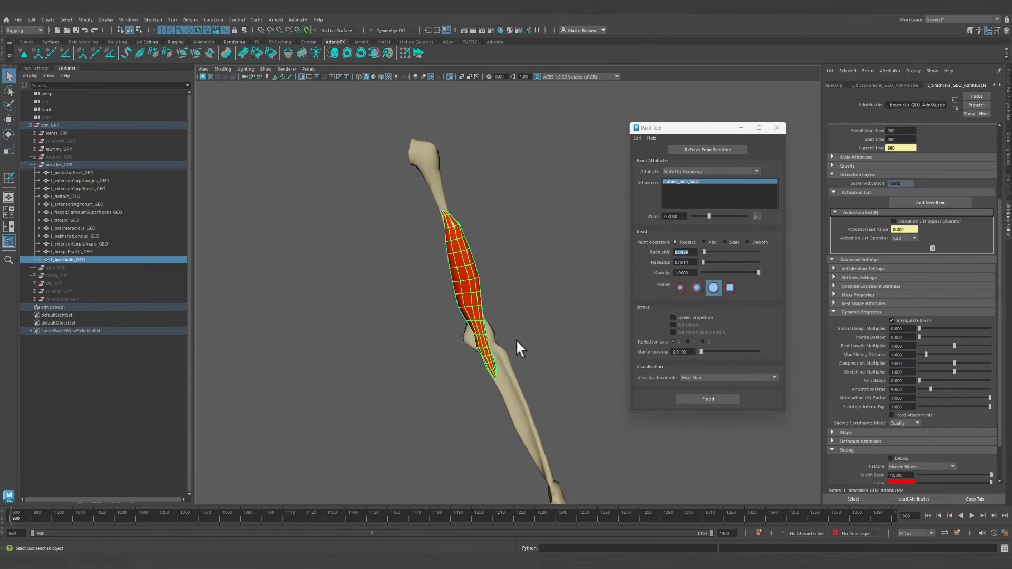
alt+drag(493, 252, 488, 252)
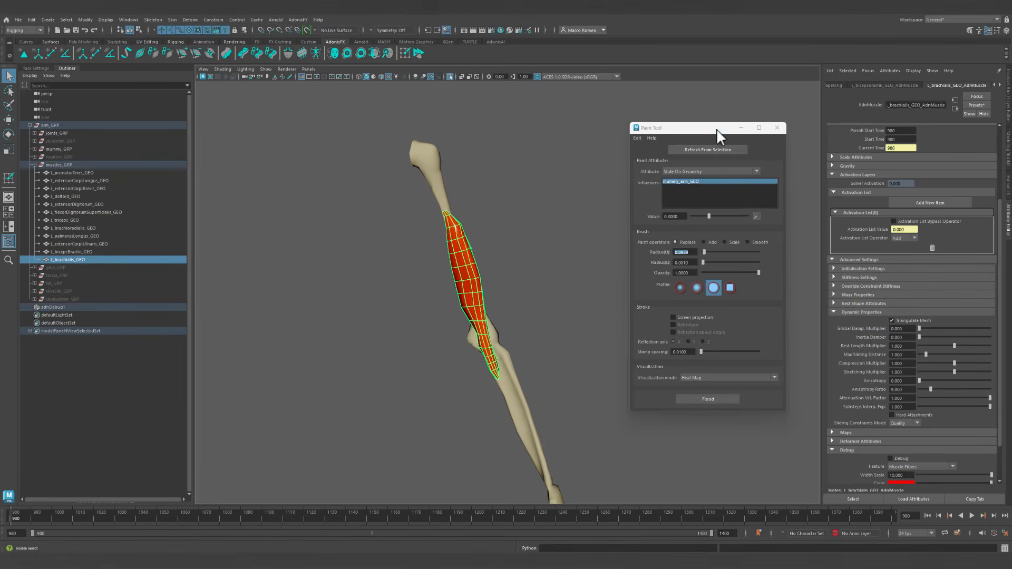
drag(716, 128, 731, 94)
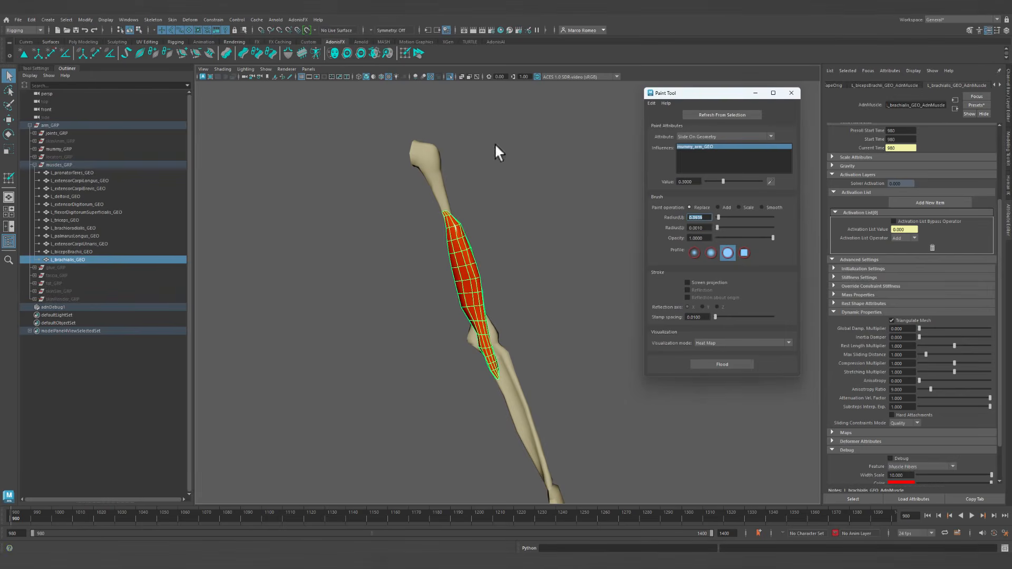
alt+drag(530, 248, 519, 253)
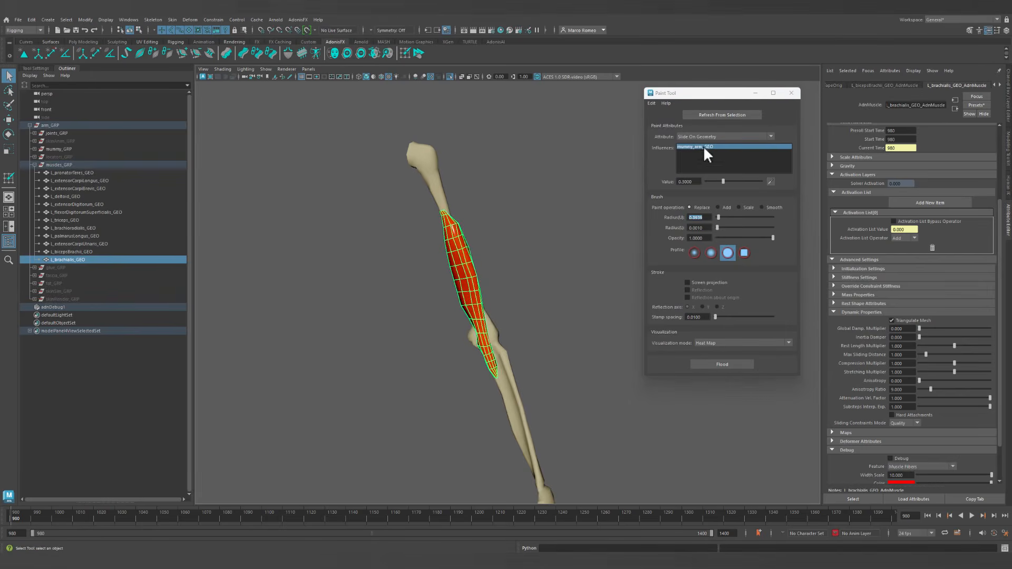
drag(722, 97, 728, 97)
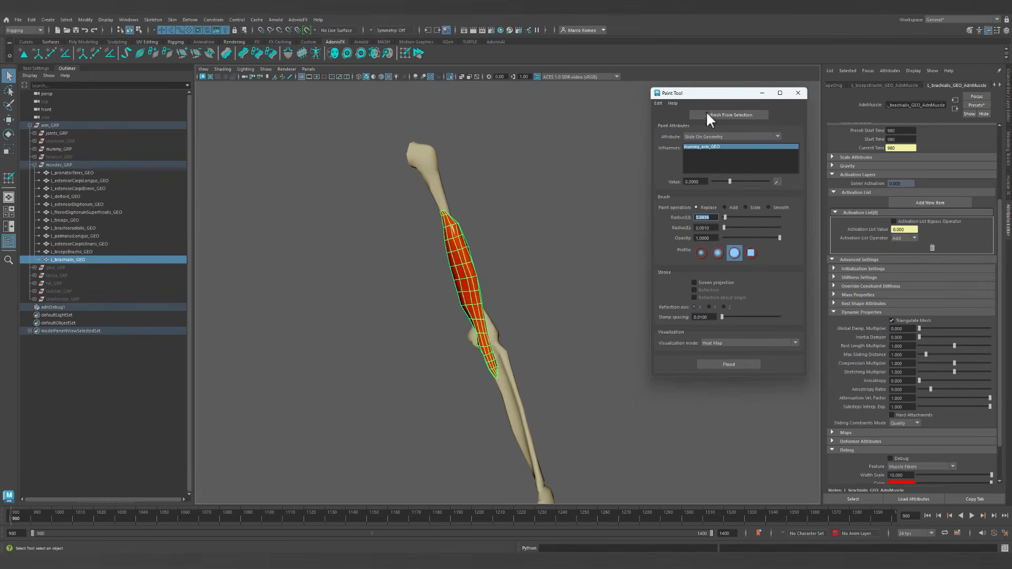
Show the whole arm, select the biceps brachii, play the simulation to examine it and return to the first frame.
click(452, 76)
click(493, 293)
alt+right_drag(494, 293, 478, 300)
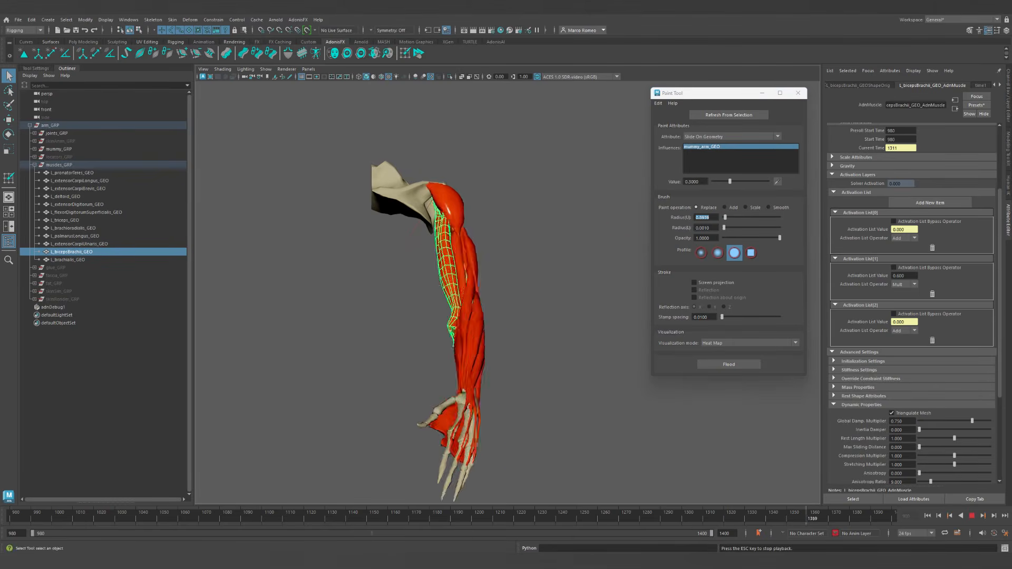
click(971, 516)
click(928, 516)
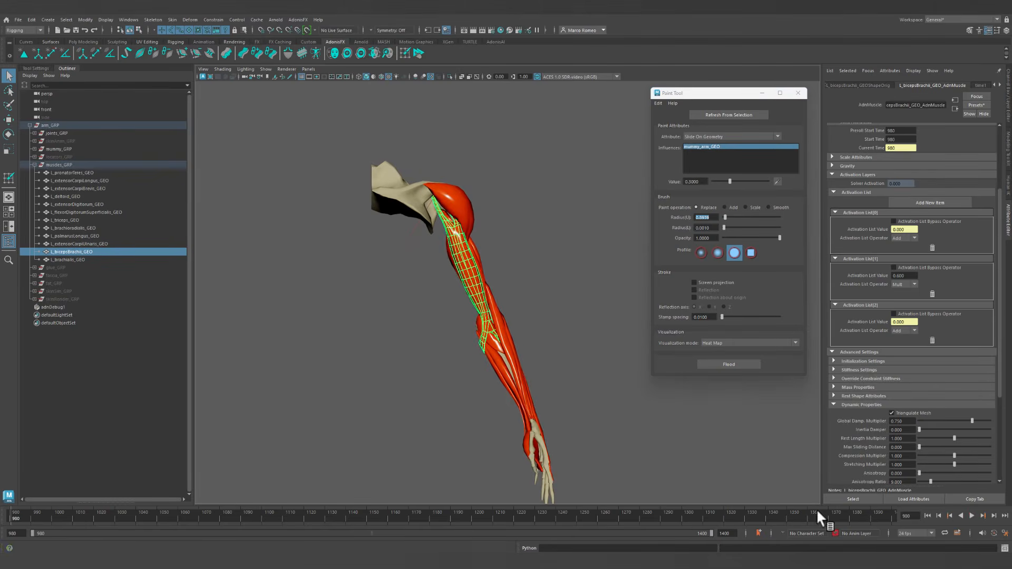
Open weight painting for the biceps brachii and examine its Attachments To Geometry weights for the L_brachialis_GEO influence.
alt+right_drag(497, 287, 539, 352)
alt+middle_drag(539, 352, 572, 372)
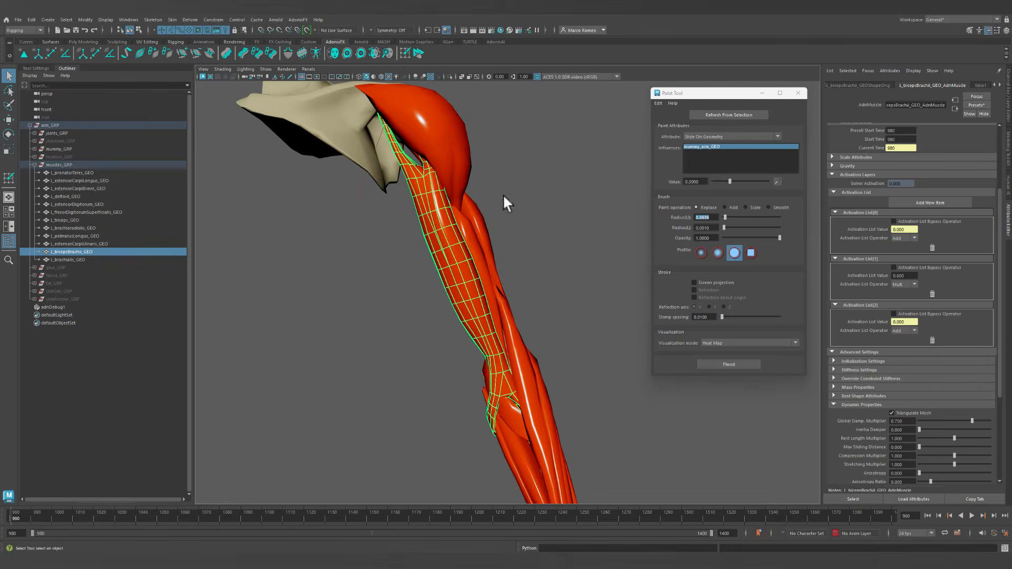
click(418, 53)
drag(526, 233, 738, 143)
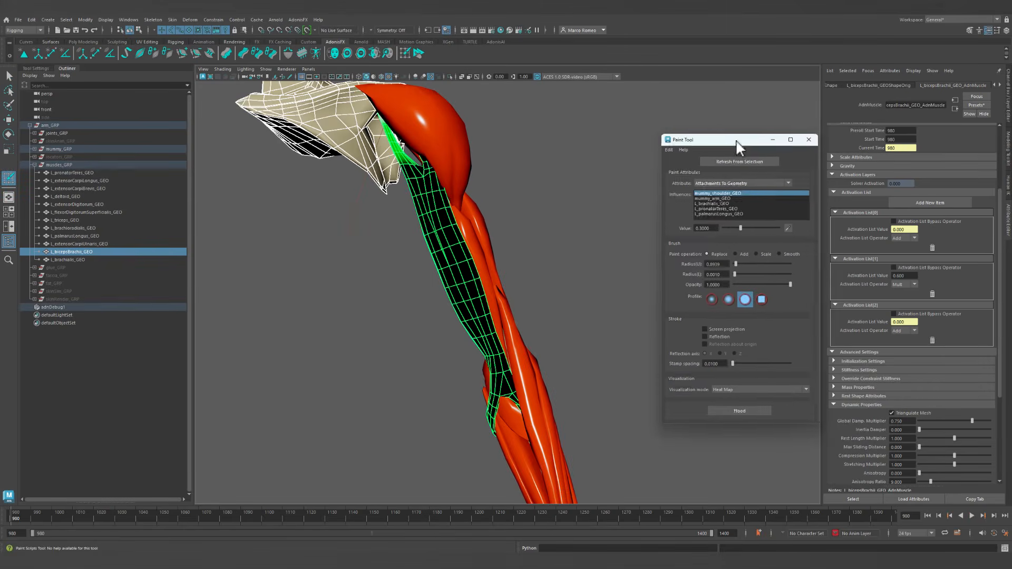
click(727, 203)
mouse_move(501, 255)
alt+mouse_down()
mouse_move(459, 264)
mouse_move(465, 302)
mouse_move(490, 327)
mouse_move(436, 357)
mouse_move(655, 275)
alt+mouse_up()
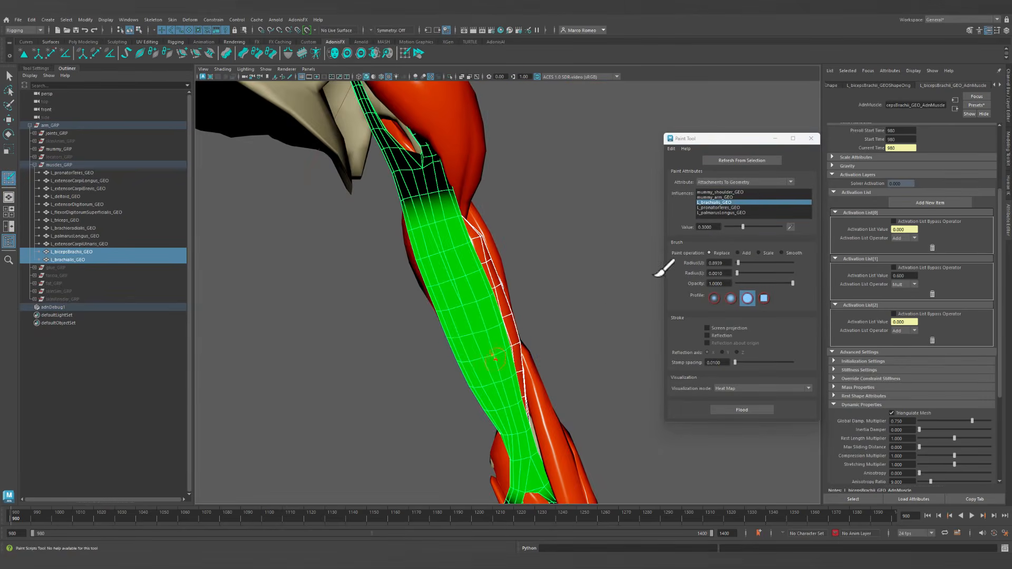
Switch the painted attribute to Slide On Geometry and set the biceps brachii's Max Sliding Distance to 1.
click(742, 183)
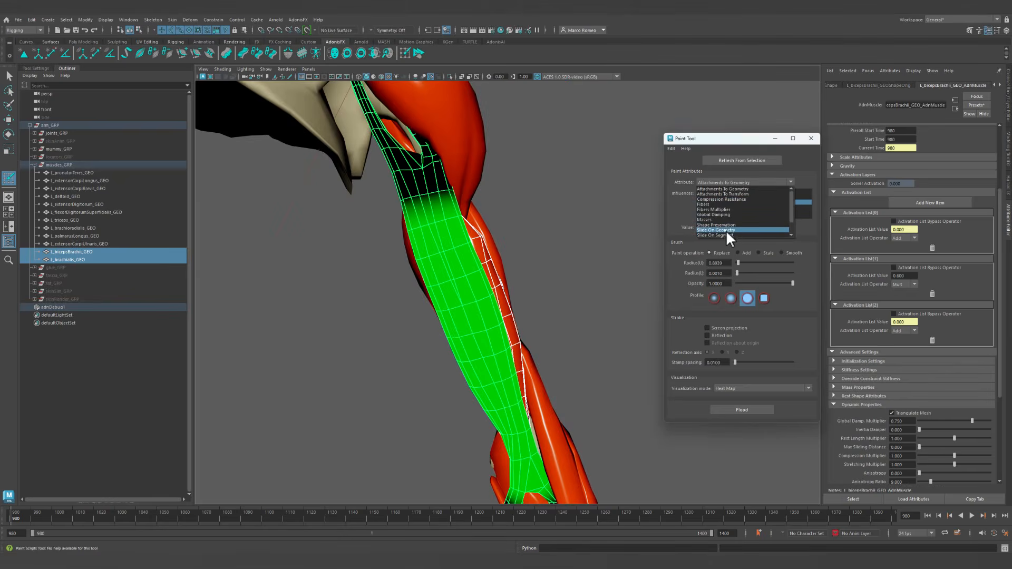
click(724, 229)
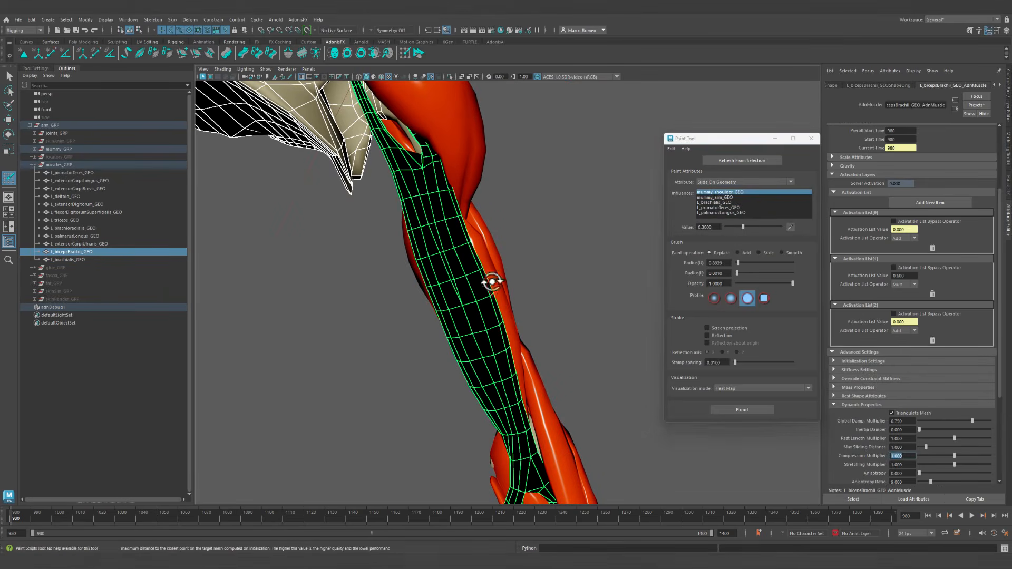
alt+drag(492, 285, 422, 267)
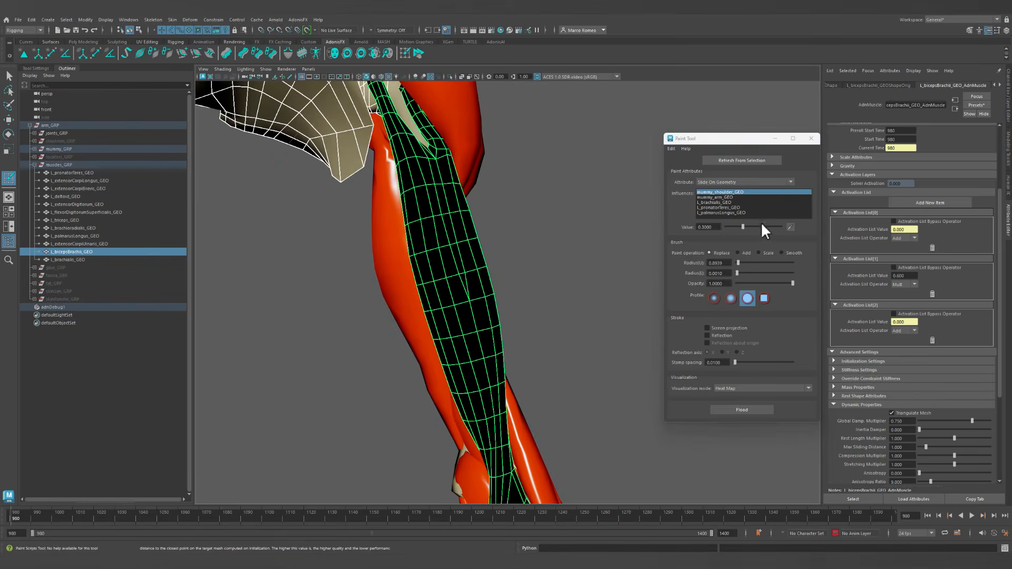
Set the paint value to 0.5, choose the L_brachialis_GEO influence and isolate the biceps brachii together with the brachialis.
click(717, 227)
text(0.5)
key(Return)
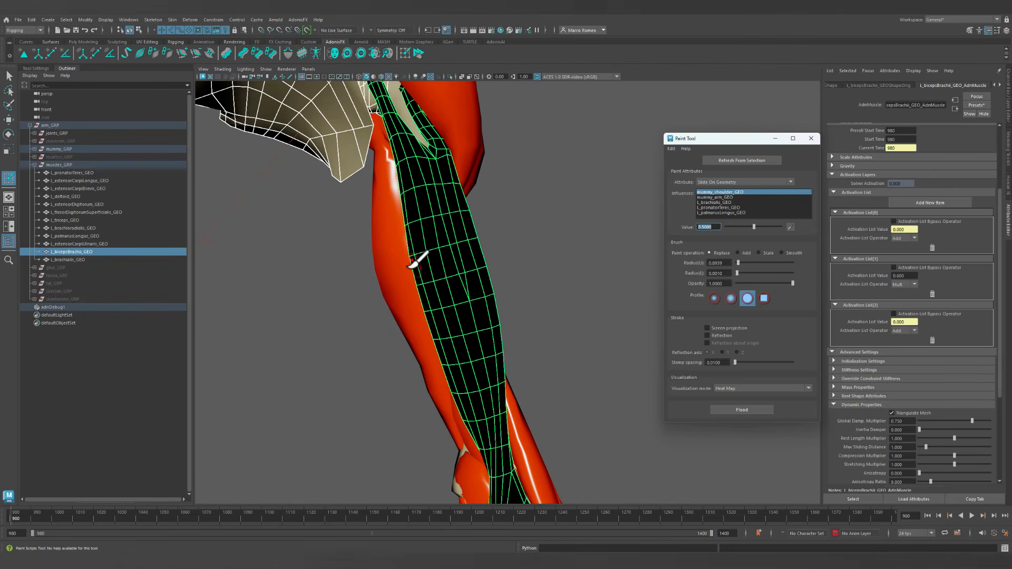
click(450, 76)
mouse_move(571, 193)
alt+mouse_down()
mouse_move(502, 204)
mouse_move(559, 208)
alt+mouse_up()
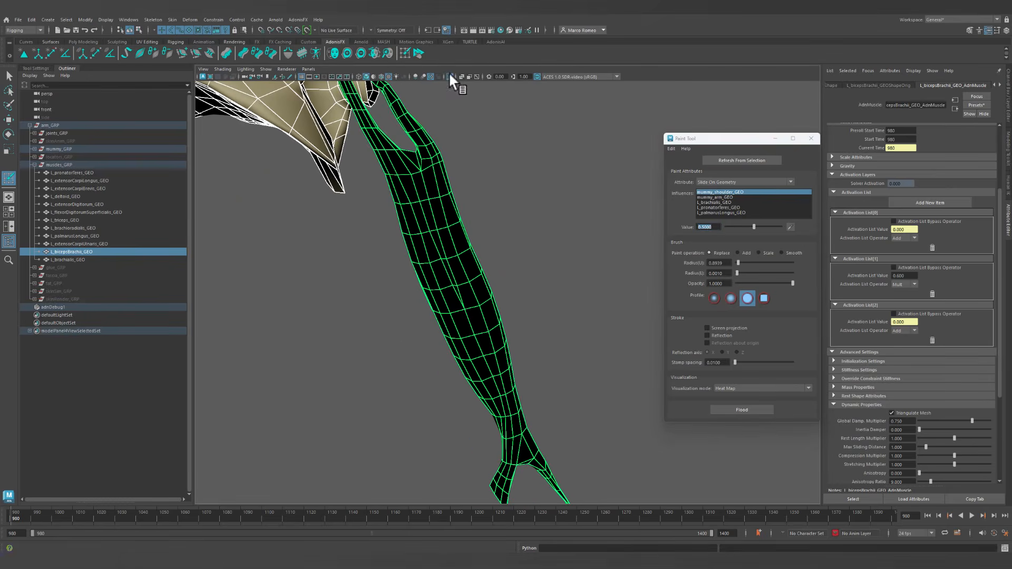
click(450, 77)
click(715, 202)
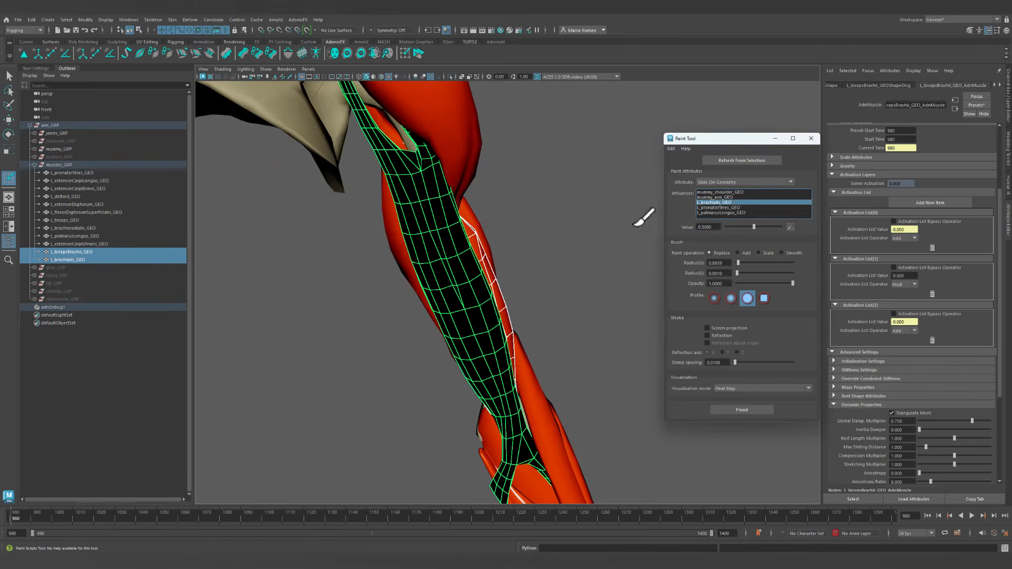
click(450, 76)
key(f)
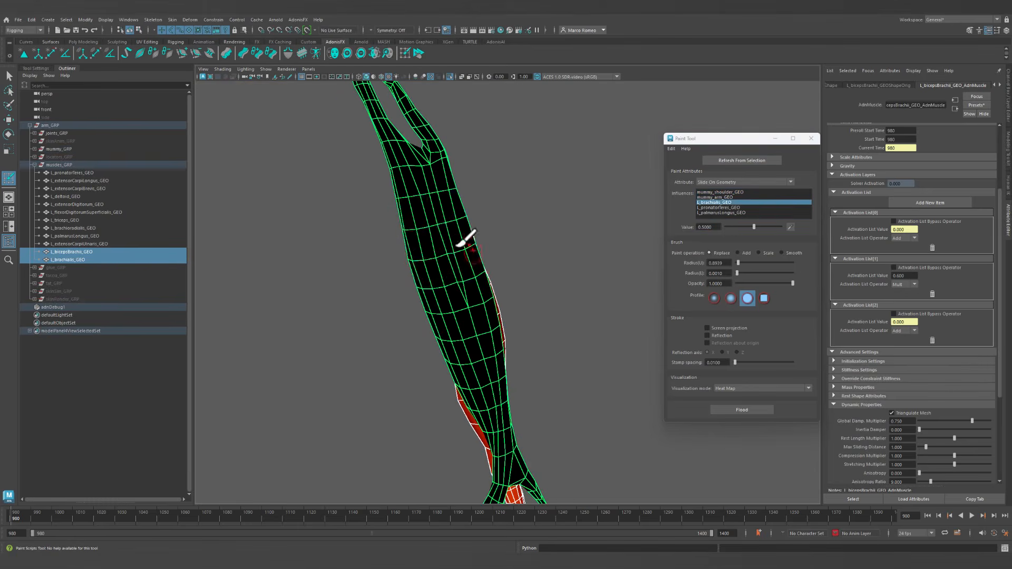
Paint the 0.5 sliding weight for the brachialis influence over the biceps brachii's belly, leaving its lower tendons unpainted.
mouse_move(464, 237)
mouse_down()
mouse_move(417, 254)
mouse_move(349, 253)
mouse_up()
mouse_move(393, 311)
mouse_down()
mouse_move(537, 335)
mouse_move(435, 397)
mouse_move(528, 391)
mouse_up()
alt+middle_drag(529, 391, 565, 282)
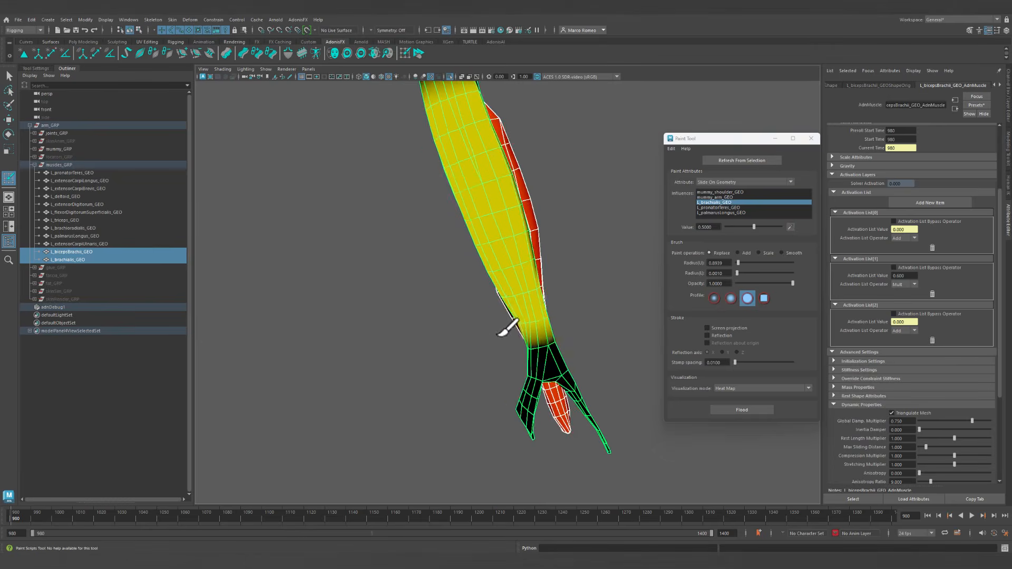
Turn on x-ray display and extend the 0.5 brachialis sliding weight over the biceps' underside, up to the brachialis' upper end.
alt+drag(506, 327, 538, 263)
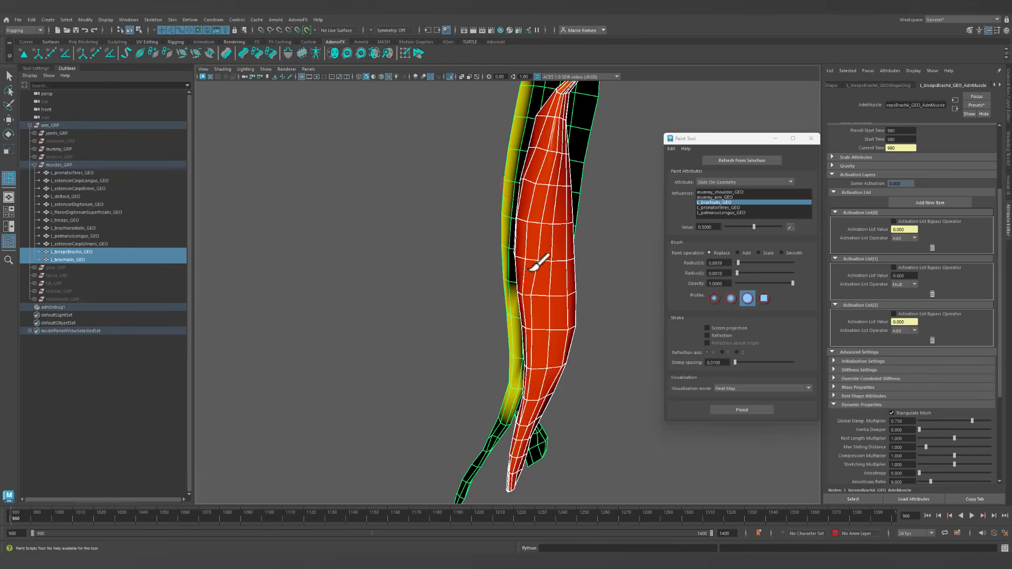
click(461, 77)
mouse_move(554, 373)
alt+mouse_down()
mouse_move(534, 349)
mouse_move(538, 359)
mouse_move(474, 326)
mouse_move(580, 309)
mouse_move(379, 240)
mouse_move(586, 232)
mouse_move(463, 210)
mouse_move(501, 163)
alt+mouse_up()
drag(558, 151, 507, 112)
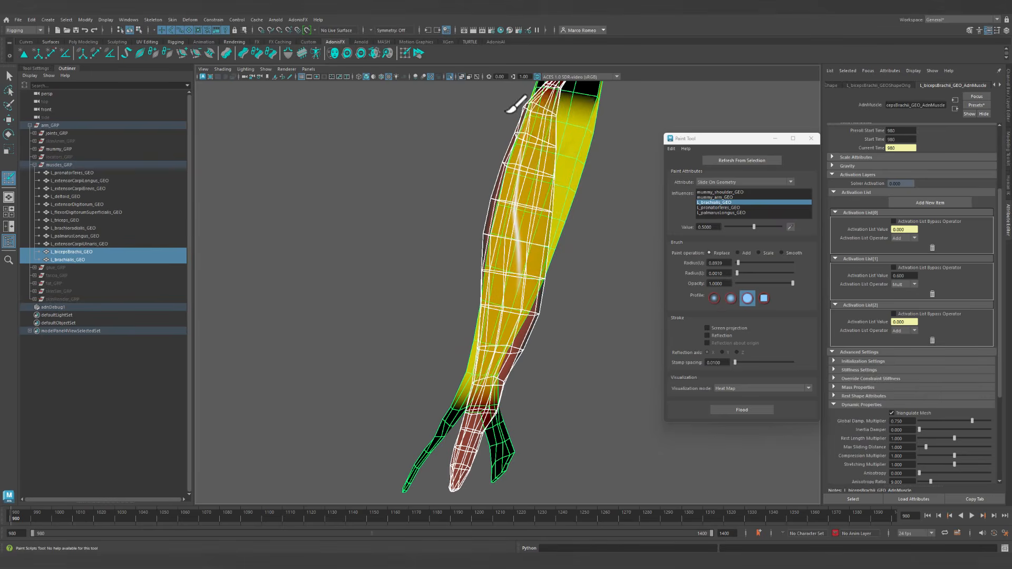
alt+middle_drag(513, 132, 477, 237)
mouse_move(477, 237)
alt+mouse_down()
mouse_move(562, 245)
mouse_move(493, 255)
alt+mouse_up()
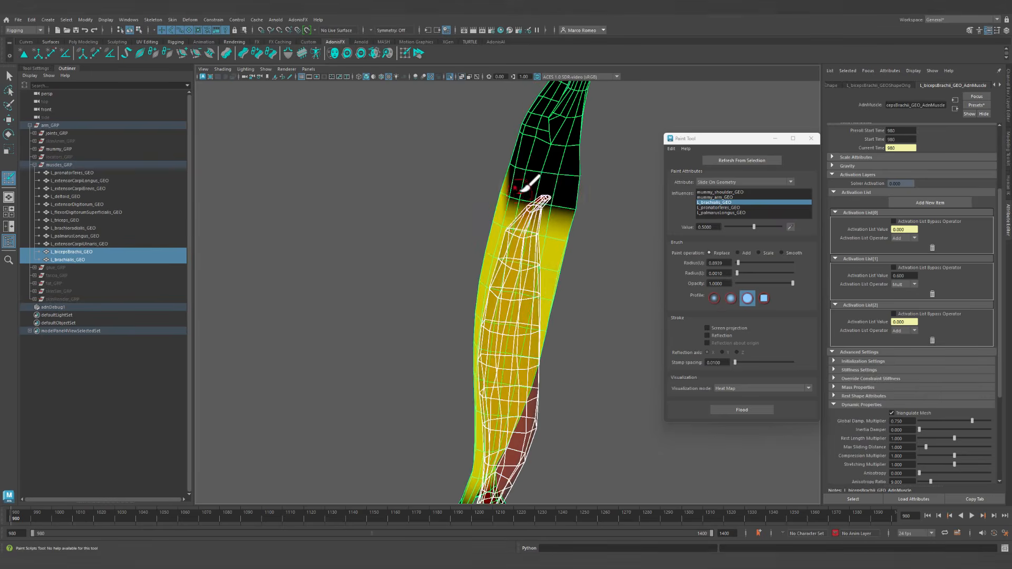
drag(515, 193, 567, 203)
alt+drag(477, 248, 548, 174)
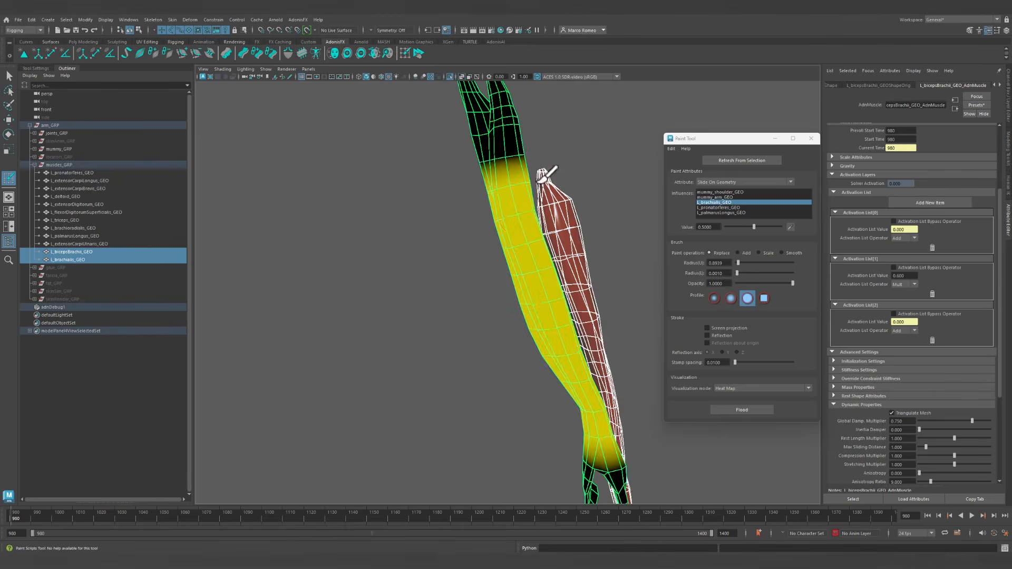
mouse_move(470, 244)
alt+mouse_down()
mouse_move(488, 219)
mouse_move(486, 242)
alt+mouse_up()
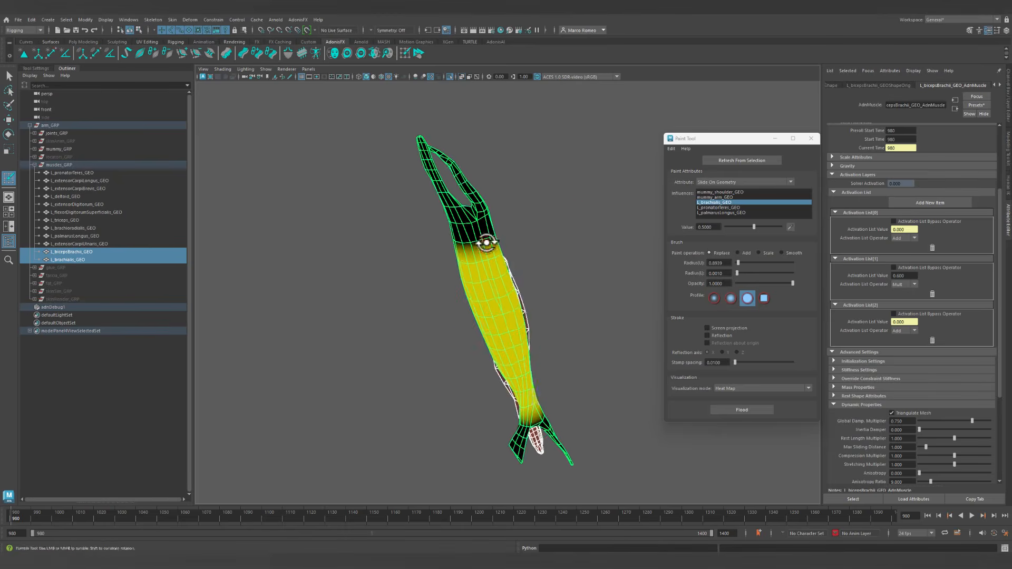
Choose the mummy_arm_GEO influence, isolate it with the biceps brachii and paint 0.5 sliding weight over the upper belly and adjoining upper tendon.
click(724, 197)
click(448, 76)
click(448, 76)
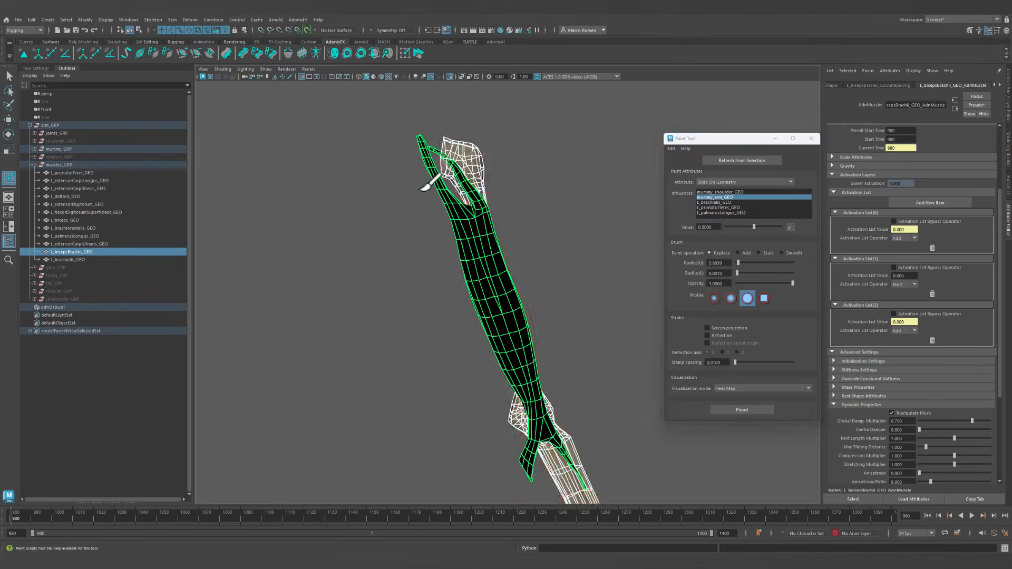
alt+right_drag(427, 181, 531, 255)
mouse_move(501, 253)
alt+middle_down()
mouse_move(490, 244)
mouse_move(493, 307)
alt+middle_up()
drag(477, 260, 461, 220)
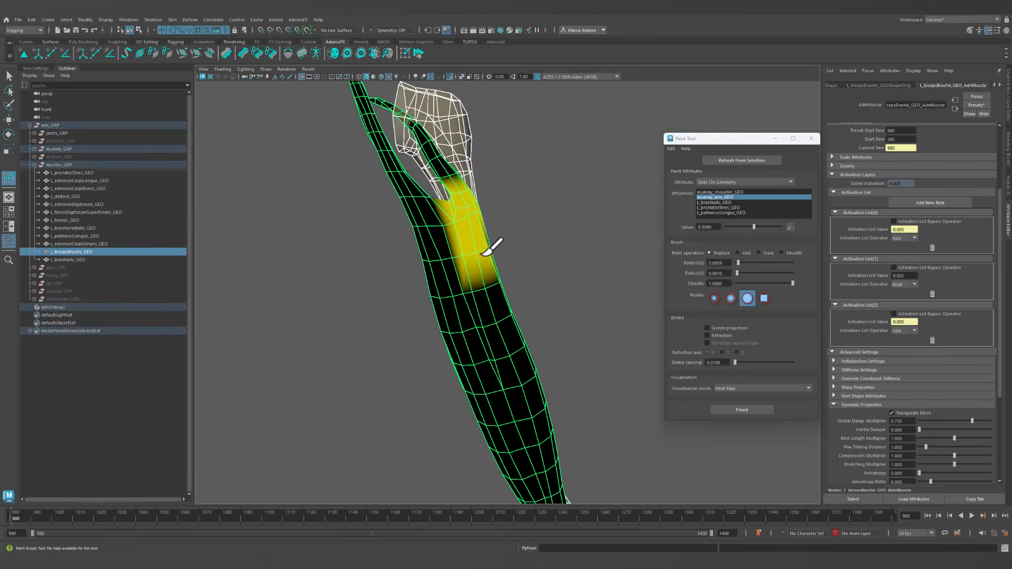
alt+drag(422, 103, 588, 169)
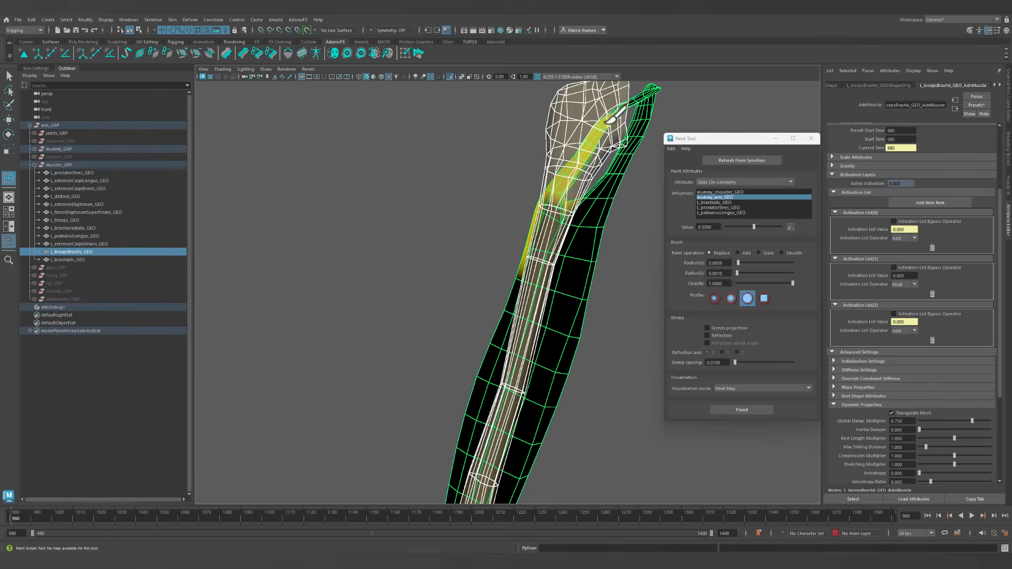
mouse_move(544, 221)
mouse_down()
mouse_move(557, 239)
mouse_move(569, 234)
mouse_move(625, 269)
mouse_move(662, 252)
mouse_up()
mouse_move(507, 235)
mouse_down()
mouse_move(536, 204)
mouse_move(459, 199)
mouse_move(390, 230)
mouse_up()
Paint the 0.5 mummy_arm_GEO sliding weight along the biceps' lower tendon where it crosses the elbow and forearm bones.
mouse_move(543, 231)
alt+mouse_down()
mouse_move(501, 289)
mouse_move(468, 249)
mouse_move(557, 325)
alt+mouse_up()
alt+middle_drag(558, 326, 461, 235)
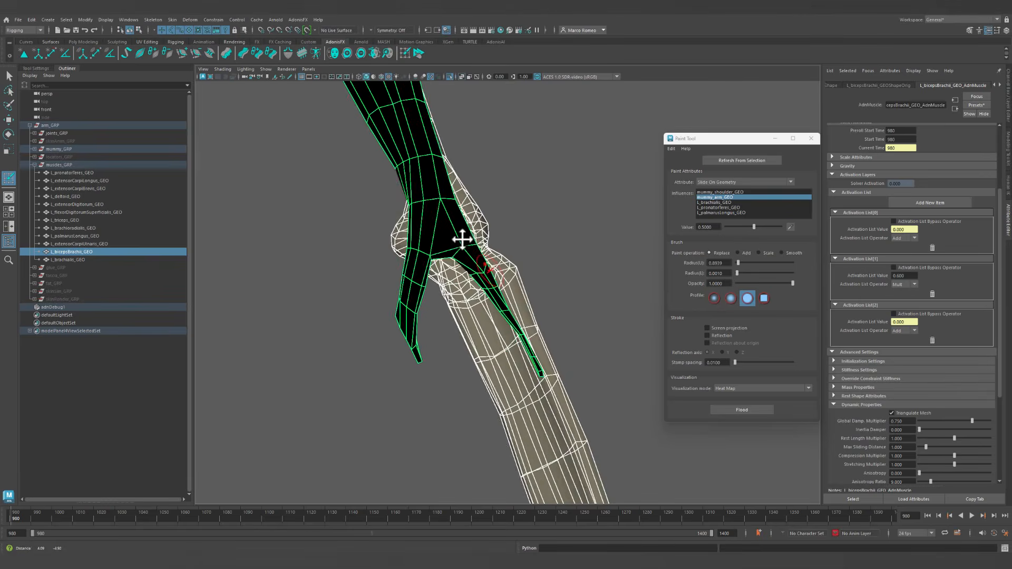
alt+right_drag(466, 318, 453, 307)
alt+drag(454, 308, 496, 332)
alt+middle_drag(505, 336, 500, 349)
alt+right_drag(500, 349, 464, 361)
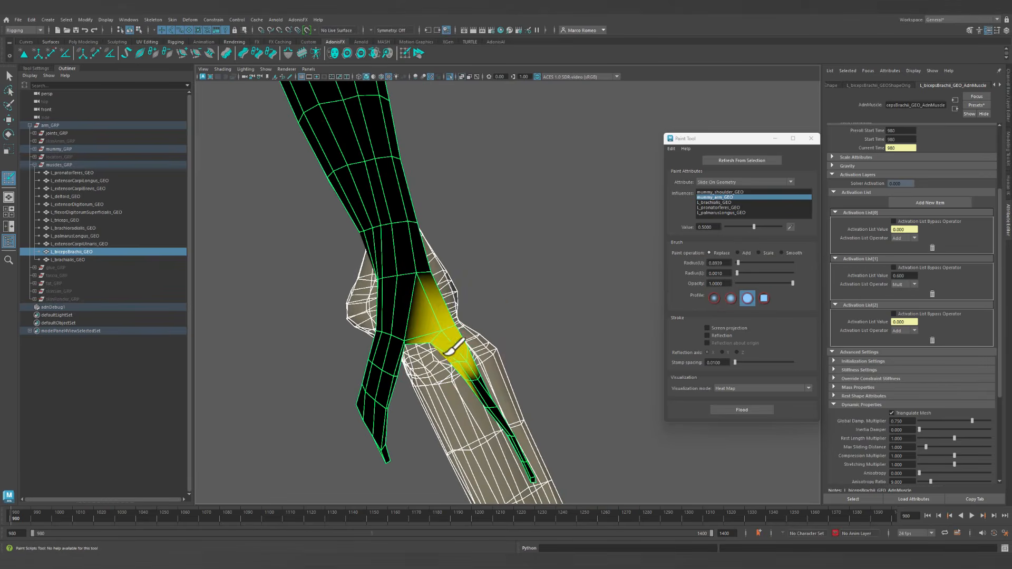
alt+drag(580, 356, 383, 302)
alt+drag(565, 367, 464, 364)
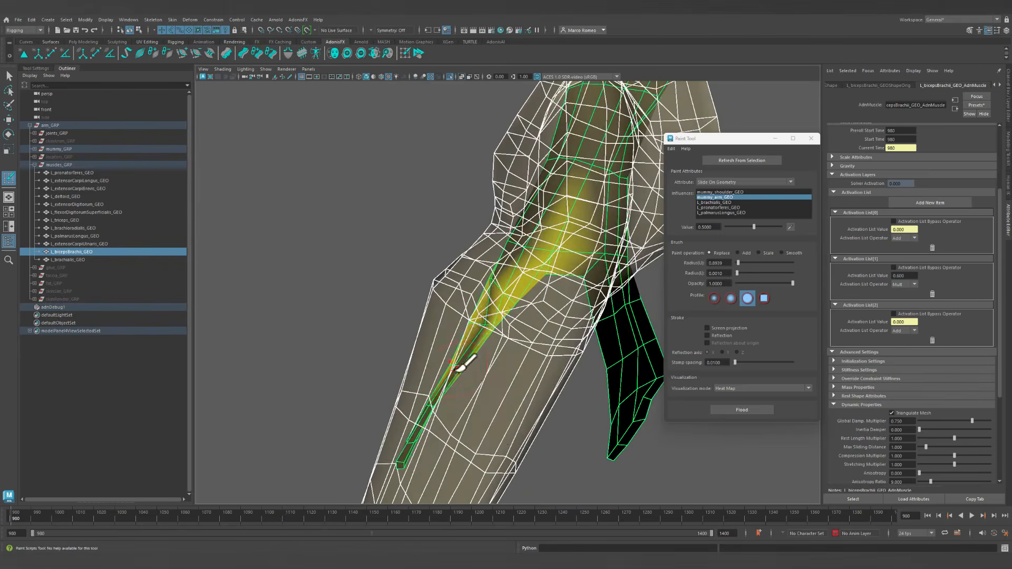
mouse_move(527, 255)
alt+mouse_down()
mouse_move(527, 323)
mouse_move(639, 330)
mouse_move(498, 301)
mouse_move(519, 306)
mouse_move(513, 287)
alt+mouse_up()
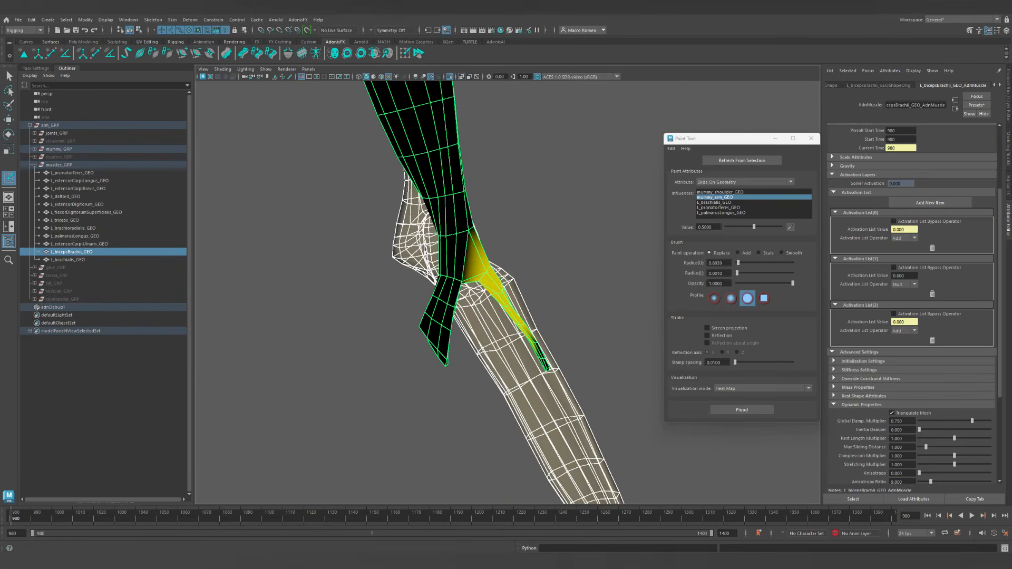
Play the simulation to check the biceps' sliding over the arm bones, and return to the start frame.
alt+right_drag(400, 364, 452, 150)
alt+drag(464, 327, 468, 390)
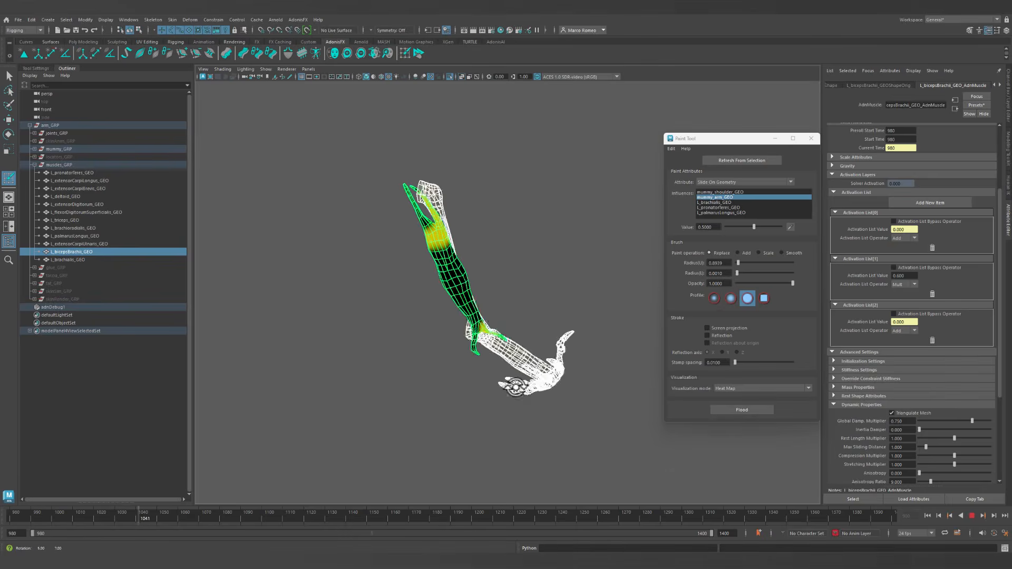
click(656, 517)
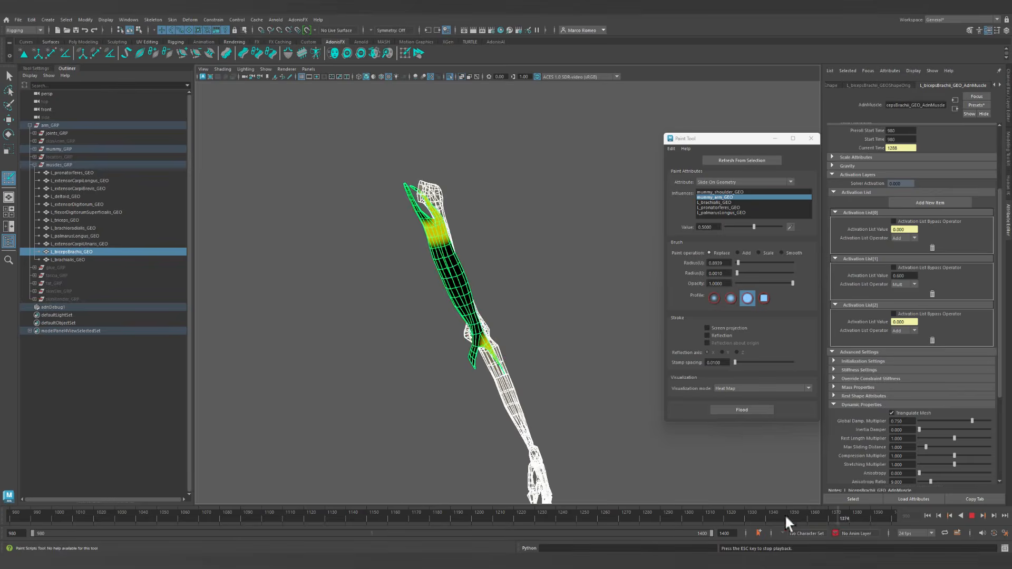
click(972, 515)
click(927, 515)
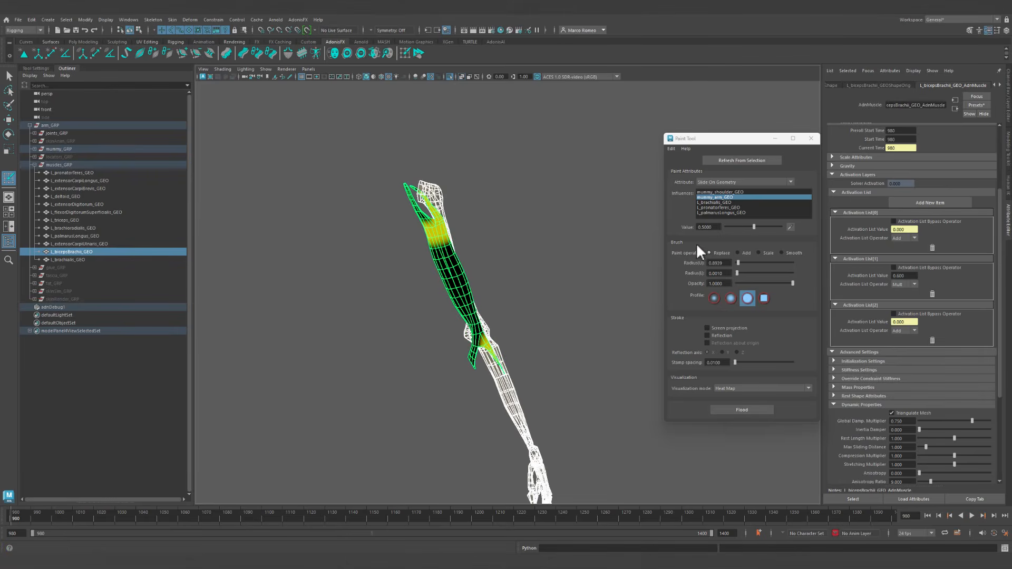
Examine the biceps' Attachments To Geometry weights for the mummy_shoulder_GEO, mummy_arm_GEO and L_brachialis_GEO influences.
click(722, 192)
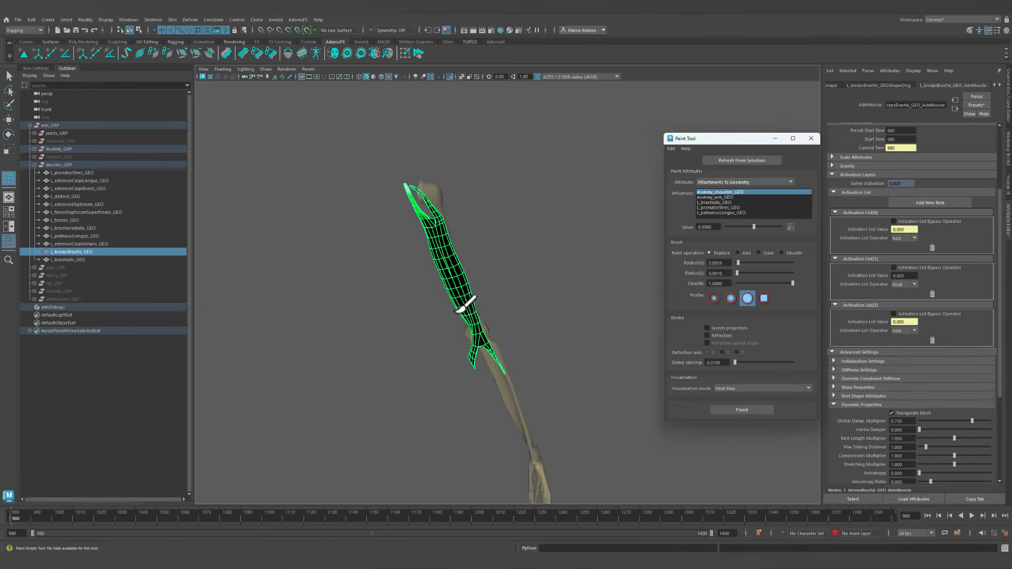
click(705, 198)
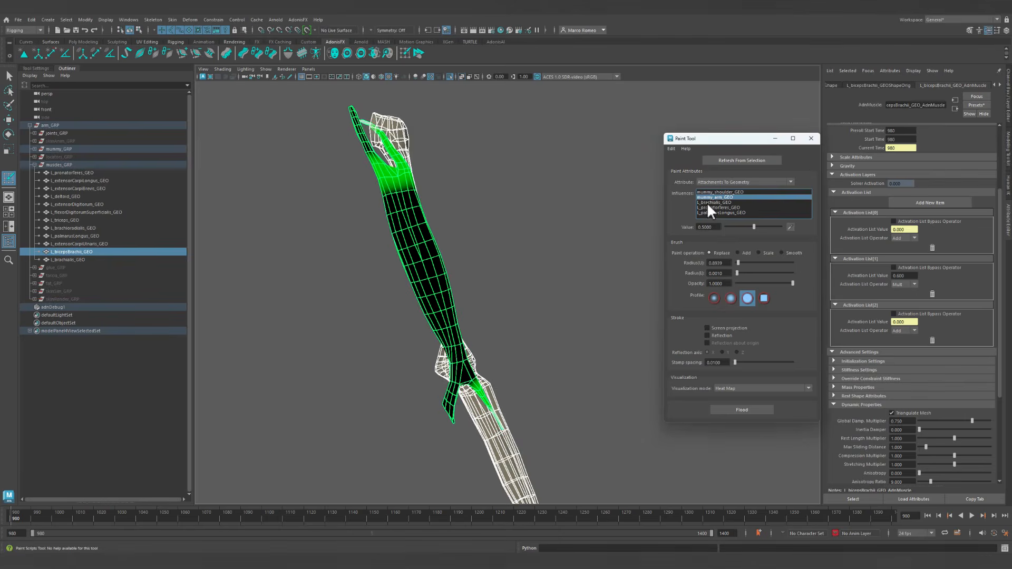
click(707, 203)
key(f)
alt+drag(339, 225, 475, 285)
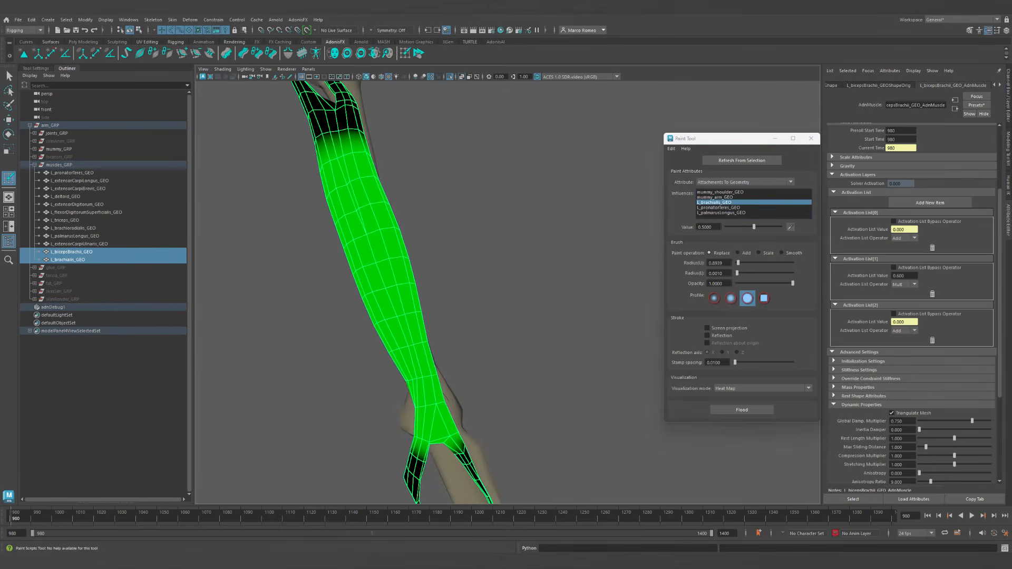
Play the simulation with the brachialis attachment weights shown and check how the biceps deforms as the arm bends and extends.
click(972, 515)
scroll(390, 399, down, 6)
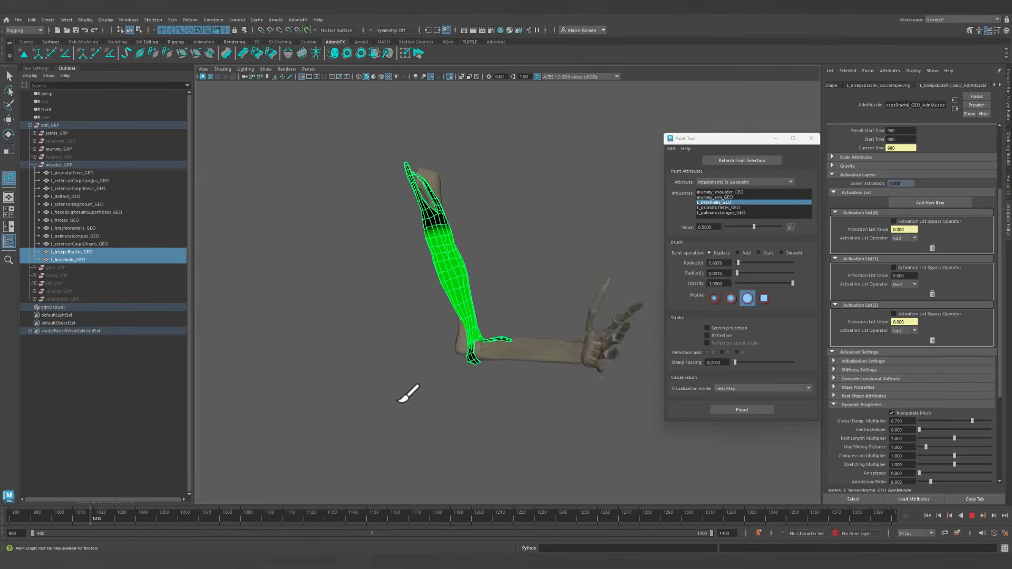
alt+drag(590, 402, 553, 416)
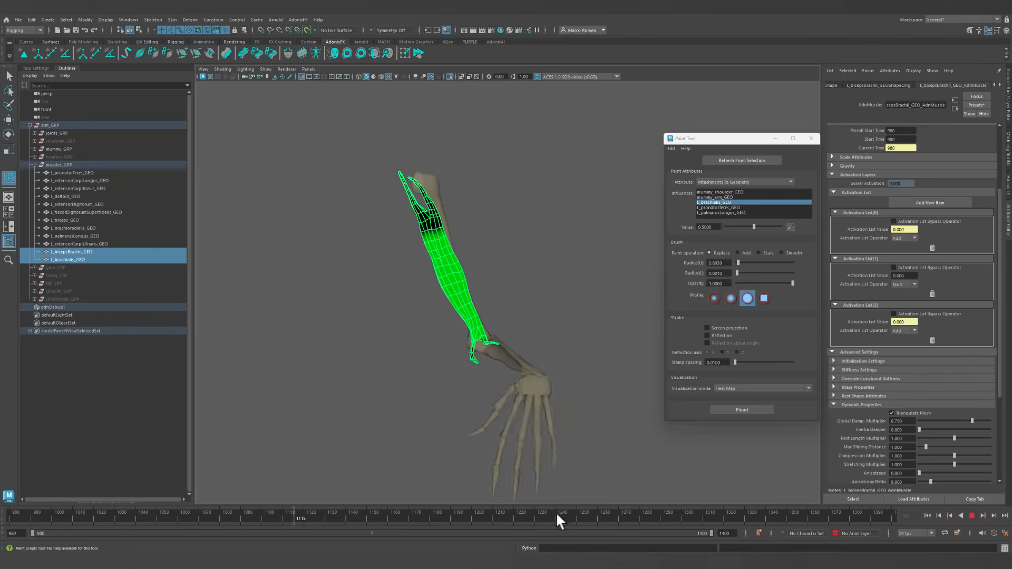
drag(556, 515, 563, 512)
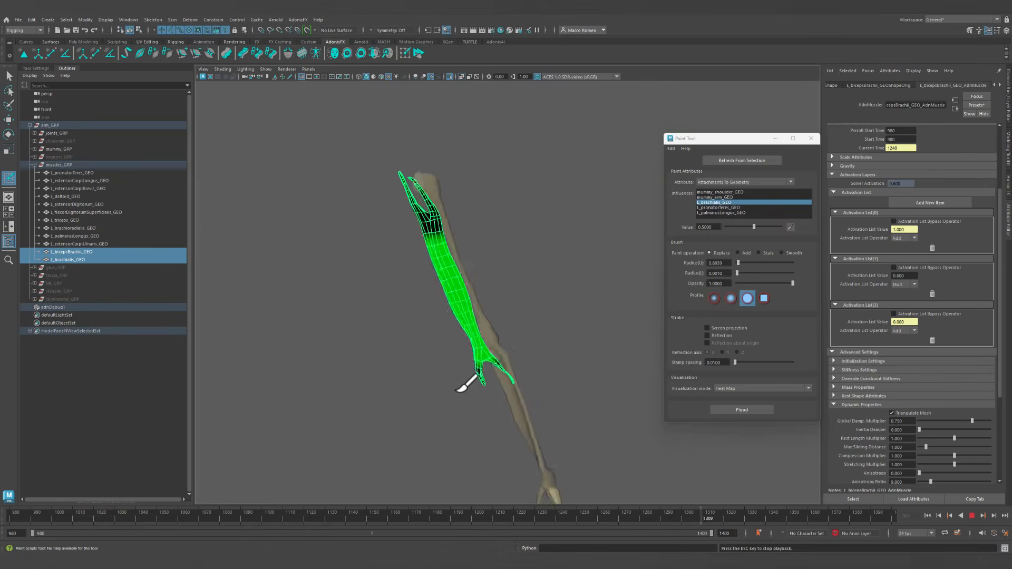
click(971, 513)
Exit isolation and examine how closely the biceps' underside follows the brachialis within the full arm.
mouse_move(488, 264)
alt+mouse_down()
mouse_move(420, 270)
mouse_move(486, 266)
mouse_move(477, 267)
alt+mouse_up()
click(450, 77)
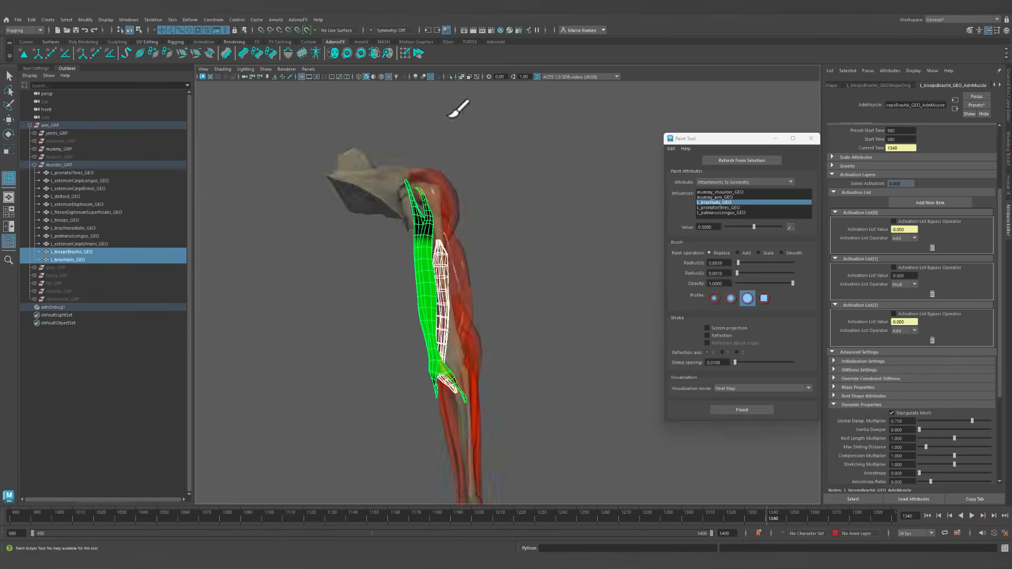
alt+right_drag(360, 209, 552, 297)
mouse_move(374, 307)
alt+mouse_down()
mouse_move(352, 312)
mouse_move(366, 321)
alt+mouse_up()
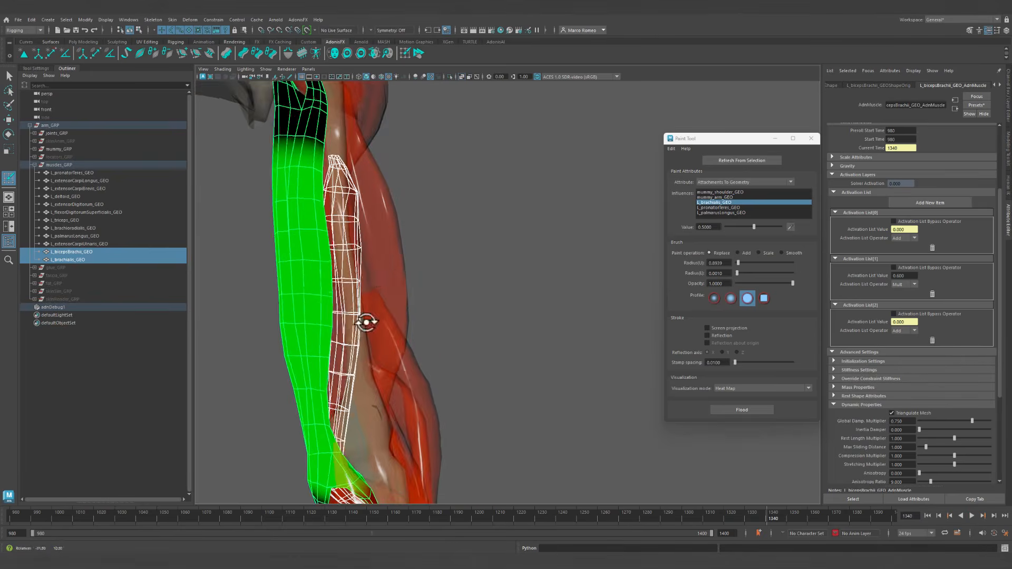
alt+drag(316, 280, 368, 300)
alt+middle_drag(385, 282, 460, 300)
alt+drag(459, 301, 371, 288)
alt+right_drag(369, 268, 397, 277)
alt+middle_drag(400, 282, 568, 313)
alt+drag(568, 313, 518, 318)
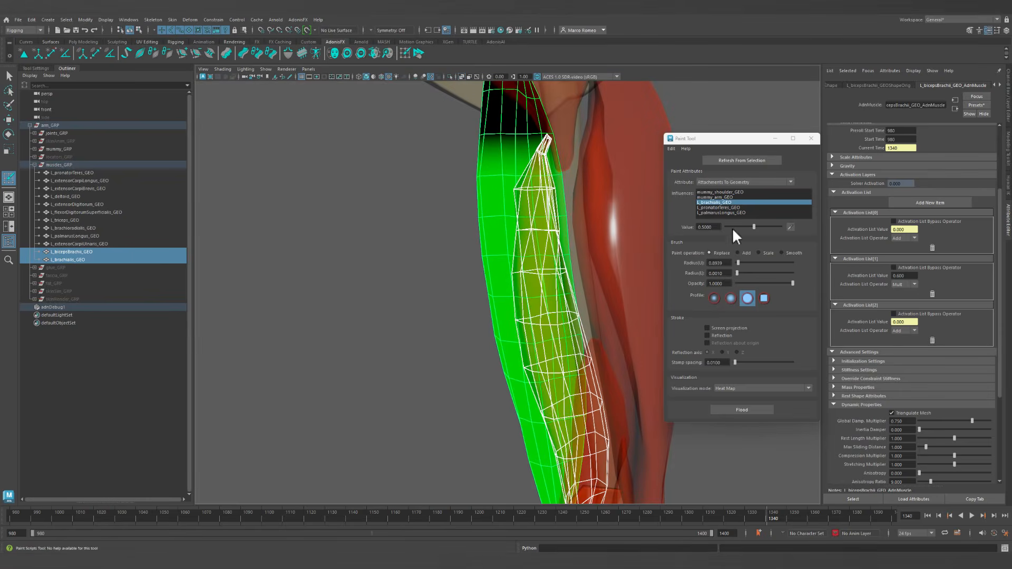
Set the paint value to 1 and paint the L_brachialis_GEO attachment weight down the biceps' side facing the brachialis, undoing unsatisfactory strokes.
mouse_move(588, 321)
alt+mouse_down()
mouse_move(583, 300)
mouse_move(533, 298)
alt+mouse_up()
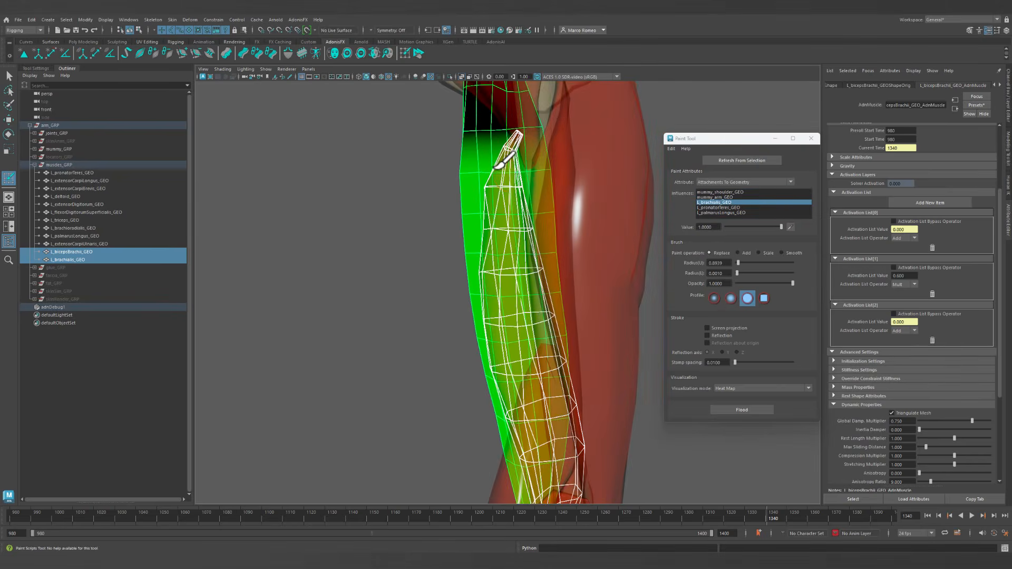
key(ctrl+z)
key(ctrl+z)
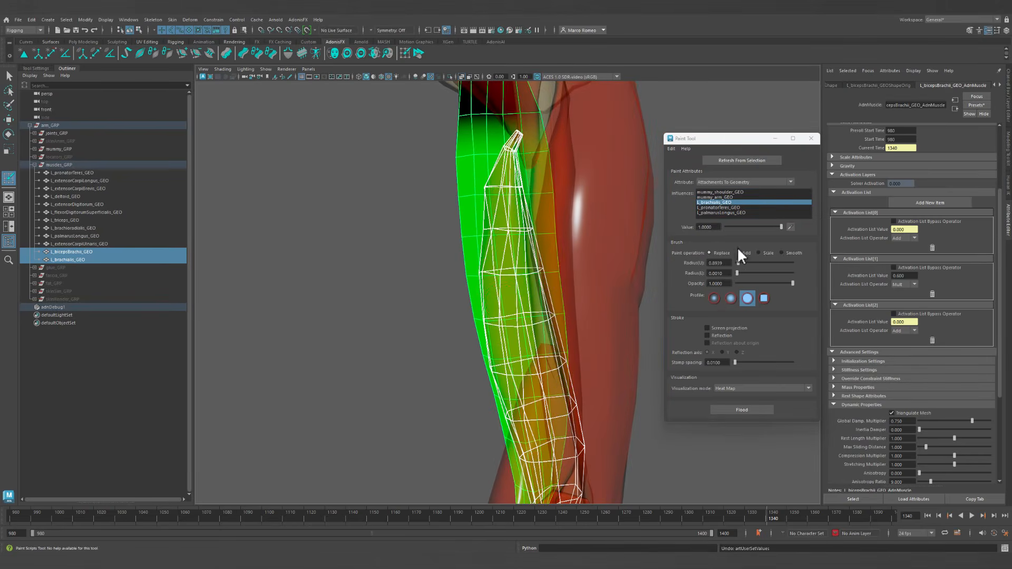
alt+drag(556, 285, 454, 237)
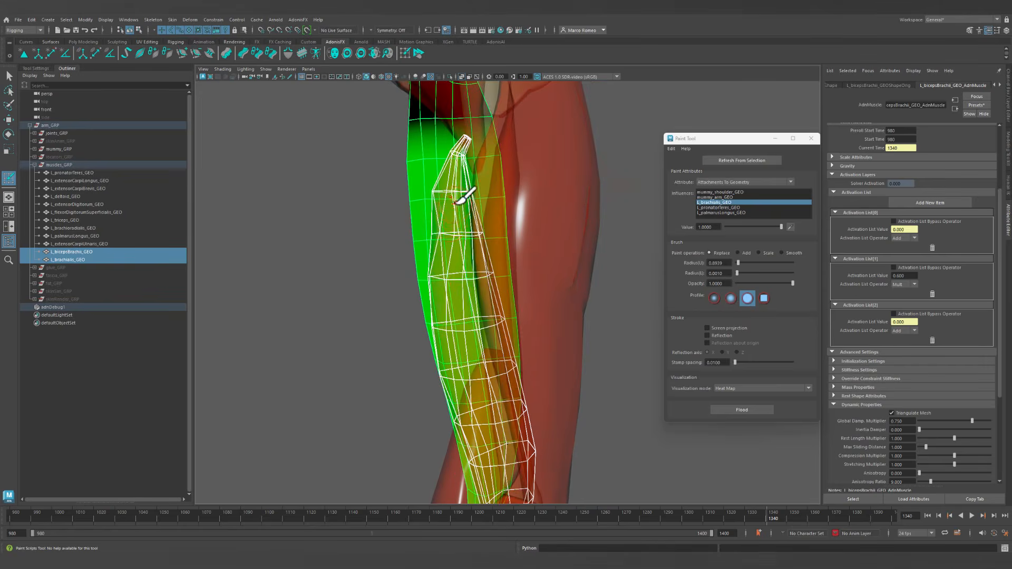
drag(456, 203, 462, 272)
drag(474, 326, 482, 383)
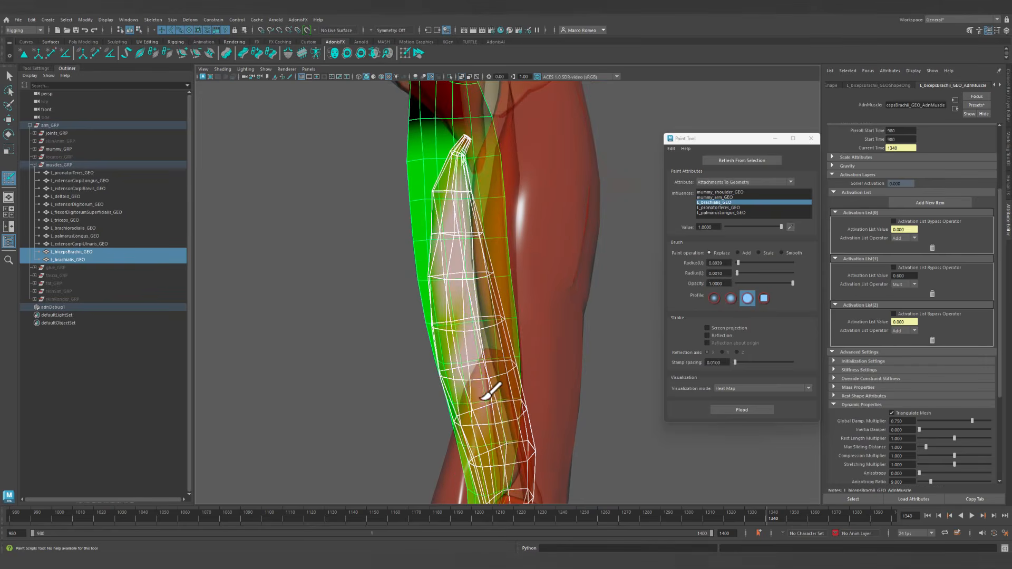
drag(454, 302, 438, 201)
drag(436, 162, 418, 192)
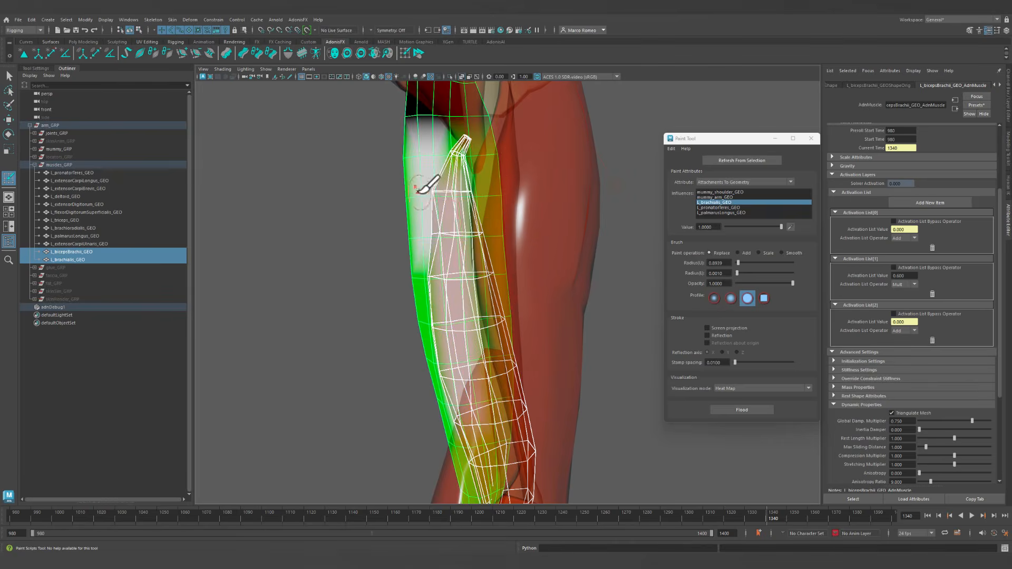
key(ctrl+z)
drag(449, 158, 451, 183)
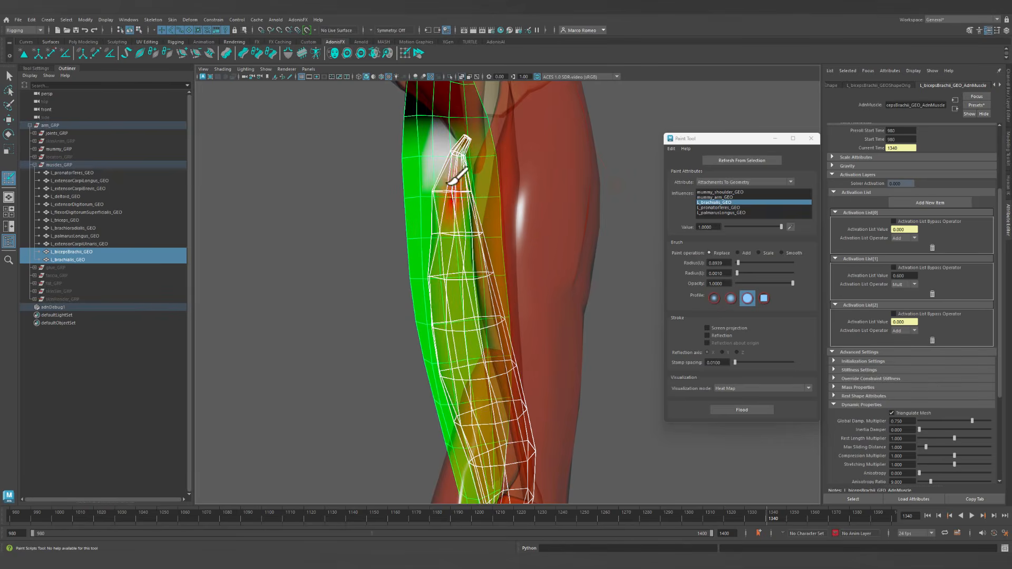
mouse_move(456, 235)
mouse_down()
mouse_move(446, 240)
mouse_move(457, 283)
mouse_up()
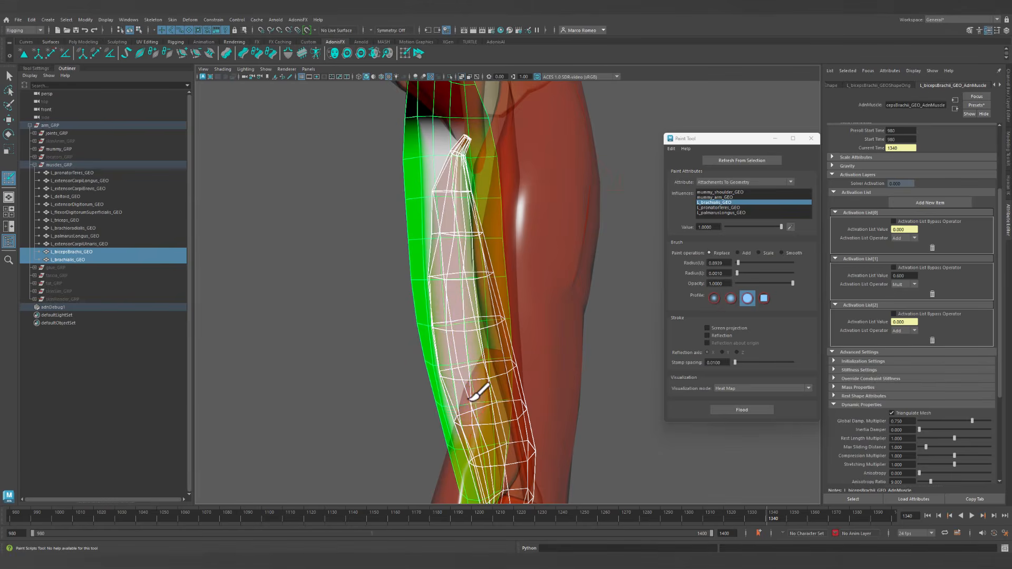
alt+middle_drag(481, 441, 455, 303)
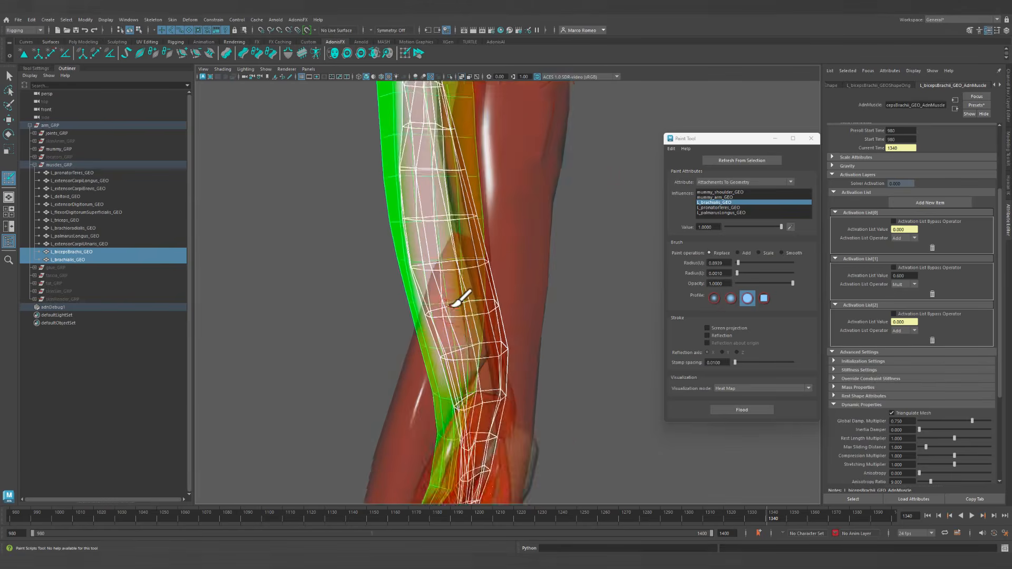
Leave weight painting, turn off x-ray display and play the simulation to review the biceps' motion on the full arm.
alt+drag(454, 304, 572, 300)
alt+right_drag(572, 301, 367, 235)
key(q)
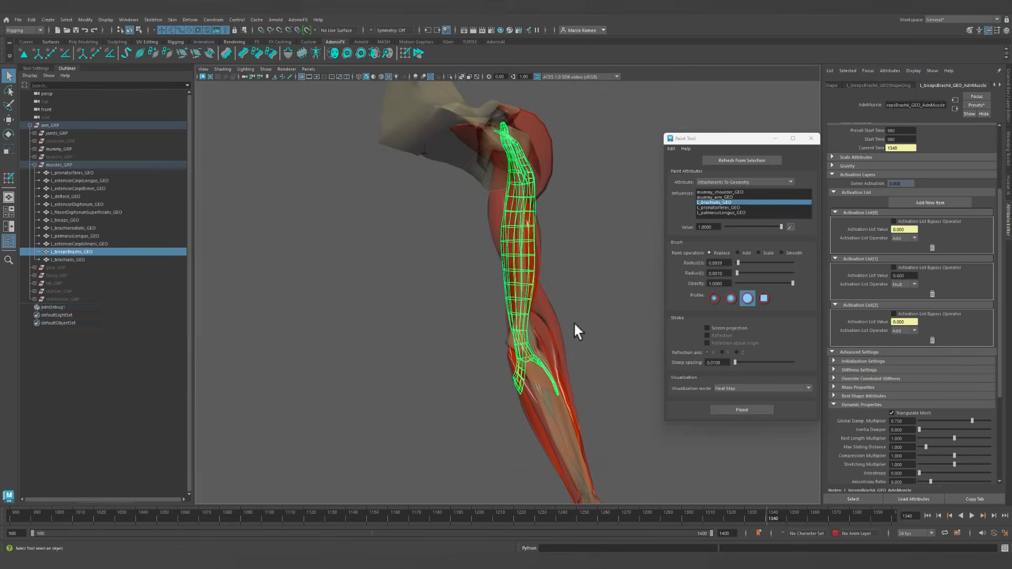
click(462, 76)
click(971, 515)
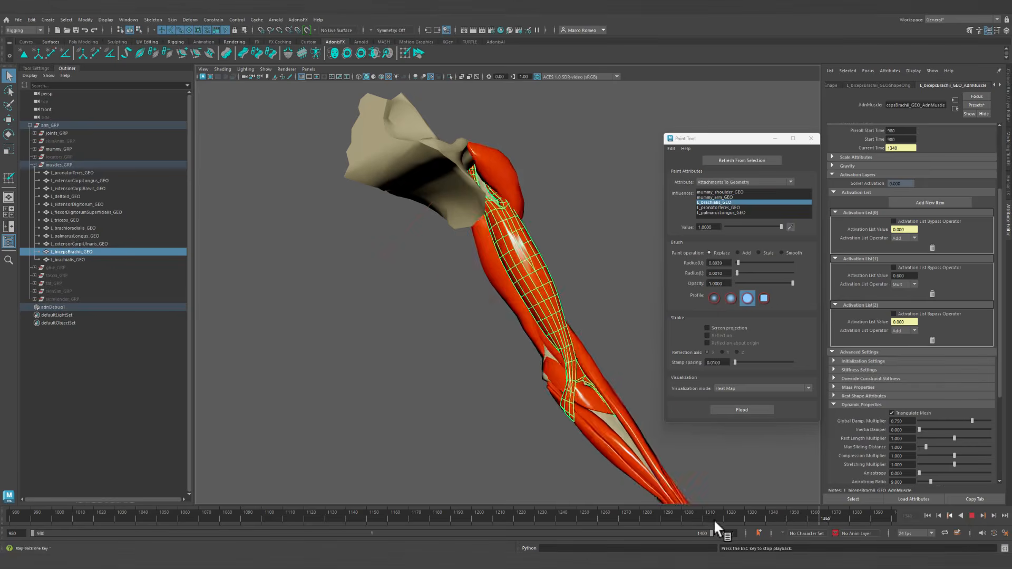
click(656, 517)
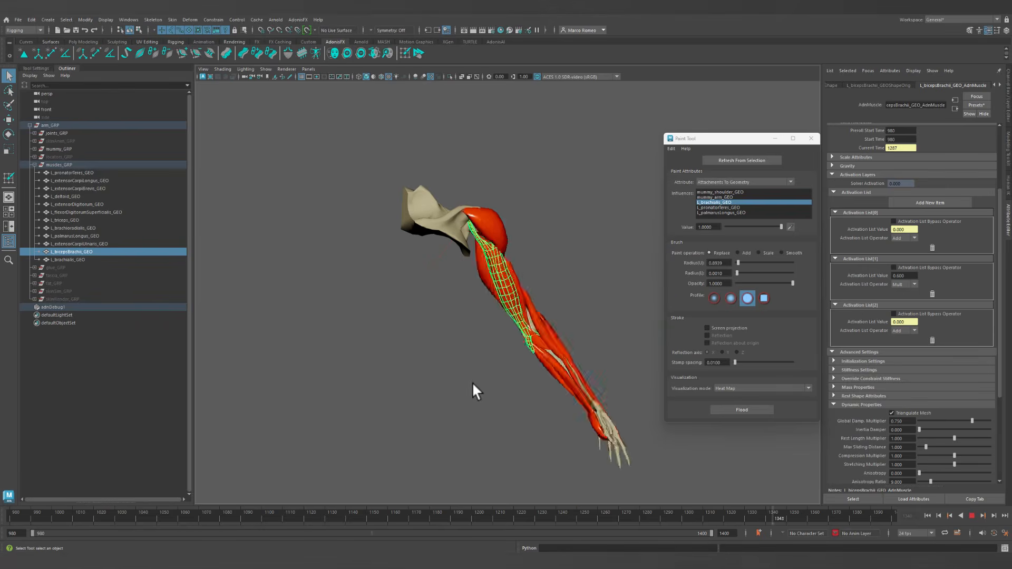
Replay the simulation from the start, stop at frame 1035 and examine the biceps' lower tendon at the bent elbow.
click(927, 516)
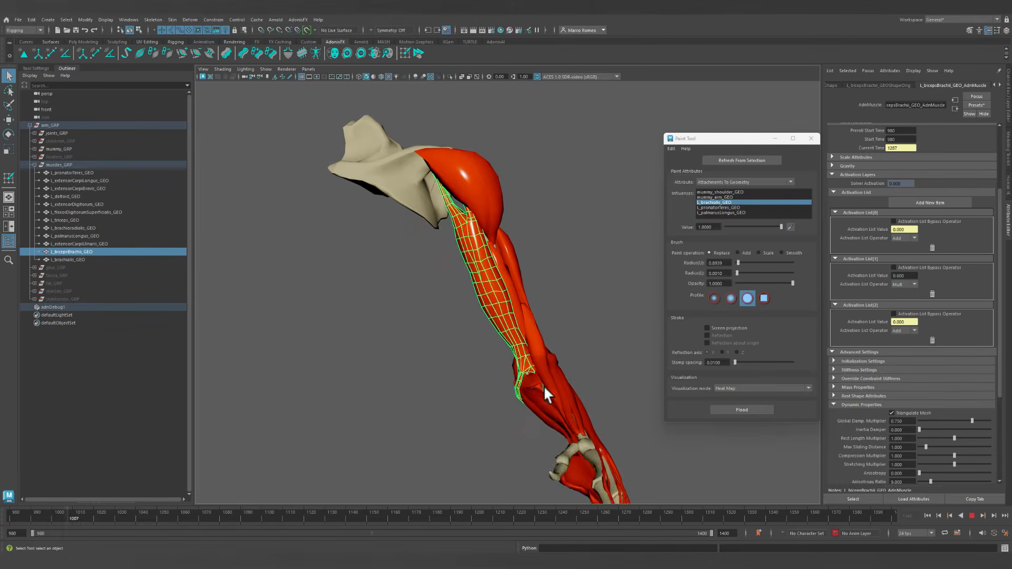
click(972, 516)
alt+drag(489, 293, 495, 293)
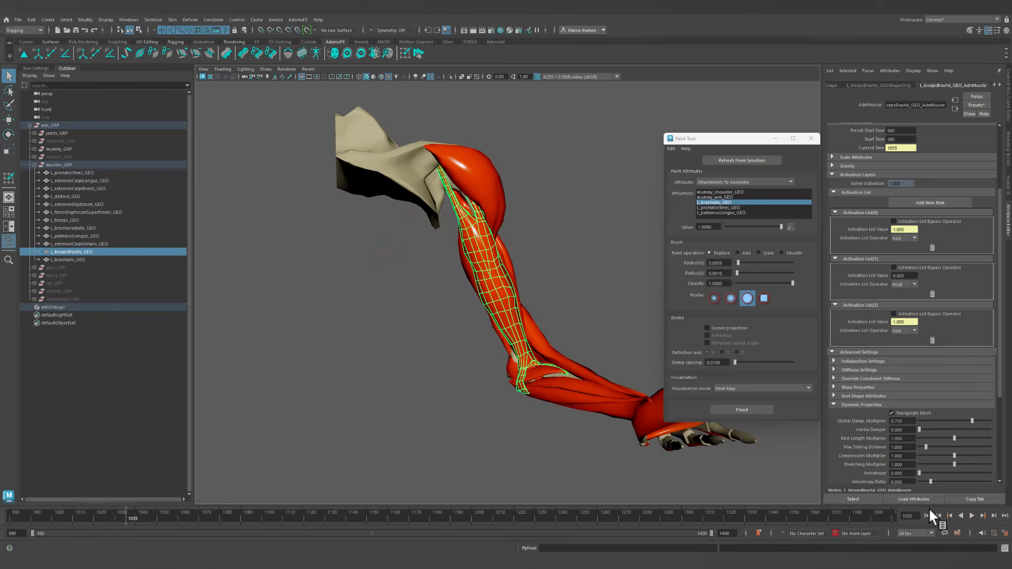
alt+right_drag(451, 331, 526, 369)
alt+middle_drag(526, 369, 436, 339)
alt+drag(436, 339, 464, 378)
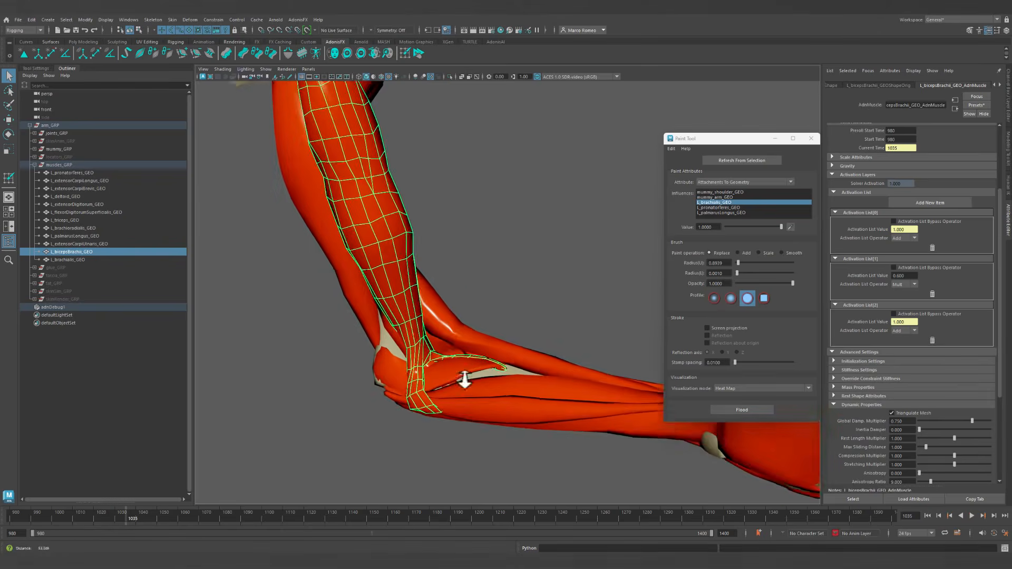
alt+right_drag(464, 378, 501, 427)
alt+middle_drag(500, 426, 476, 380)
alt+drag(476, 381, 539, 378)
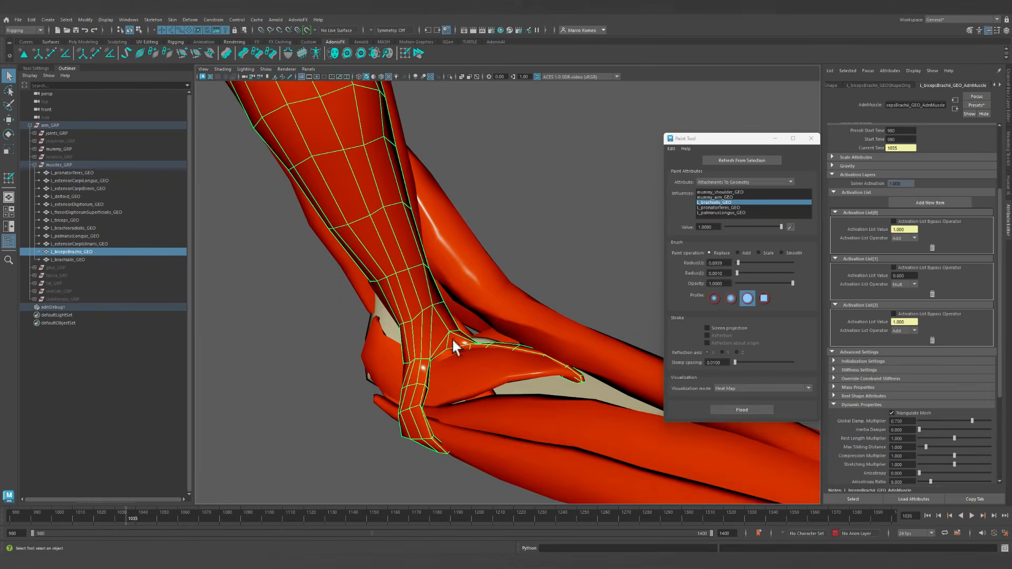
Load the biceps for weight painting and compare its attachment weights for mummy_arm_GEO, L_brachialis_GEO, L_pronatorTeres_GEO and L_palmarisLongus_GEO around the elbow.
click(733, 161)
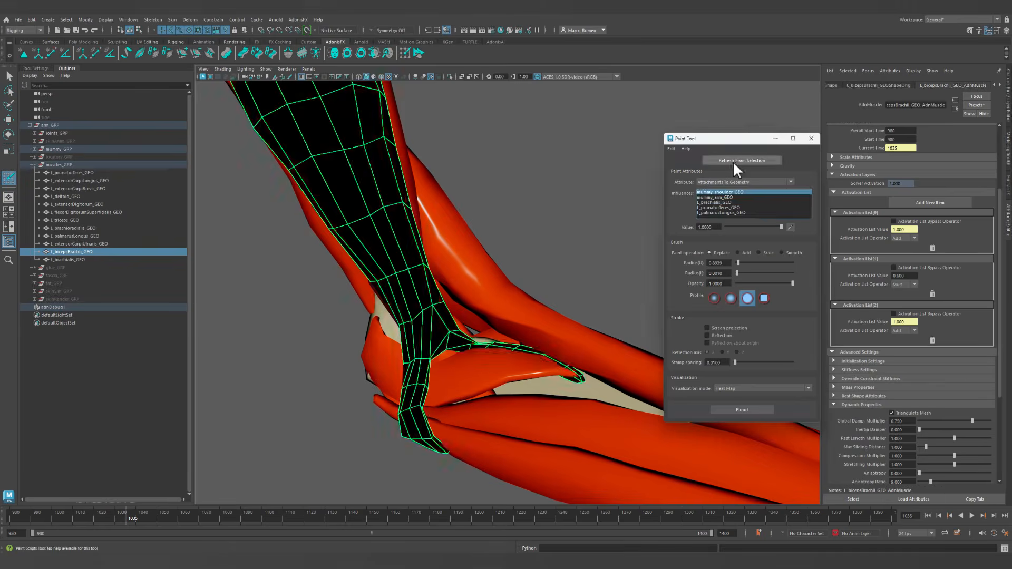
alt+right_drag(510, 264, 553, 419)
click(711, 198)
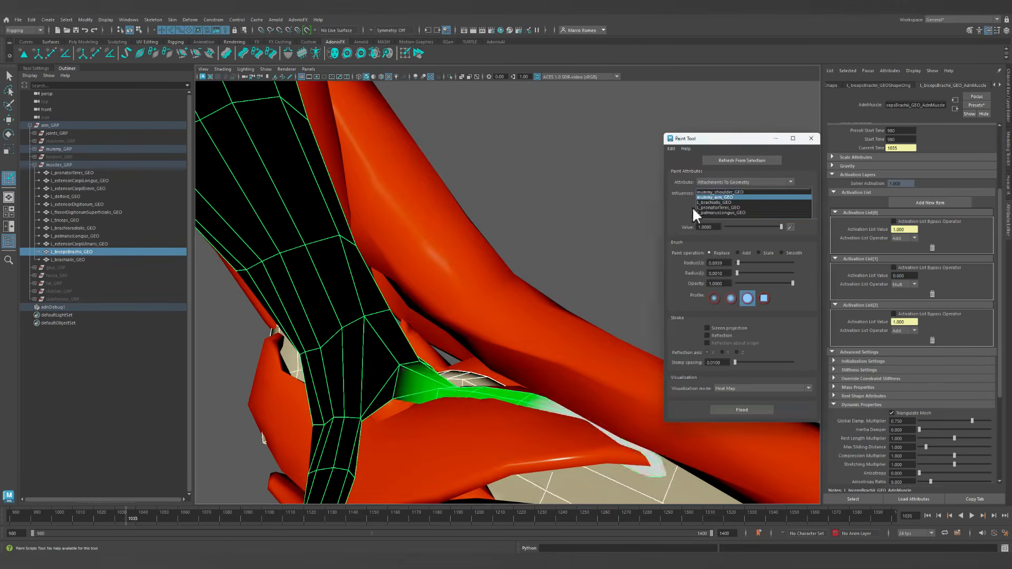
alt+drag(532, 295, 548, 274)
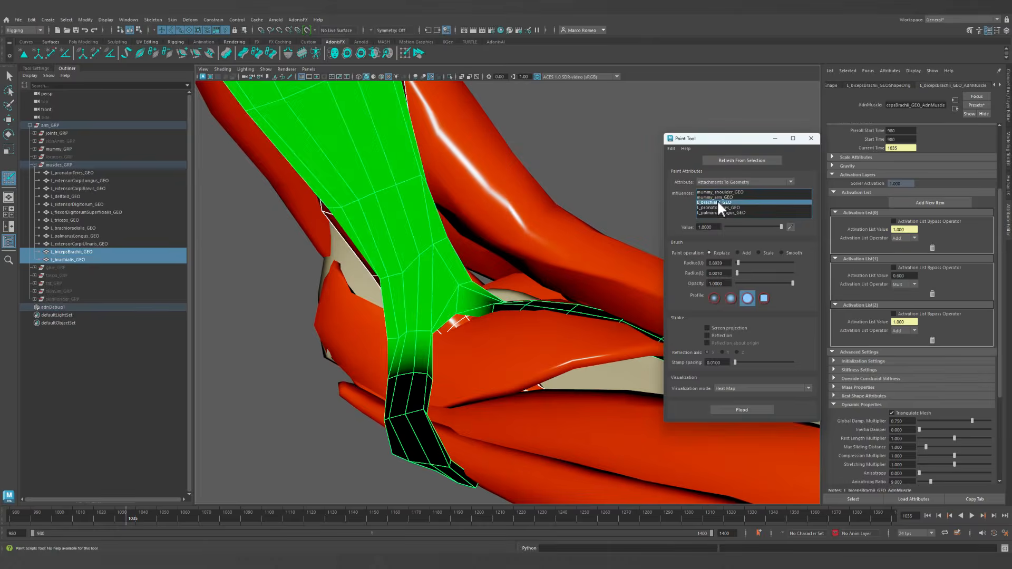
click(719, 207)
click(720, 211)
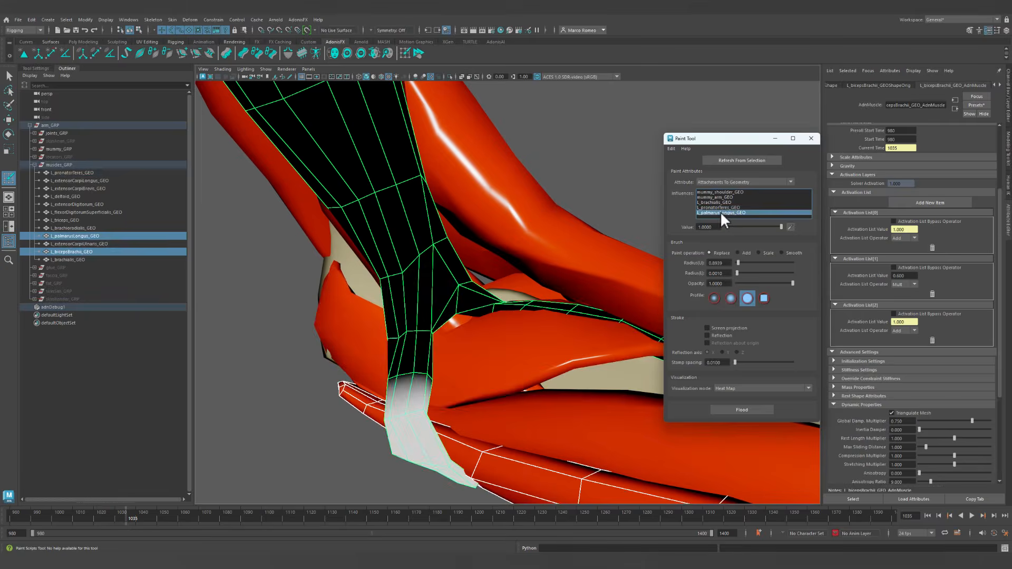
click(720, 205)
click(721, 201)
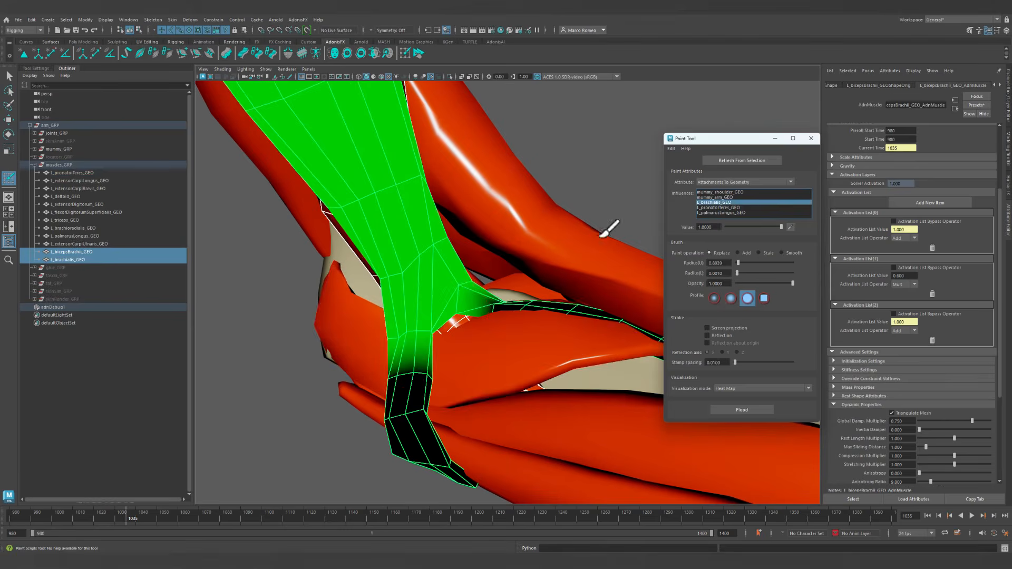
Try painting the L_brachialis_GEO attachment weight to 0 where the biceps' lower tendon branches, and undo the strokes.
alt+middle_drag(451, 310, 454, 337)
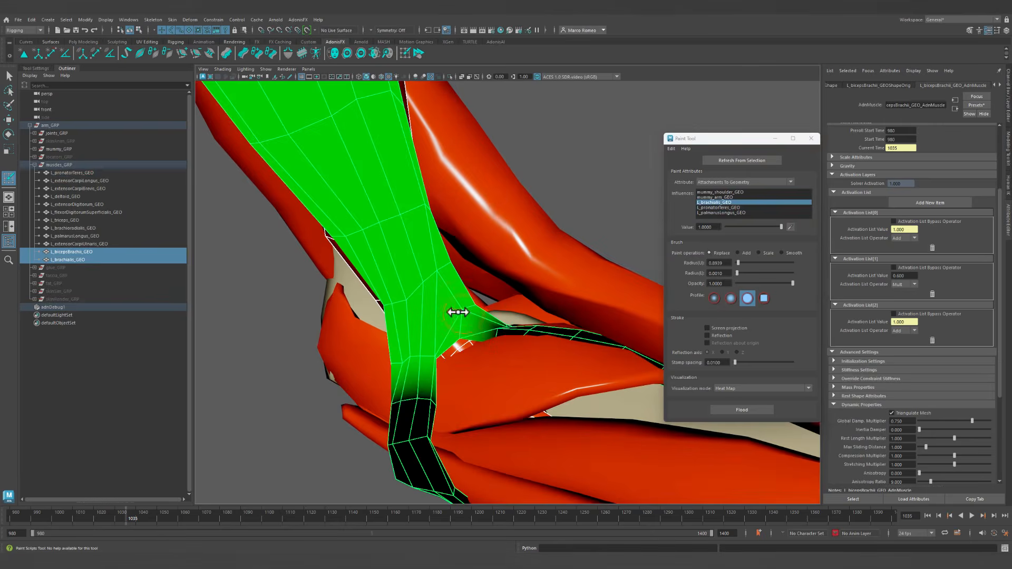
alt+right_drag(406, 280, 446, 333)
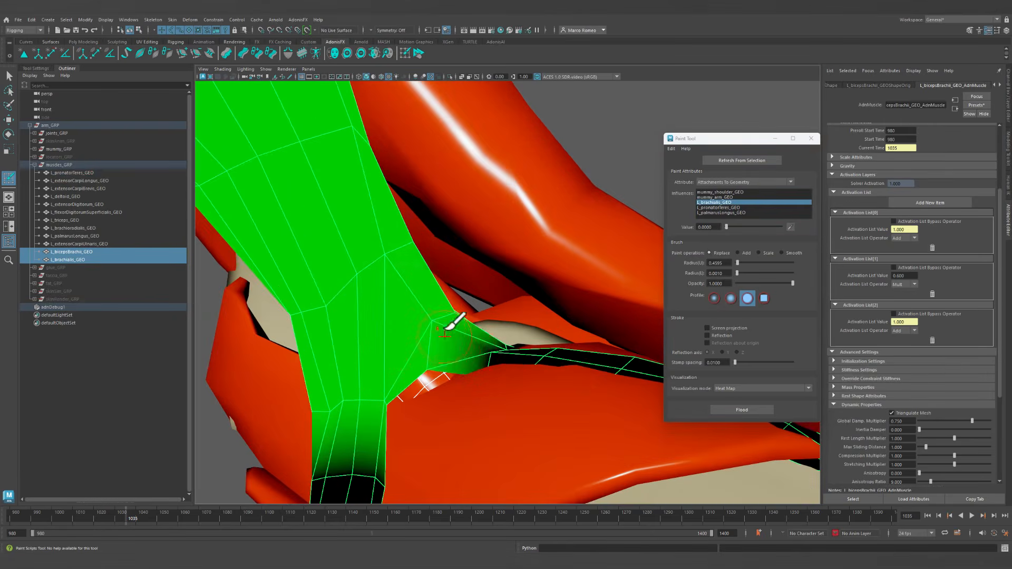
drag(447, 326, 431, 352)
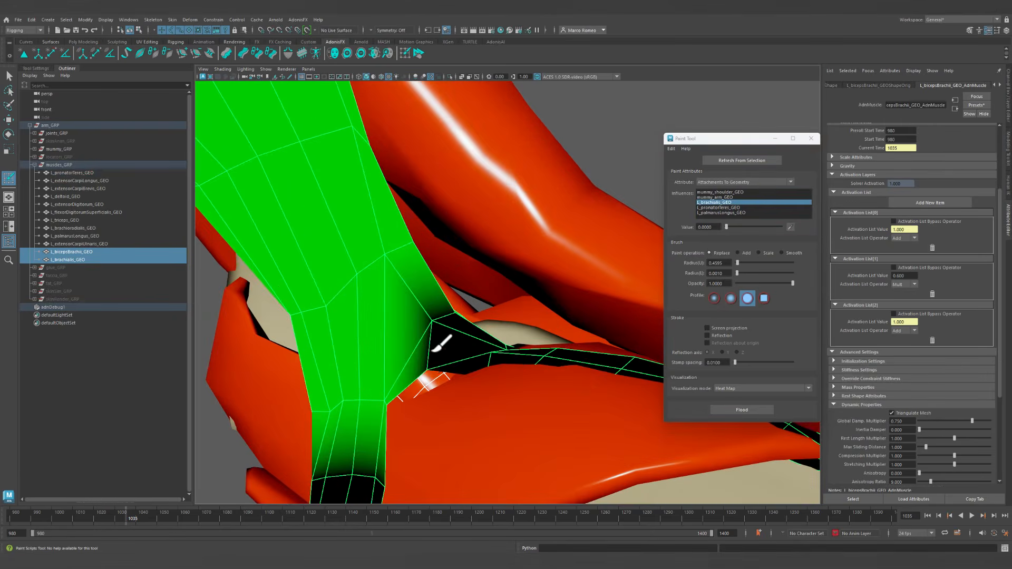
click(409, 250)
mouse_move(478, 302)
alt+mouse_down()
mouse_move(471, 317)
mouse_move(420, 334)
mouse_move(475, 326)
mouse_move(517, 363)
mouse_move(525, 346)
mouse_move(495, 373)
alt+mouse_up()
click(468, 310)
click(723, 197)
key(ctrl+z)
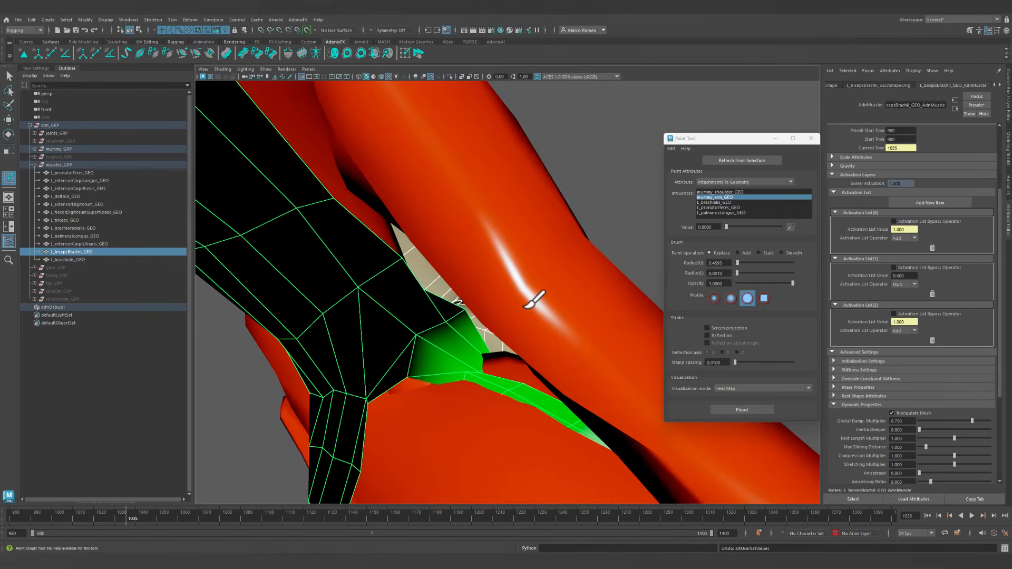
key(ctrl+z)
click(712, 203)
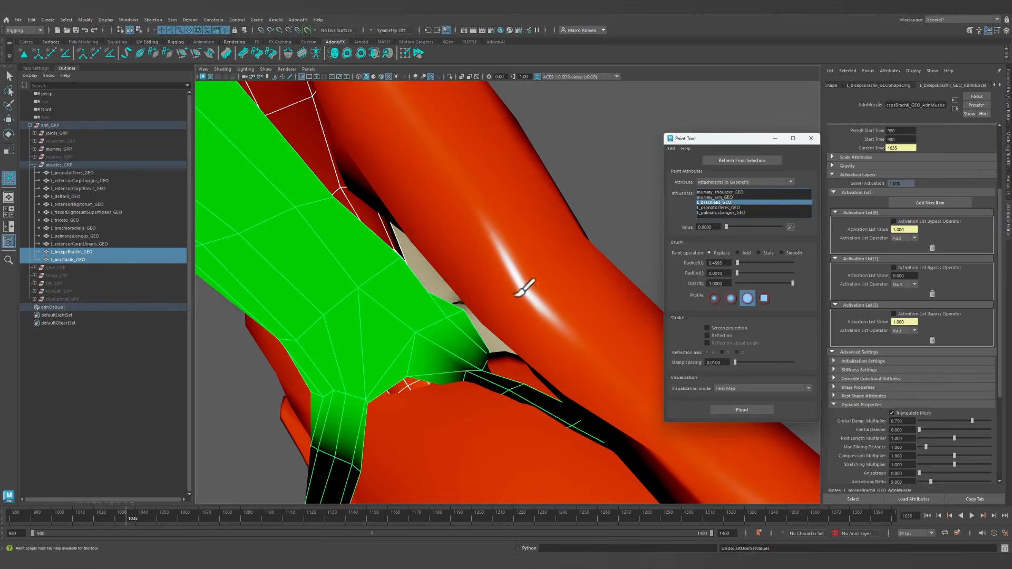
mouse_move(503, 315)
alt+mouse_down()
mouse_move(413, 286)
mouse_move(468, 282)
mouse_move(533, 253)
alt+mouse_up()
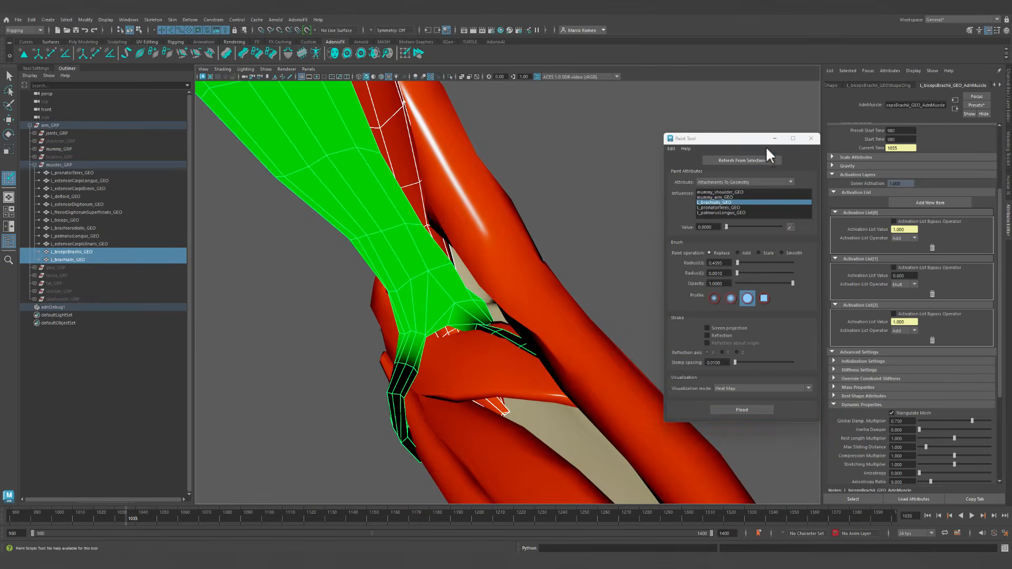
Switch to the Fibers Multiplier attribute and paint value 1 where the biceps' lower tendon branches off and up its adjoining edge.
click(753, 183)
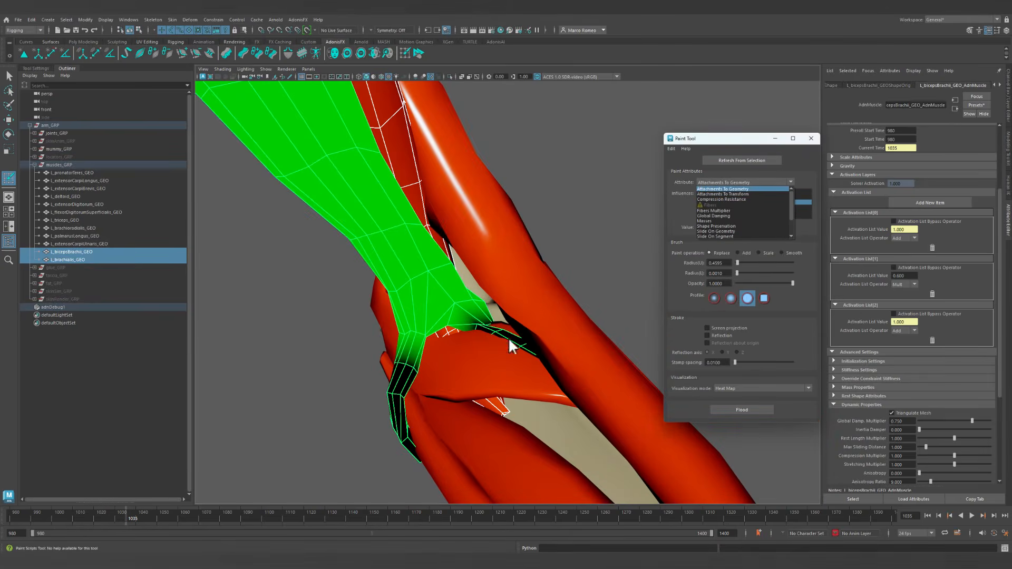
click(704, 210)
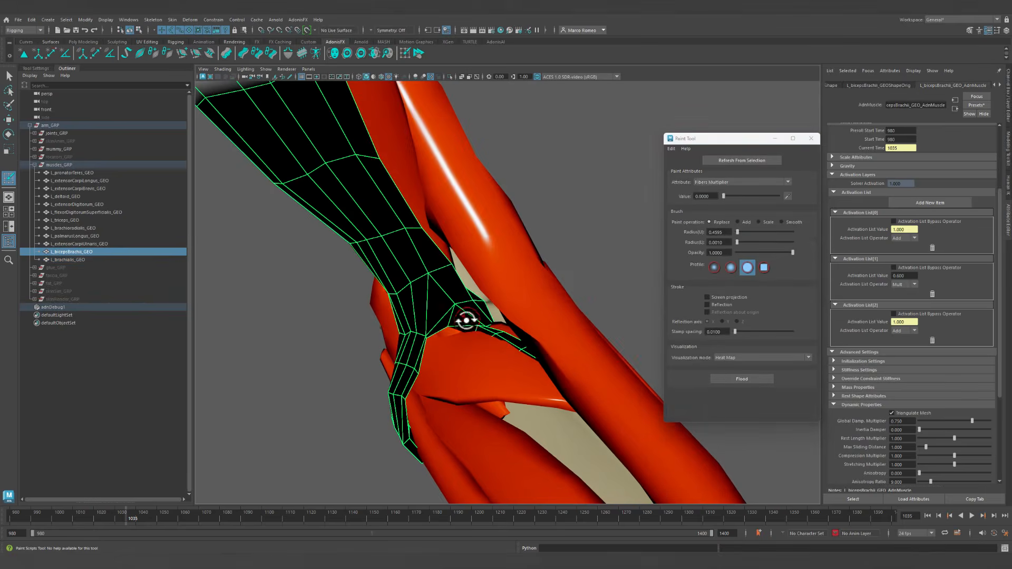
mouse_move(482, 311)
alt+right_down()
mouse_move(510, 325)
mouse_move(492, 343)
alt+right_up()
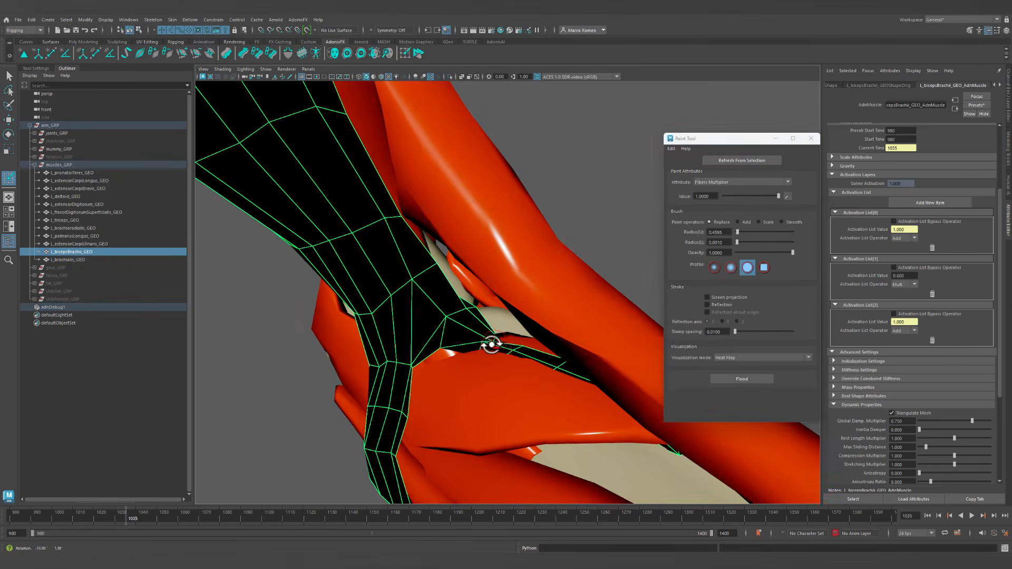
mouse_move(492, 343)
alt+mouse_down()
mouse_move(527, 349)
mouse_move(482, 350)
mouse_move(471, 307)
alt+mouse_up()
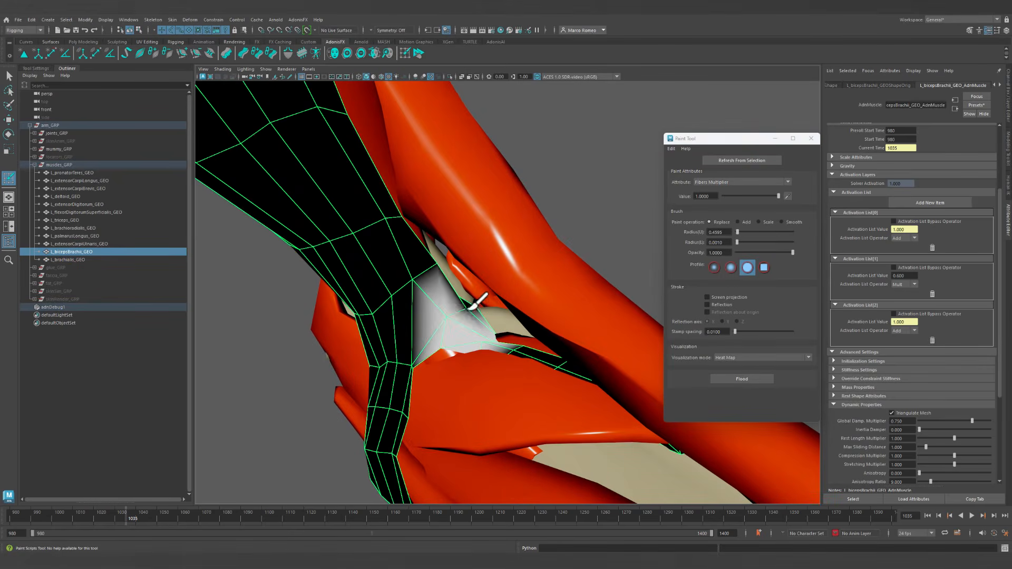
drag(433, 263, 445, 258)
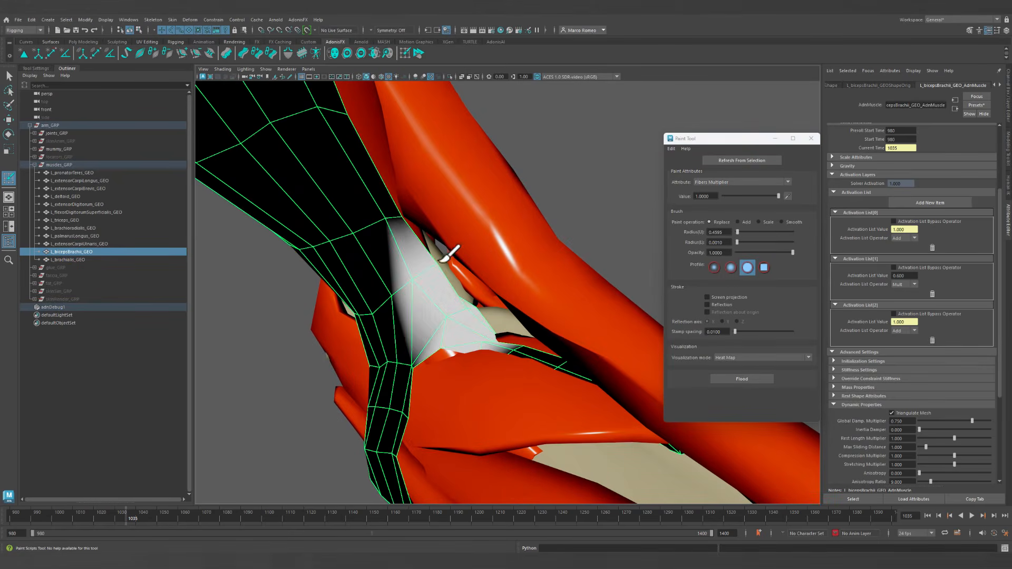
Isolate the biceps and extend the Fibers Multiplier value of 1 along the lower tendon branch and up the muscle's edge.
click(450, 78)
alt+drag(543, 255, 483, 218)
mouse_move(585, 254)
mouse_down()
mouse_move(545, 287)
mouse_move(549, 276)
mouse_move(492, 351)
mouse_up()
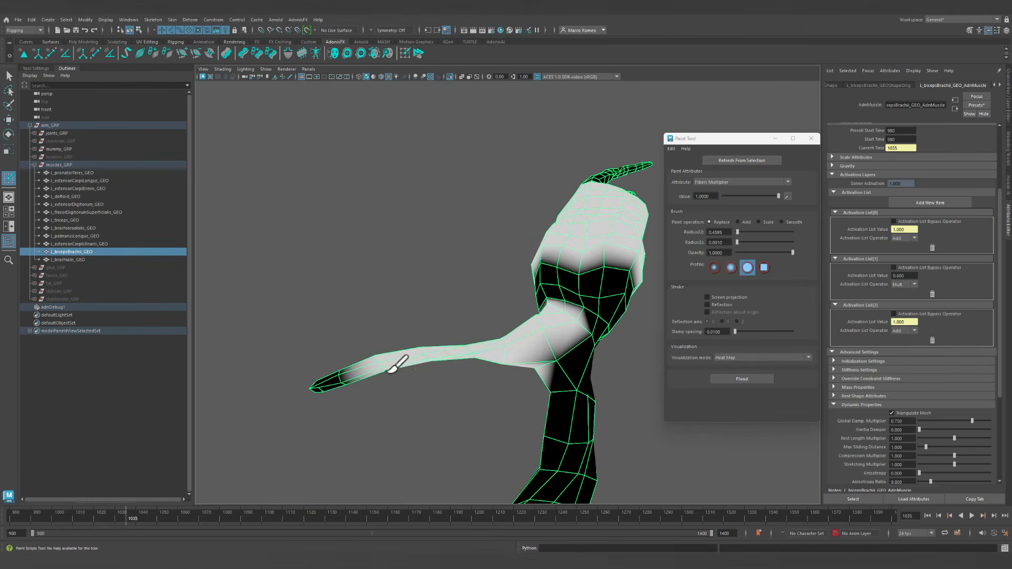
mouse_move(393, 369)
alt+mouse_down()
mouse_move(515, 418)
mouse_move(518, 352)
alt+mouse_up()
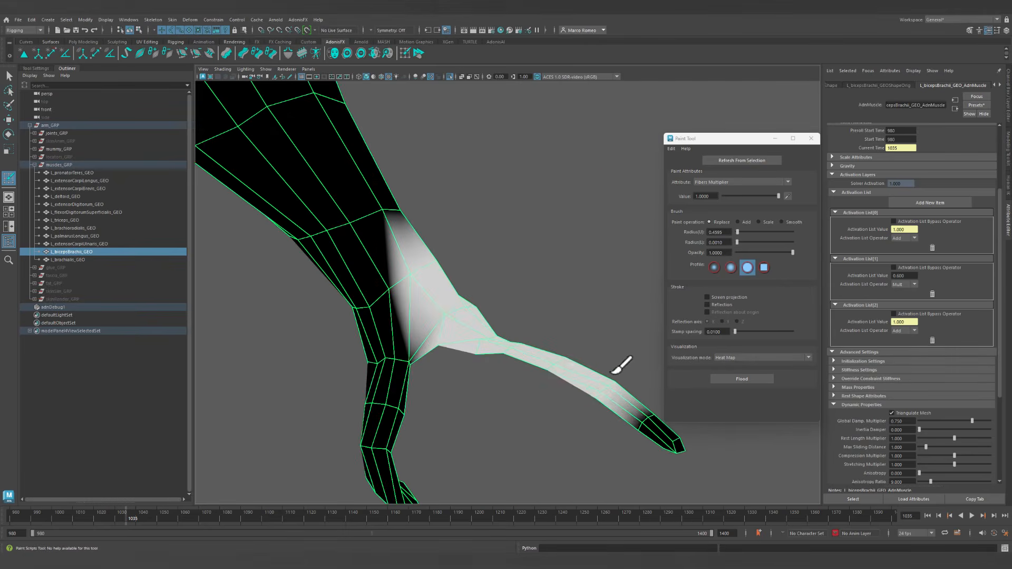
alt+drag(622, 365, 463, 322)
mouse_move(606, 369)
alt+mouse_down()
mouse_move(468, 296)
mouse_move(493, 210)
alt+mouse_up()
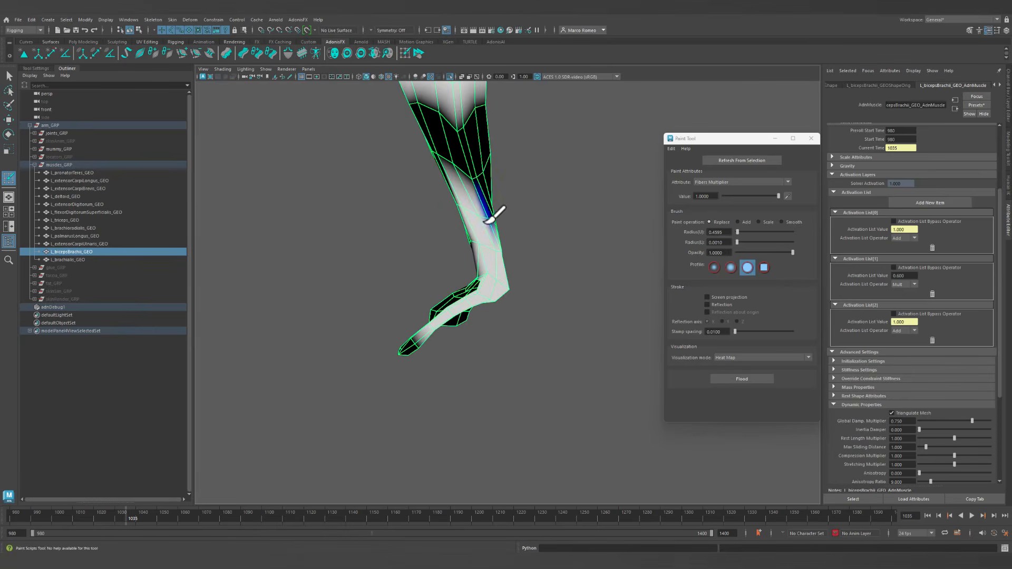
alt+drag(480, 262, 530, 259)
Replay the simulation from frame 980 to 1027 and check how the isolated biceps' repainted tendon deforms.
click(929, 516)
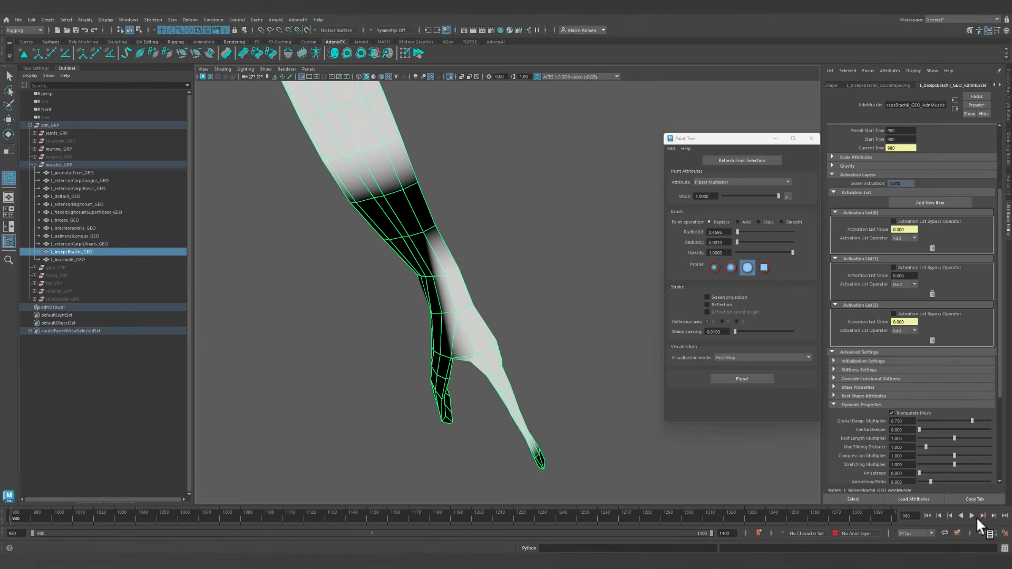
click(972, 515)
click(972, 515)
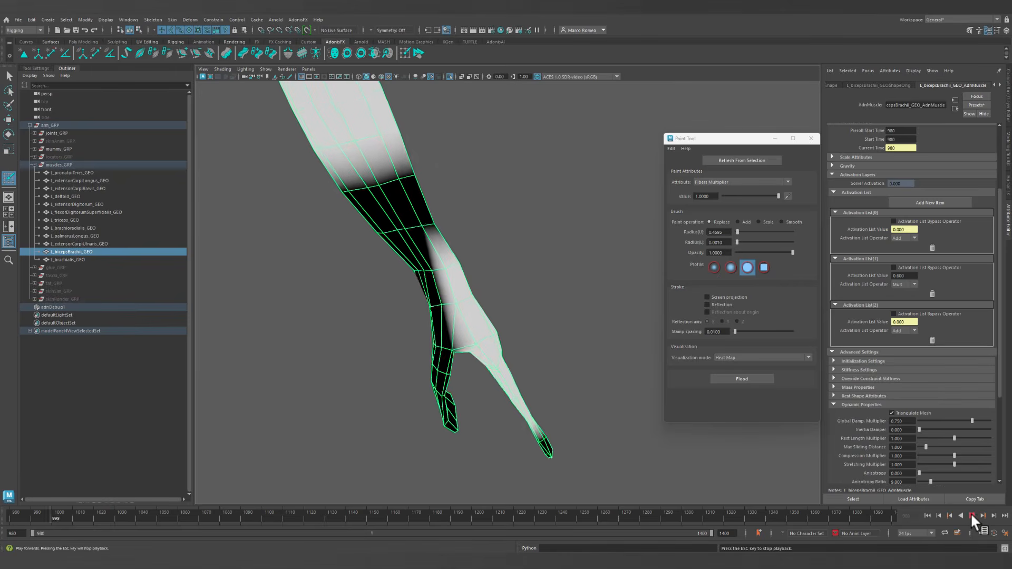
click(972, 515)
alt+drag(535, 325, 449, 340)
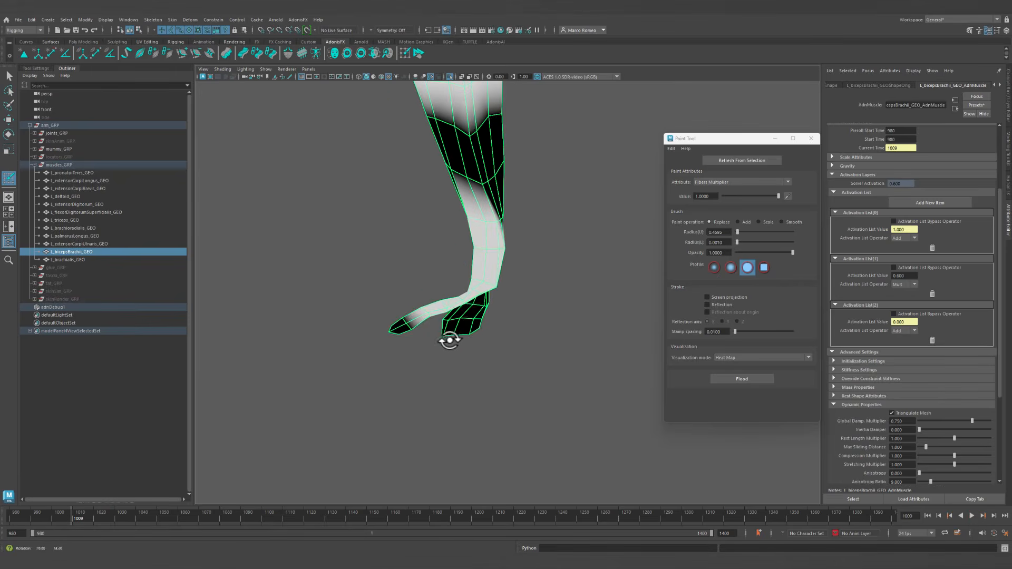
click(972, 516)
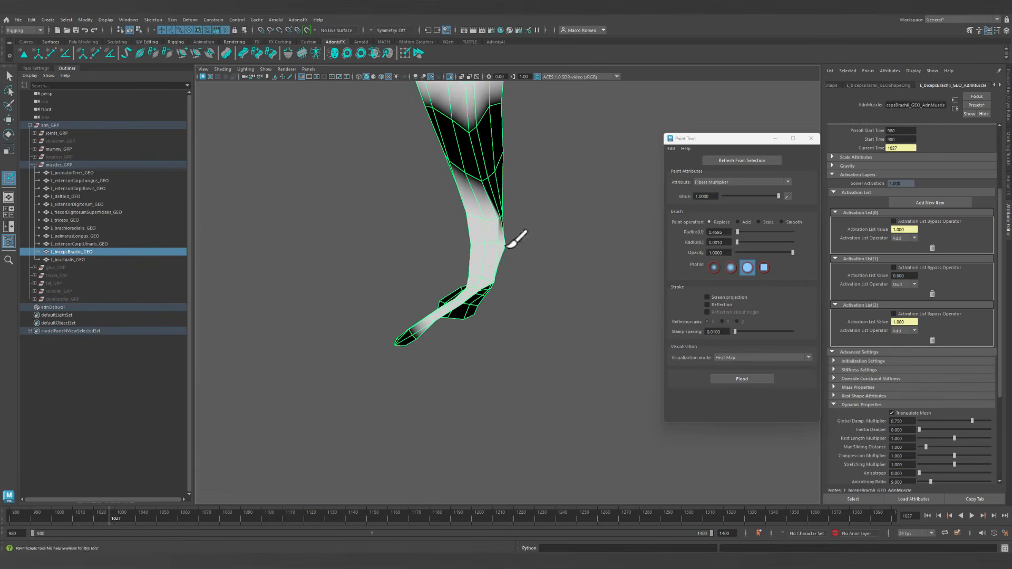
Exit isolation and examine how the biceps' lower tendon sits against the surrounding elbow muscles and bones.
click(451, 76)
alt+drag(463, 254, 596, 239)
alt+right_drag(596, 240, 588, 360)
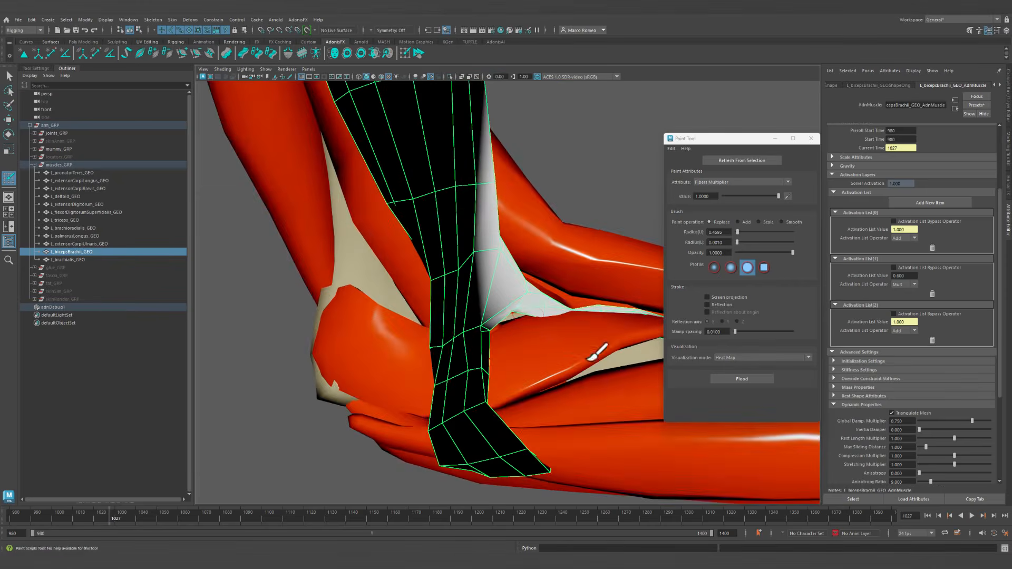
alt+drag(575, 330, 547, 311)
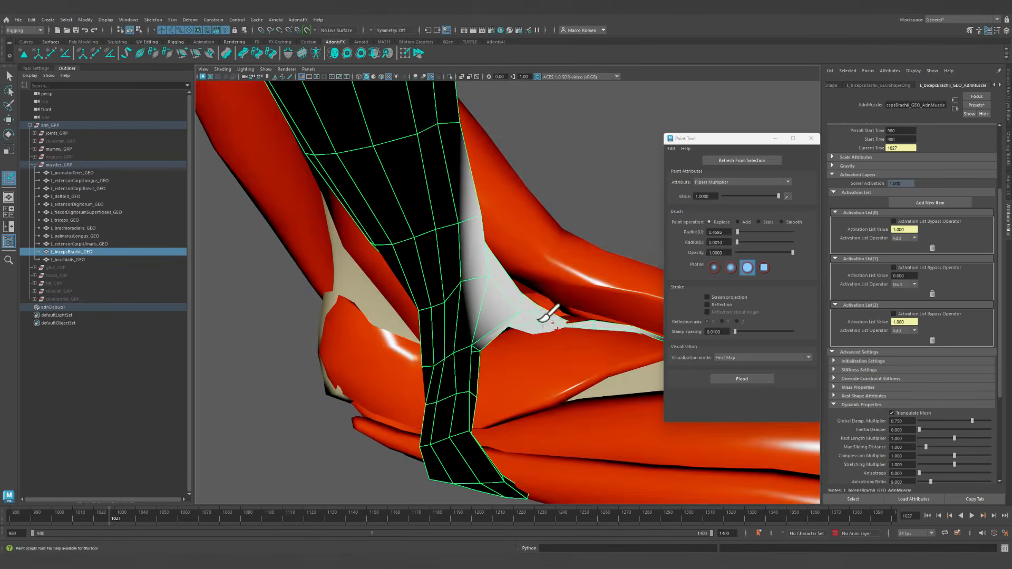
alt+drag(551, 355, 458, 290)
alt+right_drag(458, 290, 515, 330)
mouse_move(515, 330)
alt+mouse_down()
mouse_move(529, 325)
mouse_move(473, 337)
alt+mouse_up()
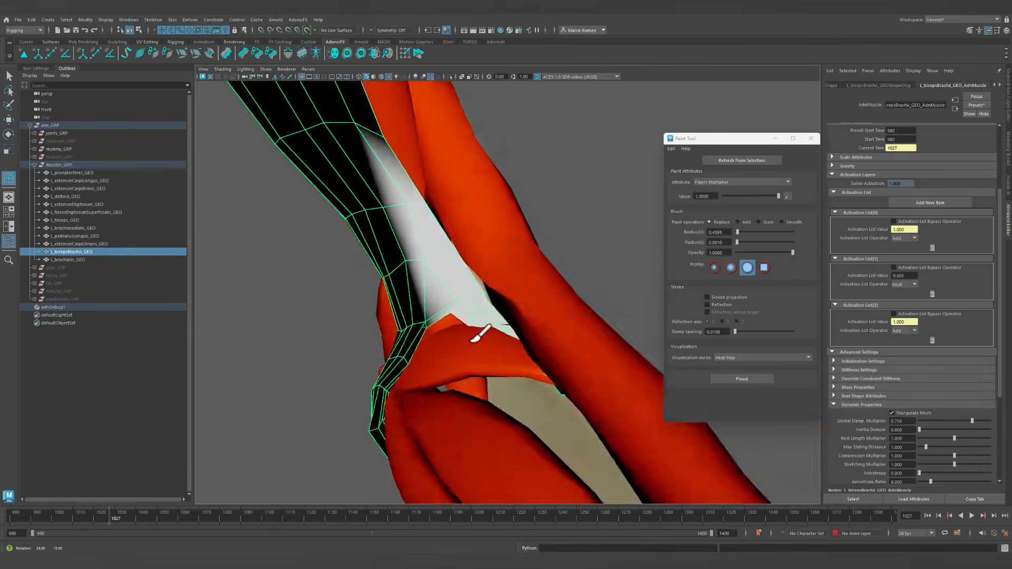
Leave weight painting, select L_triceps_GEO and play the simulation to review the triceps within the full arm, rewinding to frame 980 at the end.
alt+right_drag(473, 338, 389, 319)
key(q)
click(557, 346)
alt+drag(557, 345, 532, 312)
click(486, 287)
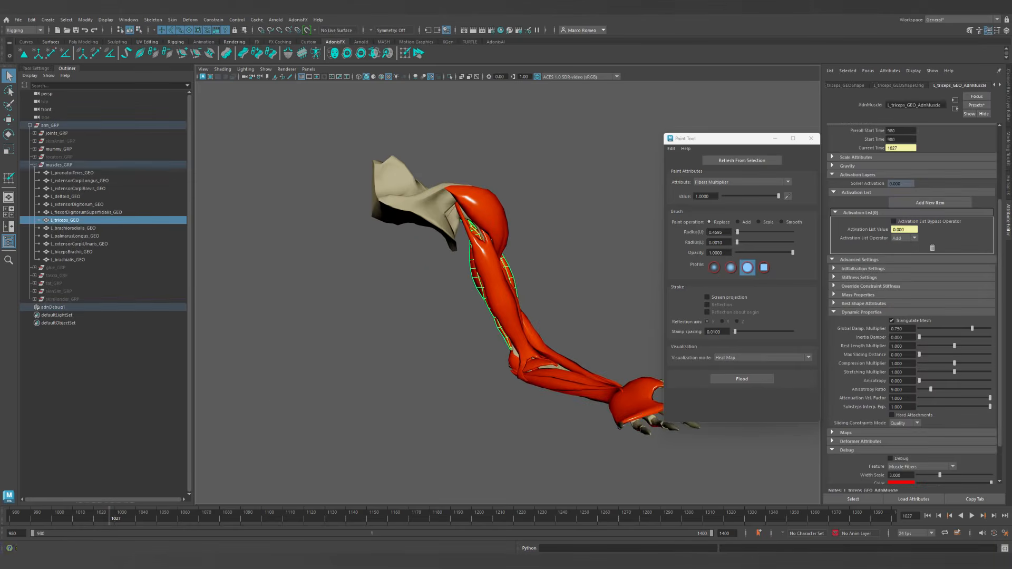
click(927, 516)
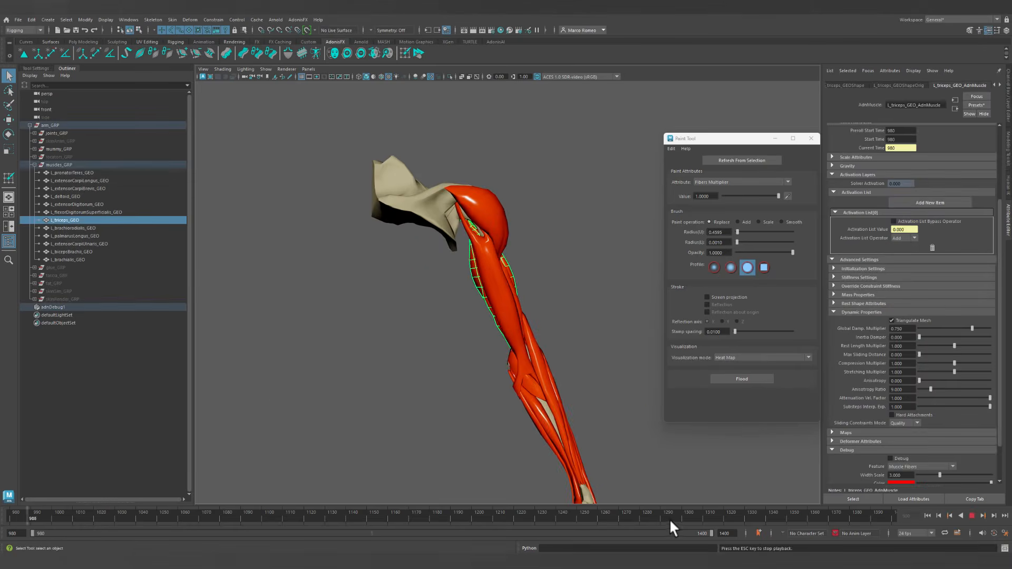
click(687, 516)
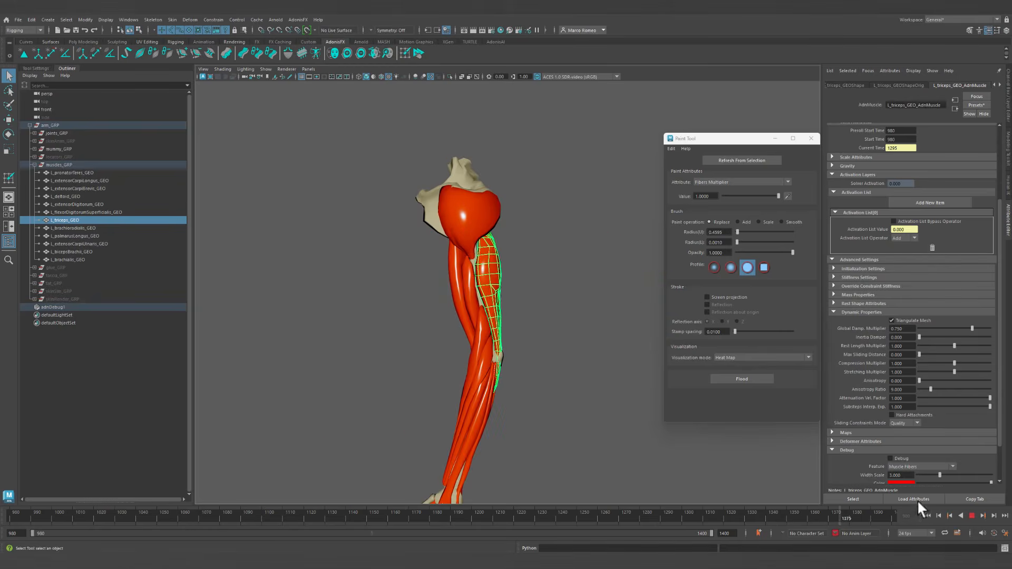
click(927, 515)
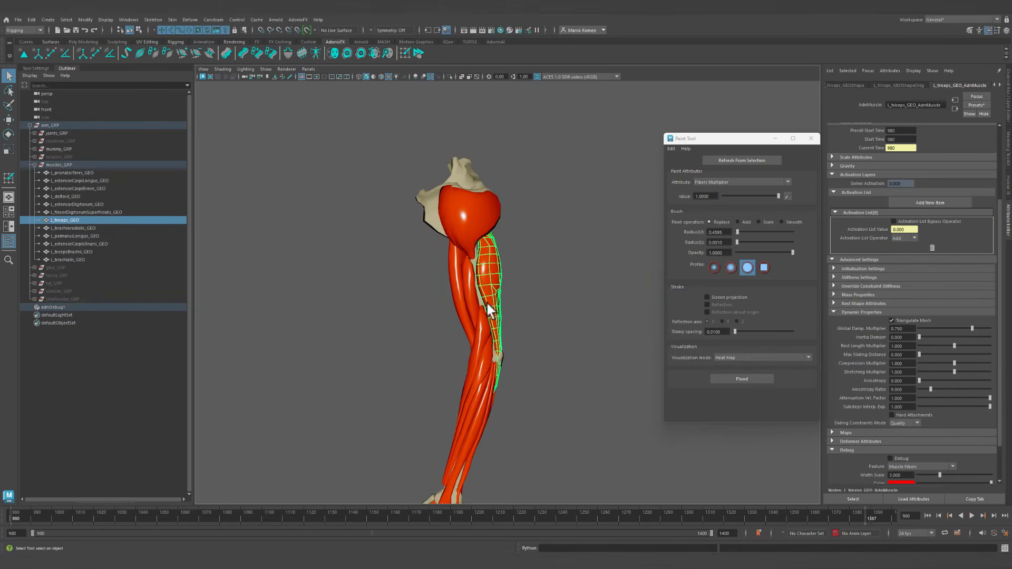
scroll(504, 279, up, 5)
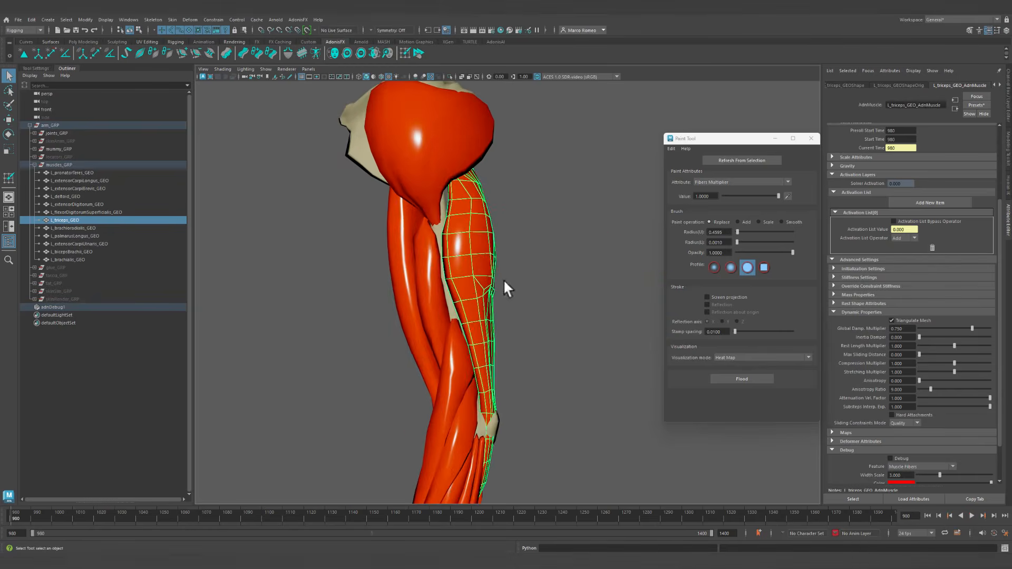
Load the triceps muscle into the Paint Tool for weight painting and set its Max Sliding Distance to 1.
click(745, 159)
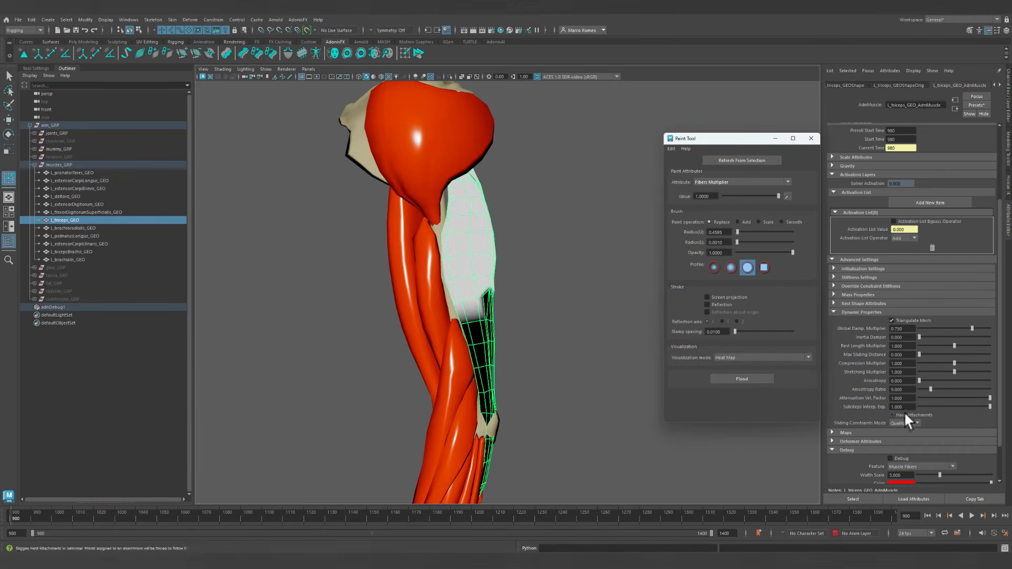
text(1)
key(Return)
scroll(516, 343, up, 5)
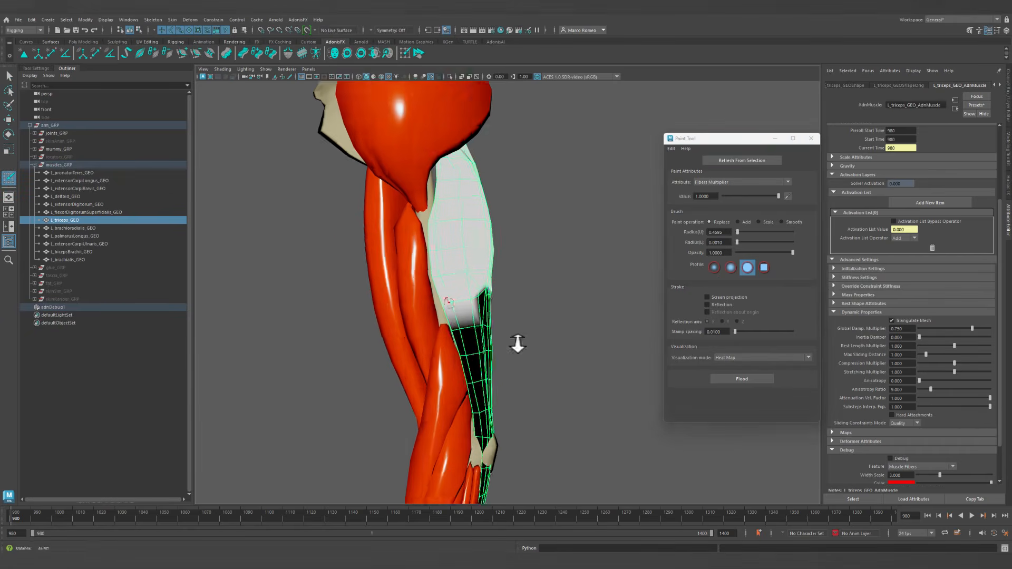
Change the painted attribute to Slide On Geometry and flood the triceps' mummy_shoulder_GEO influence with 0.5.
click(723, 181)
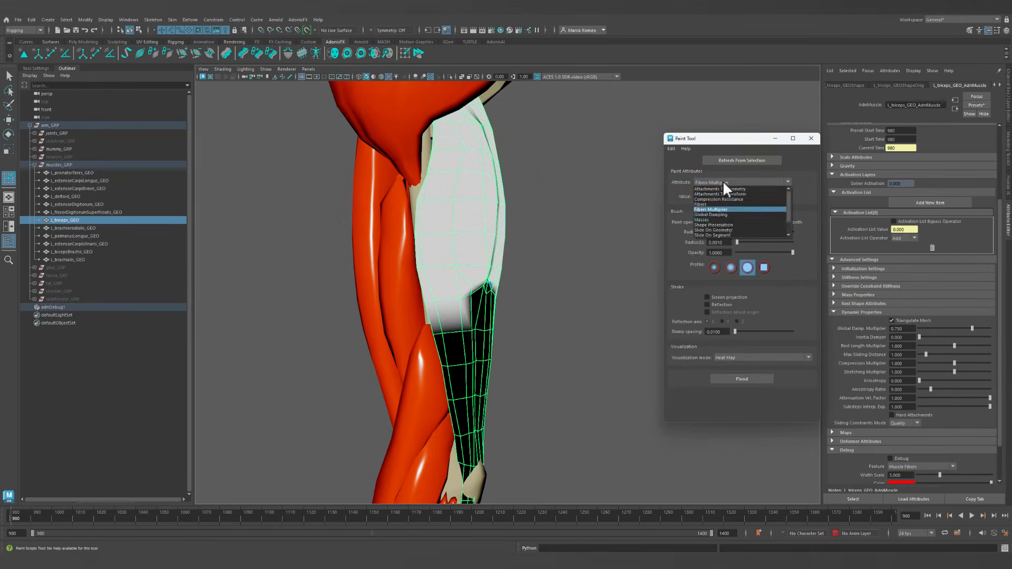
click(715, 230)
alt+right_drag(539, 311, 451, 274)
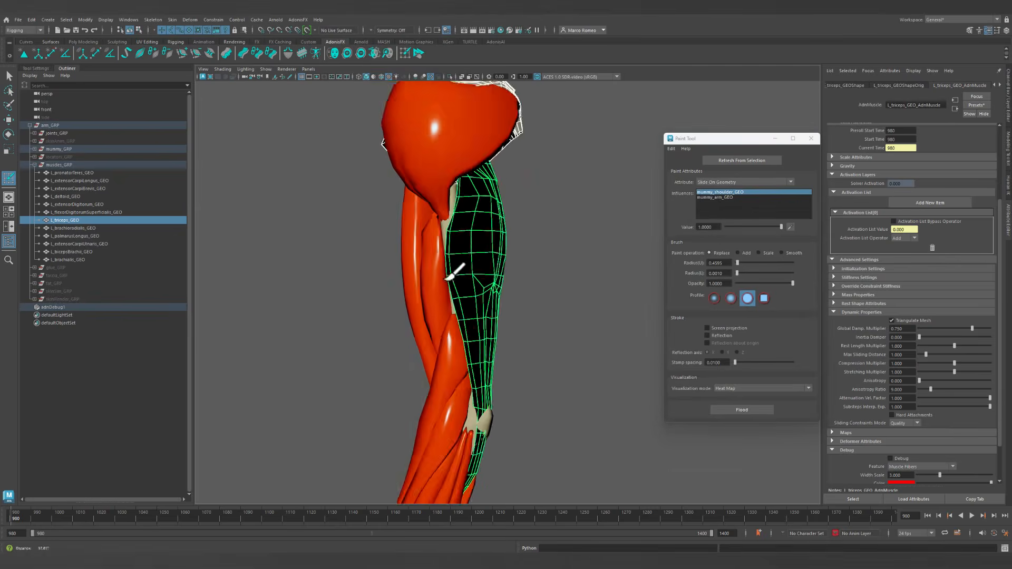
alt+drag(452, 274, 464, 246)
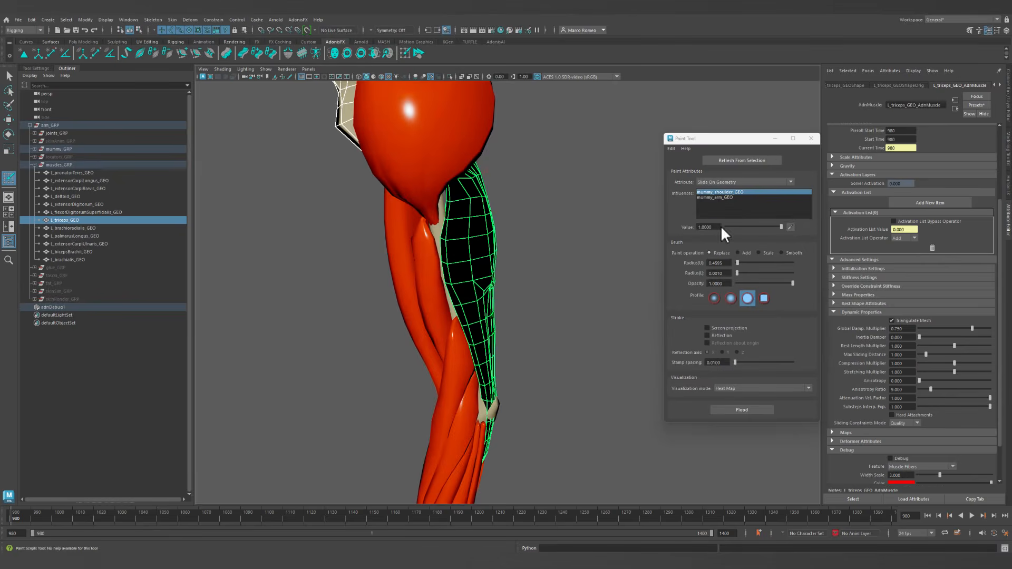
text(.5)
key(Return)
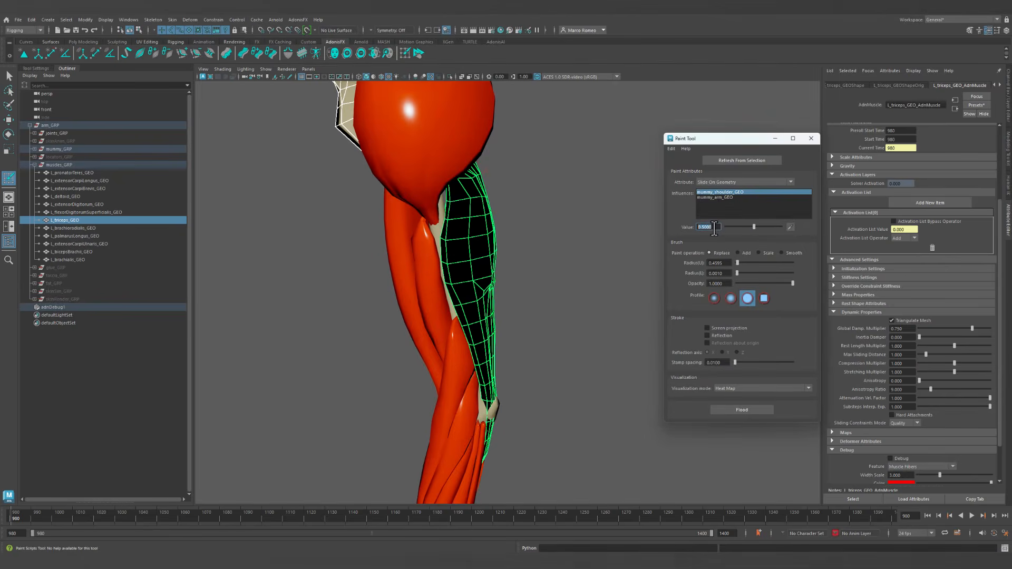
click(744, 411)
Isolate the triceps and paint mummy_shoulder_GEO sliding weights of 0 over the whole lower tendon.
mouse_move(579, 379)
alt+mouse_down()
mouse_move(578, 255)
mouse_move(735, 240)
alt+mouse_up()
alt+drag(466, 329, 576, 358)
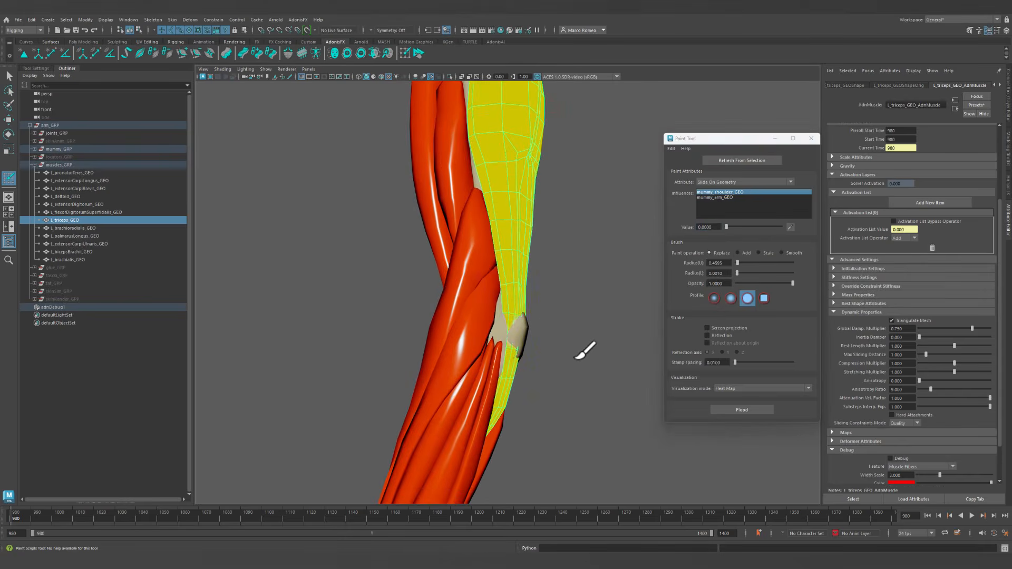
drag(527, 312, 508, 316)
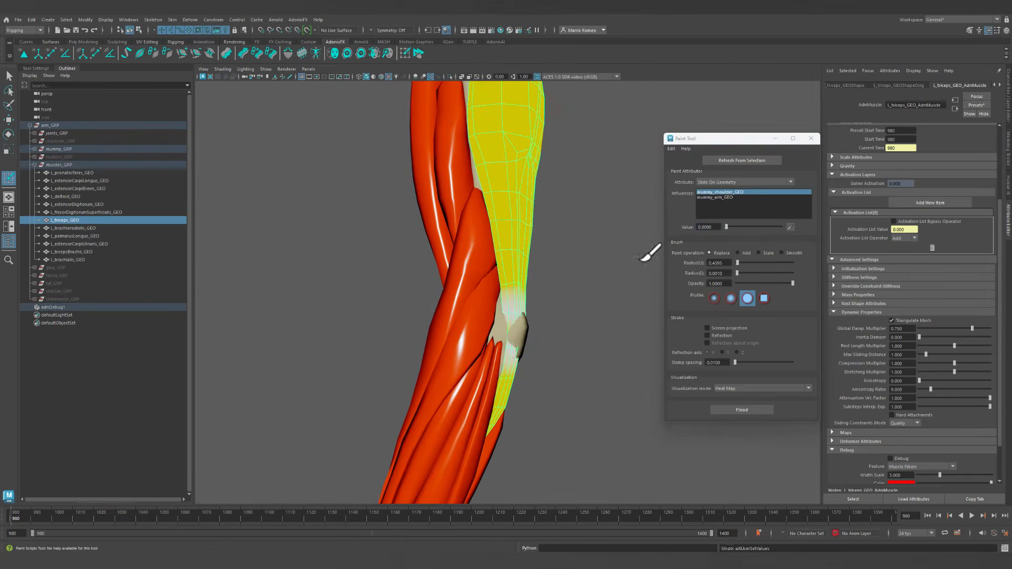
click(449, 76)
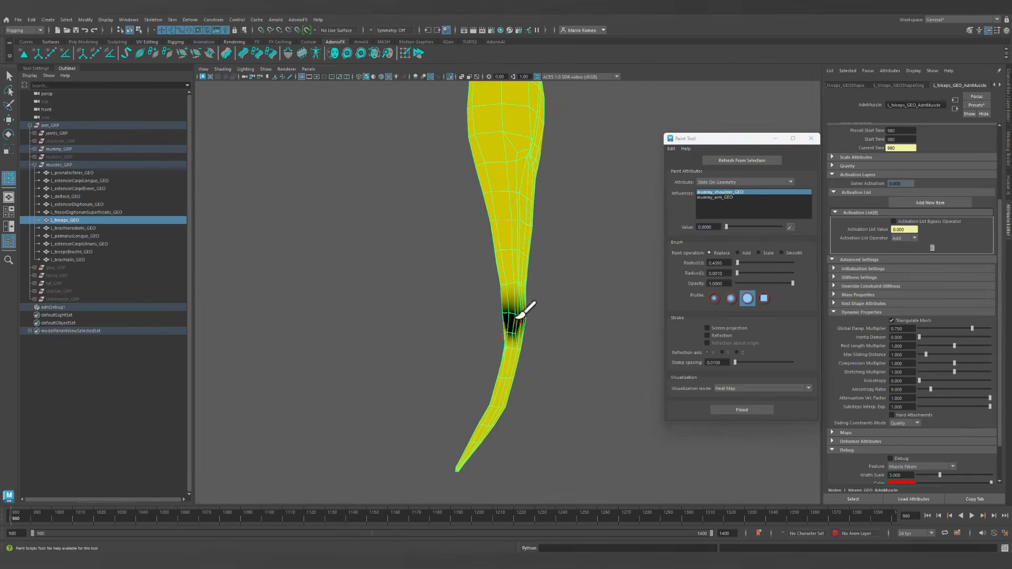
drag(497, 349, 493, 373)
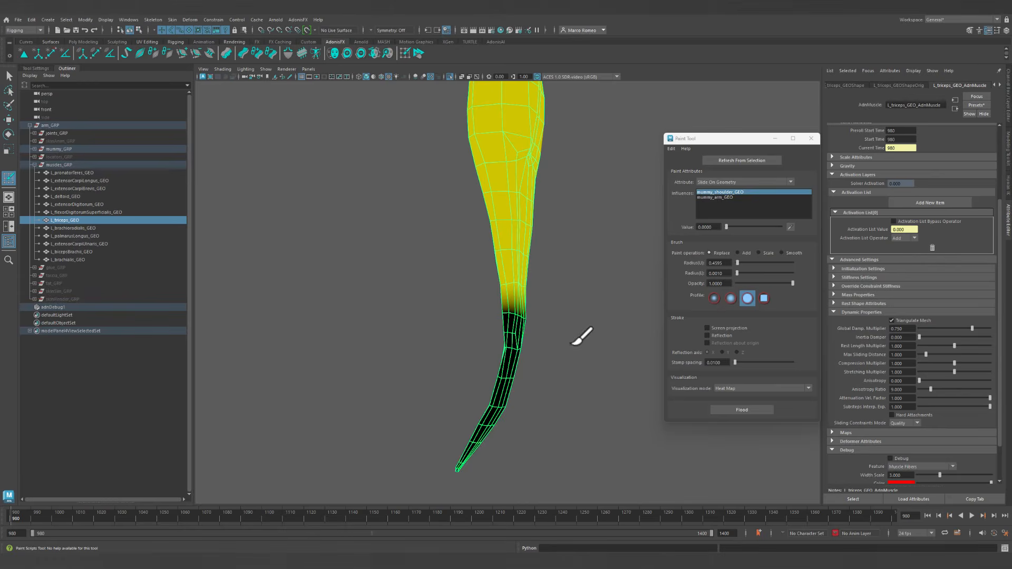
mouse_move(580, 339)
alt+mouse_down()
mouse_move(529, 233)
mouse_move(492, 316)
mouse_move(763, 350)
alt+mouse_up()
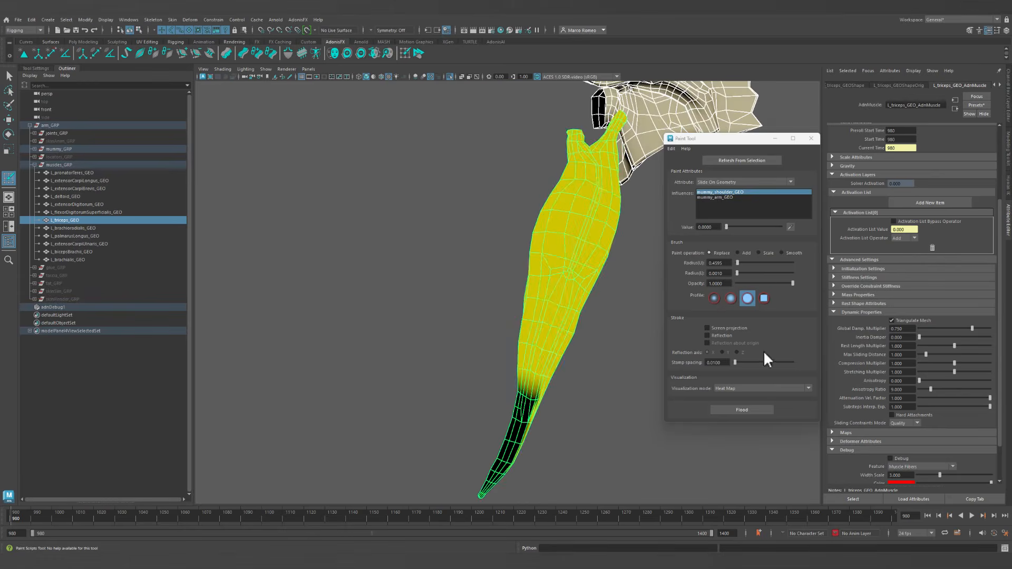
Flood the triceps' mummy_shoulder_GEO sliding weights with 0 and its mummy_arm_GEO sliding weights with 0.5.
click(748, 407)
click(726, 197)
click(715, 227)
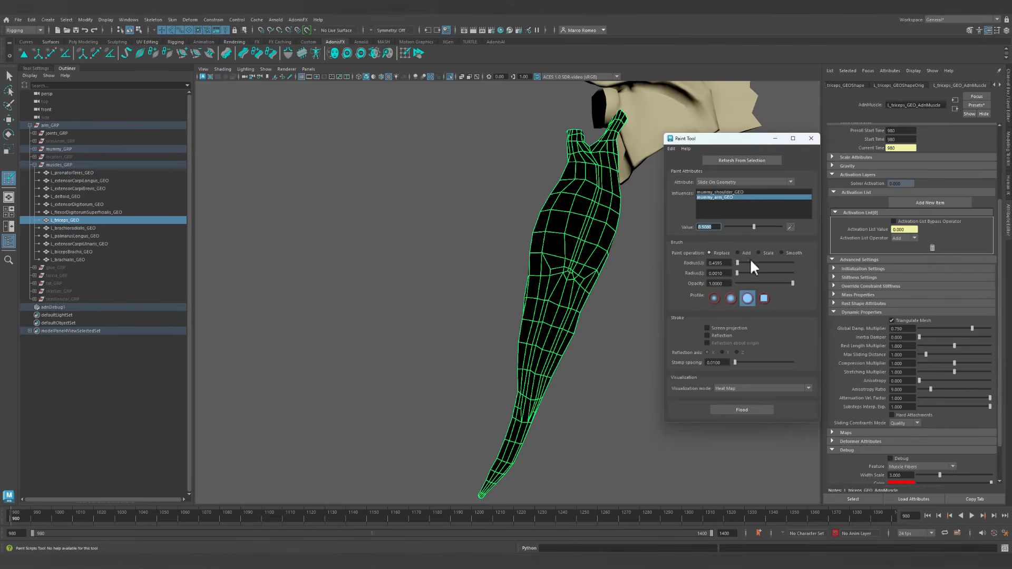
click(755, 411)
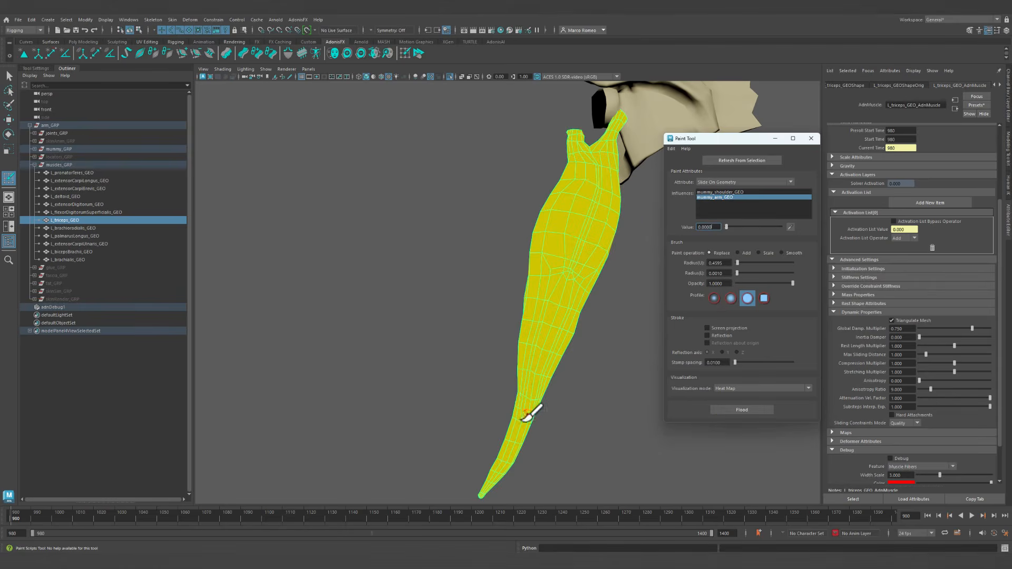
Paint mummy_arm_GEO sliding weights of 0 around the triceps' lower tendon and restore 0.5 at the transition just above it.
mouse_move(526, 368)
mouse_down()
mouse_move(537, 376)
mouse_move(520, 388)
mouse_move(541, 412)
mouse_move(499, 467)
mouse_move(497, 434)
mouse_move(572, 409)
mouse_up()
mouse_move(483, 394)
mouse_down()
mouse_move(482, 384)
mouse_move(496, 445)
mouse_up()
drag(546, 418, 506, 472)
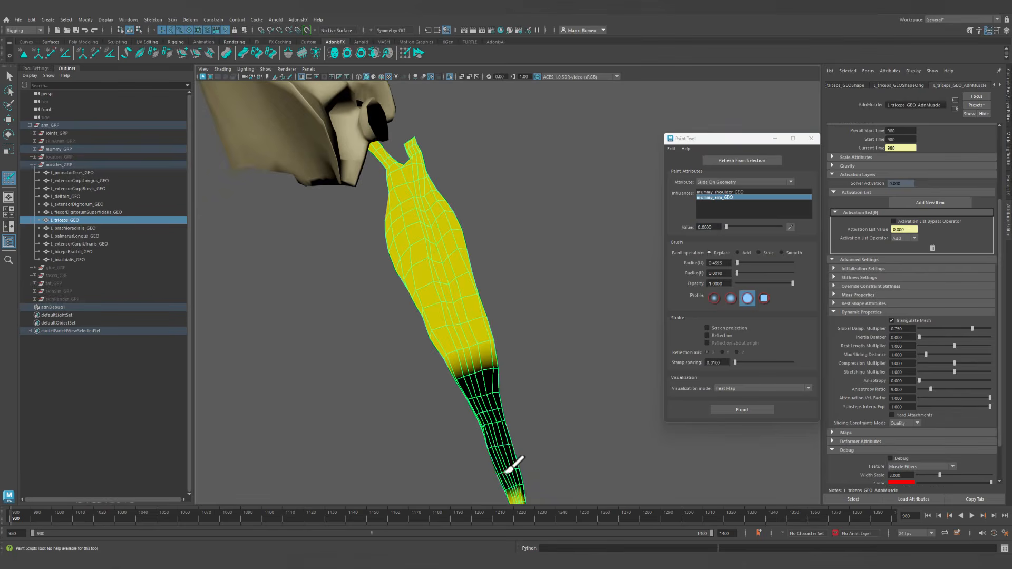
mouse_move(535, 436)
alt+mouse_down()
mouse_move(425, 394)
mouse_move(558, 373)
mouse_move(532, 372)
alt+mouse_up()
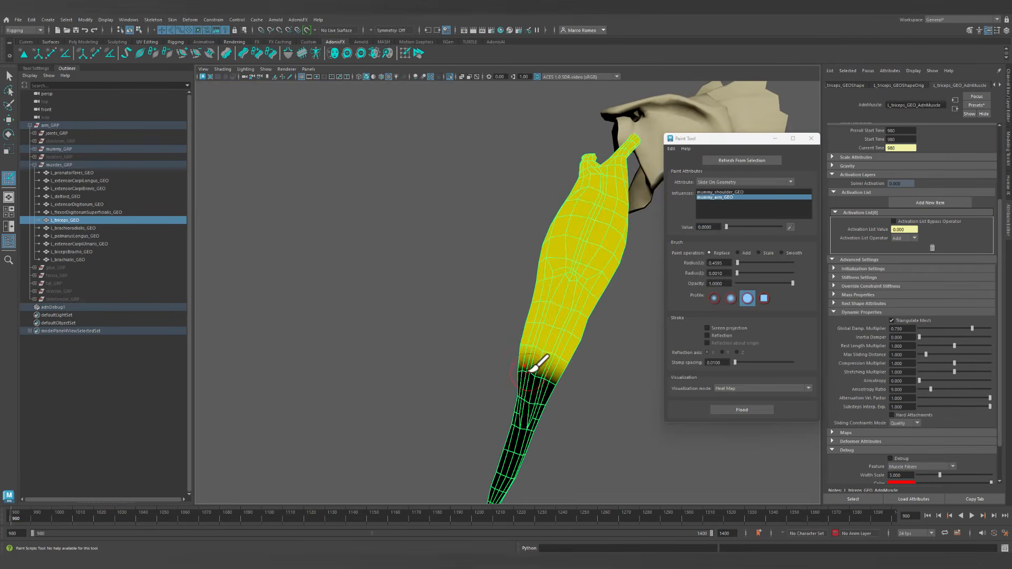
click(716, 226)
text(0.5)
key(Return)
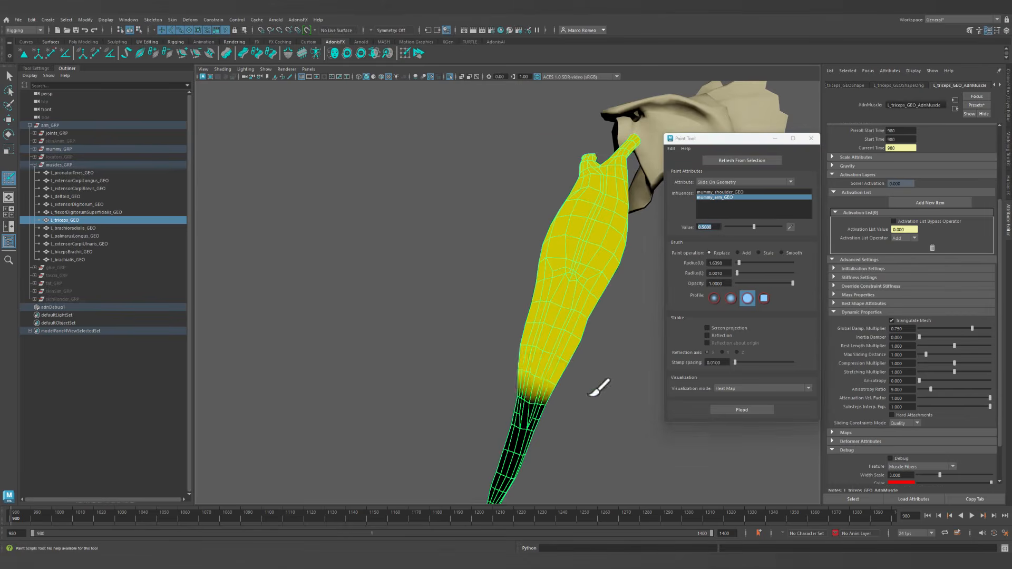
Paint mummy_arm_GEO sliding weights of 0 on all sides of the triceps' two upper tendon branches.
mouse_move(599, 389)
alt+mouse_down()
mouse_move(598, 377)
mouse_move(490, 355)
alt+mouse_up()
alt+drag(433, 377, 517, 271)
alt+right_drag(517, 271, 638, 451)
alt+drag(637, 451, 493, 343)
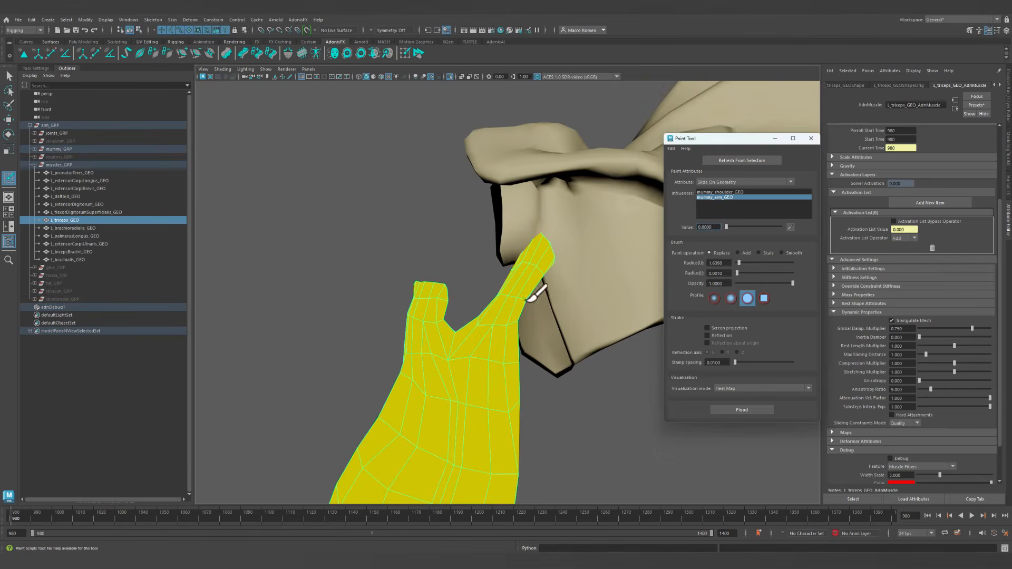
mouse_move(508, 305)
mouse_down()
mouse_move(514, 274)
mouse_move(509, 286)
mouse_up()
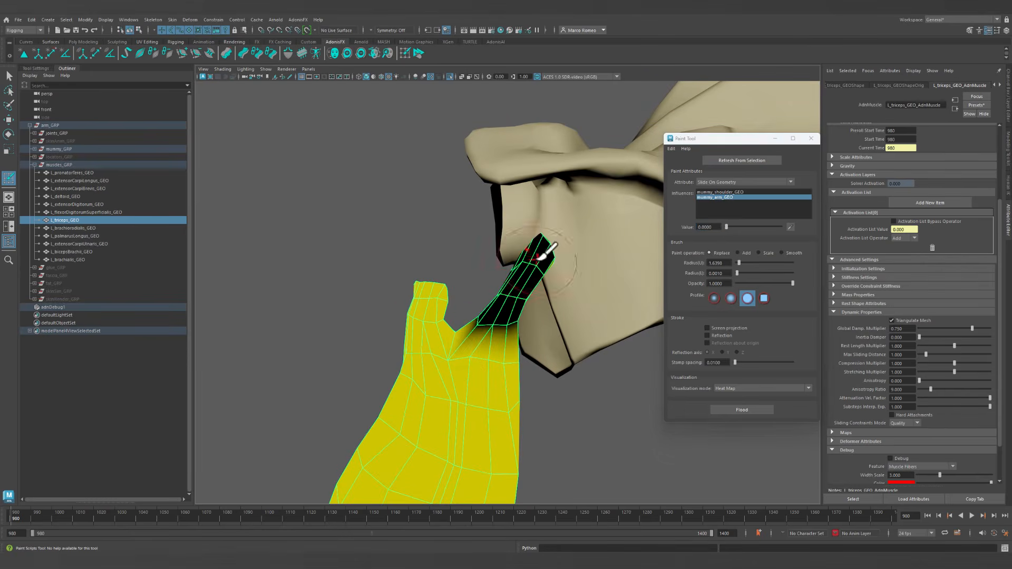
mouse_move(431, 307)
mouse_down()
mouse_move(439, 298)
mouse_move(551, 337)
mouse_move(612, 307)
mouse_move(605, 285)
mouse_up()
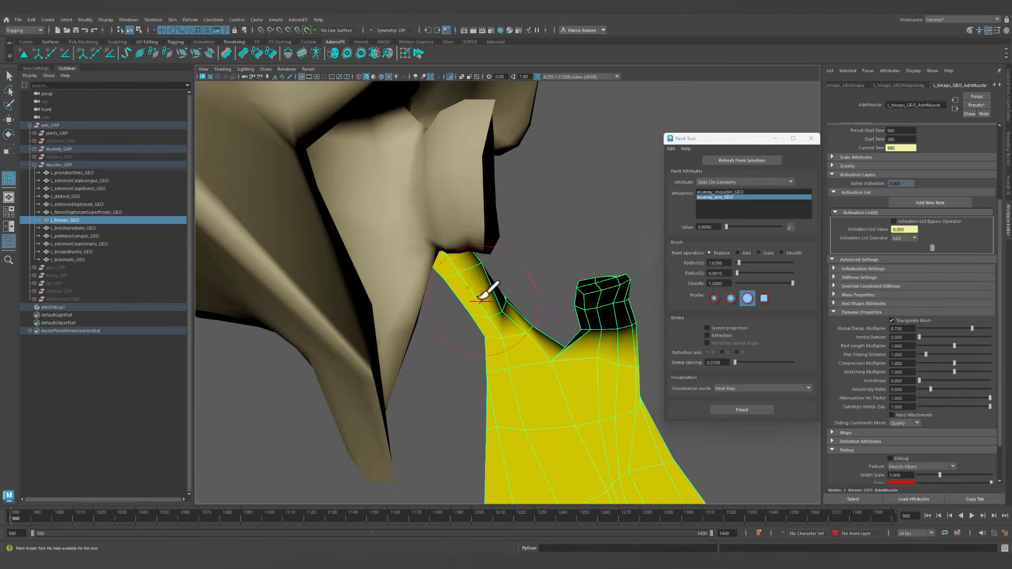
drag(498, 297, 421, 243)
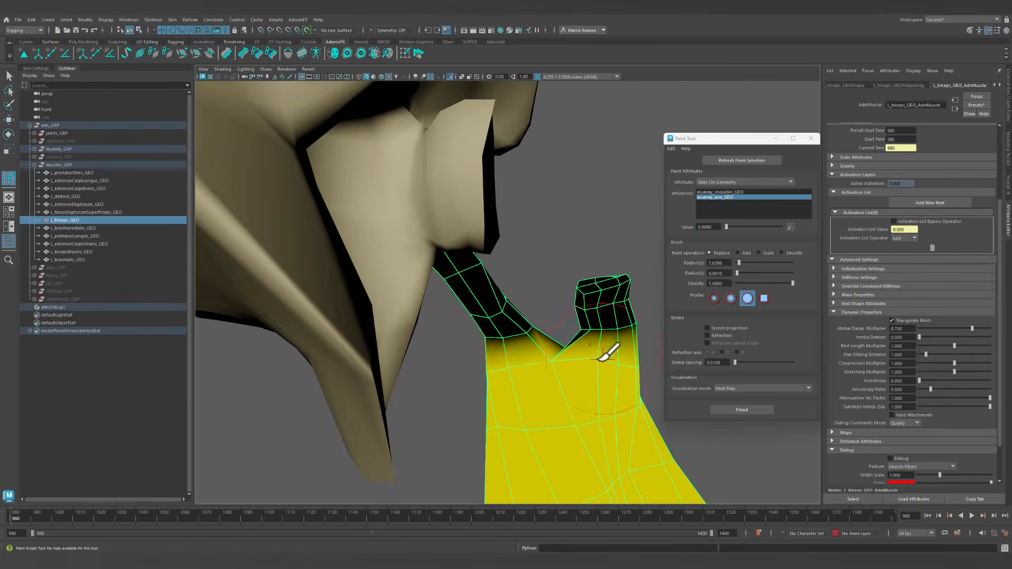
alt+drag(432, 316, 612, 355)
alt+right_drag(612, 355, 504, 363)
alt+middle_drag(504, 363, 471, 290)
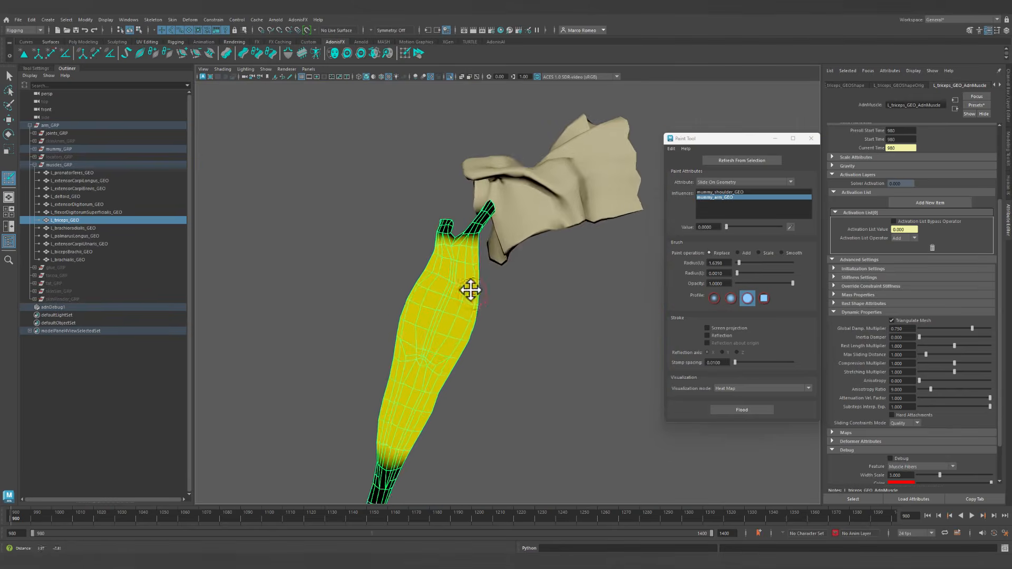
alt+drag(471, 290, 537, 307)
Leave weight painting, play the simulation to check the isolated triceps from several angles, rewind to frame 980 and close the Paint Tool.
key(q)
click(572, 396)
scroll(575, 400, down, 3)
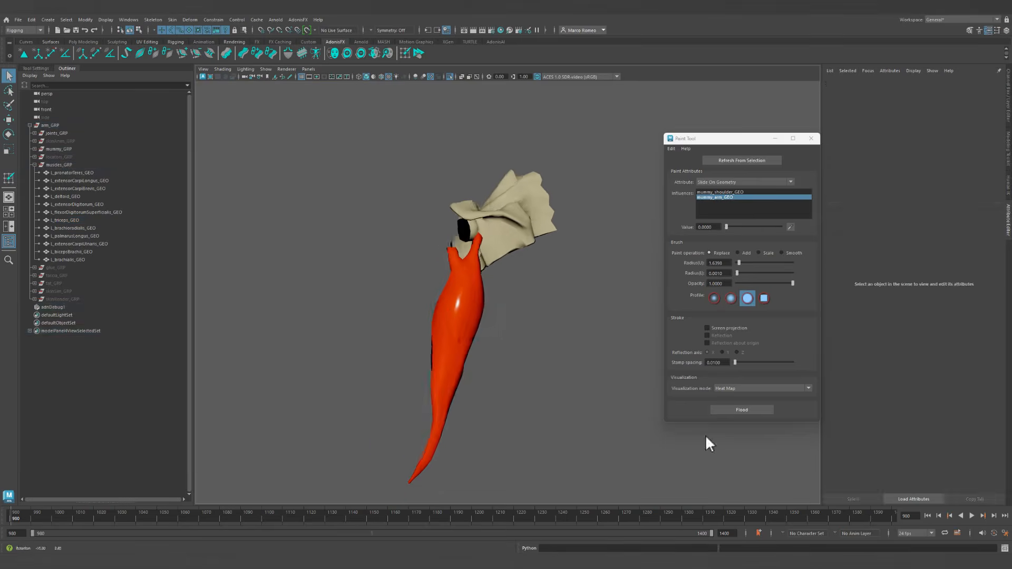
click(971, 516)
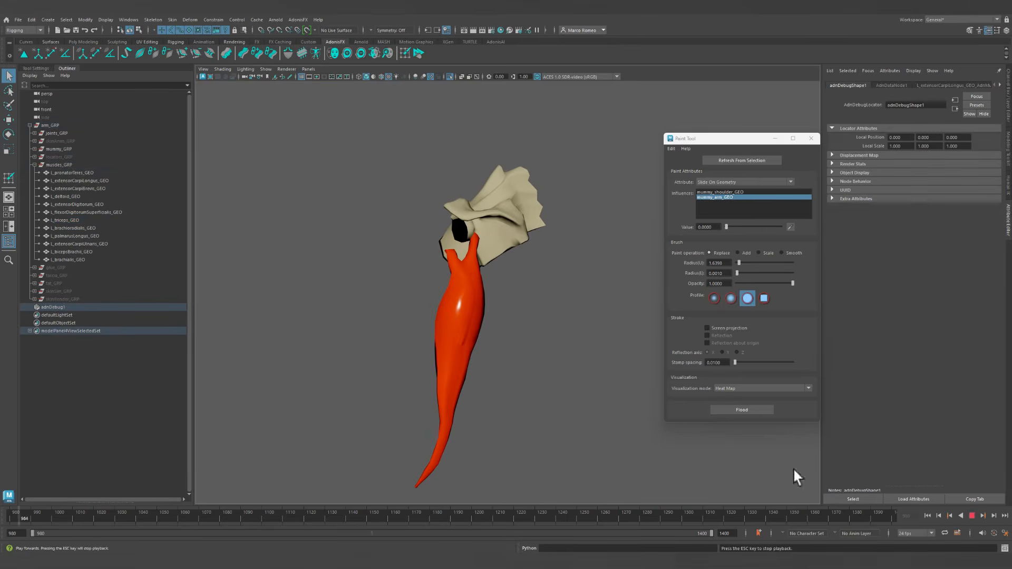
click(606, 514)
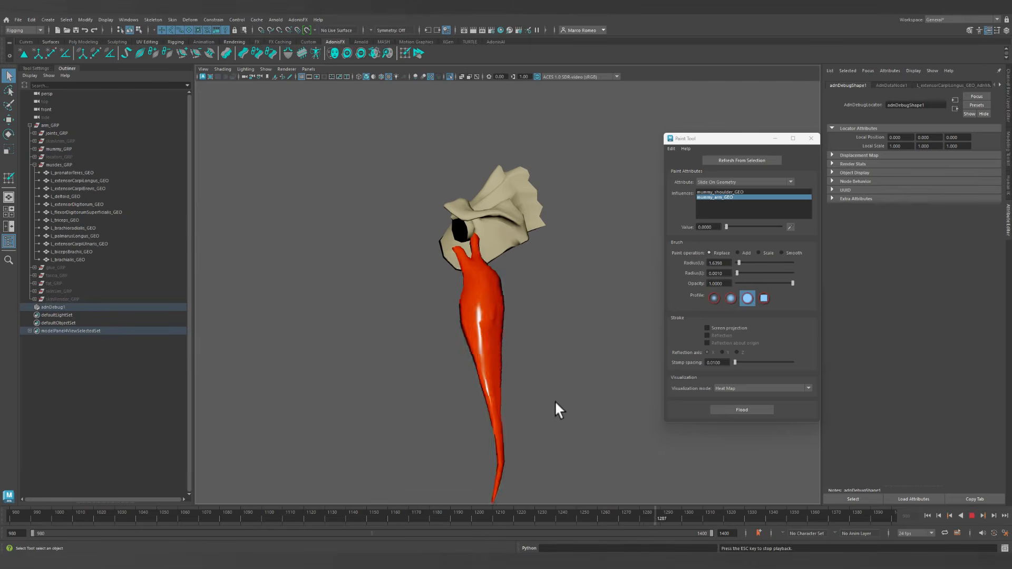
alt+drag(467, 397, 497, 400)
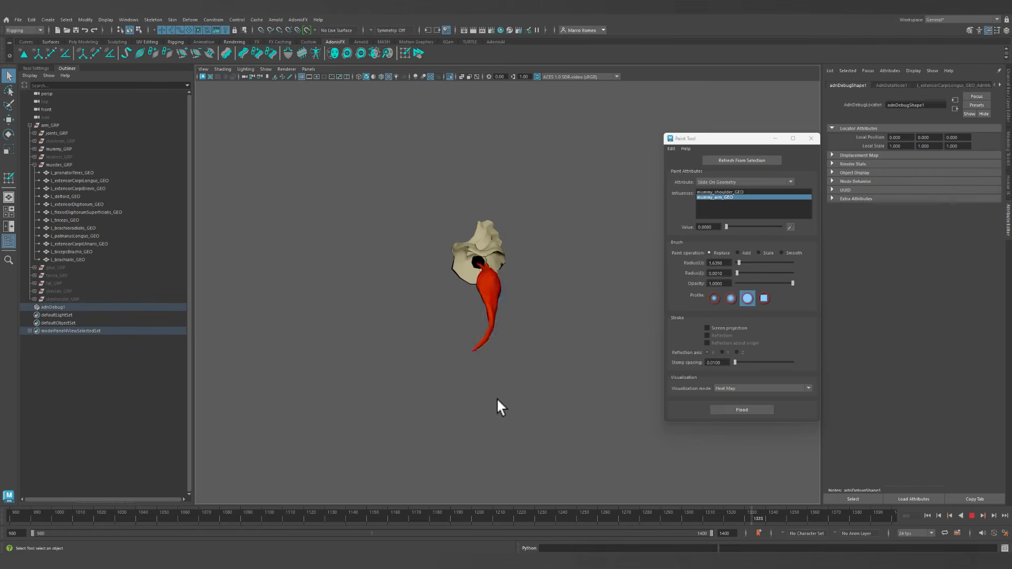
alt+drag(497, 400, 433, 404)
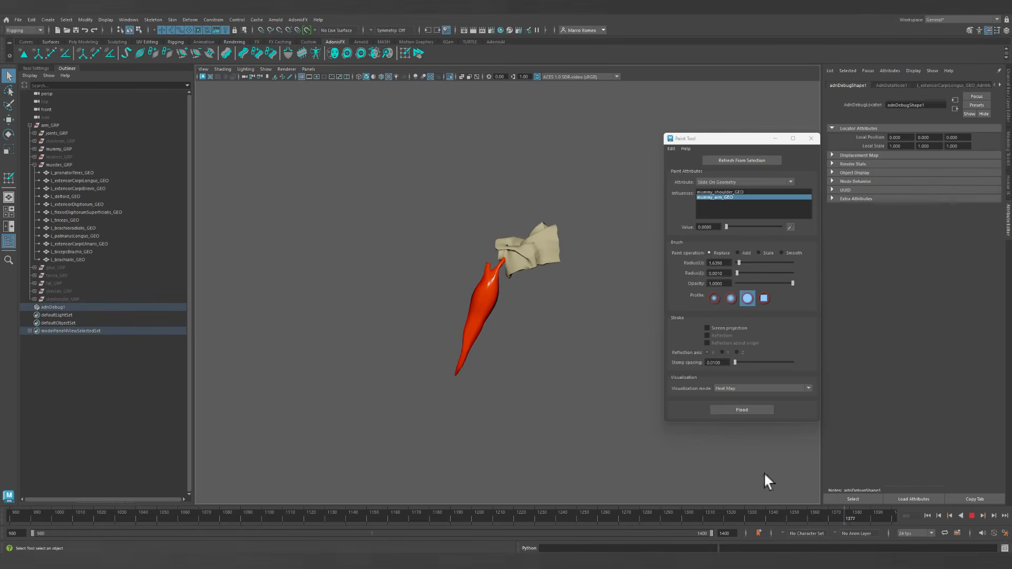
click(972, 514)
click(810, 139)
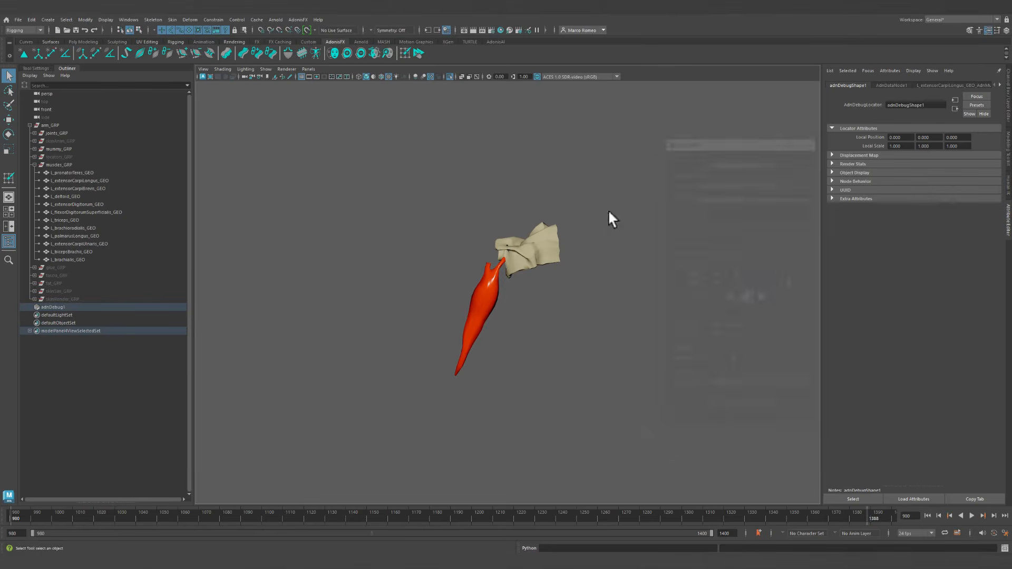
Exit isolation and replace the visible muscles_GRP with the hidden fat_GRP on the arm.
click(451, 76)
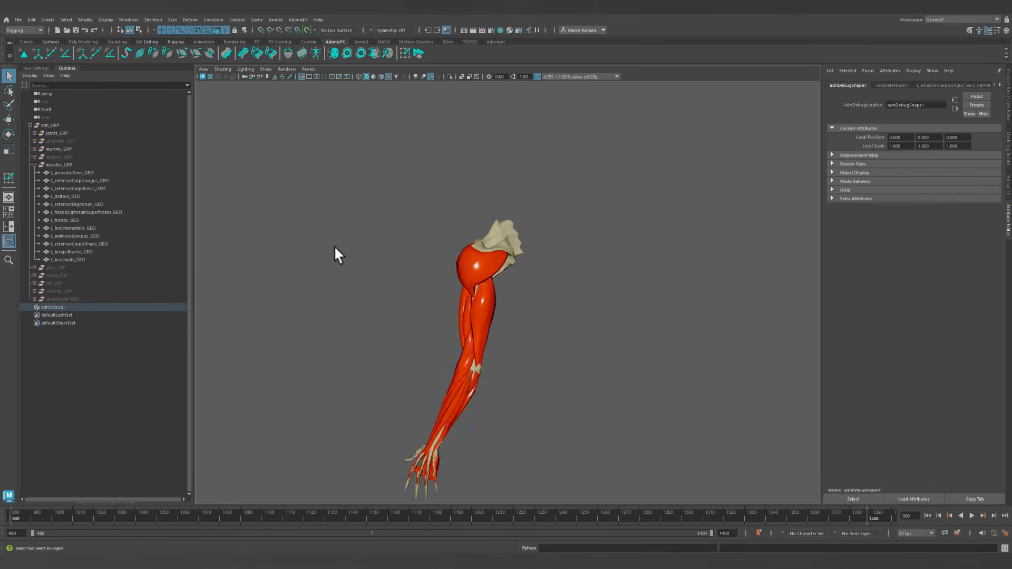
alt+drag(334, 253, 570, 295)
click(570, 295)
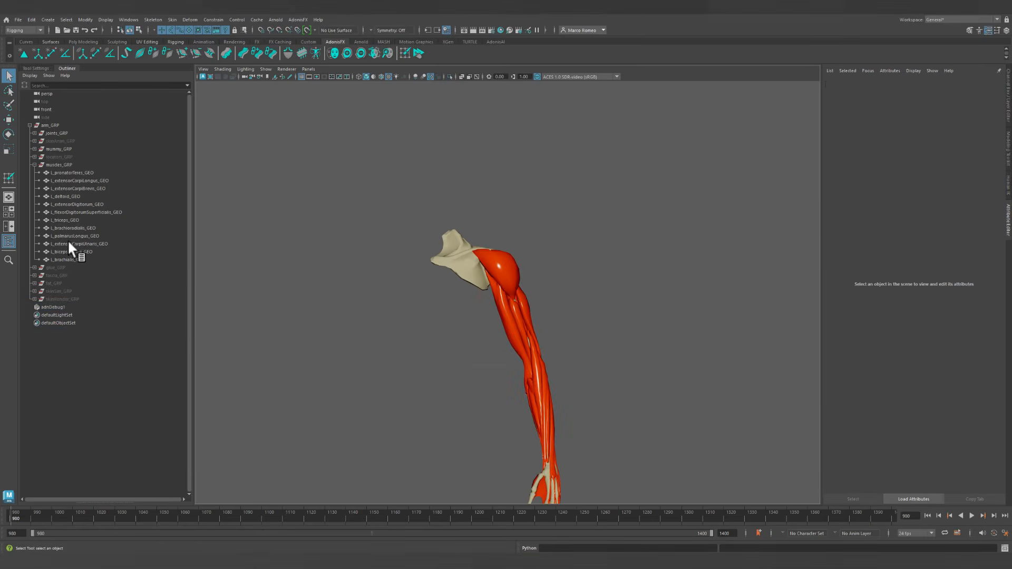
click(58, 164)
key(ctrl+h)
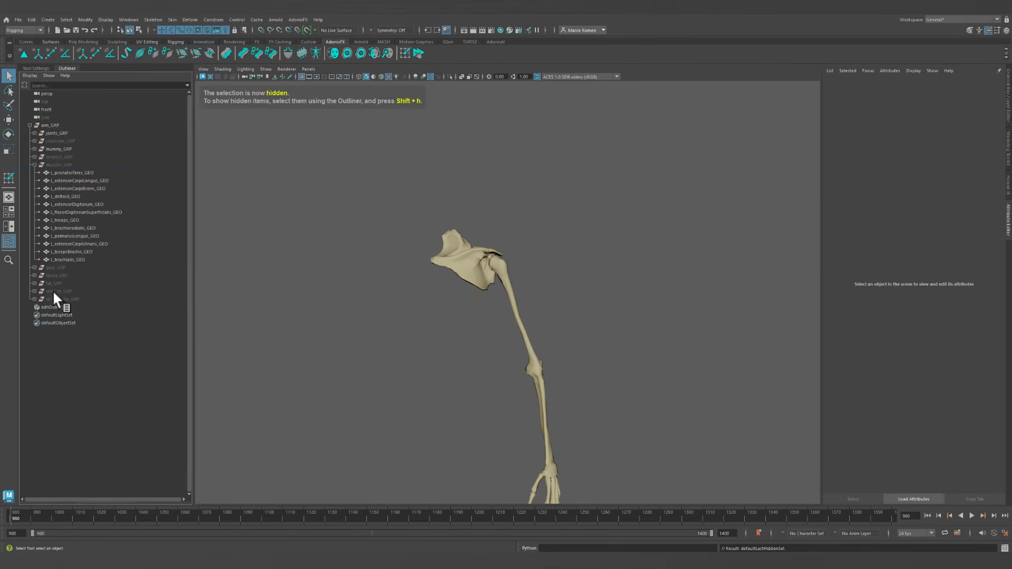
click(54, 284)
key(shift+h)
click(586, 340)
Play the simulation to review how the fat layer deforms over the moving arm, stopping at frame 1379.
alt+drag(586, 340, 666, 396)
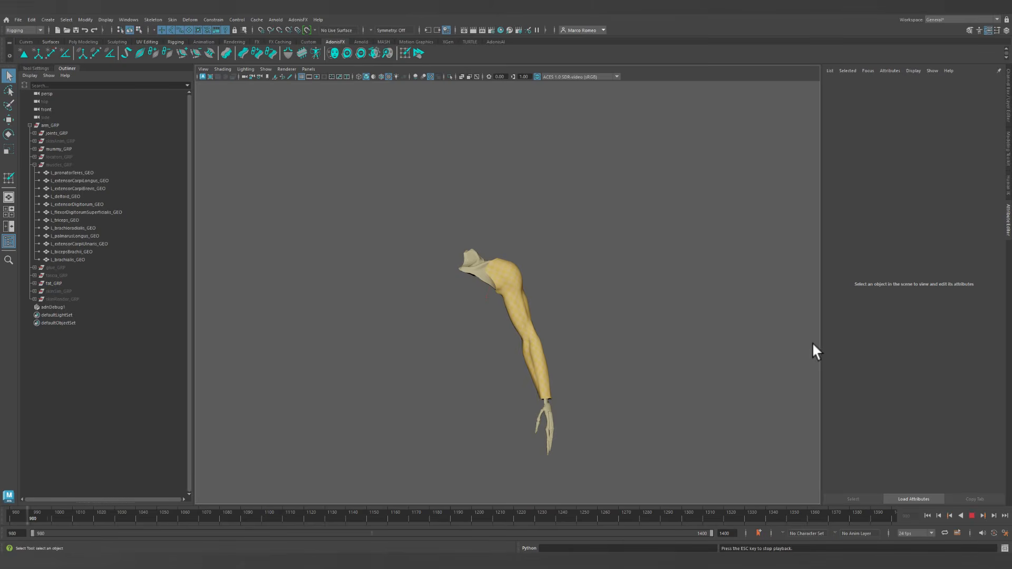
alt+drag(606, 429, 609, 428)
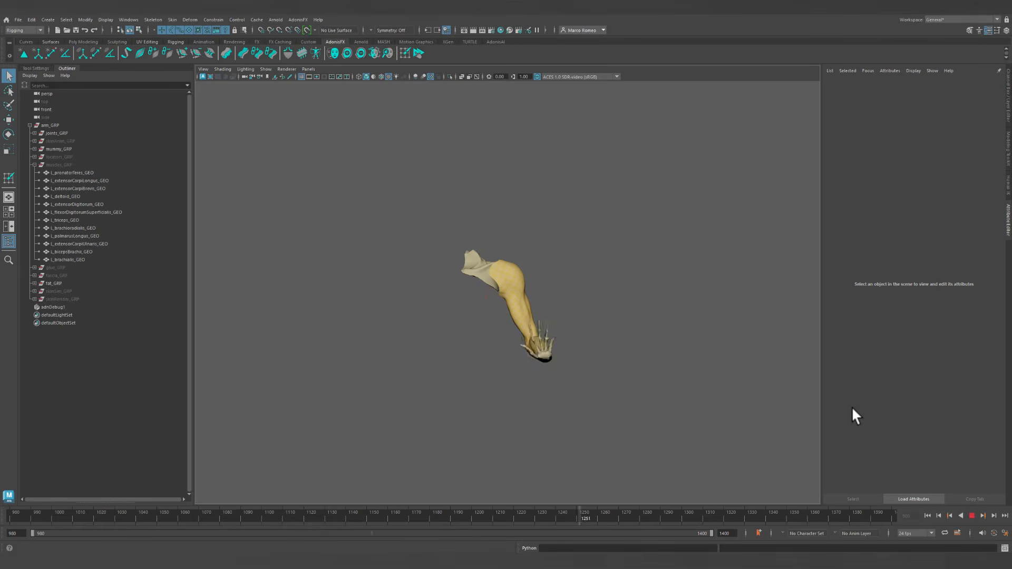
click(972, 515)
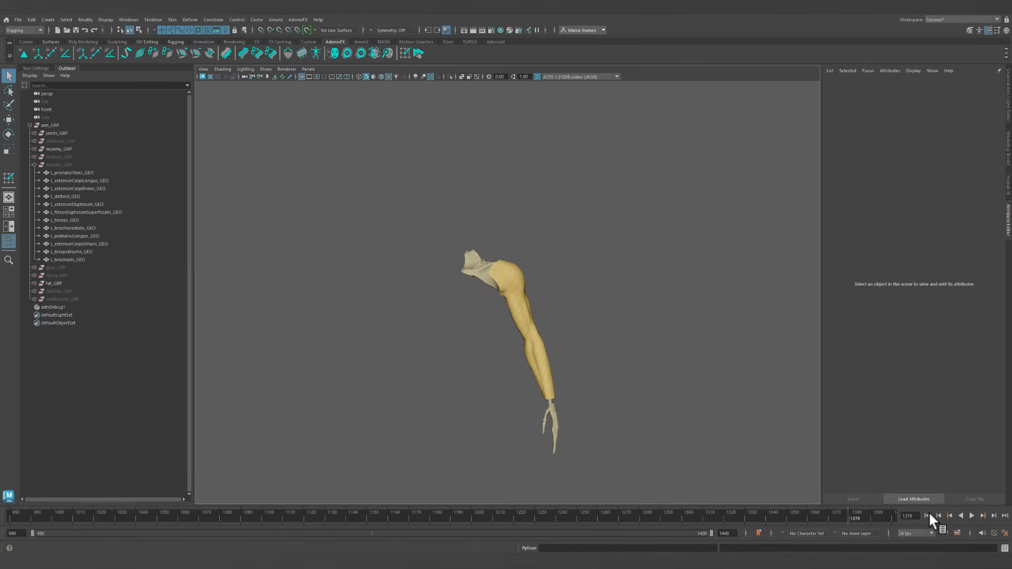
Set the maximum playback speed to Free in the time slider preferences, save, and replay the fat simulation.
click(515, 333)
click(1005, 533)
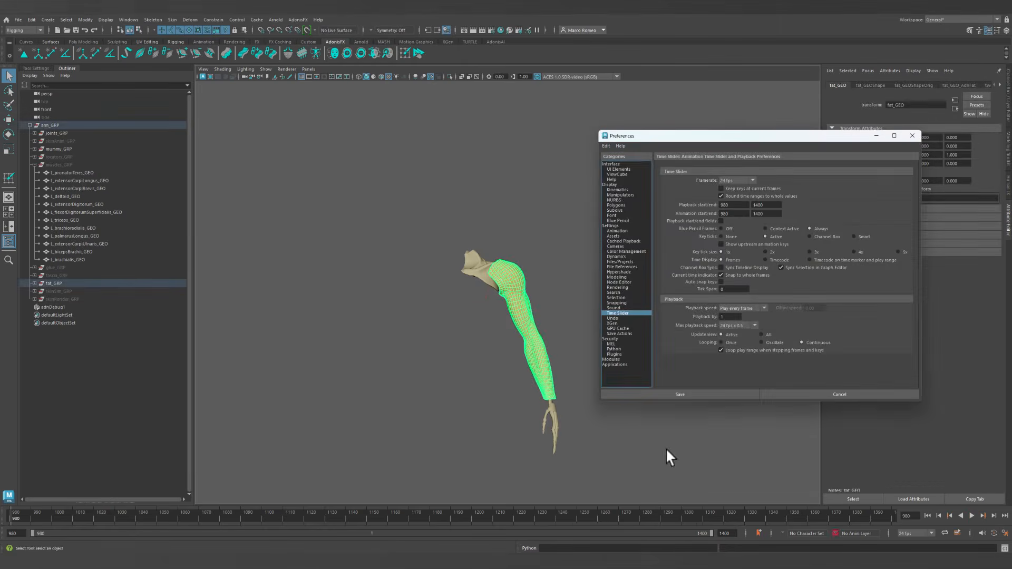
click(737, 325)
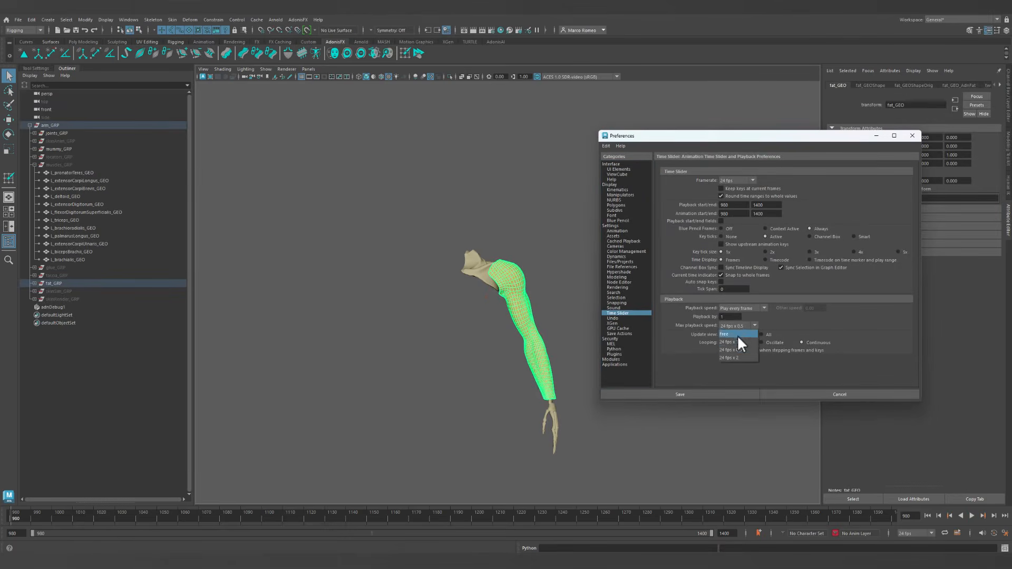
click(726, 393)
click(575, 365)
alt+drag(601, 375, 645, 375)
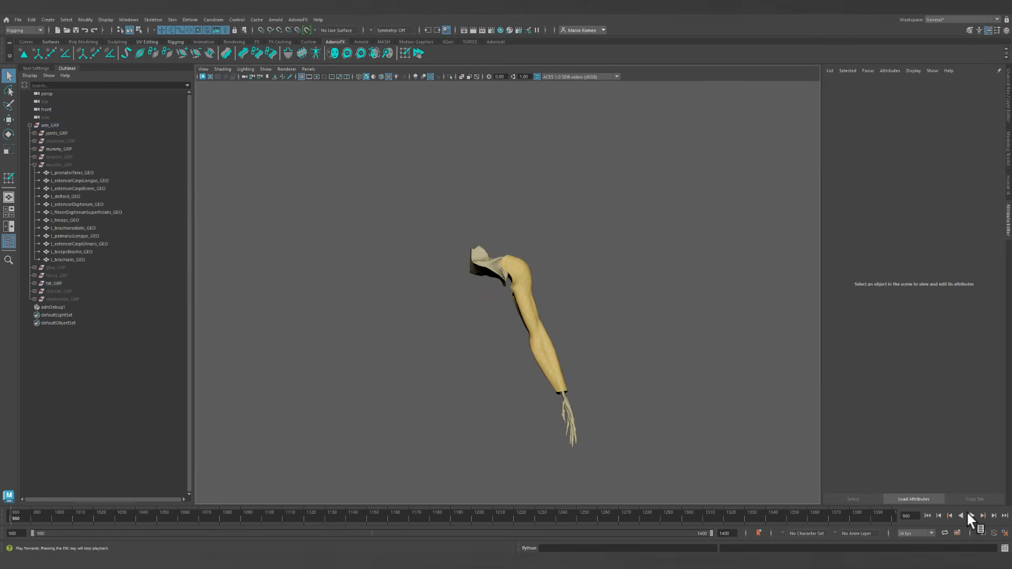
click(970, 516)
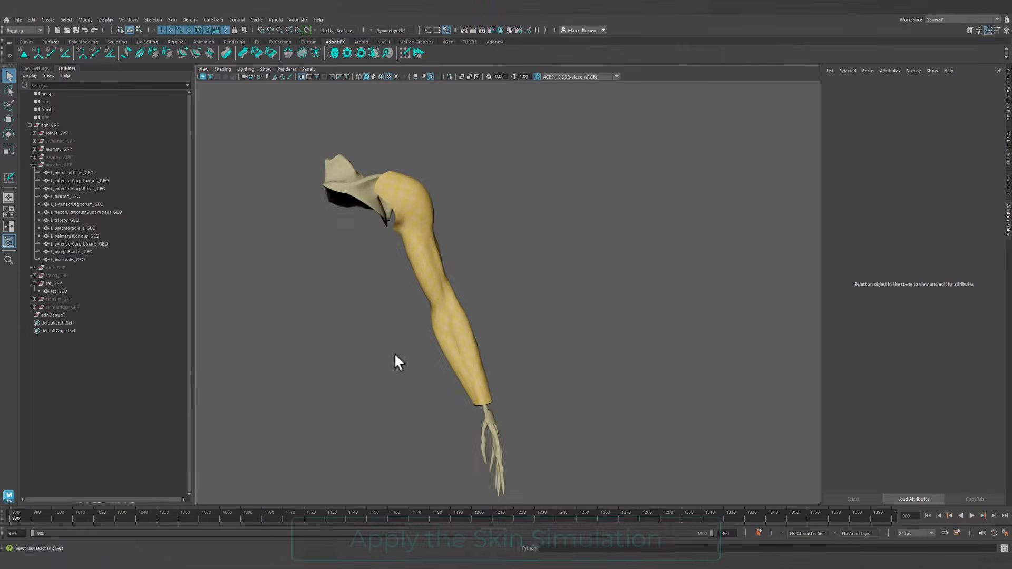
Show the hidden skinSim_GRP and create an AdnSkin deformer on skinSim_GEO with fat_GEO as its target.
alt+drag(378, 356, 407, 343)
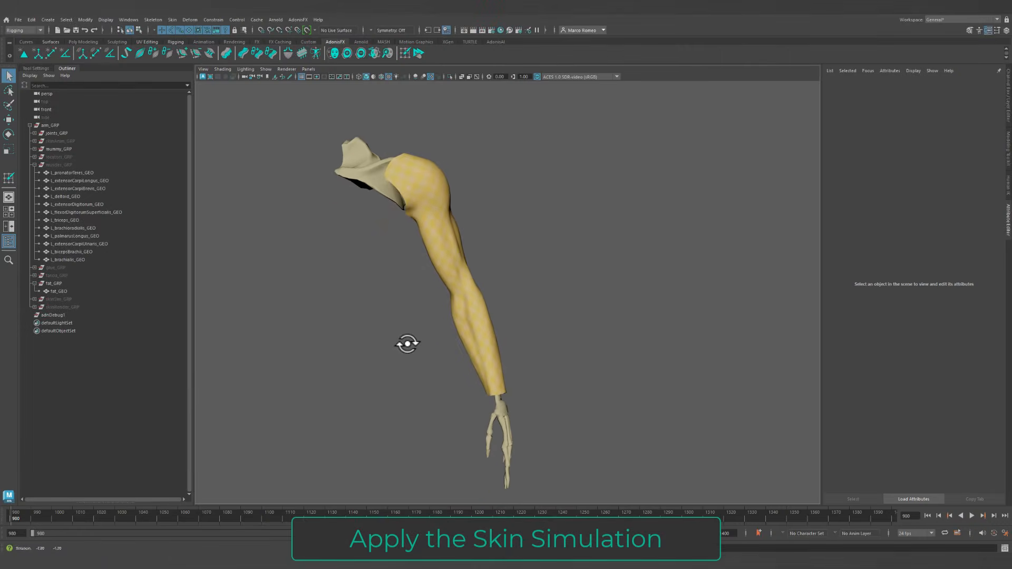
click(64, 299)
alt+right_drag(398, 311, 457, 346)
click(62, 290)
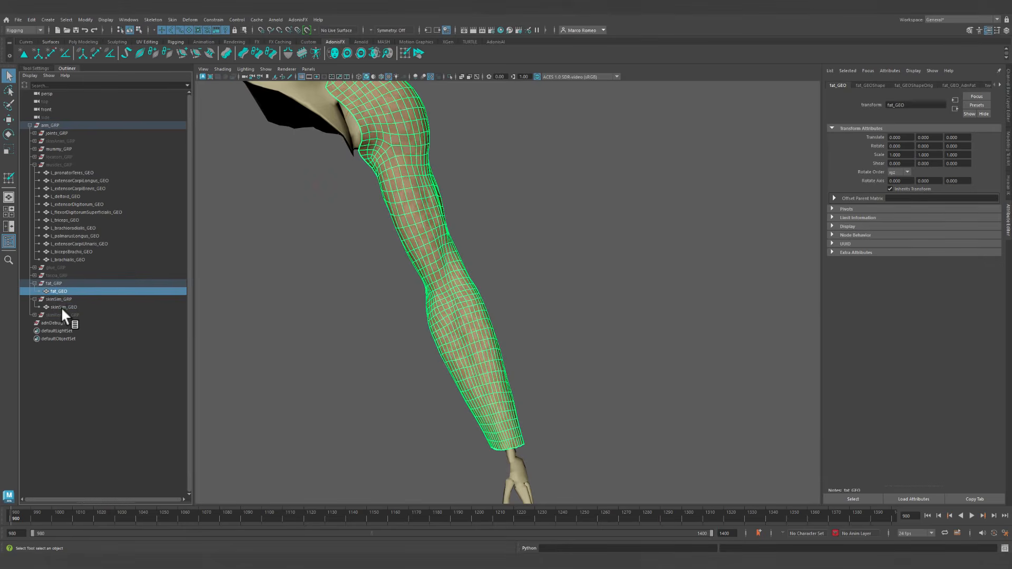
ctrl+click(61, 307)
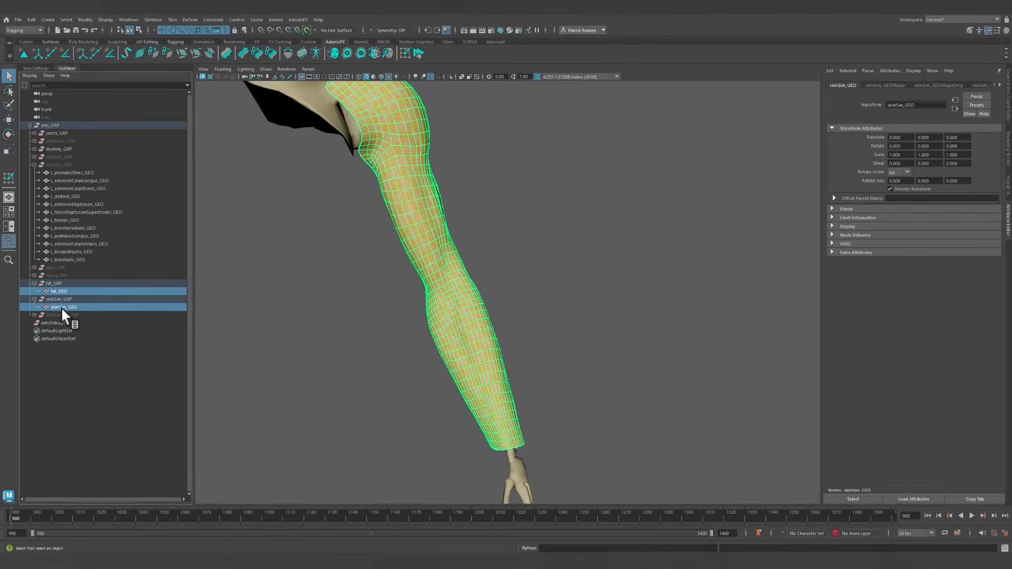
click(243, 51)
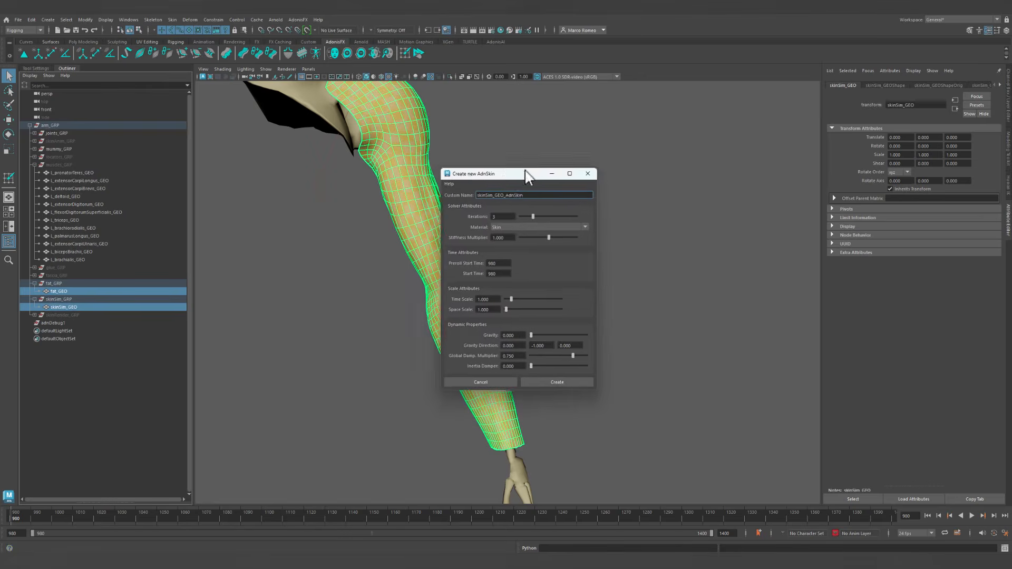
click(639, 341)
Hide fat_GRP so that only the skin layer covers the arm.
alt+drag(556, 339, 479, 345)
click(473, 343)
alt+right_drag(394, 320, 397, 327)
alt+middle_drag(397, 327, 418, 336)
alt+drag(418, 336, 427, 332)
click(58, 282)
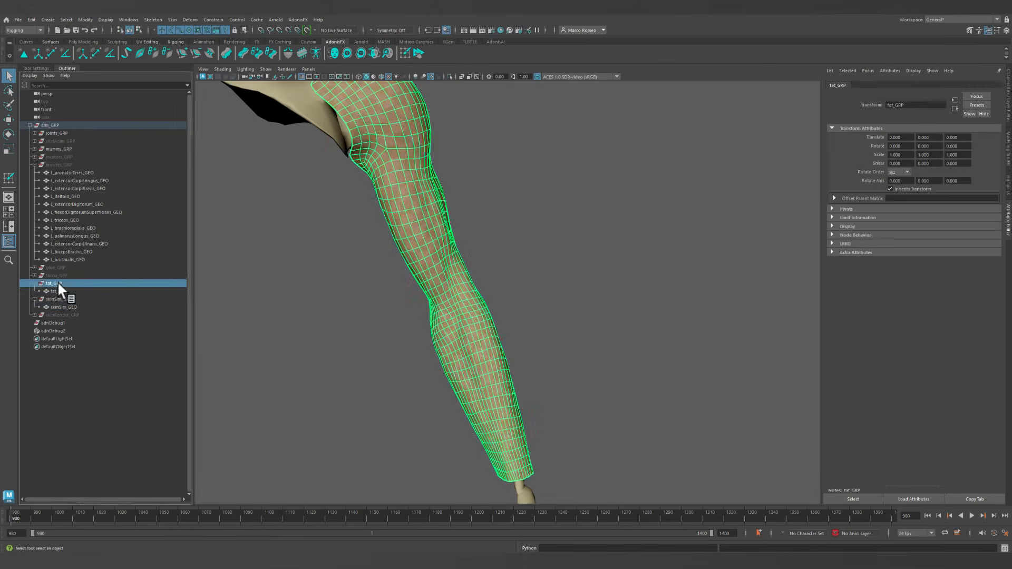
key(ctrl+h)
Open the AdonisFX Paint Tool for skinSim_GEO and place its window beside the arm.
click(484, 323)
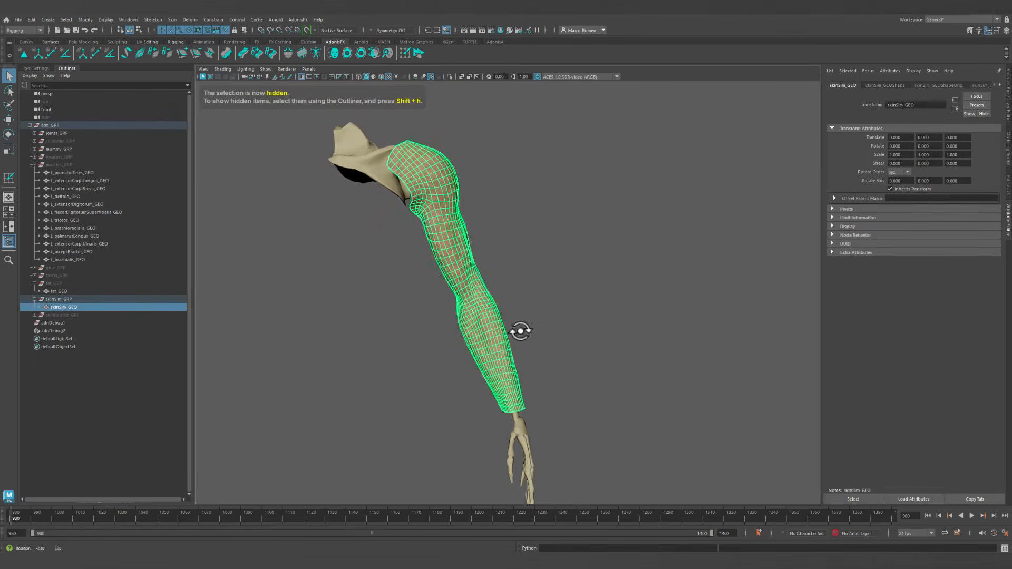
click(404, 53)
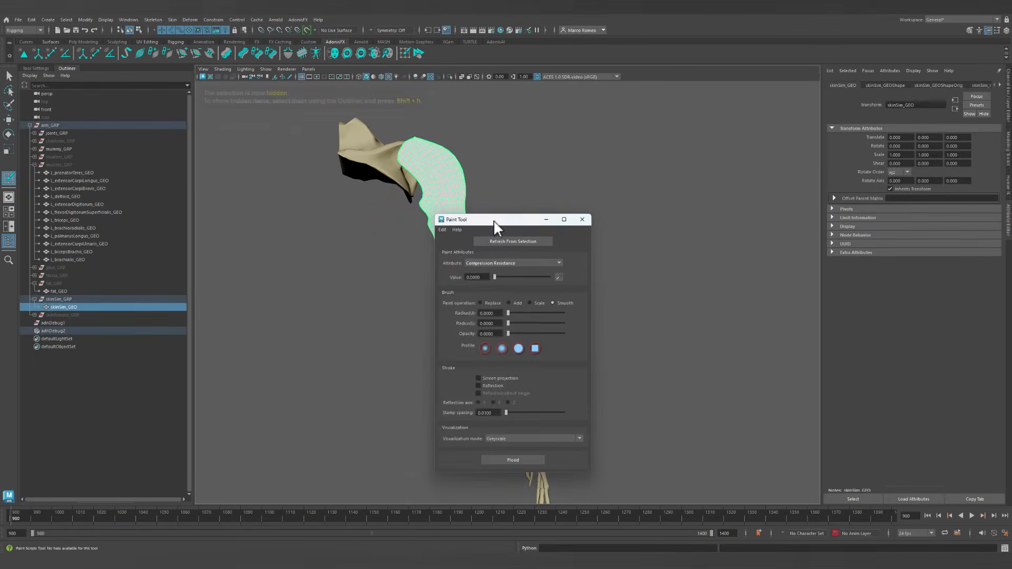
mouse_move(493, 220)
mouse_down()
mouse_move(575, 141)
mouse_move(683, 121)
mouse_up()
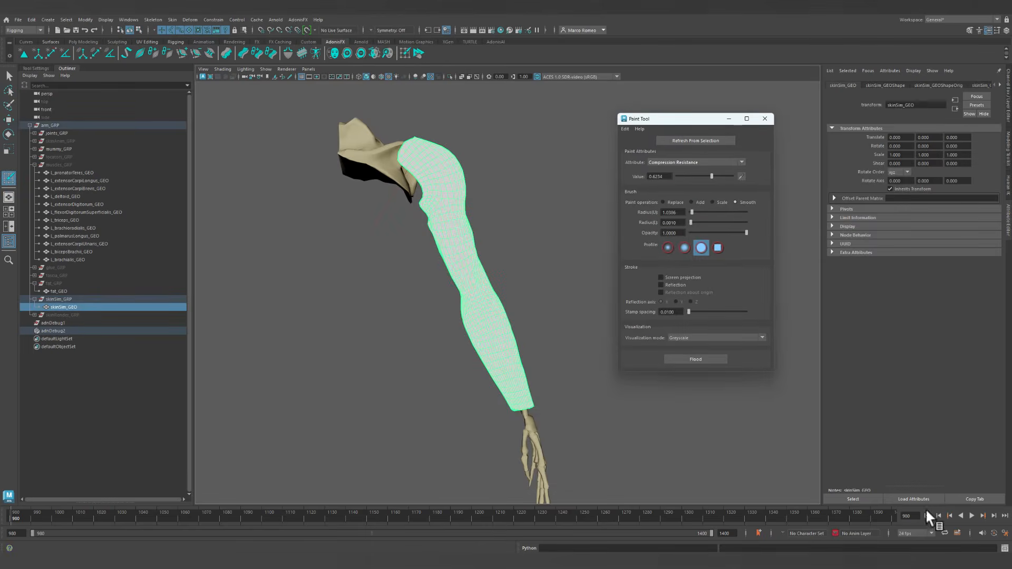
Play the simulation to preview the skin with its default weights, and rewind to frame 980.
click(971, 516)
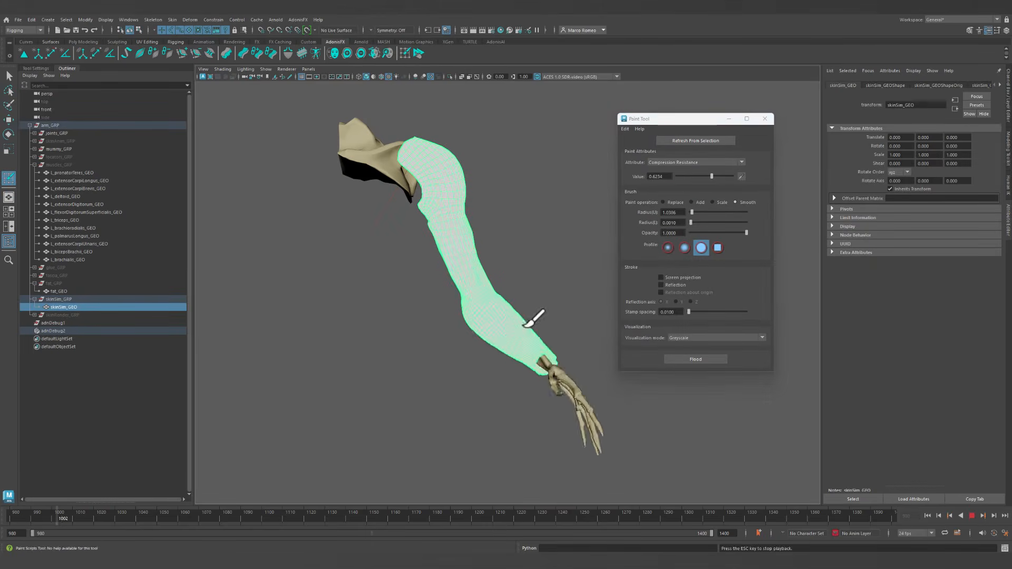
alt+drag(536, 324, 484, 340)
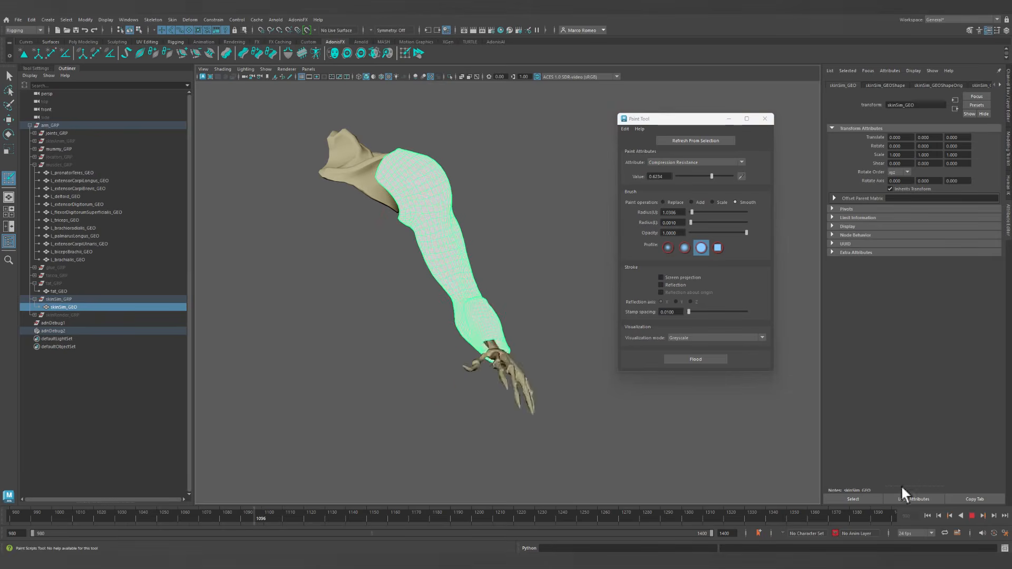
click(961, 515)
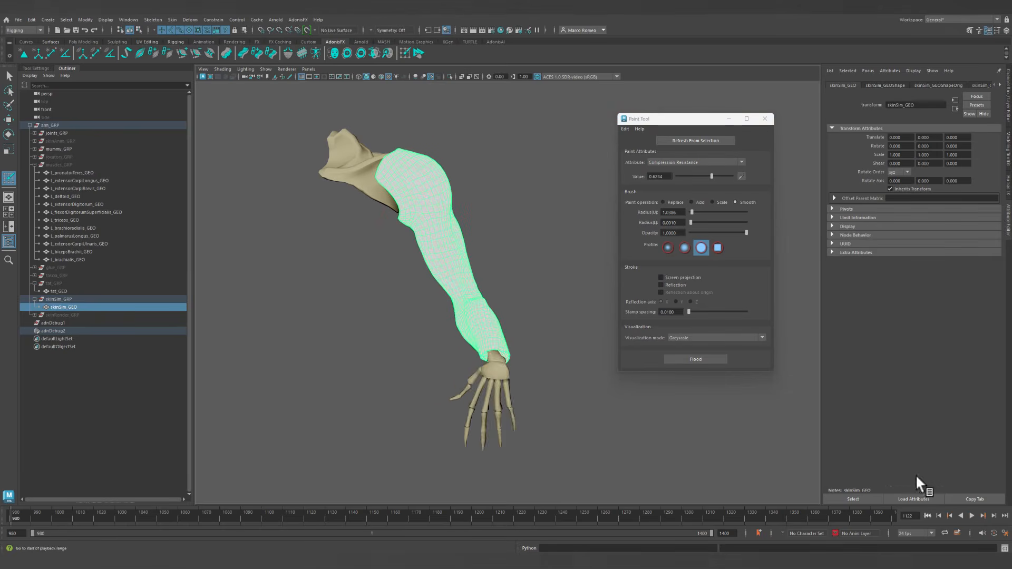
Paint Slide Constraints weights of 0.8 in Replace mode on skinSim_GEO, along the arm from below the armpit to the forearm.
click(682, 163)
click(676, 208)
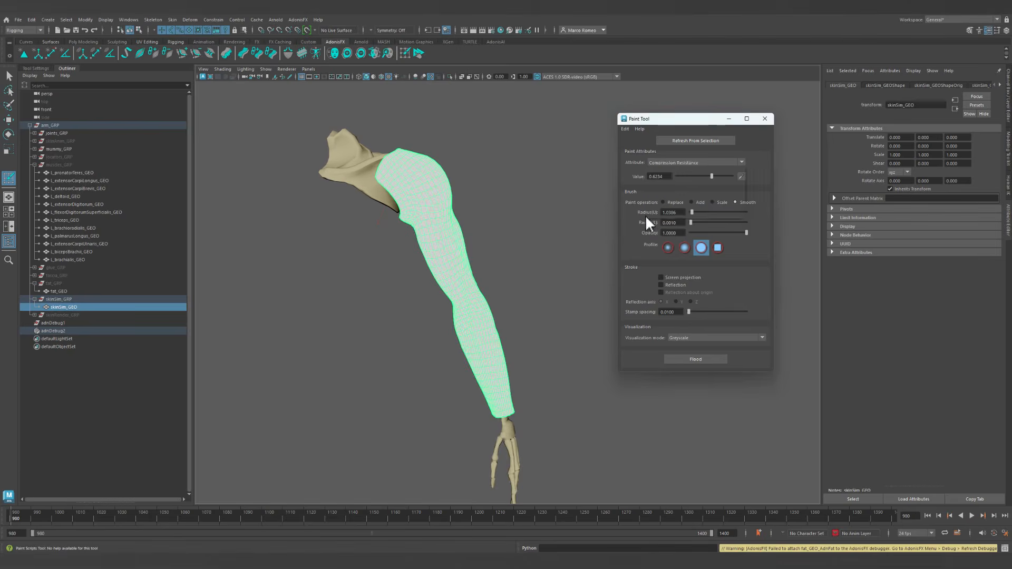
key(f)
alt+drag(462, 282, 415, 229)
alt+middle_drag(415, 230, 432, 280)
alt+right_drag(431, 280, 506, 269)
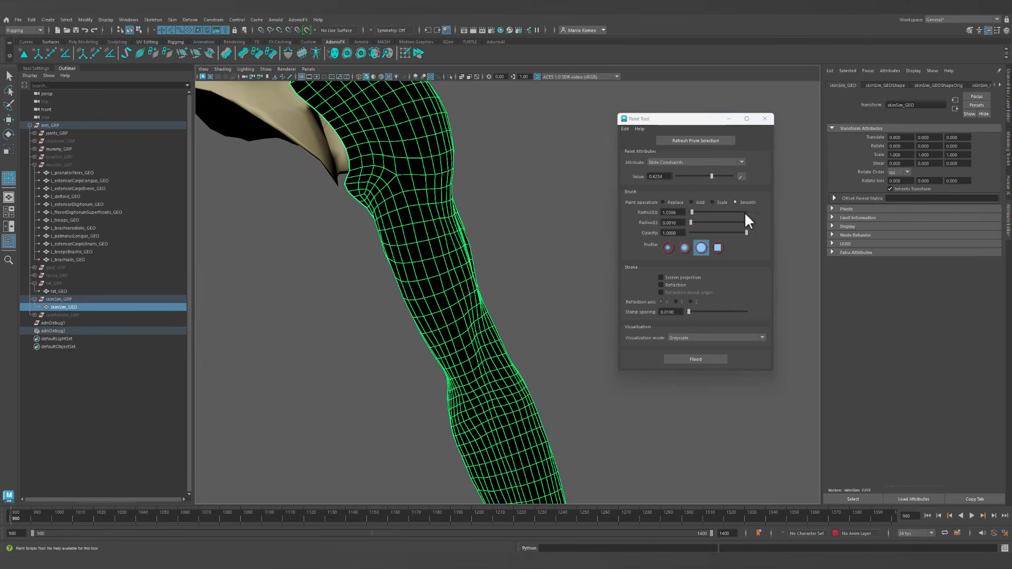
drag(665, 177, 659, 177)
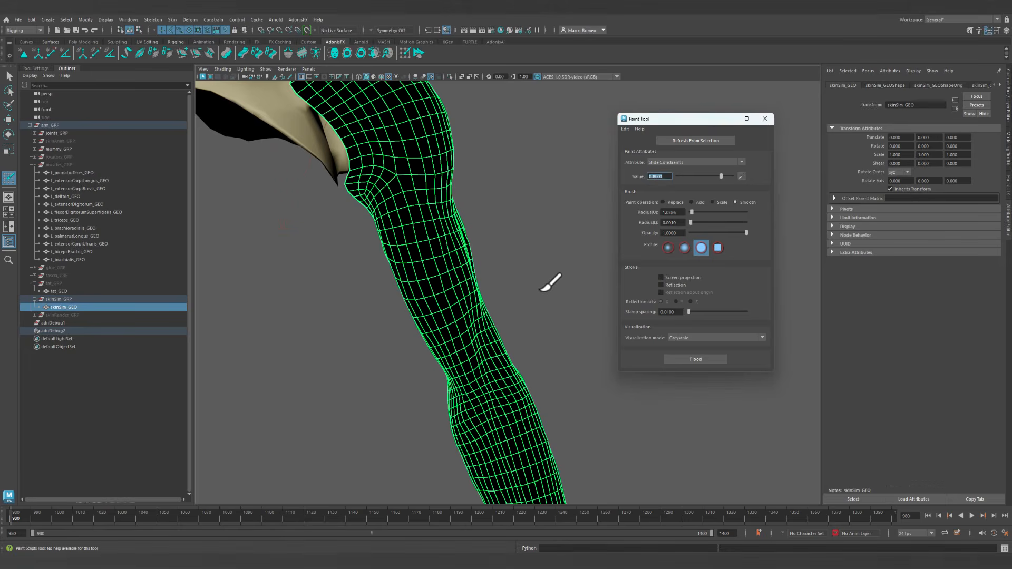
click(665, 203)
mouse_move(350, 301)
alt+mouse_down()
mouse_move(411, 271)
mouse_move(442, 289)
mouse_move(468, 224)
mouse_move(466, 287)
mouse_move(490, 383)
mouse_move(464, 406)
mouse_move(425, 334)
mouse_move(395, 227)
mouse_move(406, 337)
alt+mouse_up()
mouse_move(452, 397)
alt+middle_down()
mouse_move(457, 215)
mouse_move(506, 208)
alt+middle_up()
mouse_move(487, 150)
mouse_down()
mouse_move(502, 255)
mouse_move(536, 339)
mouse_move(463, 205)
mouse_up()
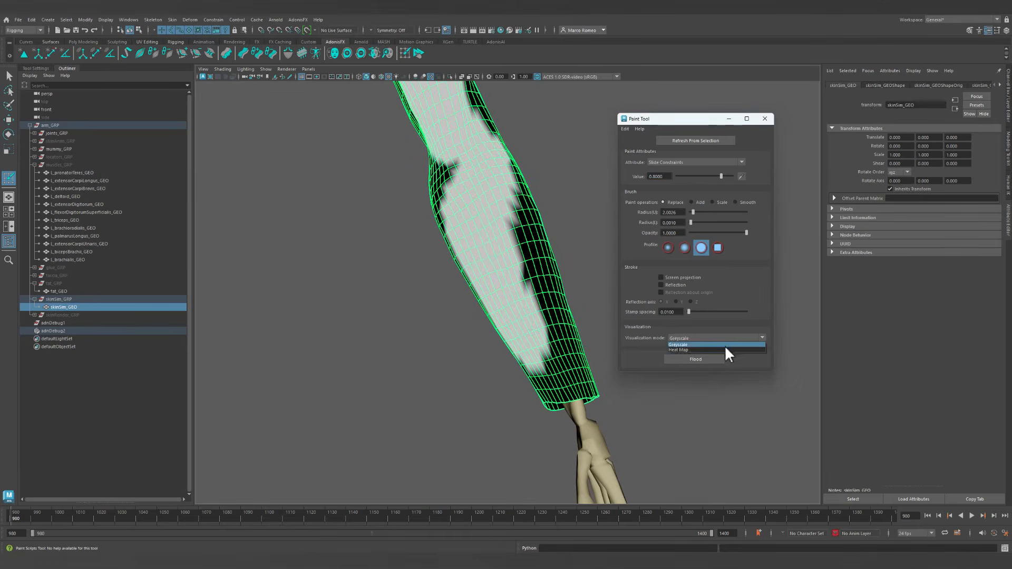
Show the weights as a Heat Map and extend the 0.8 Slide Constraints weights over the remaining gaps on the forearm.
click(725, 349)
mouse_move(443, 284)
alt+mouse_down()
mouse_move(463, 294)
mouse_move(378, 286)
mouse_move(386, 197)
mouse_move(375, 337)
mouse_move(376, 186)
alt+mouse_up()
alt+drag(384, 253, 504, 294)
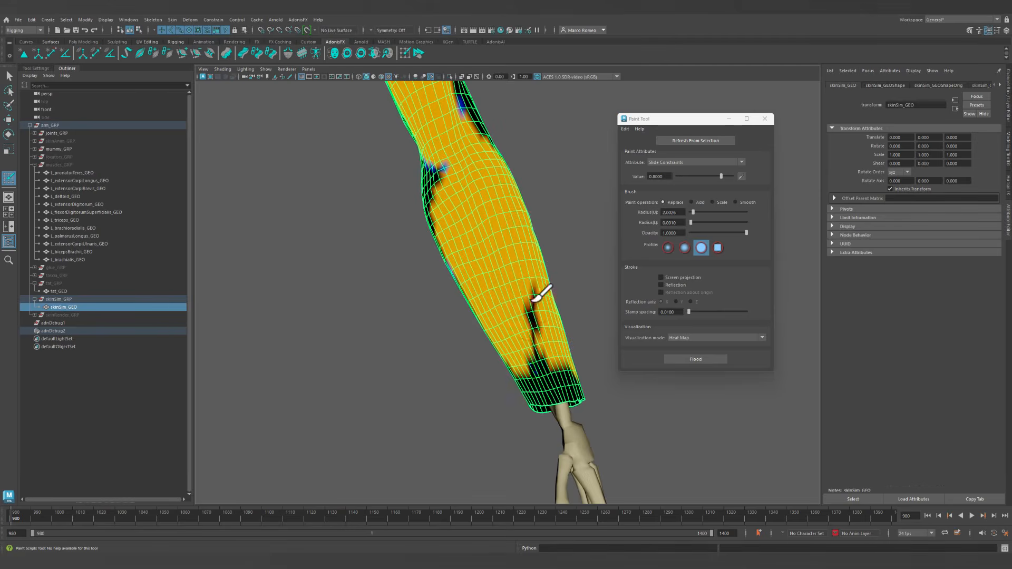
mouse_move(520, 355)
mouse_down()
mouse_move(536, 327)
mouse_move(458, 314)
mouse_up()
Smooth the Slide Constraints weights of skinSim_GEO by flooding them four times with the Smooth operation.
mouse_move(459, 314)
alt+middle_down()
mouse_move(505, 298)
mouse_move(433, 313)
alt+middle_up()
click(707, 358)
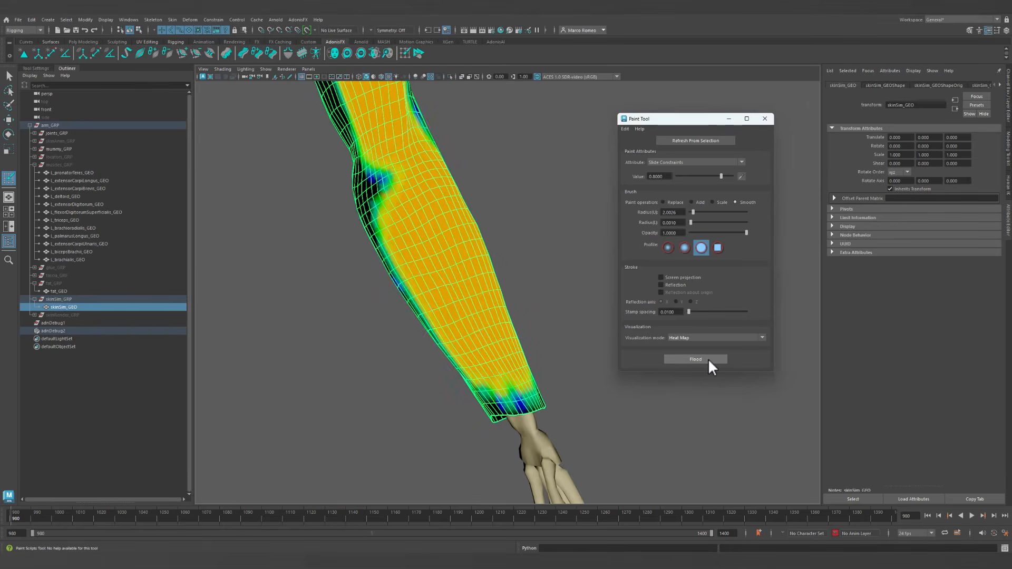
click(708, 358)
click(707, 358)
click(707, 358)
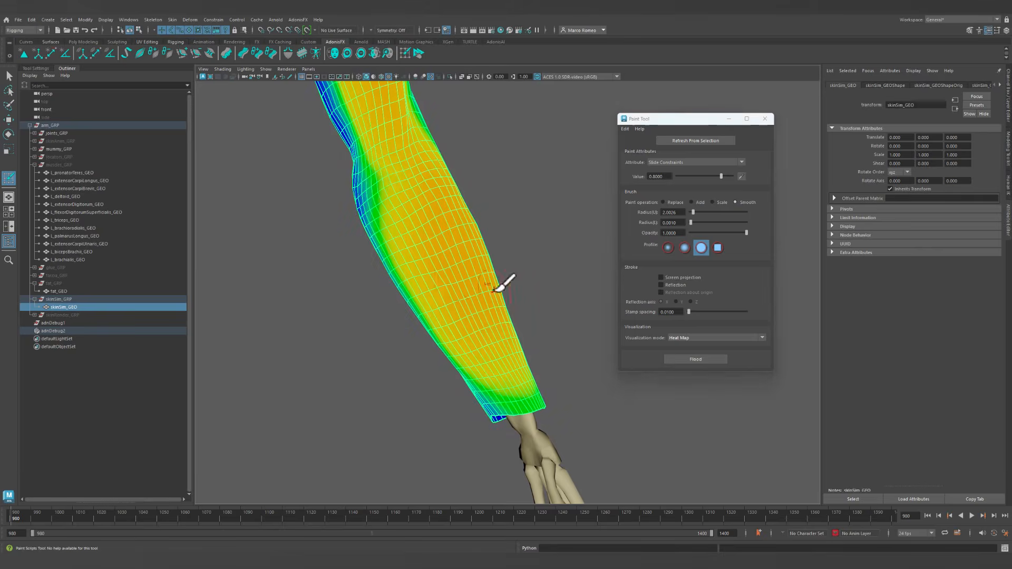
Switch the painted attribute of skinSim_GEO to Hard Constraints to display its weight map.
scroll(491, 293, down, 5)
mouse_move(401, 298)
alt+mouse_down()
mouse_move(386, 321)
mouse_move(448, 296)
alt+mouse_up()
alt+middle_drag(457, 288, 515, 308)
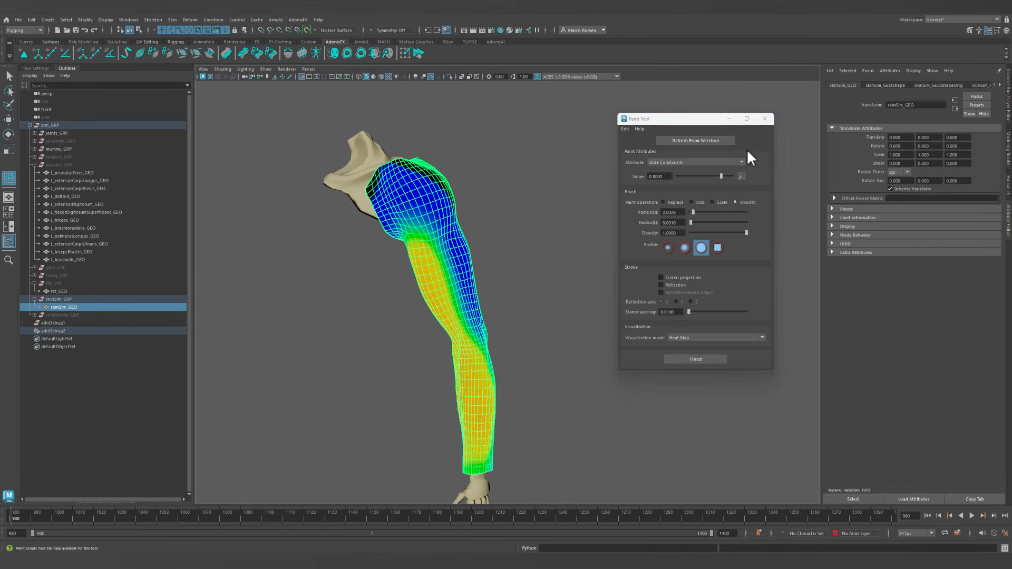
click(711, 160)
click(669, 179)
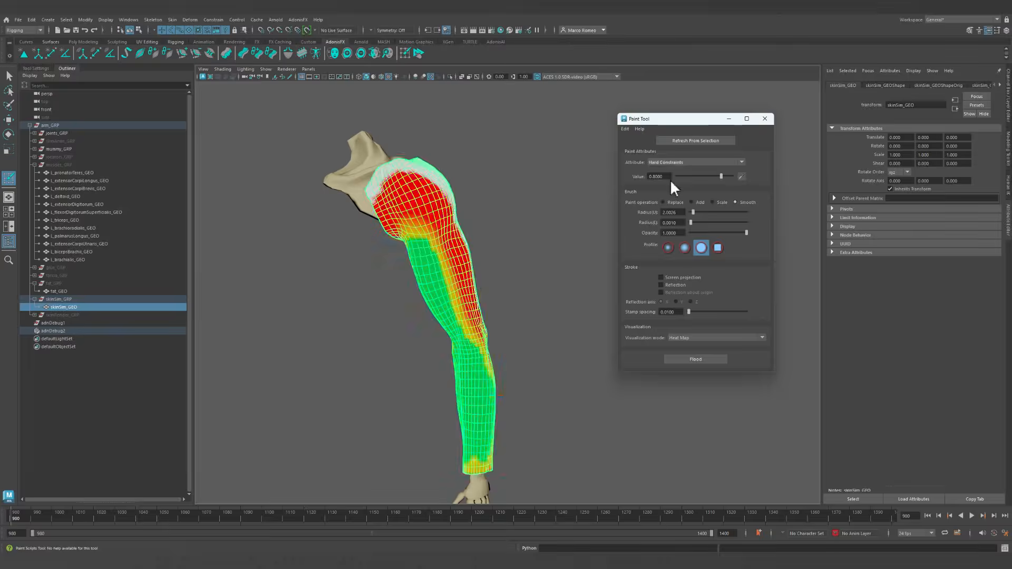
Try painting a Hard Constraints stroke of 0.8 across the elbow in Replace mode, and undo the stroke.
alt+drag(446, 235, 352, 242)
scroll(463, 293, up, 5)
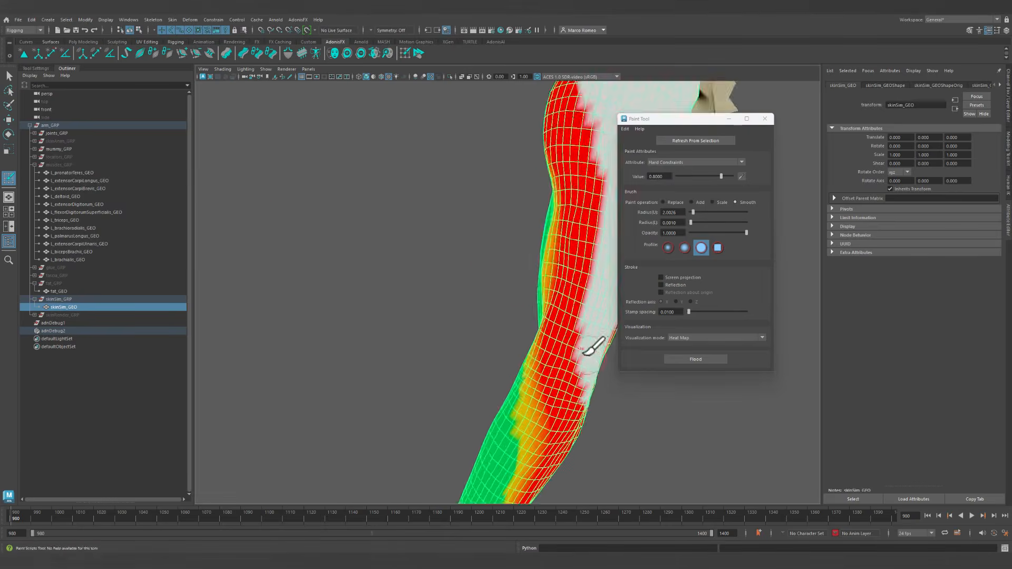
mouse_move(548, 305)
alt+mouse_down()
mouse_move(490, 269)
mouse_move(486, 285)
alt+mouse_up()
alt+middle_drag(505, 354, 458, 235)
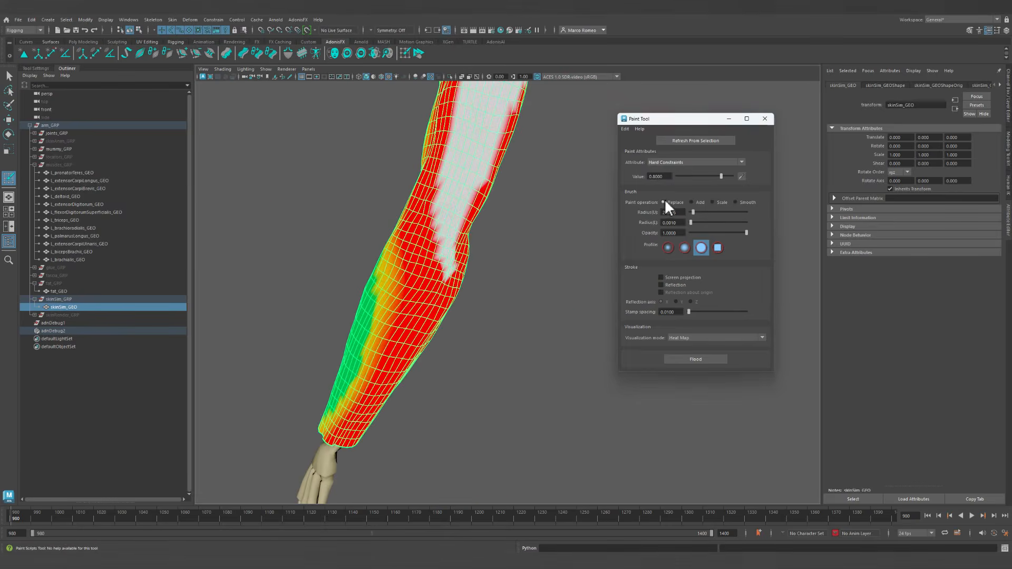
drag(423, 253, 434, 257)
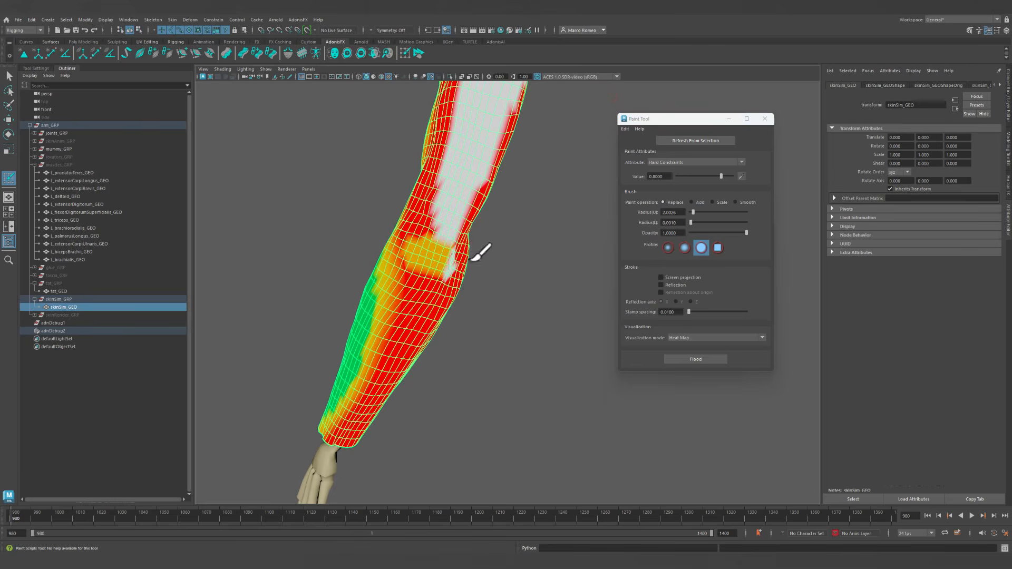
key(ctrl+z)
Paint Hard Constraints weights of 1 in Replace mode around the skin's wrist border, and leave the painting mode.
mouse_move(501, 253)
alt+mouse_down()
mouse_move(464, 263)
mouse_move(460, 301)
mouse_move(490, 188)
mouse_move(490, 220)
alt+mouse_up()
alt+right_drag(490, 219, 568, 228)
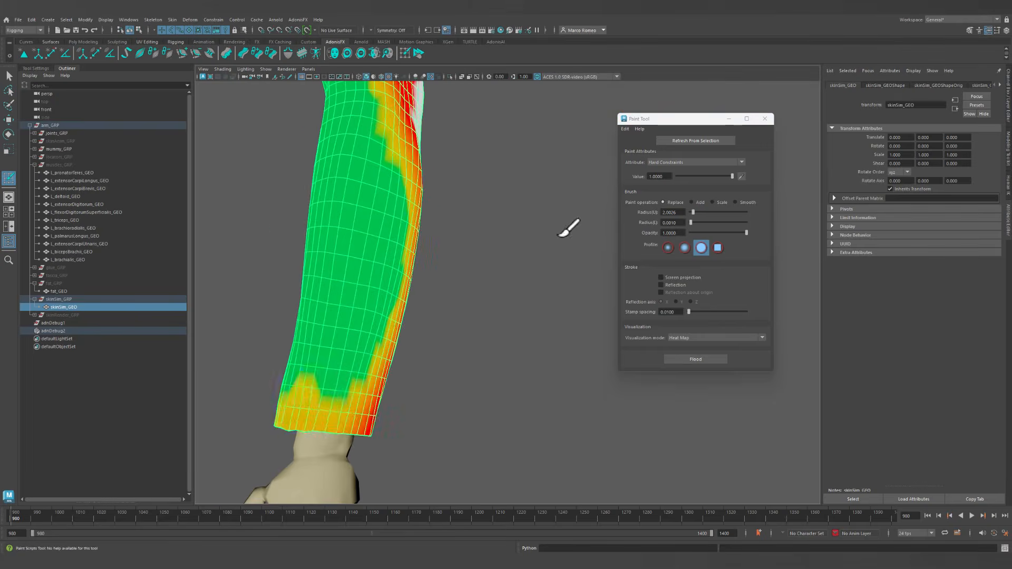
mouse_move(311, 410)
mouse_down()
mouse_move(538, 375)
mouse_move(301, 341)
mouse_move(572, 291)
mouse_move(369, 316)
mouse_move(504, 316)
mouse_move(628, 348)
mouse_move(458, 277)
mouse_move(511, 355)
mouse_move(483, 271)
mouse_move(429, 226)
mouse_move(438, 214)
mouse_up()
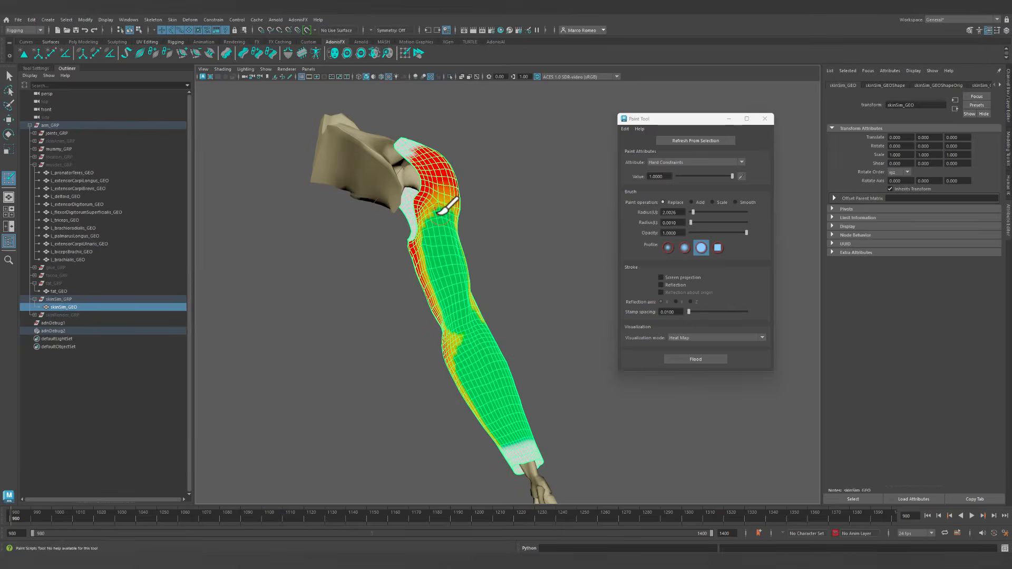
key(q)
Review the solver and dynamic properties of skinSim_GEO_AdnSkin, and clear the selection.
alt+drag(534, 292, 544, 305)
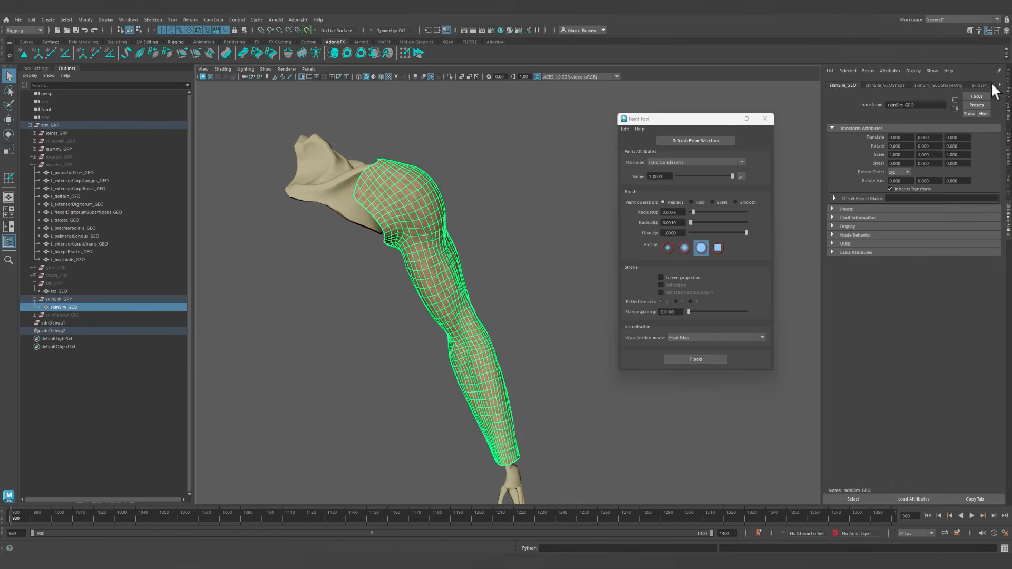
click(968, 85)
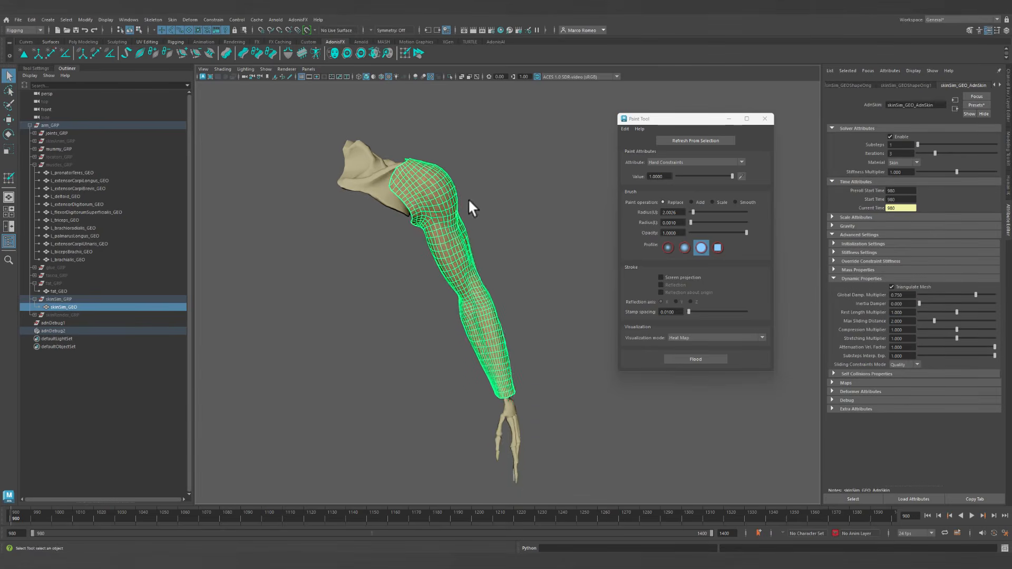
click(551, 264)
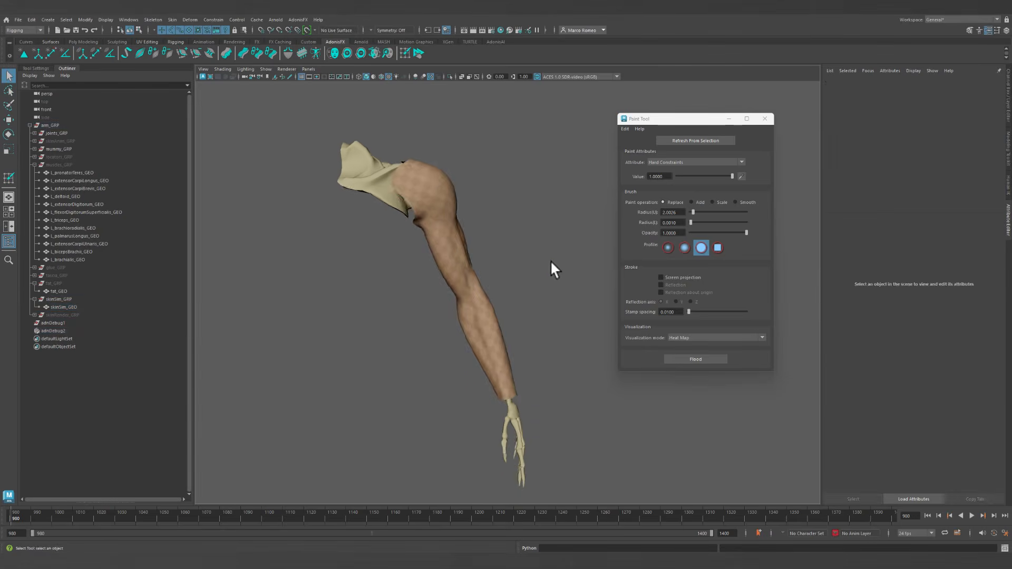
Play back the skin simulation, examine the moving arm from different angles, and return to the start frame.
click(972, 516)
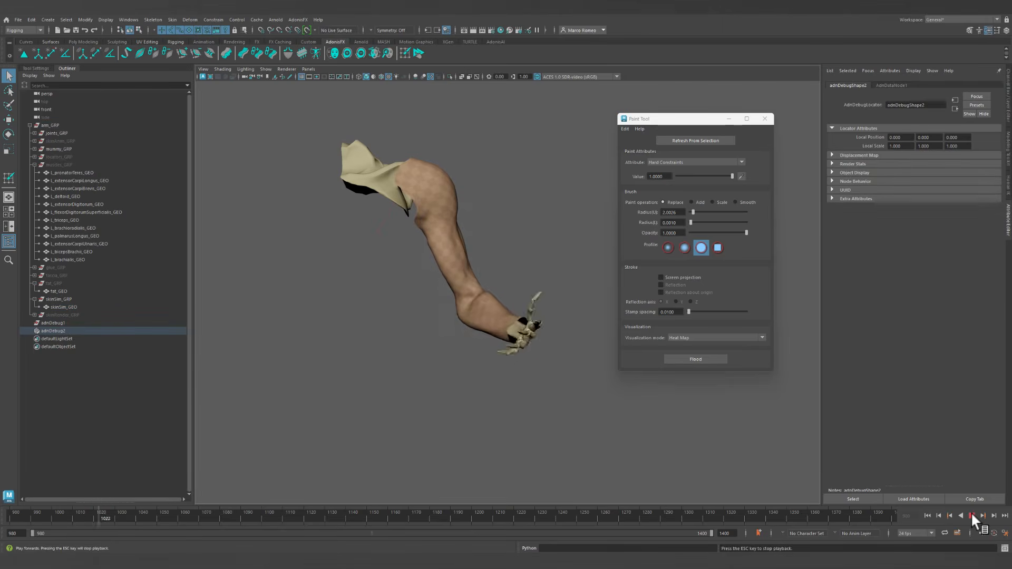
alt+drag(407, 294, 364, 330)
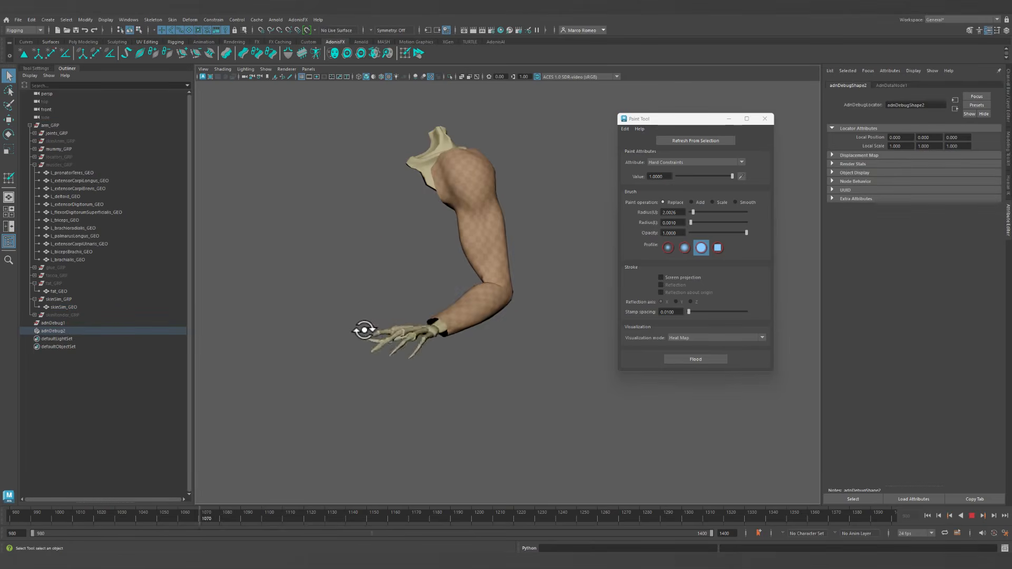
click(928, 515)
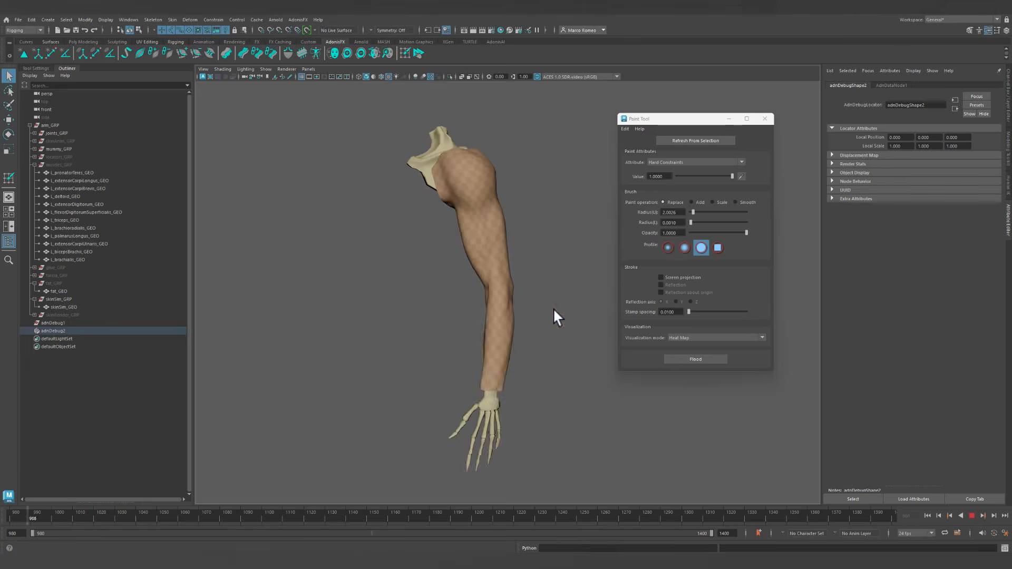
alt+drag(513, 355, 576, 339)
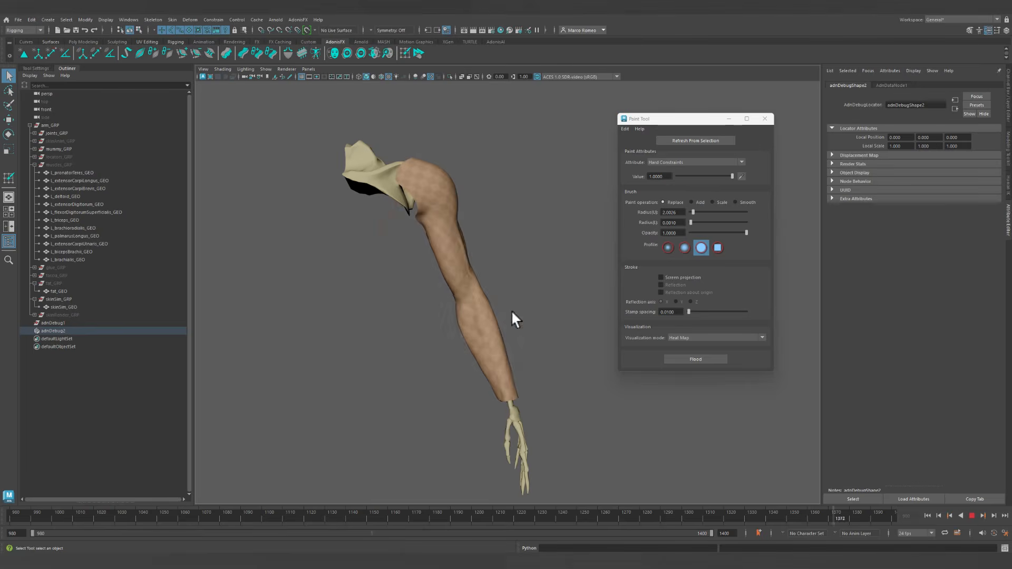
click(972, 515)
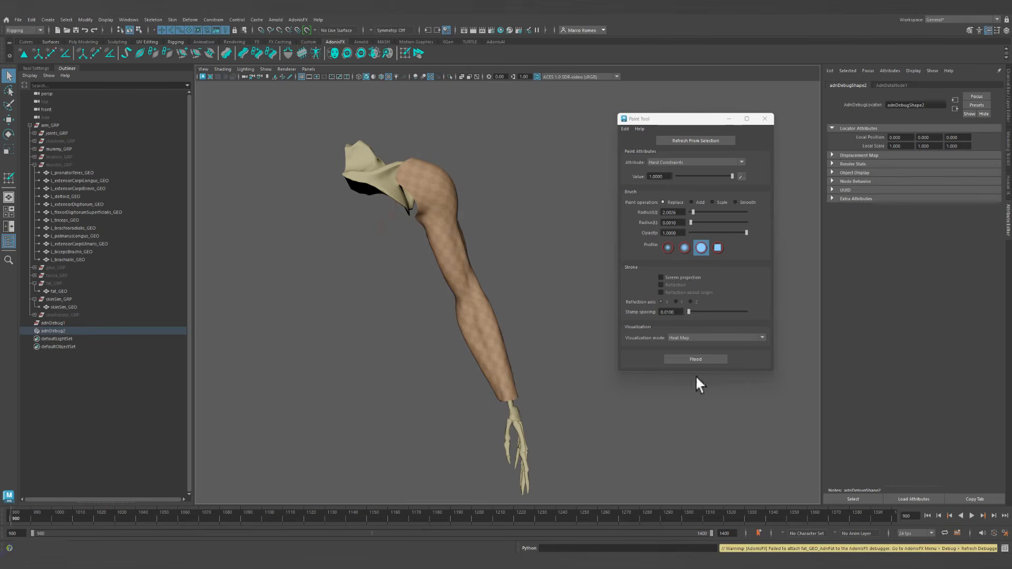
Set the Max Sliding Distance of skinSim_GEO_AdnSkin to 1 and check the effect by playing back the simulation.
click(480, 274)
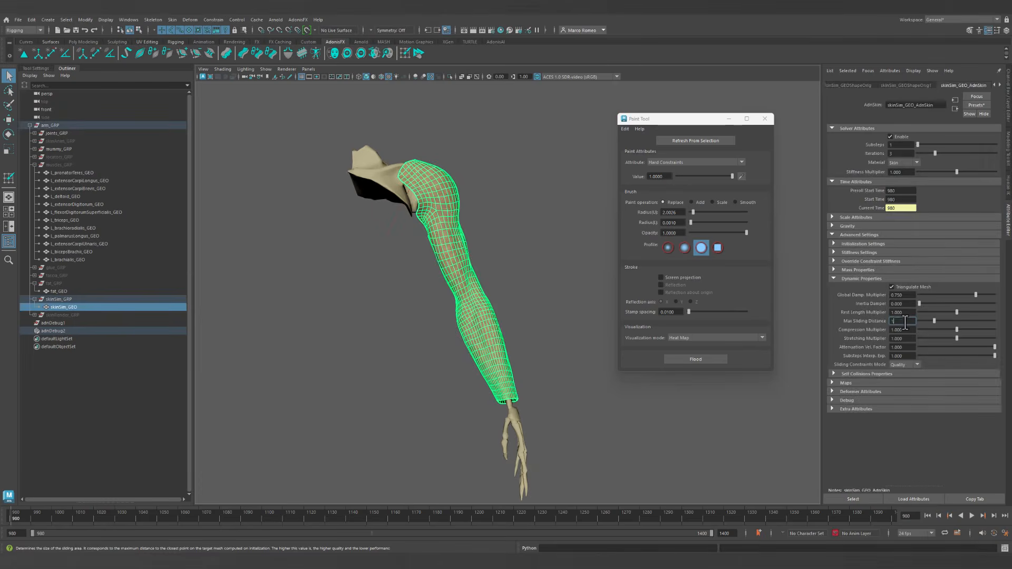
click(549, 269)
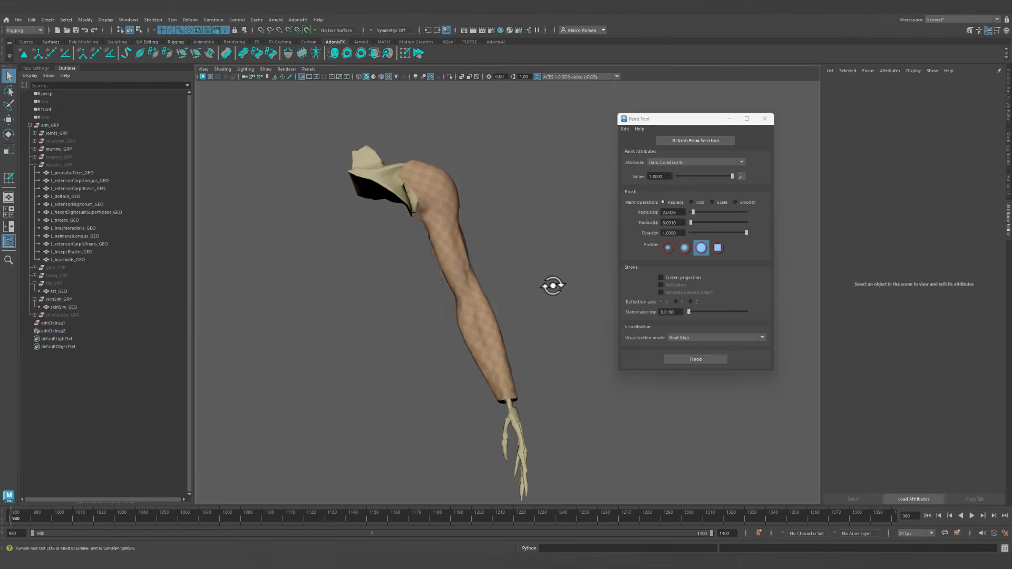
click(971, 516)
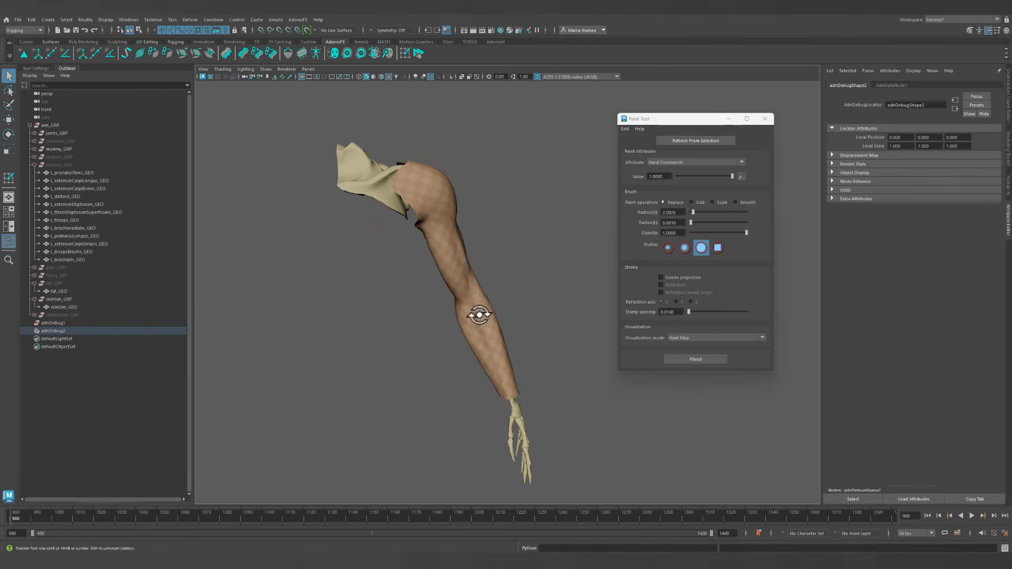
click(917, 514)
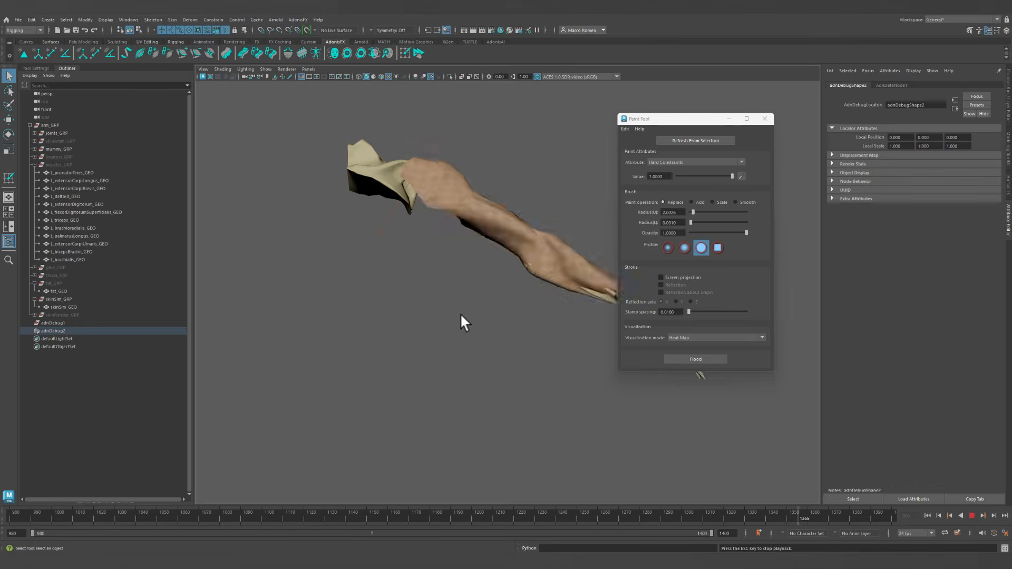
click(972, 515)
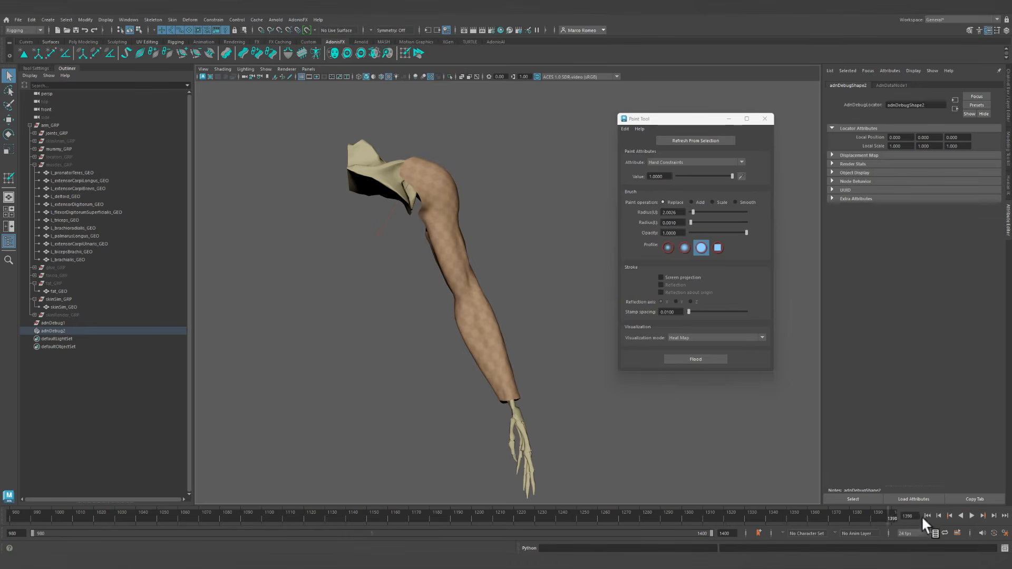
click(928, 515)
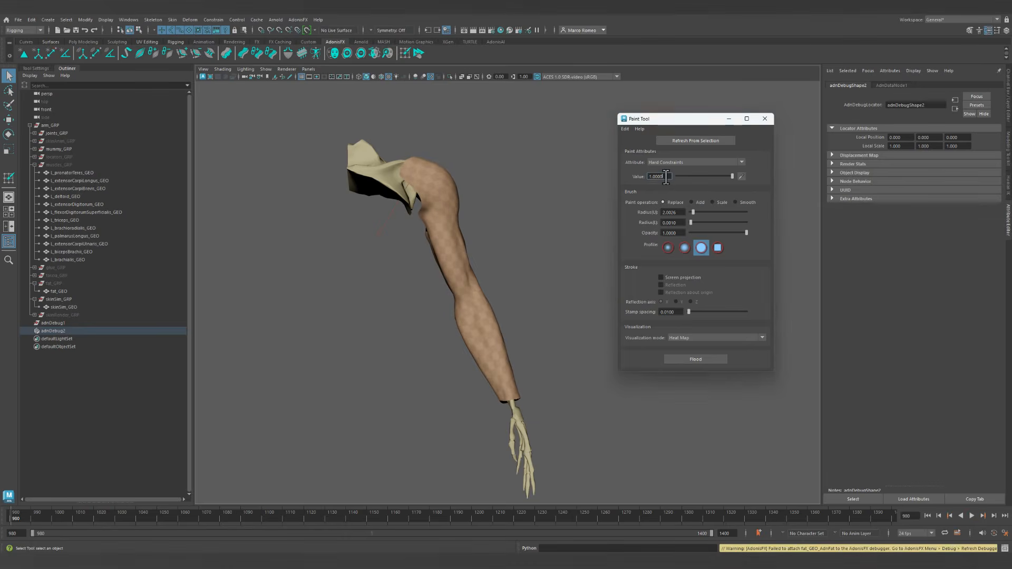
Flood the Hard Constraints map of skinSim_GEO with 0.1 in Add mode, and leave the painting mode with nothing selected.
double_click(666, 177)
click(469, 253)
click(696, 140)
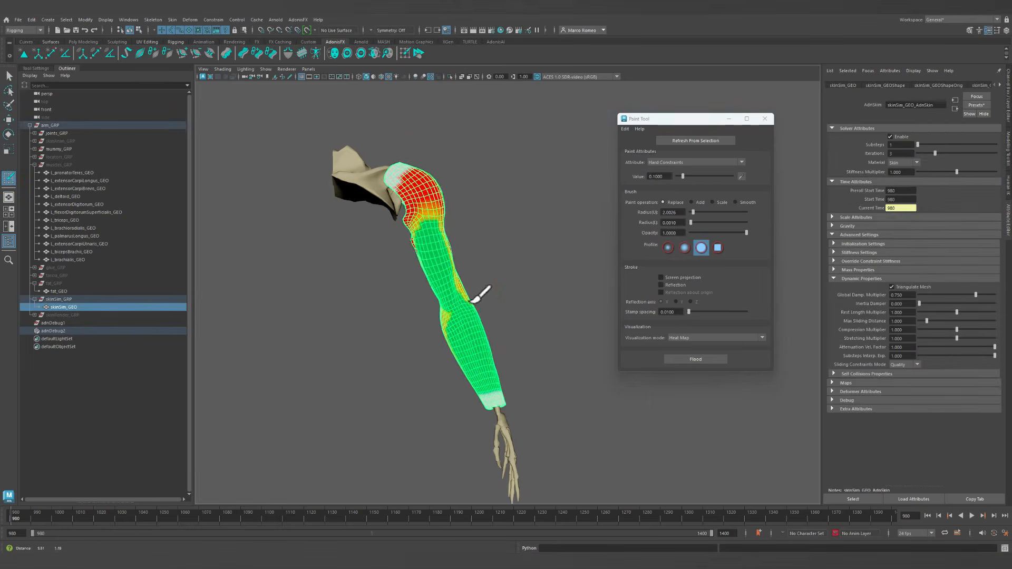
mouse_move(471, 302)
alt+mouse_down()
mouse_move(501, 289)
mouse_move(472, 298)
alt+mouse_up()
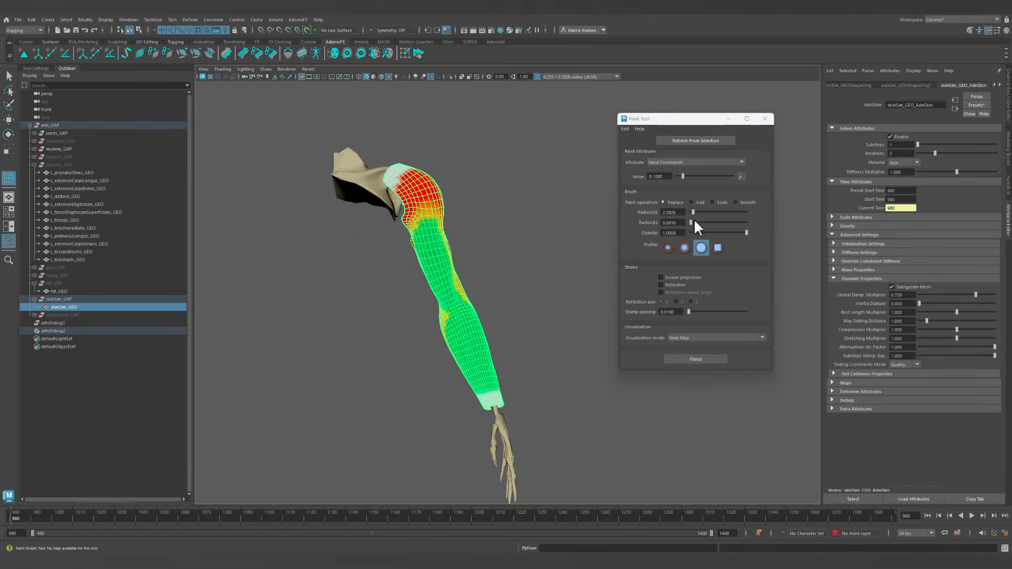
click(691, 203)
scroll(481, 329, up, 3)
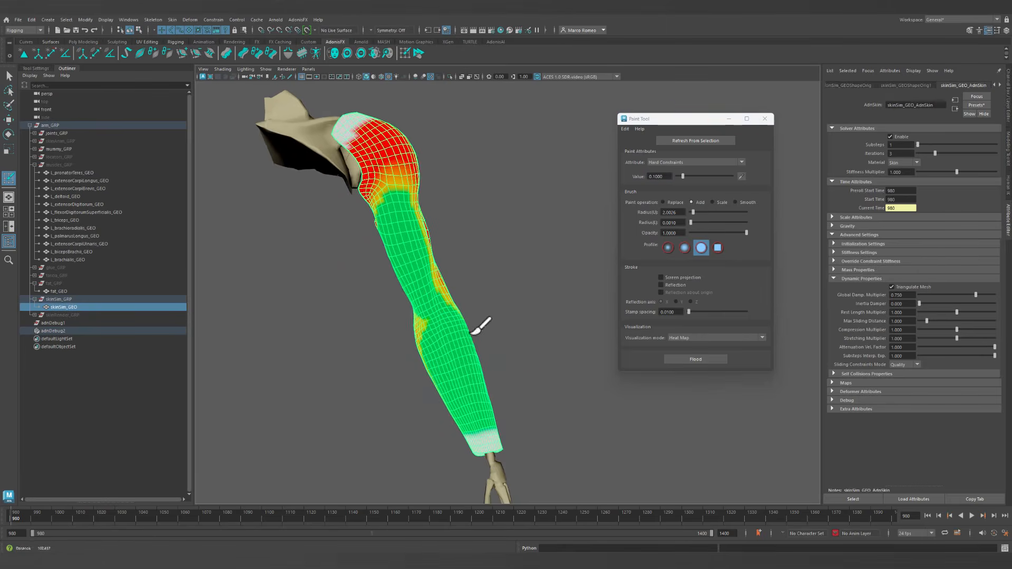
click(704, 358)
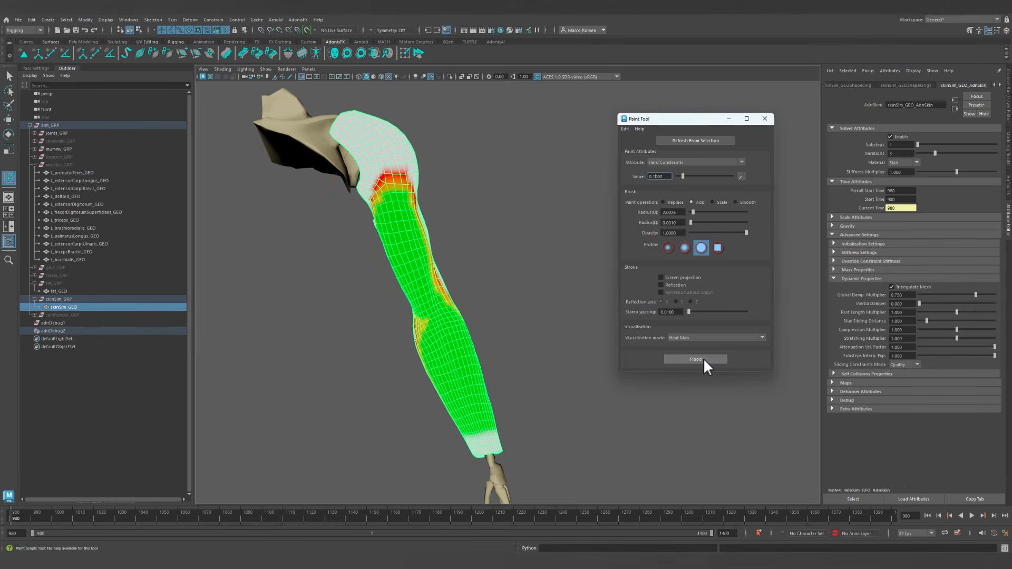
click(704, 359)
scroll(511, 409, down, 3)
key(q)
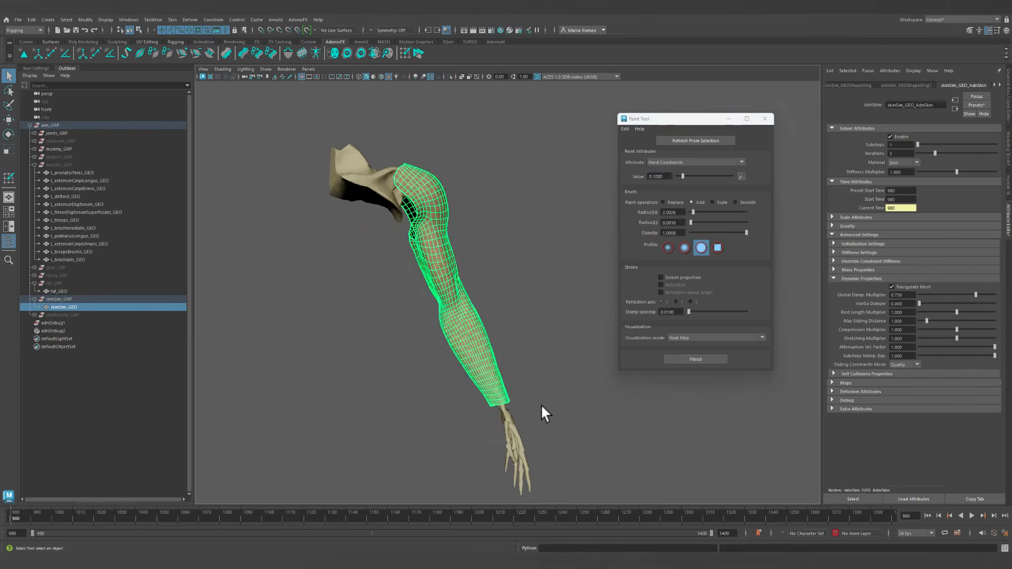
click(542, 404)
Play back the simulation and examine how the skin follows the arm with the added hard constraints, and stop playback.
alt+drag(543, 402, 590, 424)
click(971, 516)
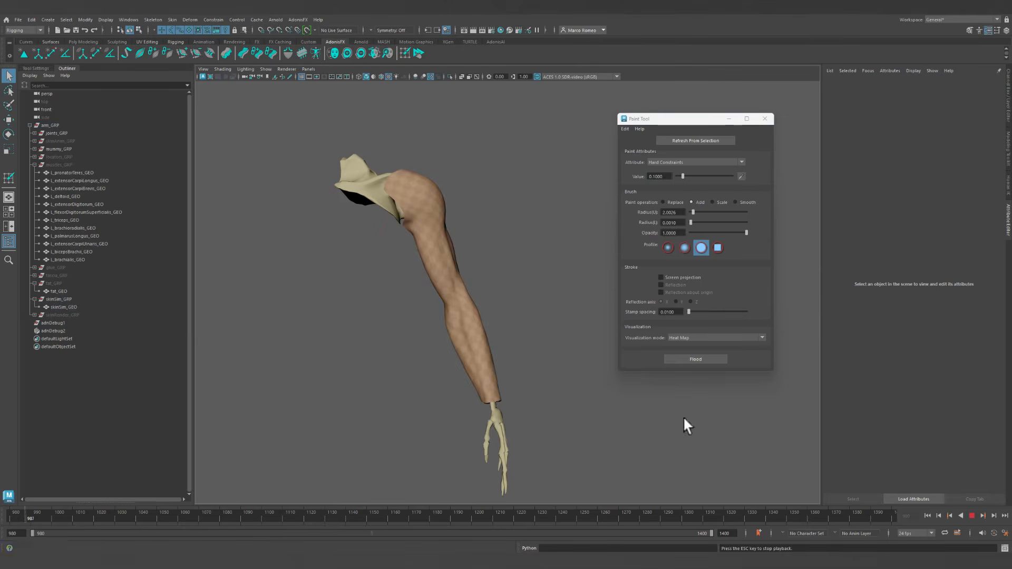
alt+drag(448, 382, 452, 390)
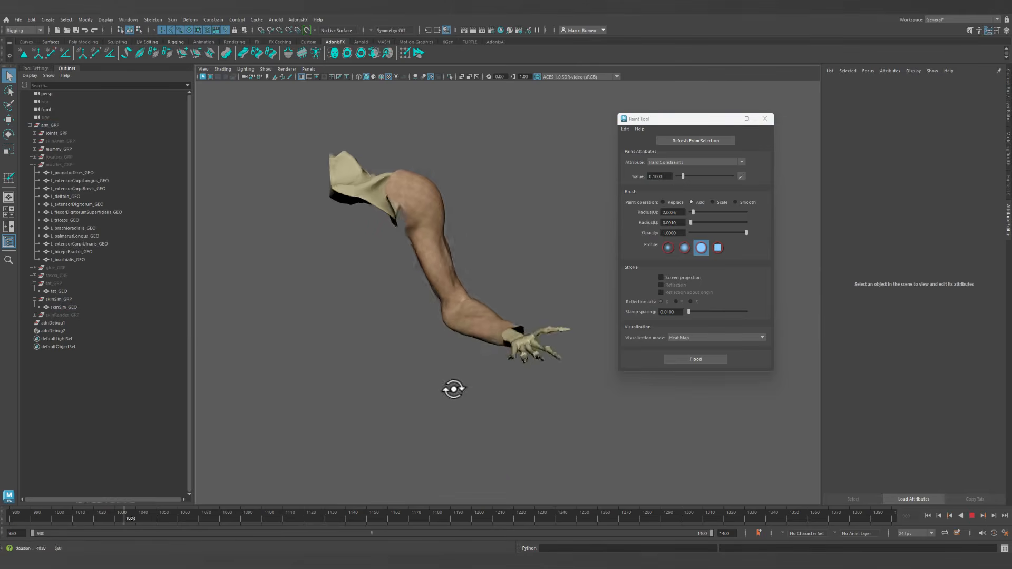
alt+right_drag(451, 389, 498, 422)
alt+drag(498, 421, 463, 426)
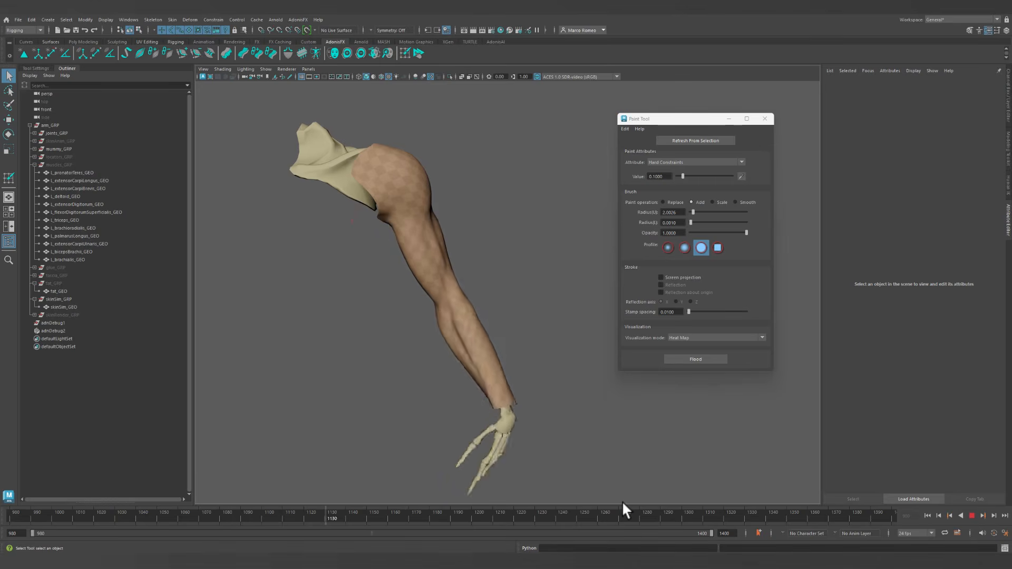
click(650, 517)
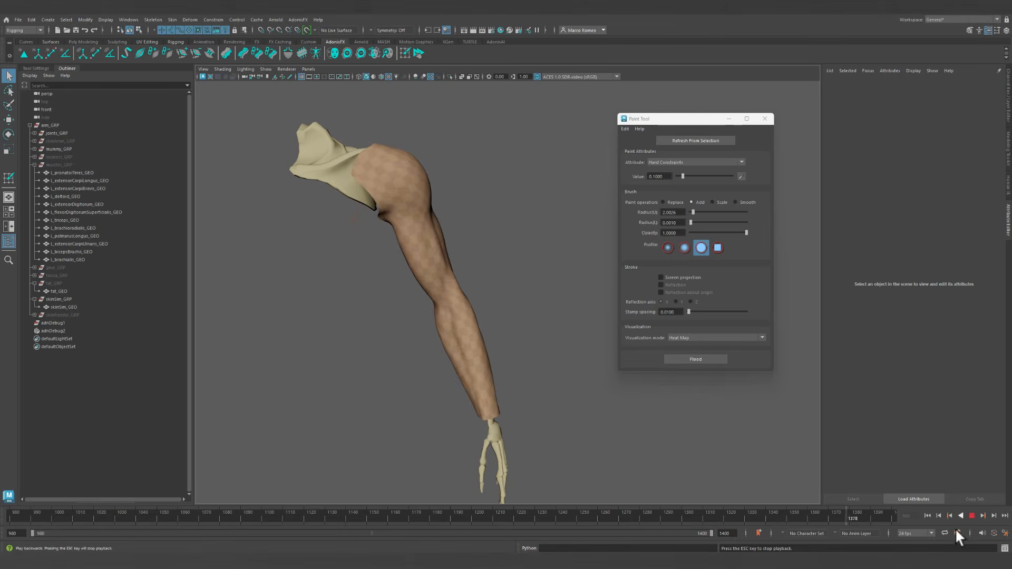
click(678, 516)
click(972, 516)
Advance the raised-arm pose frame by frame to frame 1331, viewing the shoulder from above.
click(994, 516)
click(994, 516)
click(994, 516)
click(996, 516)
click(995, 516)
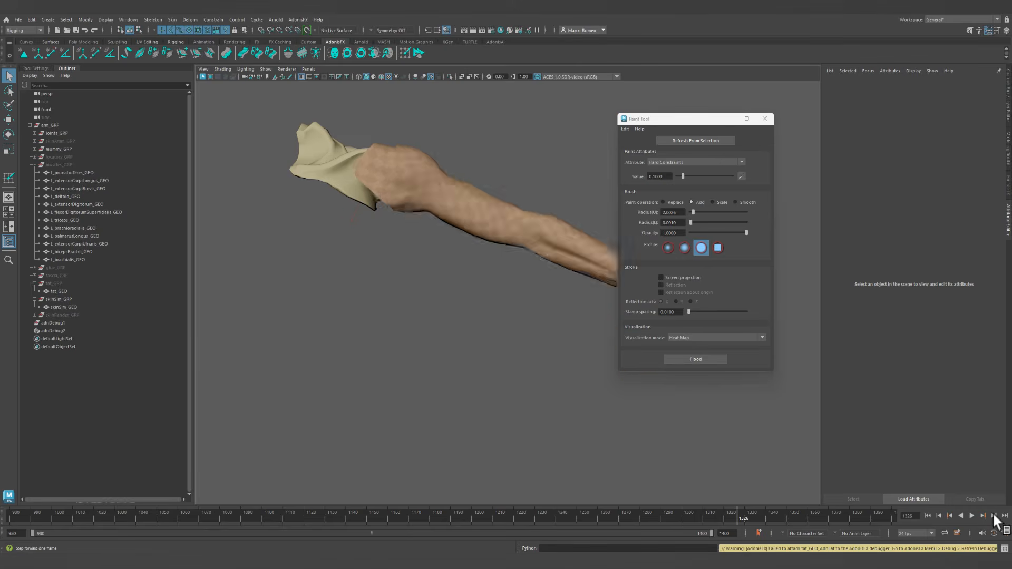
click(995, 517)
click(498, 252)
alt+drag(499, 254, 521, 296)
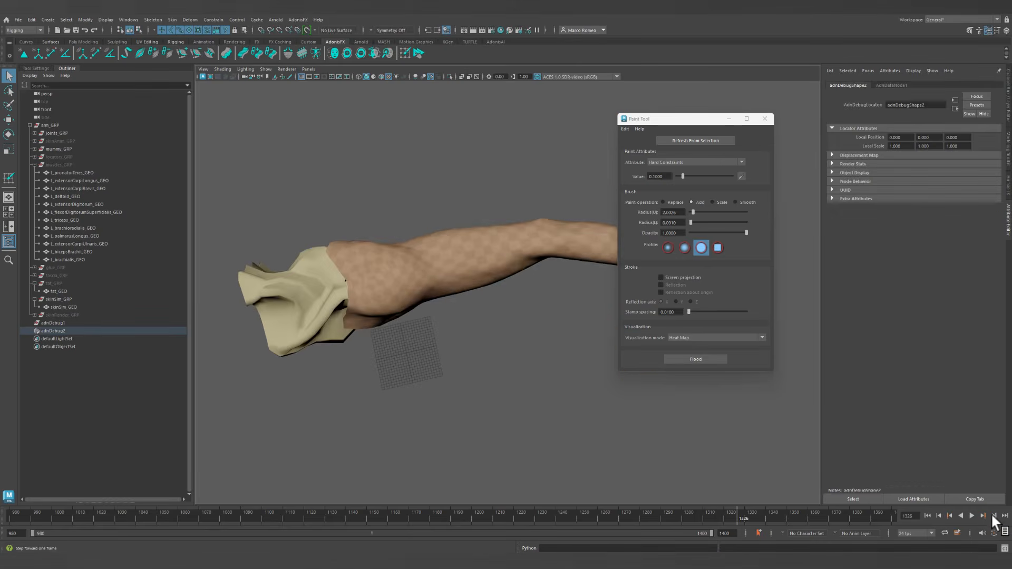
click(994, 516)
click(994, 516)
click(994, 516)
click(994, 515)
click(994, 516)
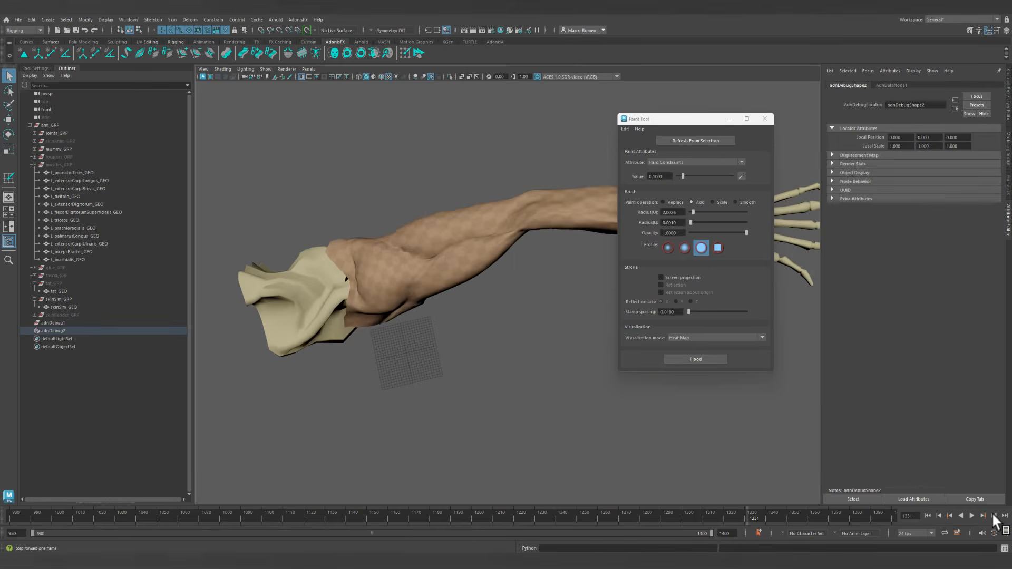
Examine the skin folds around the shoulder and upper arm up close, with skinSim_GEO selected.
alt+right_drag(501, 348, 529, 353)
alt+drag(529, 353, 502, 315)
alt+middle_drag(482, 290, 481, 357)
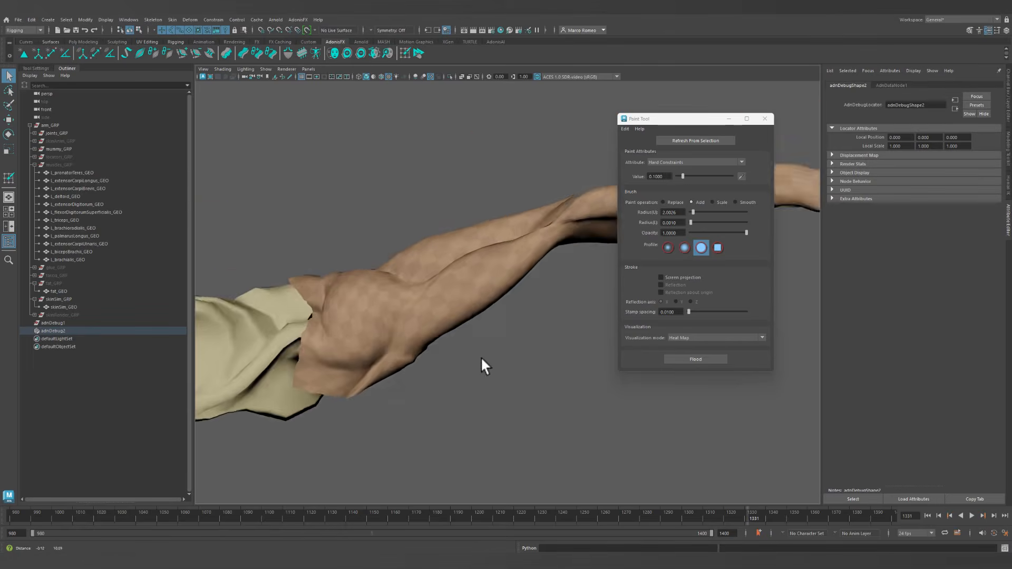
alt+right_drag(481, 356, 505, 337)
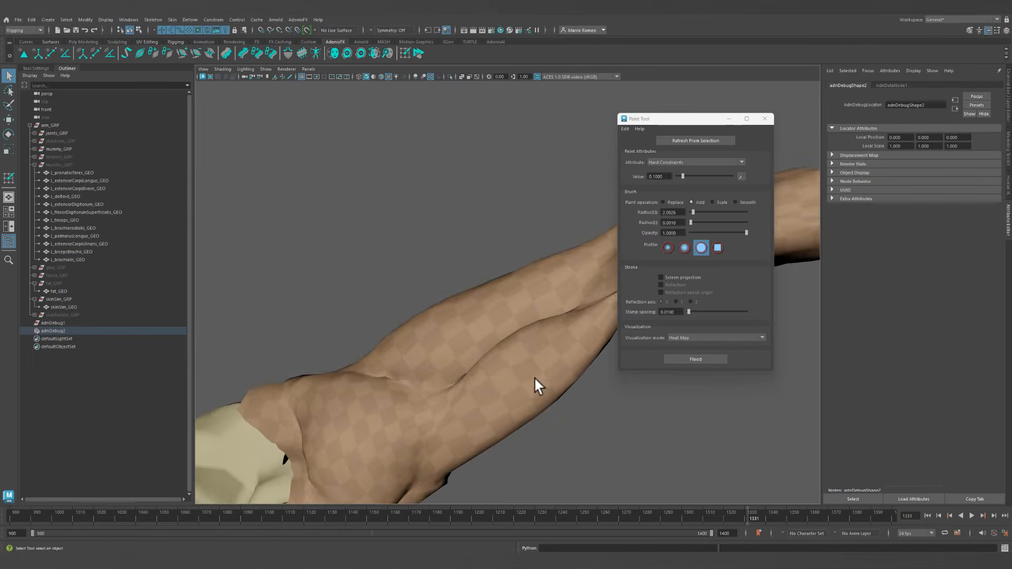
alt+middle_drag(533, 376, 511, 339)
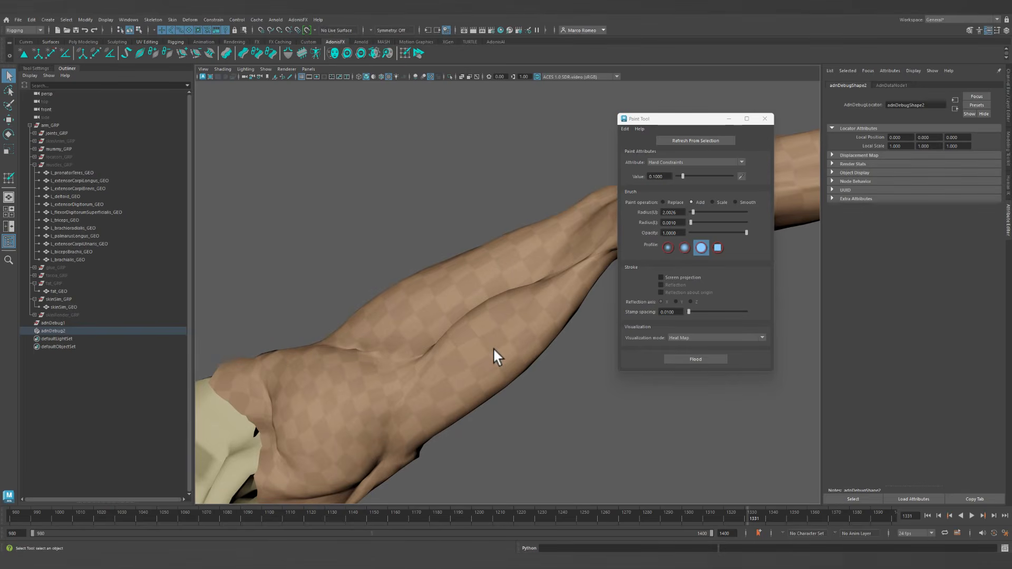
click(494, 348)
alt+drag(457, 346, 443, 305)
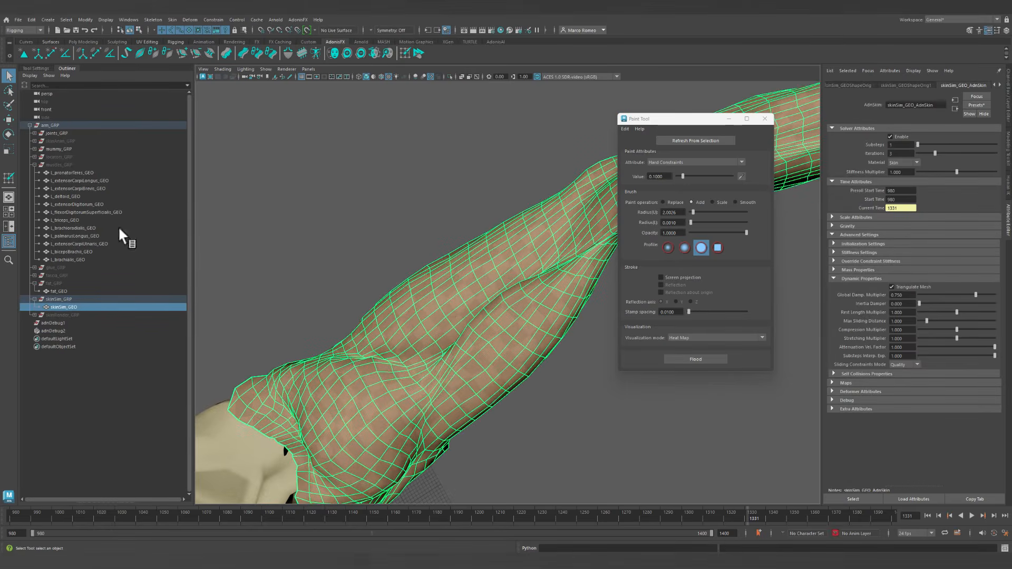
Unhide fat_GRP and isolate it in the viewport to examine the fat's folds around the shoulder and upper arm.
click(50, 283)
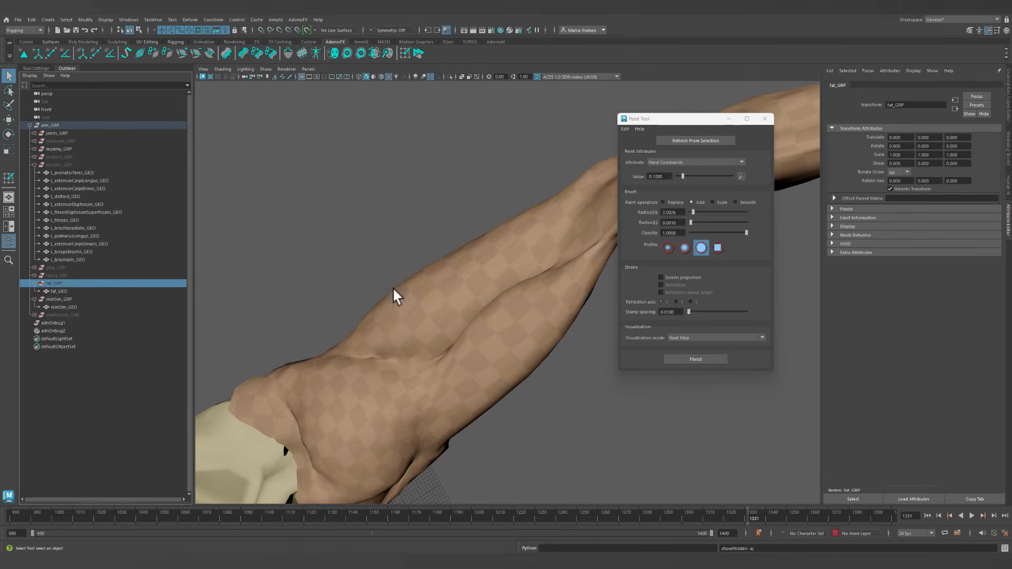
key(h)
alt+drag(522, 317, 522, 290)
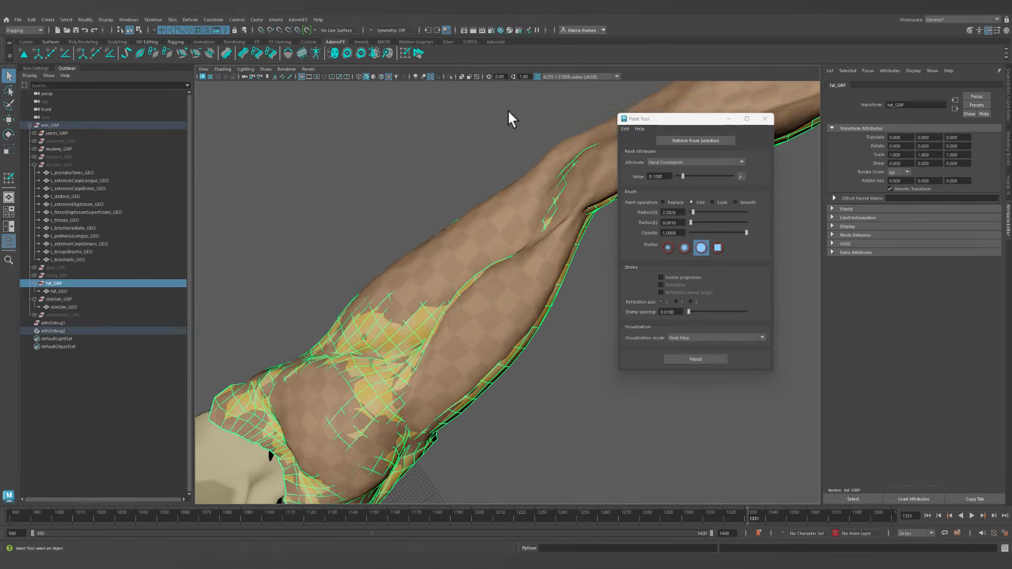
click(450, 77)
alt+drag(504, 239, 308, 287)
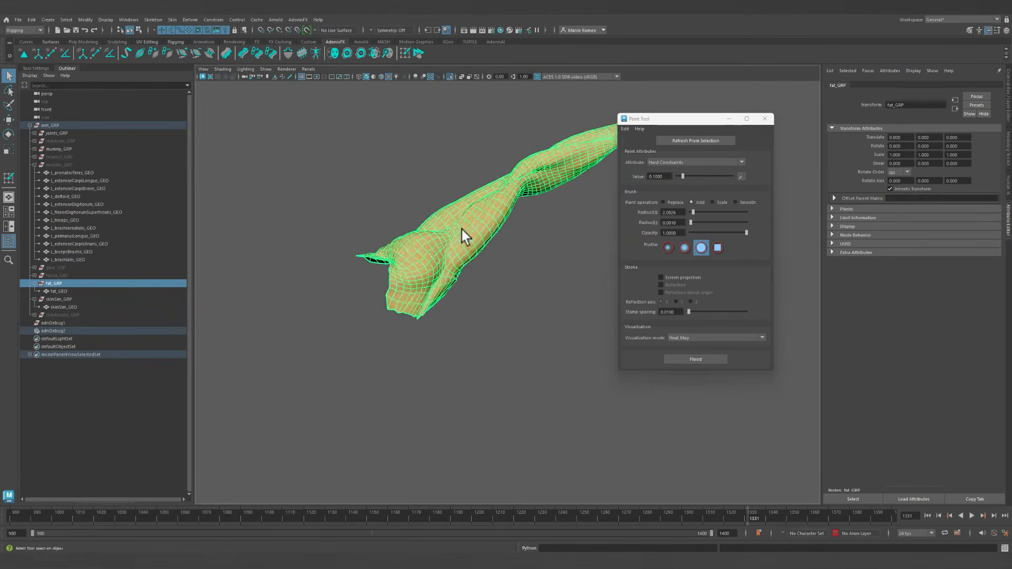
alt+middle_drag(462, 231, 445, 294)
alt+drag(445, 293, 418, 315)
alt+right_drag(418, 315, 581, 299)
alt+drag(580, 297, 446, 286)
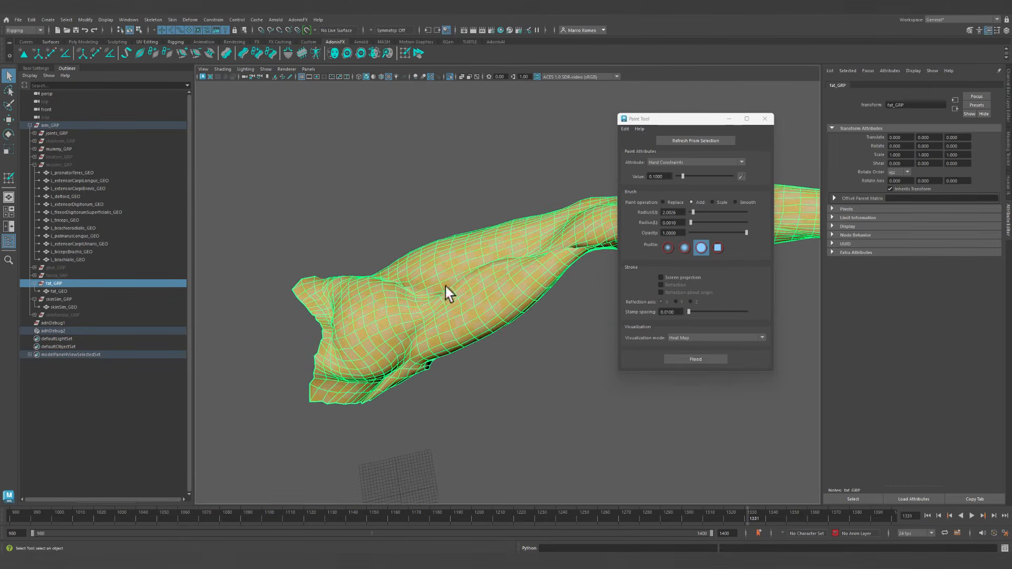
Unhide fascia_GRP and hide fat_GRP.
click(50, 275)
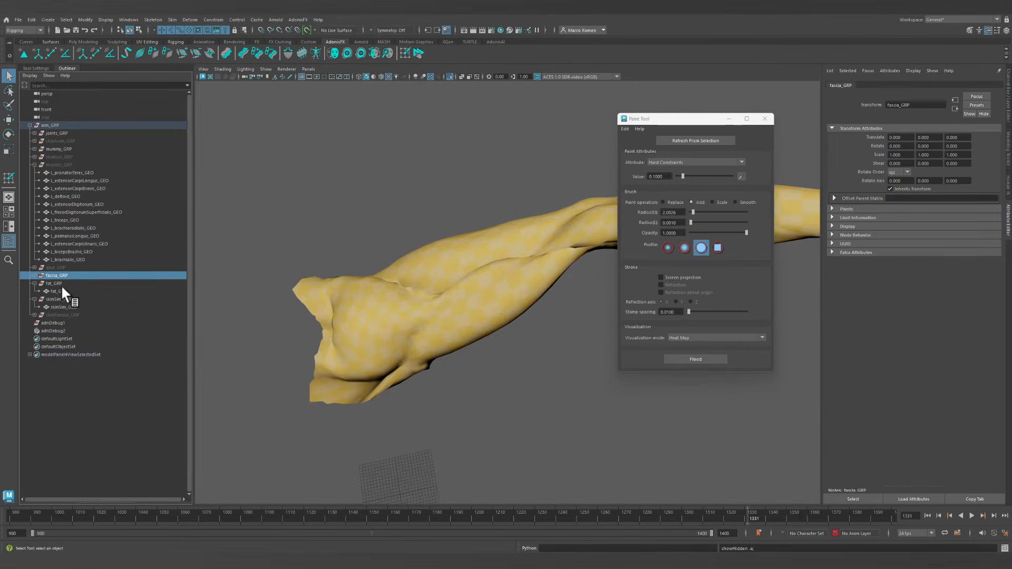
click(56, 283)
key(ctrl+h)
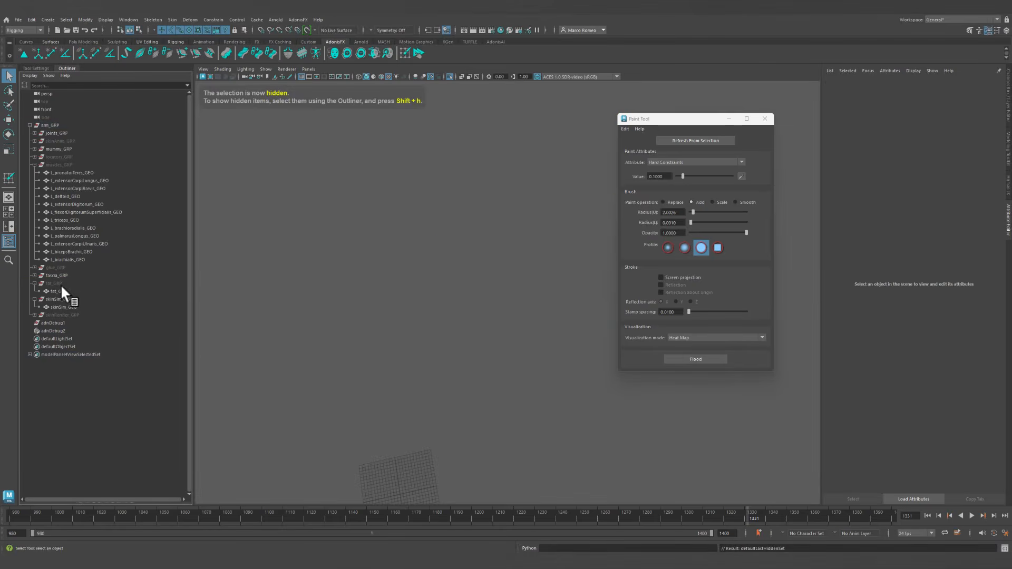
Expand fascia_GRP, turn off viewport isolation, and hide skinSim_GRP so the fascia shows uncovered.
click(56, 283)
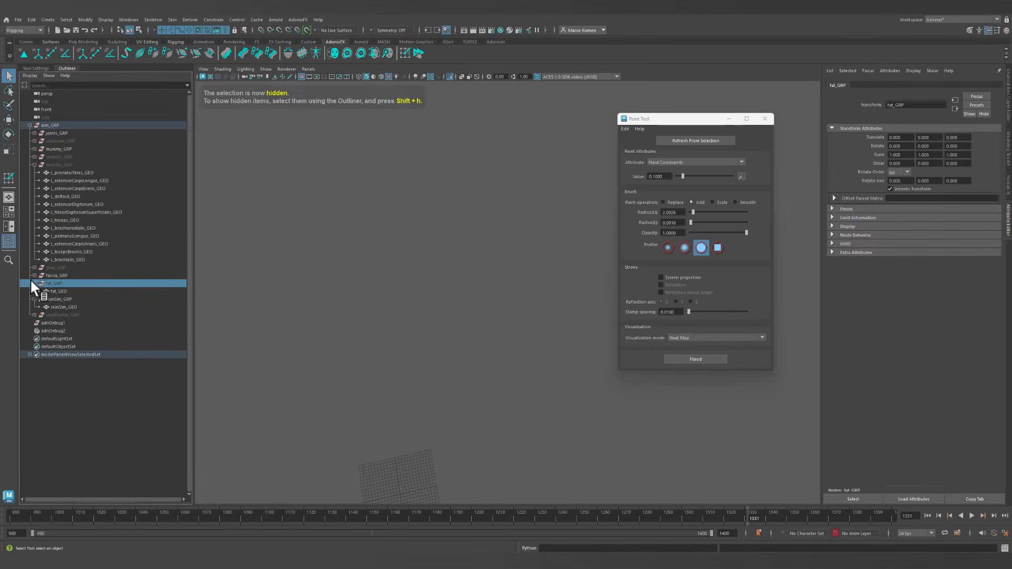
click(34, 275)
click(77, 275)
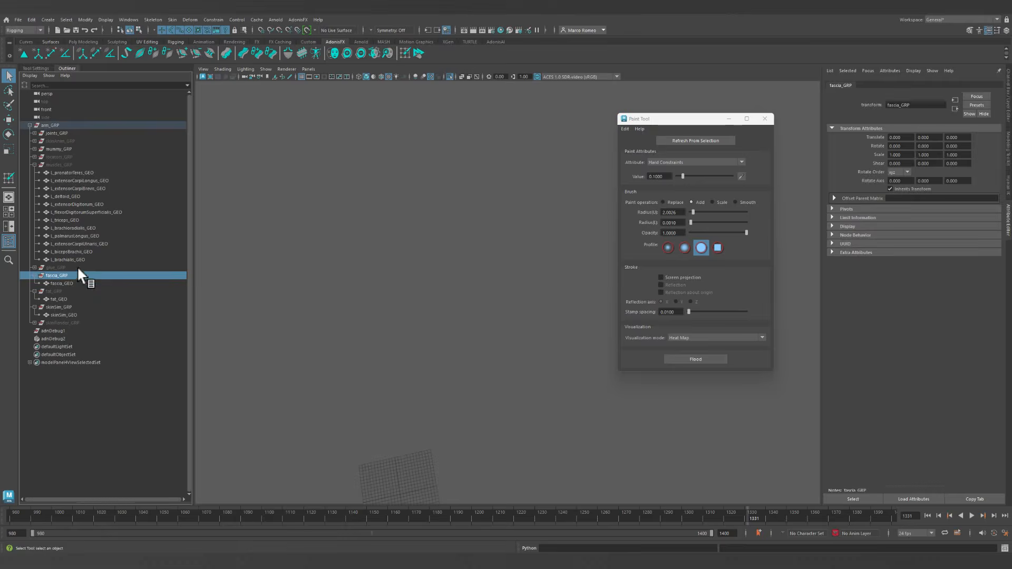
click(450, 77)
alt+drag(466, 273, 416, 285)
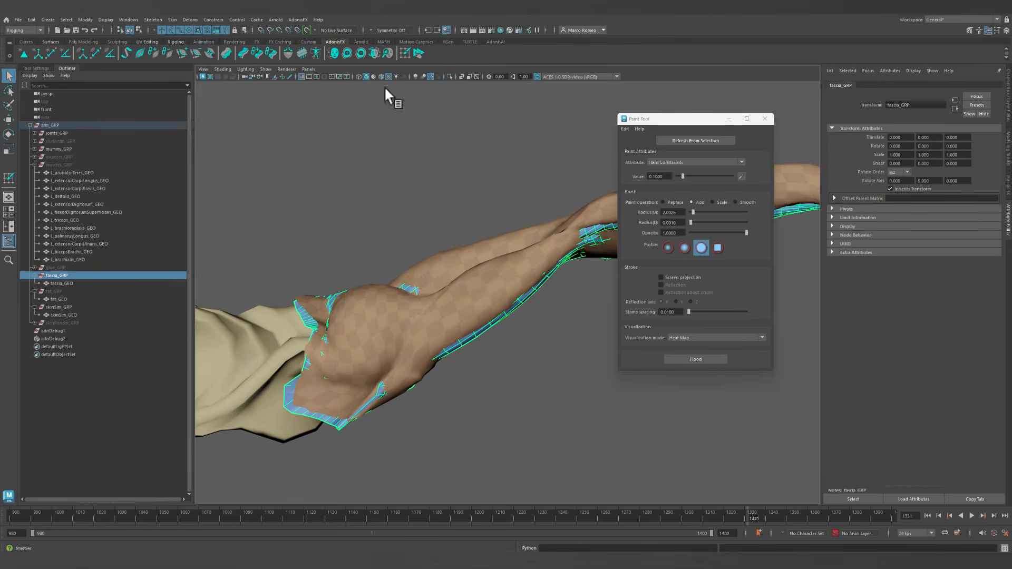
click(59, 307)
key(ctrl+h)
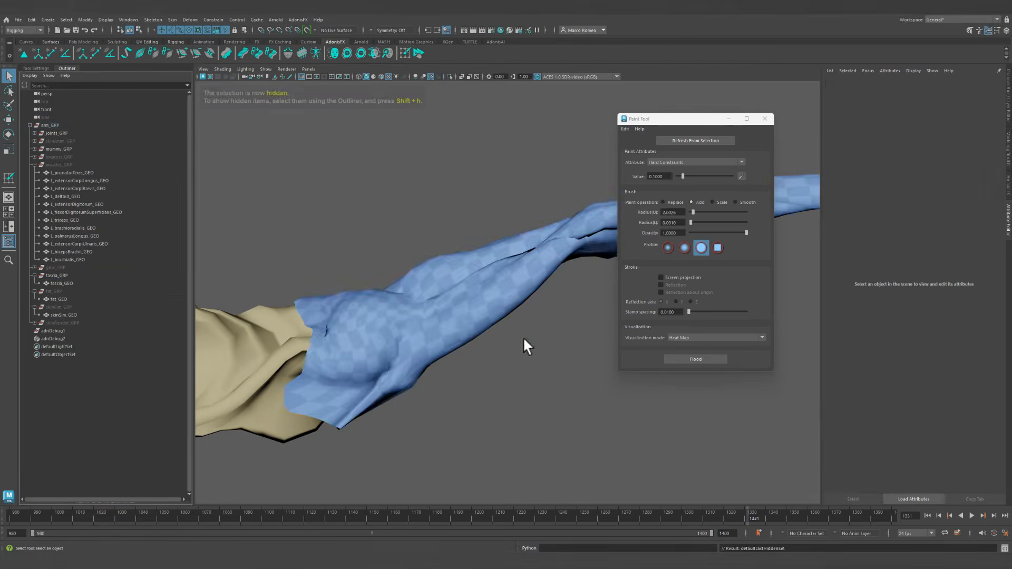
Examine the fascia's folds along the upper arm and elbow up close, with fascia_GEO selected.
mouse_move(456, 309)
alt+mouse_down()
mouse_move(545, 298)
mouse_move(458, 294)
alt+mouse_up()
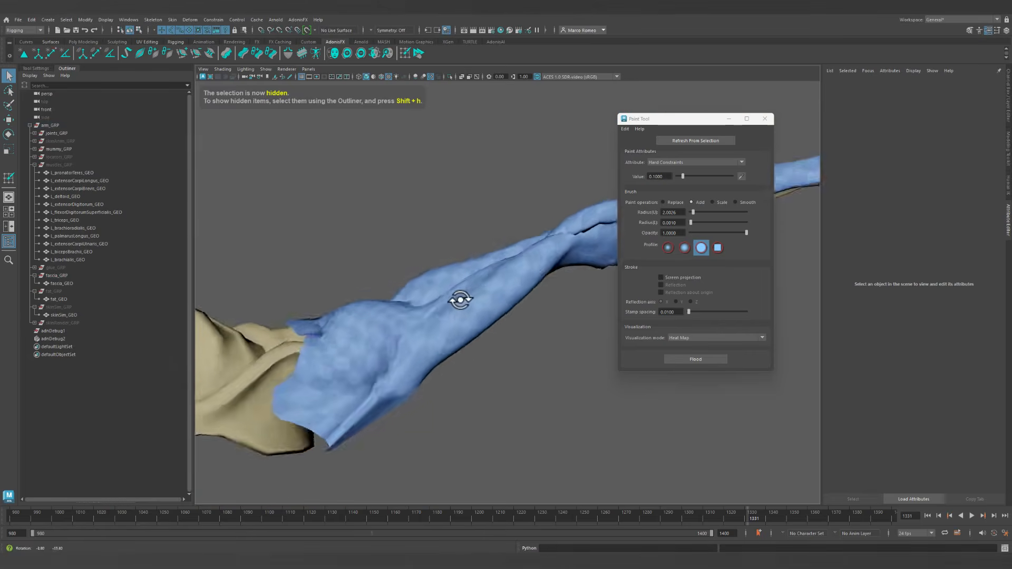
alt+middle_drag(459, 293, 393, 305)
alt+drag(392, 304, 355, 354)
scroll(397, 362, up, 5)
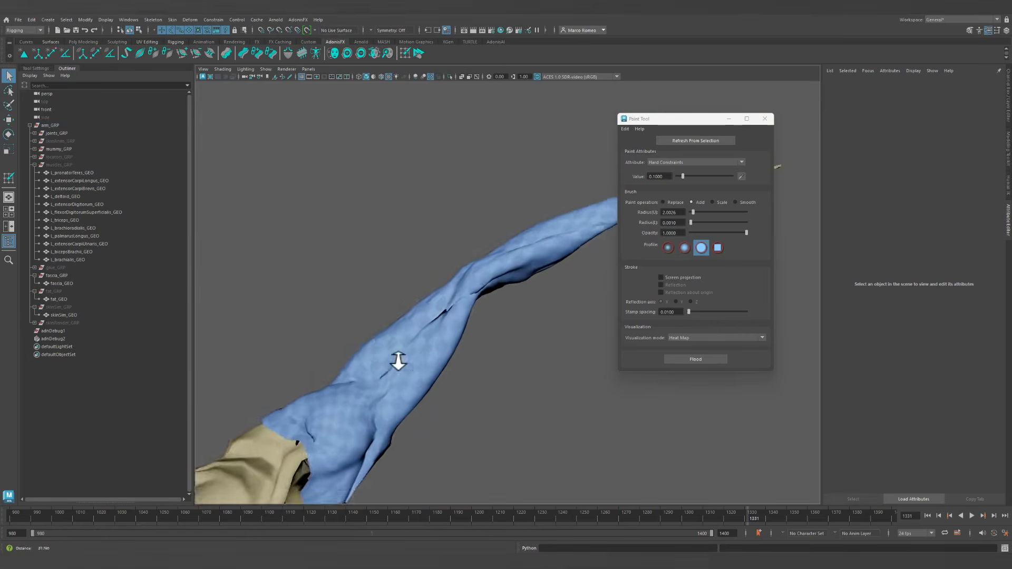
alt+drag(466, 314, 478, 298)
click(478, 299)
alt+drag(469, 335, 500, 317)
scroll(486, 353, up, 3)
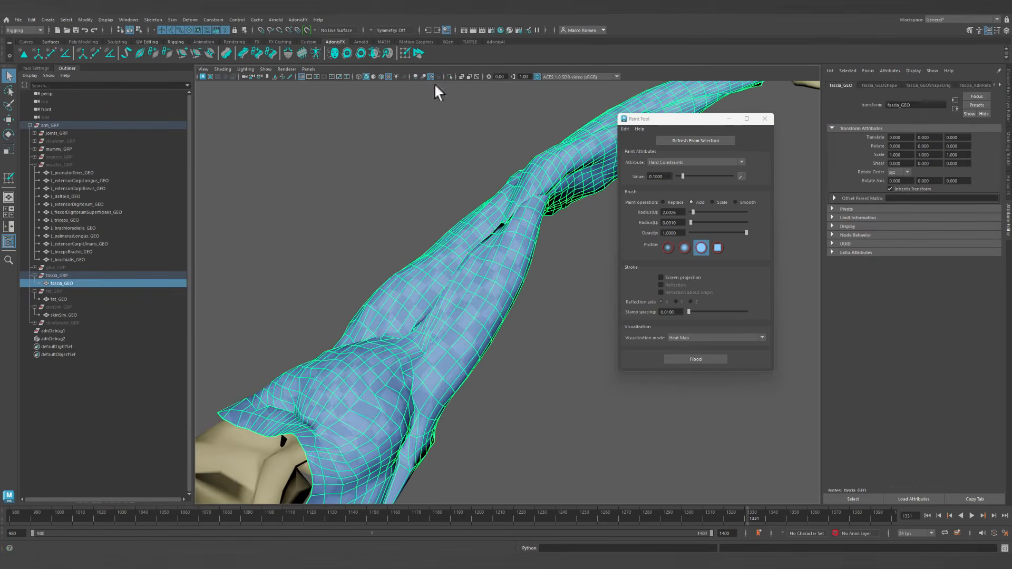
alt+drag(430, 208, 362, 223)
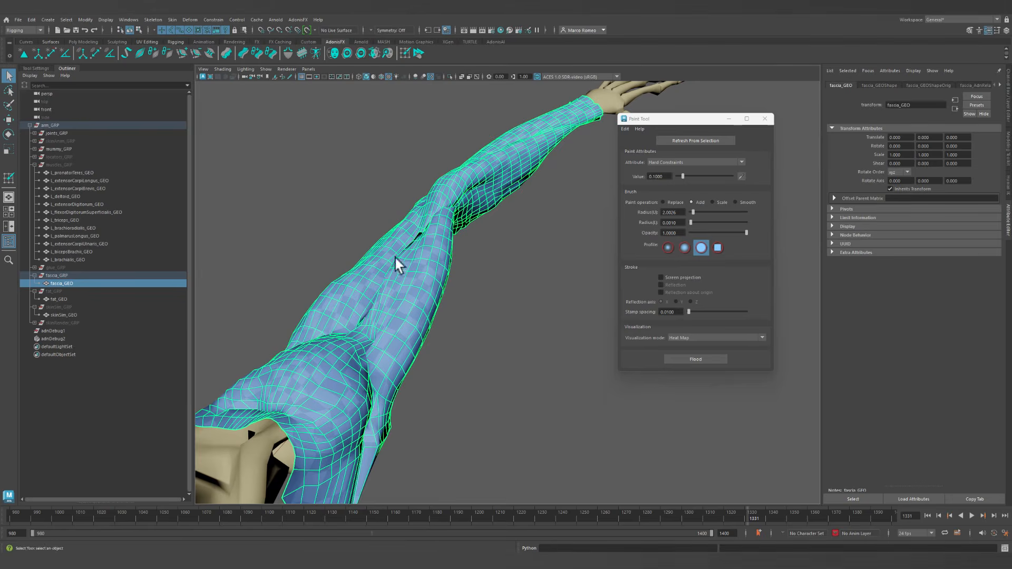
Set up painting of the fascia_AdnRelax1 weights with Replace at value 1, and close the separate Paint Tool window.
mouse_move(383, 245)
right_down()
mouse_move(407, 392)
mouse_move(459, 390)
mouse_move(432, 395)
right_up()
mouse_move(504, 406)
right_down()
mouse_move(517, 406)
mouse_move(524, 427)
right_up()
alt+right_drag(363, 307, 402, 359)
alt+middle_drag(404, 334, 459, 262)
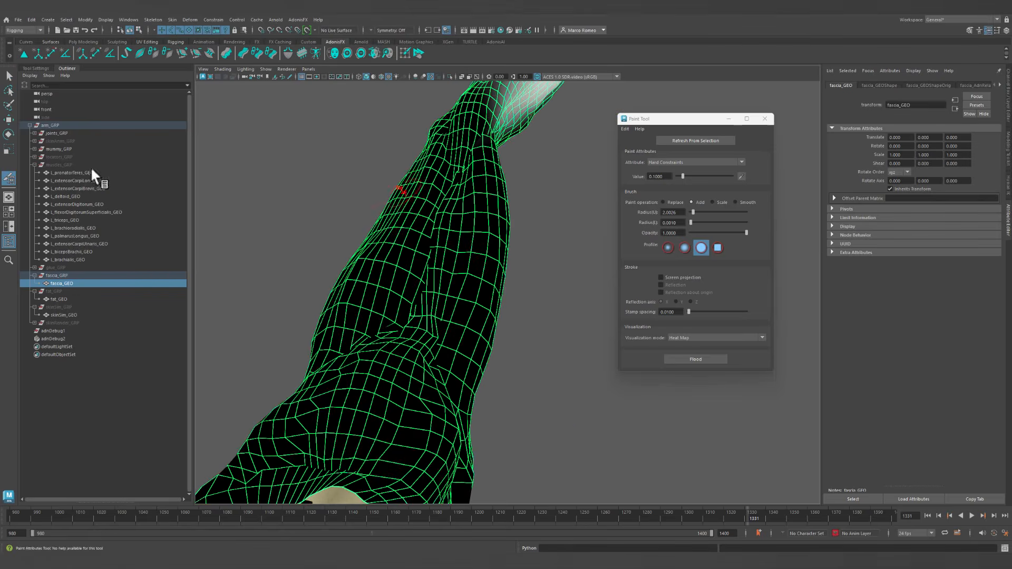
double_click(9, 177)
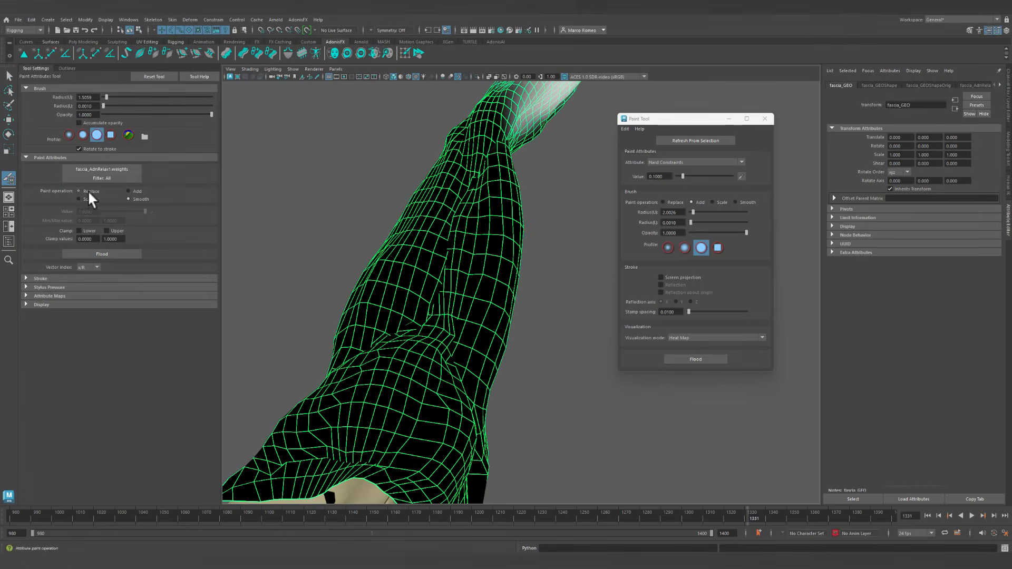
click(765, 119)
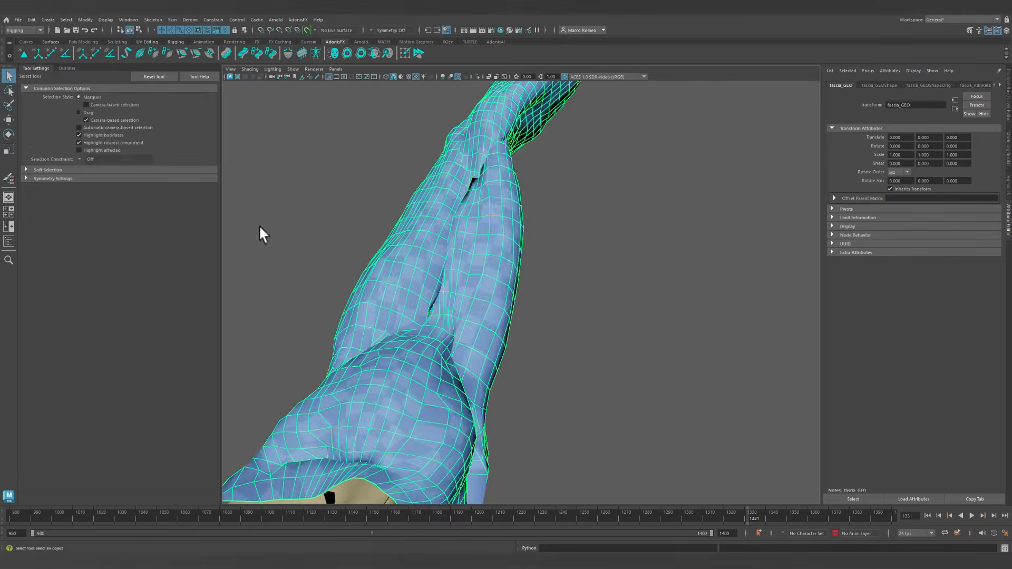
click(10, 179)
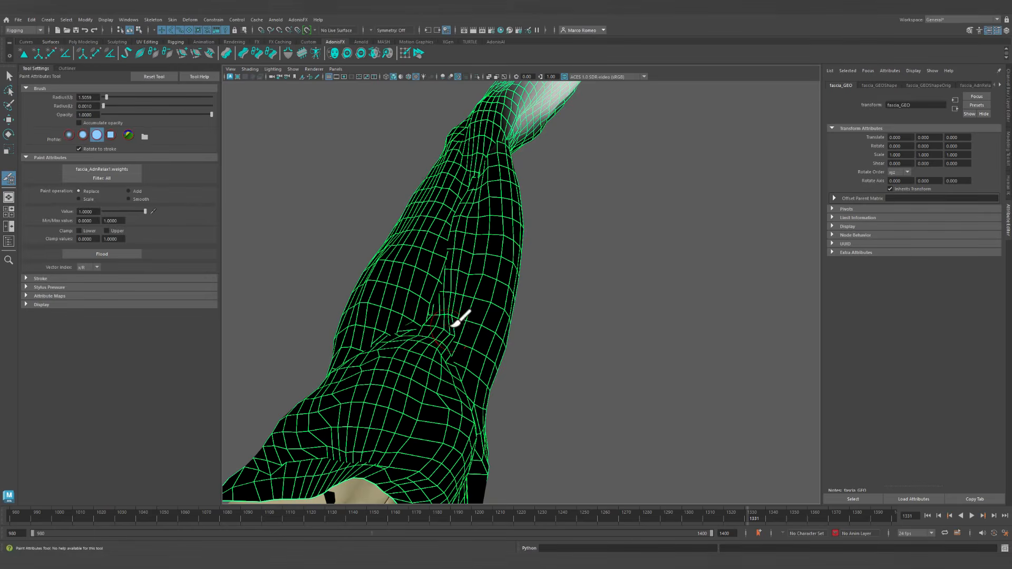
Paint fascia relax weights of 1 over the upper-arm creases, from the shoulder to the elbow.
mouse_move(455, 323)
mouse_down()
mouse_move(459, 248)
mouse_move(436, 294)
mouse_move(463, 226)
mouse_move(425, 301)
mouse_move(472, 177)
mouse_move(445, 203)
mouse_move(441, 268)
mouse_move(453, 226)
mouse_move(438, 266)
mouse_up()
mouse_move(489, 191)
alt+mouse_down()
mouse_move(372, 372)
mouse_move(367, 361)
mouse_move(444, 354)
mouse_move(445, 392)
mouse_move(421, 371)
mouse_move(379, 369)
mouse_move(339, 267)
mouse_move(313, 304)
mouse_move(467, 287)
mouse_move(450, 311)
mouse_move(511, 273)
mouse_move(417, 216)
mouse_move(475, 216)
alt+mouse_up()
mouse_move(439, 273)
mouse_down()
mouse_move(475, 231)
mouse_move(492, 232)
mouse_move(448, 216)
mouse_up()
mouse_move(448, 216)
mouse_down()
mouse_move(493, 215)
mouse_move(519, 180)
mouse_move(542, 208)
mouse_move(446, 251)
mouse_move(429, 241)
mouse_move(377, 248)
mouse_move(443, 255)
mouse_move(445, 273)
mouse_up()
mouse_move(533, 289)
mouse_down()
mouse_move(483, 270)
mouse_move(528, 323)
mouse_move(574, 311)
mouse_move(605, 320)
mouse_up()
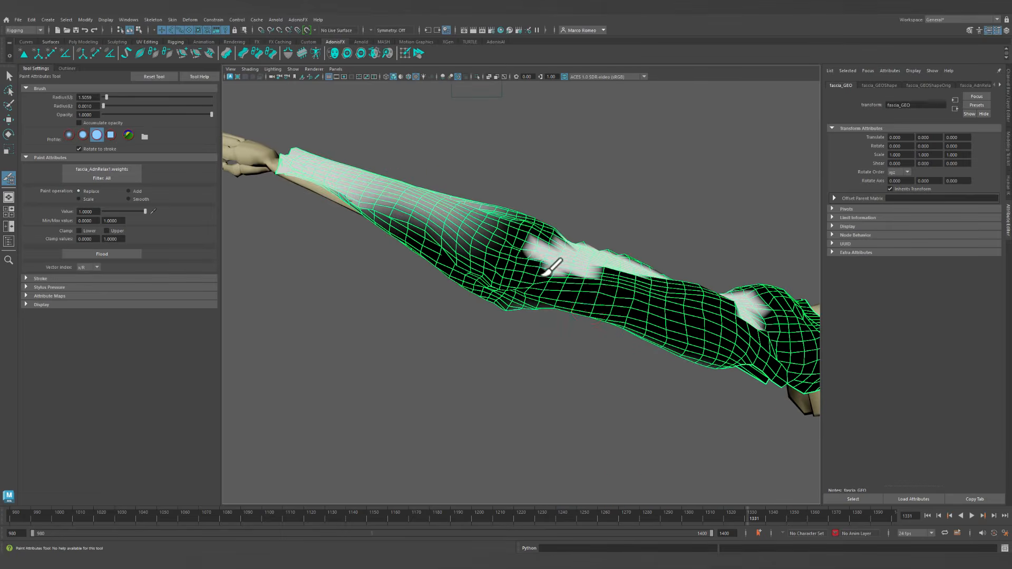
alt+drag(560, 270, 454, 289)
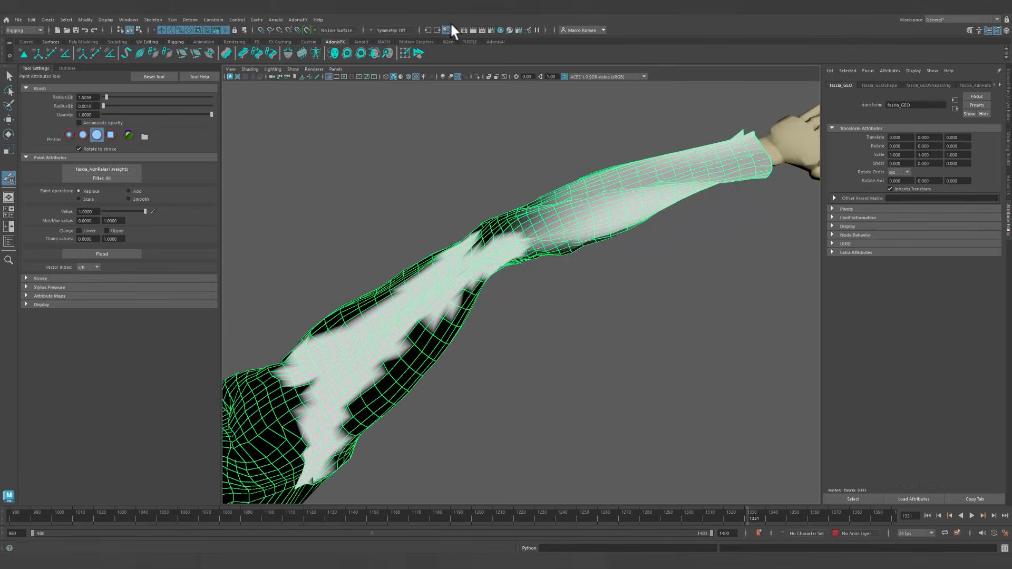
Smooth the painted relax weights along the upper arm and elbow with a brush radius of about 2.
click(135, 198)
mouse_move(369, 342)
alt+mouse_down()
mouse_move(391, 355)
mouse_move(342, 336)
mouse_move(369, 312)
mouse_move(310, 418)
mouse_move(276, 425)
mouse_move(313, 346)
mouse_move(276, 413)
mouse_move(334, 402)
mouse_move(483, 219)
mouse_move(555, 212)
alt+mouse_up()
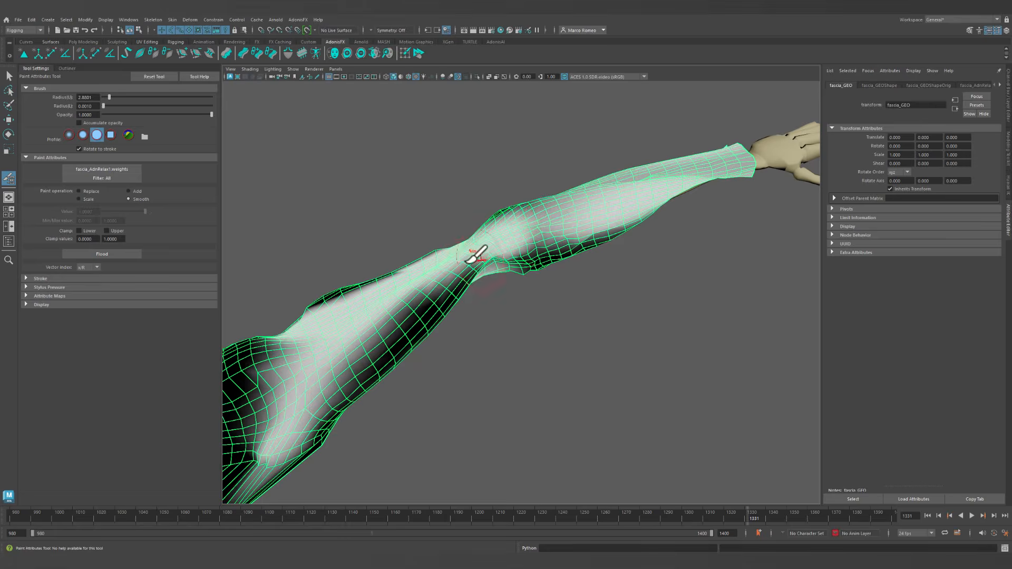
alt+drag(466, 262, 548, 274)
mouse_move(594, 451)
mouse_down()
mouse_move(580, 340)
mouse_move(510, 317)
mouse_up()
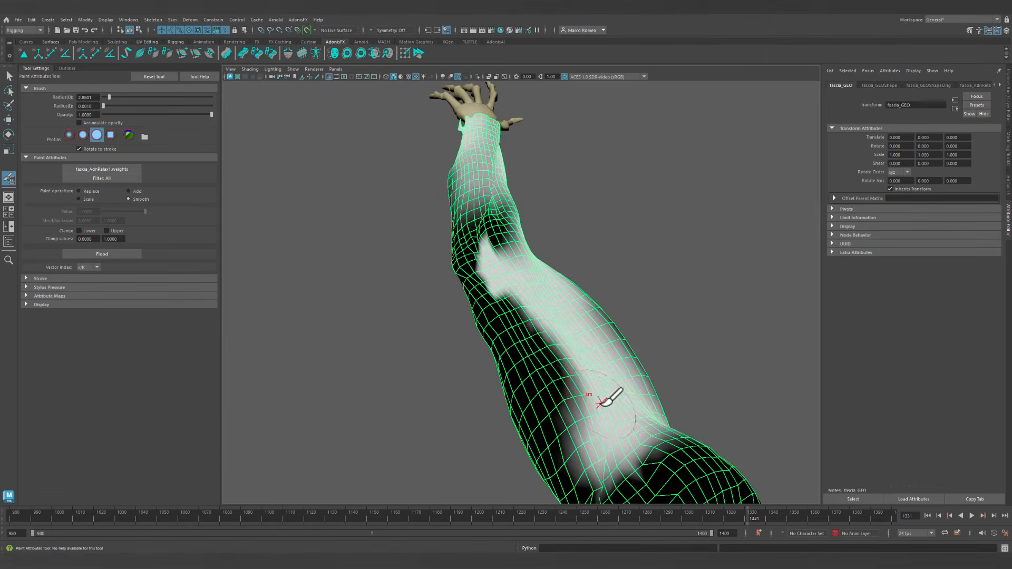
mouse_move(606, 400)
mouse_down()
mouse_move(565, 327)
mouse_move(515, 300)
mouse_move(610, 470)
mouse_move(669, 467)
mouse_up()
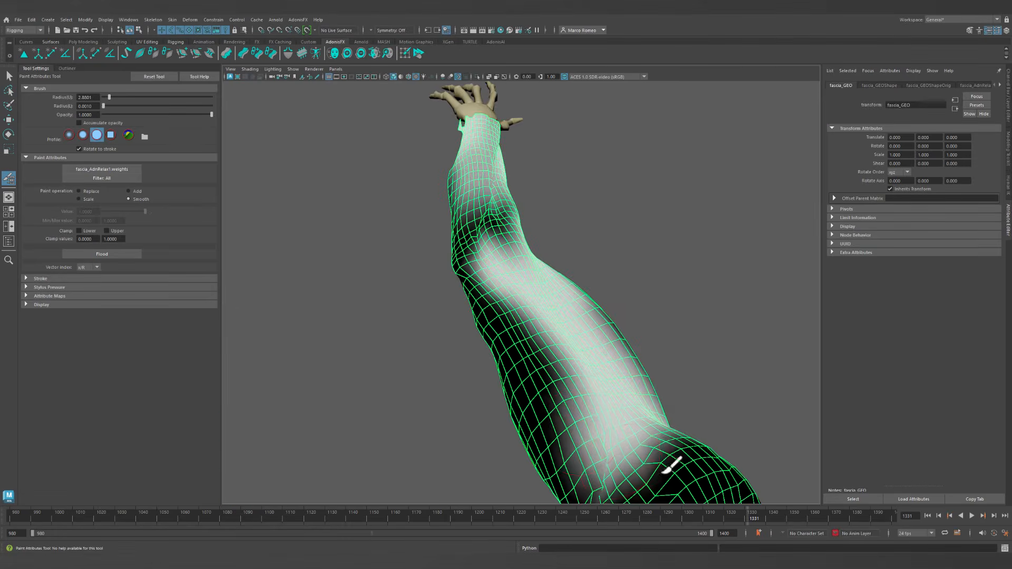
Extend the relax weights with Replace at value 1 where the upper arm meets the shoulder, using a smaller brush, and soften their edges.
alt+middle_drag(621, 487, 543, 330)
alt+right_drag(542, 330, 536, 353)
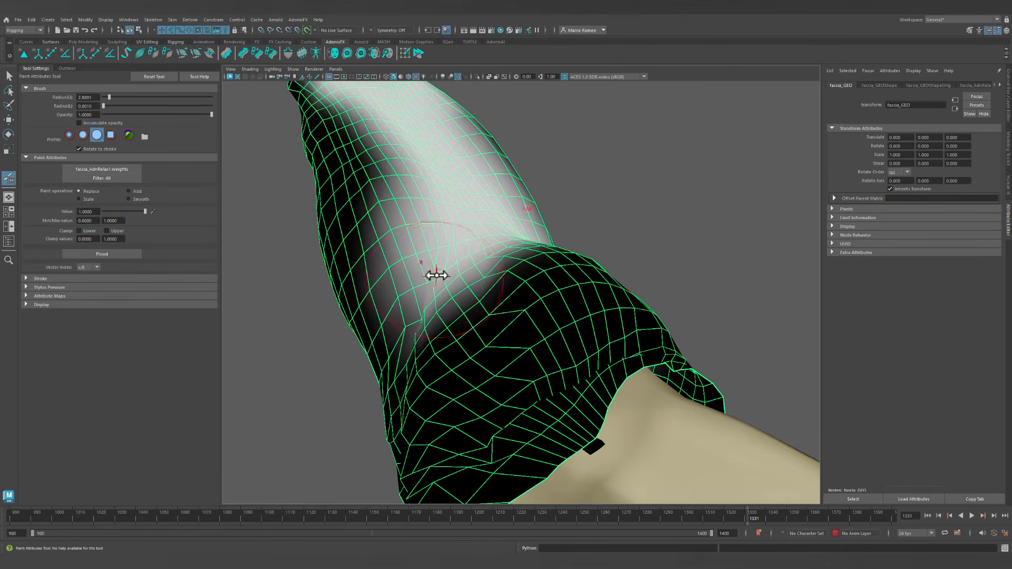
mouse_move(435, 281)
mouse_down()
mouse_move(438, 294)
mouse_move(420, 307)
mouse_move(410, 284)
mouse_move(441, 232)
mouse_move(441, 341)
mouse_move(410, 319)
mouse_move(422, 324)
mouse_move(408, 284)
mouse_move(442, 291)
mouse_move(449, 310)
mouse_up()
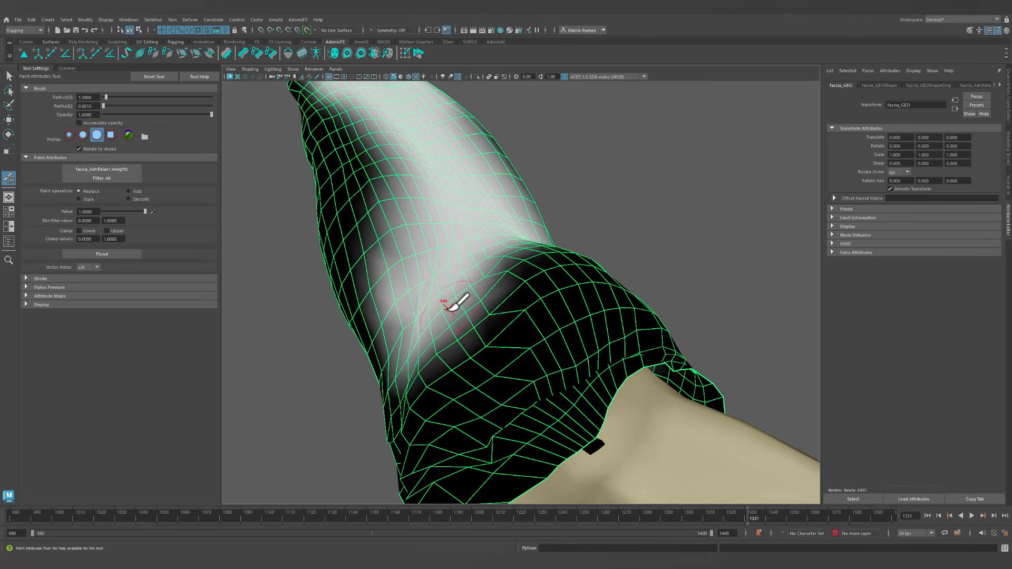
shift+drag(495, 255, 496, 284)
alt+drag(421, 282, 517, 301)
alt+middle_drag(588, 282, 447, 241)
mouse_move(522, 267)
alt+mouse_down()
mouse_move(510, 286)
mouse_move(515, 267)
mouse_move(536, 267)
mouse_move(535, 280)
mouse_move(482, 305)
alt+mouse_up()
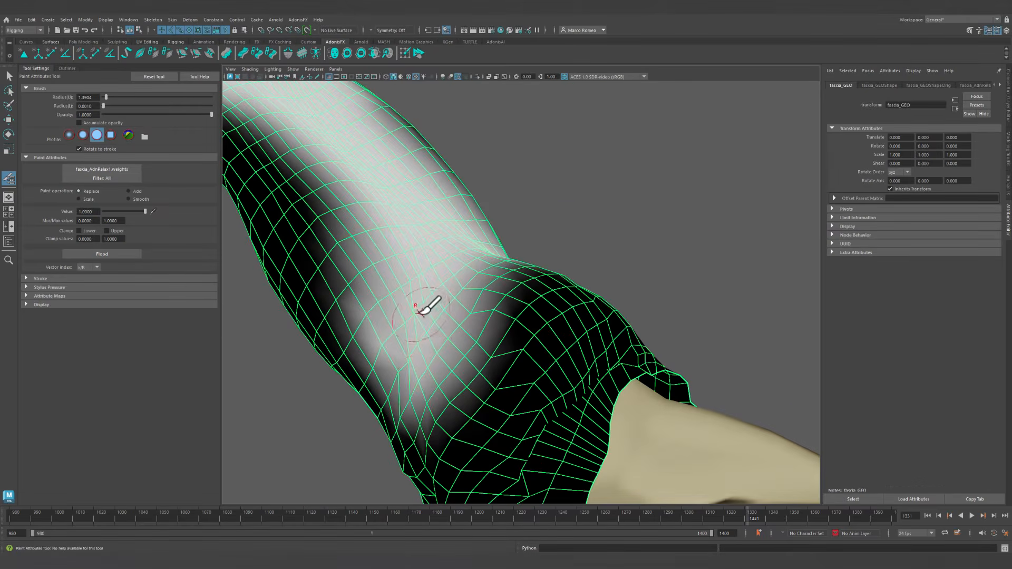
mouse_move(421, 312)
mouse_down()
mouse_move(462, 354)
mouse_move(409, 397)
mouse_move(470, 303)
mouse_move(349, 306)
mouse_up()
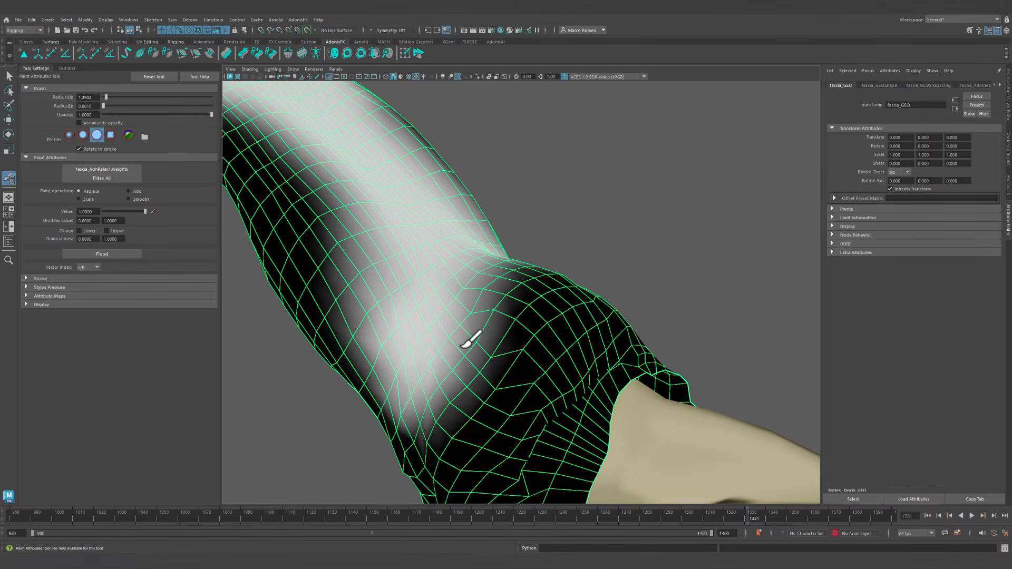
Leave weight painting, deselect the fascia, and return the timeline to the start frame.
mouse_move(464, 274)
alt+mouse_down()
mouse_move(406, 276)
mouse_move(447, 287)
mouse_move(421, 269)
mouse_move(268, 260)
mouse_move(354, 271)
alt+mouse_up()
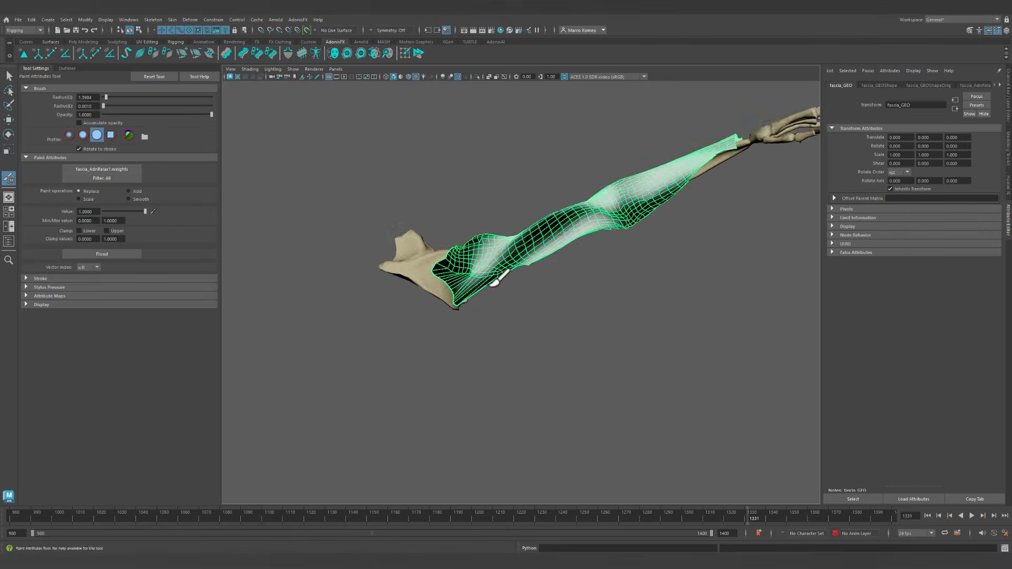
alt+drag(496, 281, 504, 289)
key(q)
click(655, 297)
alt+drag(659, 305, 621, 355)
click(928, 516)
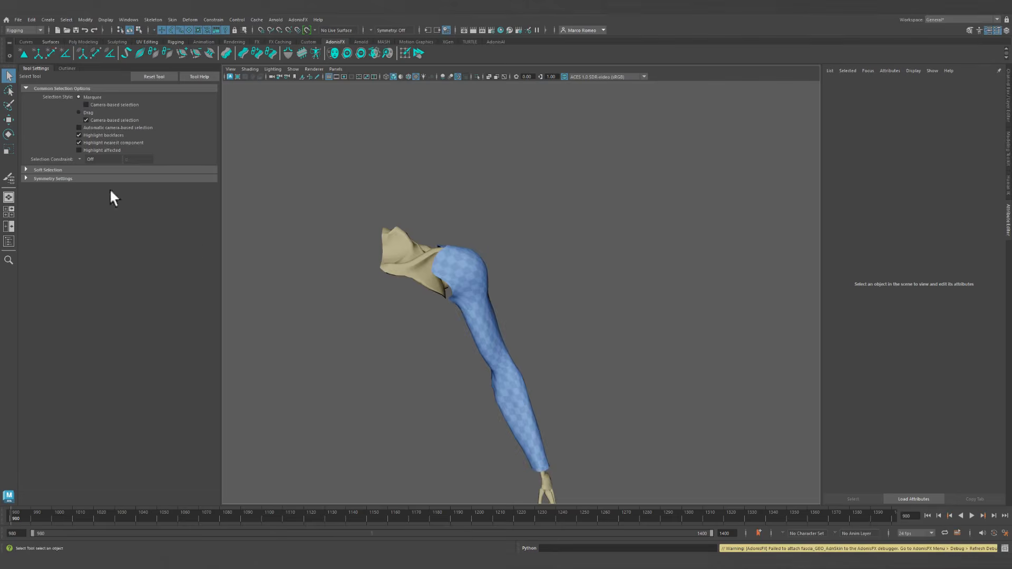
Unhide fat_GRP and hide fascia_GRP to view the fat layer over the bones.
click(65, 69)
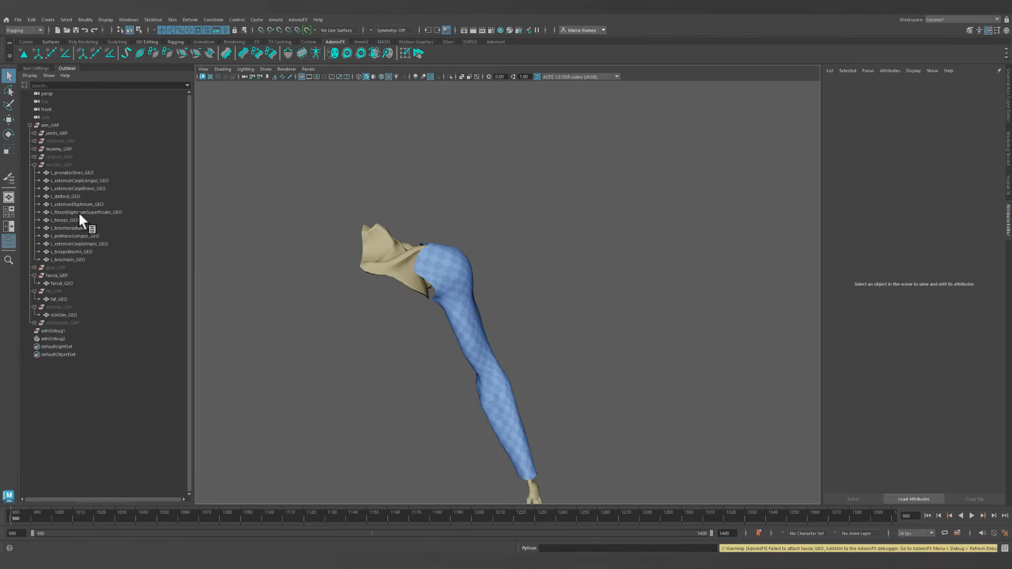
click(58, 291)
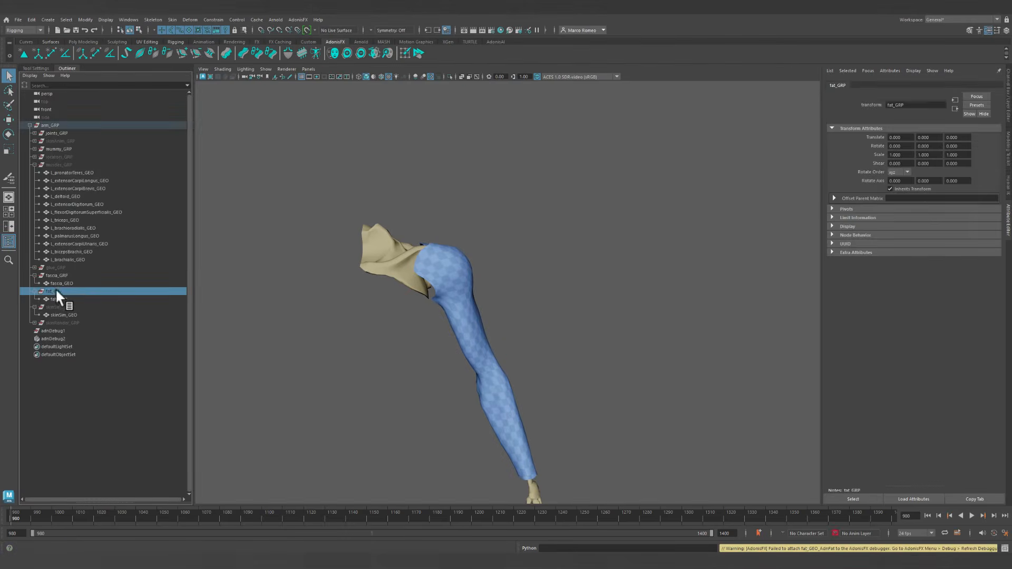
key(shift+h)
click(55, 275)
key(ctrl+h)
alt+middle_drag(550, 362, 568, 251)
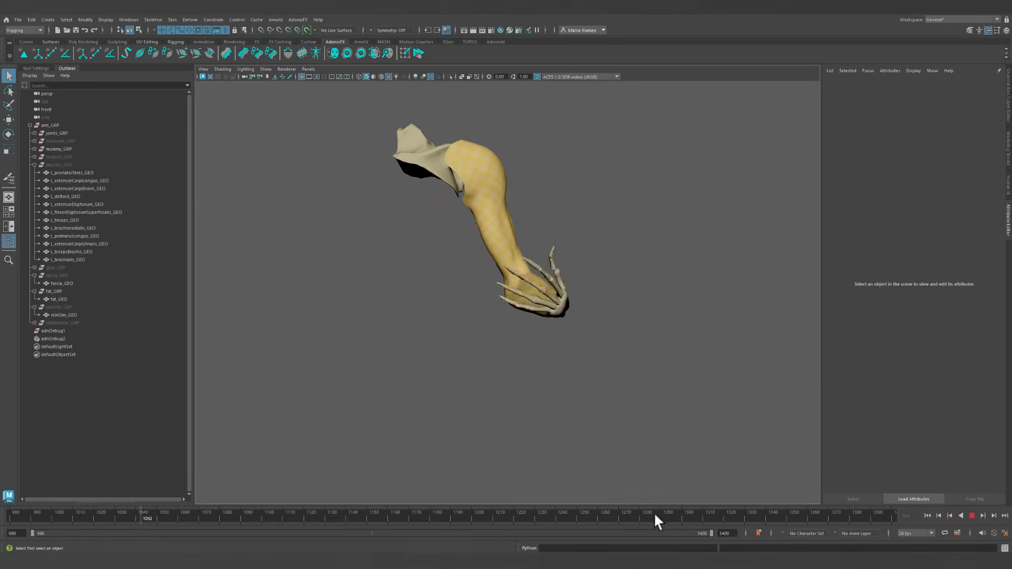
Stop the simulation playback at frame 1309 and advance frame by frame to frame 1327, watching the fat.
click(972, 516)
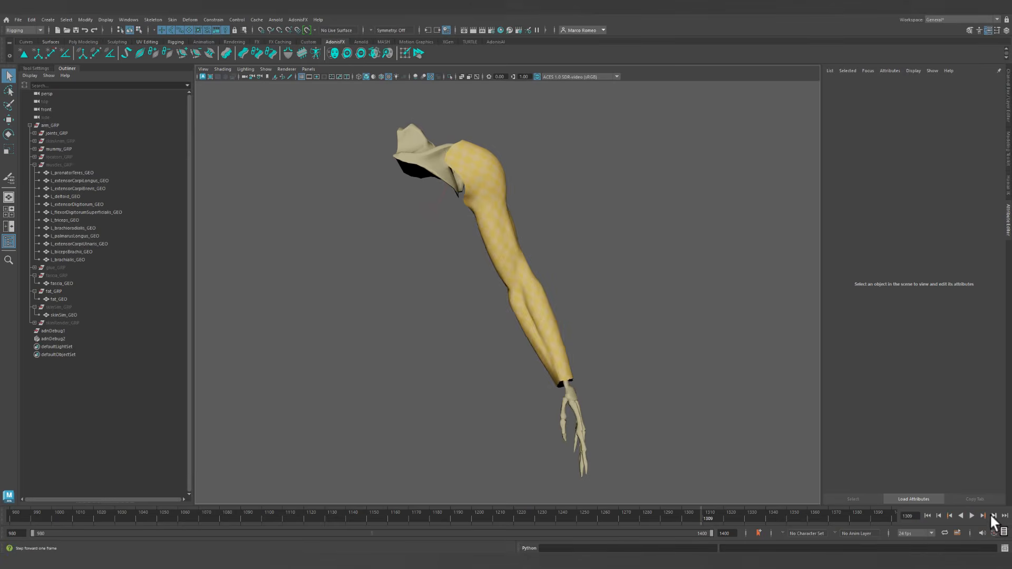
click(994, 516)
click(994, 516)
click(995, 515)
click(994, 516)
click(994, 515)
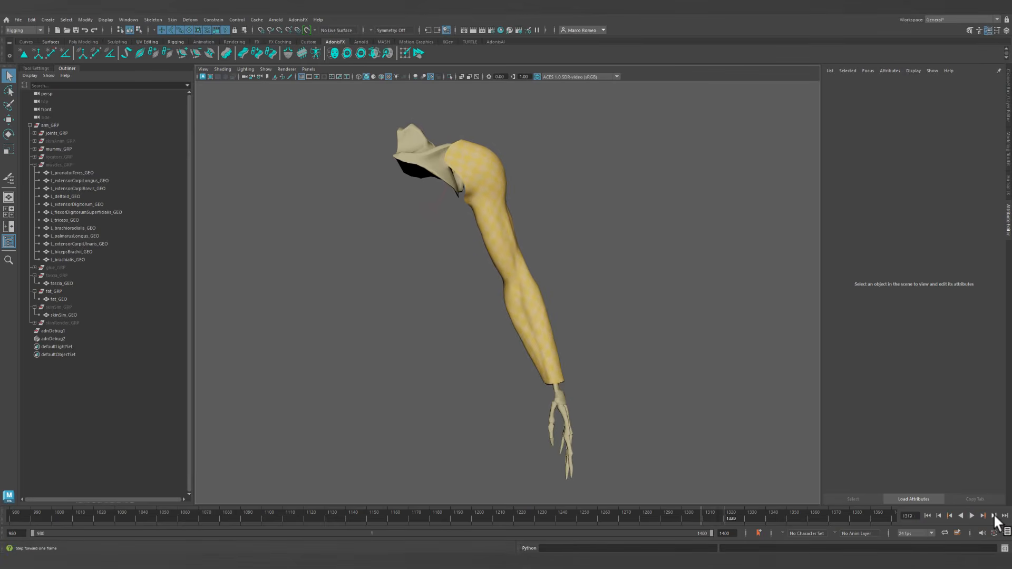
click(994, 515)
click(994, 515)
click(994, 515)
click(994, 515)
click(994, 515)
click(994, 515)
click(995, 515)
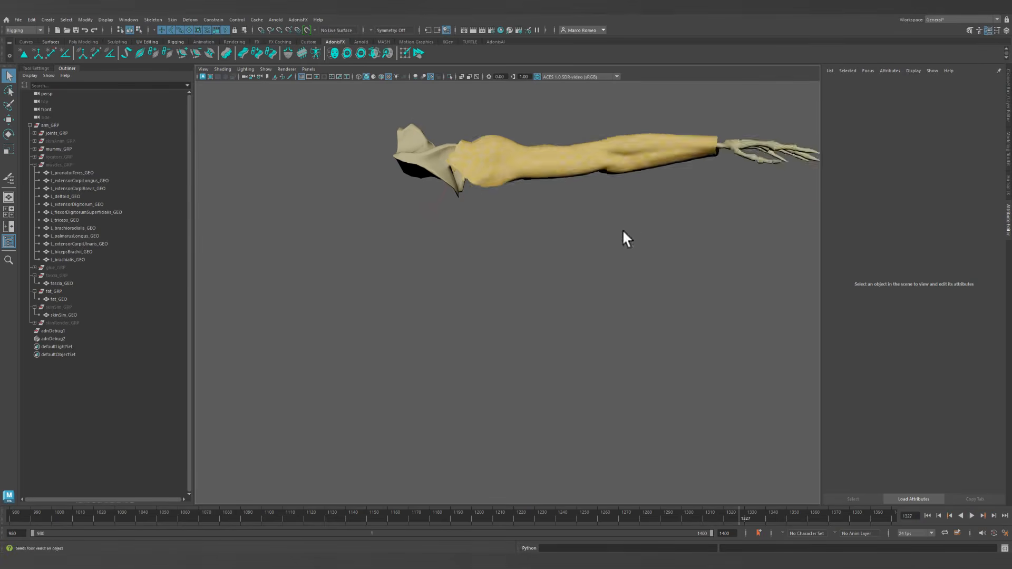
Advance the fat simulation frame by frame to frame 1336, viewing the raised arm from above.
alt+drag(623, 231, 614, 274)
alt+middle_drag(614, 275, 592, 330)
click(993, 516)
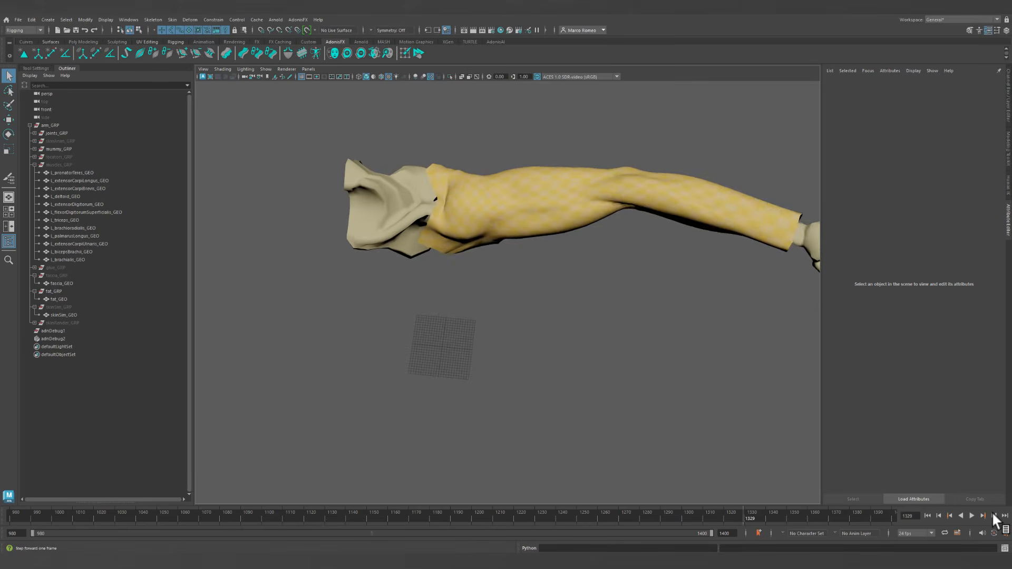
click(994, 516)
click(993, 516)
click(993, 515)
click(994, 515)
click(994, 515)
click(994, 516)
click(993, 515)
click(994, 516)
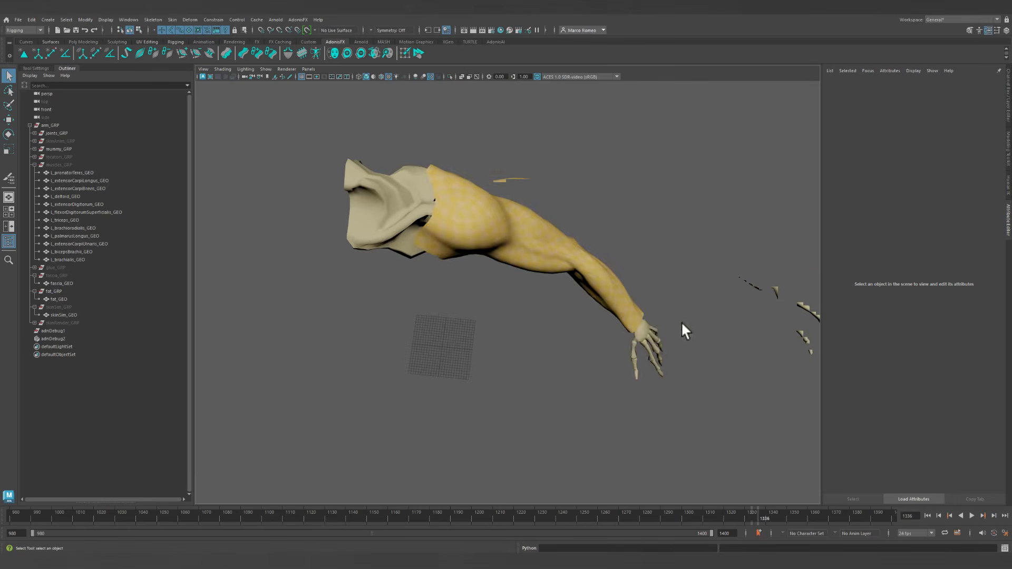
View the lowering arm from the front and advance the fat simulation frame by frame to frame 1344.
alt+drag(681, 321, 606, 296)
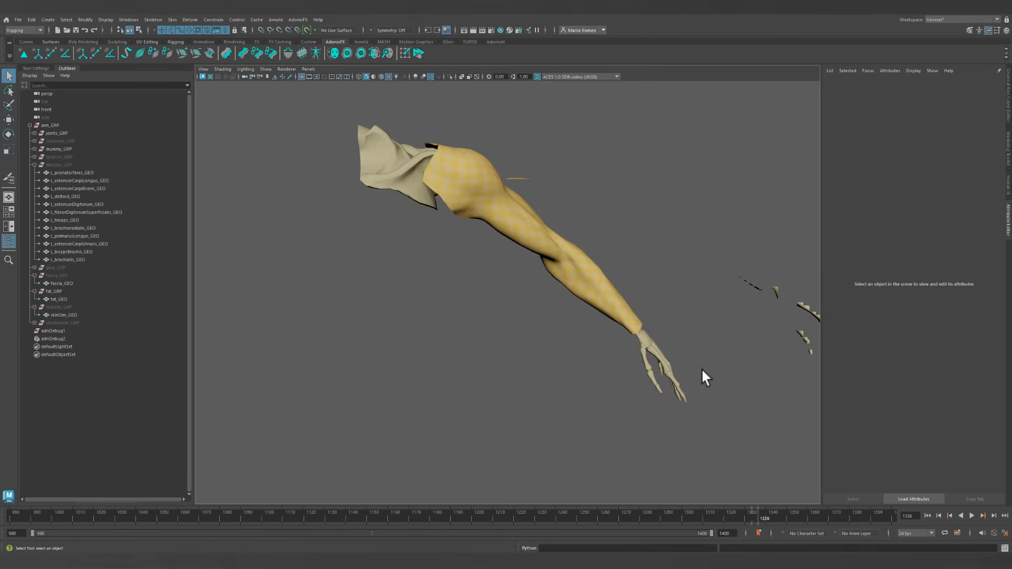
click(994, 516)
click(993, 515)
click(993, 516)
click(994, 516)
click(994, 516)
click(993, 516)
click(993, 516)
click(993, 516)
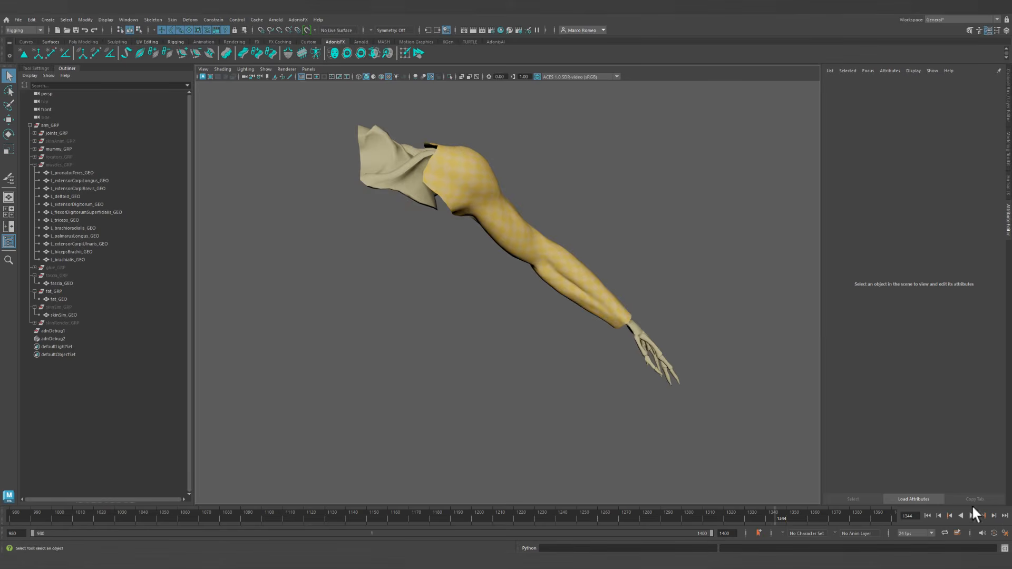
Return the animation to its first frame, hide fat_GRP and unhide skinSim_GRP to show the skin layer.
click(927, 515)
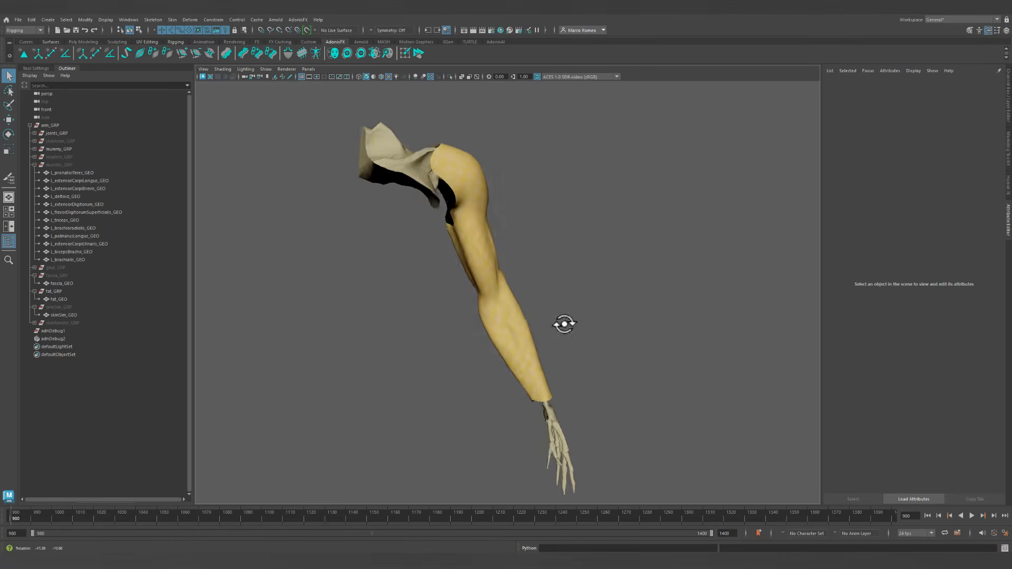
click(55, 291)
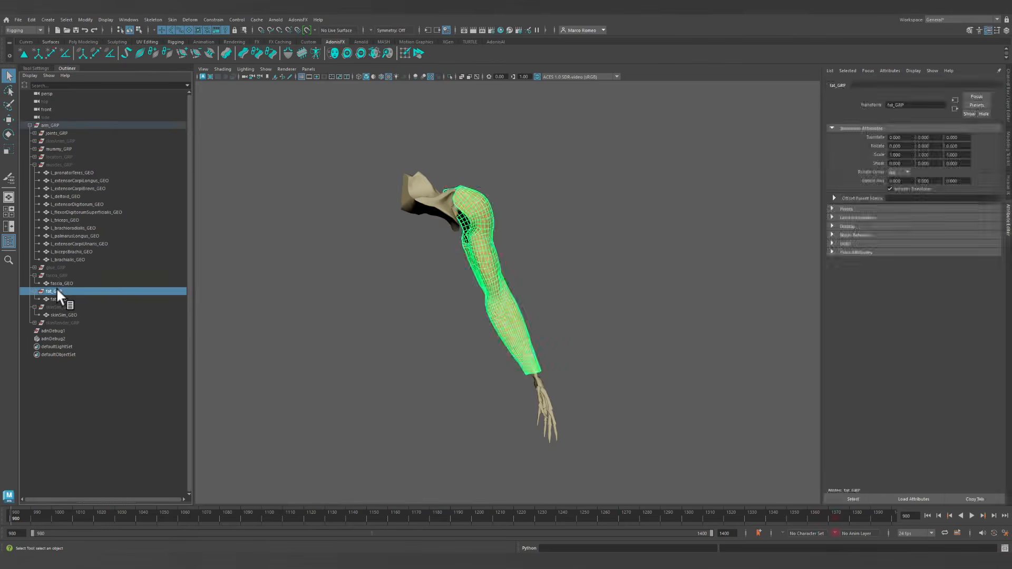
key(ctrl+h)
click(84, 308)
key(shift+h)
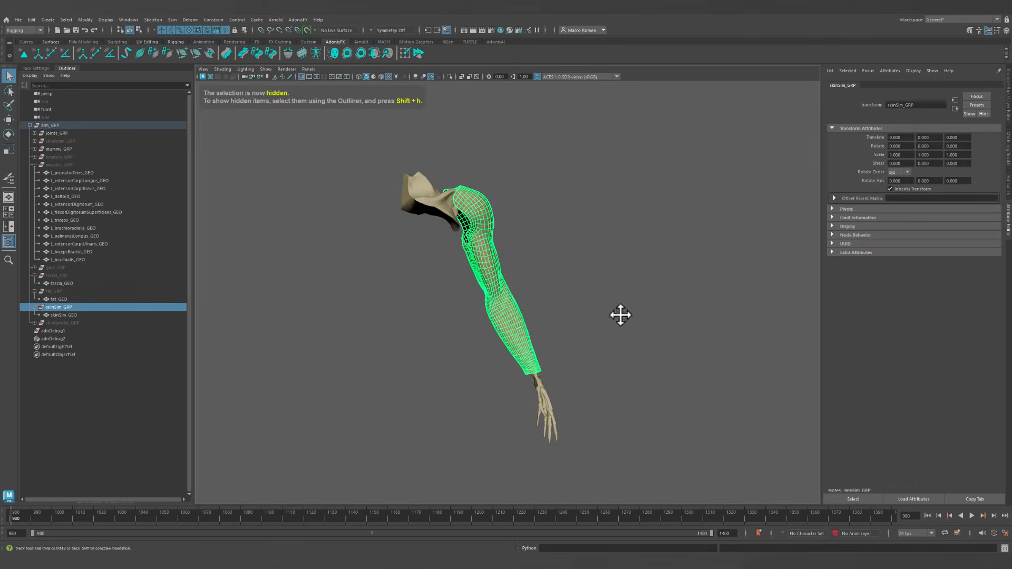
click(620, 299)
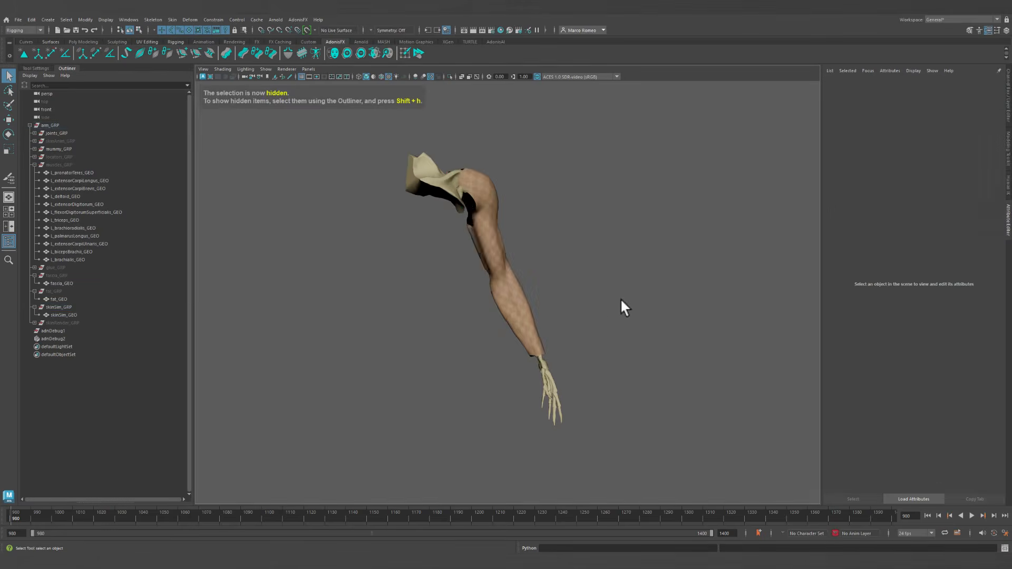
Play the skin simulation through to frame 1361, return to the first frame and inspect the skin around the shoulder and arm.
click(971, 516)
alt+drag(634, 362, 613, 362)
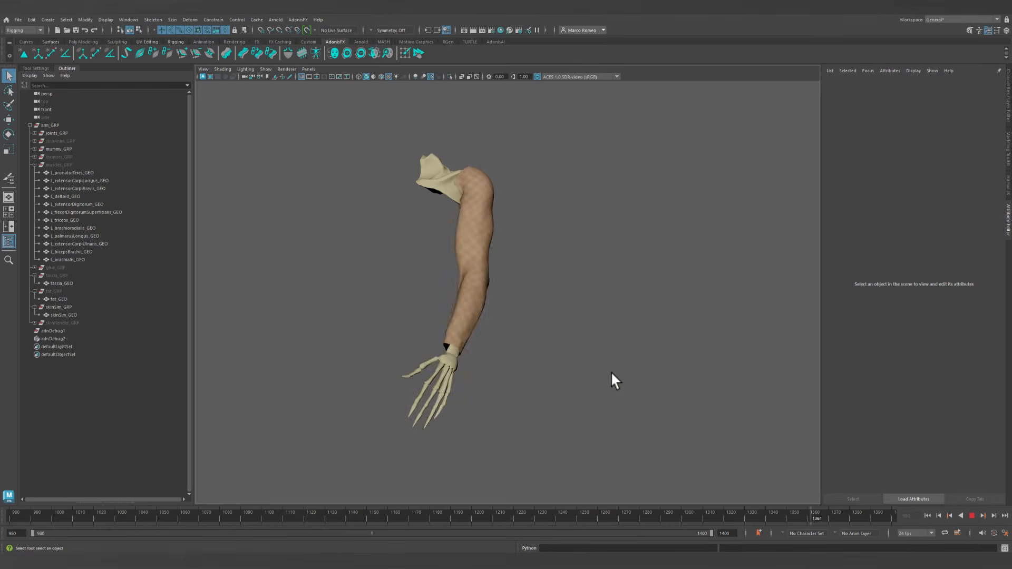
click(971, 515)
click(927, 516)
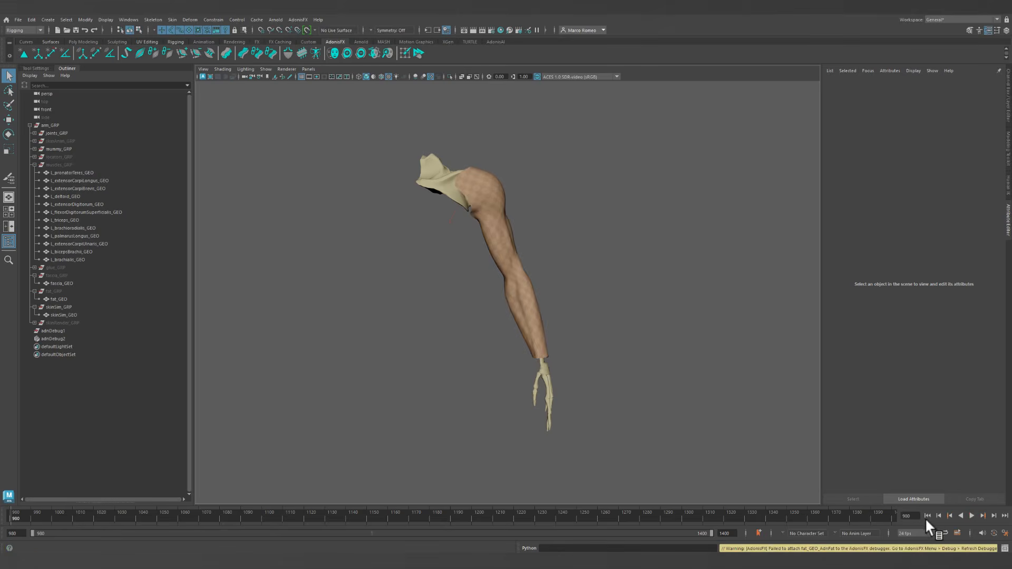
alt+drag(548, 221, 587, 257)
alt+middle_drag(587, 258, 565, 231)
alt+right_drag(564, 230, 585, 226)
alt+middle_drag(585, 227, 586, 252)
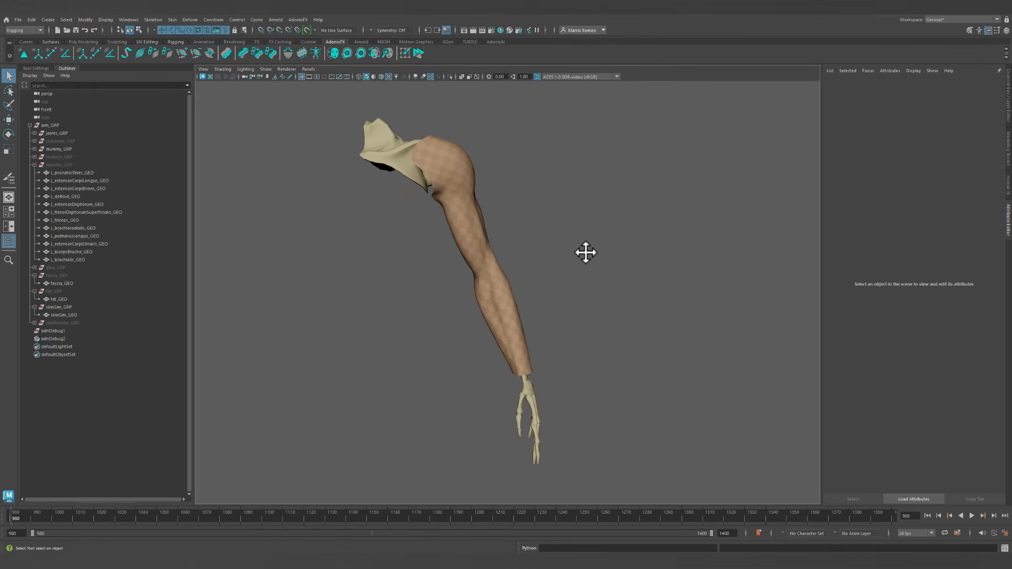
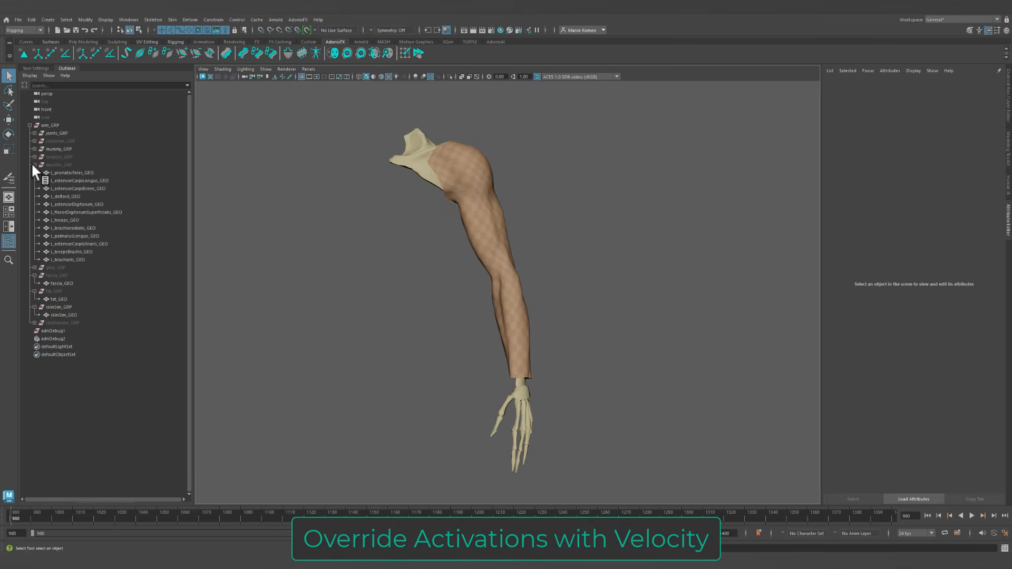
Collapse the skinSim_GRP, fat_GRP and fascia_GRP hierarchies in the scene outline.
click(35, 307)
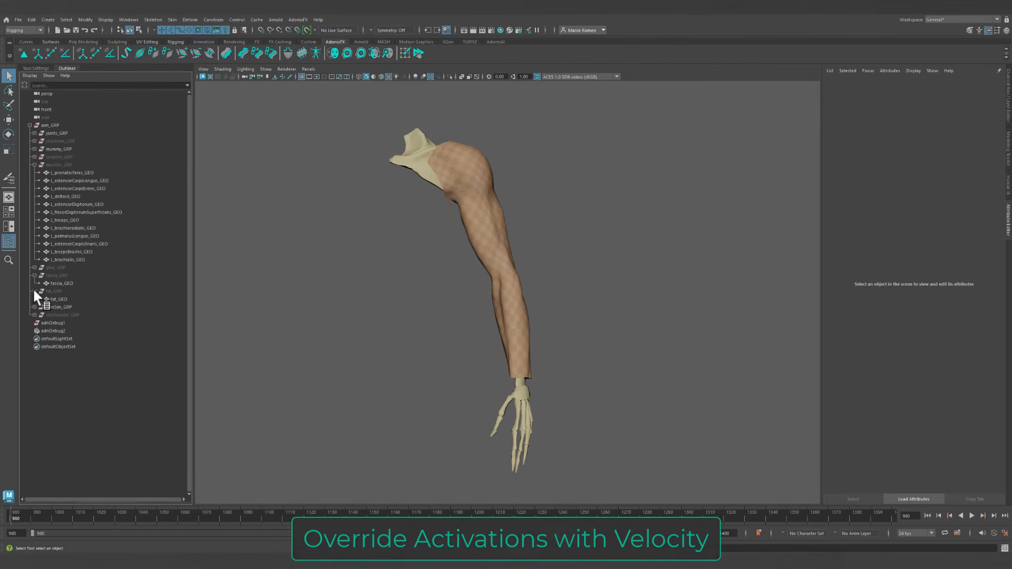
click(34, 291)
click(34, 275)
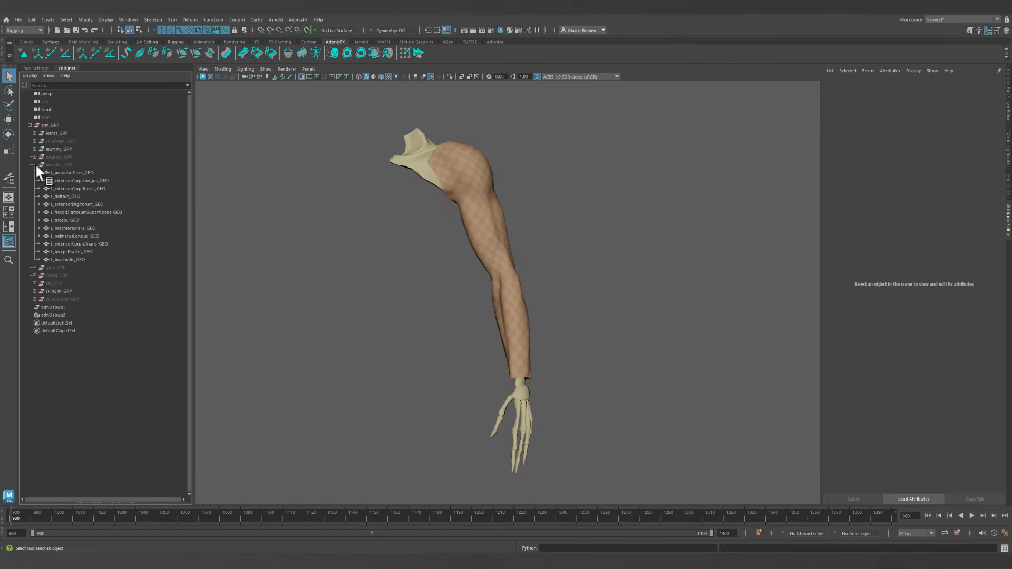
Hide skinSim_GRP and unhide muscles_GRP to show the arm muscles over the bones, leaving nothing selected.
click(59, 291)
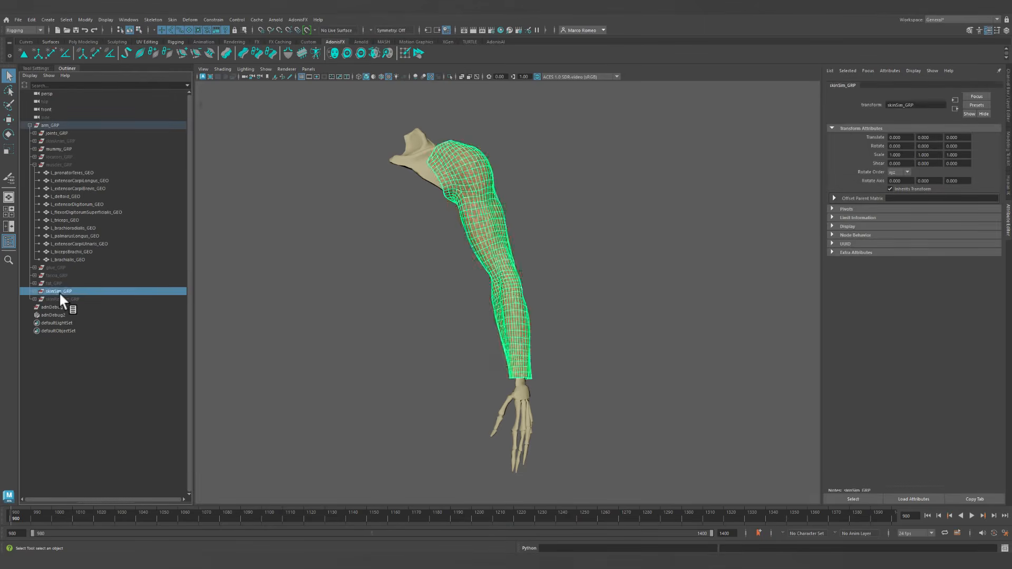
key(ctrl+h)
ctrl+click(56, 164)
key(shift+h)
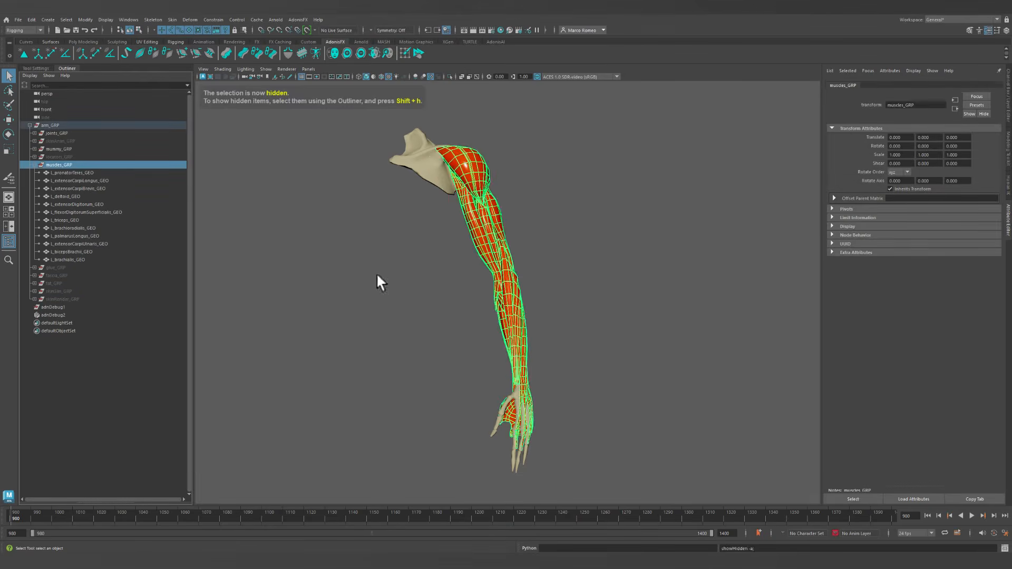
alt+drag(514, 272, 564, 268)
click(526, 269)
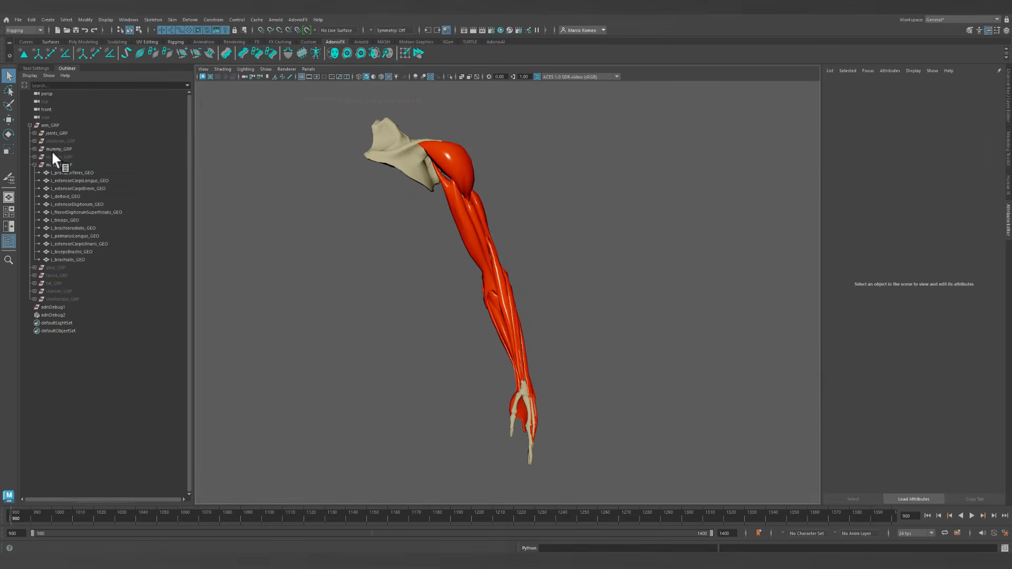
Turn on the display of joints in the viewport and switch it to wireframe.
click(263, 67)
click(264, 67)
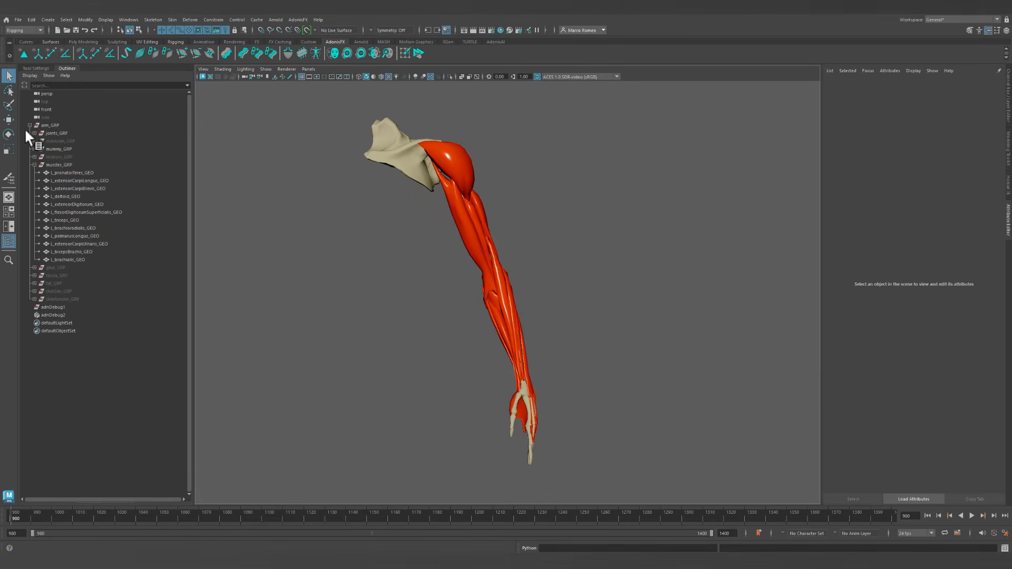
click(266, 69)
mouse_move(292, 102)
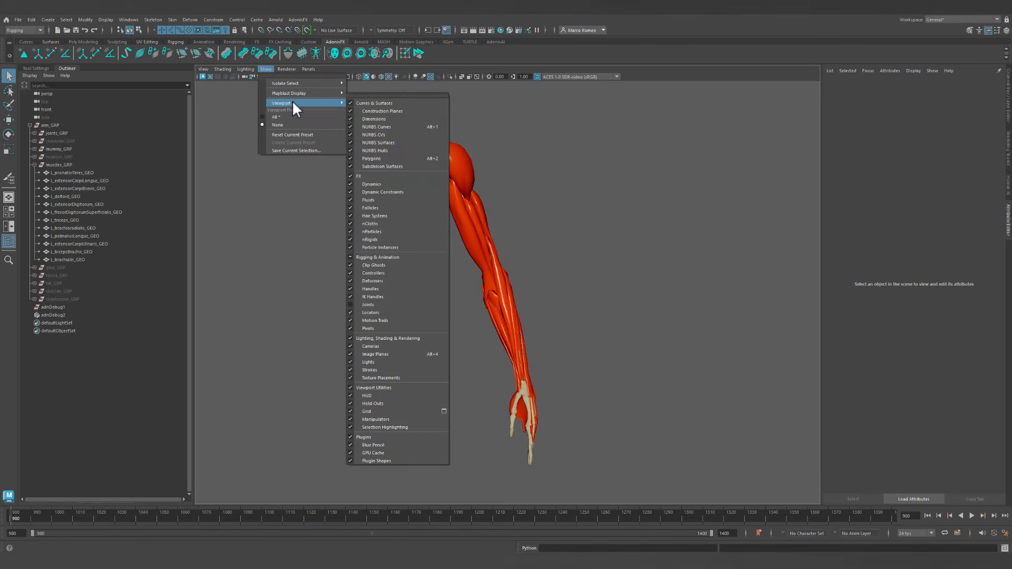
click(388, 304)
alt+drag(606, 228, 568, 303)
alt+middle_drag(568, 302, 574, 221)
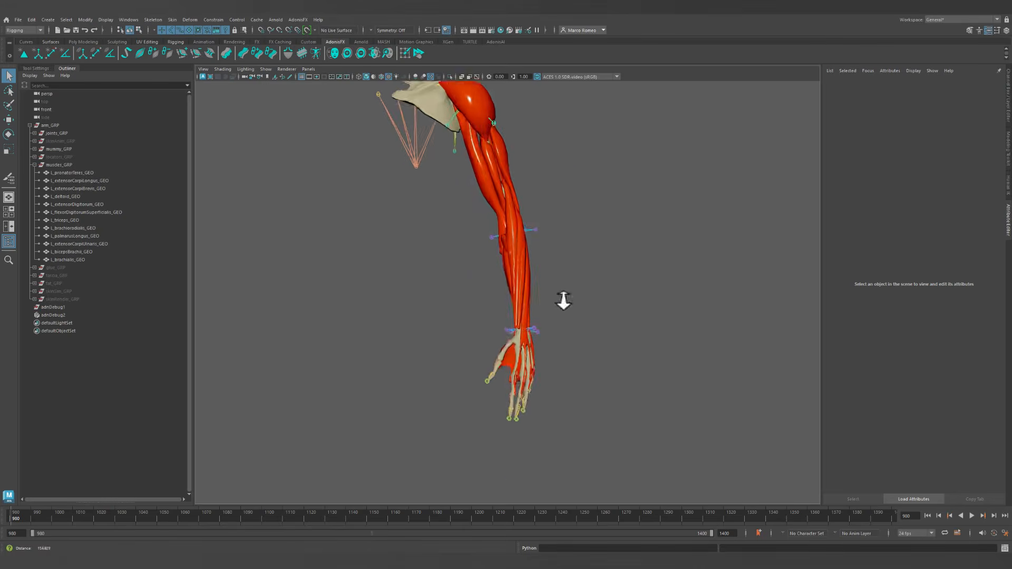
alt+right_drag(563, 300, 611, 351)
key(4)
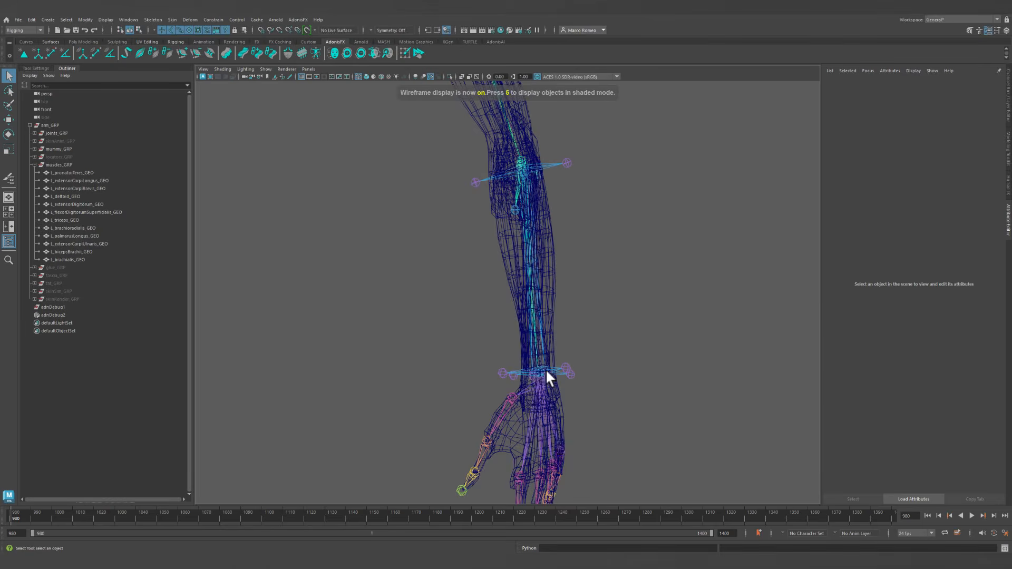
Create a position sensor named L_arm_AdnSensorPosition on the L_wrist01_JNT joint.
click(546, 372)
click(537, 368)
alt+middle_drag(582, 367, 630, 312)
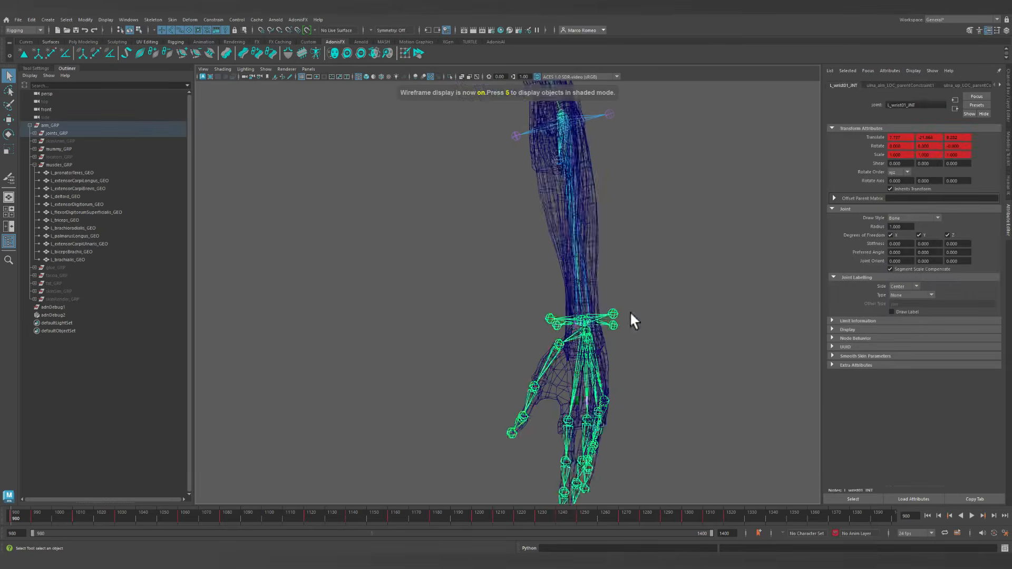
alt+drag(630, 312, 584, 324)
alt+right_drag(584, 323, 614, 343)
alt+middle_drag(615, 342, 553, 330)
alt+drag(552, 330, 647, 347)
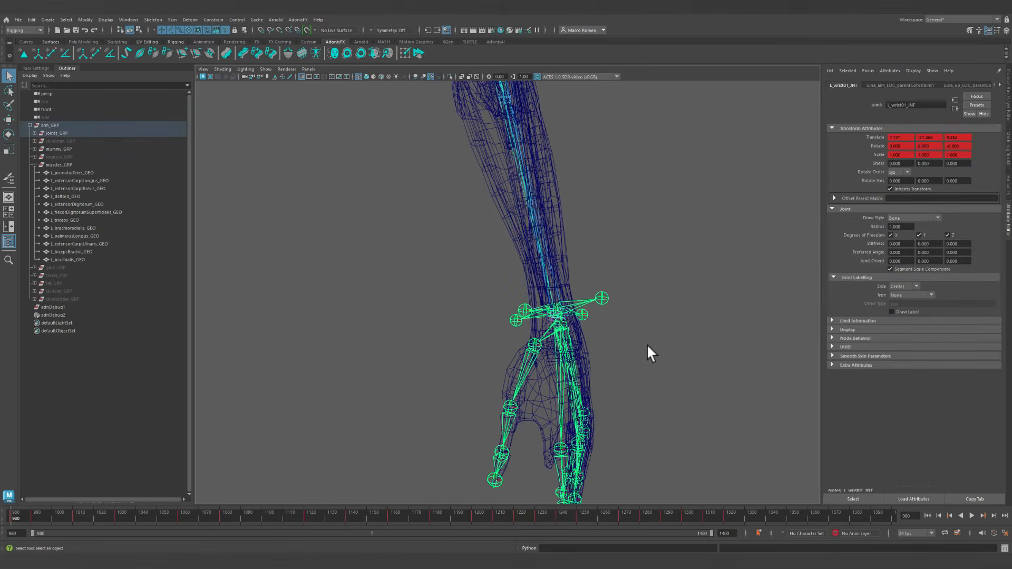
click(81, 52)
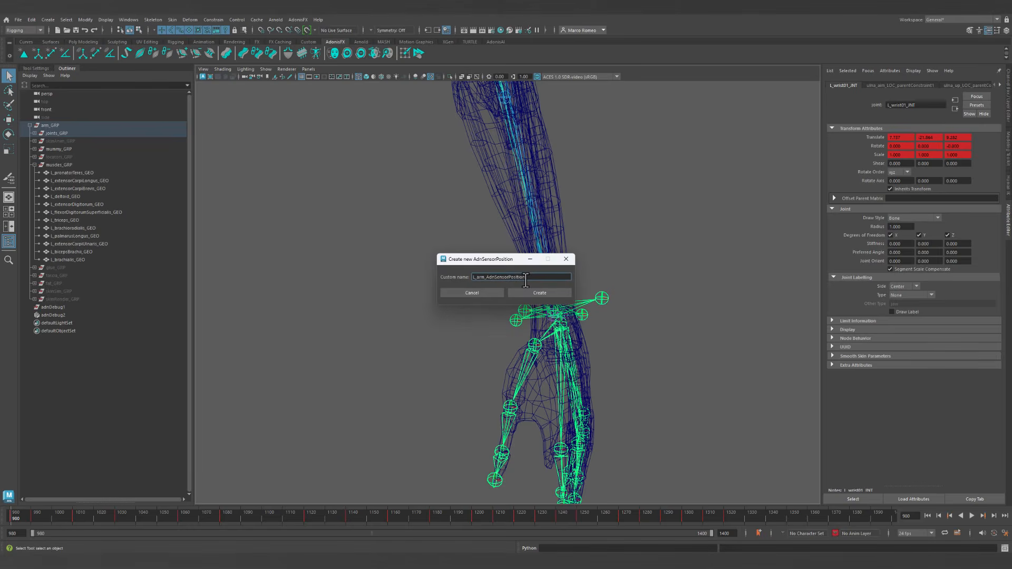
key(Return)
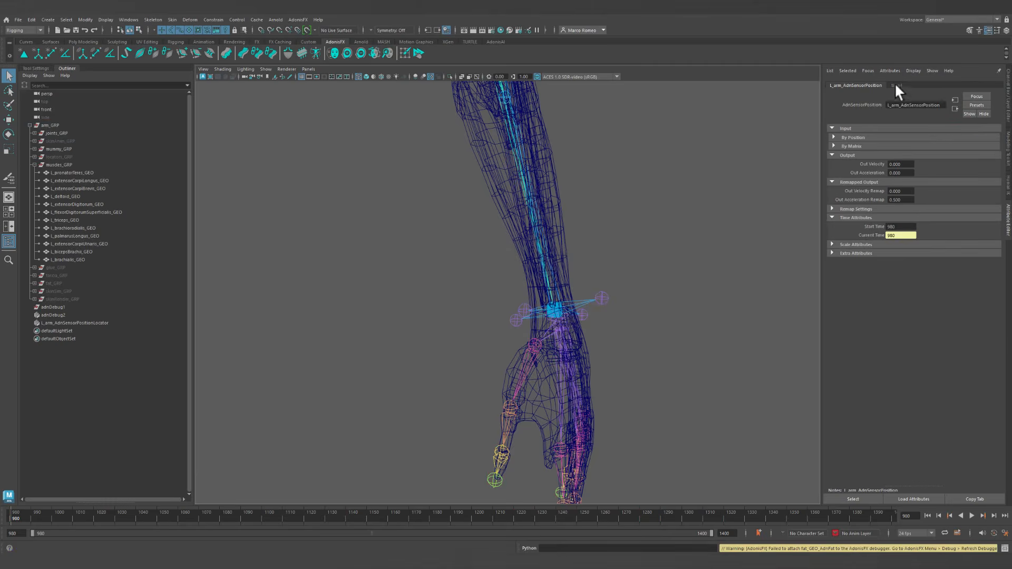
Enlarge the wrist sensor locator L_arm_AdnSensorPositionLocator by setting its draw scale to about 4.01.
alt+drag(538, 311, 587, 356)
click(562, 333)
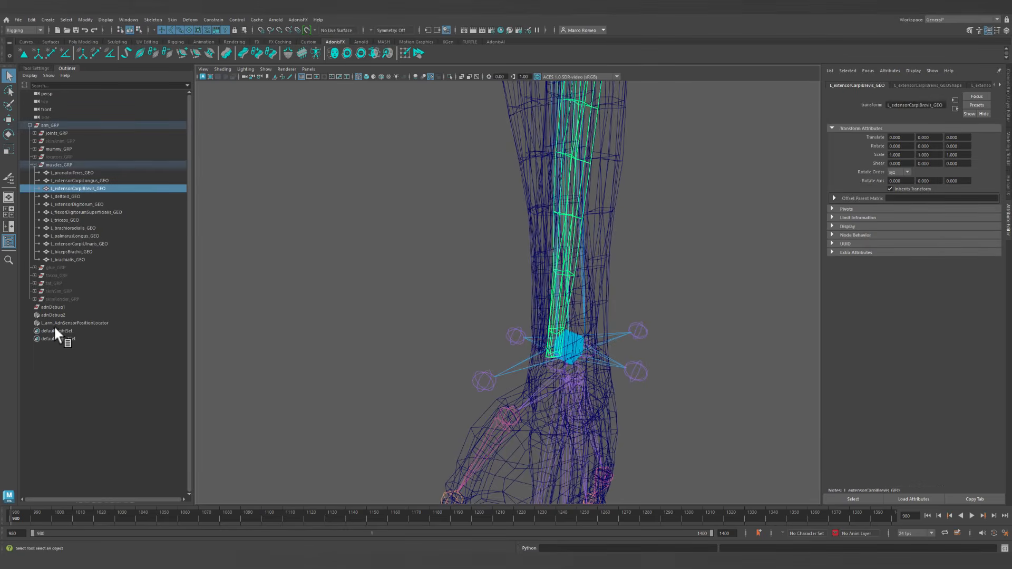
click(72, 322)
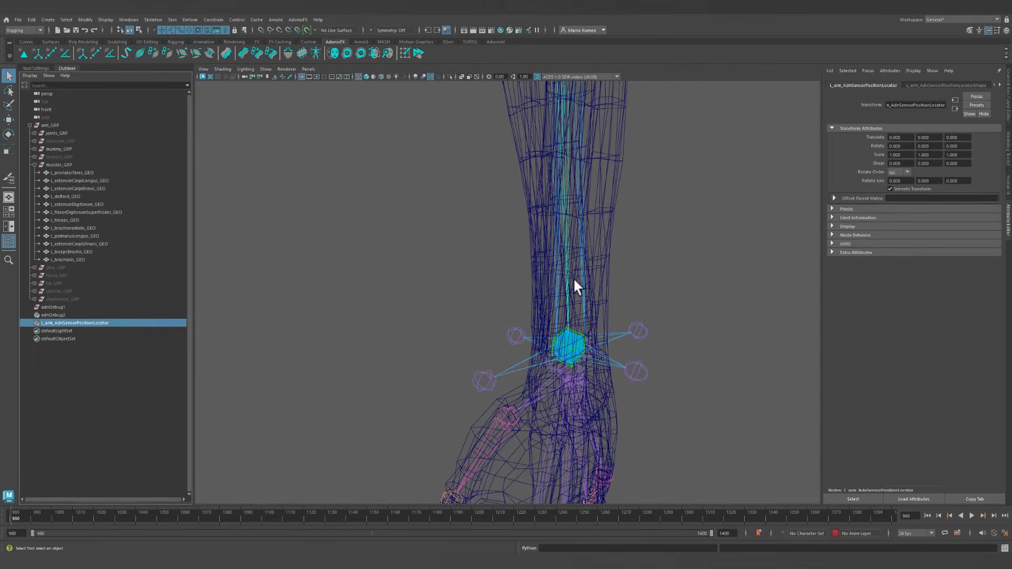
click(958, 85)
drag(925, 191, 948, 192)
alt+right_drag(684, 333, 625, 293)
alt+drag(625, 293, 587, 290)
alt+right_drag(587, 289, 623, 318)
alt+drag(623, 318, 748, 271)
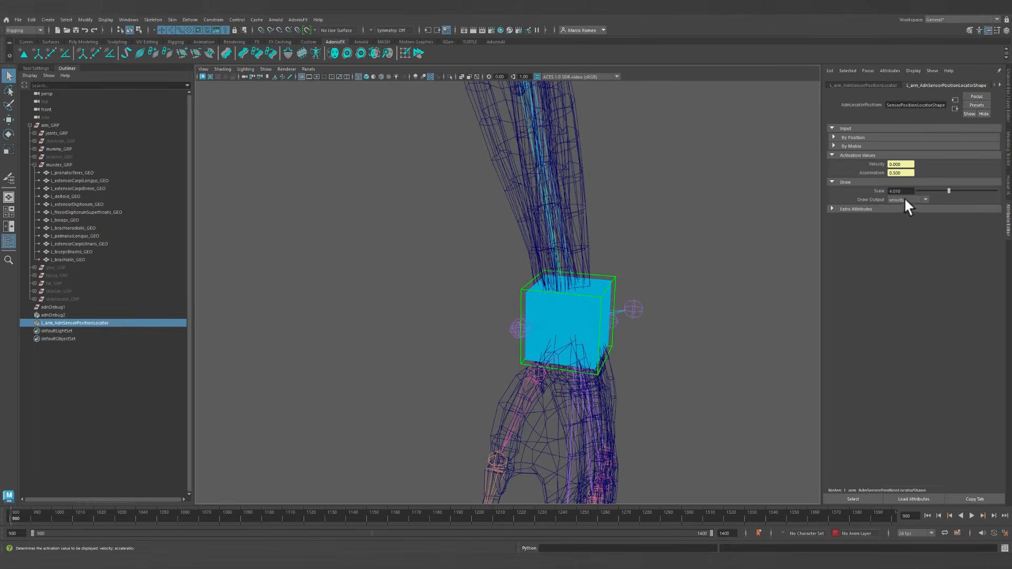
Expand the velocity remap settings and the input and output ranges of the L_arm_AdnSensorPosition node.
alt+right_drag(672, 298, 533, 253)
alt+drag(533, 253, 669, 290)
alt+right_drag(669, 290, 622, 239)
alt+middle_drag(623, 240, 637, 277)
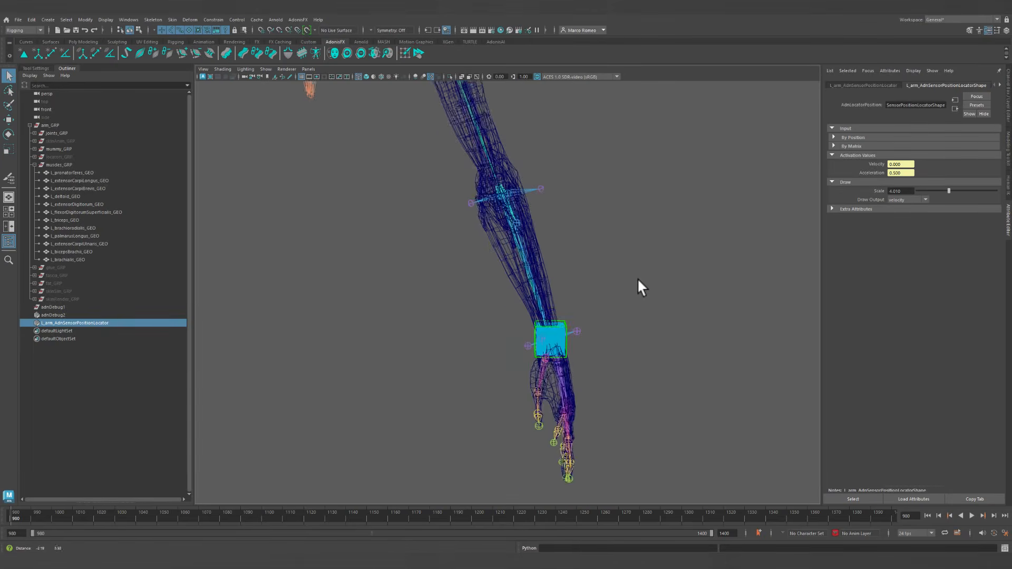
alt+drag(638, 279, 653, 271)
click(1000, 85)
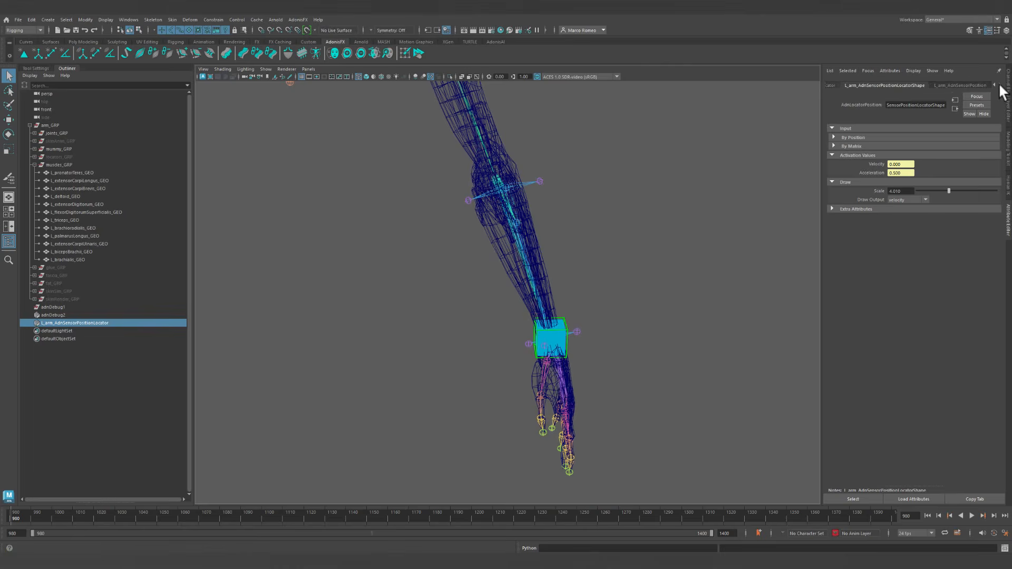
click(943, 85)
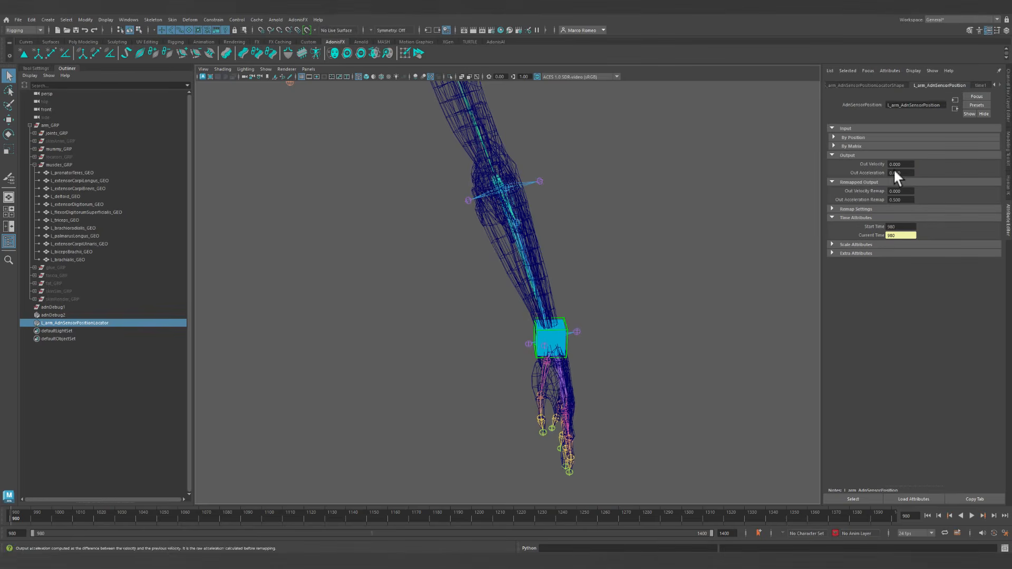
click(858, 209)
click(850, 218)
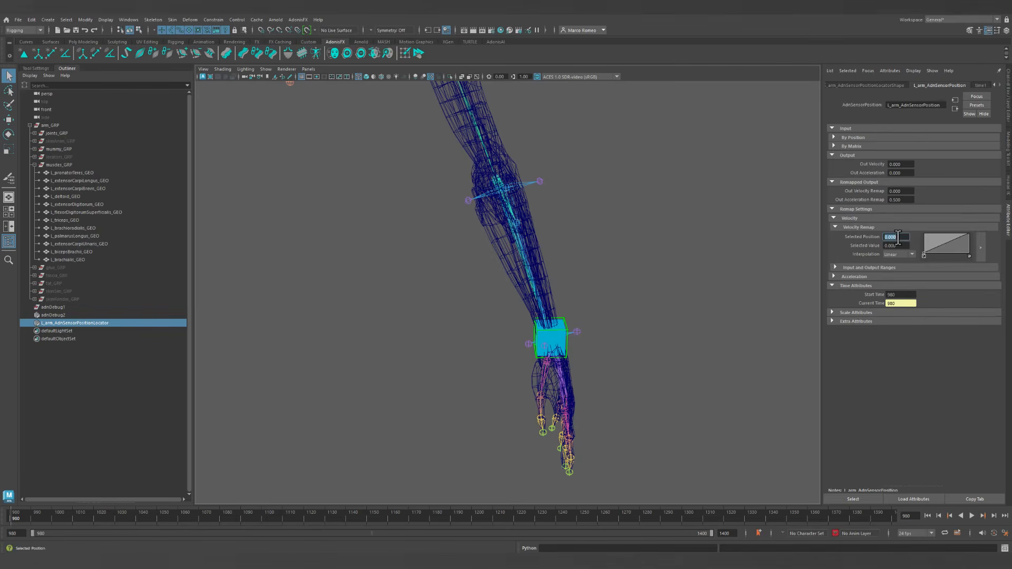
click(837, 267)
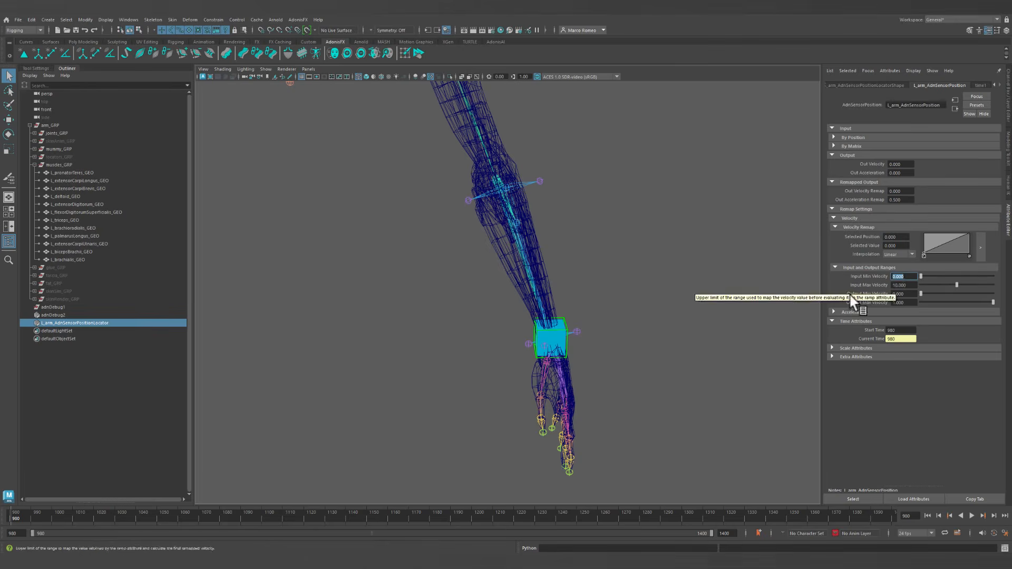
Play back the arm animation to examine the sensor's velocity response, trying an Input Max Velocity of 30.
scroll(686, 336, down, 5)
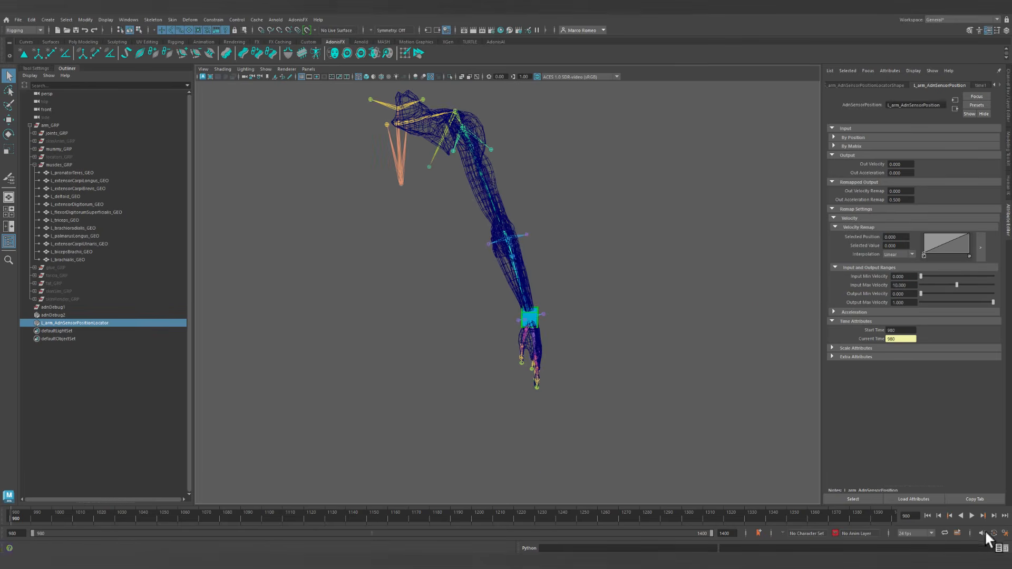
click(971, 515)
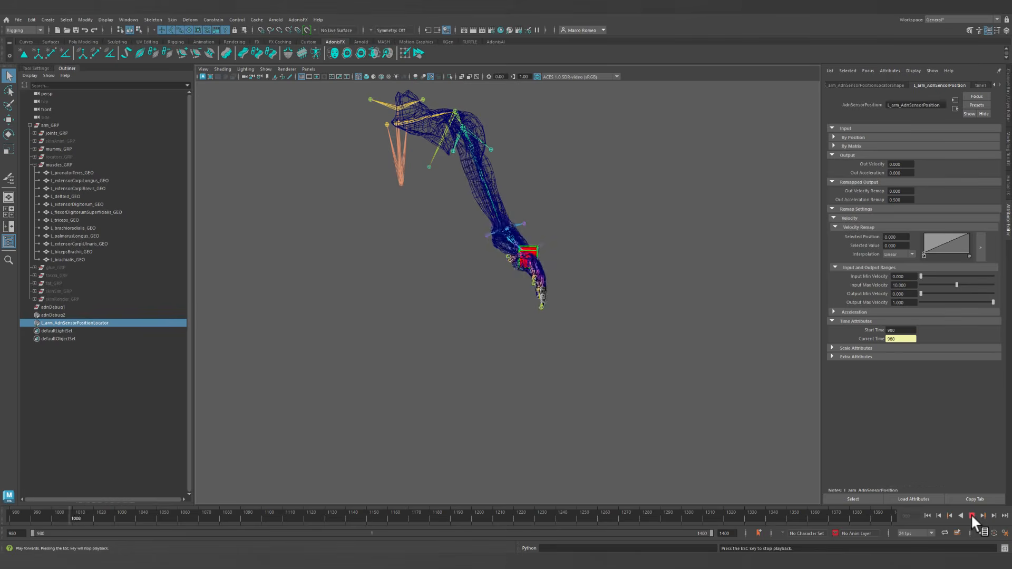
click(971, 515)
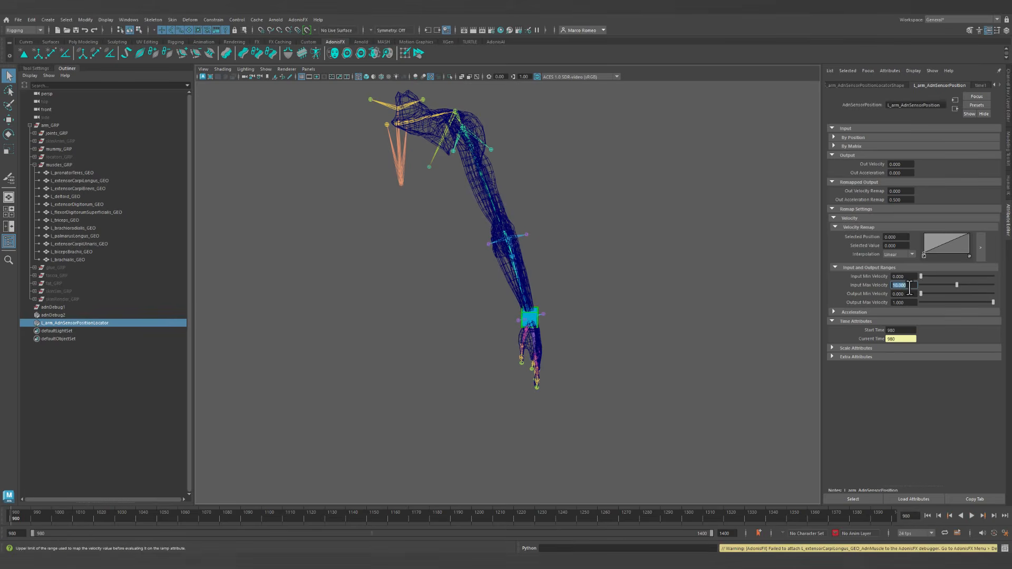
click(971, 515)
click(971, 515)
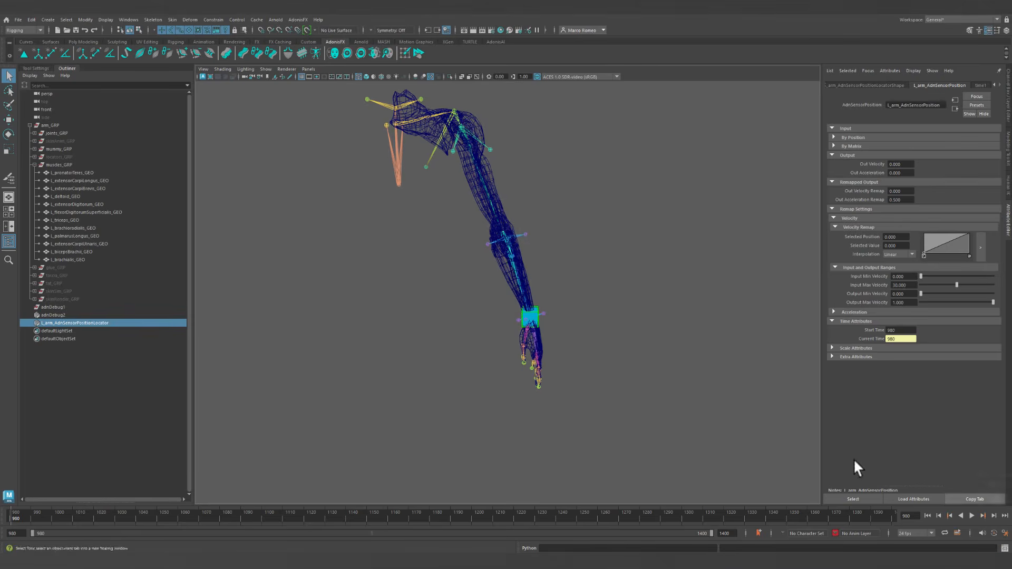
Step the animation forward frame by frame to frame 1004 and examine the sensor's raw and remapped velocity outputs.
click(994, 516)
click(994, 516)
click(994, 516)
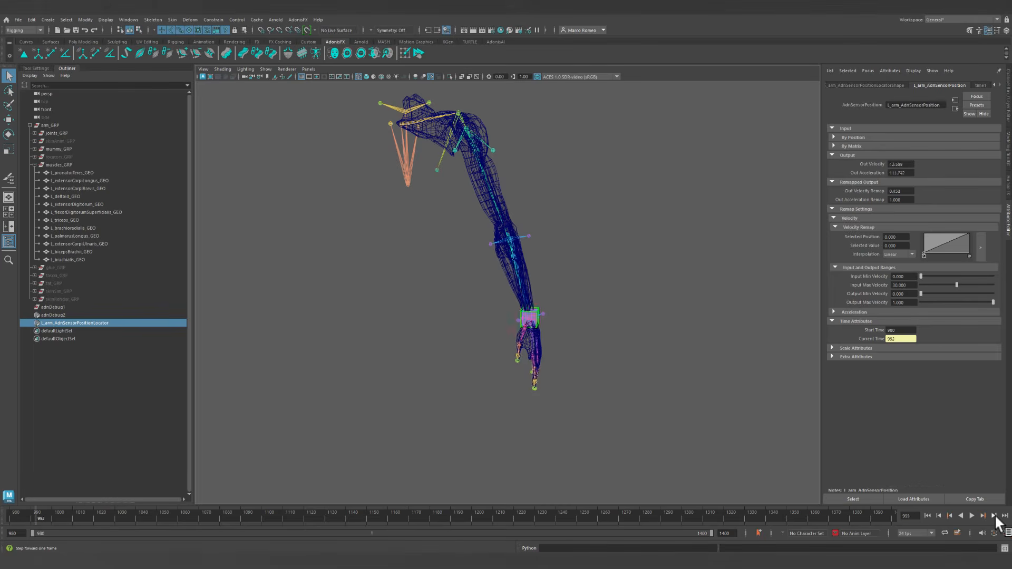
click(994, 516)
click(995, 516)
click(994, 517)
click(994, 516)
click(994, 516)
click(994, 516)
click(994, 516)
click(994, 516)
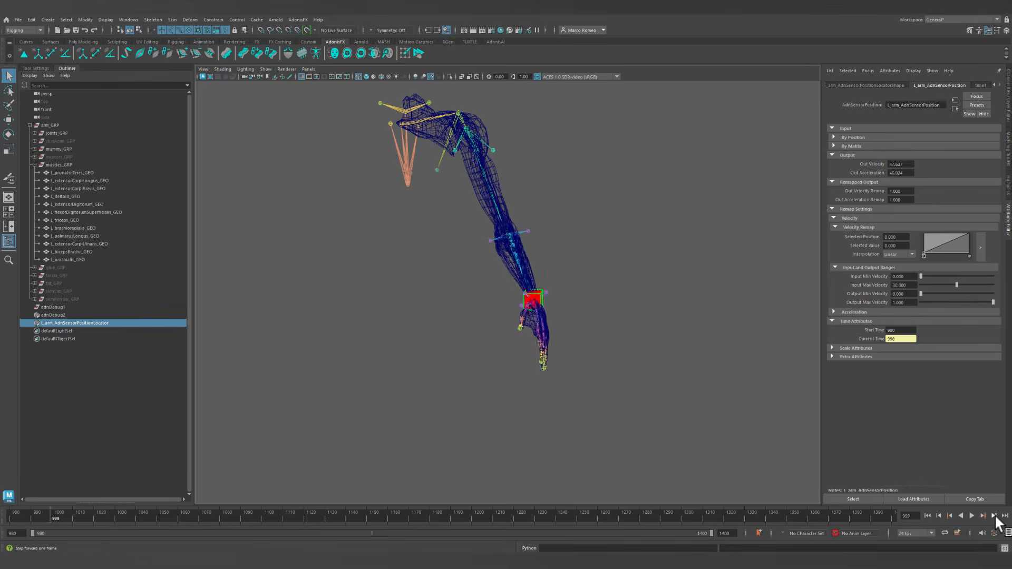
click(994, 516)
click(994, 516)
click(994, 516)
click(994, 516)
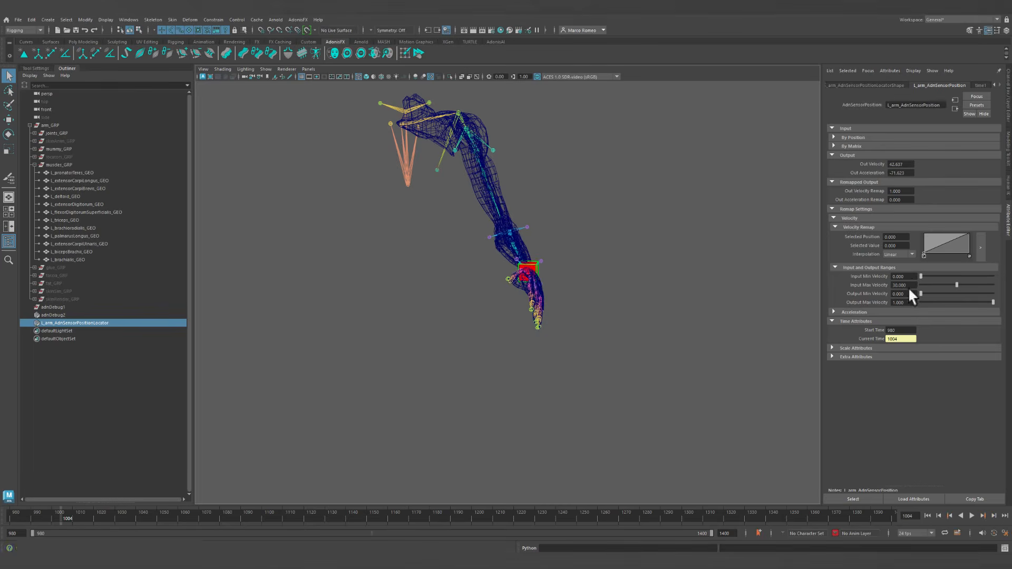
Set the sensor's Input Max Velocity to 500, play the animation back, and return to the start frame.
click(907, 285)
text(100)
key(Return)
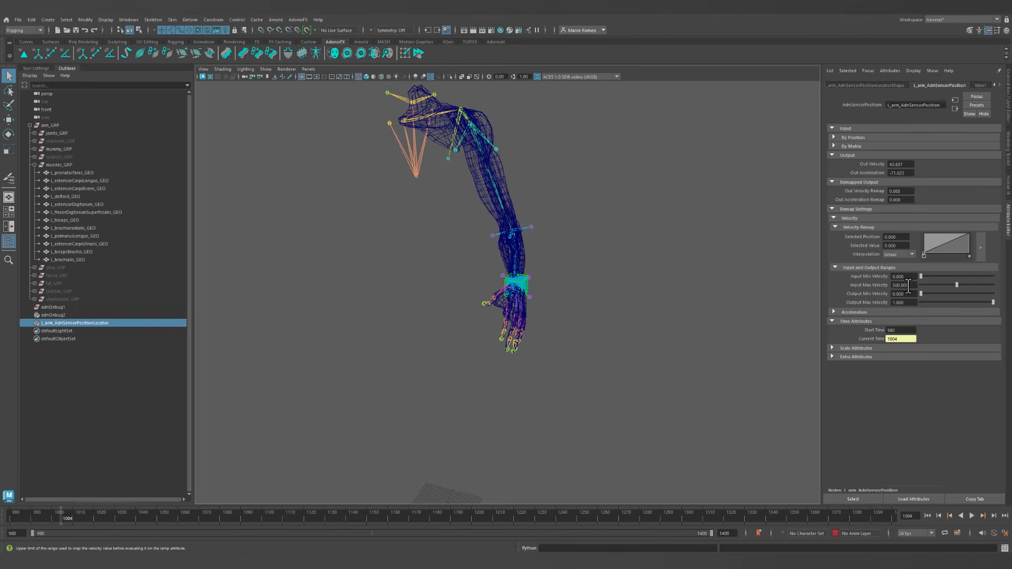
click(970, 516)
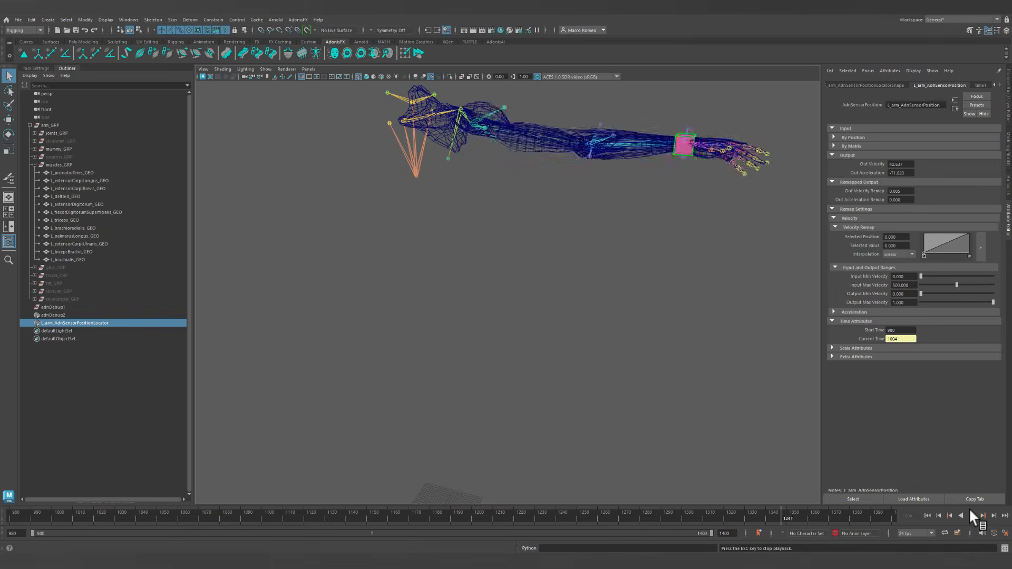
click(971, 516)
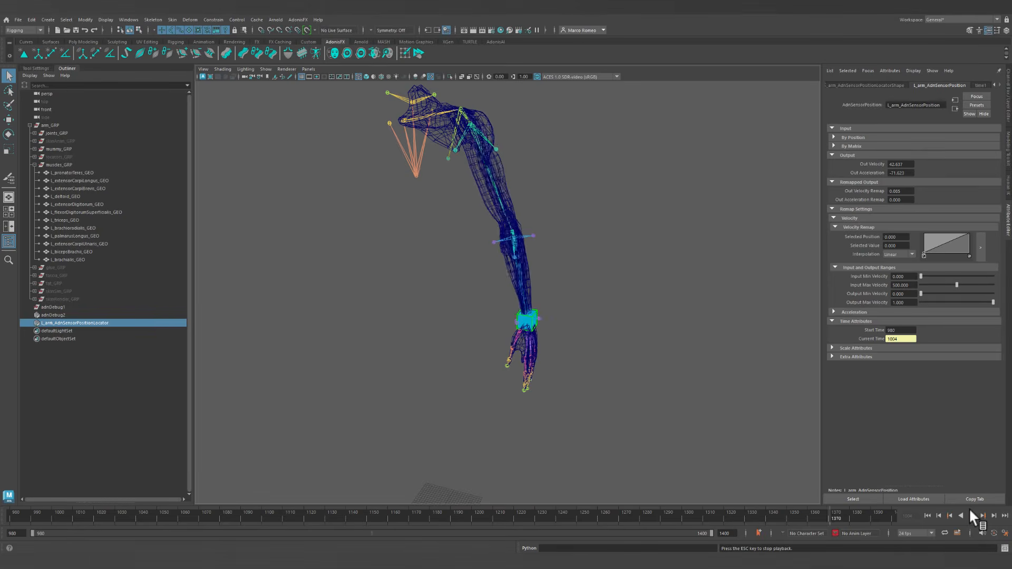
click(927, 516)
Show the locators_GRP group and switch the viewport back to shaded display.
alt+drag(590, 268, 633, 317)
alt+right_drag(632, 316, 616, 301)
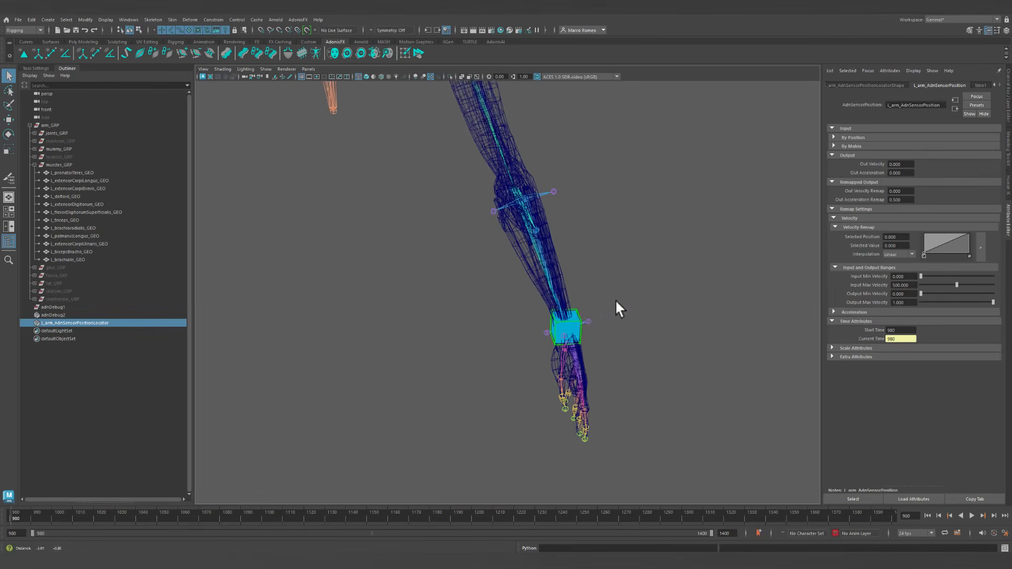
click(583, 310)
alt+middle_drag(605, 279, 604, 299)
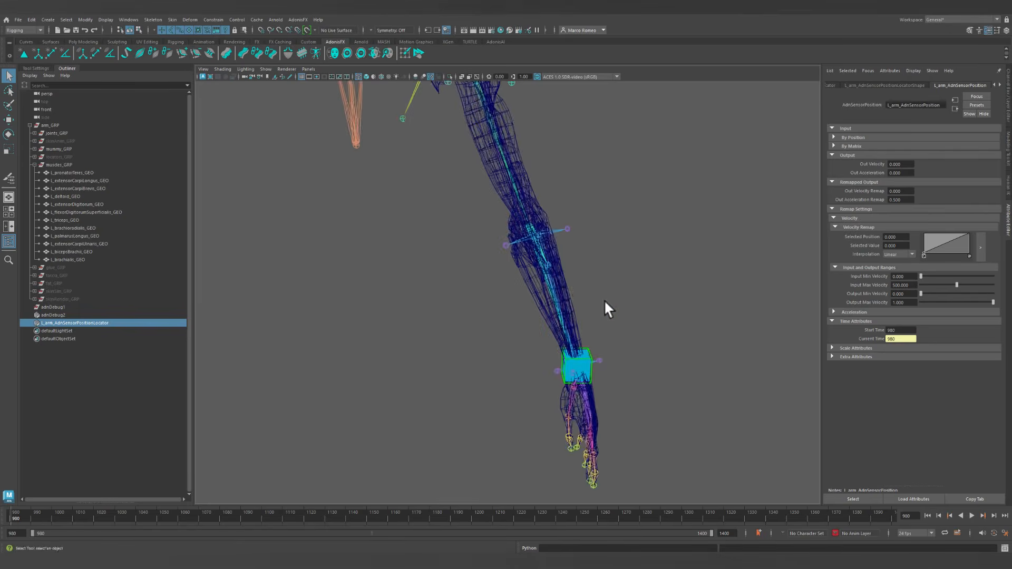
alt+right_drag(683, 304, 624, 286)
alt+middle_drag(624, 286, 618, 307)
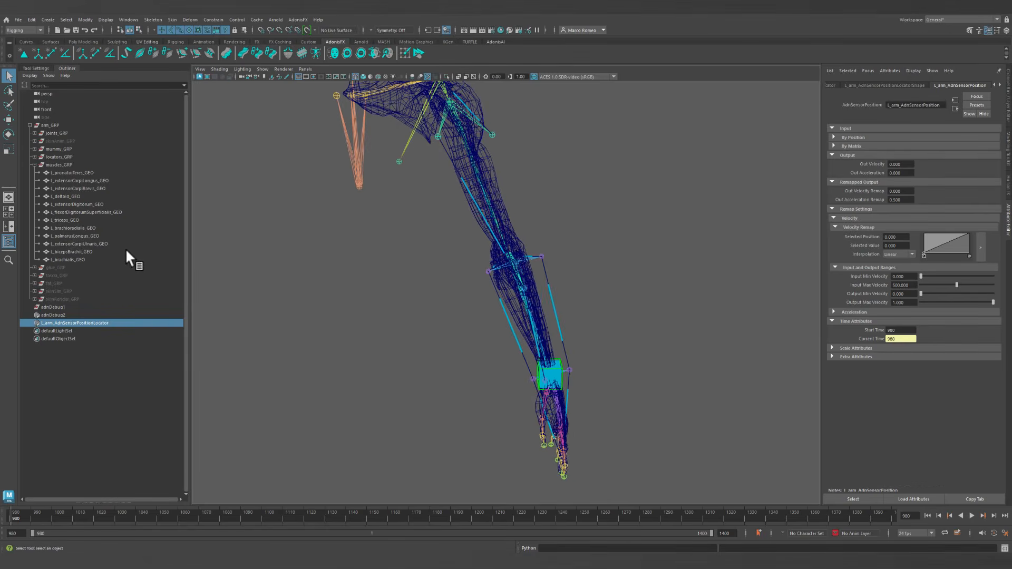
key(5)
Select the L_extensorCarpiBrevis_GEO muscle and open the attributes of its AdnMuscle node.
mouse_move(317, 286)
alt+mouse_down()
mouse_move(339, 242)
mouse_move(367, 288)
mouse_move(401, 296)
alt+mouse_up()
alt+right_drag(400, 295, 473, 361)
alt+middle_drag(433, 329, 422, 268)
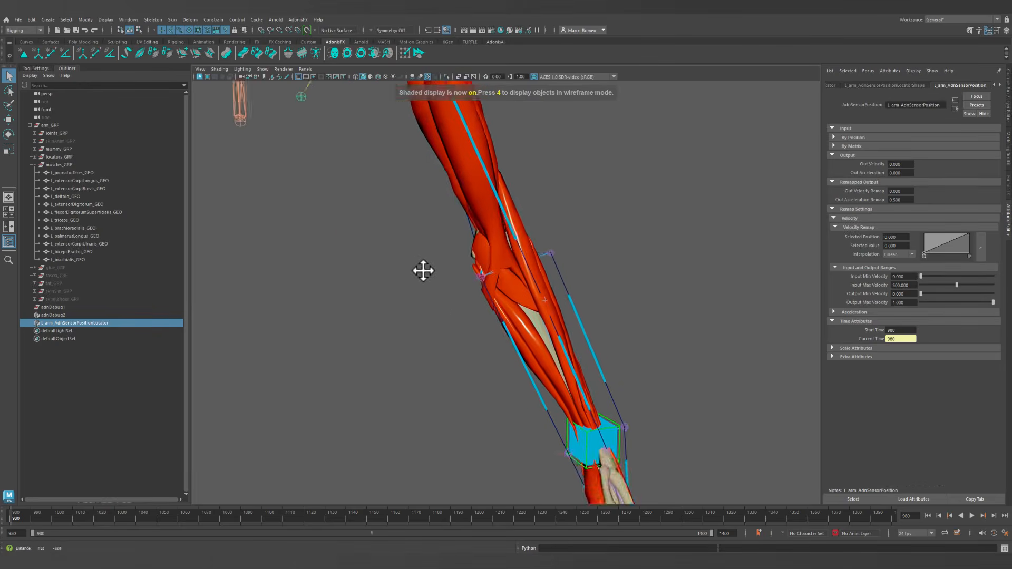
alt+drag(387, 282, 294, 280)
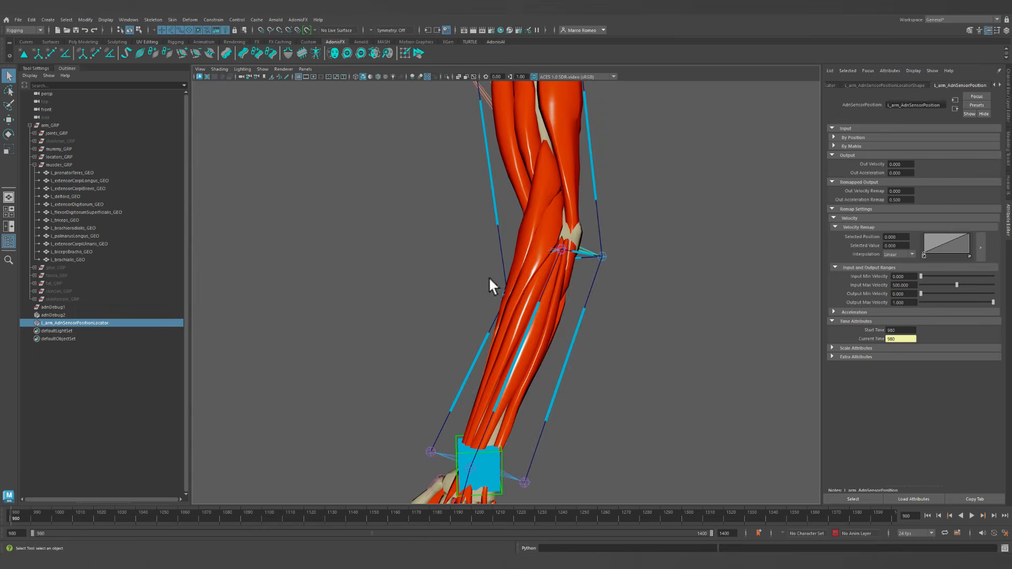
click(534, 287)
alt+drag(558, 299, 510, 308)
click(491, 319)
alt+drag(420, 295, 464, 253)
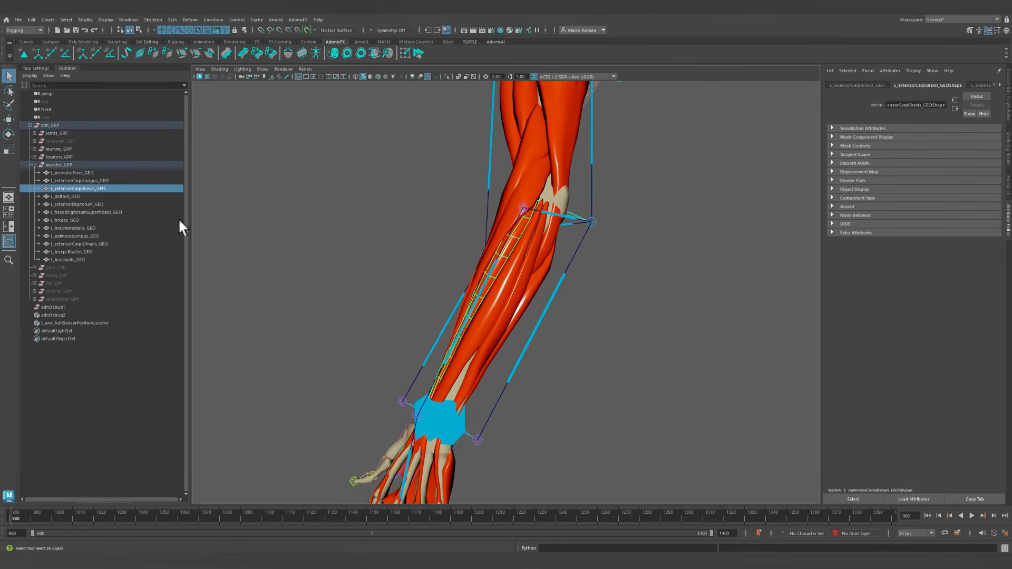
click(998, 85)
click(937, 85)
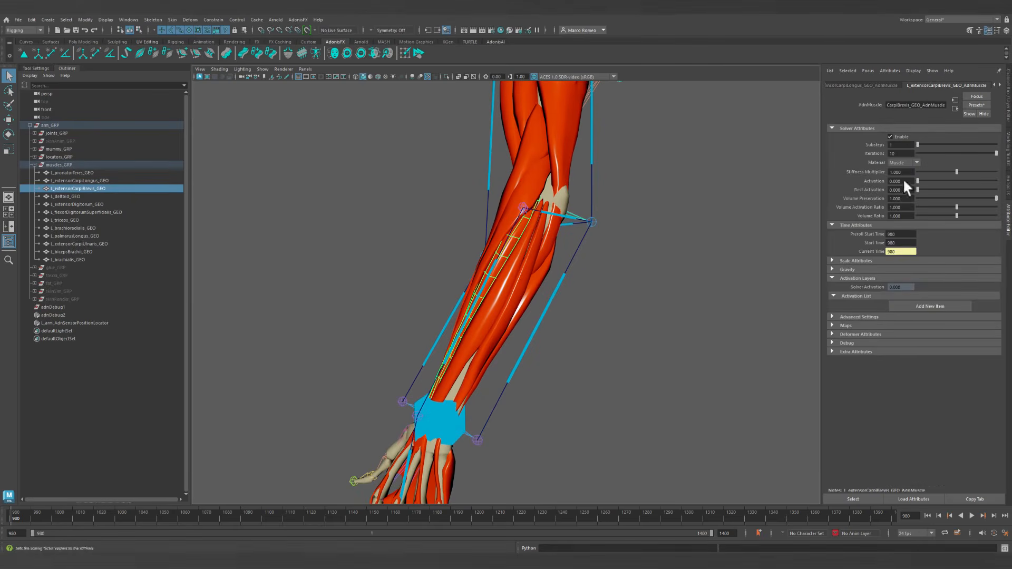
Select the wrist abduct and wrist extend distance sensor locators along the forearm.
alt+drag(644, 242, 555, 226)
mouse_move(552, 270)
alt+mouse_down()
mouse_move(606, 262)
mouse_move(550, 258)
alt+mouse_up()
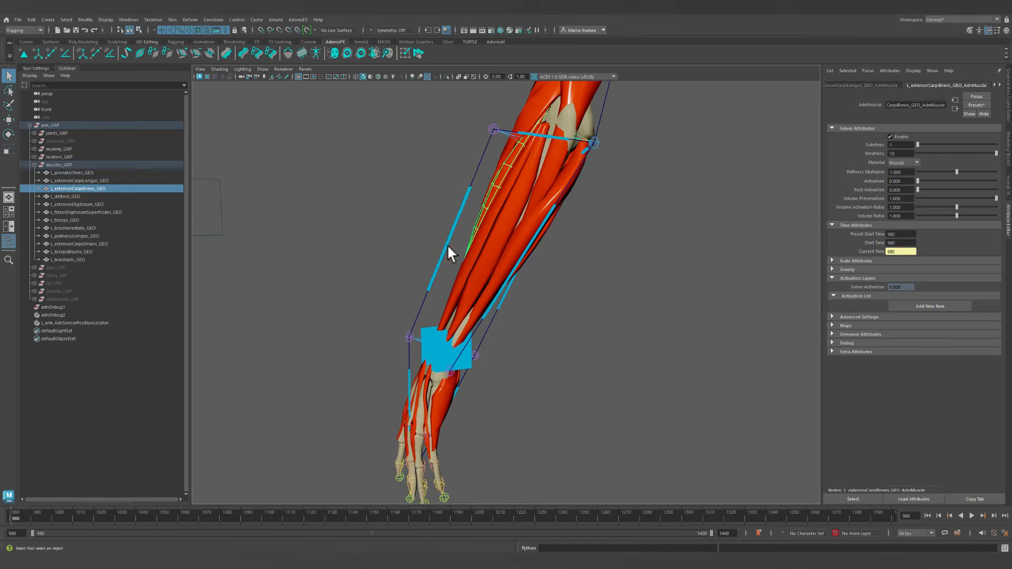
click(447, 245)
mouse_move(479, 282)
alt+mouse_down()
mouse_move(554, 277)
mouse_move(518, 284)
mouse_move(578, 294)
mouse_move(497, 277)
alt+mouse_up()
click(519, 284)
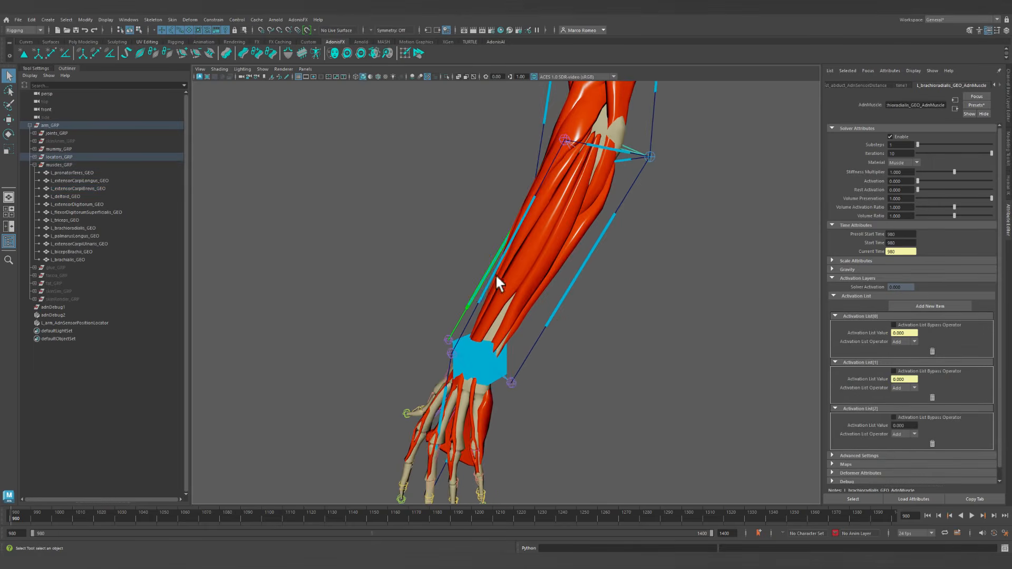
click(503, 303)
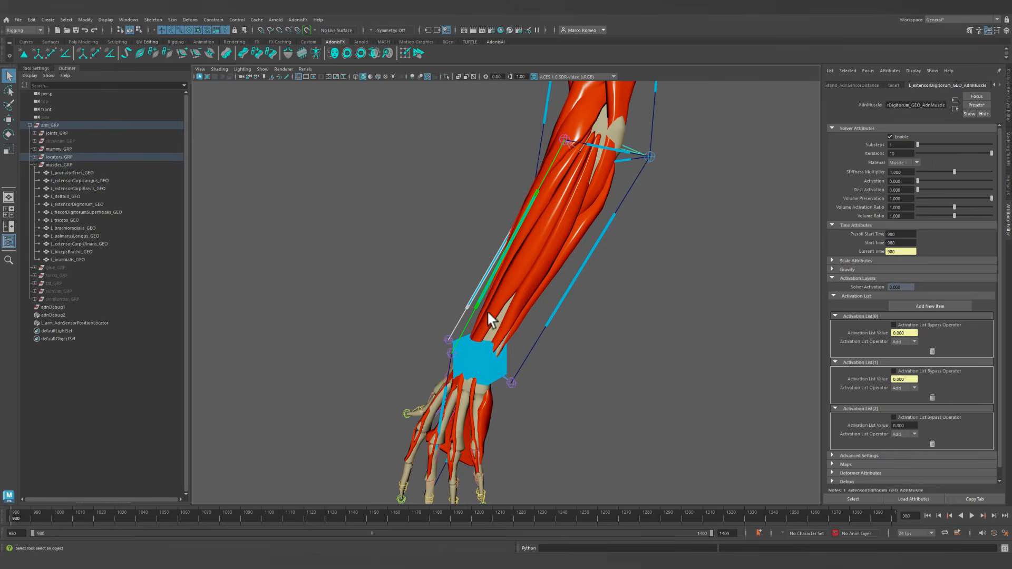
Add the L_extensorCarpiBrevis_GEO muscle to the two selected wrist sensors and show its AdnMuscle attributes.
click(487, 313)
alt+drag(531, 316, 614, 311)
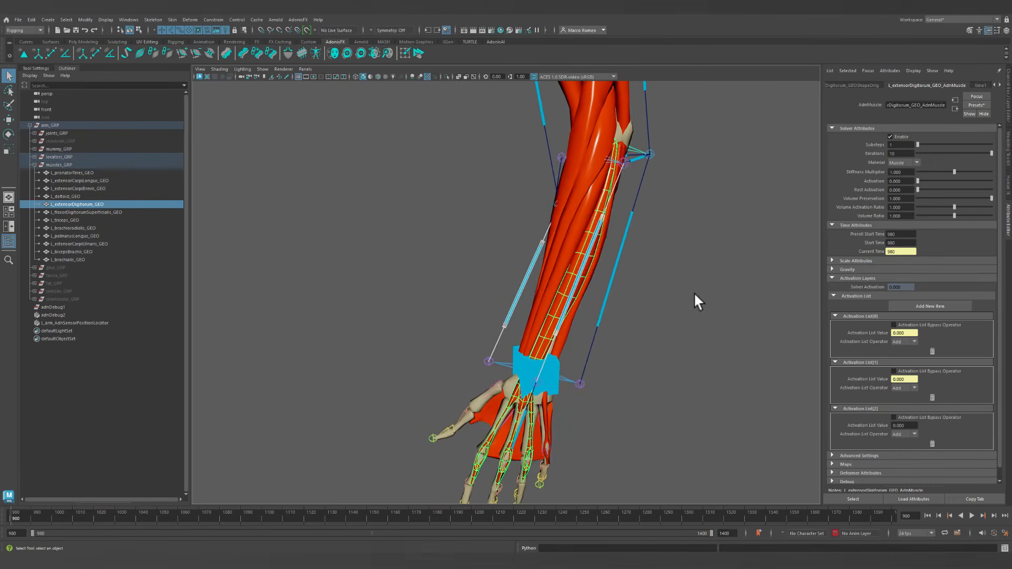
click(695, 299)
click(568, 230)
alt+drag(597, 236, 566, 262)
key(ctrl+z)
shift+click(510, 238)
click(999, 84)
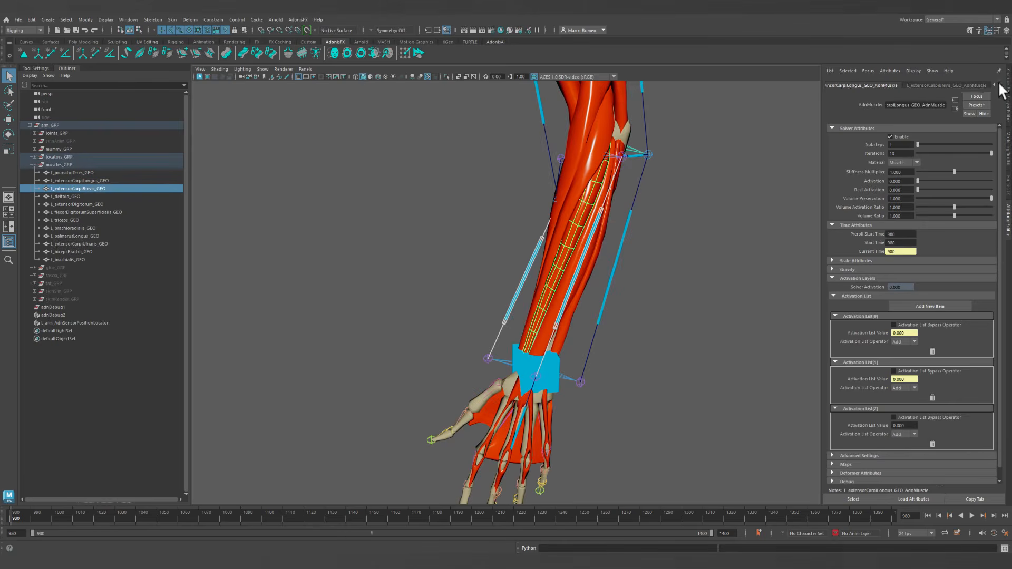
click(910, 86)
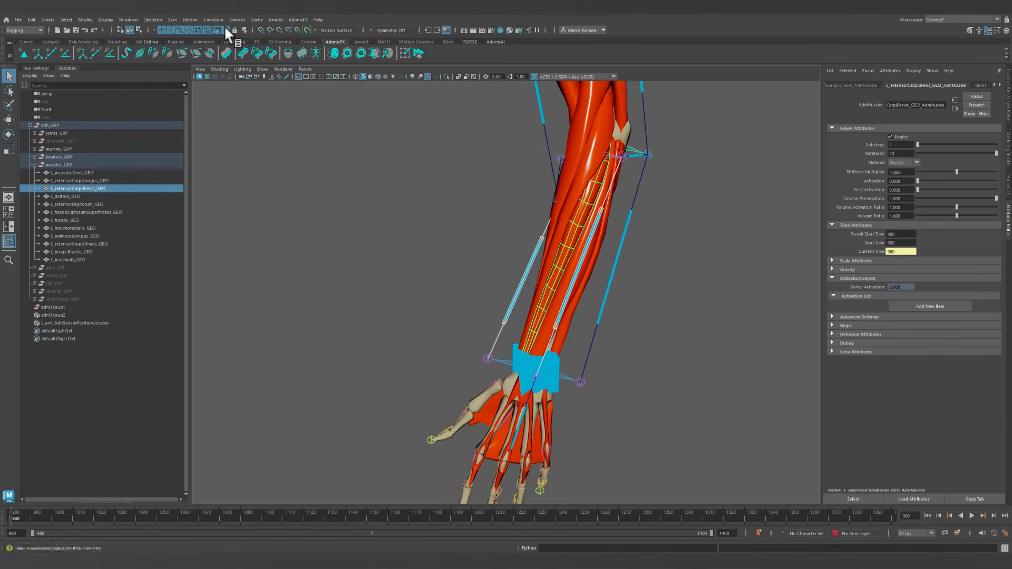
Open the AdonisFX Sensors Connection Editor with the two wrist distance sensors as sources and the L_extensorCarpiBrevis_GEO_AdnMuscle node as destination.
click(297, 20)
mouse_move(367, 87)
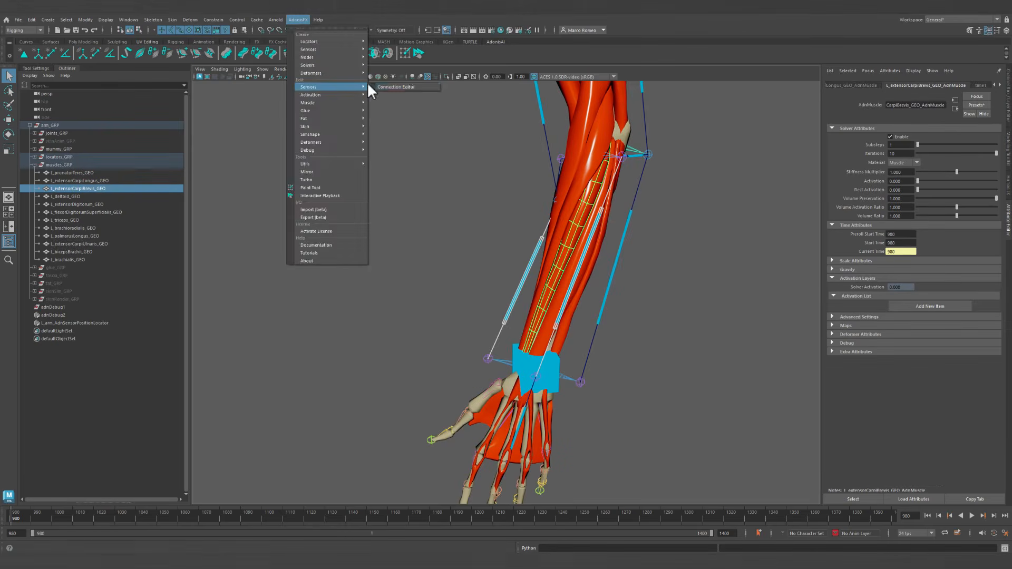
click(410, 87)
click(472, 241)
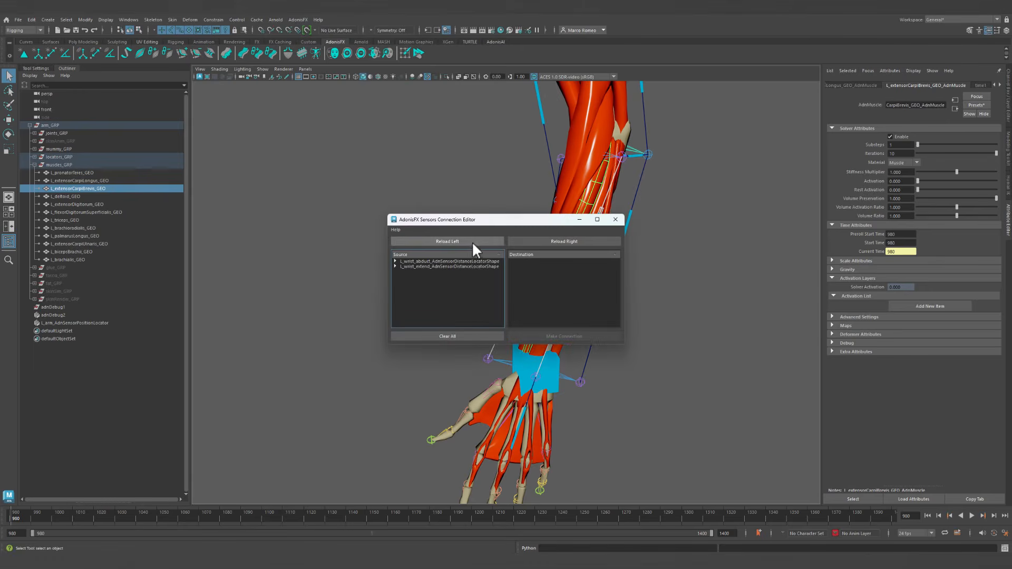
click(548, 238)
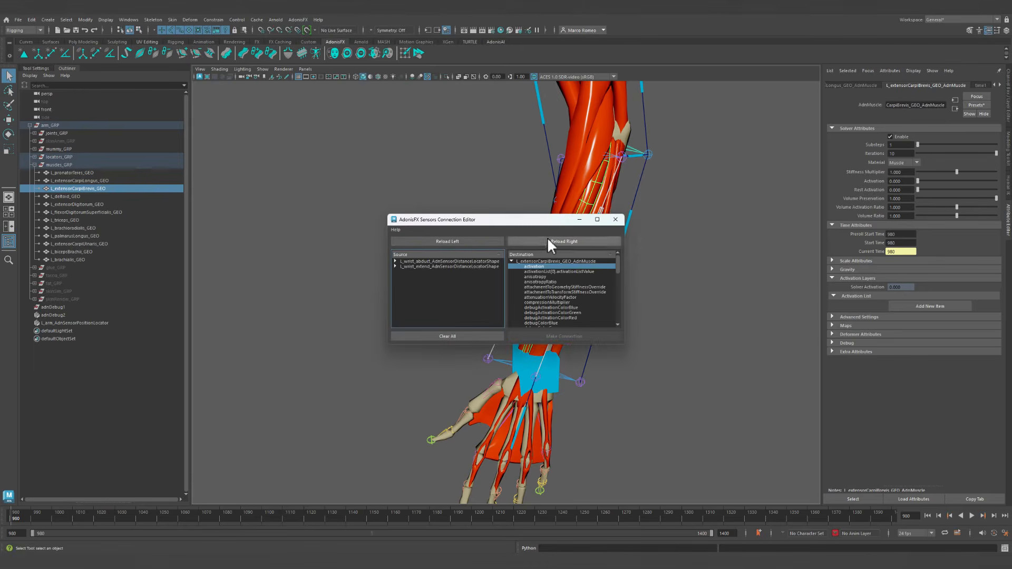
Connect the wrist abduct sensor's activationDistance to activationList[0].activationListValue of the extensor carpi brevis muscle.
click(396, 261)
click(428, 271)
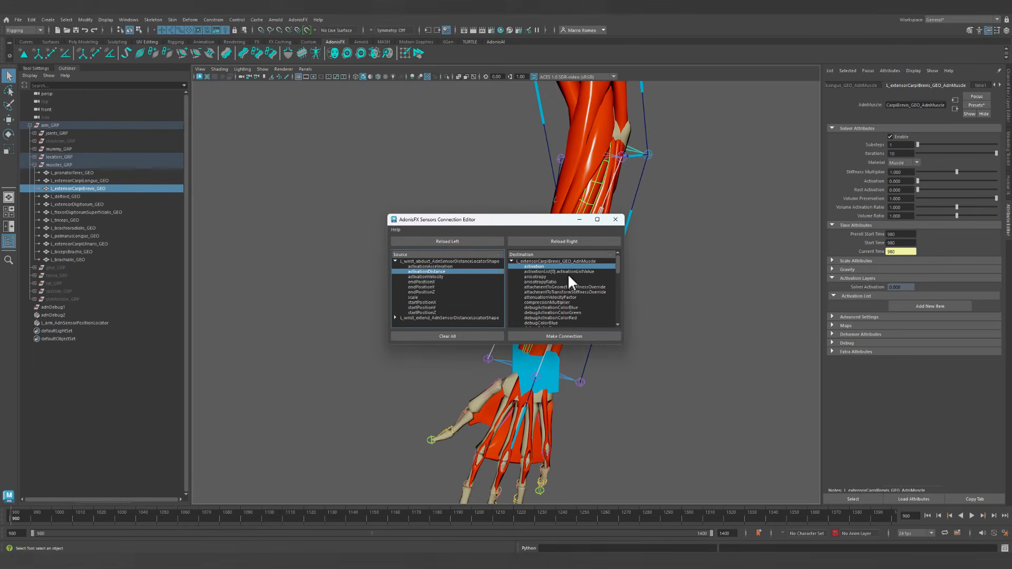
click(565, 271)
click(563, 336)
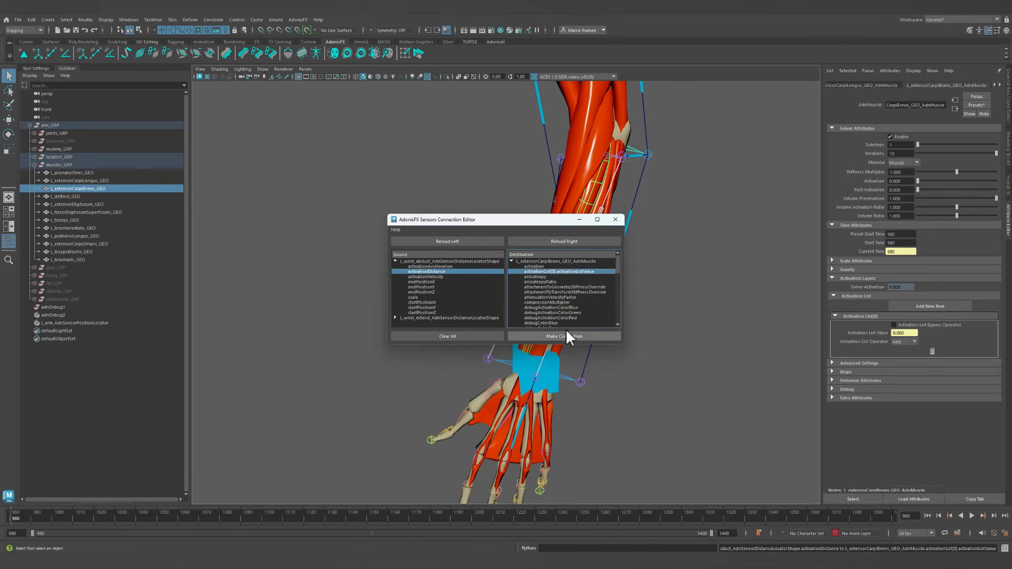
Connect the wrist extend sensor's activationDistance to the muscle's activationList[1].activationListValue and close the connection editor.
click(574, 240)
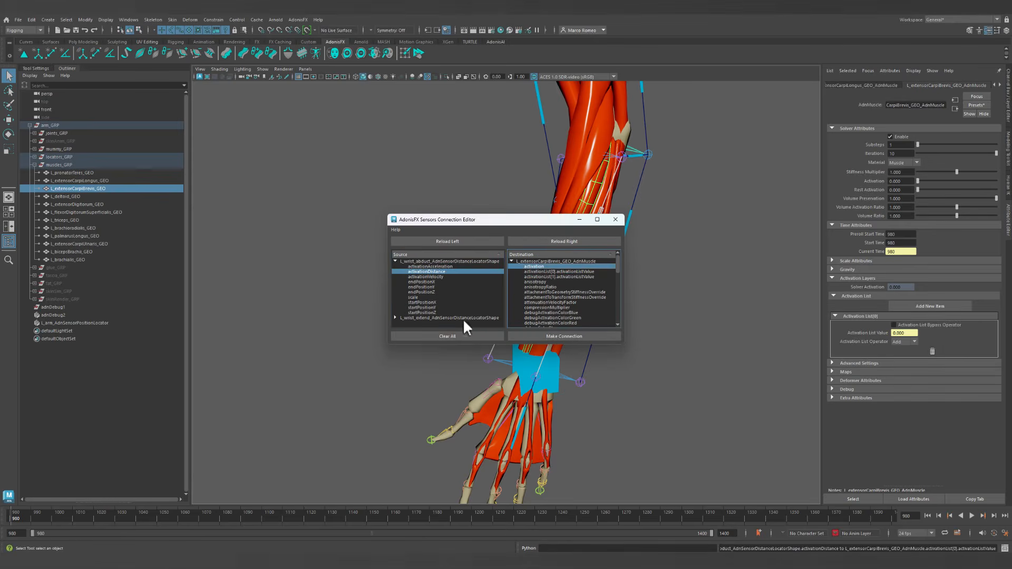
click(395, 318)
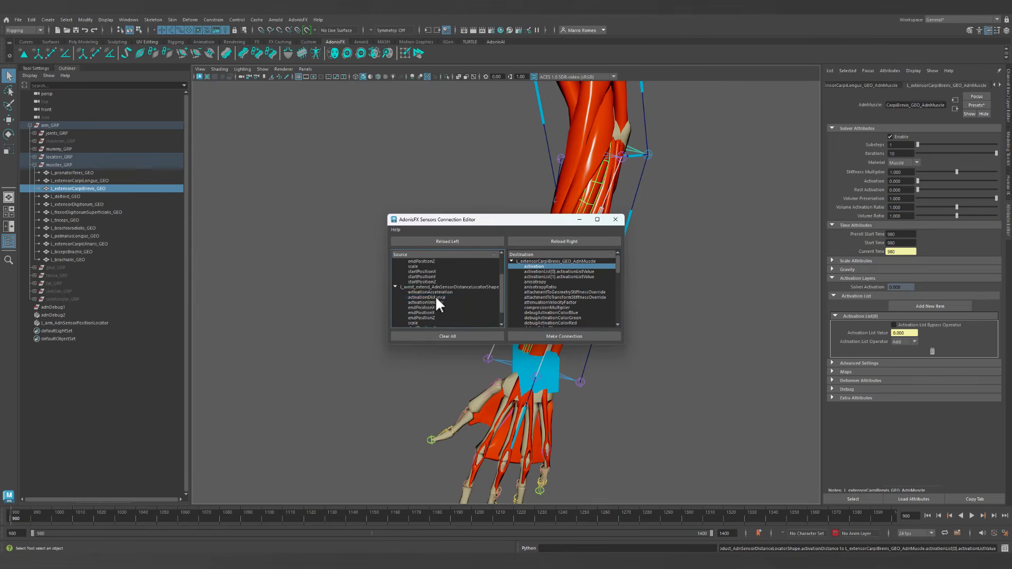
click(436, 297)
click(577, 276)
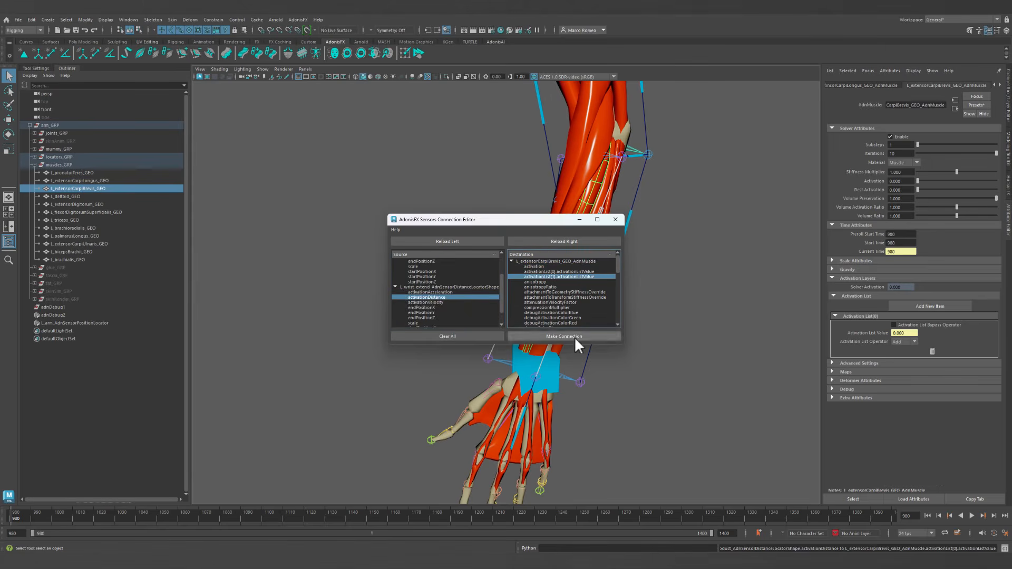
click(575, 337)
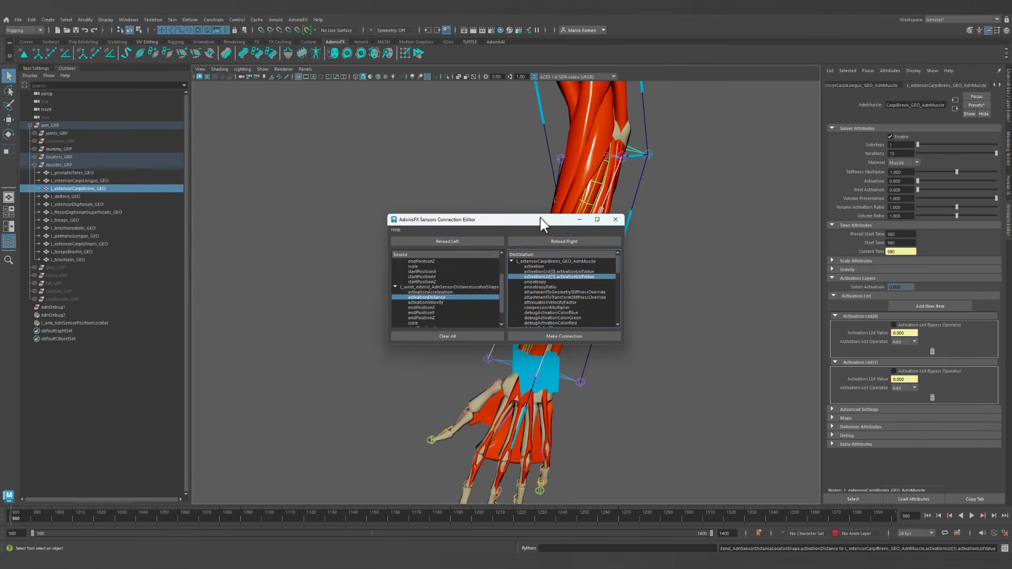
drag(539, 218, 364, 156)
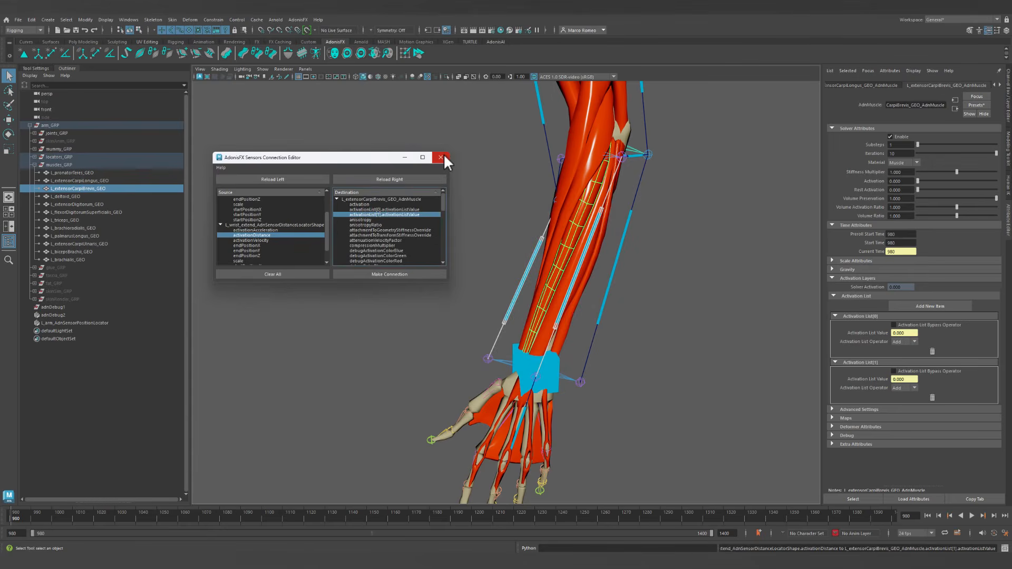
click(444, 155)
Select the L_arm_AdnSensorPositionLocator at the wrist and open it in the Node Editor.
alt+right_drag(703, 266, 657, 302)
alt+drag(657, 302, 593, 316)
alt+right_drag(593, 316, 580, 340)
click(580, 340)
alt+drag(585, 348, 594, 358)
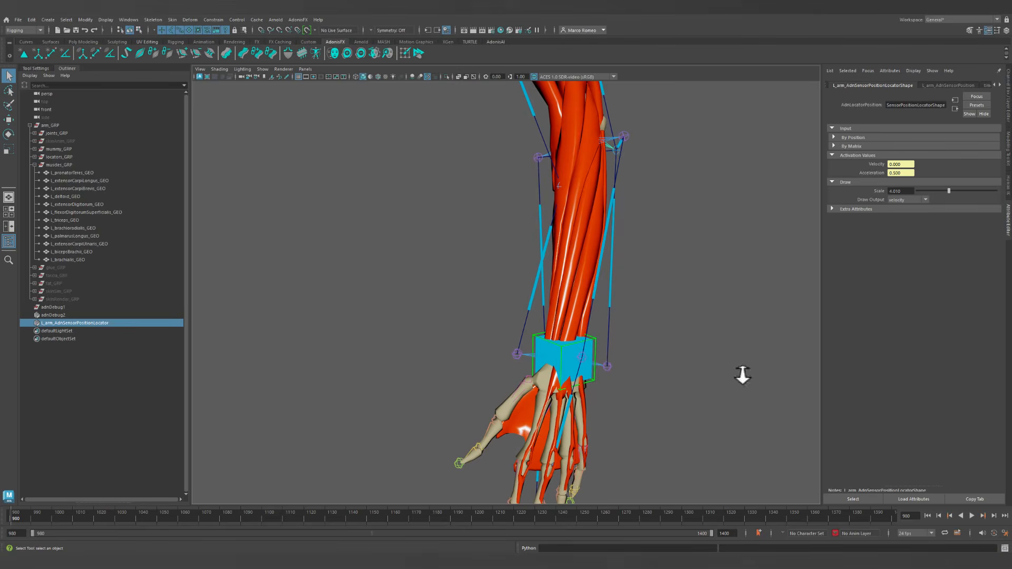
alt+right_drag(743, 375, 646, 337)
alt+drag(646, 336, 663, 324)
alt+right_drag(663, 325, 606, 308)
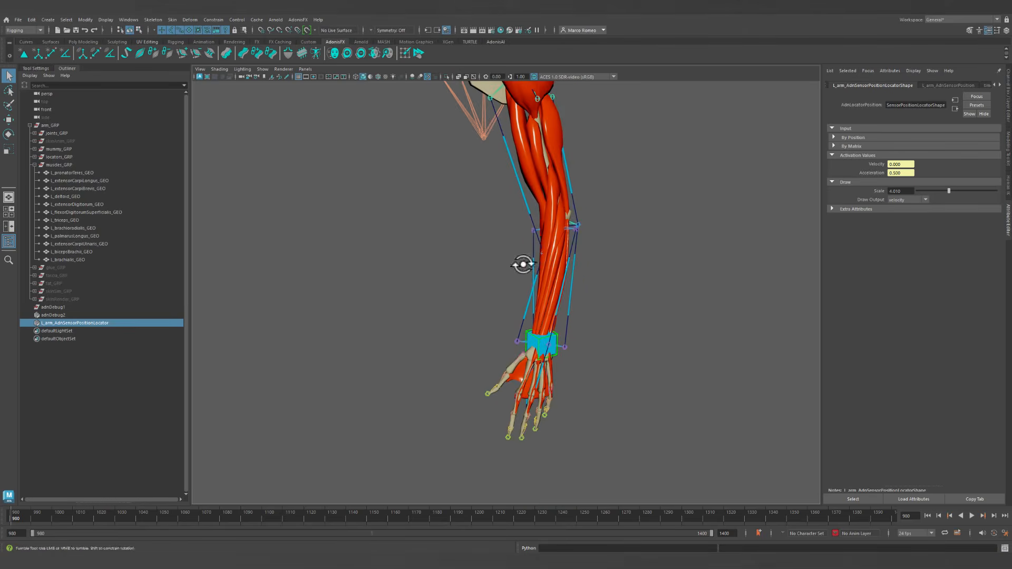
click(128, 19)
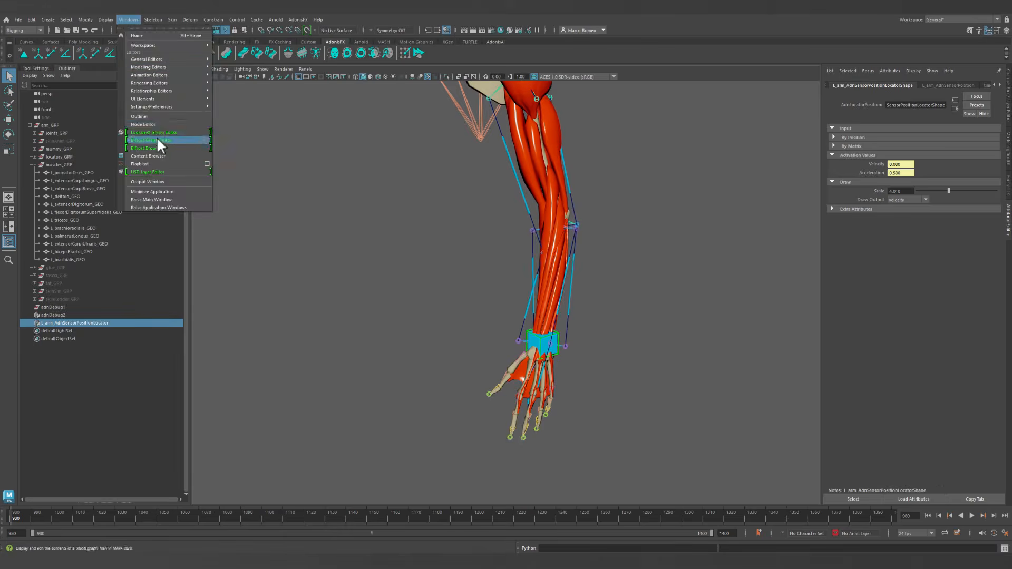
click(154, 124)
drag(617, 120, 547, 102)
drag(424, 99, 385, 92)
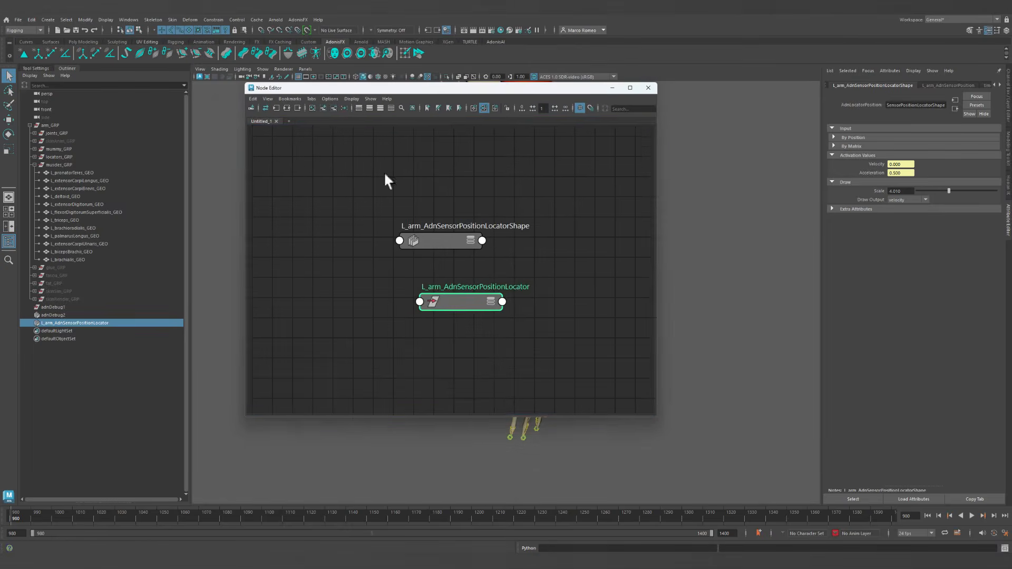
Show all attributes of the L_arm_AdnSensorPositionLocatorShape node, set apart from its transform node, in an enlarged Node Editor.
drag(472, 307, 272, 359)
click(440, 241)
drag(440, 241, 495, 270)
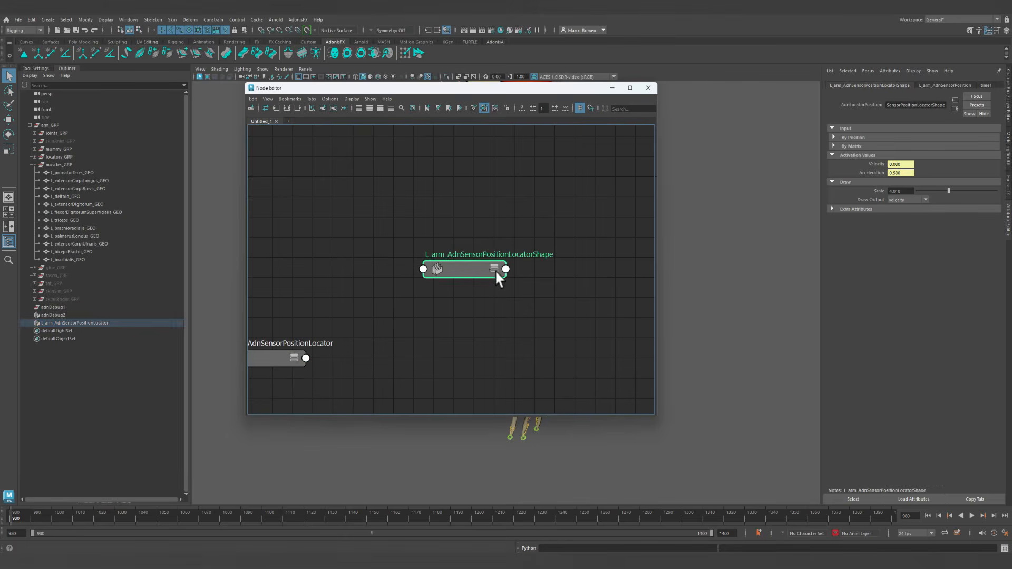
right_click(475, 266)
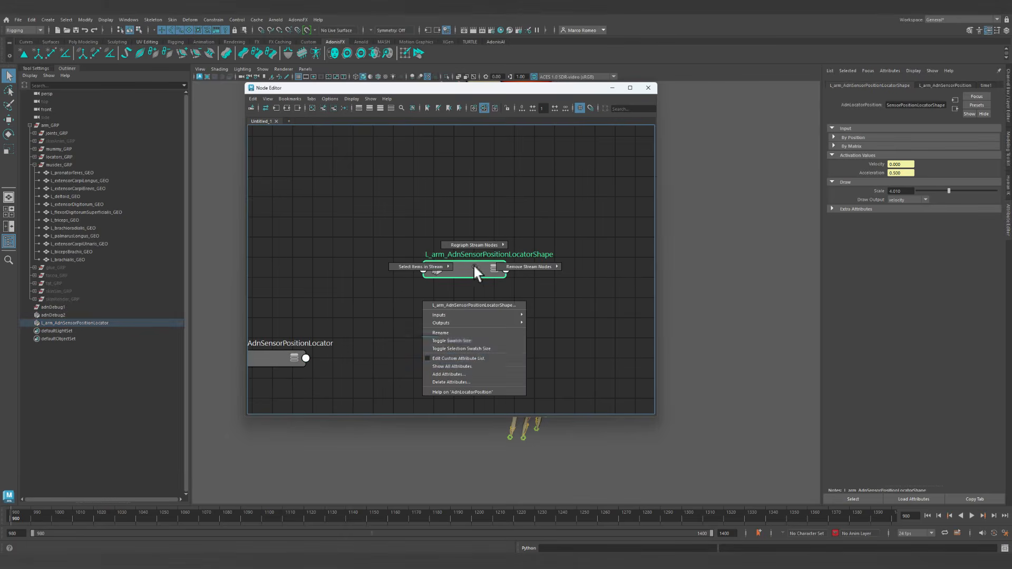
click(479, 366)
drag(472, 255, 470, 138)
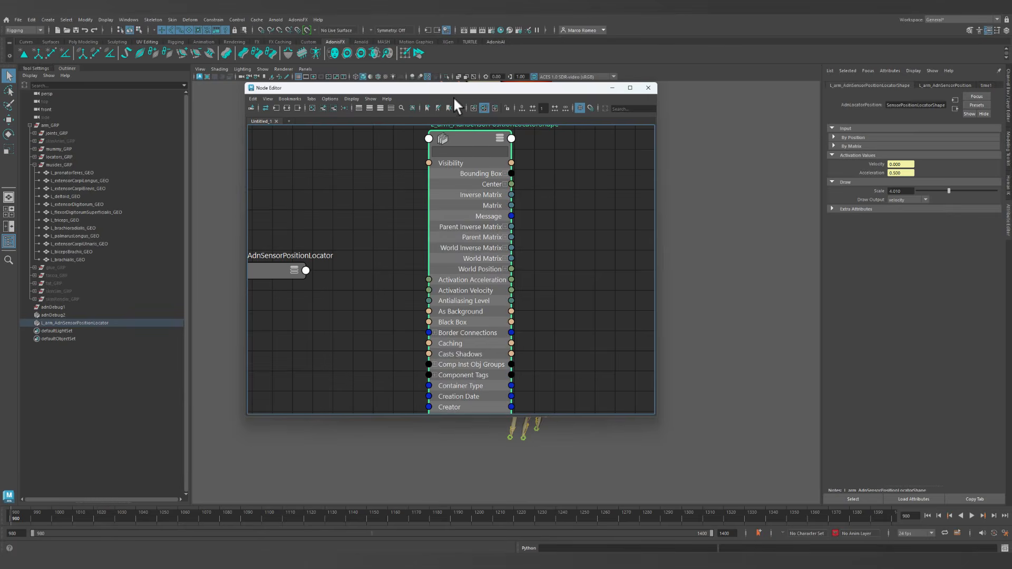
scroll(545, 273, down, 3)
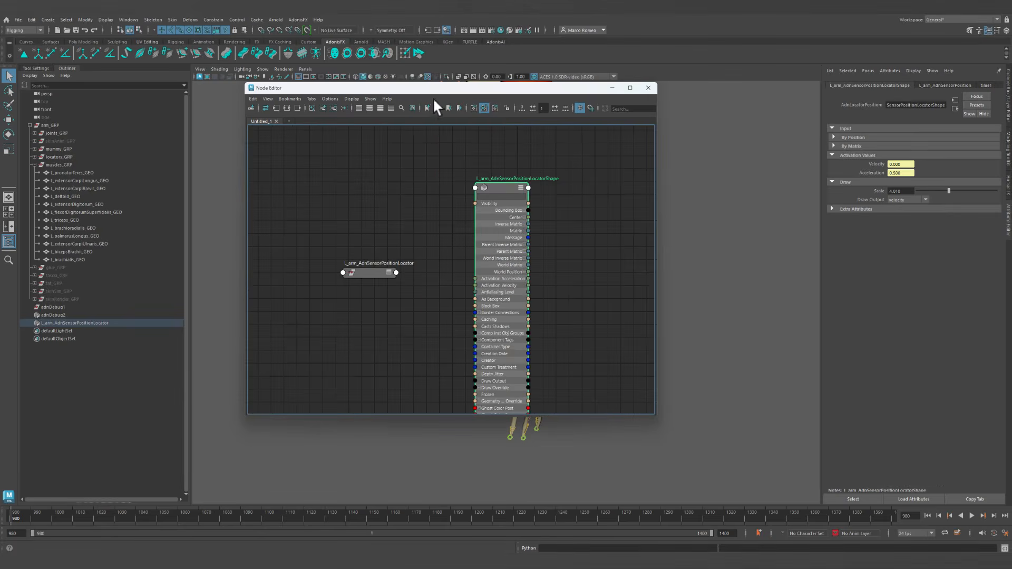
drag(433, 87, 385, 46)
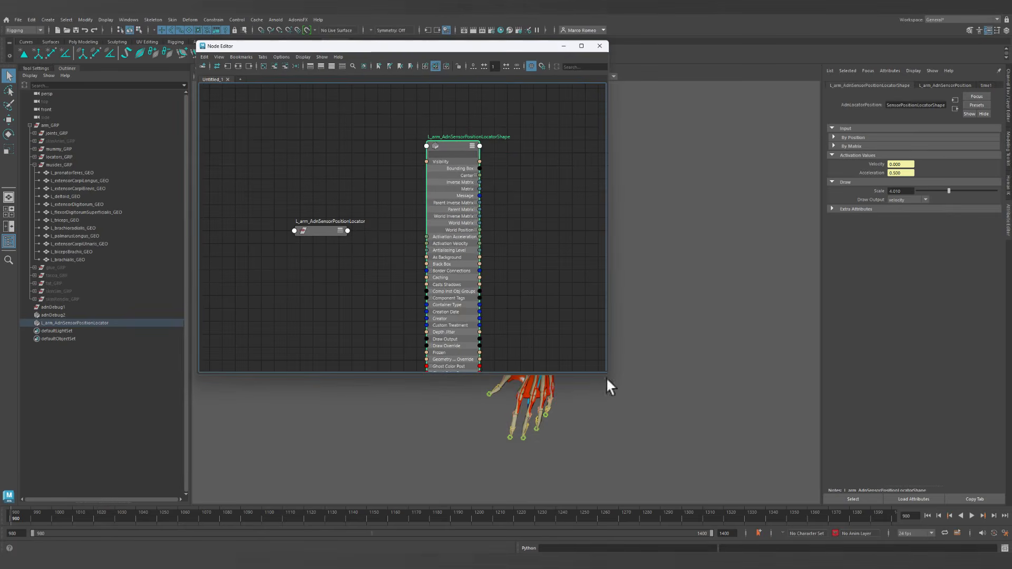
drag(610, 373, 905, 534)
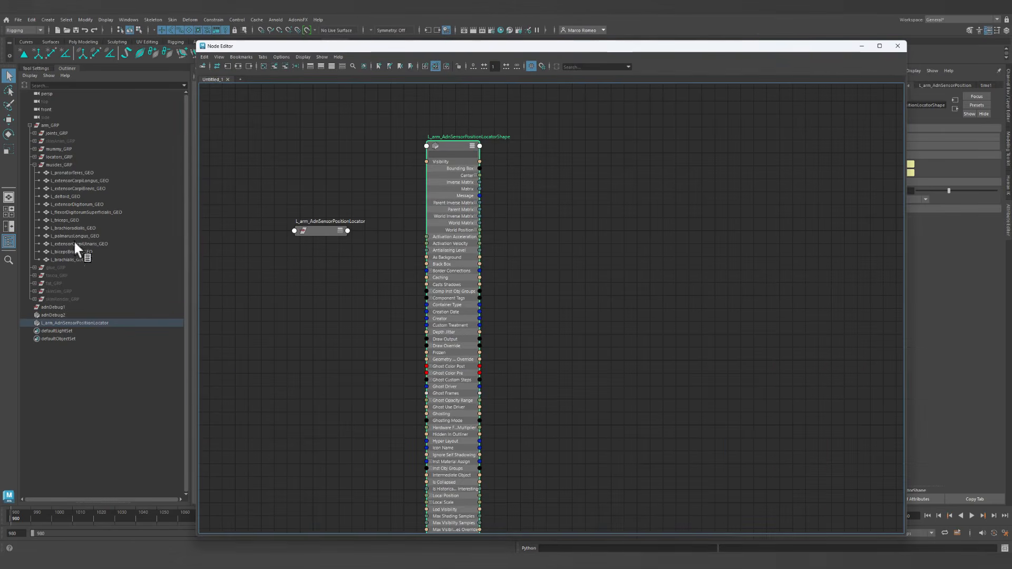
Turn off DAG Objects Only in the Outliner and select the AdnMuscle nodes from L_bicepsBrachii to L_triceps.
click(30, 75)
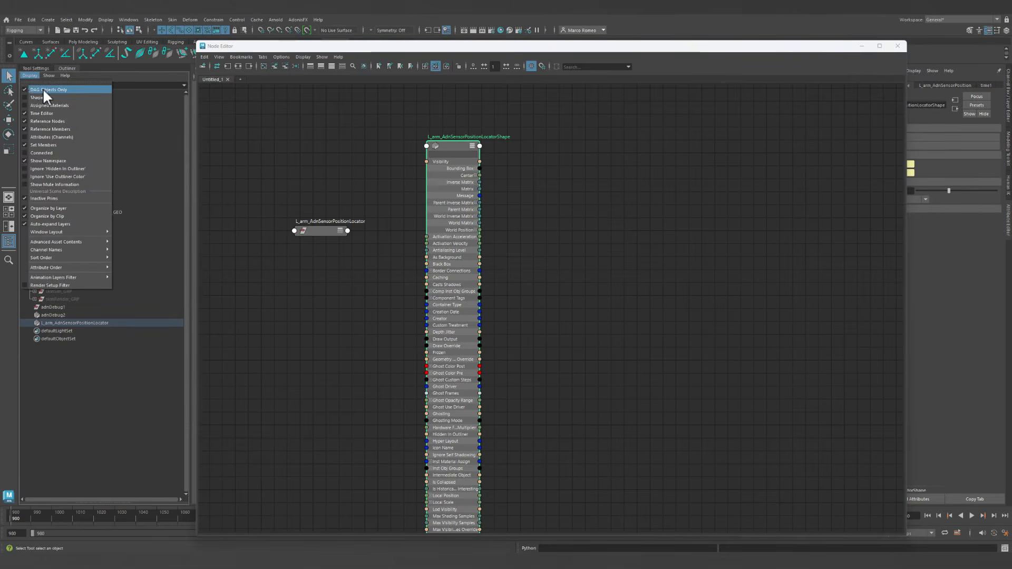
click(43, 88)
click(79, 371)
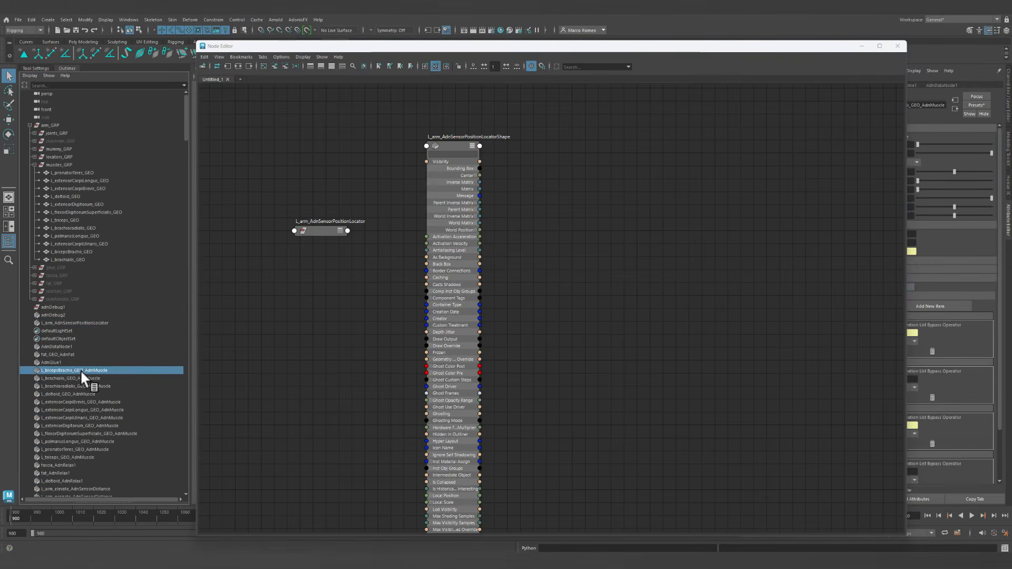
shift+click(81, 457)
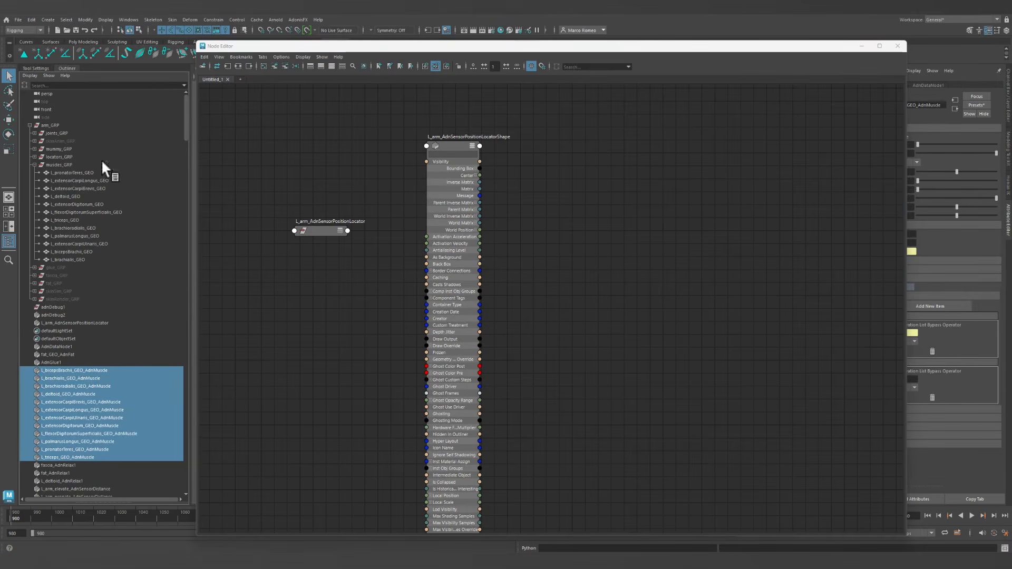
Filter the Outliner by *_AdnMuscle.
click(76, 86)
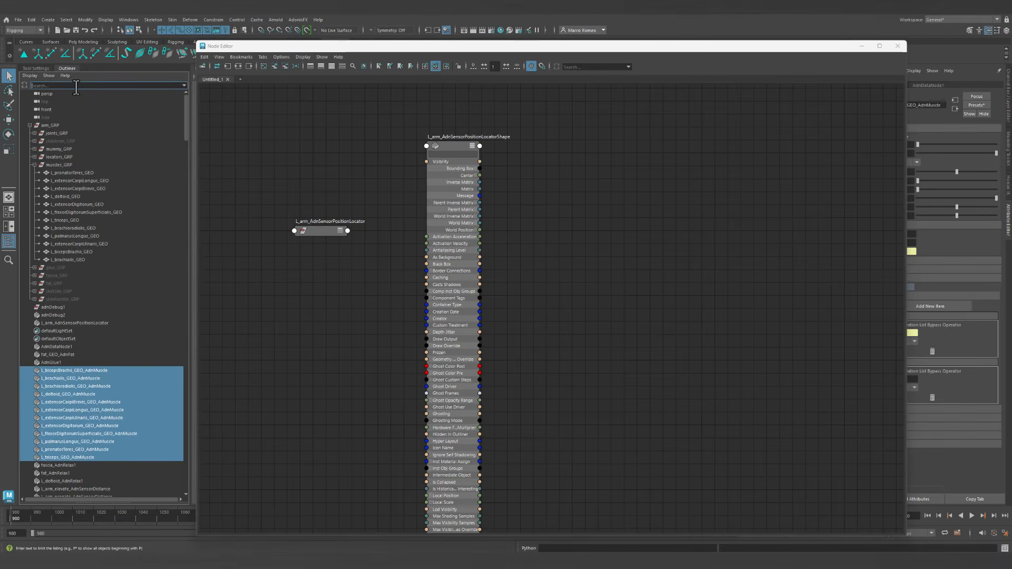
text(*_AdnMuscle)
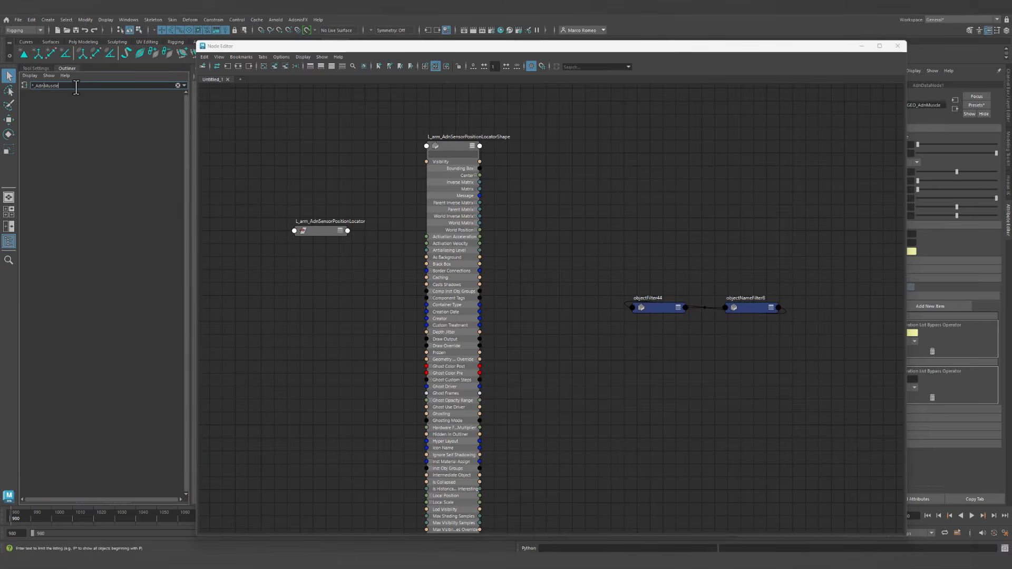
key(Return)
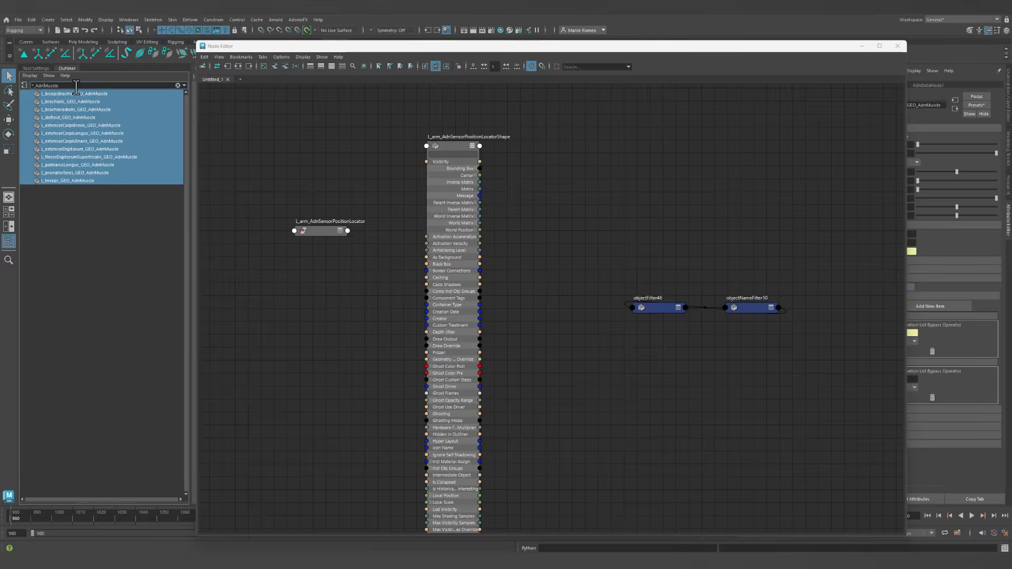
Add all the filtered AdnMuscle nodes to the node graph and move the two object filter nodes away below them.
click(82, 181)
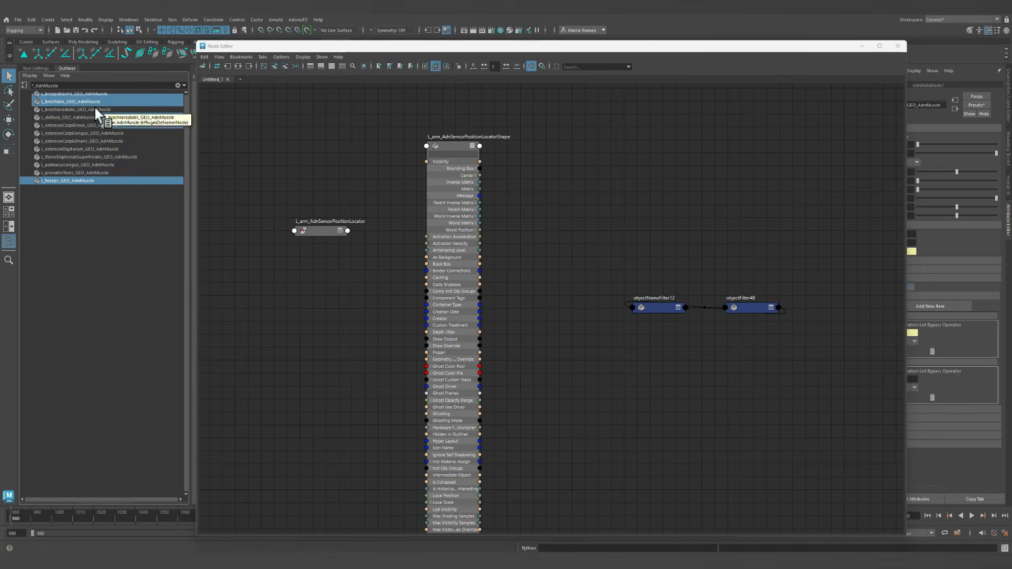
click(273, 67)
alt+middle_drag(639, 262, 601, 259)
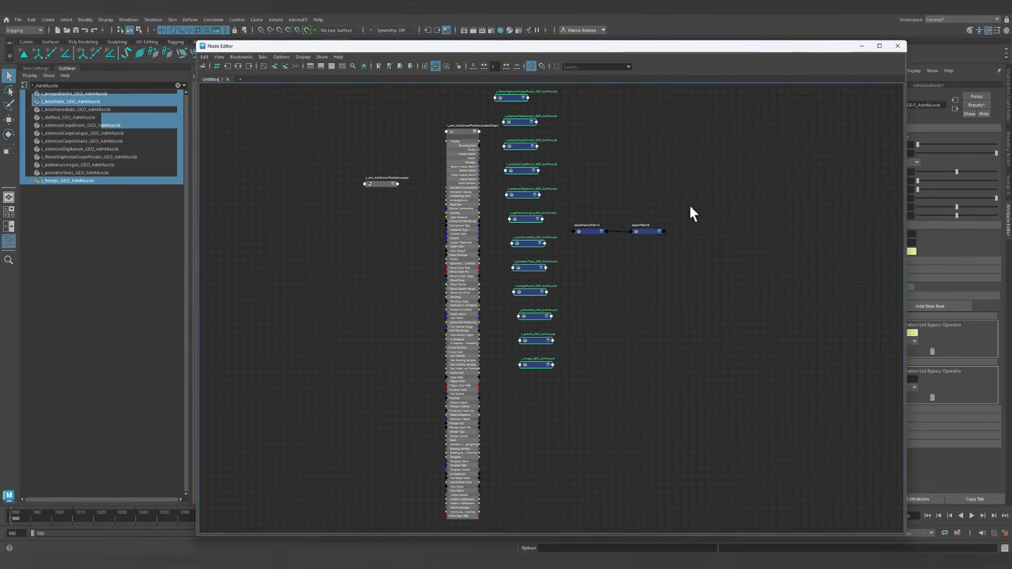
drag(688, 204, 669, 516)
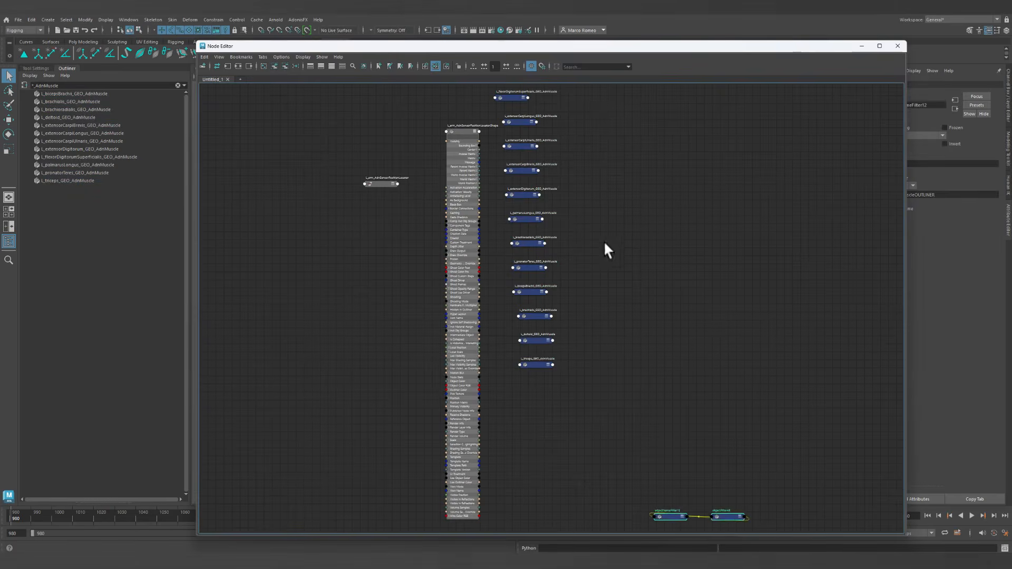
Connect the position sensor's Activation Velocity to the Activation List[1] value of L_flexorDigitorumSuperficialis_GEO_AdnMuscle and move that node up out of the way.
alt+middle_drag(611, 182, 625, 266)
scroll(624, 266, up, 3)
drag(488, 170, 644, 298)
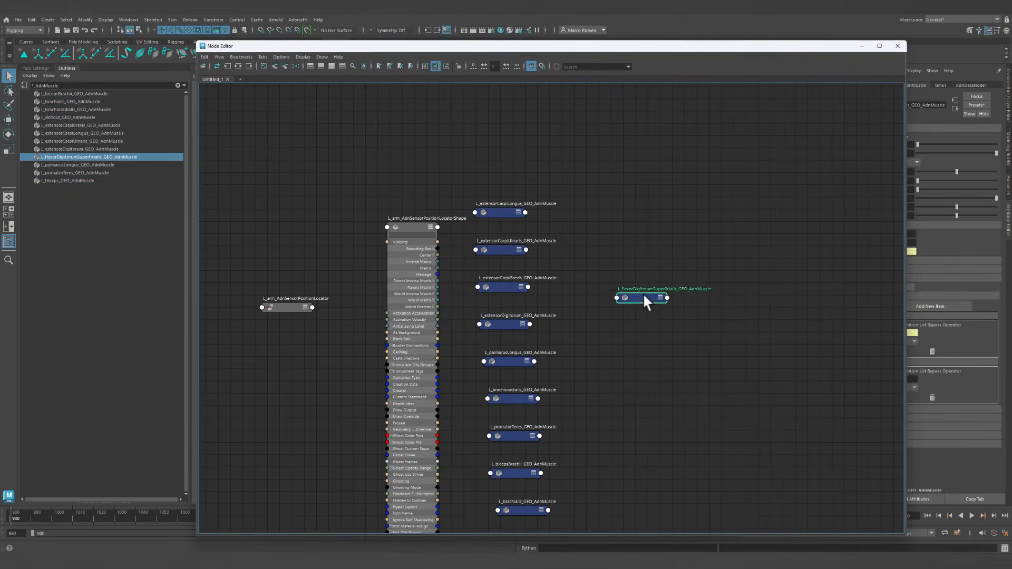
click(660, 302)
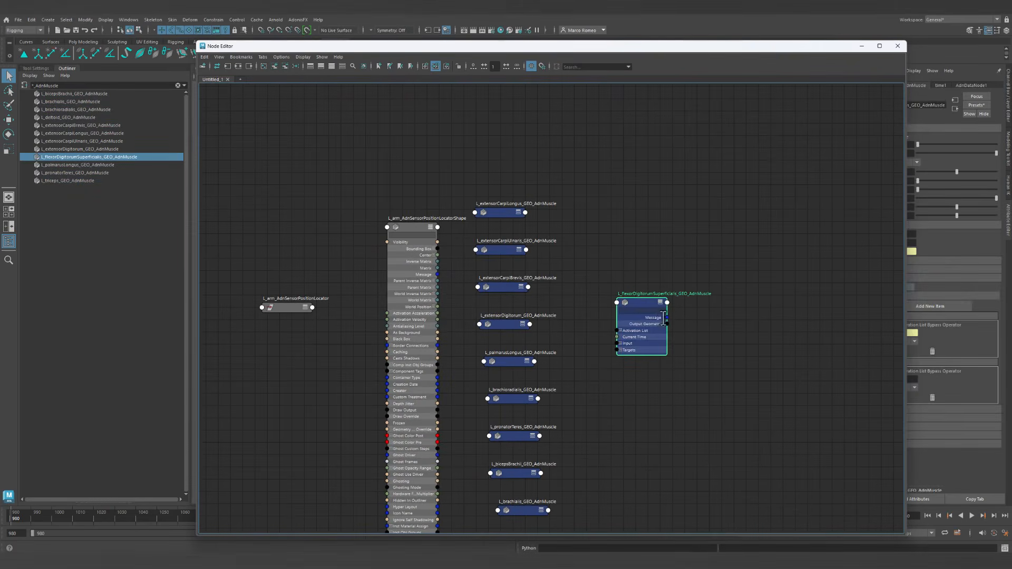
alt+middle_drag(687, 360, 729, 284)
click(660, 249)
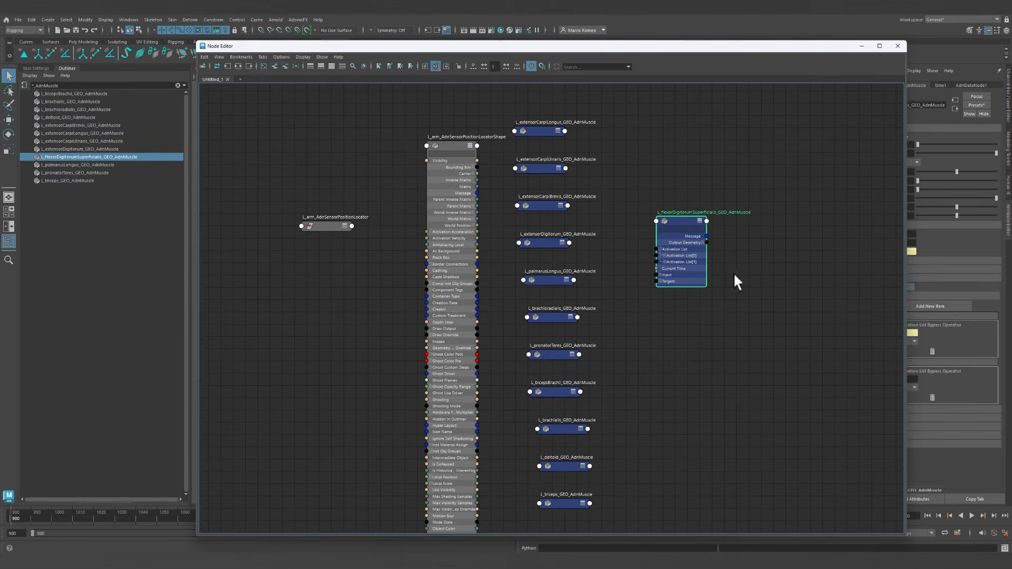
click(664, 261)
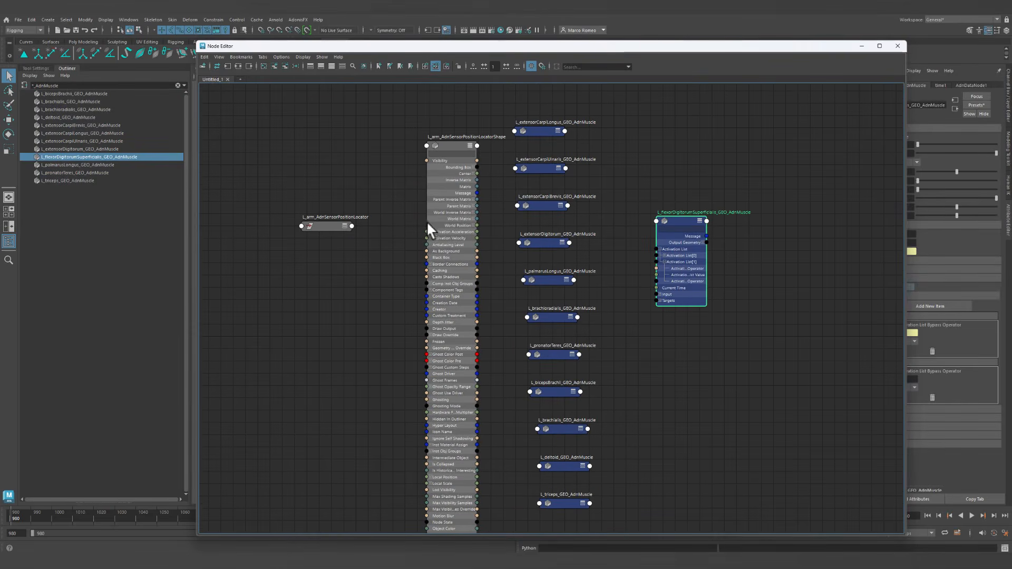
drag(477, 238, 655, 273)
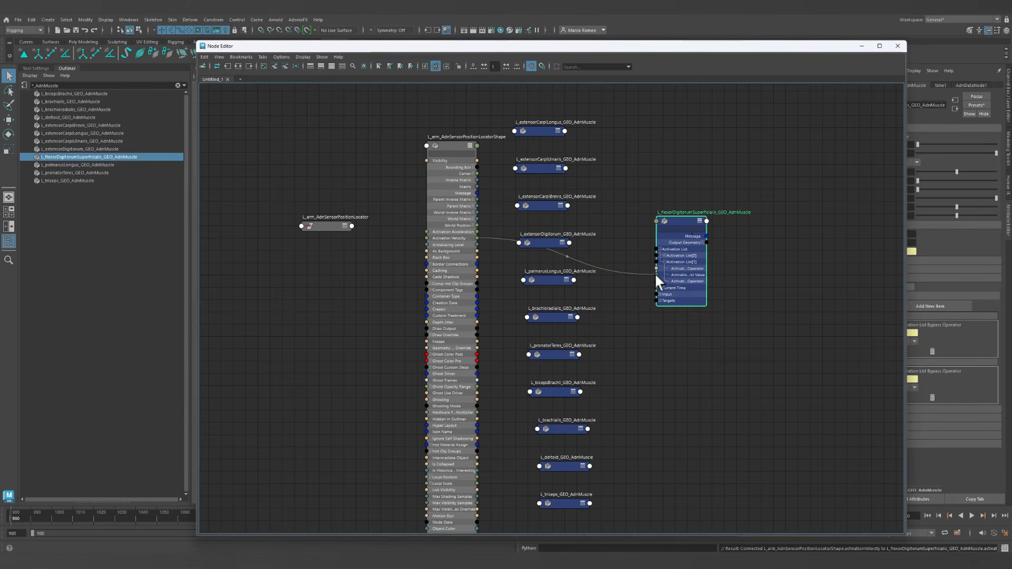
drag(681, 220, 694, 69)
Connect Activation Velocity to the Activation List[2] value of L_extensorCarpiLongus_GEO_AdnMuscle and place the node beside the connected flexor node.
click(557, 132)
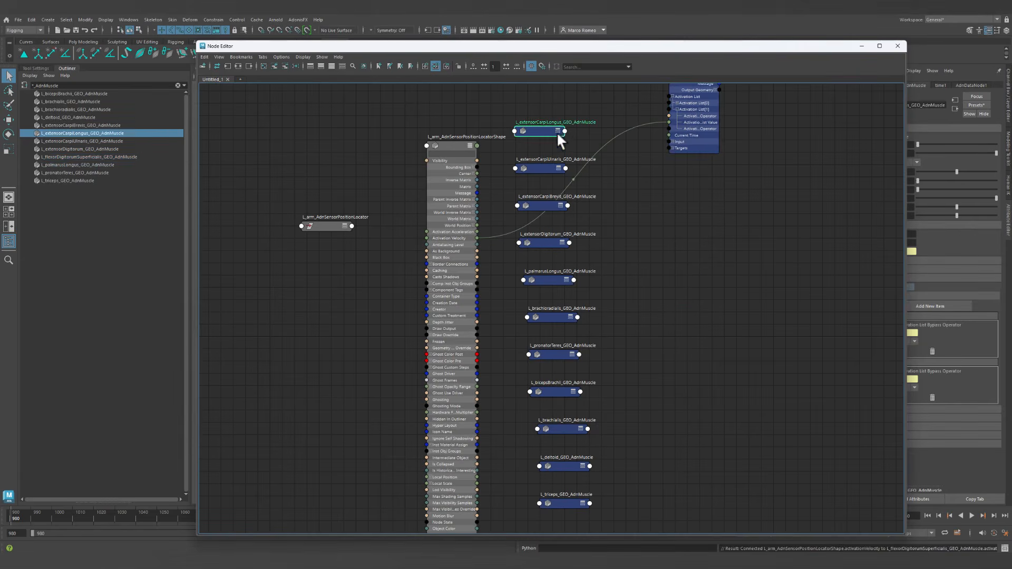
click(558, 131)
drag(536, 130, 692, 202)
click(674, 230)
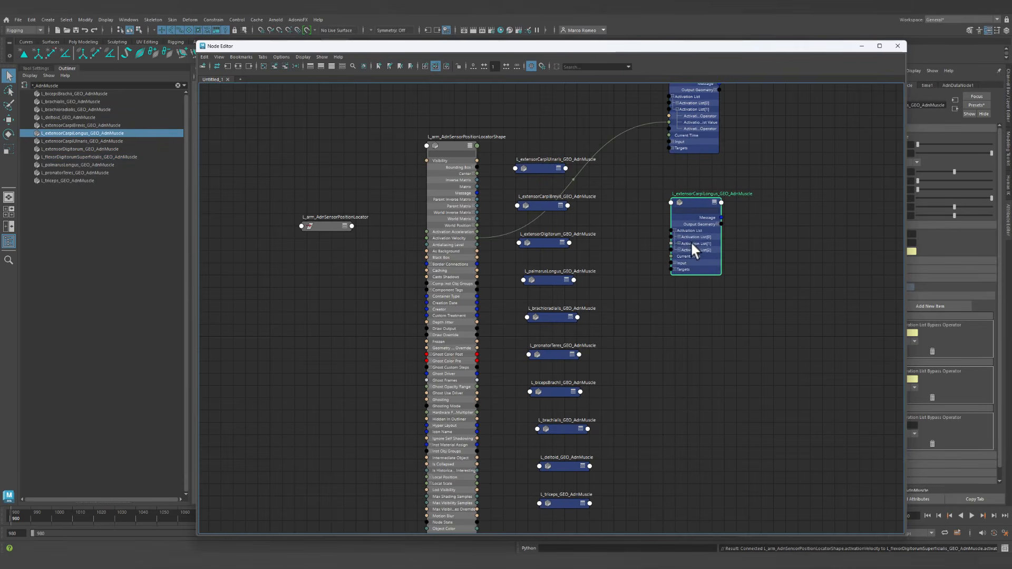
click(679, 250)
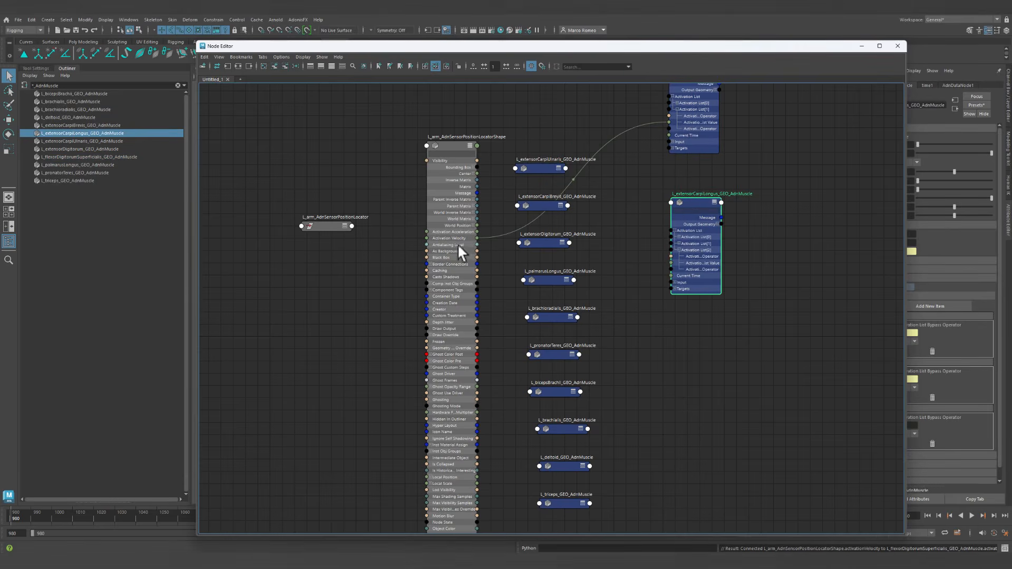
drag(476, 238, 671, 262)
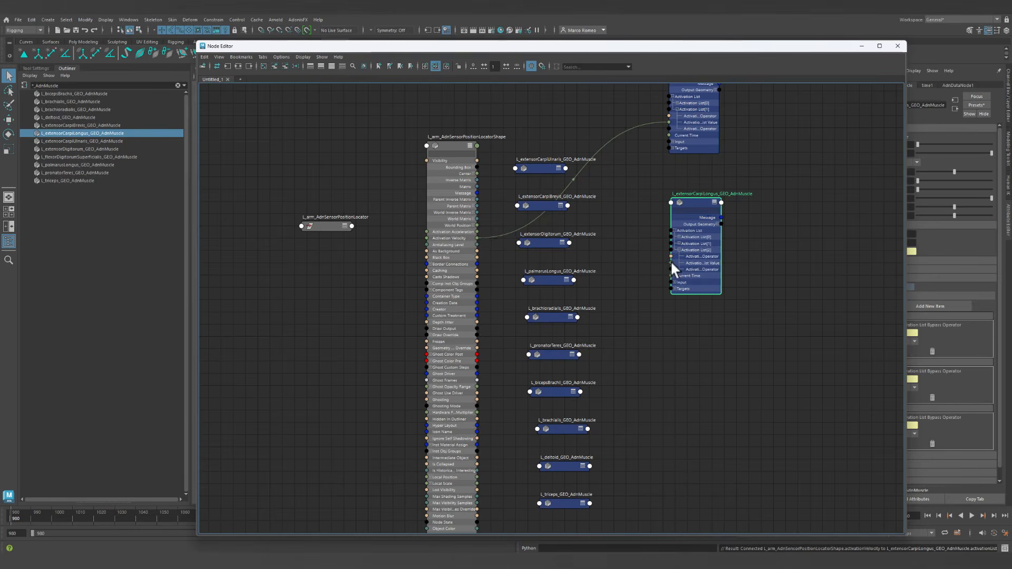
drag(698, 200, 753, 88)
Connect Activation Velocity to the Activation List[1] value of L_extensorCarpiUlnaris_GEO_AdnMuscle and line the node up with the connected muscles.
click(554, 169)
click(559, 168)
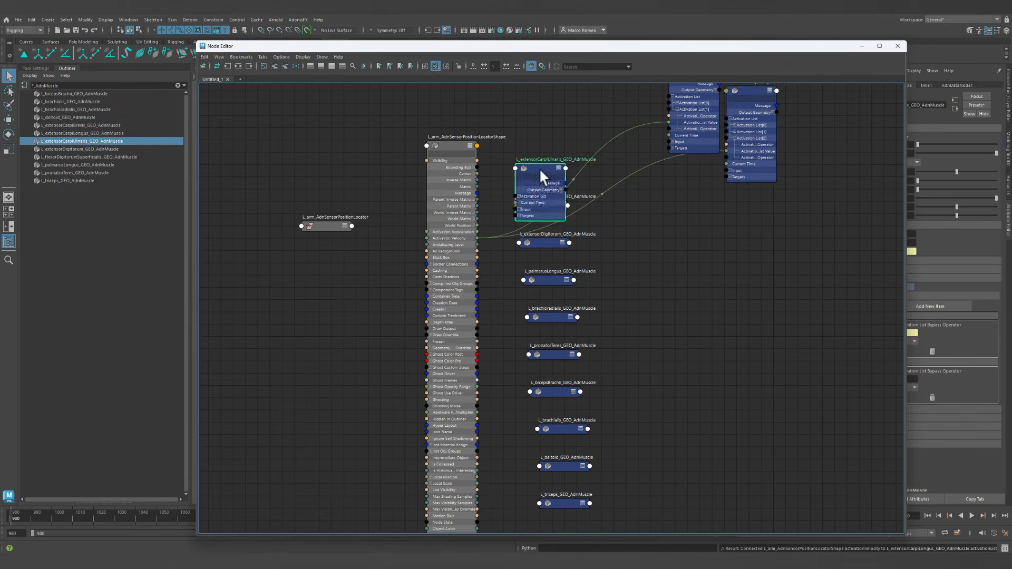
drag(539, 167, 694, 246)
click(673, 276)
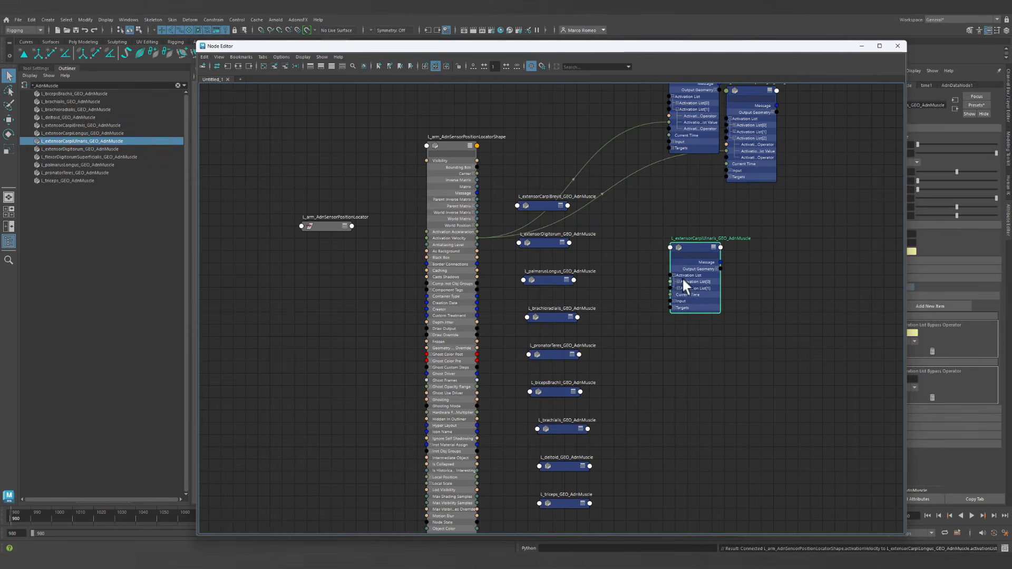
click(677, 287)
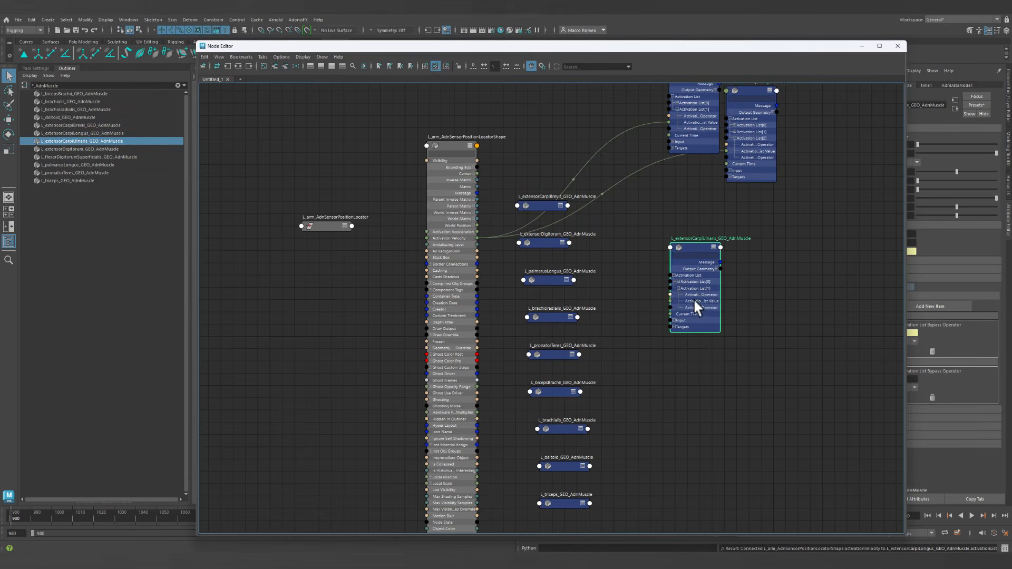
drag(476, 236, 670, 301)
drag(680, 247, 801, 112)
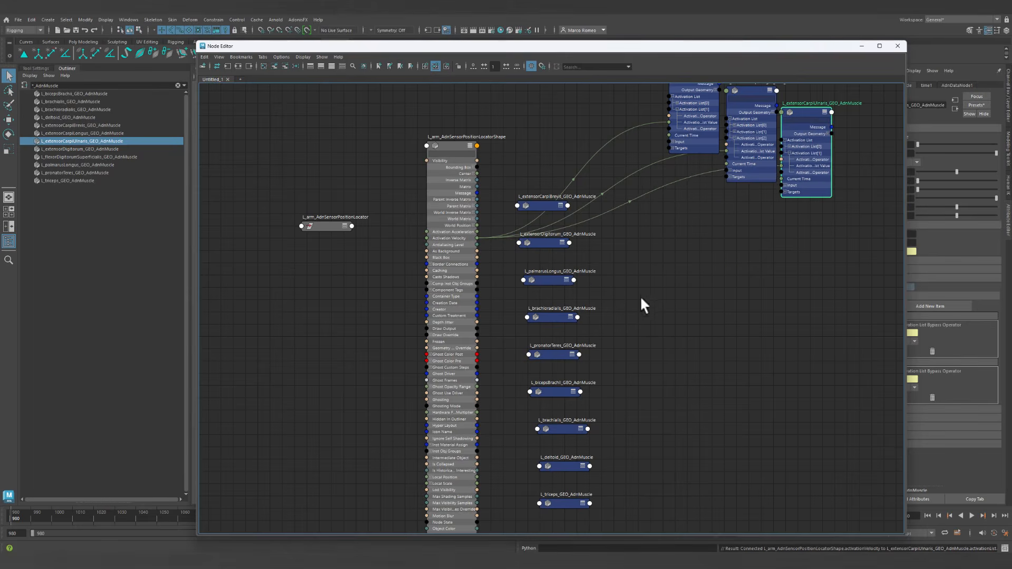
Connect Activation Velocity to the Activation List[2] value of L_extensorCarpiBrevis_GEO_AdnMuscle and park the node at the end of the connected row.
click(561, 205)
drag(543, 221, 693, 253)
click(671, 265)
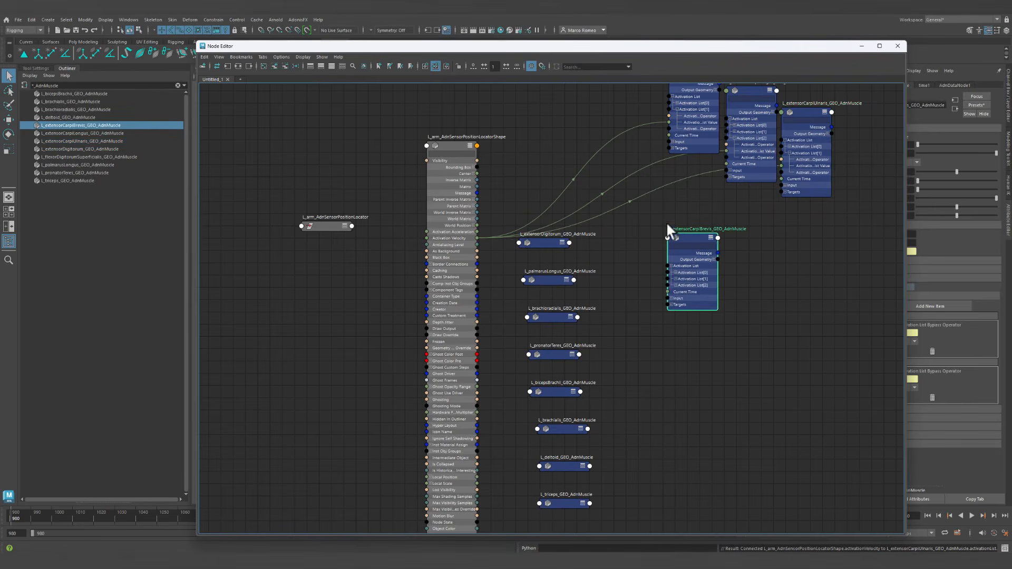
click(675, 285)
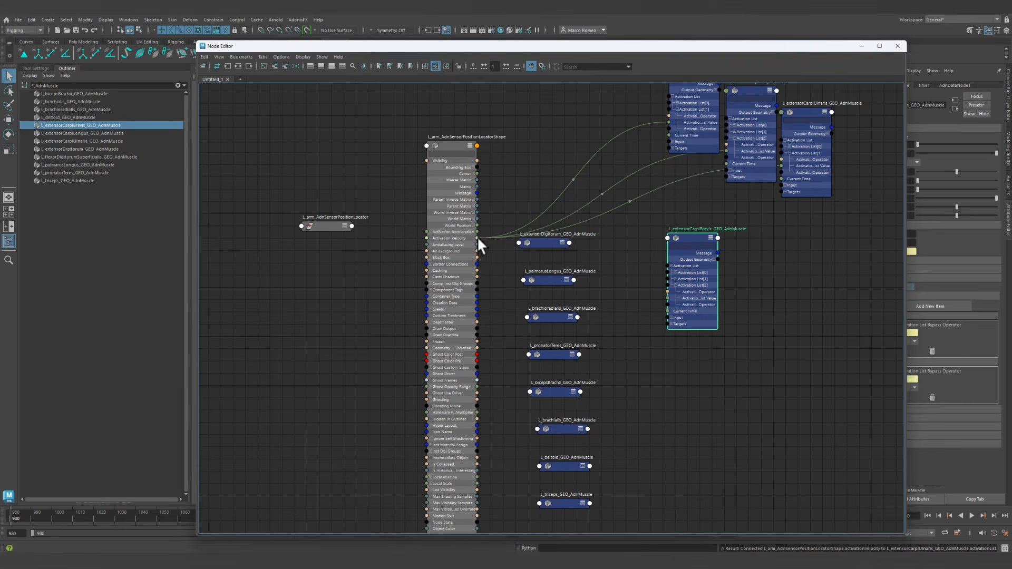
drag(476, 239, 665, 296)
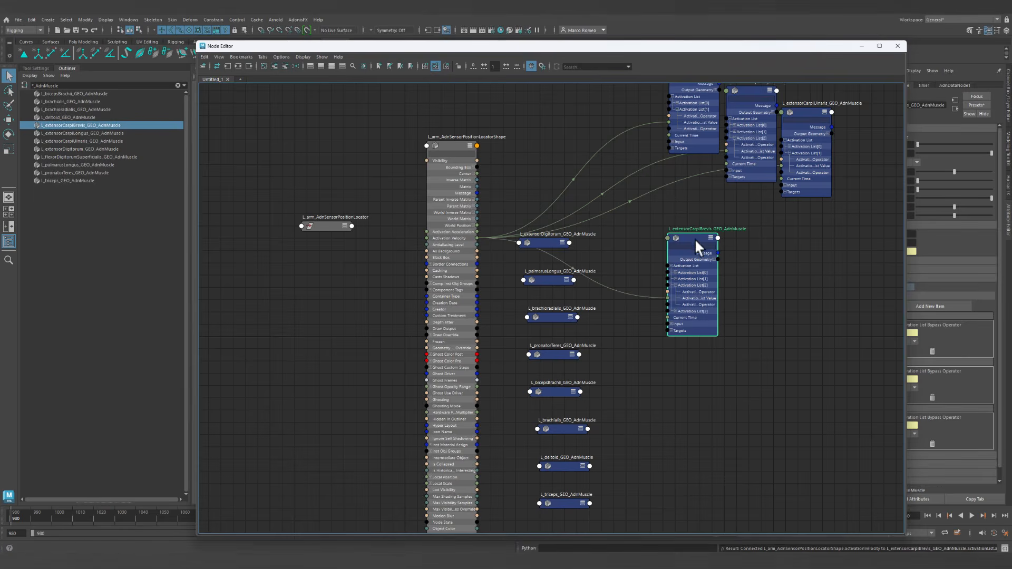
drag(685, 233, 853, 119)
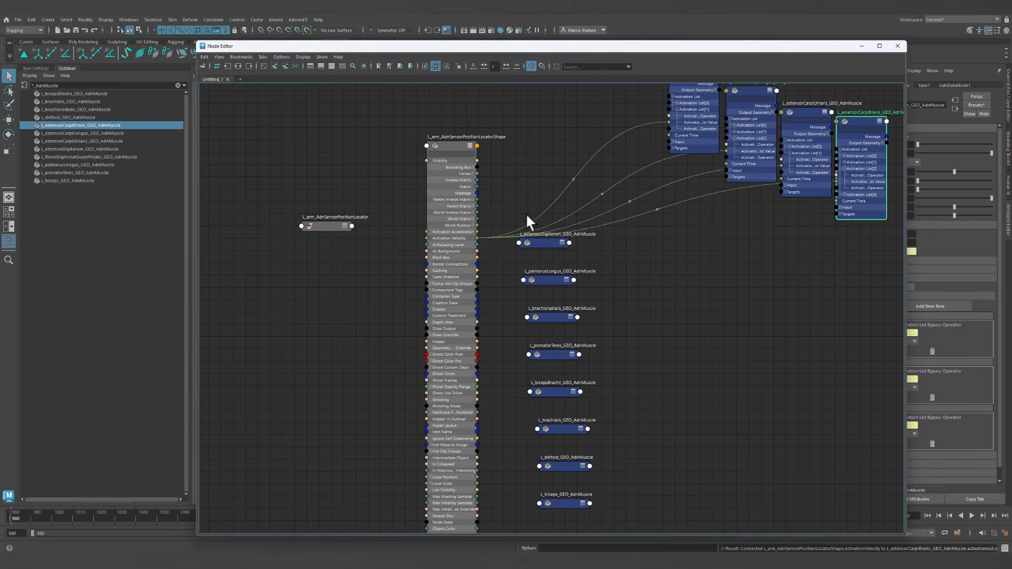
Connect Activation Velocity to the Activation List[2] value of L_extensorDigitorum_GEO_AdnMuscle and place the node after L_extensorCarpiBrevis.
click(562, 242)
drag(545, 242, 702, 257)
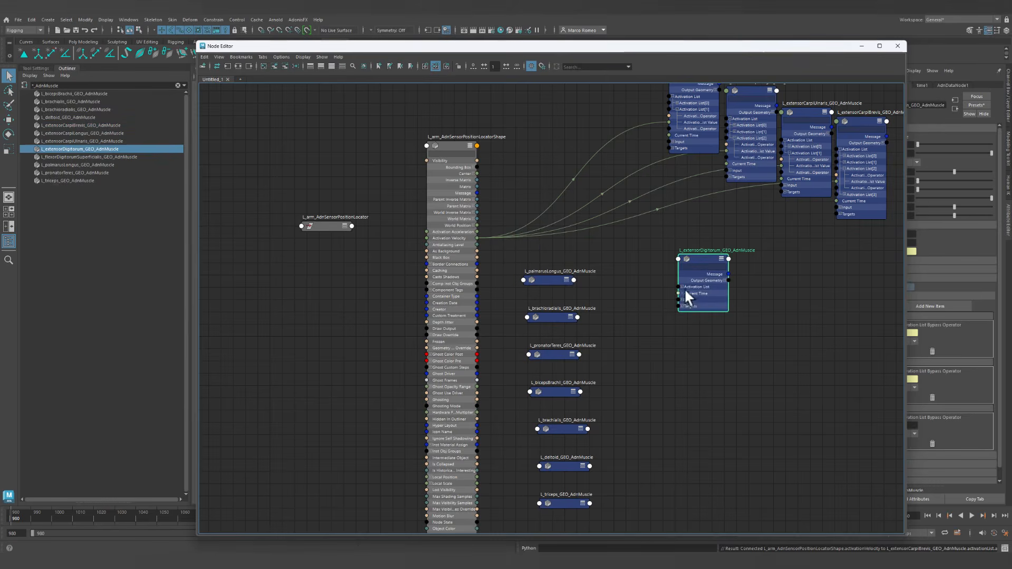
click(686, 306)
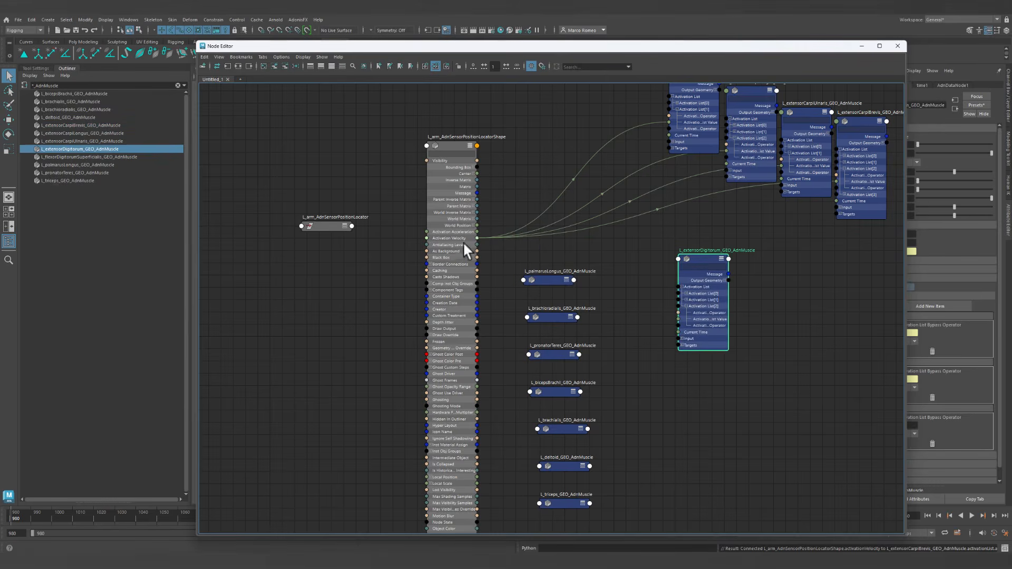
drag(477, 238, 678, 316)
drag(698, 270, 814, 247)
drag(911, 202, 912, 146)
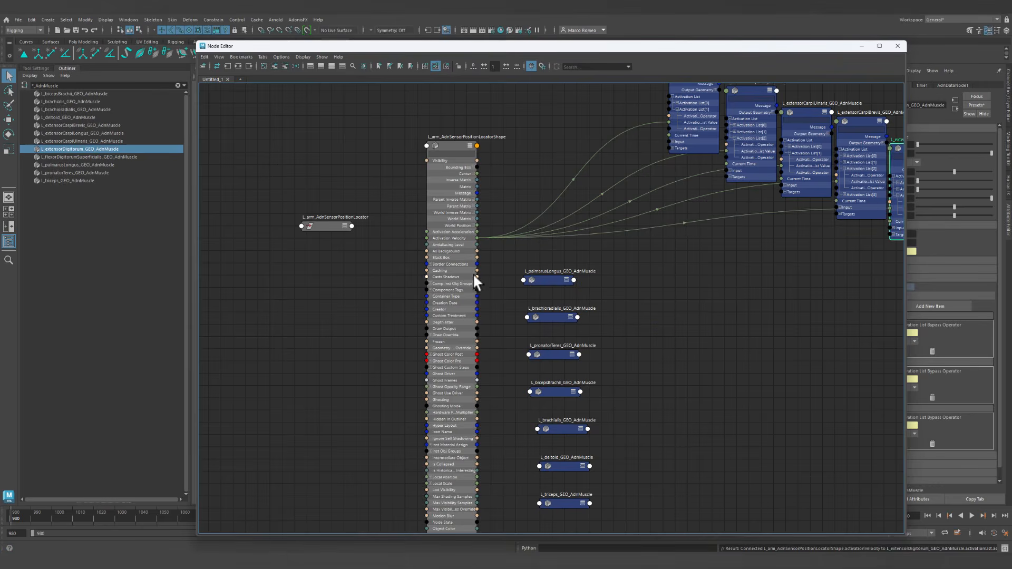
Connect Activation Velocity to the Activation List[1] value of L_palmarusLongus_GEO_AdnMuscle and place the node after L_extensorDigitorum.
click(564, 279)
click(565, 279)
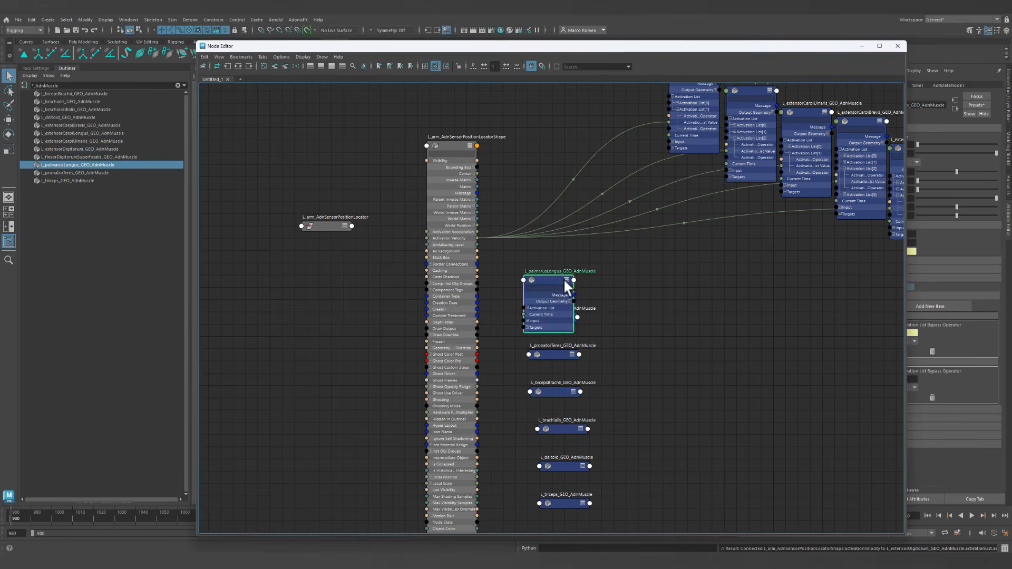
drag(550, 278, 732, 256)
click(709, 285)
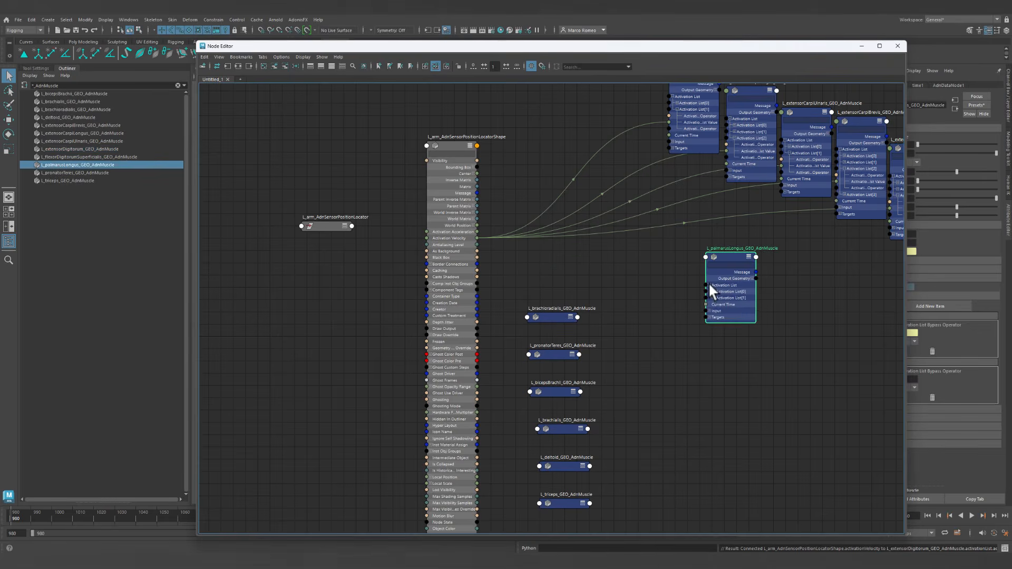
click(713, 298)
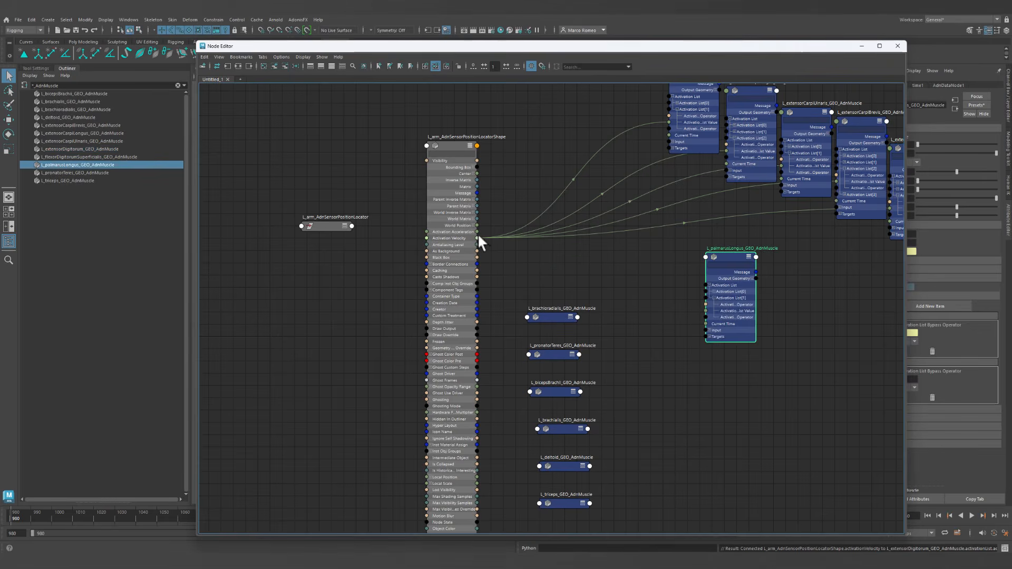
drag(477, 239, 706, 311)
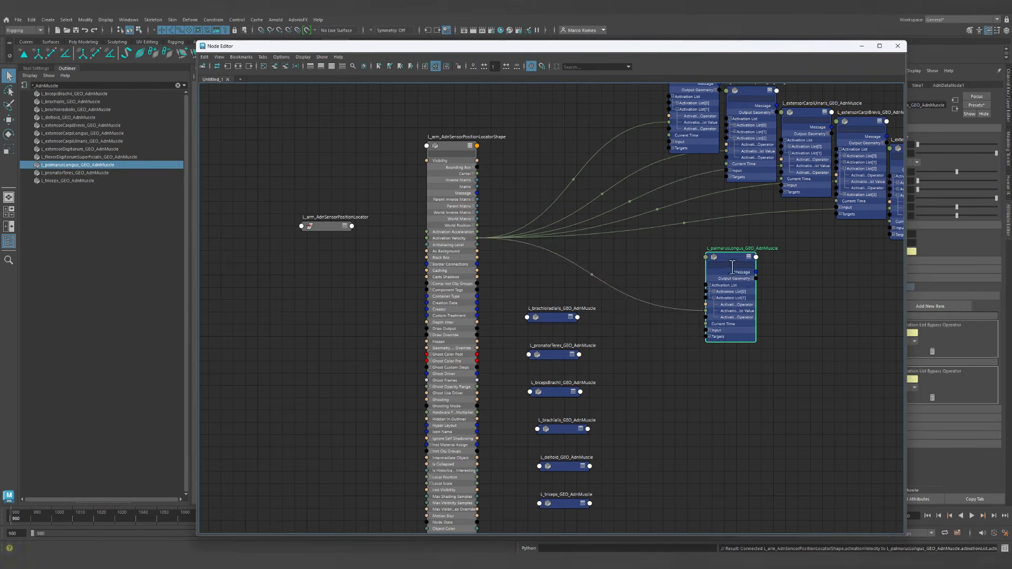
alt+middle_drag(824, 321, 707, 340)
drag(612, 274, 850, 191)
Connect Activation Velocity to the Activation List[2] value of L_brachioradialis_GEO_AdnMuscle and place the node after L_palmarusLongus.
alt+middle_drag(373, 283, 413, 253)
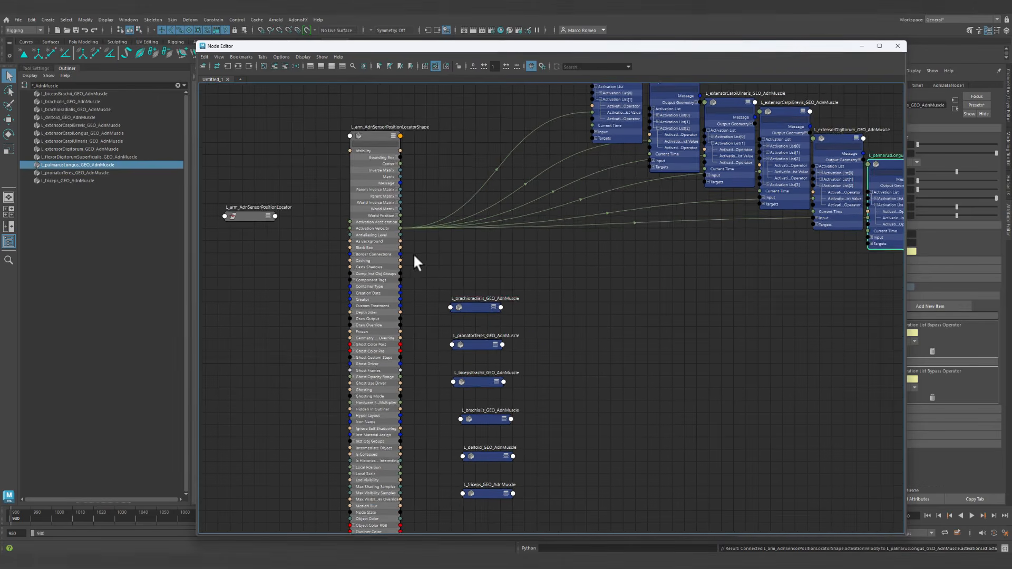
click(491, 307)
drag(488, 305, 632, 280)
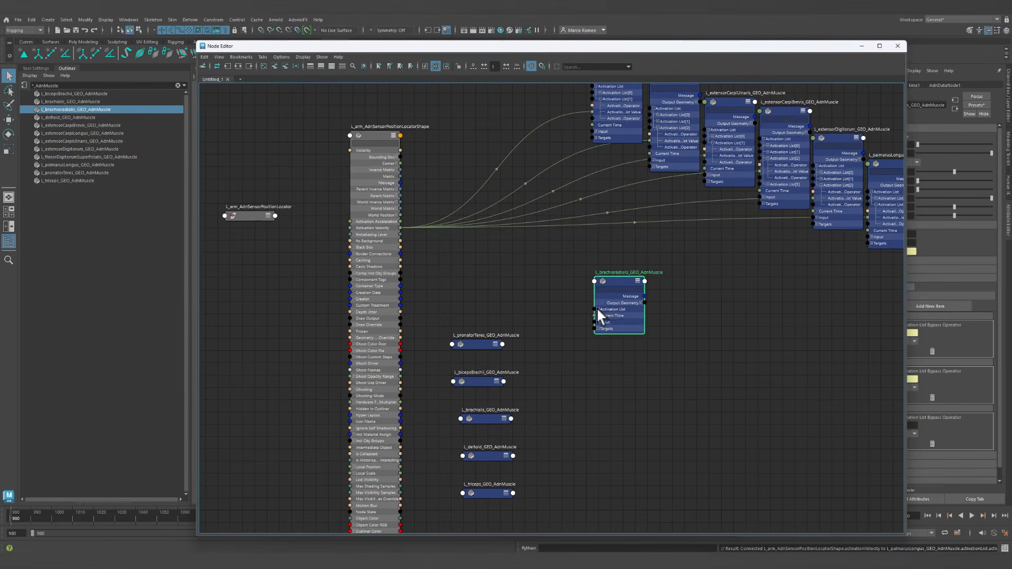
click(597, 309)
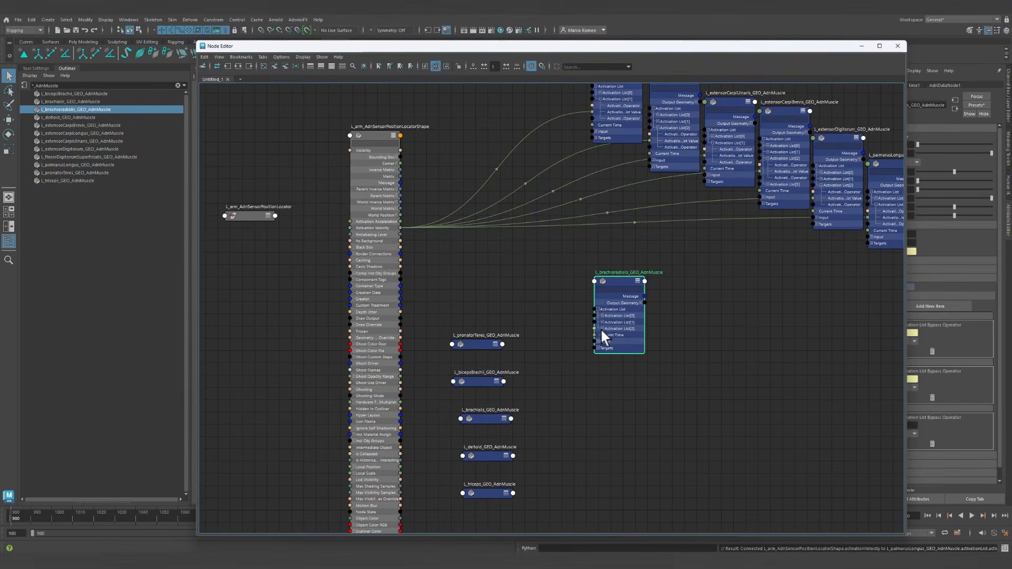
click(602, 328)
drag(400, 228, 594, 342)
alt+middle_drag(771, 384, 665, 410)
drag(507, 305, 834, 197)
Connect Activation Velocity to the Activation List[1] value of L_pronatorTeres_GEO_AdnMuscle and place the node after L_brachioradialis.
alt+middle_drag(525, 373, 589, 345)
drag(428, 341, 539, 288)
click(563, 286)
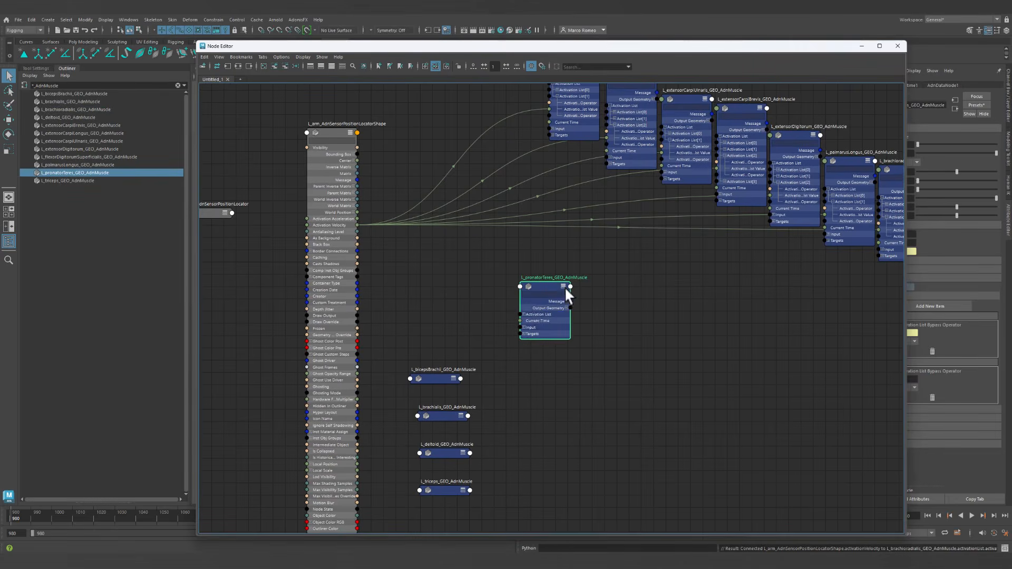
click(524, 314)
click(527, 328)
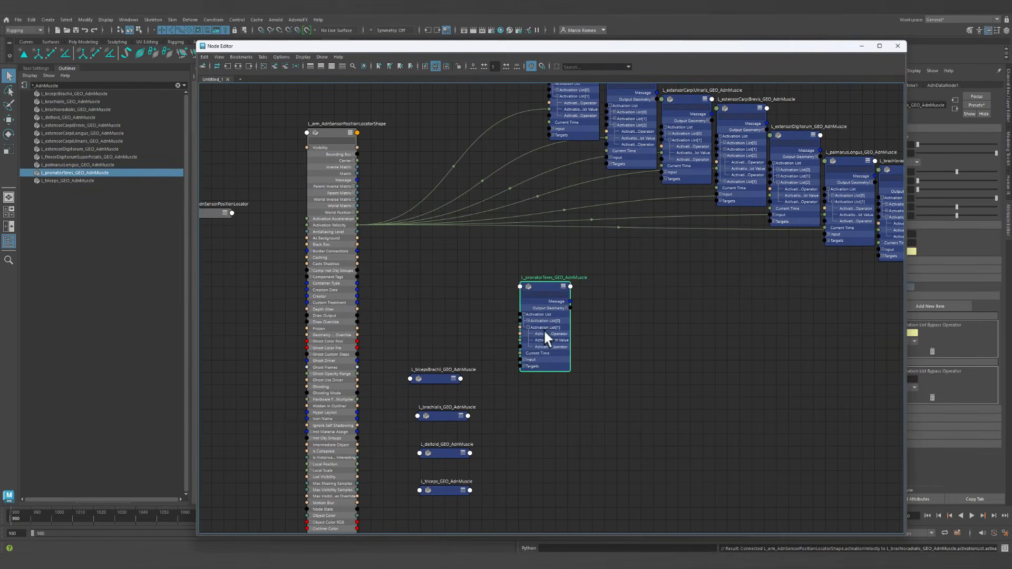
drag(356, 225, 518, 339)
alt+middle_drag(710, 324, 565, 349)
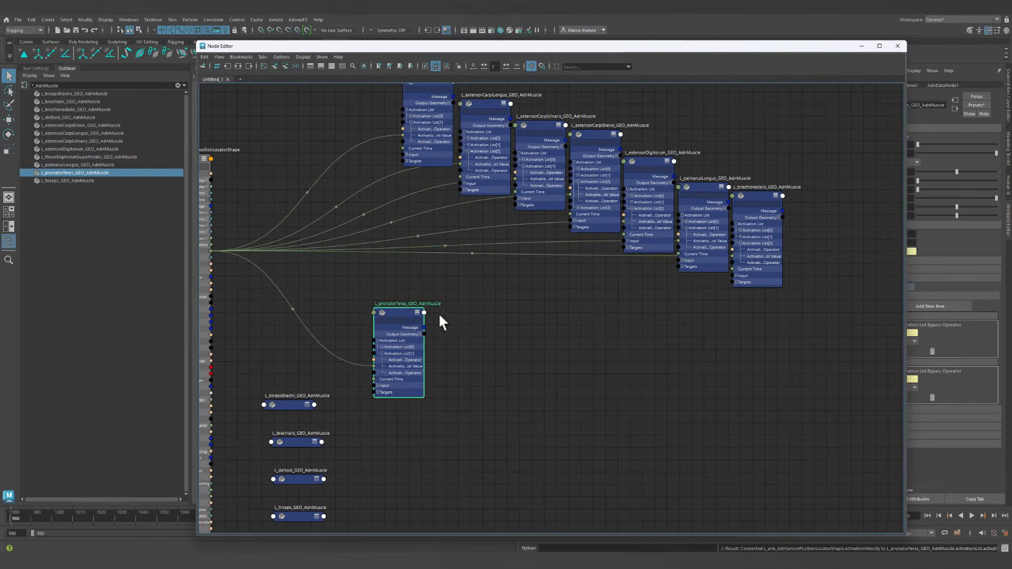
drag(411, 311, 808, 214)
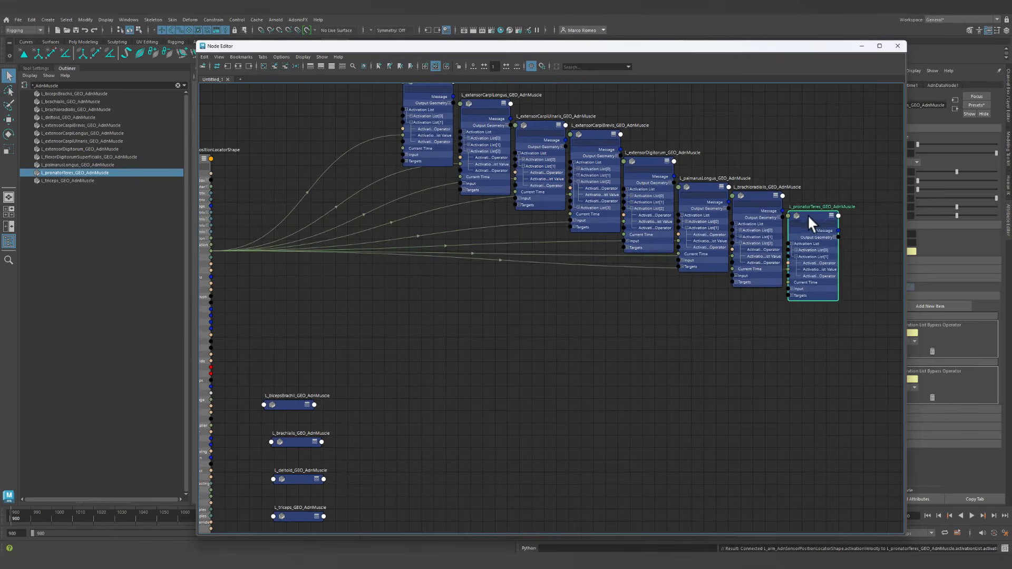
Connect Activation Velocity to the Activation List[3] value of L_bicepsBrachii_GEO_AdnMuscle and place the node after L_pronatorTeres.
alt+middle_drag(466, 360, 575, 343)
drag(391, 404, 612, 310)
click(615, 311)
click(574, 339)
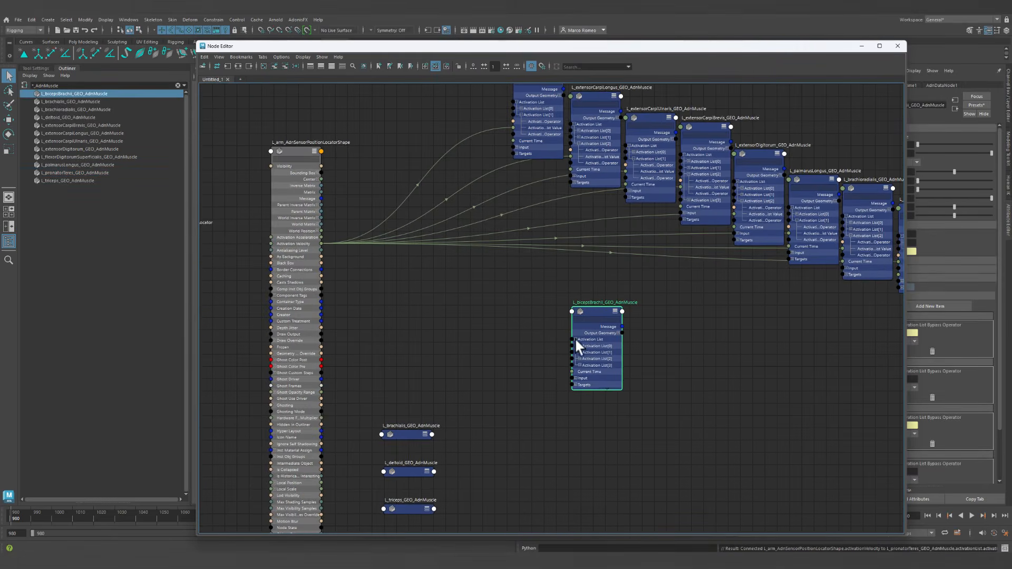
click(579, 365)
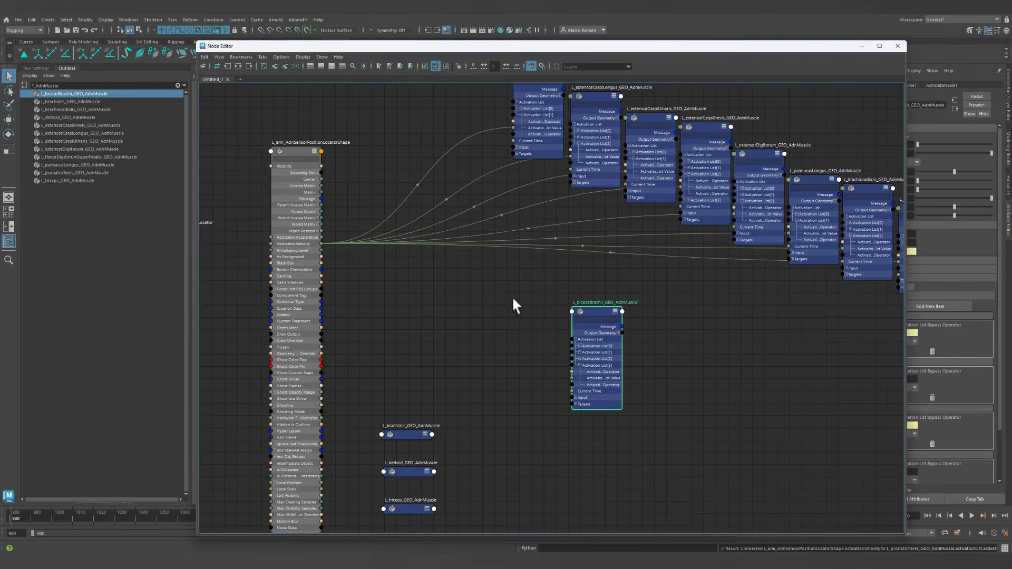
drag(321, 243, 572, 378)
middle_drag(779, 384, 615, 395)
drag(463, 338, 842, 229)
Connect Activation Velocity to the Activation List[1] value of L_brachialis_GEO_AdnMuscle and place the node after L_bicepsBrachii.
alt+middle_drag(303, 445, 395, 403)
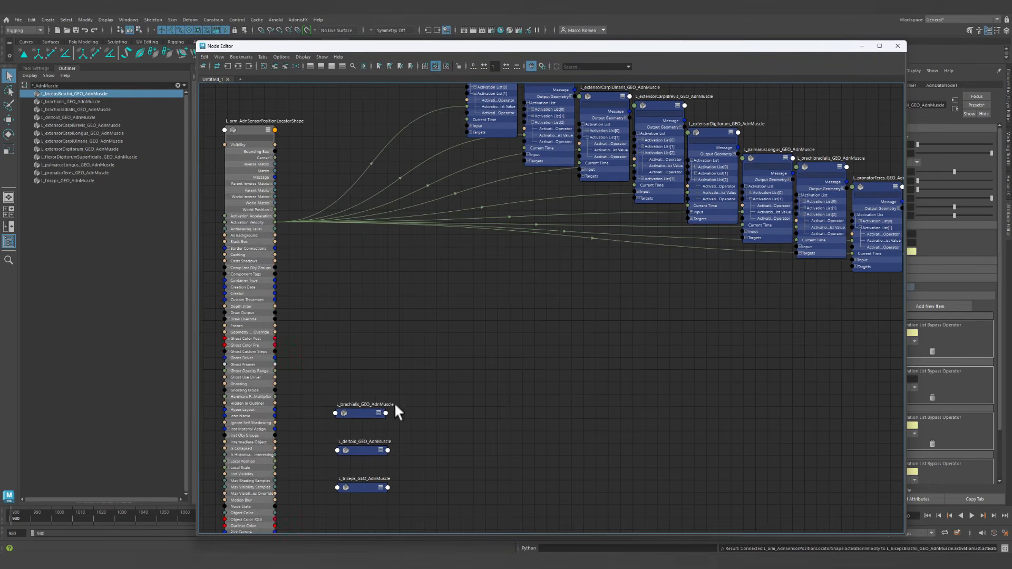
drag(351, 412, 573, 295)
click(599, 294)
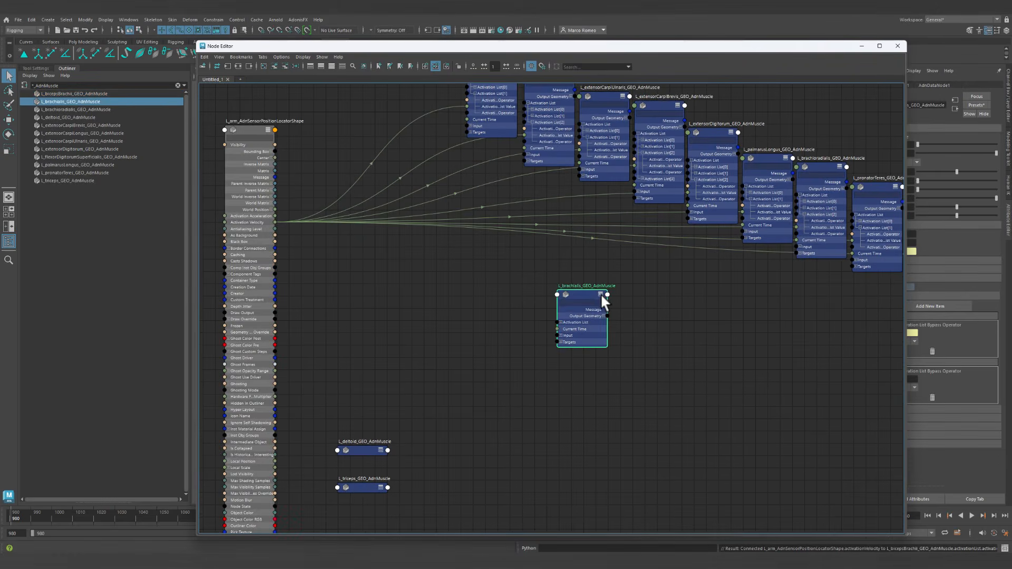
click(561, 322)
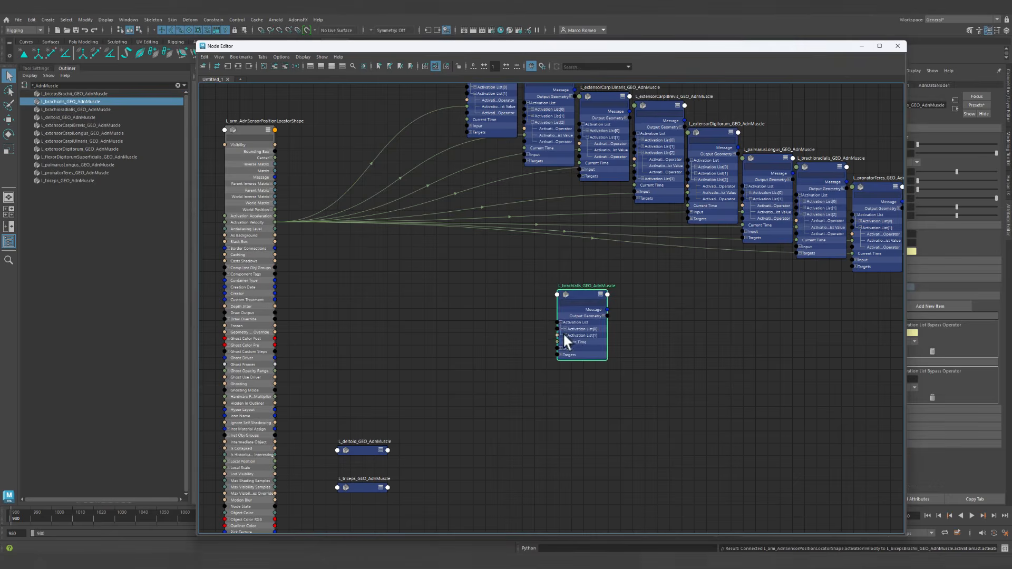
click(565, 335)
drag(274, 222, 557, 348)
alt+middle_drag(773, 352, 565, 377)
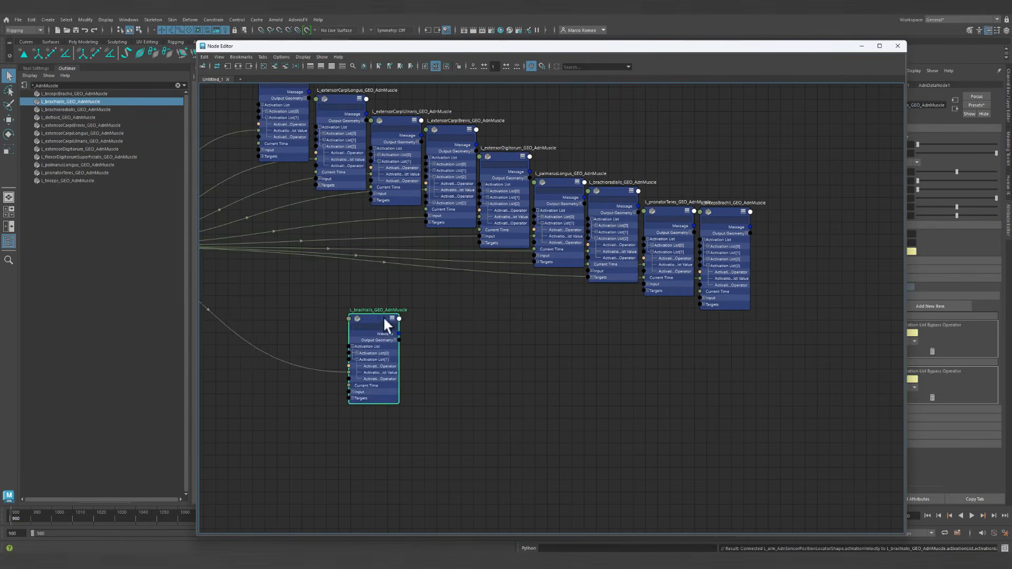
drag(385, 318, 779, 239)
Connect Activation Velocity to the Activation List[1] value of L_deltoid_GEO_AdnMuscle and place the node after L_brachialis.
alt+middle_drag(303, 412, 485, 369)
drag(340, 431, 527, 302)
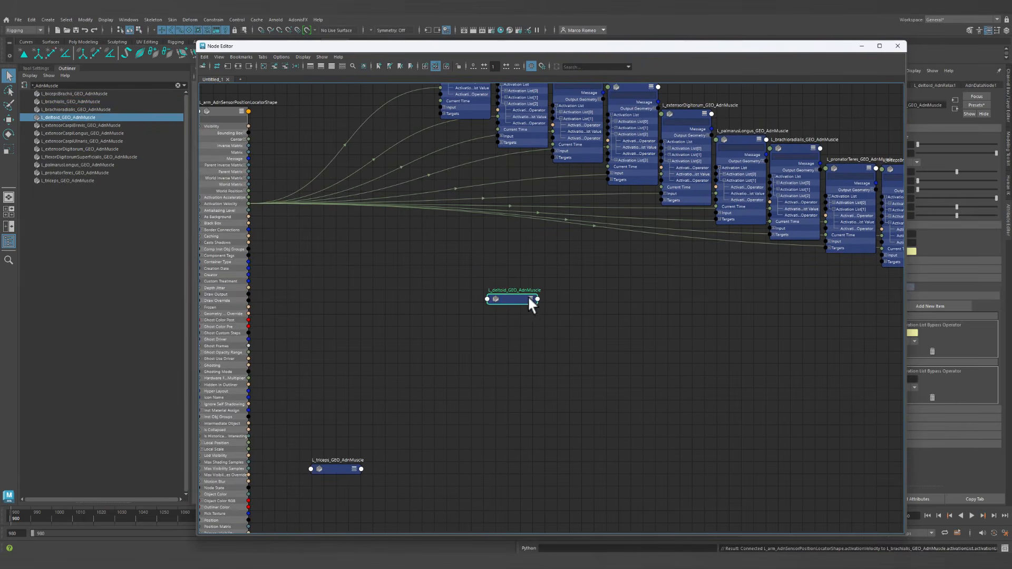
click(528, 296)
click(491, 327)
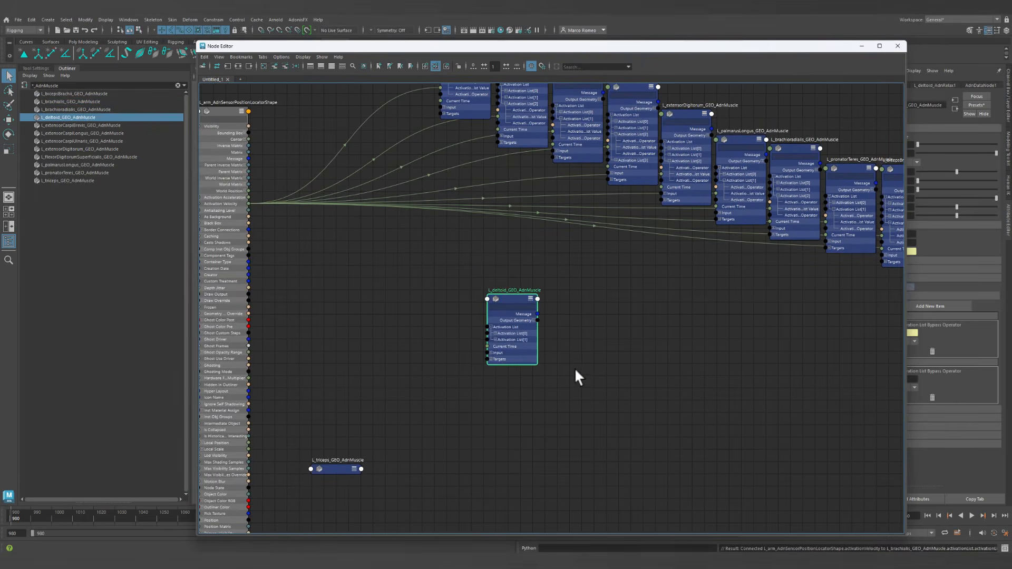
alt+middle_drag(510, 345, 550, 347)
click(534, 342)
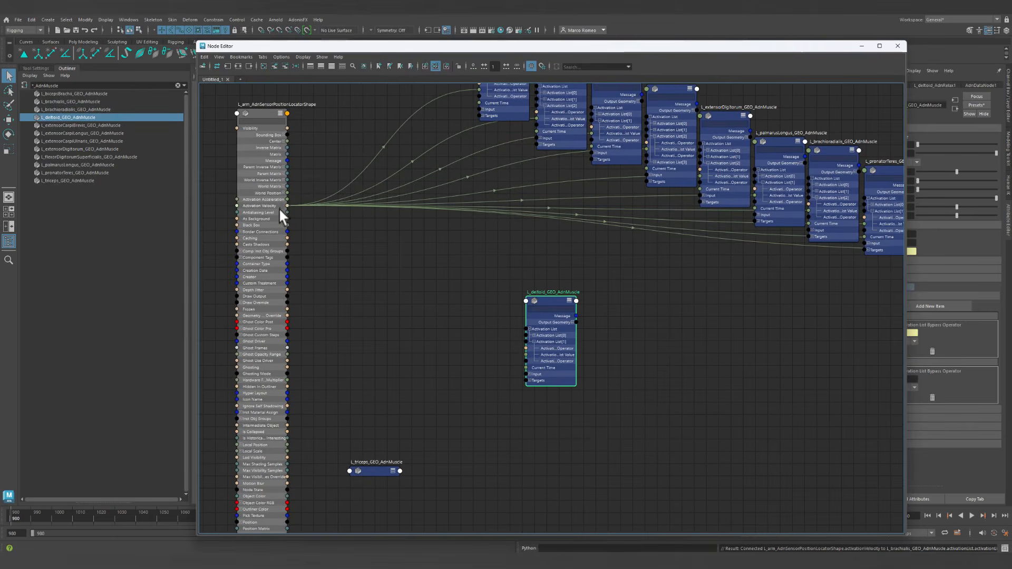
drag(287, 206, 525, 354)
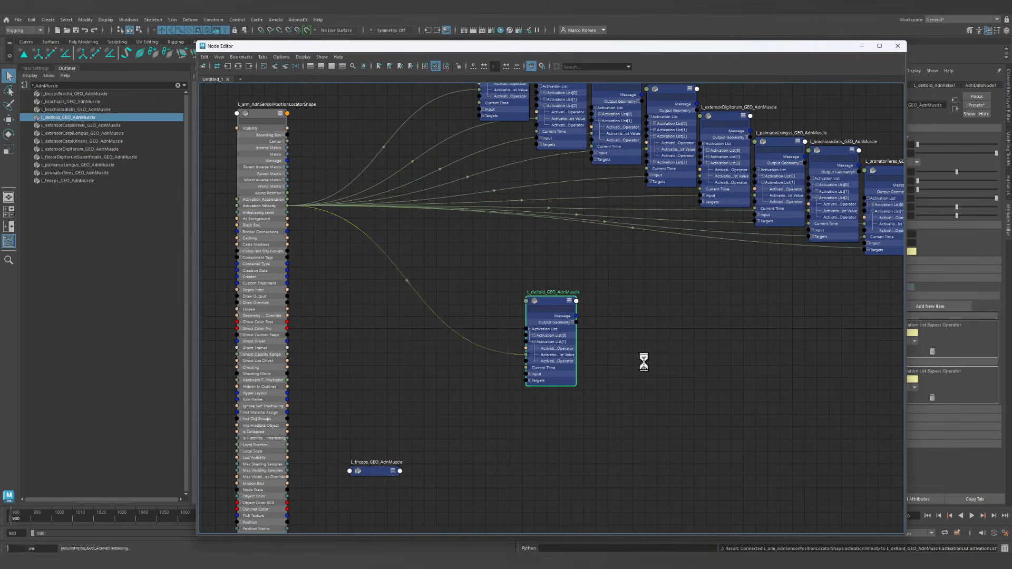
alt+middle_drag(643, 362, 527, 381)
drag(338, 331, 845, 238)
Connect Activation Velocity to the Activation List[1] value of L_triceps_GEO_AdnMuscle and place the node after L_deltoid.
alt+middle_drag(394, 418, 583, 379)
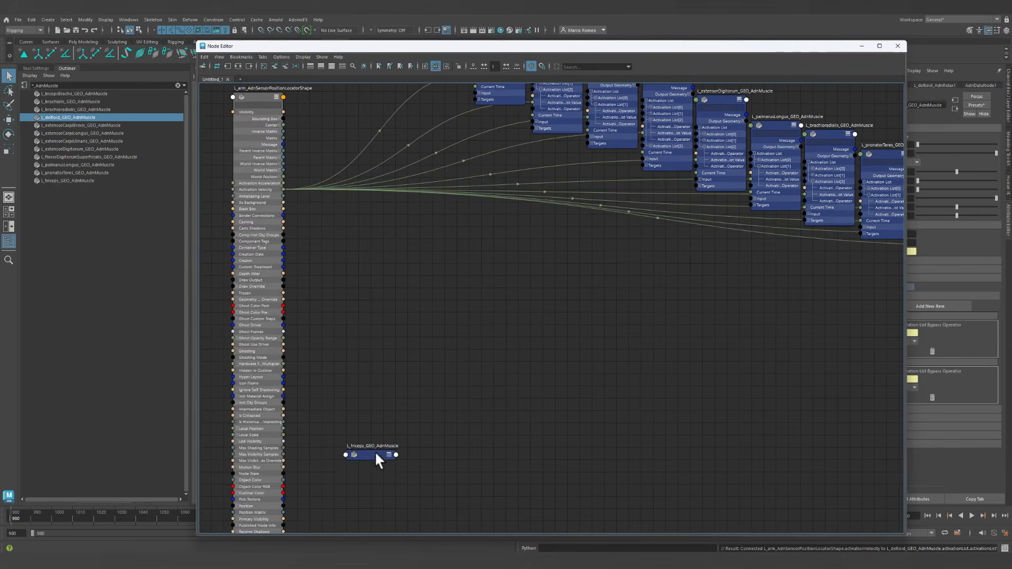
drag(378, 454, 532, 281)
click(546, 279)
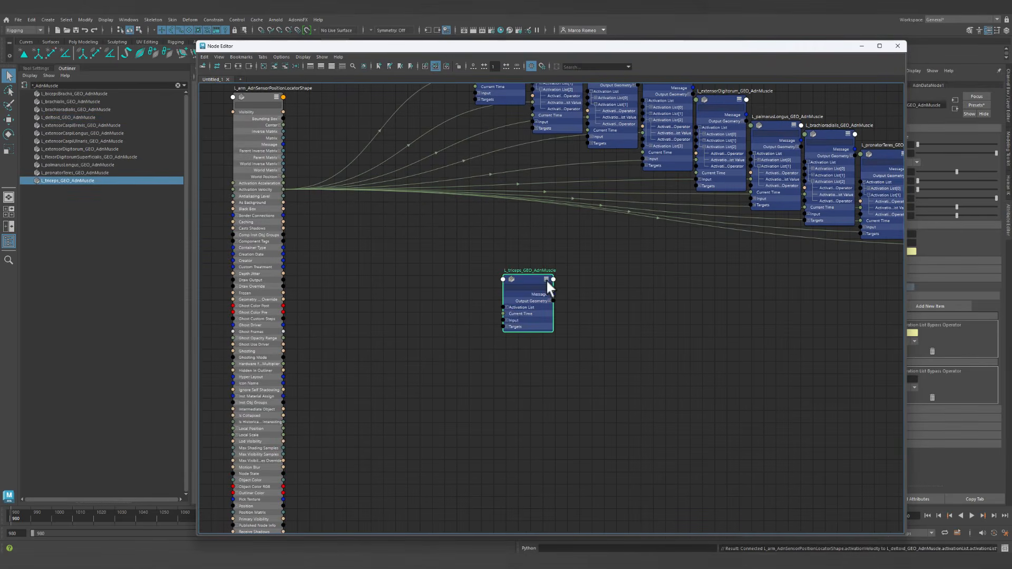
click(506, 308)
alt+middle_drag(544, 334, 548, 351)
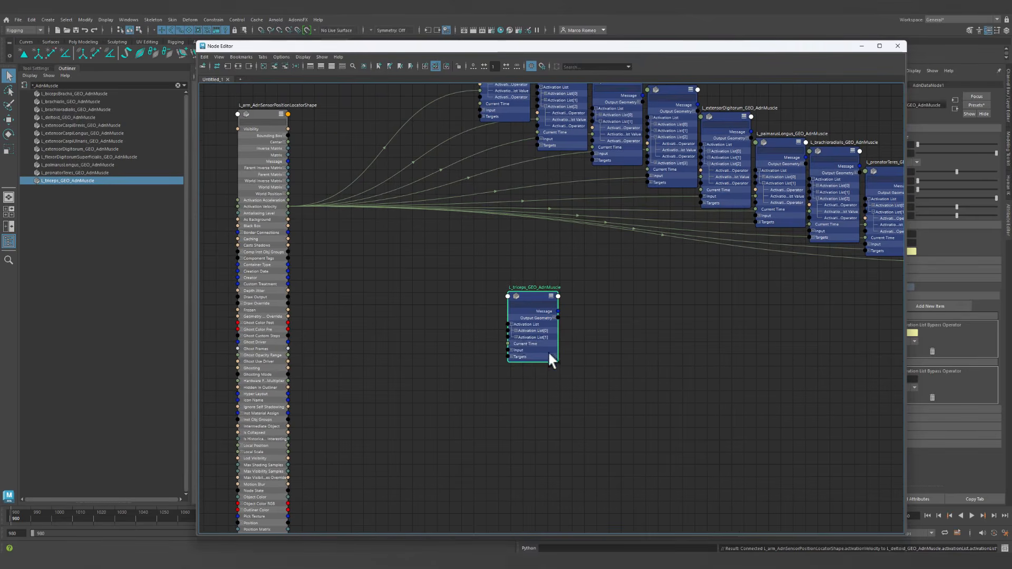
click(515, 337)
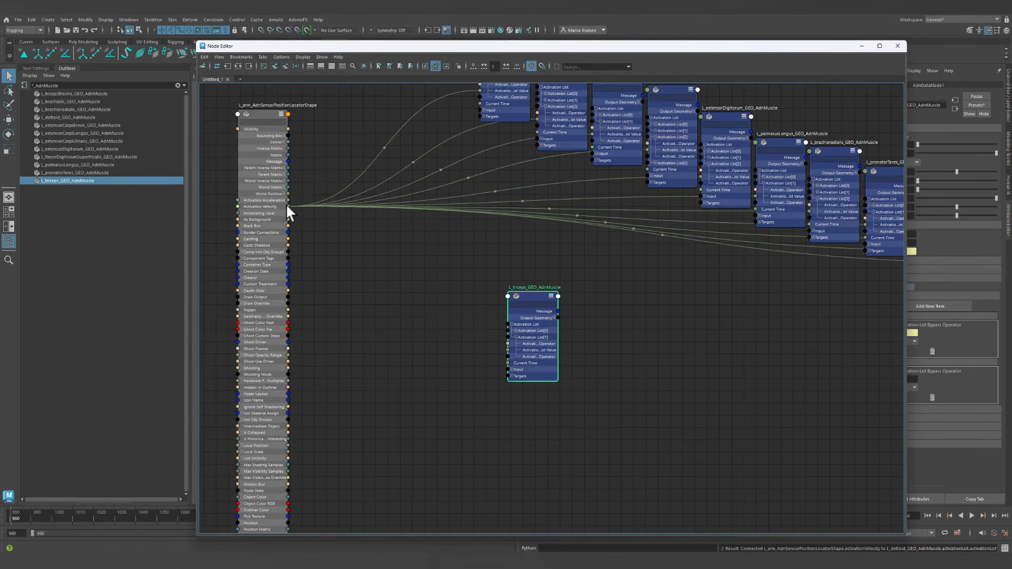
drag(287, 206, 506, 349)
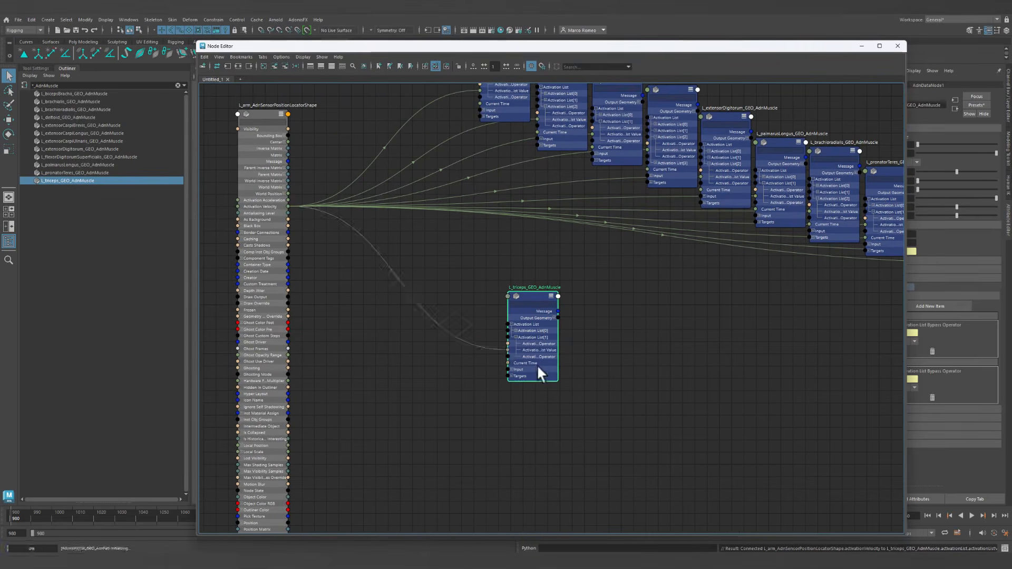
alt+middle_drag(718, 353, 497, 362)
drag(313, 304, 898, 232)
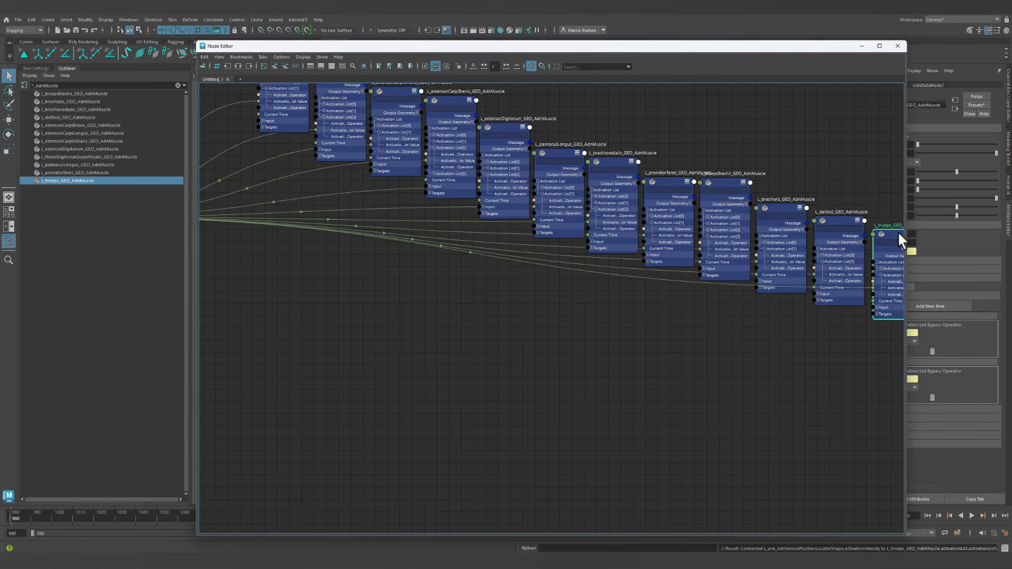
click(748, 413)
Examine the connections from the position sensor to all AdnMuscle nodes in the maximized Node Editor, and close the editor.
alt+right_drag(767, 424, 495, 363)
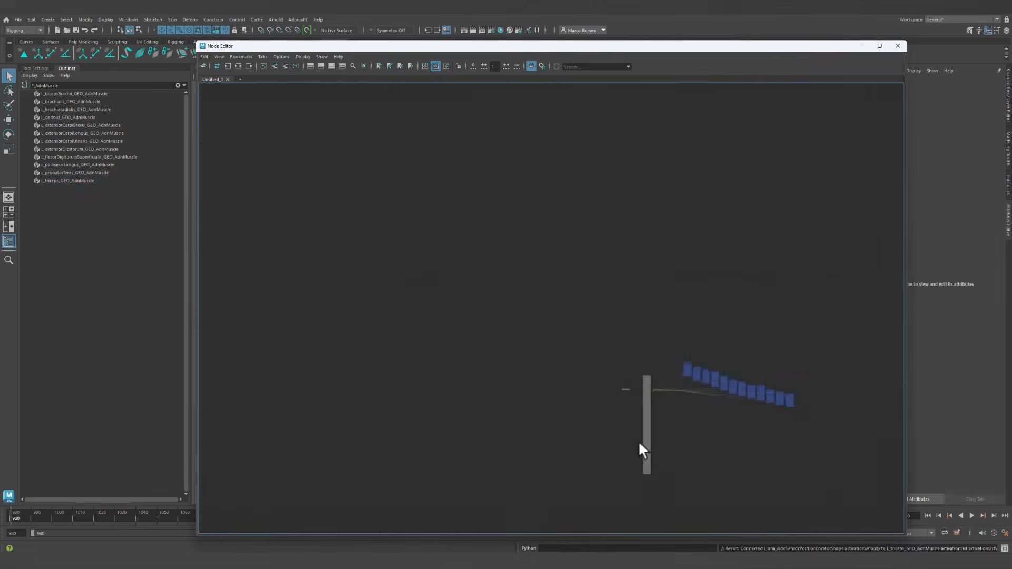
alt+middle_drag(638, 440, 546, 371)
alt+right_drag(524, 359, 699, 382)
alt+middle_drag(699, 382, 497, 399)
alt+right_drag(755, 433, 721, 418)
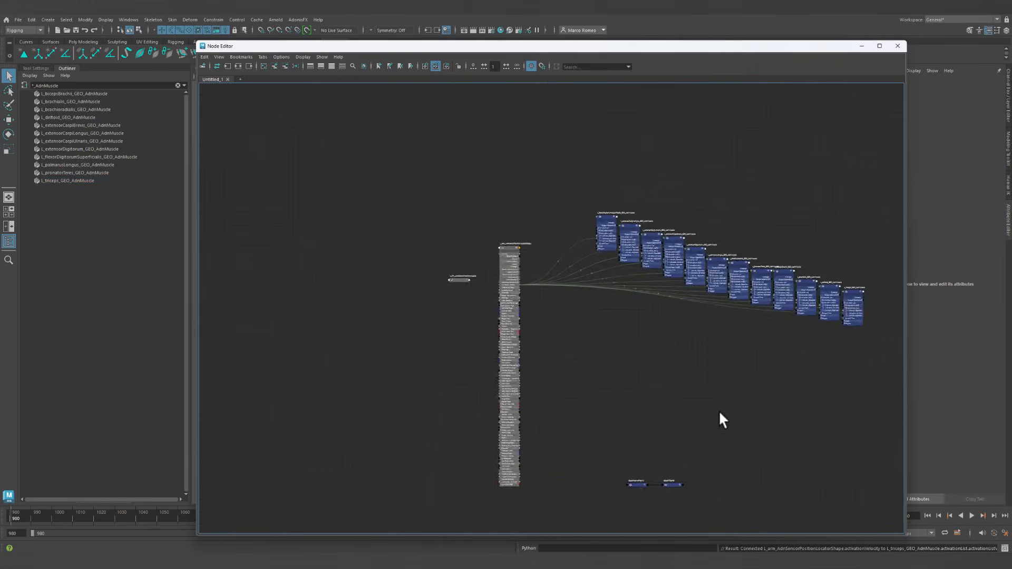
alt+middle_drag(721, 418, 649, 405)
alt+right_drag(649, 405, 676, 416)
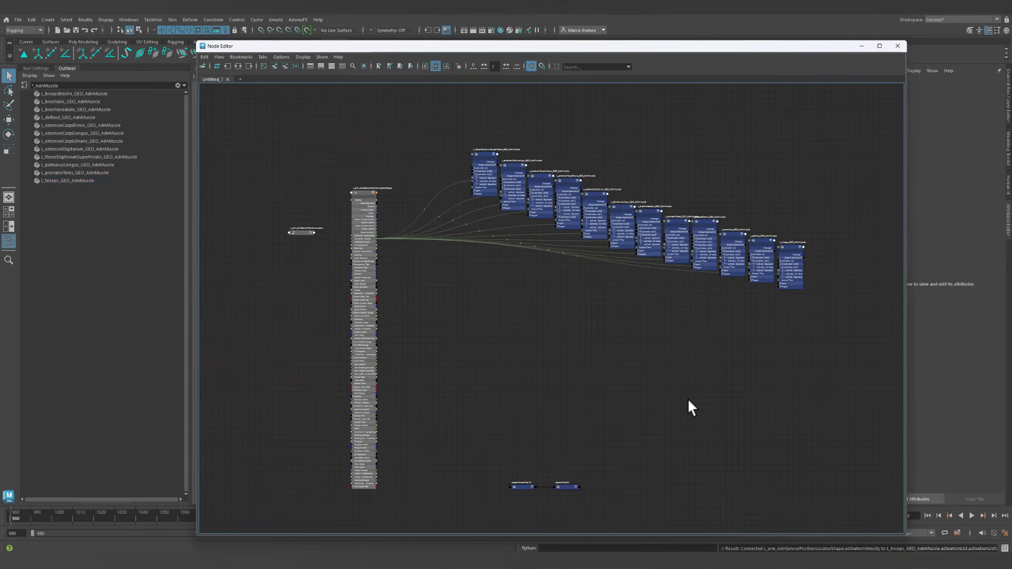
click(879, 45)
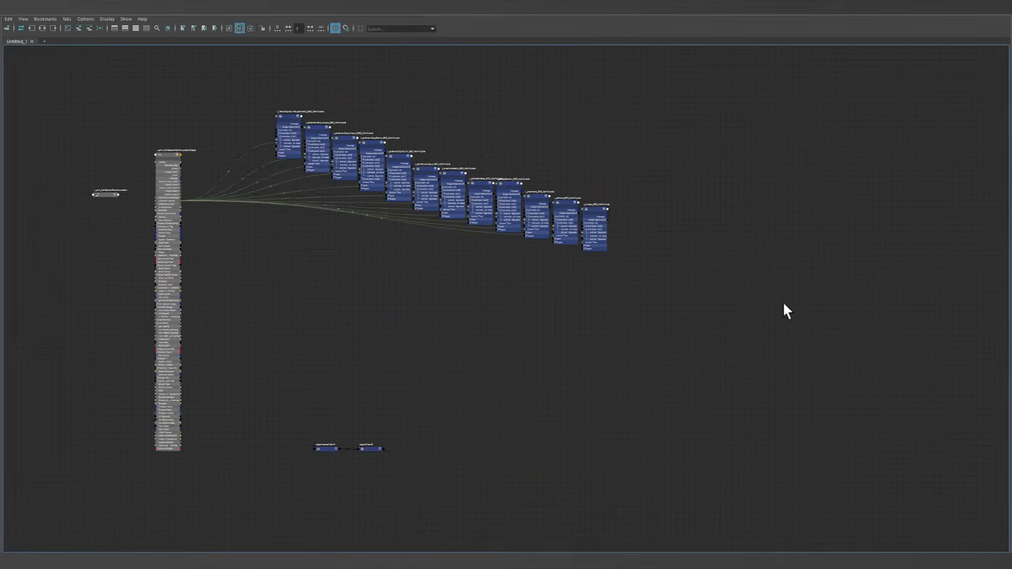
key(a)
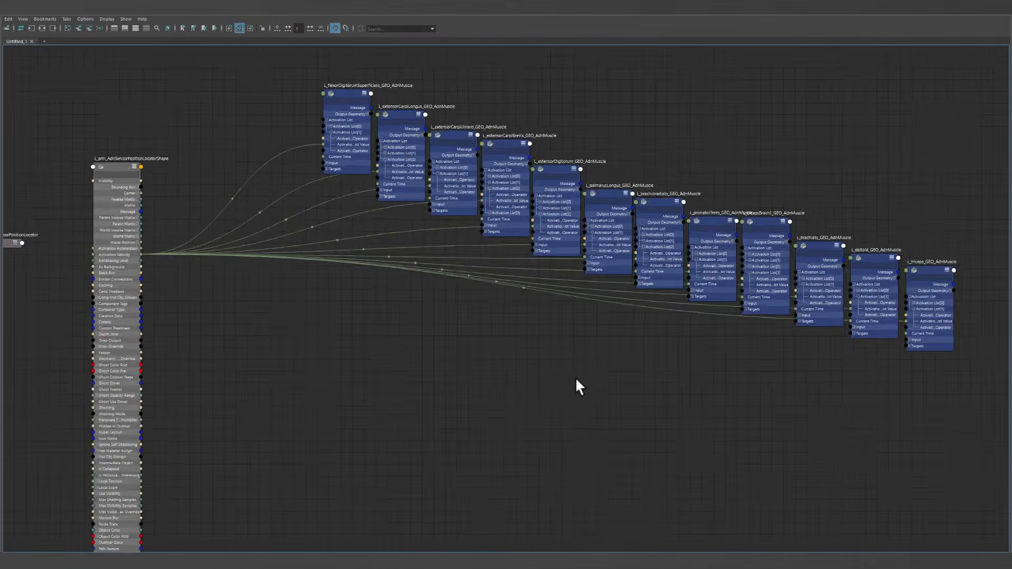
scroll(263, 308, up, 3)
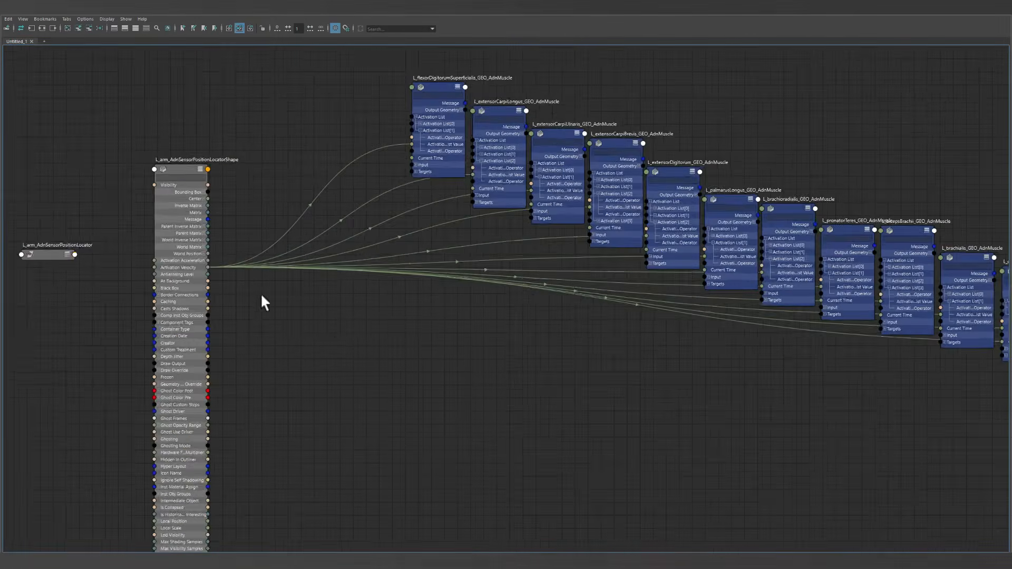
alt+middle_drag(340, 324, 230, 299)
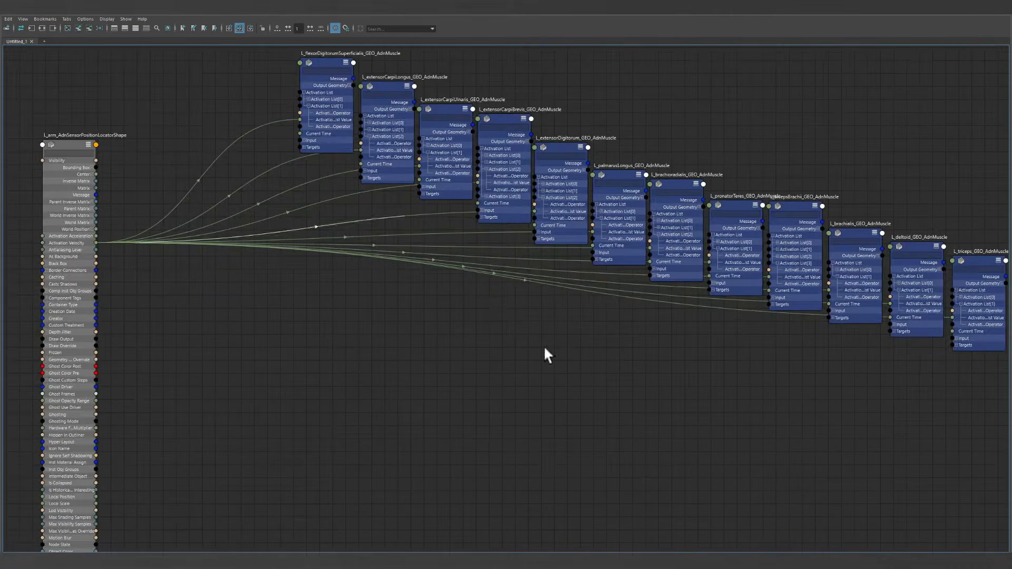
alt+middle_drag(732, 400, 646, 417)
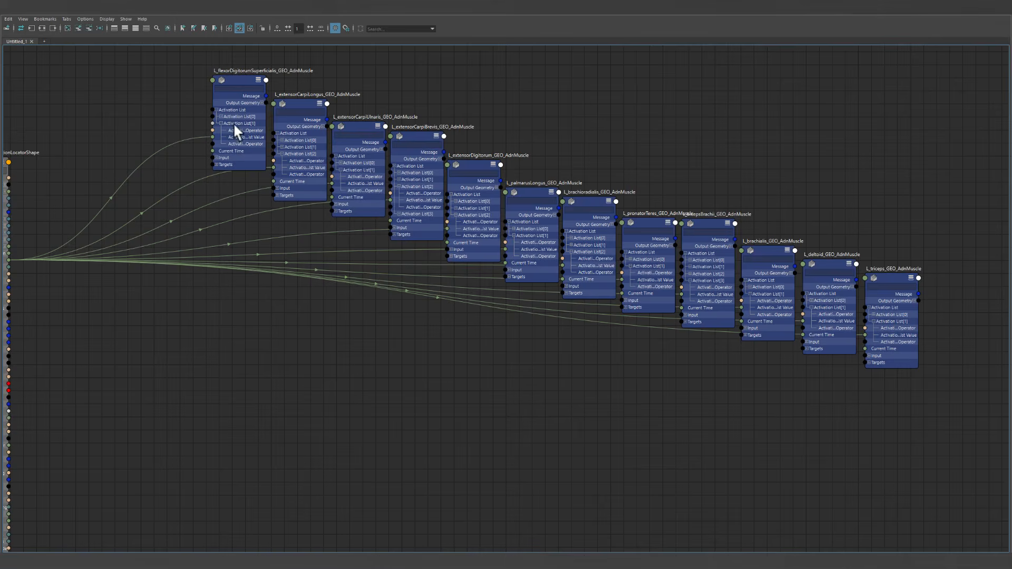
scroll(791, 410, down, 6)
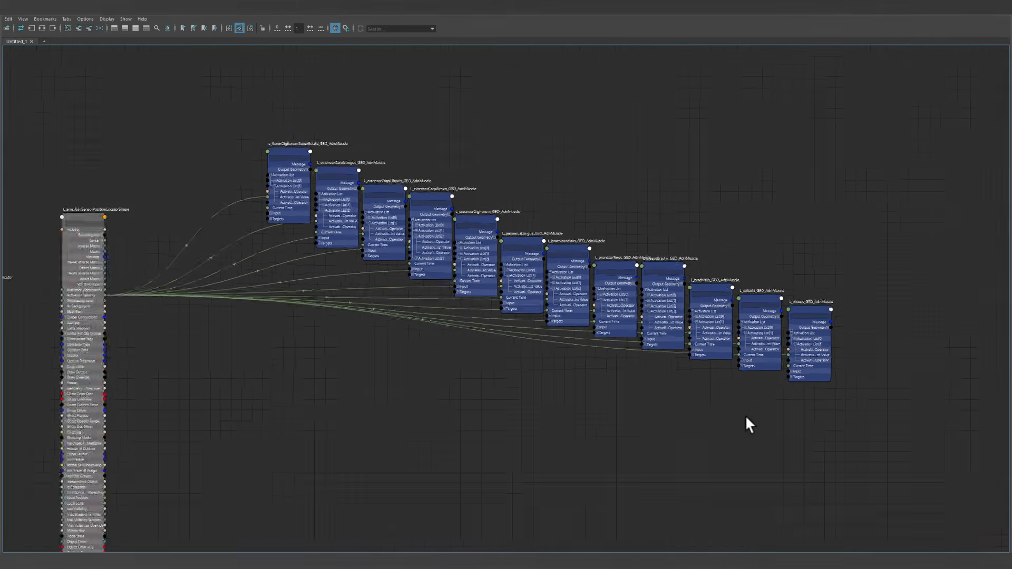
alt+middle_drag(696, 431, 553, 344)
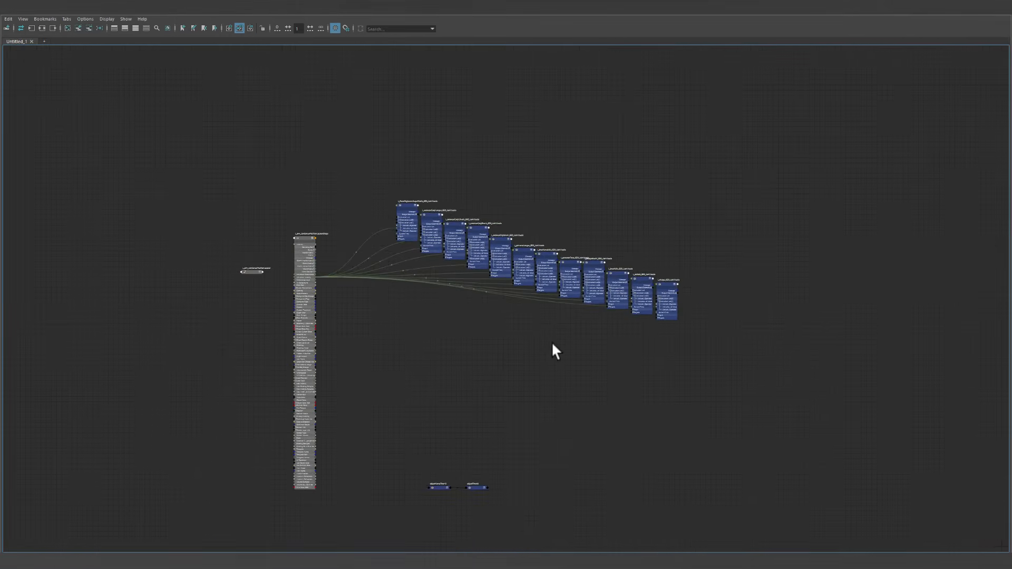
click(1002, 14)
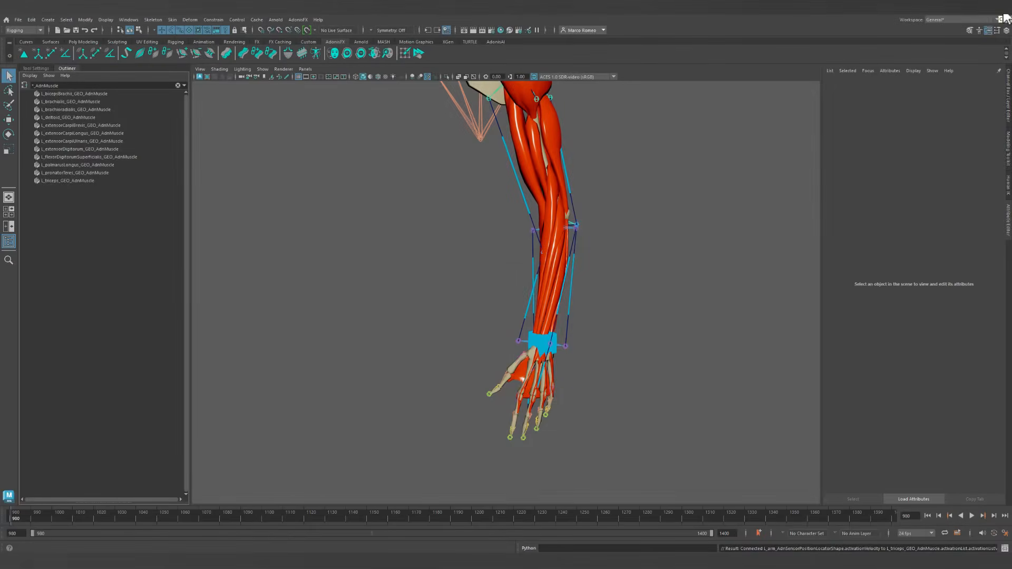
Clear the Outliner's search filter and limit the list to DAG objects only.
alt+right_drag(686, 314, 660, 248)
alt+middle_drag(658, 245, 640, 292)
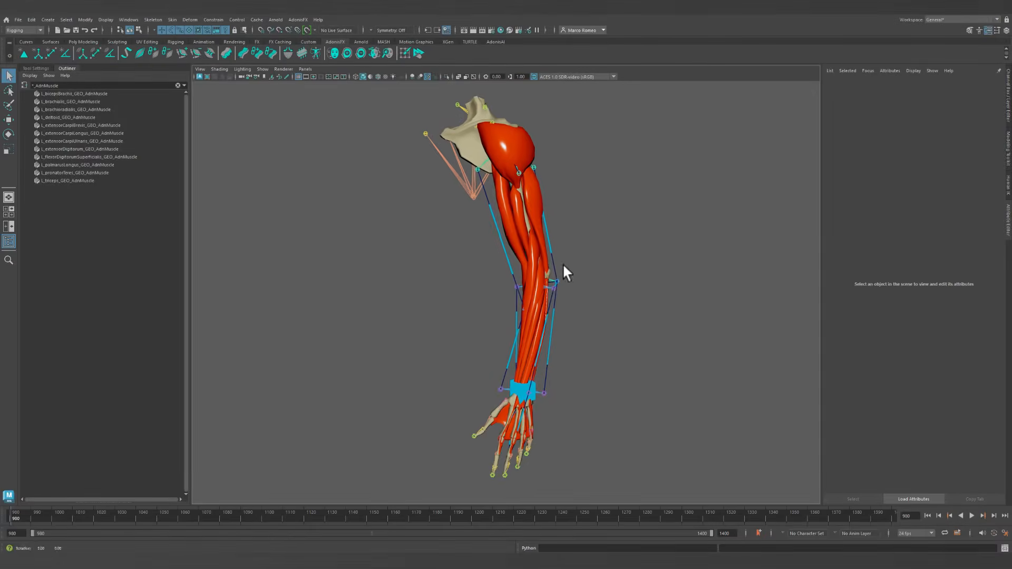
click(178, 85)
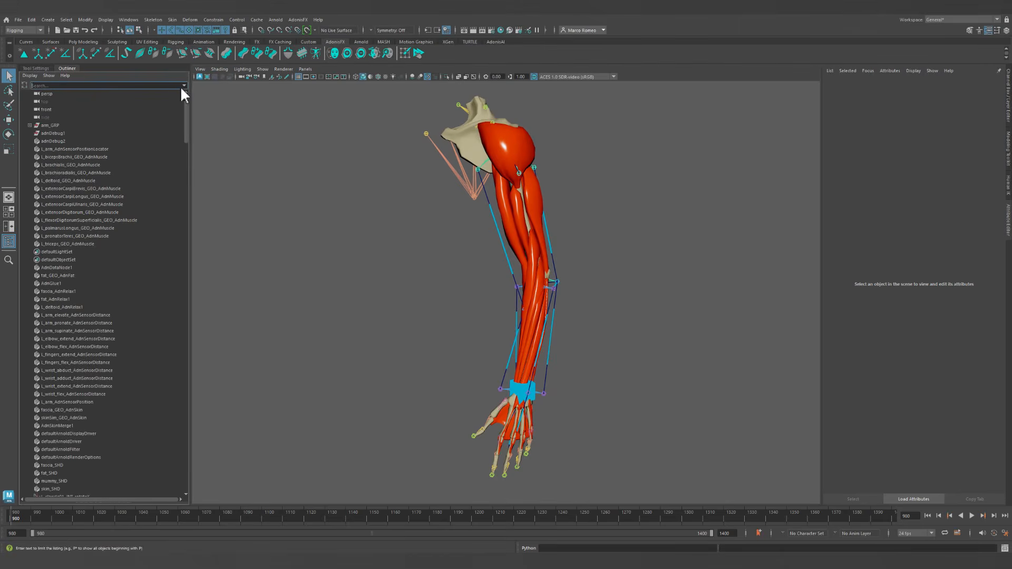
click(27, 76)
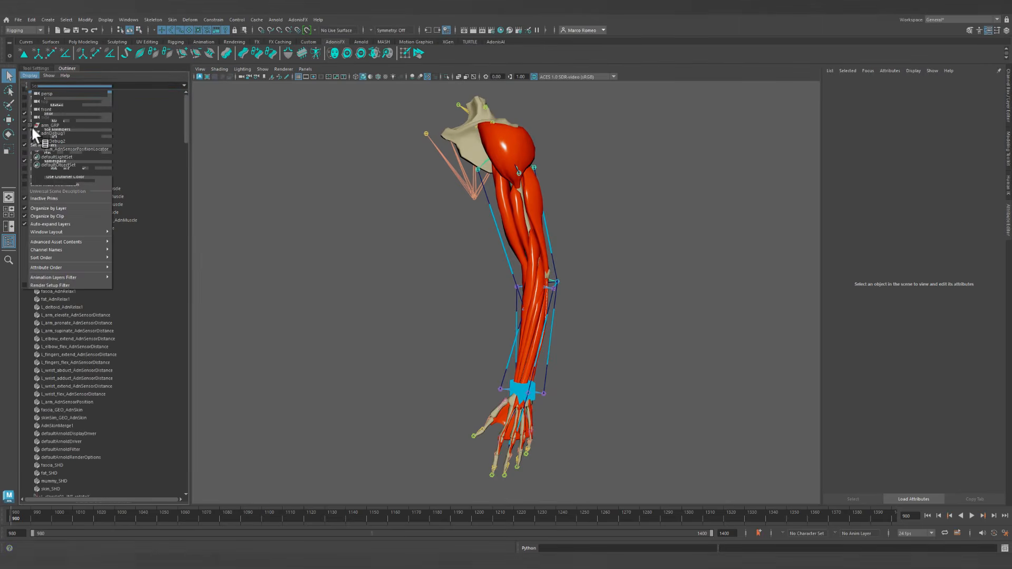
click(67, 224)
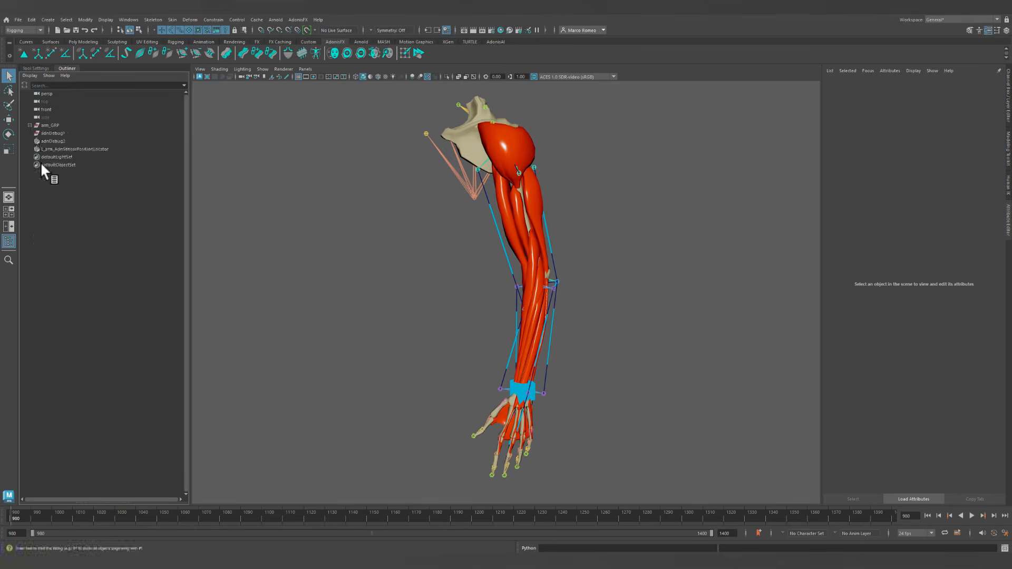
Parent L_arm_AdnSensorPositionLocator under locators_GRP and collapse that group.
drag(74, 376, 82, 158)
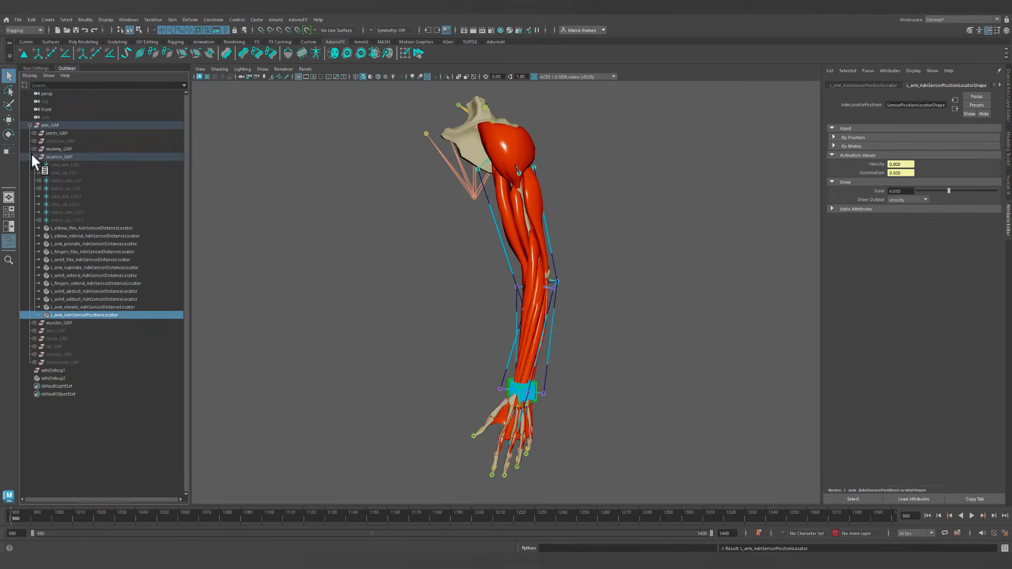
click(34, 156)
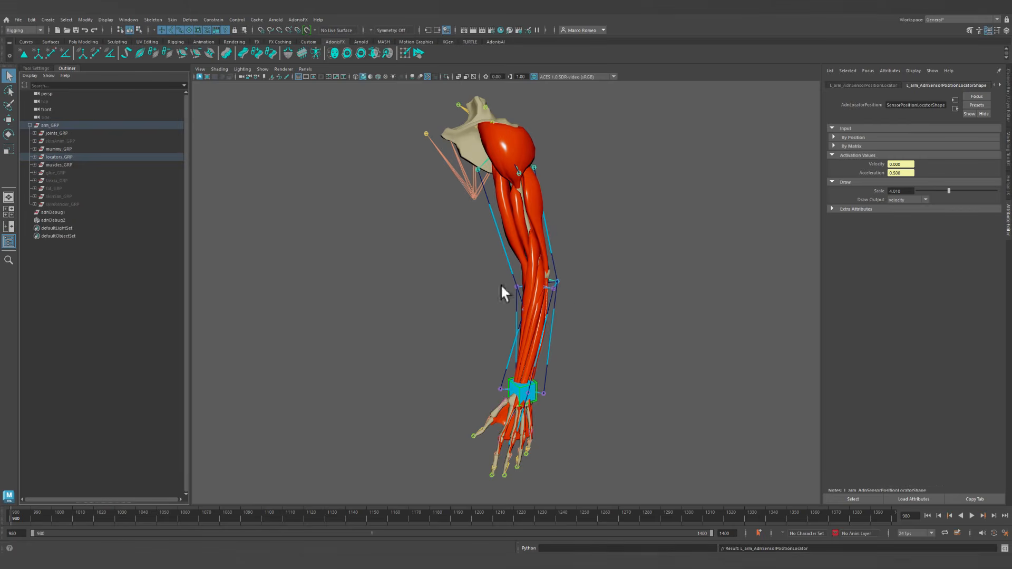
Inspect the muscles in muscles_GRP, play the arm animation to check the muscles, and return to the first frame.
alt+middle_drag(587, 297, 558, 291)
alt+drag(558, 291, 311, 216)
drag(62, 149, 62, 165)
click(62, 165)
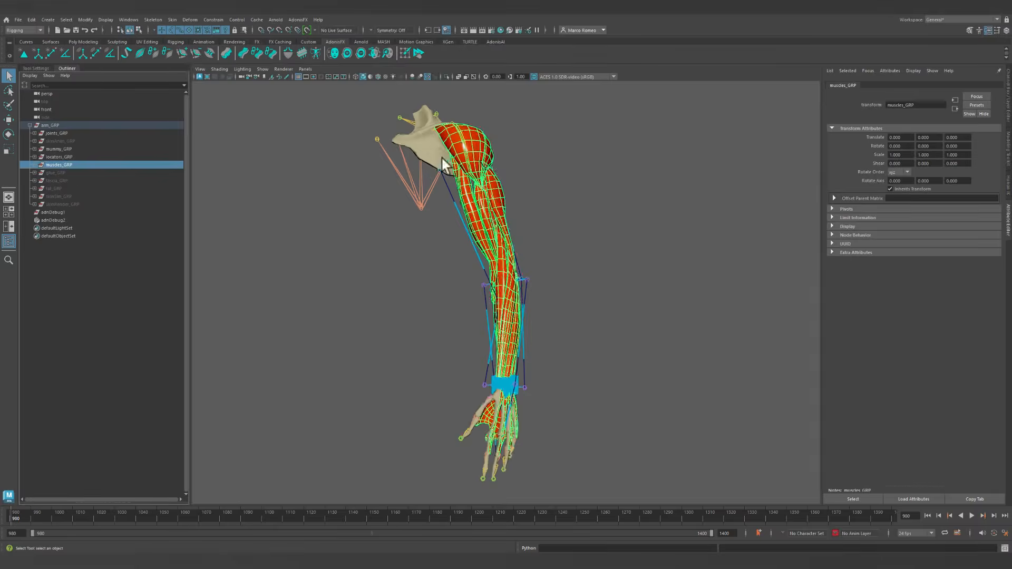
alt+drag(441, 158, 417, 185)
click(627, 244)
alt+right_drag(627, 244, 584, 221)
alt+middle_drag(584, 222, 587, 244)
alt+drag(586, 244, 583, 263)
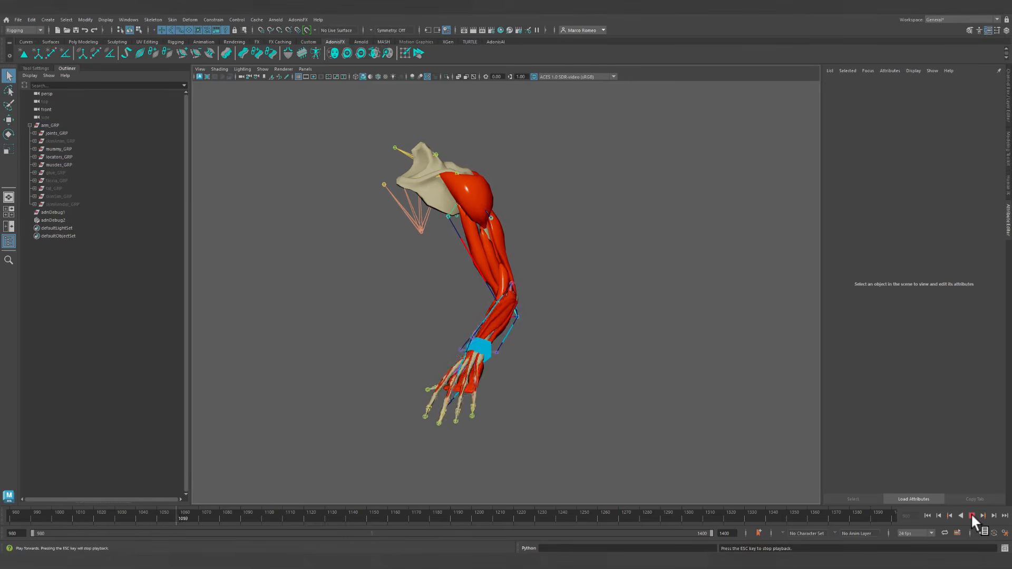
click(971, 516)
click(928, 516)
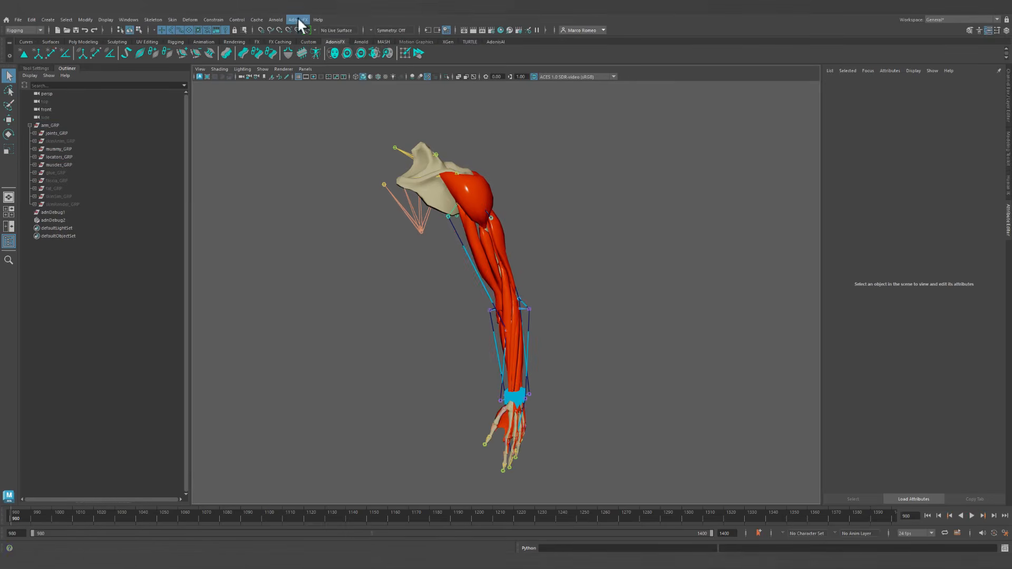
Draw the muscle fibers on all the AdonisFX arm muscles.
click(298, 19)
mouse_move(334, 86)
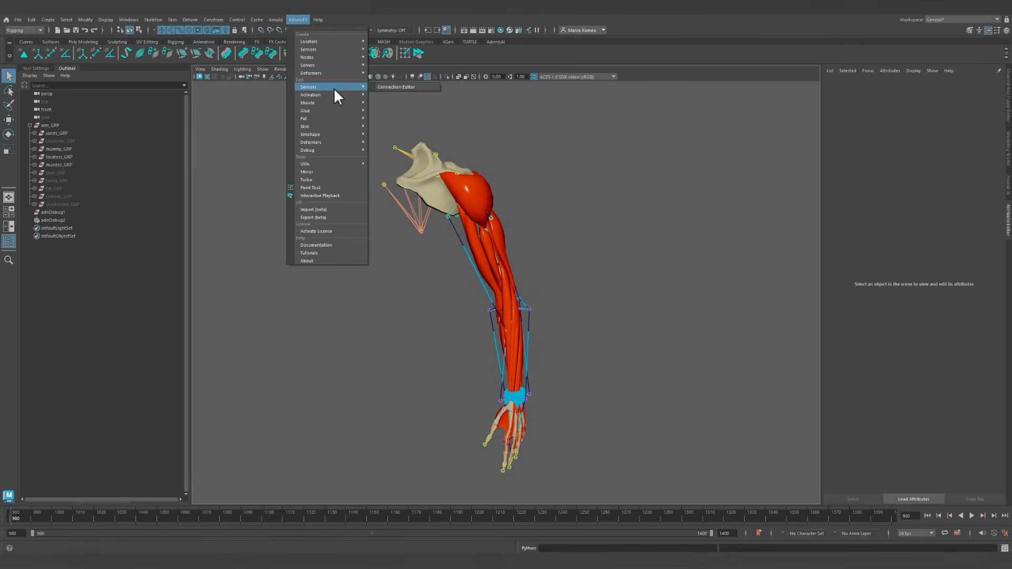
mouse_move(343, 102)
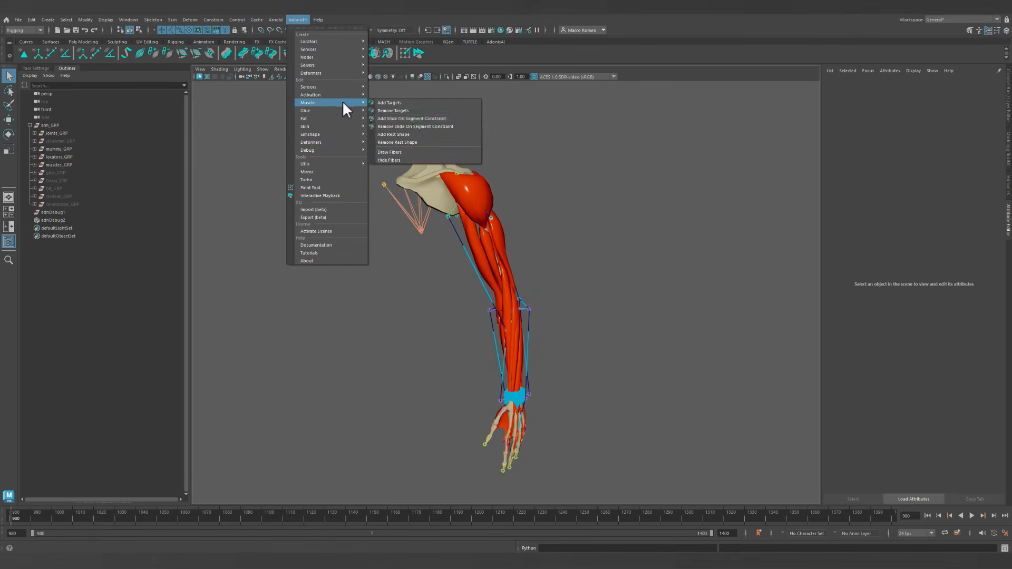
click(411, 152)
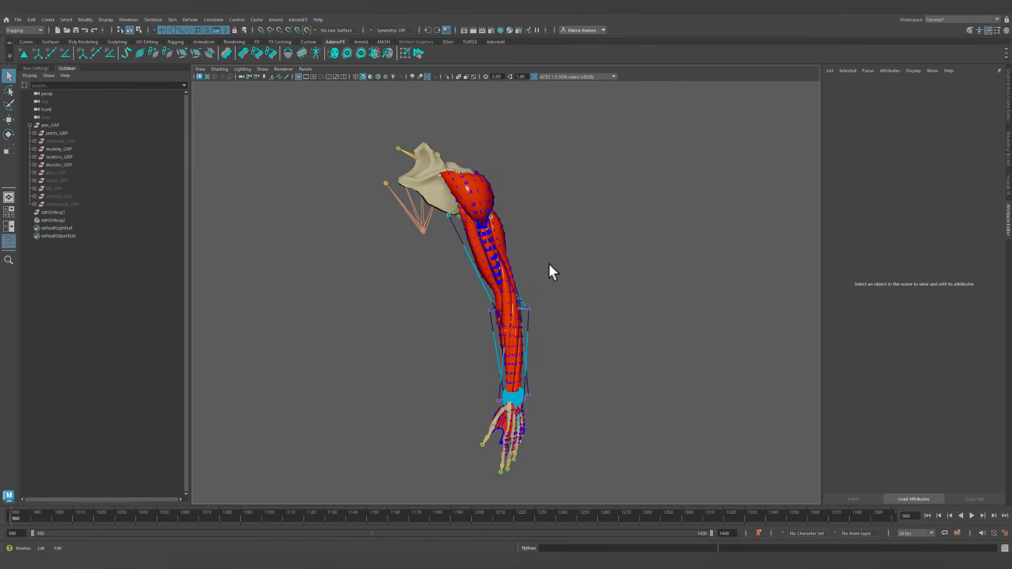
alt+right_drag(549, 264, 601, 287)
alt+middle_drag(601, 288, 594, 264)
alt+drag(595, 264, 594, 258)
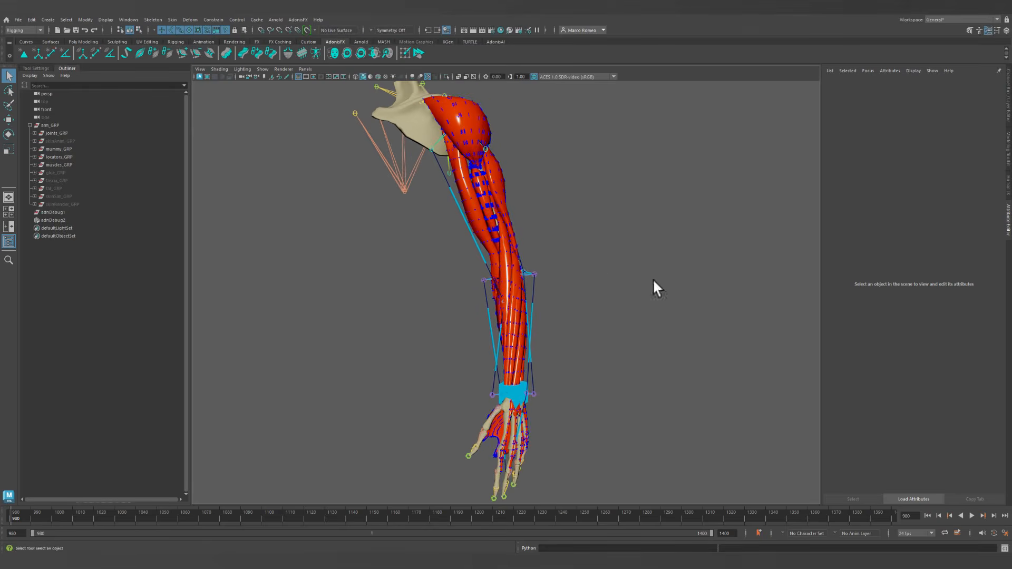
Play the arm animation to check how the drawn fibers respond to activation, and return to the first frame.
click(971, 516)
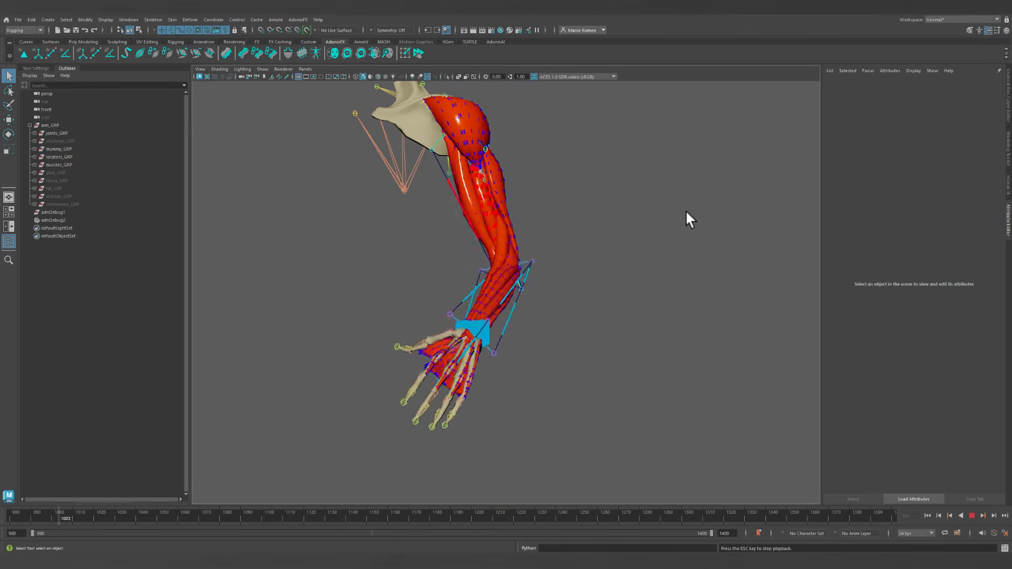
alt+drag(670, 218, 642, 277)
alt+right_drag(642, 277, 558, 274)
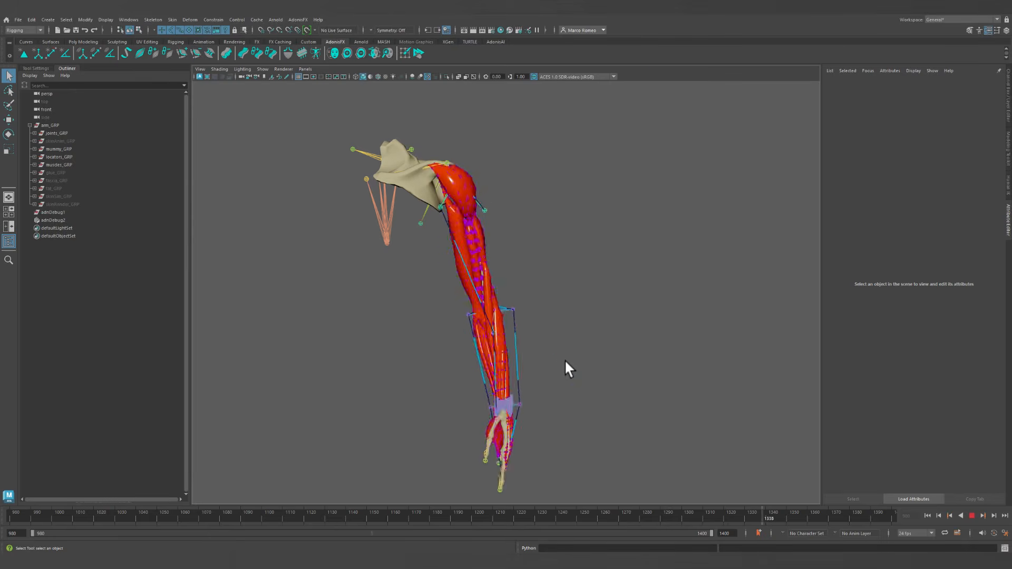
click(971, 515)
click(927, 515)
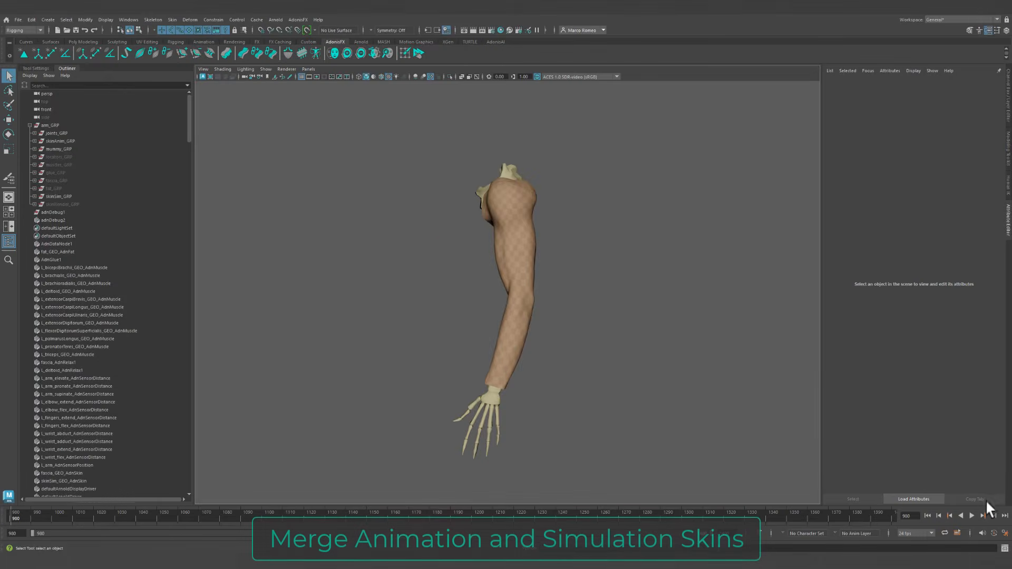
Play the animation to frame 1013 and inspect mummy_GRP and skinAnim_GRP, viewing the animated skin in X-ray.
click(972, 514)
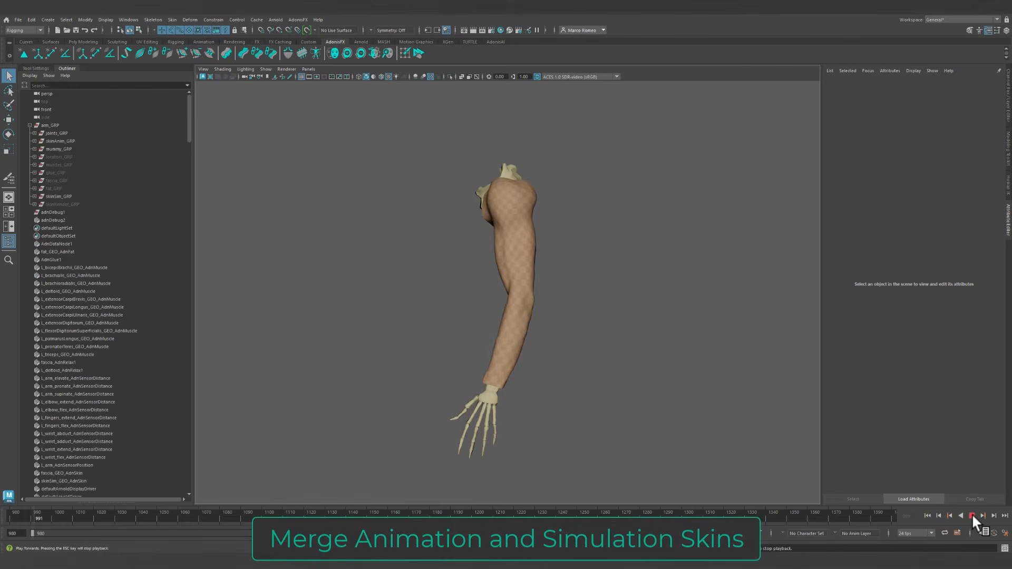
click(972, 515)
alt+right_drag(472, 314, 568, 390)
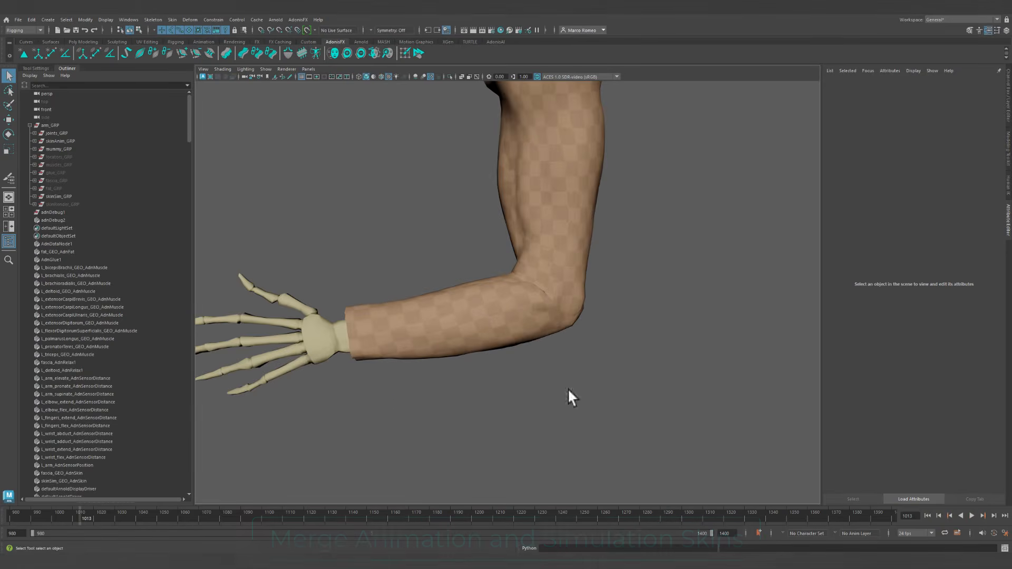
click(59, 149)
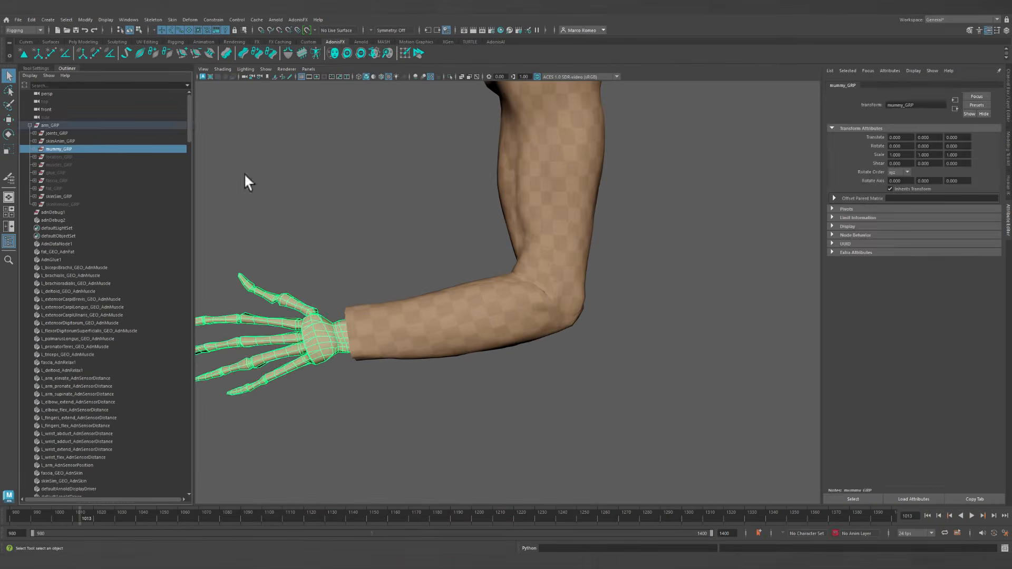
click(59, 141)
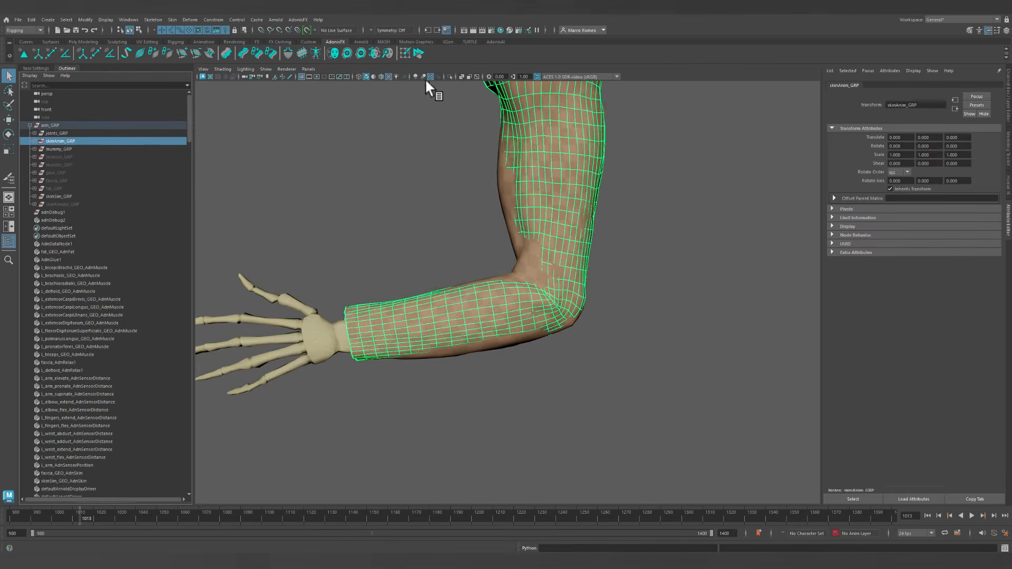
click(462, 77)
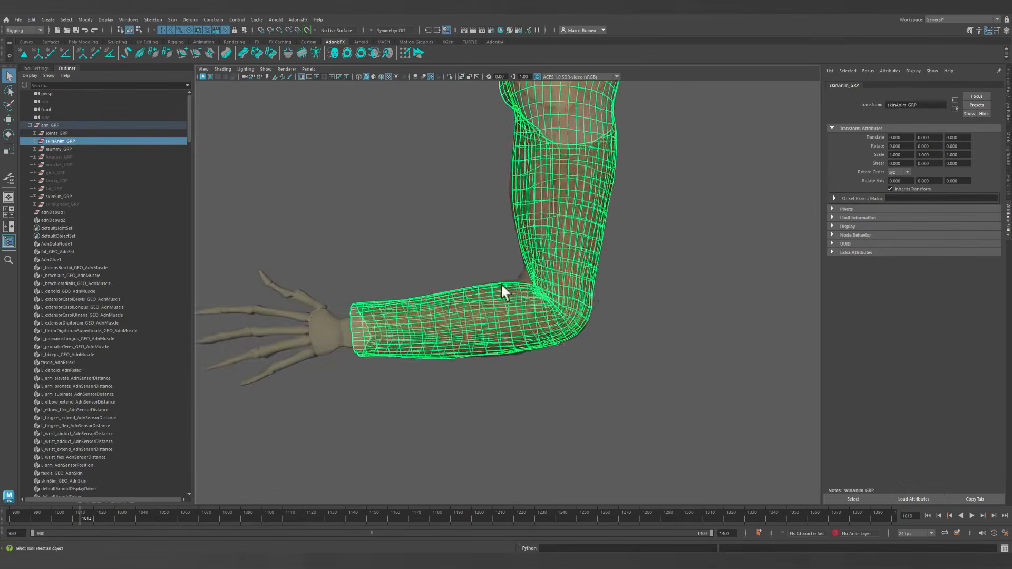
alt+drag(493, 315, 572, 322)
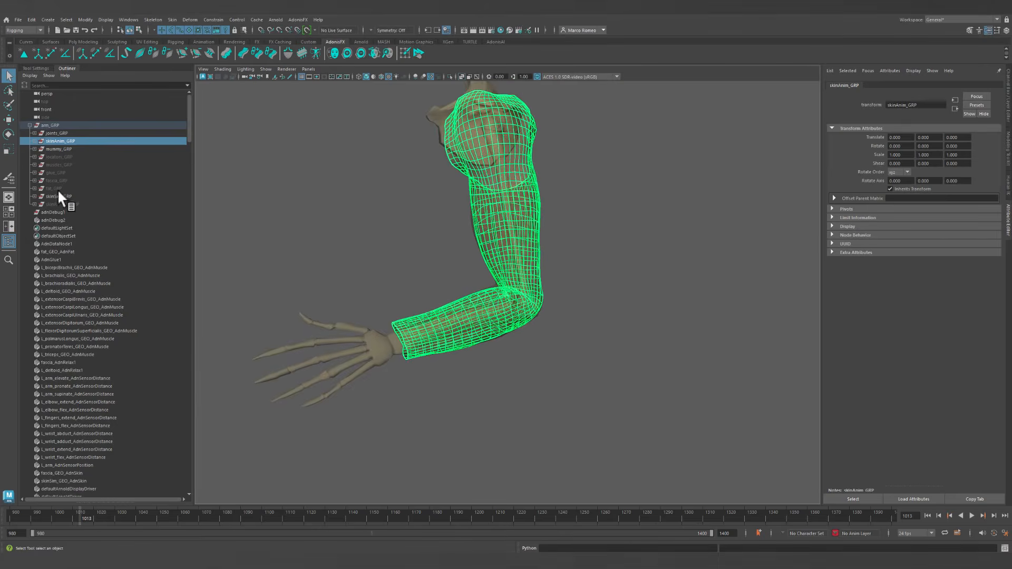
Inspect the simulated skin in skinSim_GRP around the bent elbow, and return to the first frame.
click(56, 196)
scroll(486, 305, up, 10)
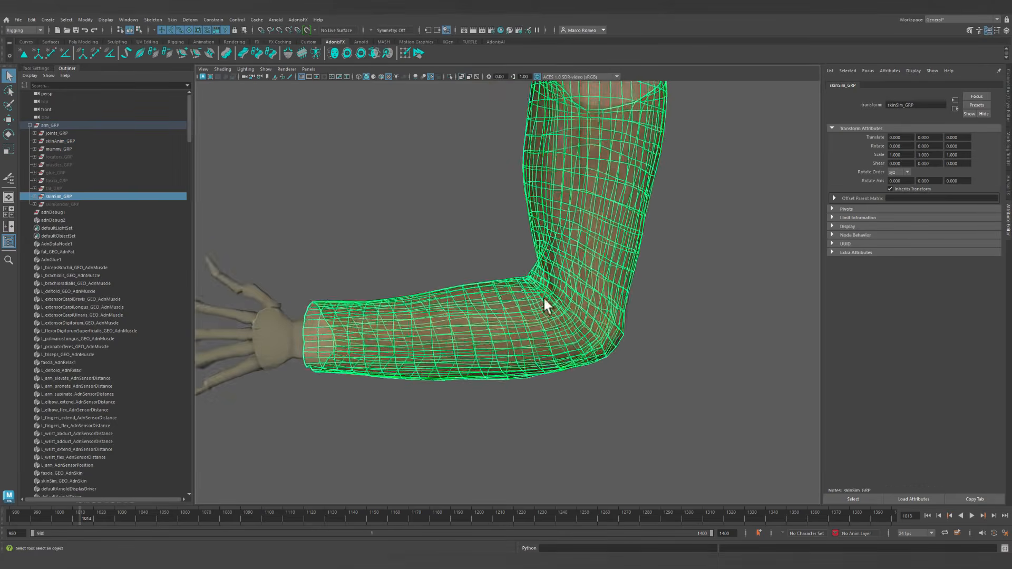
alt+drag(544, 299, 671, 287)
alt+right_drag(671, 287, 467, 317)
alt+drag(470, 305, 506, 338)
click(928, 515)
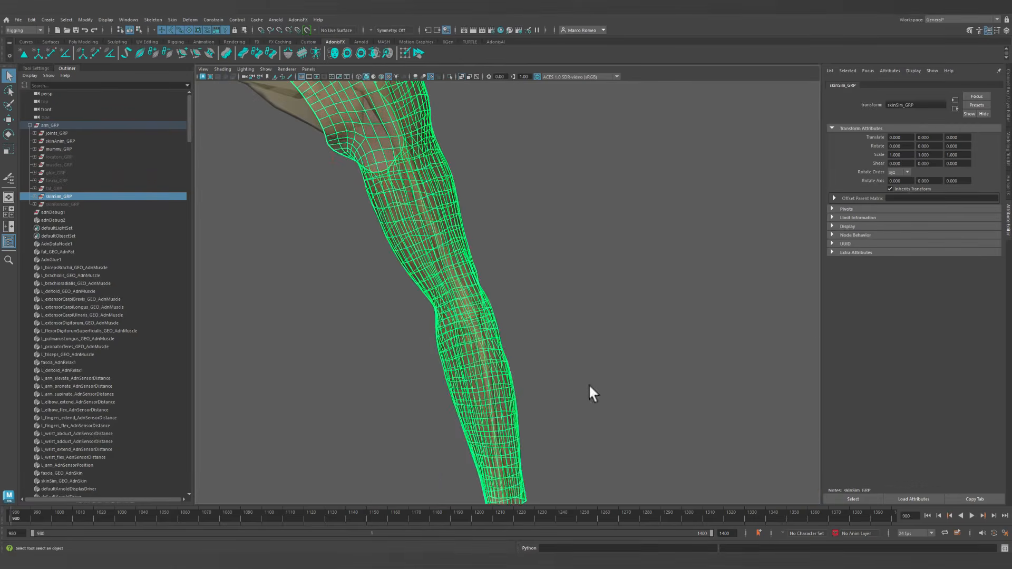
alt+drag(588, 384, 357, 382)
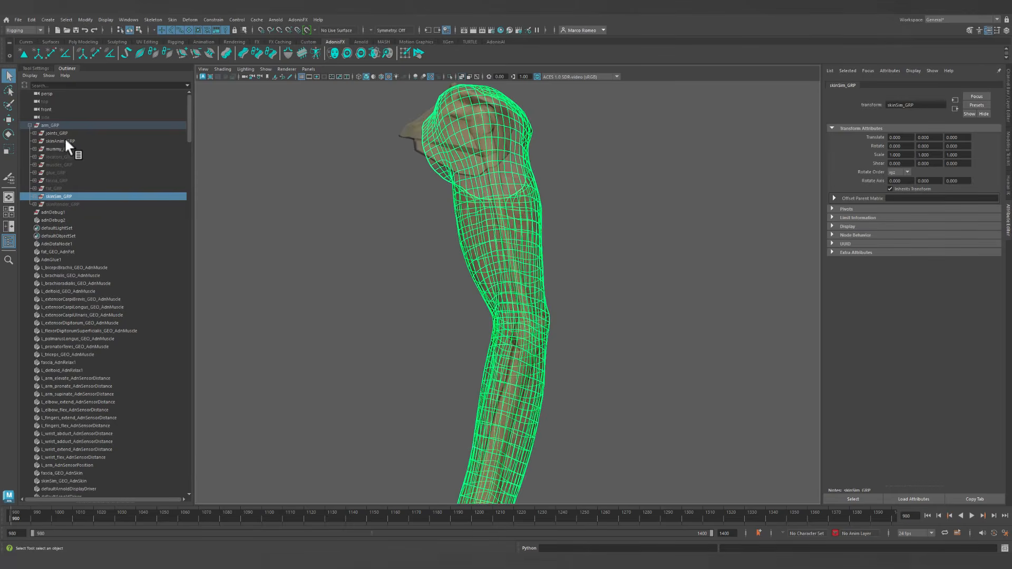
Unhide skinRender_GRP and look over its arm mesh.
click(62, 204)
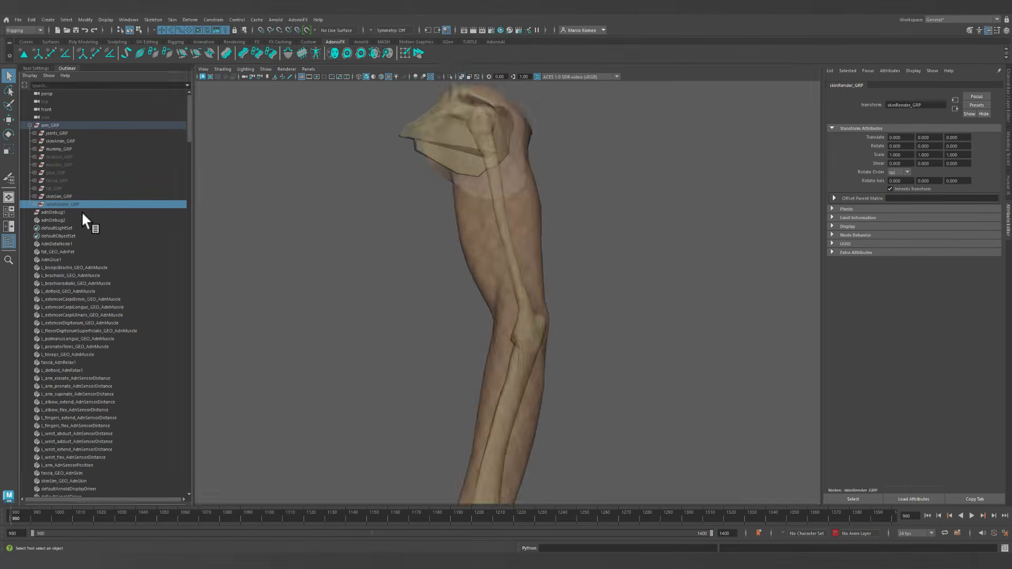
alt+drag(464, 316, 506, 306)
key(shift+h)
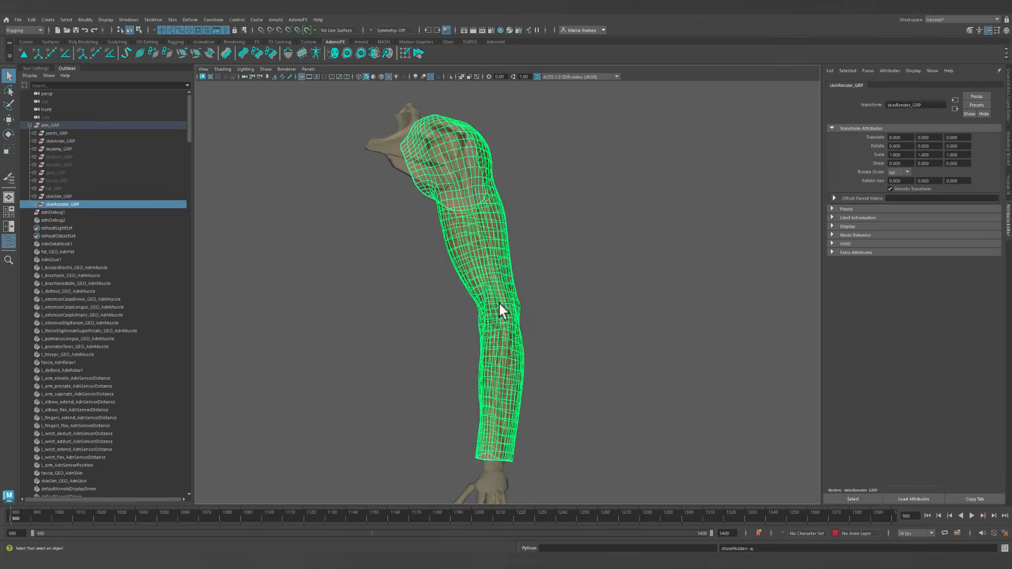
alt+drag(479, 381, 422, 236)
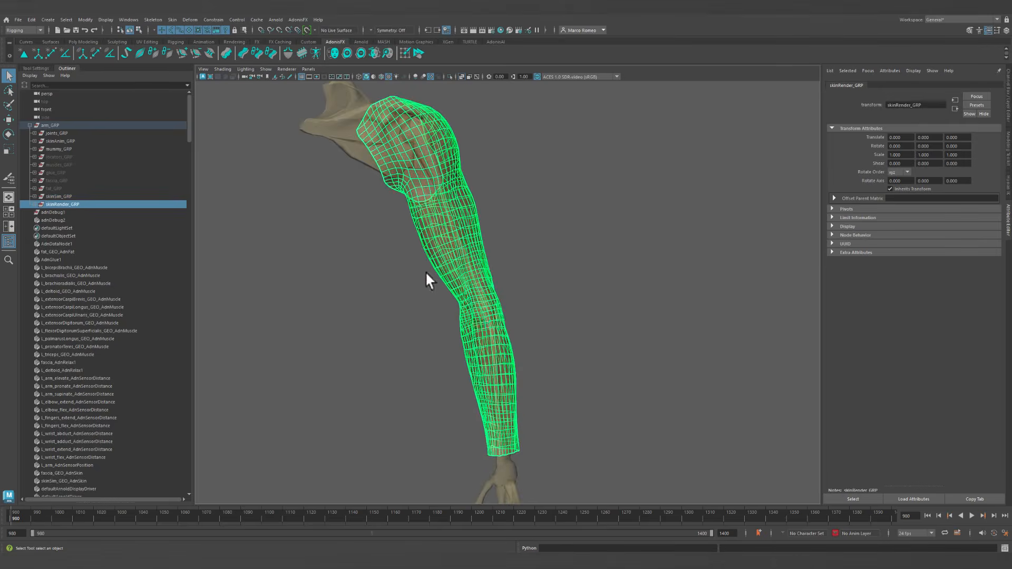
alt+drag(427, 272, 173, 226)
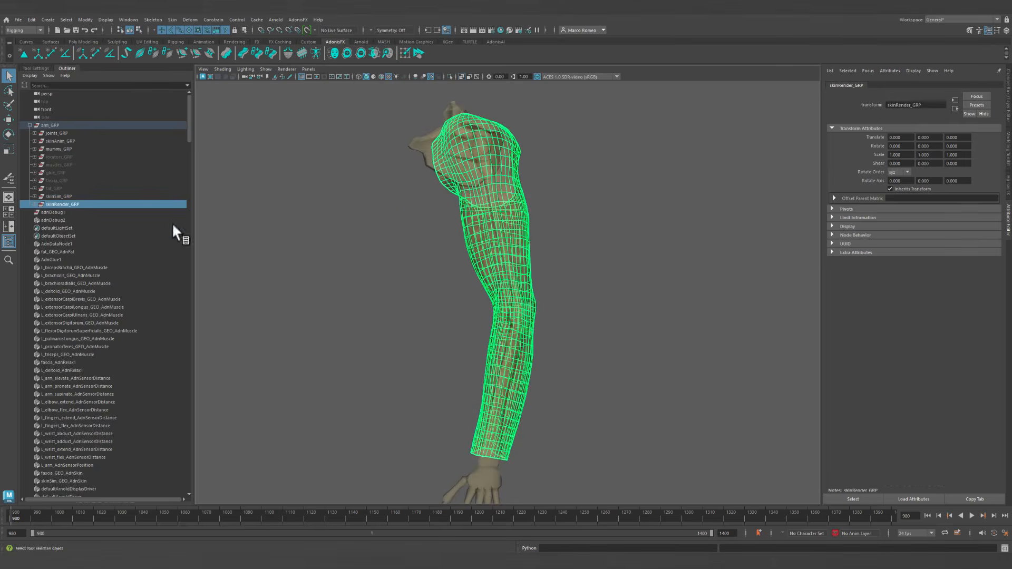
Expand skinRender_GRP, skinSim_GRP and skinAnim_GRP in the Outliner, clear the selection and turn off X-ray display.
click(35, 204)
click(34, 196)
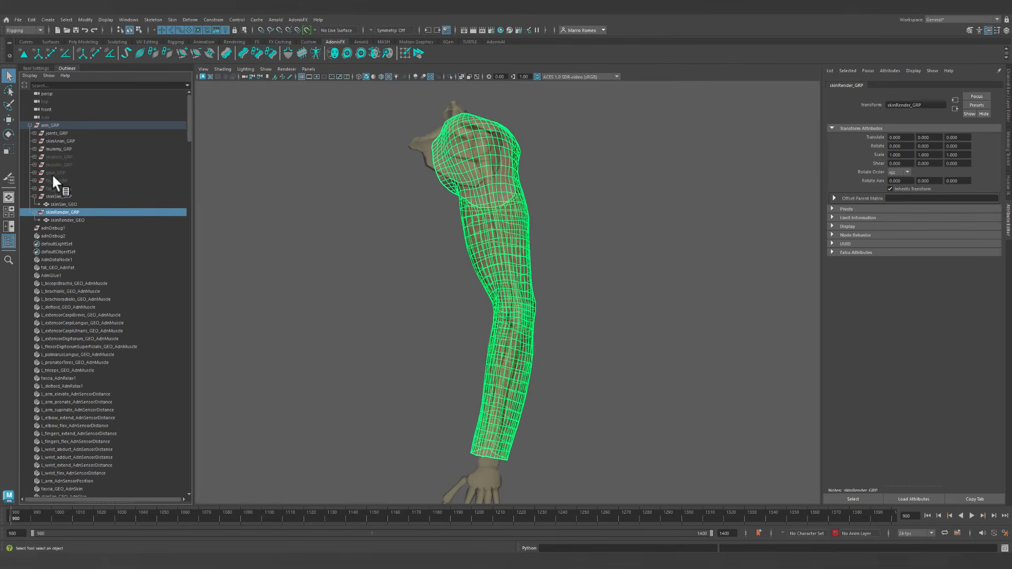
click(34, 141)
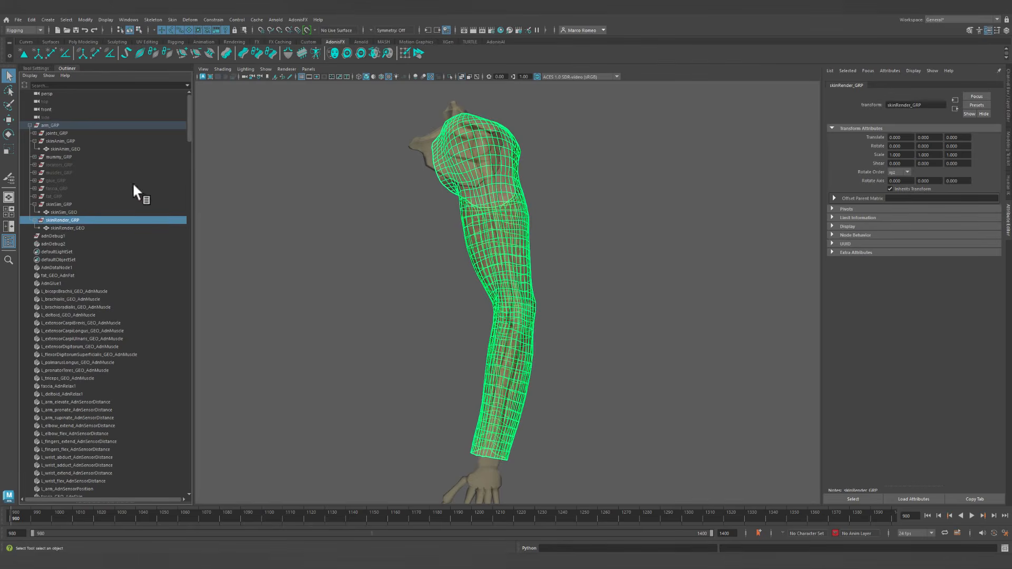
click(402, 260)
alt+drag(470, 304, 486, 302)
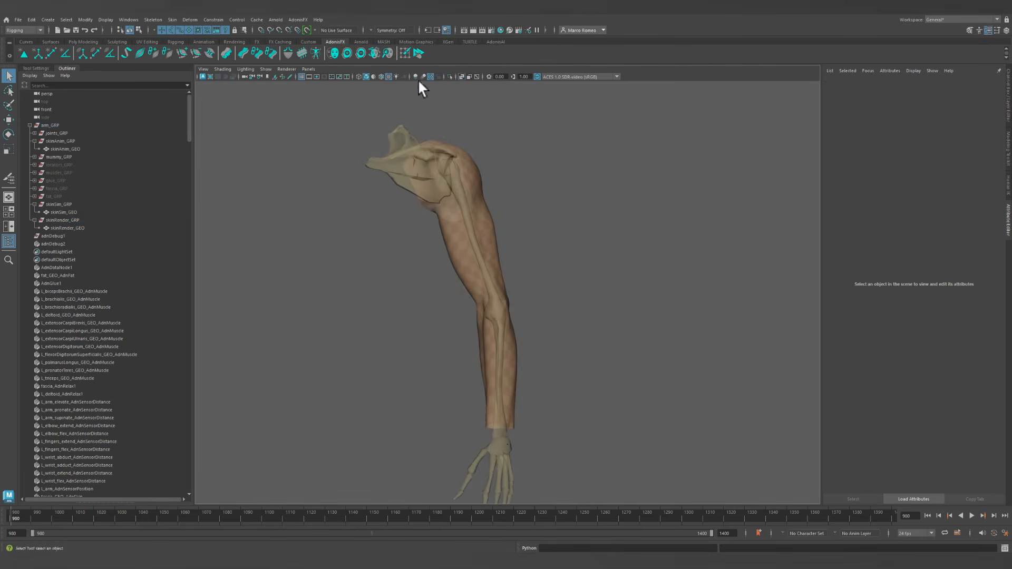
click(463, 75)
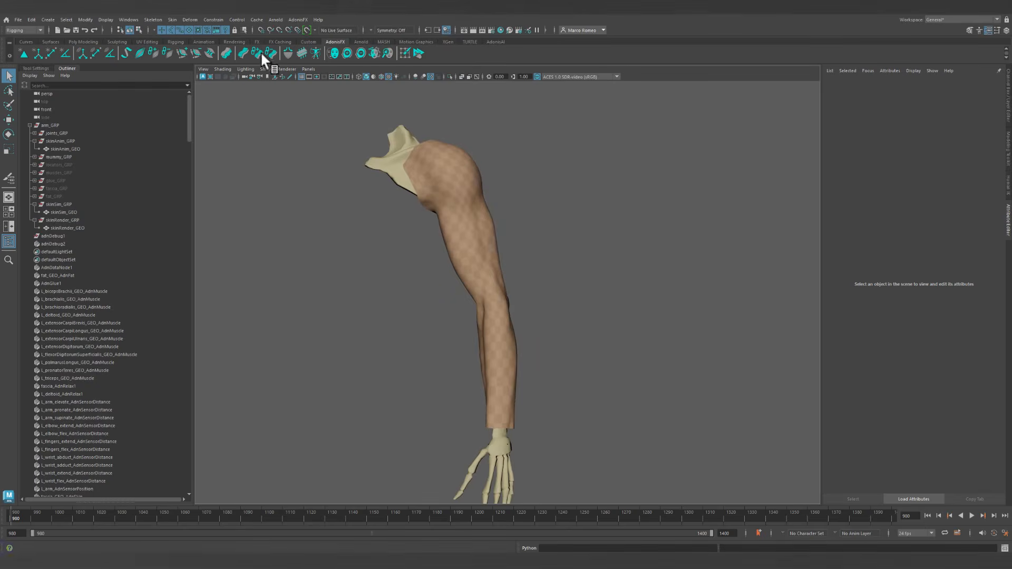
Start creating an AdonisFX skin merge and assign skinRender_GEO as its final mesh.
click(316, 53)
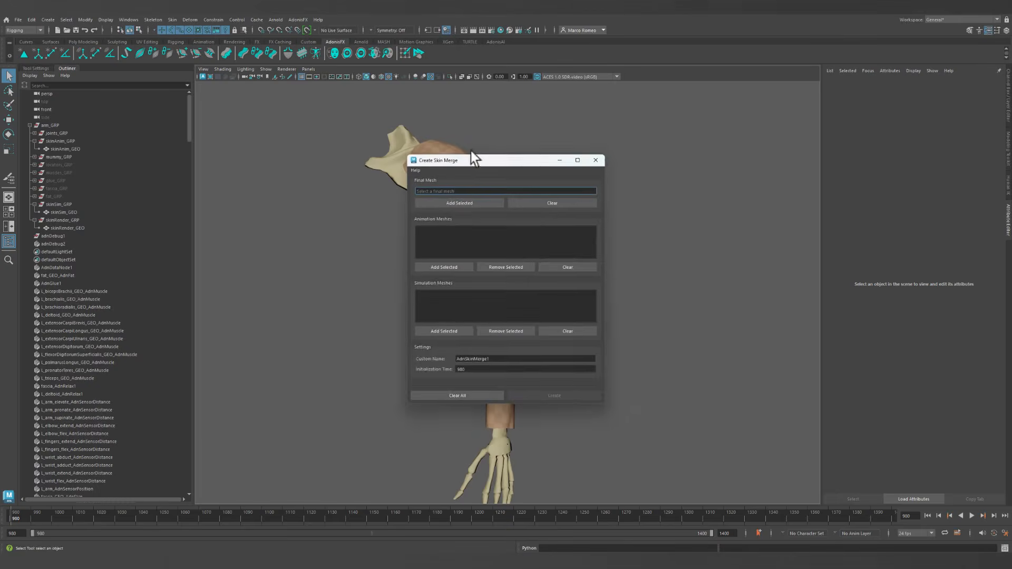
drag(474, 161, 214, 162)
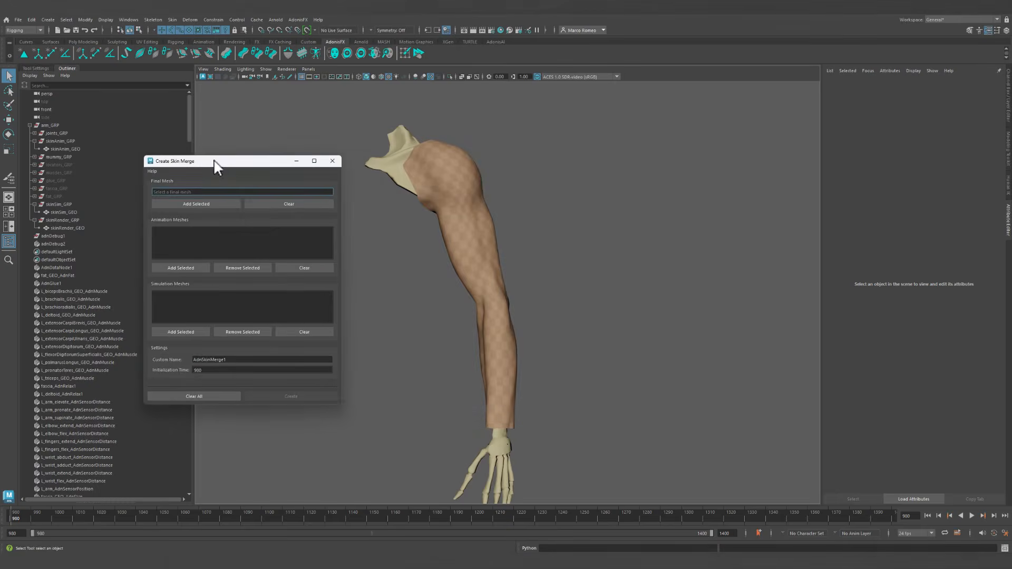
click(67, 227)
click(217, 204)
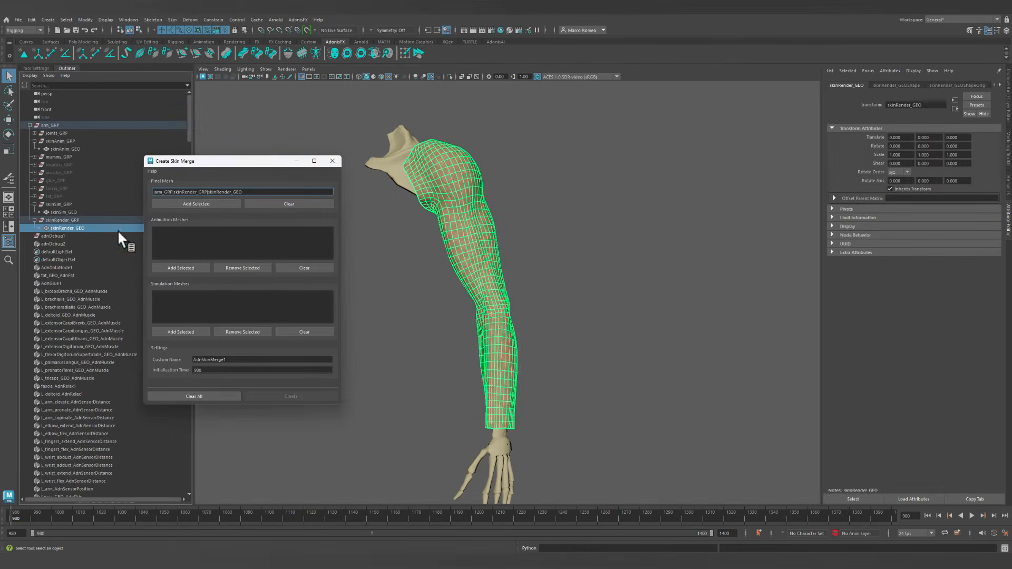
Add skinAnim_GEO as the animation mesh and skinSim_GEO as the simulation mesh, and create the skin merge.
click(61, 149)
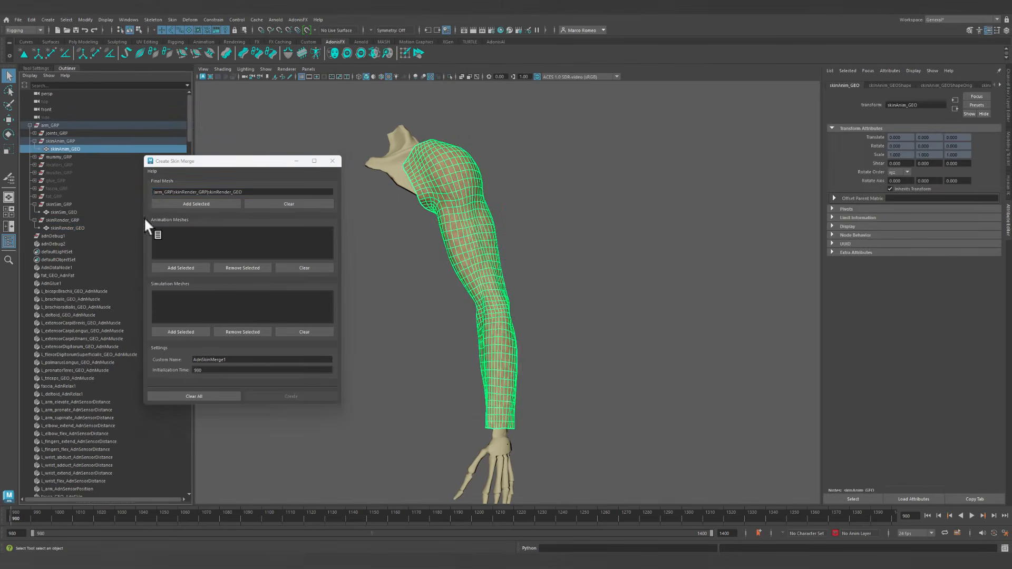
click(180, 268)
click(65, 213)
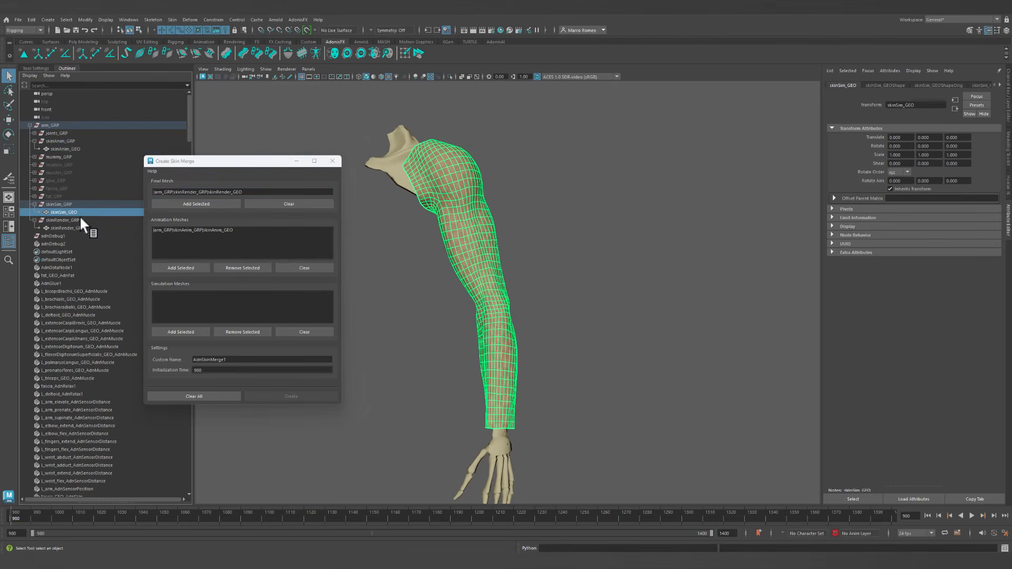
click(190, 332)
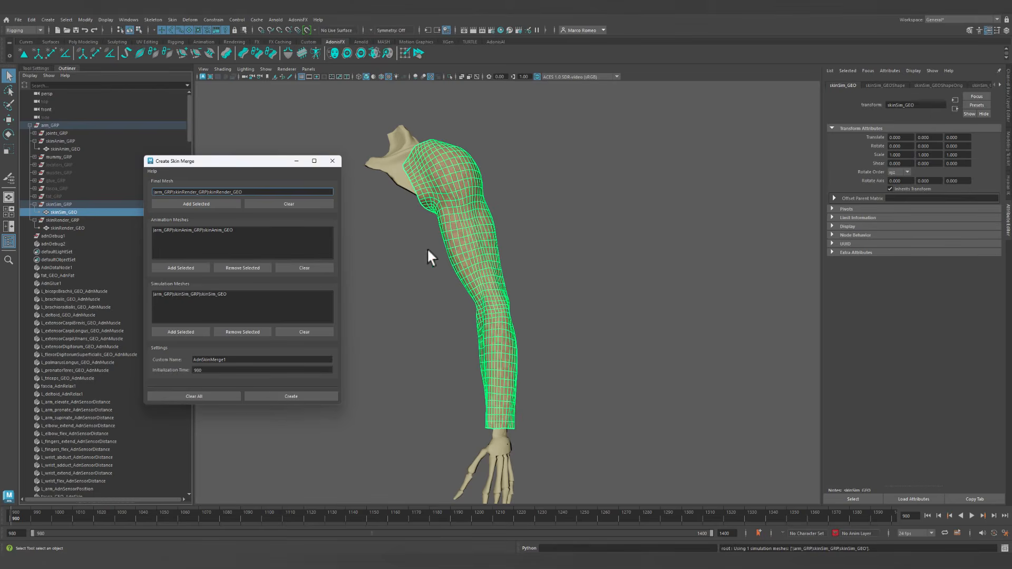
click(300, 397)
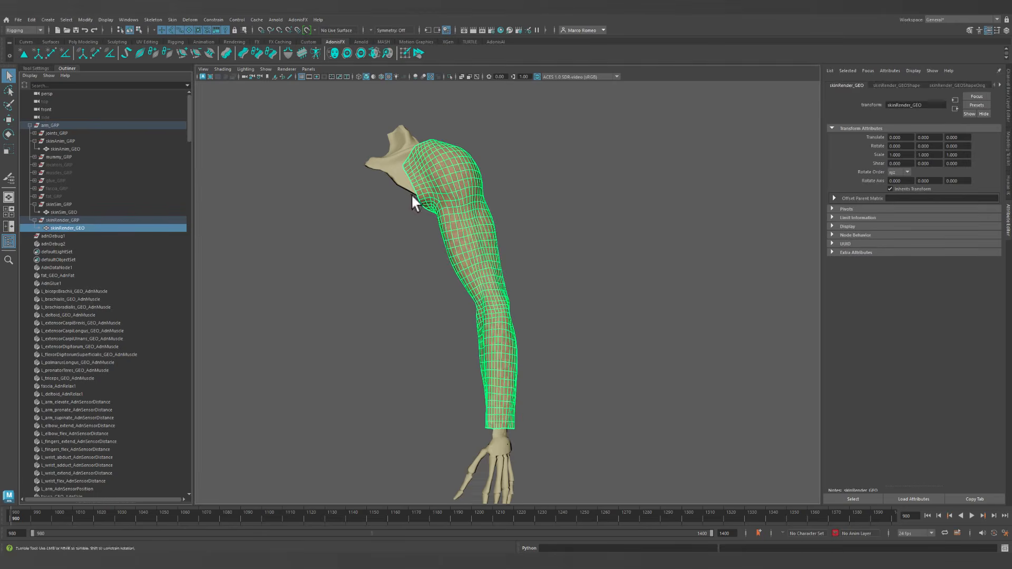
Hide skinSim_GRP and skinAnim_GRP.
click(62, 204)
ctrl+click(56, 141)
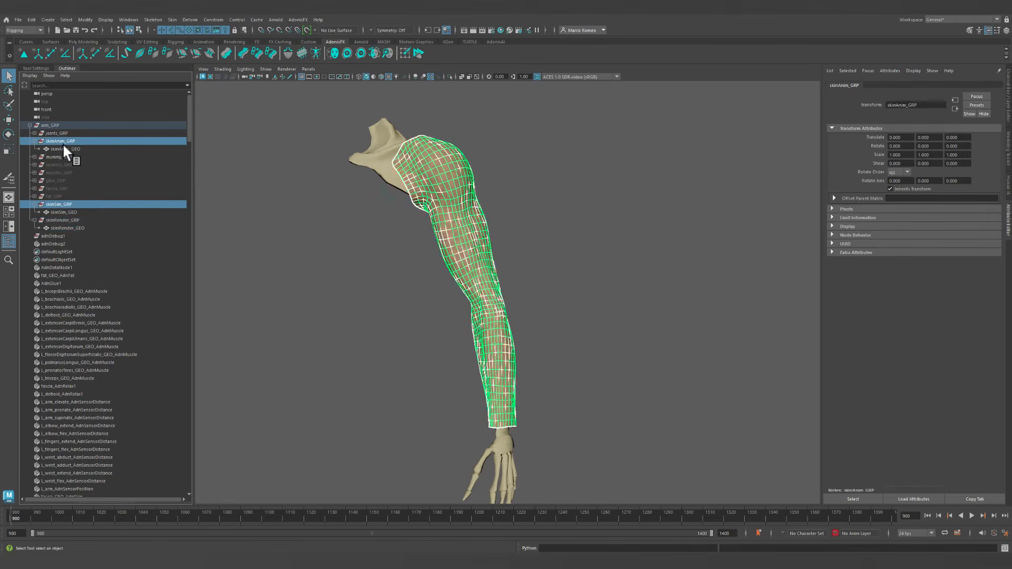
key(ctrl+h)
Select skinRender_GRP, play the animation to check the merged render skin as the elbow bends, and return to the first frame.
click(62, 220)
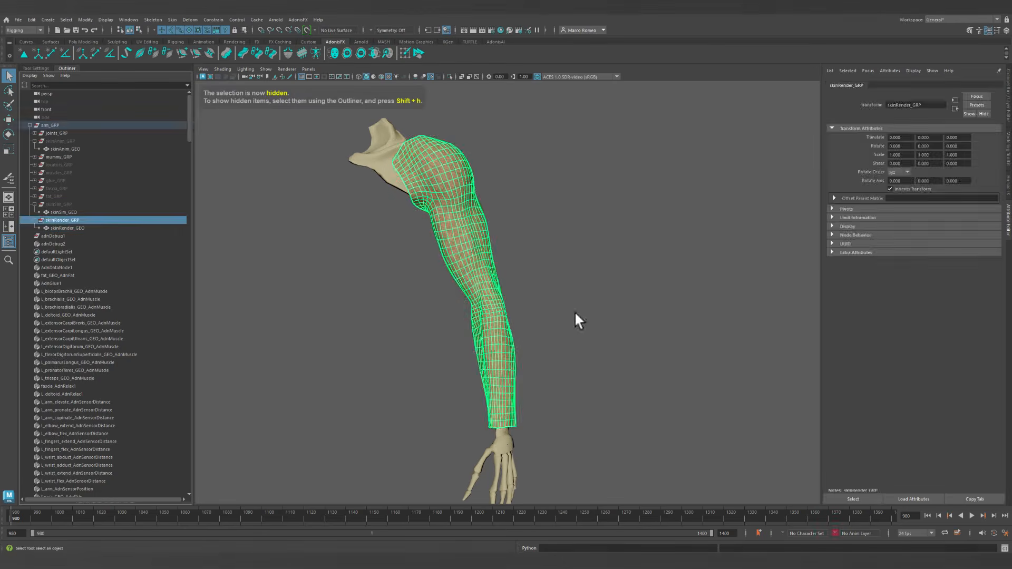
alt+drag(576, 319, 585, 316)
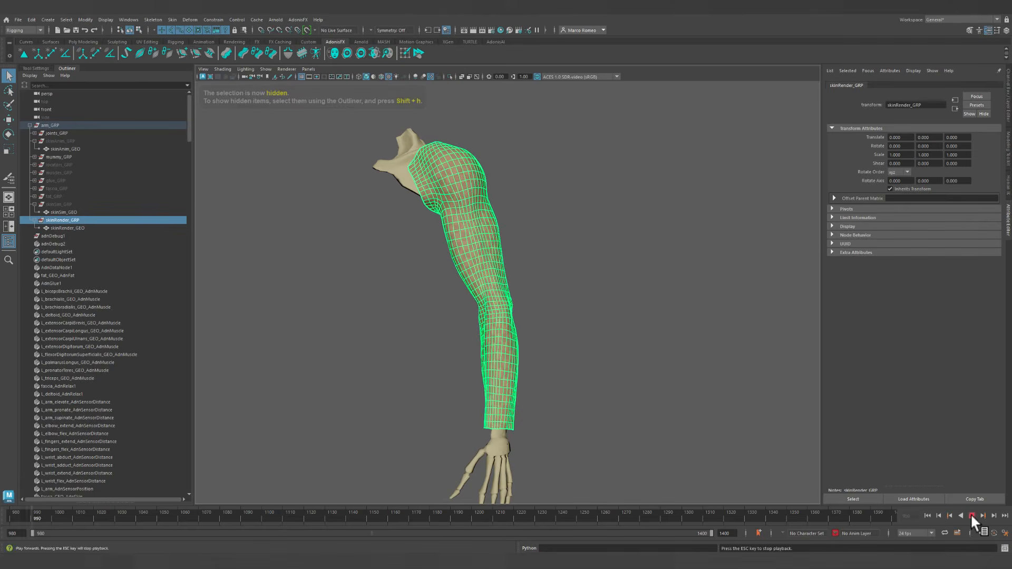
alt+drag(622, 369, 555, 308)
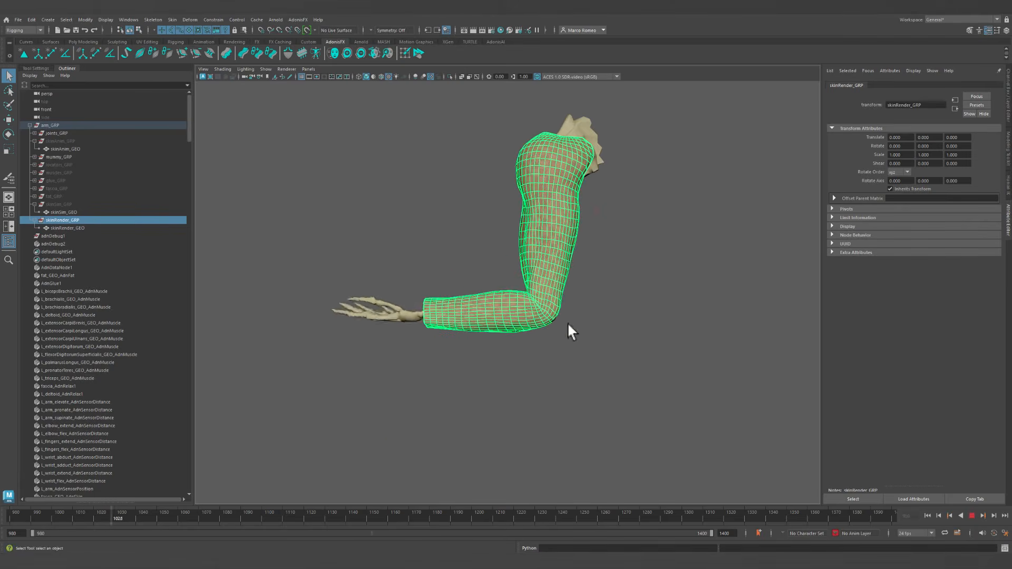
click(971, 514)
click(927, 515)
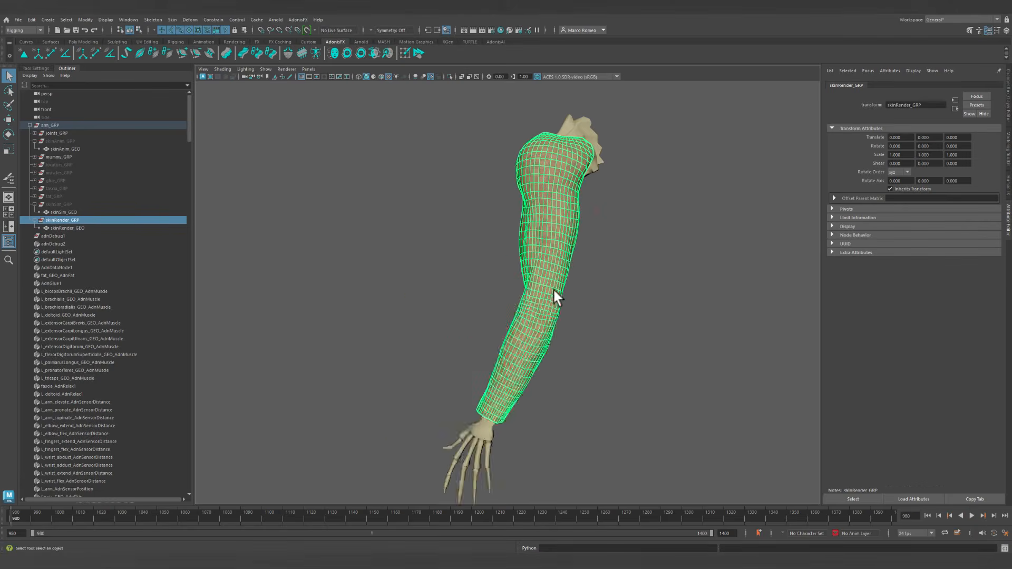
Start the Paint Attributes tool on the render skin and choose the AdnSkinMerge1 blend map.
alt+drag(556, 298, 210, 127)
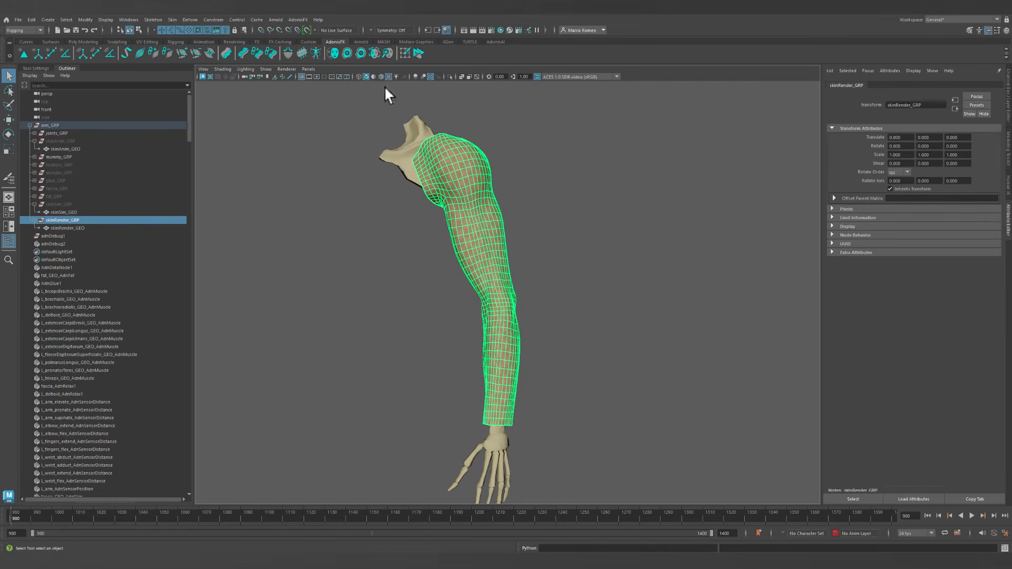
right_click(442, 186)
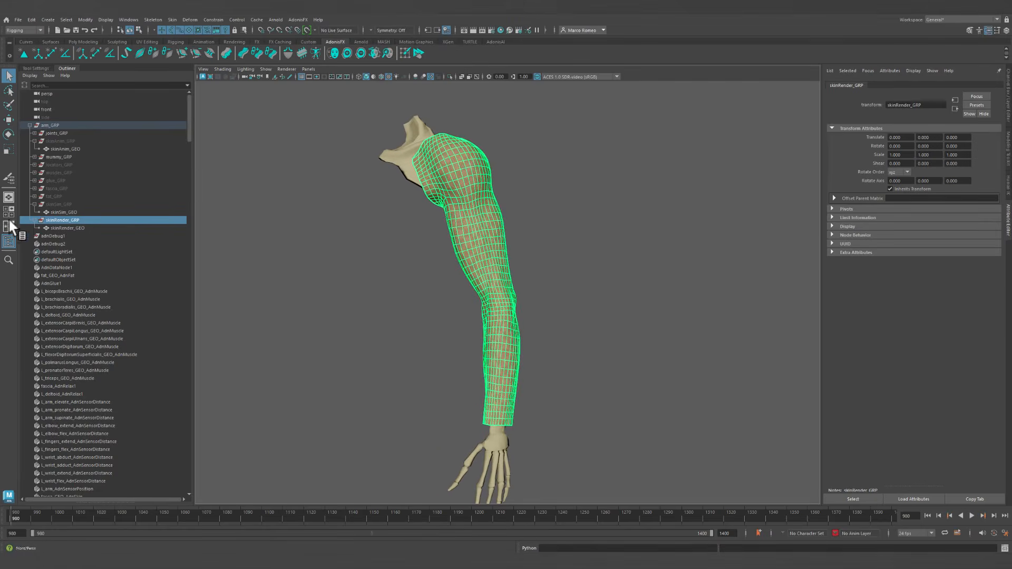
click(10, 179)
mouse_move(421, 258)
alt+mouse_down()
mouse_move(398, 273)
mouse_move(295, 211)
alt+mouse_up()
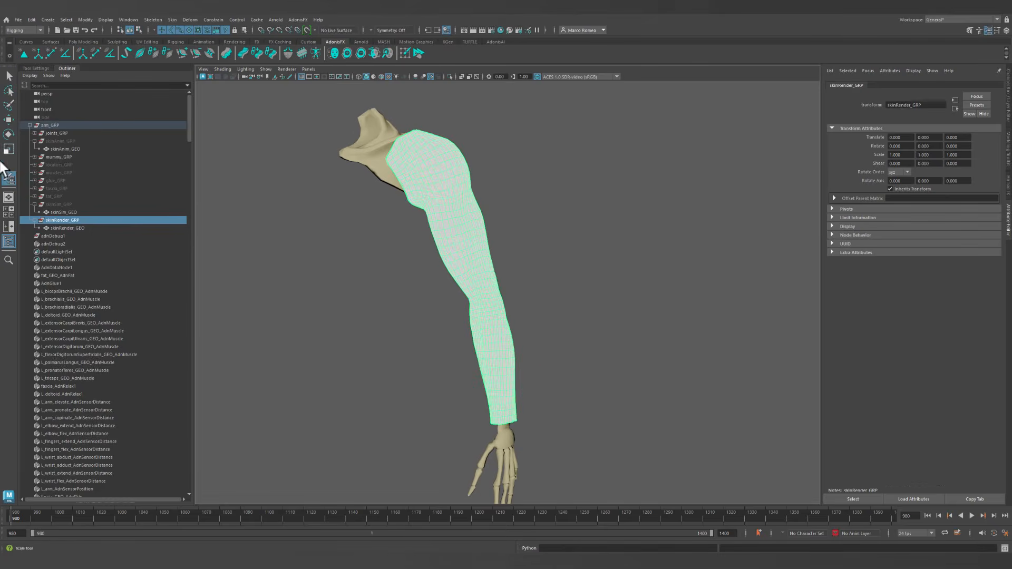
double_click(7, 177)
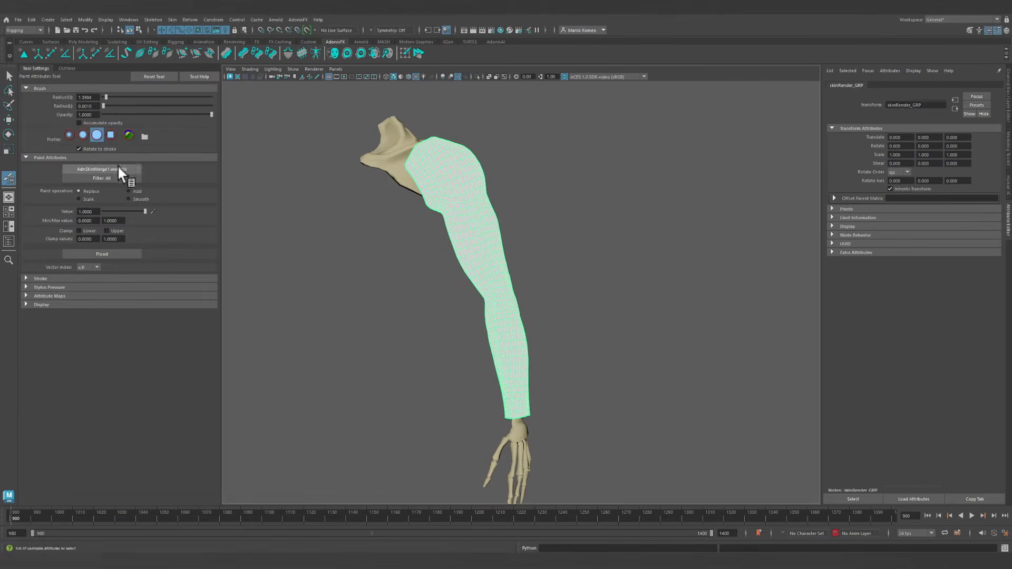
click(118, 169)
mouse_move(158, 173)
click(232, 173)
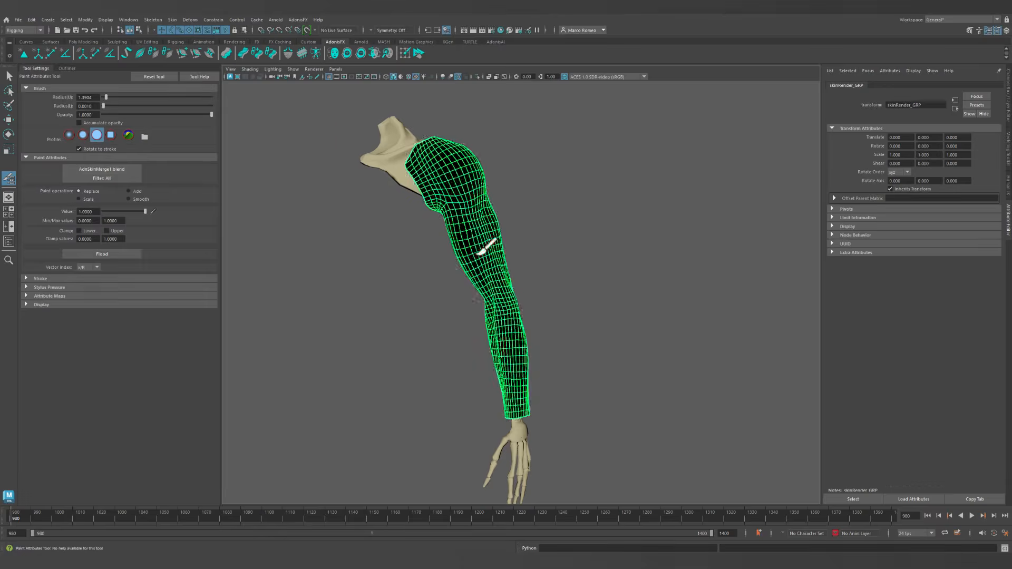
Paint the blend map with value 1 around the forearm and elbow up to the lower part of the upper arm.
alt+drag(470, 284, 488, 266)
alt+right_drag(488, 267, 548, 343)
mouse_move(548, 343)
alt+mouse_down()
mouse_move(557, 336)
mouse_move(544, 319)
alt+mouse_up()
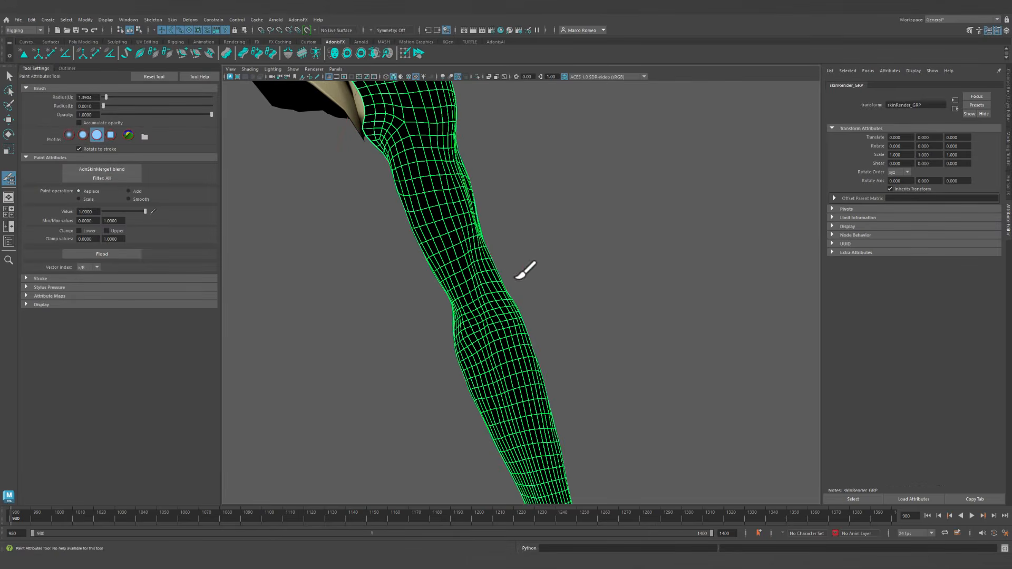
mouse_move(443, 275)
mouse_down()
mouse_move(476, 259)
mouse_move(391, 323)
mouse_move(572, 300)
mouse_move(649, 335)
mouse_move(544, 338)
mouse_move(436, 429)
mouse_move(601, 398)
mouse_up()
alt+middle_drag(601, 398, 582, 281)
mouse_move(423, 325)
mouse_down()
mouse_move(469, 369)
mouse_move(538, 297)
mouse_move(524, 369)
mouse_move(452, 375)
mouse_up()
mouse_move(601, 366)
alt+mouse_down()
mouse_move(564, 382)
mouse_move(486, 365)
mouse_move(485, 389)
mouse_move(641, 359)
mouse_move(548, 317)
mouse_move(497, 195)
mouse_move(565, 229)
mouse_move(653, 184)
mouse_move(619, 310)
mouse_move(522, 339)
alt+mouse_up()
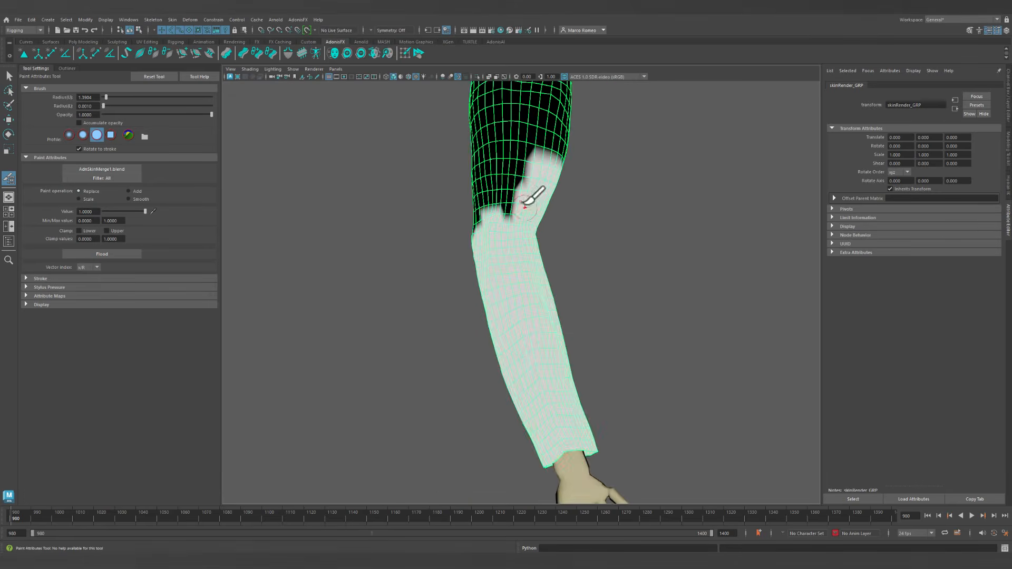
mouse_move(527, 196)
alt+mouse_down()
mouse_move(598, 197)
mouse_move(501, 163)
mouse_move(566, 221)
alt+mouse_up()
mouse_move(585, 226)
mouse_down()
mouse_move(518, 189)
mouse_move(615, 260)
mouse_move(575, 241)
mouse_up()
mouse_move(464, 208)
alt+mouse_down()
mouse_move(558, 222)
mouse_move(515, 163)
mouse_move(614, 188)
mouse_move(592, 226)
mouse_move(484, 213)
mouse_move(506, 221)
alt+mouse_up()
drag(521, 227, 532, 253)
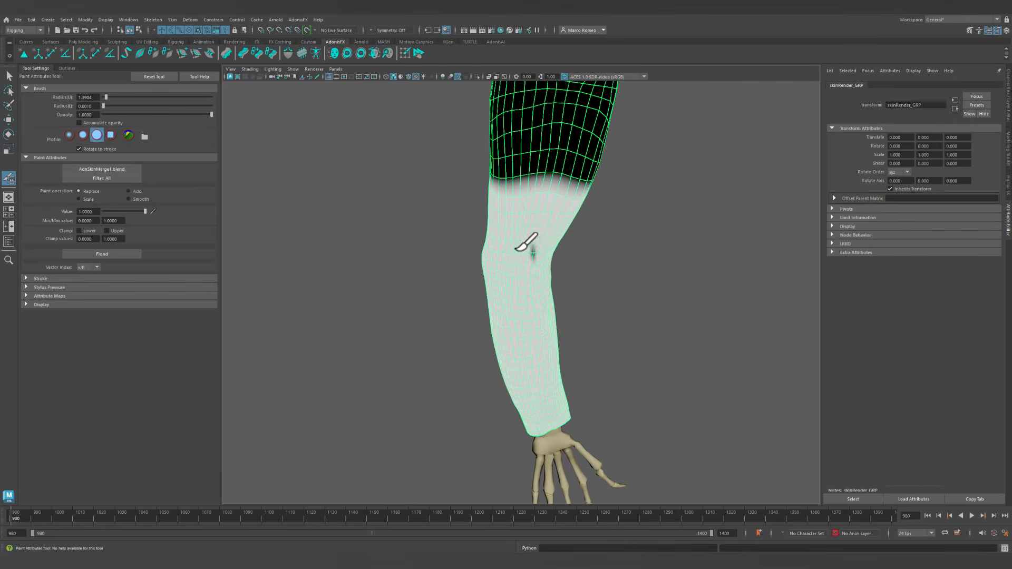
Play the animation twice to check the painted blend from different angles, returning to the first frame each time.
alt+right_drag(684, 307, 544, 277)
mouse_move(544, 278)
alt+mouse_down()
mouse_move(488, 280)
mouse_move(505, 275)
alt+mouse_up()
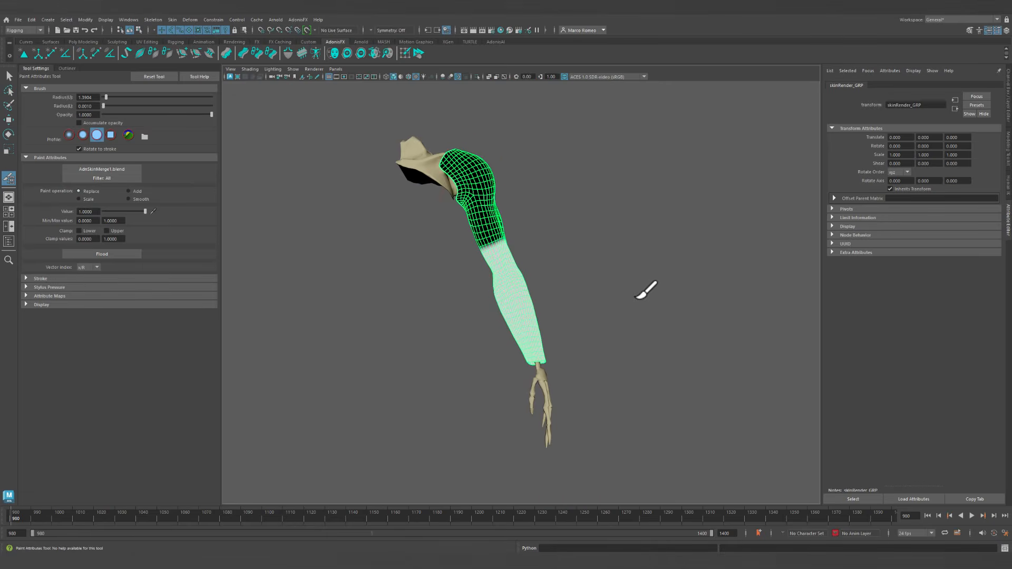
click(971, 516)
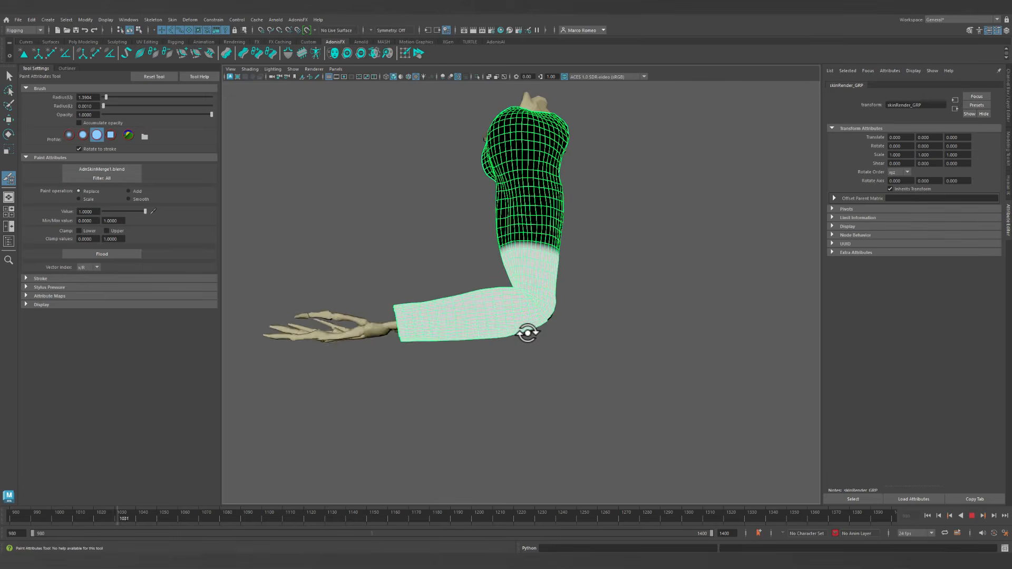
click(975, 515)
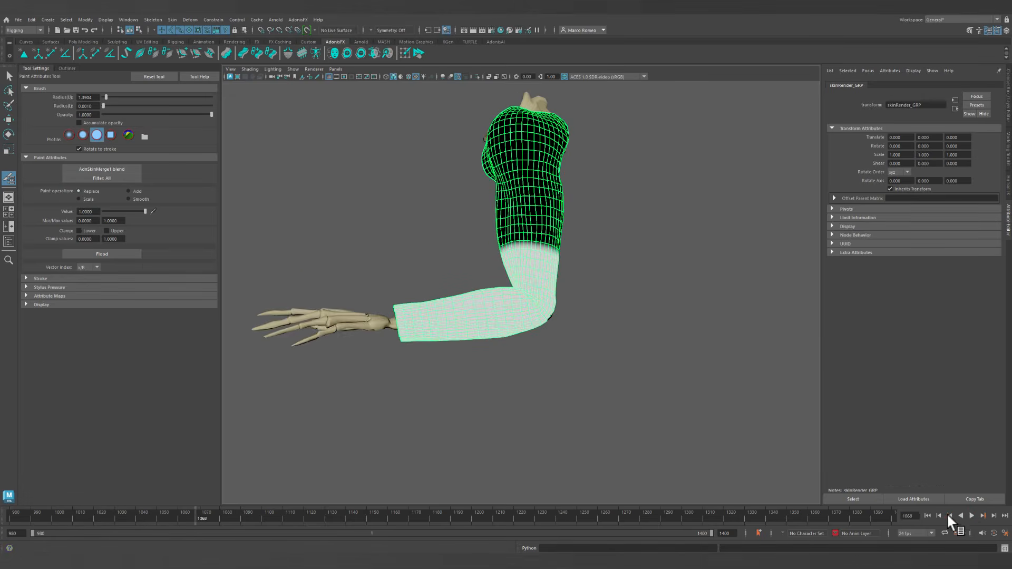
click(927, 515)
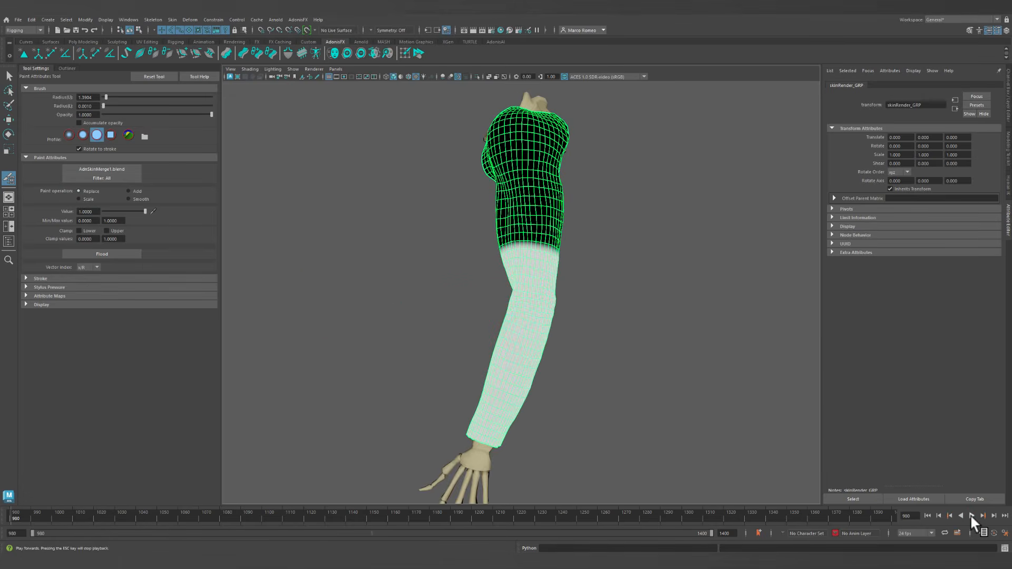
click(972, 515)
alt+drag(600, 326, 748, 317)
mouse_move(562, 273)
alt+mouse_down()
mouse_move(515, 276)
mouse_move(571, 274)
alt+mouse_up()
click(971, 516)
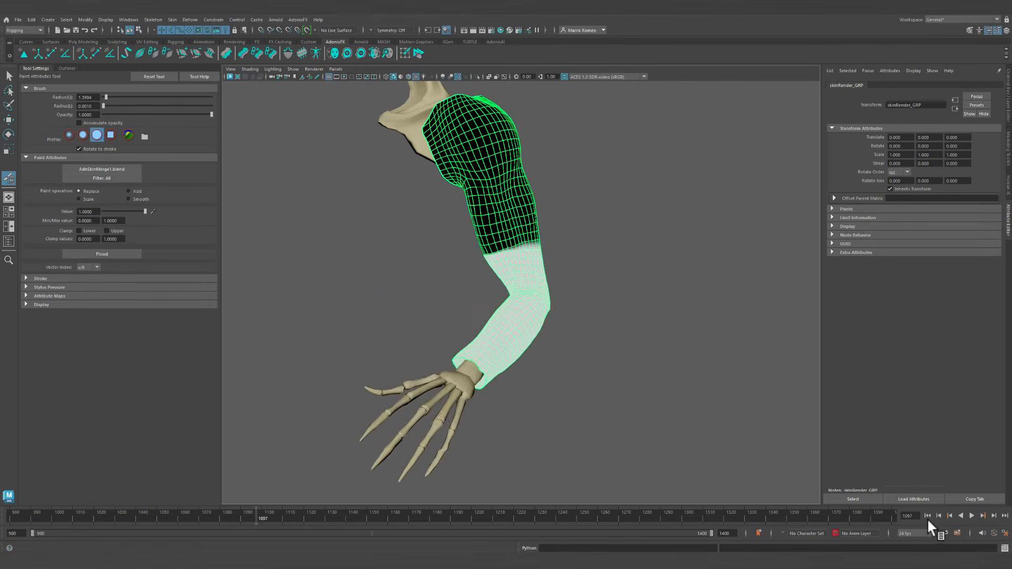
click(928, 515)
Extend the blend value of 1 over the upper arm and shoulder, leaving only the skin's shoulder border black.
alt+drag(462, 181, 492, 258)
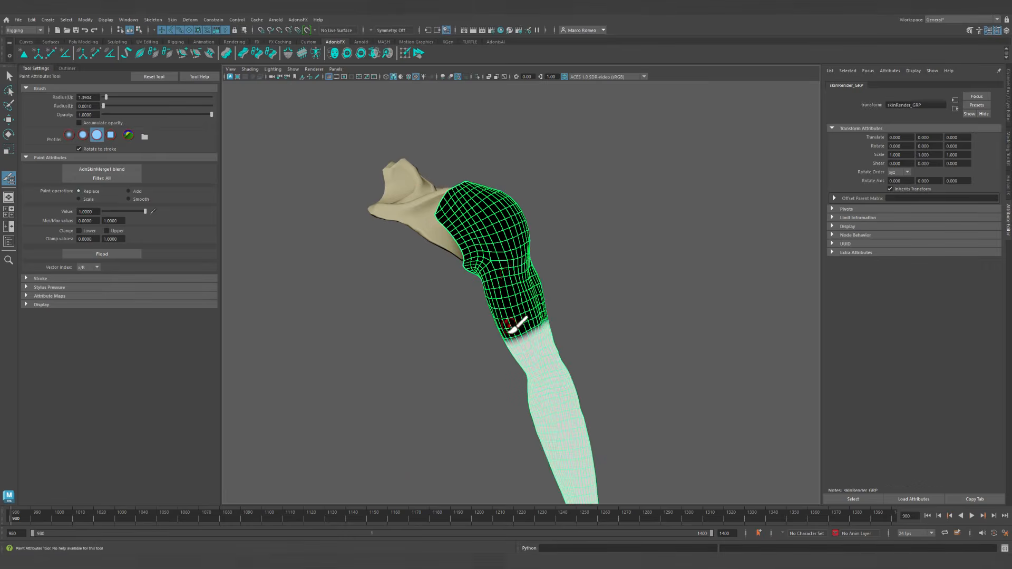
mouse_move(522, 335)
mouse_down()
mouse_move(532, 332)
mouse_move(542, 297)
mouse_move(617, 285)
mouse_move(509, 313)
mouse_move(500, 290)
mouse_move(509, 338)
mouse_up()
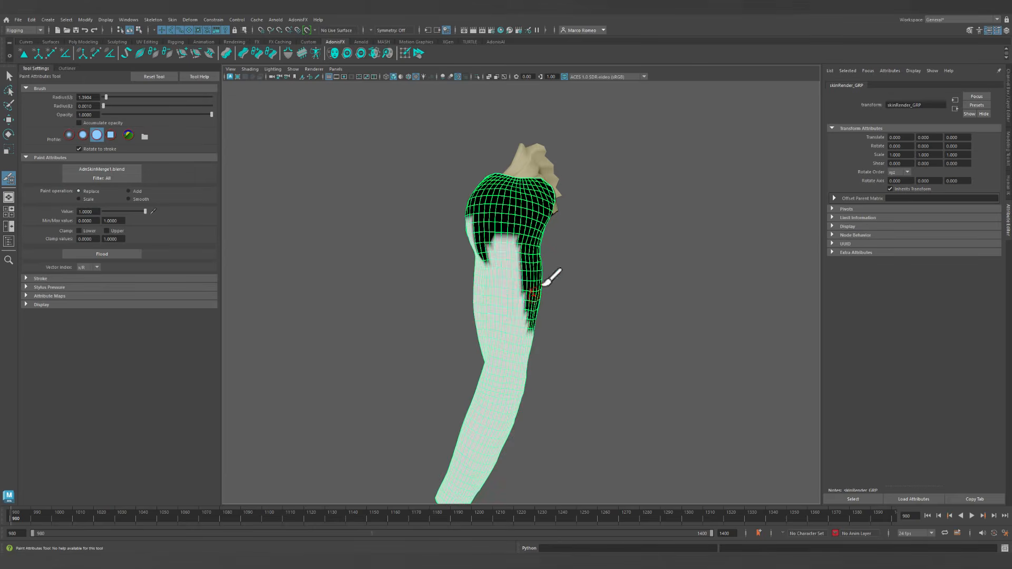
mouse_move(543, 286)
alt+mouse_down()
mouse_move(545, 269)
mouse_move(514, 332)
mouse_move(532, 304)
alt+mouse_up()
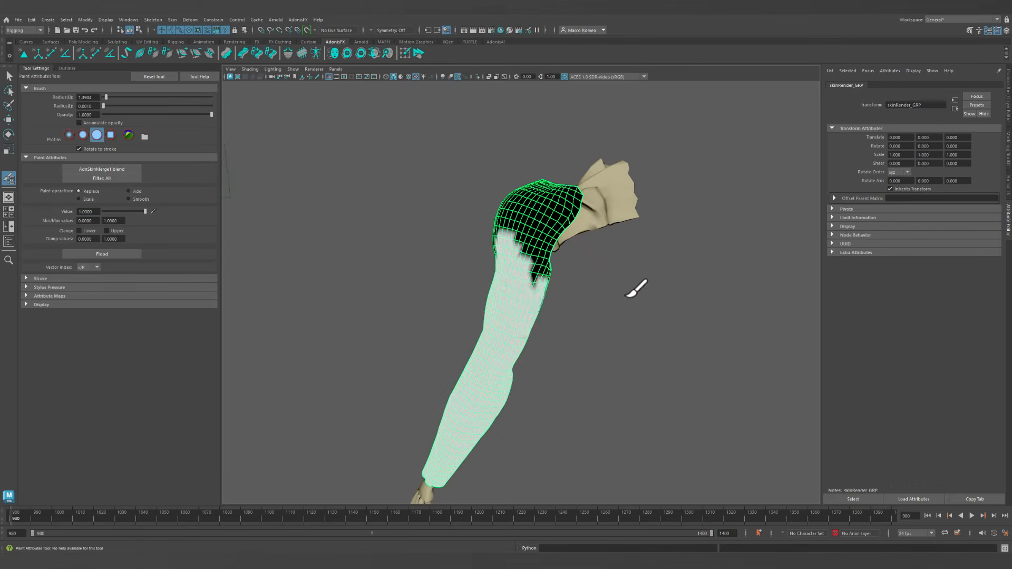
mouse_move(628, 298)
alt+mouse_down()
mouse_move(537, 275)
mouse_move(557, 325)
mouse_move(543, 328)
alt+mouse_up()
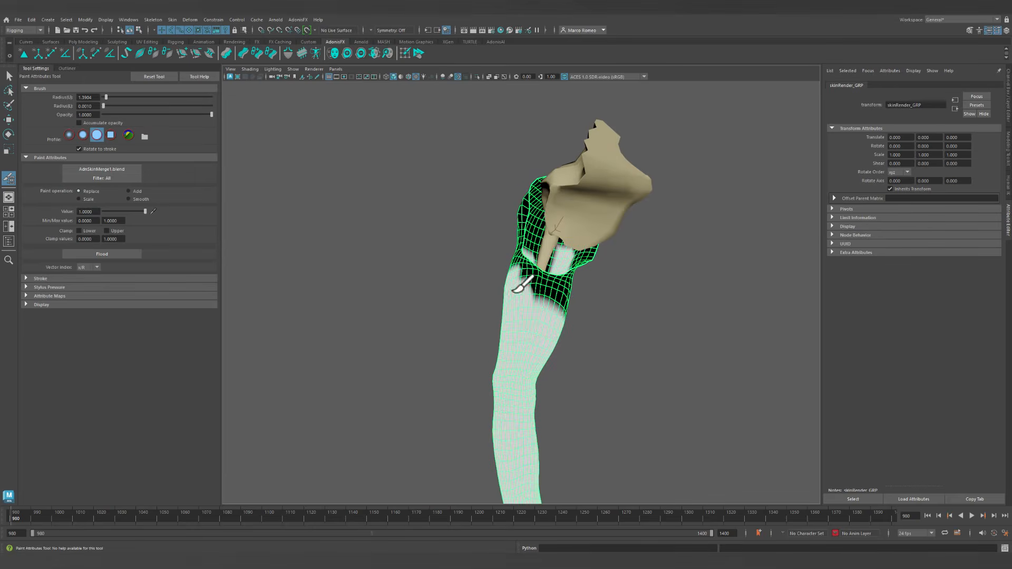
alt+drag(484, 293, 569, 312)
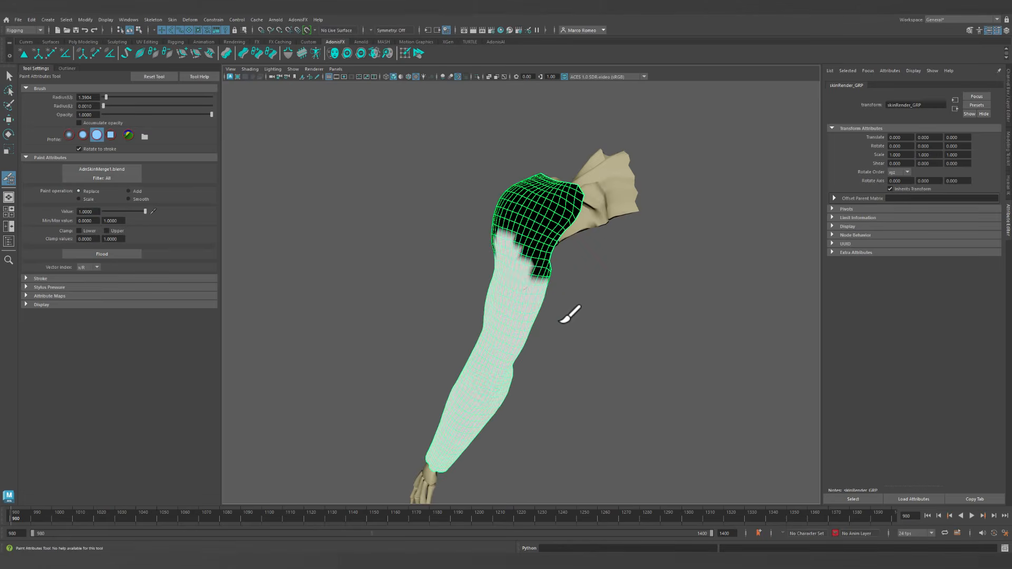
mouse_move(532, 279)
mouse_down()
mouse_move(527, 222)
mouse_move(540, 219)
mouse_move(588, 262)
mouse_move(524, 283)
mouse_move(500, 257)
mouse_move(482, 265)
mouse_move(485, 210)
mouse_move(448, 237)
mouse_move(506, 225)
mouse_move(512, 250)
mouse_up()
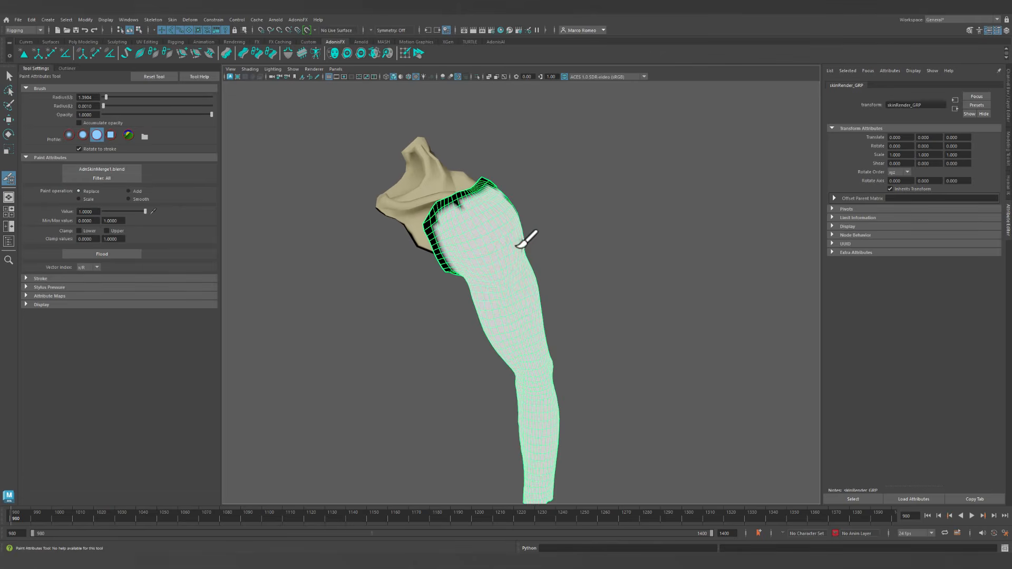
alt+drag(617, 287, 531, 282)
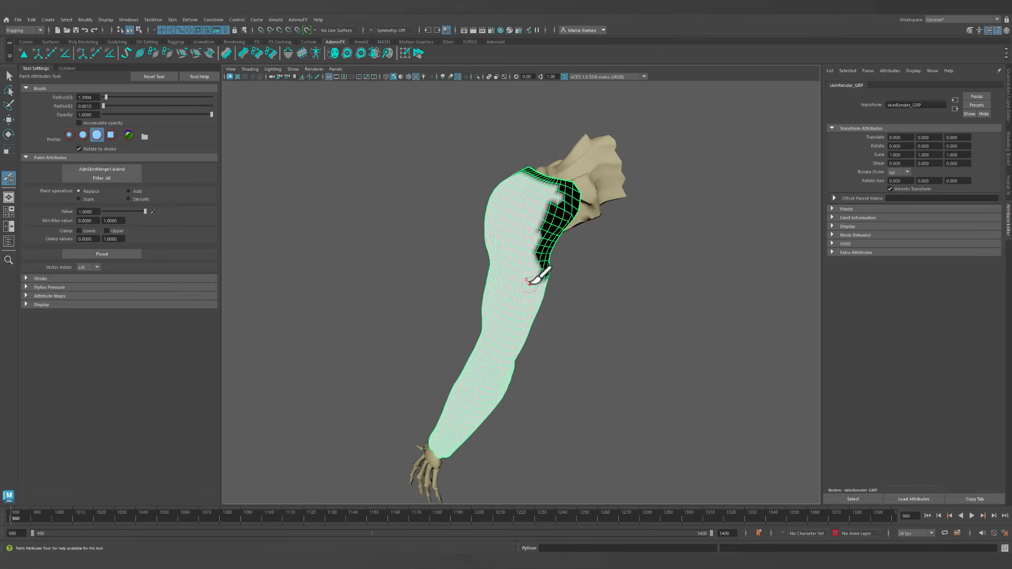
drag(561, 205, 550, 206)
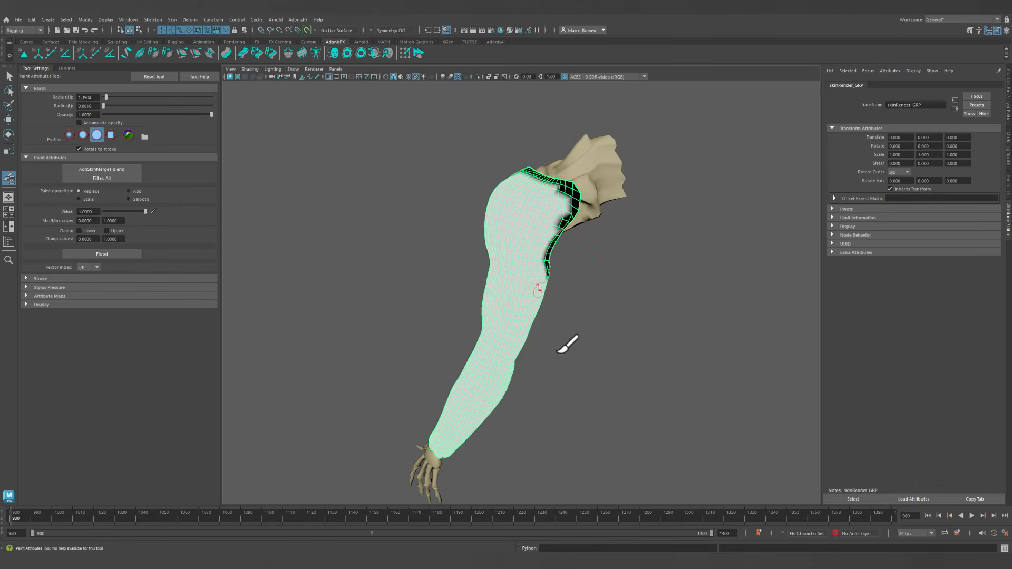
Paint a black patch of zero blend weight on the outer side of the elbow and leave the paint tool.
alt+drag(557, 353, 556, 362)
alt+middle_drag(556, 362, 540, 307)
alt+right_drag(540, 307, 532, 355)
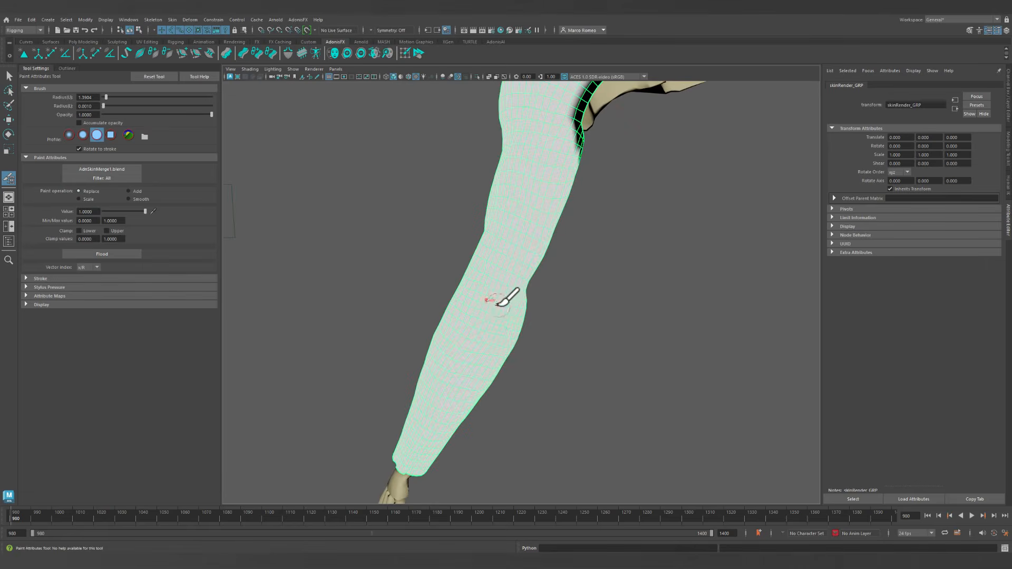
mouse_move(498, 304)
mouse_down()
mouse_move(490, 324)
mouse_move(504, 291)
mouse_up()
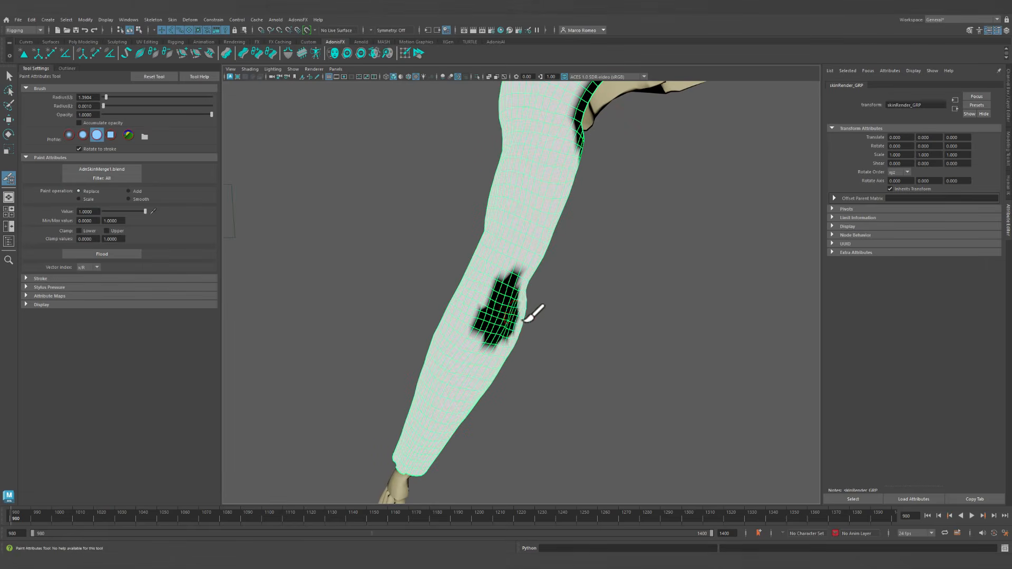
alt+drag(523, 321, 543, 316)
alt+right_drag(610, 343, 565, 333)
alt+drag(565, 332, 592, 343)
key(q)
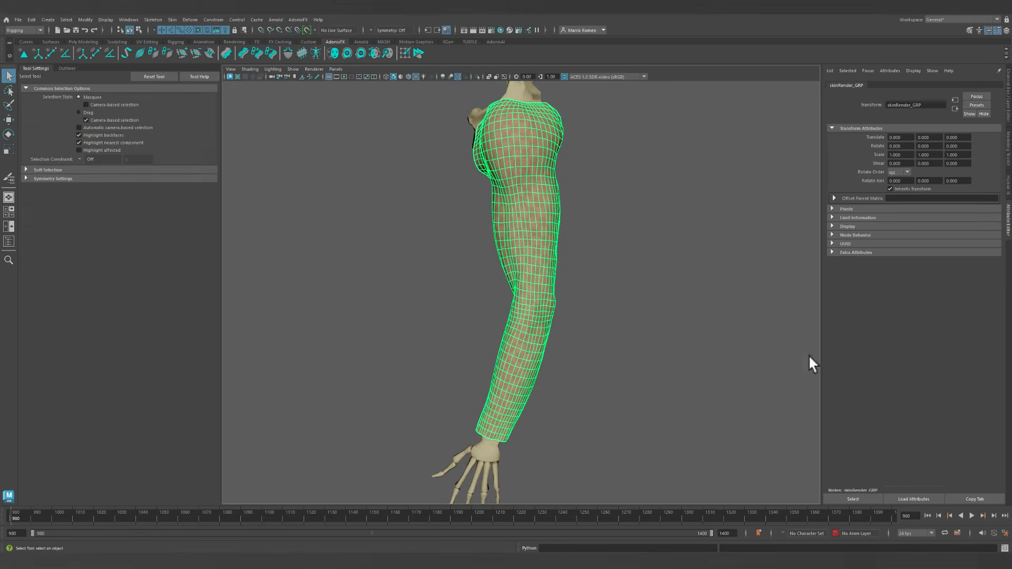
Play the animation to check how the elbow patch deforms from several angles, and return to the first frame.
click(972, 516)
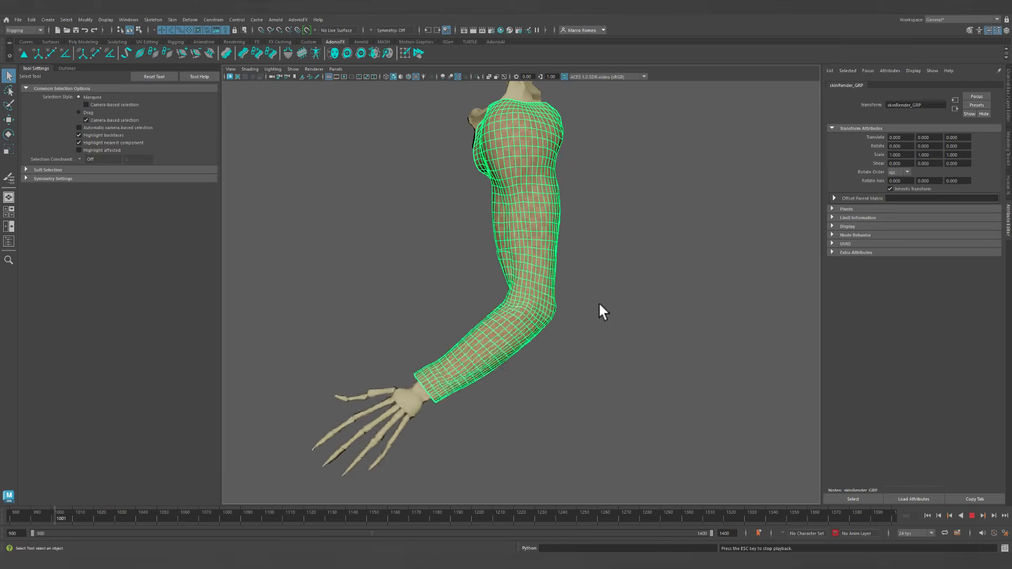
alt+drag(599, 302, 460, 311)
scroll(460, 311, up, 4)
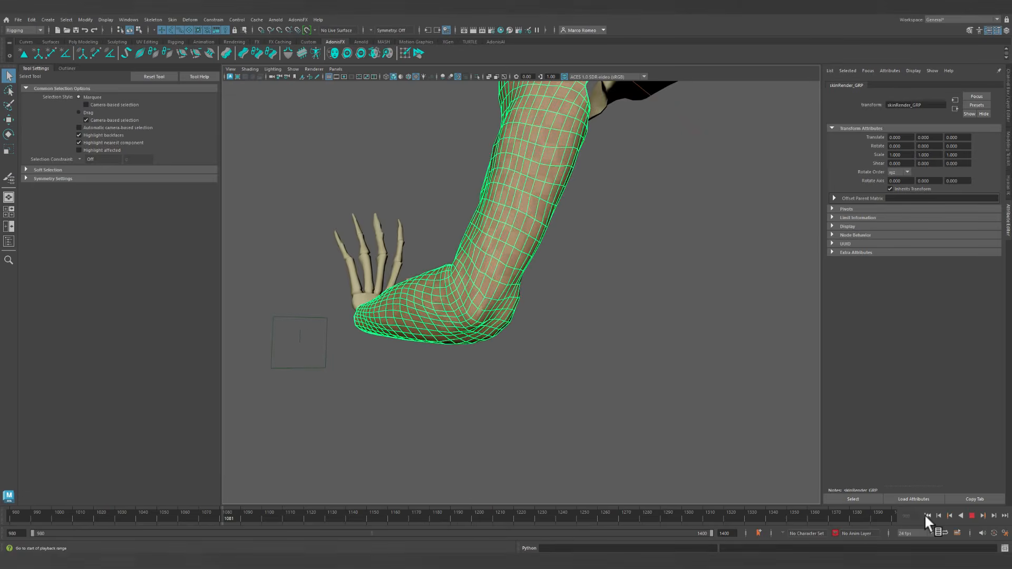
click(927, 516)
mouse_move(588, 346)
alt+mouse_down()
mouse_move(622, 348)
mouse_move(593, 359)
alt+mouse_up()
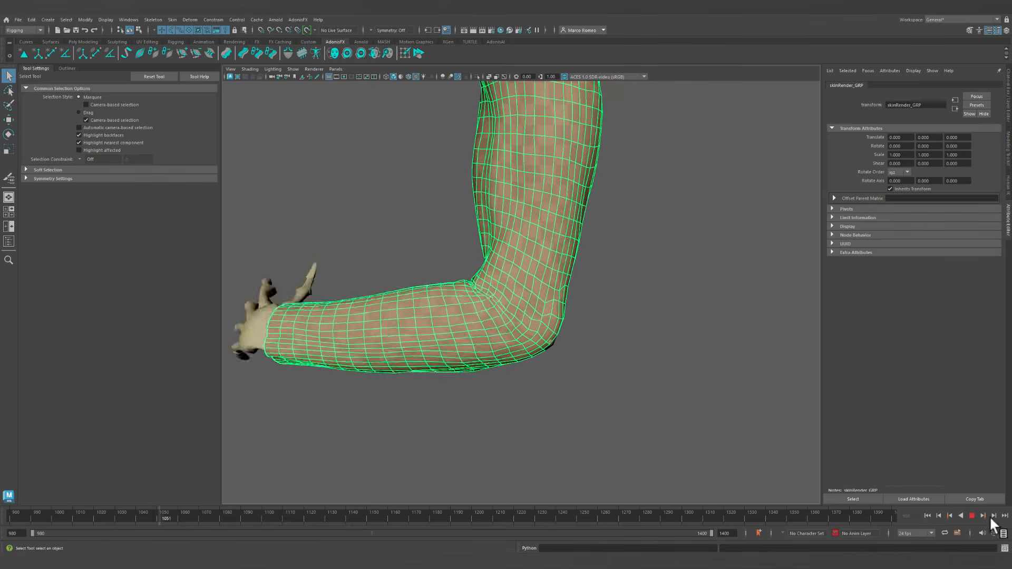
click(973, 516)
click(927, 516)
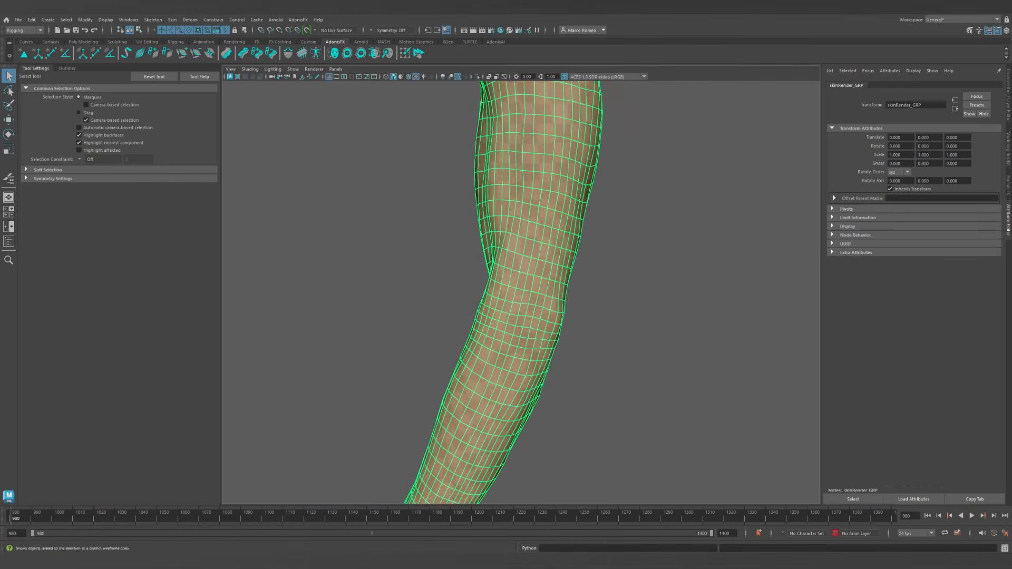
Flood the render skin's AdnSkinMerge1 blend map with value 1 and leave the paint tool.
click(9, 177)
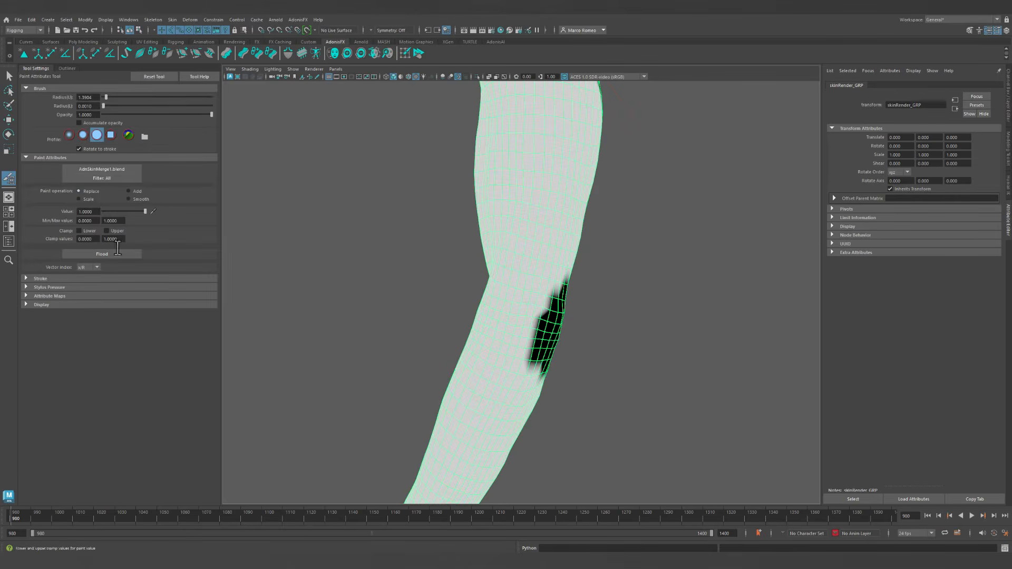
click(105, 254)
alt+right_drag(599, 310, 459, 280)
alt+drag(459, 280, 543, 290)
key(q)
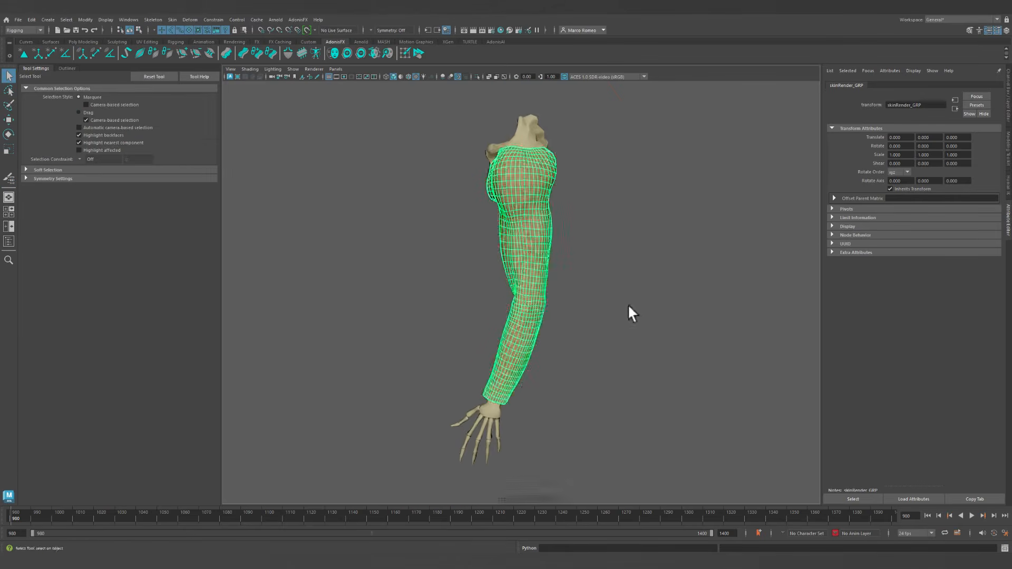
Clear the selection and play the animation to view the fully simulated render skin without its wireframe.
click(627, 305)
alt+drag(628, 304, 571, 295)
click(972, 515)
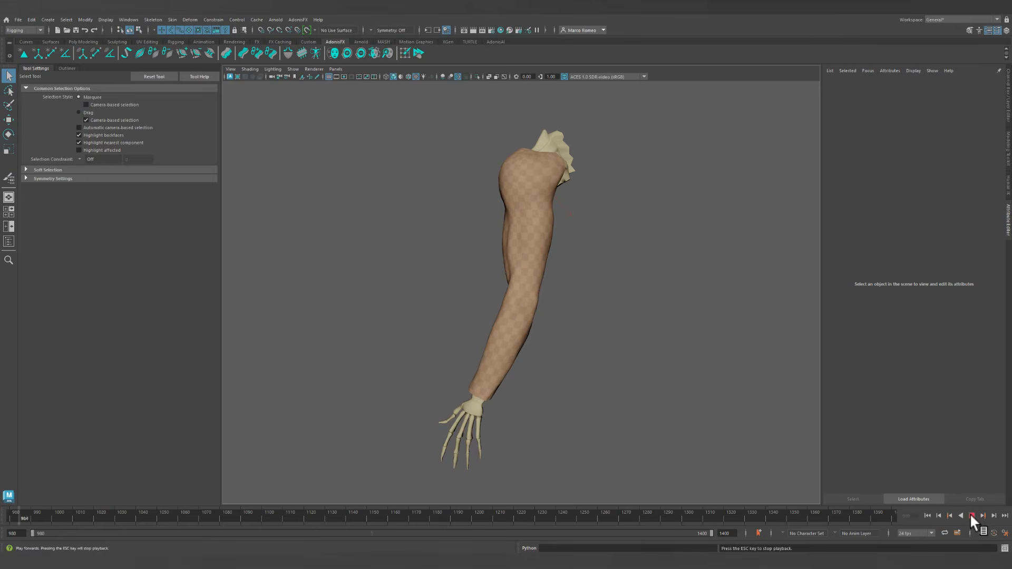
Replay the animation from the first frame and examine the render skin's forearm and its mesh from several angles.
click(970, 514)
click(925, 514)
click(969, 514)
alt+drag(490, 358, 534, 353)
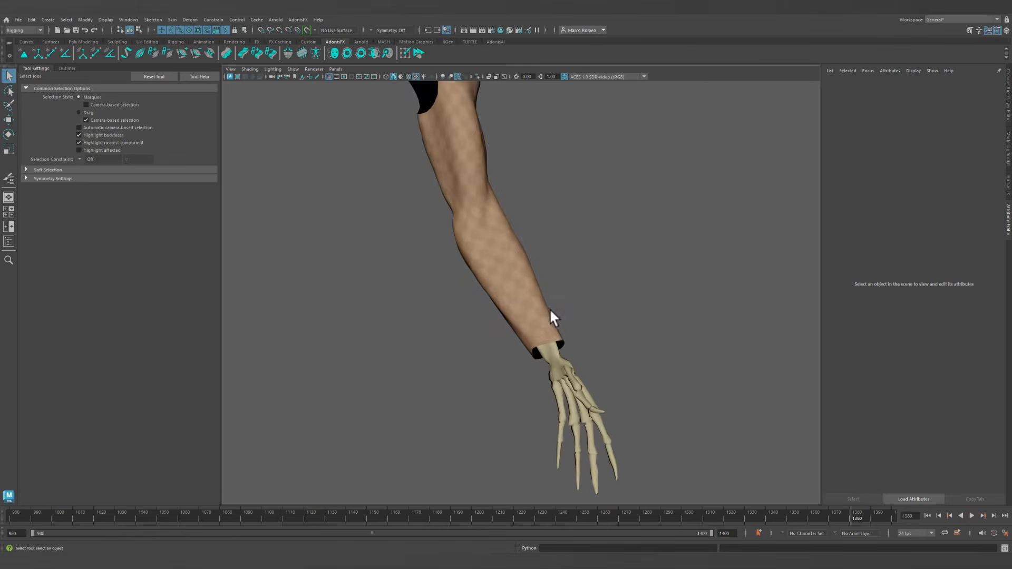
click(548, 310)
alt+drag(581, 330, 454, 313)
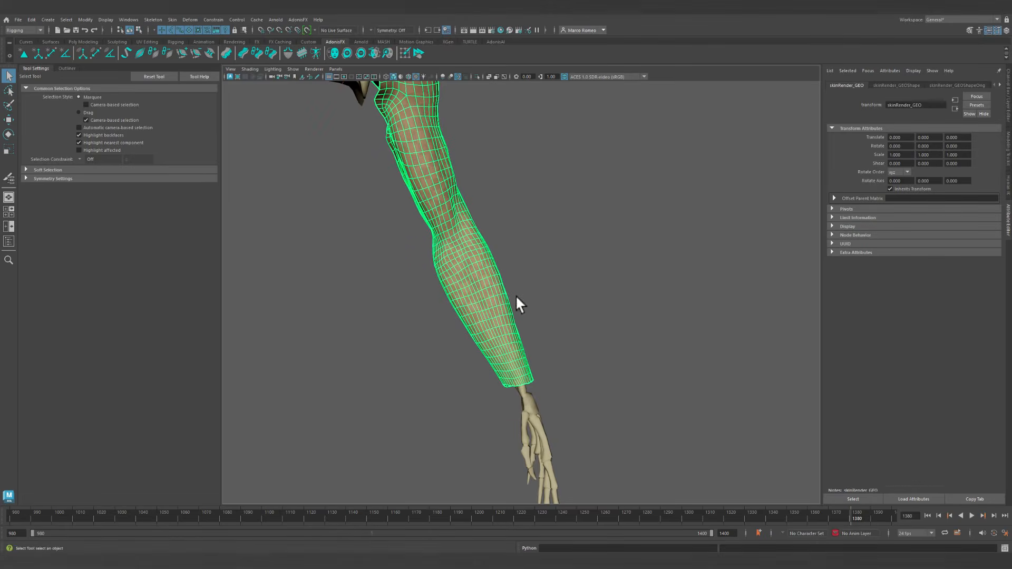
alt+drag(515, 295, 475, 291)
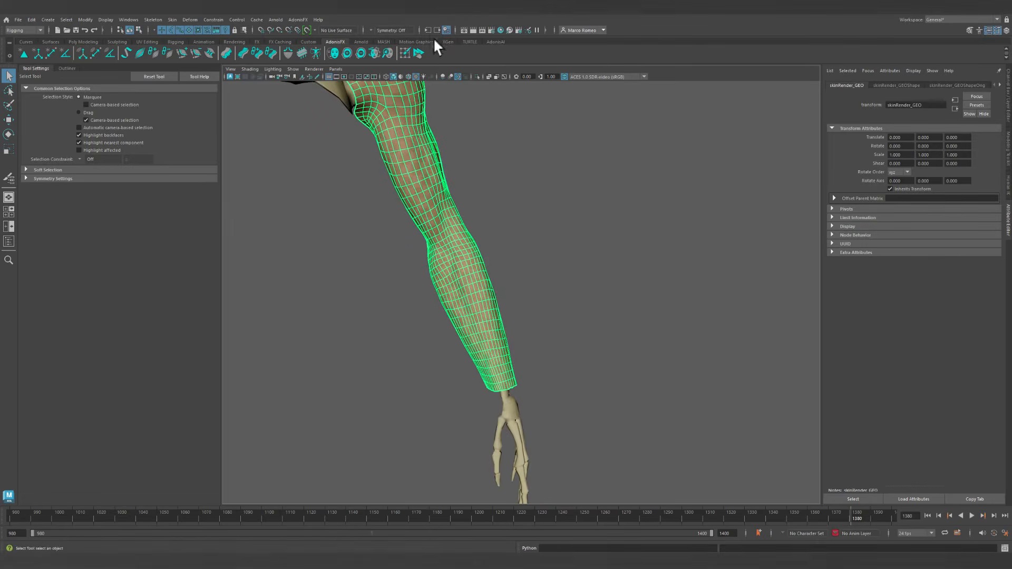
Hide the skinRender_GRP group and show the fat_GRP group.
click(67, 68)
click(64, 221)
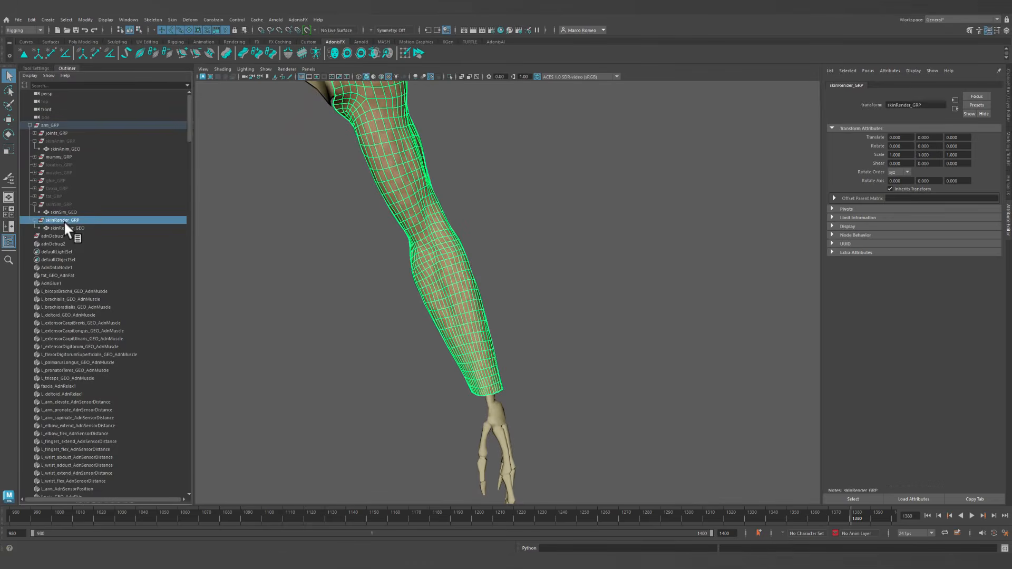
key(ctrl+h)
click(56, 204)
click(53, 196)
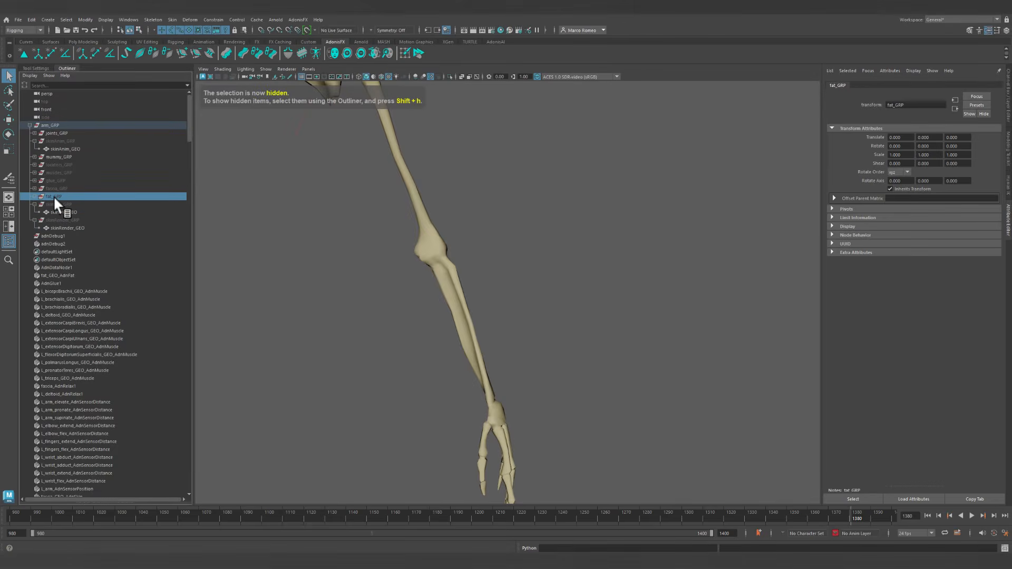
key(shift+h)
click(58, 204)
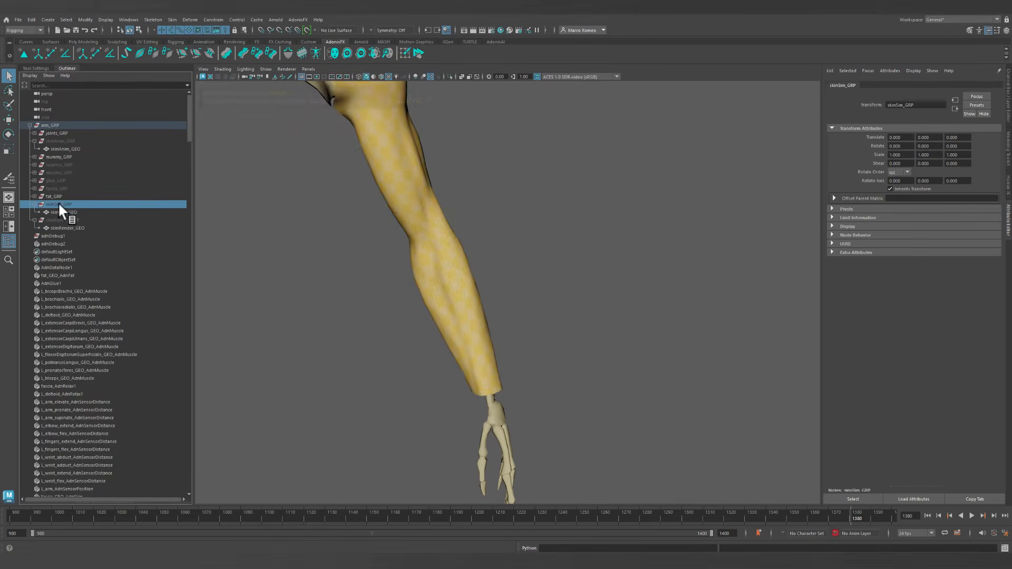
key(f)
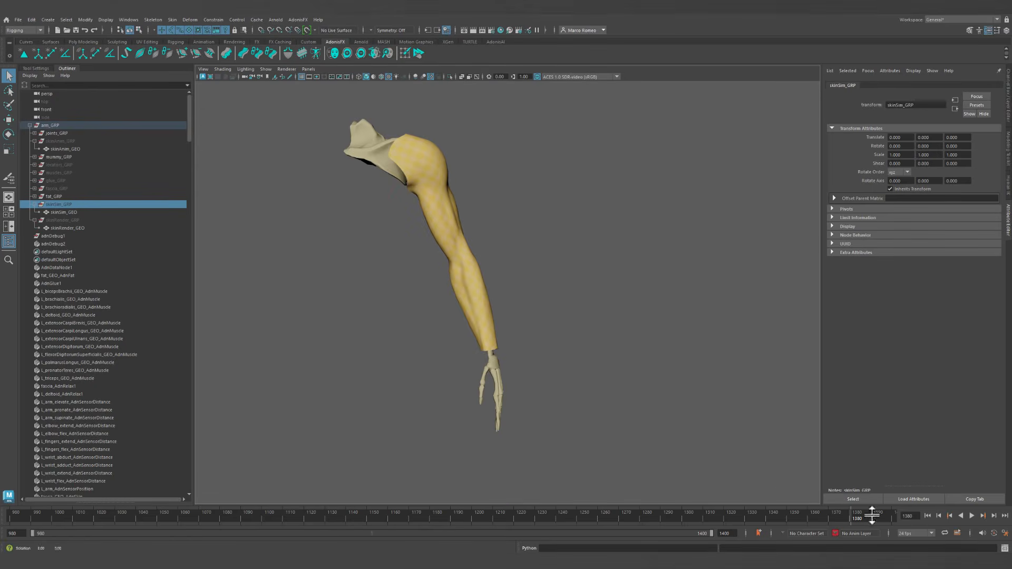
Play the animation to check the fat layer's deformation, stop it and return to the first frame.
click(971, 515)
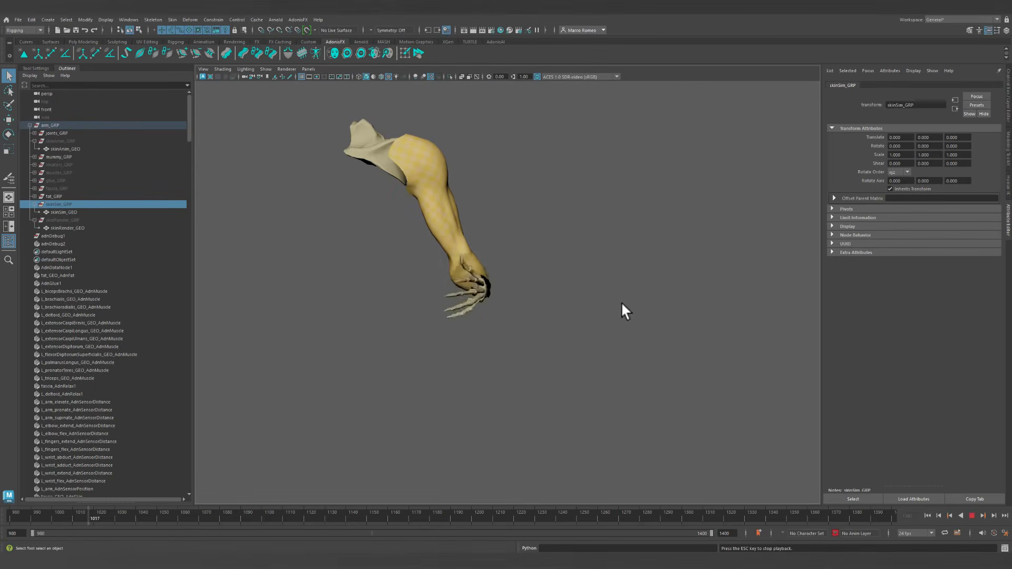
click(604, 514)
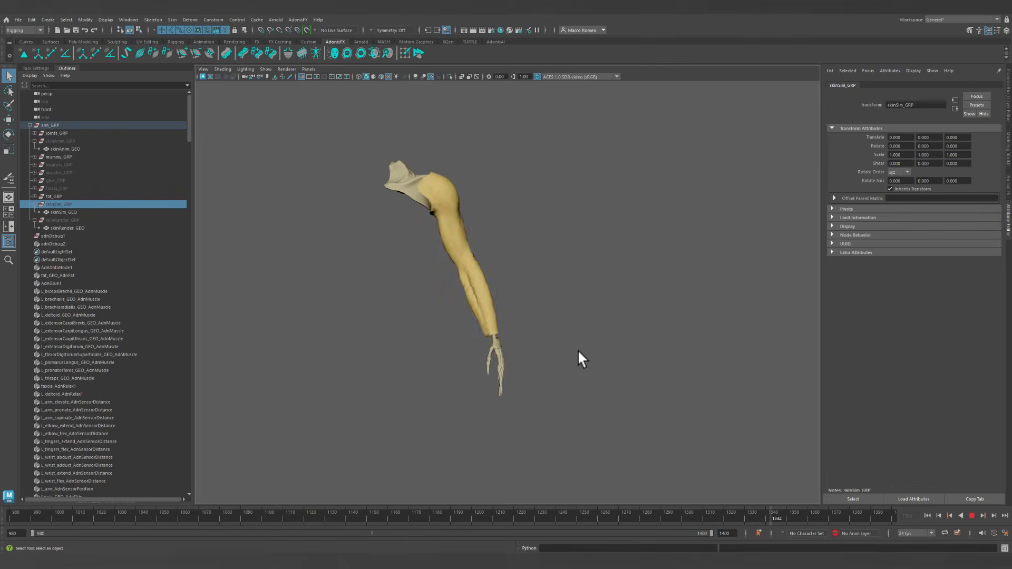
click(972, 516)
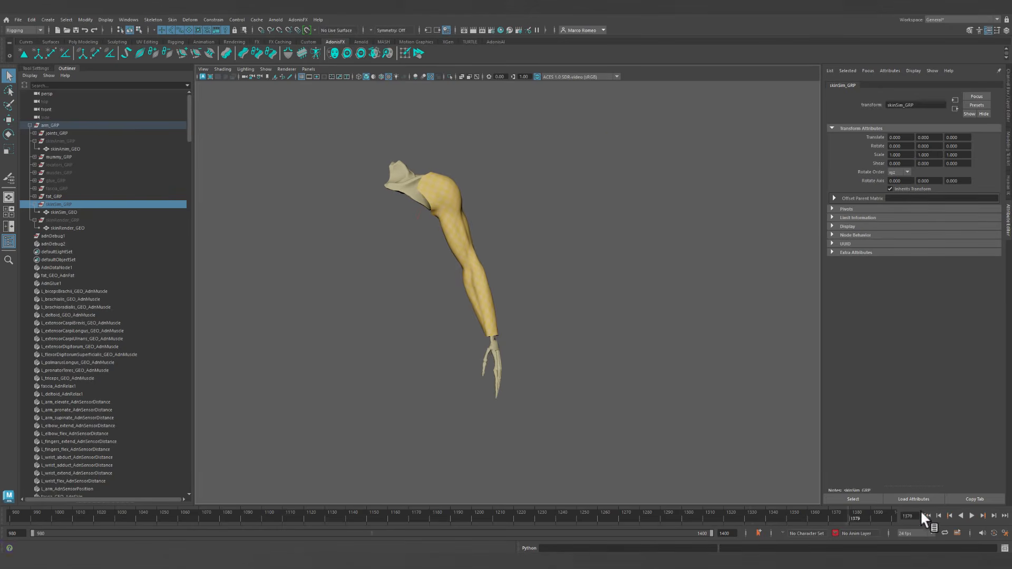
click(927, 516)
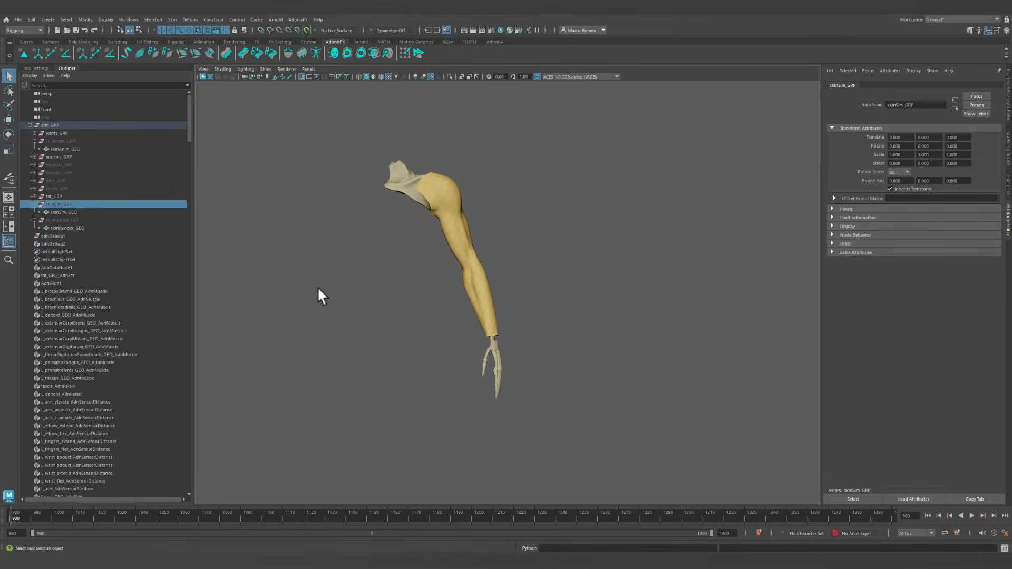
Show the muscles_GRP group and hide the fat_GRP group.
click(59, 173)
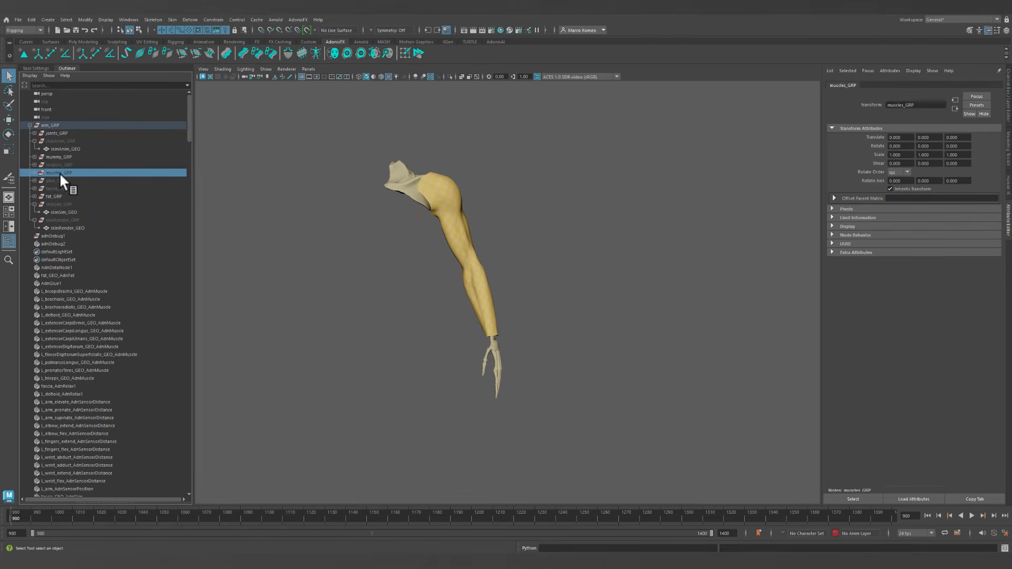
click(53, 195)
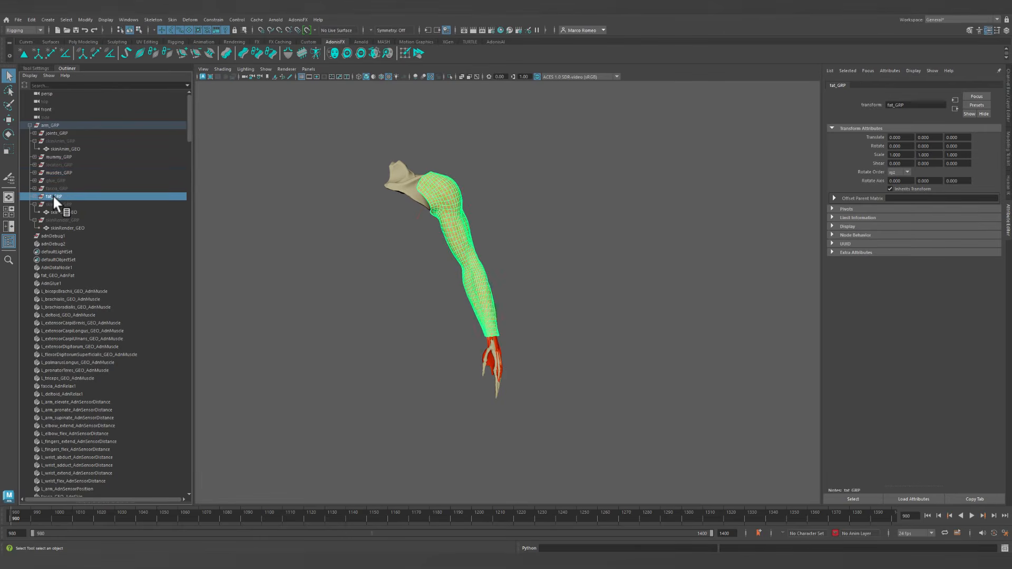
key(ctrl+h)
click(52, 204)
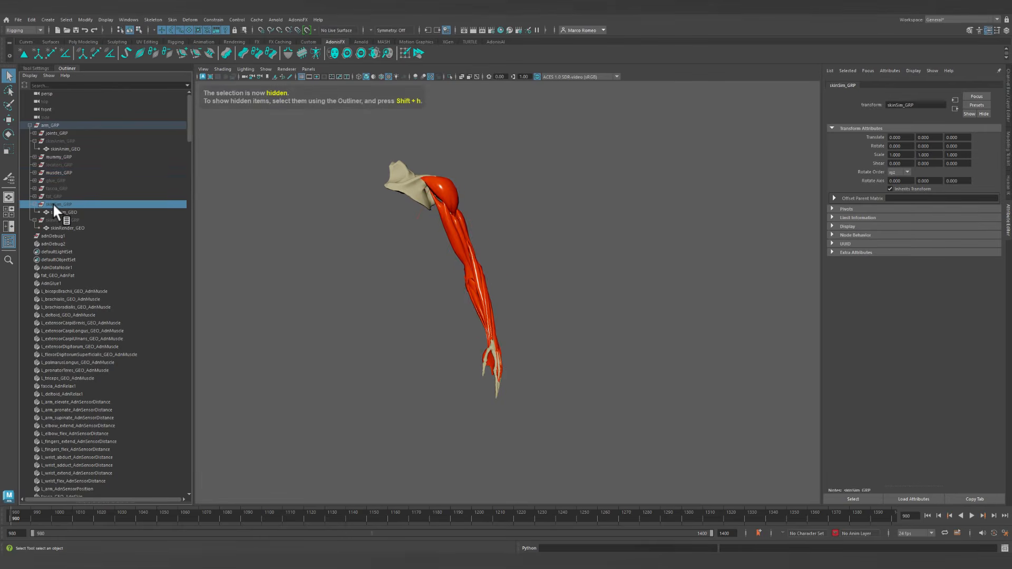
key(shift+h)
key(ctrl+h)
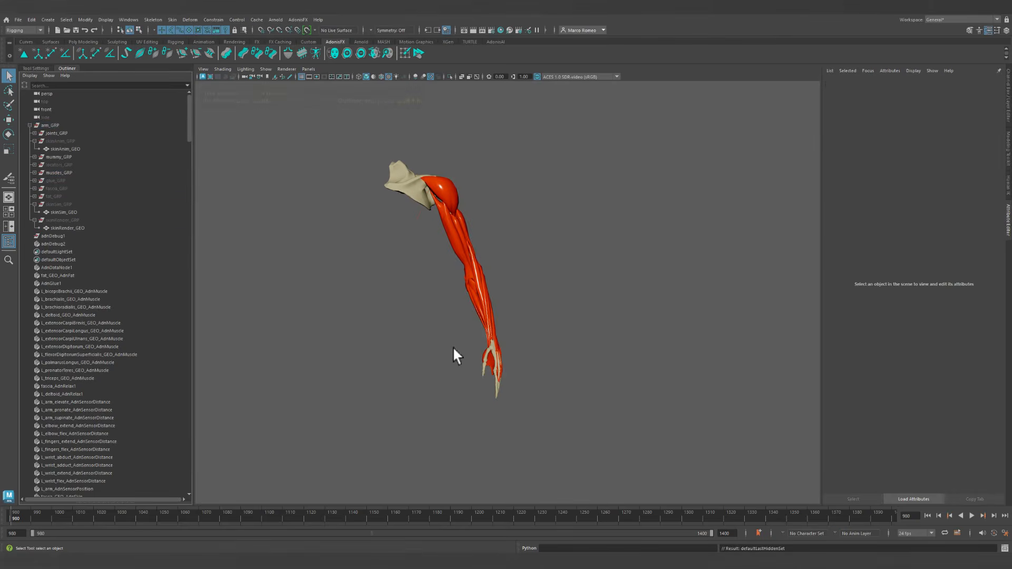
Play the muscle simulation on the forearm, resume it from frame 1297 and advance frame by frame to 1320.
alt+right_drag(453, 346, 588, 429)
alt+drag(588, 429, 626, 354)
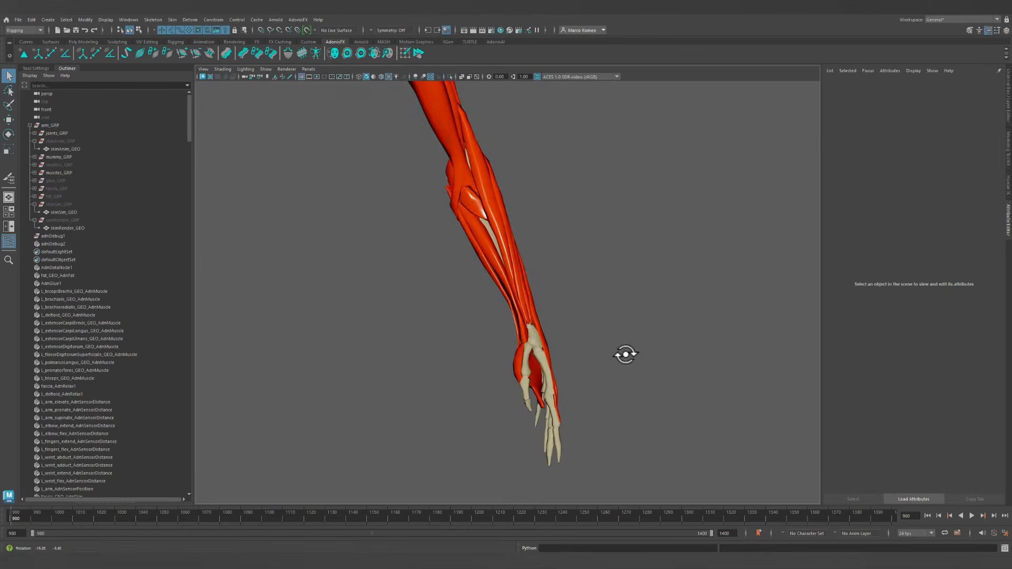
click(971, 516)
click(681, 517)
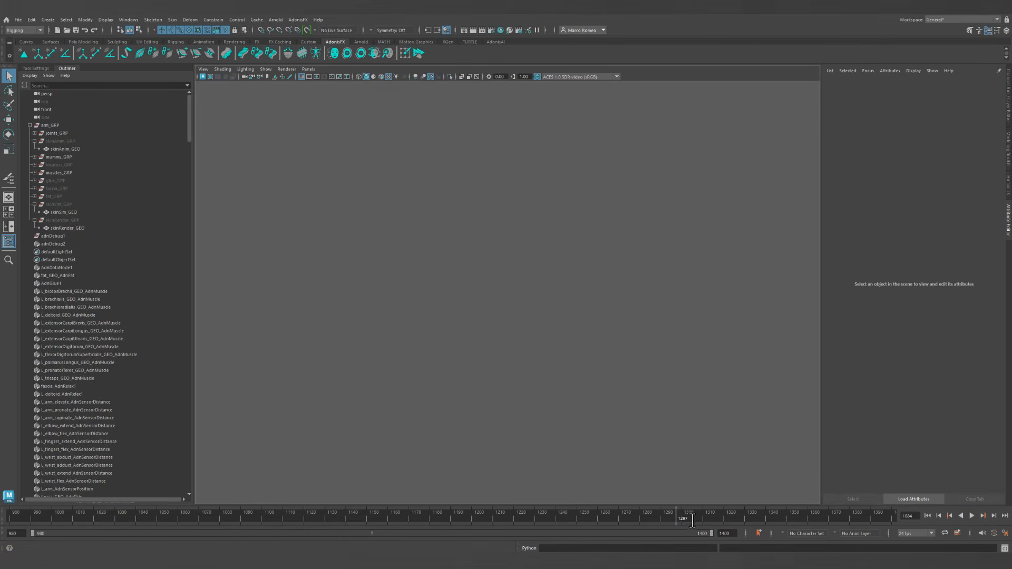
click(972, 515)
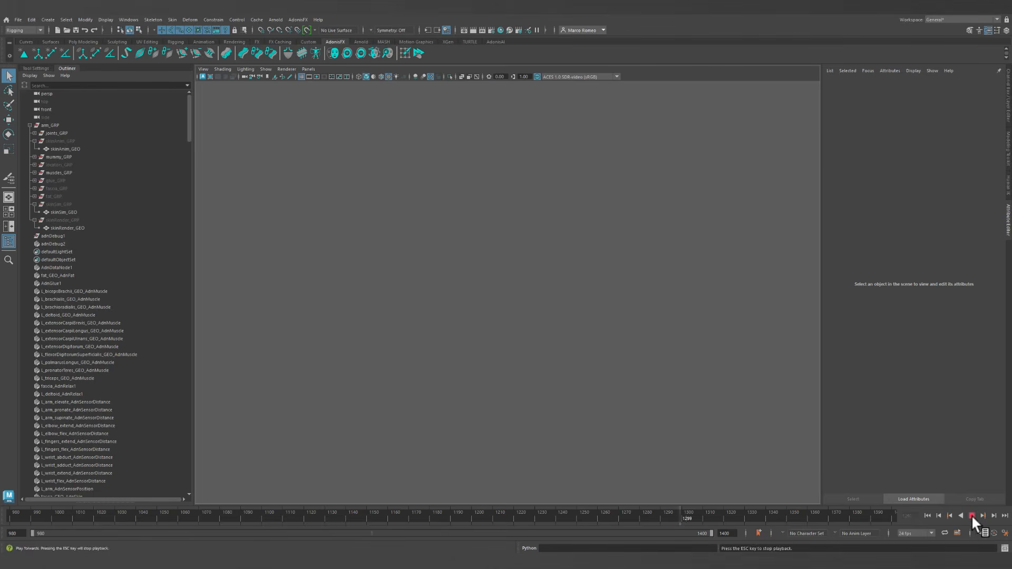
alt+drag(749, 450, 730, 393)
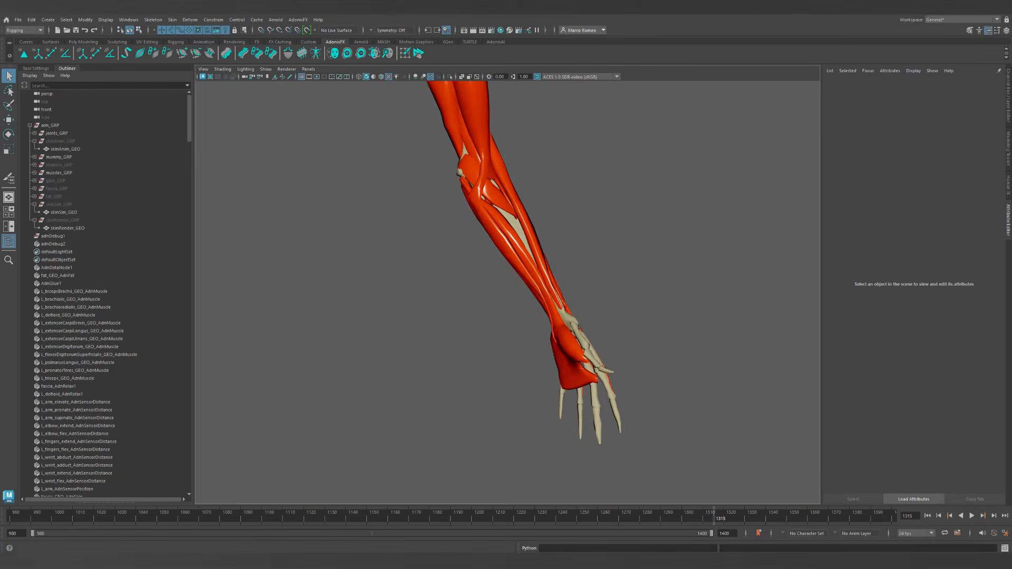
click(993, 515)
click(994, 516)
click(993, 515)
click(994, 515)
Show the skinSim_GRP group together with the muscles and play a short stretch of the animation.
alt+right_drag(665, 404, 530, 393)
alt+drag(530, 393, 506, 385)
click(59, 204)
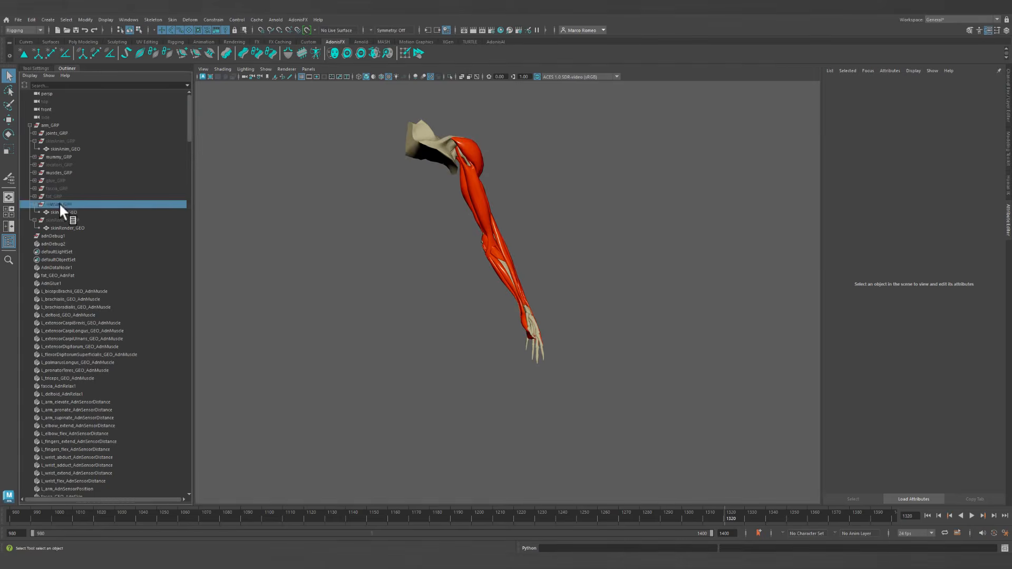
alt+drag(600, 305, 589, 319)
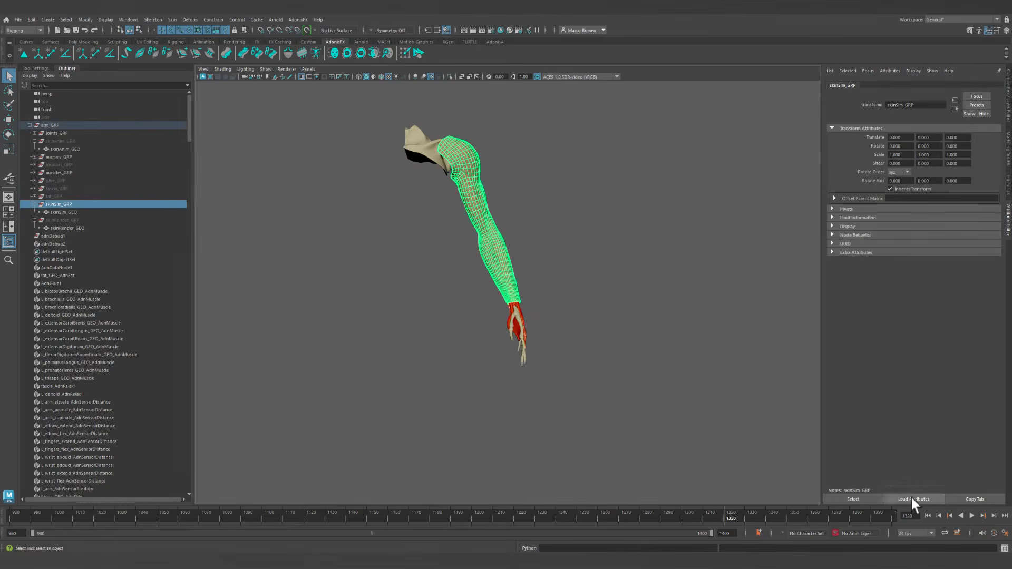
click(972, 514)
click(972, 514)
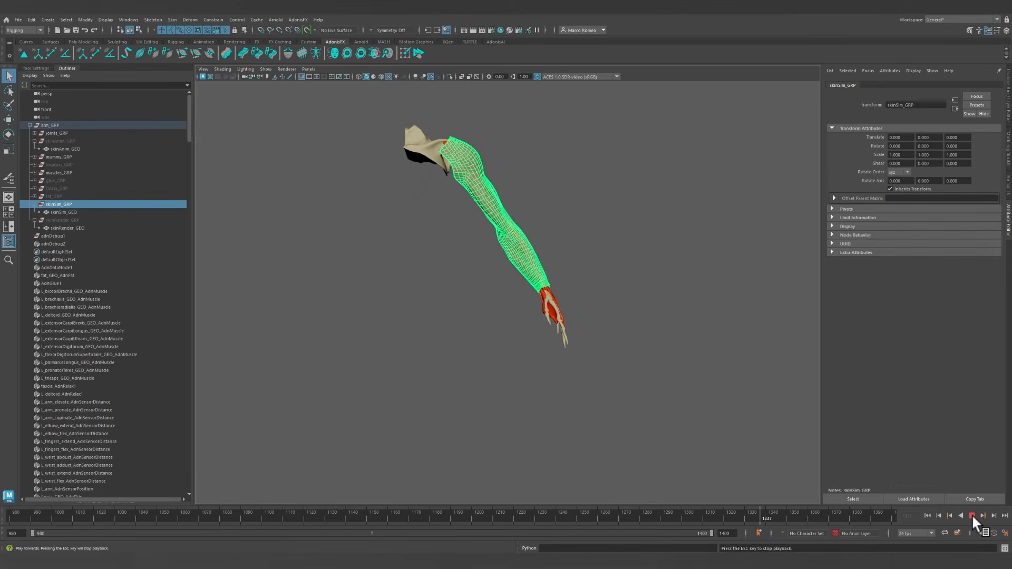
Go back to frame 1312 and advance frame by frame to 1331, comparing the simulated skin with the muscles.
click(708, 518)
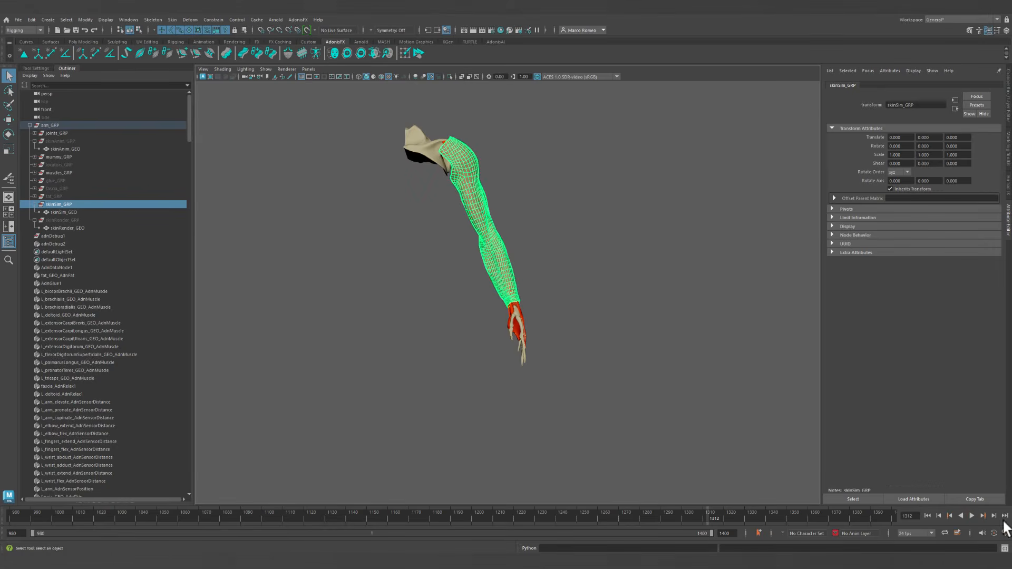
click(993, 515)
click(992, 515)
click(992, 515)
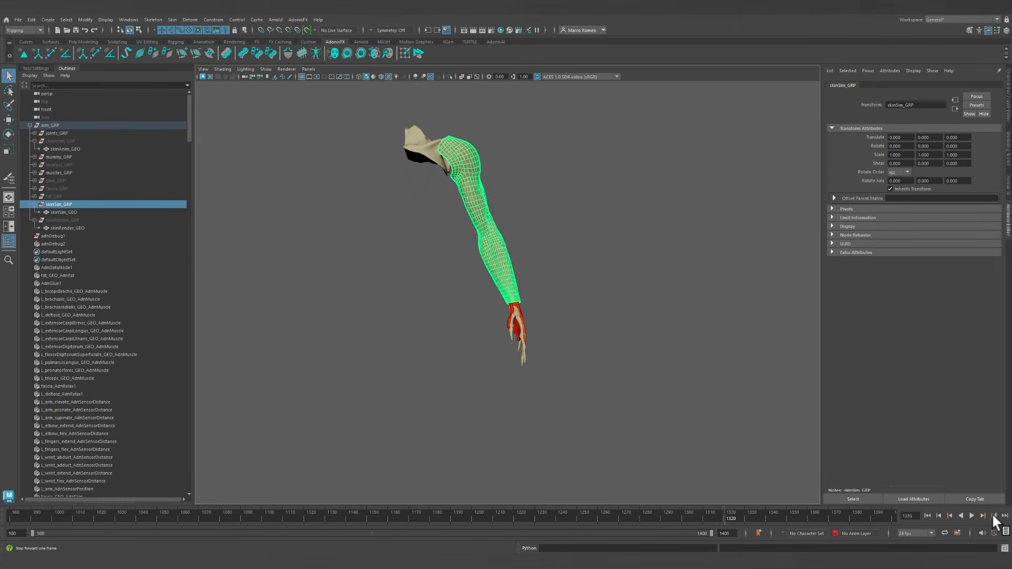
click(992, 515)
click(992, 515)
click(993, 515)
click(993, 516)
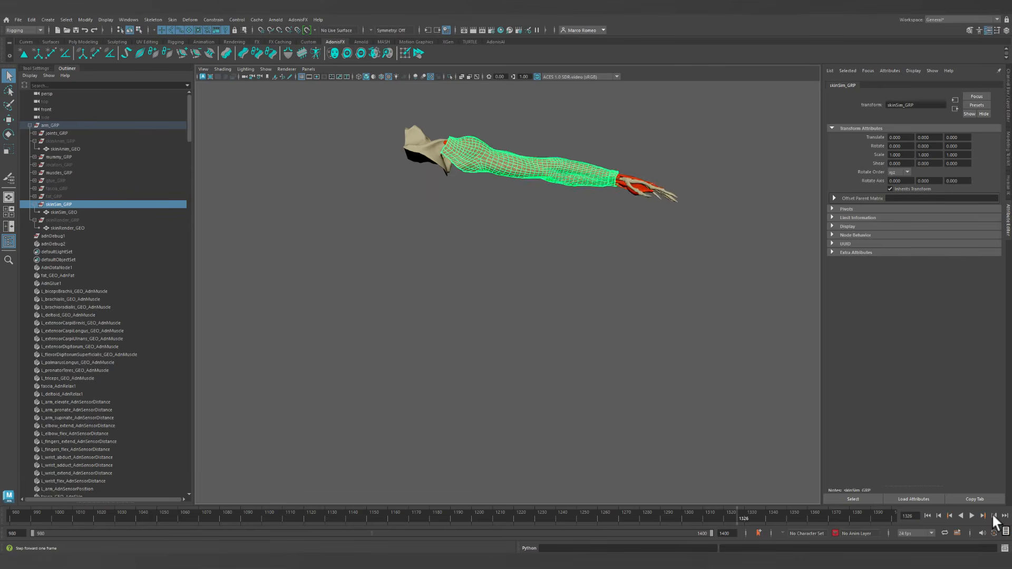
click(993, 515)
click(993, 516)
click(993, 515)
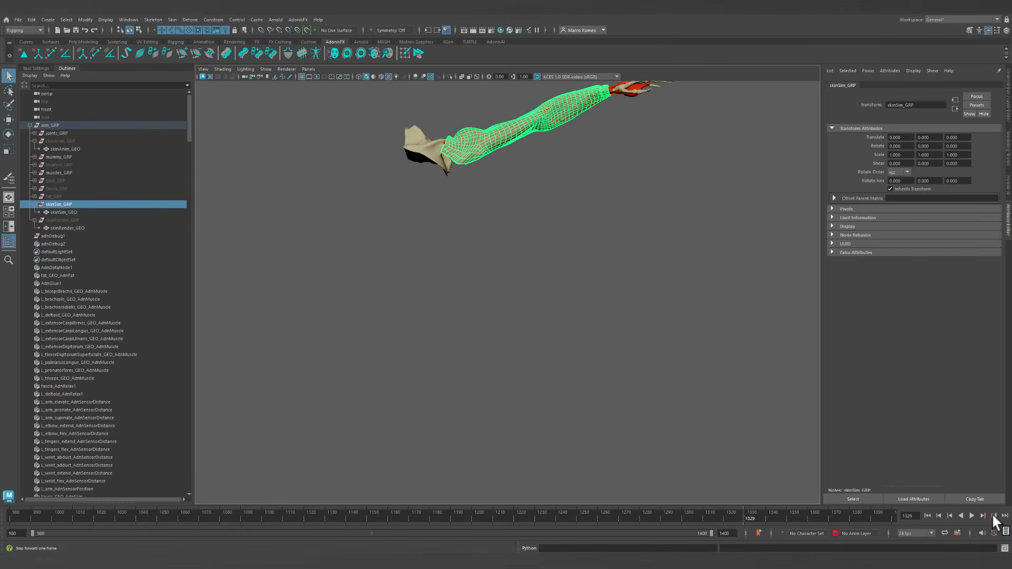
click(993, 515)
click(993, 516)
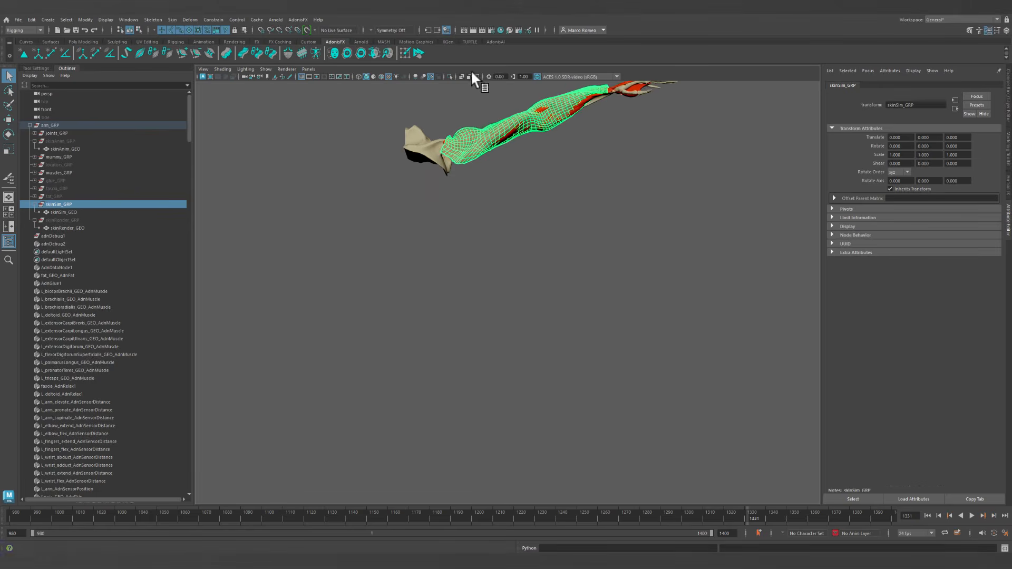
Examine how the simulated skin covers the muscles around the elbow and wrist, selecting the flexorDigitorumSuperficialis muscle.
alt+middle_drag(482, 88, 438, 265)
alt+right_drag(438, 265, 634, 380)
alt+drag(615, 280, 597, 255)
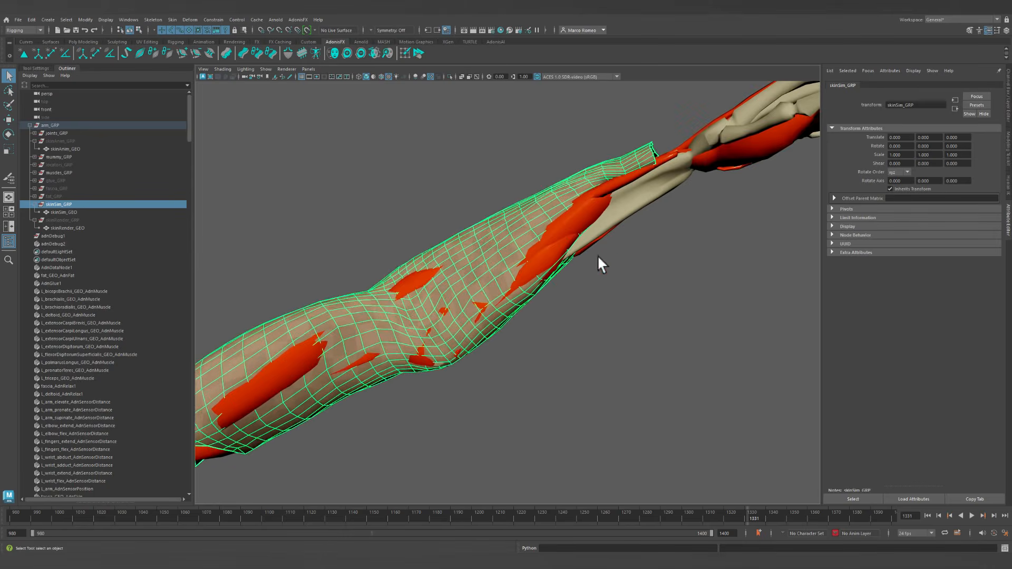
click(593, 214)
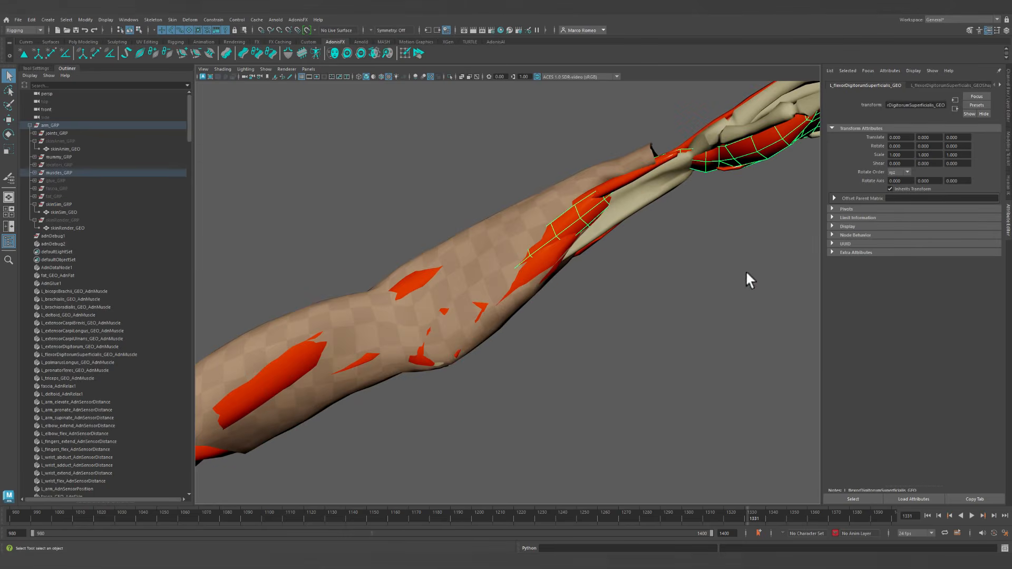
alt+drag(745, 279, 827, 471)
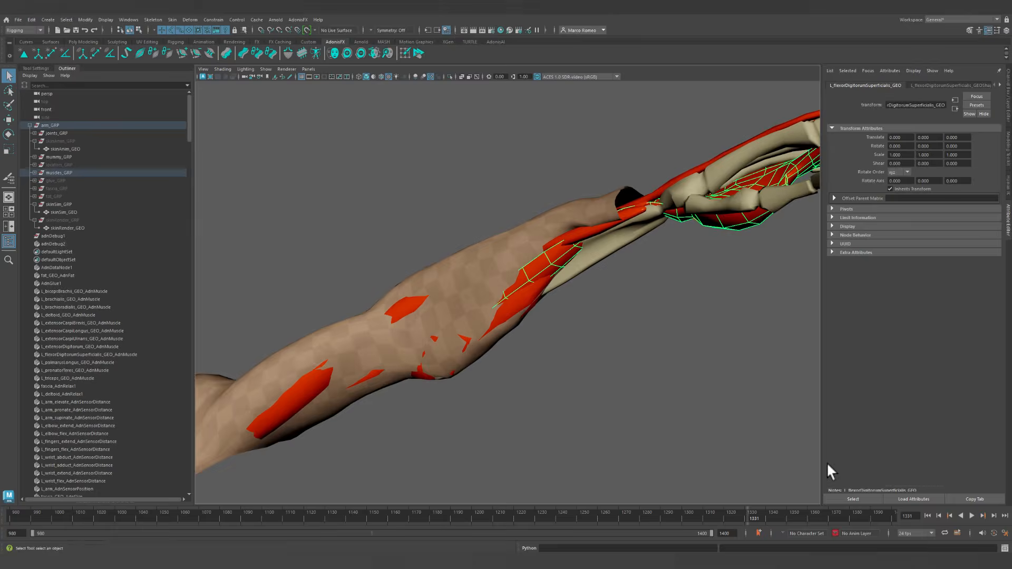
Return to the first frame and isolate the muscles_GRP group in the viewport.
click(927, 515)
alt+drag(584, 343, 434, 343)
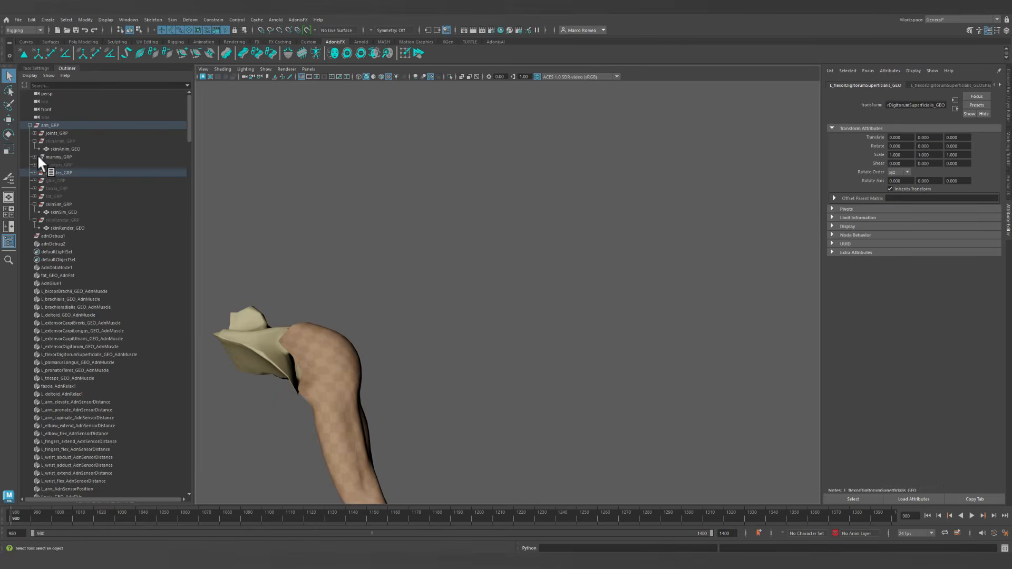
click(63, 174)
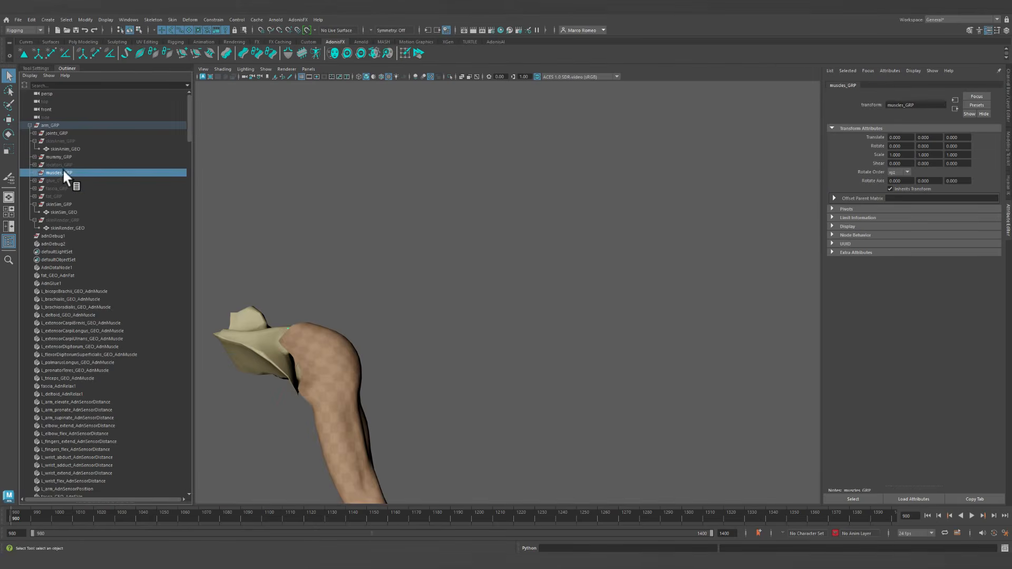
click(450, 76)
alt+drag(508, 346, 485, 175)
alt+middle_drag(588, 208, 449, 239)
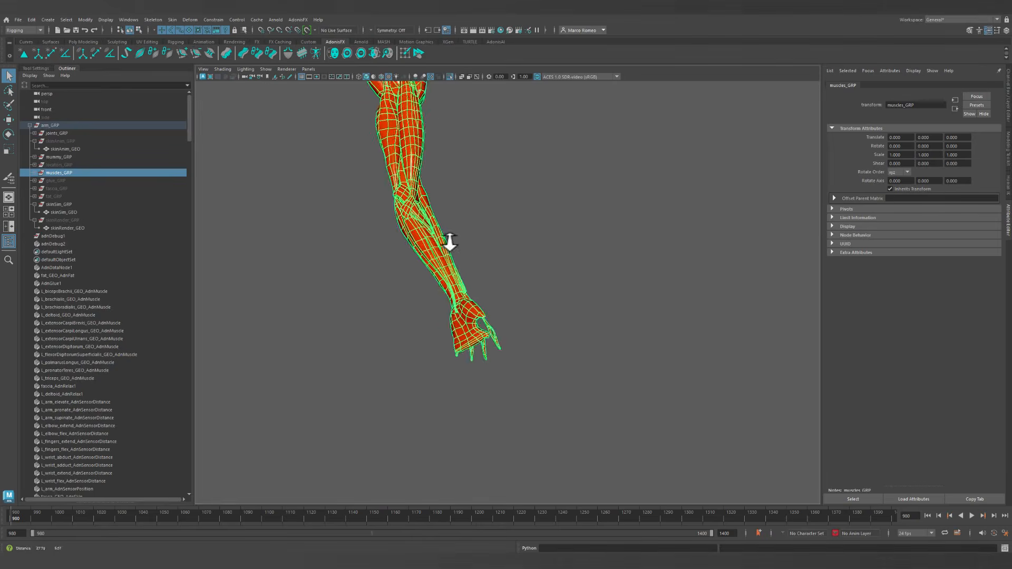
alt+right_drag(450, 240, 454, 316)
alt+middle_drag(453, 317, 554, 313)
click(405, 52)
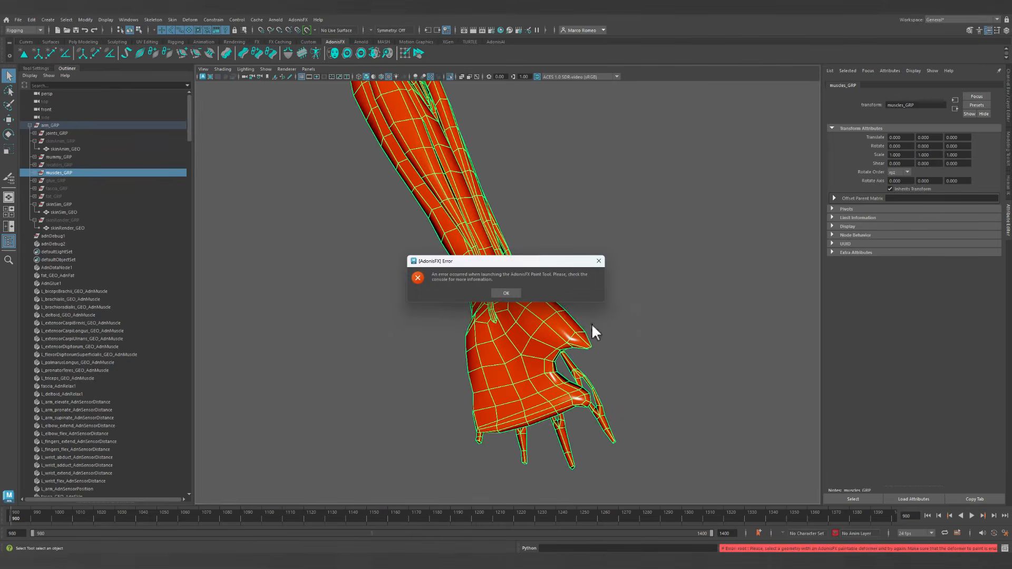
drag(514, 263, 713, 229)
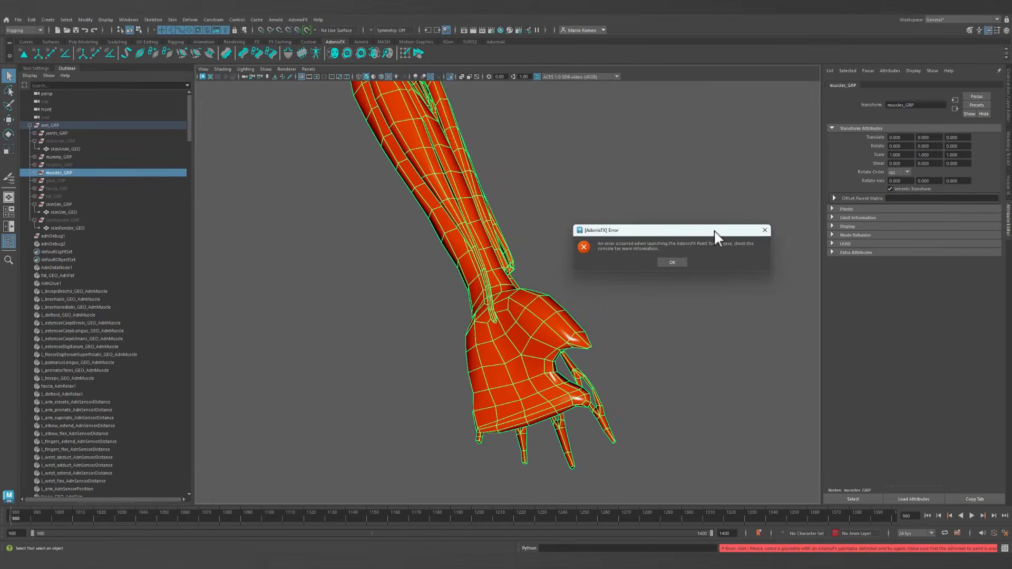
click(761, 229)
click(656, 382)
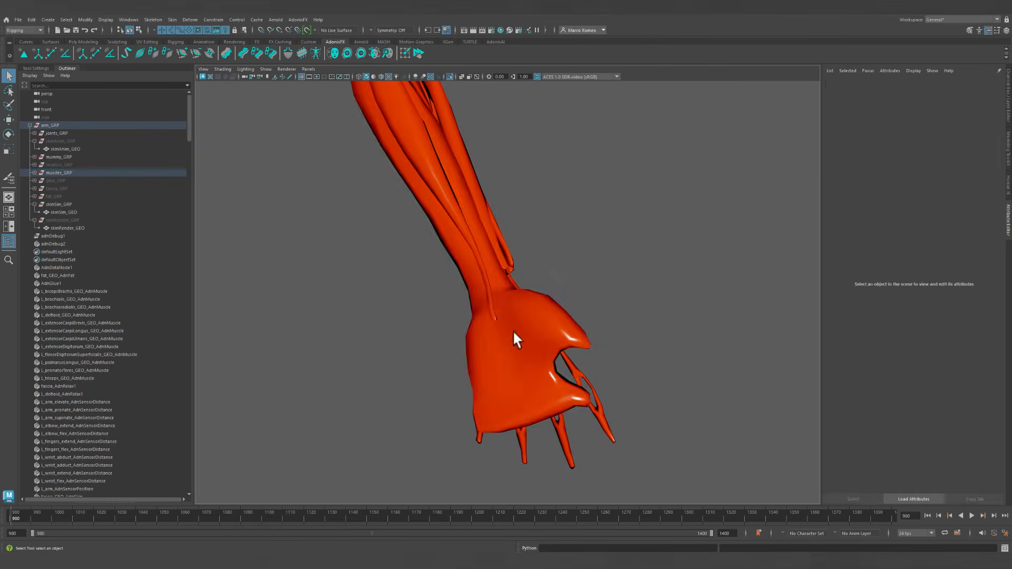
Open the AdonisFX Paint Tool on the flexorDigitorumSuperficialis muscle and add Attachments To Geometry weights of 1.0 on the lower forearm near the wrist.
click(558, 354)
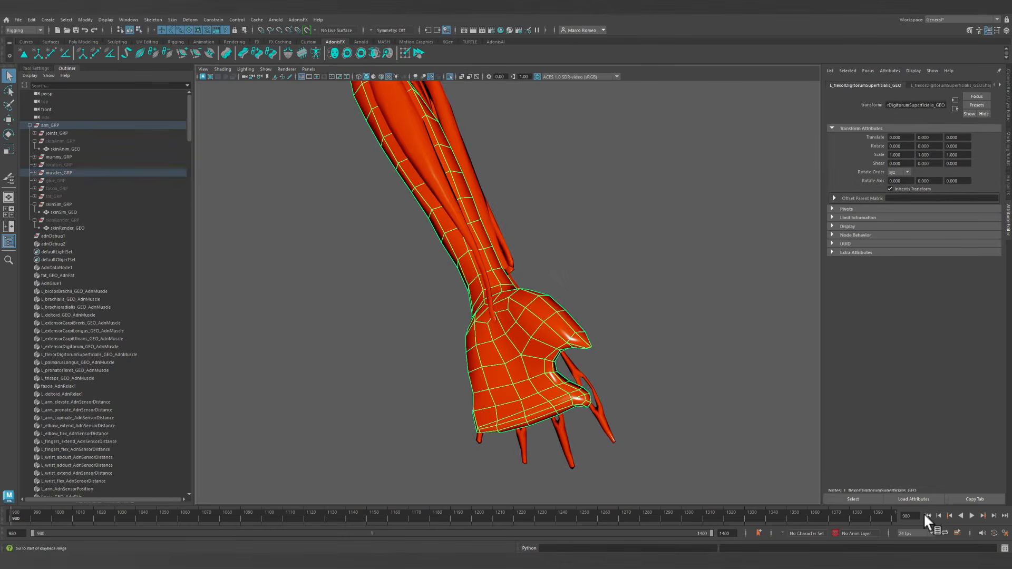
click(405, 53)
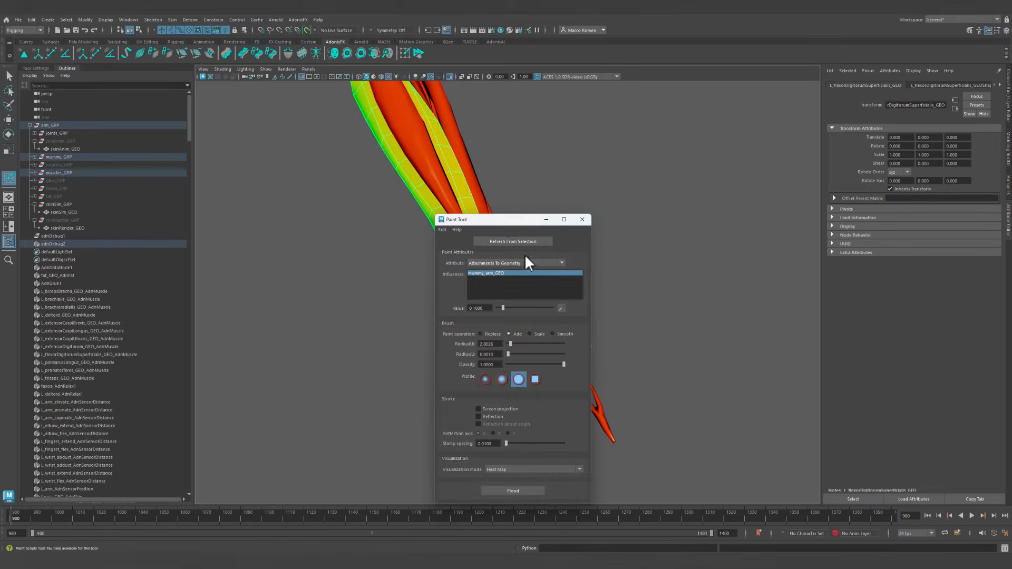
drag(522, 207, 693, 162)
alt+drag(498, 262, 502, 263)
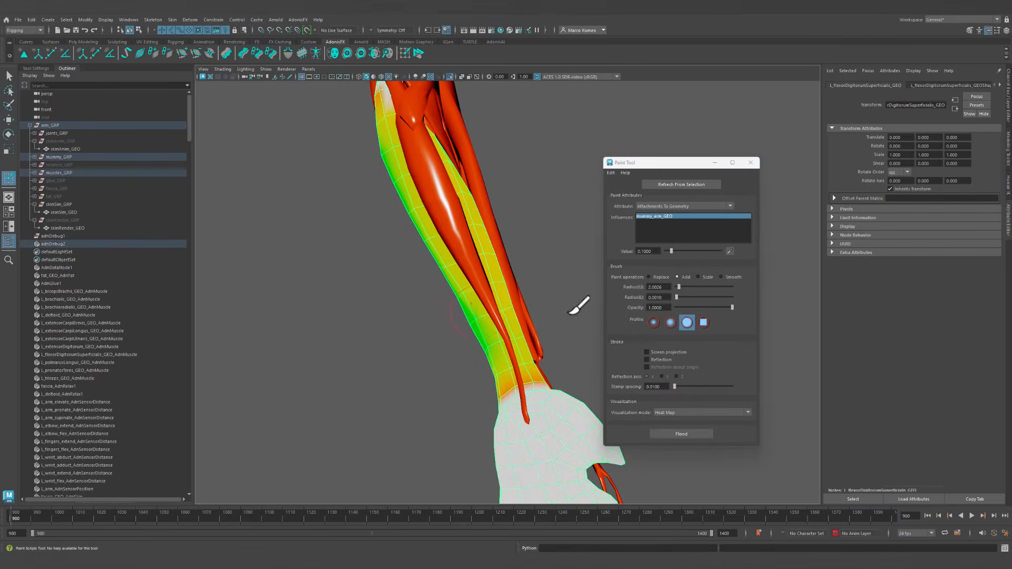
drag(683, 251, 774, 251)
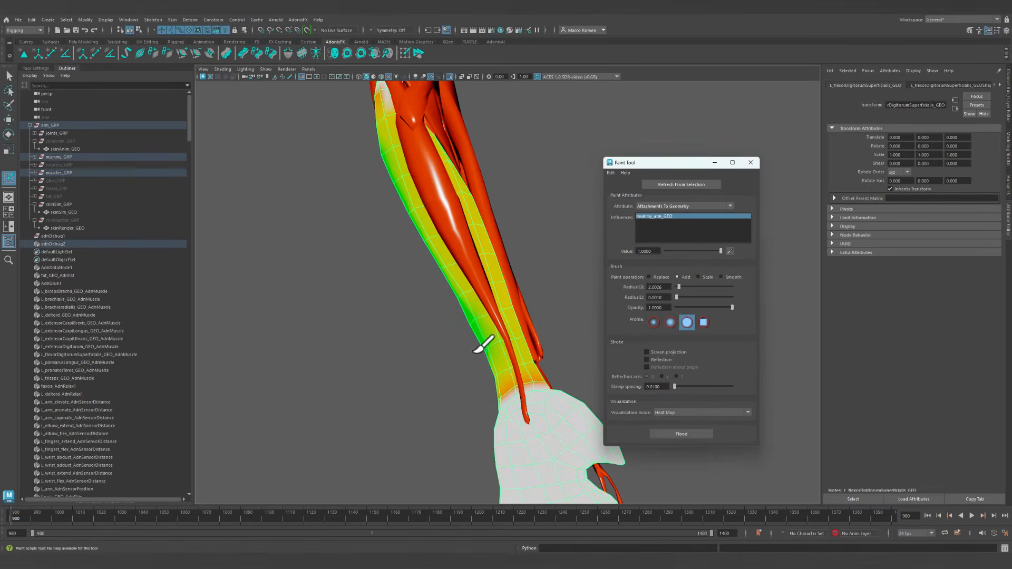
mouse_move(477, 350)
mouse_down()
mouse_move(511, 319)
mouse_move(533, 333)
mouse_move(535, 384)
mouse_up()
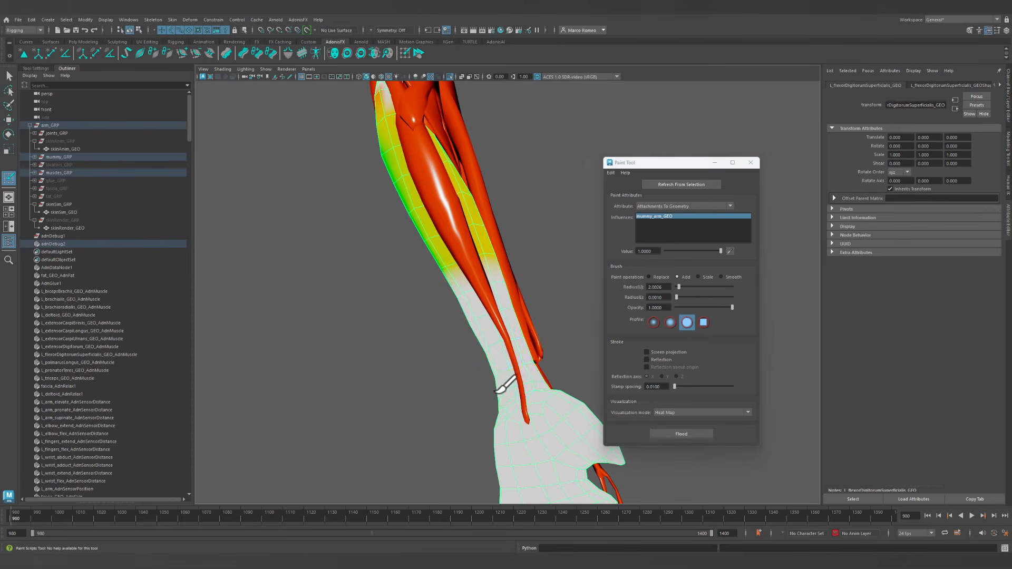
Turn on X-Ray and add the same full attachment weights around the back and sides of the muscle's wrist section.
alt+drag(443, 407, 380, 406)
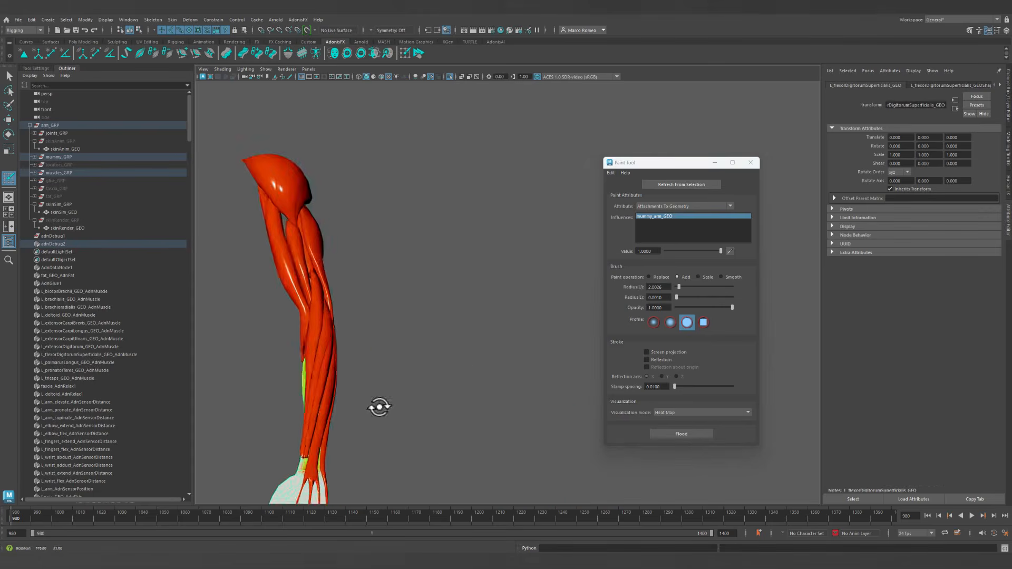
alt+middle_drag(380, 406, 538, 109)
click(463, 77)
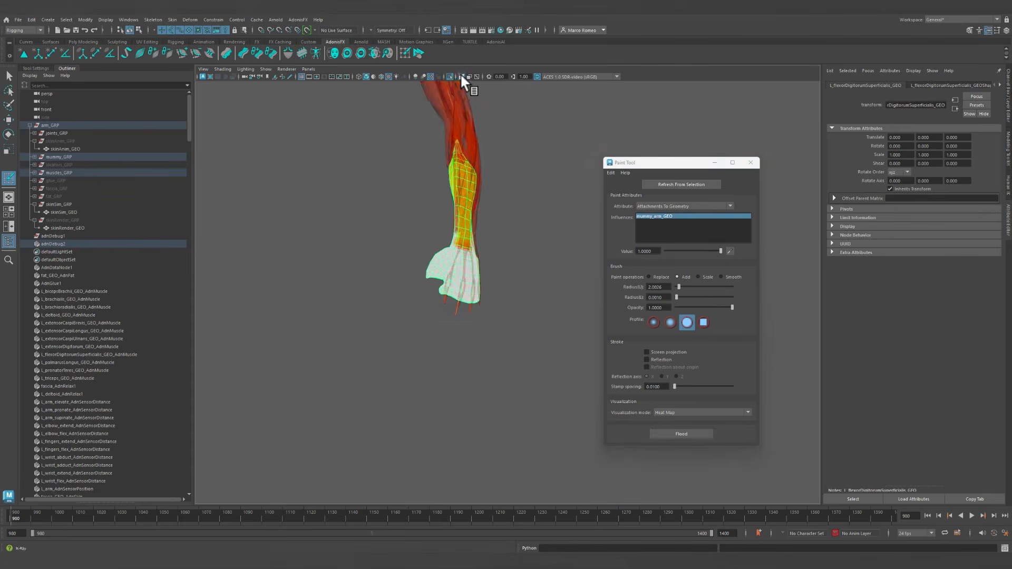
alt+middle_drag(487, 194, 476, 267)
alt+right_drag(402, 280, 455, 364)
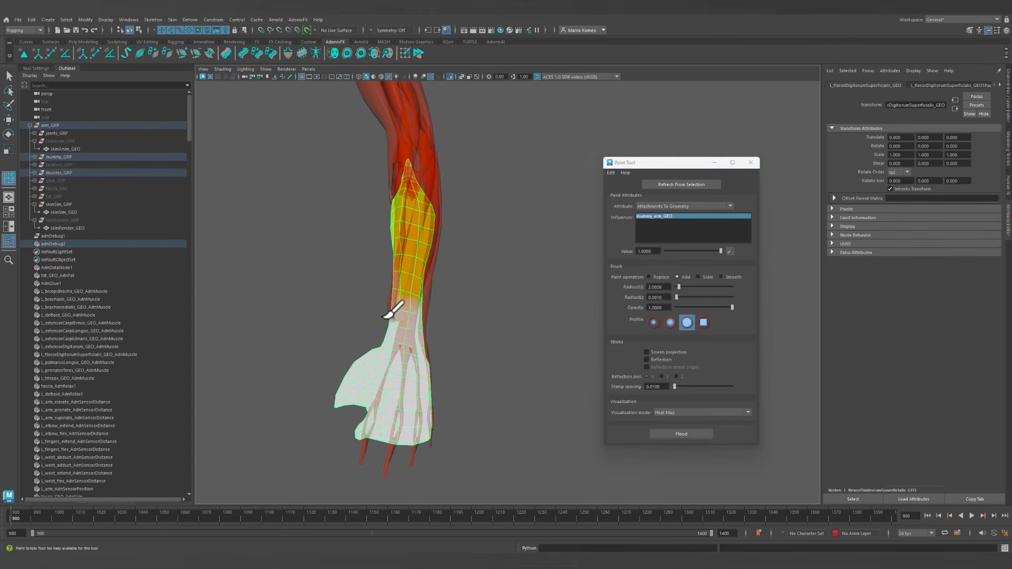
alt+drag(384, 318, 436, 334)
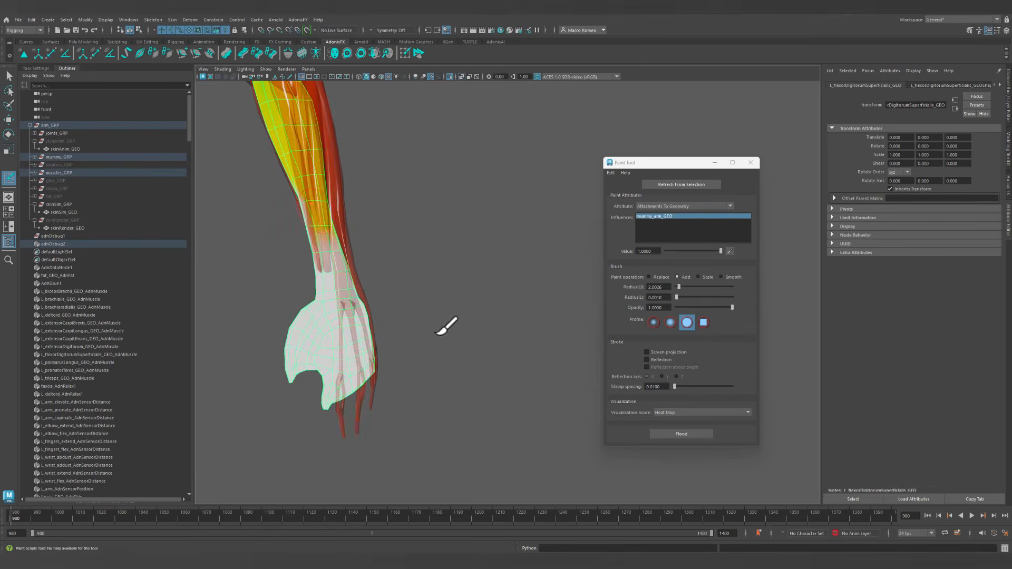
mouse_move(302, 201)
mouse_down()
mouse_move(320, 277)
mouse_move(409, 267)
mouse_move(509, 300)
mouse_up()
alt+right_drag(508, 300, 486, 246)
alt+drag(486, 246, 467, 238)
alt+right_drag(467, 238, 570, 274)
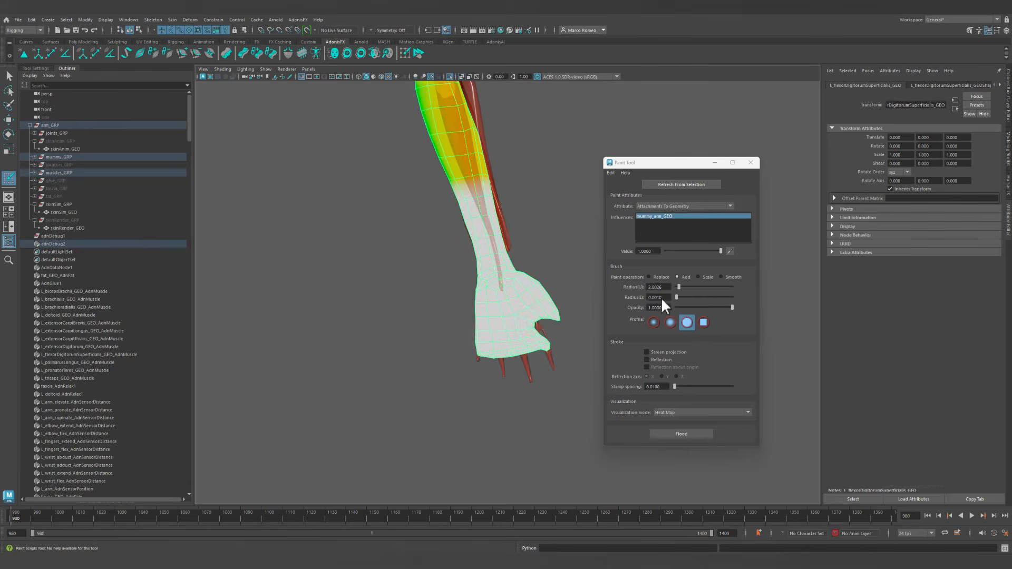
Smooth the border of the painted attachment weights around the forearm, using the Smooth paint operation, and leave paint mode.
mouse_move(495, 224)
alt+mouse_down()
mouse_move(486, 249)
mouse_move(452, 232)
alt+mouse_up()
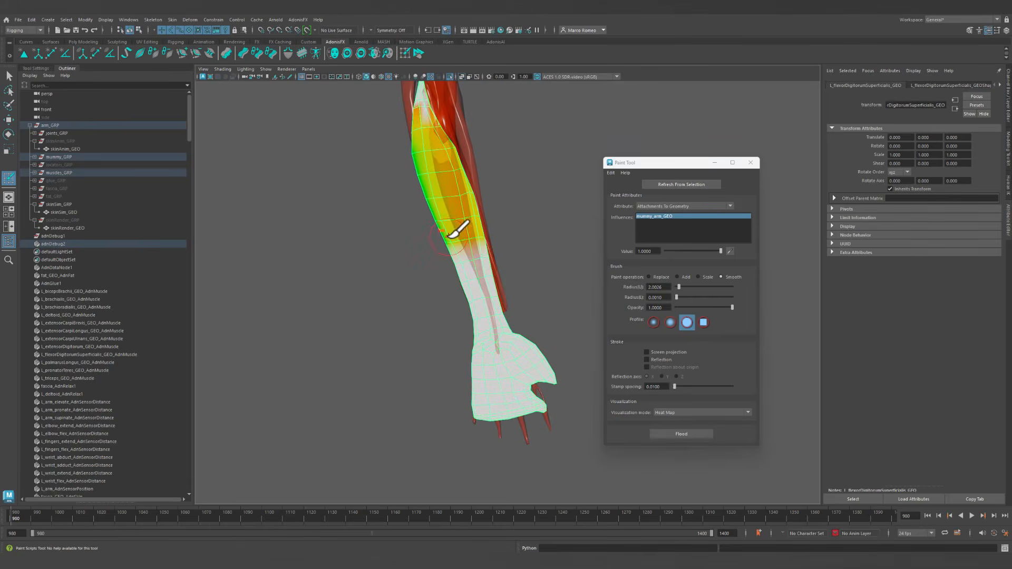
alt+drag(521, 230, 399, 256)
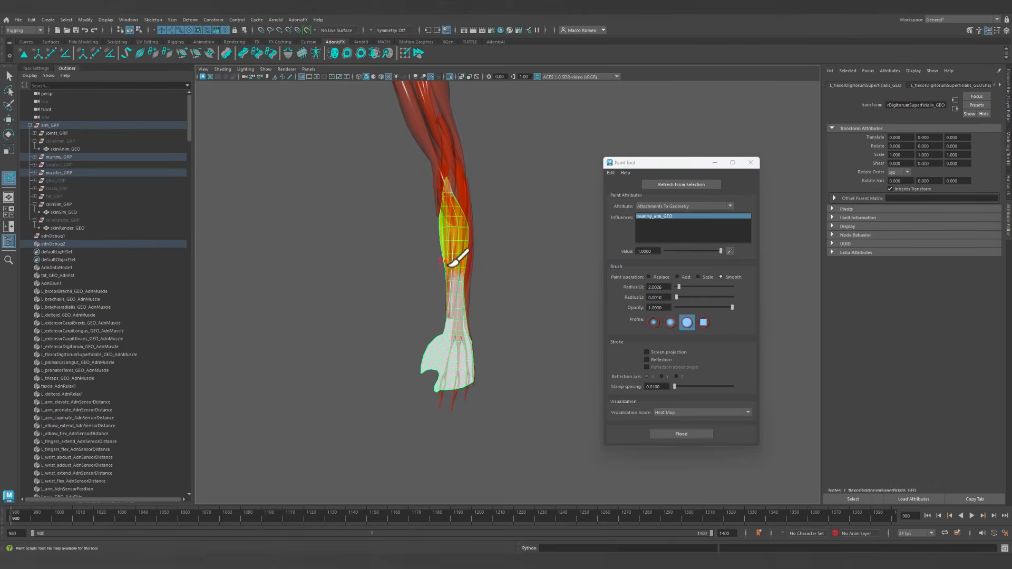
mouse_move(432, 270)
alt+mouse_down()
mouse_move(544, 270)
mouse_move(524, 255)
mouse_move(526, 282)
mouse_move(498, 319)
mouse_move(518, 384)
alt+mouse_up()
key(q)
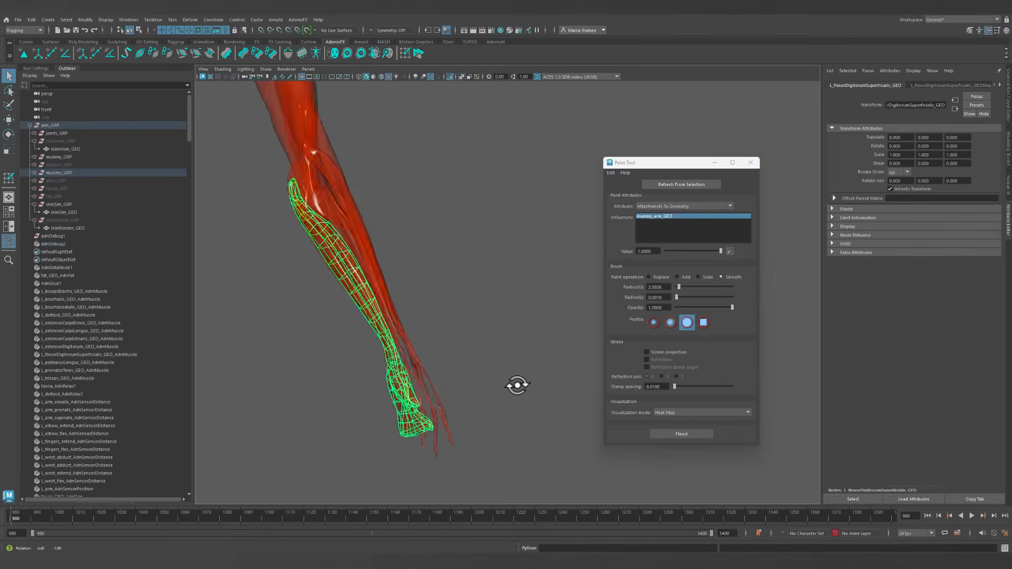
Play the simulation from the first frame, stop shortly after frame 1281 and step forward to frame 1296.
scroll(502, 389, down, 4)
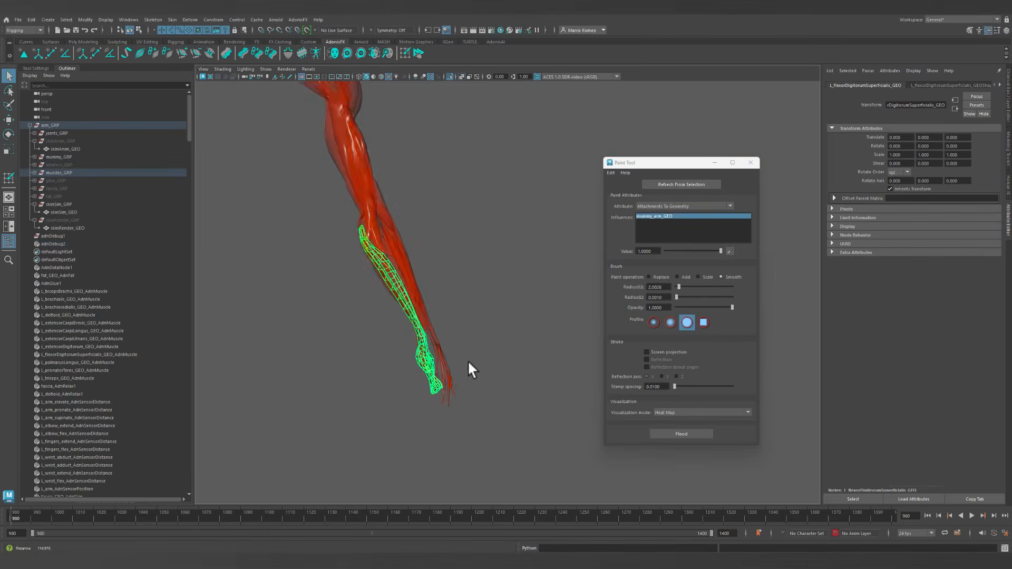
click(971, 516)
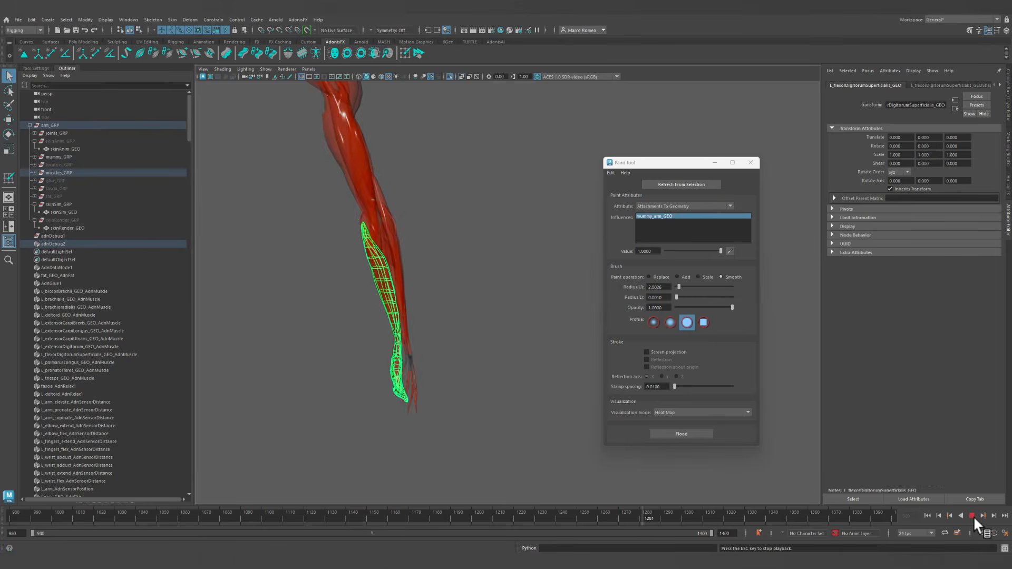
click(971, 515)
click(993, 516)
click(993, 516)
click(993, 515)
click(993, 516)
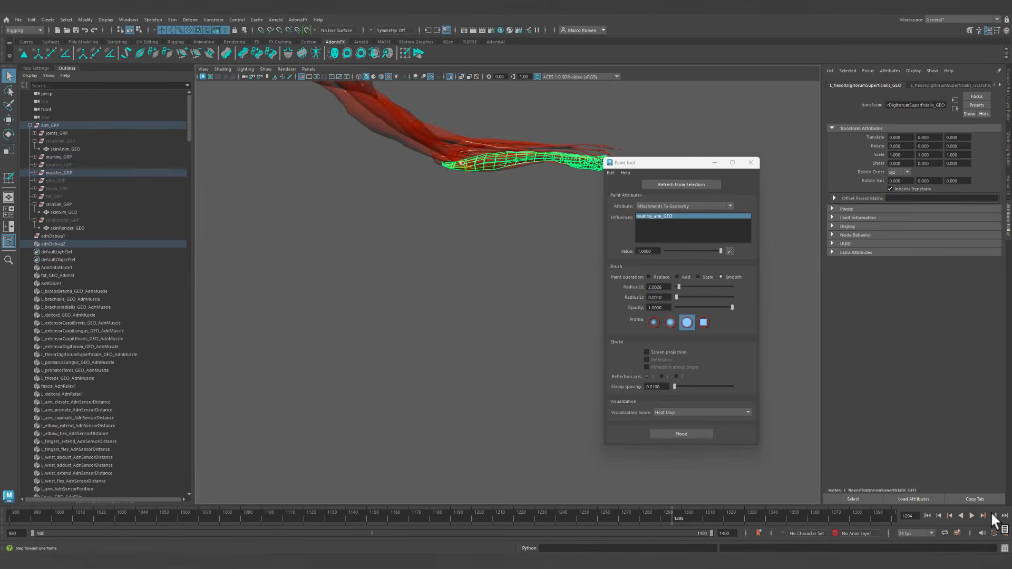
Turn off the muscle isolation and X-Ray, and inspect the flexorDigitorumSuperficialis muscle around the wrist.
alt+middle_drag(537, 205, 413, 373)
alt+drag(413, 373, 451, 208)
click(449, 77)
scroll(470, 233, up, 5)
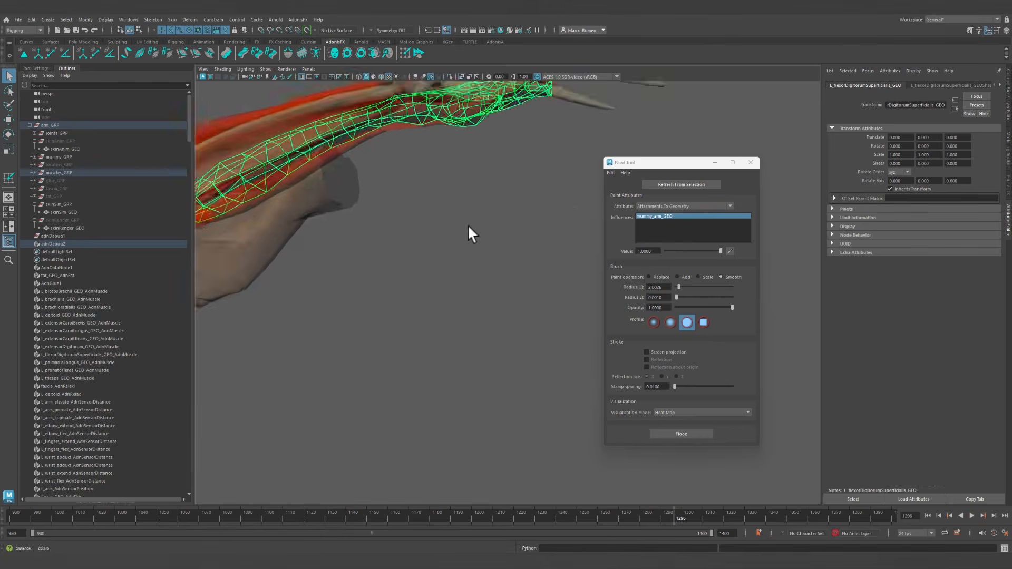
alt+middle_drag(469, 233, 510, 317)
alt+drag(510, 316, 489, 42)
click(461, 77)
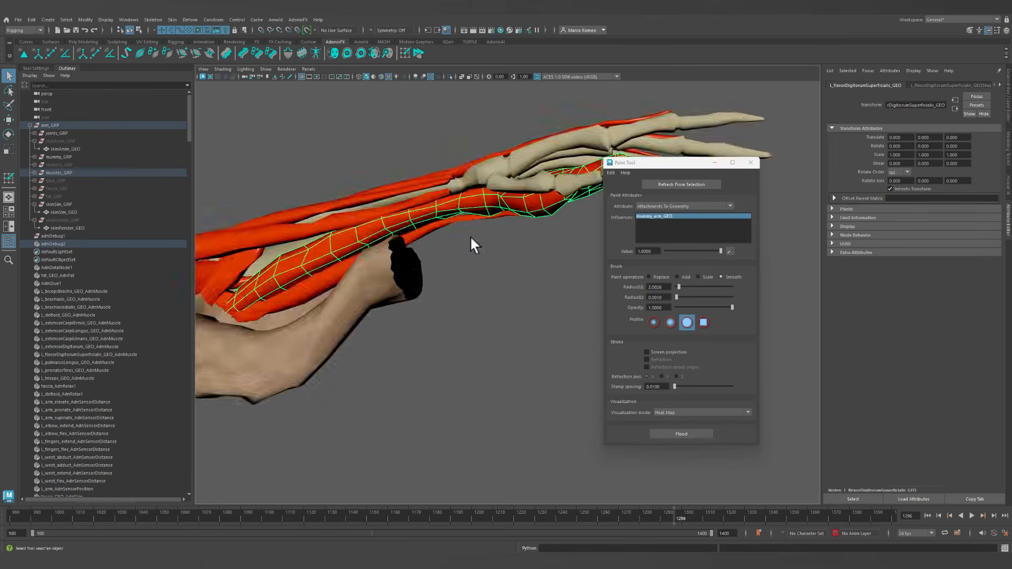
alt+drag(470, 235, 474, 205)
Advance the simulation frame by frame from 1296 to 1307, examining the skin against the forearm muscles.
click(971, 515)
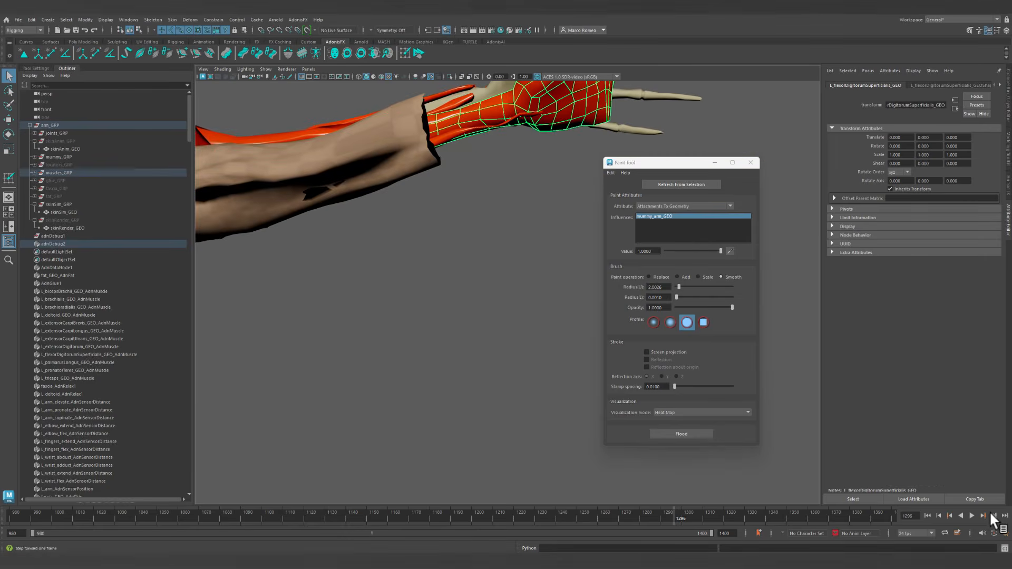
alt+drag(494, 345, 383, 315)
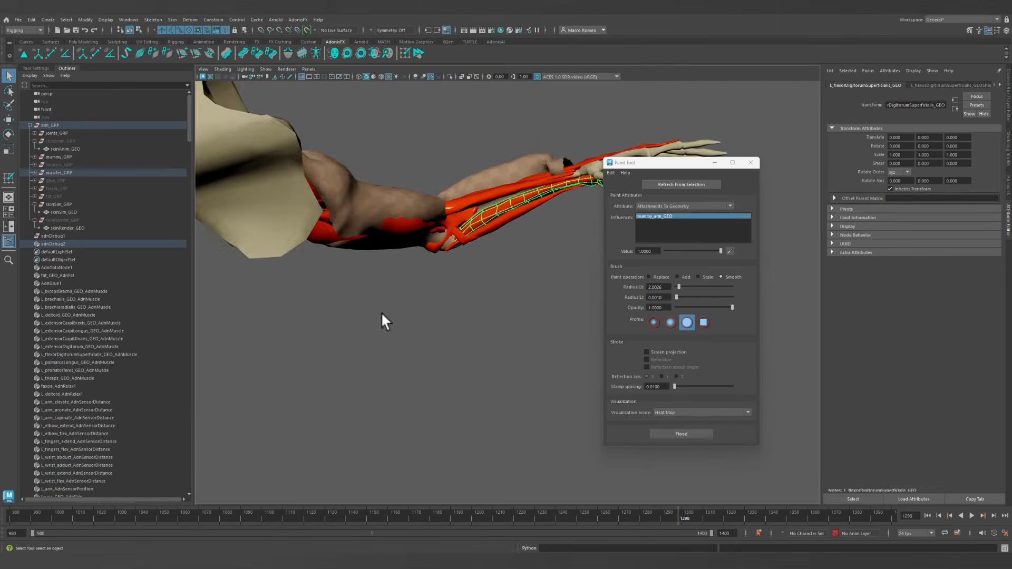
alt+middle_drag(514, 321, 406, 313)
alt+drag(457, 257, 487, 256)
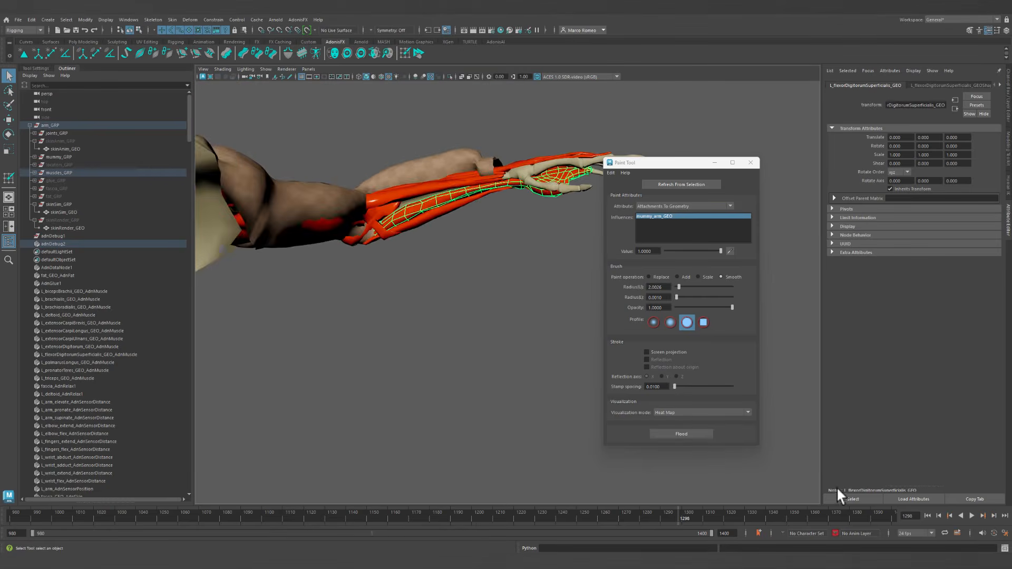
alt+drag(479, 344, 501, 329)
click(994, 515)
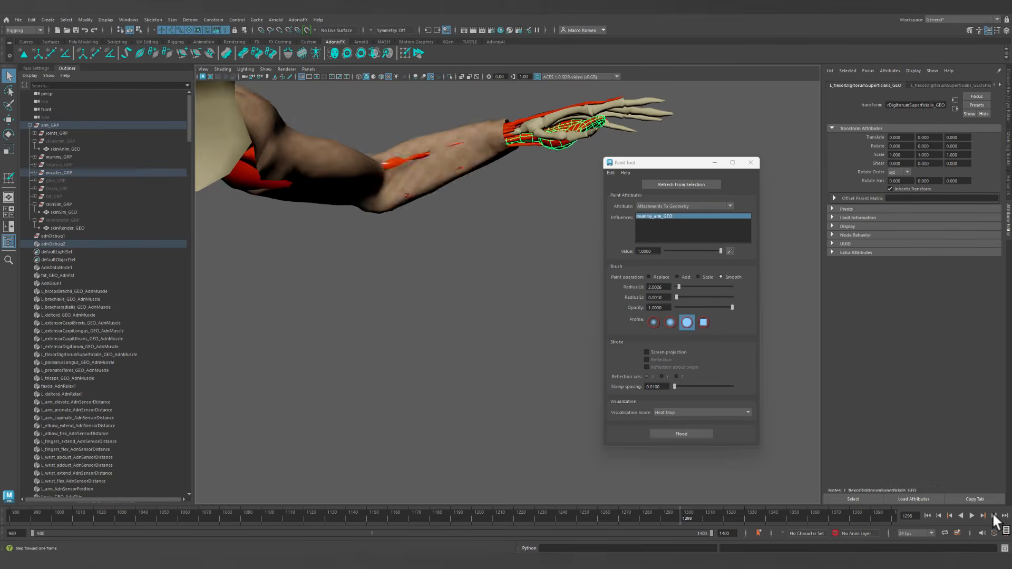
click(993, 515)
click(993, 515)
click(993, 515)
click(993, 515)
click(993, 515)
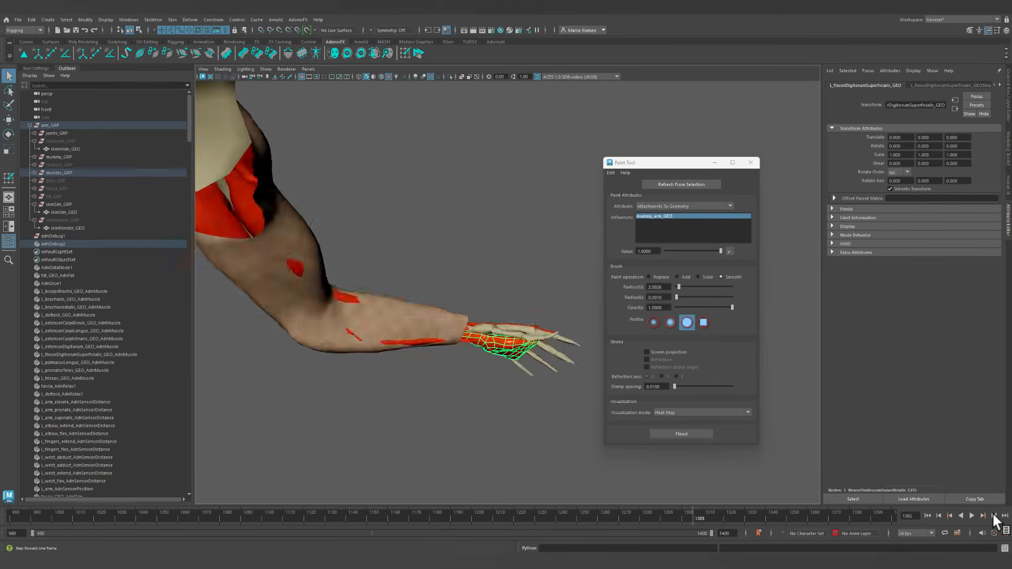
click(993, 515)
click(993, 515)
click(993, 515)
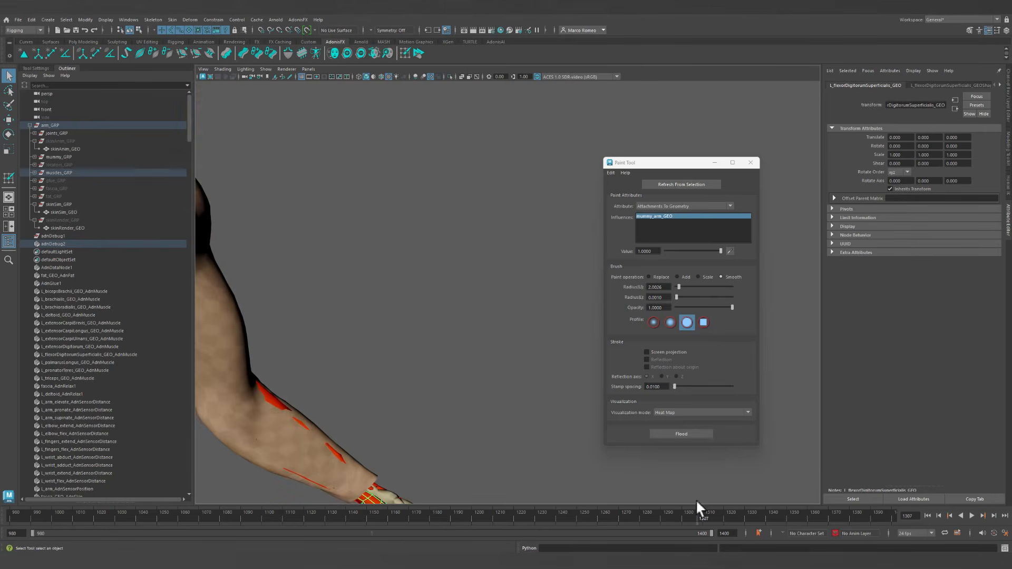
Go back to just before frame 1260 and run the simulation forward again to frame 1298.
click(611, 516)
click(993, 515)
click(993, 515)
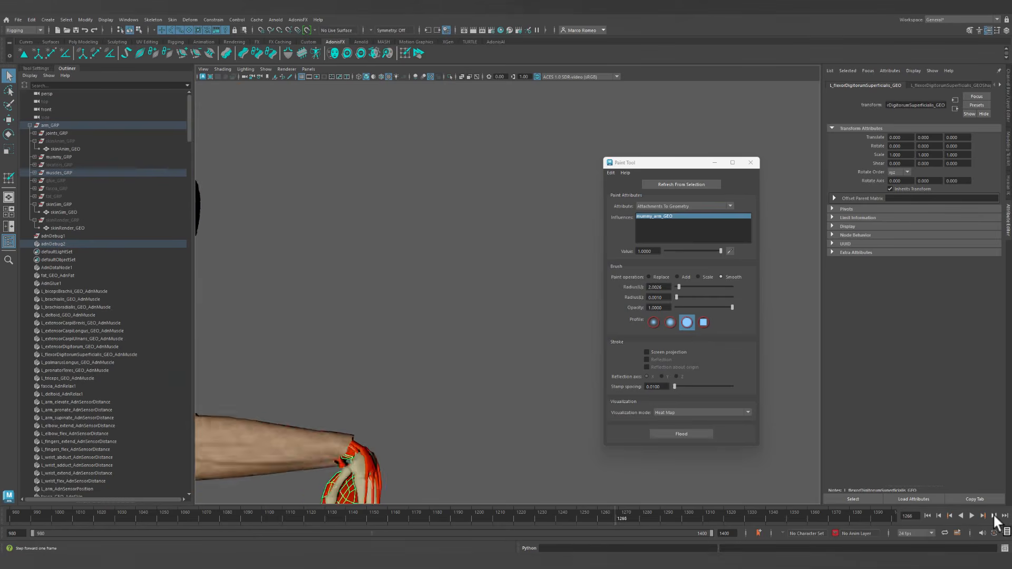
click(993, 515)
click(993, 515)
click(993, 515)
click(993, 515)
click(993, 515)
click(993, 515)
click(993, 515)
click(993, 515)
click(993, 515)
click(993, 515)
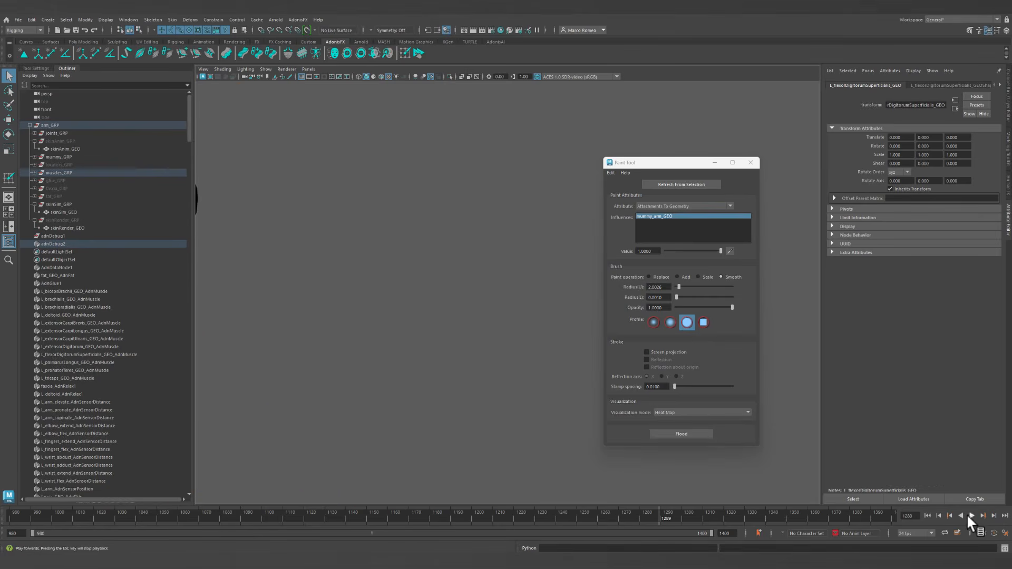
click(970, 516)
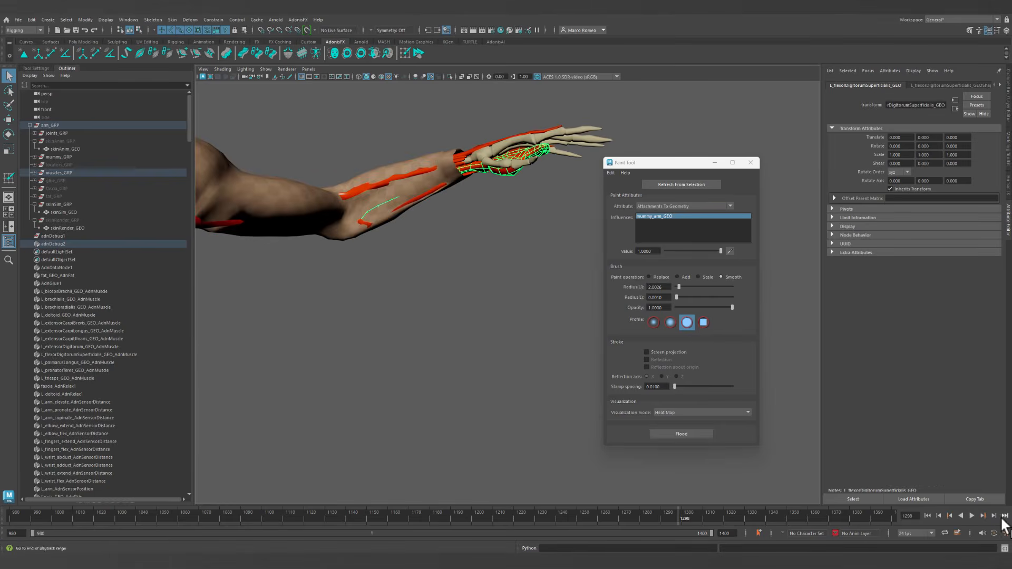
Step forward from frame 1298 to 1308, checking where the muscles poke through the simulated skin.
click(994, 515)
click(993, 515)
click(993, 515)
click(993, 515)
click(993, 515)
click(993, 515)
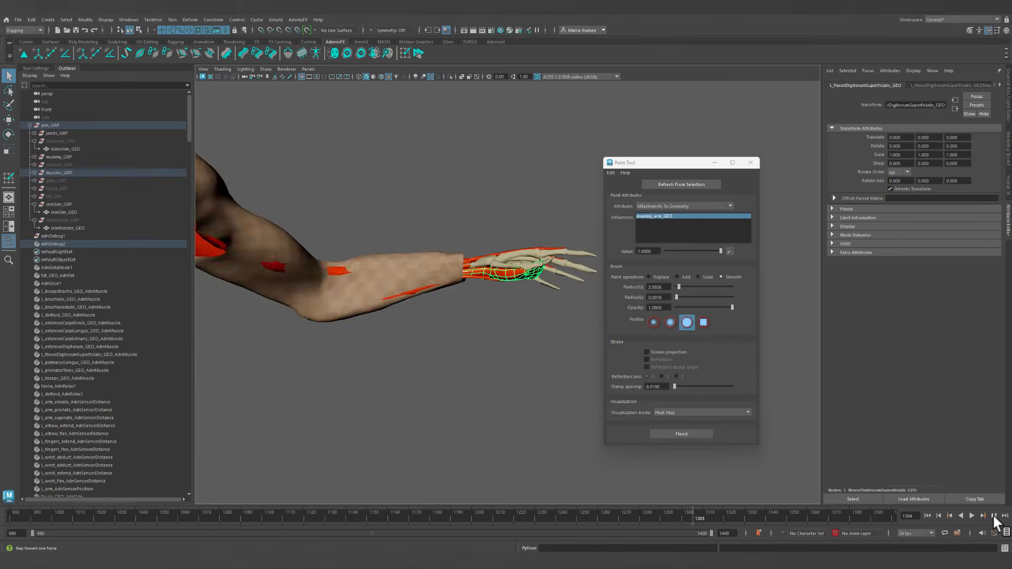
click(993, 515)
click(993, 515)
Inspect the whole arm from several sides and return the timeline to the first frame.
alt+right_drag(477, 391, 355, 375)
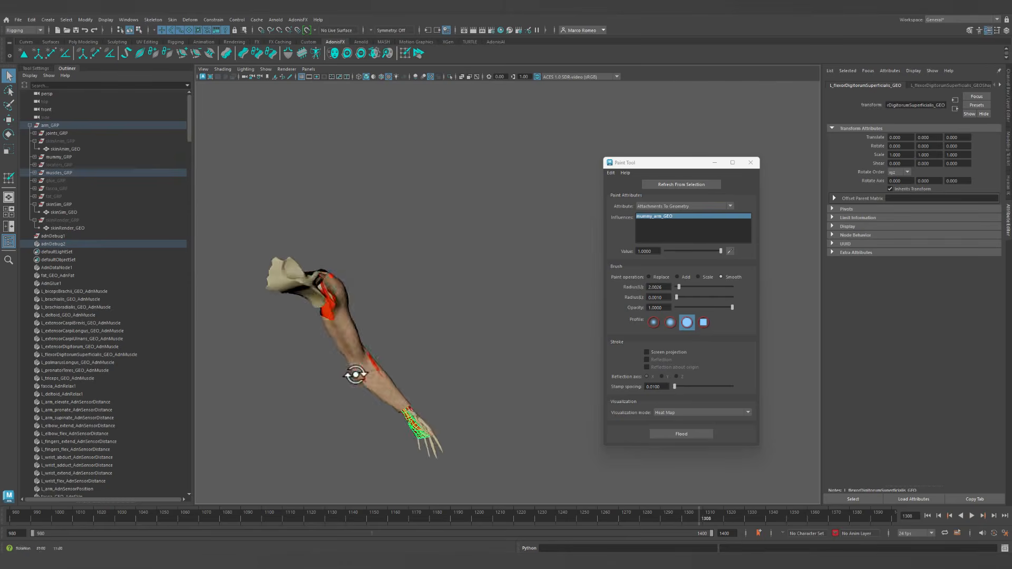
alt+drag(355, 375, 428, 305)
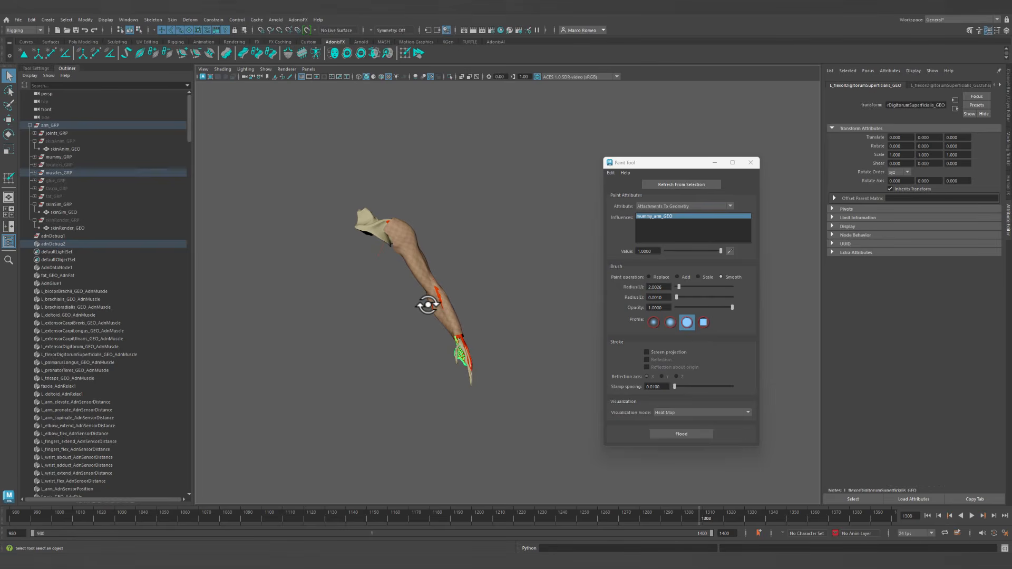
alt+drag(479, 315, 452, 311)
click(497, 313)
click(925, 516)
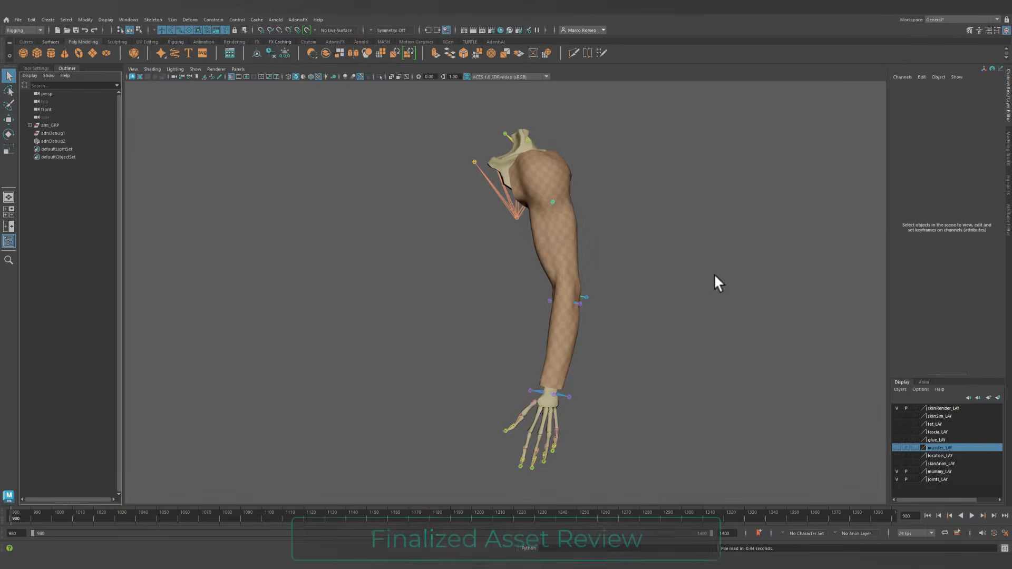
Examine the finalized arm asset with its render skin from several angles.
alt+drag(718, 284, 659, 253)
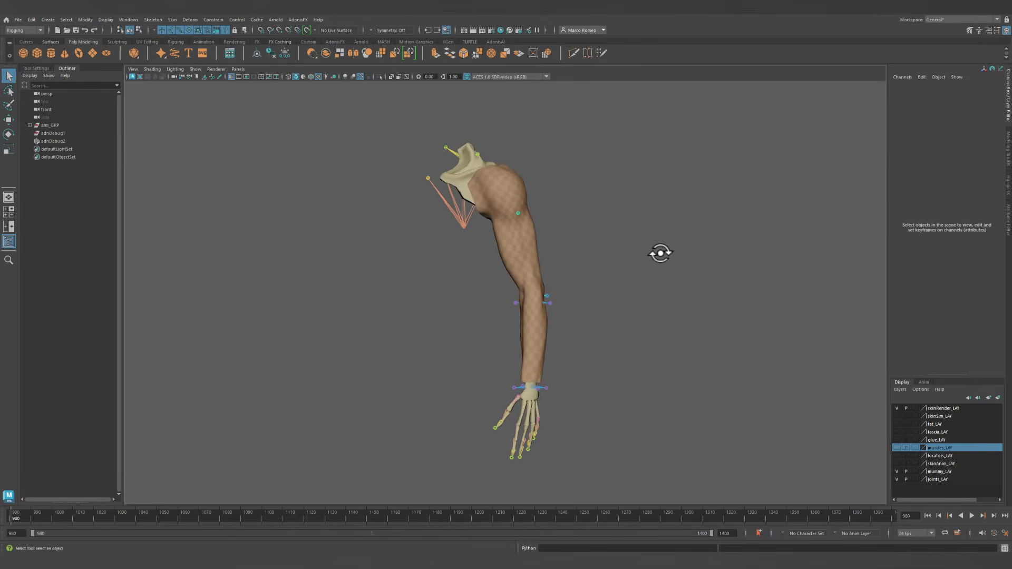
alt+middle_drag(660, 253, 624, 239)
alt+right_drag(624, 239, 643, 253)
alt+middle_drag(643, 254, 652, 247)
mouse_move(633, 244)
alt+mouse_down()
mouse_move(642, 244)
mouse_move(628, 244)
alt+mouse_up()
alt+middle_drag(628, 244, 614, 203)
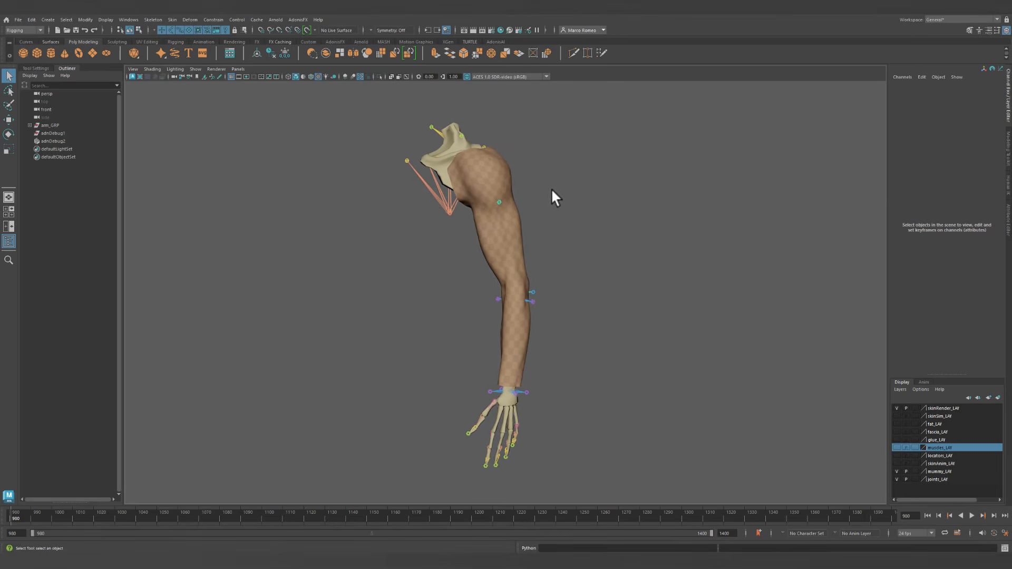
alt+drag(552, 190, 572, 196)
alt+middle_drag(573, 195, 578, 201)
alt+drag(578, 201, 559, 194)
Expand the arm_GRP hierarchy and select the skinRender_GRP group.
click(29, 125)
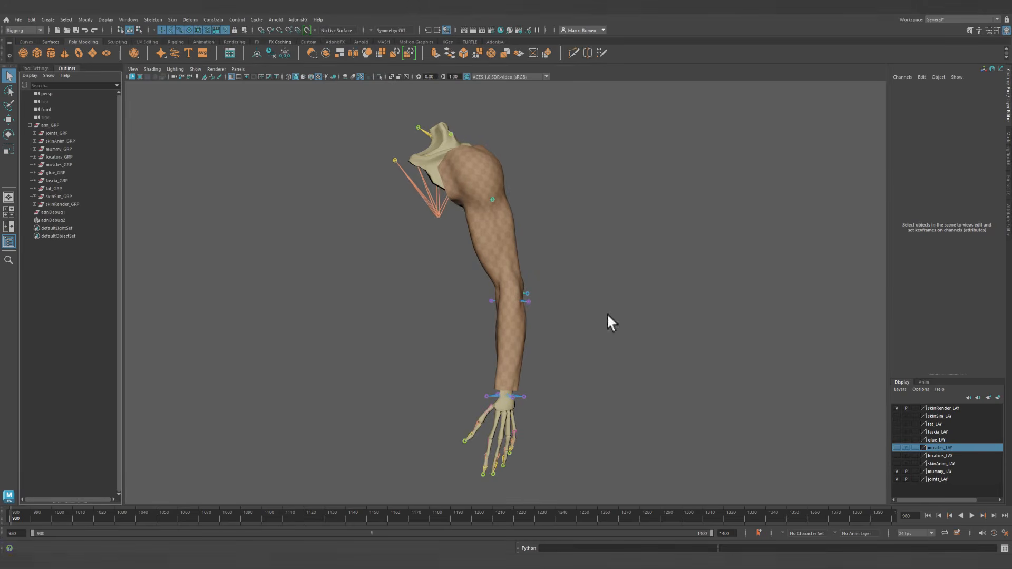
scroll(606, 313, up, 2)
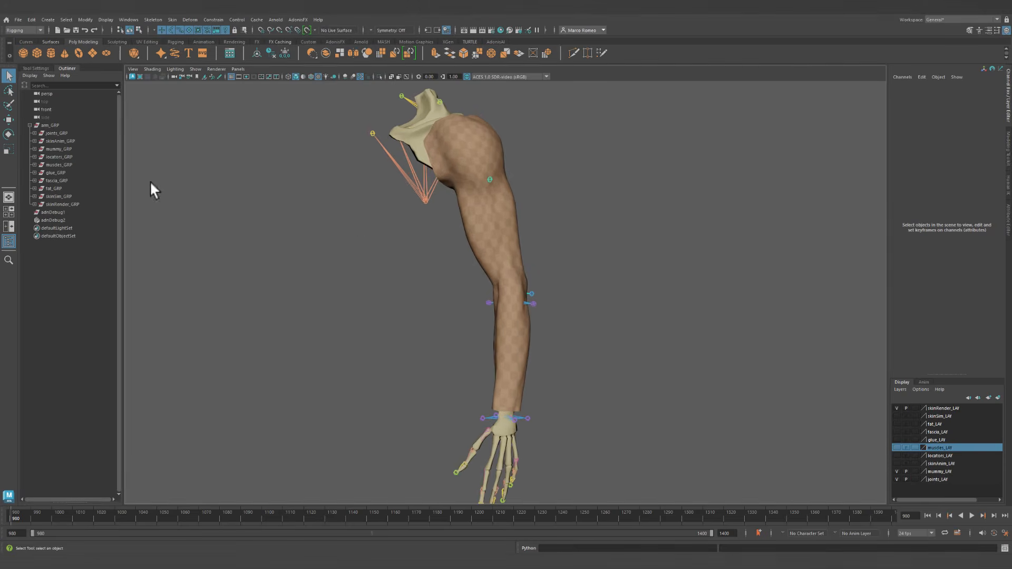
click(60, 204)
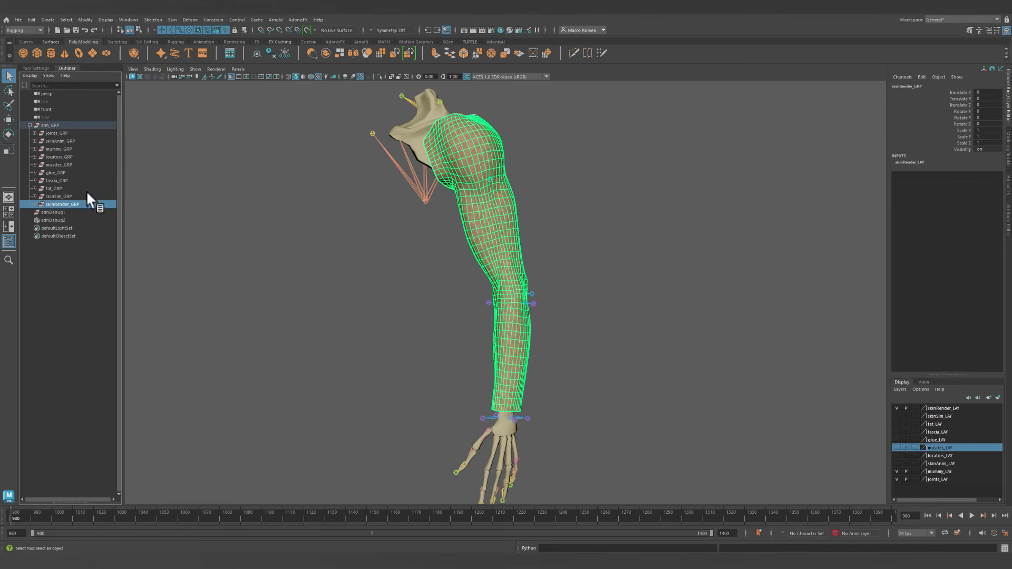
Hide the skinRender_LAY layer, show locators_LAY, and review the locators and sensors during animation playback.
click(897, 409)
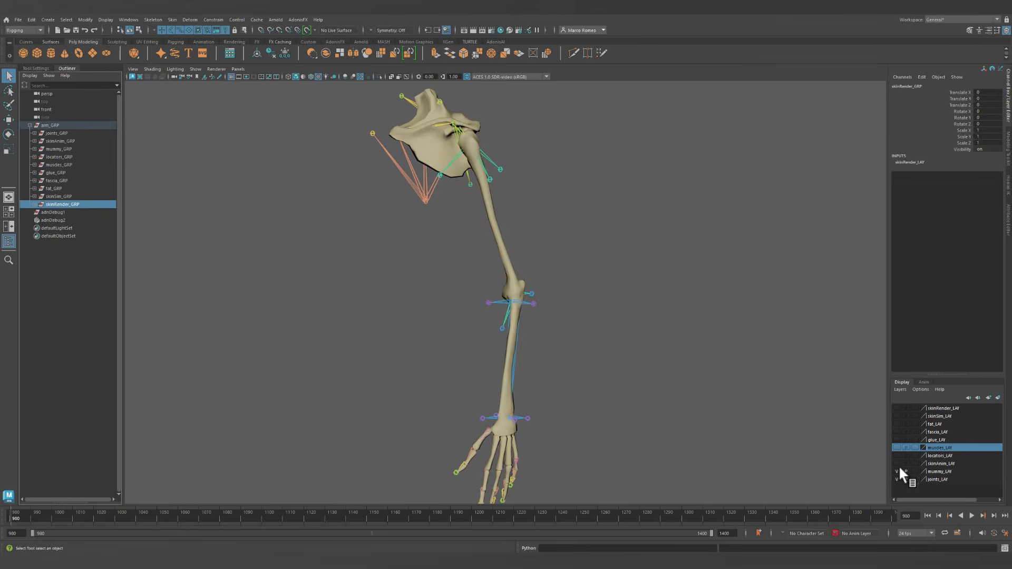
click(896, 455)
alt+drag(637, 347, 606, 346)
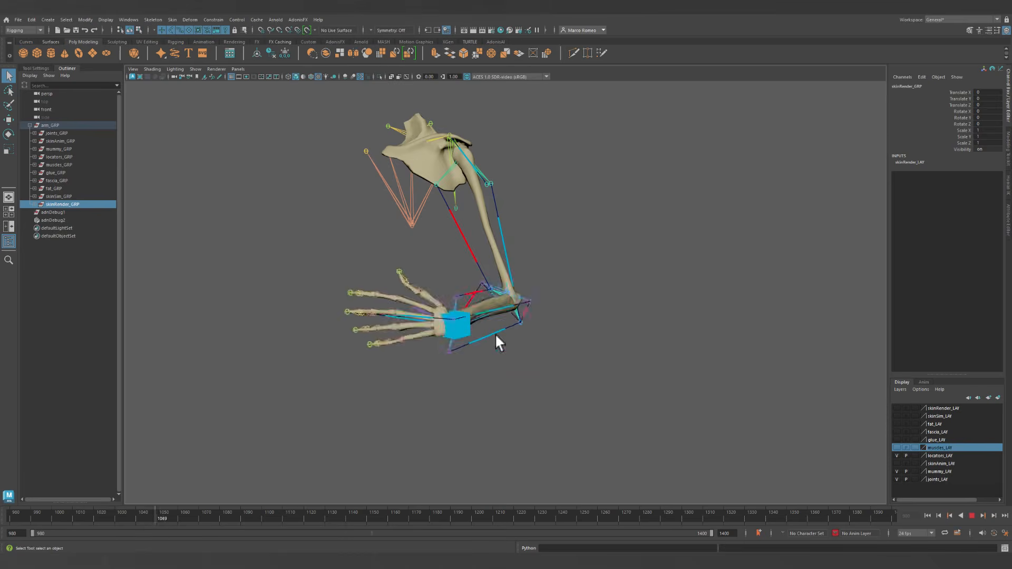
alt+drag(519, 306, 515, 322)
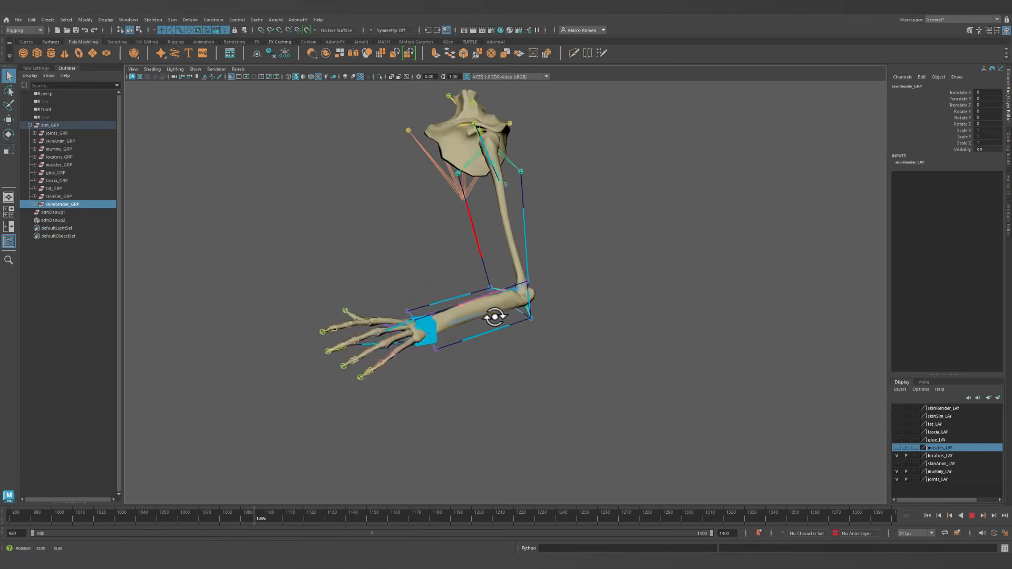
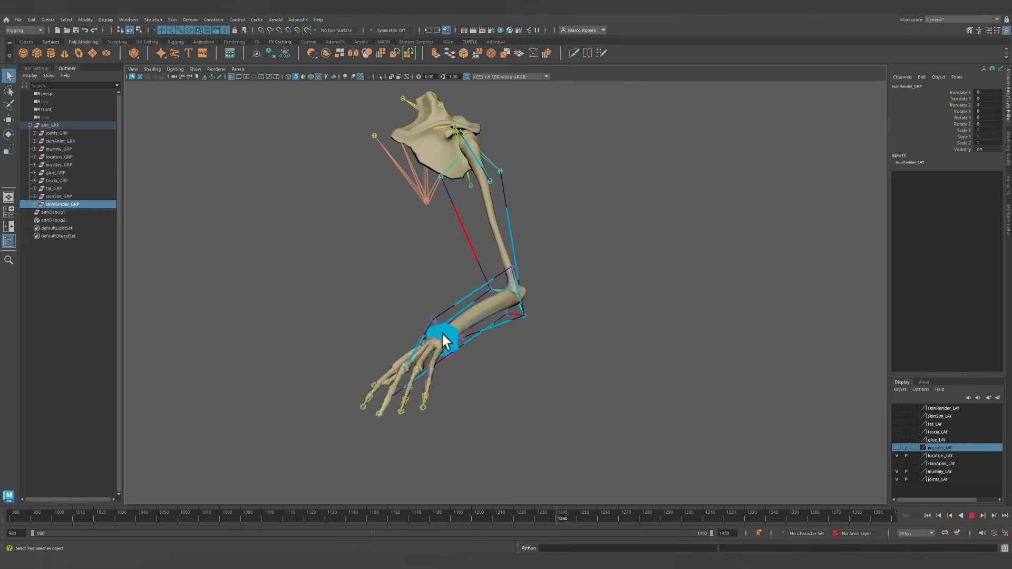
click(971, 515)
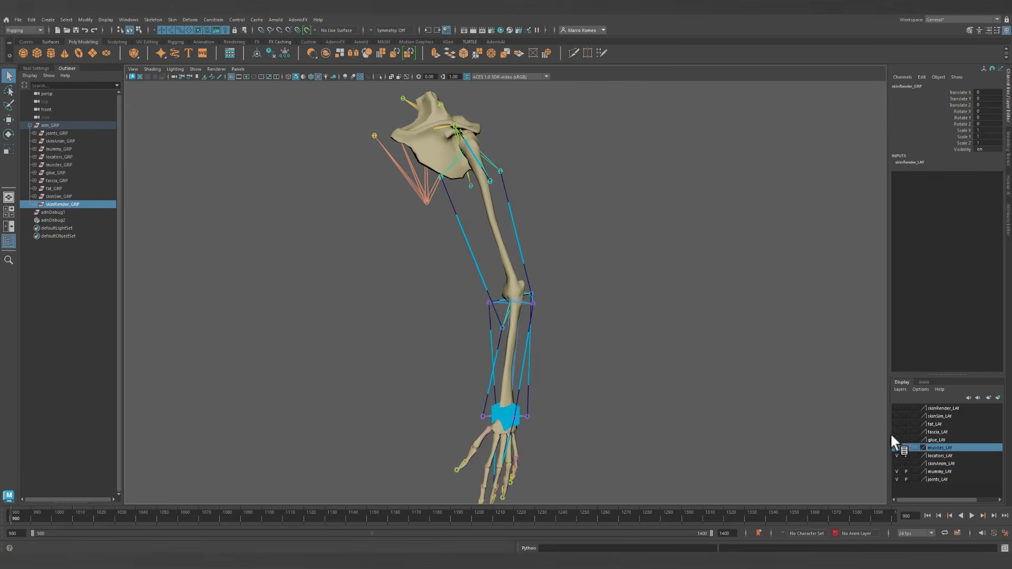
Show the muscles_LAY layer and play the muscle simulation from the first frame, stopping partway through.
click(897, 448)
alt+drag(731, 376, 630, 293)
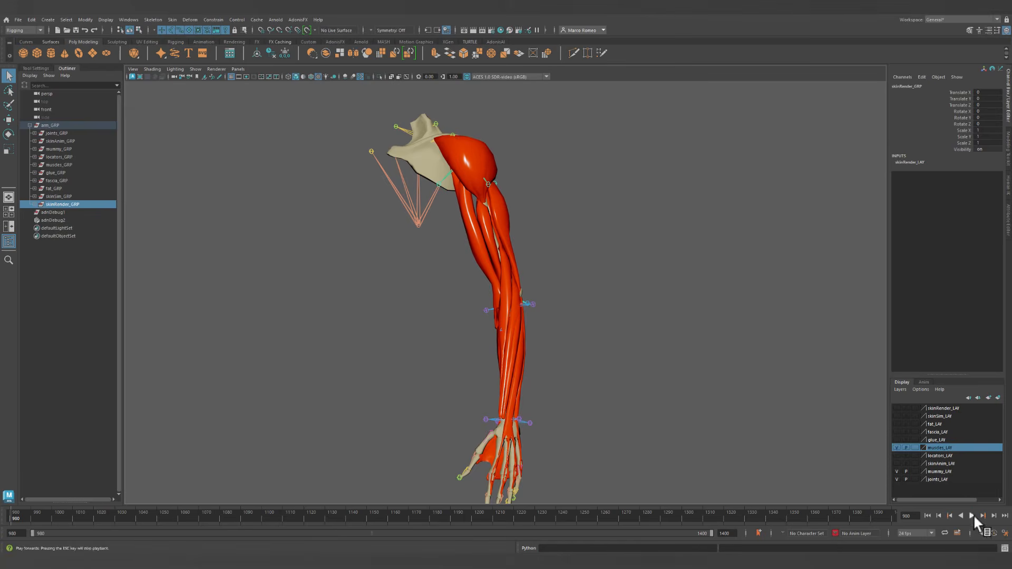
click(972, 515)
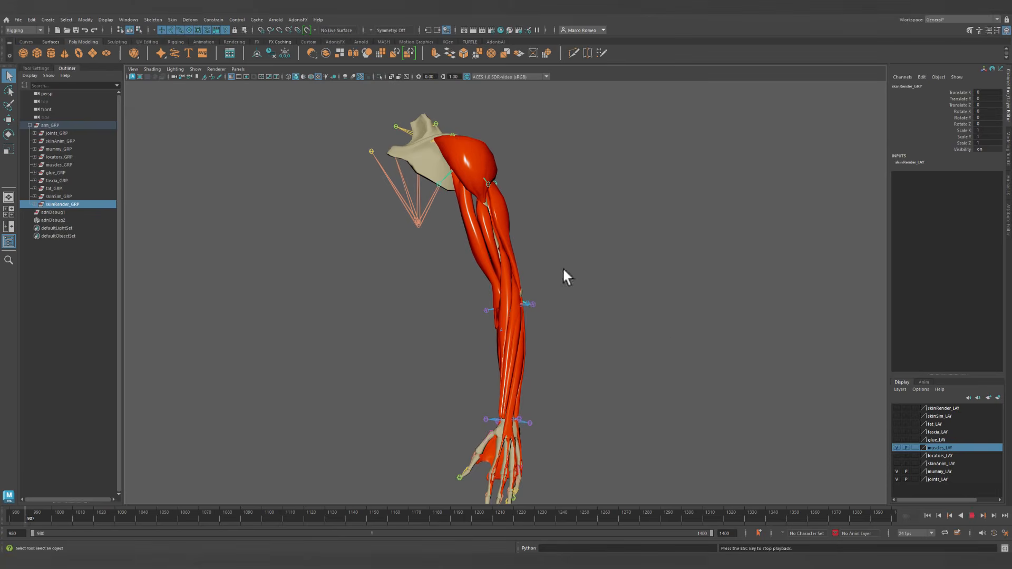
click(972, 516)
Select the biceps brachii muscle and open the AdonisFX Paint Tool for it.
alt+right_drag(464, 256, 495, 269)
click(458, 215)
alt+drag(593, 251, 520, 253)
alt+middle_drag(518, 253, 529, 316)
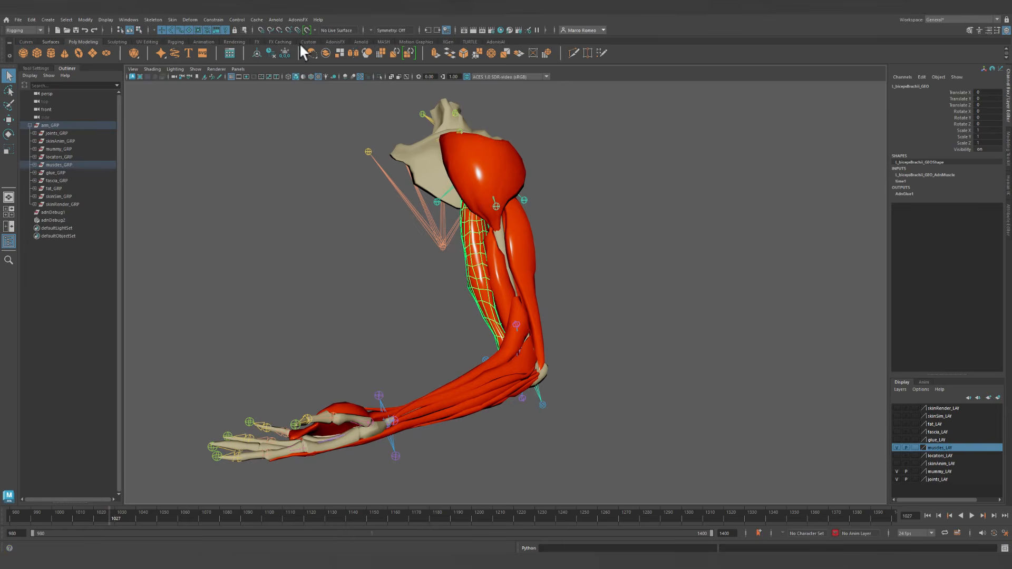
click(342, 42)
click(404, 50)
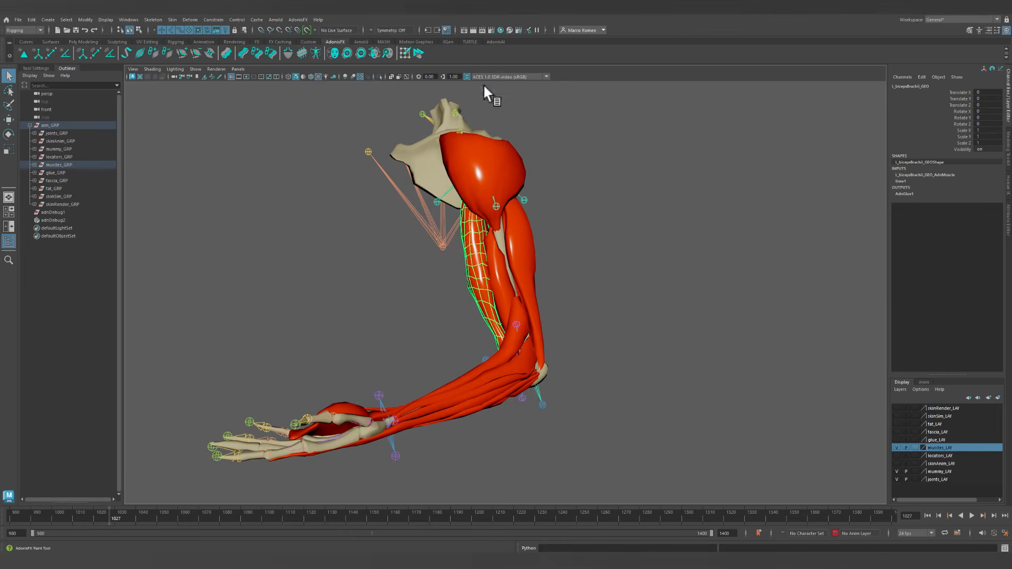
Inspect the biceps' Attachments To Geometry weights for the shoulder mummy, brachialis and palmarus longus influences.
drag(515, 220, 685, 124)
mouse_move(425, 204)
alt+mouse_down()
mouse_move(483, 203)
mouse_move(593, 178)
alt+mouse_up()
scroll(572, 227, up, 4)
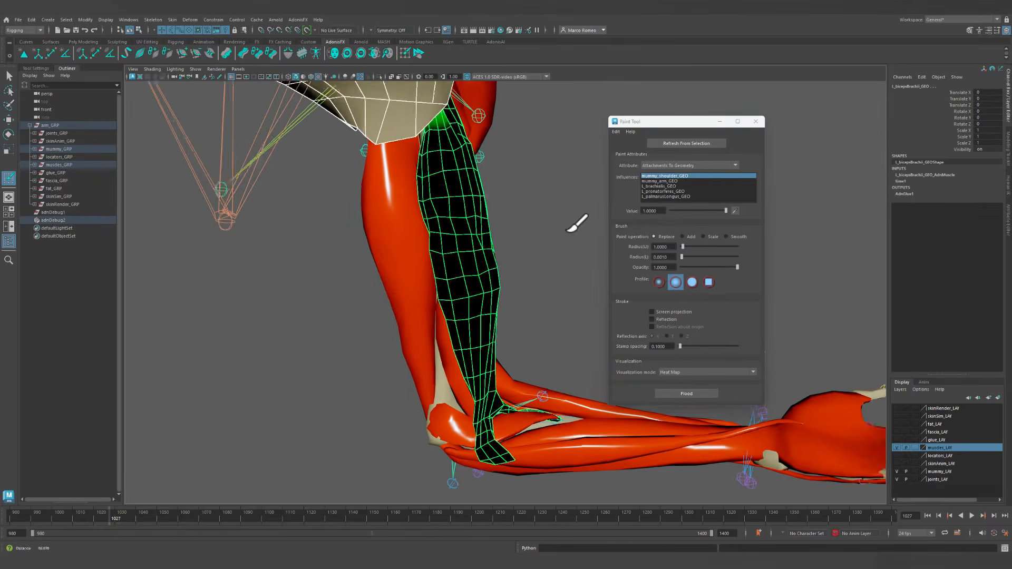
click(673, 186)
alt+drag(487, 196, 404, 220)
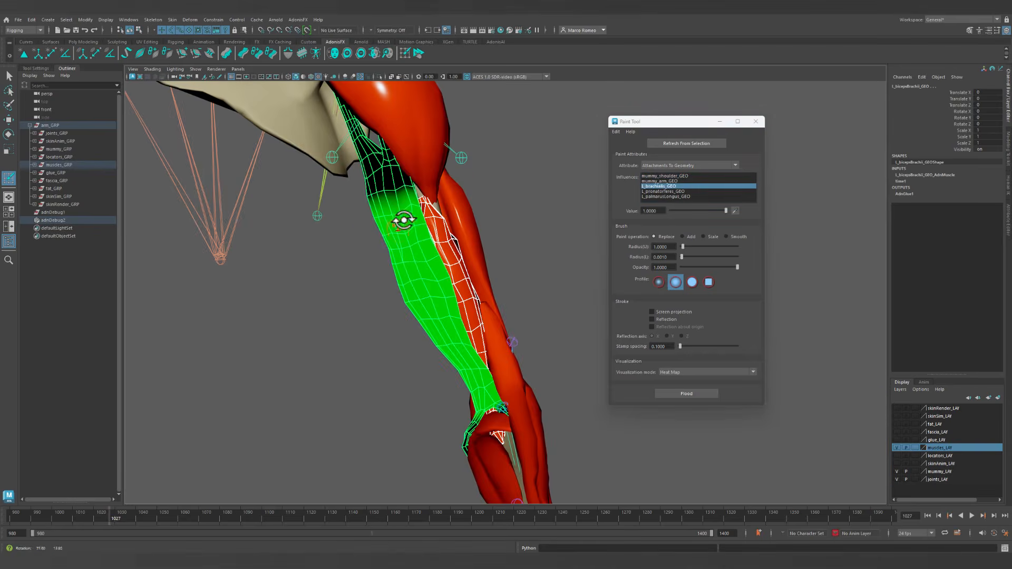
click(674, 195)
mouse_move(511, 215)
alt+mouse_down()
mouse_move(556, 210)
mouse_move(481, 205)
mouse_move(493, 204)
mouse_move(493, 237)
mouse_move(485, 225)
mouse_move(409, 228)
mouse_move(429, 235)
alt+mouse_up()
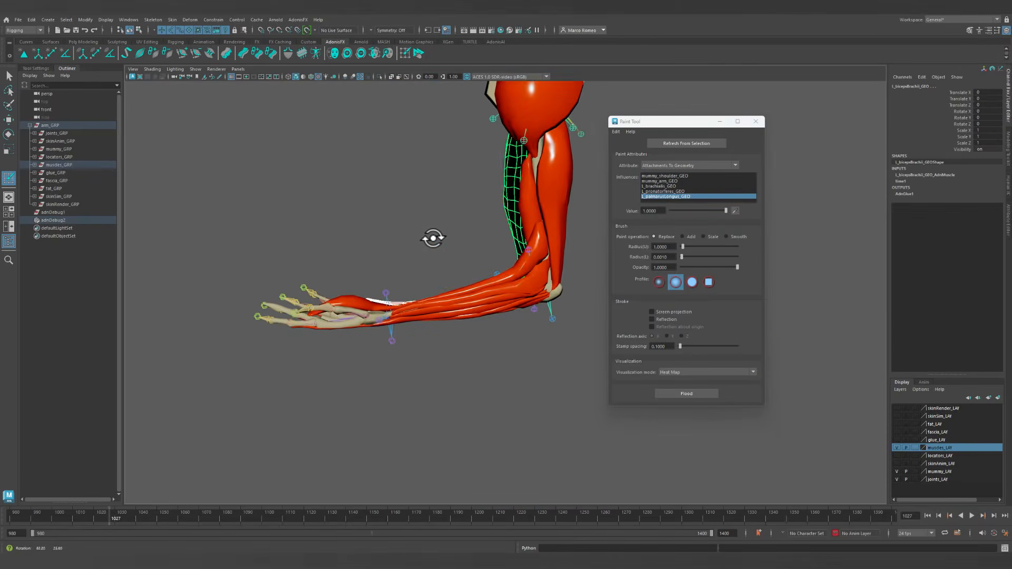
Close the Paint Tool and play the muscle simulation on to frame 1084.
click(755, 121)
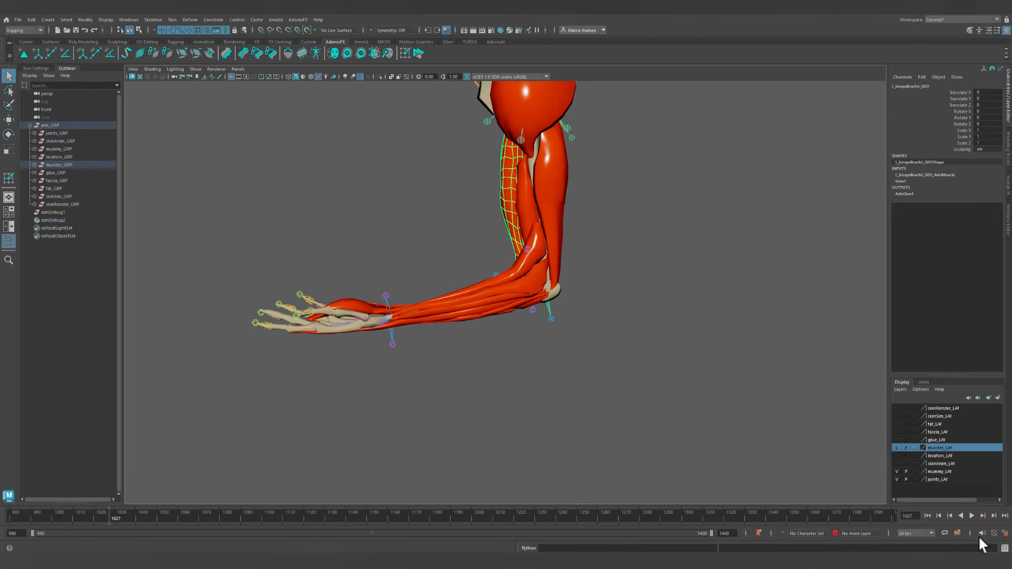
click(971, 516)
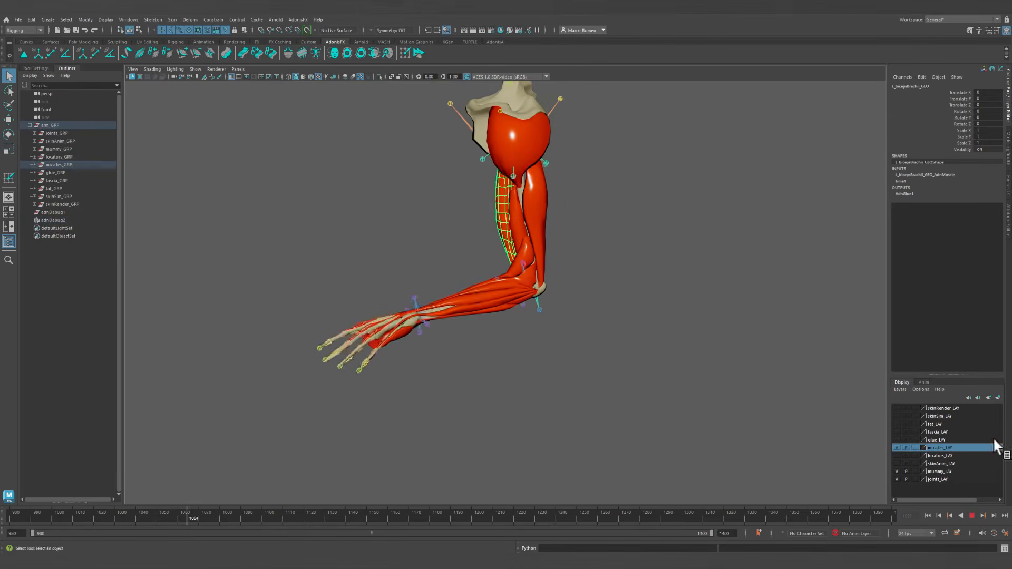
click(971, 515)
Switch the visible layer from muscles_LAY to glue_LAY and play the glue simulation from the start for a few frames.
click(896, 447)
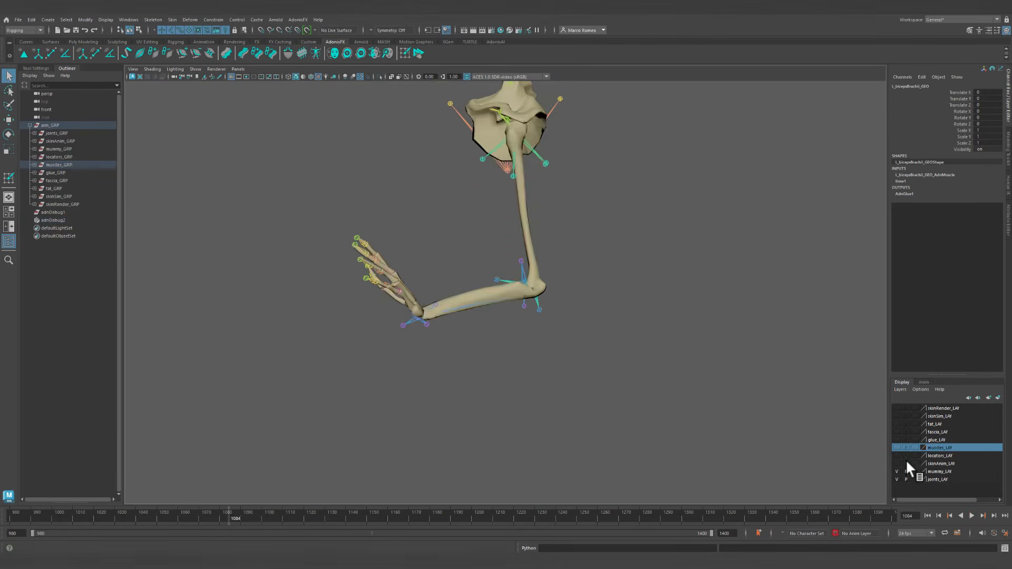
click(896, 440)
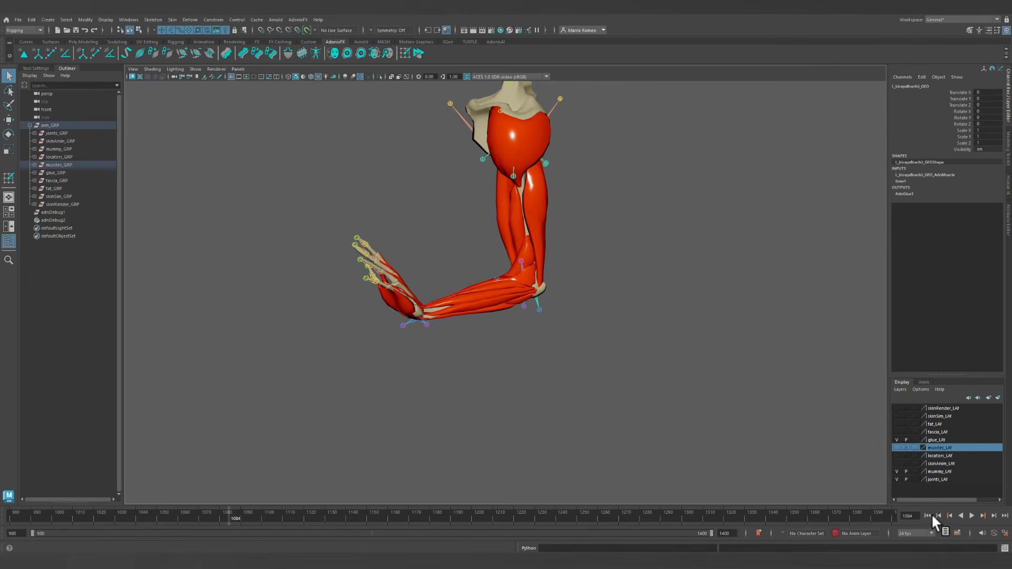
click(972, 516)
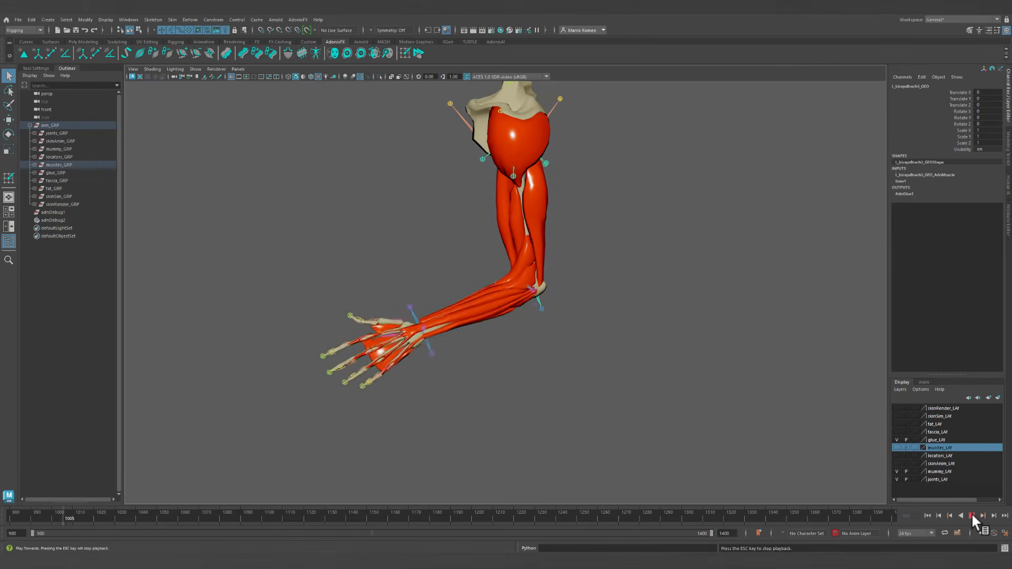
click(971, 516)
Select the AdnGlue1_GEO mesh, display its painted glue map, and examine the weights around the inner elbow.
click(540, 230)
alt+drag(566, 247, 634, 244)
scroll(520, 220, up, 5)
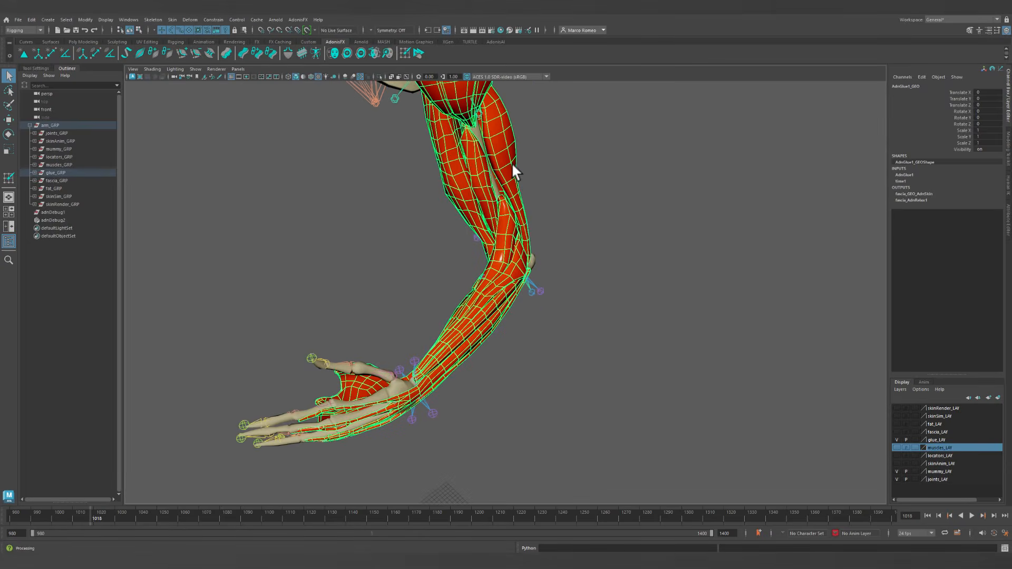
mouse_move(513, 165)
right_down()
mouse_move(529, 242)
mouse_move(515, 311)
mouse_move(563, 299)
mouse_move(565, 315)
mouse_move(636, 318)
mouse_move(634, 330)
right_up()
mouse_move(476, 231)
alt+mouse_down()
mouse_move(490, 238)
mouse_move(395, 242)
alt+mouse_up()
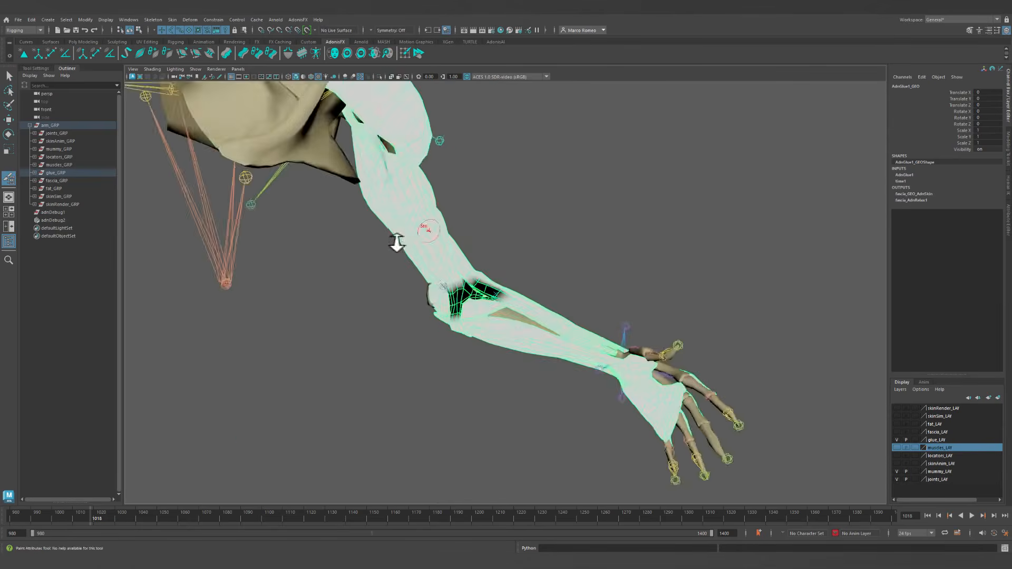
alt+right_drag(395, 242, 413, 296)
alt+drag(413, 296, 501, 276)
mouse_move(448, 320)
alt+mouse_down()
mouse_move(524, 324)
mouse_move(390, 334)
mouse_move(510, 312)
mouse_move(316, 84)
mouse_move(601, 277)
alt+mouse_up()
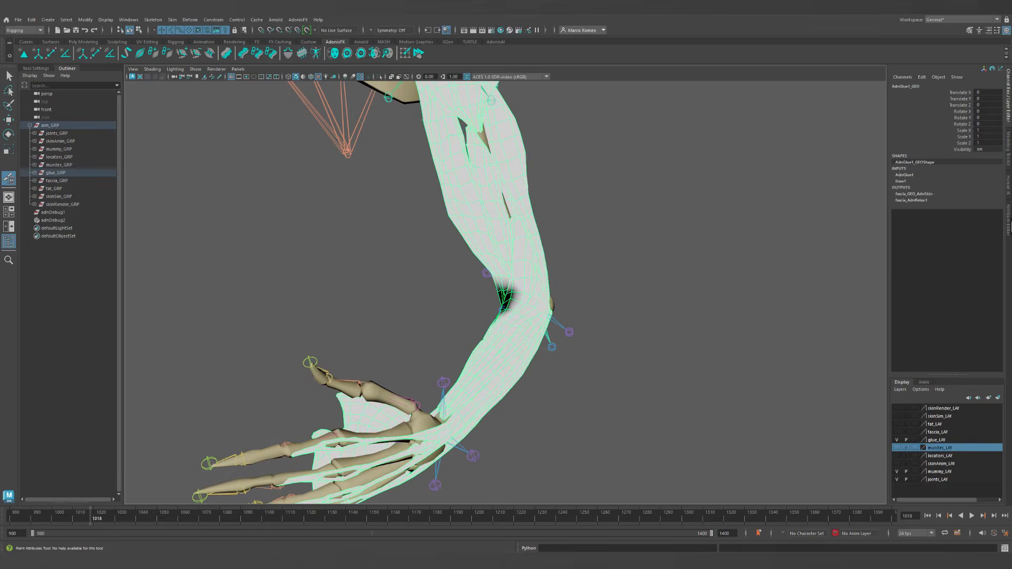
Open the AdnGlue1 node's attributes and expand the Dynamic Properties within its Advanced Settings.
key(ctrl+a)
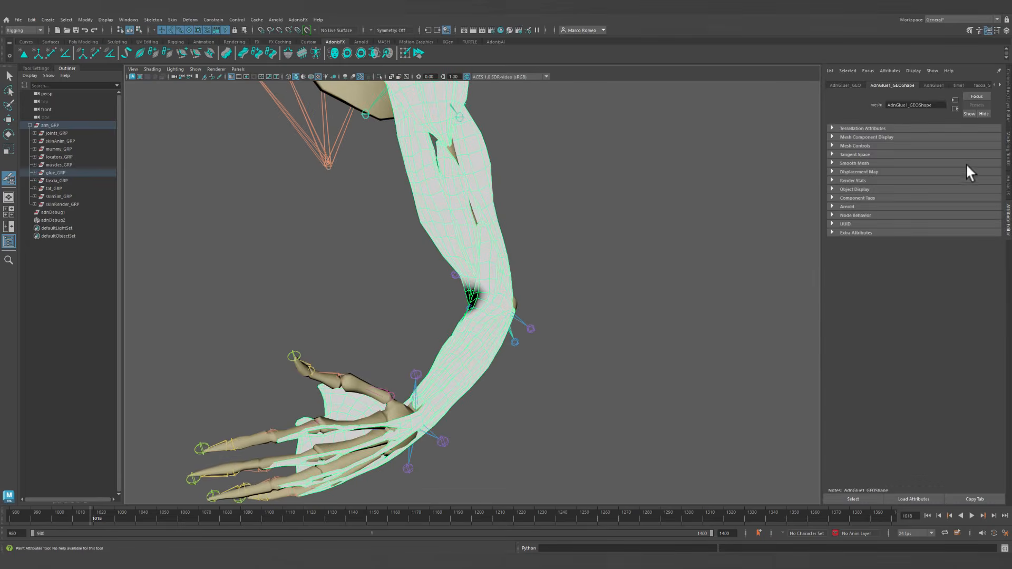
click(939, 83)
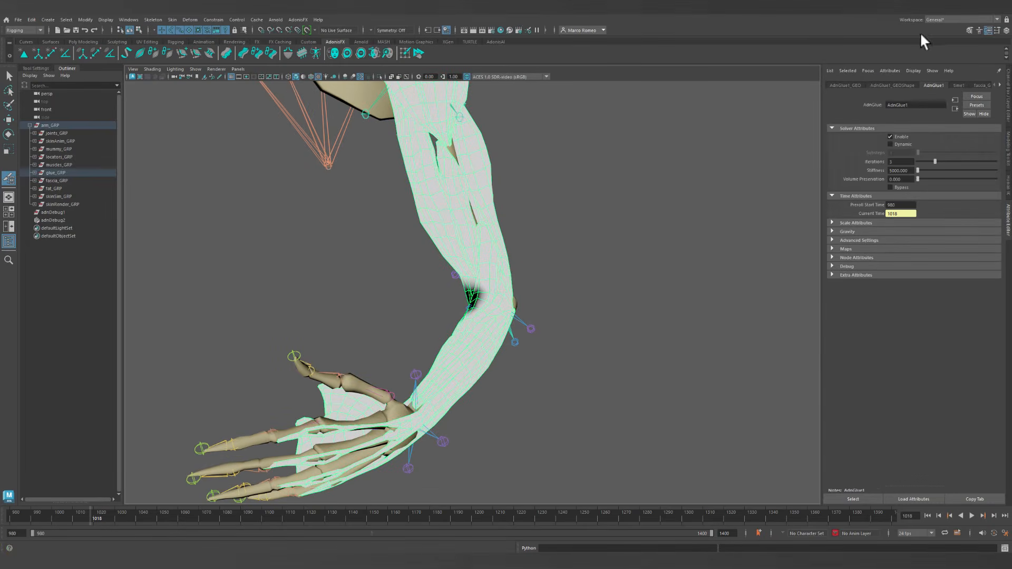
click(856, 241)
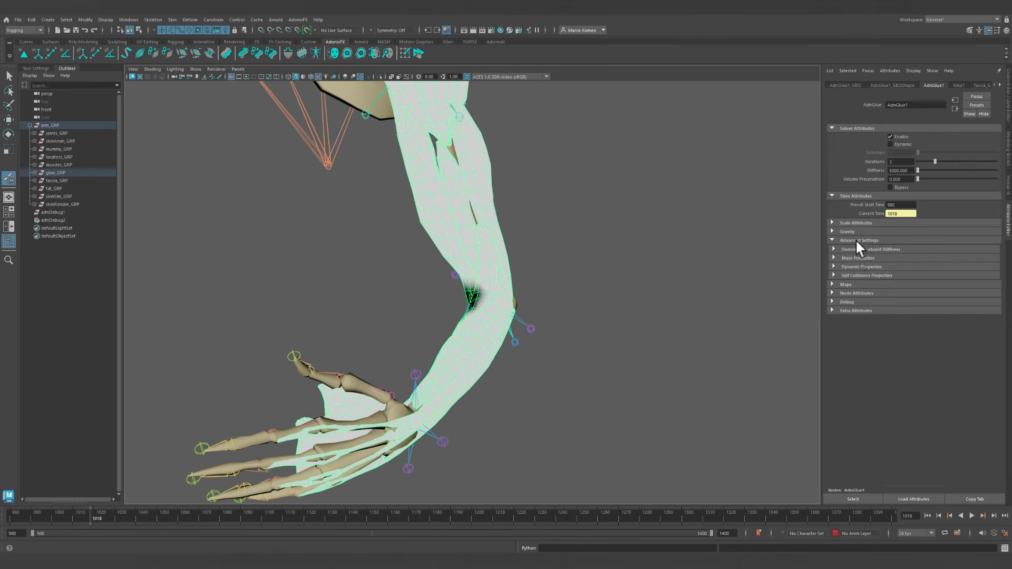
click(865, 267)
alt+drag(596, 306, 558, 272)
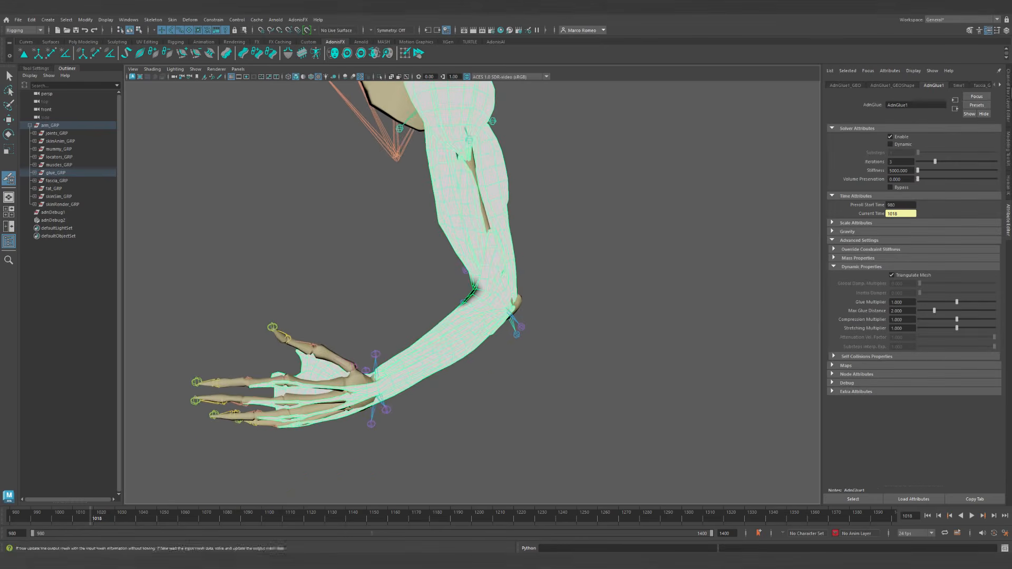
Hide glue_LAY, show fascia_LAY, and select the fascia mesh with the Select tool.
click(1007, 96)
click(896, 441)
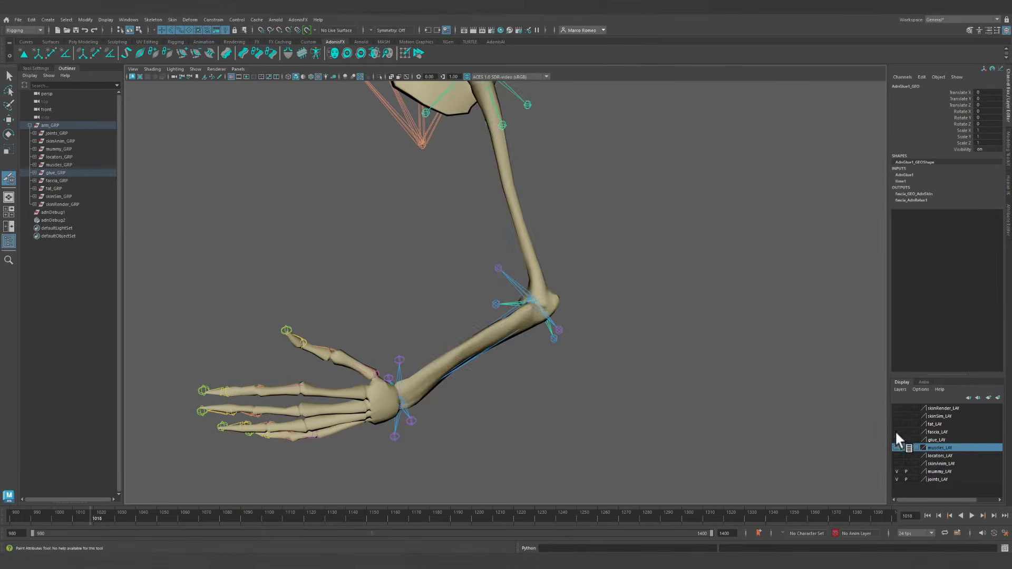
click(896, 432)
alt+drag(638, 302, 572, 352)
key(q)
click(533, 302)
alt+drag(534, 301, 568, 293)
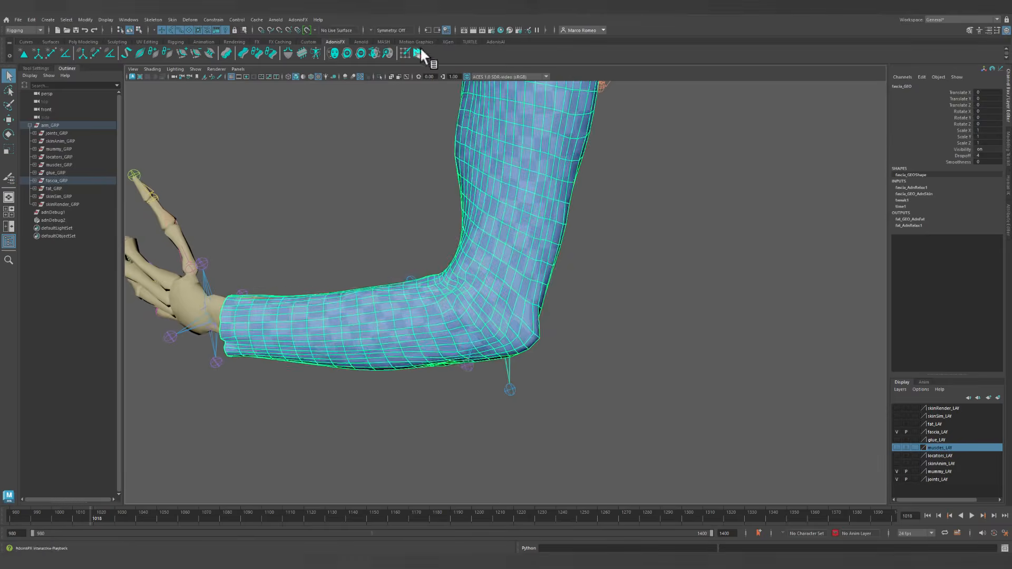
Open the AdonisFX Paint Tool on the fascia mesh and examine its Compression Resistance, Global Damping and Hard Constraints maps.
click(405, 53)
drag(524, 220, 758, 157)
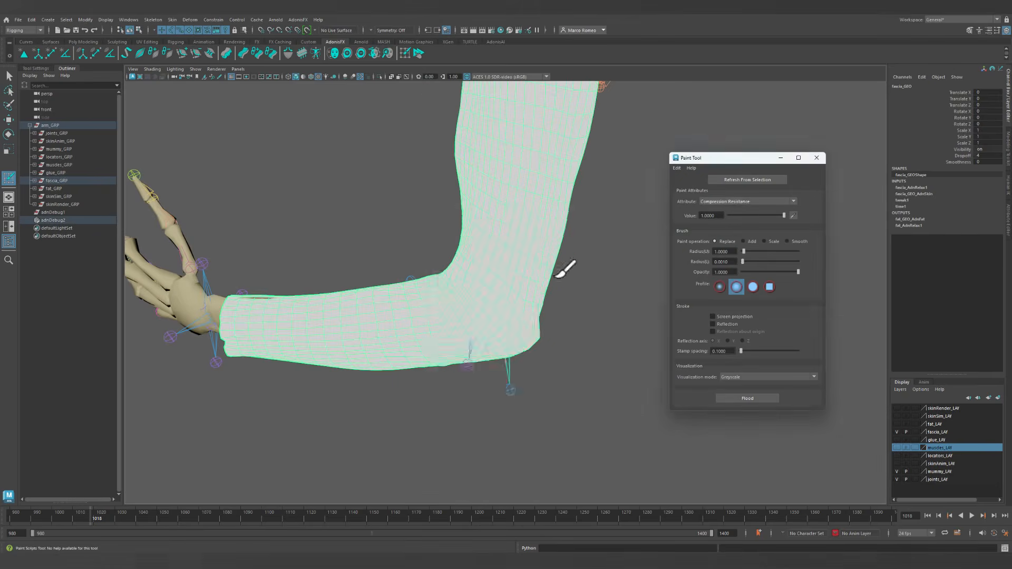
mouse_move(565, 267)
alt+mouse_down()
mouse_move(515, 266)
mouse_move(506, 295)
alt+mouse_up()
click(720, 202)
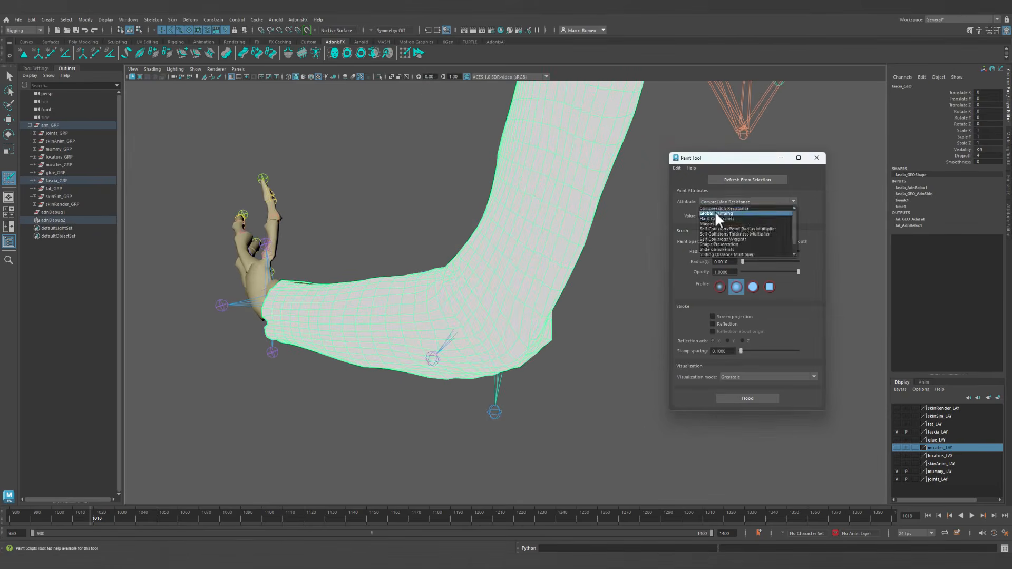
click(714, 212)
click(719, 200)
click(718, 217)
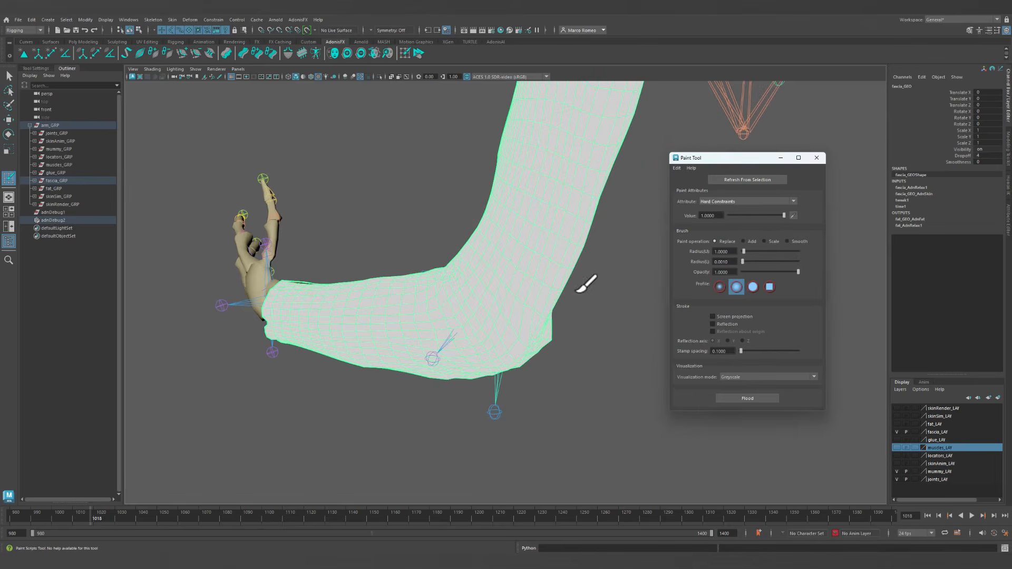
alt+drag(583, 283, 564, 280)
Display the fascia's Slide Constraints, Shape Preservation and Sliding Distance Multiplier maps one after another.
click(727, 202)
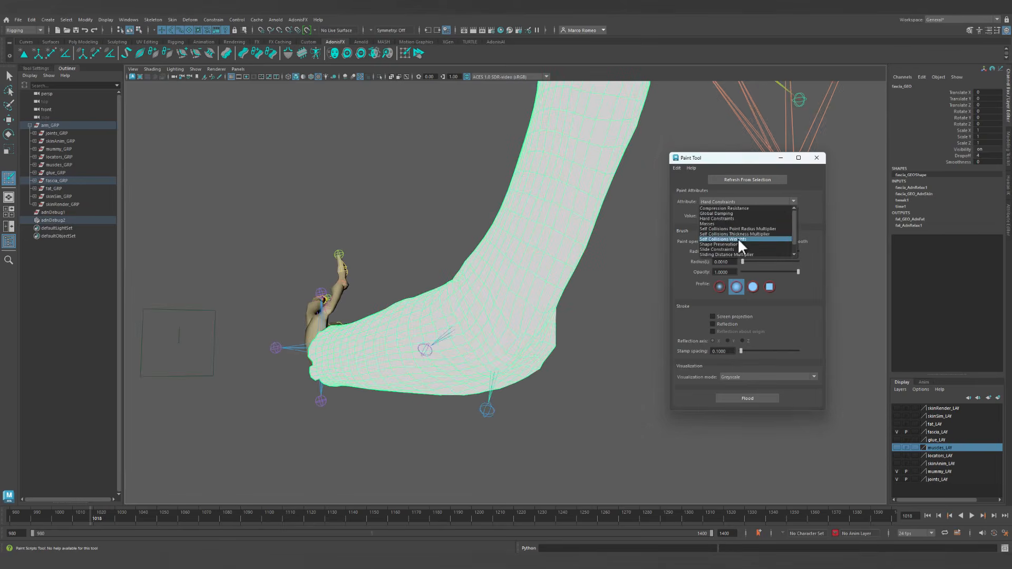
click(737, 248)
click(728, 201)
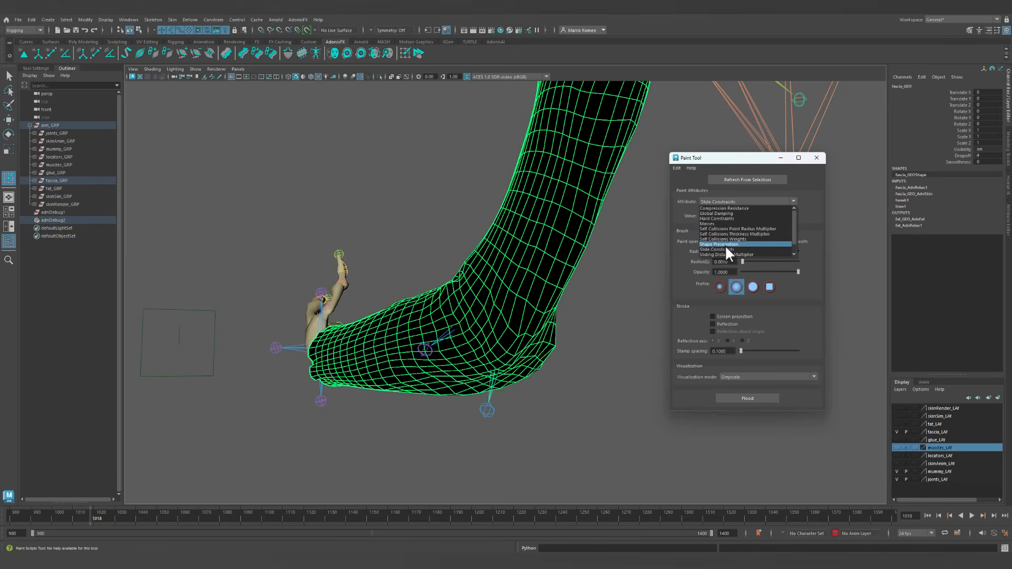
click(725, 244)
mouse_move(610, 283)
alt+mouse_down()
mouse_move(564, 265)
mouse_move(596, 305)
mouse_move(612, 296)
alt+mouse_up()
click(751, 202)
click(737, 251)
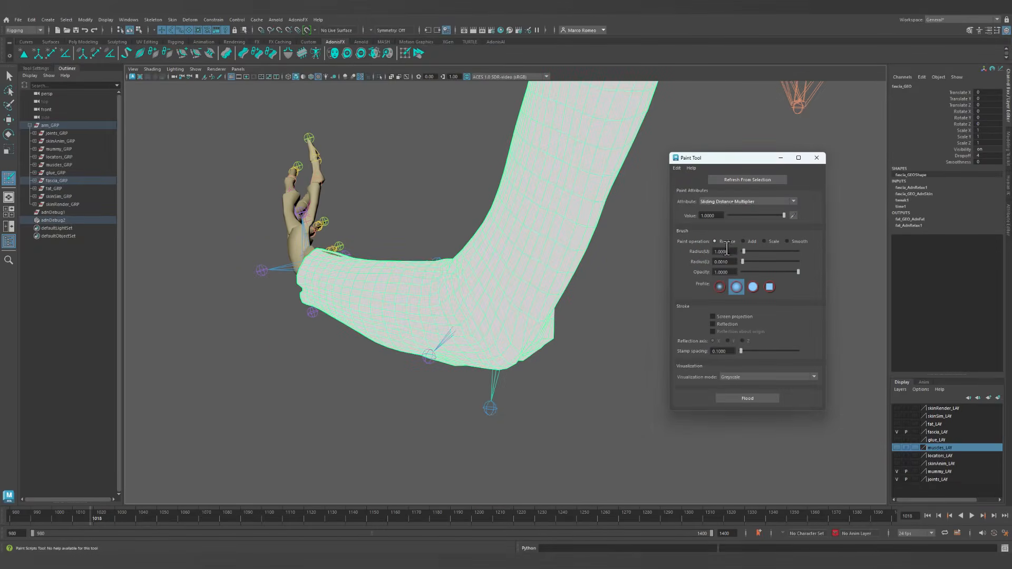
Check the fascia's Soft Constraints map, recheck Hard Constraints, and close the Paint Tool.
click(726, 204)
click(723, 249)
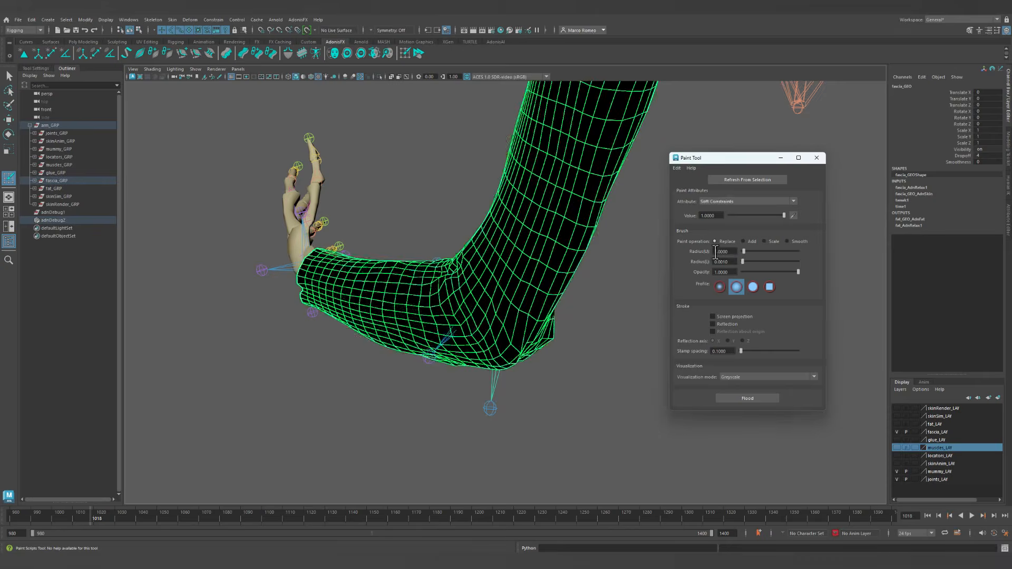
alt+drag(622, 232, 660, 241)
click(785, 202)
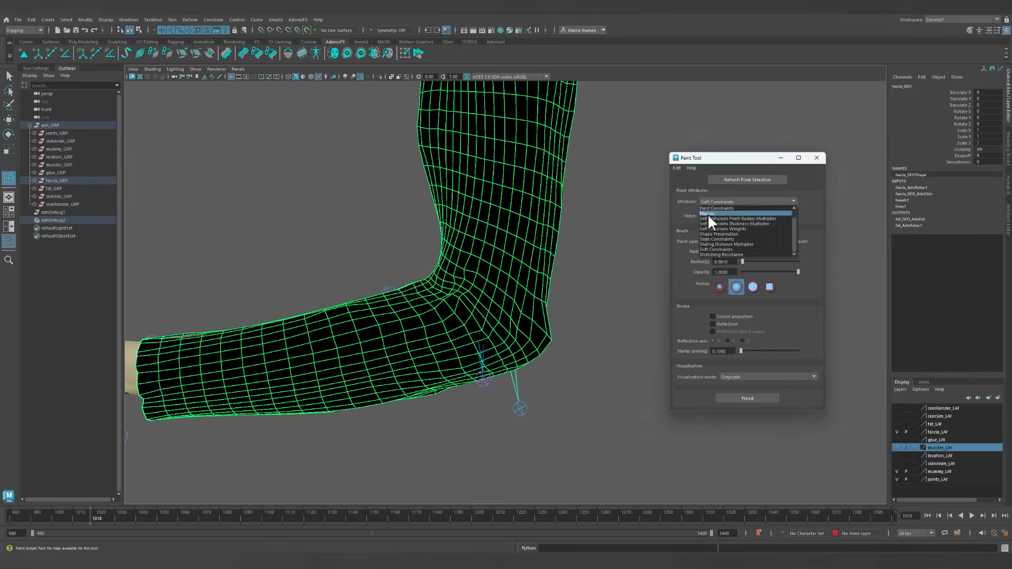
click(719, 207)
alt+drag(506, 255, 444, 249)
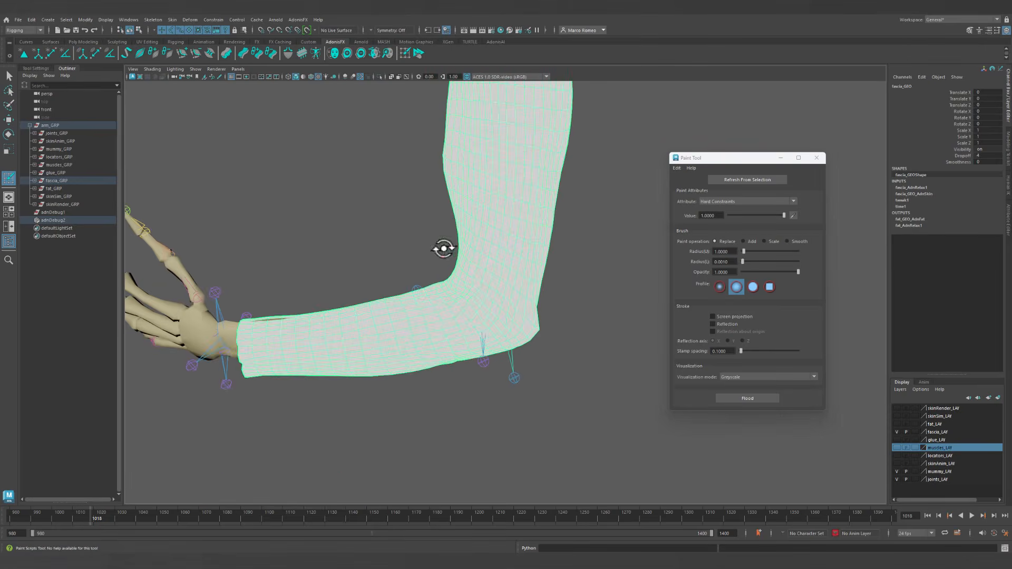
click(816, 158)
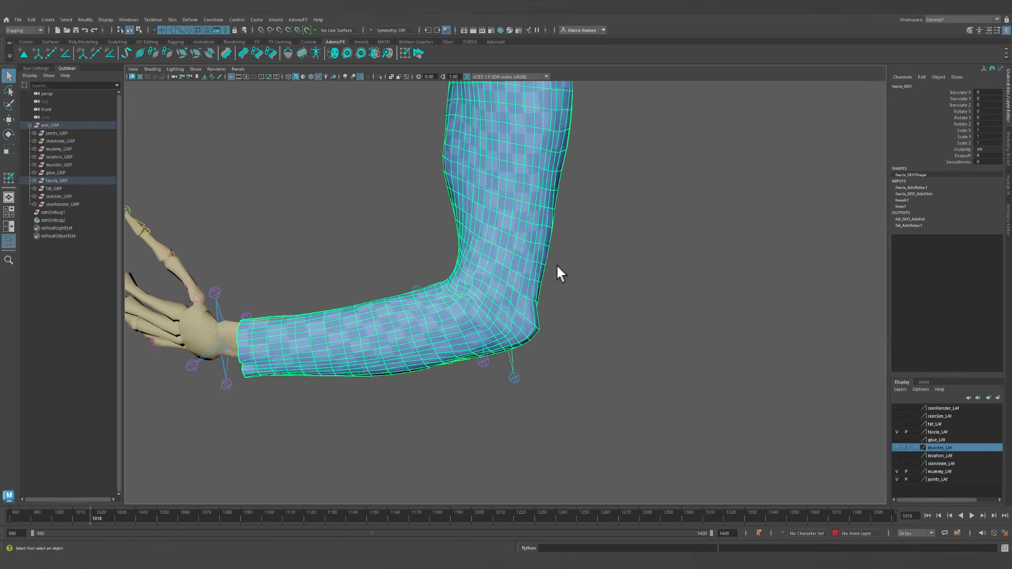
Display the fascia mesh's painted relax map and examine the weights around the elbow and along the whole arm.
mouse_move(520, 226)
right_down()
mouse_move(514, 327)
mouse_move(526, 365)
mouse_move(585, 385)
mouse_move(650, 379)
mouse_move(653, 410)
right_up()
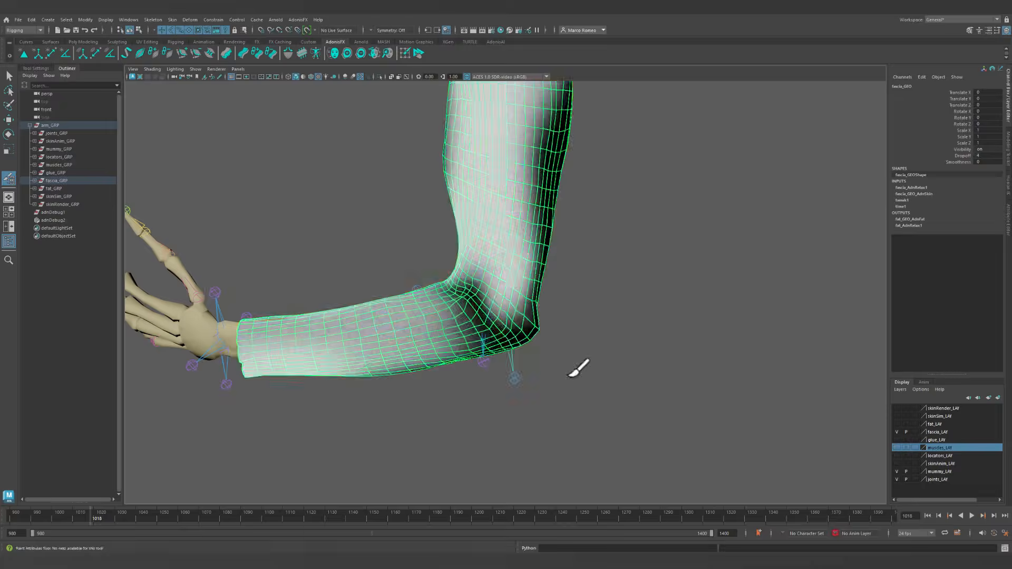
mouse_move(576, 366)
alt+mouse_down()
mouse_move(463, 289)
mouse_move(676, 275)
mouse_move(784, 285)
alt+mouse_up()
alt+right_drag(464, 316, 522, 341)
mouse_move(522, 341)
alt+mouse_down()
mouse_move(539, 356)
mouse_move(546, 334)
mouse_move(524, 334)
alt+mouse_up()
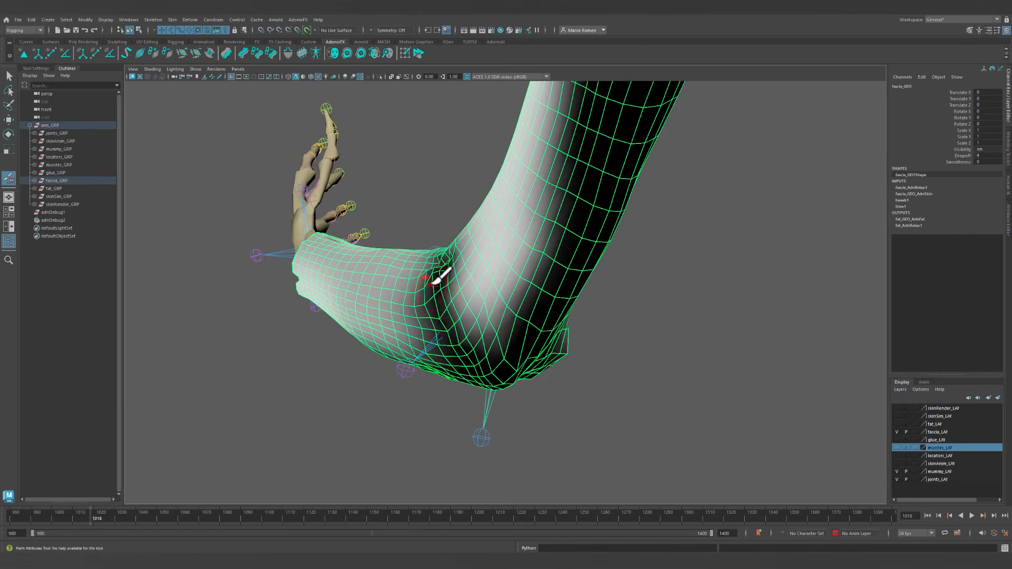
mouse_move(601, 336)
alt+mouse_down()
mouse_move(481, 273)
mouse_move(488, 282)
mouse_move(432, 294)
mouse_move(530, 241)
mouse_move(390, 273)
mouse_move(445, 294)
mouse_move(646, 275)
mouse_move(487, 288)
mouse_move(594, 277)
mouse_move(658, 287)
mouse_move(535, 277)
alt+mouse_up()
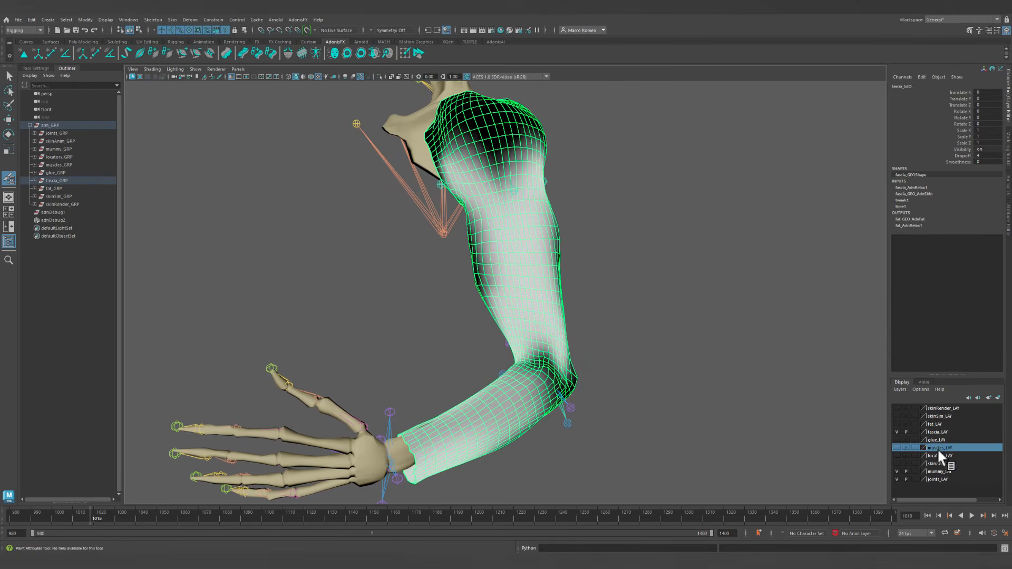
Hide fascia_LAY, show fat_LAY, and select the fat mesh.
click(896, 431)
click(896, 425)
click(943, 424)
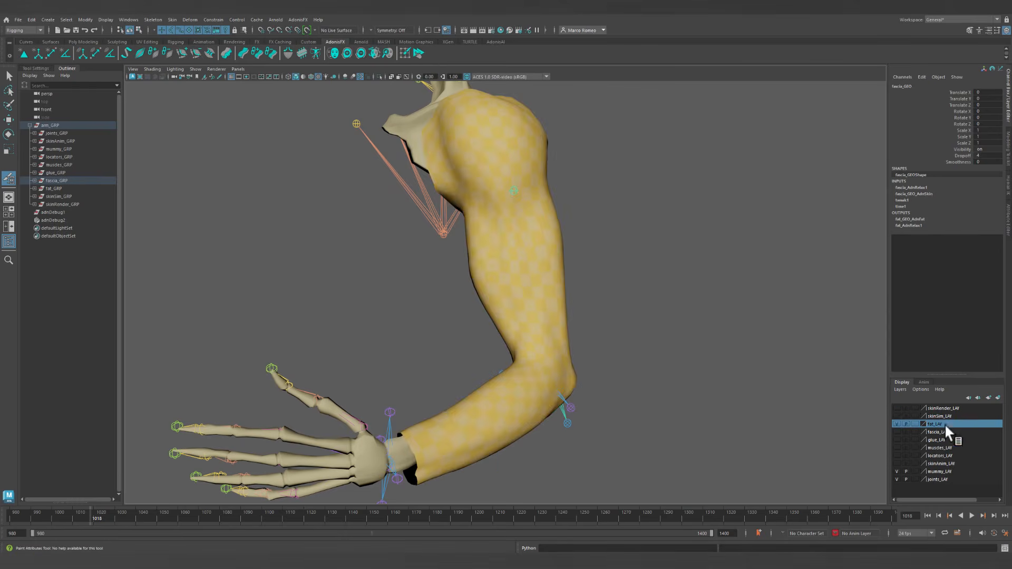
alt+drag(559, 303, 562, 330)
alt+drag(558, 389, 610, 380)
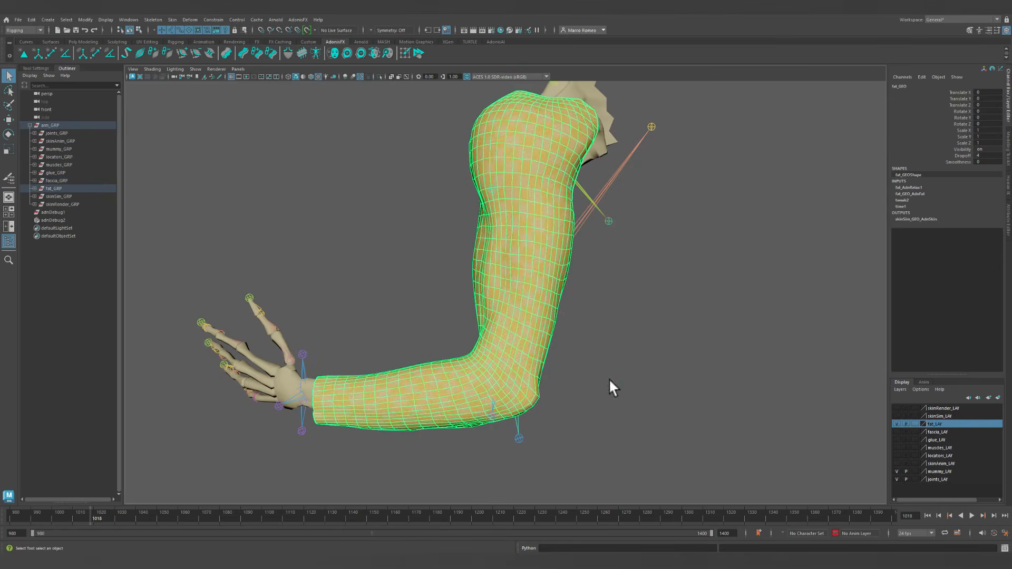
Display the fat mesh's AdnFat shapePreservation map and examine the painted weights behind the elbow.
right_click(562, 273)
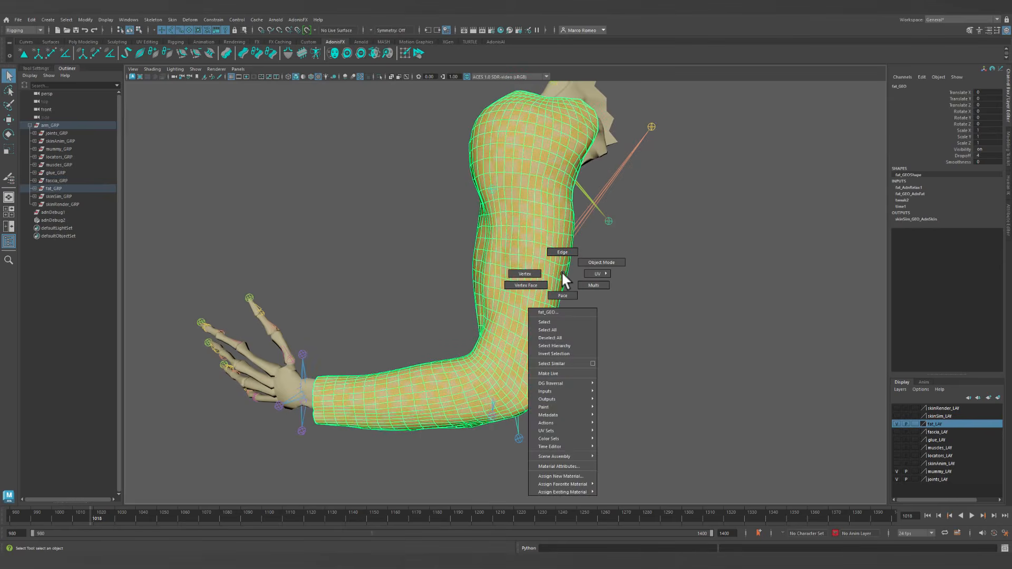
mouse_move(574, 409)
mouse_move(625, 424)
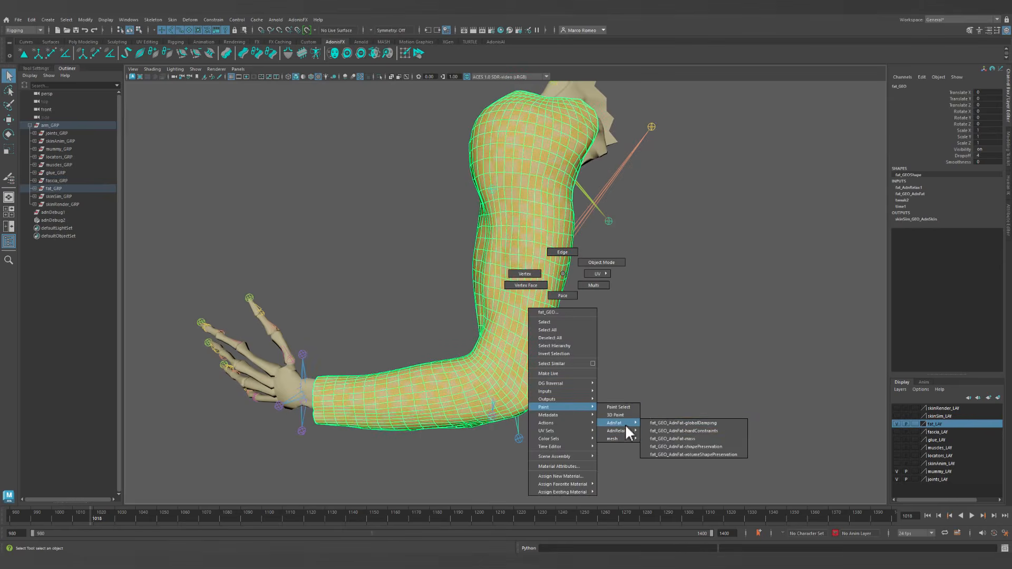
click(689, 447)
mouse_move(594, 355)
alt+mouse_down()
mouse_move(549, 321)
mouse_move(567, 411)
mouse_move(462, 361)
alt+mouse_up()
mouse_move(549, 290)
alt+mouse_down()
mouse_move(445, 388)
mouse_move(524, 400)
mouse_move(524, 317)
mouse_move(537, 346)
alt+mouse_up()
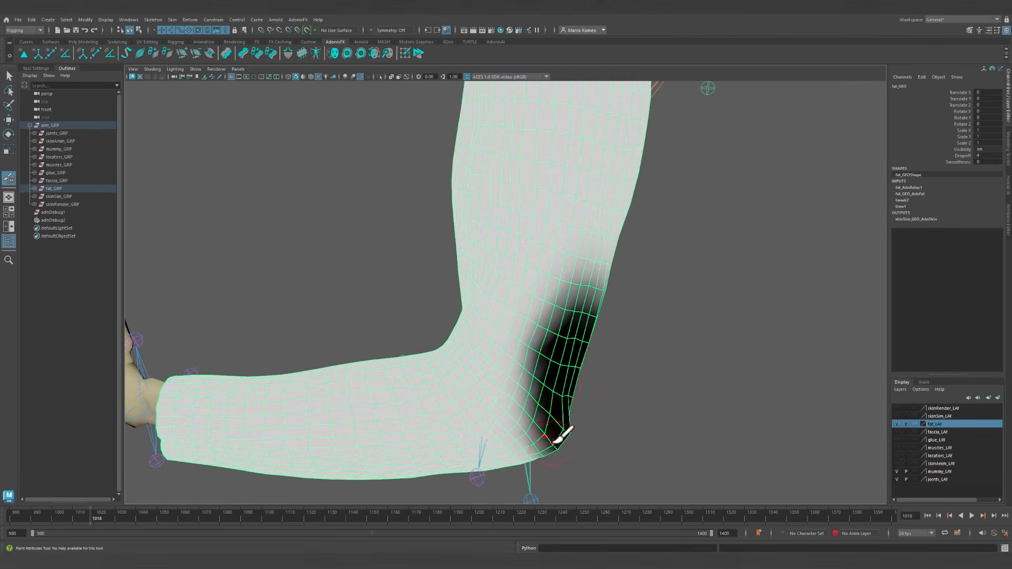
alt+drag(549, 385, 577, 429)
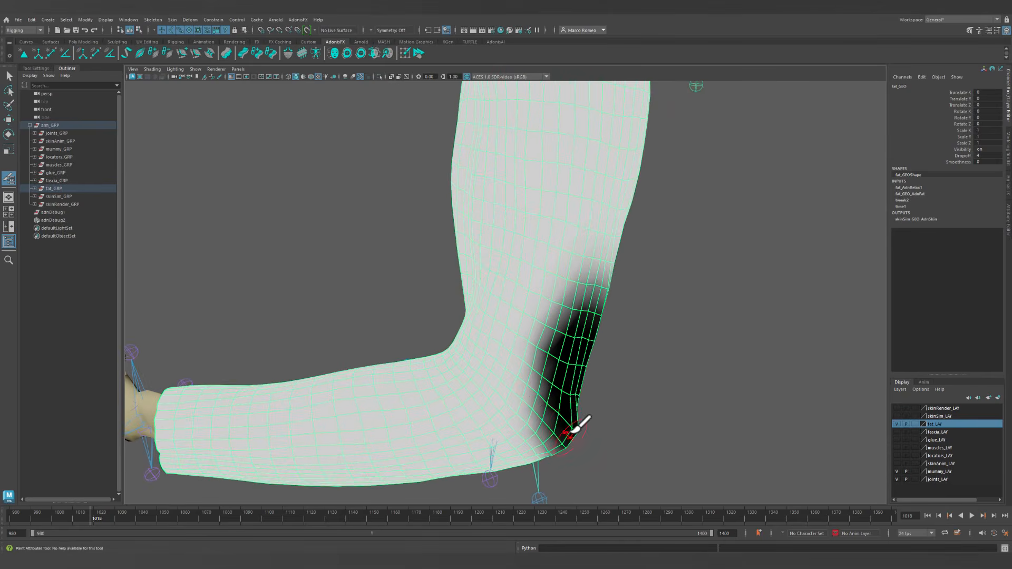
alt+drag(503, 412, 507, 410)
mouse_move(690, 420)
alt+mouse_down()
mouse_move(544, 355)
mouse_move(448, 332)
mouse_move(557, 359)
mouse_move(576, 409)
mouse_move(594, 389)
mouse_move(556, 369)
alt+mouse_up()
mouse_move(535, 259)
alt+right_down()
mouse_move(572, 339)
mouse_move(632, 321)
alt+right_up()
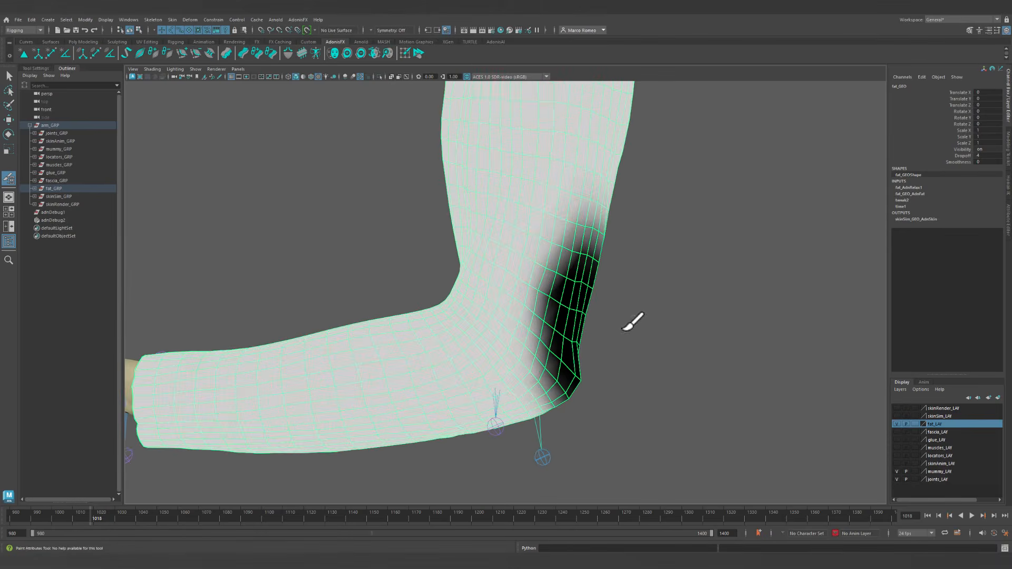
right_click(565, 333)
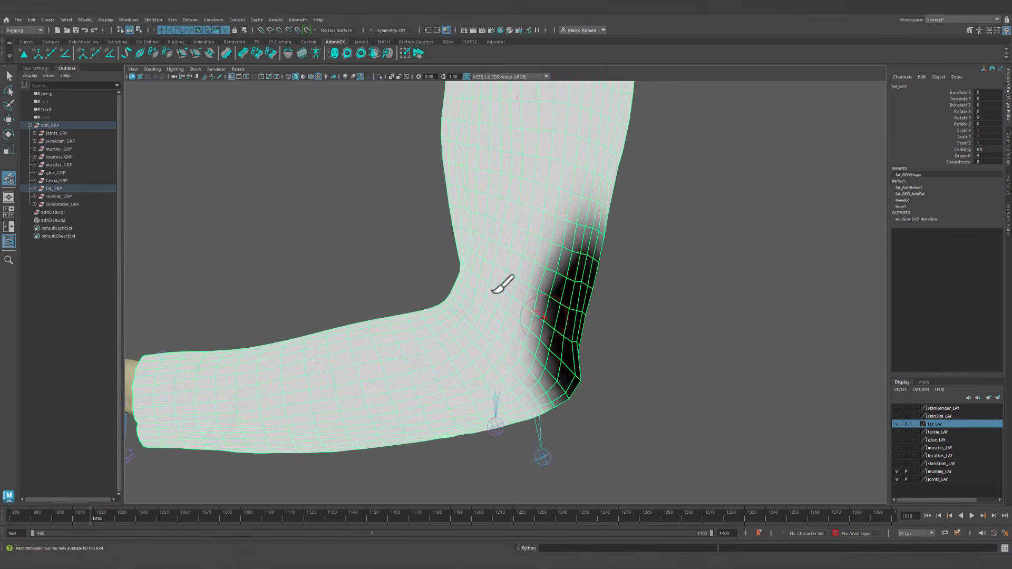
Open the paint tool settings and switch the fat mesh to the AdnFat hardConstraints map to examine the elbow.
double_click(8, 180)
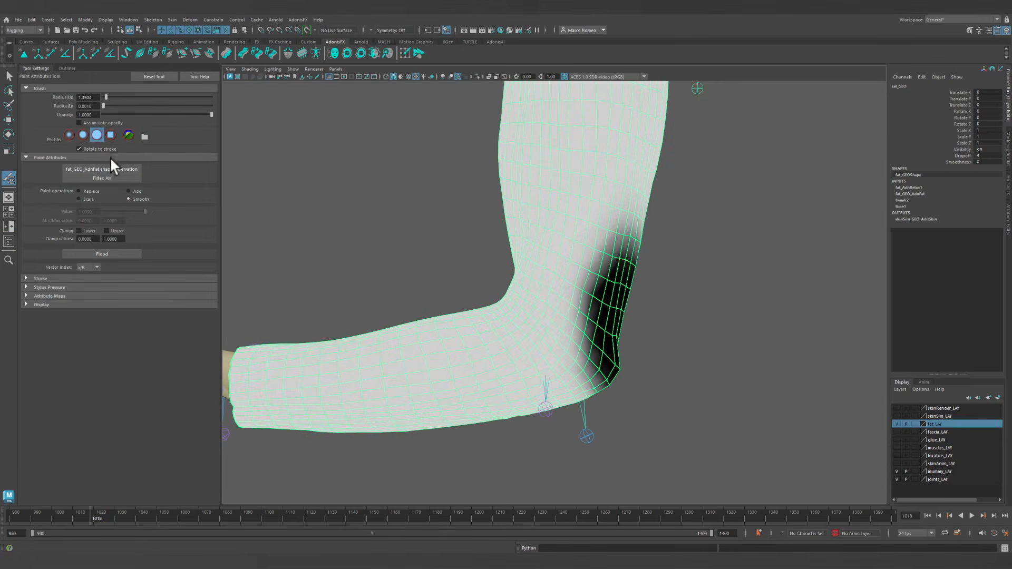
click(110, 170)
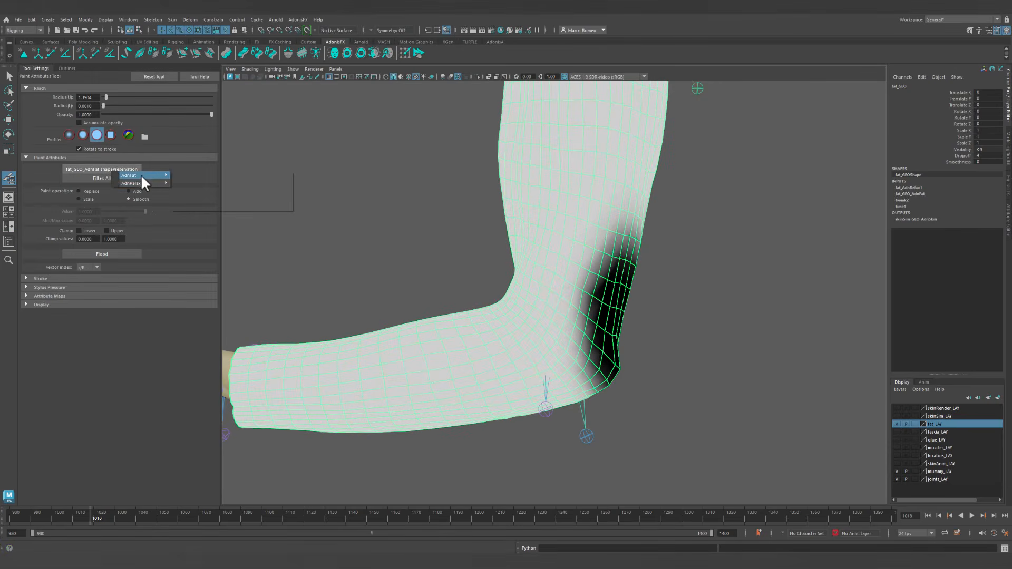
mouse_move(142, 175)
click(230, 180)
mouse_move(695, 309)
alt+mouse_down()
mouse_move(635, 291)
mouse_move(576, 293)
mouse_move(515, 328)
mouse_move(591, 331)
alt+mouse_up()
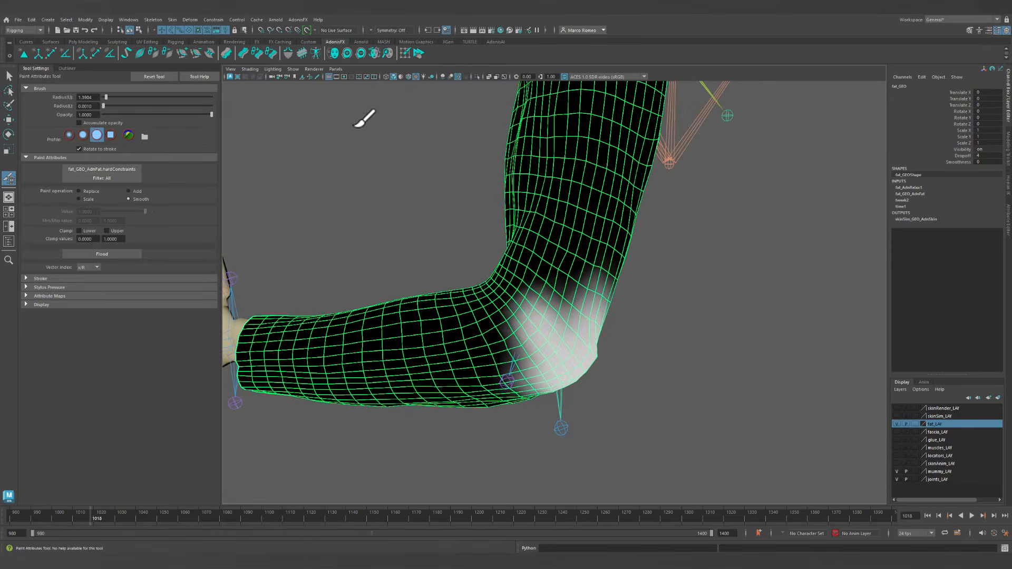
Switch the fat mesh to the fat_AdnRelax1 weights map and examine the painting around the inner elbow and forearm.
click(106, 167)
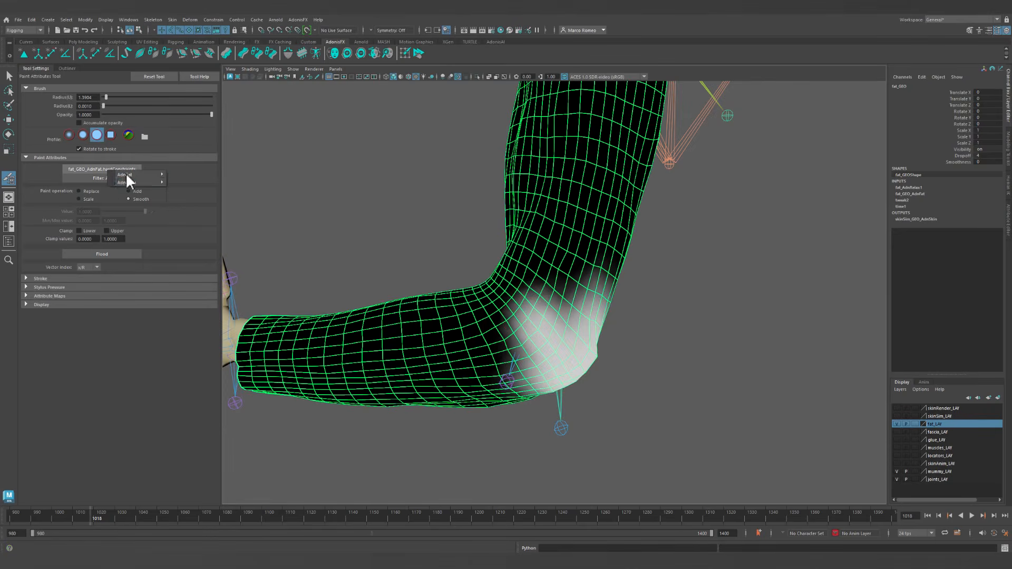
mouse_move(132, 182)
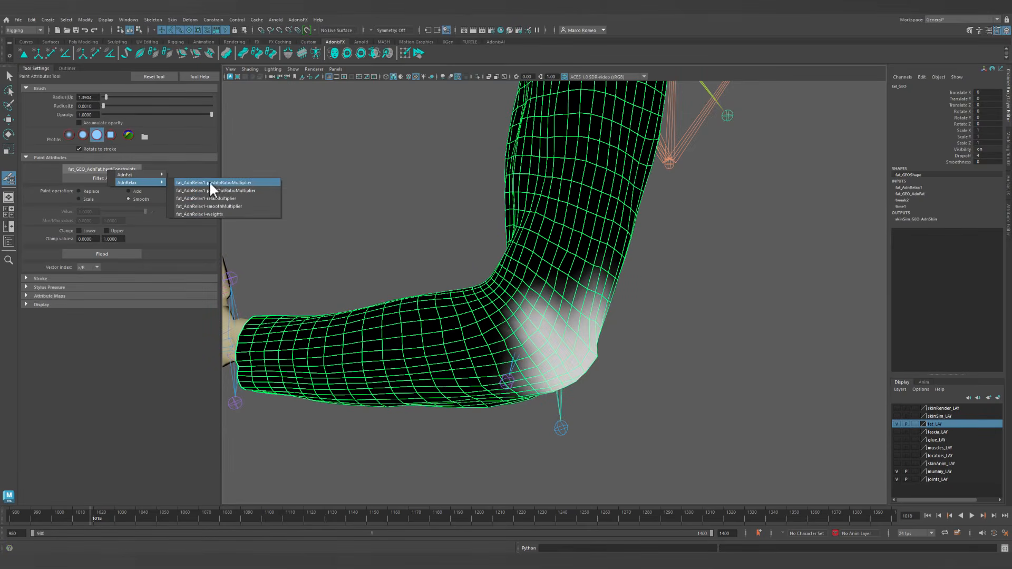
click(221, 214)
mouse_move(612, 343)
alt+mouse_down()
mouse_move(534, 318)
mouse_move(662, 339)
mouse_move(689, 323)
mouse_move(632, 309)
alt+mouse_up()
alt+drag(701, 340, 623, 338)
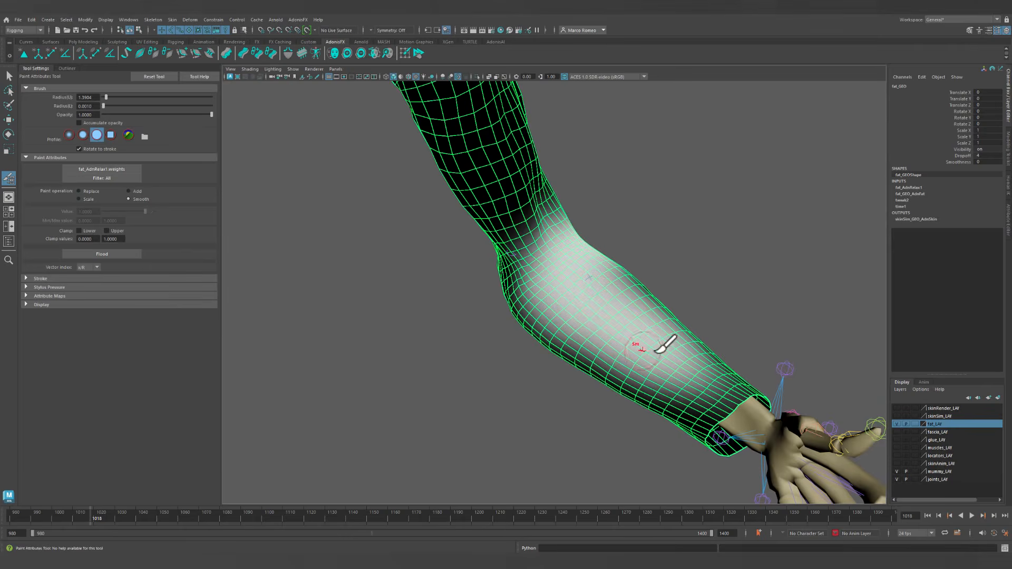
mouse_move(645, 306)
alt+mouse_down()
mouse_move(657, 311)
mouse_move(549, 294)
mouse_move(610, 285)
mouse_move(665, 293)
mouse_move(583, 271)
mouse_move(576, 296)
mouse_move(648, 274)
mouse_move(625, 303)
alt+mouse_up()
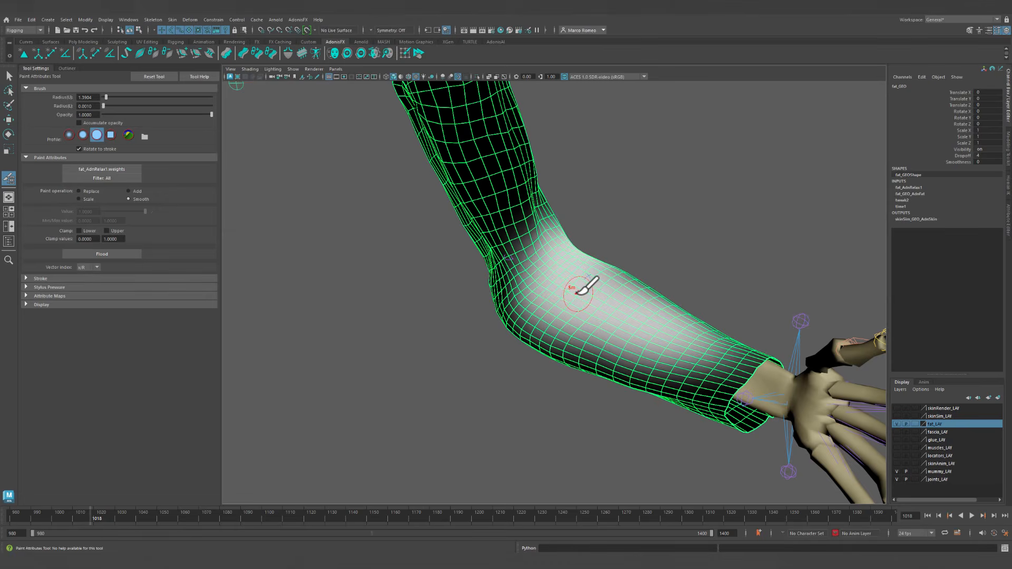
mouse_move(712, 414)
alt+mouse_down()
mouse_move(767, 392)
mouse_move(745, 323)
mouse_move(704, 324)
mouse_move(732, 330)
mouse_move(725, 337)
mouse_move(711, 323)
mouse_move(741, 332)
mouse_move(675, 321)
mouse_move(688, 330)
mouse_move(748, 319)
mouse_move(732, 325)
alt+mouse_up()
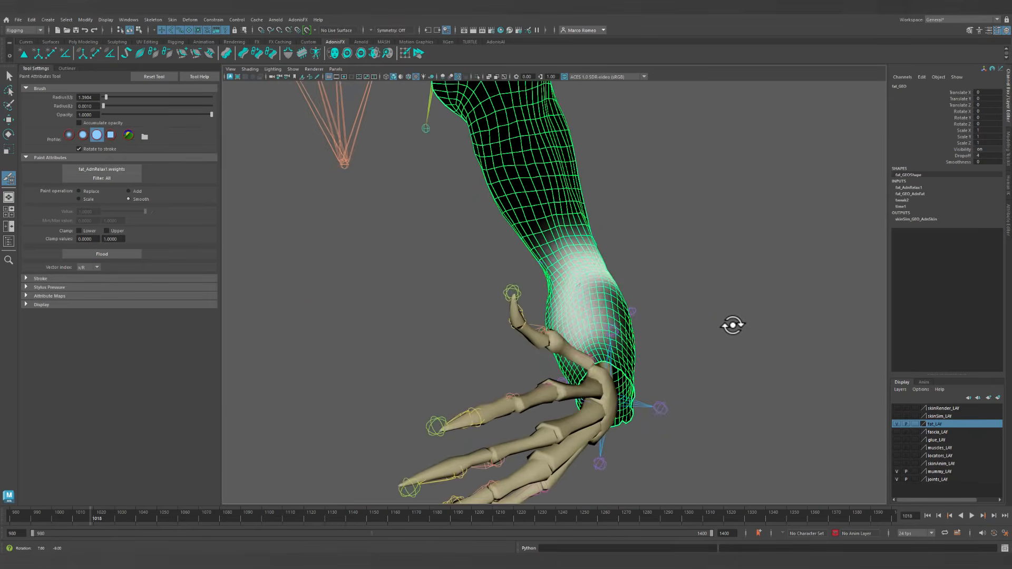
Return to the scene hierarchy and expand muscles_GRP to review its muscle meshes.
click(62, 67)
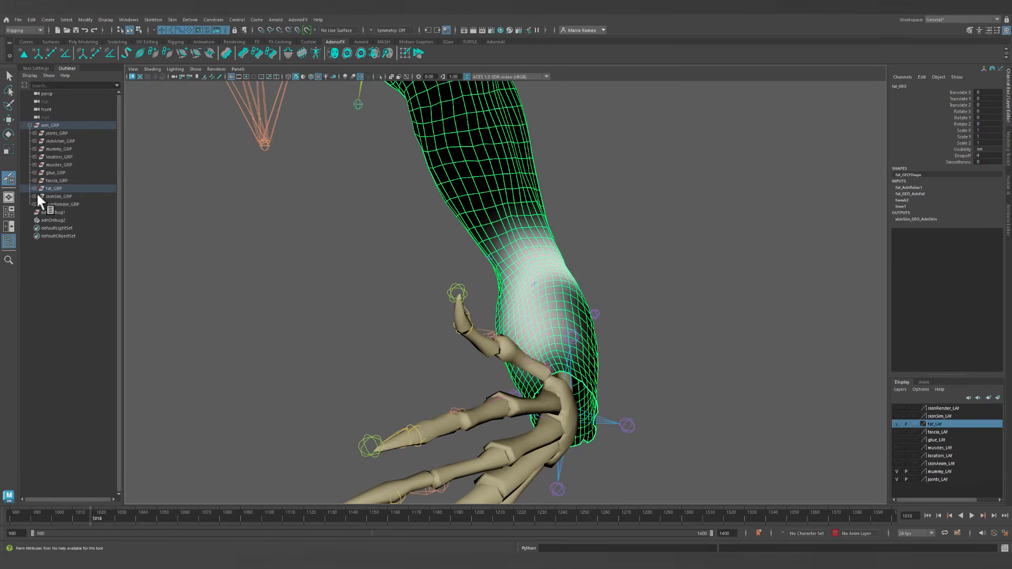
click(35, 164)
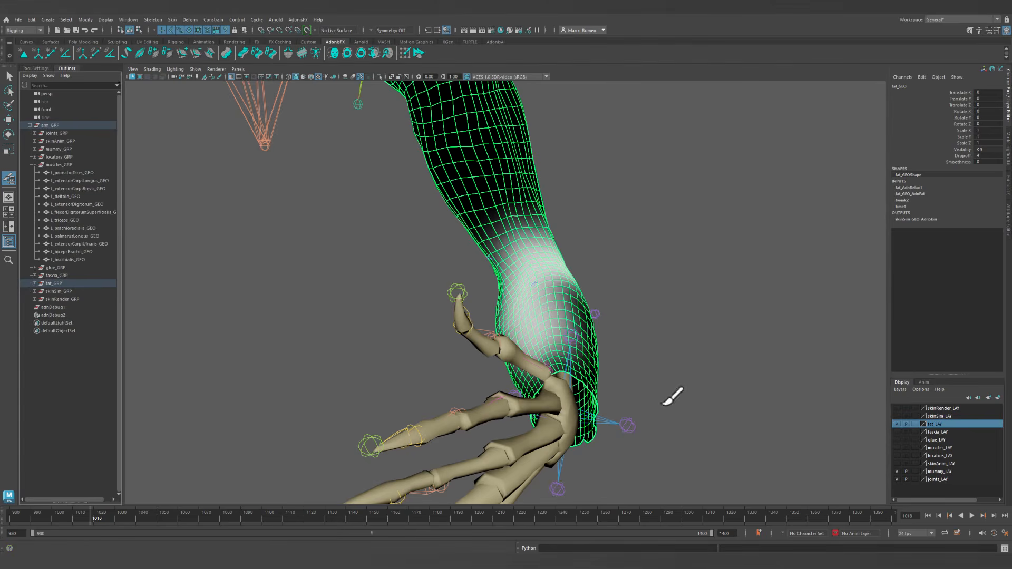
alt+drag(665, 401, 508, 364)
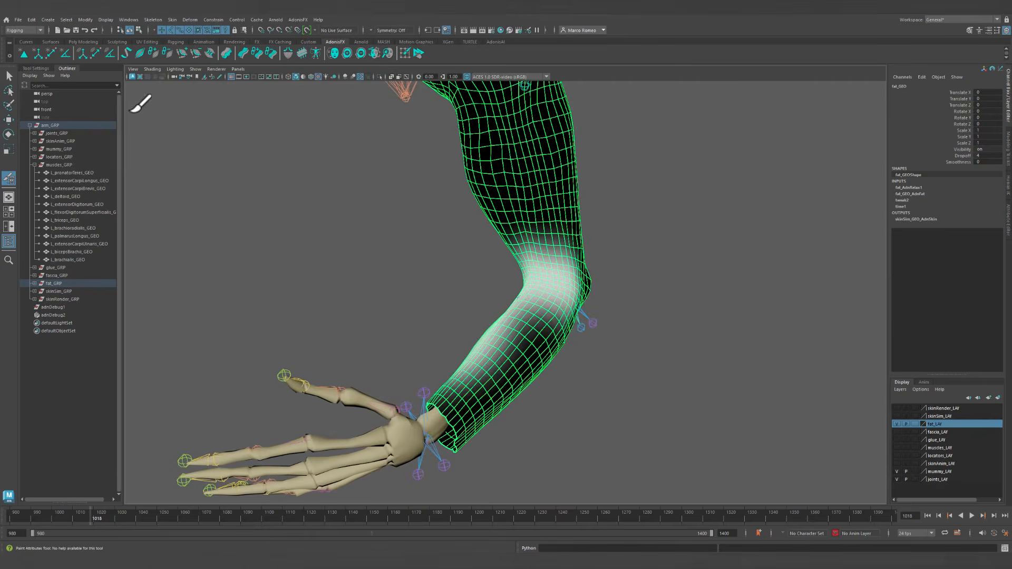
Switch the visible layer from fat_LAY to skinSim_LAY, select the skinSim mesh, and open the AdonisFX Paint Tool on it.
click(896, 414)
click(896, 424)
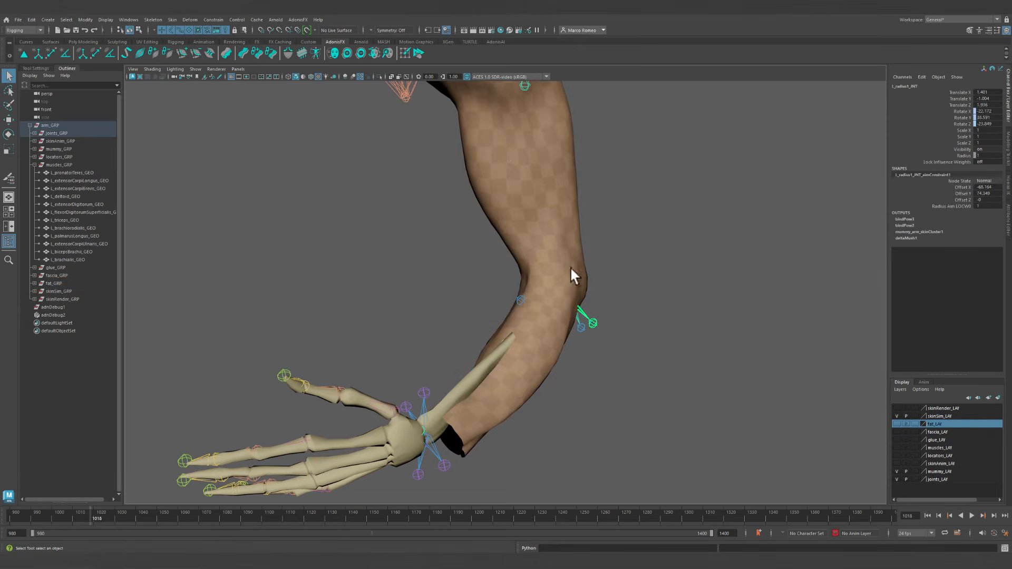
click(580, 232)
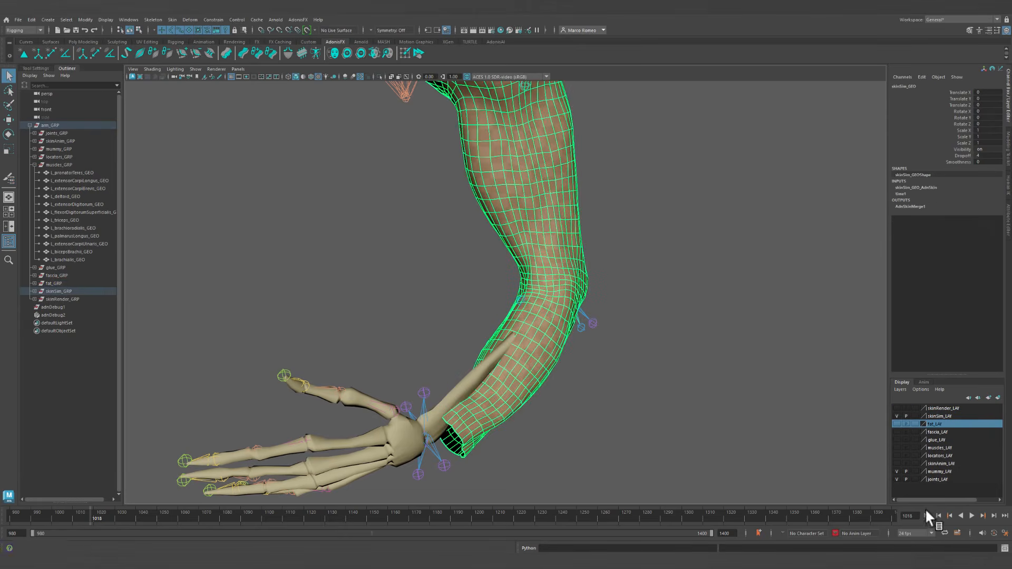
click(402, 54)
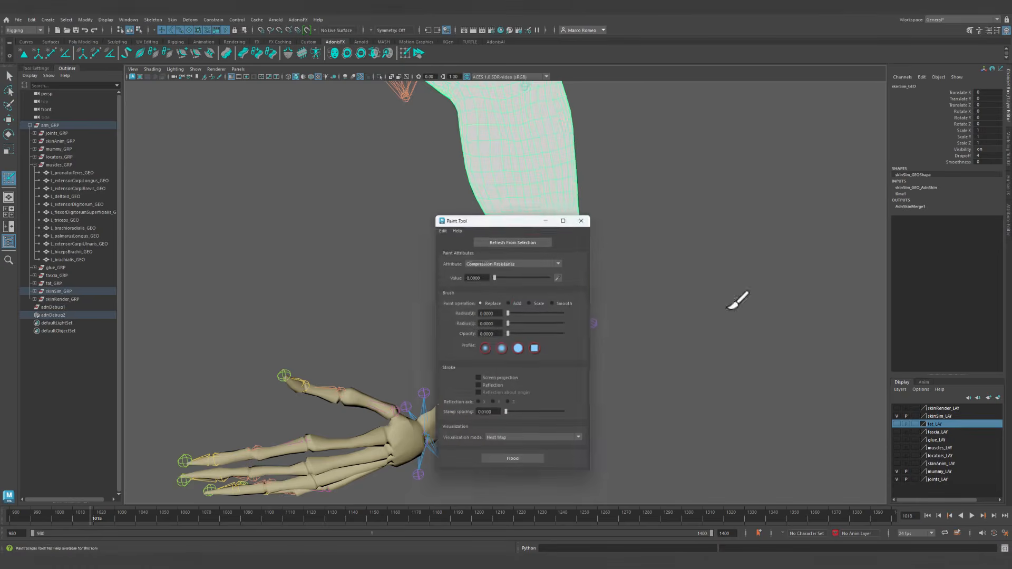
Move the Paint Tool window clear of the arm and advance the timeline to frame 1022 to bend the elbow.
drag(514, 212, 791, 177)
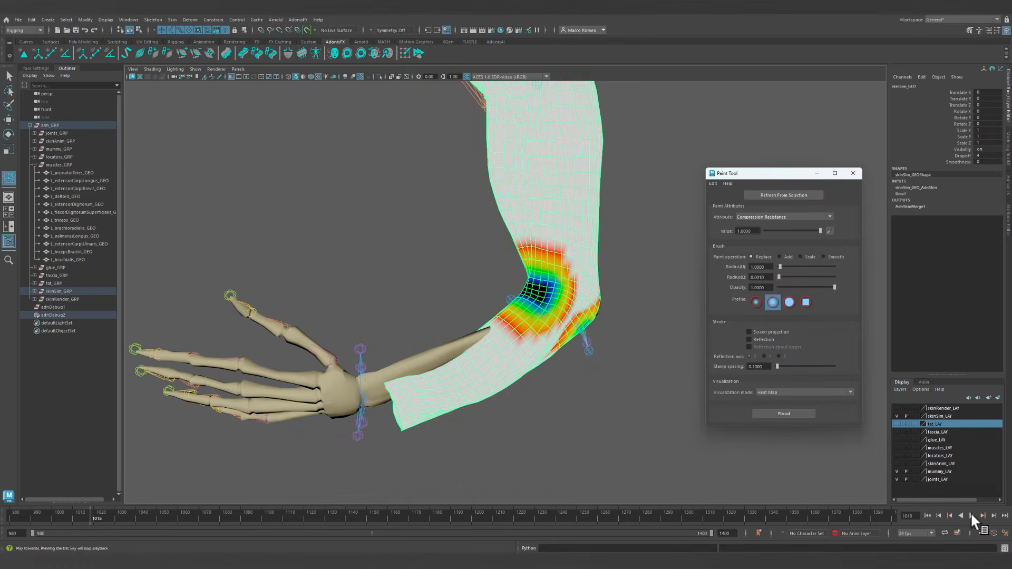
click(994, 516)
click(994, 516)
click(994, 516)
click(994, 516)
Examine the skinSim mesh's Compression Resistance map closely around the inner elbow.
alt+drag(583, 216, 522, 253)
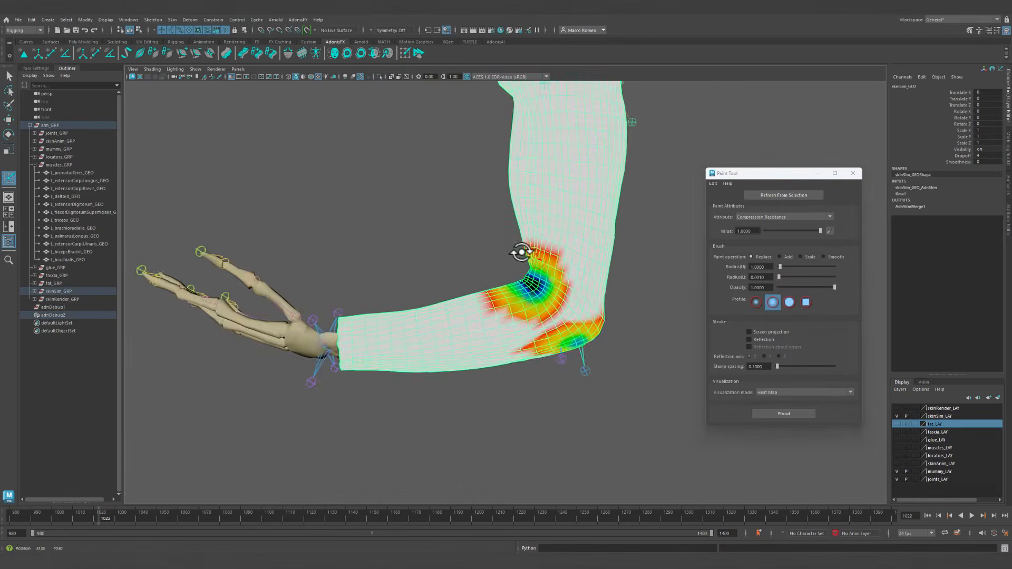
alt+right_drag(522, 253, 543, 298)
alt+middle_drag(543, 298, 493, 292)
alt+drag(493, 291, 555, 287)
alt+right_drag(554, 287, 586, 308)
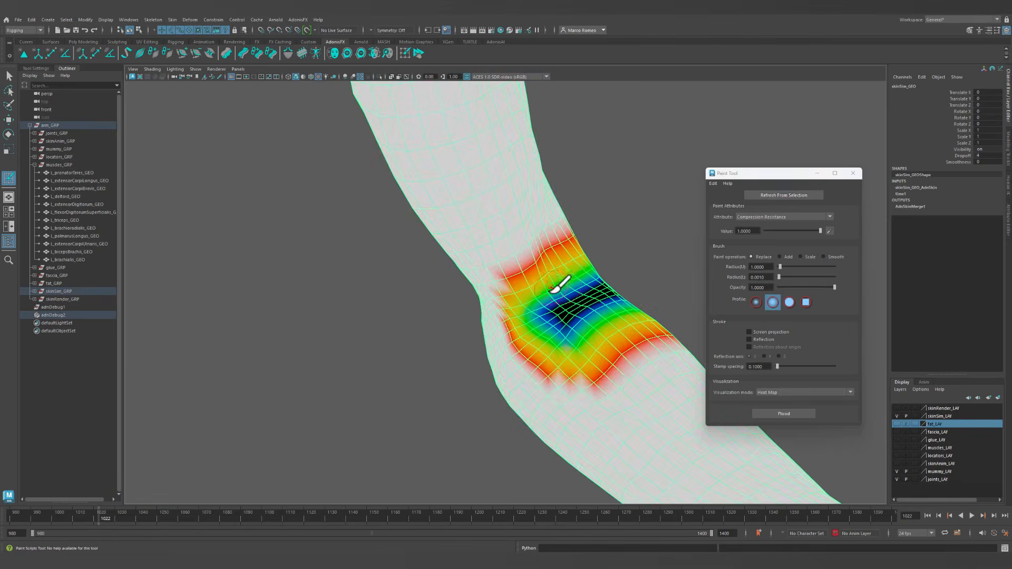
alt+drag(555, 316, 641, 237)
alt+middle_drag(618, 278, 499, 303)
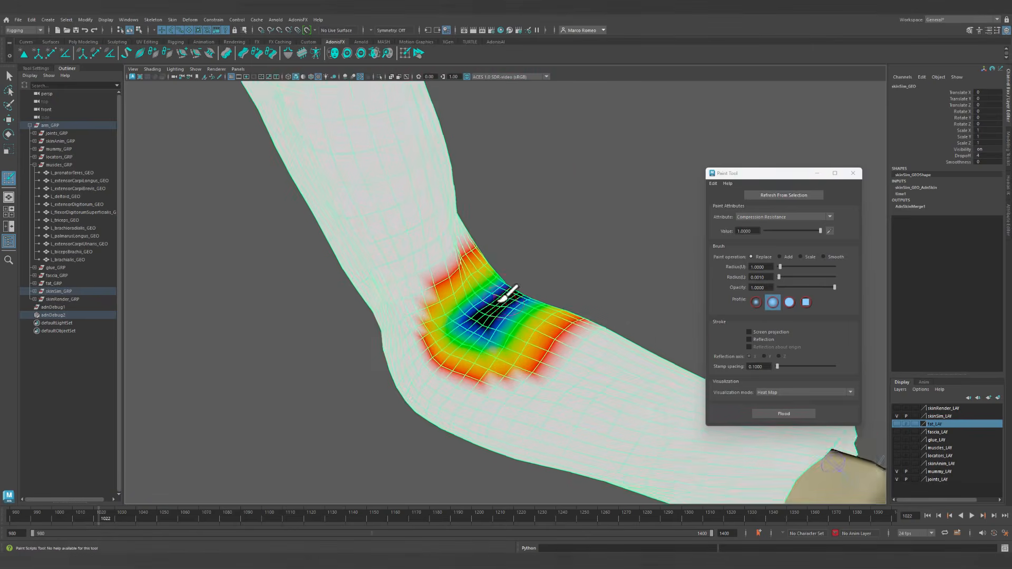
alt+right_drag(500, 303, 516, 331)
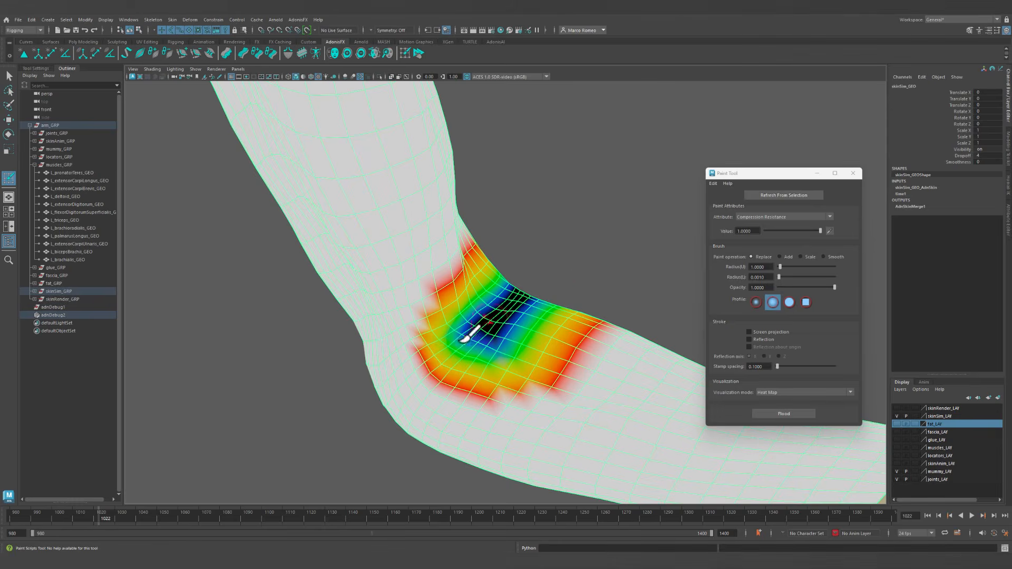
mouse_move(464, 330)
alt+mouse_down()
mouse_move(565, 339)
mouse_move(485, 343)
mouse_move(549, 343)
mouse_move(585, 324)
mouse_move(534, 309)
alt+mouse_up()
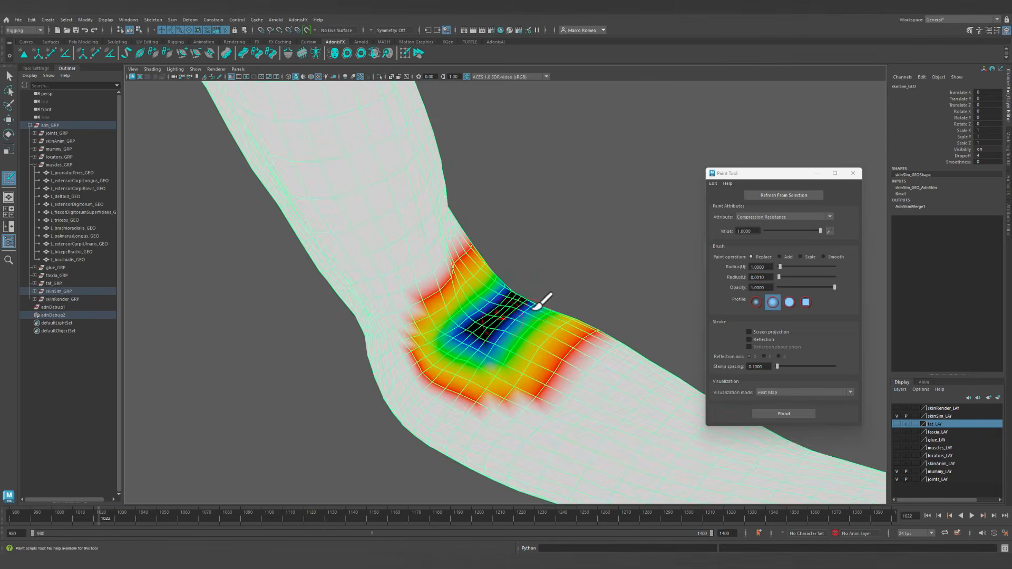
Switch the skinSim mesh to the Hard Constraints map and examine its painting along the upper arm and forearm.
click(790, 217)
click(779, 234)
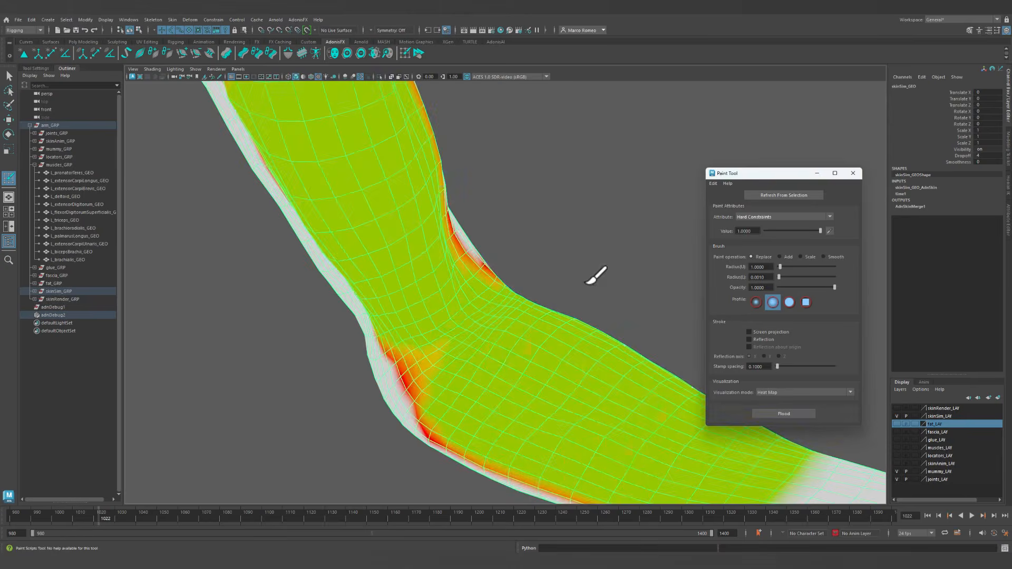
mouse_move(596, 273)
alt+mouse_down()
mouse_move(554, 310)
mouse_move(513, 290)
mouse_move(573, 304)
mouse_move(583, 332)
mouse_move(549, 323)
mouse_move(569, 317)
alt+mouse_up()
Display the Slide Constraints map on the skinSim mesh and inspect how it covers the whole arm.
click(788, 217)
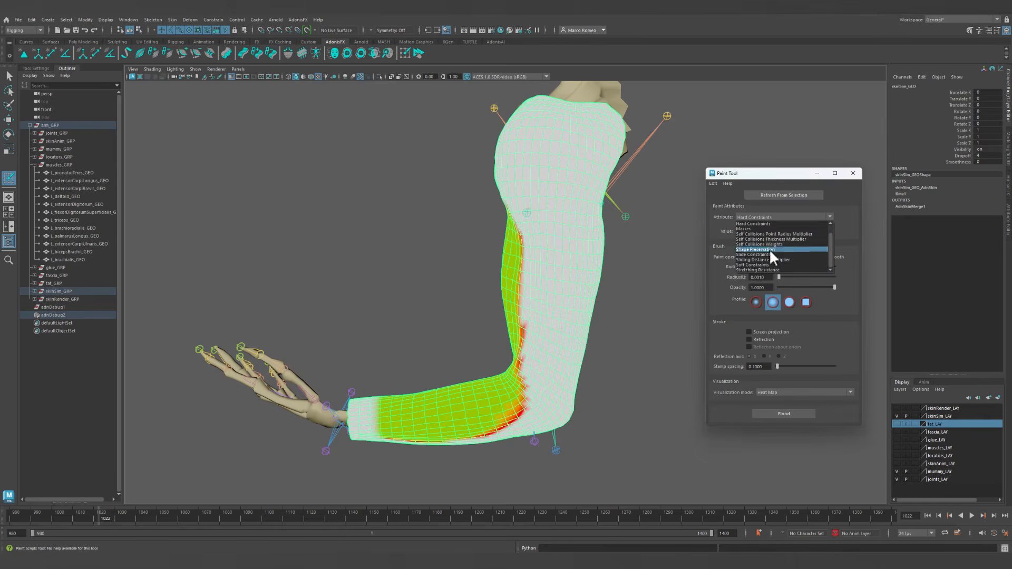
click(755, 264)
alt+drag(641, 262, 543, 255)
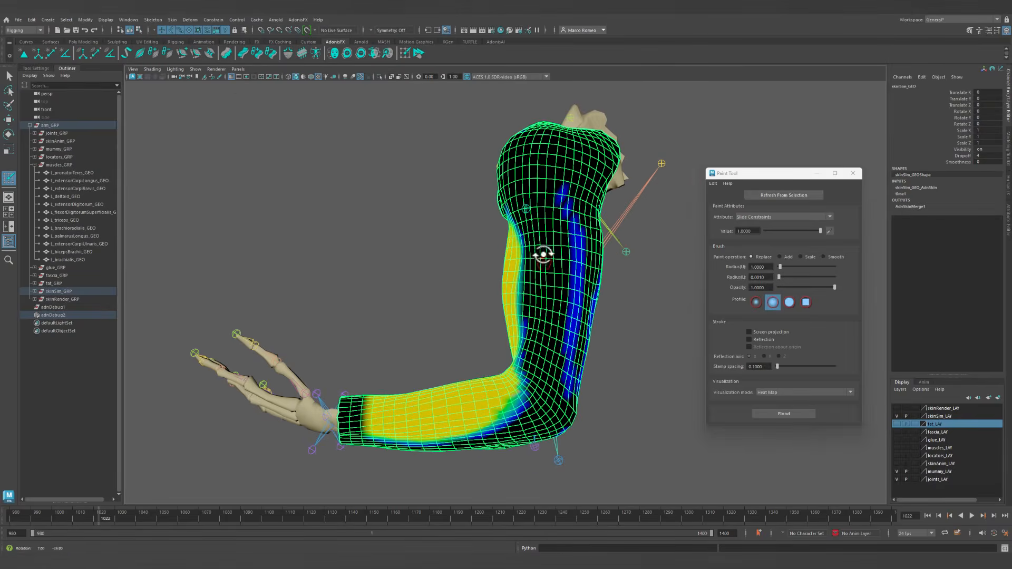
Switch the skinSim mesh to the Stretching Resistance map and examine the painting around the outer elbow.
click(798, 216)
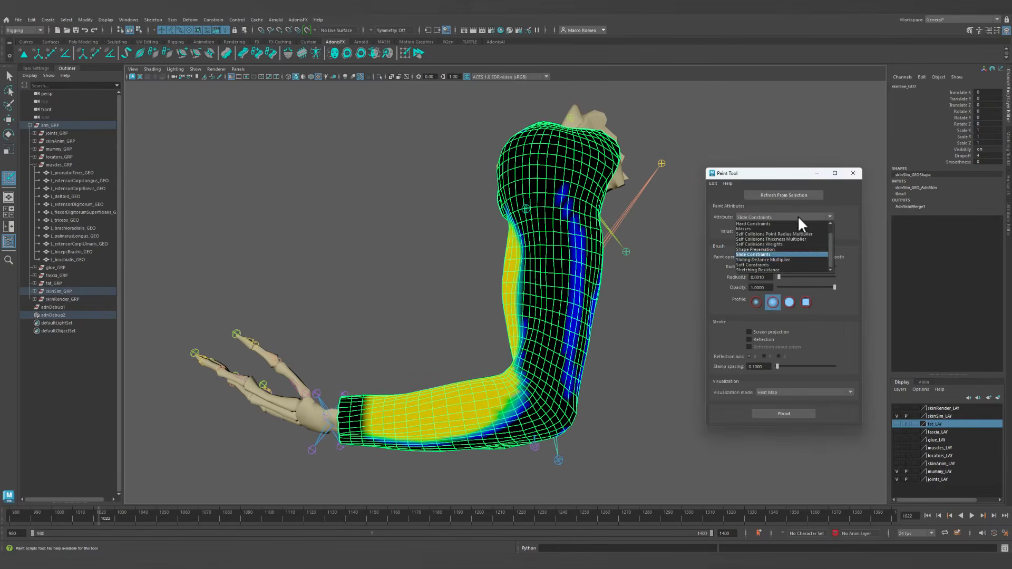
click(783, 269)
alt+drag(600, 303, 551, 301)
alt+right_drag(552, 301, 584, 327)
alt+middle_drag(584, 327, 578, 248)
alt+right_drag(579, 248, 638, 336)
alt+drag(557, 327, 567, 335)
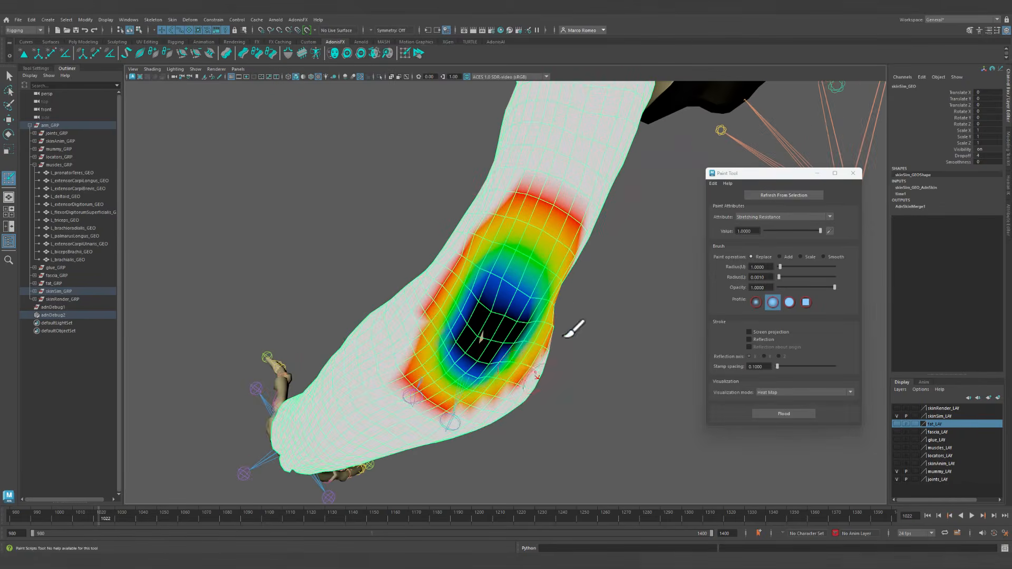
alt+drag(469, 323, 519, 352)
mouse_move(519, 352)
alt+middle_down()
mouse_move(513, 329)
mouse_move(465, 300)
alt+middle_up()
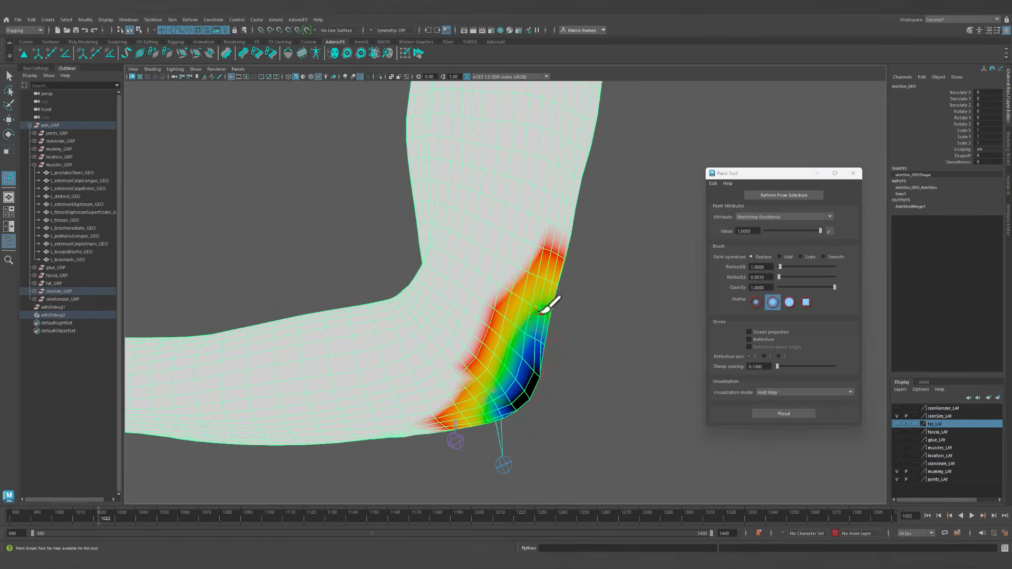
Switch the skinSim mesh to the Shape Preservation map and examine the painted area at the elbow tip.
click(821, 215)
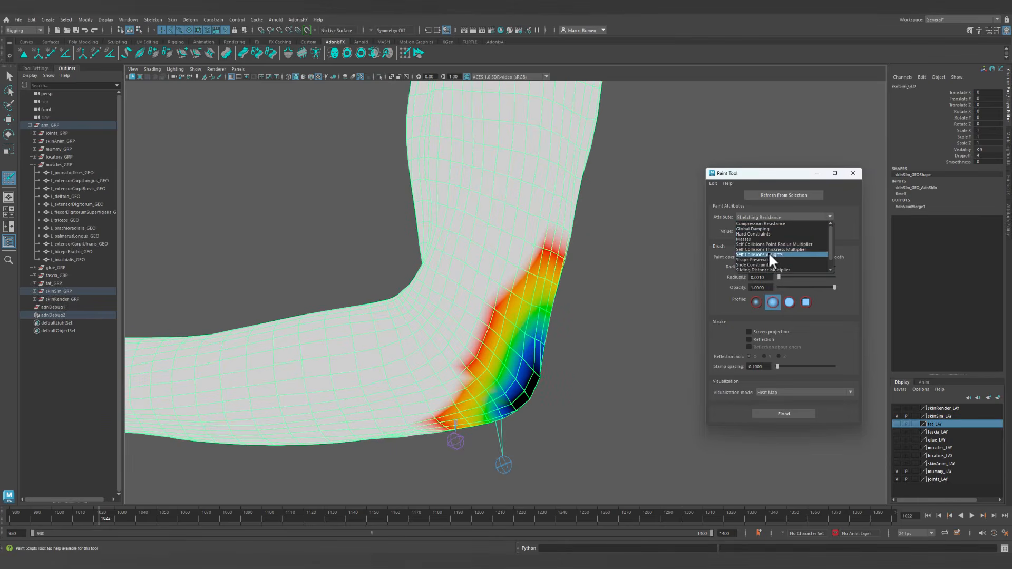
click(771, 260)
mouse_move(590, 267)
alt+mouse_down()
mouse_move(425, 300)
mouse_move(443, 324)
mouse_move(554, 350)
mouse_move(488, 379)
mouse_move(536, 380)
mouse_move(504, 314)
mouse_move(587, 316)
mouse_move(546, 299)
mouse_move(618, 325)
mouse_move(508, 281)
mouse_move(506, 294)
alt+mouse_up()
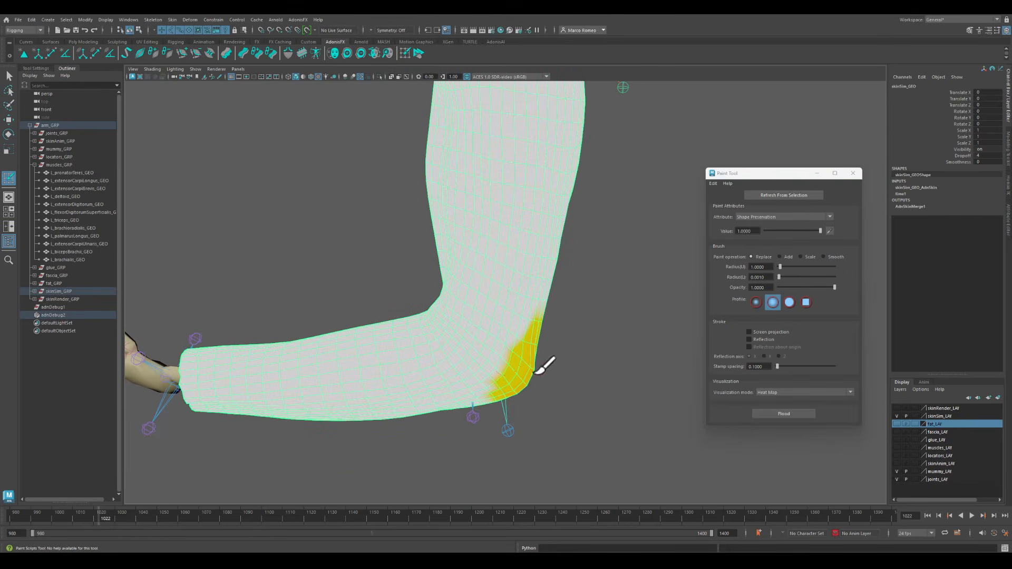
alt+drag(606, 402, 486, 351)
alt+right_drag(487, 351, 578, 395)
alt+middle_drag(536, 353, 548, 346)
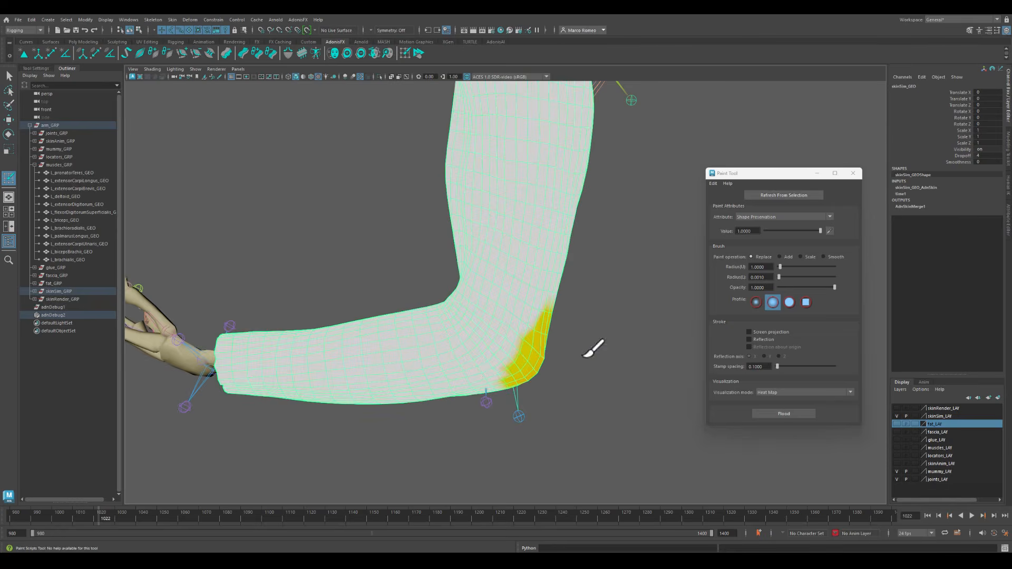
alt+right_drag(583, 356, 481, 334)
mouse_move(482, 334)
alt+mouse_down()
mouse_move(546, 339)
mouse_move(543, 358)
alt+mouse_up()
Close the Paint Tool, deselect the skin mesh, and play the simulation with locators_LAY shown alongside the skin.
click(853, 172)
click(598, 310)
click(972, 516)
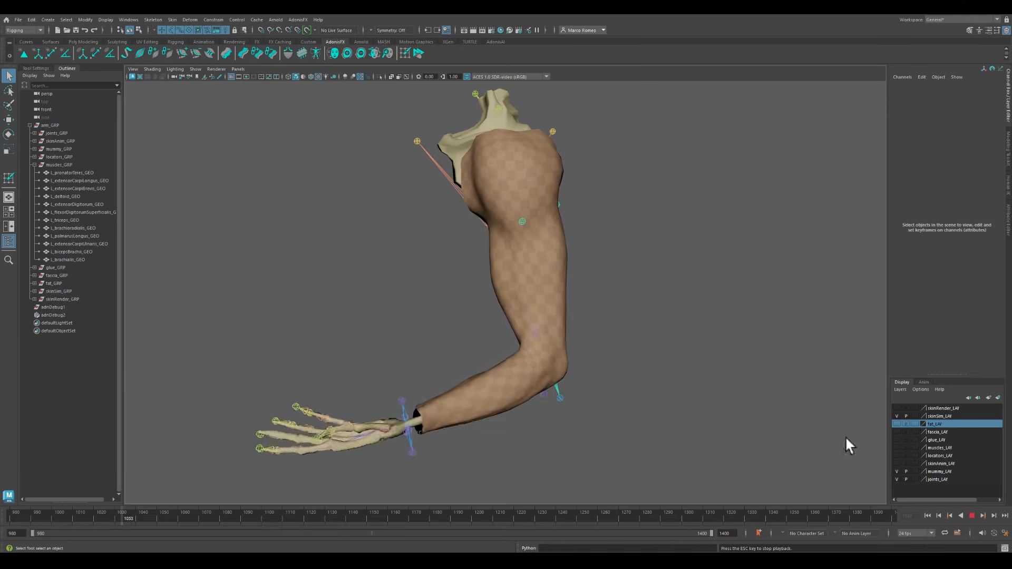
click(896, 456)
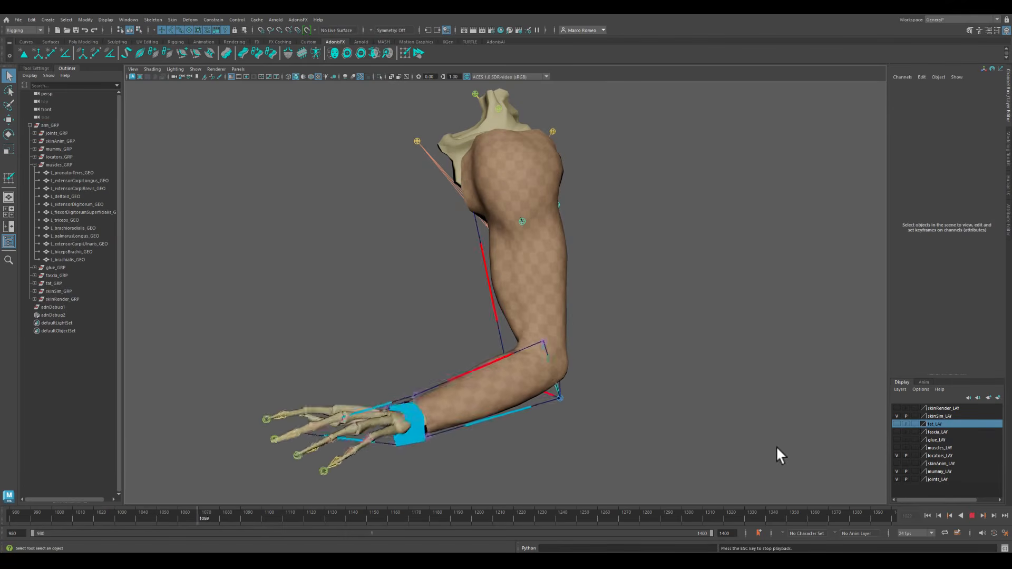
alt+drag(738, 432, 685, 421)
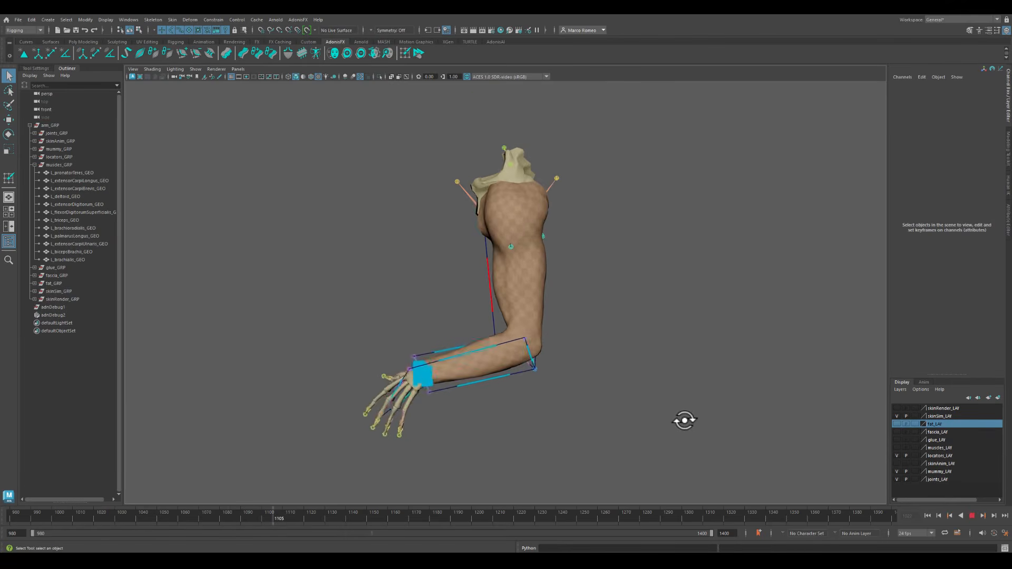